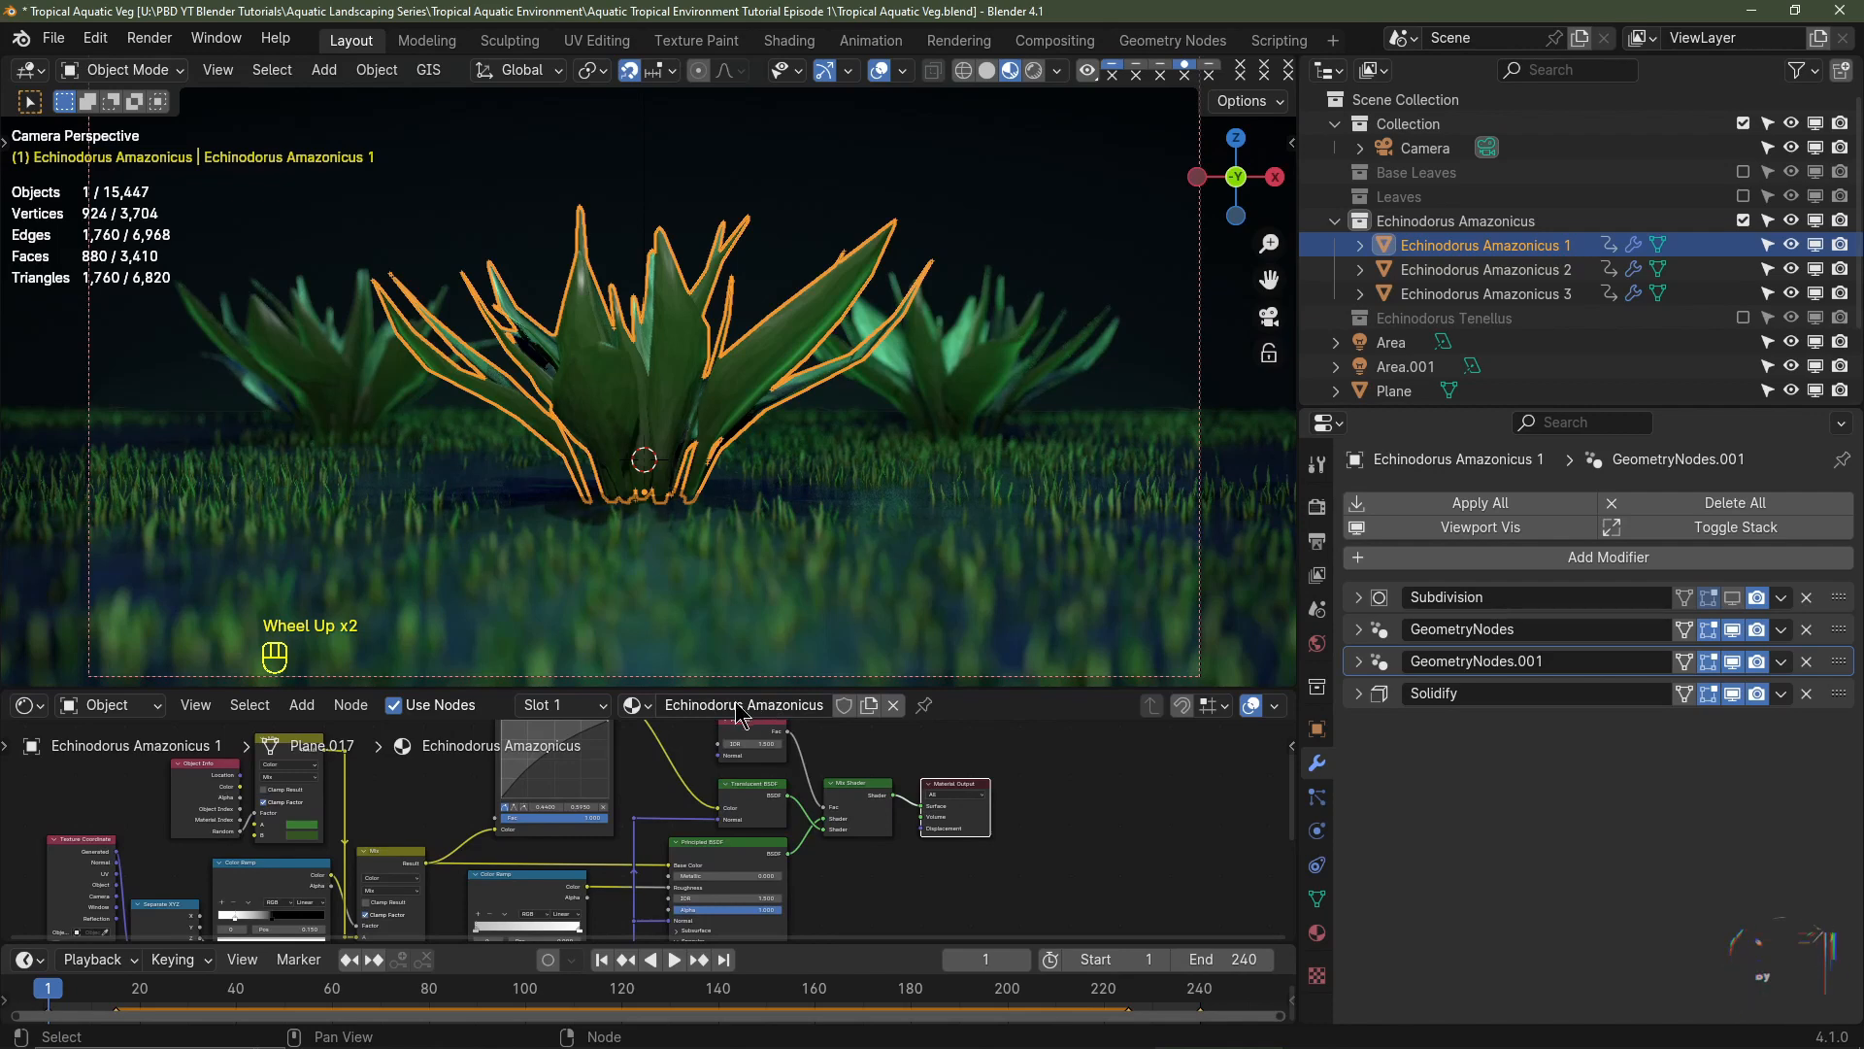
# - Turn off viewport display of the Scatter Plane's GeometryNodes modifier
pyautogui.click(1335, 221)
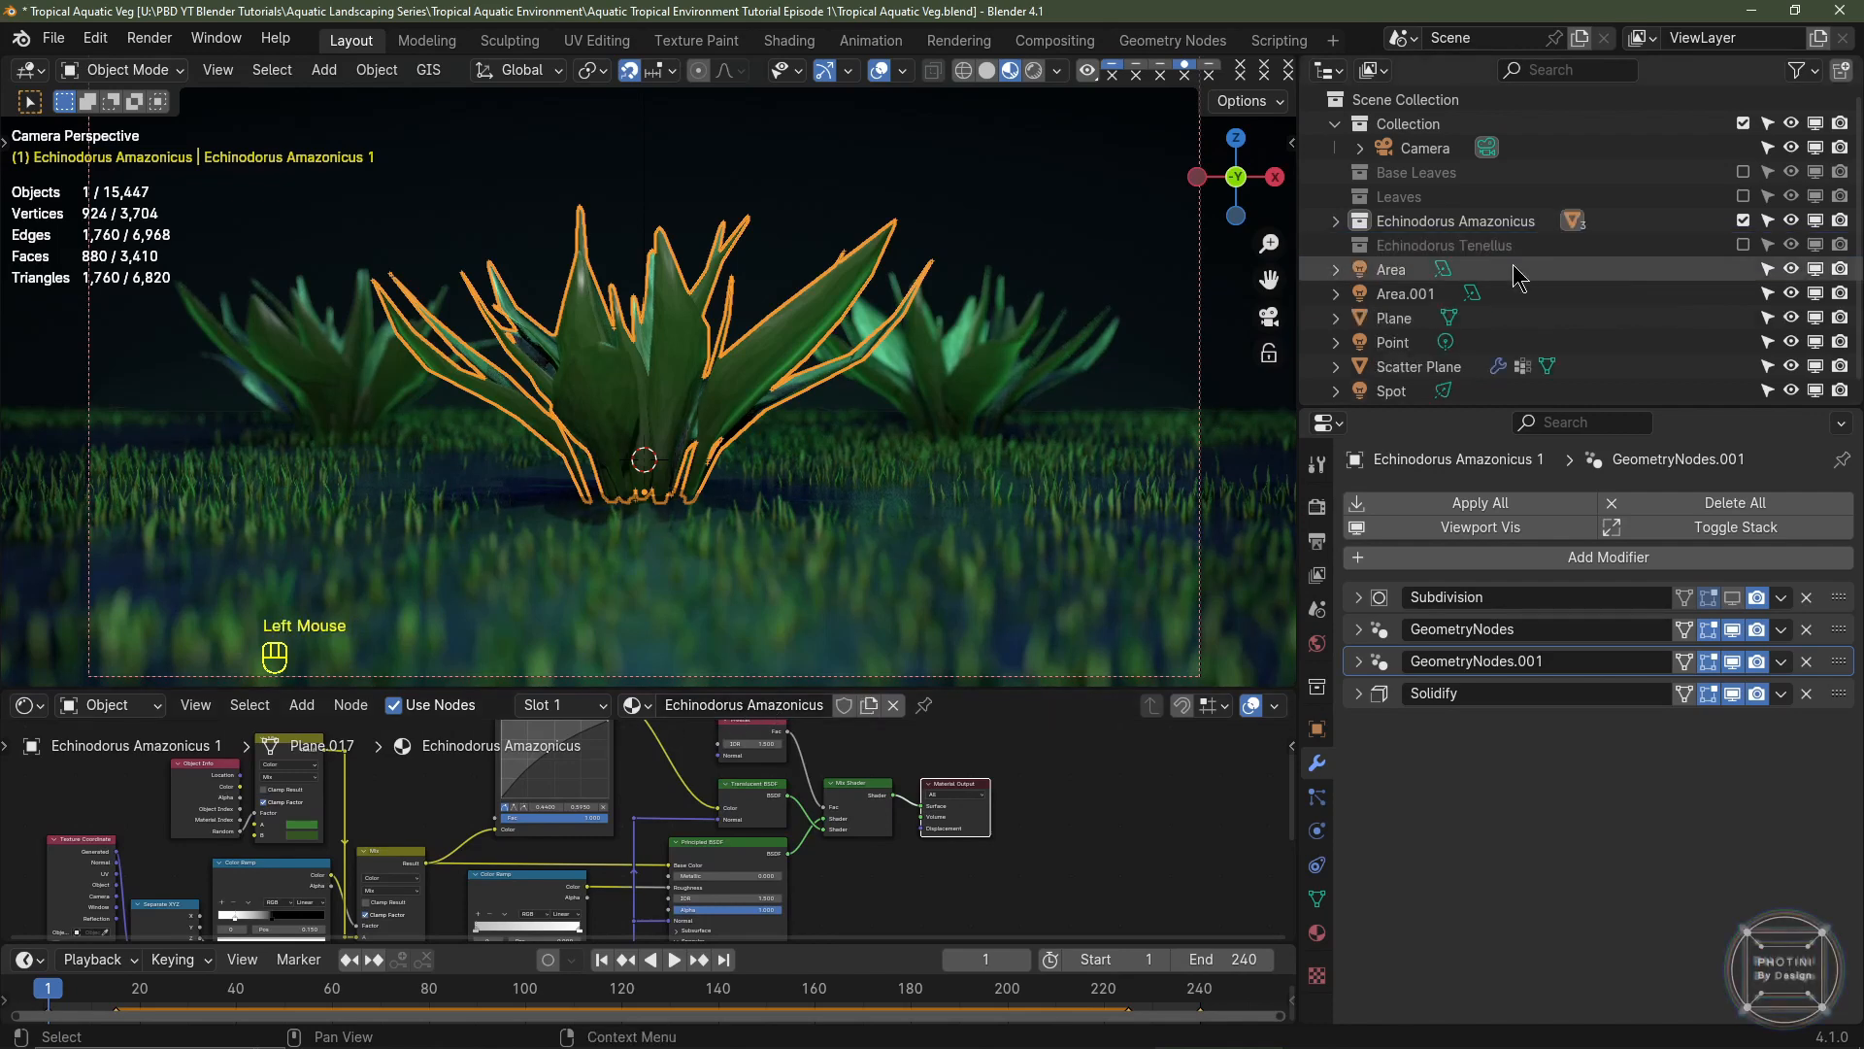
pyautogui.click(991, 549)
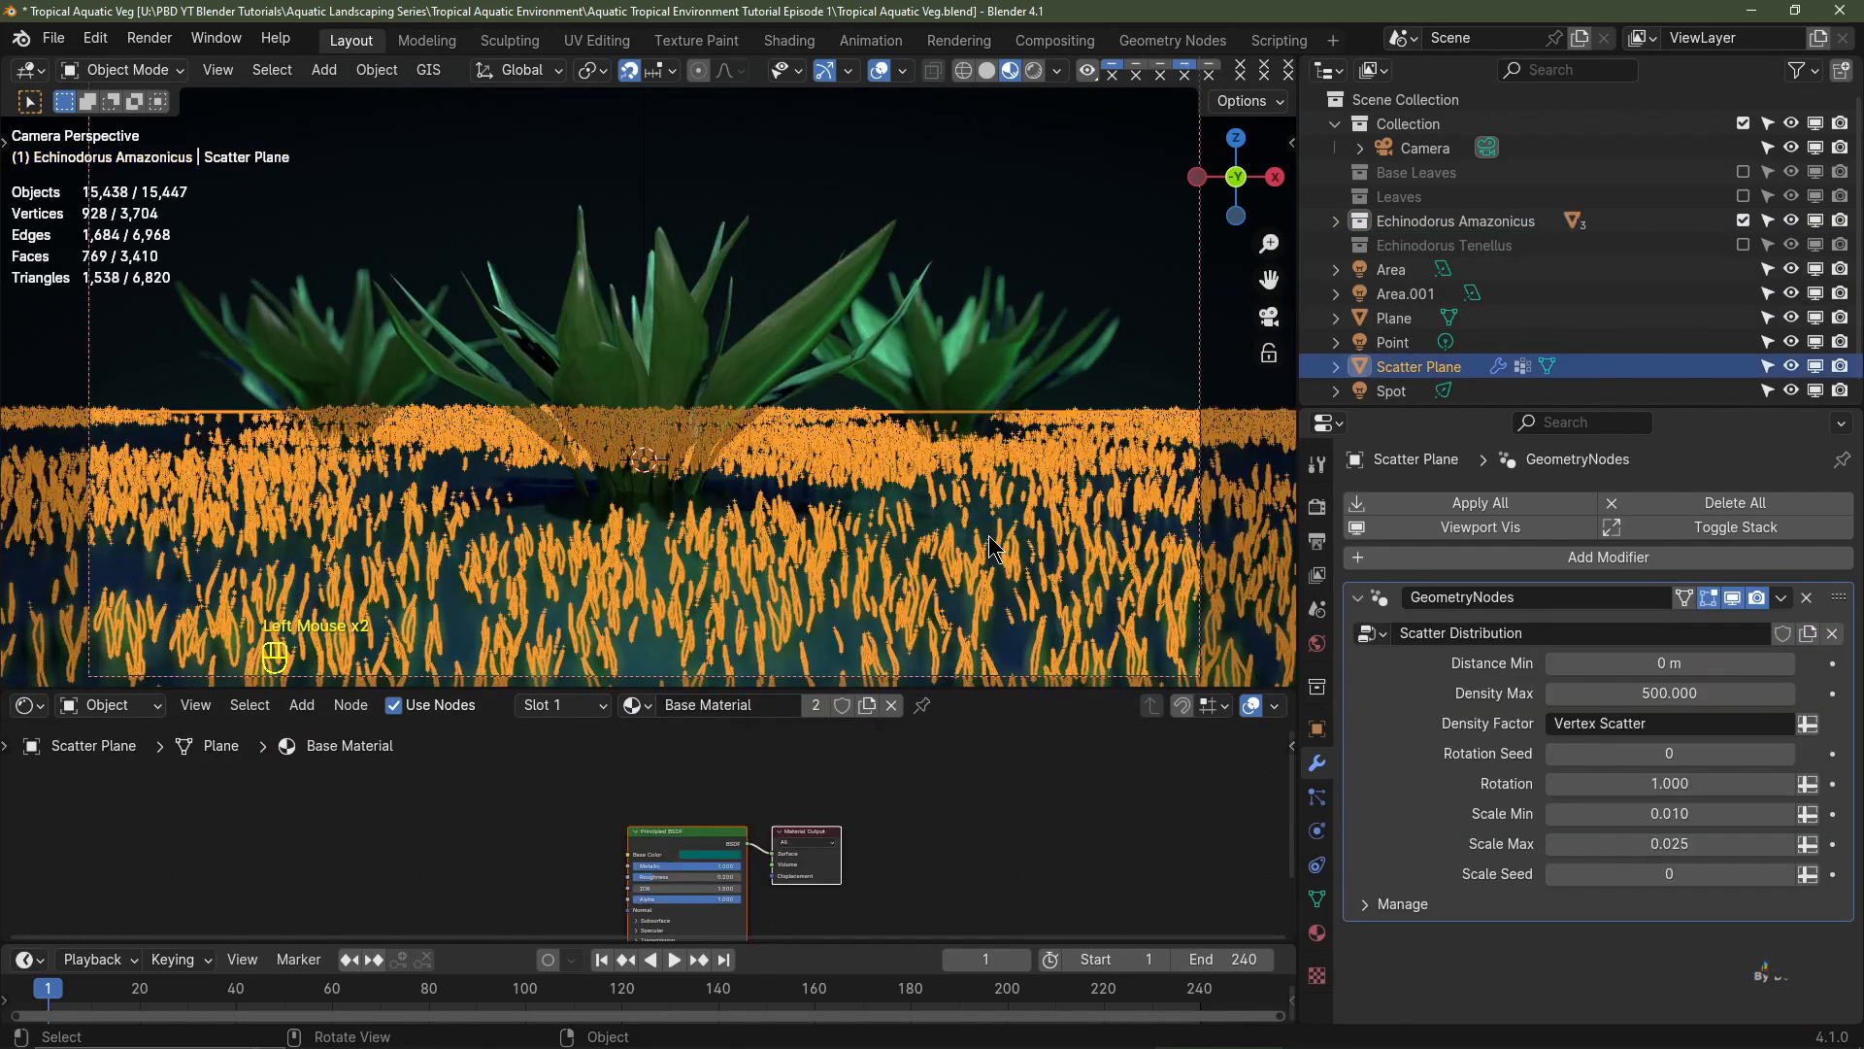
pyautogui.click(1732, 597)
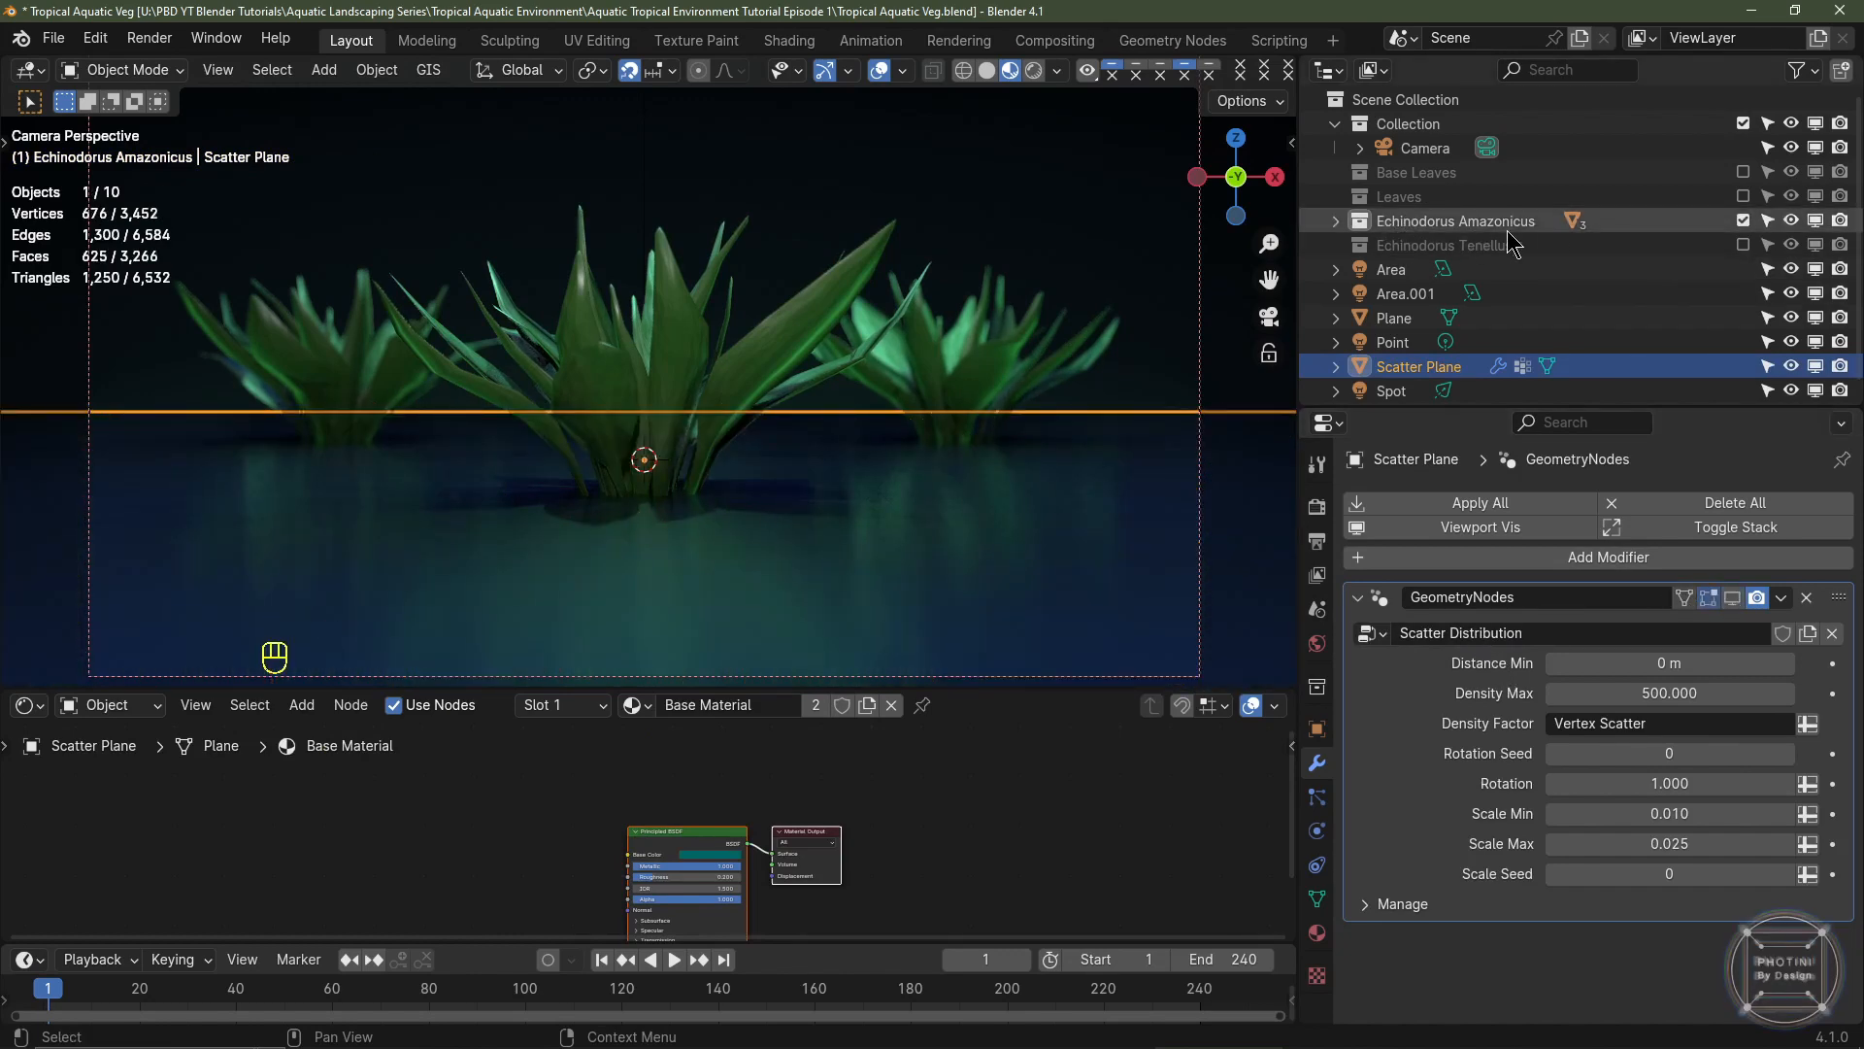
# - Clear the scene by excluding the Echinodorus Amazonicus collection and hiding the Scatter Plane and Plane objects, using Solid viewport shading
pyautogui.click(1743, 220)
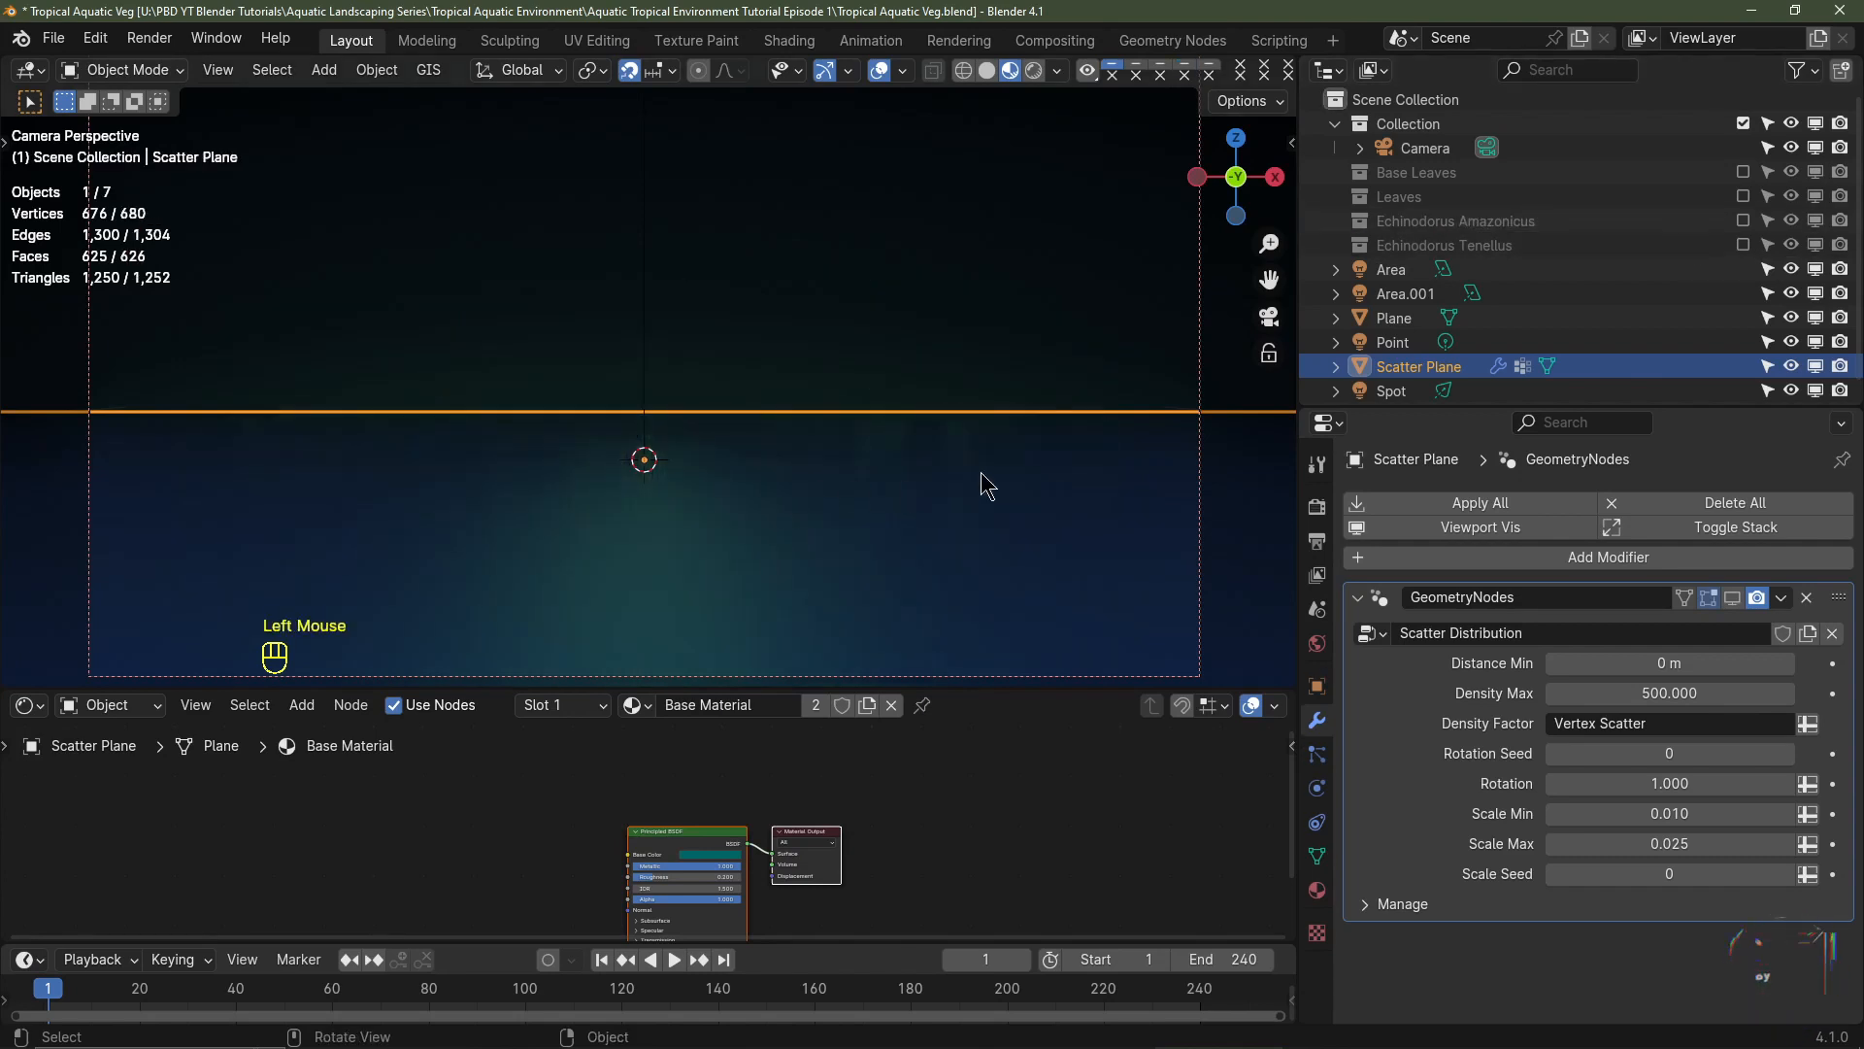
pyautogui.click(1791, 366)
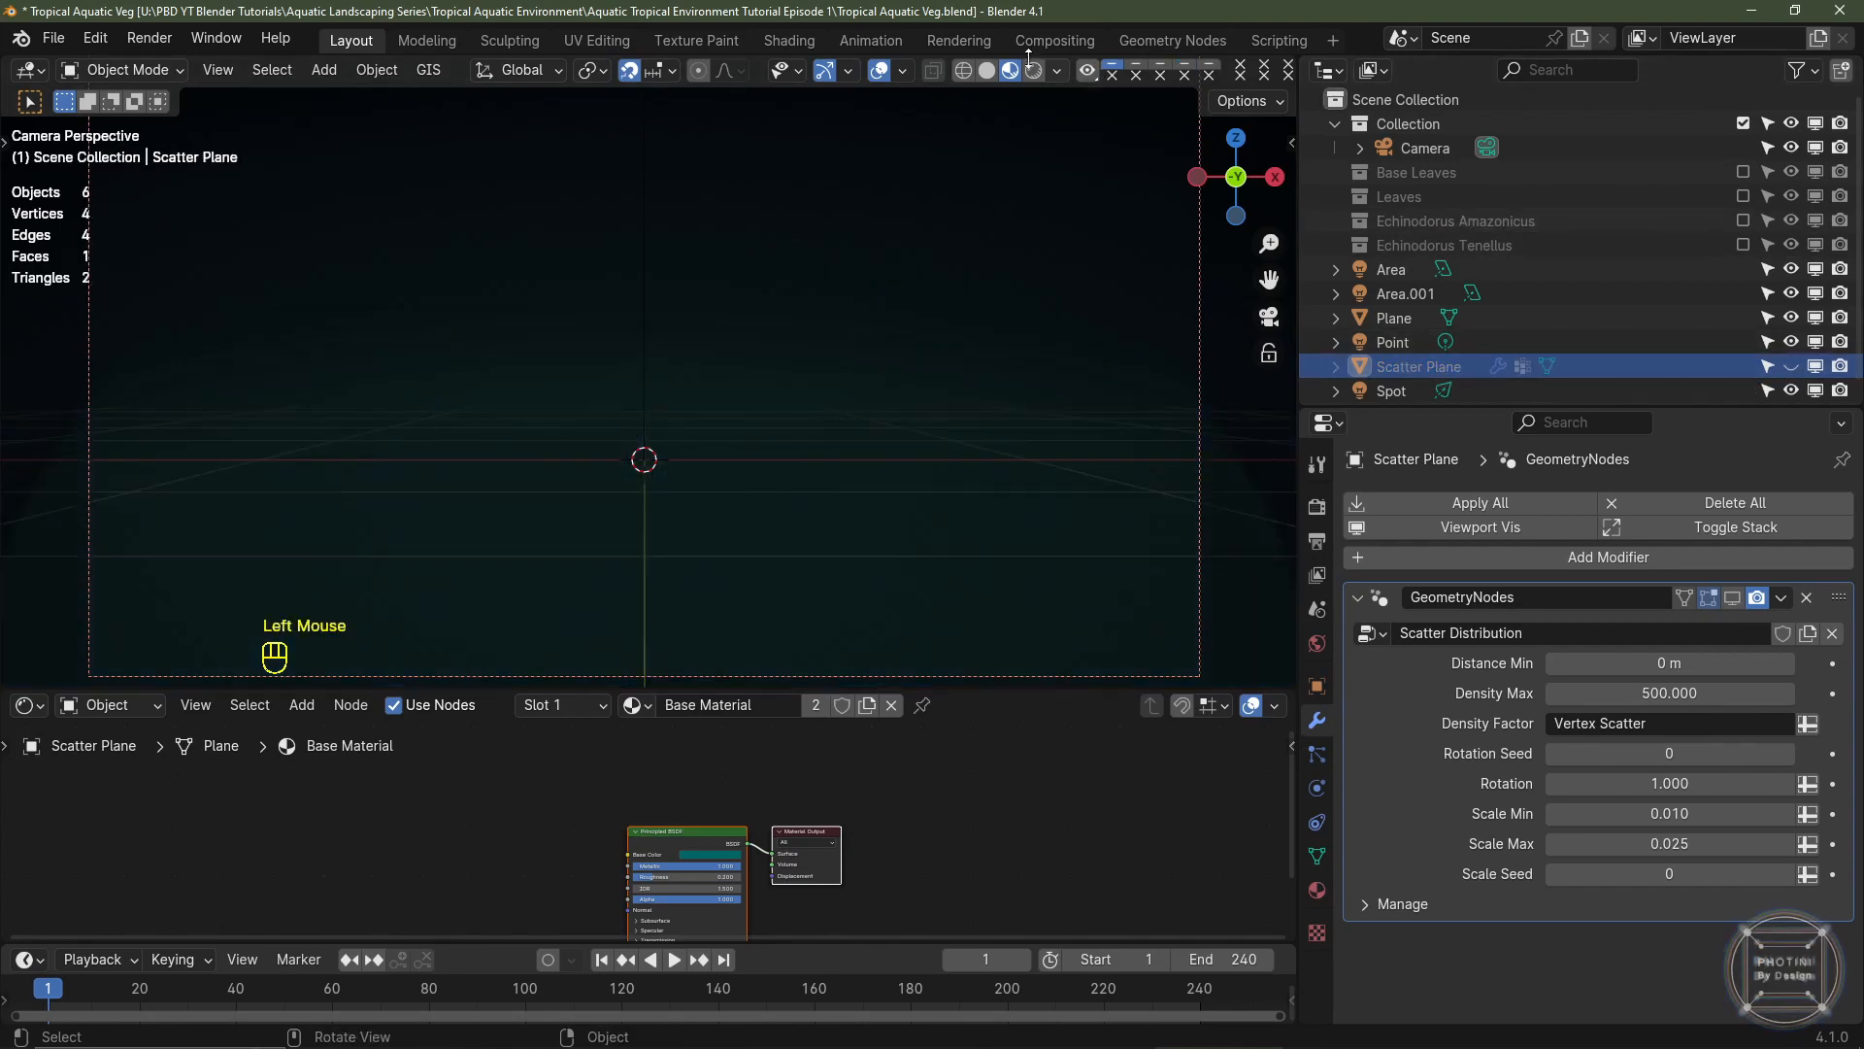
pyautogui.click(986, 70)
pyautogui.scroll(-3, 918, 331)
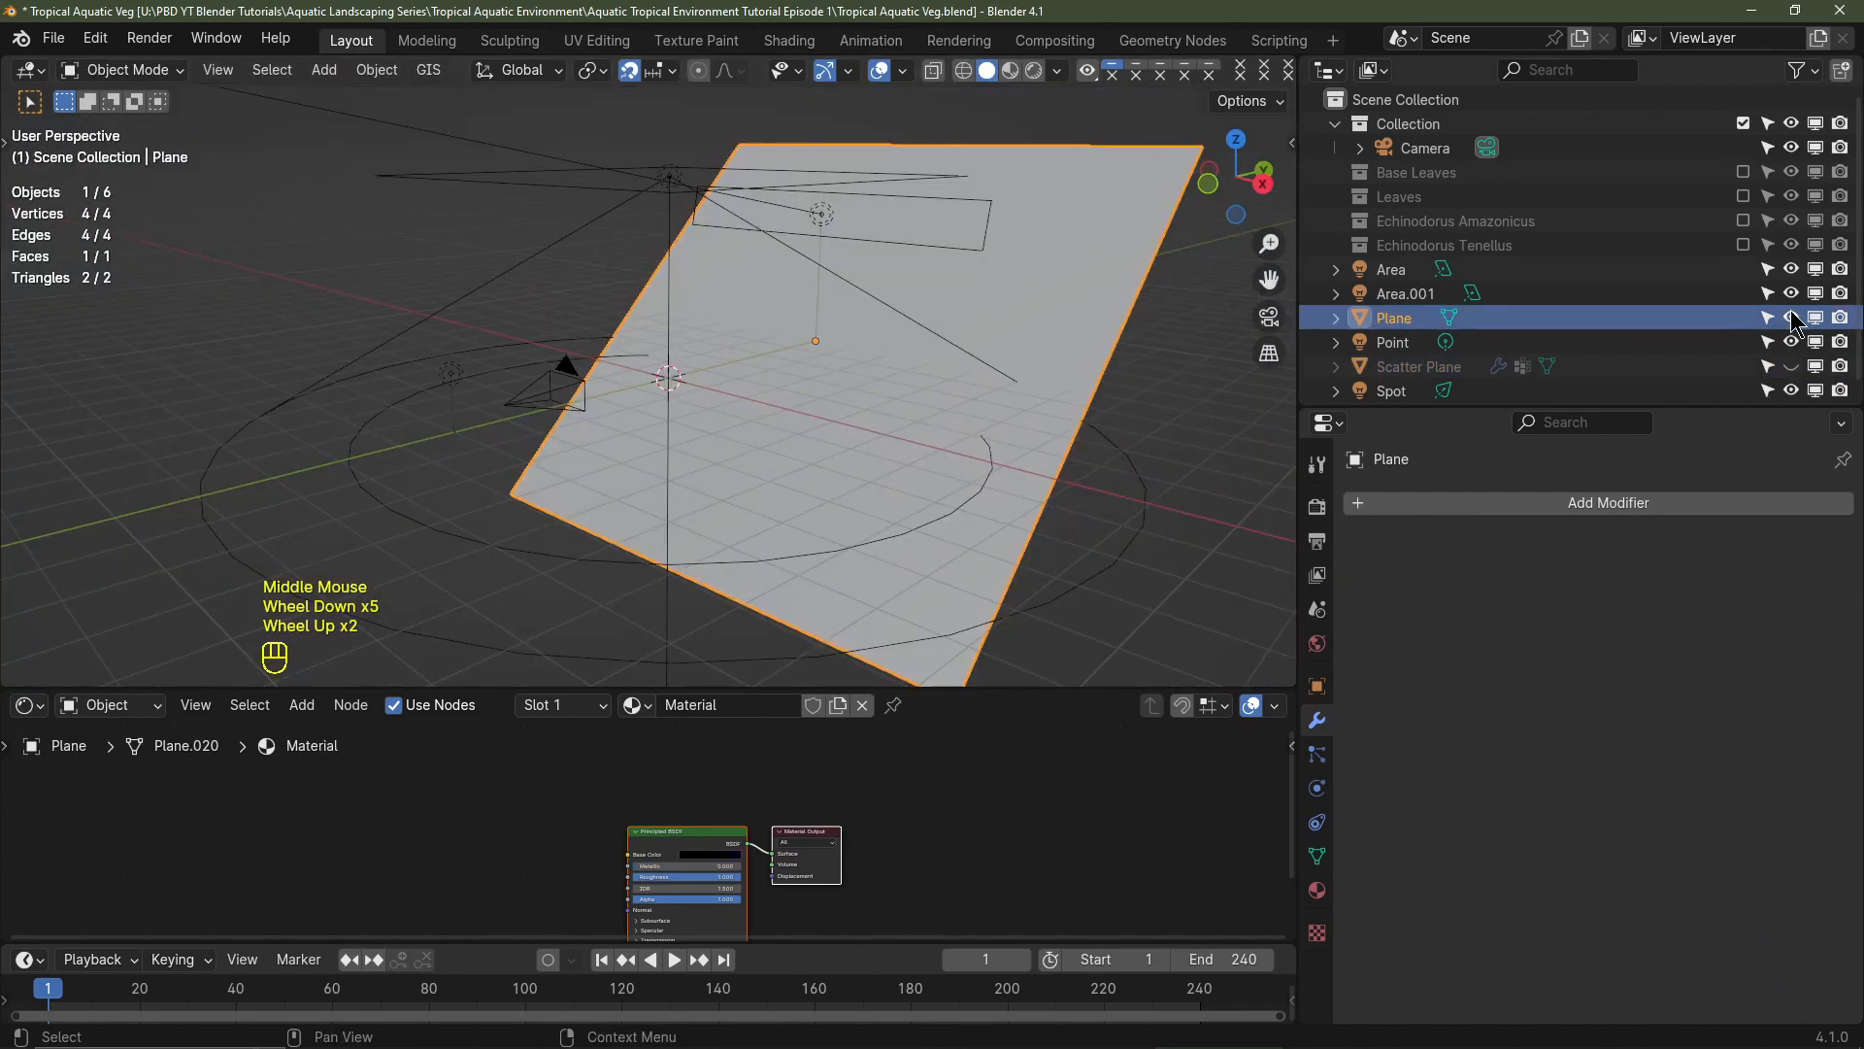
pyautogui.click(1792, 318)
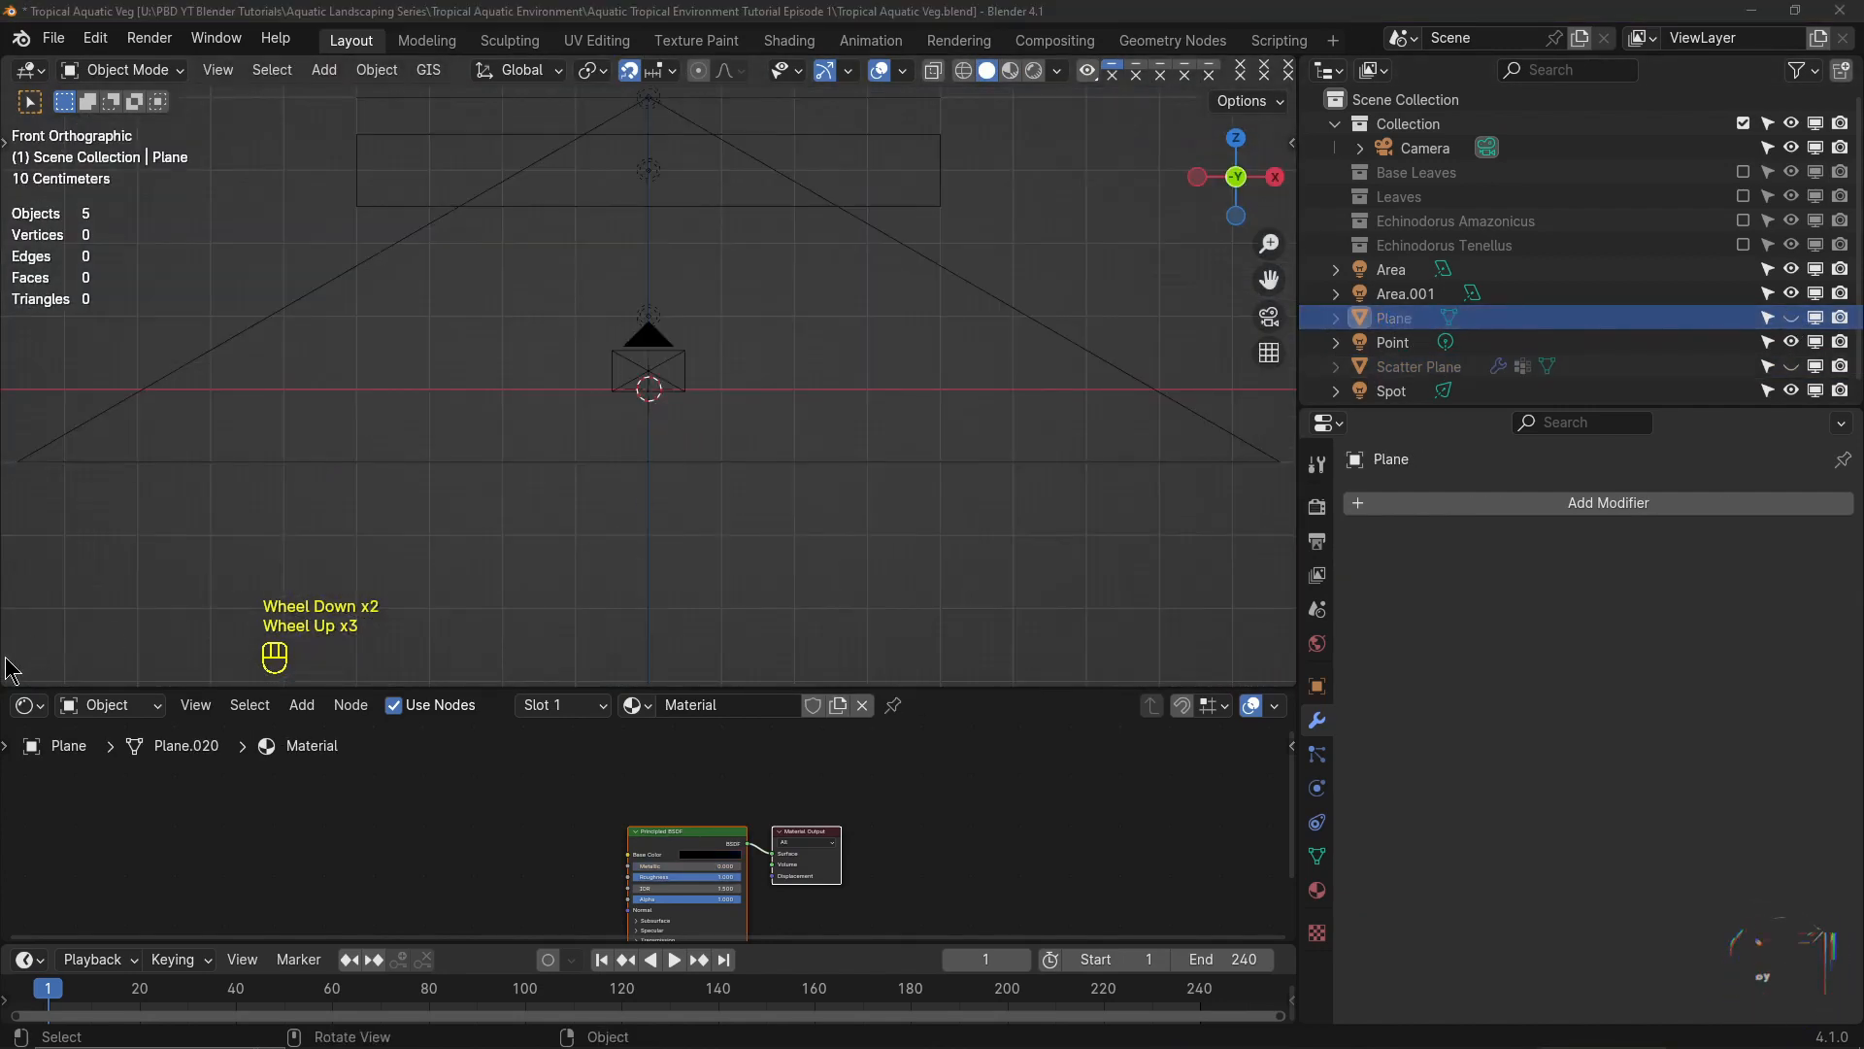
# - Change the Shader Editor area to the Geometry Node Editor
pyautogui.click(29, 709)
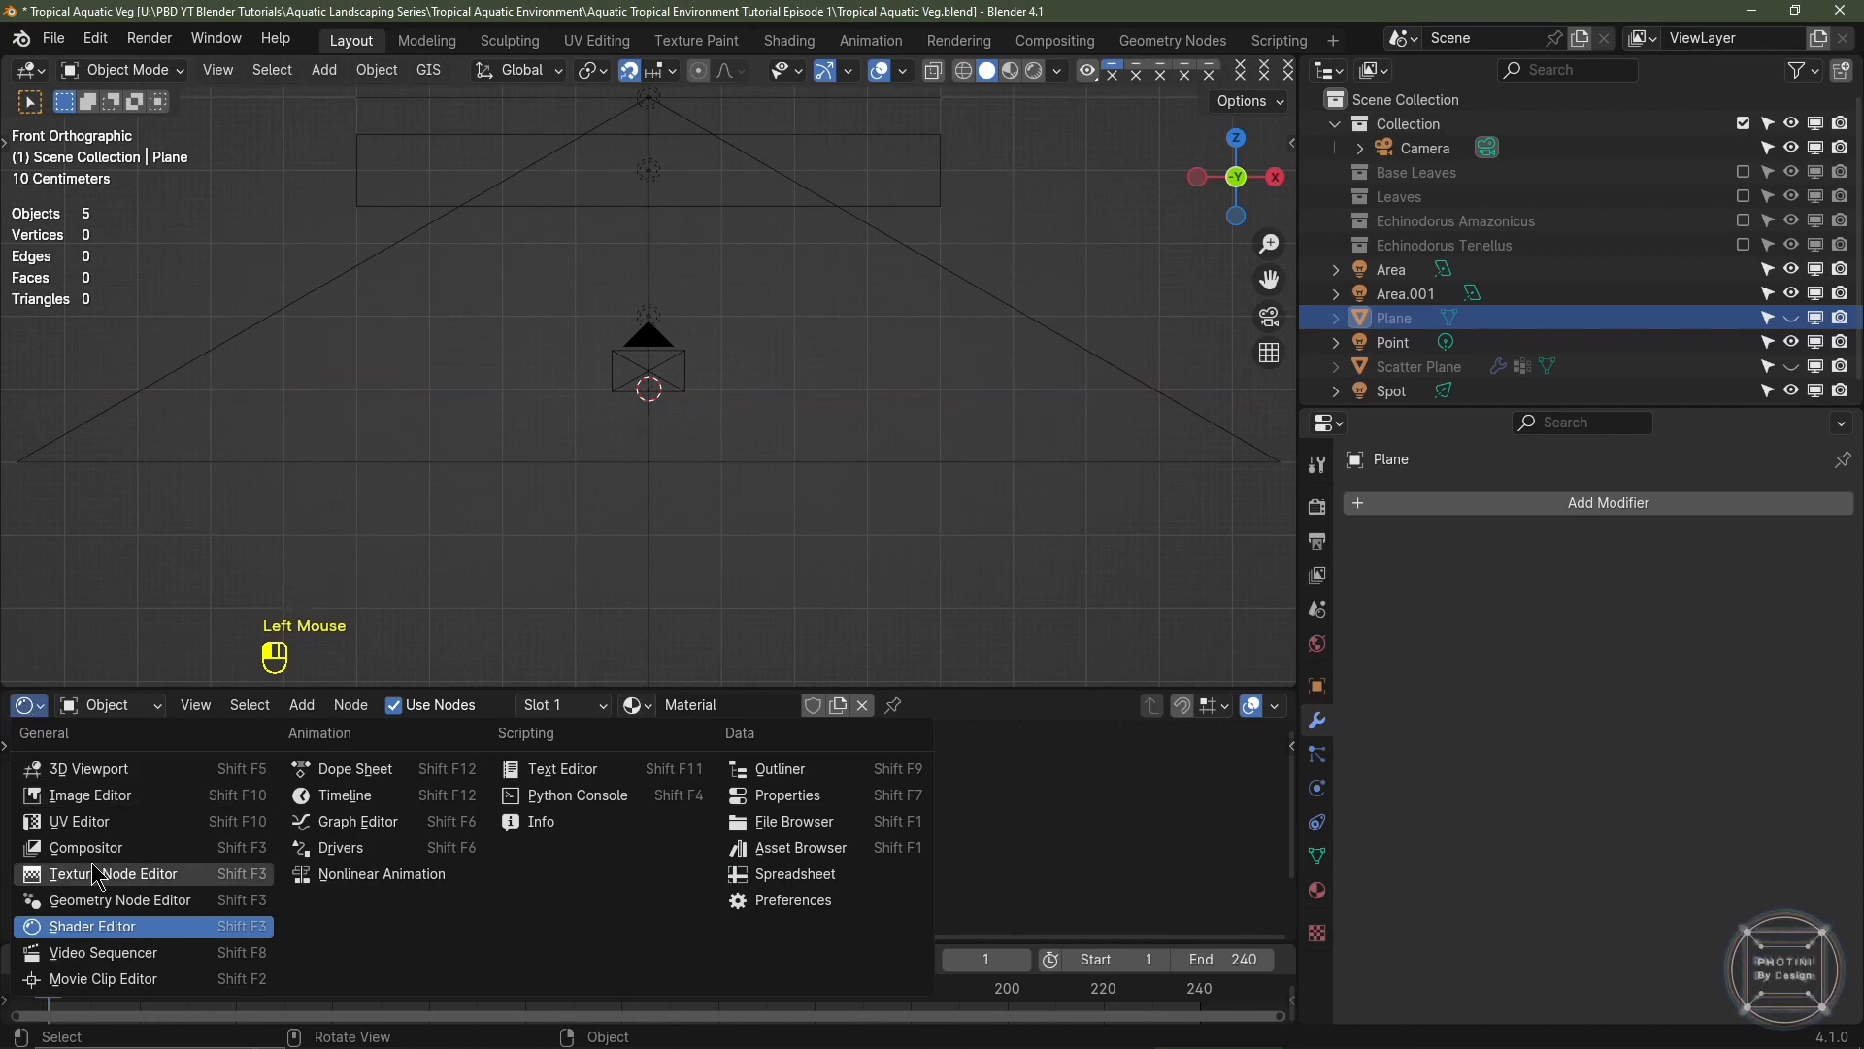
pyautogui.click(120, 901)
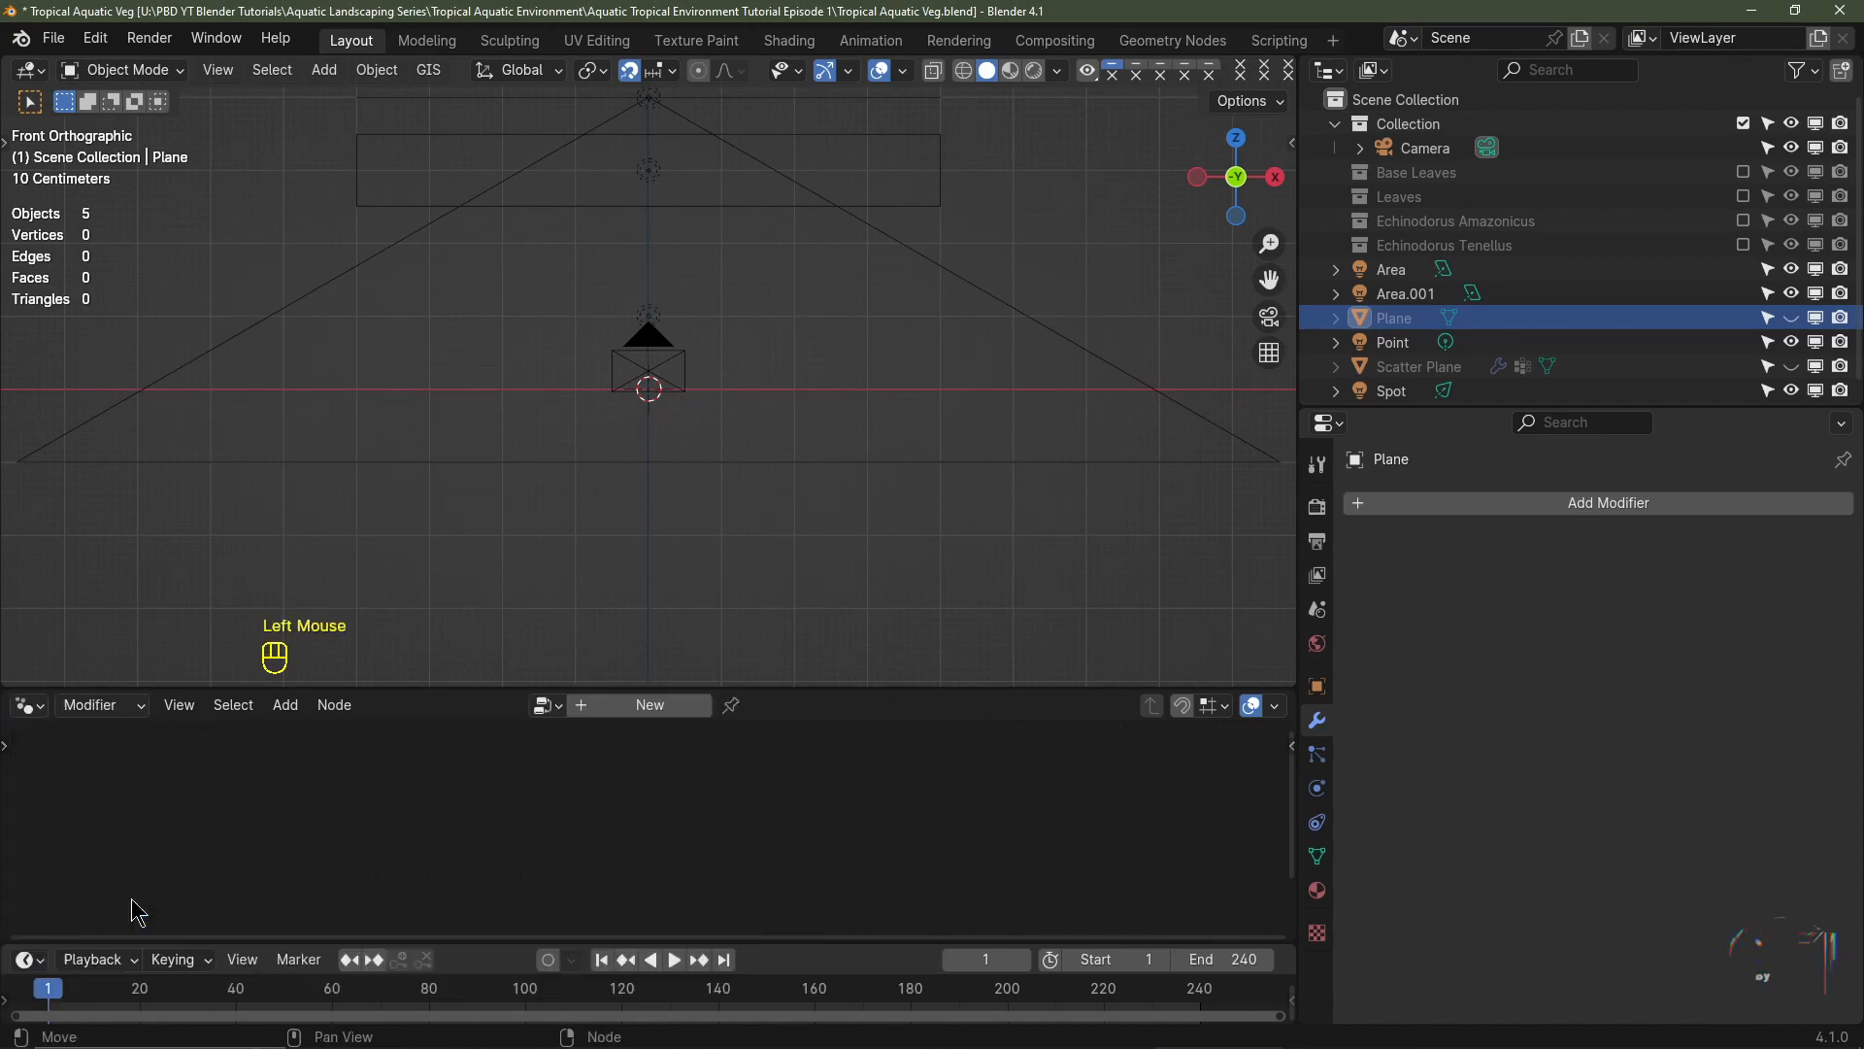
# - Add a new mesh plane at the world origin
pyautogui.scroll(3, 648, 468)
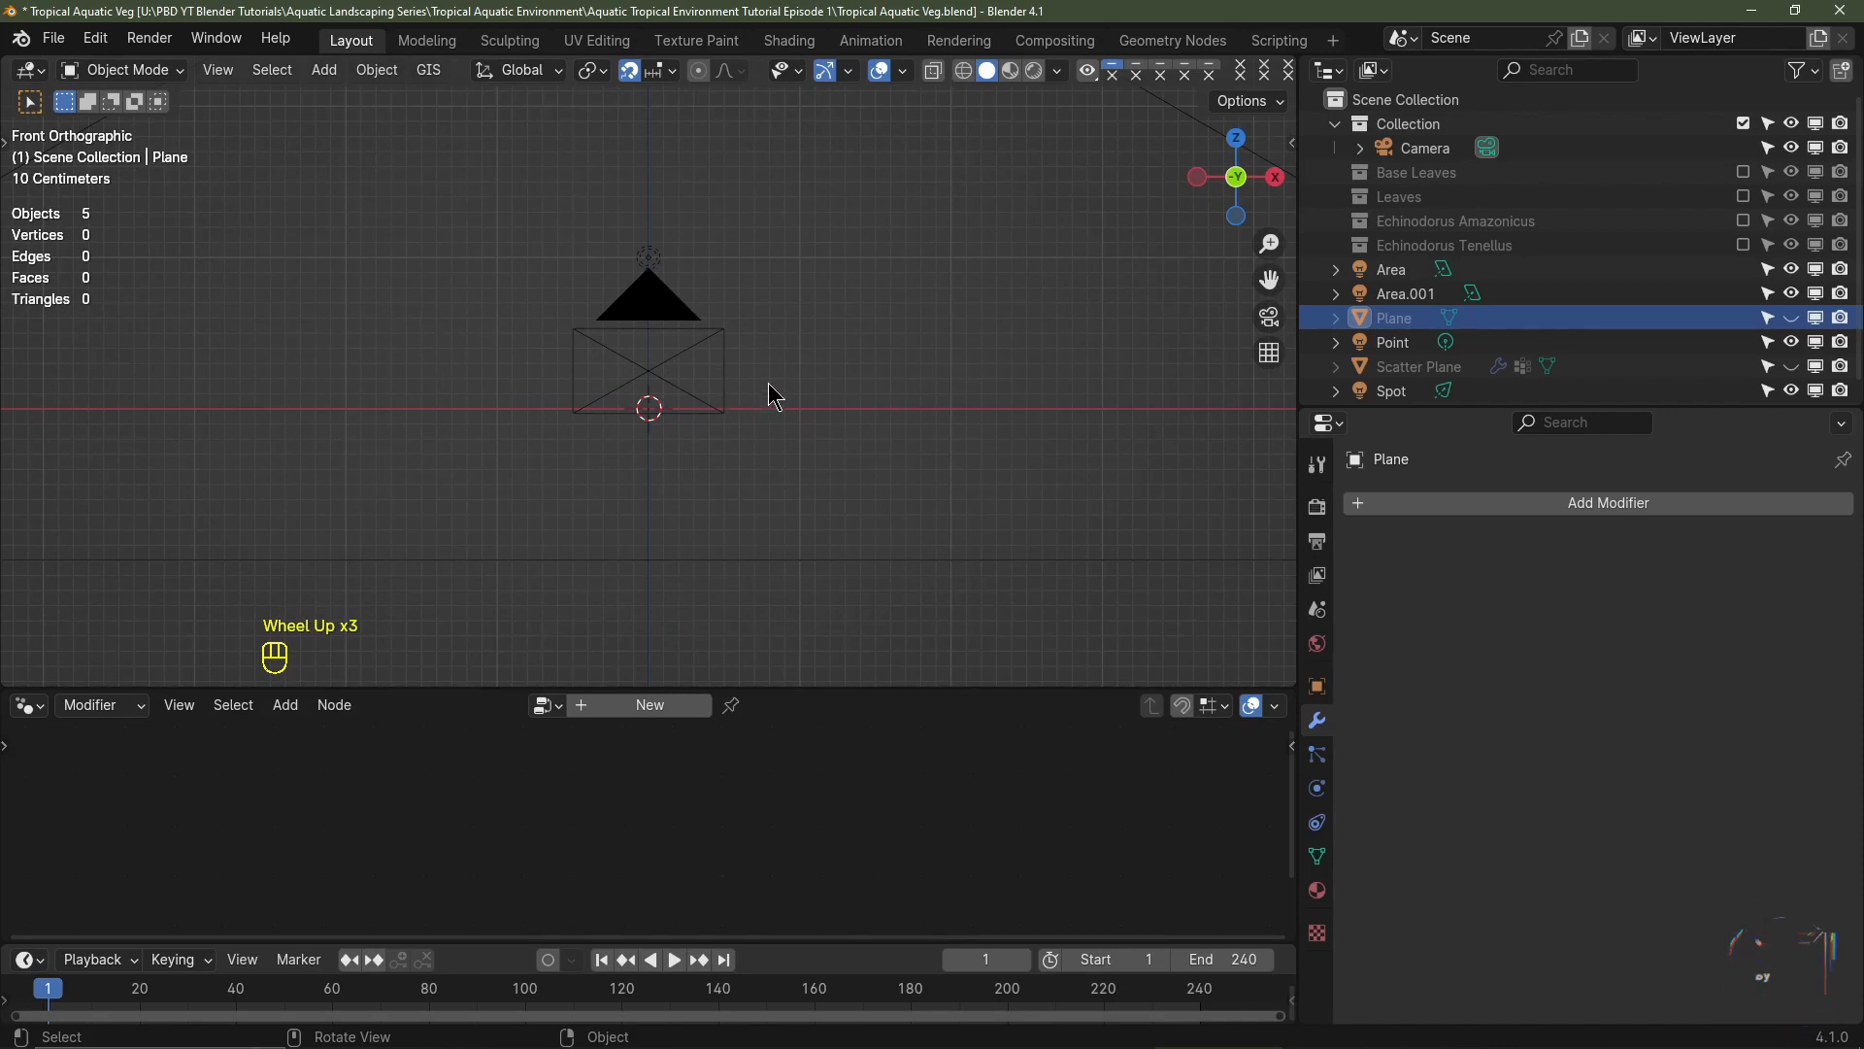
pyautogui.scroll(3, 649, 427)
pyautogui.hotkey('shift', 'a')
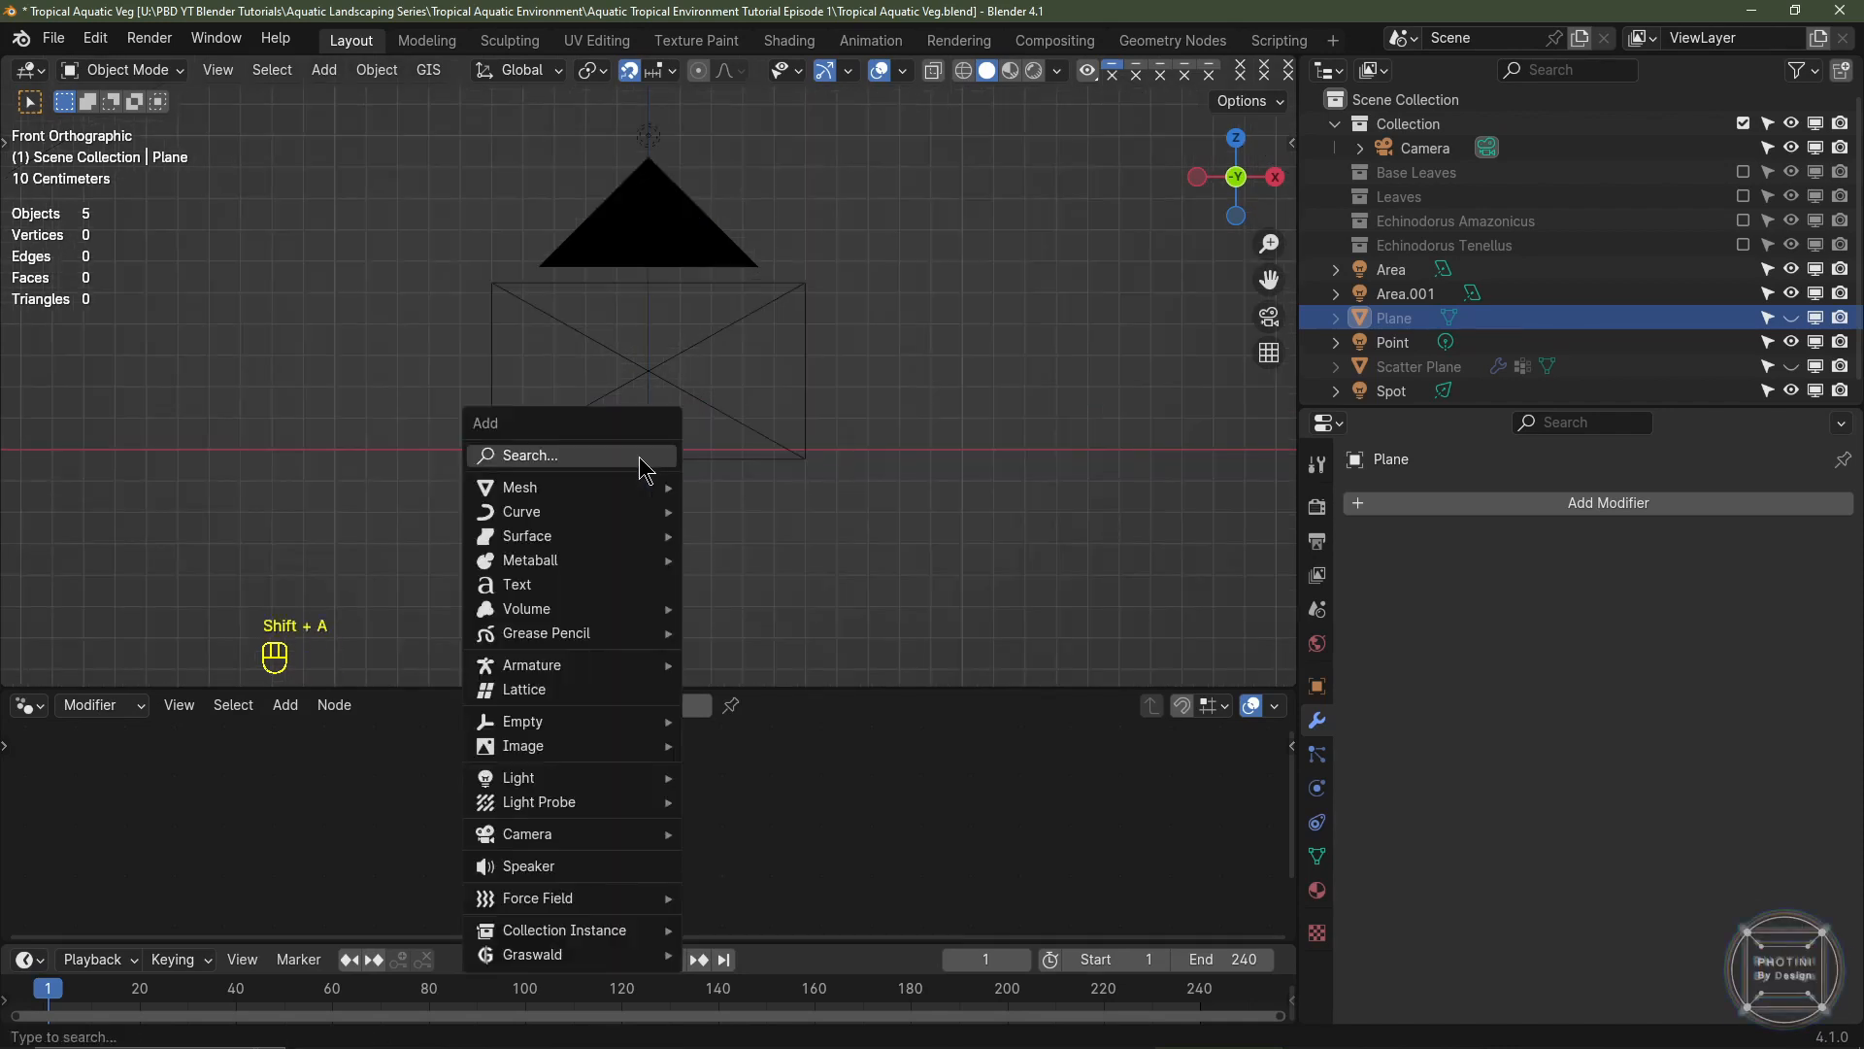
pyautogui.moveTo(622, 491)
pyautogui.click(727, 489)
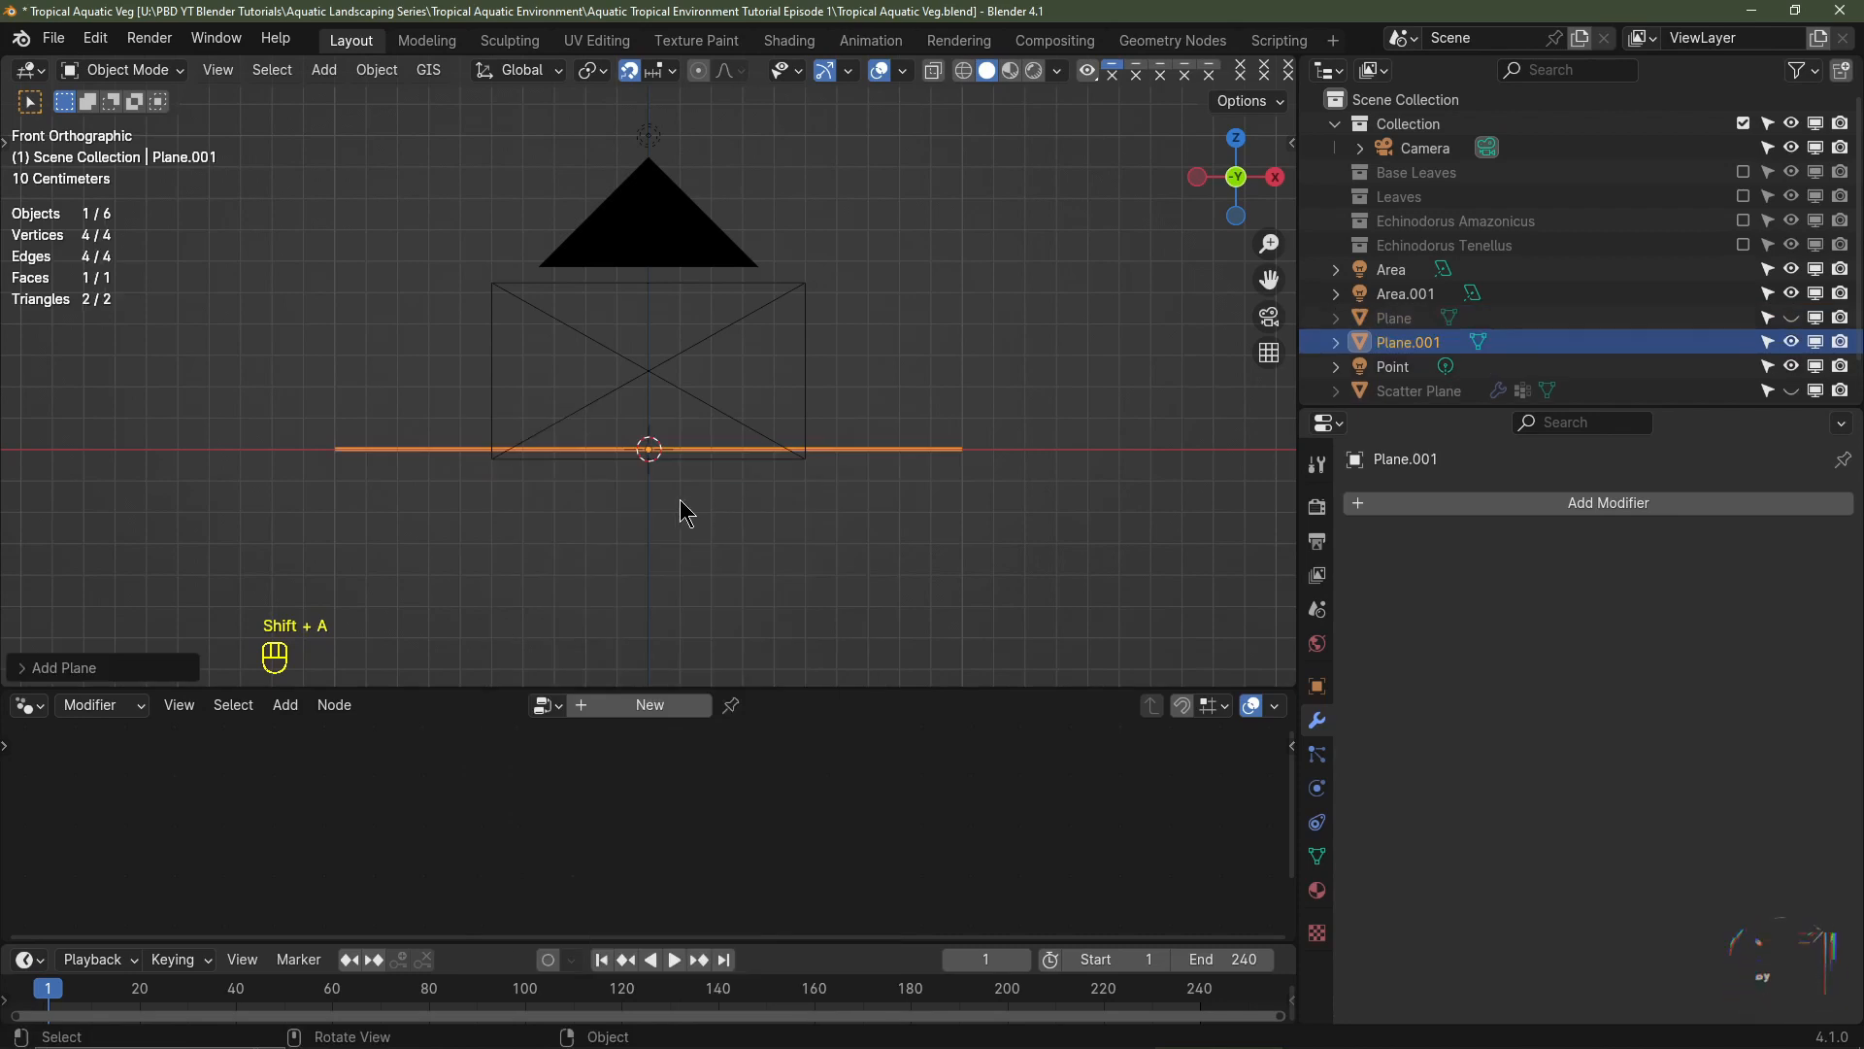
# - In Edit Mode, rotate the new plane's geometry 90 degrees about the X axis to stand it upright
pyautogui.press('Tab')
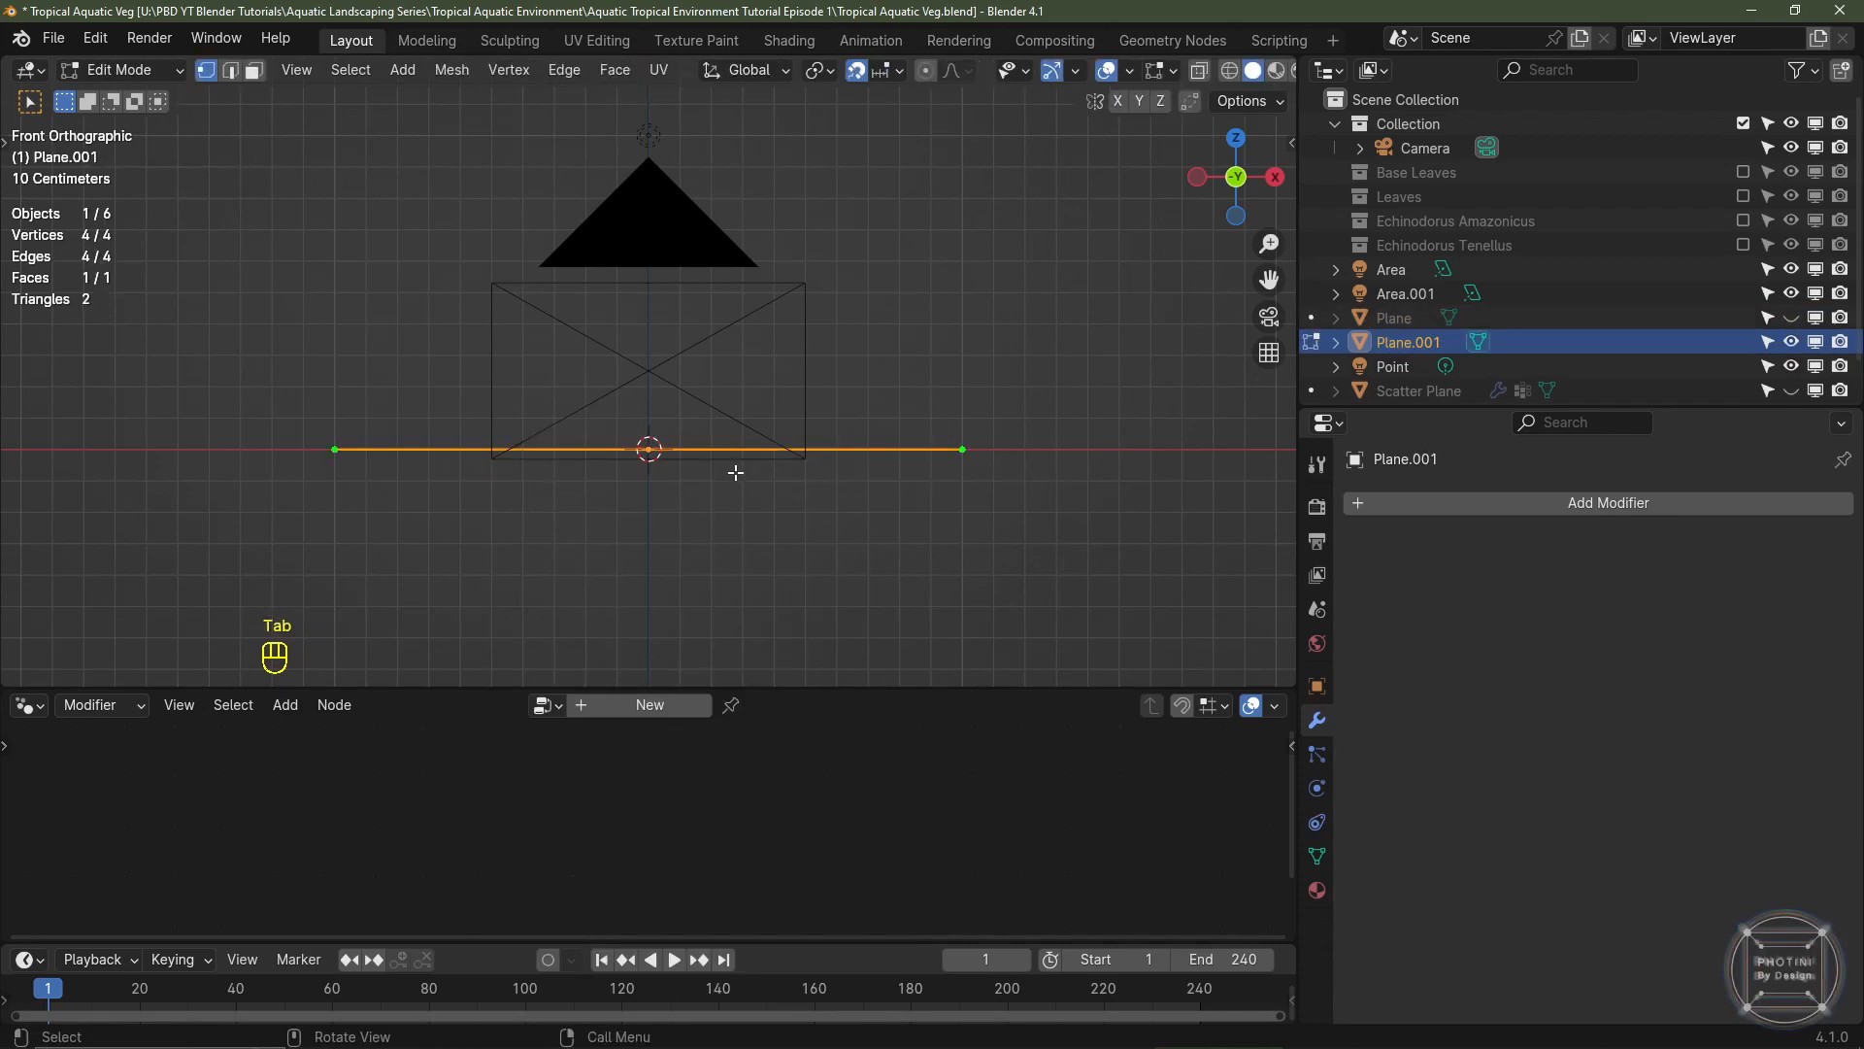
pyautogui.write('rx90')
pyautogui.press('Return')
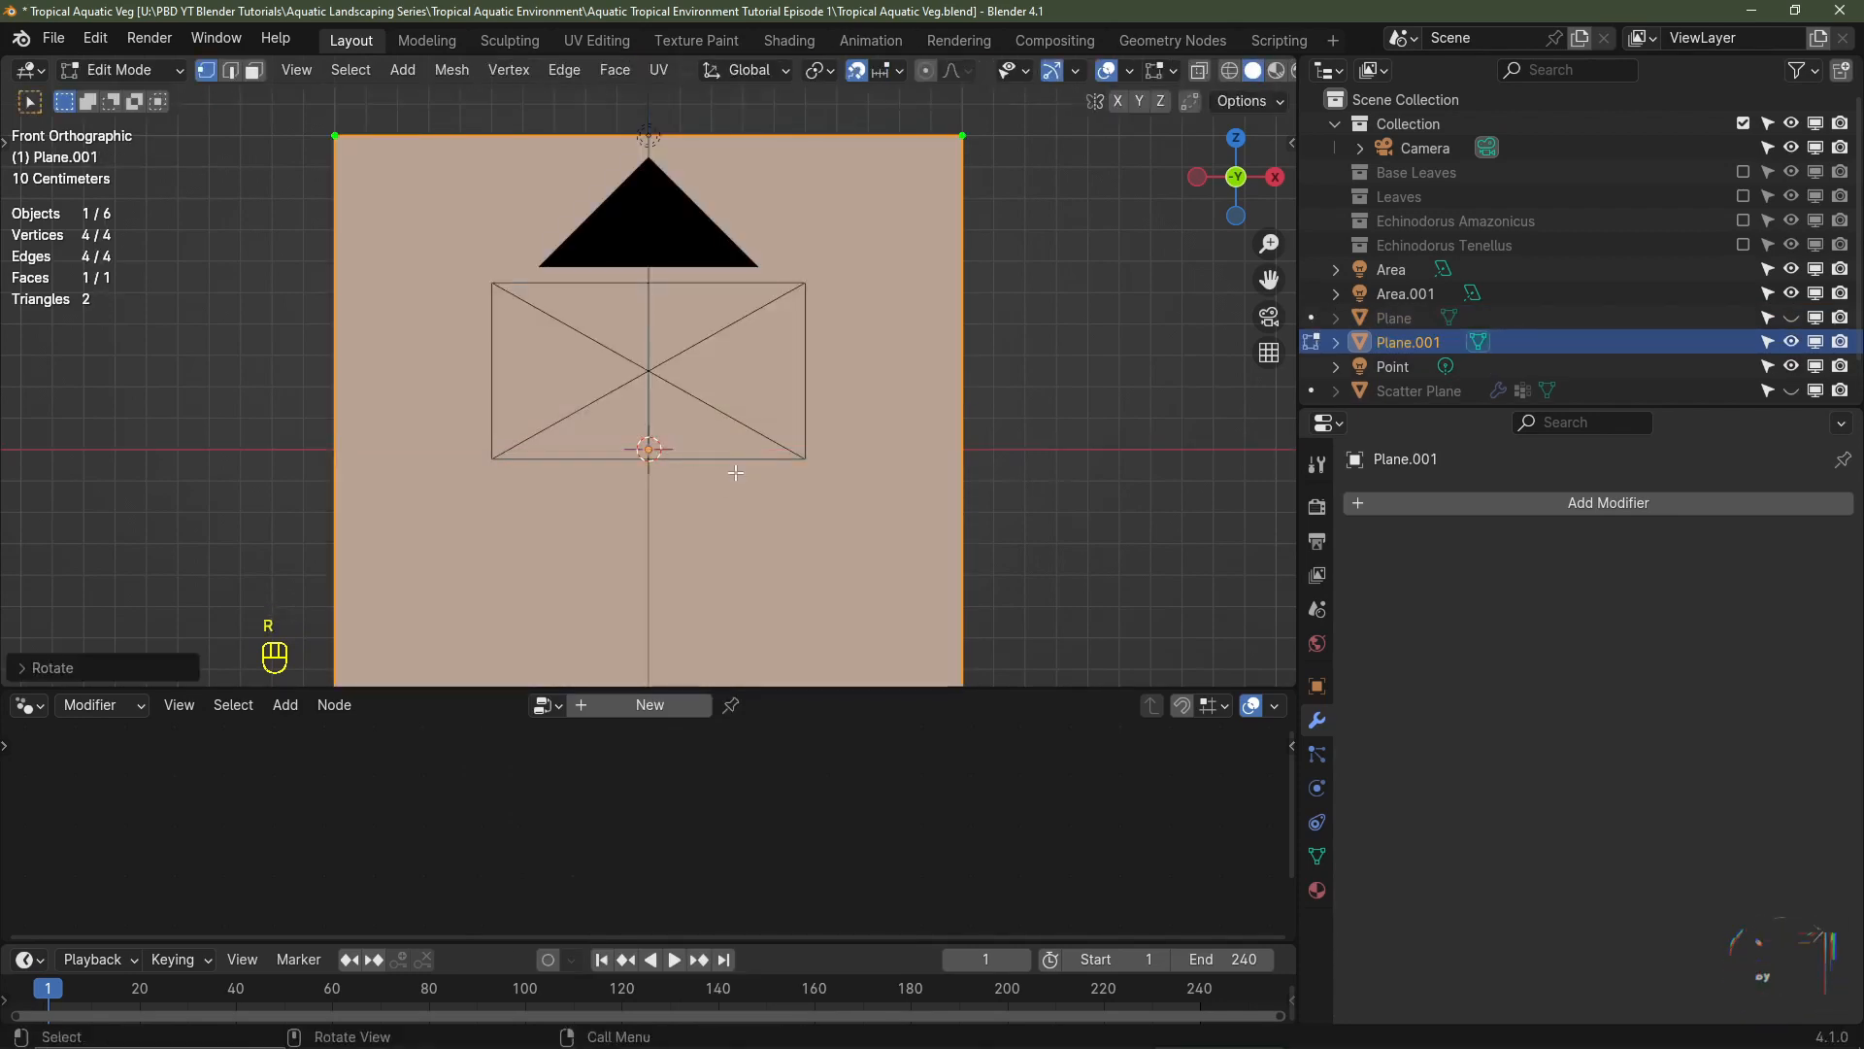
# - Move the upright plane's geometry up along Z until its bottom edge sits on the object origin
pyautogui.scroll(-3, 735, 472)
pyautogui.scroll(2, 735, 472)
pyautogui.scroll(-1, 735, 472)
pyautogui.press('g')
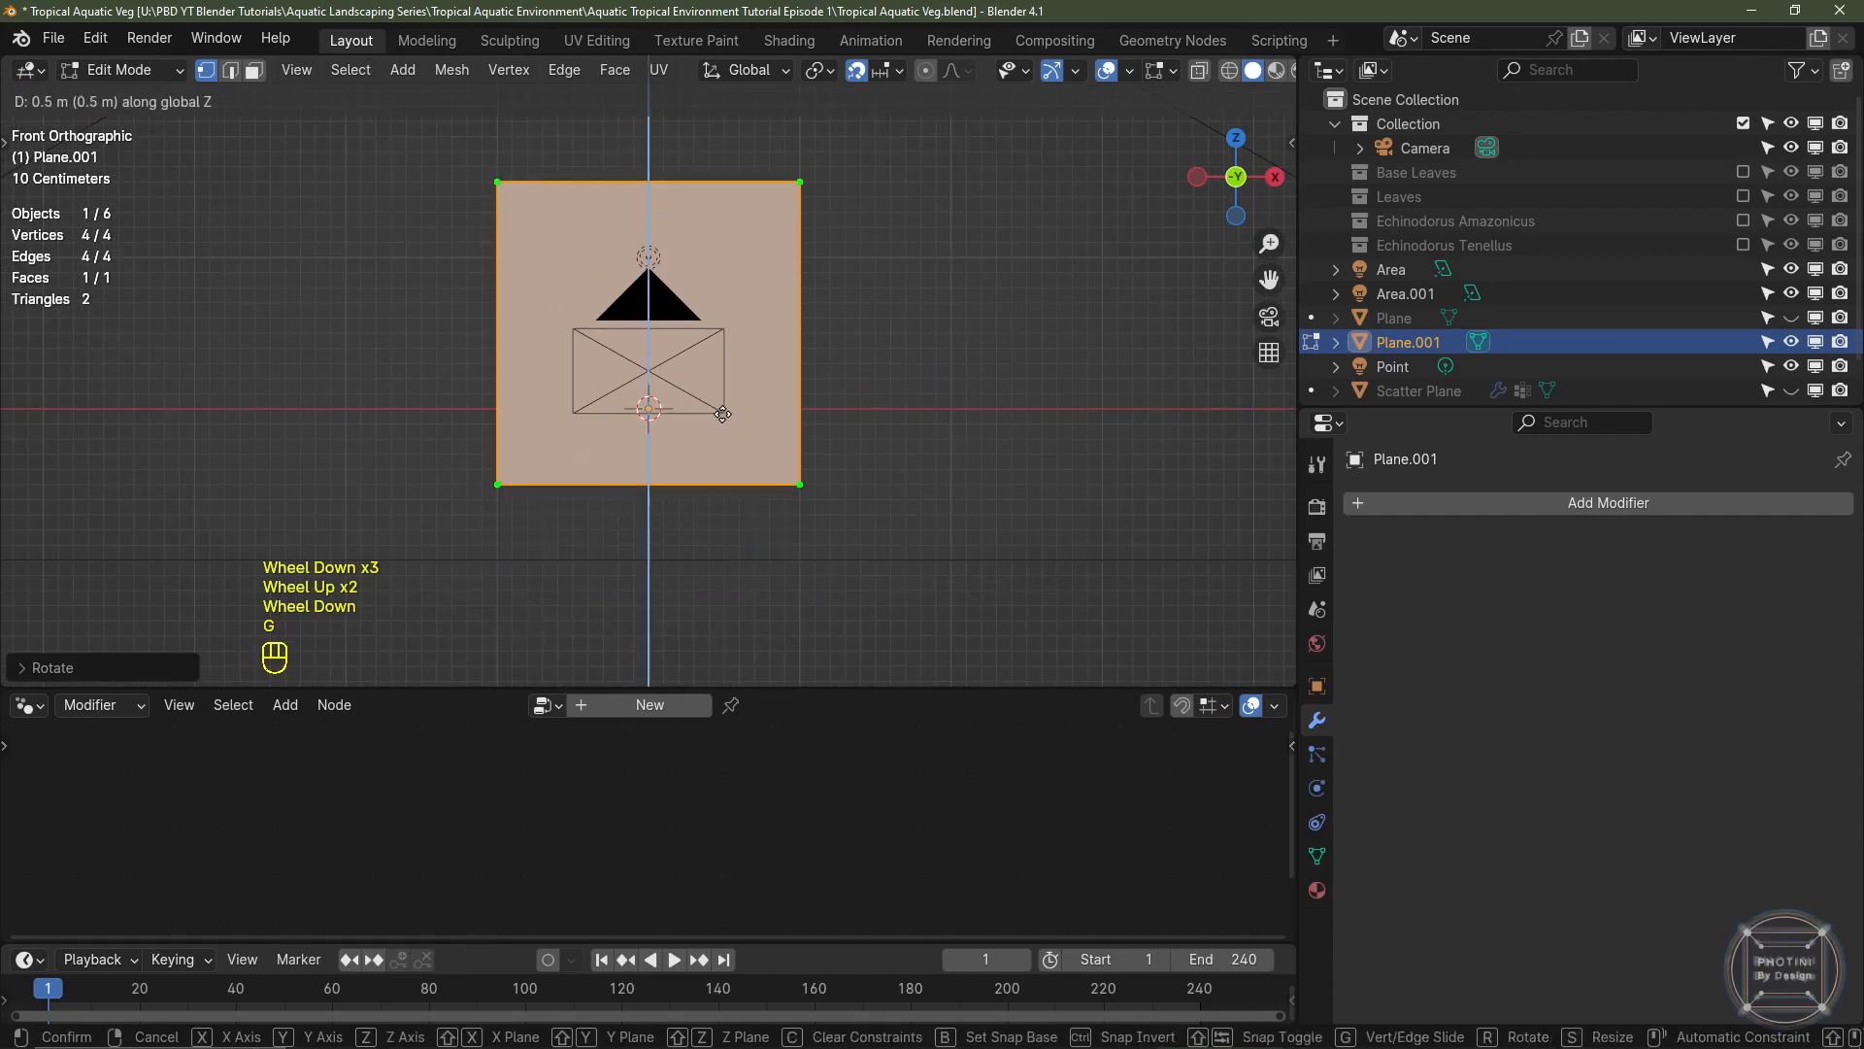
pyautogui.click(723, 342)
pyautogui.scroll(3, 200, 498)
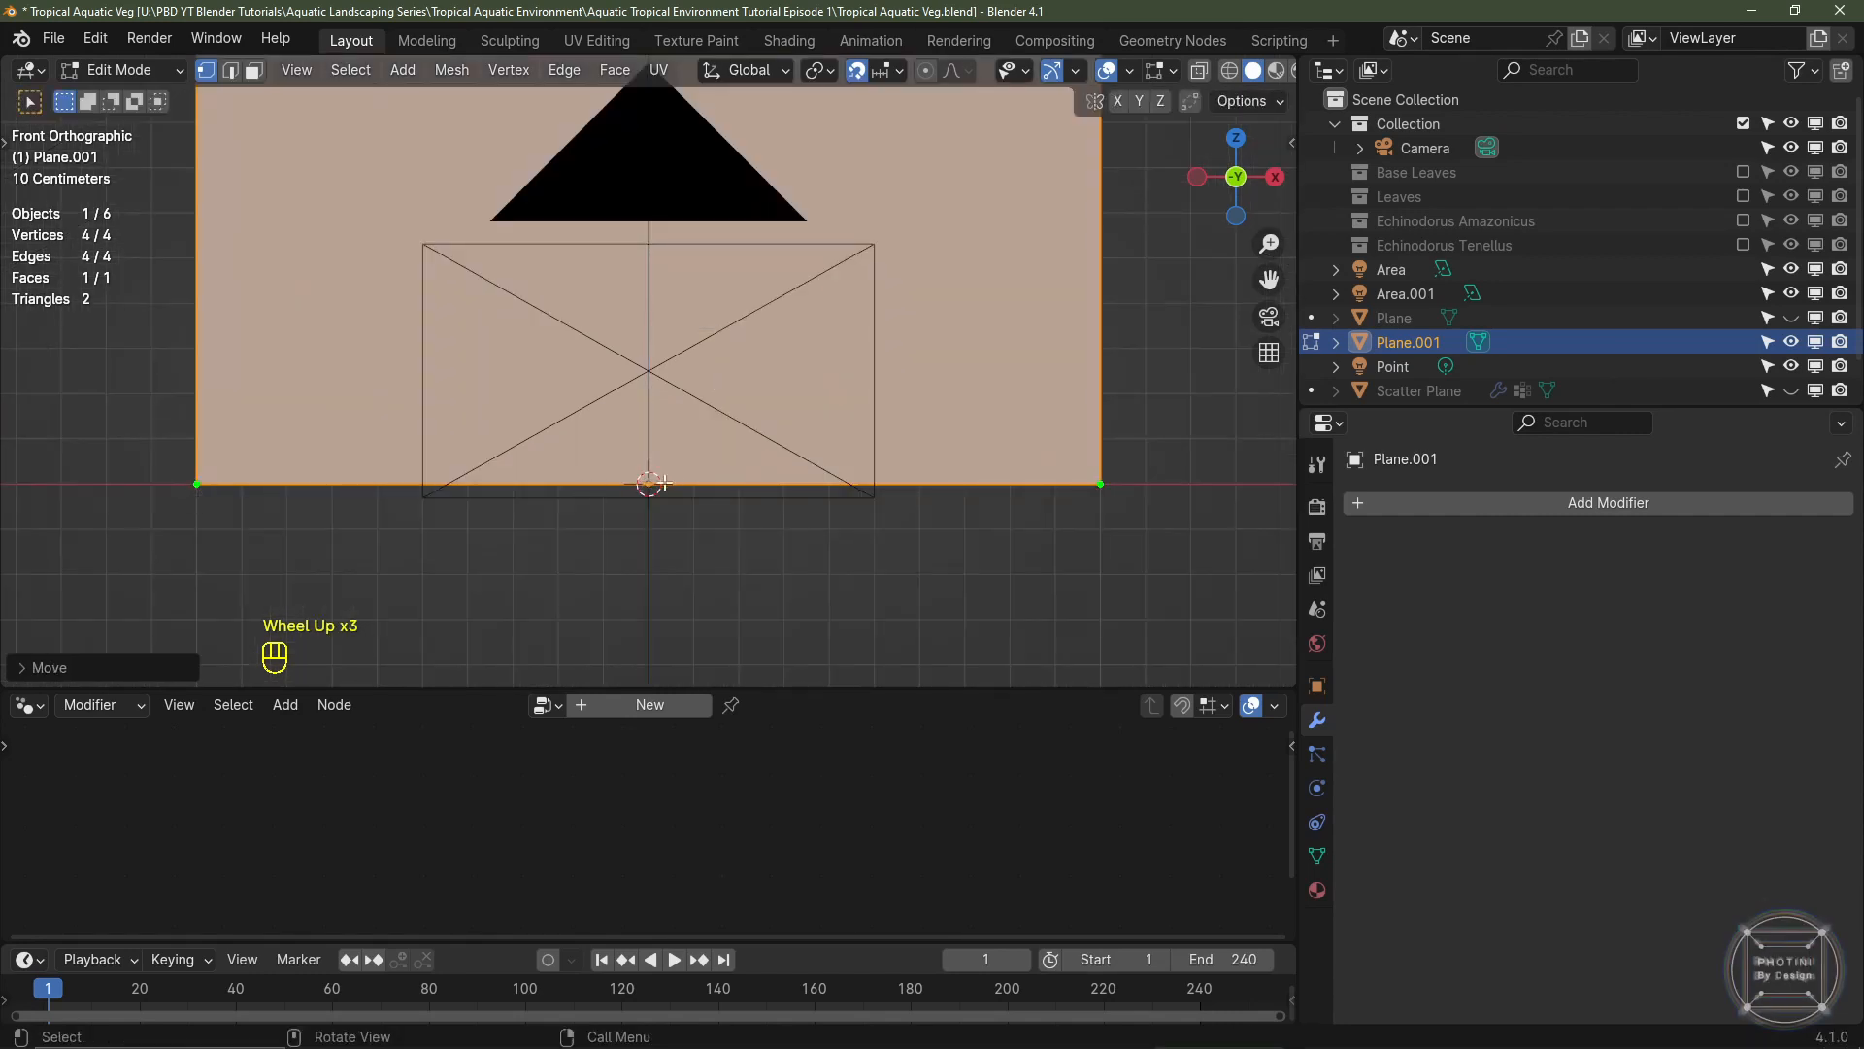
# - Scale the plane's geometry down along X into a tall strip roughly a third as wide as it is high
pyautogui.scroll(-3, 663, 482)
pyautogui.keyDown('shift'); pyautogui.moveTo(927, 296); pyautogui.dragTo(881, 351, button='middle'); pyautogui.keyUp('shift')
pyautogui.press('s')
pyautogui.press('x')
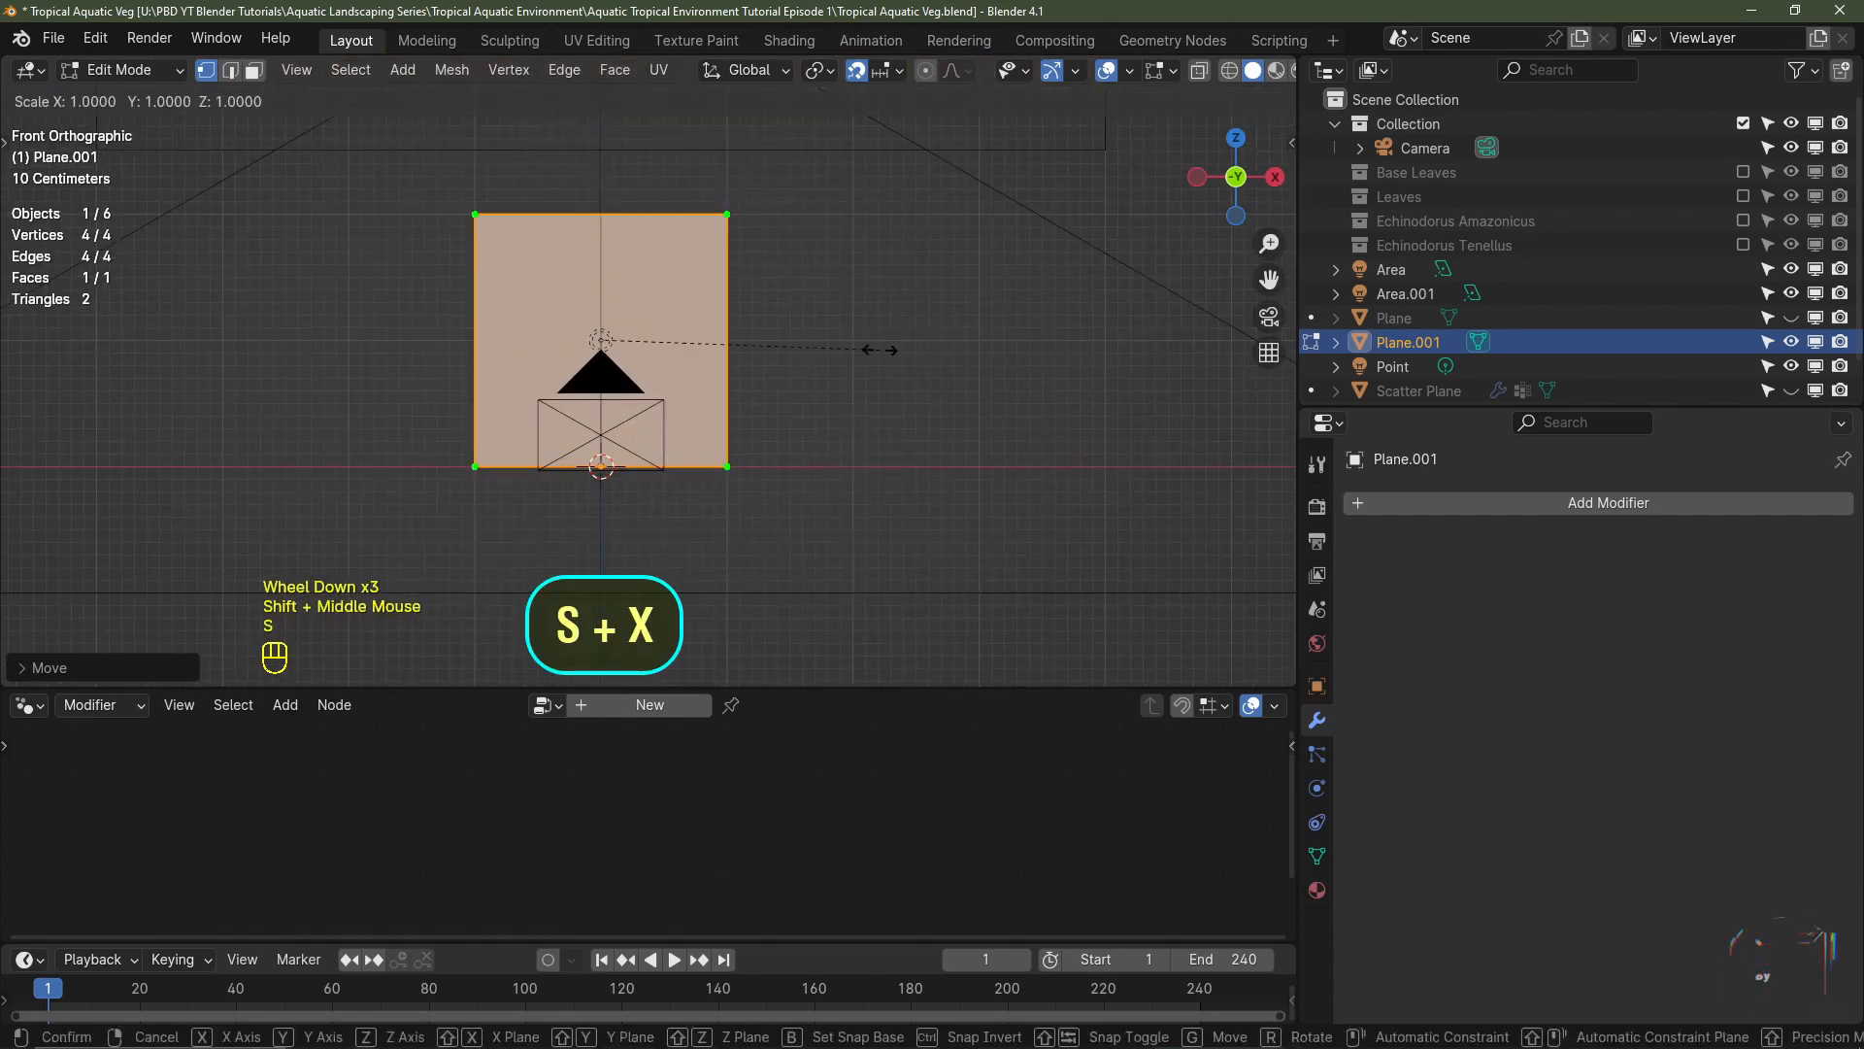
pyautogui.click(686, 366)
# - Add five evenly spaced horizontal loop cuts along the height of the strip
pyautogui.scroll(3, 646, 374)
pyautogui.hotkey('ctrl', 'r')
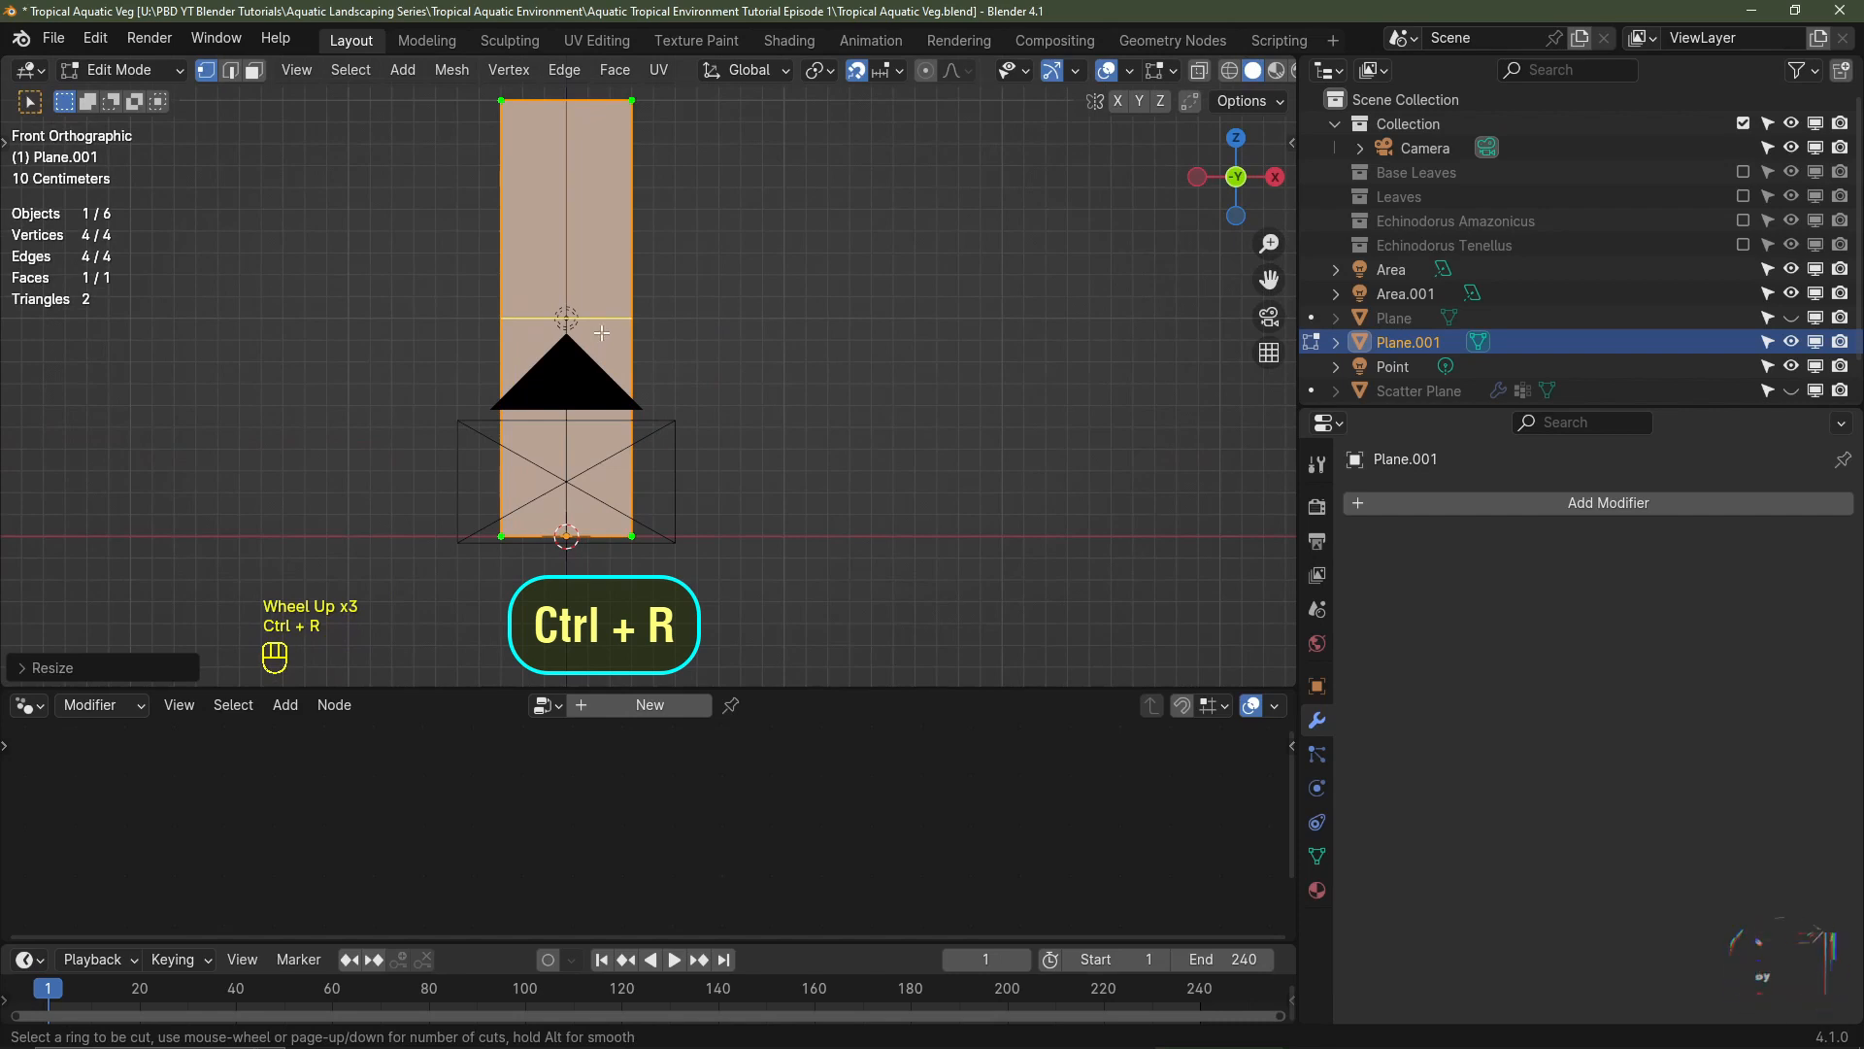
pyautogui.scroll(6, 602, 333)
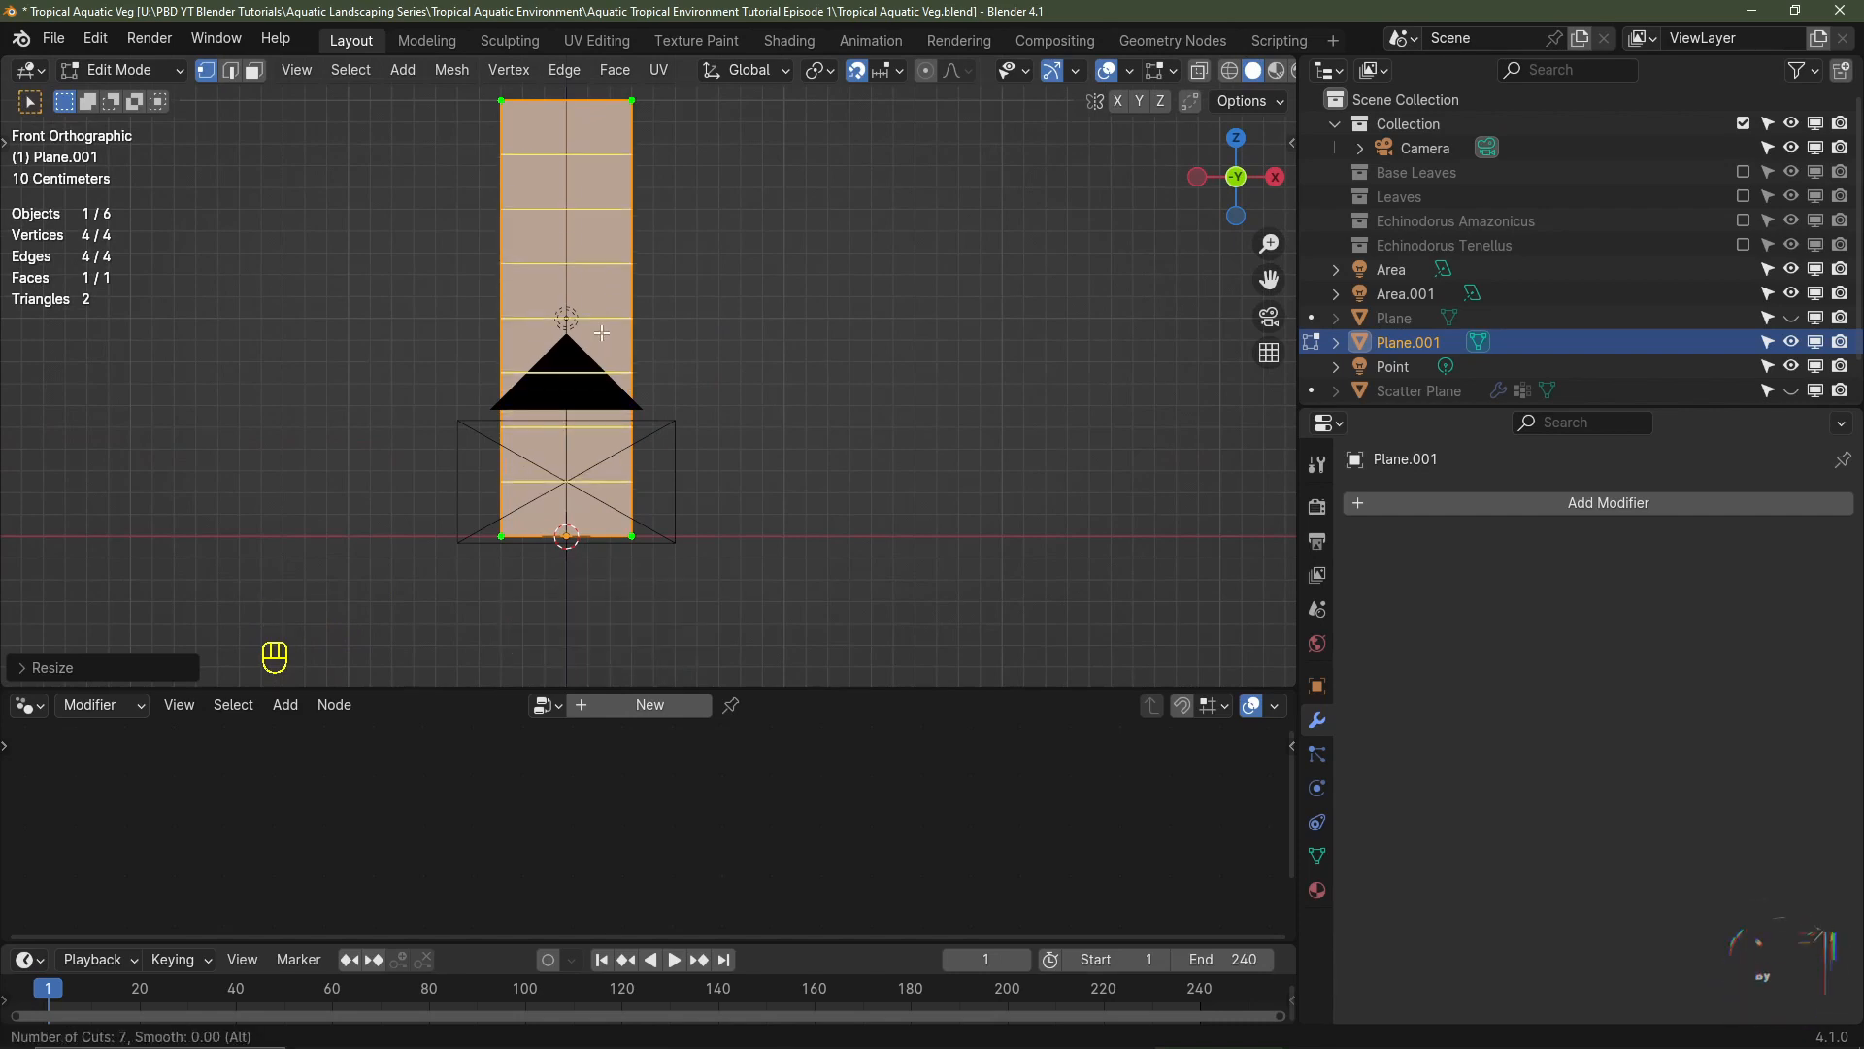
pyautogui.scroll(-2, 602, 333)
pyautogui.click(604, 333)
pyautogui.rightClick(607, 330)
# - Taper the strip's top edge to a narrow end by scaling it along X with Smooth proportional editing
pyautogui.keyDown('shift'); pyautogui.moveTo(715, 260); pyautogui.dragTo(717, 304, button='middle'); pyautogui.keyUp('shift')
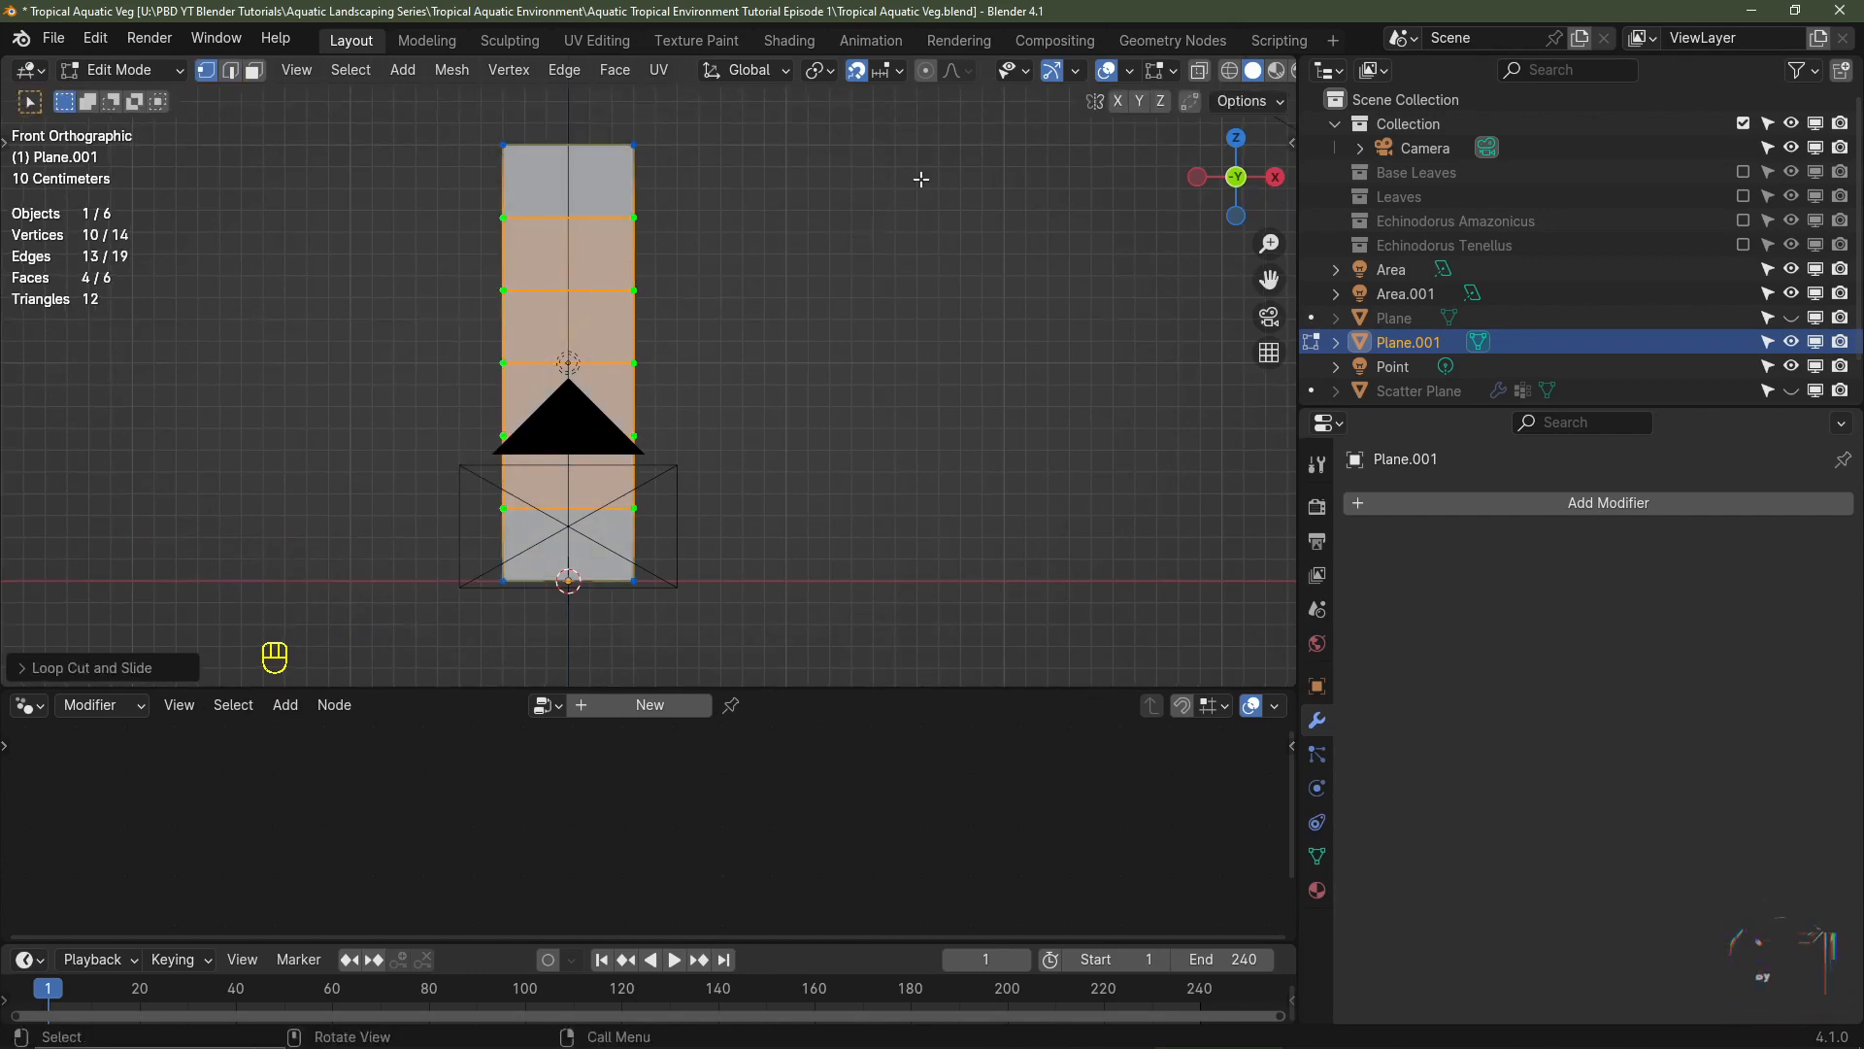
pyautogui.press('o')
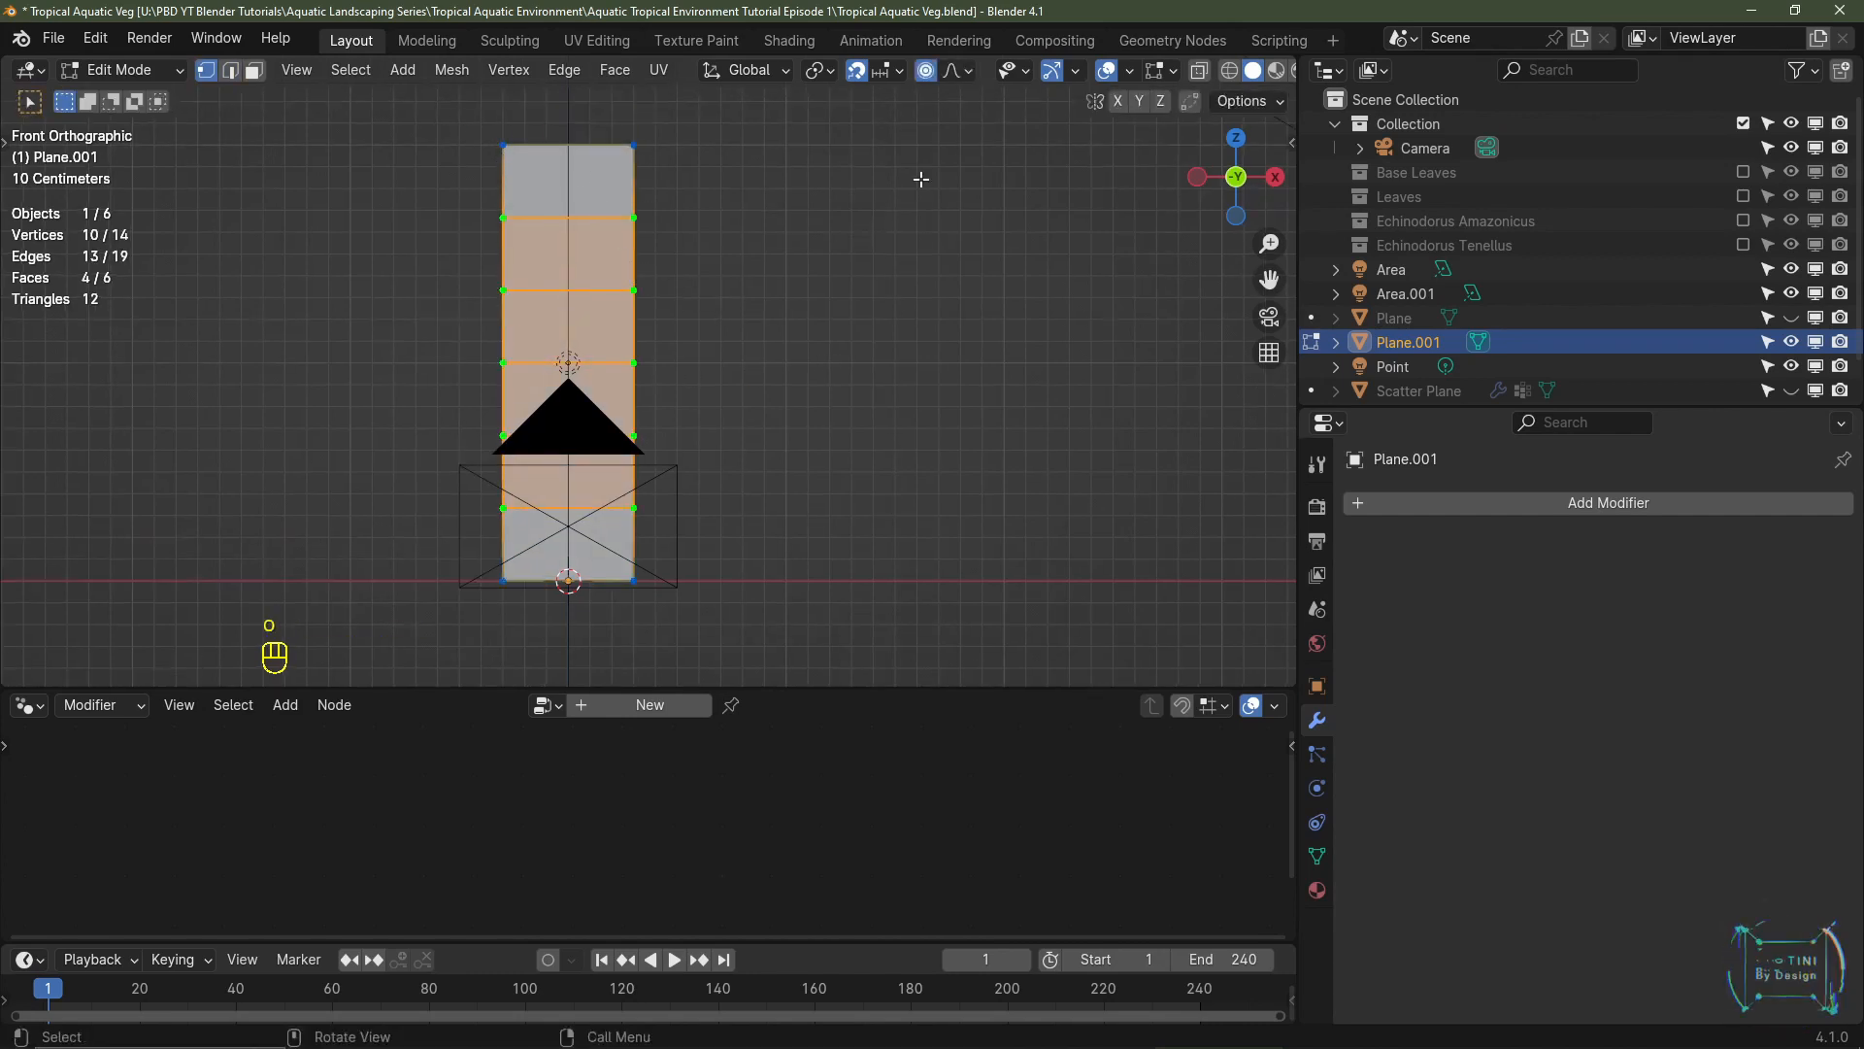
pyautogui.click(956, 71)
pyautogui.click(901, 187)
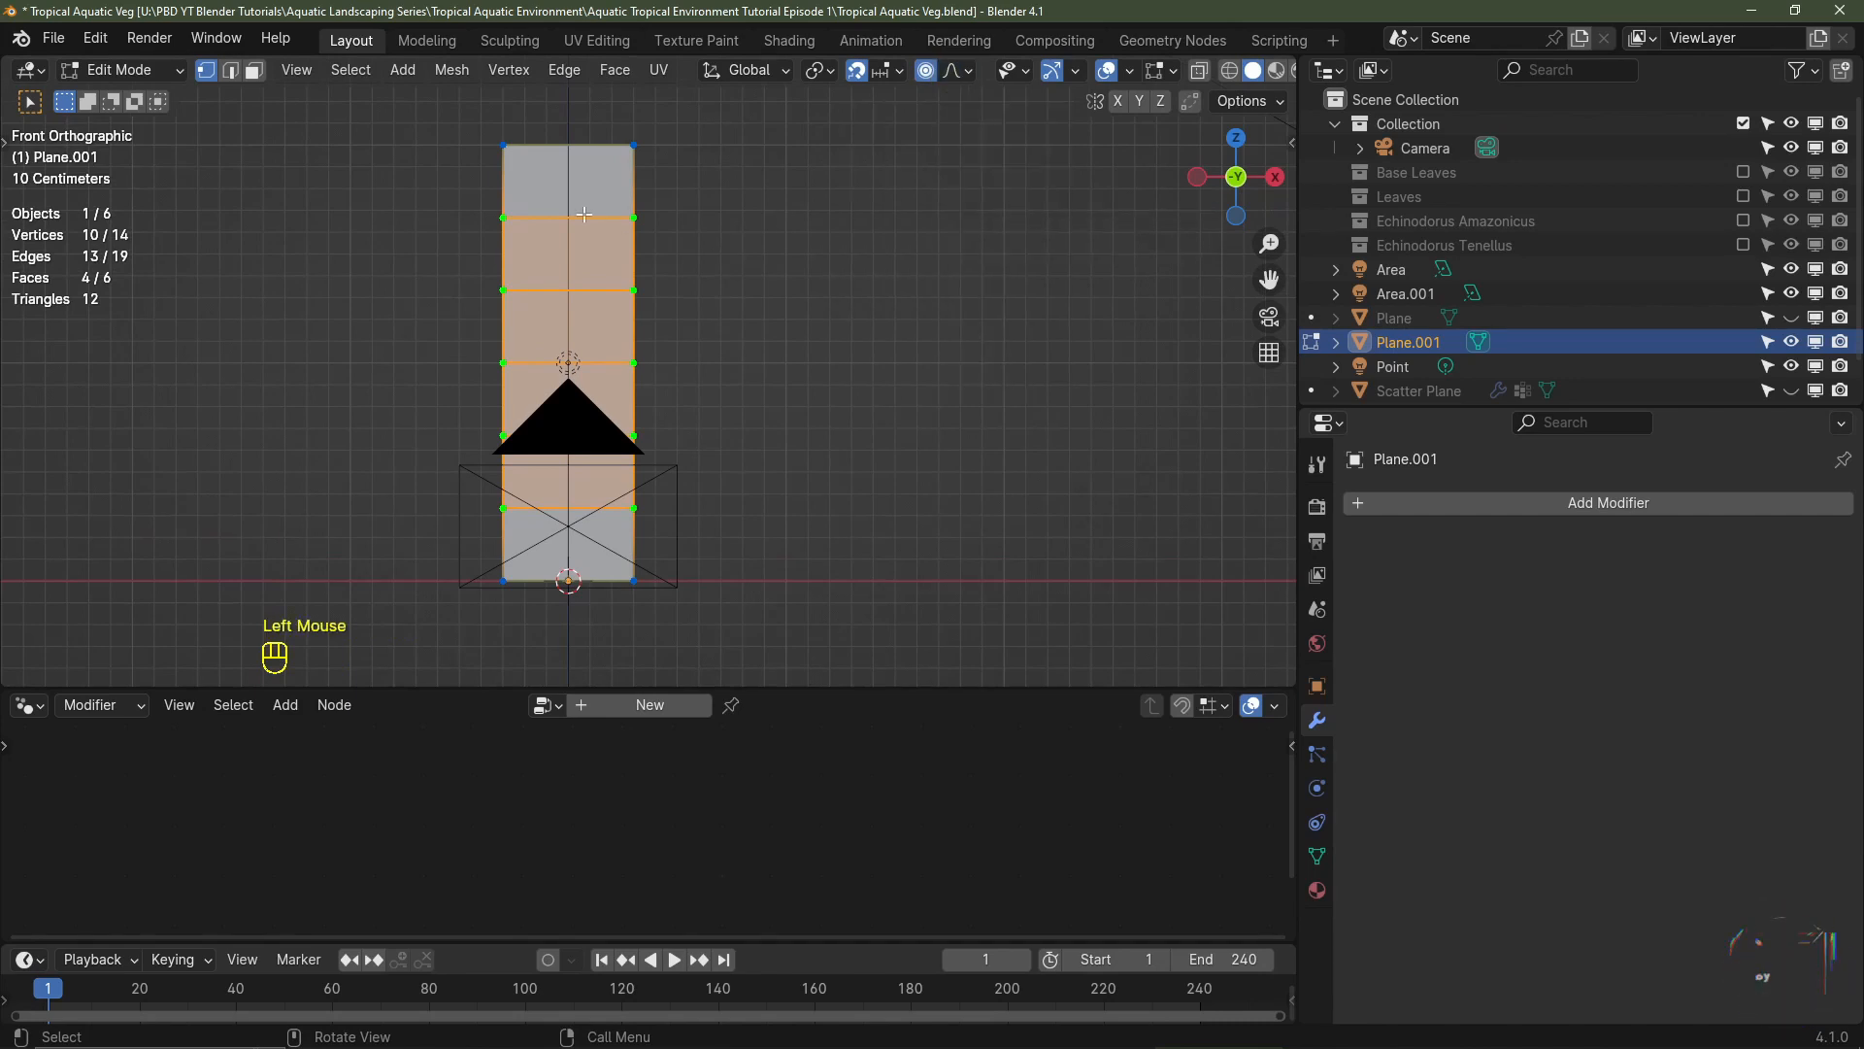
pyautogui.moveTo(404, 122); pyautogui.dragTo(721, 167)
pyautogui.keyDown('shift'); pyautogui.moveTo(799, 270); pyautogui.dragTo(804, 275, button='middle'); pyautogui.keyUp('shift')
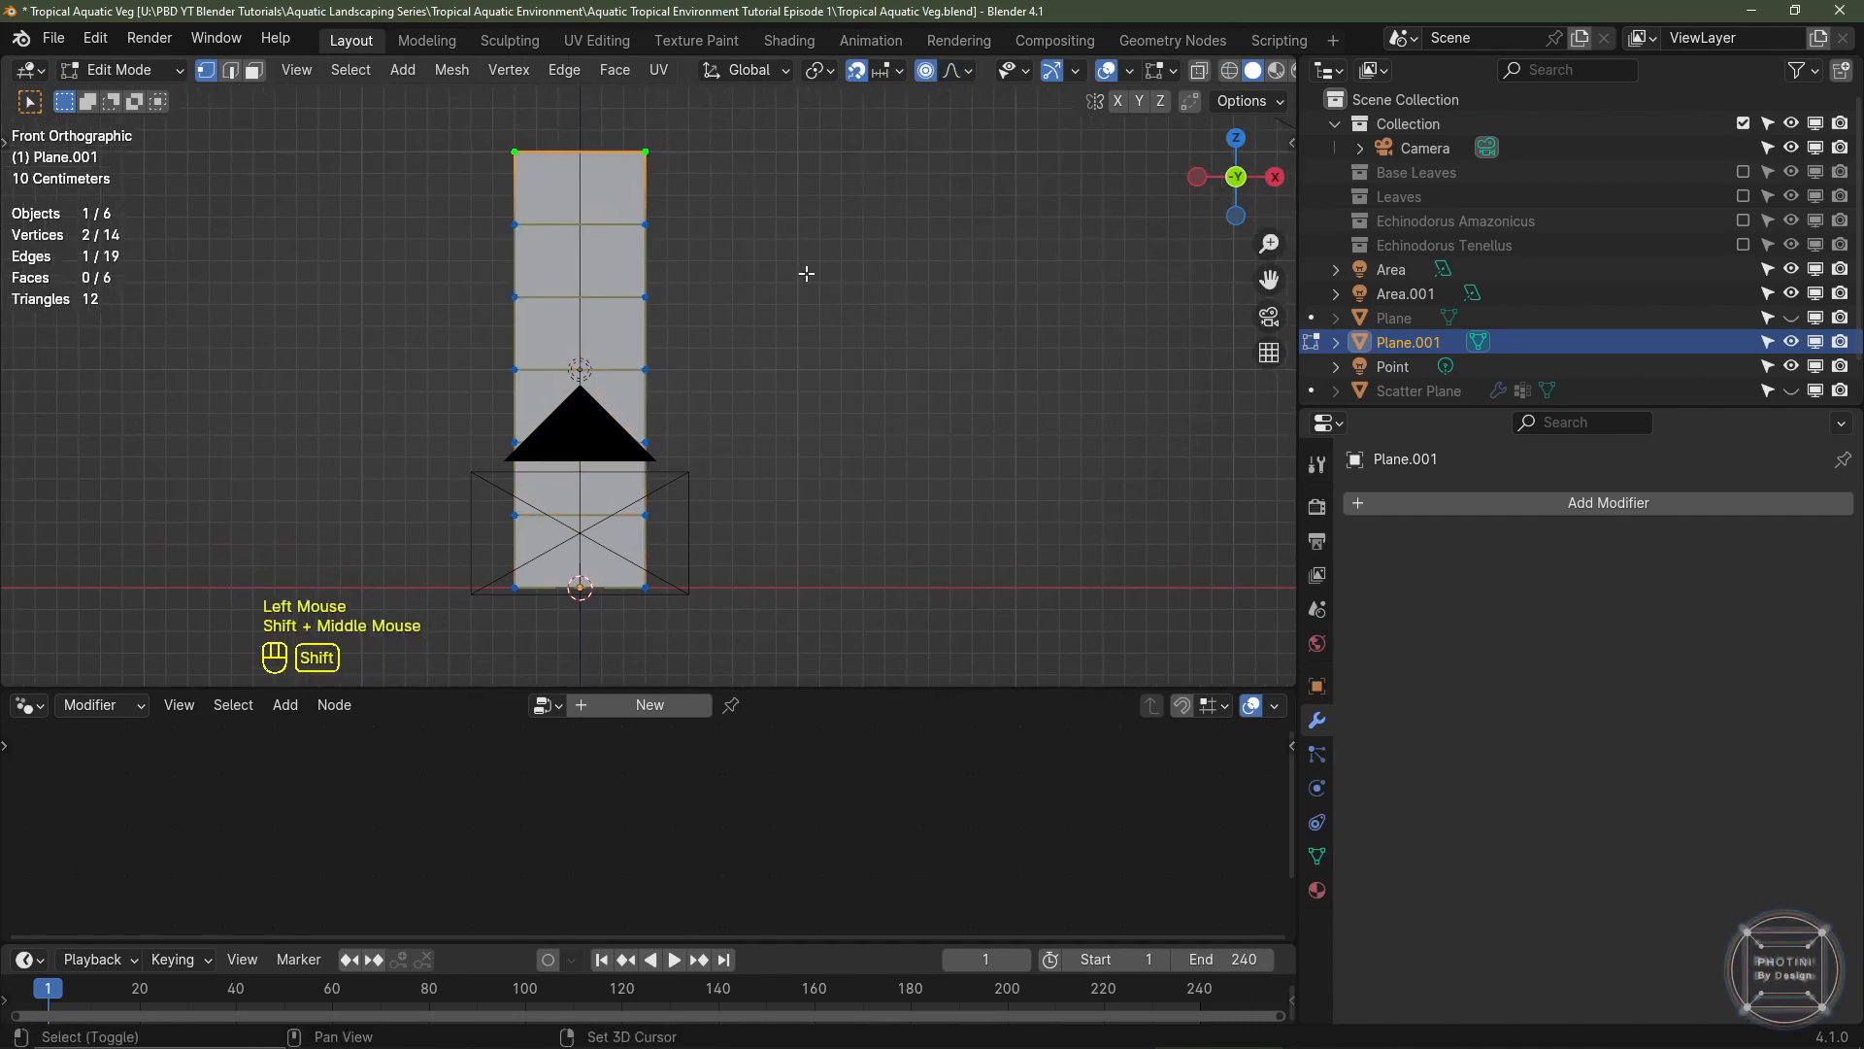
pyautogui.press('s')
pyautogui.press('x')
pyautogui.scroll(10, 888, 268)
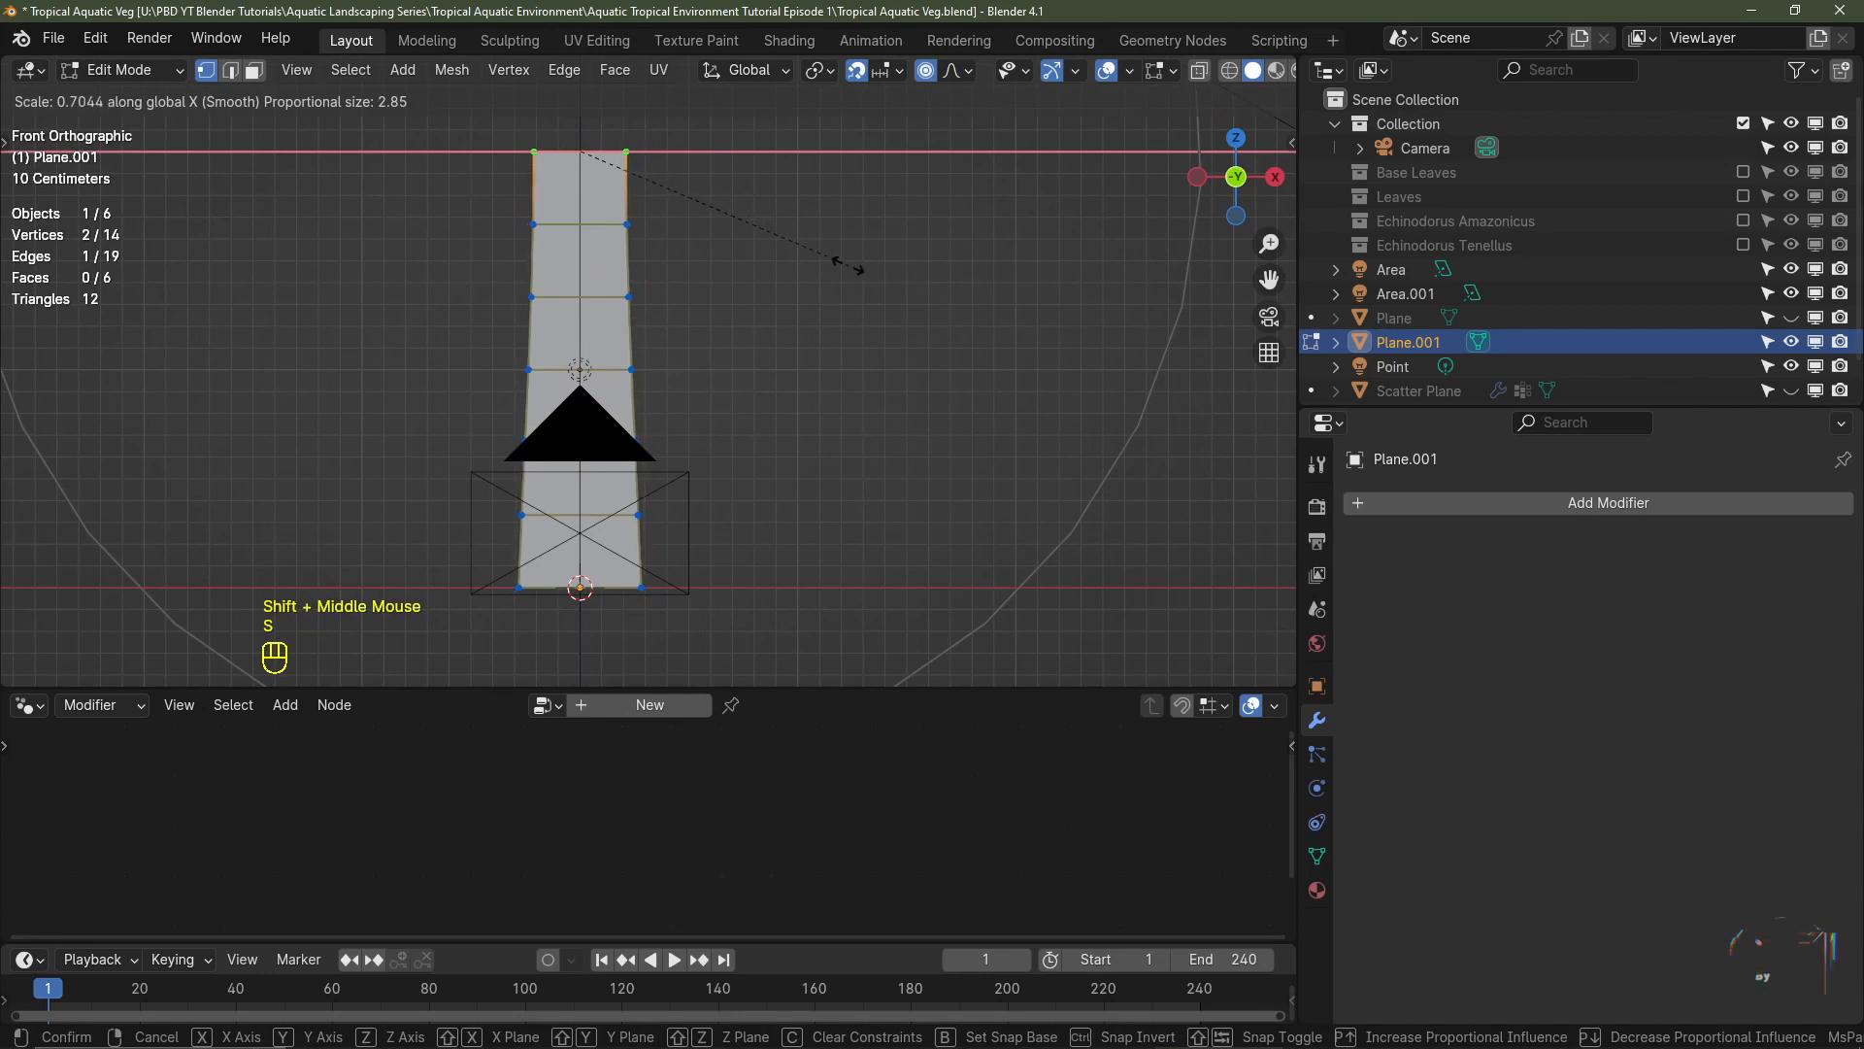
pyautogui.click(676, 257)
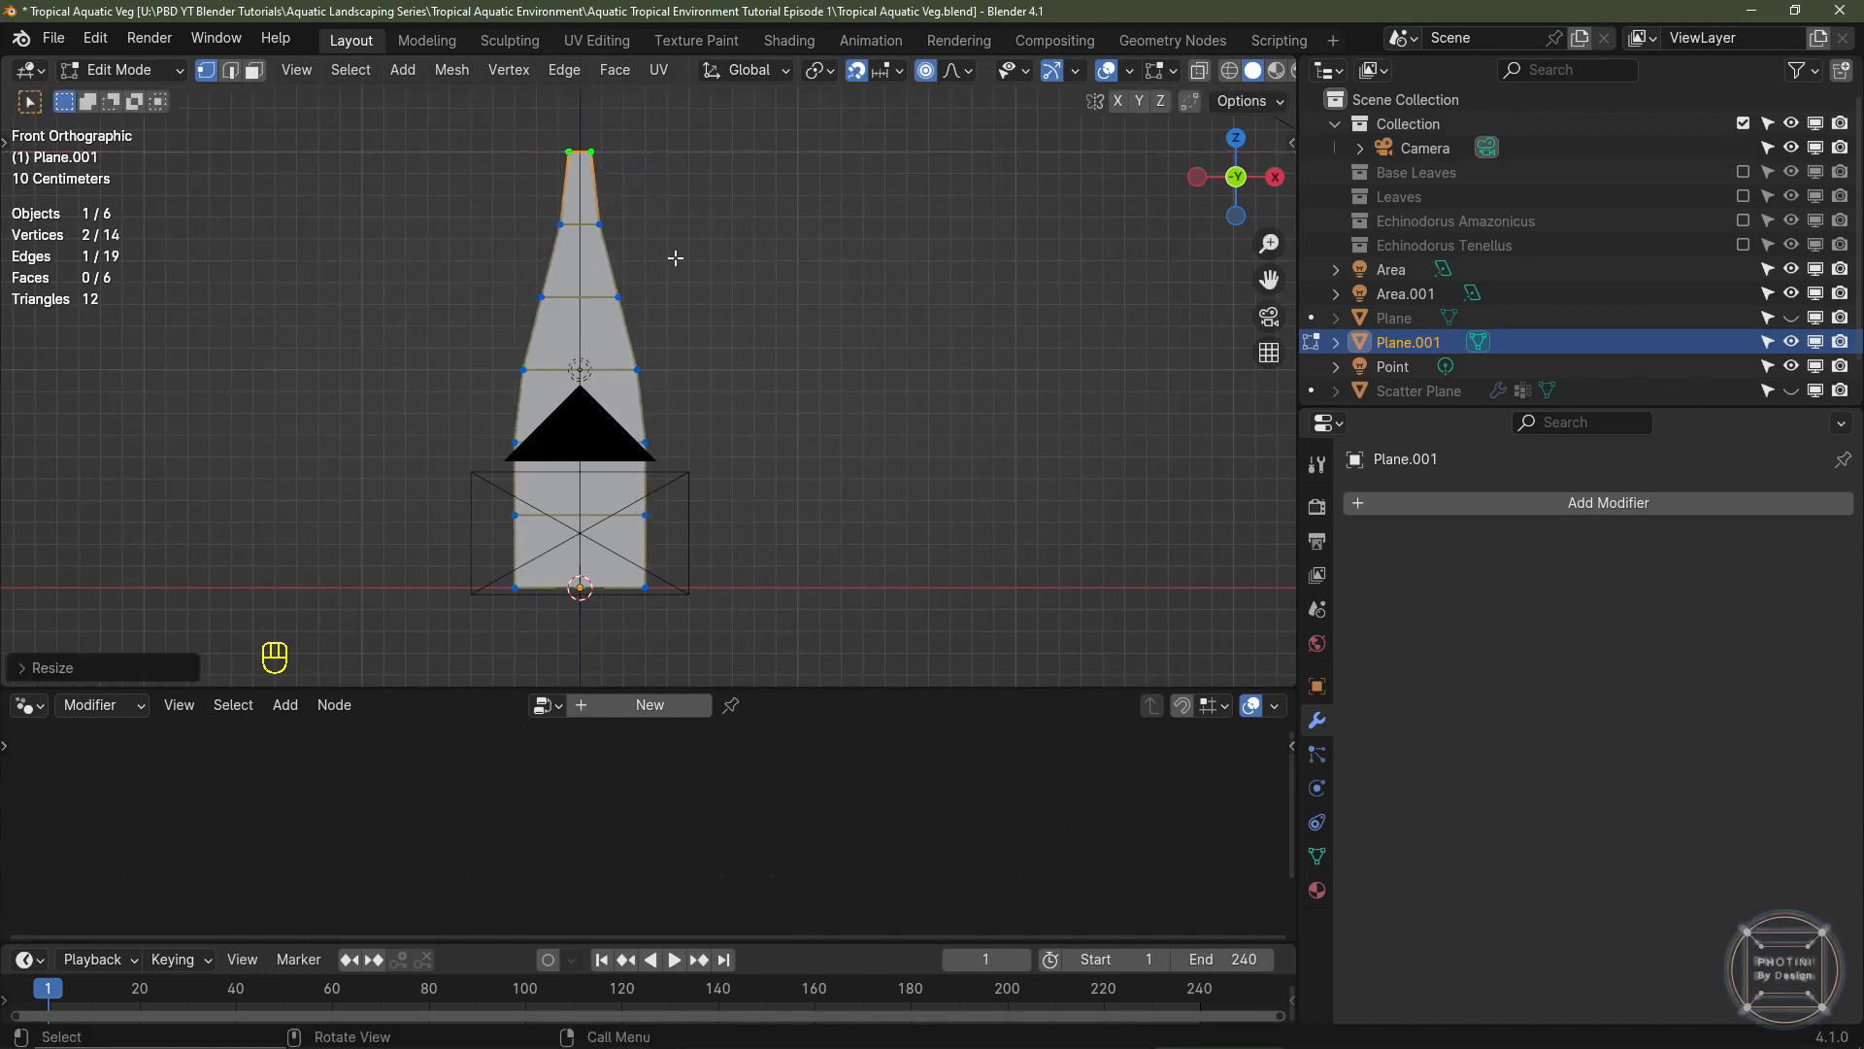
# - Narrow the strip's bottom edge along X using proportional editing with Sharp falloff to form the leaf base
pyautogui.keyDown('shift'); pyautogui.moveTo(693, 484); pyautogui.dragTo(770, 554, button='middle'); pyautogui.keyUp('shift')
pyautogui.moveTo(774, 570); pyautogui.dragTo(480, 461)
pyautogui.click(951, 74)
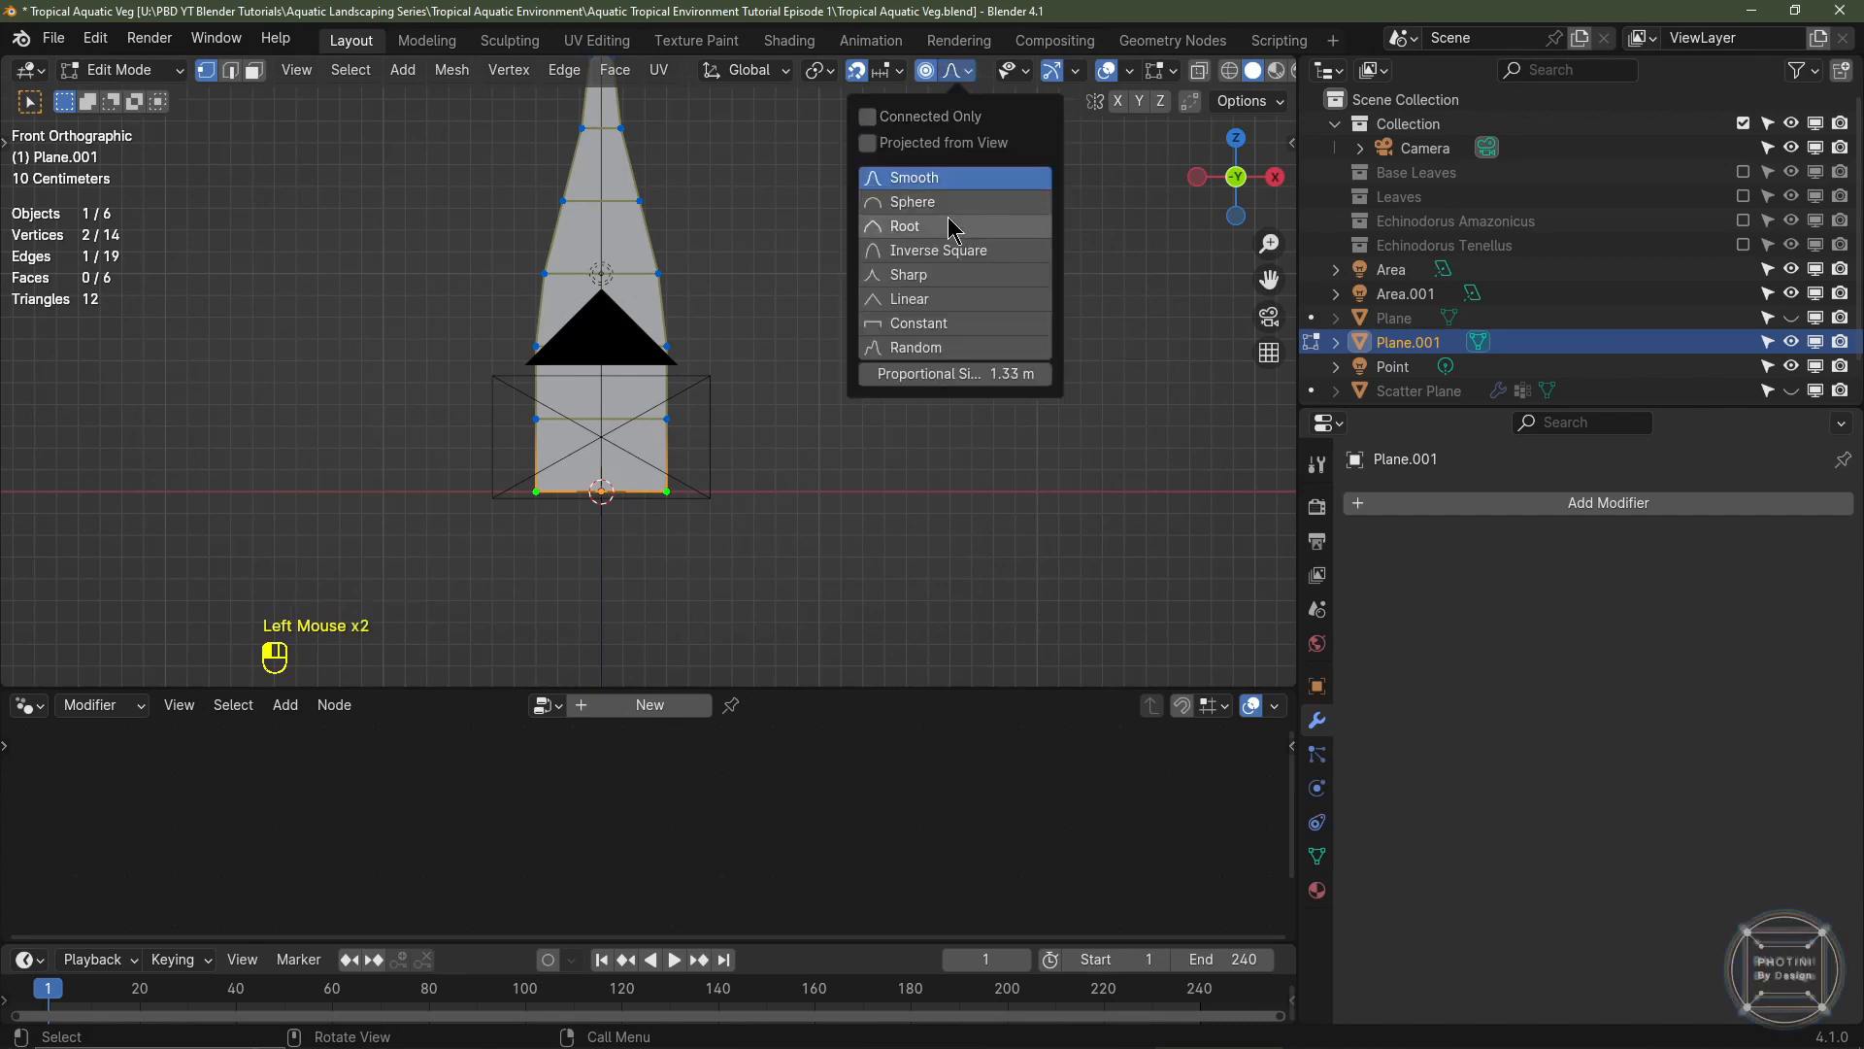
pyautogui.click(928, 279)
pyautogui.press('s')
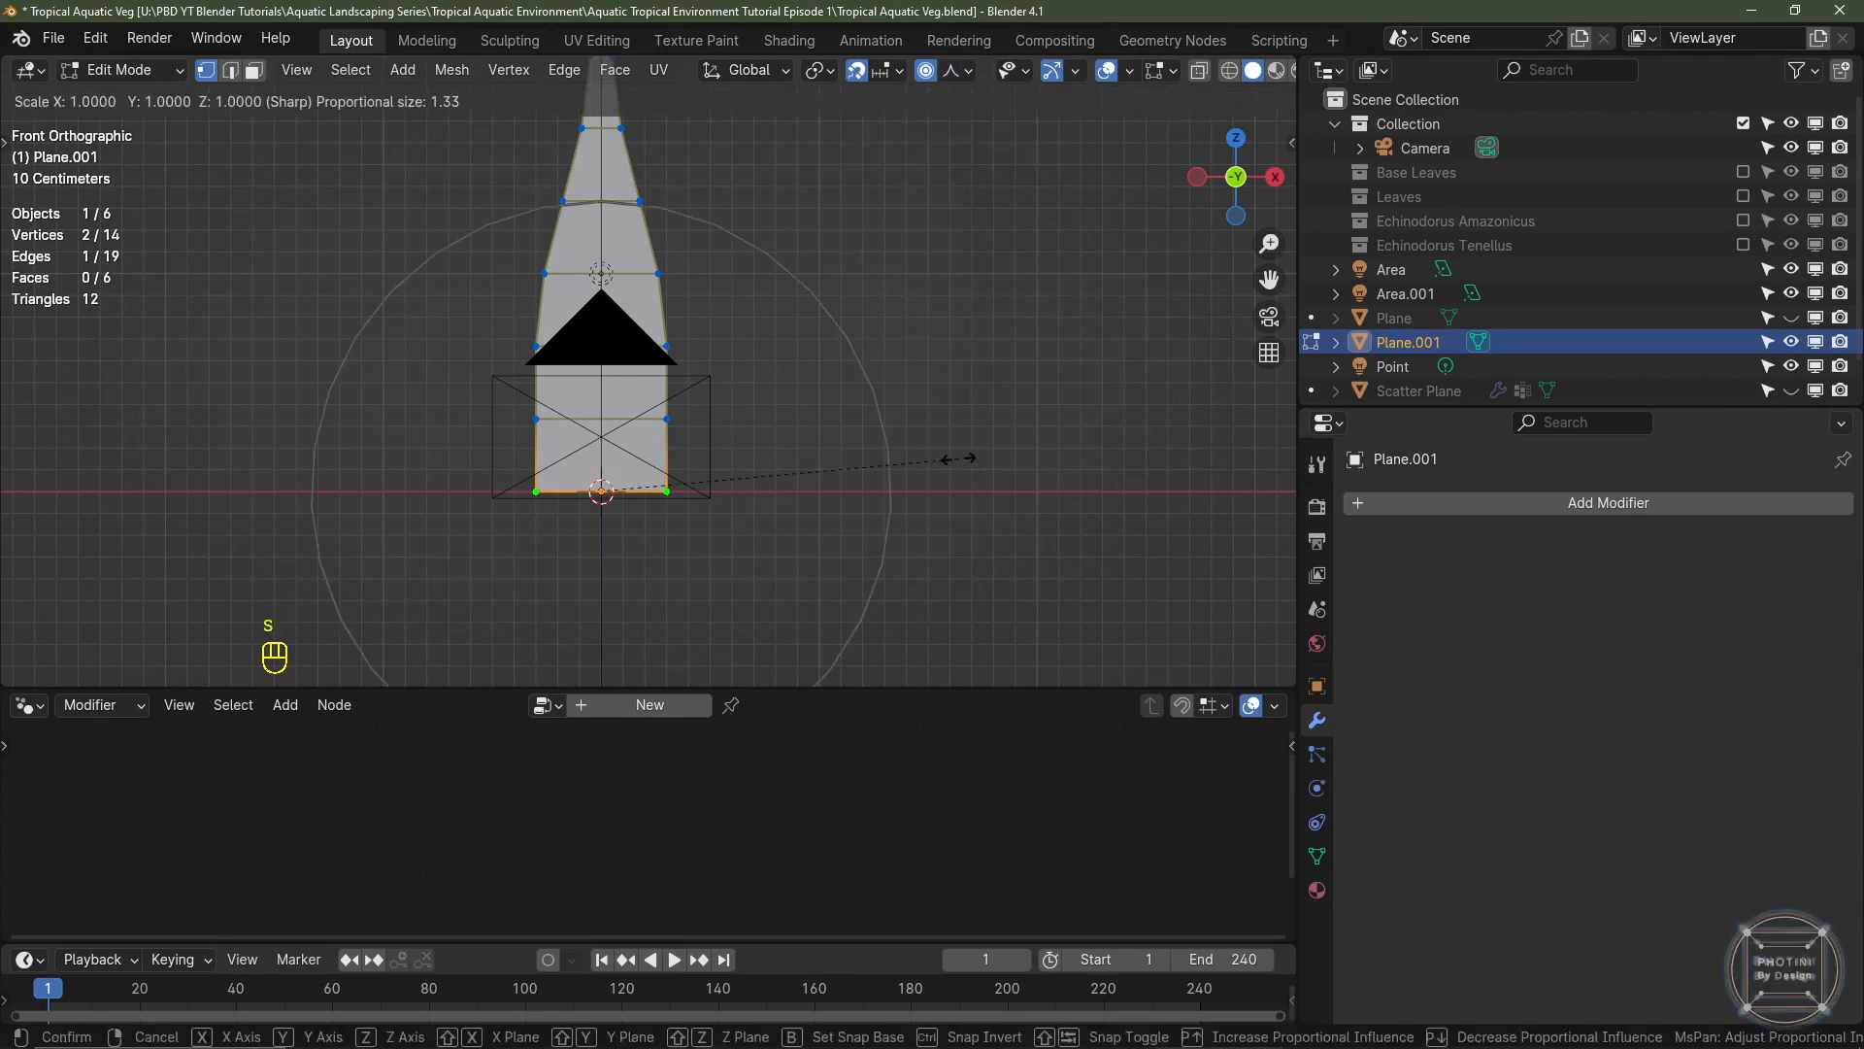
pyautogui.press('x')
pyautogui.scroll(5, 724, 431)
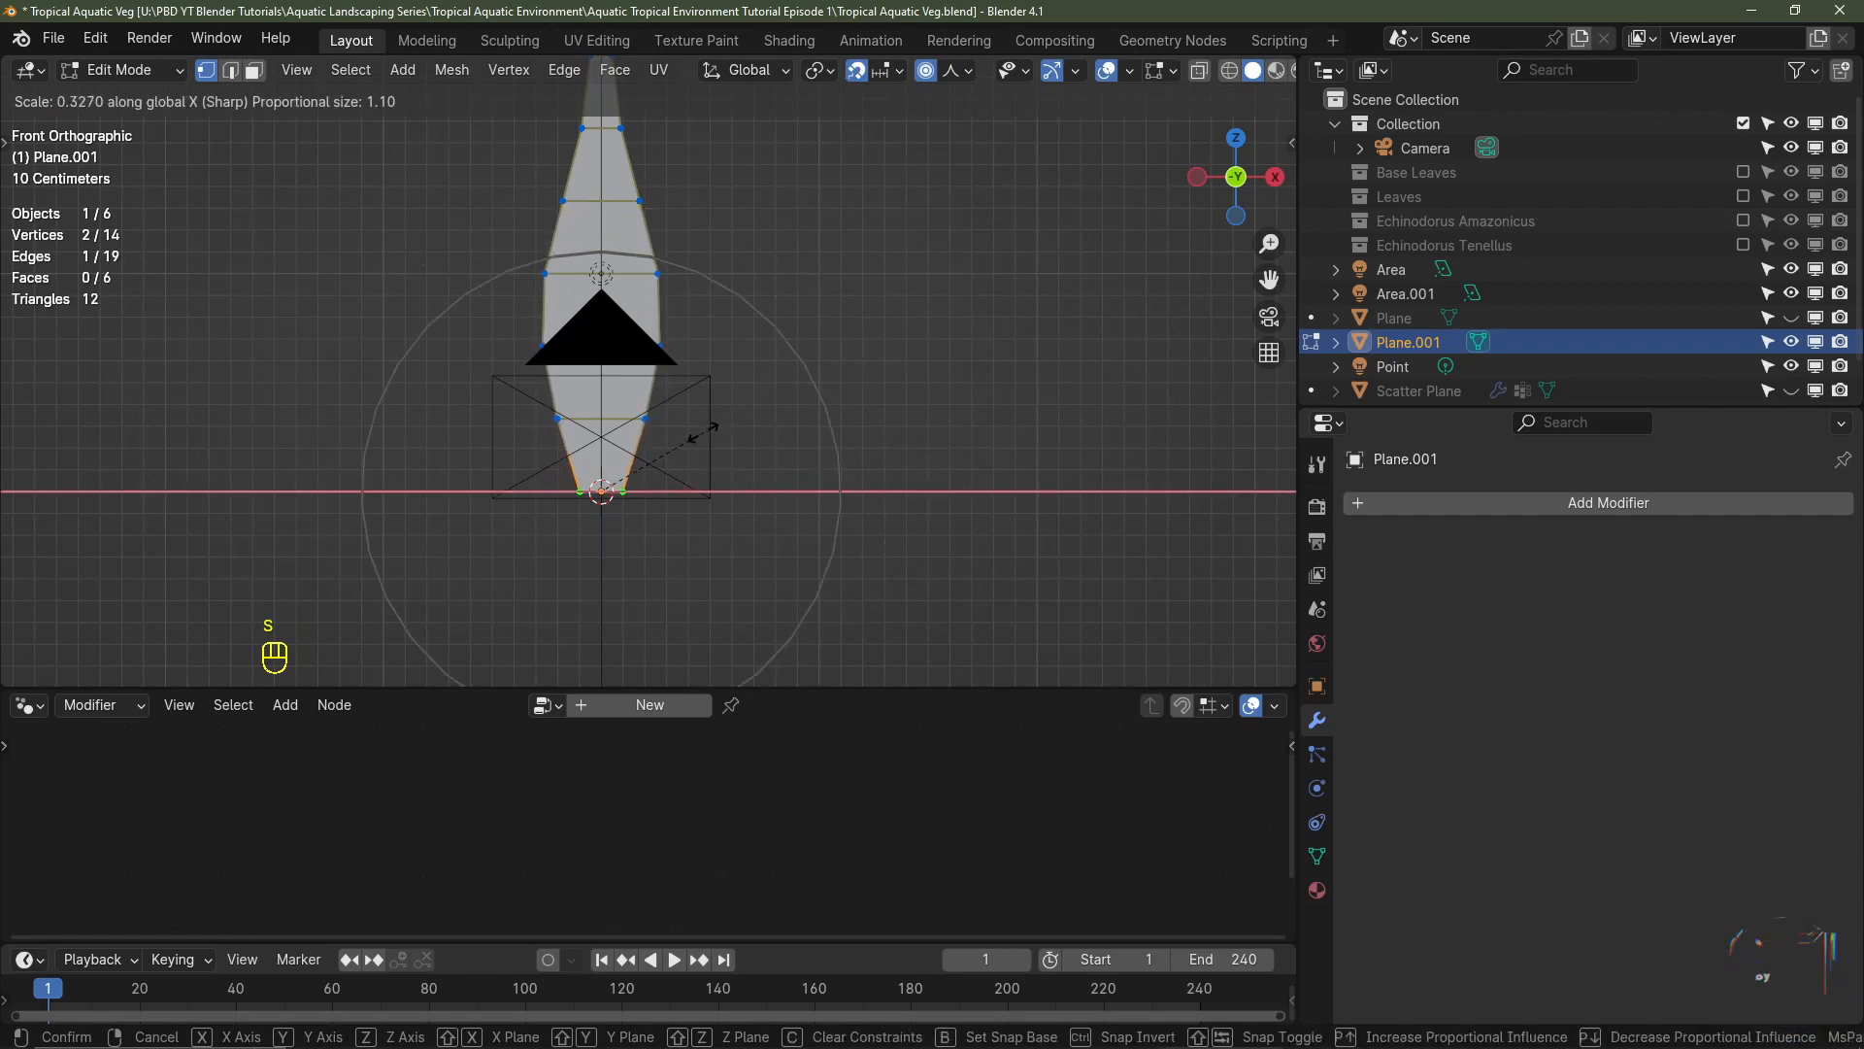
pyautogui.click(664, 439)
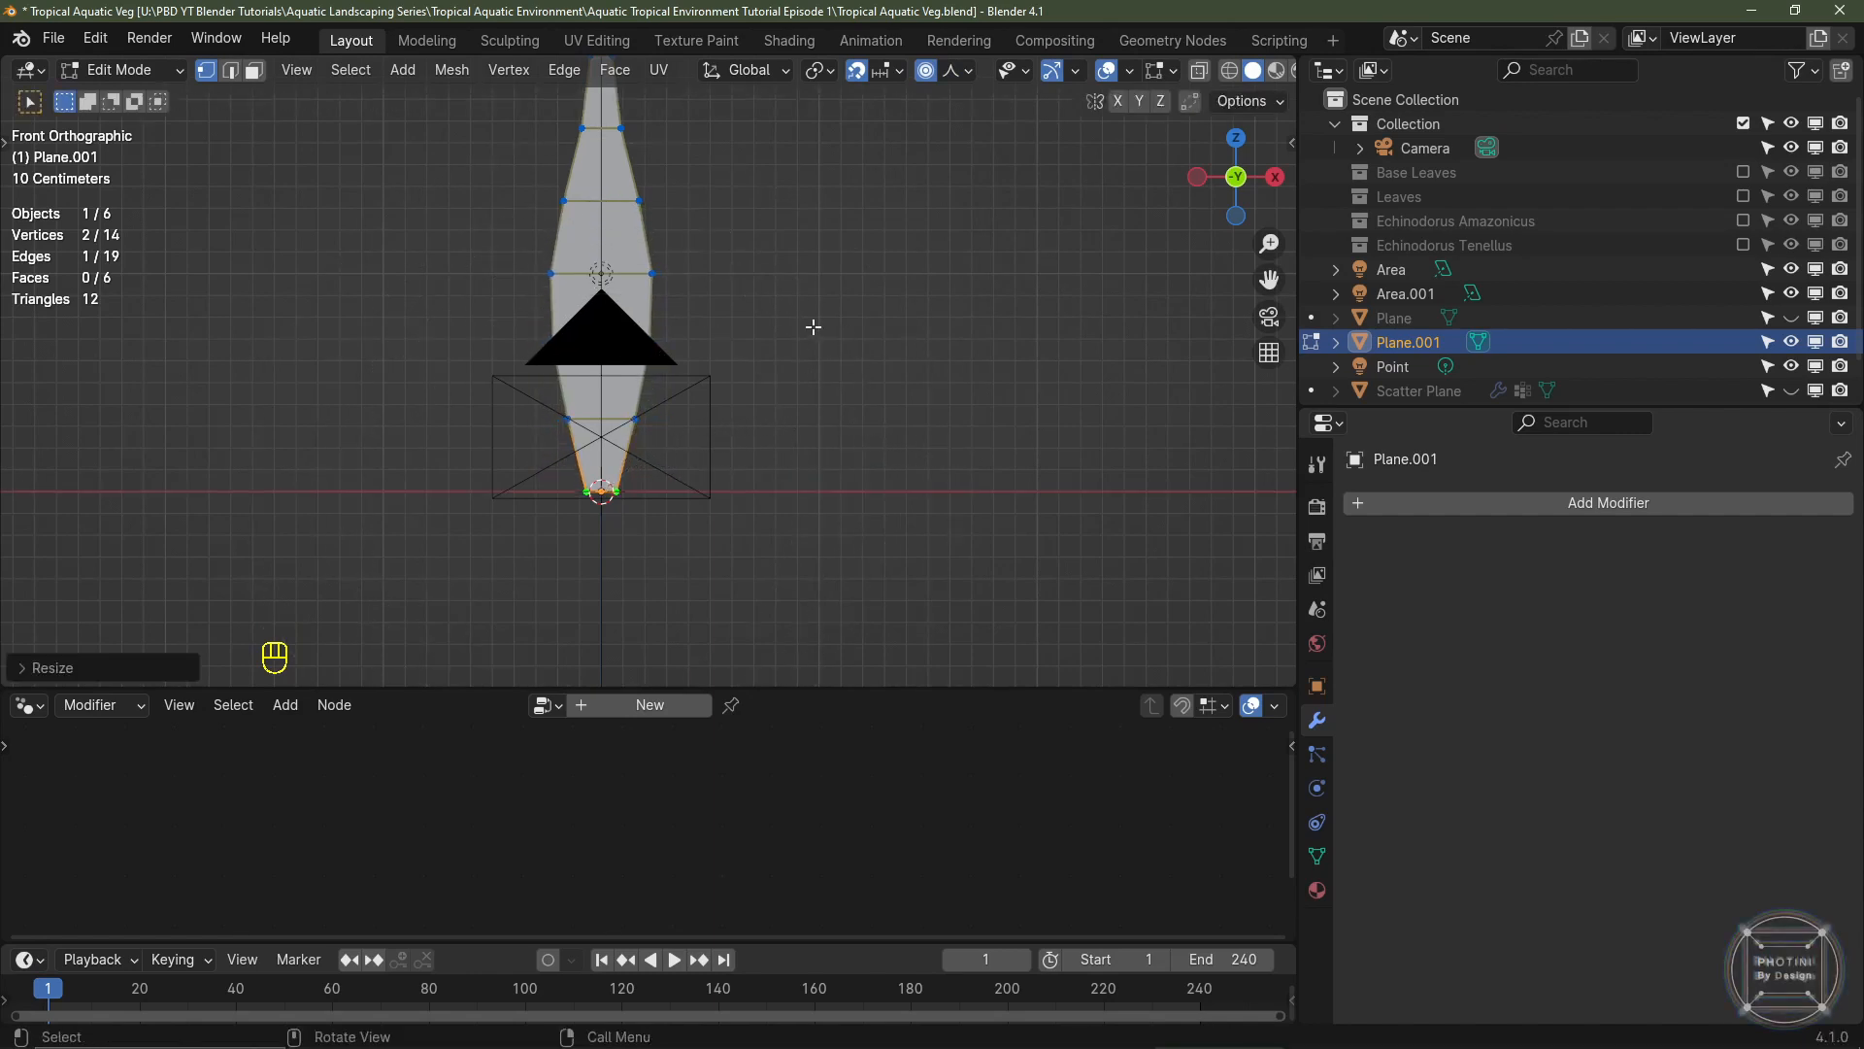
# - Add one centred vertical loop cut running the full length of the leaf
pyautogui.keyDown('shift'); pyautogui.moveTo(814, 327); pyautogui.dragTo(808, 417, button='middle'); pyautogui.keyUp('shift')
pyautogui.hotkey('ctrl', 'z')
pyautogui.hotkey('ctrl', 'r')
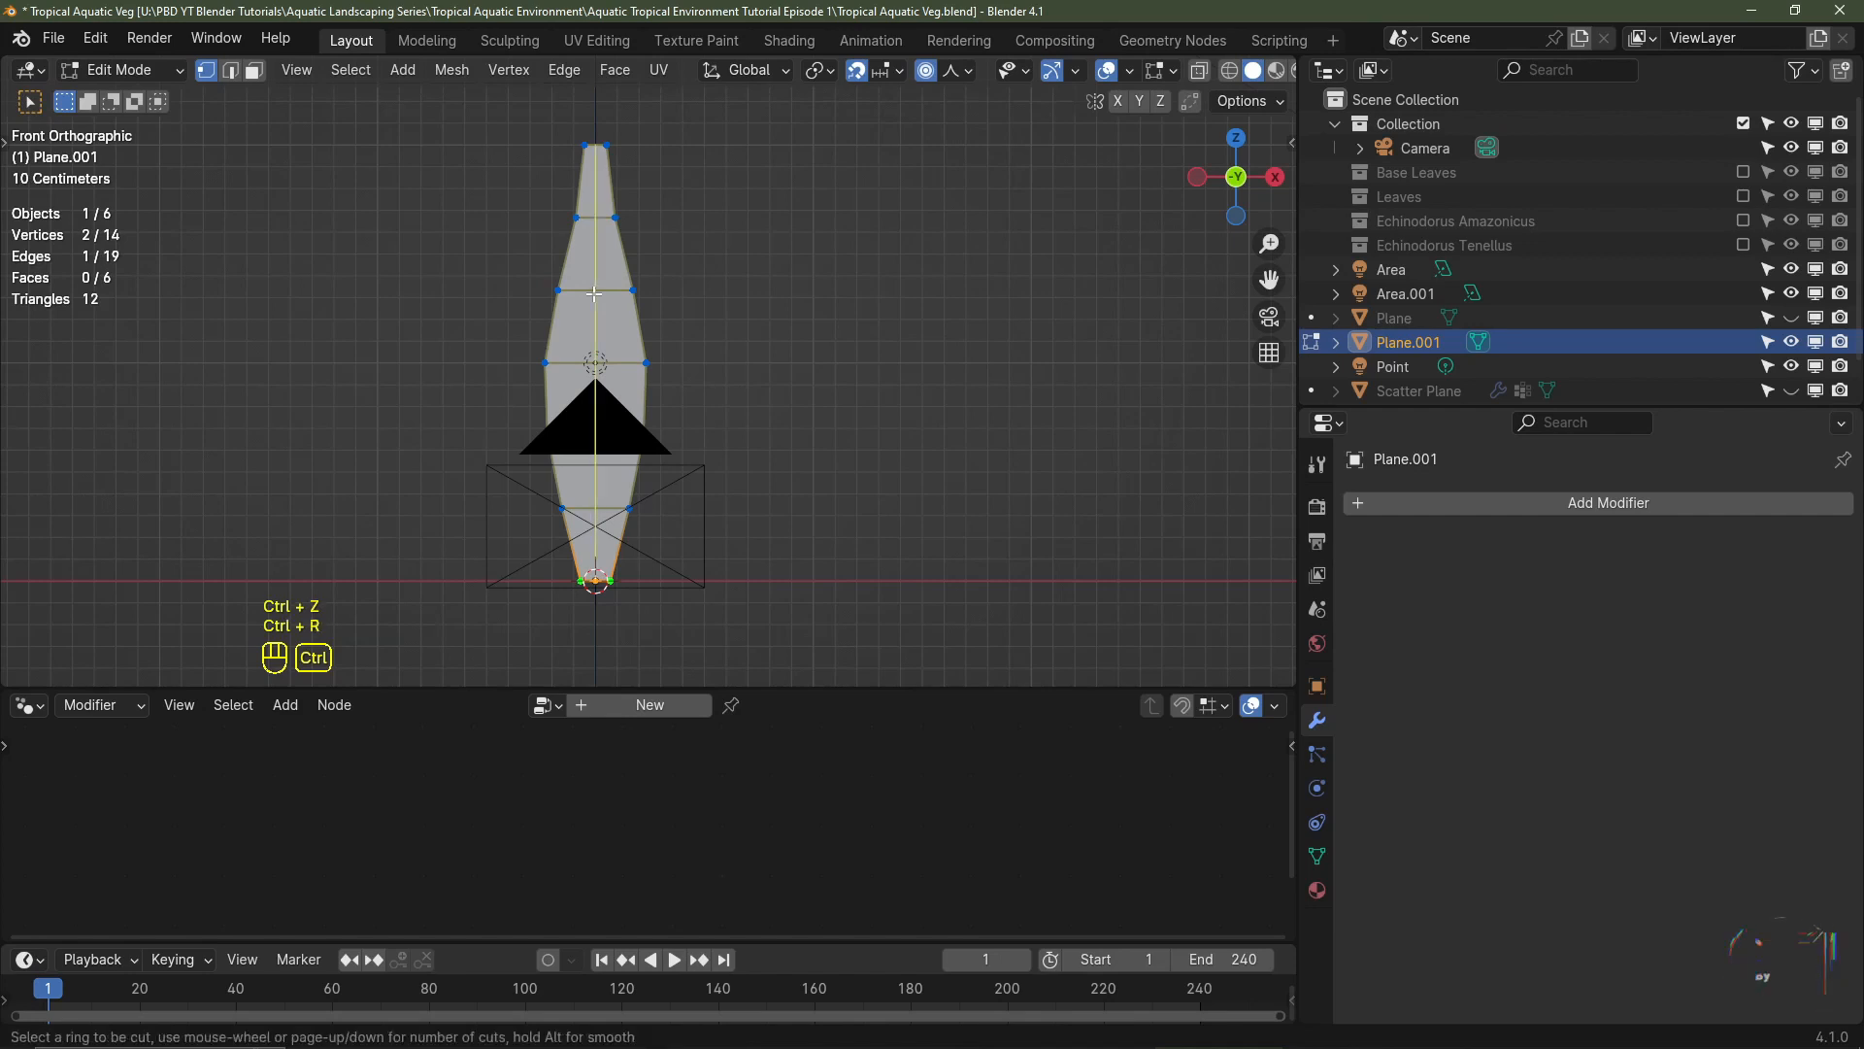
pyautogui.click(594, 293)
pyautogui.rightClick(594, 294)
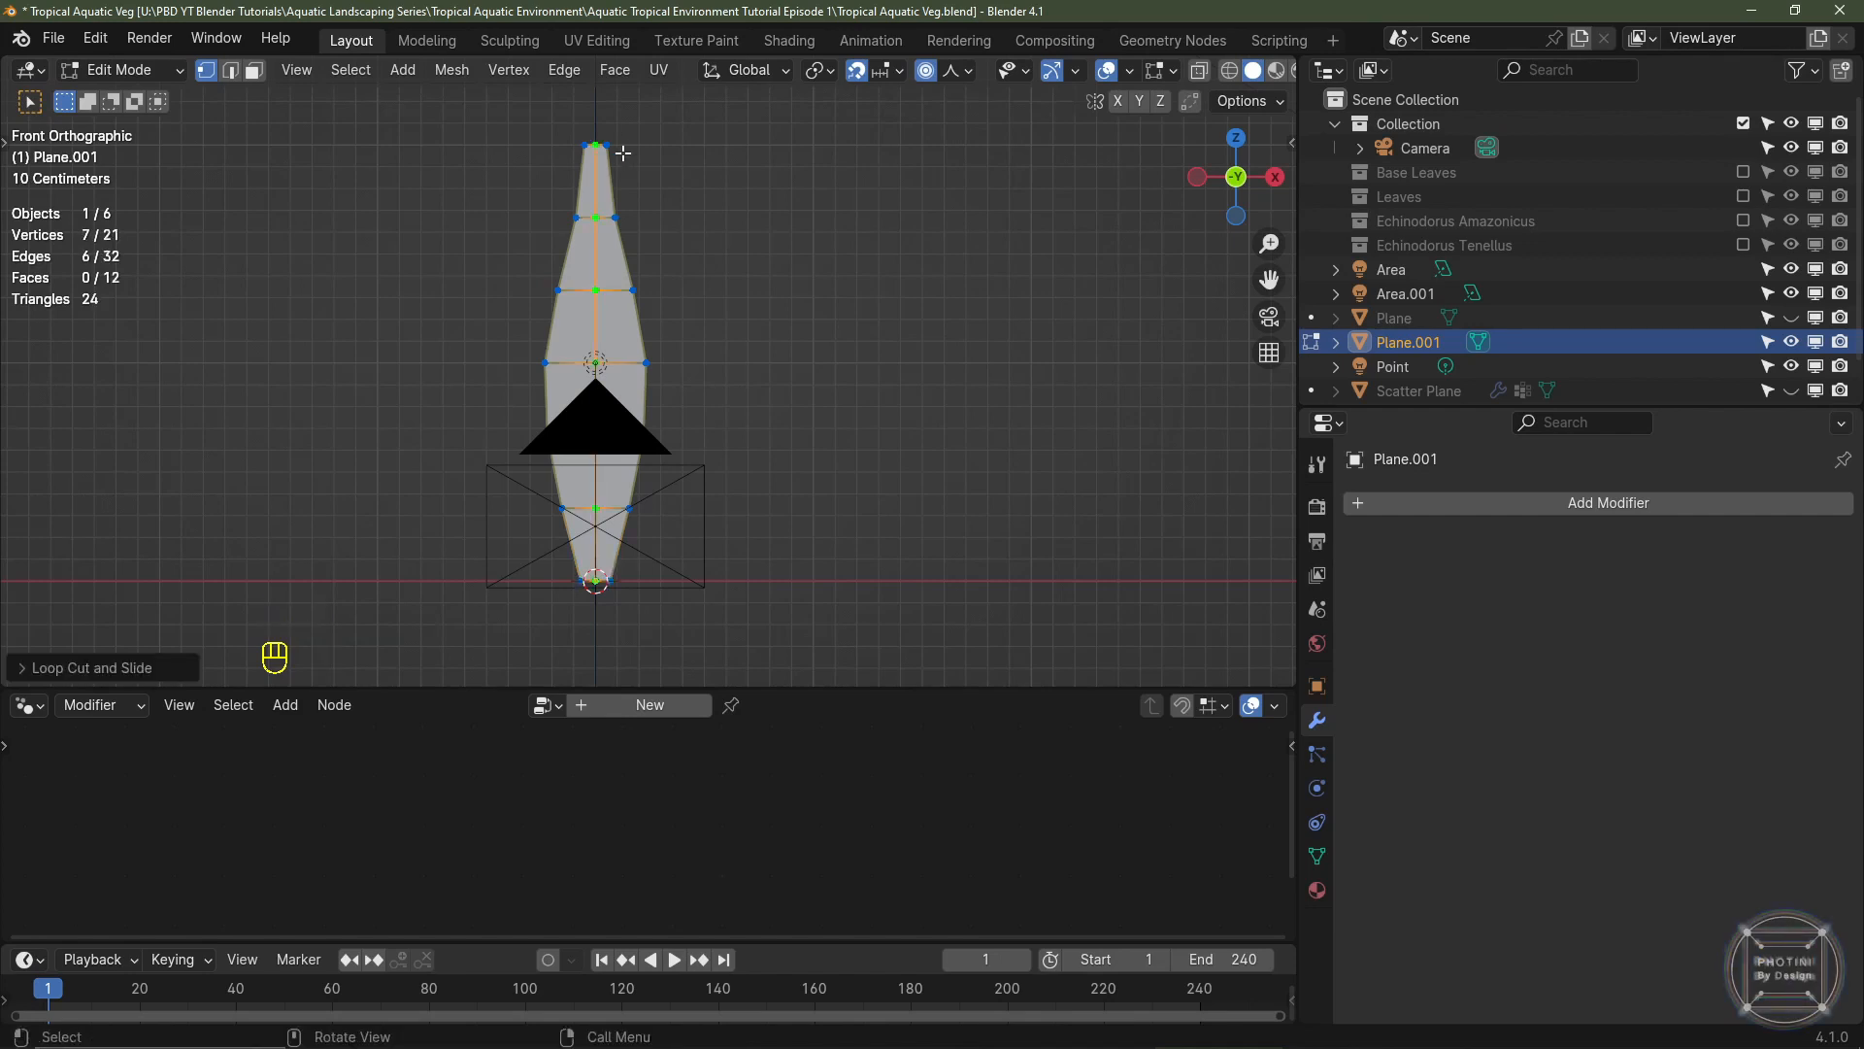
# - Disable proportional editing and raise the top centre vertex along Z to form a pointed leaf tip
pyautogui.click(594, 142)
pyautogui.scroll(2, 803, 262)
pyautogui.keyDown('shift'); pyautogui.moveTo(732, 195); pyautogui.dragTo(783, 389, button='middle'); pyautogui.keyUp('shift')
pyautogui.press('o')
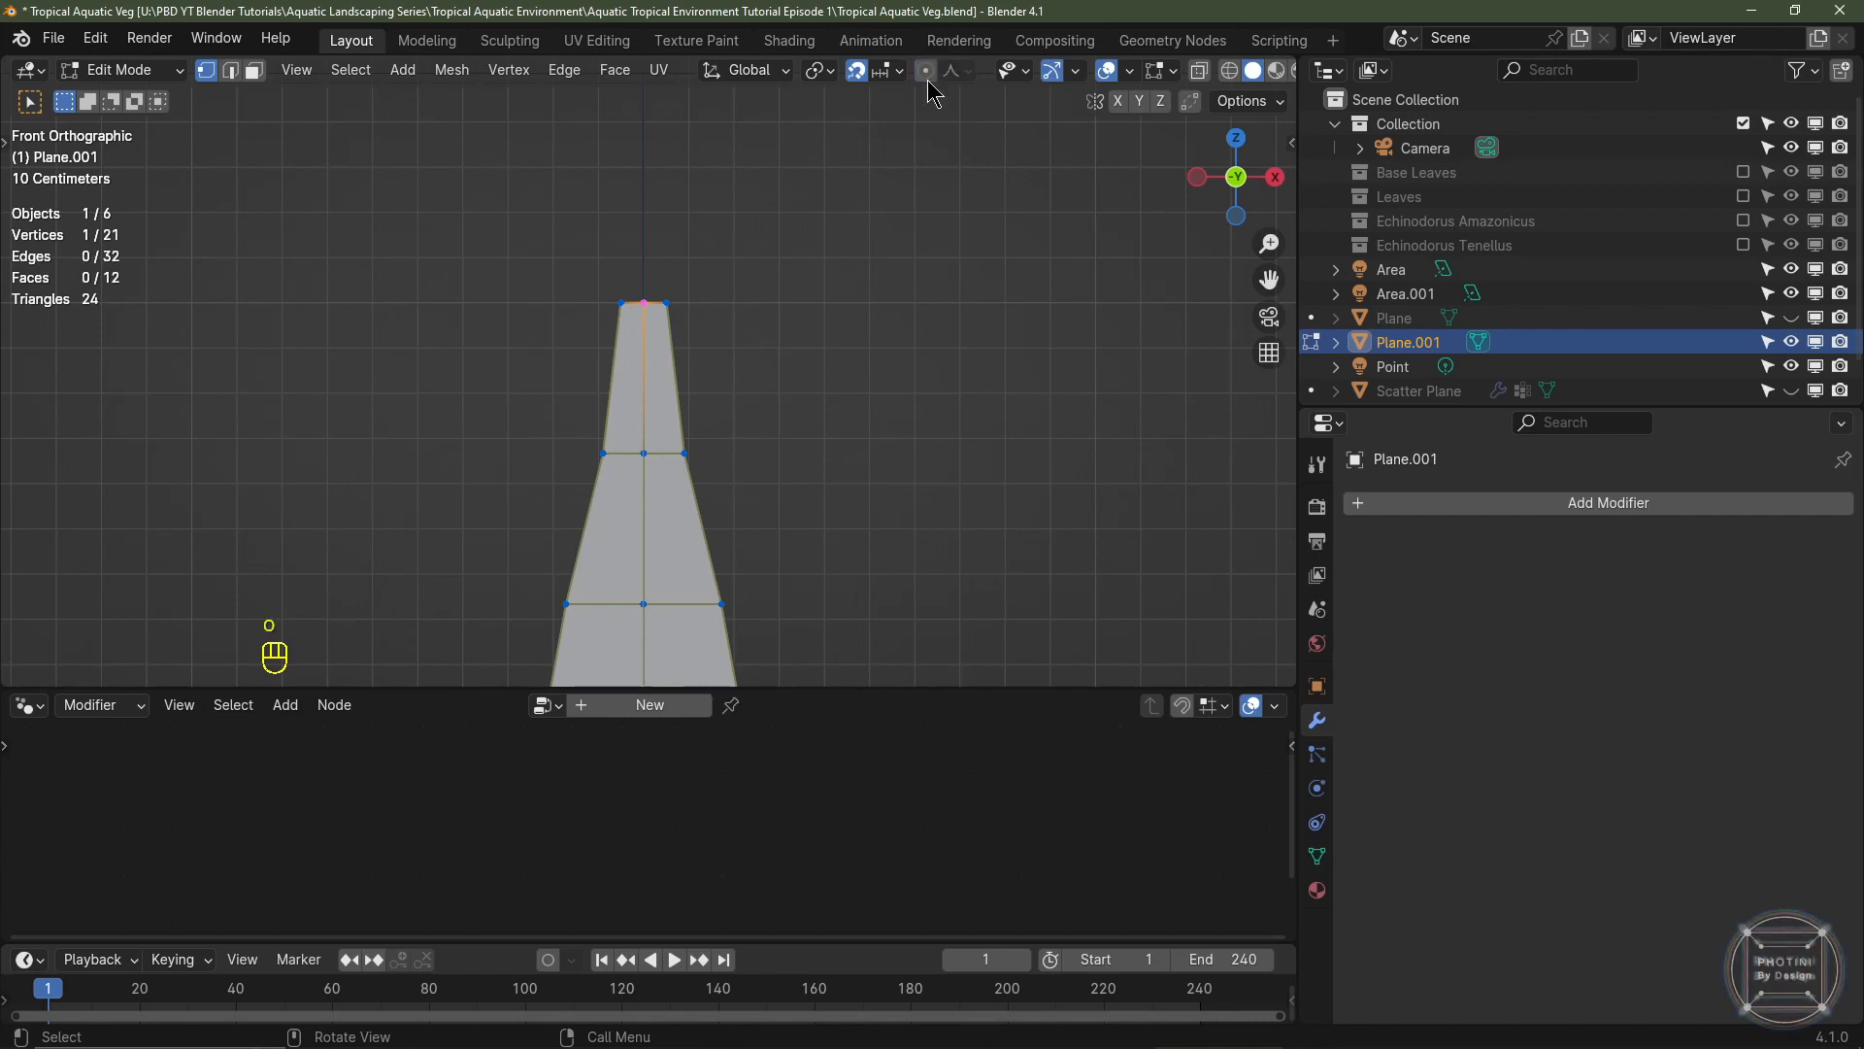
pyautogui.press('g')
pyautogui.click(648, 349)
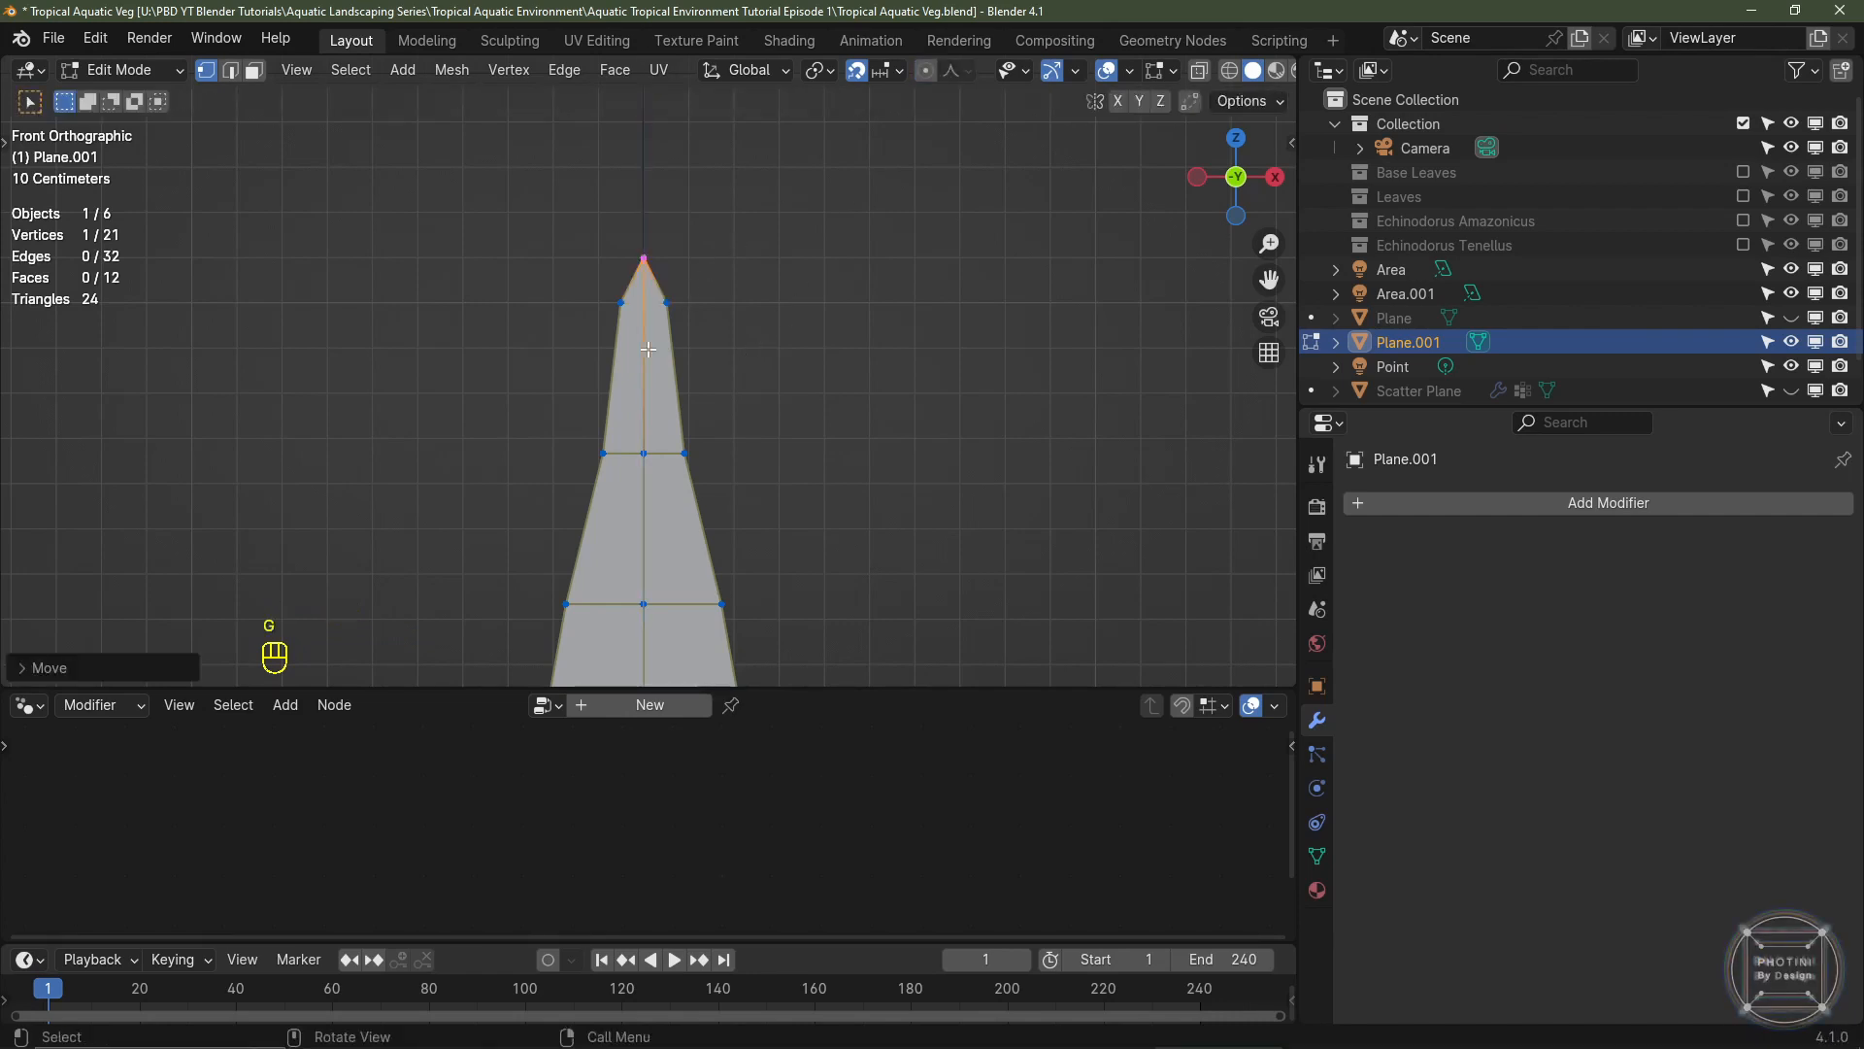
# - Hide the Camera object in the viewport to clear the view of the leaf
pyautogui.scroll(-3, 730, 362)
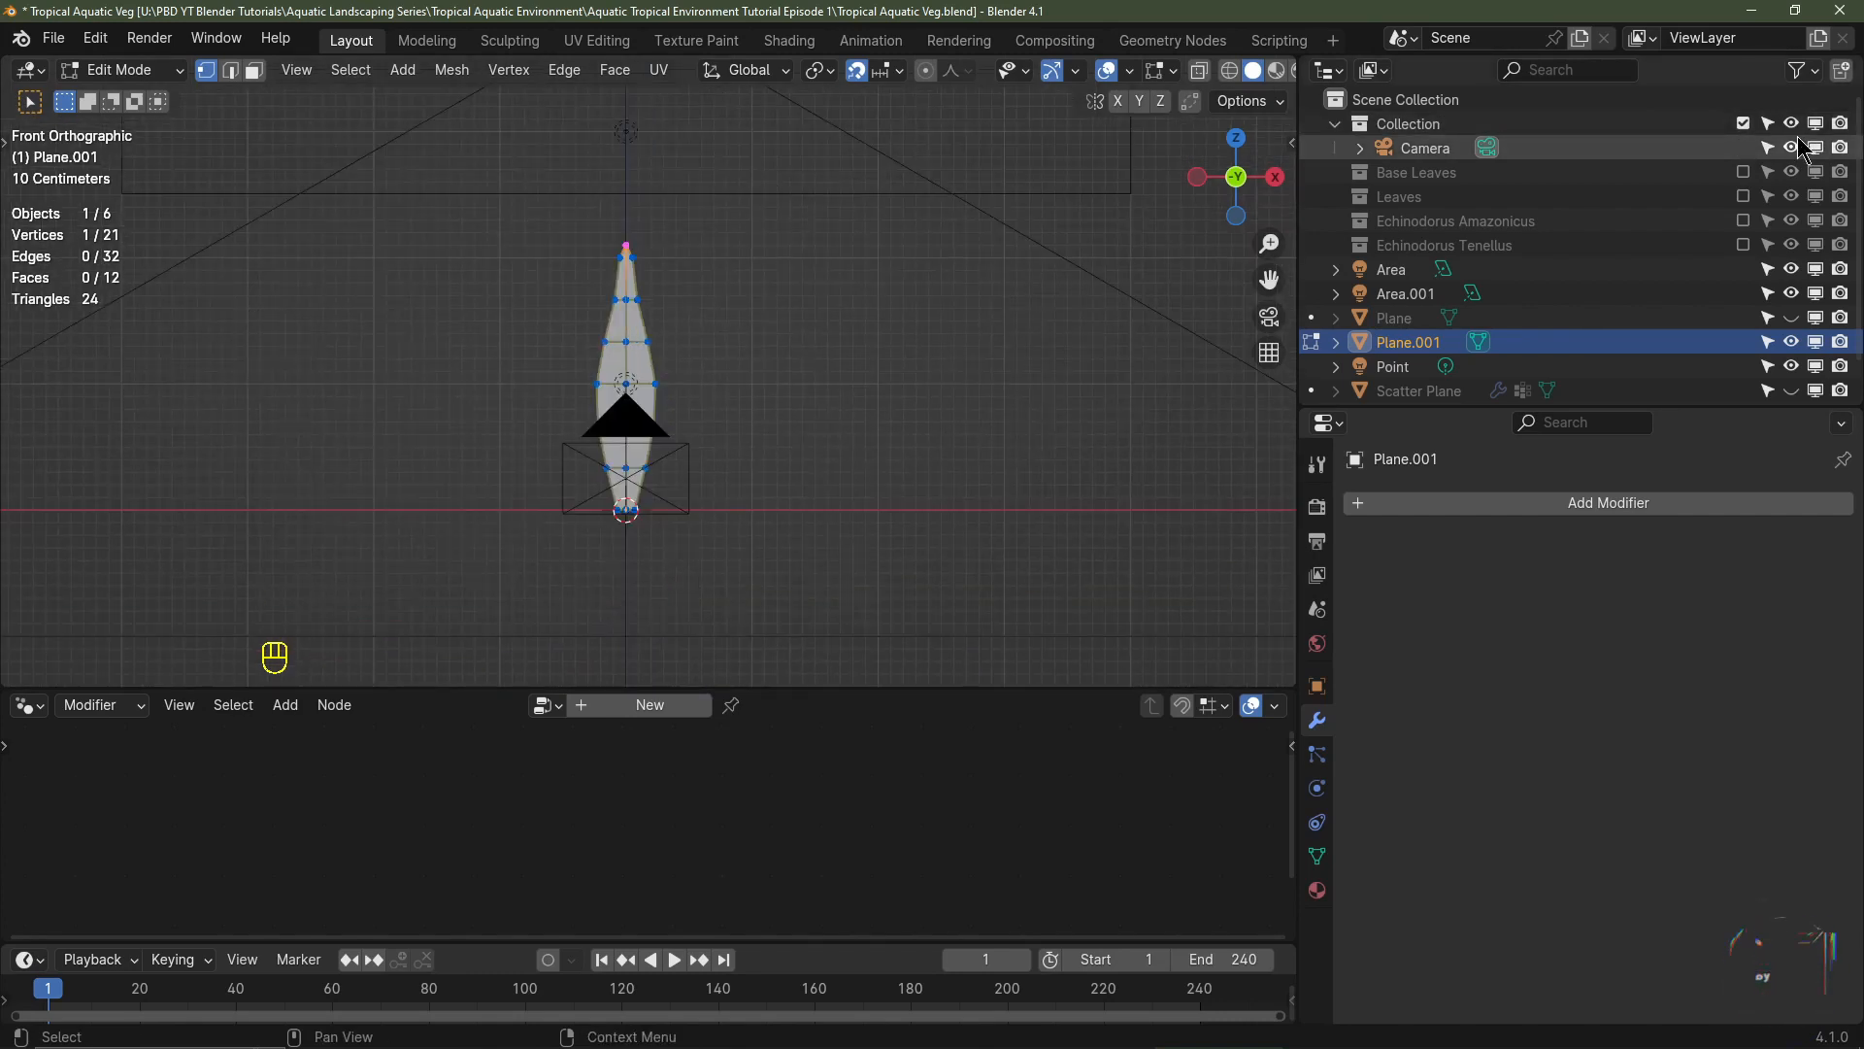
pyautogui.click(1791, 148)
pyautogui.scroll(2, 625, 270)
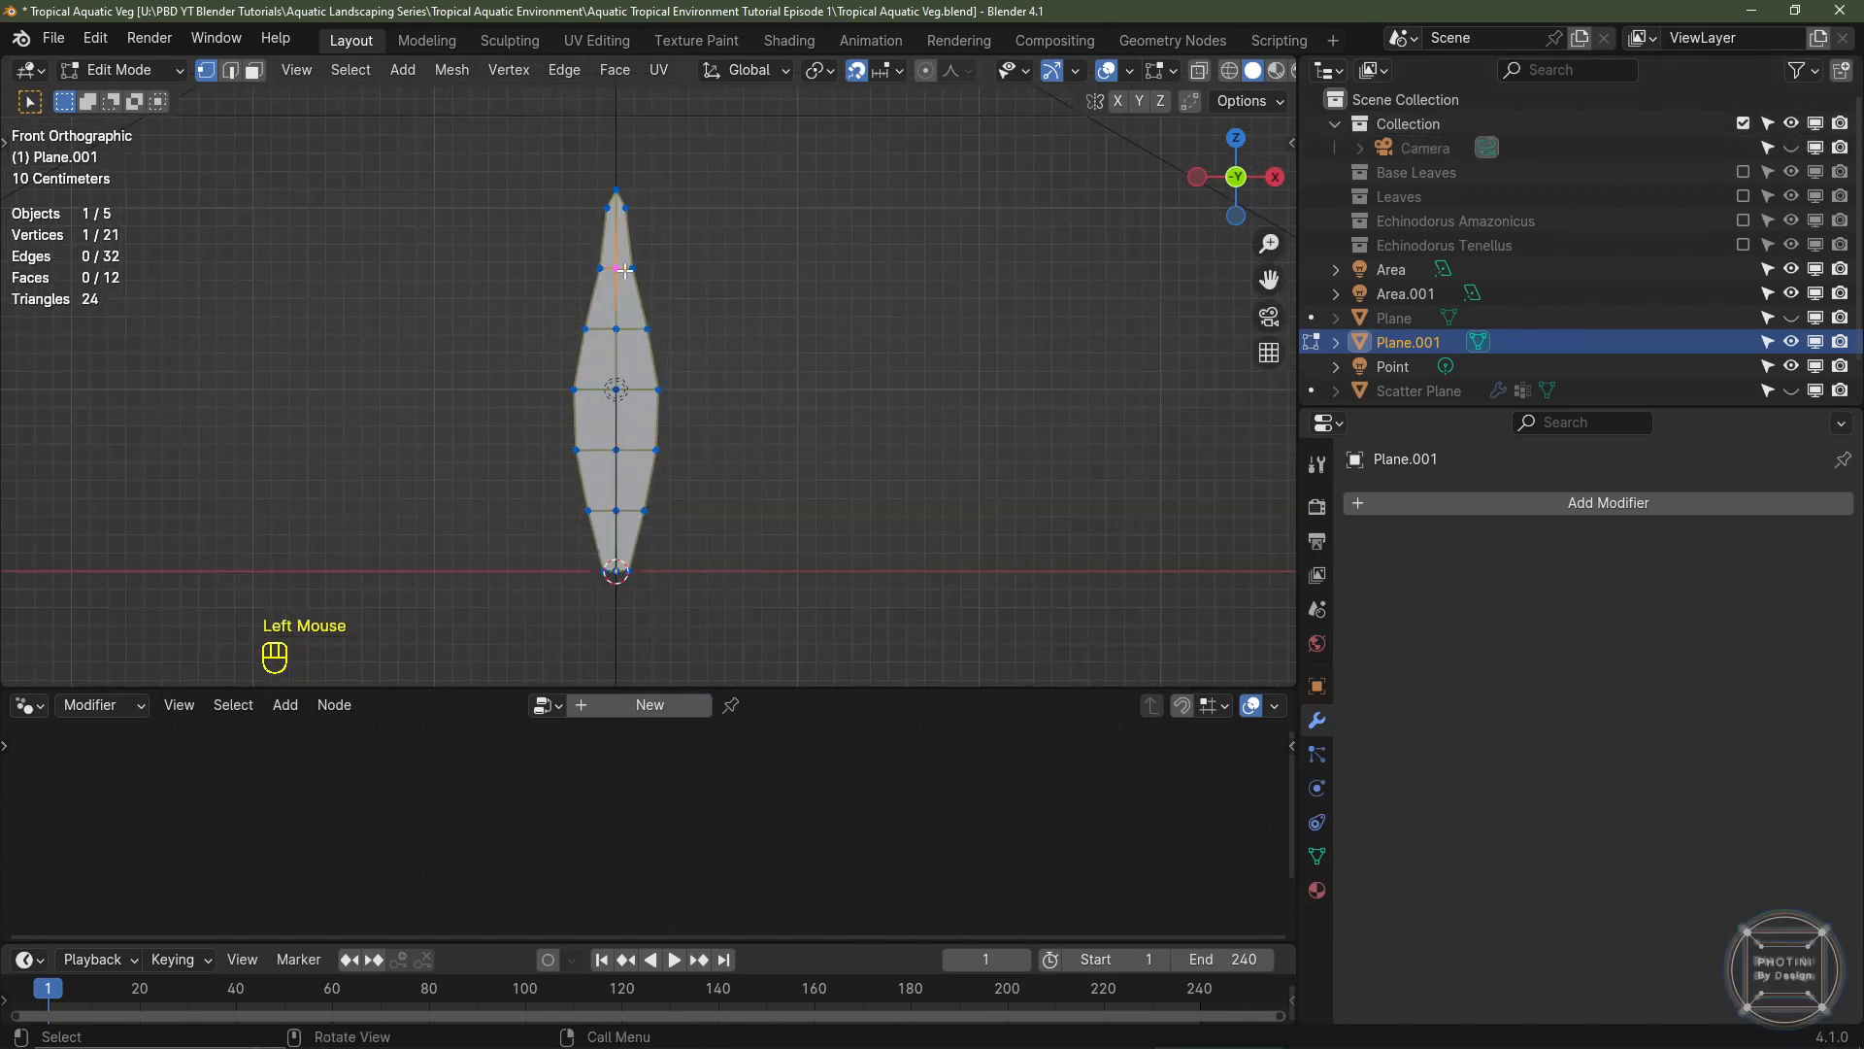
# - Select the five middle vertices of the leaf's centre line and move them about 0.01 m along Y
pyautogui.keyDown('ctrl'); pyautogui.click(618, 511); pyautogui.keyUp('ctrl')
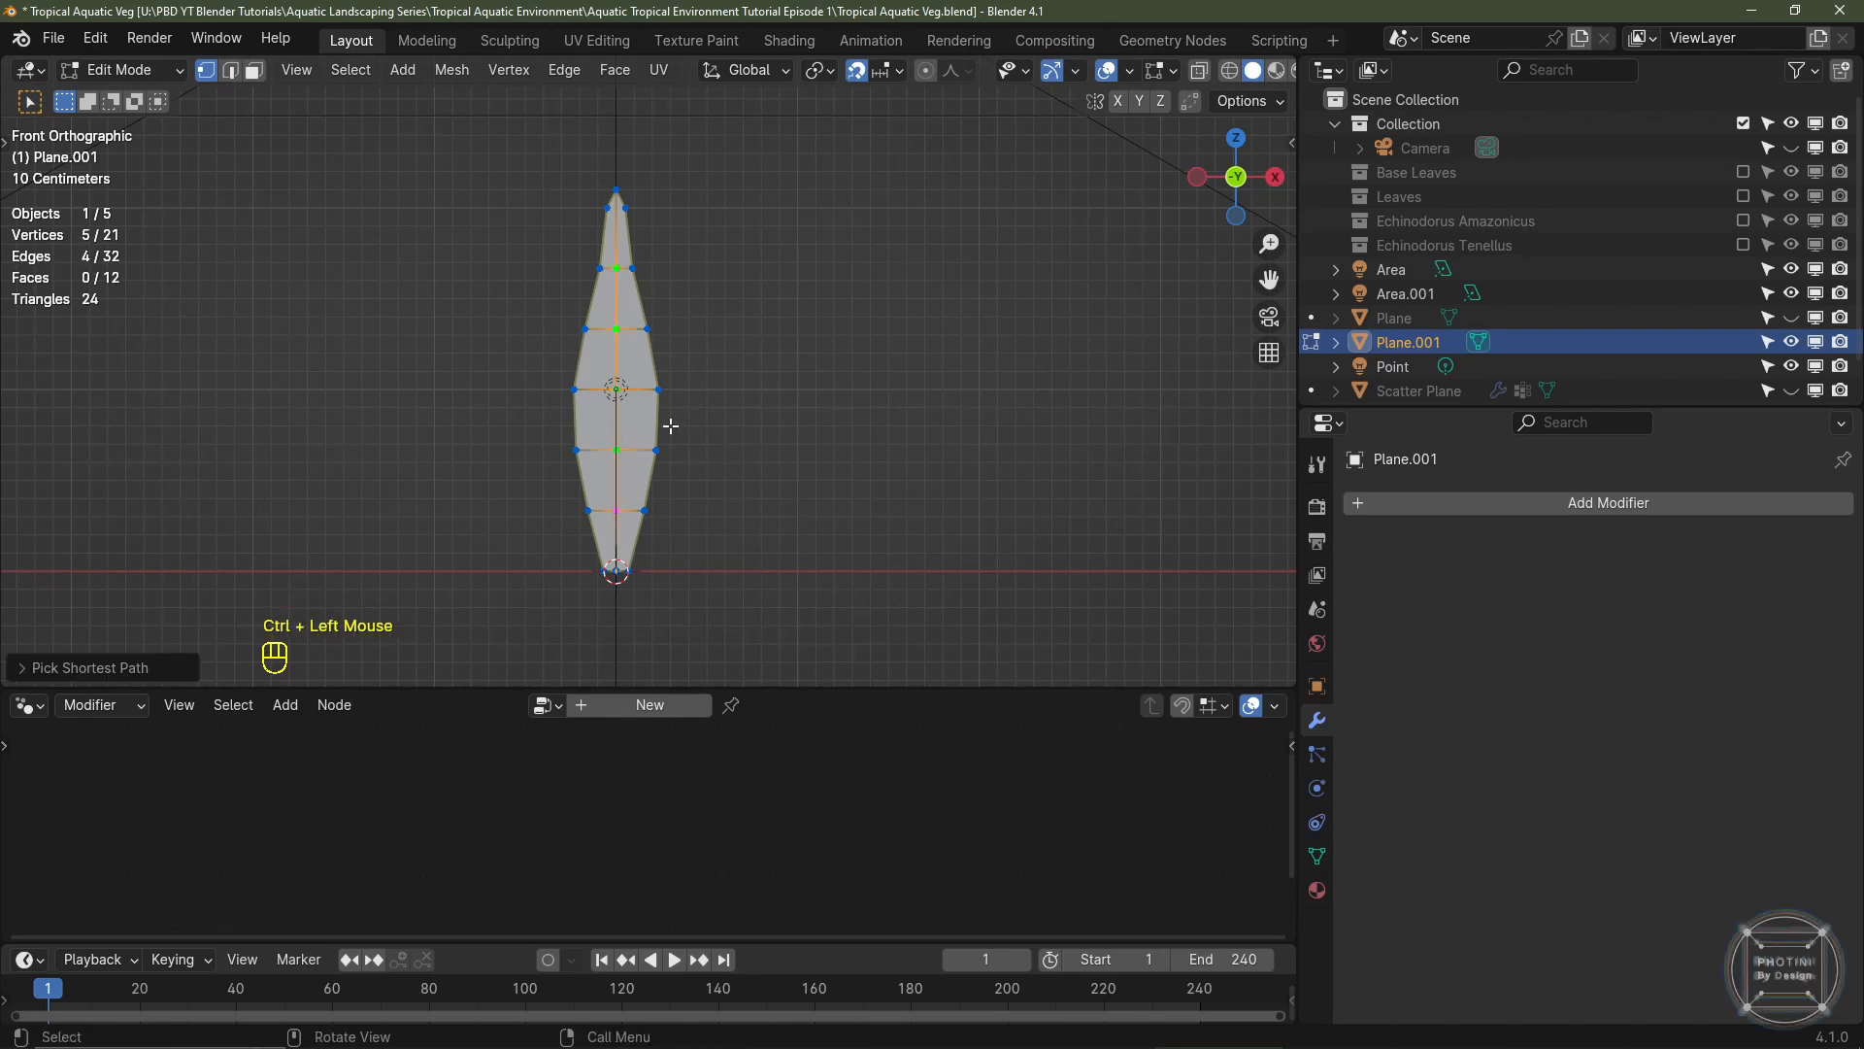
pyautogui.press('KP_3')
pyautogui.scroll(3, 828, 408)
pyautogui.keyDown('shift'); pyautogui.moveTo(828, 408); pyautogui.dragTo(653, 424, button='middle'); pyautogui.keyUp('shift')
pyautogui.scroll(2, 653, 425)
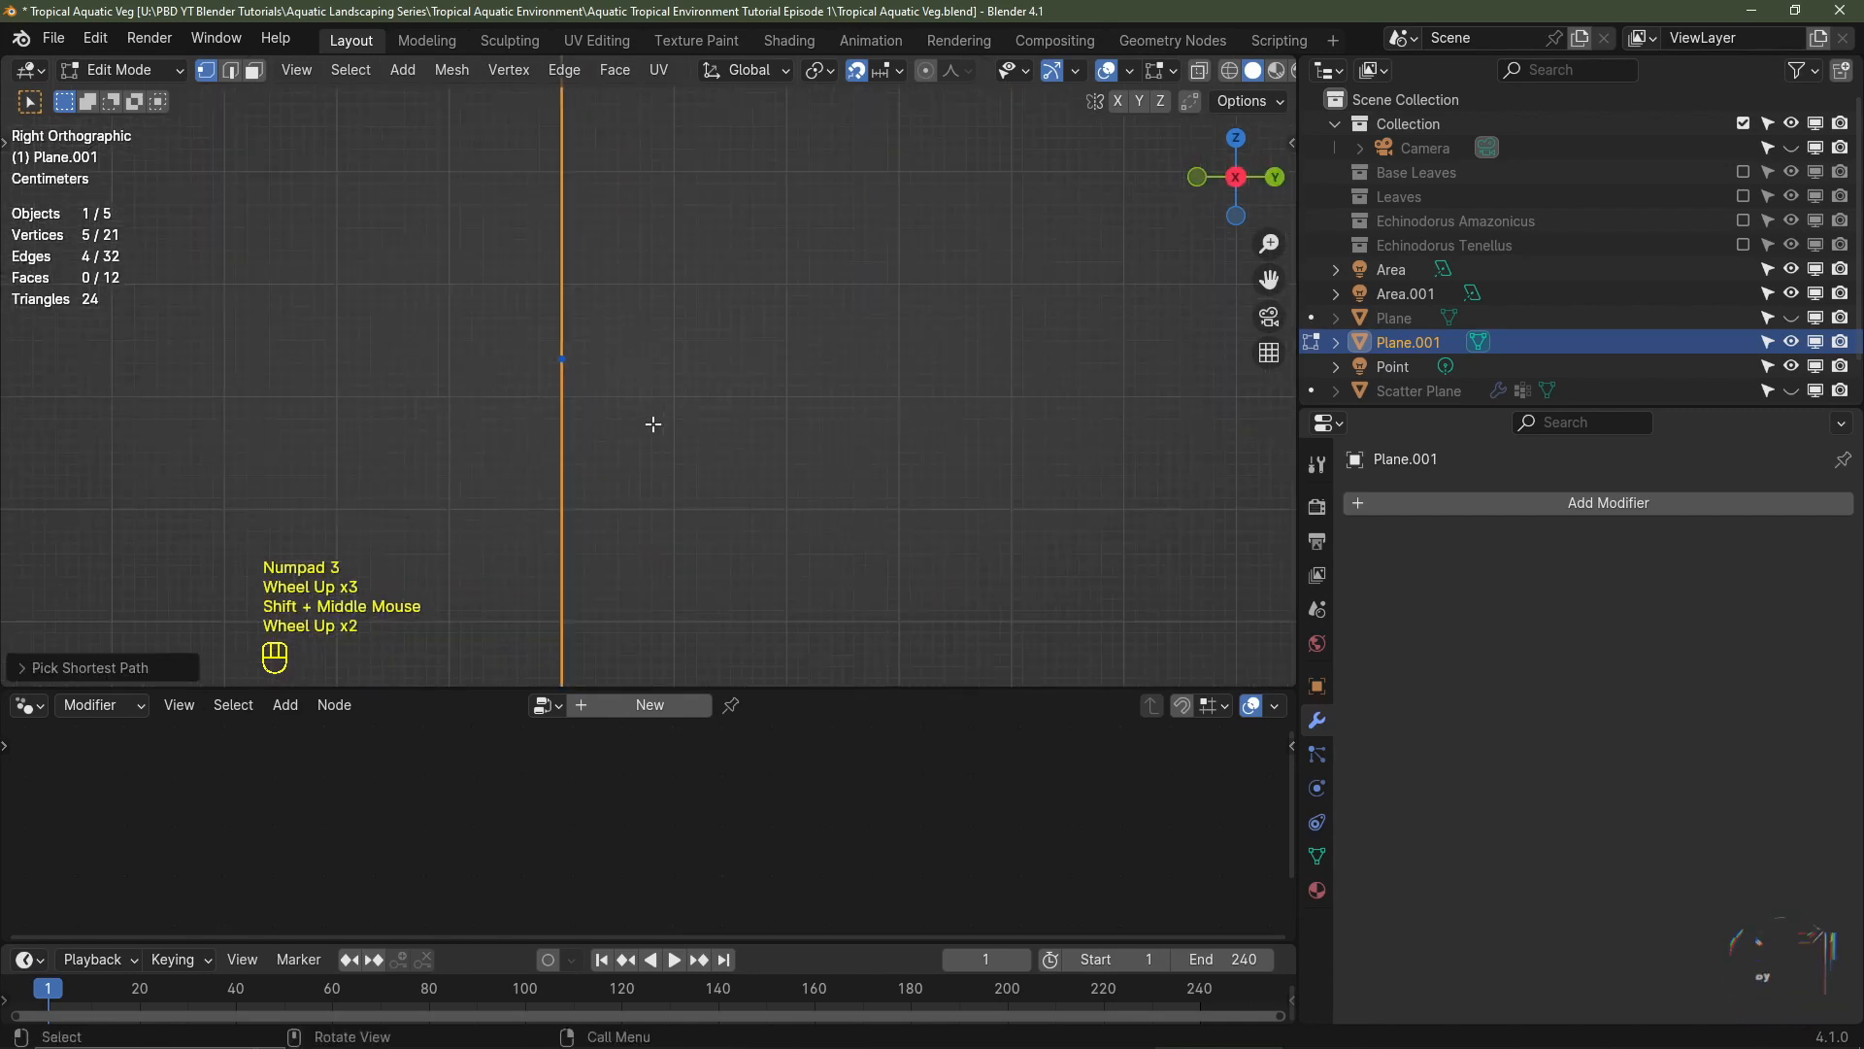
pyautogui.press('g')
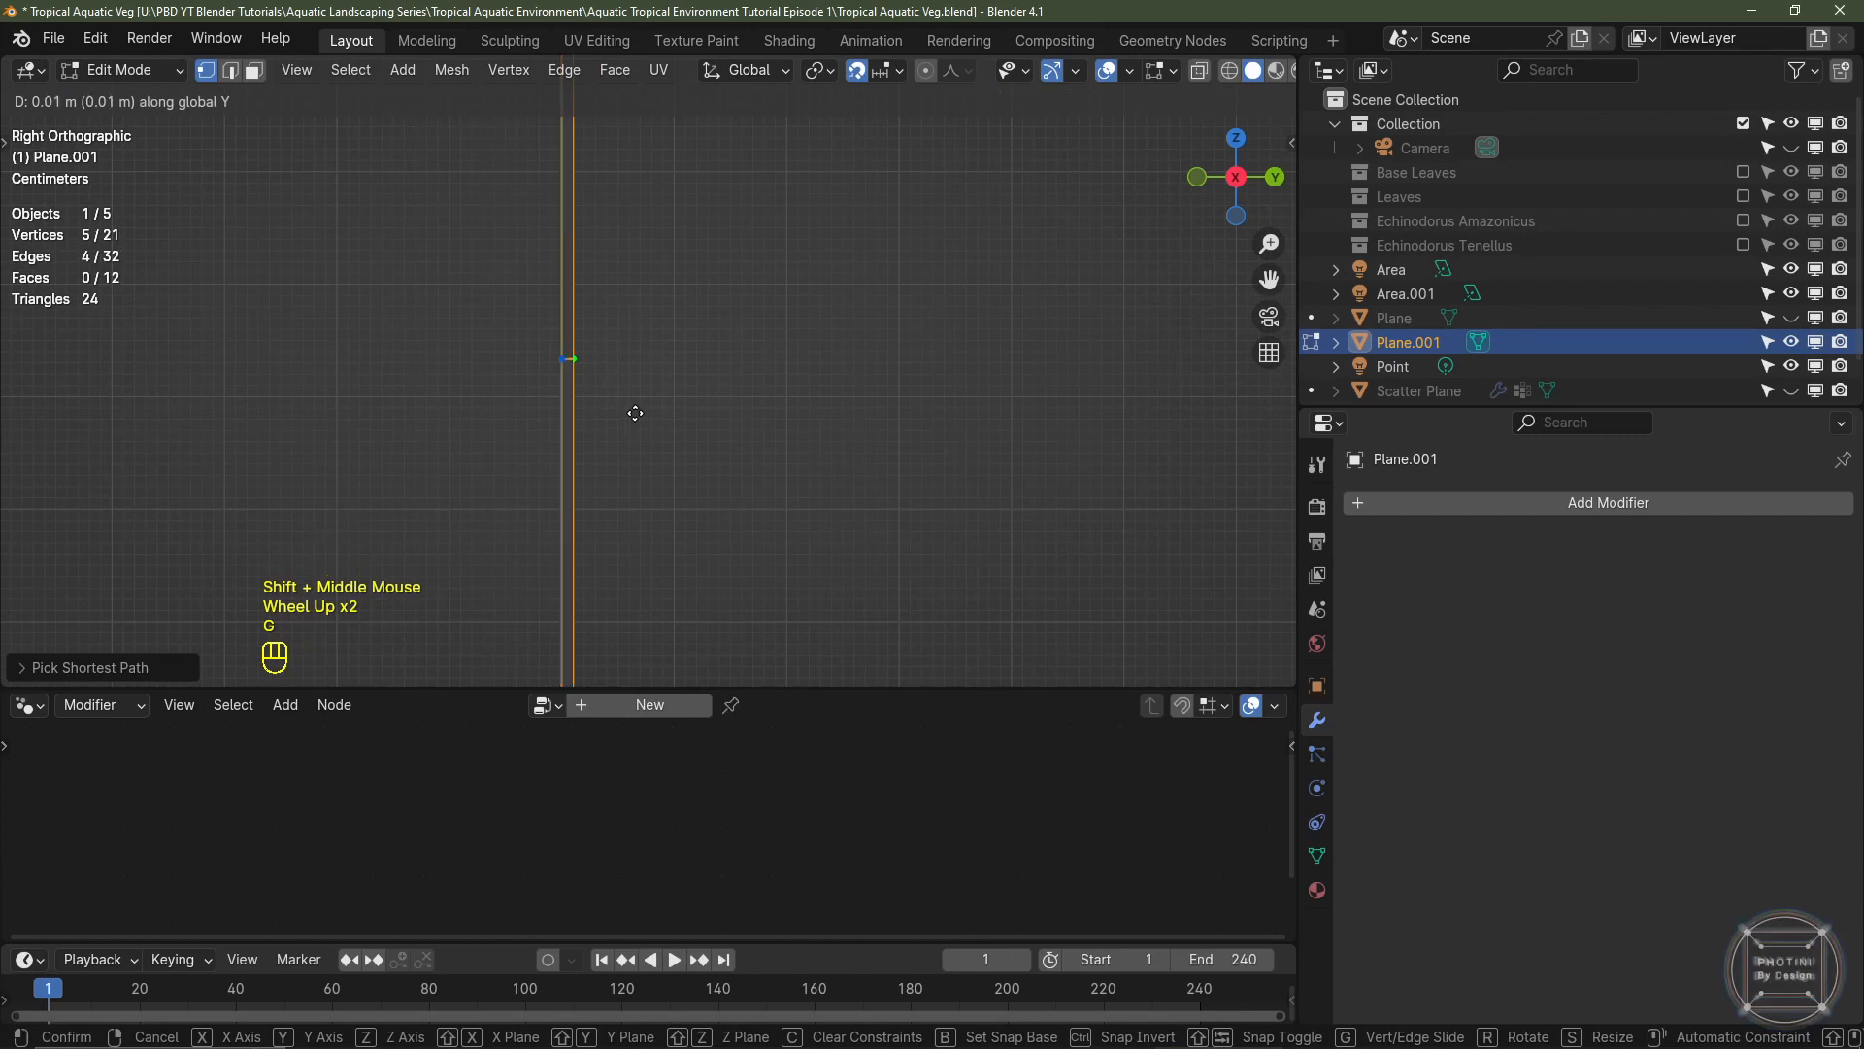
pyautogui.click(649, 413)
# - Deselect the two end vertices of the centre-line selection and move the remaining three about 0.01 m further along Y
pyautogui.scroll(-2, 649, 412)
pyautogui.moveTo(649, 413); pyautogui.dragTo(622, 325, button='middle')
pyautogui.scroll(-2, 622, 325)
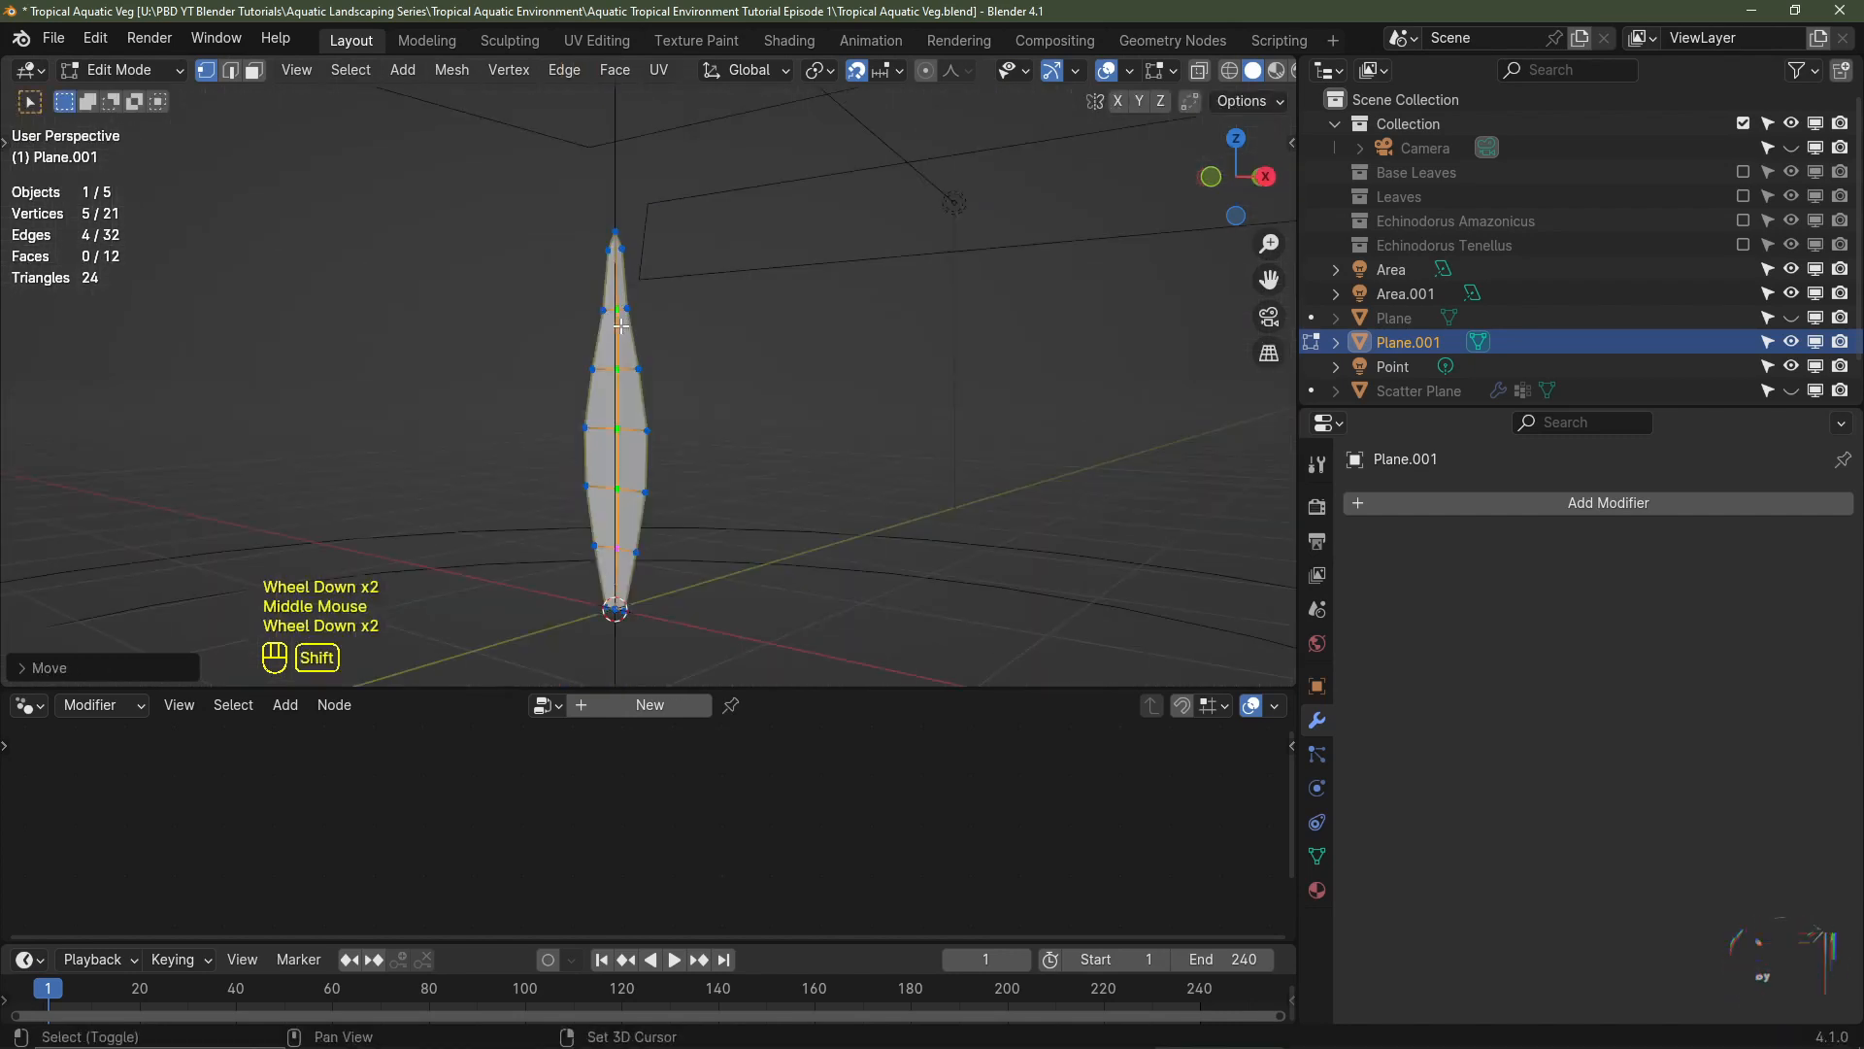
pyautogui.keyDown('shift'); pyautogui.click(618, 310); pyautogui.keyUp('shift')
pyautogui.keyDown('shift'); pyautogui.click(617, 546); pyautogui.keyUp('shift')
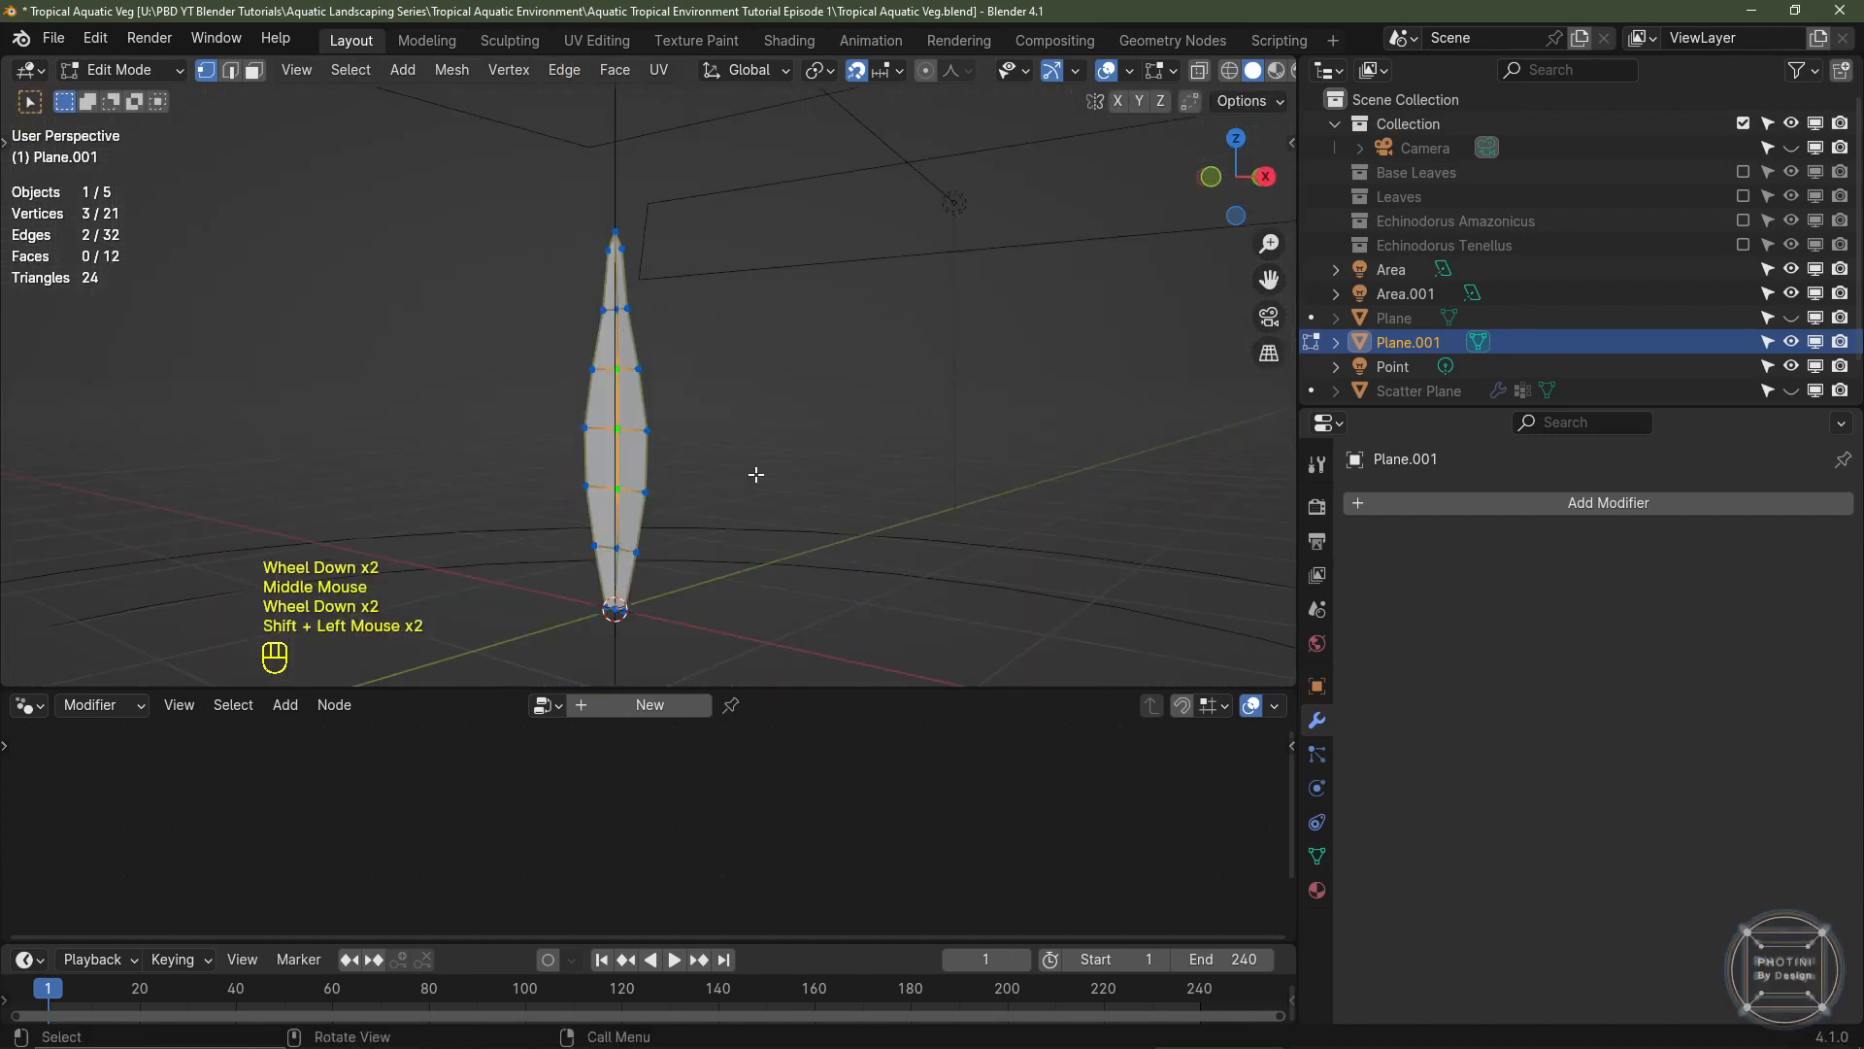
pyautogui.press('KP_3')
pyautogui.scroll(4, 718, 447)
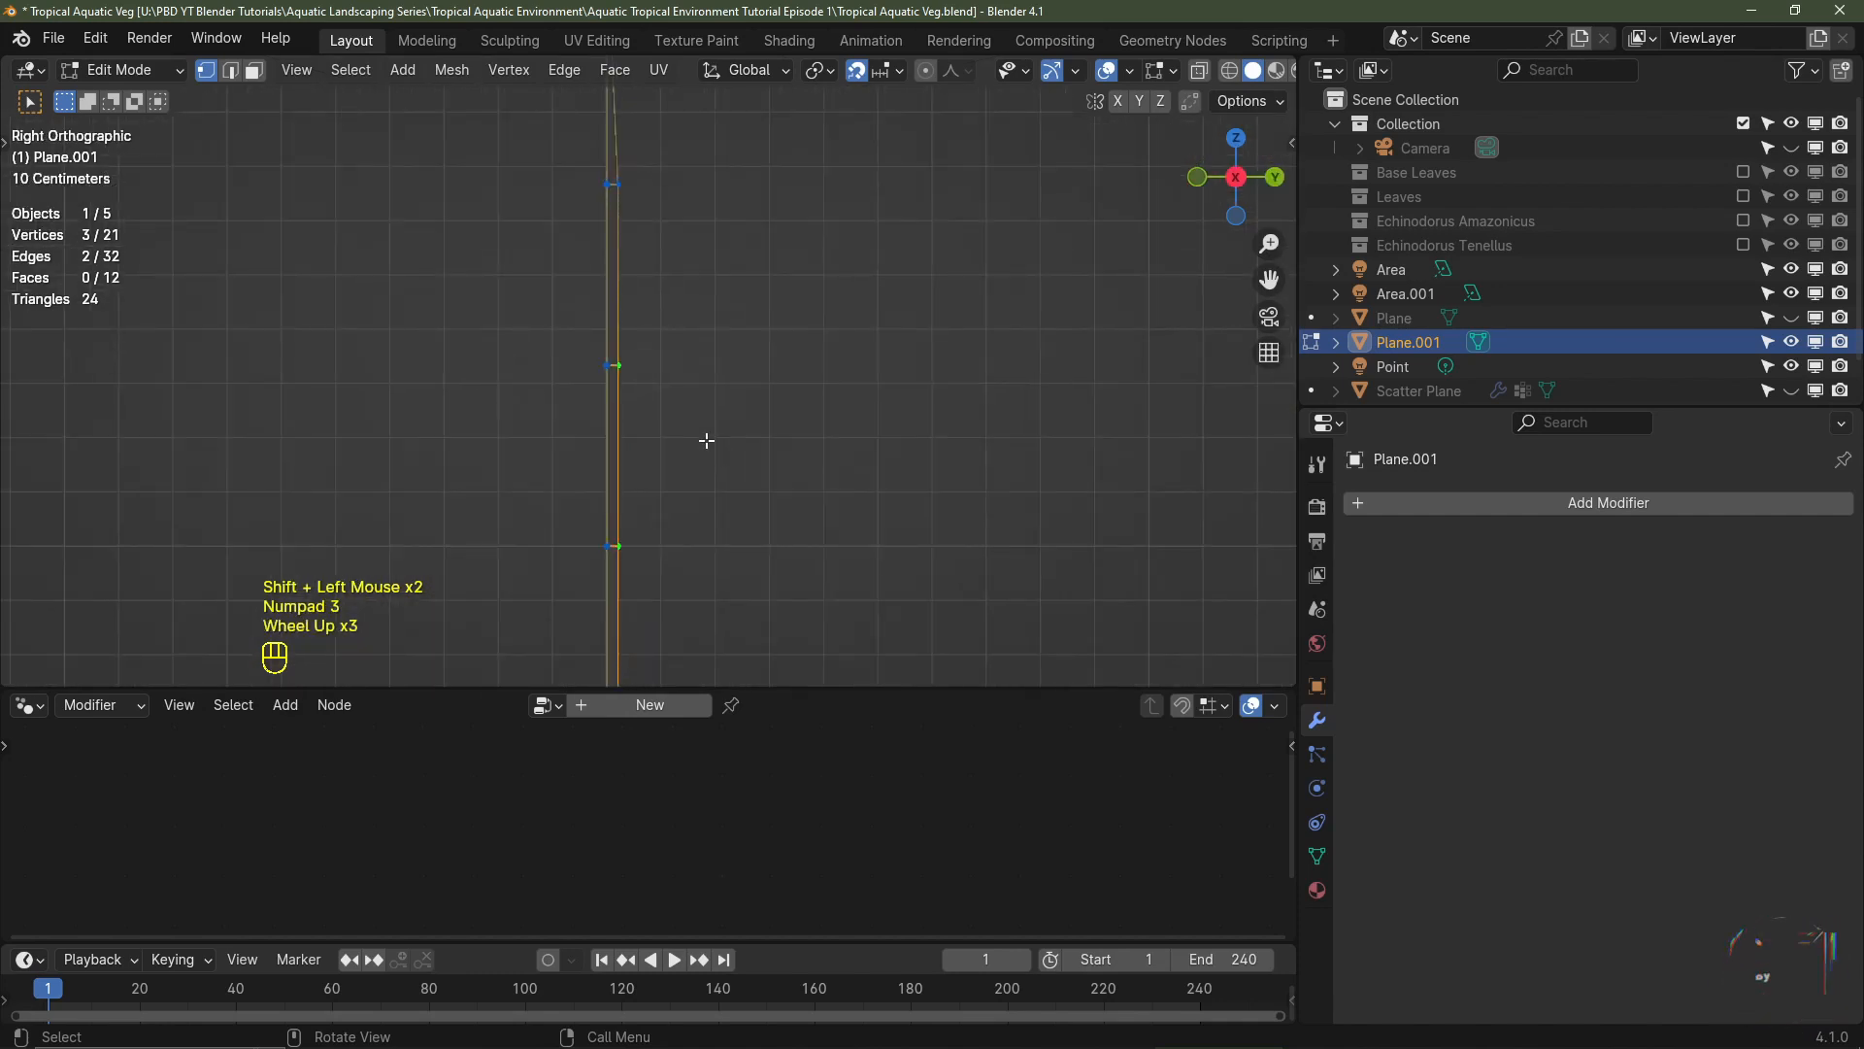
pyautogui.press('g')
pyautogui.press('y')
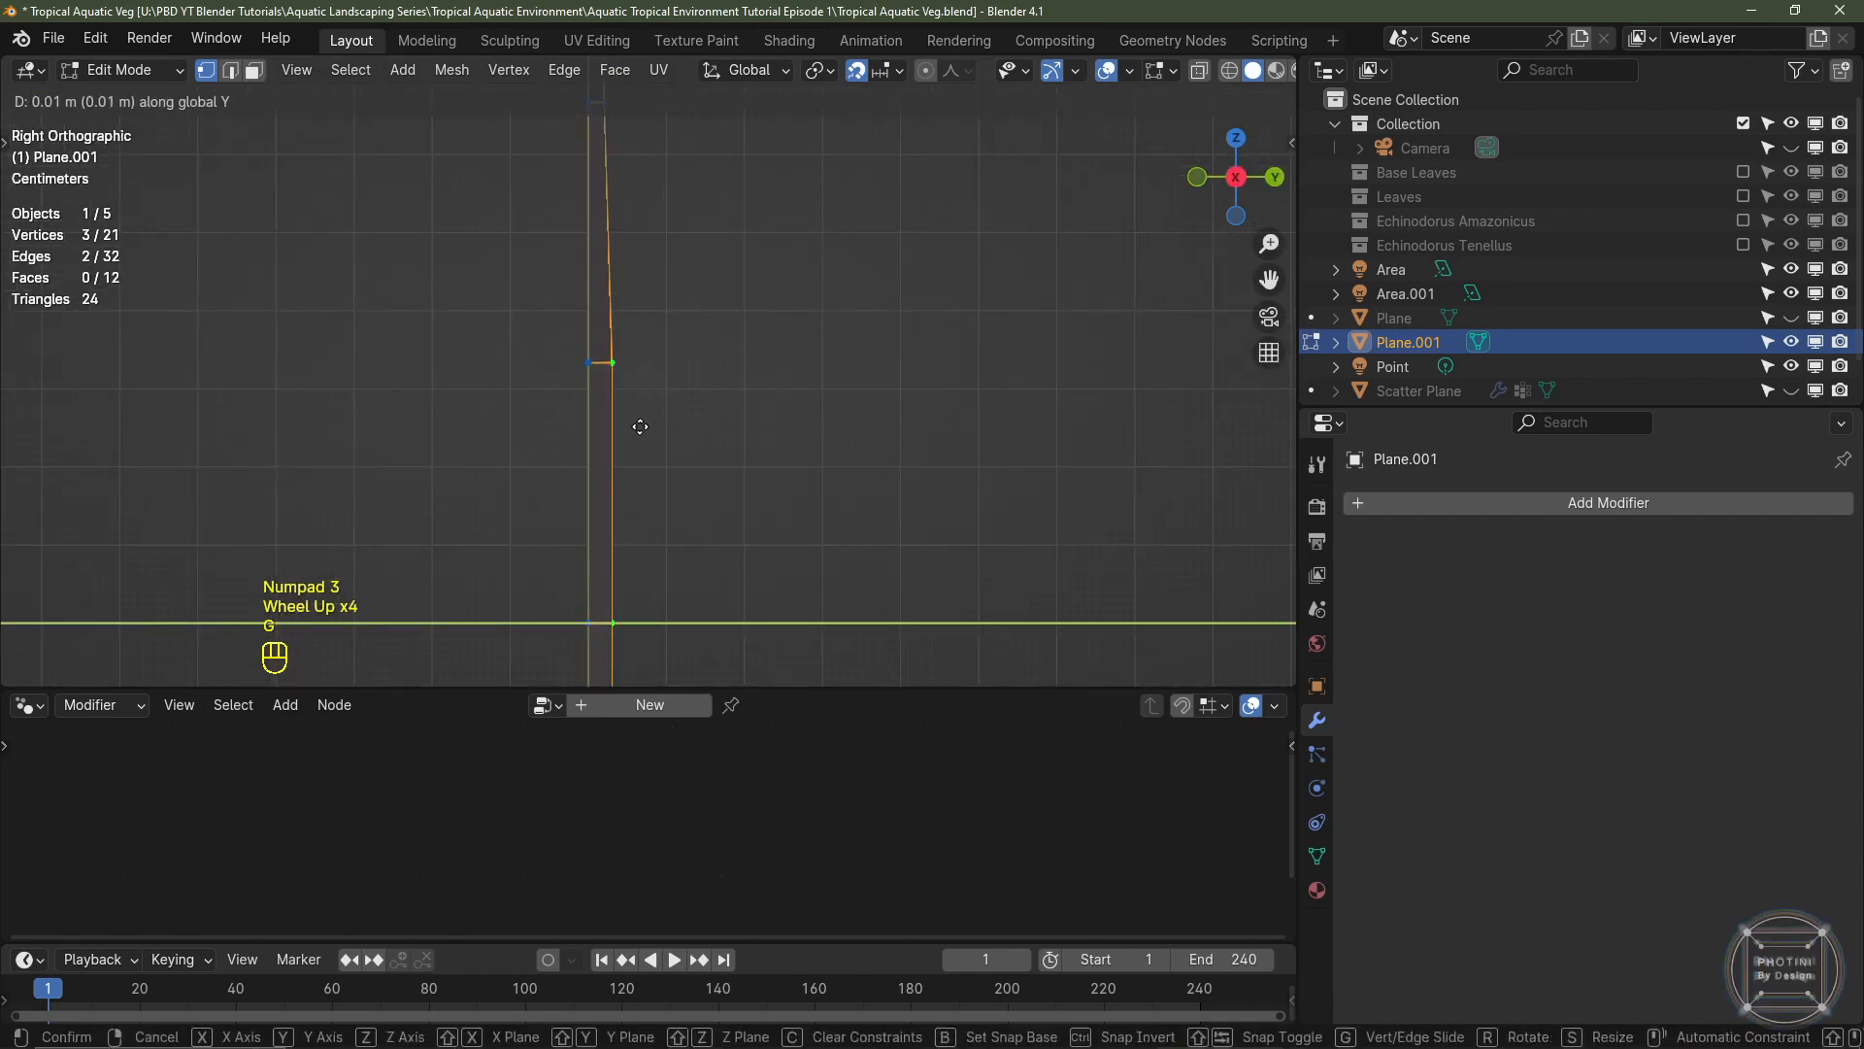
pyautogui.click(641, 425)
# - Move only the middle vertex of the leaf's centre line slightly further along Y to deepen the midrib crease
pyautogui.scroll(-2, 641, 428)
pyautogui.moveTo(637, 433)
pyautogui.mouseDown(button='middle')
pyautogui.moveTo(771, 471)
pyautogui.moveTo(616, 443)
pyautogui.mouseUp(button='middle')
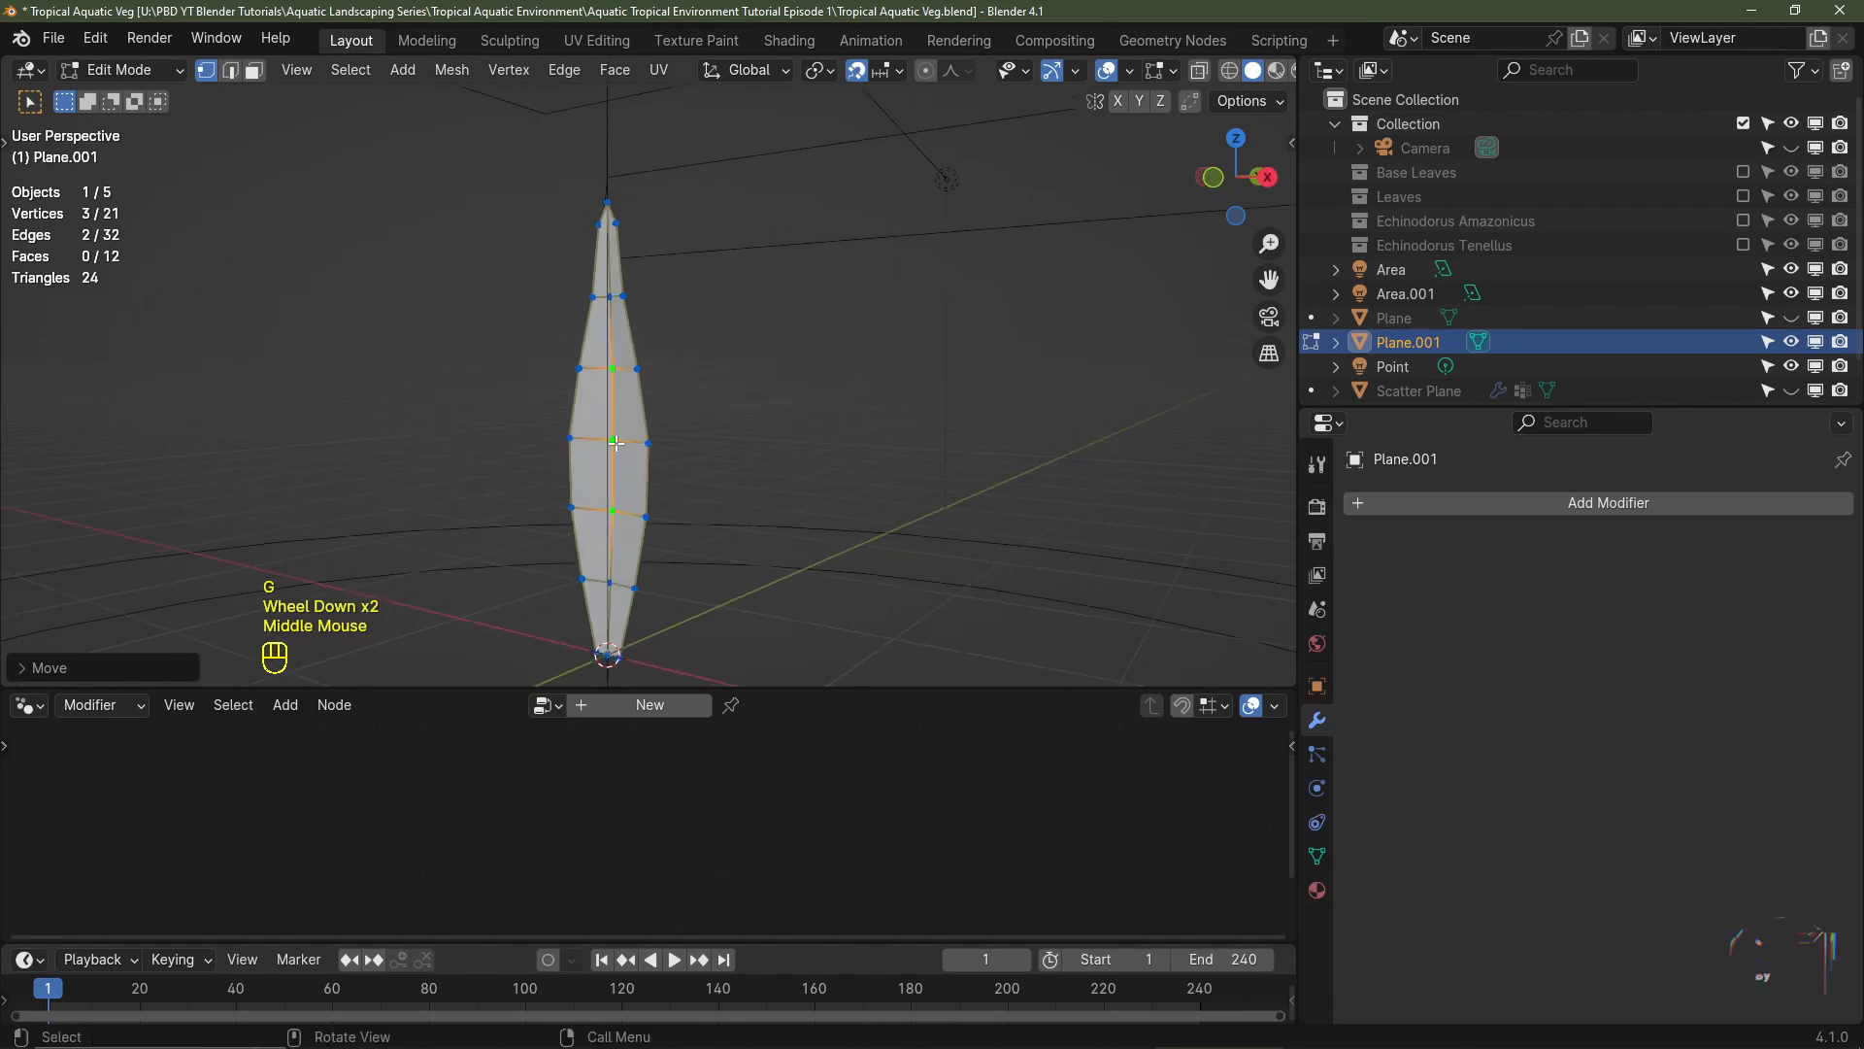
pyautogui.click(610, 438)
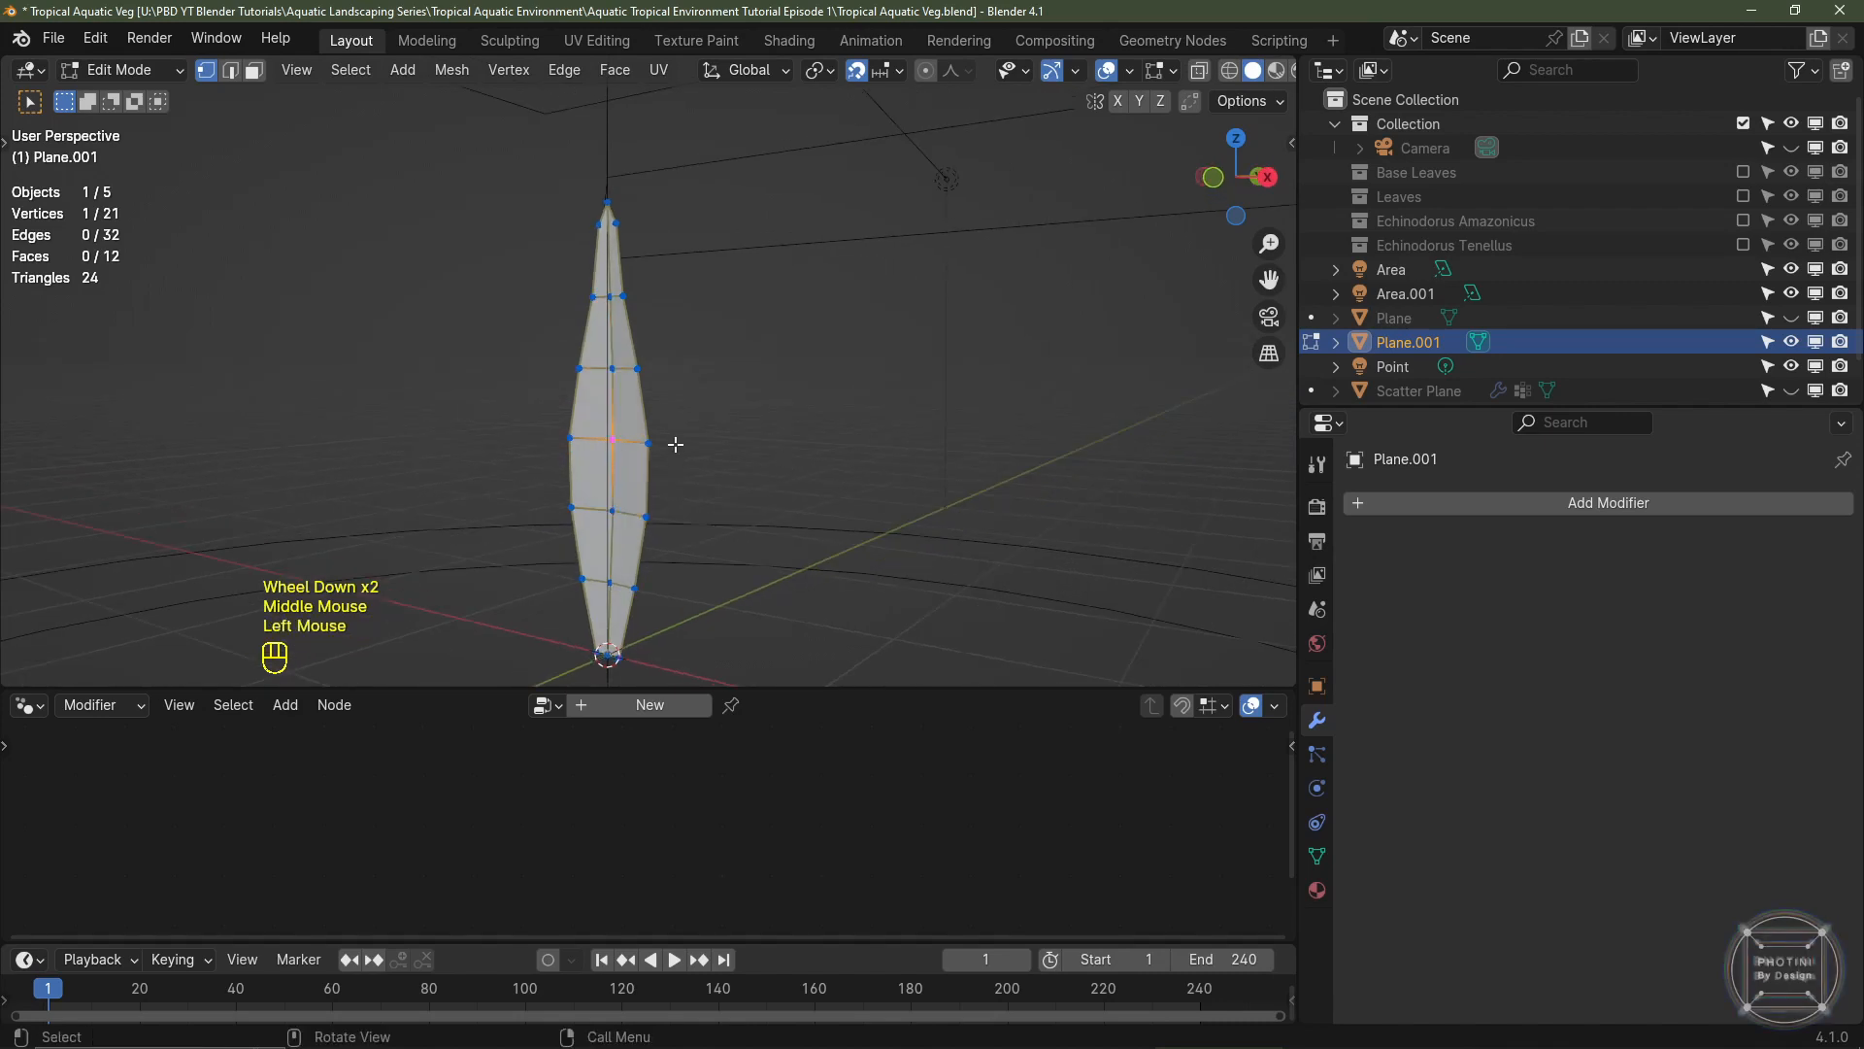
pyautogui.press('KP_3')
pyautogui.scroll(4, 685, 466)
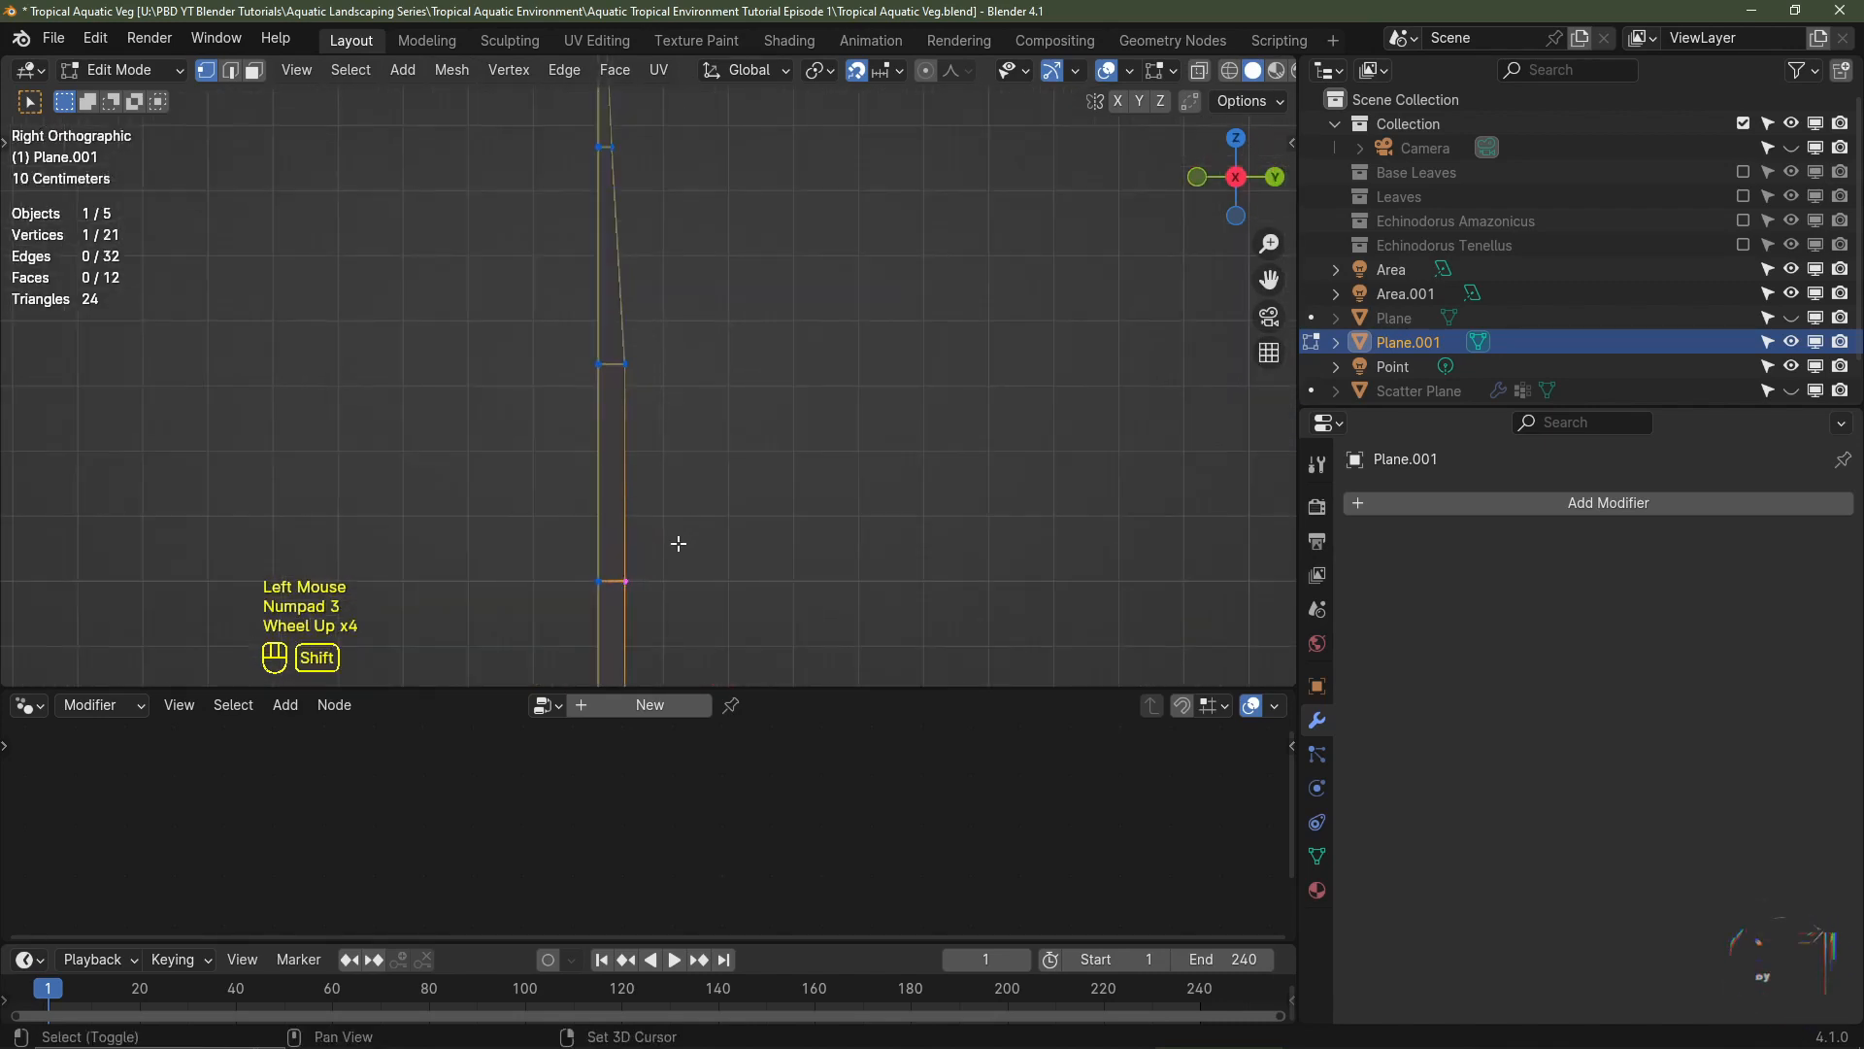
pyautogui.keyDown('shift'); pyautogui.moveTo(679, 541); pyautogui.dragTo(639, 476, button='middle'); pyautogui.keyUp('shift')
pyautogui.scroll(1, 639, 476)
pyautogui.press('g')
pyautogui.click(659, 478)
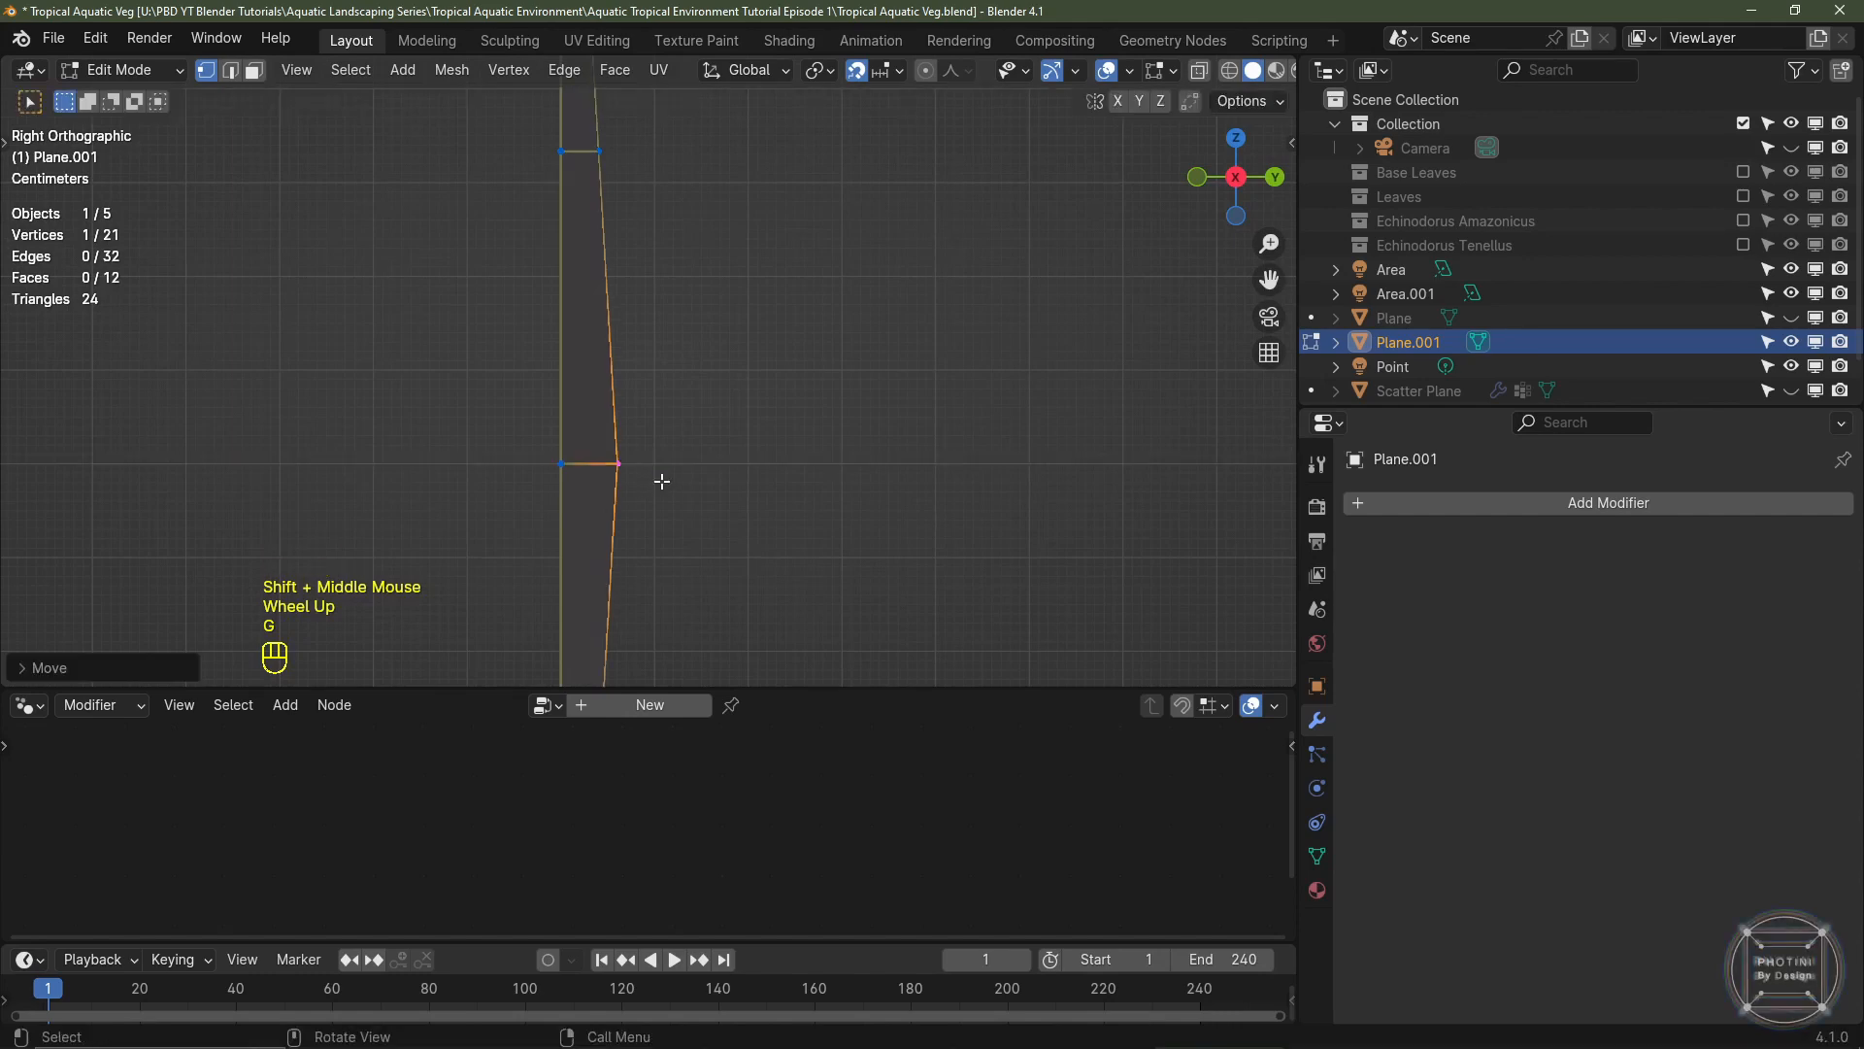
# - Return to Object Mode and rename Plane.001 to "Didiplis Diandra Leaf"
pyautogui.scroll(-2, 657, 473)
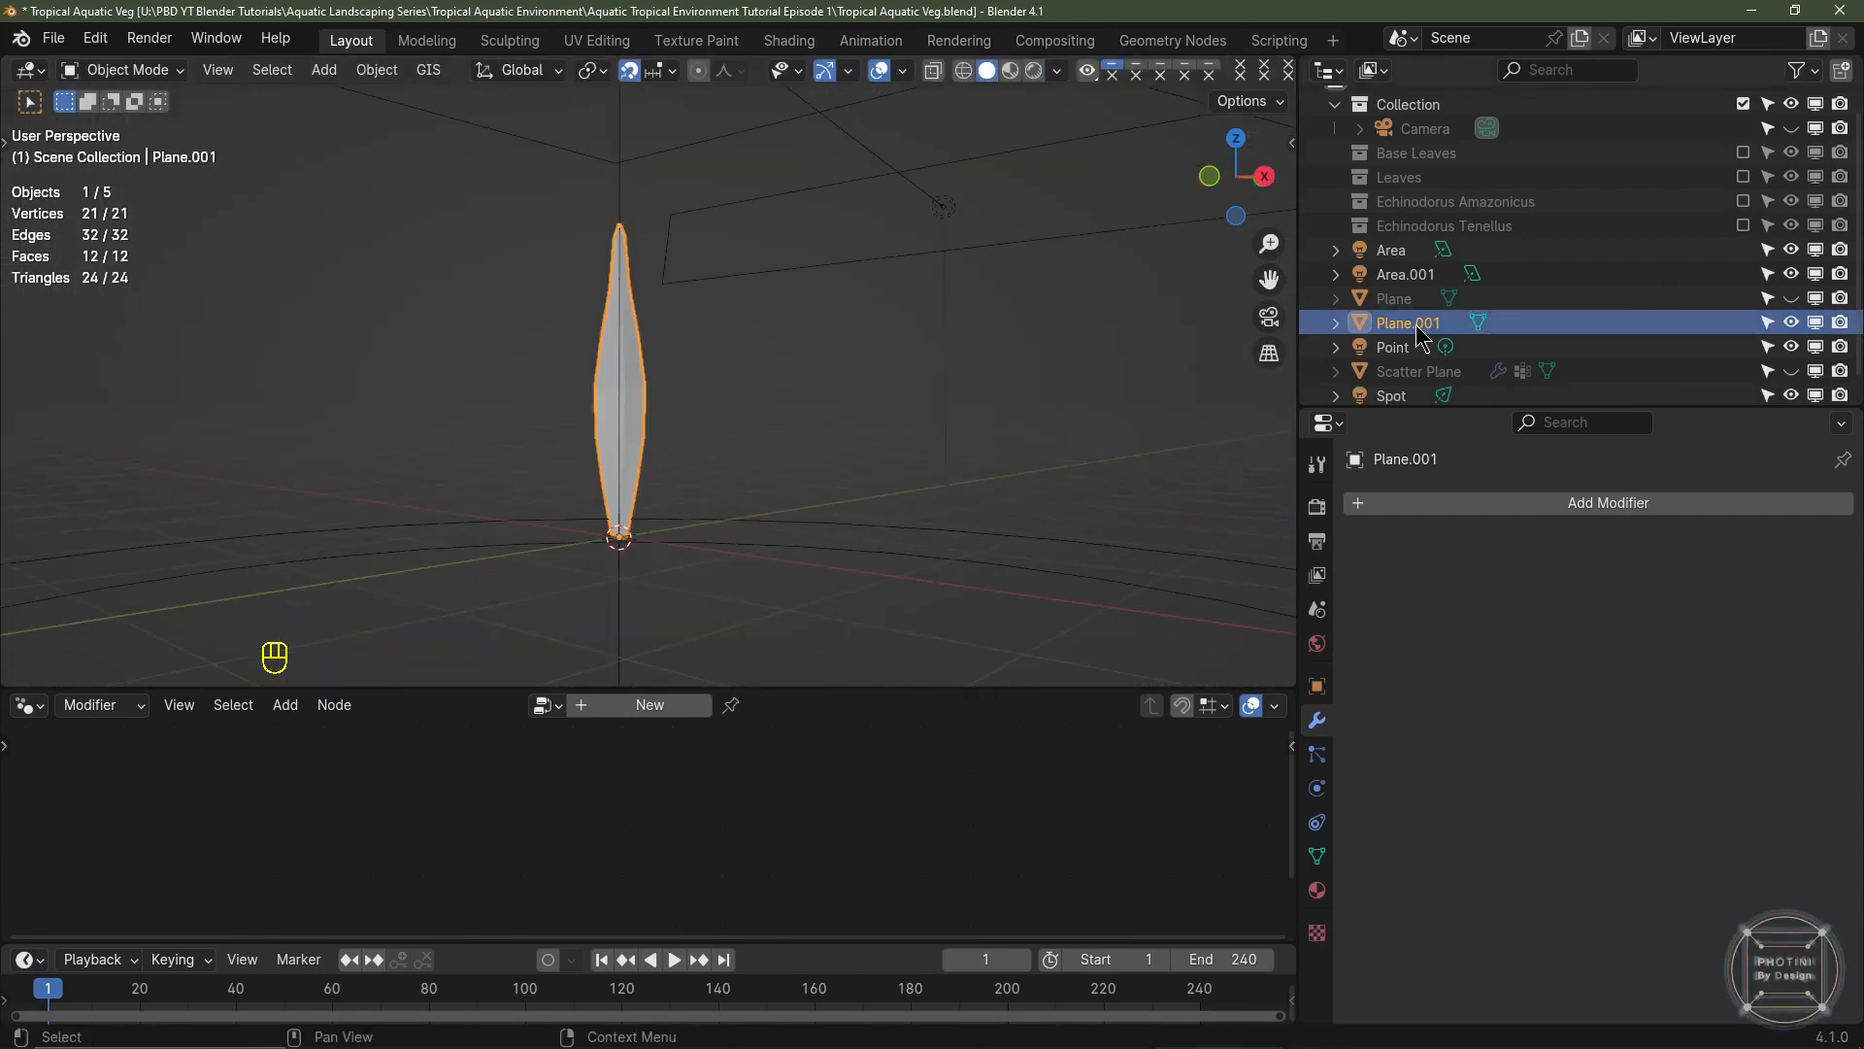
pyautogui.doubleClick(1416, 325)
pyautogui.write('Didiplis Diandr')
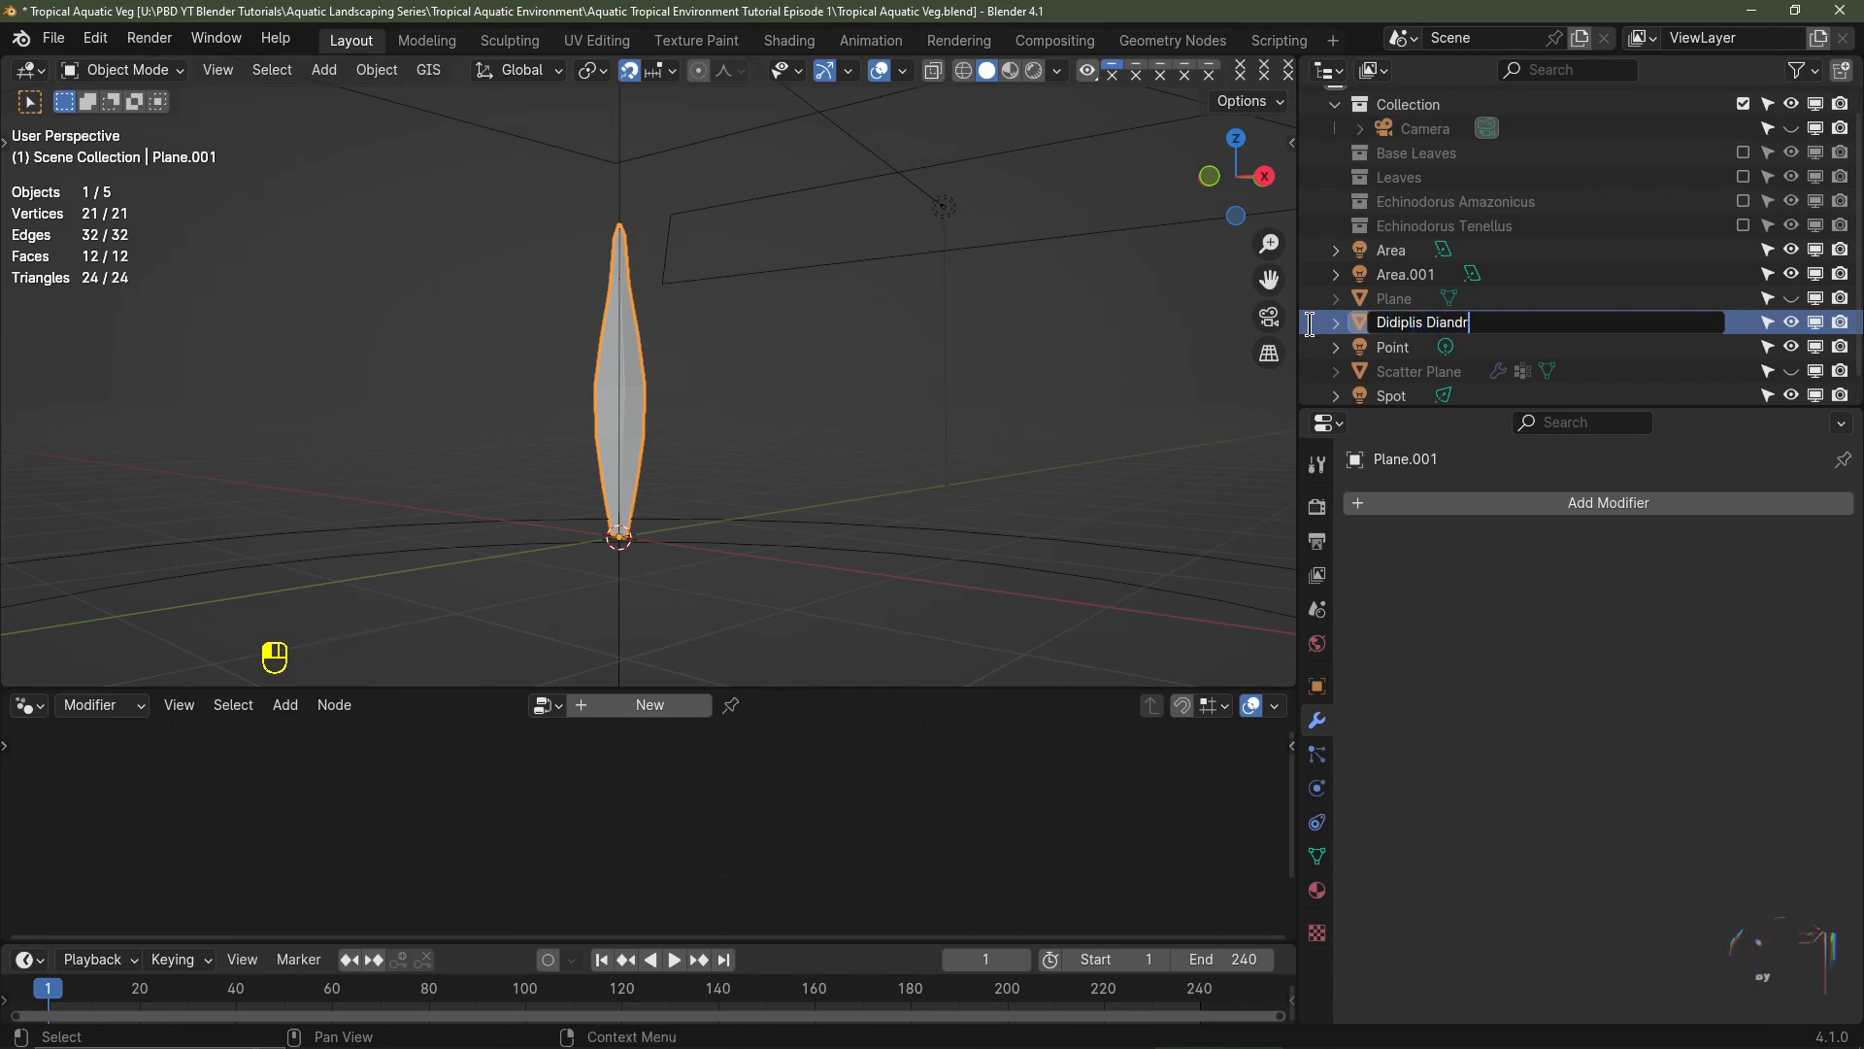
pyautogui.write('a Leaf')
pyautogui.press('Return')
# - Narrow the two lowest vertex rows of the leaf along X using proportional editing with Sharp falloff
pyautogui.press('KP_1')
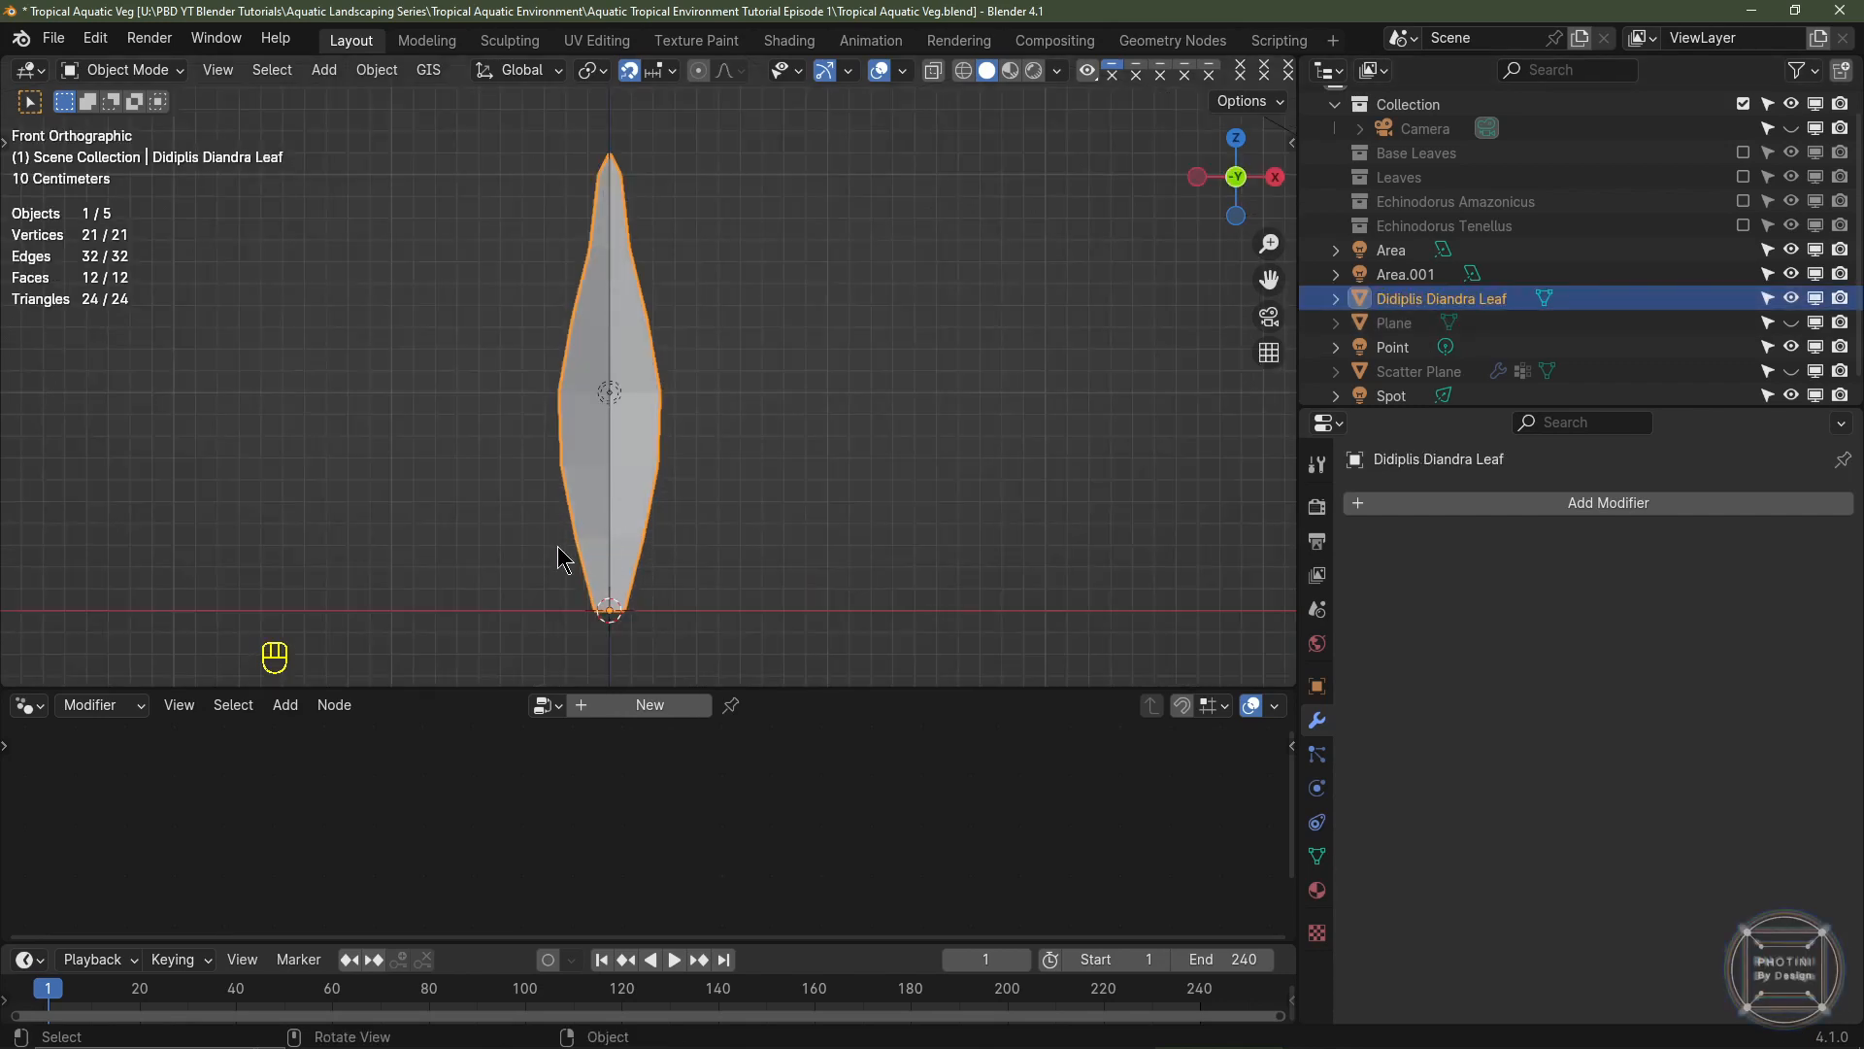
pyautogui.press('Tab')
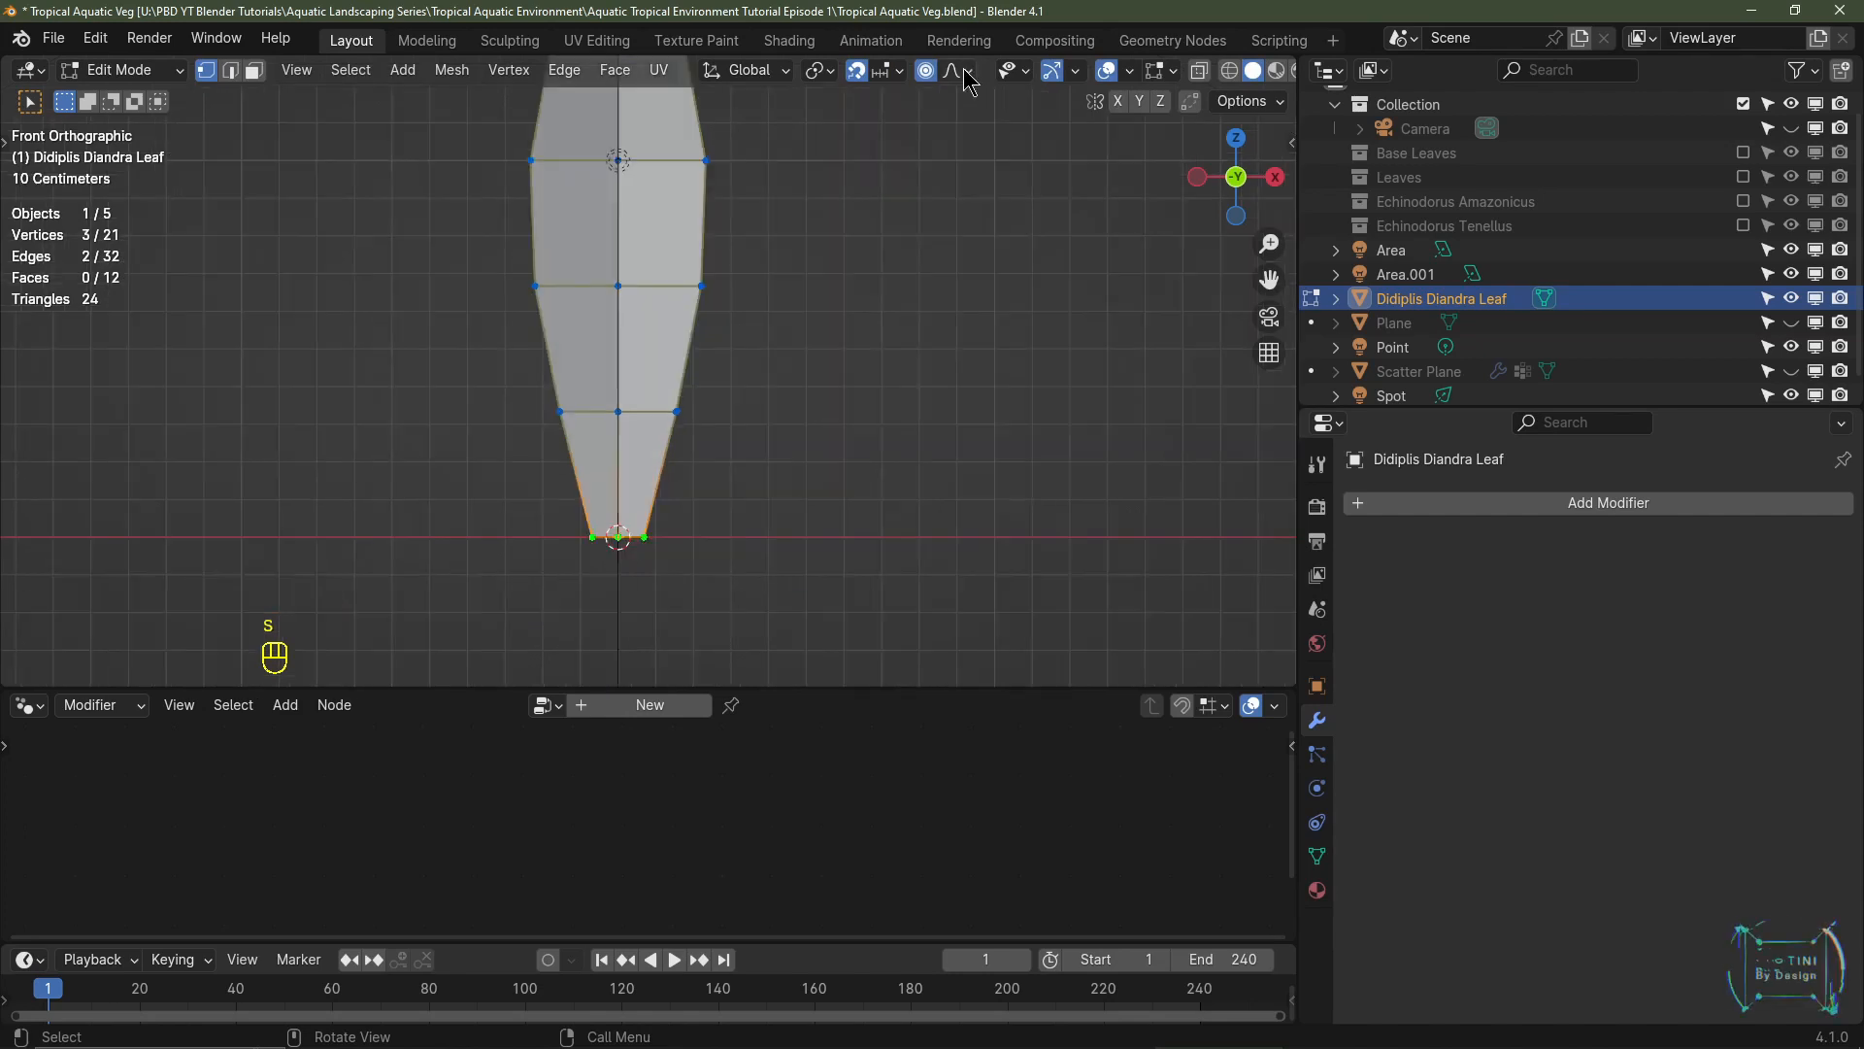
pyautogui.click(964, 71)
pyautogui.click(946, 276)
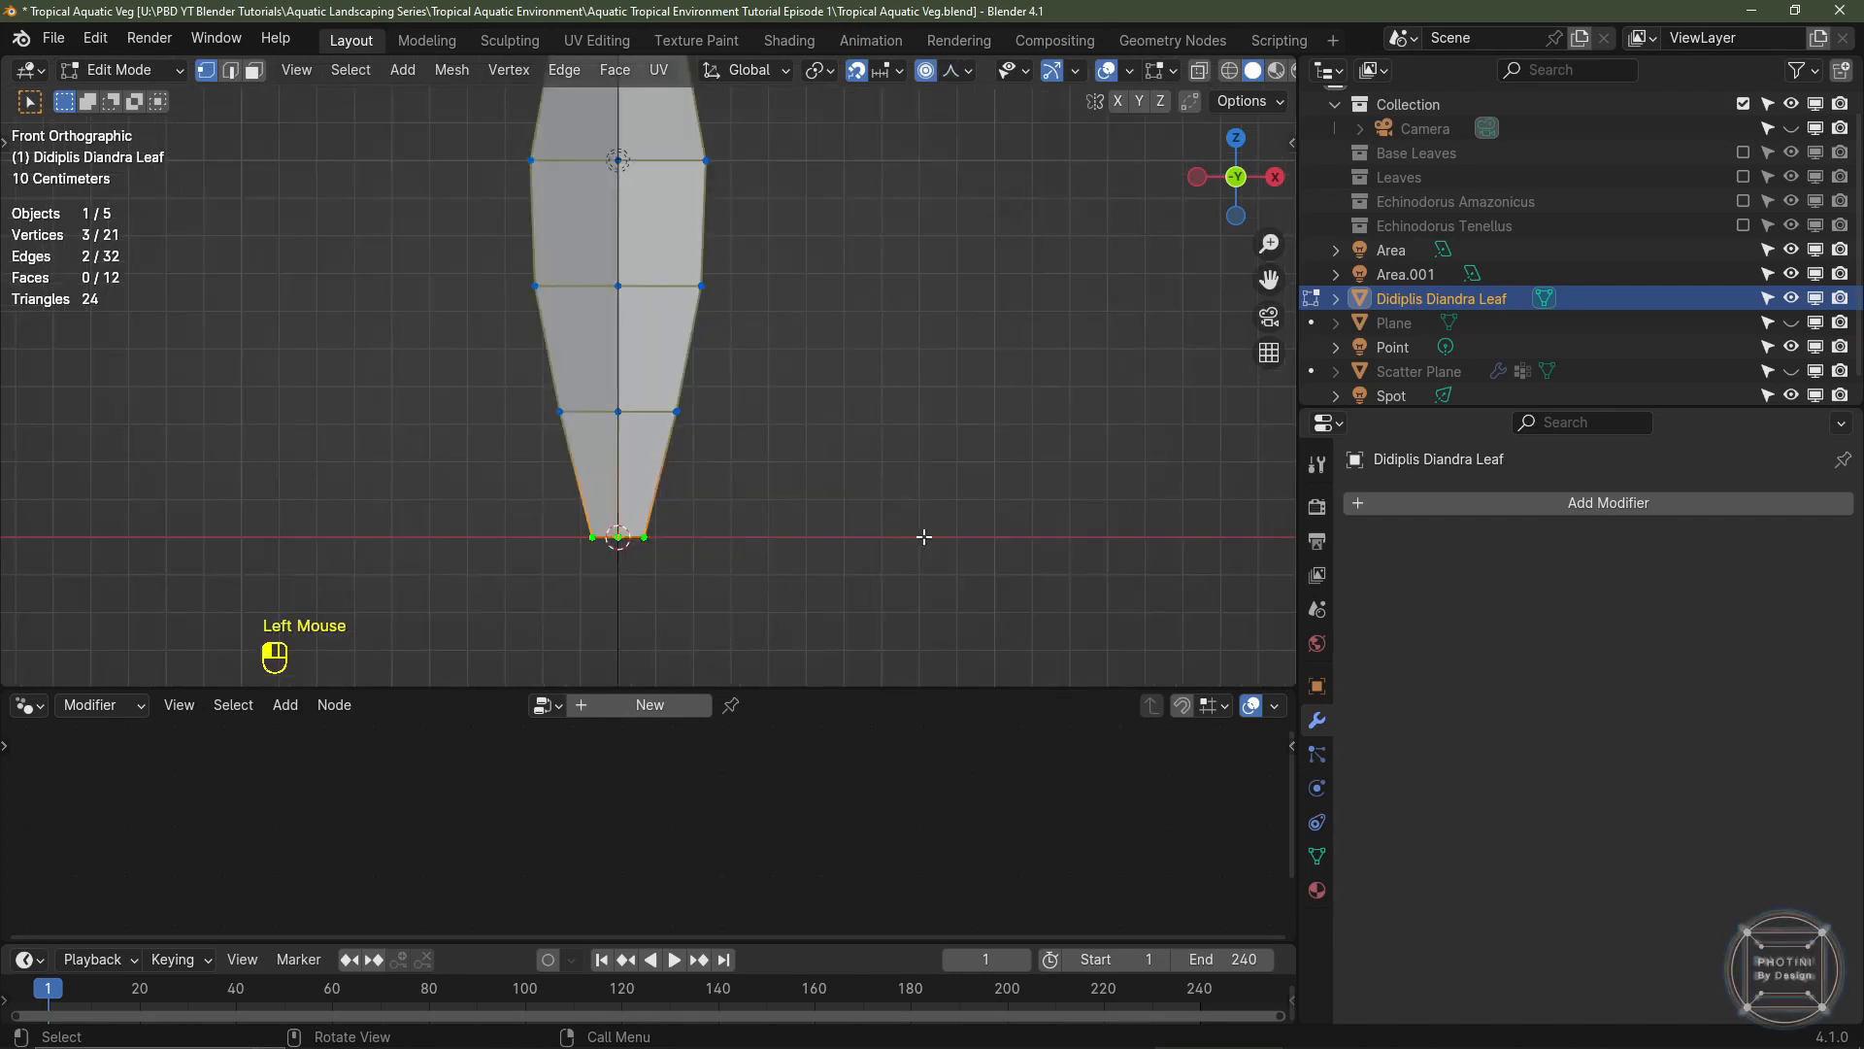
pyautogui.scroll(-3, 550, 382)
pyautogui.moveTo(539, 373); pyautogui.dragTo(745, 520)
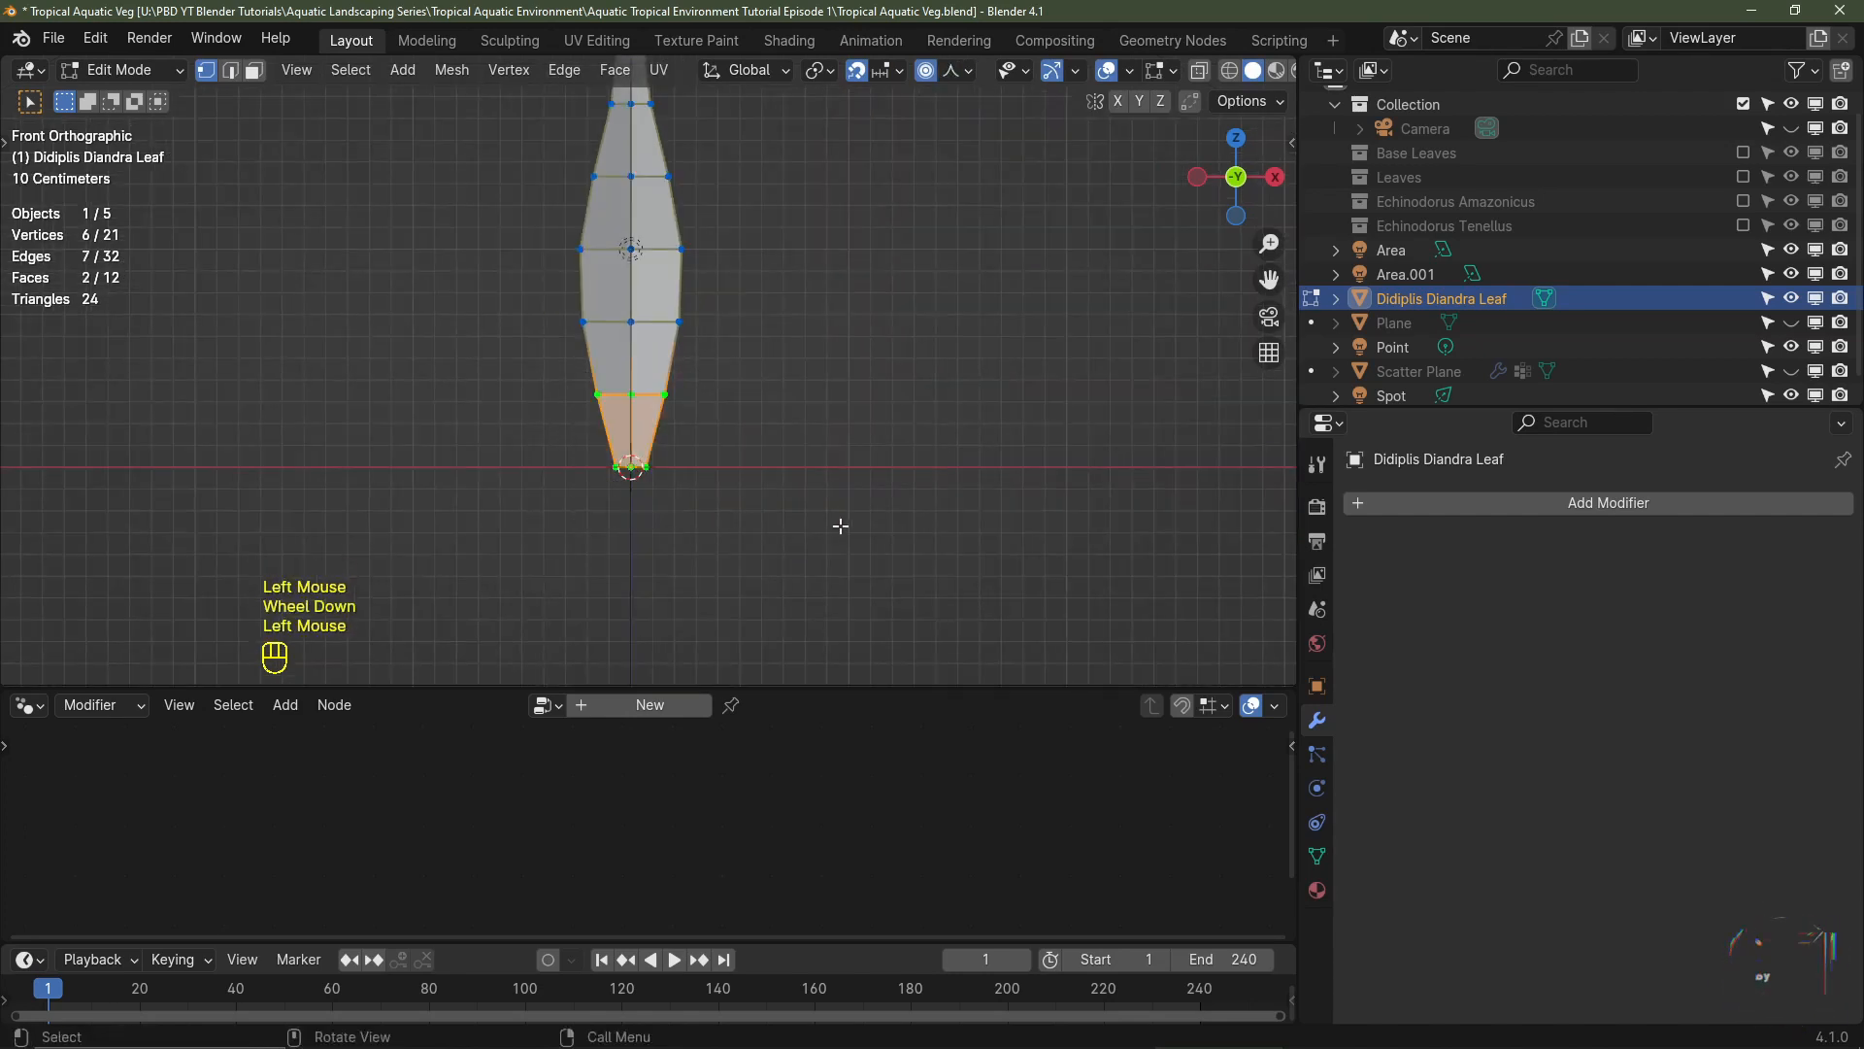
pyautogui.scroll(2, 844, 520)
pyautogui.press('s')
pyautogui.press('x')
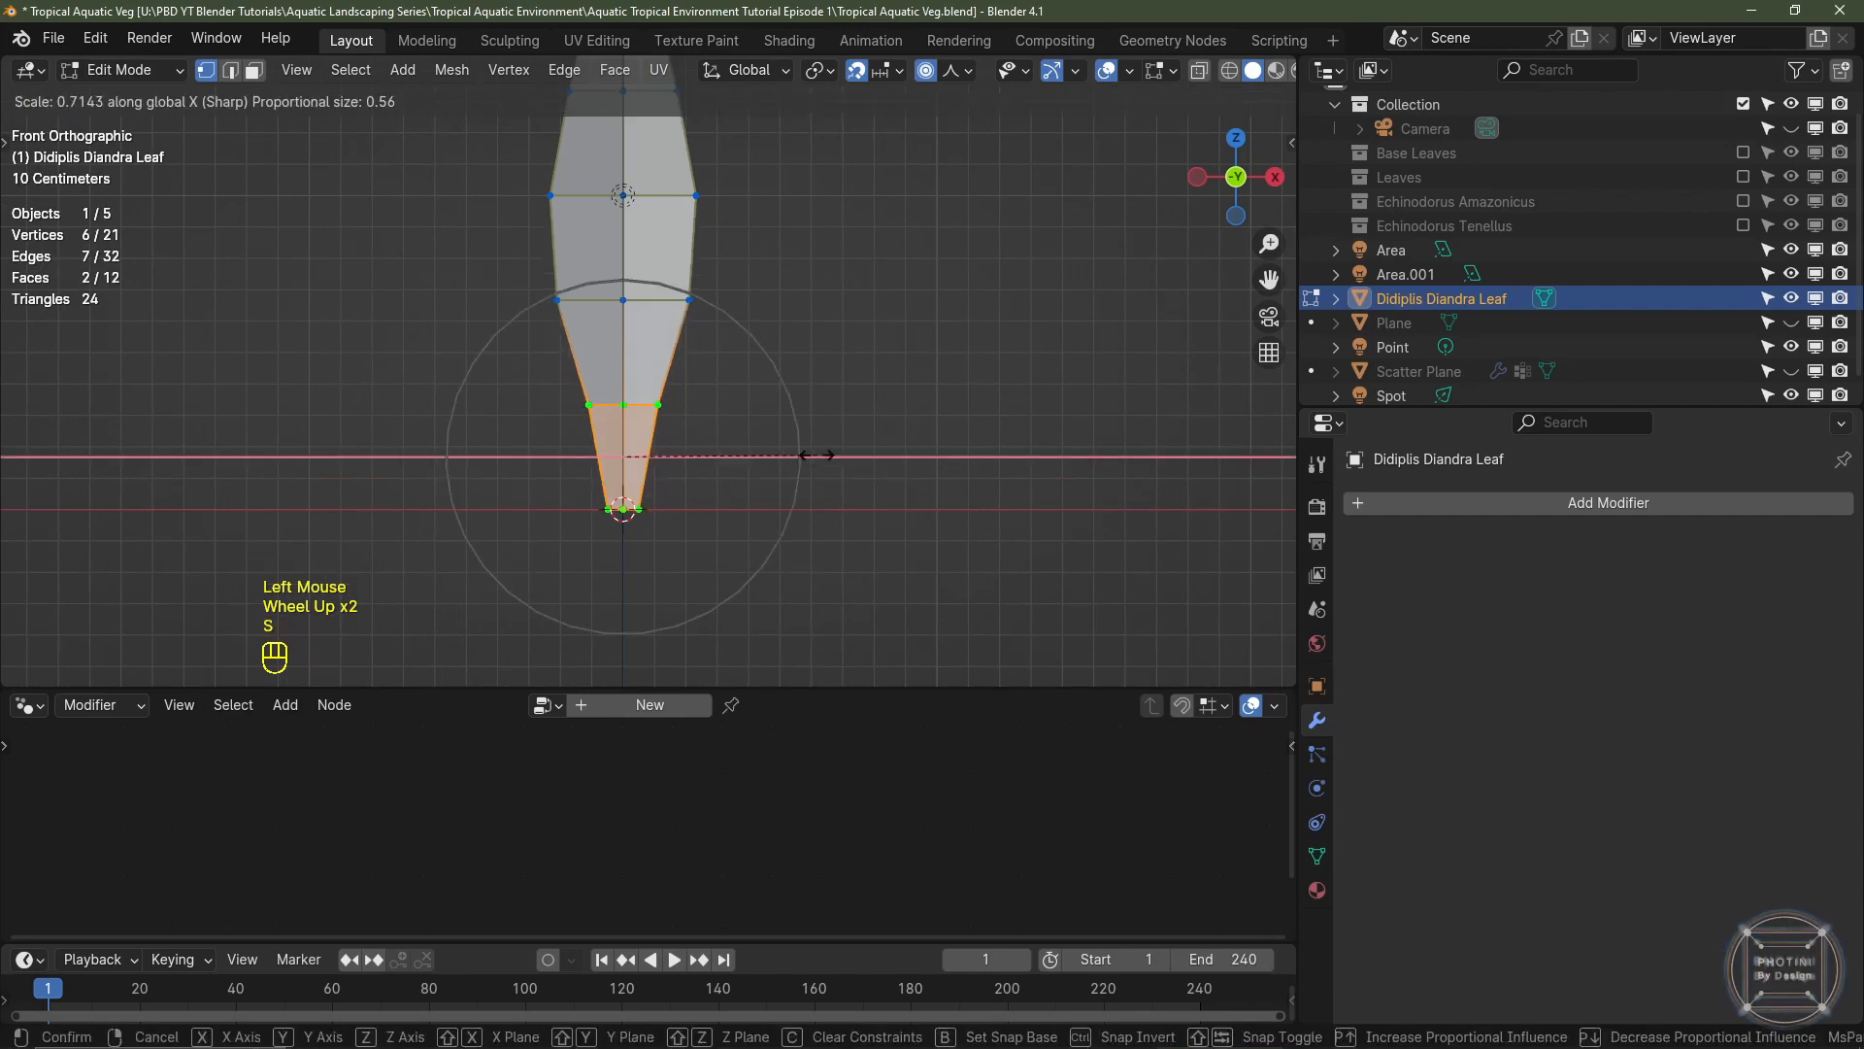
pyautogui.click(774, 442)
# - Leave Edit Mode and snap the 3D cursor to the selected leaf's origin
pyautogui.scroll(-3, 786, 437)
pyautogui.keyDown('shift'); pyautogui.moveTo(815, 315); pyautogui.dragTo(833, 404, button='middle'); pyautogui.keyUp('shift')
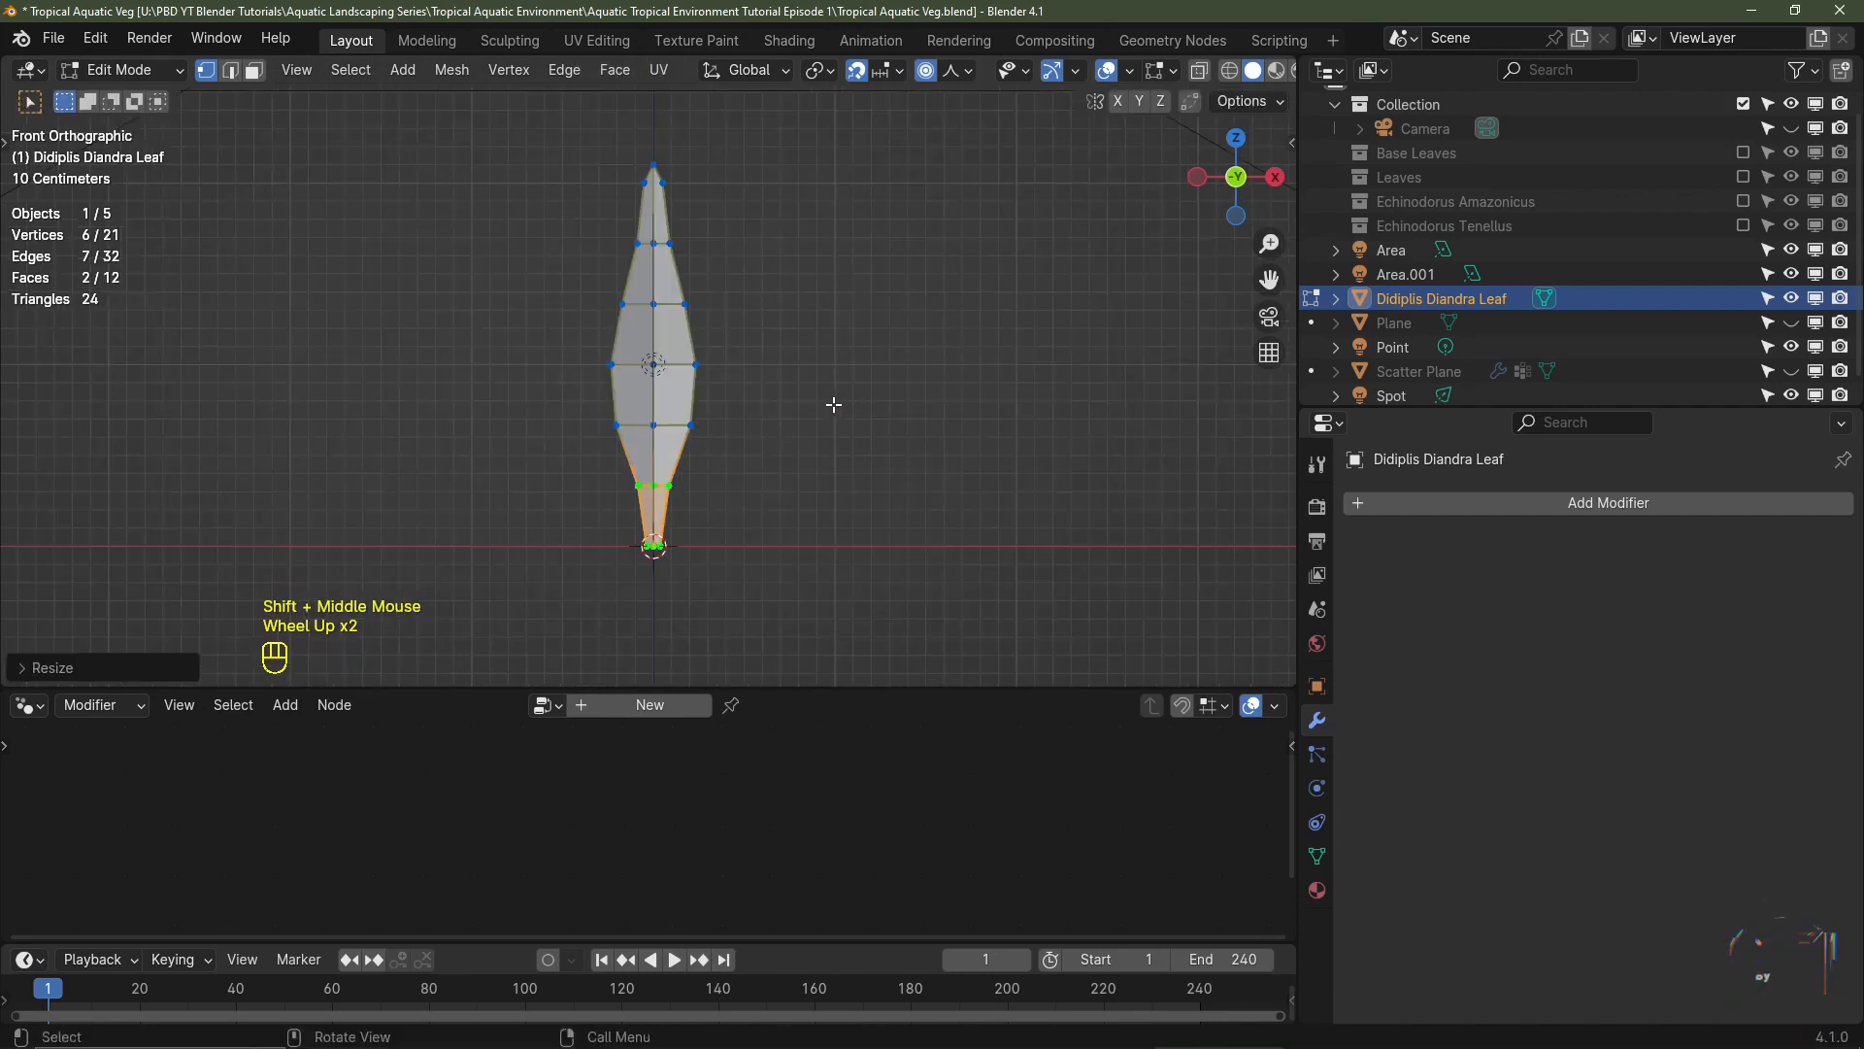
pyautogui.press('Tab')
pyautogui.keyDown('shift'); pyautogui.moveTo(721, 539); pyautogui.dragTo(708, 460, button='middle'); pyautogui.keyUp('shift')
pyautogui.hotkey('shift', 's')
pyautogui.hotkey('shift', 's')
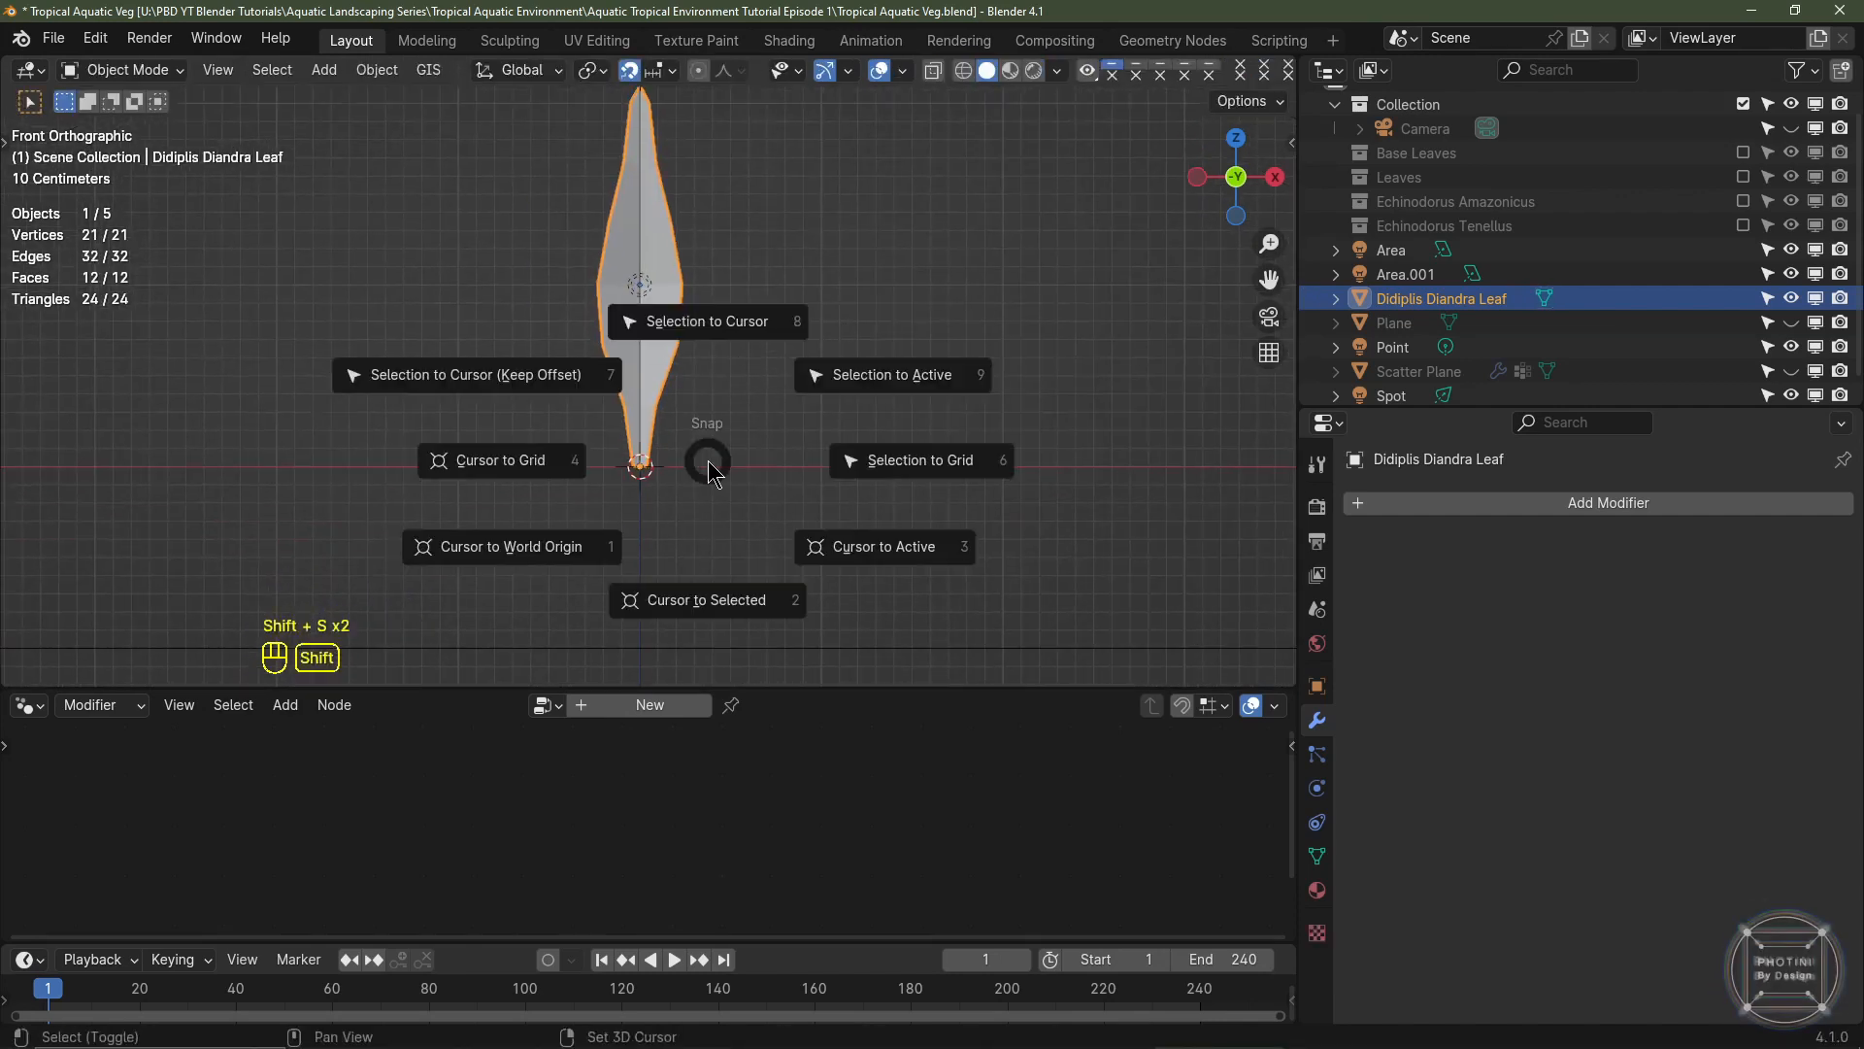
pyautogui.click(696, 601)
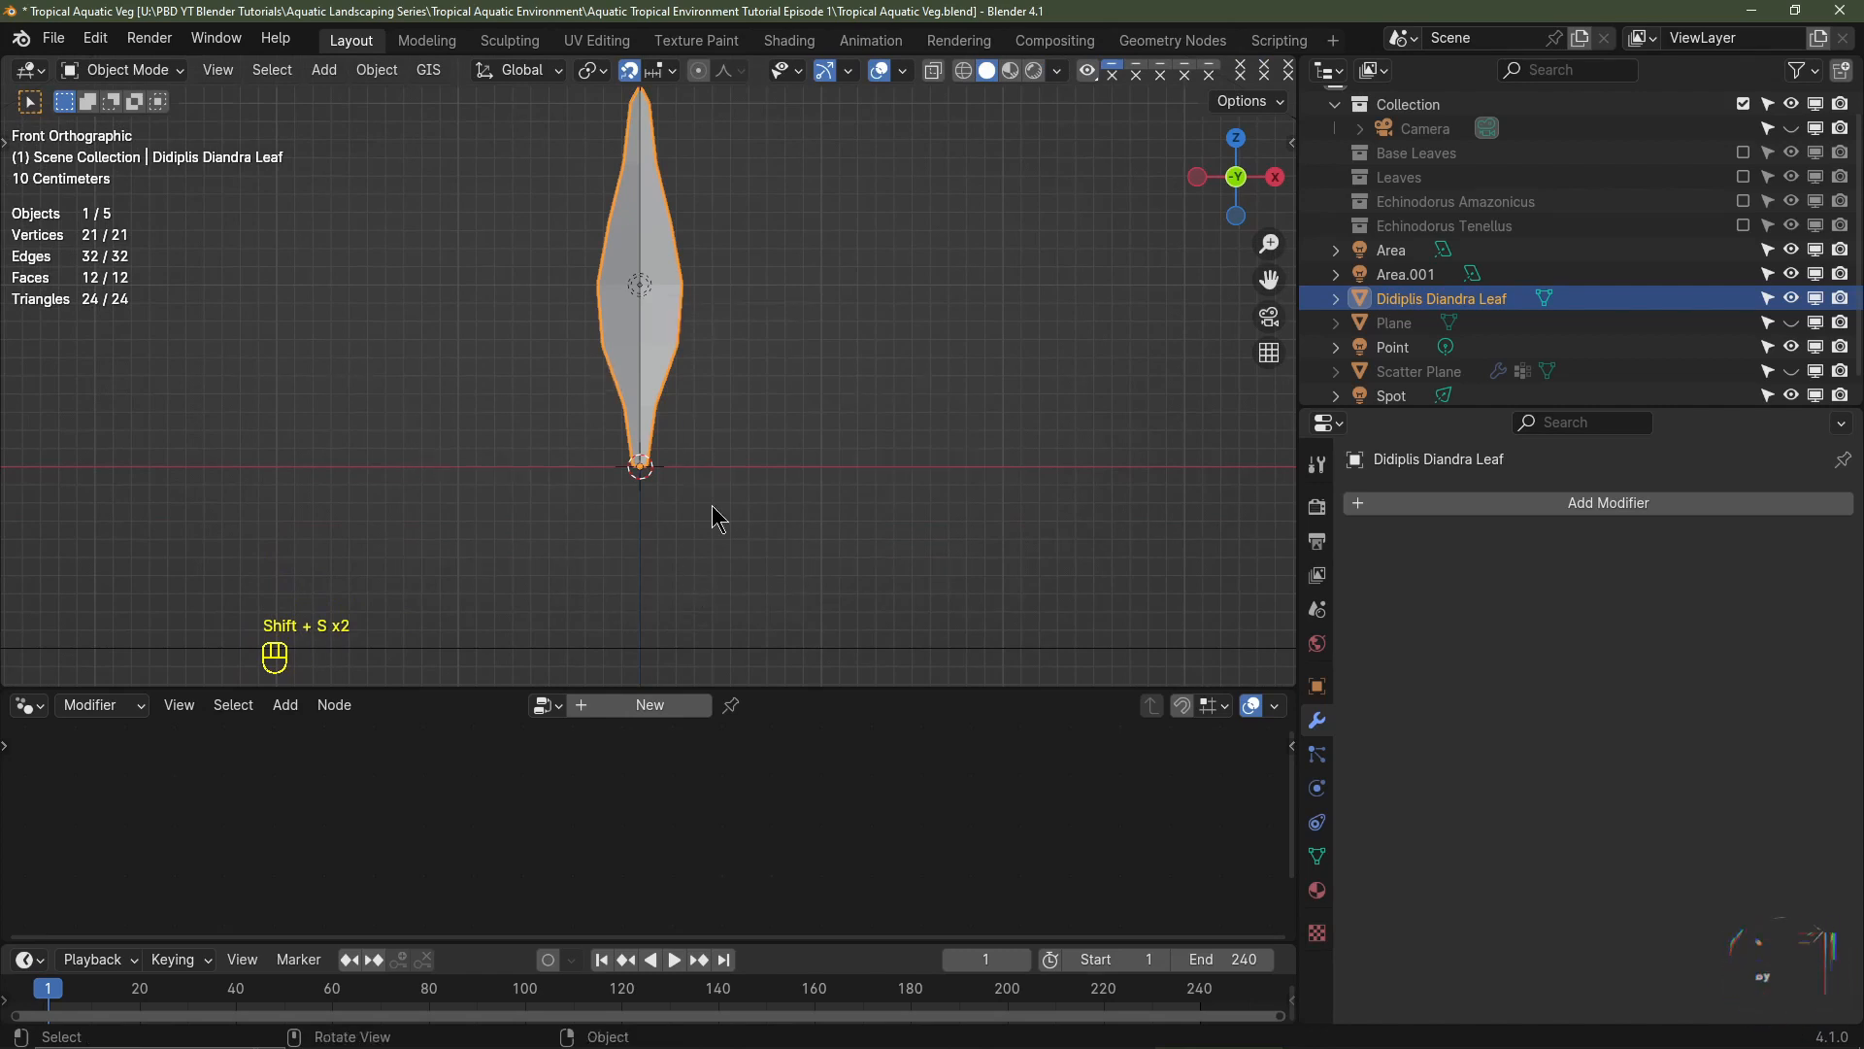
# - Set the transform pivot point to 3D Cursor
pyautogui.moveTo(712, 516); pyautogui.dragTo(686, 511, button='middle')
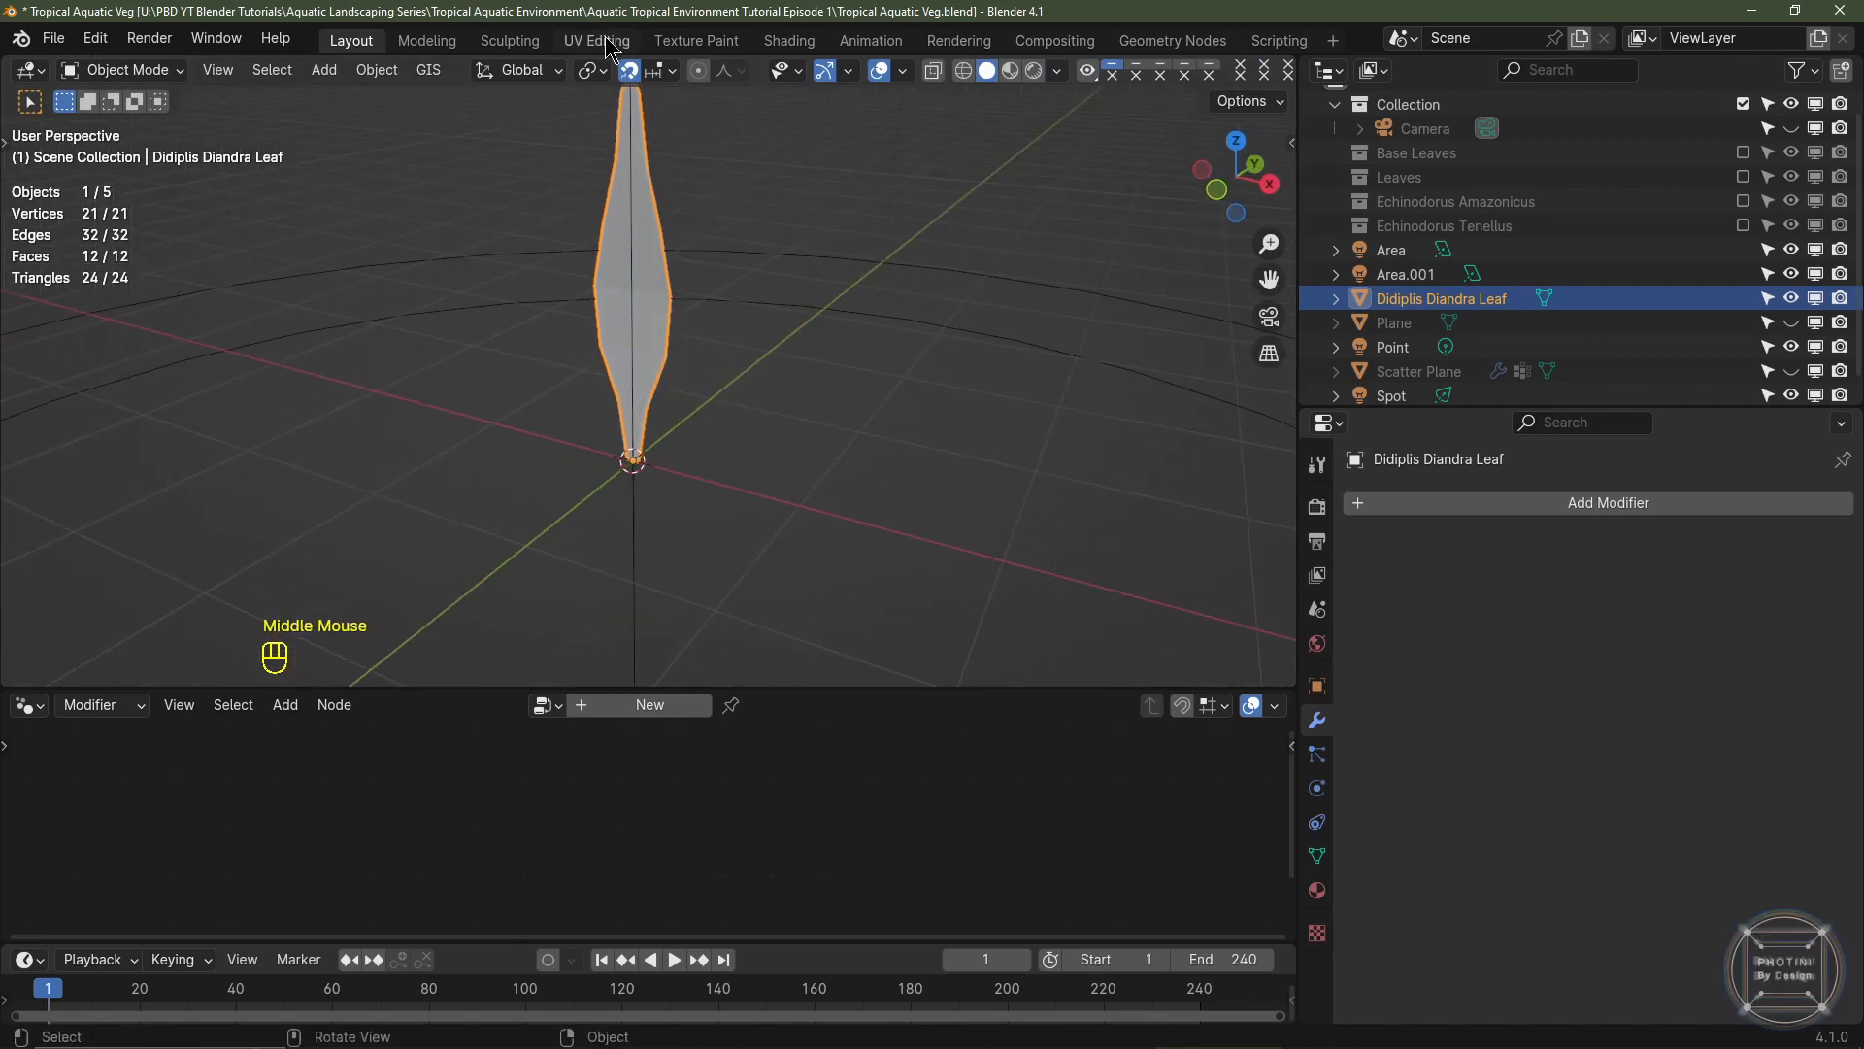
pyautogui.click(593, 71)
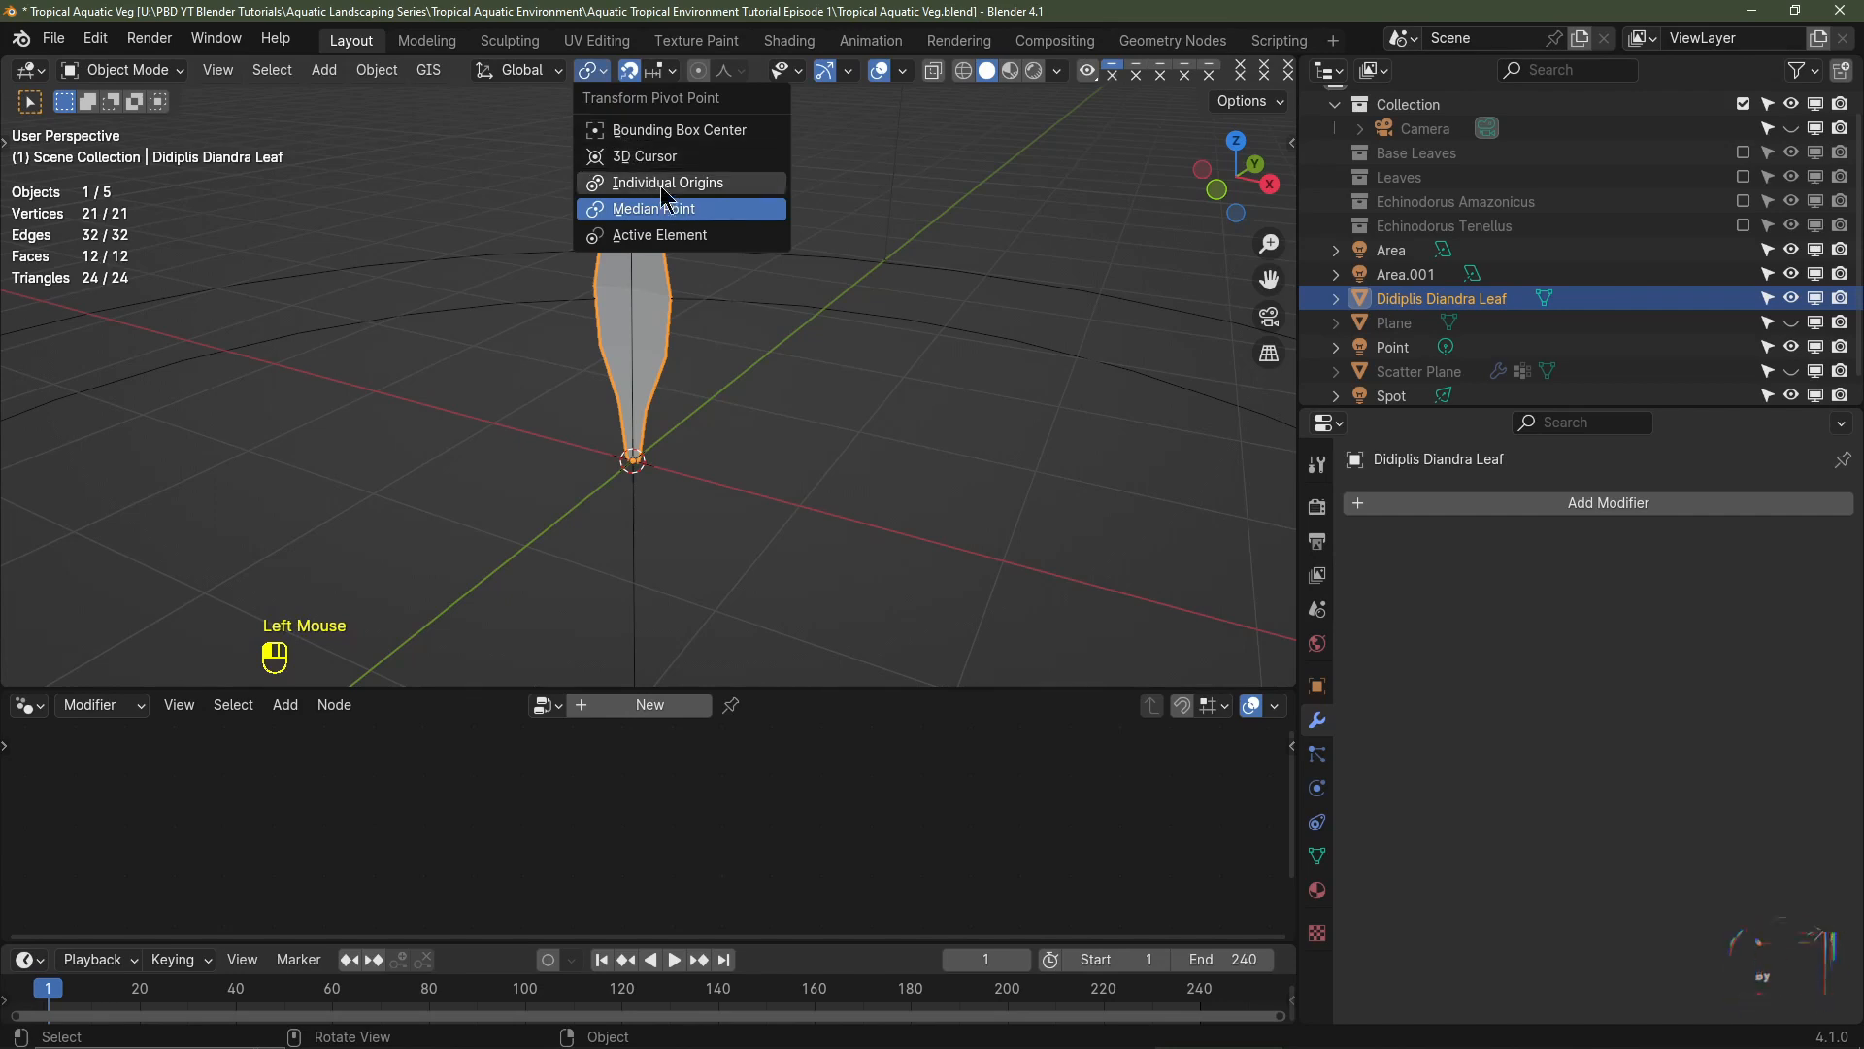
pyautogui.click(646, 158)
# - Bend the leaf towards positive Y by rotating its tip vertex in side view, using Smooth proportional editing at a size of about 2.85
pyautogui.press('KP_3')
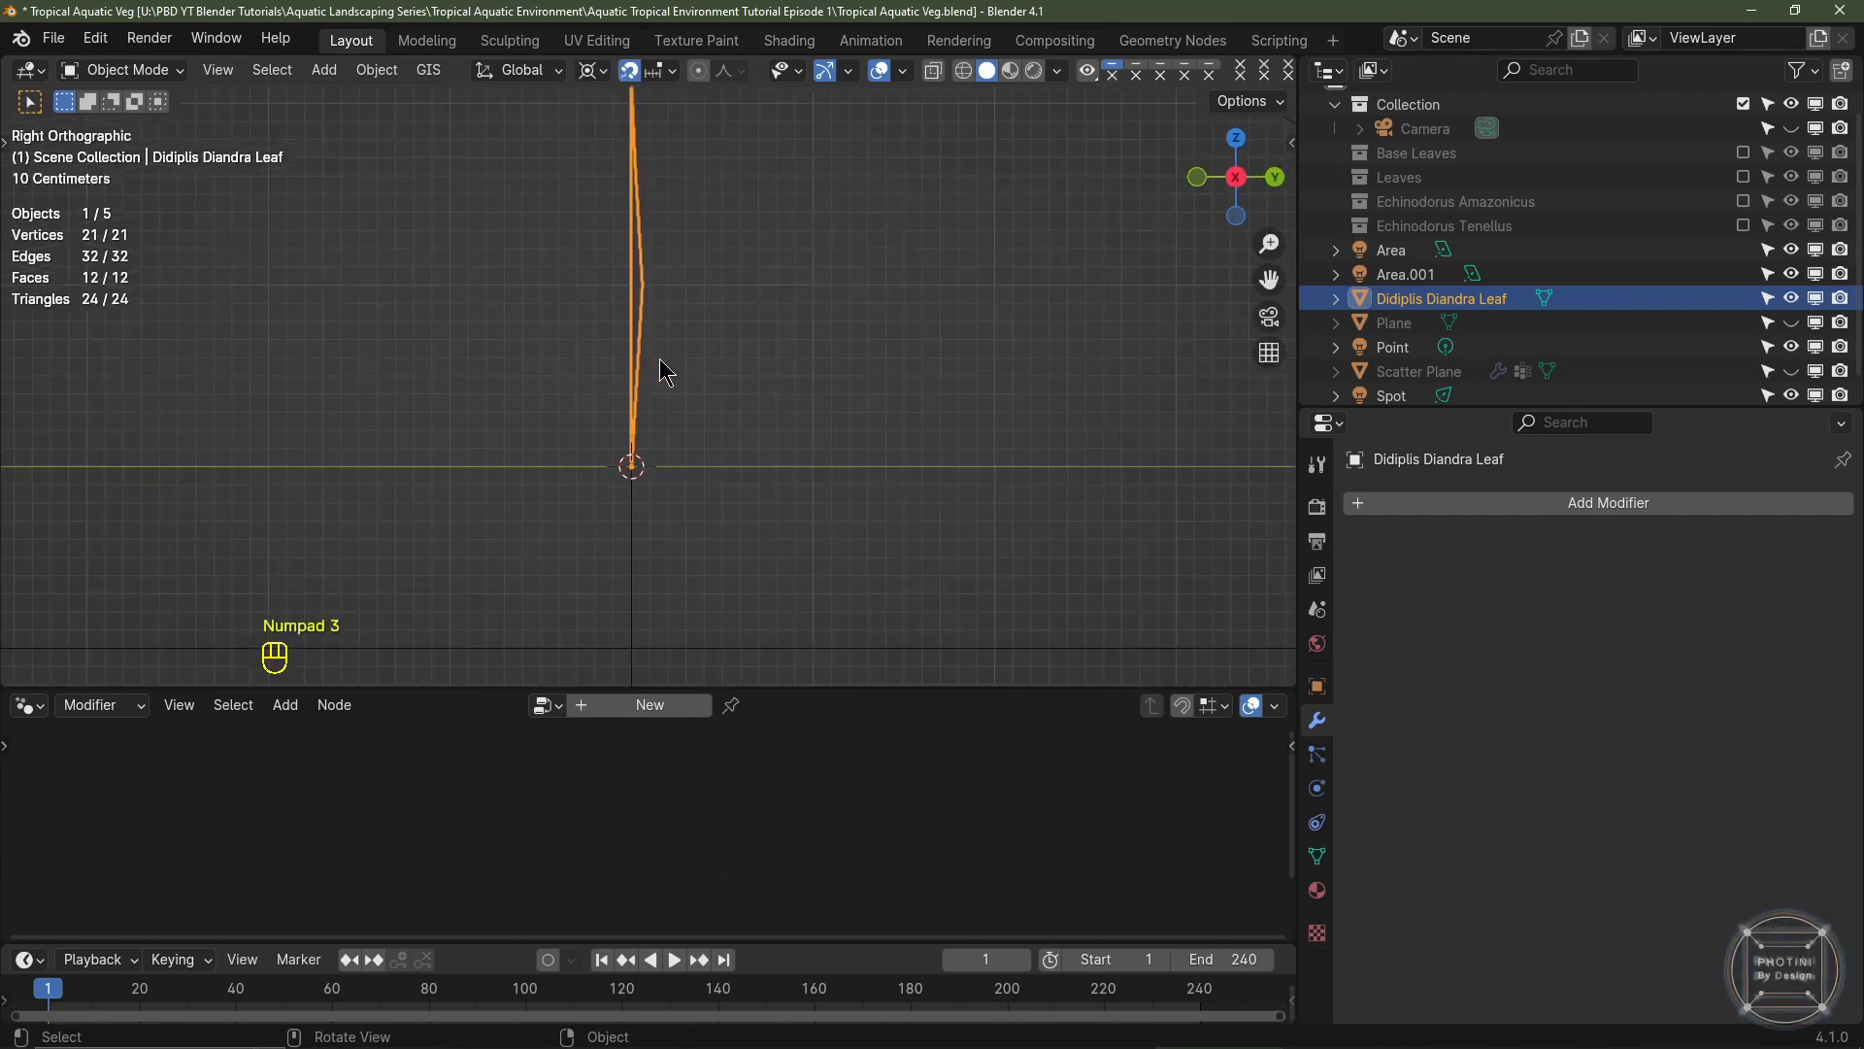
pyautogui.keyDown('shift'); pyautogui.moveTo(670, 268); pyautogui.dragTo(670, 358, button='middle'); pyautogui.keyUp('shift')
pyautogui.press('Tab')
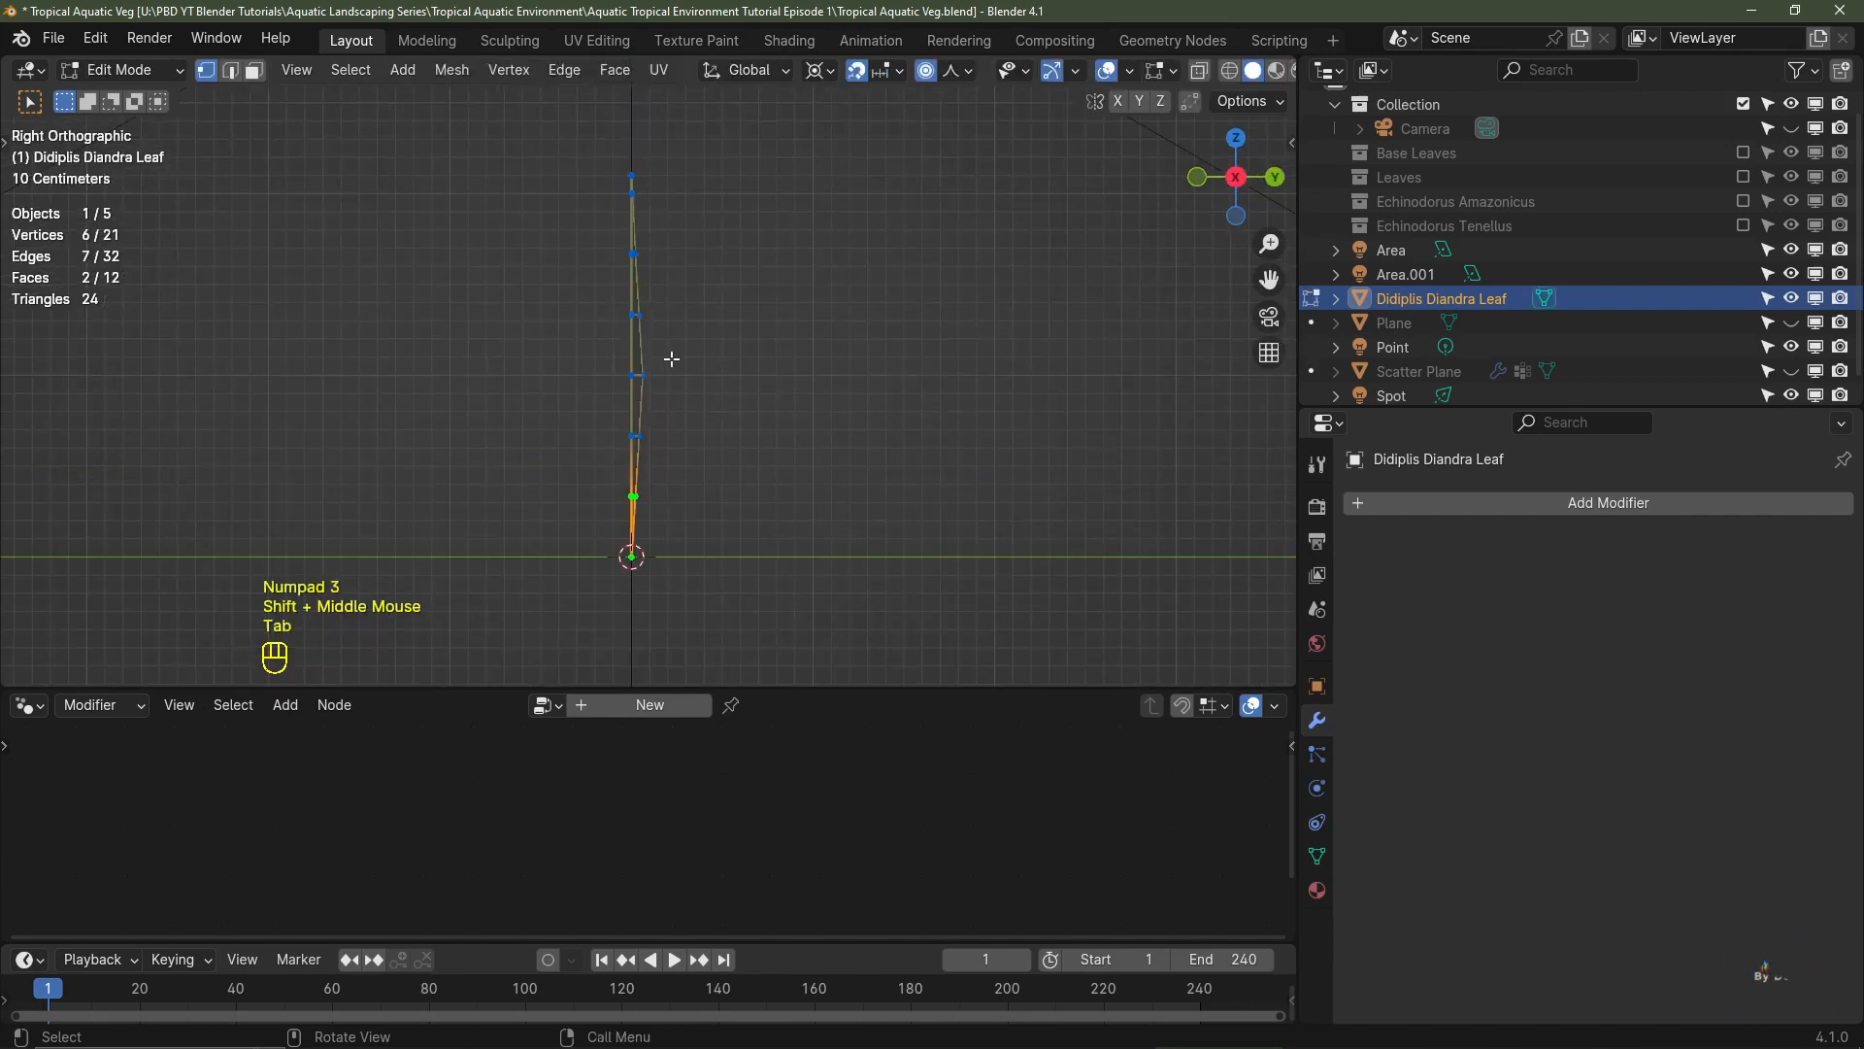
pyautogui.click(633, 175)
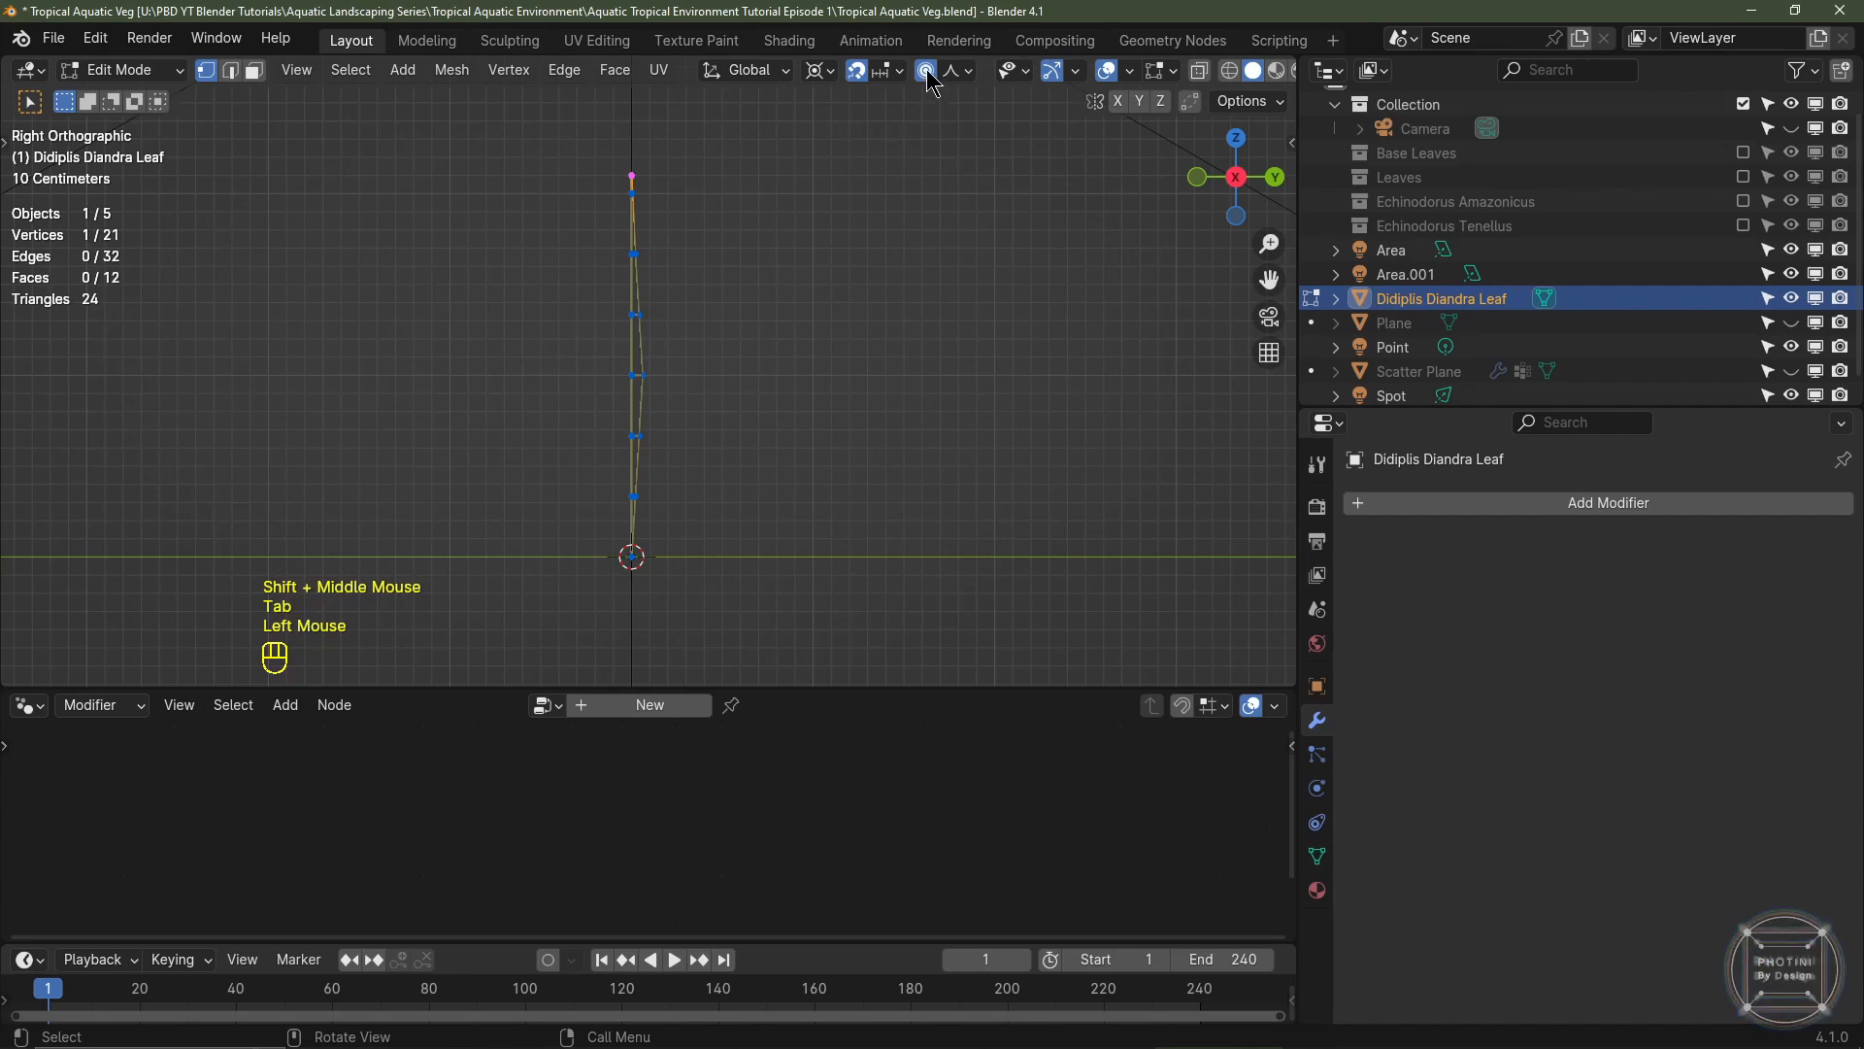
pyautogui.click(927, 71)
pyautogui.click(959, 70)
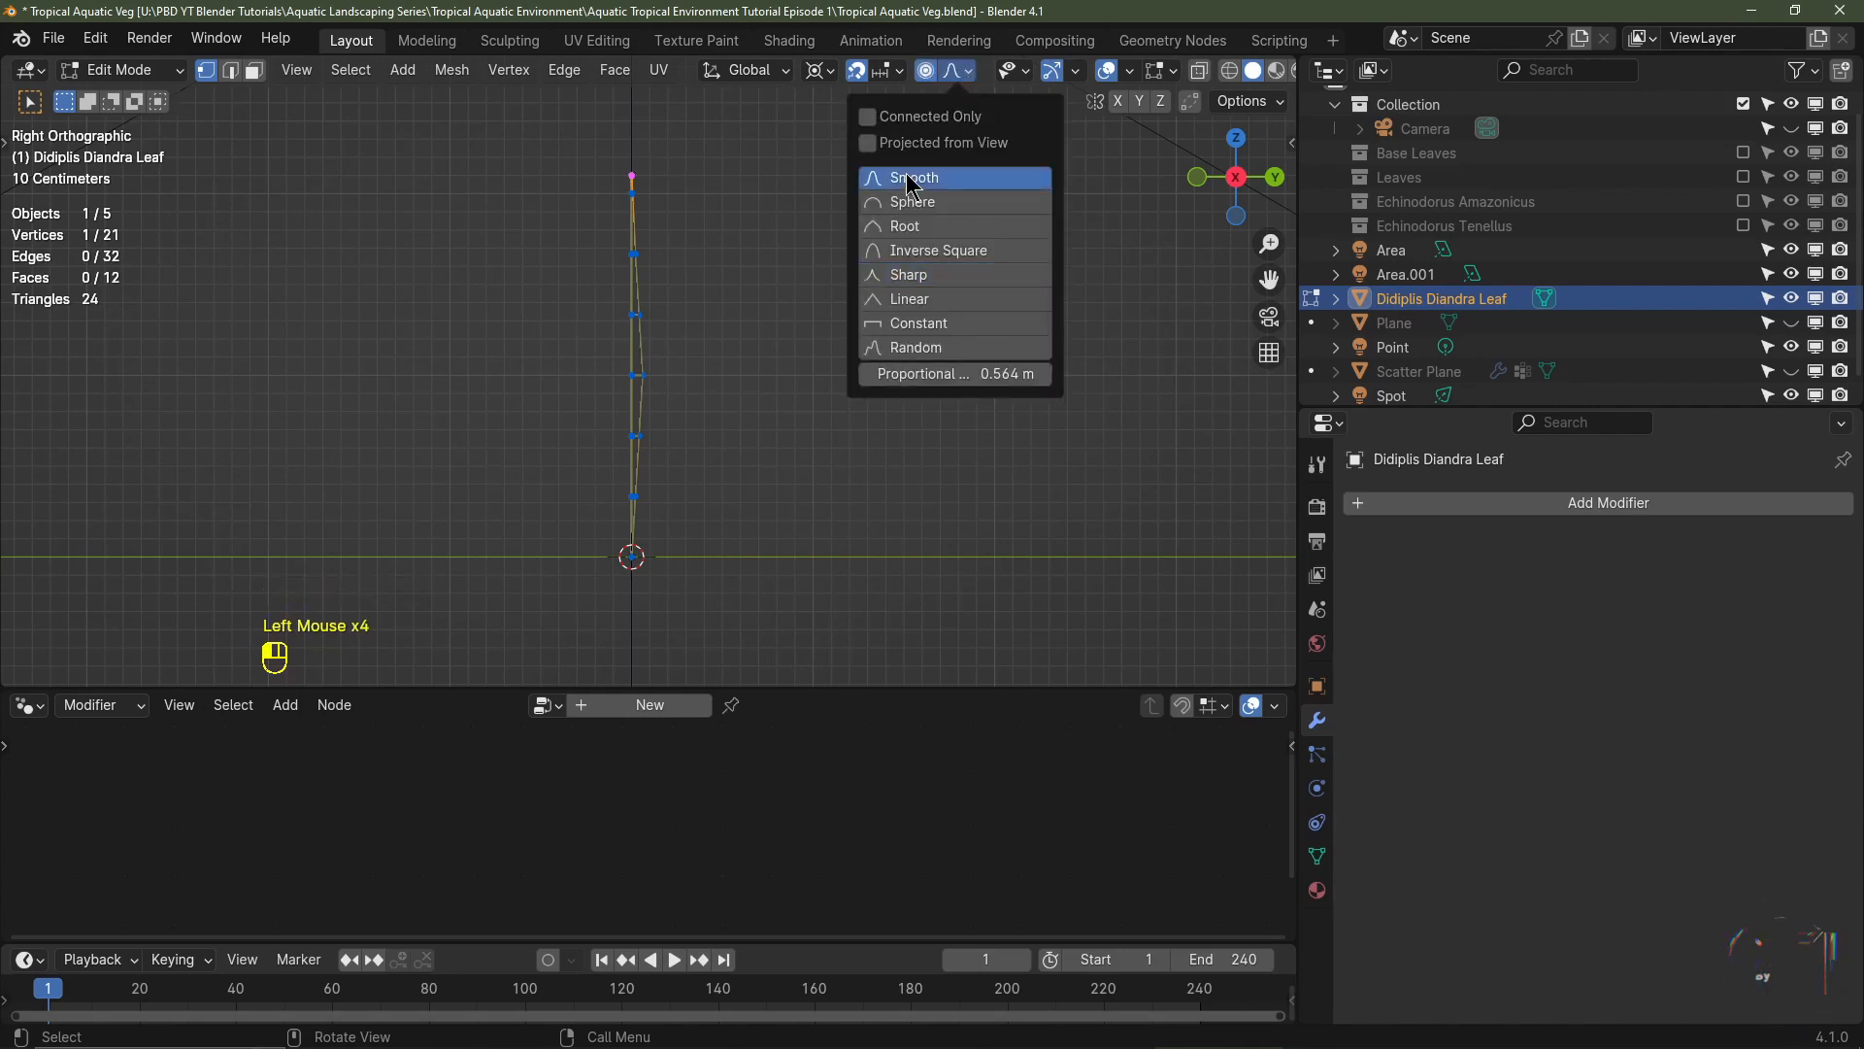
pyautogui.press('r')
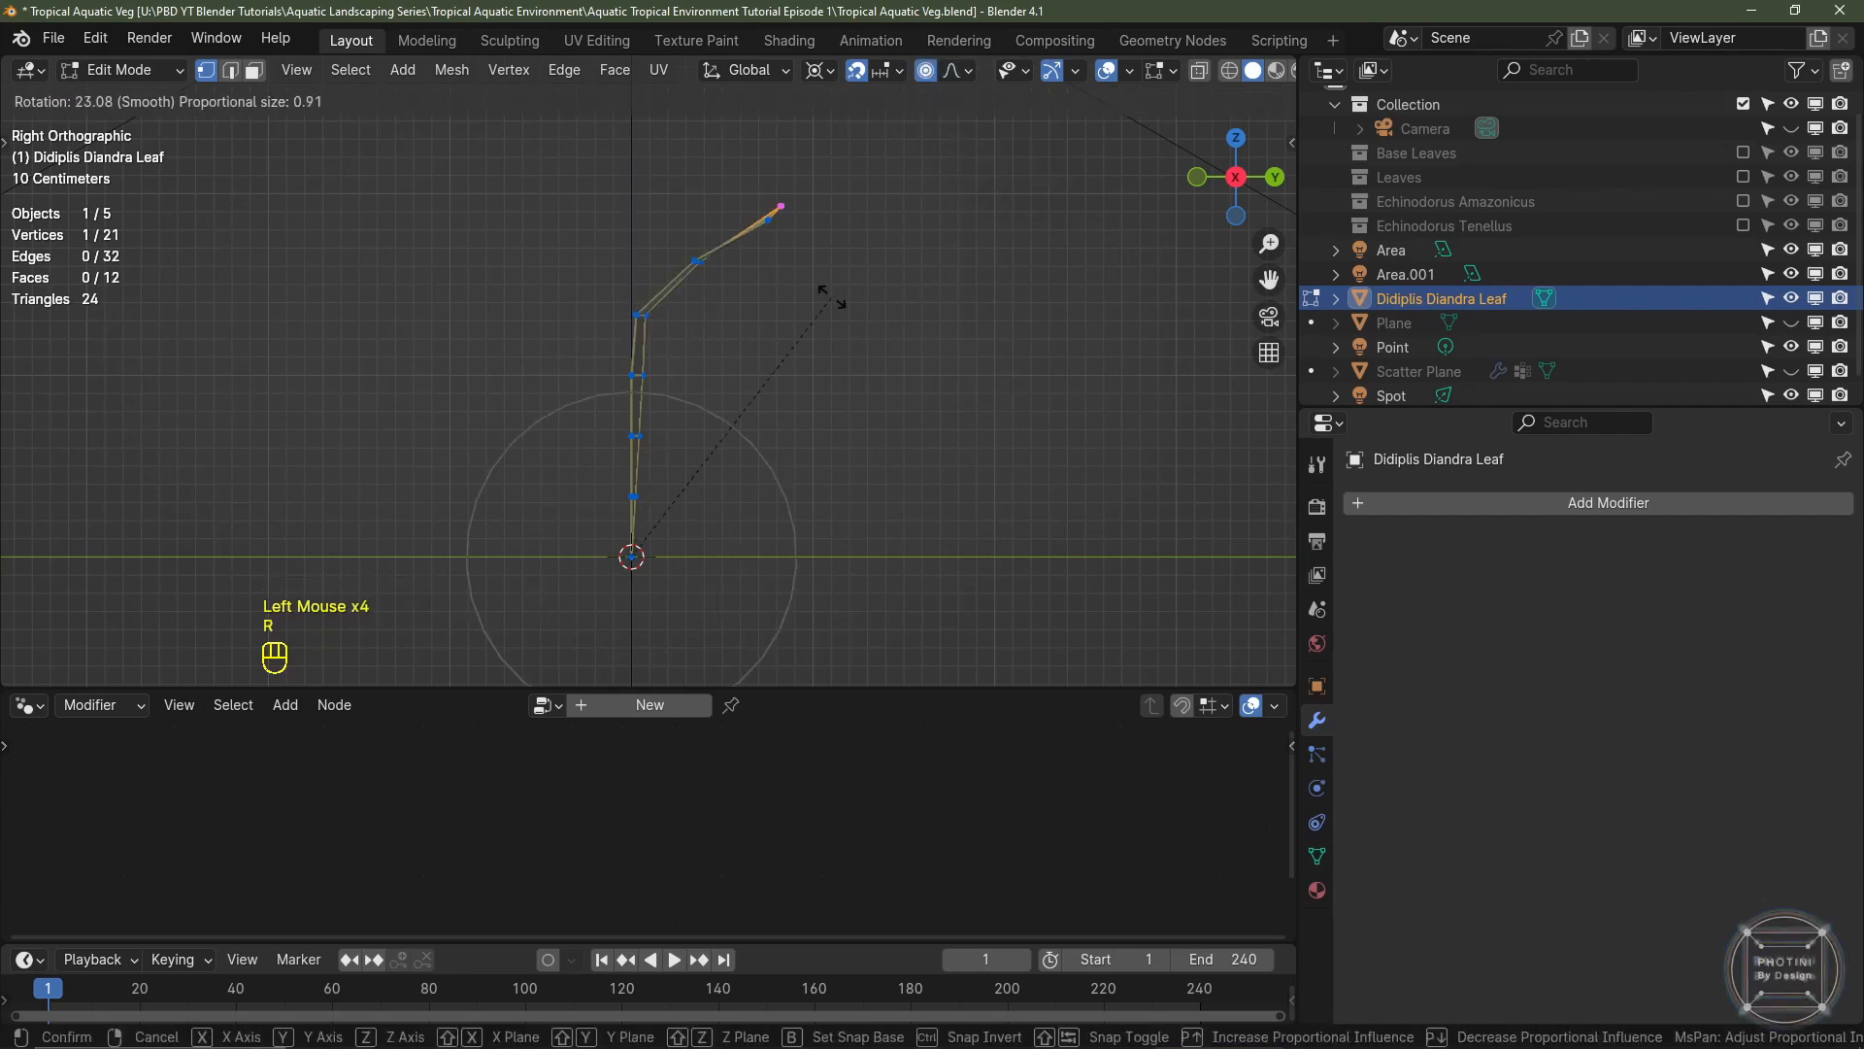
pyautogui.scroll(-8, 832, 320)
pyautogui.scroll(-4, 845, 364)
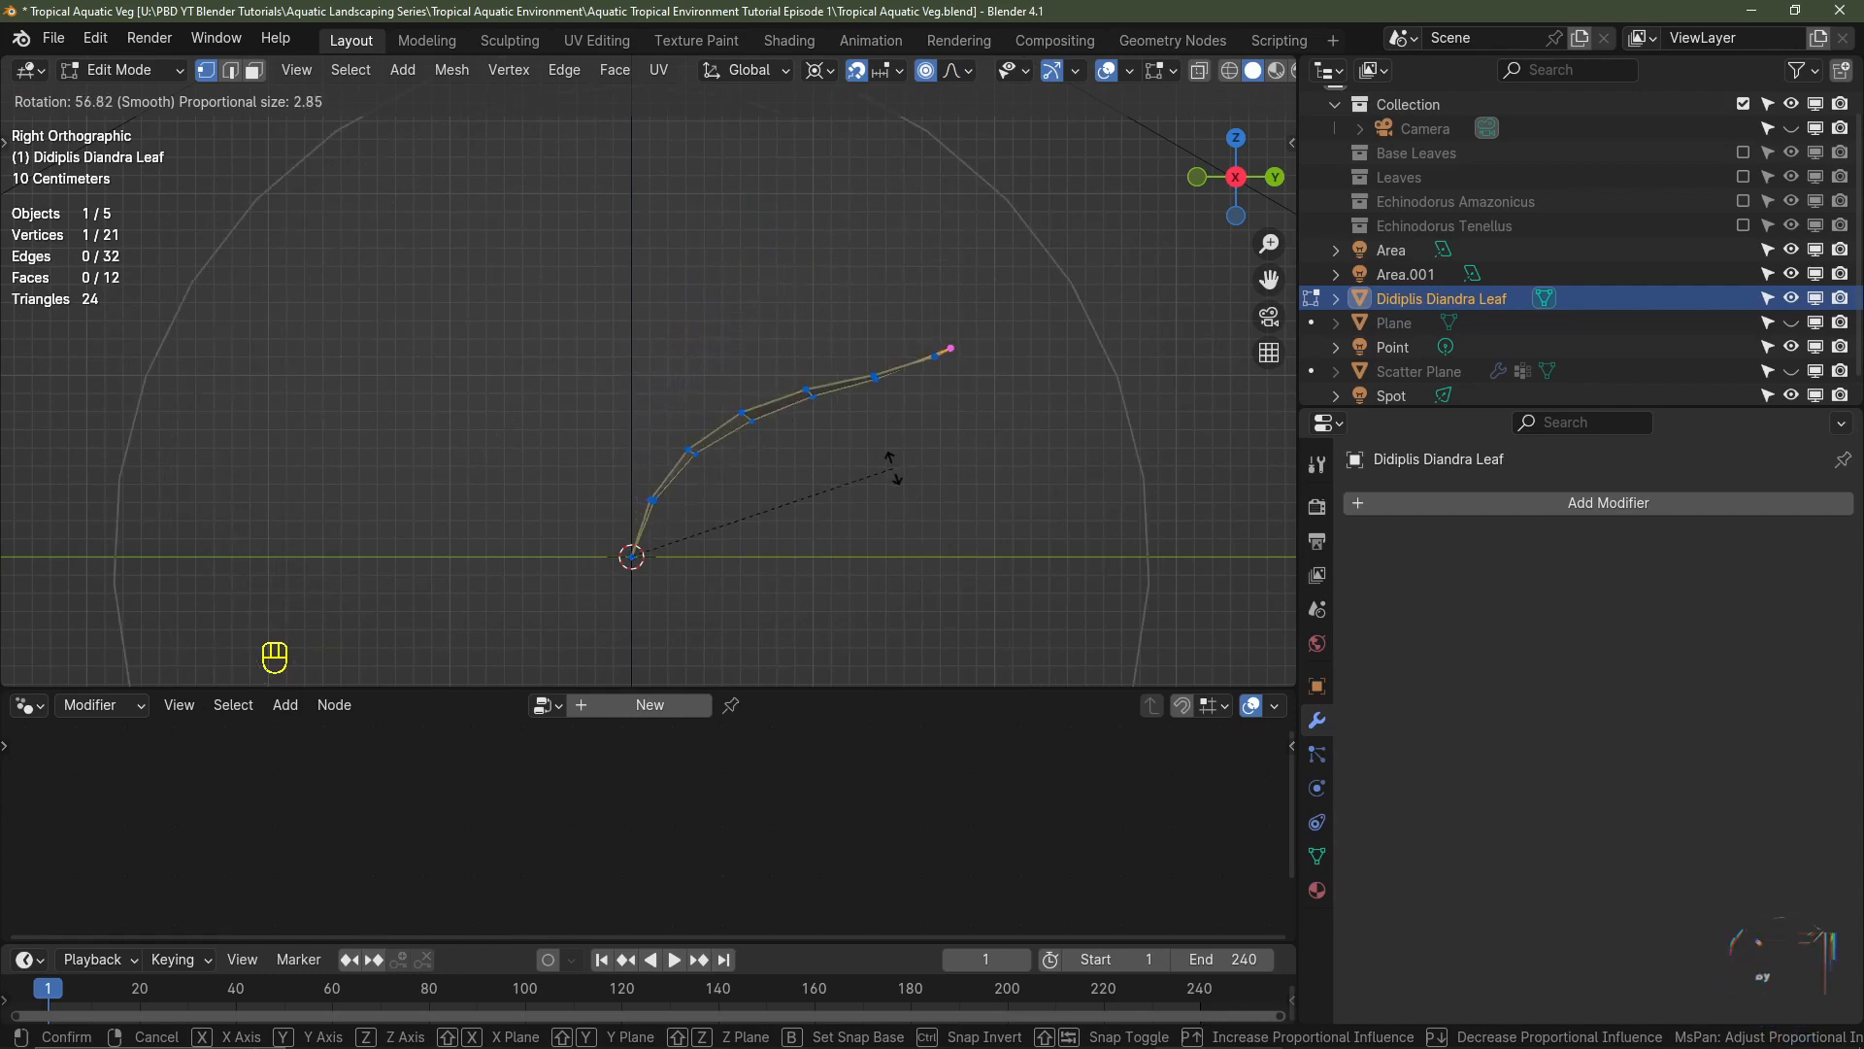
pyautogui.click(1033, 486)
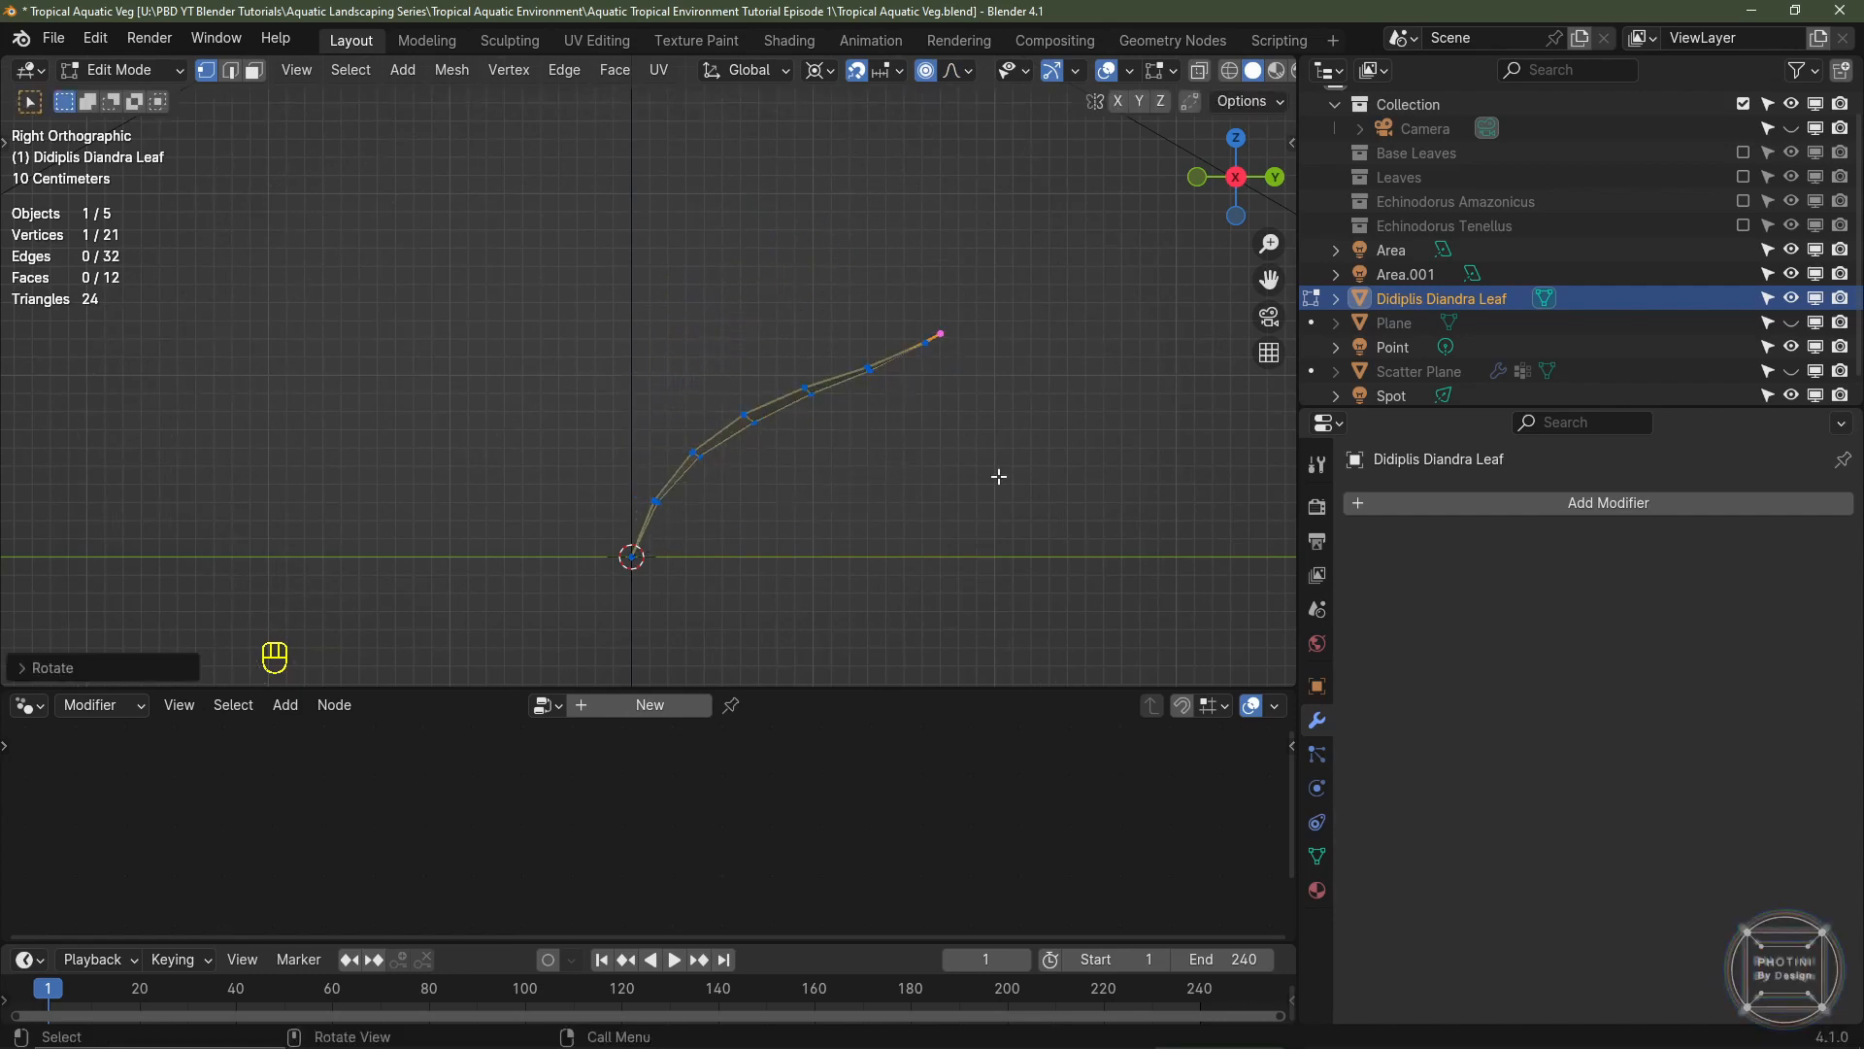
# - Curl the leaf tip upward by rotating the tip vertex about -10.35° with a proportional size of about 0.75
pyautogui.press('r')
pyautogui.scroll(15, 999, 476)
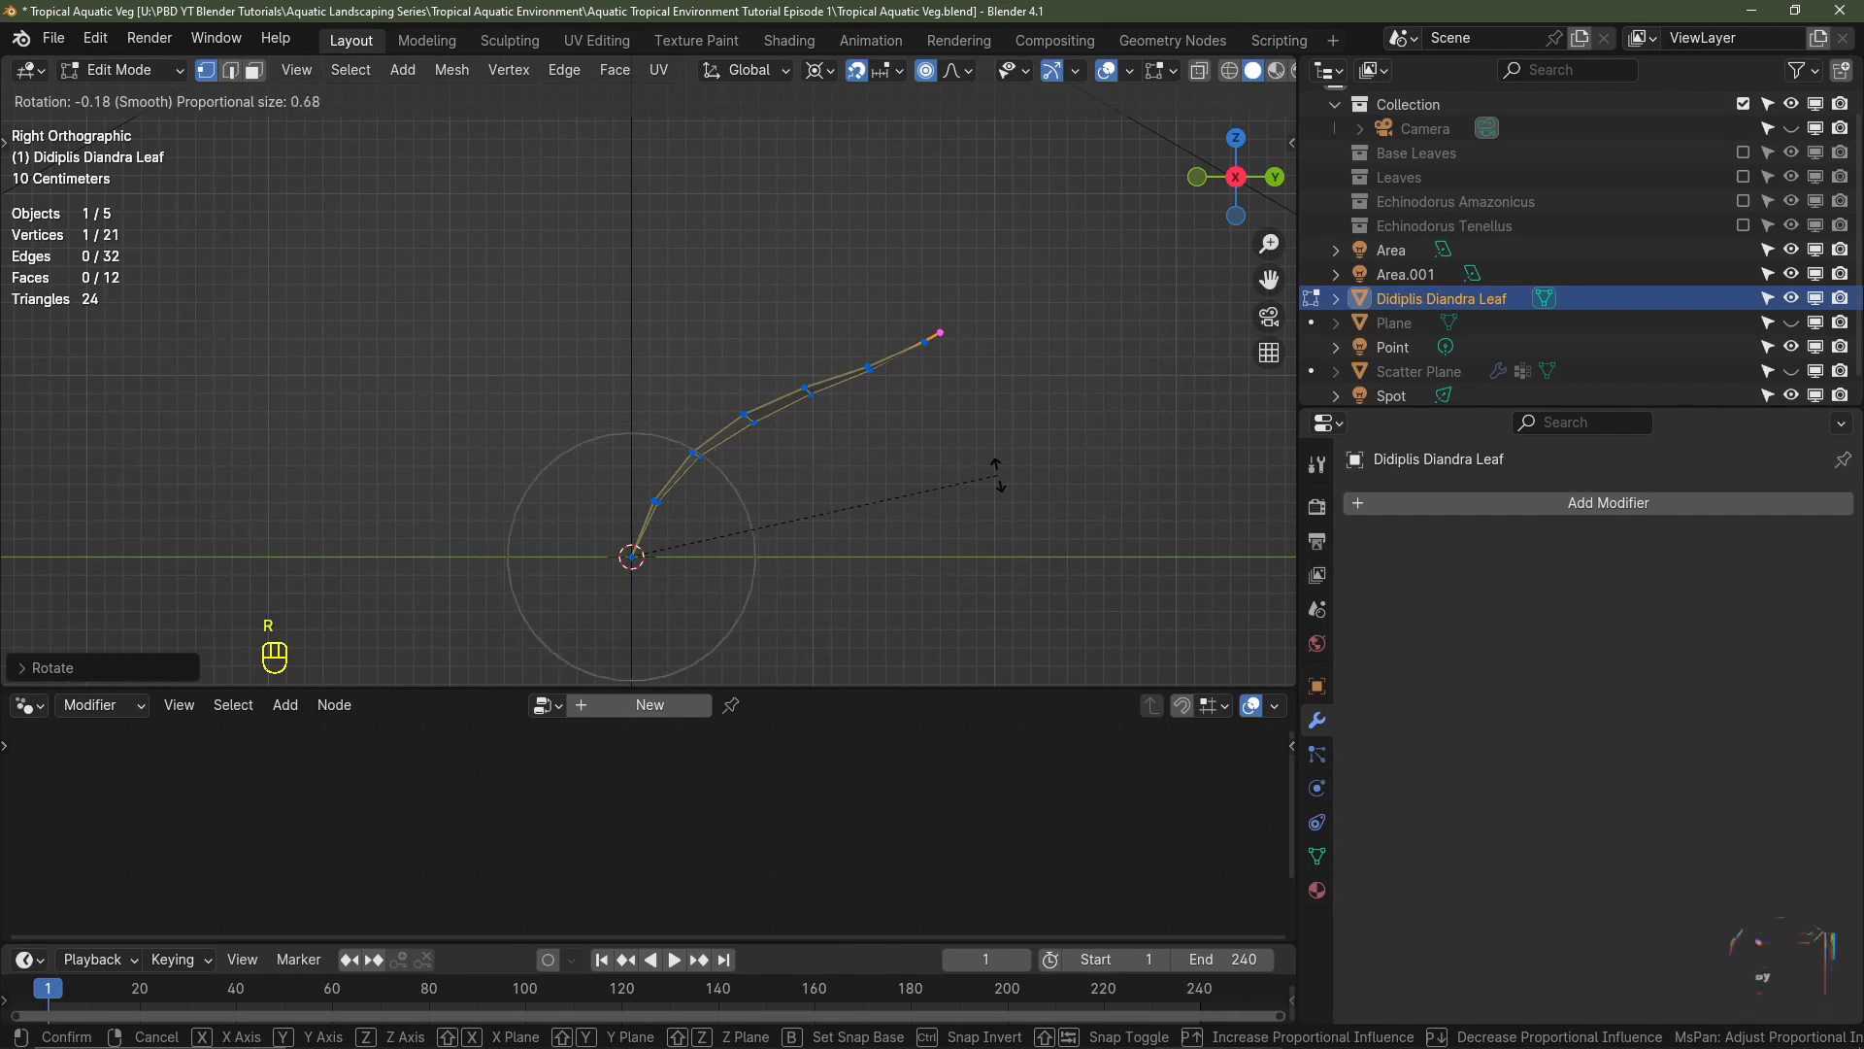
pyautogui.scroll(-1, 956, 419)
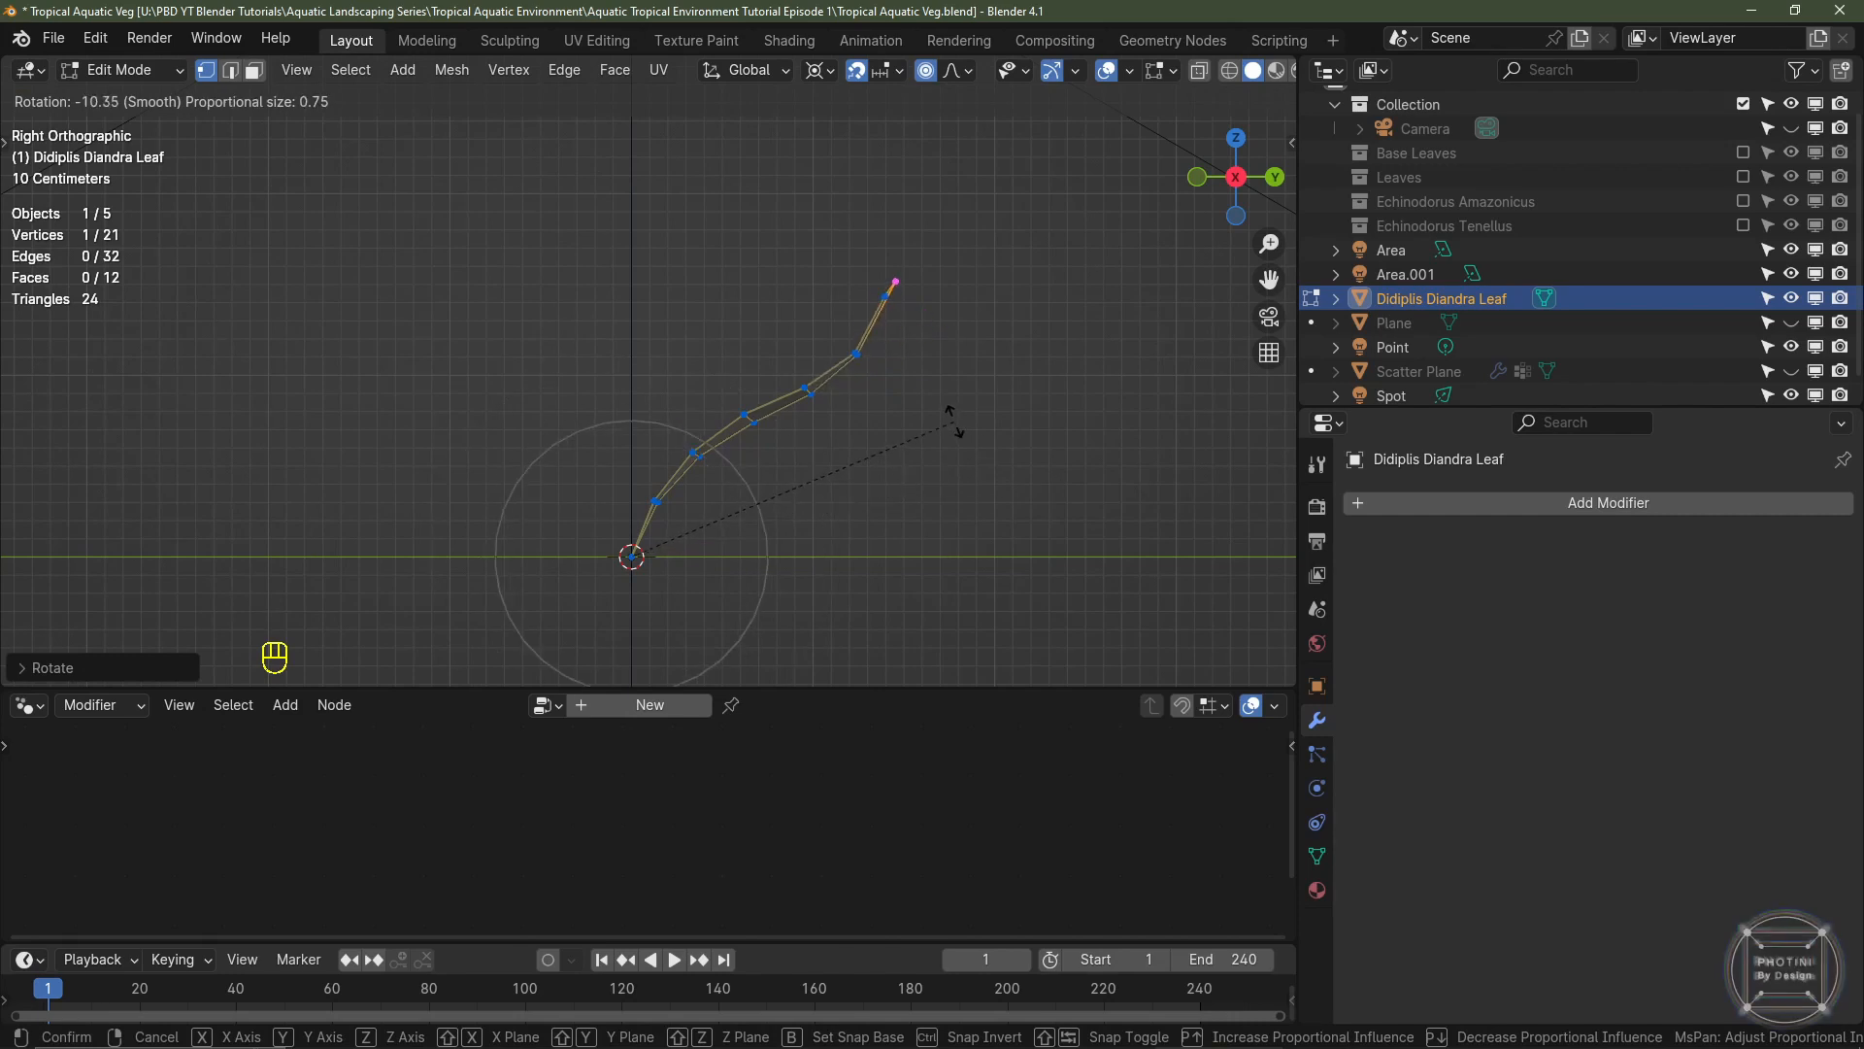
pyautogui.click(953, 419)
# - Select the whole leaf mesh and lower it slightly along global Z in side view so its base sits below the origin
pyautogui.press('a')
pyautogui.press('a')
pyautogui.scroll(2, 804, 392)
pyautogui.keyDown('shift'); pyautogui.moveTo(728, 541); pyautogui.dragTo(728, 421, button='middle'); pyautogui.keyUp('shift')
pyautogui.scroll(1, 804, 392)
pyautogui.scroll(2, 749, 370)
pyautogui.scroll(1, 728, 421)
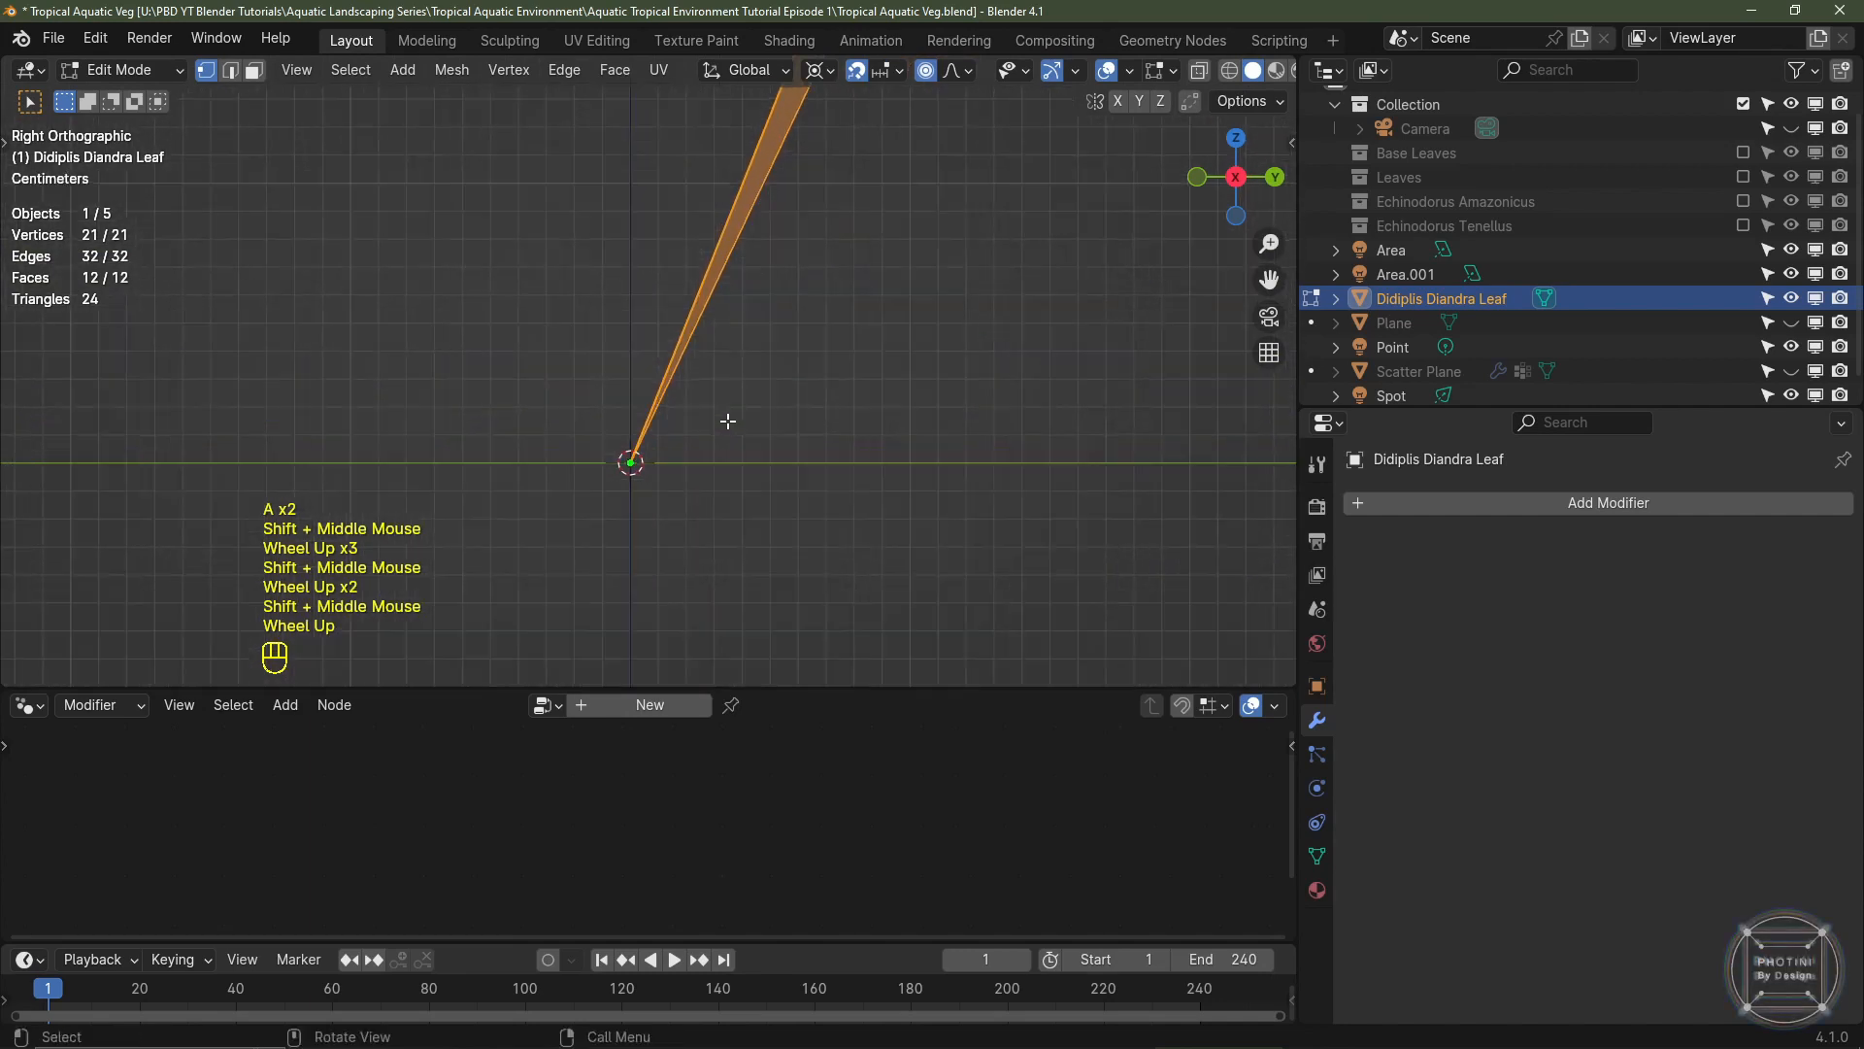
pyautogui.scroll(1, 728, 421)
pyautogui.keyDown('shift'); pyautogui.moveTo(657, 525); pyautogui.dragTo(740, 362, button='middle'); pyautogui.keyUp('shift')
pyautogui.scroll(-2, 740, 362)
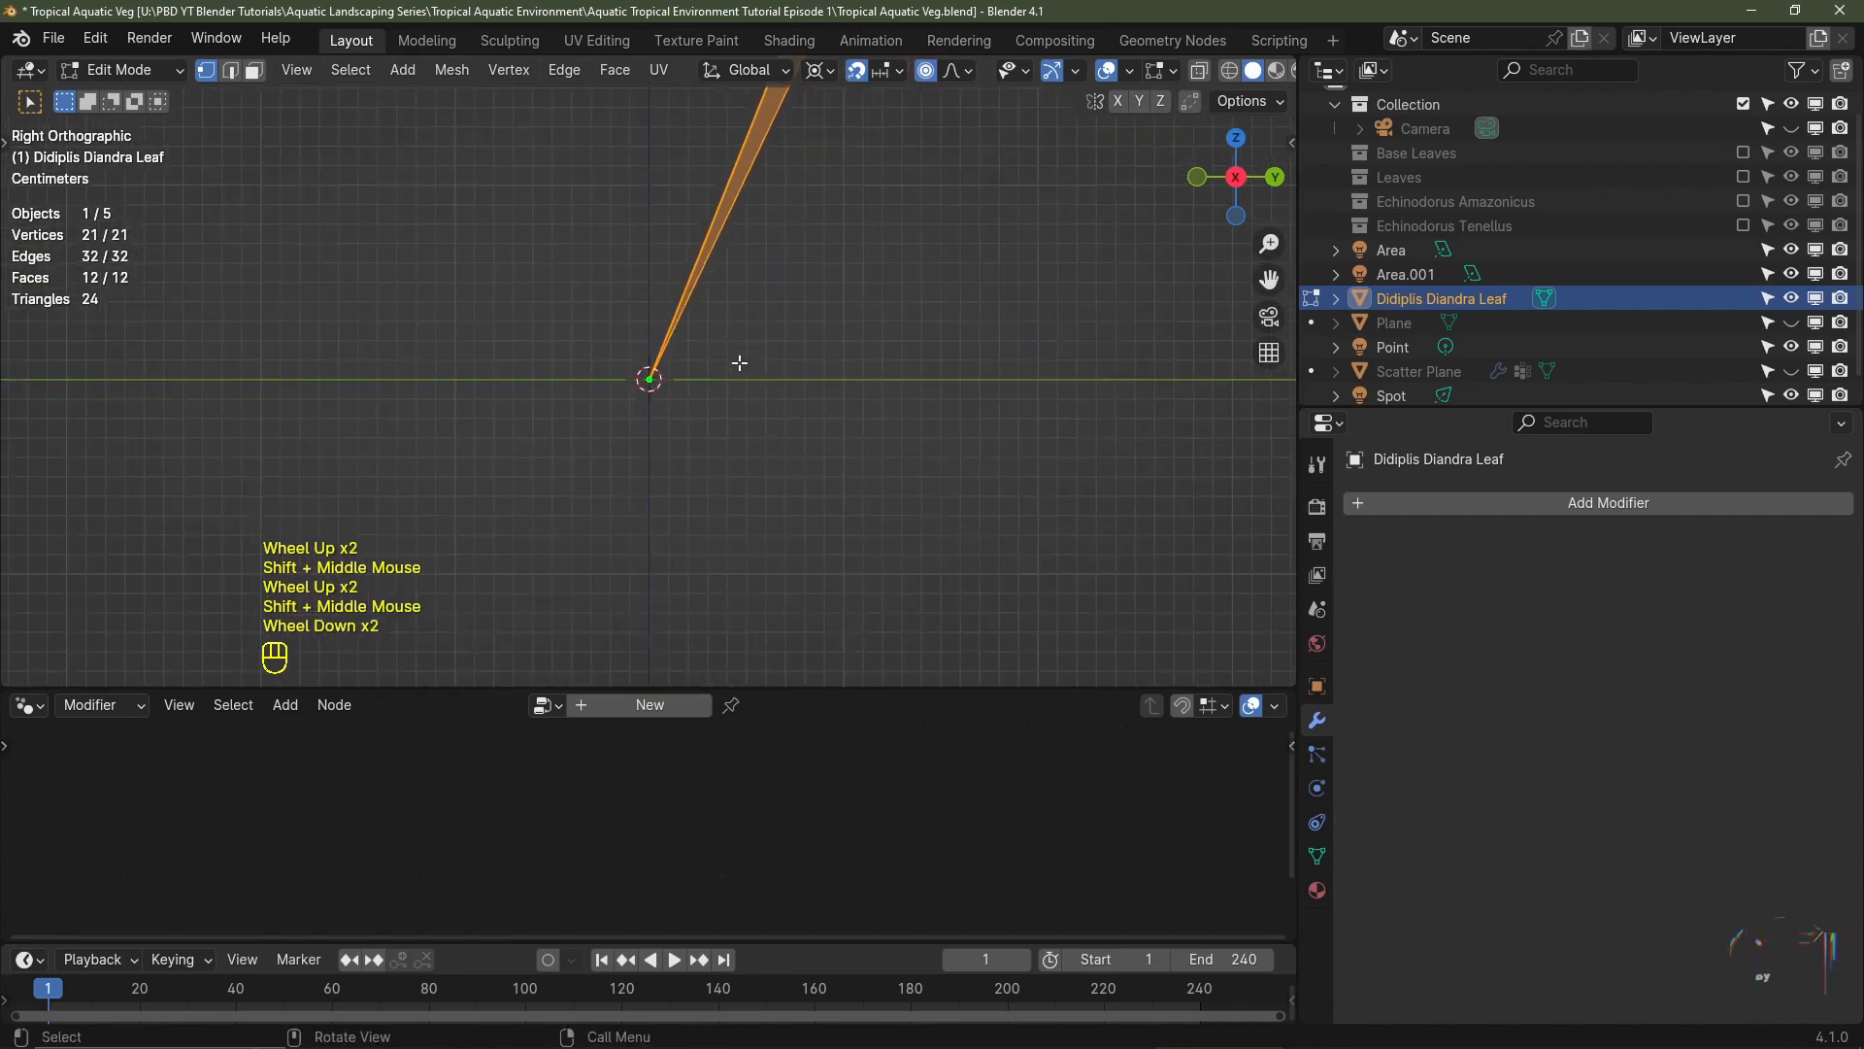
pyautogui.scroll(2, 740, 362)
pyautogui.press('g')
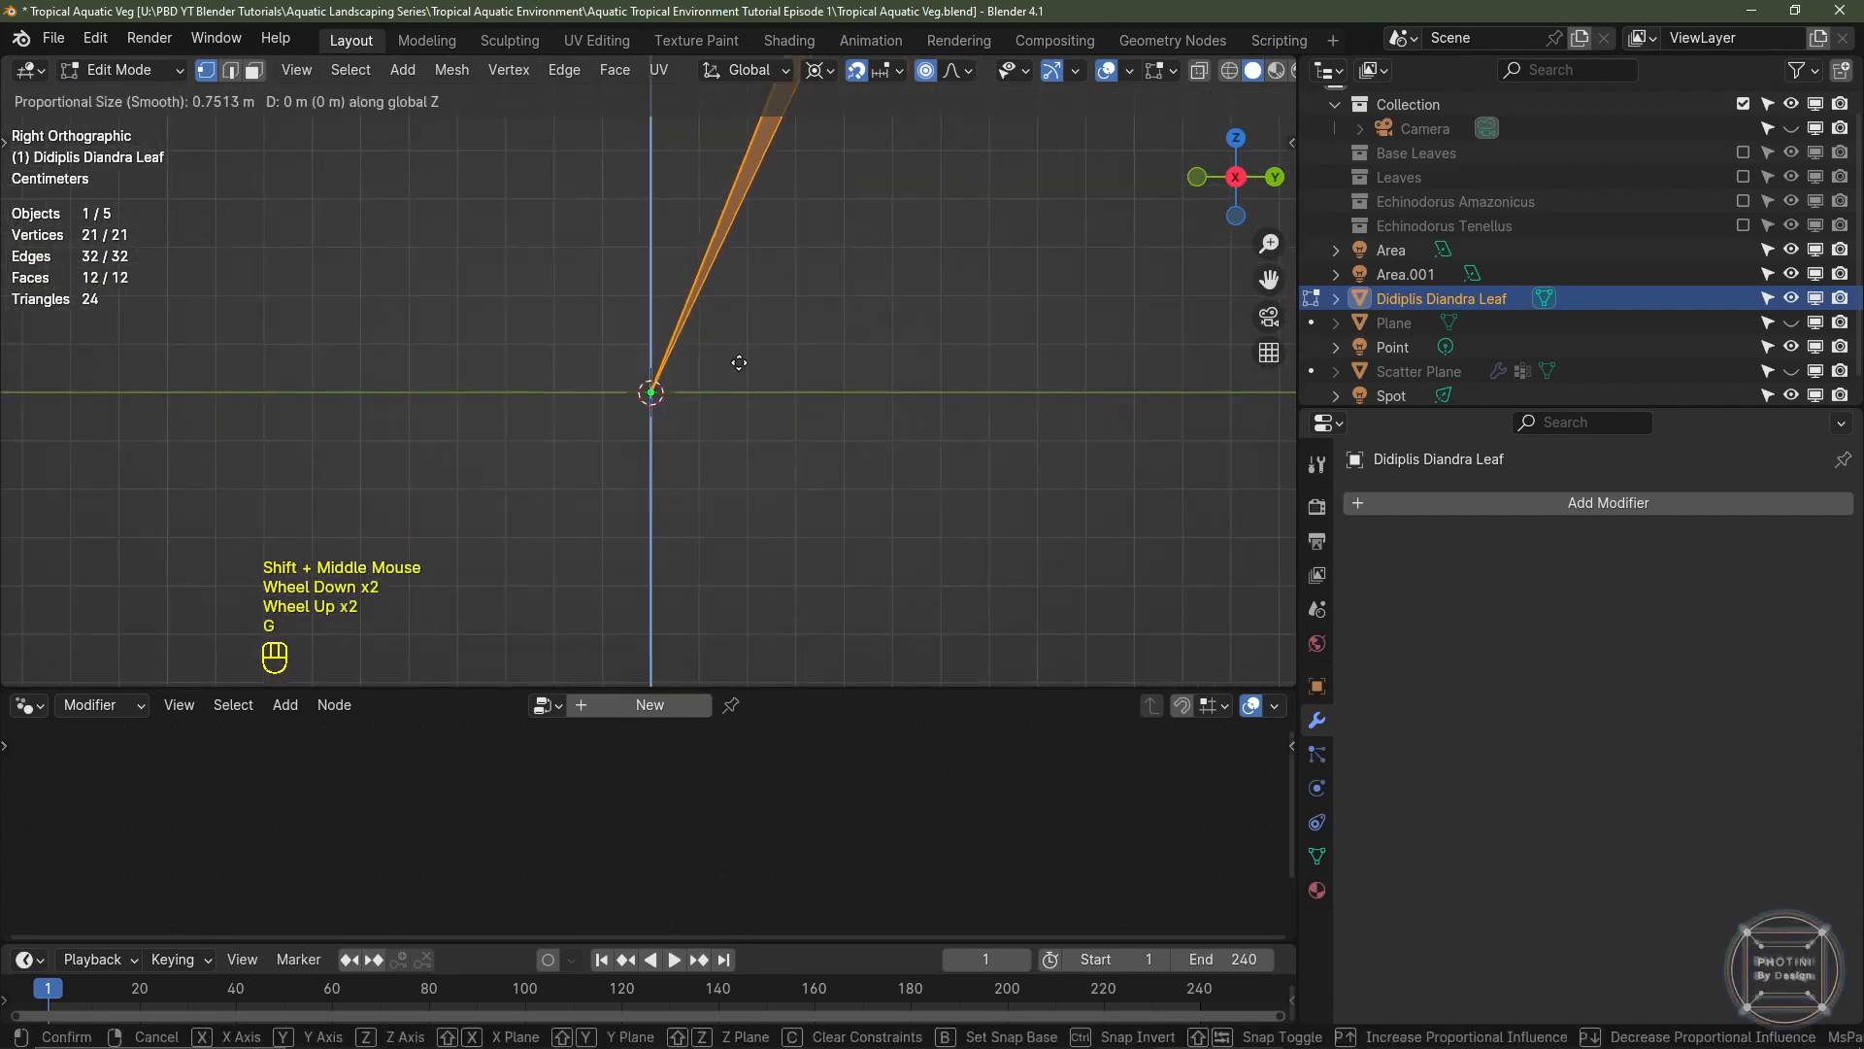
pyautogui.click(737, 411)
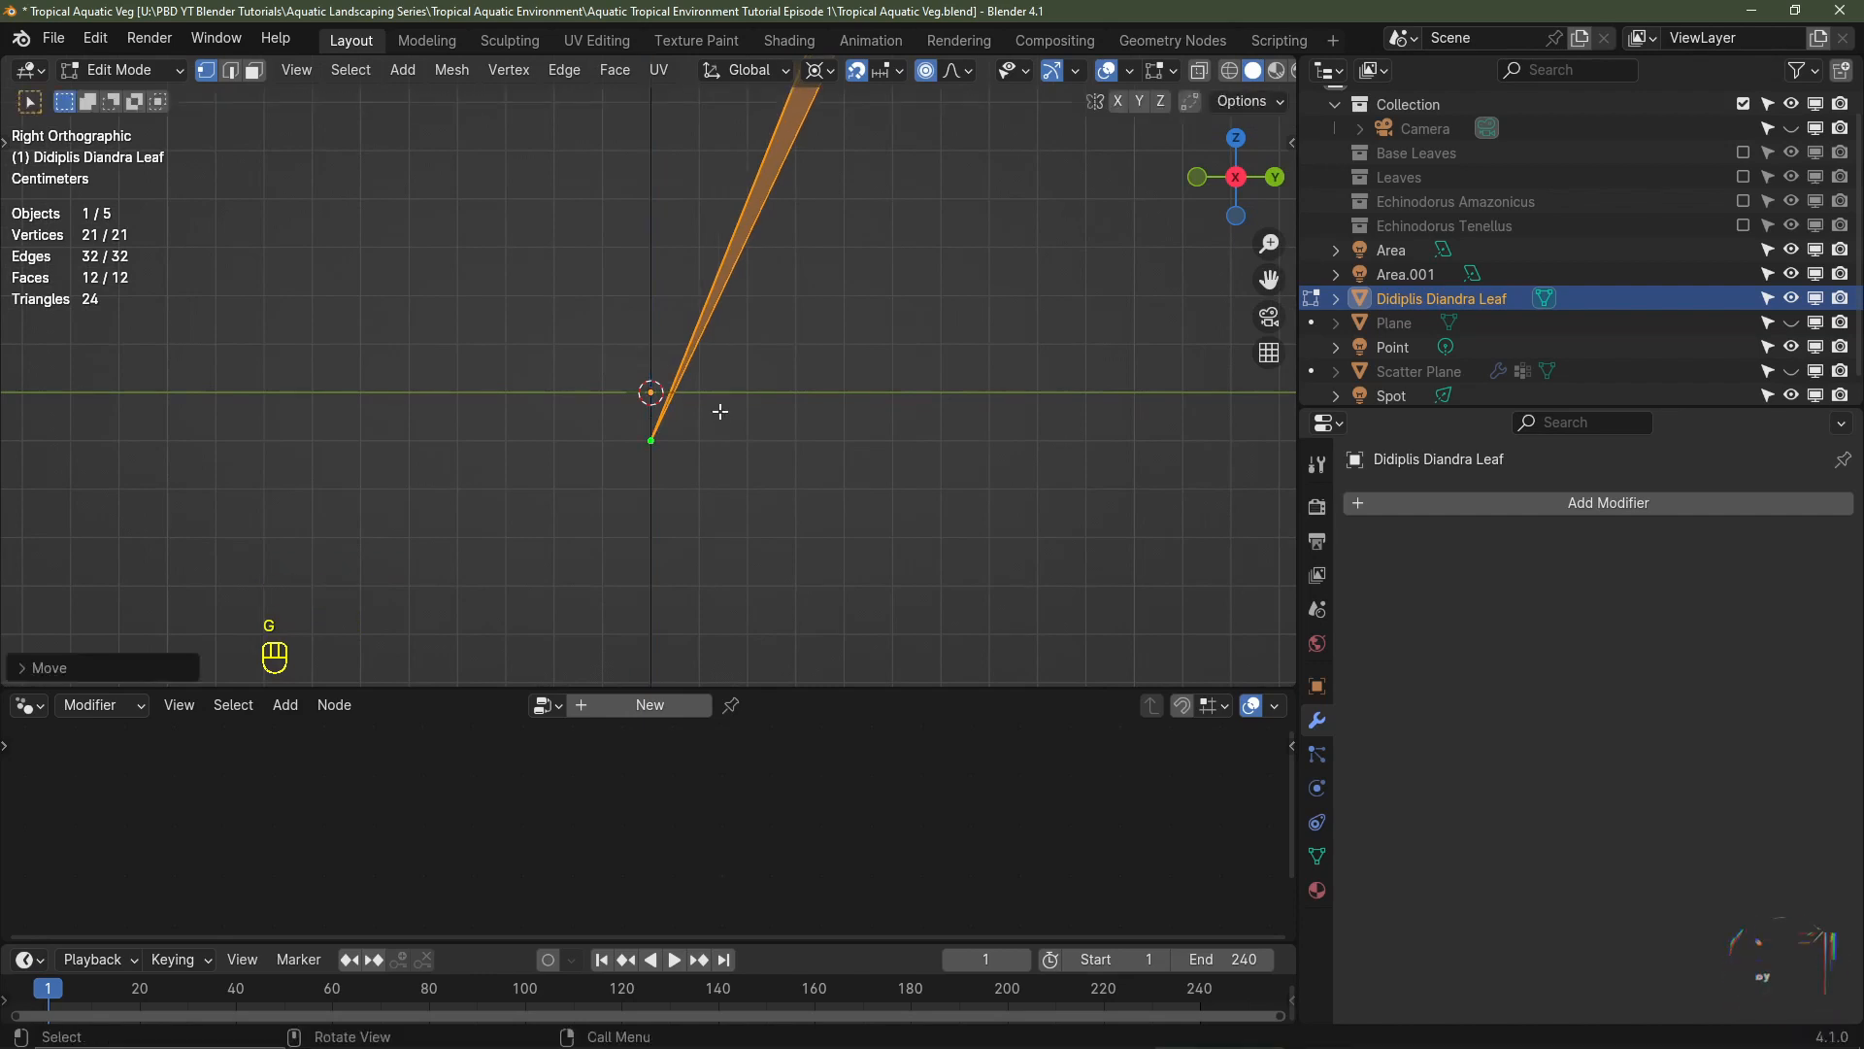
# - Shift the whole leaf slightly towards negative Y so its narrow base passes through the object origin
pyautogui.press('KP_3')
pyautogui.scroll(2, 723, 412)
pyautogui.press('g')
pyautogui.press('y')
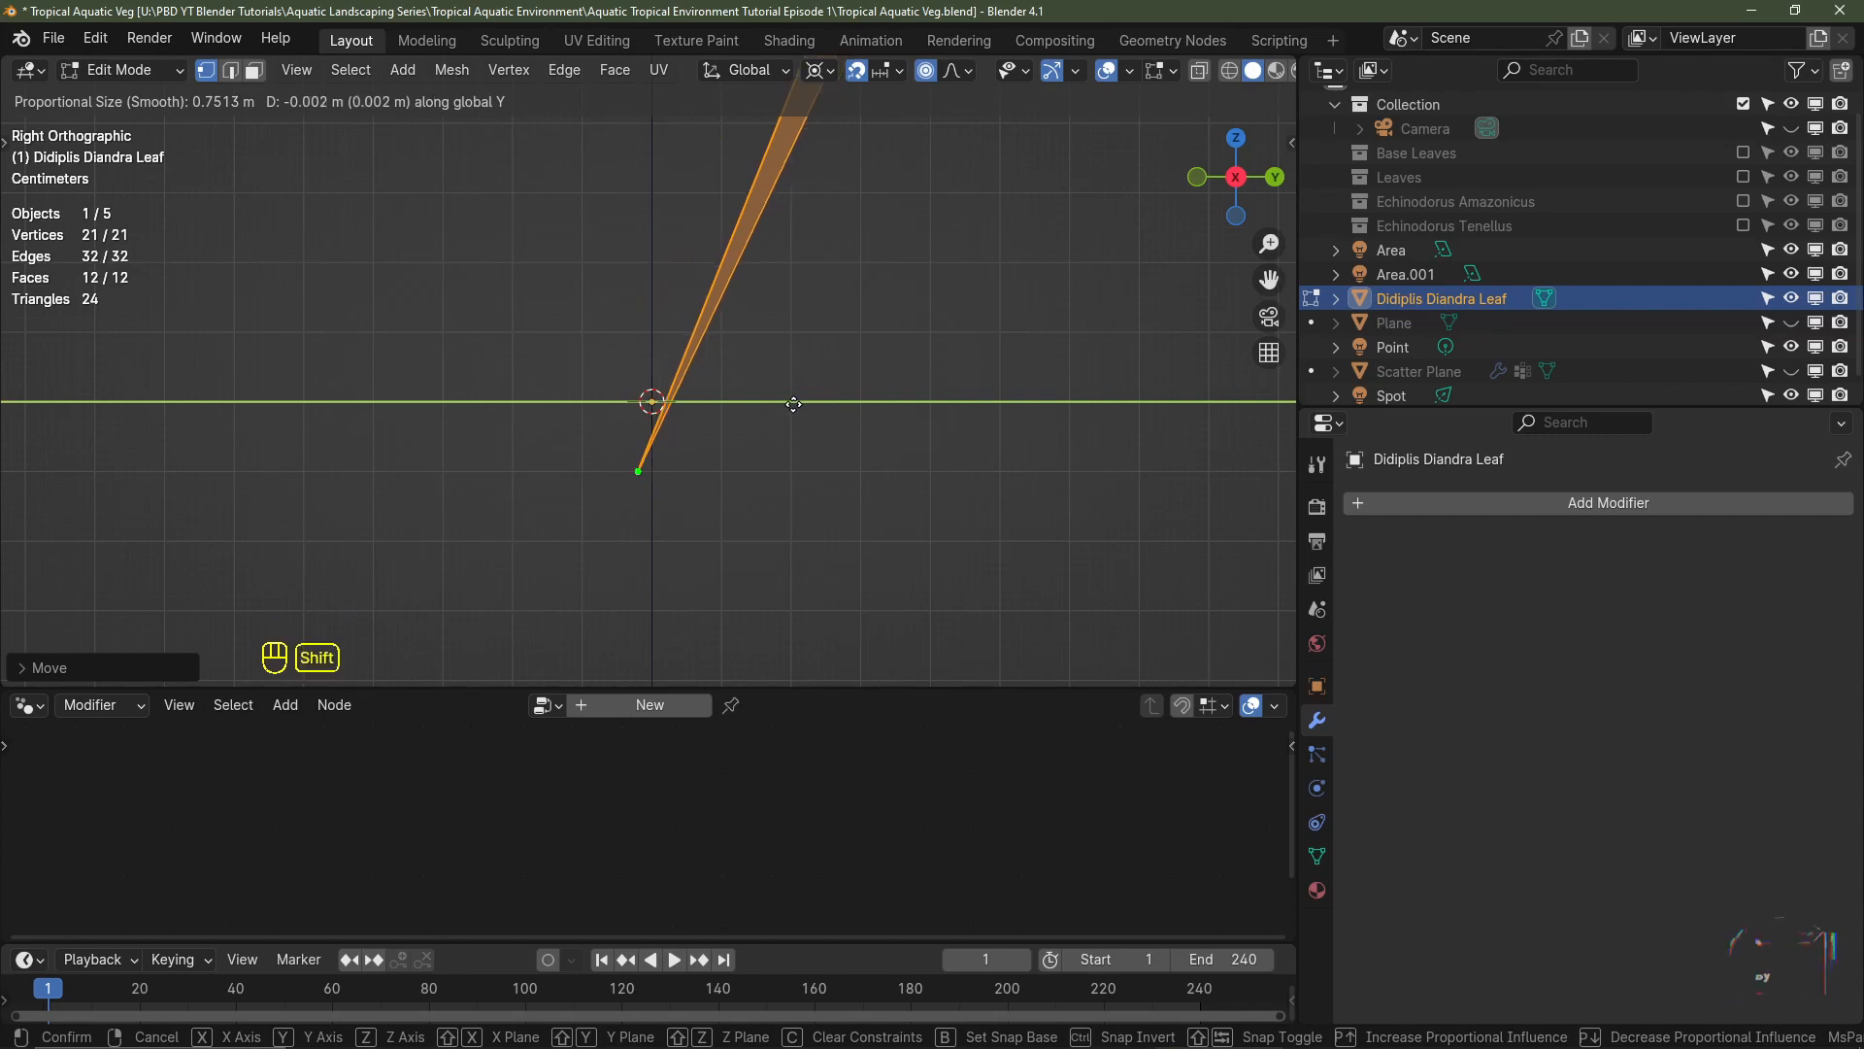
pyautogui.click(686, 418)
pyautogui.scroll(2, 687, 417)
pyautogui.scroll(2, 770, 387)
pyautogui.keyDown('shift'); pyautogui.moveTo(687, 417); pyautogui.dragTo(758, 449, button='middle'); pyautogui.keyUp('shift')
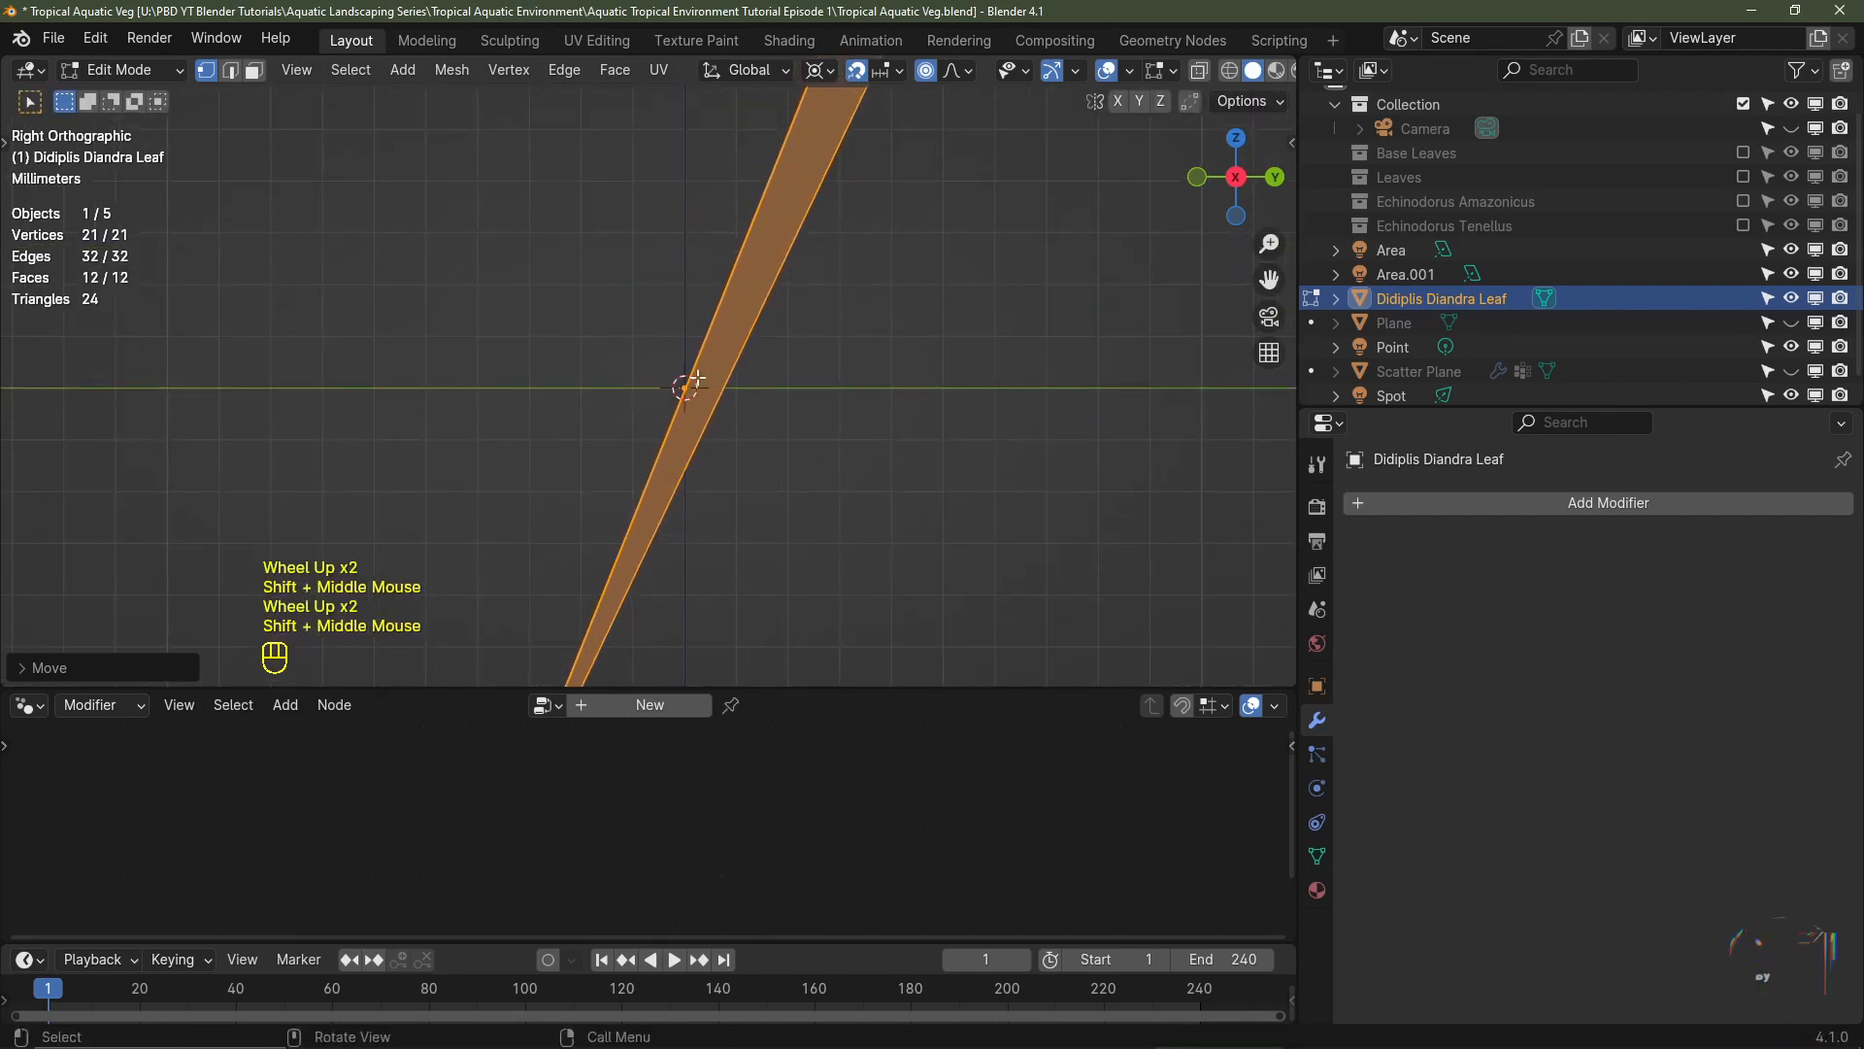
pyautogui.scroll(-3, 884, 437)
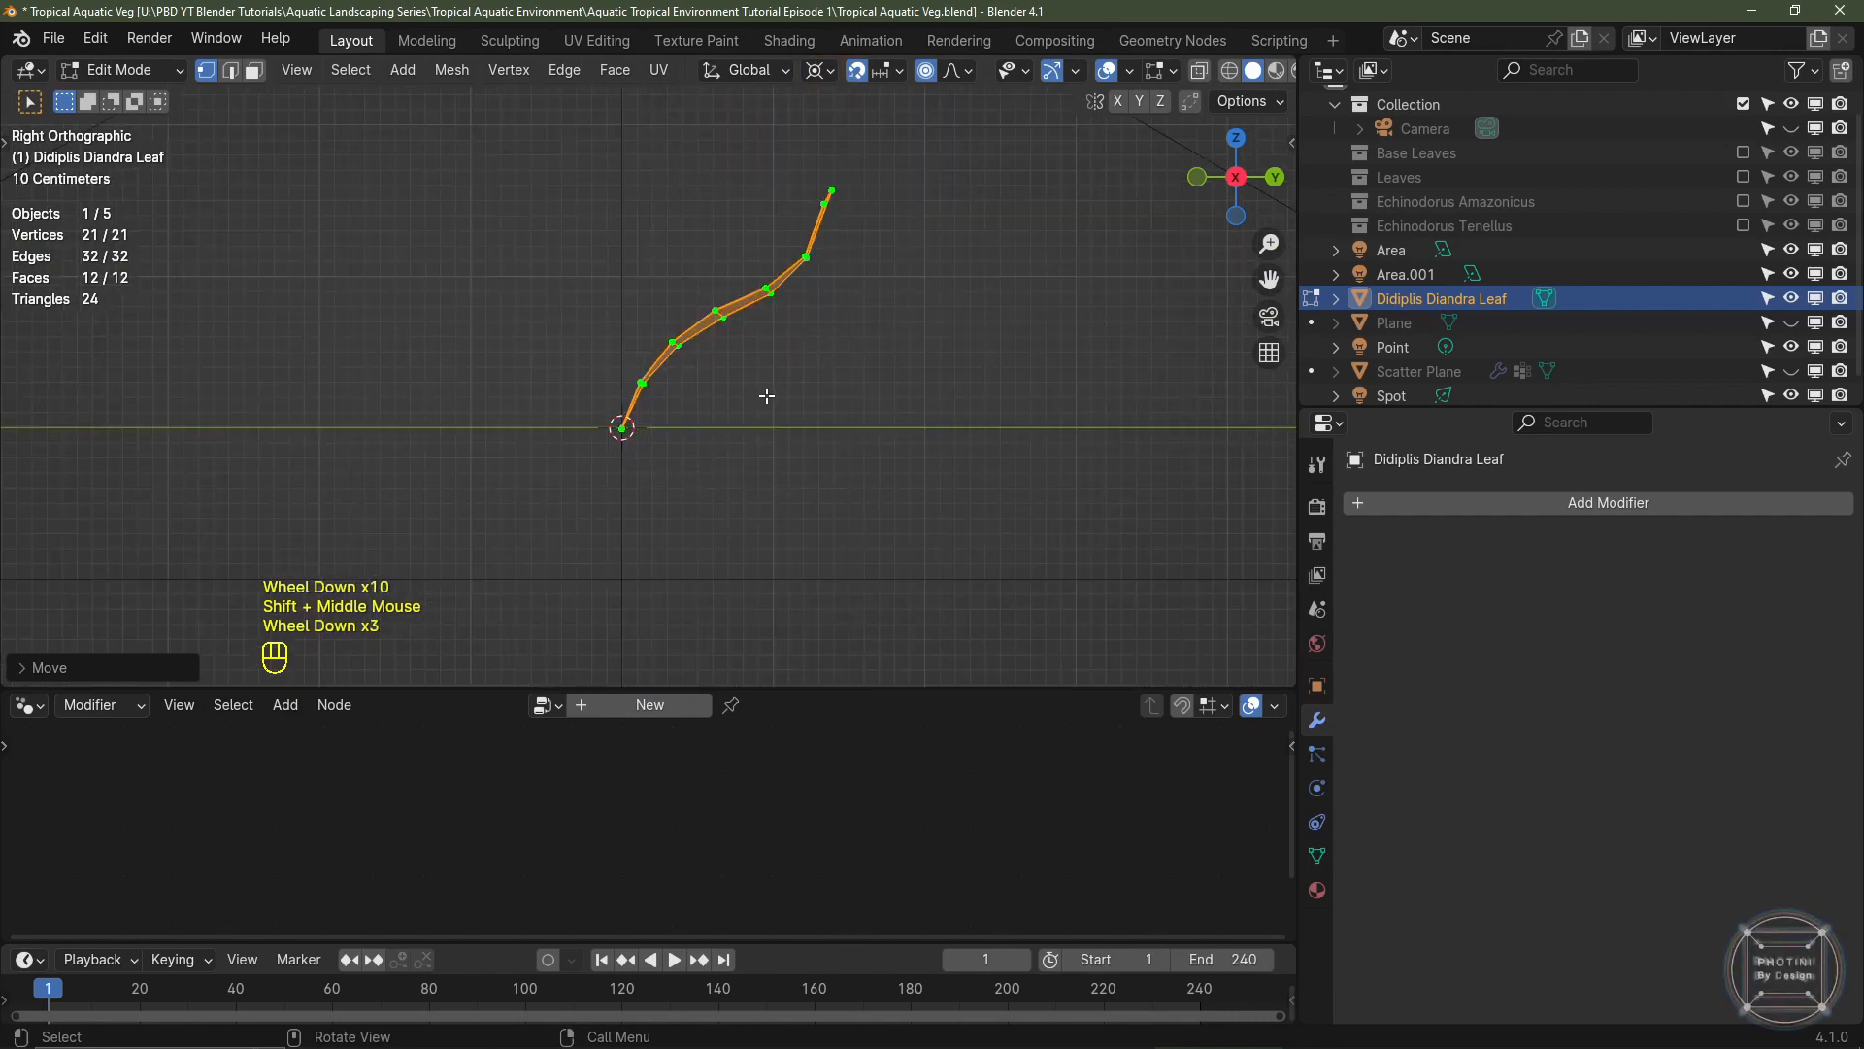
# - Leave Edit Mode and copy the name of the Didiplis Diandra Leaf object
pyautogui.press('Tab')
pyautogui.moveTo(766, 404); pyautogui.dragTo(857, 491, button='middle')
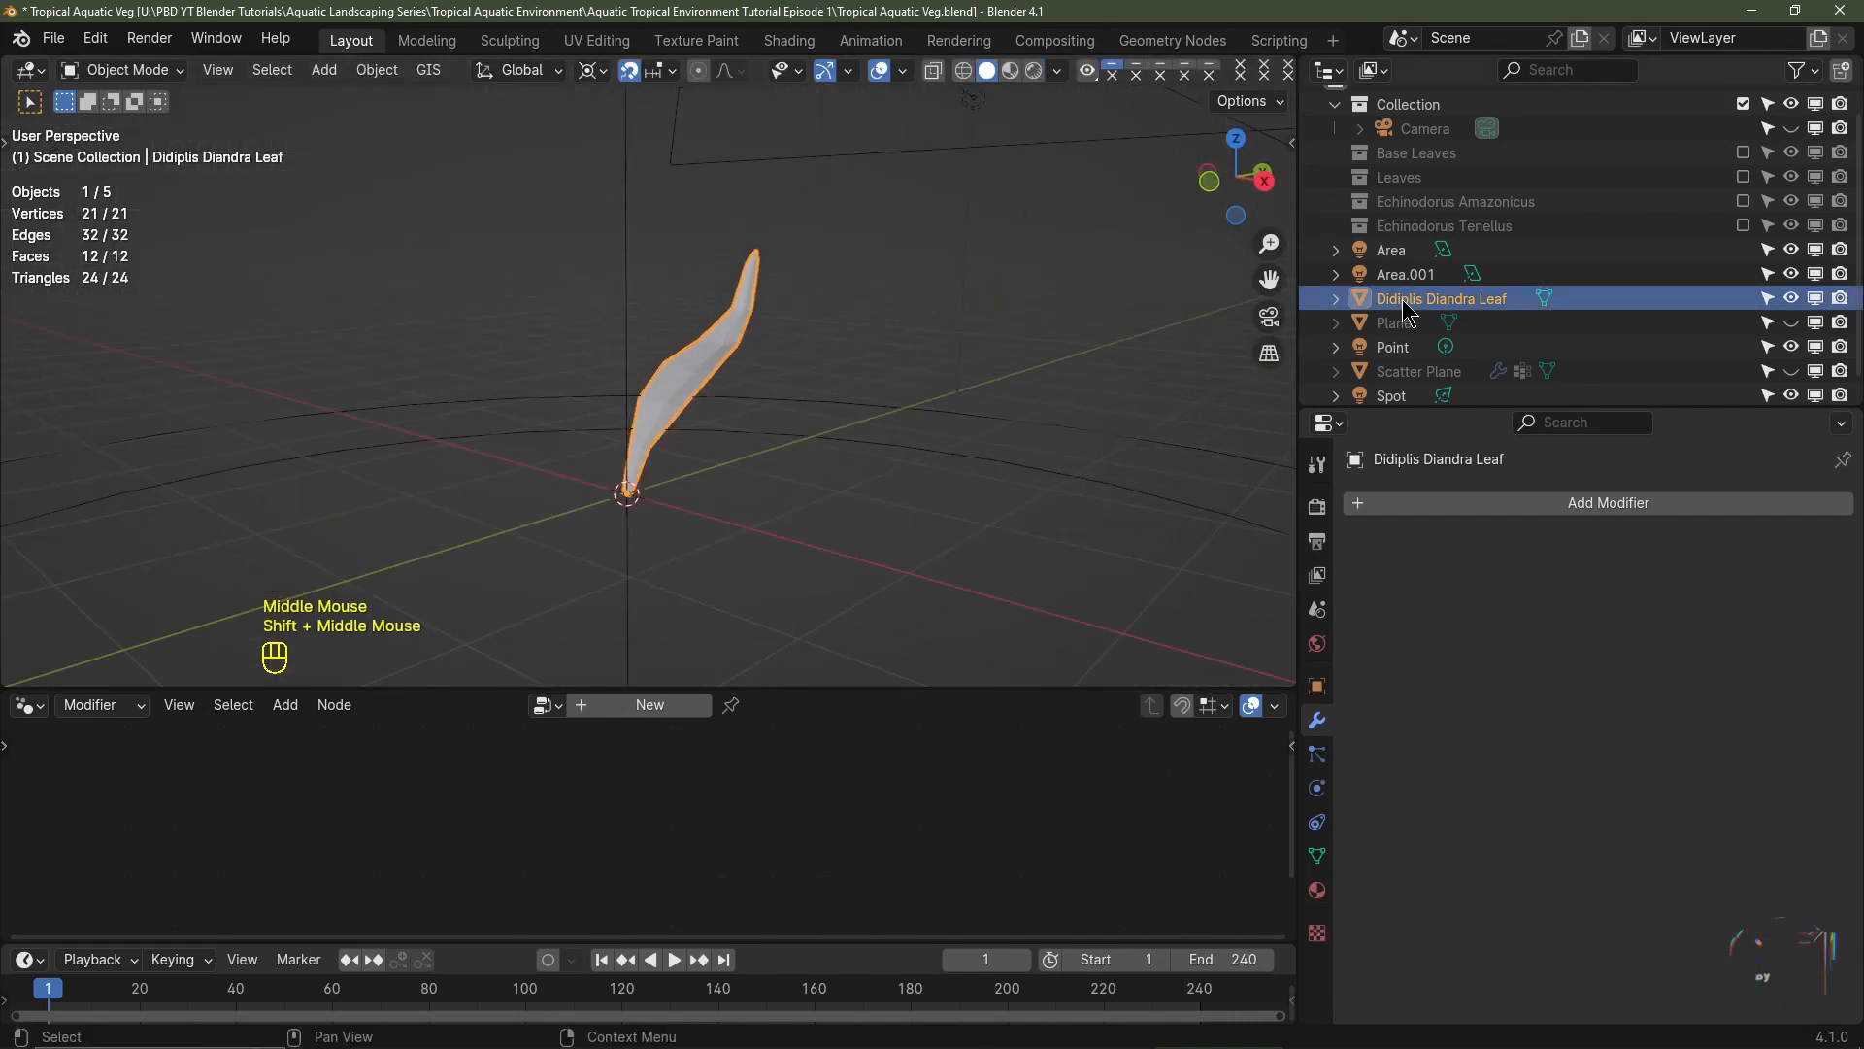
pyautogui.click(1416, 303)
pyautogui.doubleClick(1426, 297)
pyautogui.hotkey('ctrl', 'c')
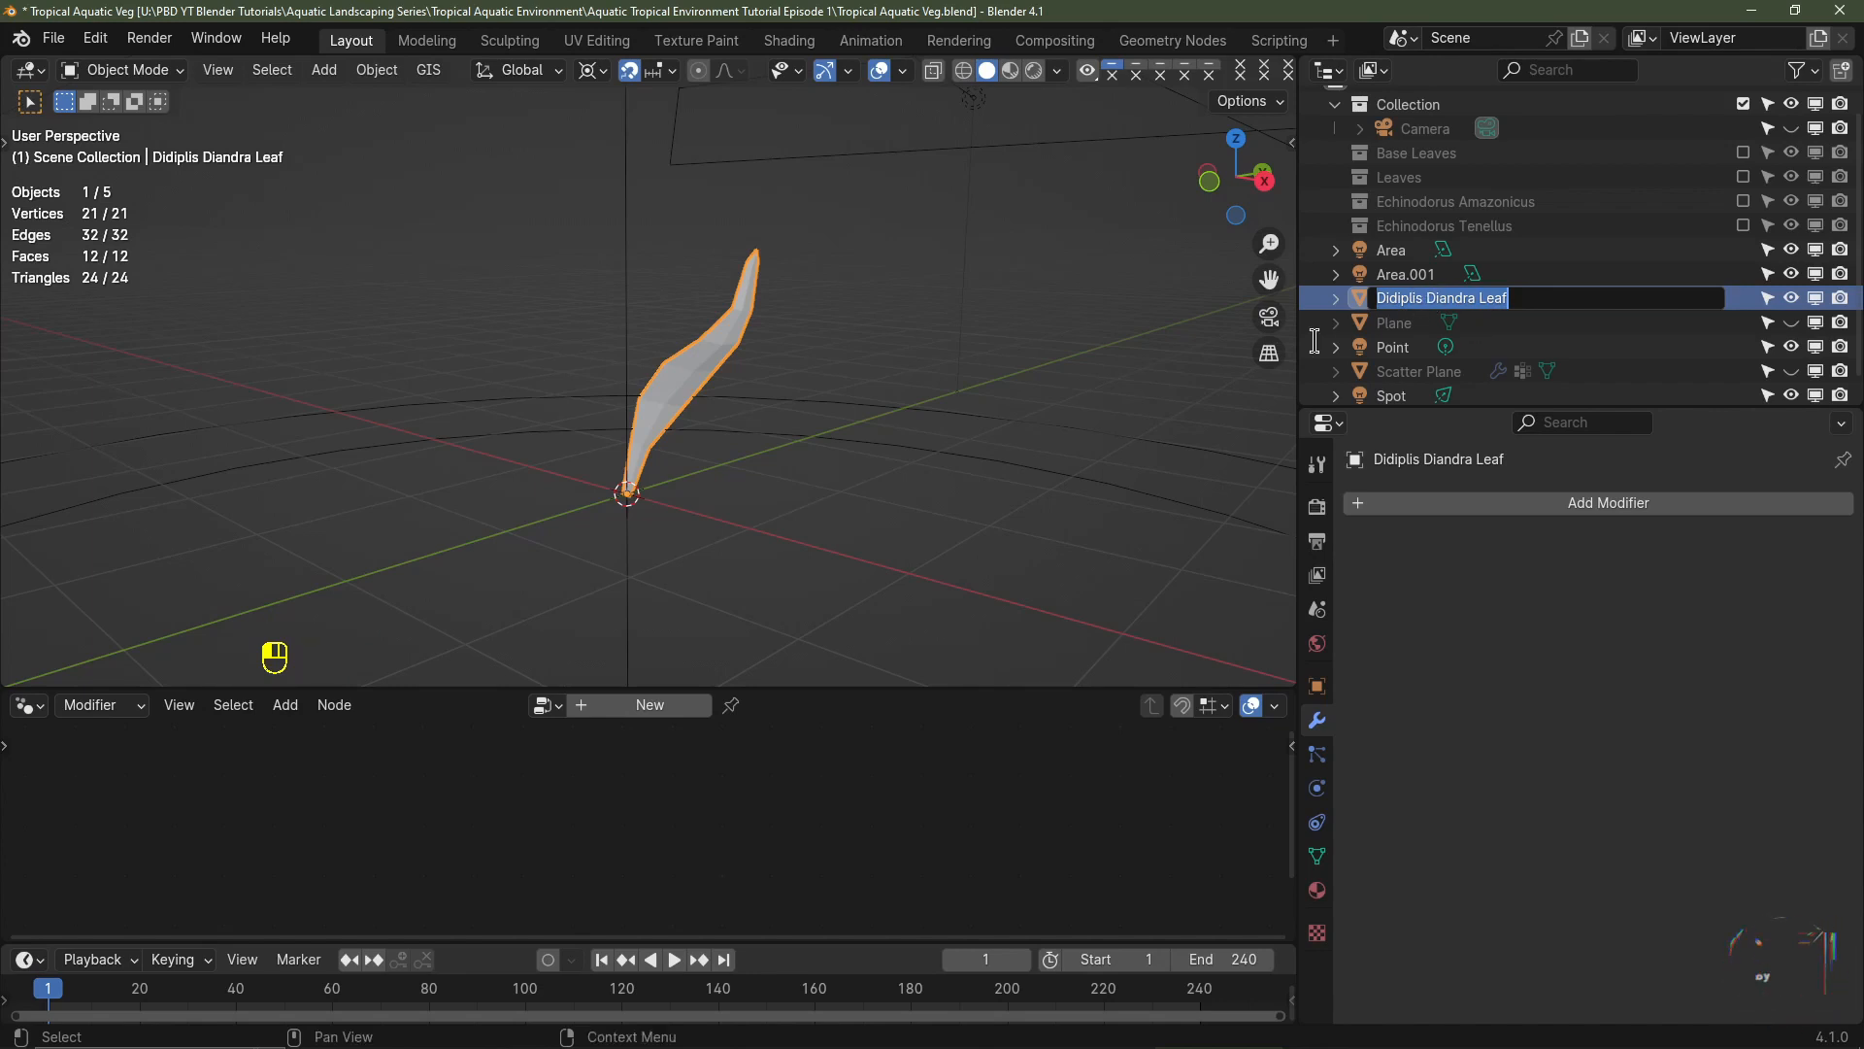
# - Add a new collection named Didiplis Diandra Leaf and move the leaf object into it
pyautogui.press('m')
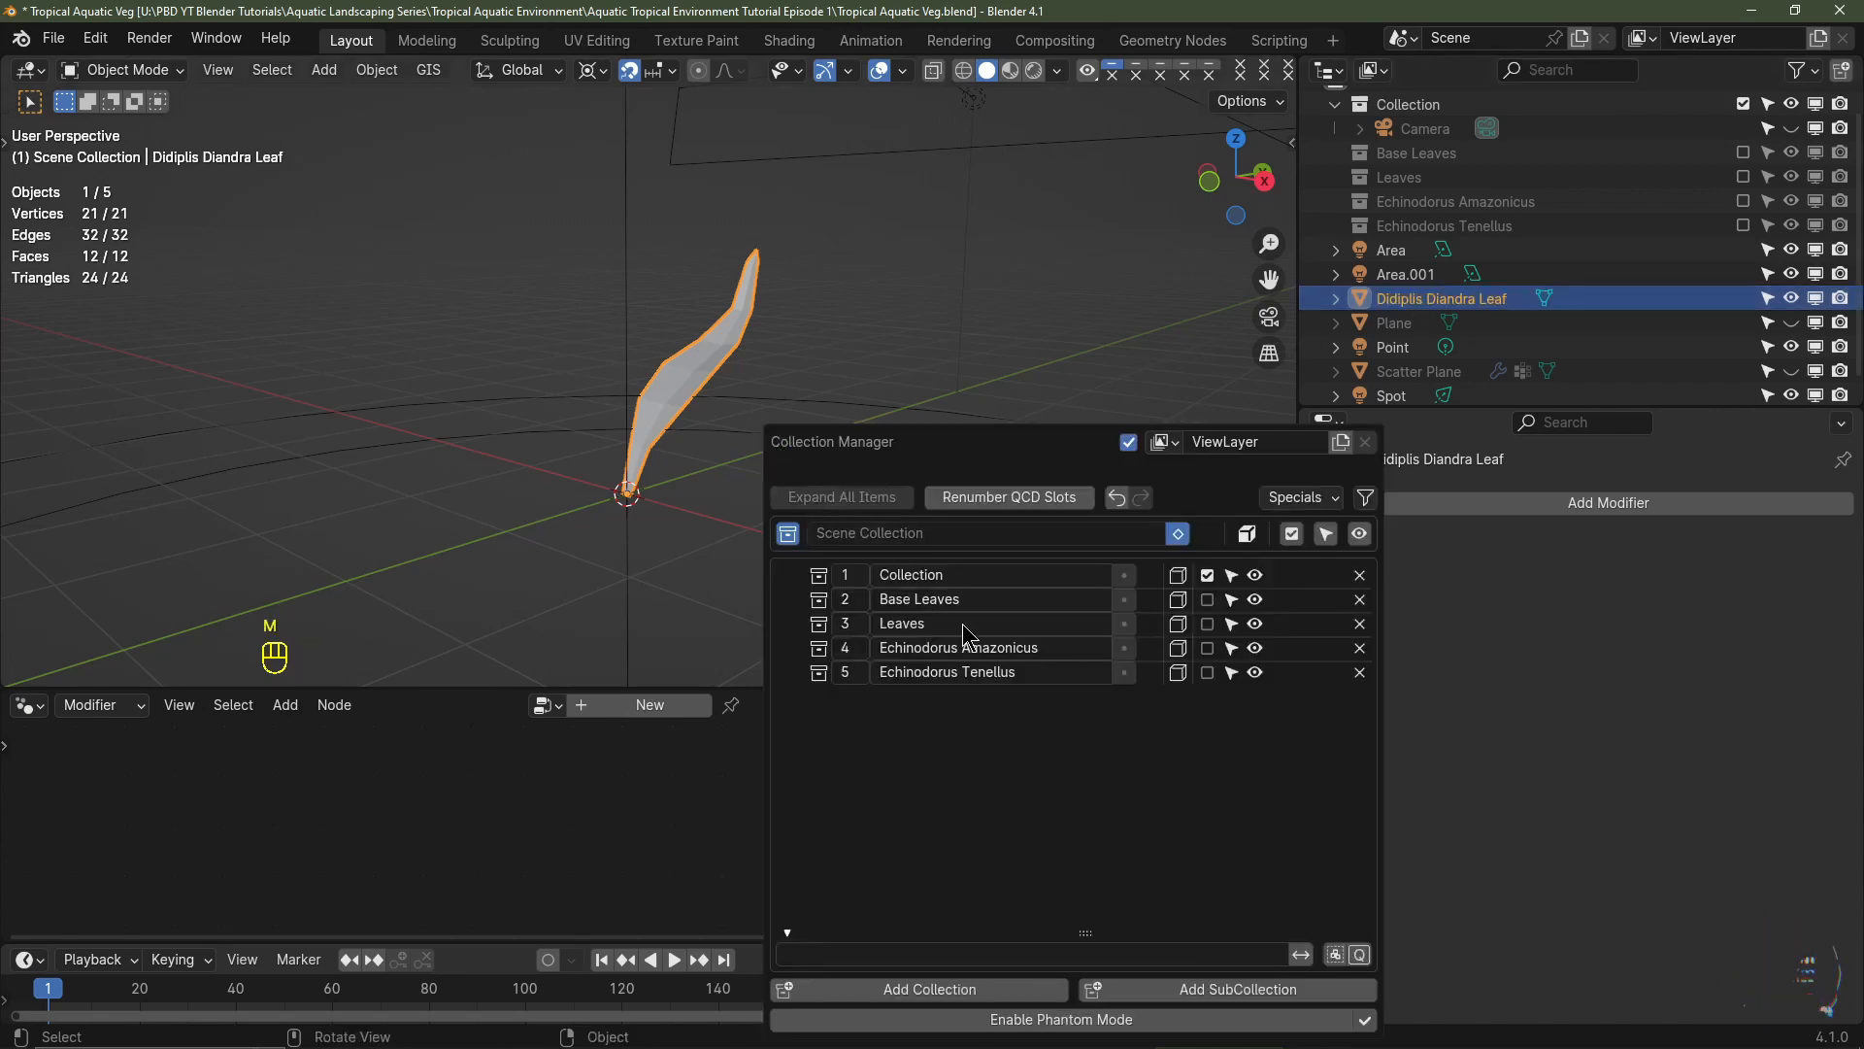
pyautogui.click(929, 989)
pyautogui.doubleClick(937, 696)
pyautogui.hotkey('ctrl', 'v')
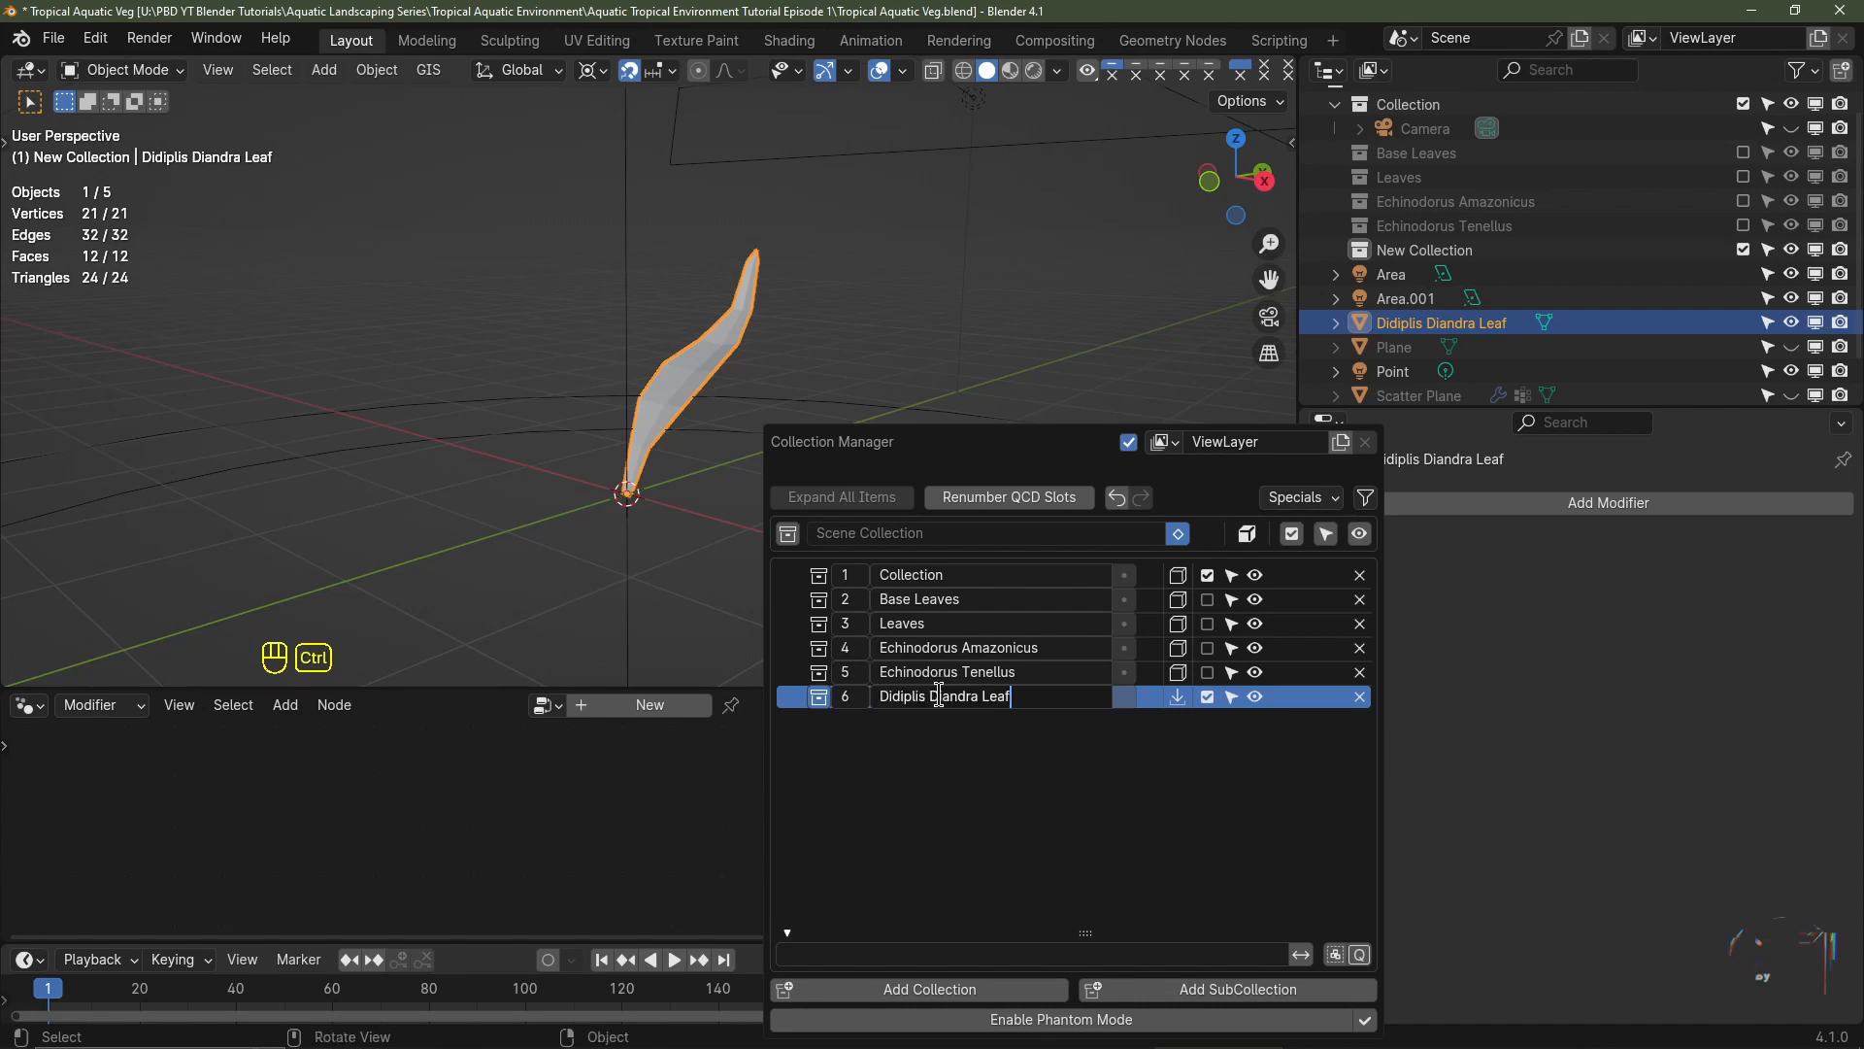
pyautogui.press('Return')
pyautogui.click(1178, 696)
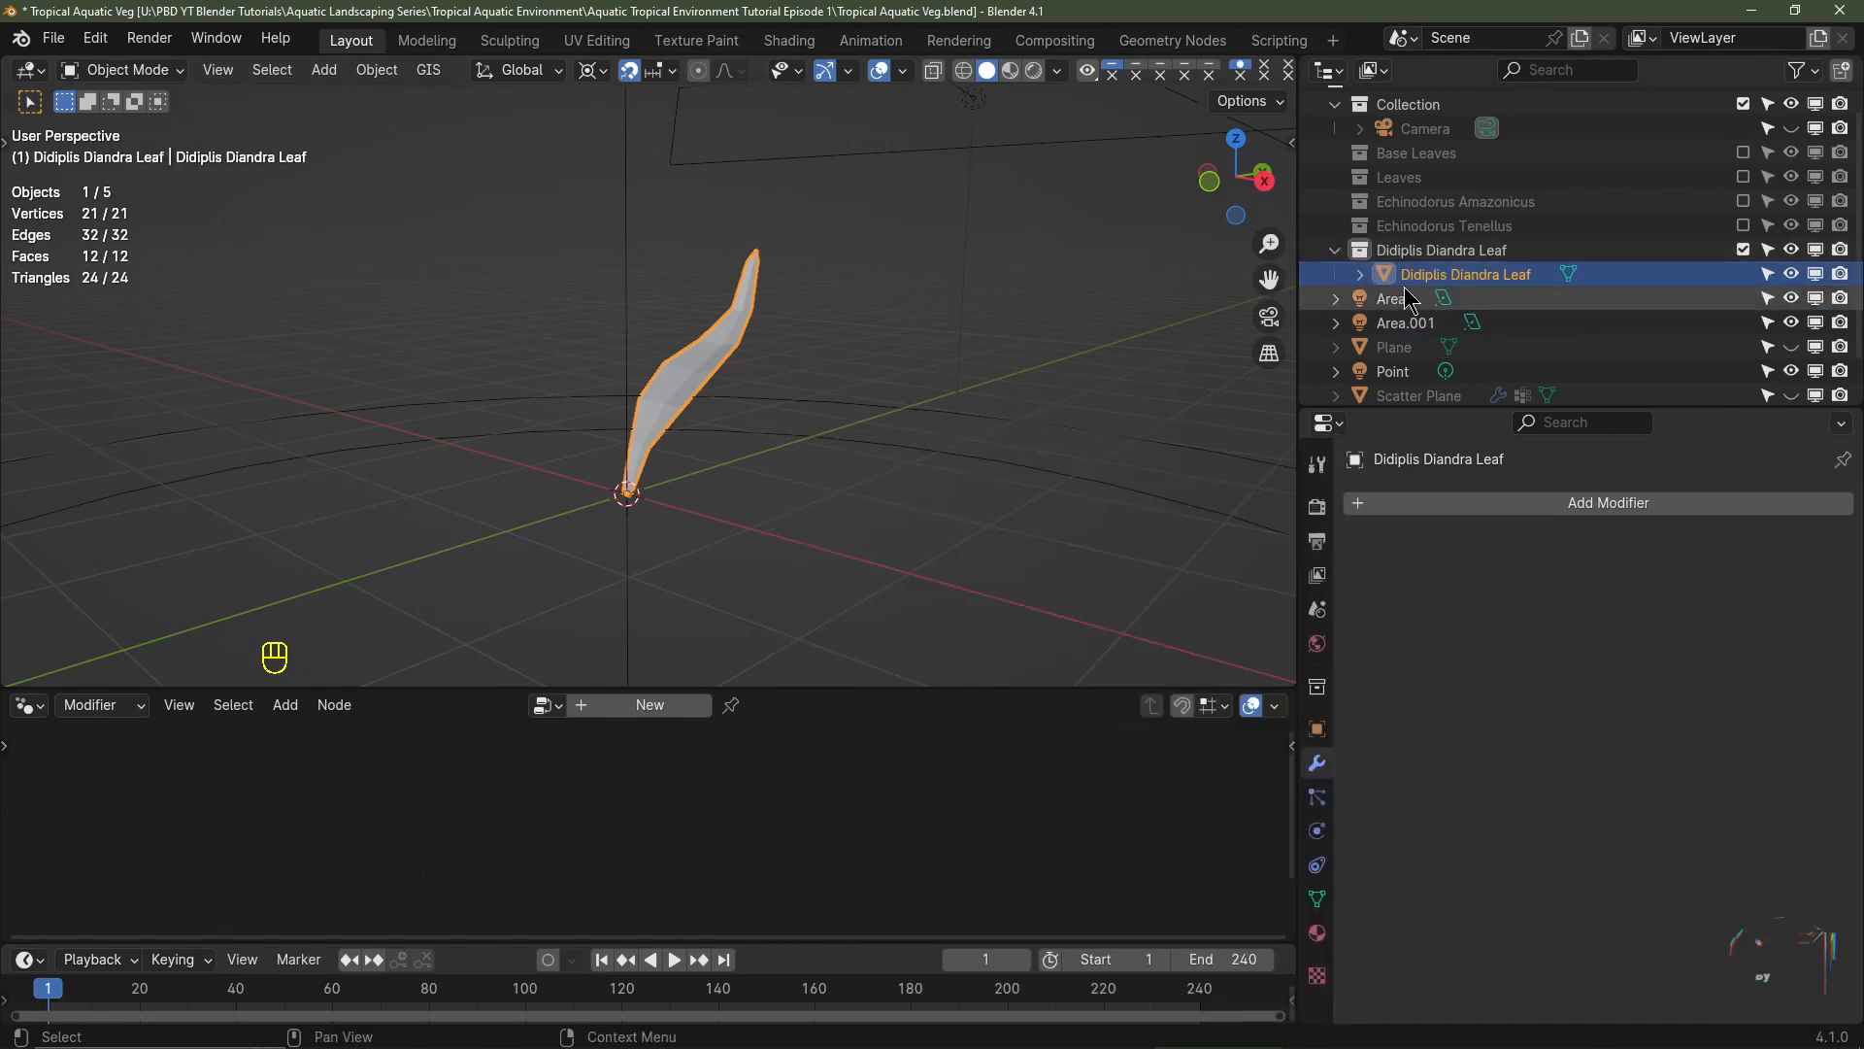
# - Shade the leaf smooth and exclude the Didiplis Diandra Leaf collection from the view layer
pyautogui.scroll(2, 737, 466)
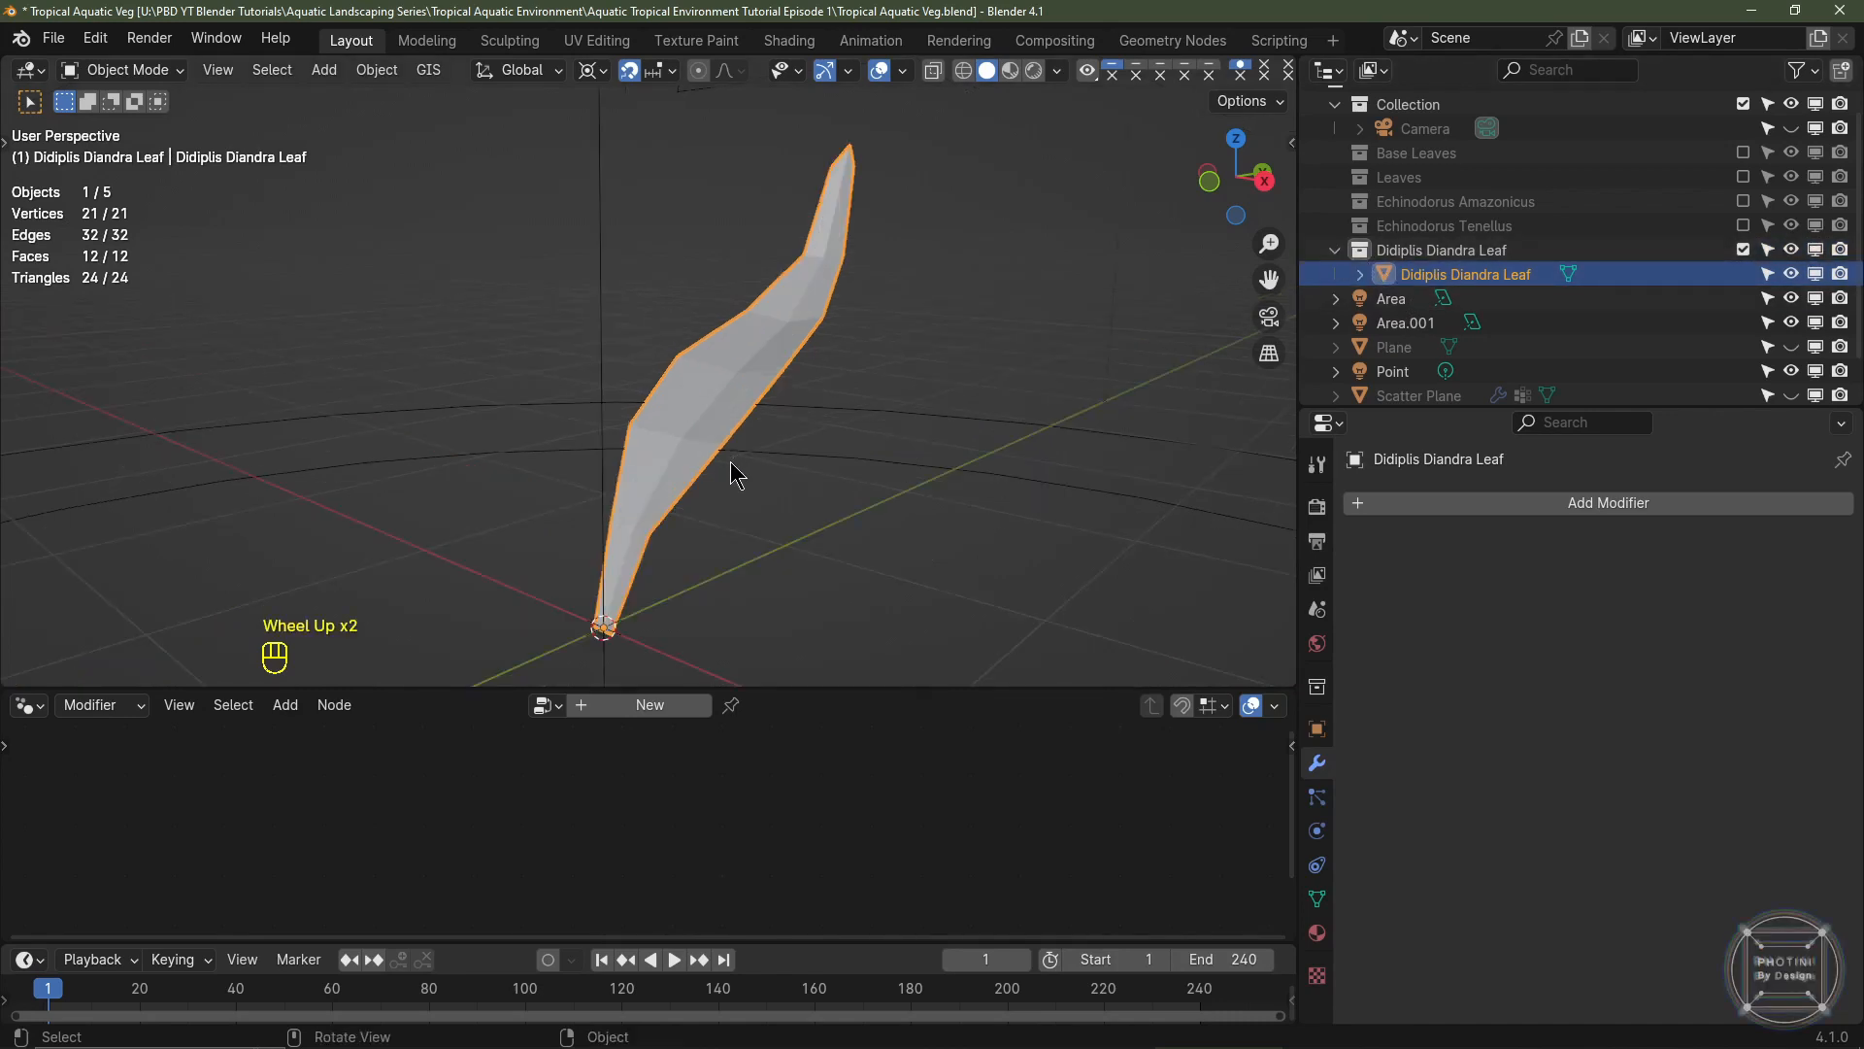
pyautogui.press('z')
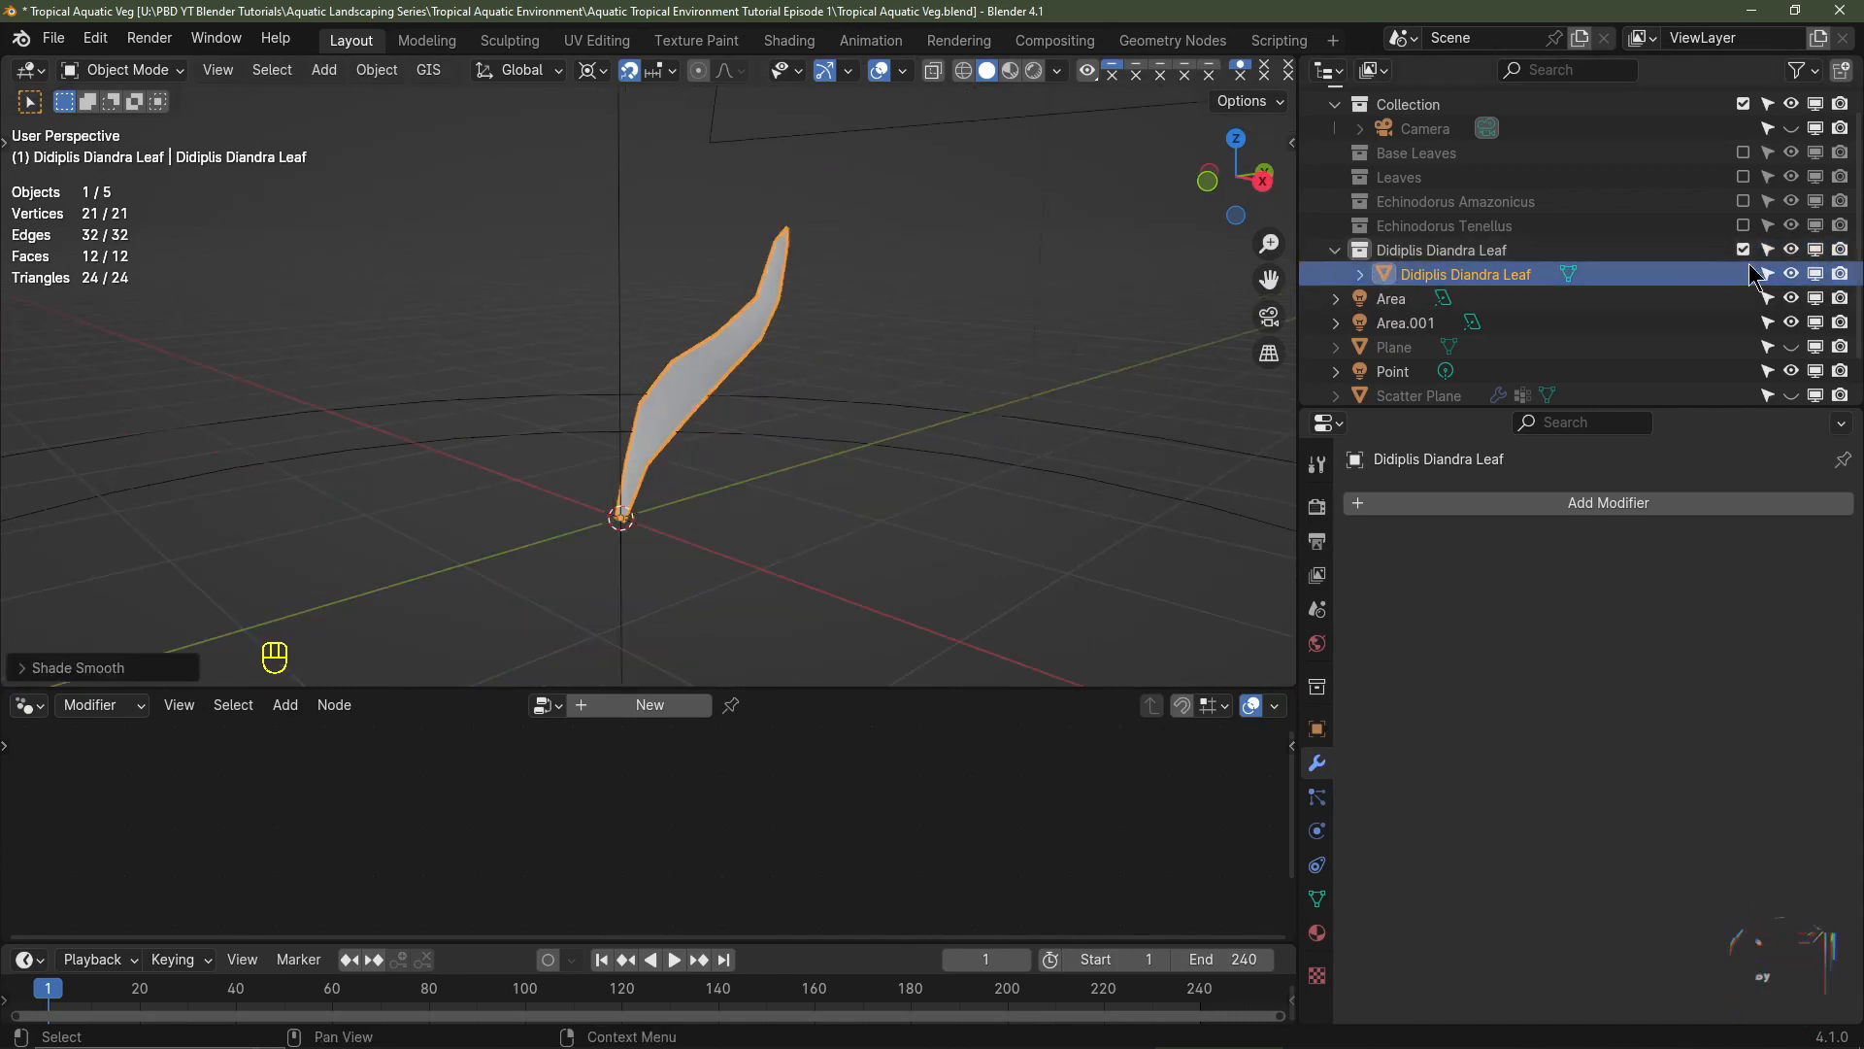
pyautogui.click(1743, 250)
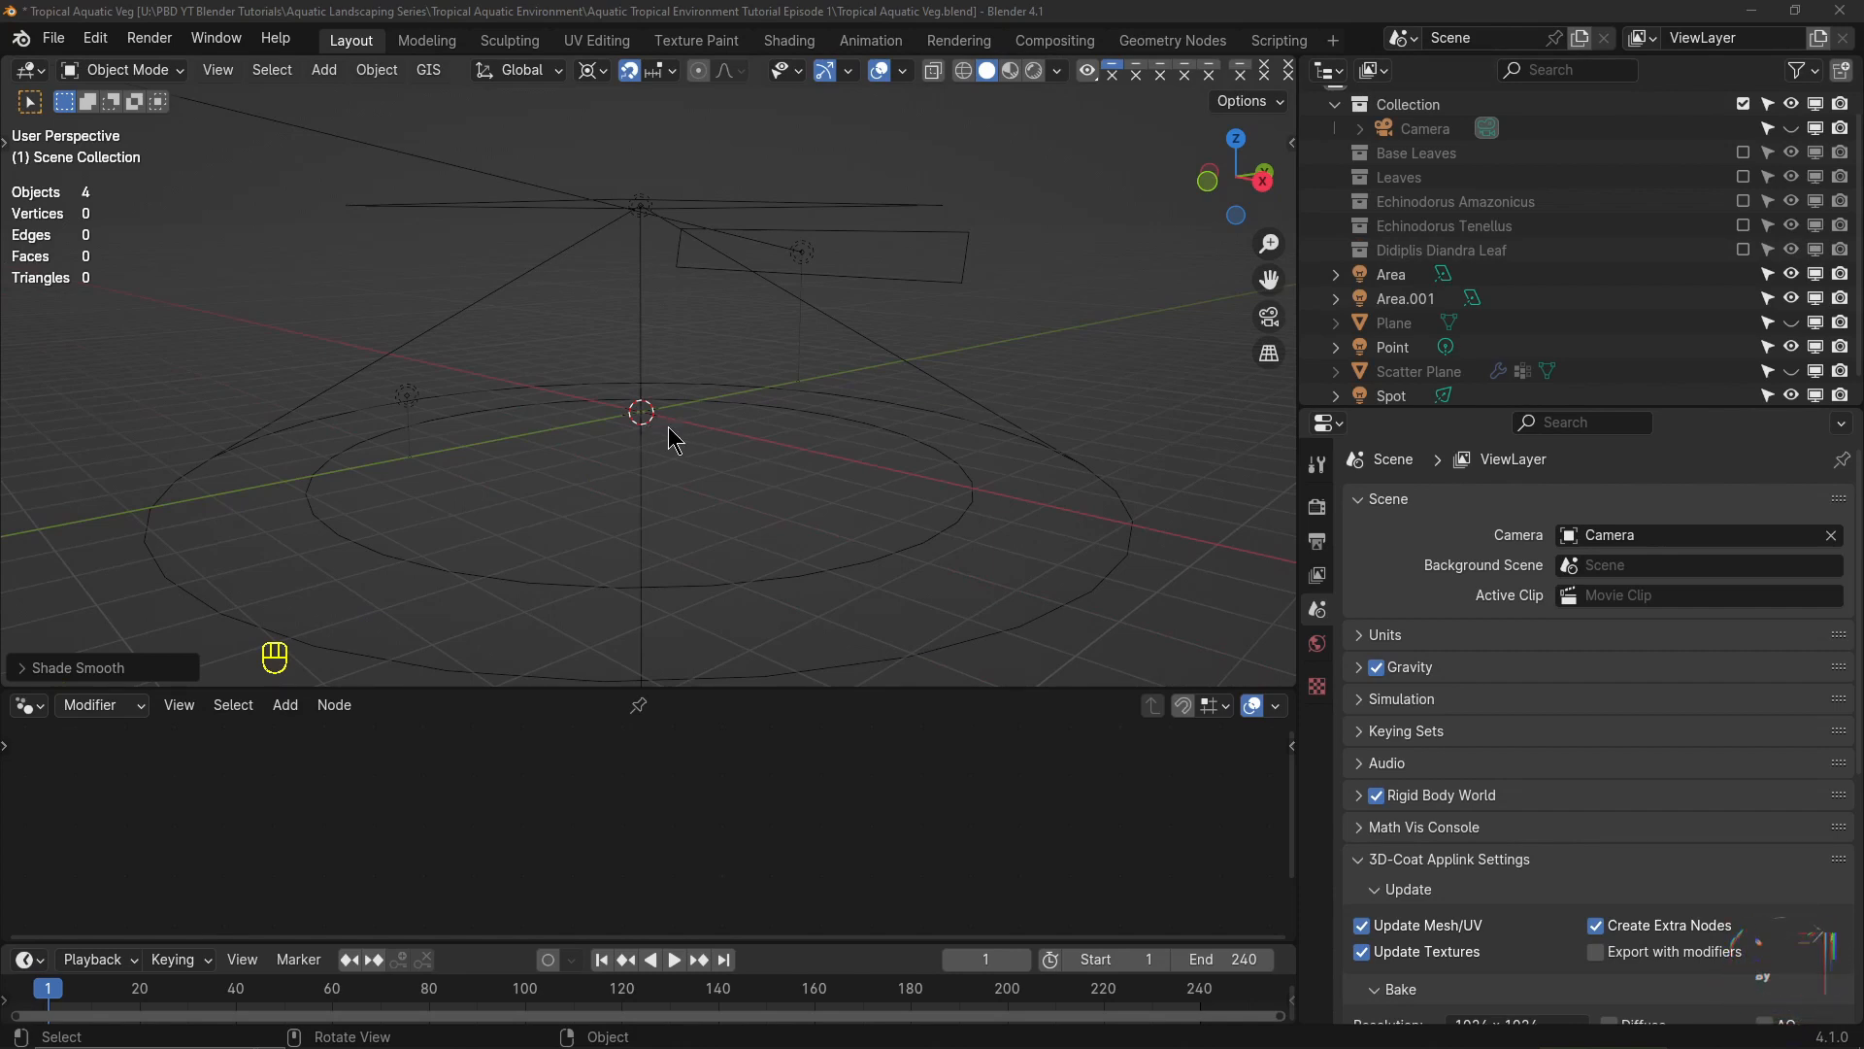
# - Add a mesh plane at the world origin and enlarge the node editor area below the viewport
pyautogui.moveTo(675, 440); pyautogui.dragTo(670, 437, button='middle')
pyautogui.press('KP_1')
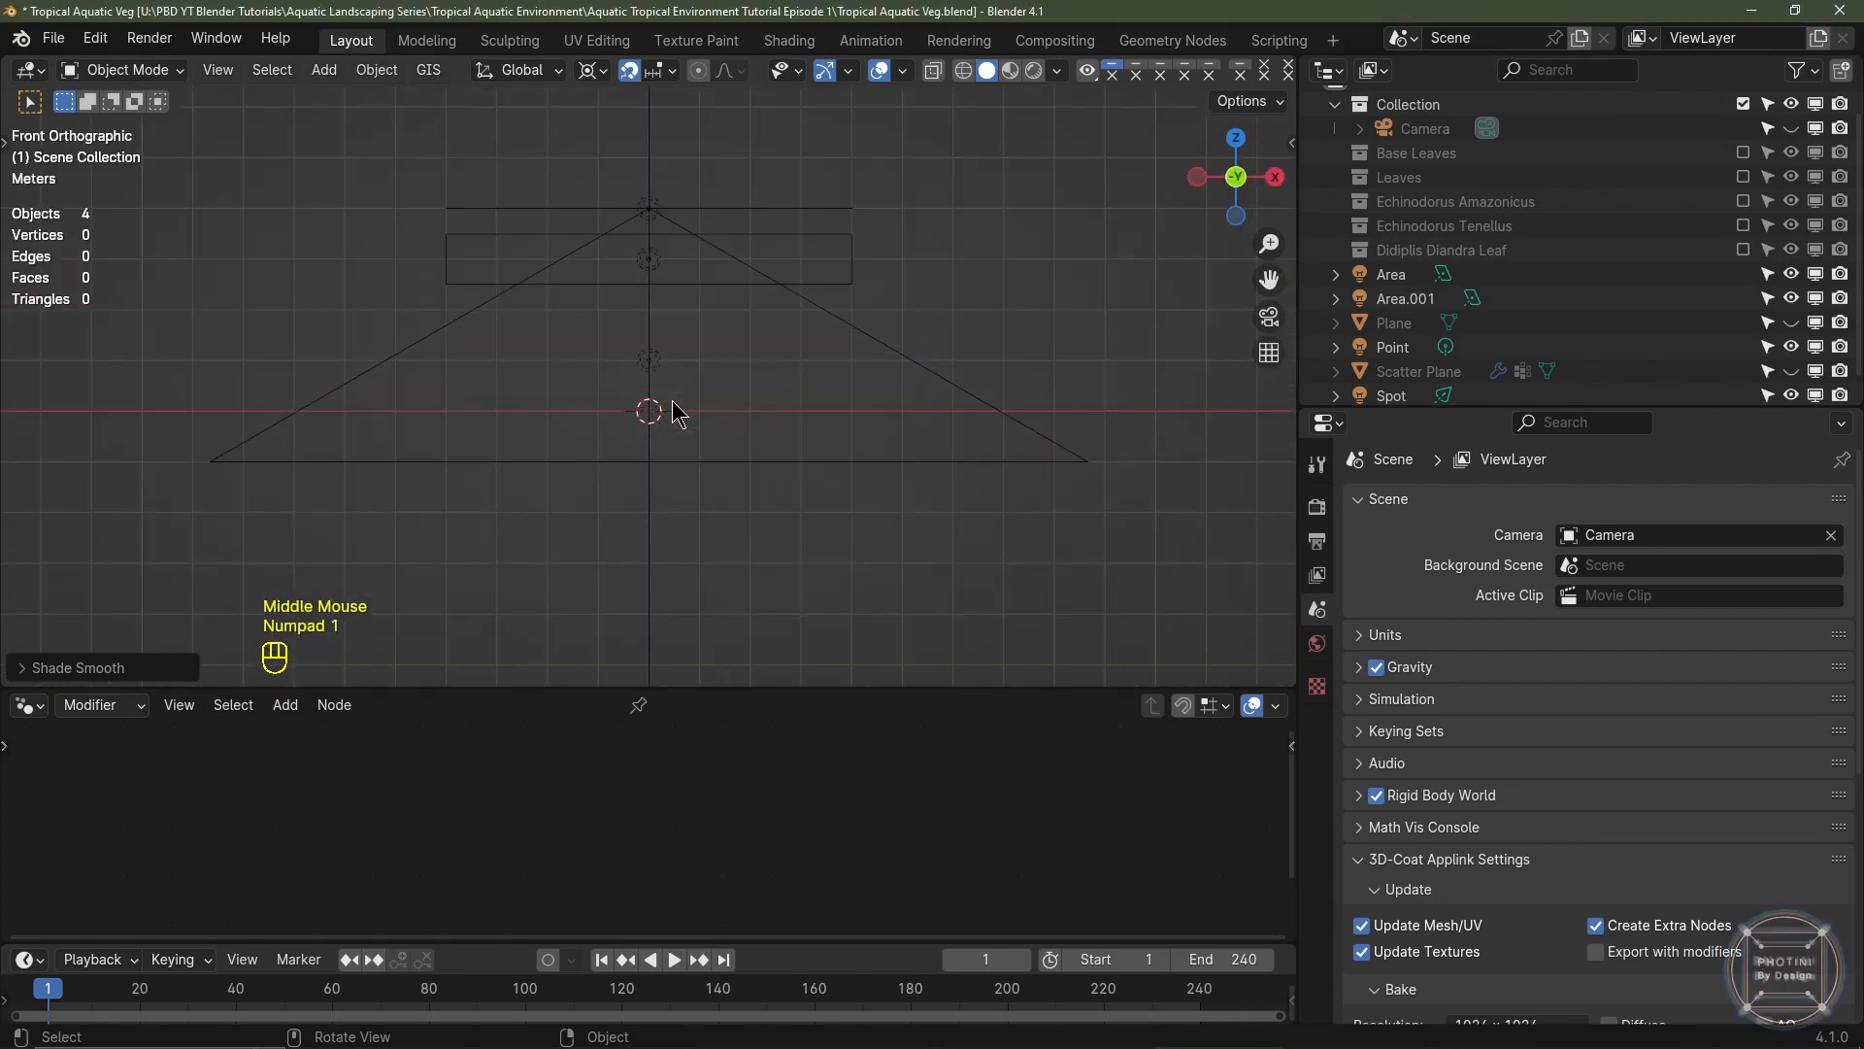
pyautogui.hotkey('shift', 'a')
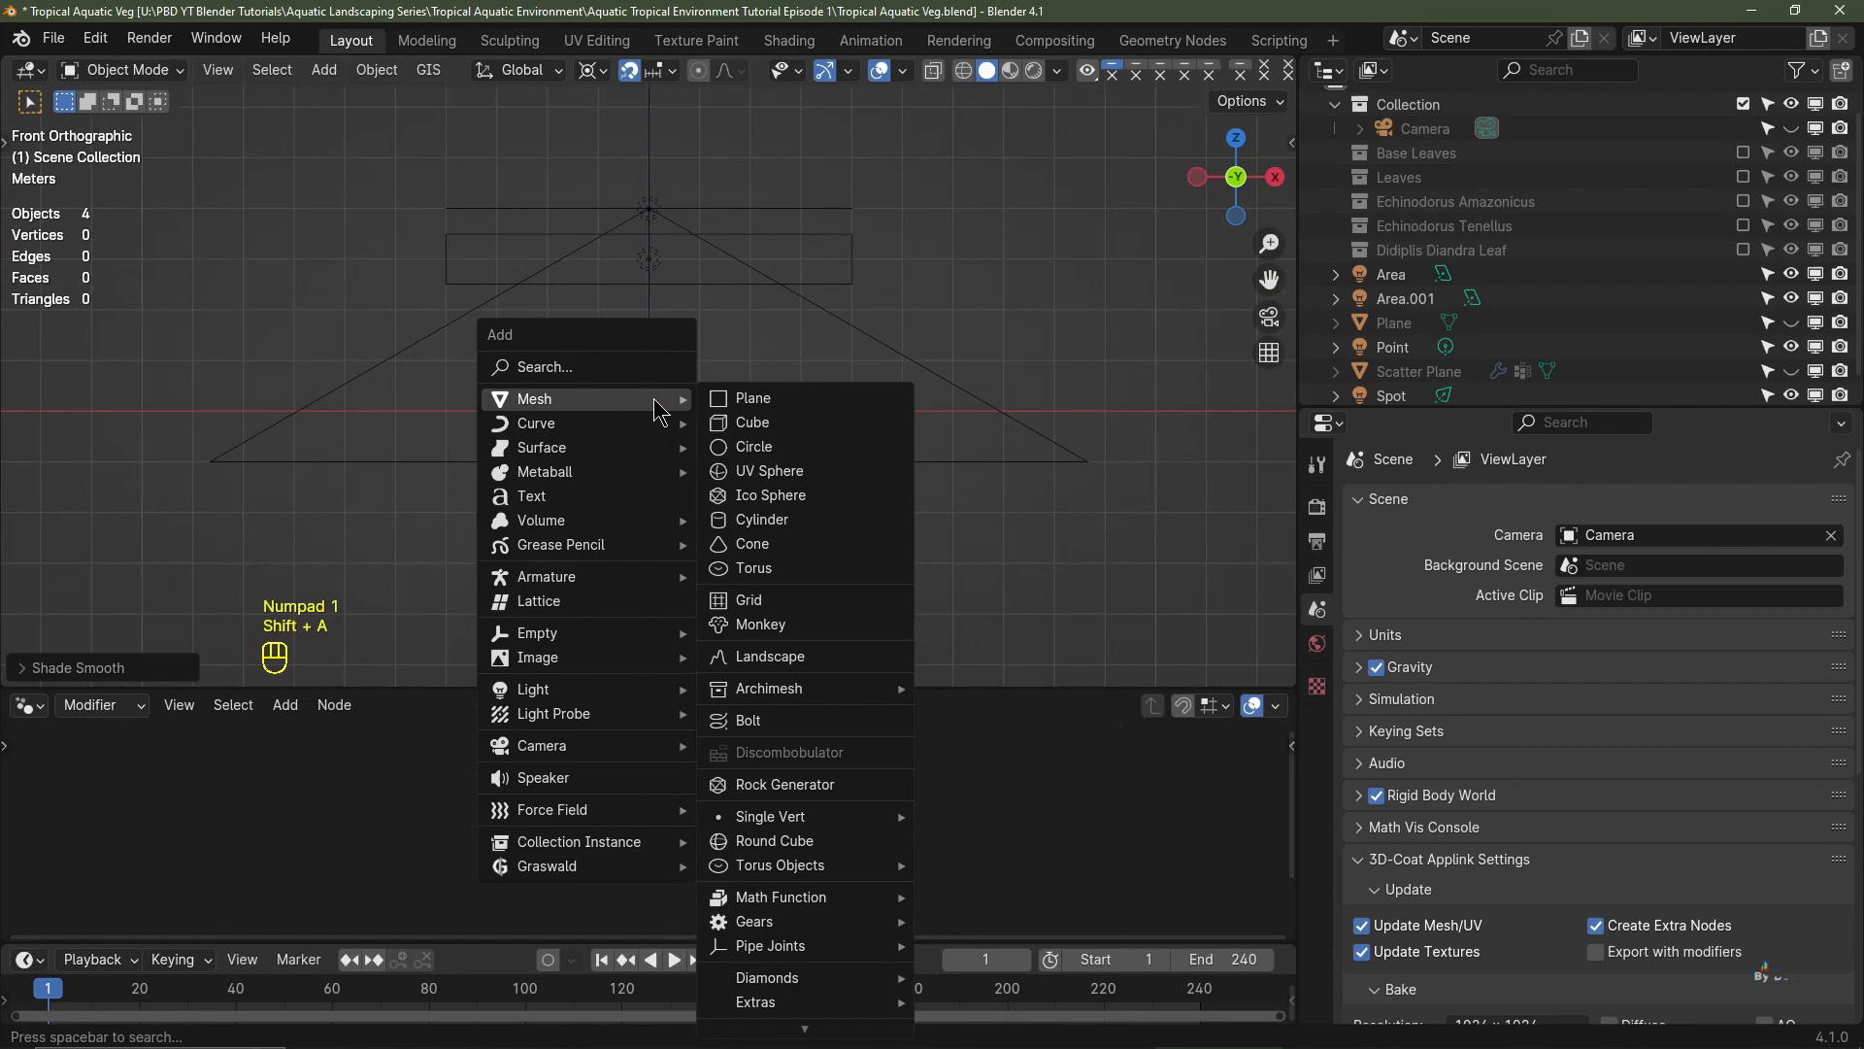
pyautogui.click(793, 394)
pyautogui.moveTo(679, 687); pyautogui.dragTo(639, 372)
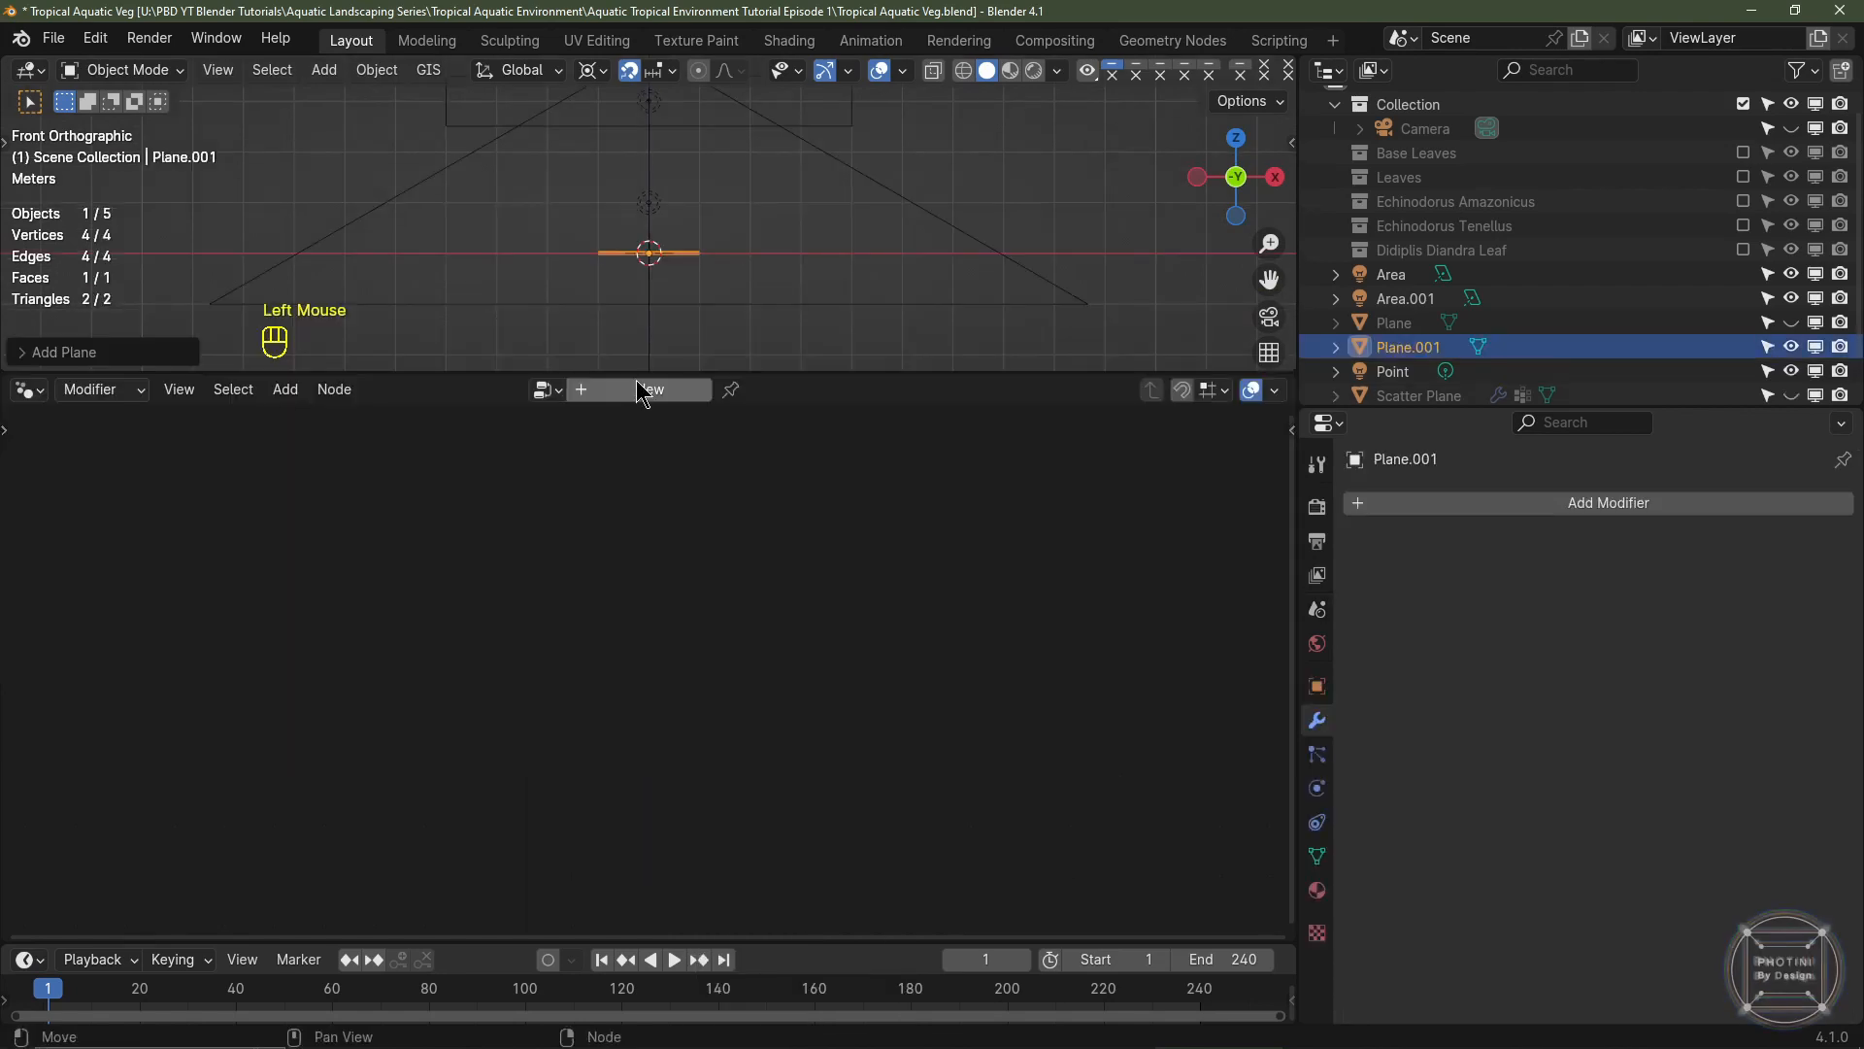
# - Create a new geometry node tree on the plane and name it Didiplis Diandra
pyautogui.click(28, 389)
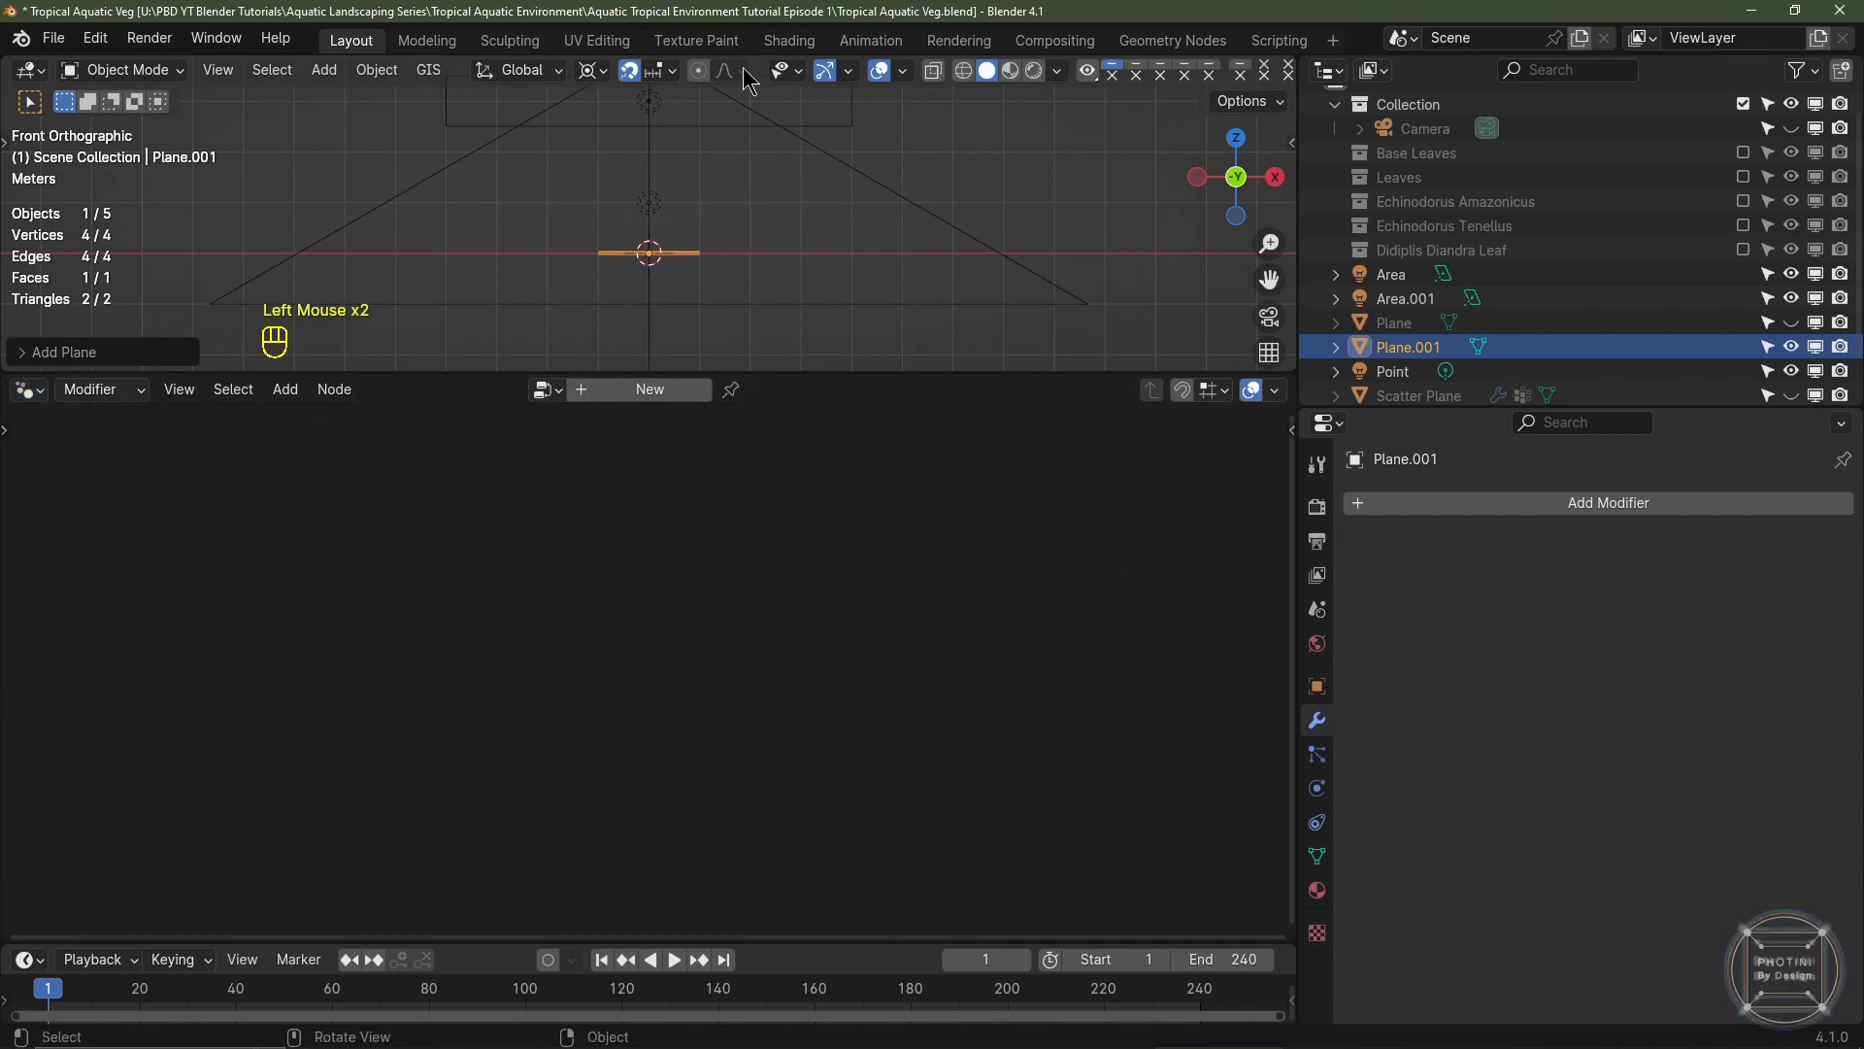
pyautogui.click(669, 392)
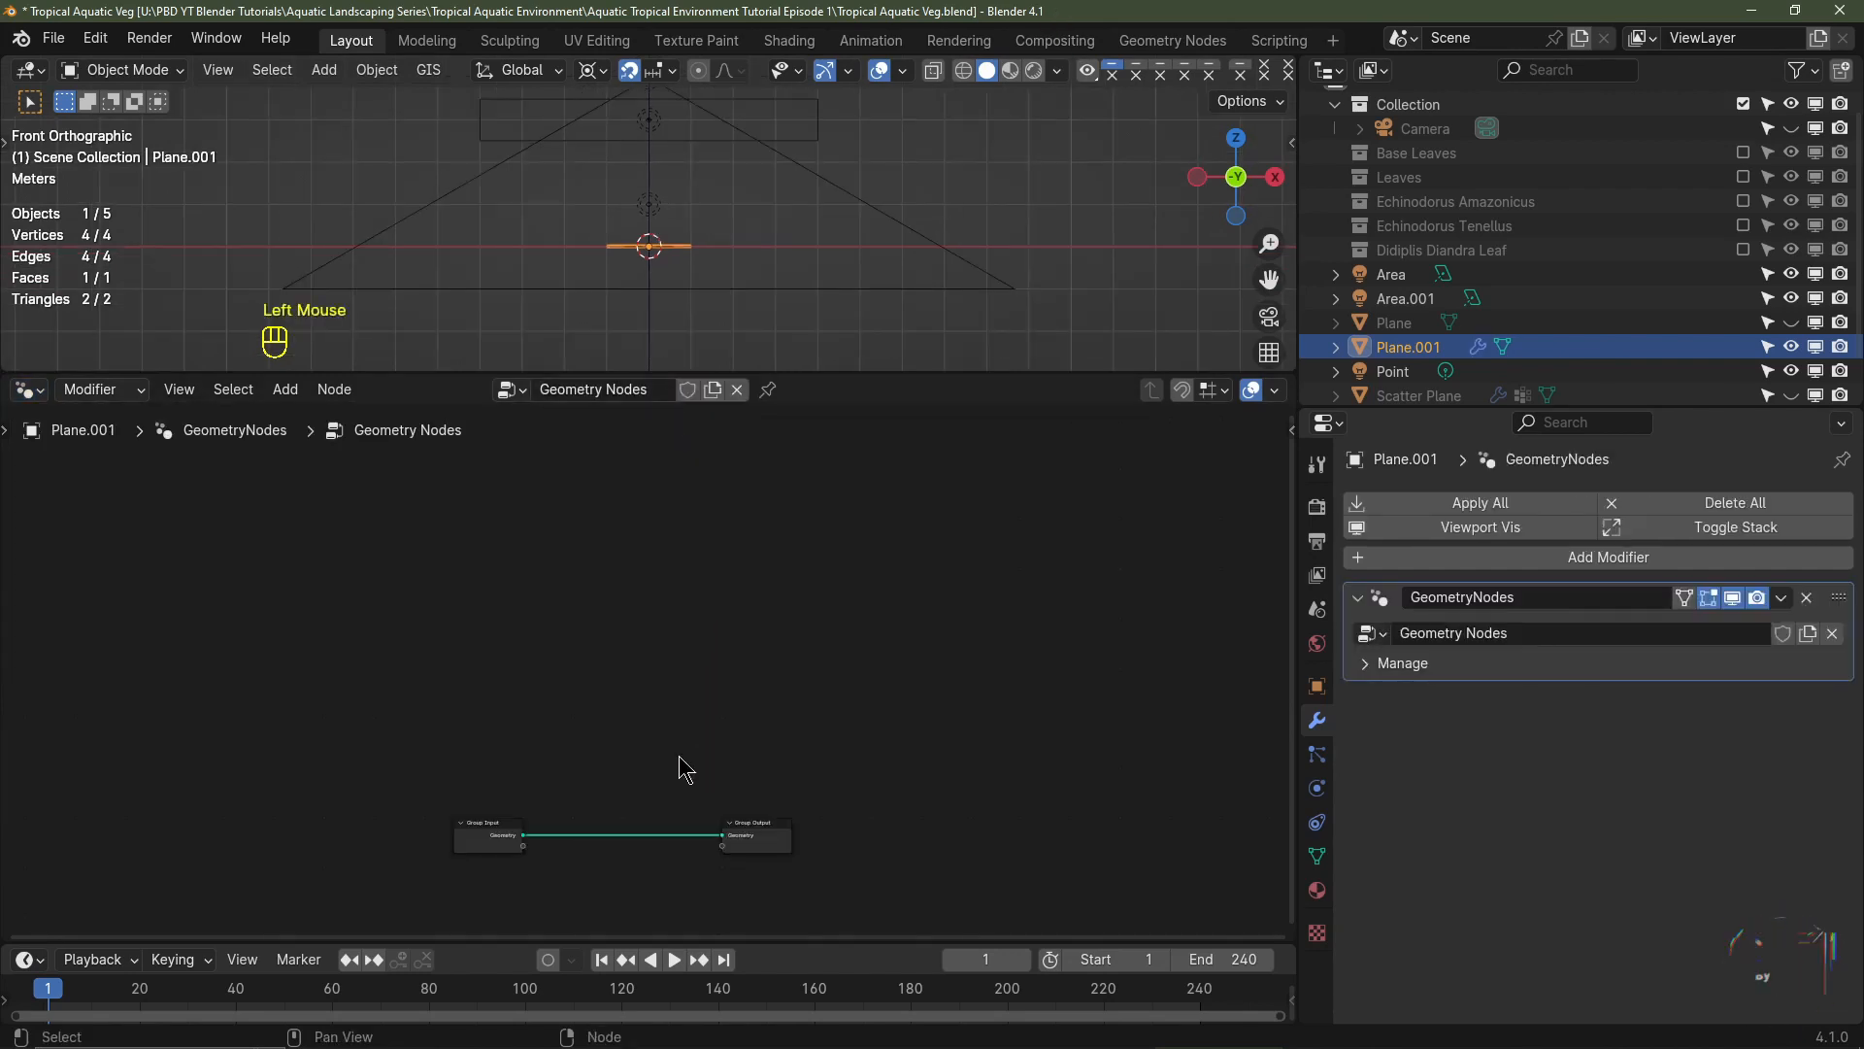
pyautogui.moveTo(686, 770); pyautogui.dragTo(690, 663, button='middle')
pyautogui.scroll(2, 680, 476)
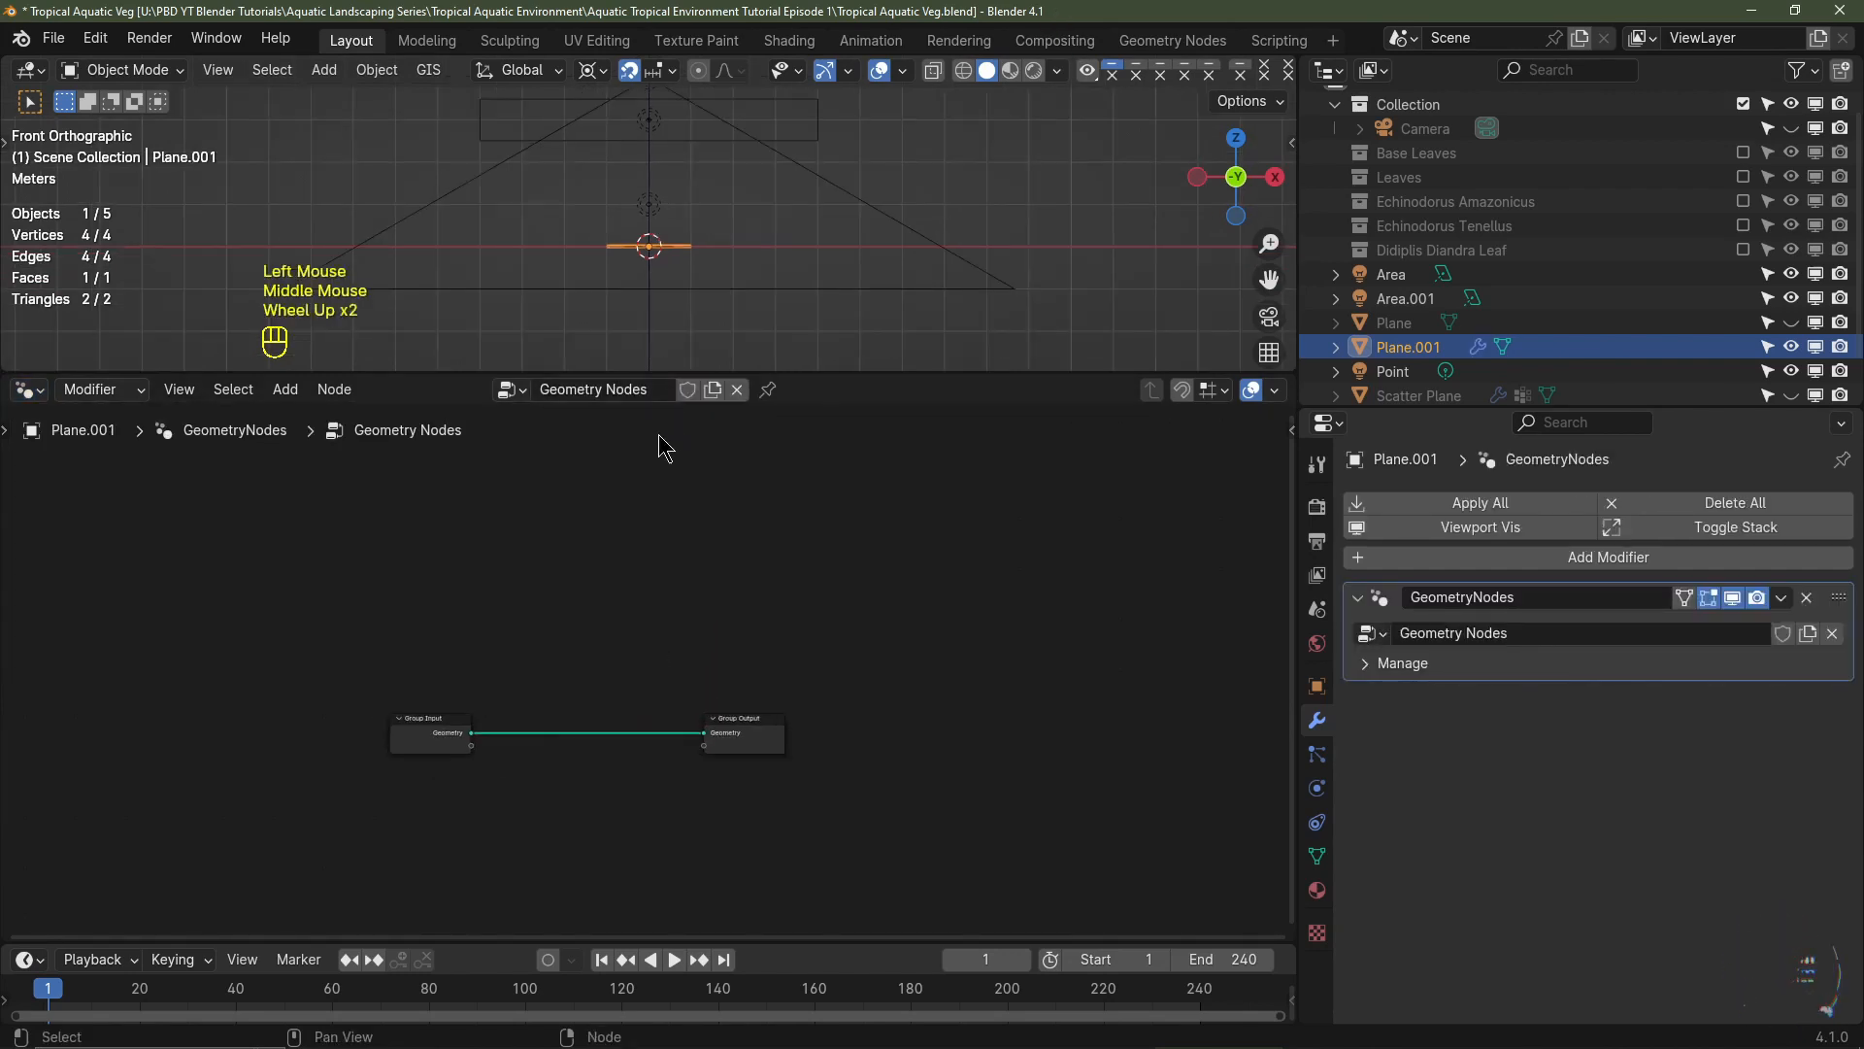
pyautogui.click(621, 393)
pyautogui.write('Didipli')
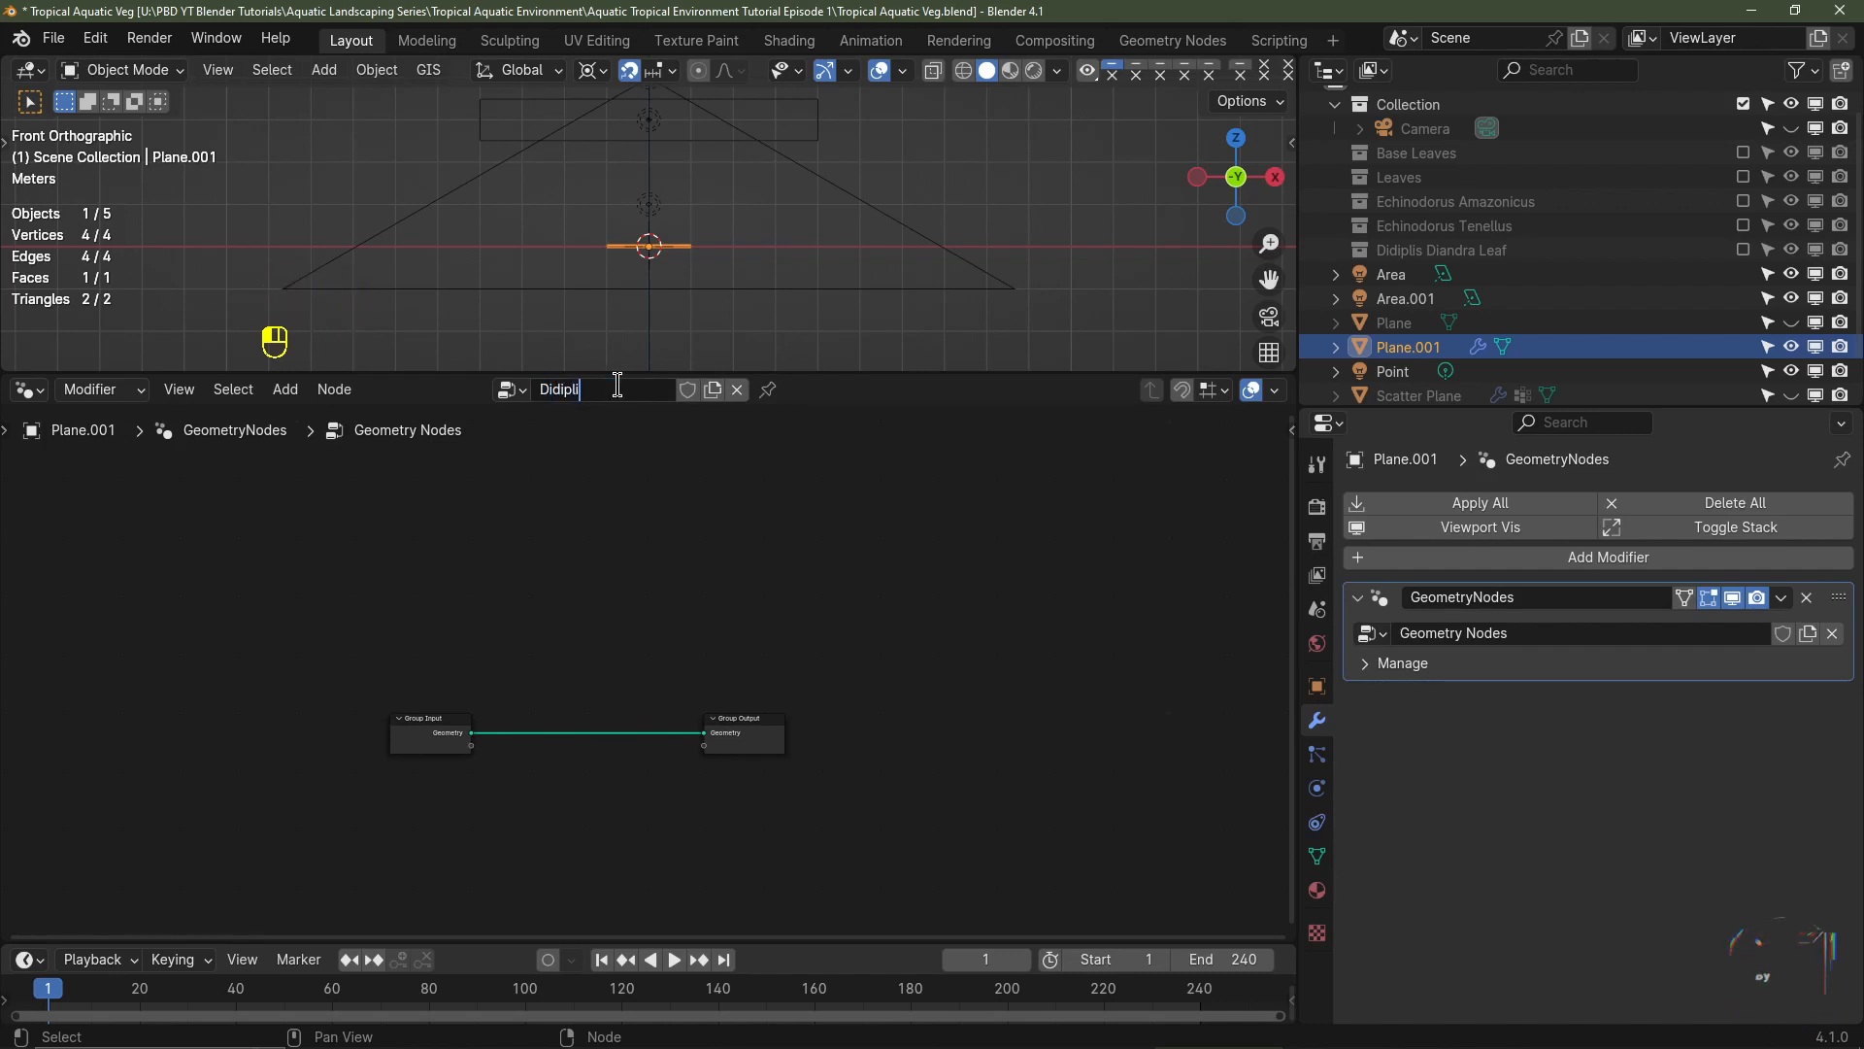
pyautogui.write('s Diandra')
pyautogui.press('Return')
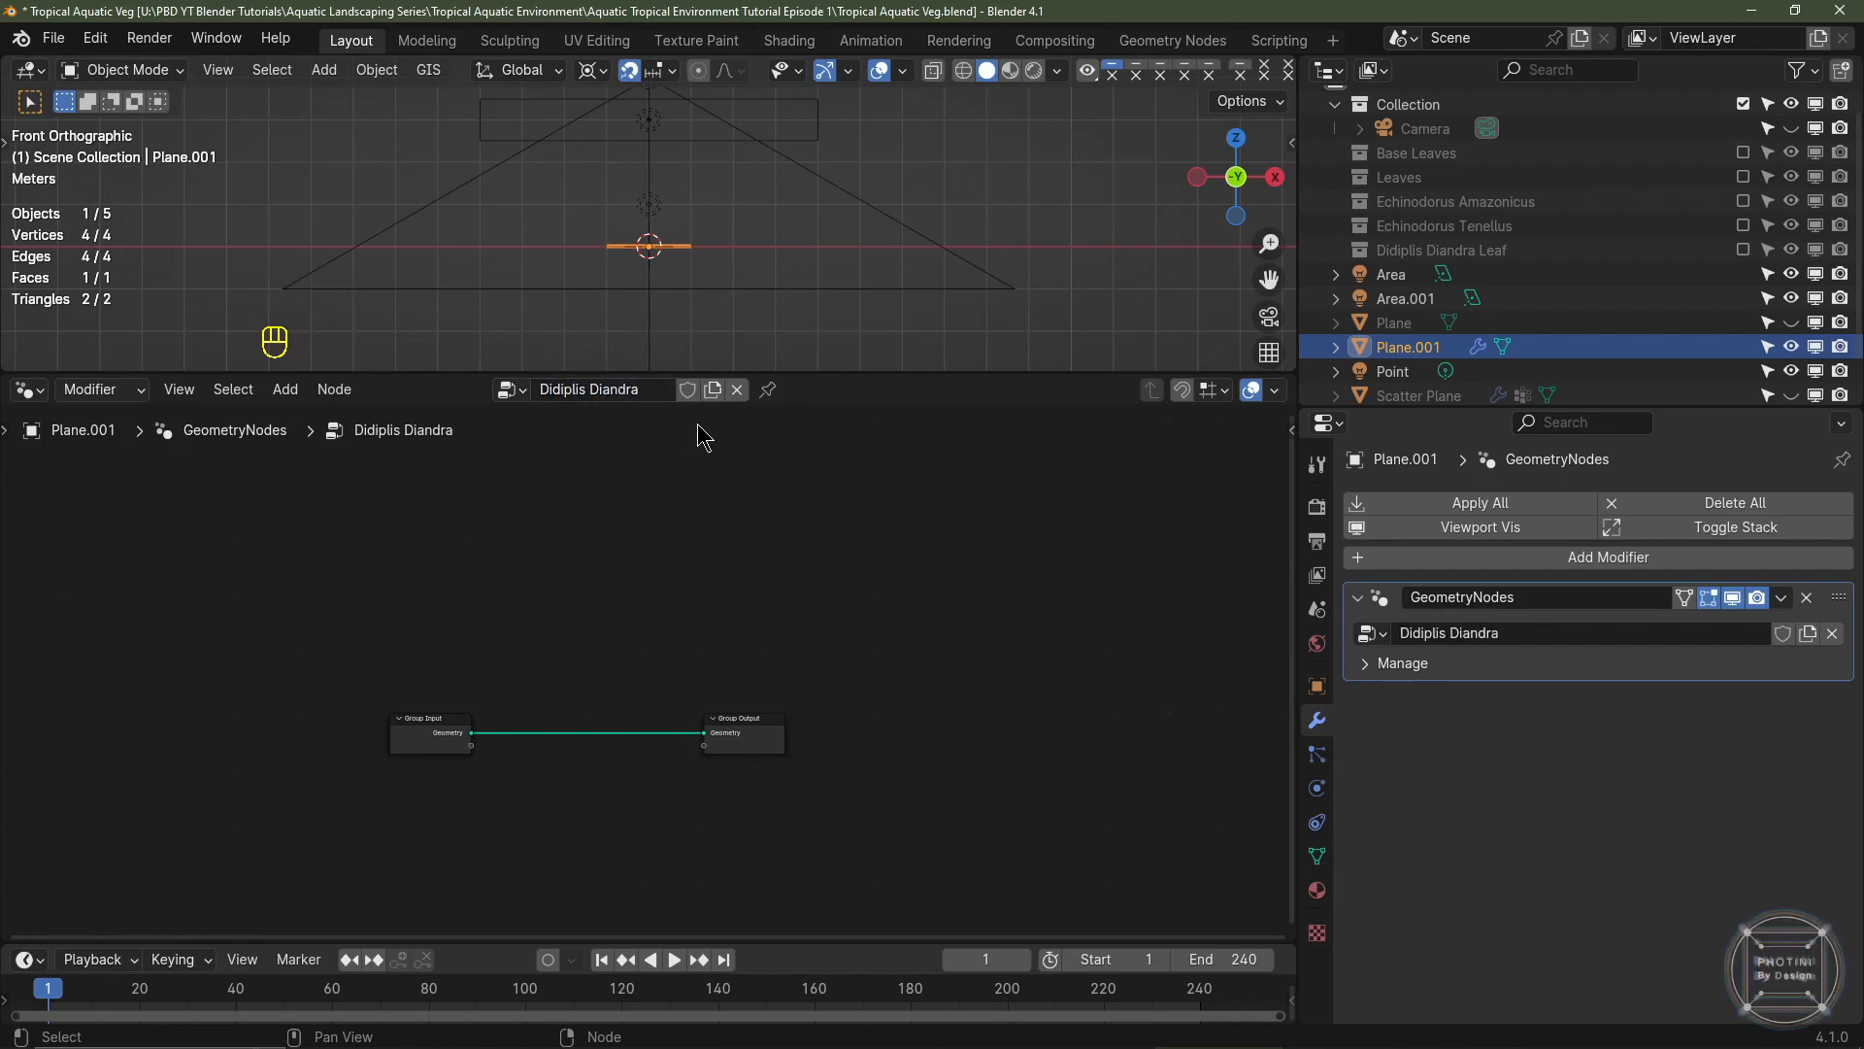
# - Cut the geometry link between the Group Input and Group Output nodes
pyautogui.click(554, 582)
pyautogui.keyDown('ctrl'); pyautogui.moveTo(543, 561); pyautogui.dragTo(554, 579, button='right'); pyautogui.keyUp('ctrl')
pyautogui.keyDown('ctrl'); pyautogui.moveTo(585, 680); pyautogui.dragTo(583, 693, button='right'); pyautogui.keyUp('ctrl')
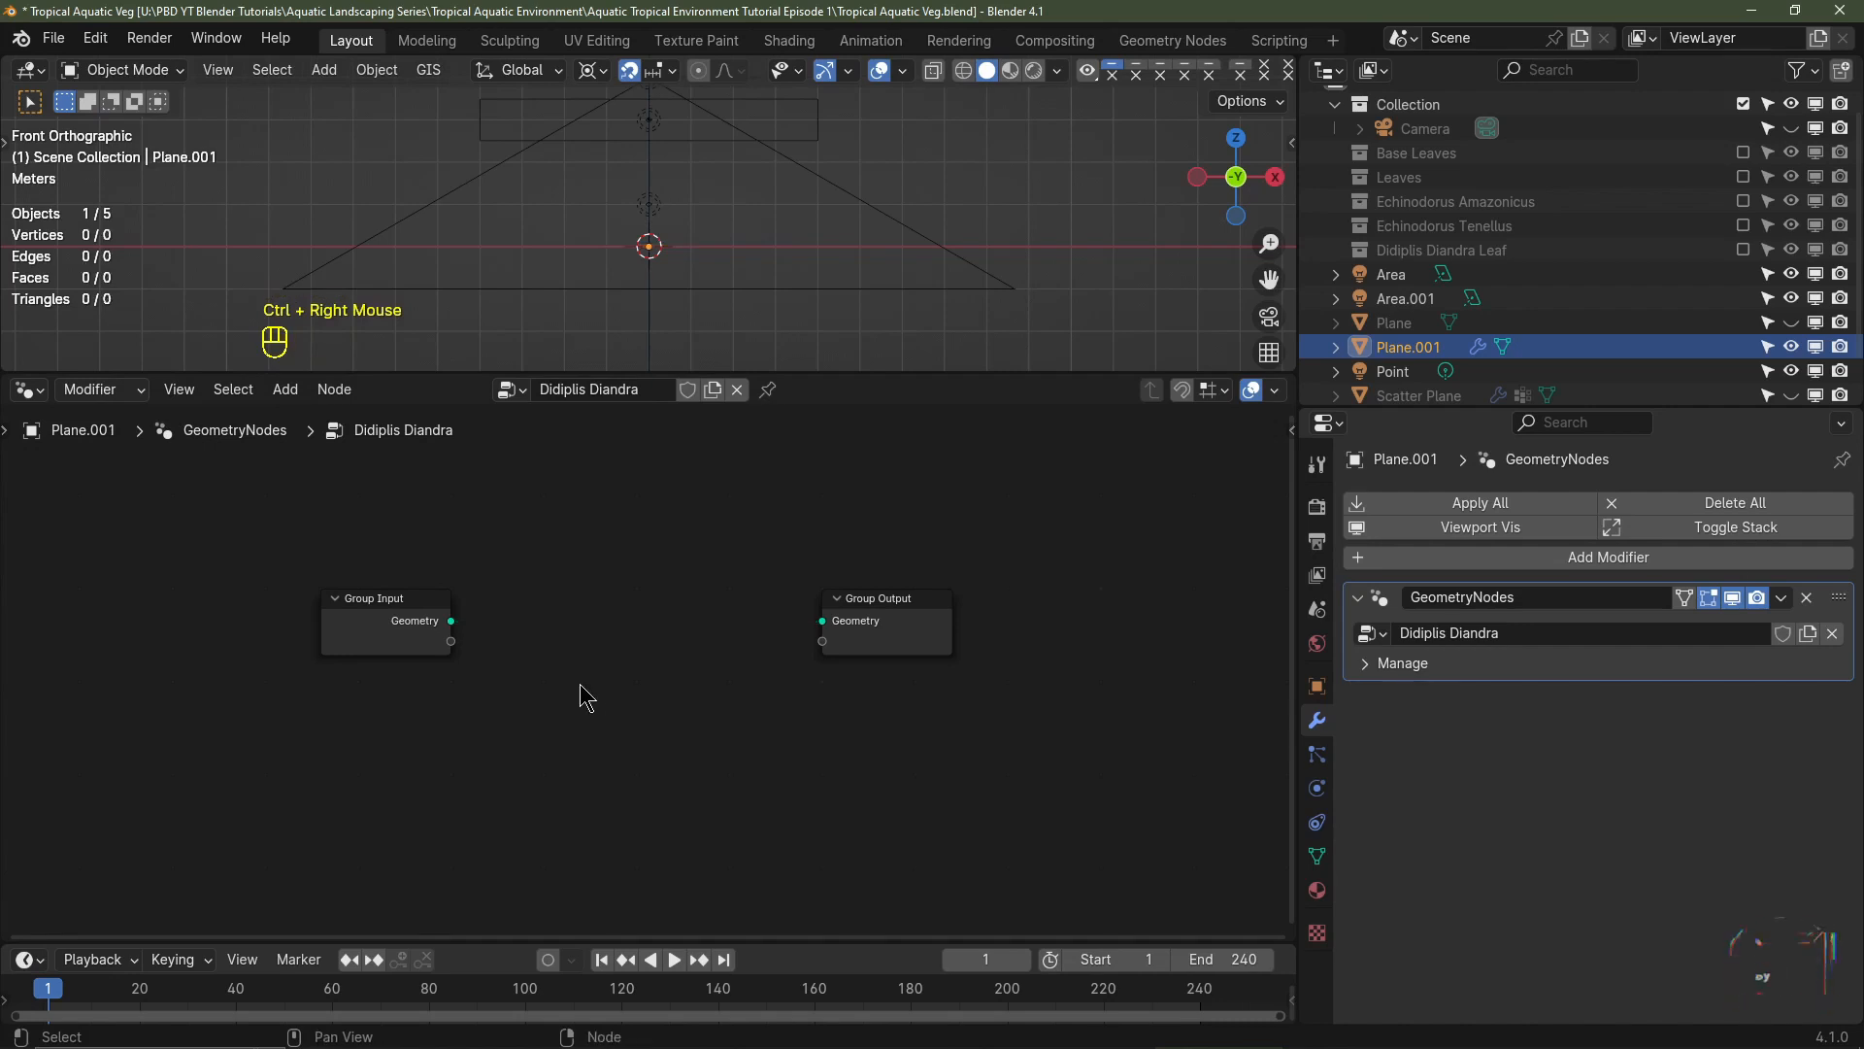
# - Search the add-on preferences for "node" to check that Node Wrangler is enabled, and close the preferences
pyautogui.click(97, 38)
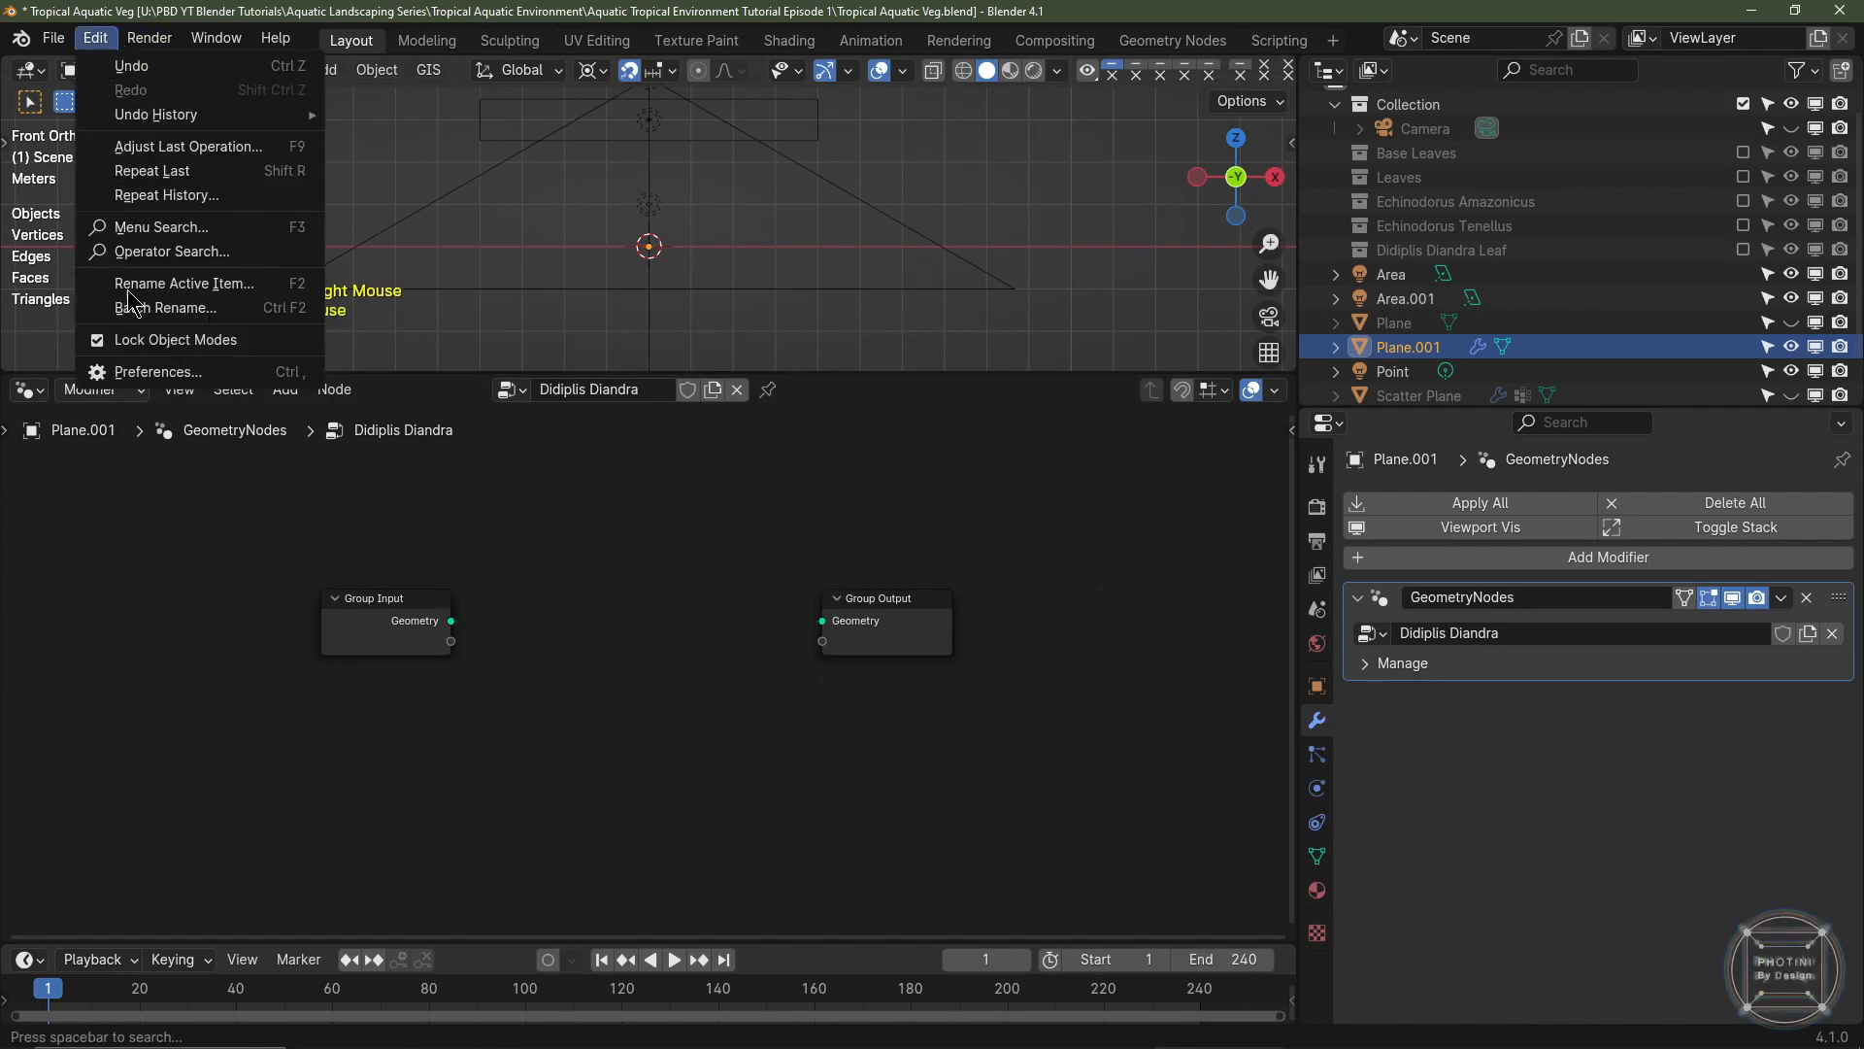
pyautogui.click(151, 371)
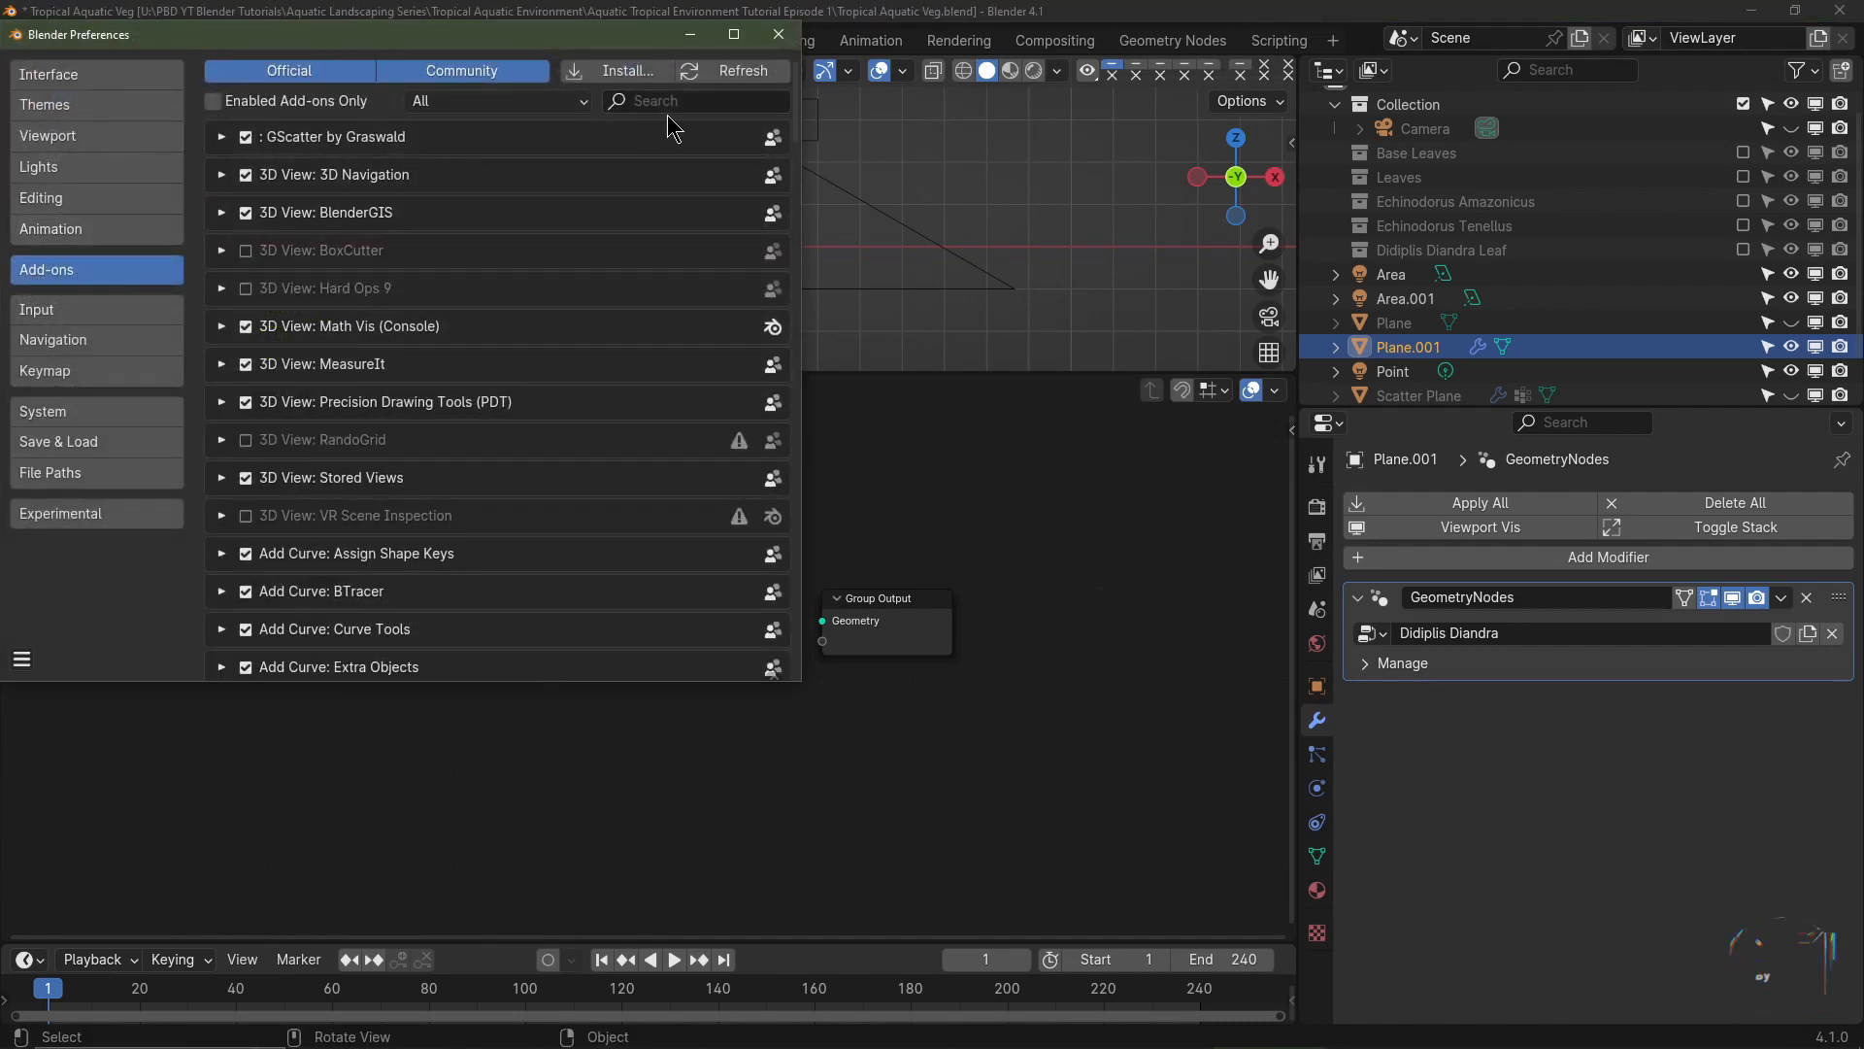
pyautogui.click(669, 100)
pyautogui.write('node')
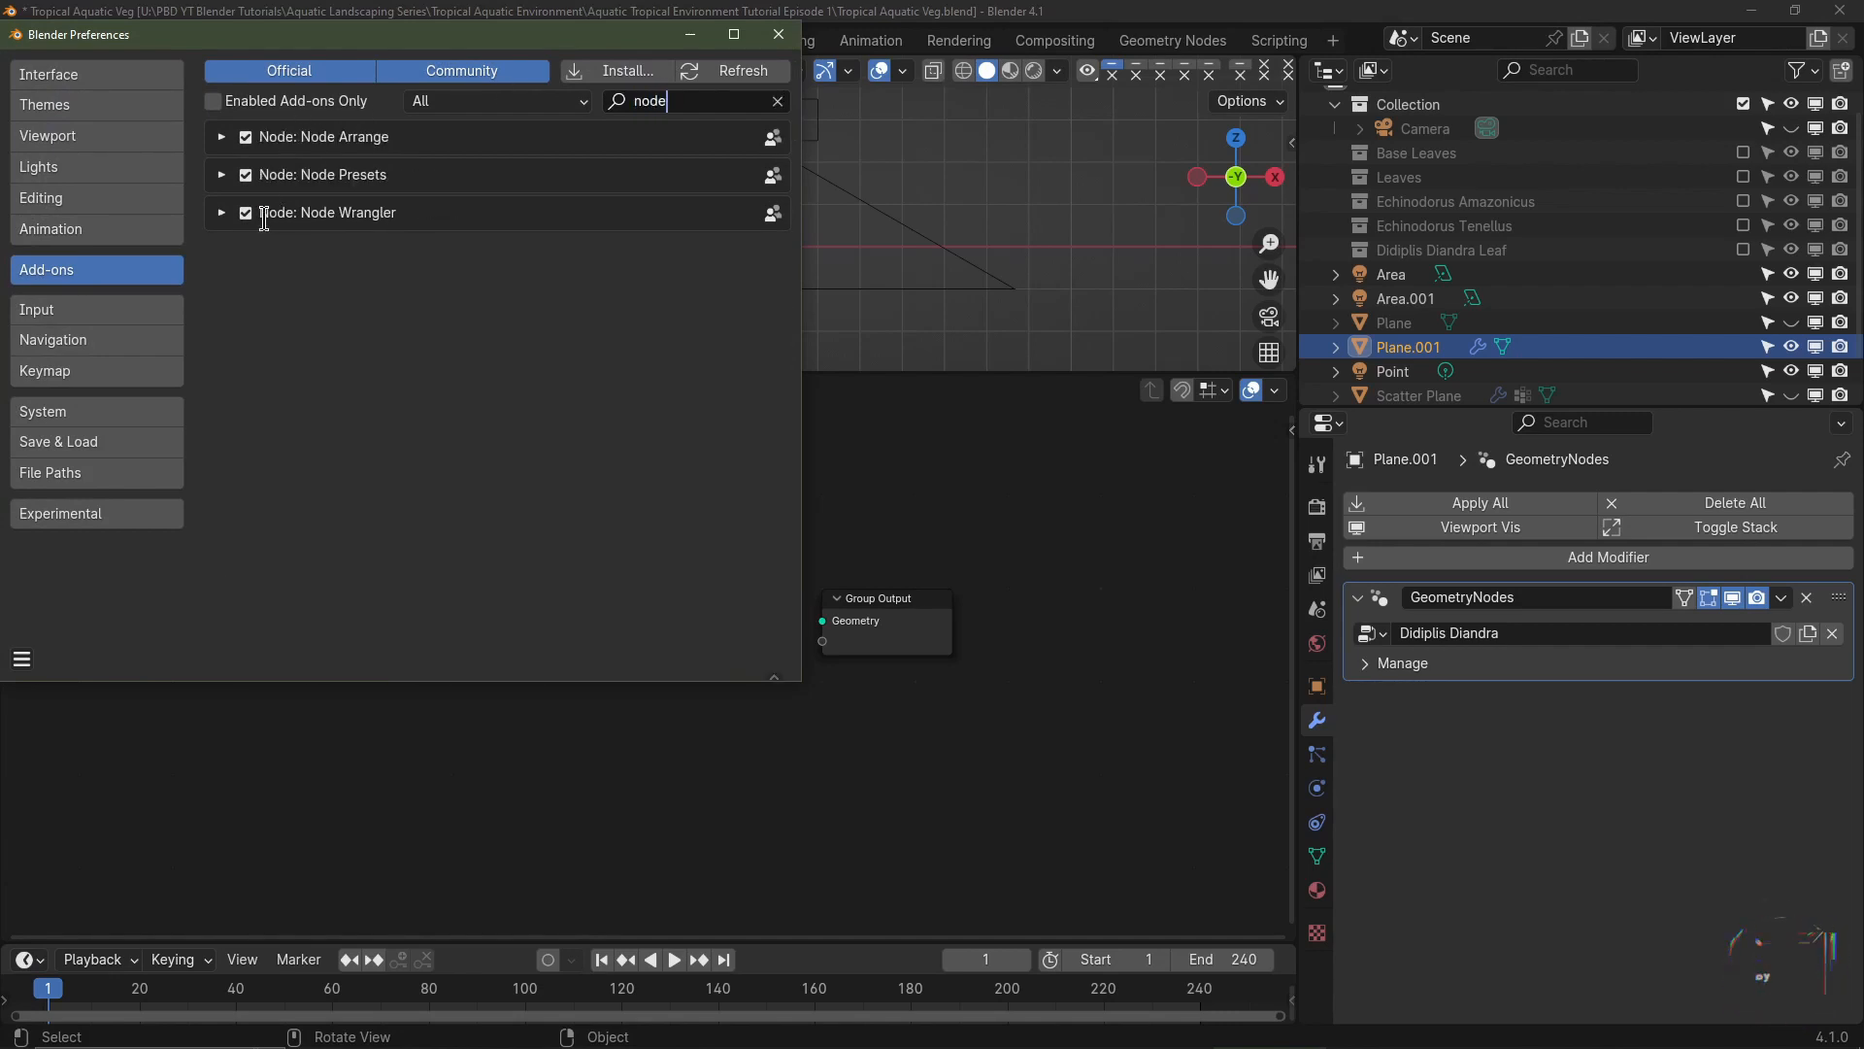
pyautogui.click(778, 35)
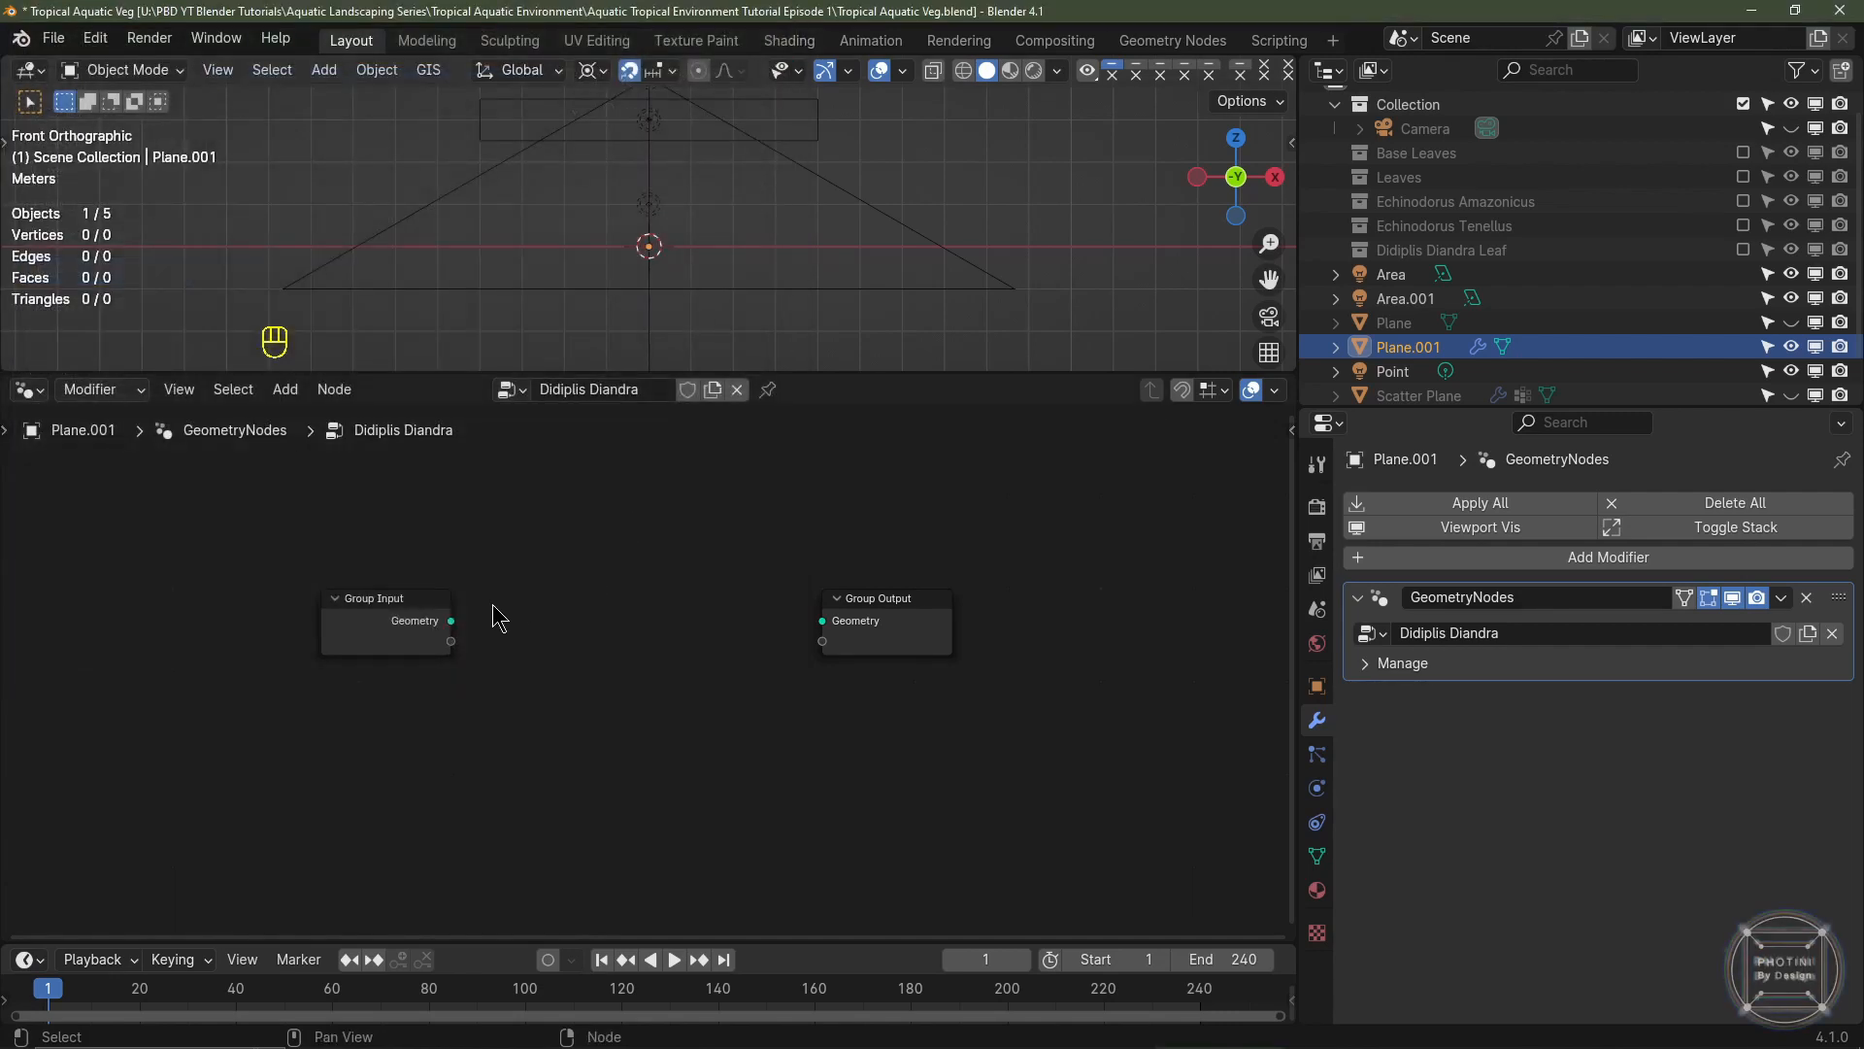
# - Reconnect Group Input's Geometry to Group Output and cut the link once more
pyautogui.moveTo(452, 621); pyautogui.dragTo(823, 621)
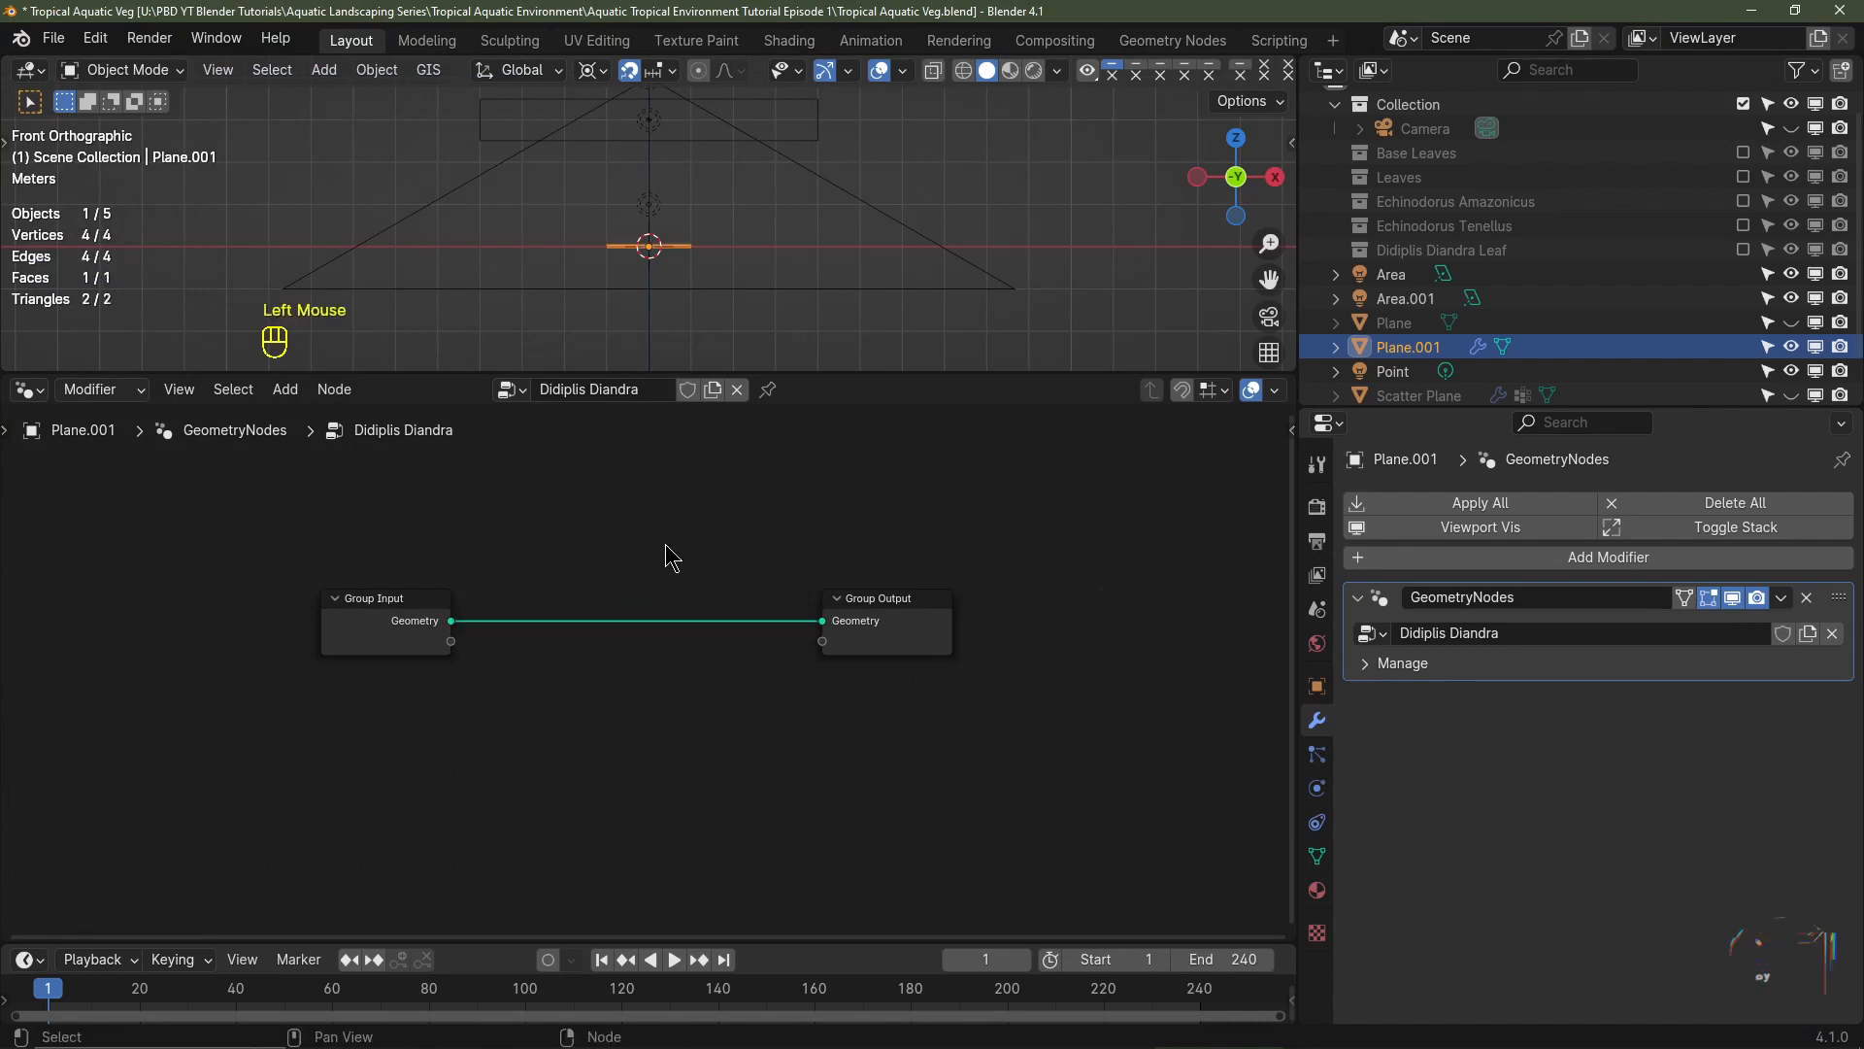
pyautogui.keyDown('ctrl'); pyautogui.rightClick(562, 539); pyautogui.keyUp('ctrl')
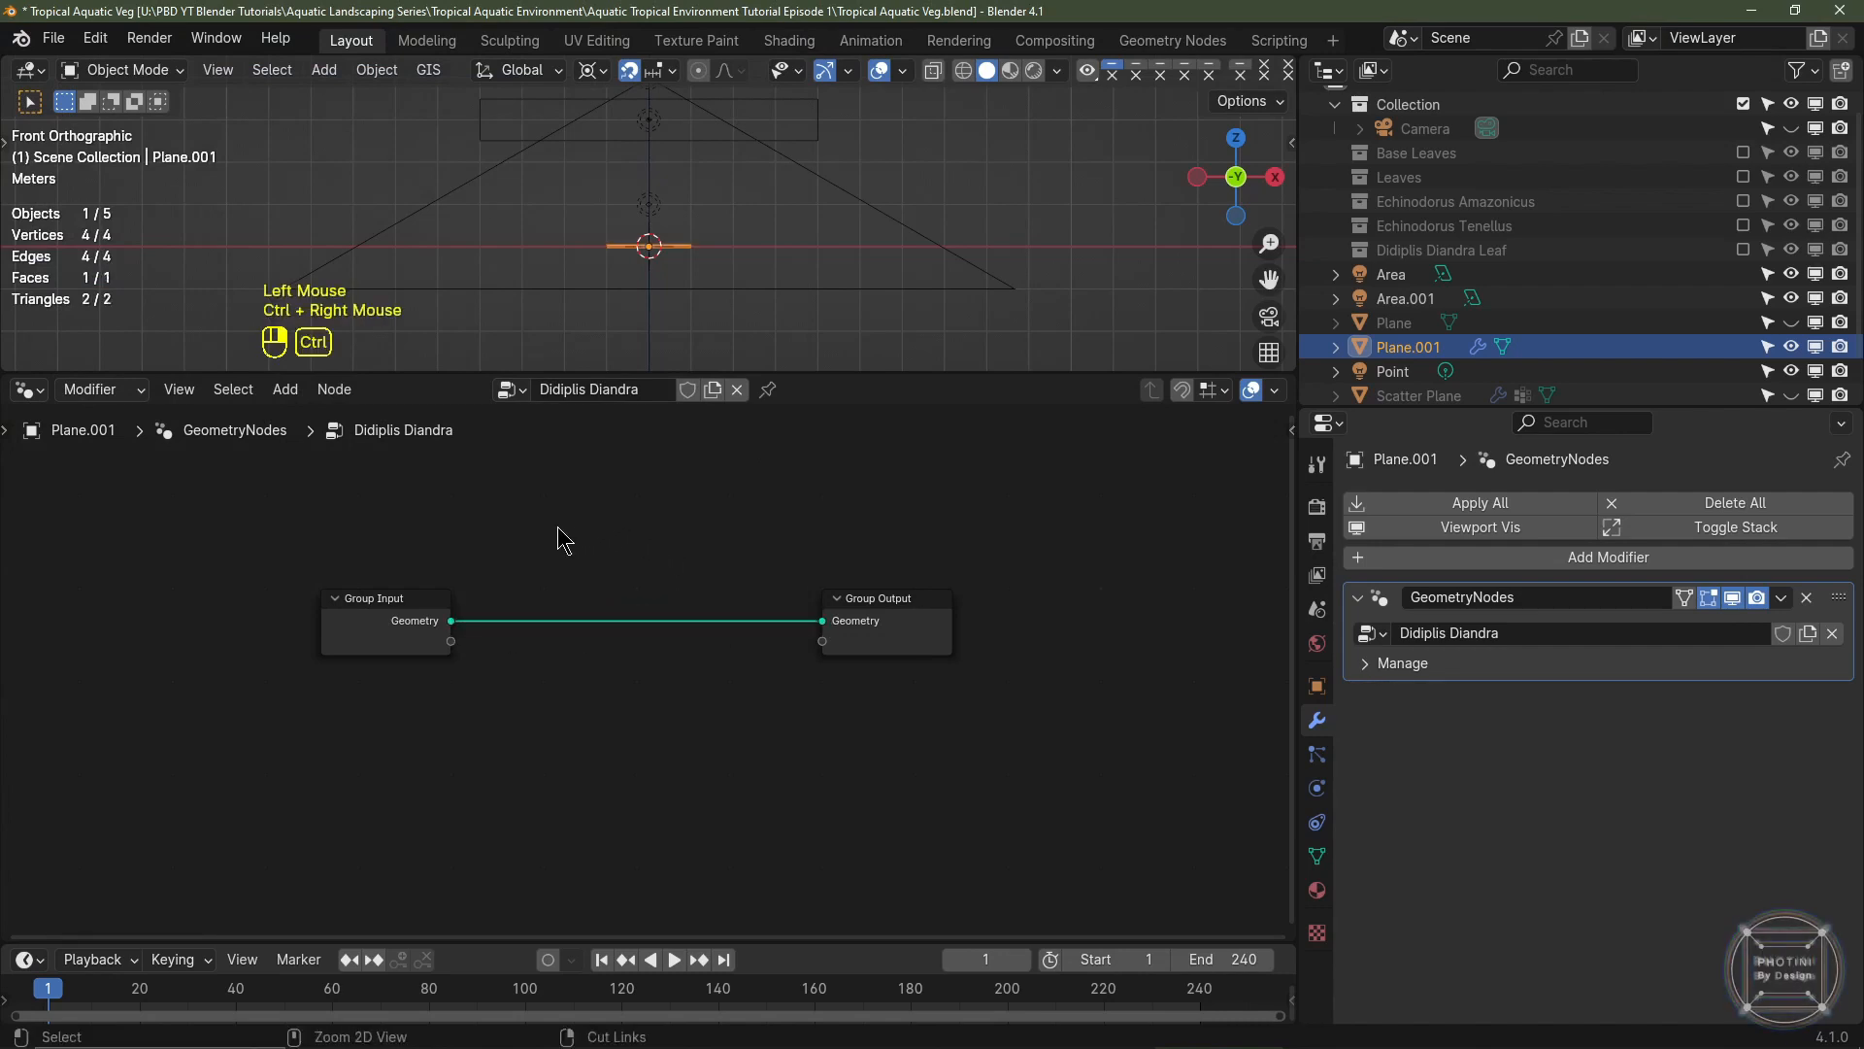
pyautogui.keyDown('ctrl'); pyautogui.moveTo(561, 539); pyautogui.dragTo(618, 706, button='right'); pyautogui.keyUp('ctrl')
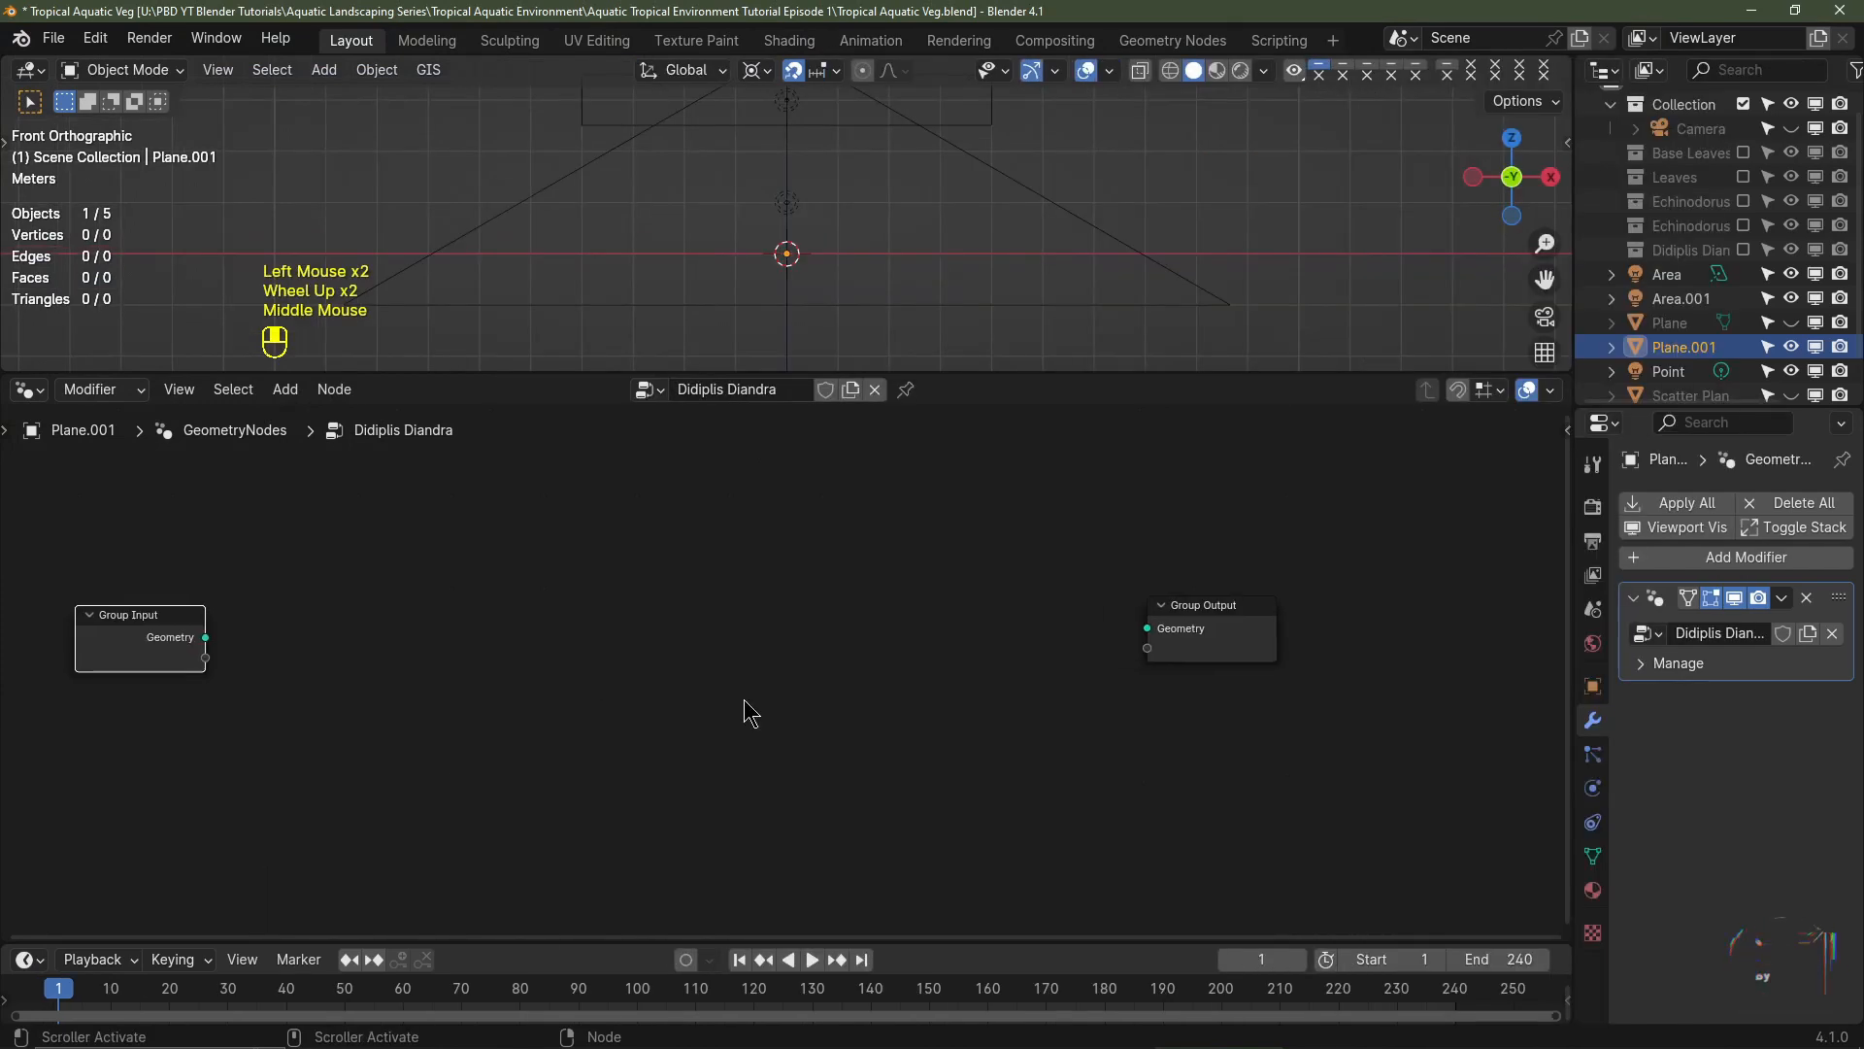
# - Add a Curve Line node and connect its Curve output to the Group Output's Geometry input
pyautogui.hotkey('shift', 'a')
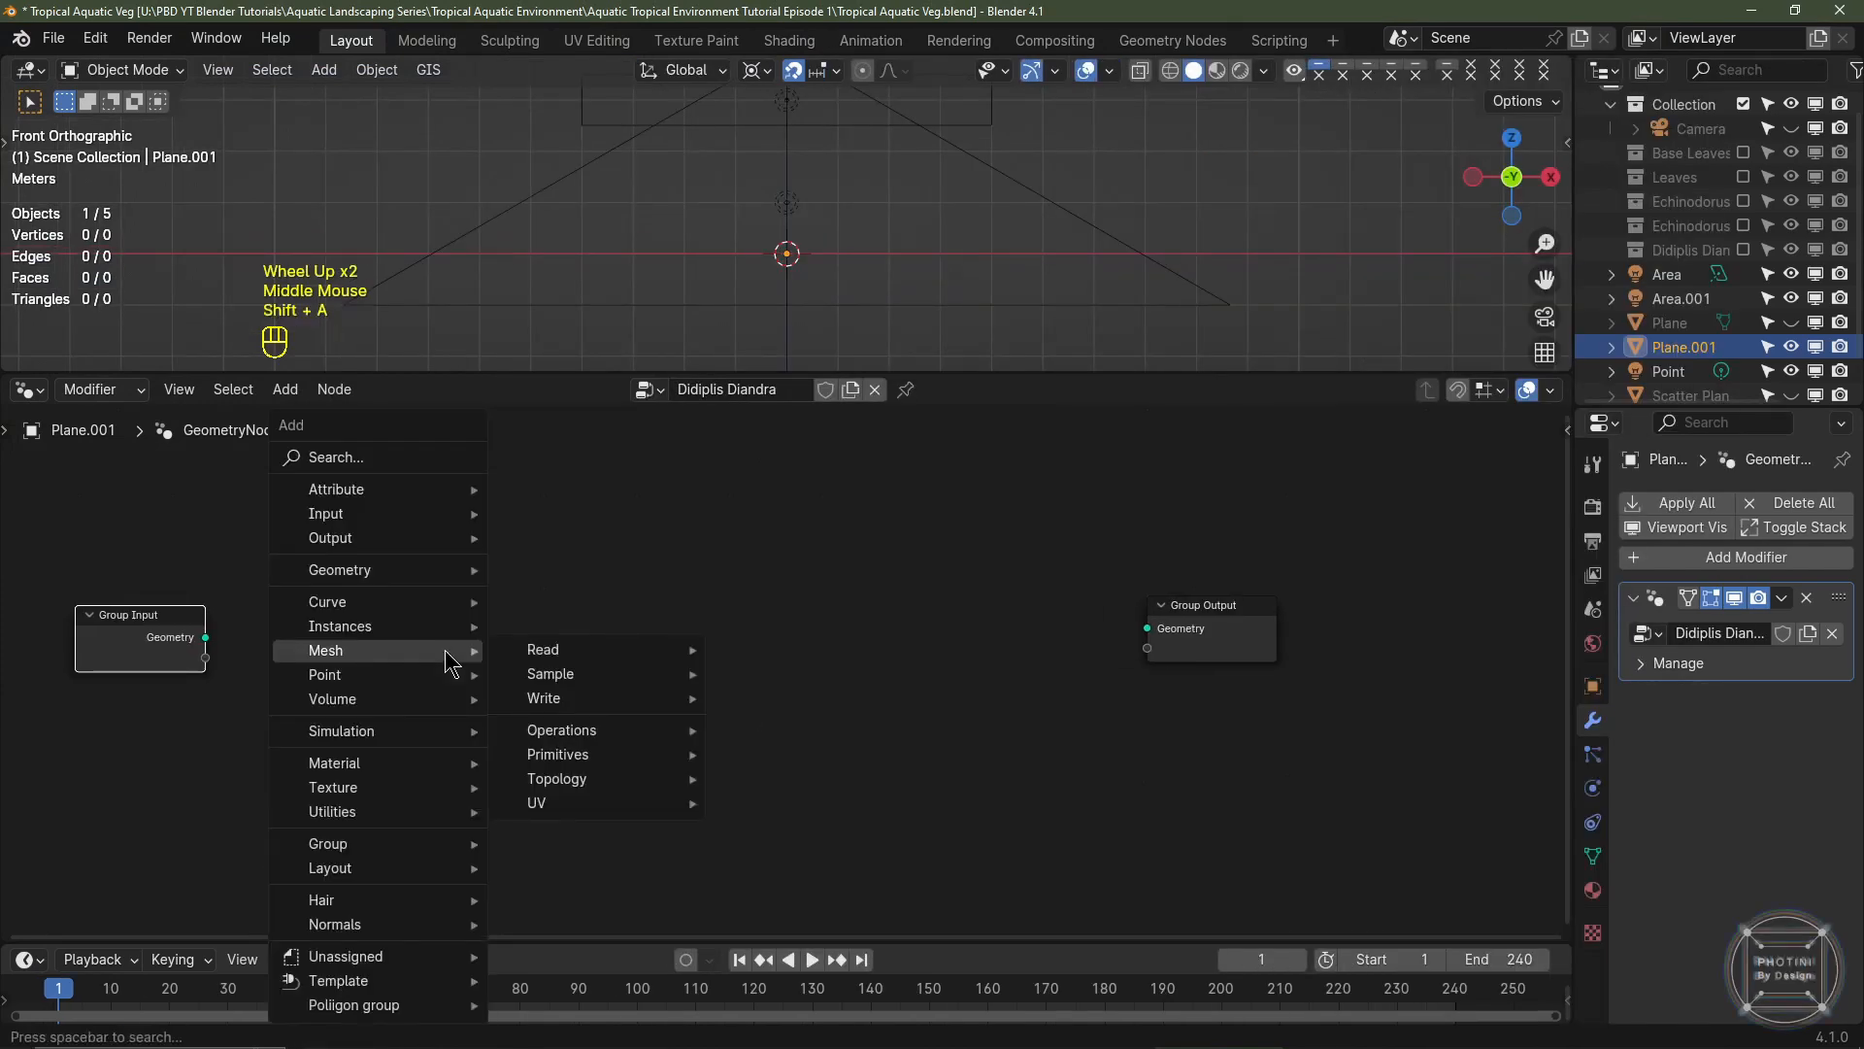
pyautogui.click(392, 462)
pyautogui.write('curve li')
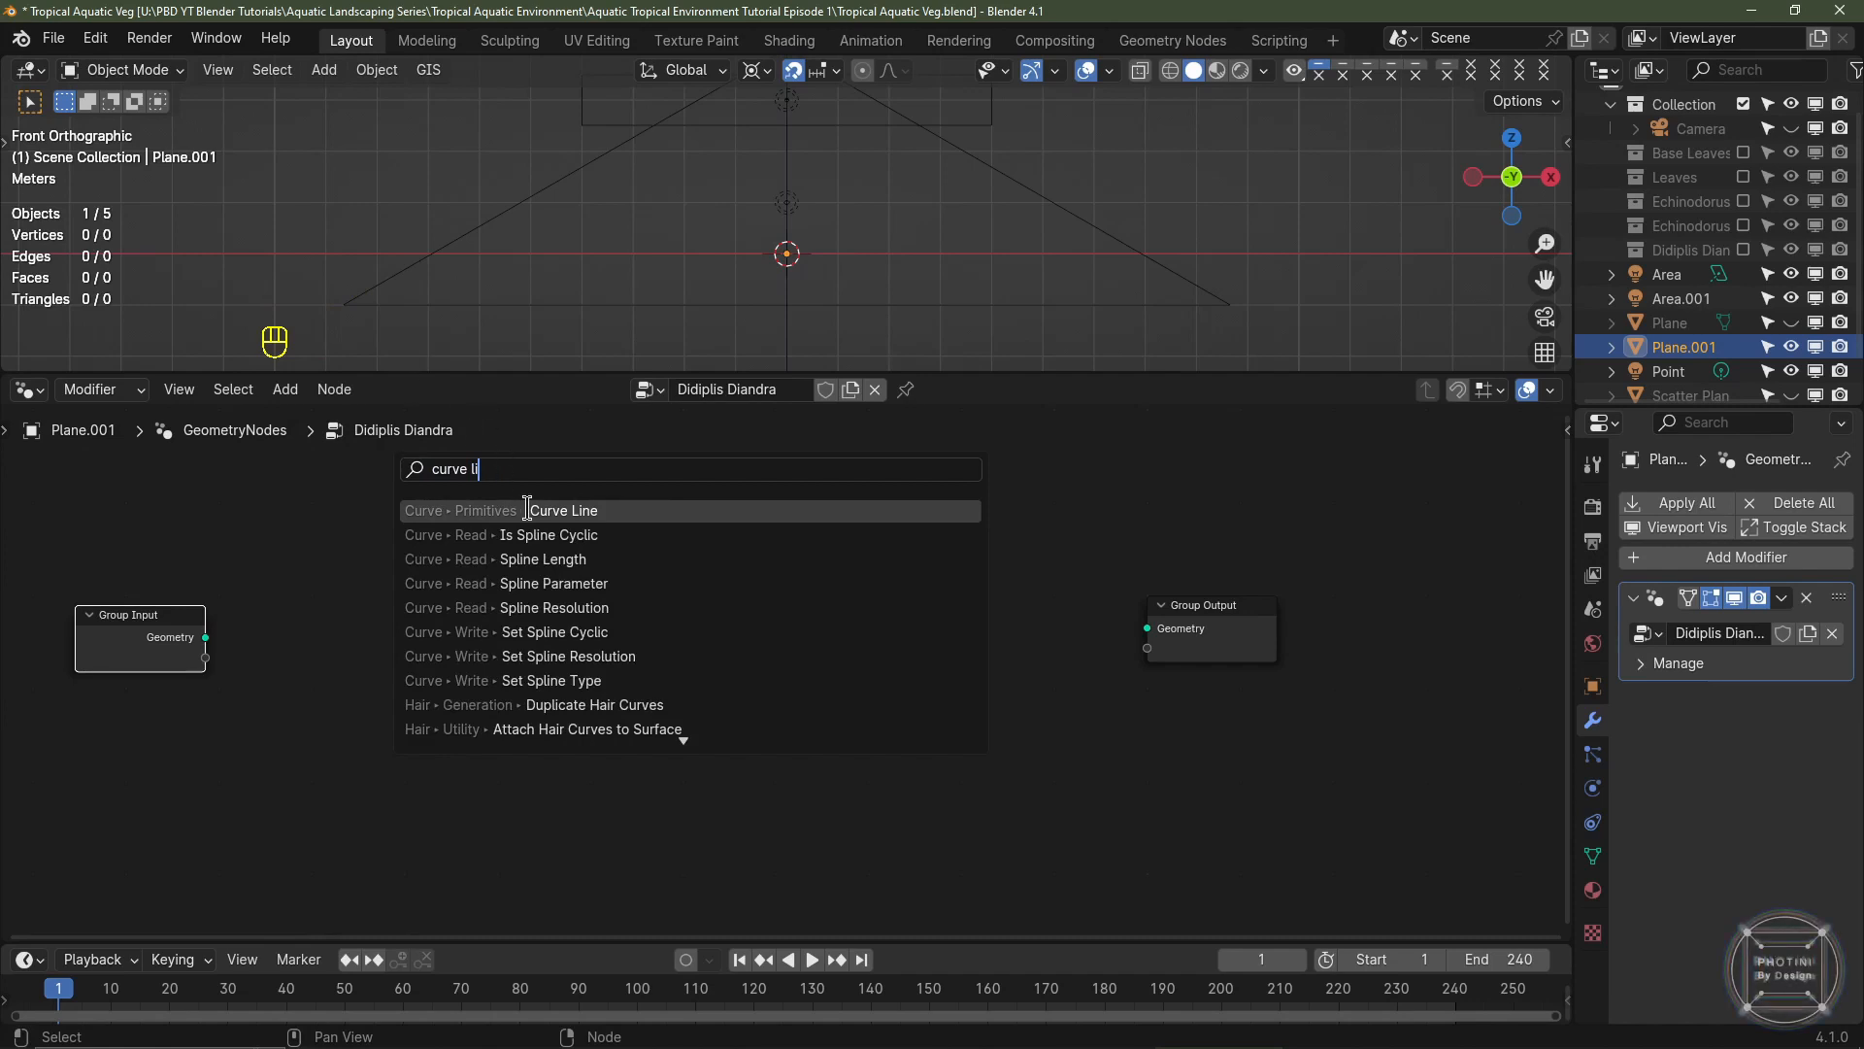
pyautogui.click(527, 508)
pyautogui.click(482, 586)
pyautogui.moveTo(465, 576); pyautogui.dragTo(1161, 637)
# - Move the two area lights and the spot light into a new collection named Lights
pyautogui.scroll(2, 797, 282)
pyautogui.moveTo(874, 291); pyautogui.dragTo(790, 259, button='middle')
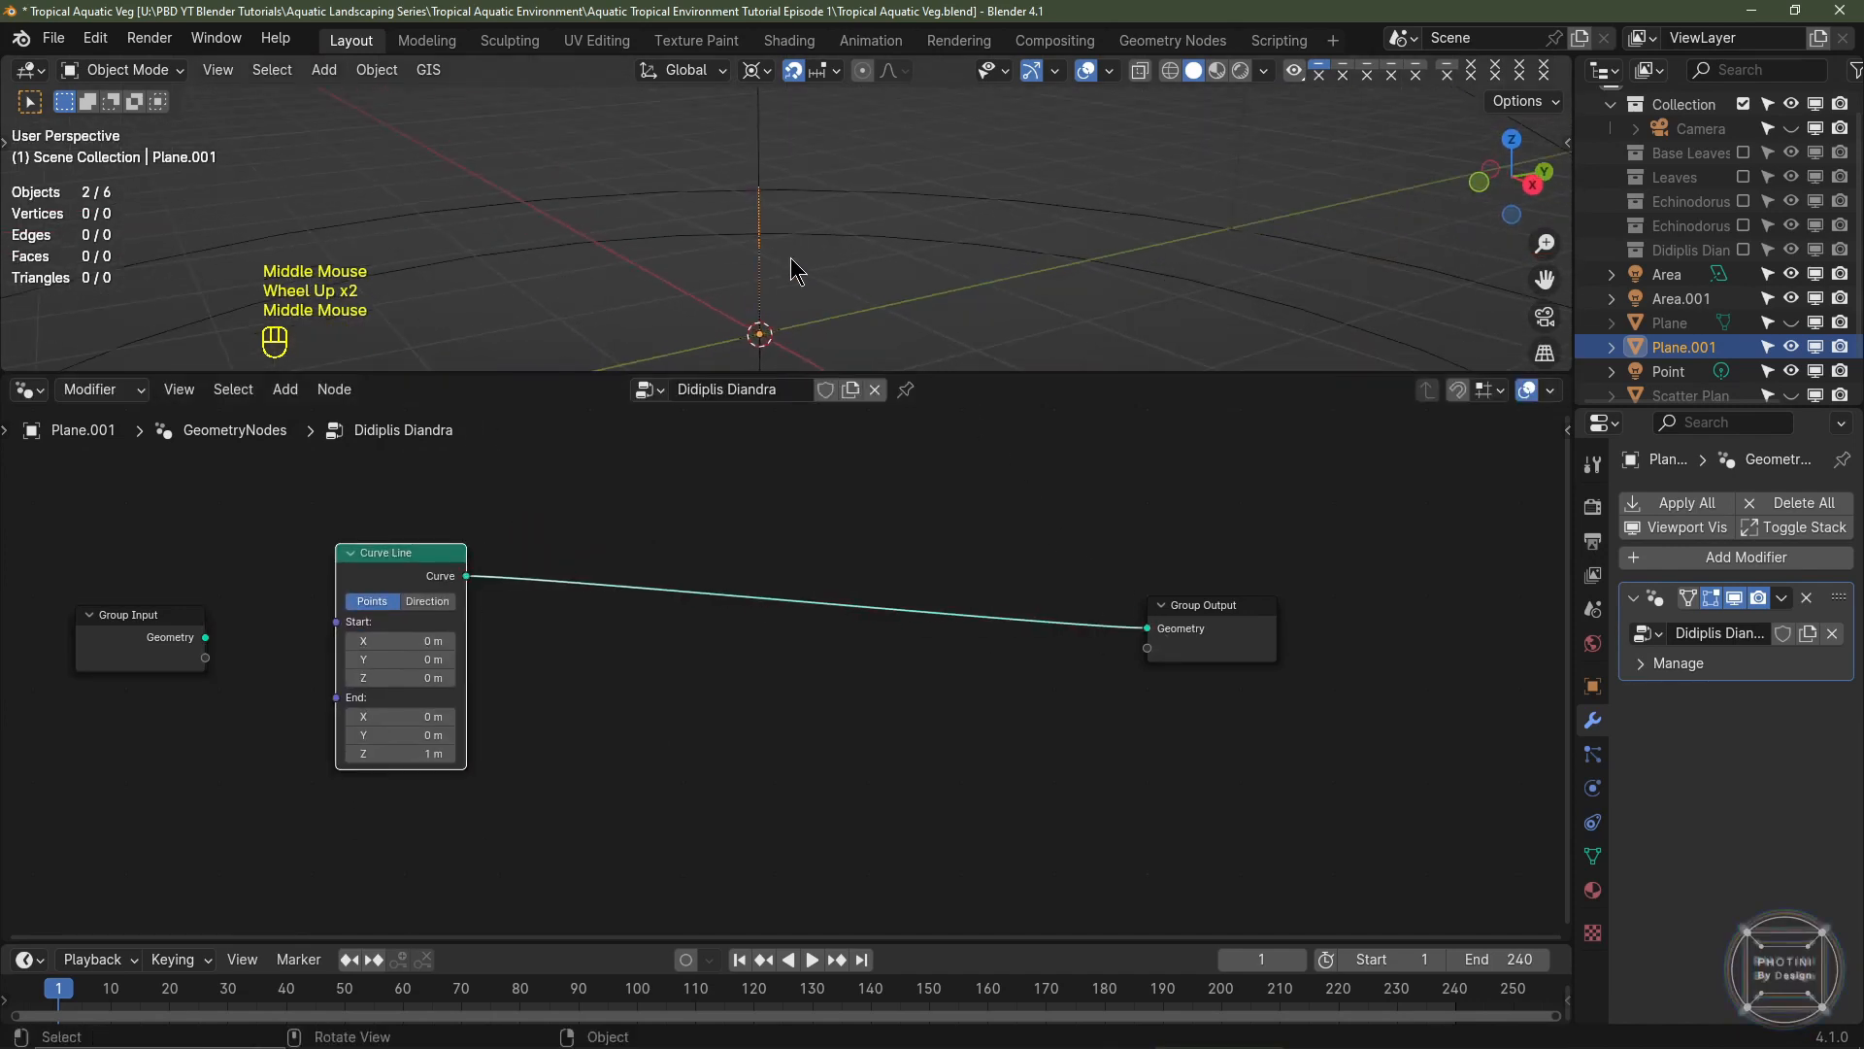
pyautogui.scroll(-2, 790, 258)
pyautogui.scroll(-2, 790, 258)
pyautogui.click(801, 143)
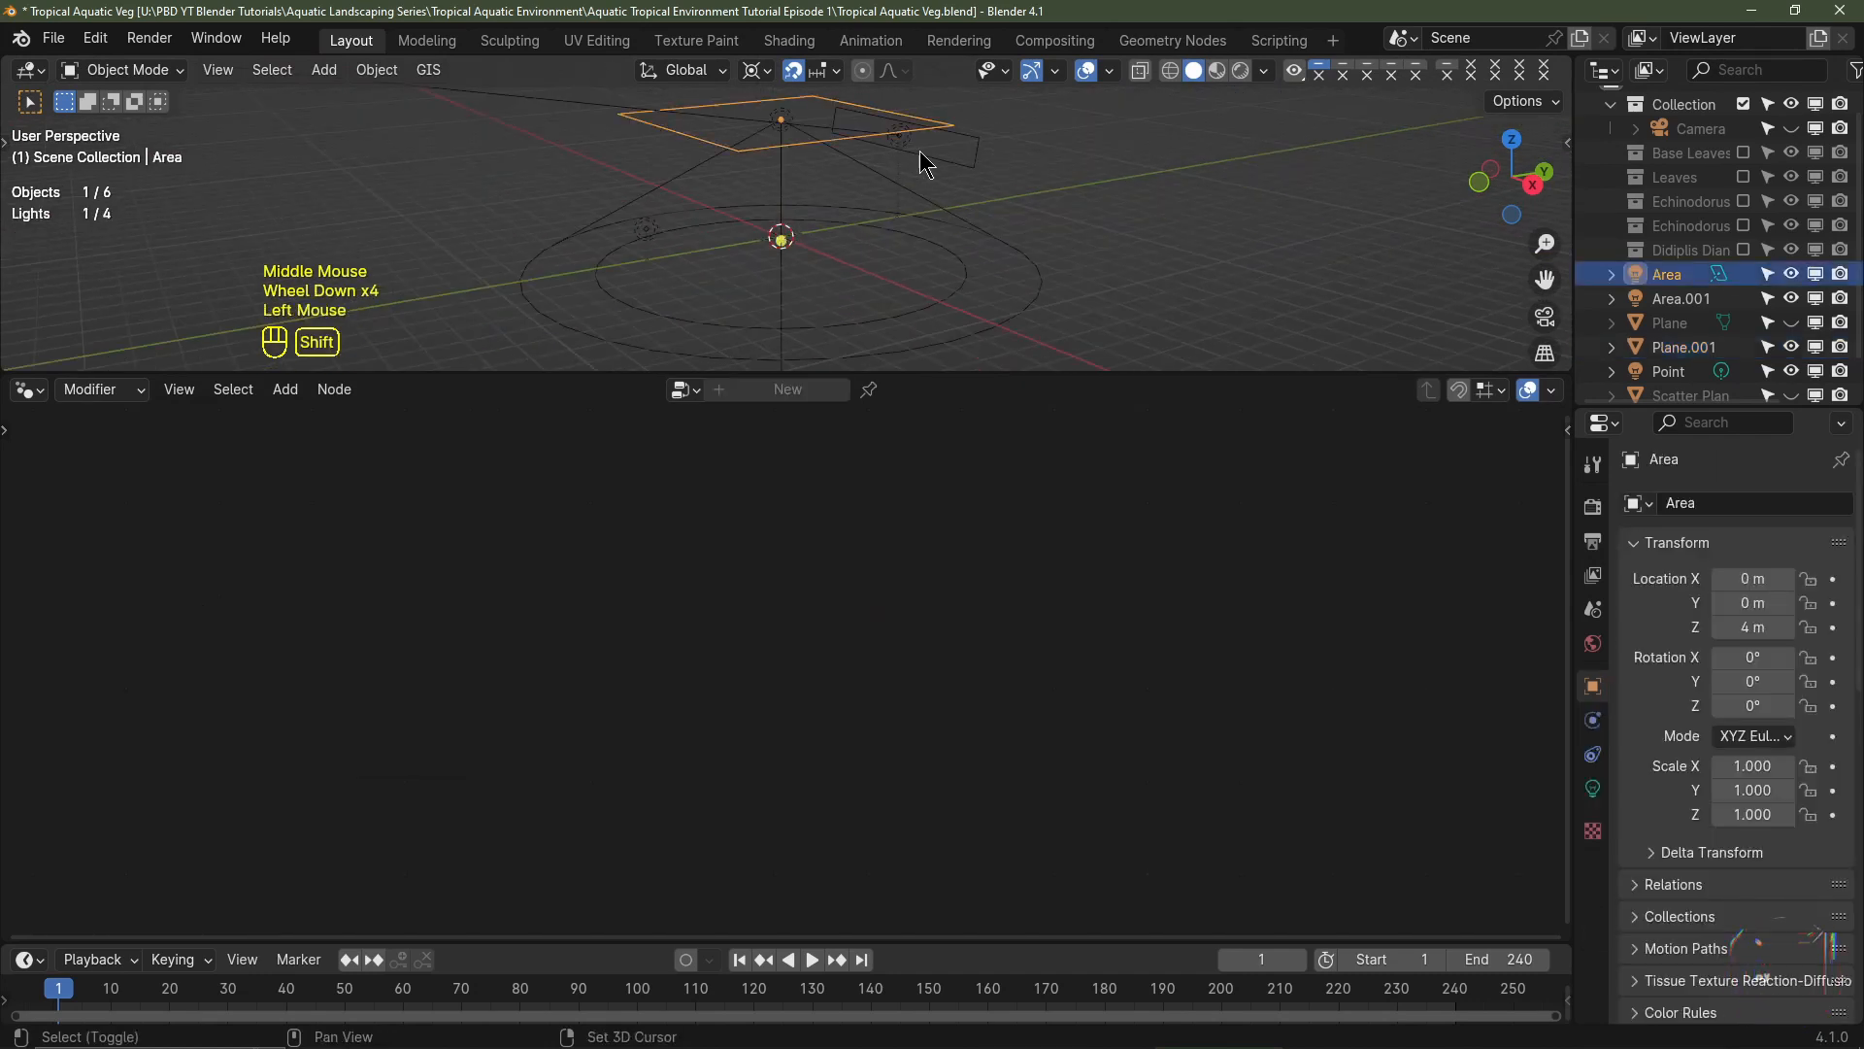
pyautogui.keyDown('shift'); pyautogui.click(904, 152); pyautogui.keyUp('shift')
pyautogui.keyDown('shift'); pyautogui.click(940, 229); pyautogui.keyUp('shift')
pyautogui.press('m')
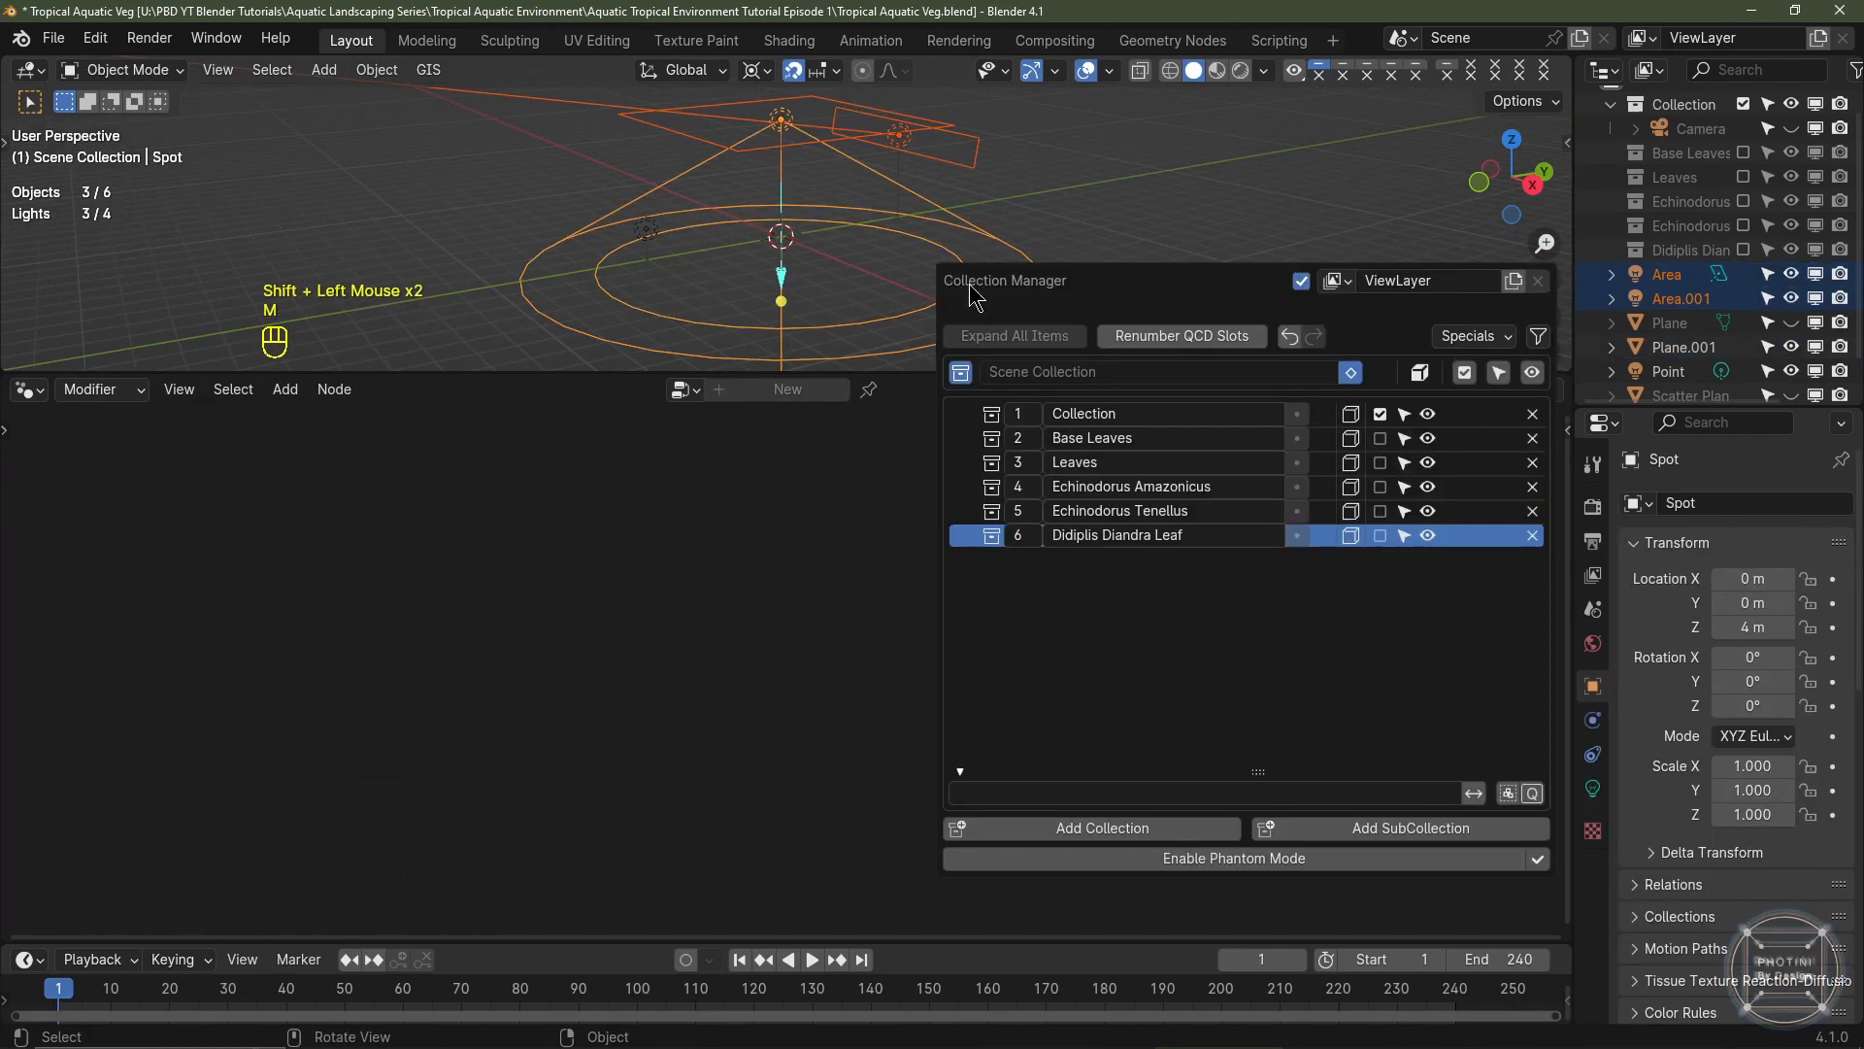
pyautogui.click(1153, 827)
pyautogui.click(1109, 563)
pyautogui.write('Lights')
pyautogui.press('Return')
pyautogui.click(1347, 563)
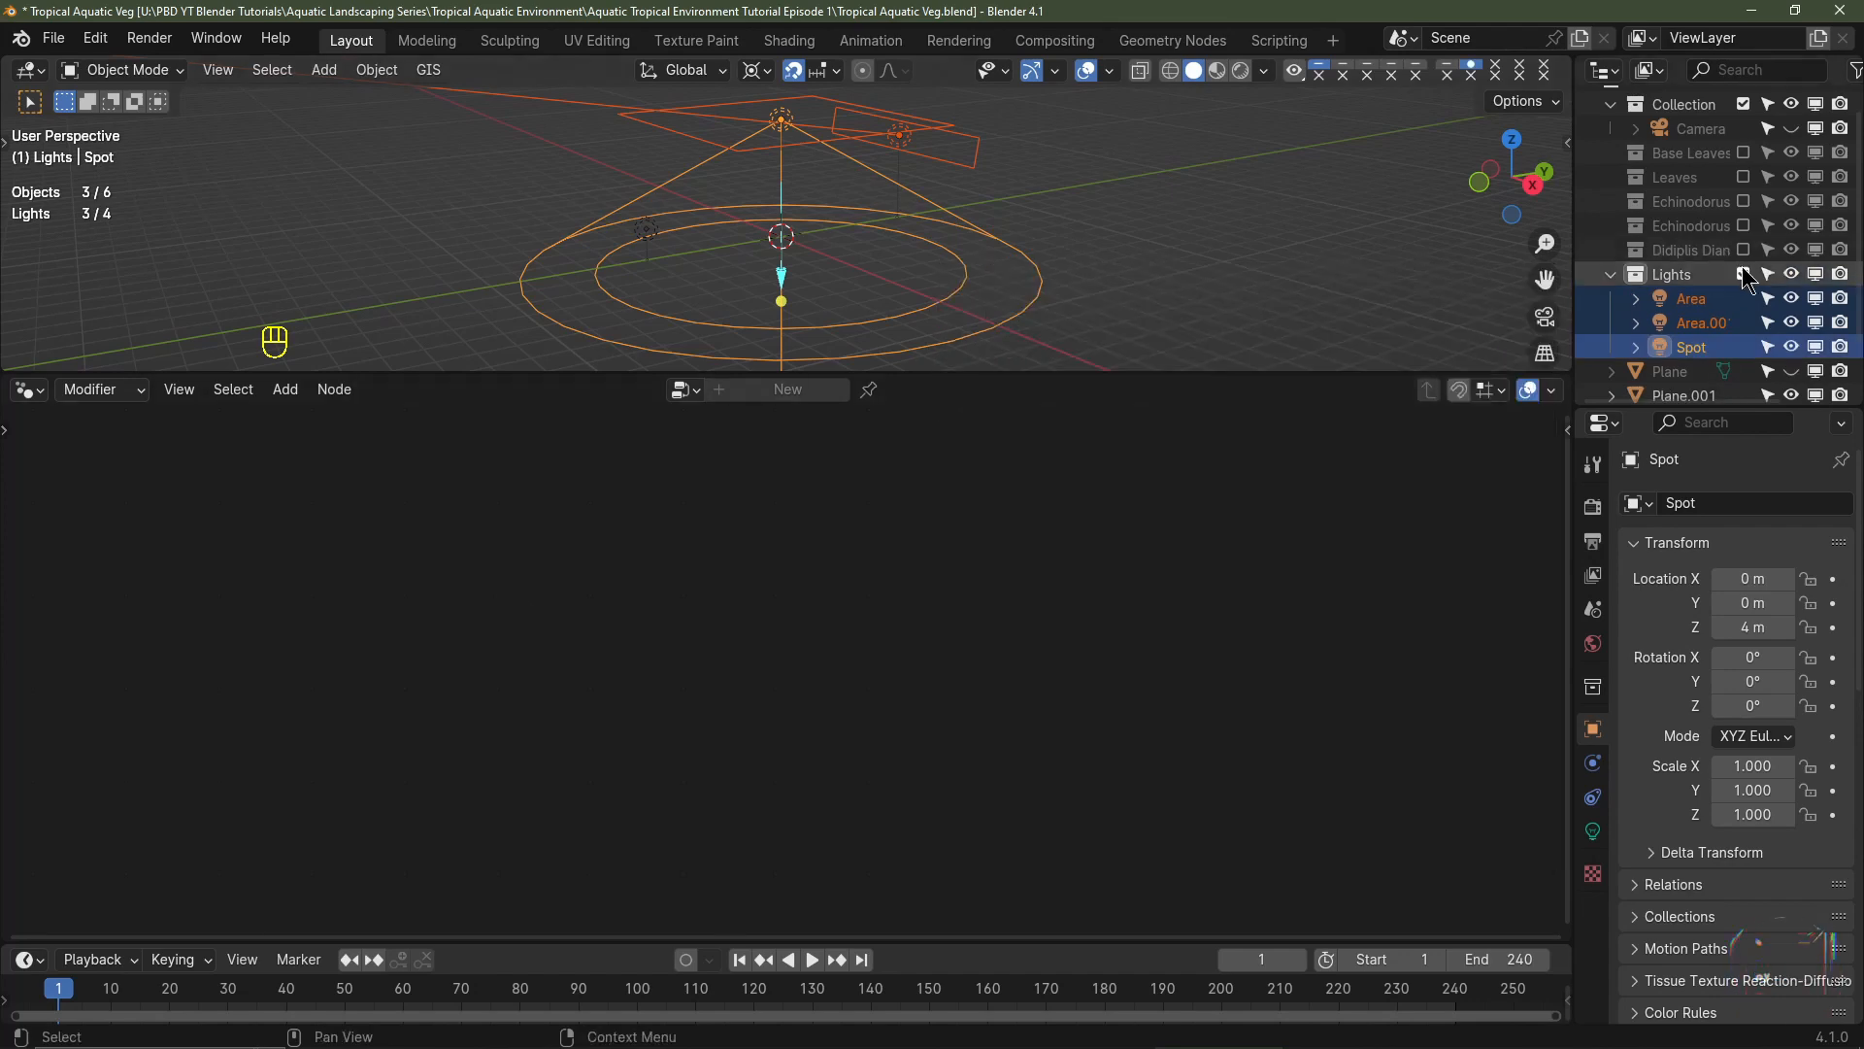
# - Exclude the Lights collection from the view layer and reselect the Plane.001 stem to bring back its node tree
pyautogui.click(1745, 274)
pyautogui.scroll(3, 753, 256)
pyautogui.click(753, 256)
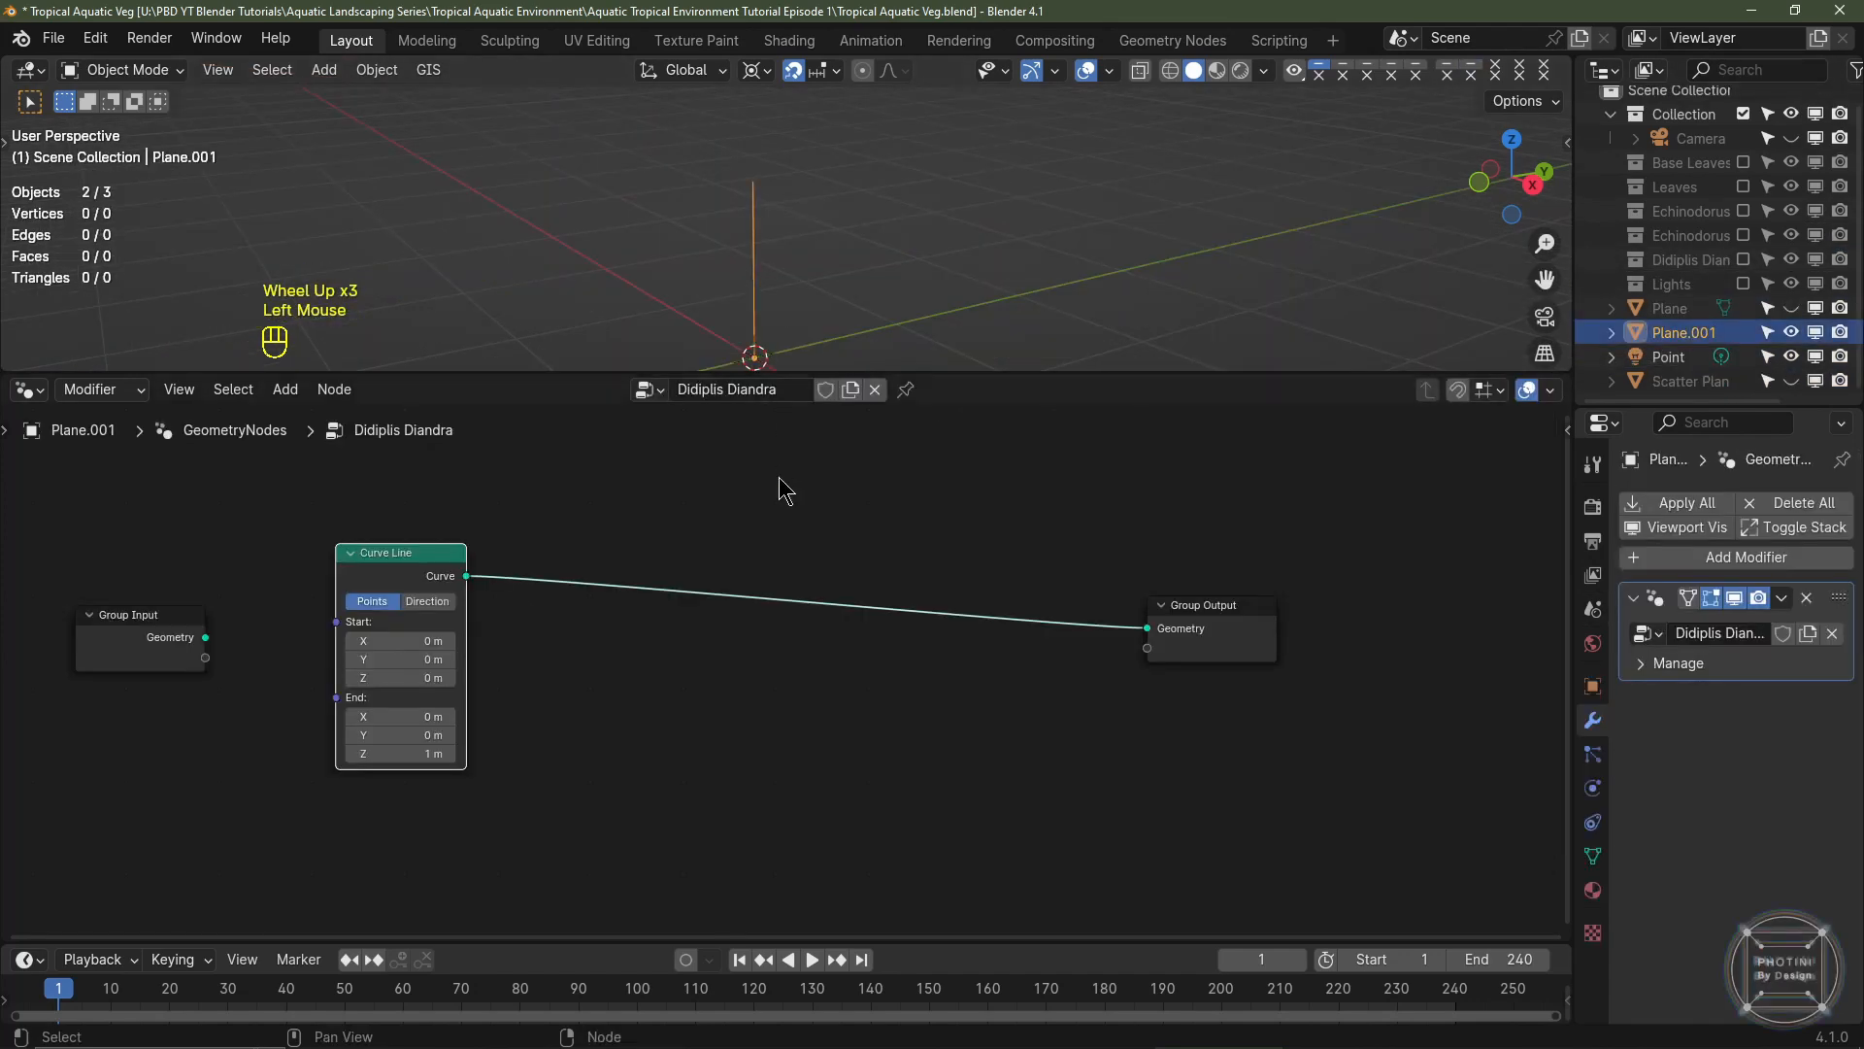
pyautogui.moveTo(783, 491); pyautogui.dragTo(503, 645, button='middle')
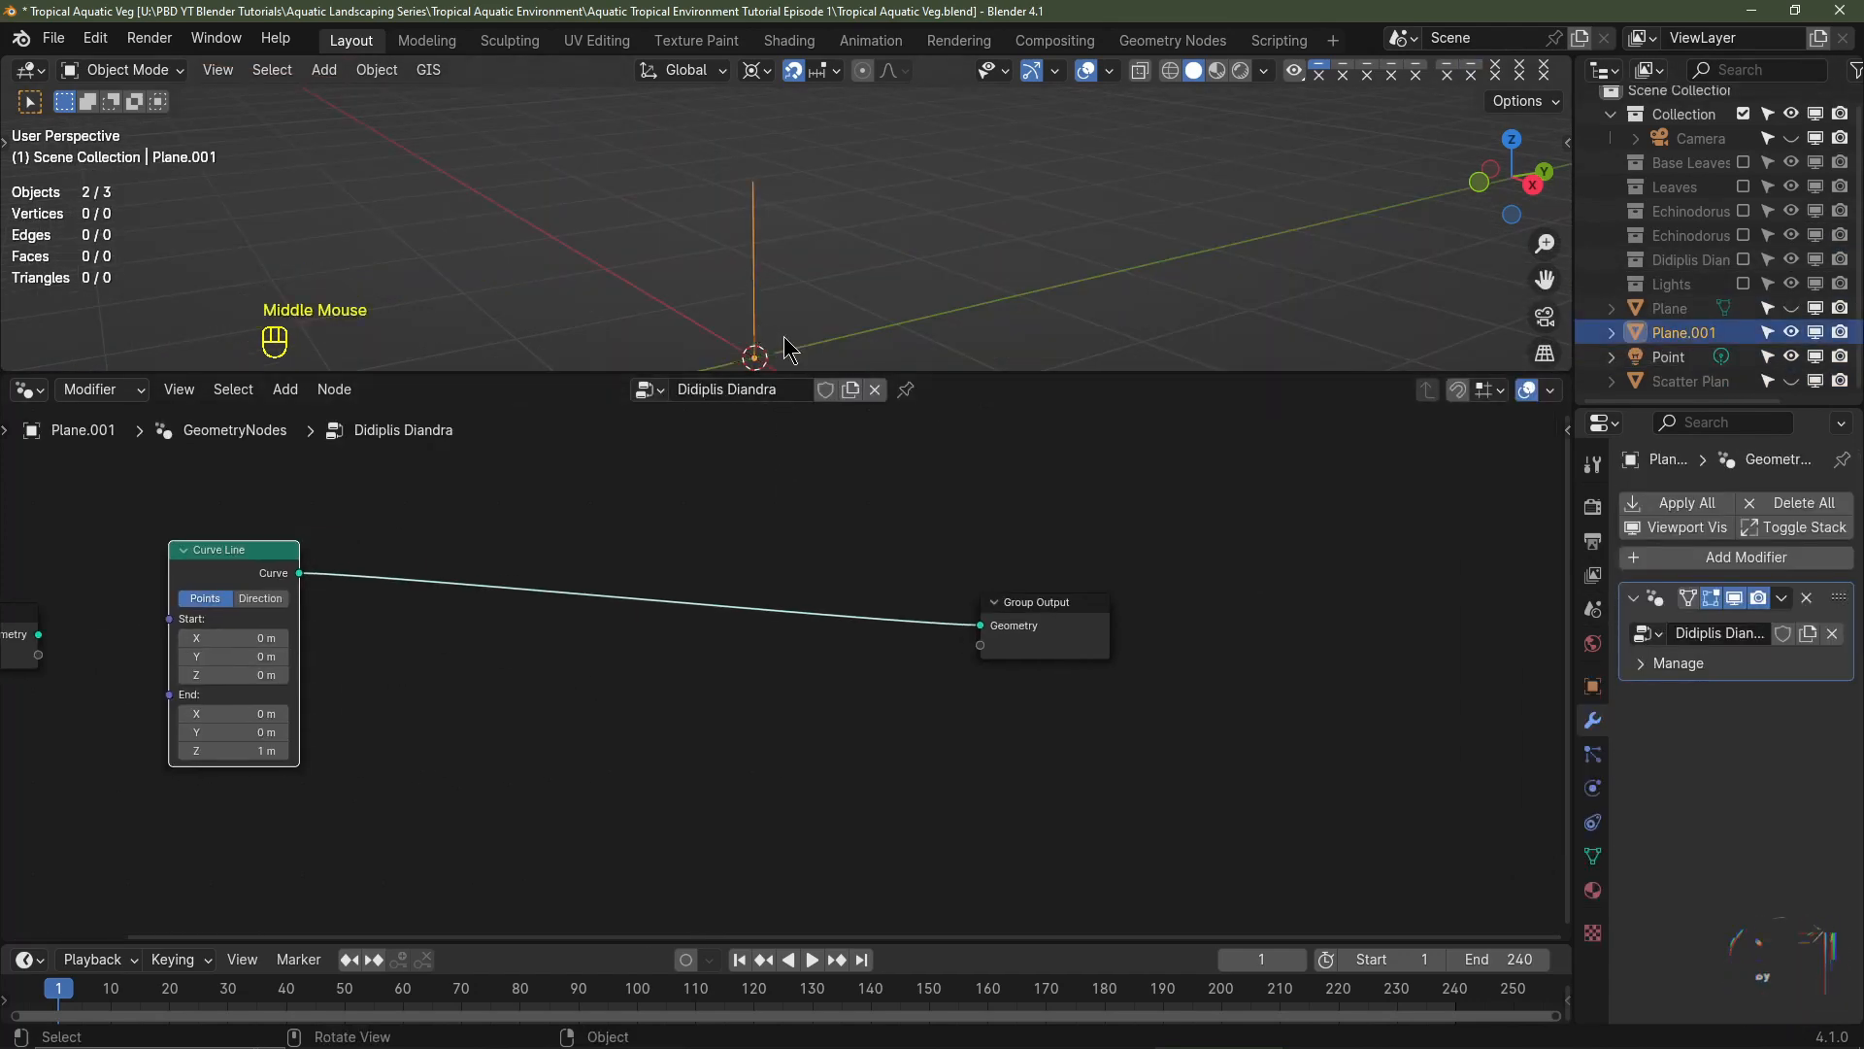
pyautogui.keyDown('shift'); pyautogui.moveTo(784, 336); pyautogui.dragTo(806, 311, button='middle'); pyautogui.keyUp('shift')
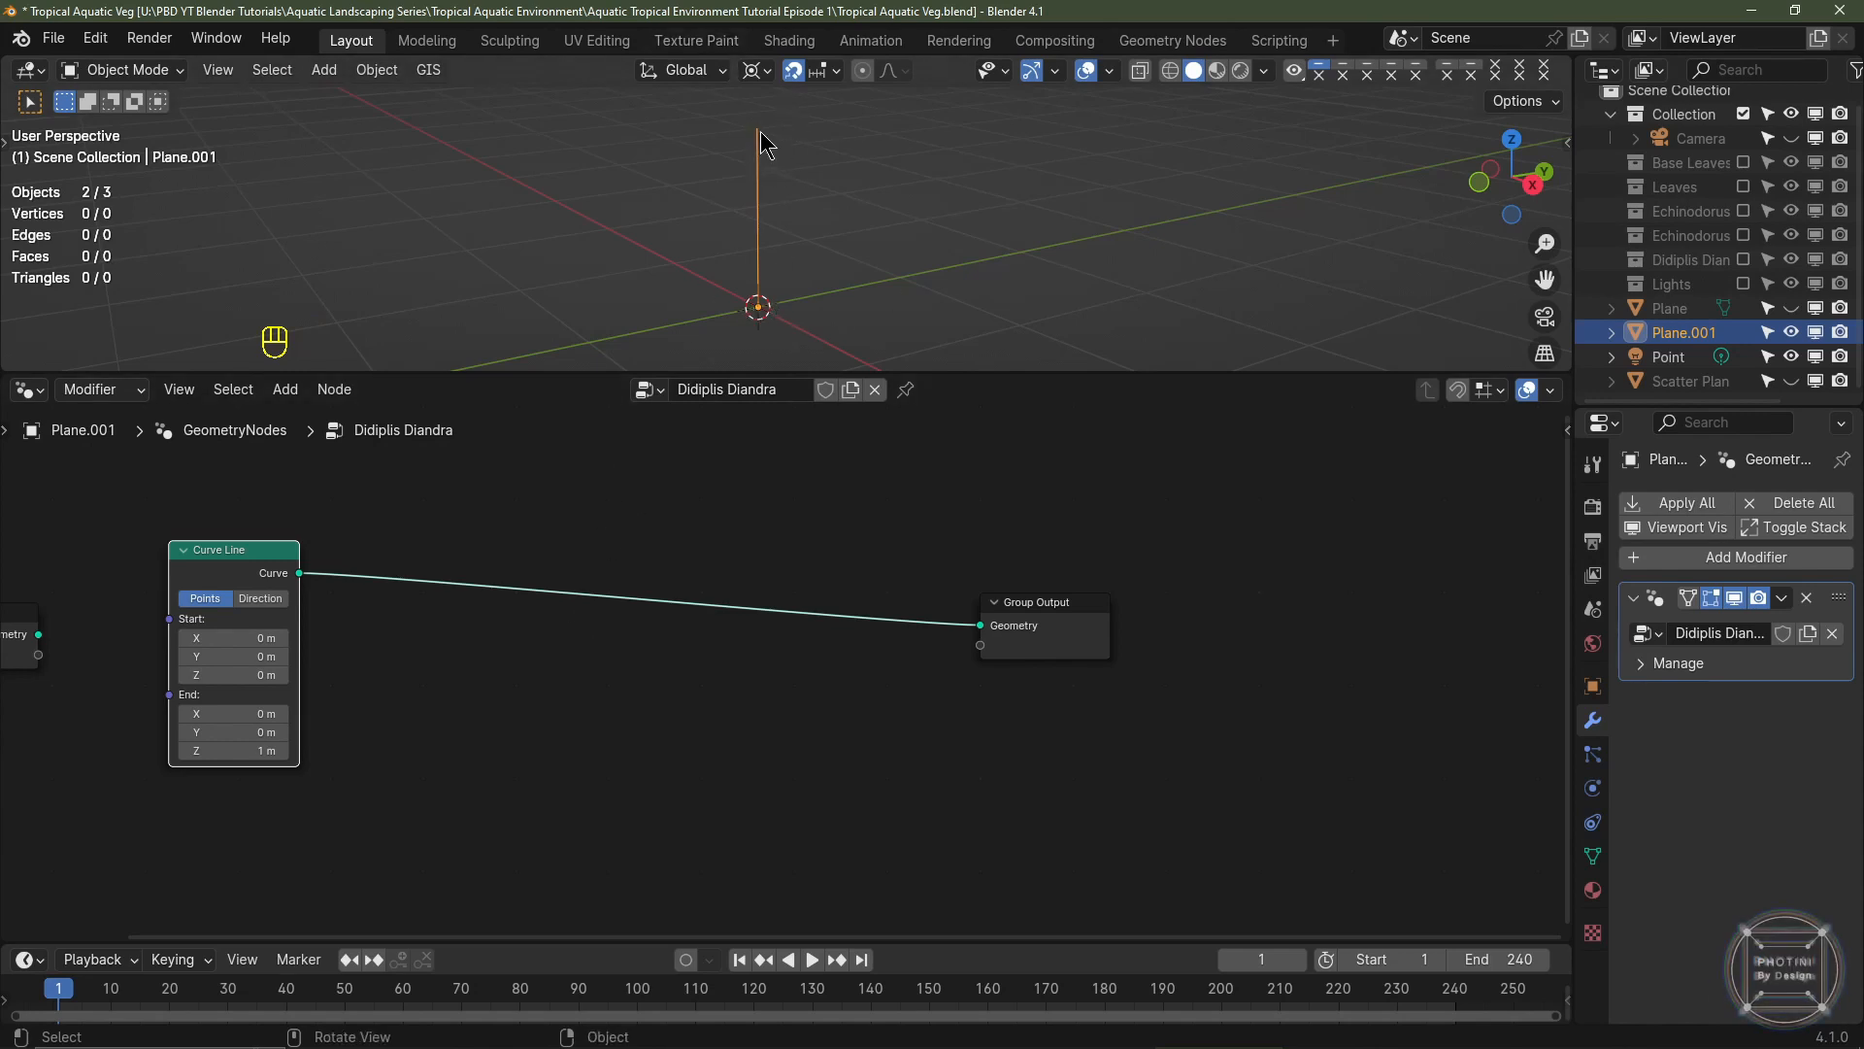
# - Insert a Resample Curve node between Curve Line and Group Output and set its Count to 50
pyautogui.hotkey('shift', 'a')
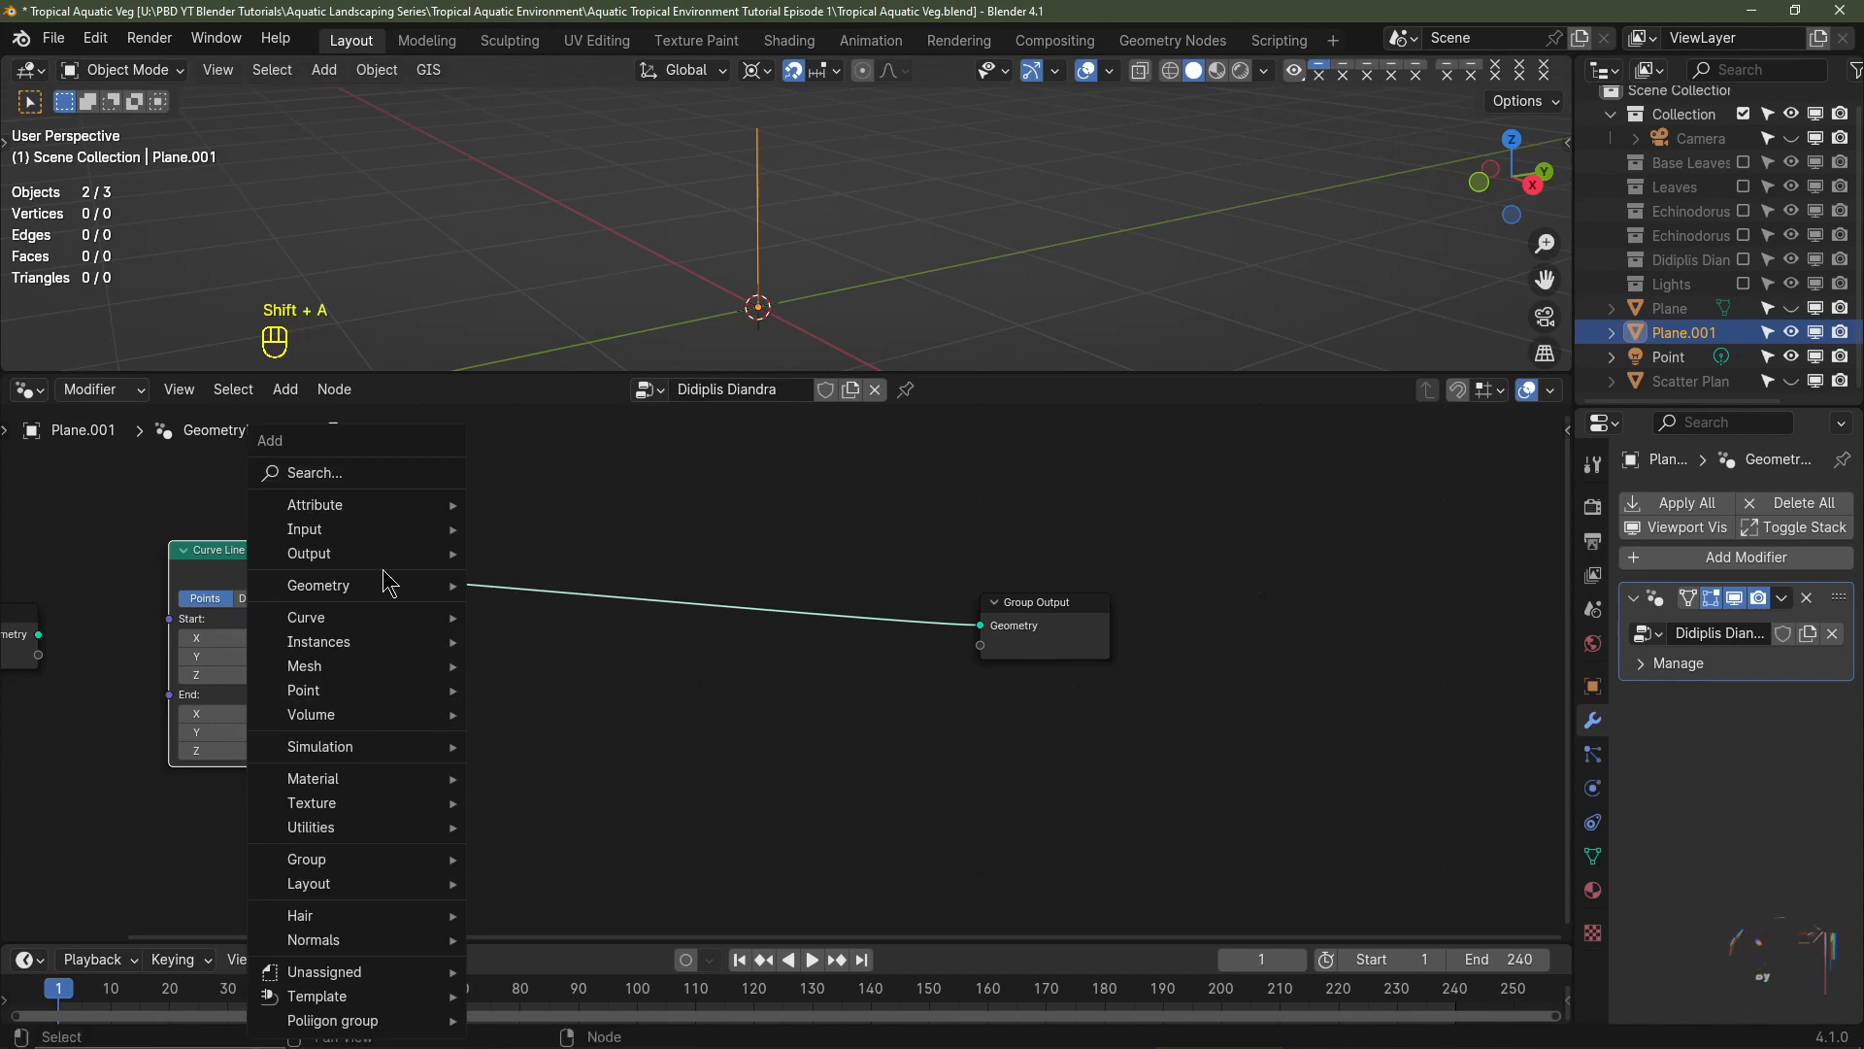
pyautogui.write('resampl')
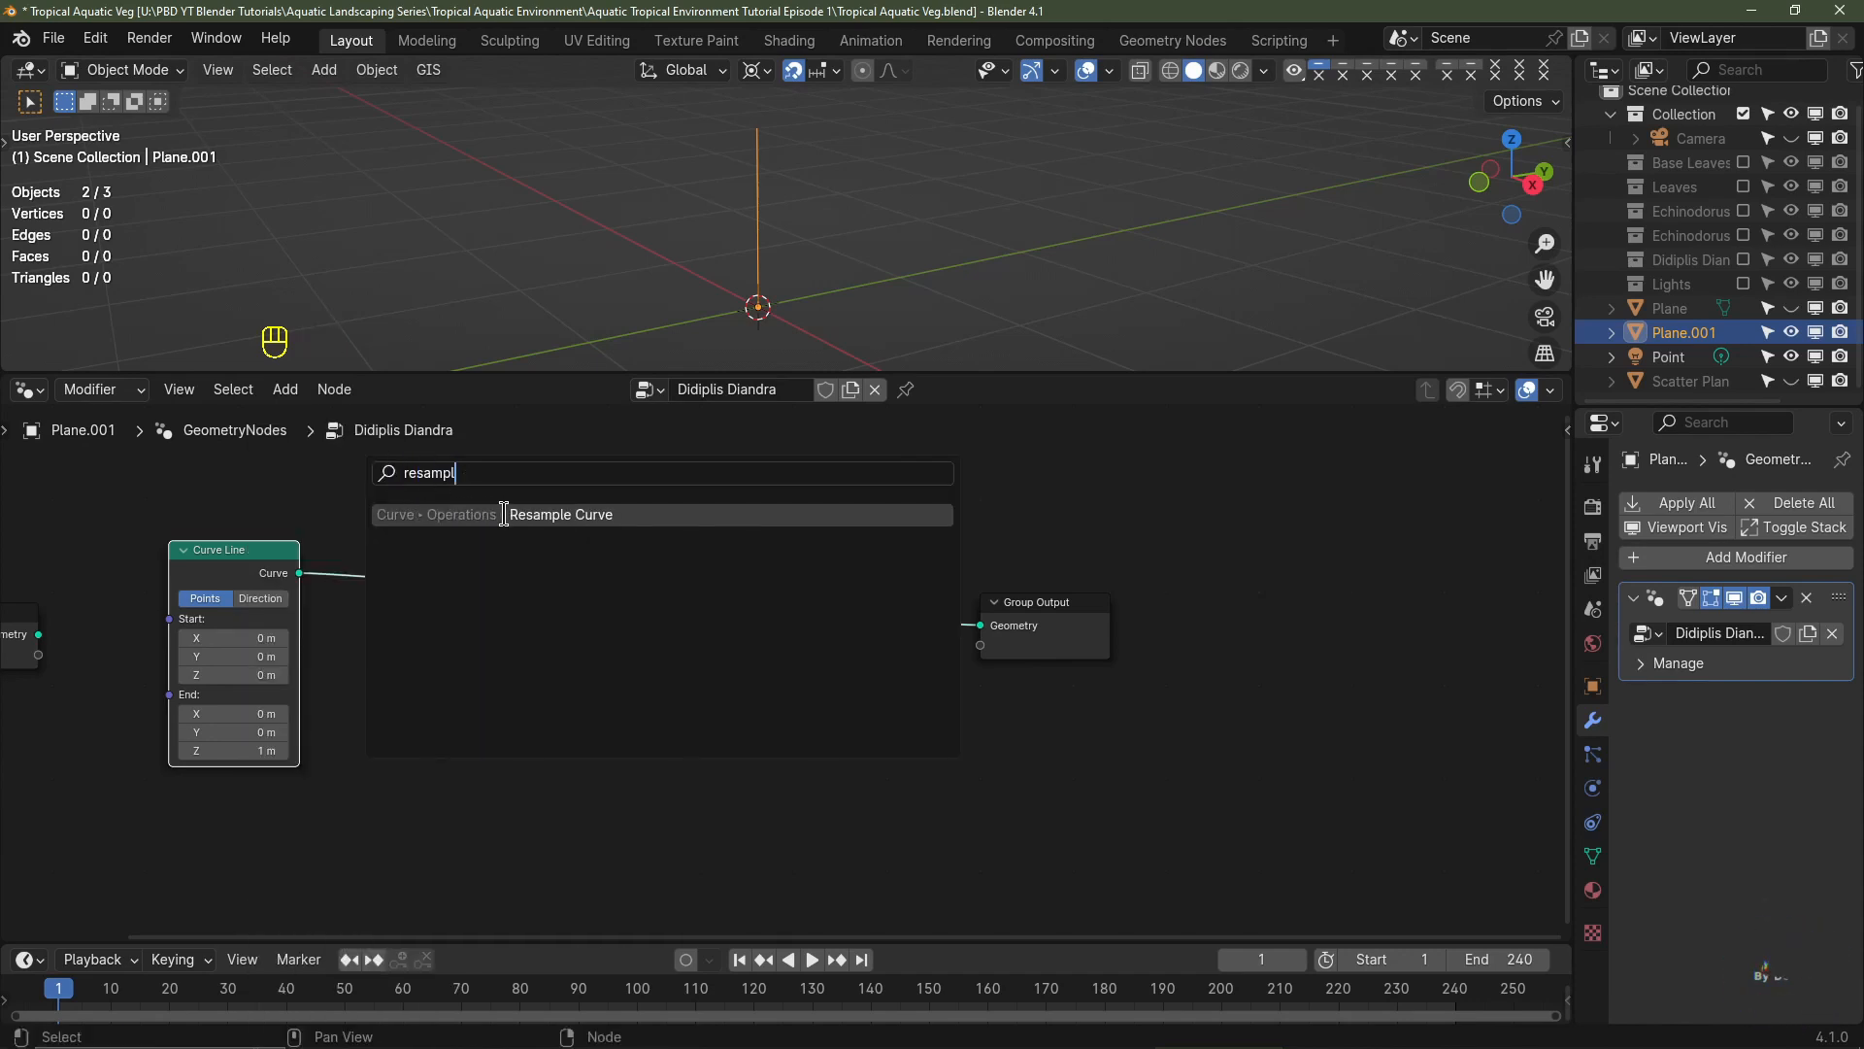
pyautogui.click(504, 513)
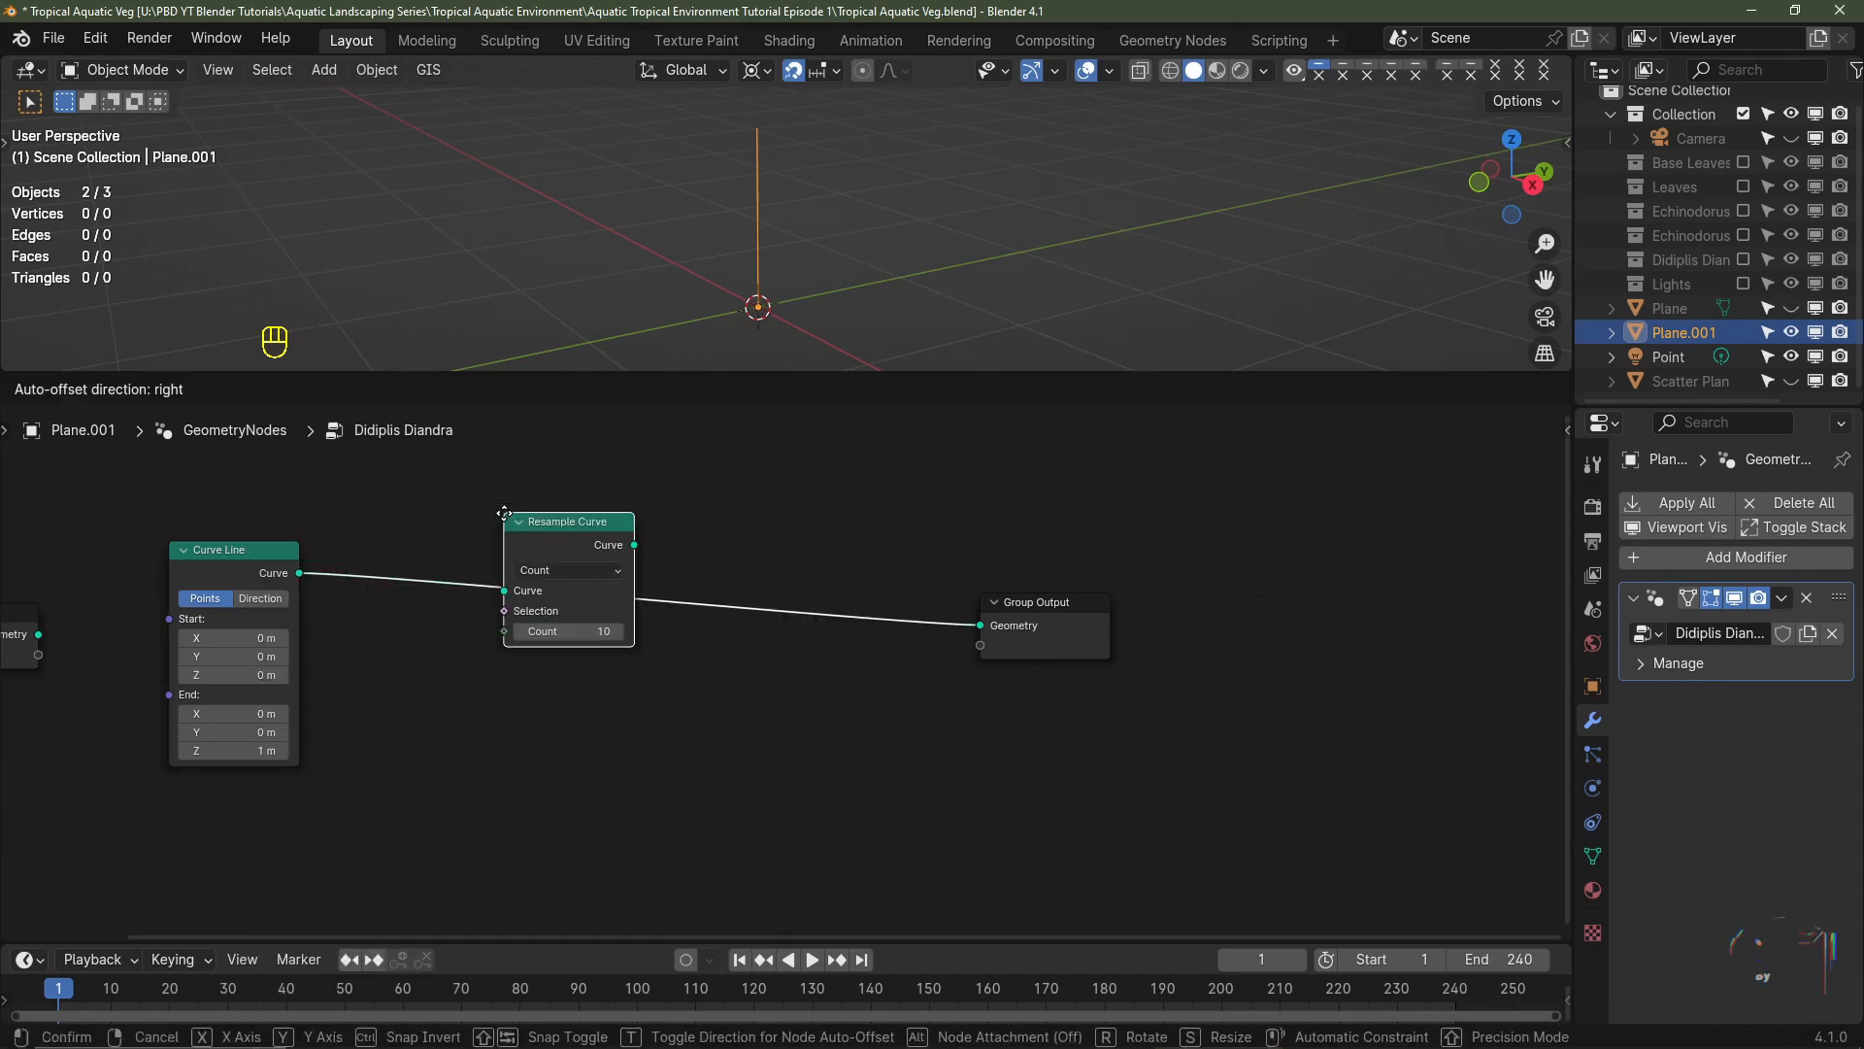
pyautogui.click(392, 525)
pyautogui.click(456, 645)
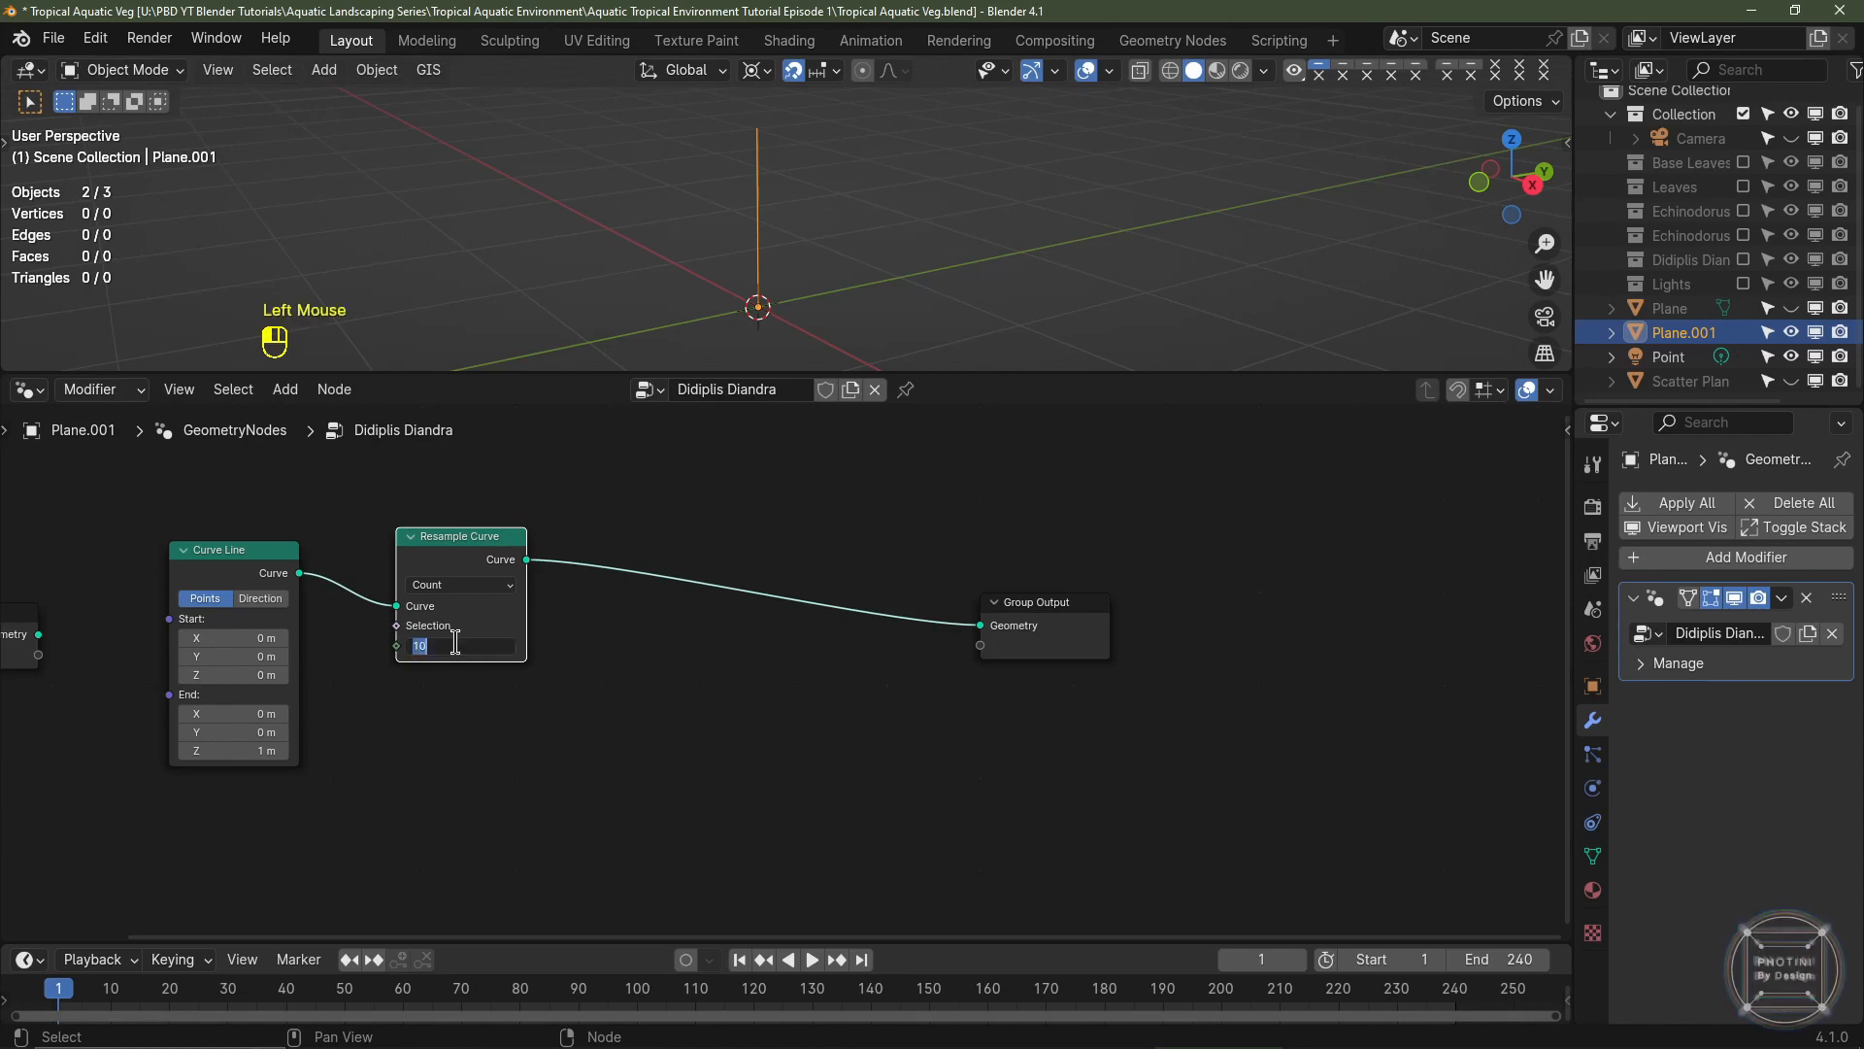
pyautogui.press('Return')
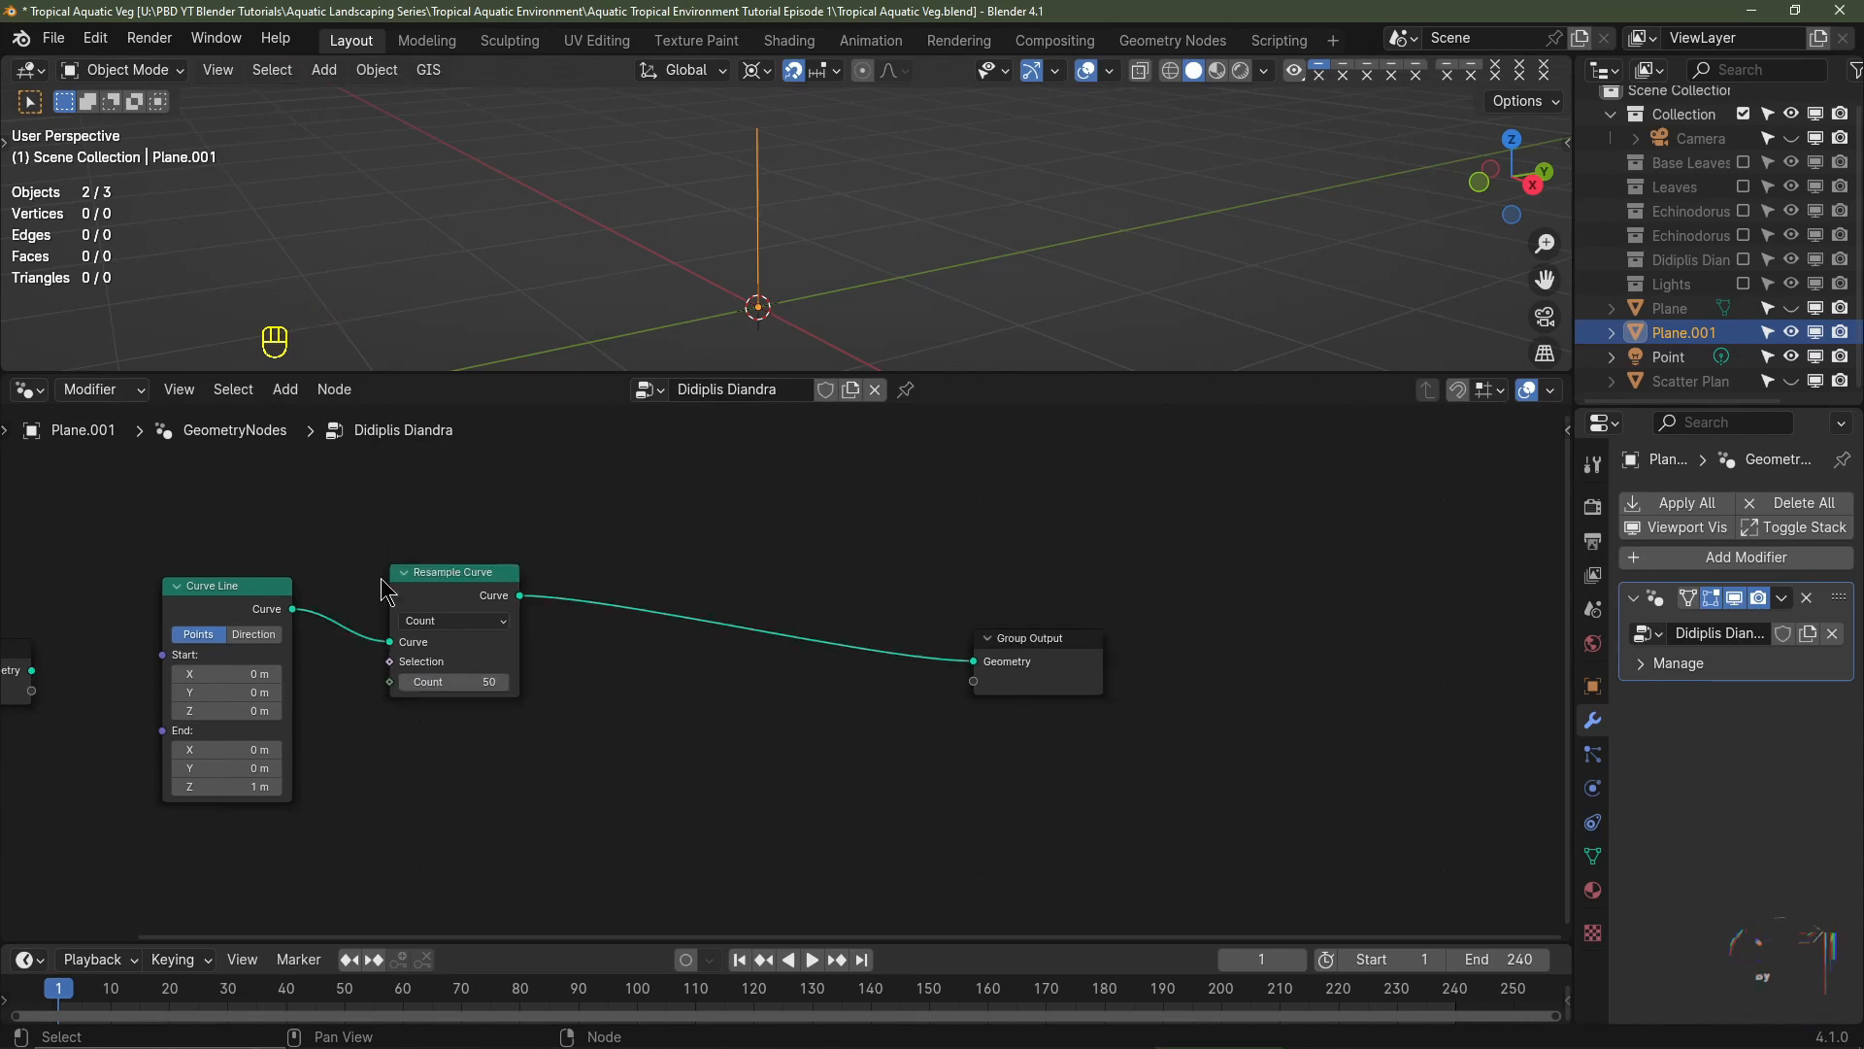
# - Insert a Curve to Mesh node between Resample Curve and Group Output
pyautogui.hotkey('shift', 'a')
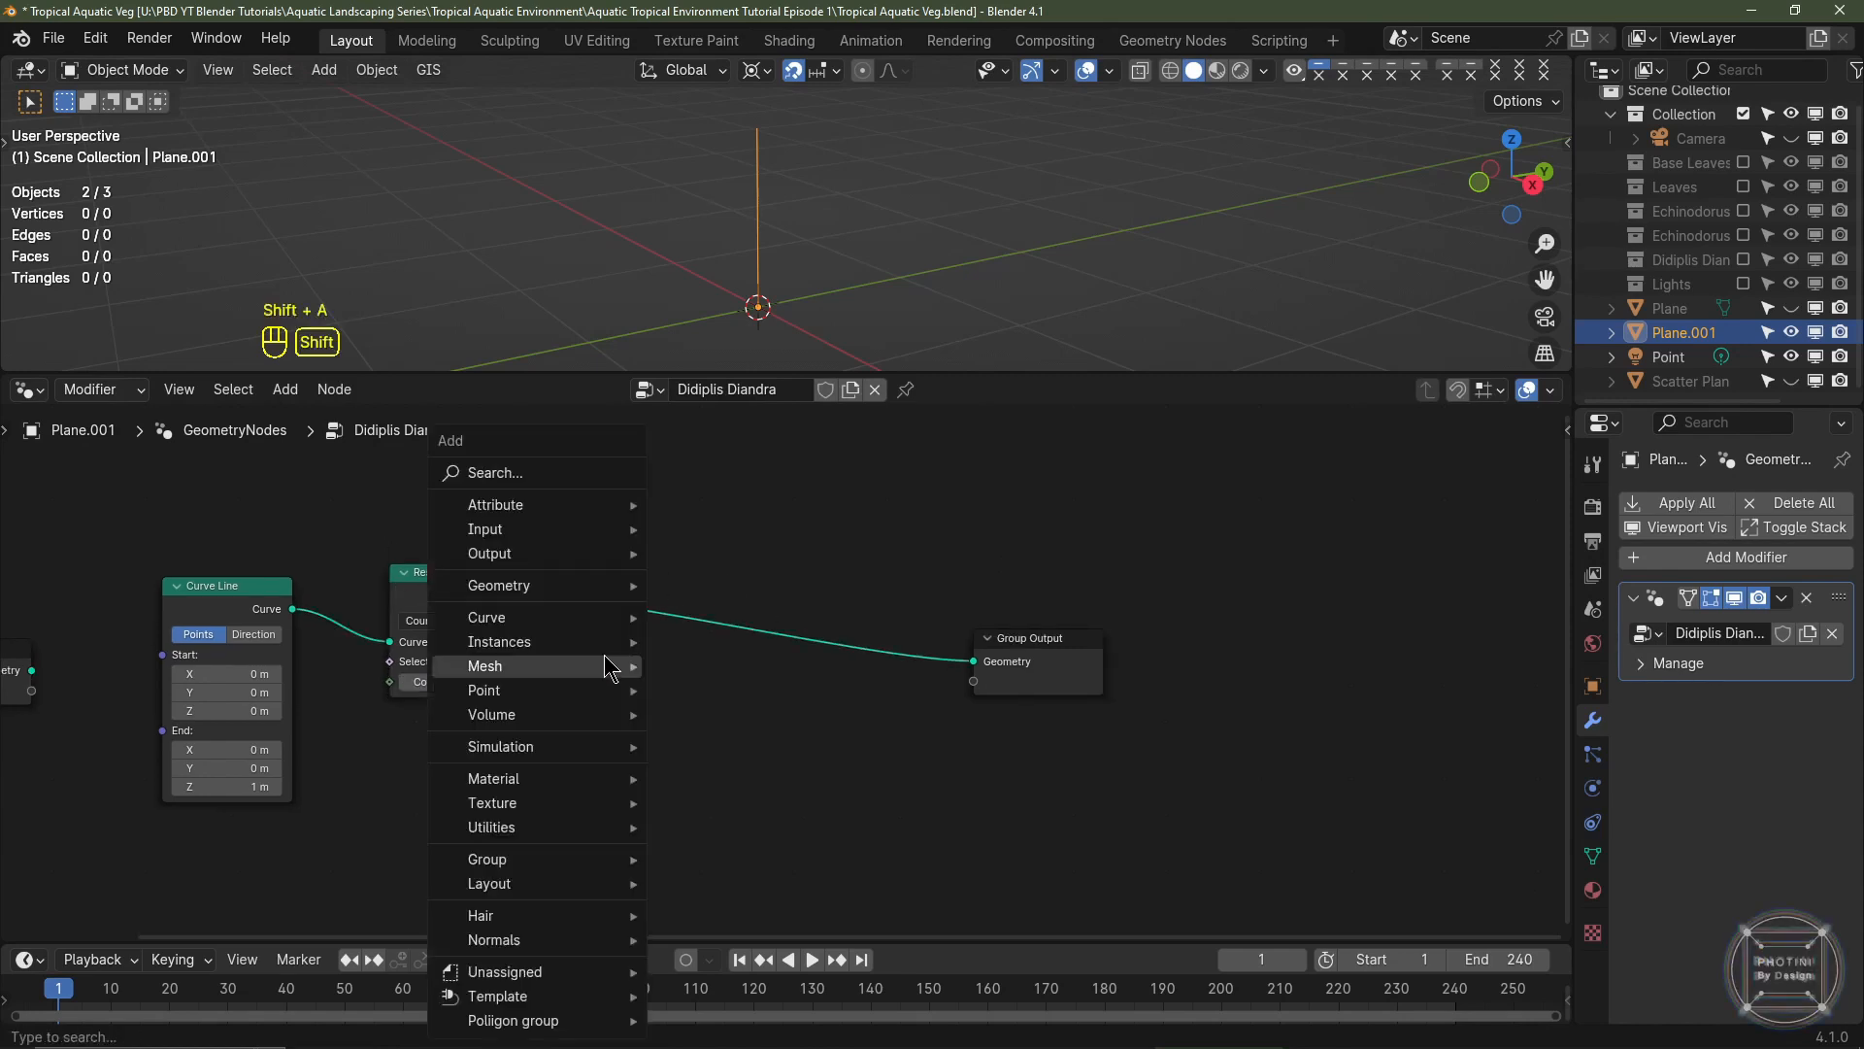
pyautogui.click(524, 473)
pyautogui.write('curve to')
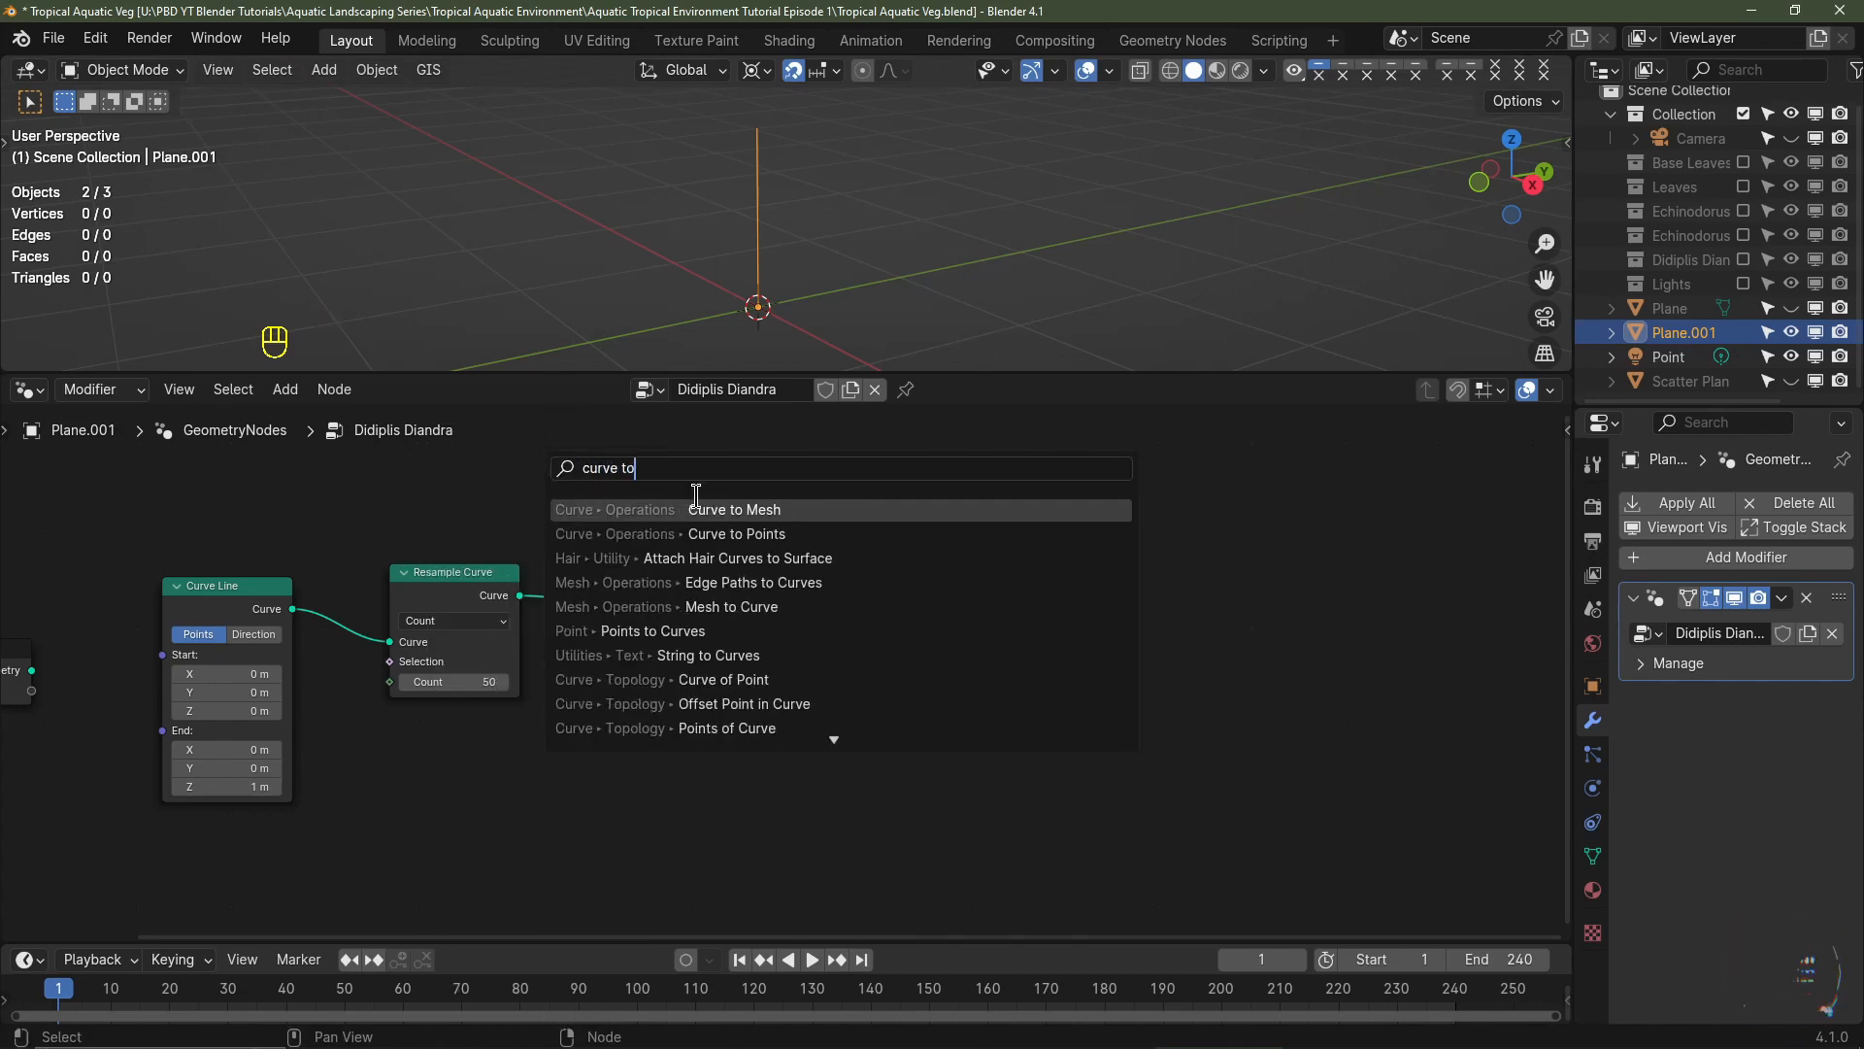
pyautogui.press('Return')
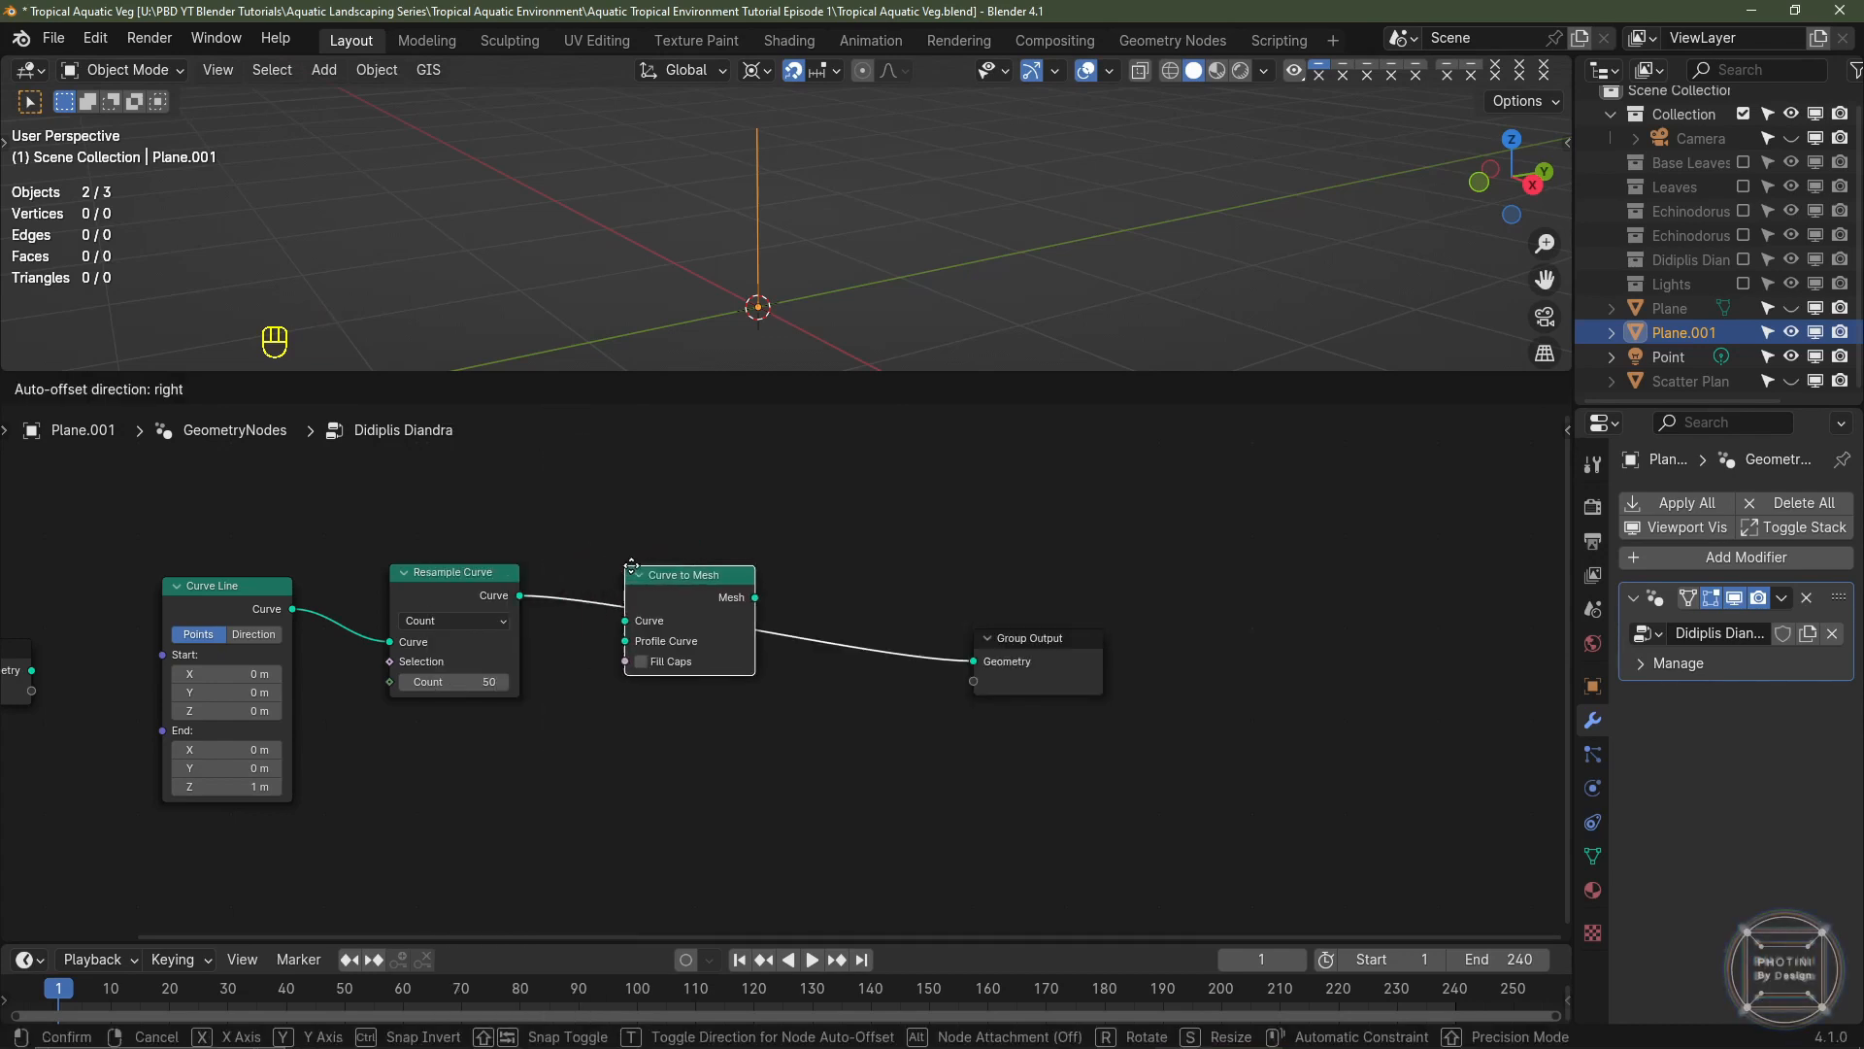
pyautogui.click(622, 645)
pyautogui.moveTo(636, 659); pyautogui.dragTo(775, 725, button='middle')
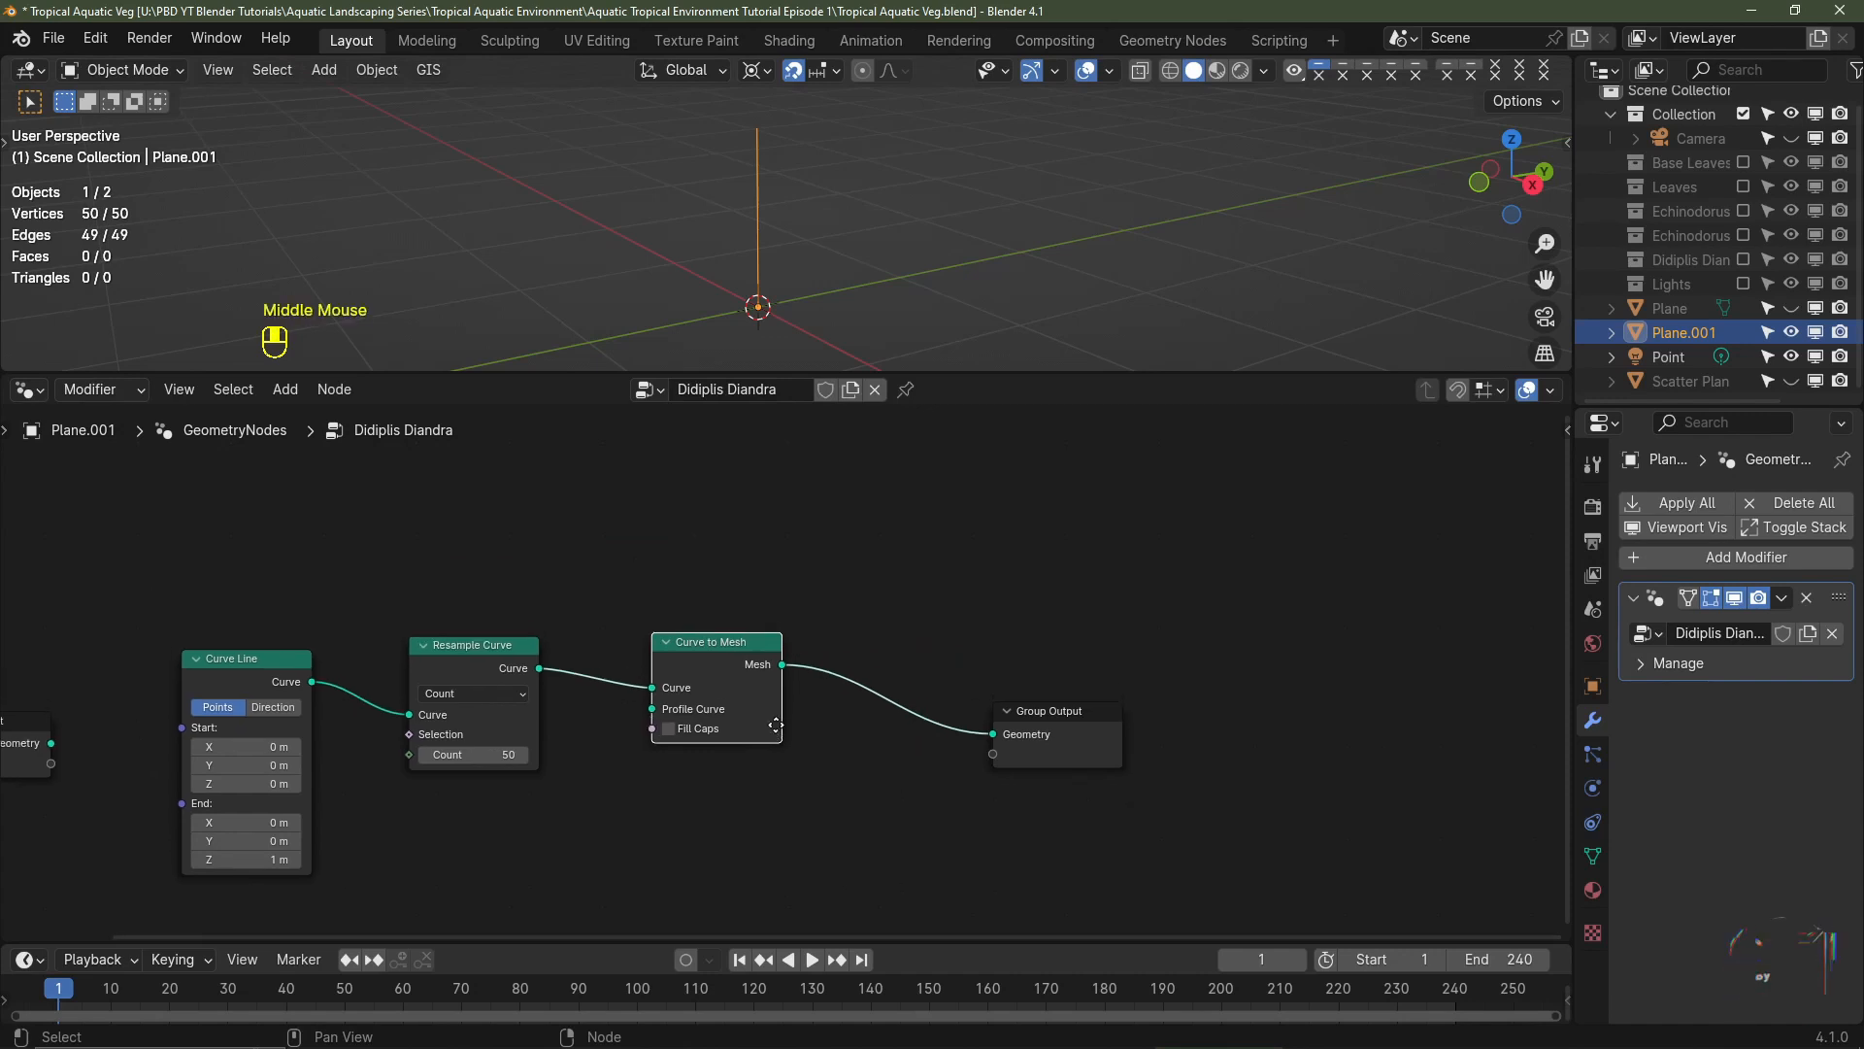
# - Add a Curve Circle node above Resample Curve and connect its Curve output to Curve to Mesh's Profile Curve
pyautogui.hotkey('shift', 'a')
pyautogui.hotkey('shift', 'a')
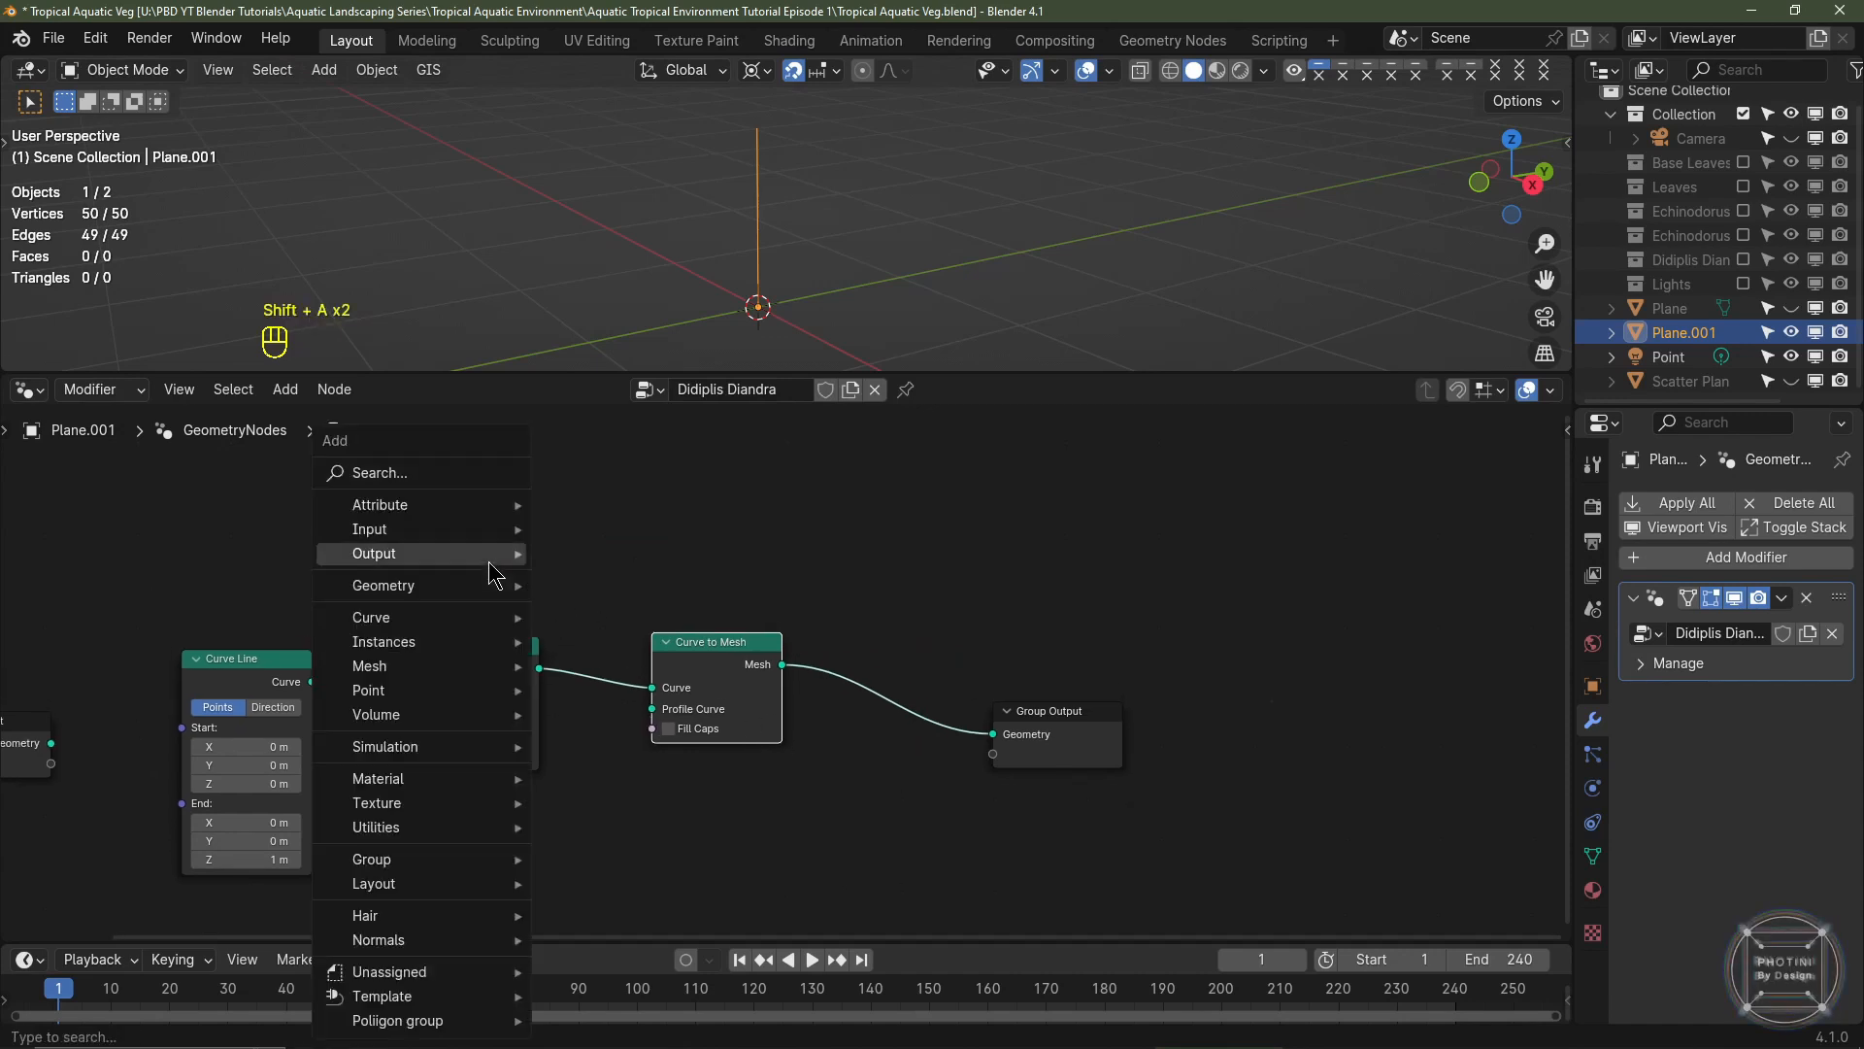
pyautogui.click(464, 480)
pyautogui.write('curve c')
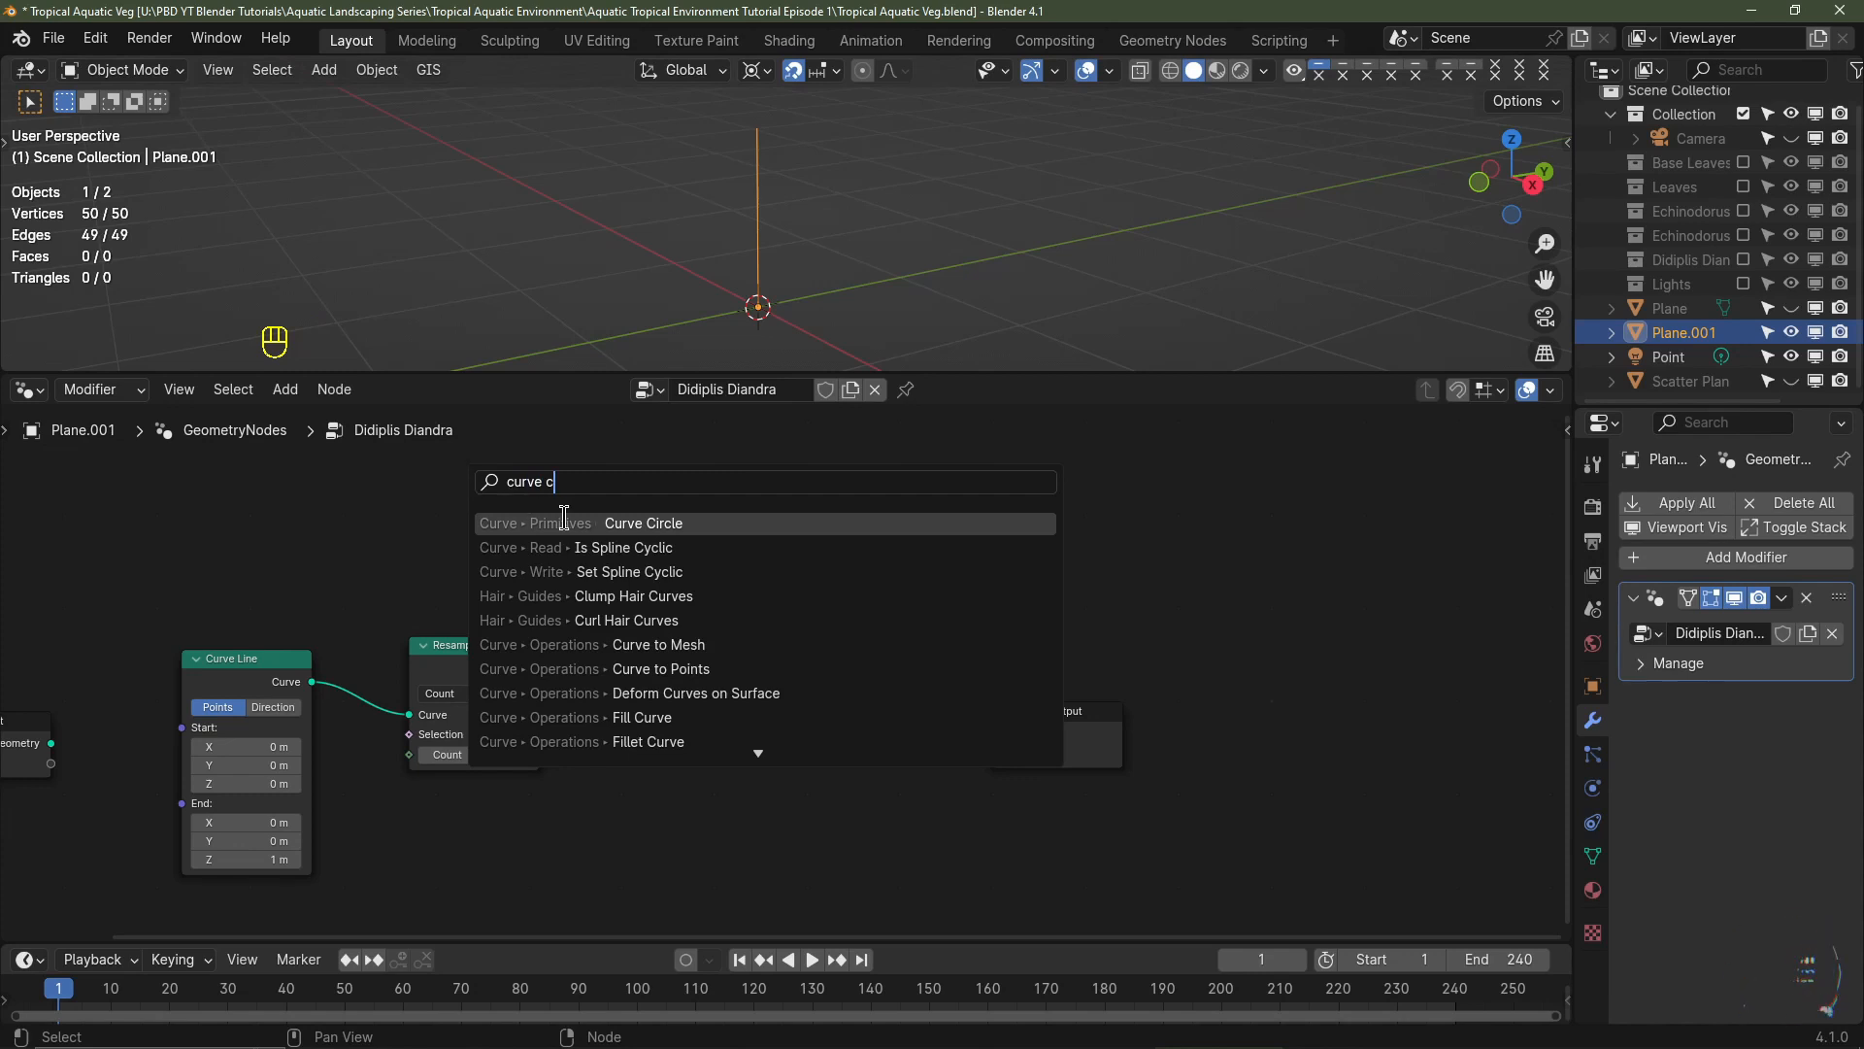
pyautogui.click(564, 523)
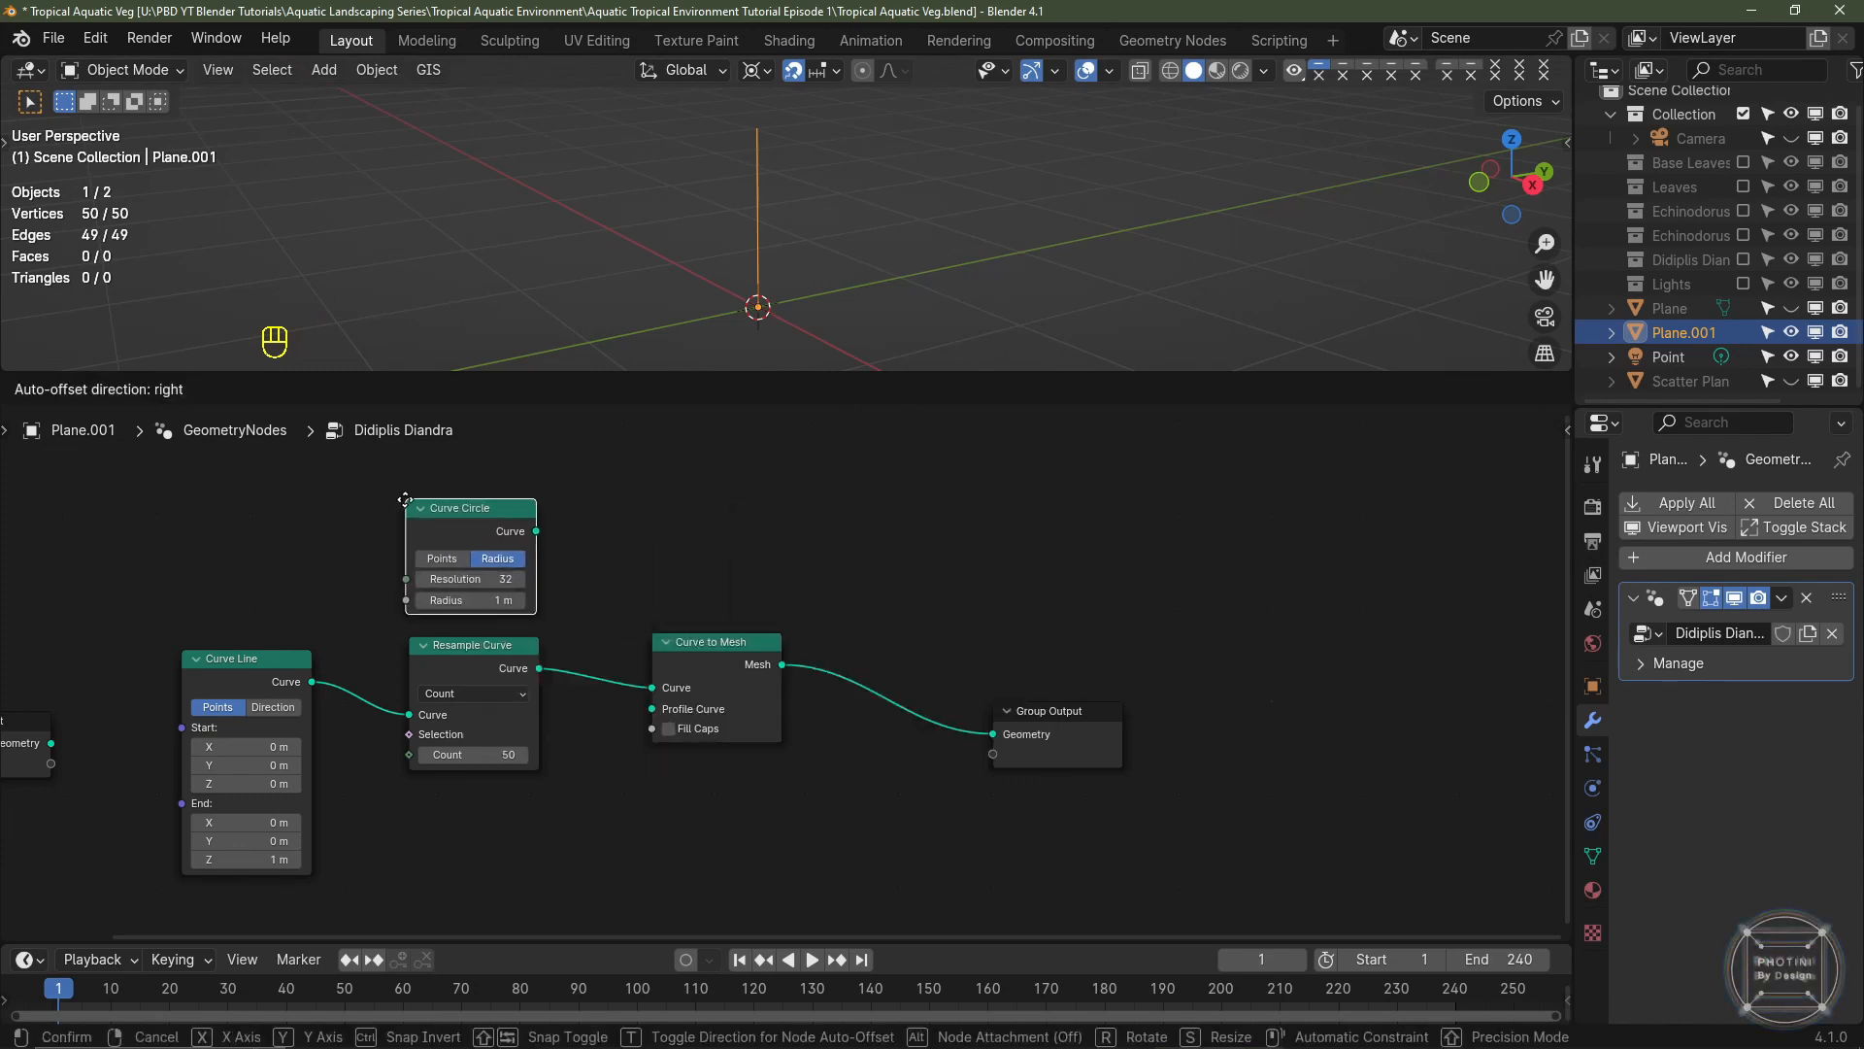
pyautogui.click(476, 544)
pyautogui.moveTo(536, 532); pyautogui.dragTo(664, 720)
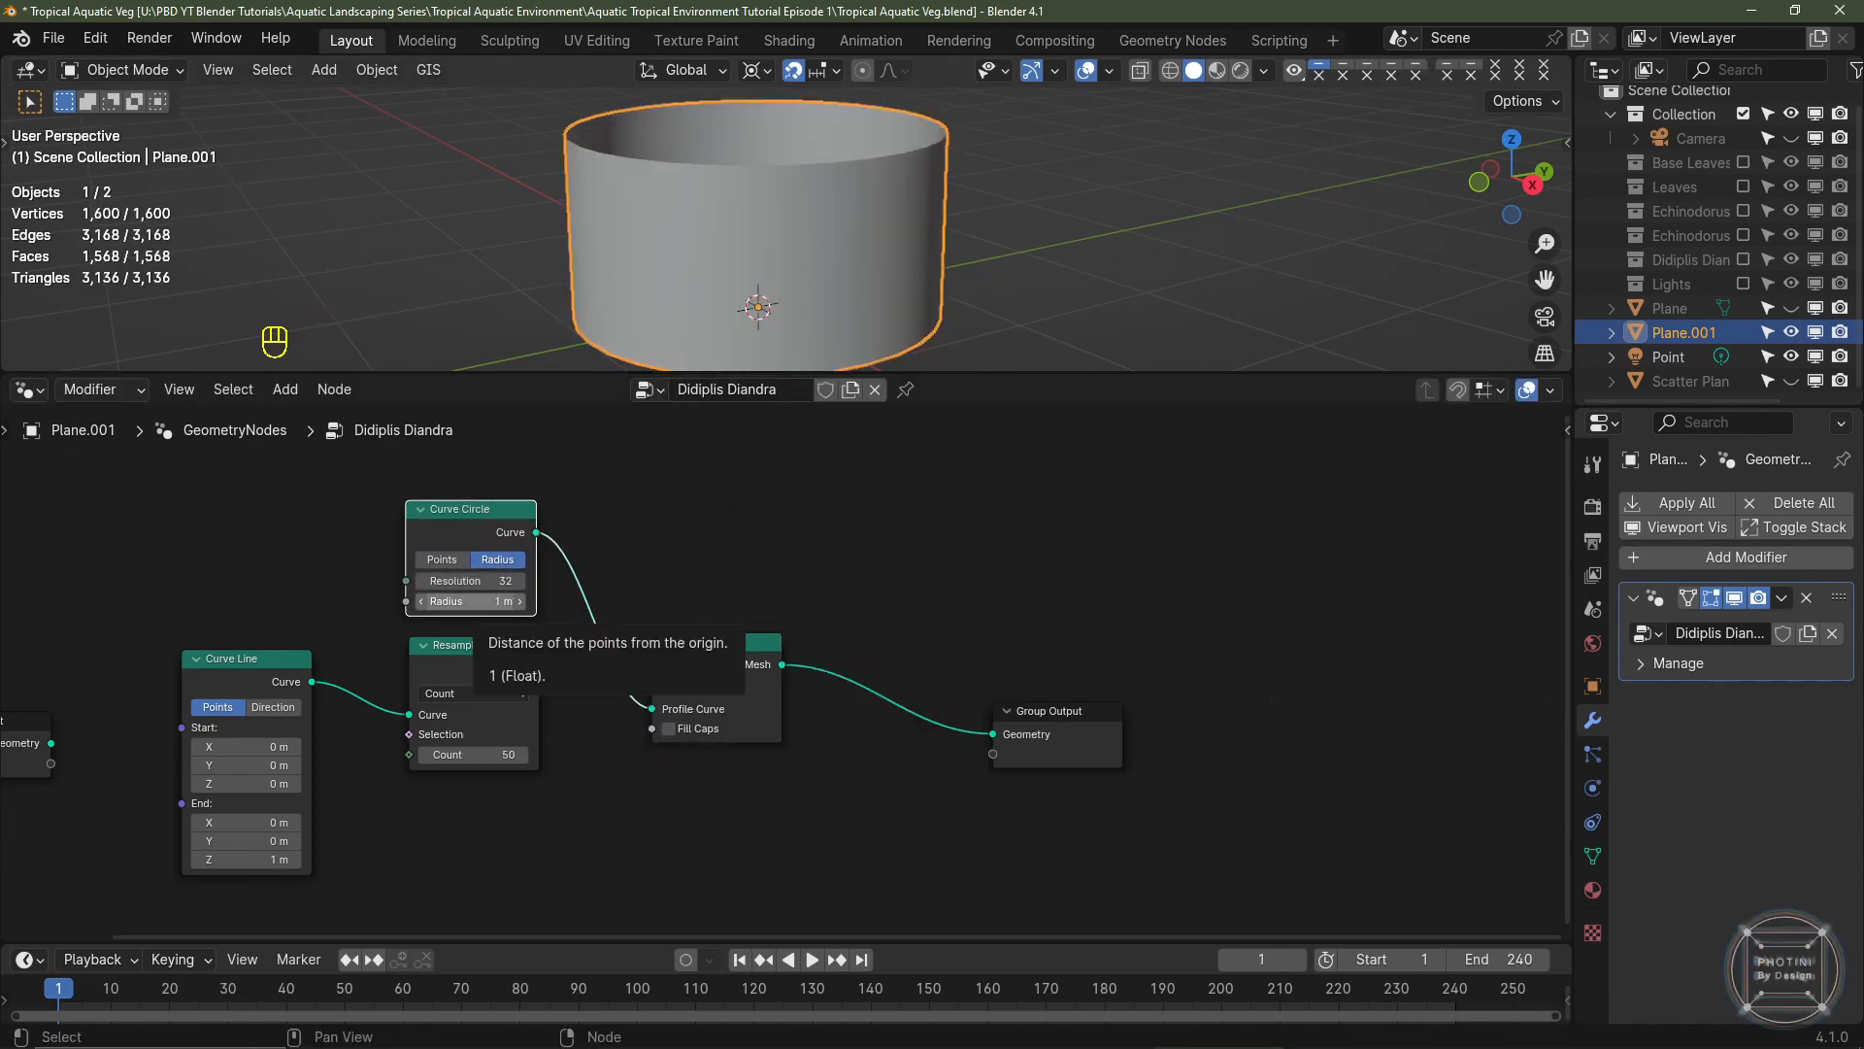
# - Set the Curve Circle's radius to 0.005 m and its resolution to 4
pyautogui.click(502, 602)
pyautogui.write('.005')
pyautogui.press('Return')
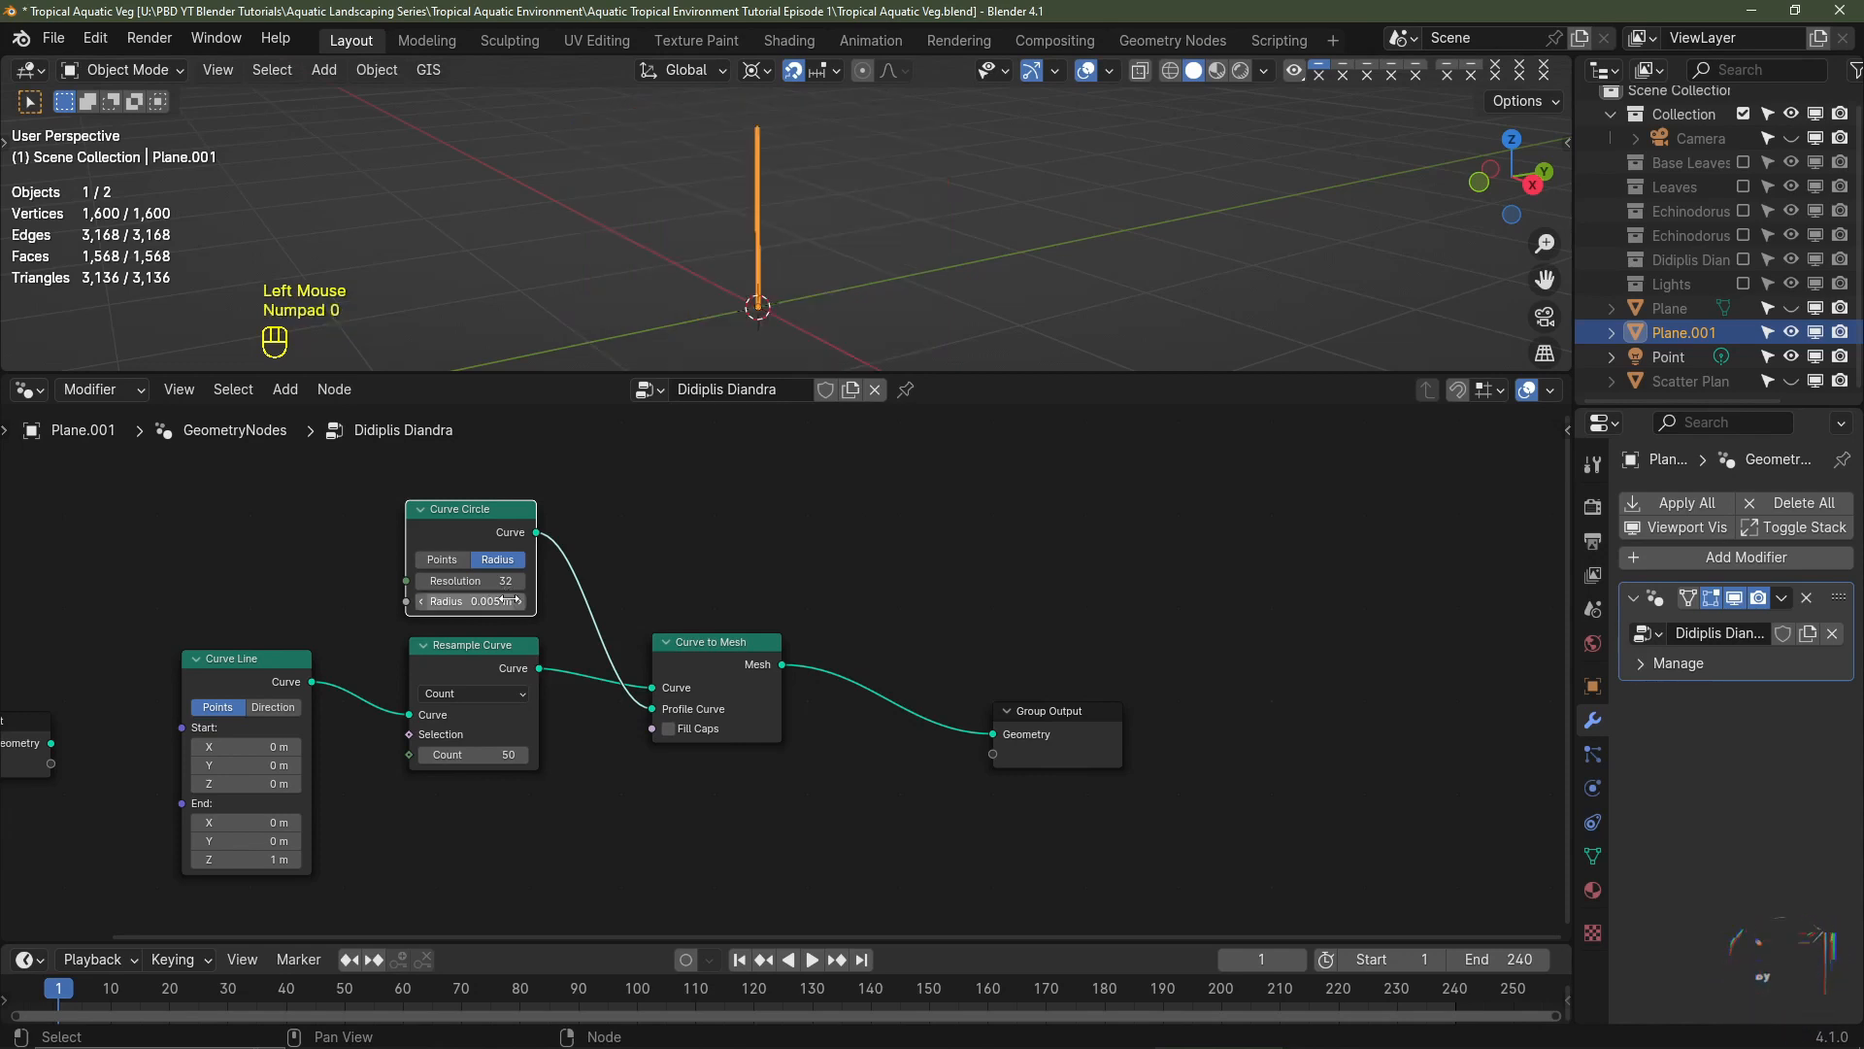
pyautogui.scroll(2, 563, 602)
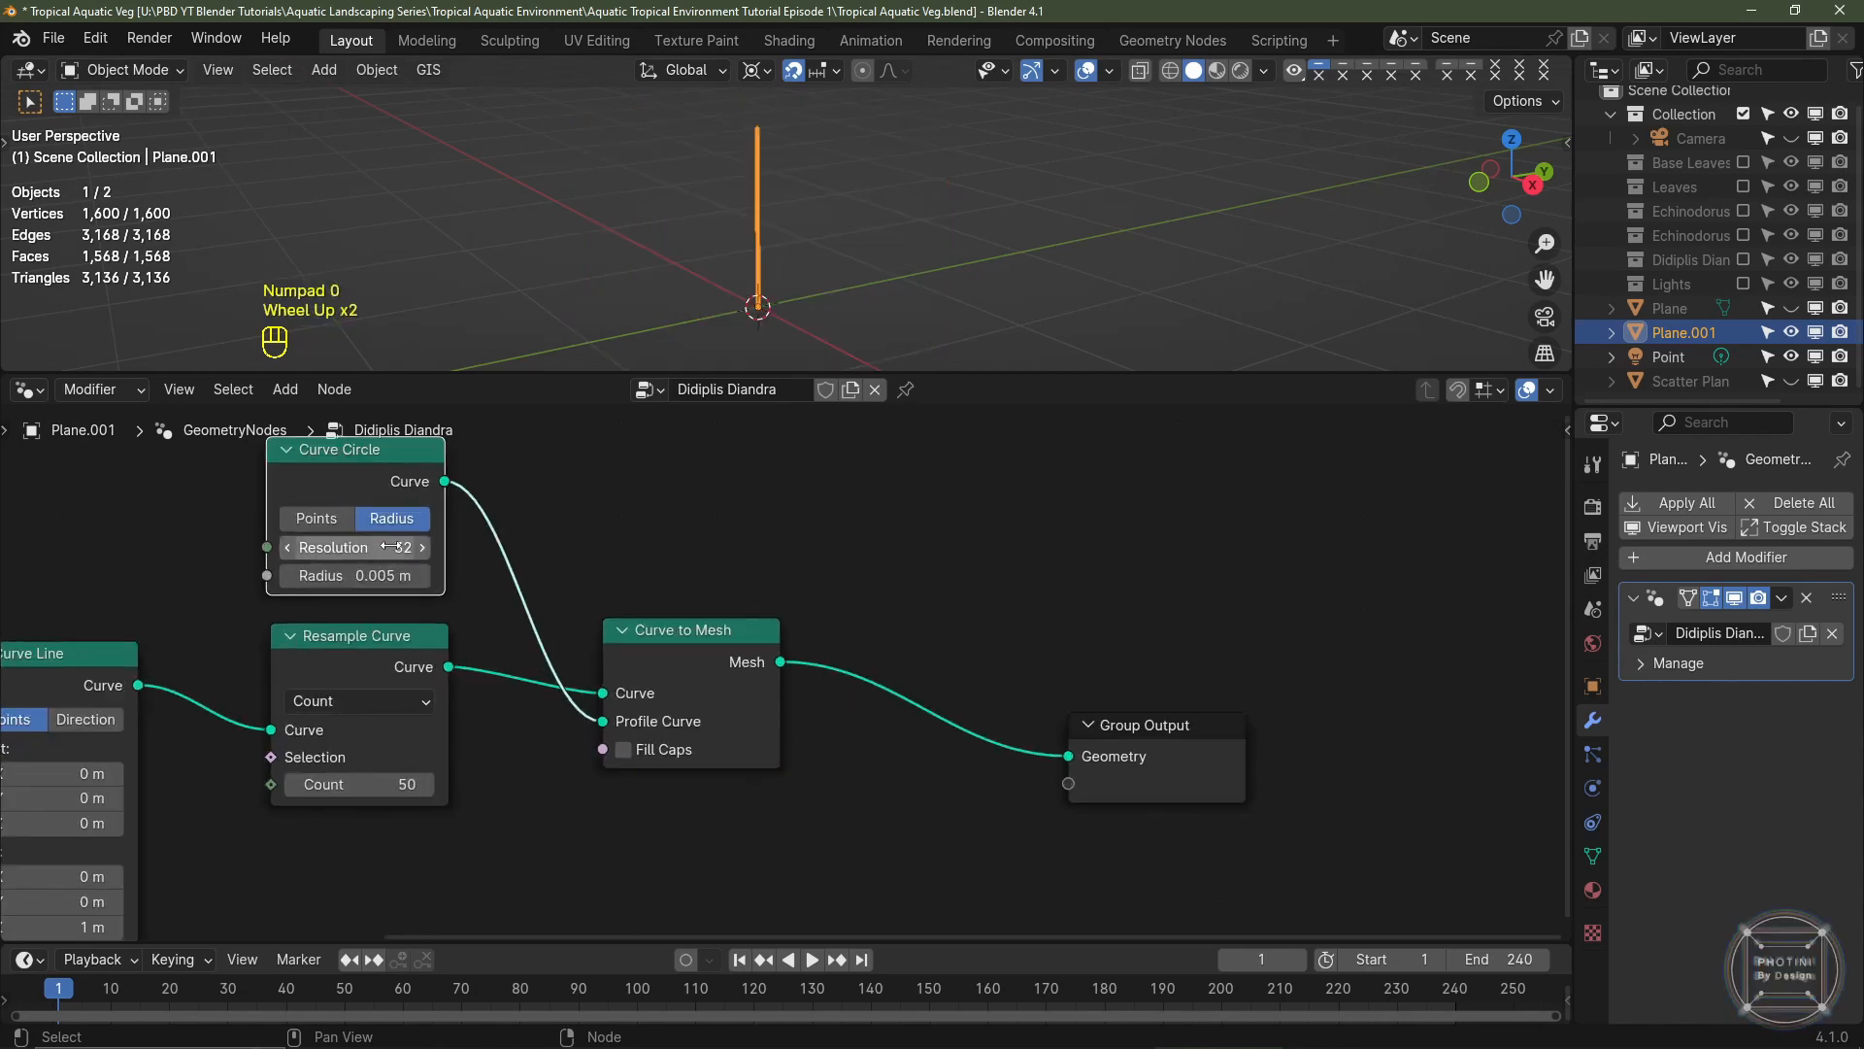
pyautogui.moveTo(398, 539); pyautogui.dragTo(282, 540)
pyautogui.moveTo(878, 747); pyautogui.dragTo(907, 667, button='middle')
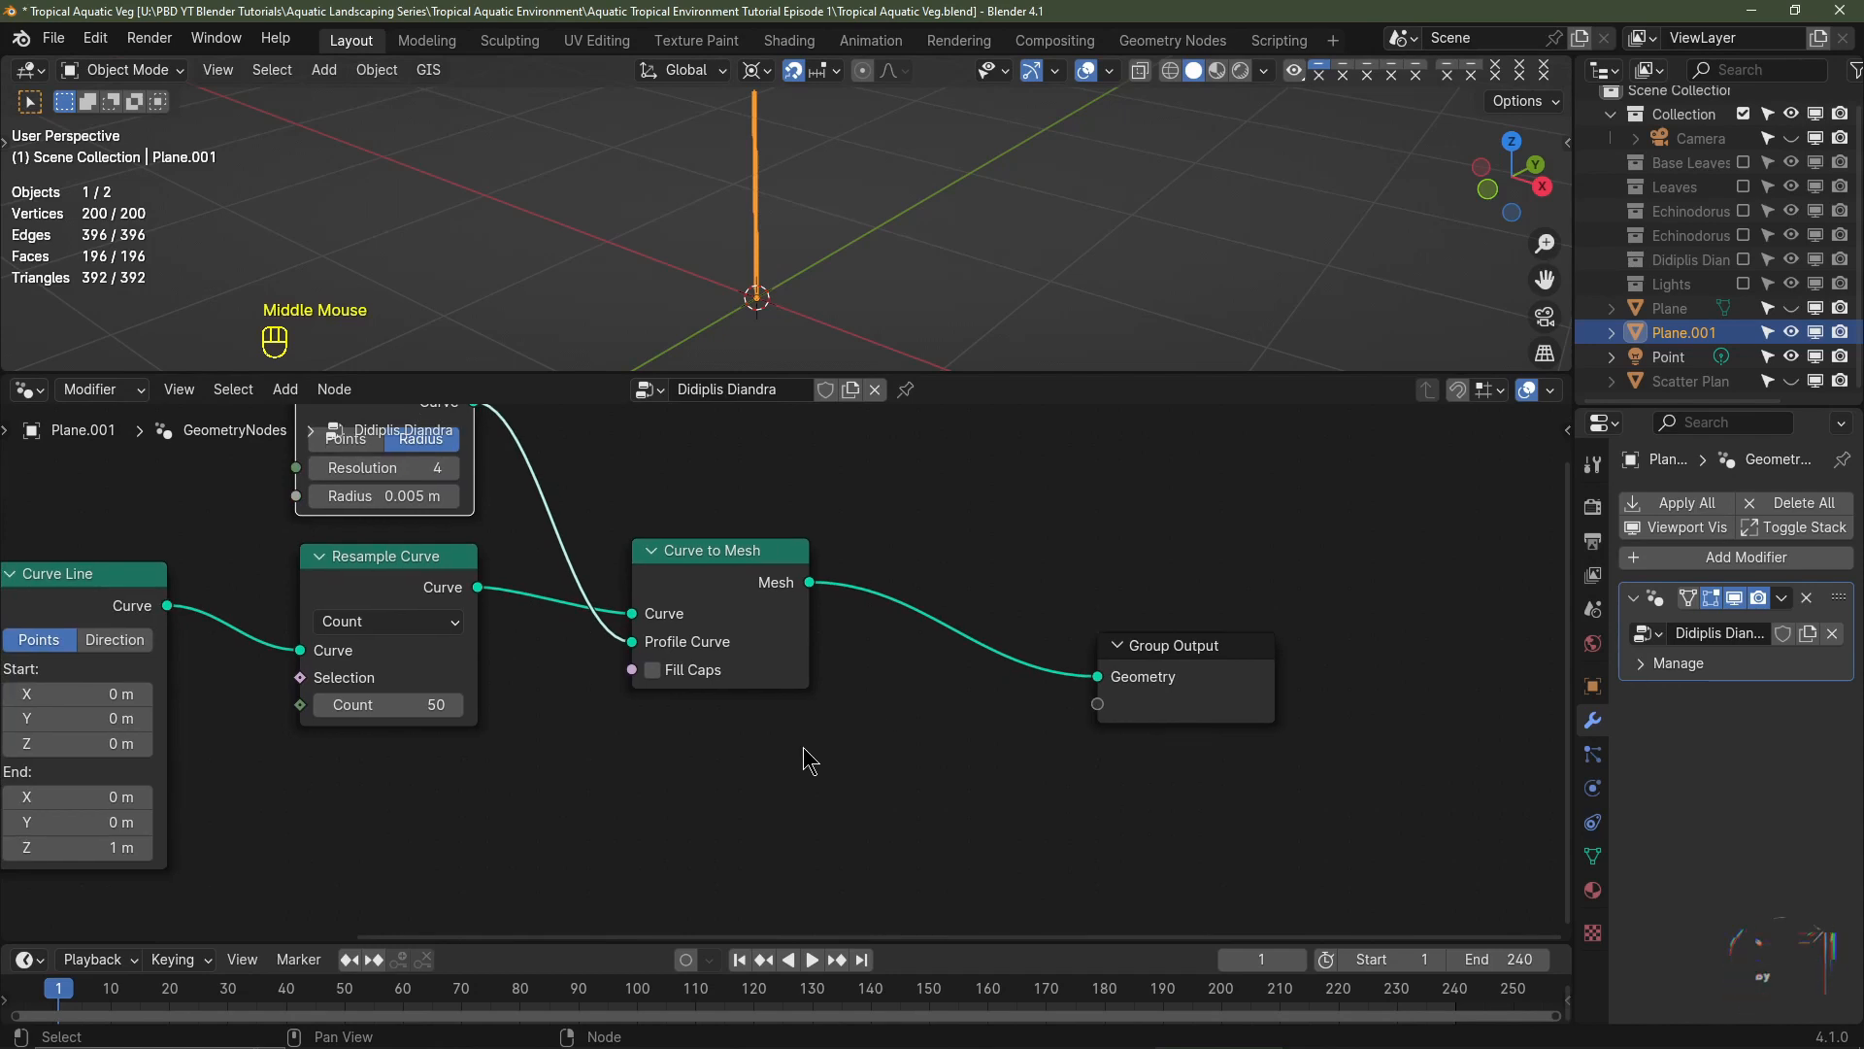
# - Add an Instance on Points node and place it unconnected below the link between Curve to Mesh and Group Output
pyautogui.hotkey('shift', 'a')
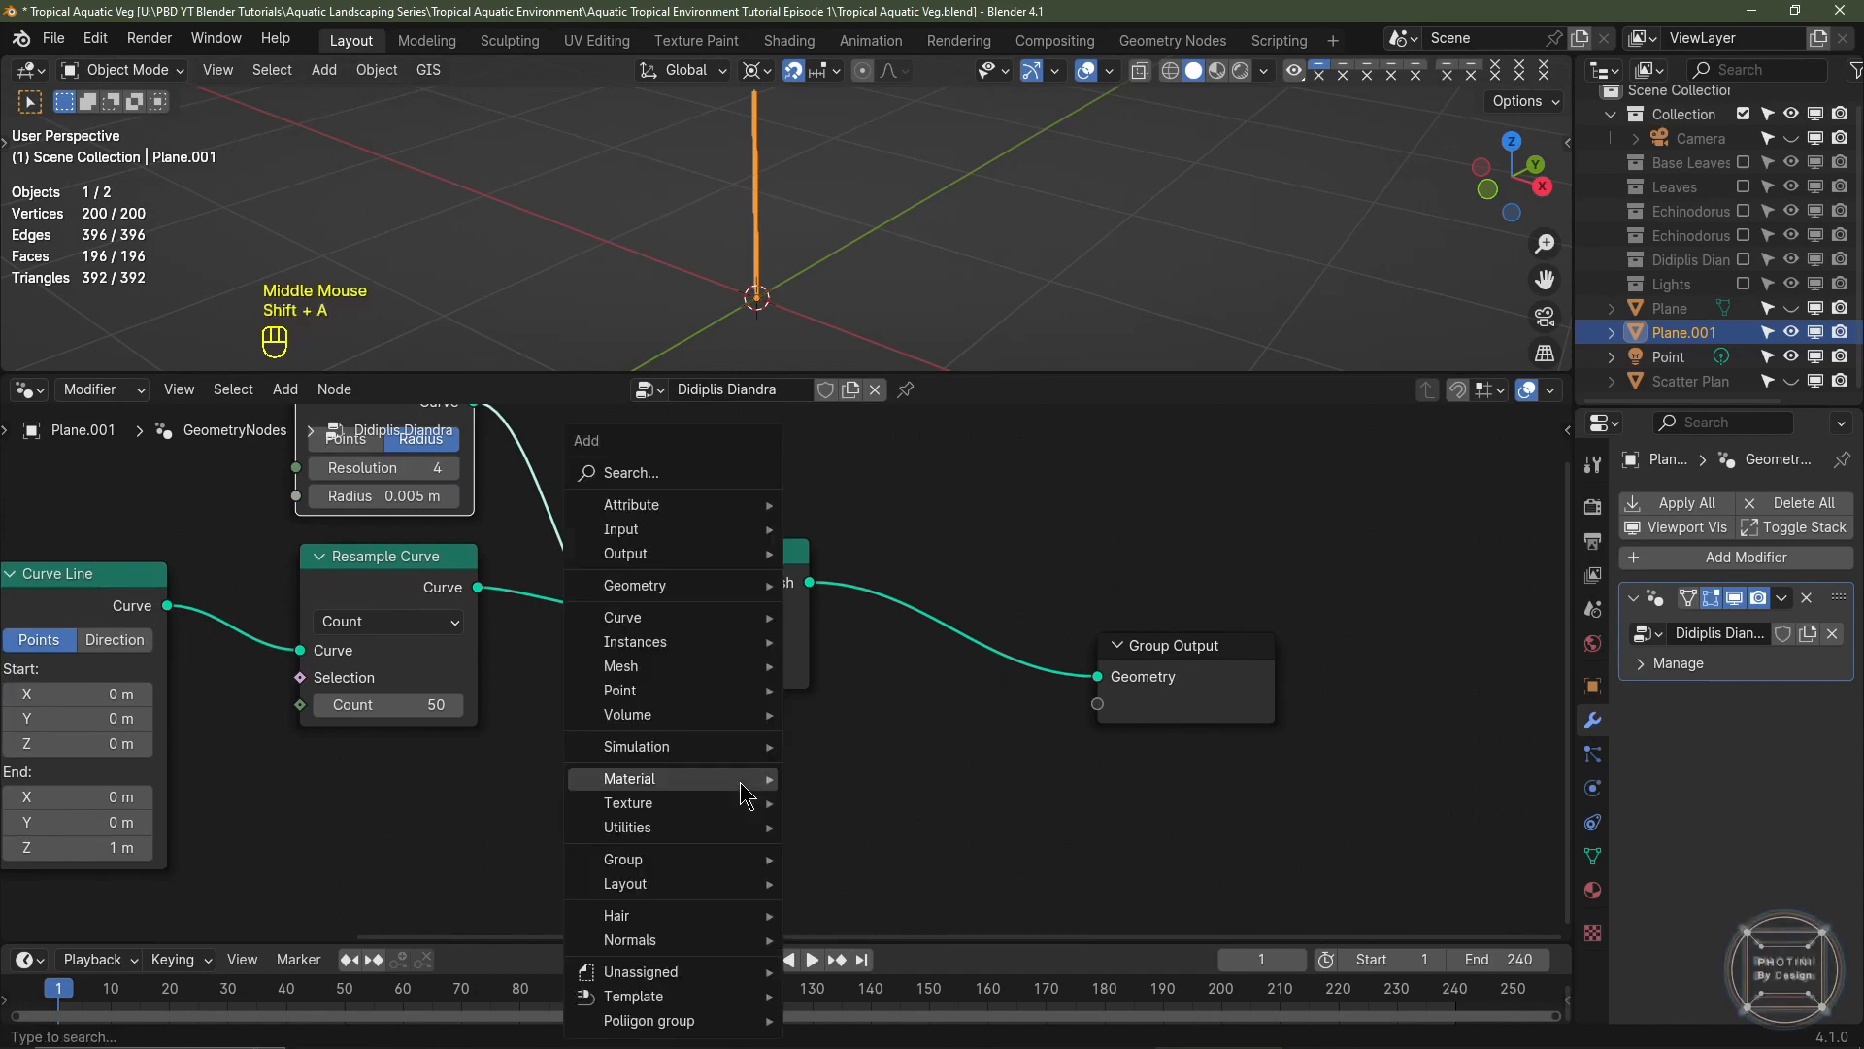
pyautogui.click(674, 472)
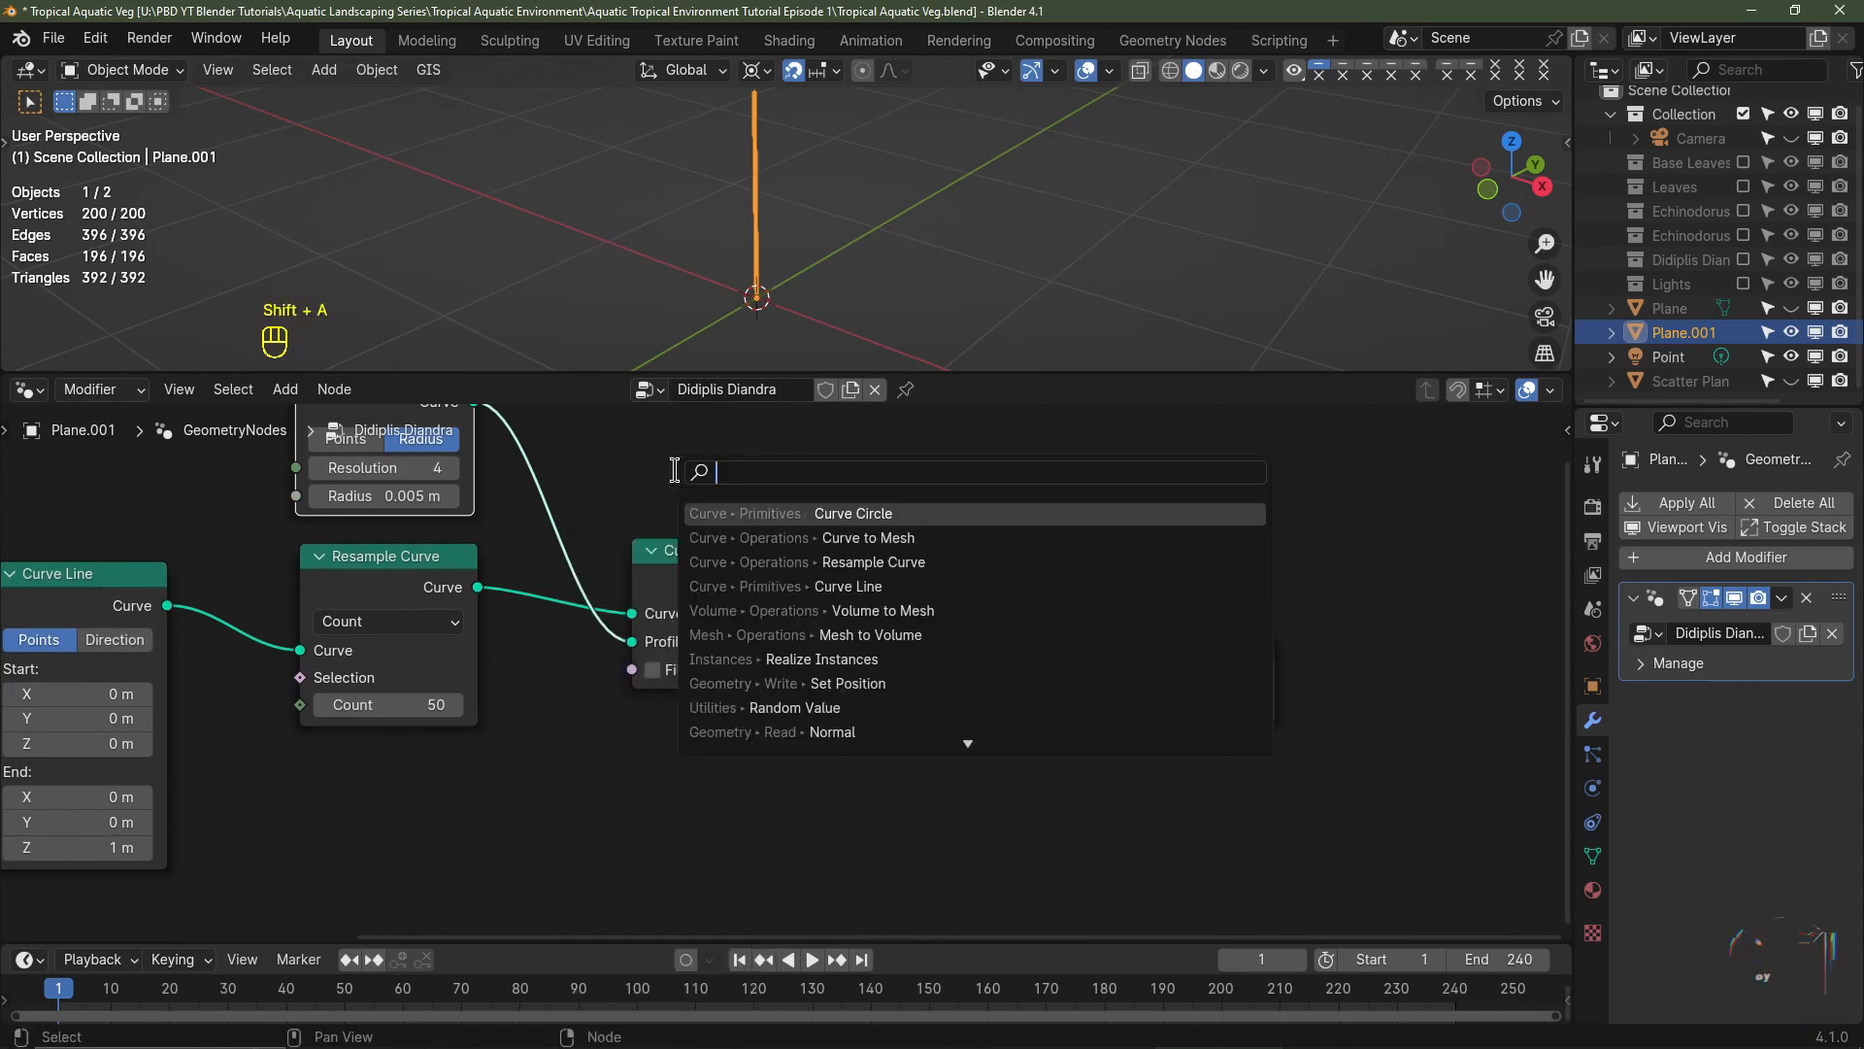
pyautogui.write('instance')
pyautogui.click(913, 635)
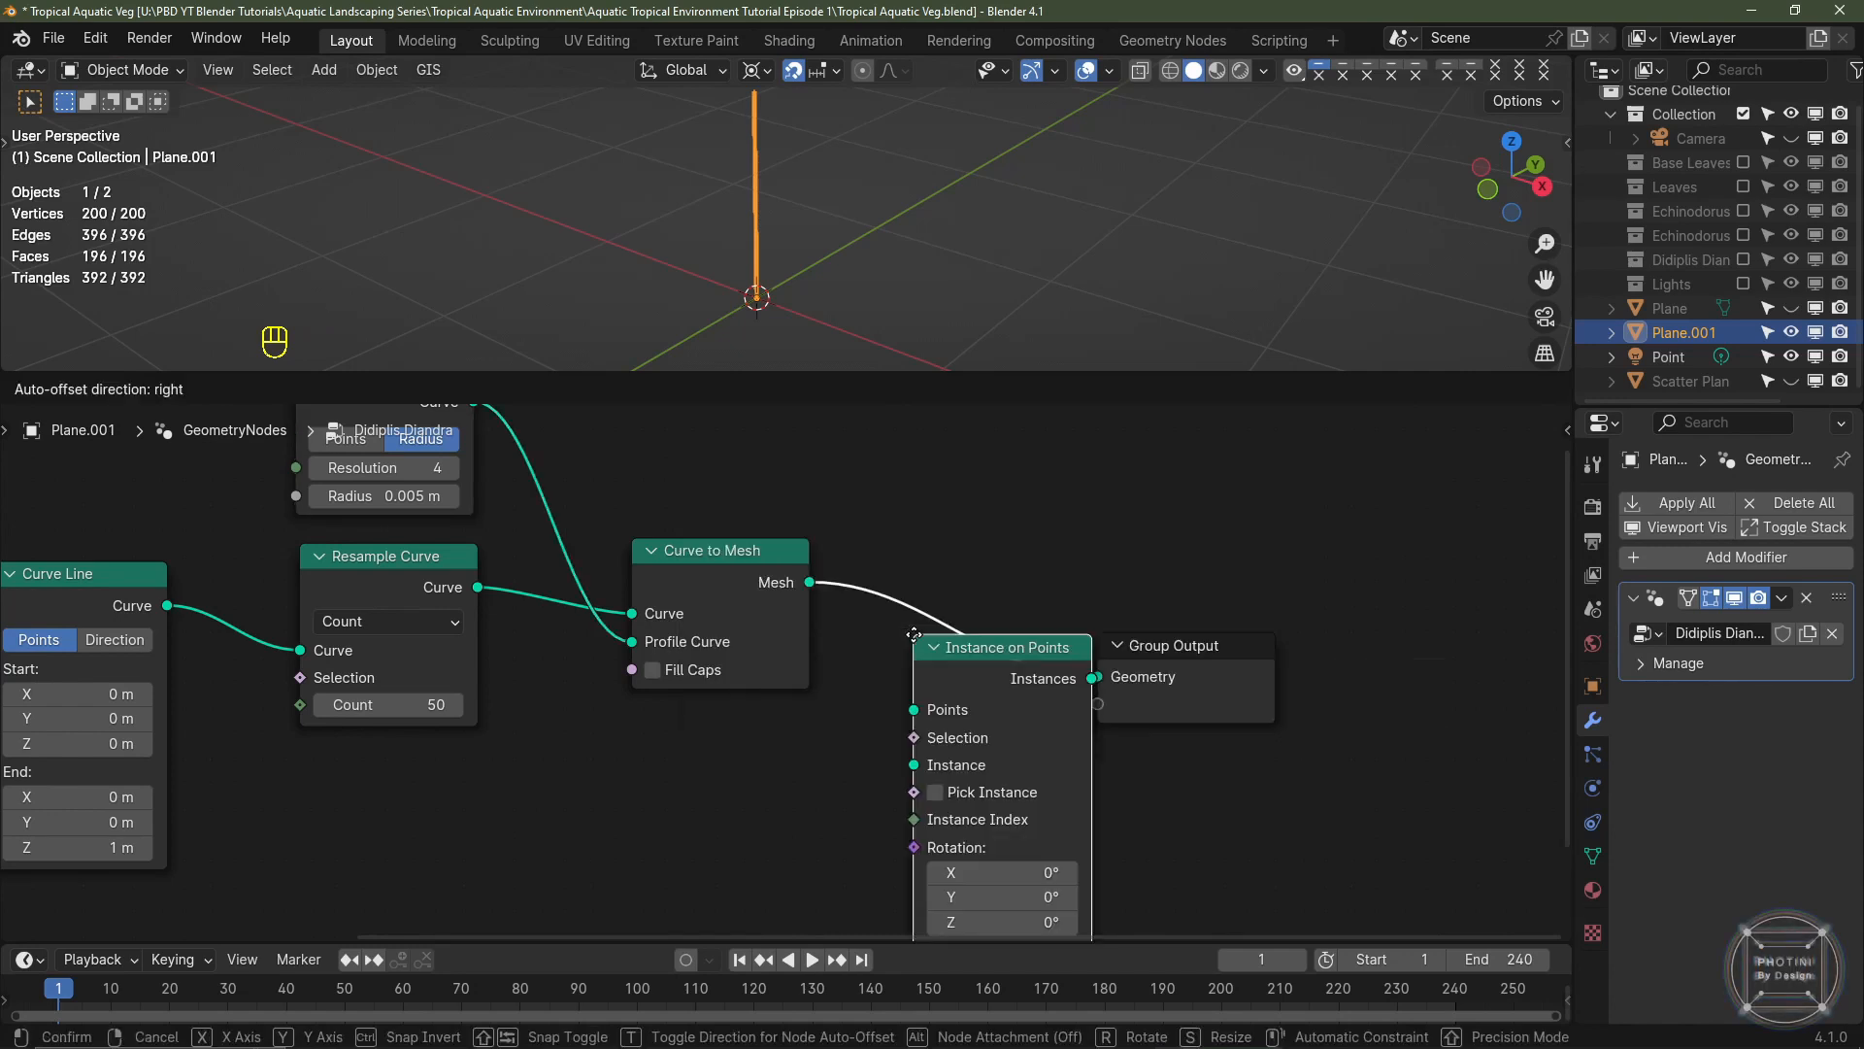
pyautogui.click(641, 730)
pyautogui.moveTo(956, 719); pyautogui.dragTo(751, 608, button='middle')
pyautogui.moveTo(535, 626); pyautogui.dragTo(731, 627)
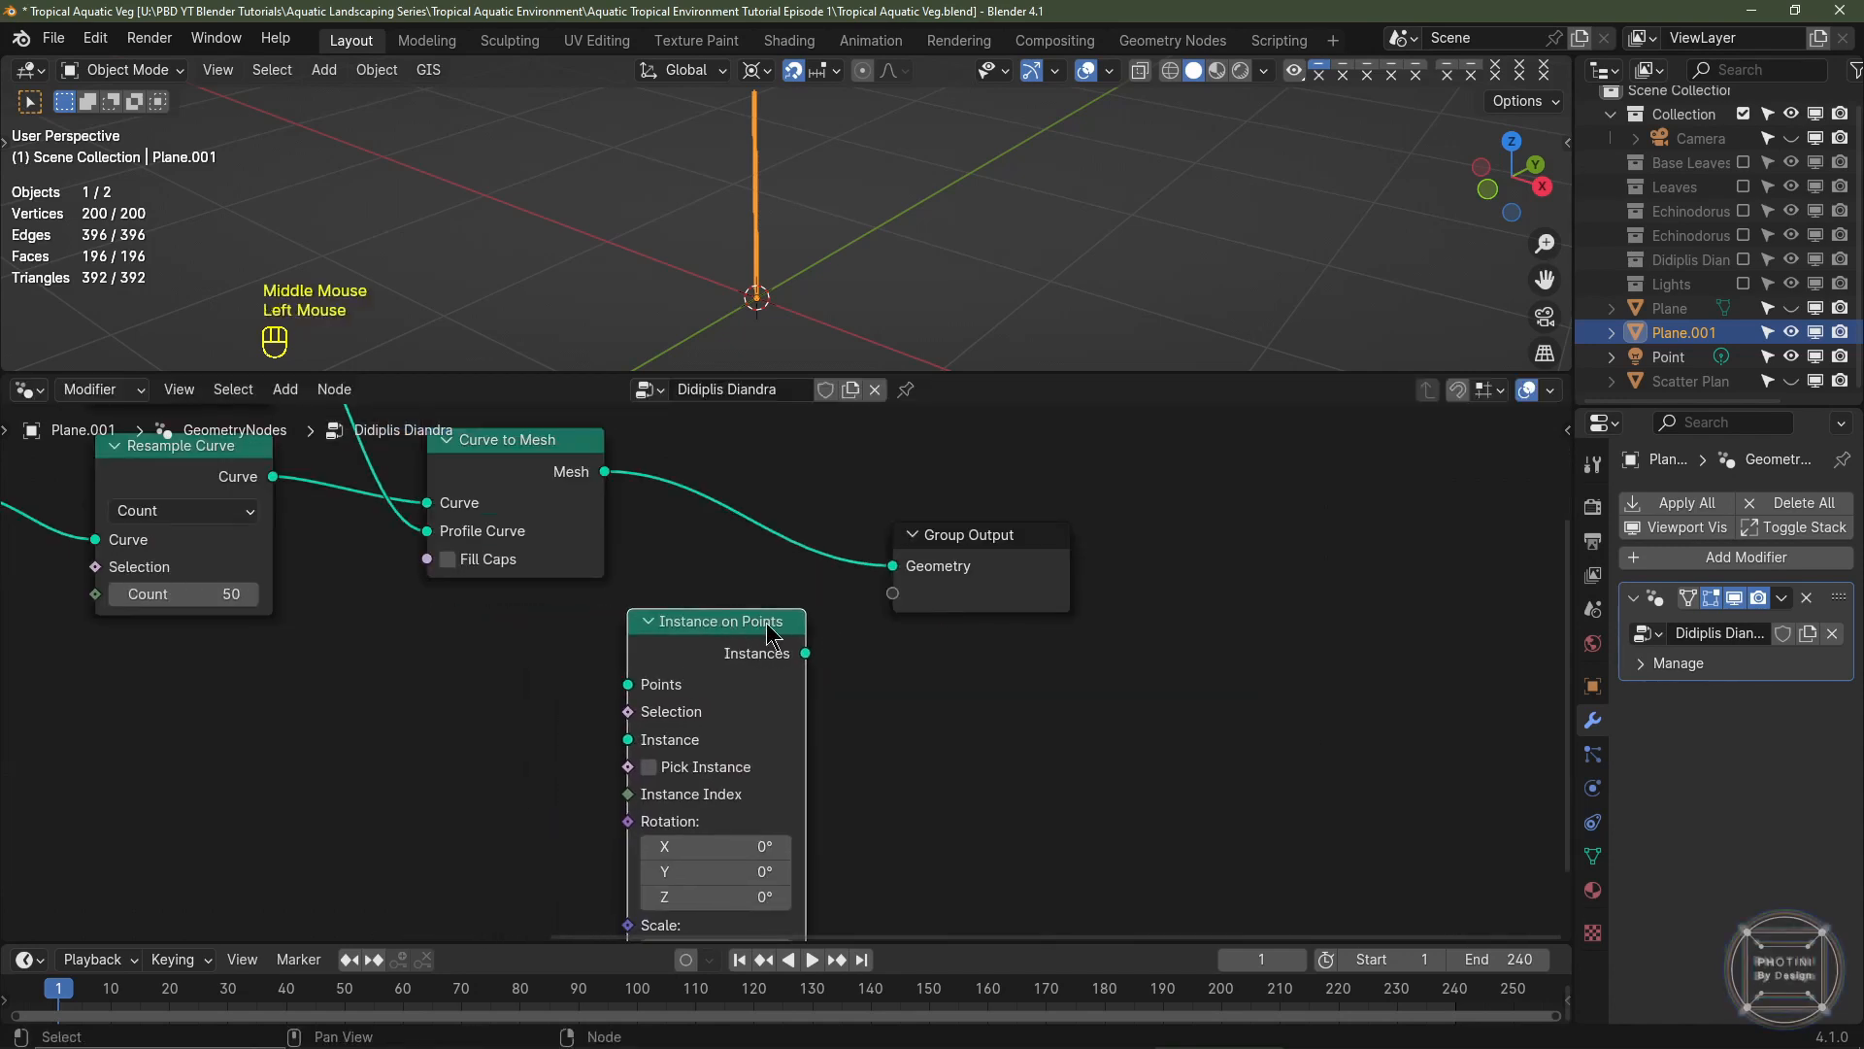
# - Enable the Didiplis Diandra Leaf collection and bring its leaf object into the node tree as an Object Info node with As Instance enabled
pyautogui.click(1745, 259)
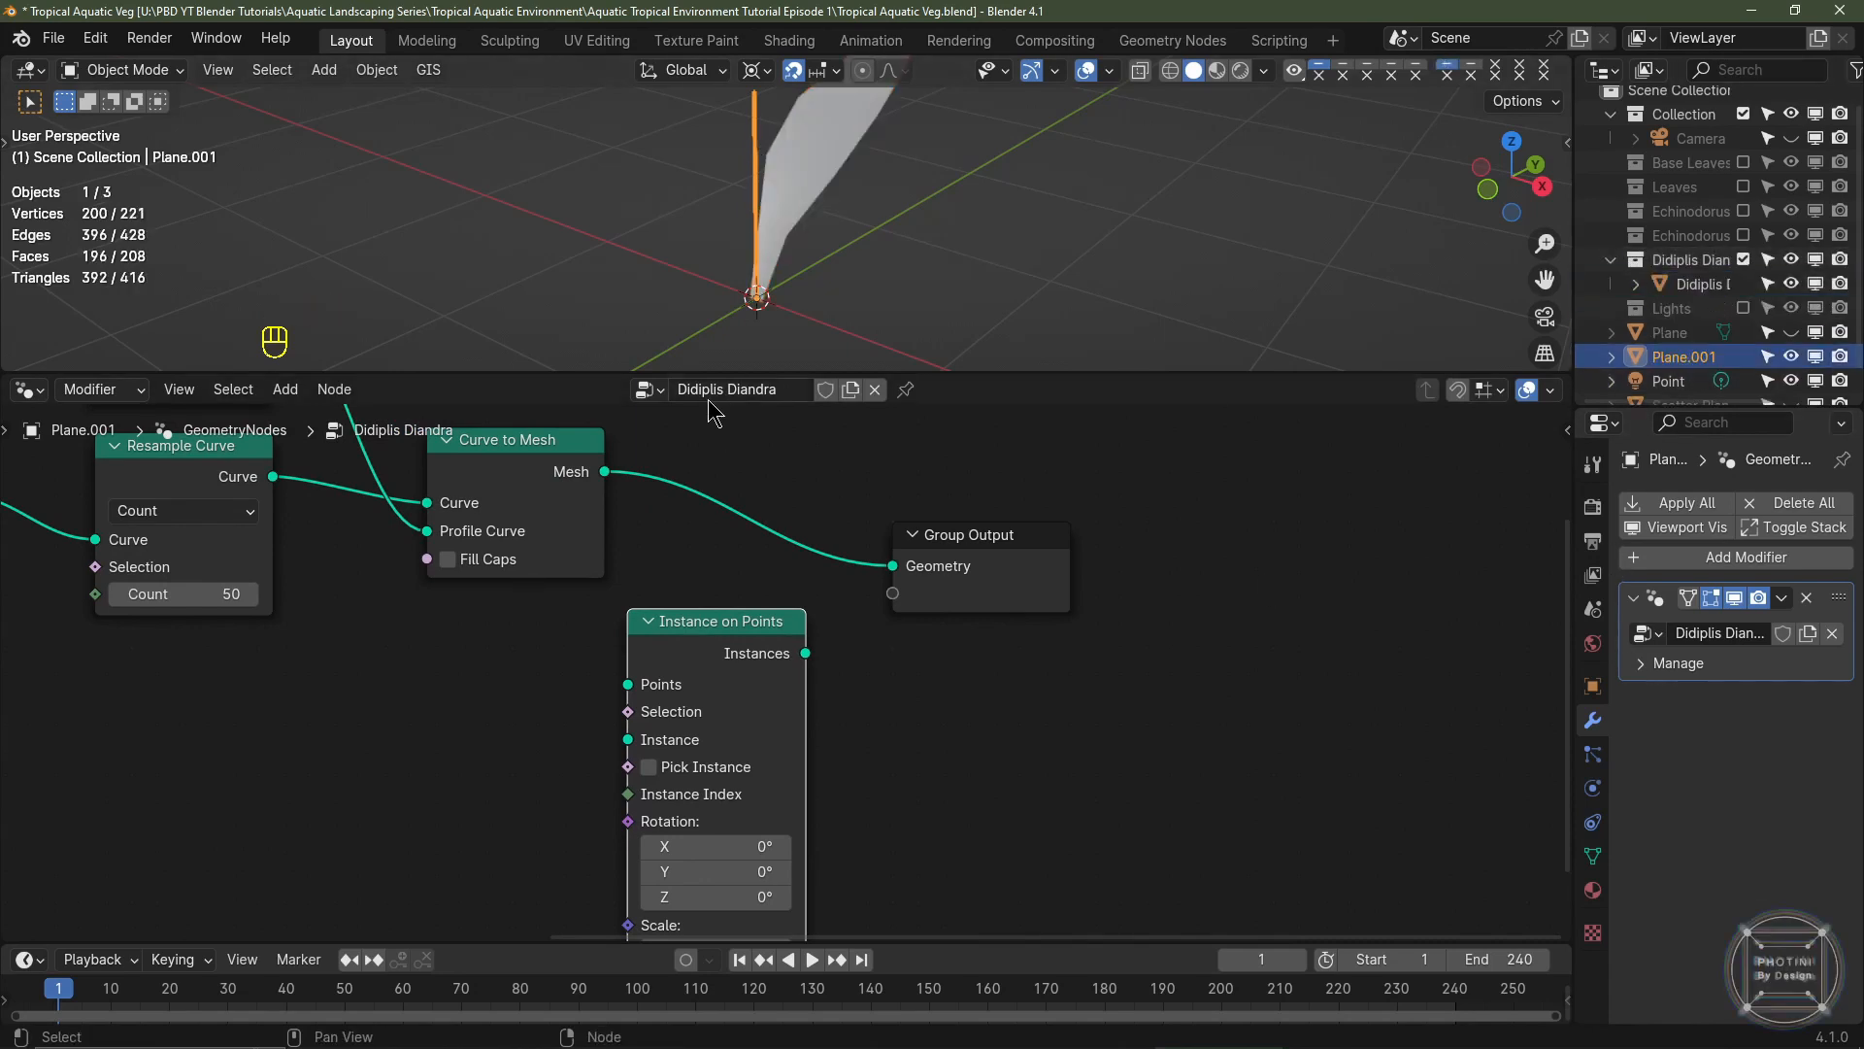
pyautogui.click(1706, 294)
pyautogui.moveTo(1706, 293); pyautogui.dragTo(426, 730)
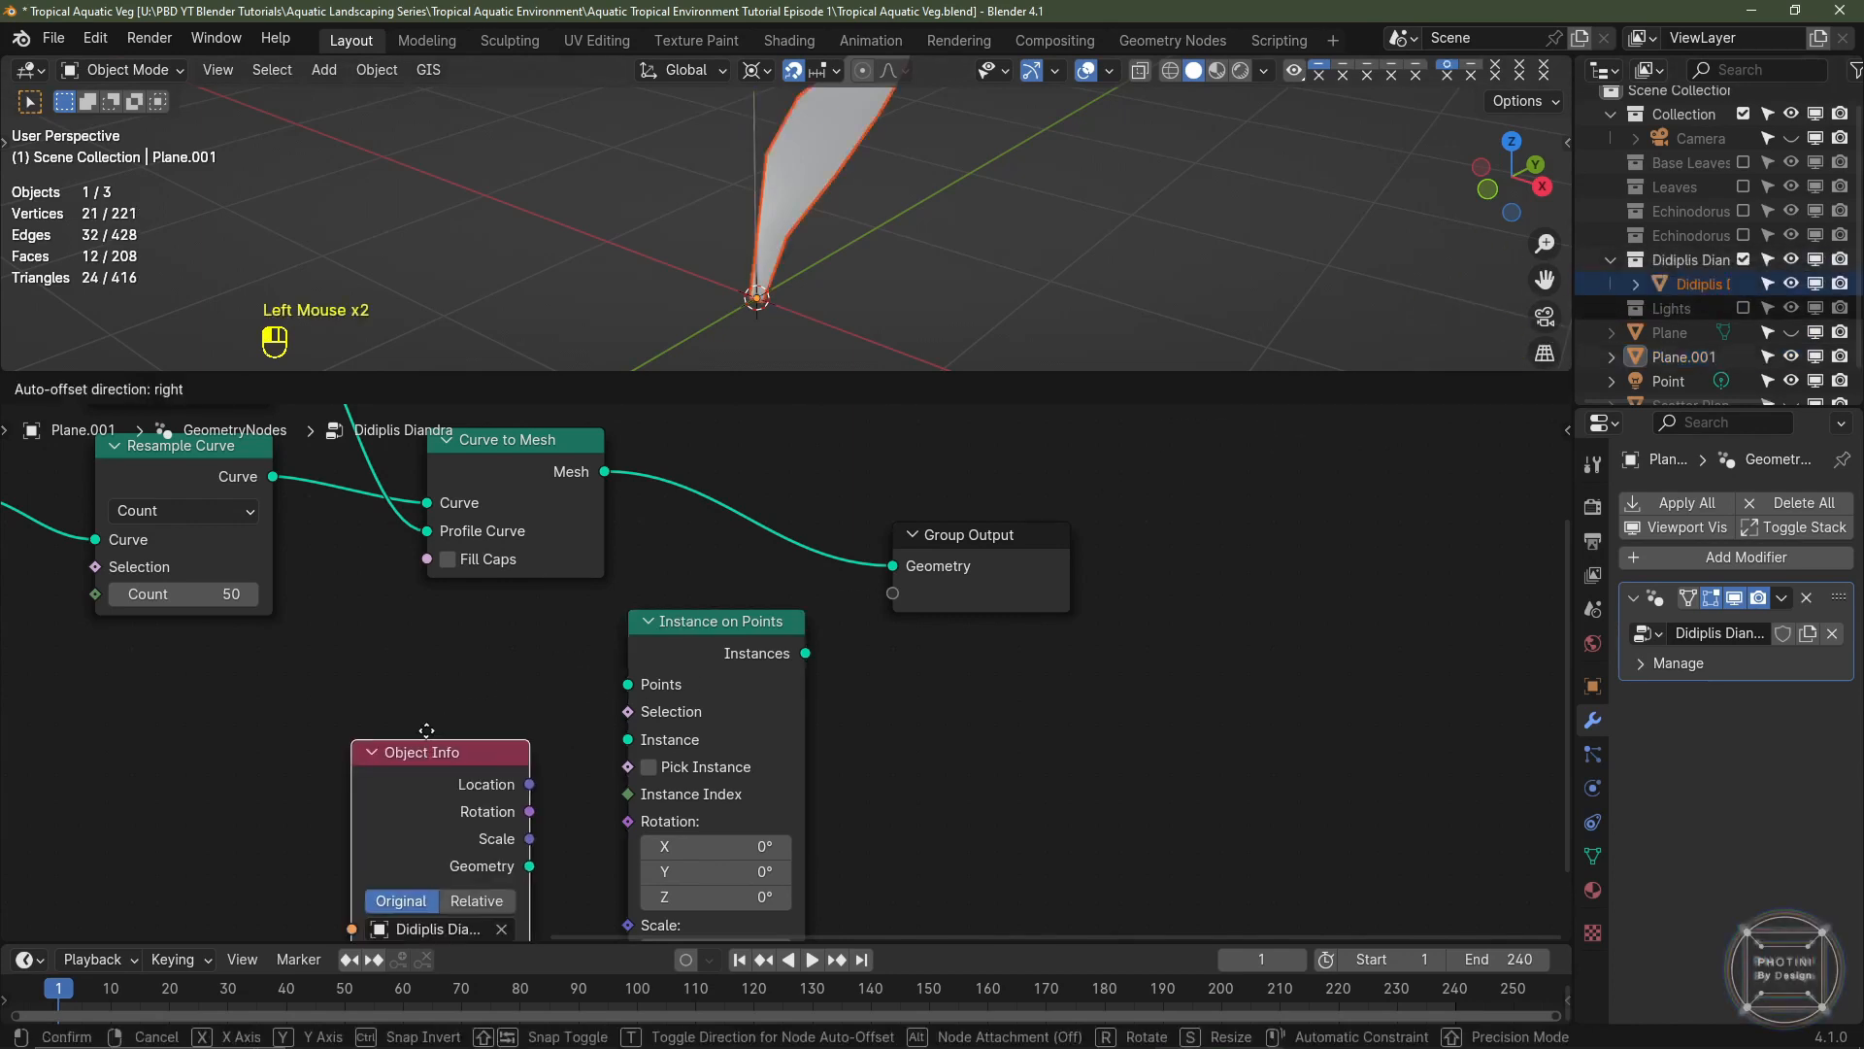
pyautogui.click(443, 670)
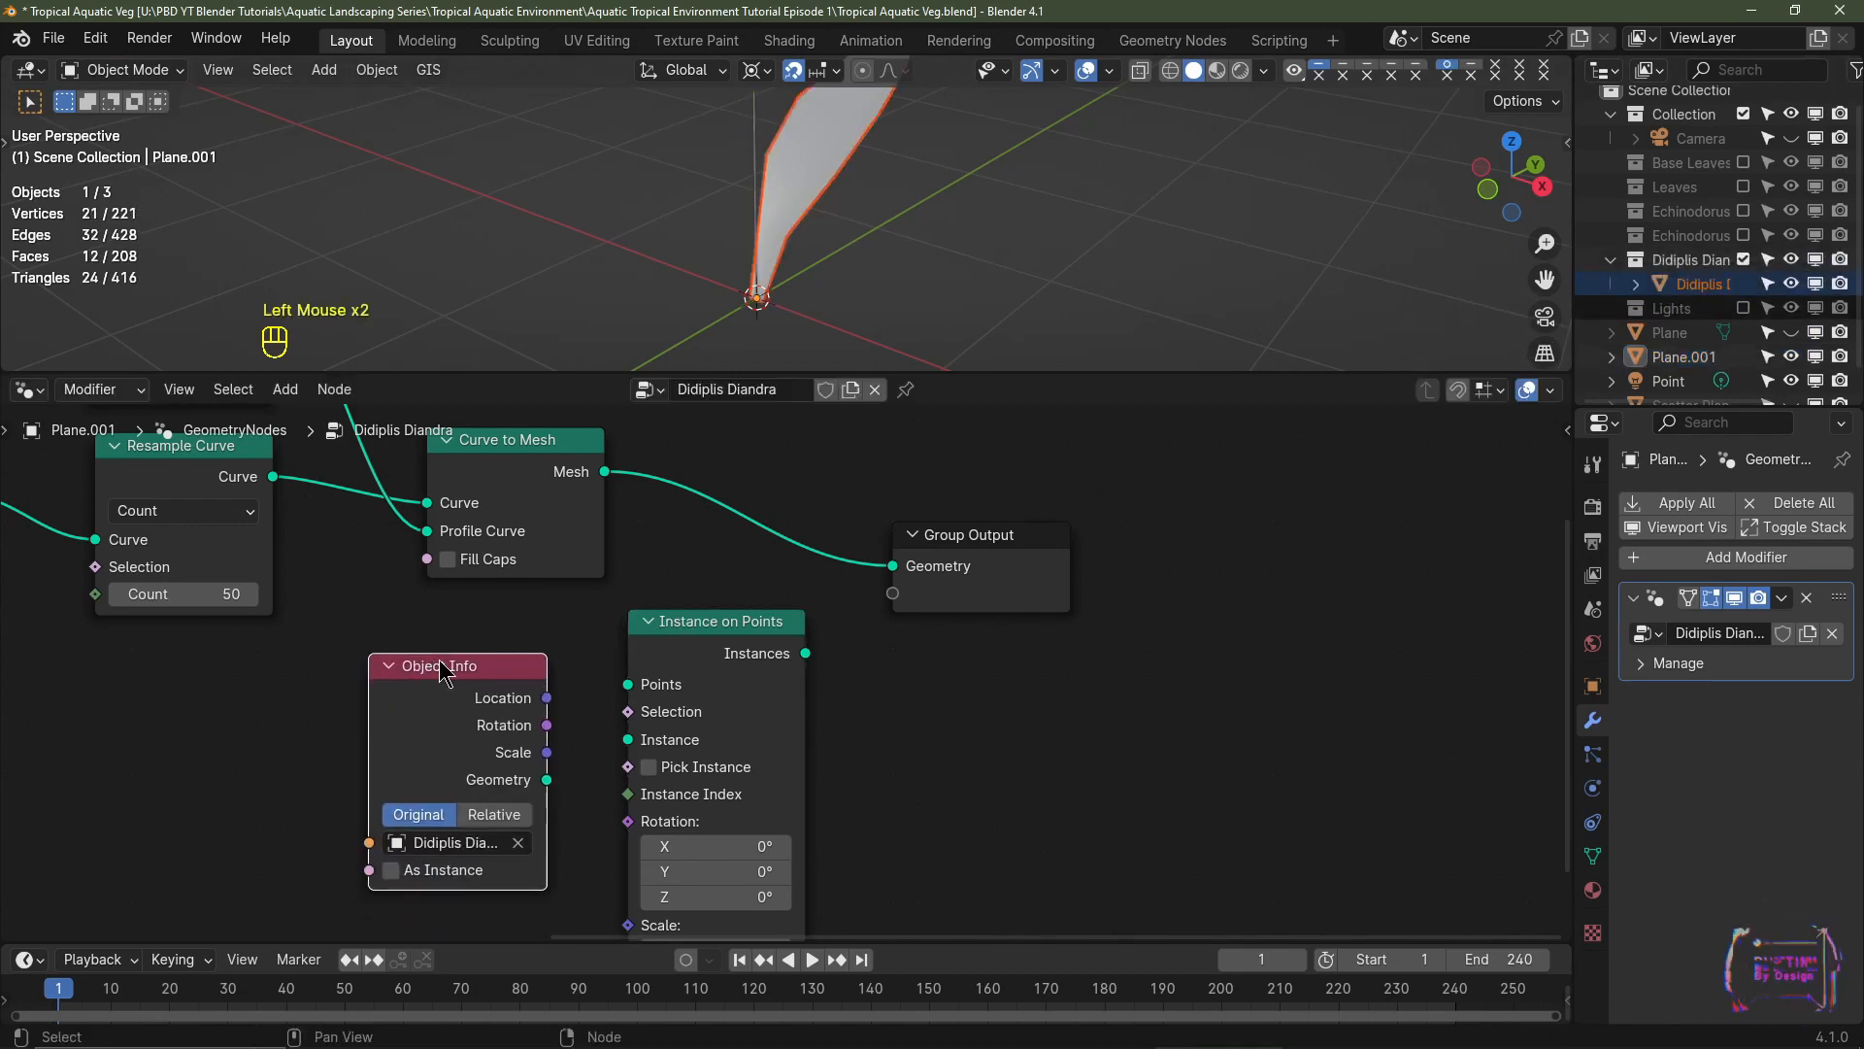
pyautogui.click(391, 871)
# - Arrange the nodes with Object Info below Resample Curve and Curve to Mesh slightly farther from it
pyautogui.scroll(-2, 554, 802)
pyautogui.moveTo(555, 802); pyautogui.dragTo(693, 777, button='middle')
pyautogui.moveTo(608, 692); pyautogui.dragTo(419, 693)
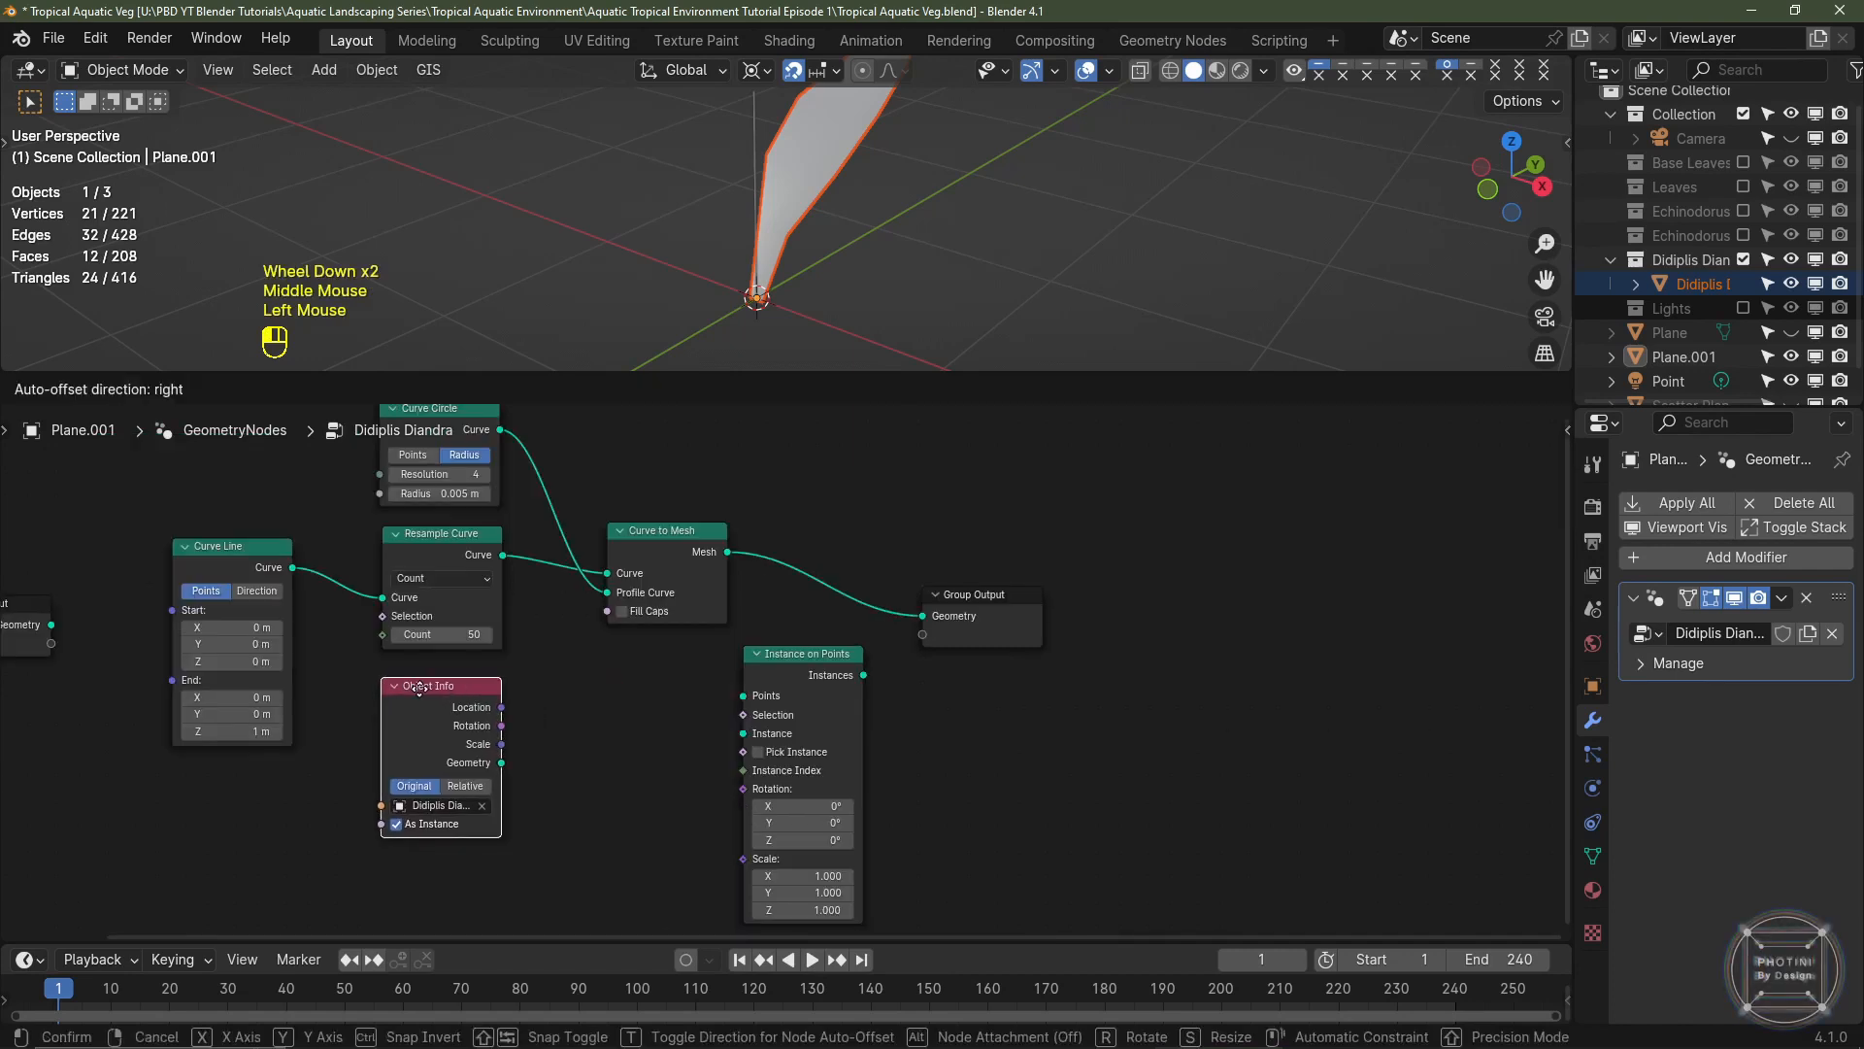
pyautogui.moveTo(655, 573); pyautogui.dragTo(685, 552)
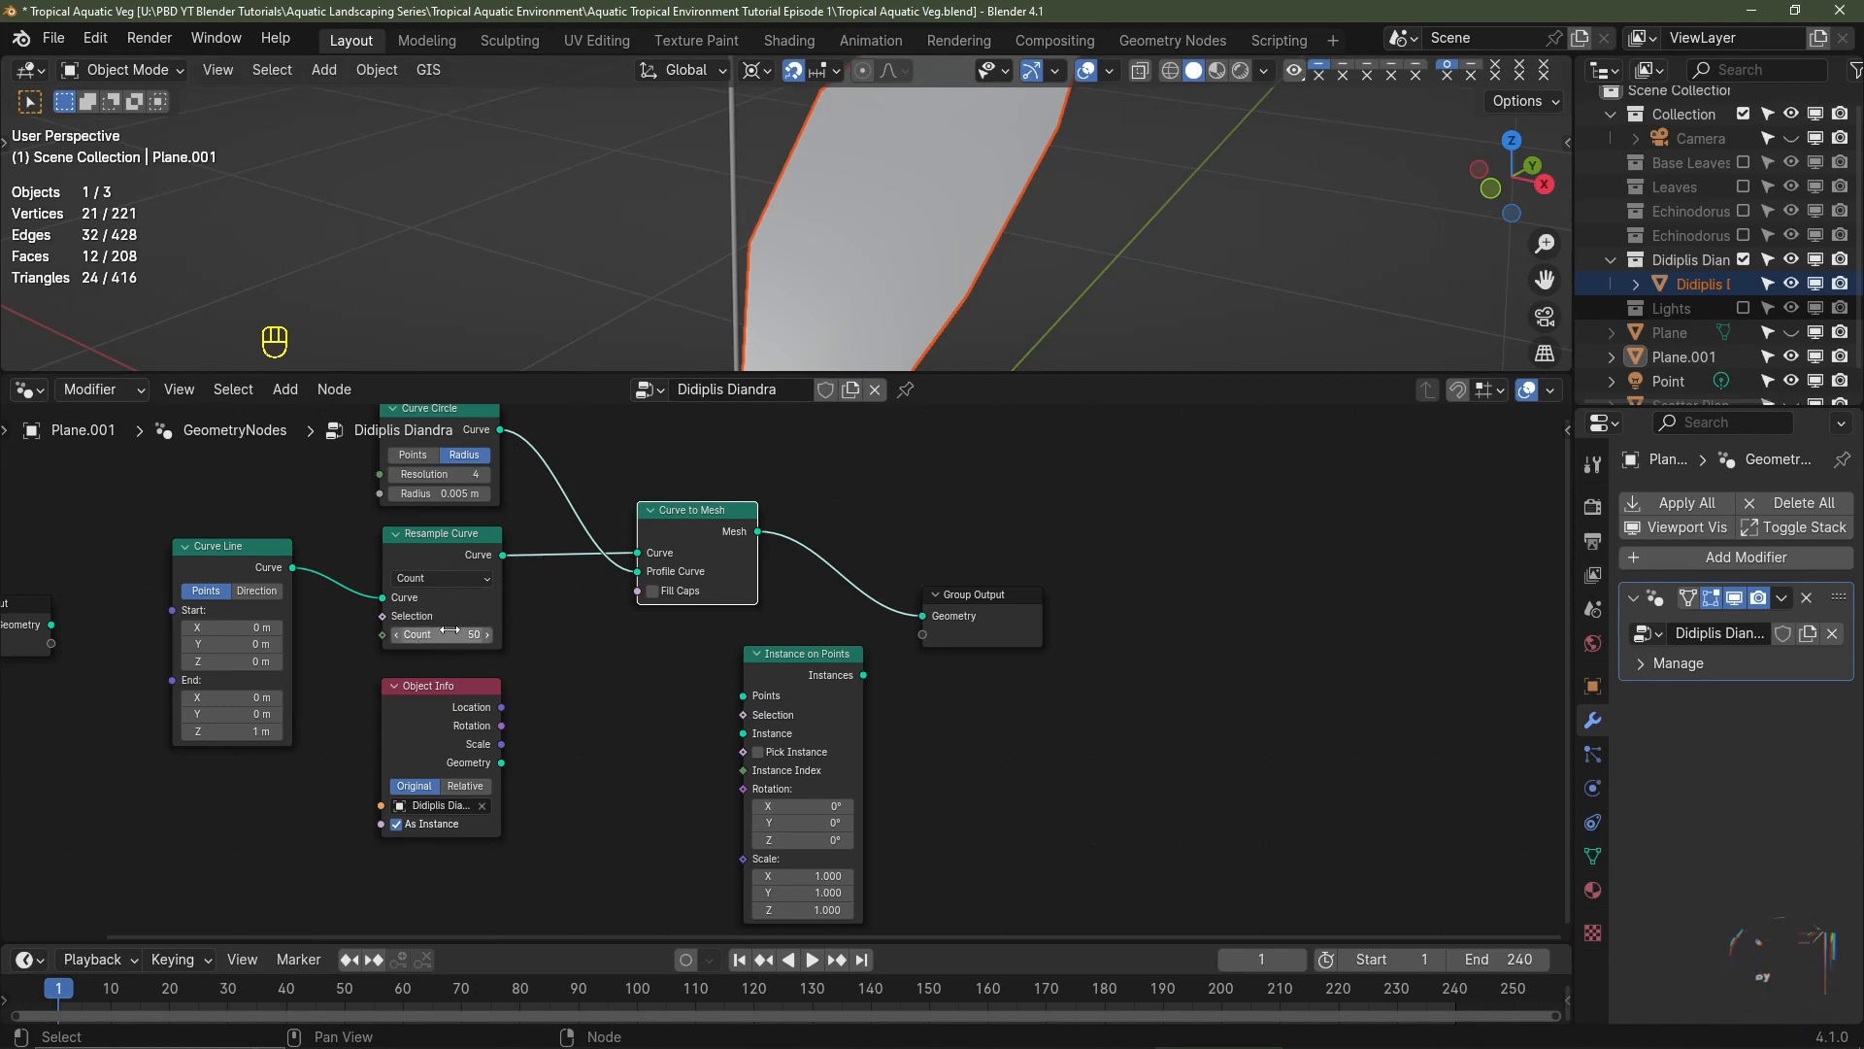
# - Connect Resample Curve's Curve output to Instance on Points' Points input, and its Instances output to Group Output's Geometry
pyautogui.moveTo(450, 630); pyautogui.dragTo(340, 569, button='middle')
pyautogui.moveTo(388, 495); pyautogui.dragTo(625, 637)
pyautogui.moveTo(846, 593); pyautogui.dragTo(697, 594, button='middle')
pyautogui.moveTo(774, 547); pyautogui.dragTo(869, 539)
pyautogui.moveTo(604, 615); pyautogui.dragTo(736, 551)
# - Connect Object Info's Geometry to the Instance input of Instance on Points and enable Pick Instance
pyautogui.moveTo(237, 715); pyautogui.dragTo(367, 697, button='middle')
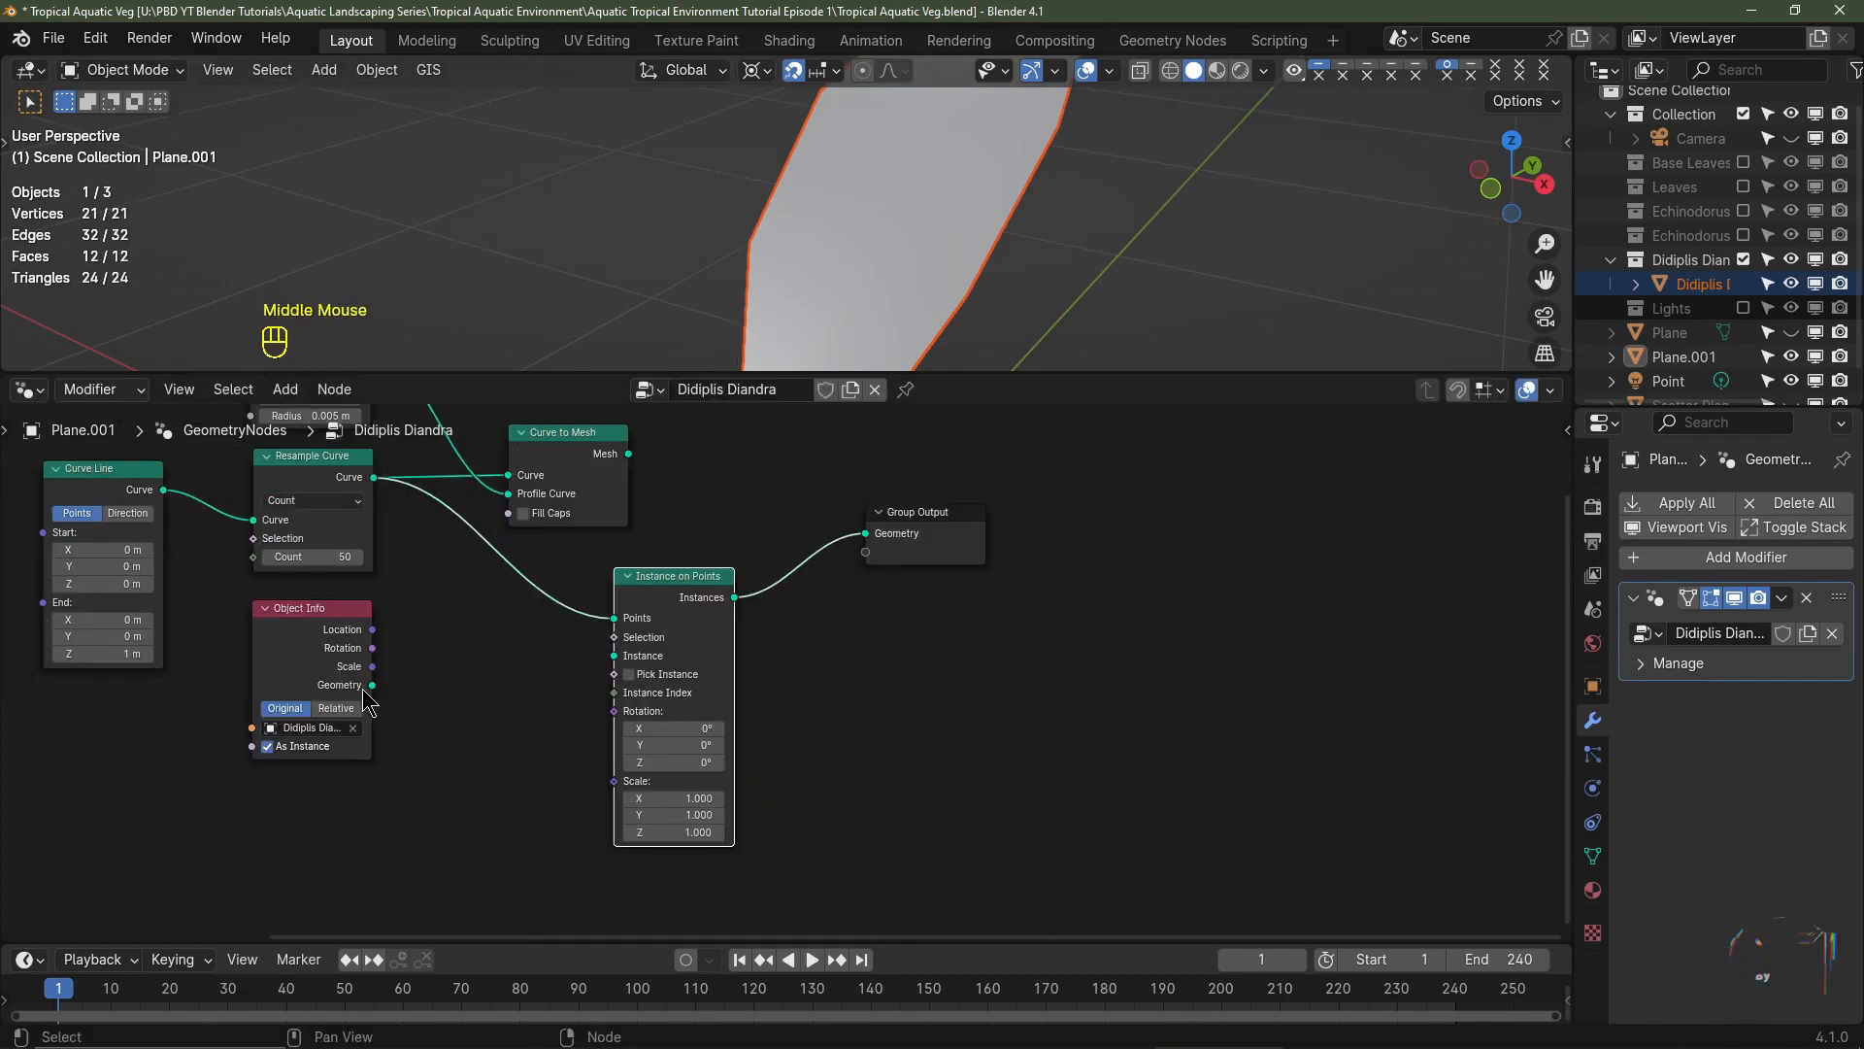
pyautogui.moveTo(372, 684); pyautogui.dragTo(614, 670)
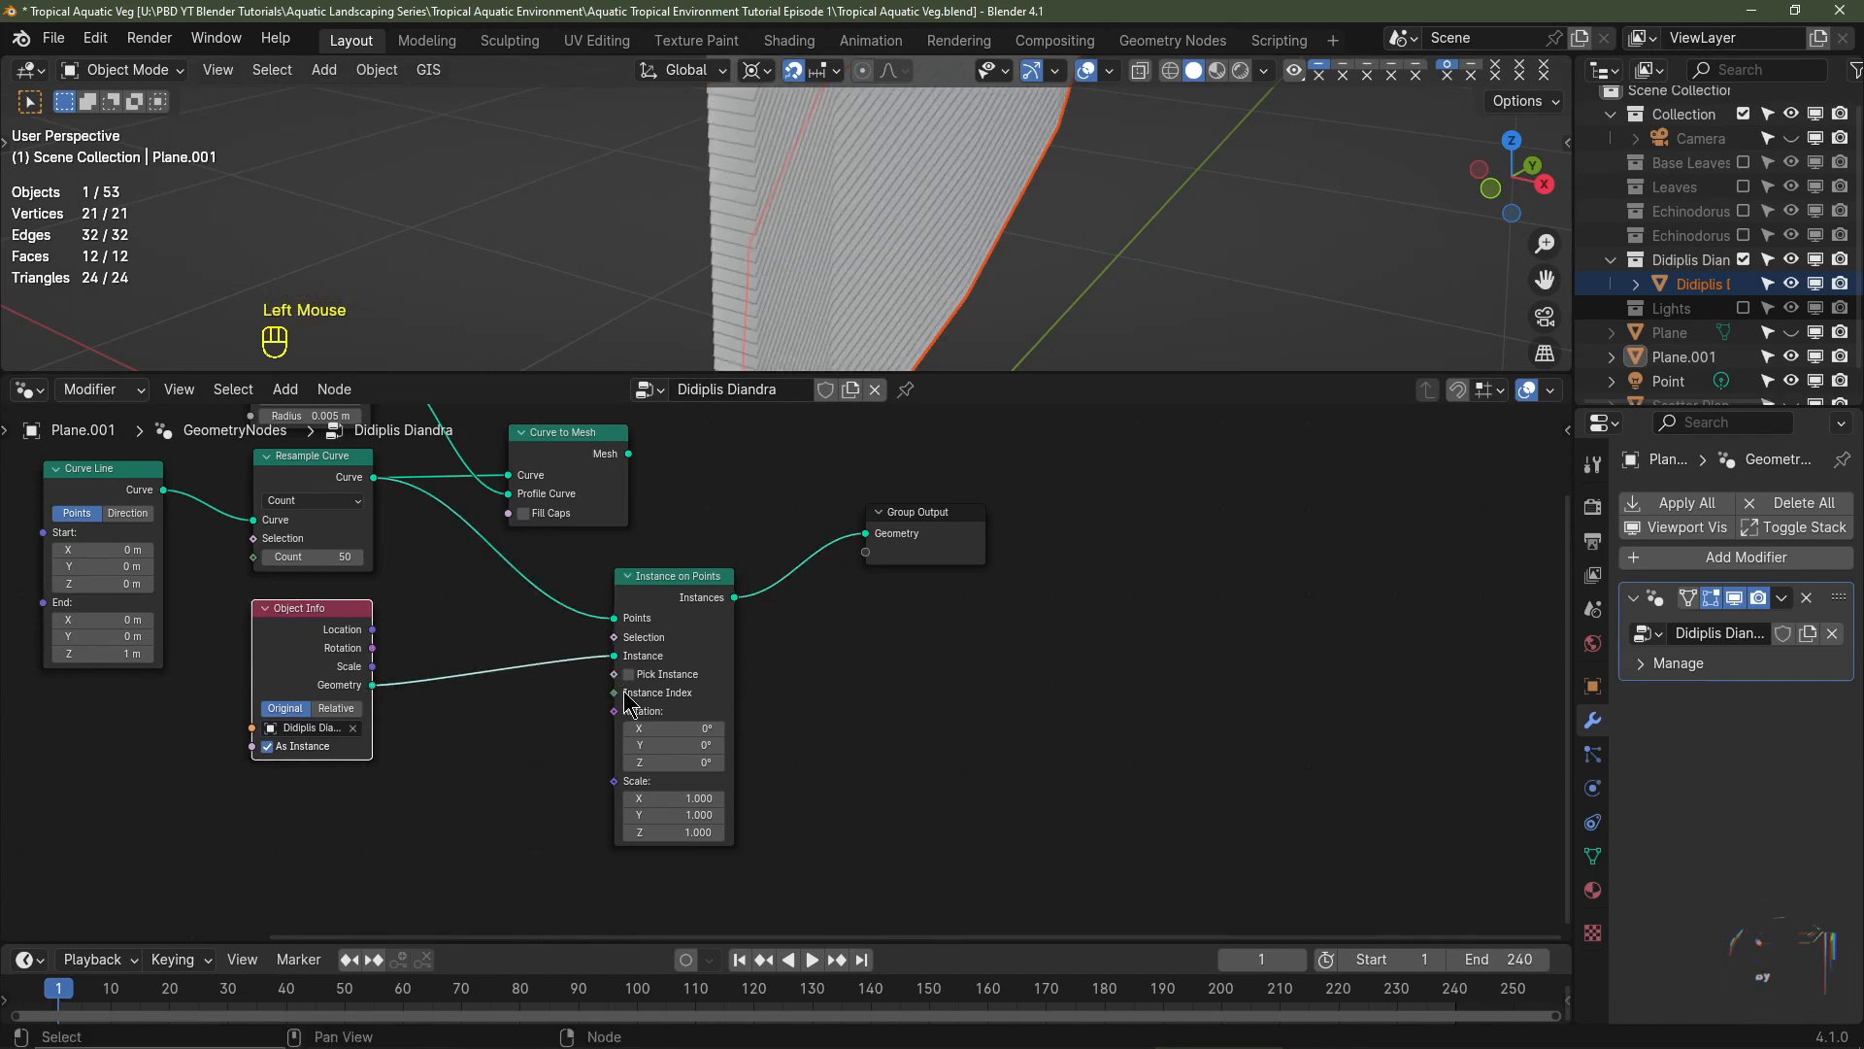
pyautogui.click(629, 673)
pyautogui.scroll(-4, 901, 194)
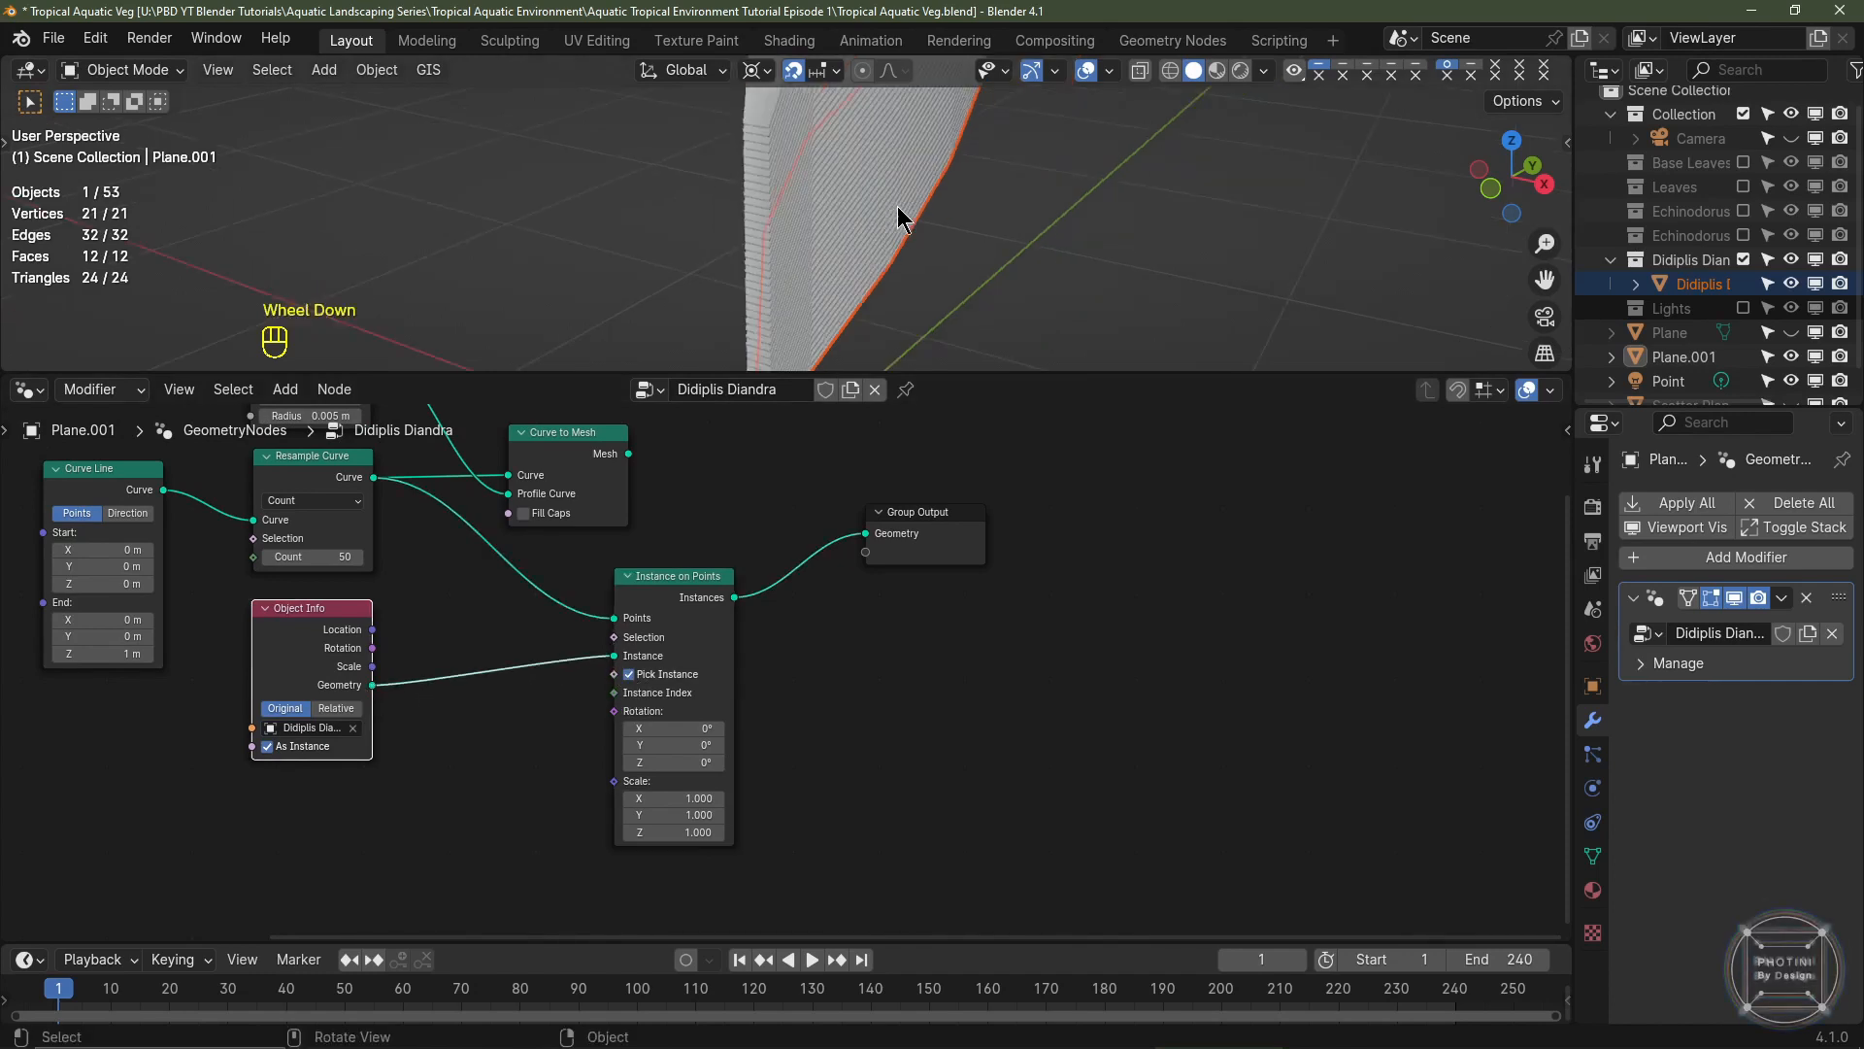
# - Insert a Join Geometry node between Instance on Points and Group Output, and feed Curve to Mesh's Mesh output into it
pyautogui.keyDown('shift'); pyautogui.moveTo(901, 195); pyautogui.dragTo(790, 231, button='middle'); pyautogui.keyUp('shift')
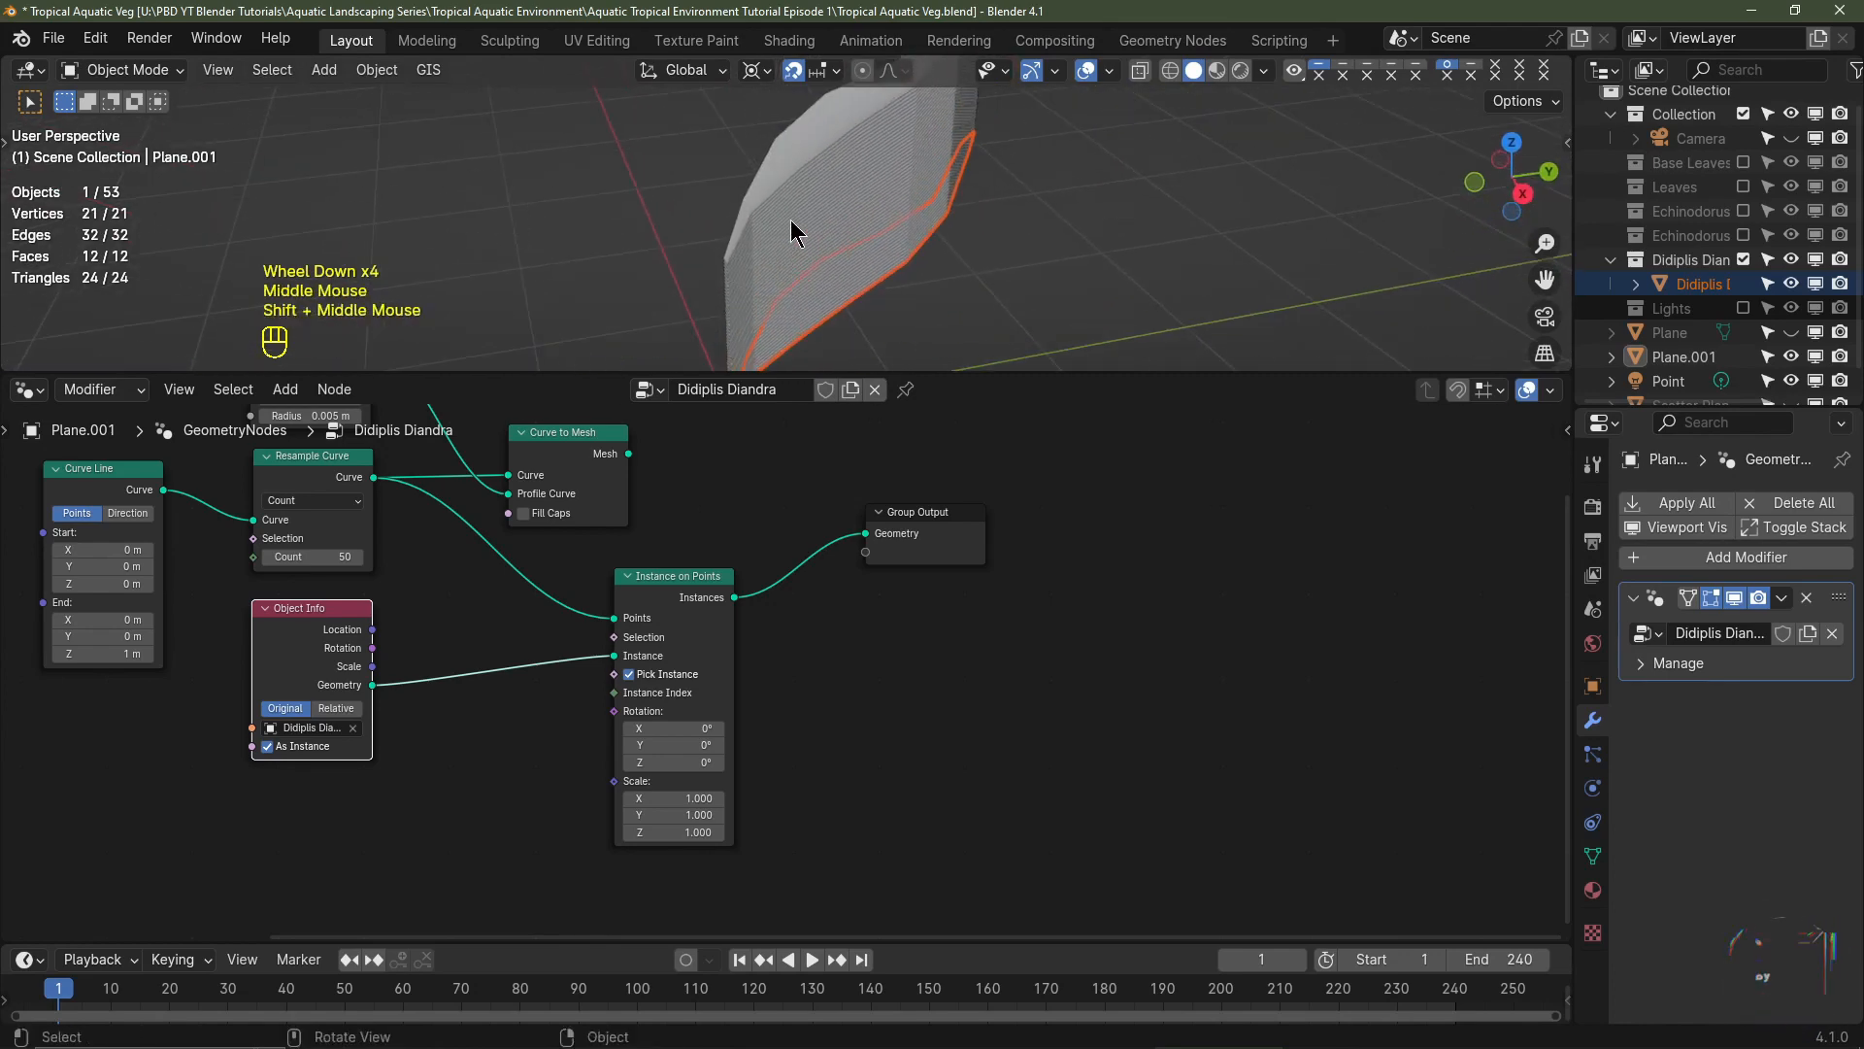
pyautogui.moveTo(318, 557)
pyautogui.mouseDown()
pyautogui.moveTo(242, 557)
pyautogui.moveTo(318, 556)
pyautogui.mouseUp()
pyautogui.scroll(2, 772, 612)
pyautogui.moveTo(772, 611); pyautogui.dragTo(743, 655, button='middle')
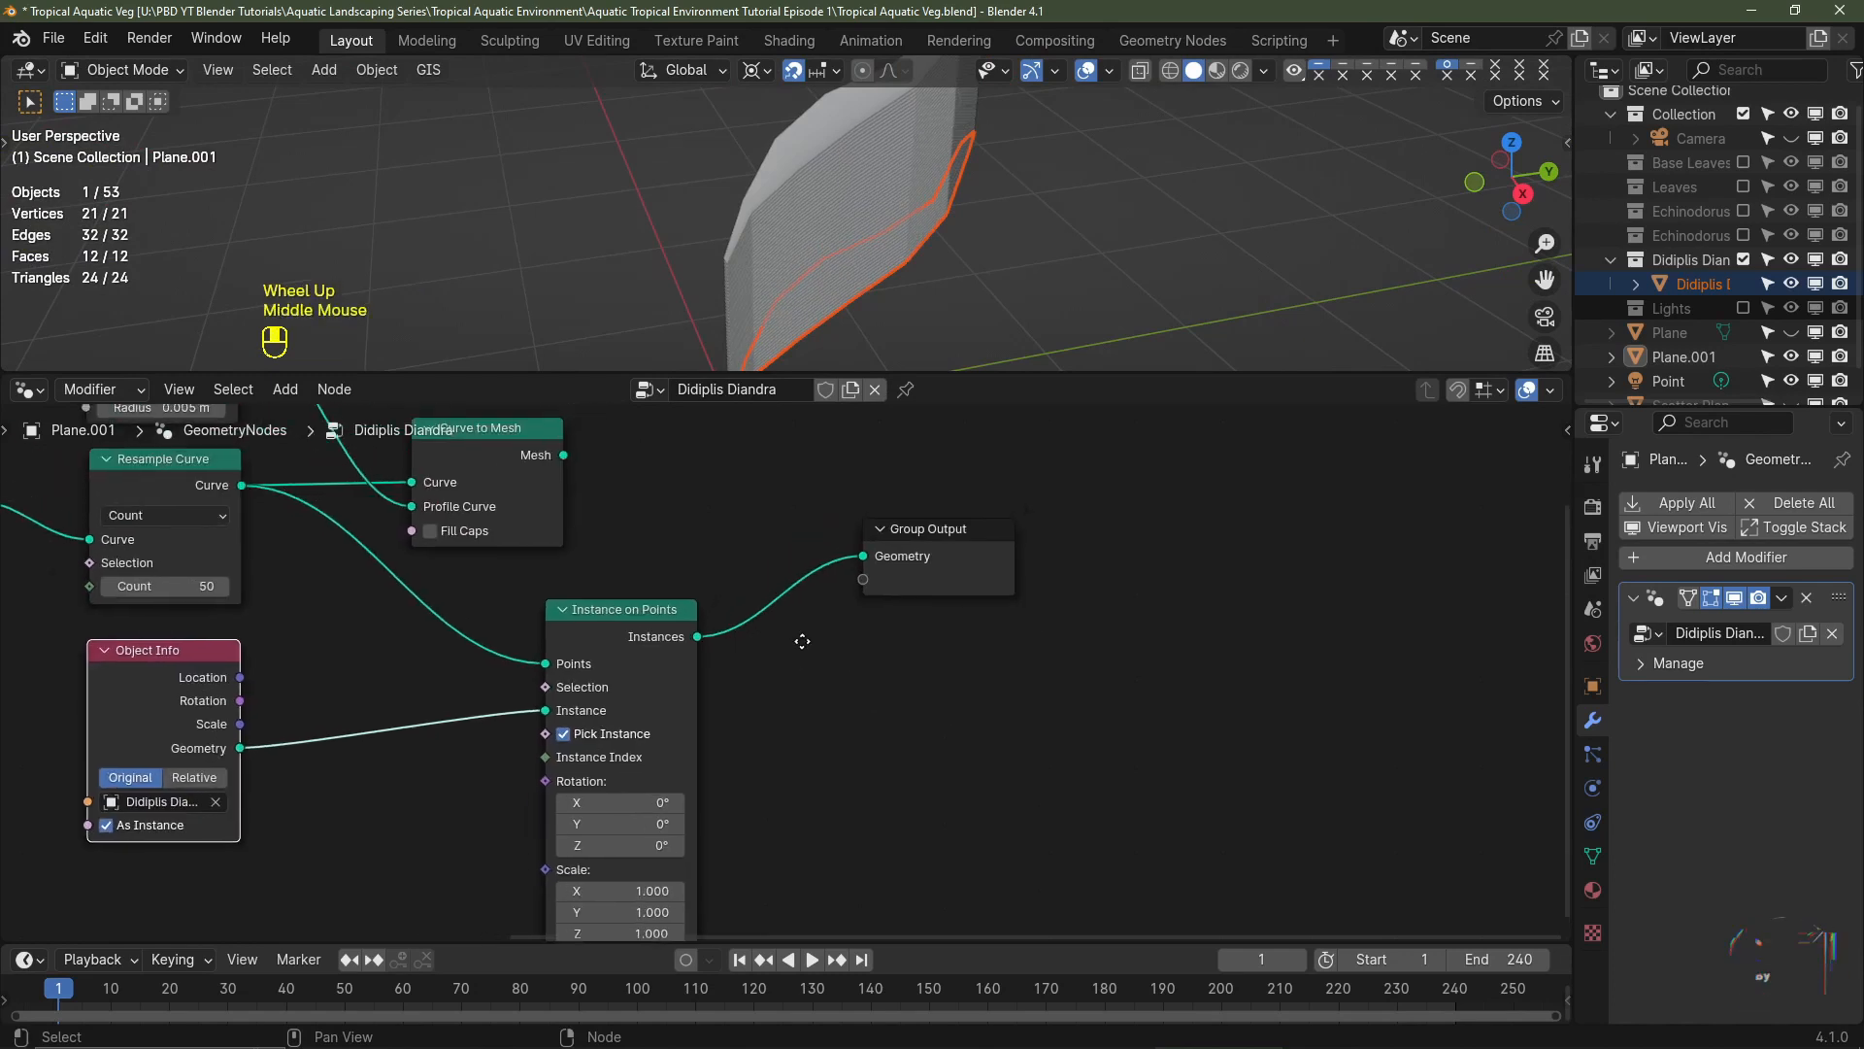
pyautogui.moveTo(961, 551); pyautogui.dragTo(1101, 468)
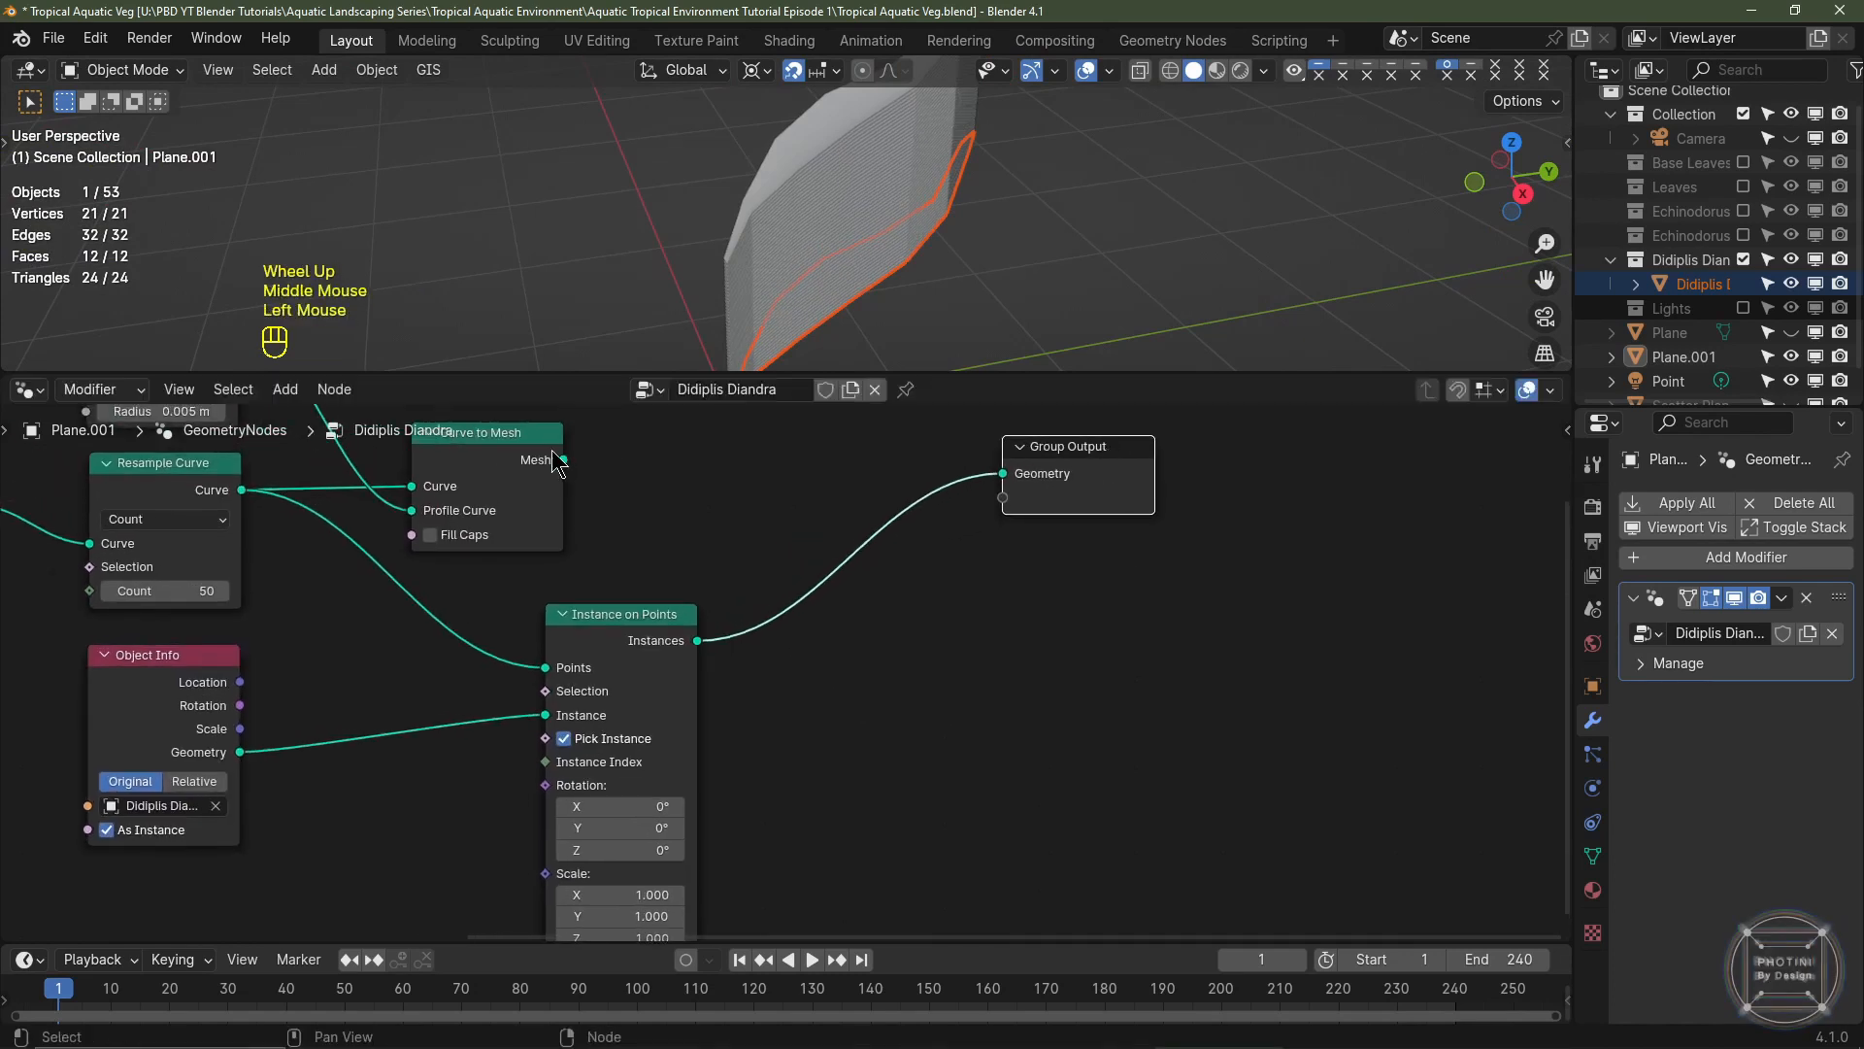
pyautogui.hotkey('shift', 'a')
pyautogui.moveTo(698, 505)
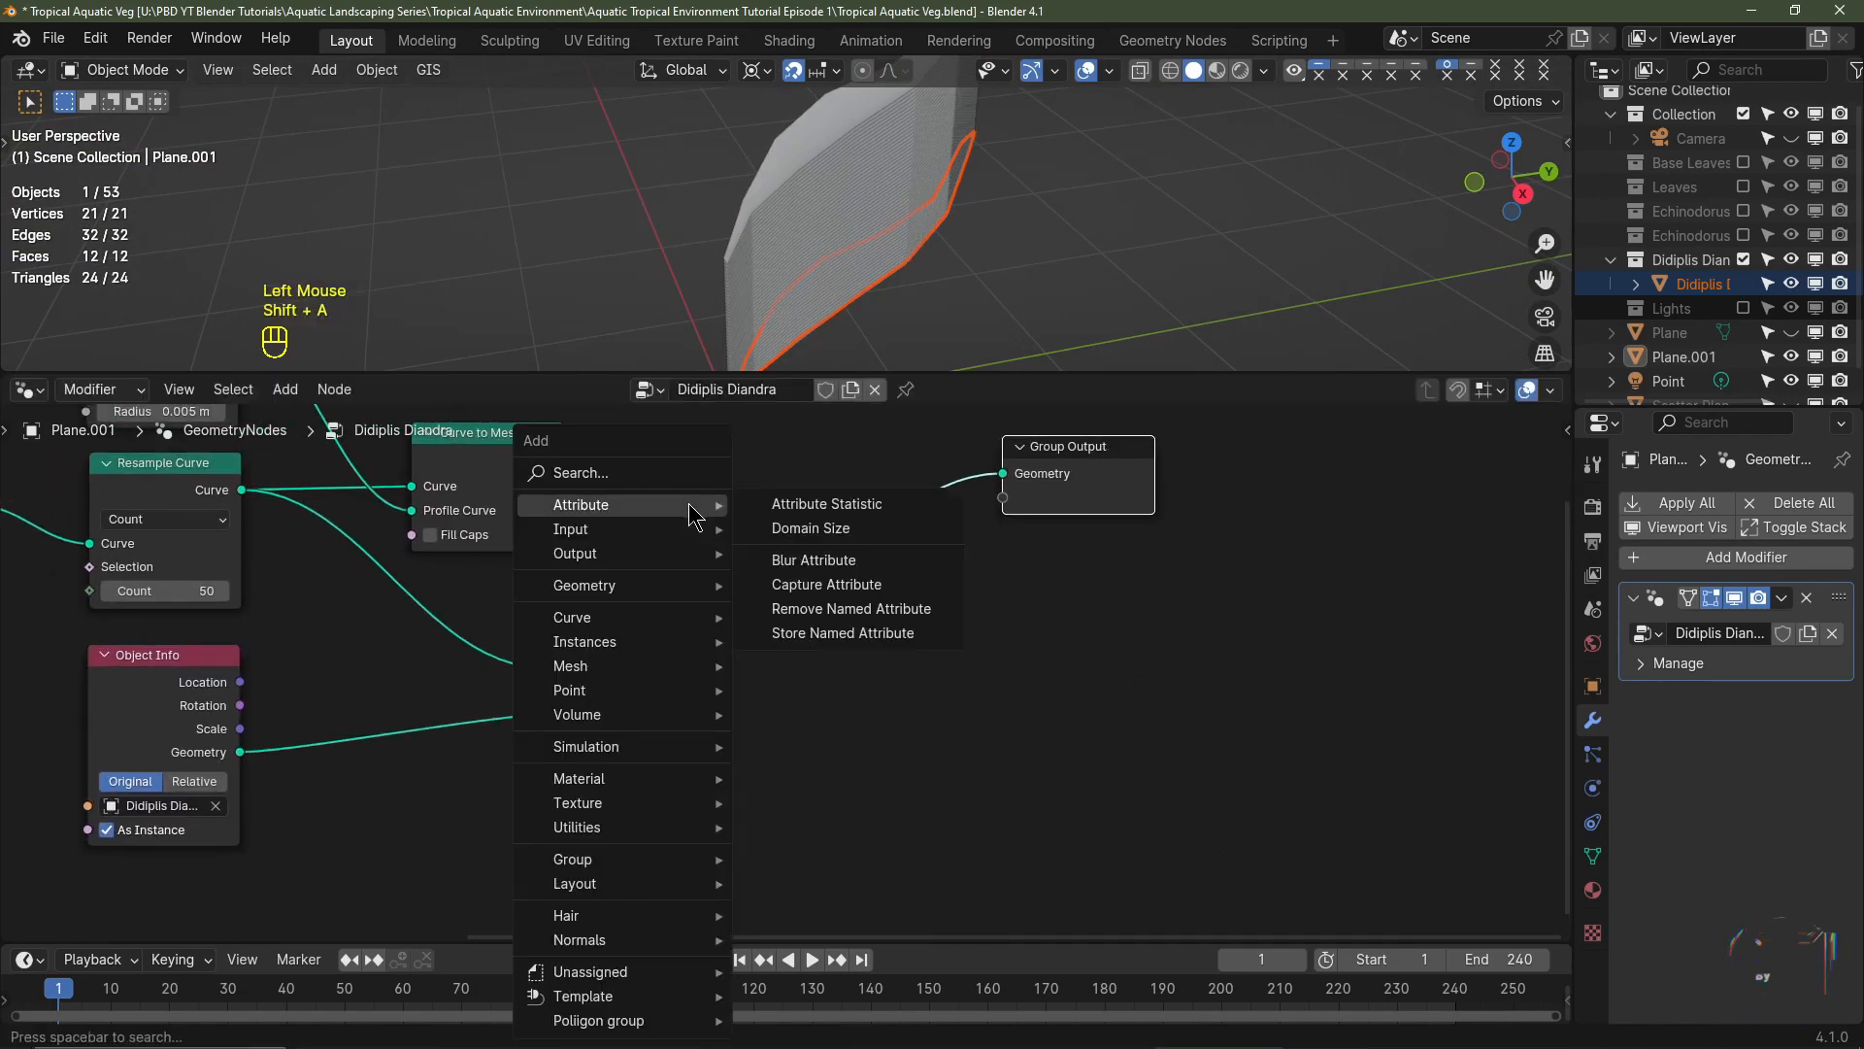
pyautogui.moveTo(670, 585)
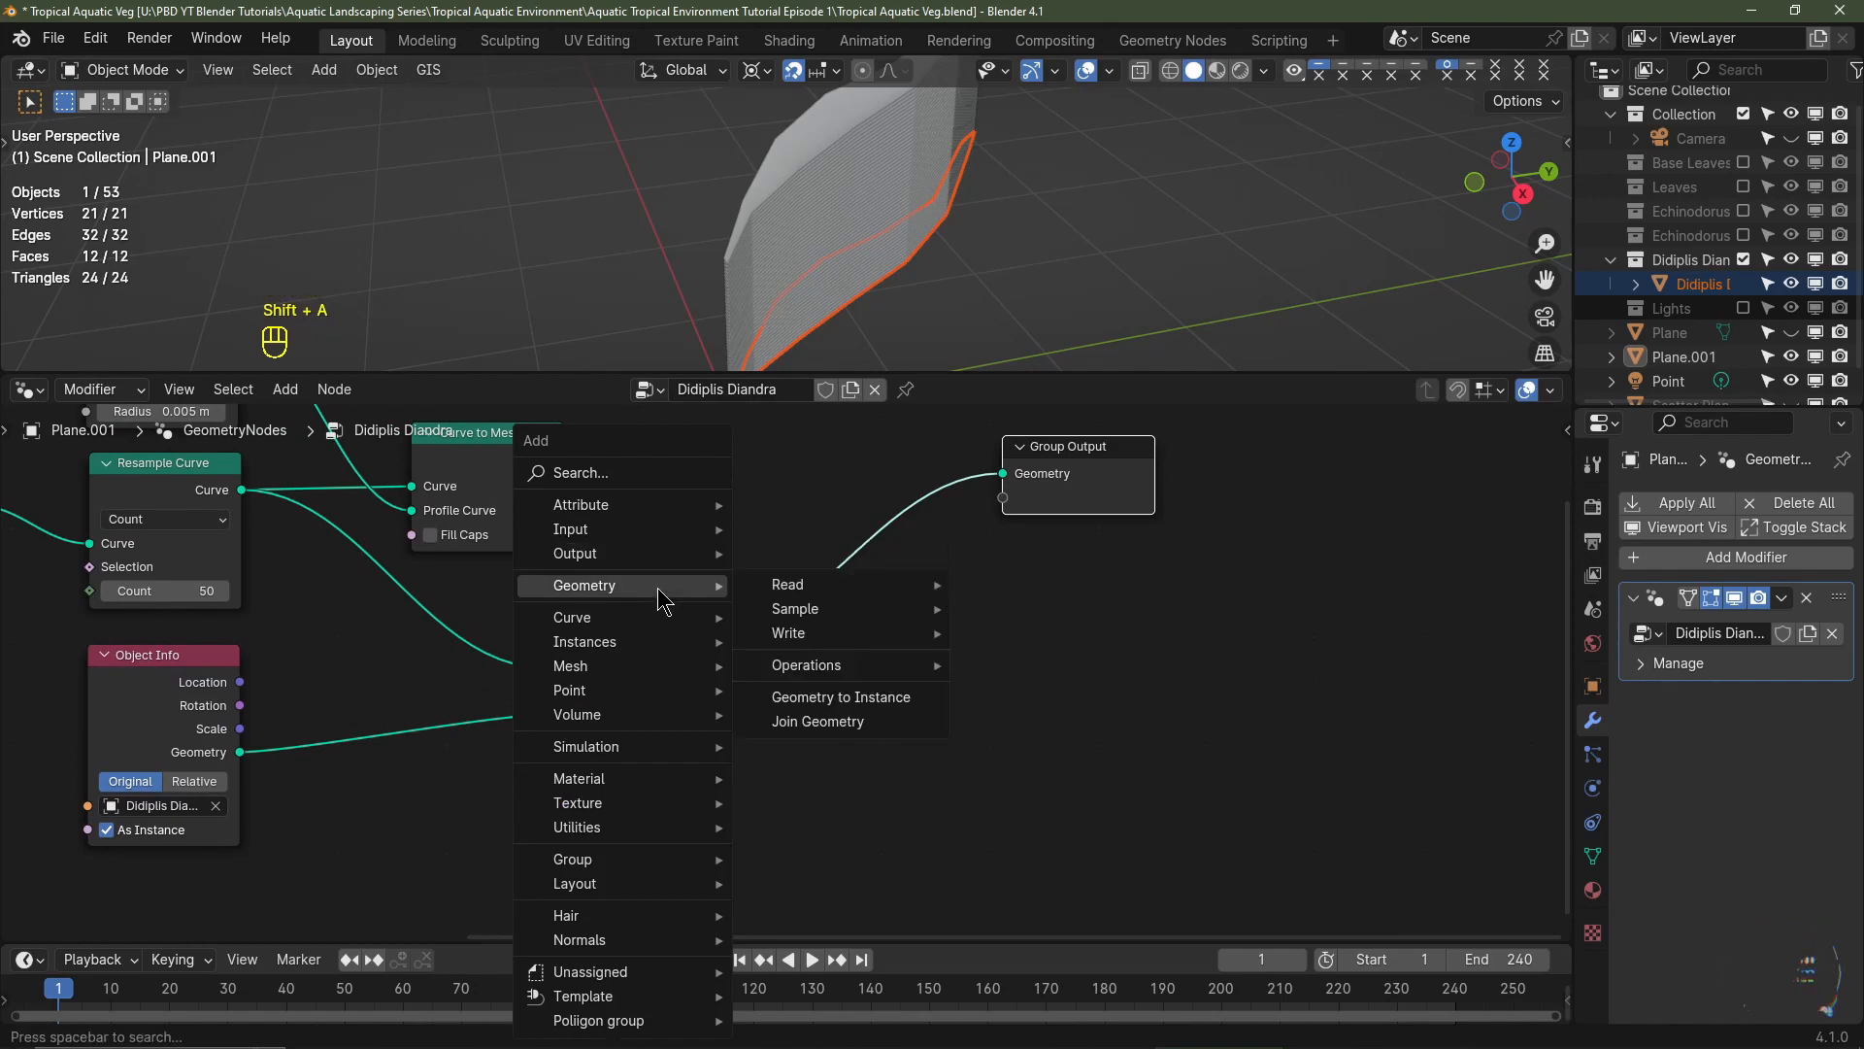
pyautogui.click(846, 721)
pyautogui.click(800, 468)
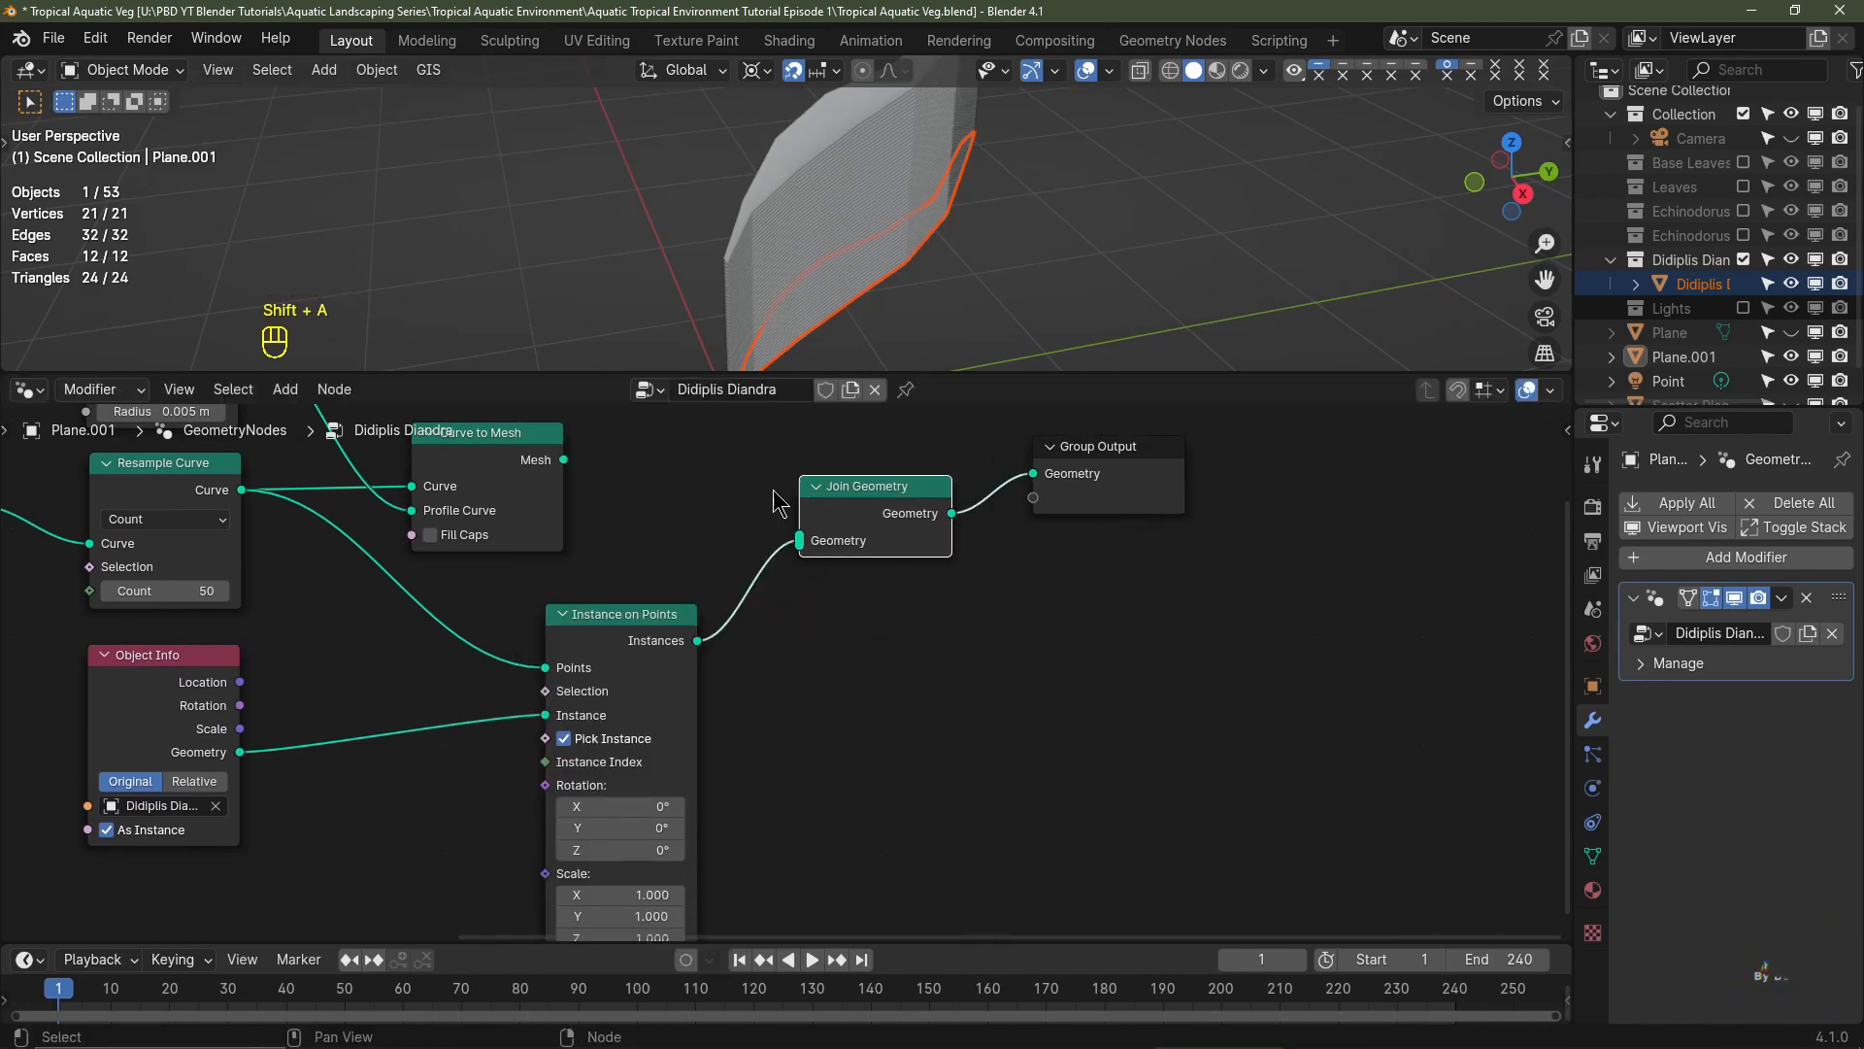
pyautogui.click(561, 469)
pyautogui.moveTo(563, 460); pyautogui.dragTo(799, 539)
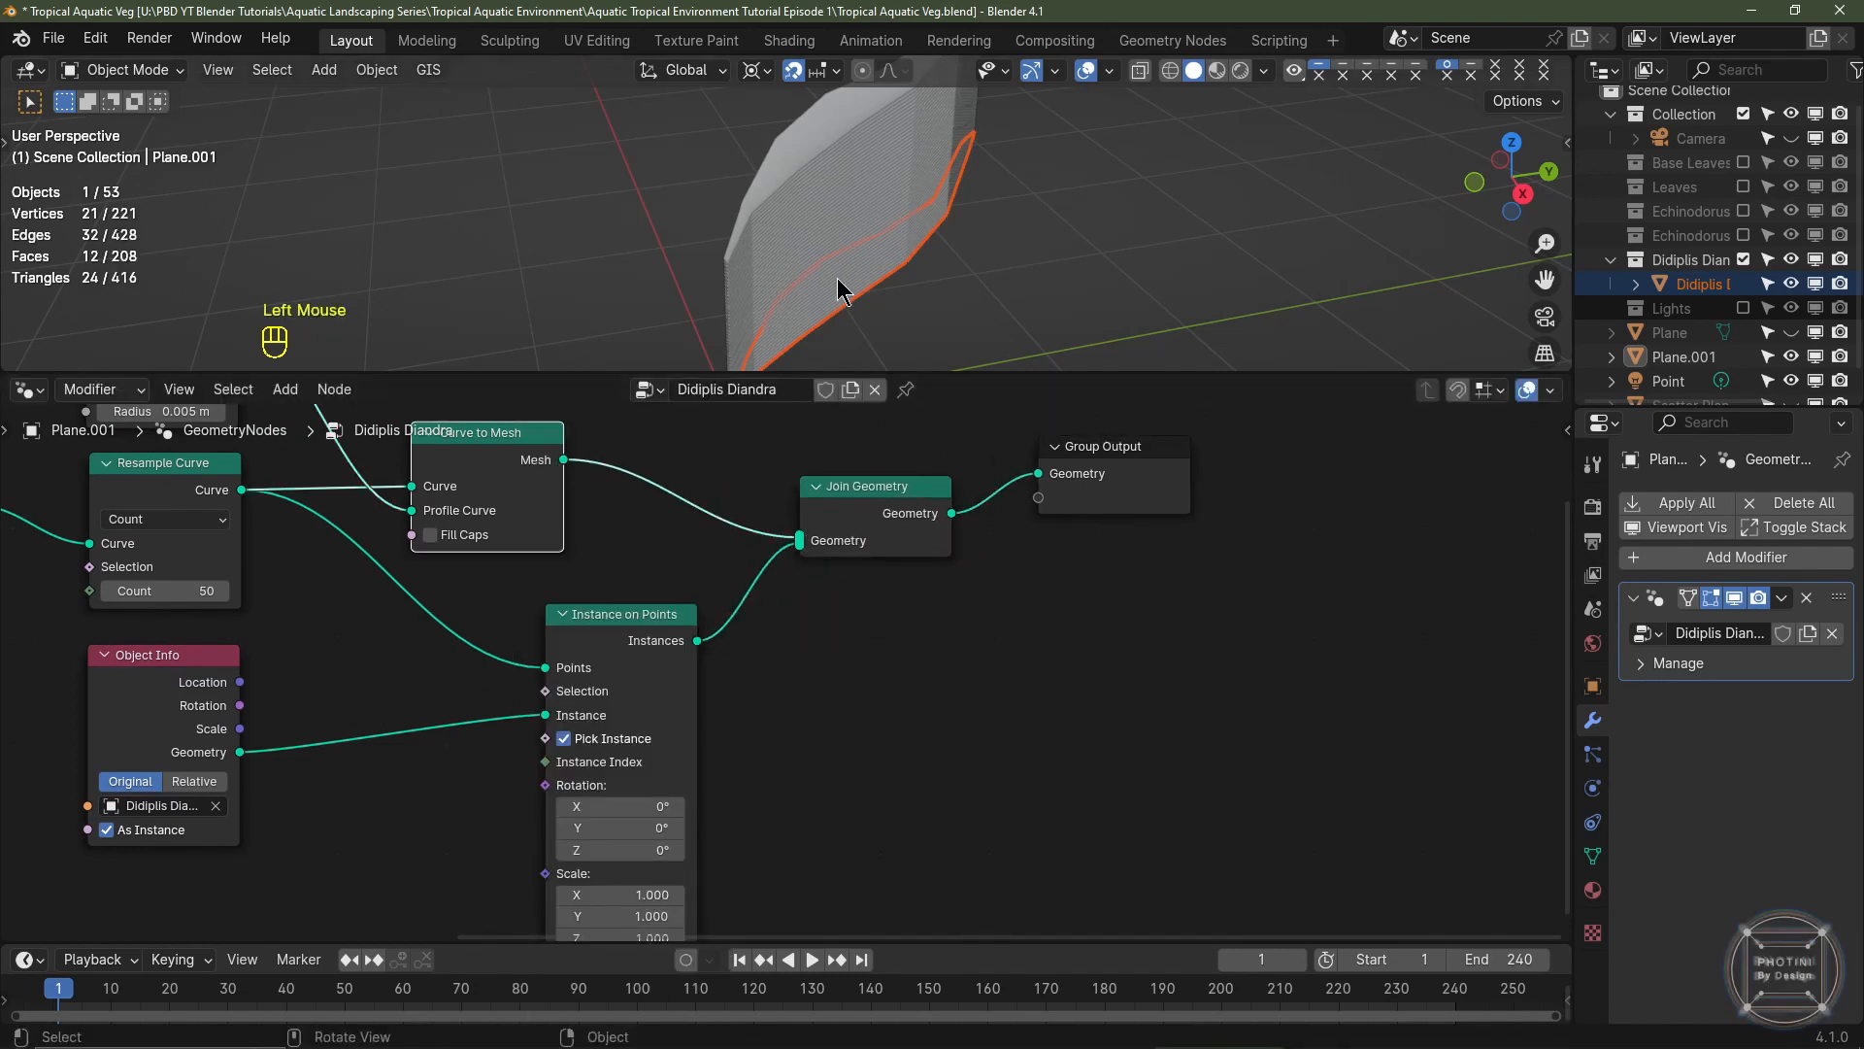
# - Add a Random Value node below the Object Info node
pyautogui.scroll(-2, 845, 260)
pyautogui.scroll(3, 872, 248)
pyautogui.keyDown('shift'); pyautogui.moveTo(862, 248); pyautogui.dragTo(879, 190, button='middle'); pyautogui.keyUp('shift')
pyautogui.scroll(-4, 880, 191)
pyautogui.scroll(-6, 815, 752)
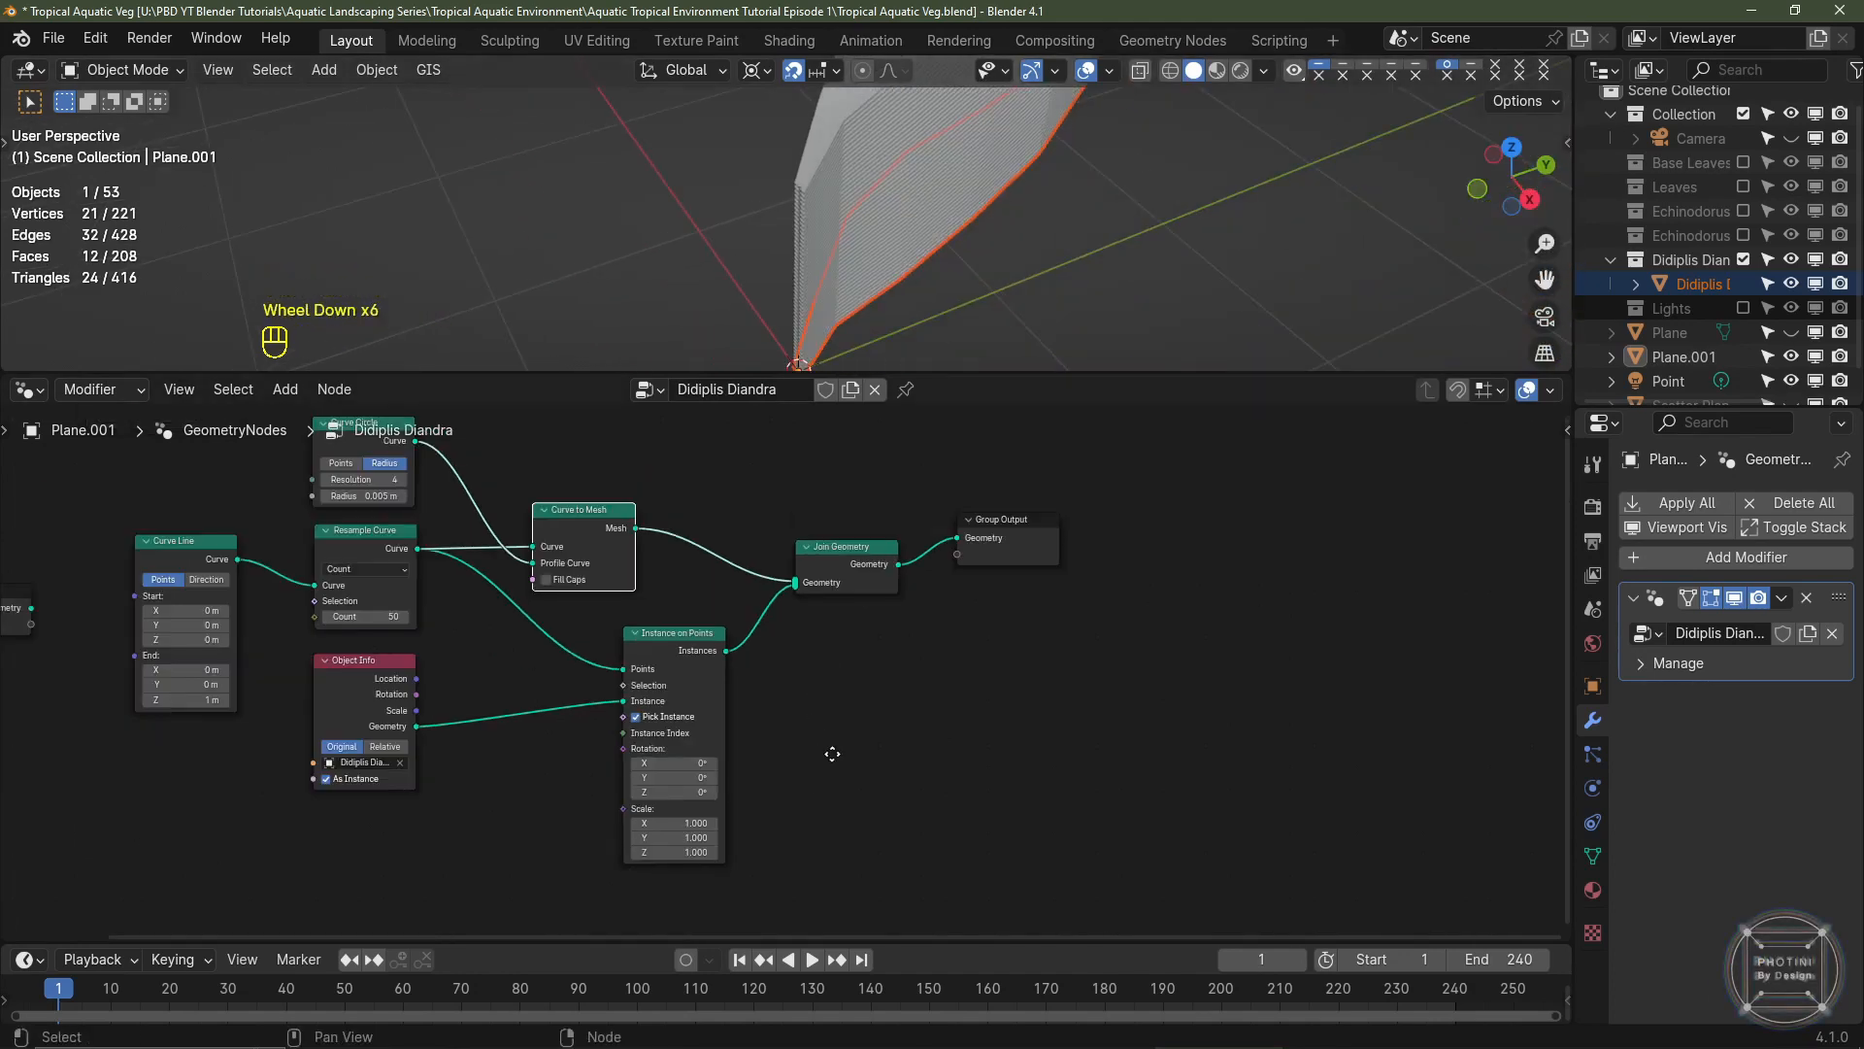
pyautogui.moveTo(836, 753); pyautogui.dragTo(816, 732, button='middle')
pyautogui.hotkey('shift', 'a')
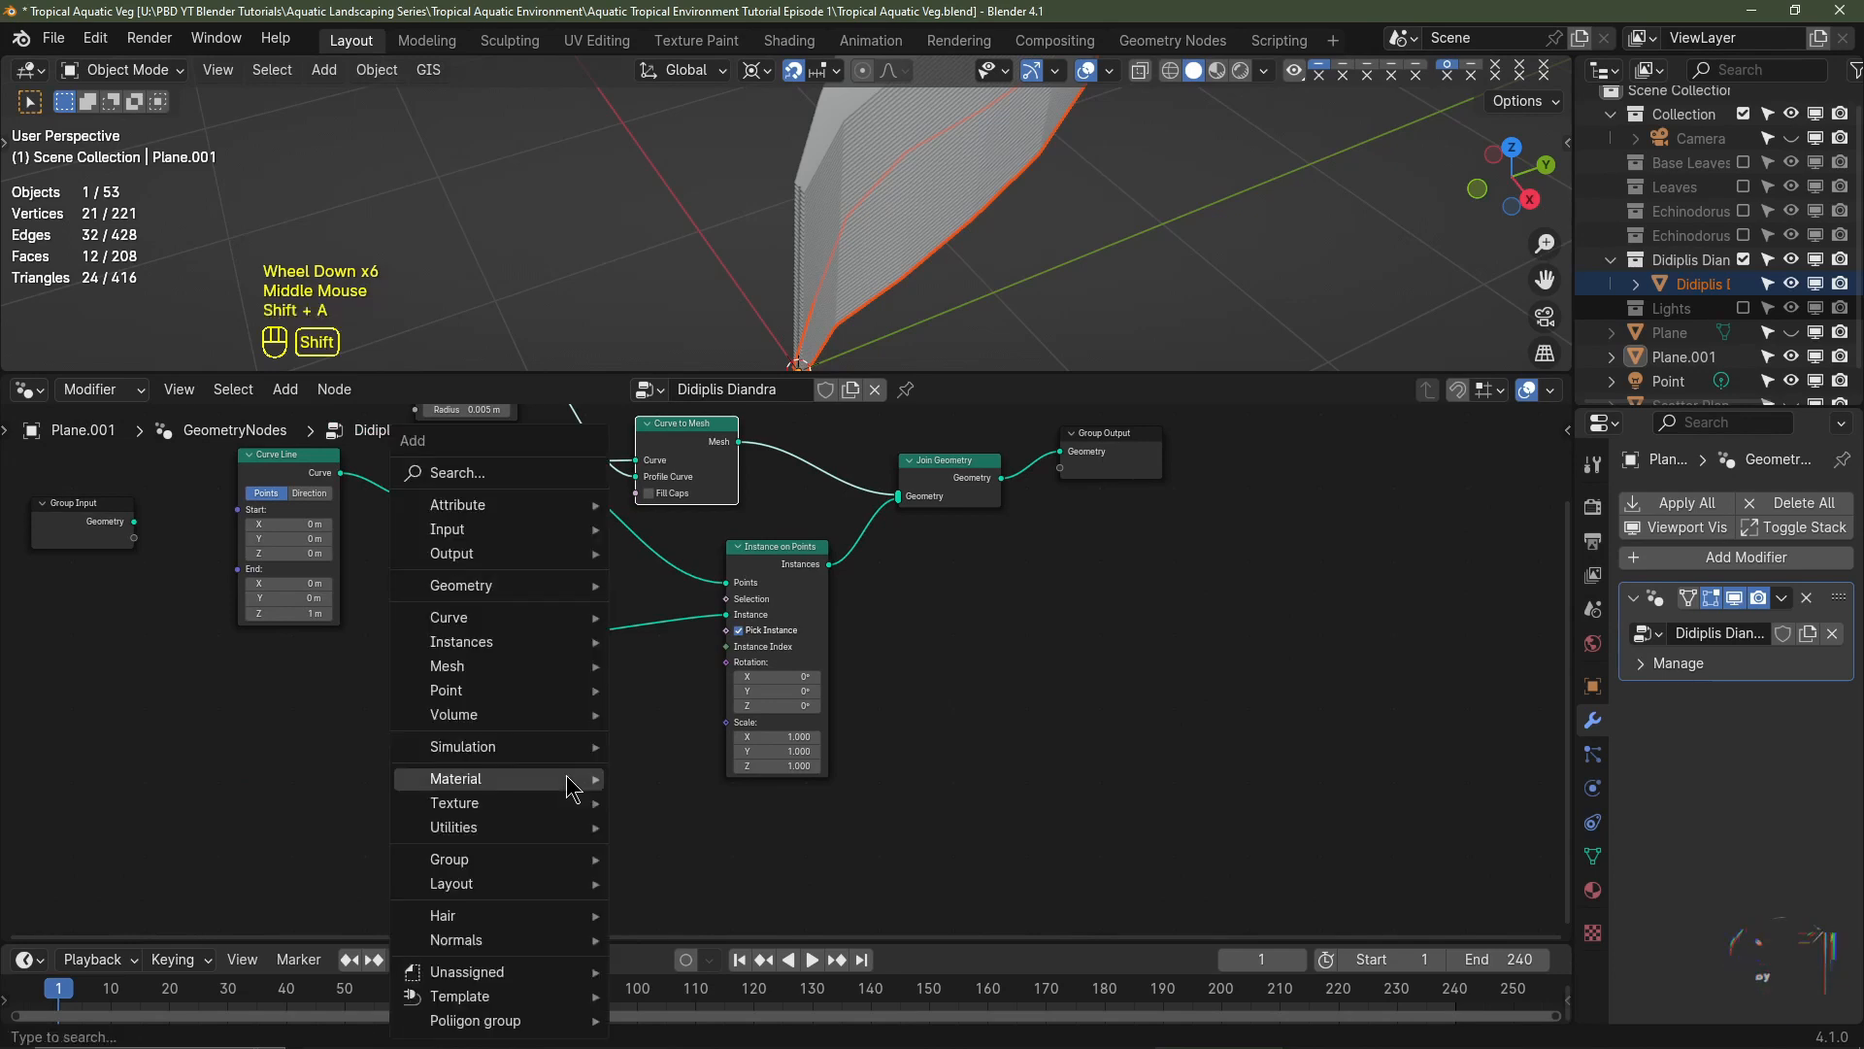
pyautogui.click(521, 474)
pyautogui.write('rand')
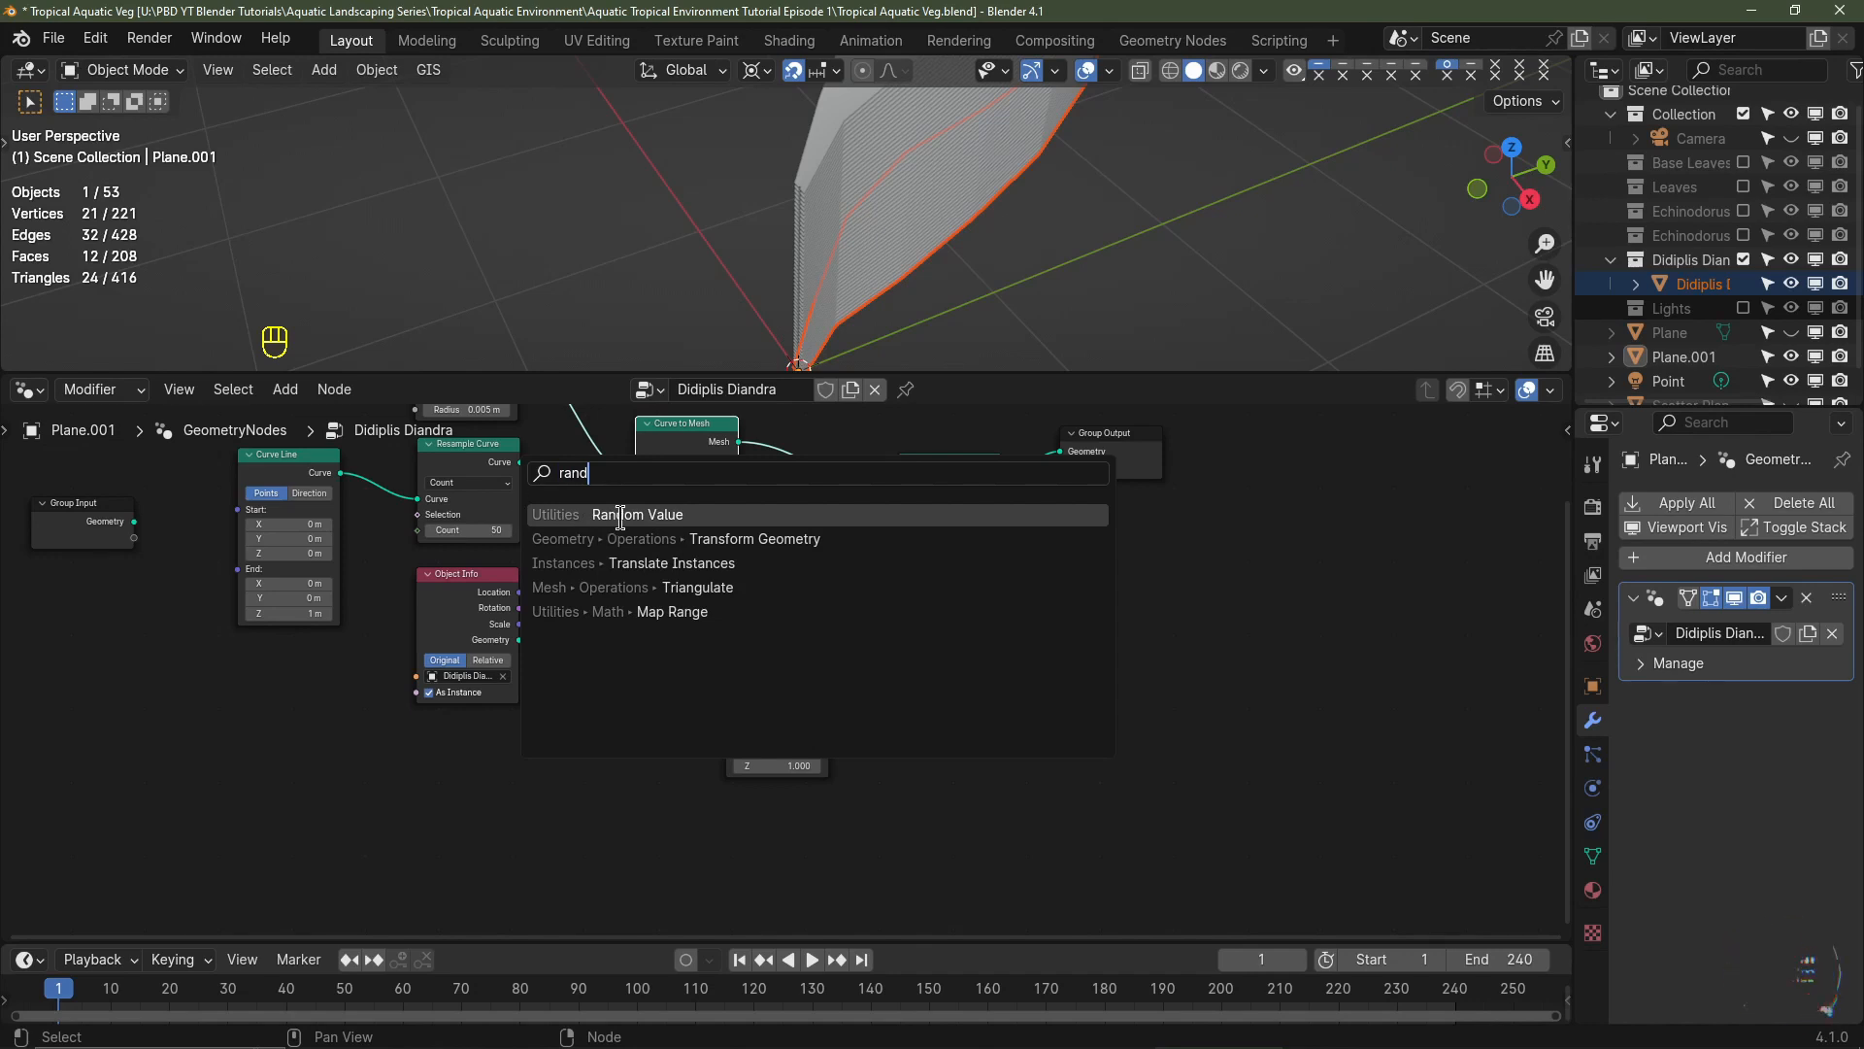
pyautogui.click(622, 515)
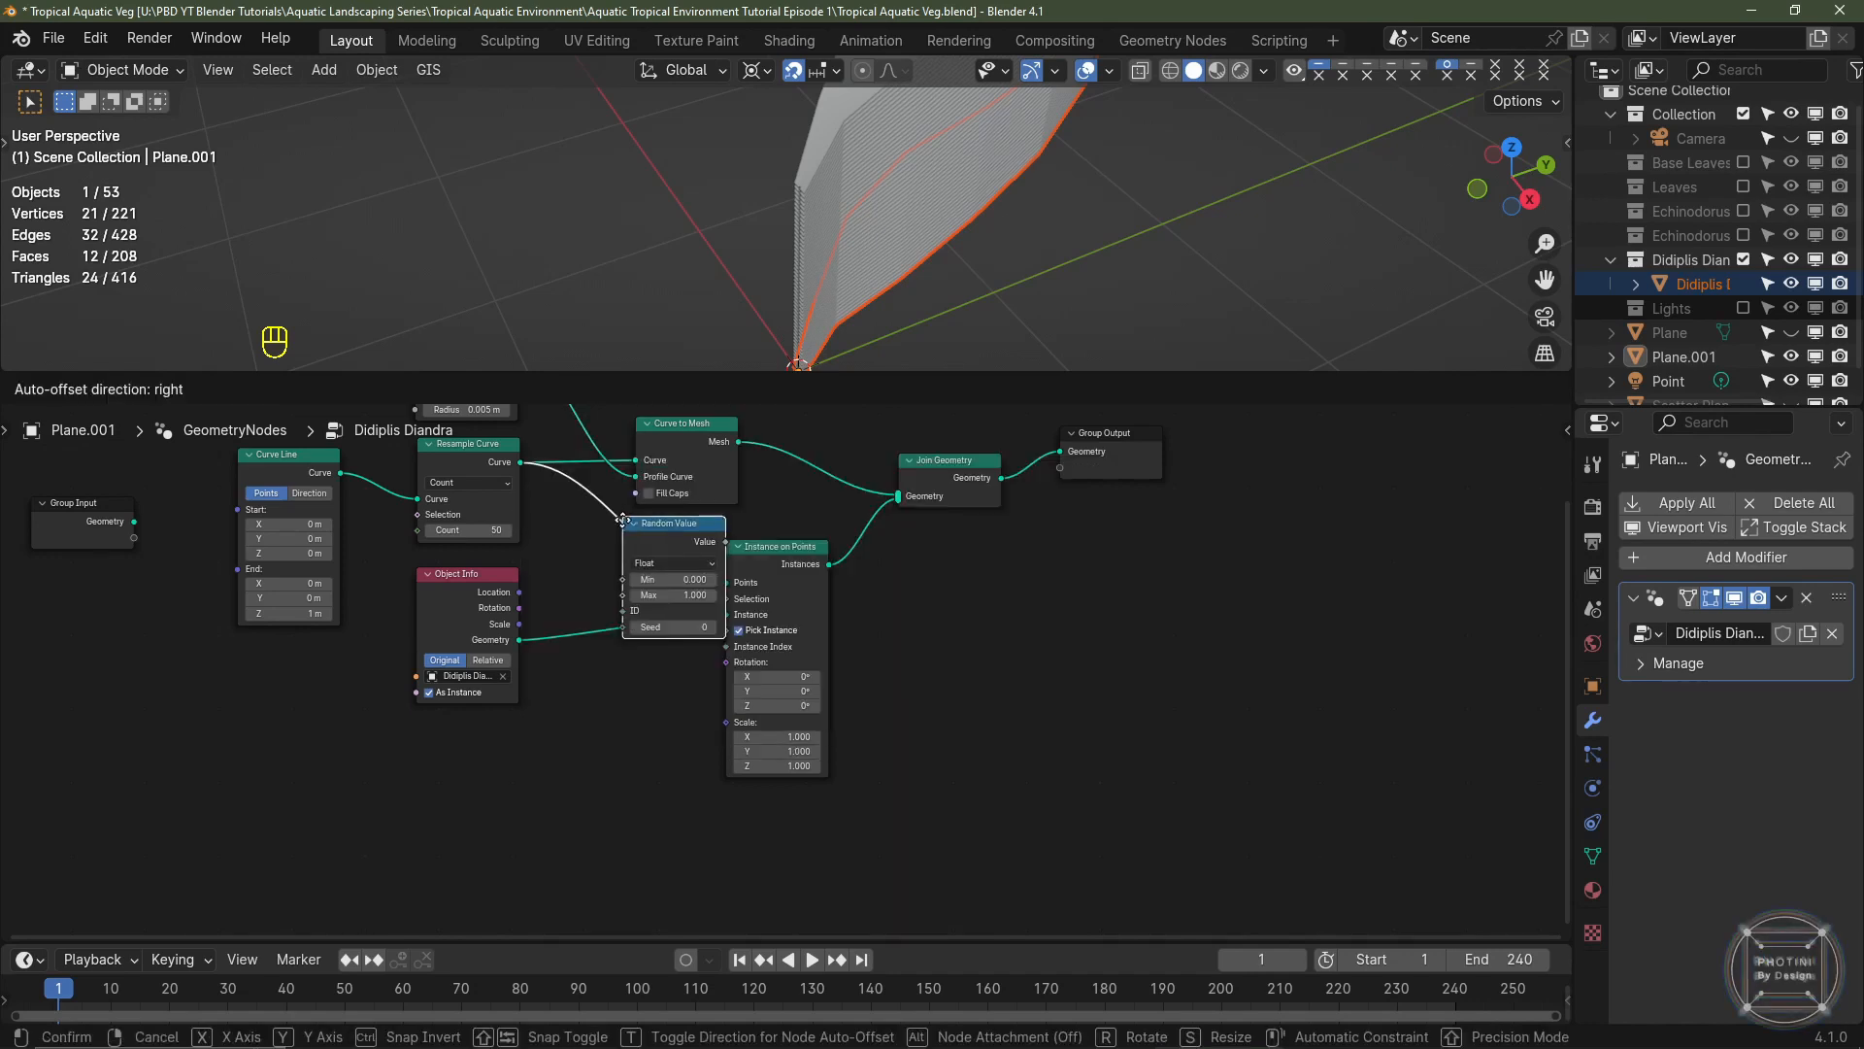
pyautogui.click(579, 782)
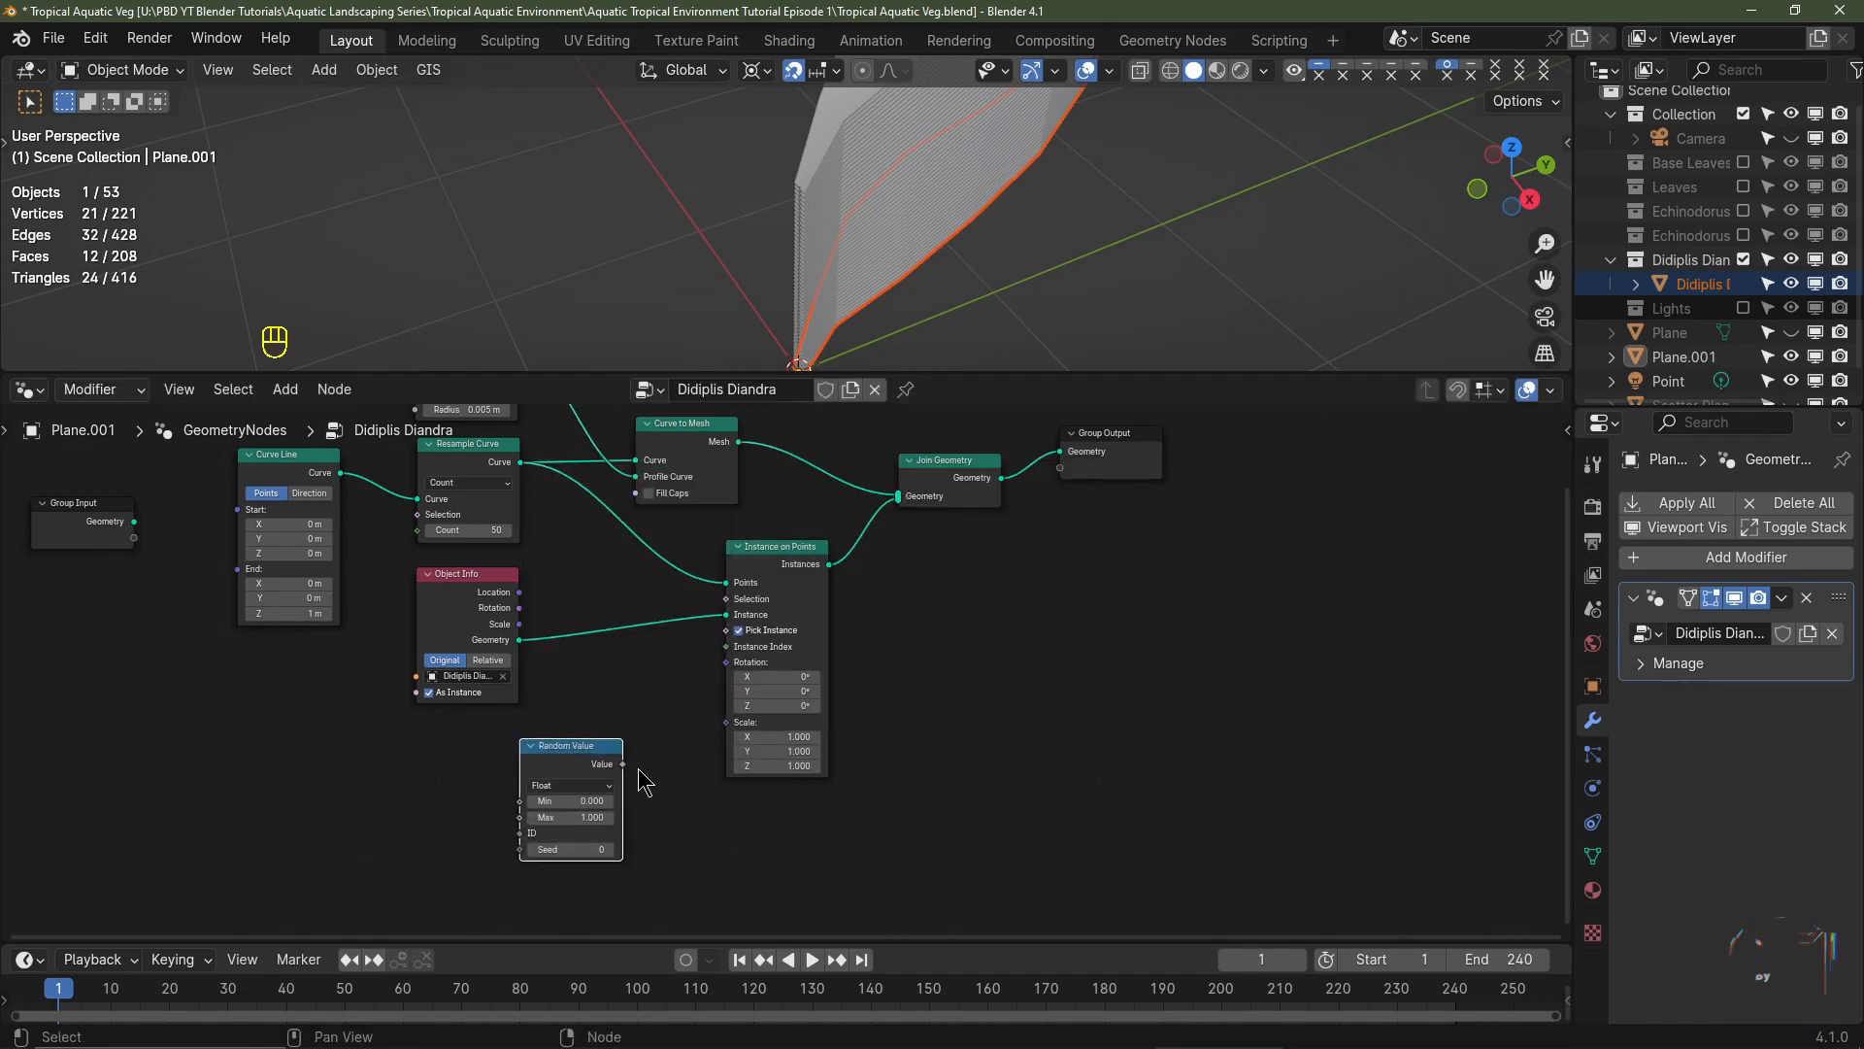
# - Connect Random Value's output to Instance on Points' Scale input, with Min 0.05 and Max 0.1
pyautogui.moveTo(641, 780); pyautogui.dragTo(595, 708, button='middle')
pyautogui.scroll(2, 602, 718)
pyautogui.moveTo(503, 696); pyautogui.dragTo(646, 641)
pyautogui.doubleClick(456, 747)
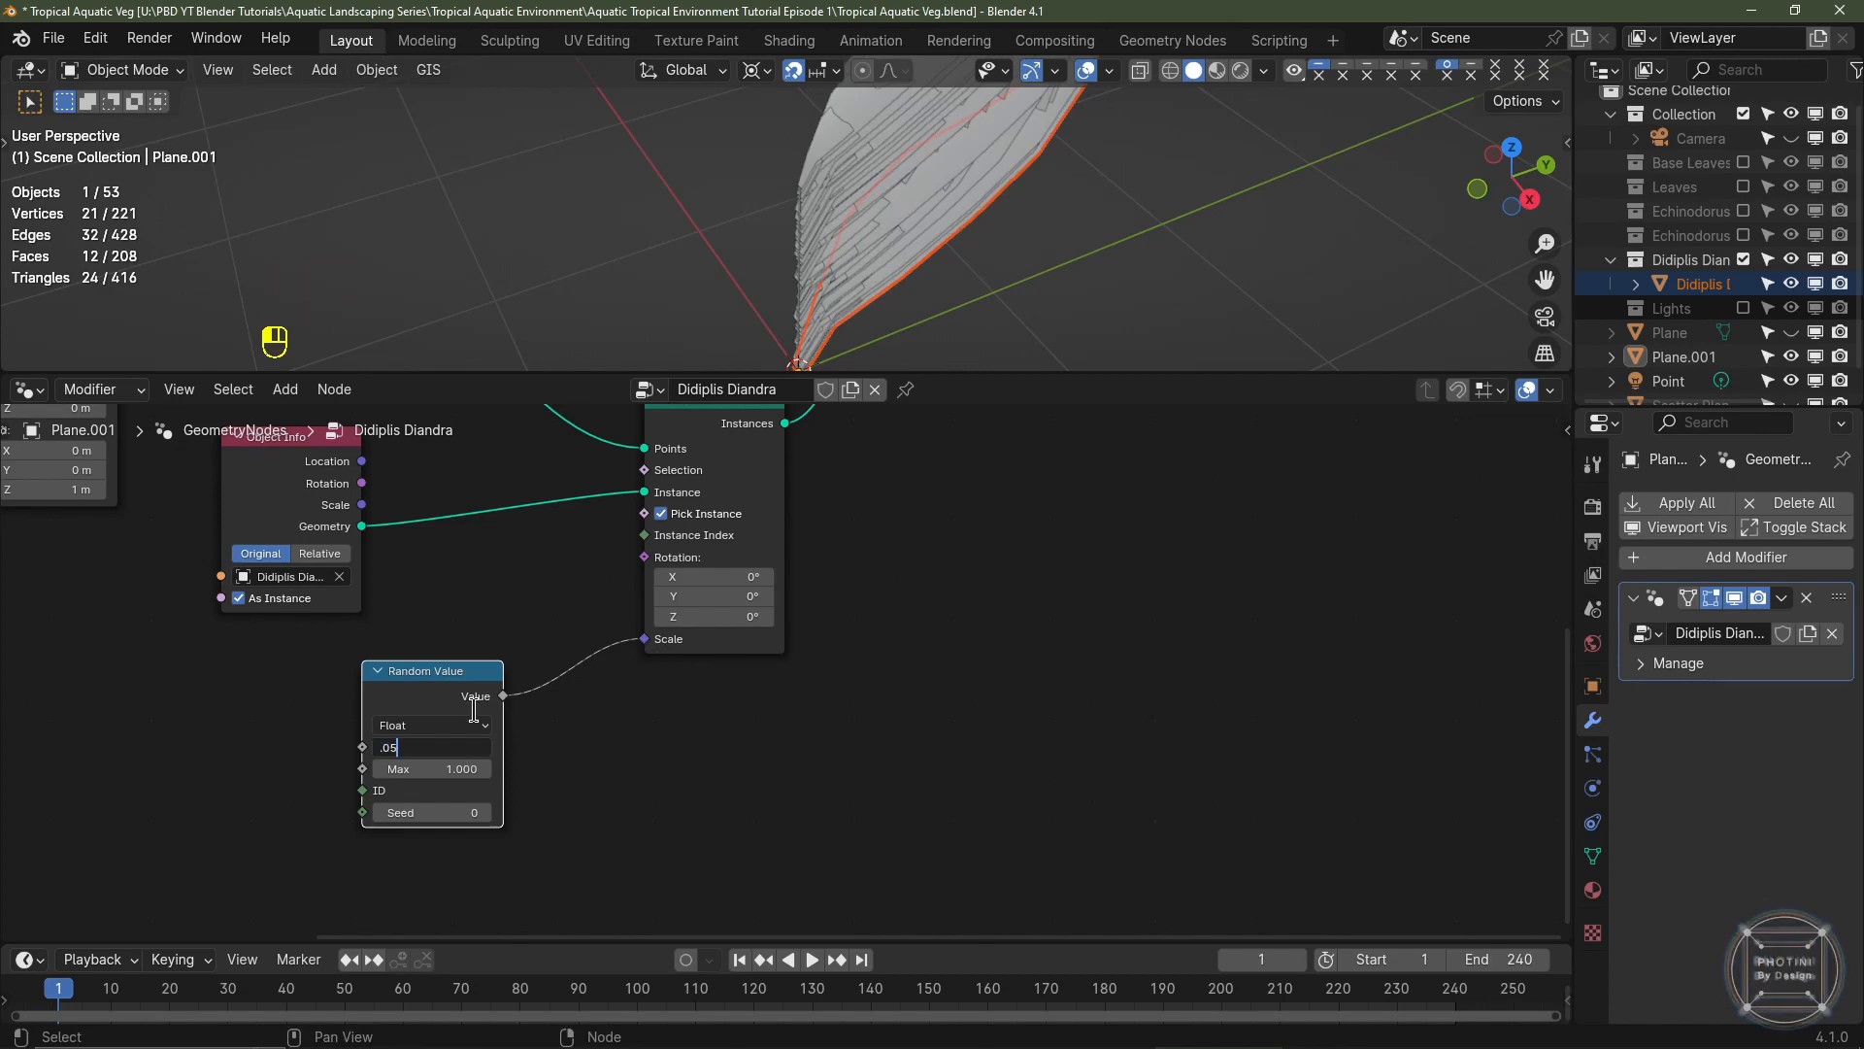
pyautogui.write('.05')
pyautogui.press('Tab')
pyautogui.write('.')
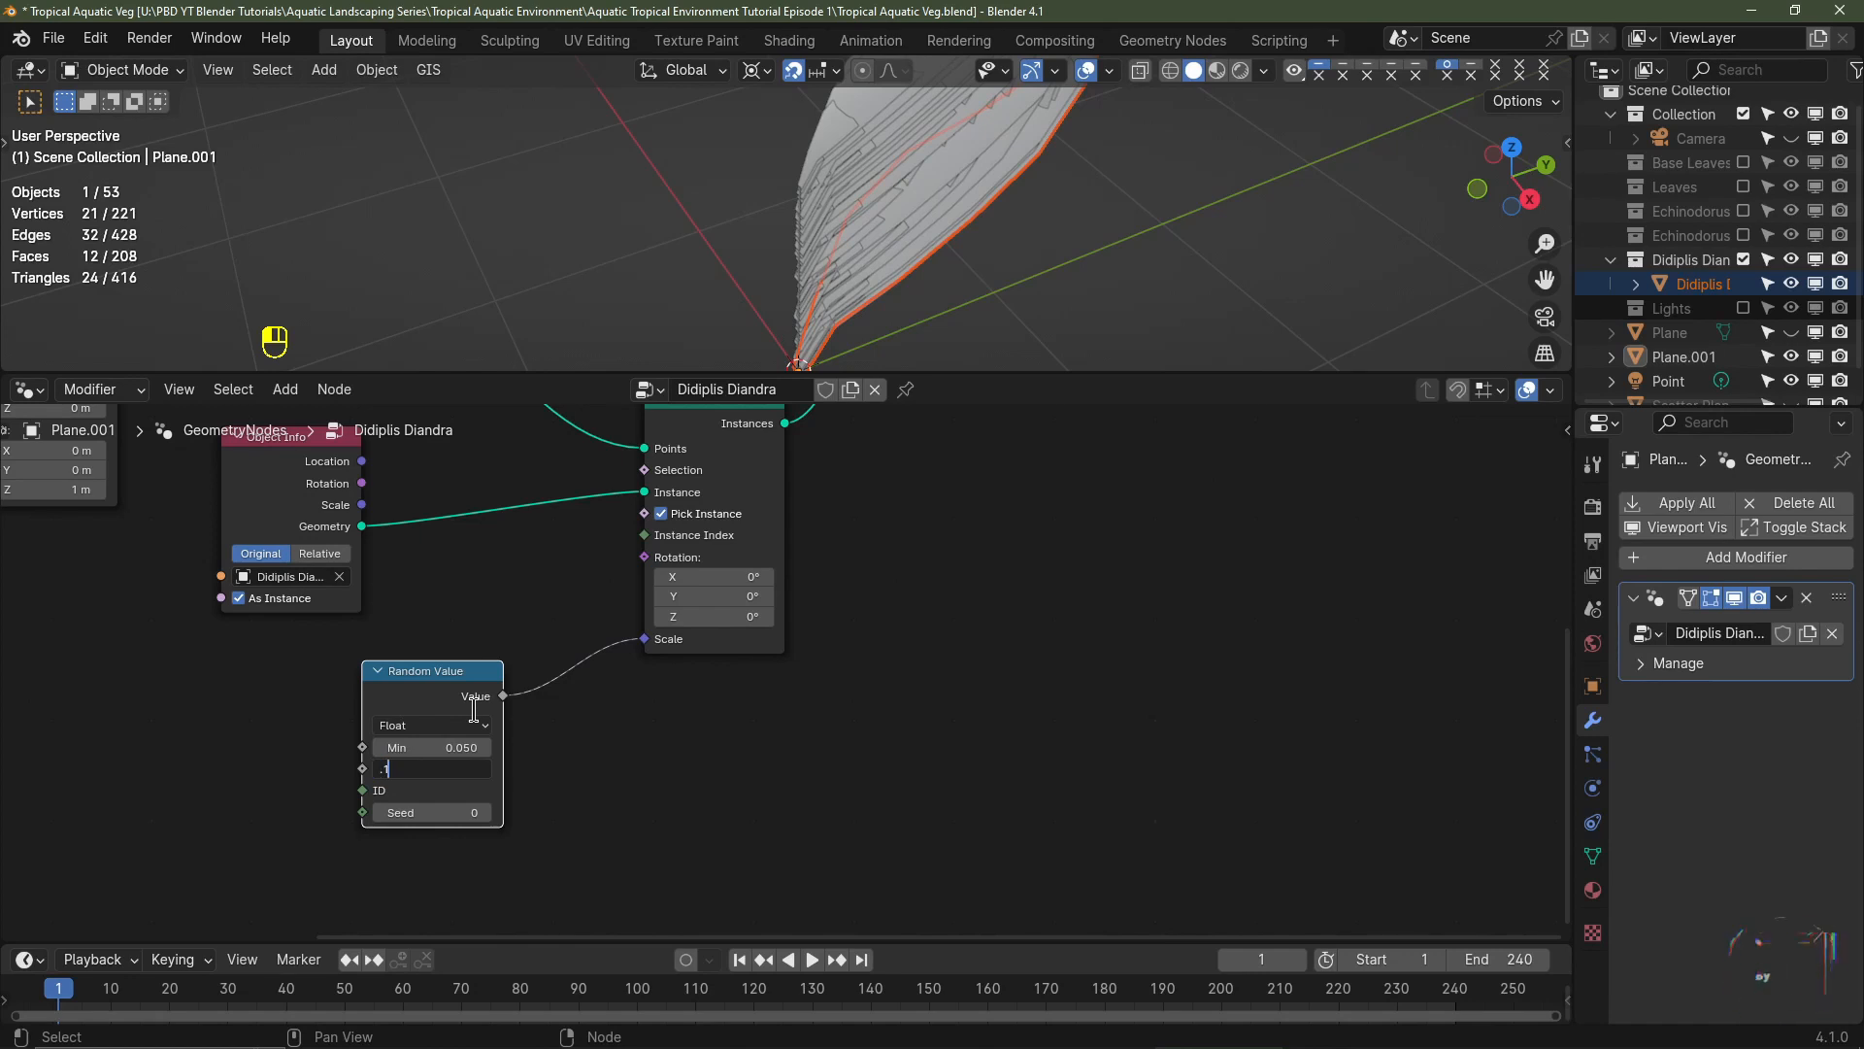
pyautogui.press('Return')
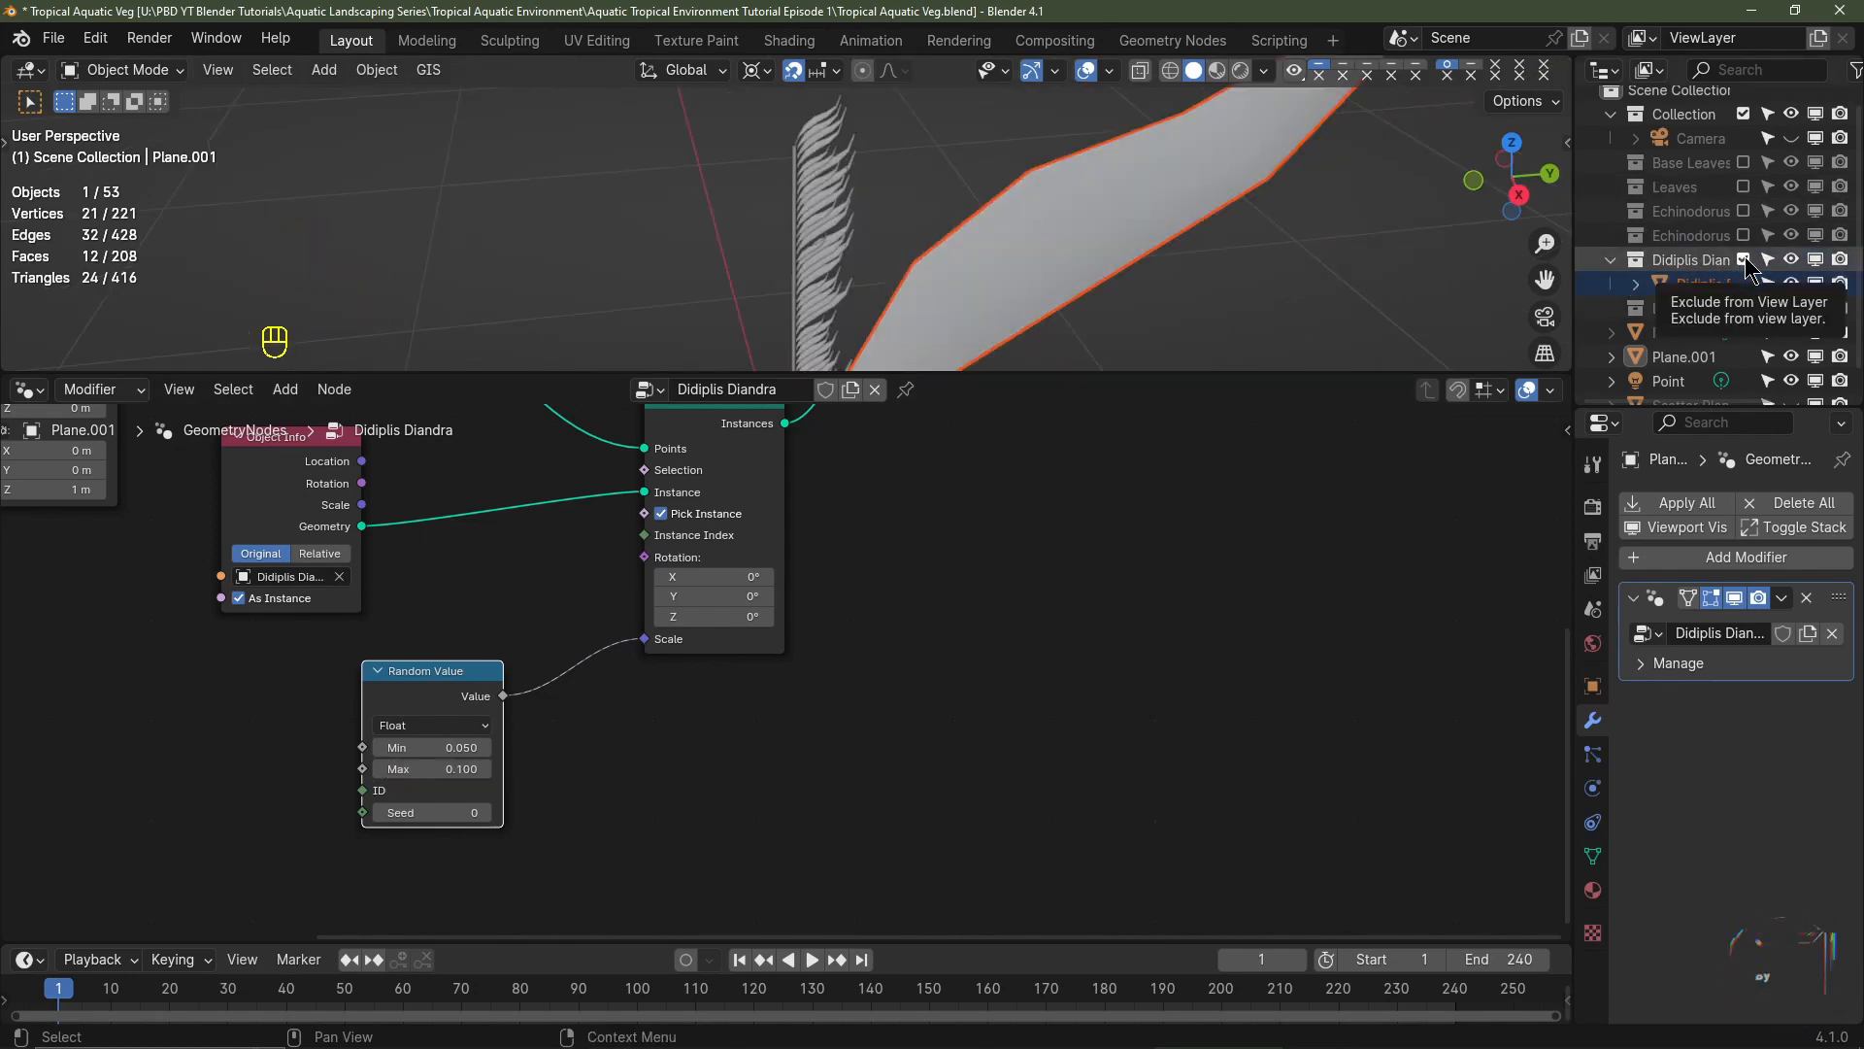
# - Exclude the Didiplis Diandra Leaf collection from the view layer
pyautogui.click(1746, 260)
pyautogui.scroll(-2, 969, 278)
pyautogui.keyDown('shift'); pyautogui.moveTo(929, 270); pyautogui.dragTo(959, 148, button='middle'); pyautogui.keyUp('shift')
pyautogui.scroll(2, 960, 149)
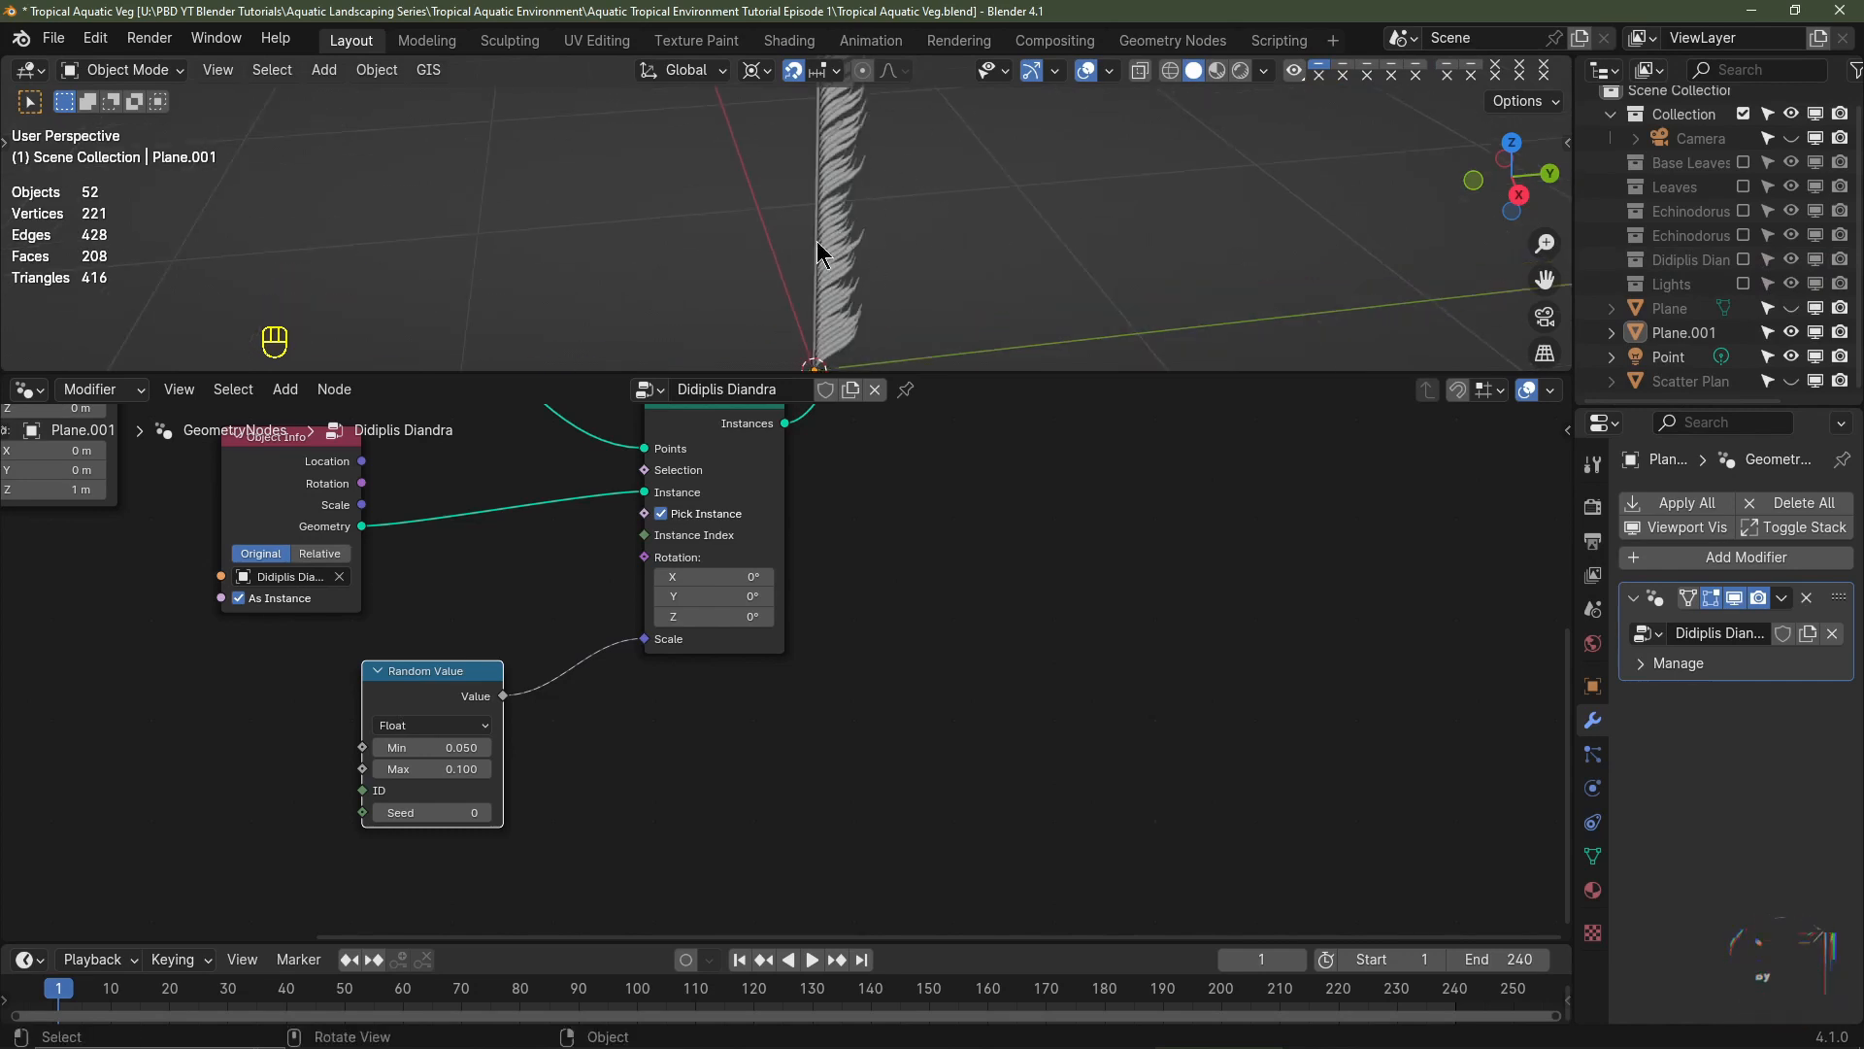
# - Shift the scale's Random Value node toward Instance on Points and add an Align Euler to Vector node directly below Object Info
pyautogui.moveTo(456, 671); pyautogui.dragTo(507, 673)
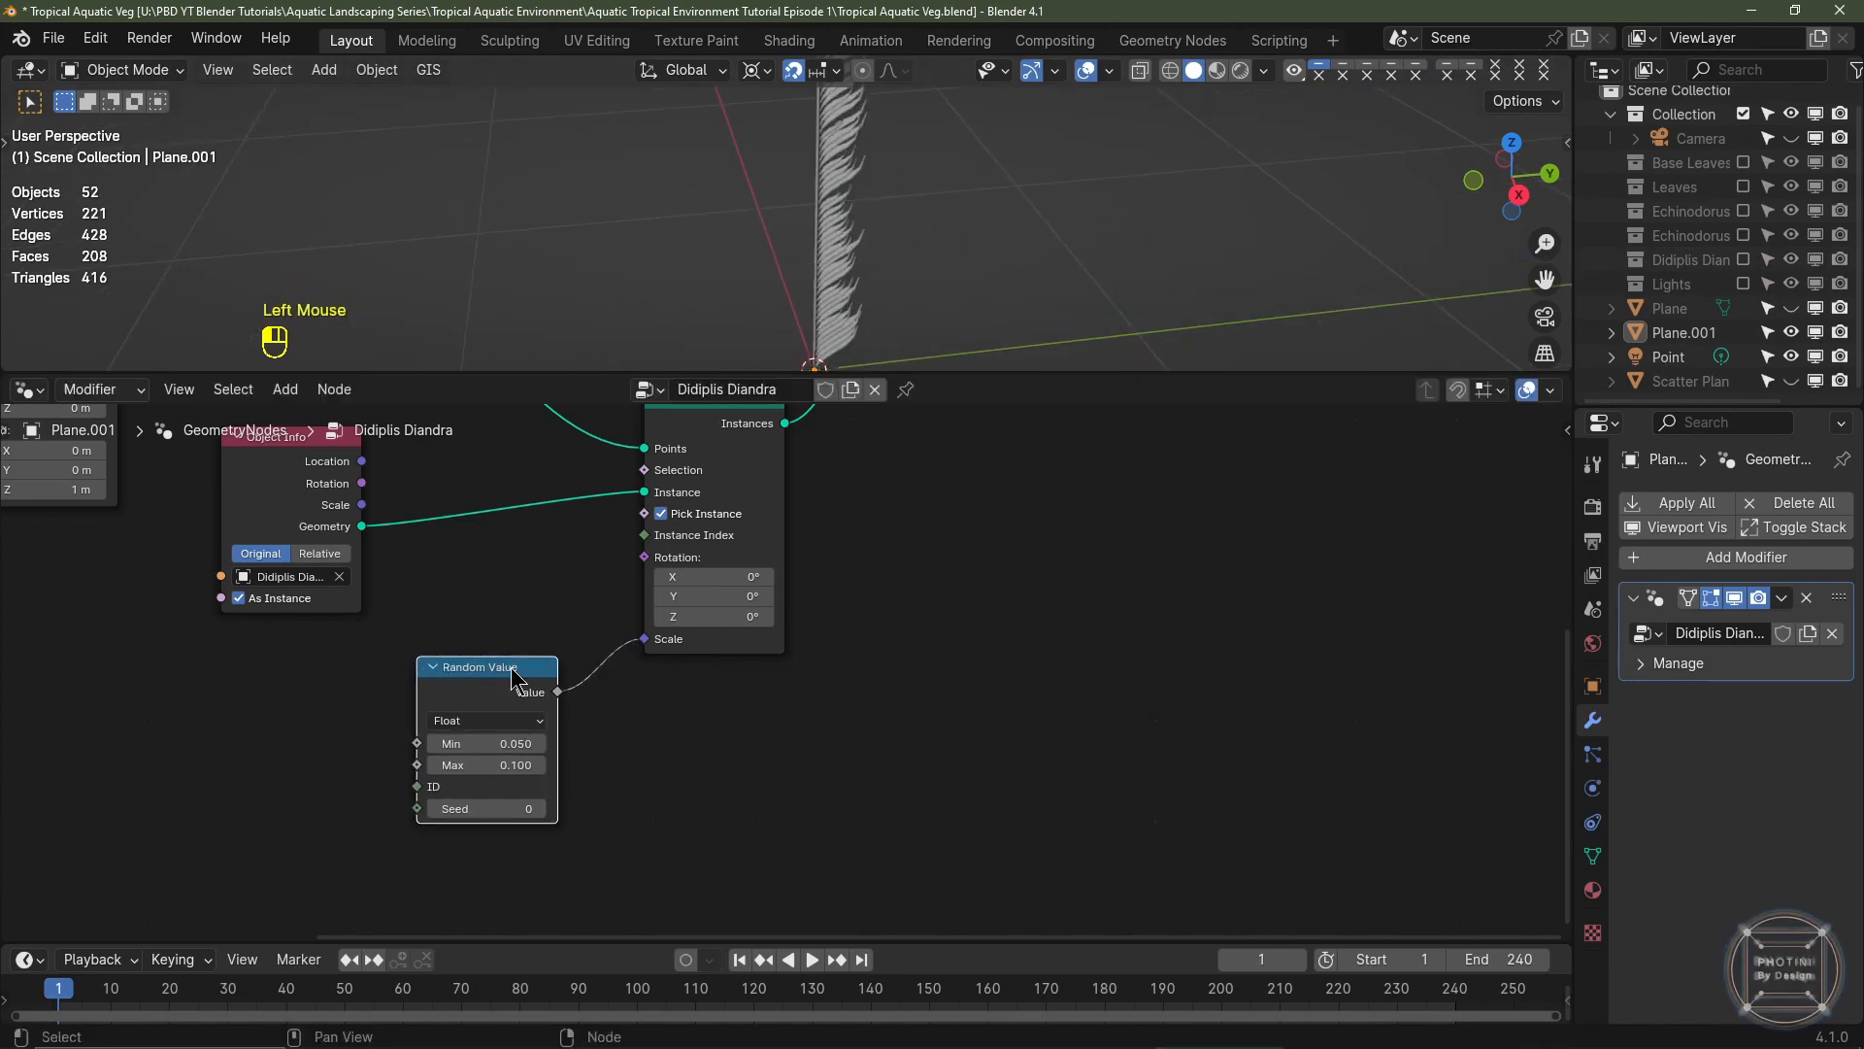
pyautogui.scroll(-2, 680, 724)
pyautogui.moveTo(687, 729); pyautogui.dragTo(785, 743, button='middle')
pyautogui.hotkey('shift', 'a')
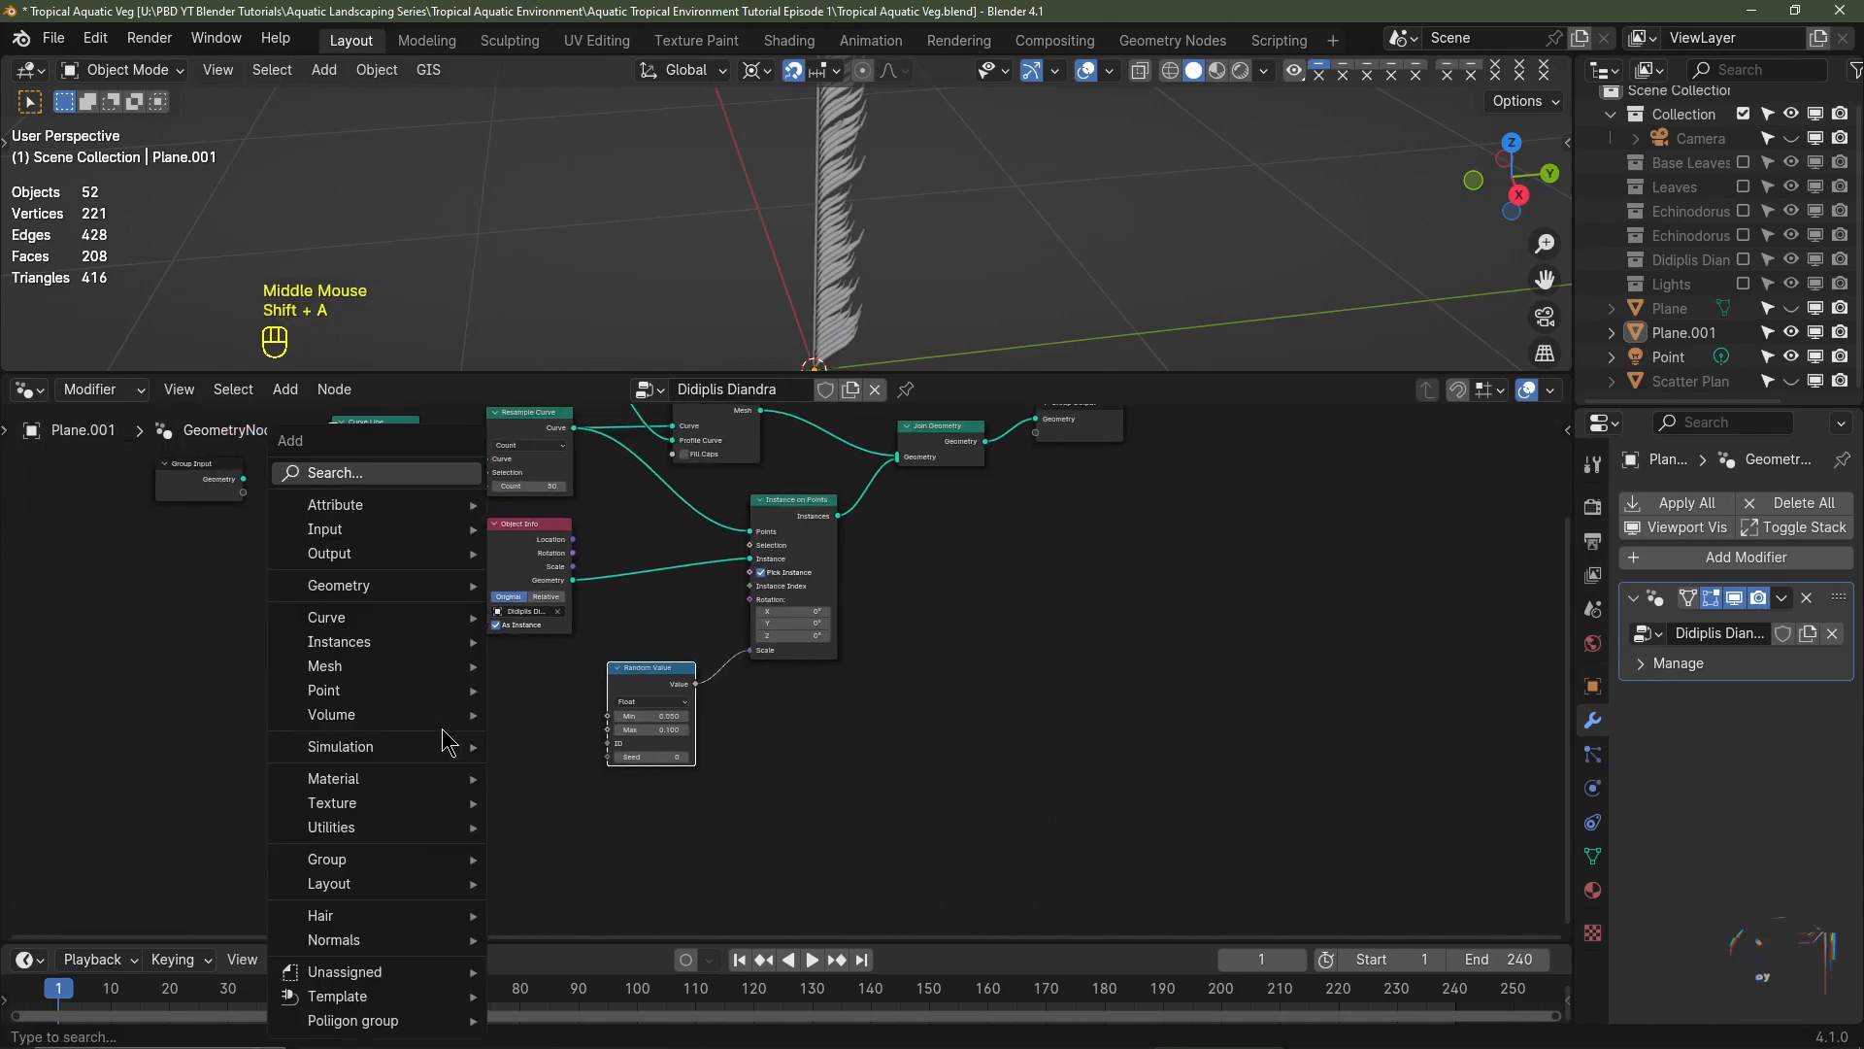
pyautogui.click(379, 474)
pyautogui.write('aligh')
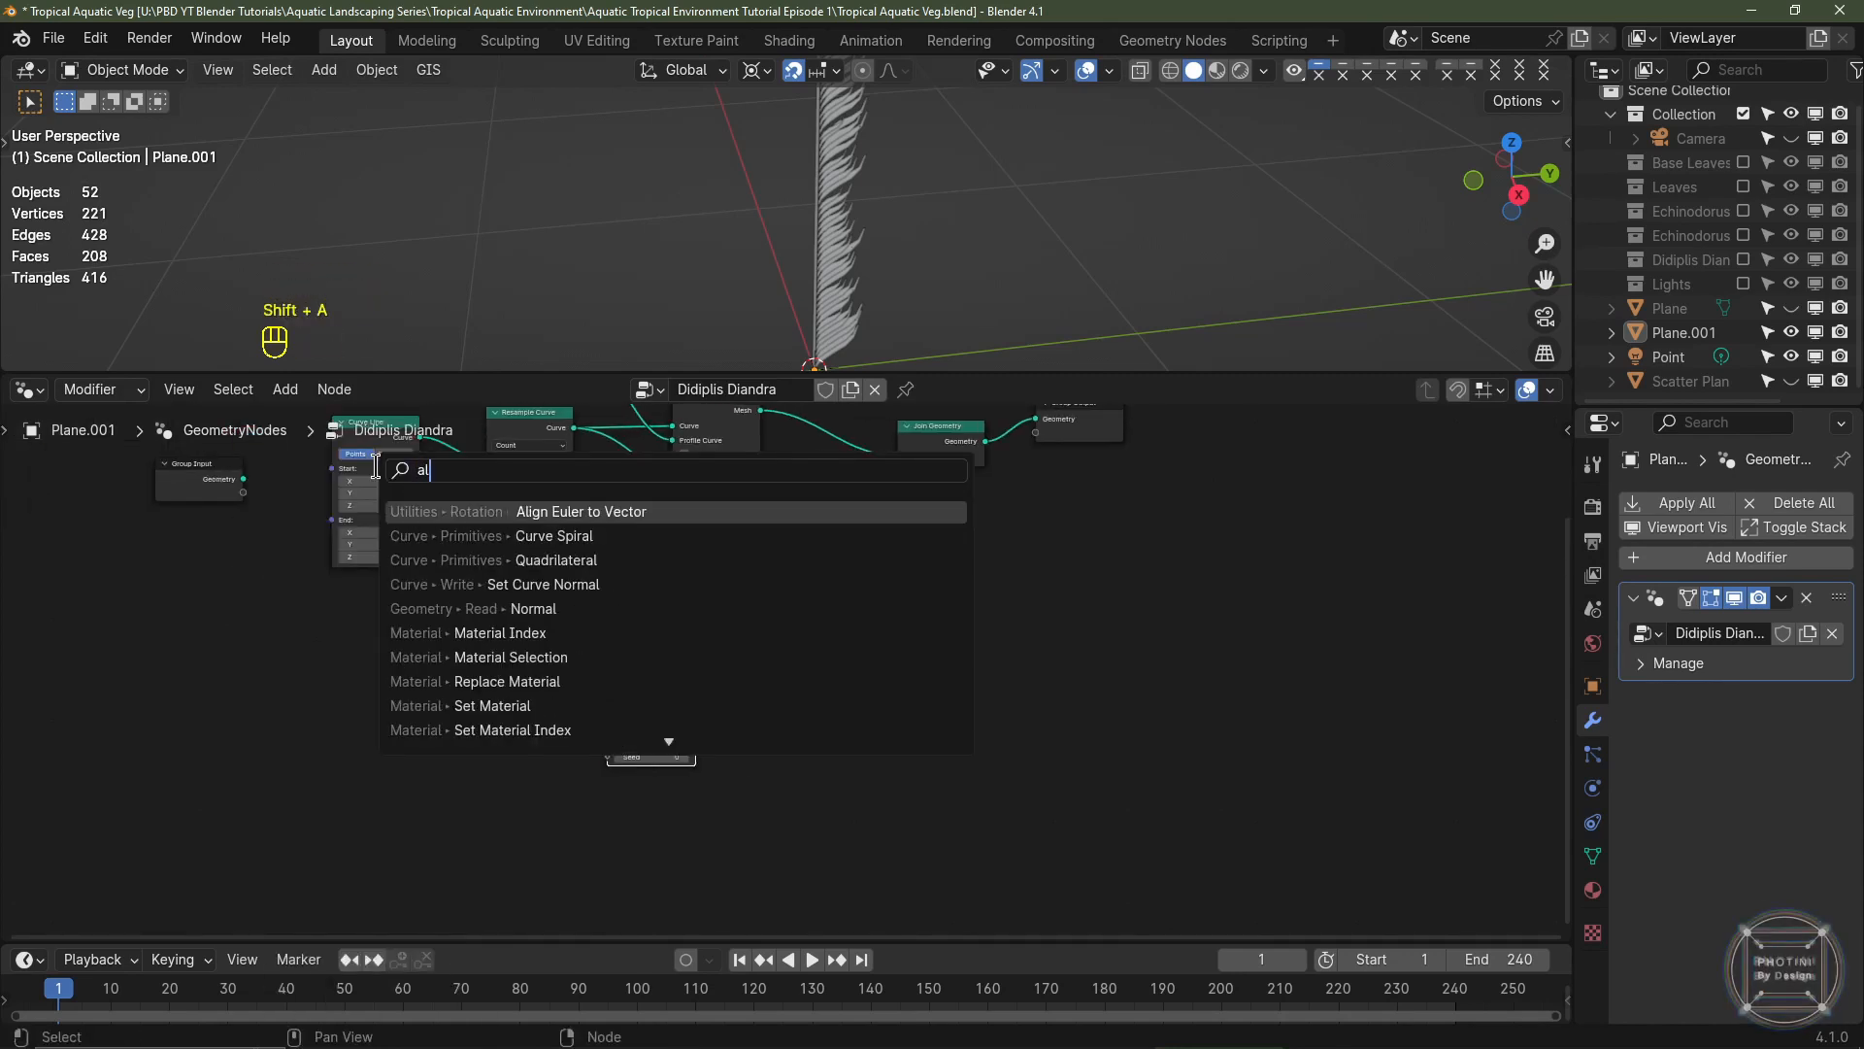
pyautogui.click(523, 512)
pyautogui.click(482, 645)
pyautogui.moveTo(527, 654); pyautogui.dragTo(519, 648)
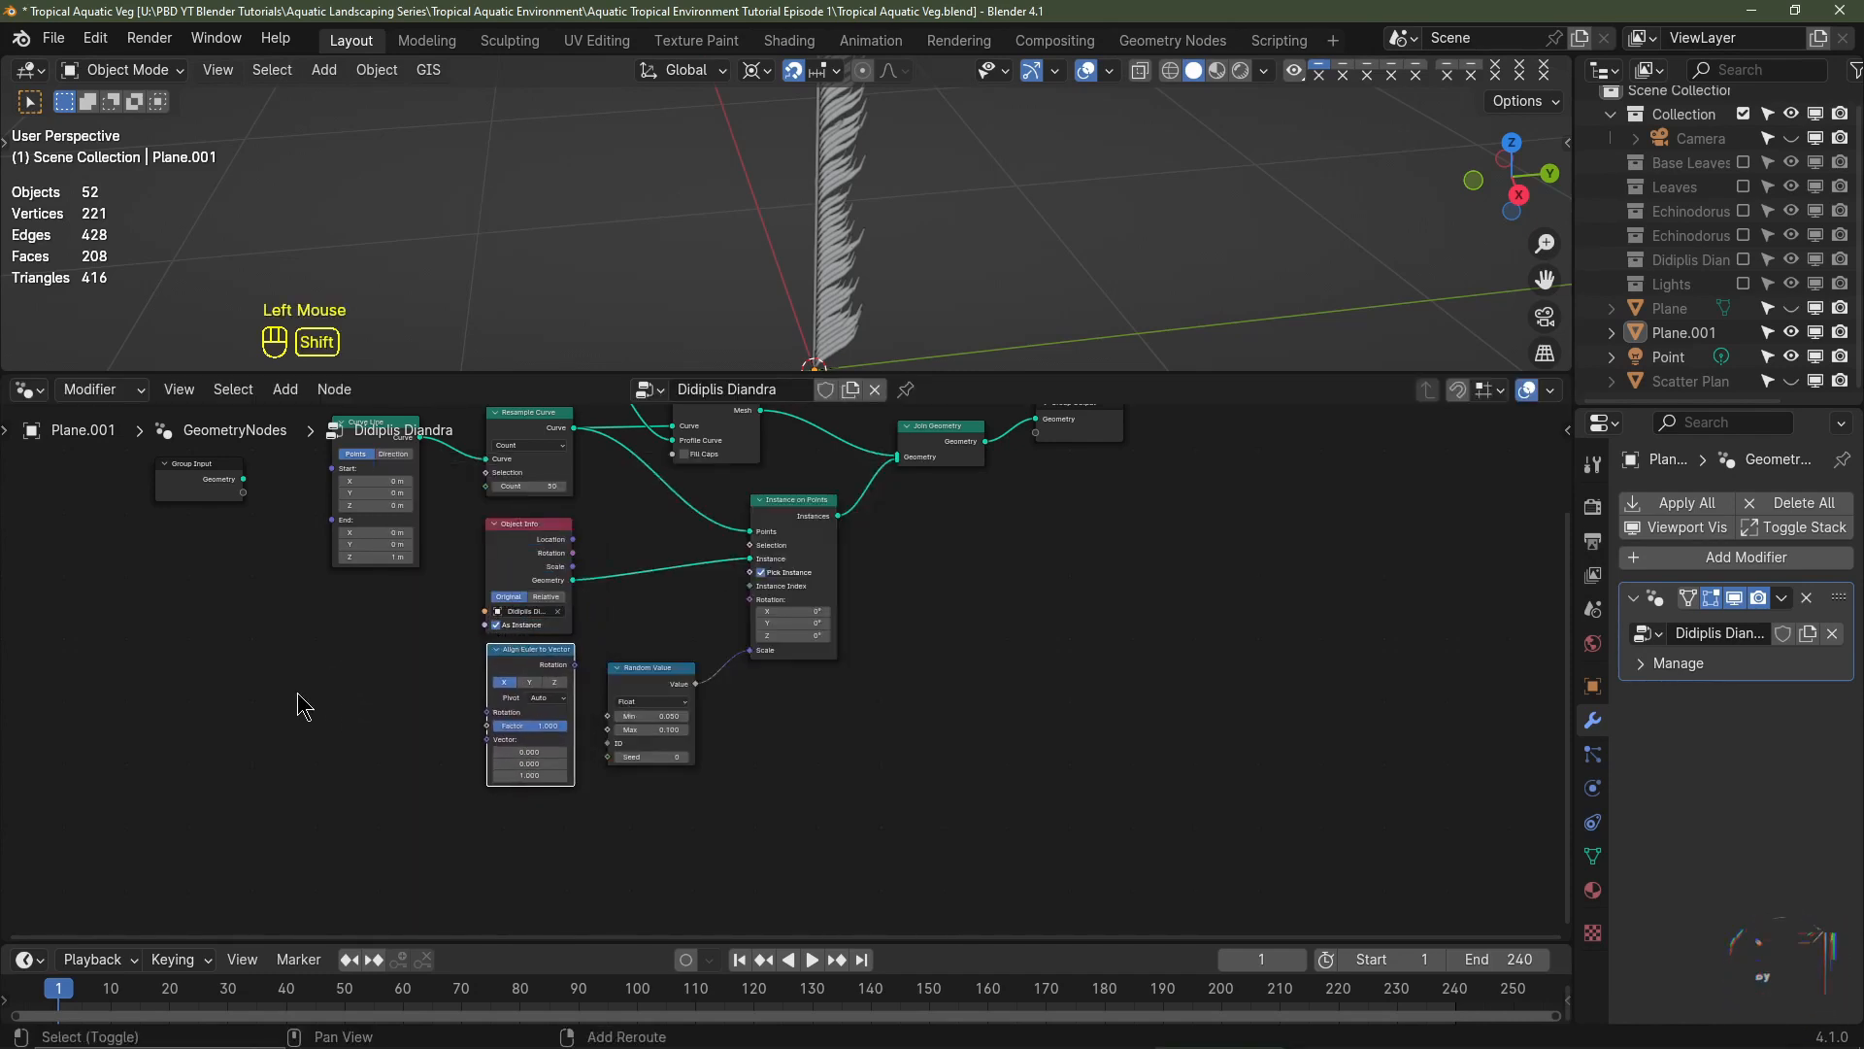
# - Add a second Random Value node before Align Euler to Vector and set its data type to Vector
pyautogui.hotkey('shift', 'a')
pyautogui.click(251, 469)
pyautogui.write('randon')
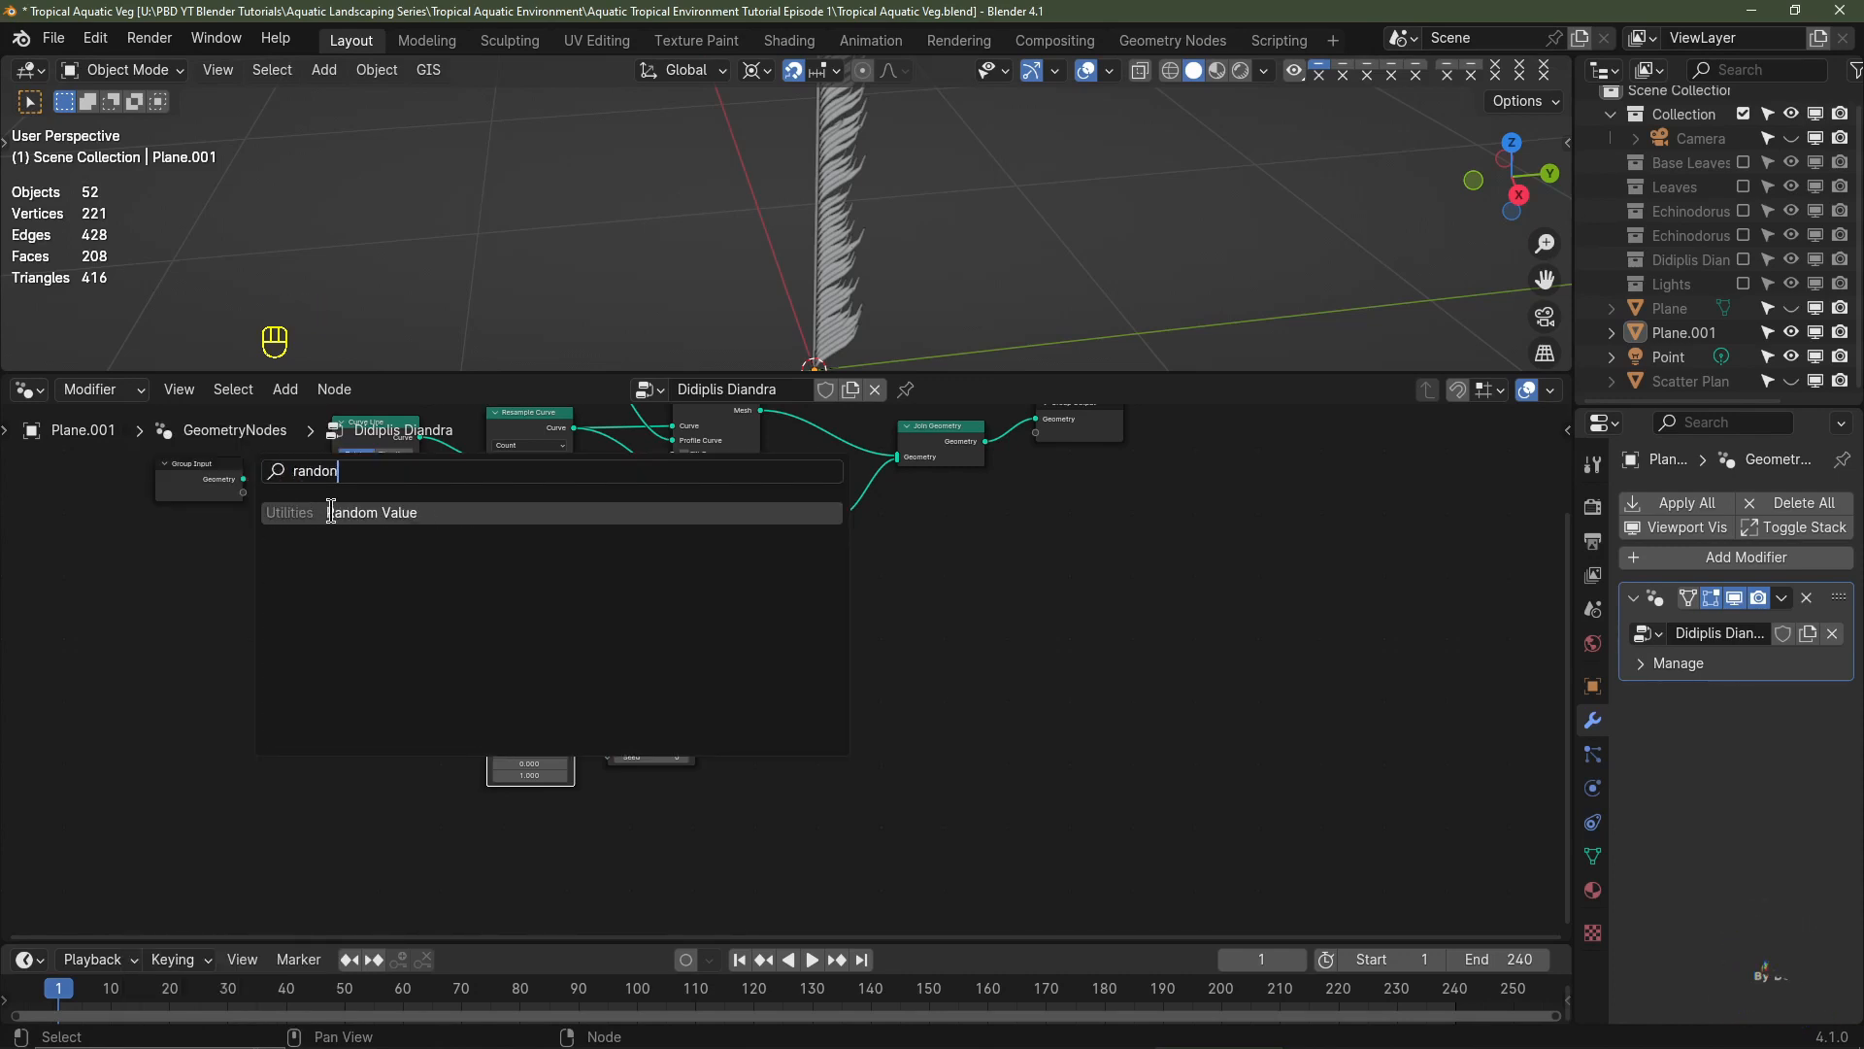
pyautogui.click(330, 512)
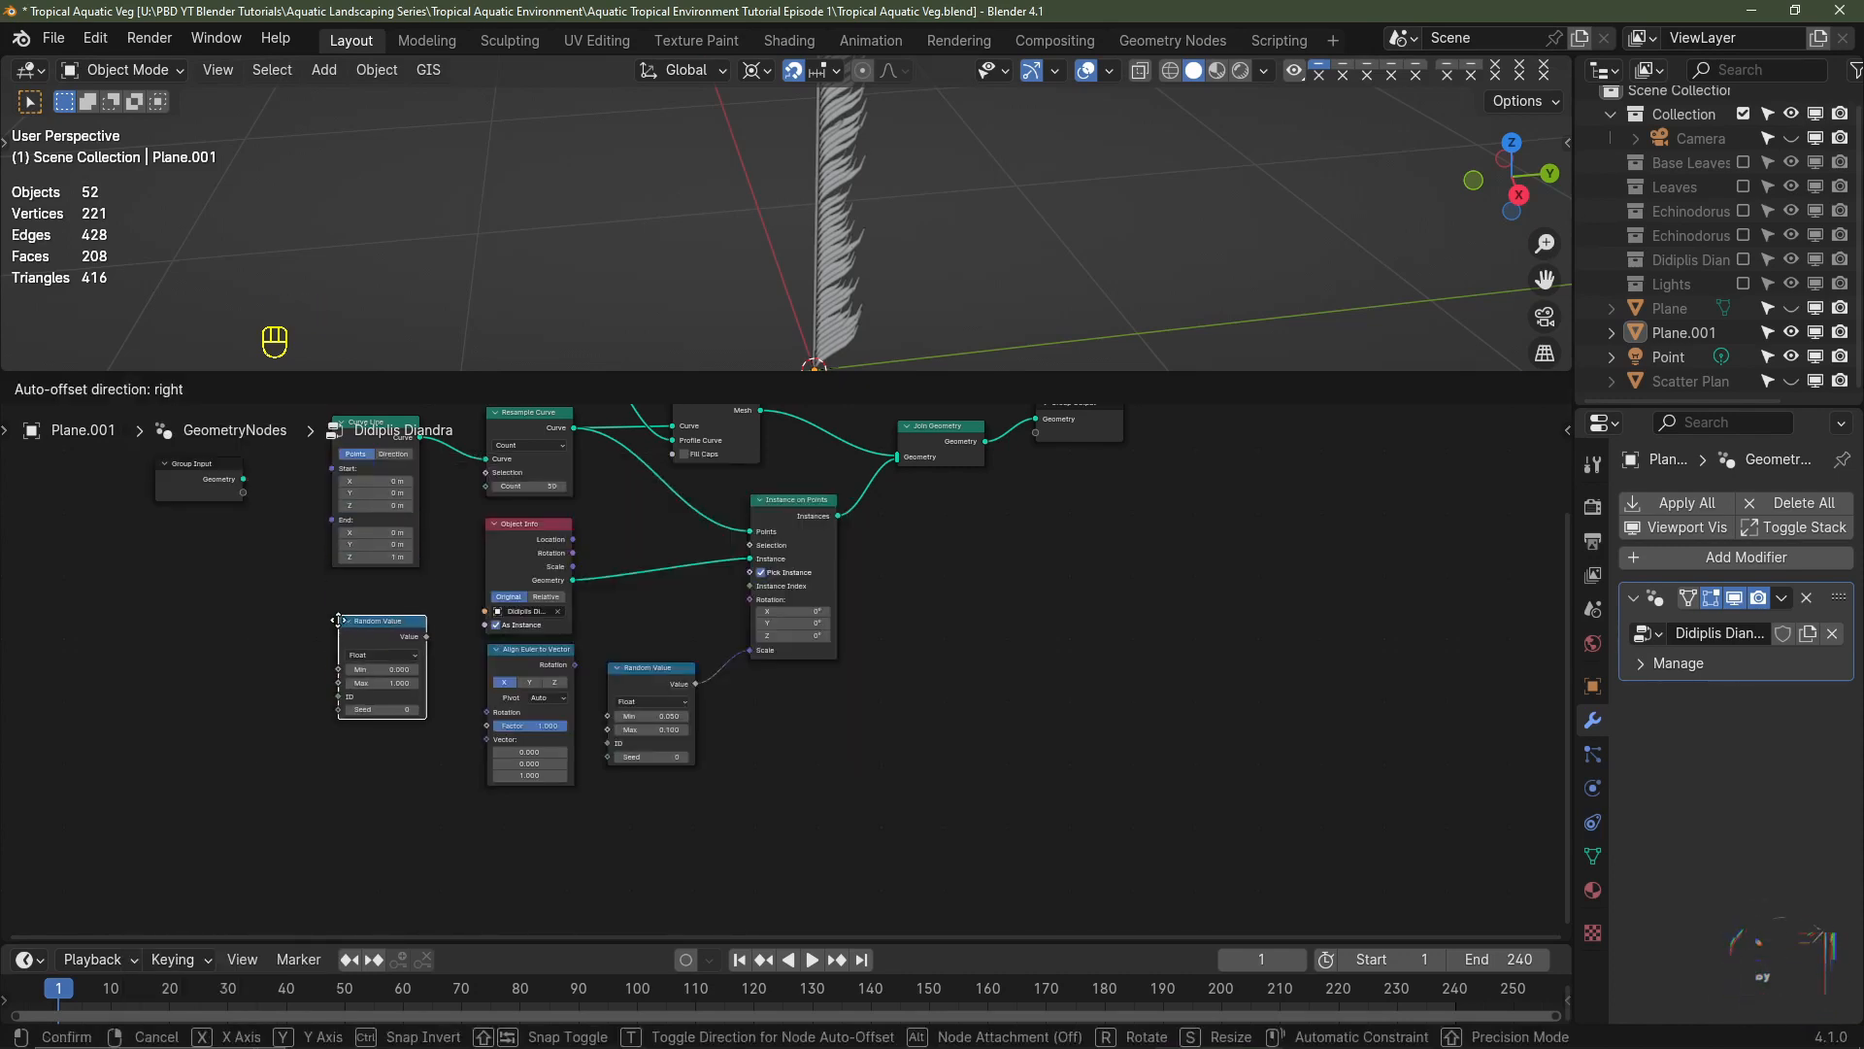
pyautogui.click(375, 678)
pyautogui.scroll(2, 505, 765)
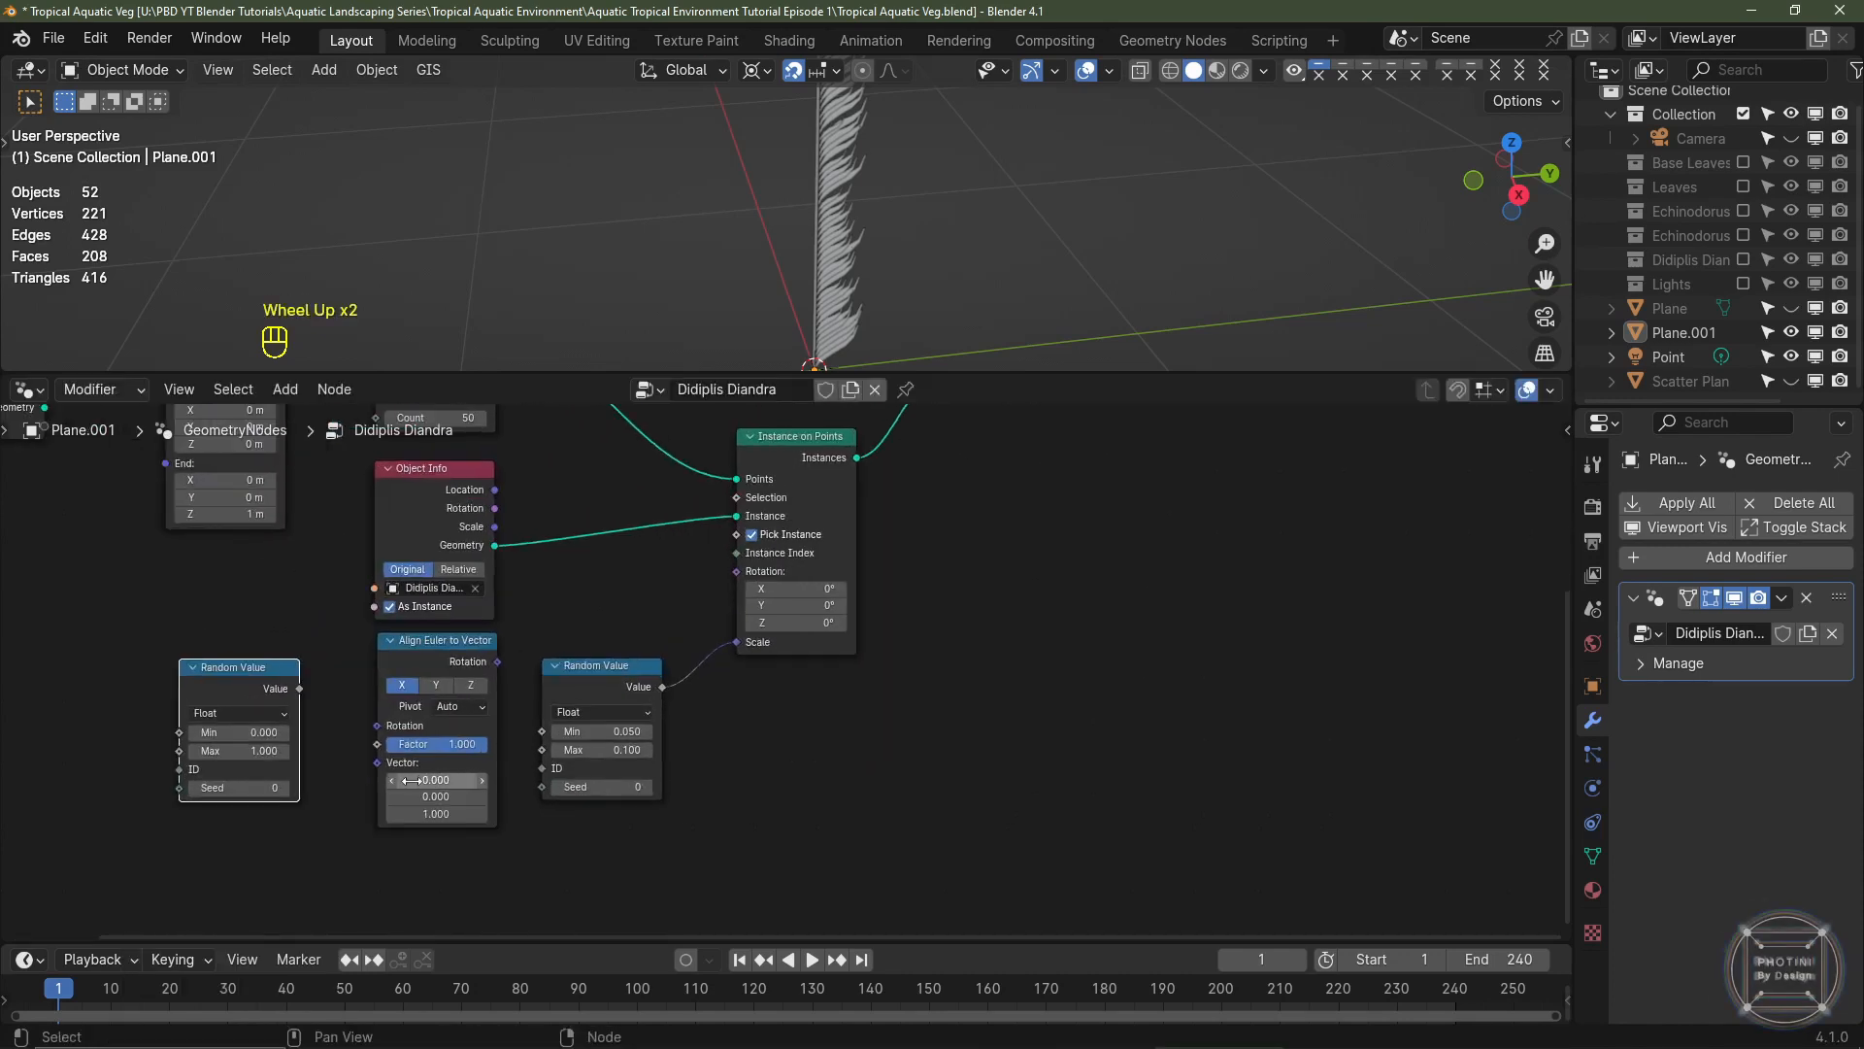
pyautogui.moveTo(387, 647); pyautogui.dragTo(585, 695, button='middle')
pyautogui.scroll(2, 585, 695)
pyautogui.moveTo(357, 641); pyautogui.dragTo(303, 761)
pyautogui.moveTo(404, 636); pyautogui.dragTo(379, 561, button='middle')
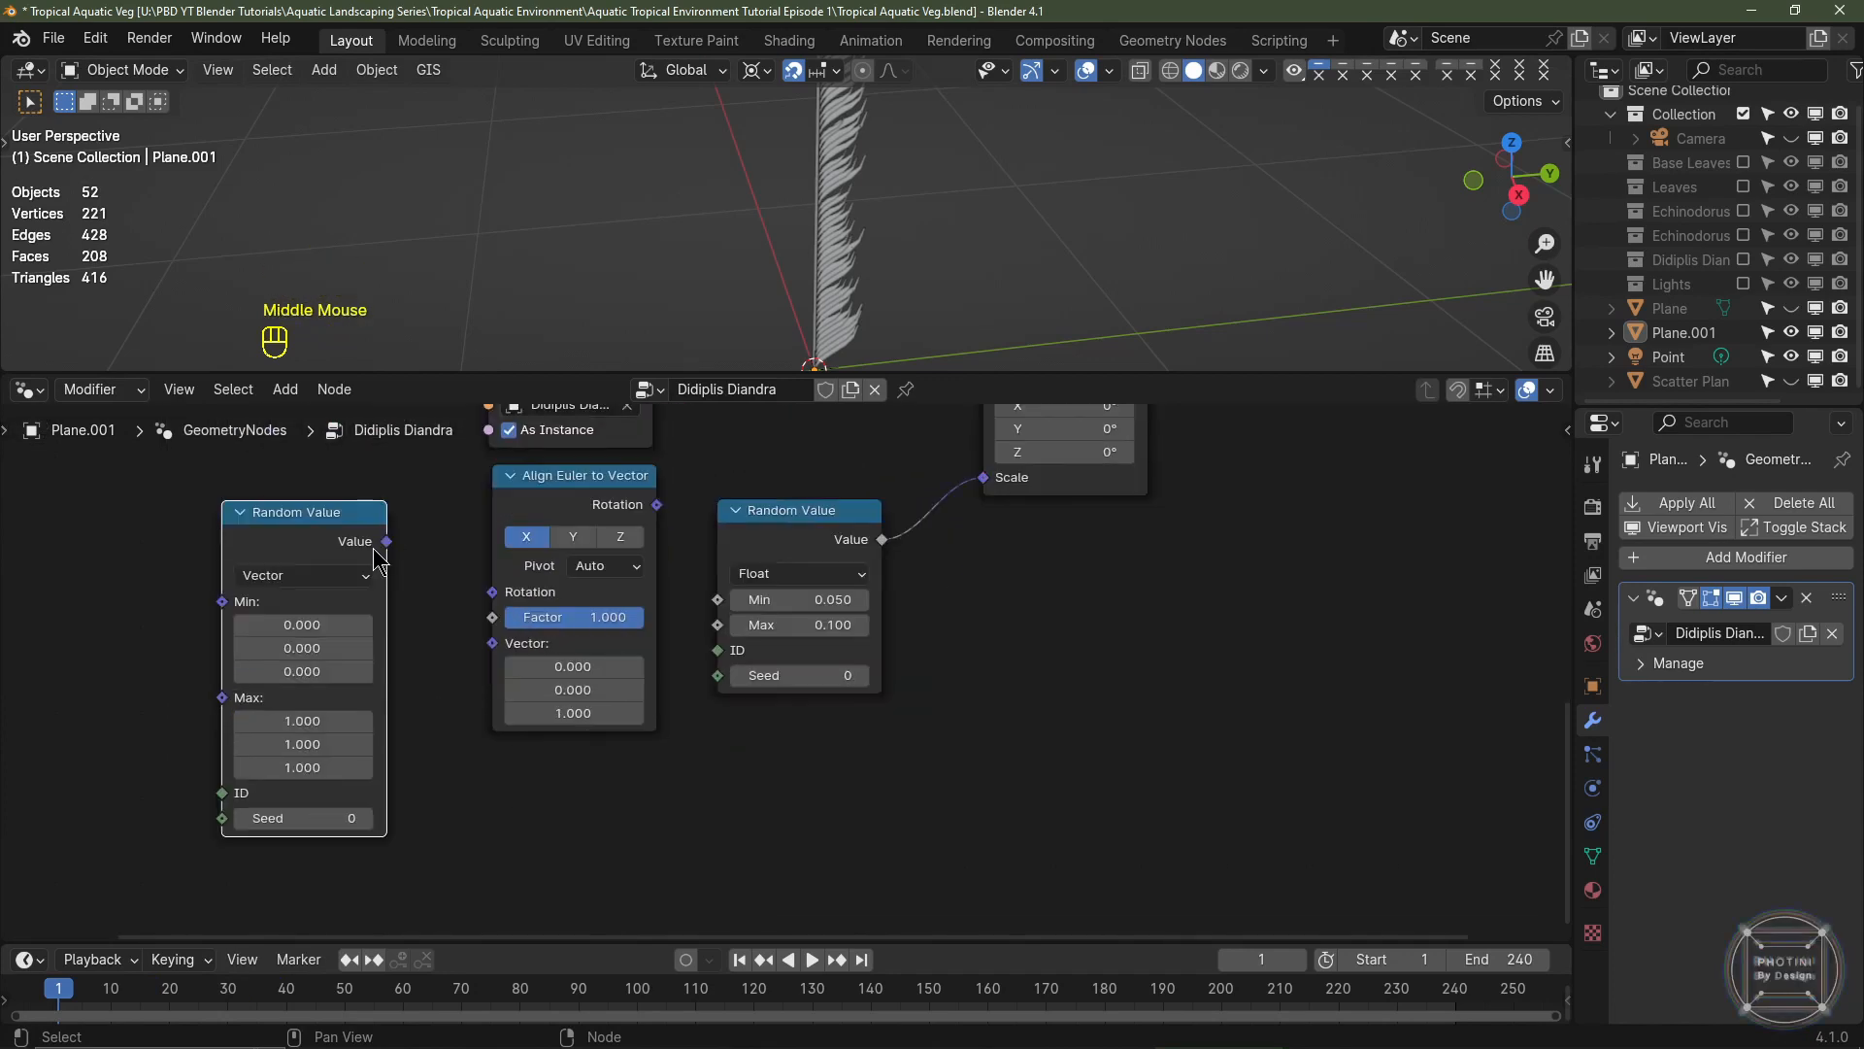
# - Connect the vector Random Value to Align Euler to Vector's Rotation input, and its Rotation output to Instance on Points' Rotation
pyautogui.moveTo(387, 541); pyautogui.dragTo(495, 600)
pyautogui.moveTo(671, 503); pyautogui.dragTo(453, 651, button='middle')
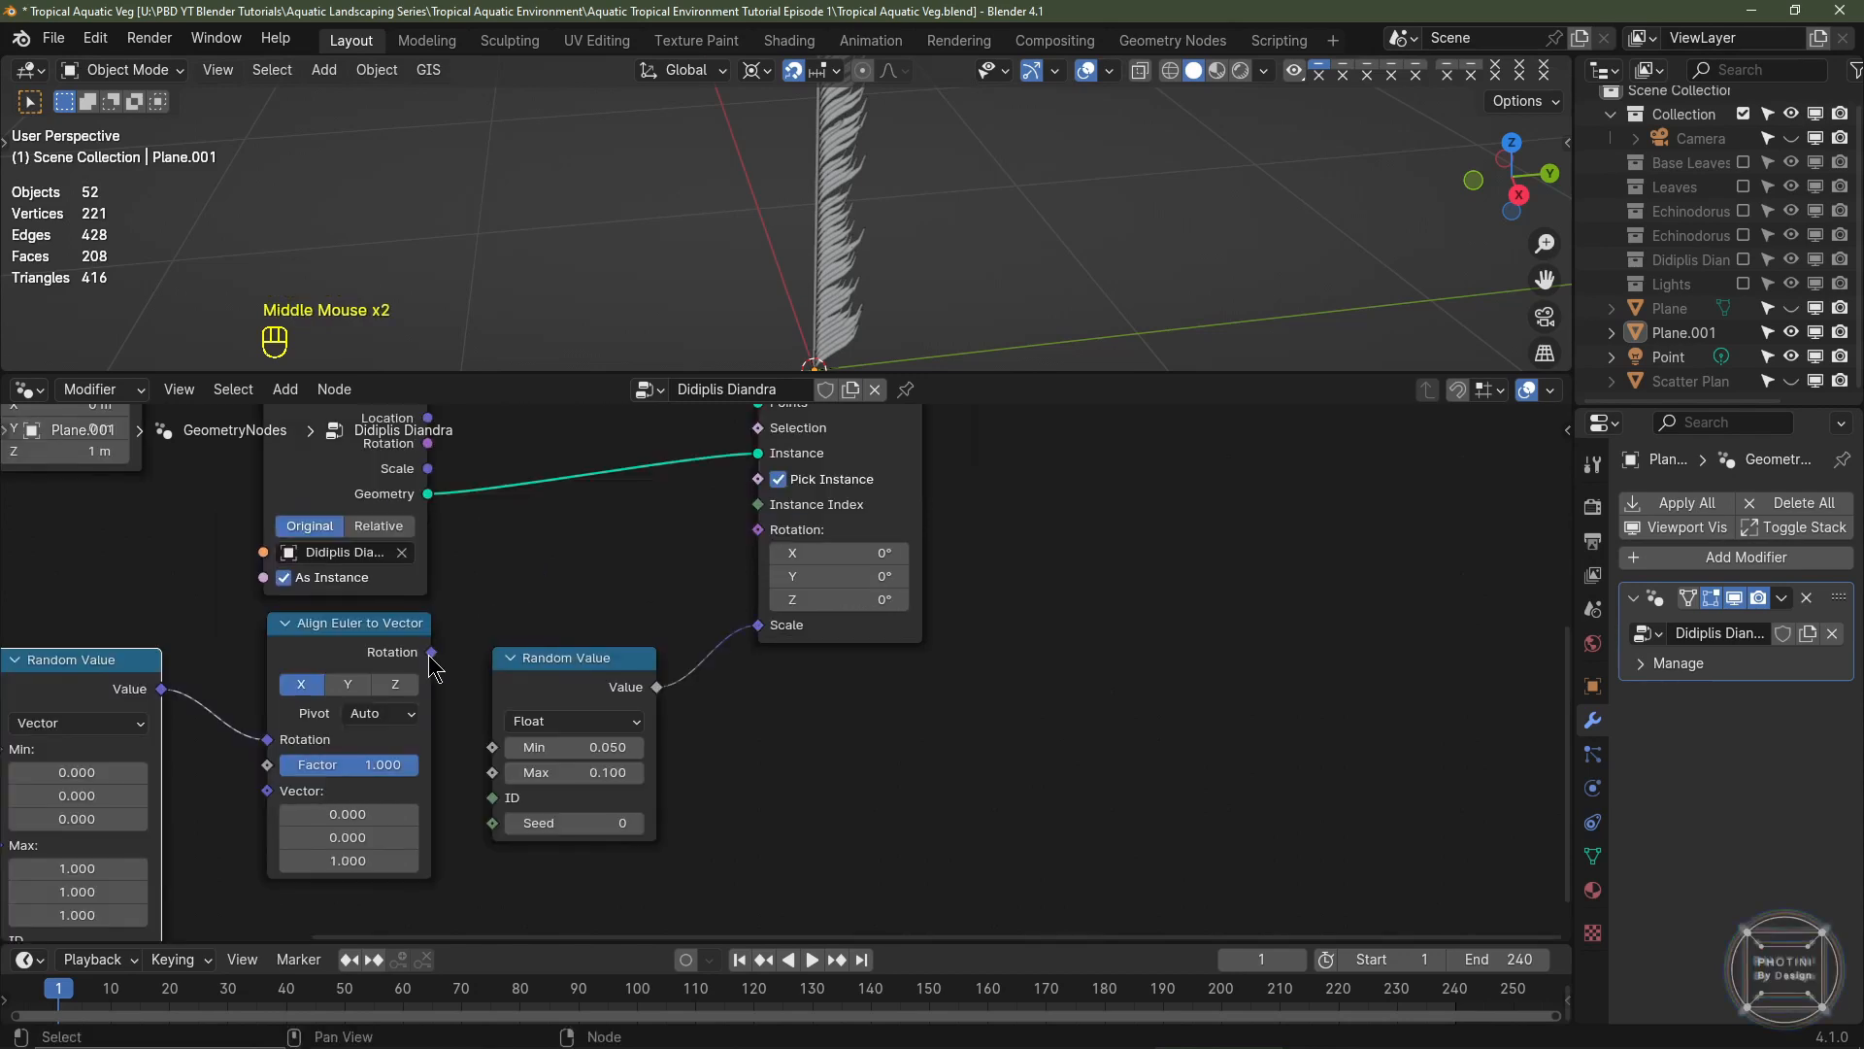
pyautogui.moveTo(431, 654); pyautogui.dragTo(745, 542)
# - Set the alignment axis of Align Euler to Vector to Z
pyautogui.moveTo(905, 431); pyautogui.dragTo(834, 584, button='middle')
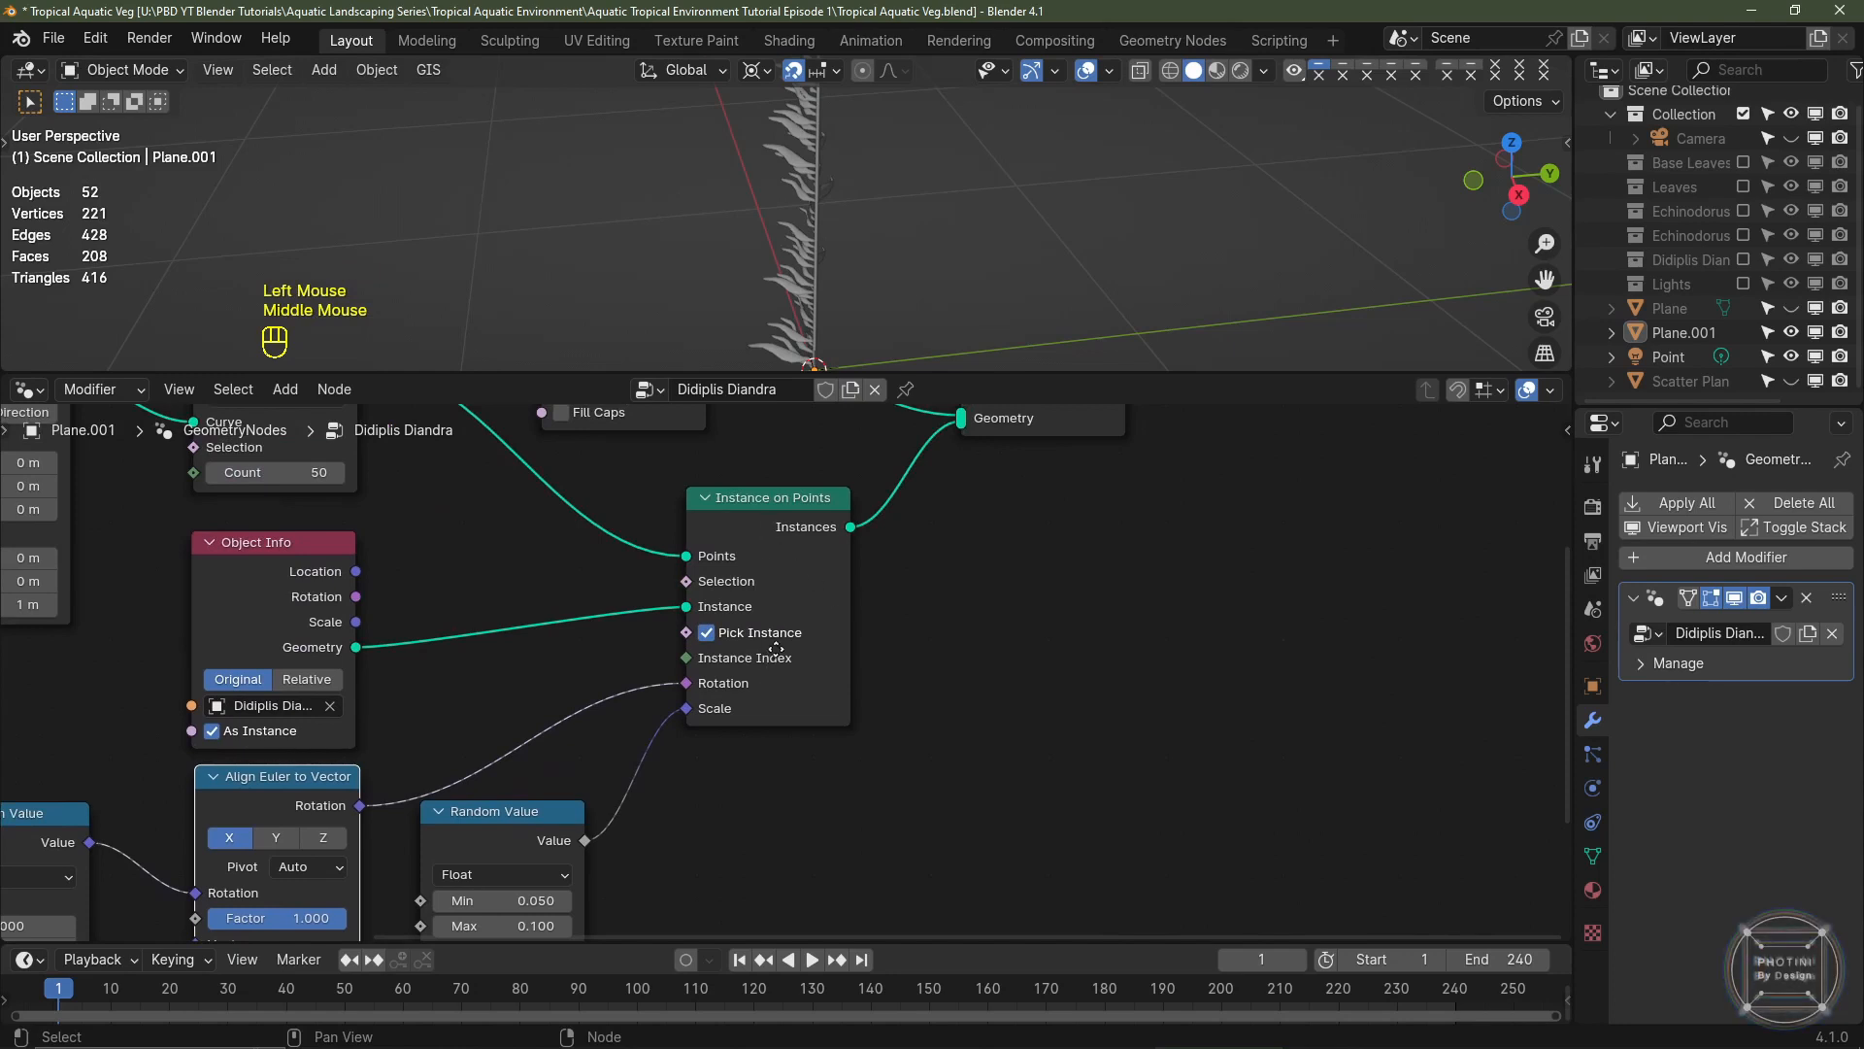
pyautogui.moveTo(777, 648); pyautogui.dragTo(900, 402, button='middle')
pyautogui.click(157, 837)
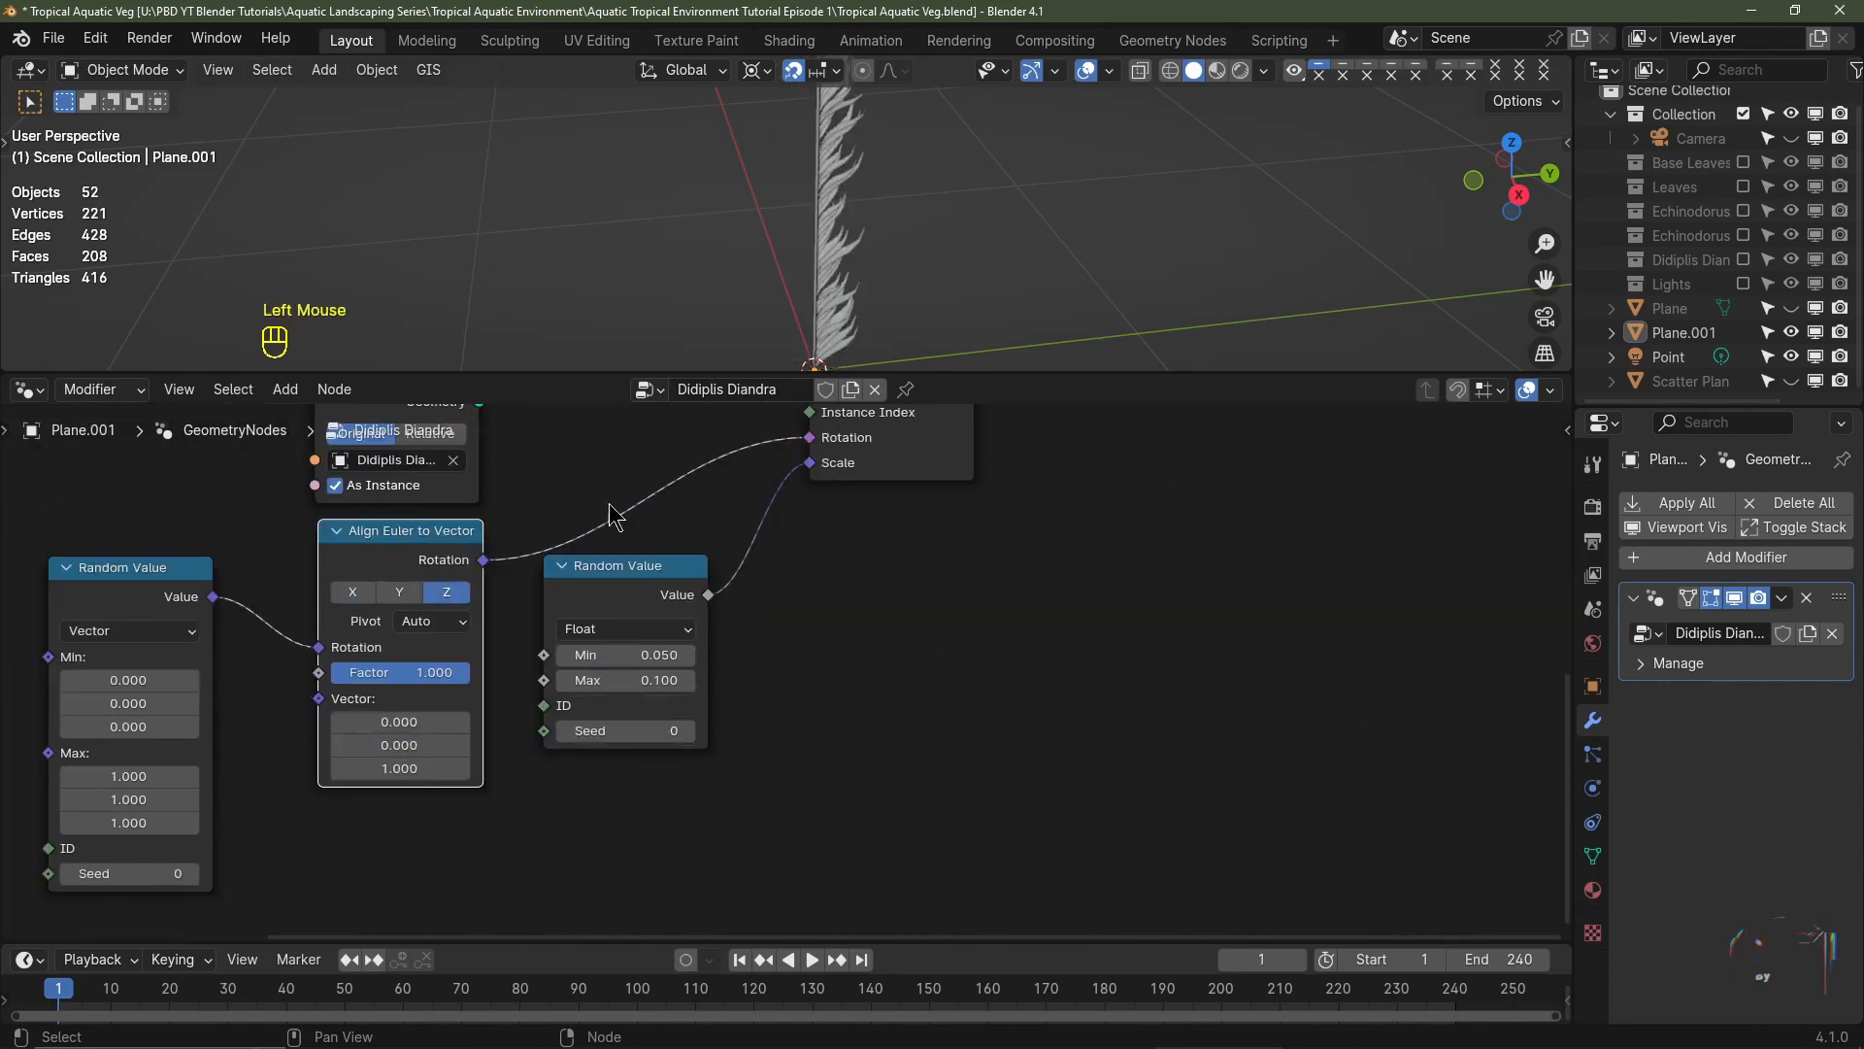
# - Set all three Max components of the vector Random Value to pi/2*4
pyautogui.moveTo(382, 626); pyautogui.dragTo(496, 555, button='middle')
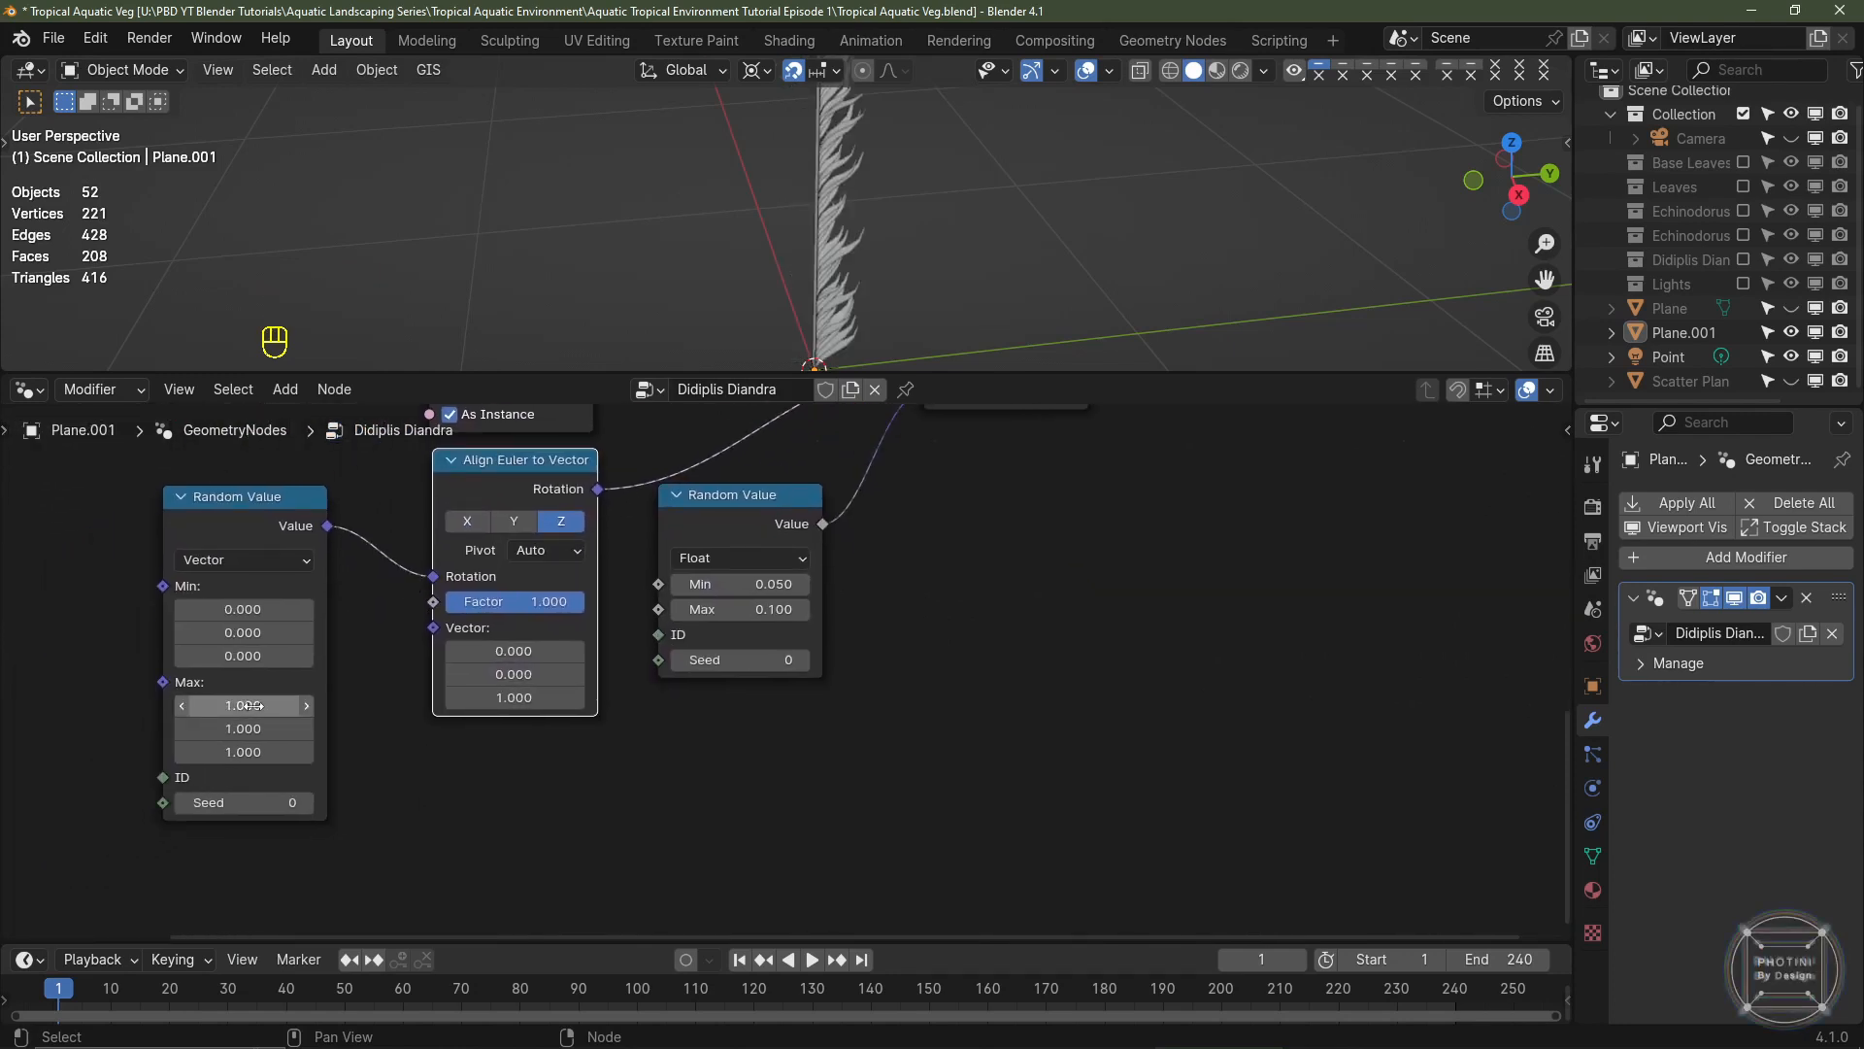
pyautogui.moveTo(250, 705); pyautogui.dragTo(250, 756)
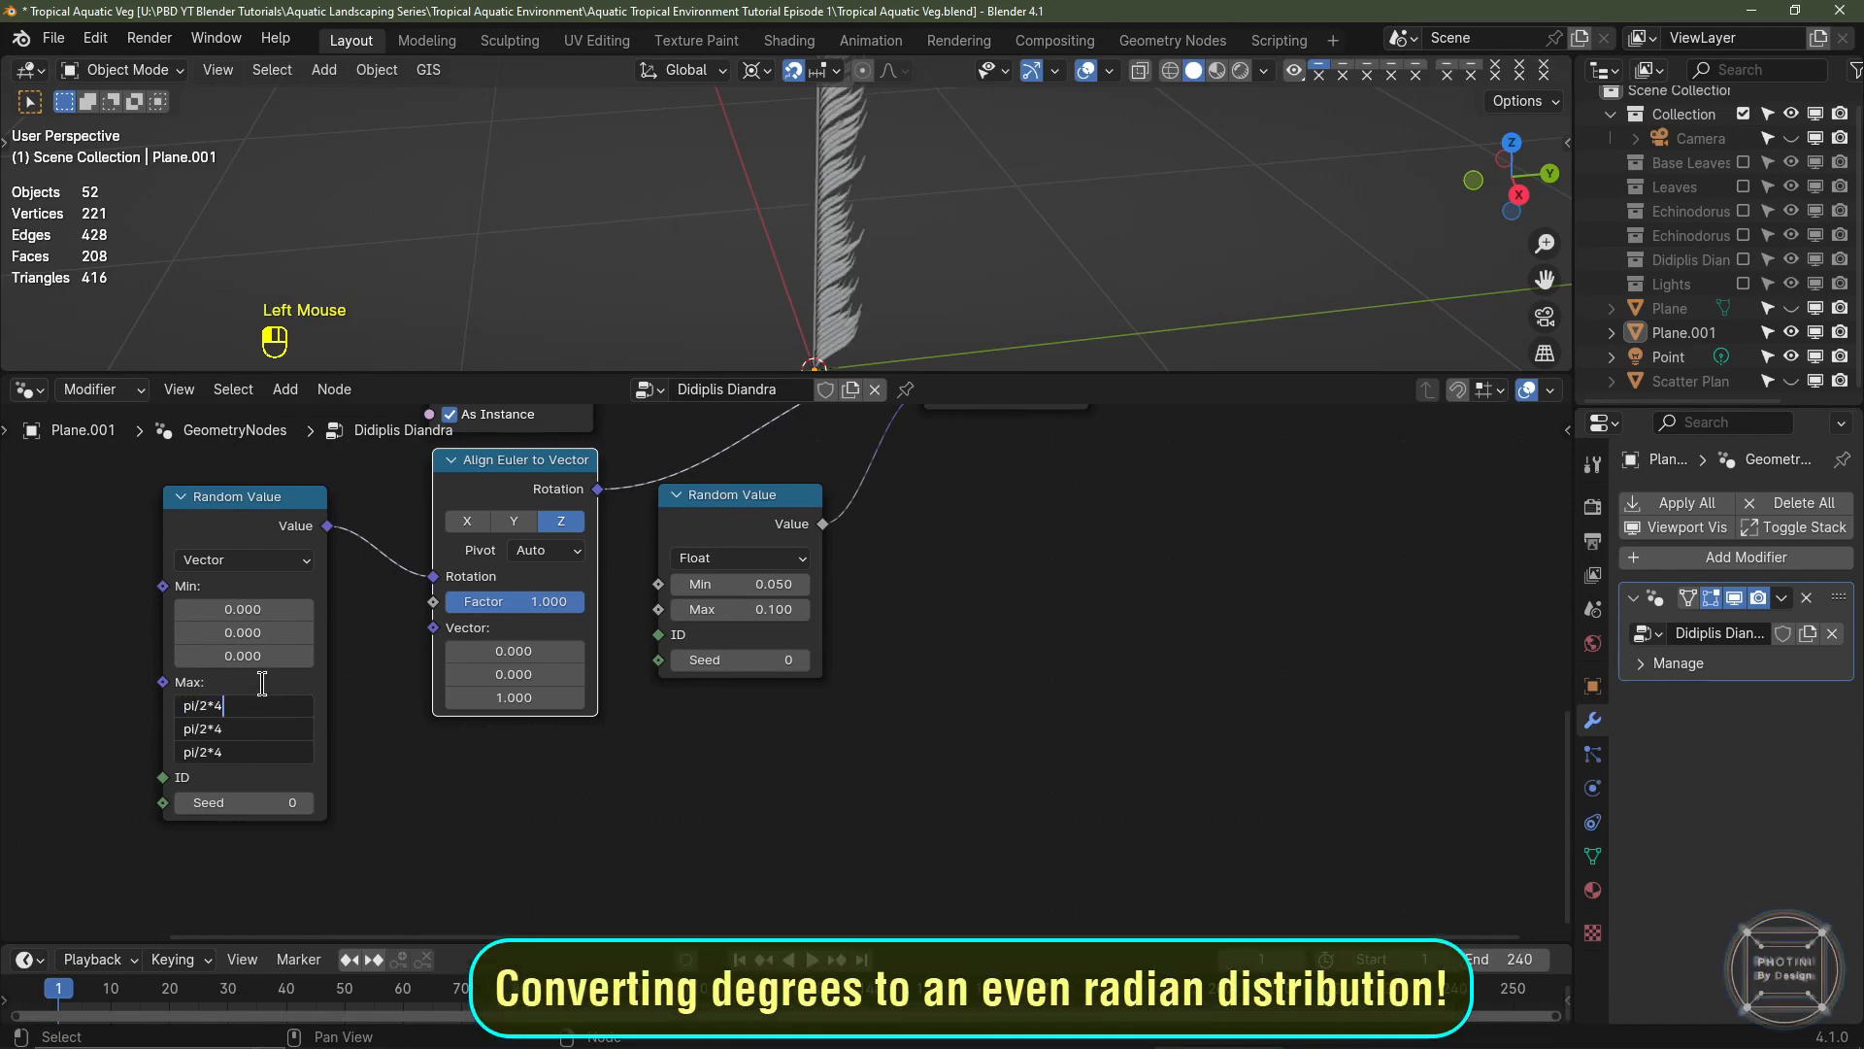
pyautogui.press('Return')
pyautogui.hotkey('ctrl', 'z')
# - Copy the vector Random Value's Max into all three Min components and make it negative, giving -6.28319
pyautogui.moveTo(244, 705); pyautogui.dragTo(244, 752)
pyautogui.hotkey('ctrl', 'c')
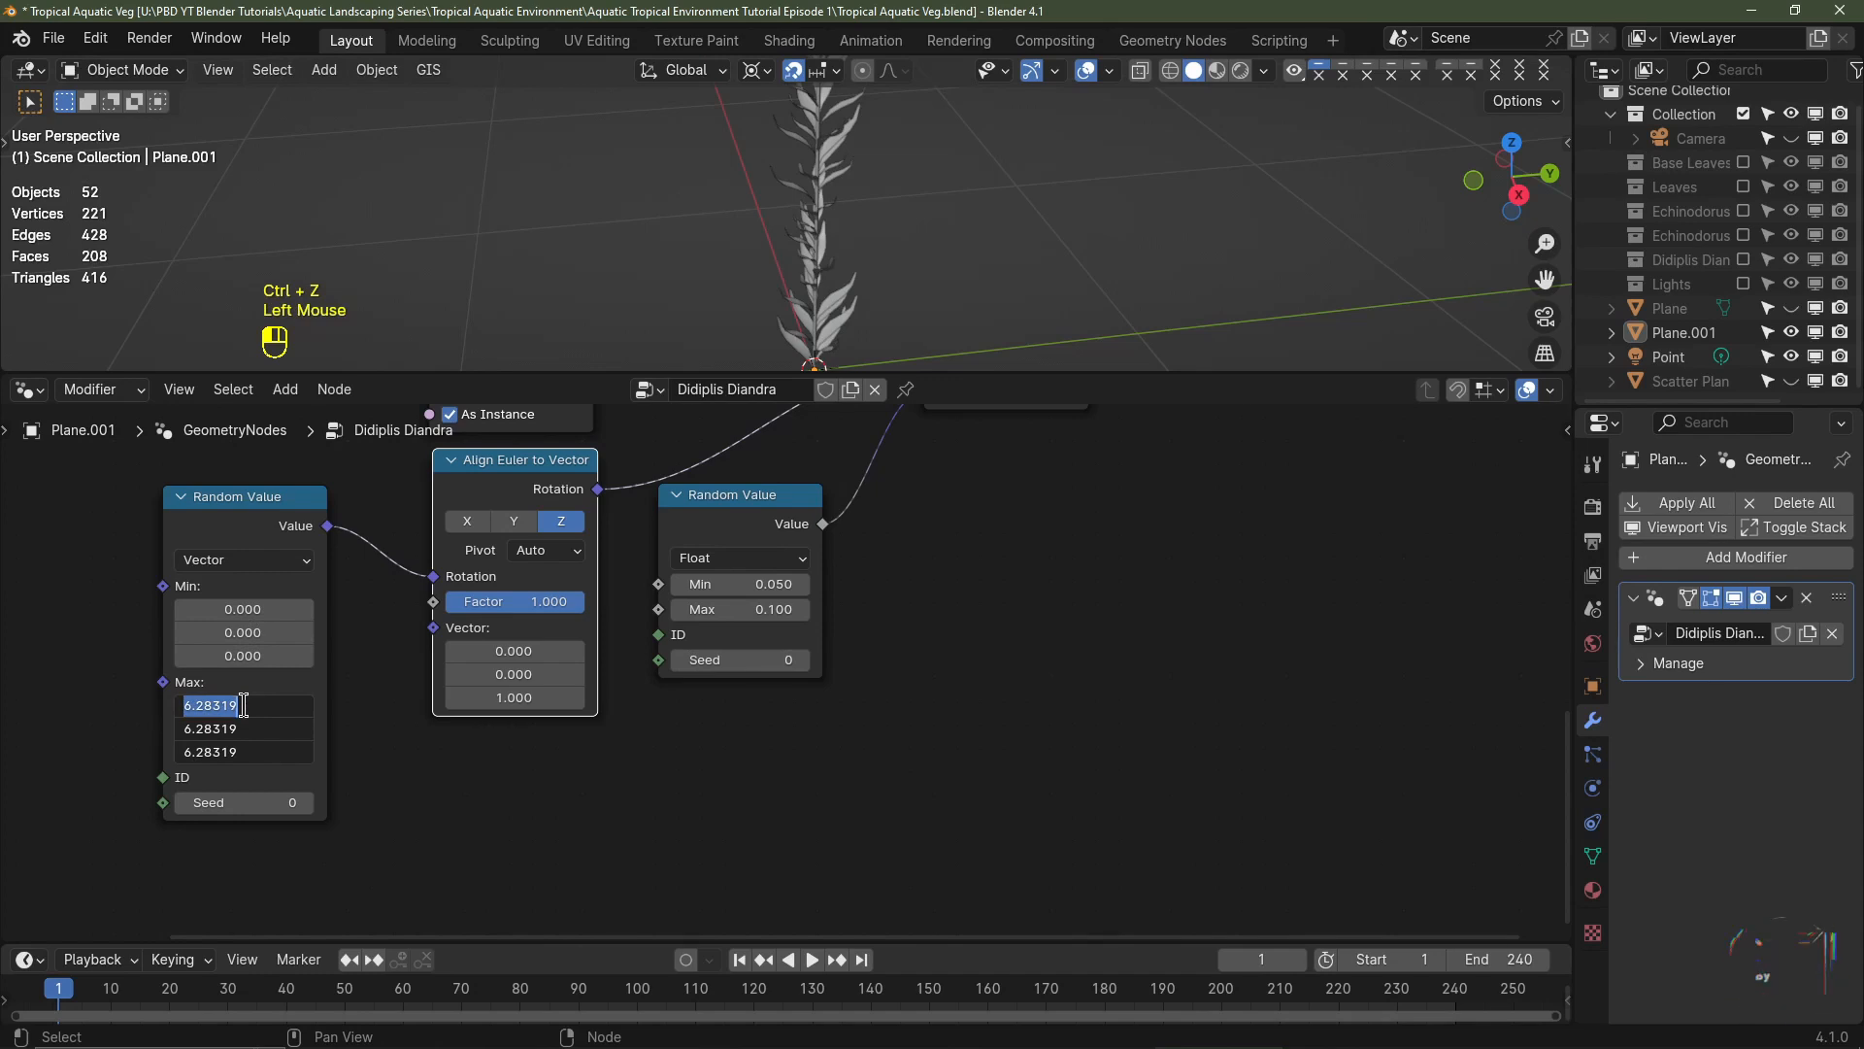
pyautogui.press('ctrl')
pyautogui.click(248, 610)
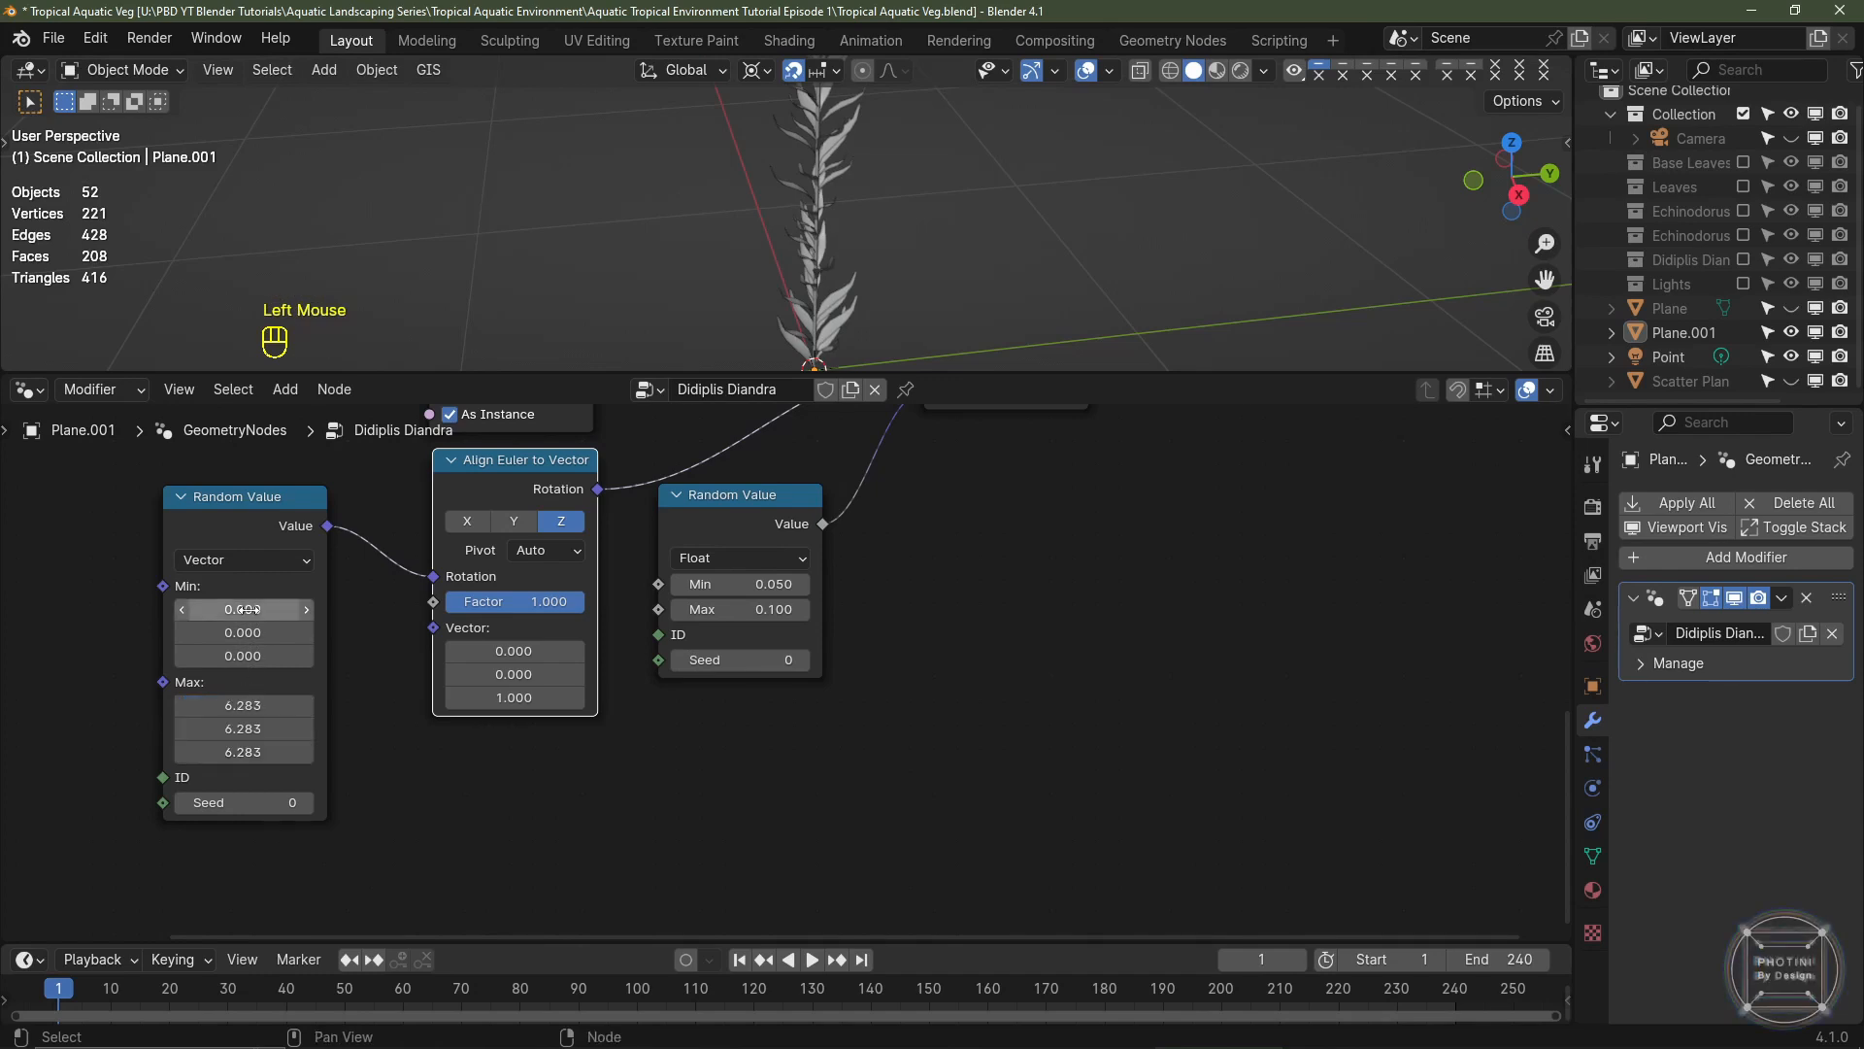
pyautogui.moveTo(249, 609); pyautogui.dragTo(248, 656)
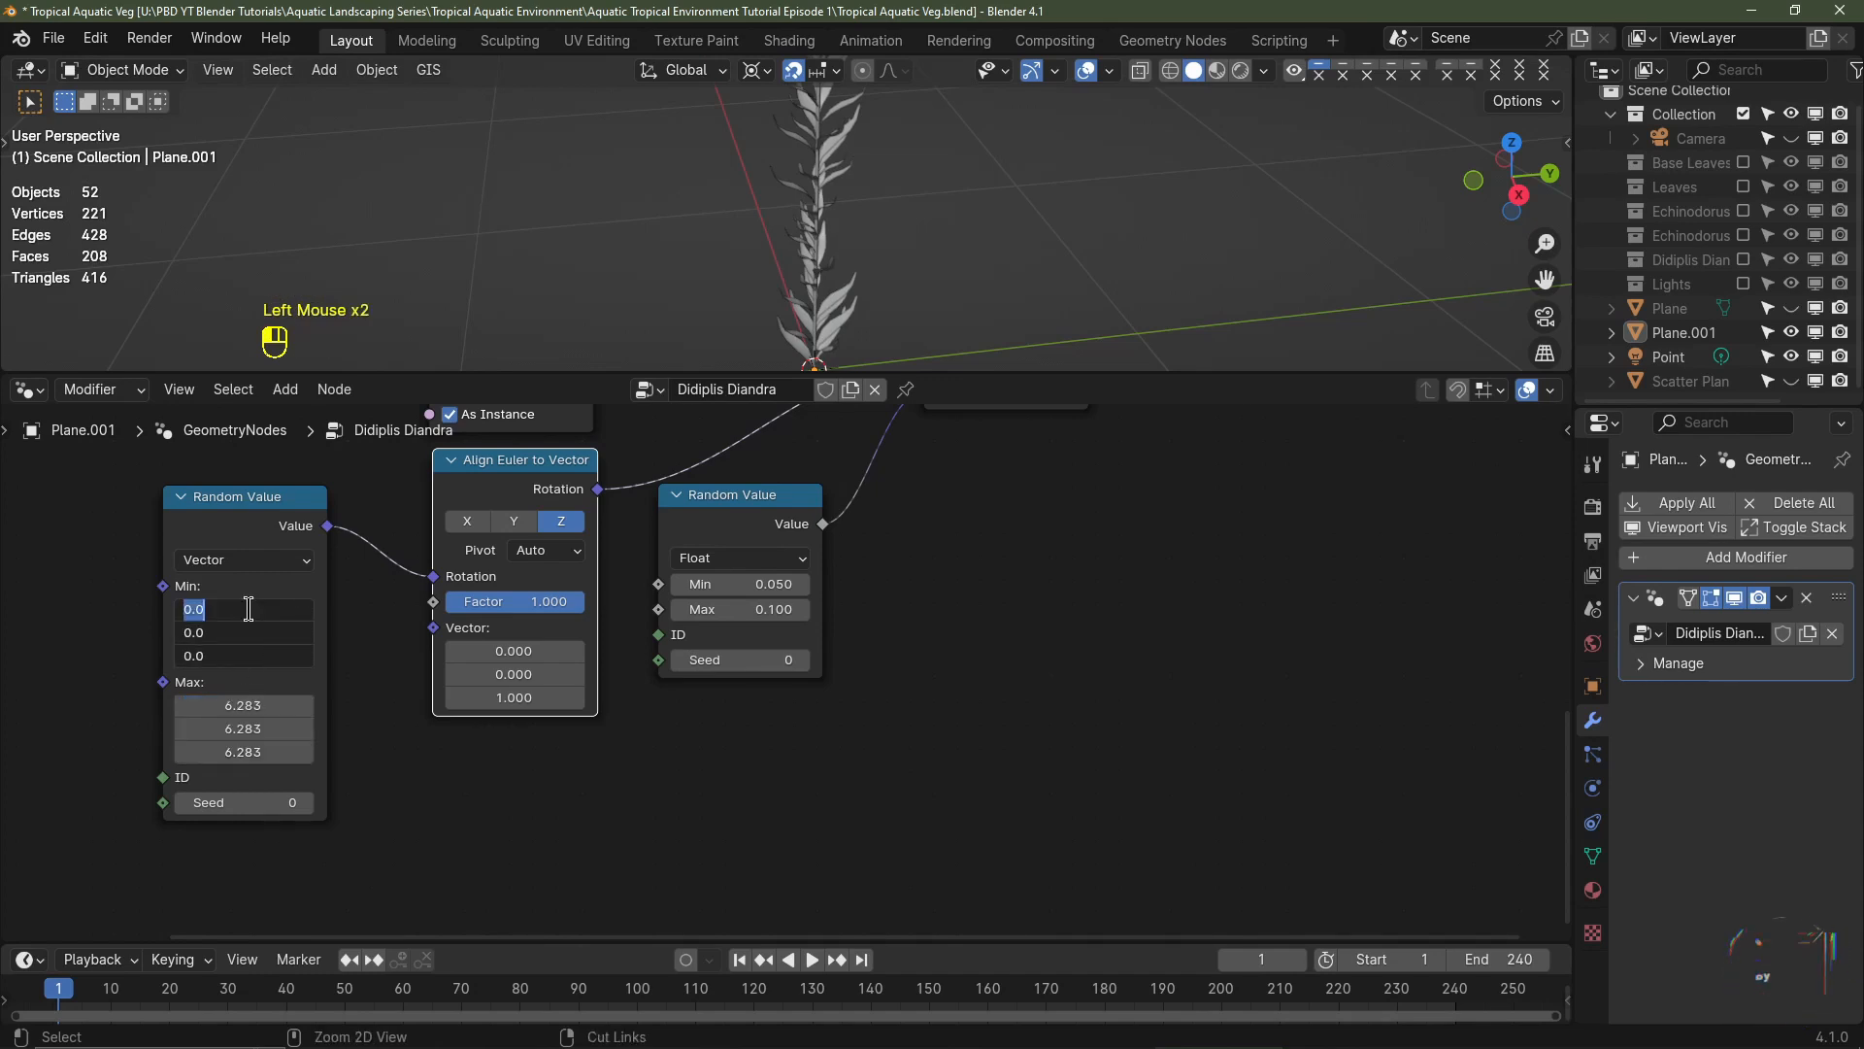
pyautogui.hotkey('ctrl', 'v')
pyautogui.press('Left')
pyautogui.press('Left')
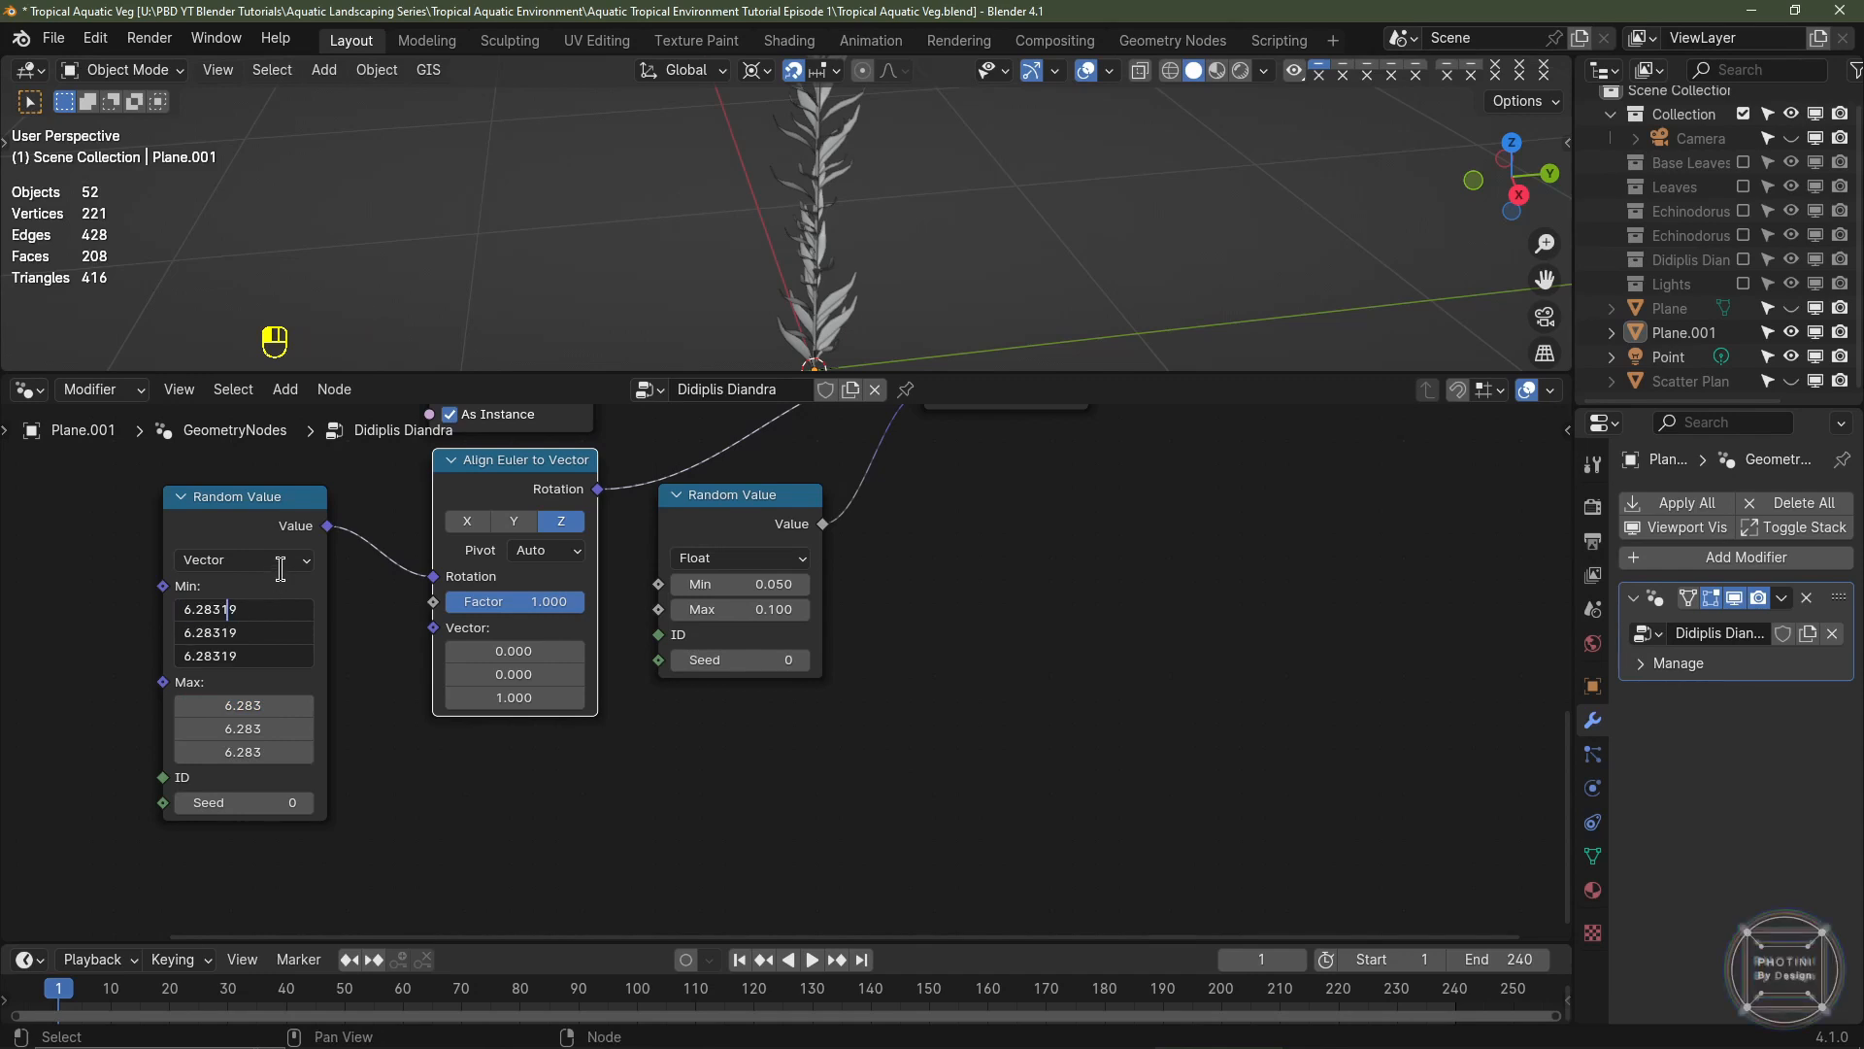
pyautogui.write('-')
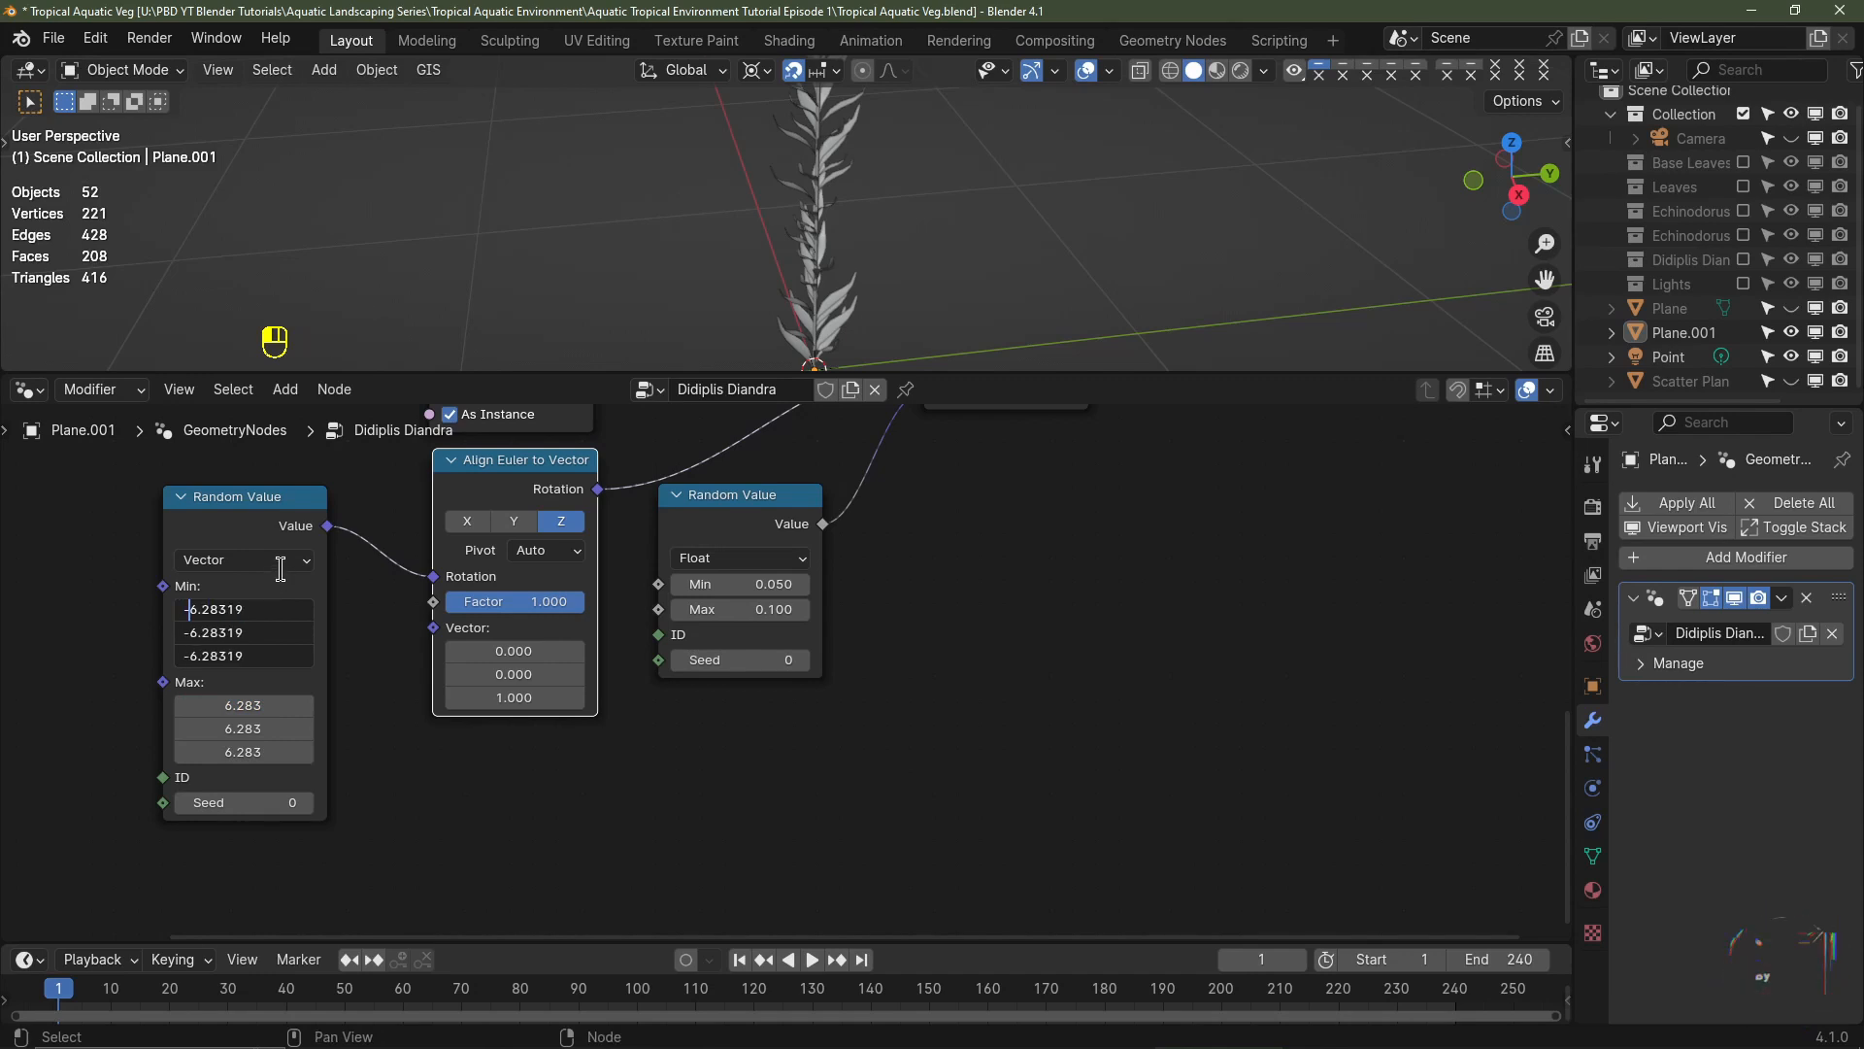
pyautogui.press('Return')
pyautogui.moveTo(1010, 233); pyautogui.dragTo(708, 259, button='middle')
pyautogui.scroll(2, 971, 205)
pyautogui.scroll(-1, 707, 258)
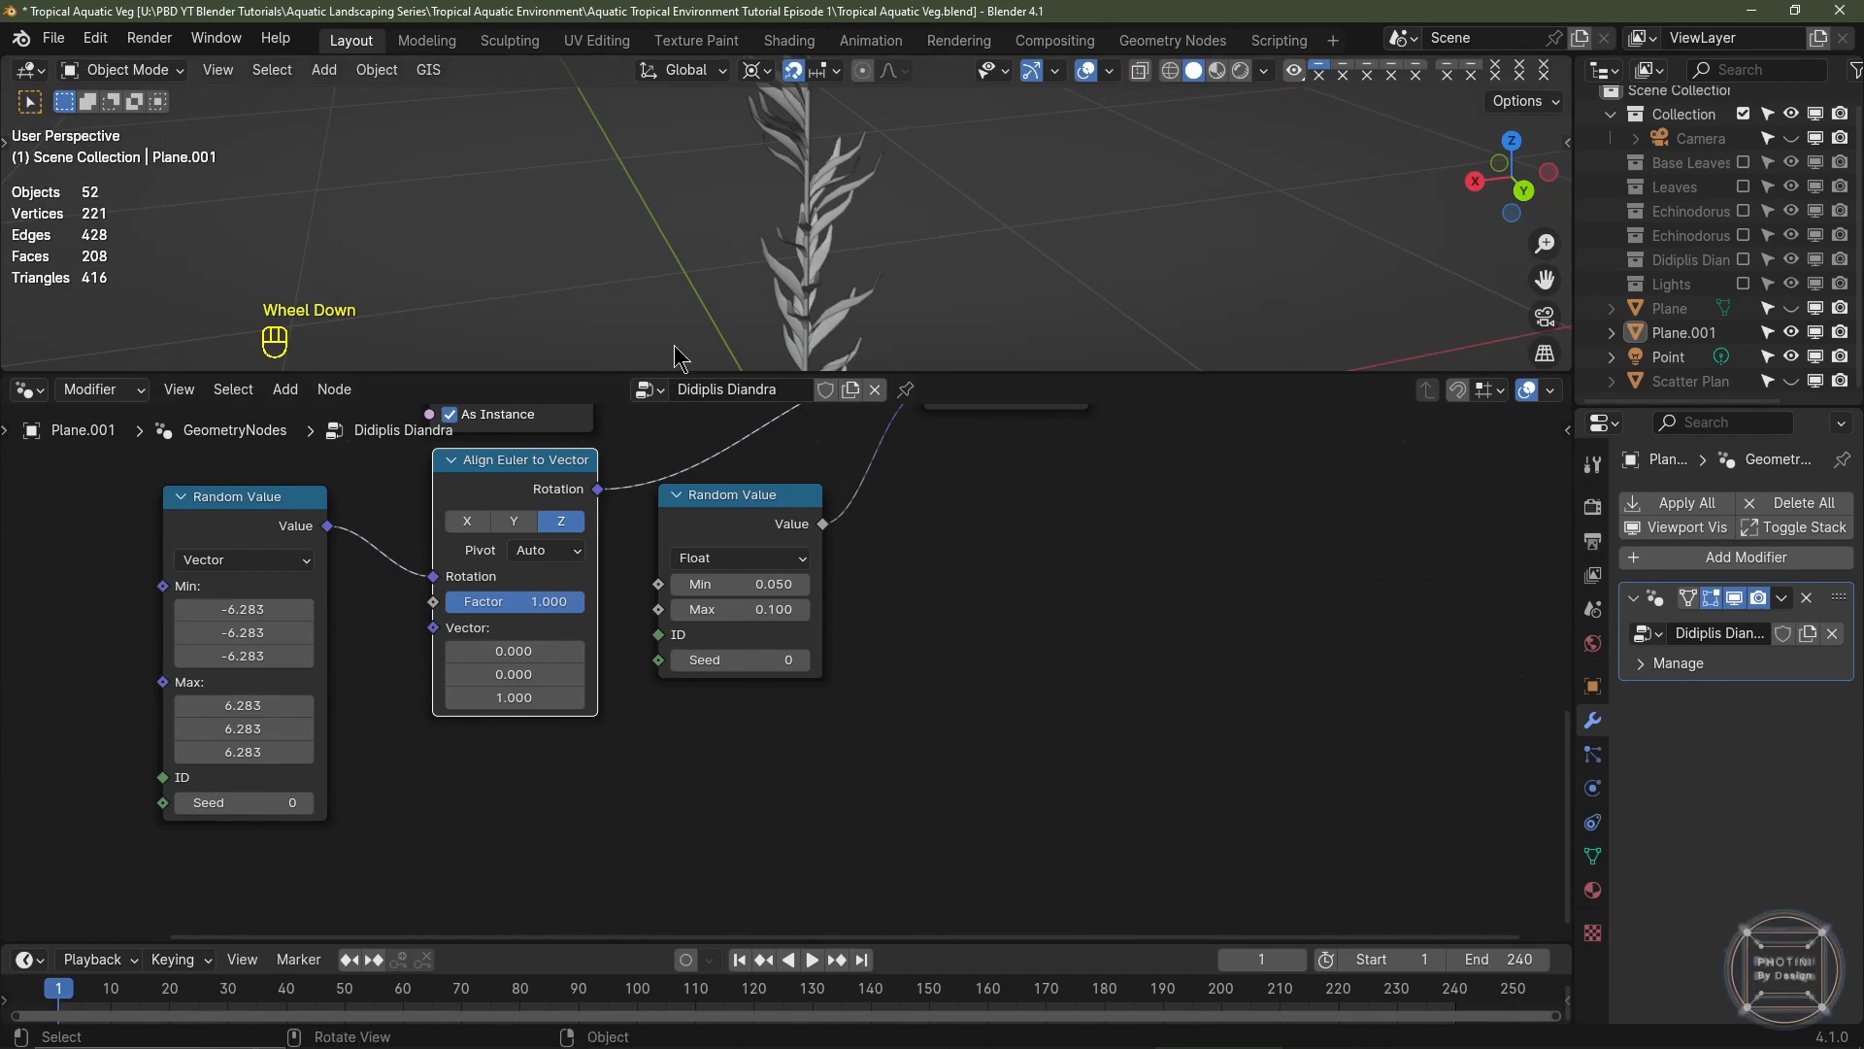
# - Move Curve to Mesh, Instance on Points, Join Geometry and Group Output together away from Resample Curve to make room
pyautogui.moveTo(901, 292); pyautogui.dragTo(772, 275, button='middle')
pyautogui.scroll(-2, 772, 276)
pyautogui.keyDown('shift'); pyautogui.moveTo(772, 276); pyautogui.dragTo(755, 268, button='middle'); pyautogui.keyUp('shift')
pyautogui.keyDown('shift'); pyautogui.moveTo(755, 268); pyautogui.dragTo(736, 260, button='middle'); pyautogui.keyUp('shift')
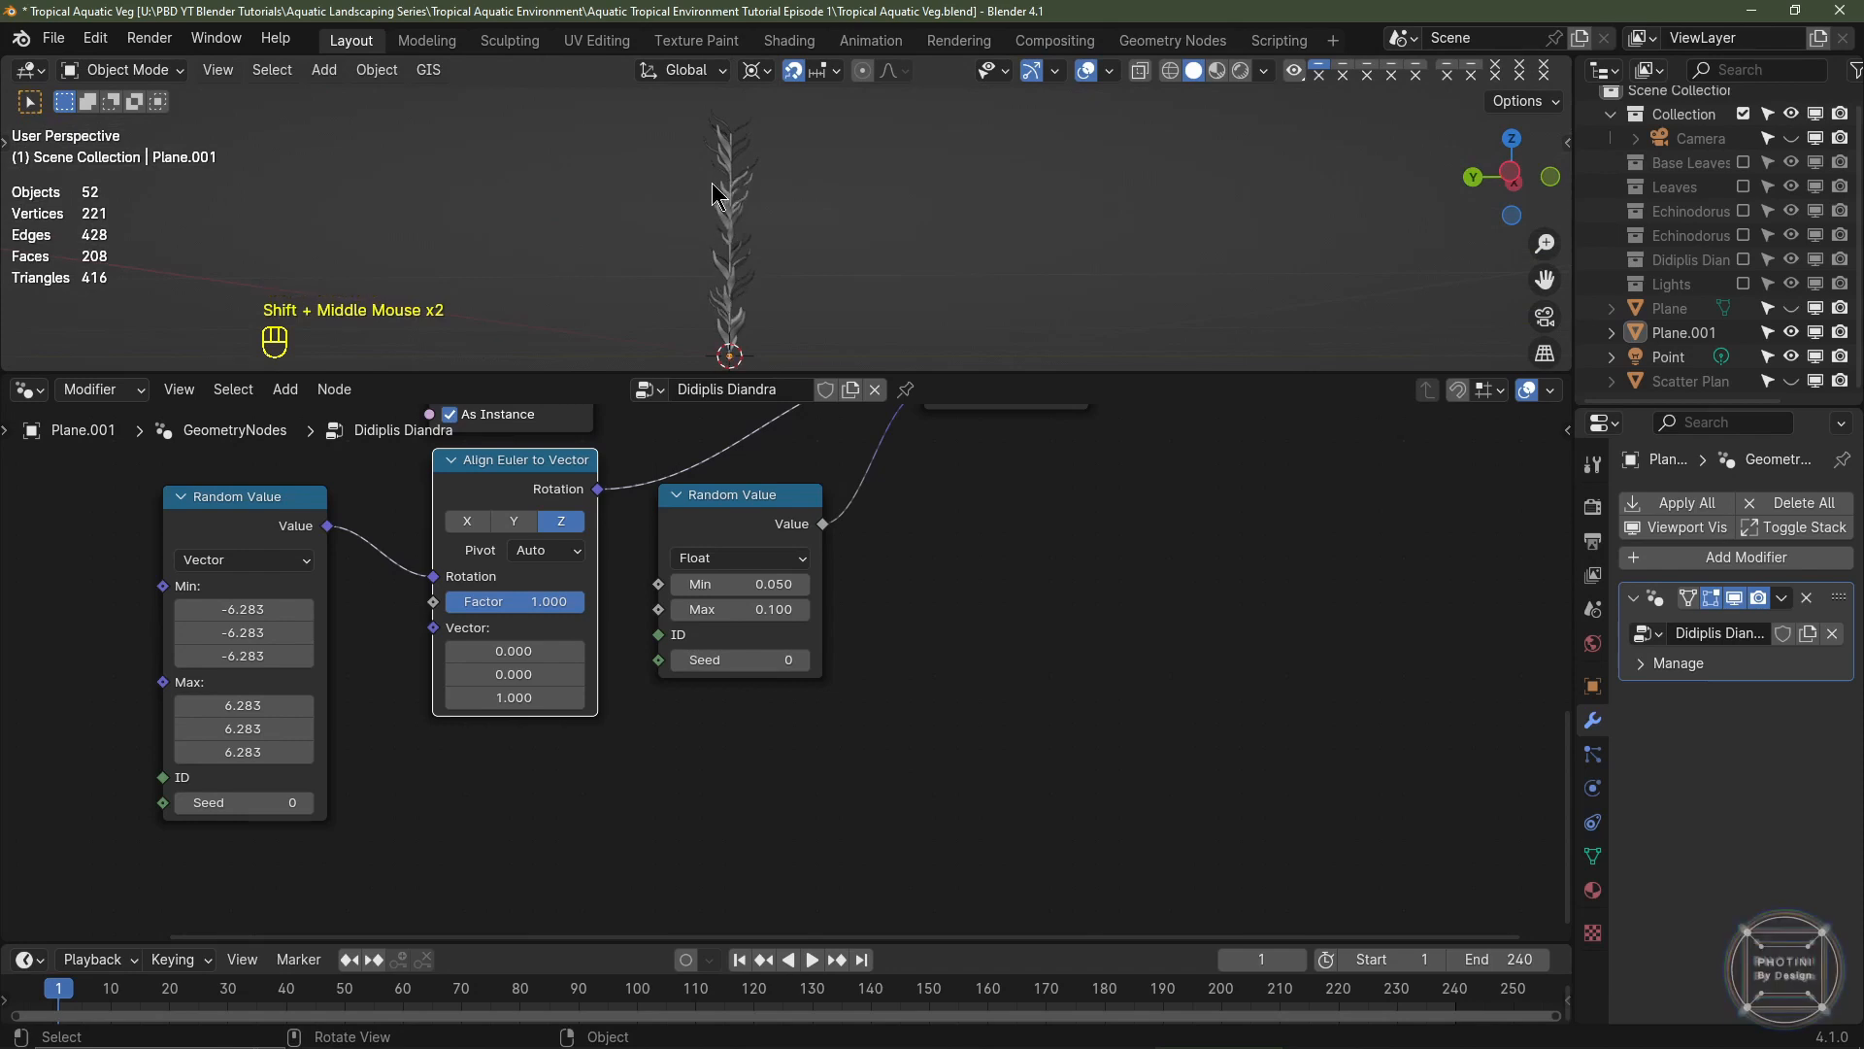
pyautogui.moveTo(711, 265); pyautogui.dragTo(764, 191, button='middle')
pyautogui.scroll(2, 763, 190)
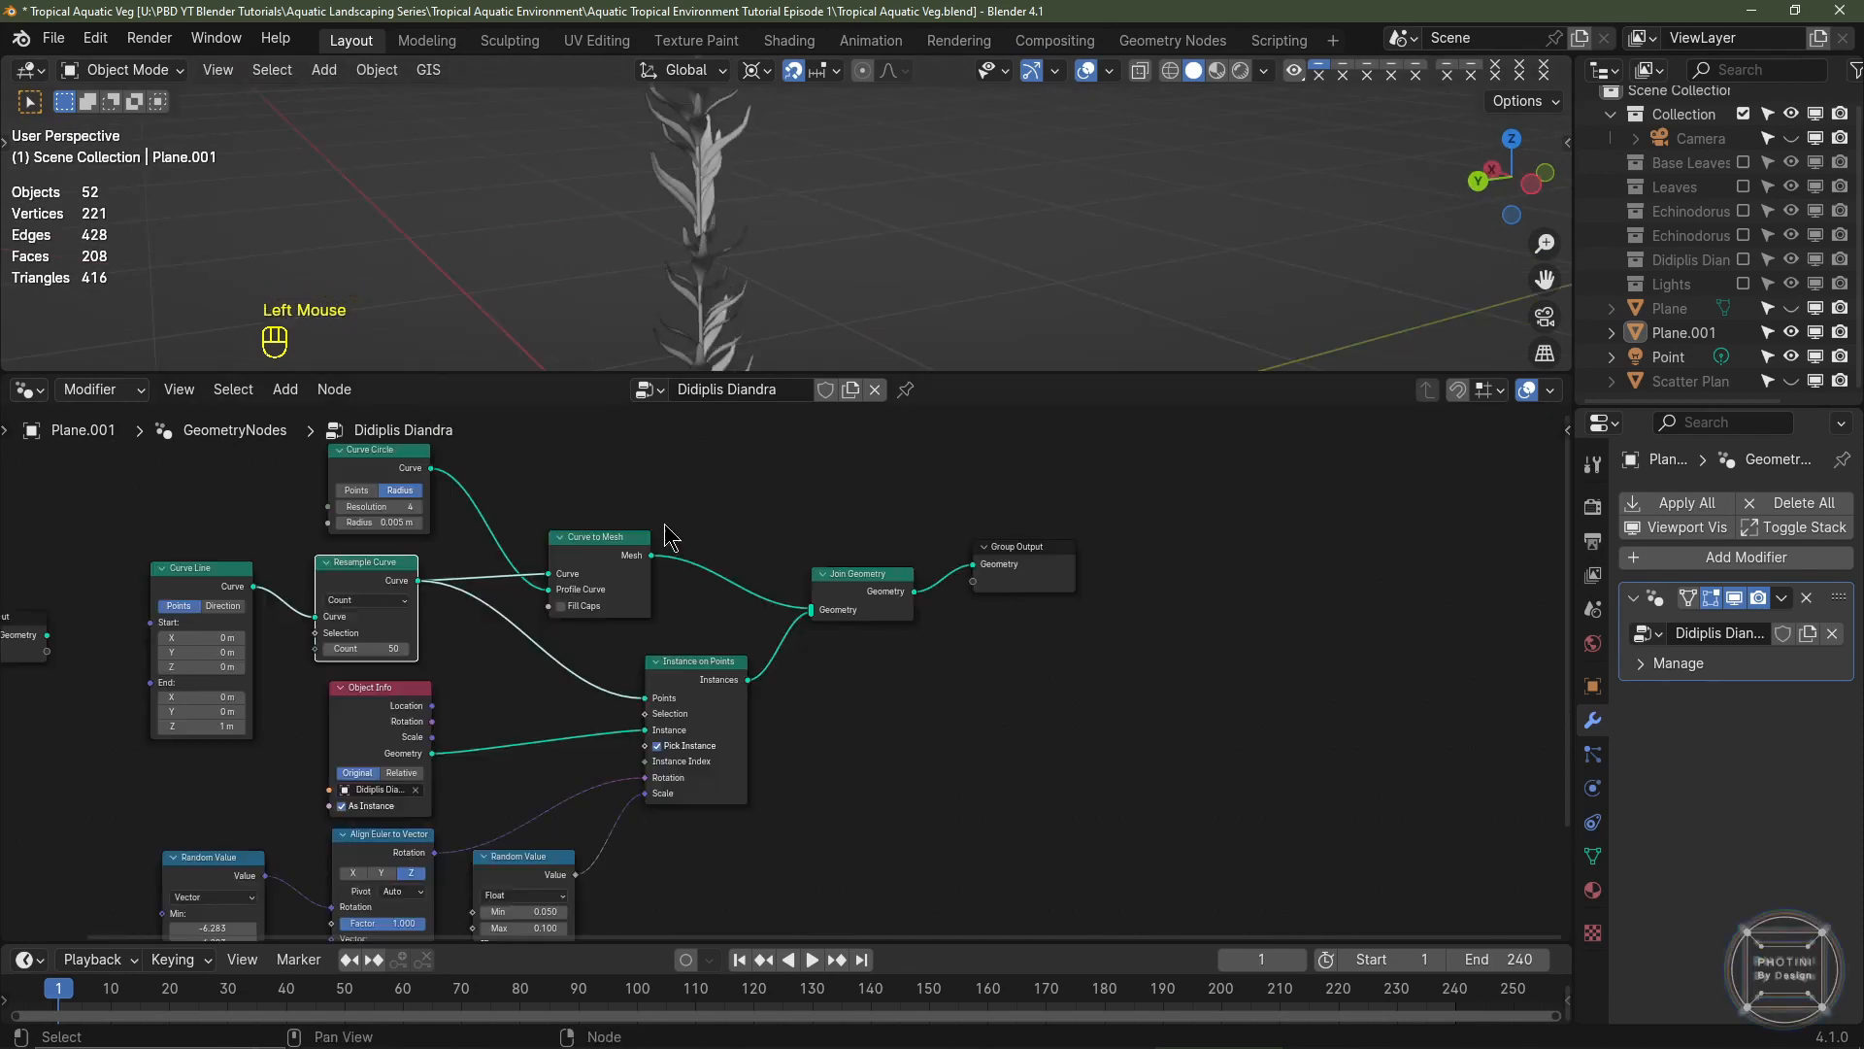
pyautogui.moveTo(559, 478); pyautogui.dragTo(1063, 764)
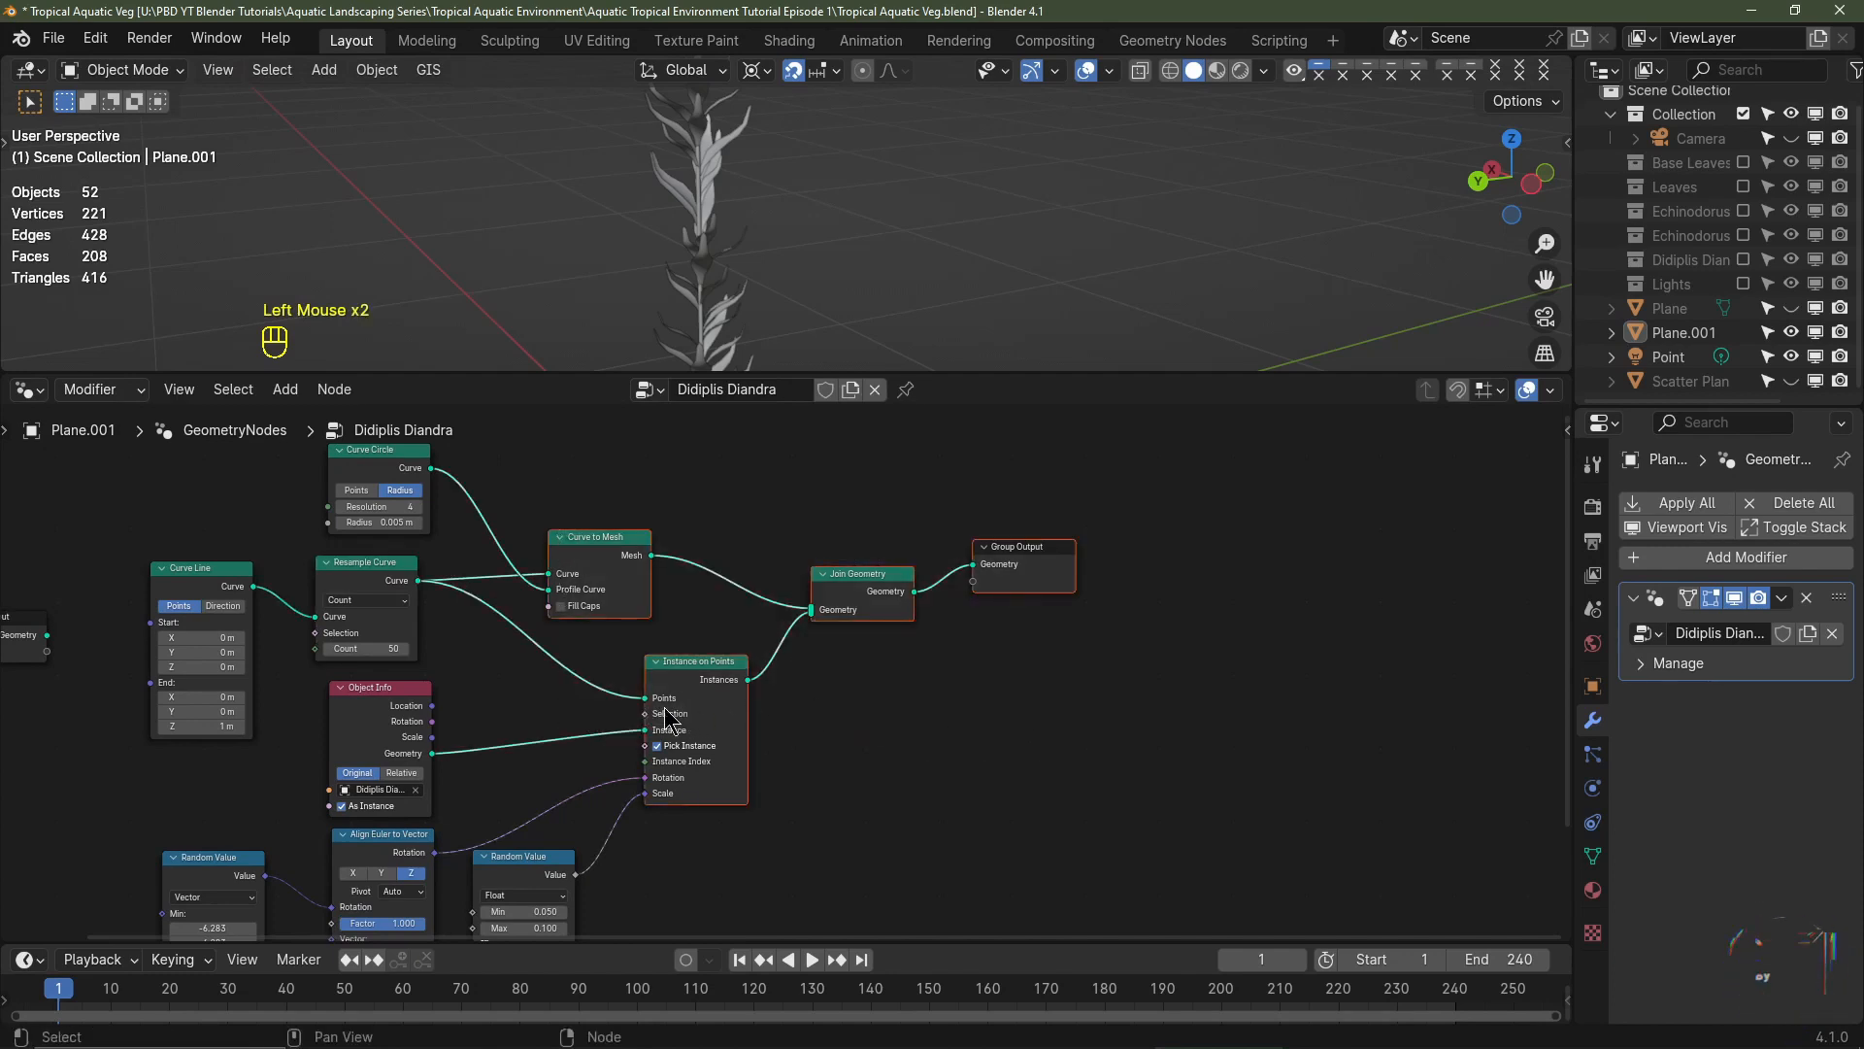
pyautogui.moveTo(571, 683); pyautogui.dragTo(790, 674)
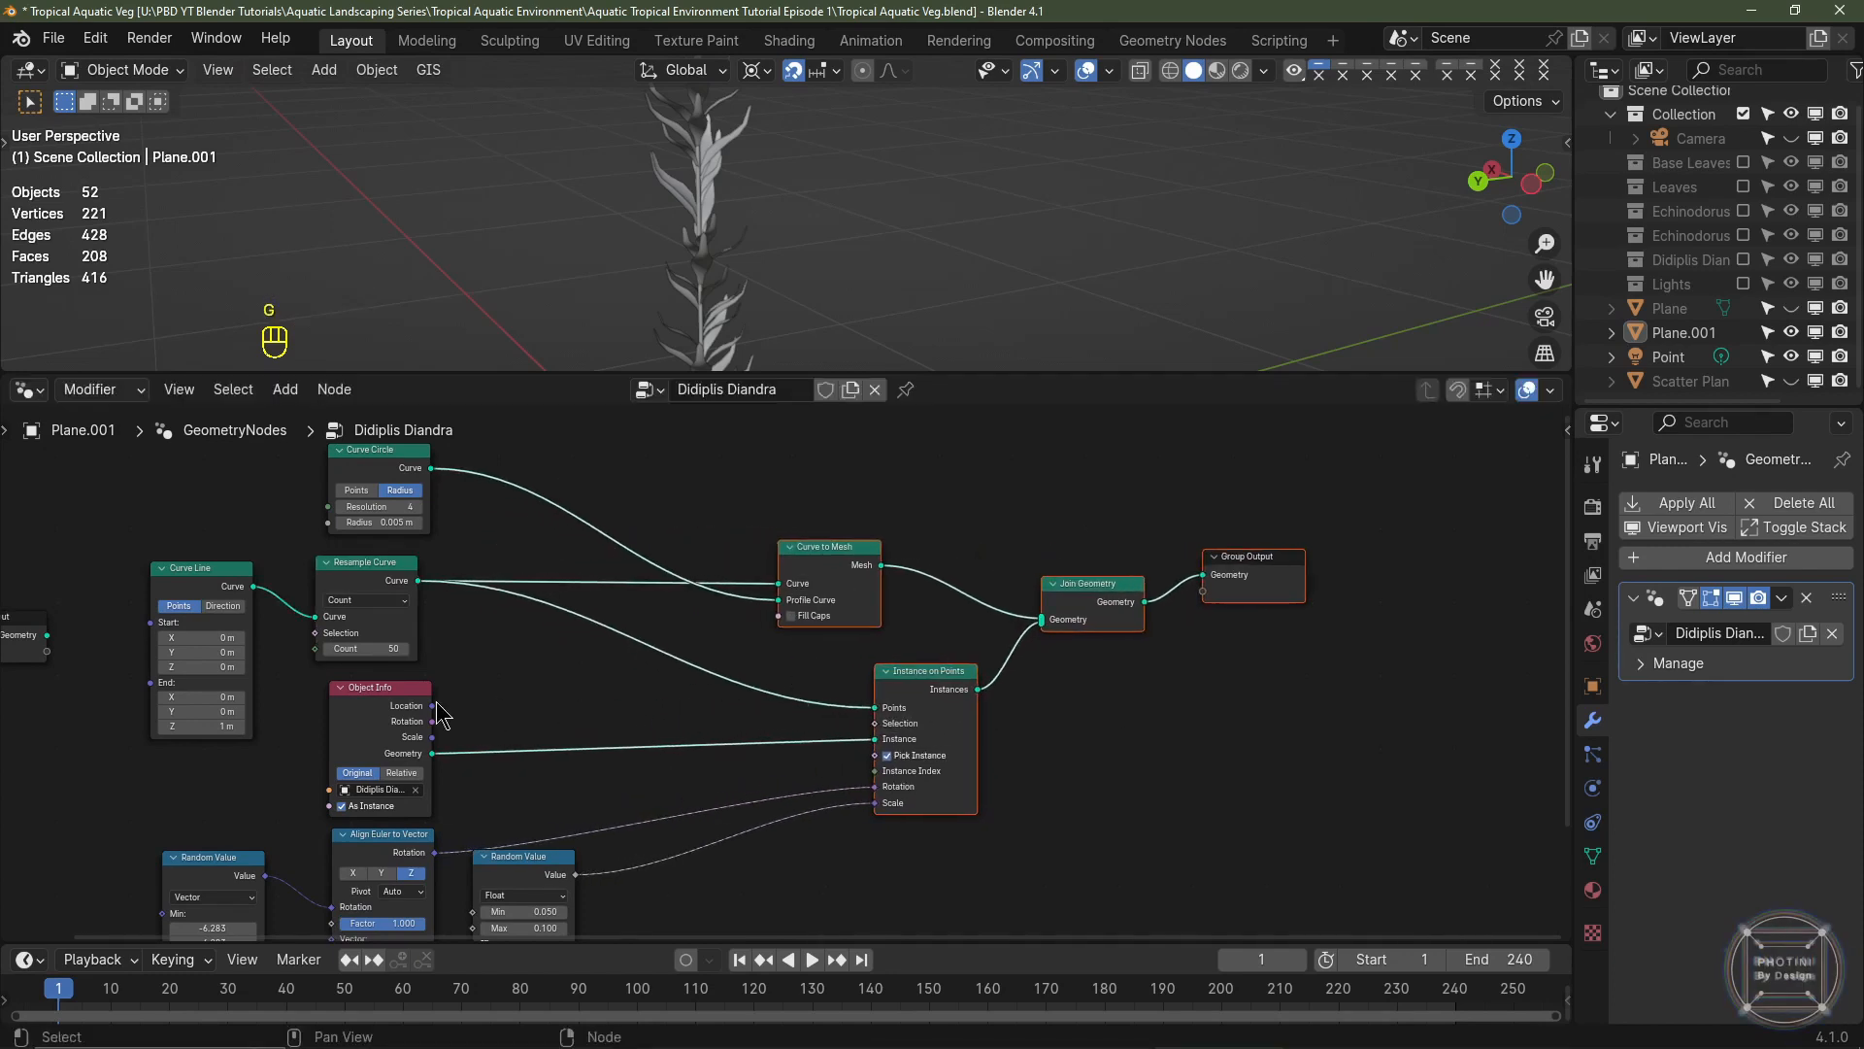
# - Insert a Set Position node between Resample Curve and Curve to Mesh, and connect its Geometry output to Instance on Points' Points
pyautogui.moveTo(459, 665); pyautogui.dragTo(524, 664, button='middle')
pyautogui.hotkey('shift', 'a')
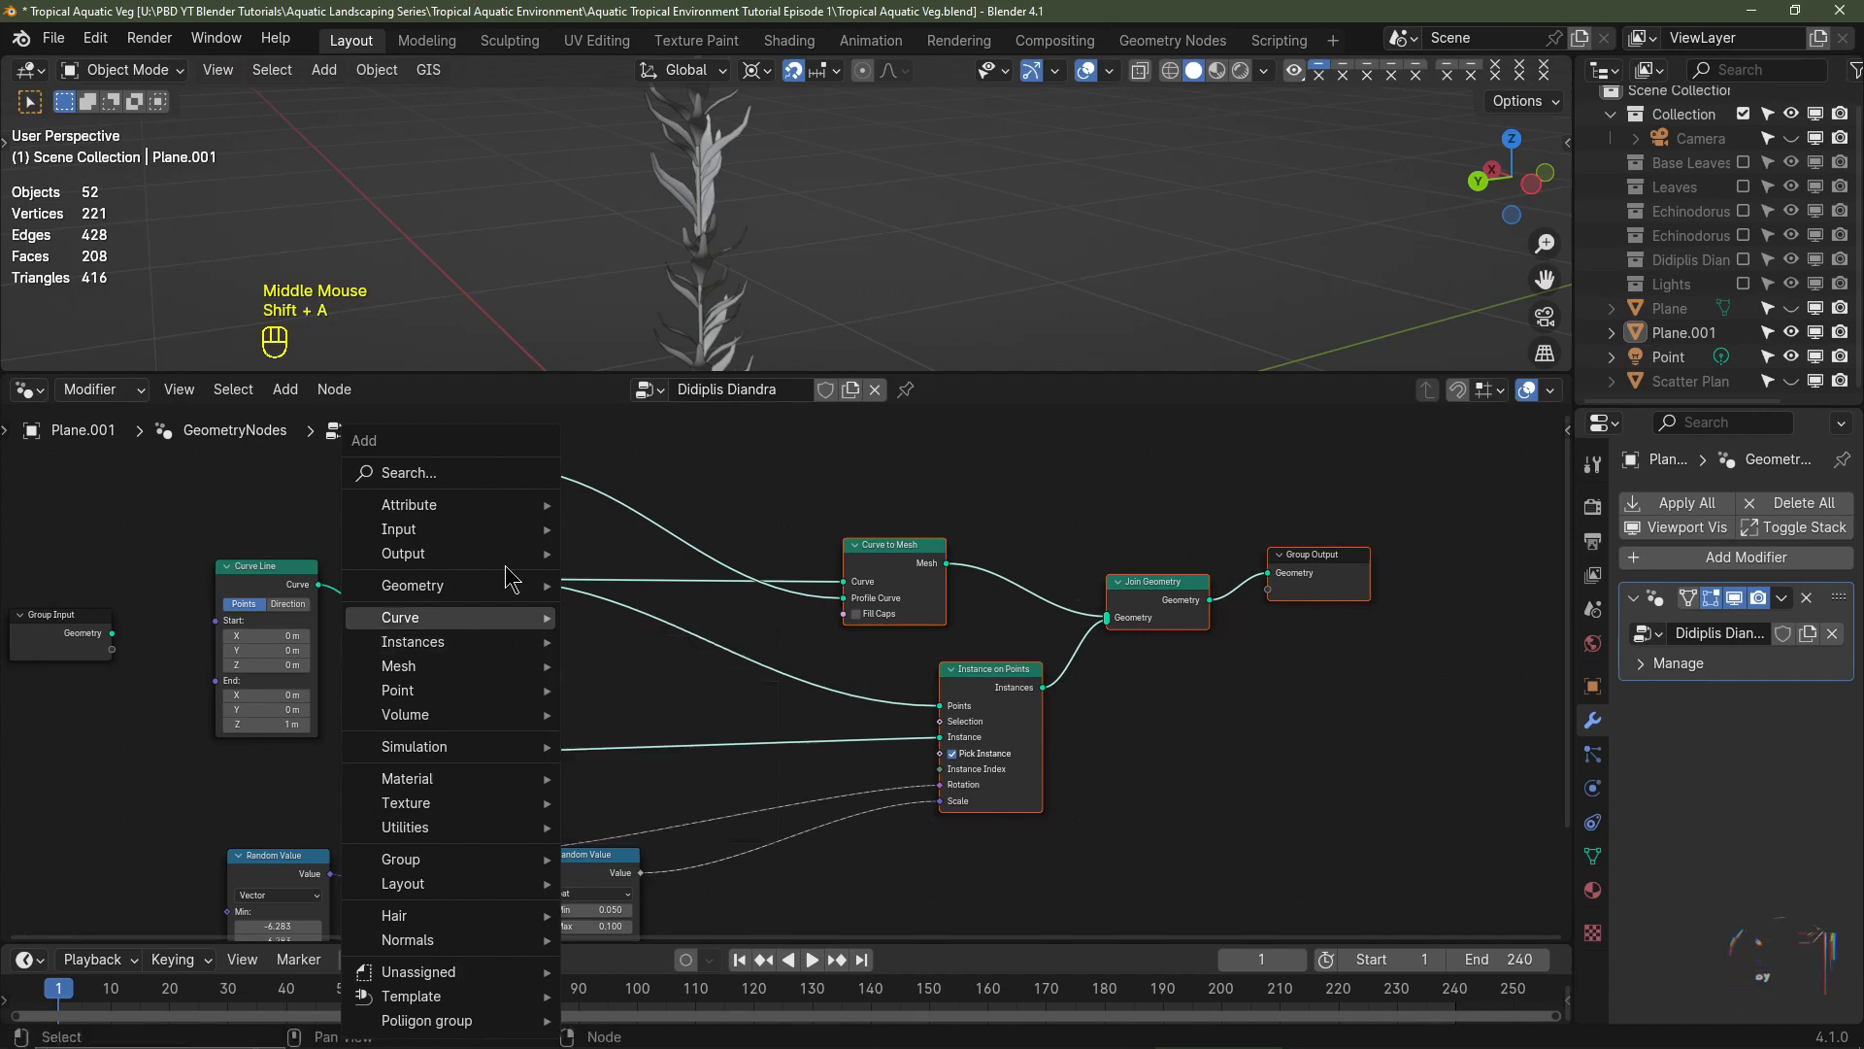
pyautogui.click(476, 466)
pyautogui.write('set')
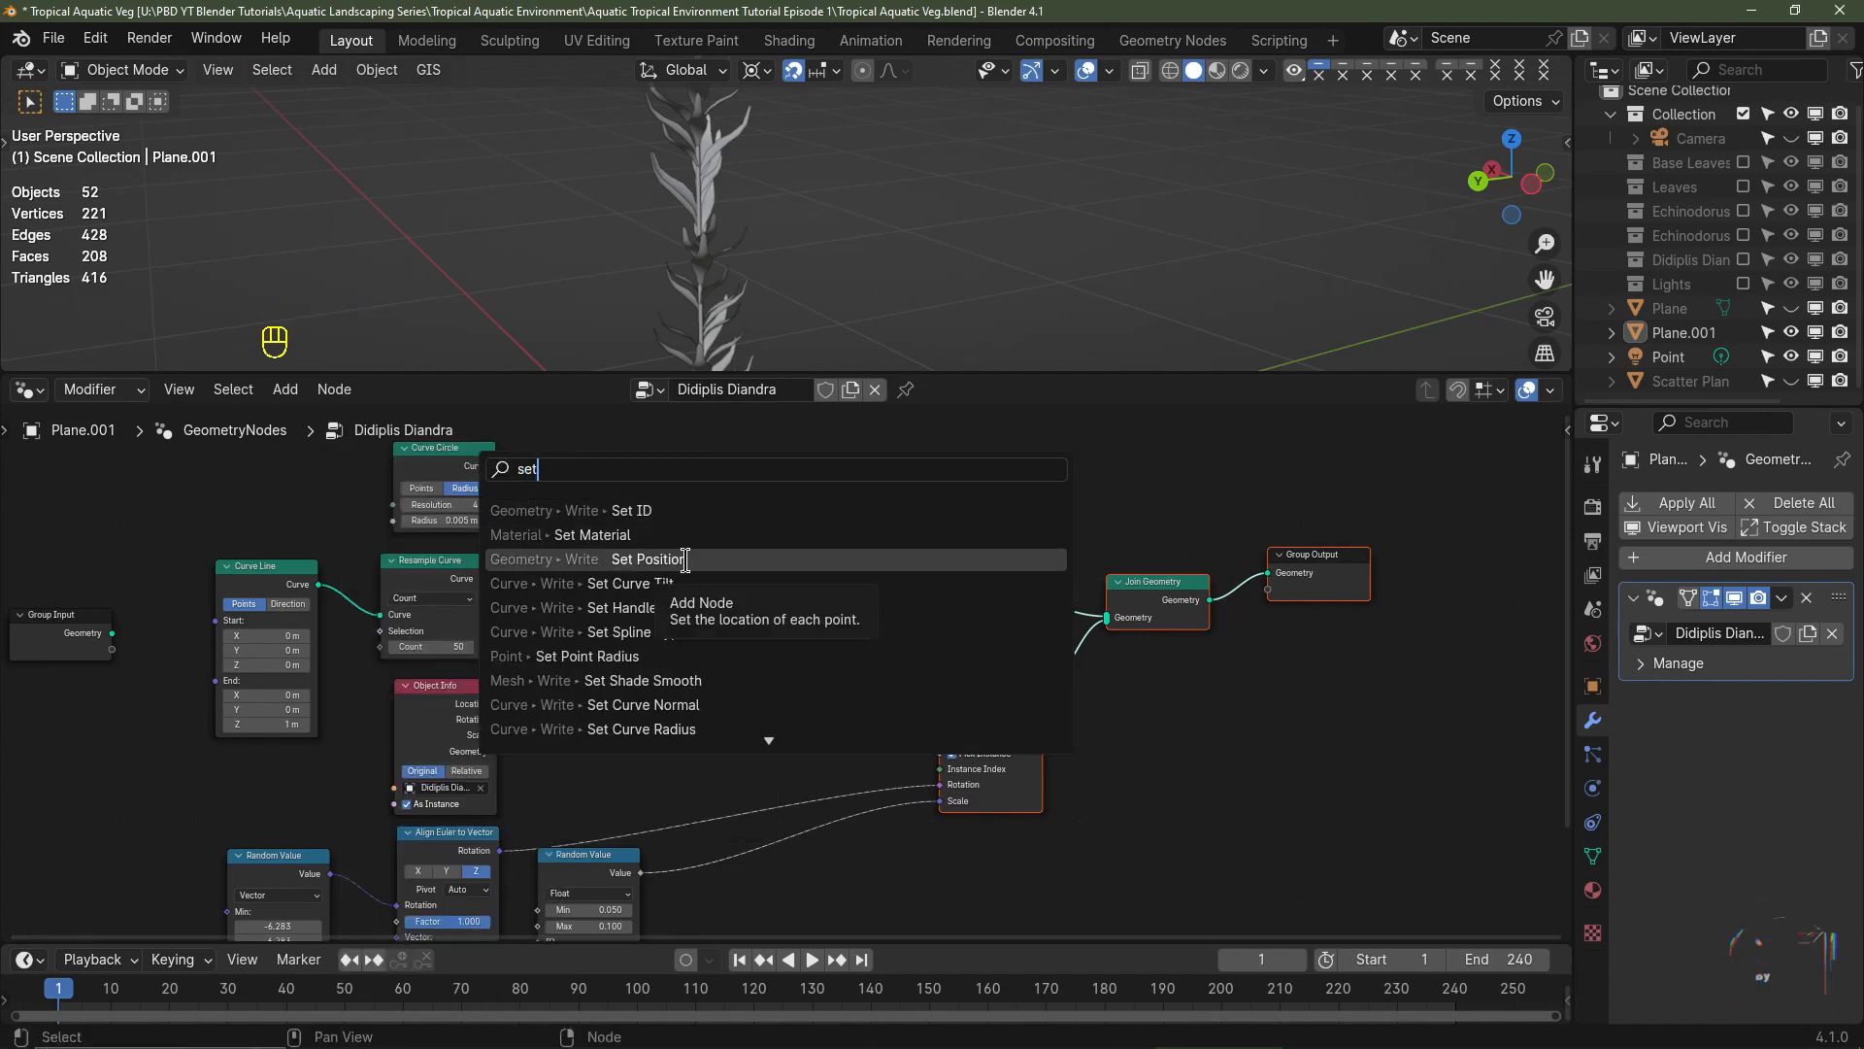
pyautogui.click(686, 560)
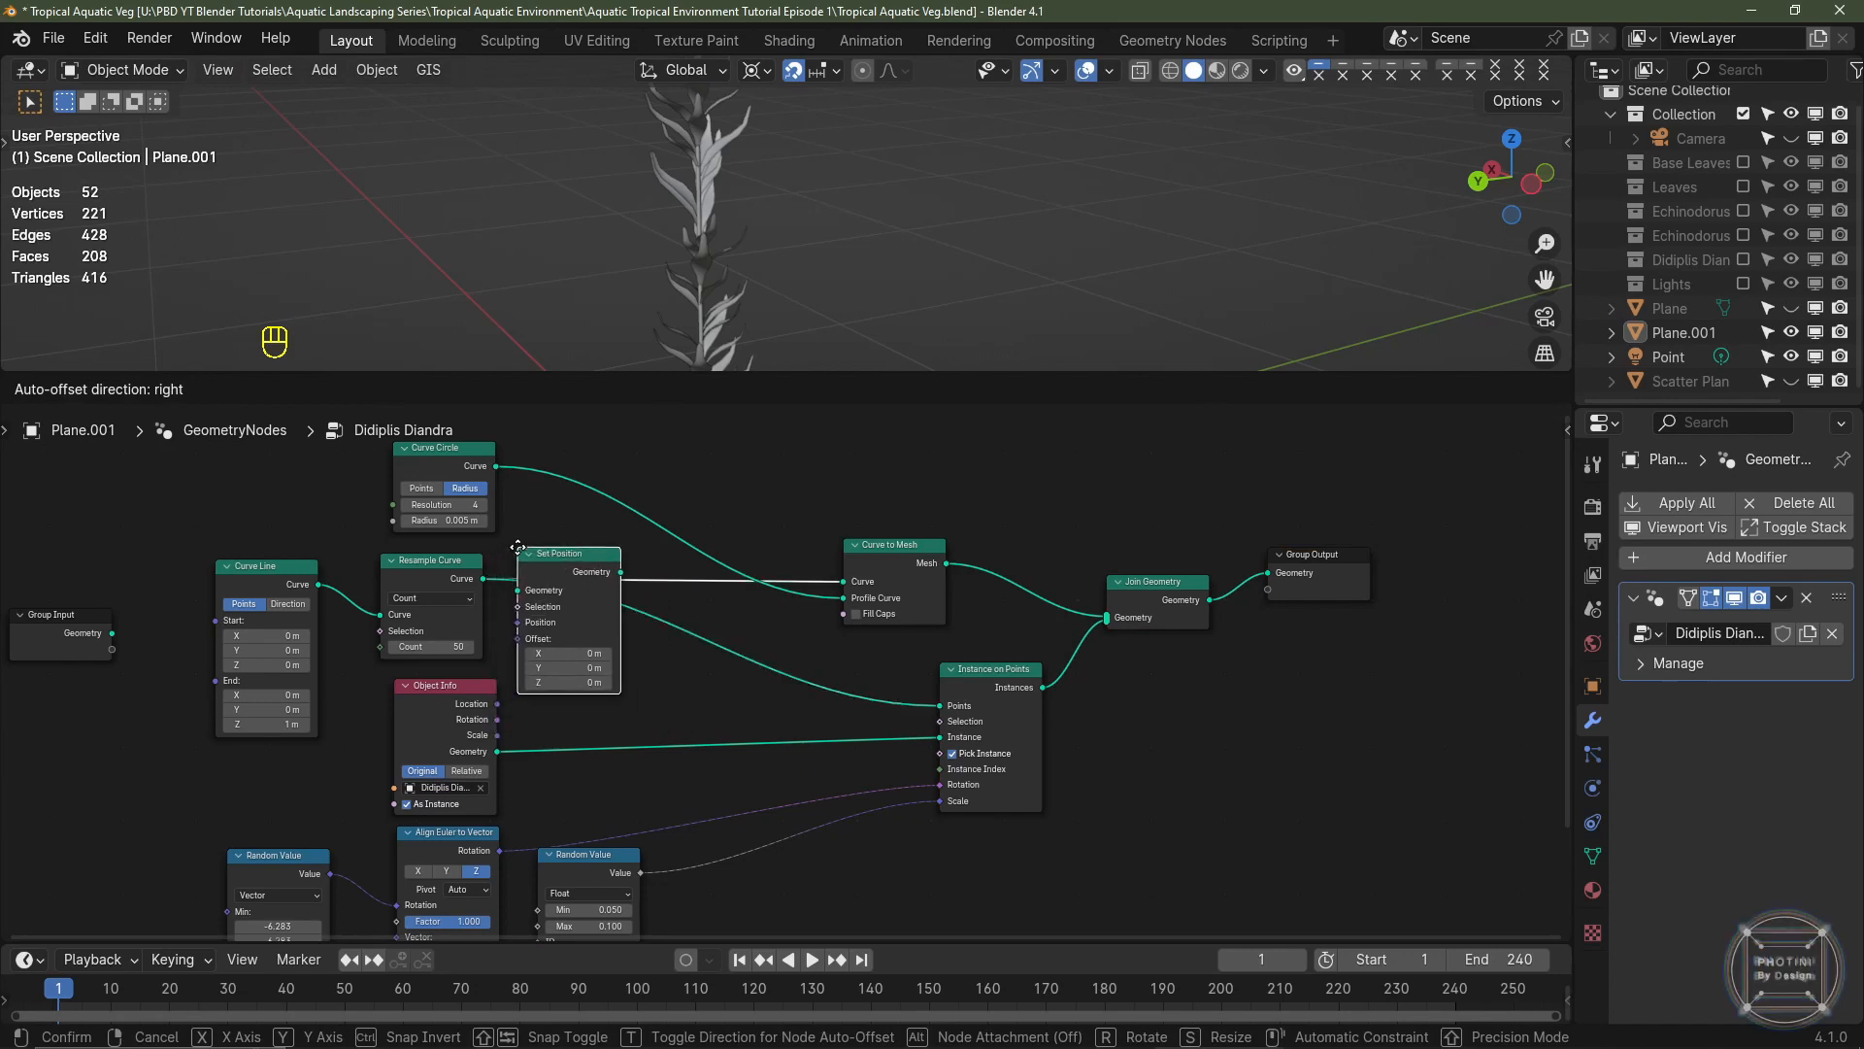
pyautogui.click(541, 548)
pyautogui.moveTo(644, 570); pyautogui.dragTo(940, 706)
# - Spread out the Curve to Mesh, Set Position and Group Input nodes to free space in the layout
pyautogui.moveTo(892, 546); pyautogui.dragTo(897, 456)
pyautogui.moveTo(580, 563); pyautogui.dragTo(668, 559)
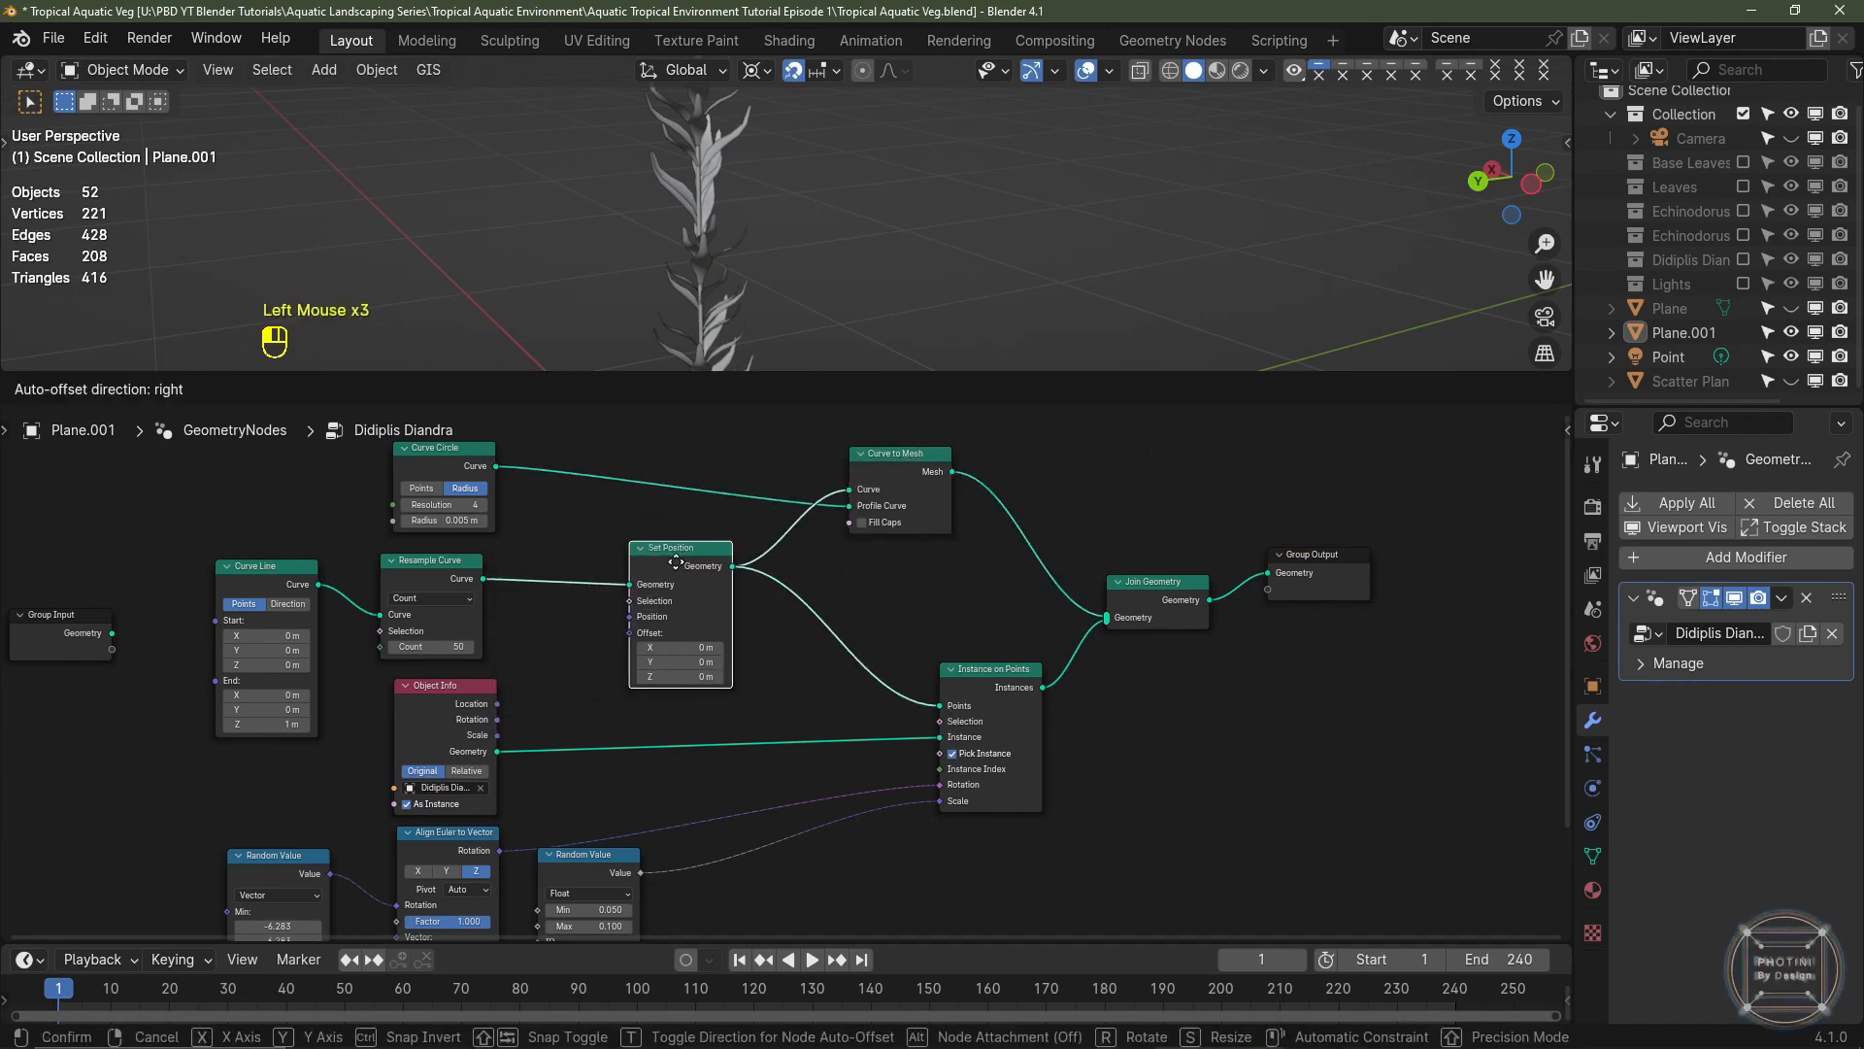
pyautogui.moveTo(88, 616); pyautogui.dragTo(370, 585, button='middle')
pyautogui.moveTo(350, 588); pyautogui.dragTo(187, 512)
# - Add a Noise Texture node set to 4D and connect its Color output to Set Position's Offset
pyautogui.click(126, 685)
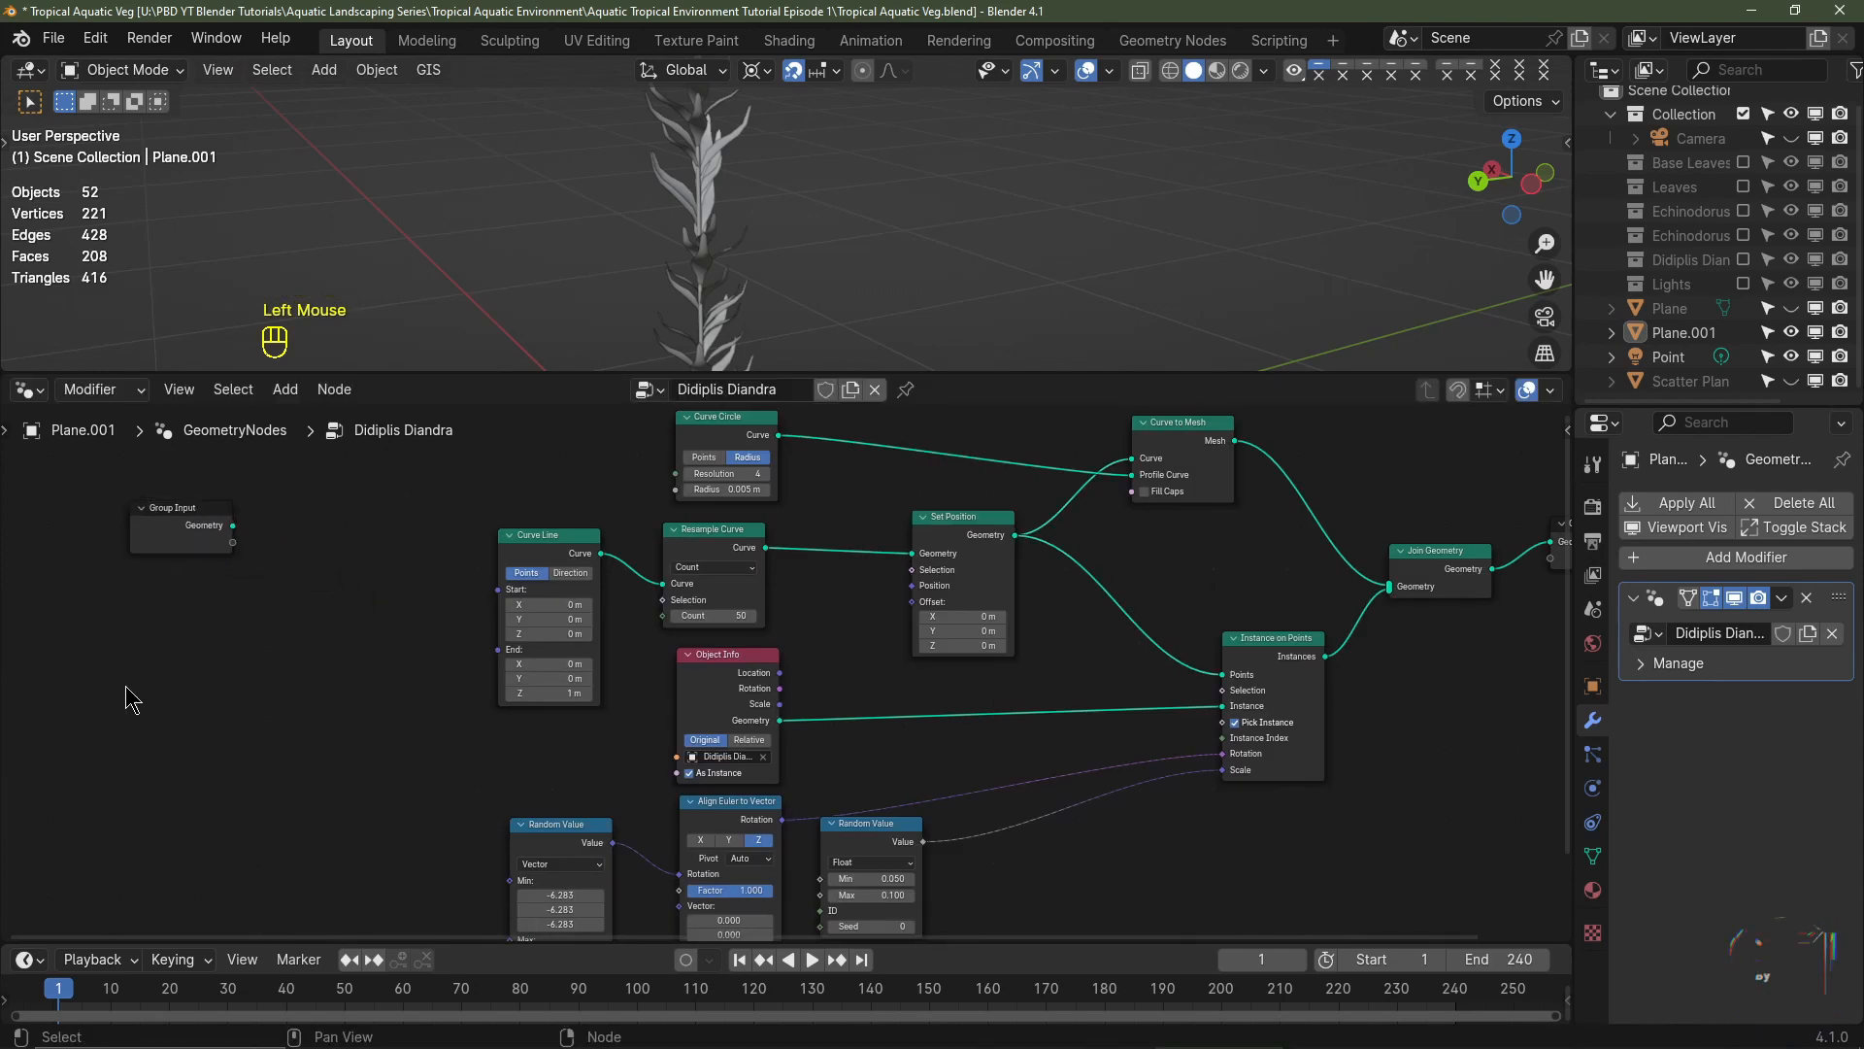
pyautogui.hotkey('shift', 'a')
pyautogui.click(105, 473)
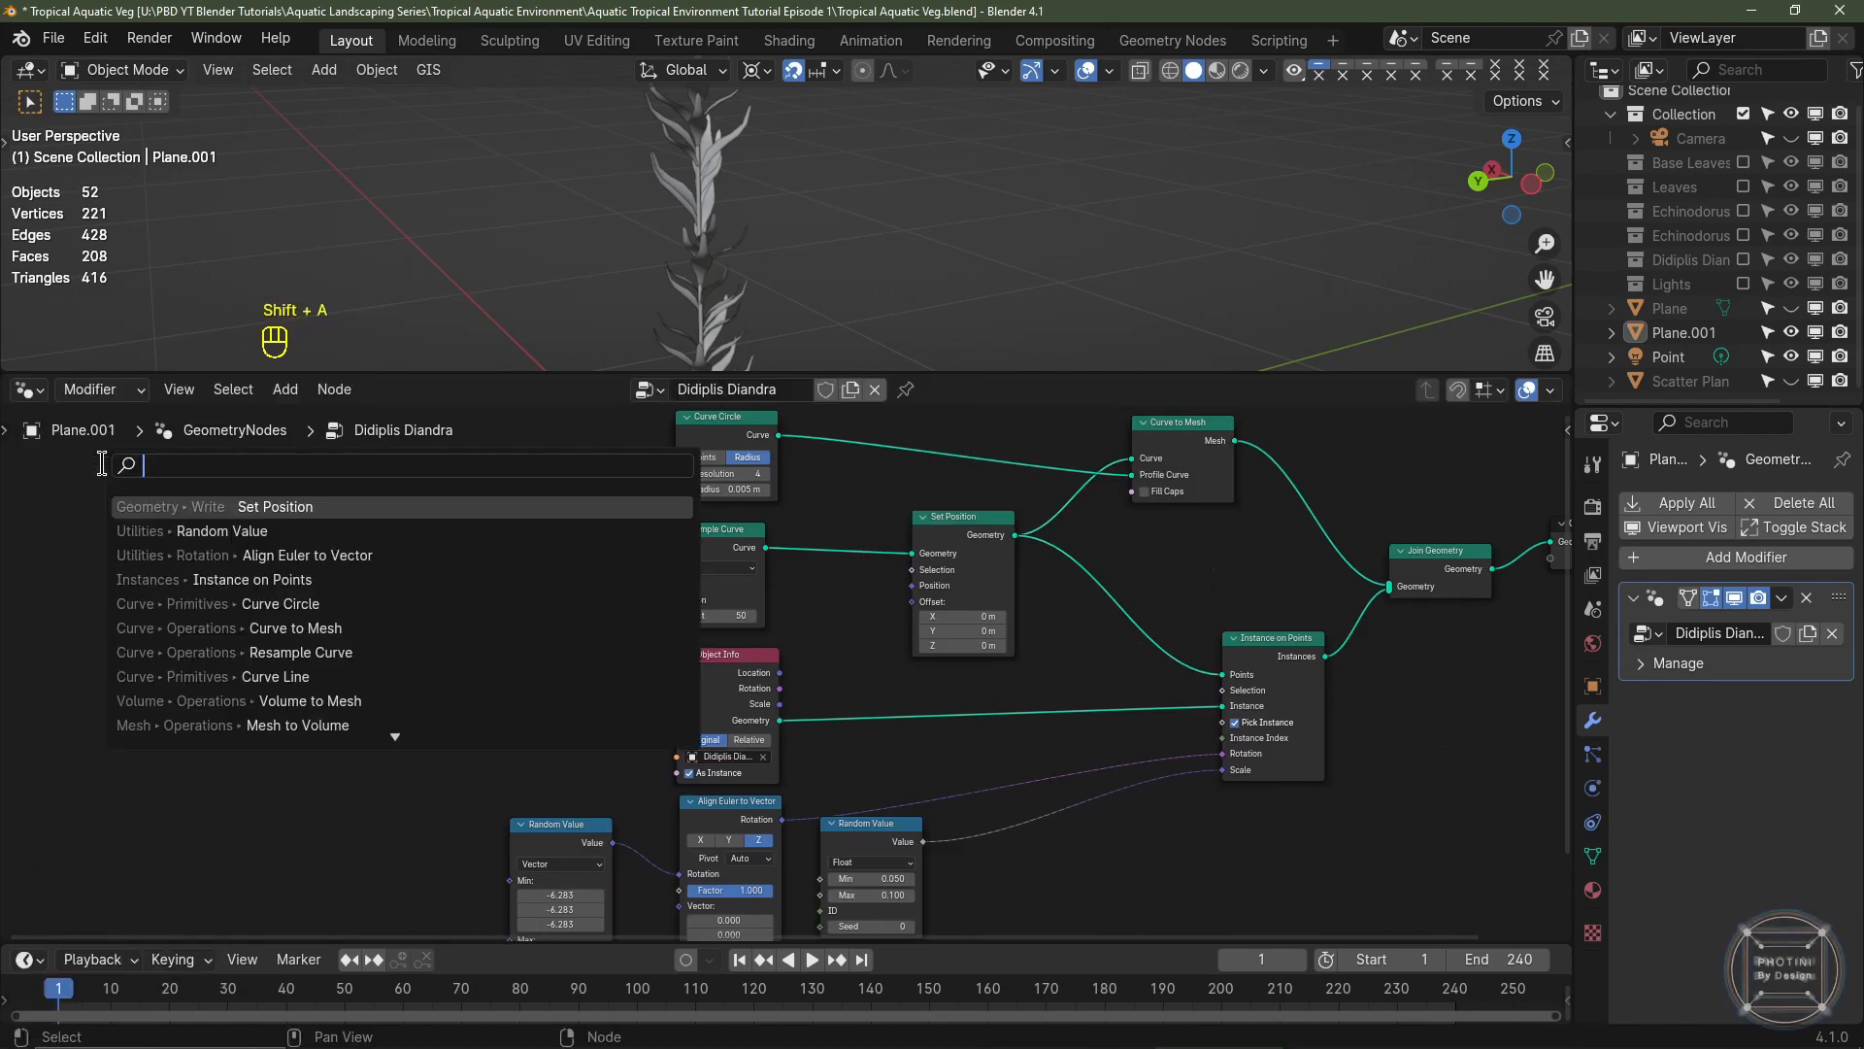
pyautogui.write('noi')
pyautogui.click(199, 506)
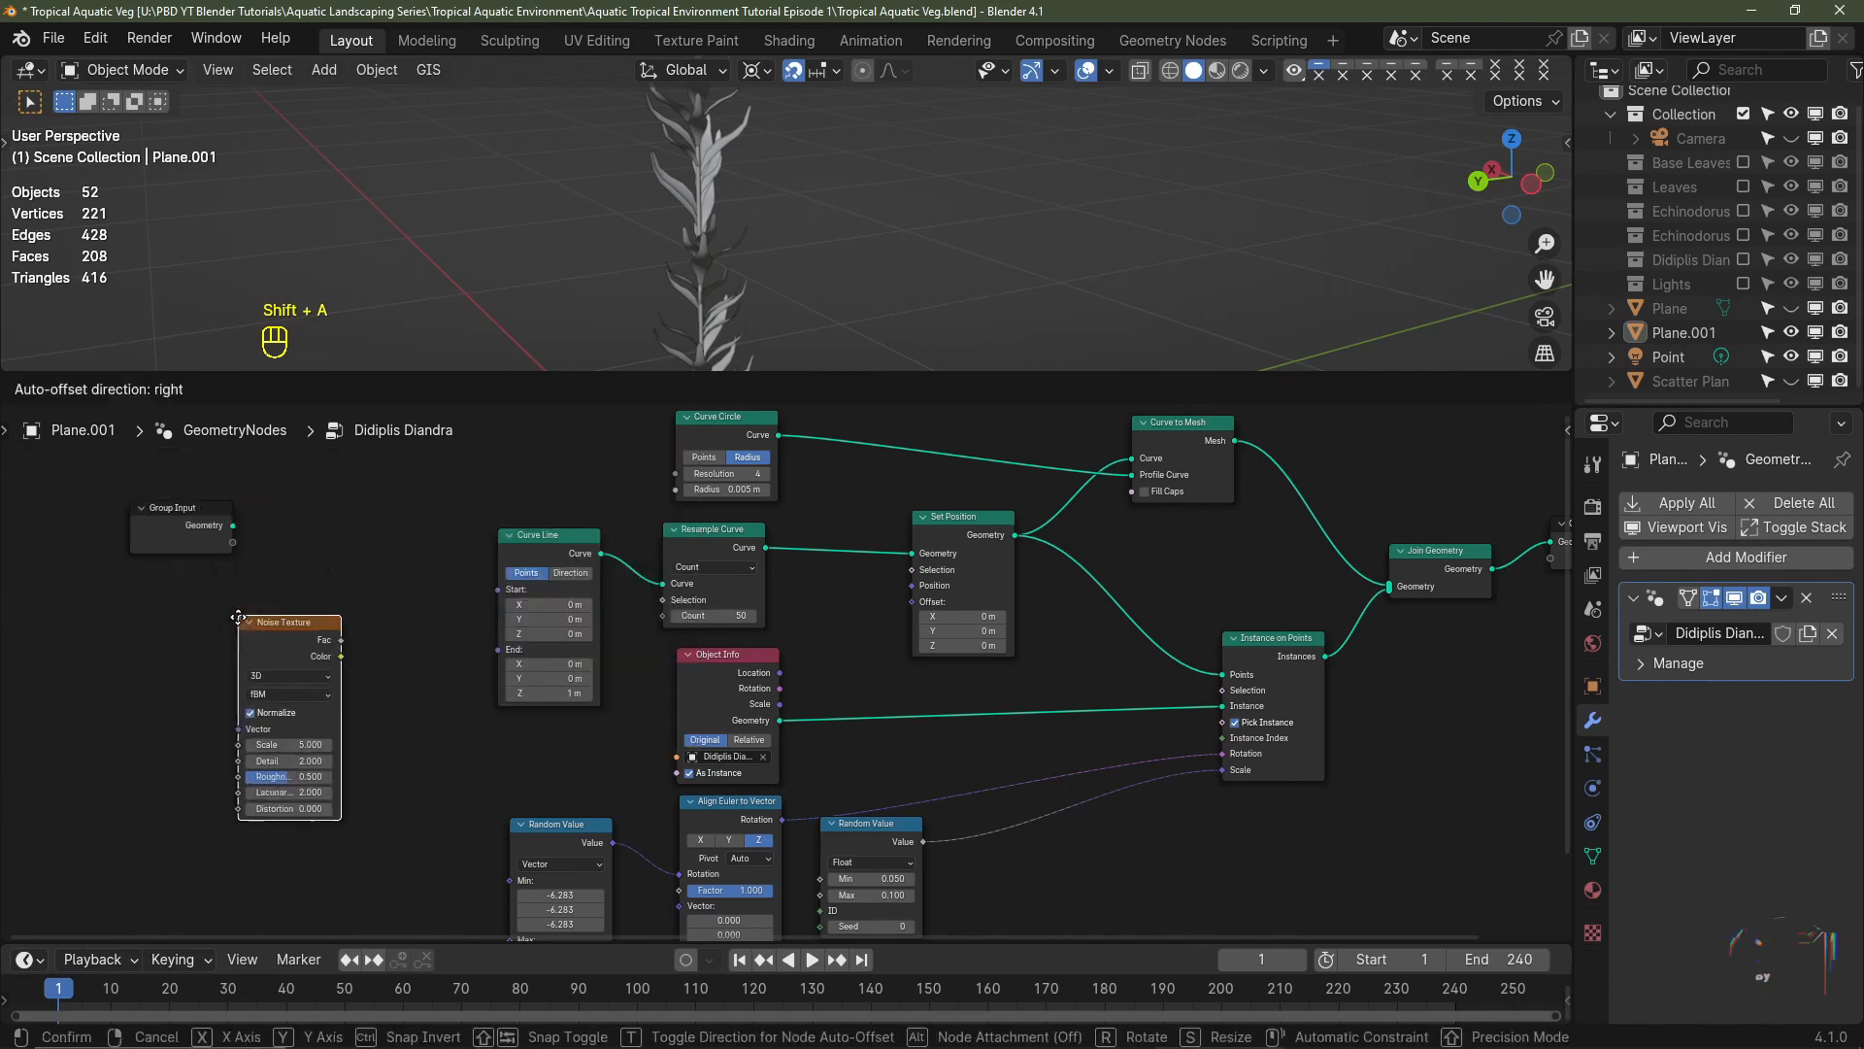
pyautogui.click(249, 715)
pyautogui.click(290, 704)
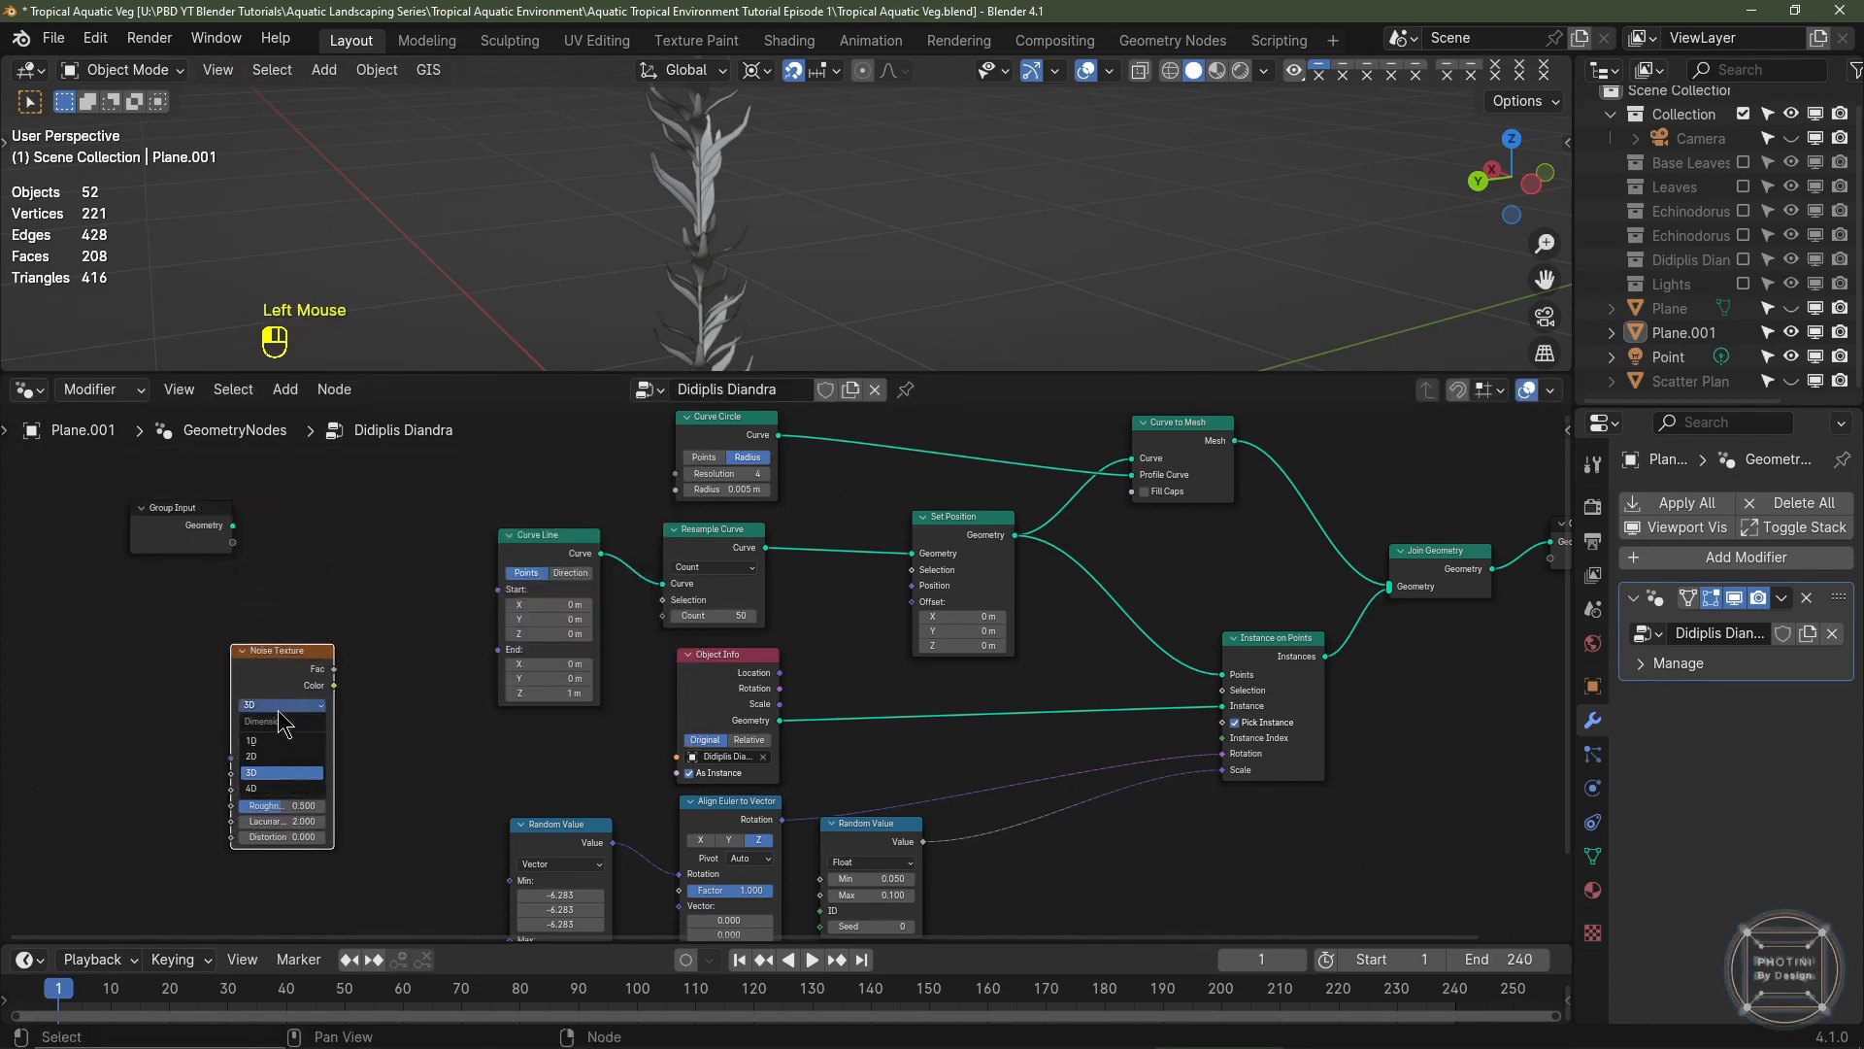
pyautogui.click(272, 789)
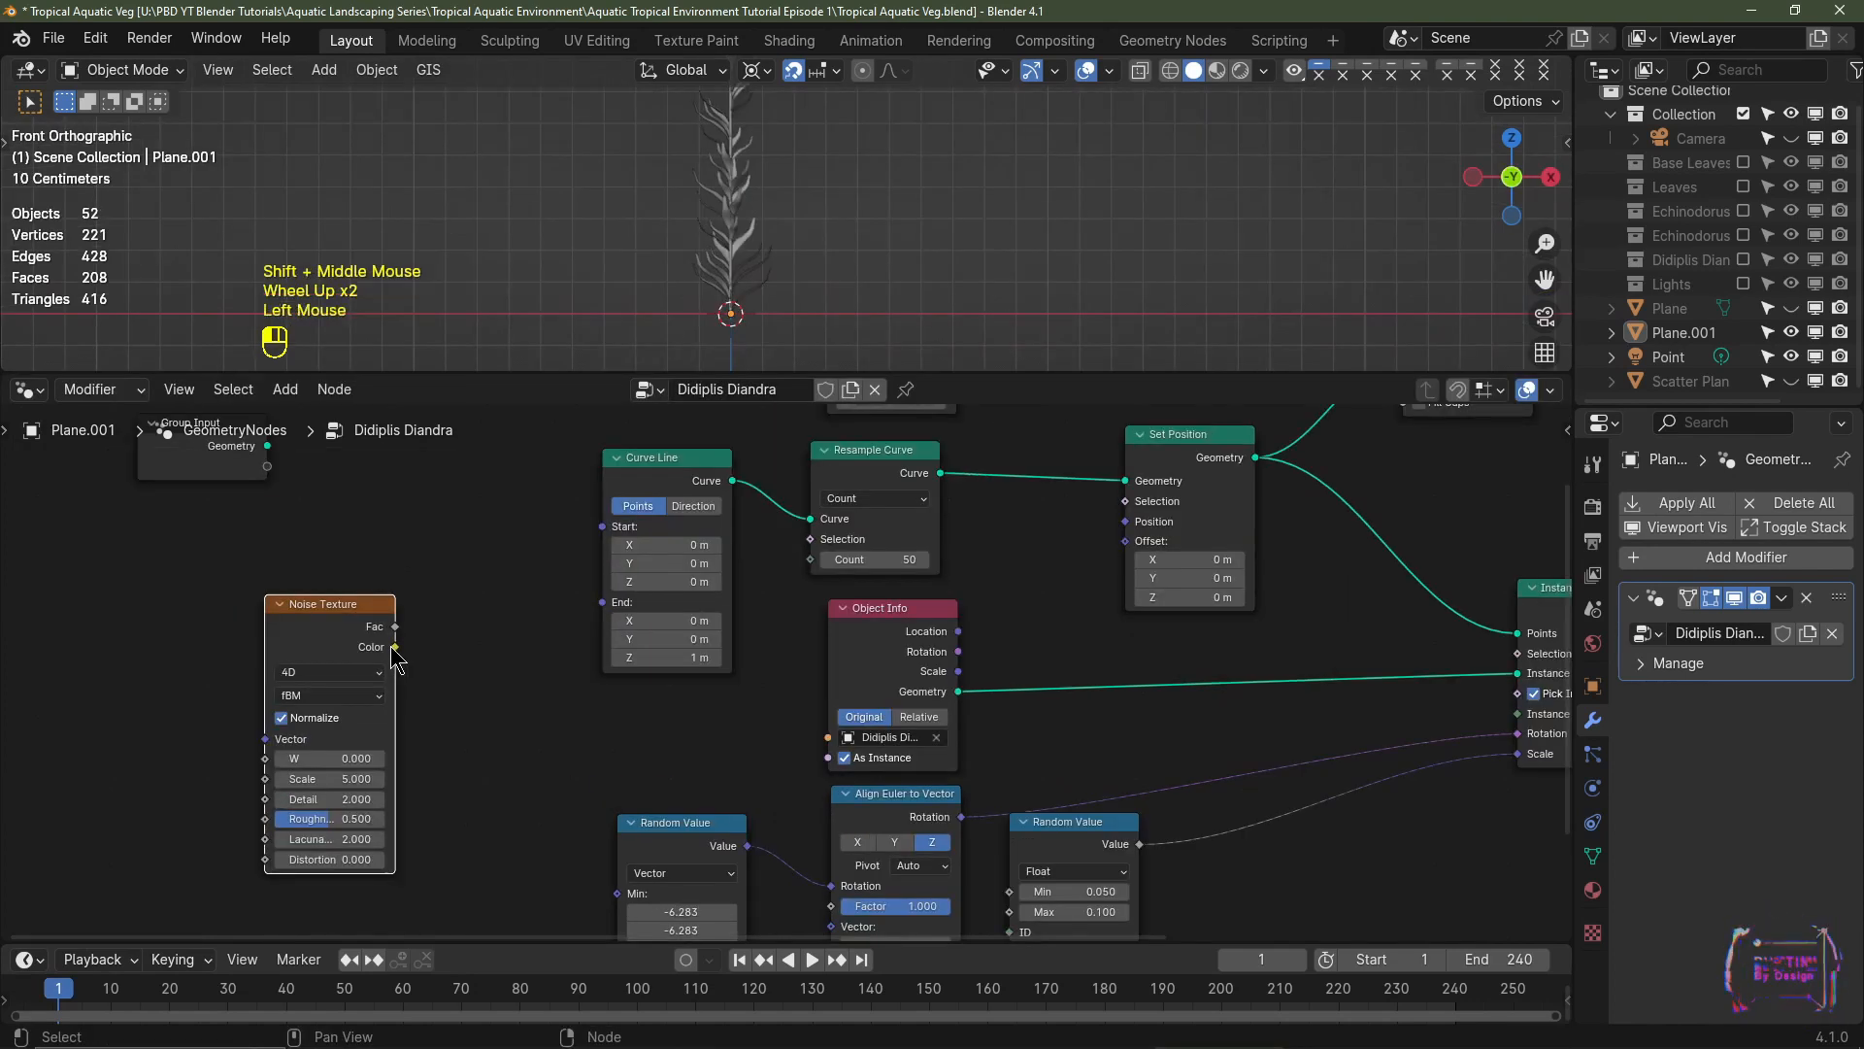
pyautogui.moveTo(395, 647); pyautogui.dragTo(1145, 541)
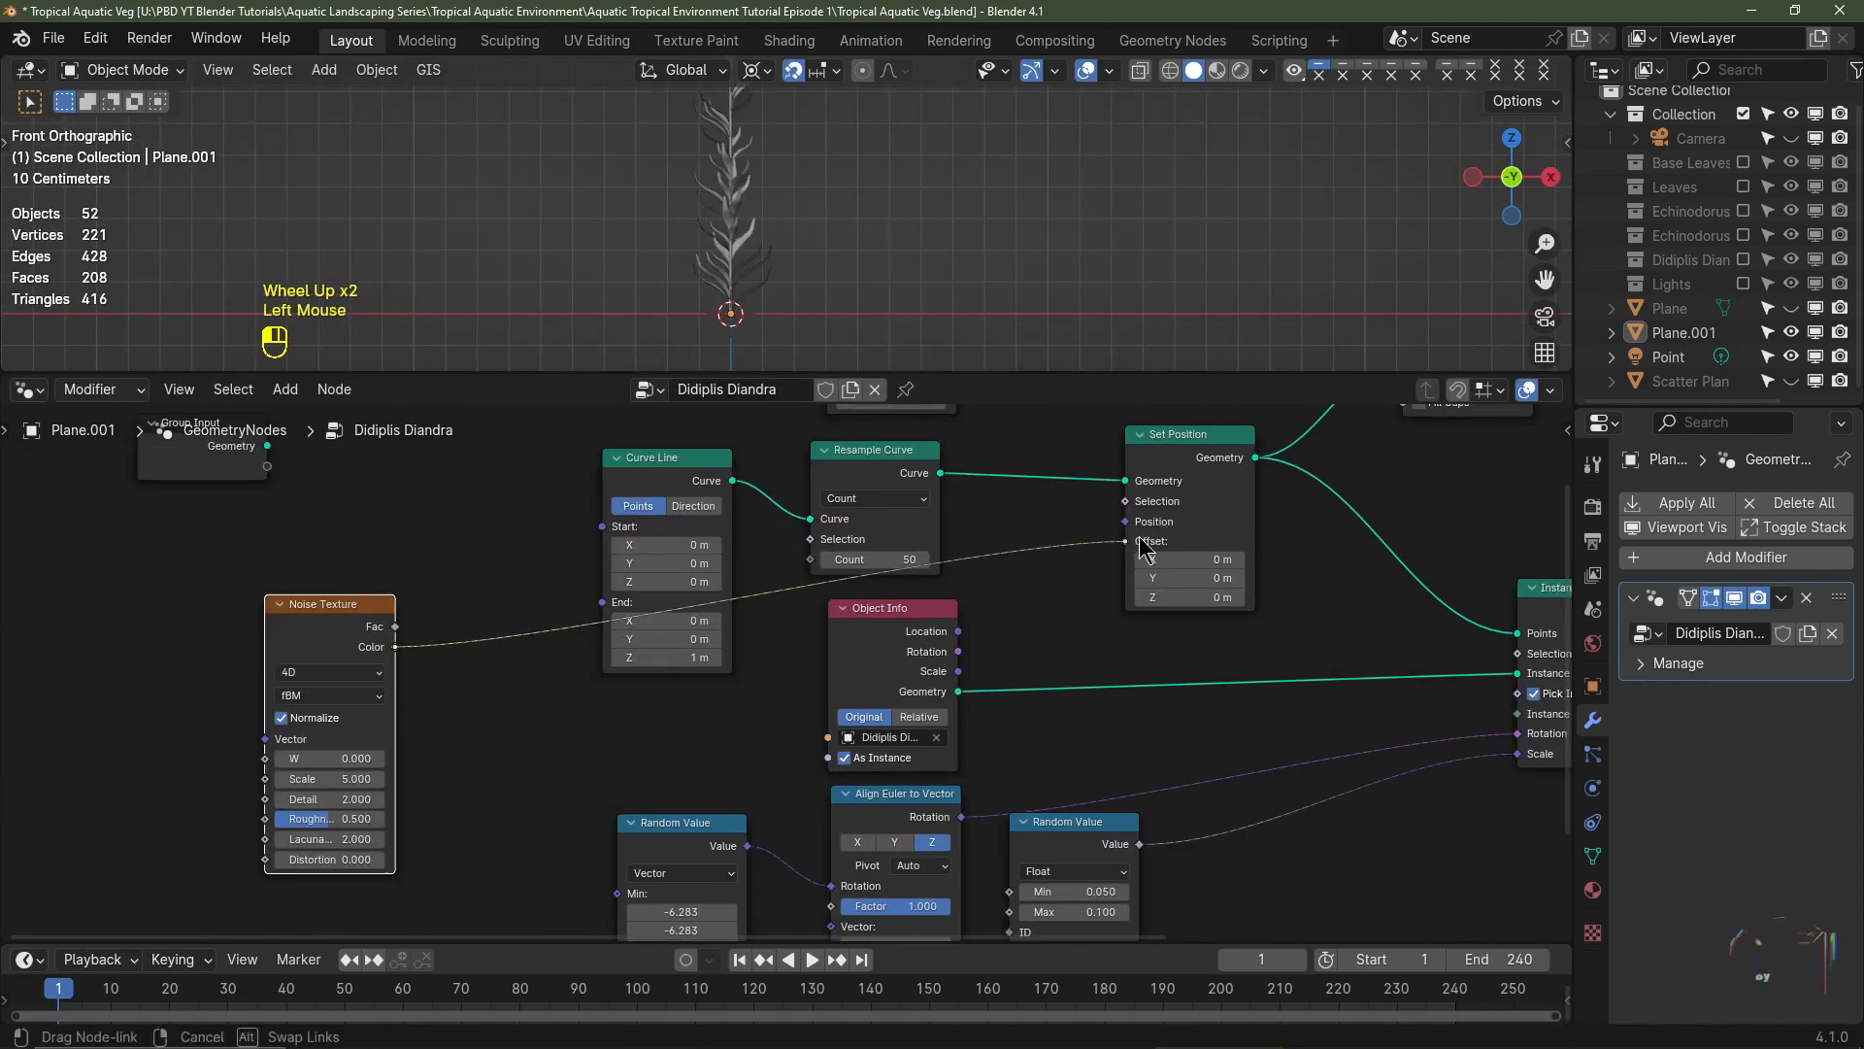
# - Examine the displaced stem's position relative to the origin in the front and right orthographic views
pyautogui.scroll(-5, 857, 269)
pyautogui.keyDown('shift'); pyautogui.moveTo(787, 121); pyautogui.dragTo(684, 245, button='middle'); pyautogui.keyUp('shift')
pyautogui.moveTo(684, 245); pyautogui.dragTo(697, 251, button='middle')
pyautogui.press('KP_1')
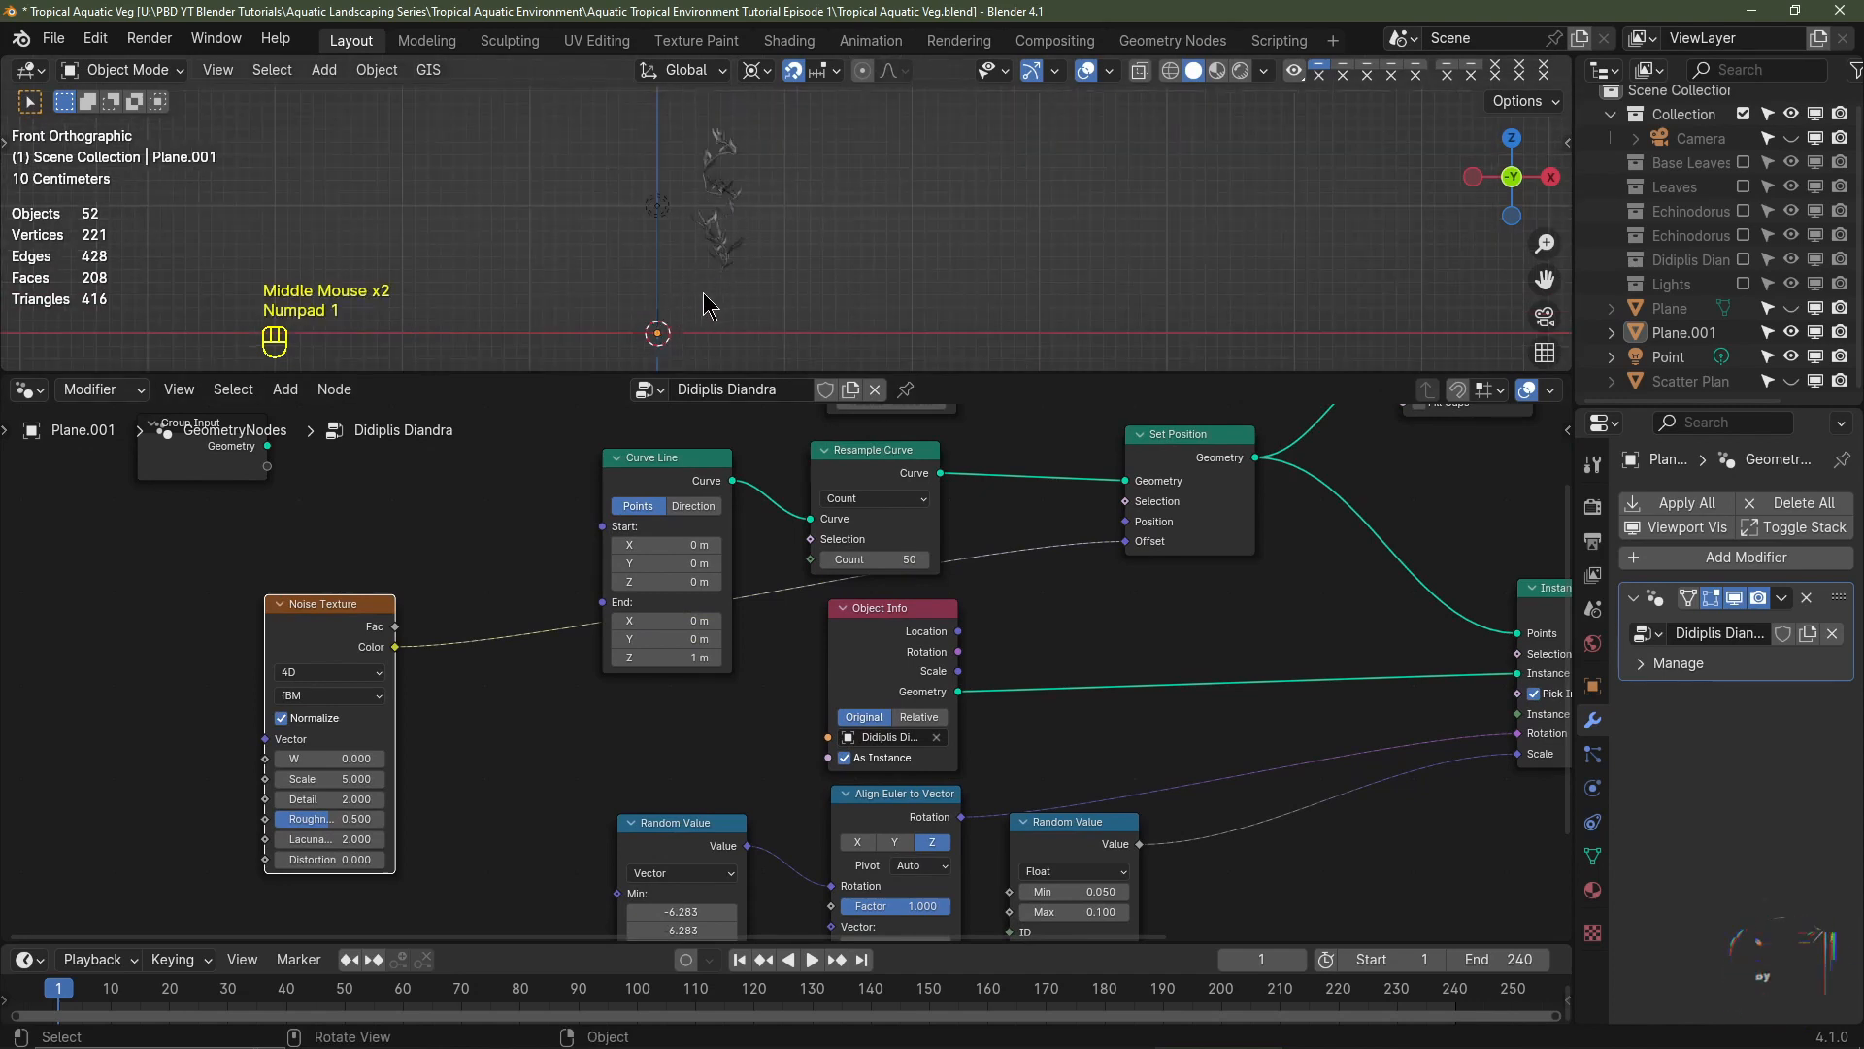
pyautogui.keyDown('shift'); pyautogui.moveTo(657, 334); pyautogui.dragTo(633, 306, button='middle'); pyautogui.keyUp('shift')
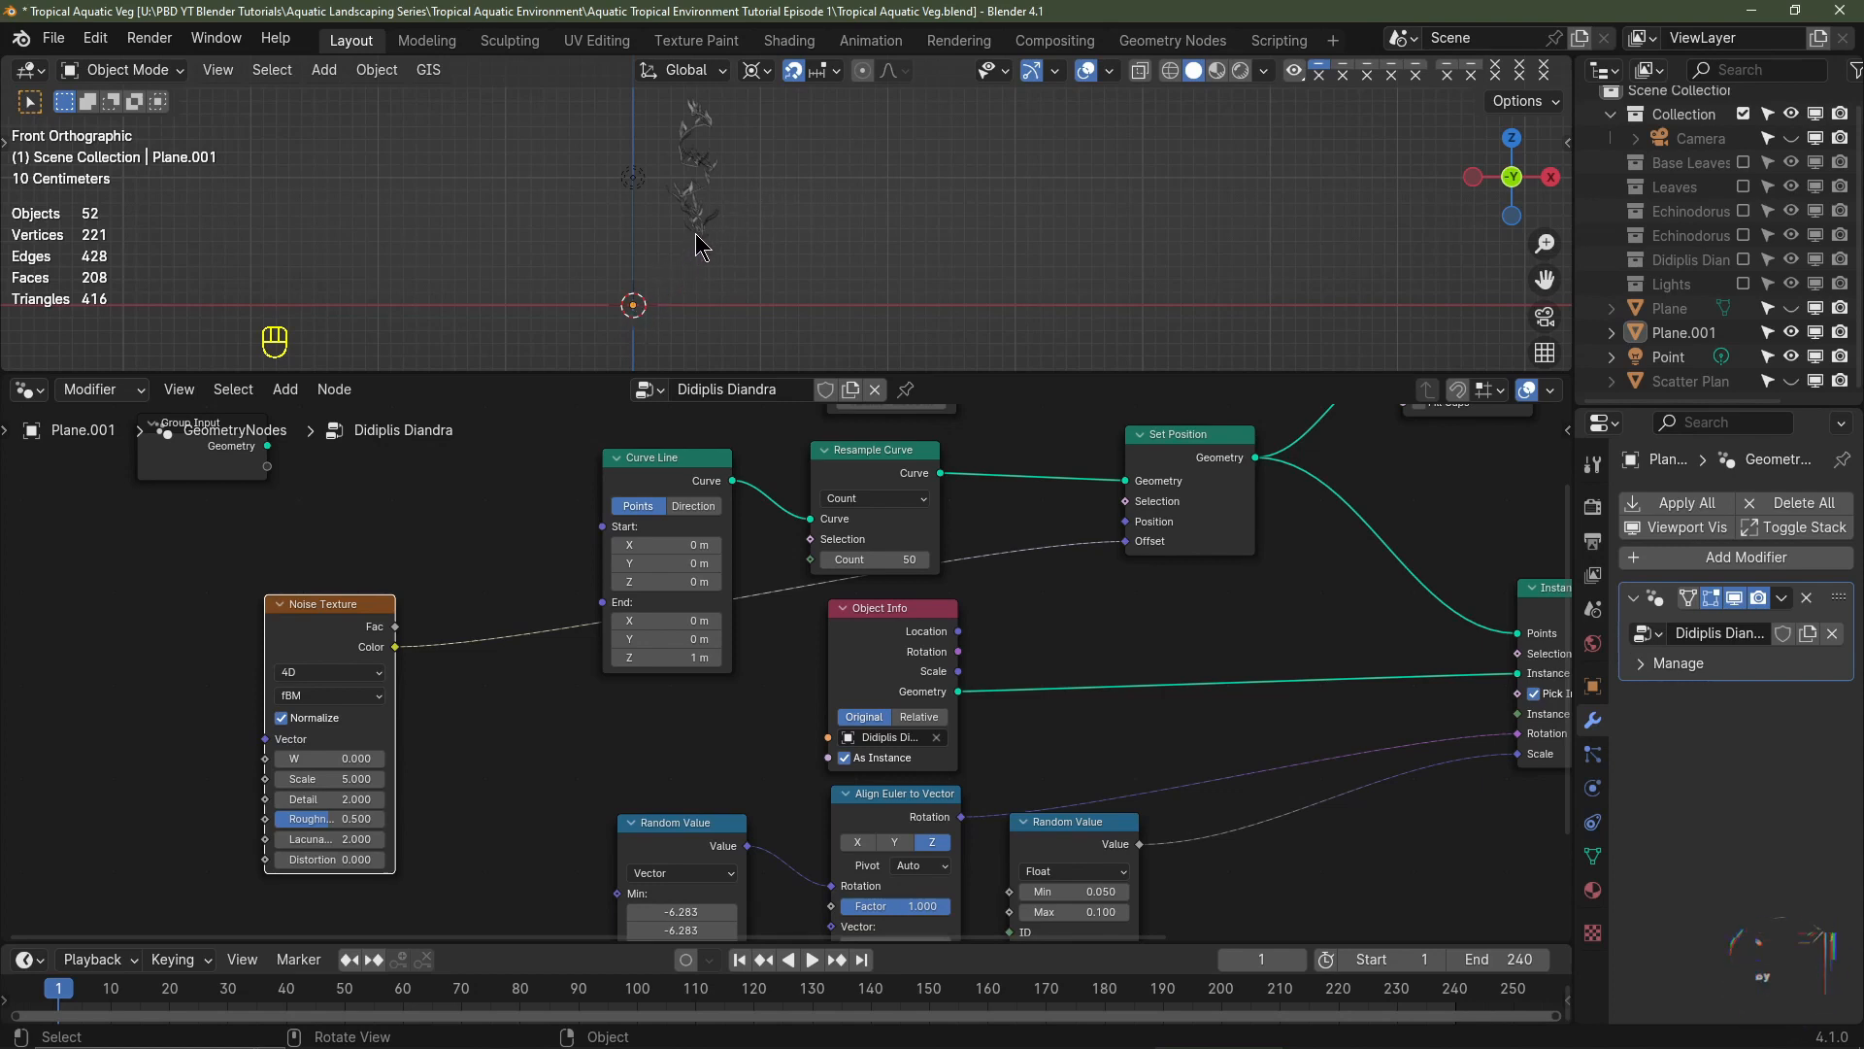
pyautogui.press('KP_3')
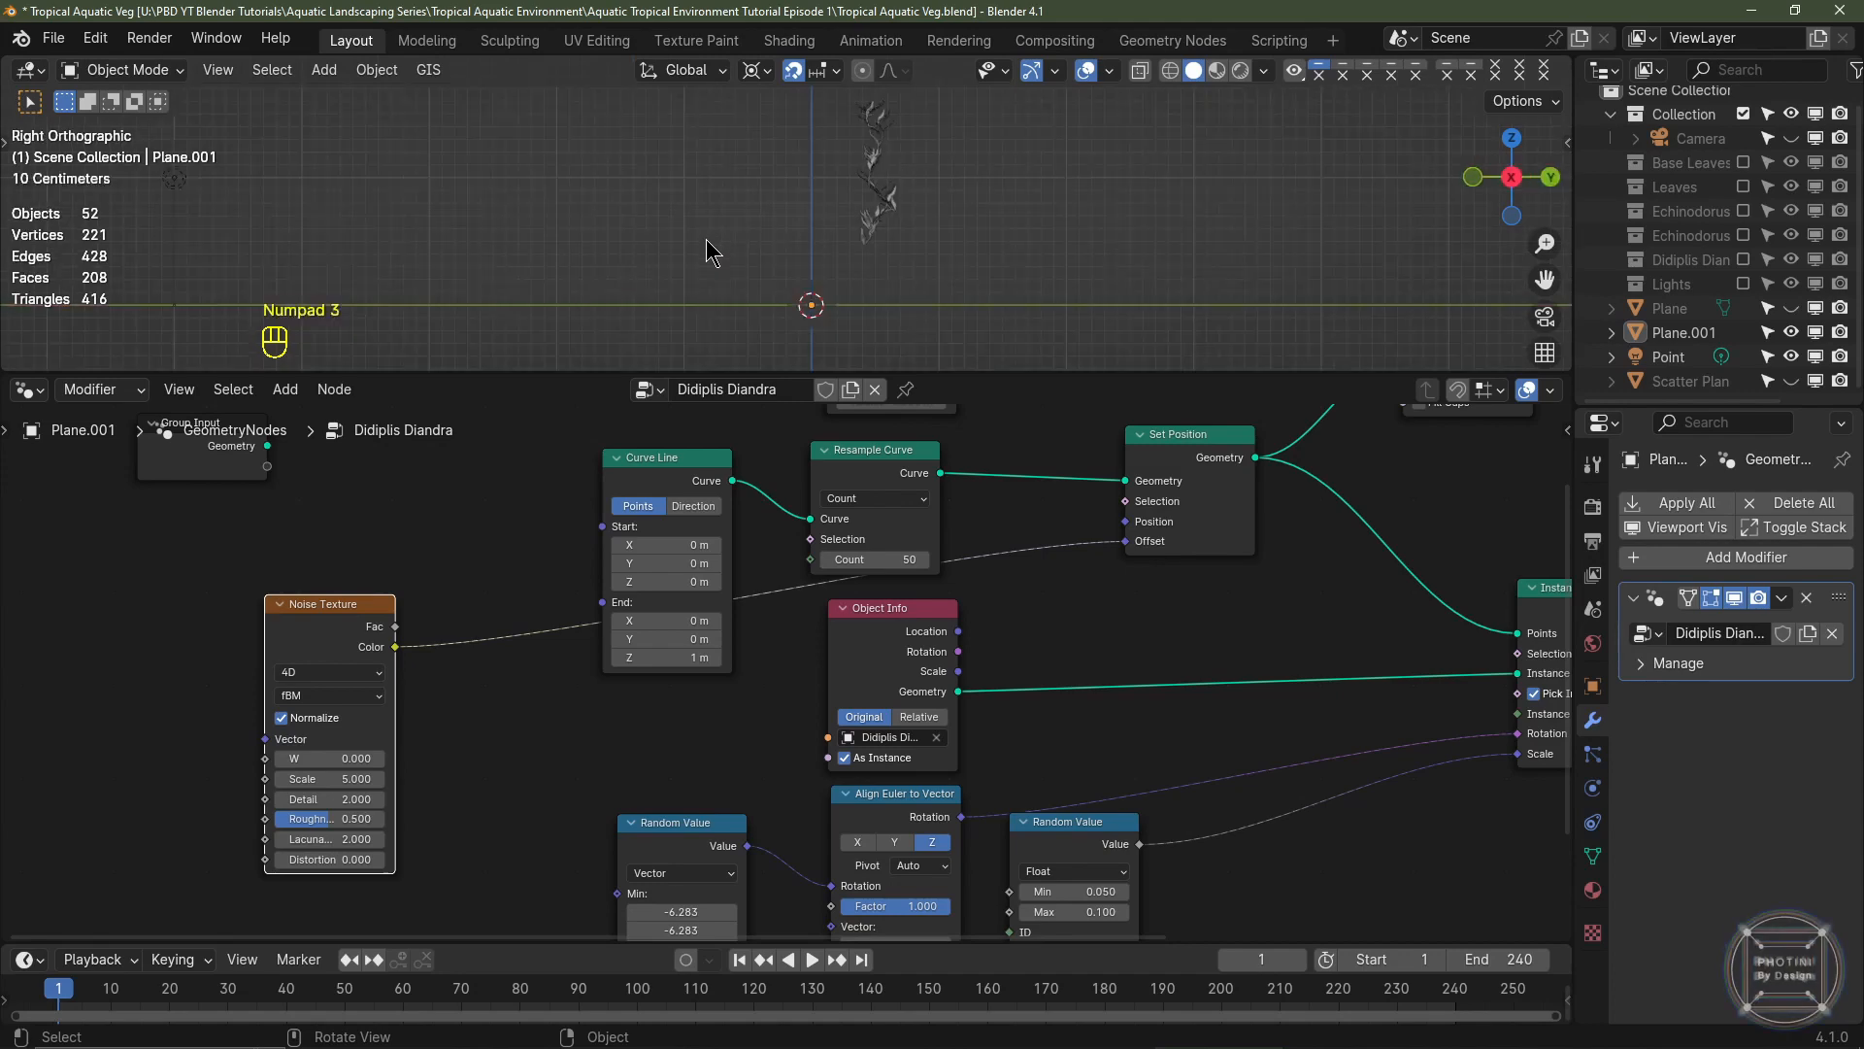
pyautogui.press('KP_1')
# - Add a Vector Math node set to Subtract and insert it between Noise Texture's Color and Set Position's Offset
pyautogui.scroll(-2, 427, 641)
pyautogui.moveTo(427, 641); pyautogui.dragTo(313, 643)
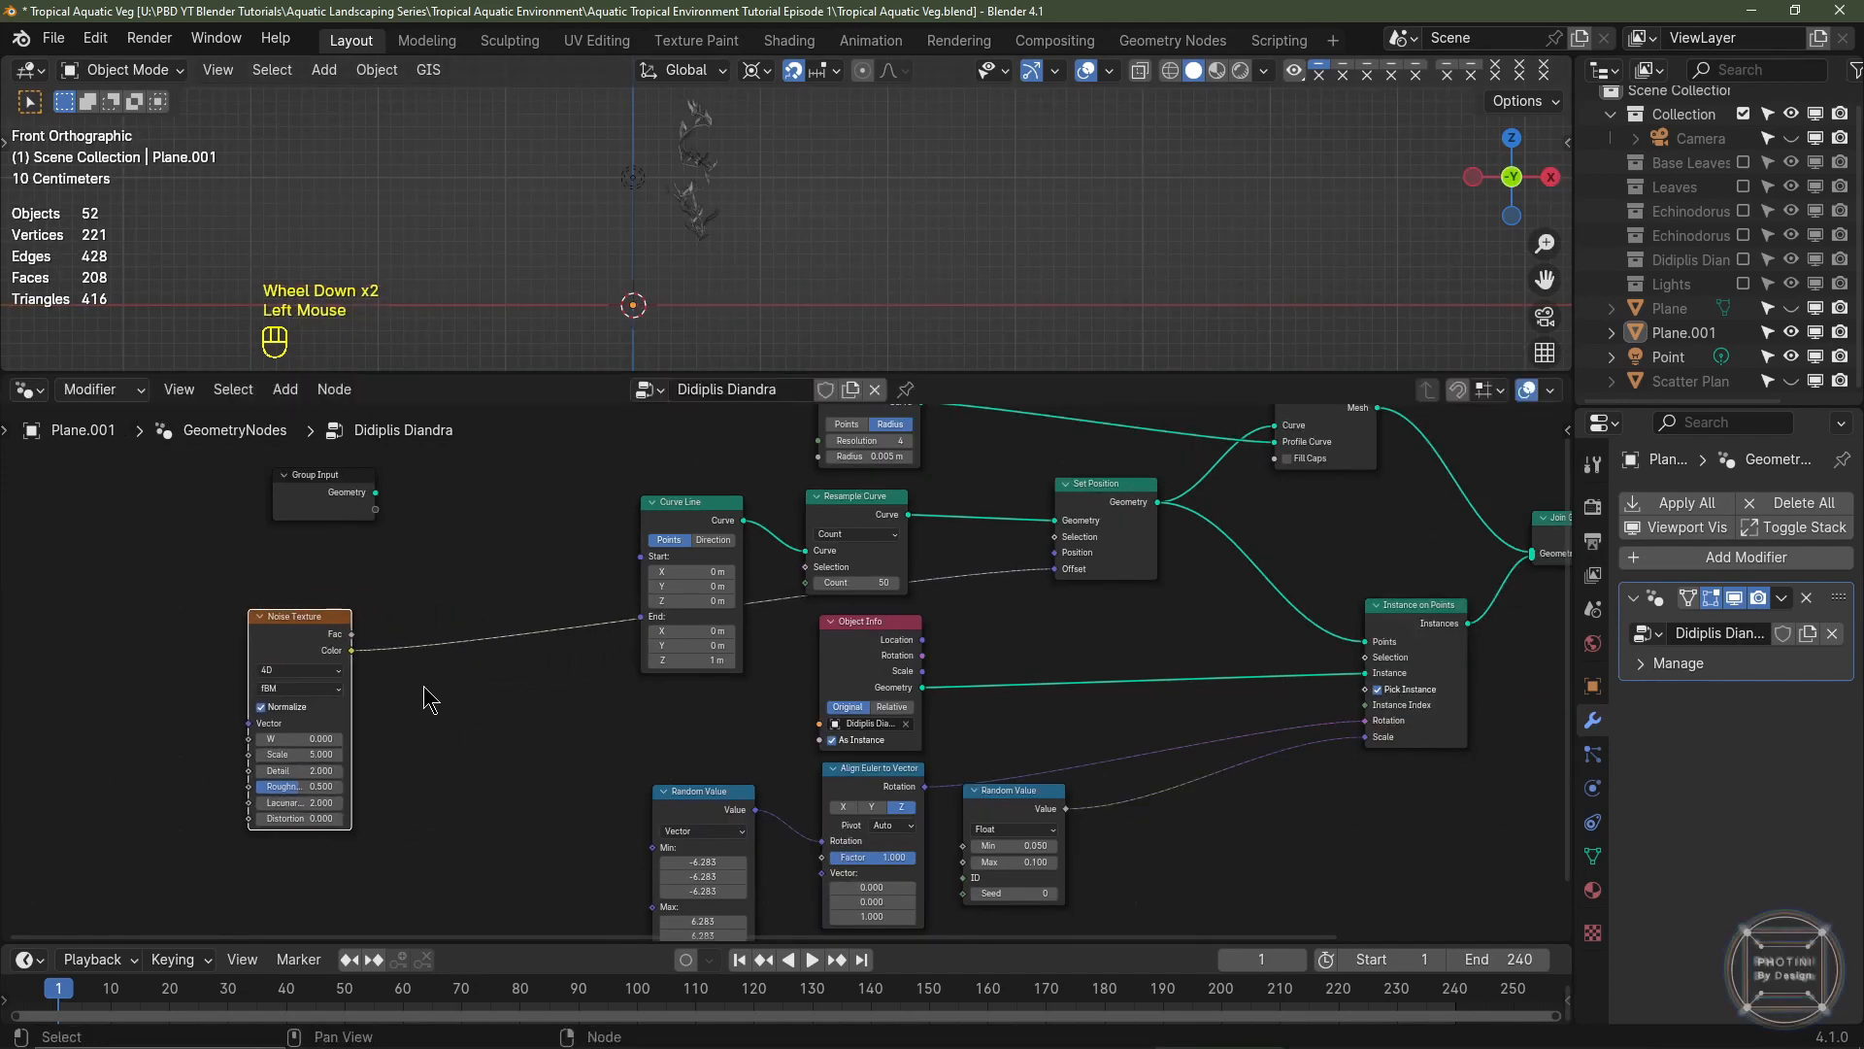
pyautogui.hotkey('shift', 'a')
pyautogui.moveTo(437, 695)
pyautogui.moveTo(558, 777)
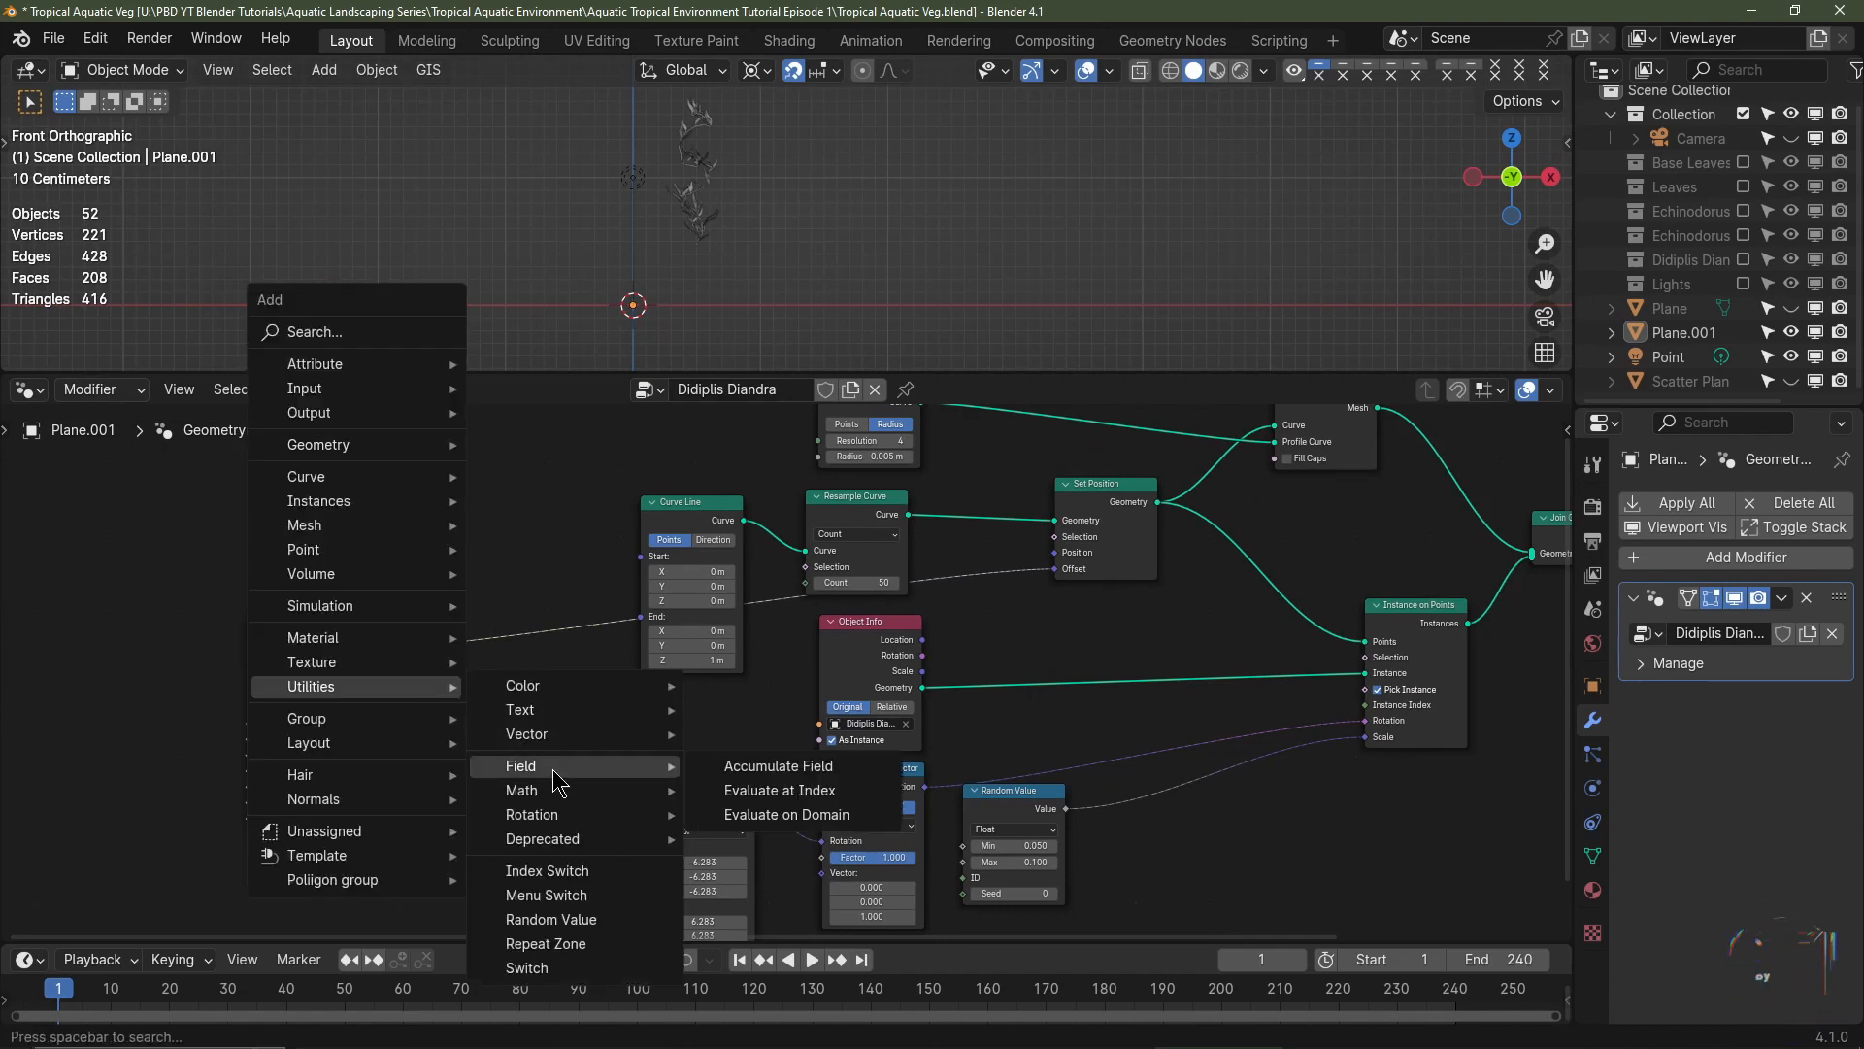
pyautogui.moveTo(529, 734)
pyautogui.click(772, 758)
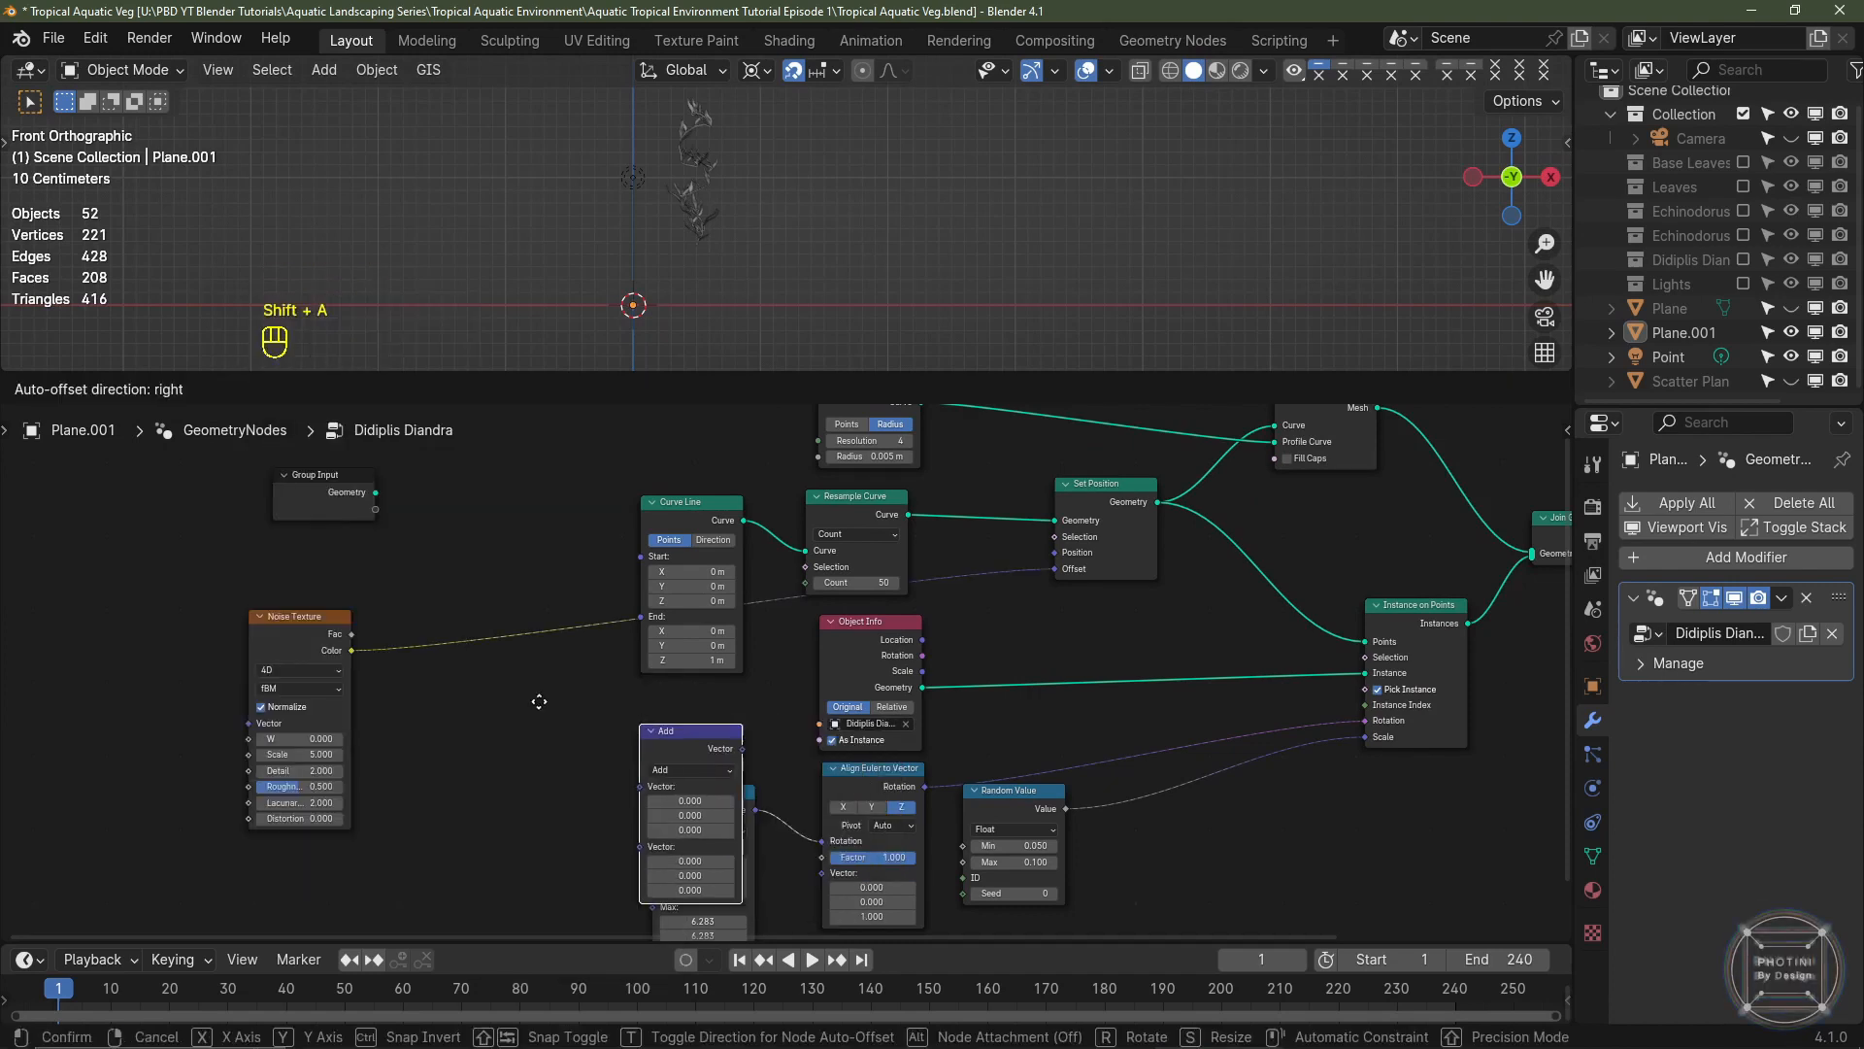
pyautogui.click(338, 664)
pyautogui.click(490, 733)
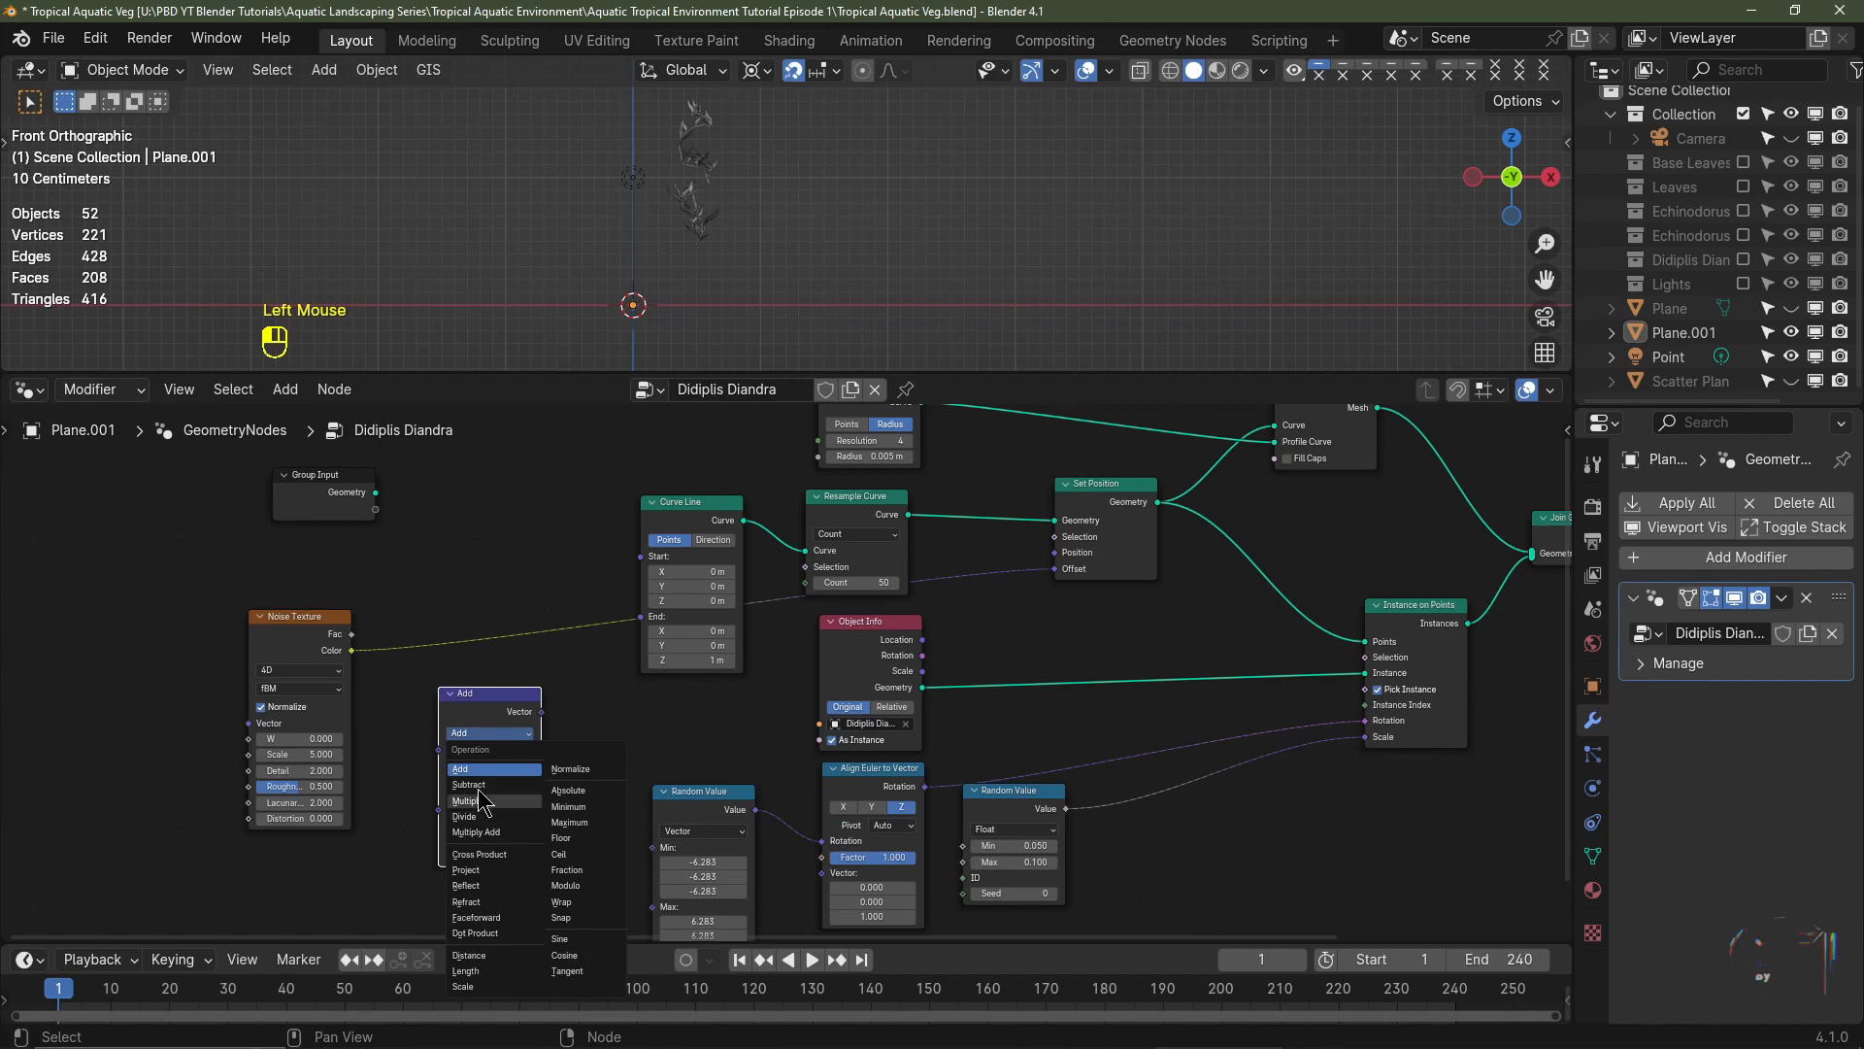
pyautogui.click(469, 784)
pyautogui.moveTo(469, 784); pyautogui.dragTo(440, 693)
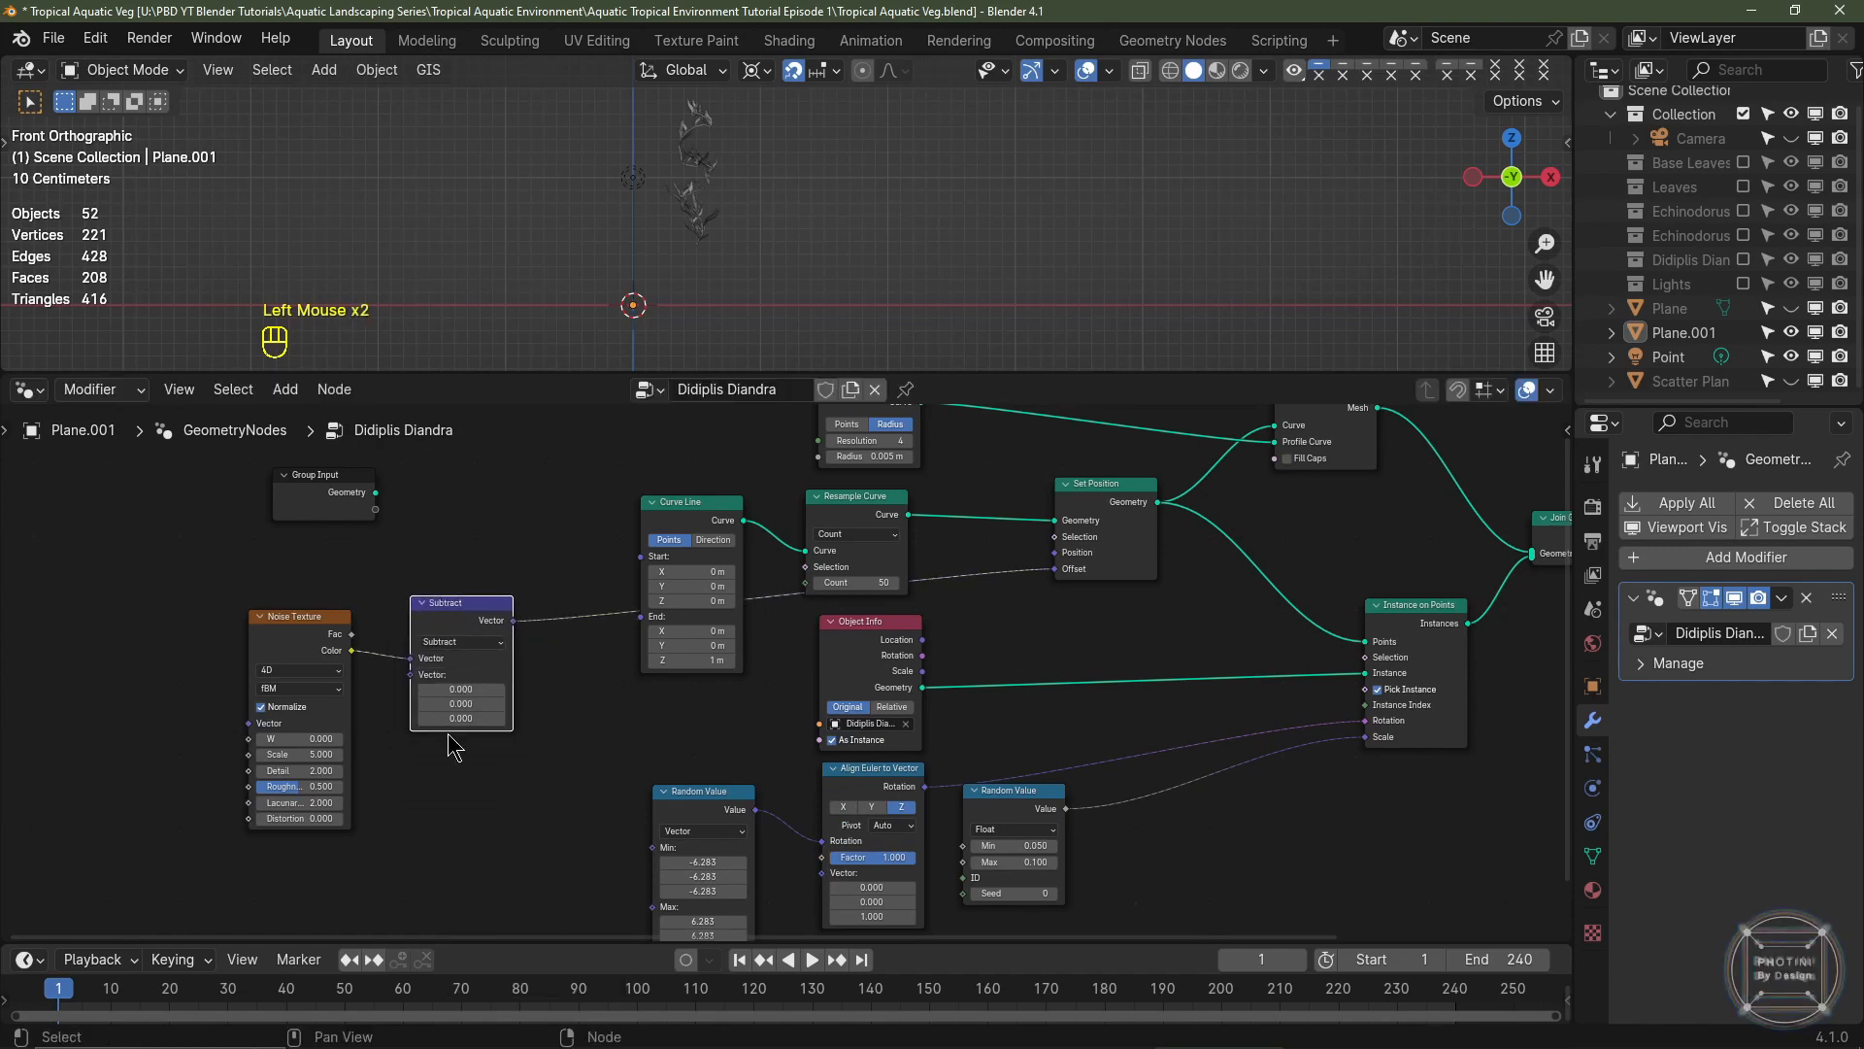
# - Set all three components of the Subtract node's second vector to 0.5
pyautogui.click(456, 688)
pyautogui.write('.')
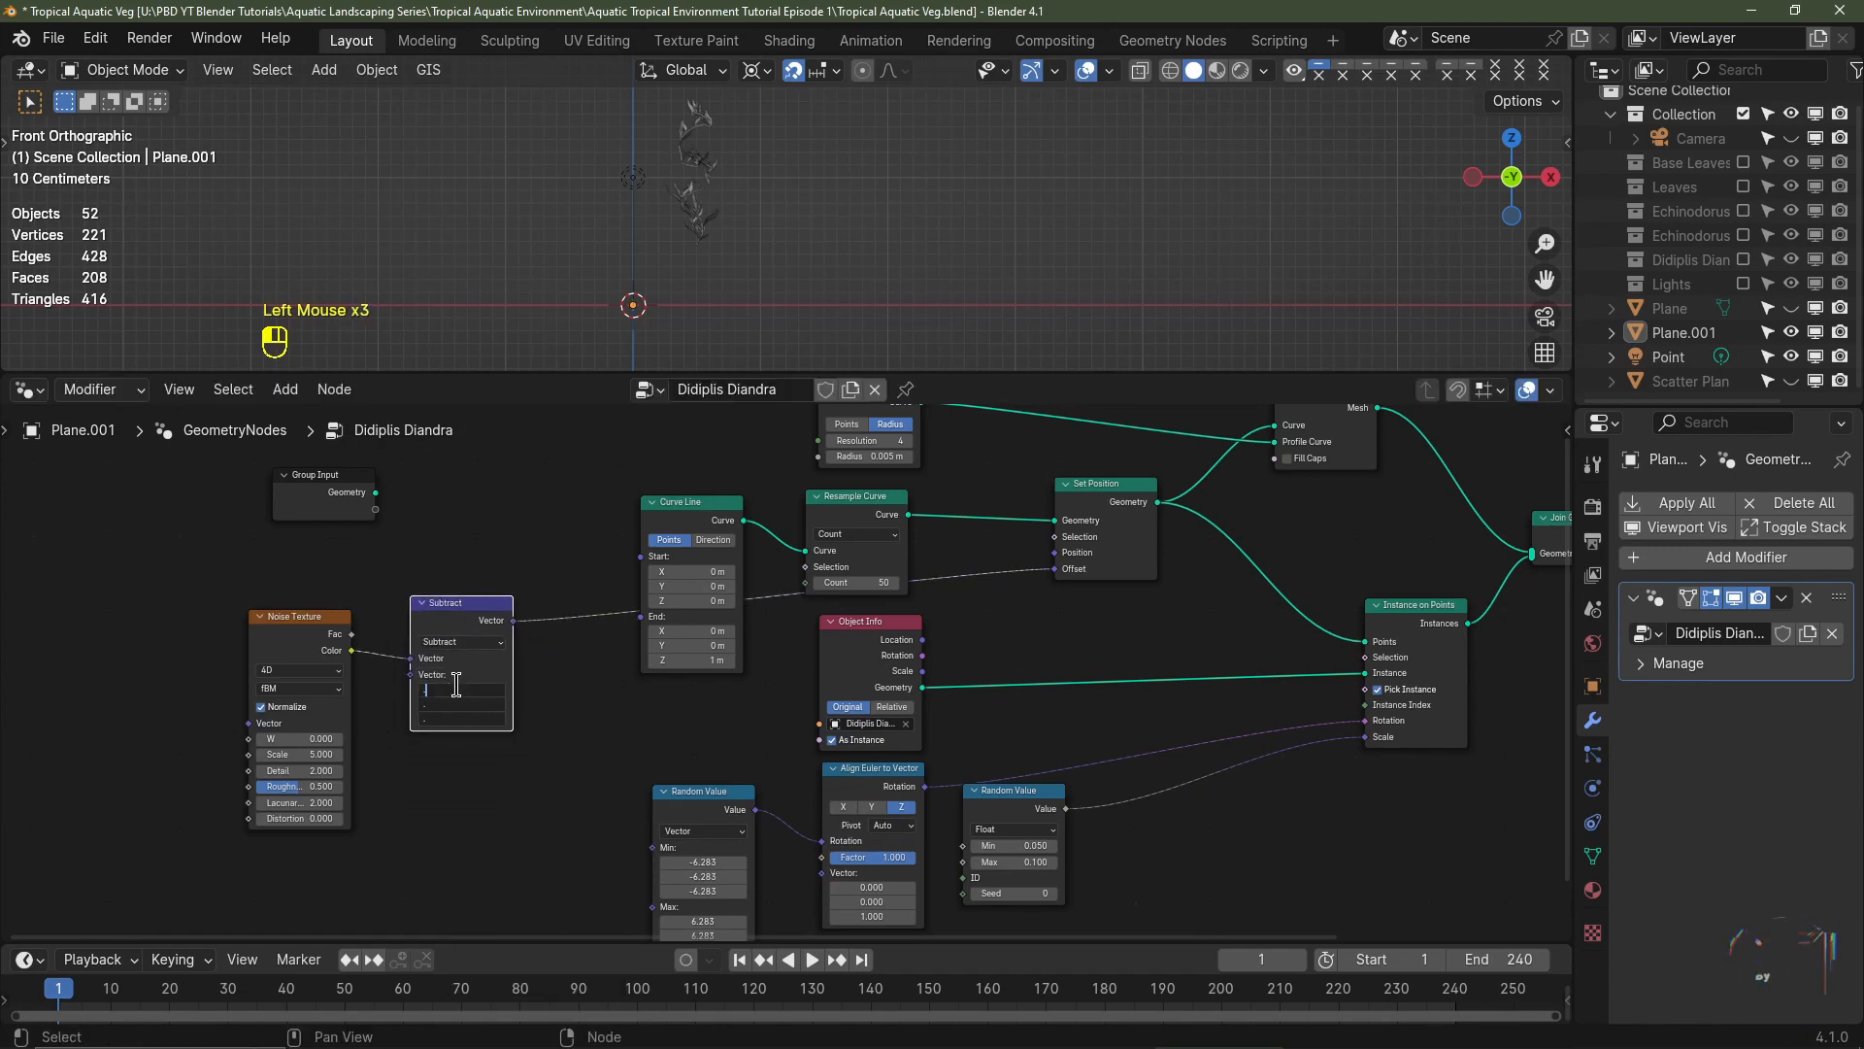
pyautogui.write('5')
pyautogui.press('Return')
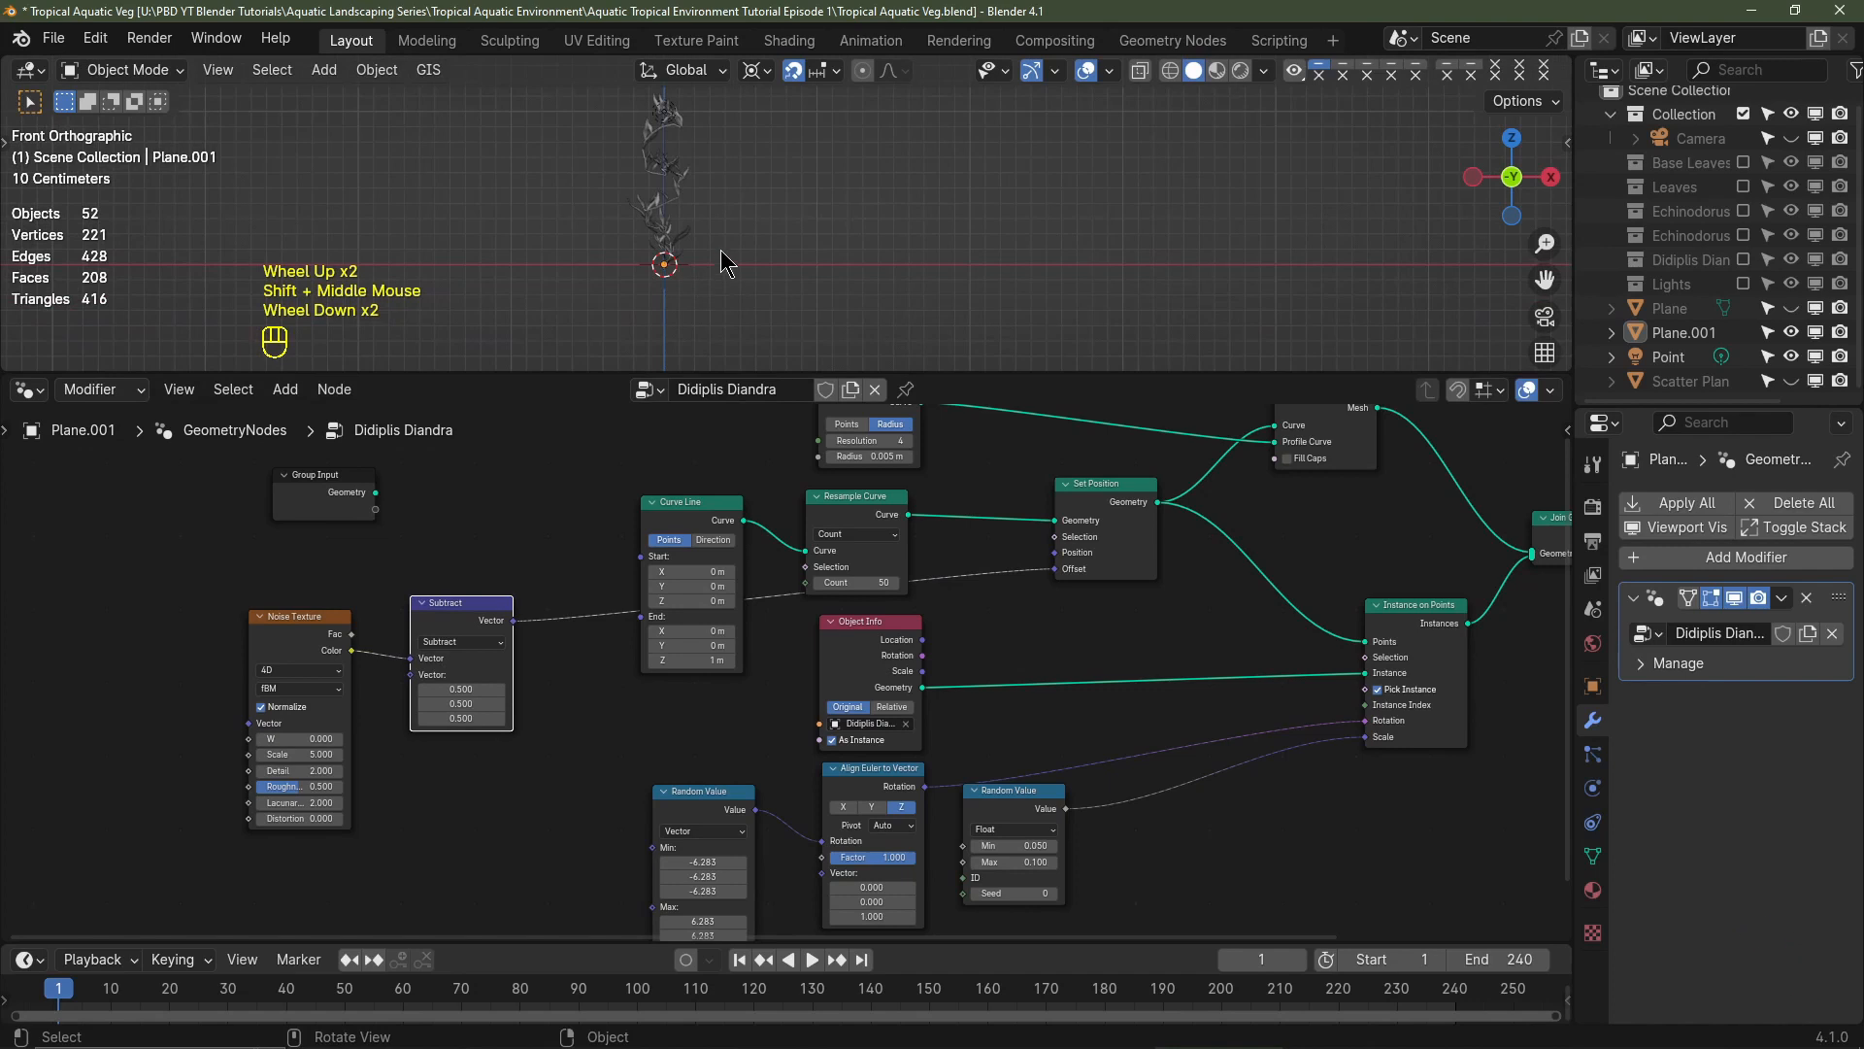
pyautogui.keyDown('shift'); pyautogui.moveTo(718, 246); pyautogui.dragTo(698, 286, button='middle'); pyautogui.keyUp('shift')
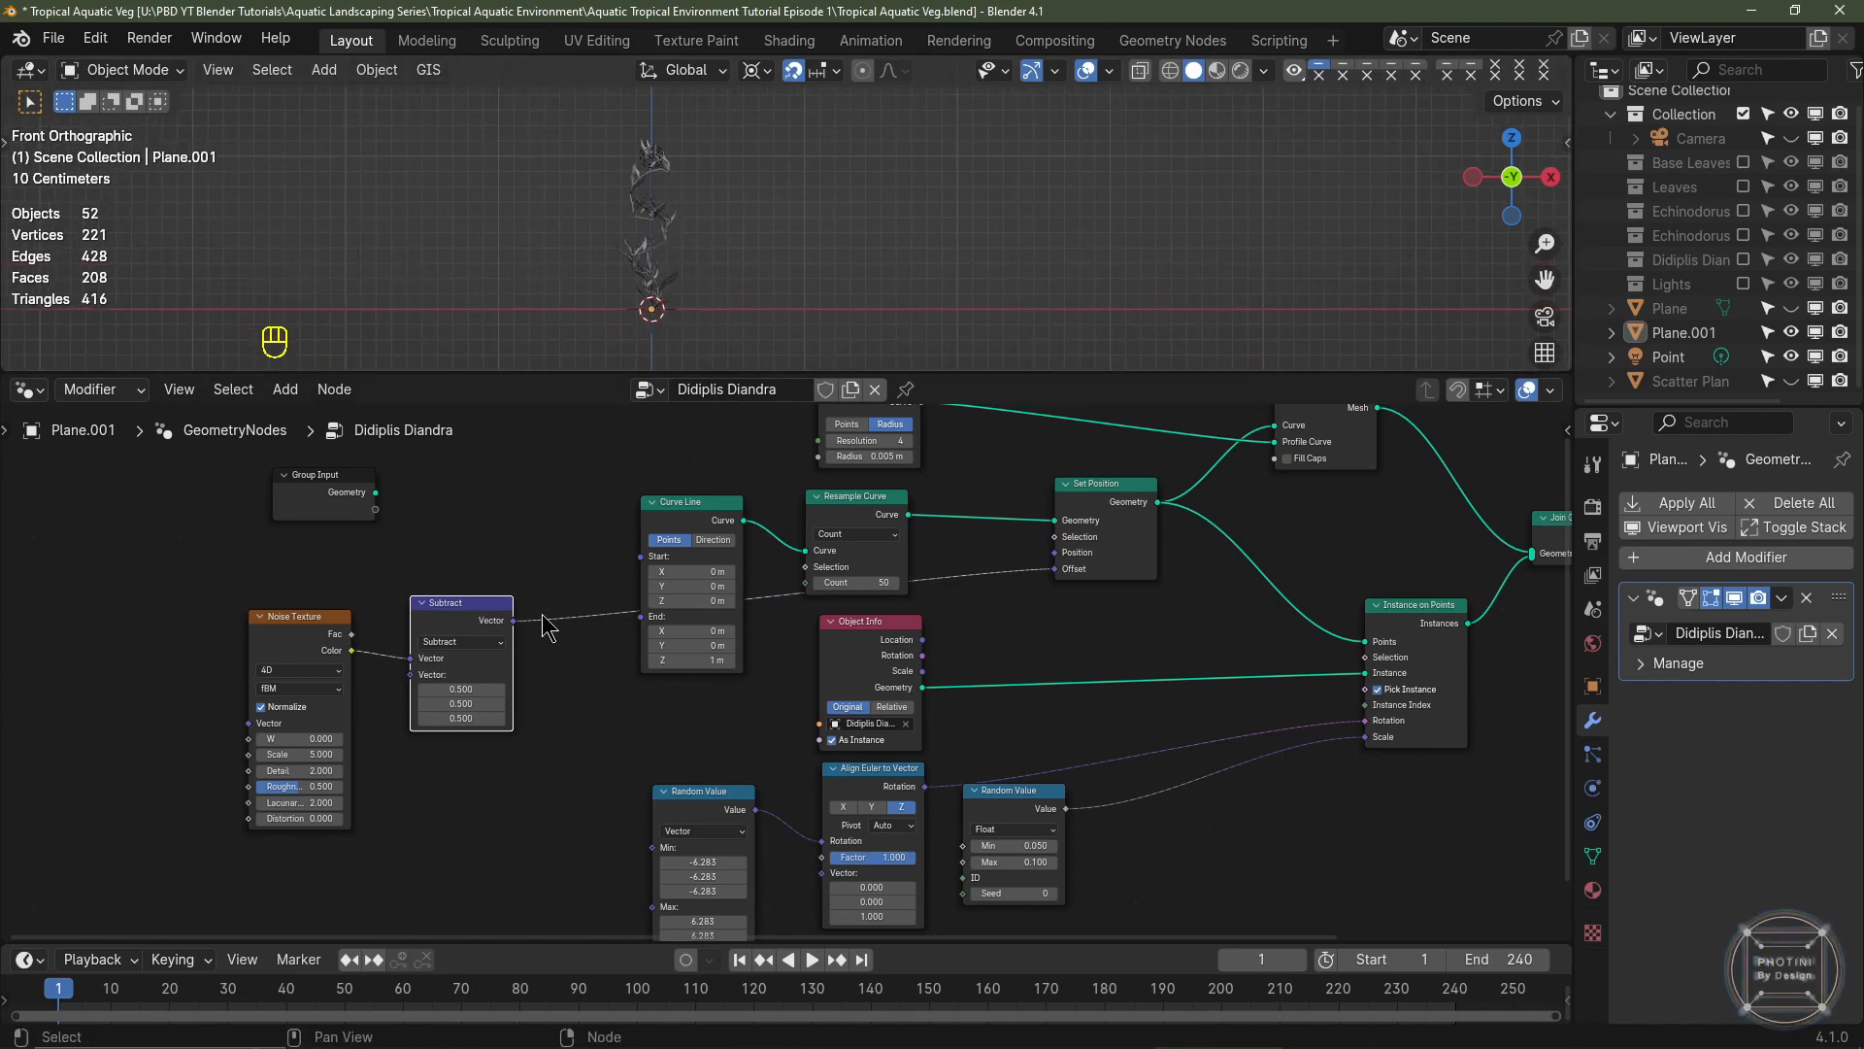
# - Move the Noise Texture and Subtract nodes farther from Curve Line to make room after Subtract
pyautogui.moveTo(546, 629); pyautogui.dragTo(315, 691)
pyautogui.press('g')
pyautogui.click(299, 650)
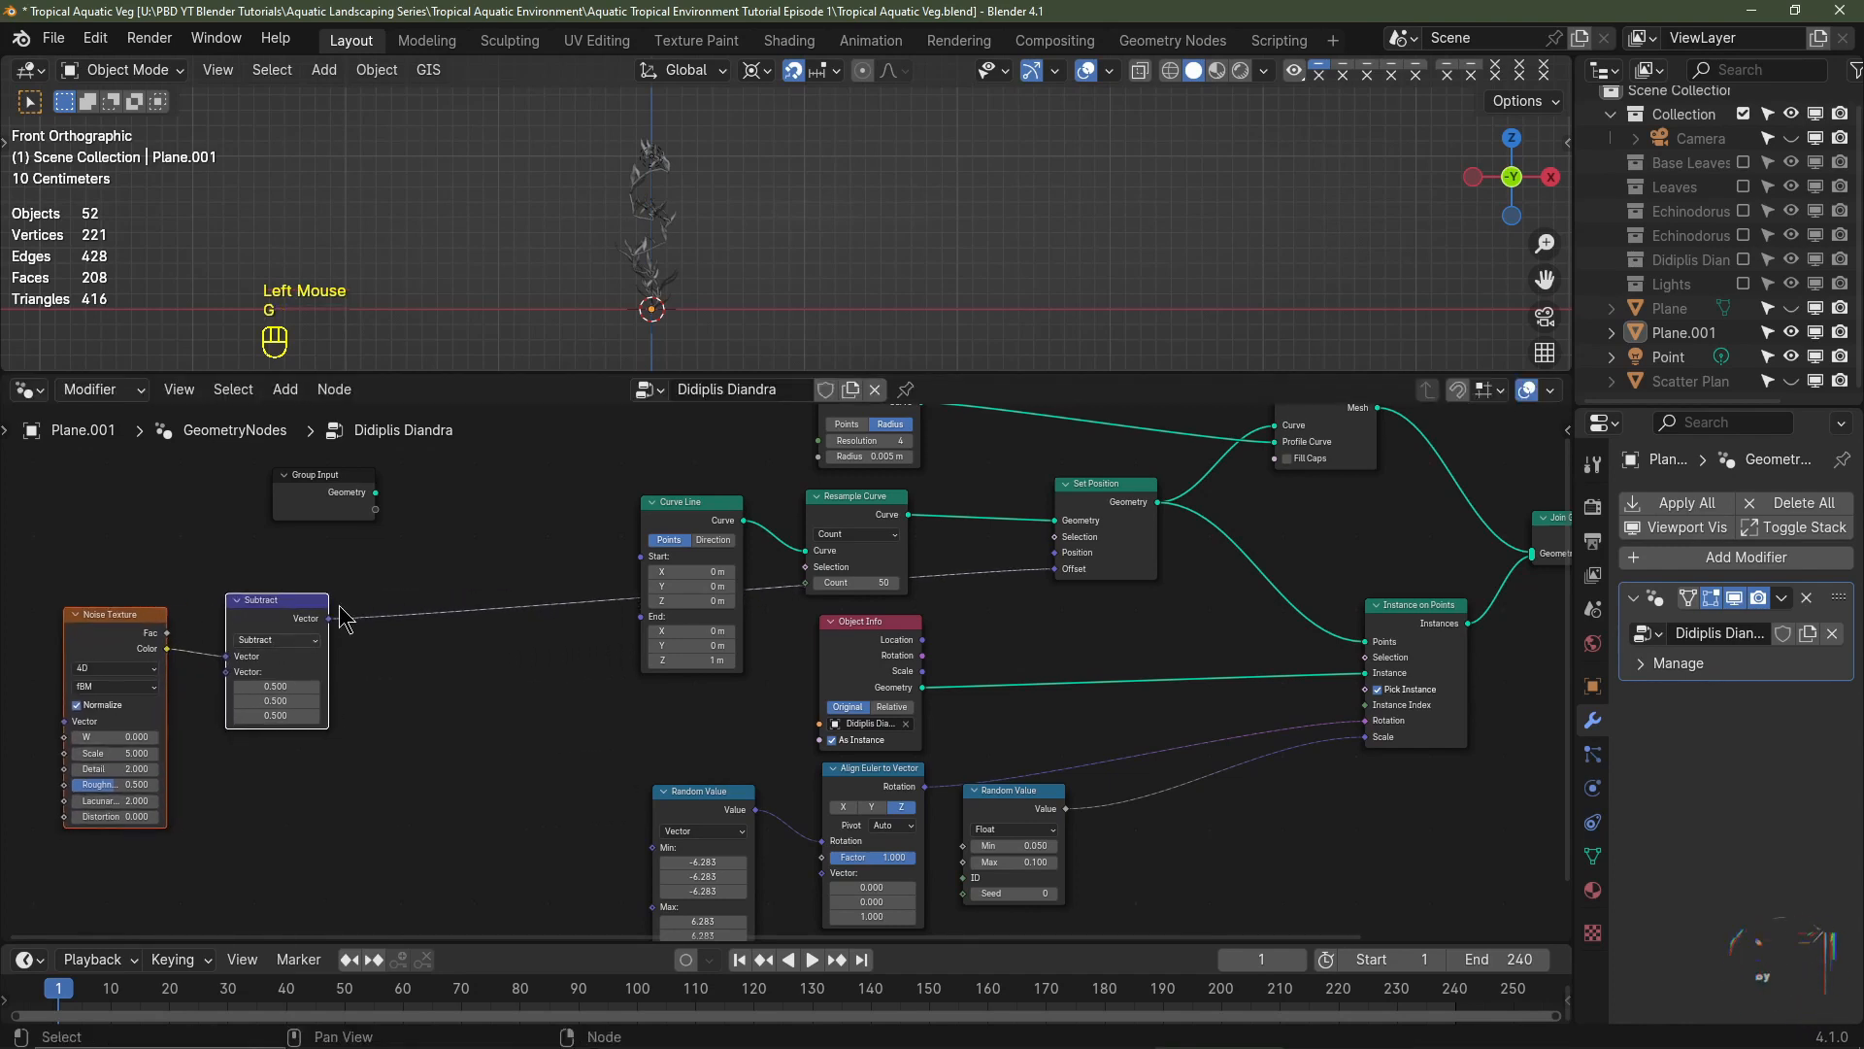
pyautogui.moveTo(263, 603)
pyautogui.mouseDown()
pyautogui.moveTo(249, 622)
pyautogui.moveTo(255, 599)
pyautogui.moveTo(235, 607)
pyautogui.mouseUp()
# - Add a Separate XYZ node and insert it on the link after Subtract
pyautogui.hotkey('shift', 'a')
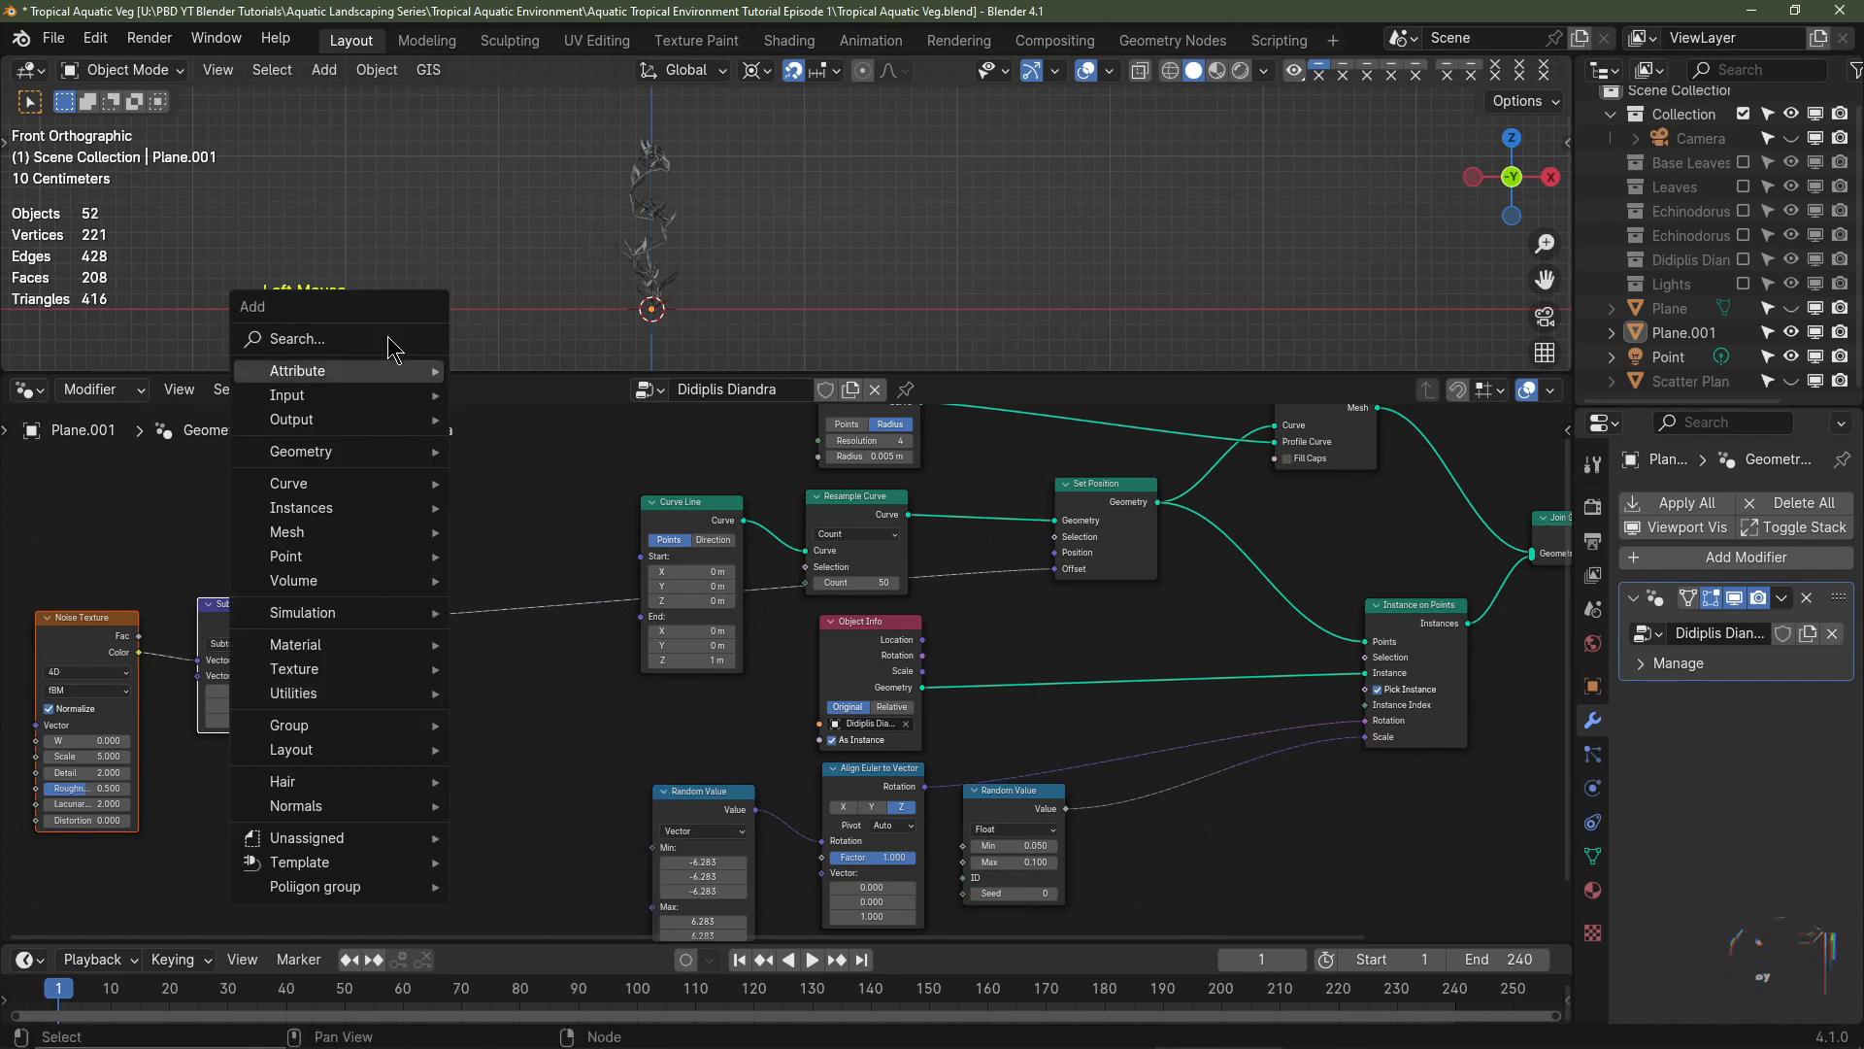
pyautogui.write('sep')
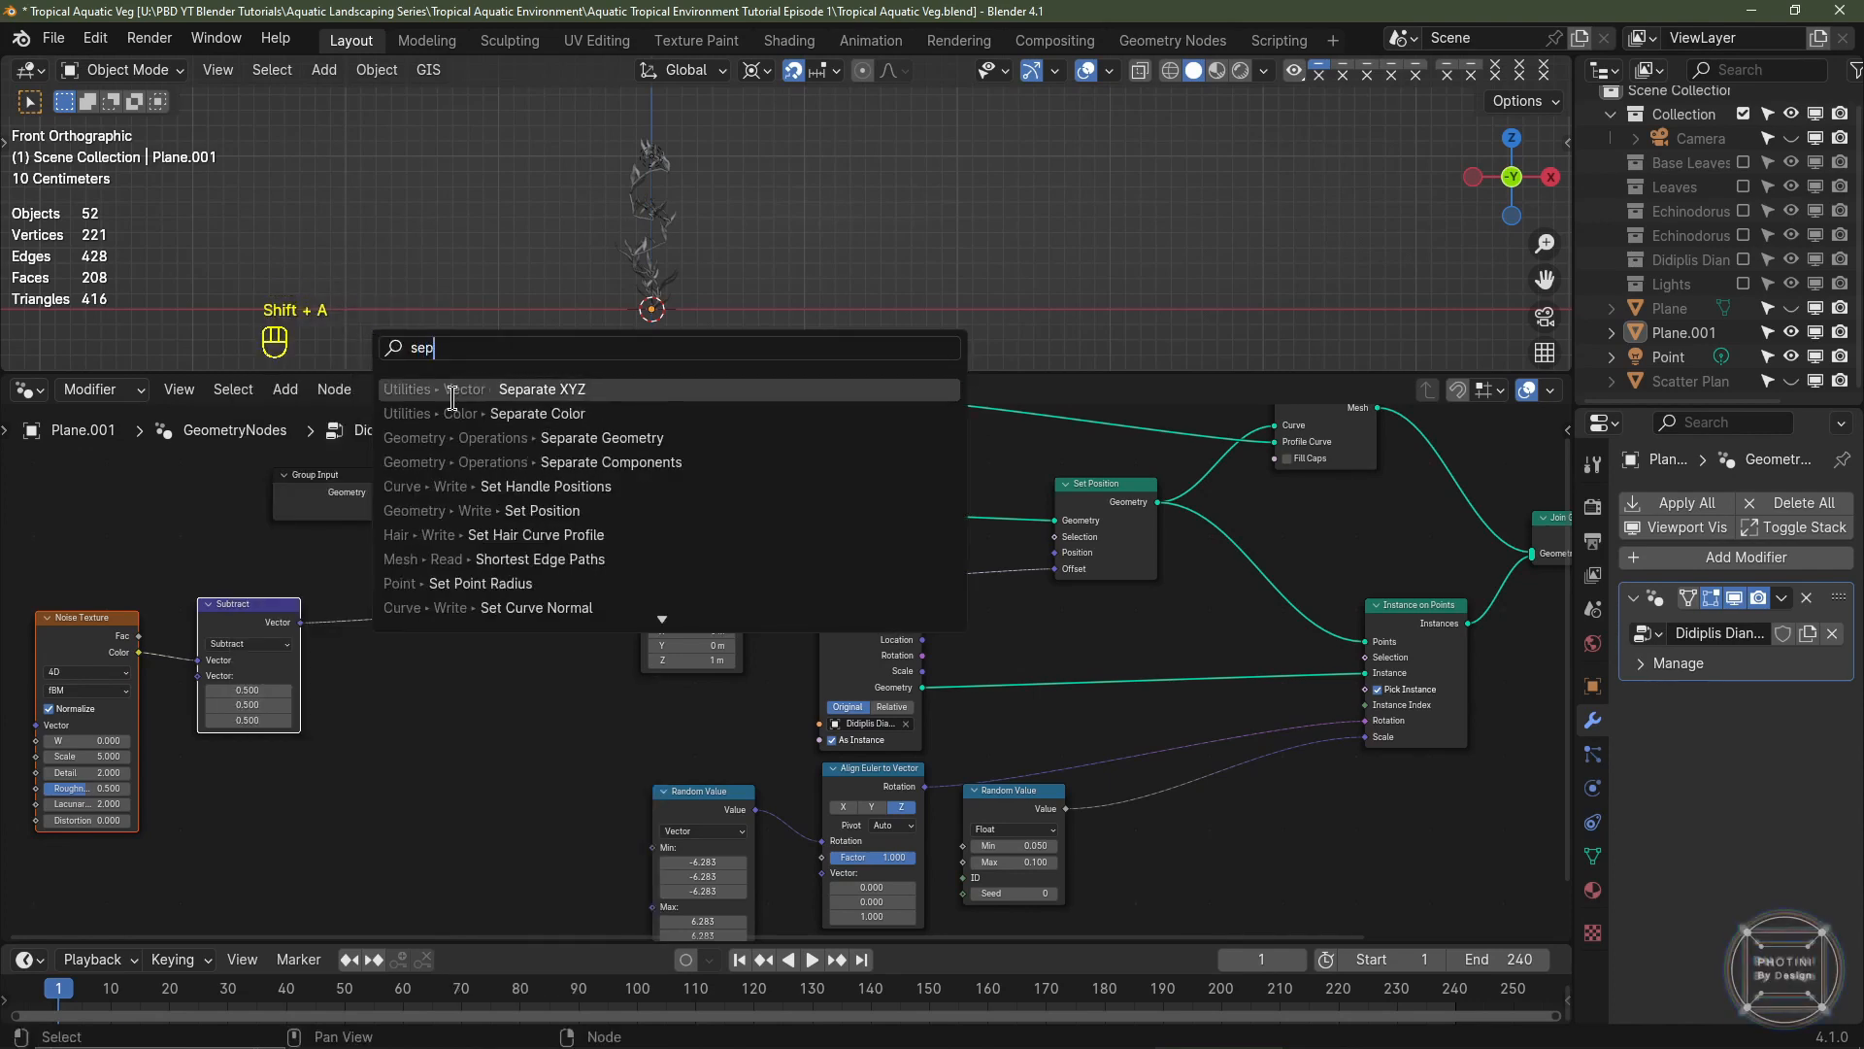
pyautogui.click(464, 388)
pyautogui.click(350, 582)
# - Insert a Combine XYZ node after Separate XYZ and connect Separate XYZ's Y output to Combine XYZ's Y
pyautogui.hotkey('shift', 'a')
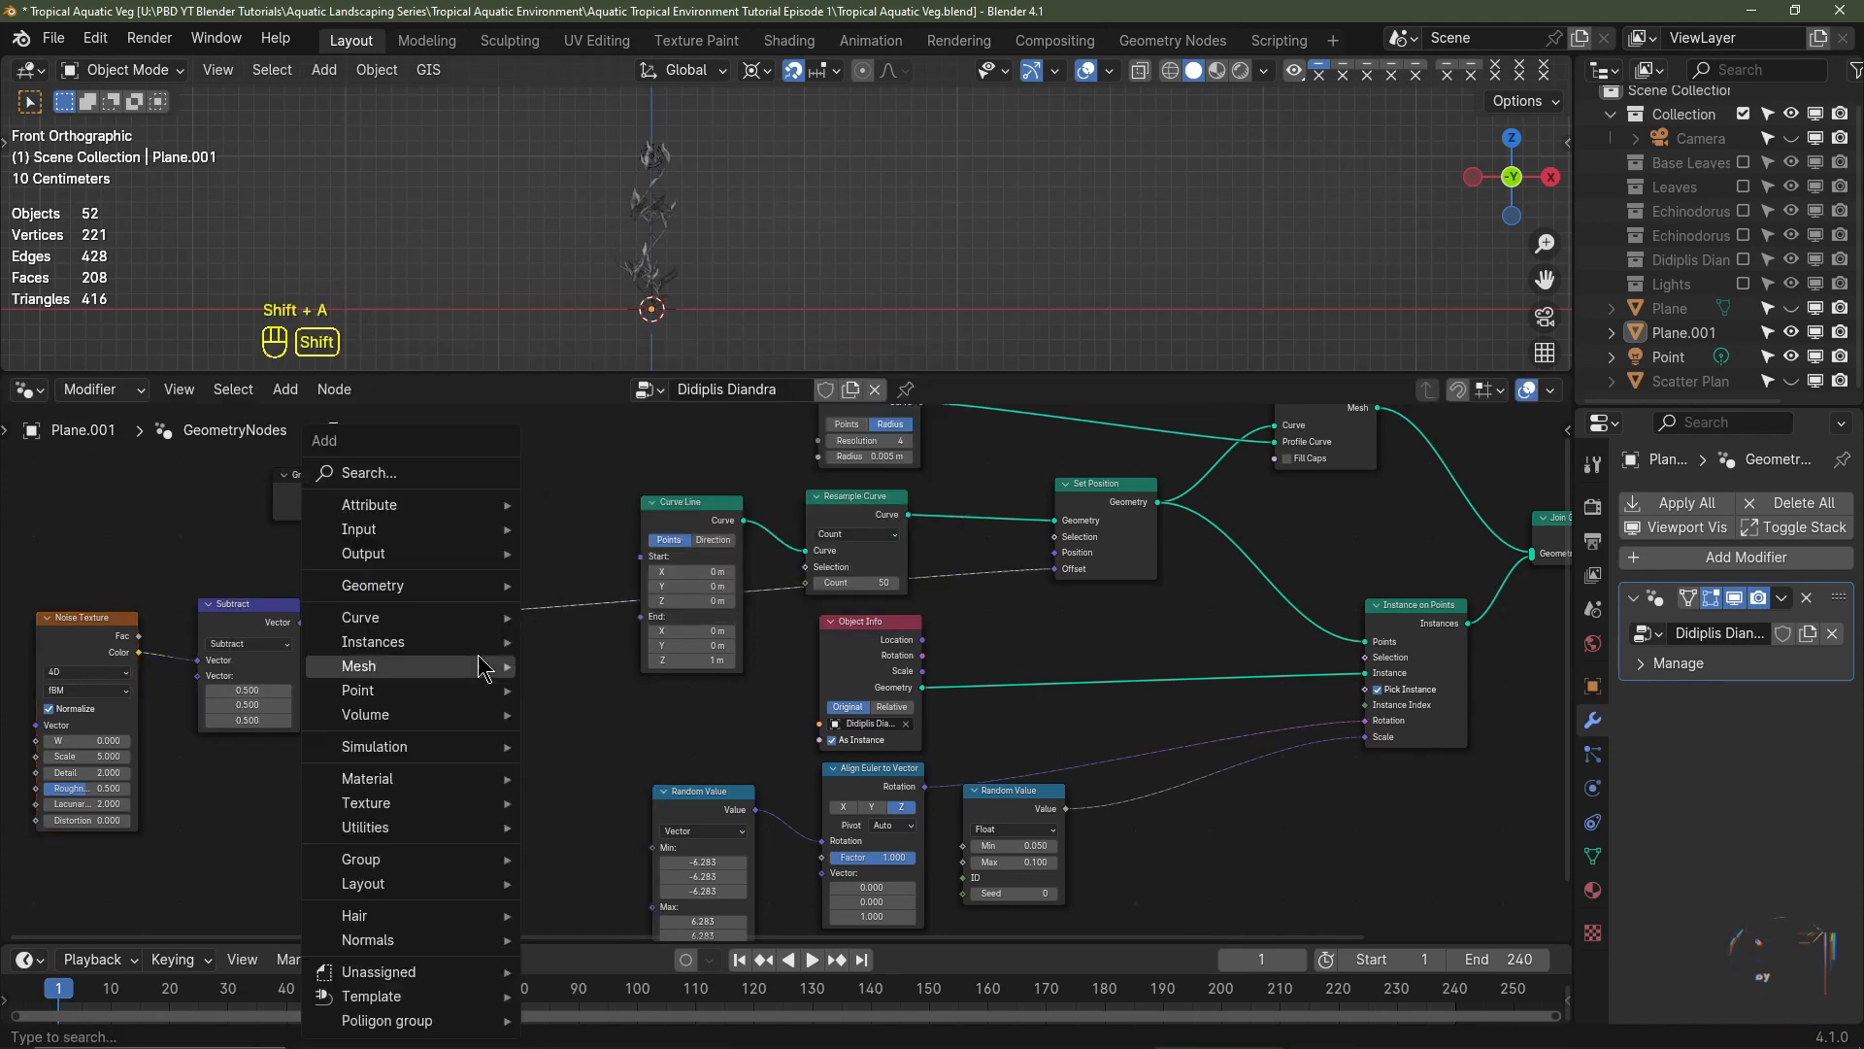
pyautogui.moveTo(484, 667)
pyautogui.click(413, 473)
pyautogui.write('combi')
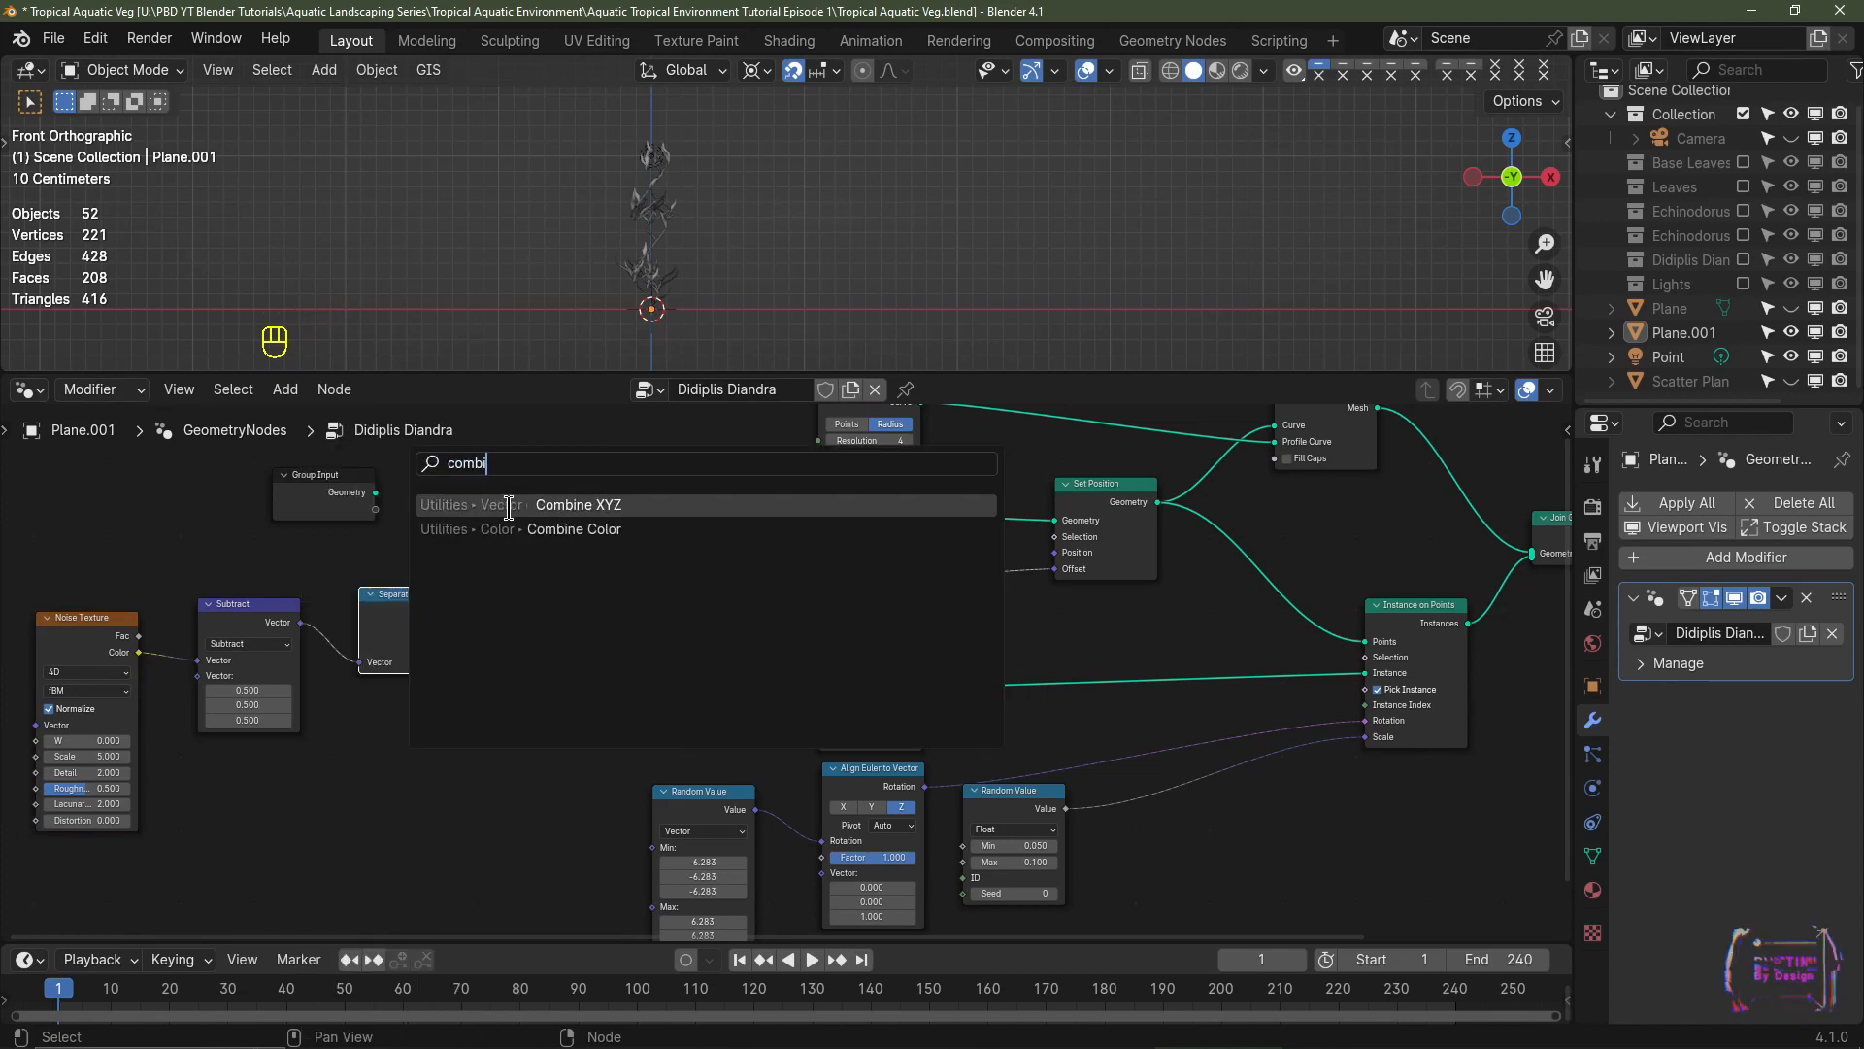
pyautogui.click(509, 508)
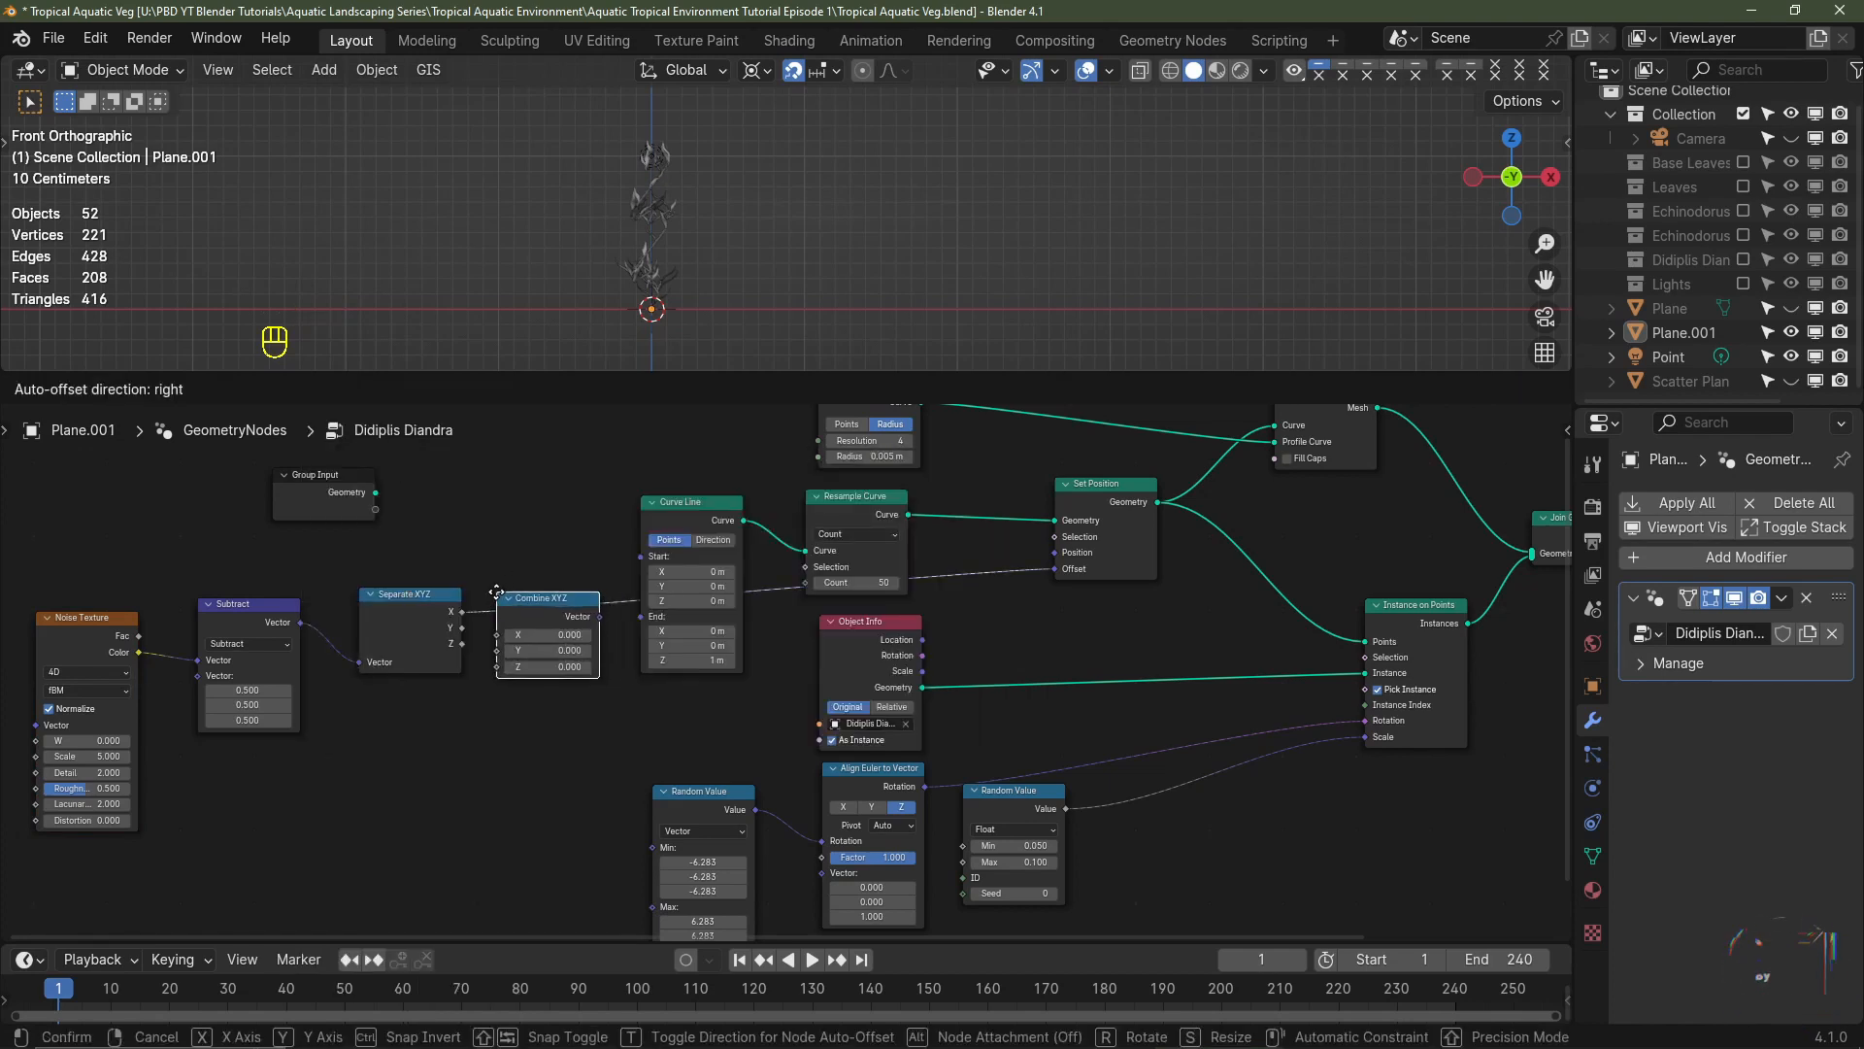
pyautogui.click(485, 576)
pyautogui.moveTo(462, 628); pyautogui.dragTo(523, 640)
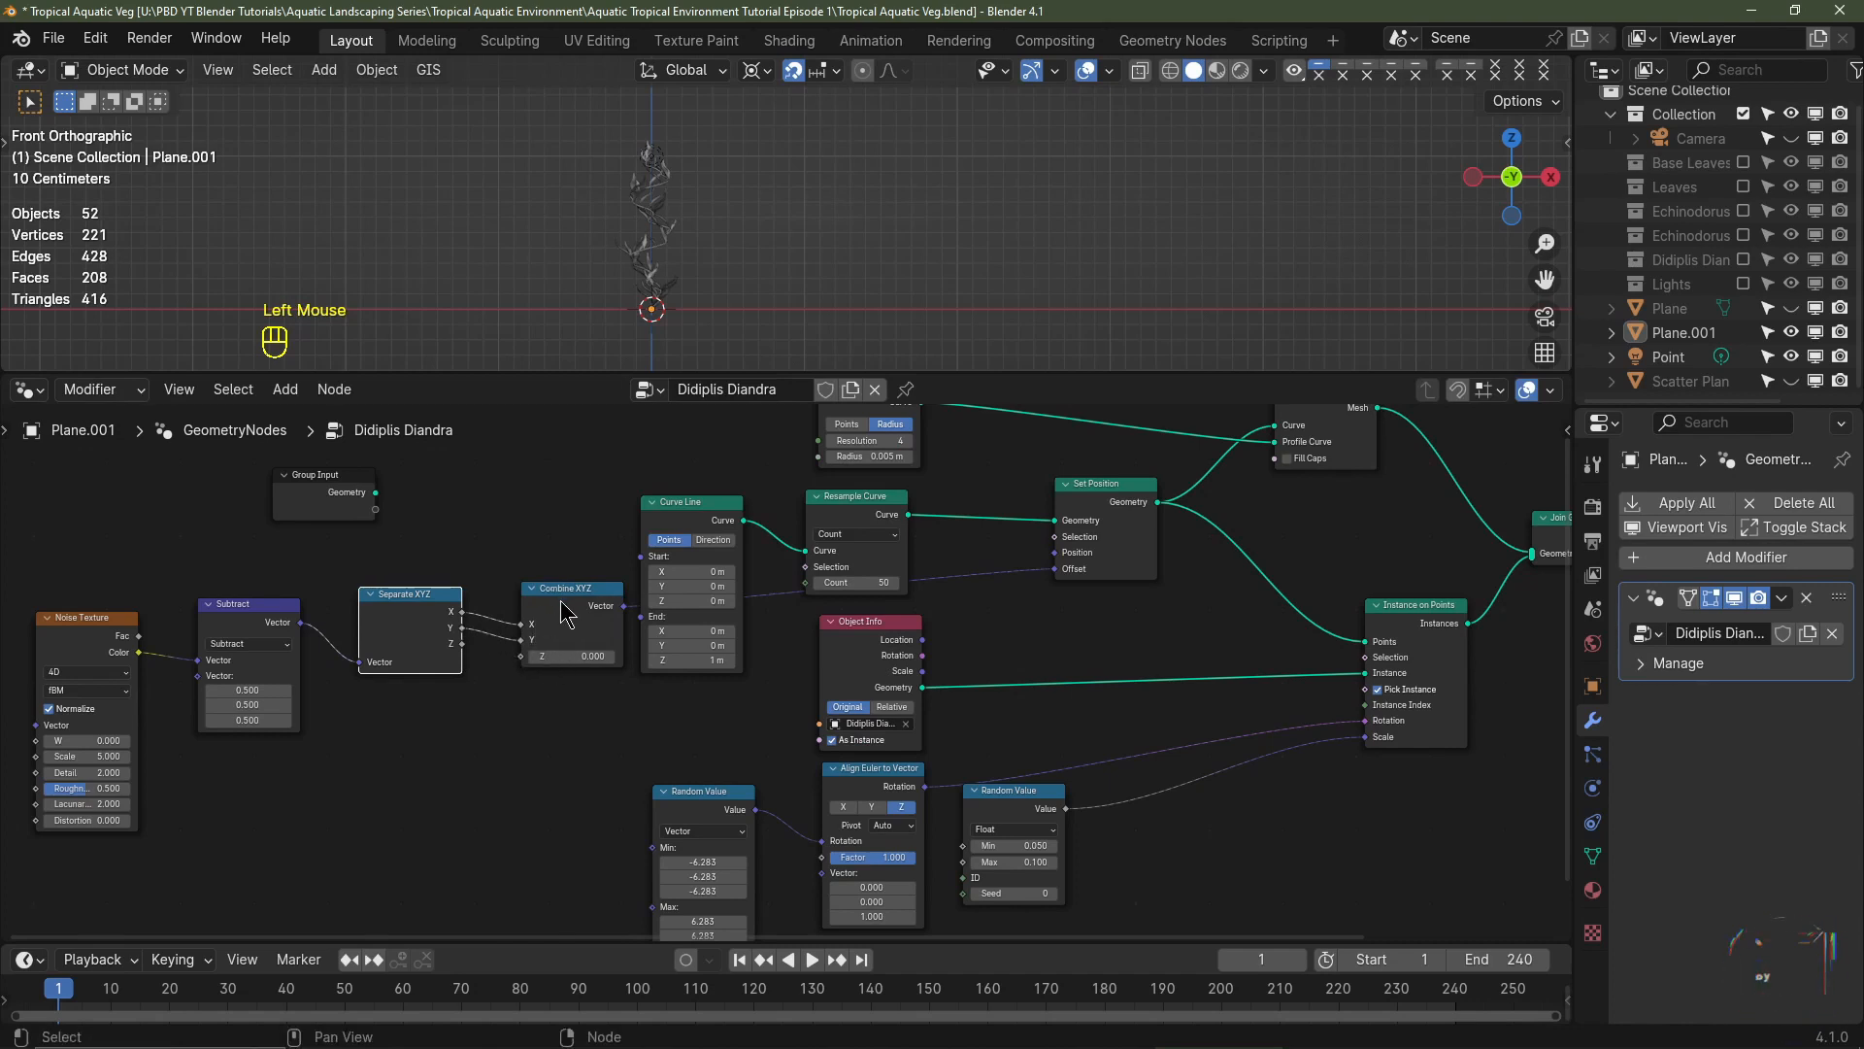
# - Rearrange the noise offset nodes and raise Curve Line to leave a gap after Combine XYZ
pyautogui.scroll(-3, 552, 549)
pyautogui.moveTo(626, 612); pyautogui.dragTo(483, 637)
pyautogui.moveTo(584, 641); pyautogui.dragTo(568, 647)
pyautogui.moveTo(621, 621); pyautogui.dragTo(372, 729, button='middle')
pyautogui.scroll(2, 371, 719)
pyautogui.moveTo(367, 647); pyautogui.dragTo(389, 526)
pyautogui.moveTo(388, 814); pyautogui.dragTo(576, 691, button='middle')
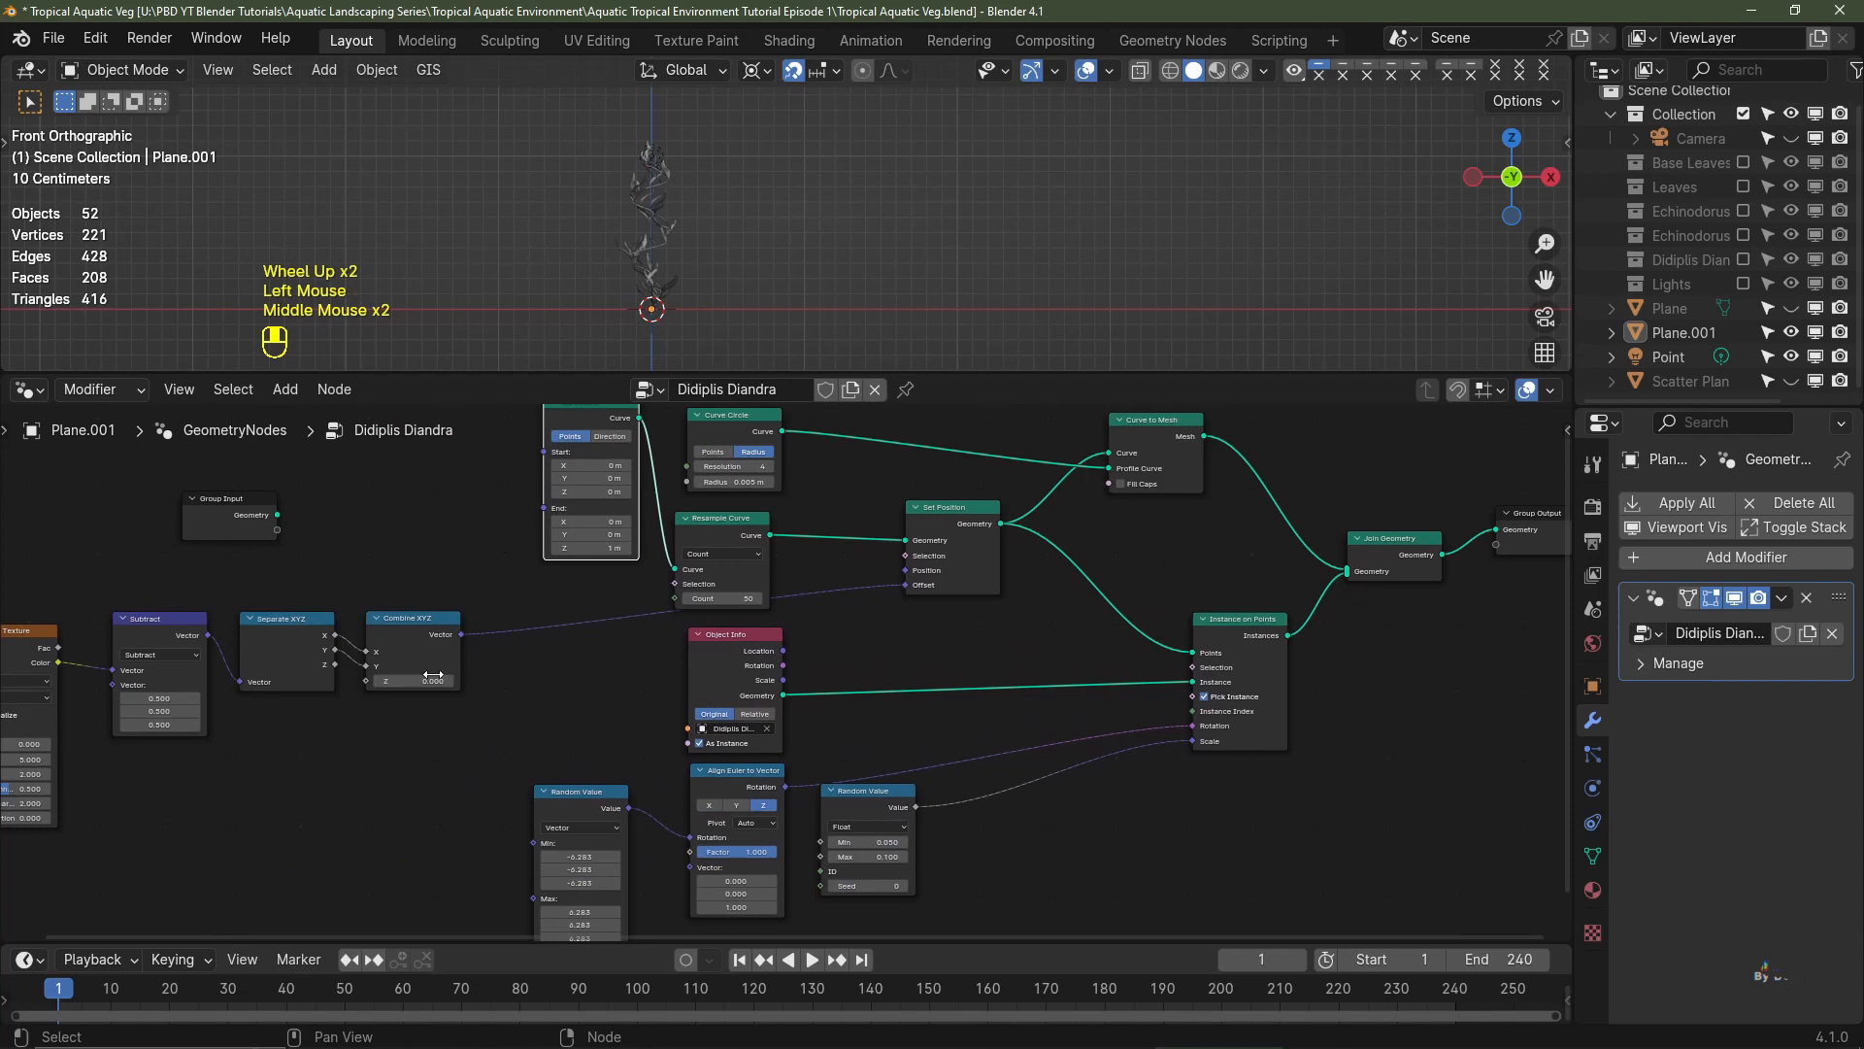
# - Duplicate the Subtract node, insert the copy after Combine XYZ and change its operation to Scale
pyautogui.click(146, 643)
pyautogui.hotkey('shift', 'd')
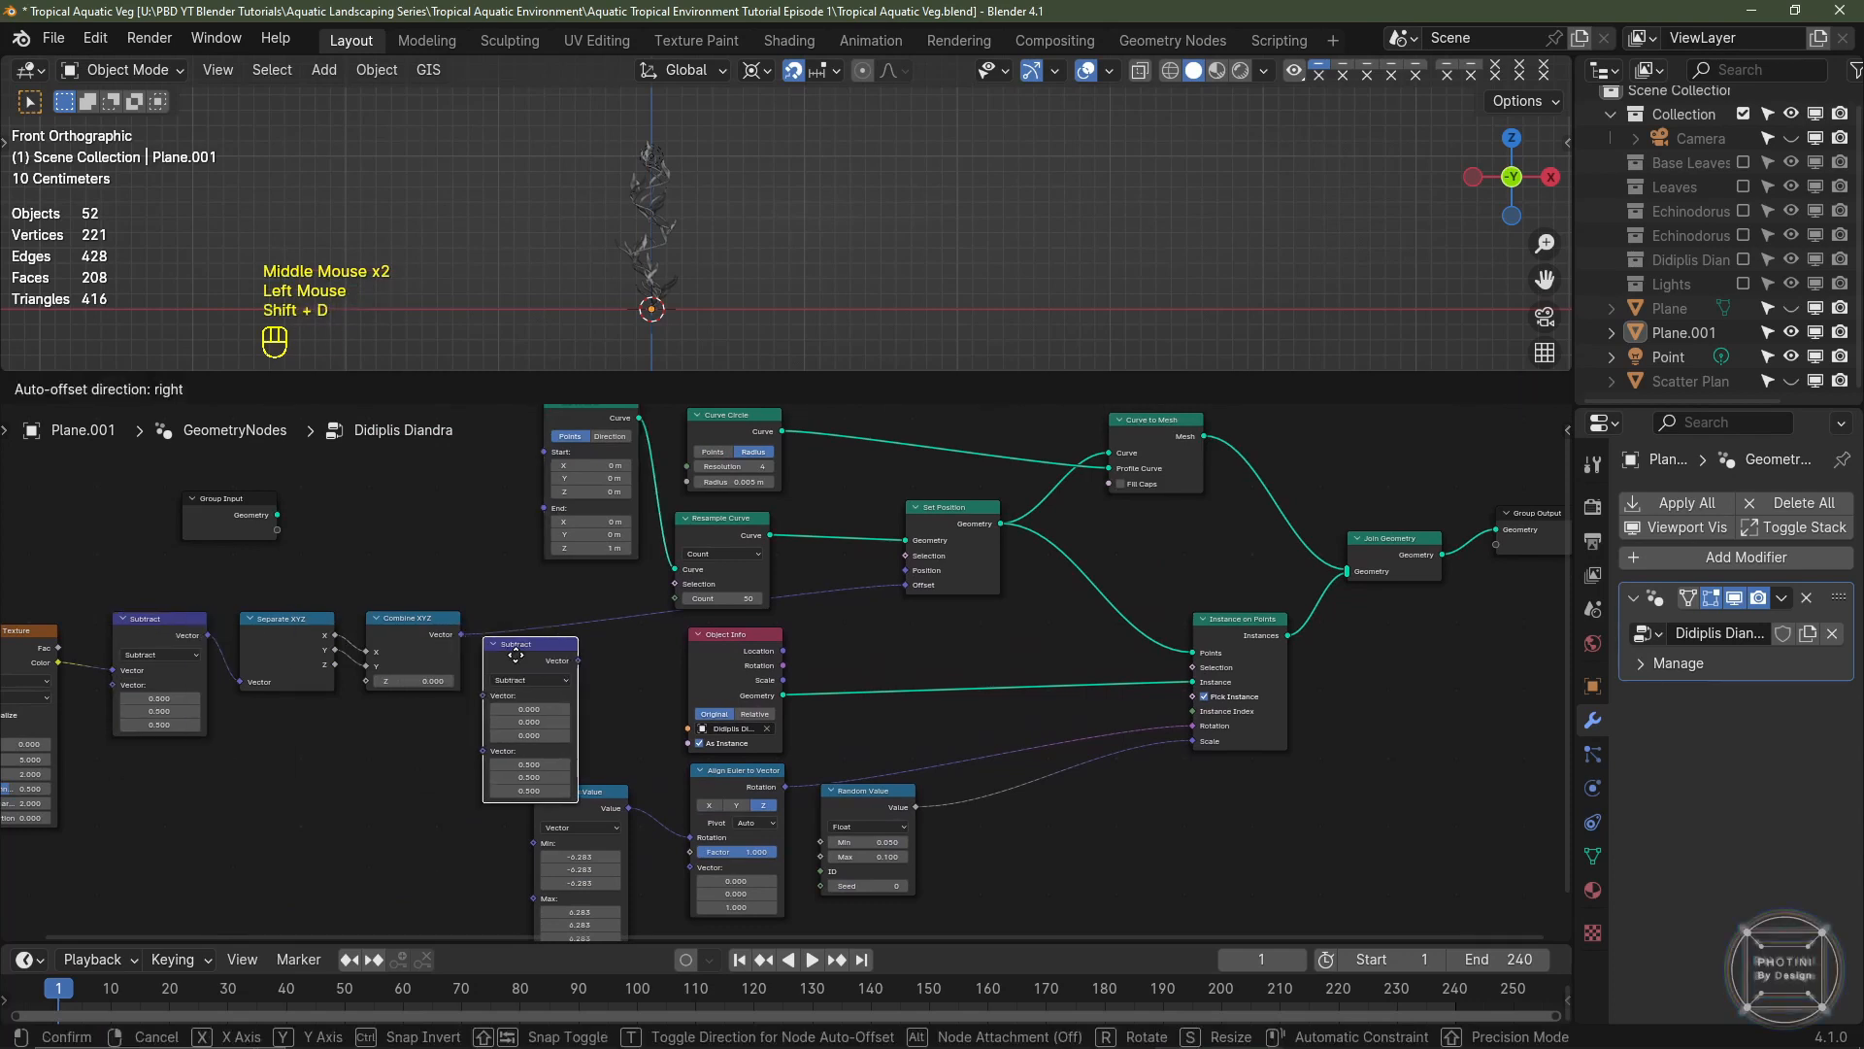
pyautogui.click(531, 626)
pyautogui.click(565, 683)
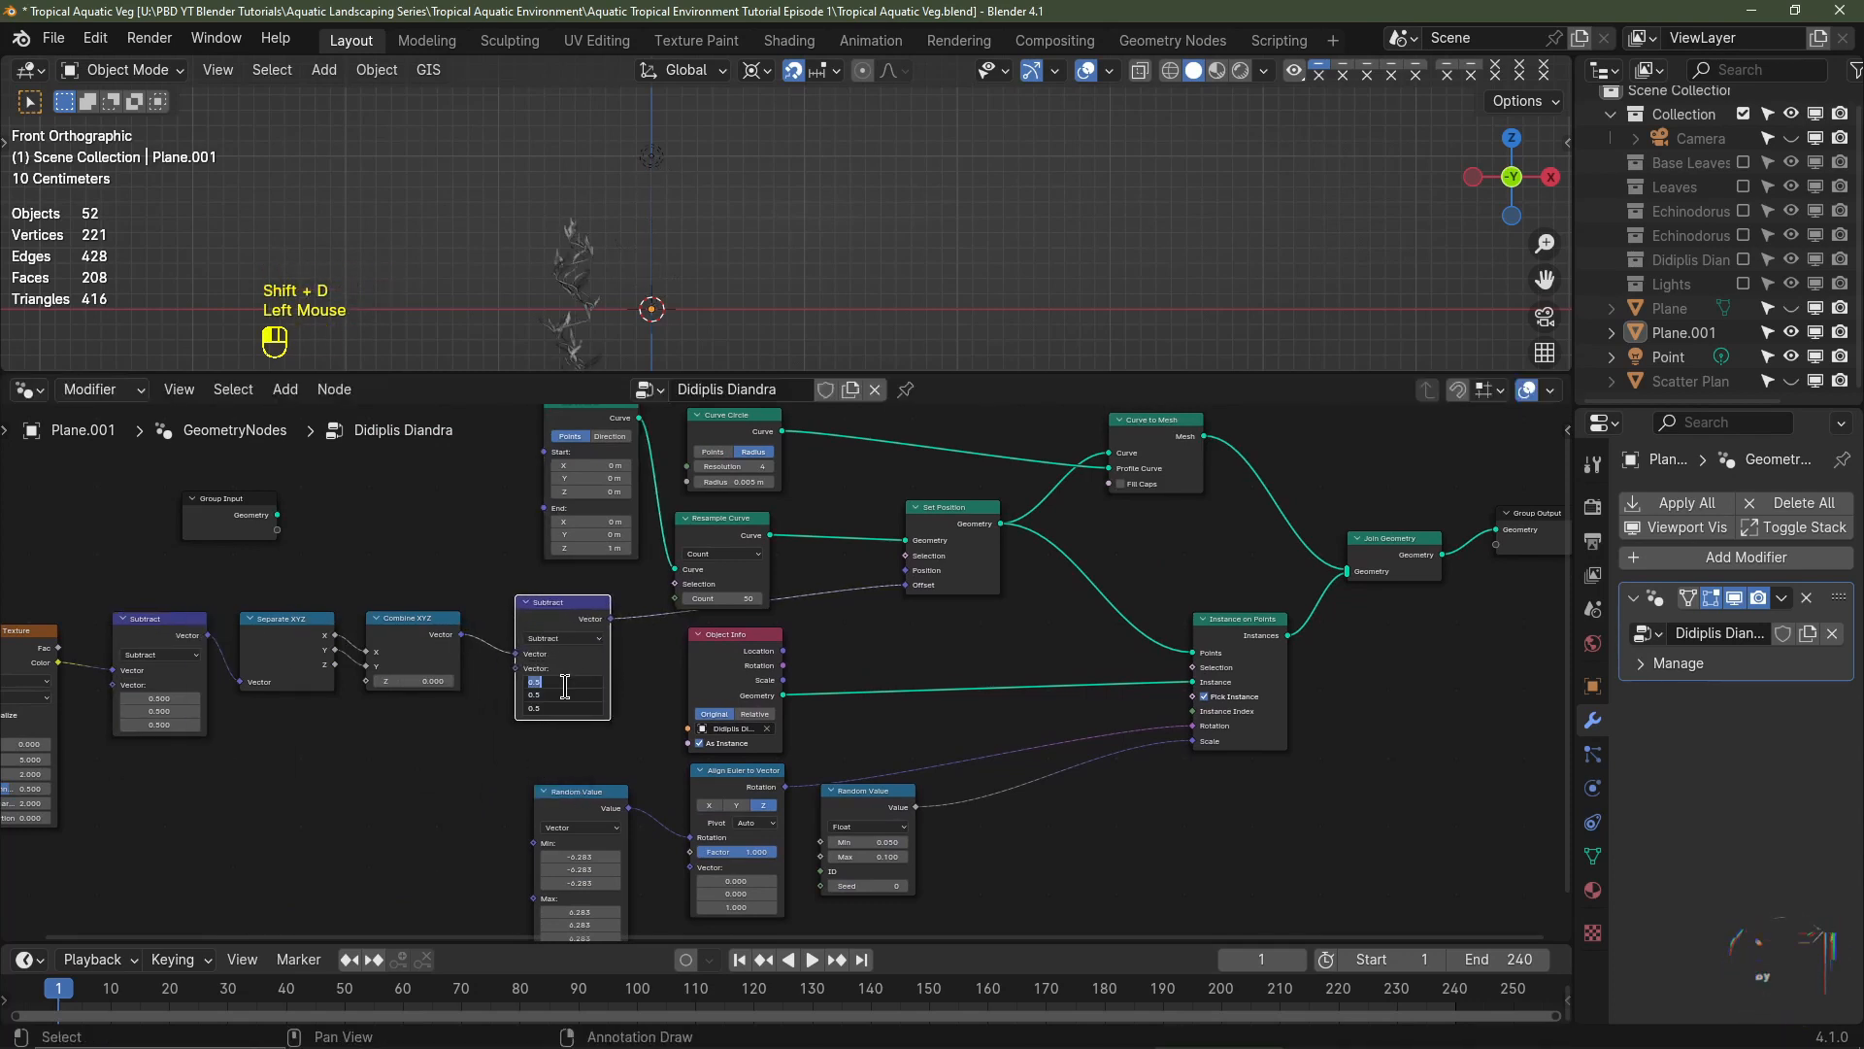
pyautogui.write('0')
pyautogui.click(565, 685)
pyautogui.scroll(2, 505, 641)
pyautogui.click(503, 628)
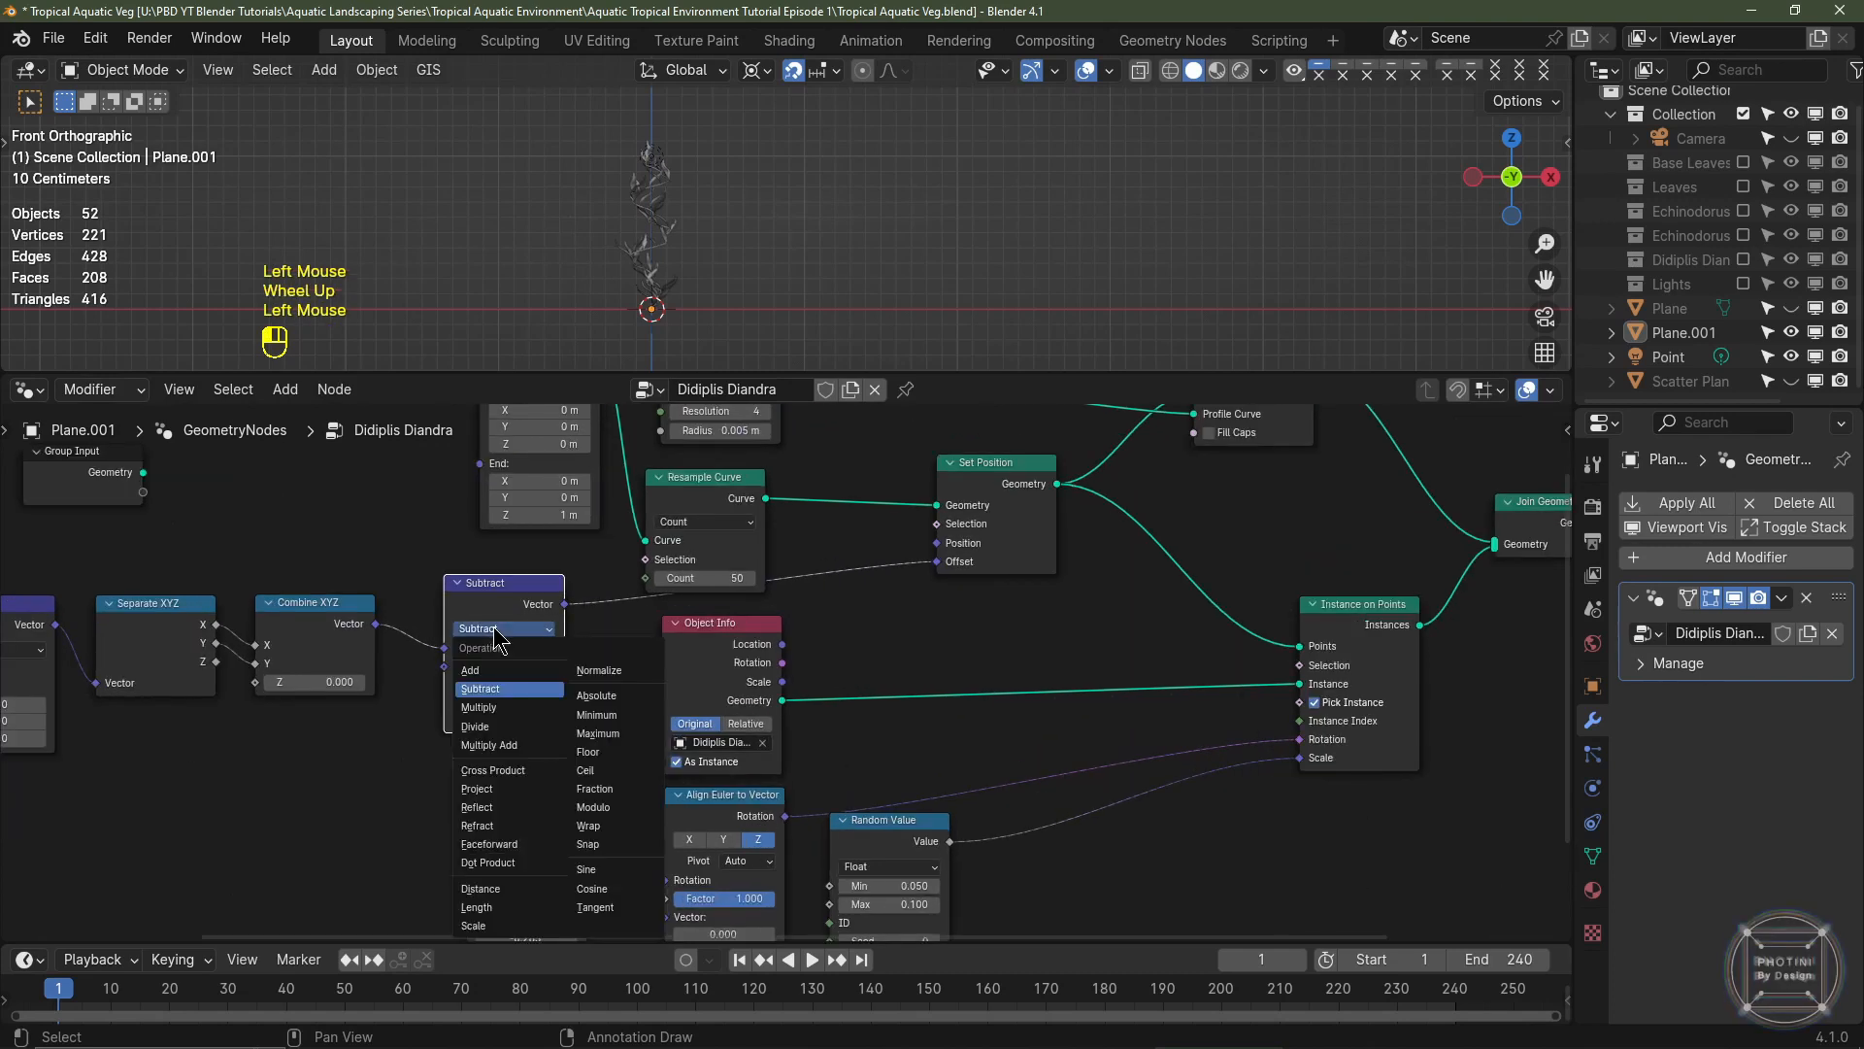
pyautogui.click(481, 926)
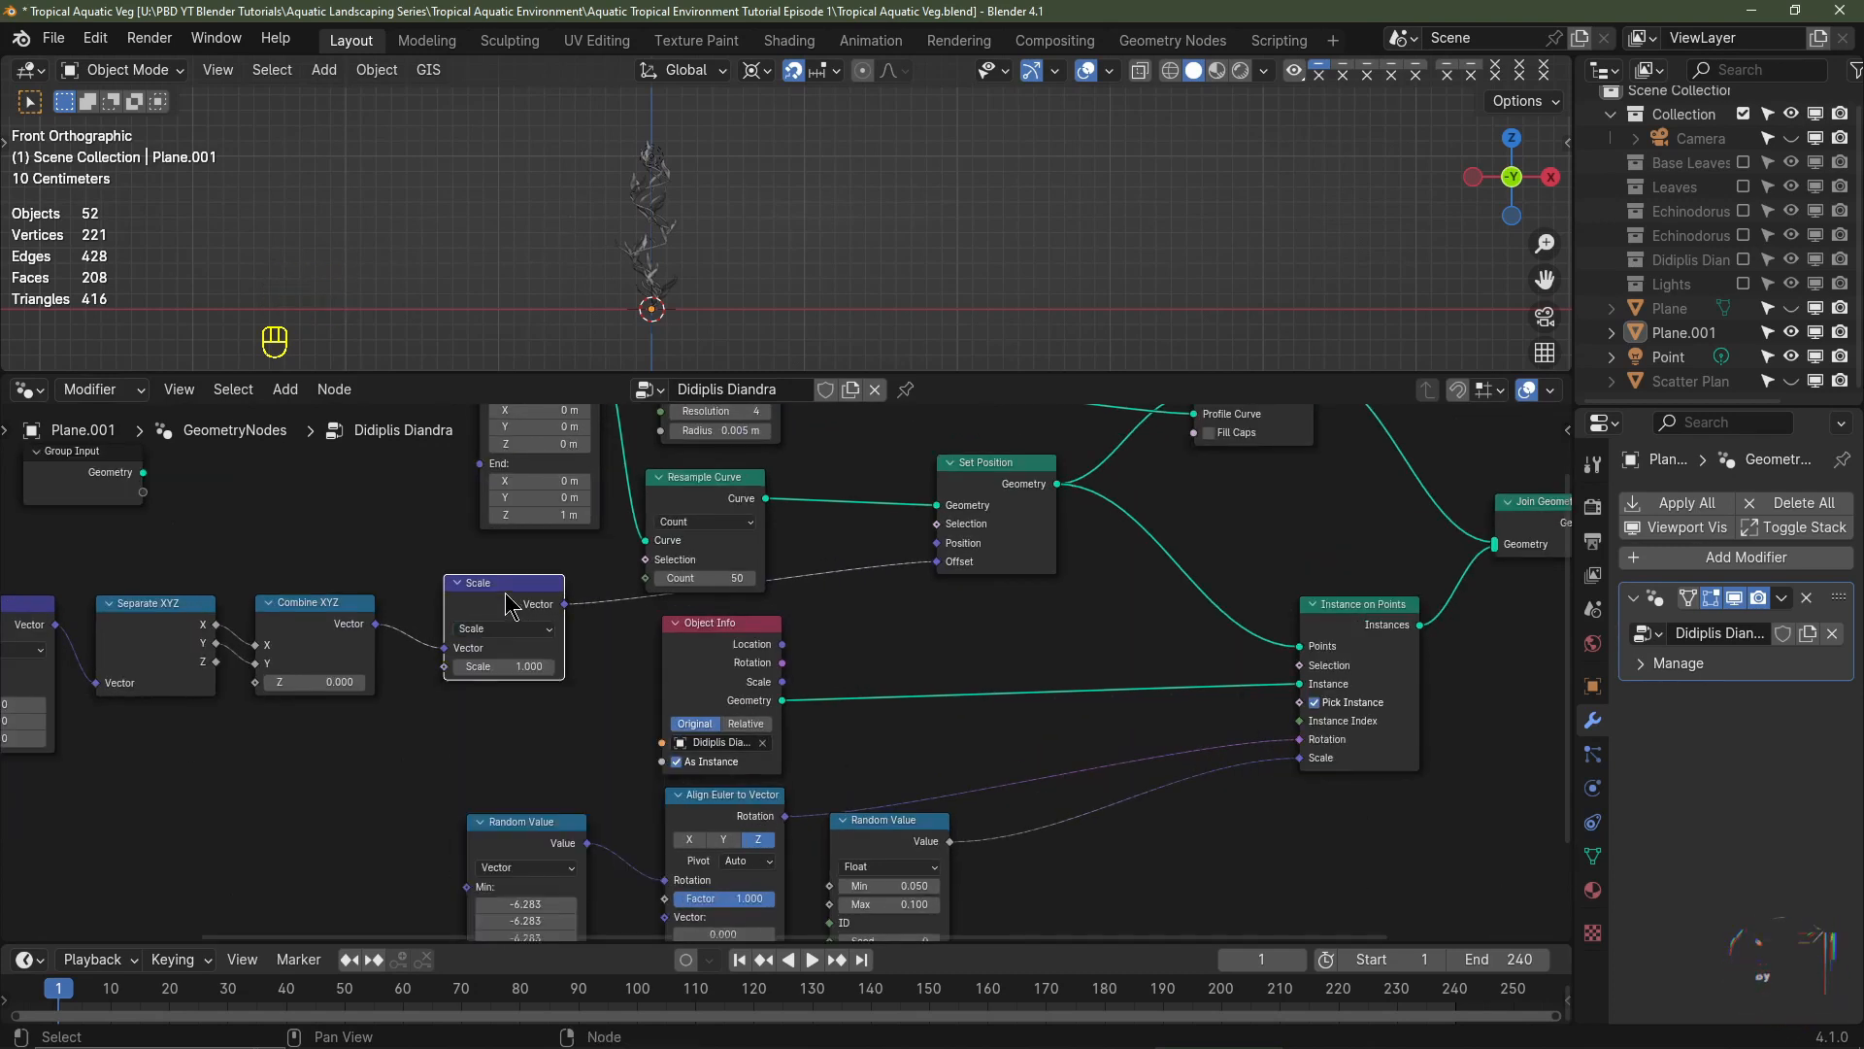
# - Move the noise offset nodes farther from Set Position to leave a gap after the Scale node
pyautogui.moveTo(511, 607); pyautogui.dragTo(14, 653)
pyautogui.scroll(-2, 195, 645)
pyautogui.moveTo(648, 644); pyautogui.dragTo(272, 674)
pyautogui.press('g')
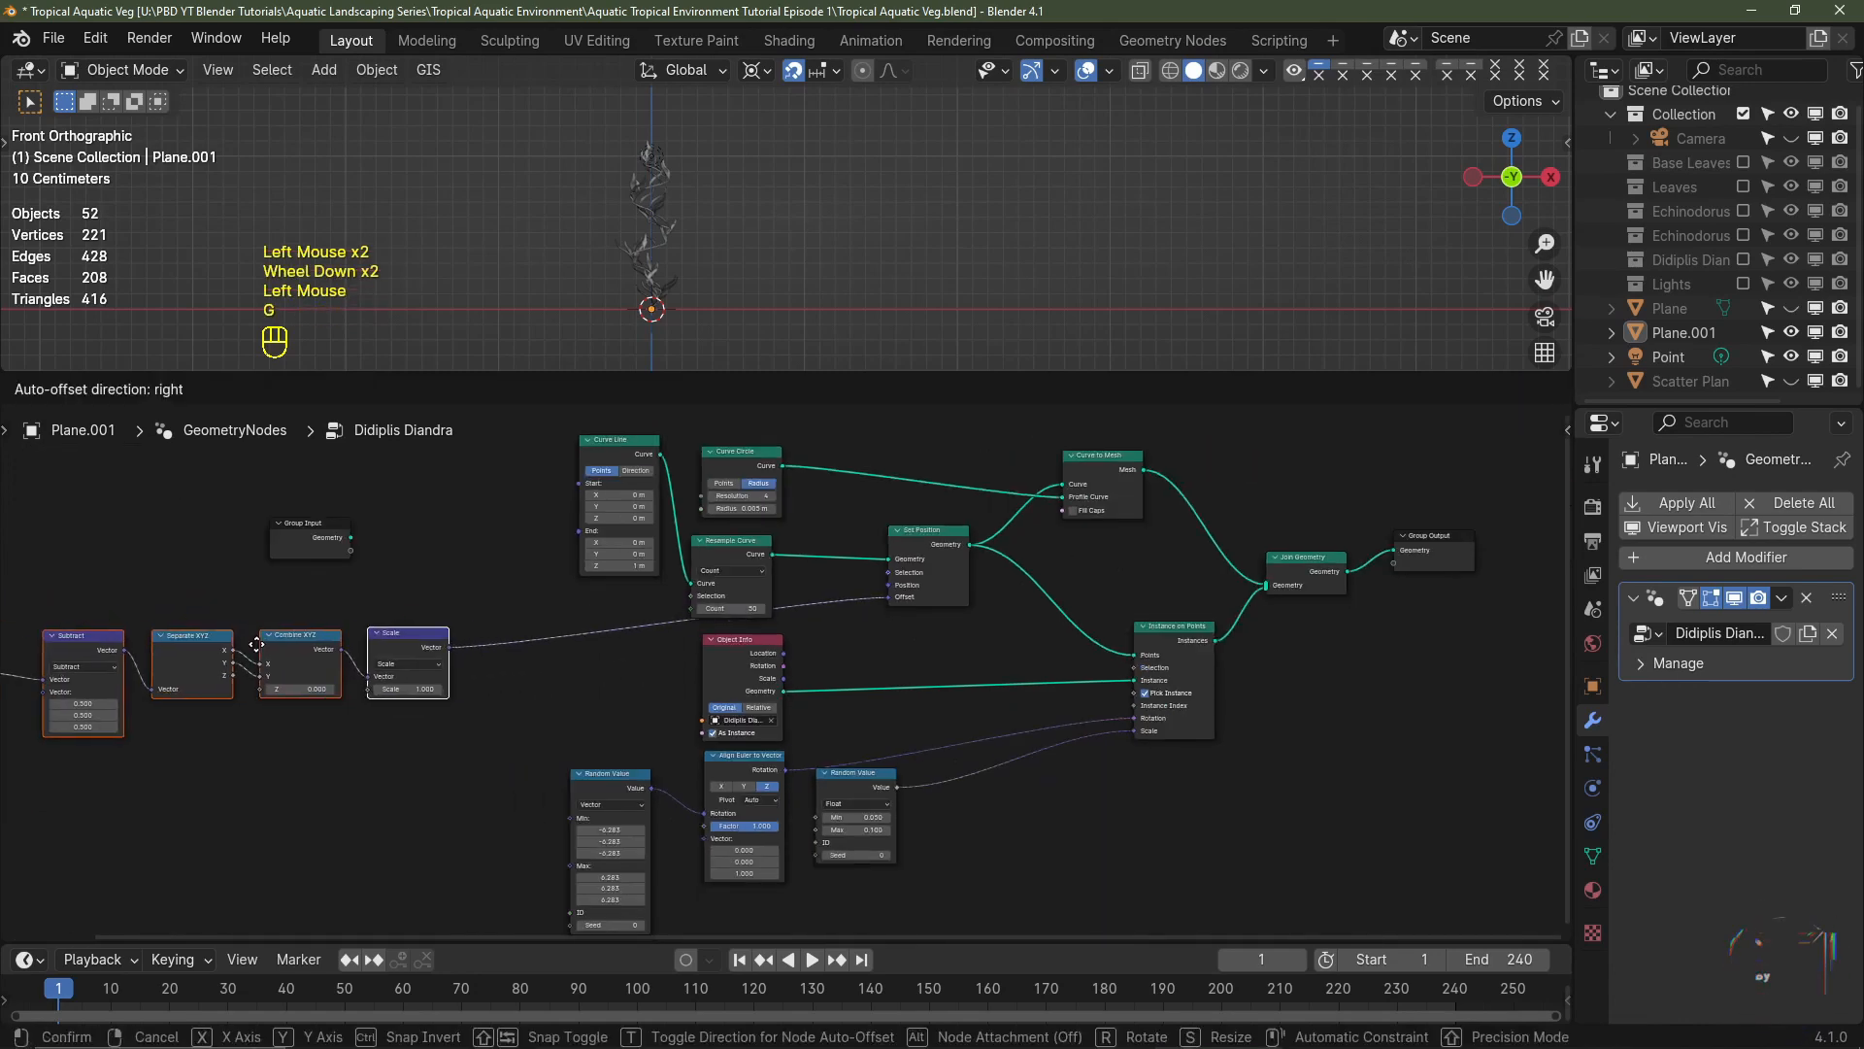
pyautogui.scroll(1, 256, 644)
pyautogui.moveTo(257, 644); pyautogui.dragTo(342, 593, button='middle')
# - Duplicate the Scale node and insert the copy on the link between Scale and Set Position's Offset
pyautogui.click(507, 594)
pyautogui.hotkey('shift', 'd')
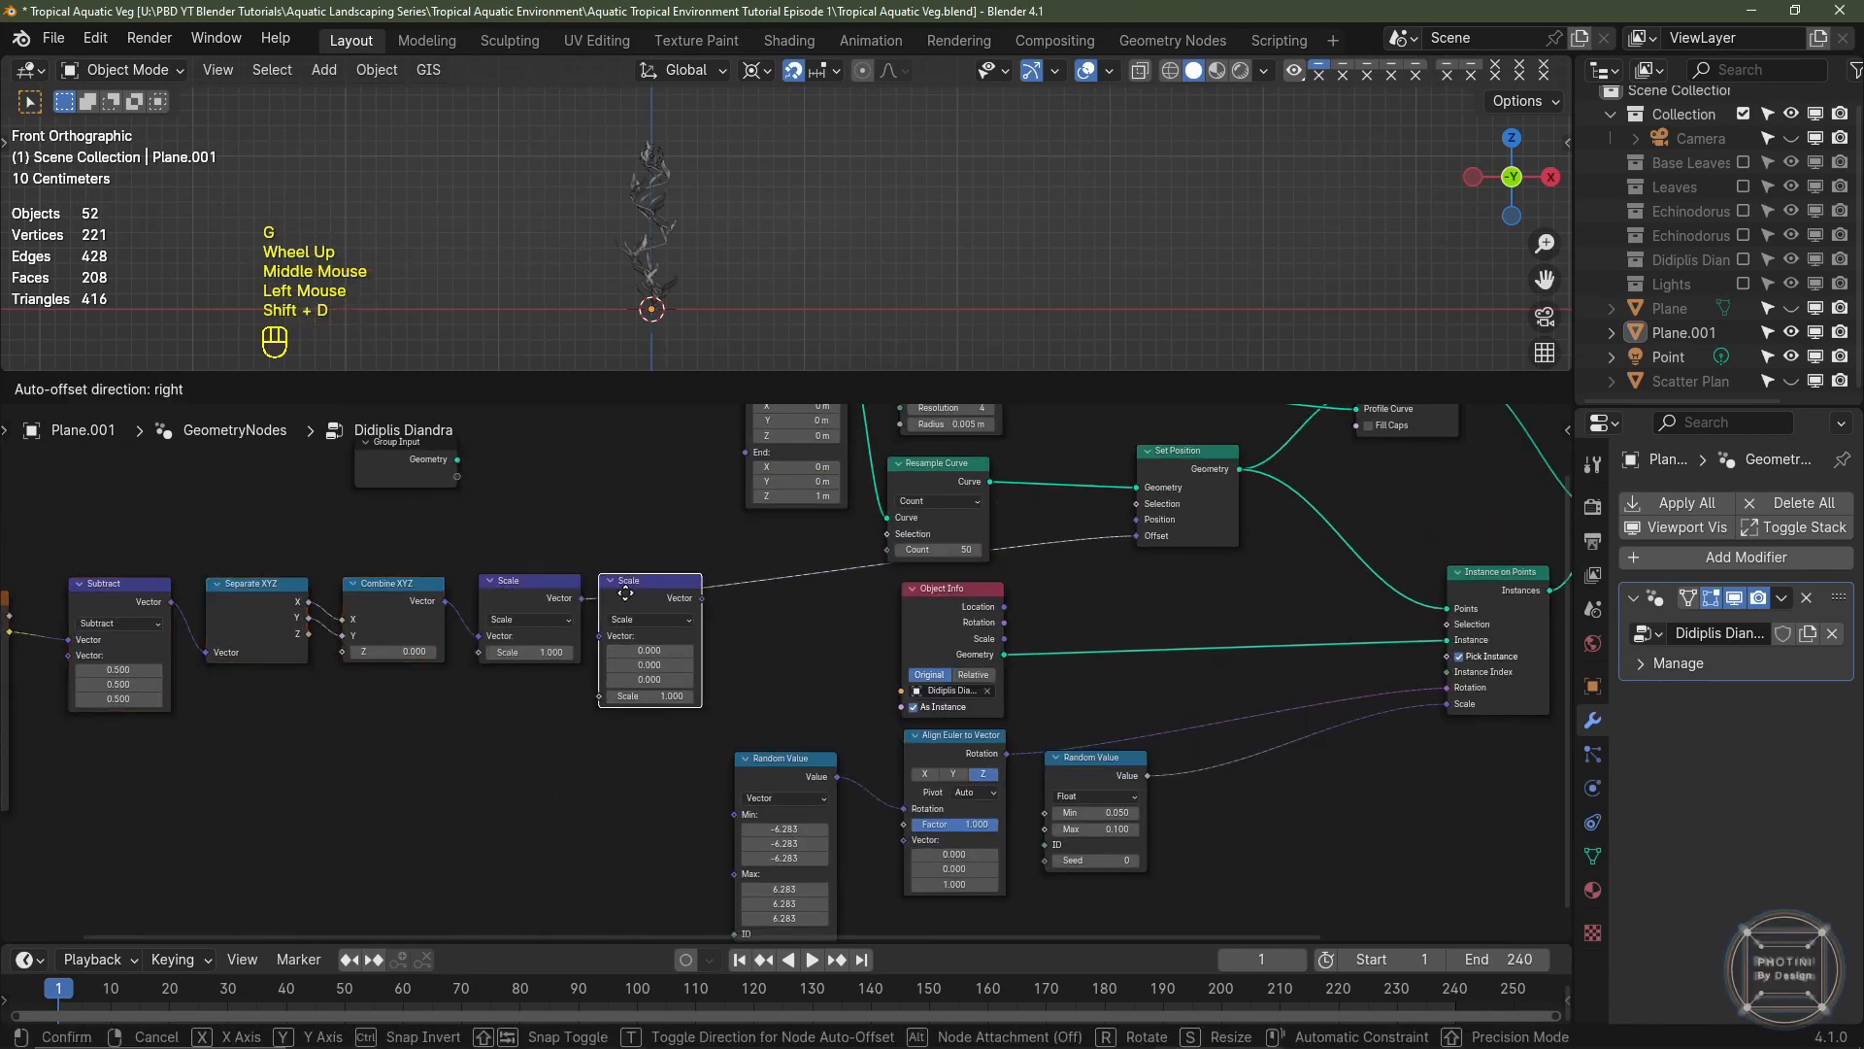
pyautogui.click(626, 592)
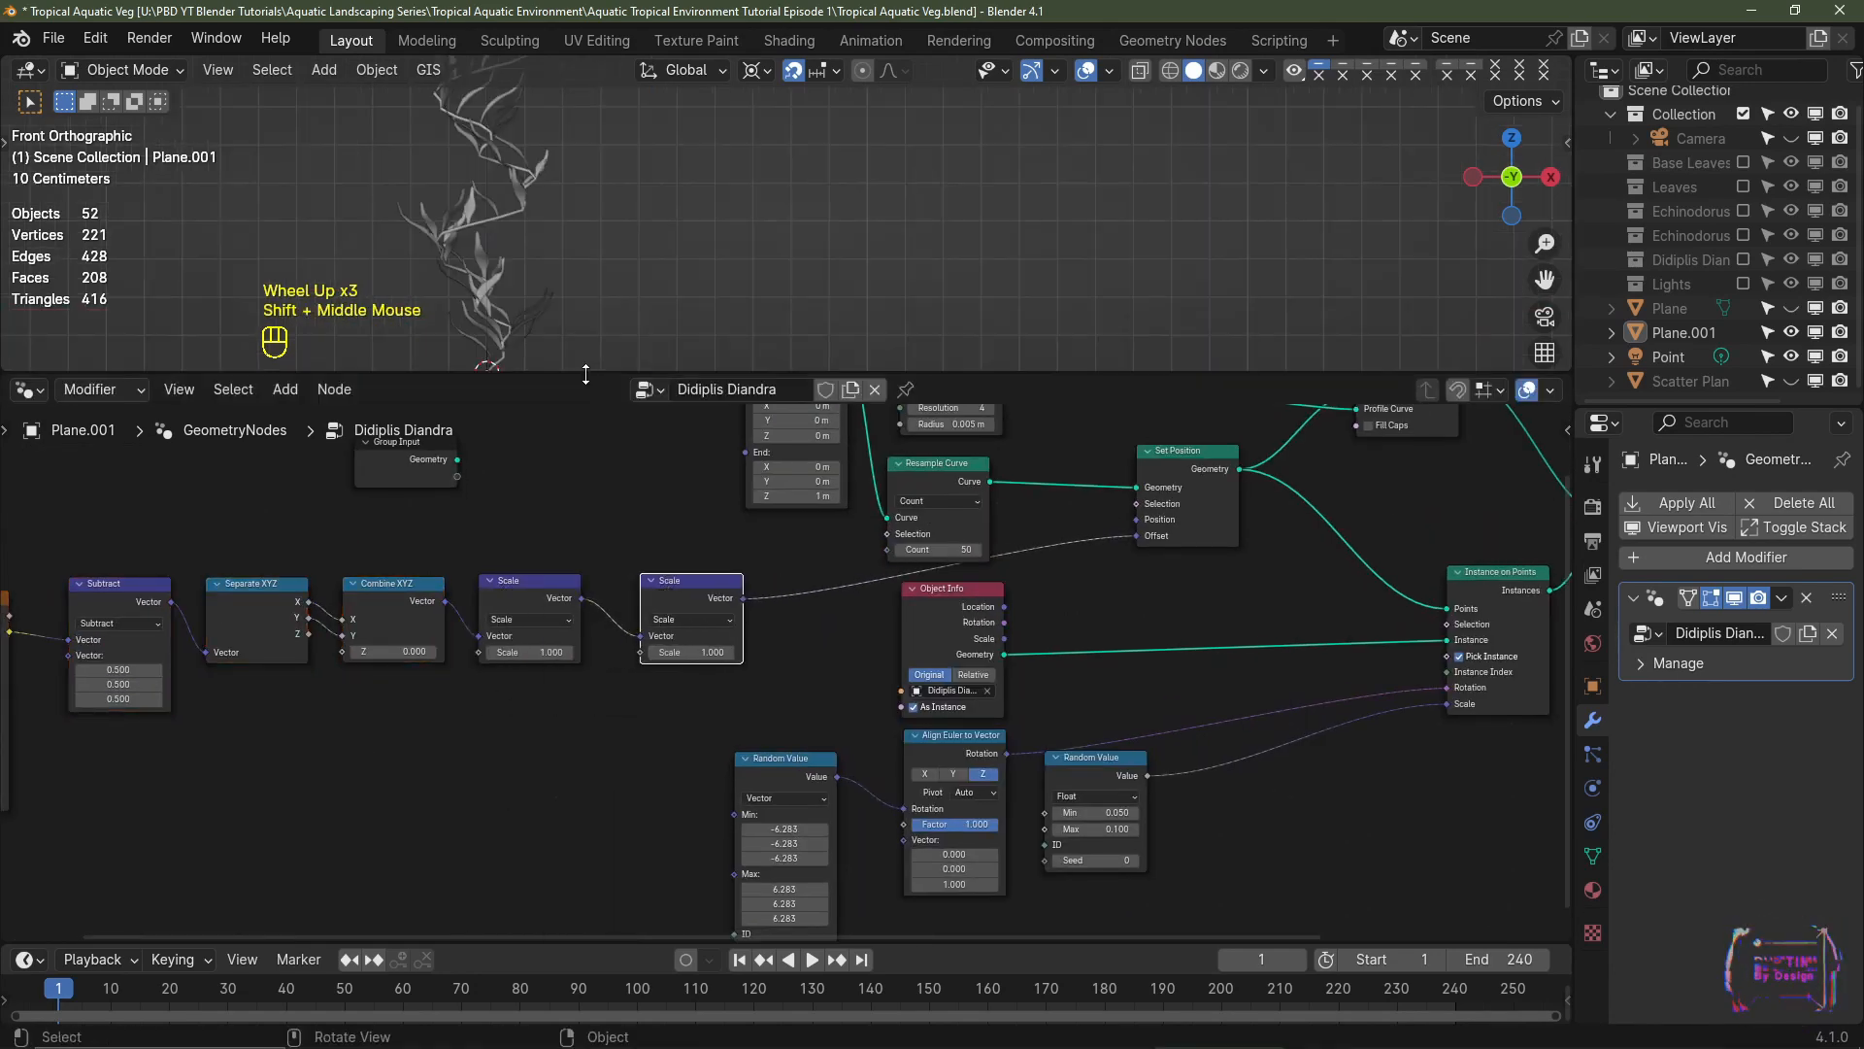
# - Enlarge the 3D viewport and add a Position node below the Noise Texture
pyautogui.moveTo(587, 375); pyautogui.dragTo(587, 554)
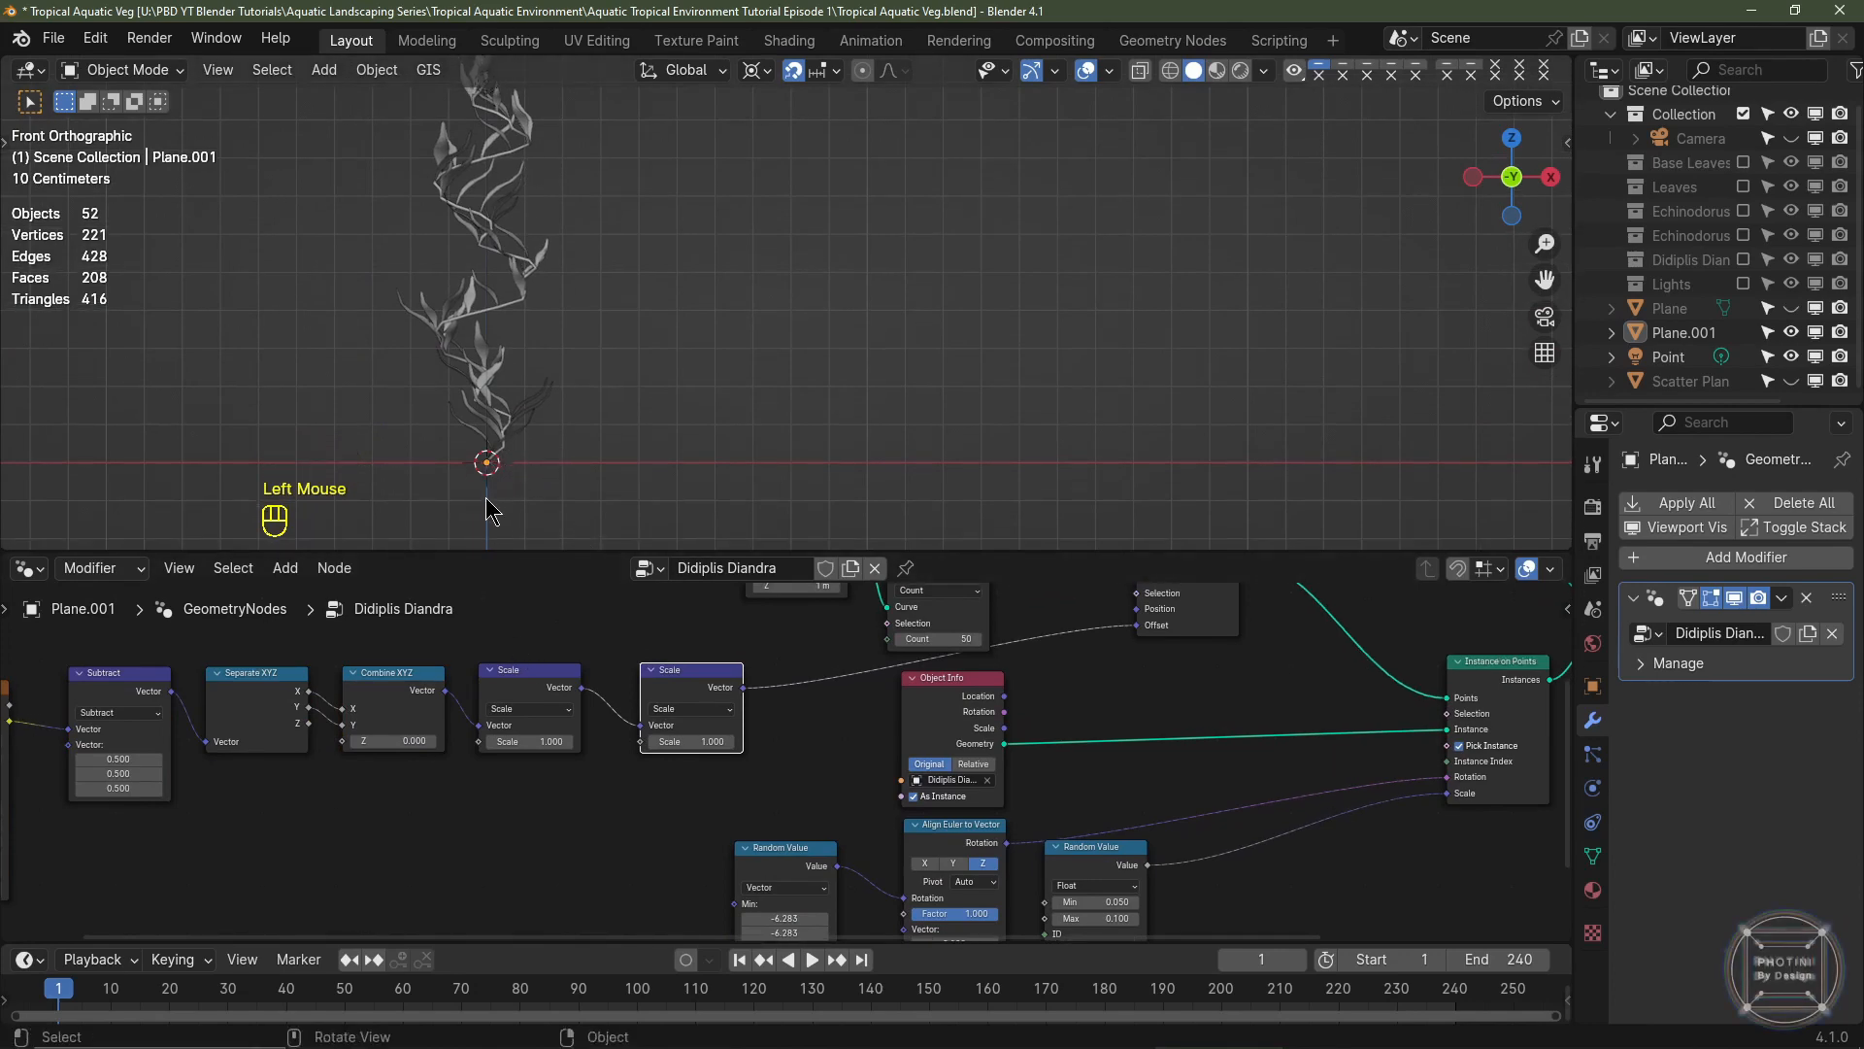
pyautogui.scroll(-2, 472, 758)
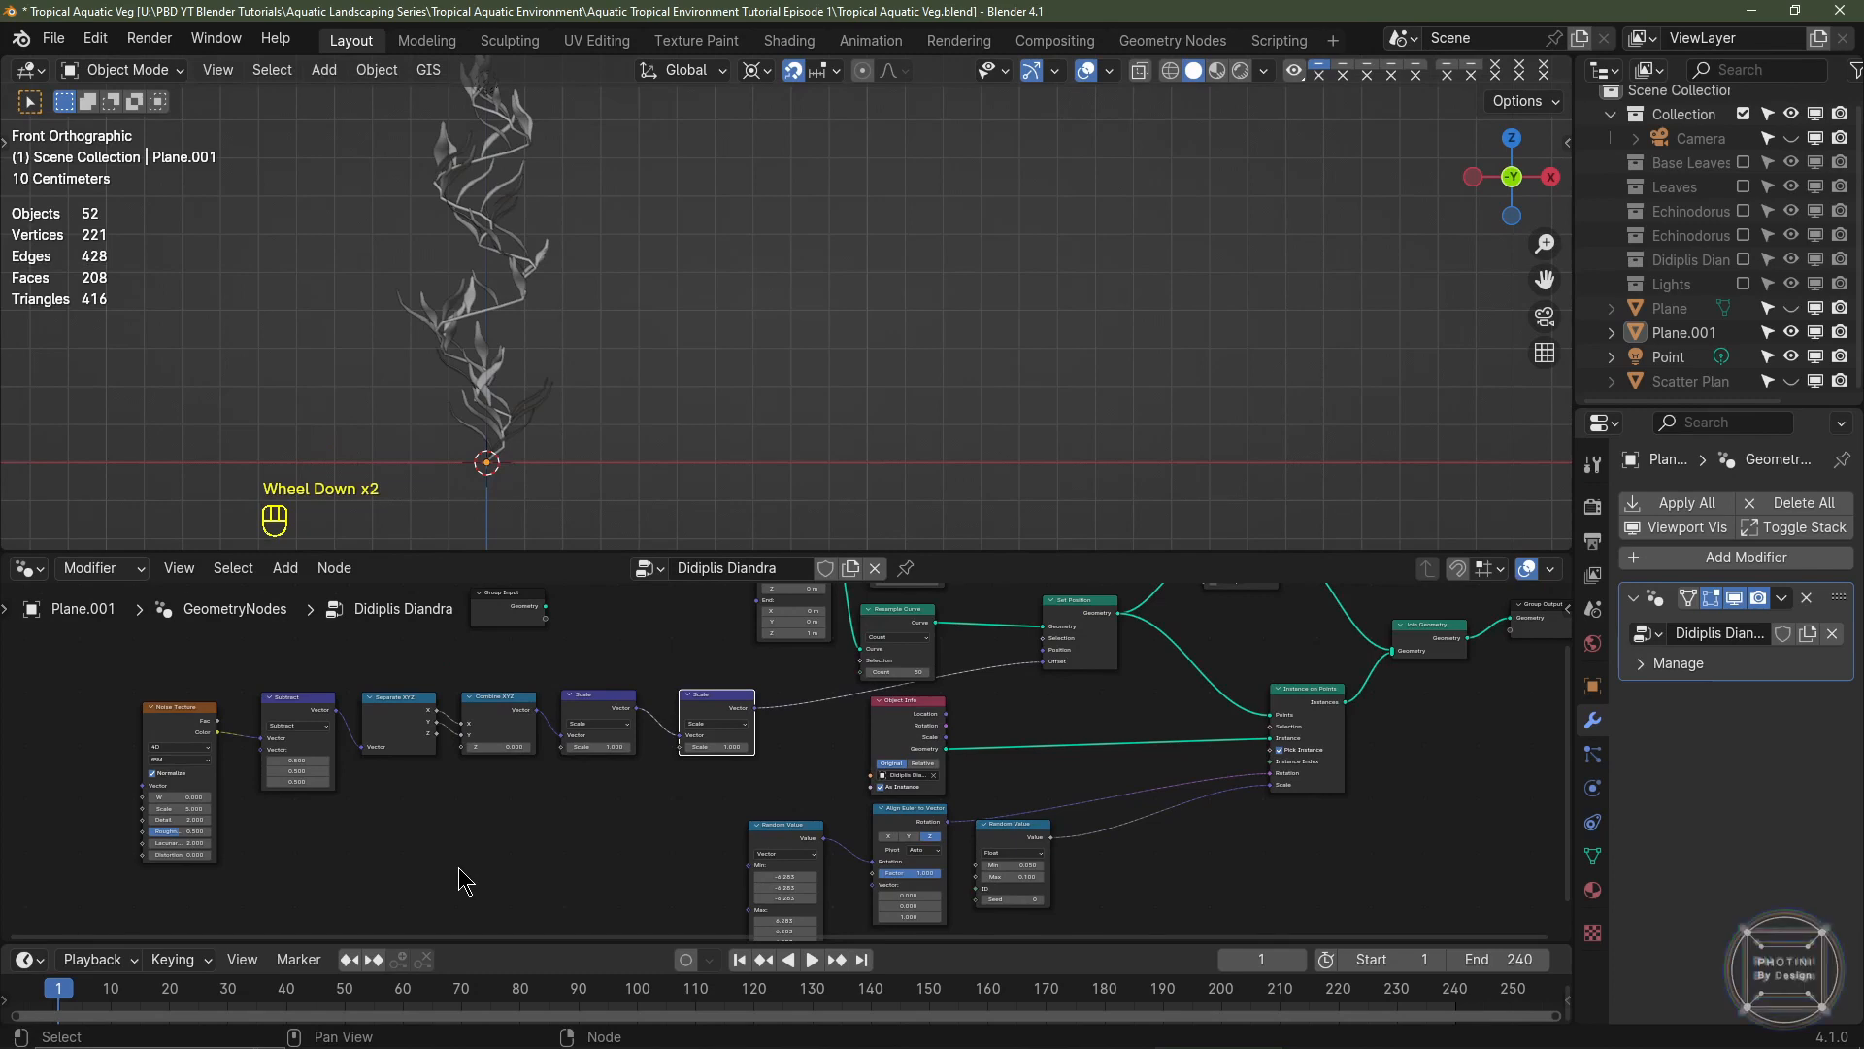
pyautogui.moveTo(460, 869); pyautogui.dragTo(480, 761, button='middle')
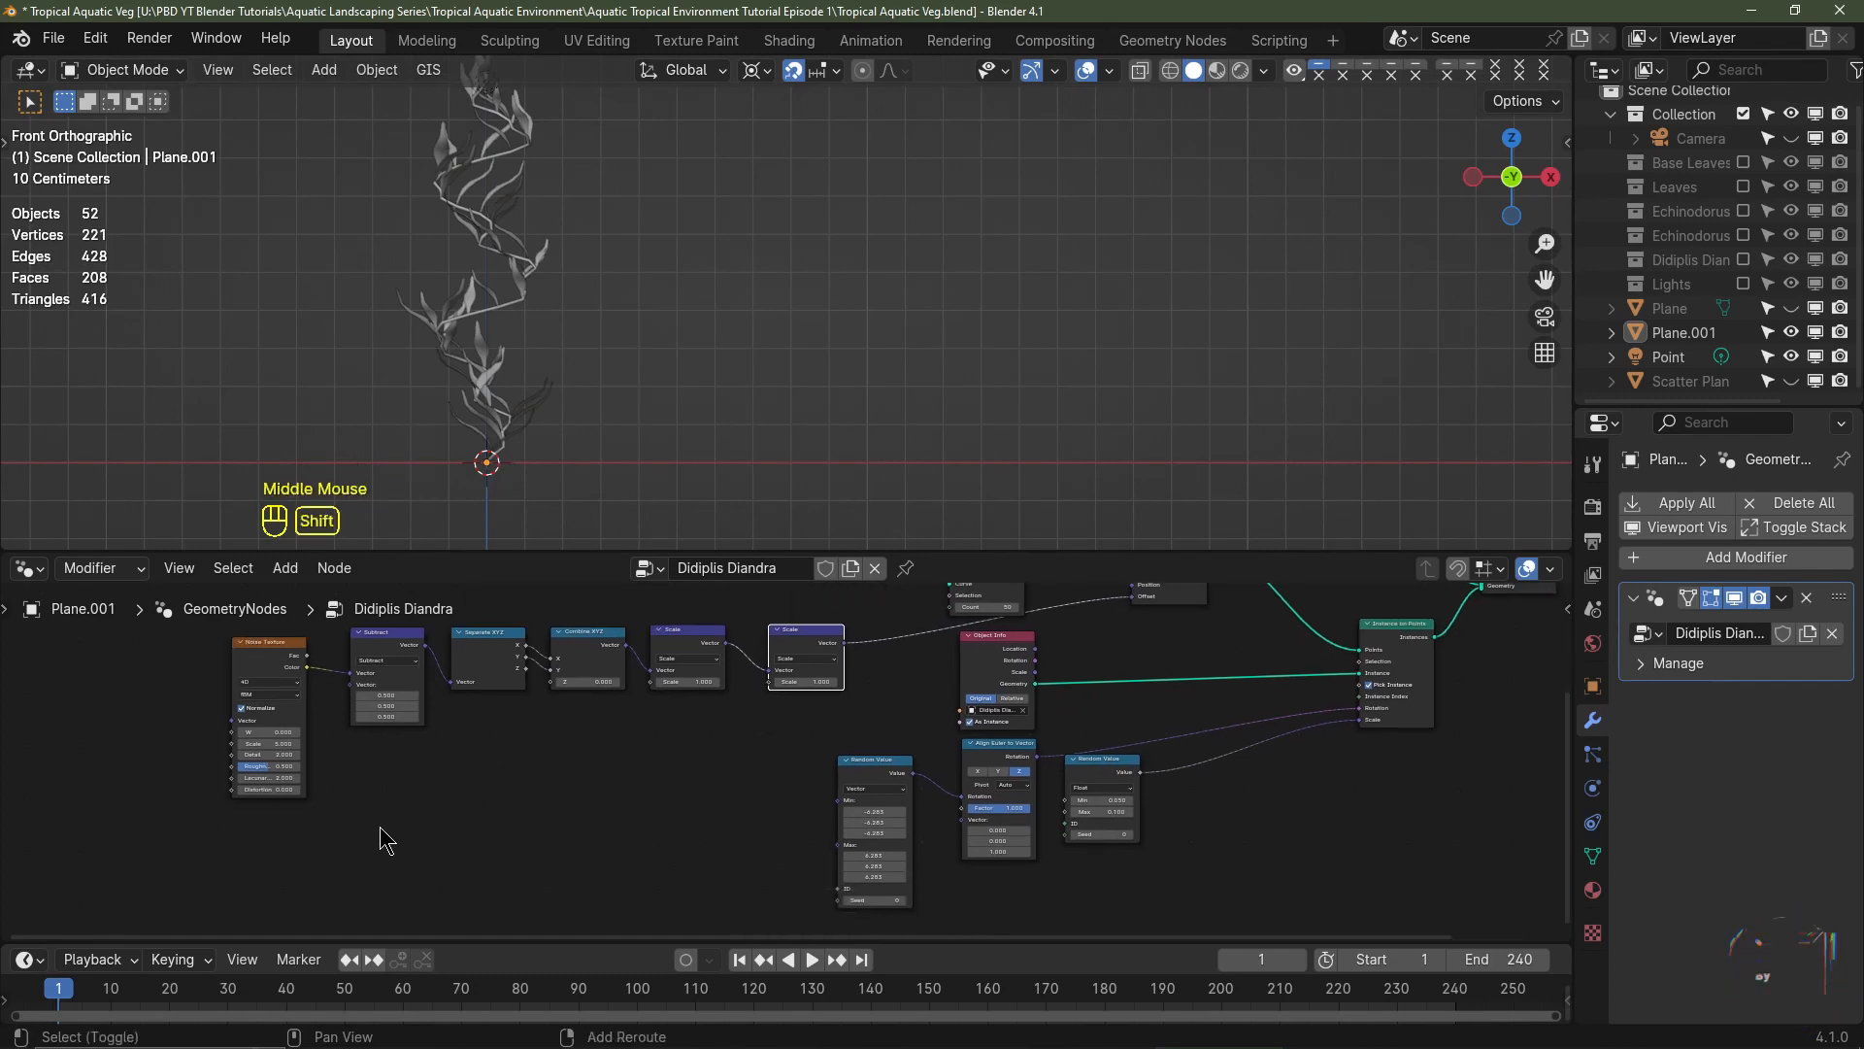
pyautogui.hotkey('shift', 'a')
pyautogui.click(323, 473)
pyautogui.write('pos')
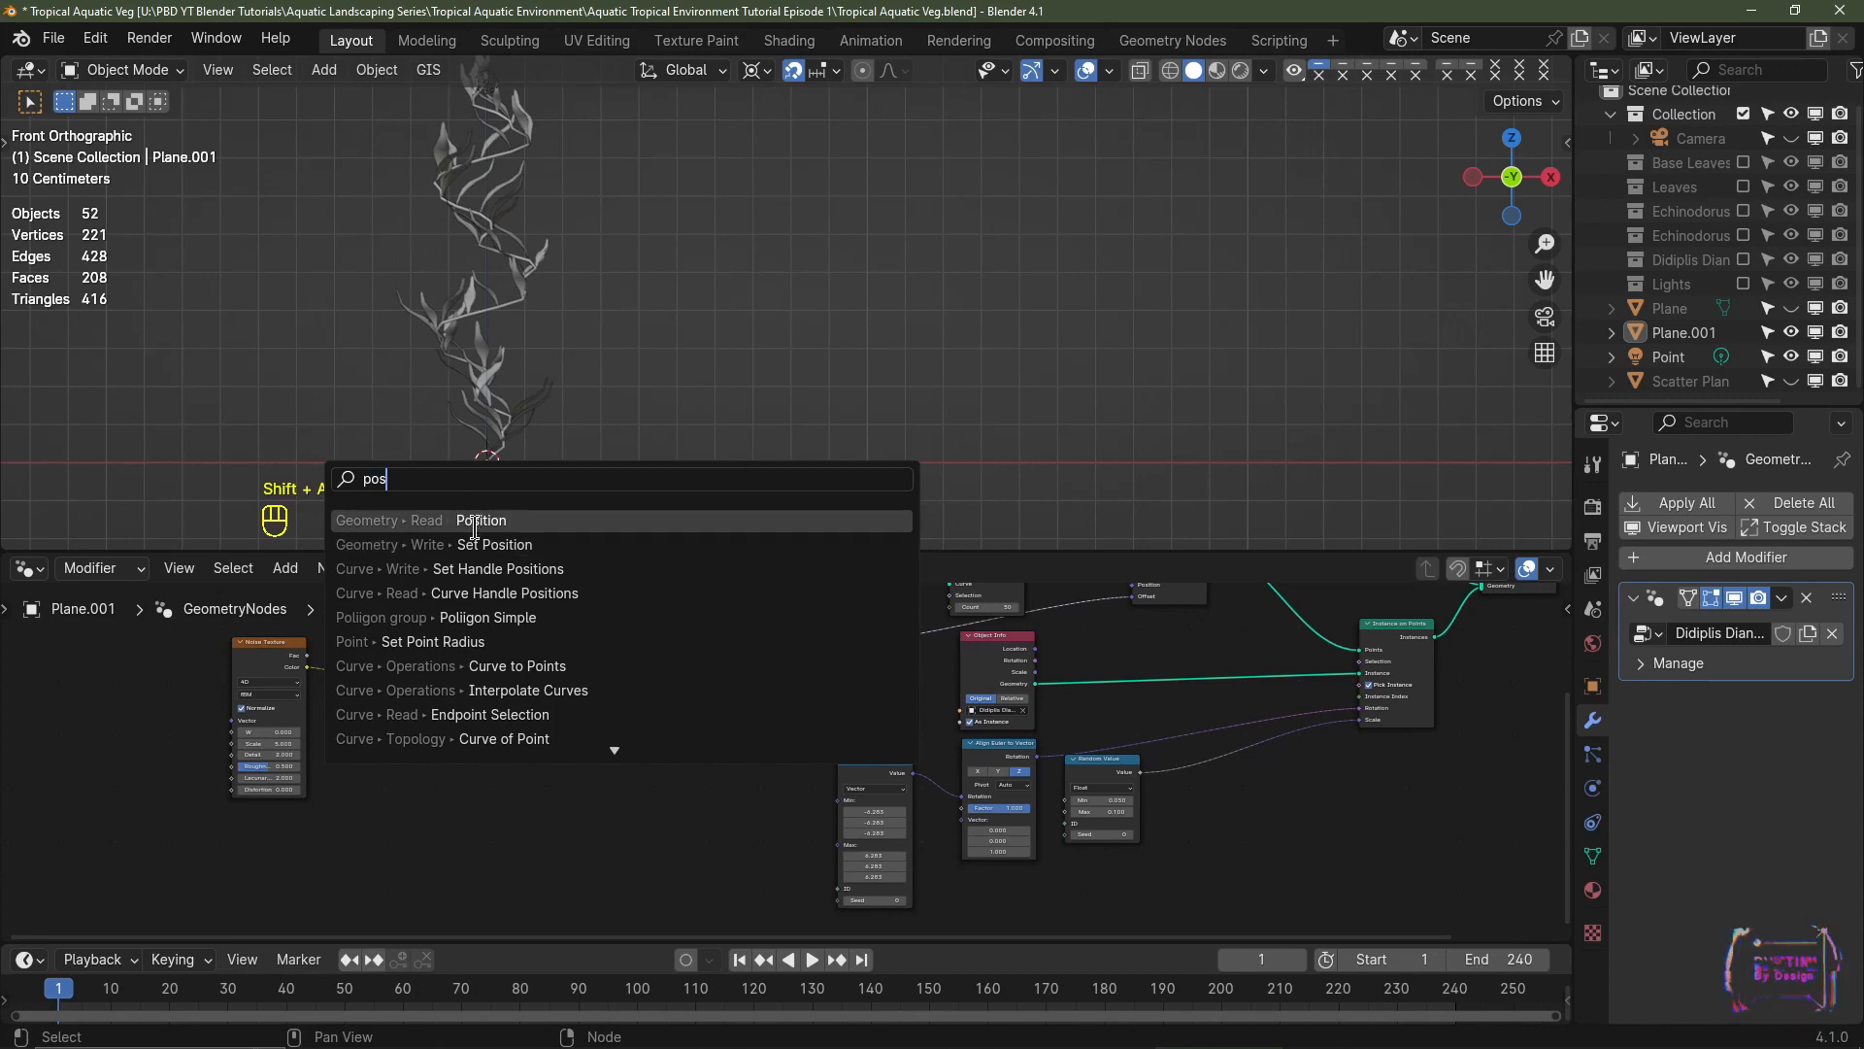
pyautogui.press('Return')
pyautogui.click(285, 831)
# - Add a Vector Rotate node beside the Position node
pyautogui.hotkey('shift', 'a')
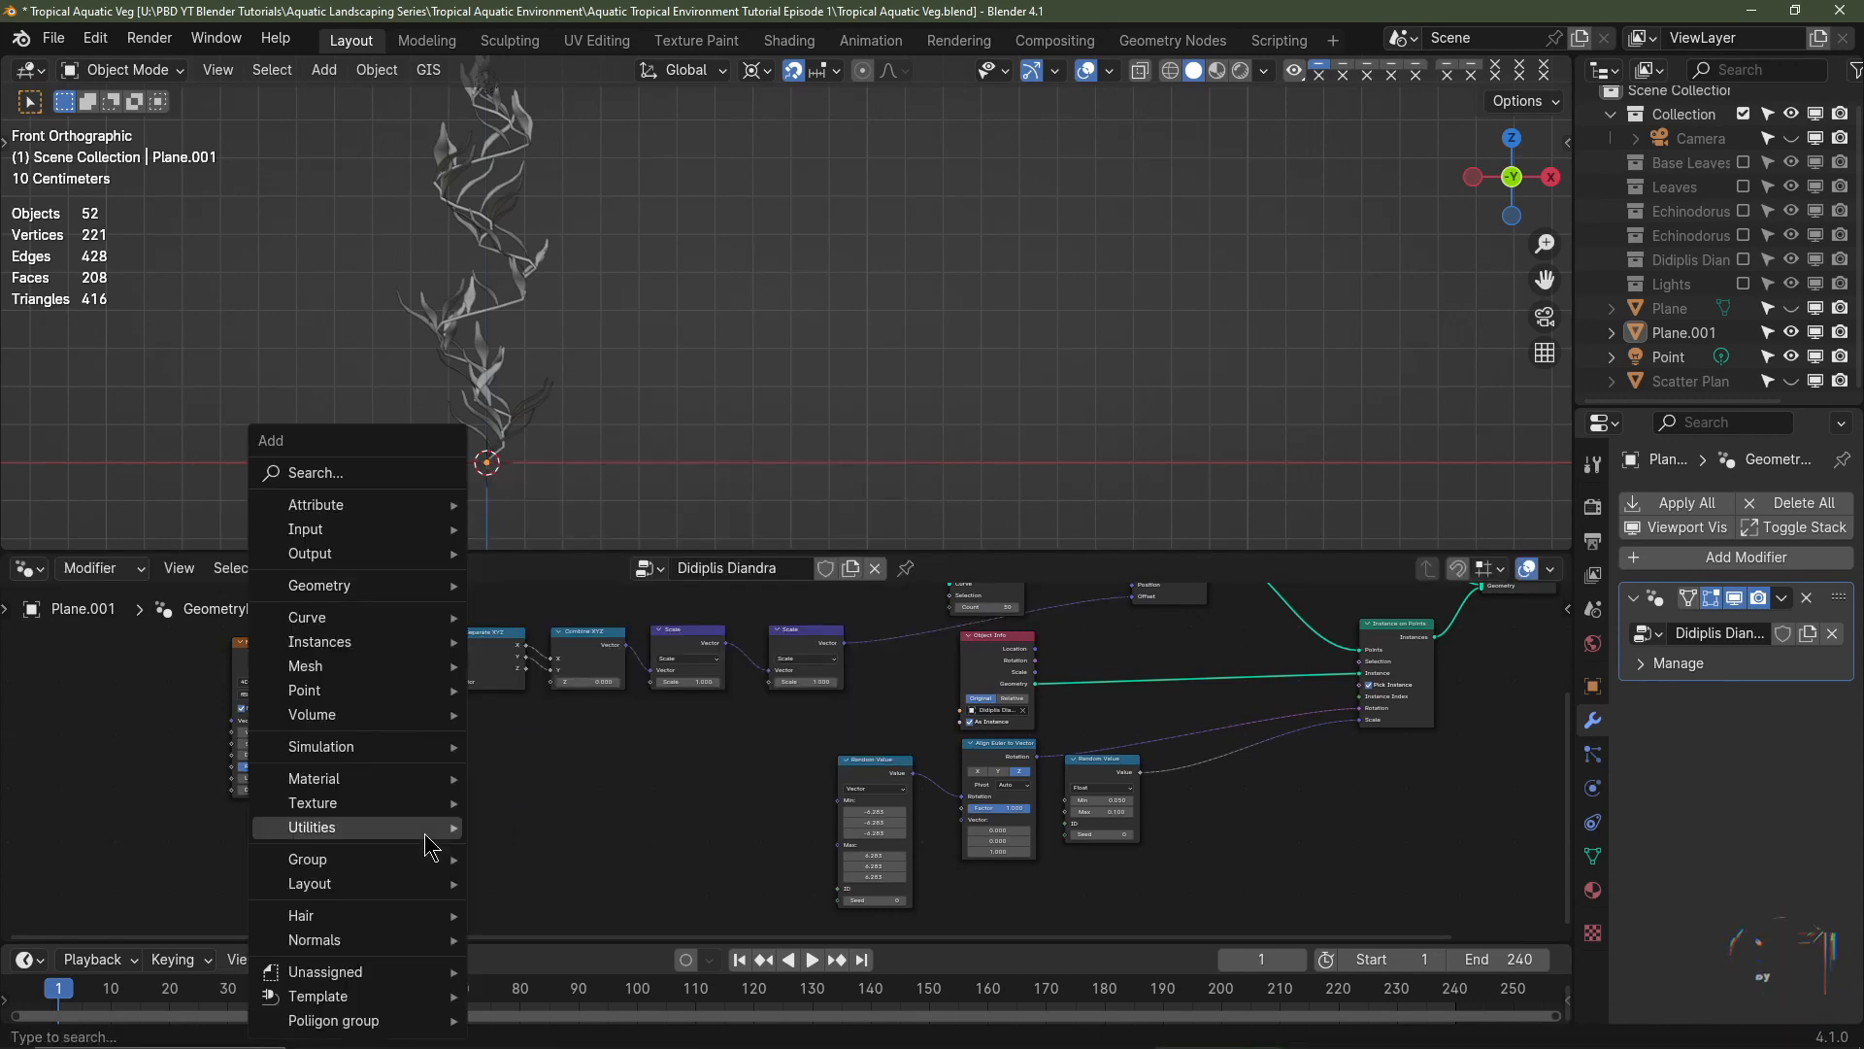
pyautogui.moveTo(285, 827)
pyautogui.moveTo(590, 598)
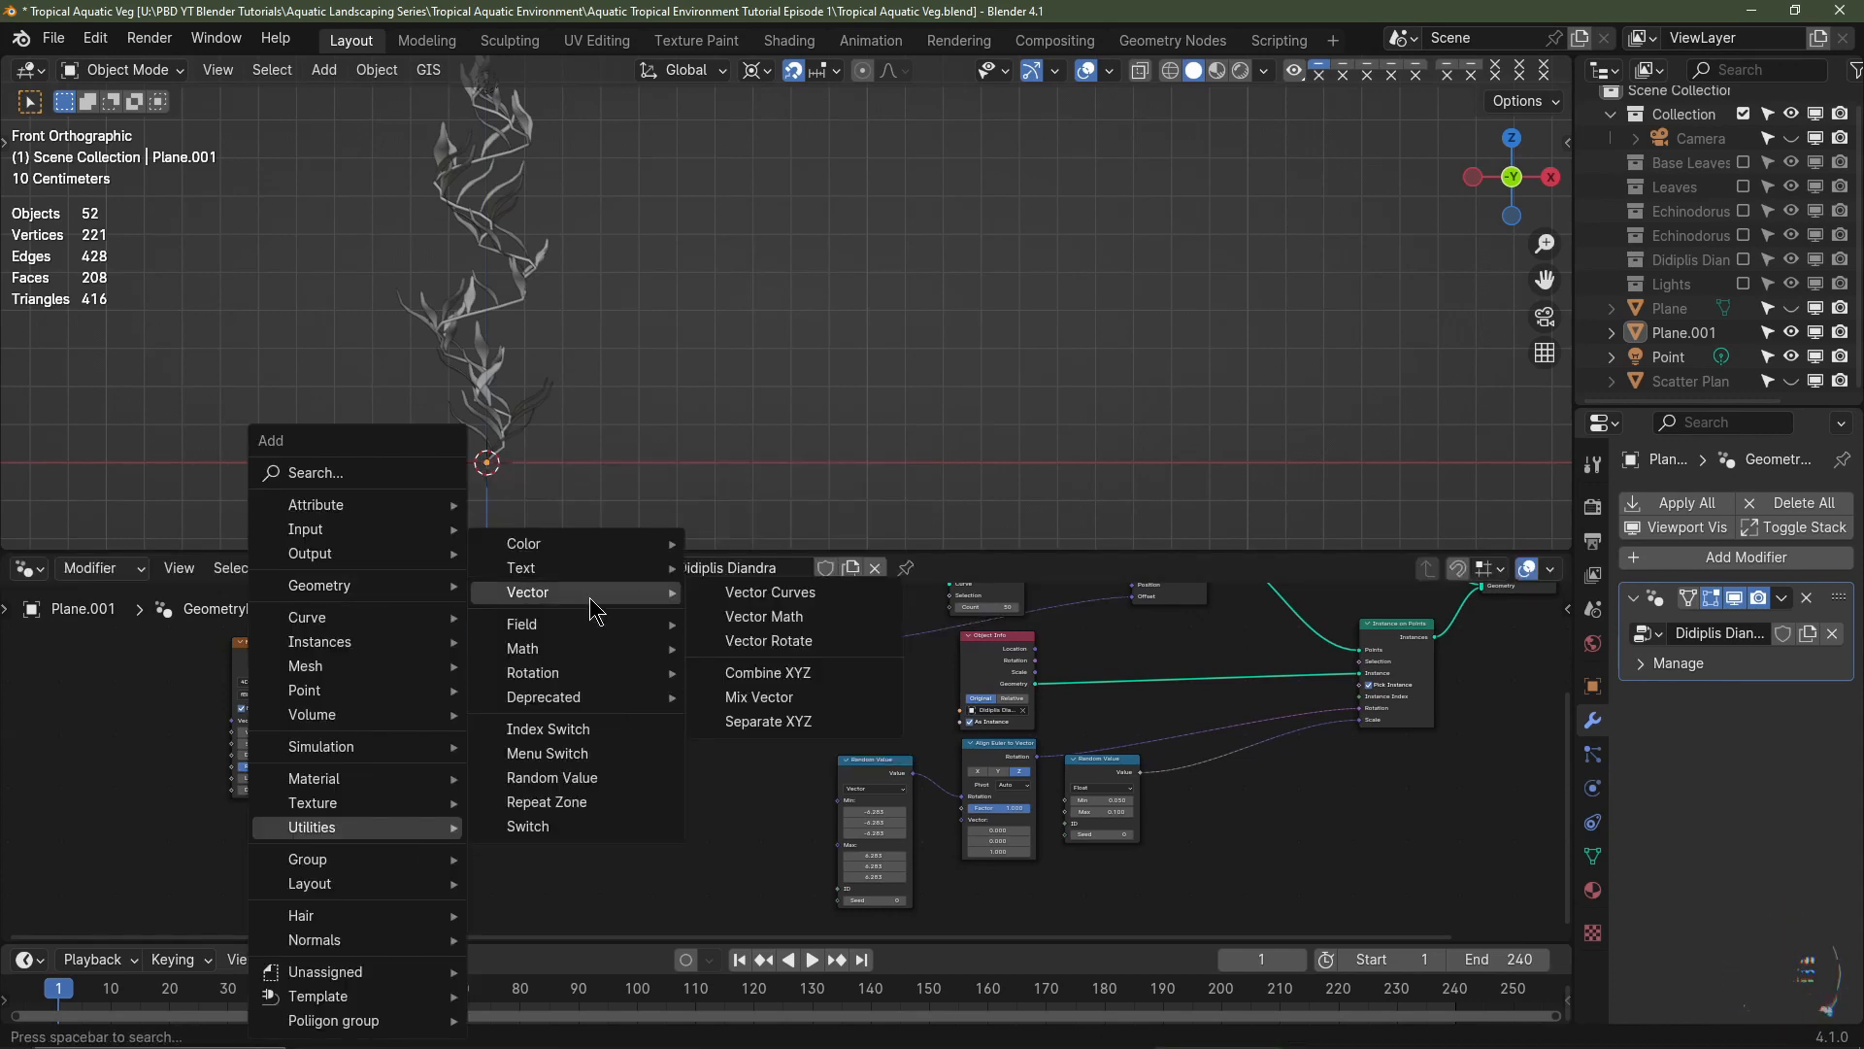
pyautogui.click(768, 641)
pyautogui.click(441, 785)
# - Add a Gradient Texture node after Vector Rotate
pyautogui.hotkey('shift', 'a')
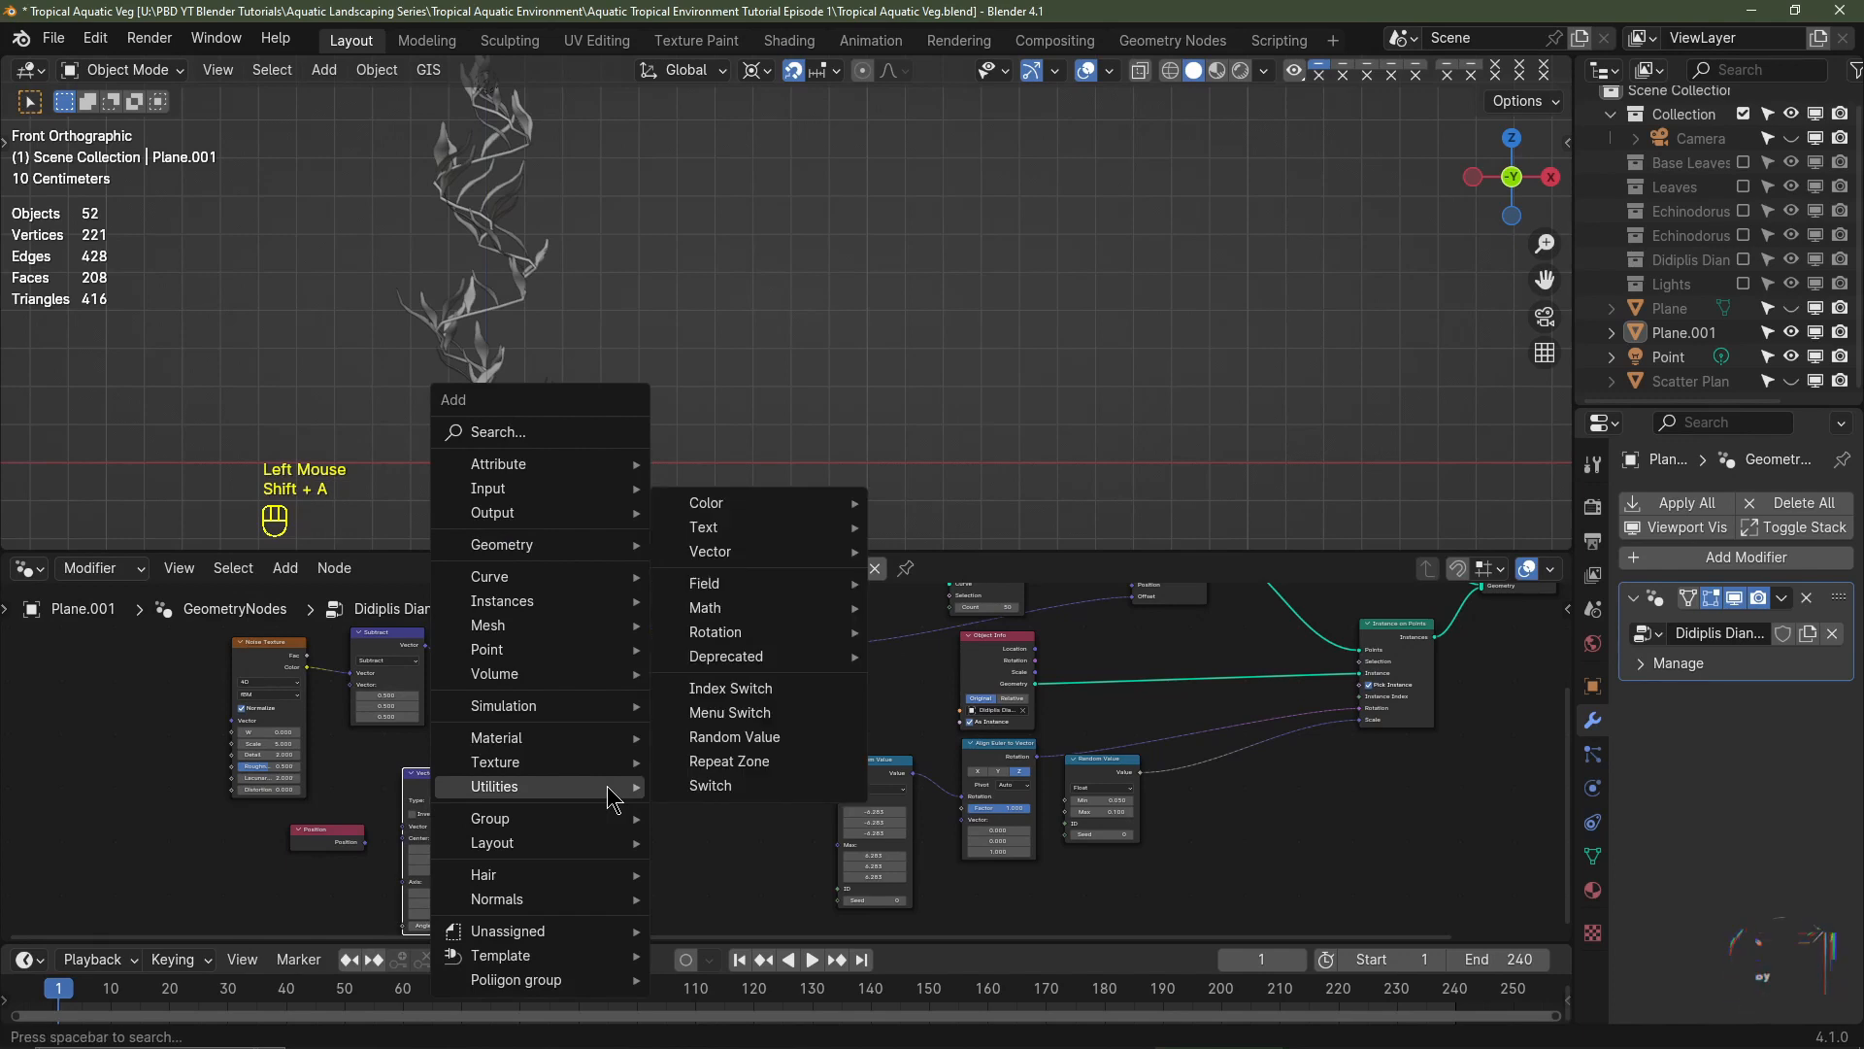
pyautogui.moveTo(550, 763)
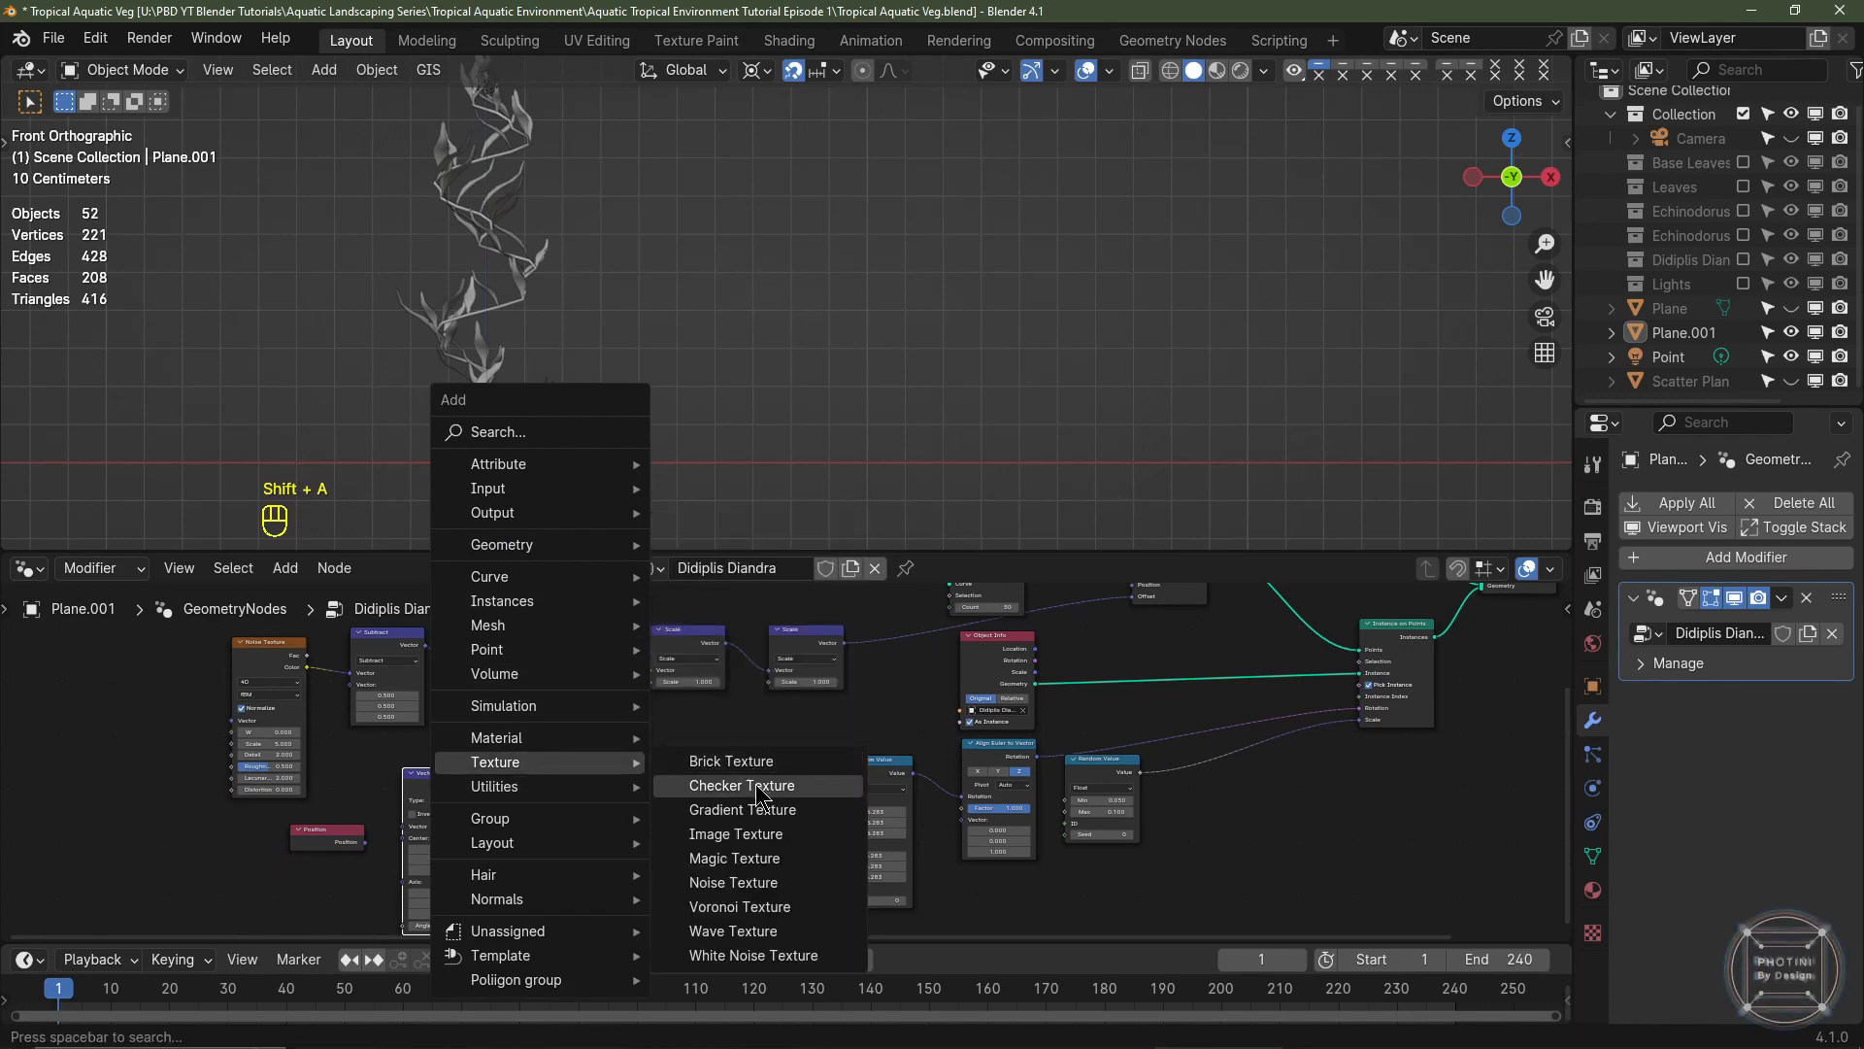
pyautogui.click(734, 809)
pyautogui.click(507, 772)
# - Add a Color Ramp node after Gradient Texture
pyautogui.hotkey('shift', 'a')
pyautogui.moveTo(656, 833)
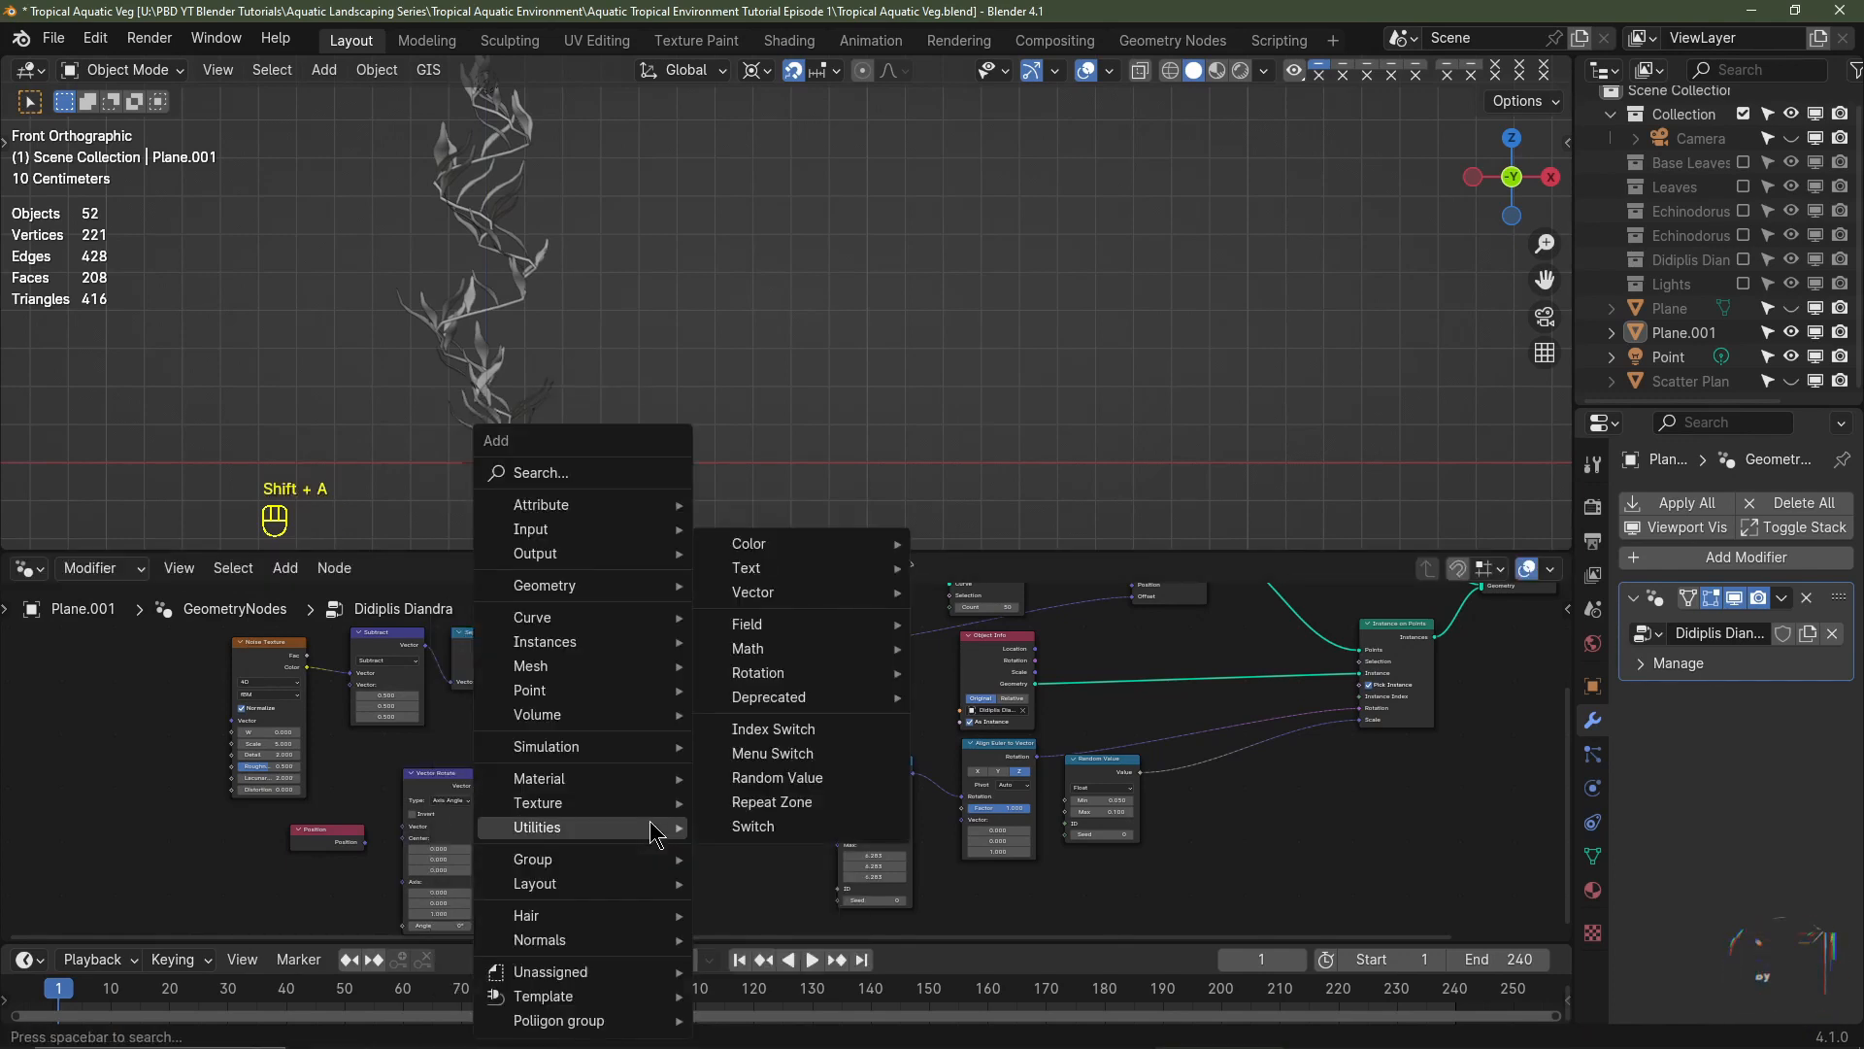
pyautogui.moveTo(847, 551)
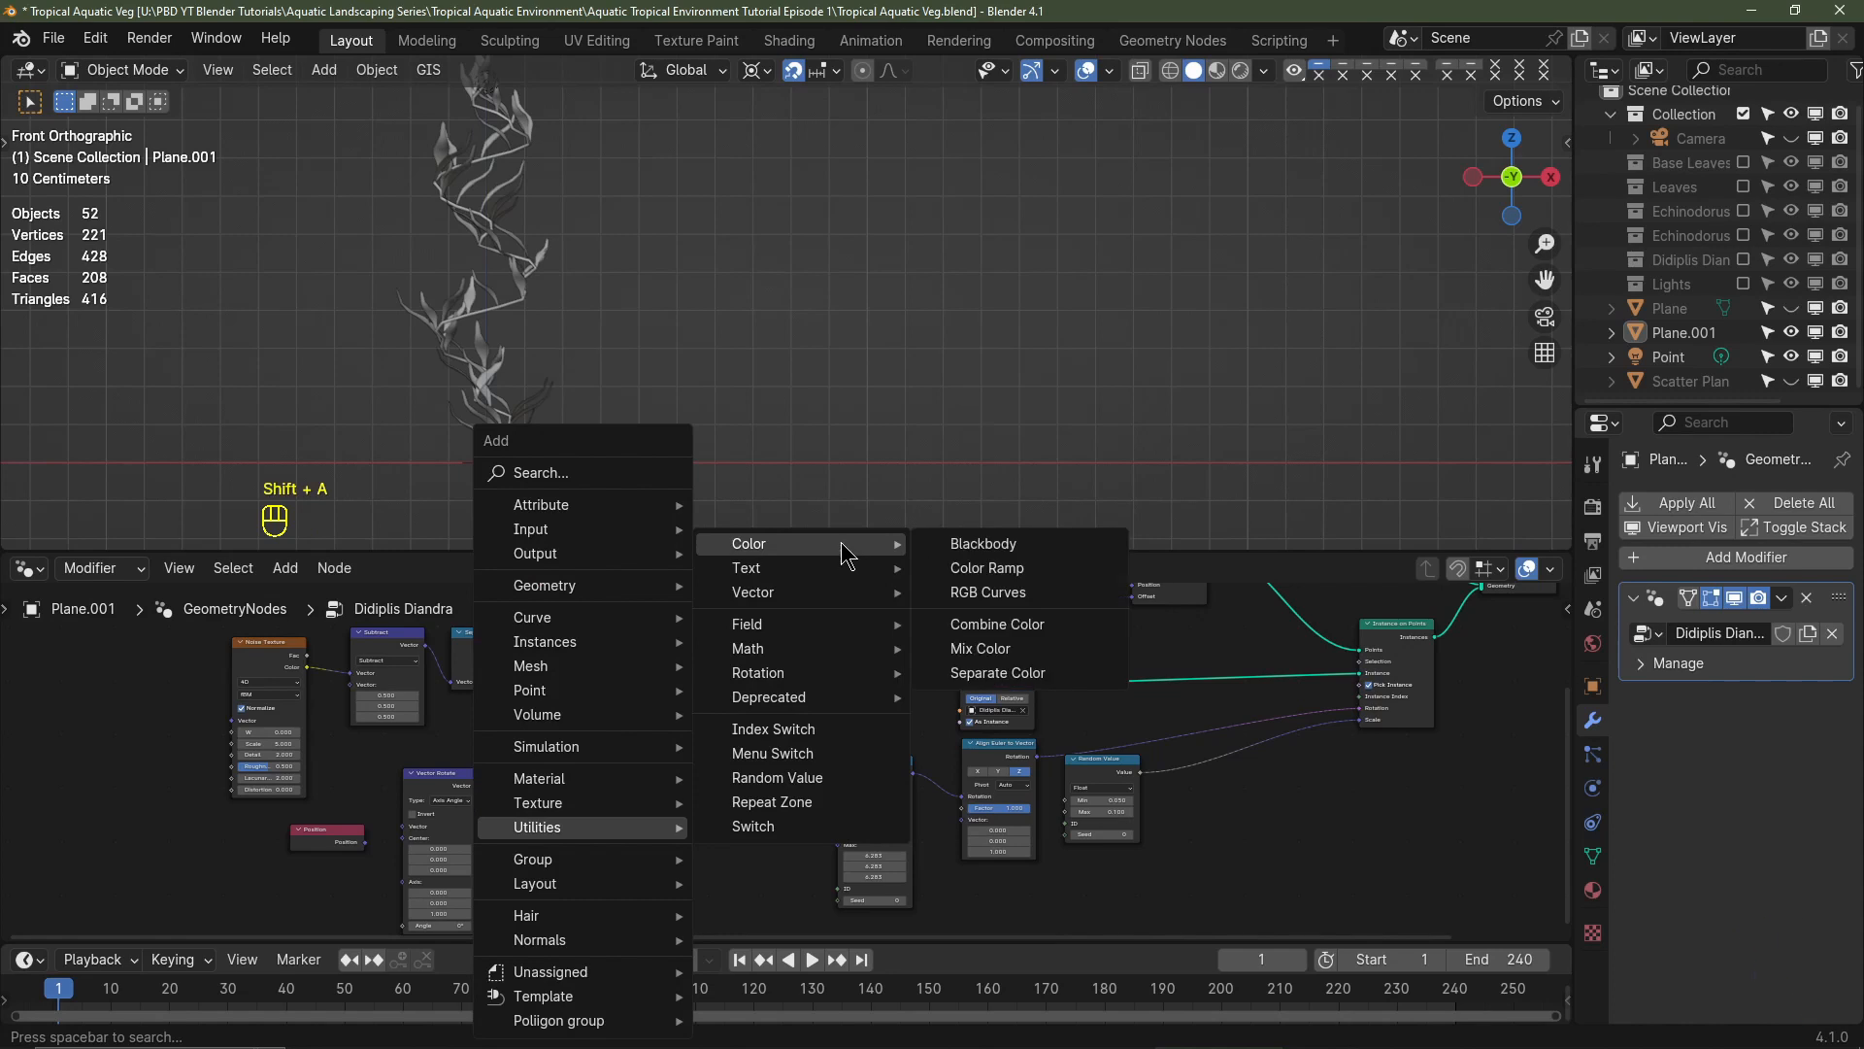
pyautogui.click(985, 568)
pyautogui.click(697, 772)
# - Move the Position, Vector Rotate, Gradient Texture and Color Ramp nodes together to sit beneath the Noise Texture
pyautogui.moveTo(777, 733); pyautogui.dragTo(288, 935)
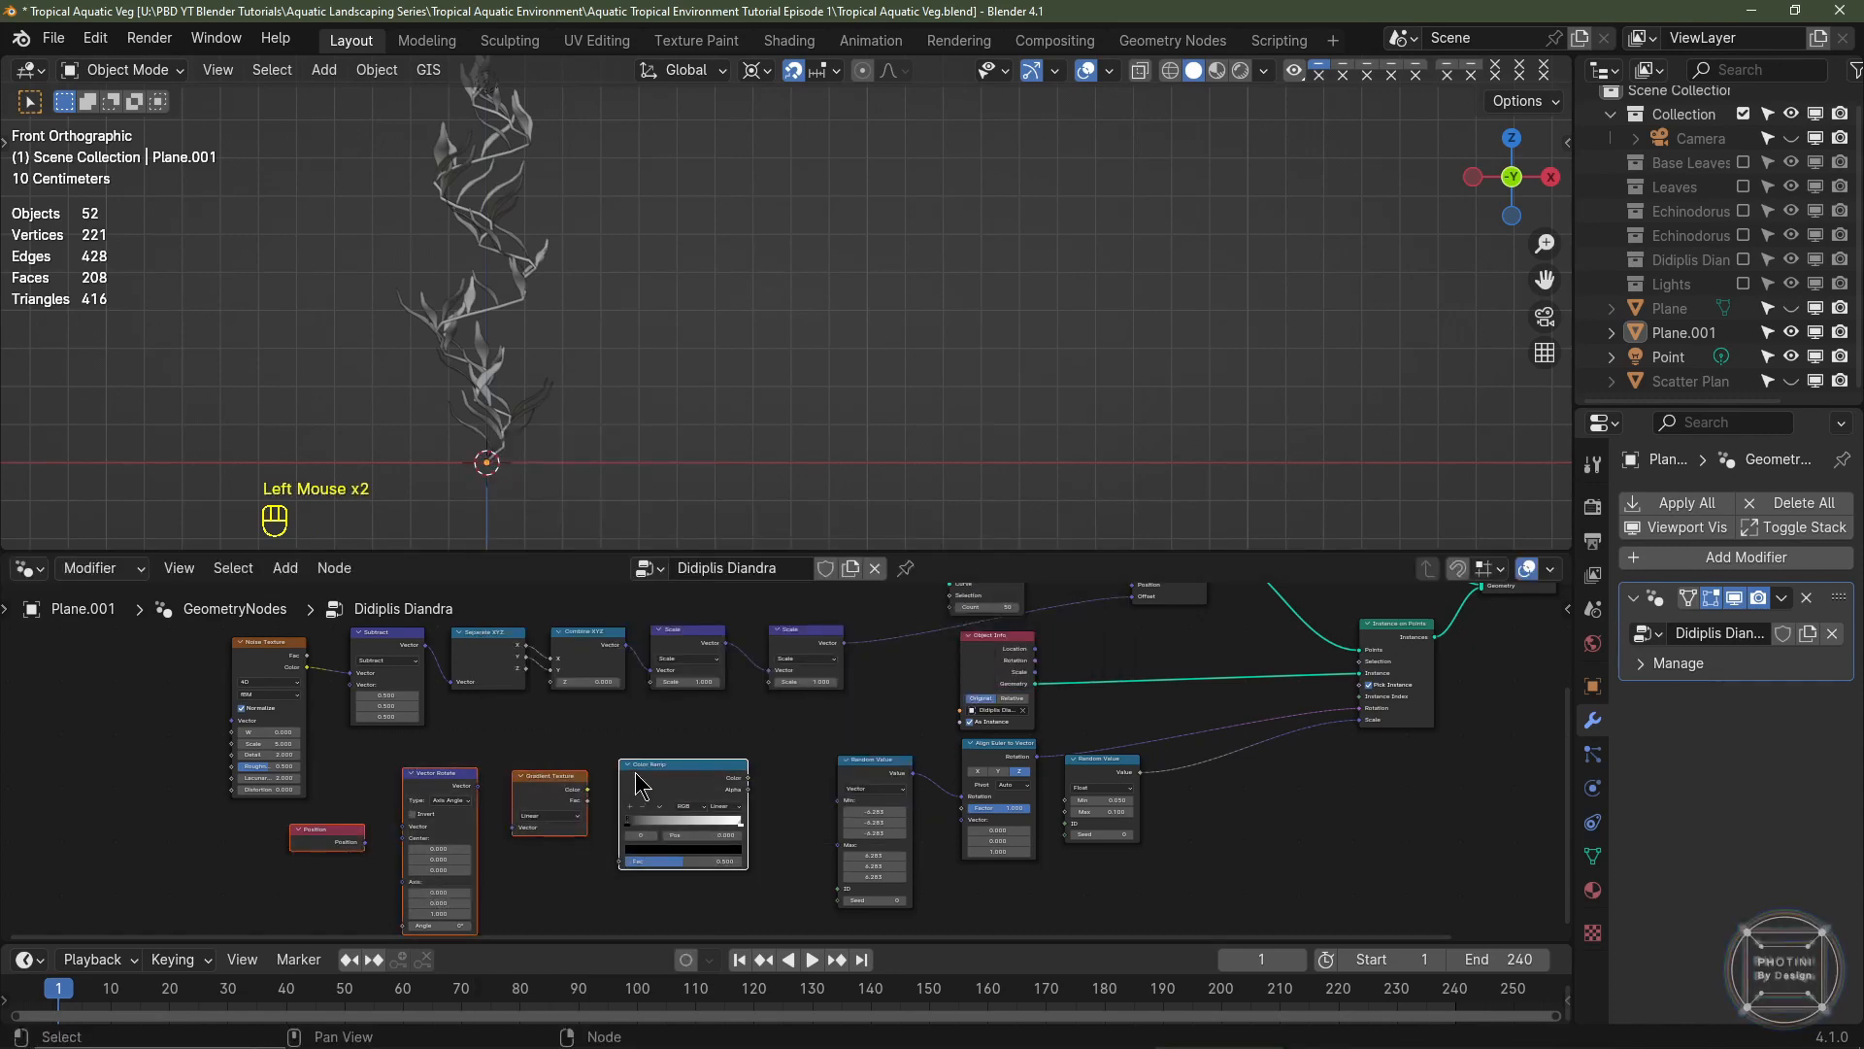
pyautogui.press('g')
pyautogui.click(502, 832)
pyautogui.moveTo(592, 855); pyautogui.dragTo(551, 769, button='middle')
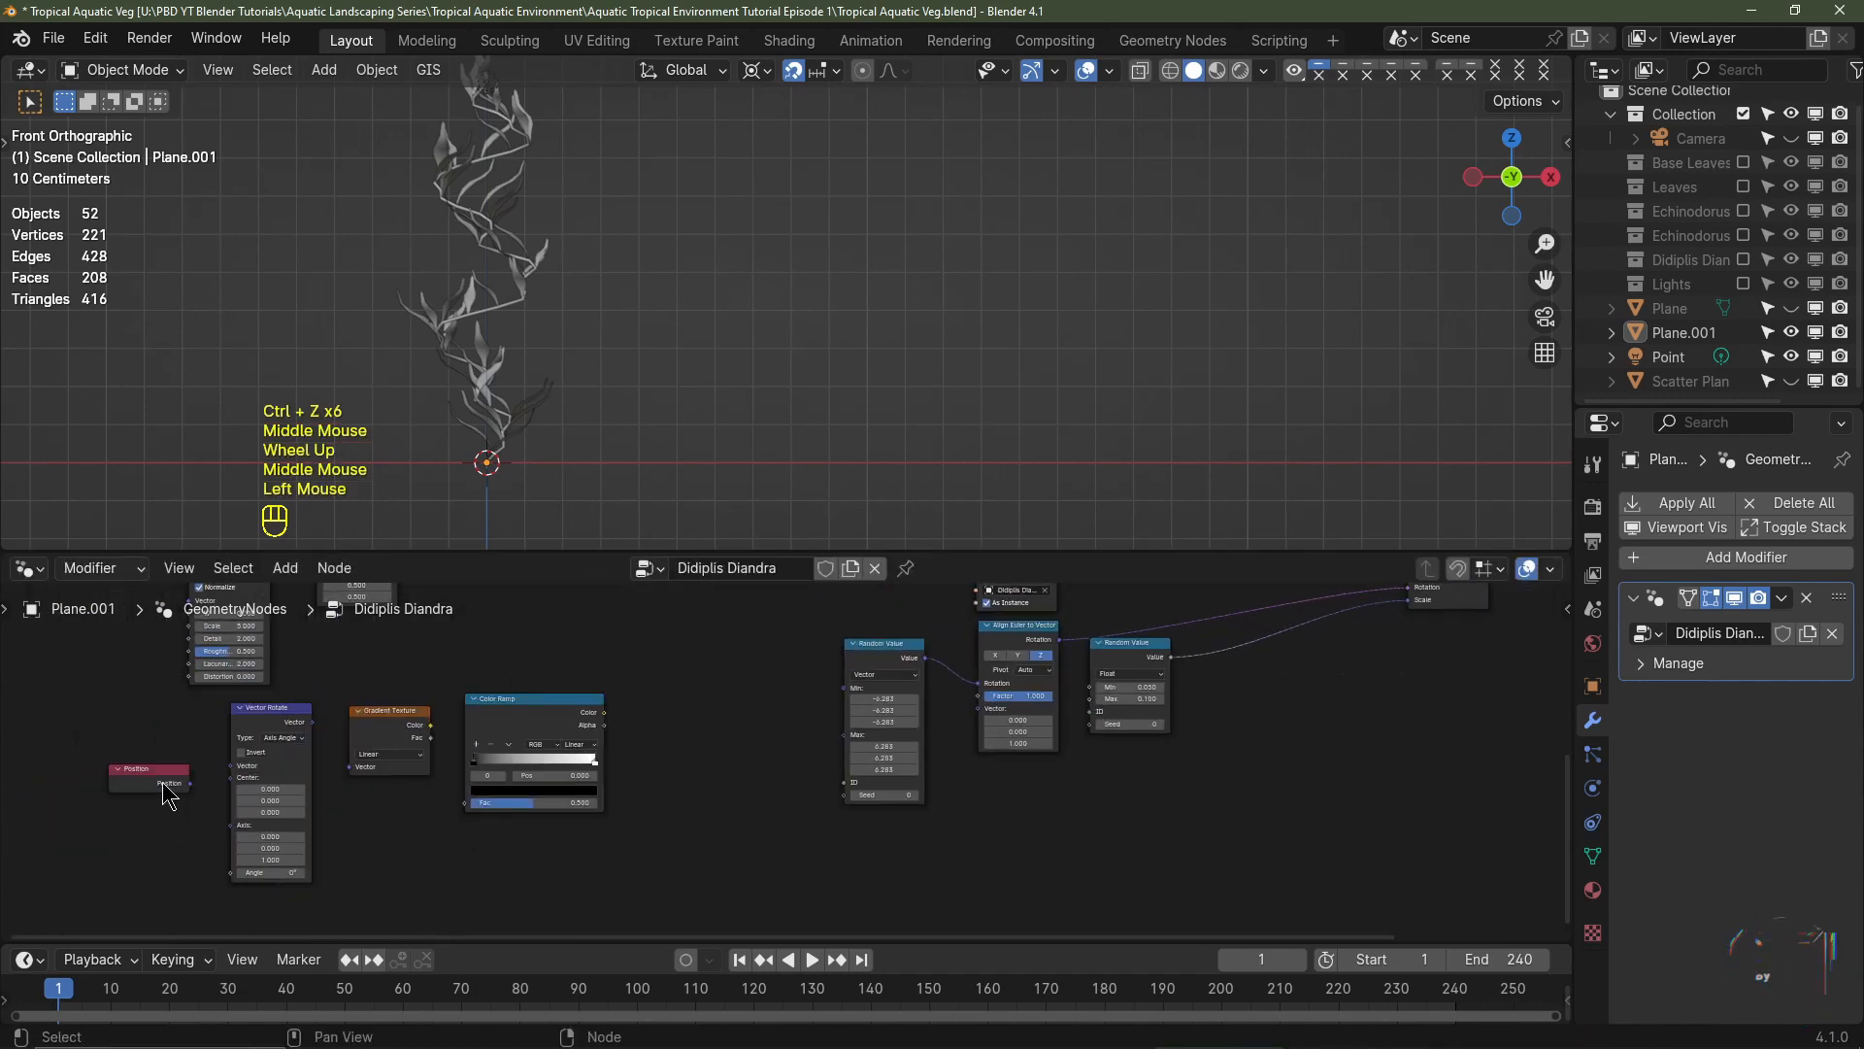
# - Link Position, Vector Rotate, Gradient Texture and Color Ramp in sequence and feed the ramp's Color into the first Scale node's Scale input
pyautogui.moveTo(189, 783); pyautogui.dragTo(245, 783)
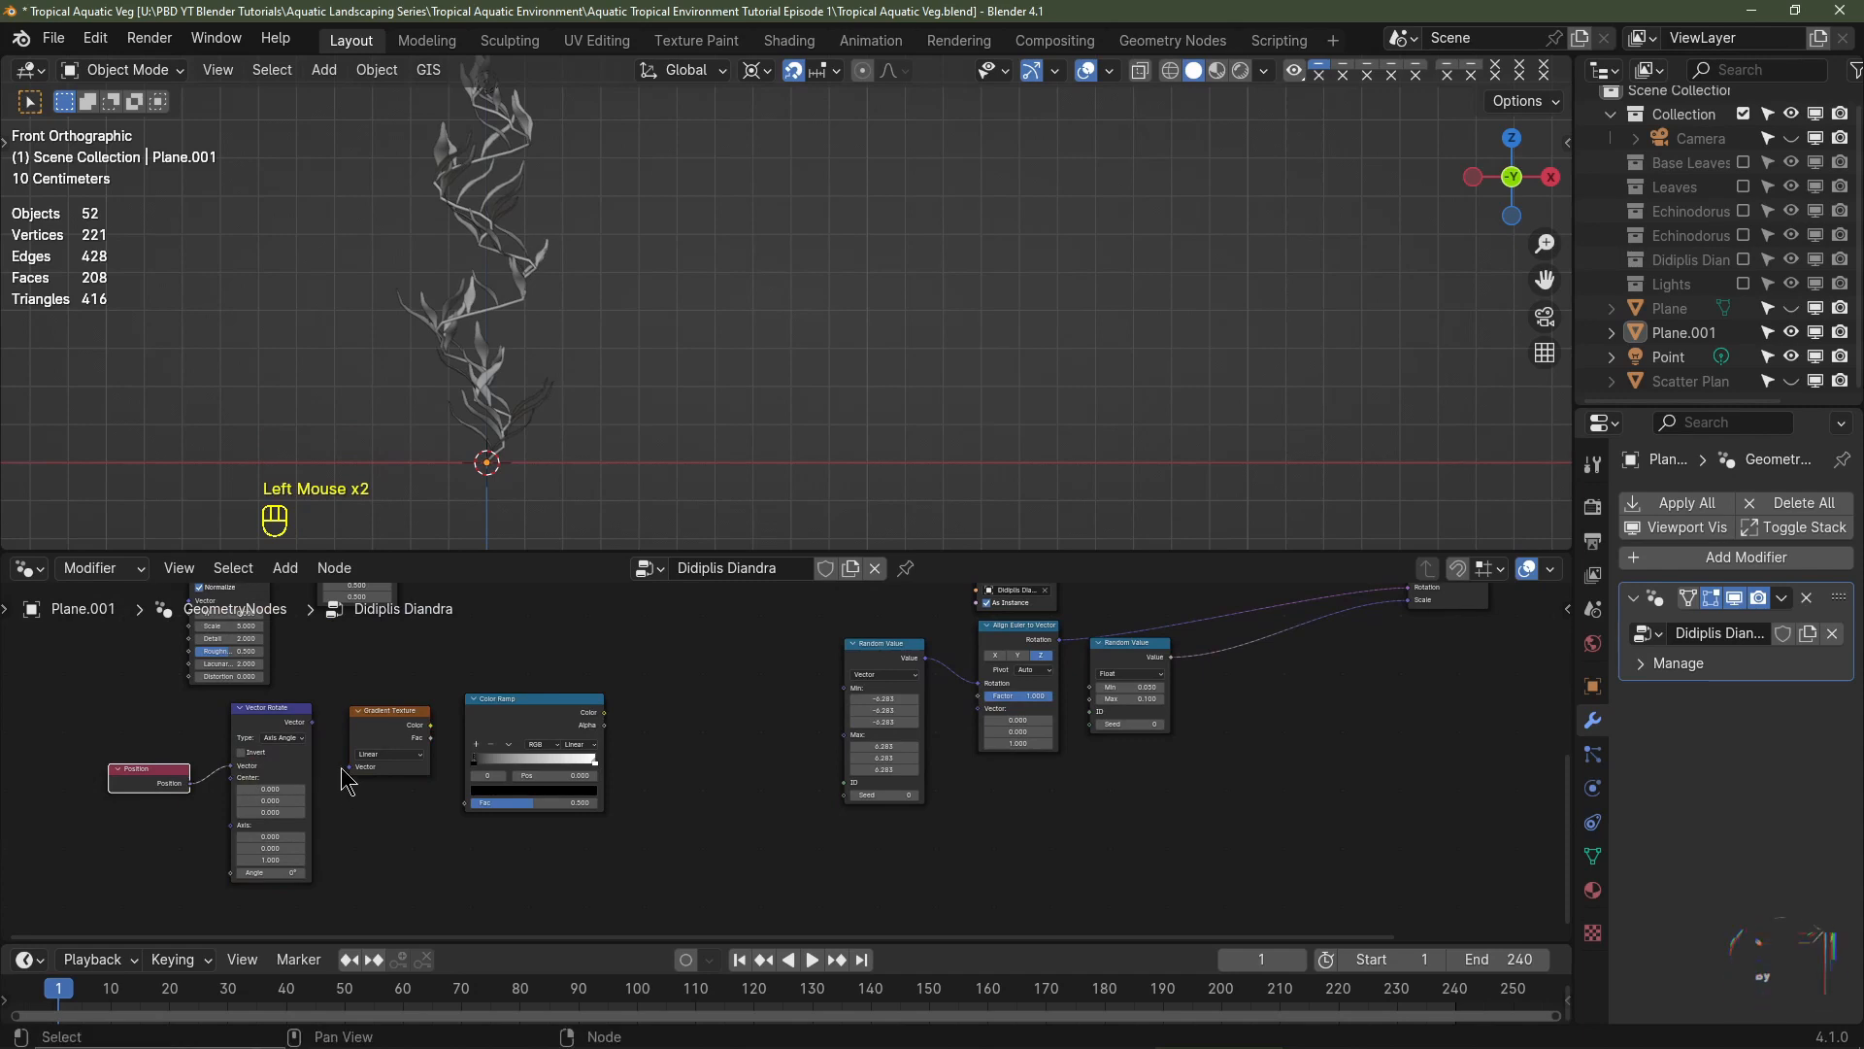
pyautogui.scroll(1, 245, 777)
pyautogui.moveTo(233, 717); pyautogui.dragTo(410, 818)
pyautogui.click(372, 724)
pyautogui.moveTo(655, 690); pyautogui.dragTo(379, 833, button='middle')
pyautogui.moveTo(296, 849); pyautogui.dragTo(362, 685)
# - Set the Vector Rotate axis to 0, 1, 0 and its angle to 90°
pyautogui.moveTo(412, 698); pyautogui.dragTo(482, 783, button='middle')
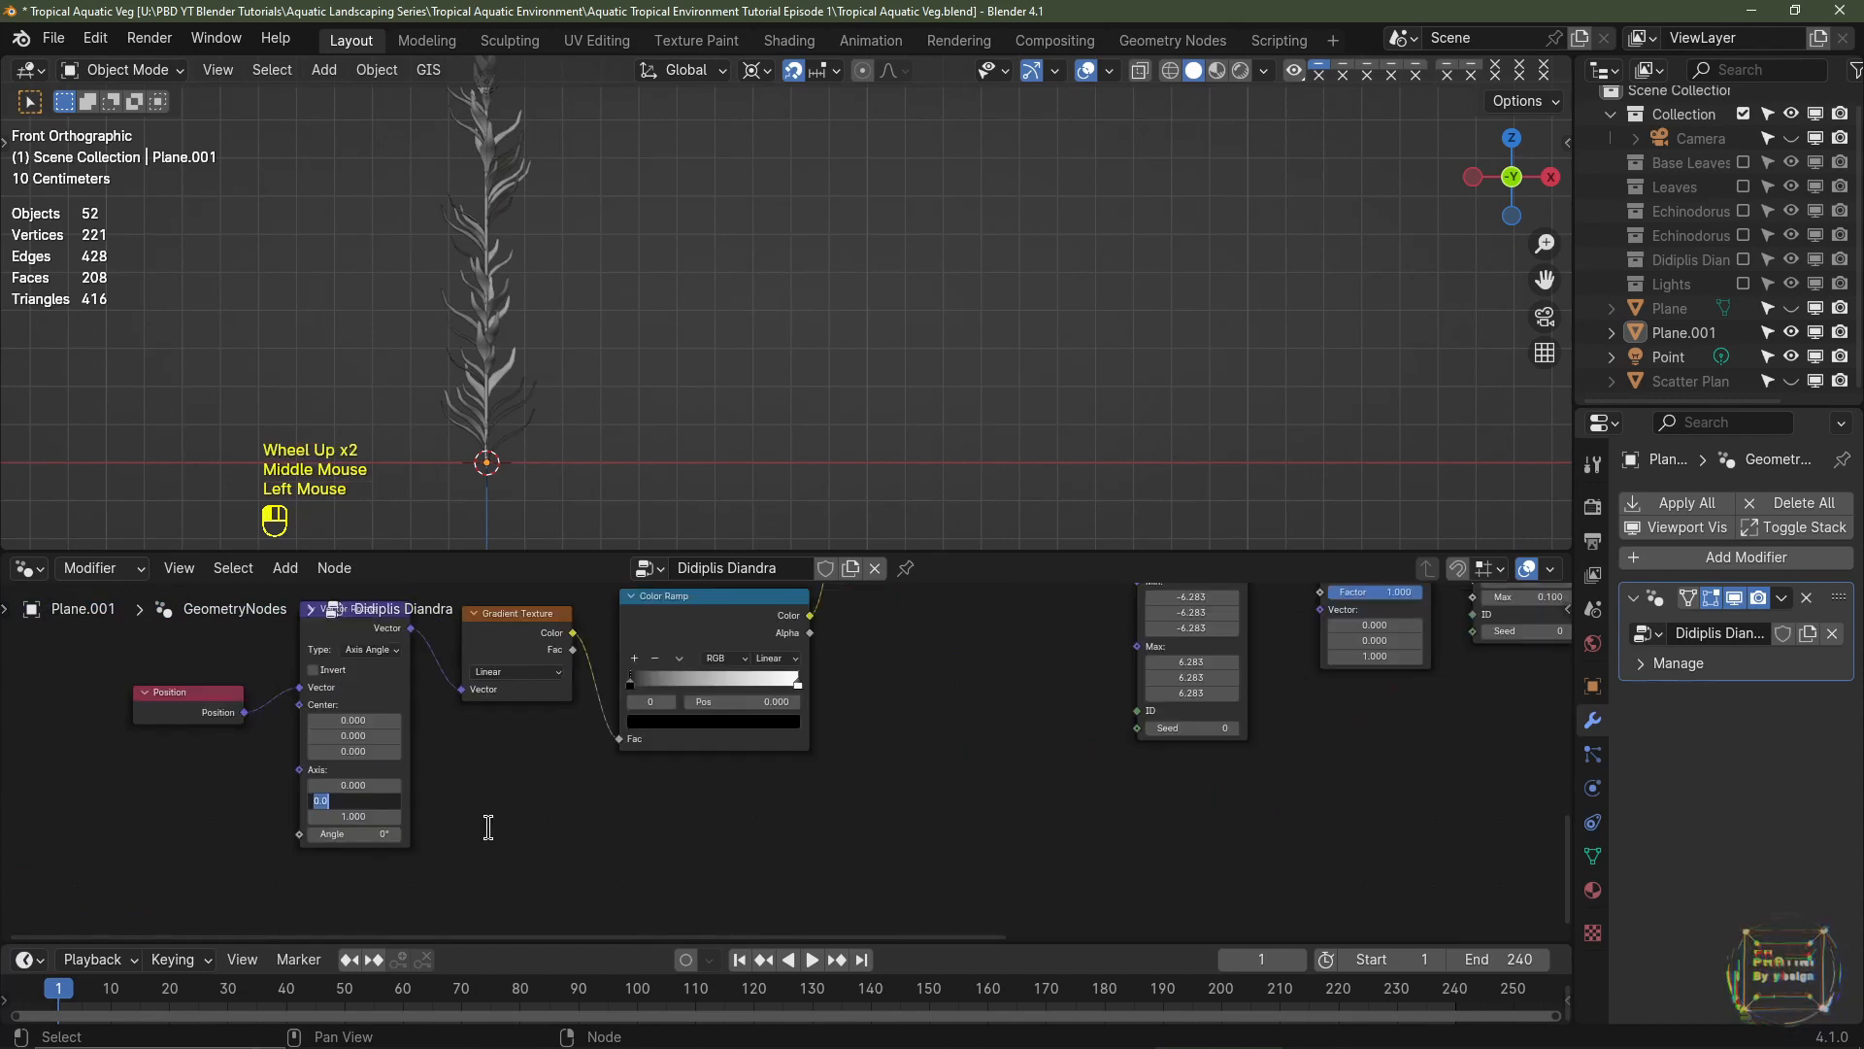
pyautogui.click(488, 829)
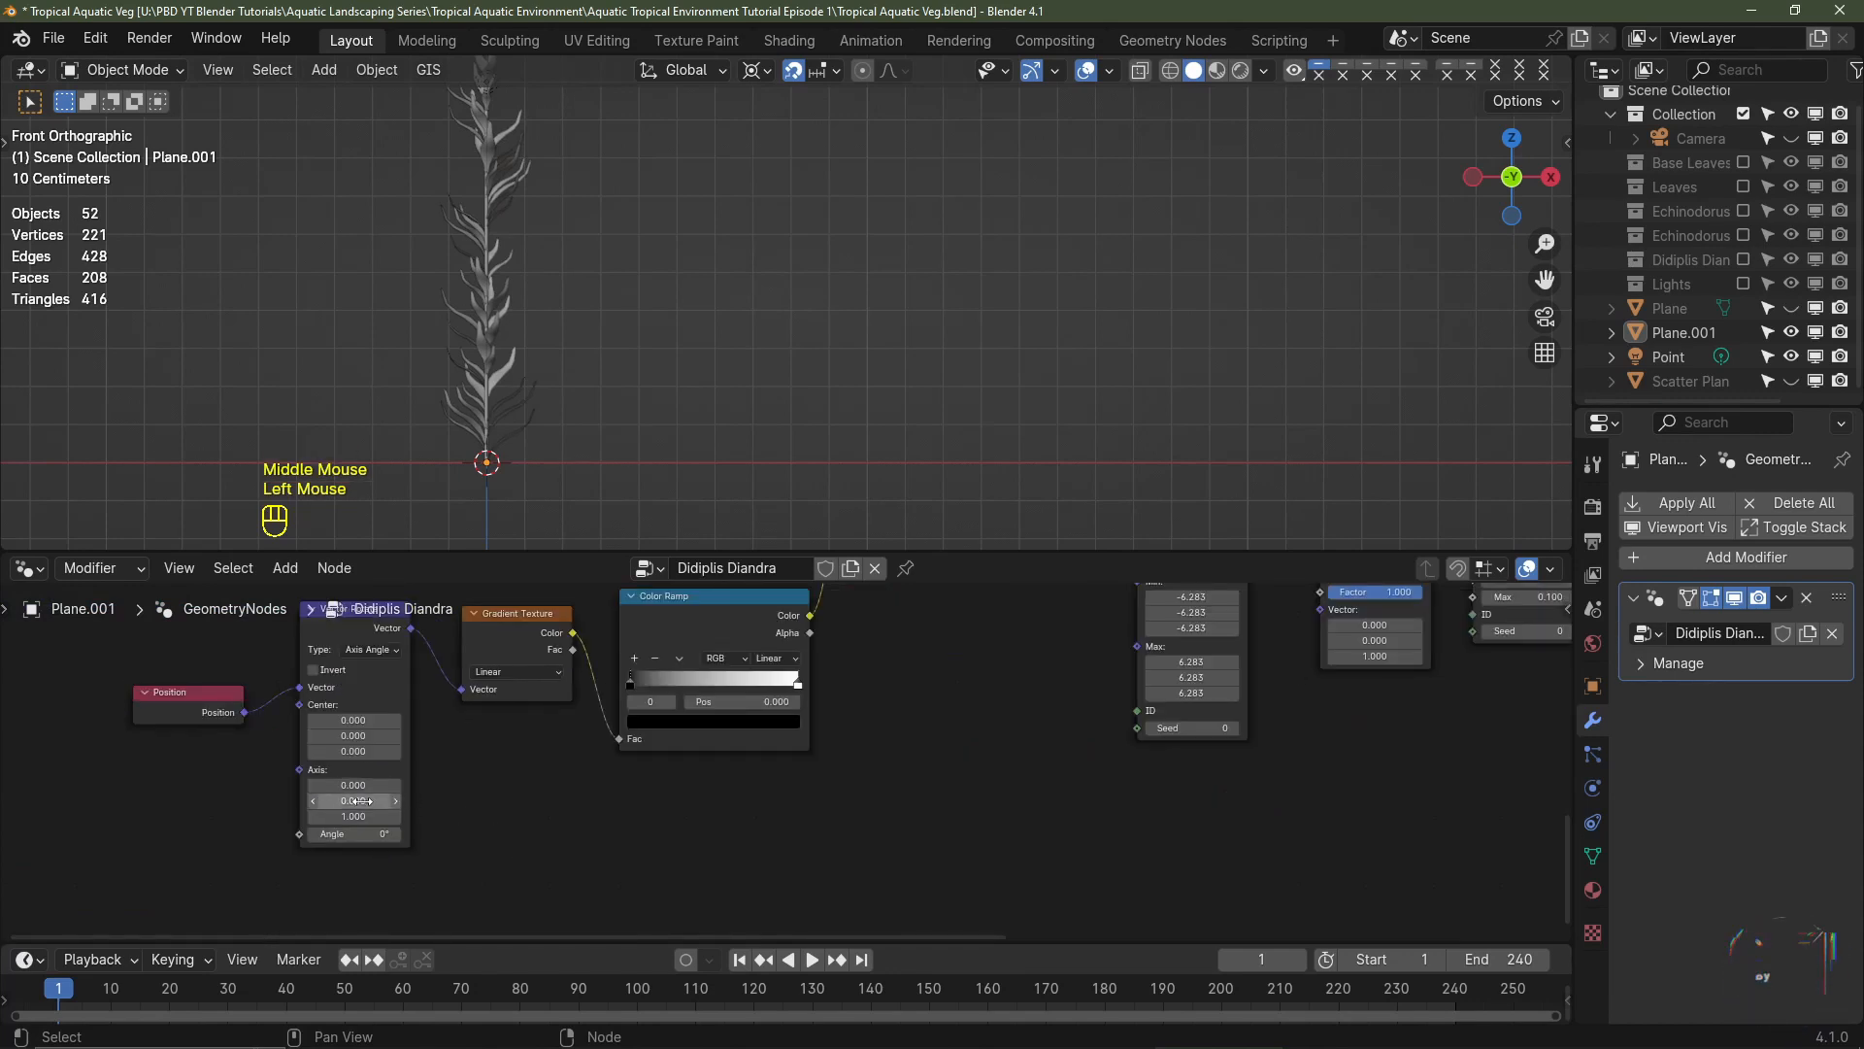
pyautogui.click(350, 802)
pyautogui.click(352, 802)
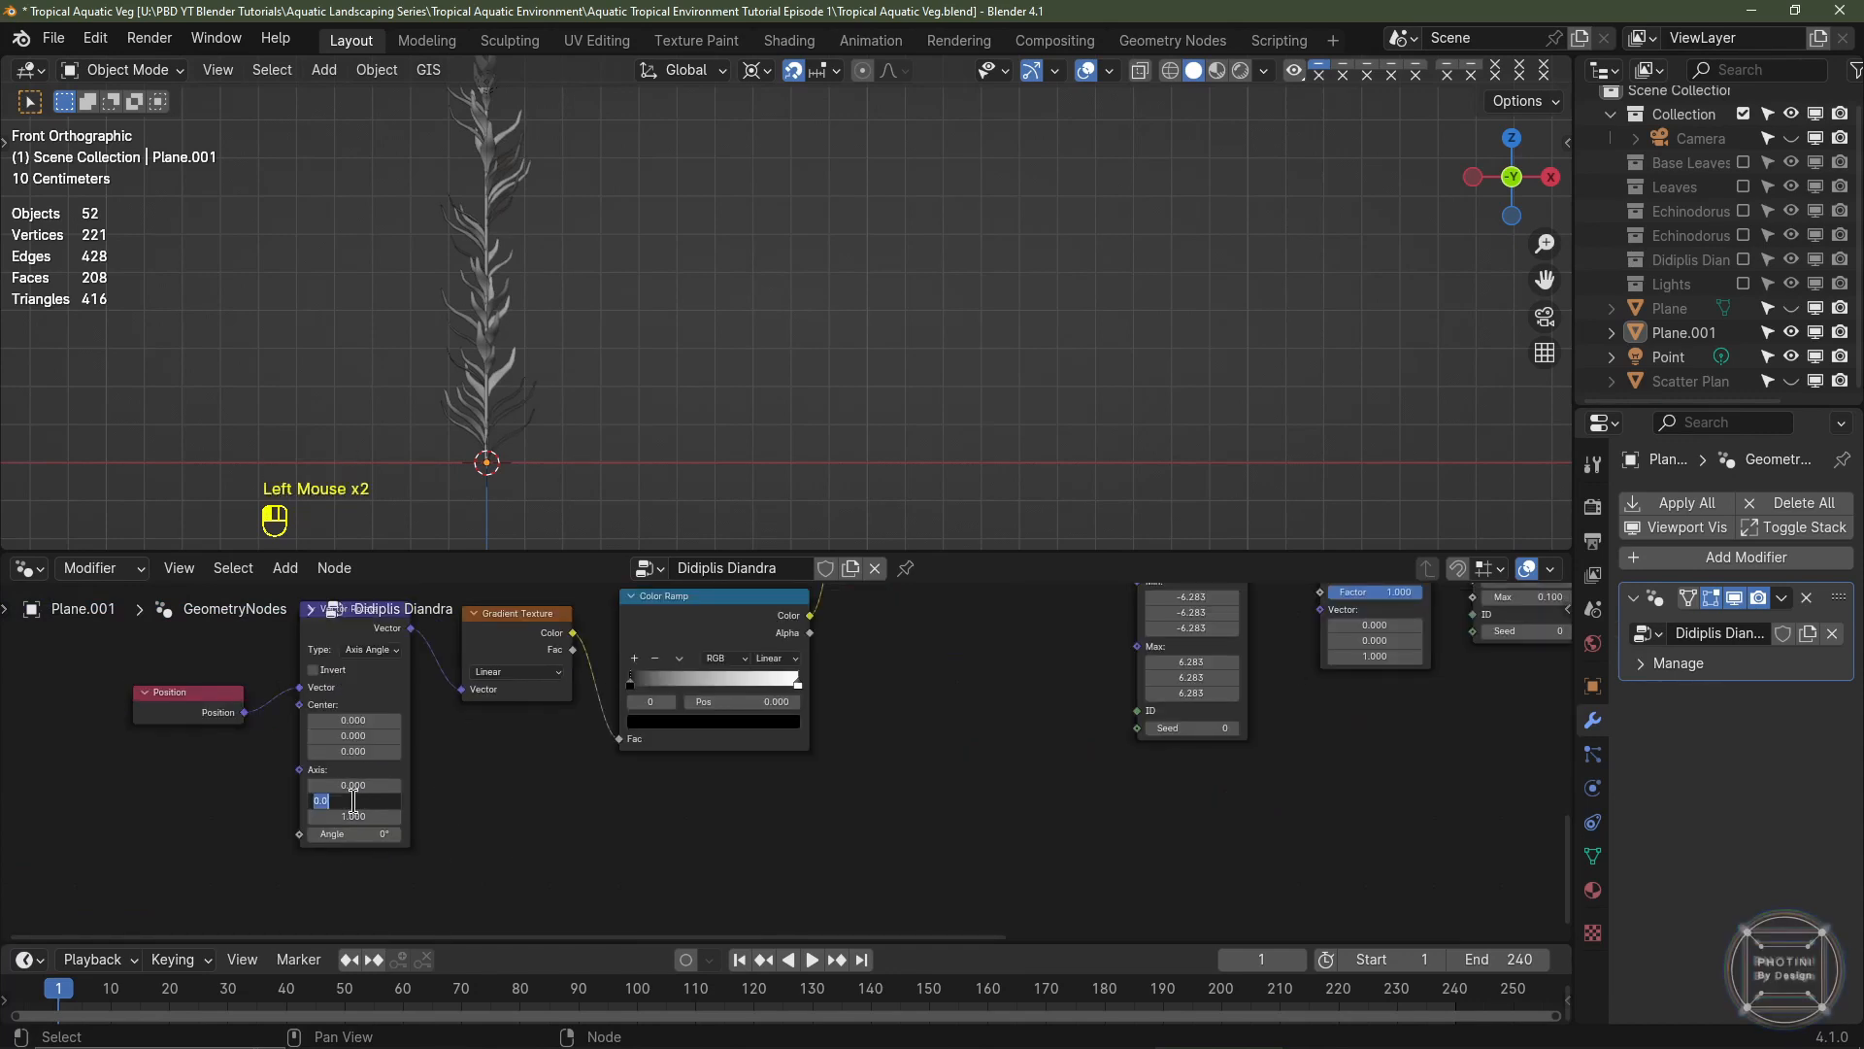
pyautogui.press('Tab')
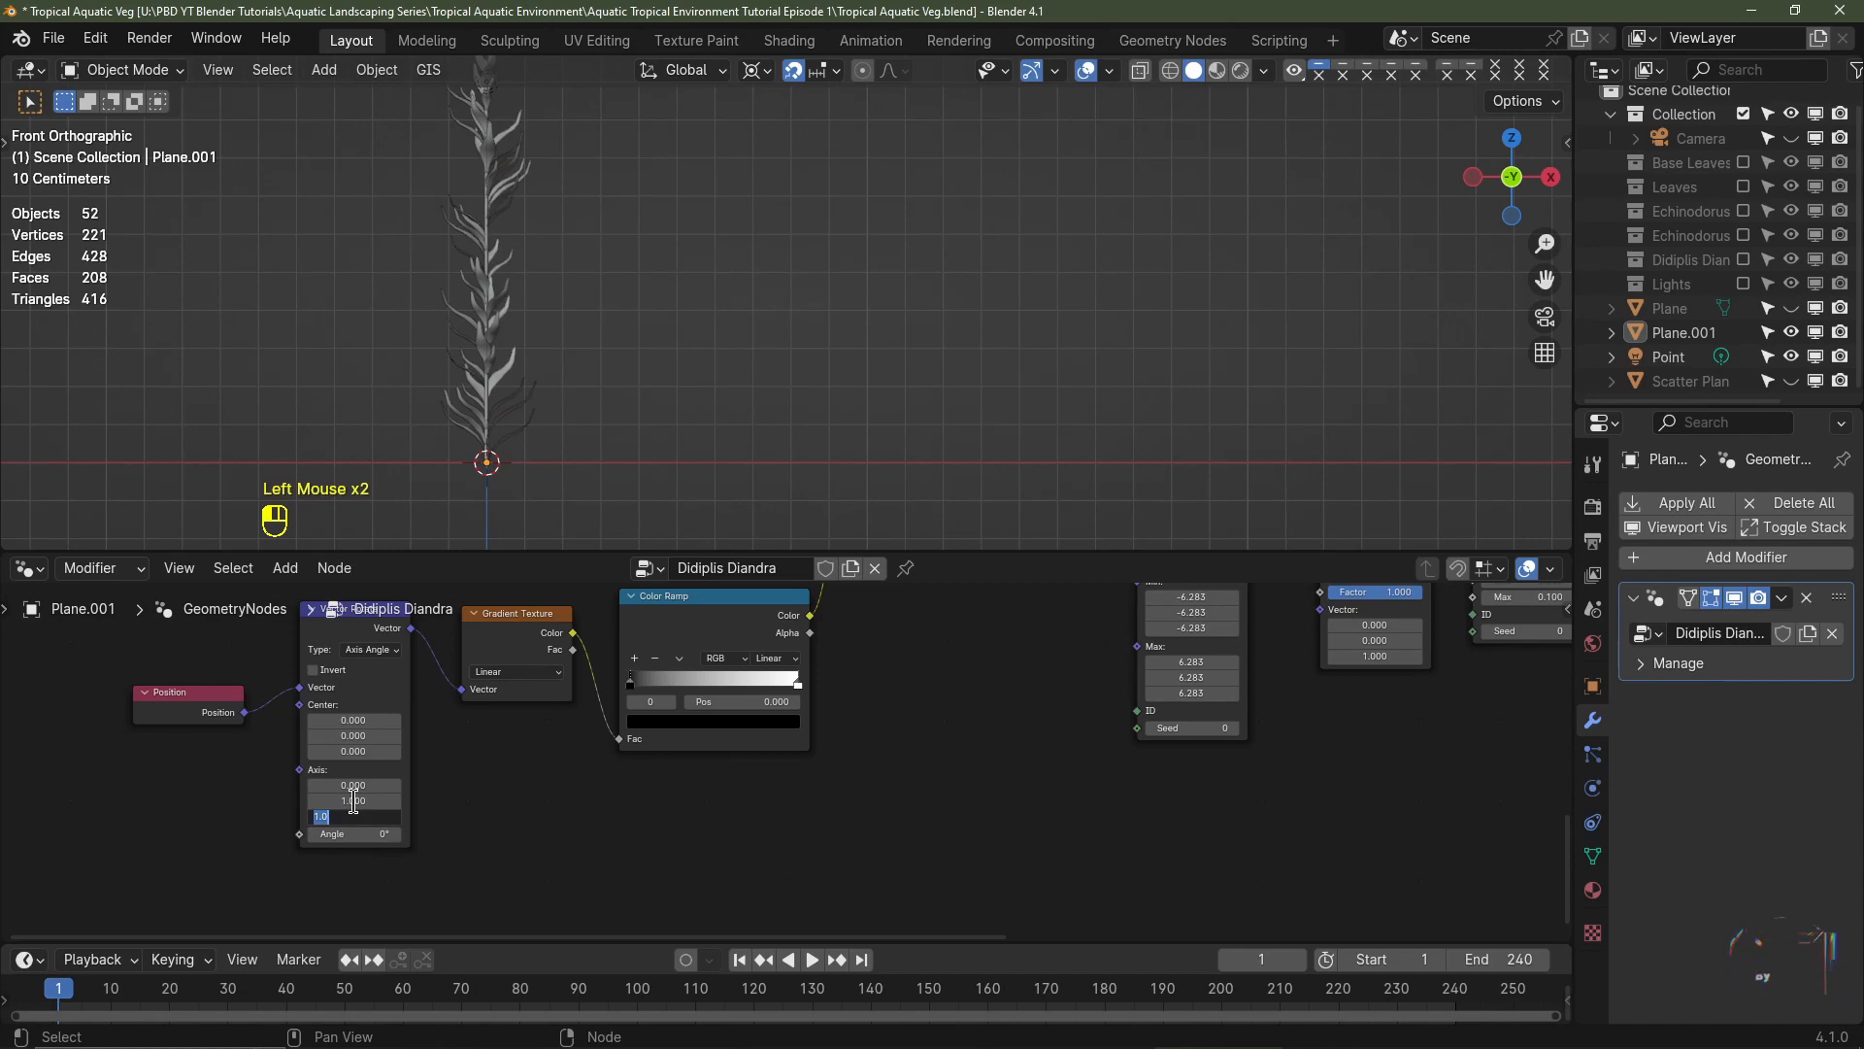
pyautogui.write('0')
pyautogui.press('Tab')
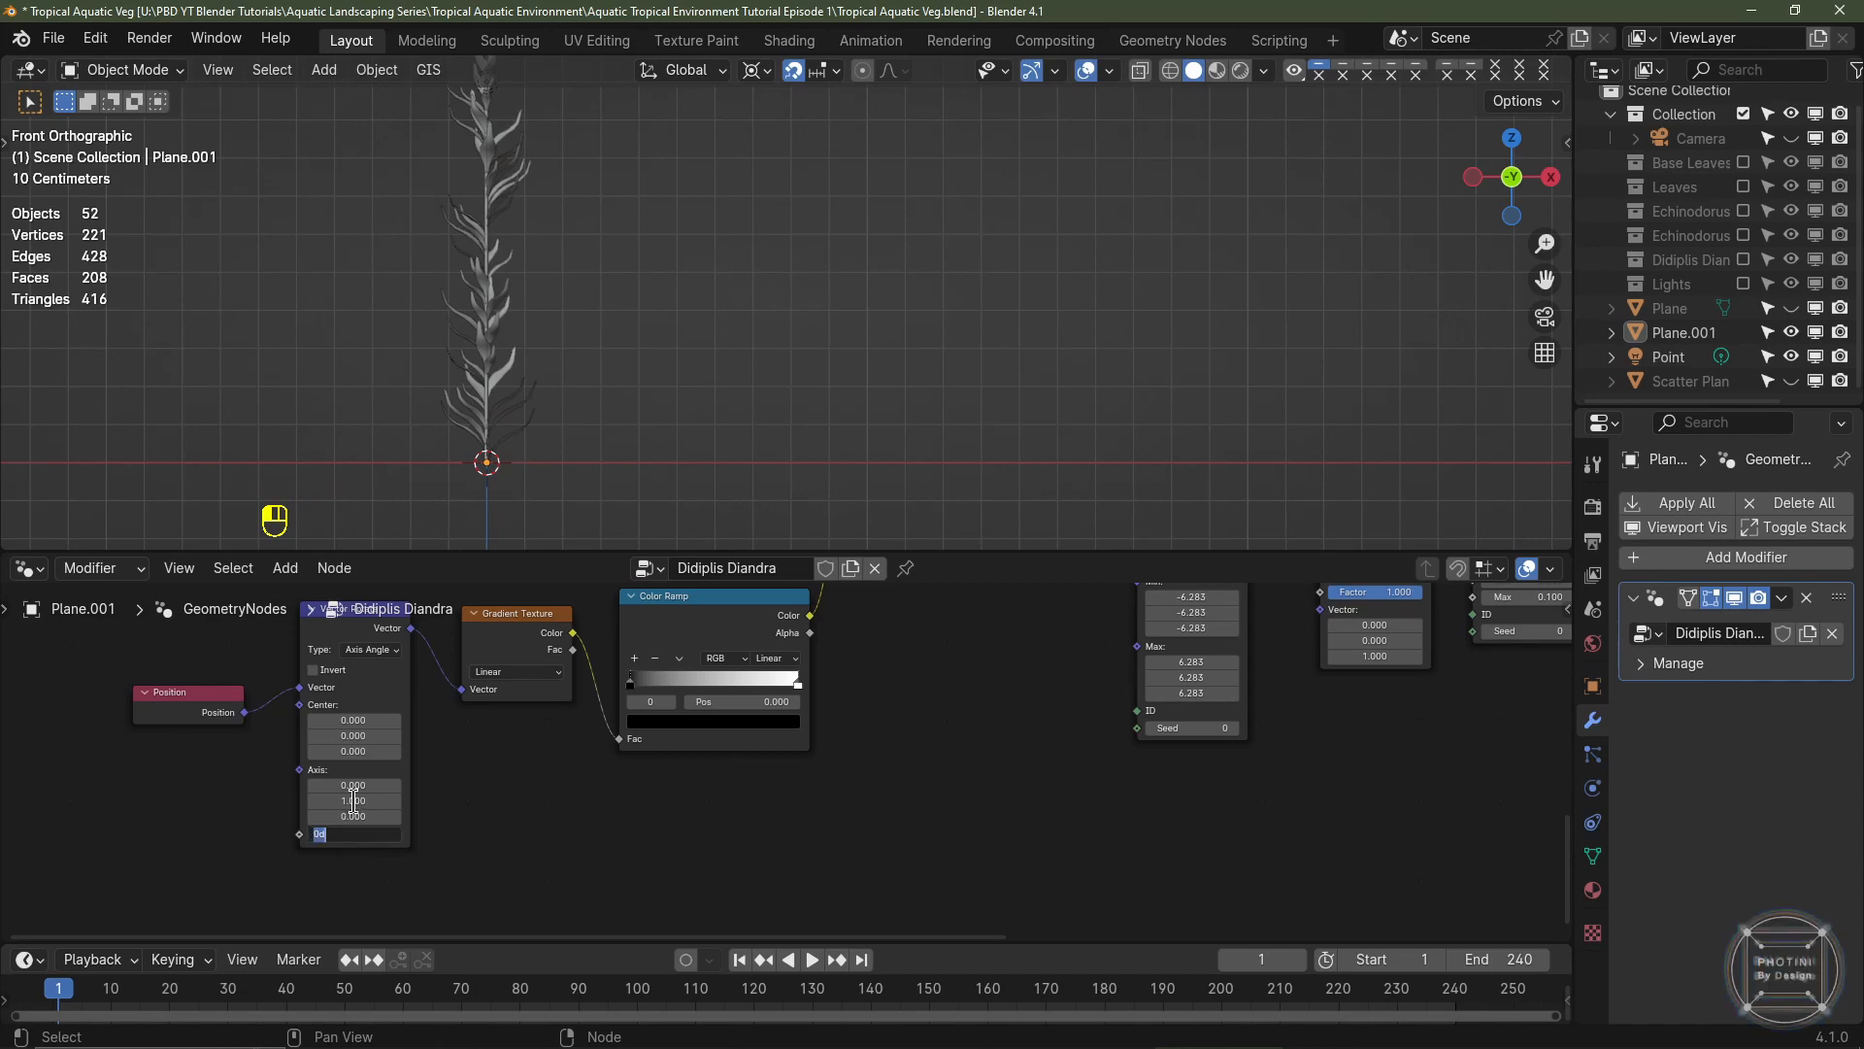
pyautogui.press('Return')
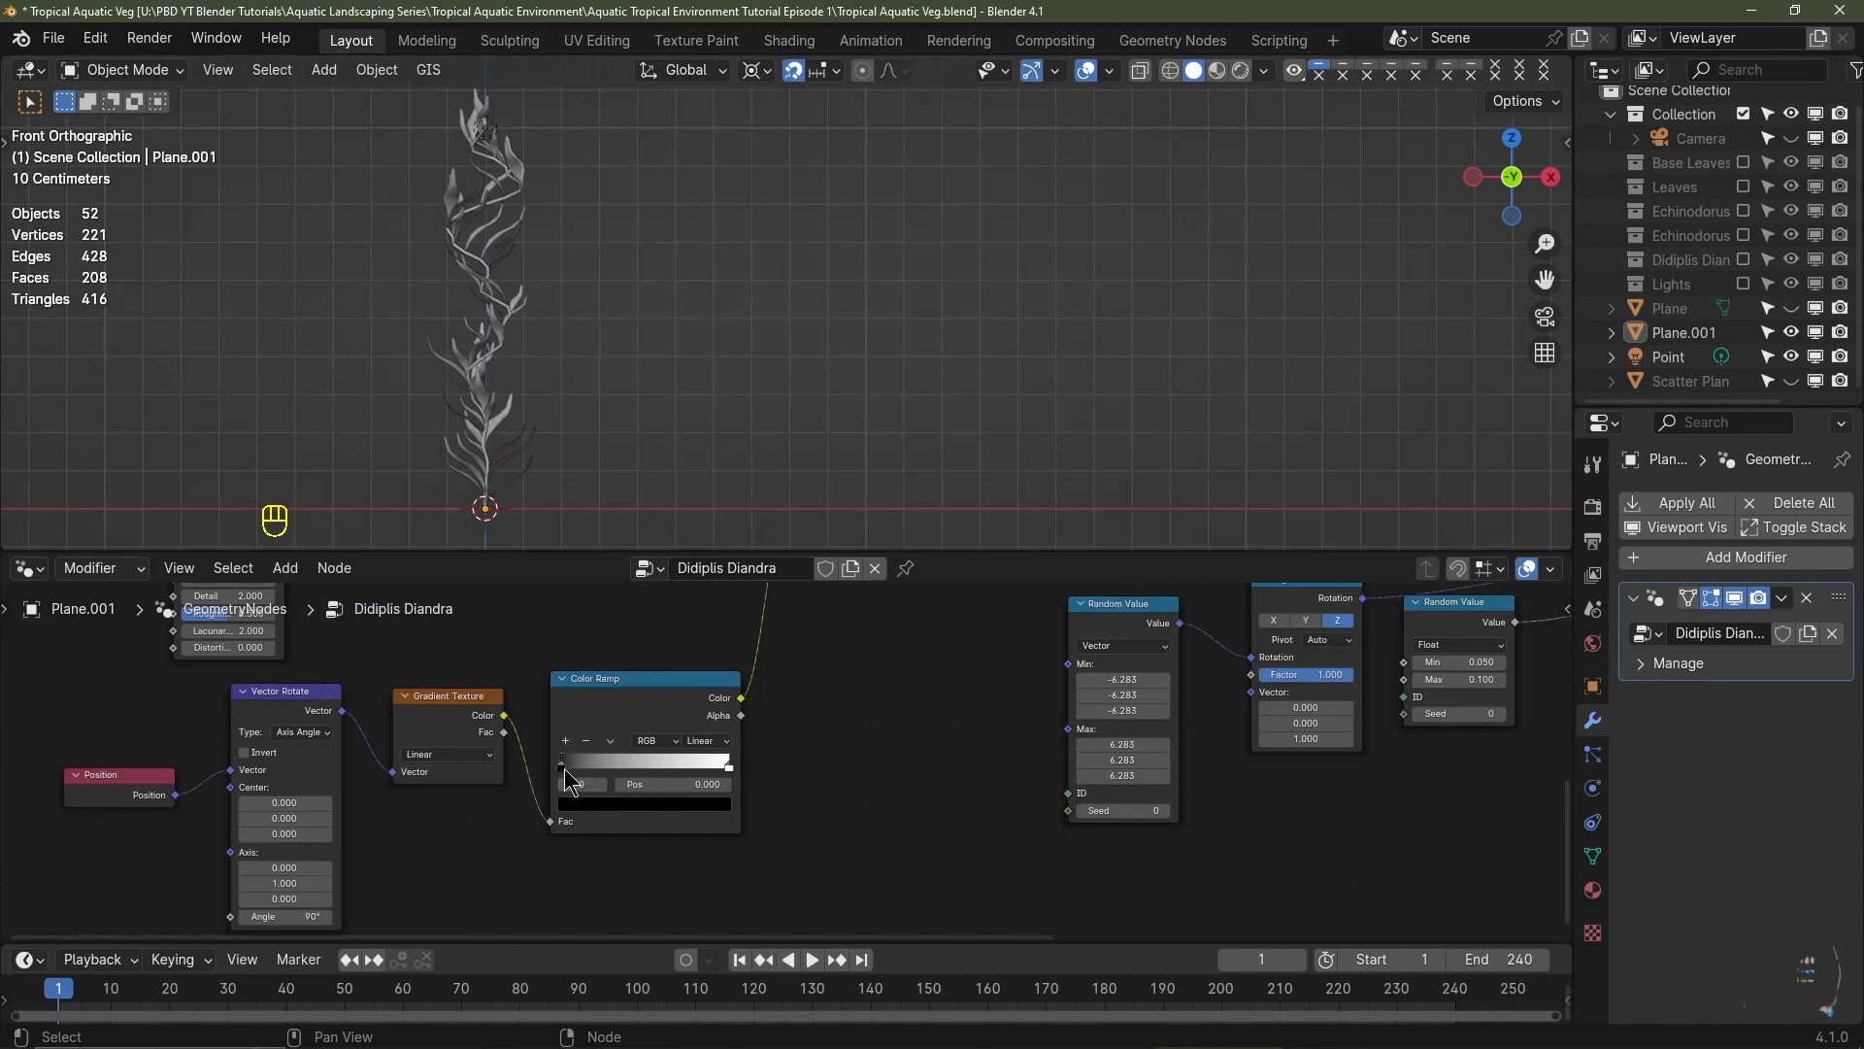
# - Shift the Color Ramp's black stop slightly toward the white stop and enter an exact position for it
pyautogui.click(568, 779)
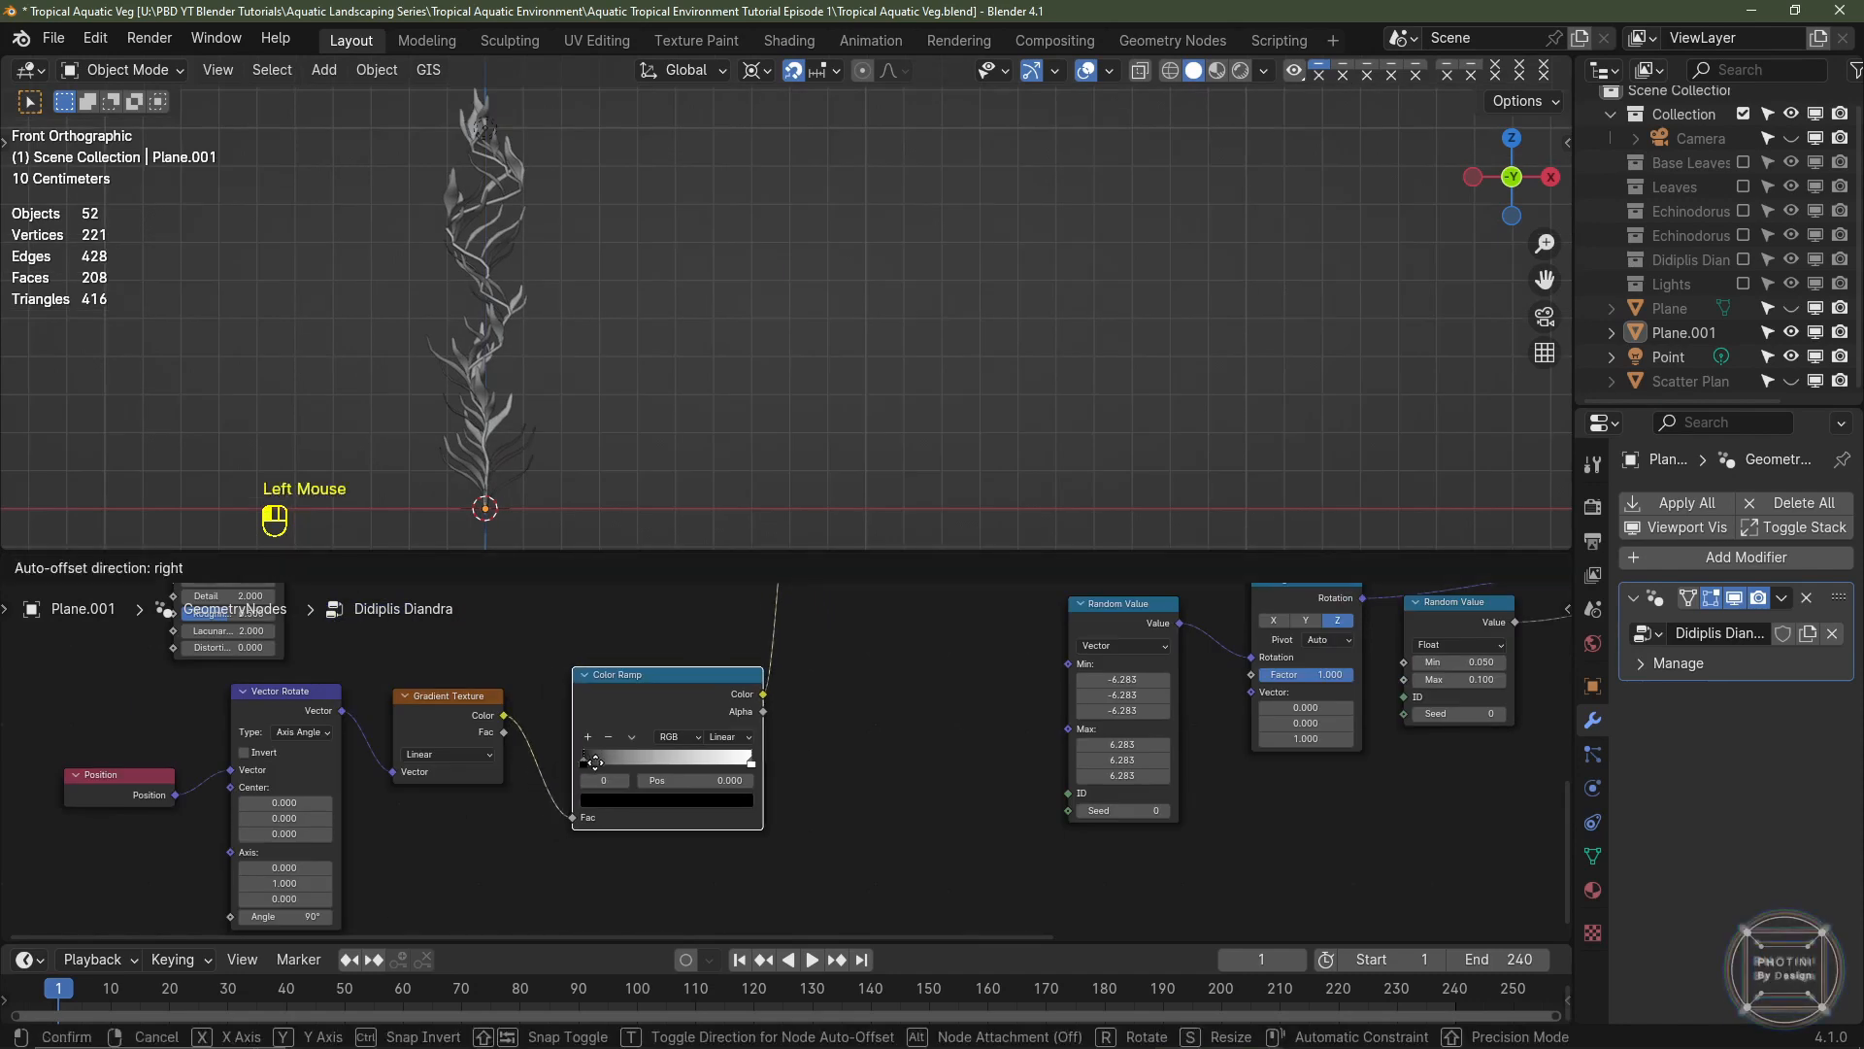
pyautogui.moveTo(568, 773)
pyautogui.mouseDown()
pyautogui.moveTo(675, 759)
pyautogui.moveTo(592, 758)
pyautogui.mouseUp()
pyautogui.click(680, 784)
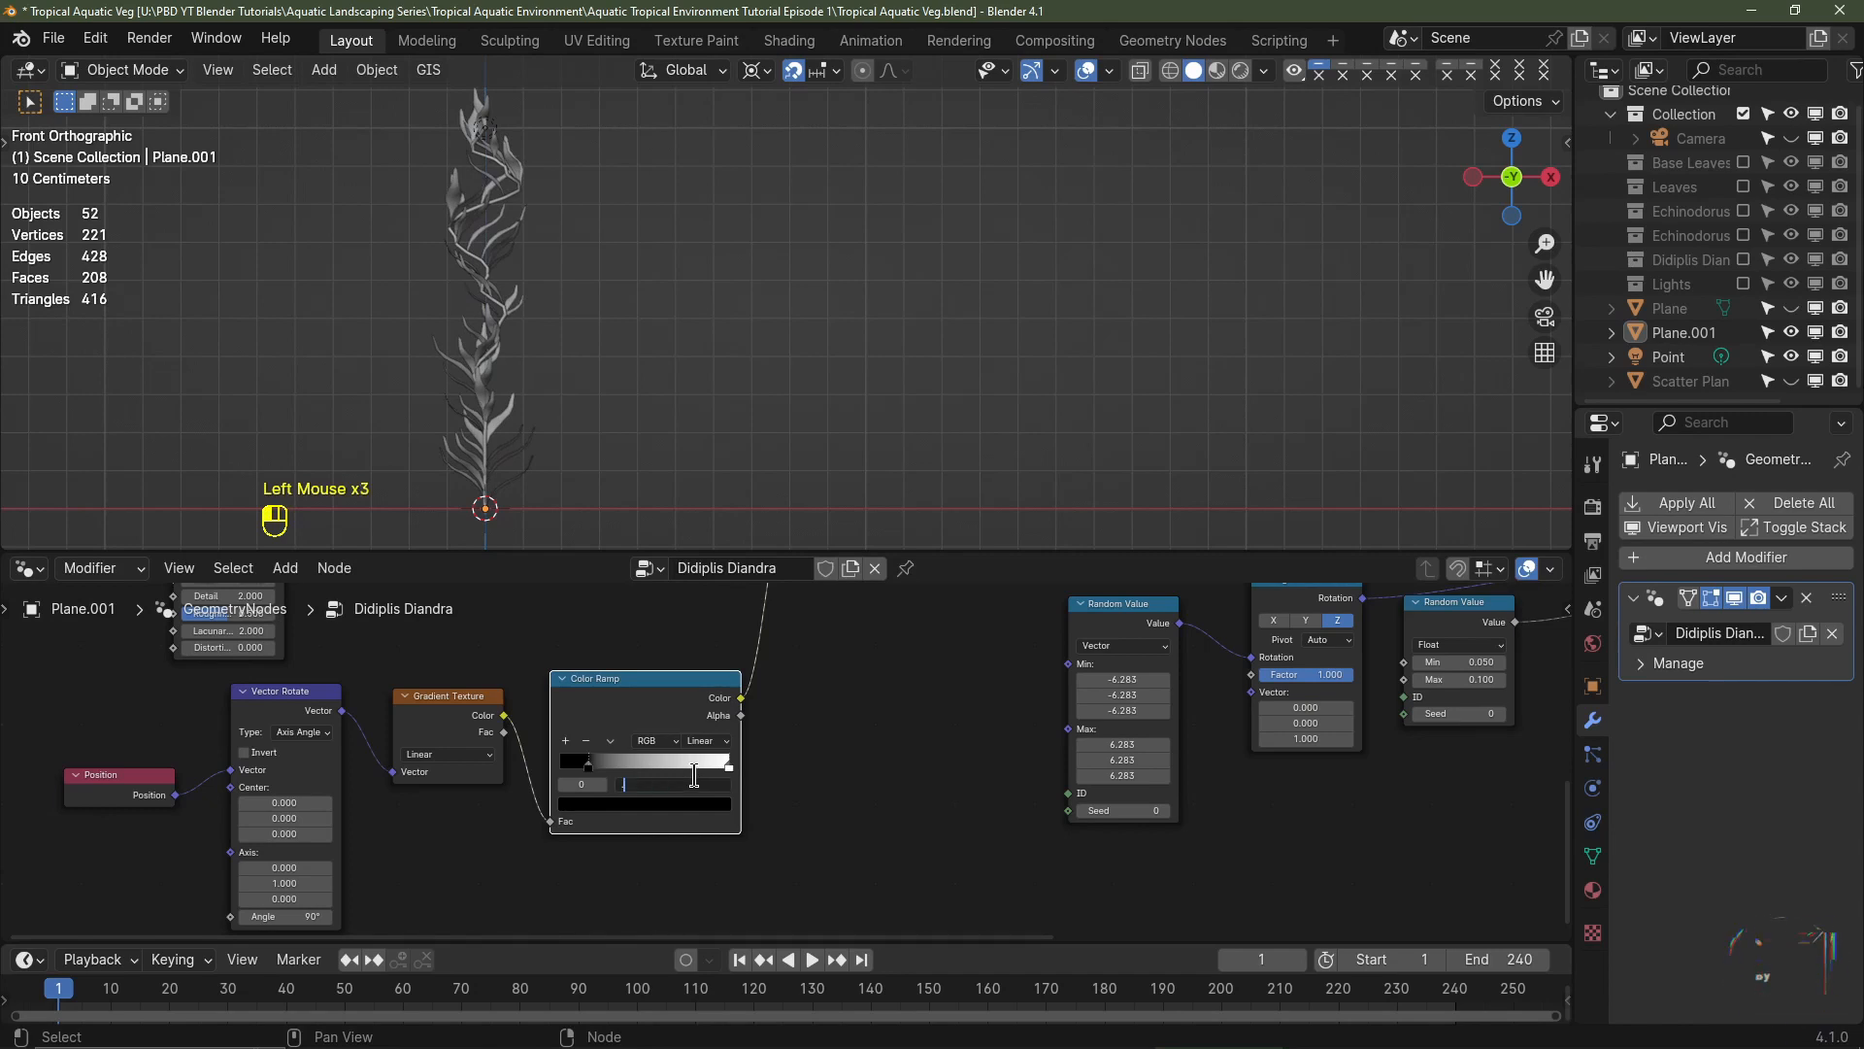
pyautogui.press('Return')
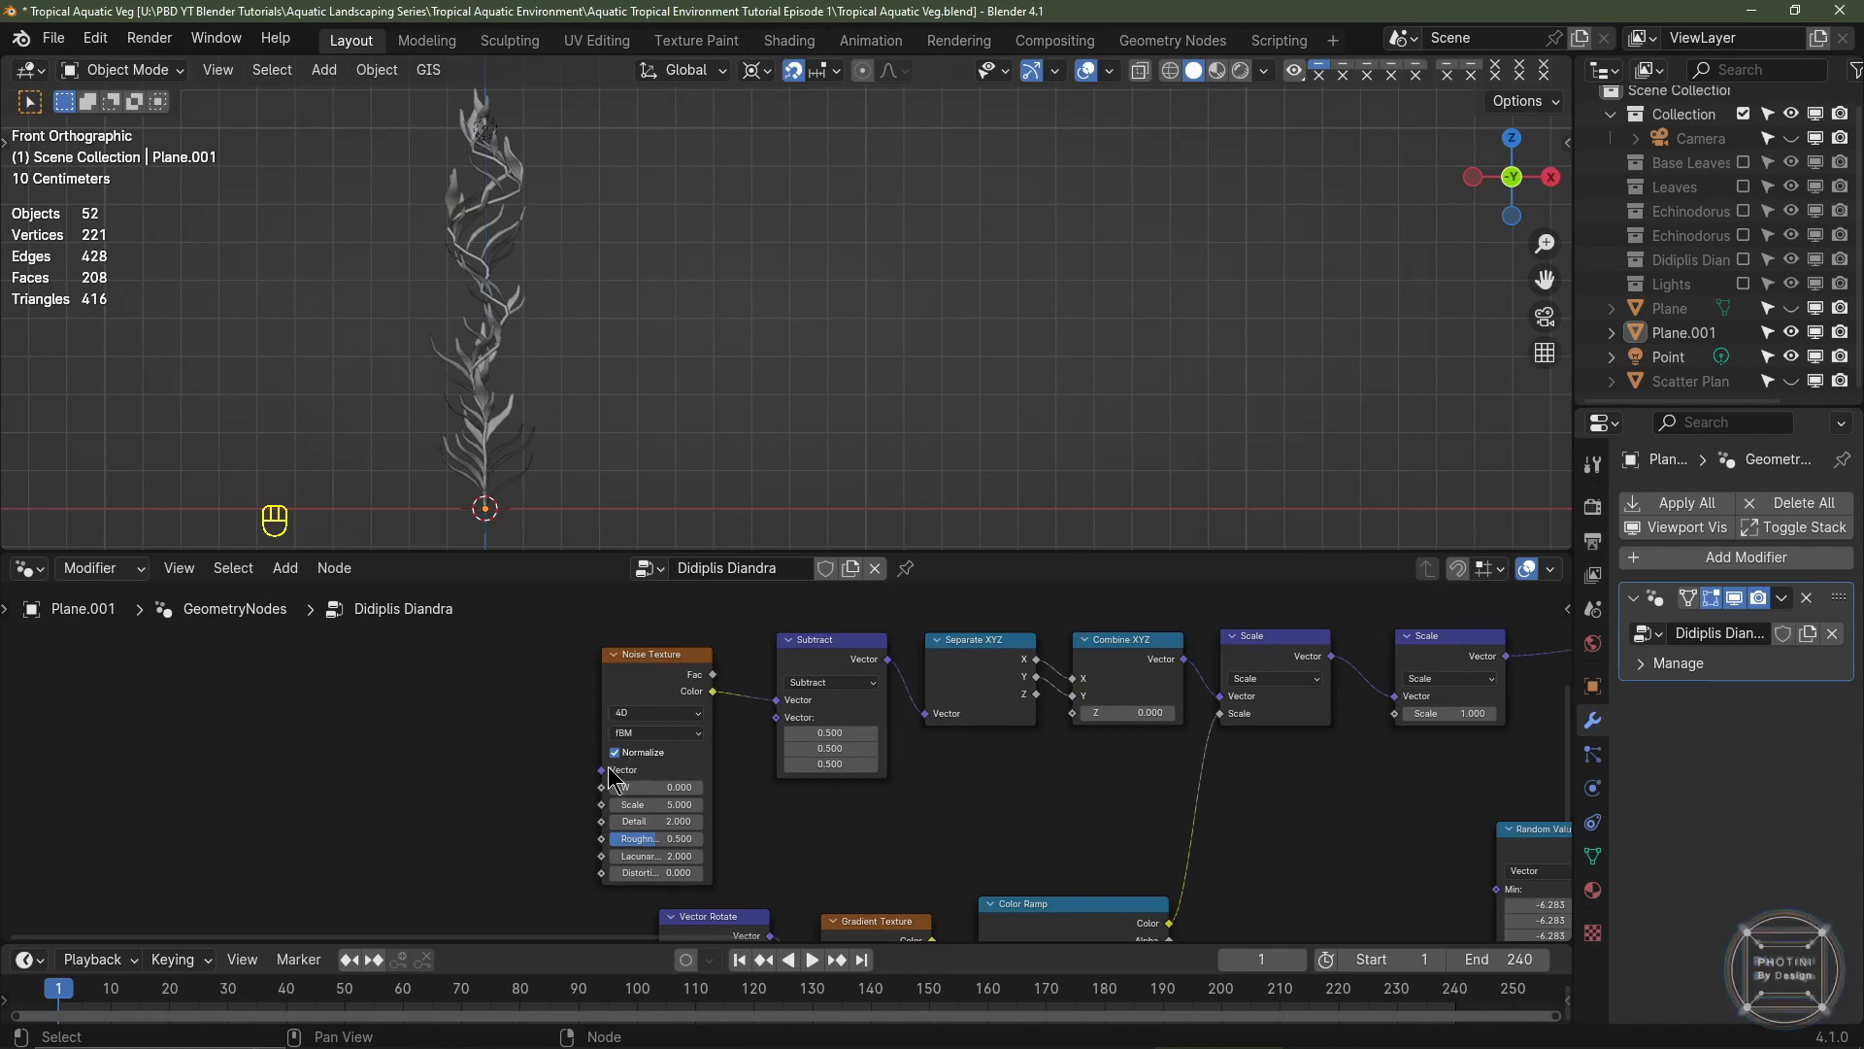
# - Duplicate the Position node and place the copy ahead of the Noise Texture
pyautogui.scroll(-2, 272, 772)
pyautogui.moveTo(465, 826); pyautogui.dragTo(619, 854, button='middle')
pyautogui.click(579, 814)
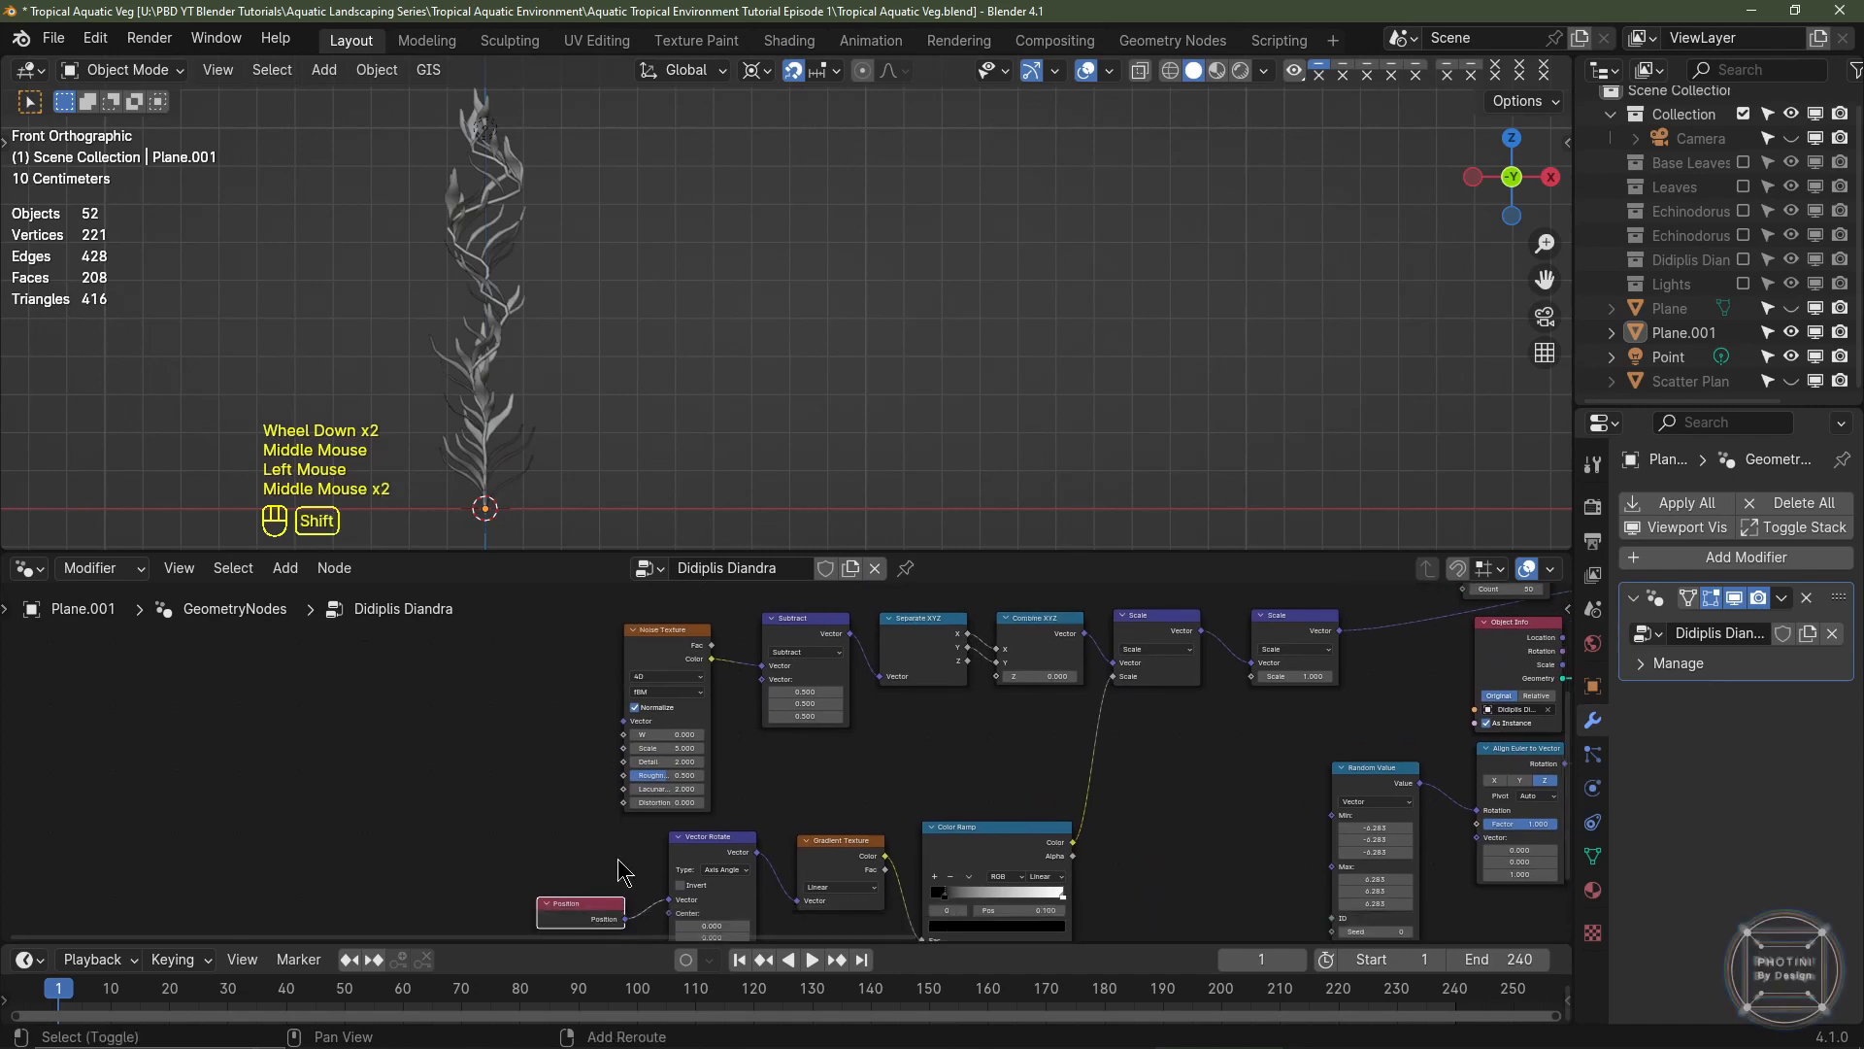
pyautogui.hotkey('shift', 'd')
pyautogui.click(329, 612)
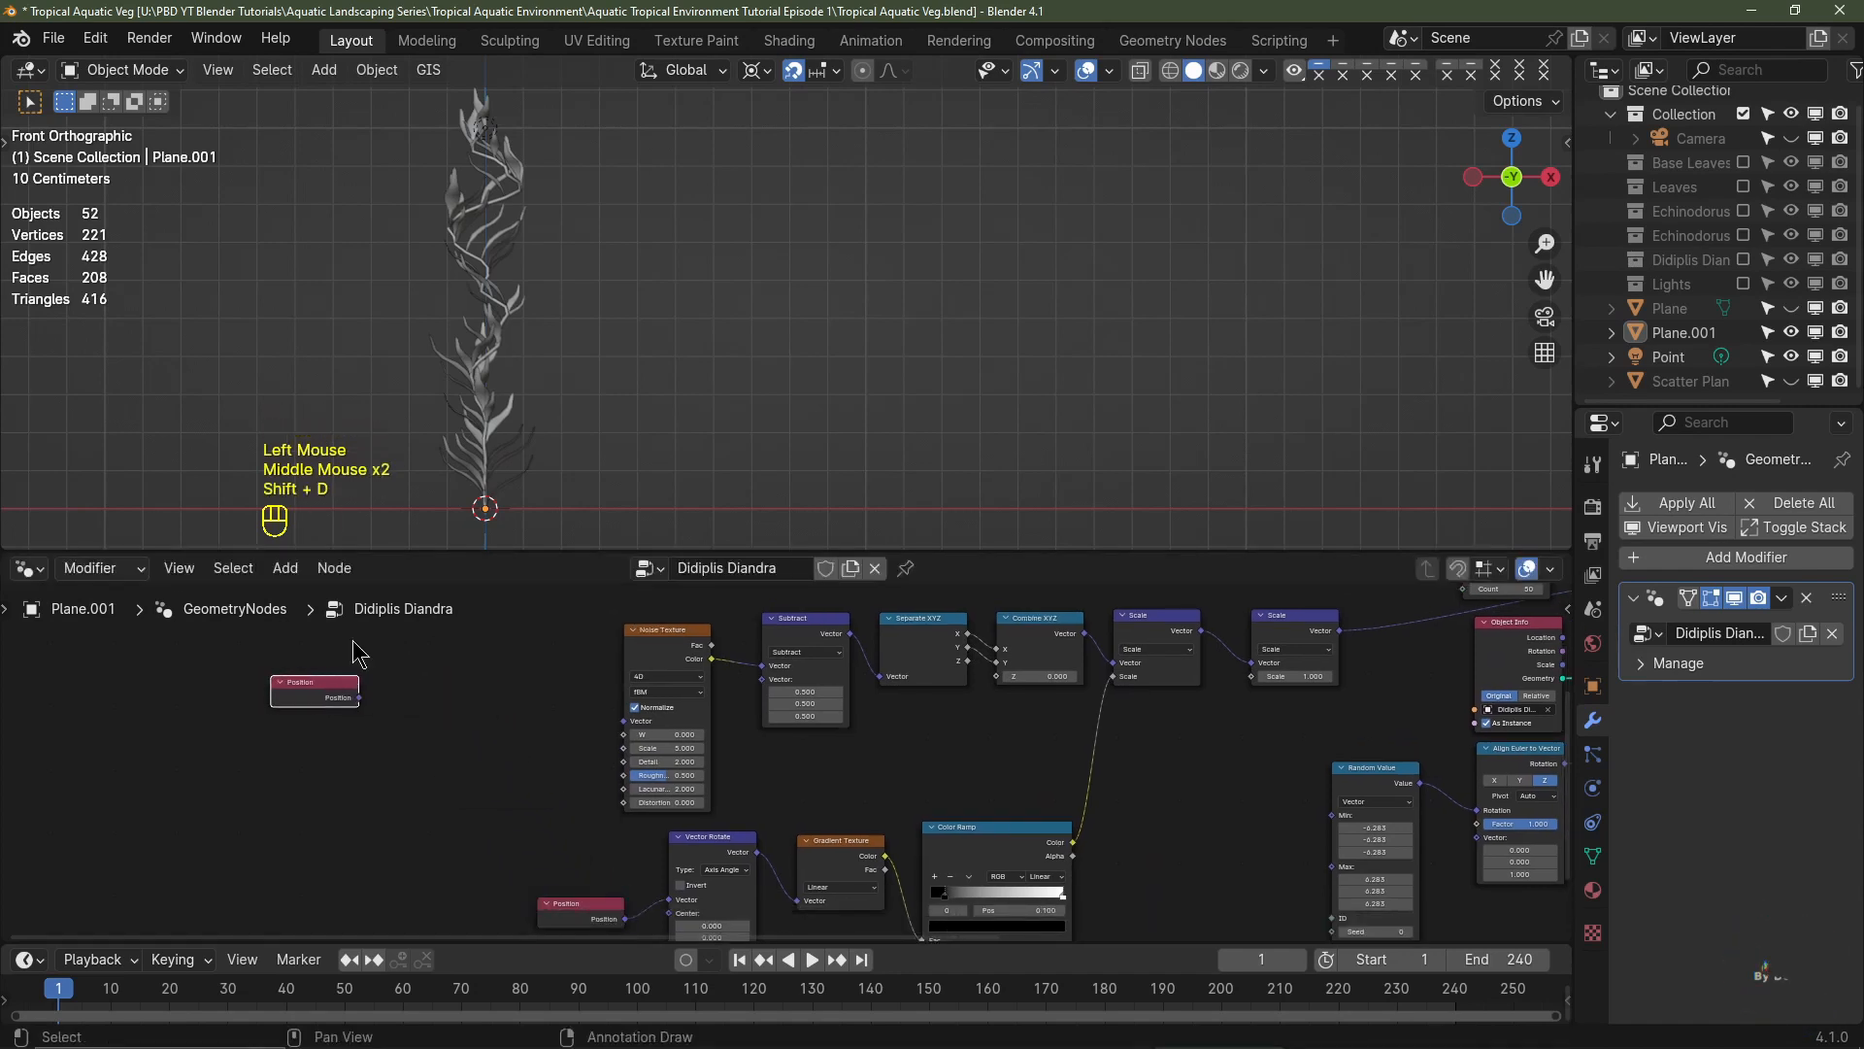
# - Duplicate Subtract as a Multiply node and connect it between the Position copy and the Noise Texture's Vector input
pyautogui.click(820, 626)
pyautogui.hotkey('shift', 'd')
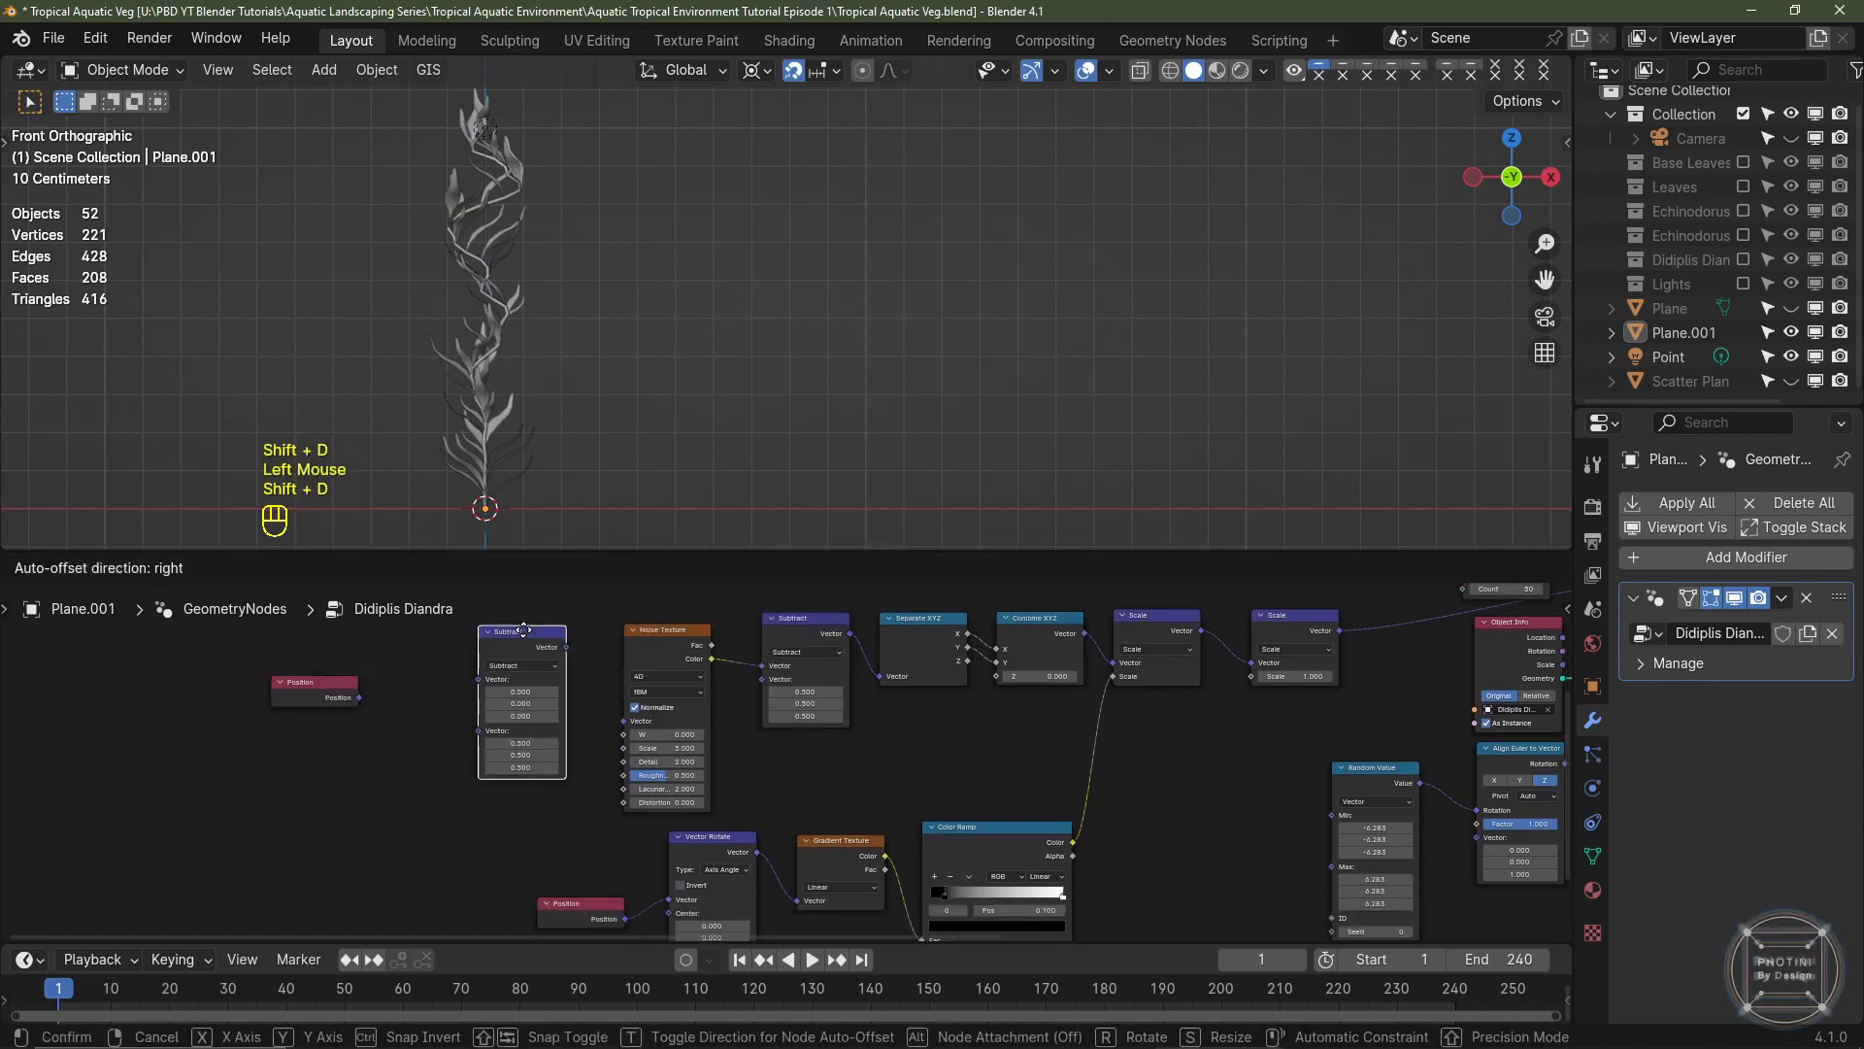
pyautogui.click(514, 636)
pyautogui.scroll(1, 515, 636)
pyautogui.moveTo(514, 636); pyautogui.dragTo(521, 660, button='middle')
pyautogui.click(504, 710)
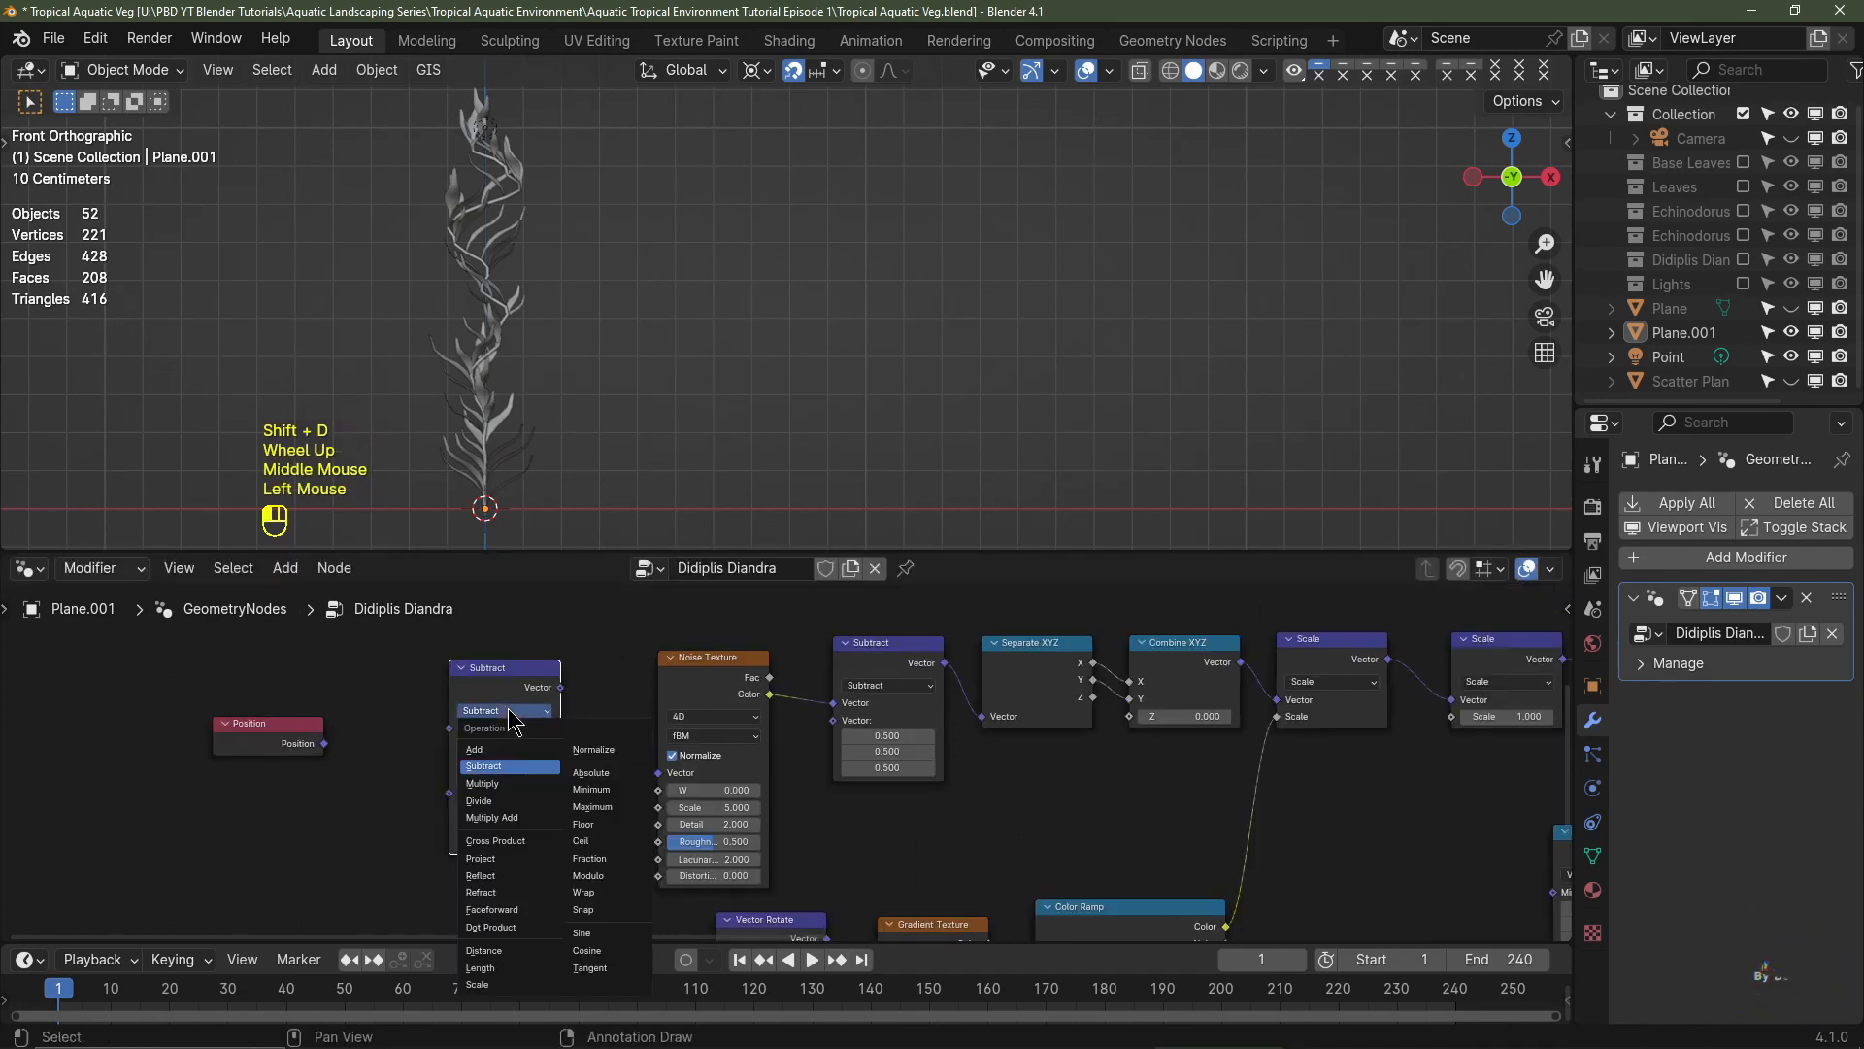
pyautogui.click(505, 786)
pyautogui.moveTo(326, 746); pyautogui.dragTo(451, 736)
pyautogui.moveTo(560, 688); pyautogui.dragTo(680, 780)
# - Set the Noise Texture's Scale to 2 and try out different W values on the stem
pyautogui.scroll(2, 680, 780)
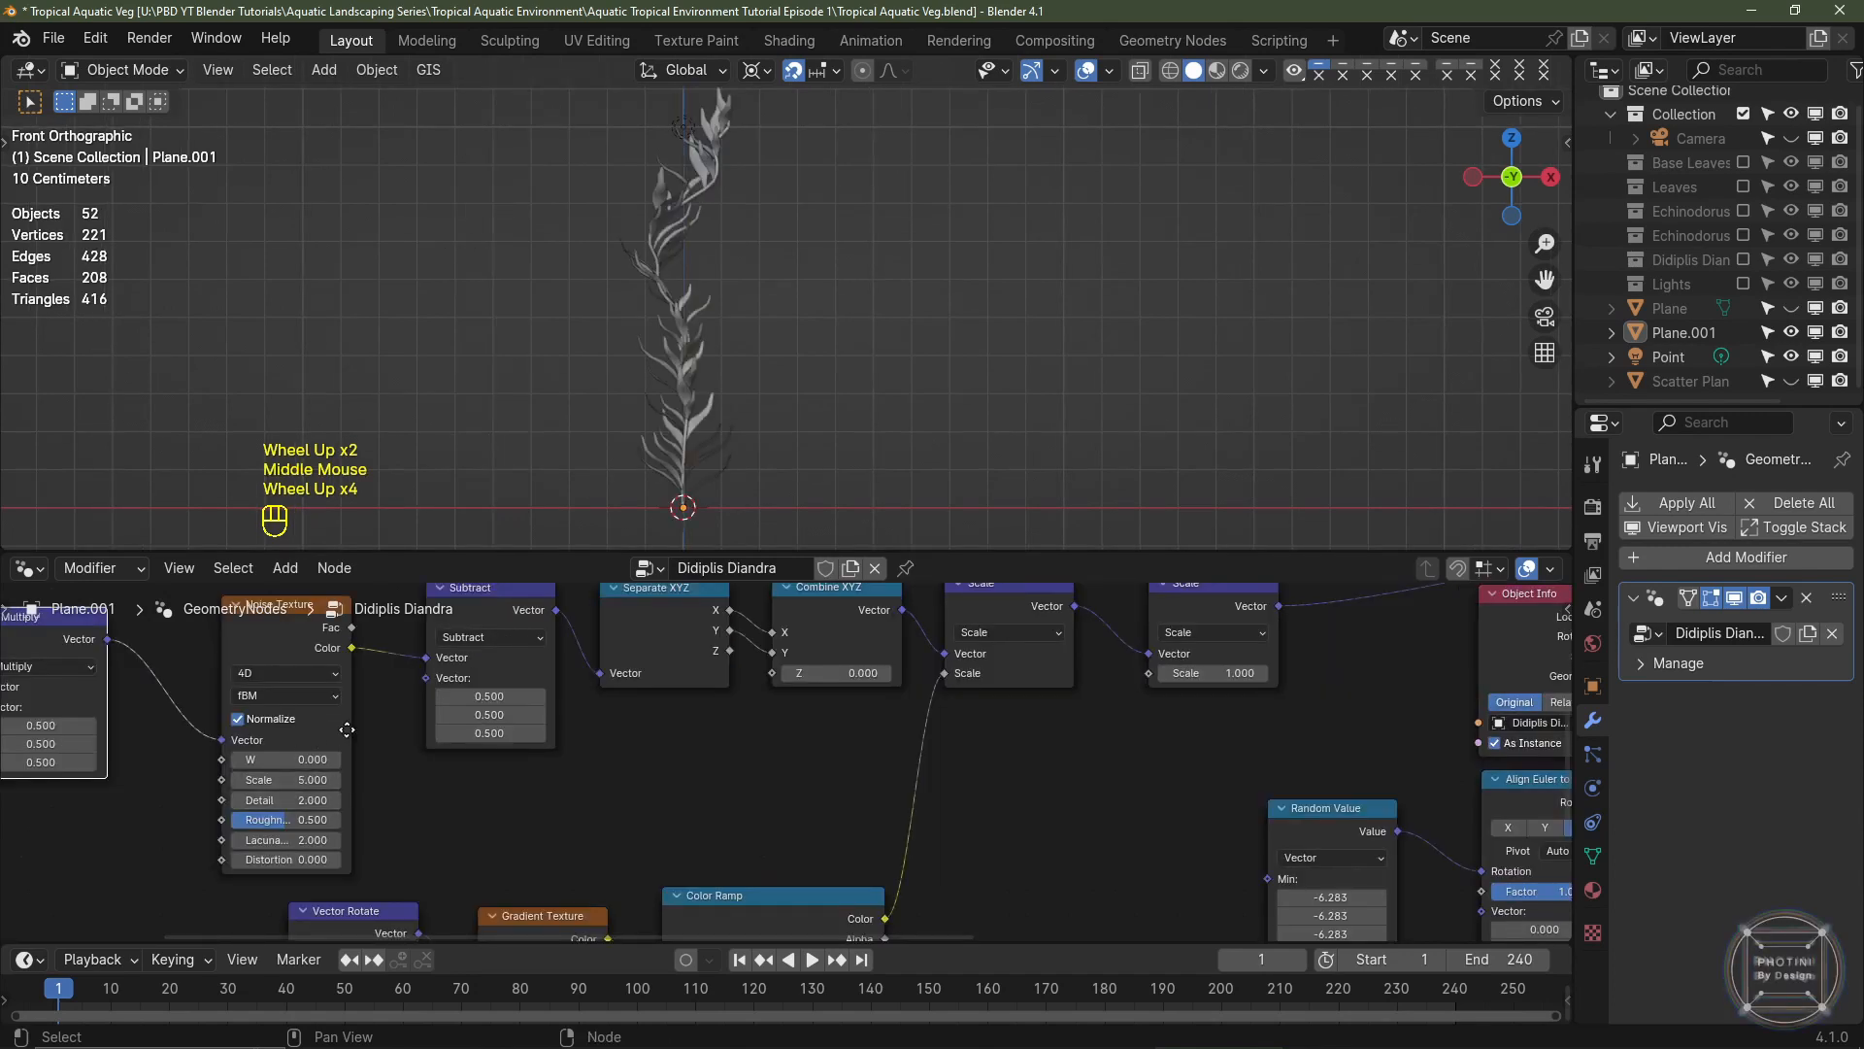
pyautogui.moveTo(347, 730); pyautogui.dragTo(521, 756, button='middle')
pyautogui.moveTo(483, 804); pyautogui.dragTo(483, 804)
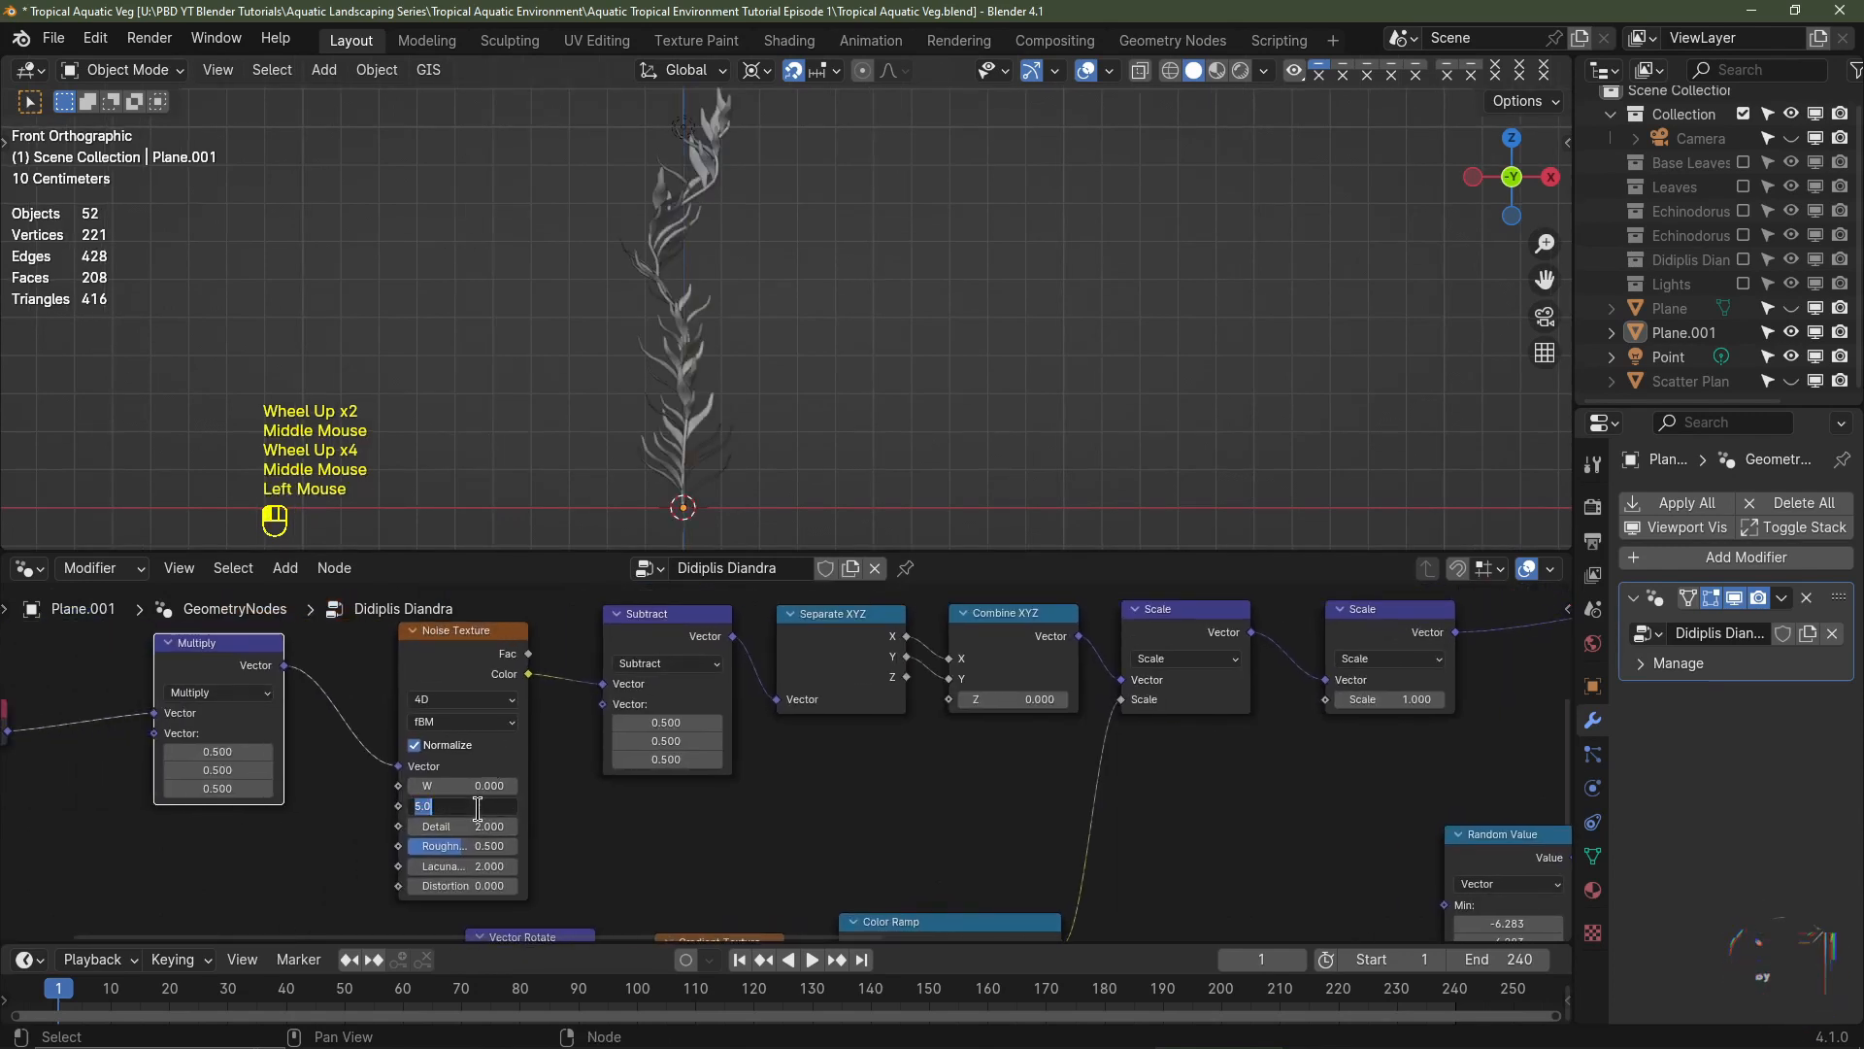
pyautogui.press('Return')
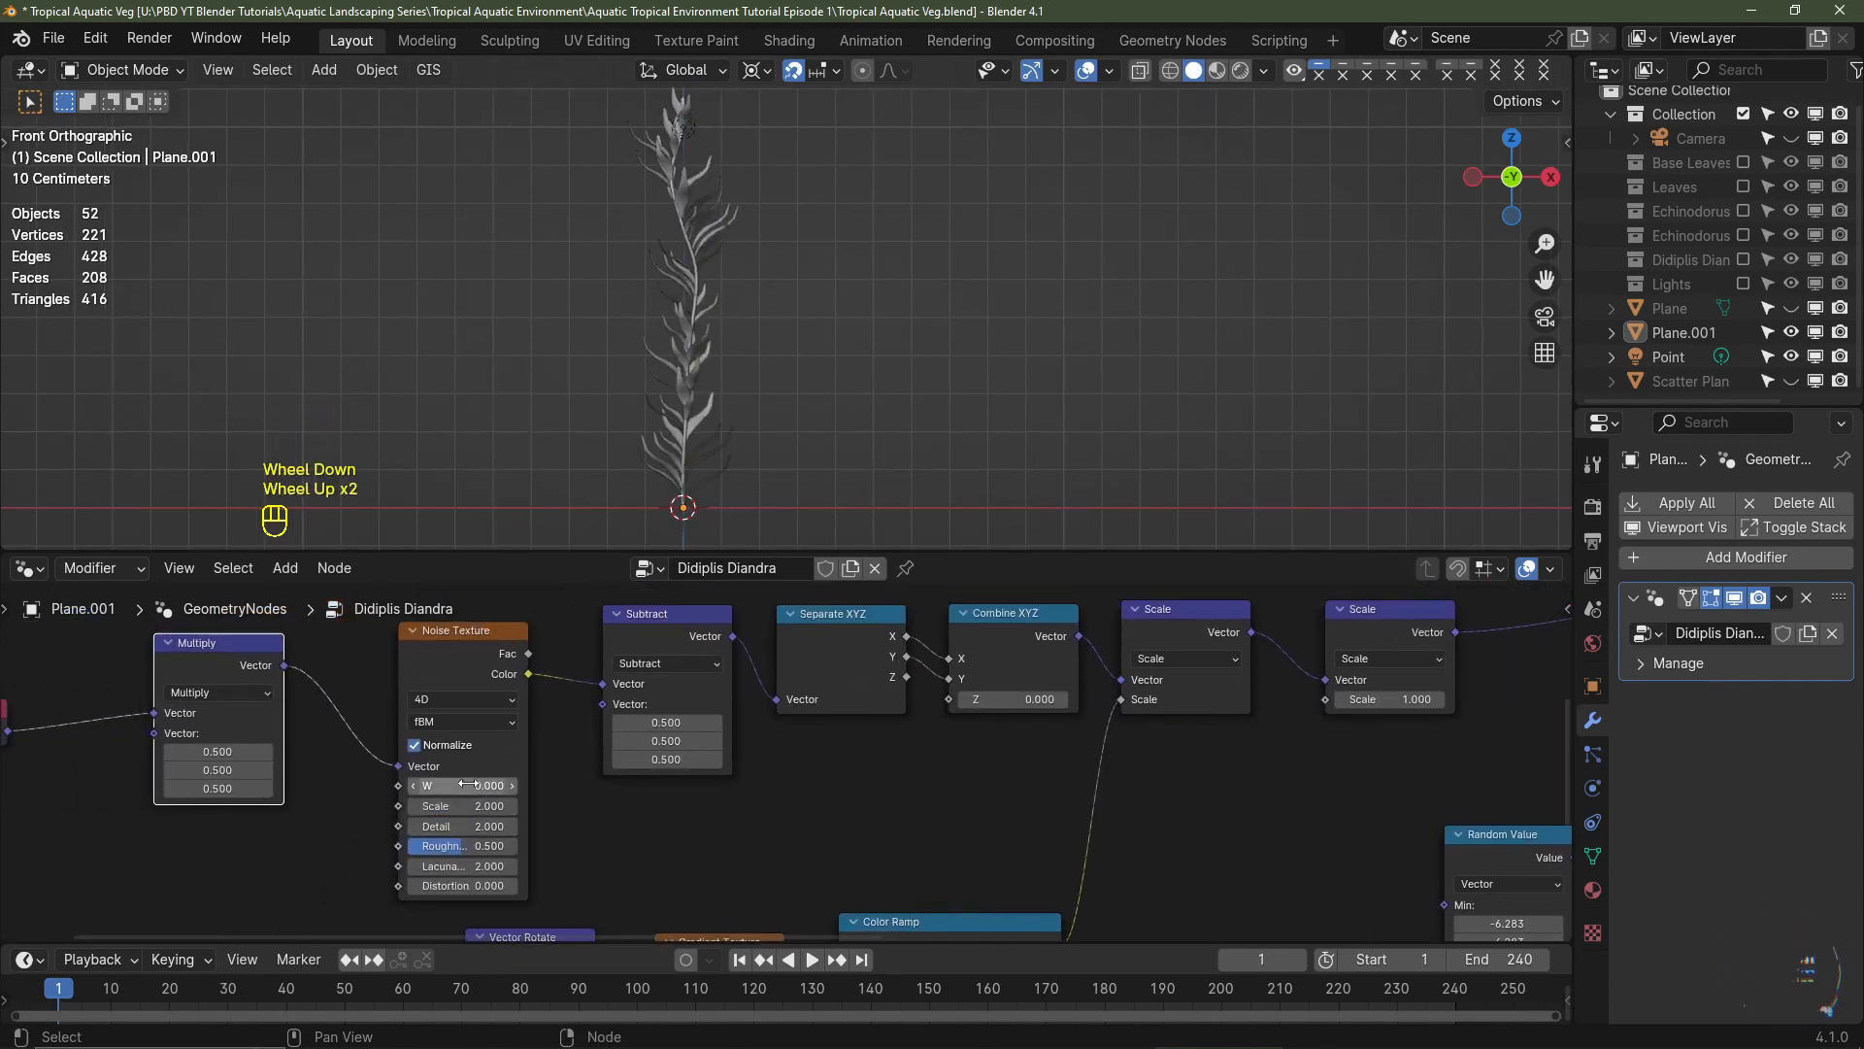
pyautogui.keyDown('shift'); pyautogui.moveTo(474, 784); pyautogui.dragTo(641, 784); pyautogui.keyUp('shift')
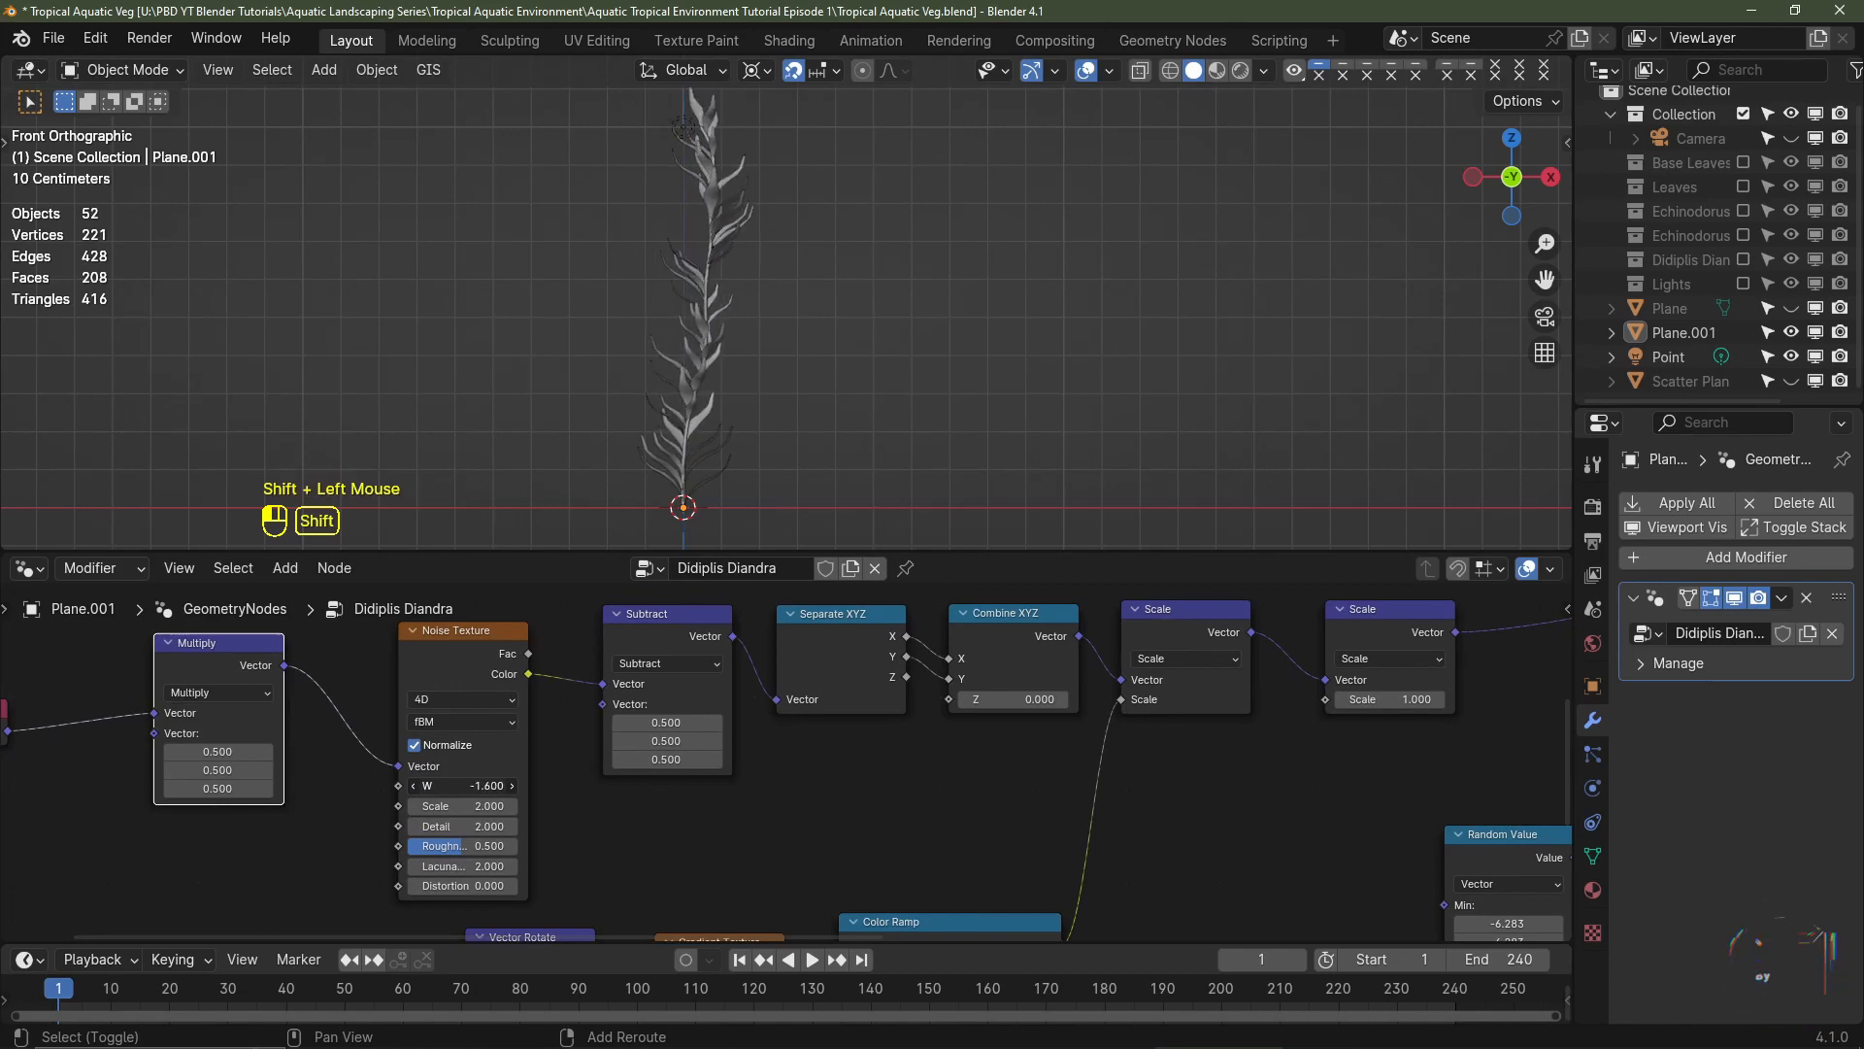
pyautogui.scroll(-1, 852, 828)
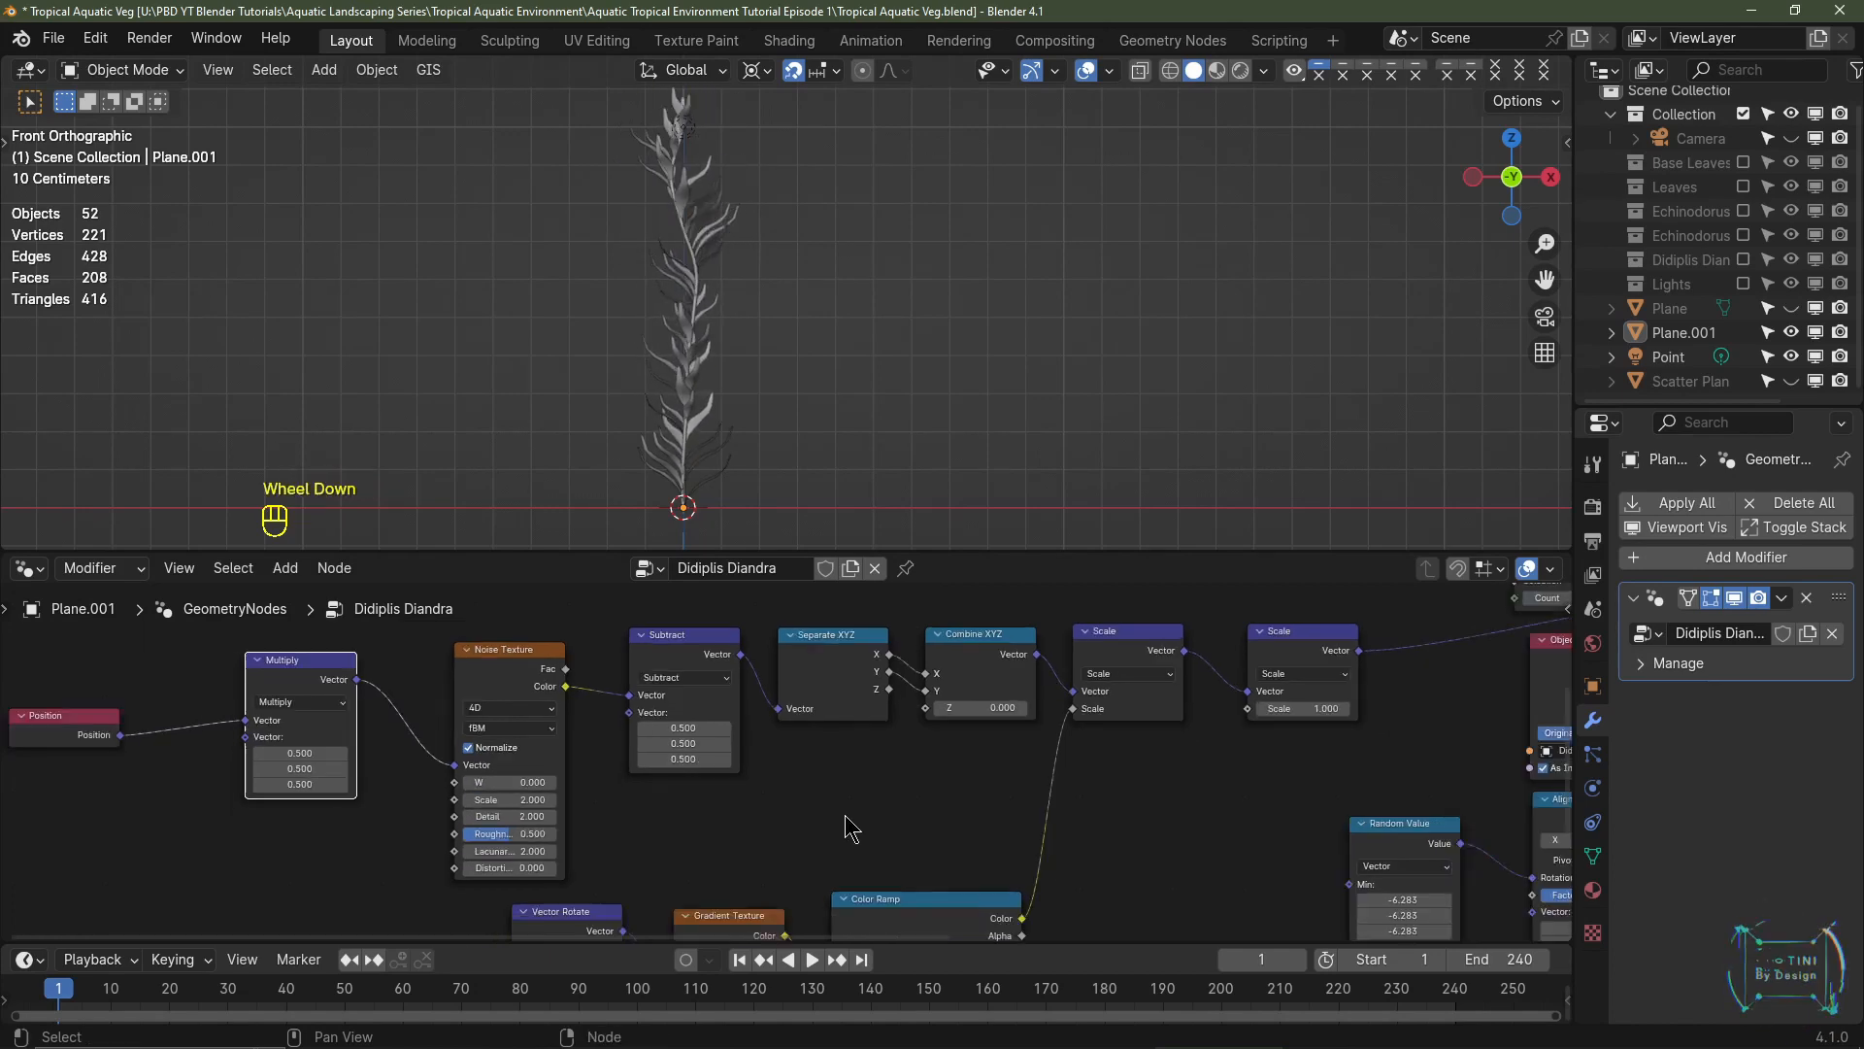
# - Move the Group Input node ahead of the whole node tree and enlarge the node editor
pyautogui.scroll(-10, 851, 828)
pyautogui.scroll(1, 851, 828)
pyautogui.moveTo(889, 680); pyautogui.dragTo(860, 670, button='middle')
pyautogui.moveTo(863, 631); pyautogui.dragTo(227, 728)
pyautogui.moveTo(1182, 563); pyautogui.dragTo(1032, 554, button='middle')
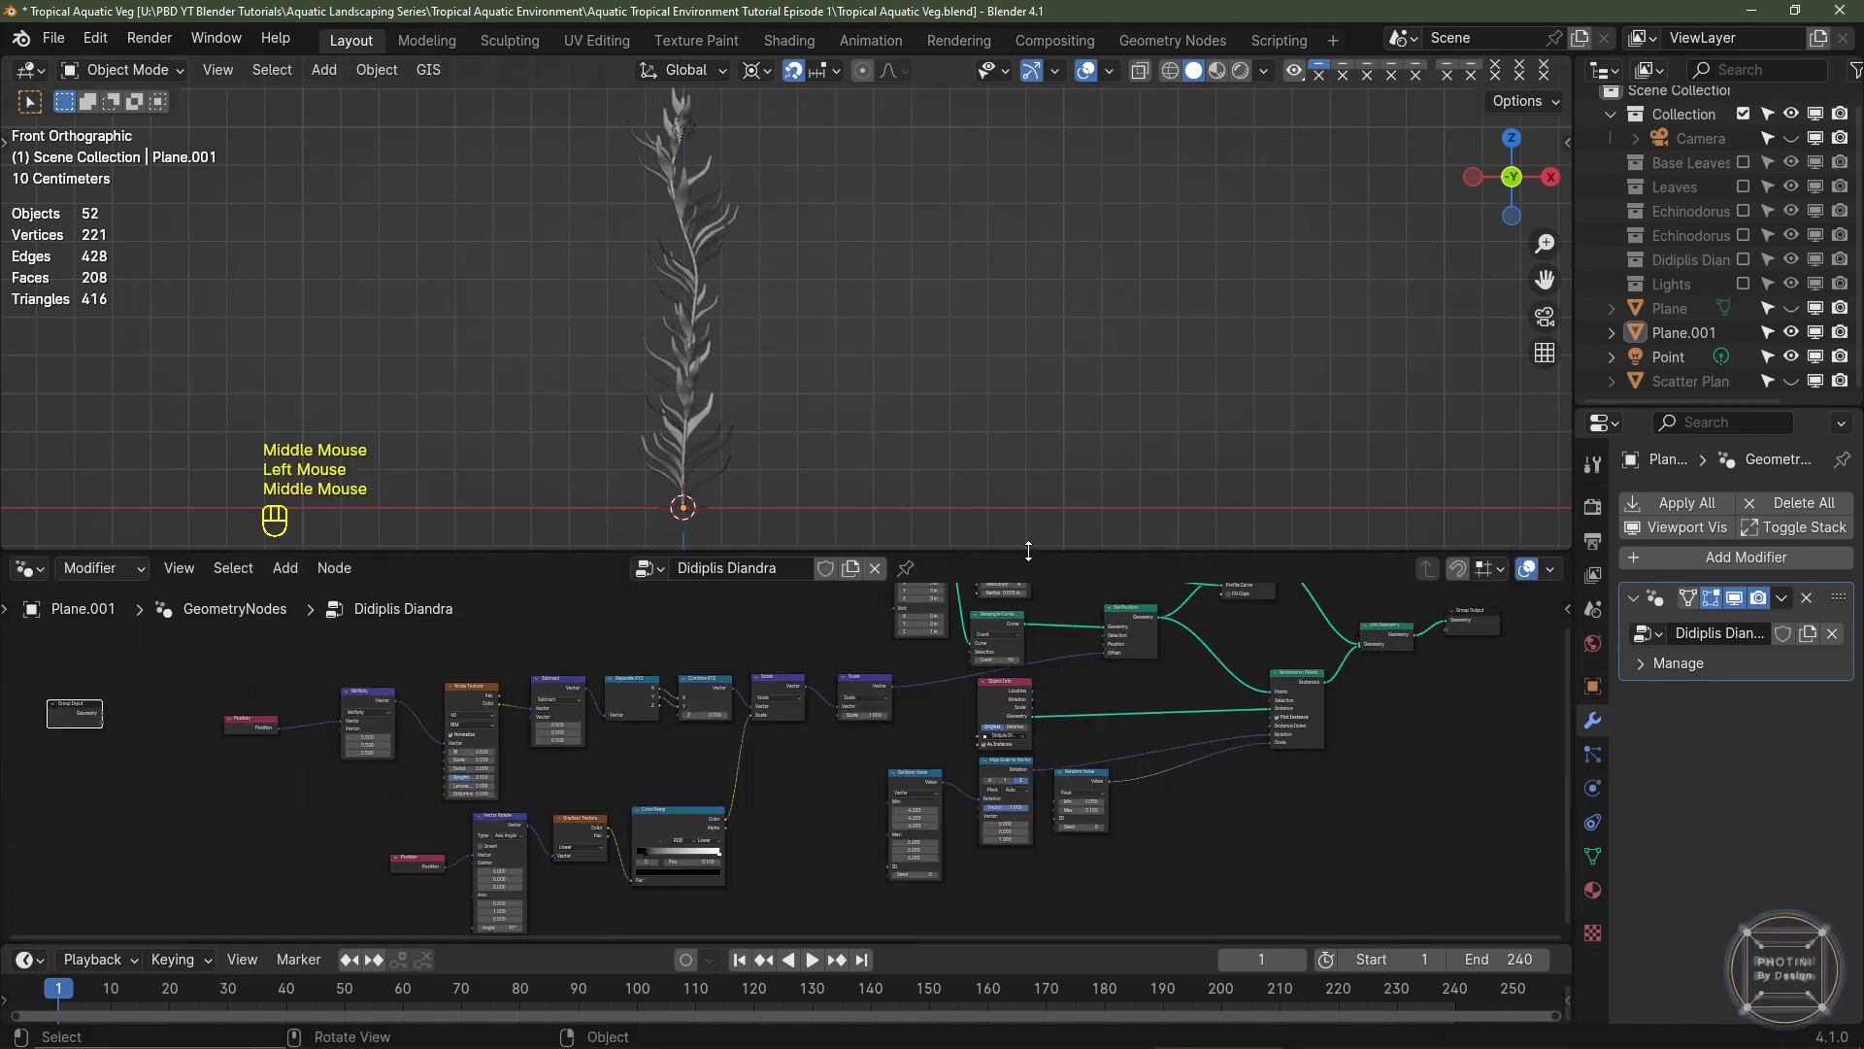
pyautogui.scroll(-1, 981, 691)
pyautogui.moveTo(980, 554); pyautogui.dragTo(949, 279)
pyautogui.scroll(2, 1194, 699)
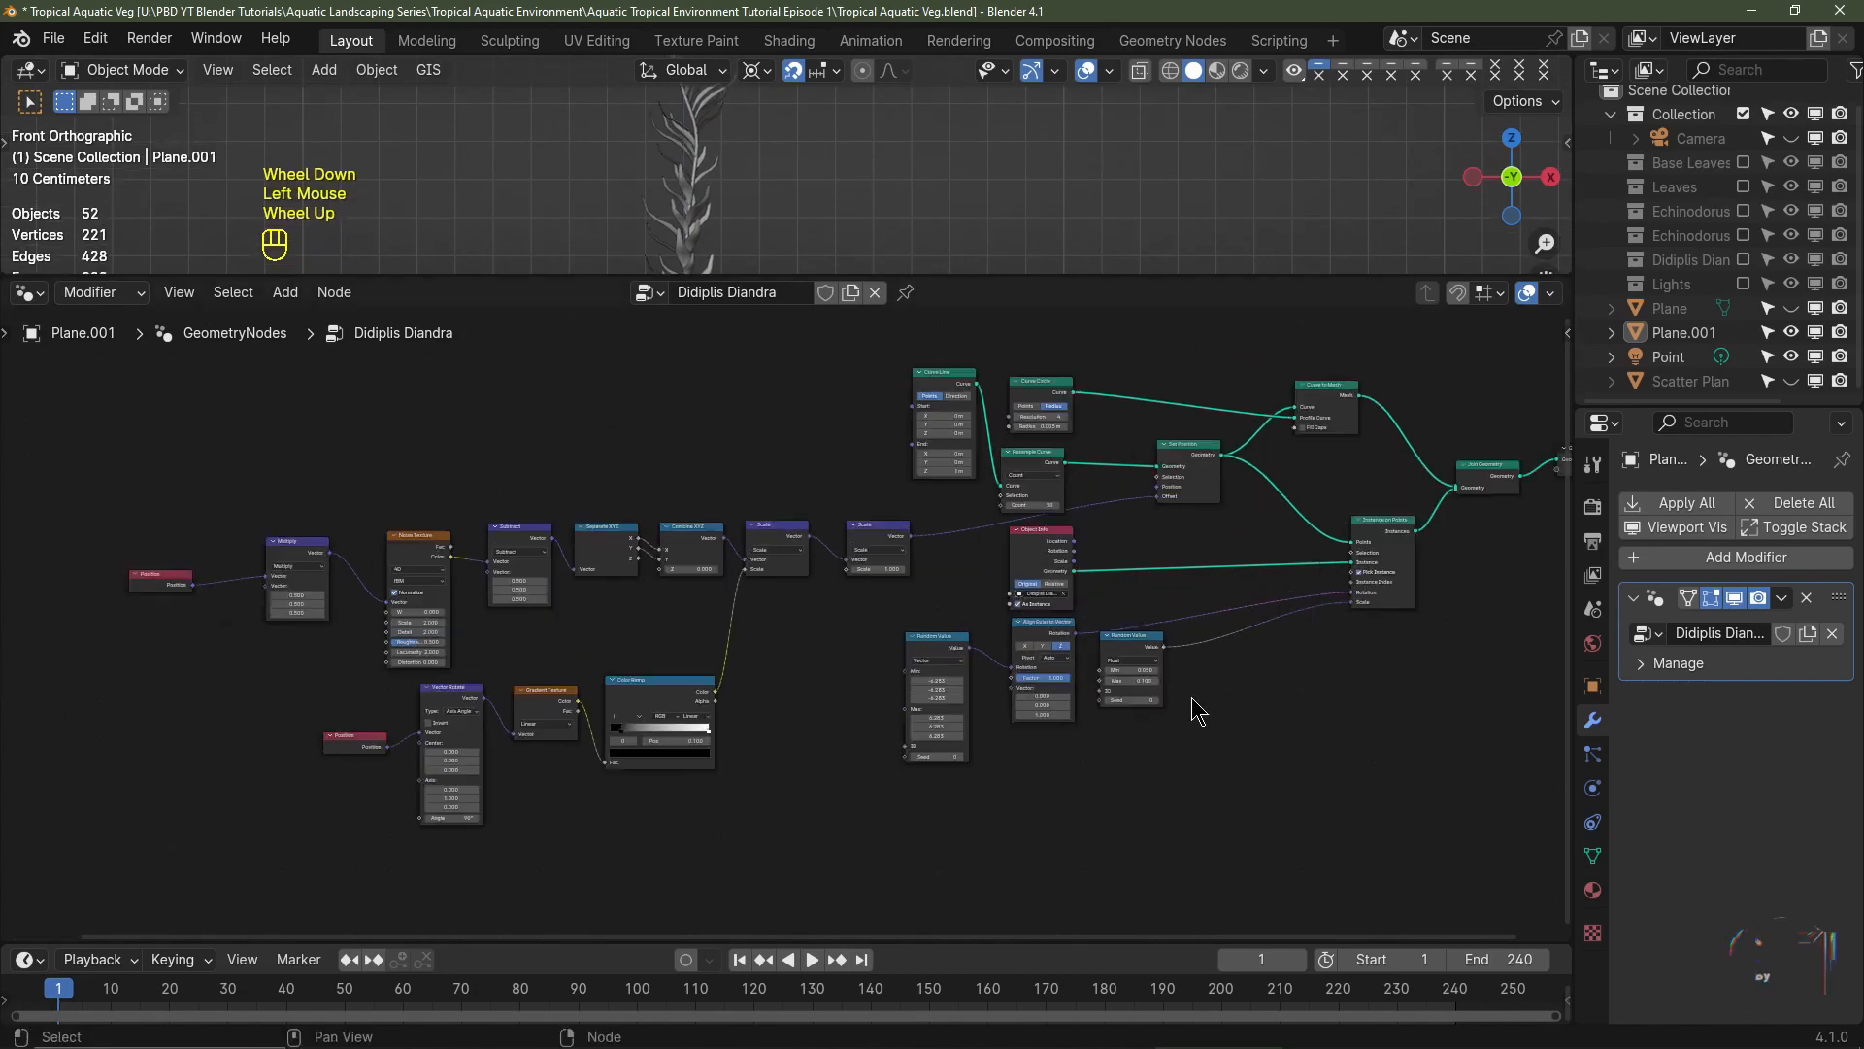
# - Bring the Instance on Points, Join Geometry and Group Output nodes closer together
pyautogui.moveTo(1194, 699); pyautogui.dragTo(651, 780, button='middle')
pyautogui.moveTo(937, 584); pyautogui.dragTo(871, 514)
pyautogui.moveTo(1048, 520); pyautogui.dragTo(964, 475)
pyautogui.moveTo(1170, 503); pyautogui.dragTo(1074, 476)
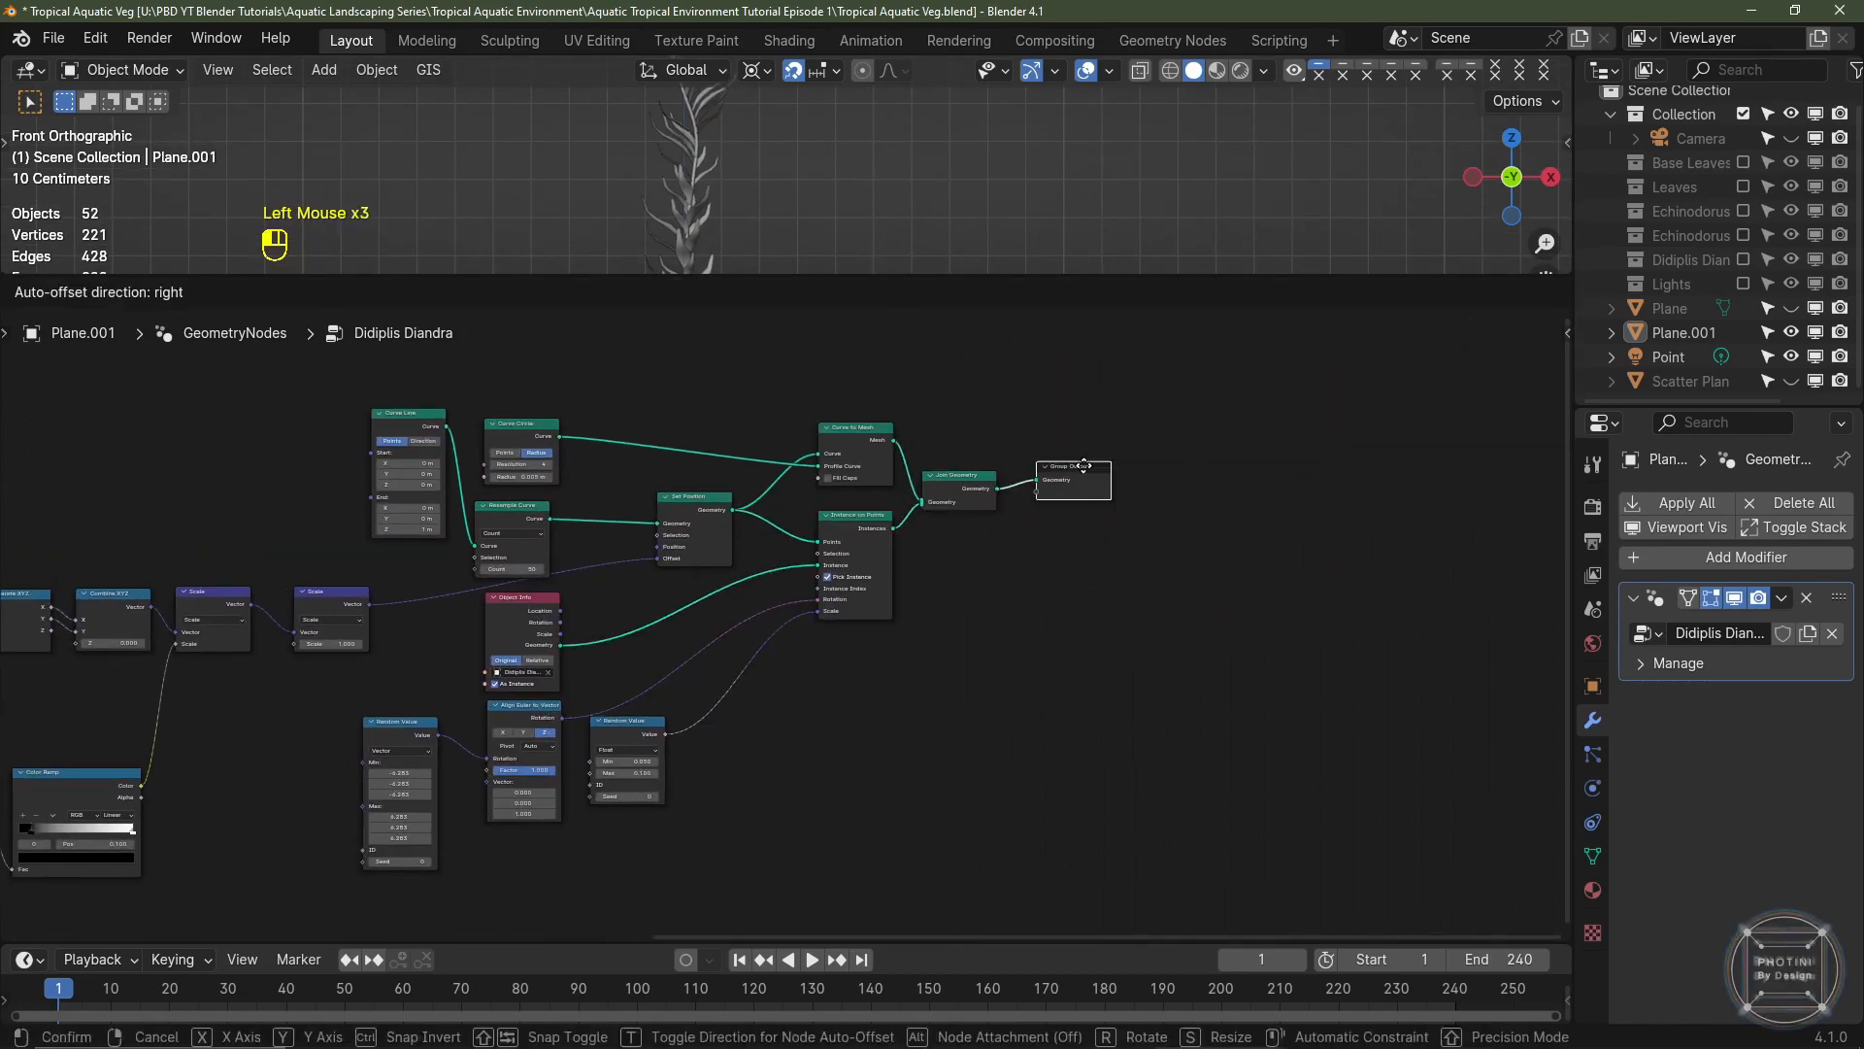
pyautogui.moveTo(1029, 514); pyautogui.dragTo(1226, 478, button='middle')
# - Stack the Object Info, Align Euler to Vector and both Random Value nodes close to Instance on Points
pyautogui.moveTo(833, 686); pyautogui.dragTo(957, 638)
pyautogui.moveTo(748, 668); pyautogui.dragTo(970, 559)
pyautogui.moveTo(977, 705); pyautogui.dragTo(977, 757)
pyautogui.moveTo(608, 692); pyautogui.dragTo(841, 614)
pyautogui.moveTo(836, 607); pyautogui.dragTo(812, 780, button='middle')
pyautogui.moveTo(715, 735); pyautogui.dragTo(913, 576)
# - Shift the stacked nodes beside Instance on Points vertically as a group and undo the last node move
pyautogui.keyDown('shift'); pyautogui.click(922, 735); pyautogui.keyUp('shift')
pyautogui.keyDown('shift'); pyautogui.click(924, 864); pyautogui.keyUp('shift')
pyautogui.press('g')
pyautogui.press('y')
pyautogui.moveTo(1028, 565); pyautogui.dragTo(1032, 520)
pyautogui.scroll(2, 903, 559)
pyautogui.hotkey('ctrl', 'z')
# - Move Curve Circle, Resample Curve, Curve Line and the two Scale nodes closer to Set Position
pyautogui.moveTo(670, 455); pyautogui.dragTo(945, 379)
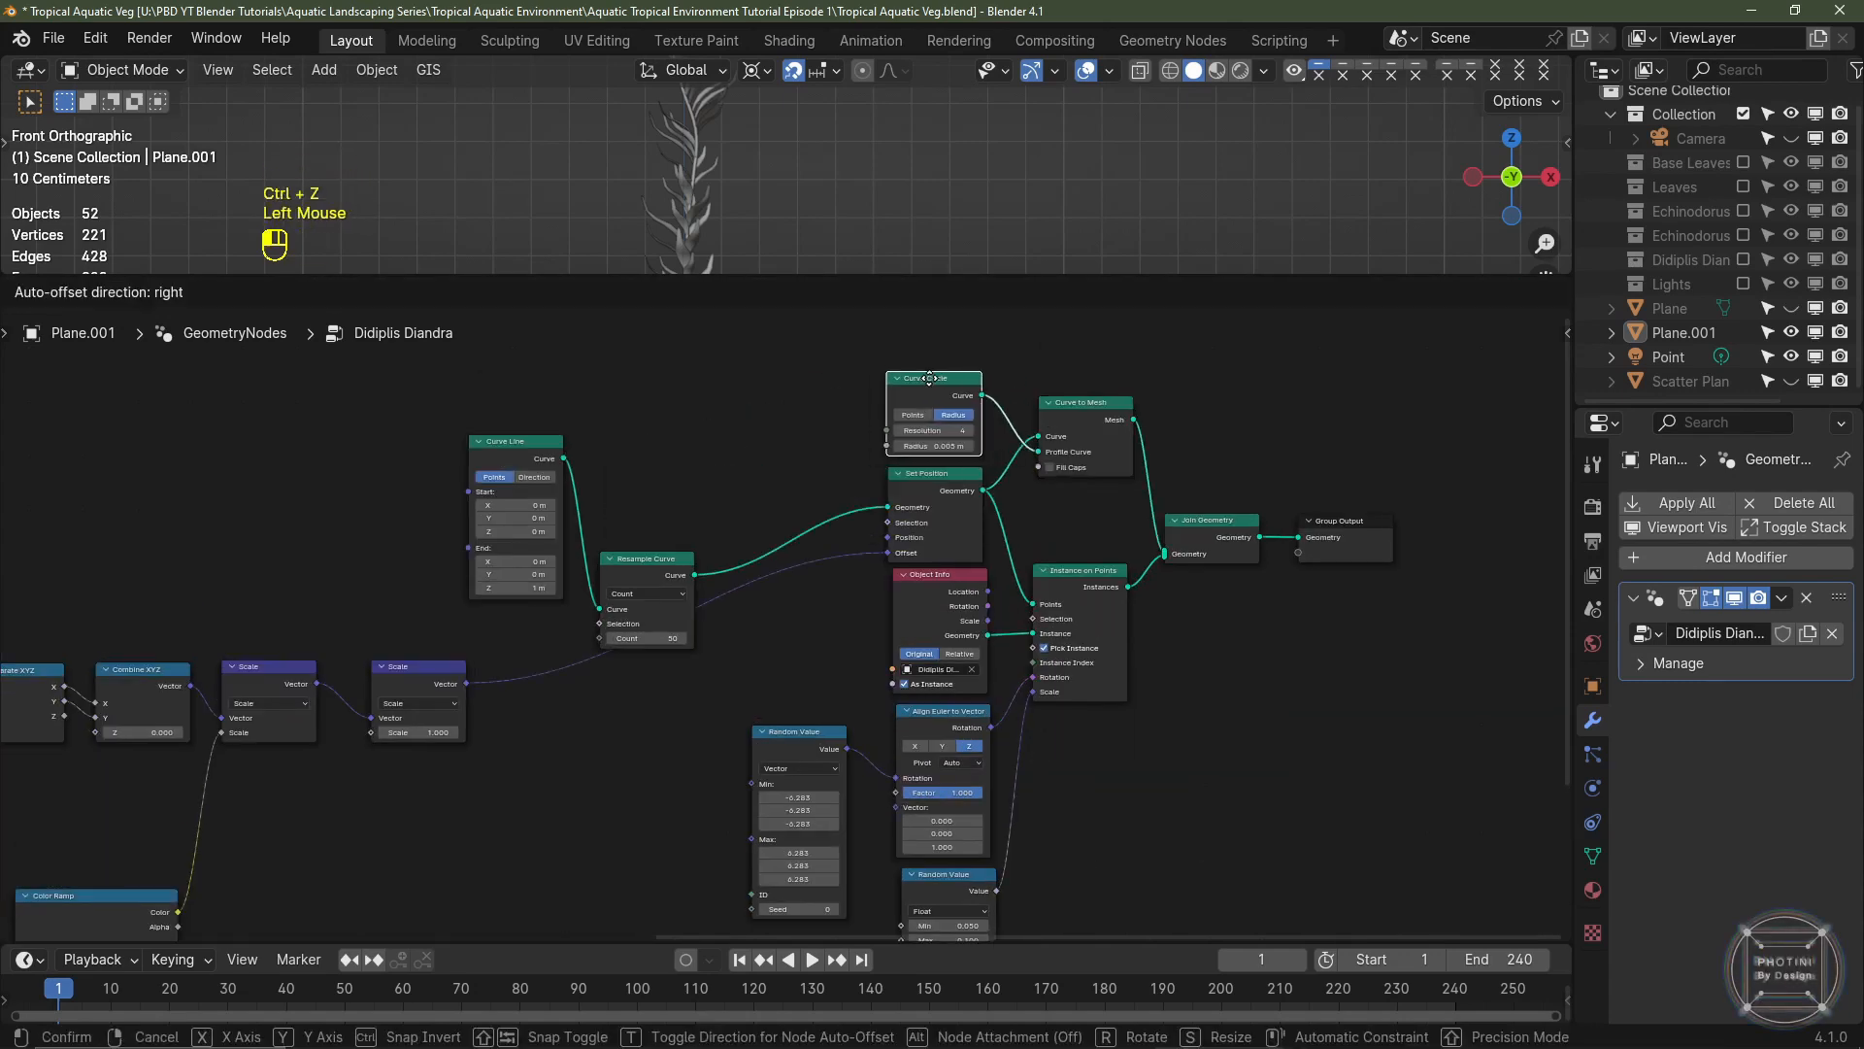
pyautogui.moveTo(648, 560); pyautogui.dragTo(808, 443)
pyautogui.moveTo(520, 443); pyautogui.dragTo(655, 396)
pyautogui.moveTo(801, 441); pyautogui.dragTo(801, 390)
pyautogui.moveTo(423, 670); pyautogui.dragTo(820, 539)
pyautogui.moveTo(277, 668); pyautogui.dragTo(694, 572)
# - Move the gradient branch of Position, Vector Rotate, Gradient Texture and Color Ramp closer to the Scale nodes
pyautogui.scroll(-4, 359, 654)
pyautogui.moveTo(461, 724); pyautogui.dragTo(59, 874)
pyautogui.press('g')
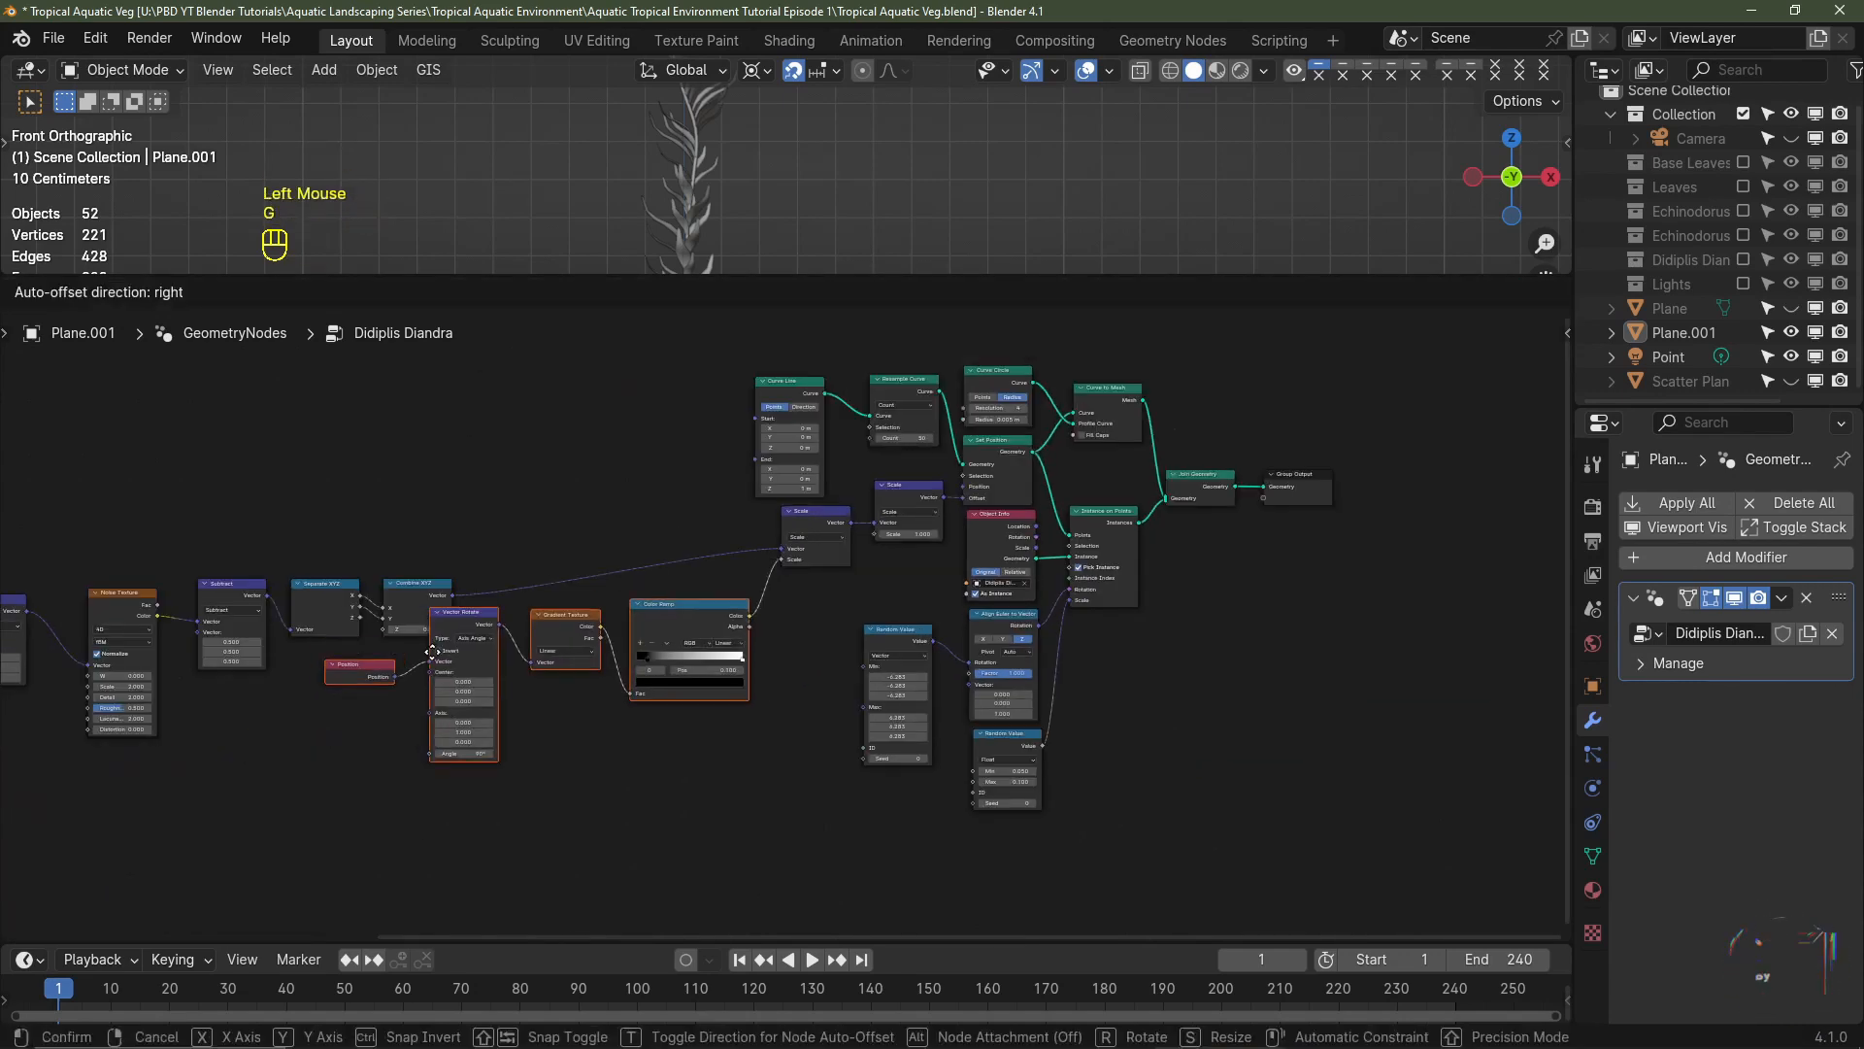
pyautogui.click(368, 758)
pyautogui.moveTo(368, 719); pyautogui.dragTo(576, 685, button='middle')
# - Move the noise chain from Position through Combine XYZ up against the first Scale node
pyautogui.keyDown('shift'); pyautogui.click(208, 571); pyautogui.keyUp('shift')
pyautogui.keyDown('shift'); pyautogui.click(335, 563); pyautogui.keyUp('shift')
pyautogui.press('g')
pyautogui.click(427, 499)
pyautogui.moveTo(672, 512); pyautogui.dragTo(165, 600)
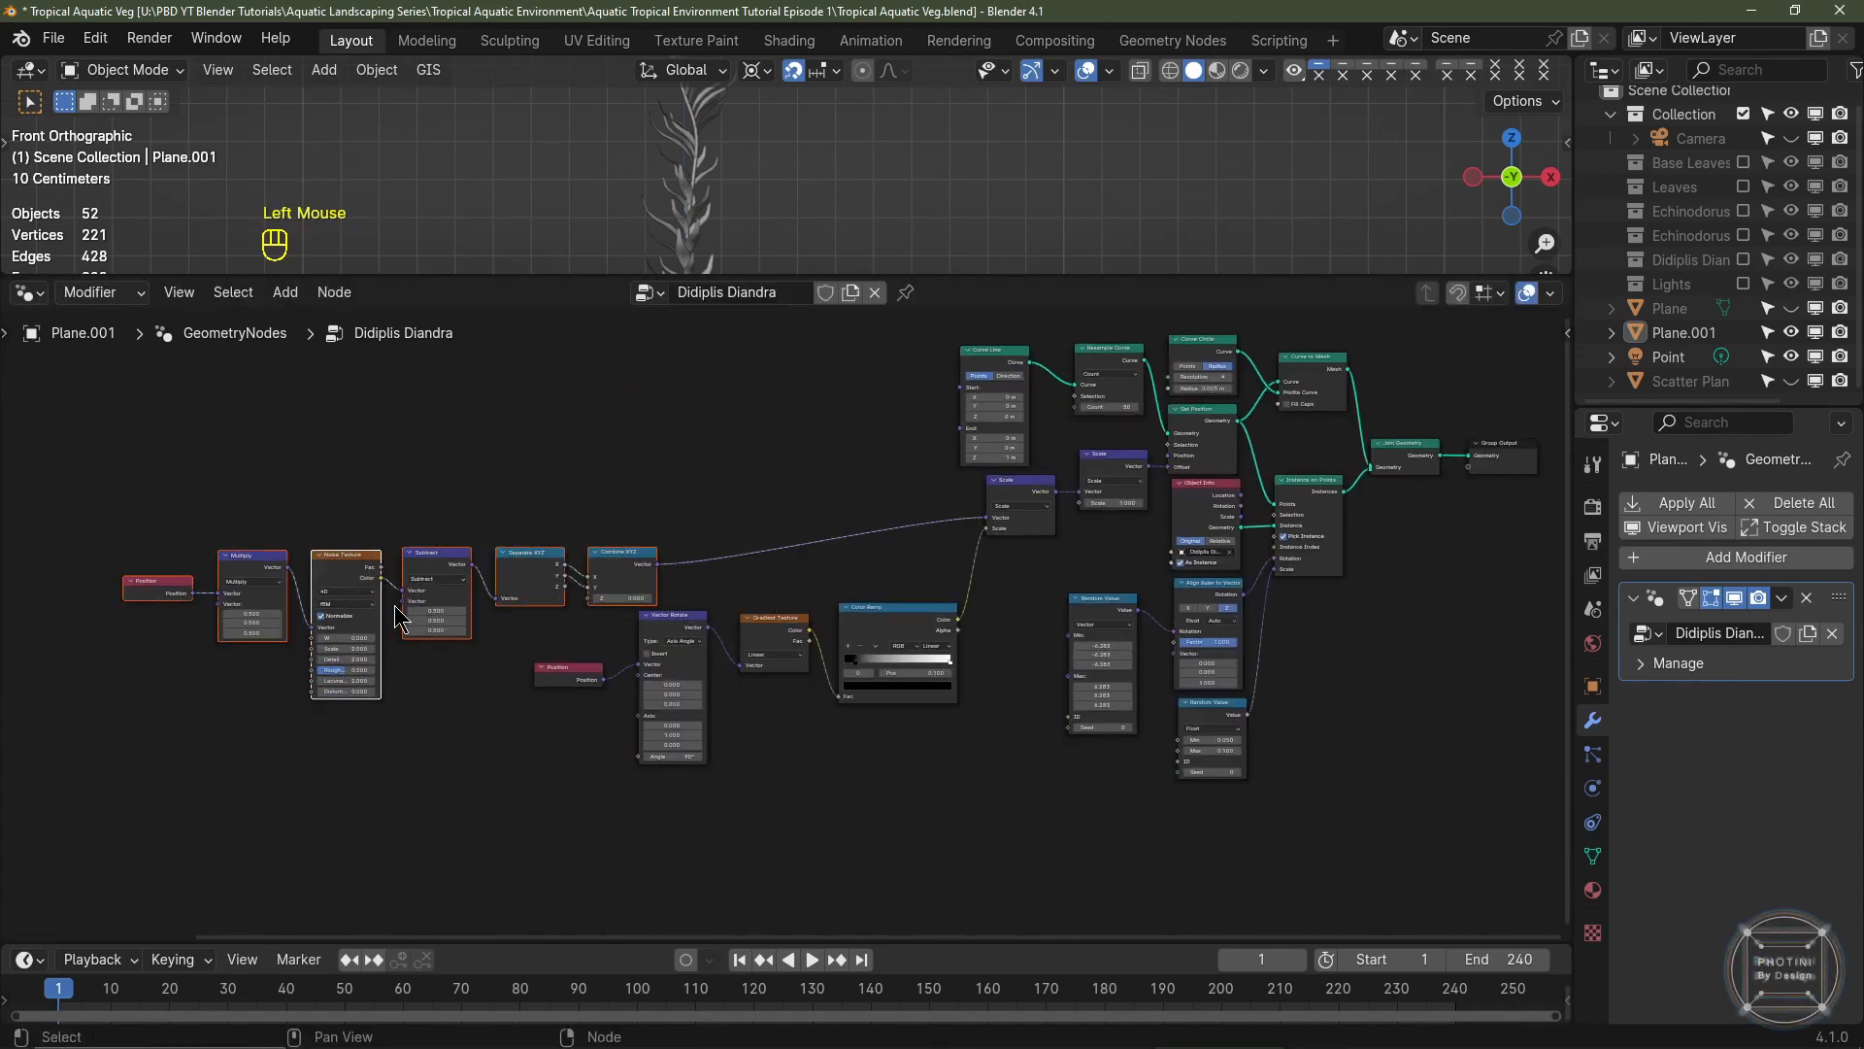
pyautogui.moveTo(445, 599); pyautogui.dragTo(748, 527)
# - Tuck the gradient branch's Color Ramp, Vector Rotate and Position nodes closely beneath the noise chain
pyautogui.scroll(2, 749, 528)
pyautogui.moveTo(917, 604); pyautogui.dragTo(723, 687, button='middle')
pyautogui.moveTo(719, 691); pyautogui.dragTo(720, 625)
pyautogui.moveTo(483, 707); pyautogui.dragTo(501, 764)
pyautogui.moveTo(340, 768); pyautogui.dragTo(378, 804)
pyautogui.scroll(1, 803, 608)
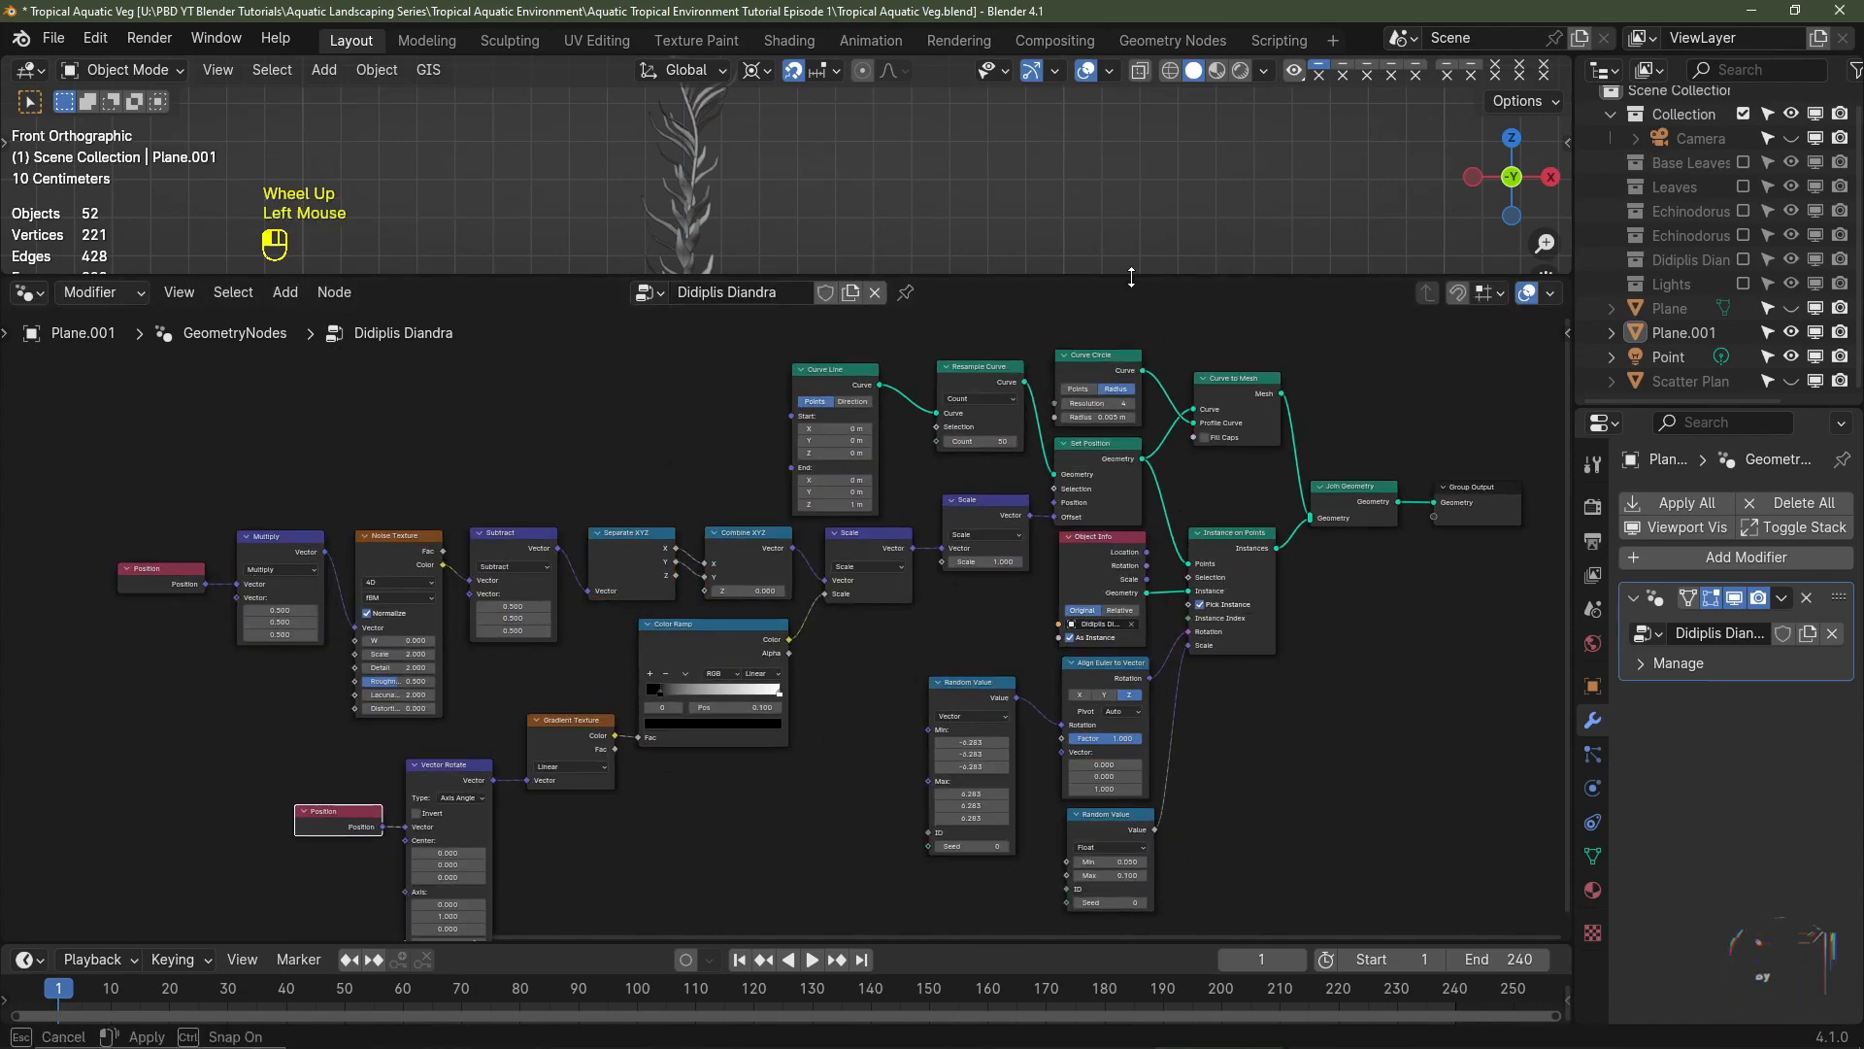
# - Enlarge the node editor a little more and bring the Group Input node near the noise chain
pyautogui.moveTo(1127, 277); pyautogui.dragTo(1127, 187)
pyautogui.scroll(-9, 825, 505)
pyautogui.moveTo(243, 585); pyautogui.dragTo(513, 574)
pyautogui.scroll(10, 913, 554)
pyautogui.moveTo(945, 186); pyautogui.dragTo(944, 231)
pyautogui.scroll(-4, 945, 170)
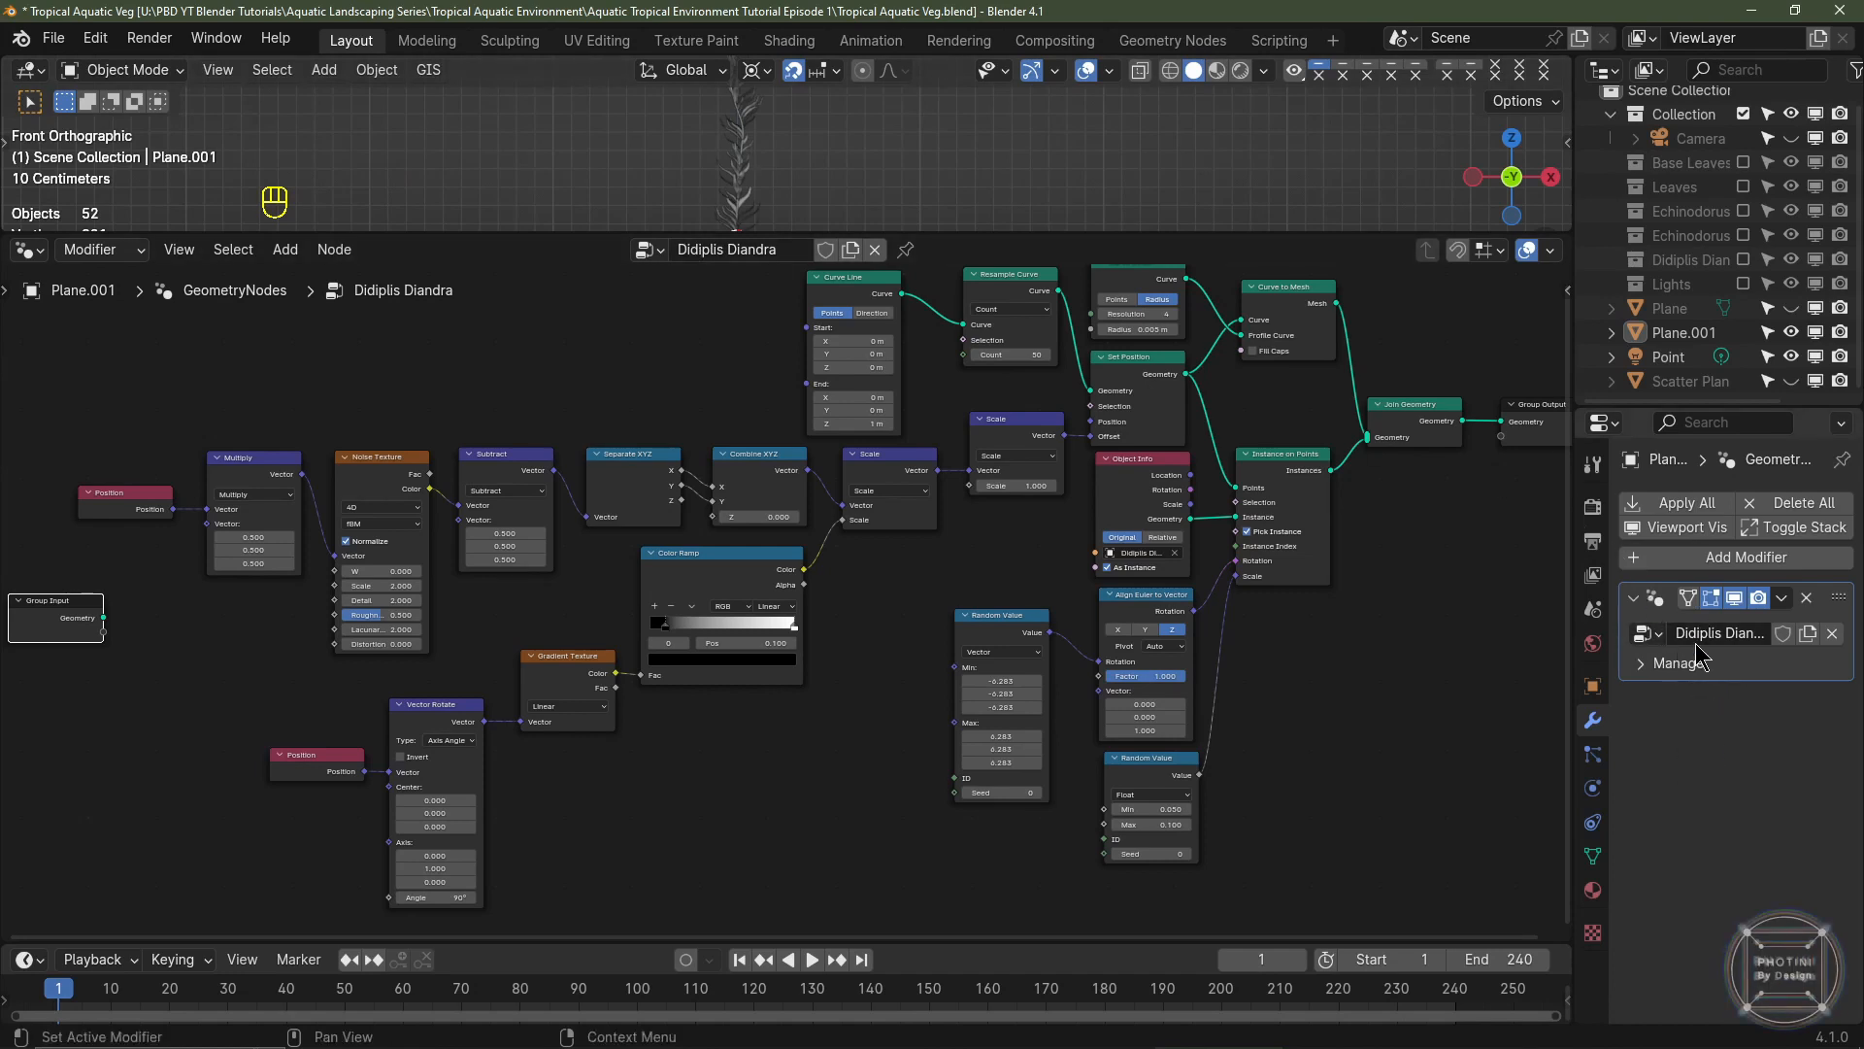
# - Place Group Input beneath Multiply and expose the Noise Texture's W, Scale and Distortion as group inputs
pyautogui.moveTo(407, 602); pyautogui.dragTo(582, 583, button='middle')
pyautogui.scroll(3, 582, 582)
pyautogui.moveTo(129, 595); pyautogui.dragTo(430, 618)
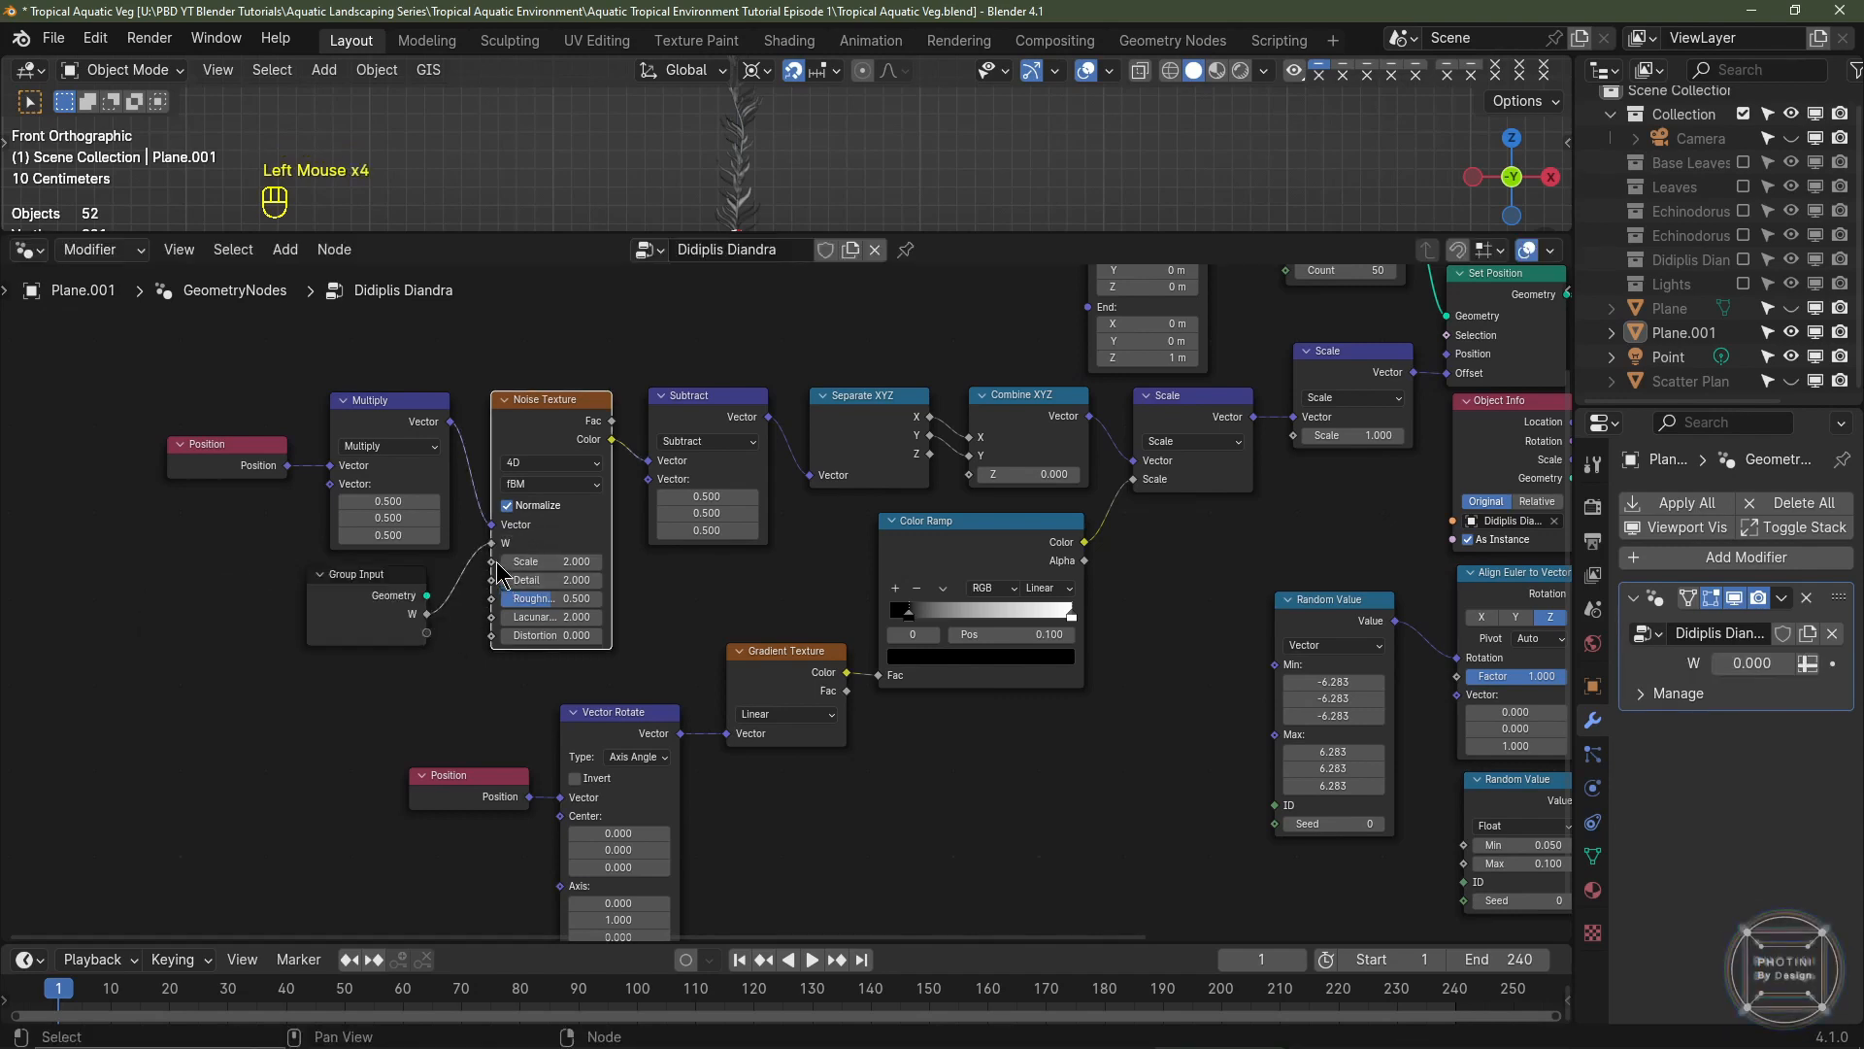
pyautogui.moveTo(492, 561); pyautogui.dragTo(471, 574)
pyautogui.moveTo(436, 646); pyautogui.dragTo(428, 633)
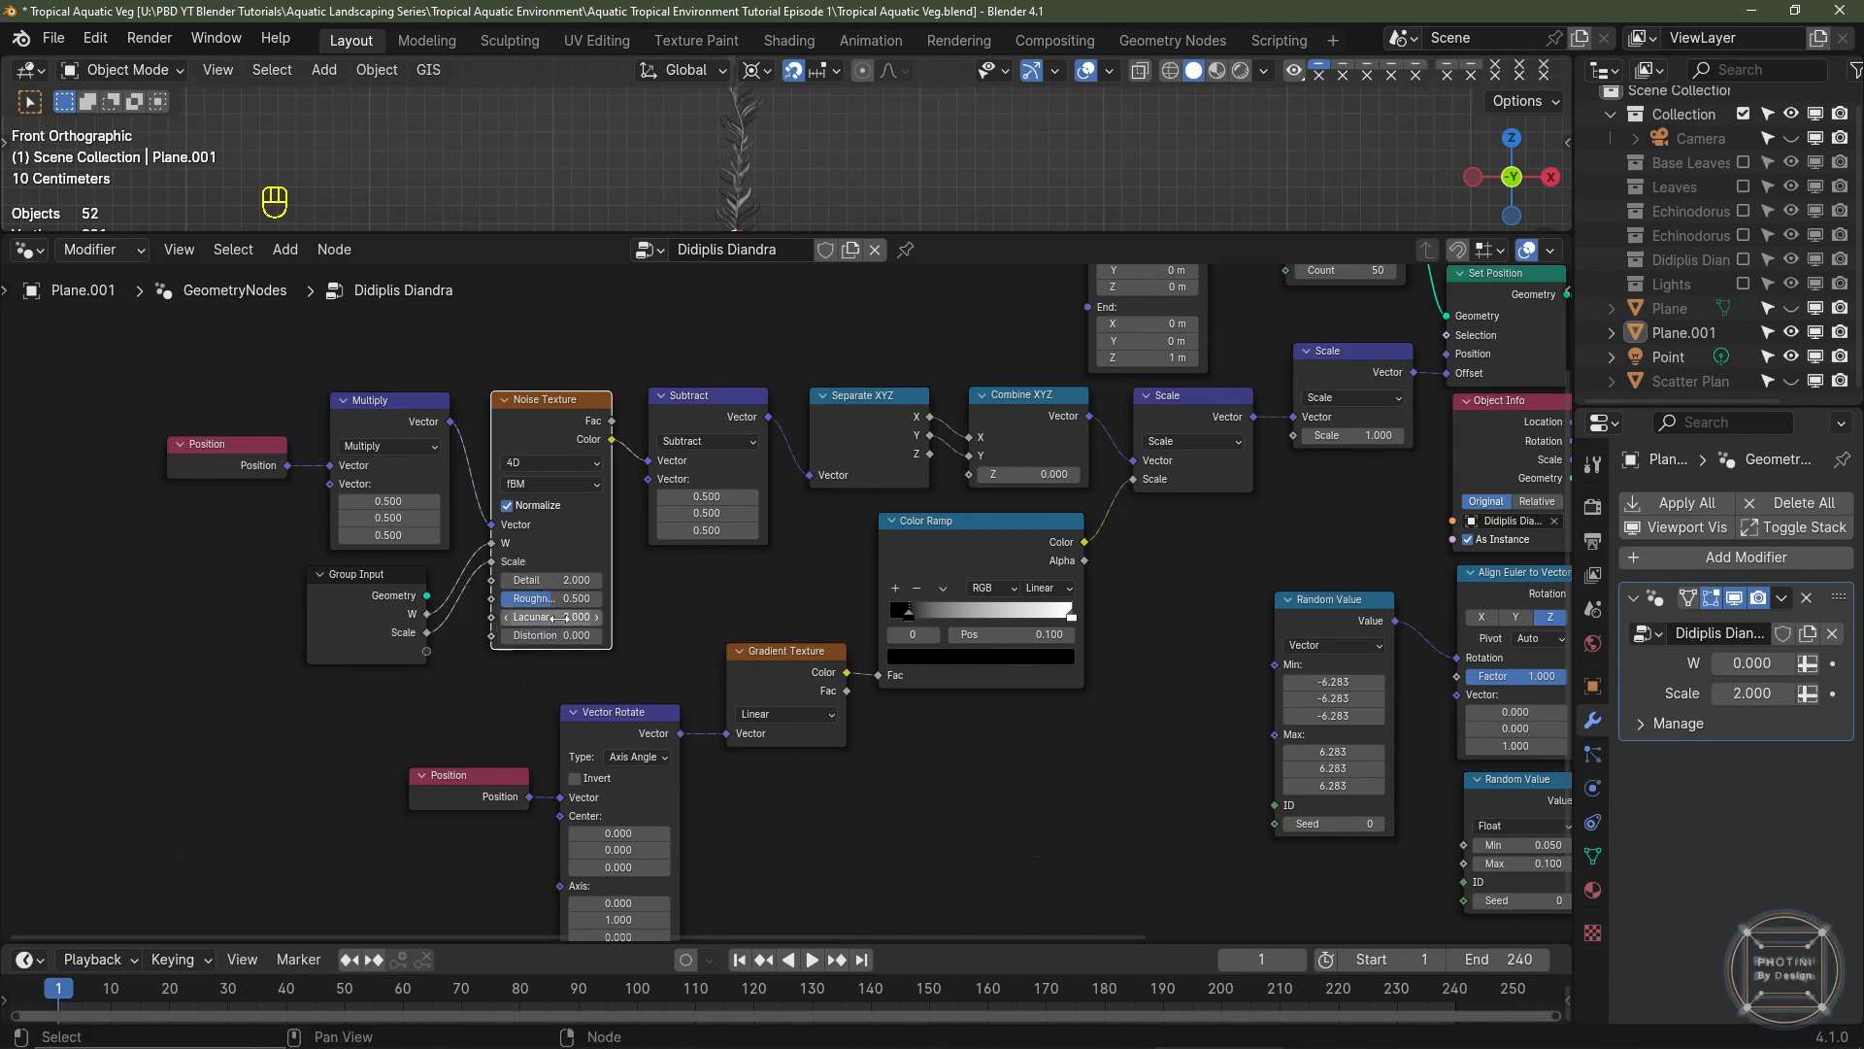
pyautogui.moveTo(493, 636); pyautogui.dragTo(427, 651)
# - Expose the vector Random Value's Seed and the float Random Value's Min and Max on Group Input, then return the node beside the noise chain
pyautogui.scroll(-2, 111, 627)
pyautogui.moveTo(112, 626); pyautogui.dragTo(791, 764)
pyautogui.scroll(2, 1067, 782)
pyautogui.moveTo(1010, 767); pyautogui.dragTo(891, 712, button='middle')
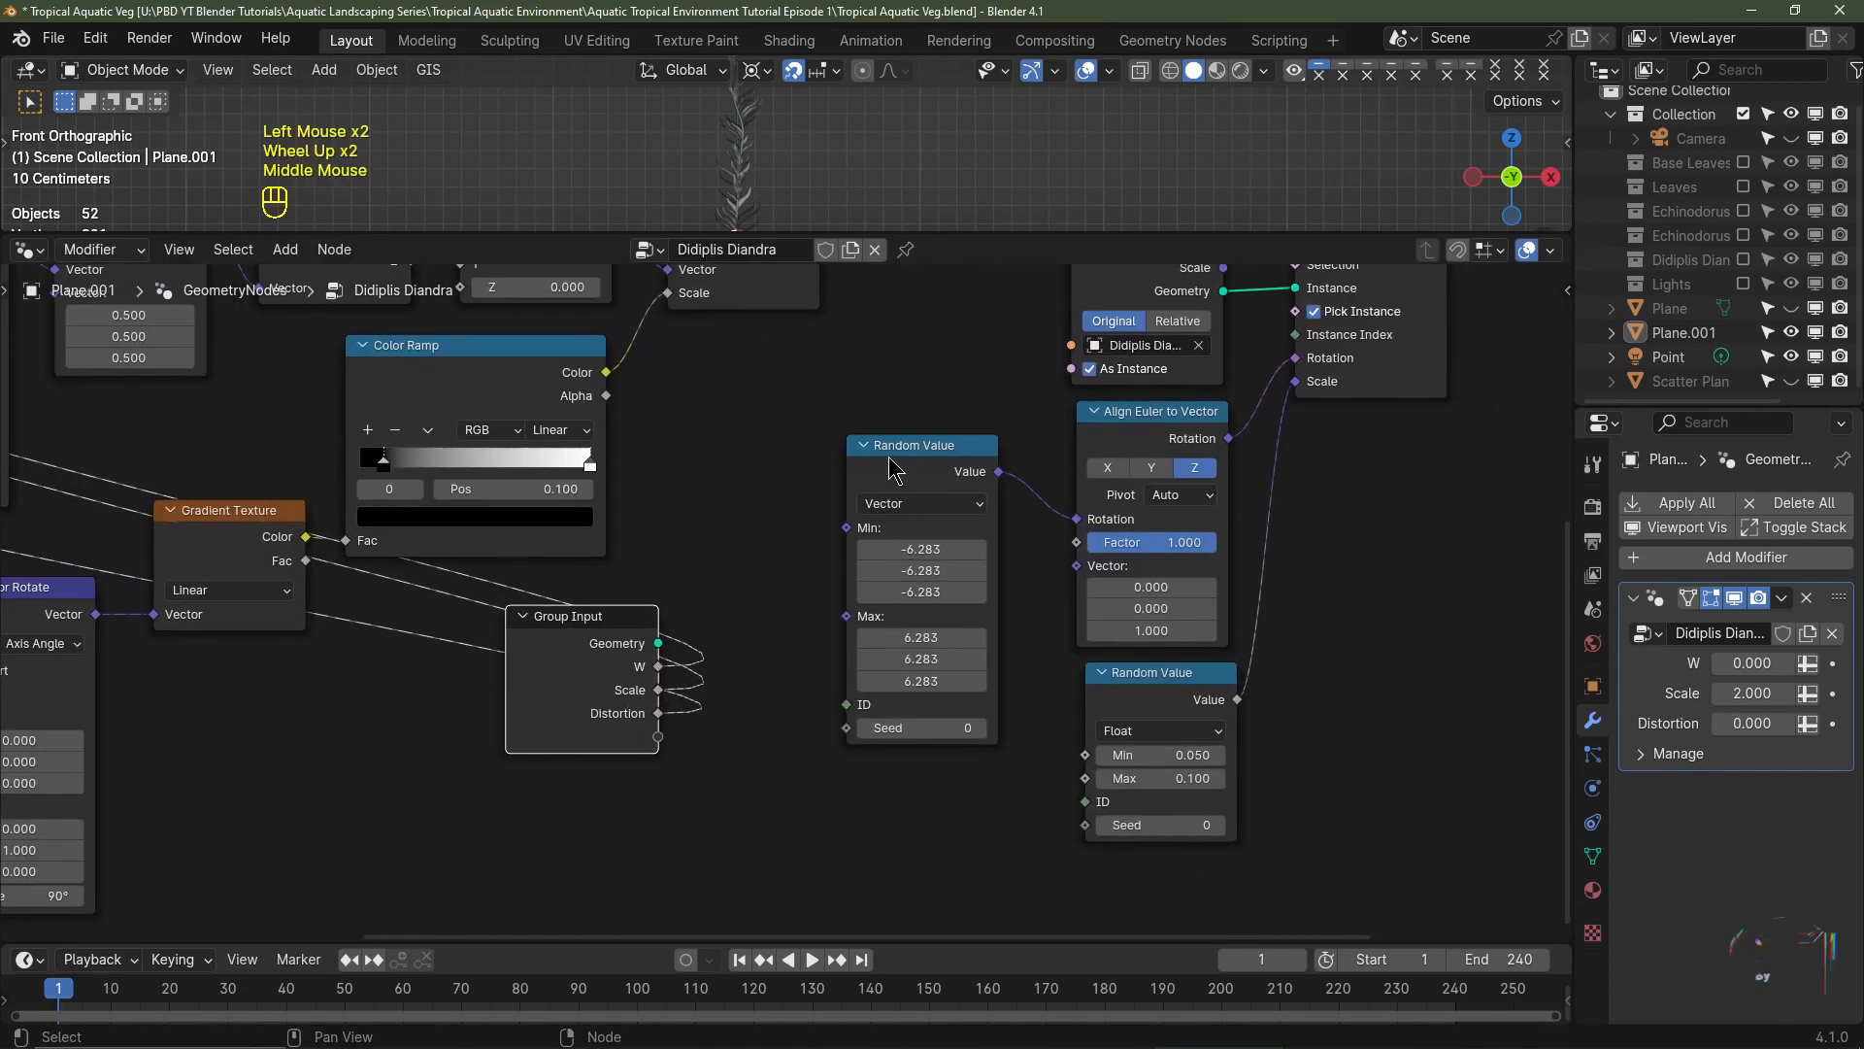
pyautogui.moveTo(846, 727); pyautogui.dragTo(660, 743)
pyautogui.moveTo(961, 830); pyautogui.dragTo(813, 777, button='middle')
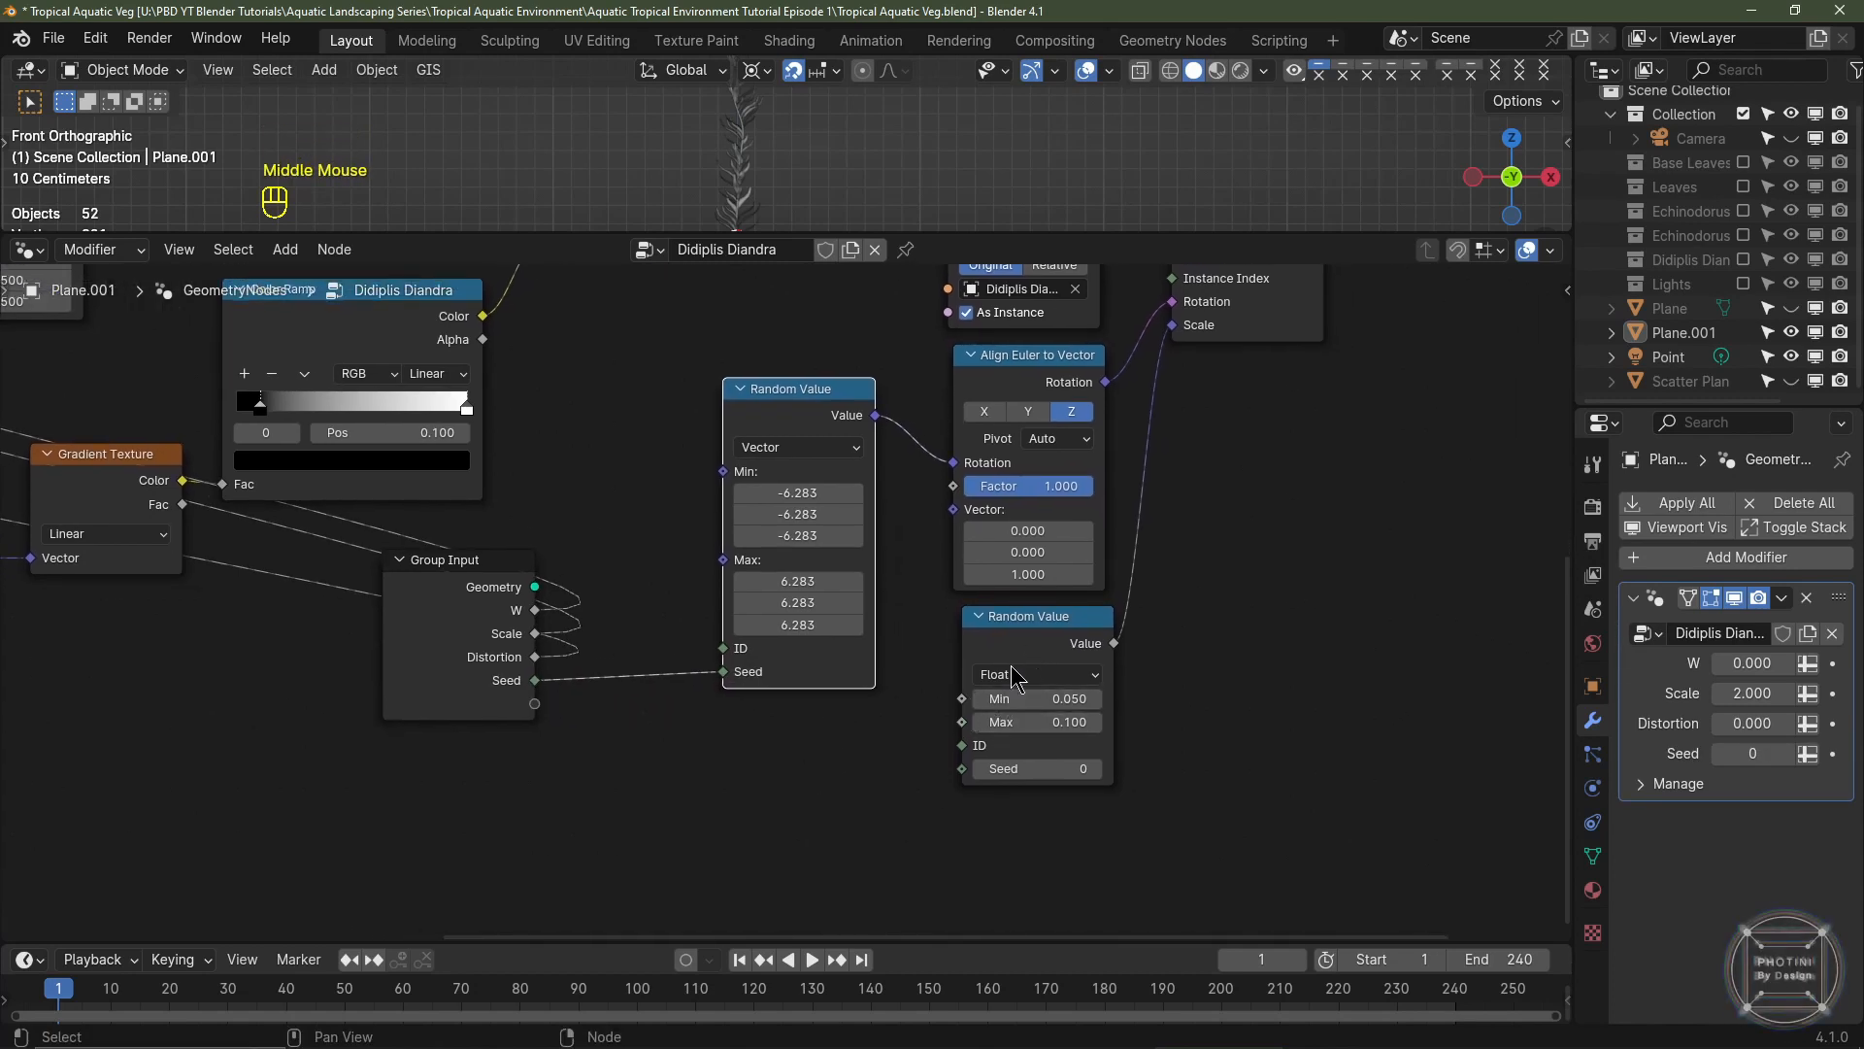
pyautogui.moveTo(962, 699); pyautogui.dragTo(536, 705)
pyautogui.moveTo(964, 723); pyautogui.dragTo(535, 727)
pyautogui.scroll(-2, 618, 811)
pyautogui.moveTo(847, 730); pyautogui.dragTo(339, 703)
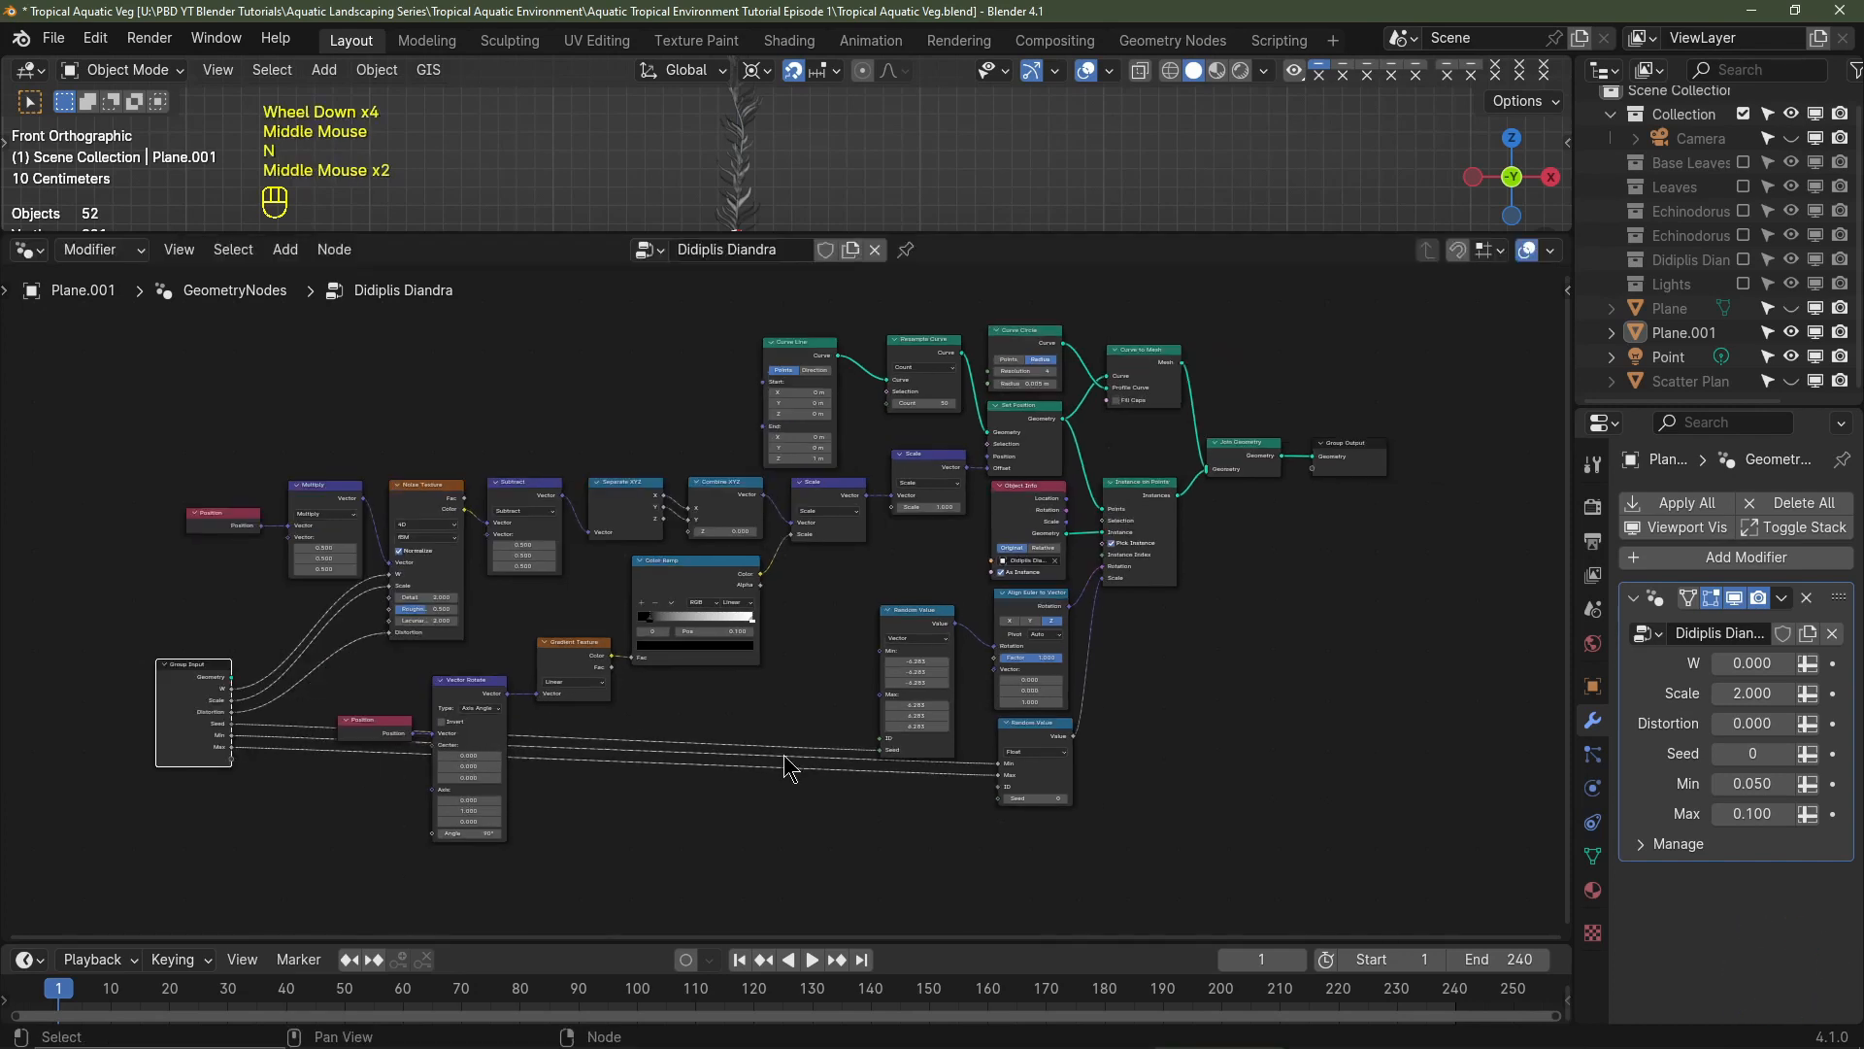
# - Rename the Seed group input to Rotation Seed
pyautogui.press('n')
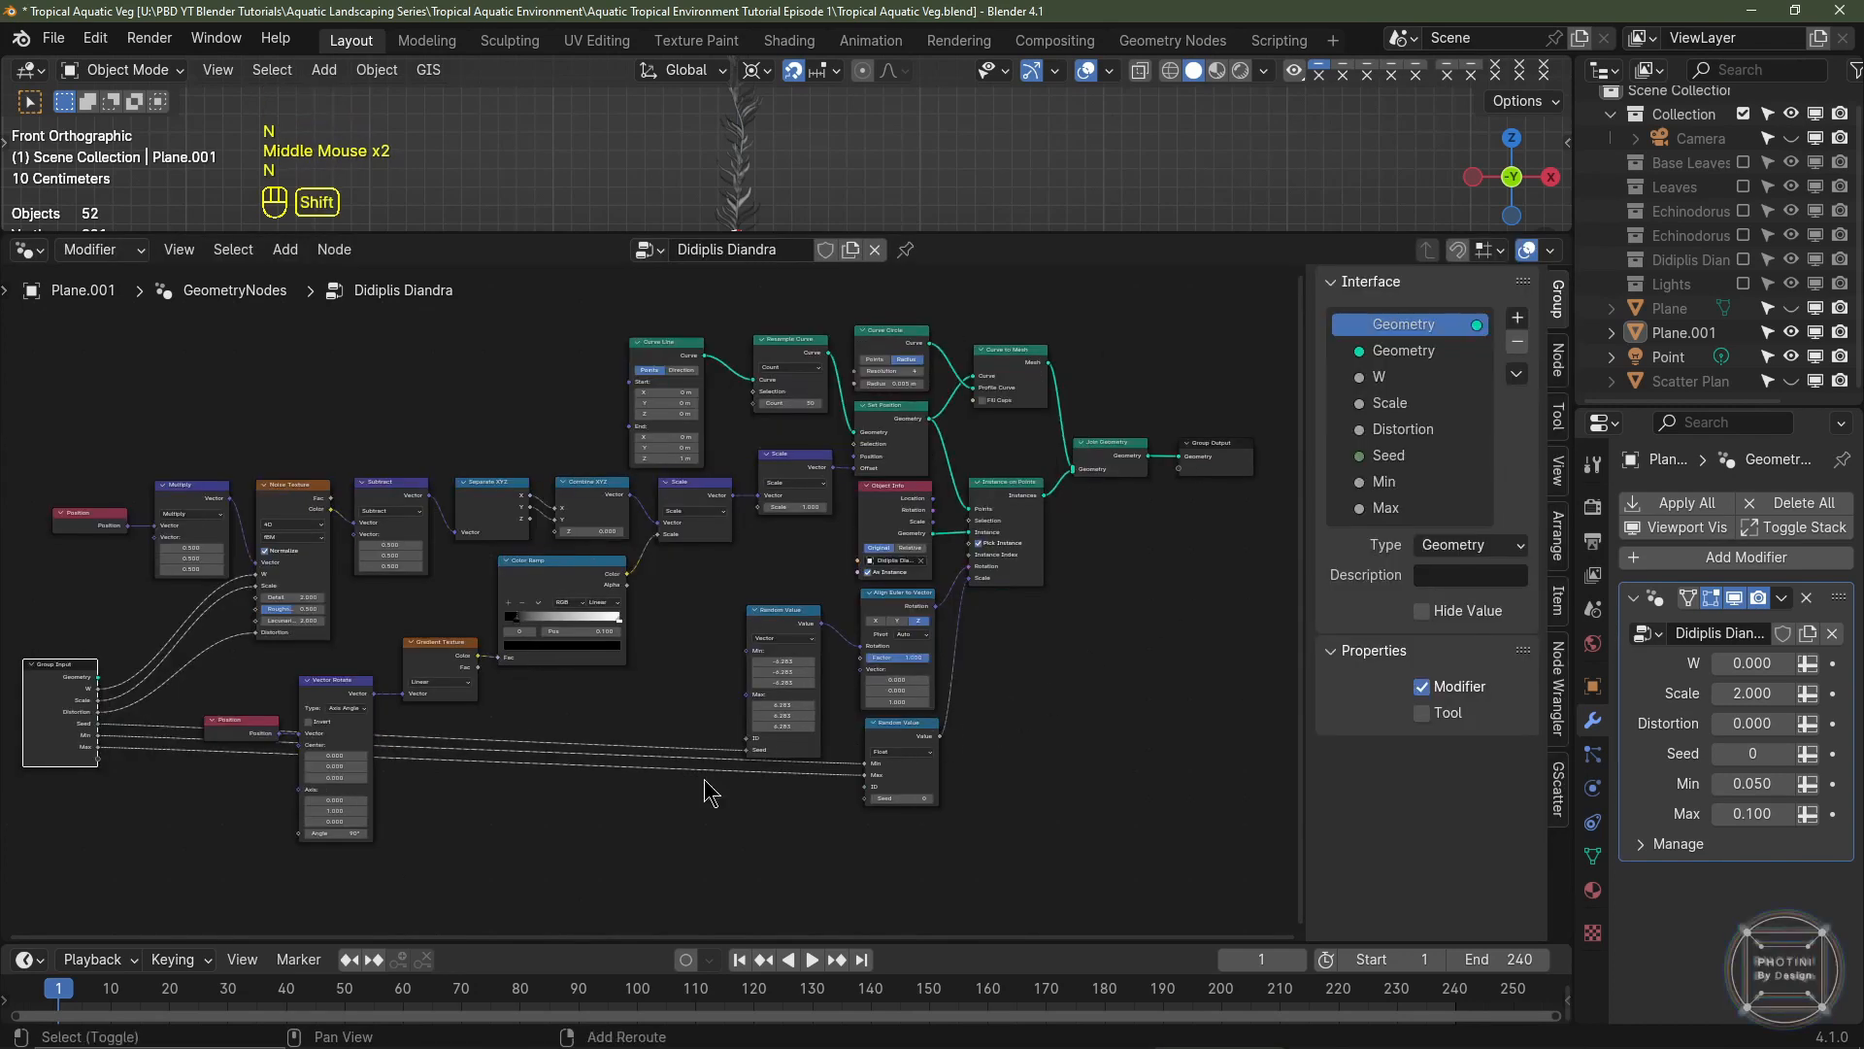
pyautogui.keyDown('shift'); pyautogui.moveTo(707, 781); pyautogui.dragTo(1052, 739, button='middle'); pyautogui.keyUp('shift')
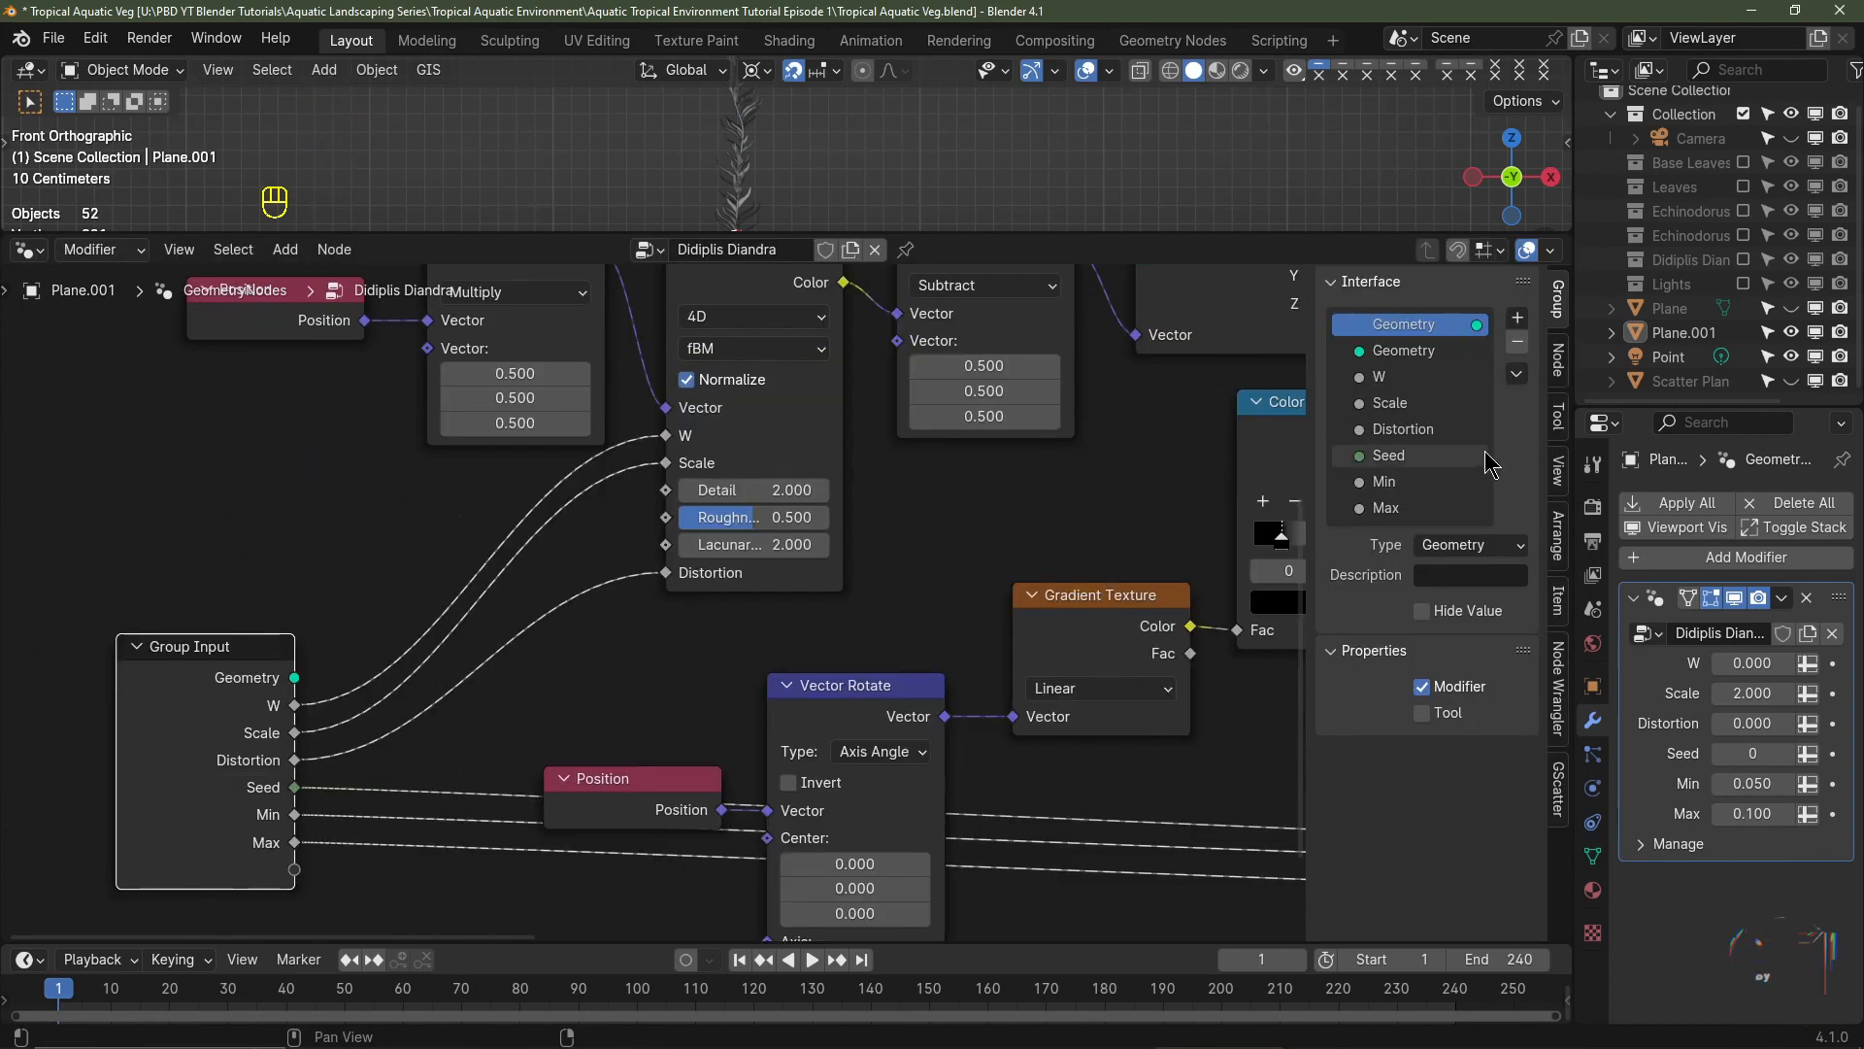
pyautogui.doubleClick(1395, 456)
pyautogui.press('Left')
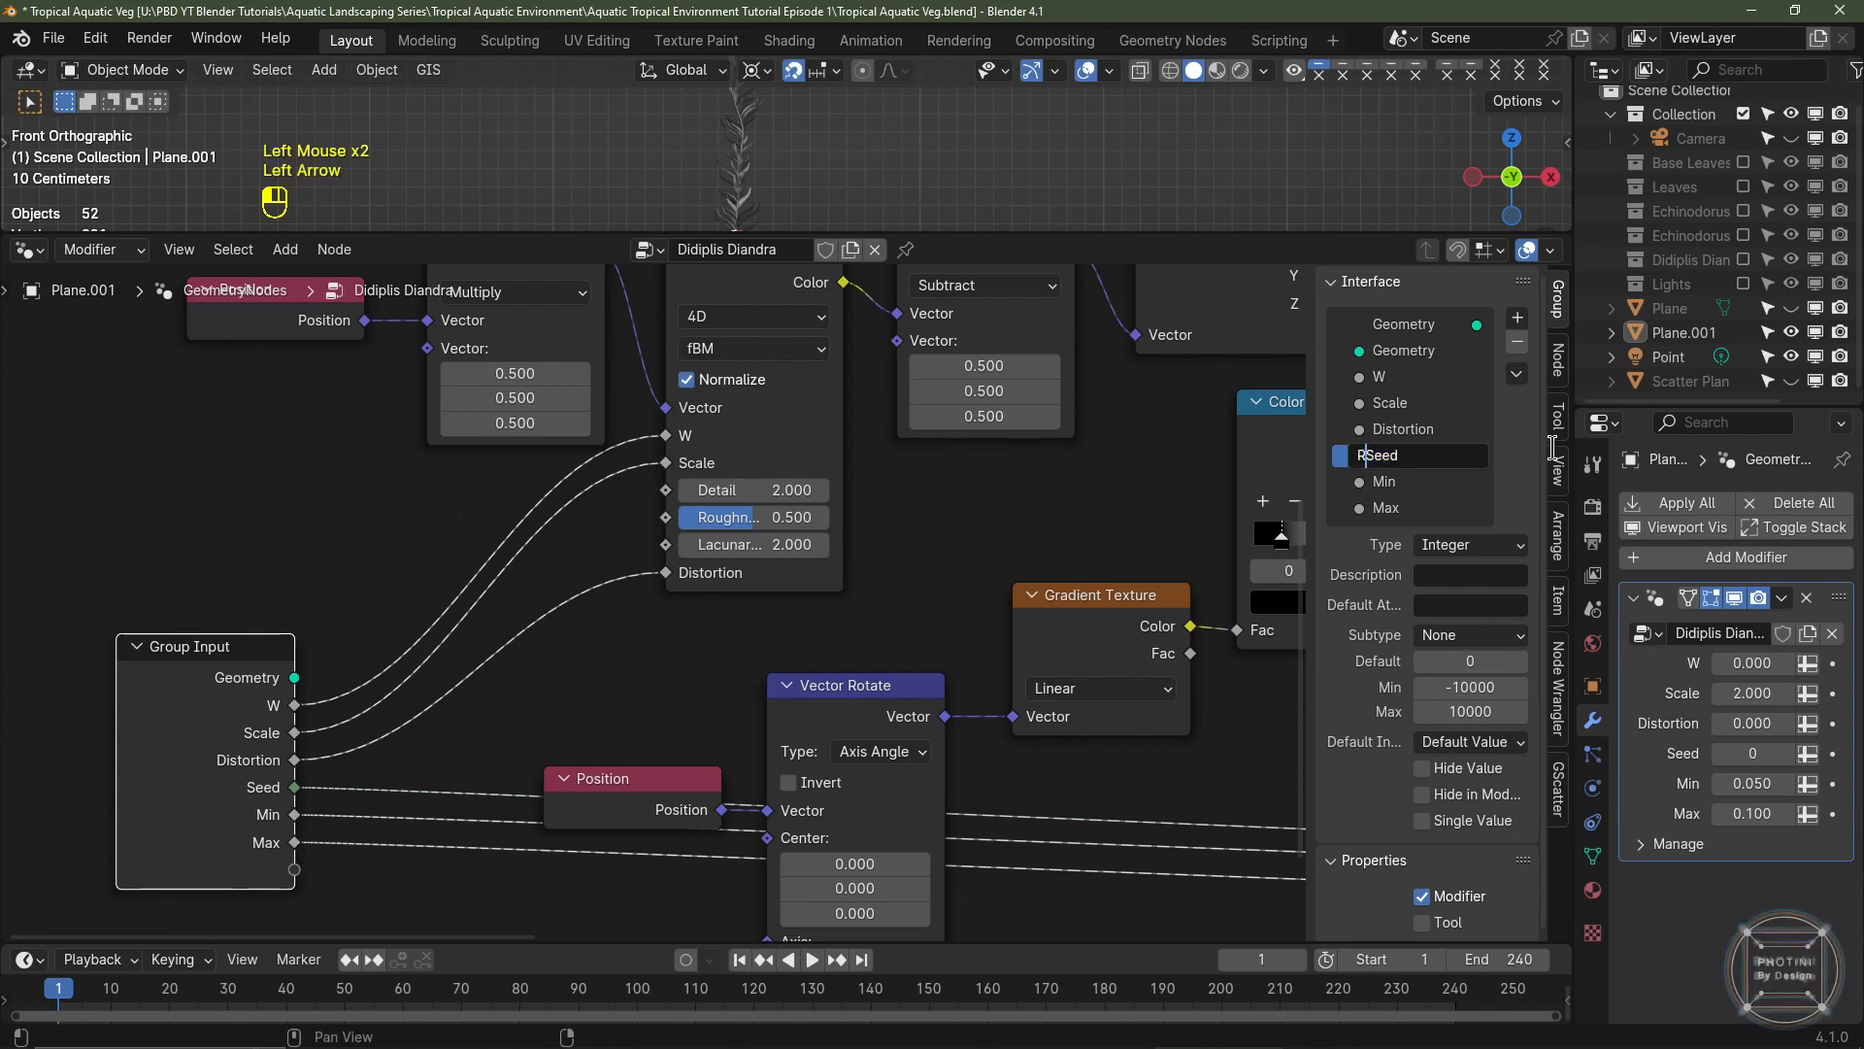
pyautogui.write('Rotation')
pyautogui.press('Return')
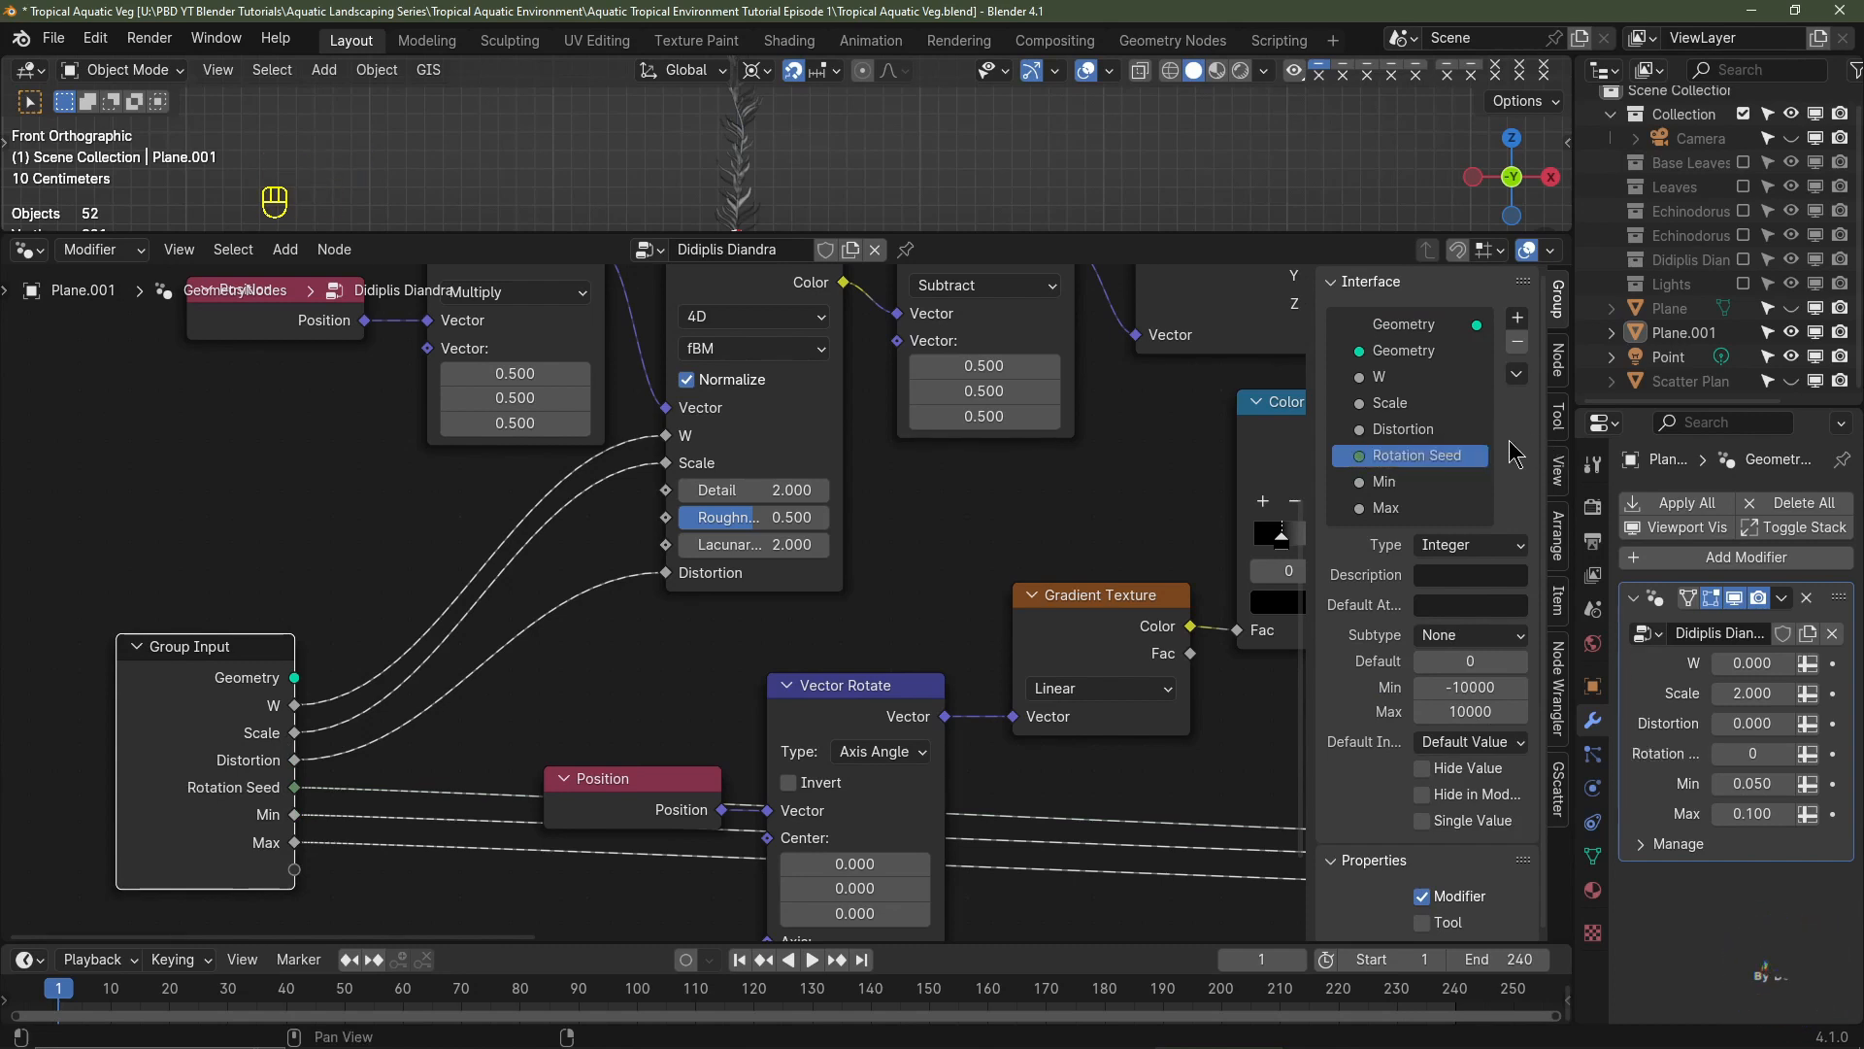
# - Rename the Min group input to Scale Min
pyautogui.doubleClick(1396, 480)
pyautogui.press('Left')
pyautogui.write('Sc')
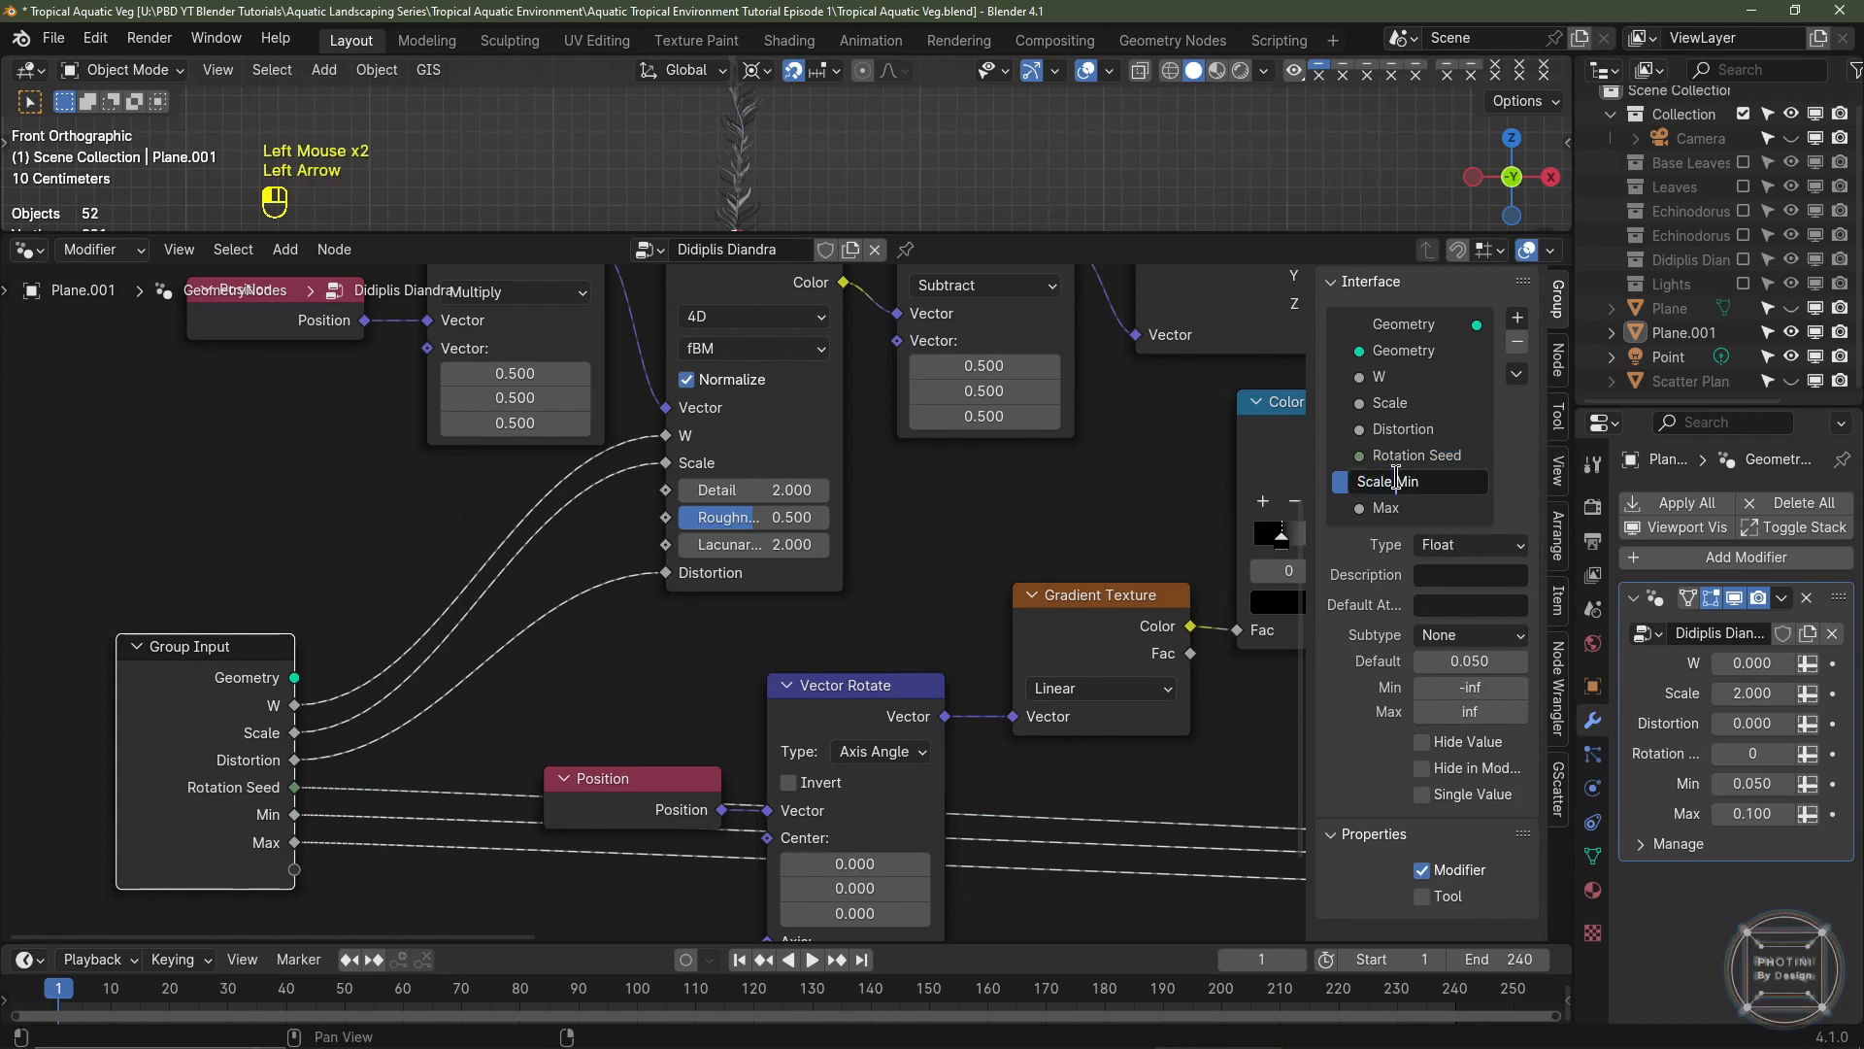
pyautogui.write('ale')
pyautogui.press('Return')
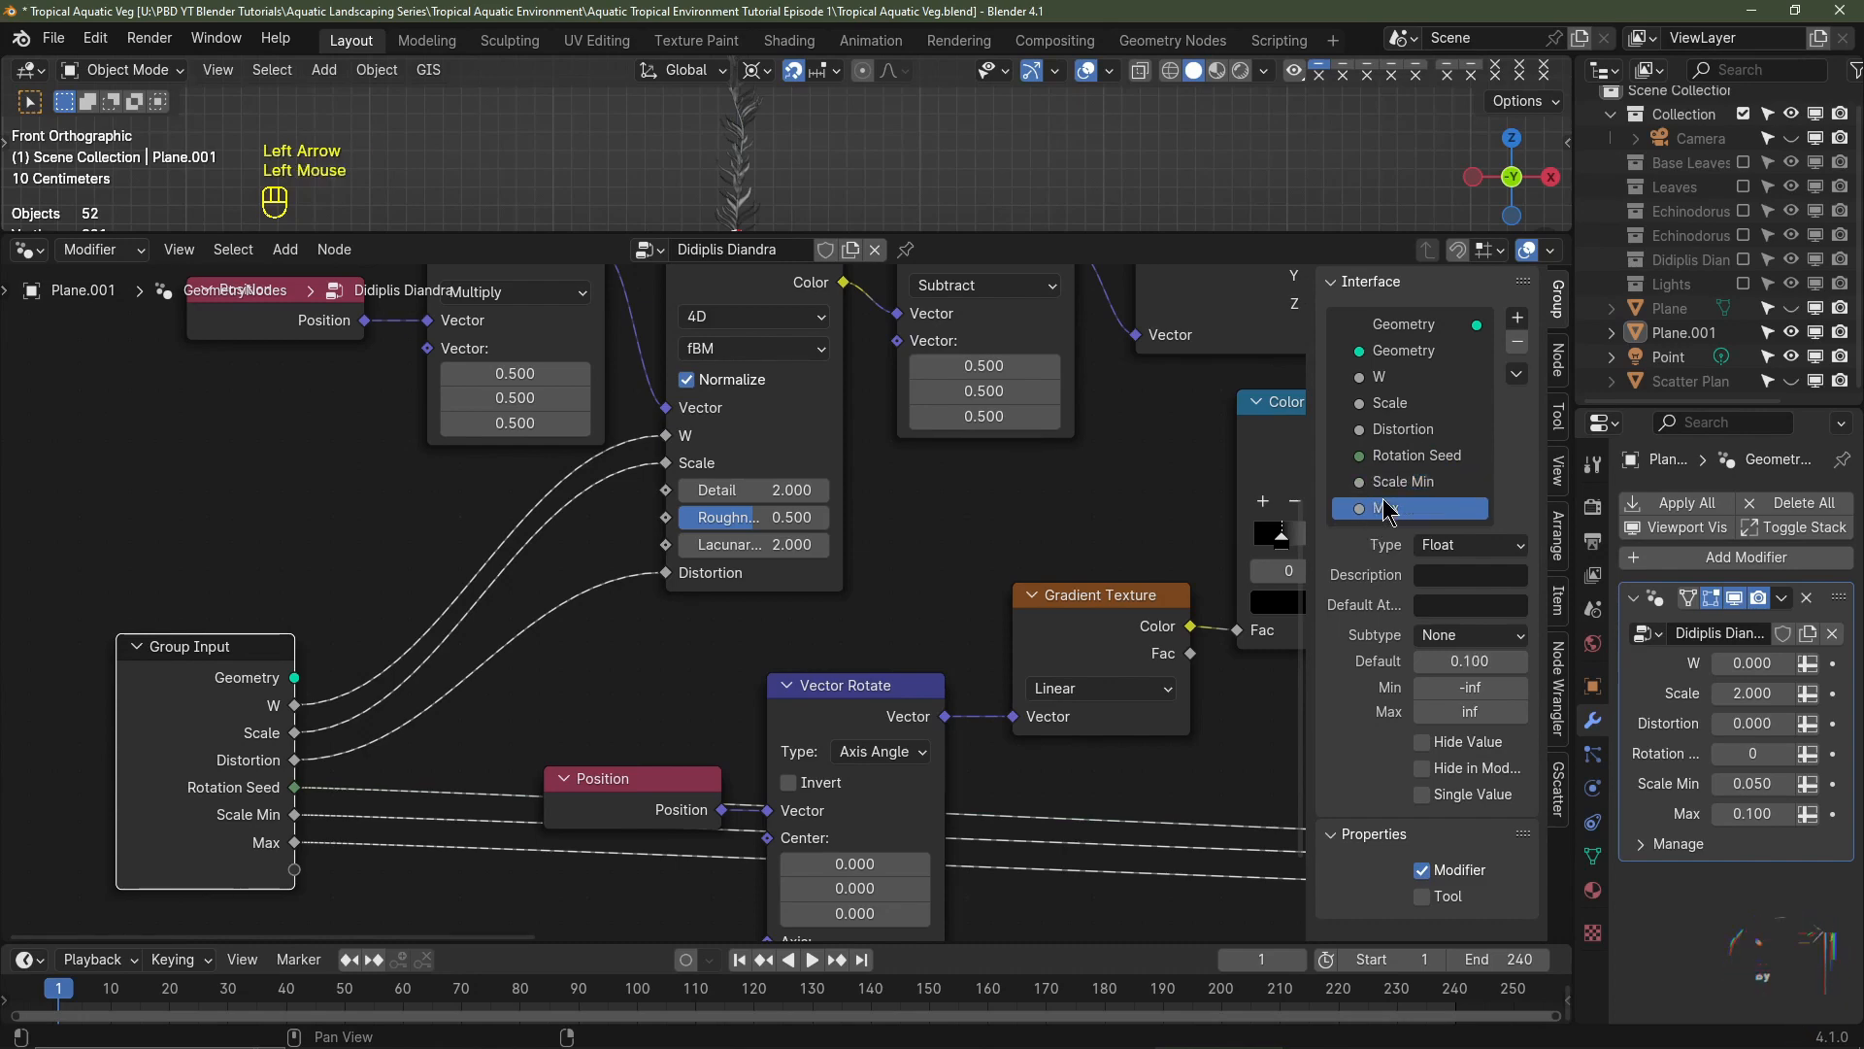
# - Rename the Max group input to Scale Max and hide the group interface settings
pyautogui.doubleClick(1371, 509)
pyautogui.press('Left')
pyautogui.write('Scale')
pyautogui.press('Return')
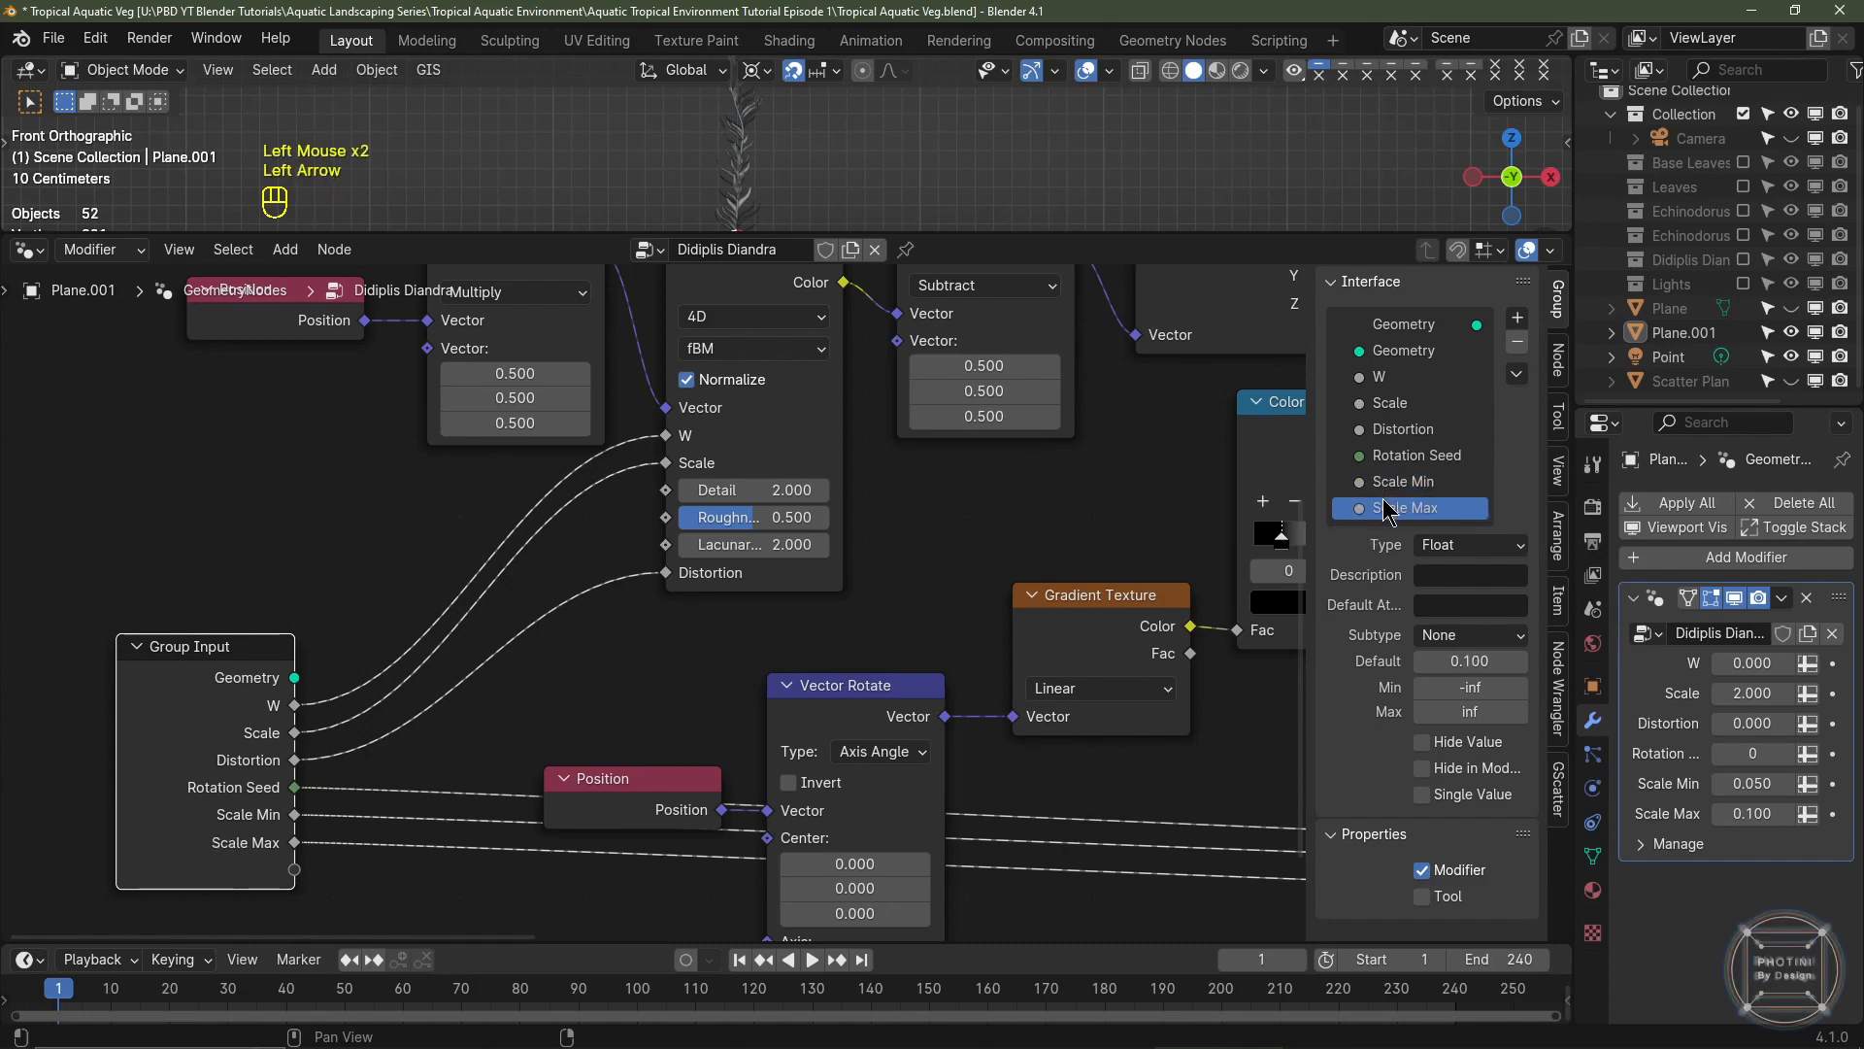
pyautogui.scroll(-2, 754, 684)
pyautogui.moveTo(754, 684); pyautogui.dragTo(816, 692, button='middle')
pyautogui.scroll(-1, 816, 691)
pyautogui.moveTo(815, 692); pyautogui.dragTo(877, 700, button='middle')
pyautogui.press('n')
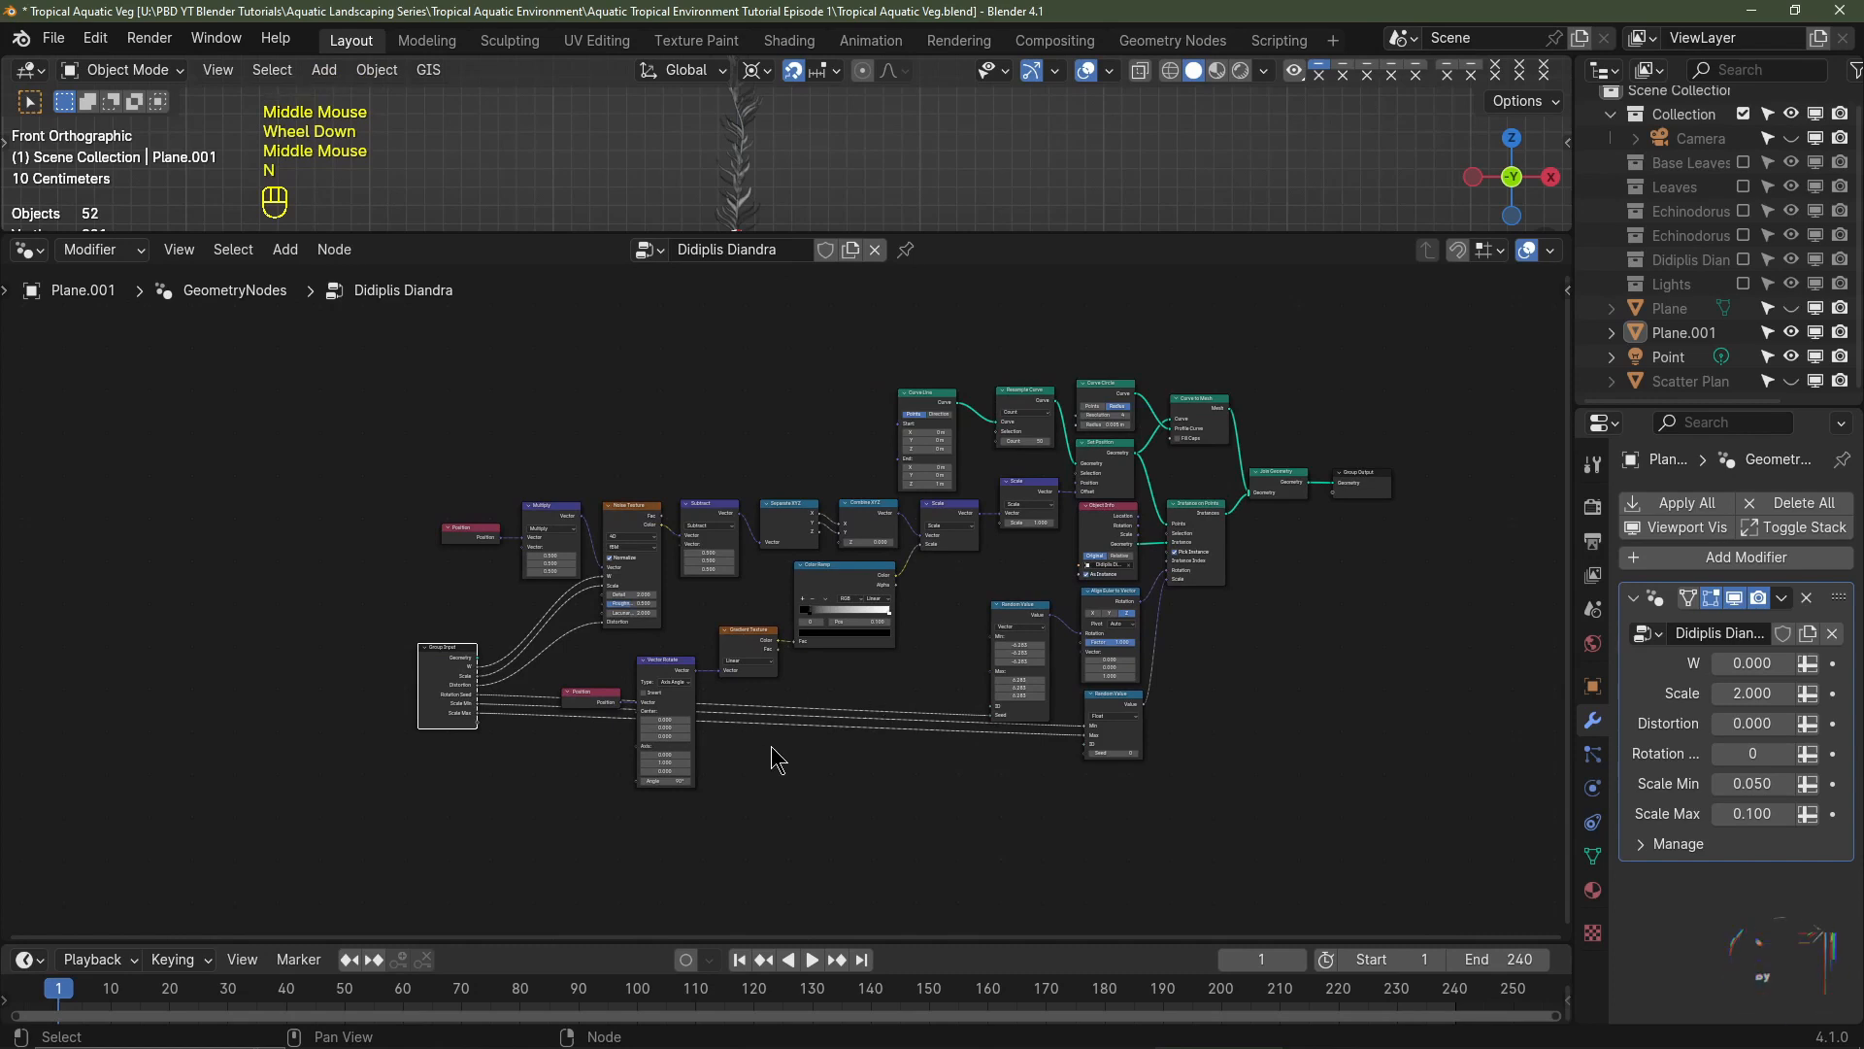
# - Add reroutes to the Scale Min and Scale Max links, route them beneath the node tree, and move Group Input up beside the noise chain
pyautogui.scroll(1, 841, 738)
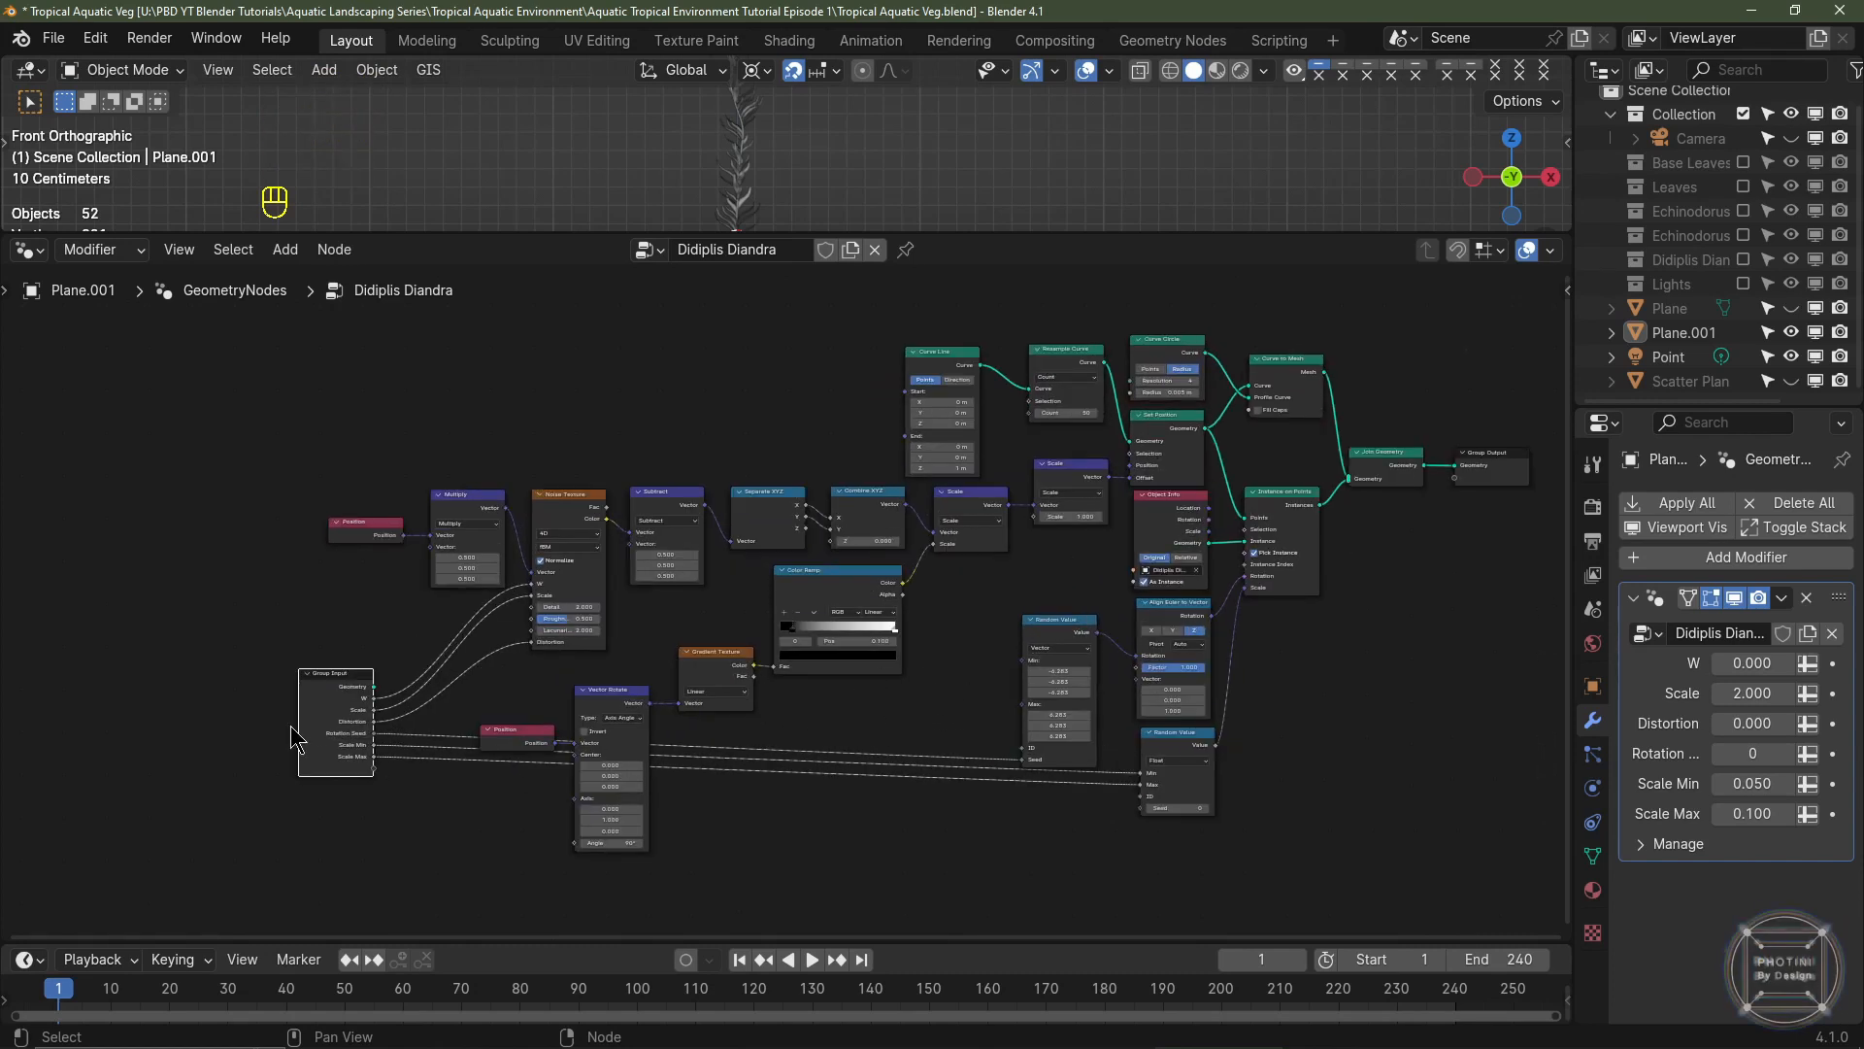
pyautogui.moveTo(342, 728); pyautogui.dragTo(250, 617)
pyautogui.keyDown('shift'); pyautogui.moveTo(1058, 757); pyautogui.dragTo(1110, 777, button='right'); pyautogui.keyUp('shift')
pyautogui.press('g')
pyautogui.click(1111, 816)
pyautogui.moveTo(1111, 816); pyautogui.dragTo(1110, 733, button='middle')
pyautogui.press('g')
pyautogui.click(1074, 723)
pyautogui.moveTo(243, 478); pyautogui.dragTo(344, 476)
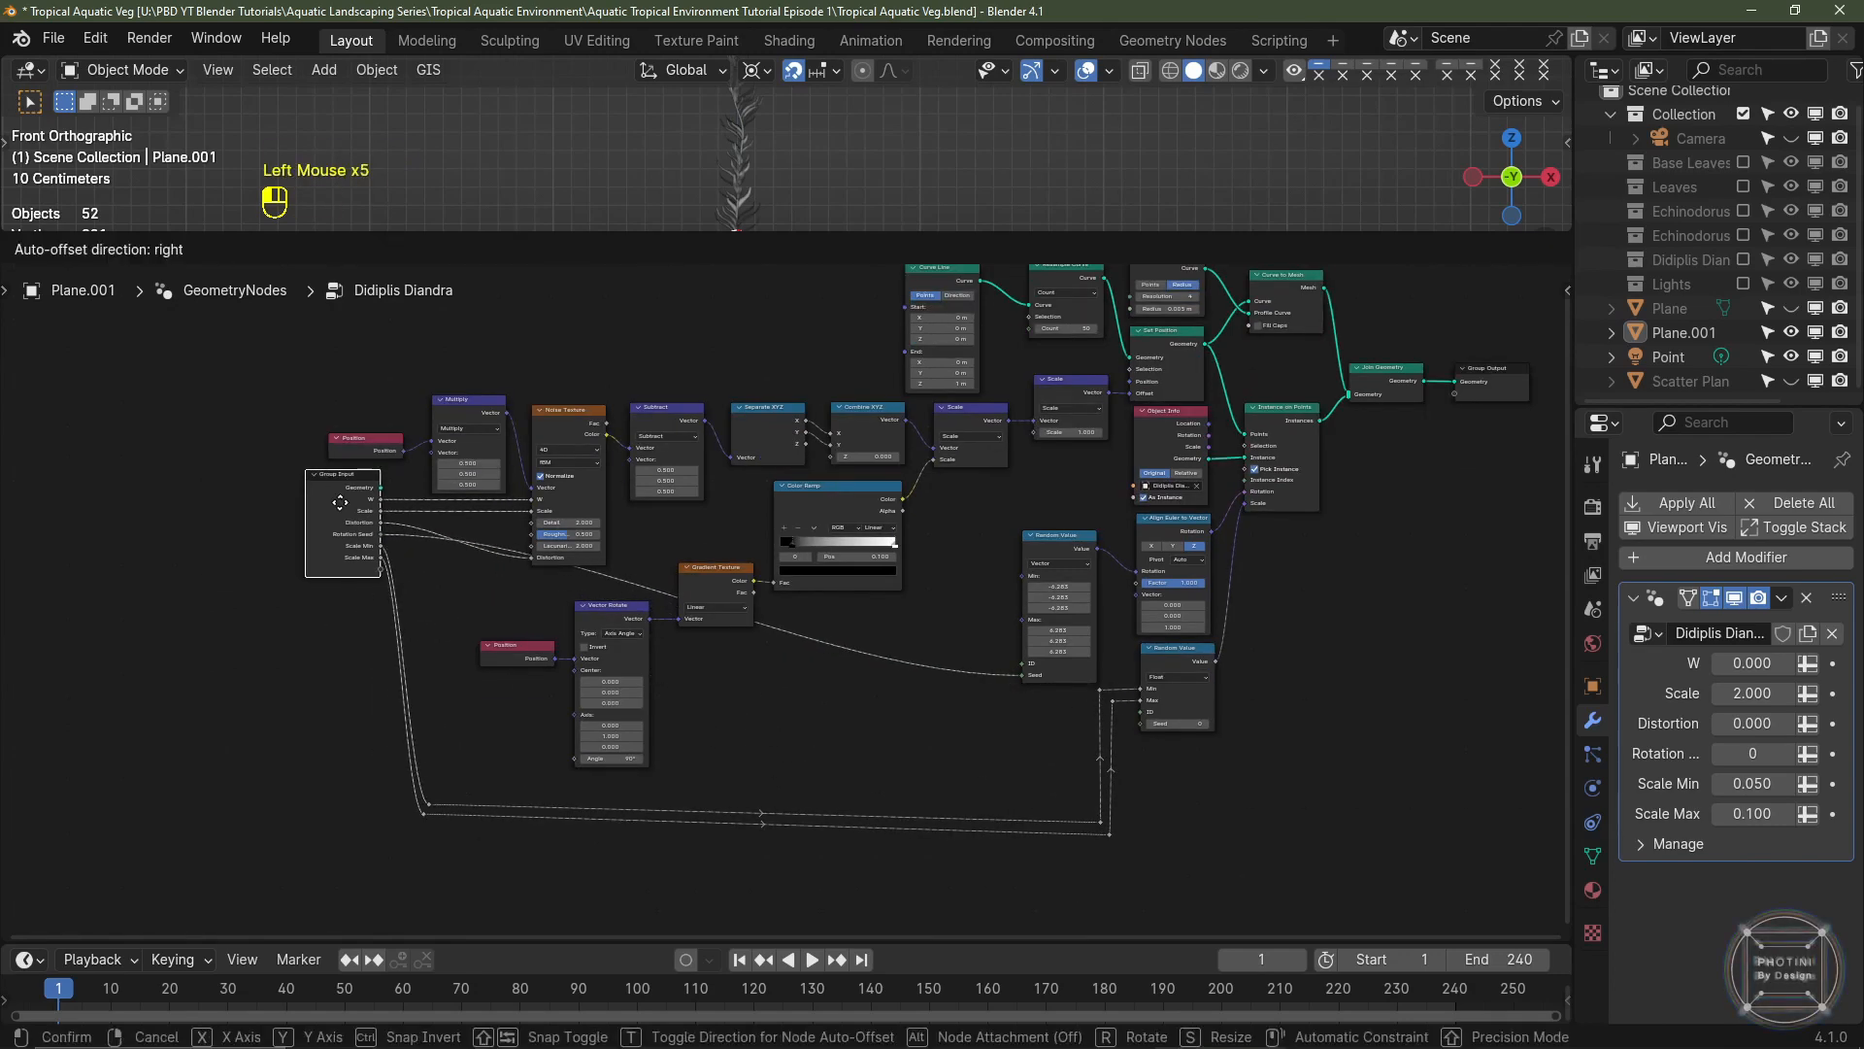
# - Add more reroutes to the links leaving Group Input and position them beneath the gradient branch
pyautogui.keyDown('shift'); pyautogui.moveTo(377, 610); pyautogui.dragTo(432, 573, button='right'); pyautogui.keyUp('shift')
pyautogui.scroll(1, 463, 612)
pyautogui.scroll(1, 463, 613)
pyautogui.moveTo(464, 613); pyautogui.dragTo(518, 684, button='middle')
pyautogui.keyDown('shift'); pyautogui.moveTo(371, 660); pyautogui.dragTo(411, 762); pyautogui.keyUp('shift')
pyautogui.moveTo(411, 761); pyautogui.dragTo(418, 671, button='middle')
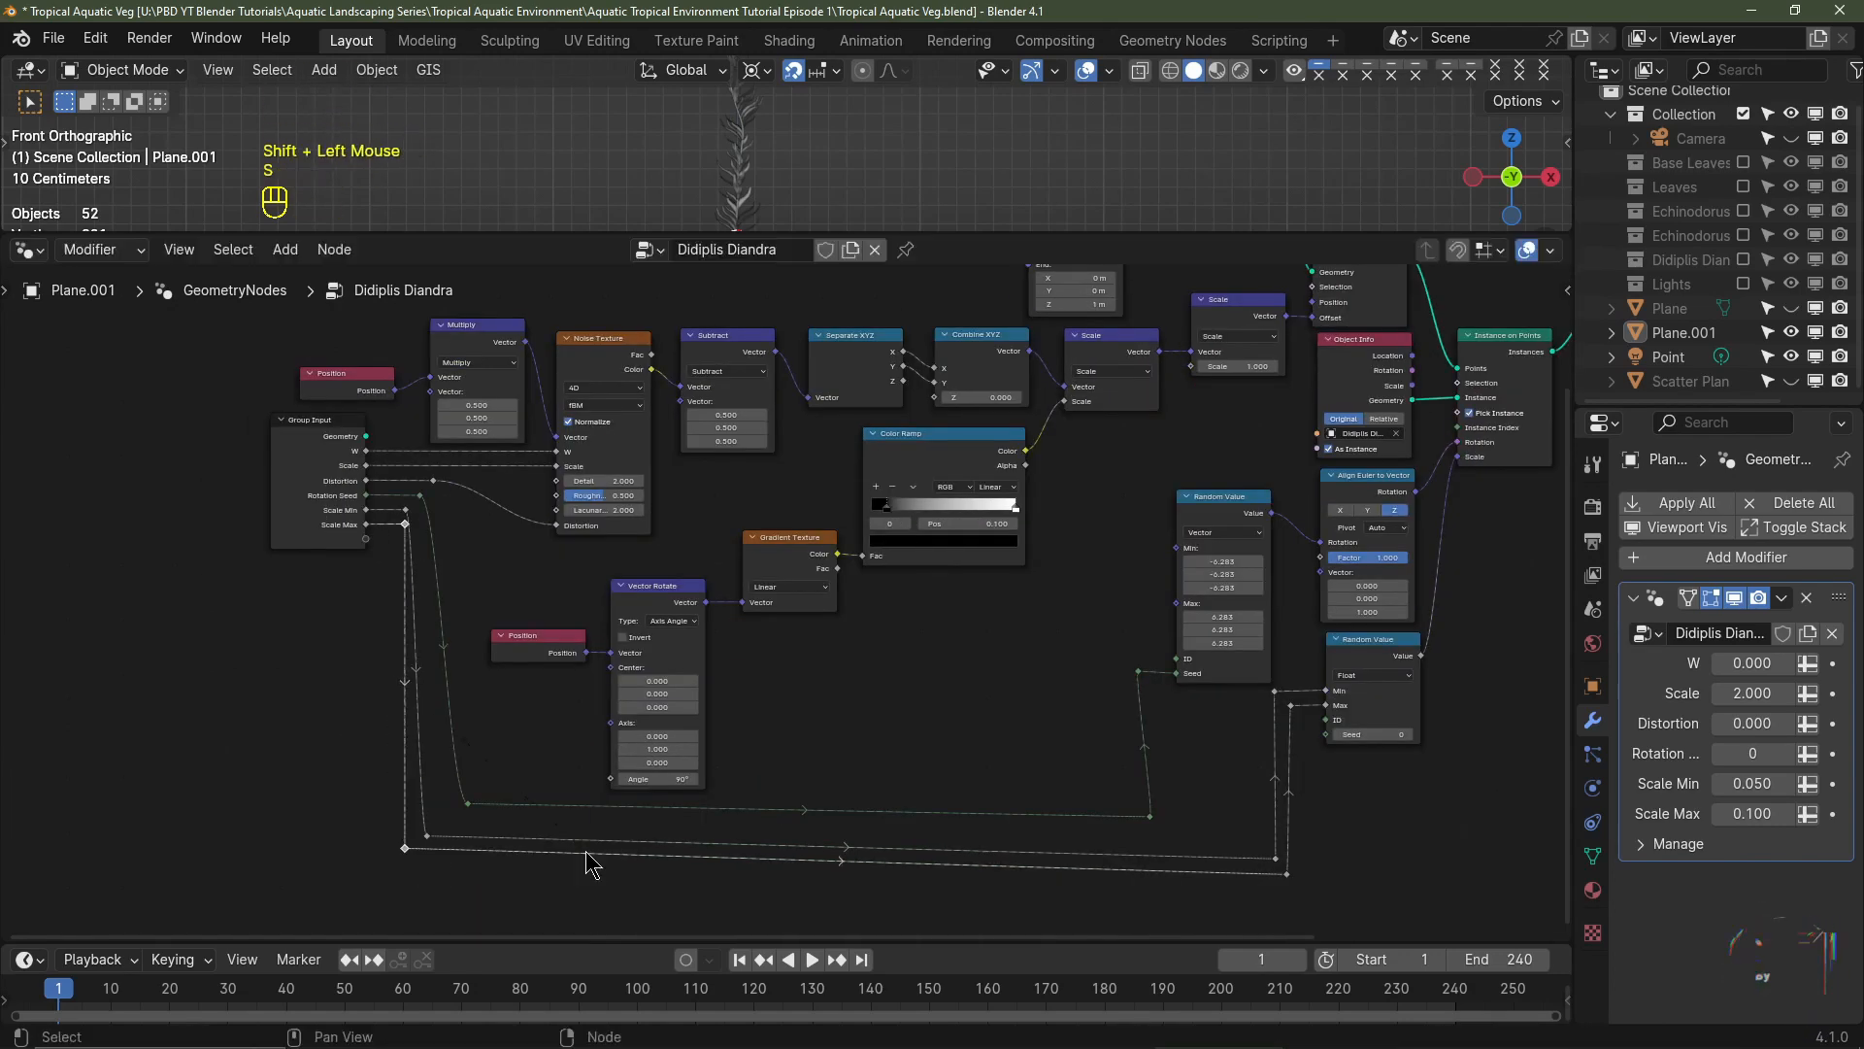
# - Align the Rotation Seed link's reroutes near Group Input vertically by scaling them to 0 on X
pyautogui.click(419, 495)
pyautogui.keyDown('shift'); pyautogui.click(468, 804); pyautogui.keyUp('shift')
pyautogui.press('s')
pyautogui.press('x')
pyautogui.press('0')
pyautogui.press('g')
pyautogui.click(1027, 699)
pyautogui.press('s')
pyautogui.press('s')
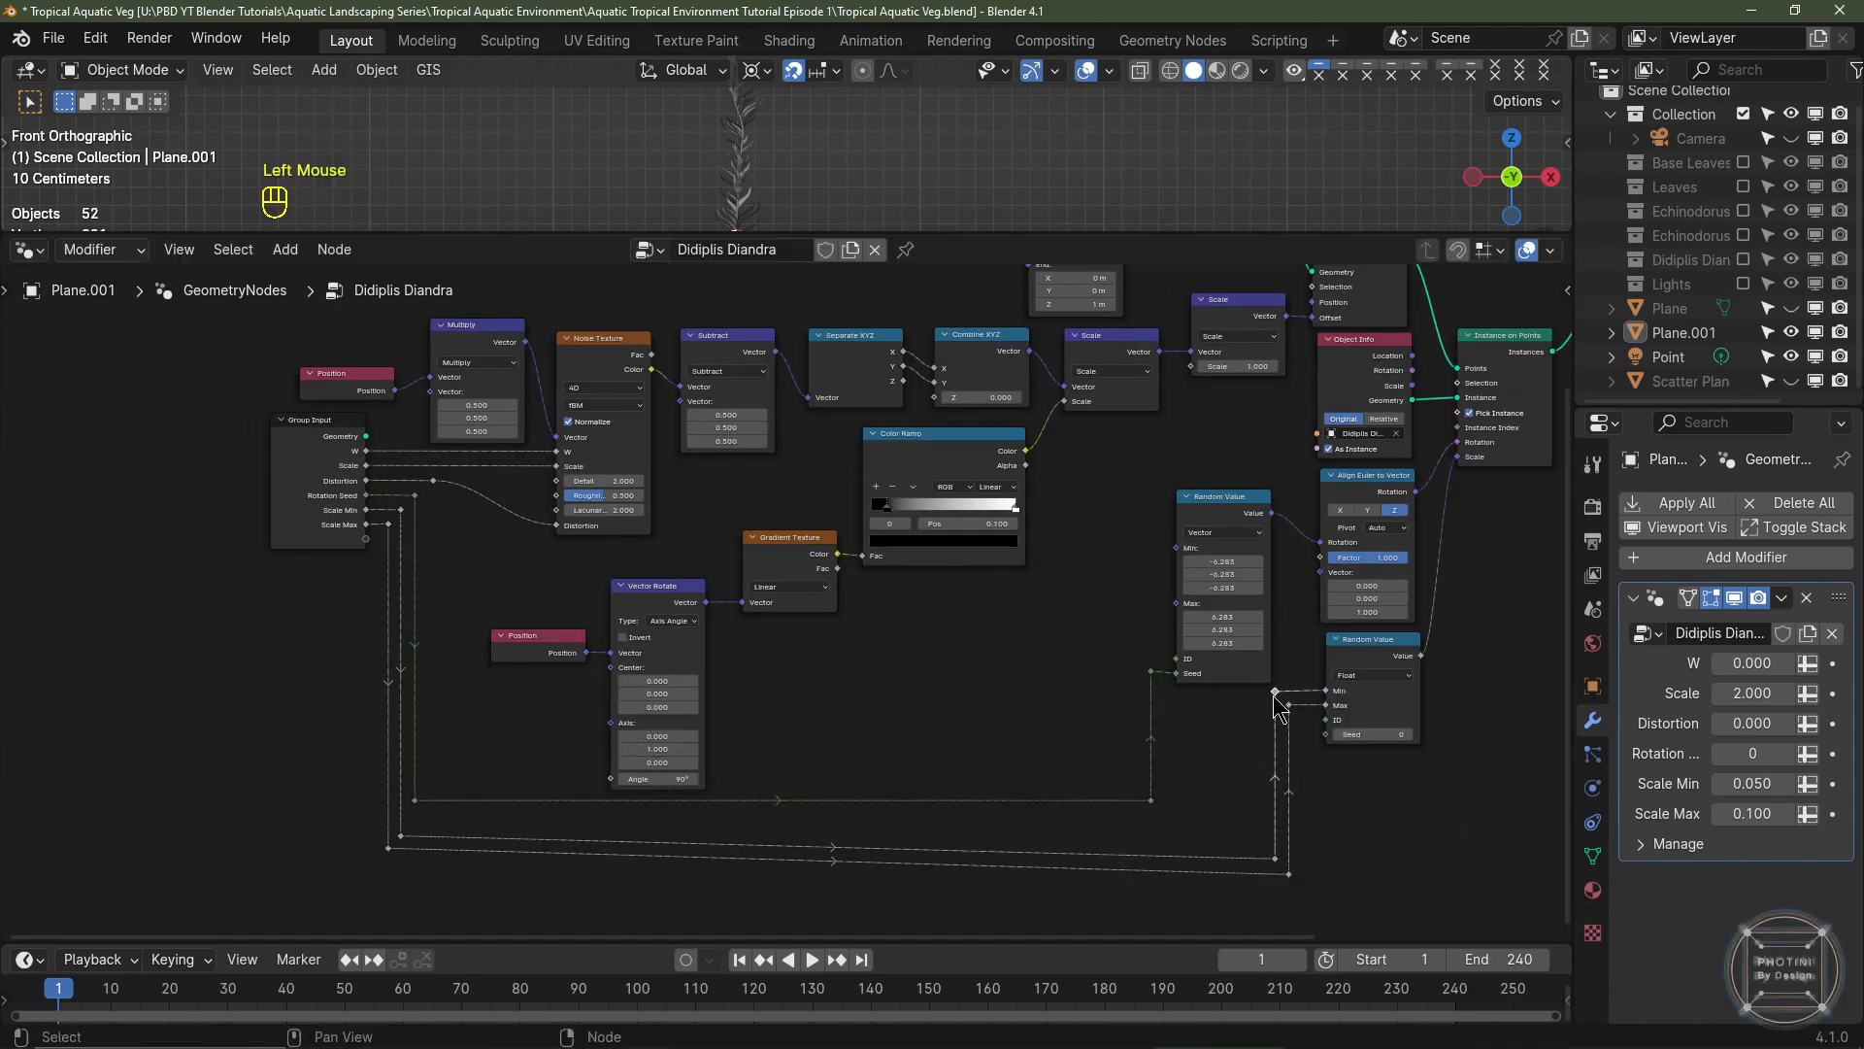
# - Straighten and space out the remaining Rotation Seed, Scale Min and Scale Max reroutes into tidy parallel runs
pyautogui.keyDown('shift'); pyautogui.click(1149, 798); pyautogui.keyUp('shift')
pyautogui.press('g')
pyautogui.moveTo(1241, 678); pyautogui.dragTo(1228, 678)
pyautogui.click(1274, 859)
pyautogui.keyDown('shift'); pyautogui.click(400, 836); pyautogui.keyUp('shift')
pyautogui.press('s')
pyautogui.press('g')
pyautogui.click(388, 849)
pyautogui.keyDown('ctrl'); pyautogui.moveTo(874, 641); pyautogui.dragTo(902, 774, button='middle'); pyautogui.keyUp('ctrl')
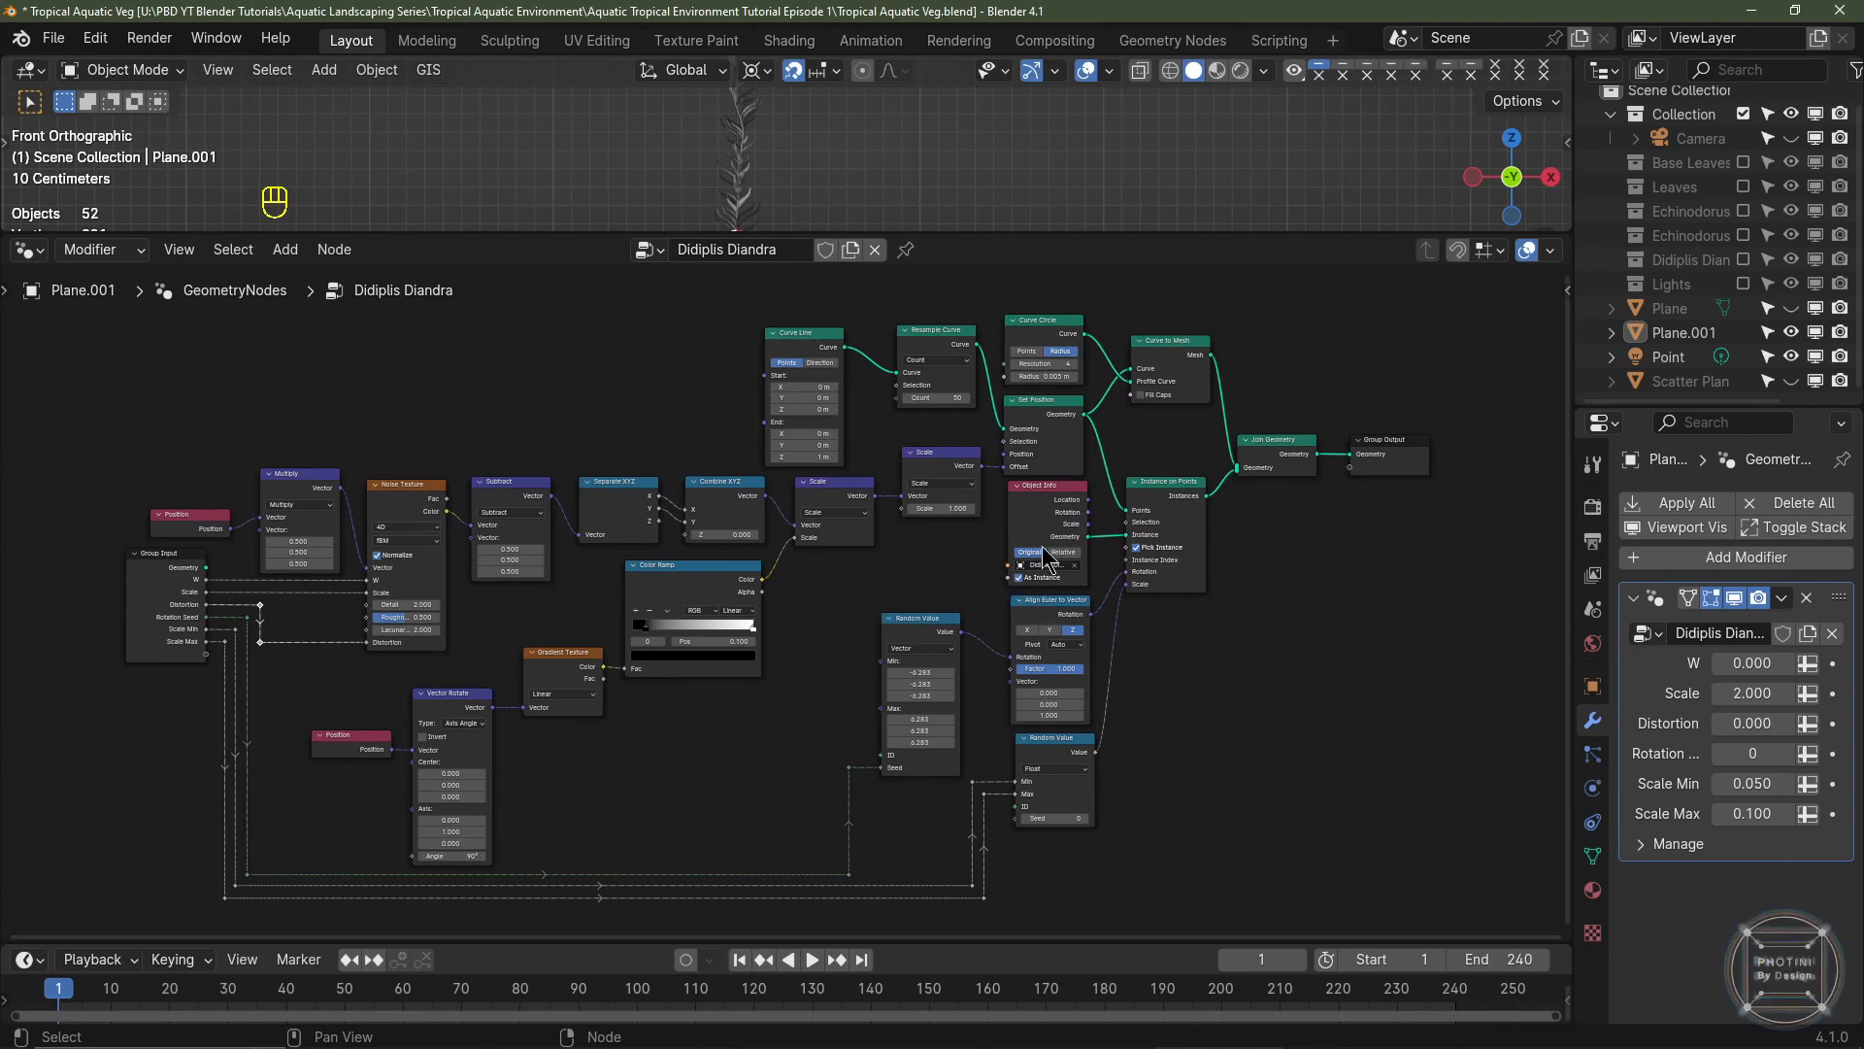
# - Widen the outliner and properties area and rename the Plane.001 object to Didiplis Diandra
pyautogui.moveTo(1573, 446); pyautogui.dragTo(1499, 437)
pyautogui.click(1615, 335)
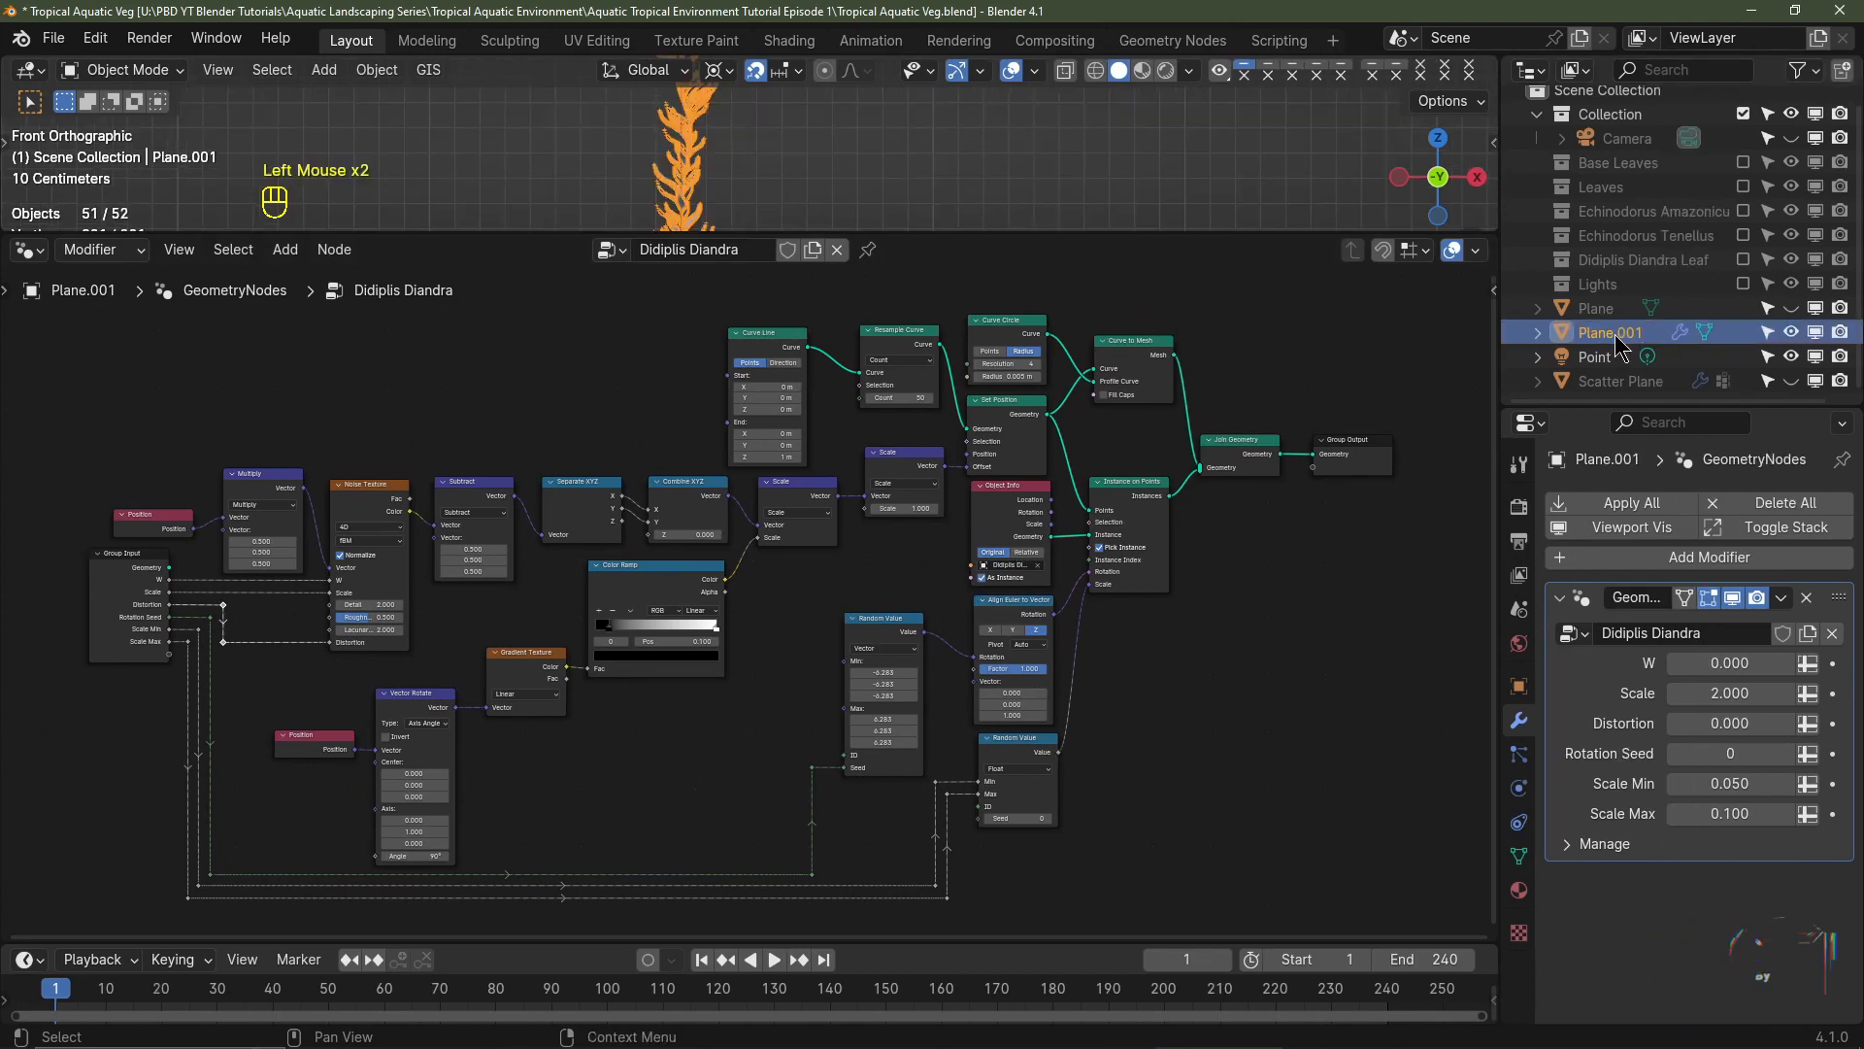
pyautogui.doubleClick(1616, 335)
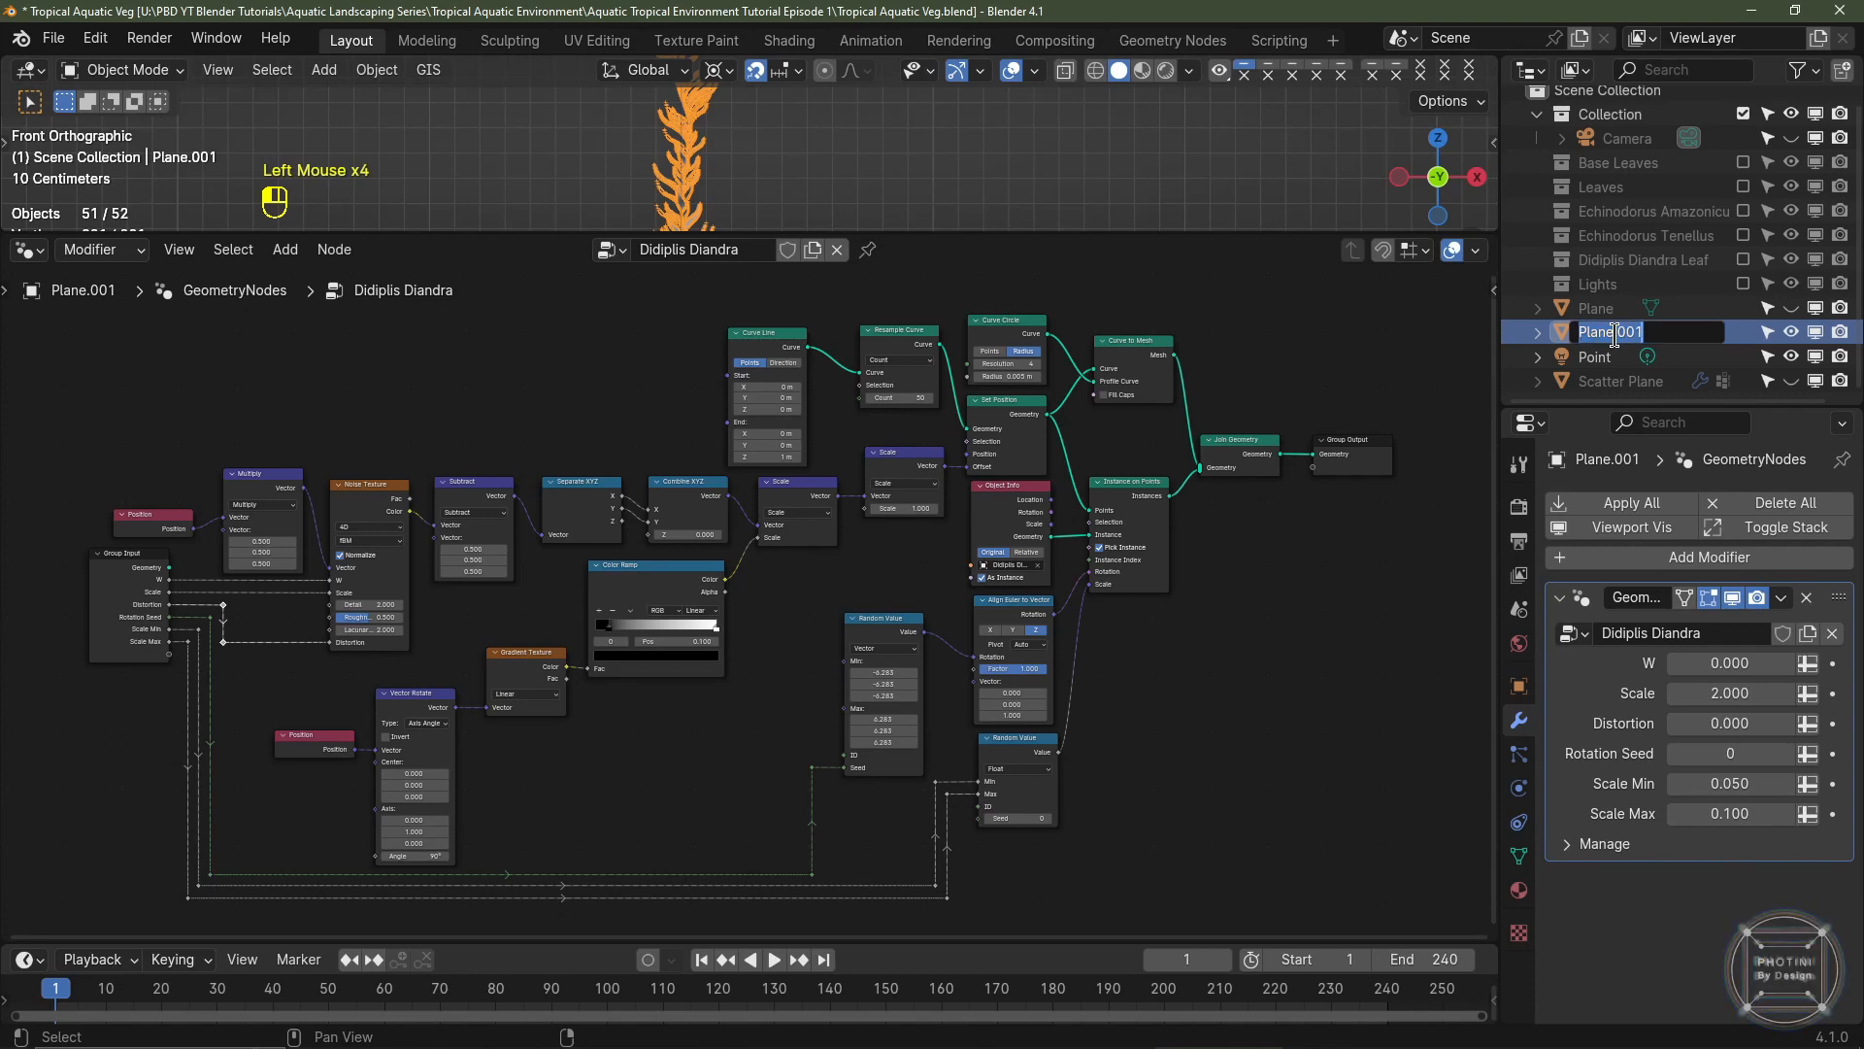
pyautogui.write('Didiplis Diandra')
pyautogui.press('Return')
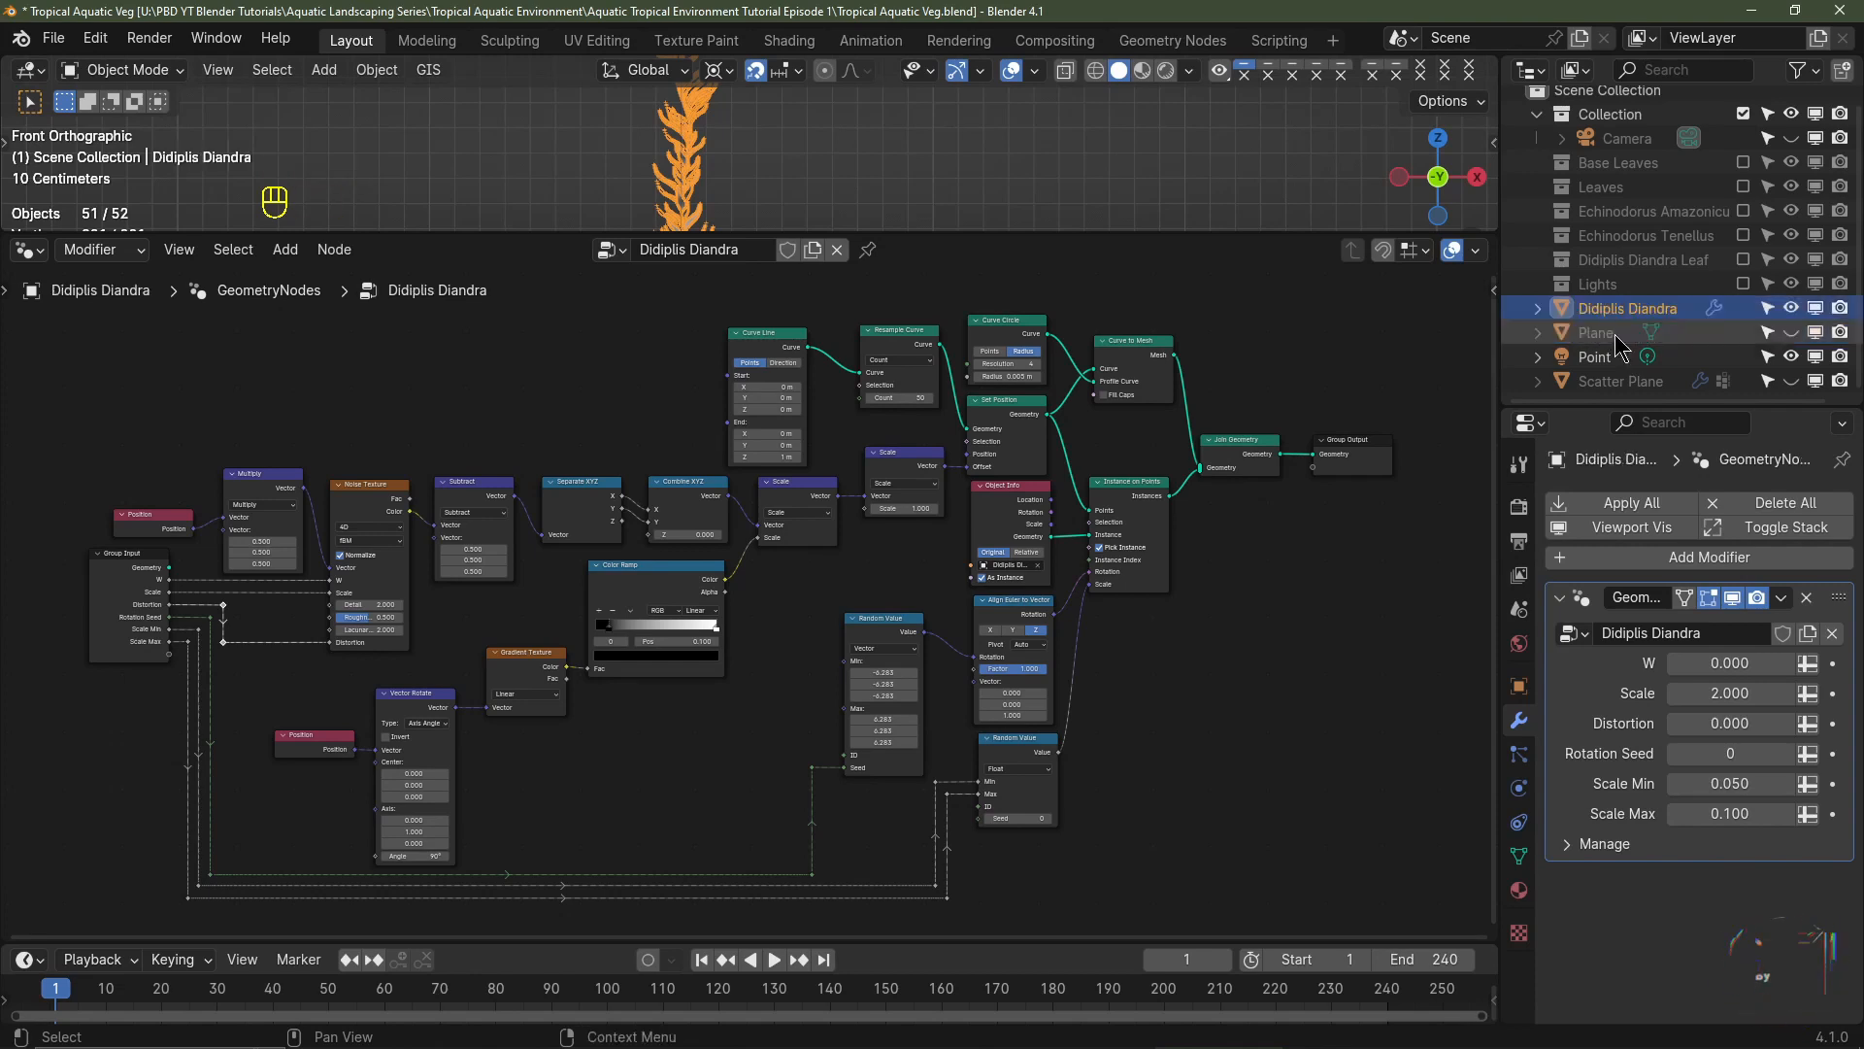
# - Switch the node area to the Shader Editor, enable the Didiplis Diandra Leaf collection and select its leaf object
pyautogui.click(37, 257)
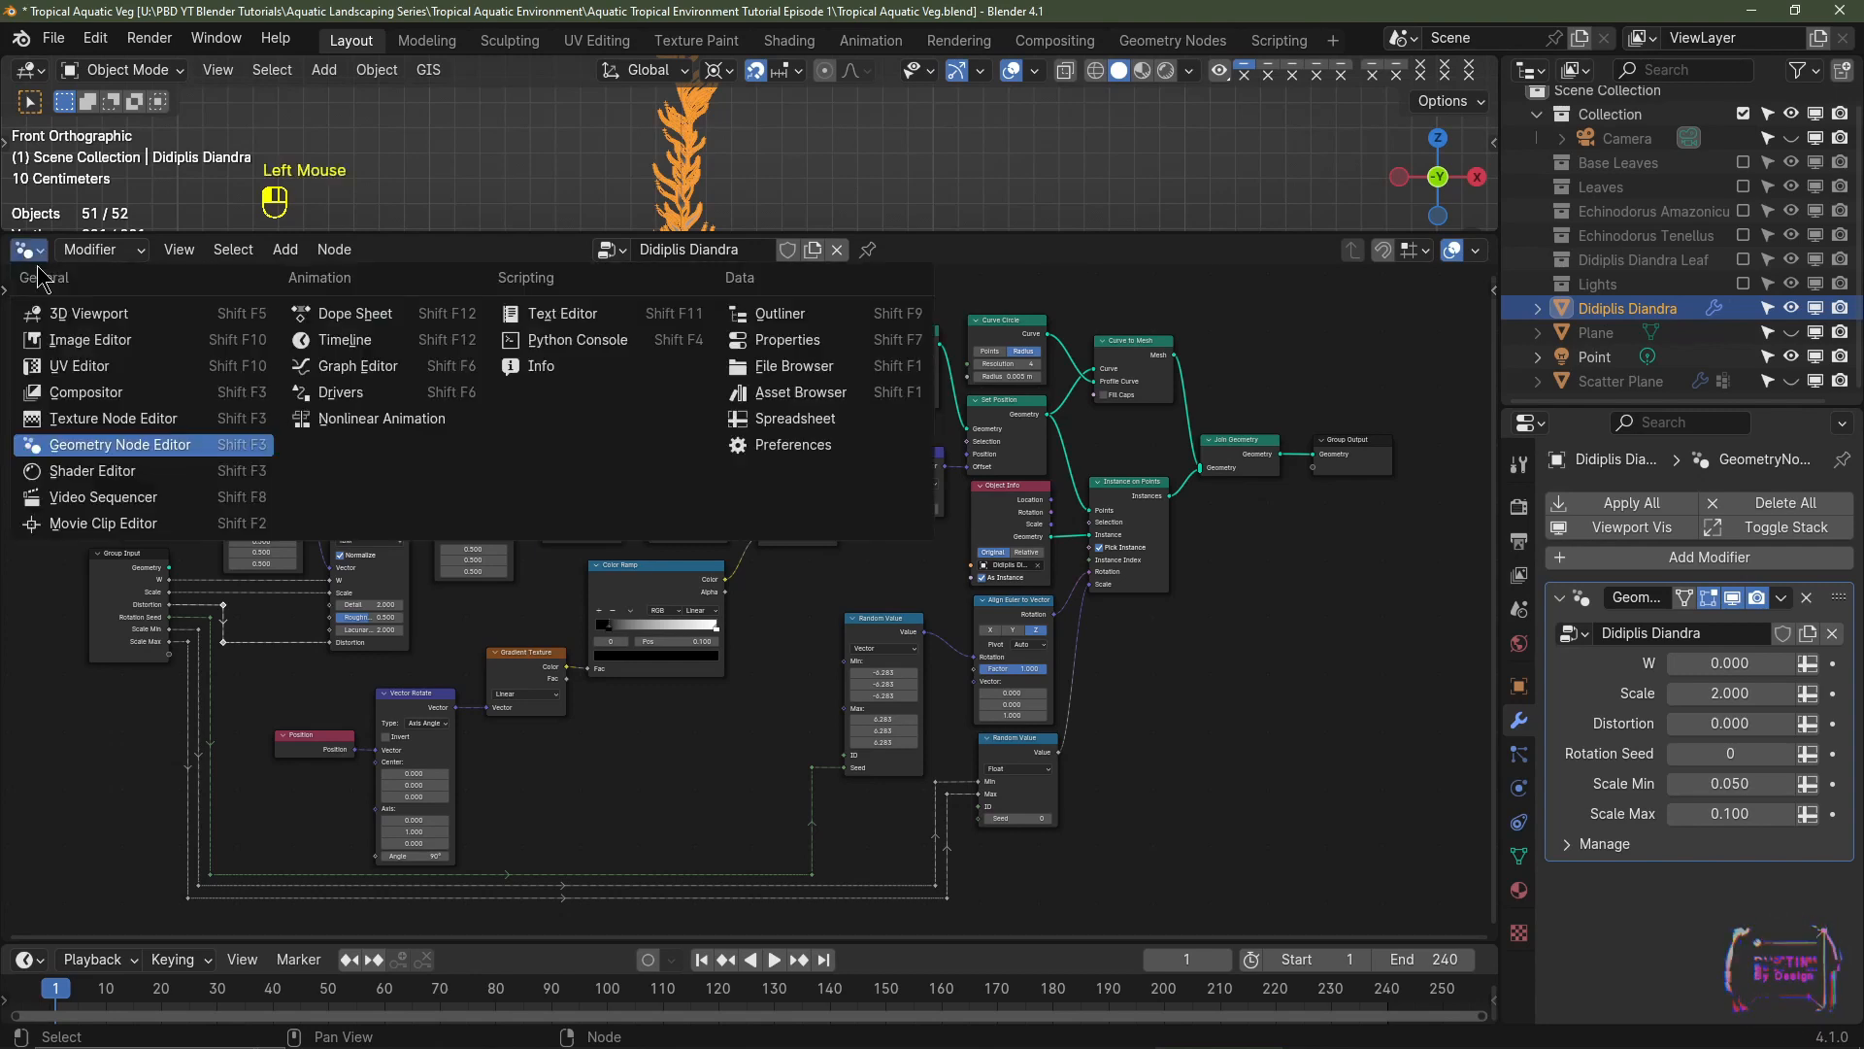
pyautogui.click(94, 473)
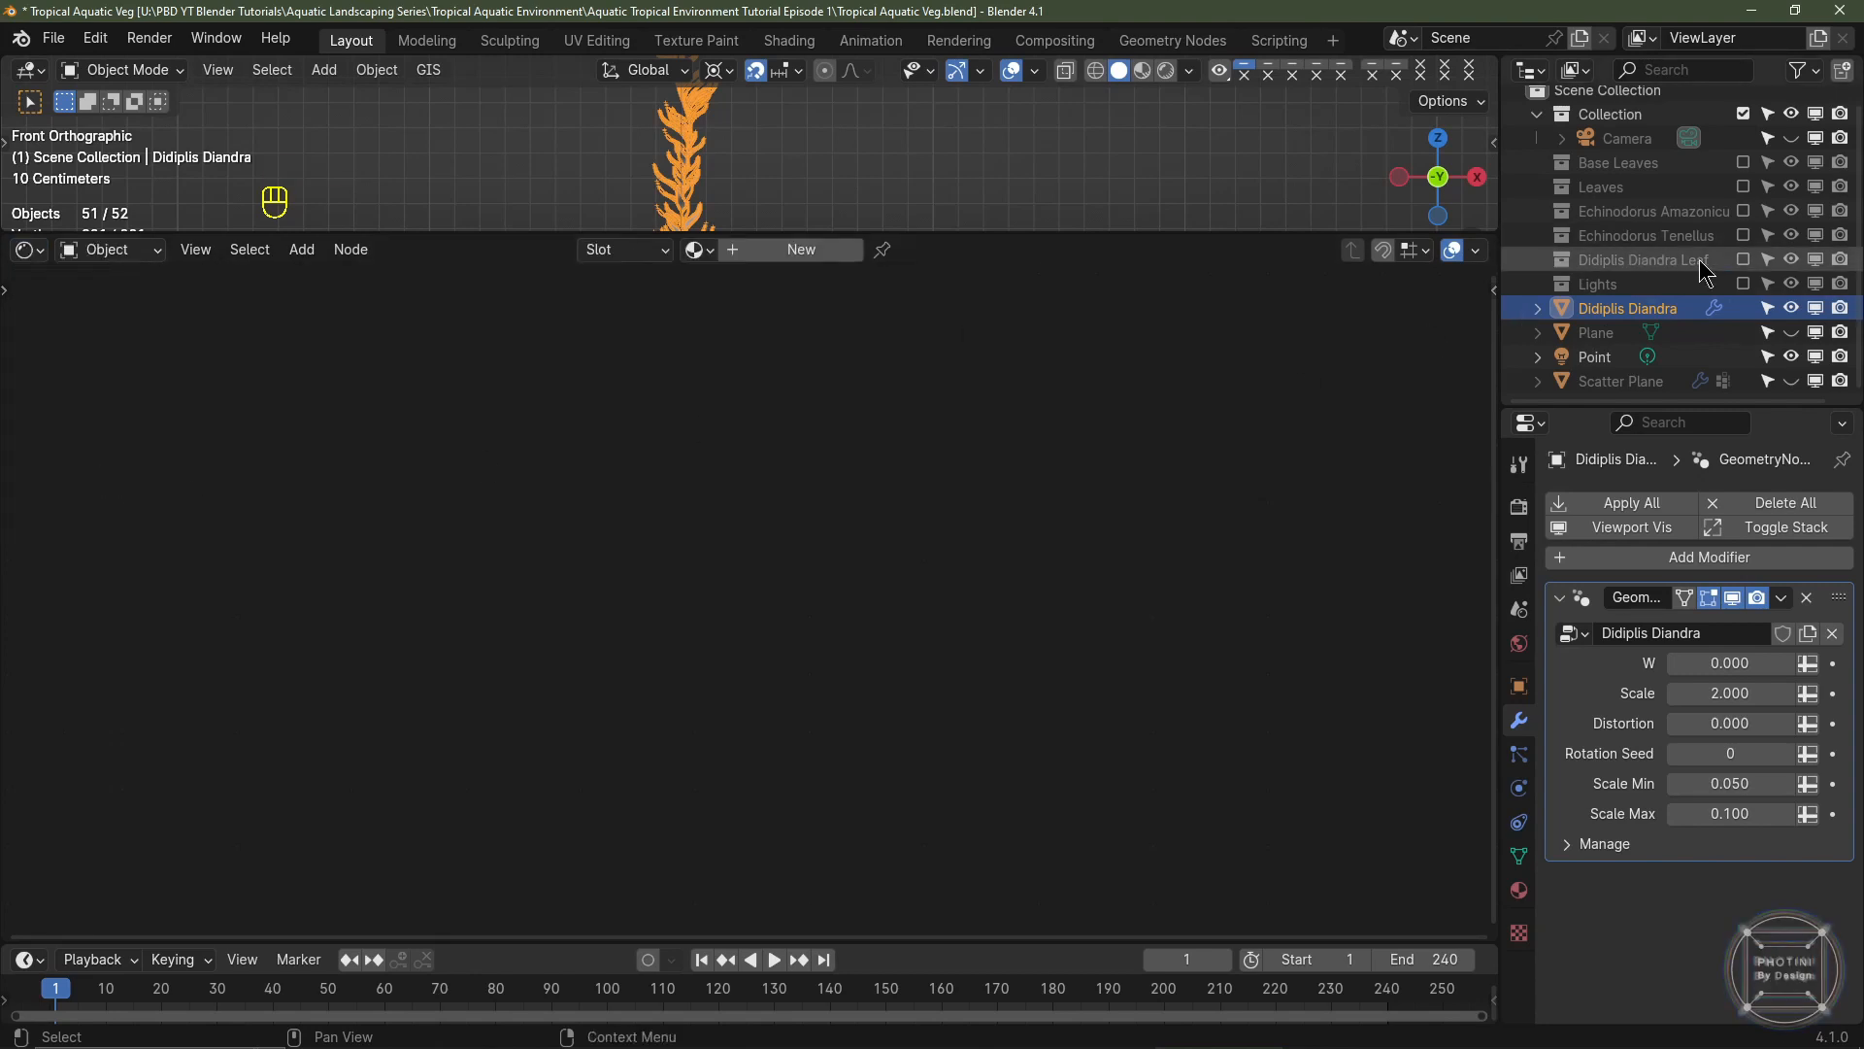
pyautogui.click(1743, 259)
pyautogui.click(1668, 283)
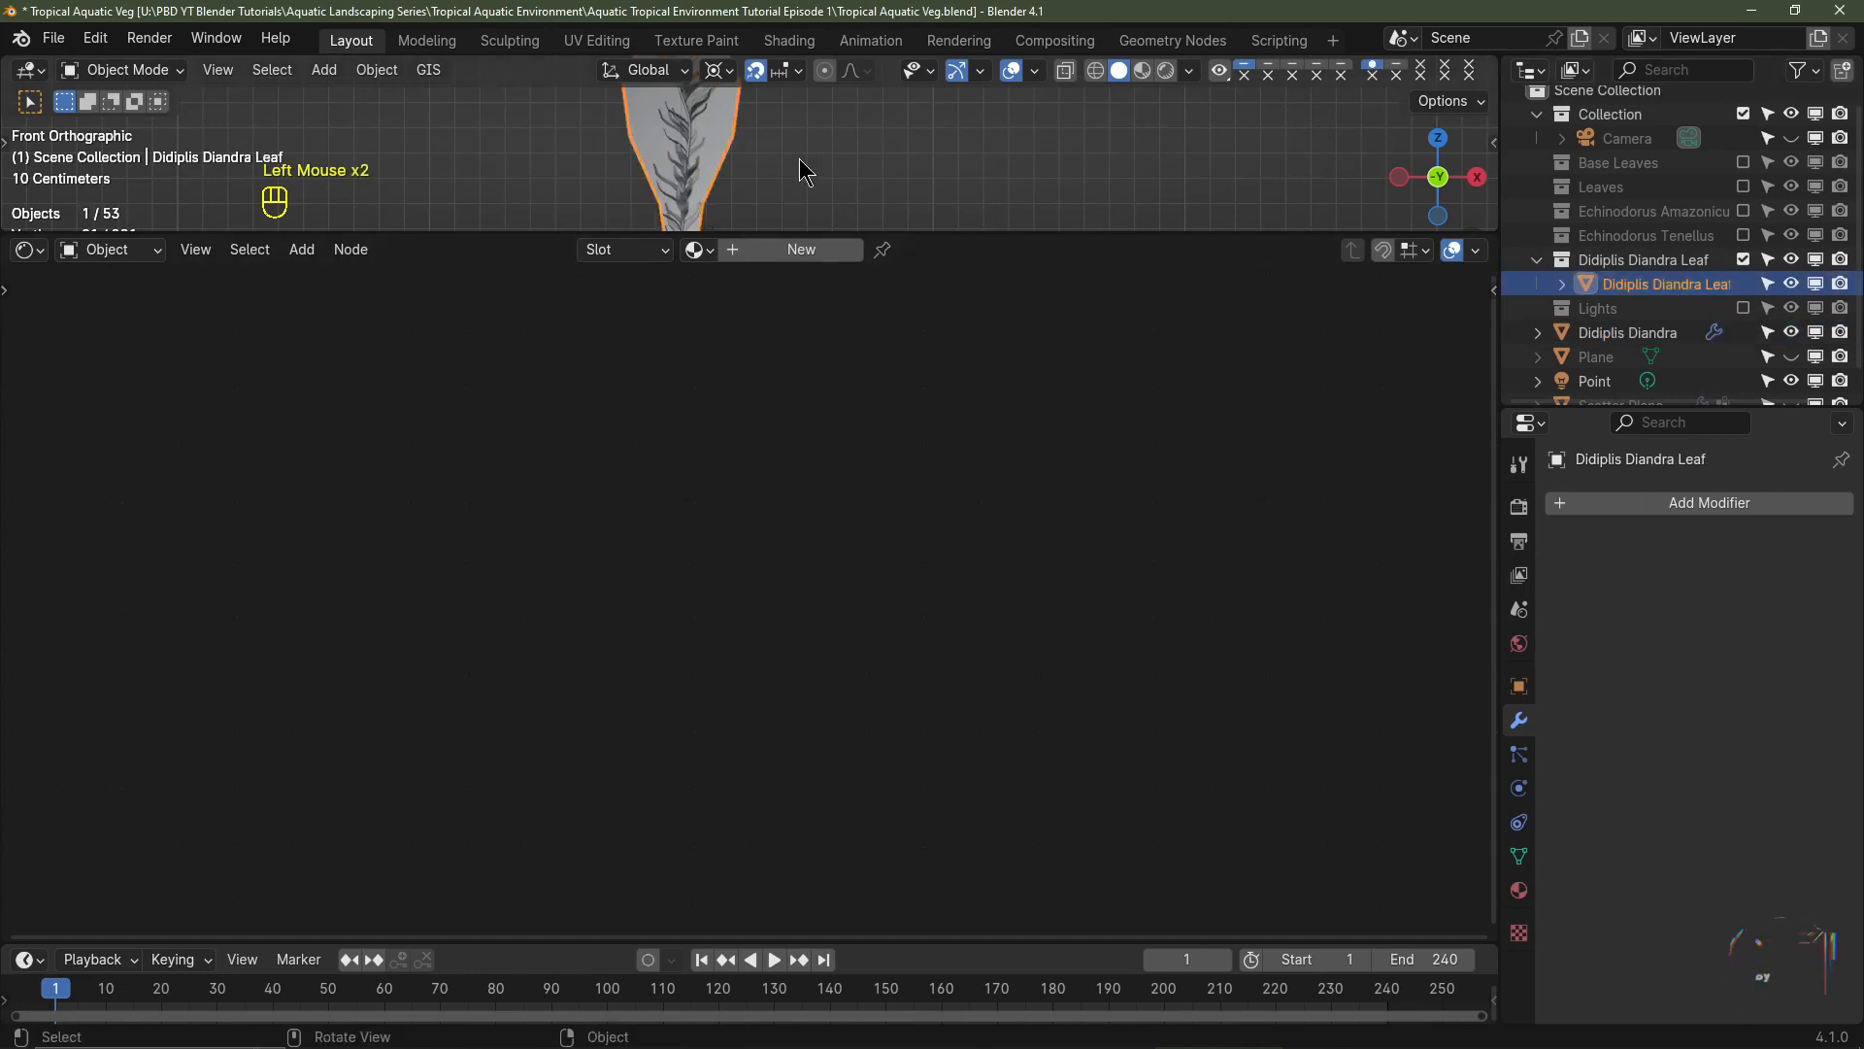
# - Create a new material on the leaf object and name it Didiplis Diandra Leaf
pyautogui.click(828, 255)
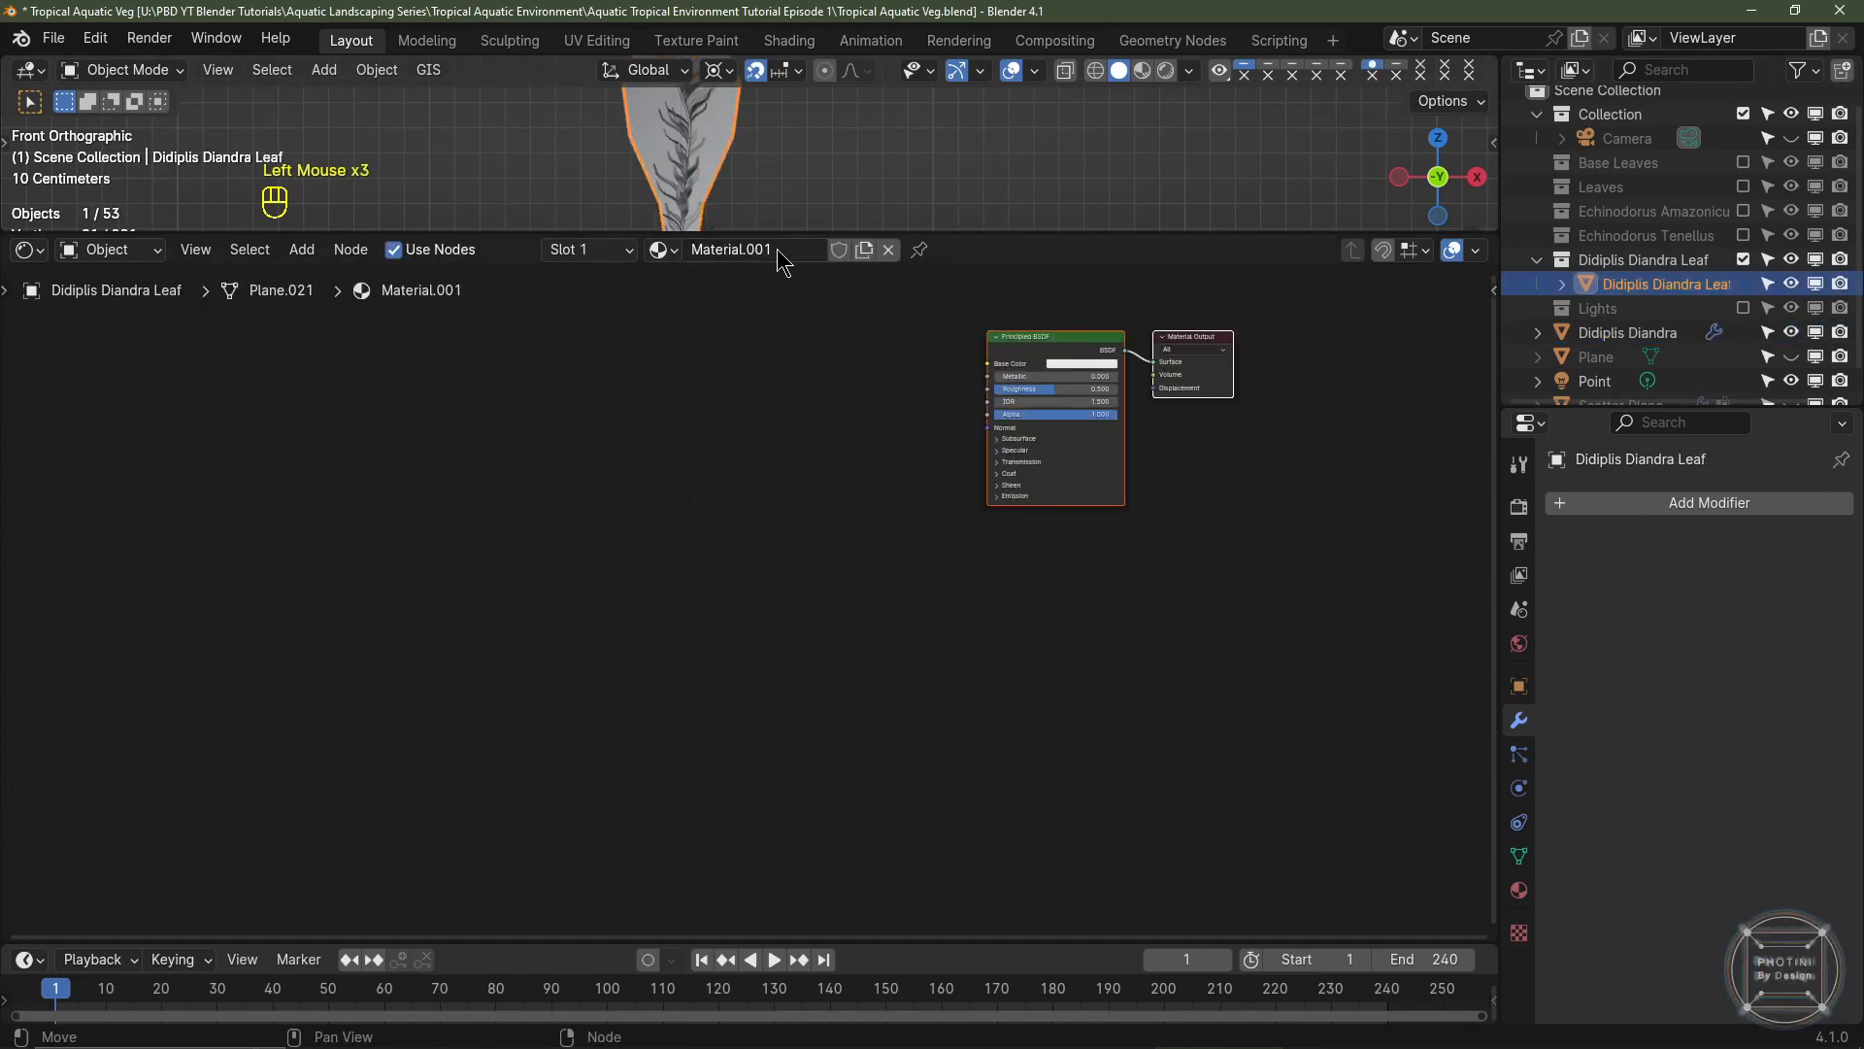
pyautogui.click(776, 250)
pyautogui.write('Did')
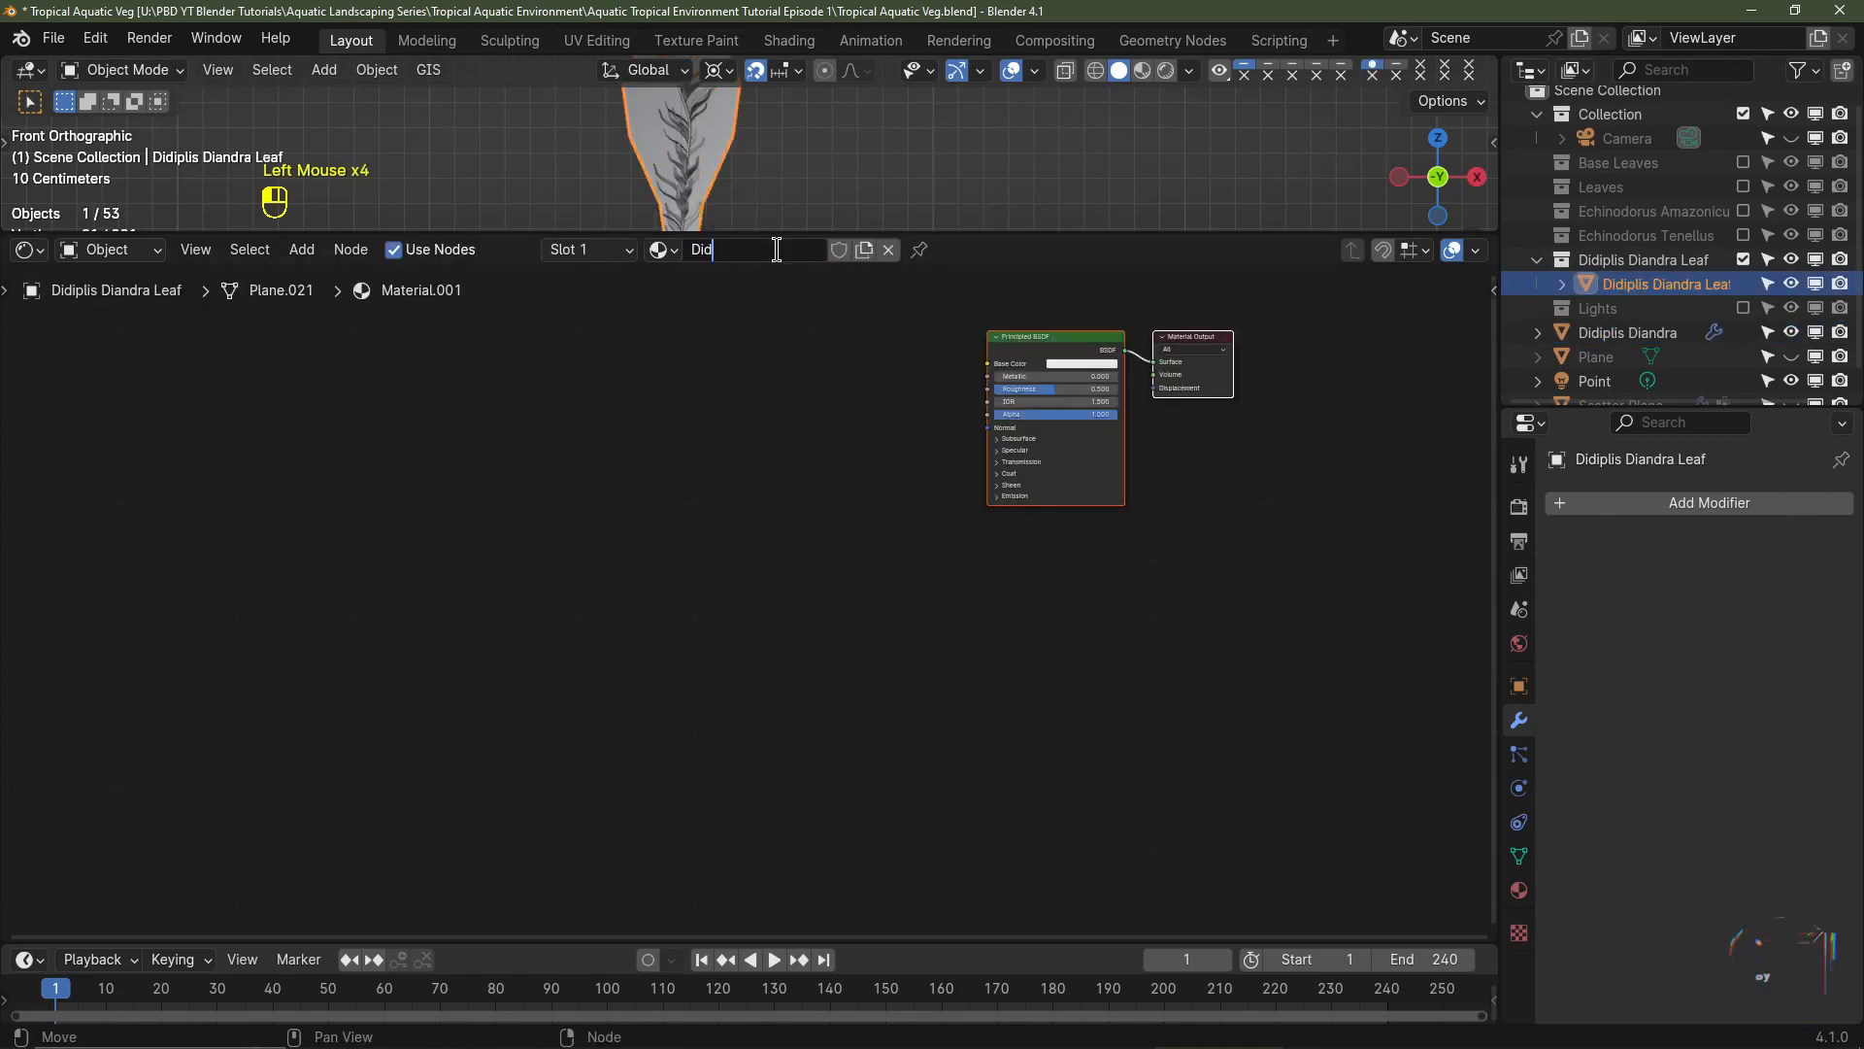
pyautogui.write('iplis Diandra Leaf')
pyautogui.press('Return')
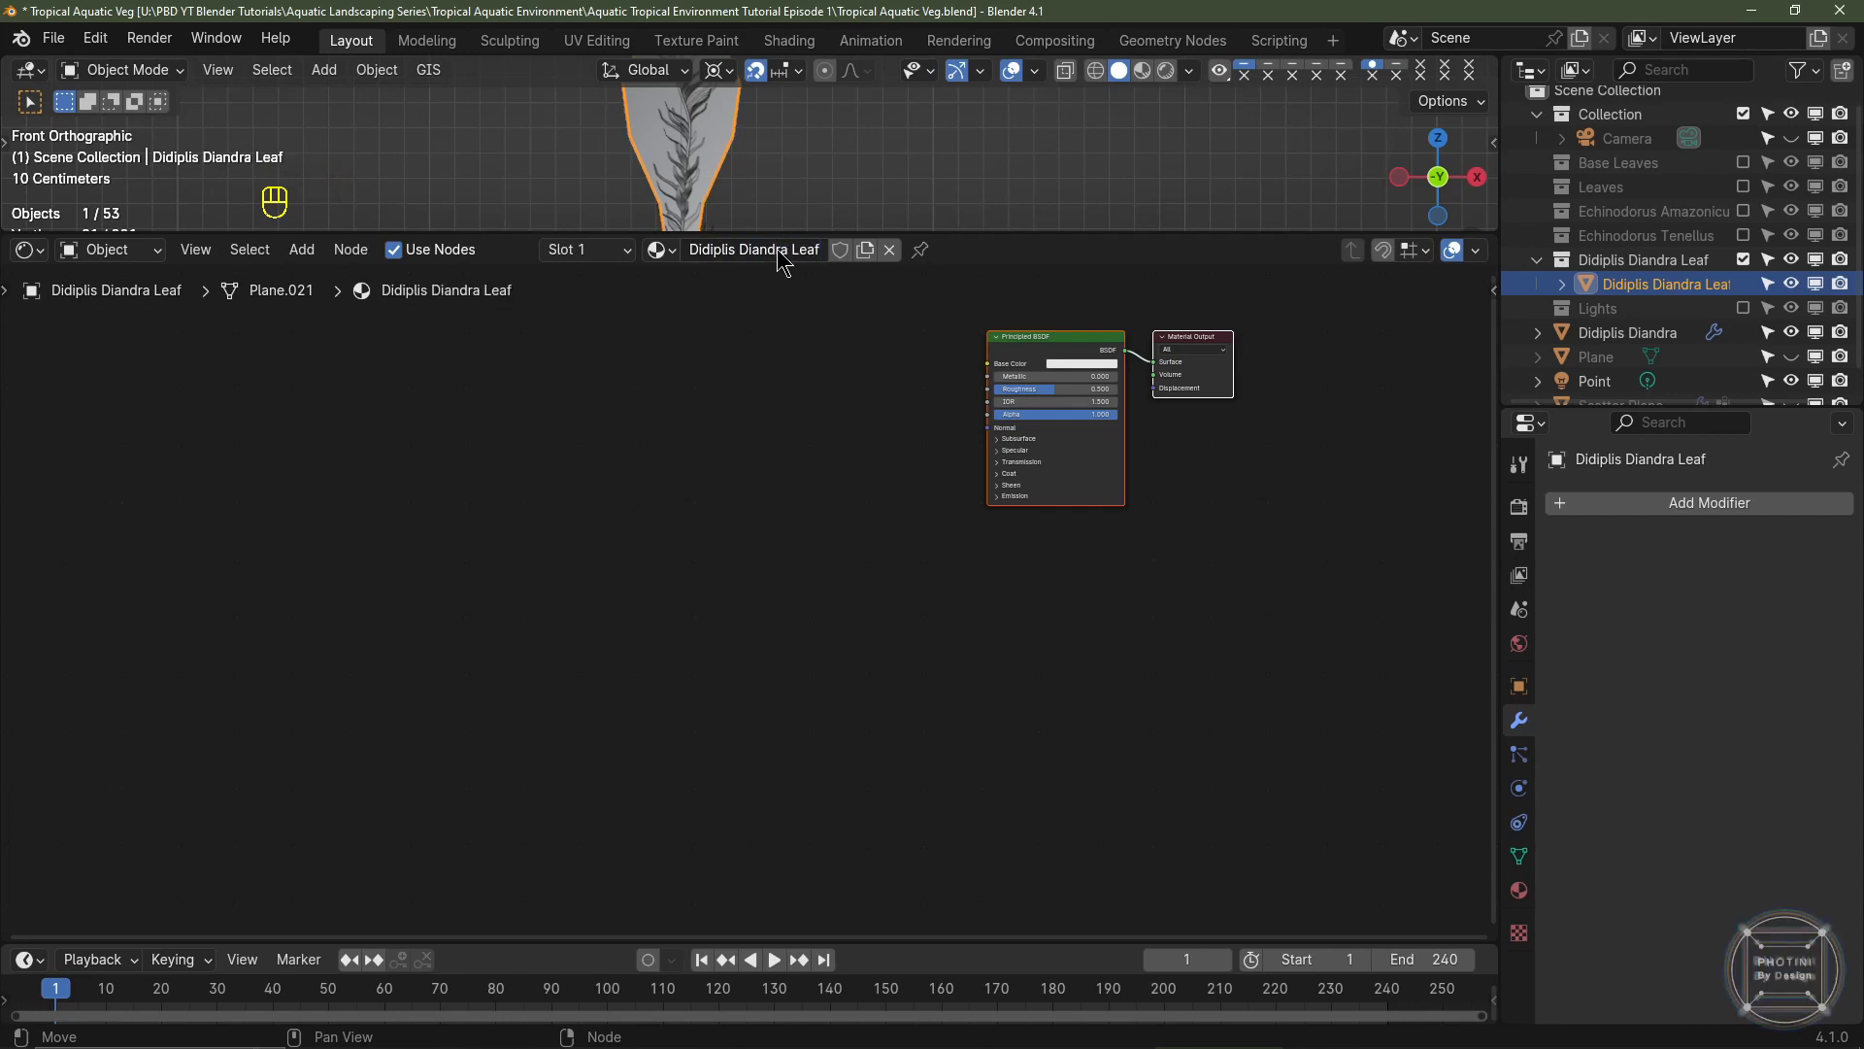
# - Enlarge the 3D viewport and show it in Material Preview shading with Scene Lights and Scene World turned off
pyautogui.moveTo(979, 233); pyautogui.dragTo(971, 313)
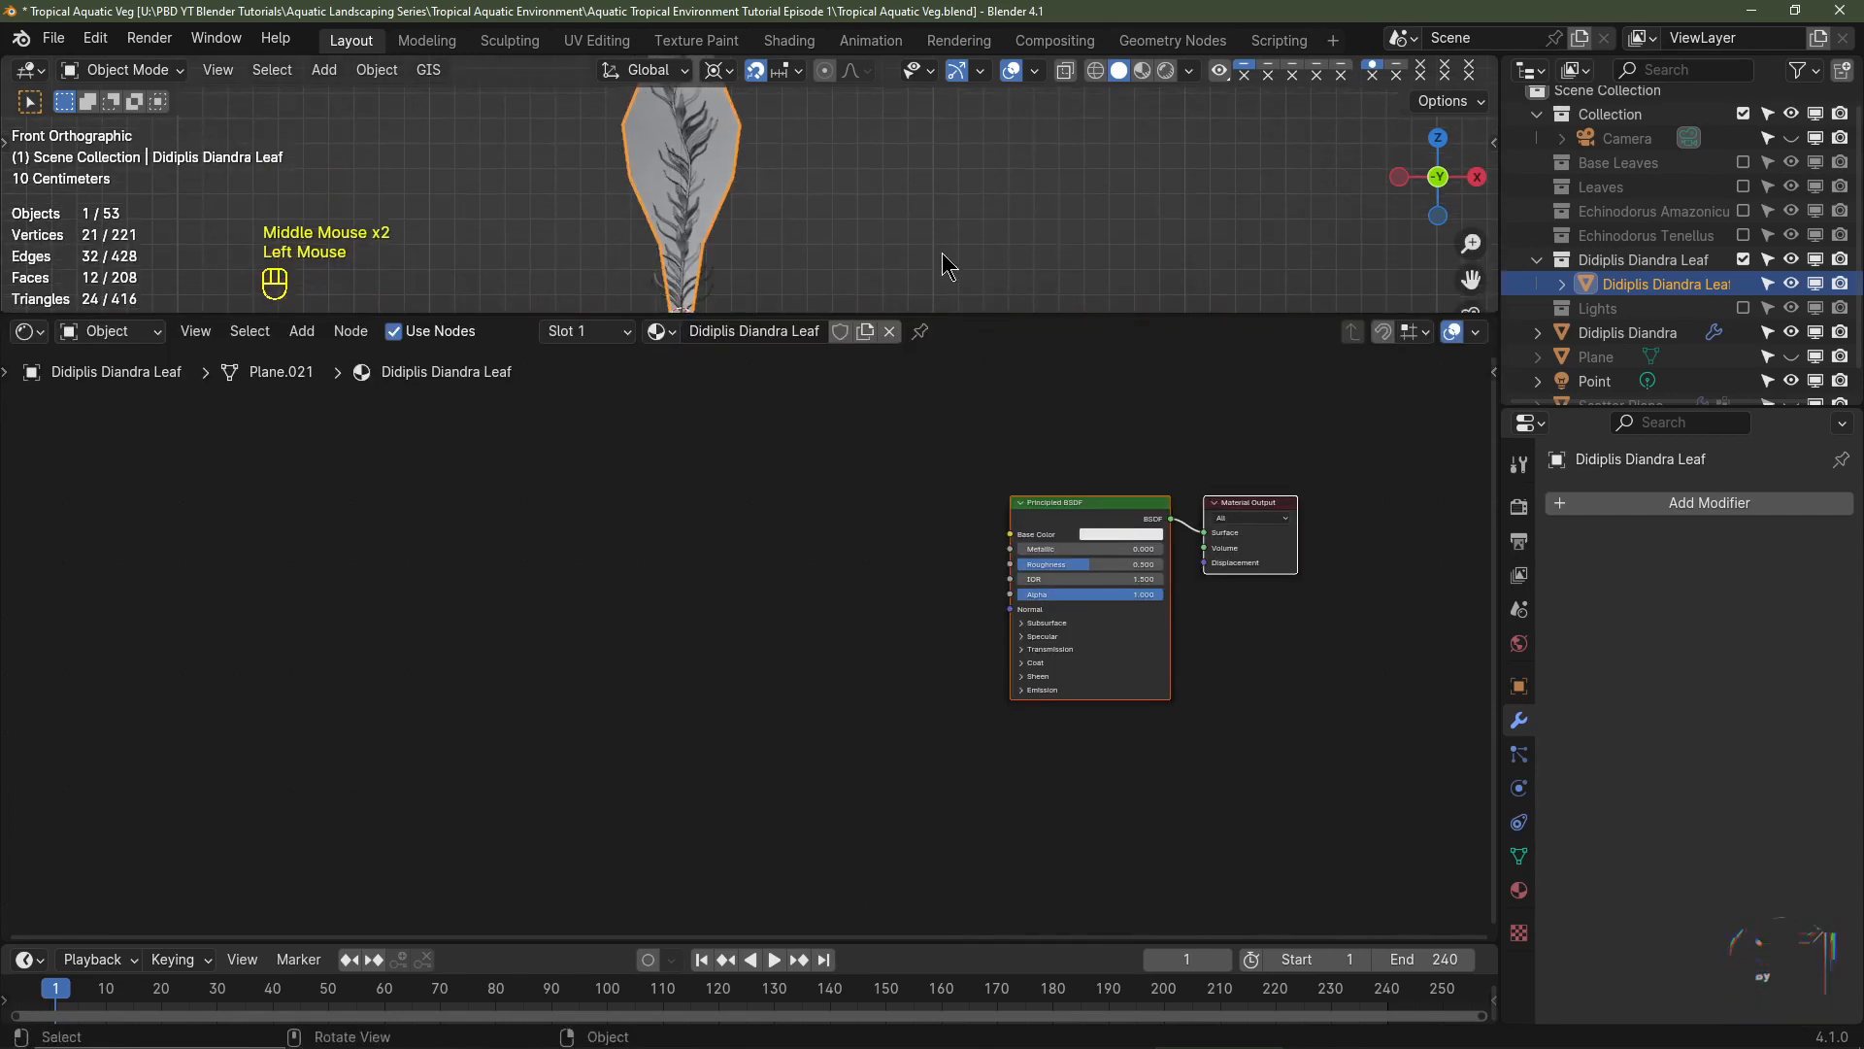
pyautogui.moveTo(941, 254); pyautogui.dragTo(1194, 107, button='middle')
pyautogui.click(1143, 70)
pyautogui.scroll(1, 1170, 77)
pyautogui.click(1190, 71)
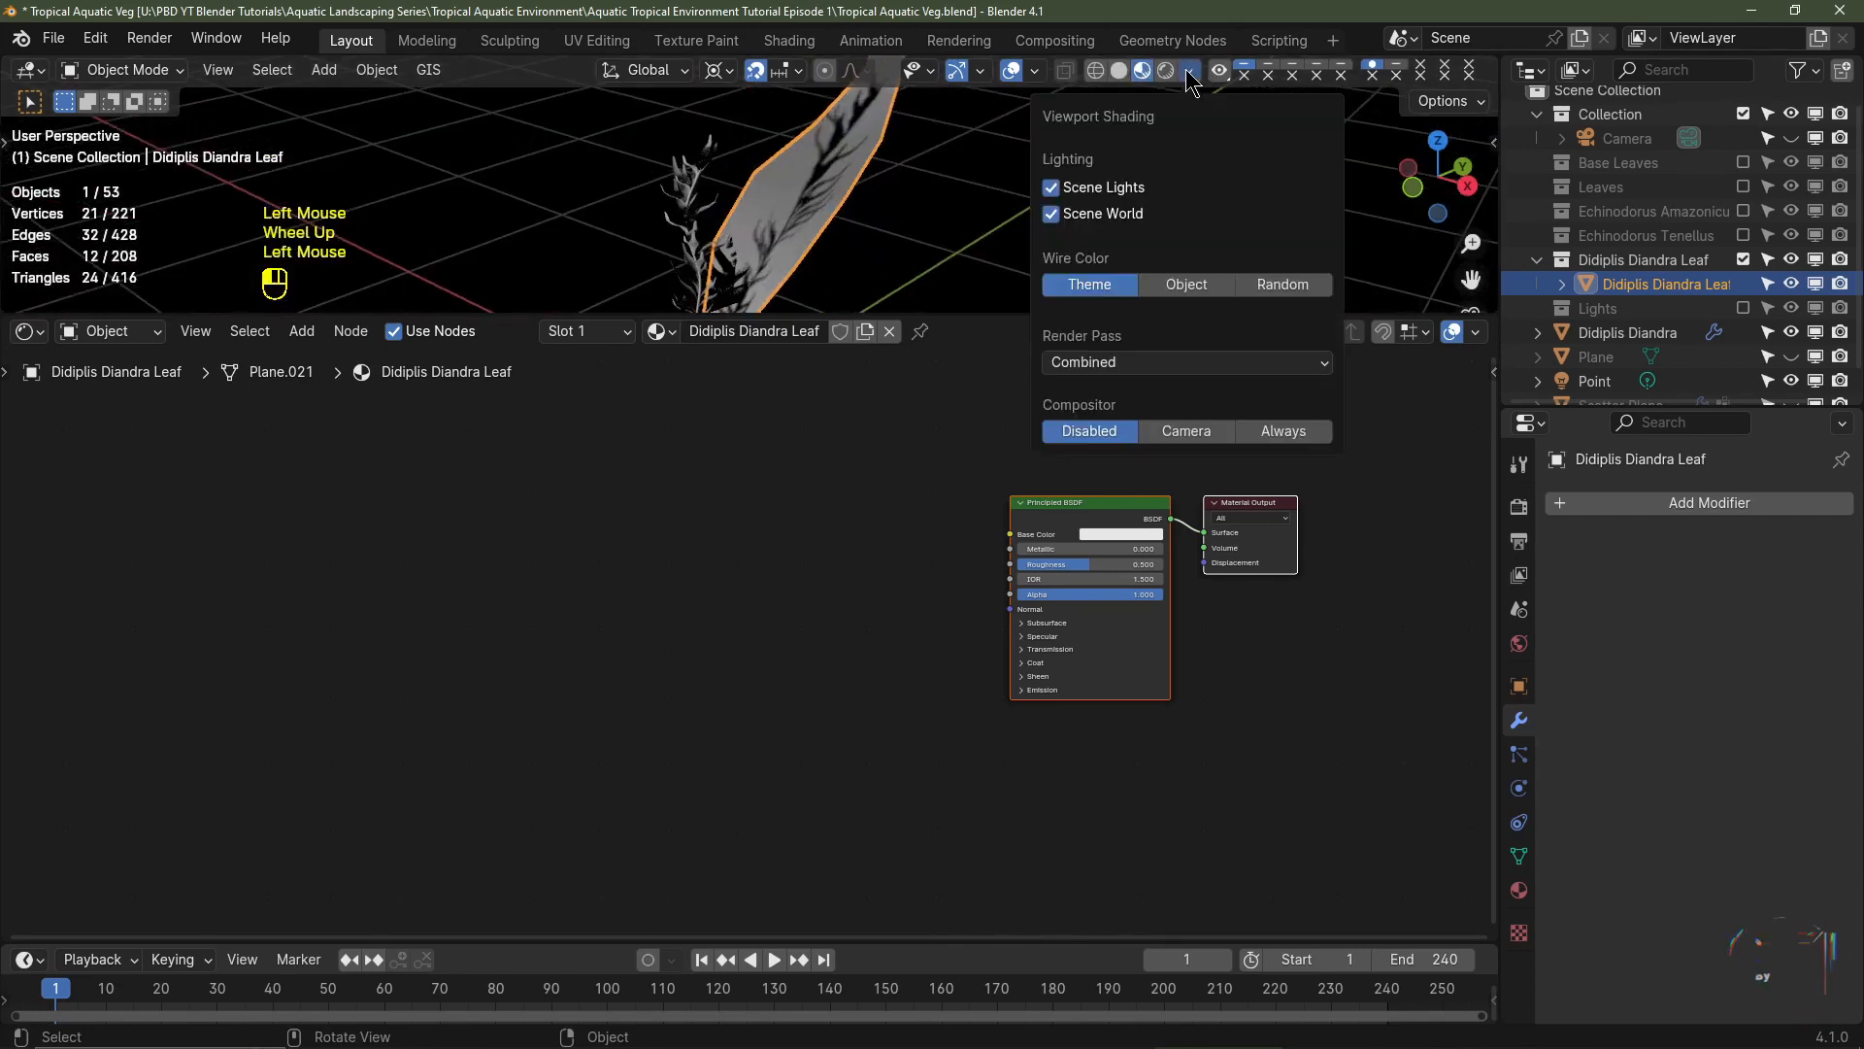
pyautogui.click(1088, 214)
pyautogui.click(1083, 188)
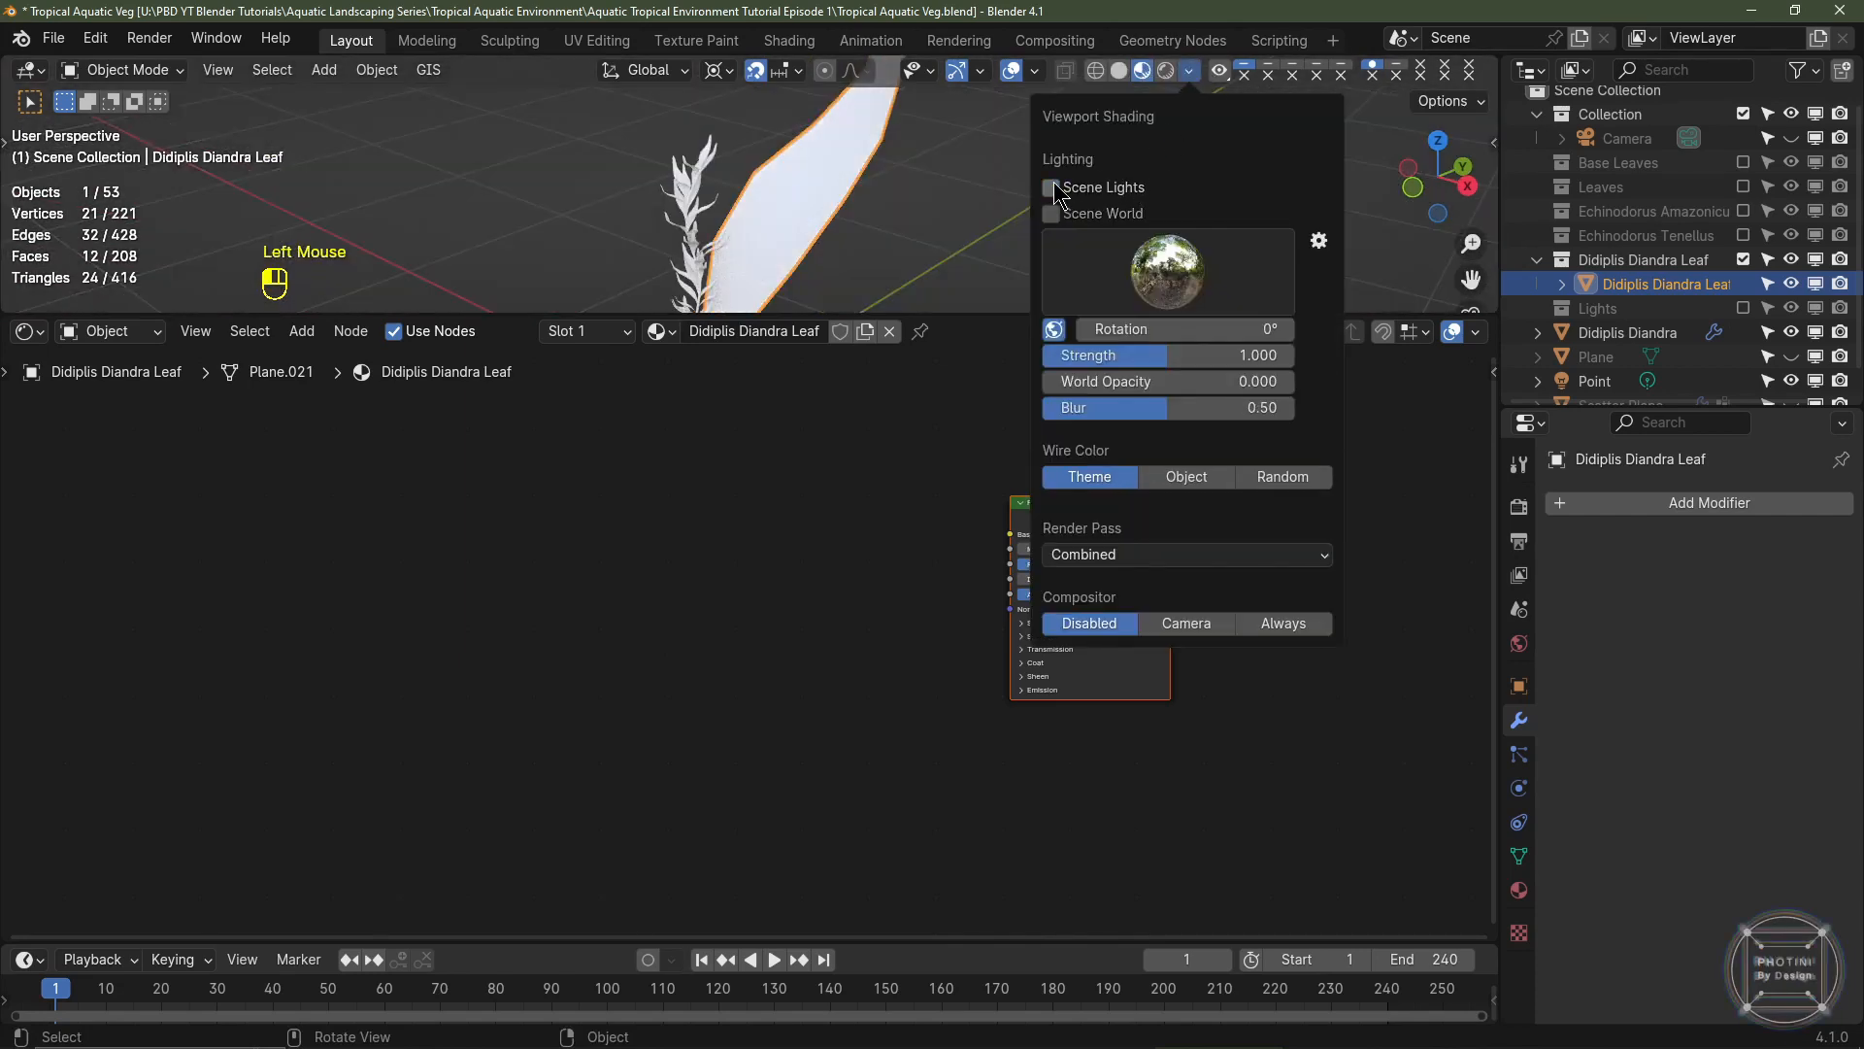
pyautogui.scroll(-2, 886, 233)
pyautogui.scroll(2, 887, 233)
pyautogui.click(1120, 71)
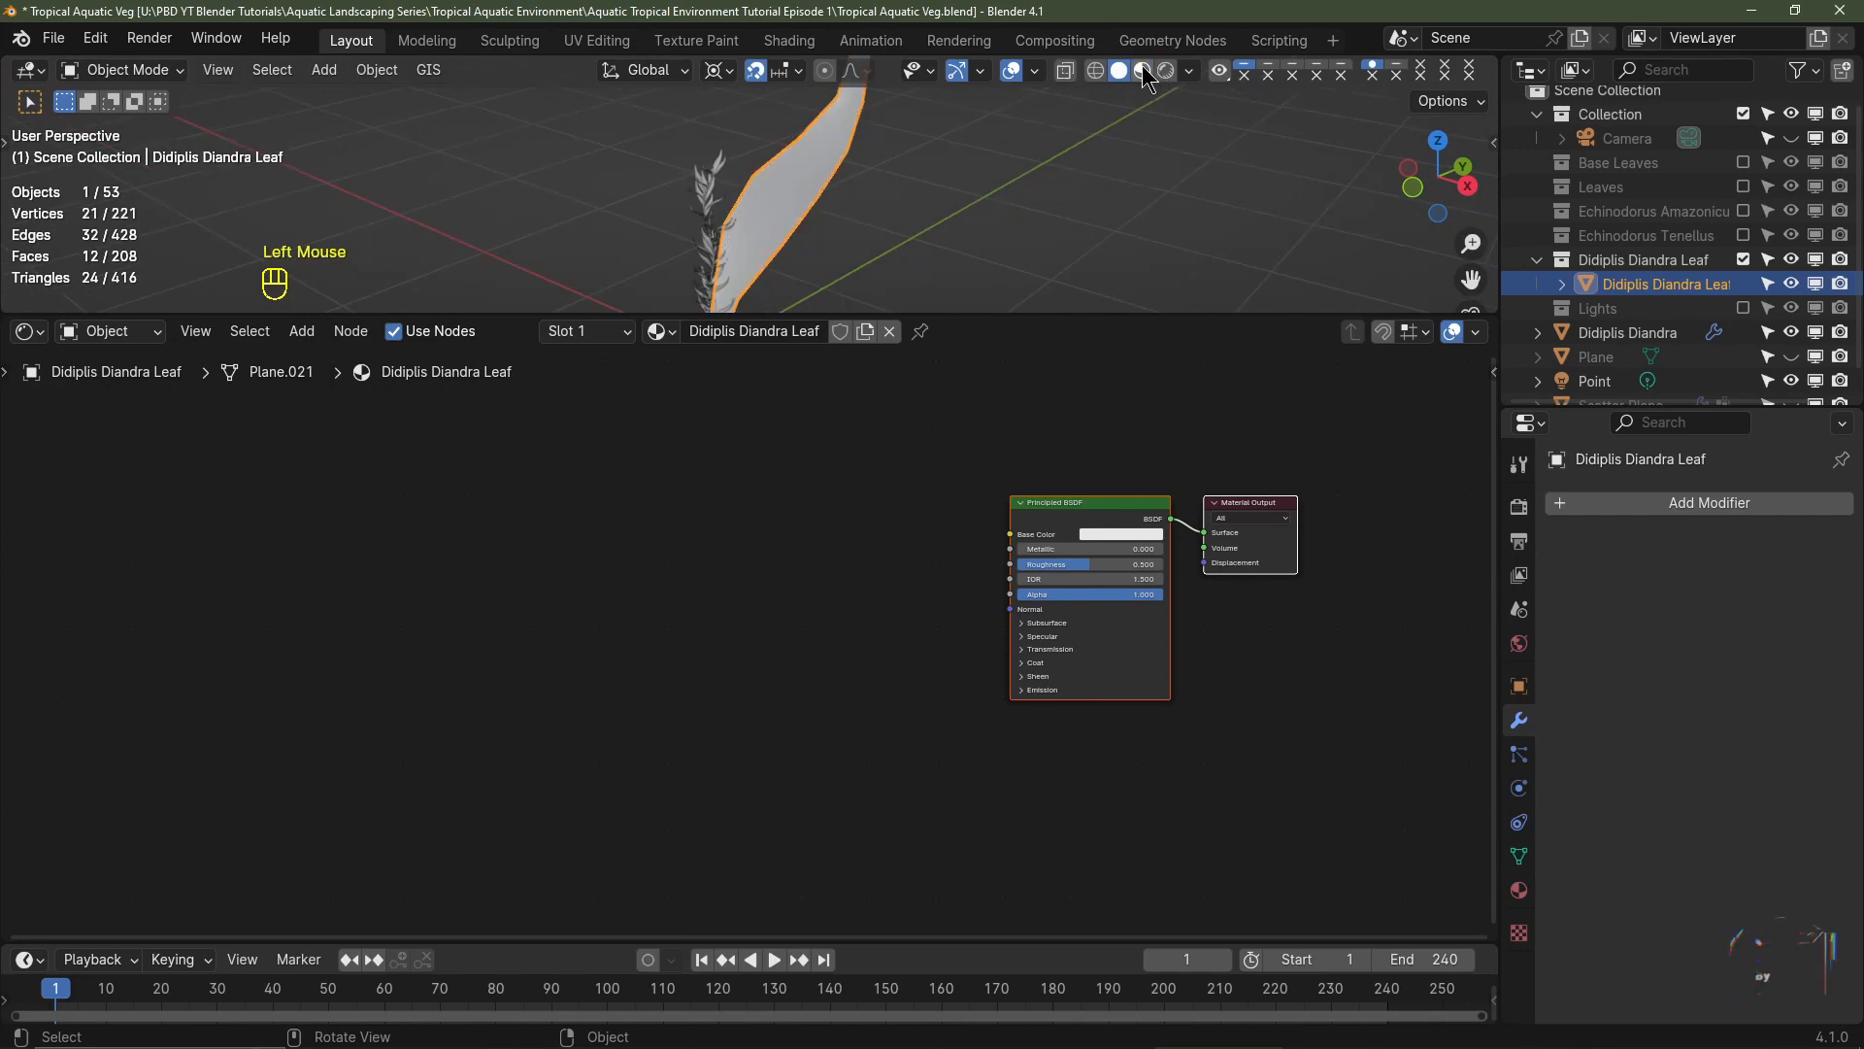
pyautogui.click(1140, 71)
# - Set the Principled BSDF base color to a light green
pyautogui.scroll(2, 811, 475)
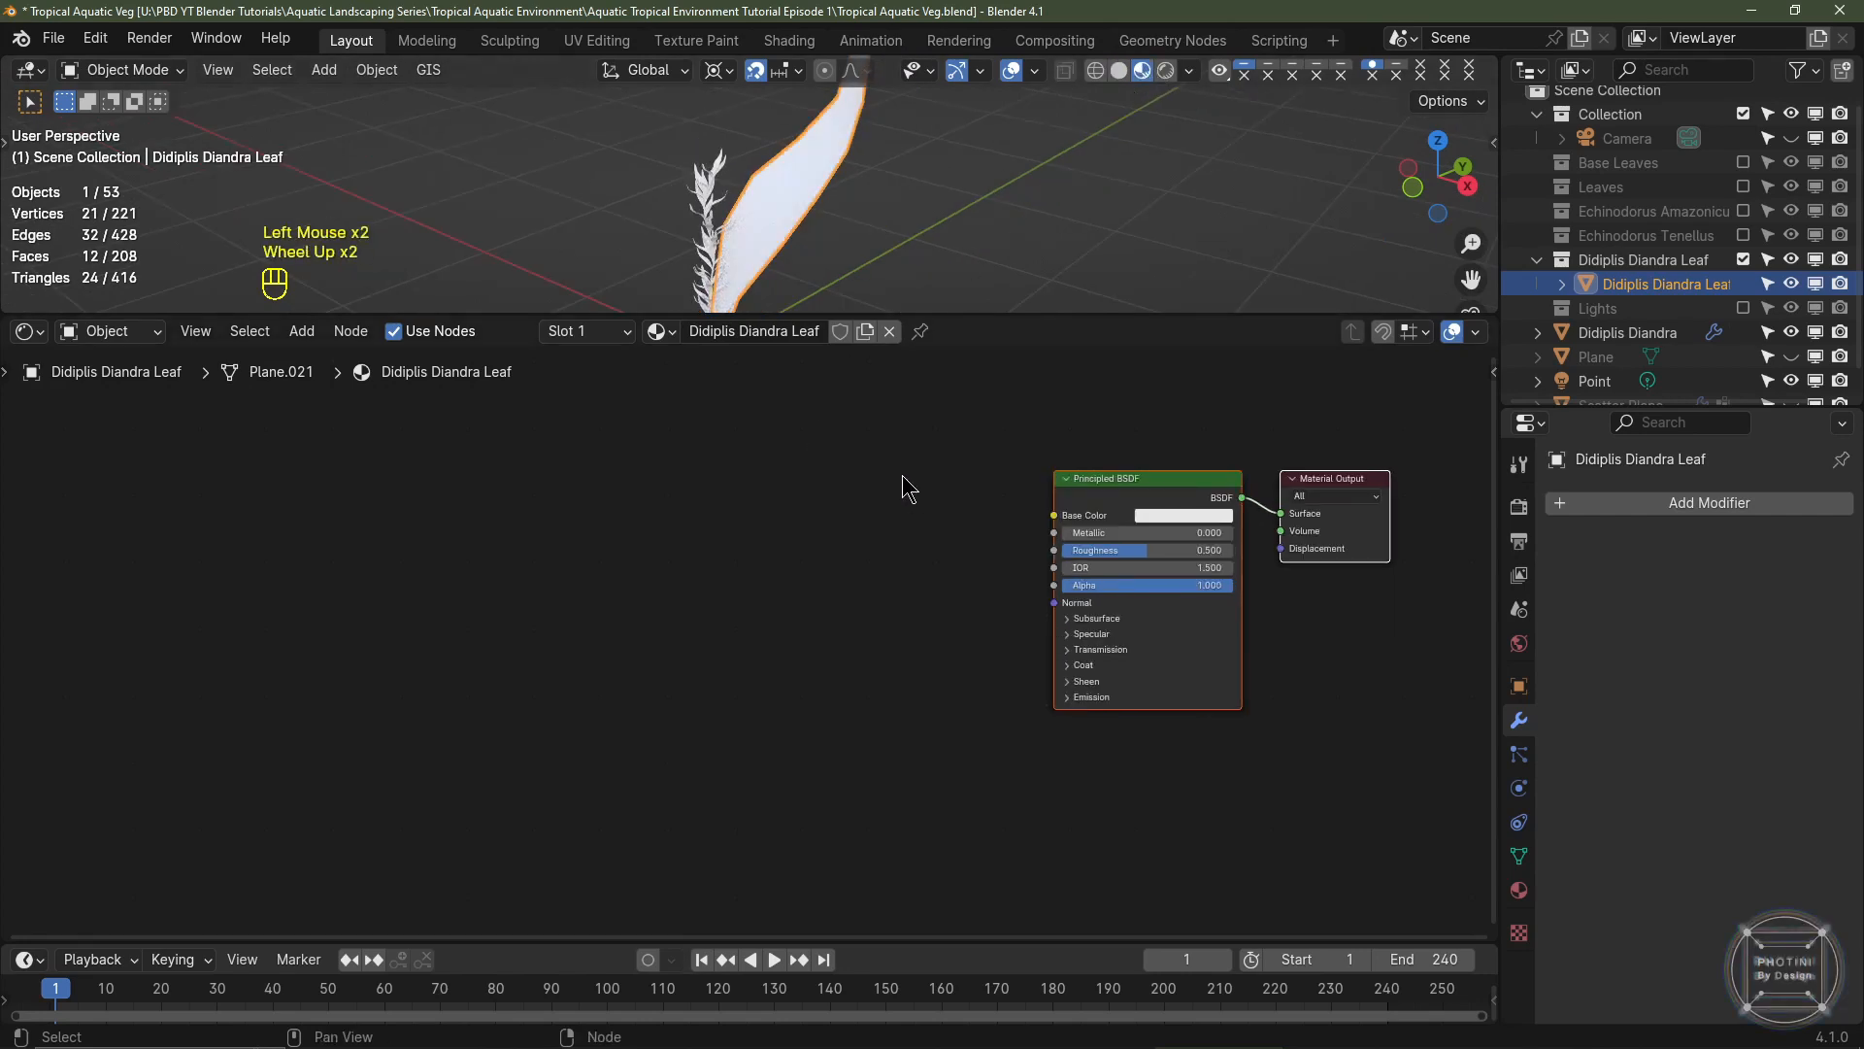
pyautogui.click(1181, 514)
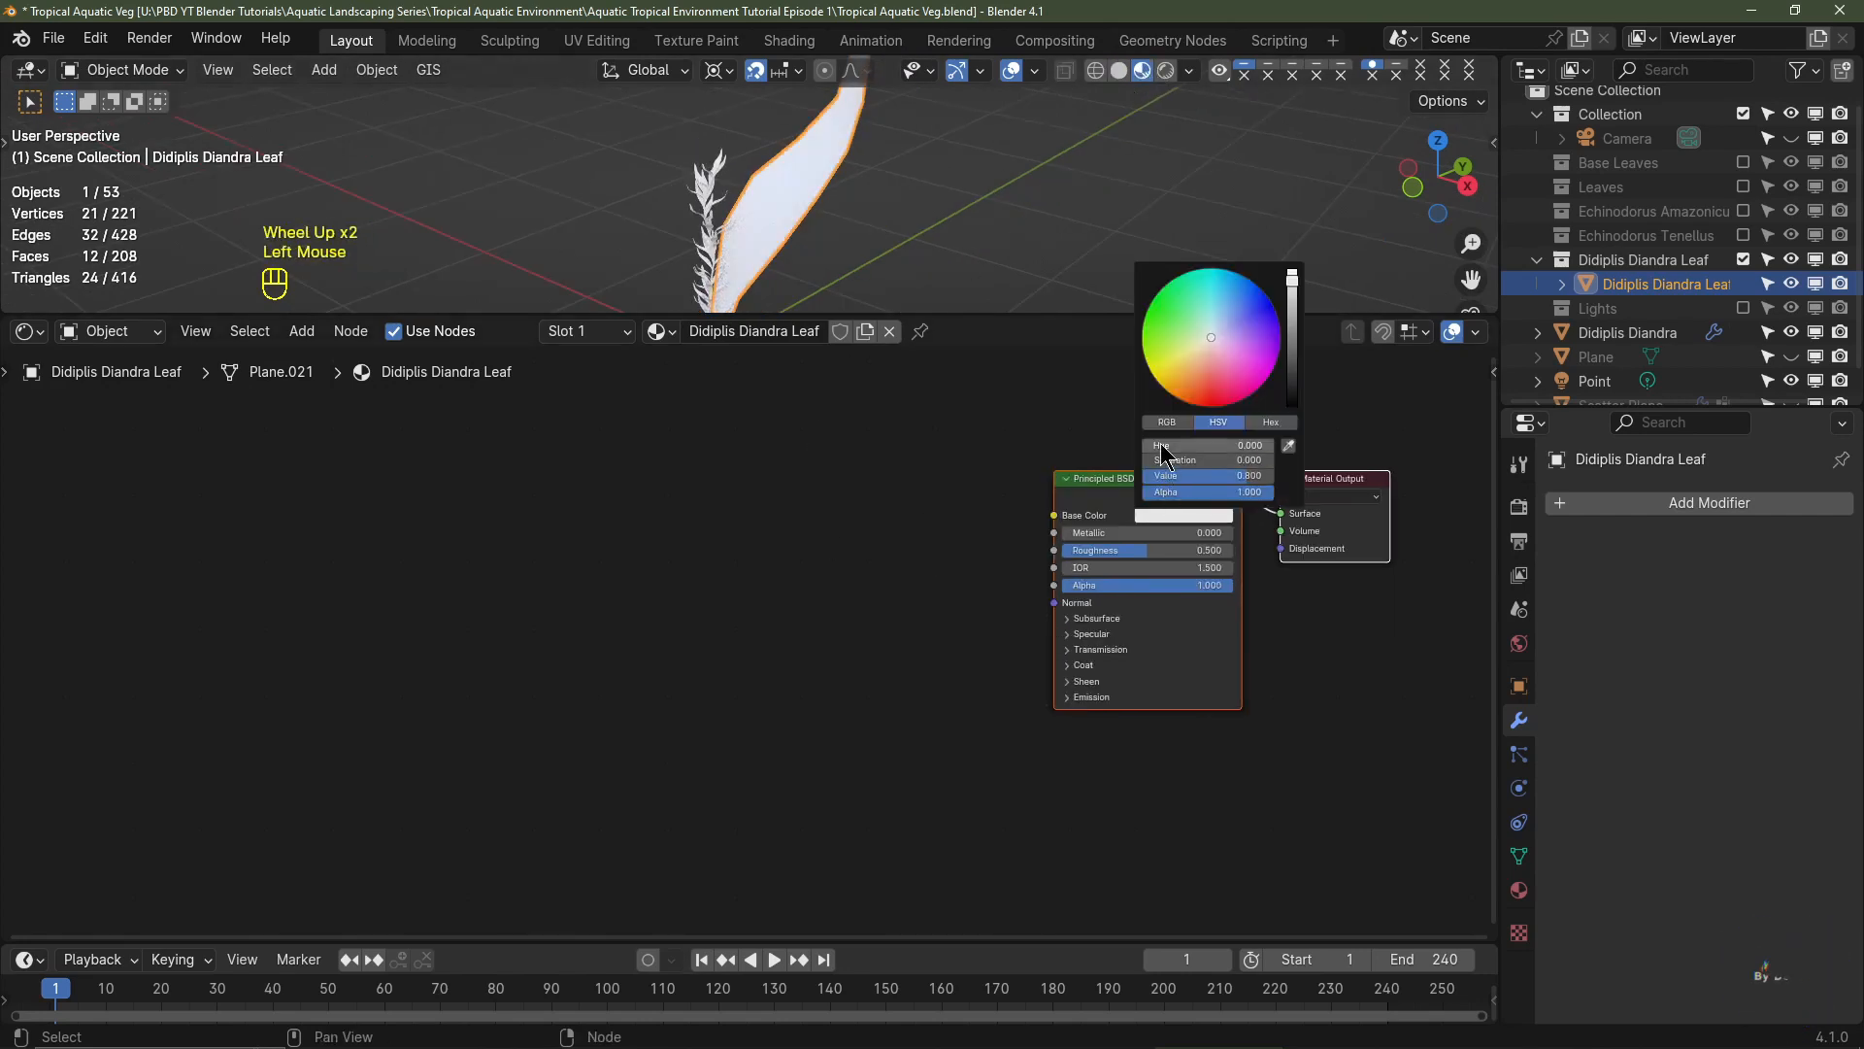
pyautogui.click(1192, 354)
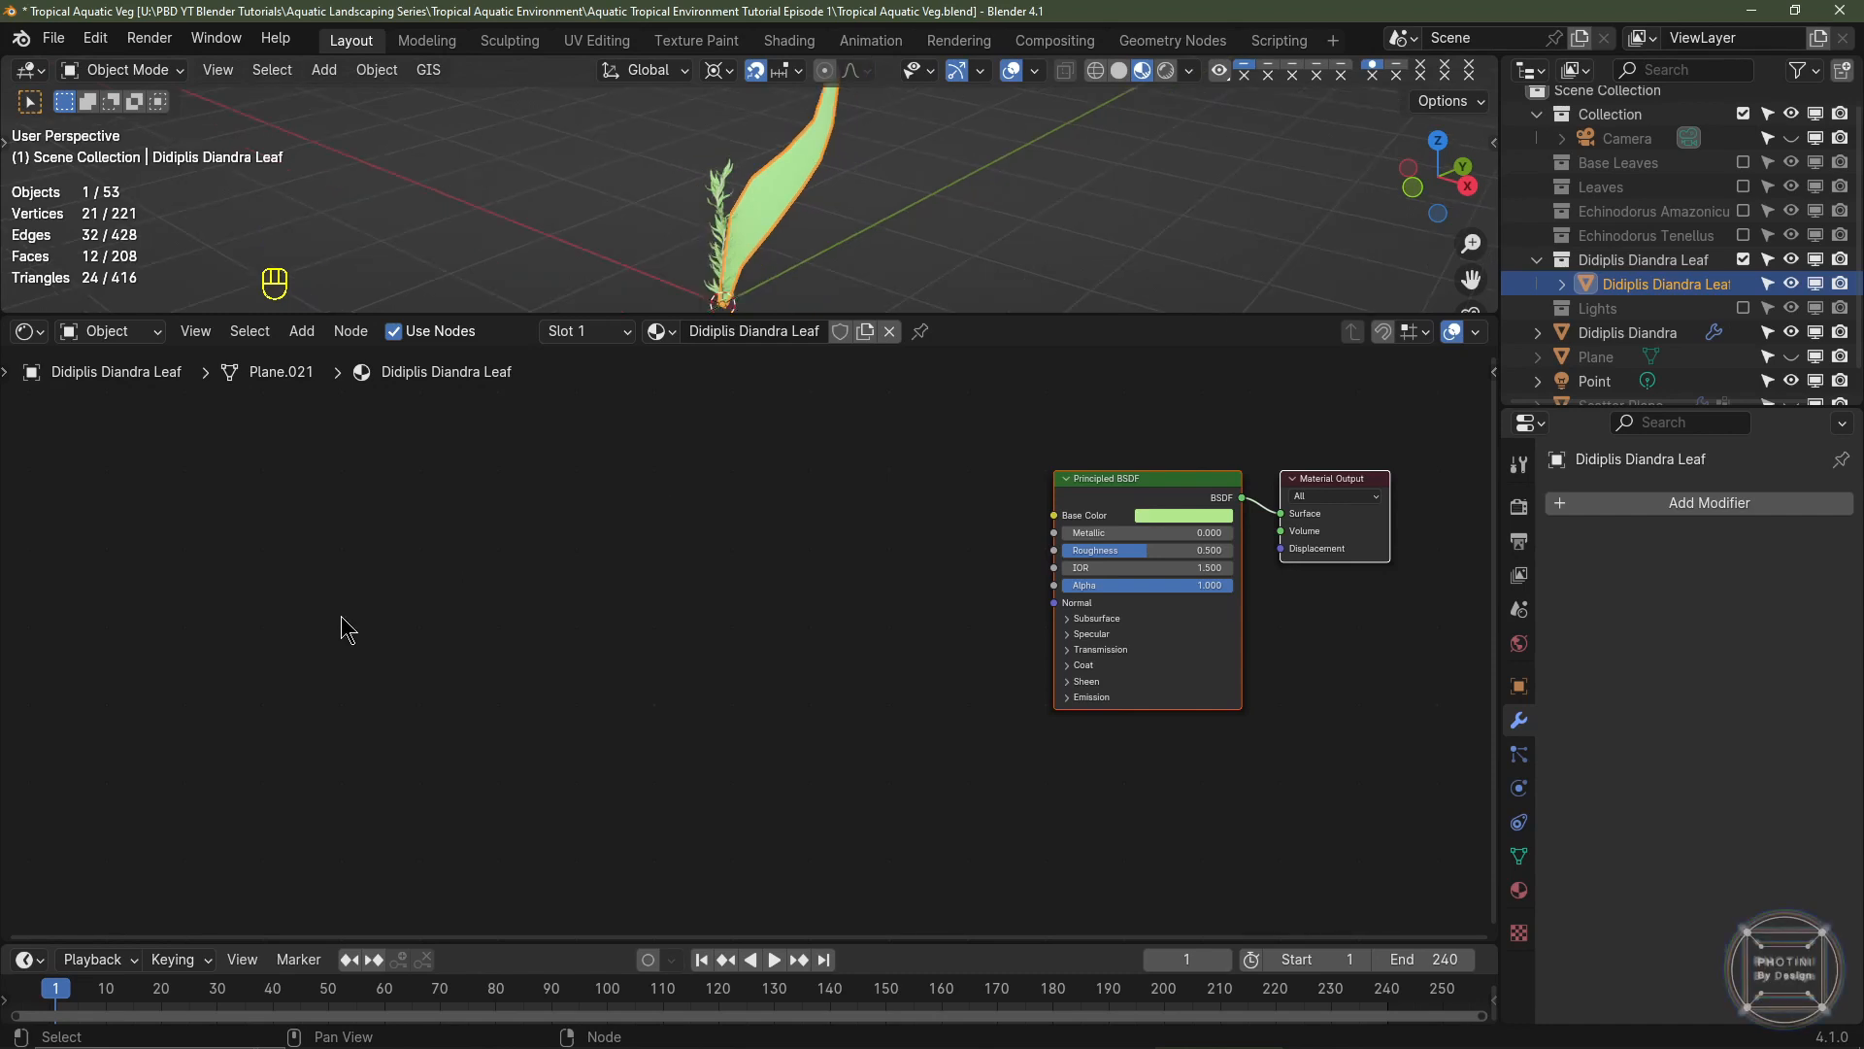
# - Add a Texture Coordinate node and a Separate XYZ node, placed in sequence well before the Principled BSDF
pyautogui.hotkey('shift', 'a')
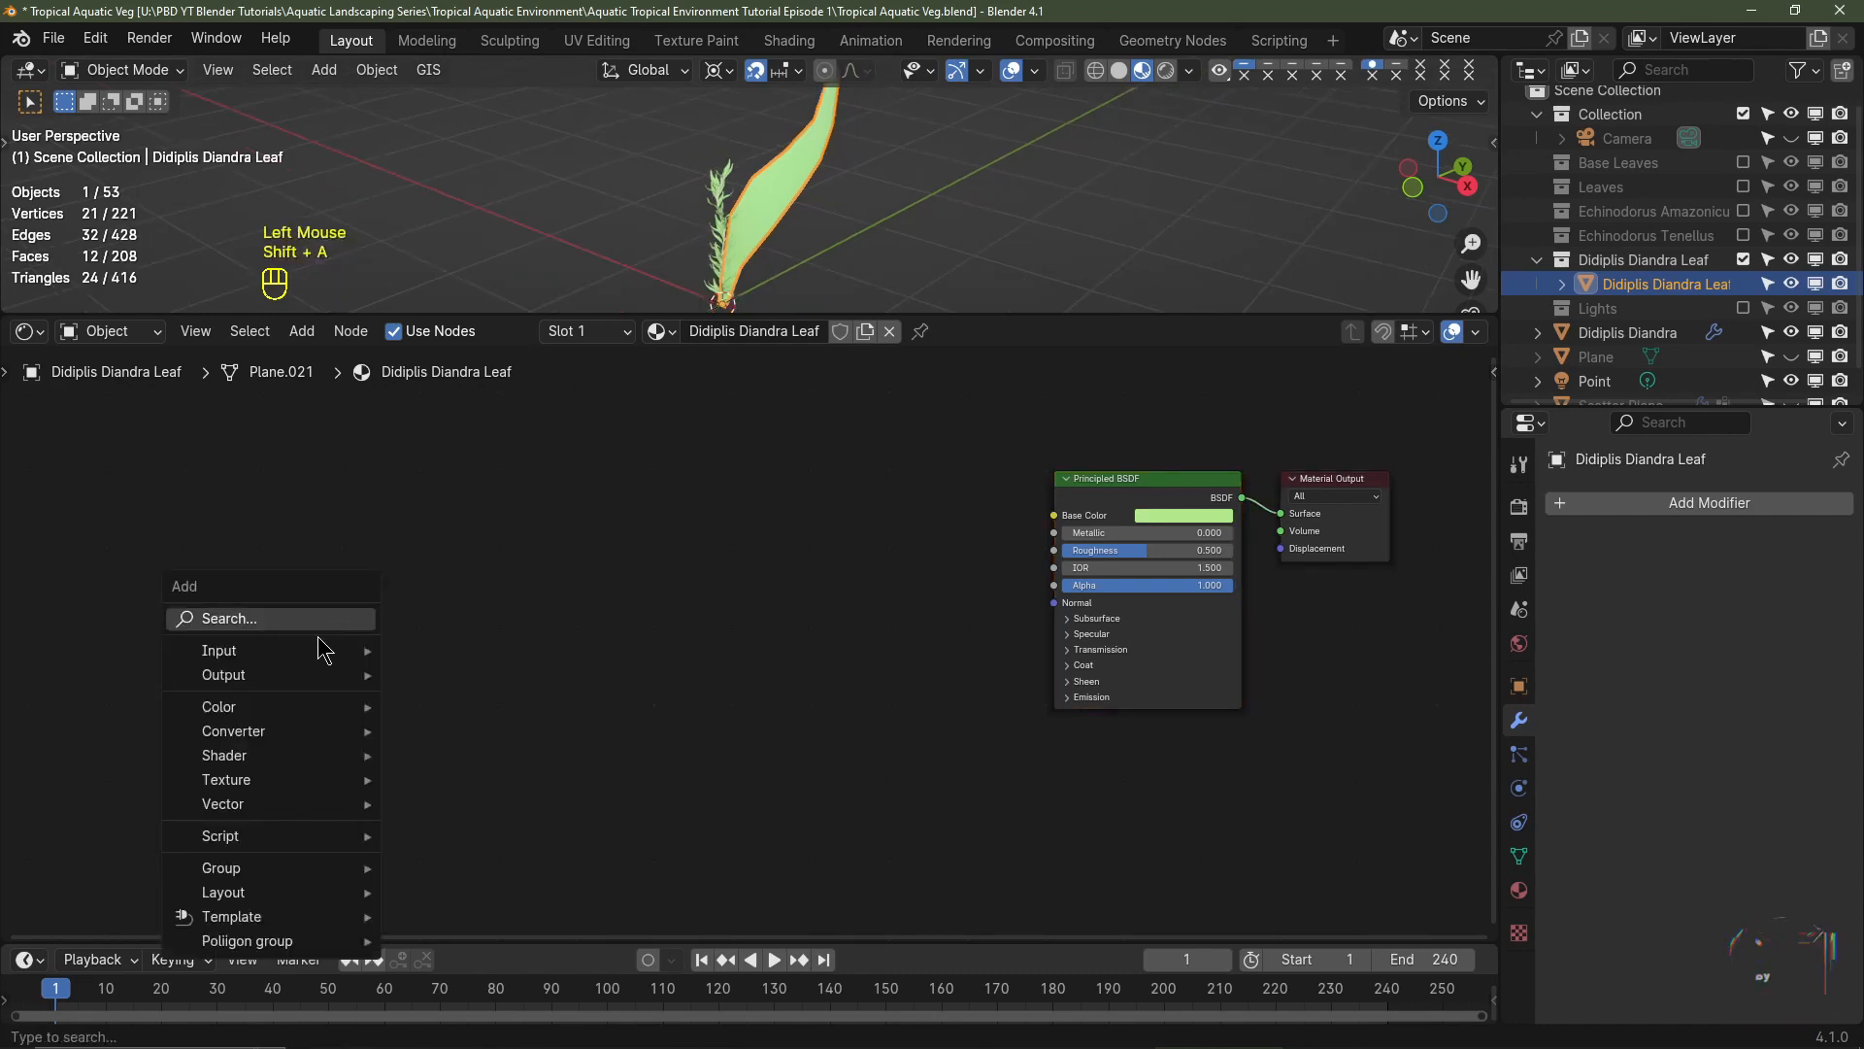
pyautogui.moveTo(323, 648)
pyautogui.click(504, 551)
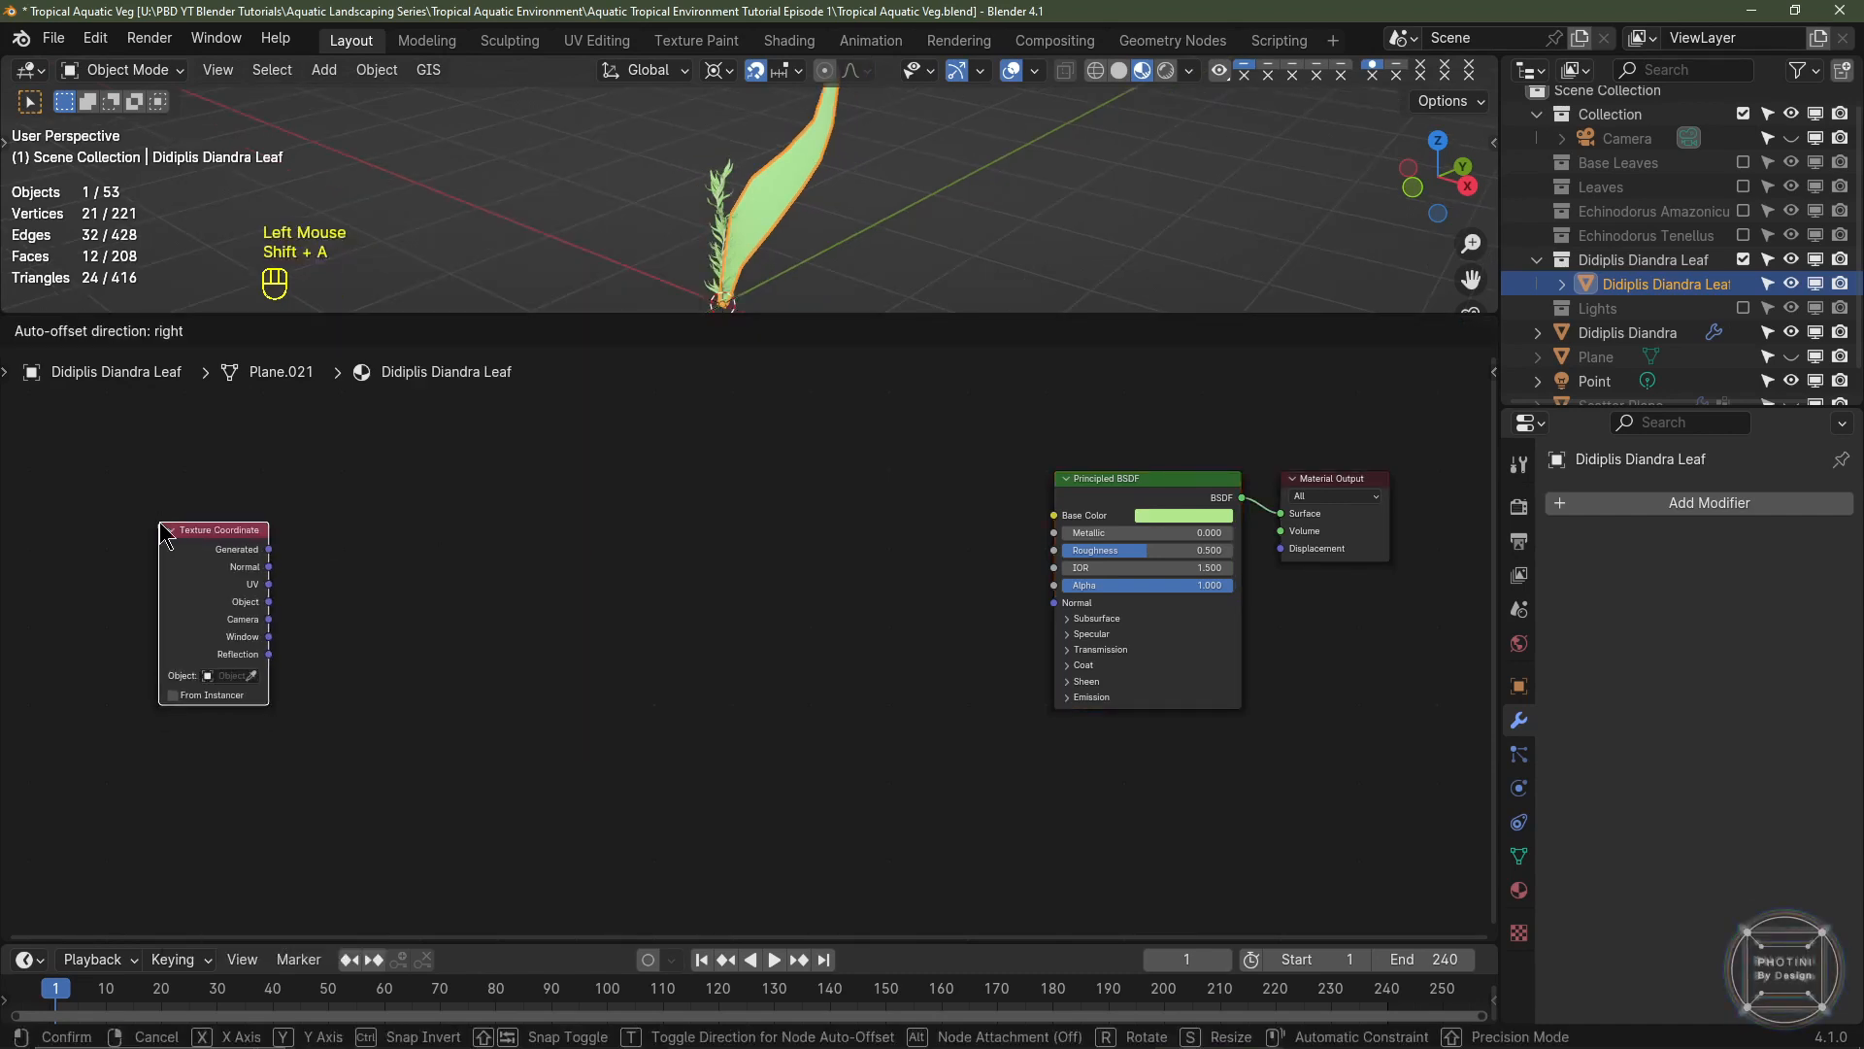
pyautogui.click(166, 534)
pyautogui.hotkey('shift', 'a')
pyautogui.moveTo(398, 706)
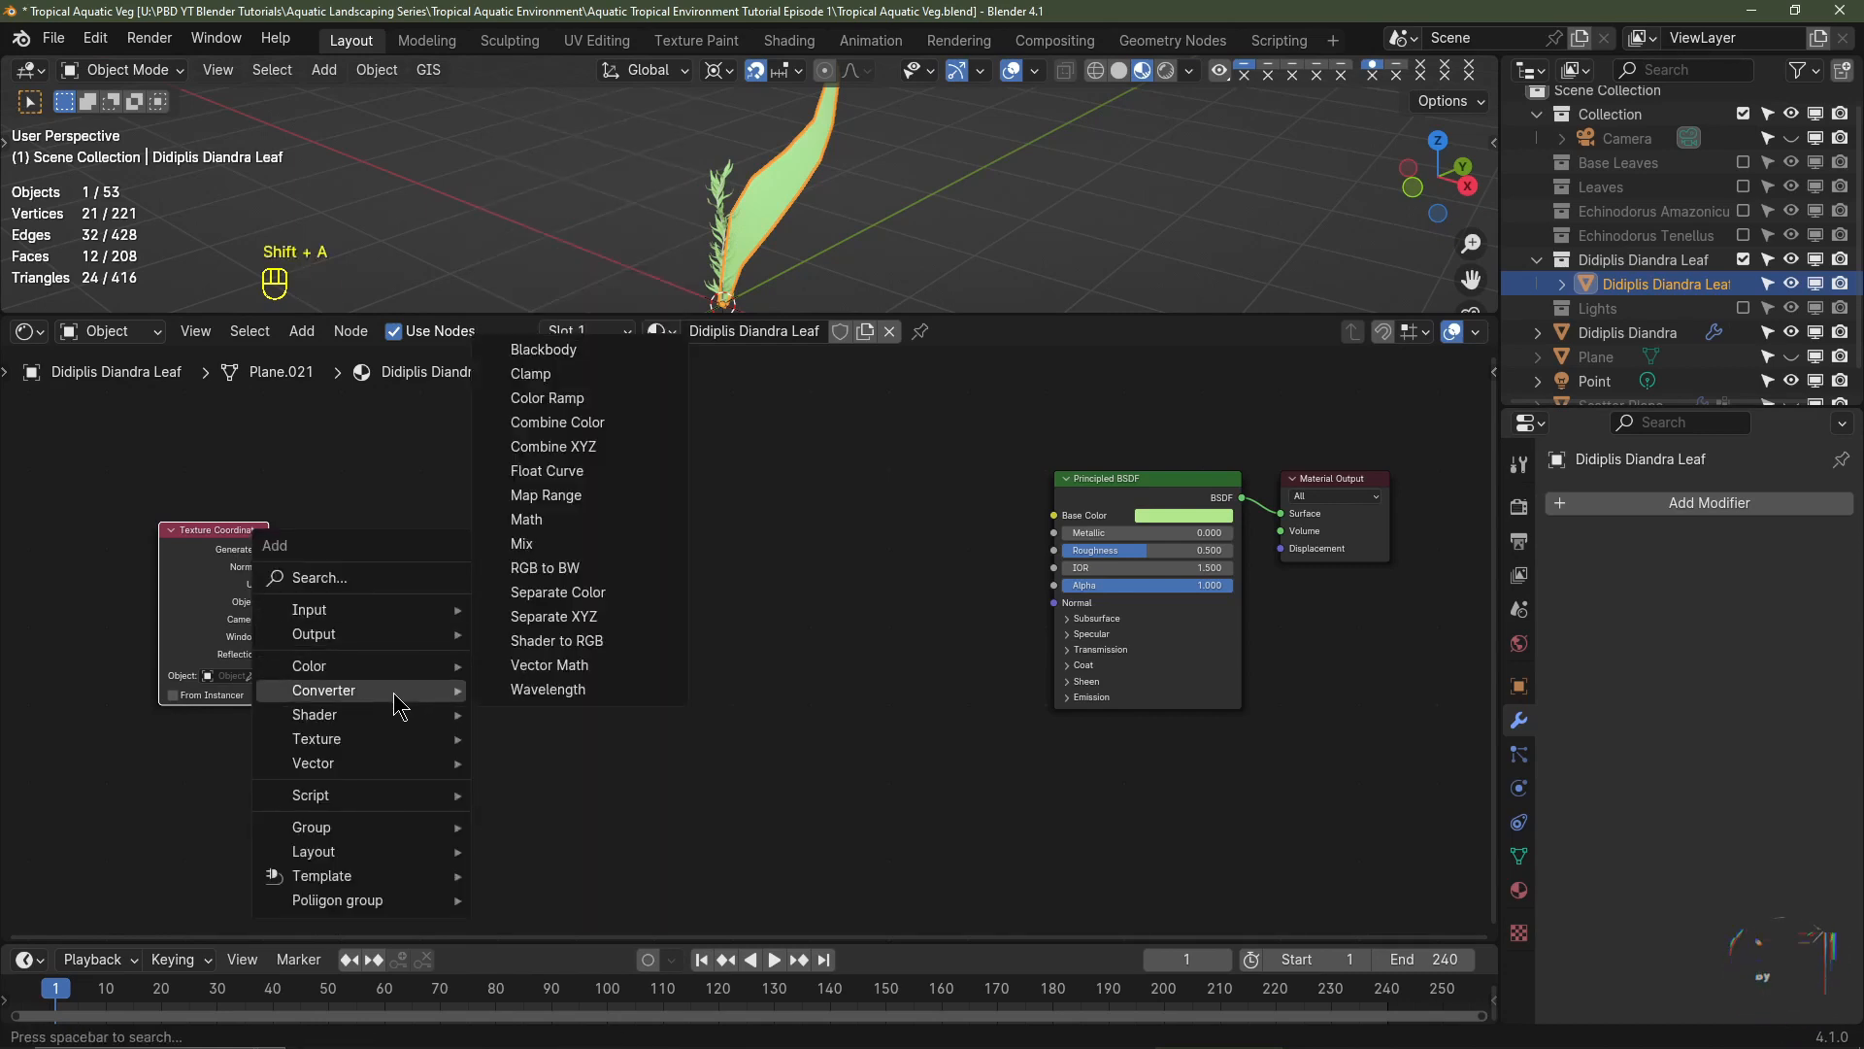
pyautogui.click(603, 622)
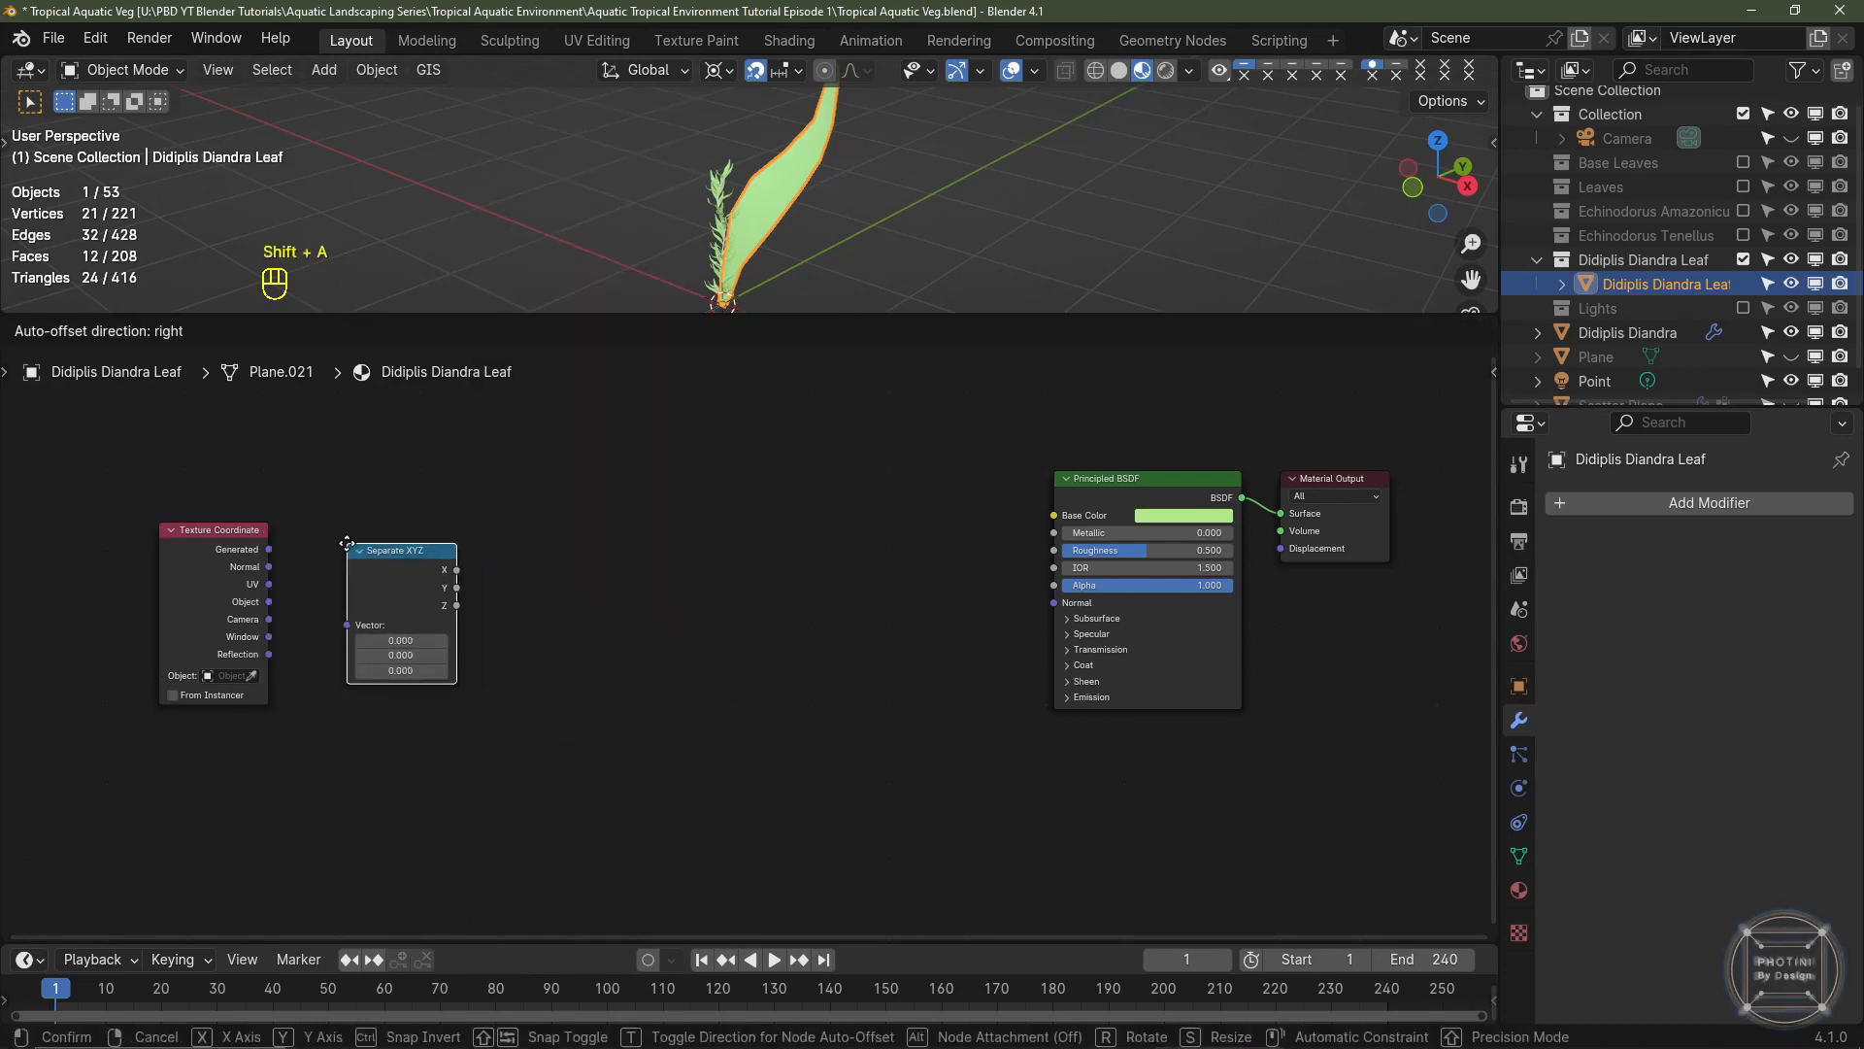
pyautogui.click(549, 632)
# - Add a Color Ramp node after Separate XYZ and a Mix Color node between the ramp and the Principled BSDF
pyautogui.hotkey('shift', 'a')
pyautogui.moveTo(552, 633)
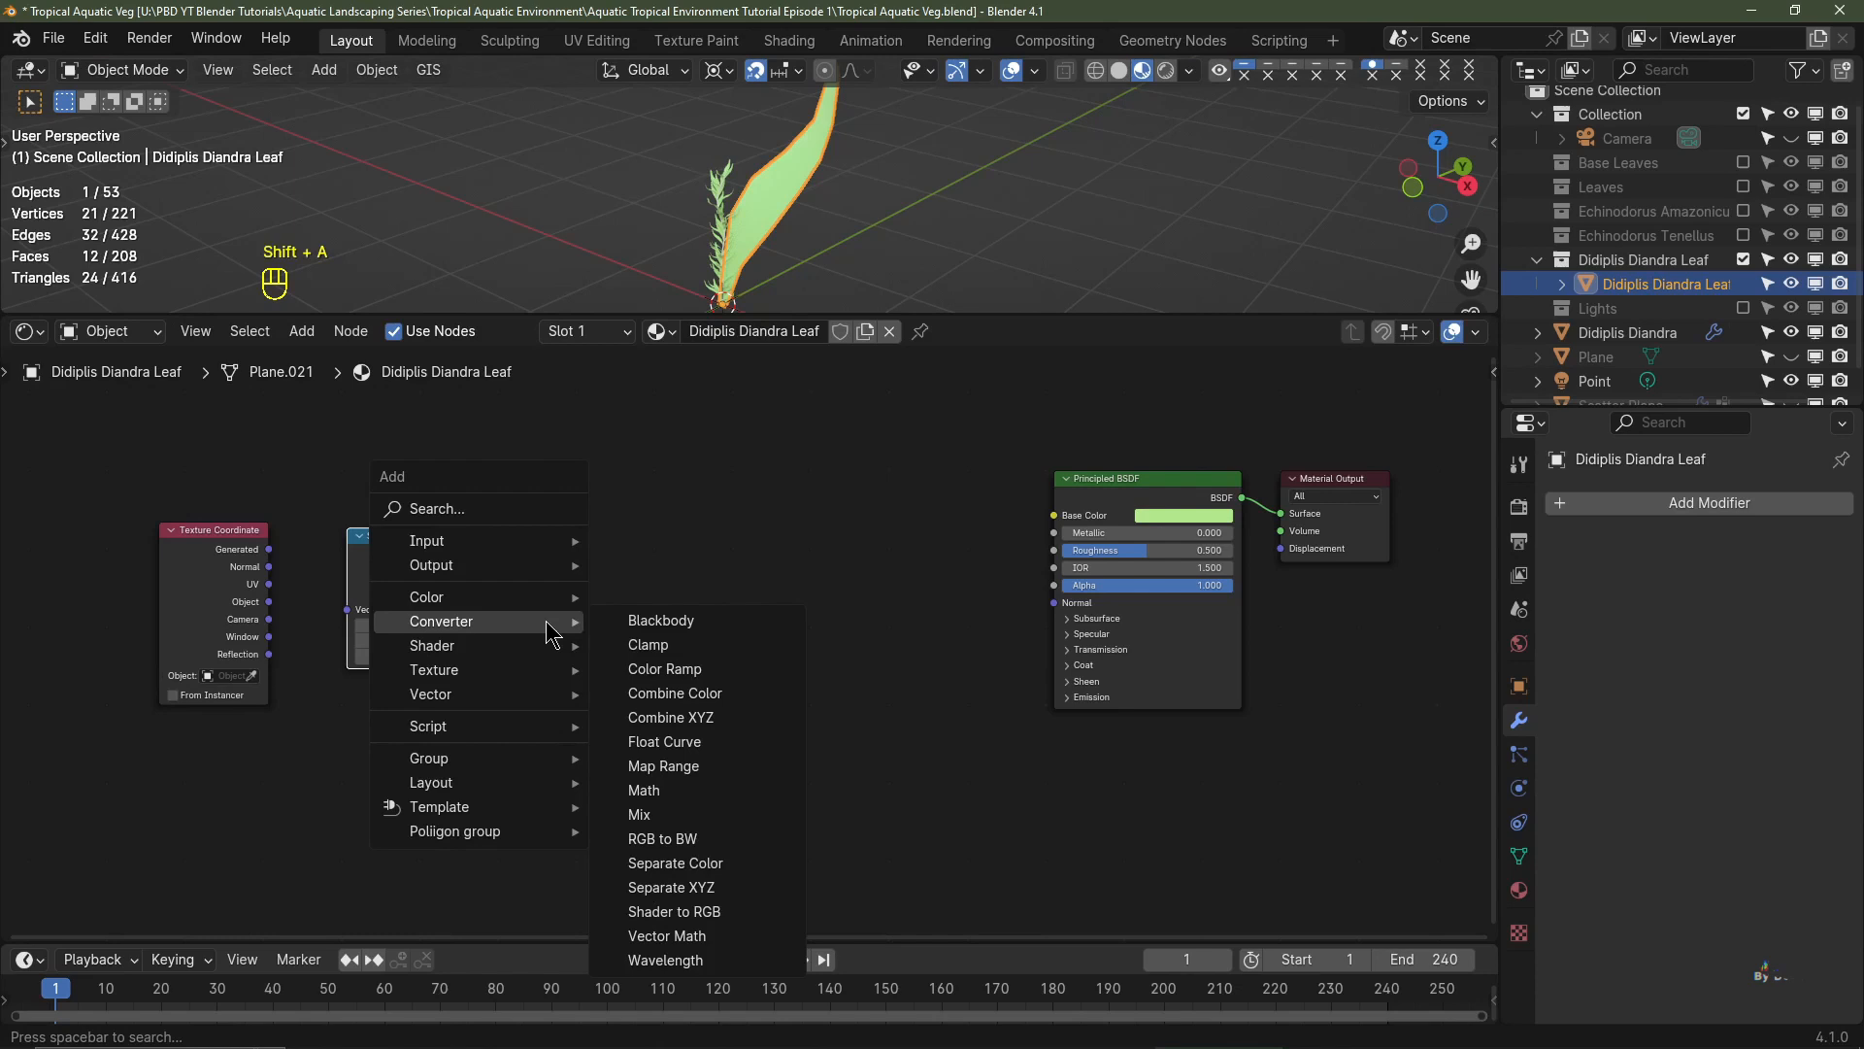
pyautogui.click(679, 669)
pyautogui.click(486, 505)
pyautogui.hotkey('shift', 'a')
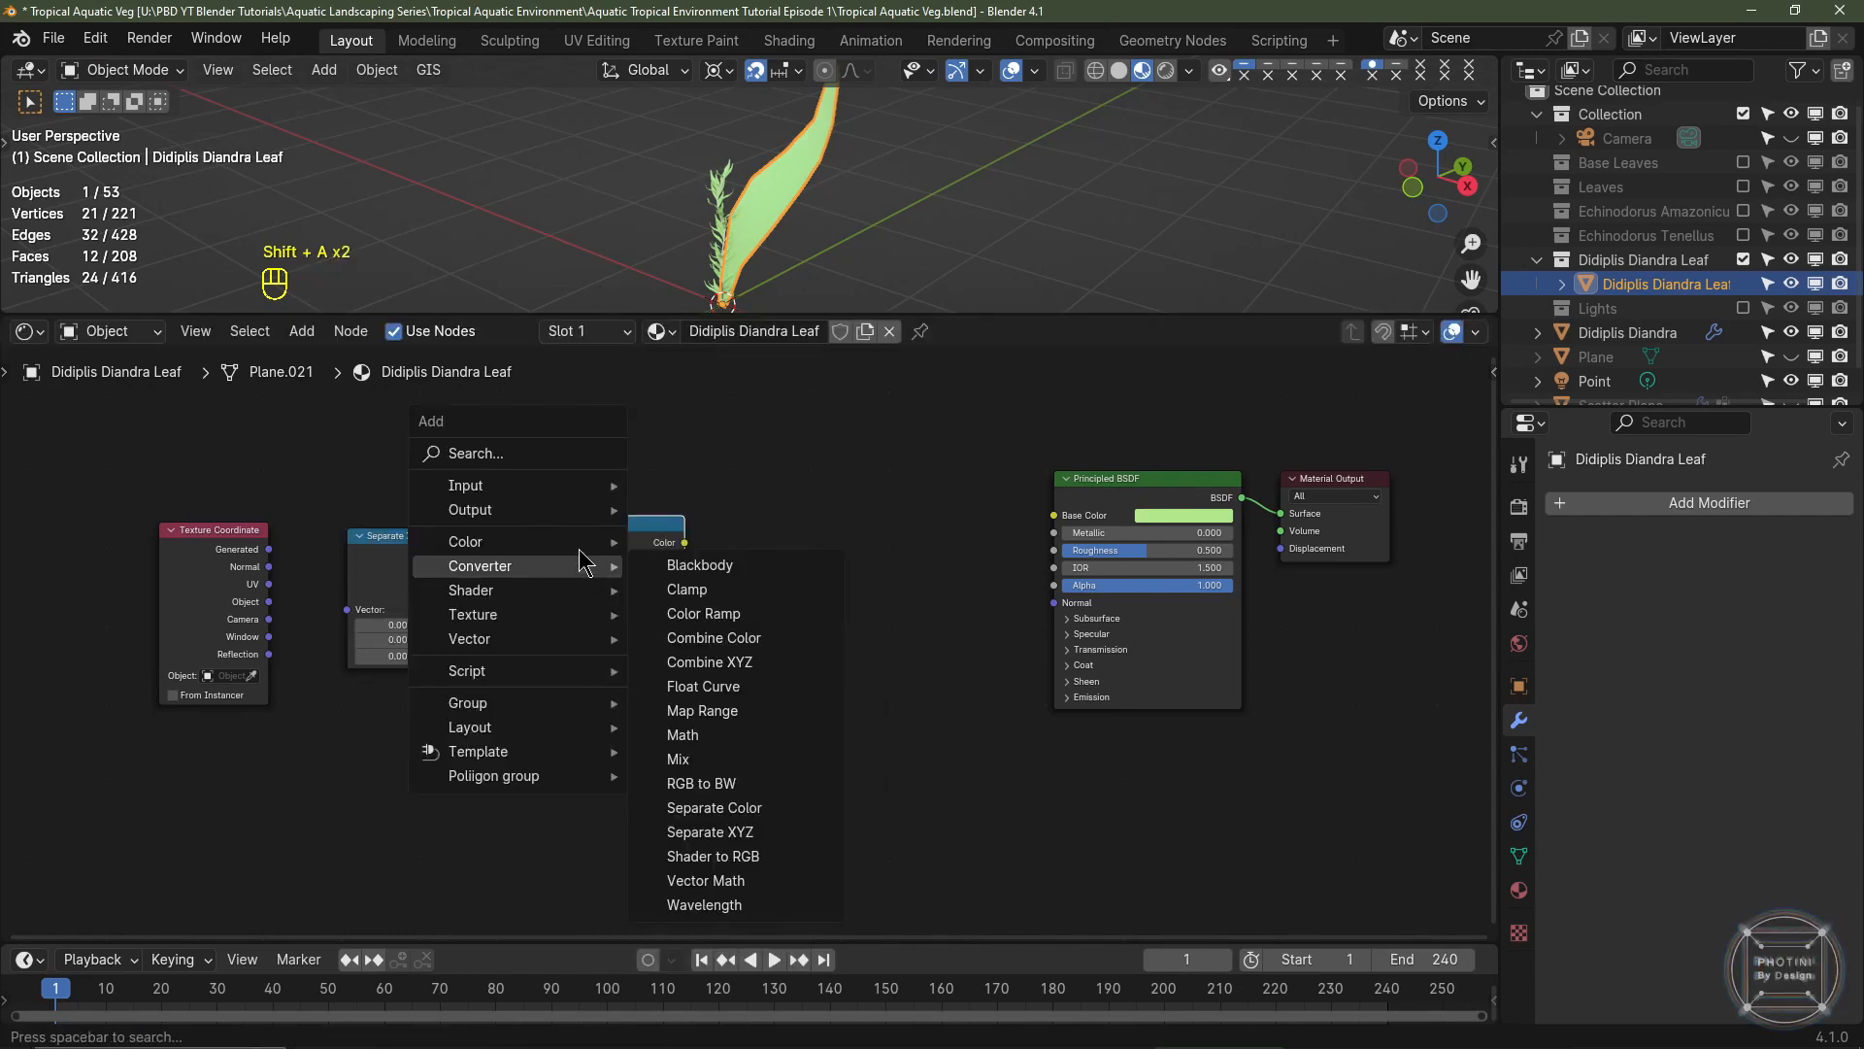
pyautogui.moveTo(544, 541)
pyautogui.click(684, 662)
pyautogui.click(792, 547)
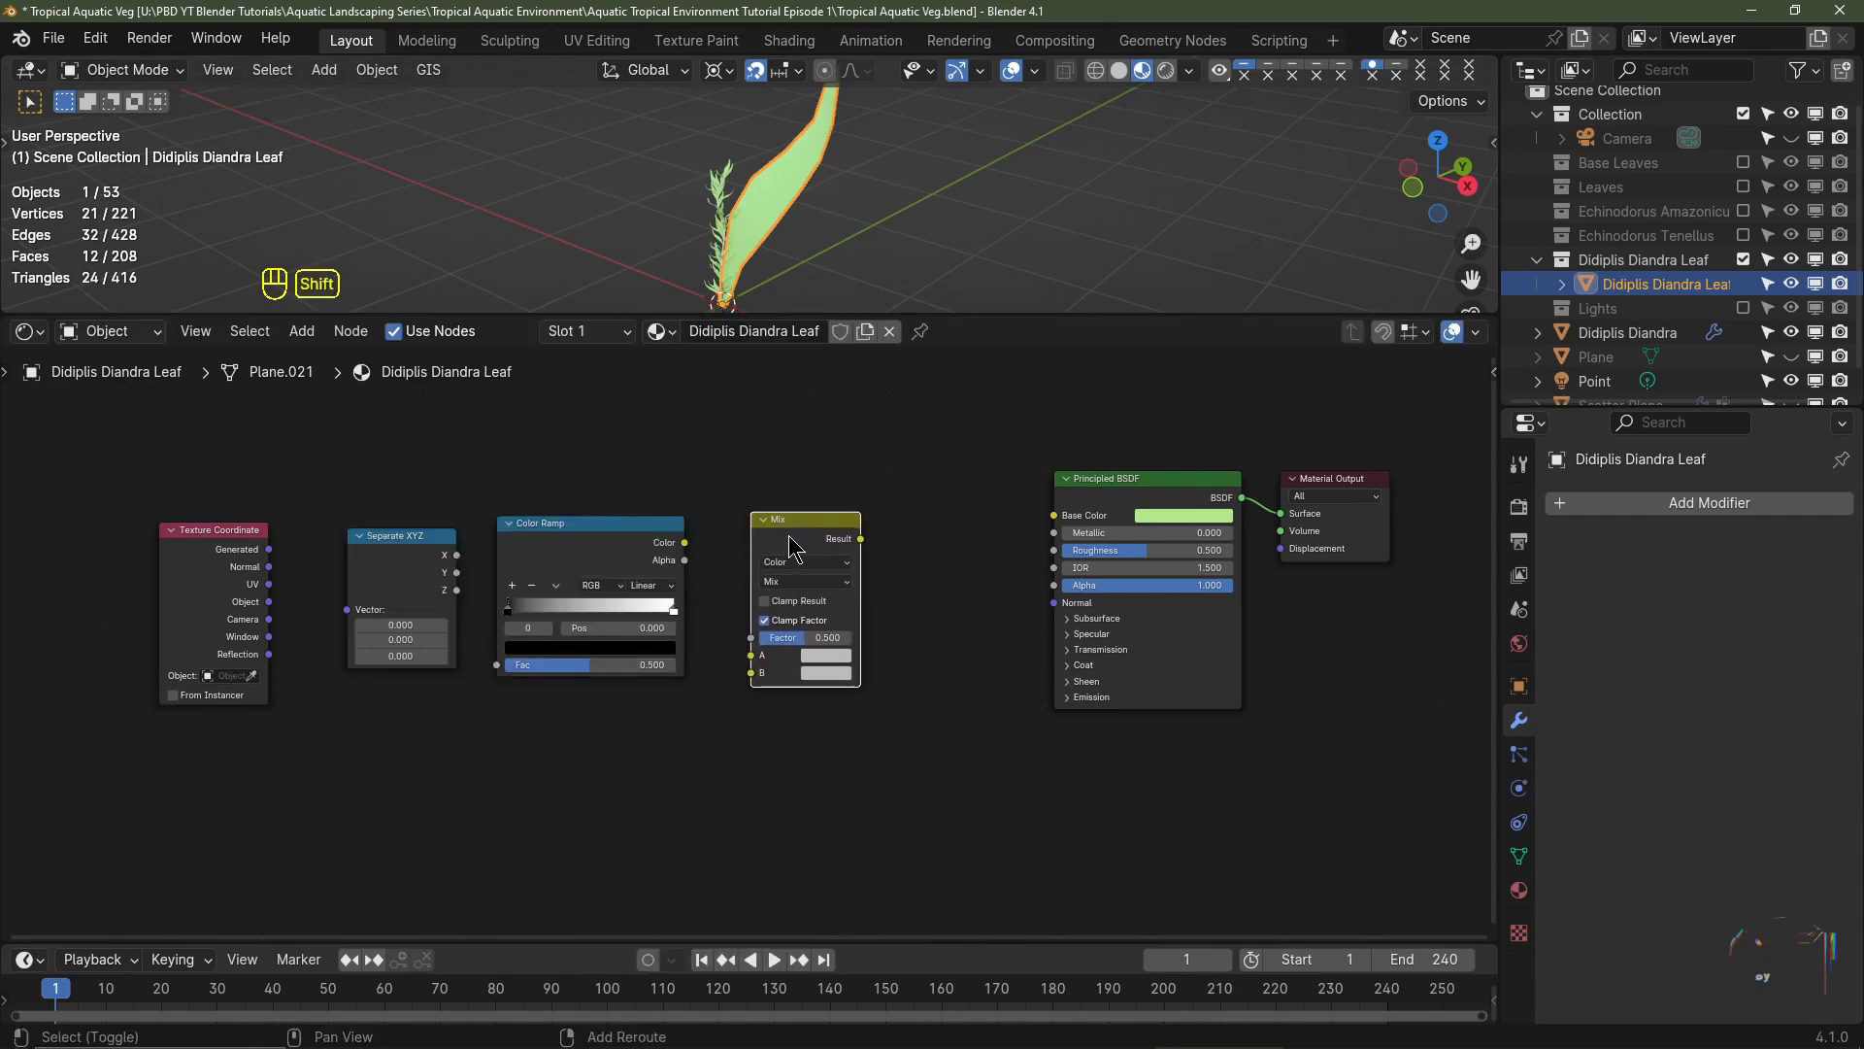
# - Duplicate the Mix Color node above the Color Ramp and add an Object Info node beside the copy
pyautogui.hotkey('shift', 'd')
pyautogui.click(611, 444)
pyautogui.hotkey('shift', 'a')
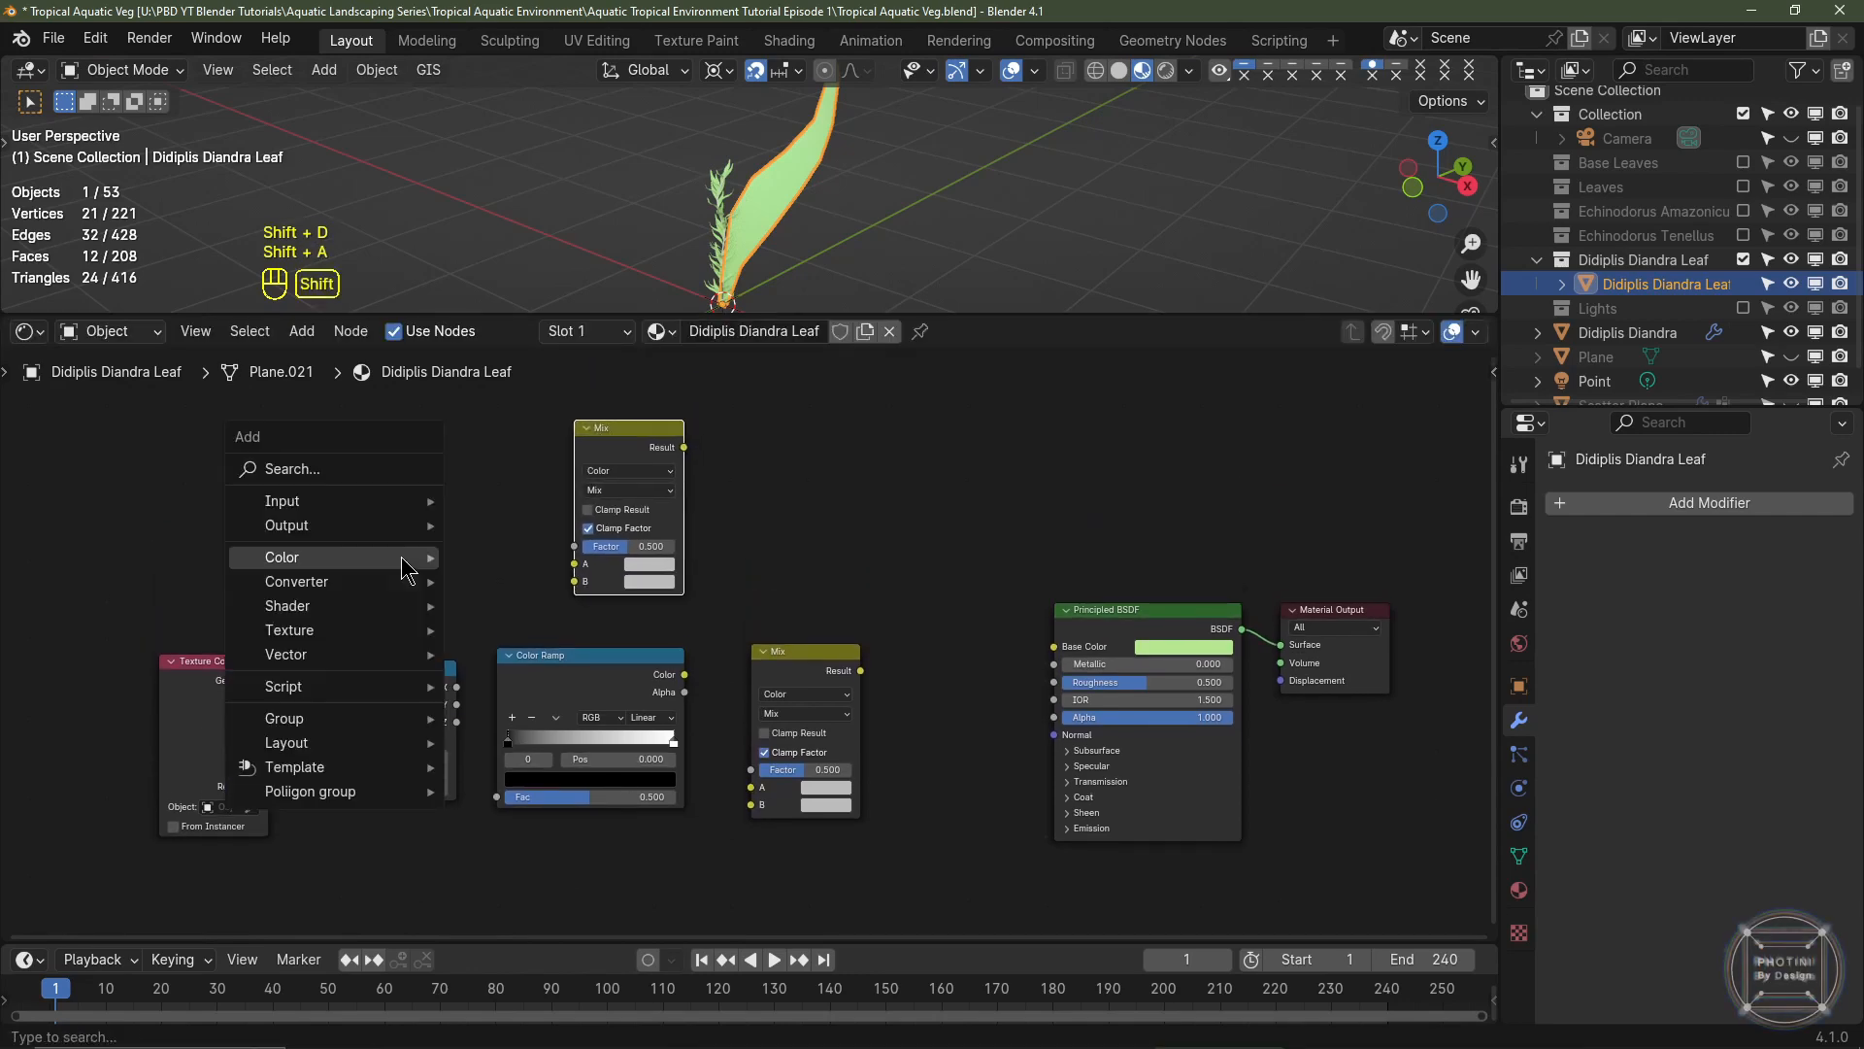
pyautogui.moveTo(292, 500)
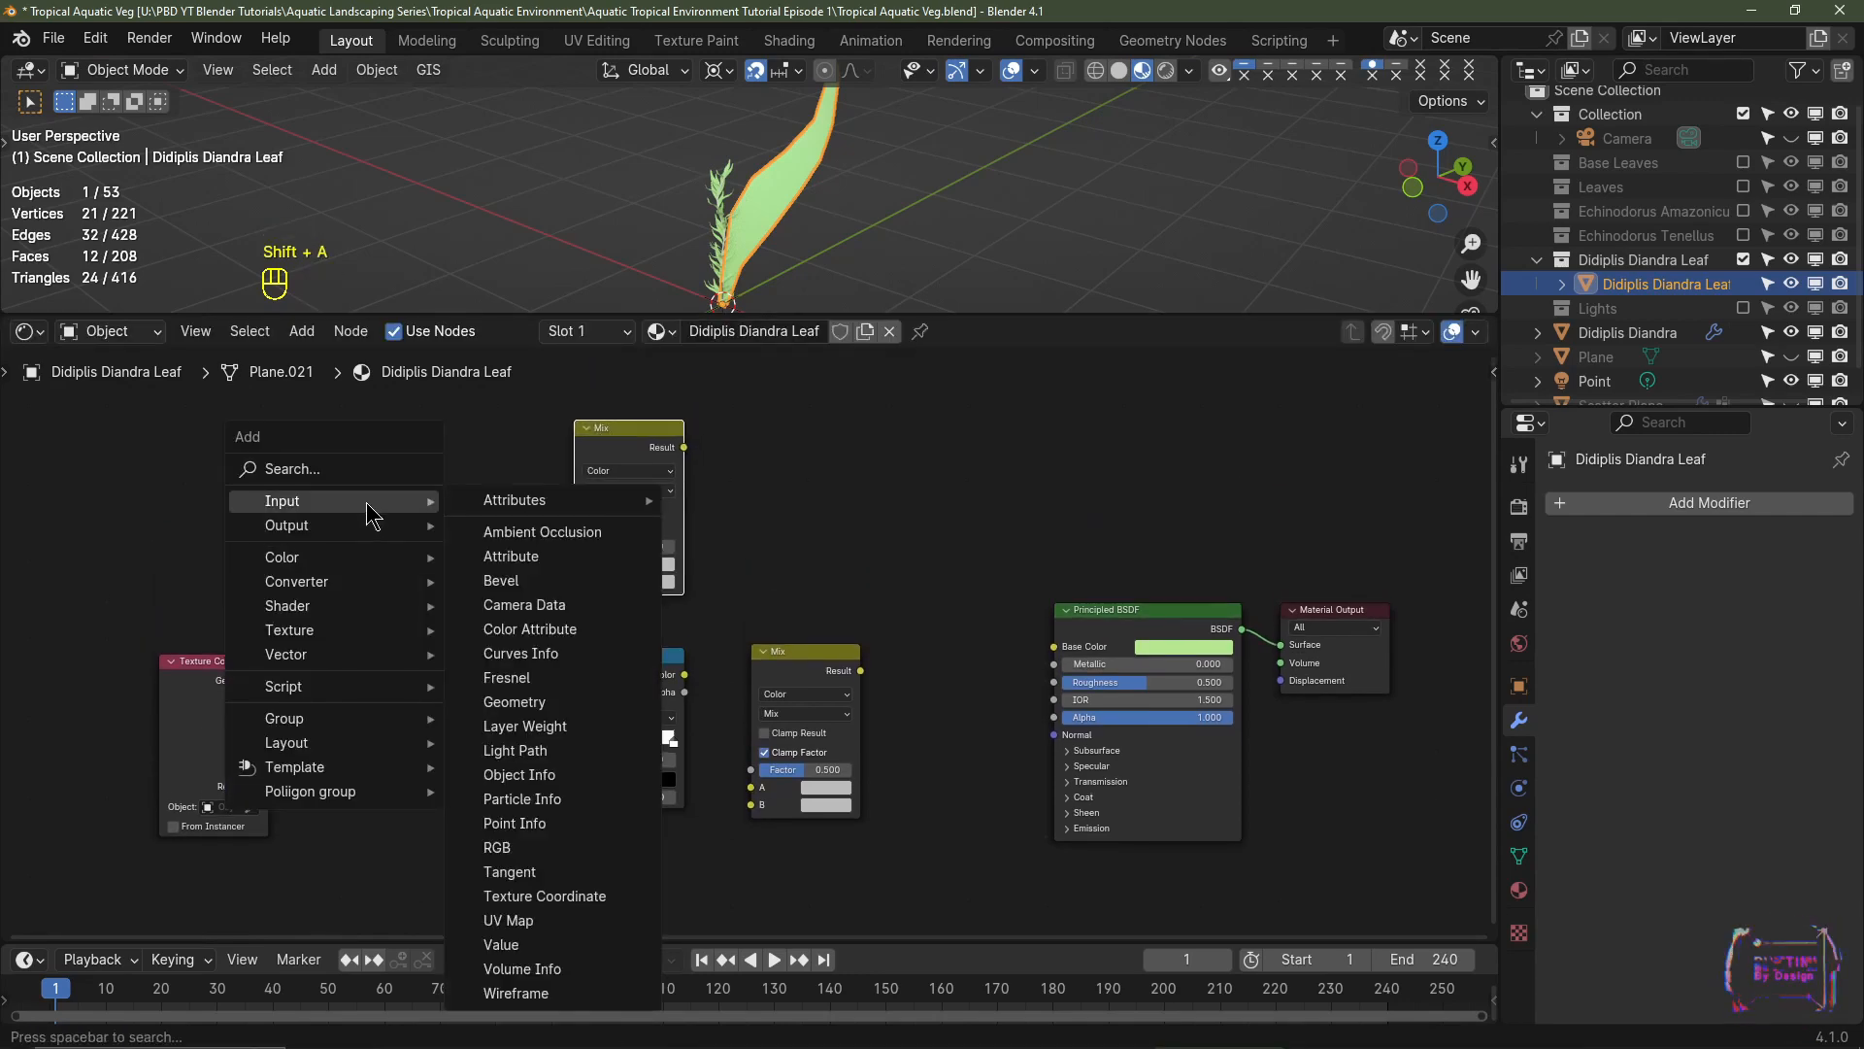
pyautogui.click(519, 774)
pyautogui.click(442, 476)
# - Set the upper Mix node's A color to bright green and copy it to B, darkened to a value of about 0.2
pyautogui.scroll(2, 441, 476)
pyautogui.moveTo(788, 610); pyautogui.dragTo(651, 626, button='middle')
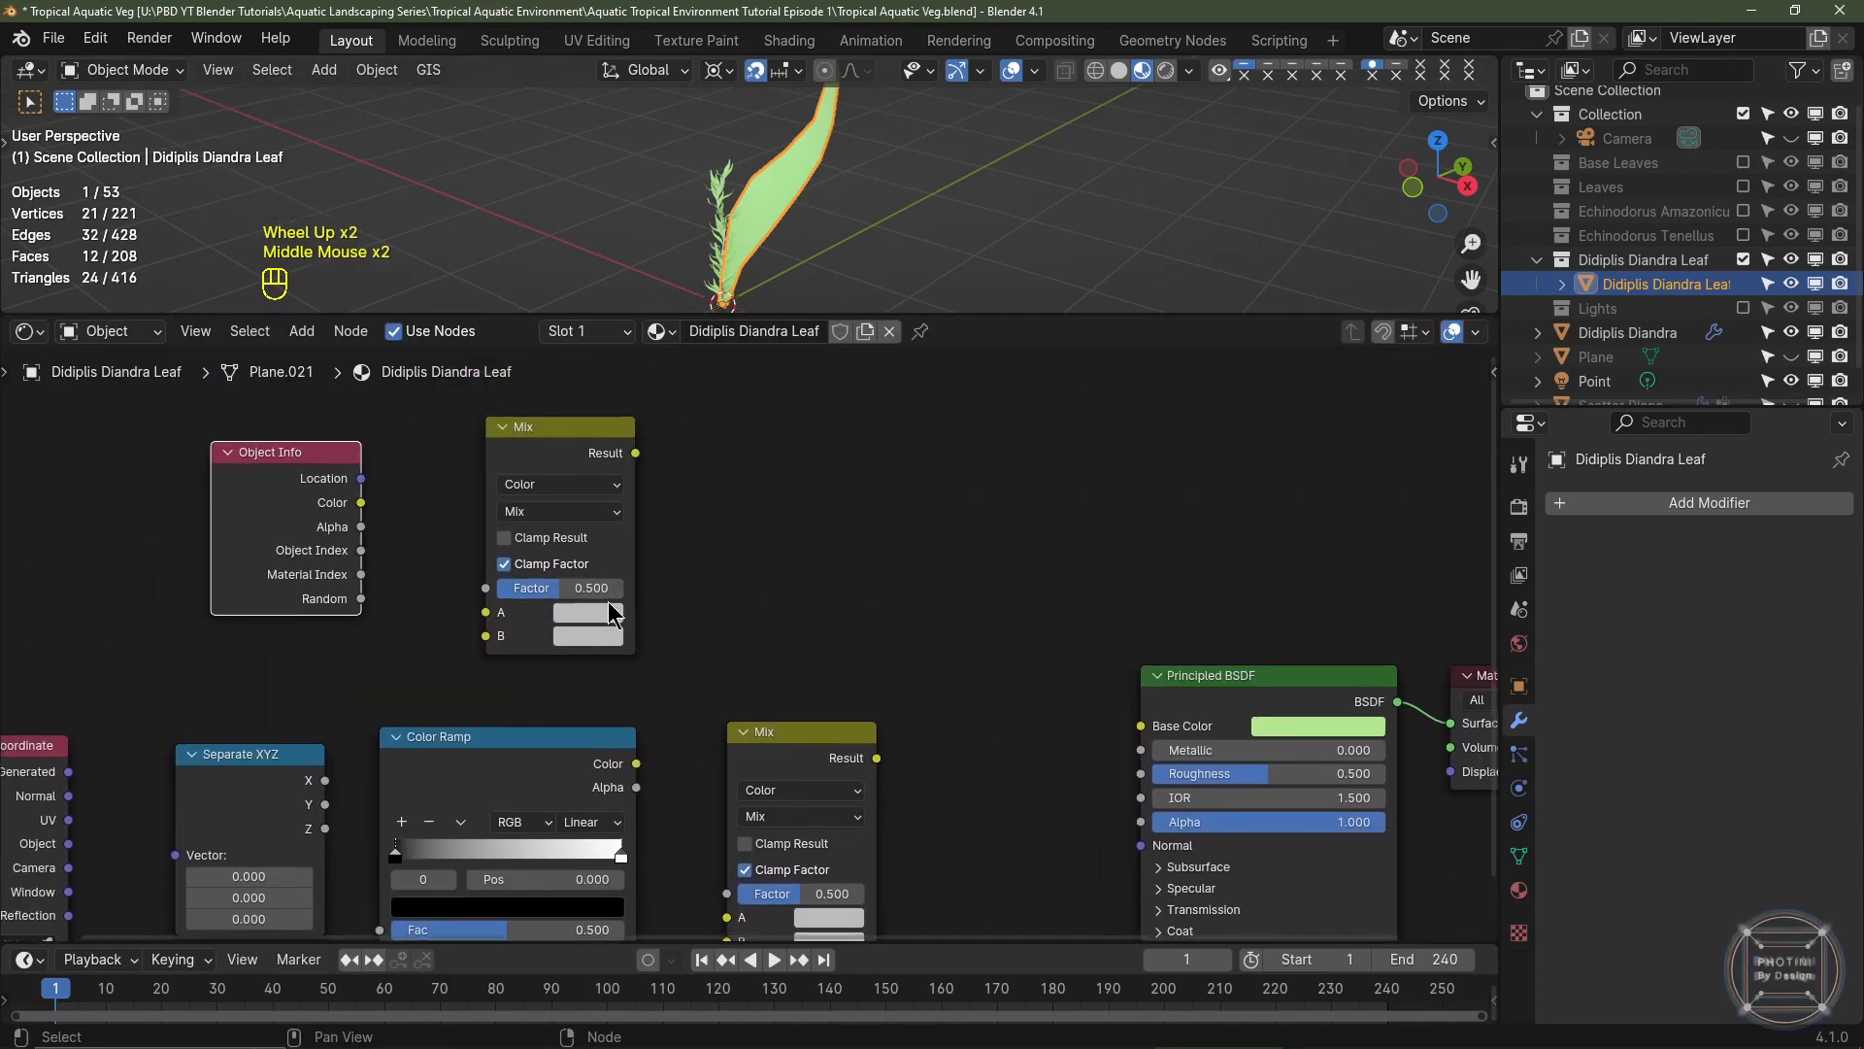
pyautogui.click(612, 611)
pyautogui.moveTo(626, 399); pyautogui.dragTo(595, 357)
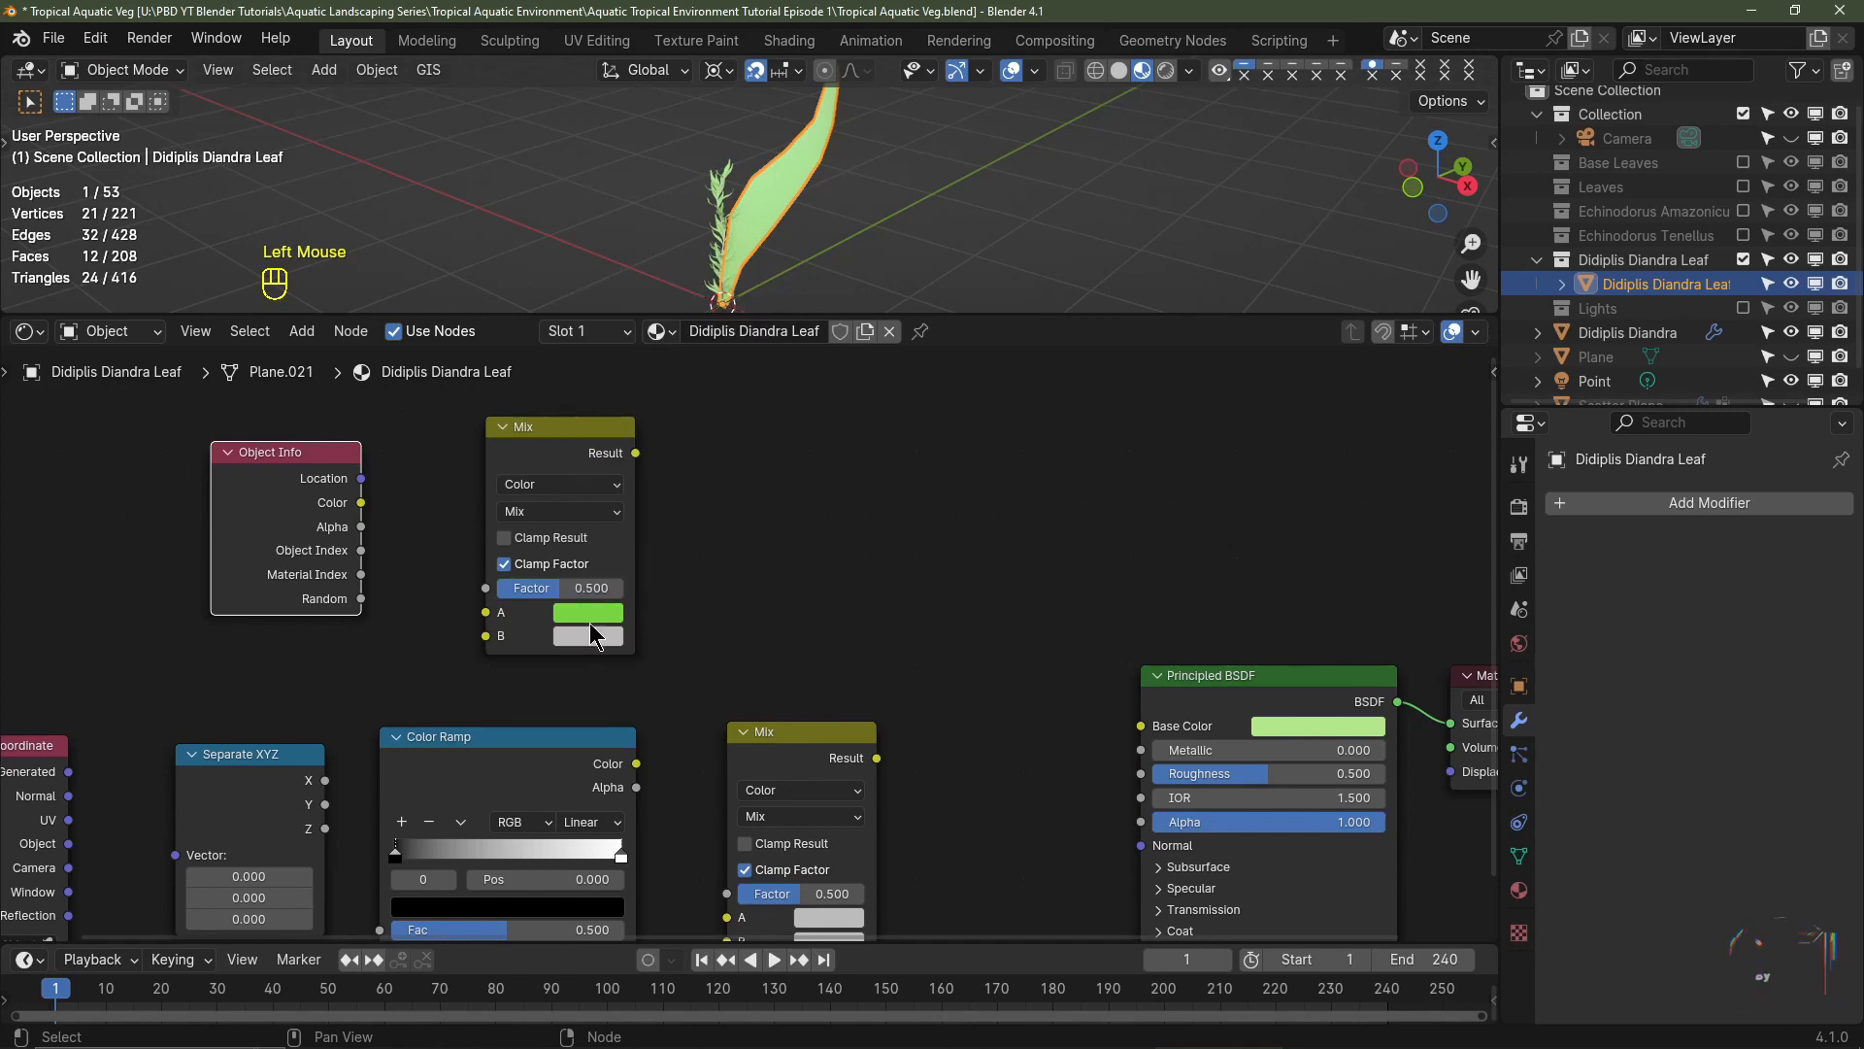
pyautogui.hotkey('ctrl', 'c')
pyautogui.hotkey('ctrl', 'c')
pyautogui.hotkey('ctrl', 'v')
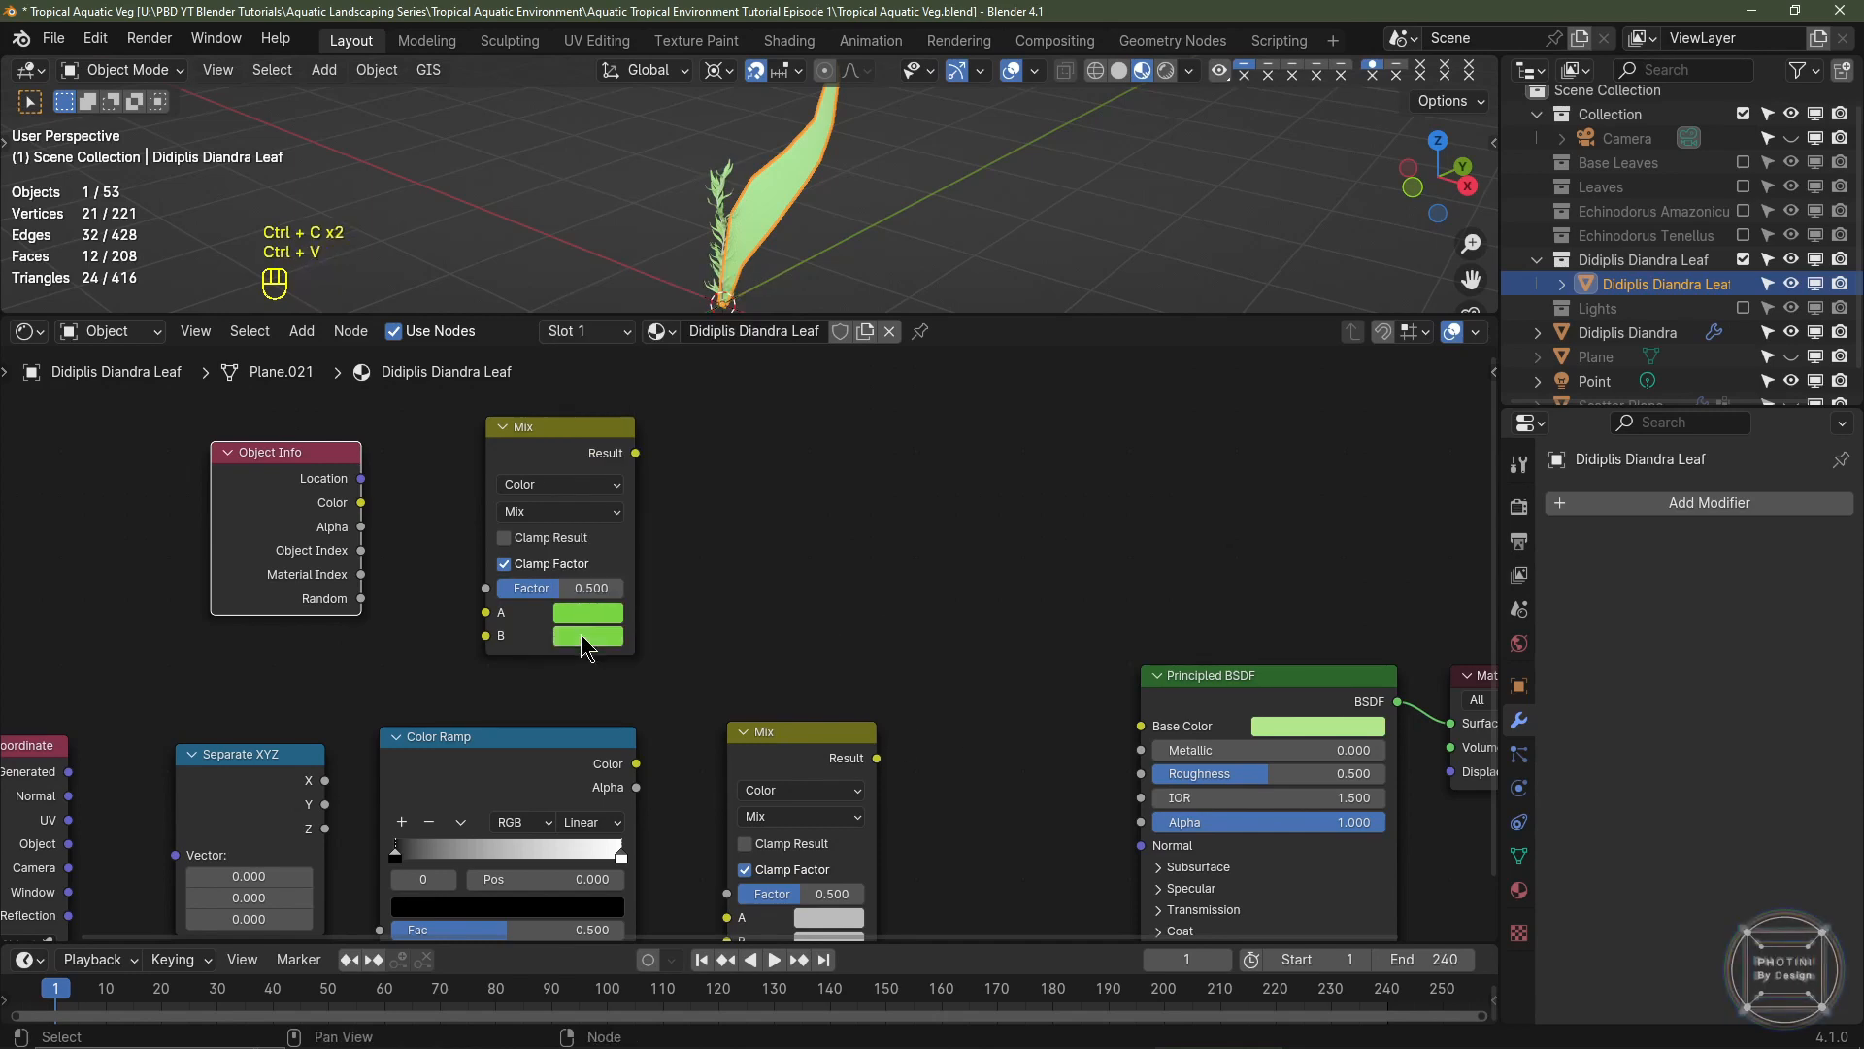
pyautogui.click(581, 636)
pyautogui.scroll(-5, 582, 636)
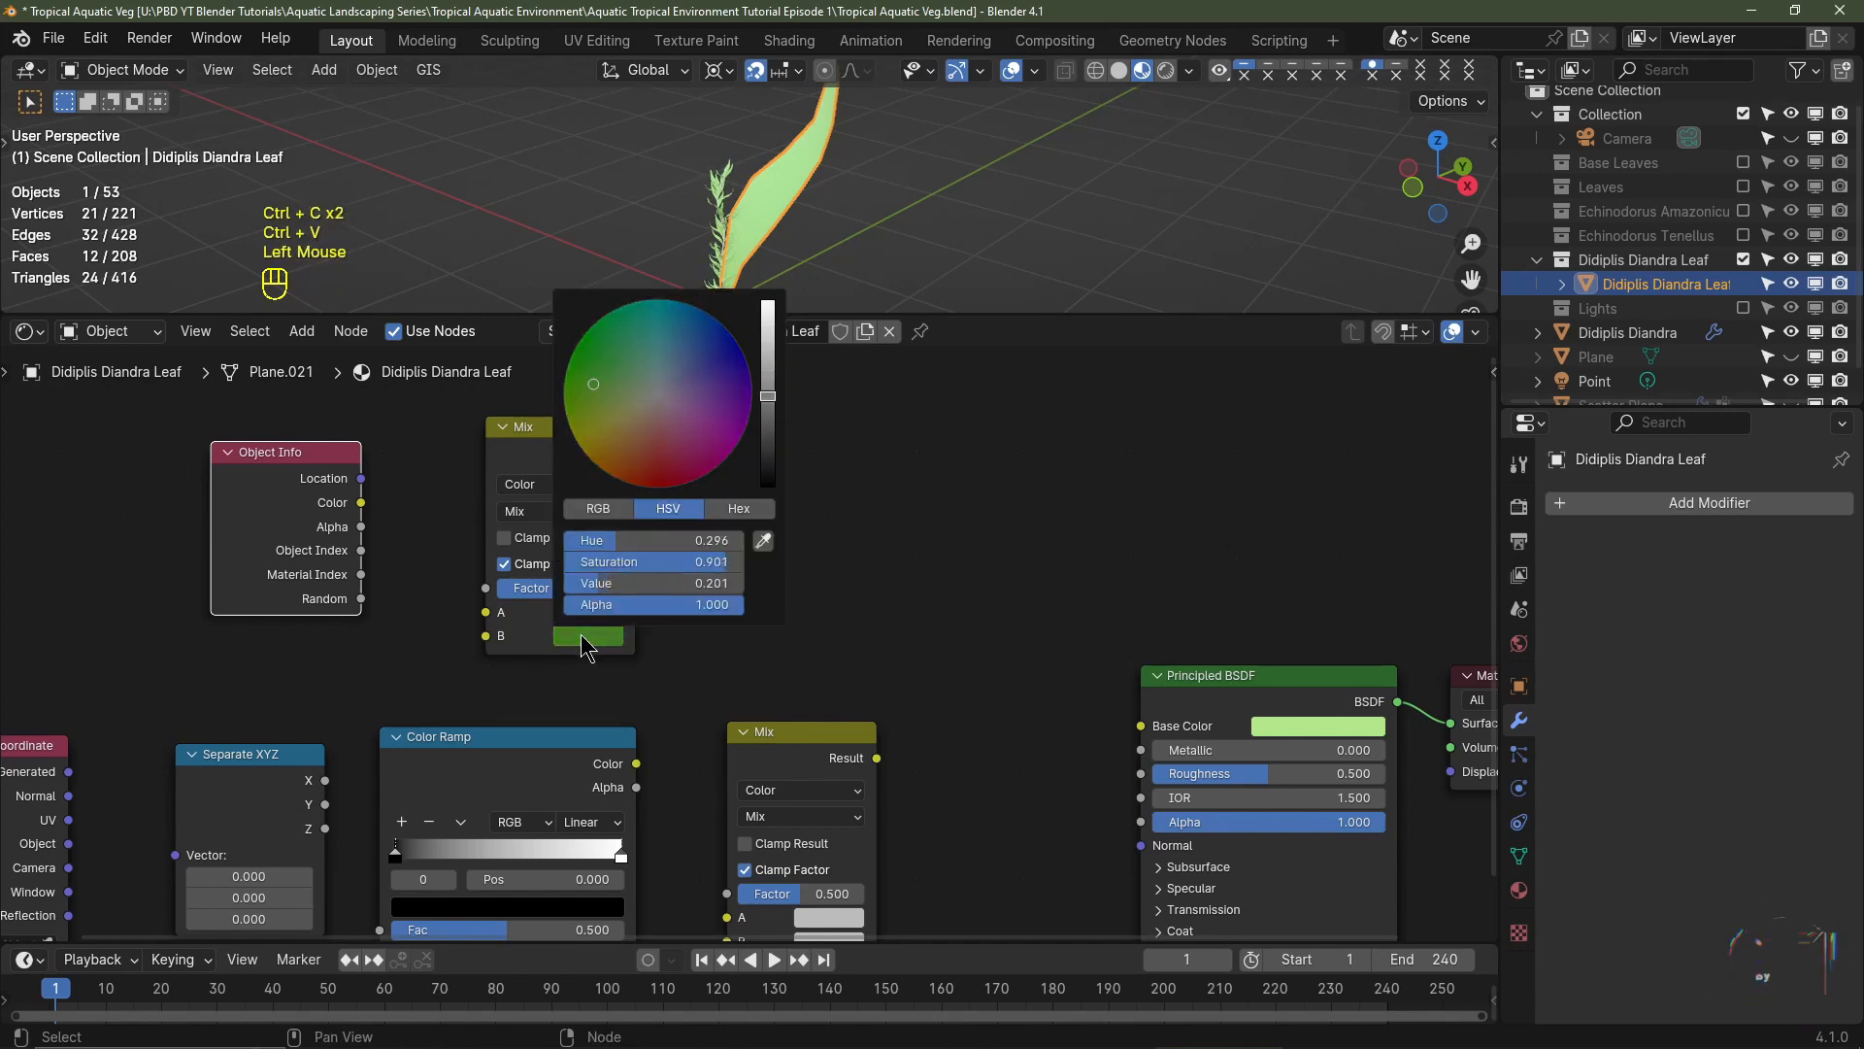
pyautogui.scroll(-1, 580, 633)
# - Set the lower Mix node's B color to yellow-green with hue about 0.19 and saturation about 0.8
pyautogui.moveTo(841, 938); pyautogui.dragTo(796, 788, button='middle')
pyautogui.click(791, 794)
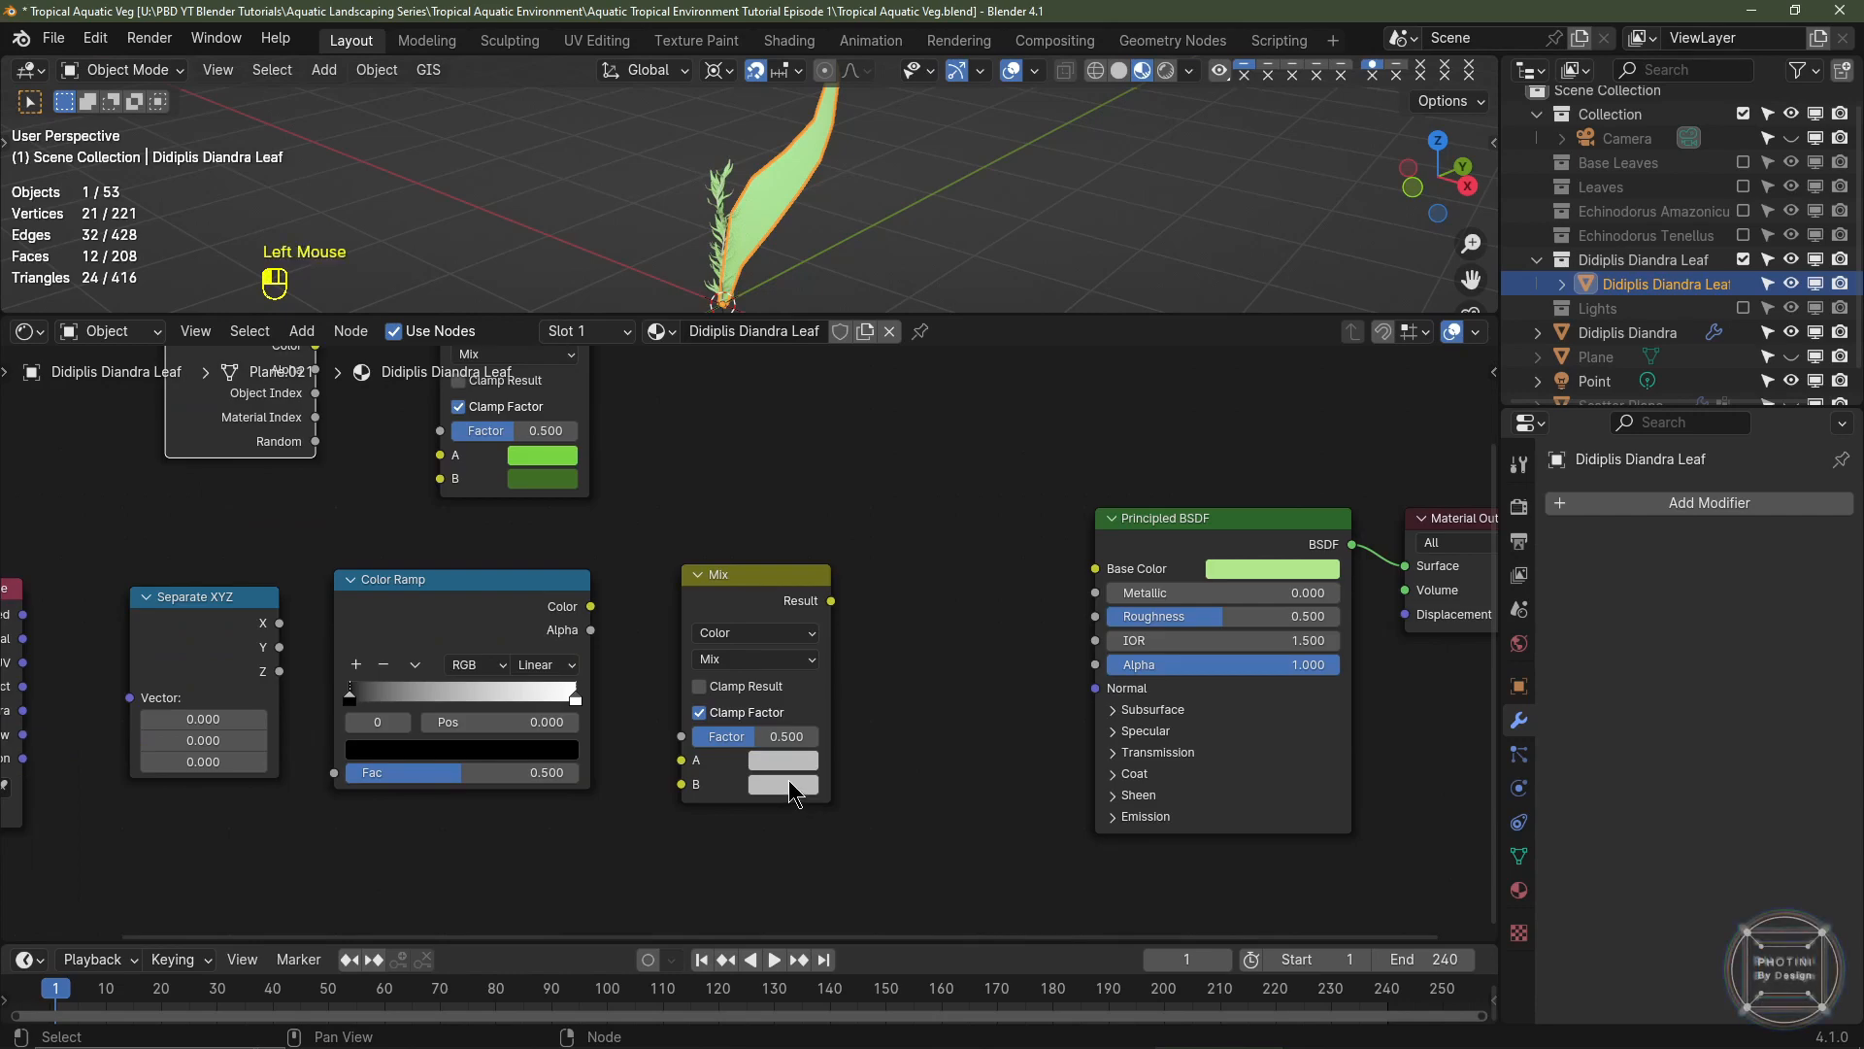
pyautogui.click(807, 561)
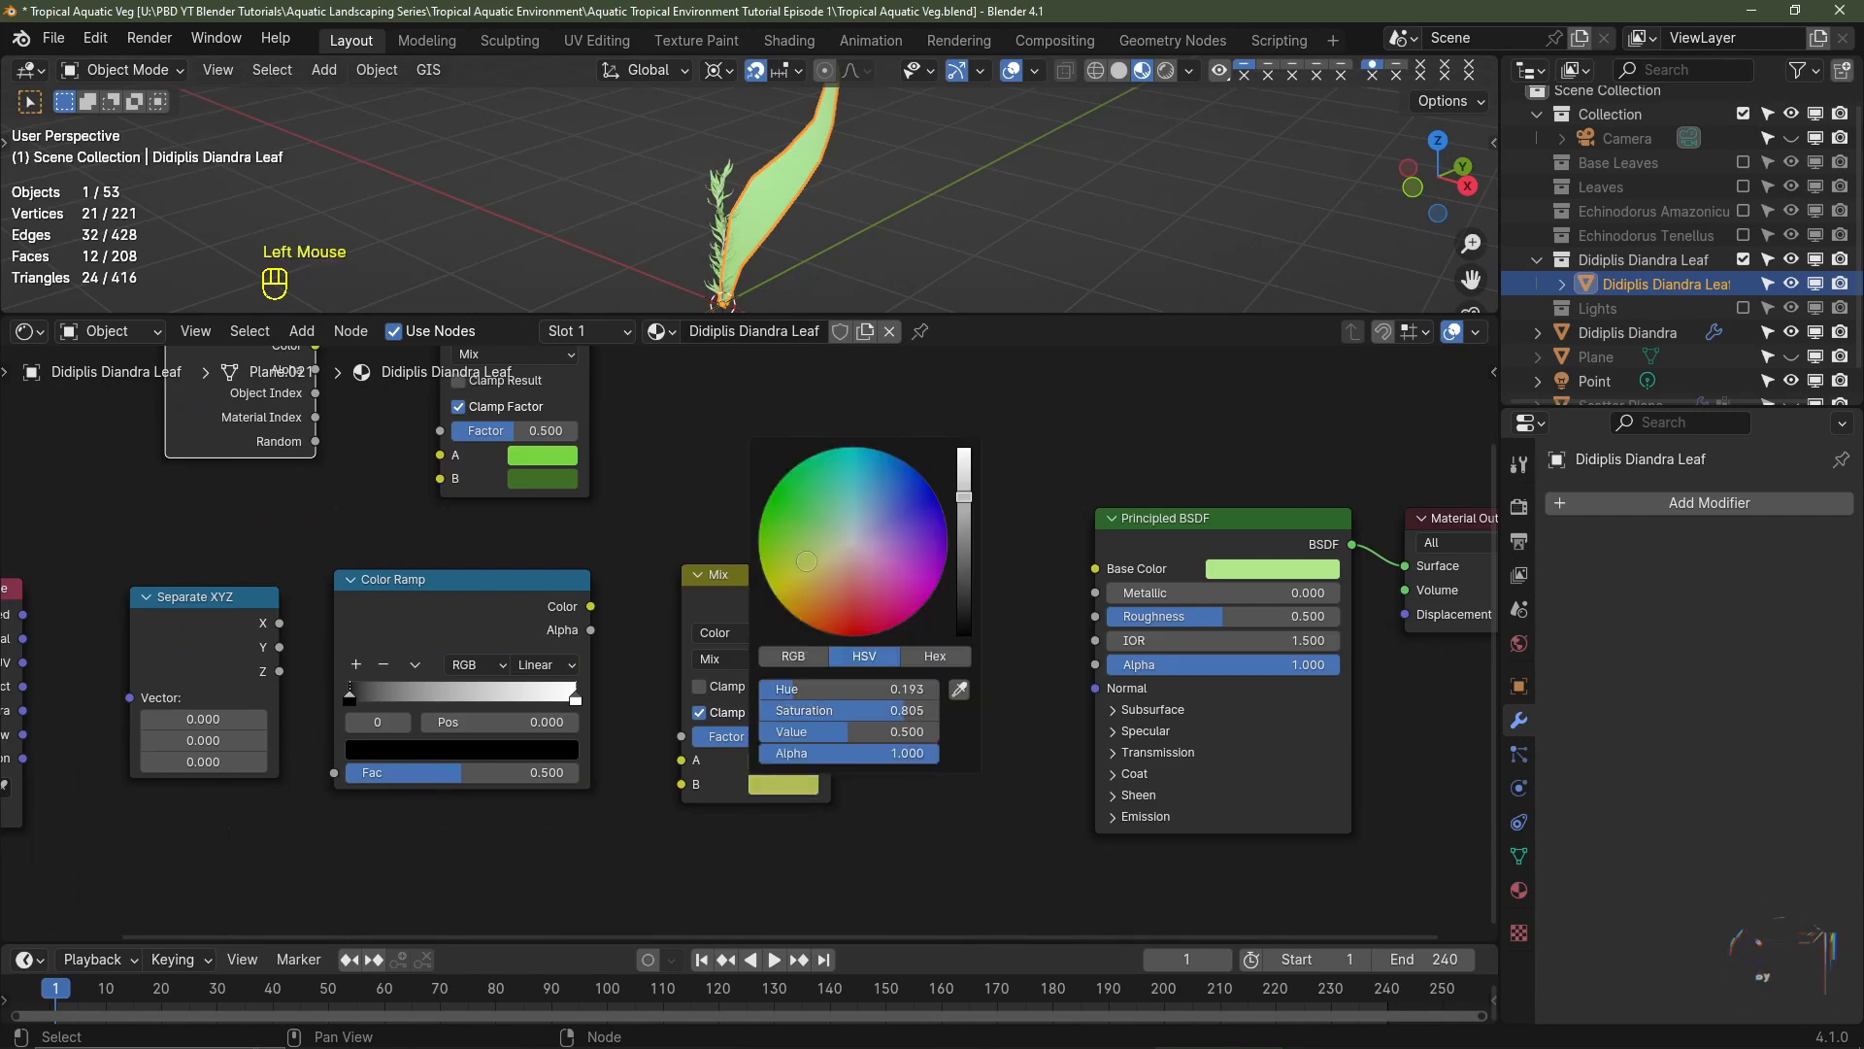
pyautogui.moveTo(807, 561); pyautogui.dragTo(807, 563)
# - Connect the lower Mix Result to Base Color and set its A color to a very dark green with hue about 0.32
pyautogui.moveTo(832, 619); pyautogui.dragTo(784, 666, button='middle')
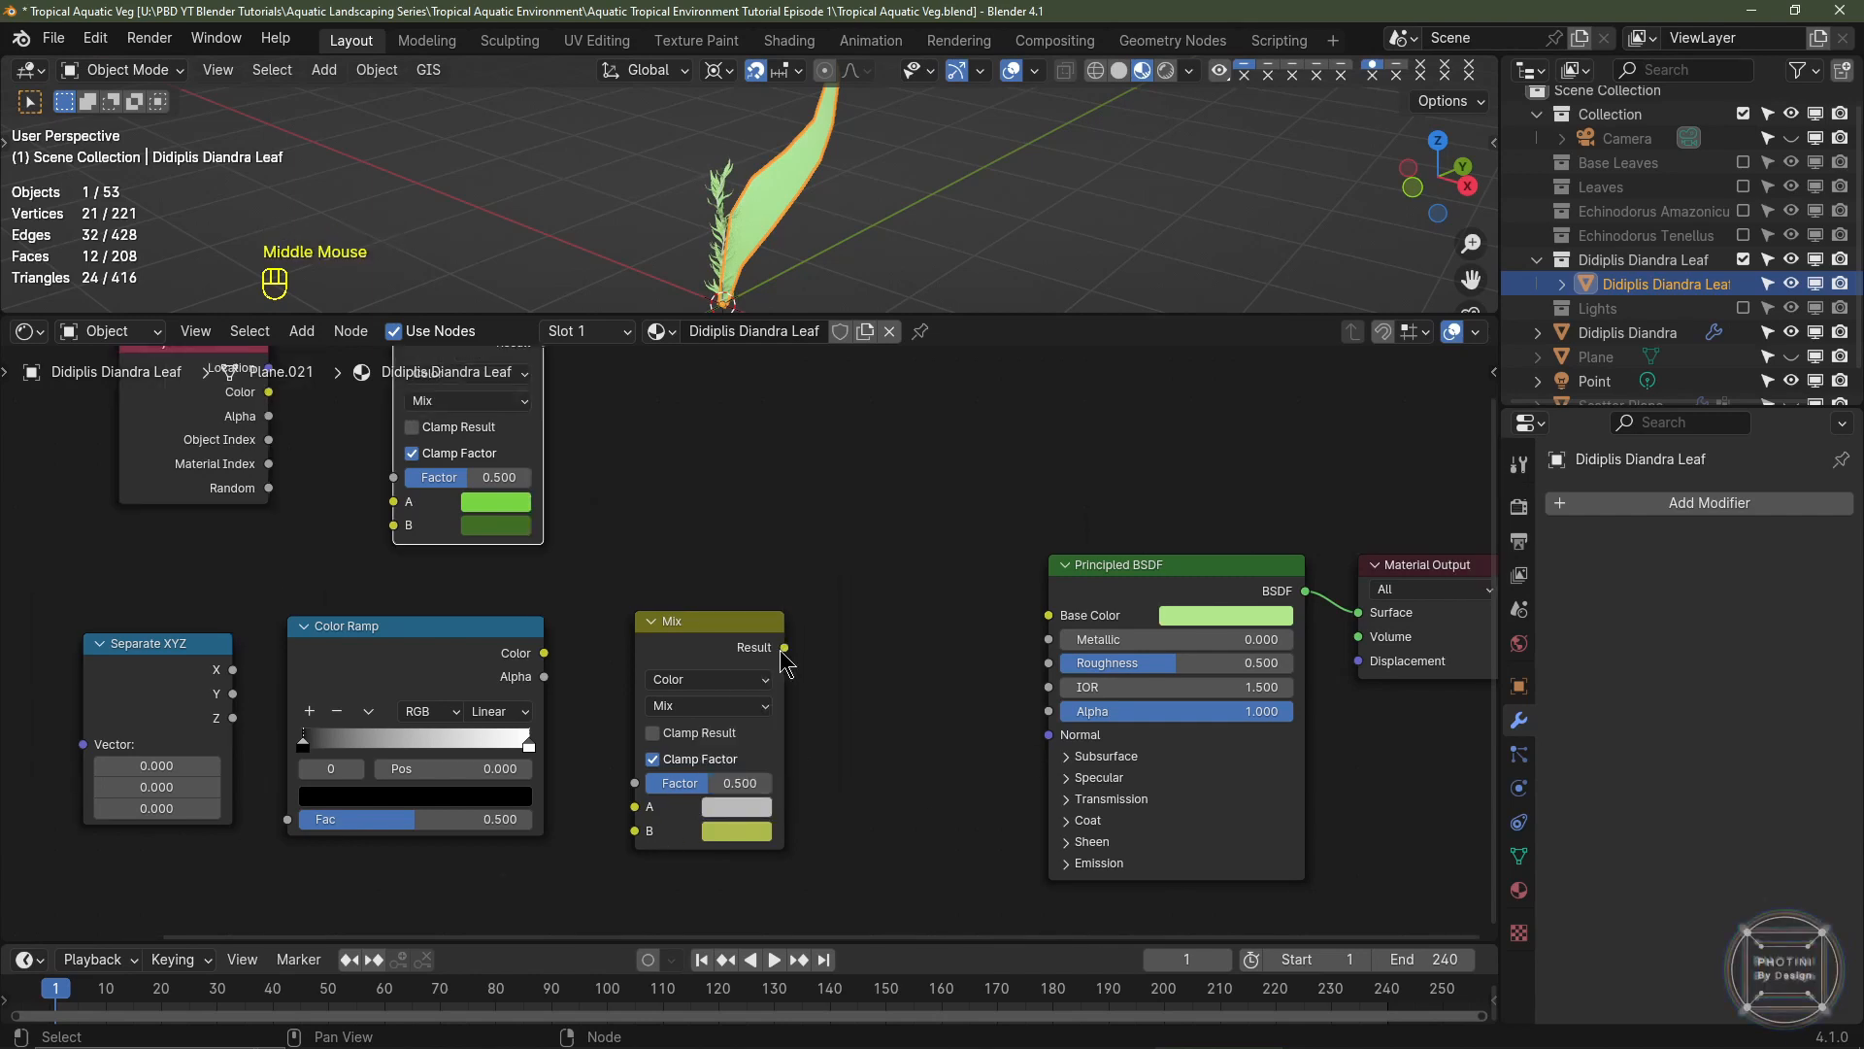
pyautogui.moveTo(784, 648); pyautogui.dragTo(1055, 619)
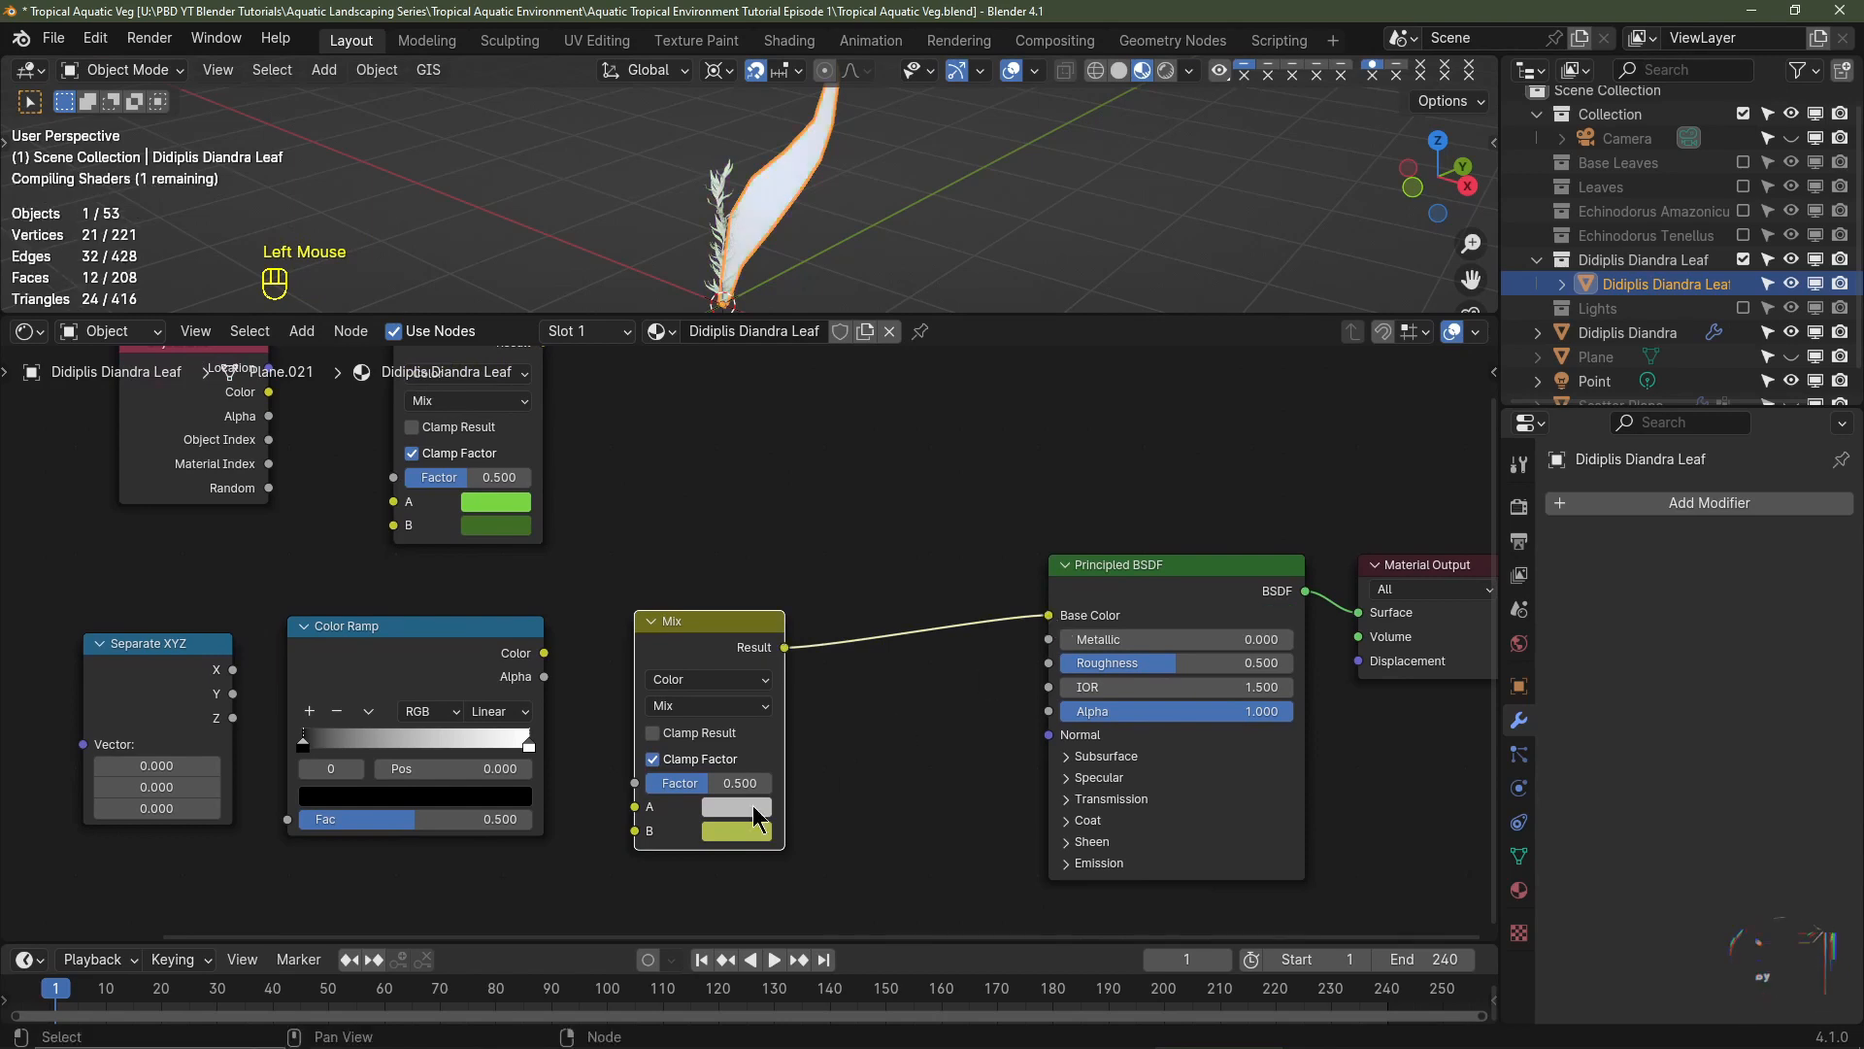
pyautogui.click(726, 811)
pyautogui.moveTo(739, 559); pyautogui.dragTo(747, 541)
pyautogui.scroll(-5, 749, 540)
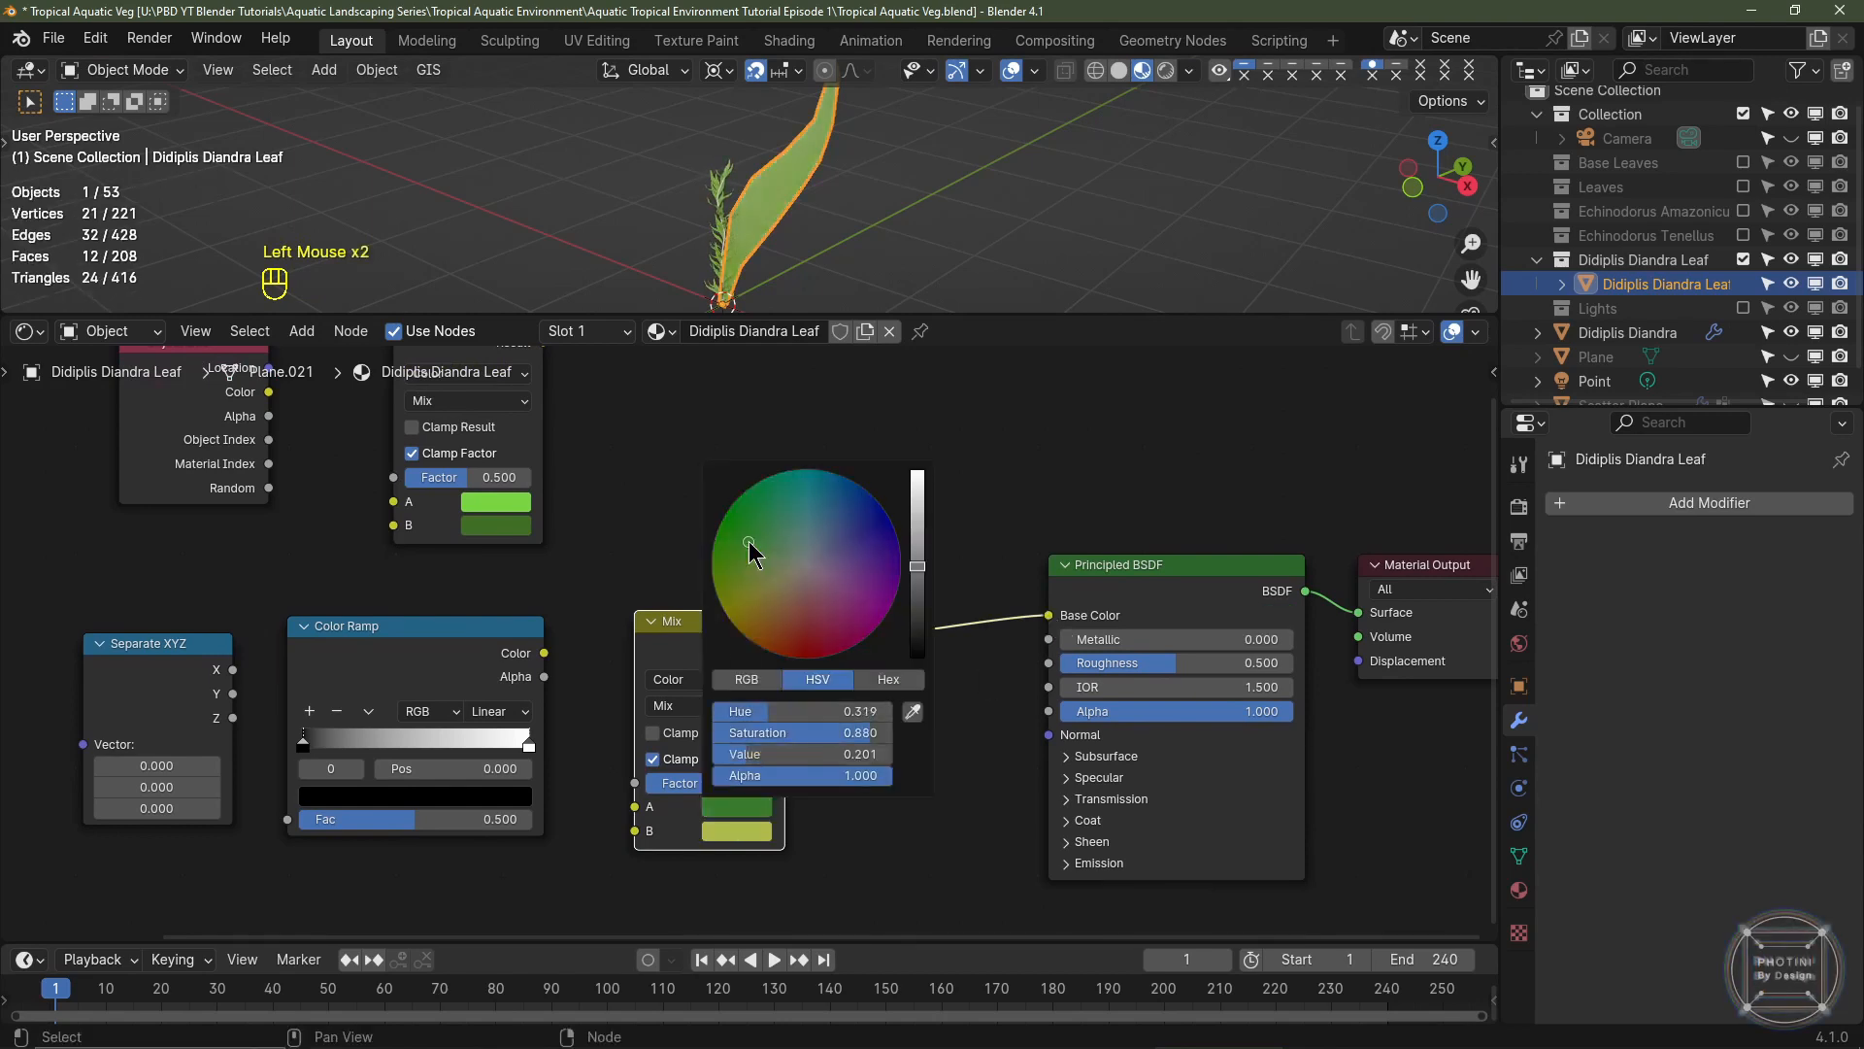
# - Link the Generated coordinates through Separate XYZ's Z output and the Color Ramp into the lower Mix node's Factor
pyautogui.moveTo(541, 656); pyautogui.dragTo(634, 782)
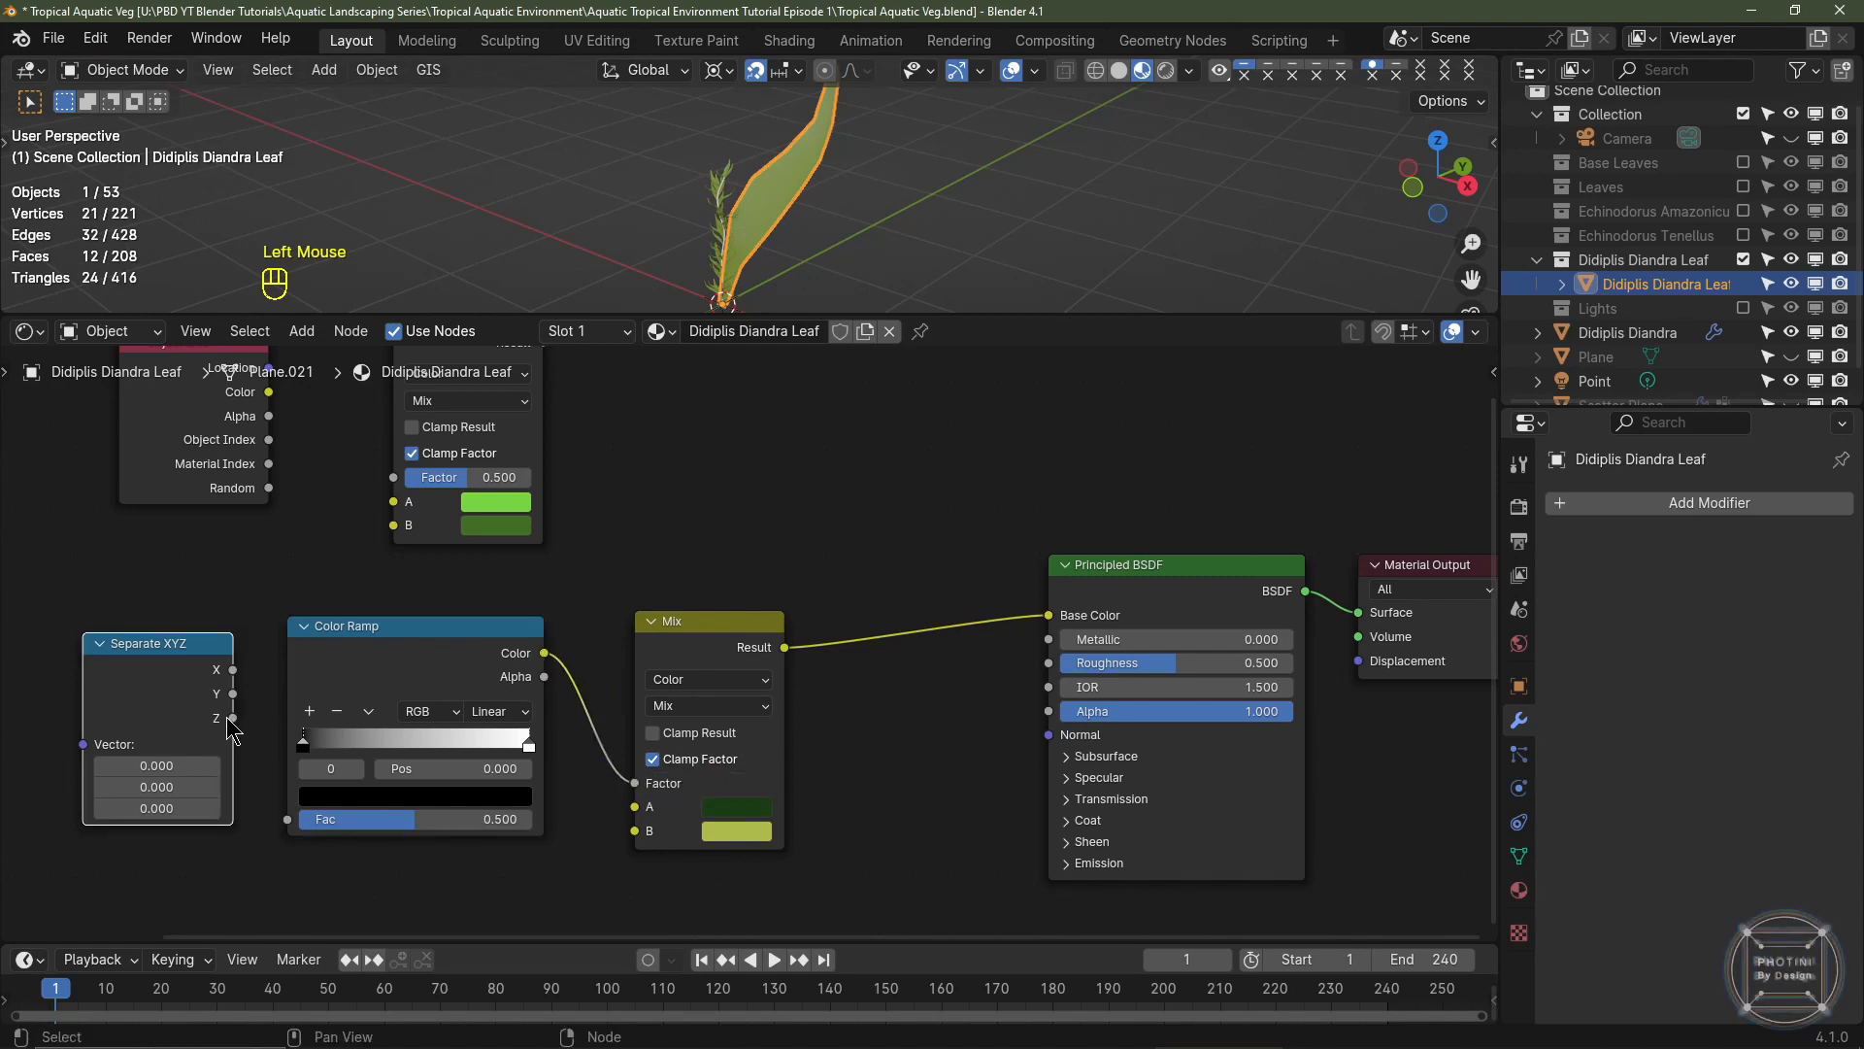
pyautogui.moveTo(233, 718); pyautogui.dragTo(293, 822)
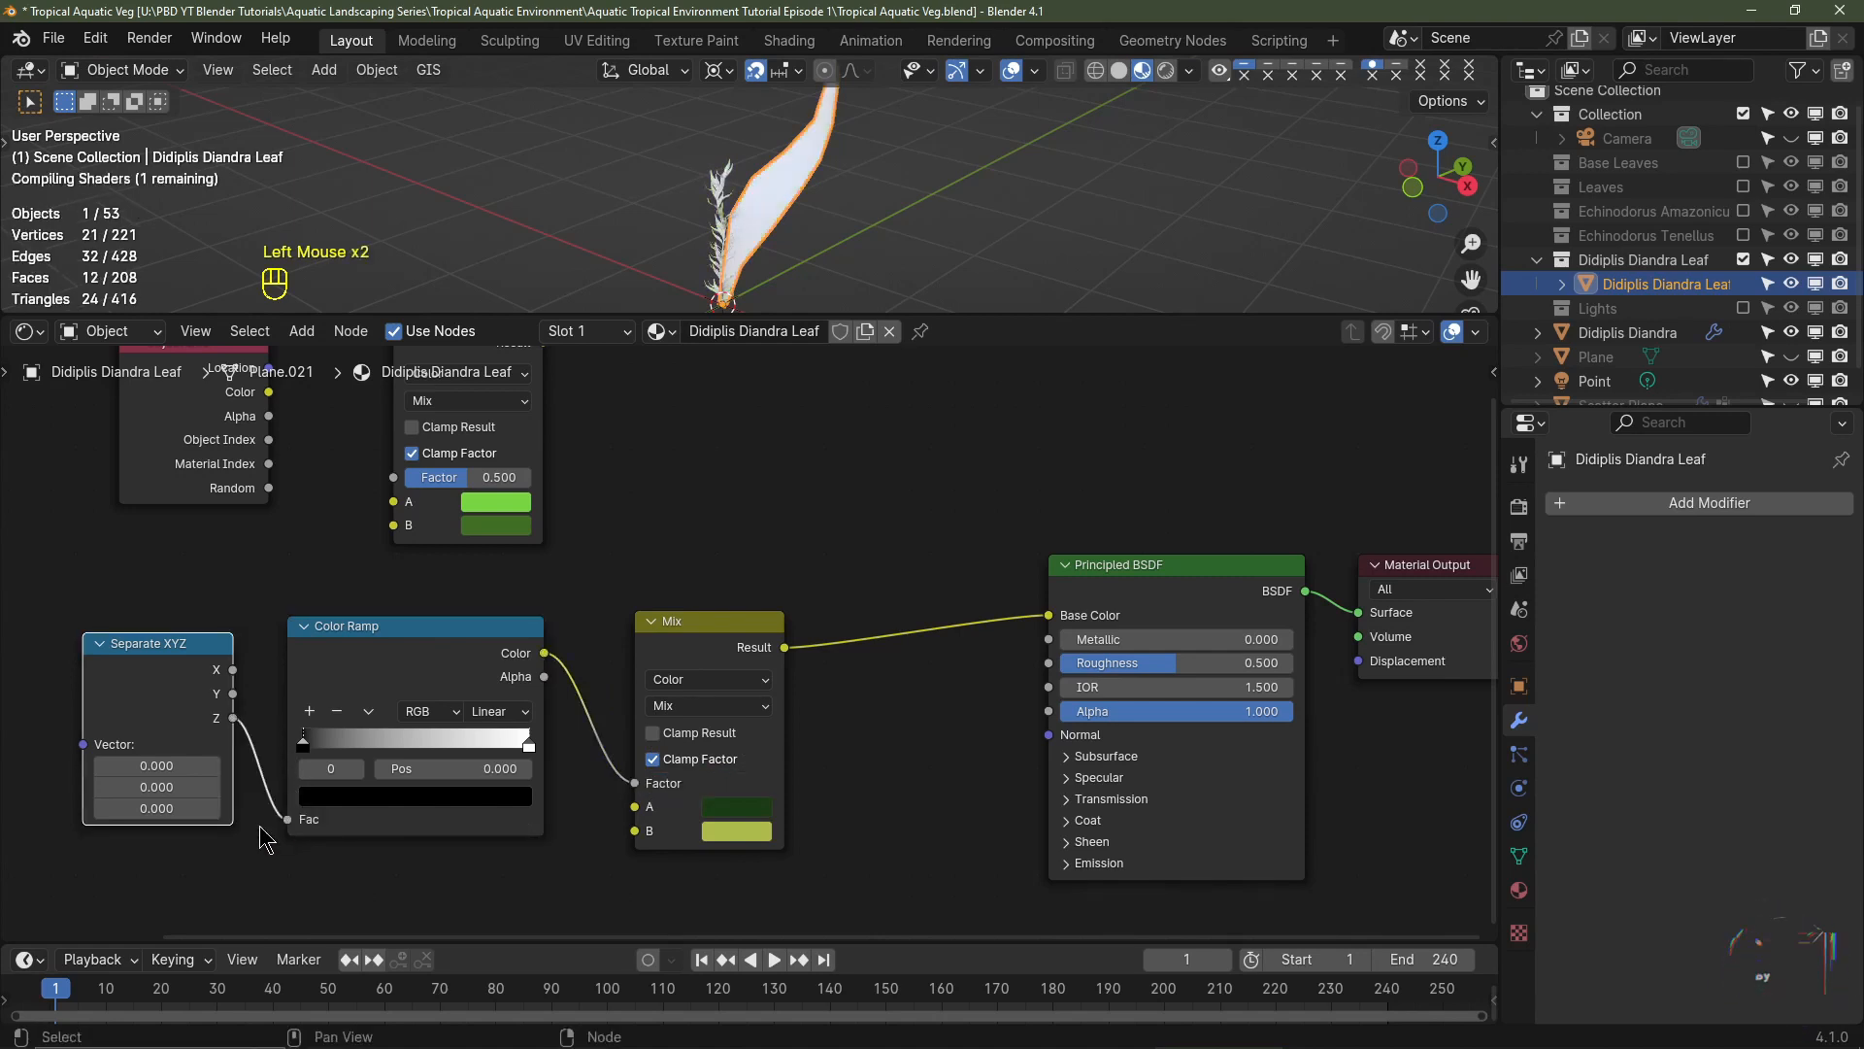
pyautogui.moveTo(194, 852); pyautogui.dragTo(506, 857, button='middle')
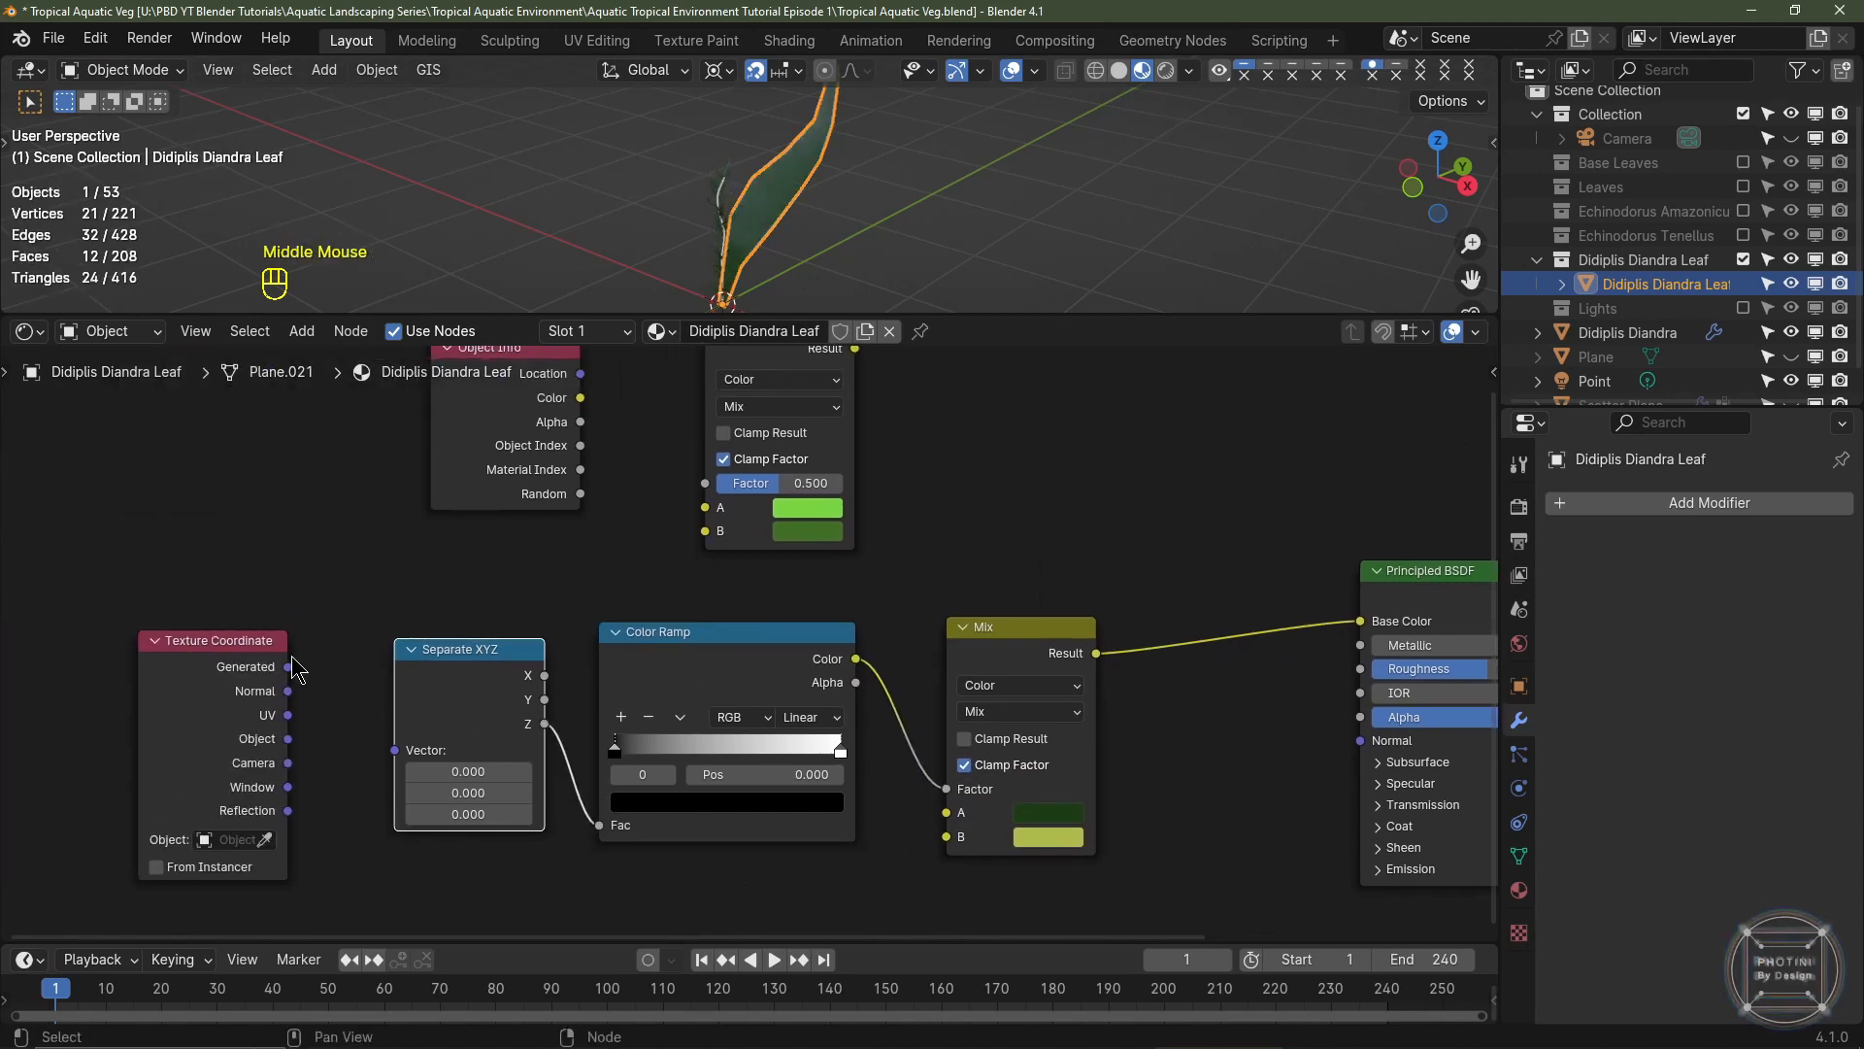
pyautogui.moveTo(288, 667); pyautogui.dragTo(396, 751)
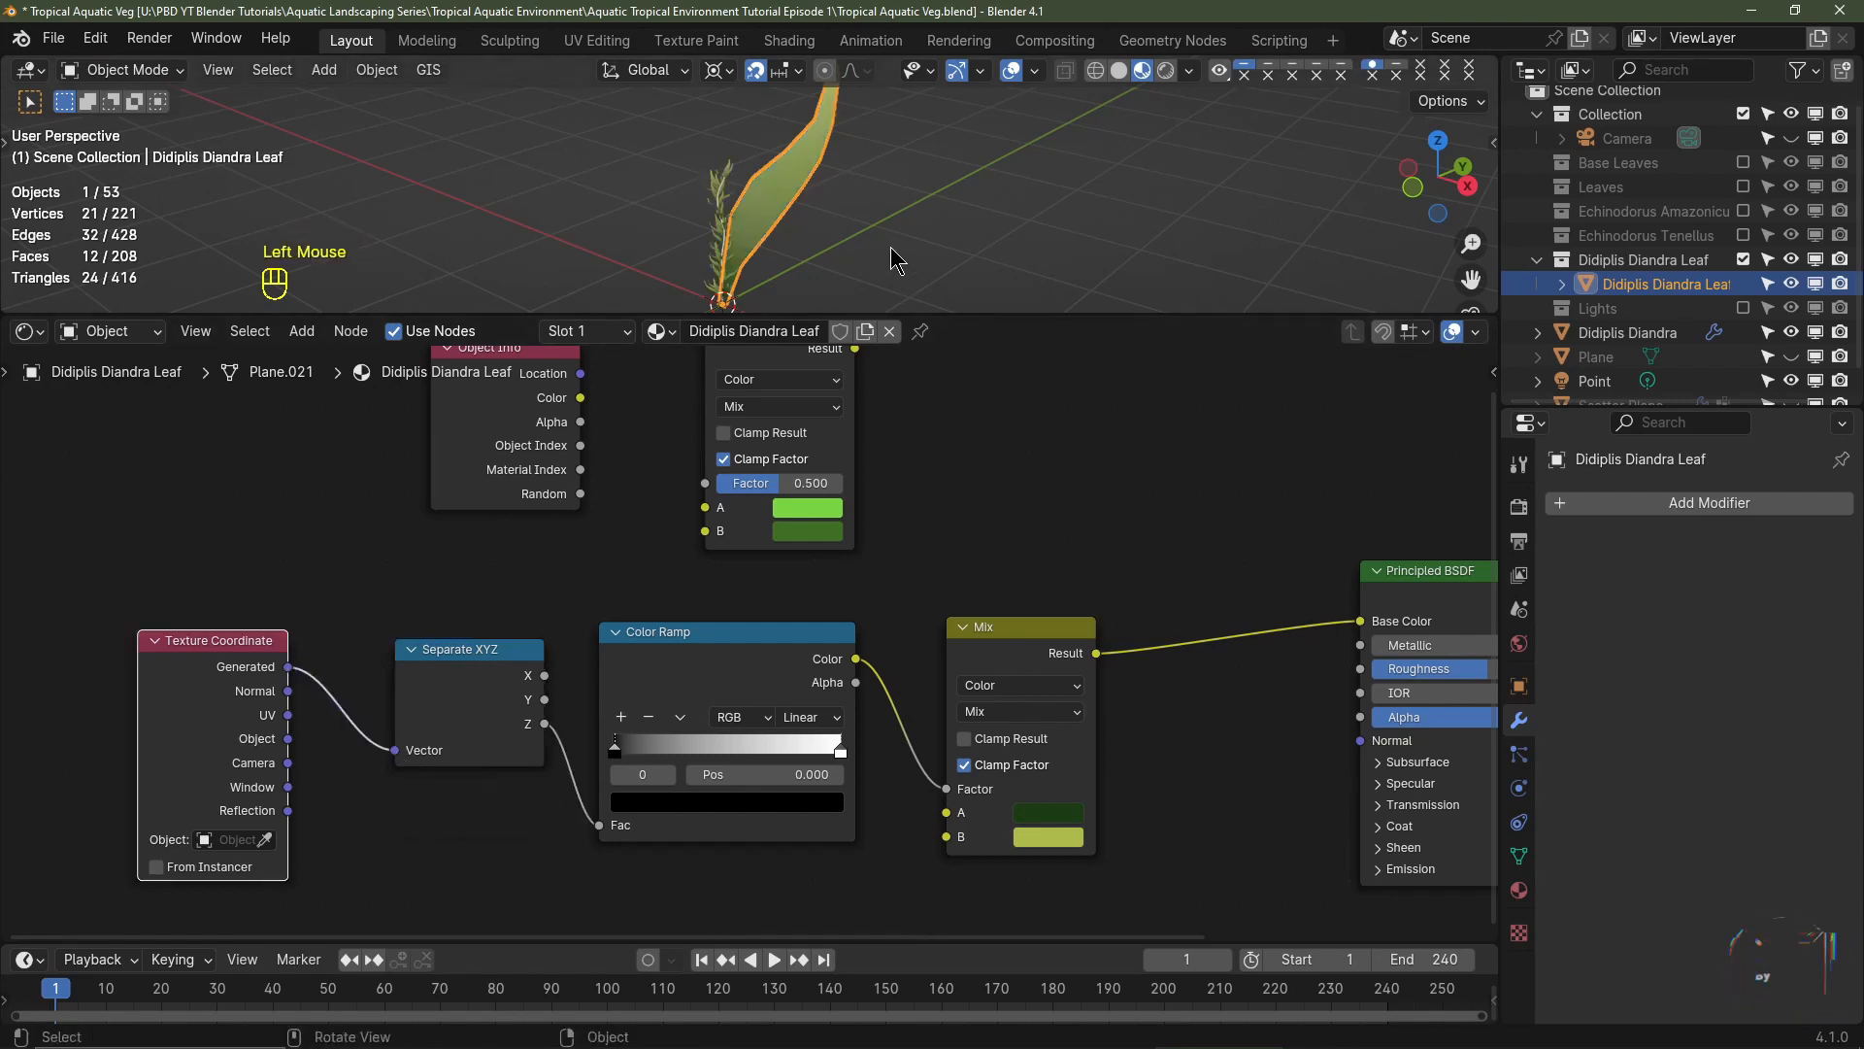
# - Flip the Color Ramp of the leaf material so the gradient runs from white to black
pyautogui.scroll(2, 826, 242)
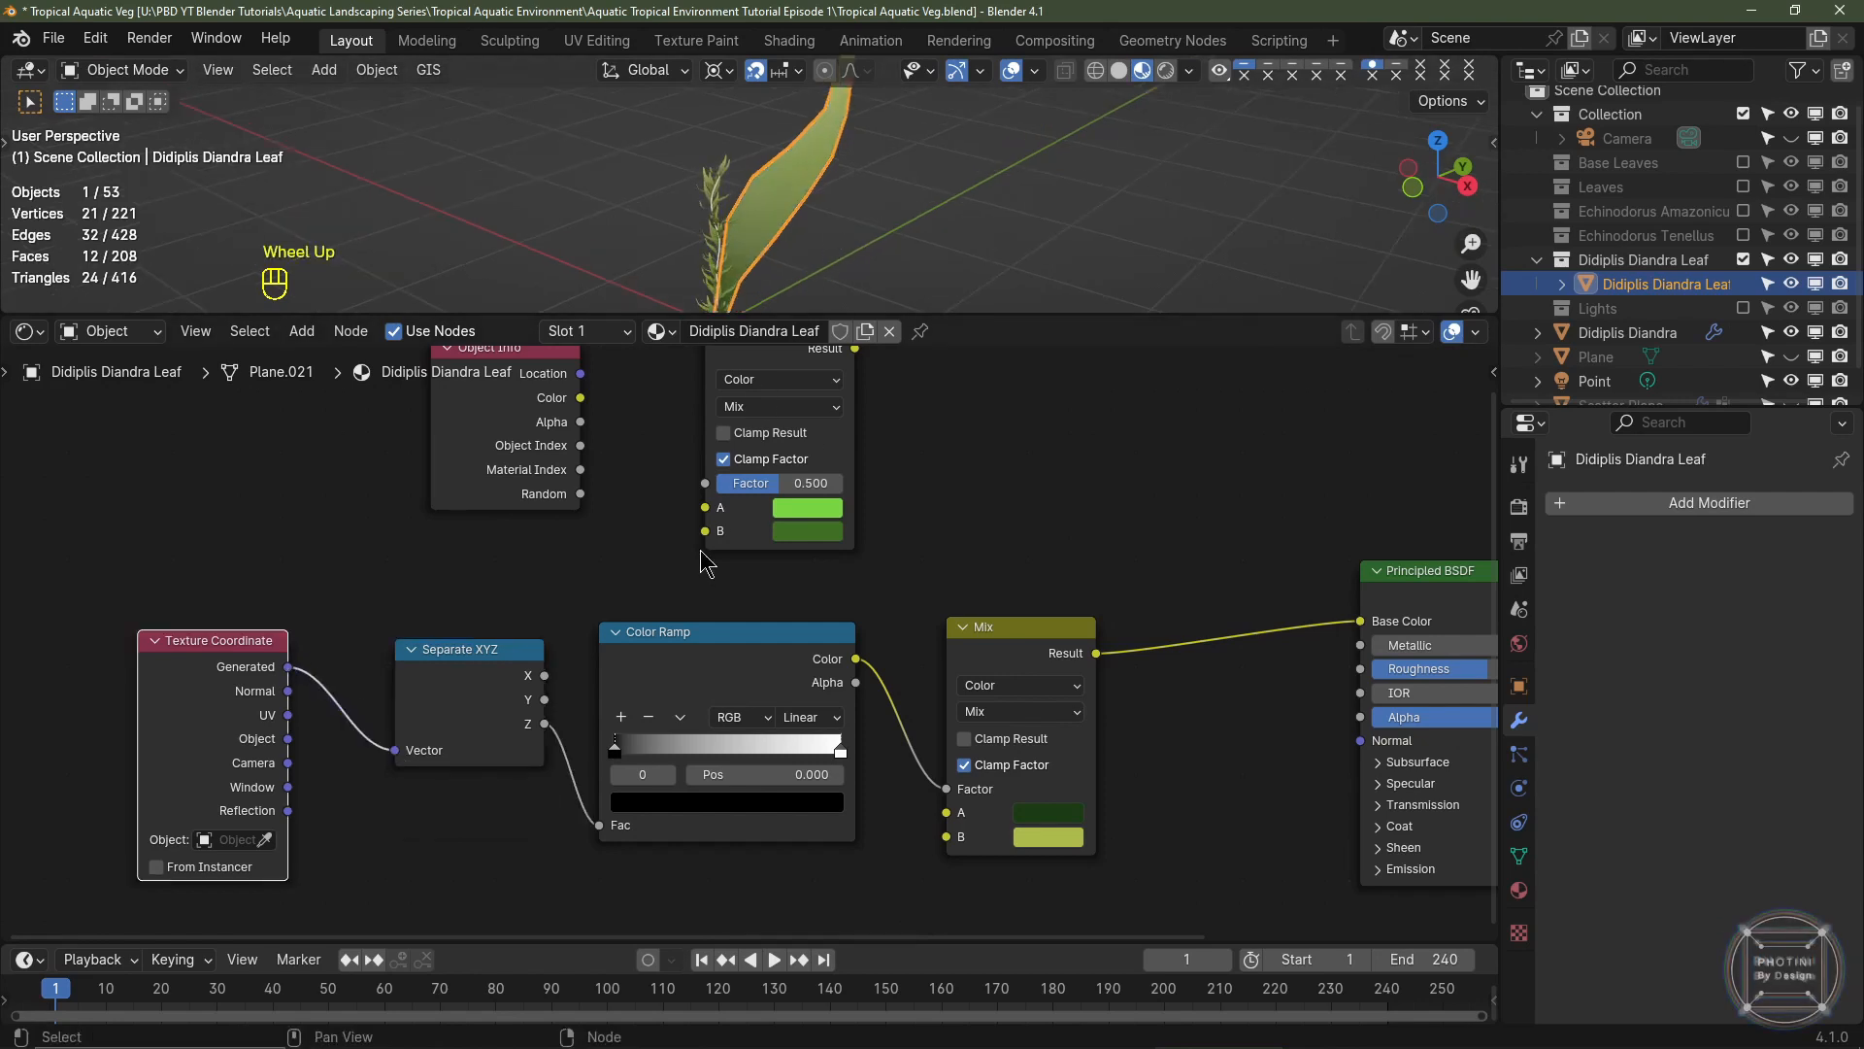
pyautogui.moveTo(633, 740)
pyautogui.mouseDown()
pyautogui.moveTo(701, 756)
pyautogui.moveTo(607, 755)
pyautogui.mouseUp()
pyautogui.click(679, 718)
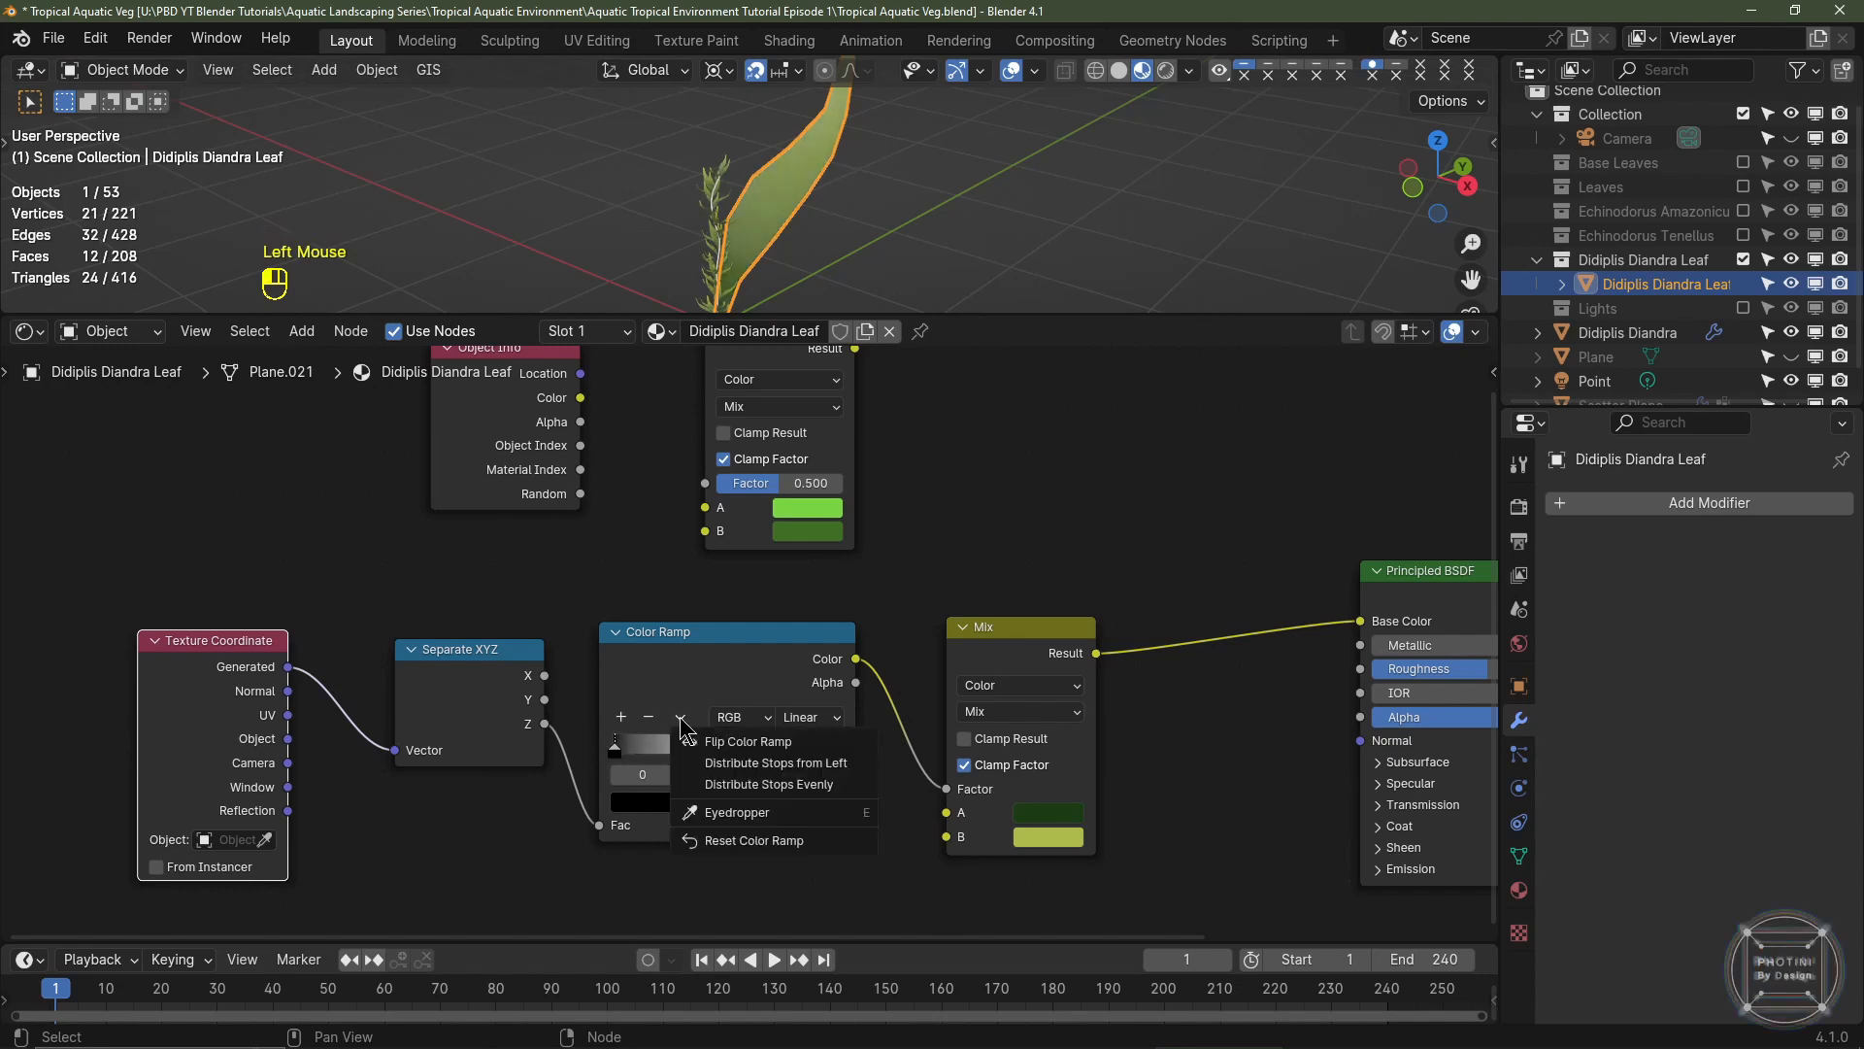
pyautogui.click(719, 740)
# - Connect the upper Mix Result to the lower Mix node's A input and Object Info's Random output to the upper Mix Factor
pyautogui.keyDown('shift'); pyautogui.moveTo(777, 282); pyautogui.dragTo(483, 283, button='middle'); pyautogui.keyUp('shift')
pyautogui.scroll(4, 794, 198)
pyautogui.scroll(2, 469, 243)
pyautogui.scroll(-2, 818, 468)
pyautogui.moveTo(819, 468); pyautogui.dragTo(712, 492, button='middle')
pyautogui.moveTo(690, 483); pyautogui.dragTo(751, 796)
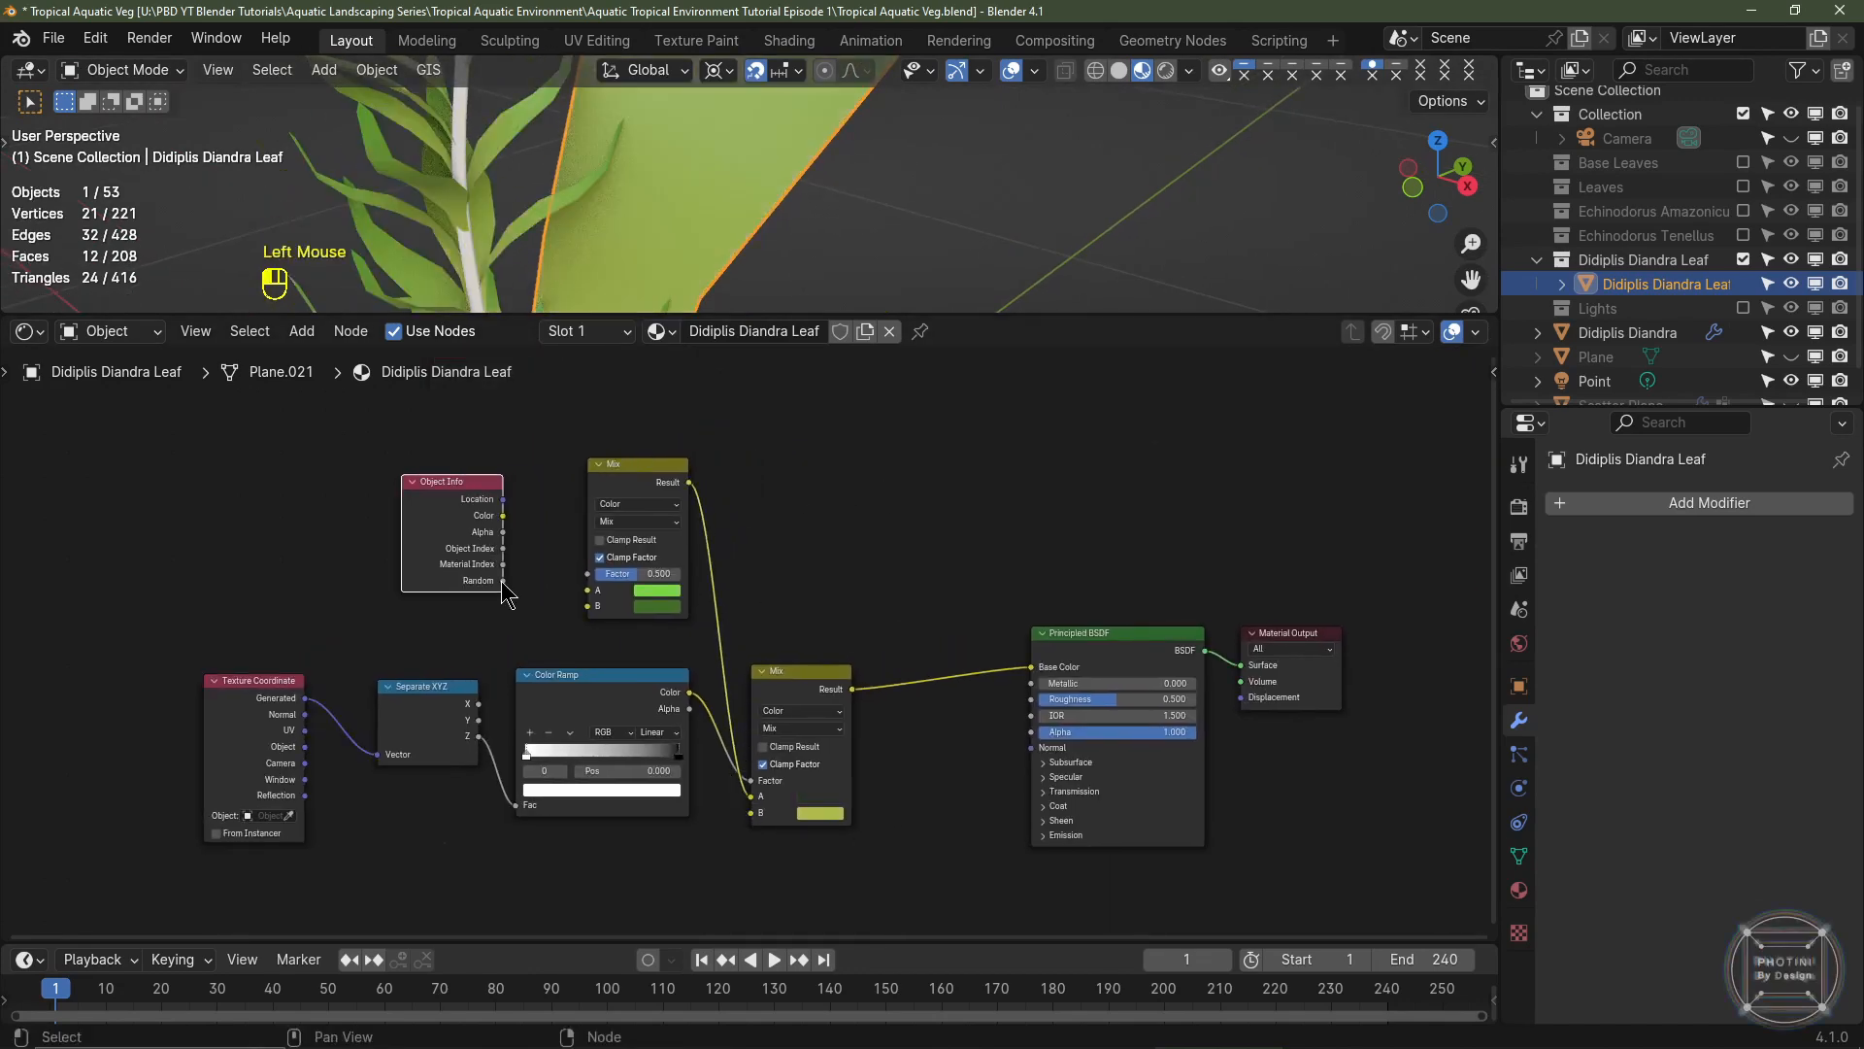
pyautogui.moveTo(503, 580); pyautogui.dragTo(590, 575)
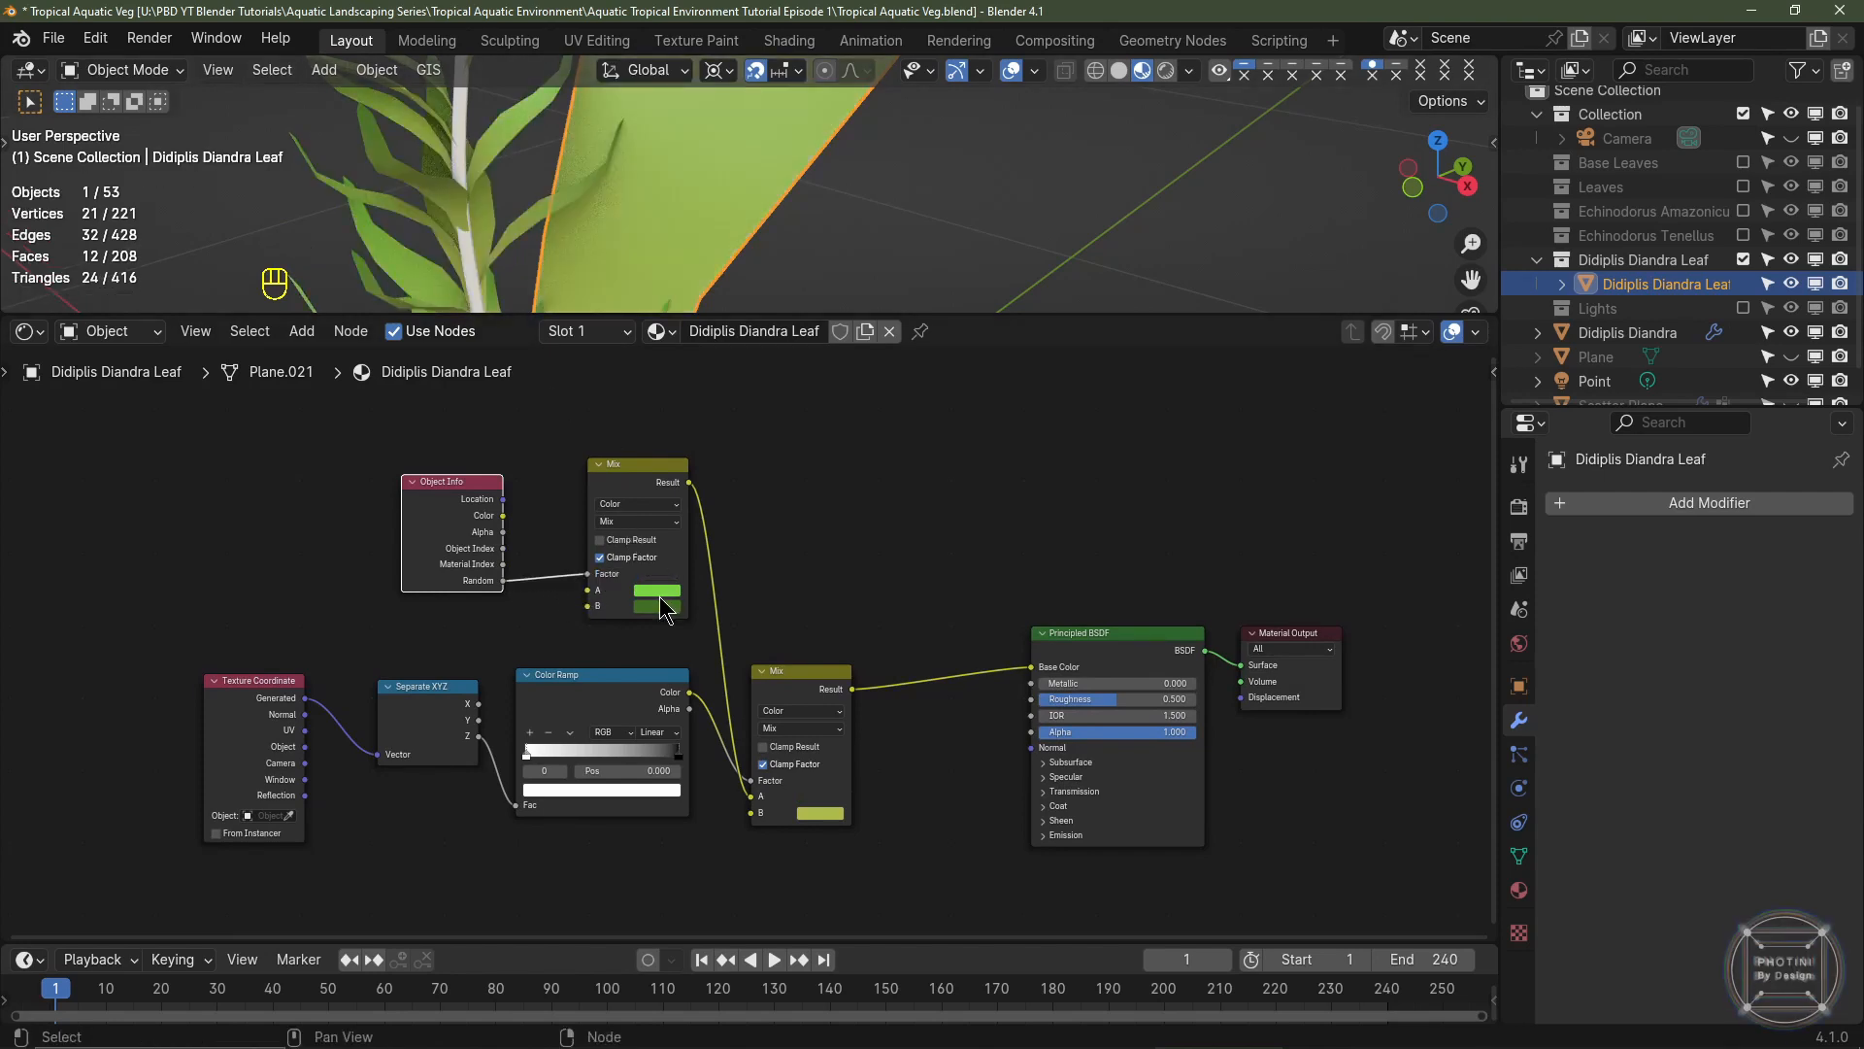
# - Darken the upper Mix node's A color to a value of about 0.43
pyautogui.scroll(-2, 563, 218)
pyautogui.keyDown('shift'); pyautogui.moveTo(559, 215); pyautogui.dragTo(695, 282, button='middle'); pyautogui.keyUp('shift')
pyautogui.scroll(4, 695, 291)
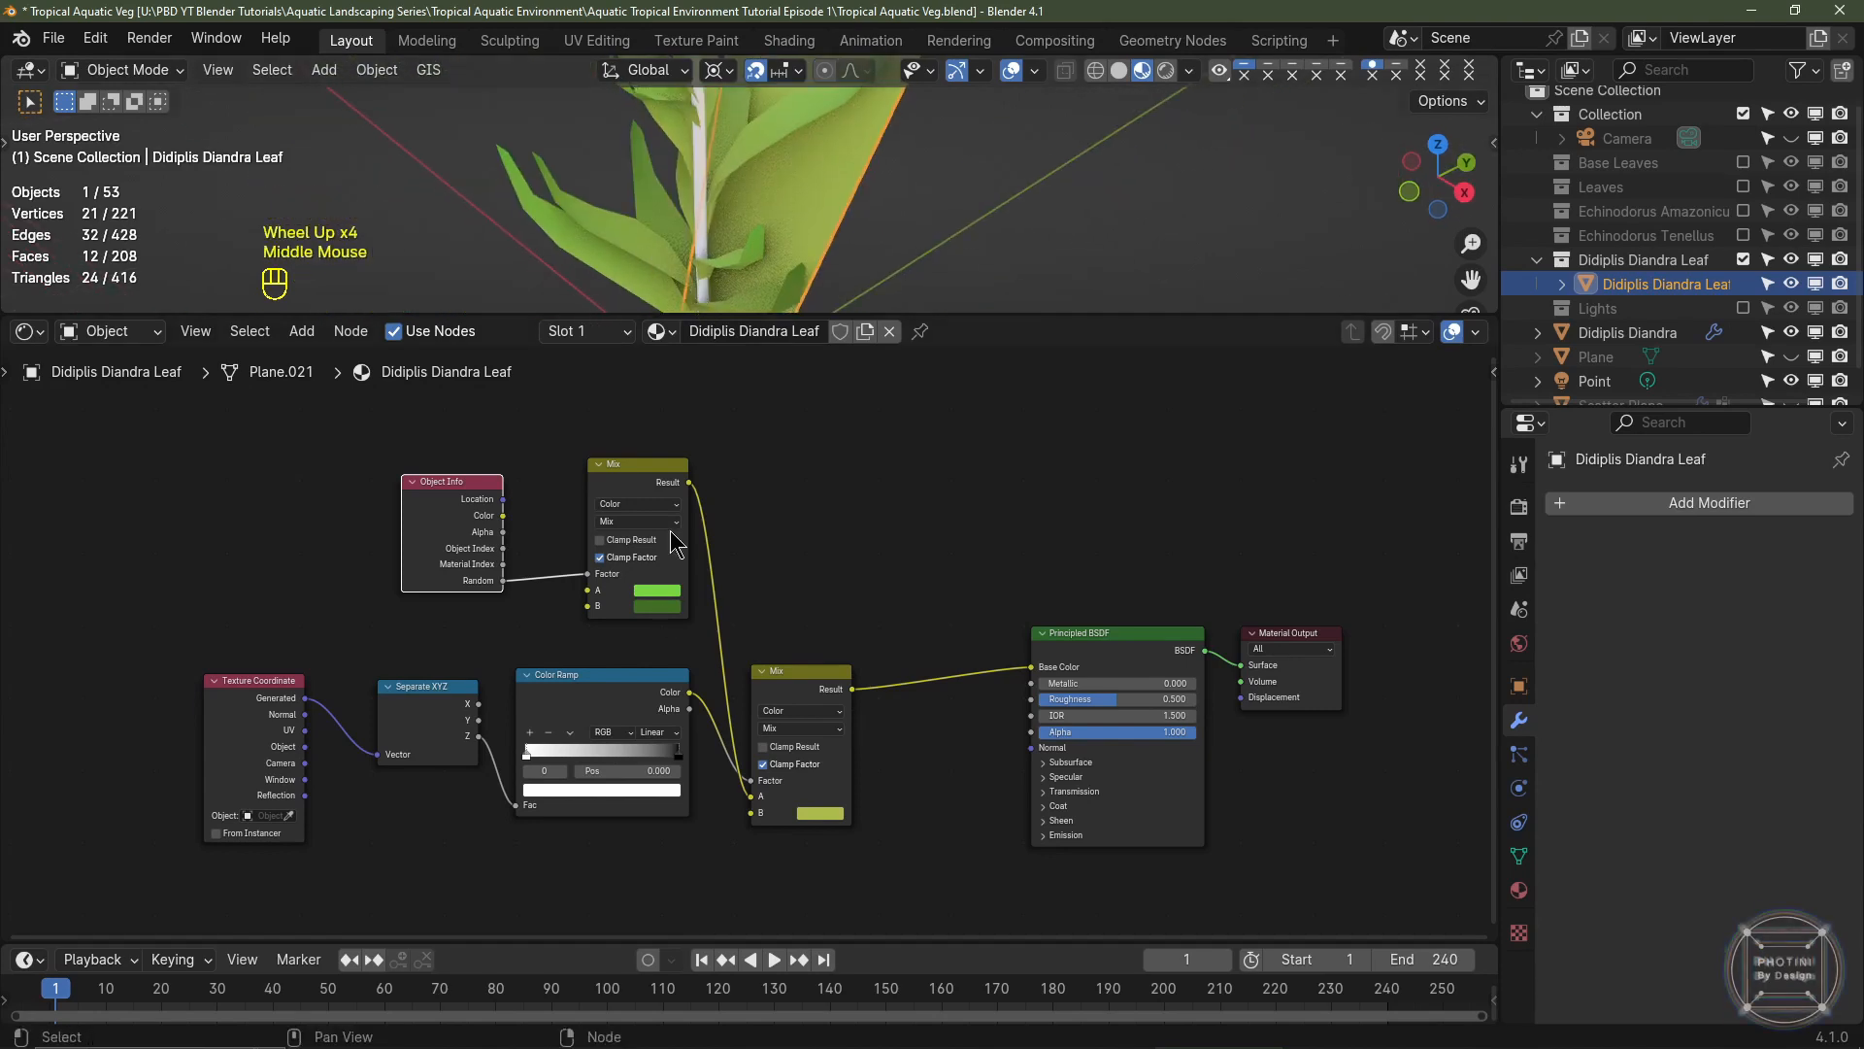
pyautogui.click(666, 590)
pyautogui.scroll(-5, 666, 590)
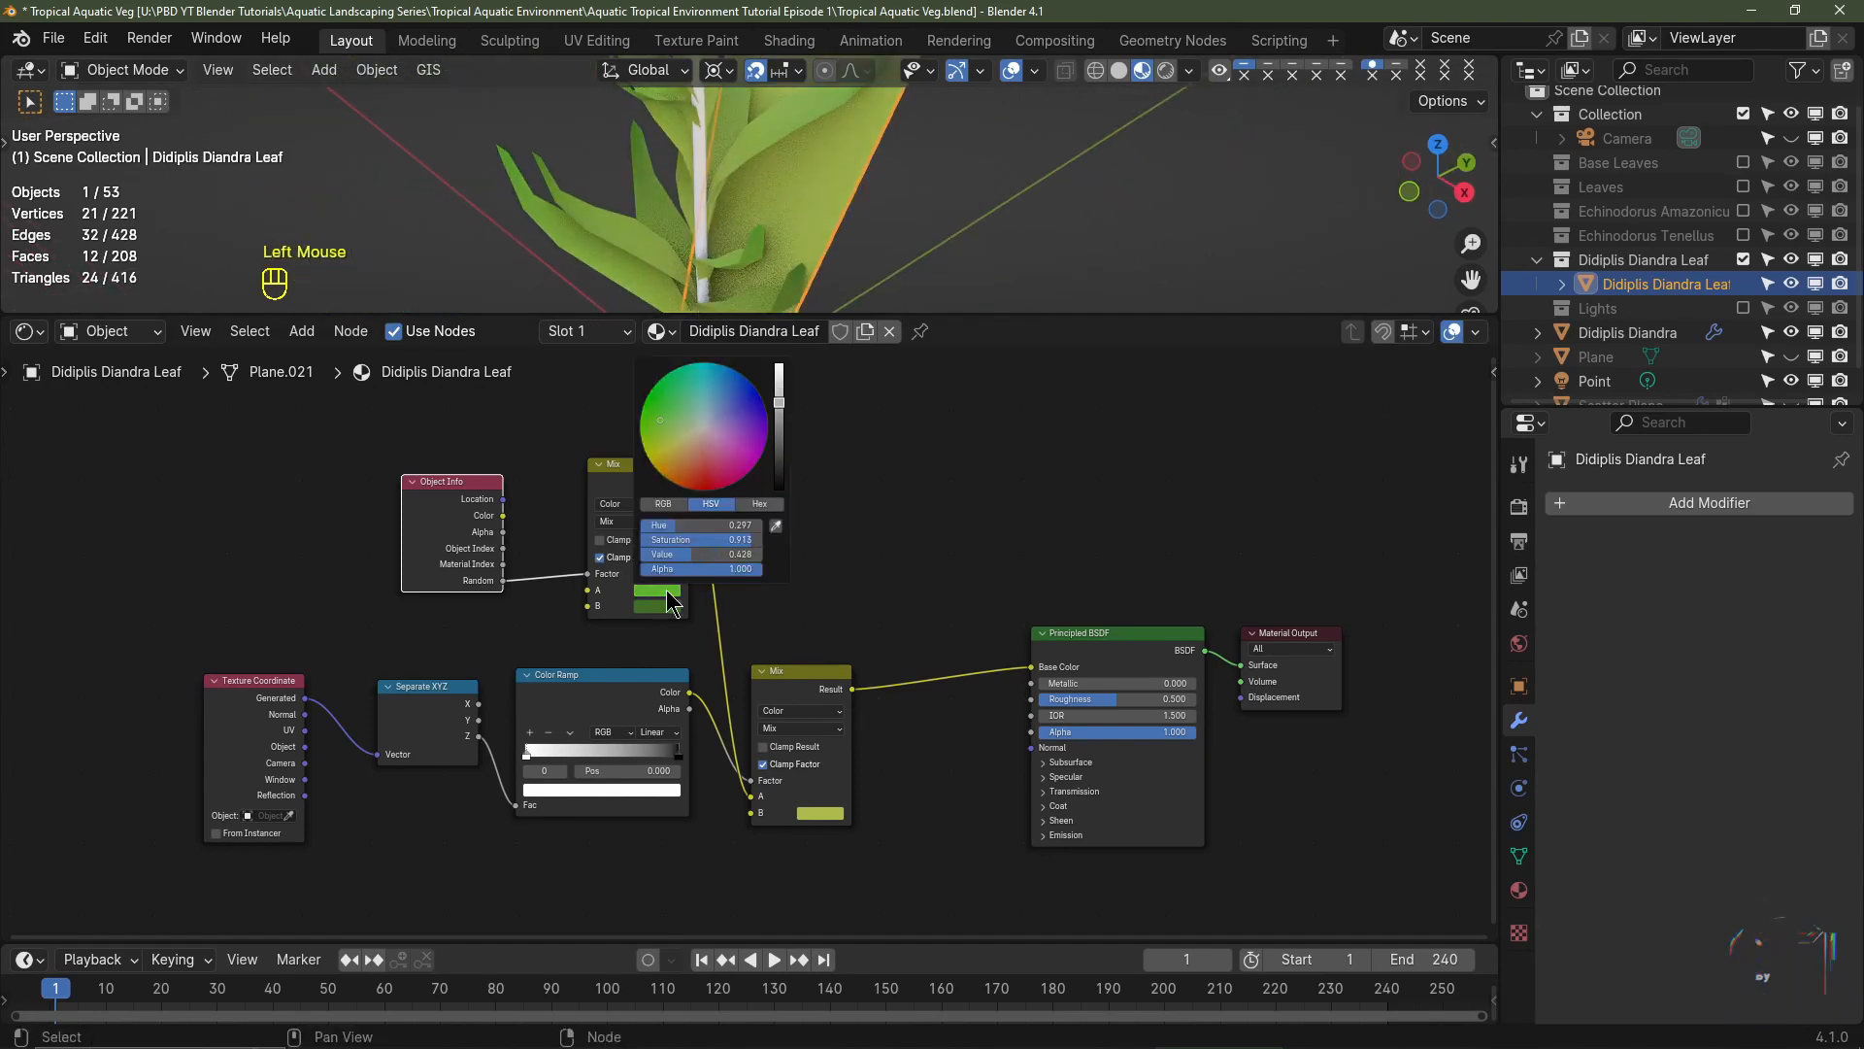
# - Move the Material Output node to make room and add a Translucent BSDF node above the Principled BSDF
pyautogui.scroll(-4, 778, 196)
pyautogui.keyDown('shift'); pyautogui.moveTo(803, 158); pyautogui.dragTo(765, 259, button='middle'); pyautogui.keyUp('shift')
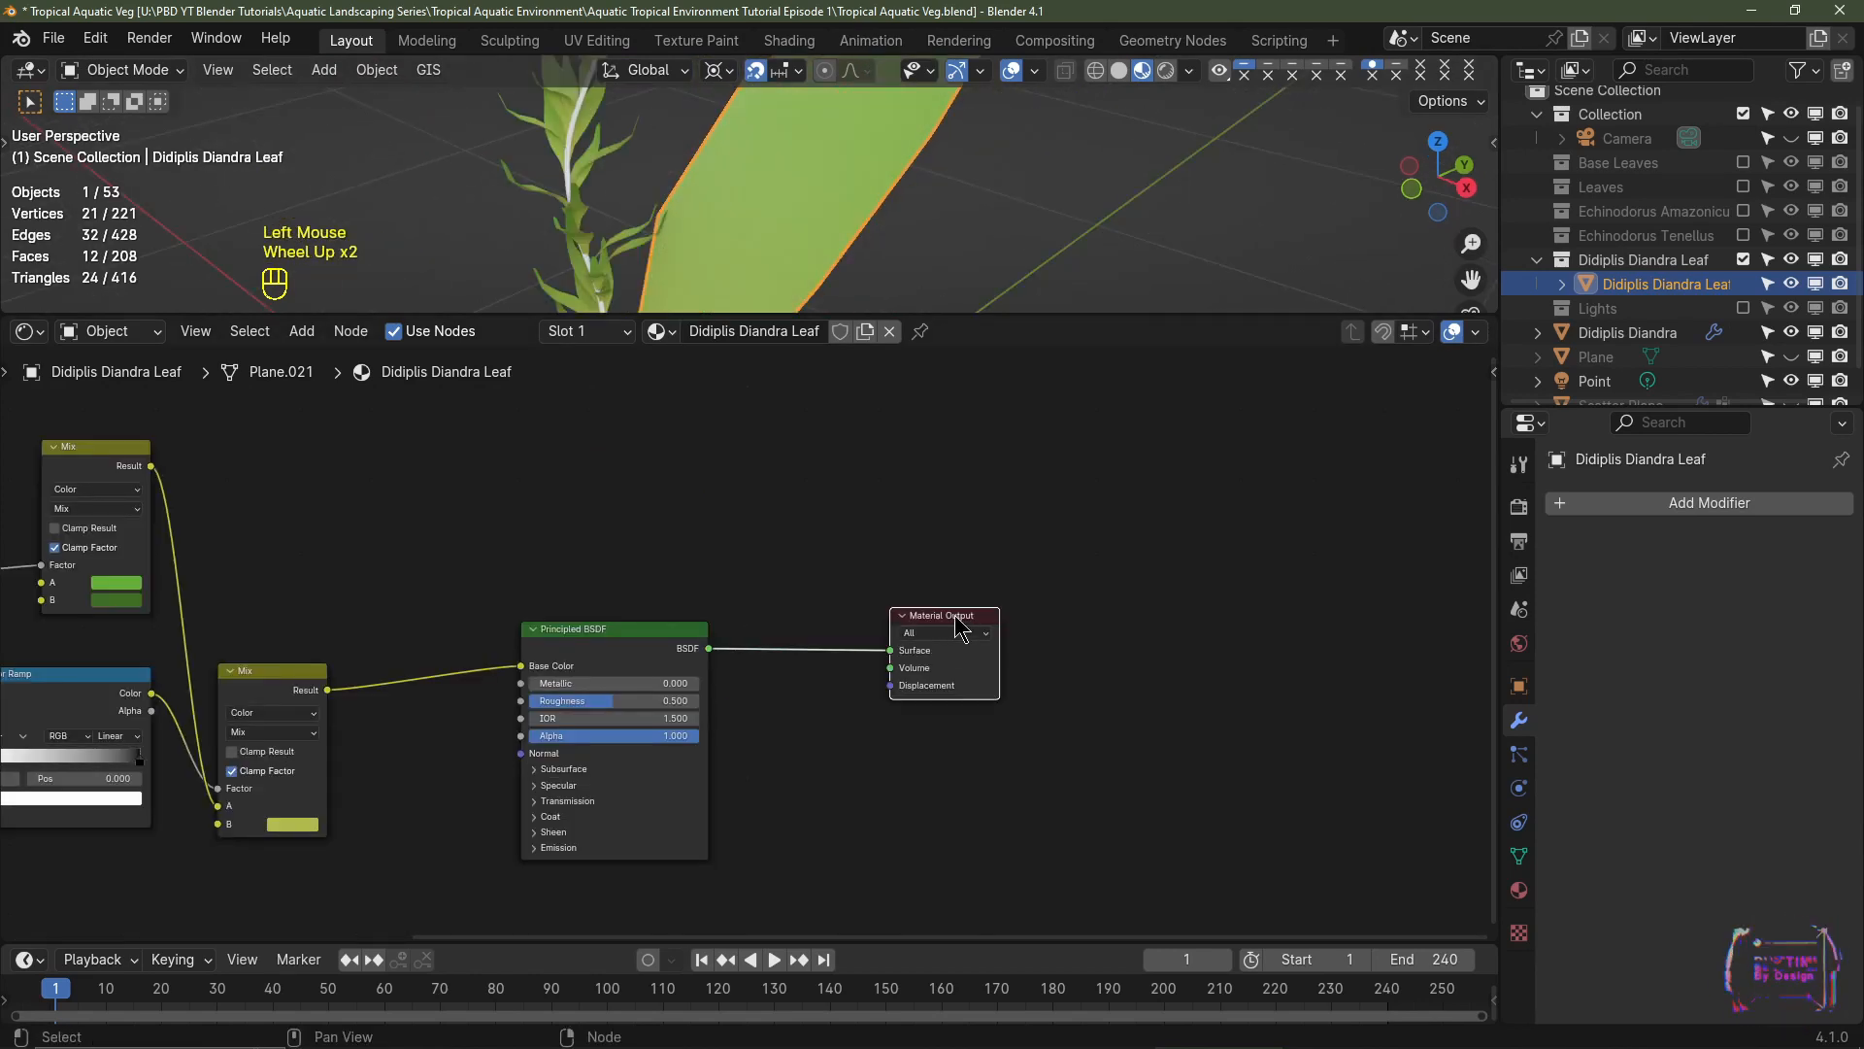
pyautogui.moveTo(959, 624)
pyautogui.mouseDown()
pyautogui.moveTo(811, 624)
pyautogui.moveTo(952, 624)
pyautogui.mouseUp()
pyautogui.click(605, 597)
pyautogui.hotkey('shift', 'a')
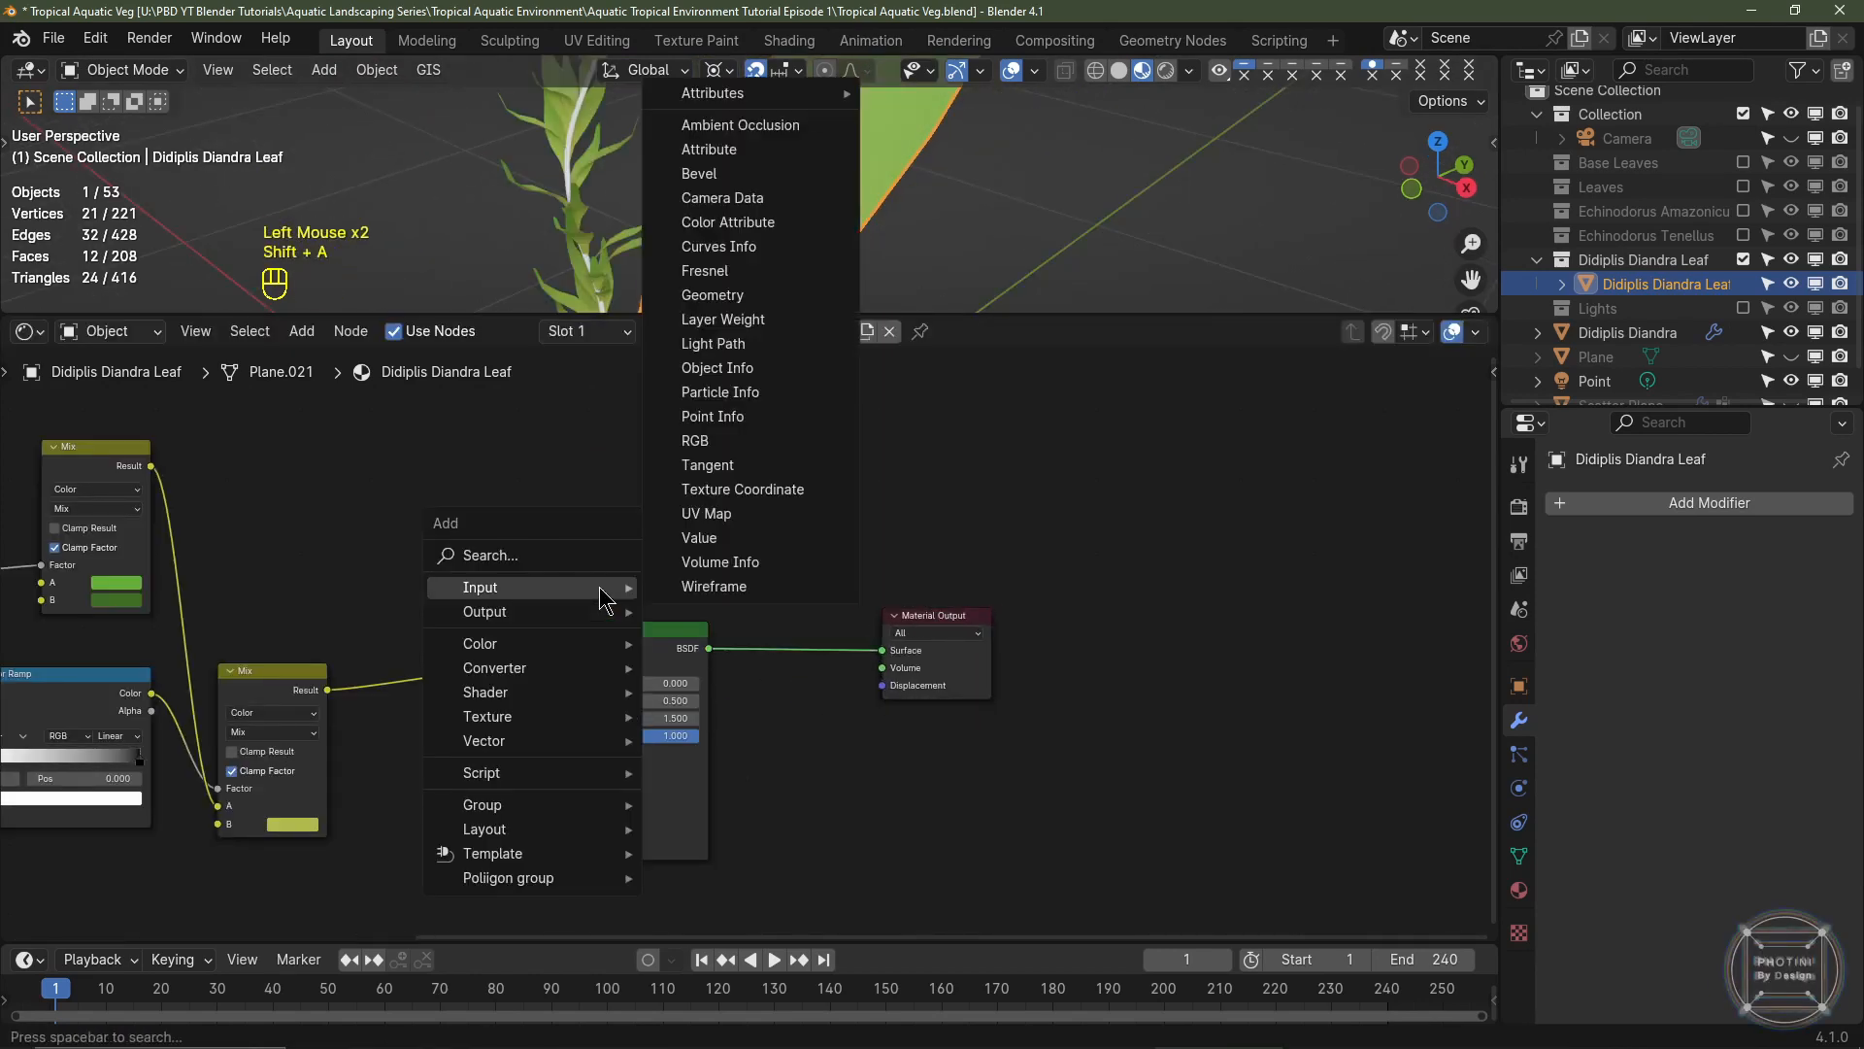
pyautogui.moveTo(505, 691)
pyautogui.click(738, 641)
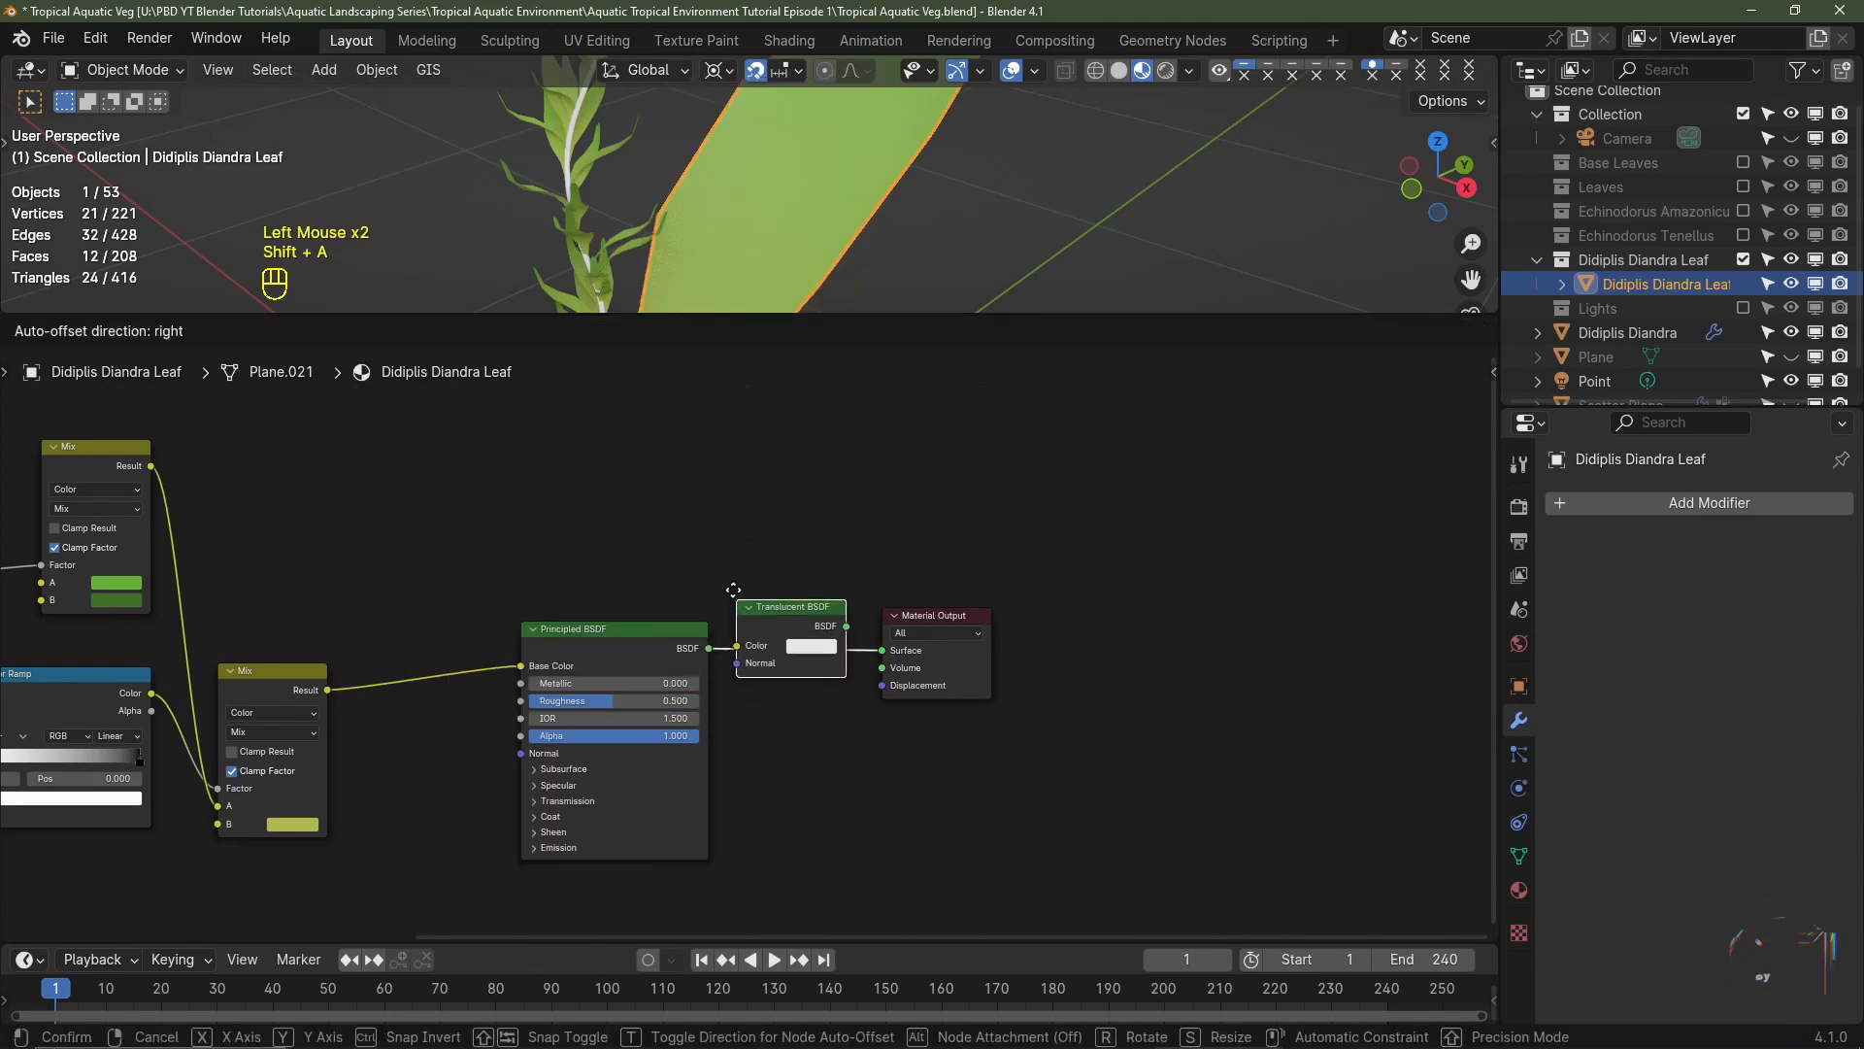
pyautogui.click(645, 541)
# - Insert a Mix Shader between Principled BSDF and Material Output and link the Translucent BSDF to its second Shader input
pyautogui.hotkey('shift', 'a')
pyautogui.moveTo(602, 537)
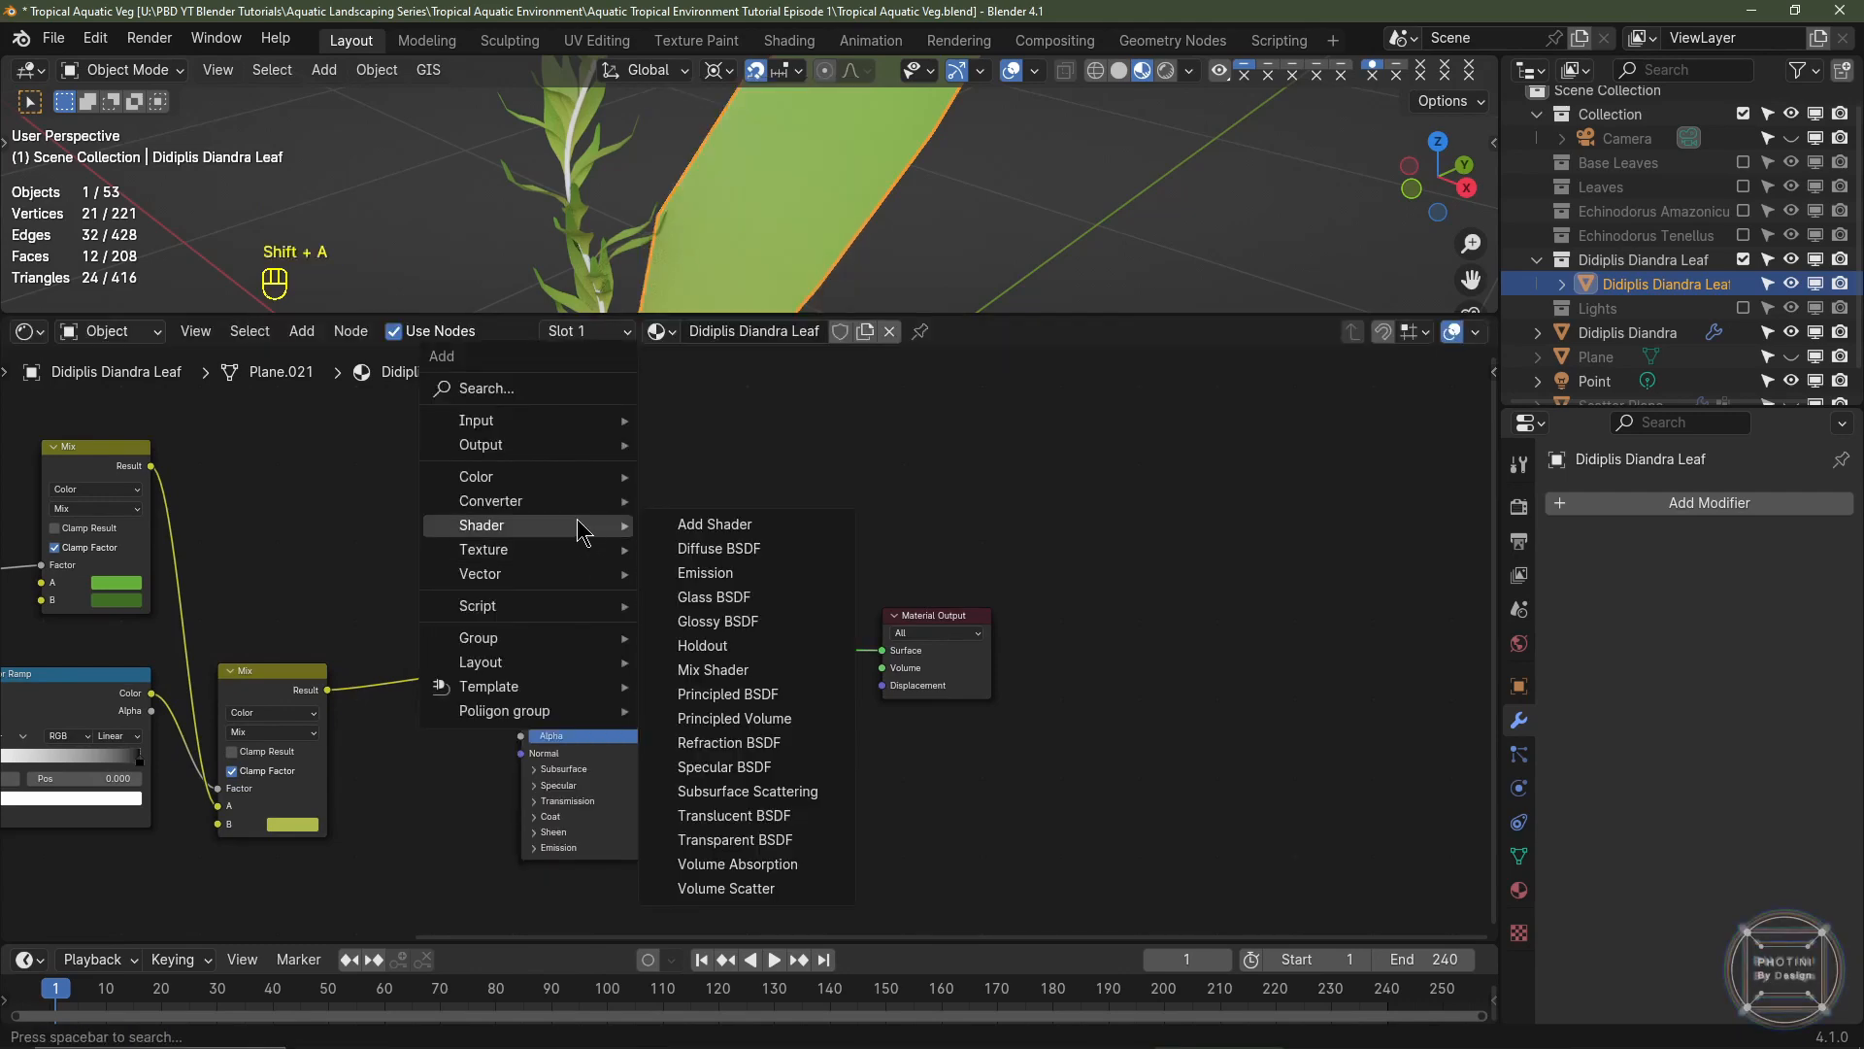
pyautogui.click(713, 669)
pyautogui.click(773, 576)
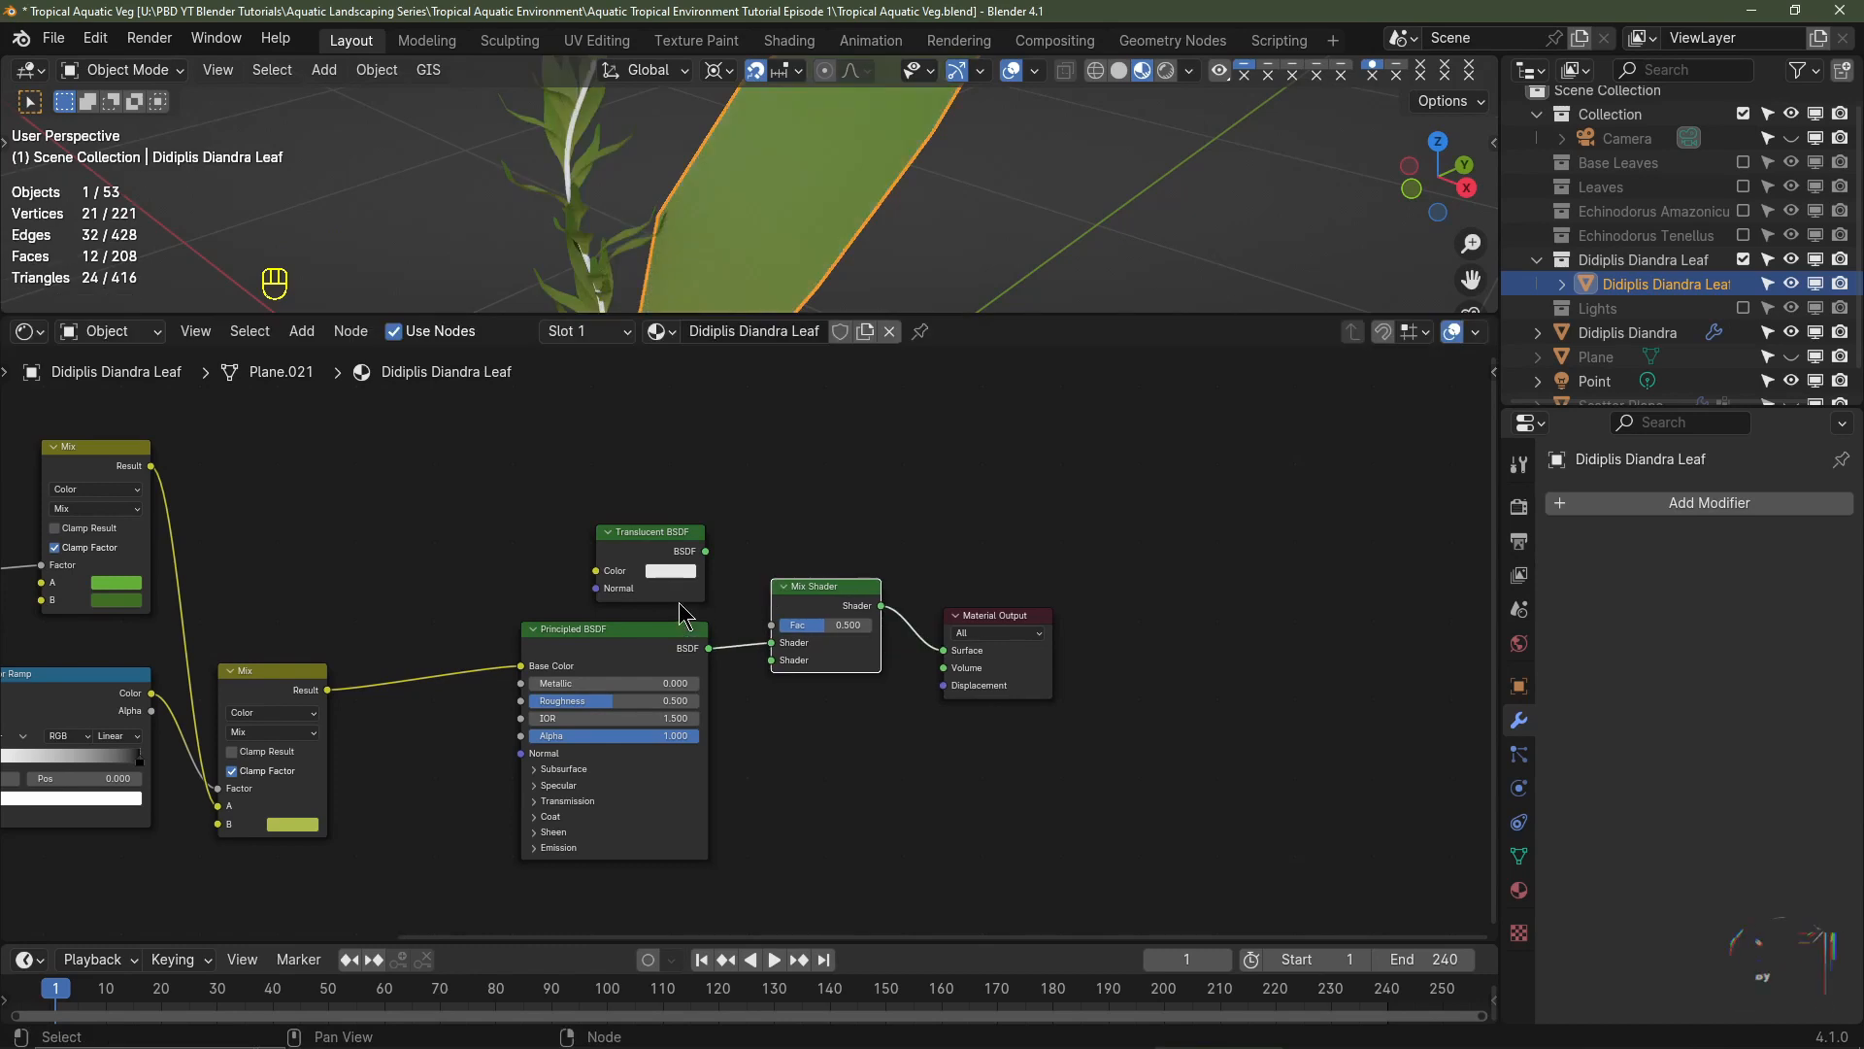
pyautogui.moveTo(706, 550); pyautogui.dragTo(772, 641)
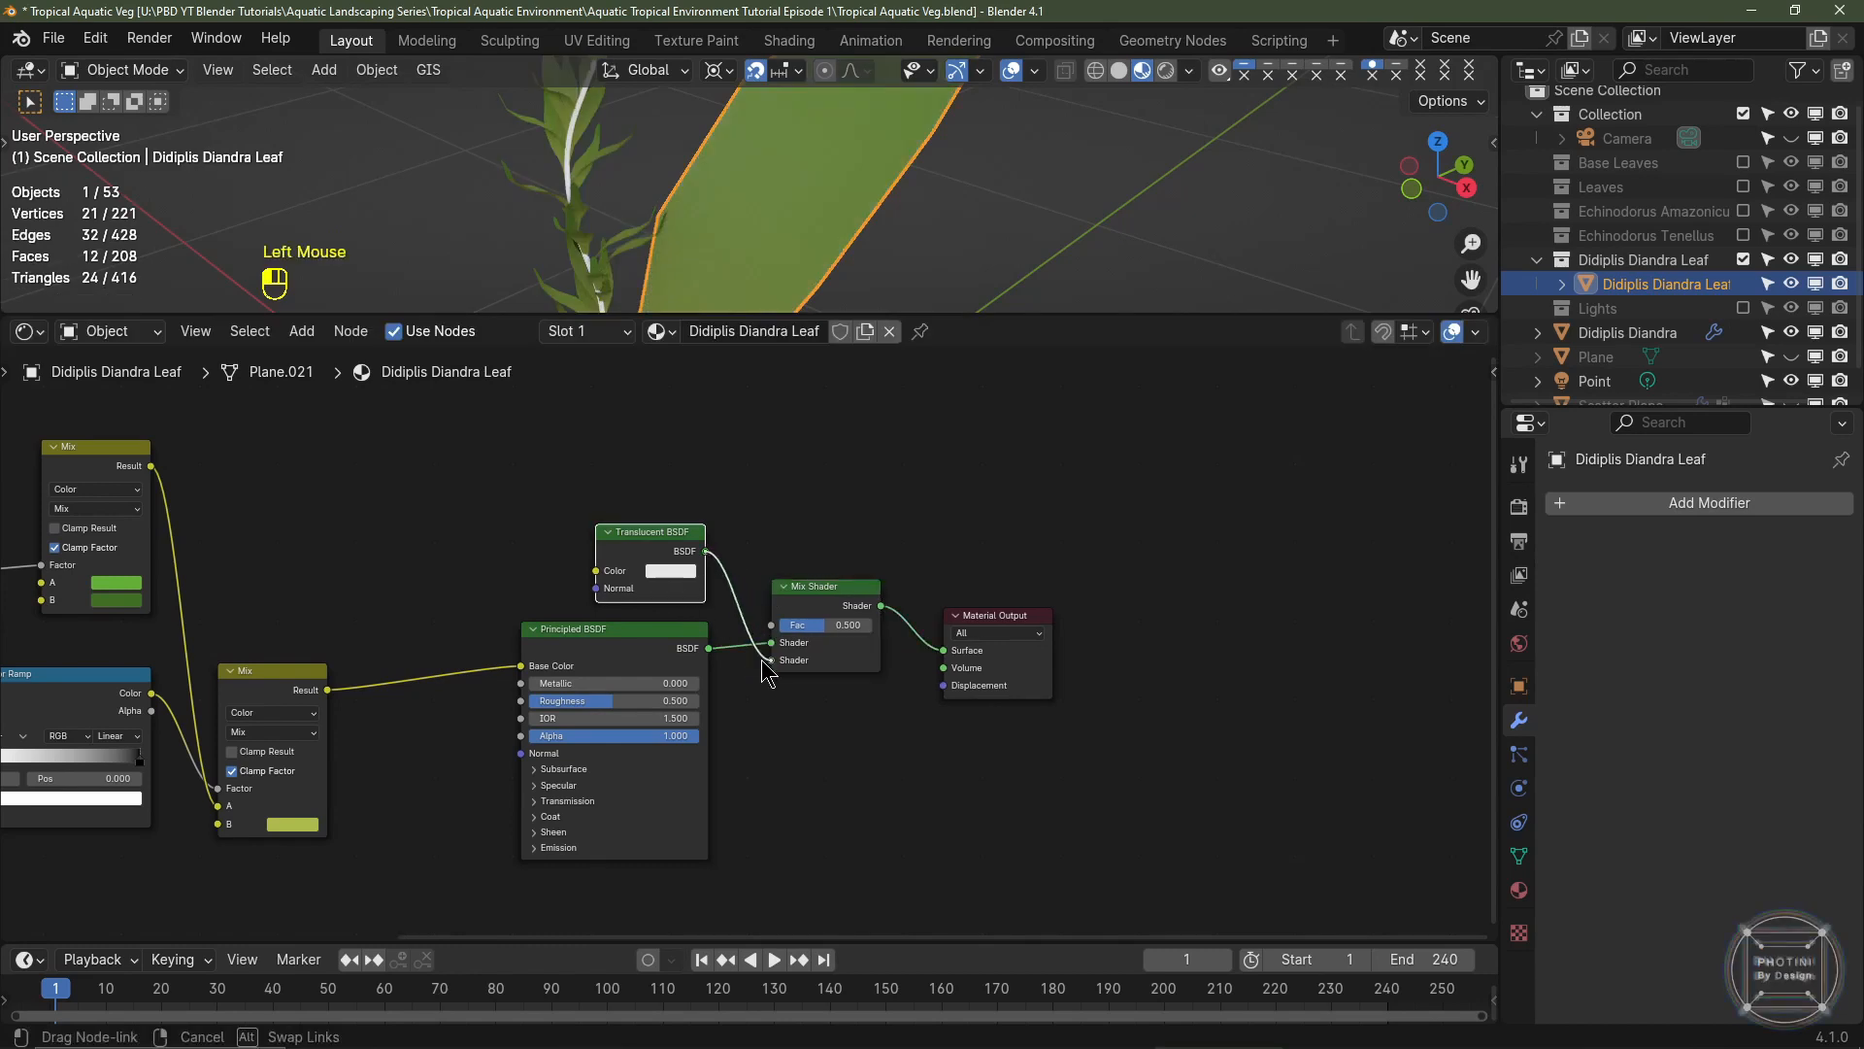
# - Add a Fresnel node above the Translucent BSDF and connect its output to the Mix Shader's Fac
pyautogui.moveTo(684, 517); pyautogui.dragTo(678, 594, button='middle')
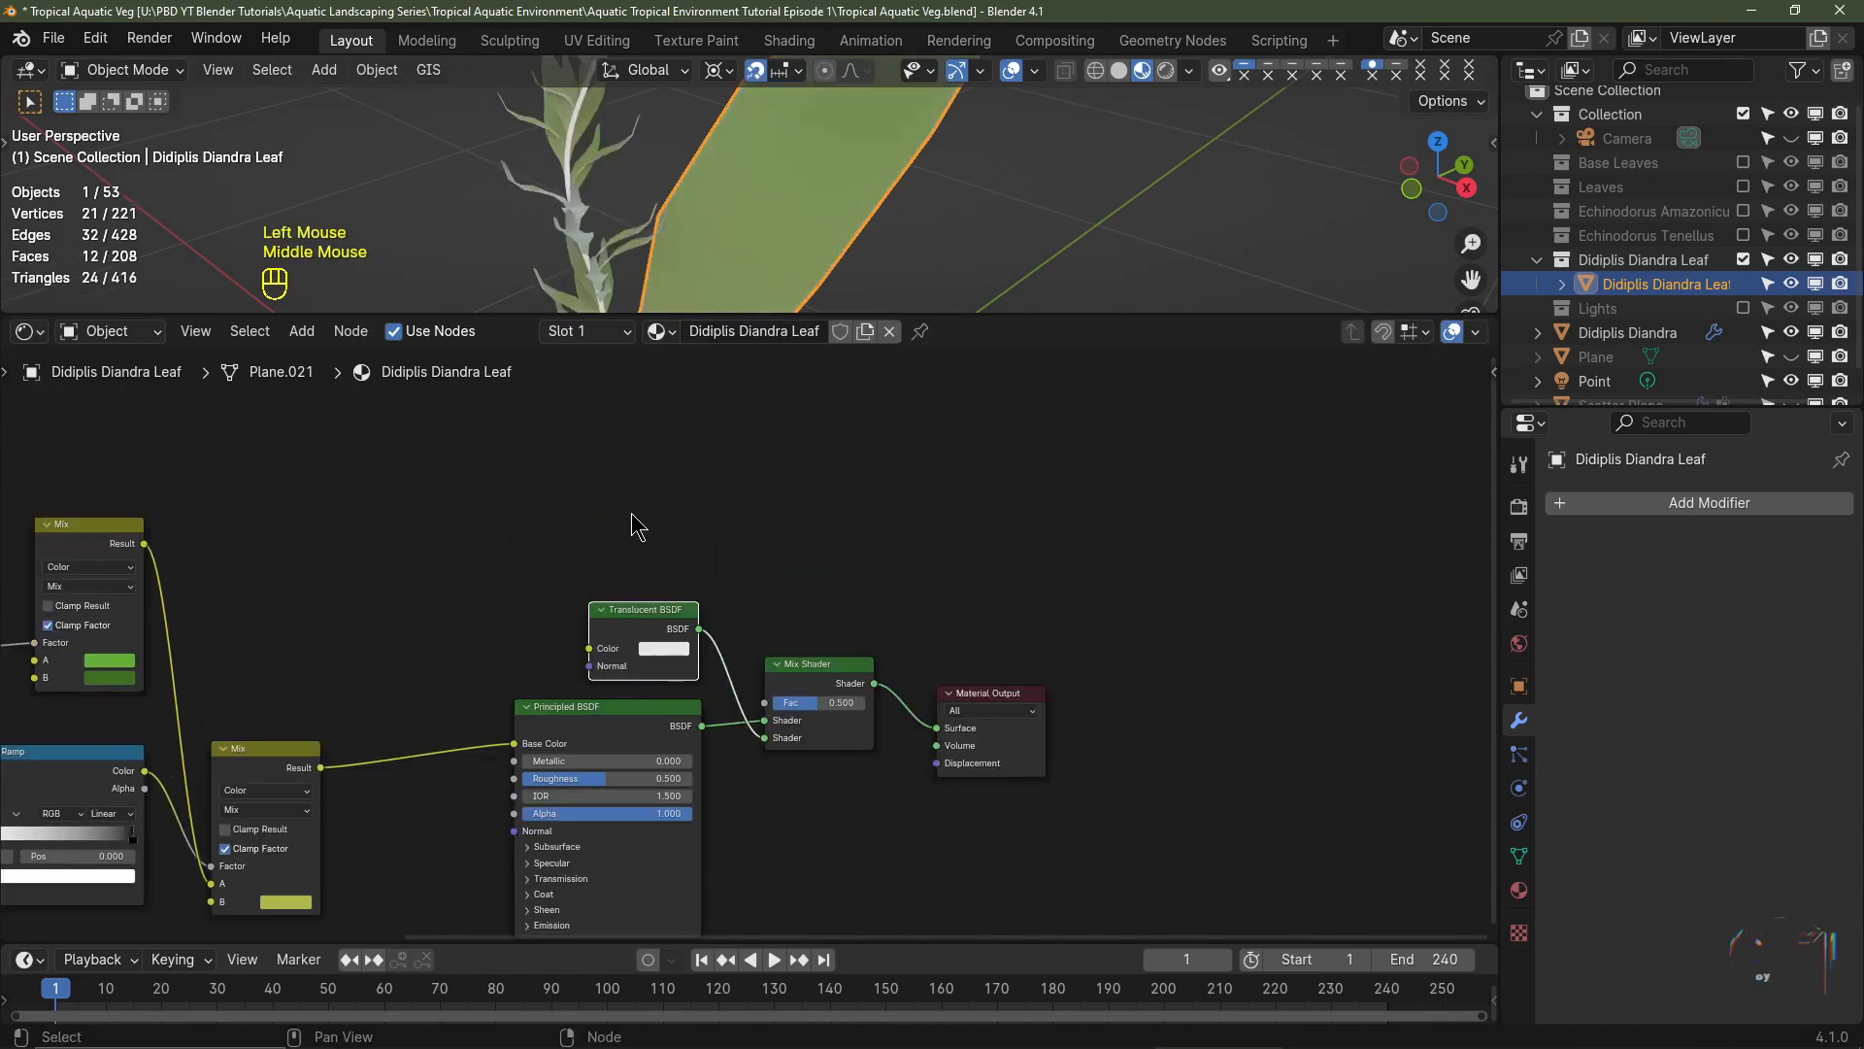
pyautogui.hotkey('shift', 'a')
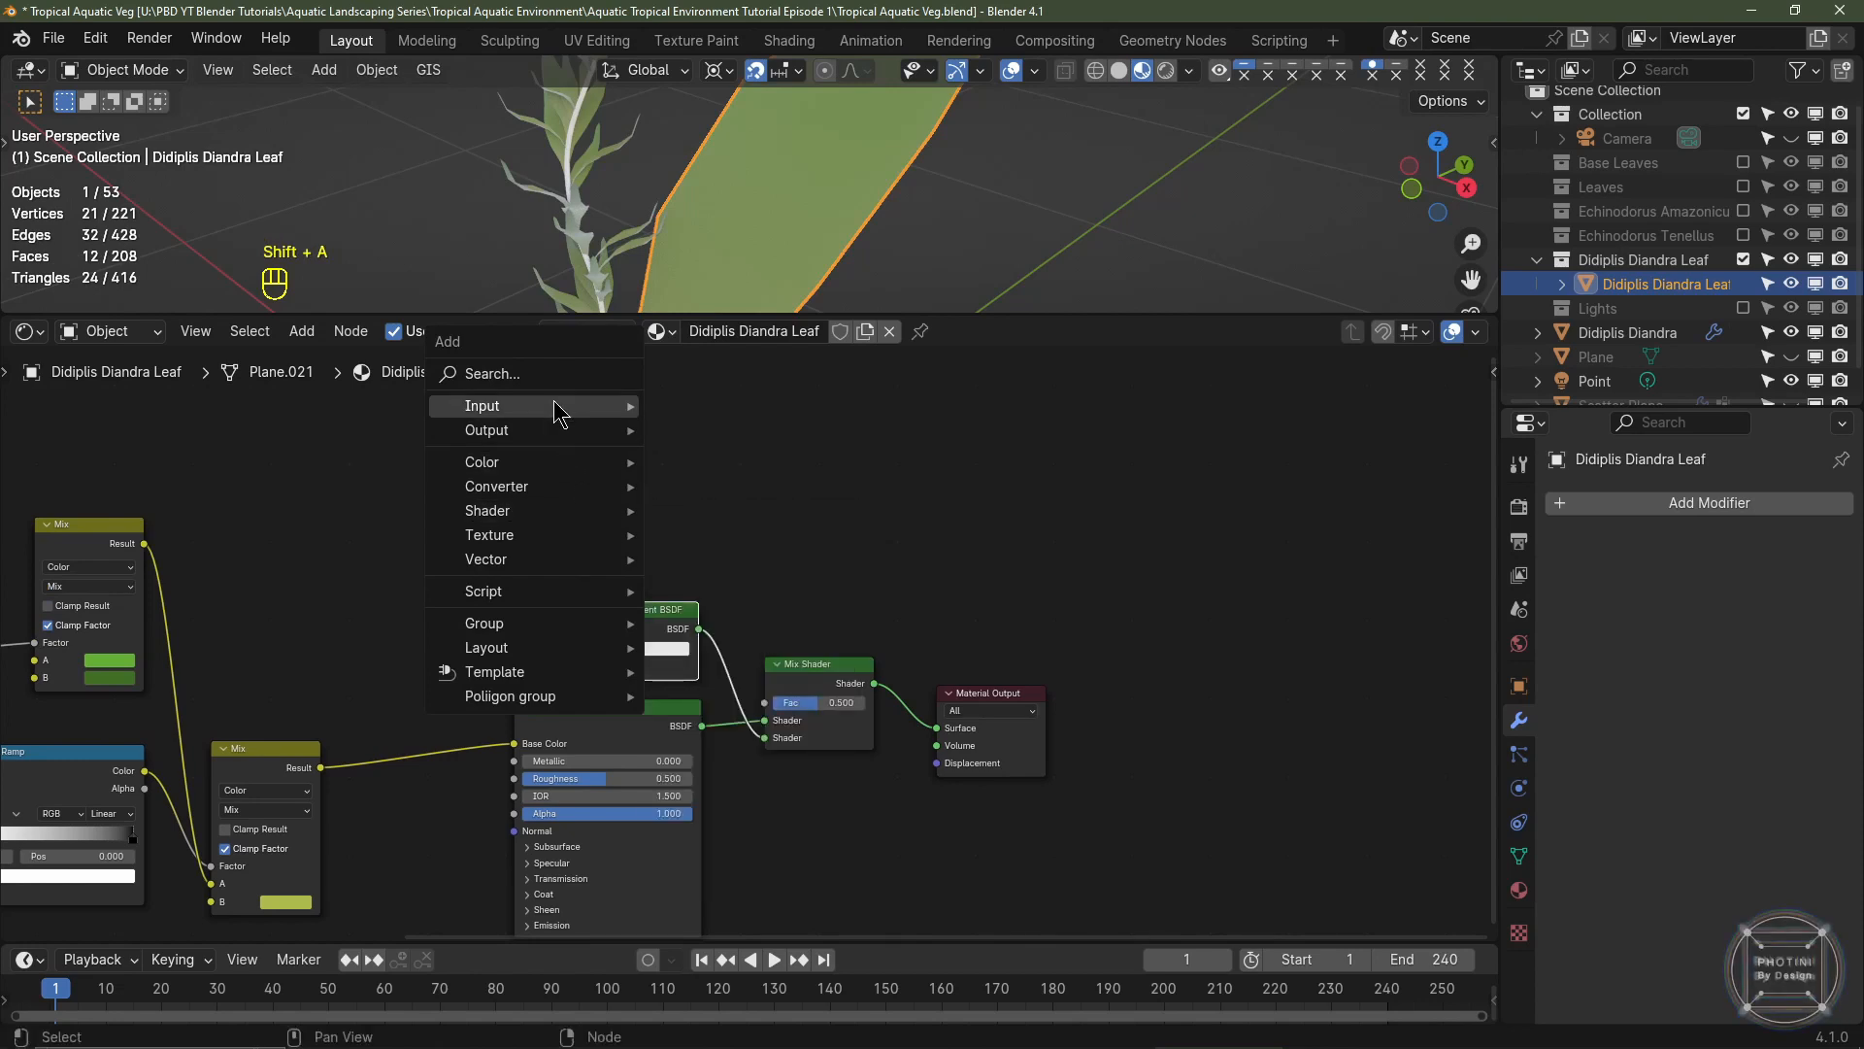
pyautogui.moveTo(543, 405)
pyautogui.click(748, 585)
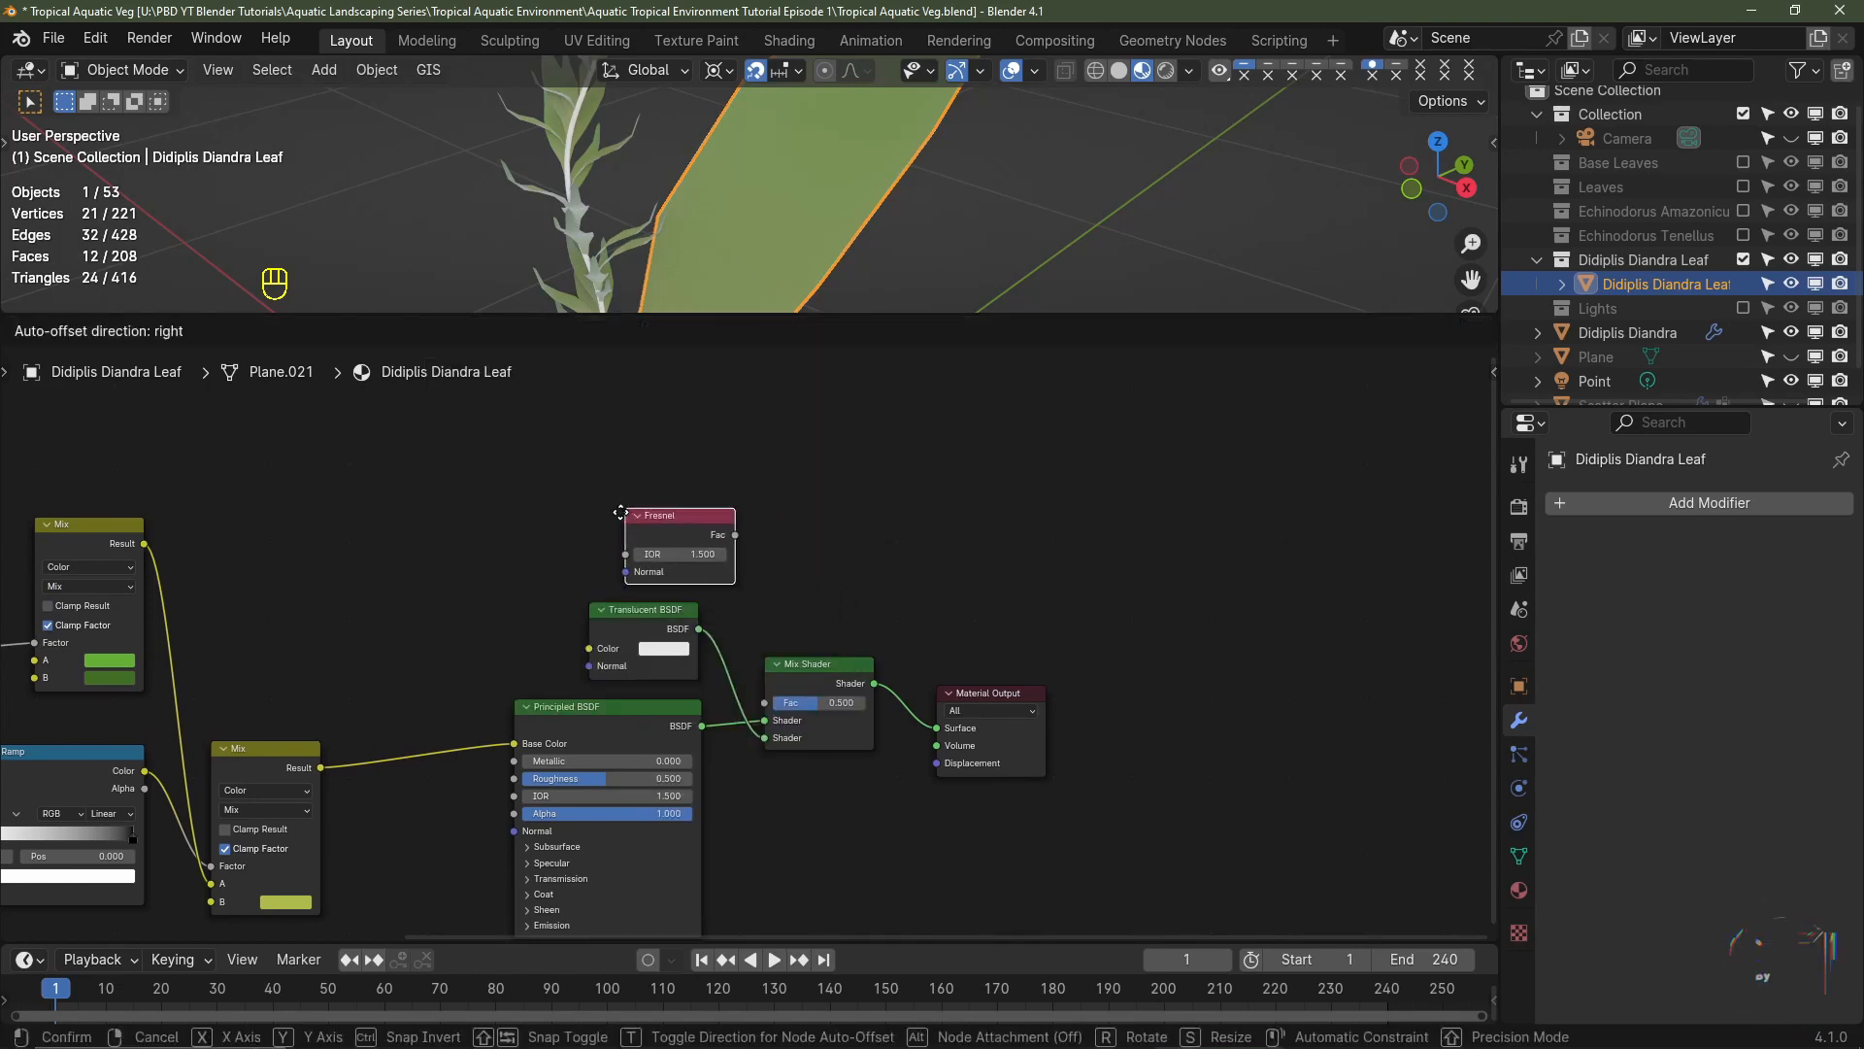
pyautogui.click(695, 558)
pyautogui.moveTo(694, 547); pyautogui.dragTo(780, 716)
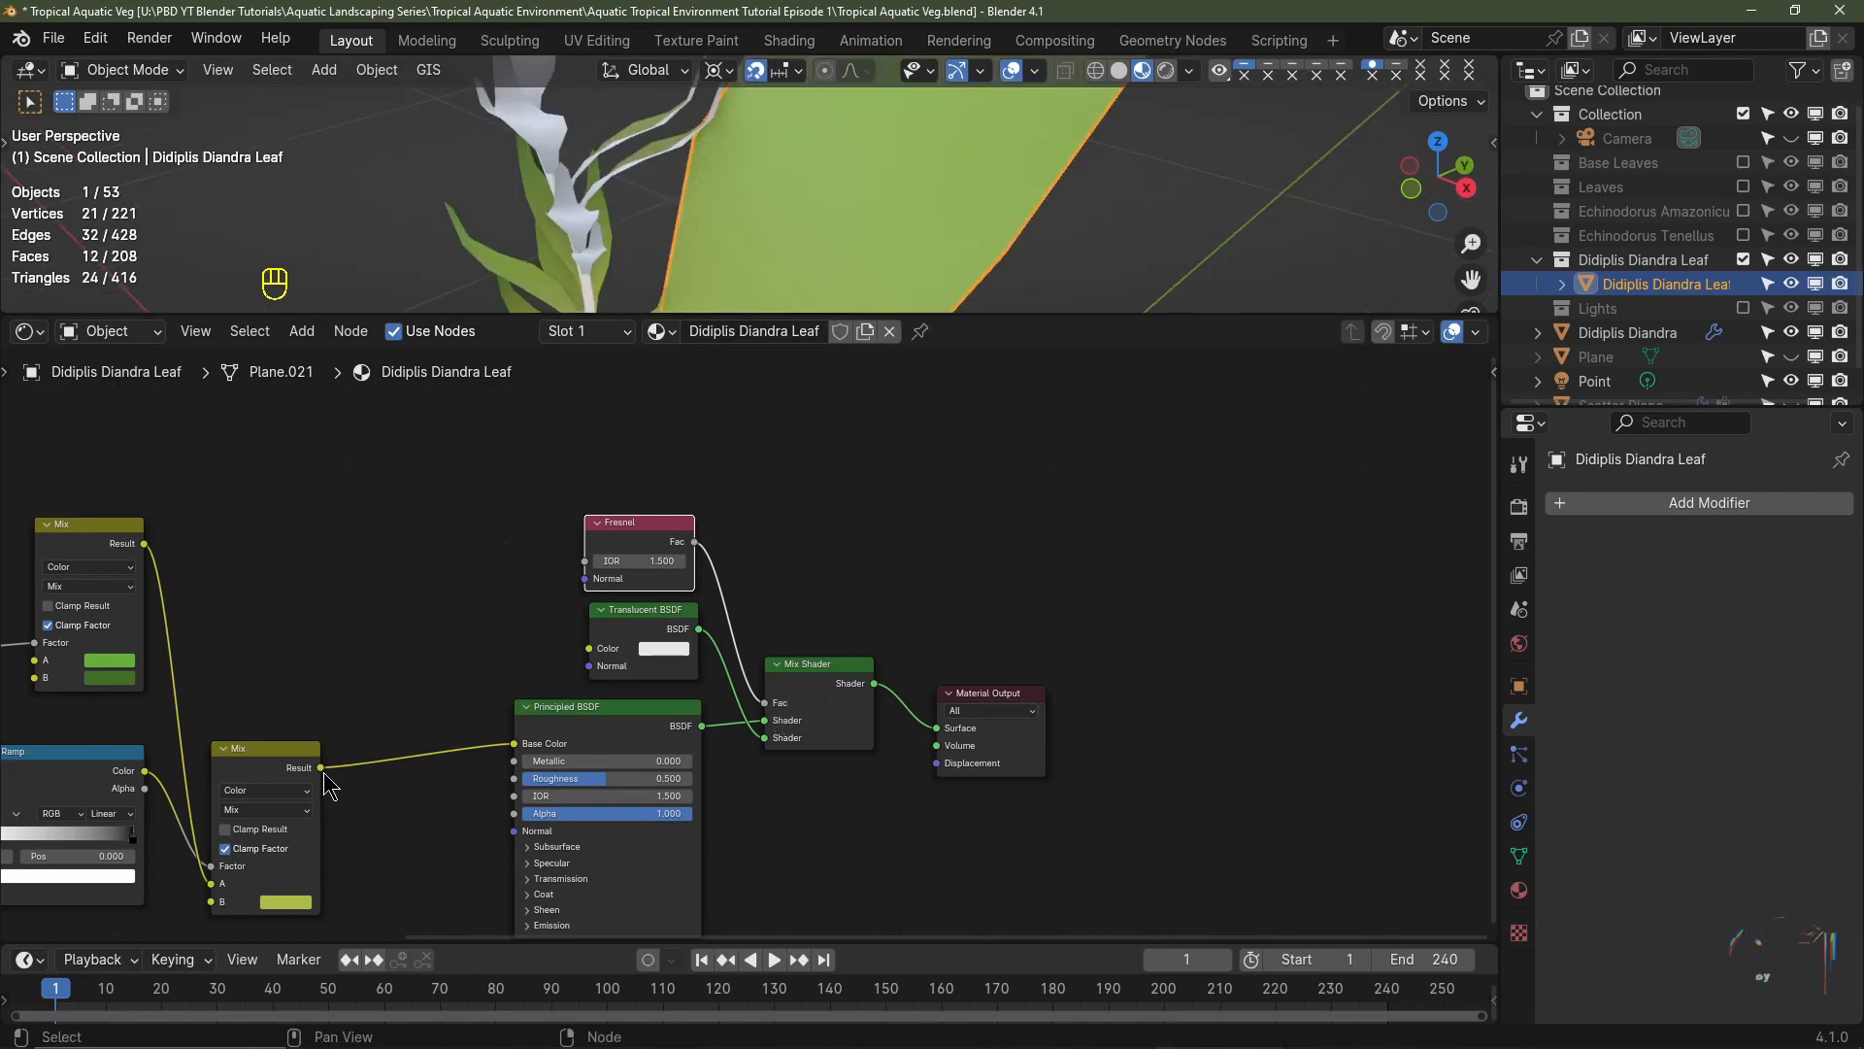
# - Link the lower Mix Result to the Translucent BSDF's Color and insert an RGB Curves node on that link
pyautogui.click(277, 761)
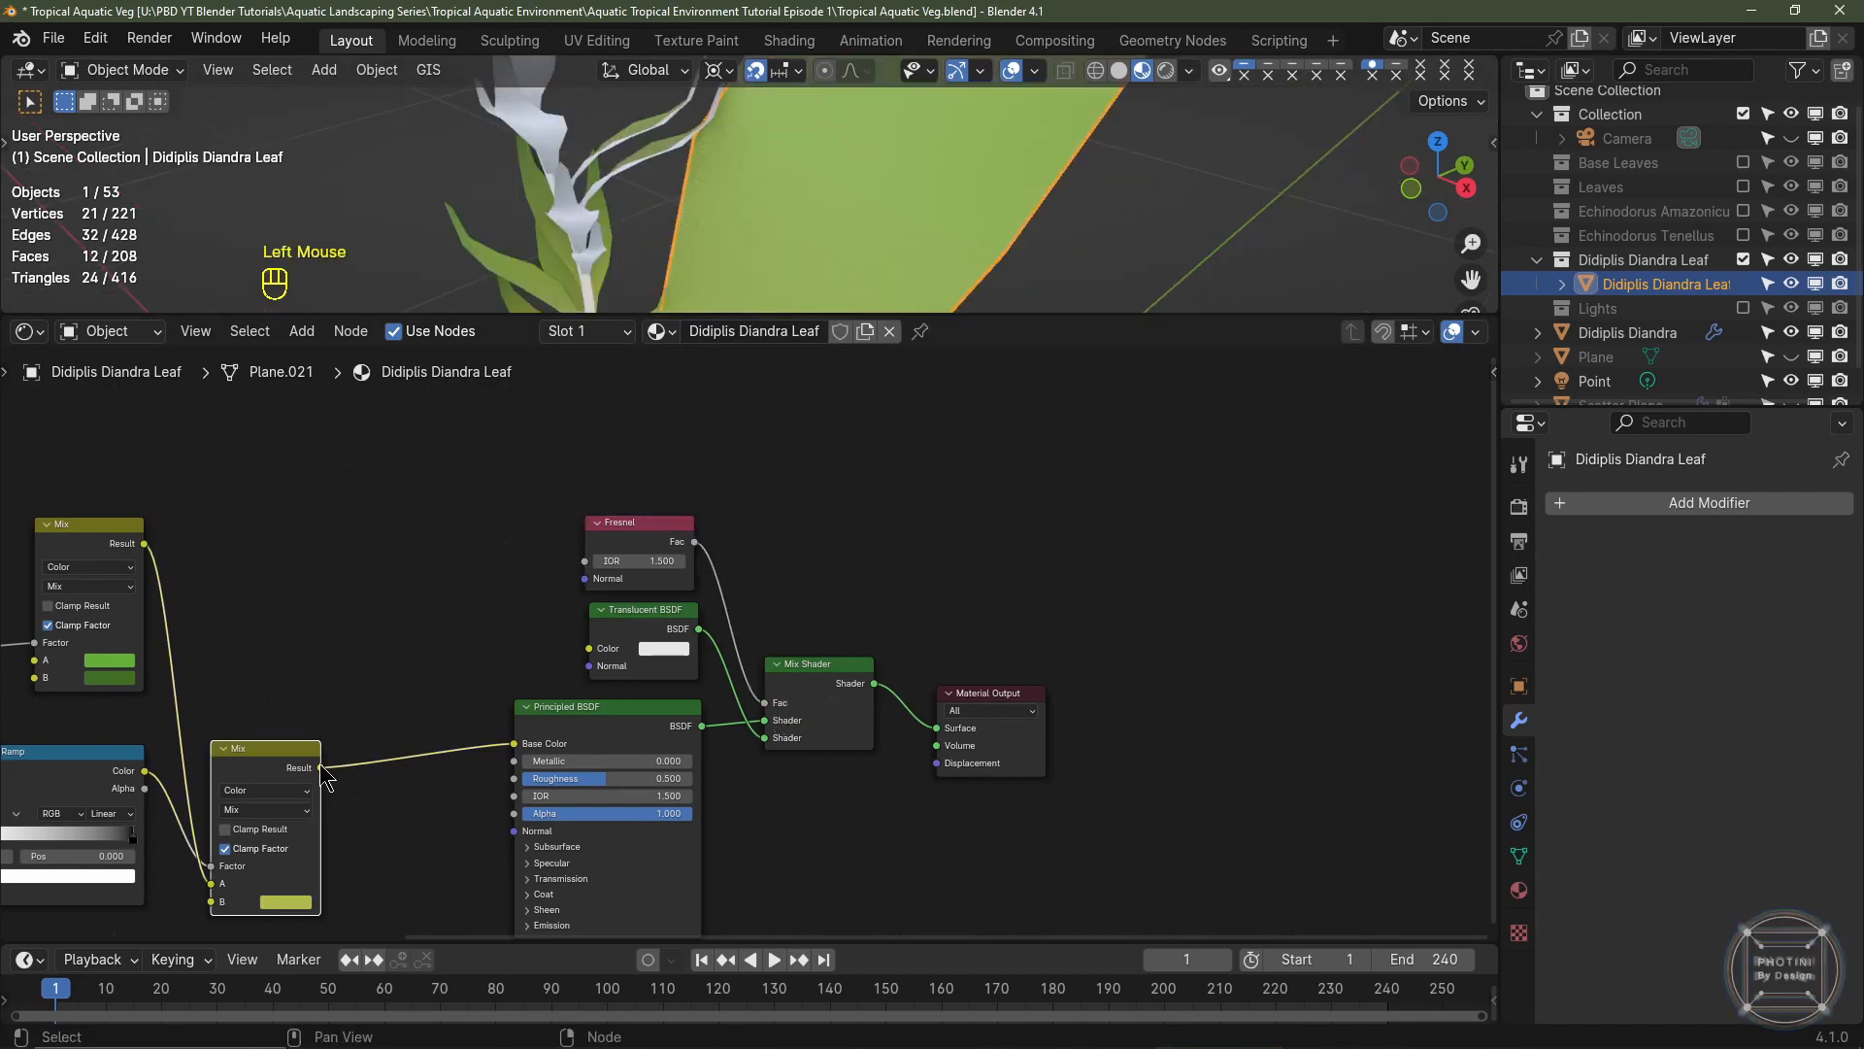
pyautogui.moveTo(322, 767); pyautogui.dragTo(589, 651)
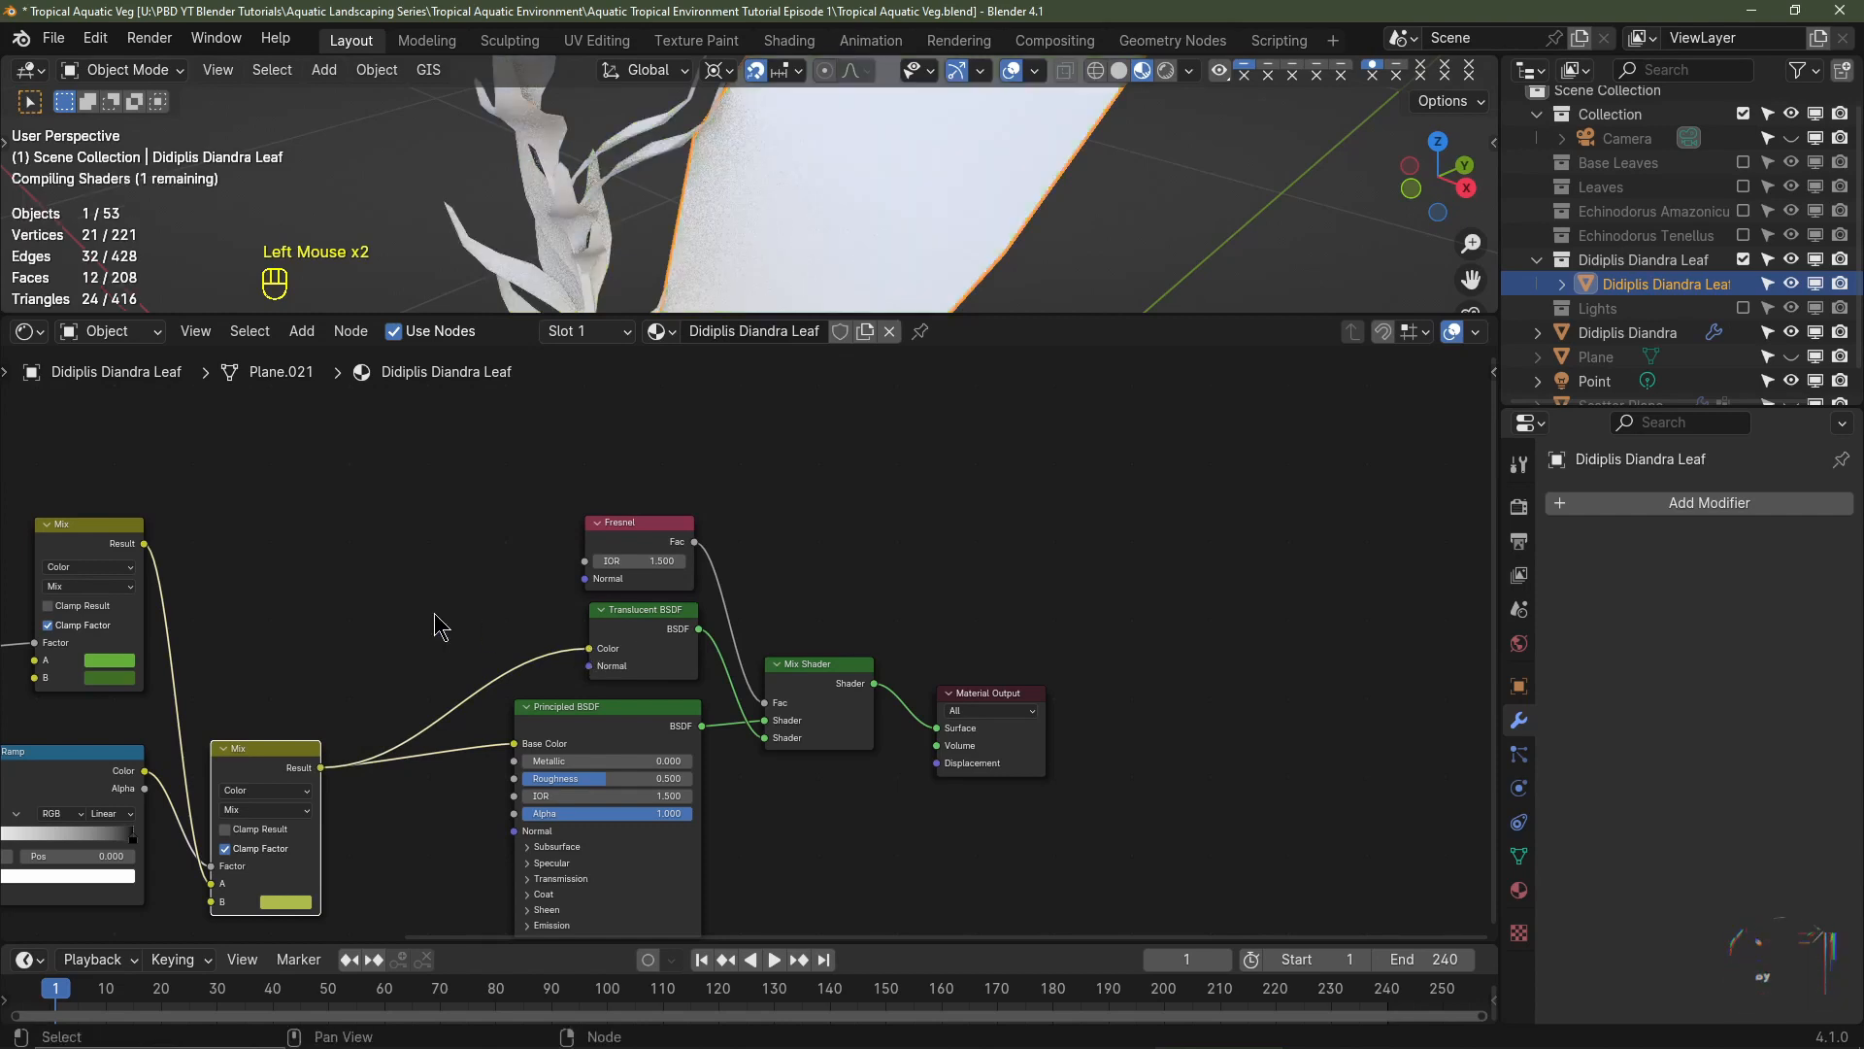
pyautogui.hotkey('shift', 'a')
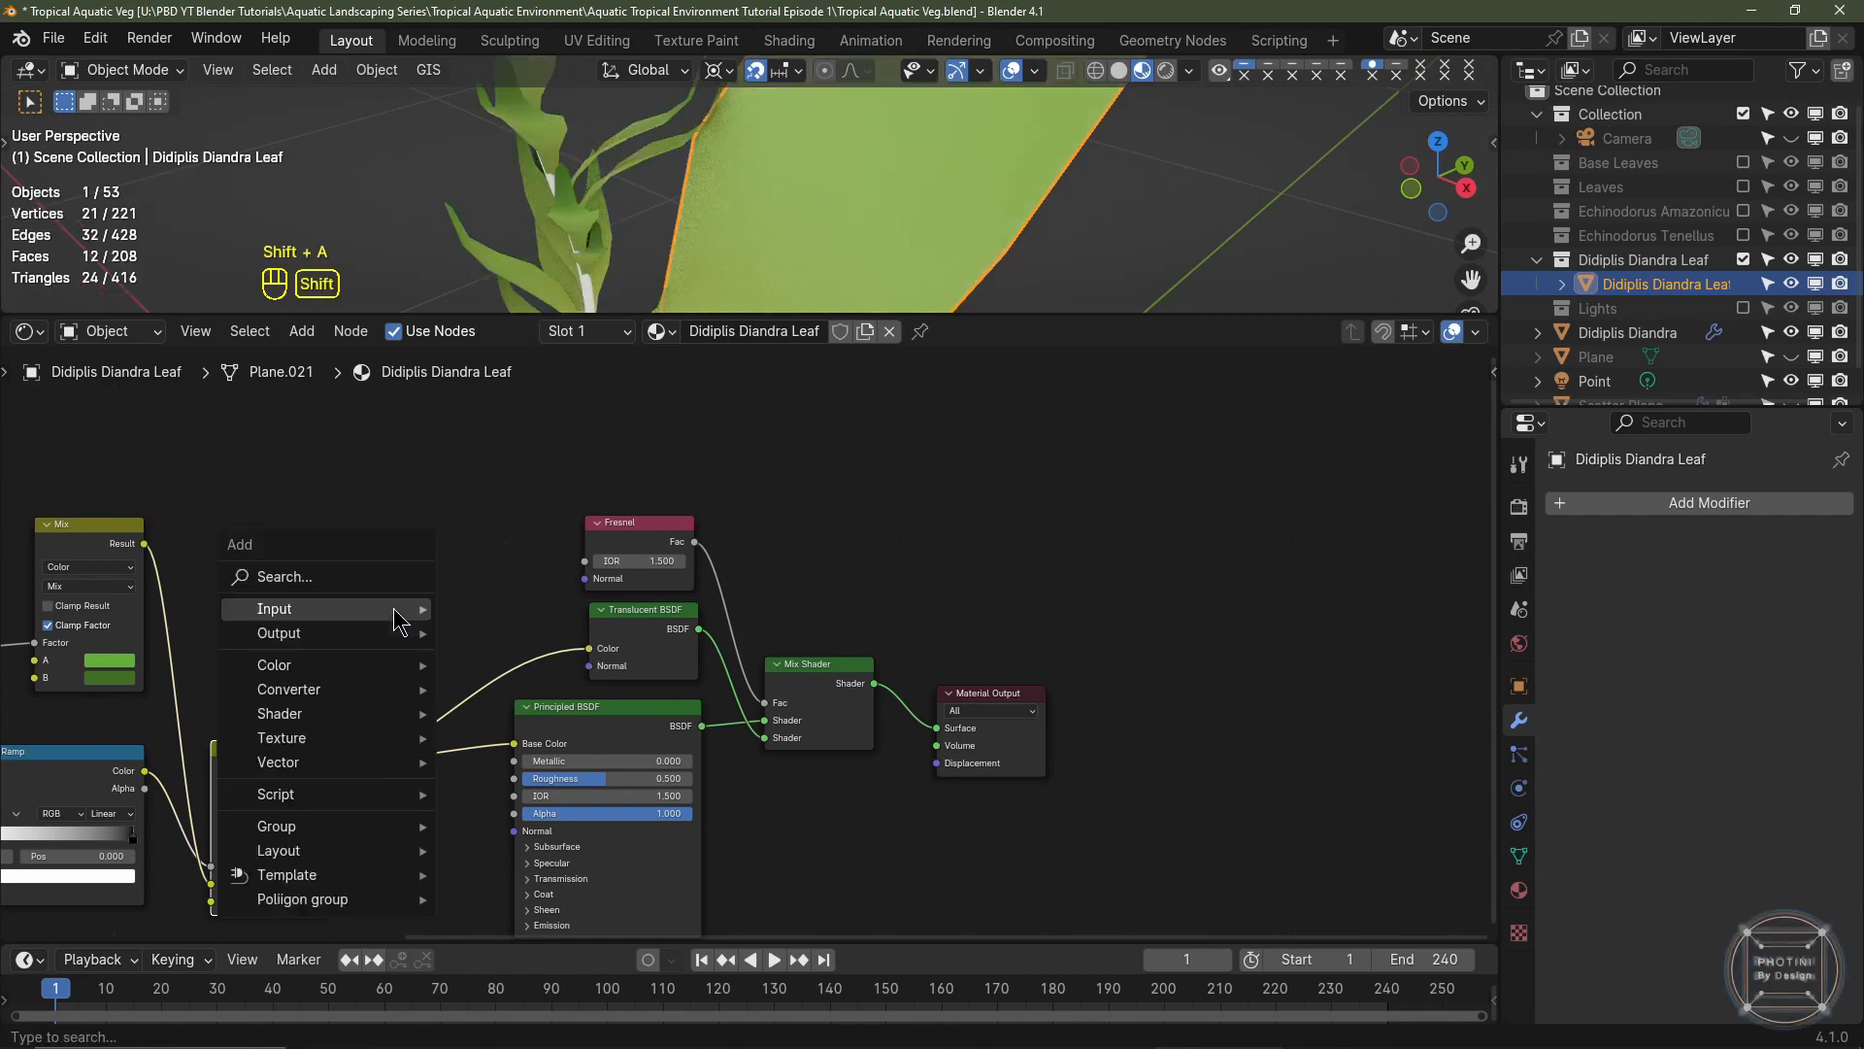
pyautogui.moveTo(321, 665)
pyautogui.click(541, 811)
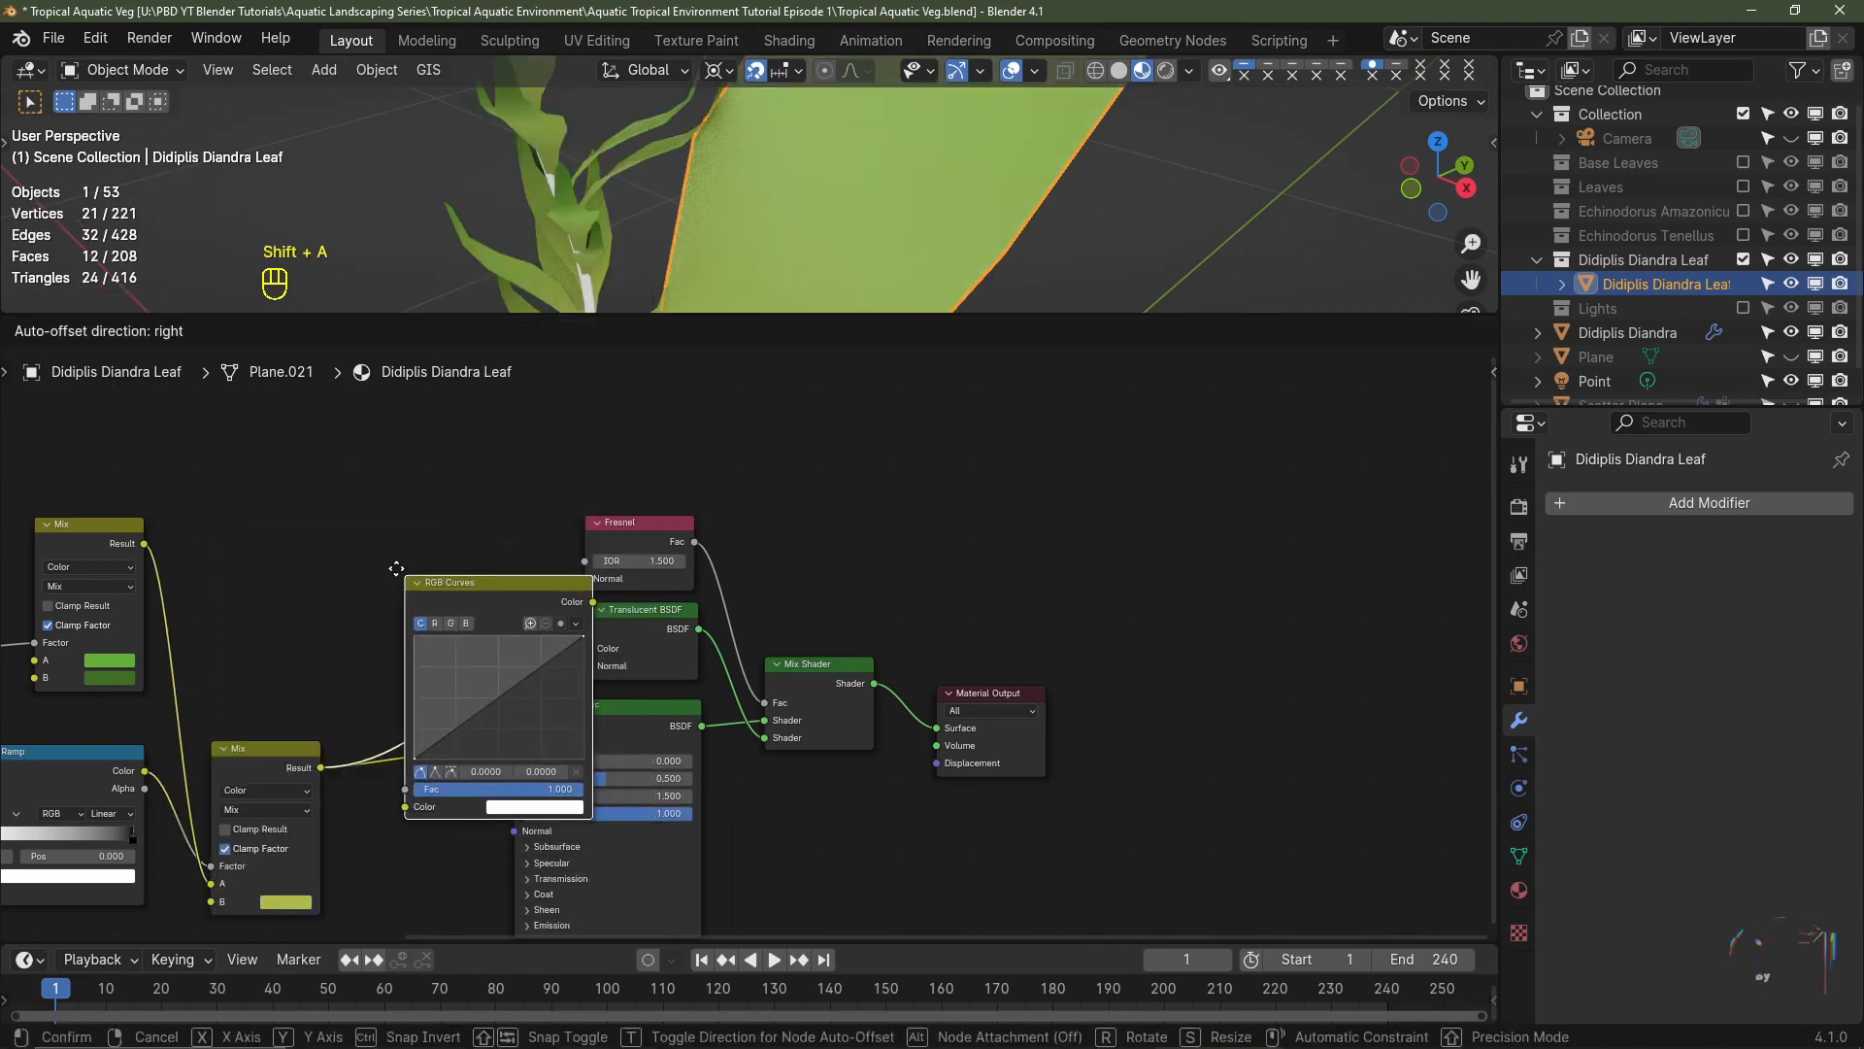
pyautogui.click(498, 618)
# - Bend the RGB Curves downward with a point at 0.6, 0.4 and space the shader nodes clear of it
pyautogui.moveTo(474, 477); pyautogui.dragTo(443, 468)
pyautogui.moveTo(441, 584); pyautogui.dragTo(429, 563)
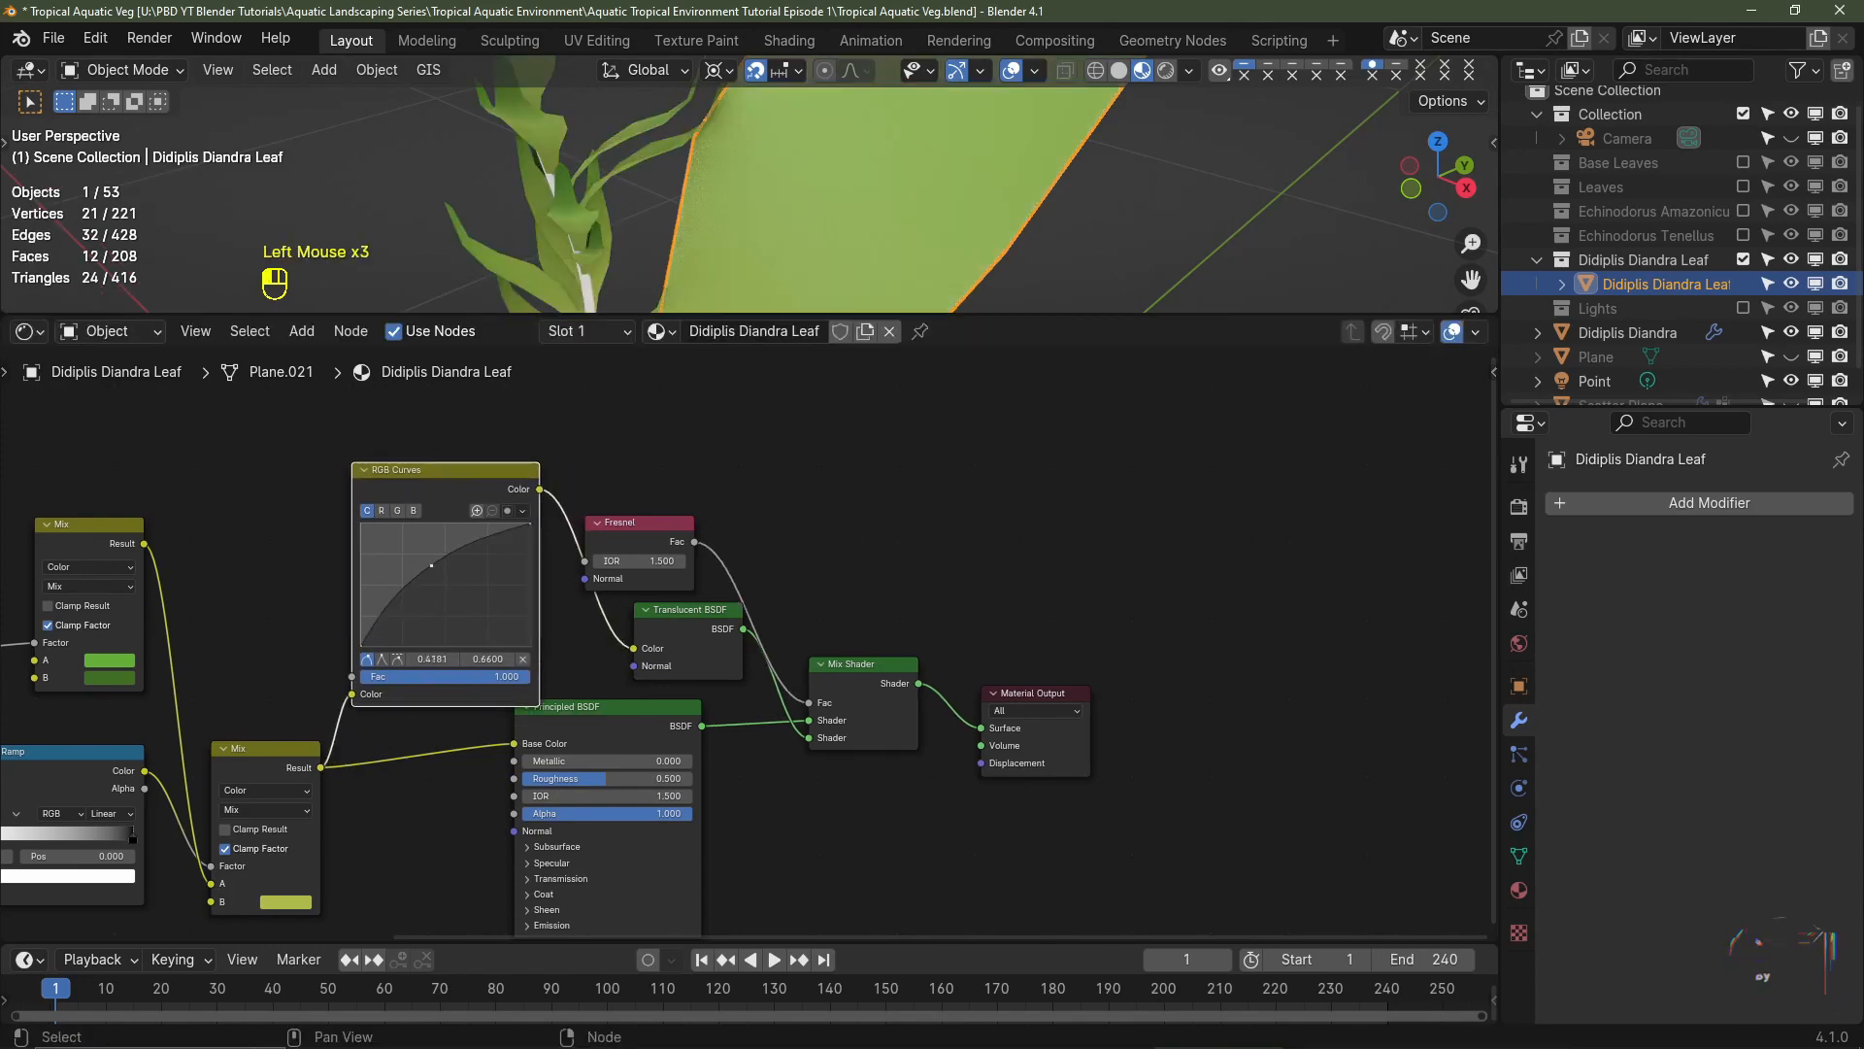
pyautogui.moveTo(646, 254); pyautogui.dragTo(645, 202, button='middle')
pyautogui.moveTo(431, 564); pyautogui.dragTo(463, 599)
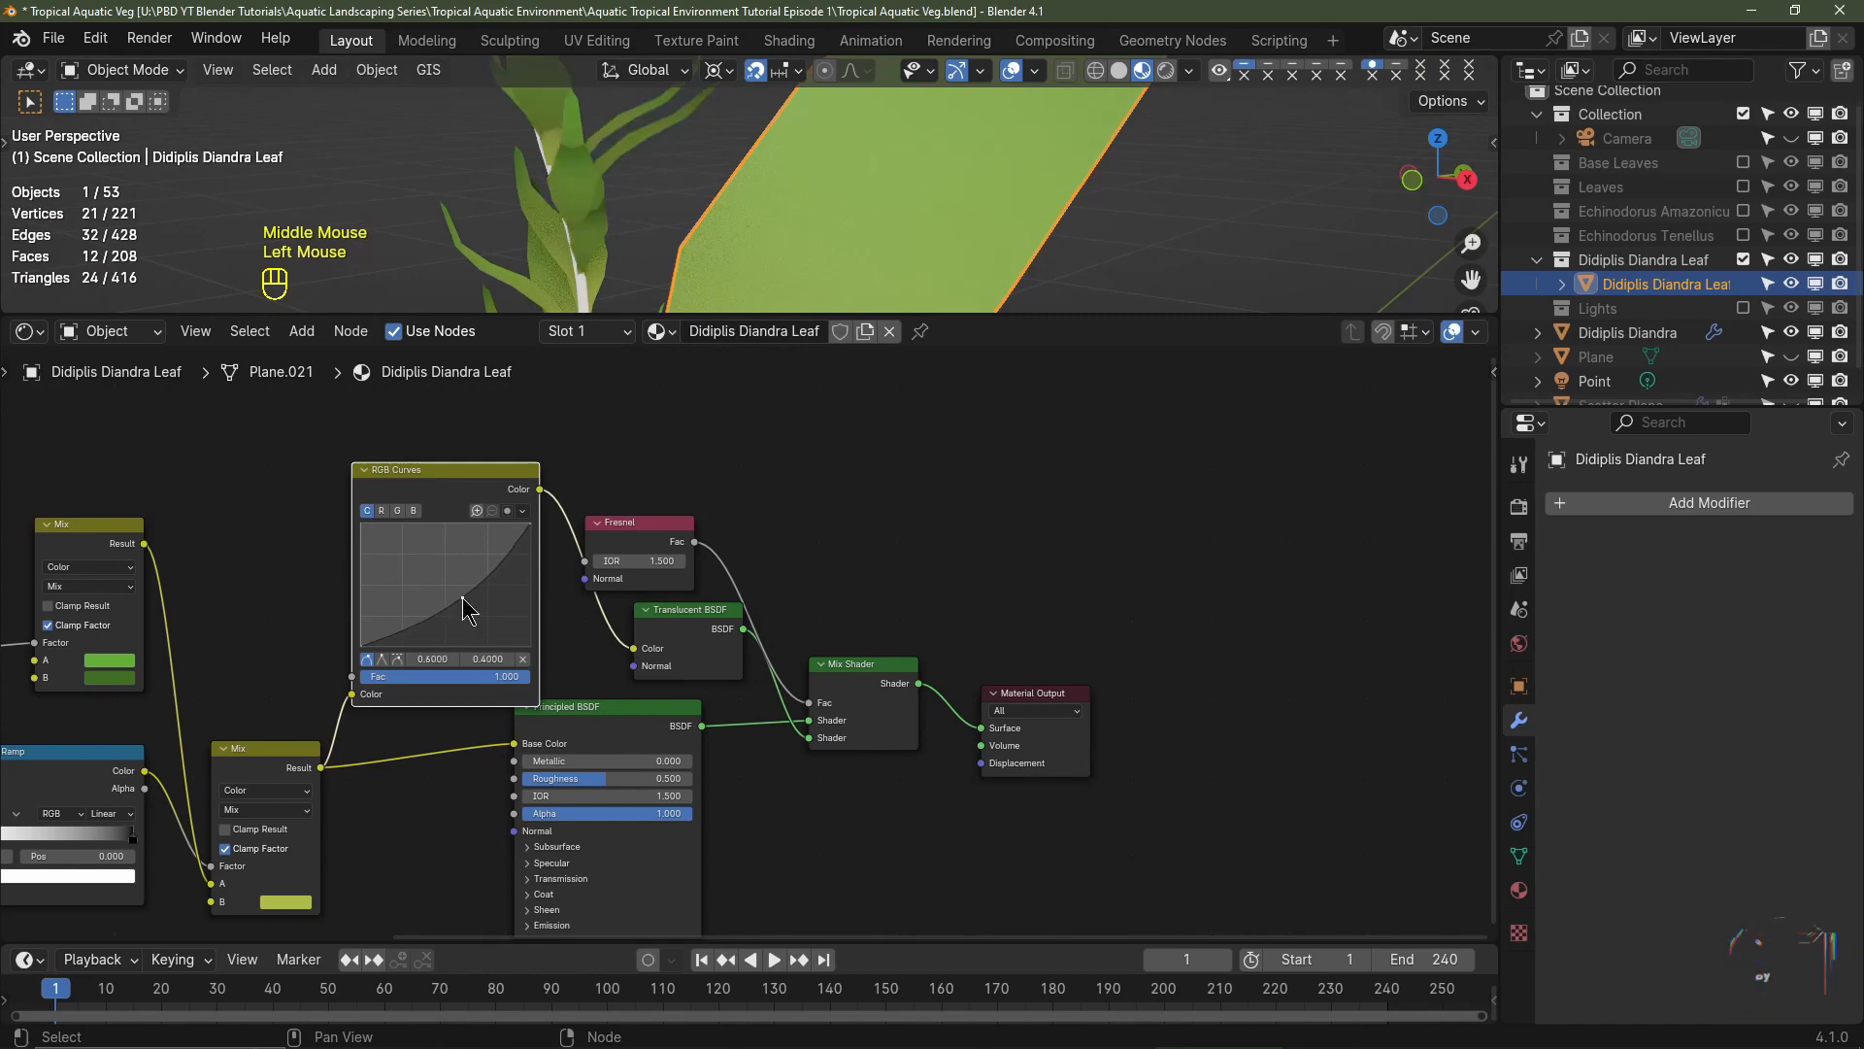
pyautogui.moveTo(587, 726); pyautogui.dragTo(630, 727)
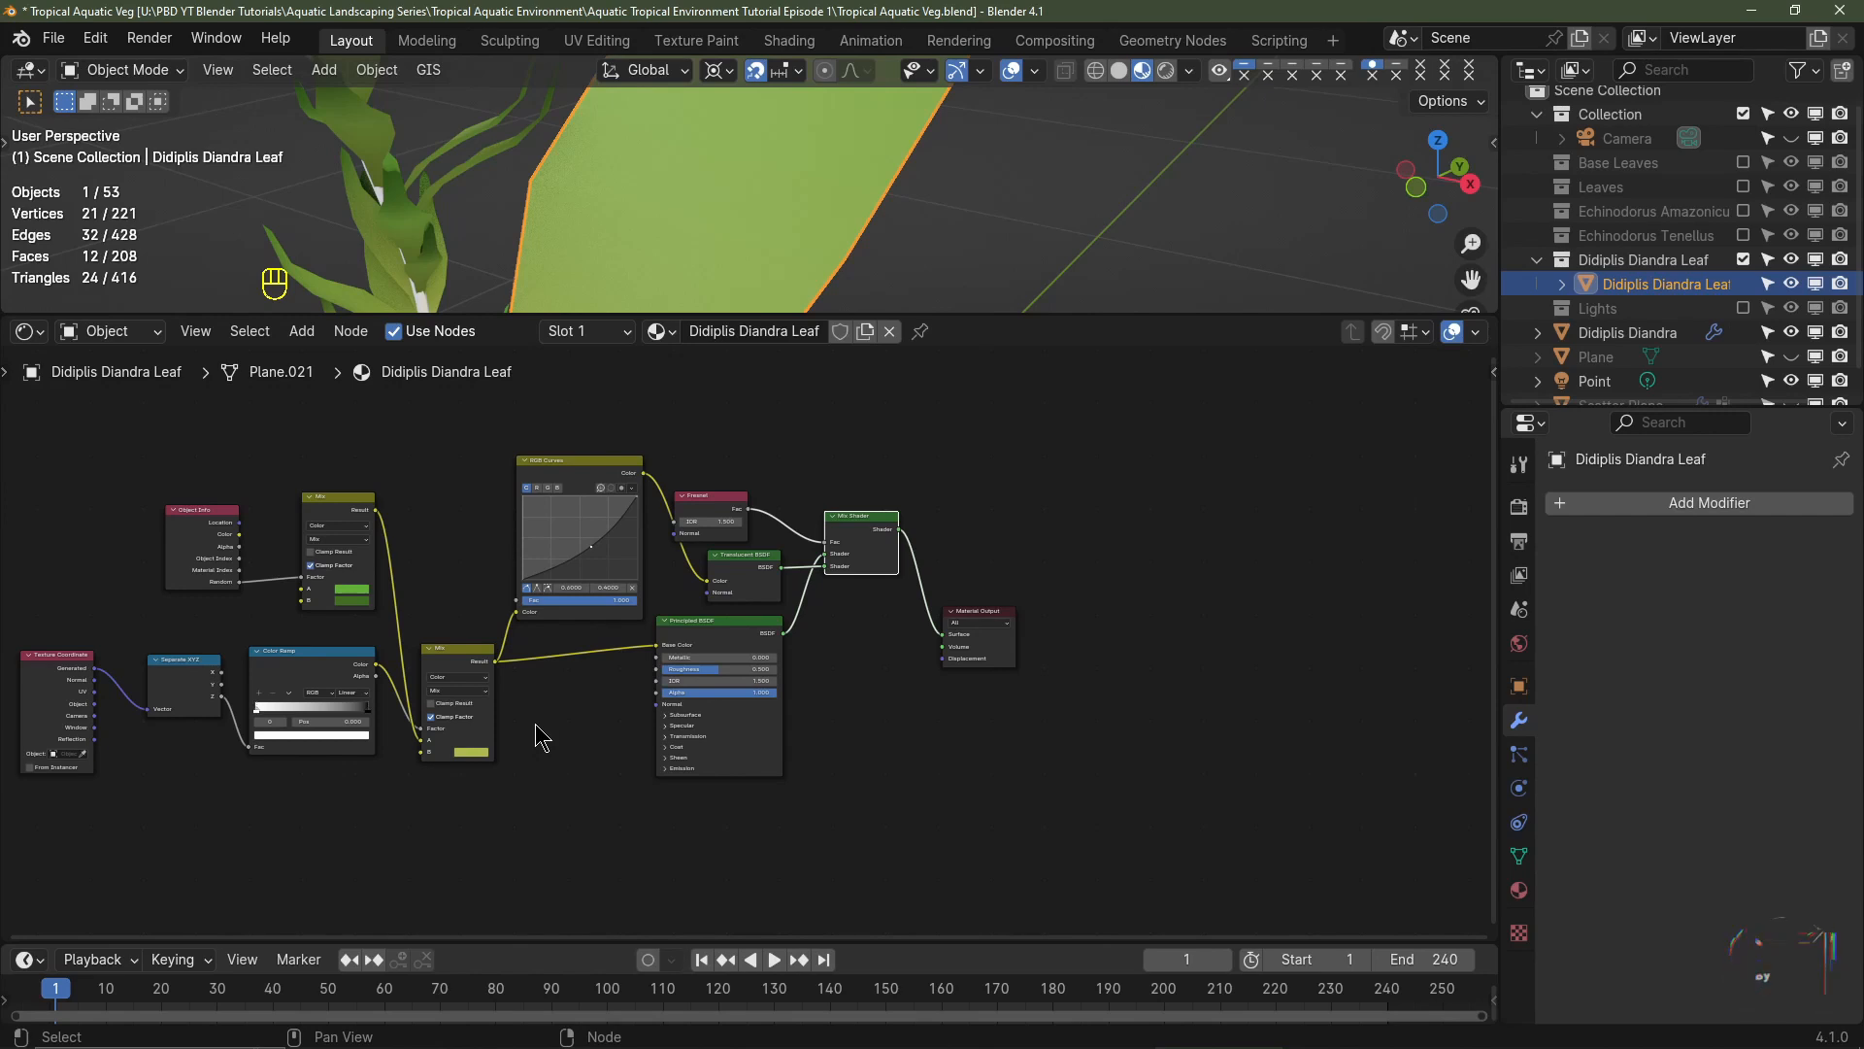
# - Add a Noise Texture node below the Color Ramp and set it to 4D and Hybrid Multifractal
pyautogui.hotkey('shift', 'a')
pyautogui.moveTo(311, 860)
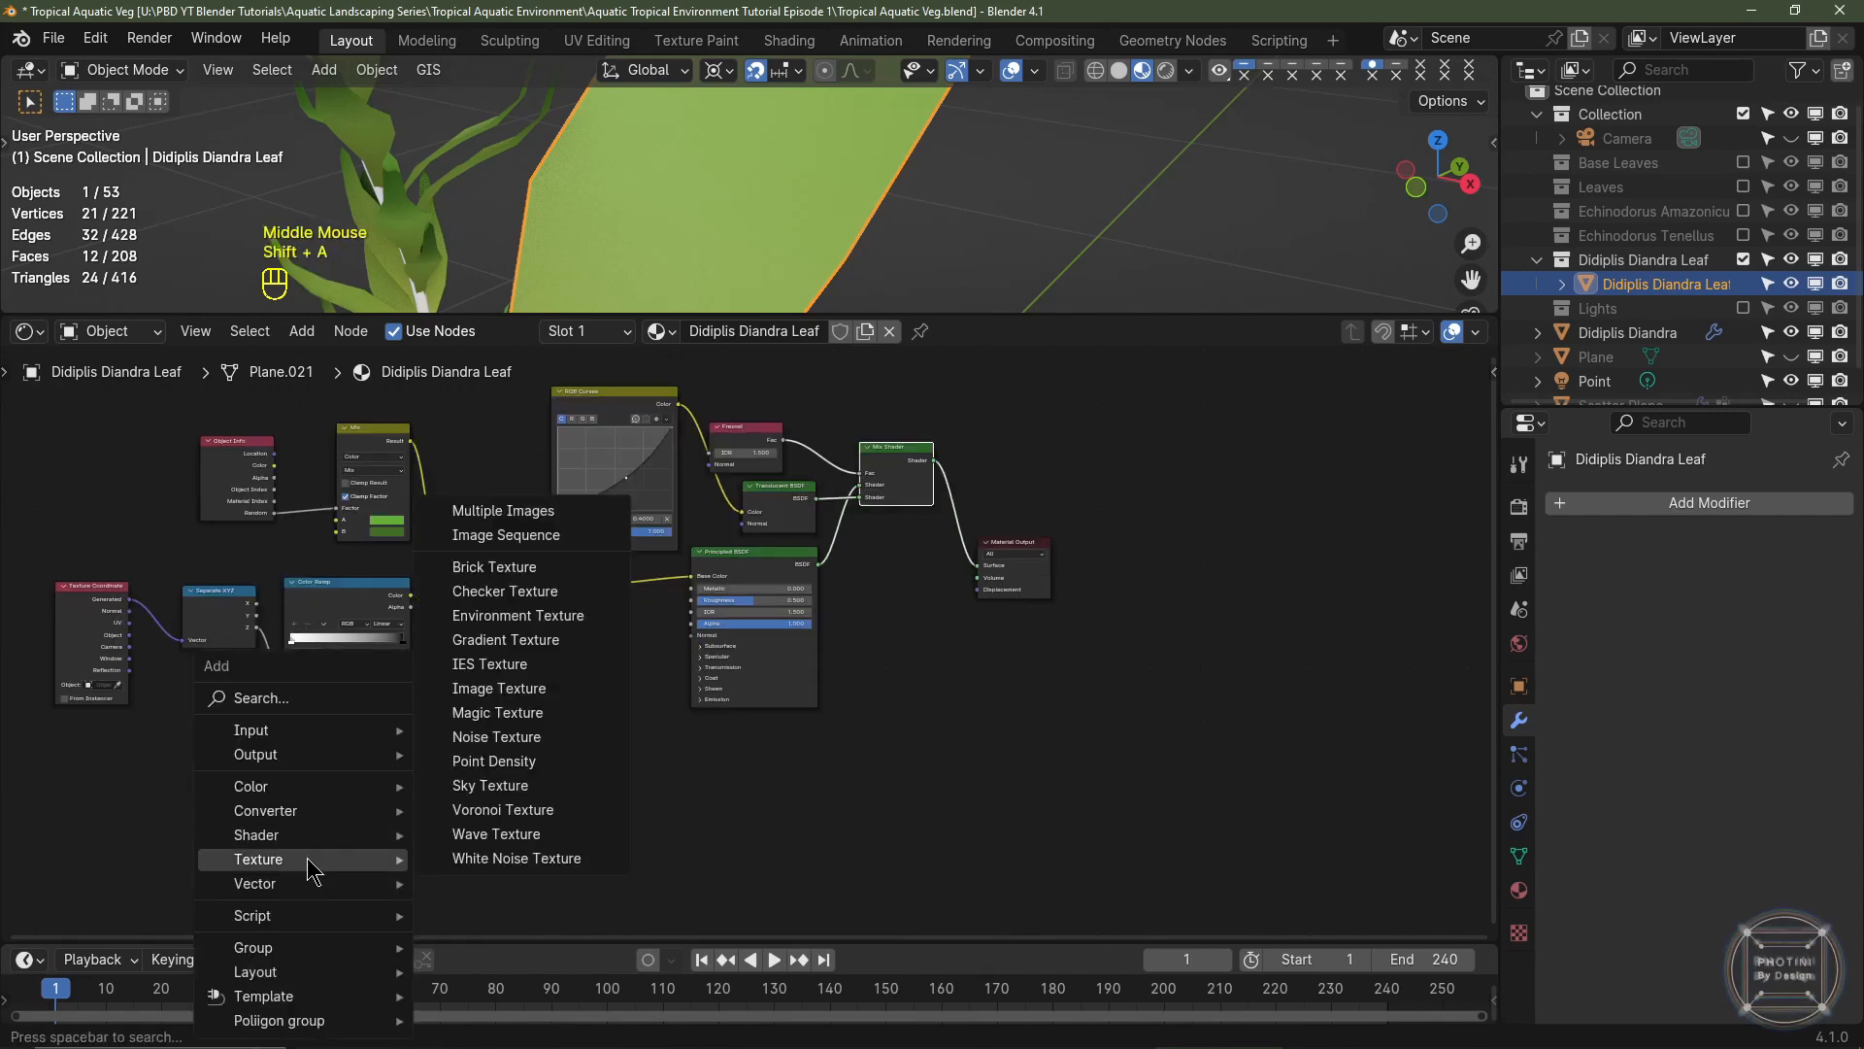
pyautogui.click(511, 736)
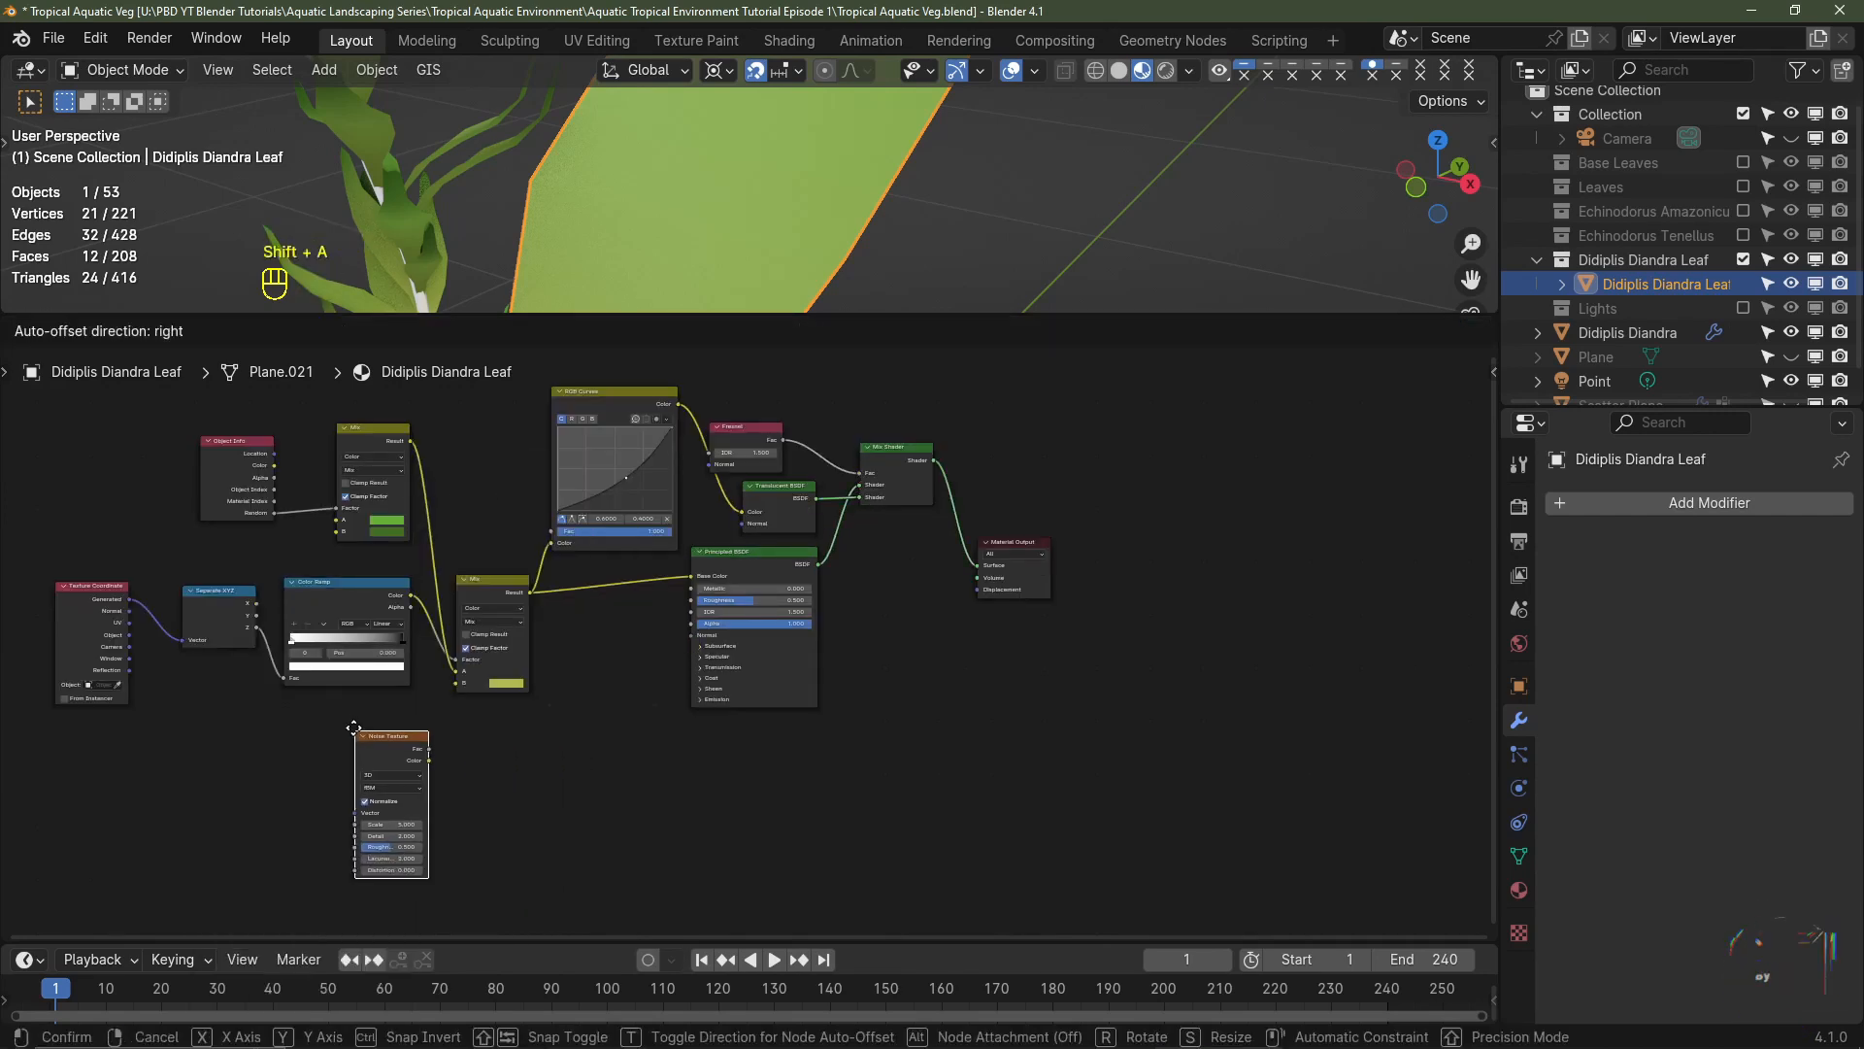
pyautogui.click(330, 680)
pyautogui.scroll(4, 330, 680)
pyautogui.click(330, 679)
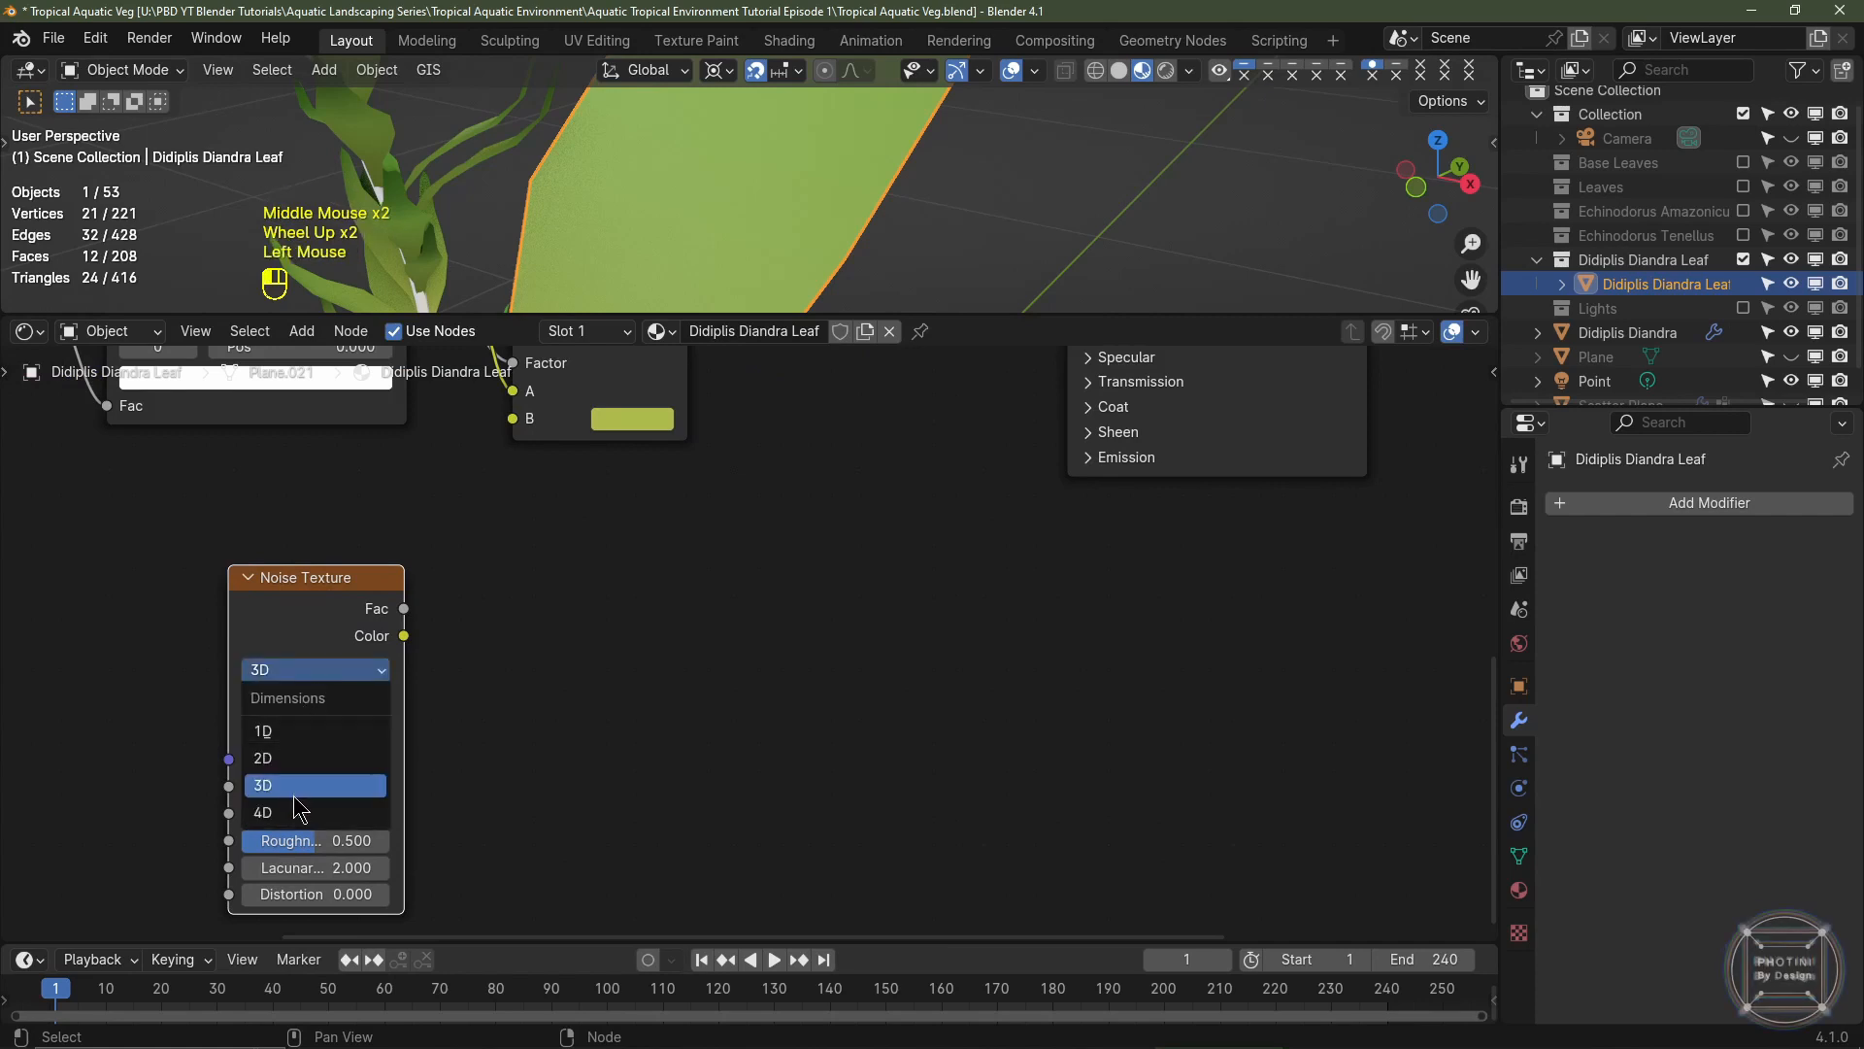
pyautogui.click(321, 816)
pyautogui.click(325, 701)
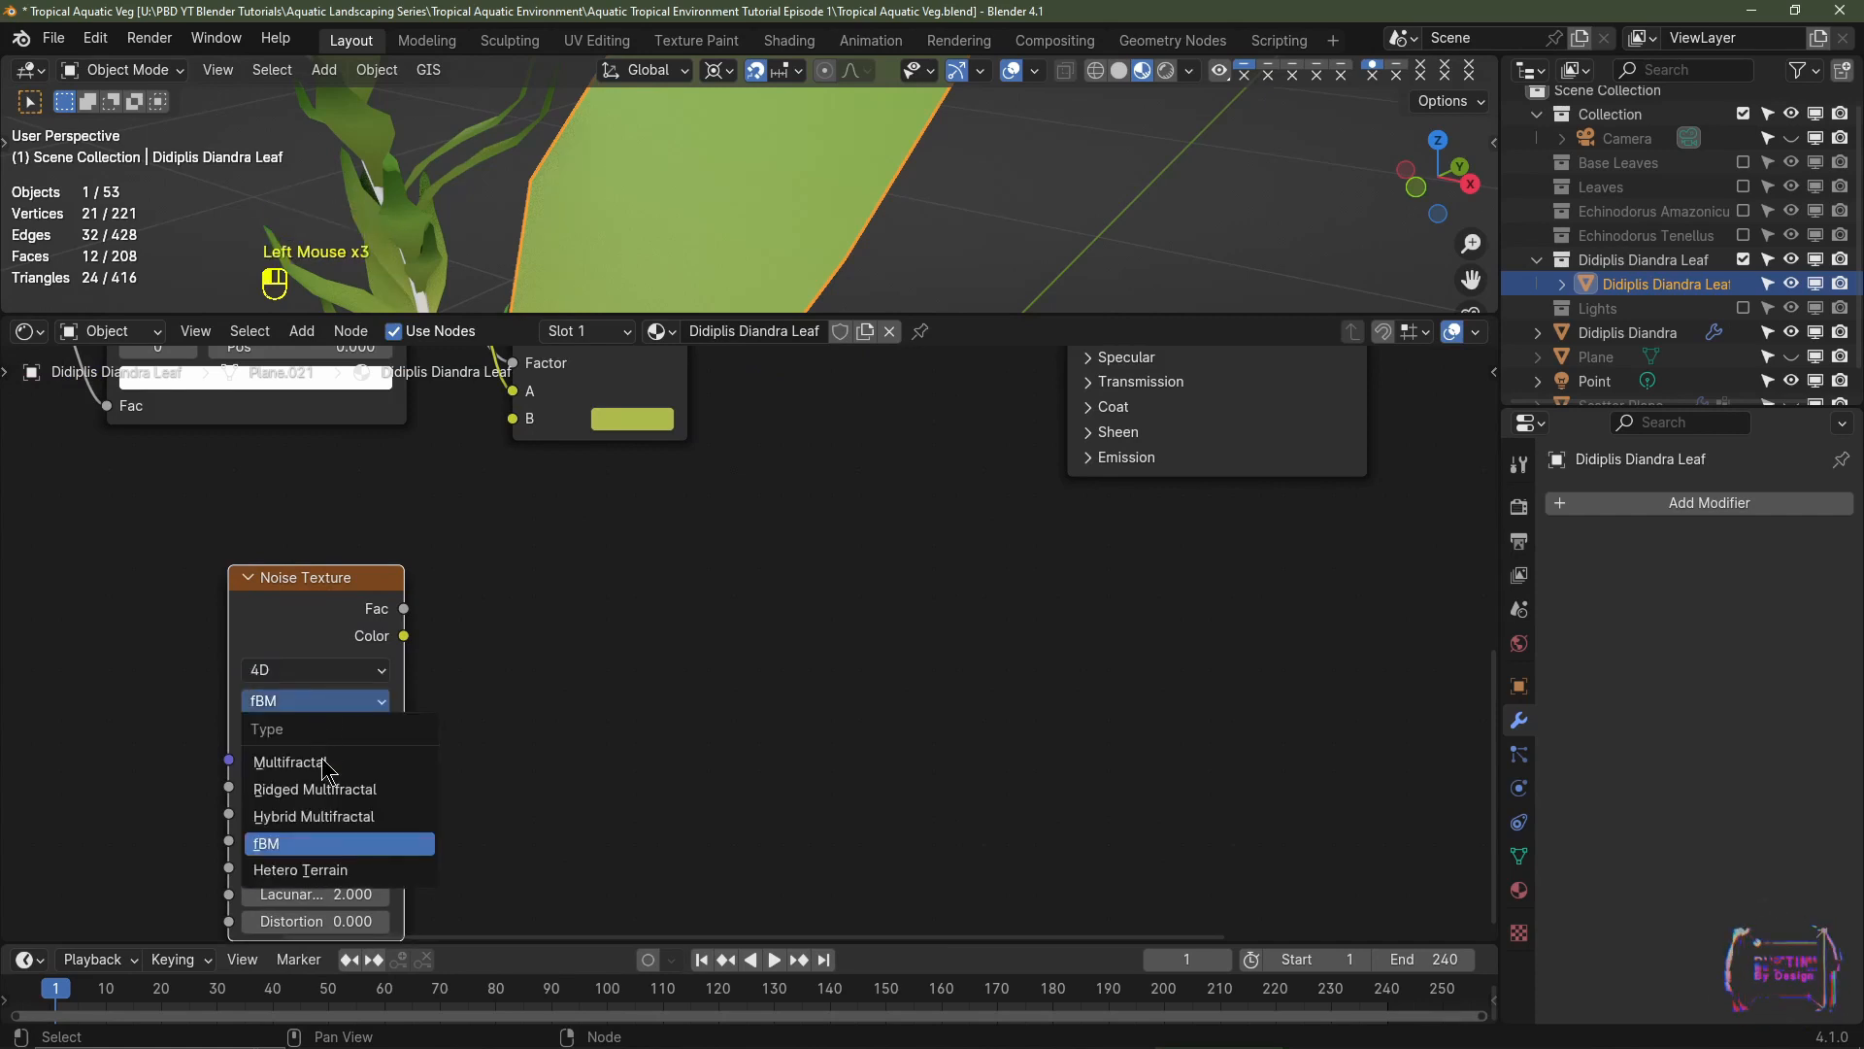
pyautogui.click(330, 817)
# - Add a second Texture Coordinate node beside the Noise Texture
pyautogui.moveTo(166, 753); pyautogui.dragTo(291, 761, button='middle')
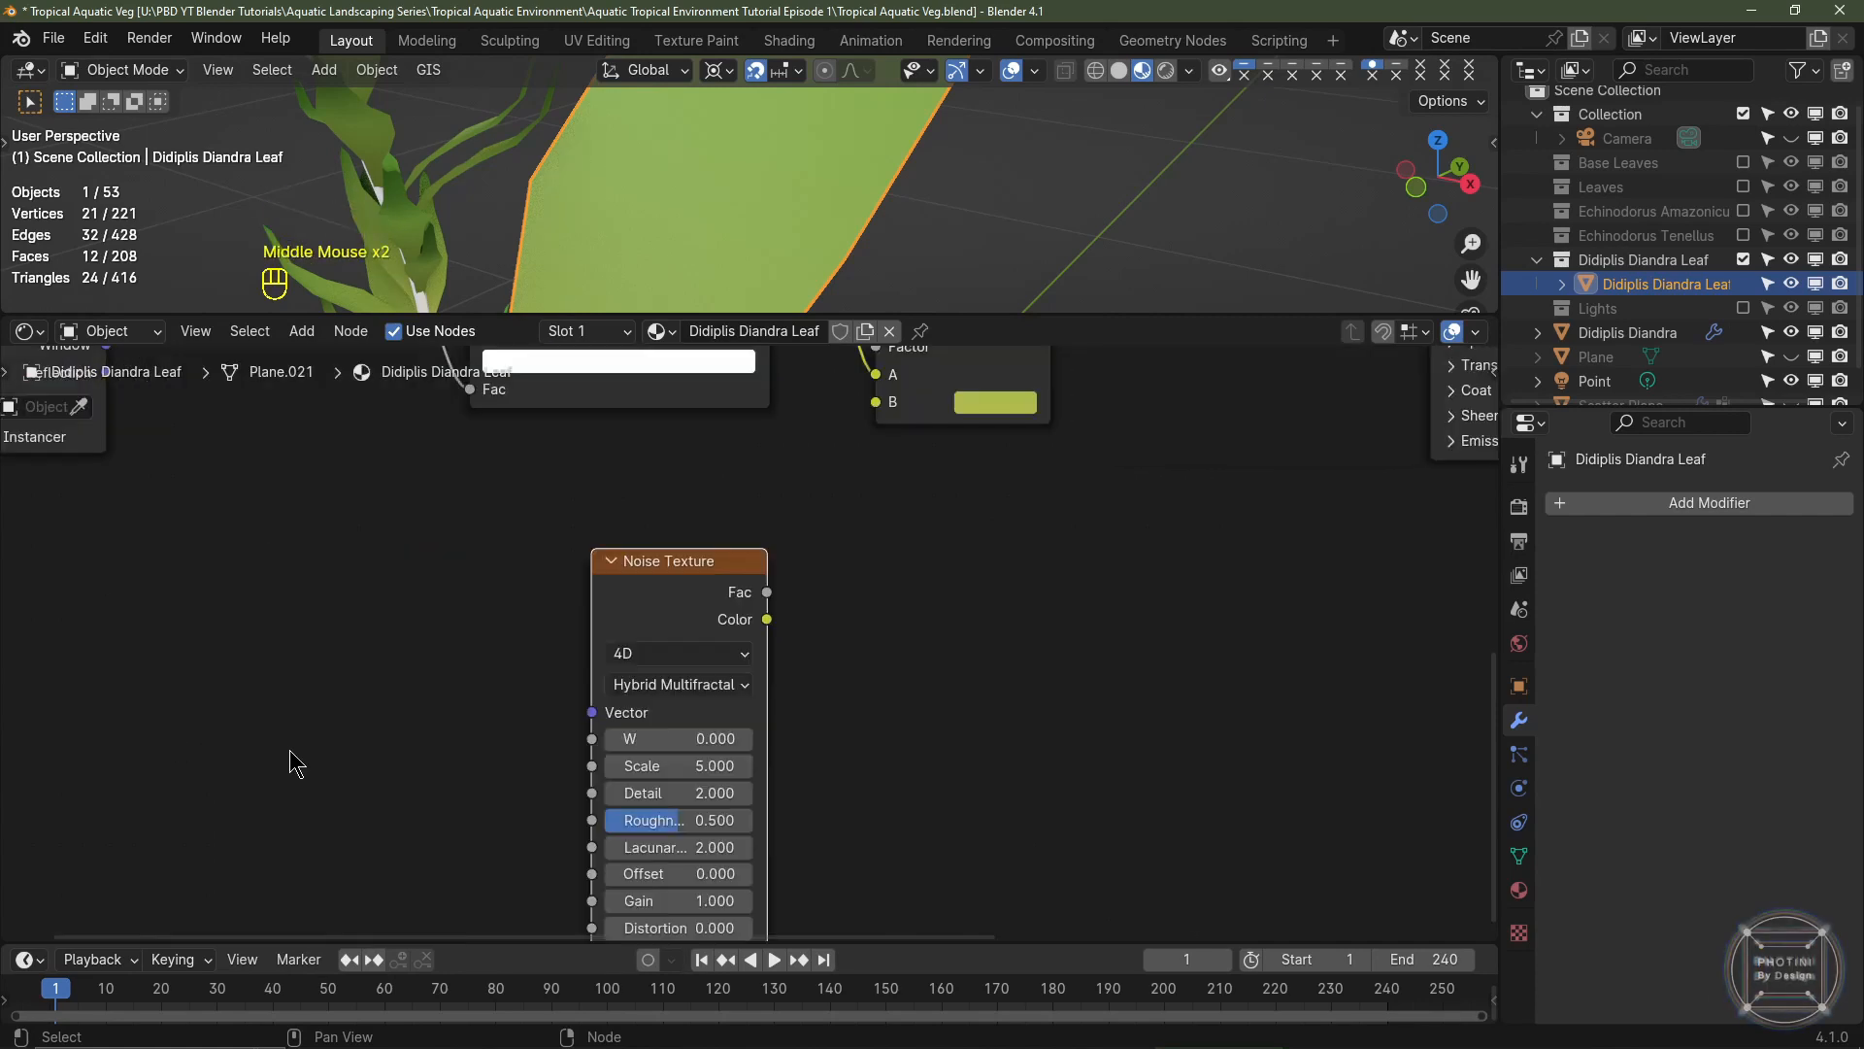
pyautogui.hotkey('shift', 'a')
pyautogui.moveTo(254, 629)
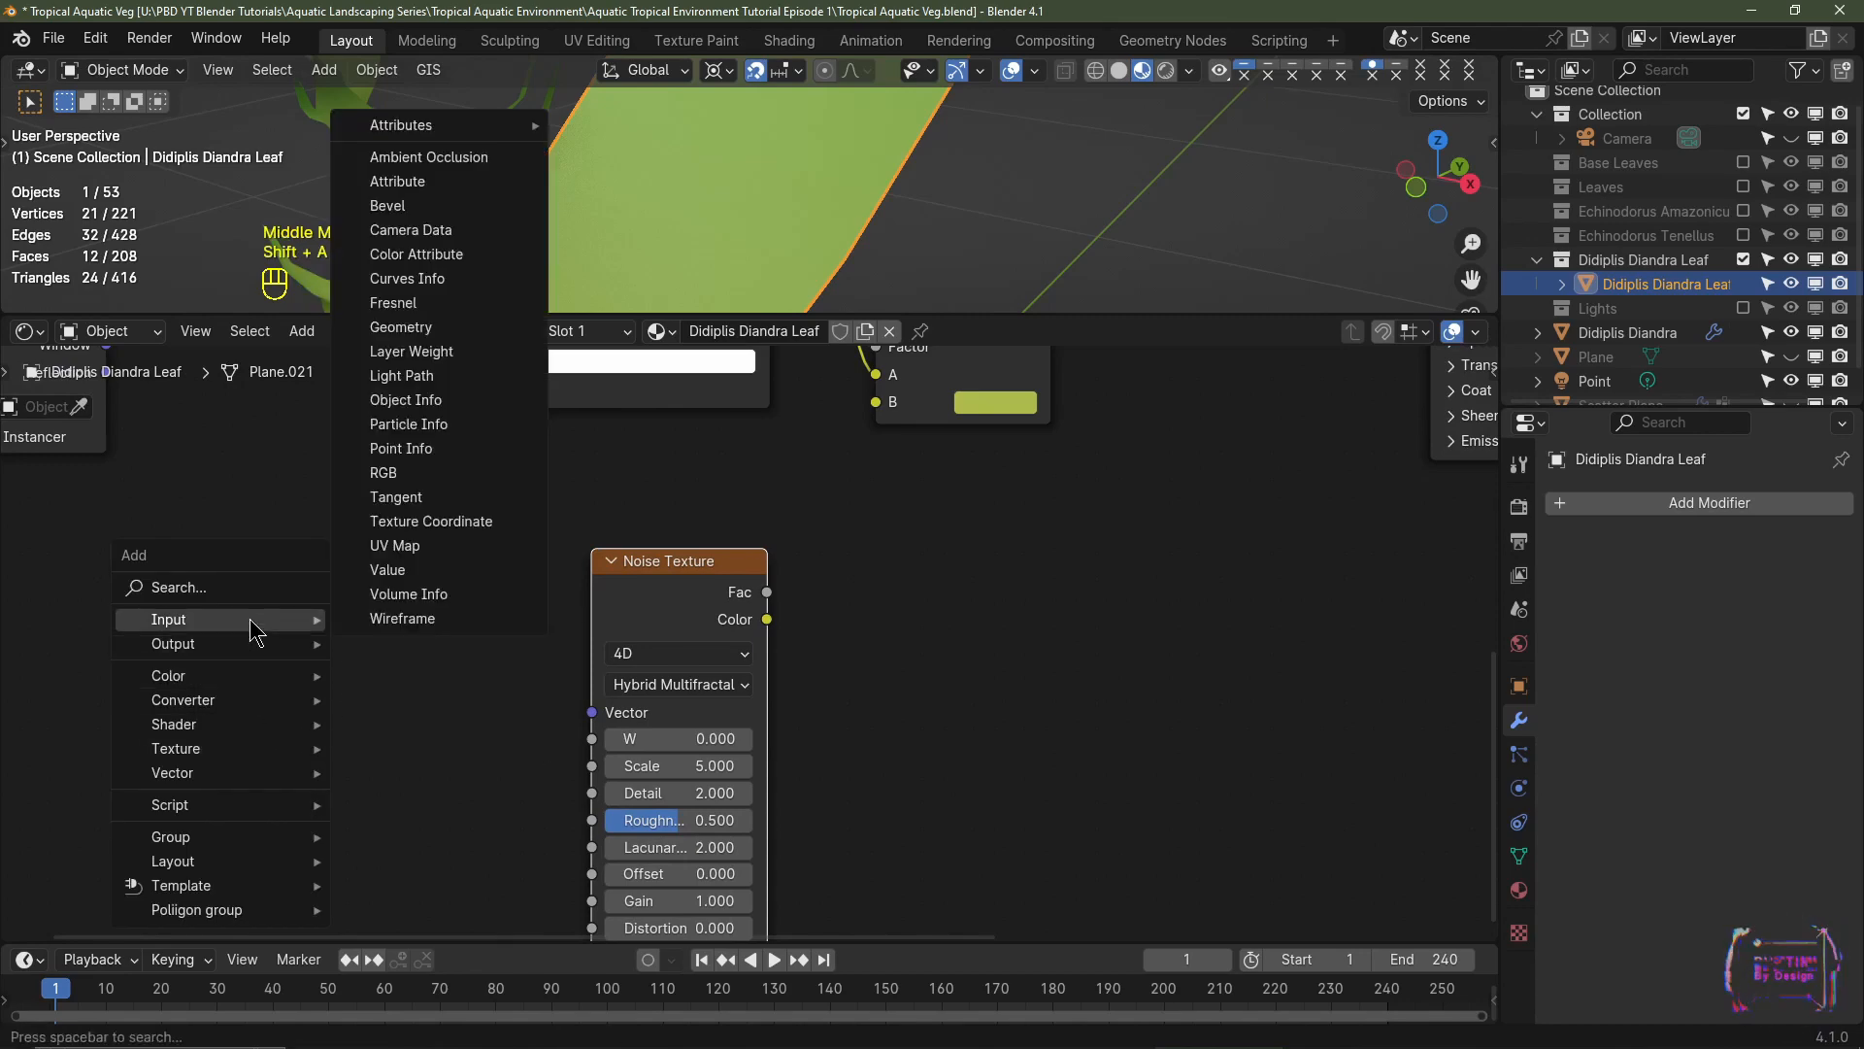
pyautogui.click(431, 521)
pyautogui.click(91, 612)
# - Add a Mapping node and route the new Texture Coordinate's UV output through it into the Noise Texture's Vector
pyautogui.hotkey('shift', 'a')
pyautogui.moveTo(479, 878)
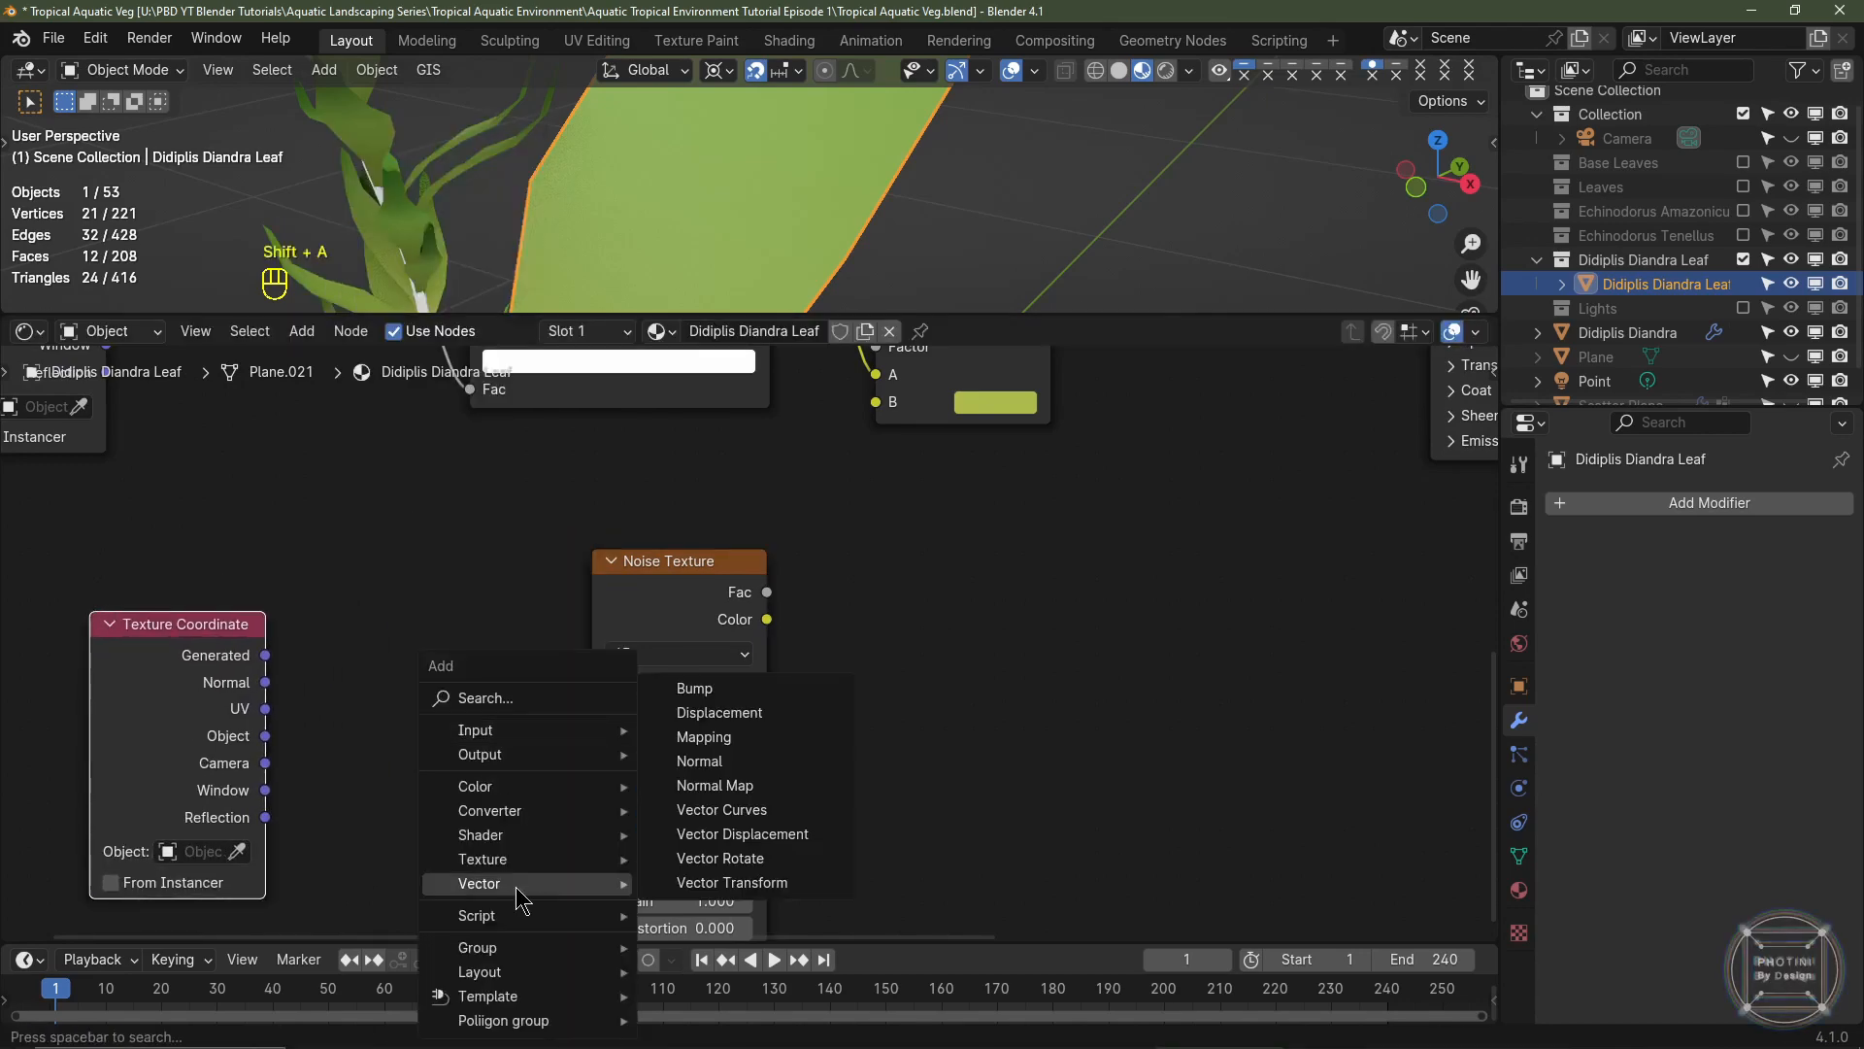
pyautogui.click(713, 740)
pyautogui.click(355, 549)
pyautogui.moveTo(357, 724); pyautogui.dragTo(347, 641, button='middle')
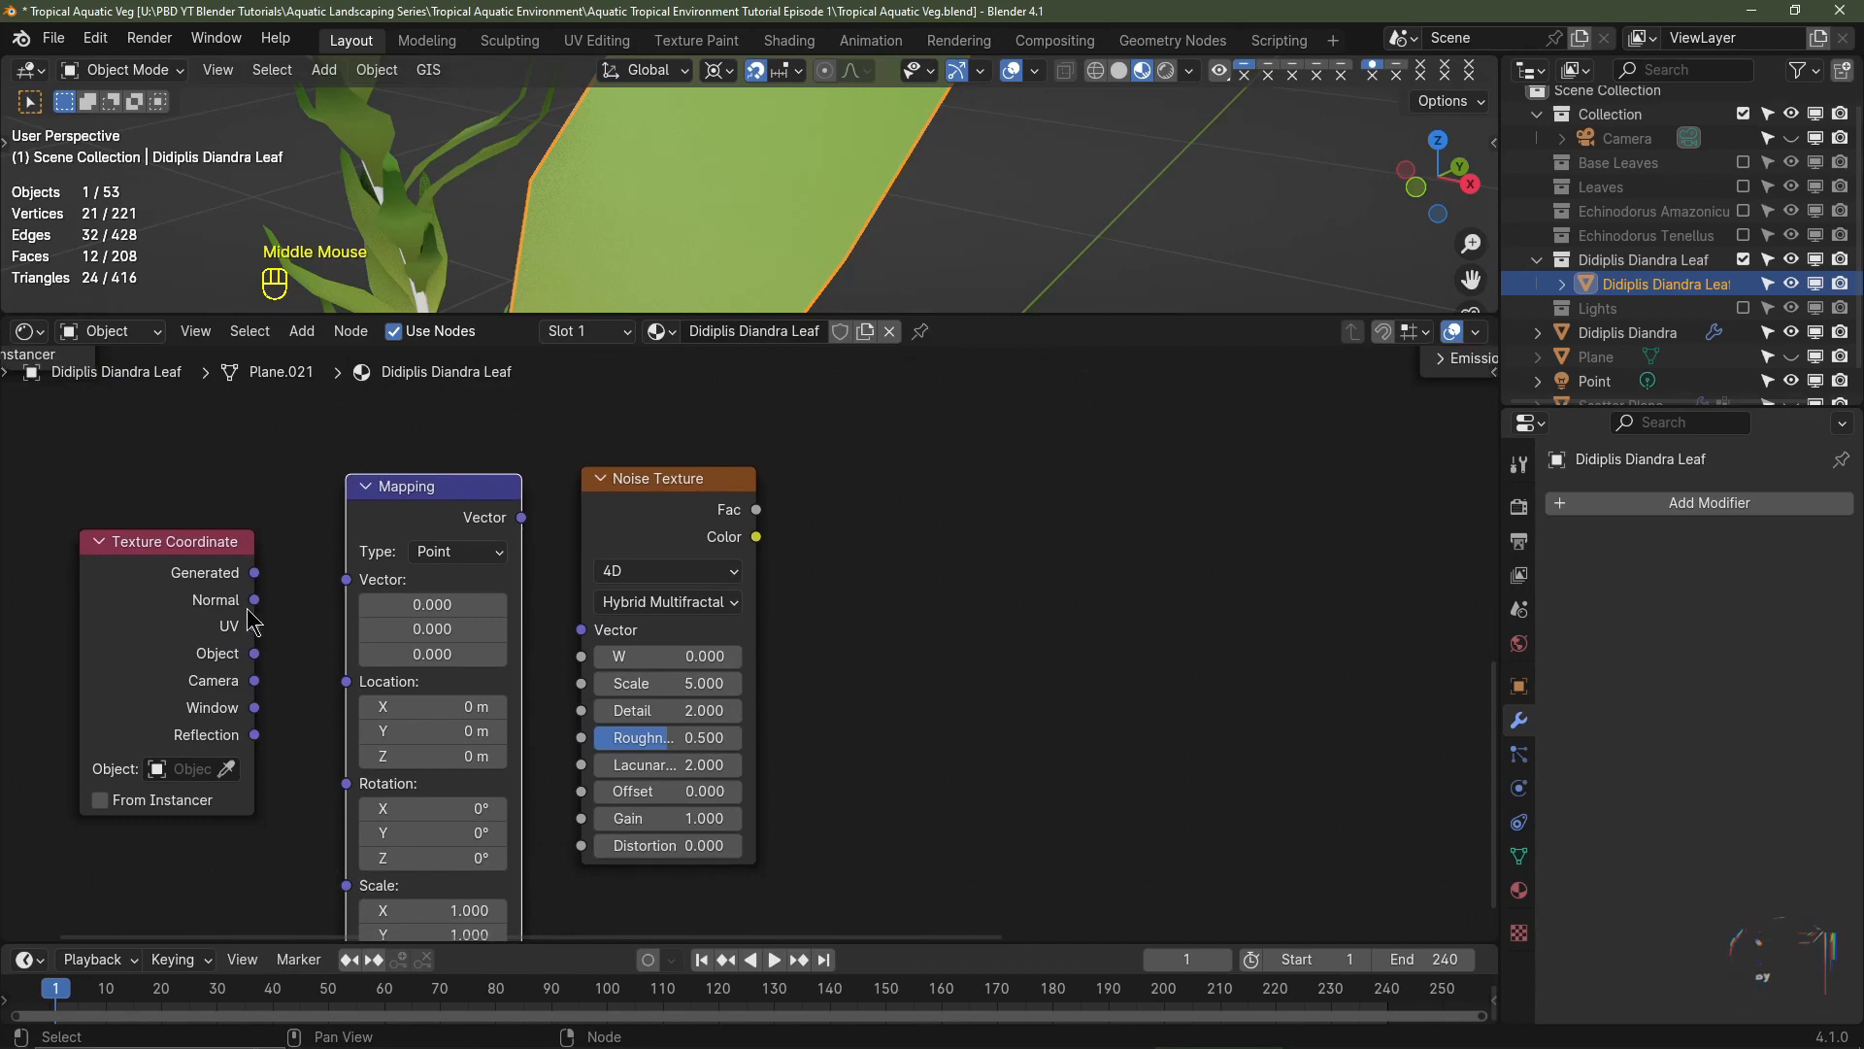
pyautogui.moveTo(254, 626); pyautogui.dragTo(348, 581)
pyautogui.moveTo(522, 517); pyautogui.dragTo(608, 629)
# - Add a Bump node below the Principled BSDF and link the Noise Texture's Fac to its Height
pyautogui.moveTo(995, 563); pyautogui.dragTo(603, 758, button='middle')
pyautogui.scroll(-2, 603, 758)
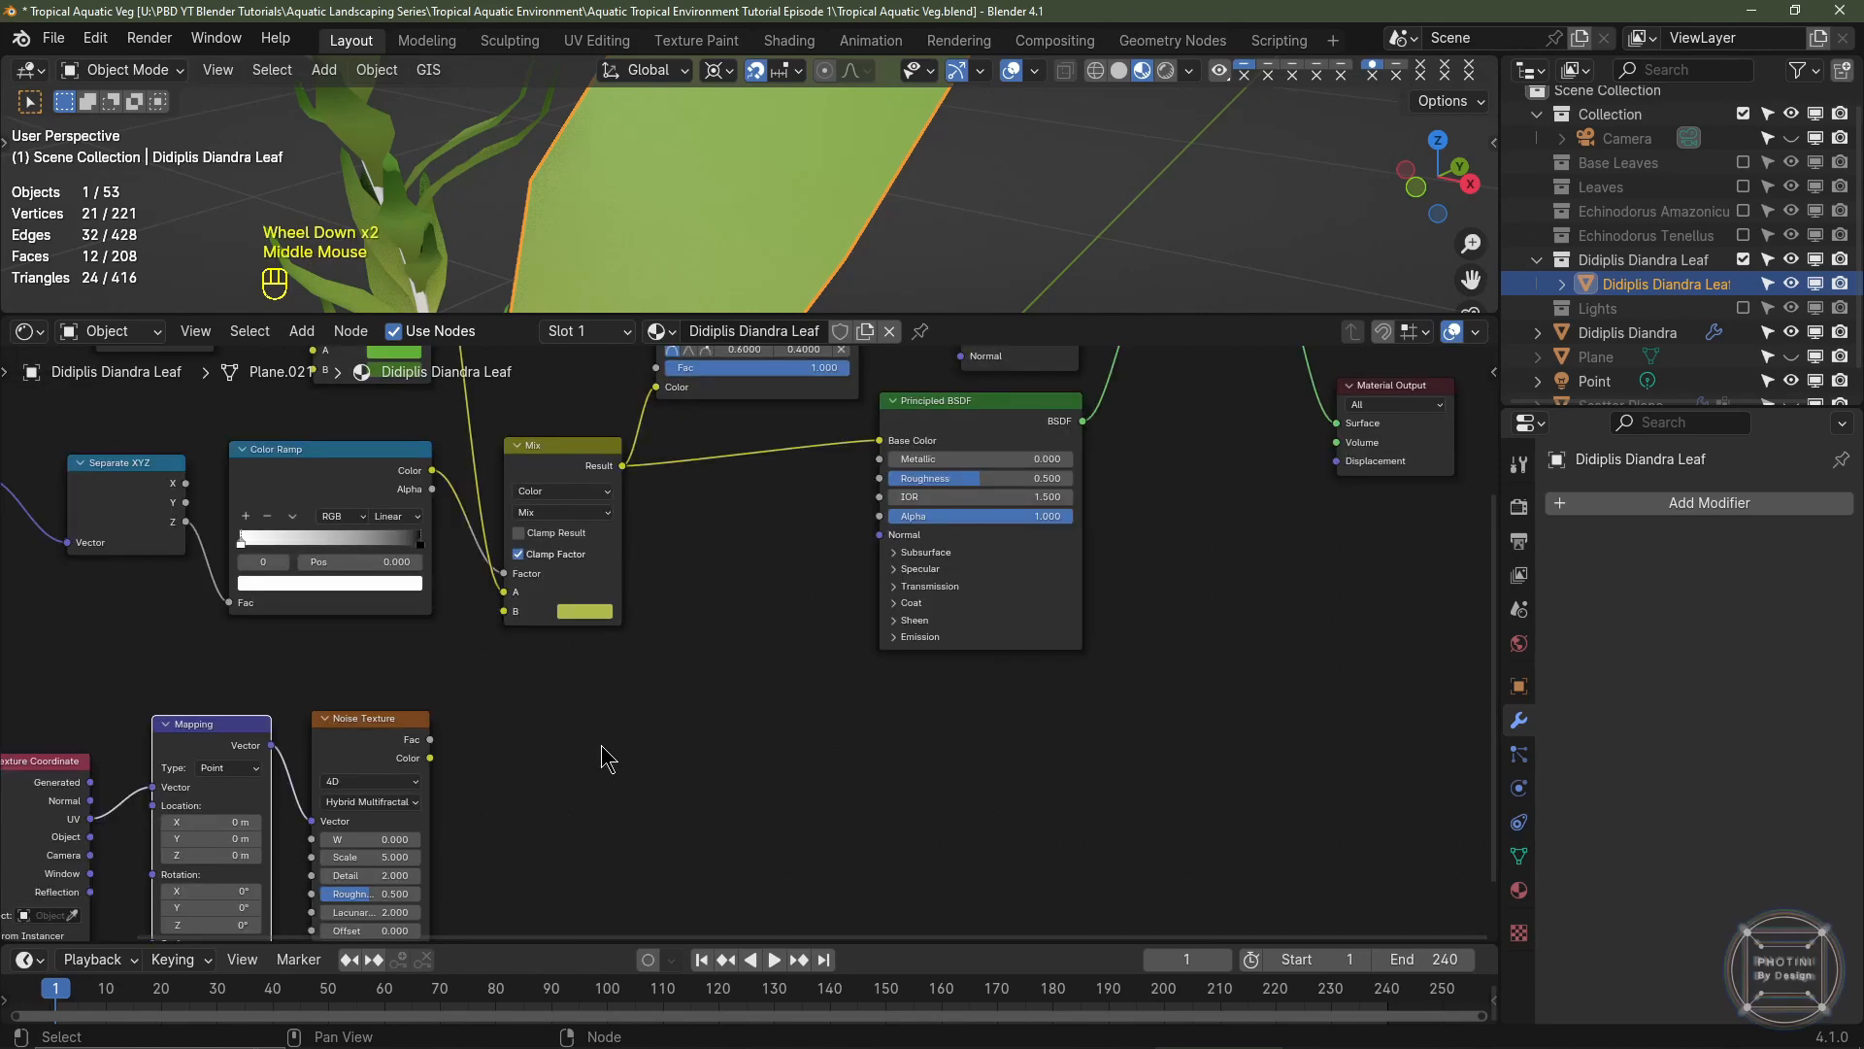
pyautogui.hotkey('shift', 'a')
pyautogui.moveTo(607, 747)
pyautogui.click(724, 745)
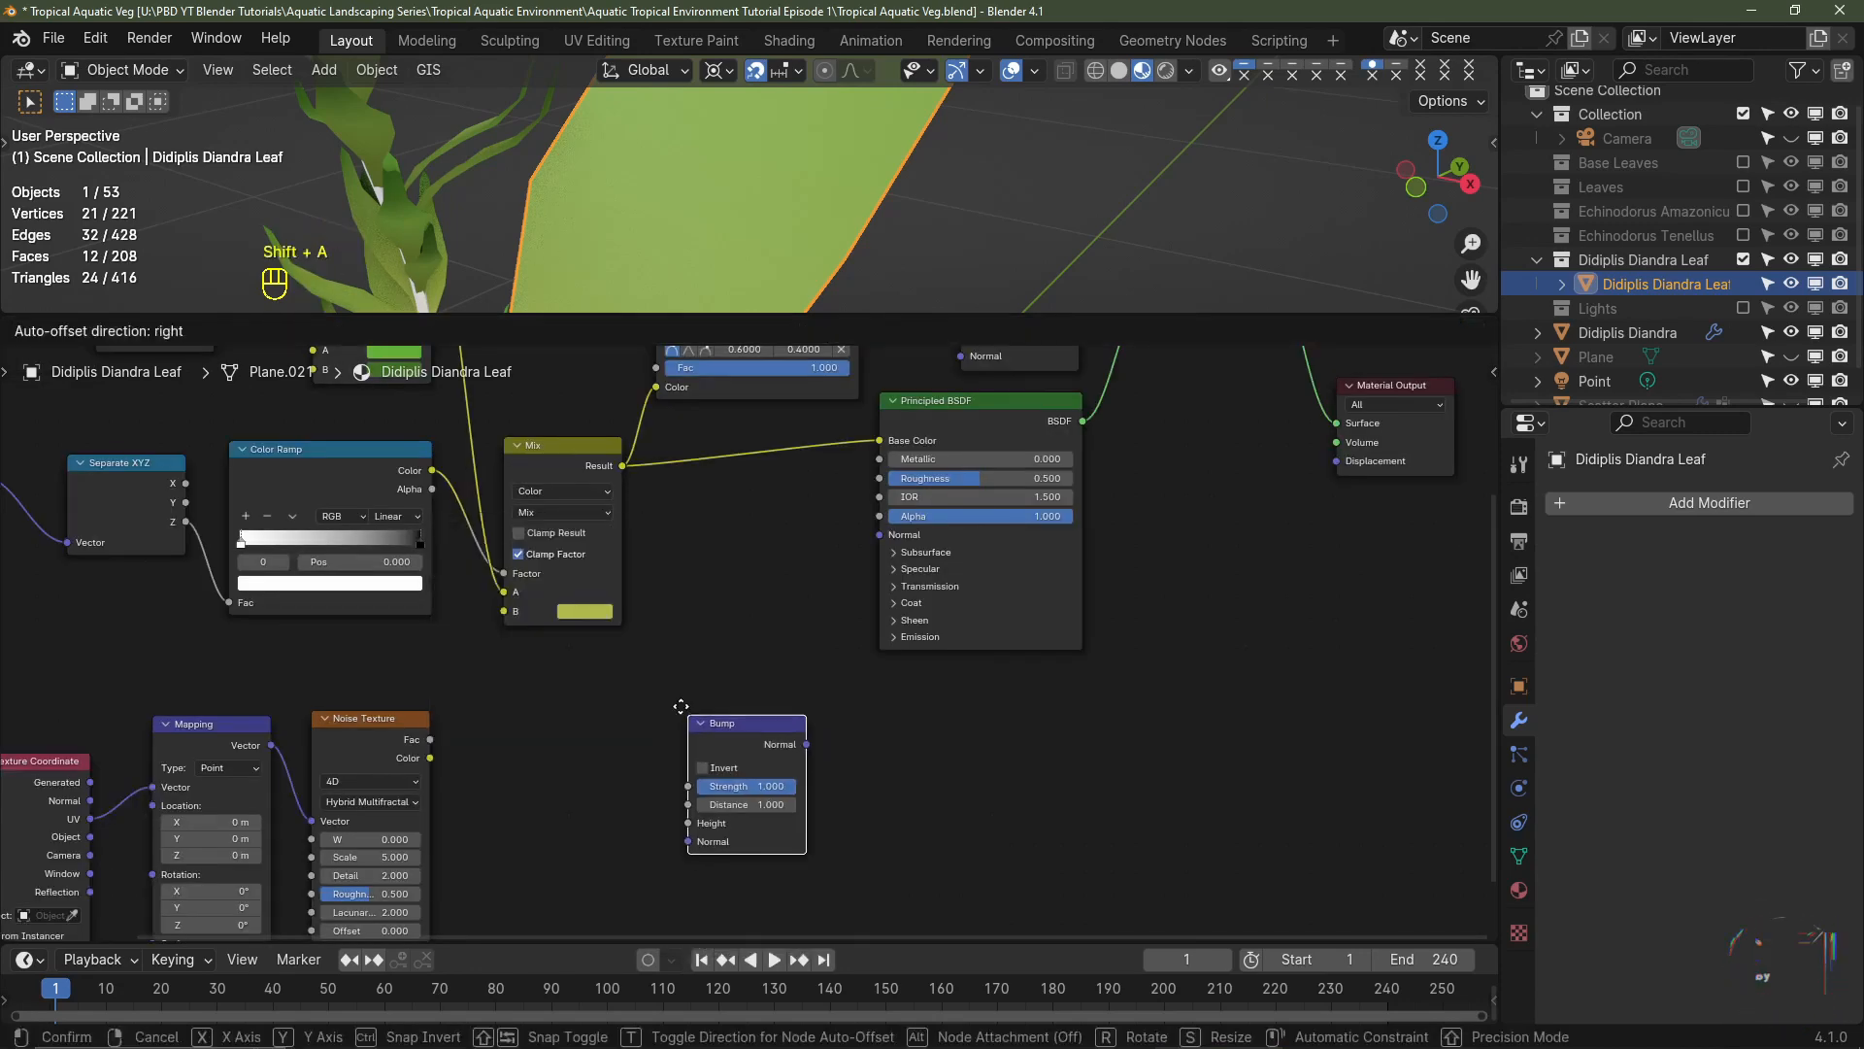
pyautogui.click(718, 750)
pyautogui.moveTo(430, 742); pyautogui.dragTo(685, 832)
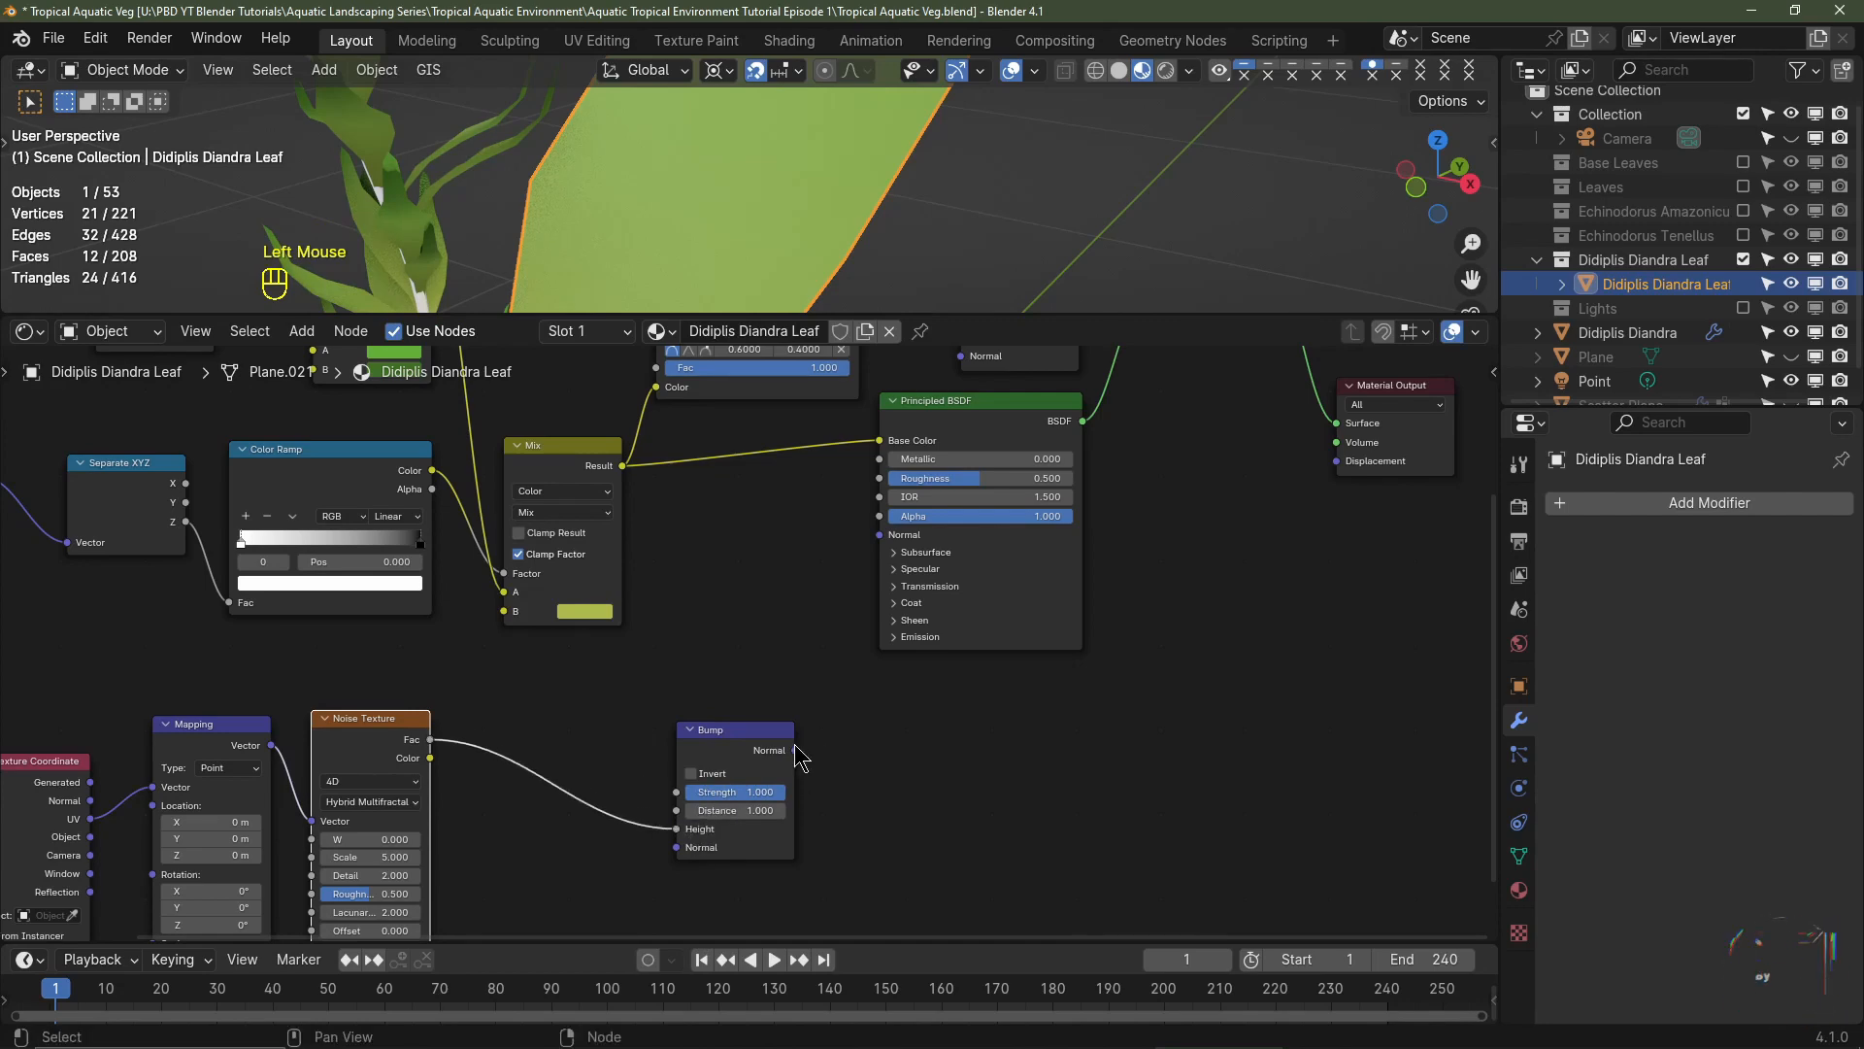
# - Connect the Bump node's Normal output to the Principled BSDF's Normal input
pyautogui.moveTo(796, 755); pyautogui.dragTo(738, 806, button='middle')
pyautogui.scroll(-2, 738, 806)
pyautogui.moveTo(738, 806); pyautogui.dragTo(666, 862, button='middle')
pyautogui.moveTo(621, 860); pyautogui.dragTo(683, 703)
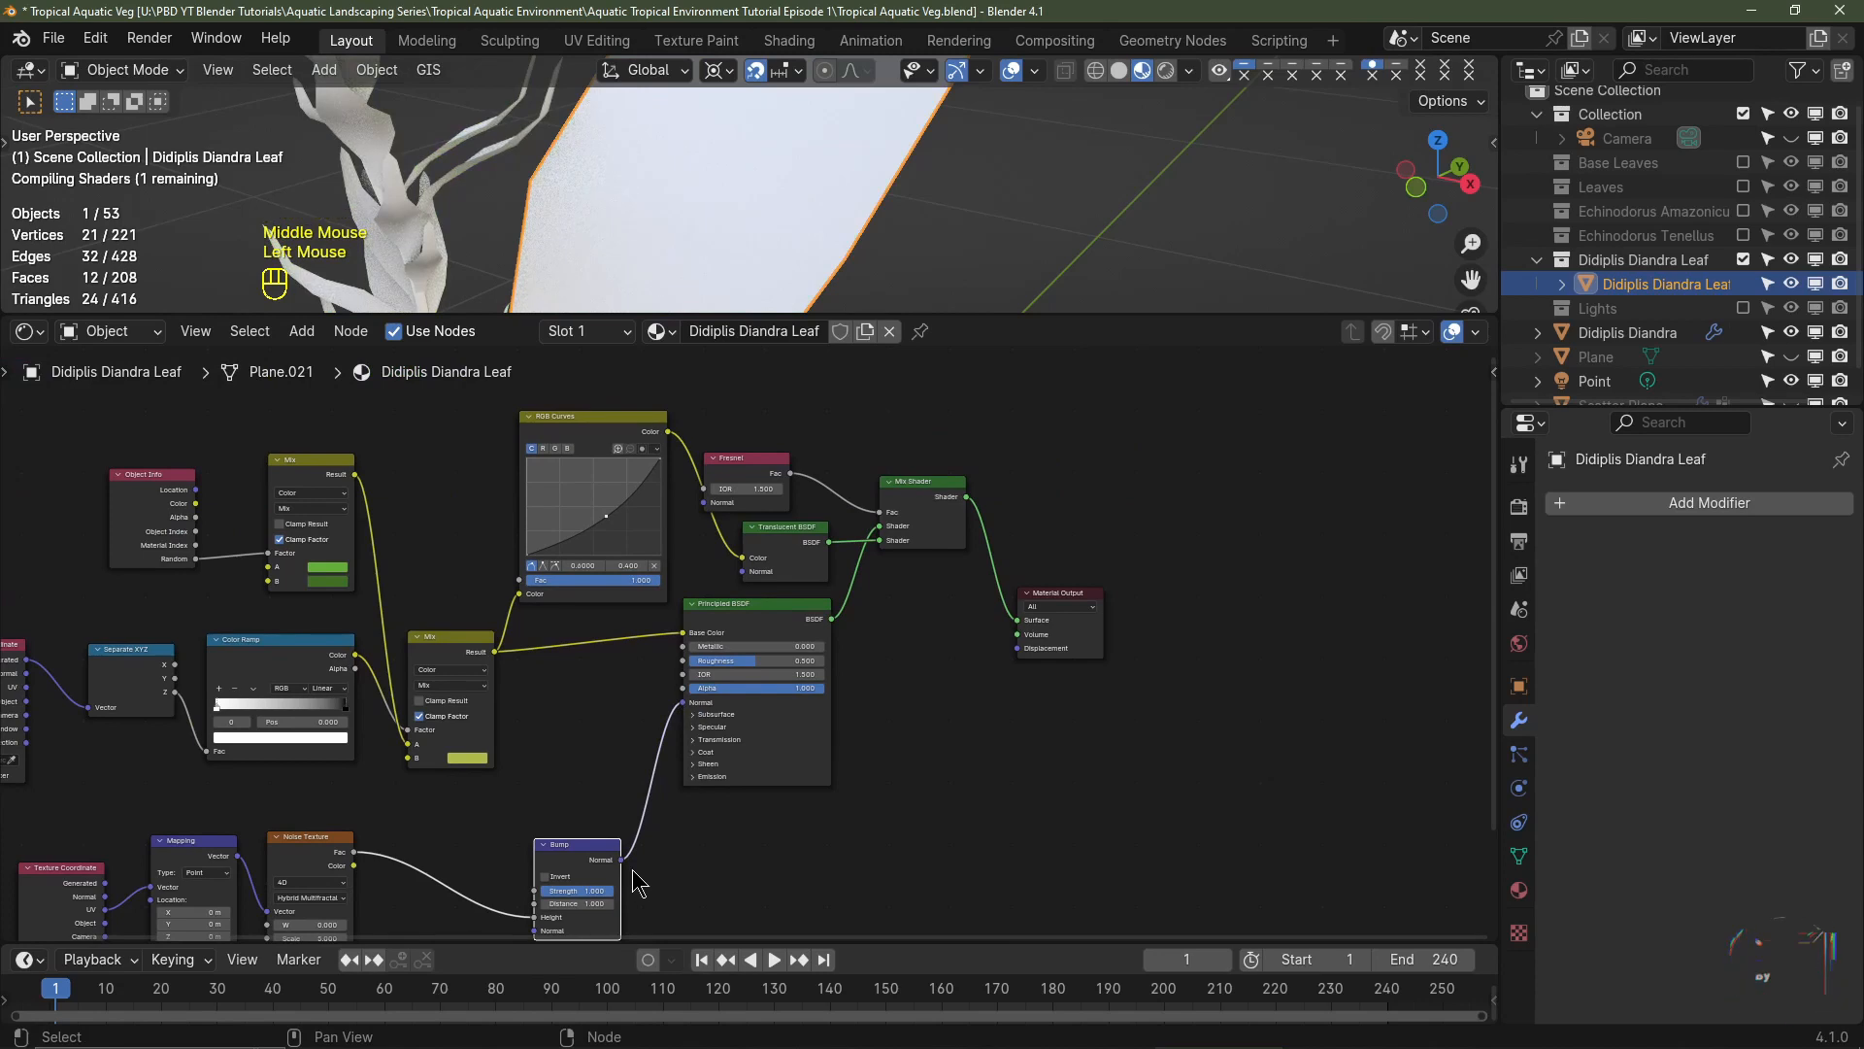
# - Connect the Bump node's Normal output to the Translucent BSDF's Normal input
pyautogui.moveTo(621, 860); pyautogui.dragTo(741, 572)
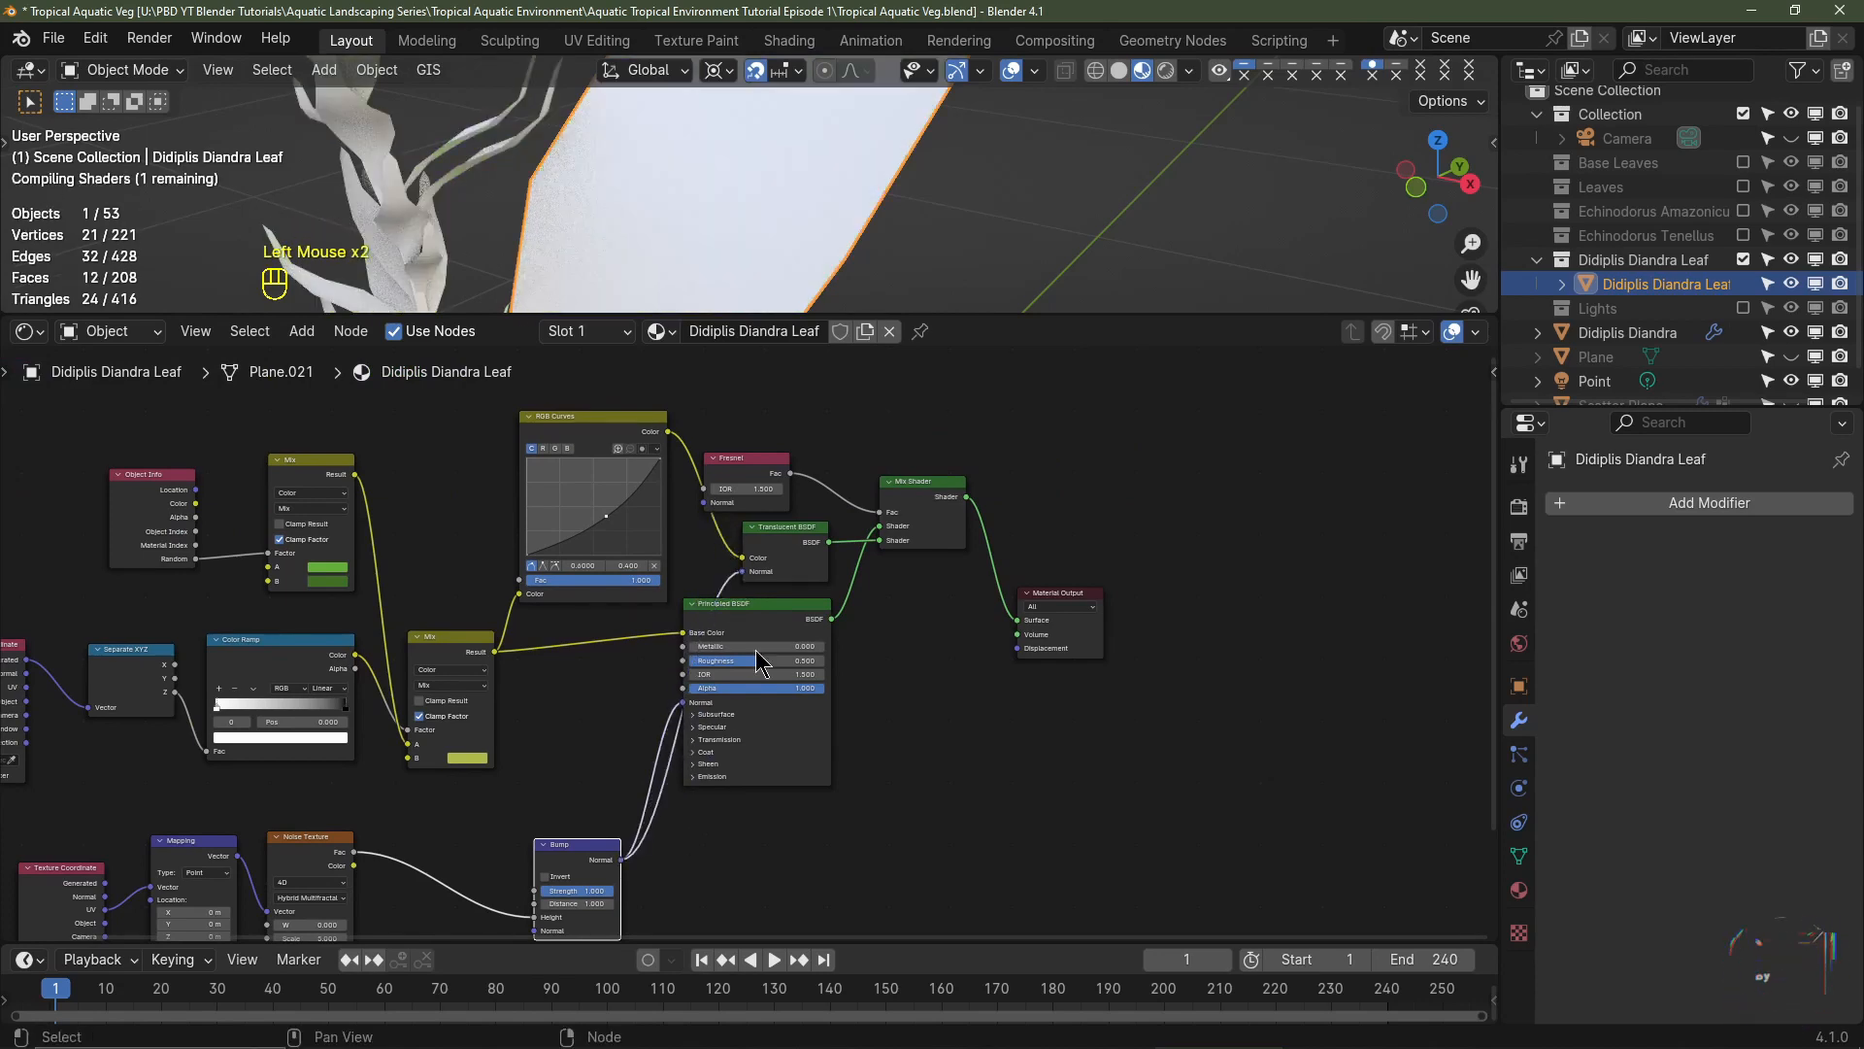
# - Set the Noise Texture's Scale to 4 and its Gain to 10
pyautogui.moveTo(417, 855); pyautogui.dragTo(514, 738, button='middle')
pyautogui.scroll(2, 515, 738)
pyautogui.moveTo(514, 738); pyautogui.dragTo(617, 621, button='middle')
pyautogui.scroll(1, 617, 622)
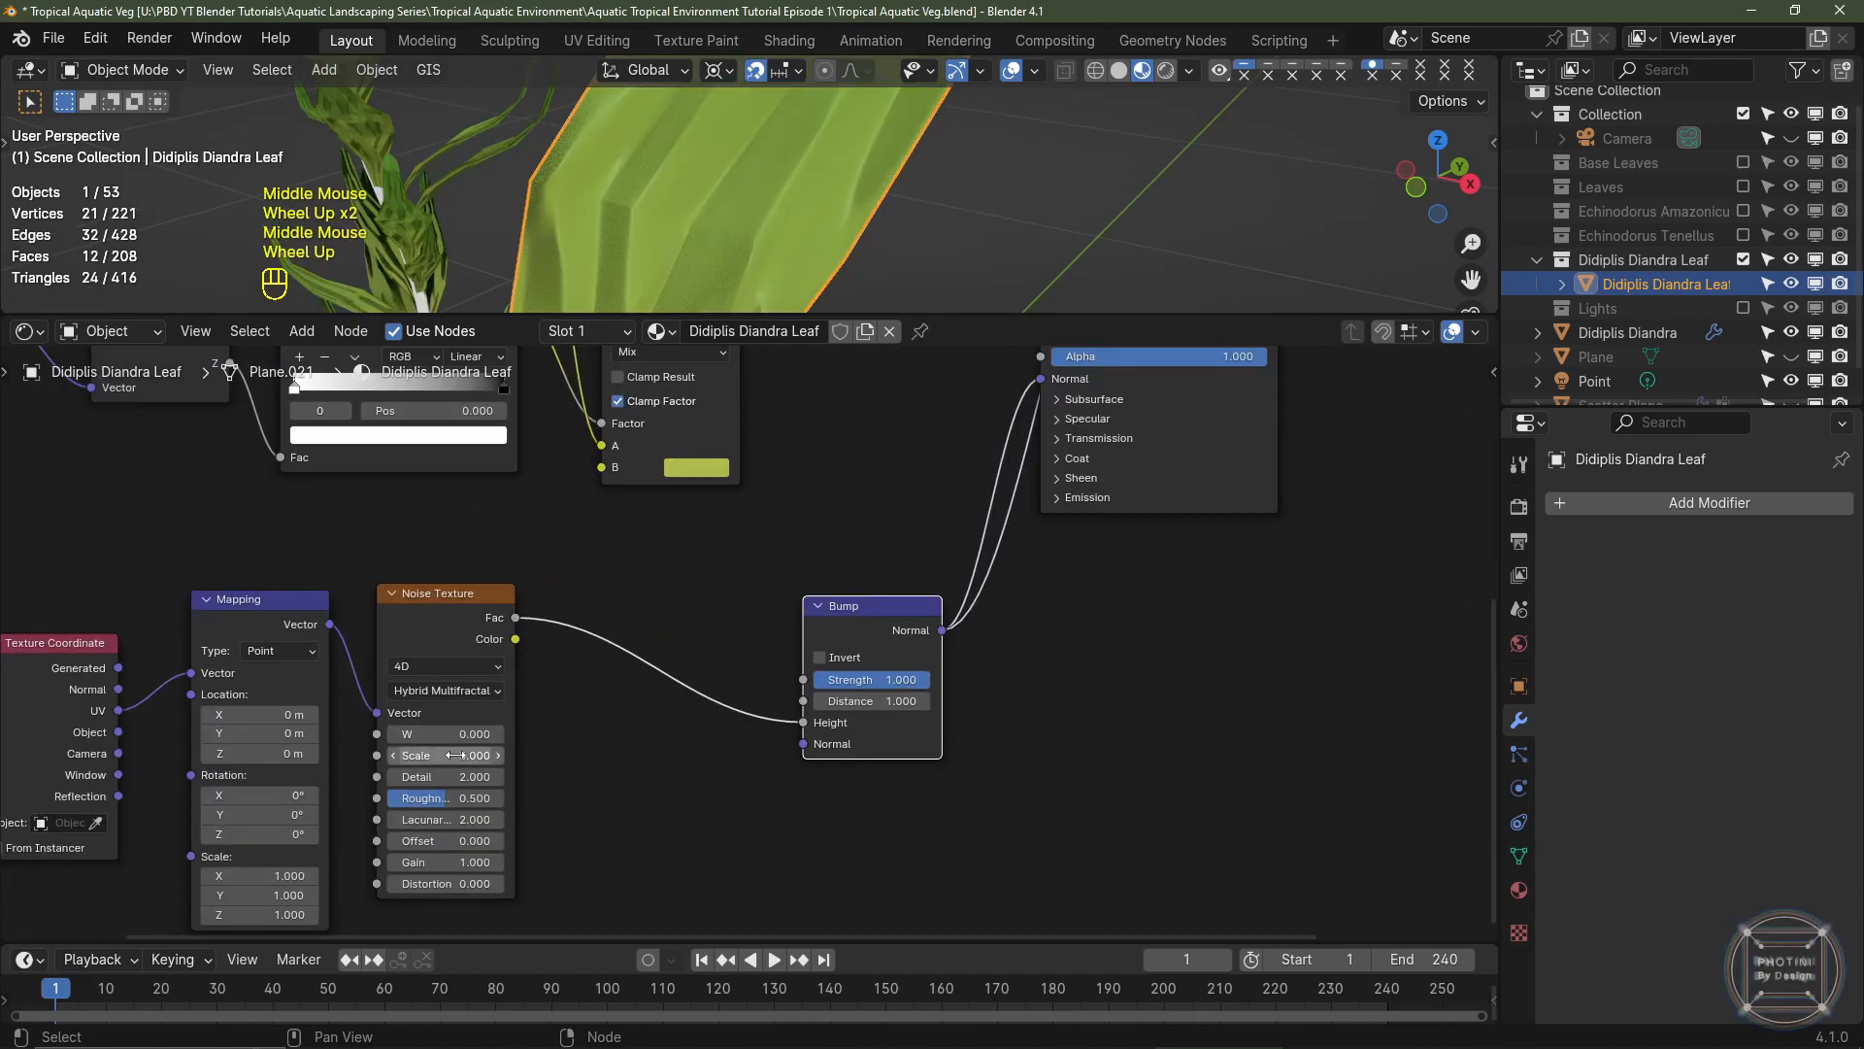
pyautogui.click(455, 756)
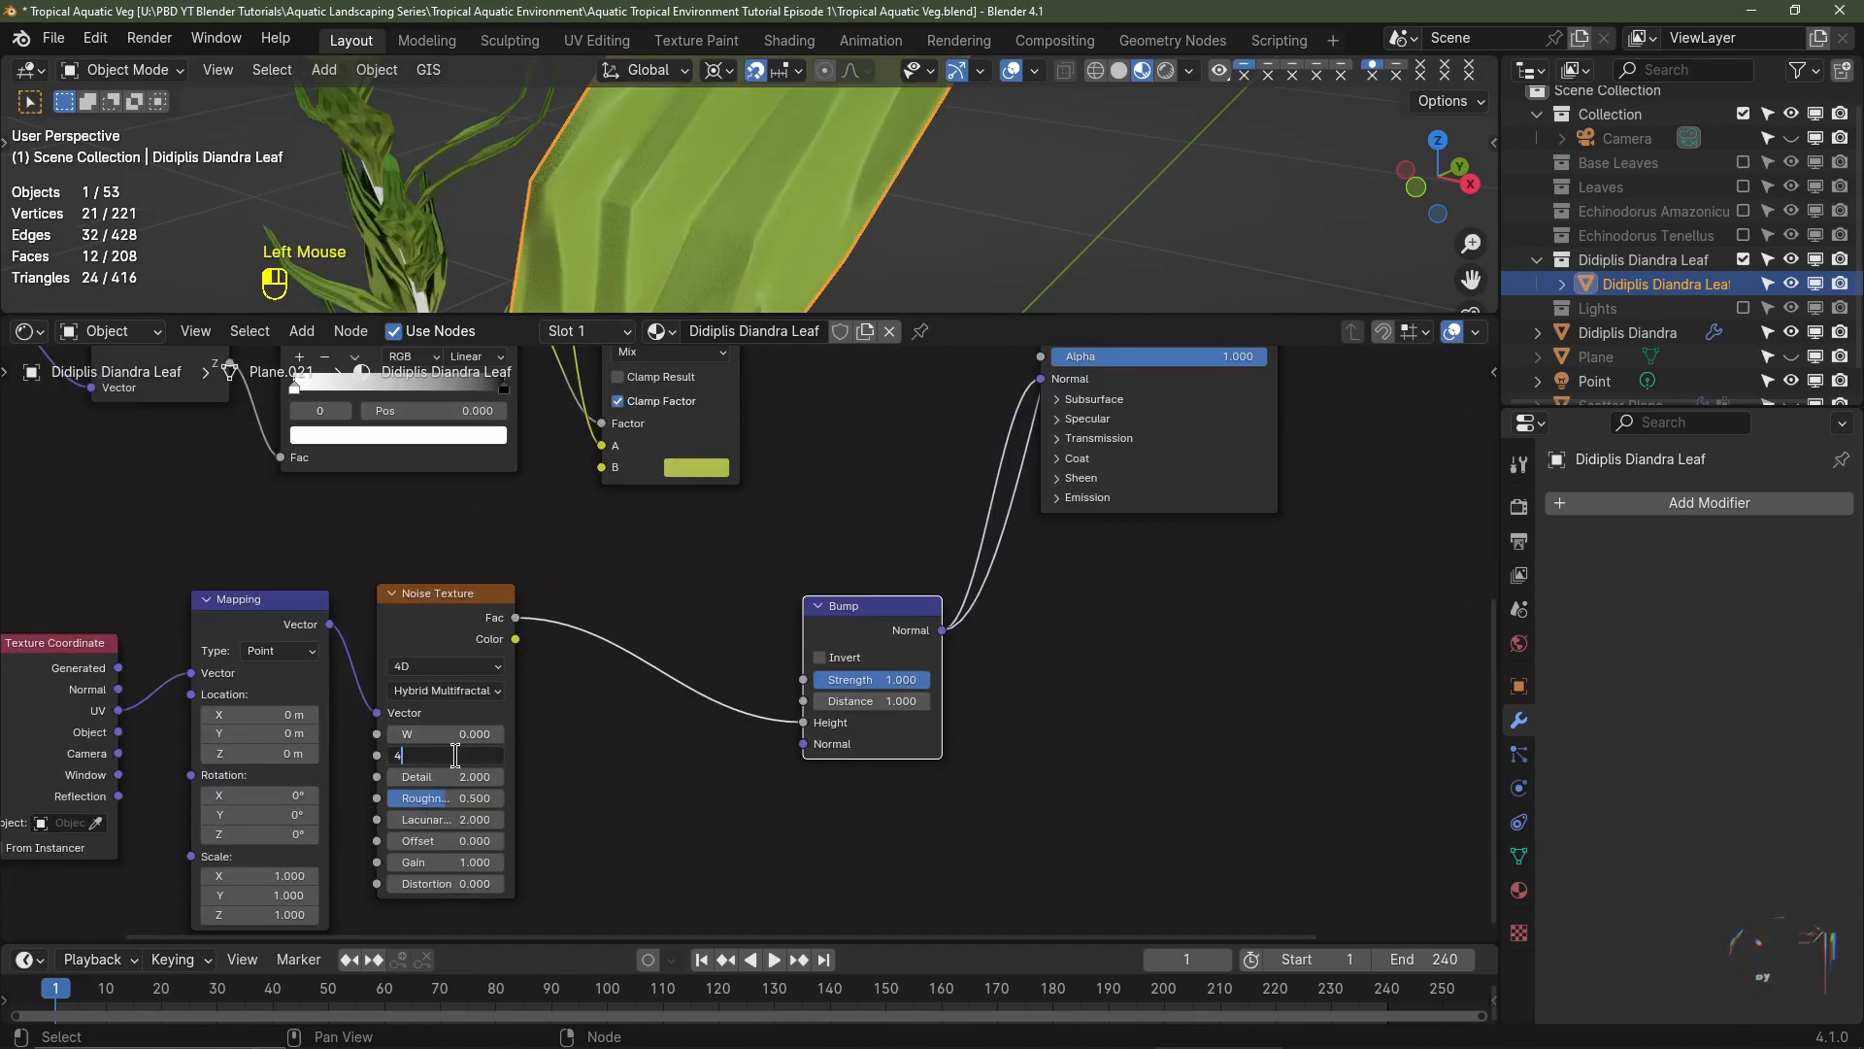
pyautogui.write('4')
pyautogui.press('Return')
pyautogui.click(465, 862)
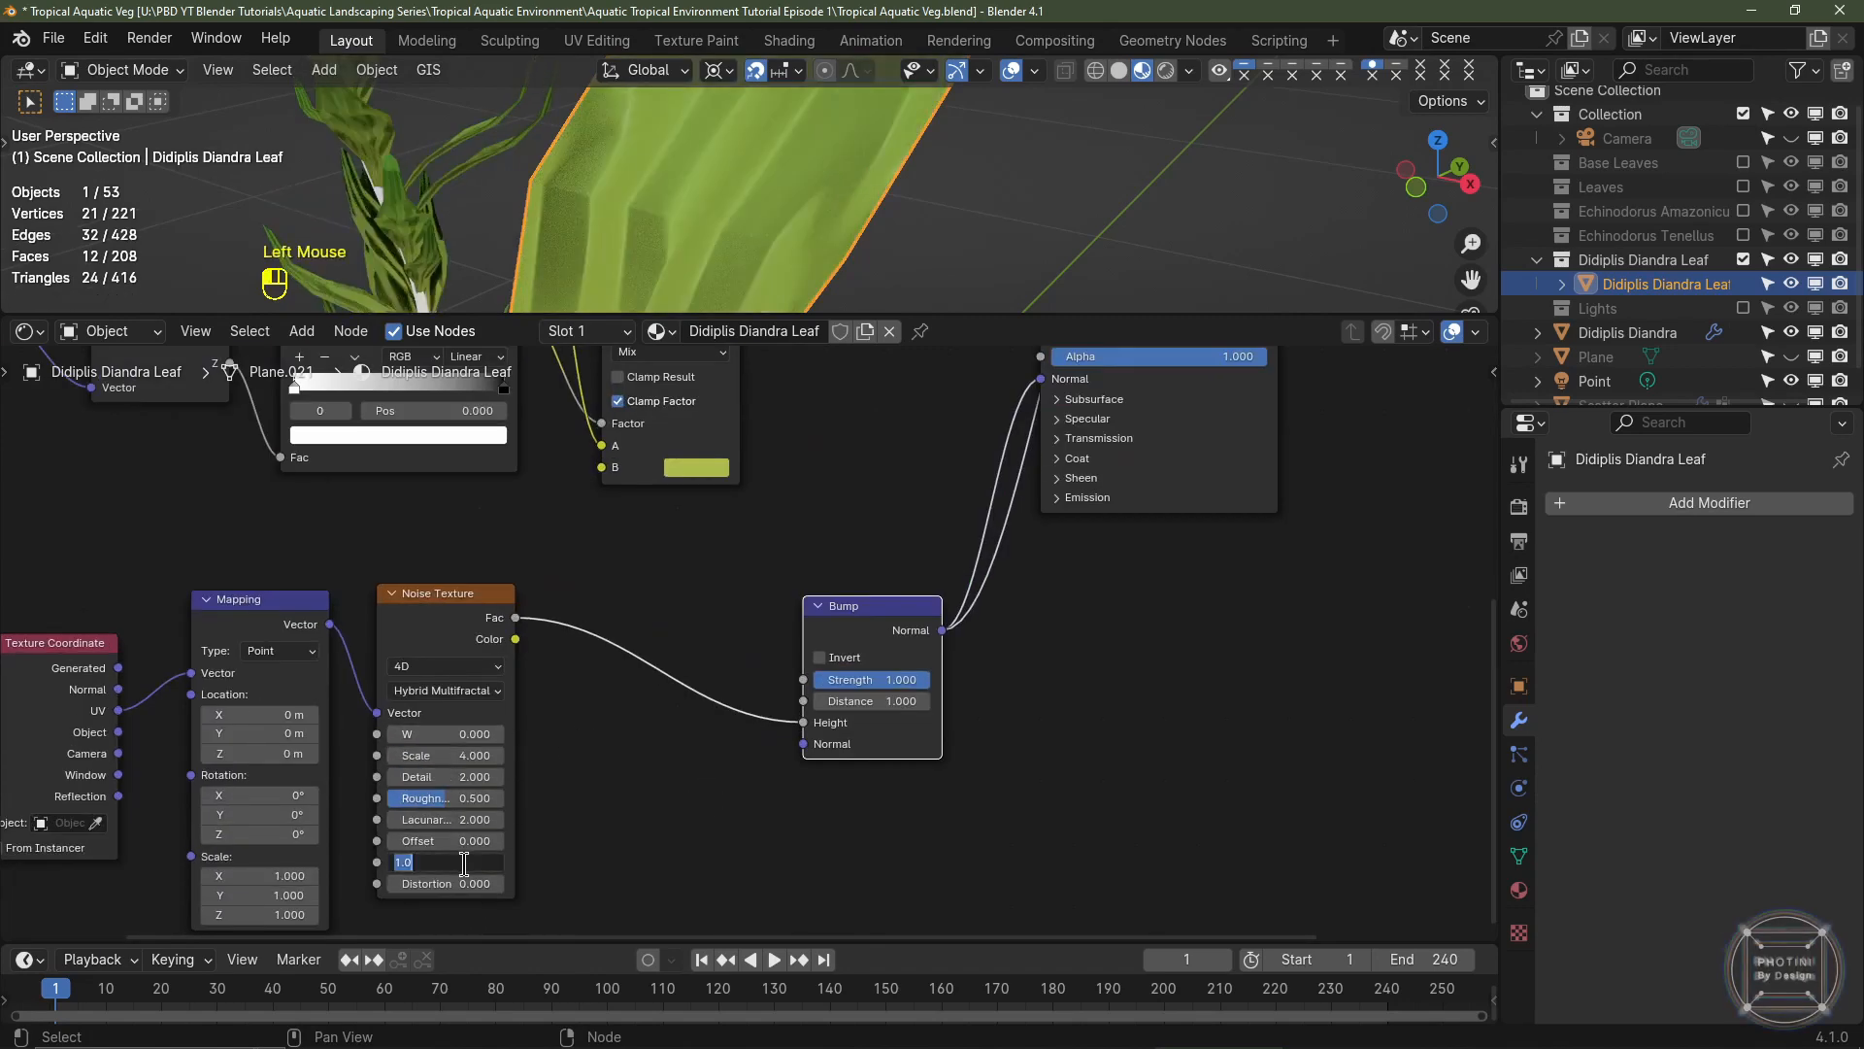
pyautogui.press('Return')
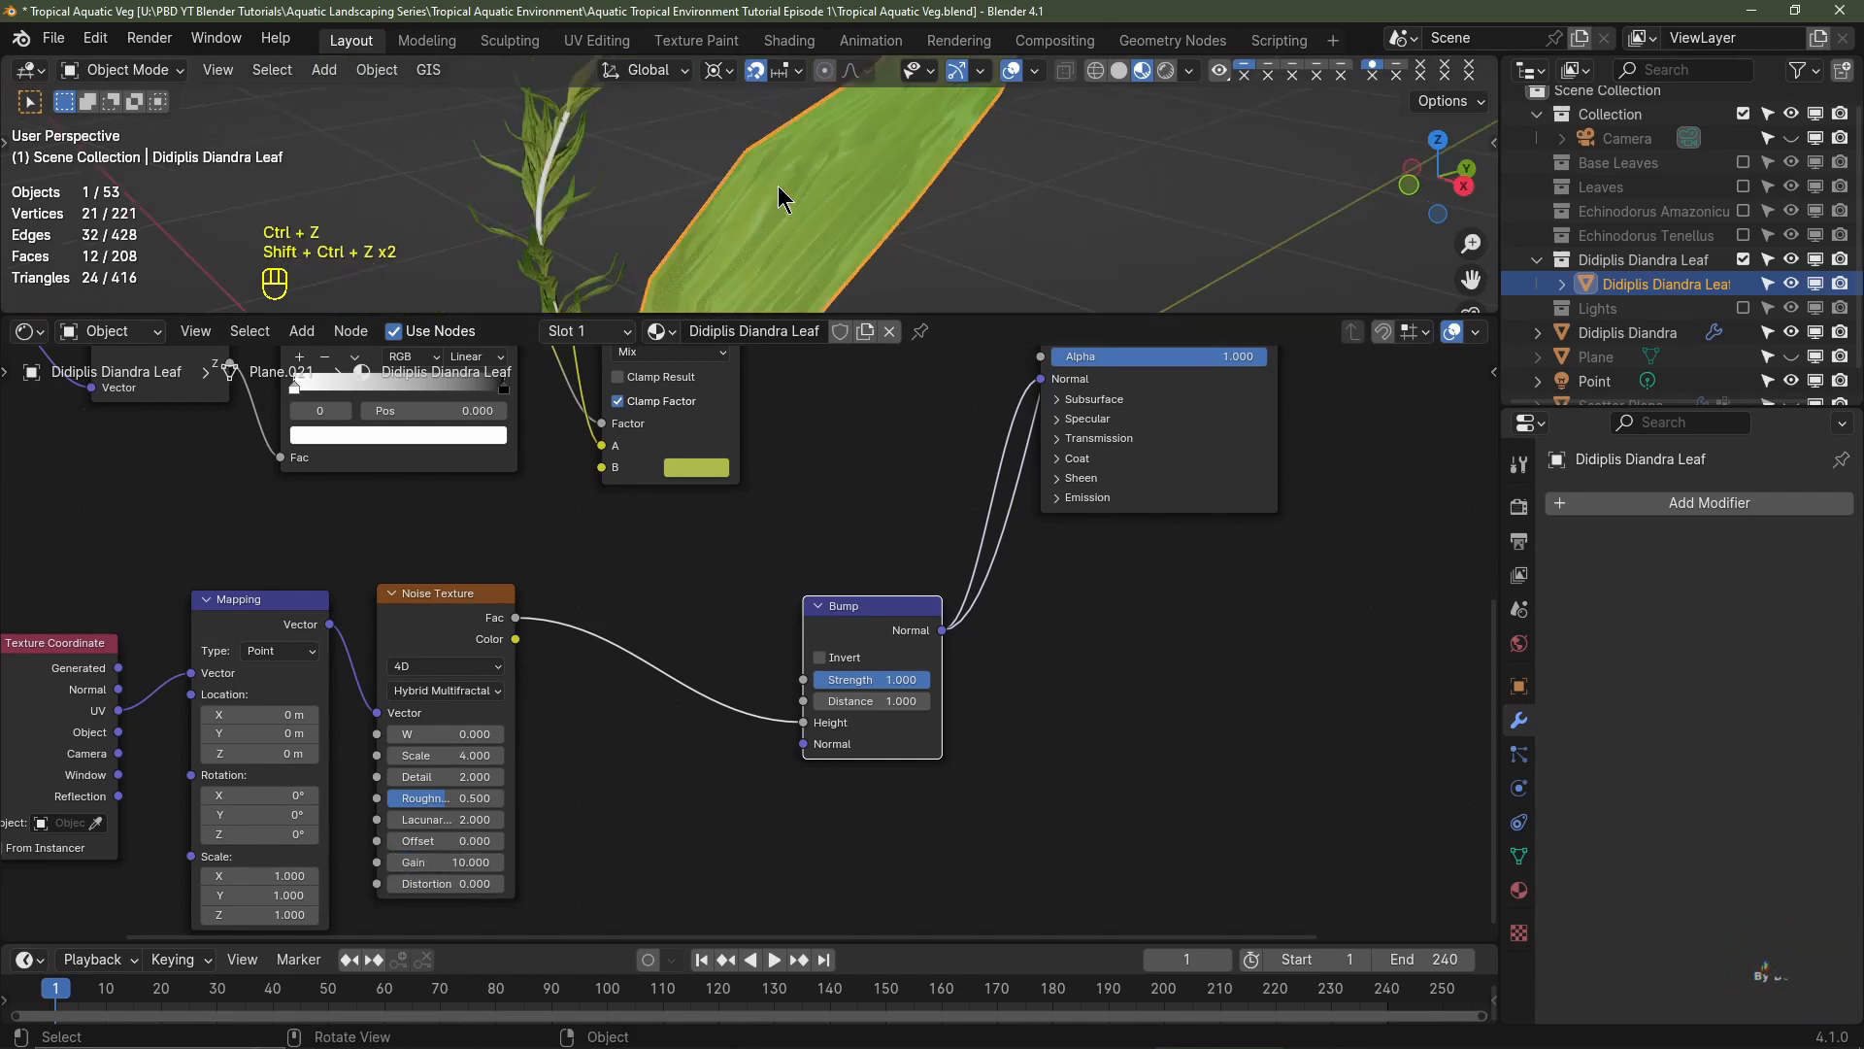
# - Reduce the Bump node's Strength to 0.15
pyautogui.scroll(-2, 788, 195)
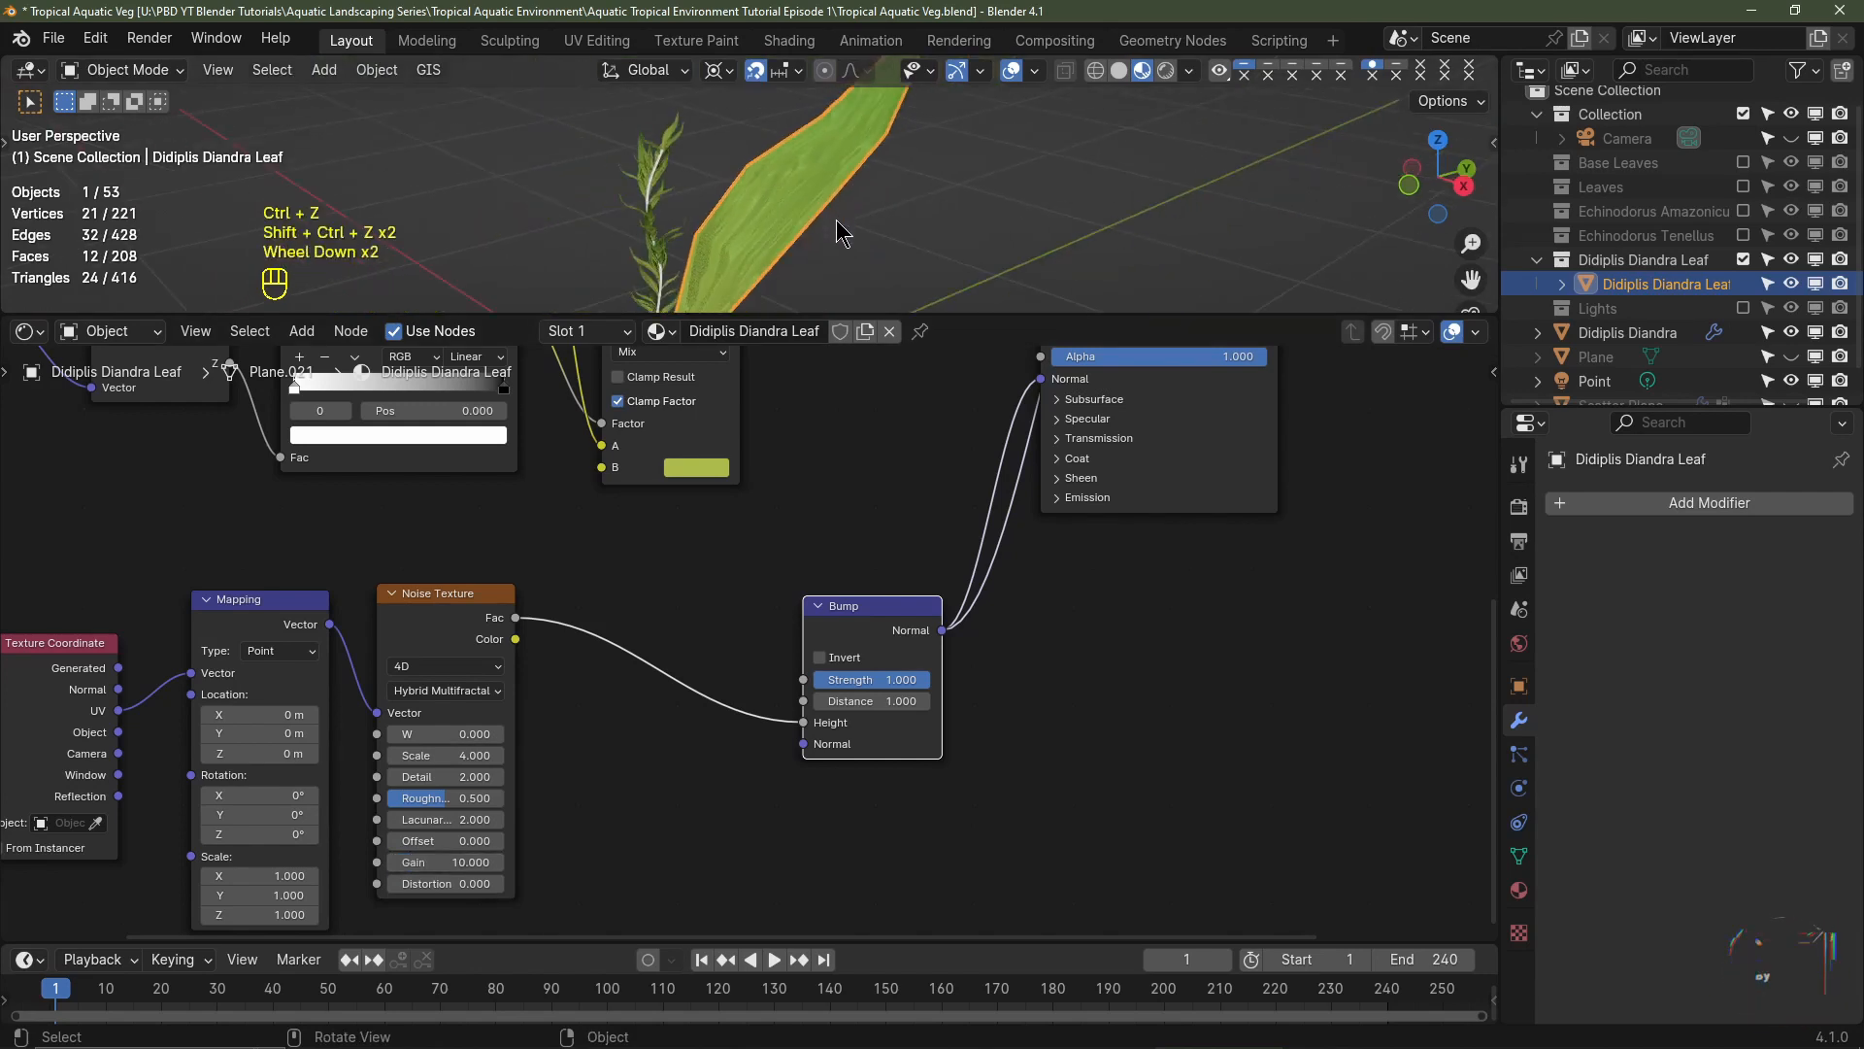
pyautogui.moveTo(838, 225); pyautogui.dragTo(908, 260, button='middle')
pyautogui.scroll(2, 894, 276)
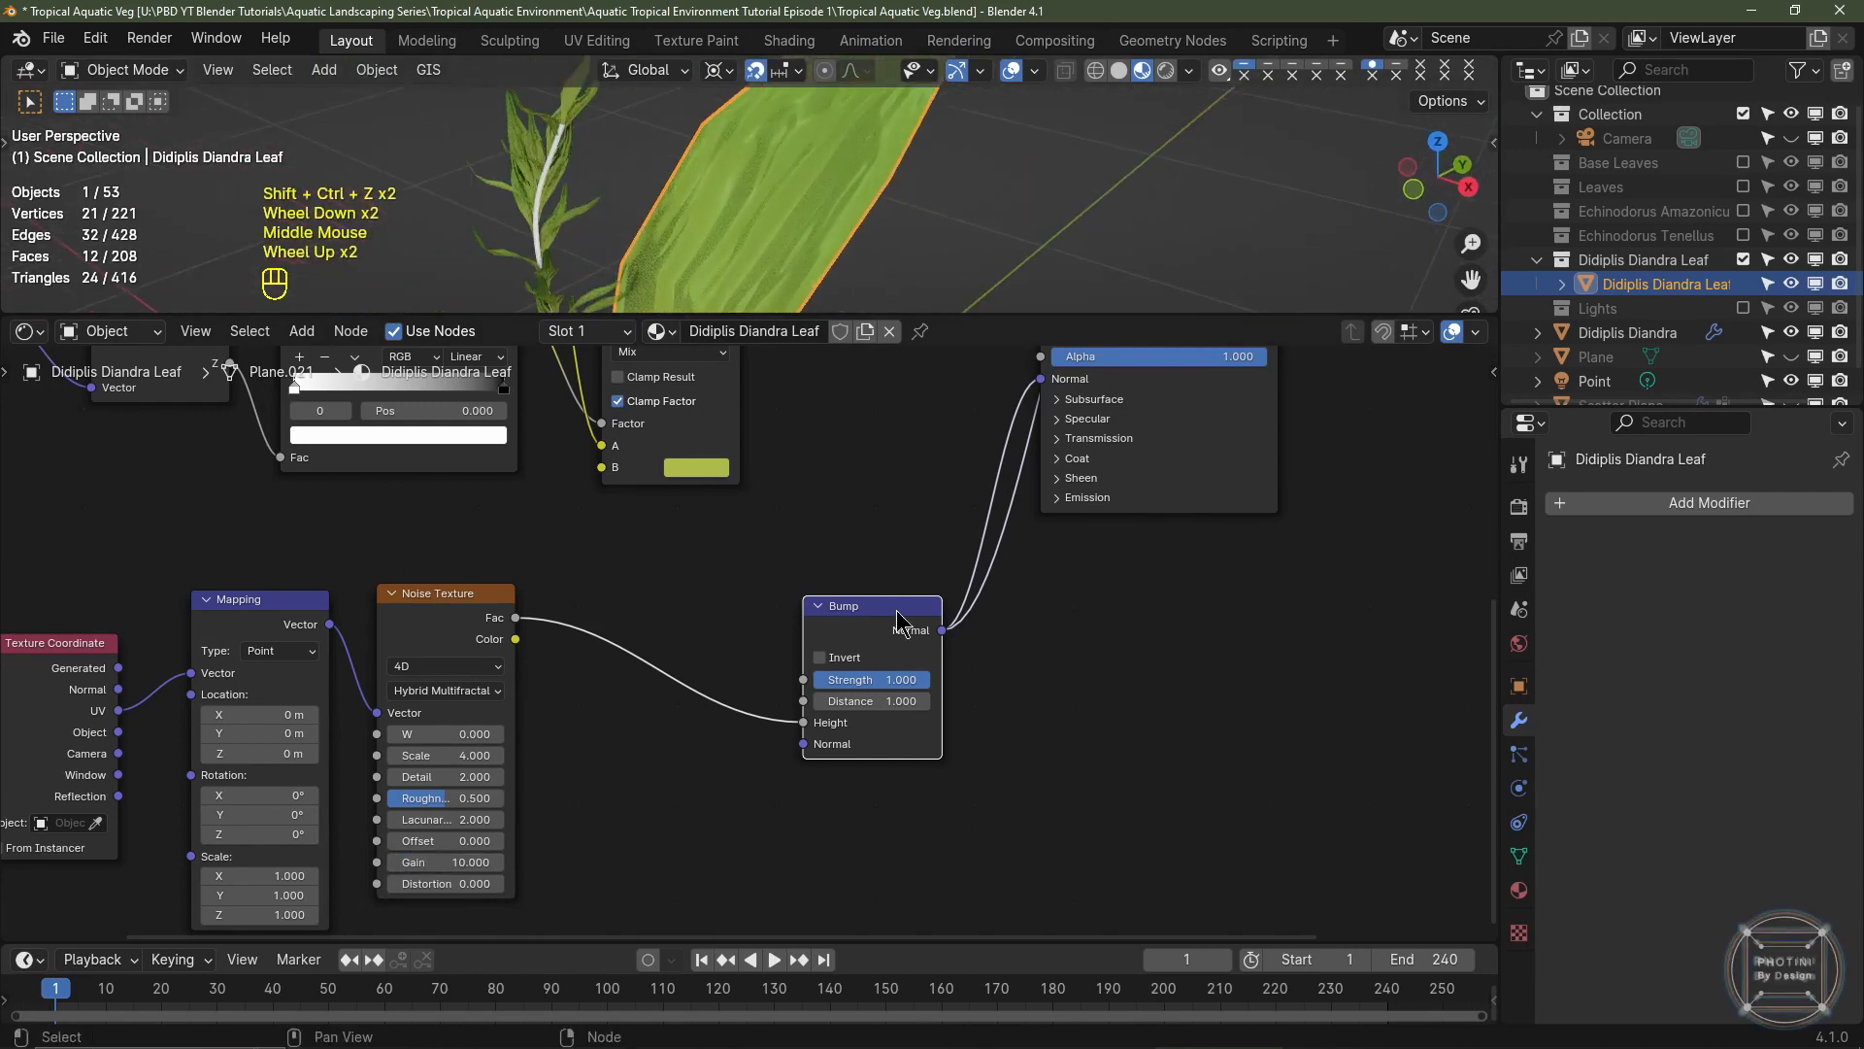
pyautogui.moveTo(899, 680); pyautogui.dragTo(882, 680)
pyautogui.doubleClick(872, 679)
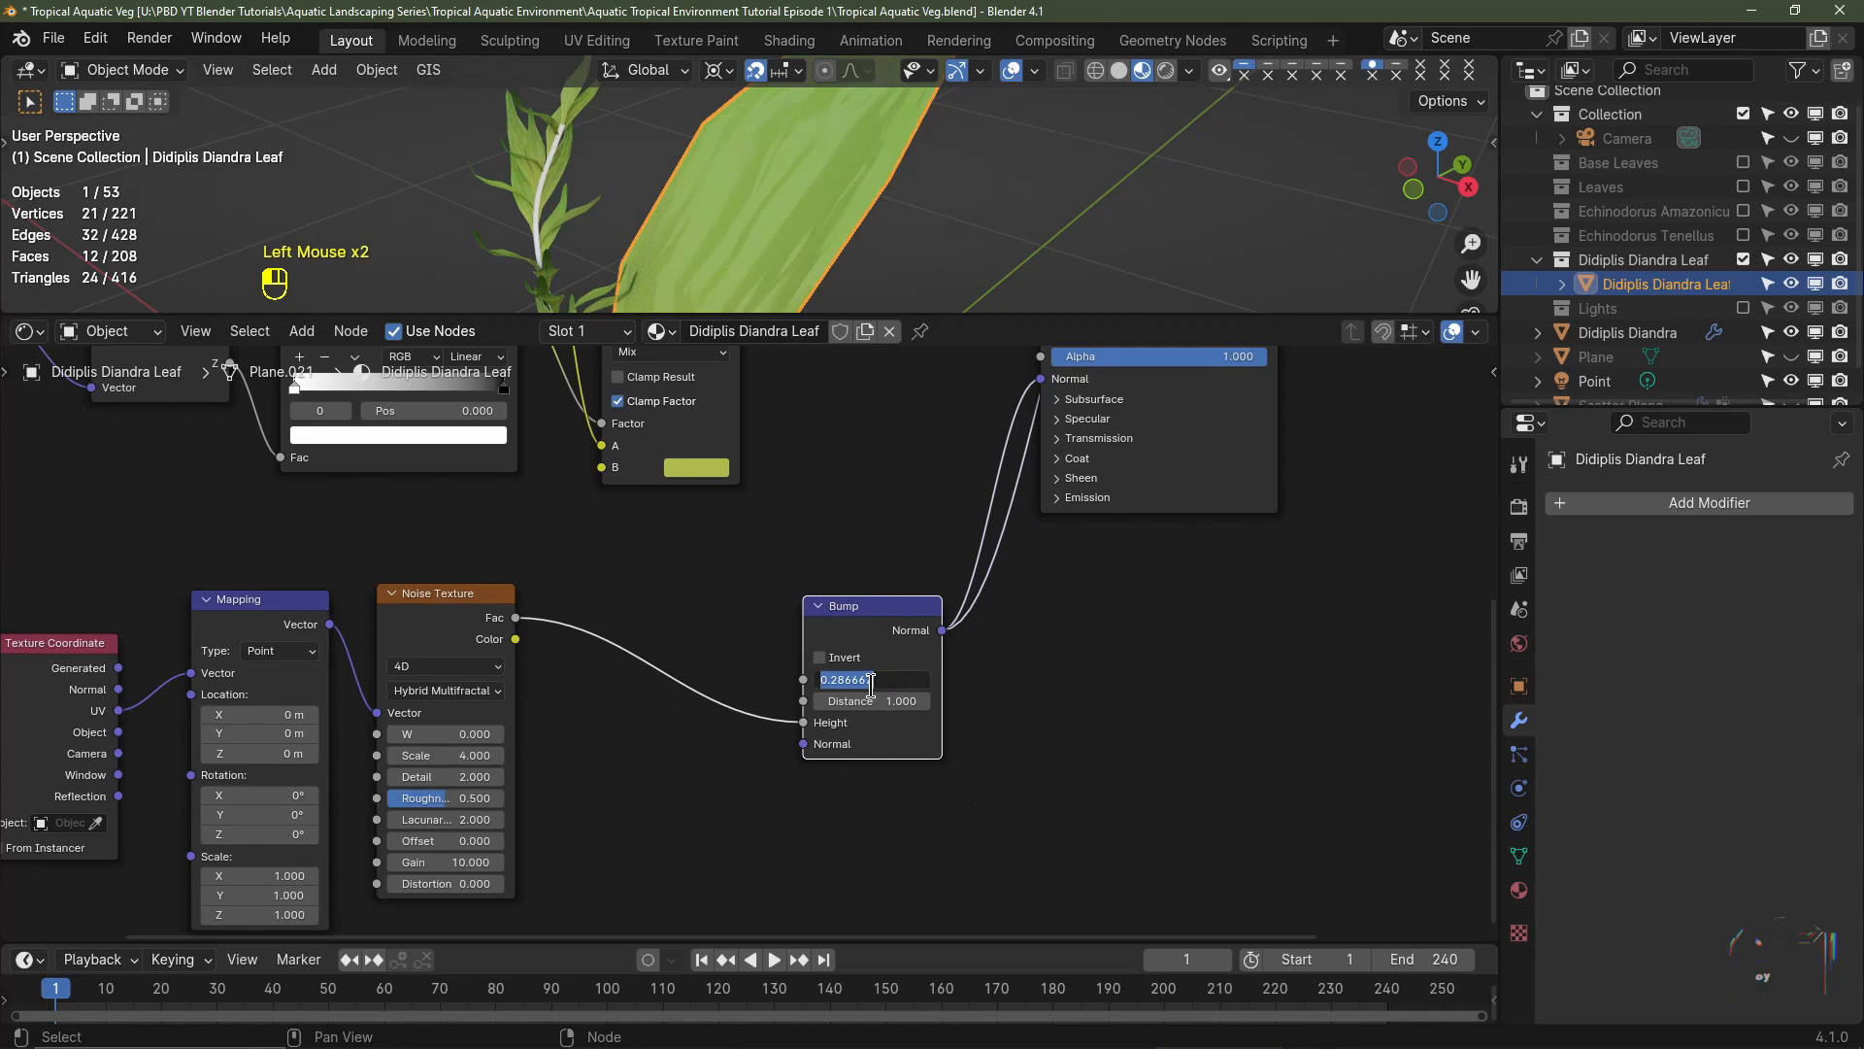
pyautogui.write('.15')
pyautogui.press('Return')
# - Link the Noise Texture's Fac output to the Principled BSDF's Roughness input
pyautogui.scroll(-2, 878, 254)
pyautogui.scroll(2, 879, 255)
pyautogui.moveTo(873, 254); pyautogui.dragTo(881, 246, button='middle')
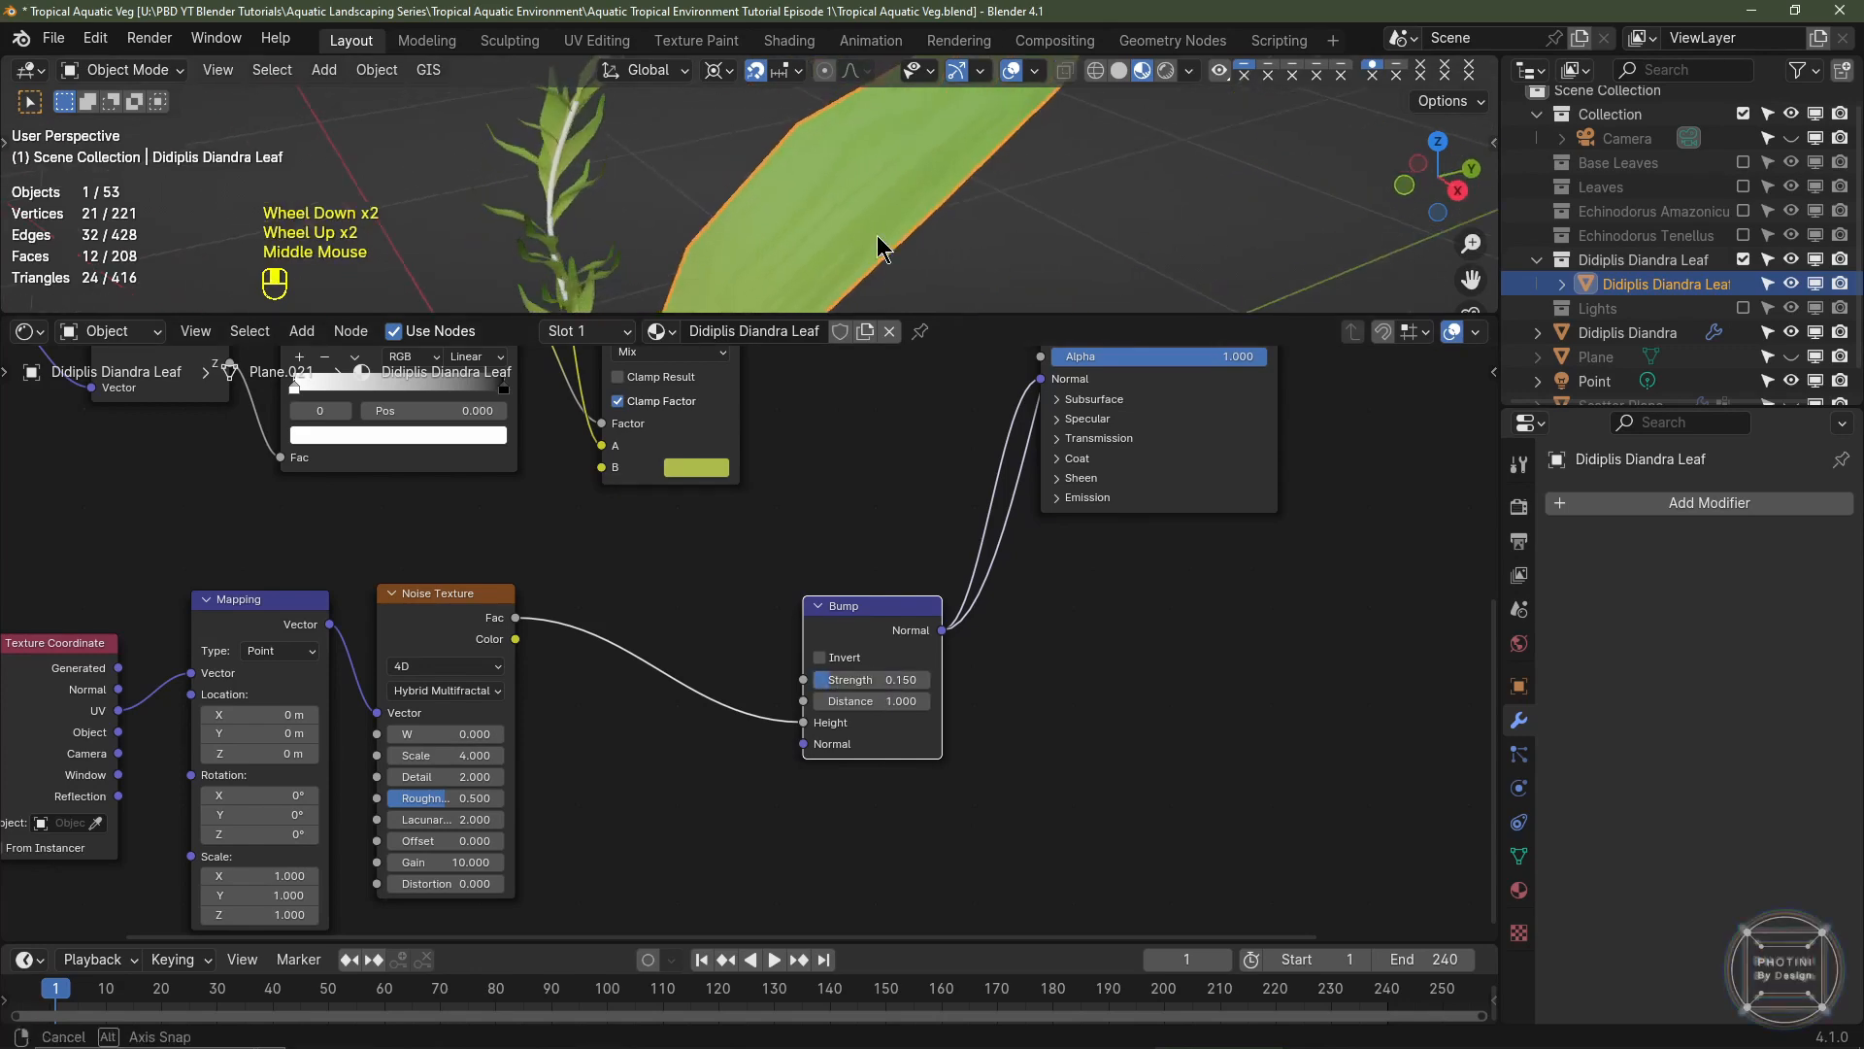
pyautogui.scroll(-2, 913, 476)
pyautogui.moveTo(898, 505); pyautogui.dragTo(833, 666, button='middle')
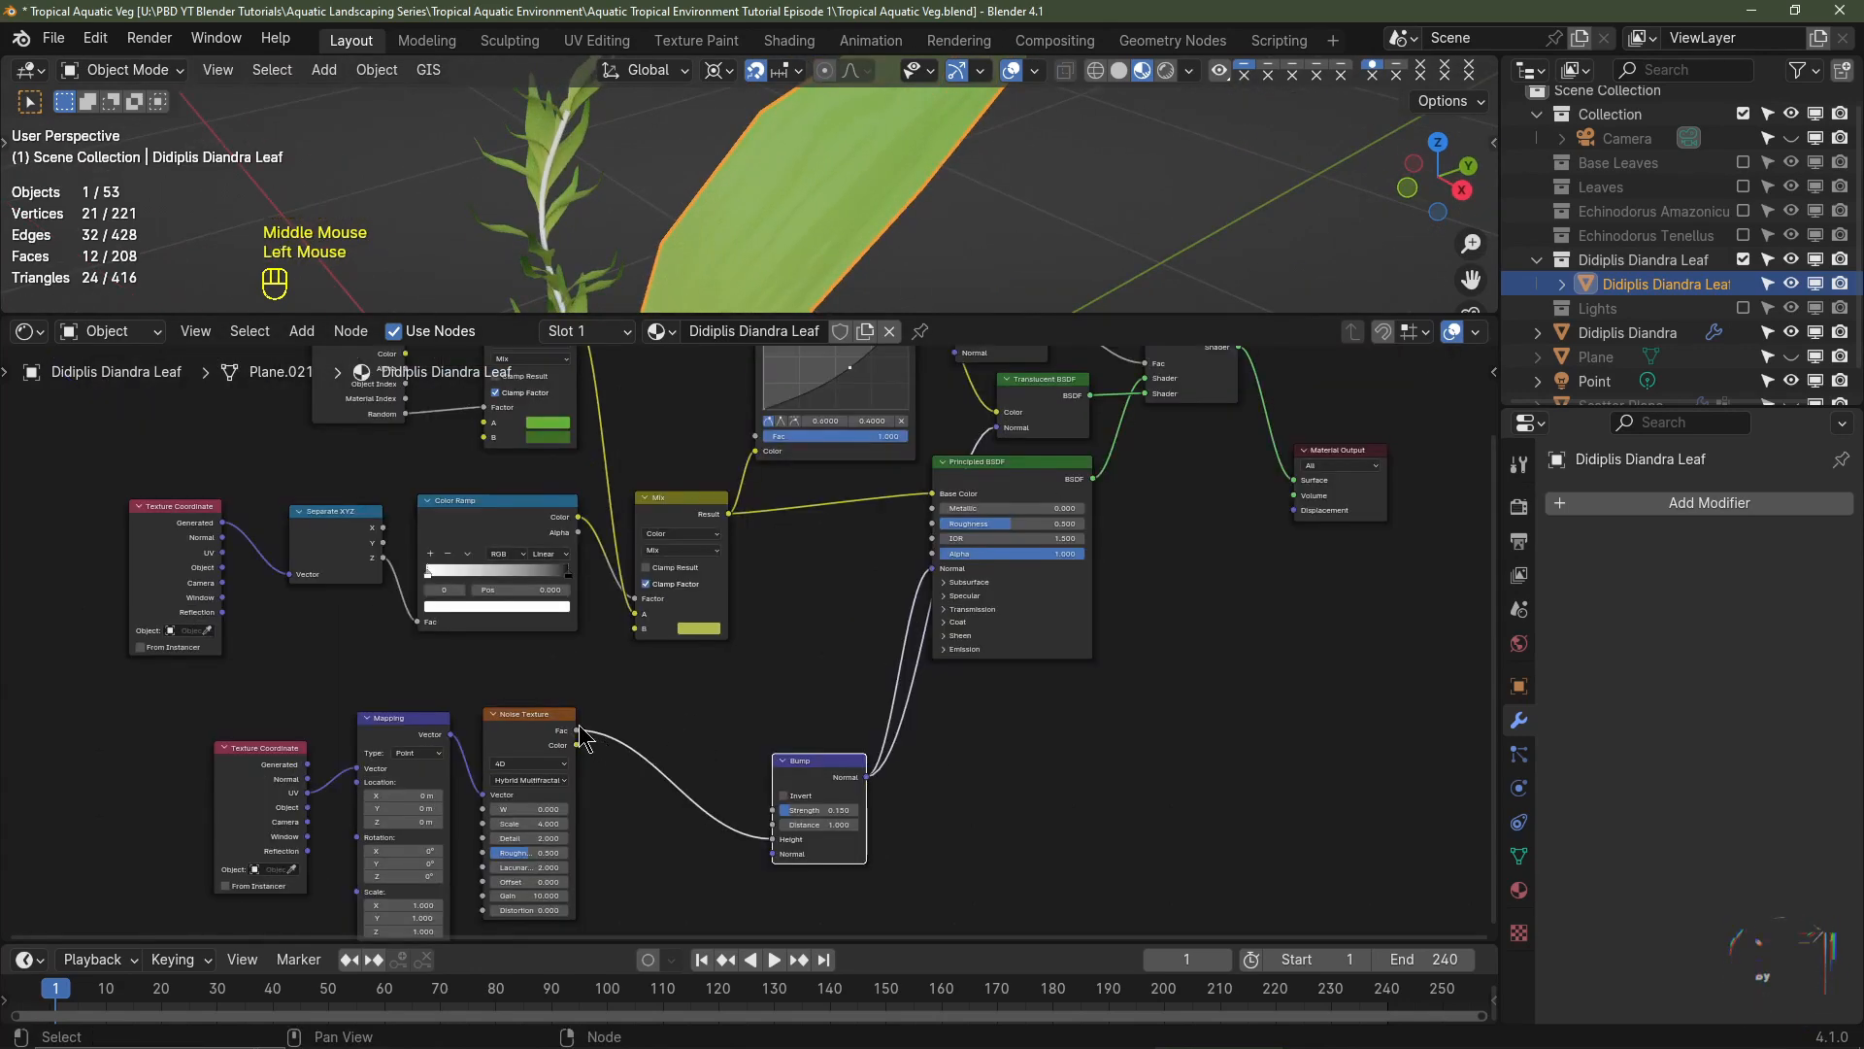
pyautogui.moveTo(577, 731); pyautogui.dragTo(938, 526)
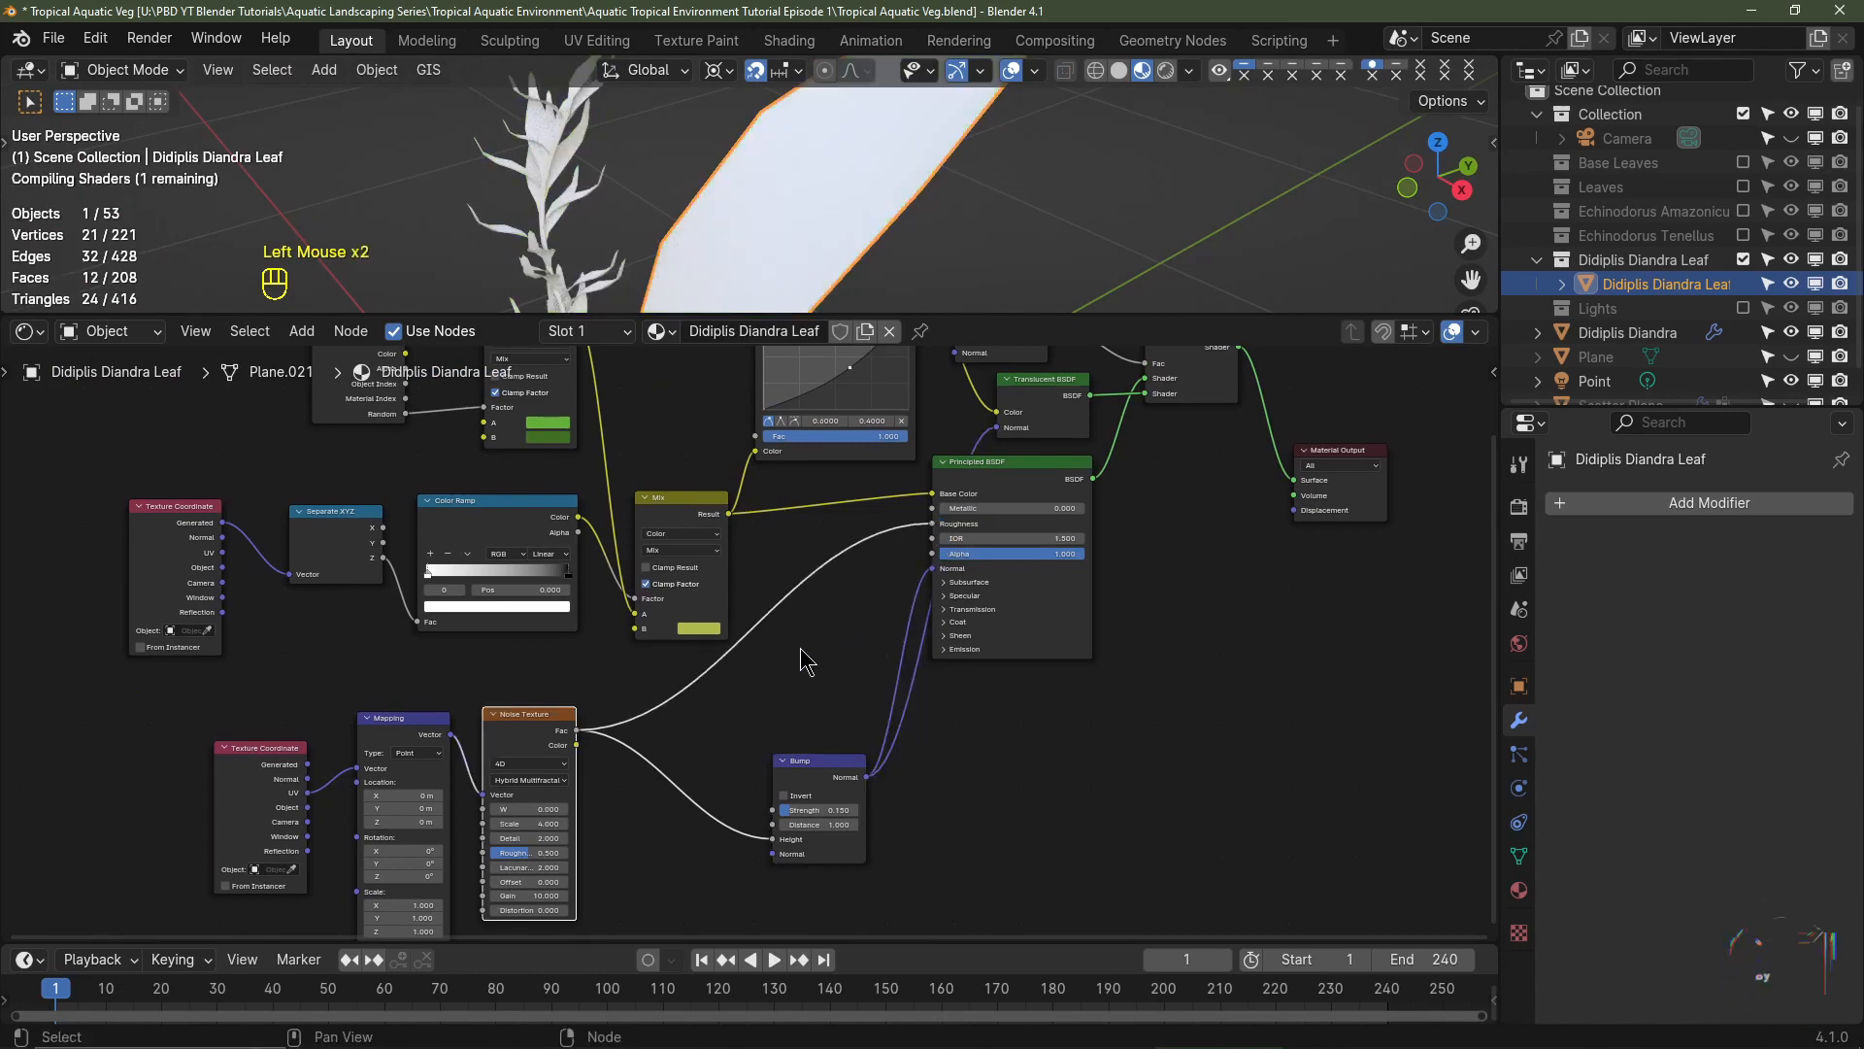
# - Insert a Color Ramp between the Noise Texture and the Roughness input, and space it out from the Mix and Bump nodes
pyautogui.hotkey('shift', 'a')
pyautogui.moveTo(749, 622)
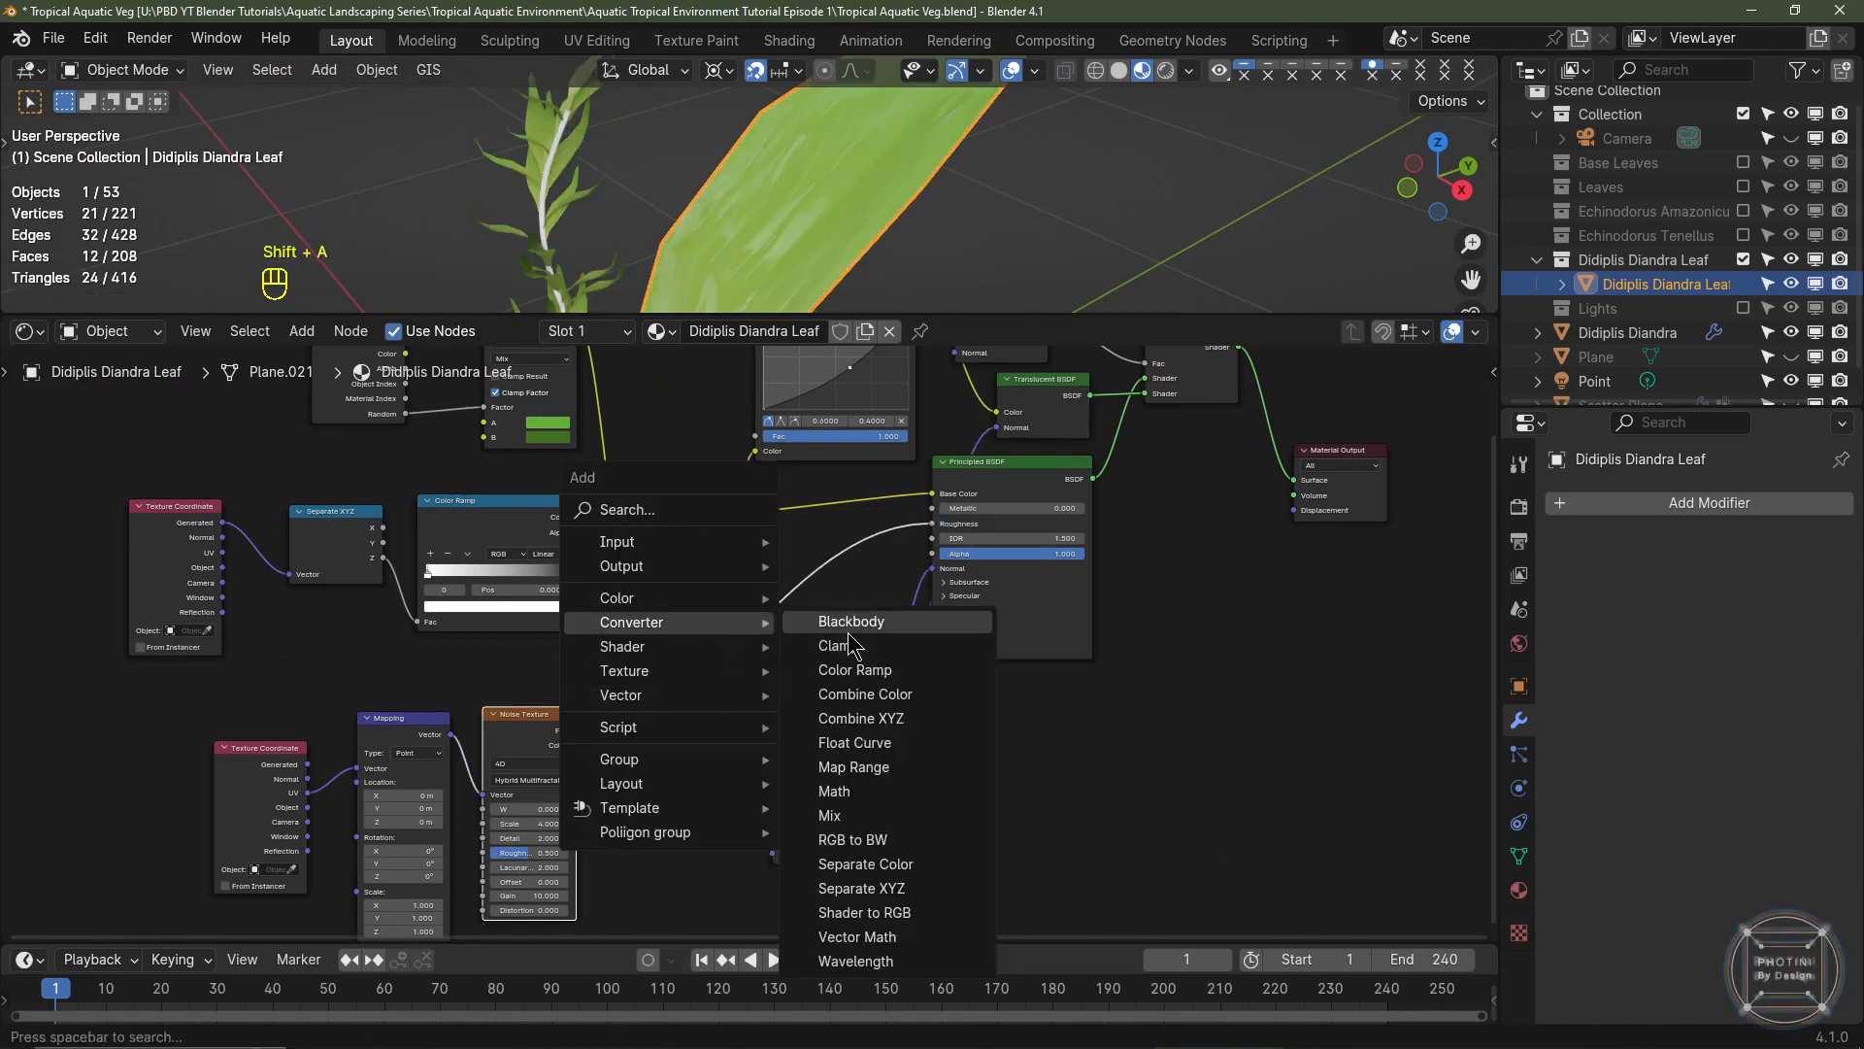
pyautogui.click(879, 680)
pyautogui.click(716, 607)
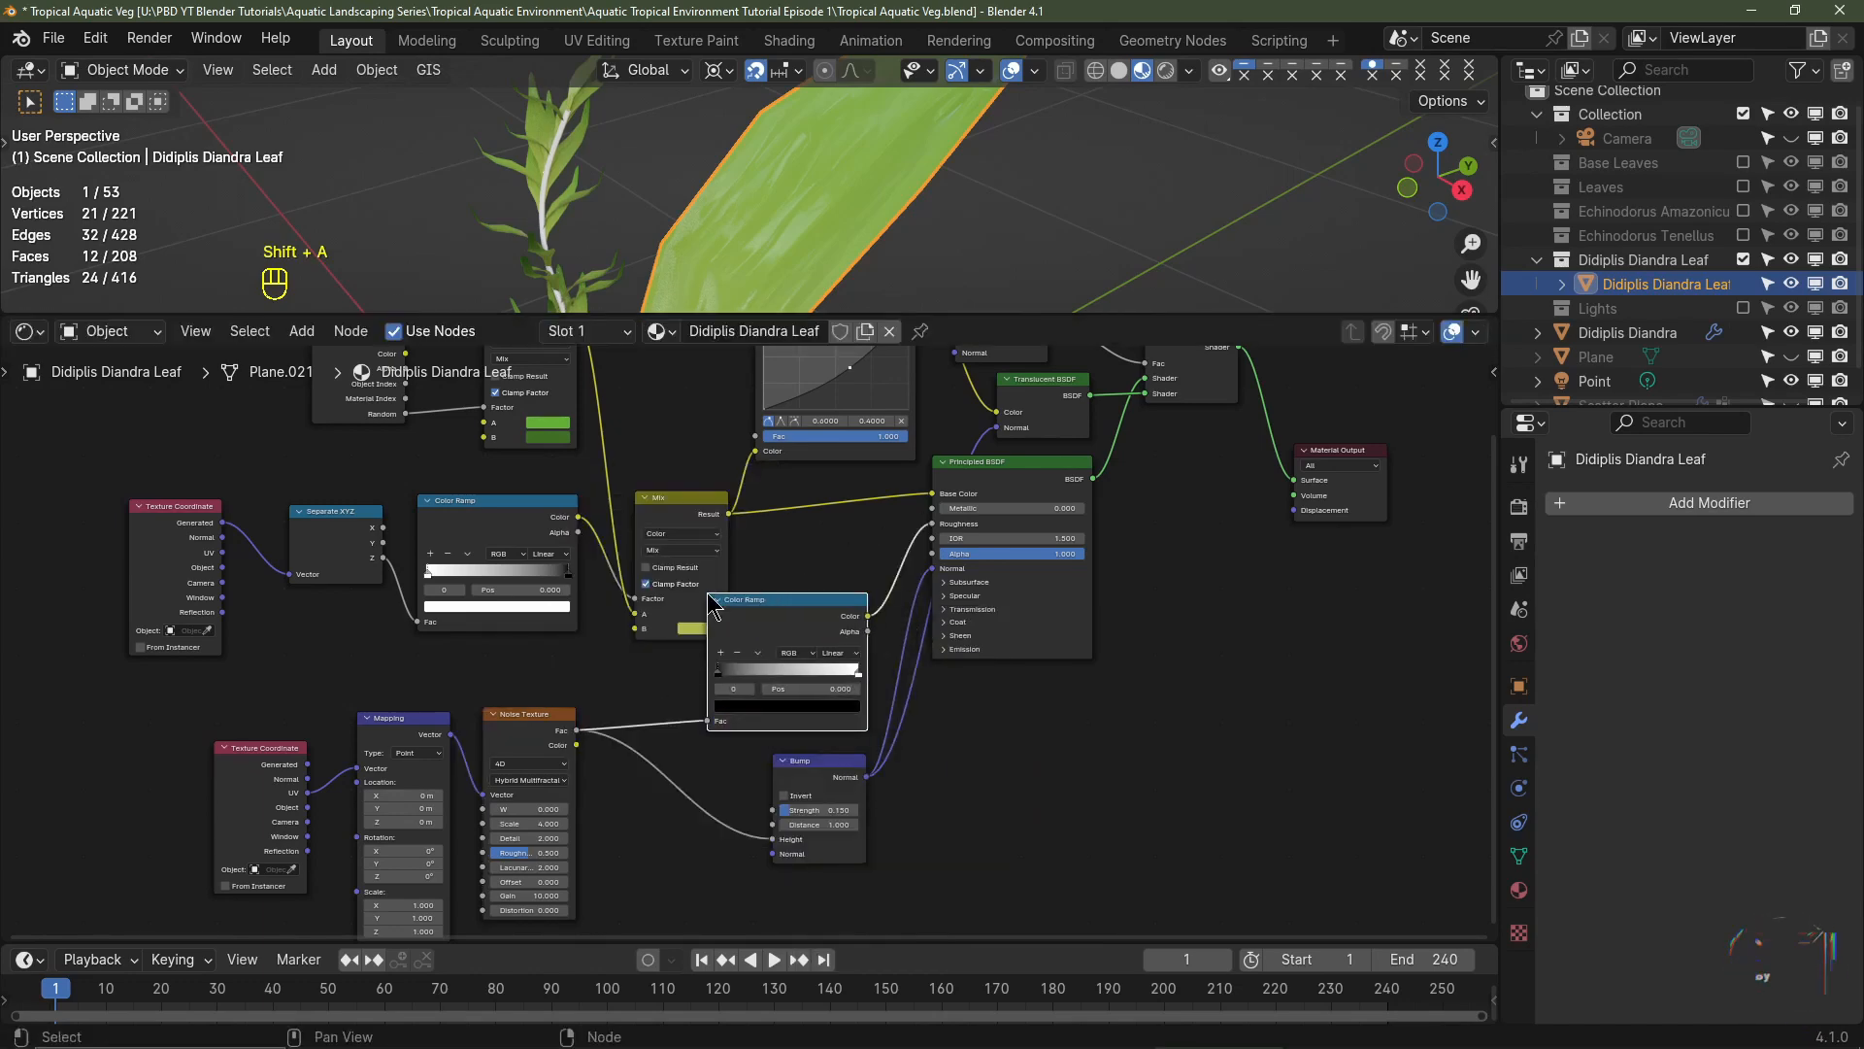
pyautogui.moveTo(765, 615)
pyautogui.mouseDown()
pyautogui.moveTo(789, 549)
pyautogui.moveTo(753, 646)
pyautogui.mouseUp()
pyautogui.moveTo(791, 762); pyautogui.dragTo(789, 833)
pyautogui.moveTo(787, 636); pyautogui.dragTo(783, 661)
# - Lighten the black stop of the roughness Color Ramp to a grey with Value 0.65
pyautogui.scroll(2, 788, 801)
pyautogui.scroll(2, 788, 801)
pyautogui.moveTo(788, 802); pyautogui.dragTo(715, 777, button='middle')
pyautogui.click(716, 767)
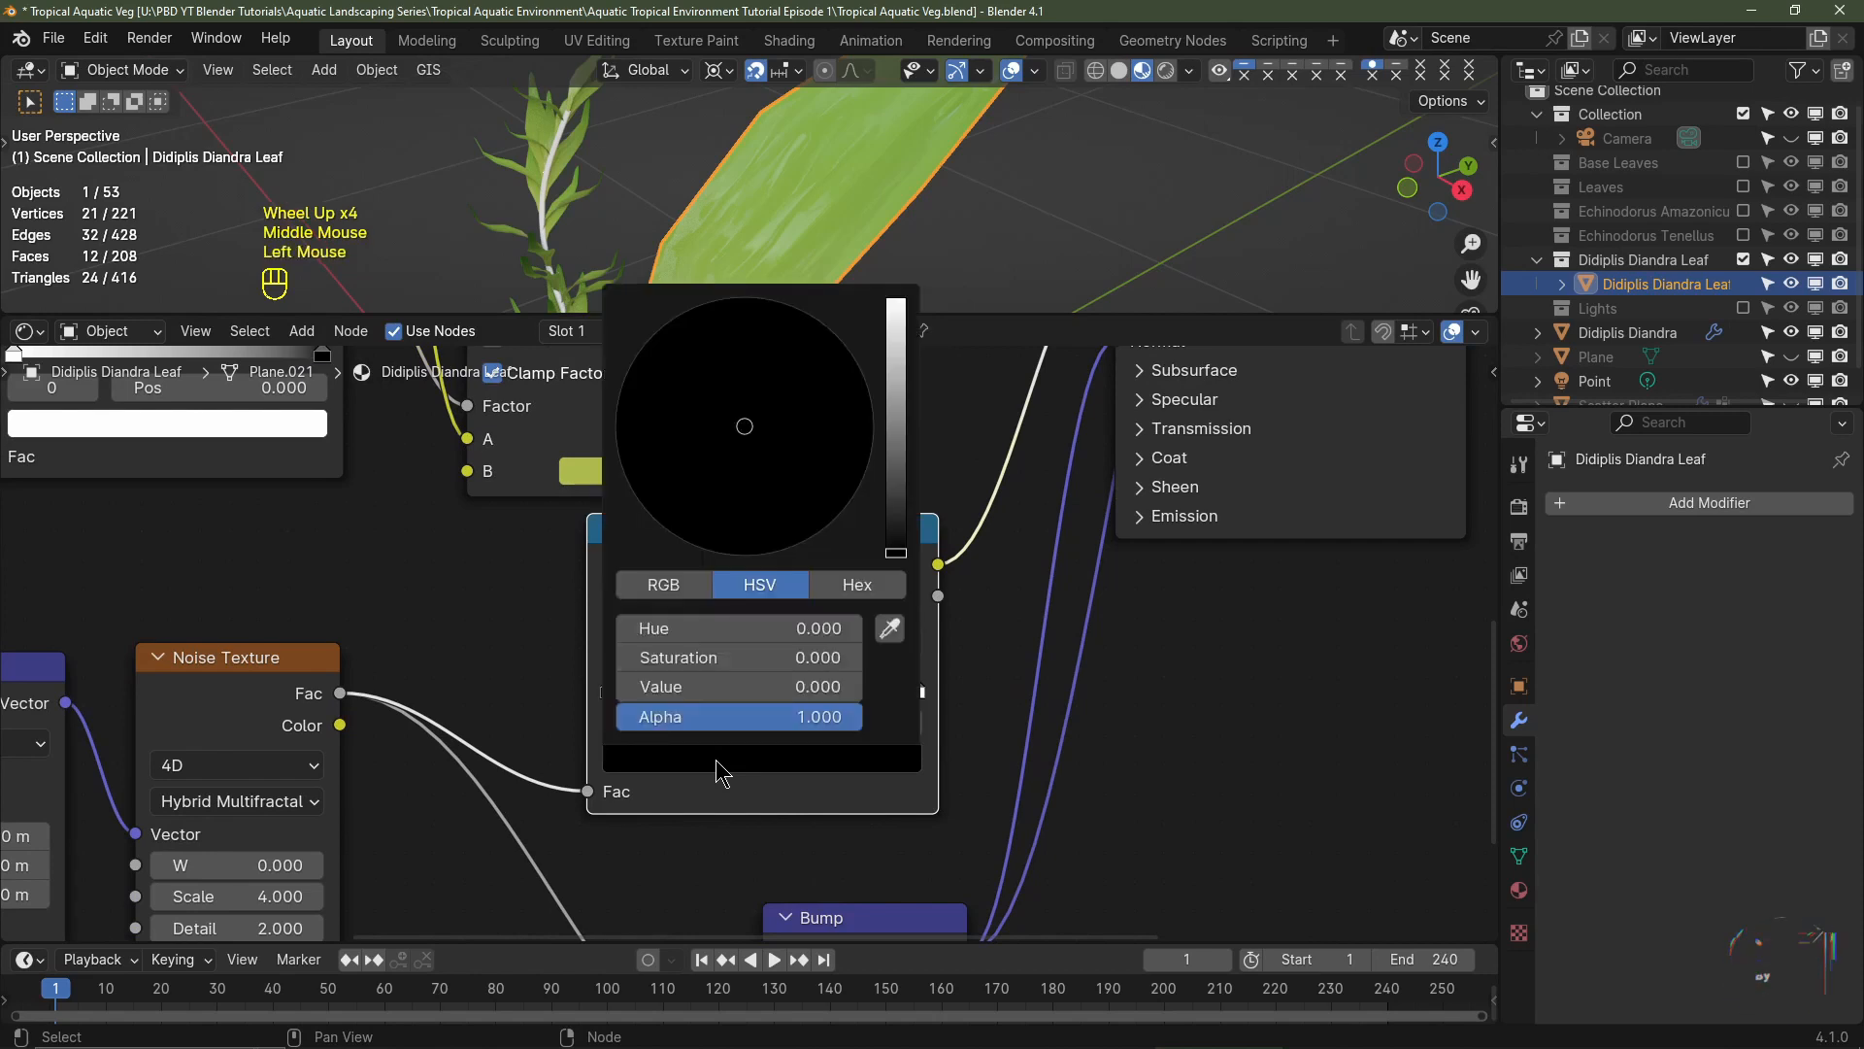
pyautogui.scroll(5, 717, 762)
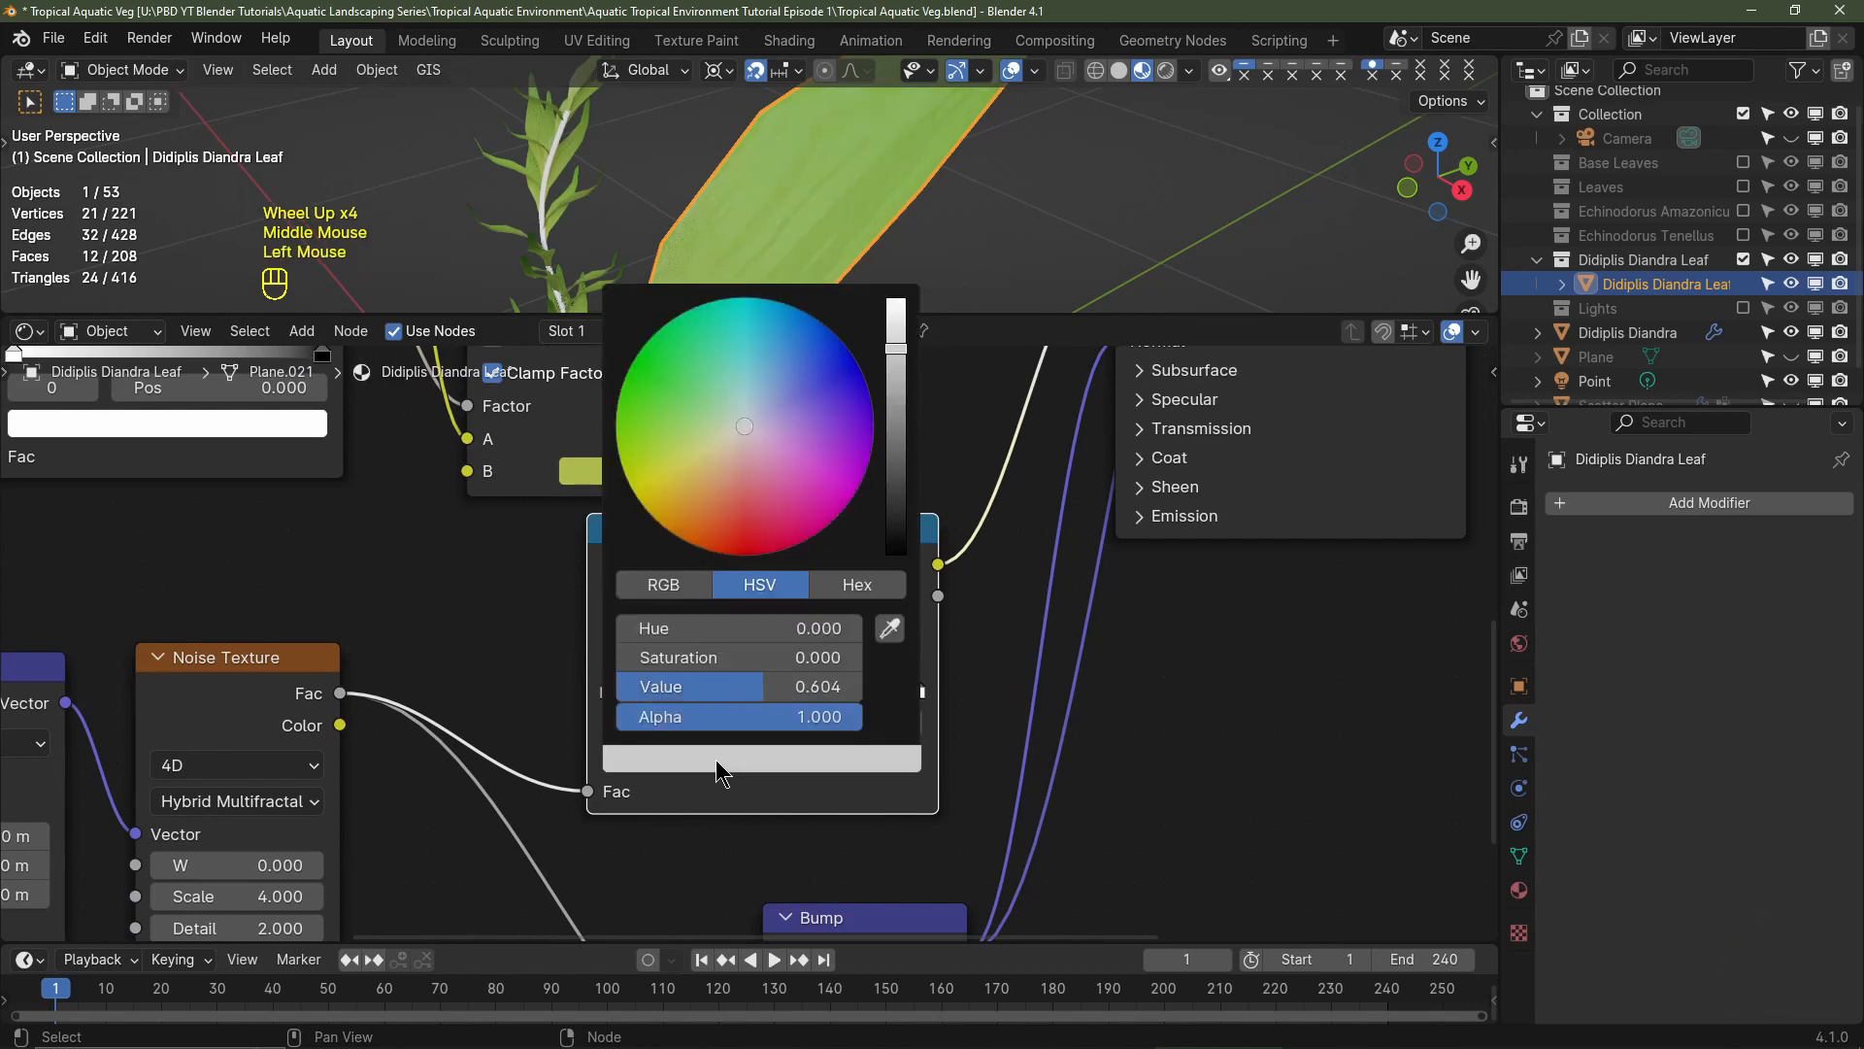
pyautogui.click(753, 685)
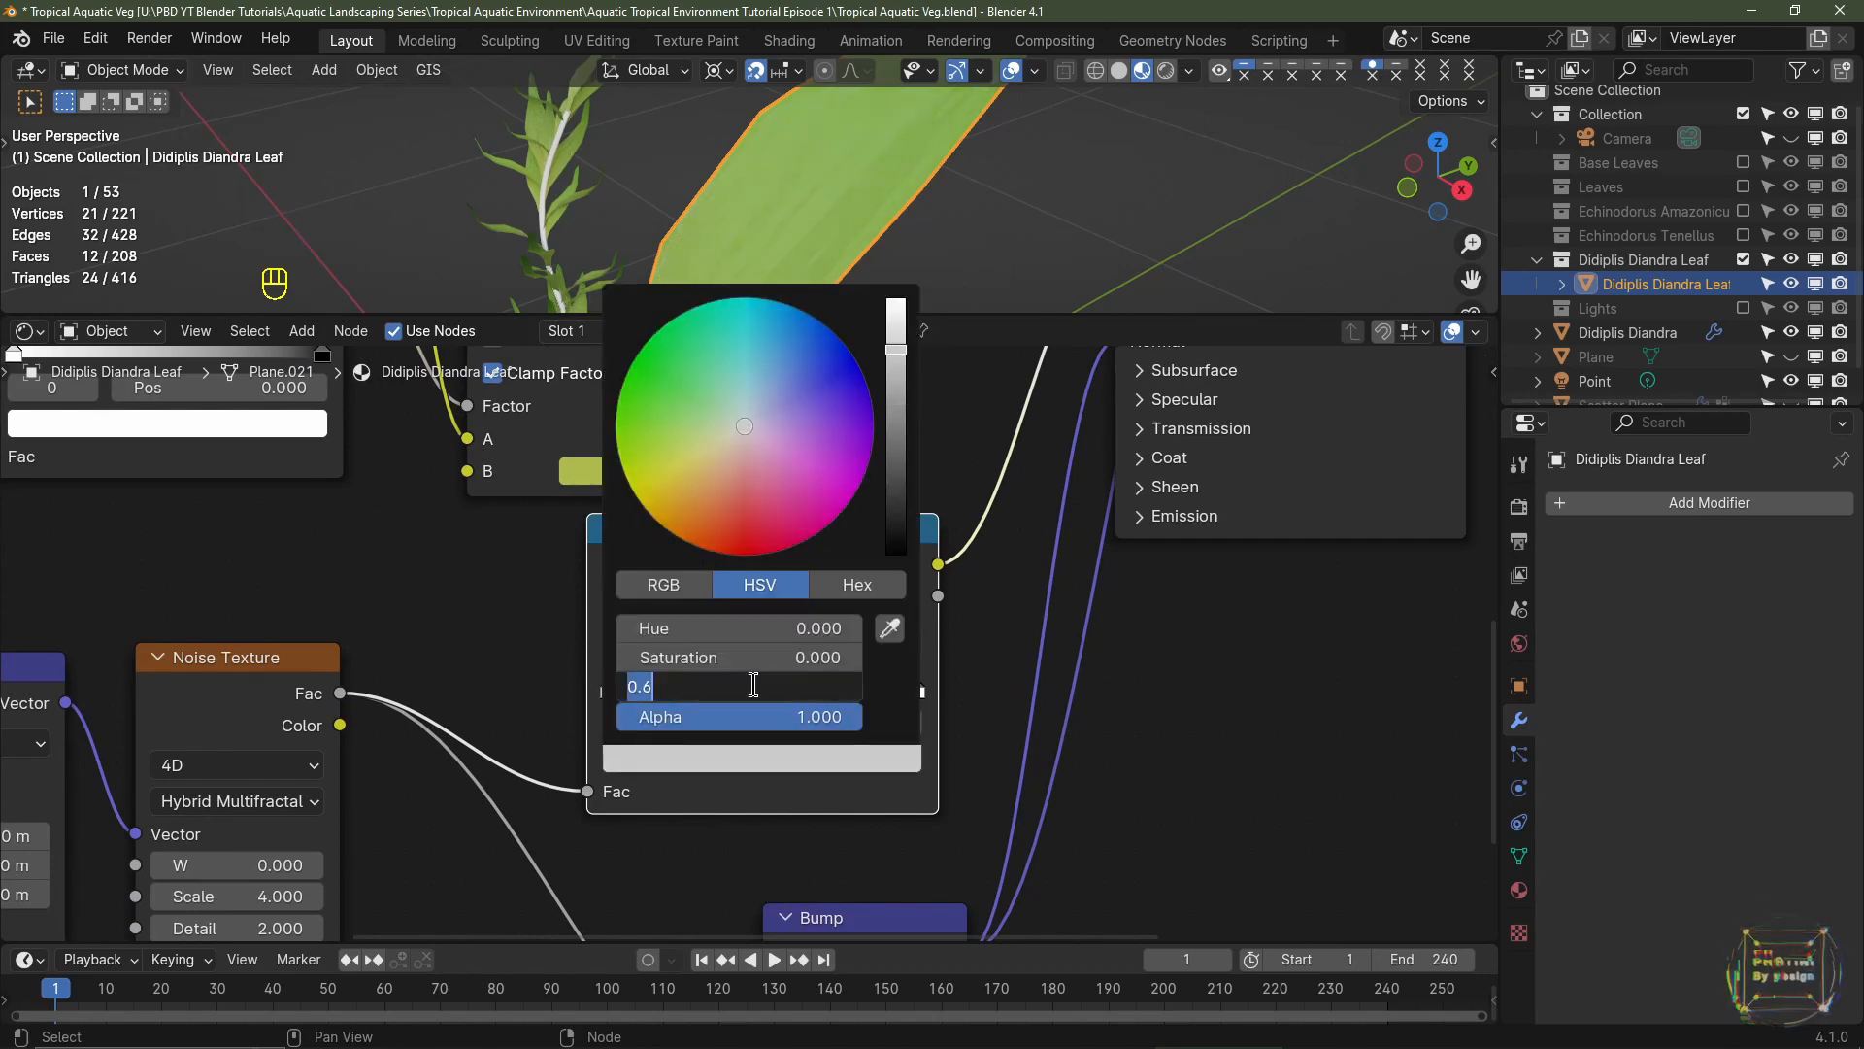
pyautogui.write('.65')
pyautogui.press('Return')
# - Assign the Didiplis Diandra Leaf material to the Didiplis Diandra stem object and make it a separate copy
pyautogui.scroll(-2, 994, 194)
pyautogui.moveTo(994, 195); pyautogui.dragTo(1078, 170, button='middle')
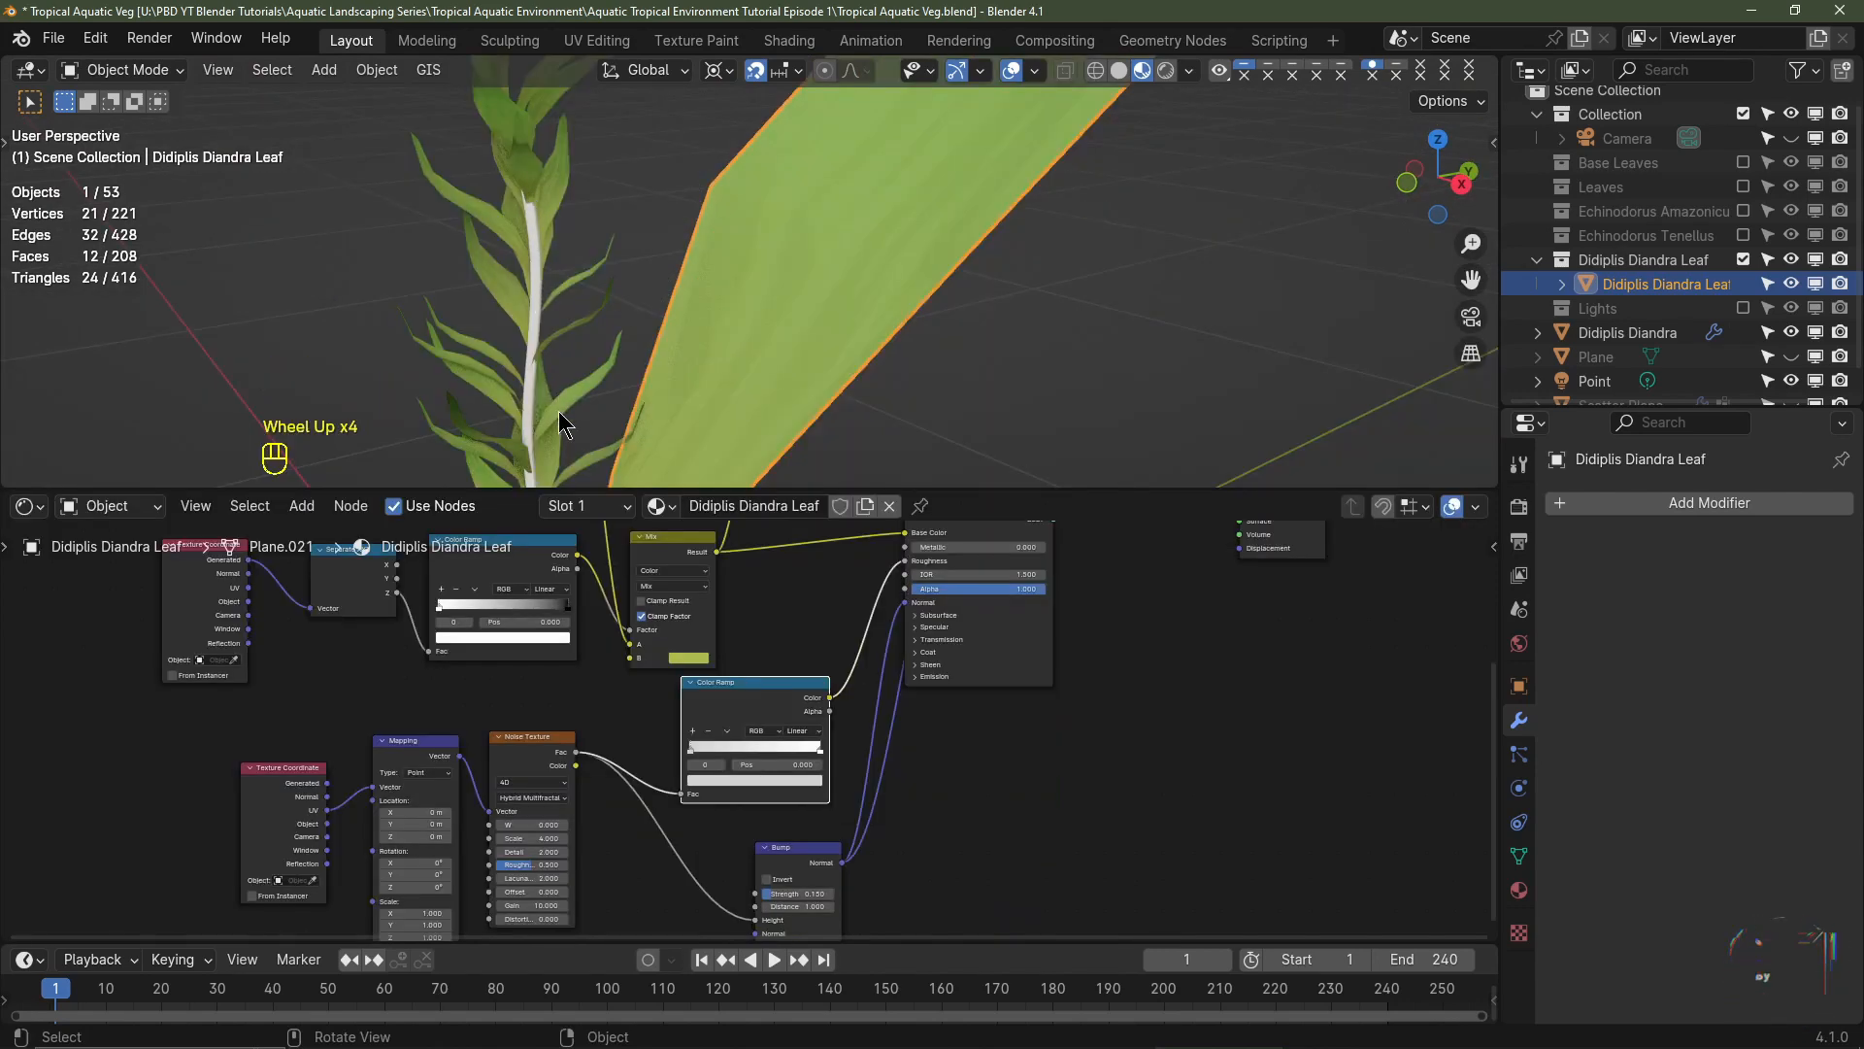
pyautogui.click(534, 301)
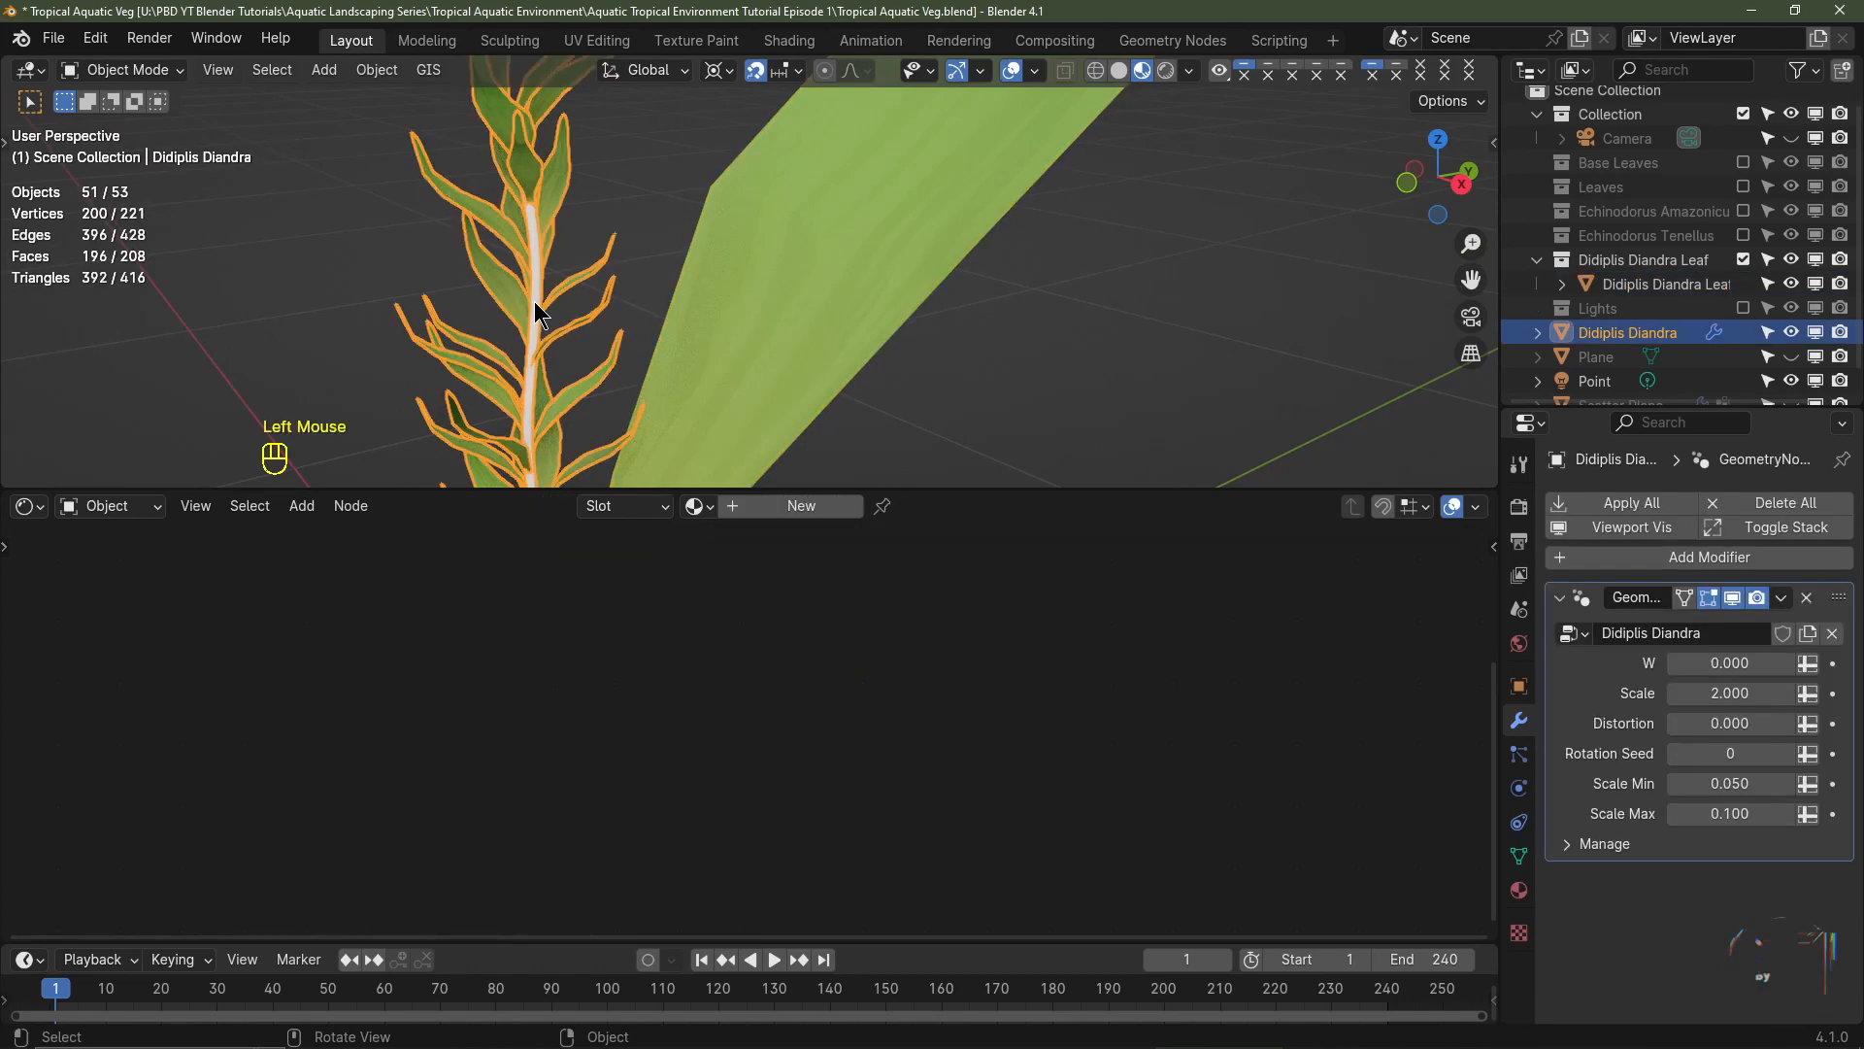
pyautogui.click(695, 506)
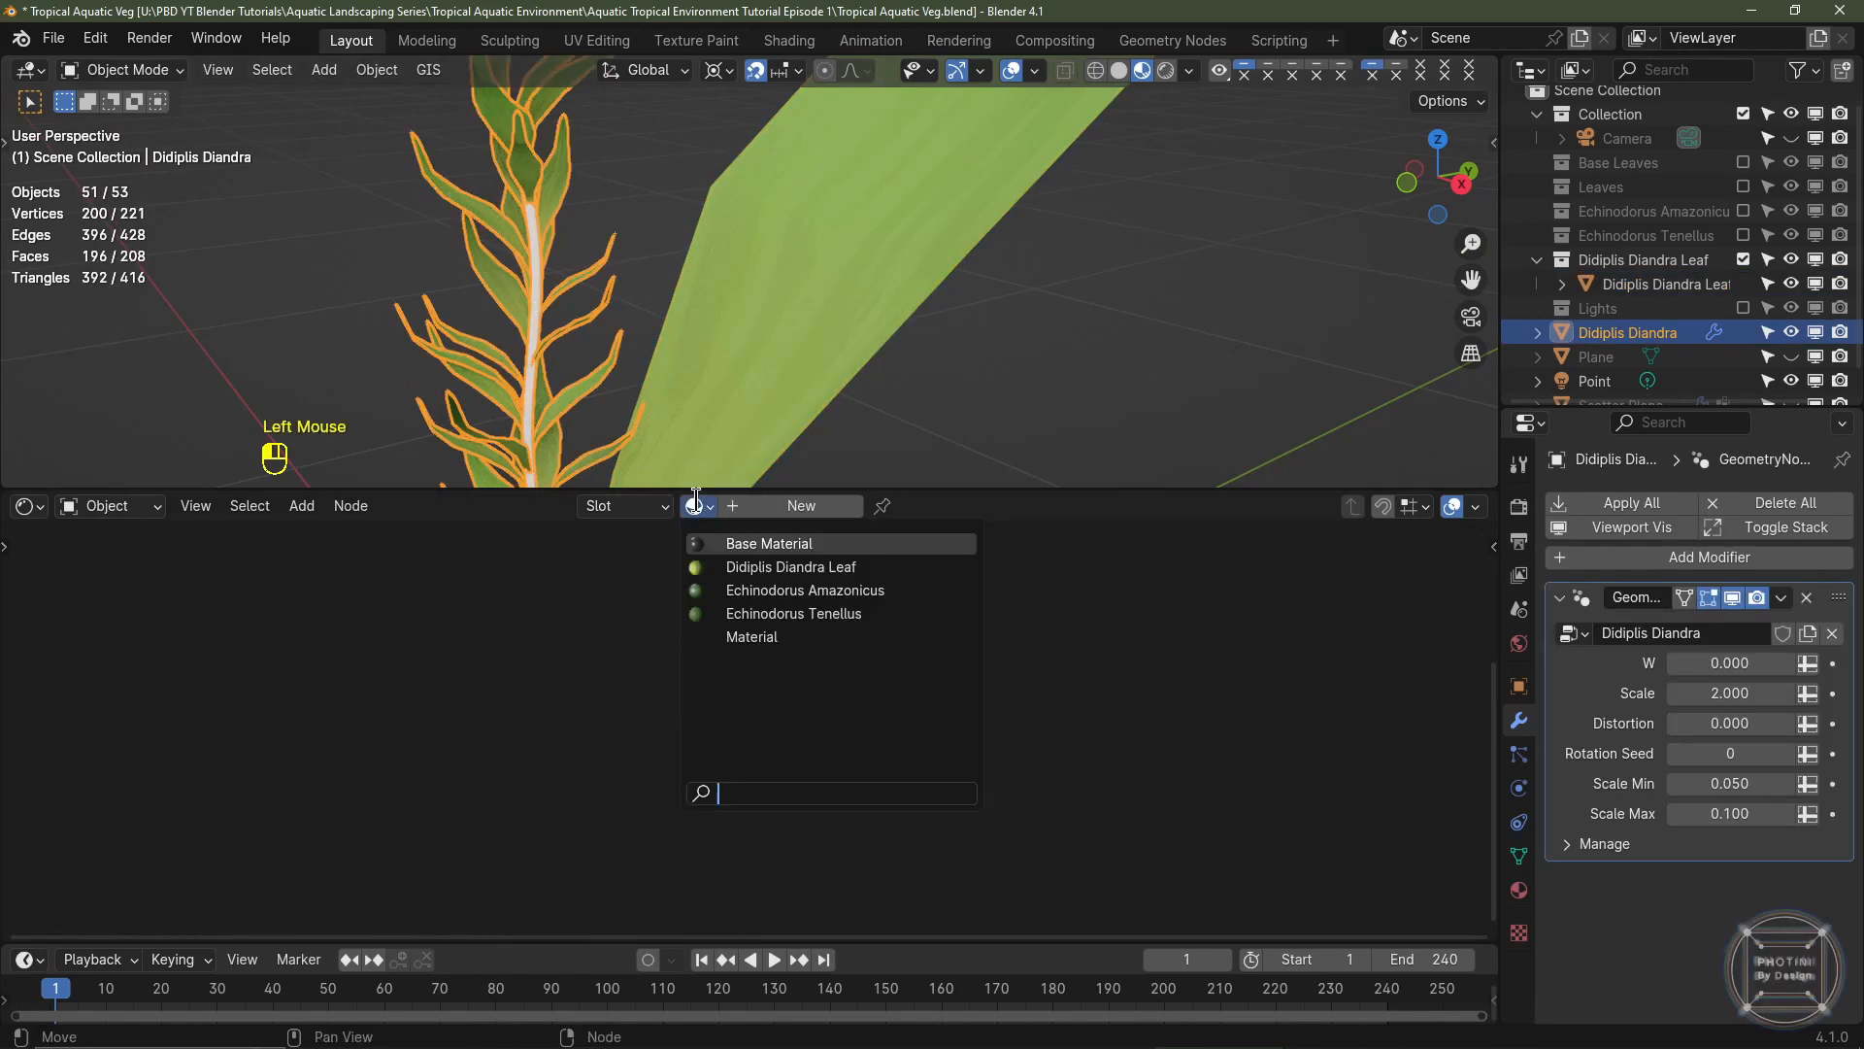
pyautogui.click(882, 567)
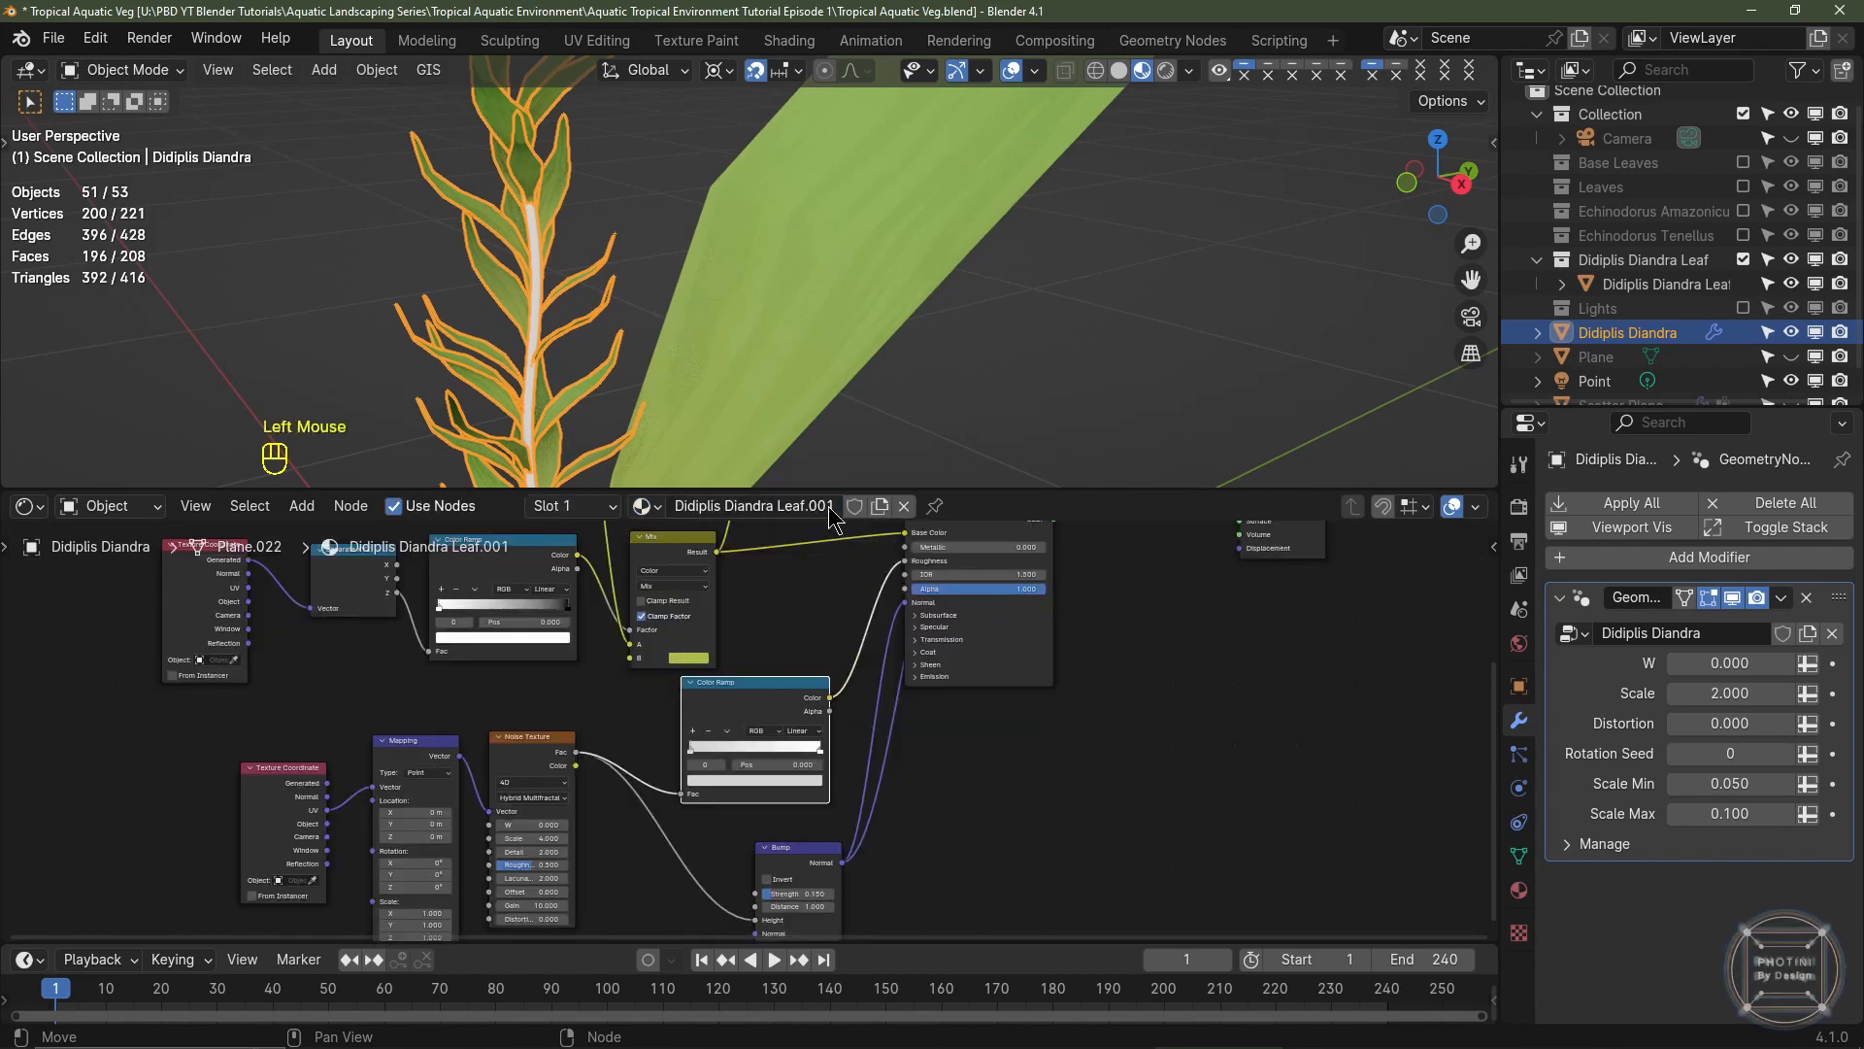
# - Edit the name of the stem's copied material, erasing the "Leaf.001" ending
pyautogui.doubleClick(830, 506)
pyautogui.press('BackSpace')
pyautogui.press('BackSpace')
pyautogui.press('BackSpace')
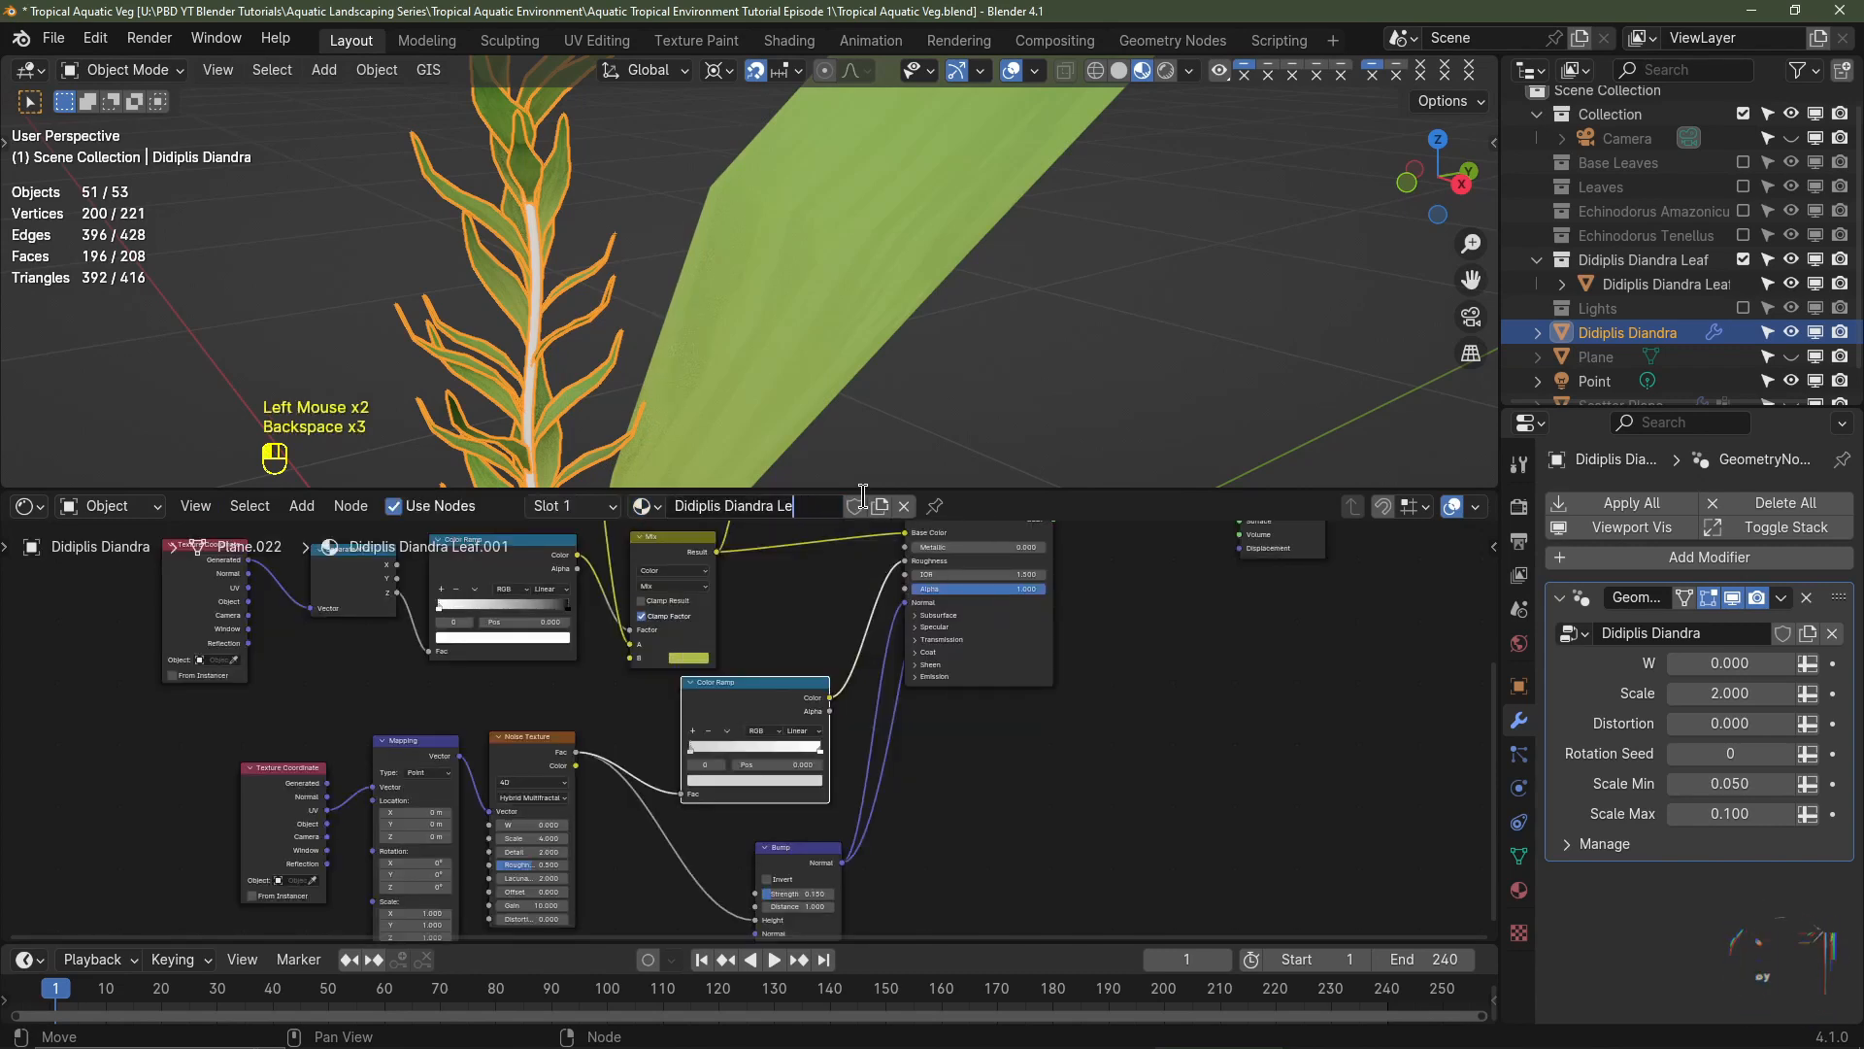
# - Rename the duplicated leaf material to Didiplis Diandra Stem
pyautogui.write('Stem')
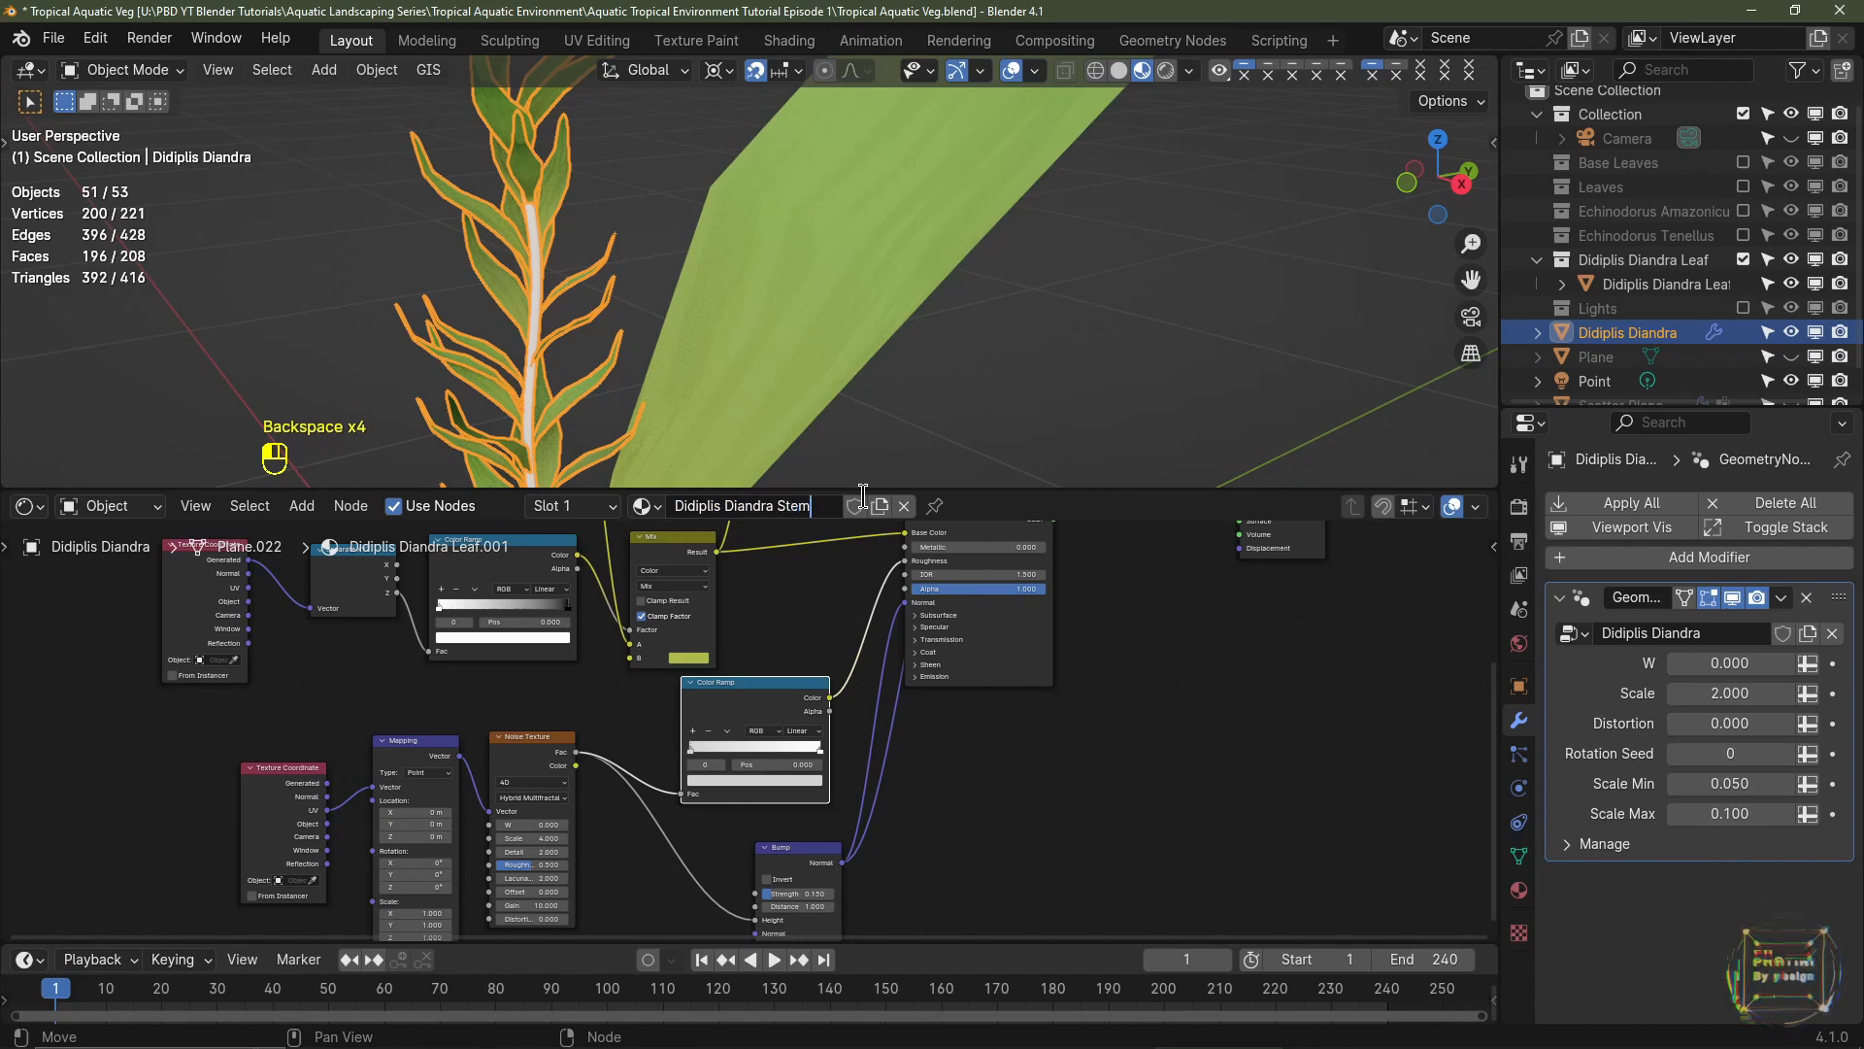
pyautogui.press('Return')
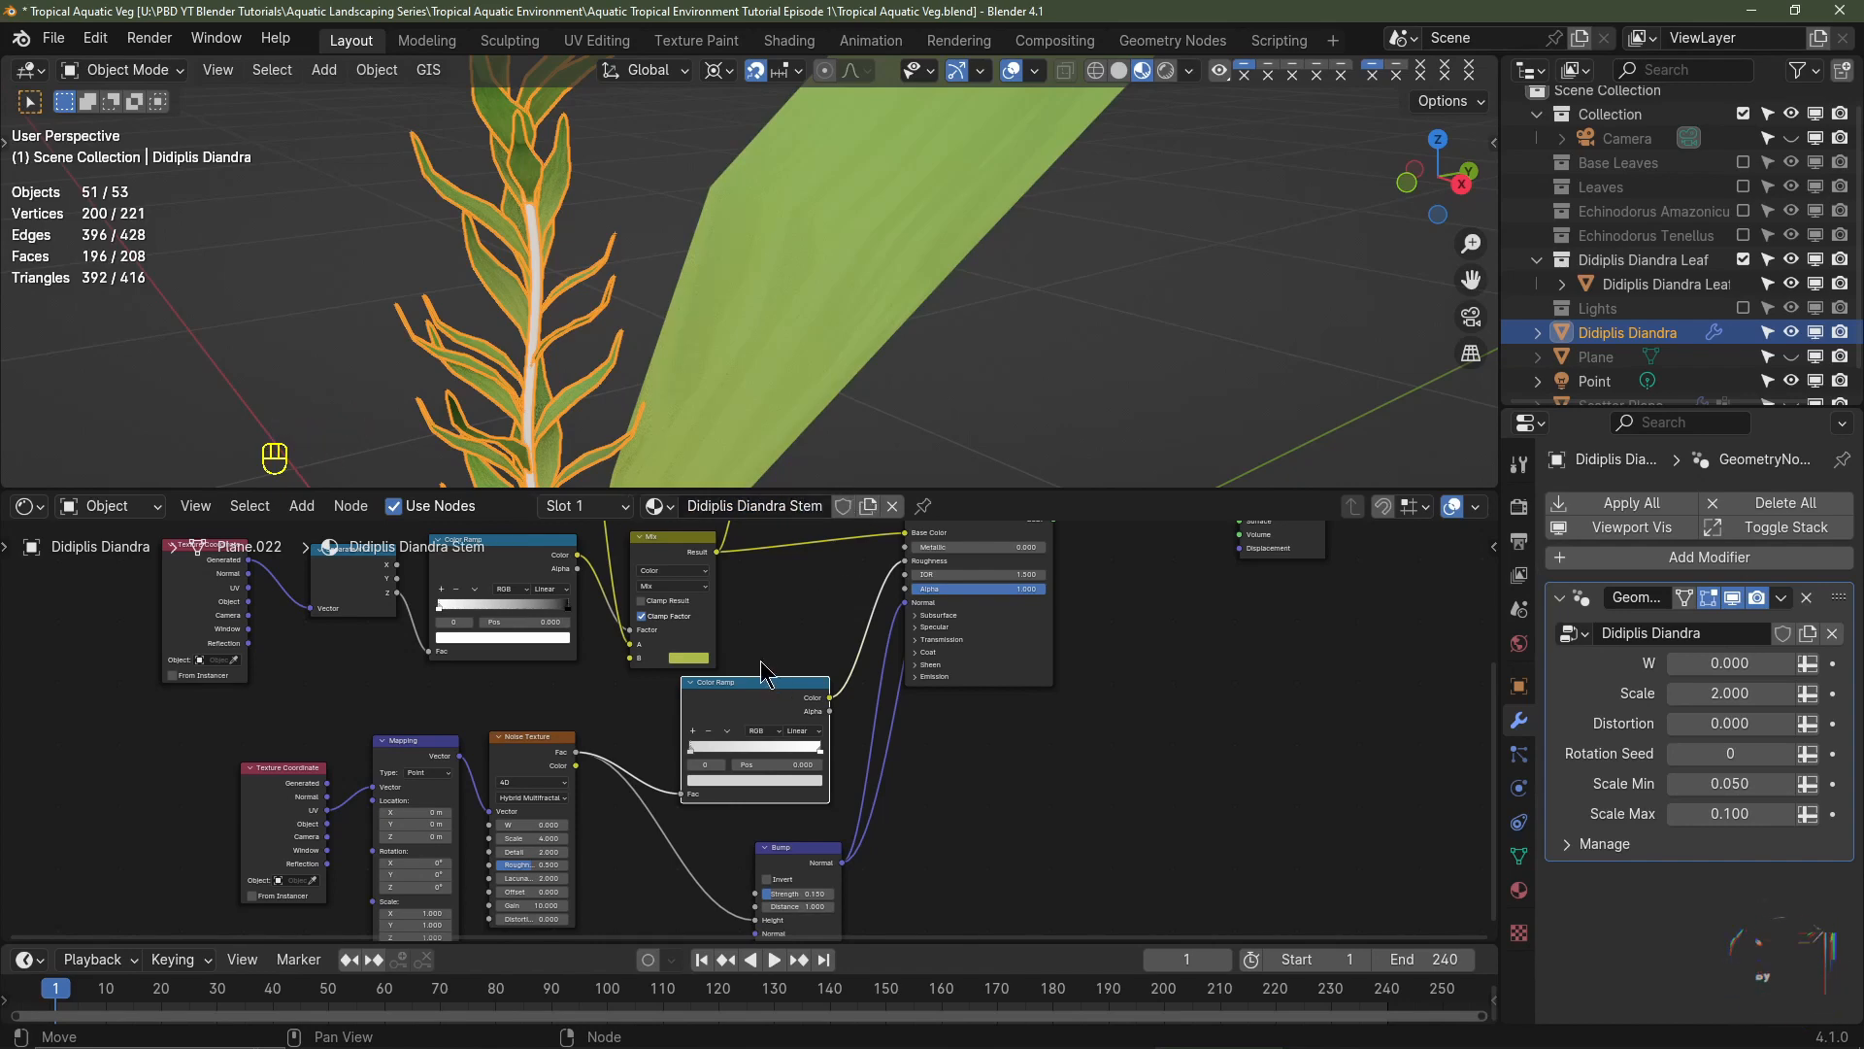
pyautogui.scroll(-3, 657, 859)
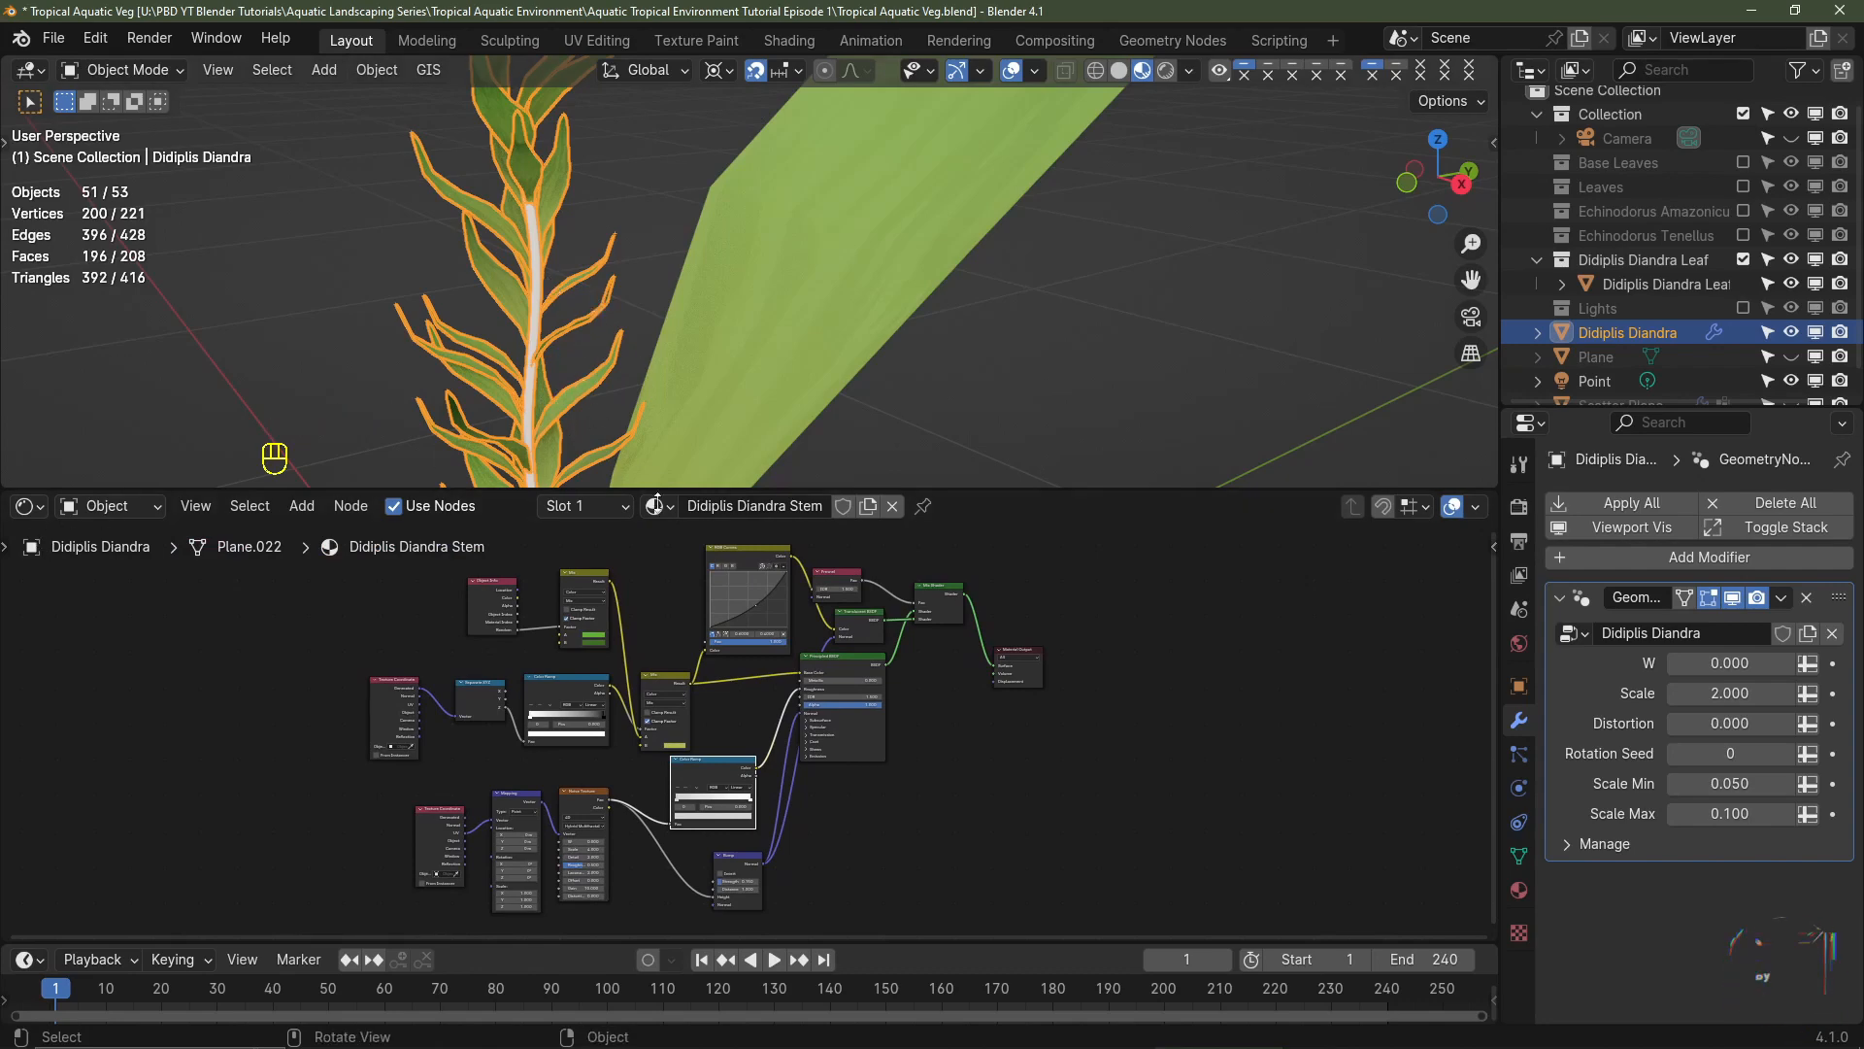
# - Switch to the Geometry Node Editor and insert a Set Material node between Curve to Mesh and Join Geometry
pyautogui.click(34, 510)
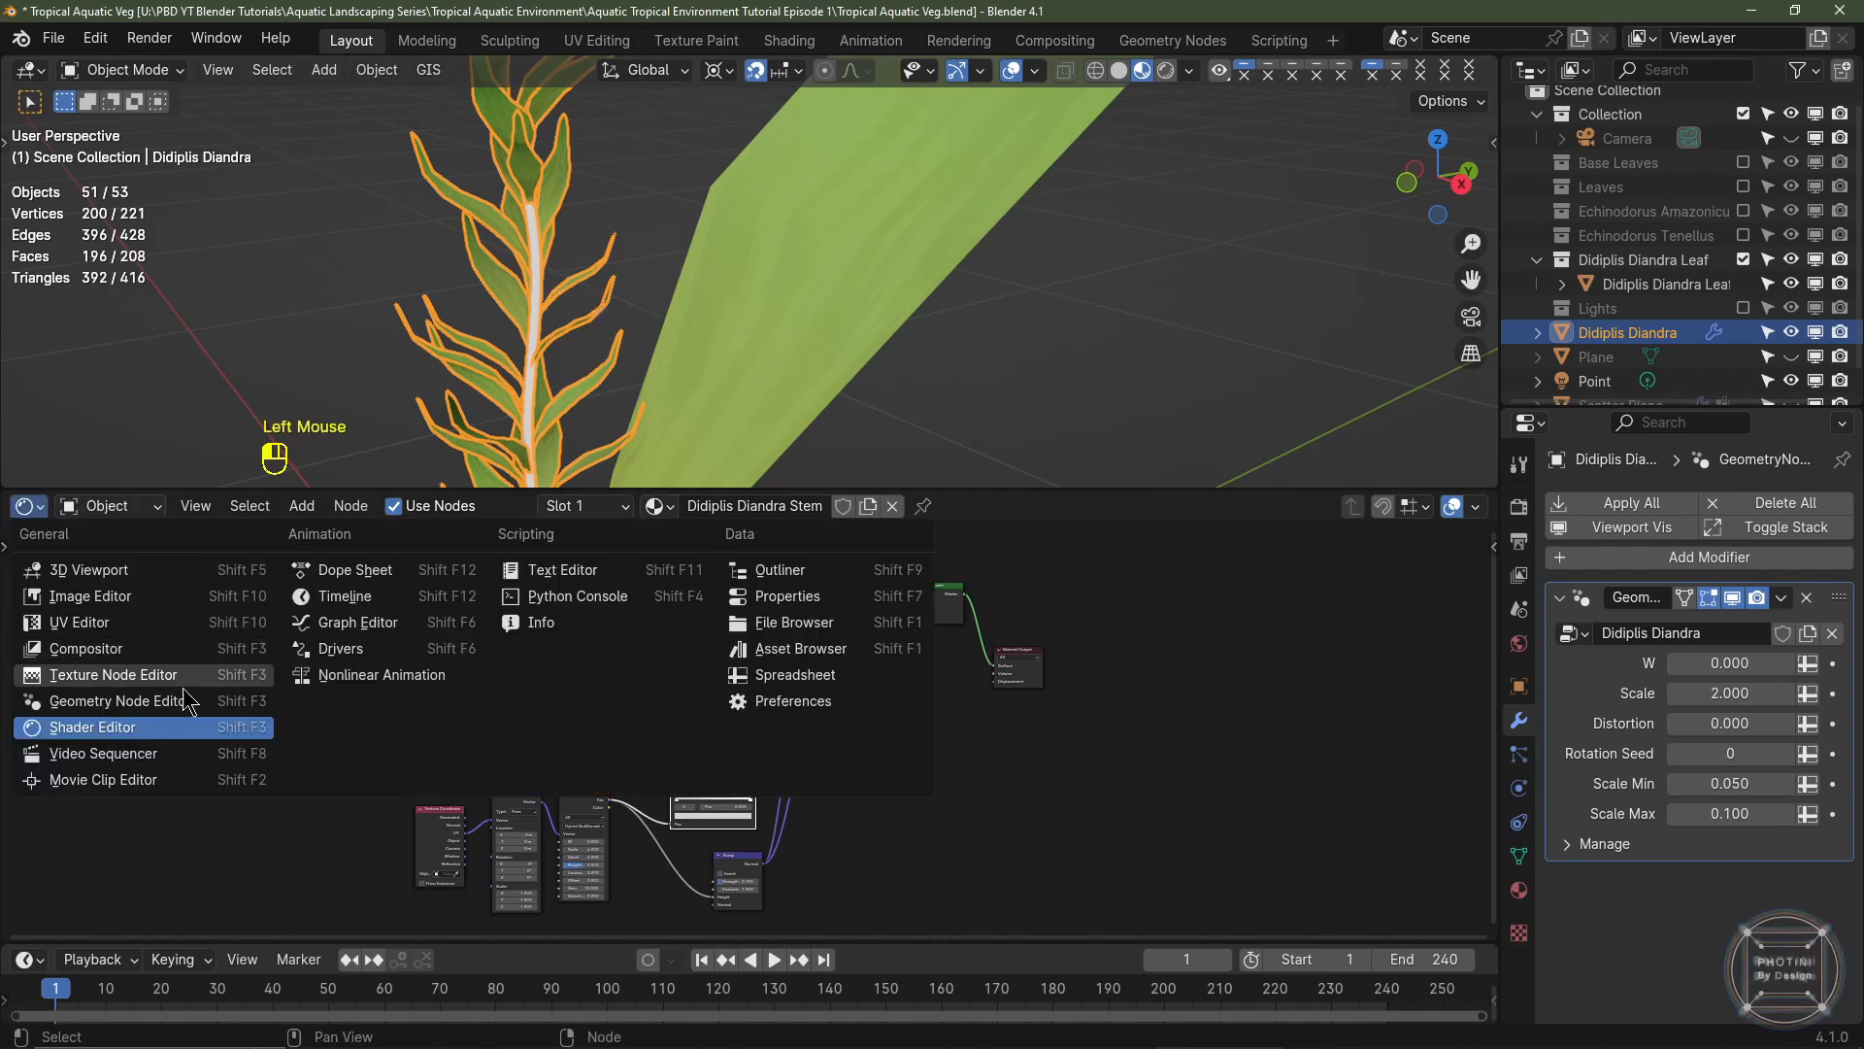
pyautogui.click(146, 711)
pyautogui.scroll(3, 993, 768)
pyautogui.moveTo(846, 557); pyautogui.dragTo(794, 717, button='middle')
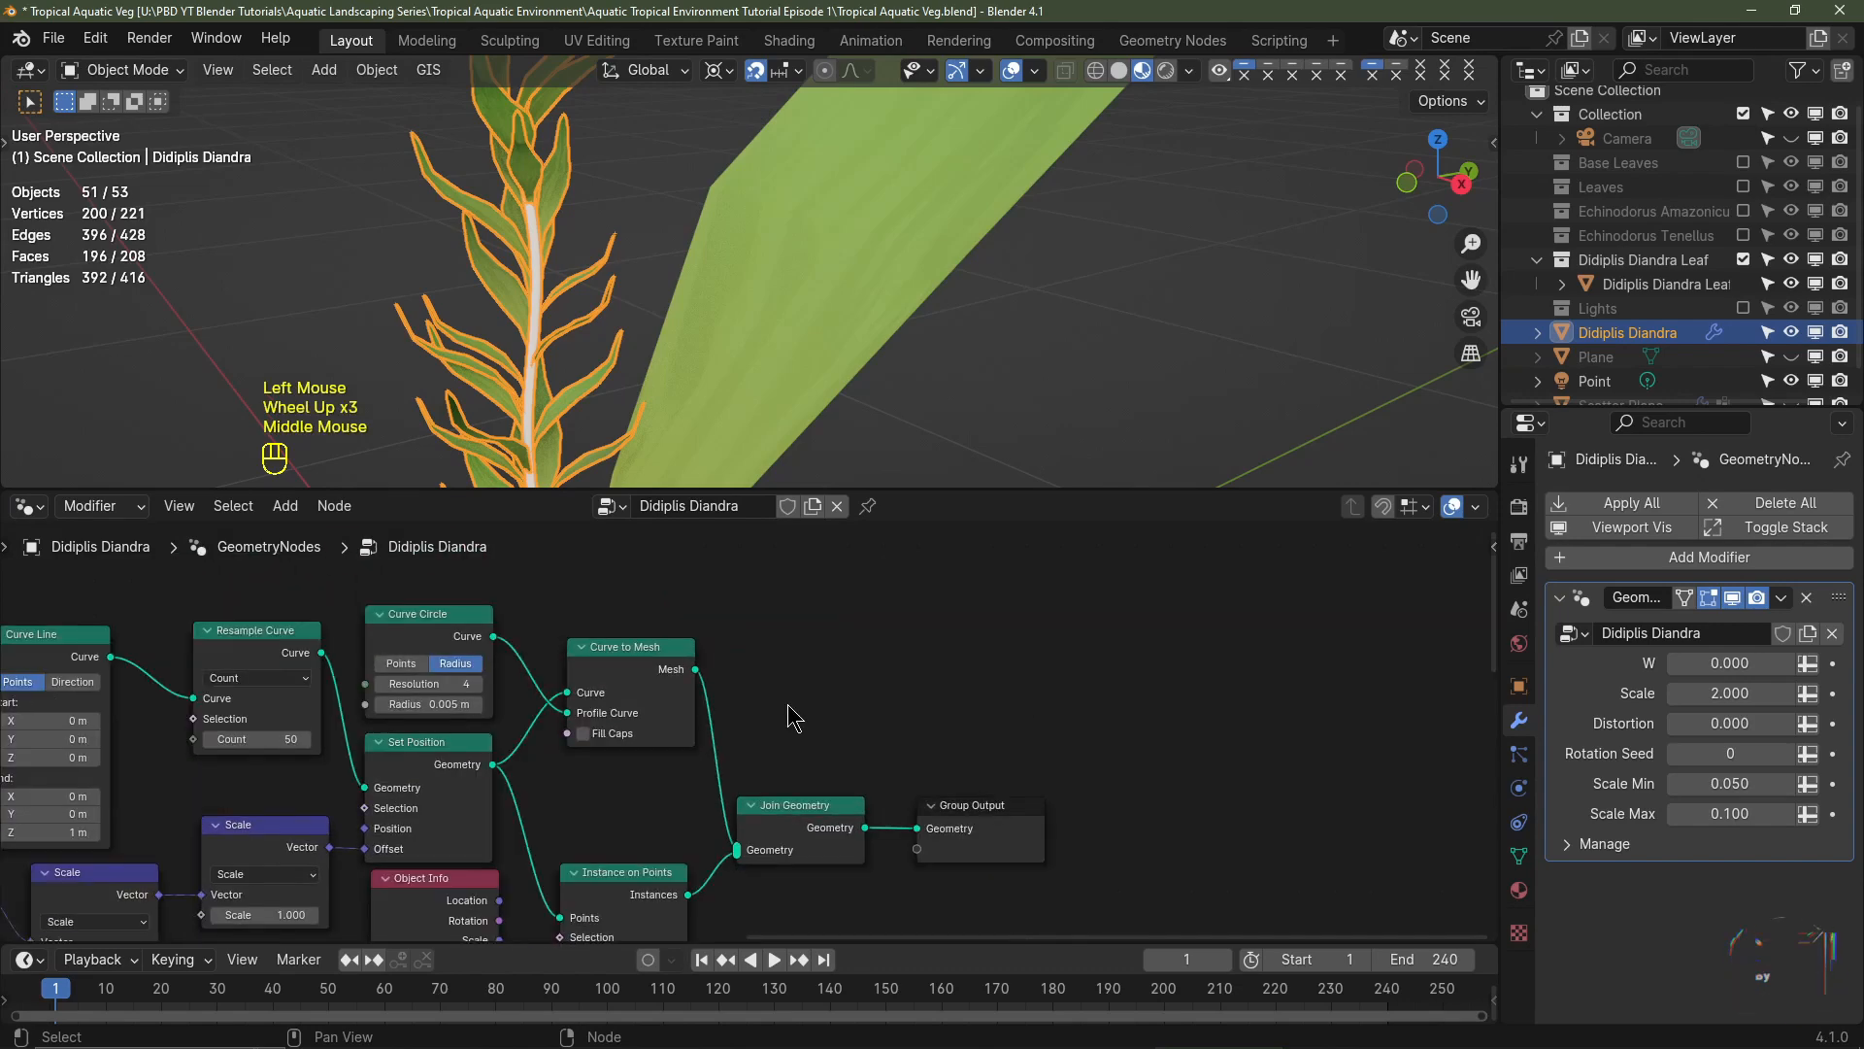
pyautogui.hotkey('shift', 'a')
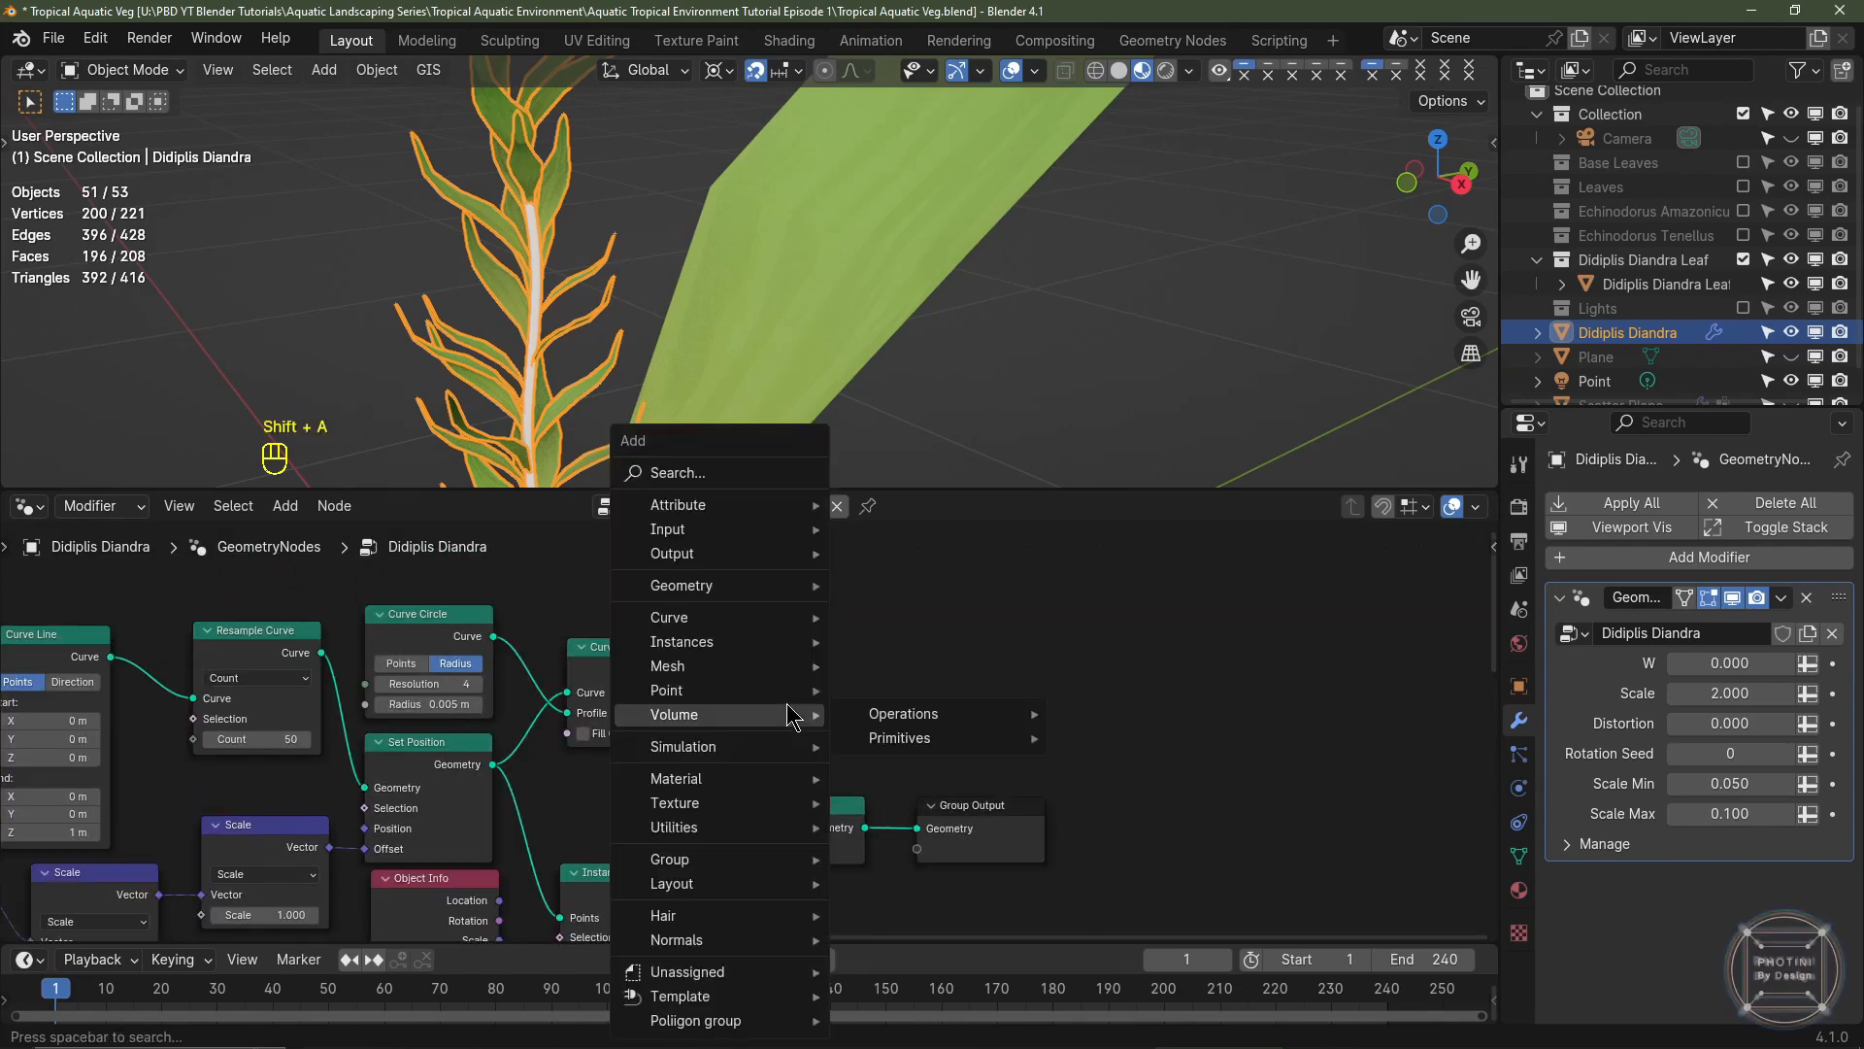
pyautogui.moveTo(760, 778)
pyautogui.click(927, 861)
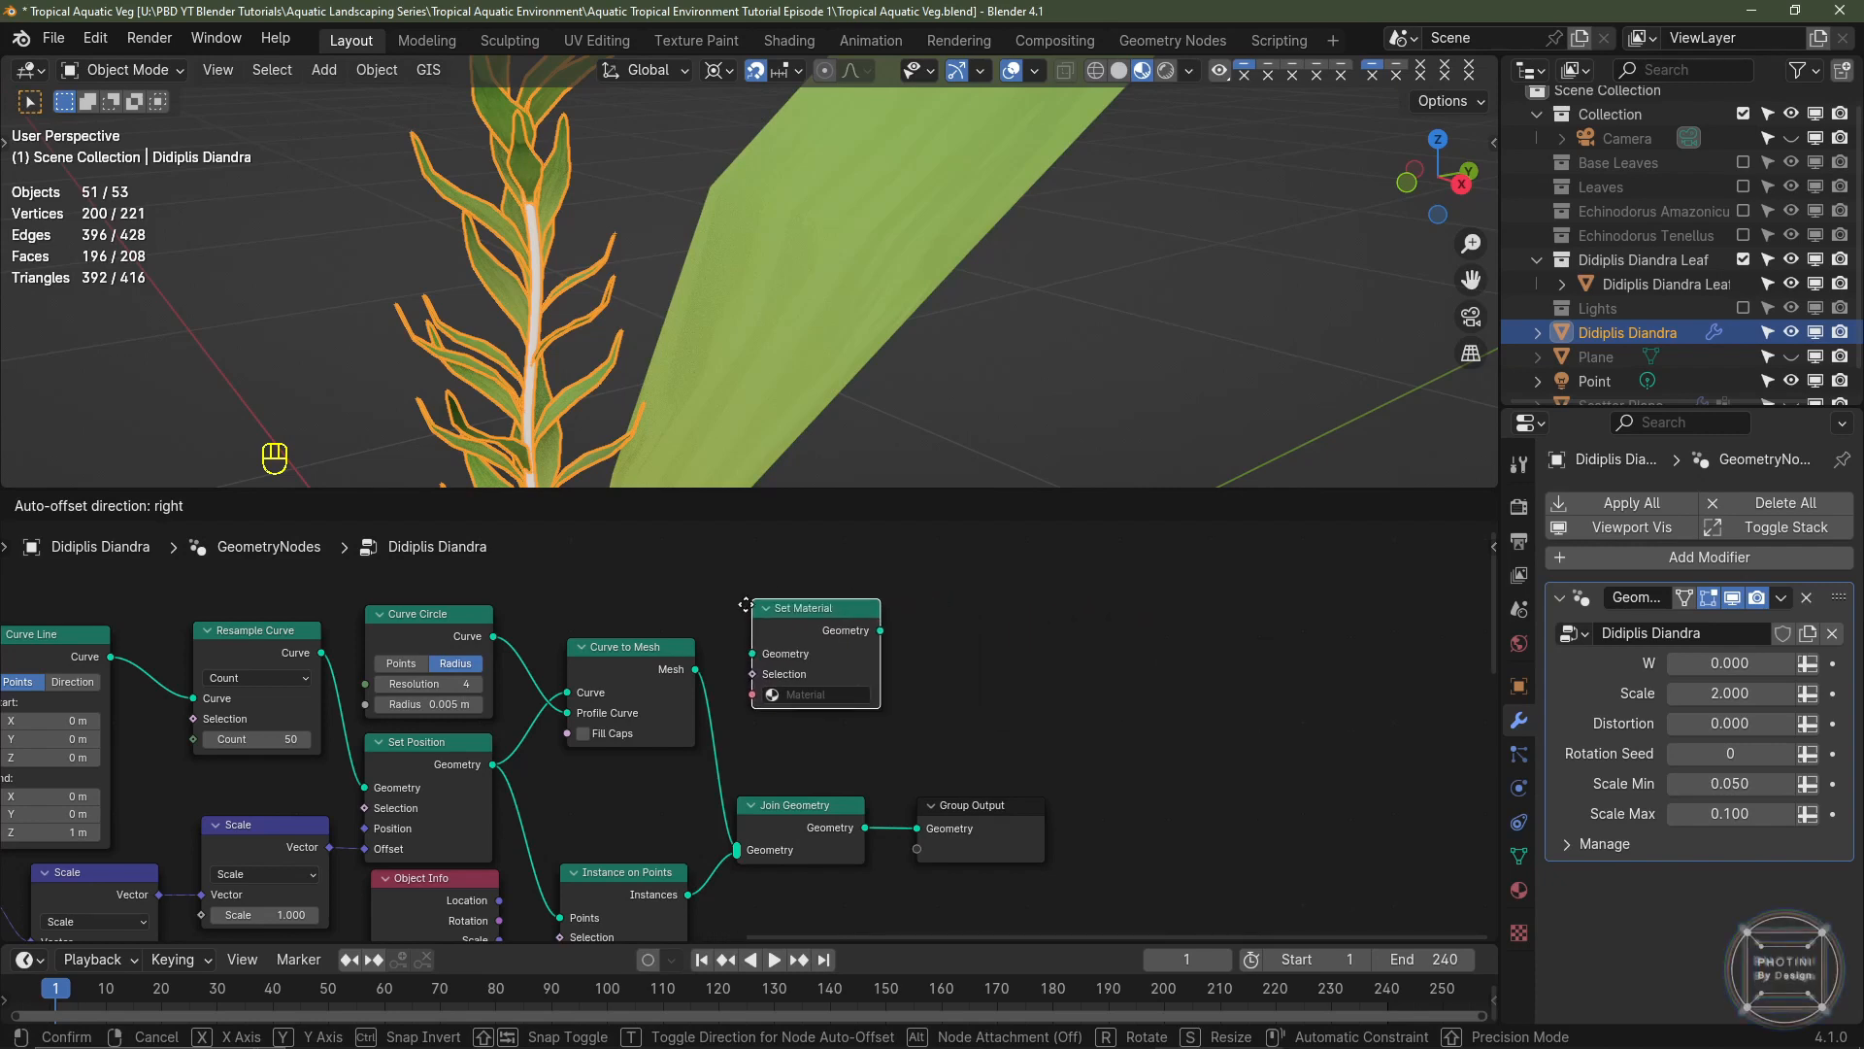
pyautogui.moveTo(706, 664); pyautogui.dragTo(759, 663)
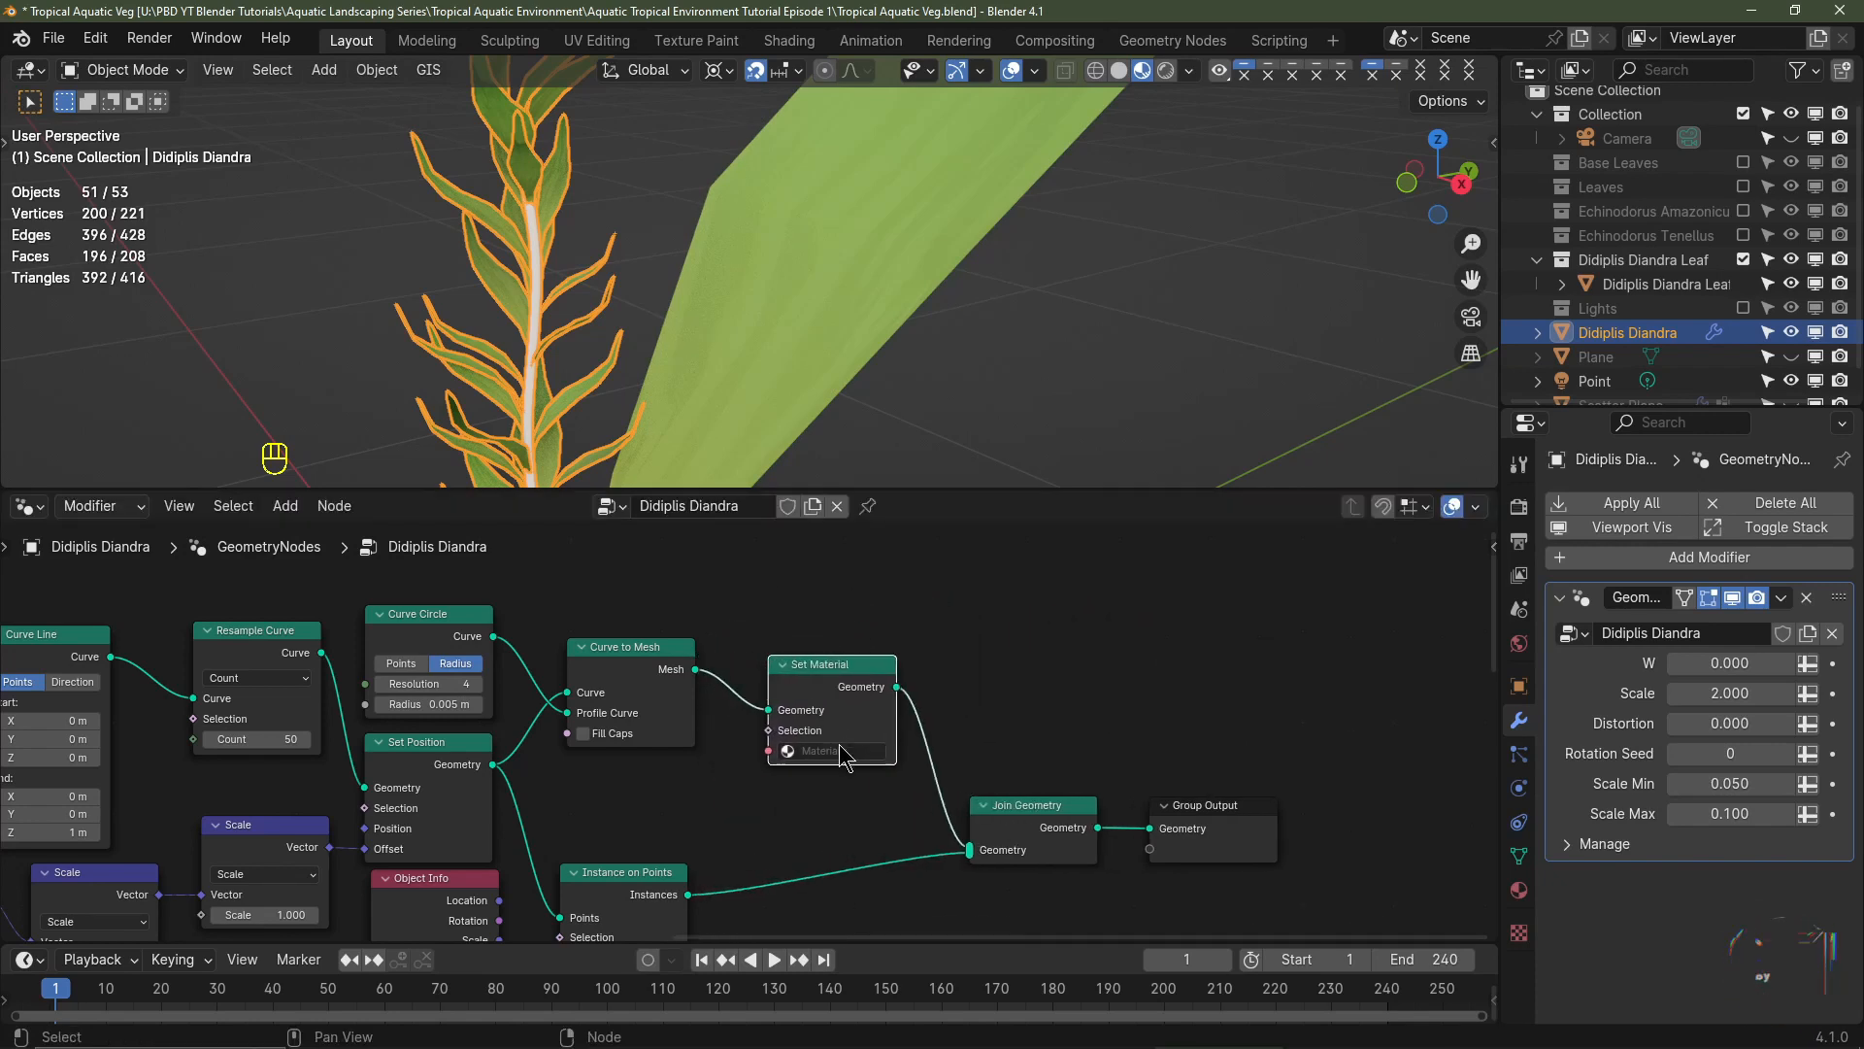
# - Assign the Didiplis Diandra Stem material in the Set Material node
pyautogui.click(838, 749)
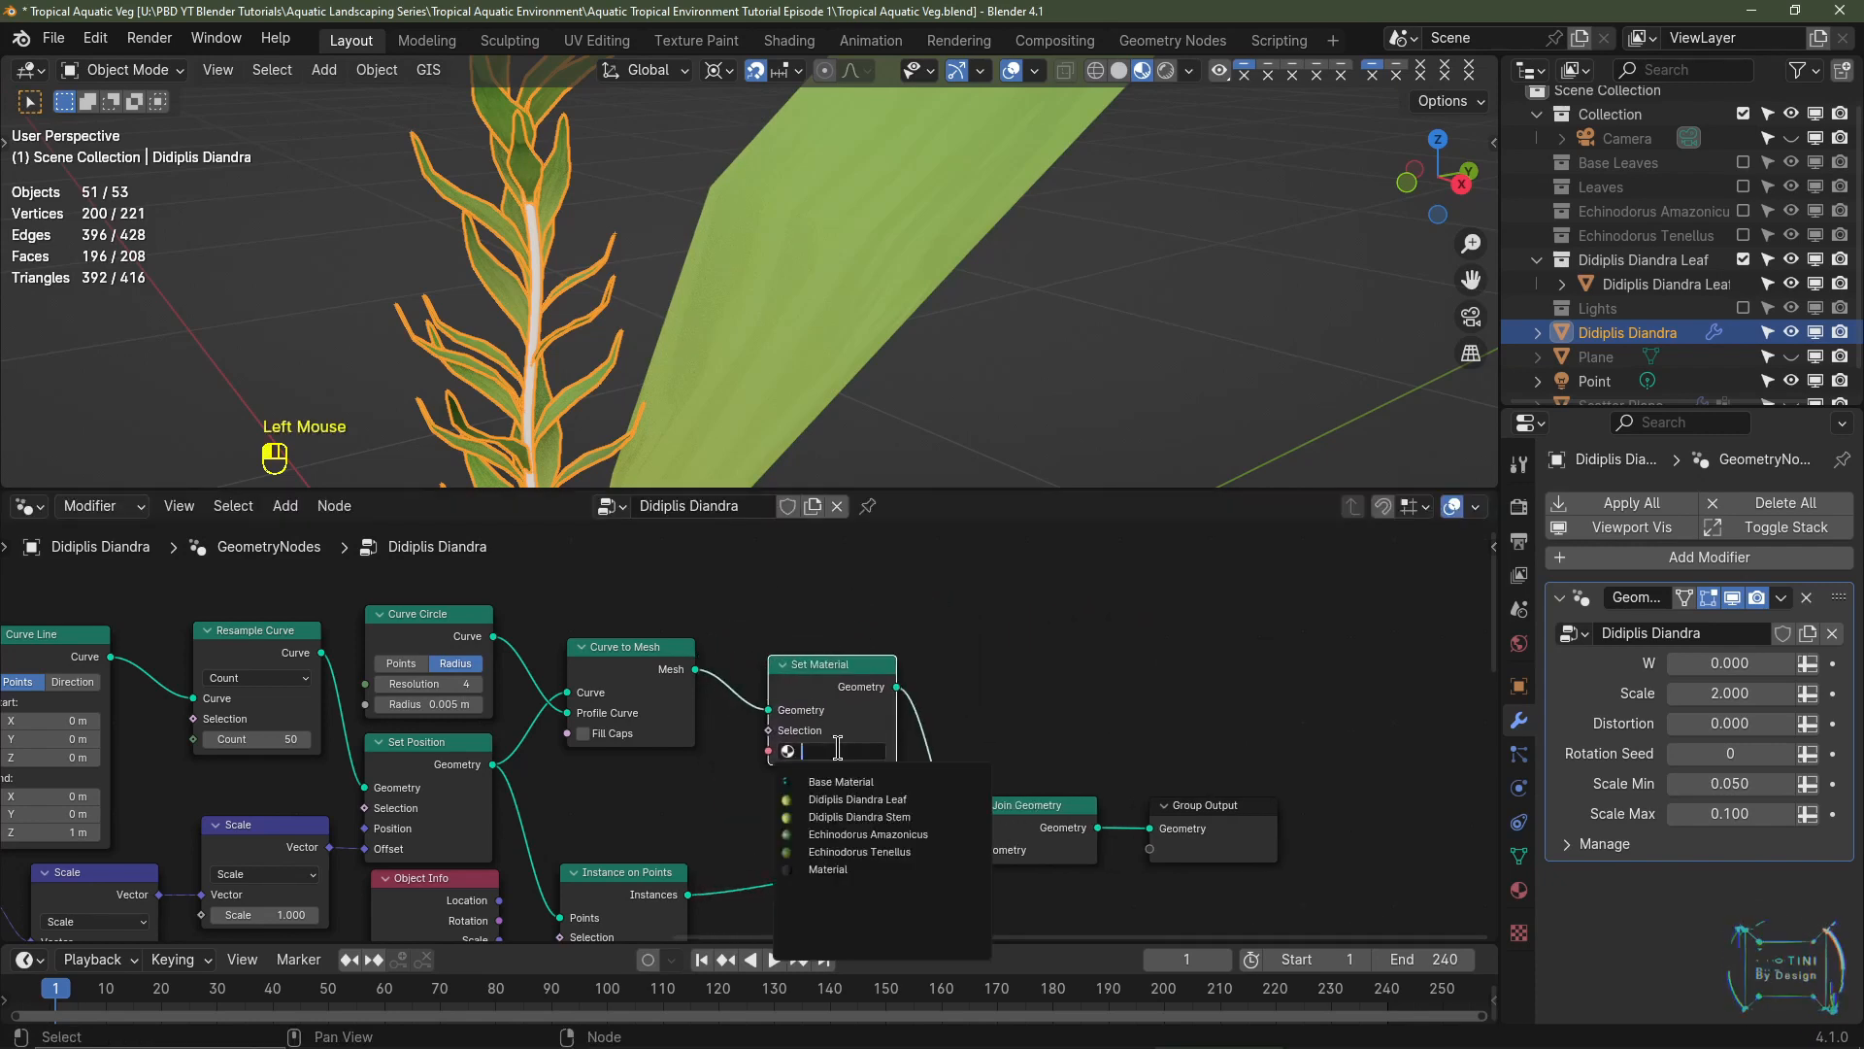
pyautogui.click(902, 819)
pyautogui.scroll(3, 738, 408)
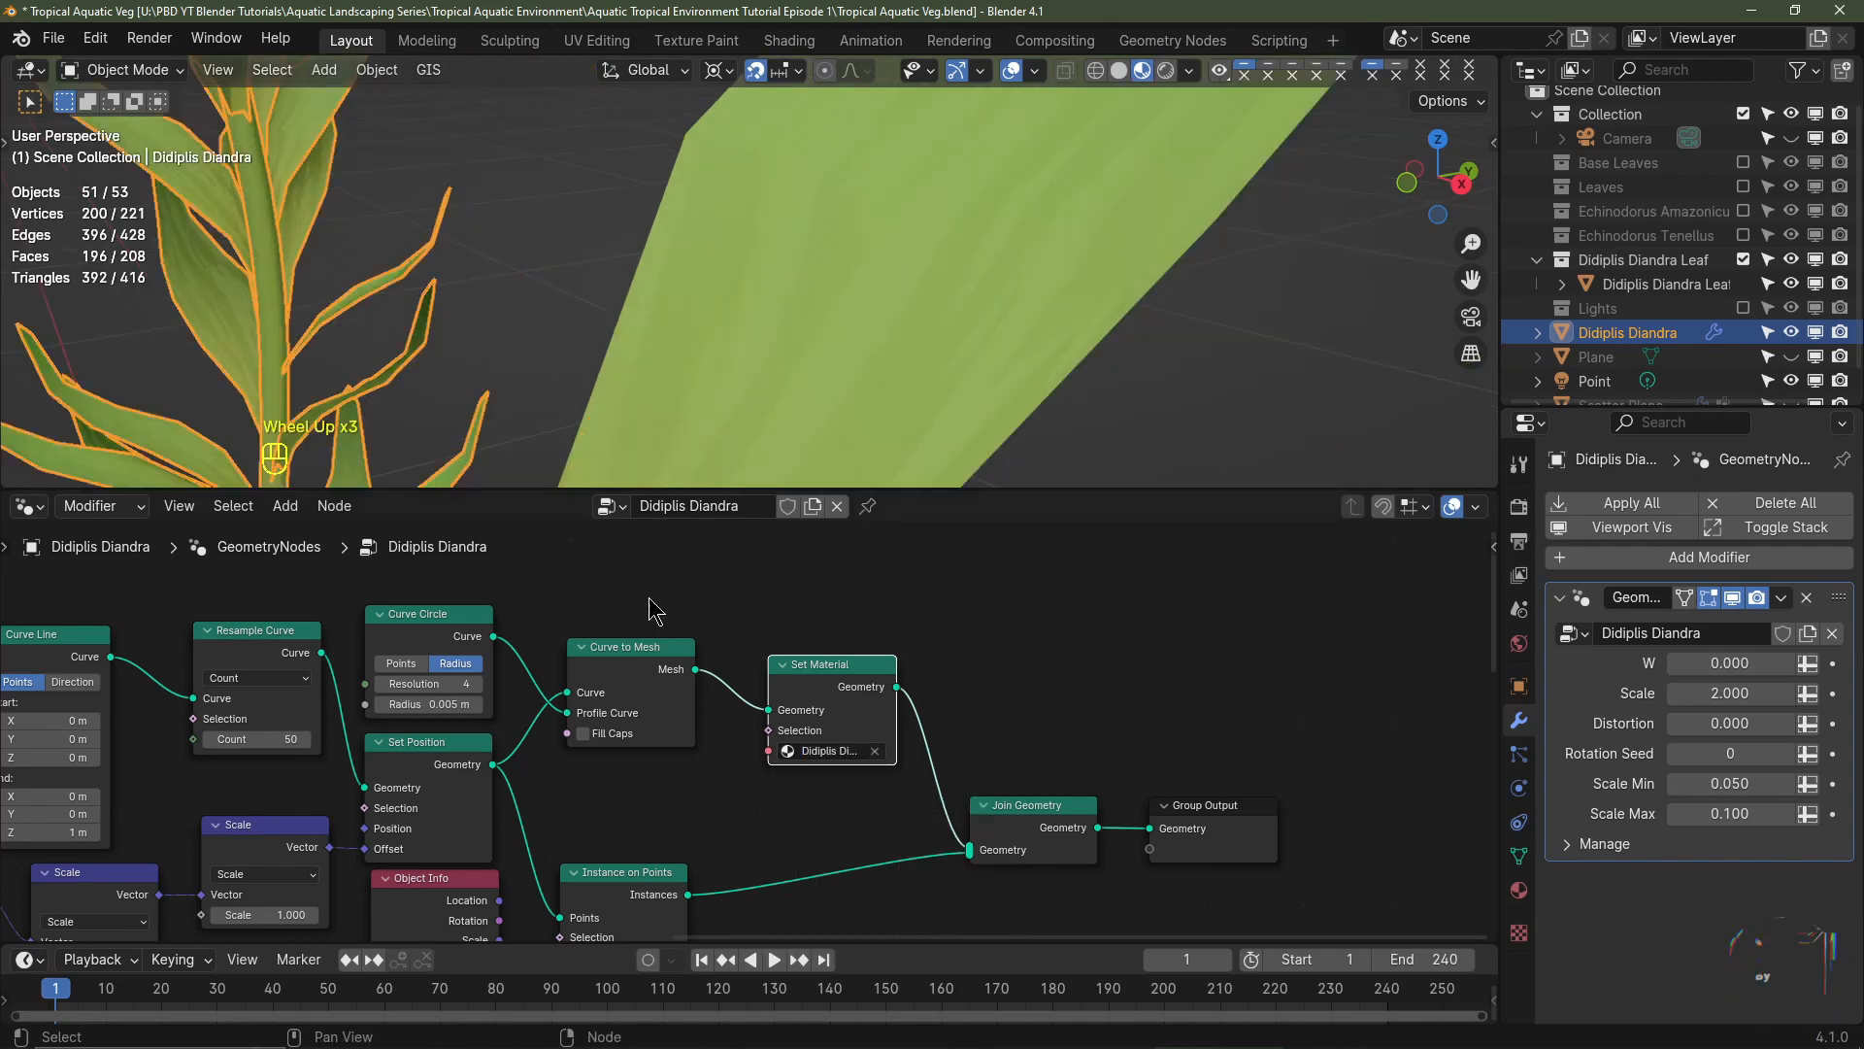
pyautogui.scroll(-2, 735, 682)
pyautogui.moveTo(583, 408); pyautogui.dragTo(502, 258, button='middle')
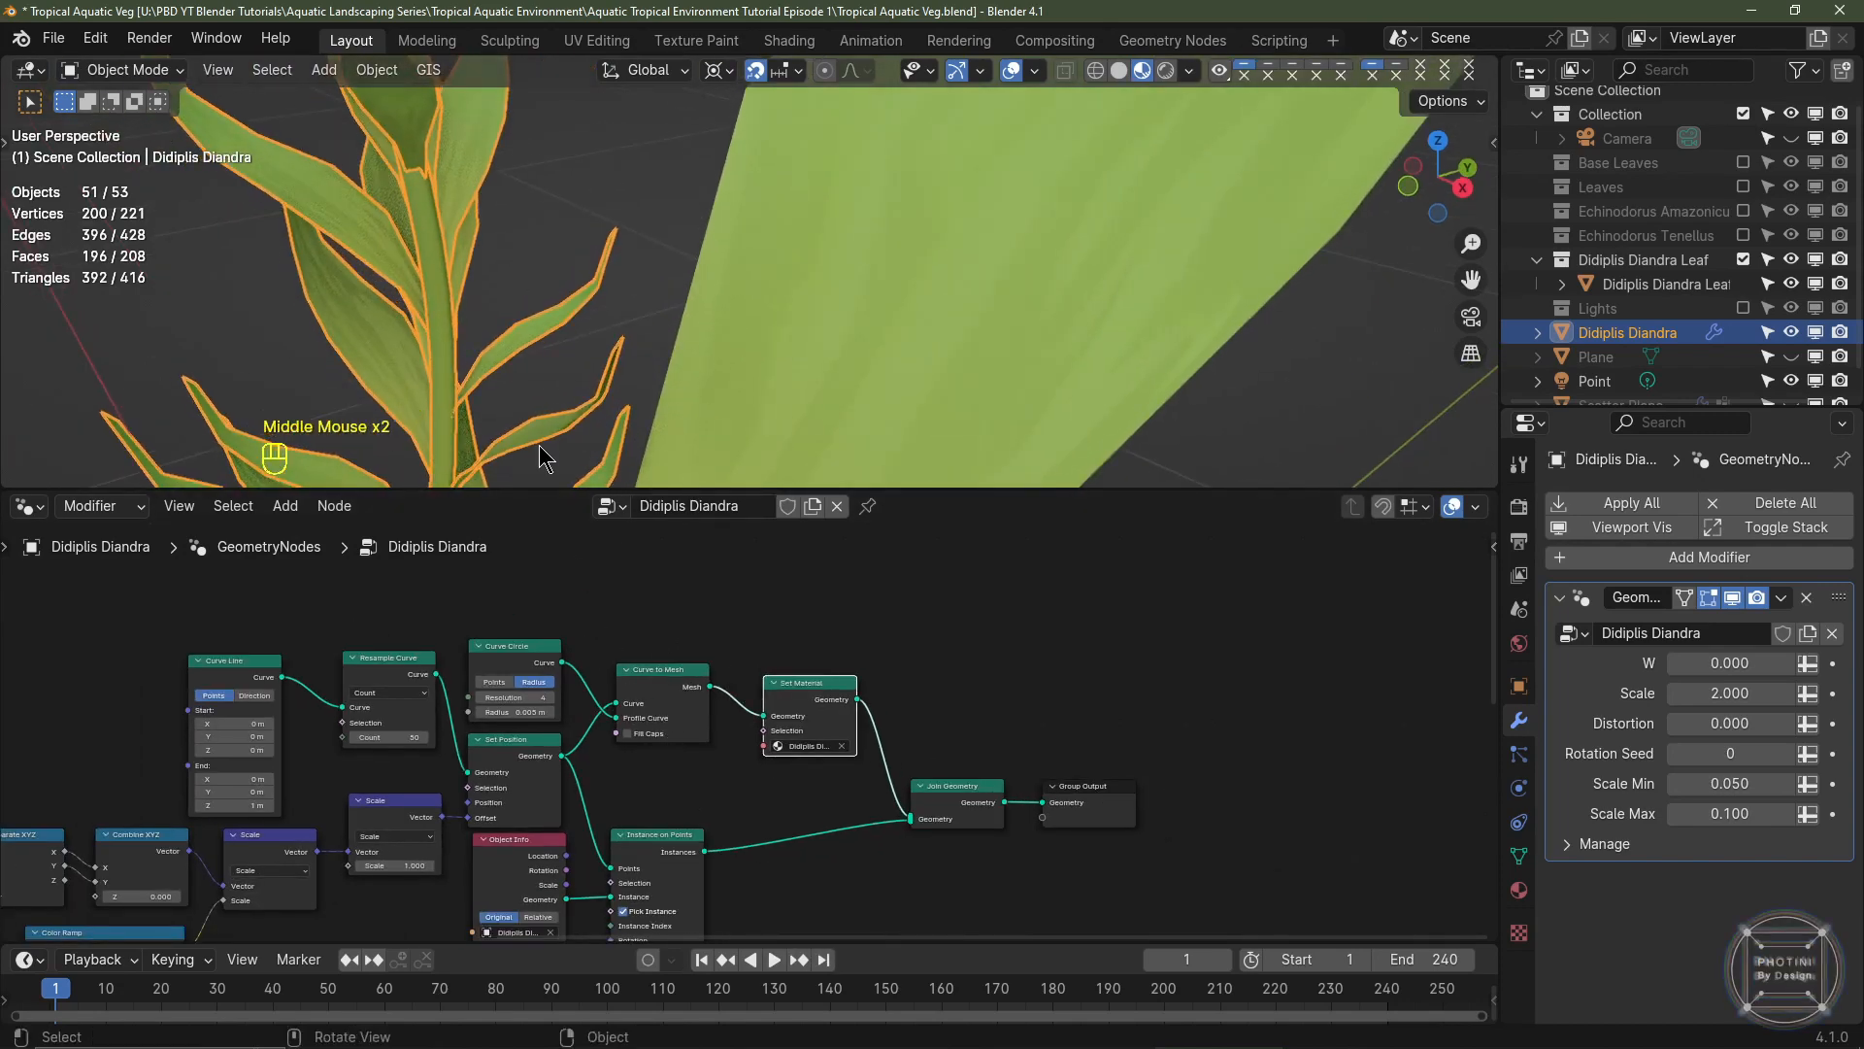
# - Enable Fill Caps on the stem's Curve to Mesh node and check the stem's end
pyautogui.scroll(4, 624, 691)
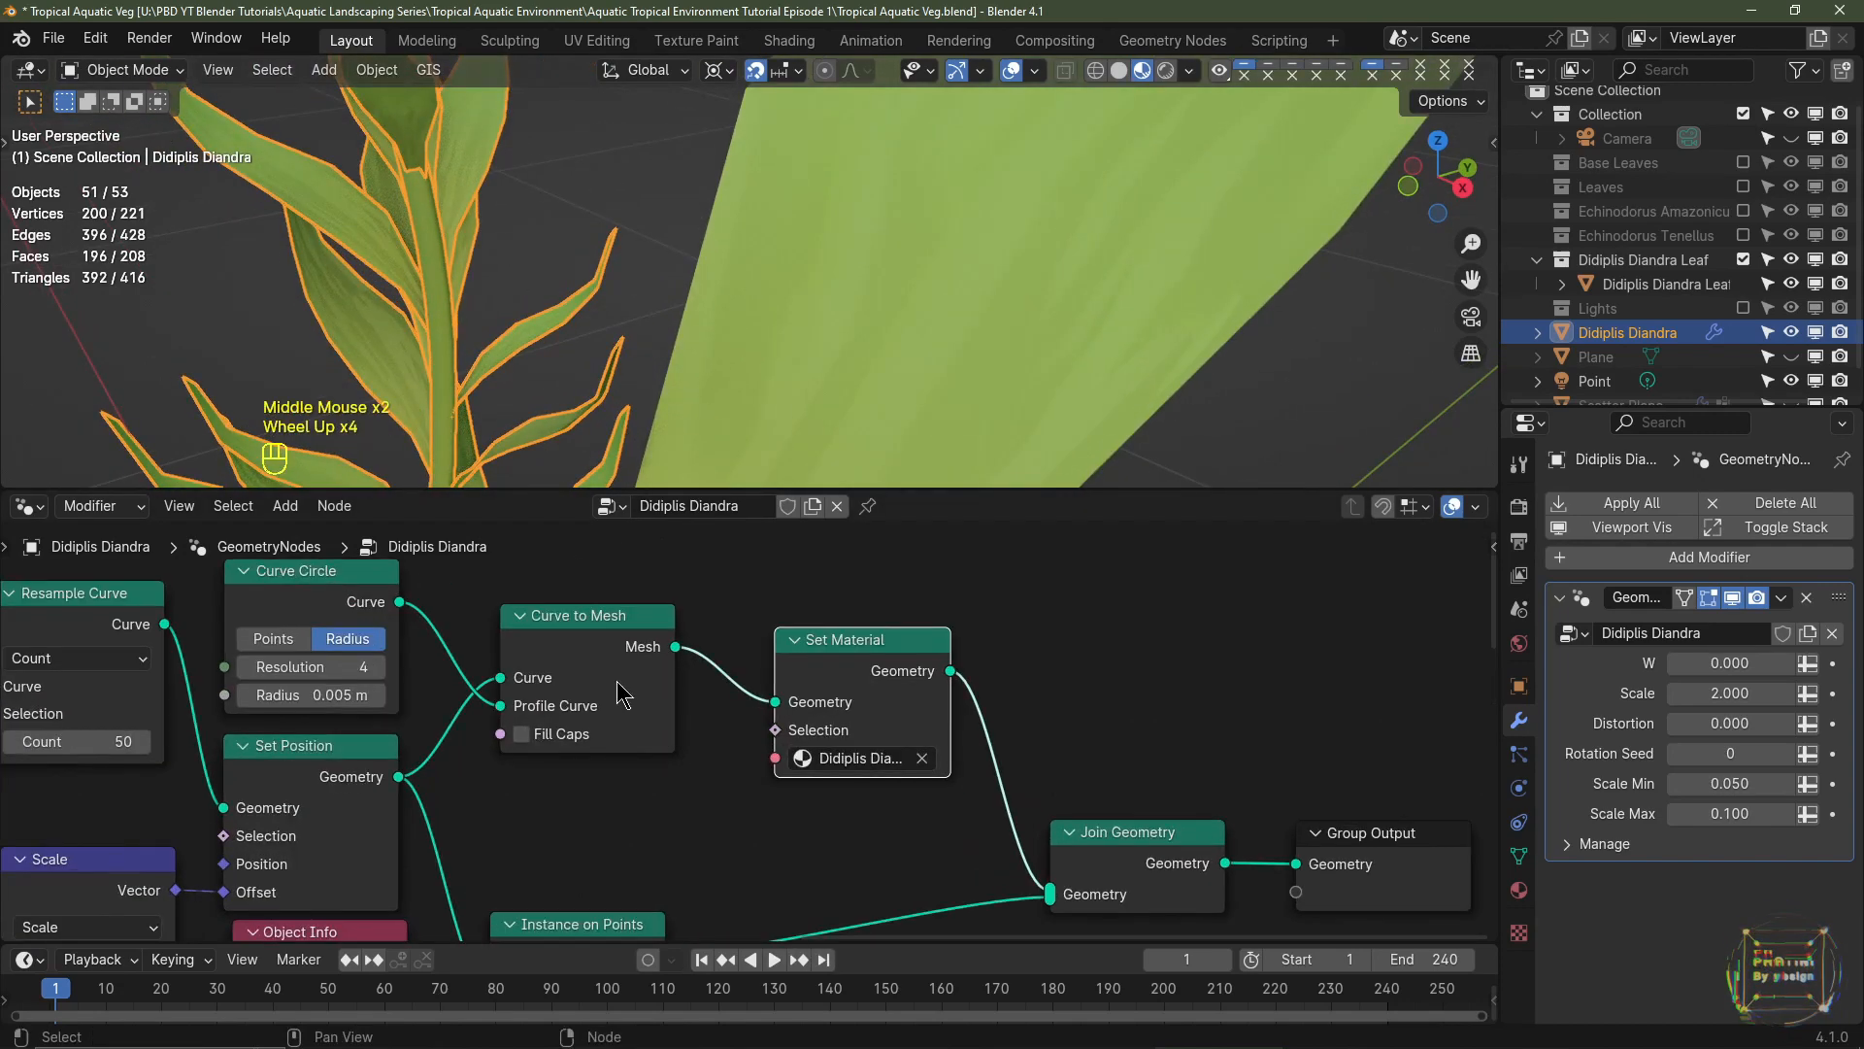
pyautogui.click(522, 733)
pyautogui.scroll(-2, 631, 340)
pyautogui.moveTo(631, 340); pyautogui.dragTo(437, 301, button='middle')
pyautogui.scroll(2, 437, 301)
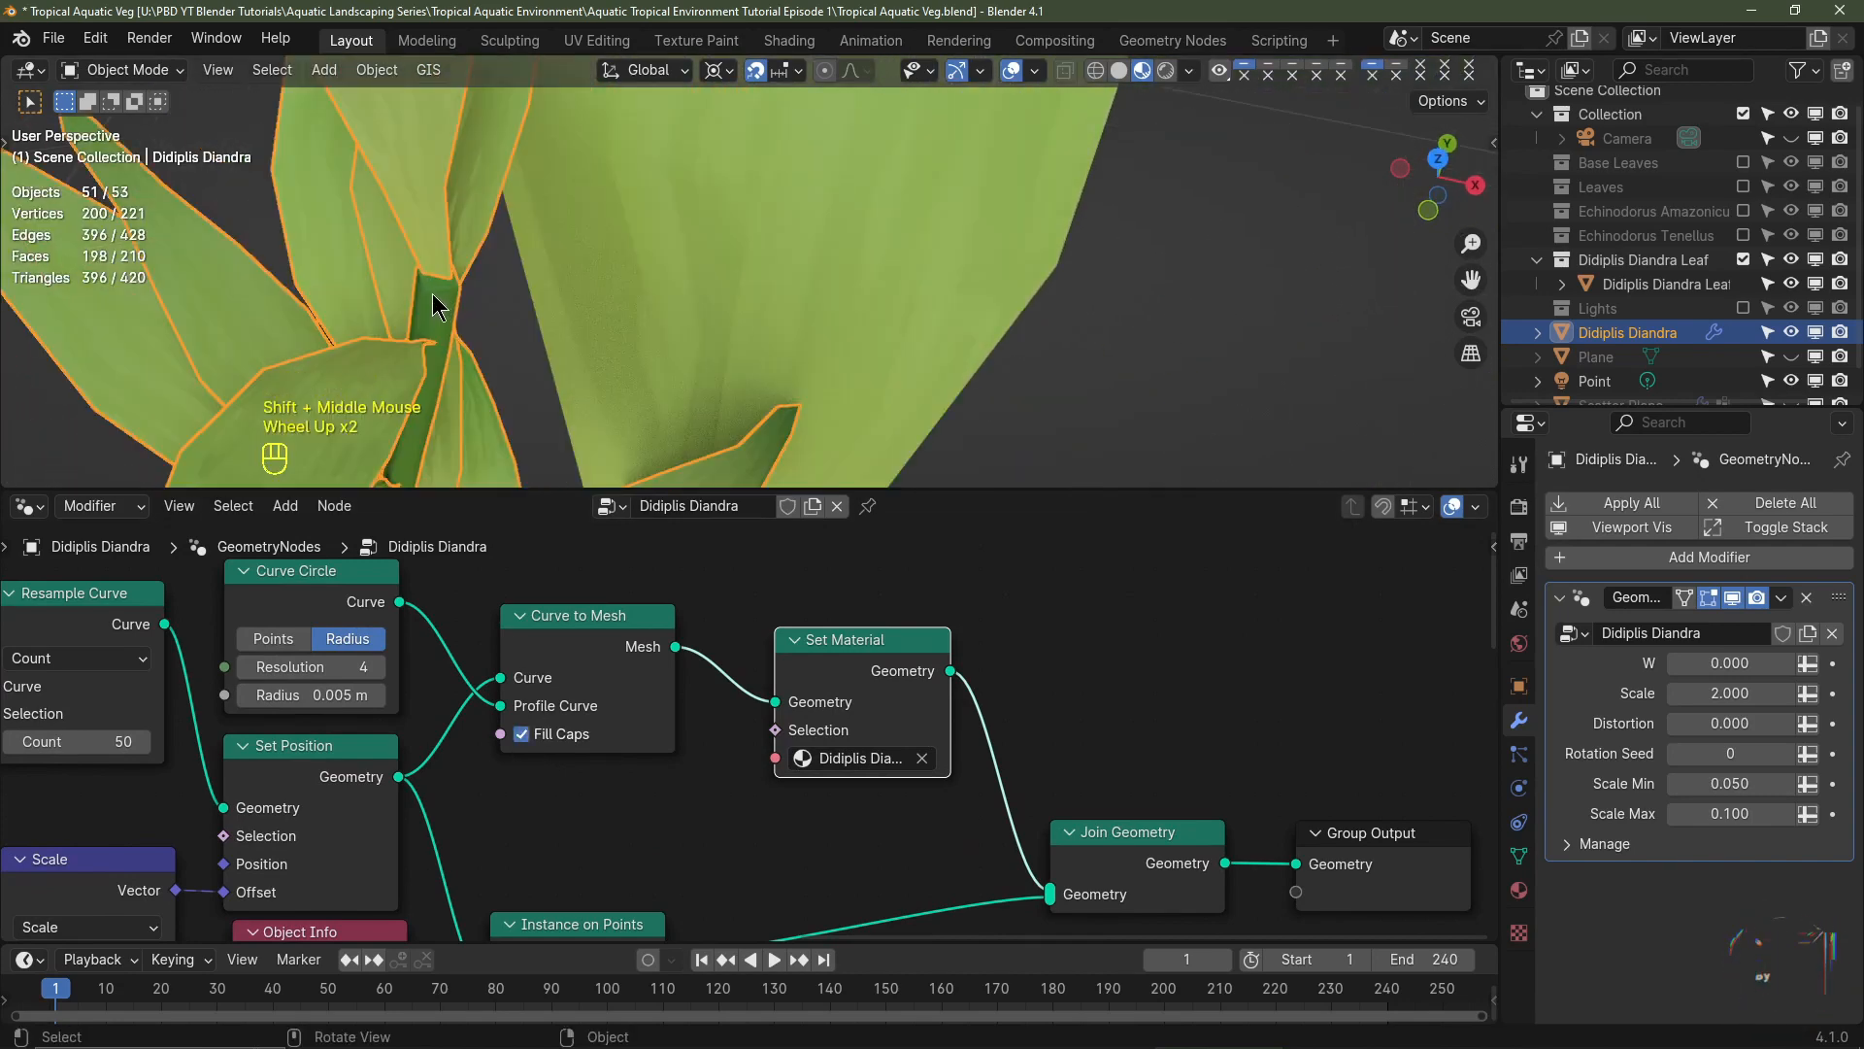
pyautogui.click(522, 733)
pyautogui.click(522, 736)
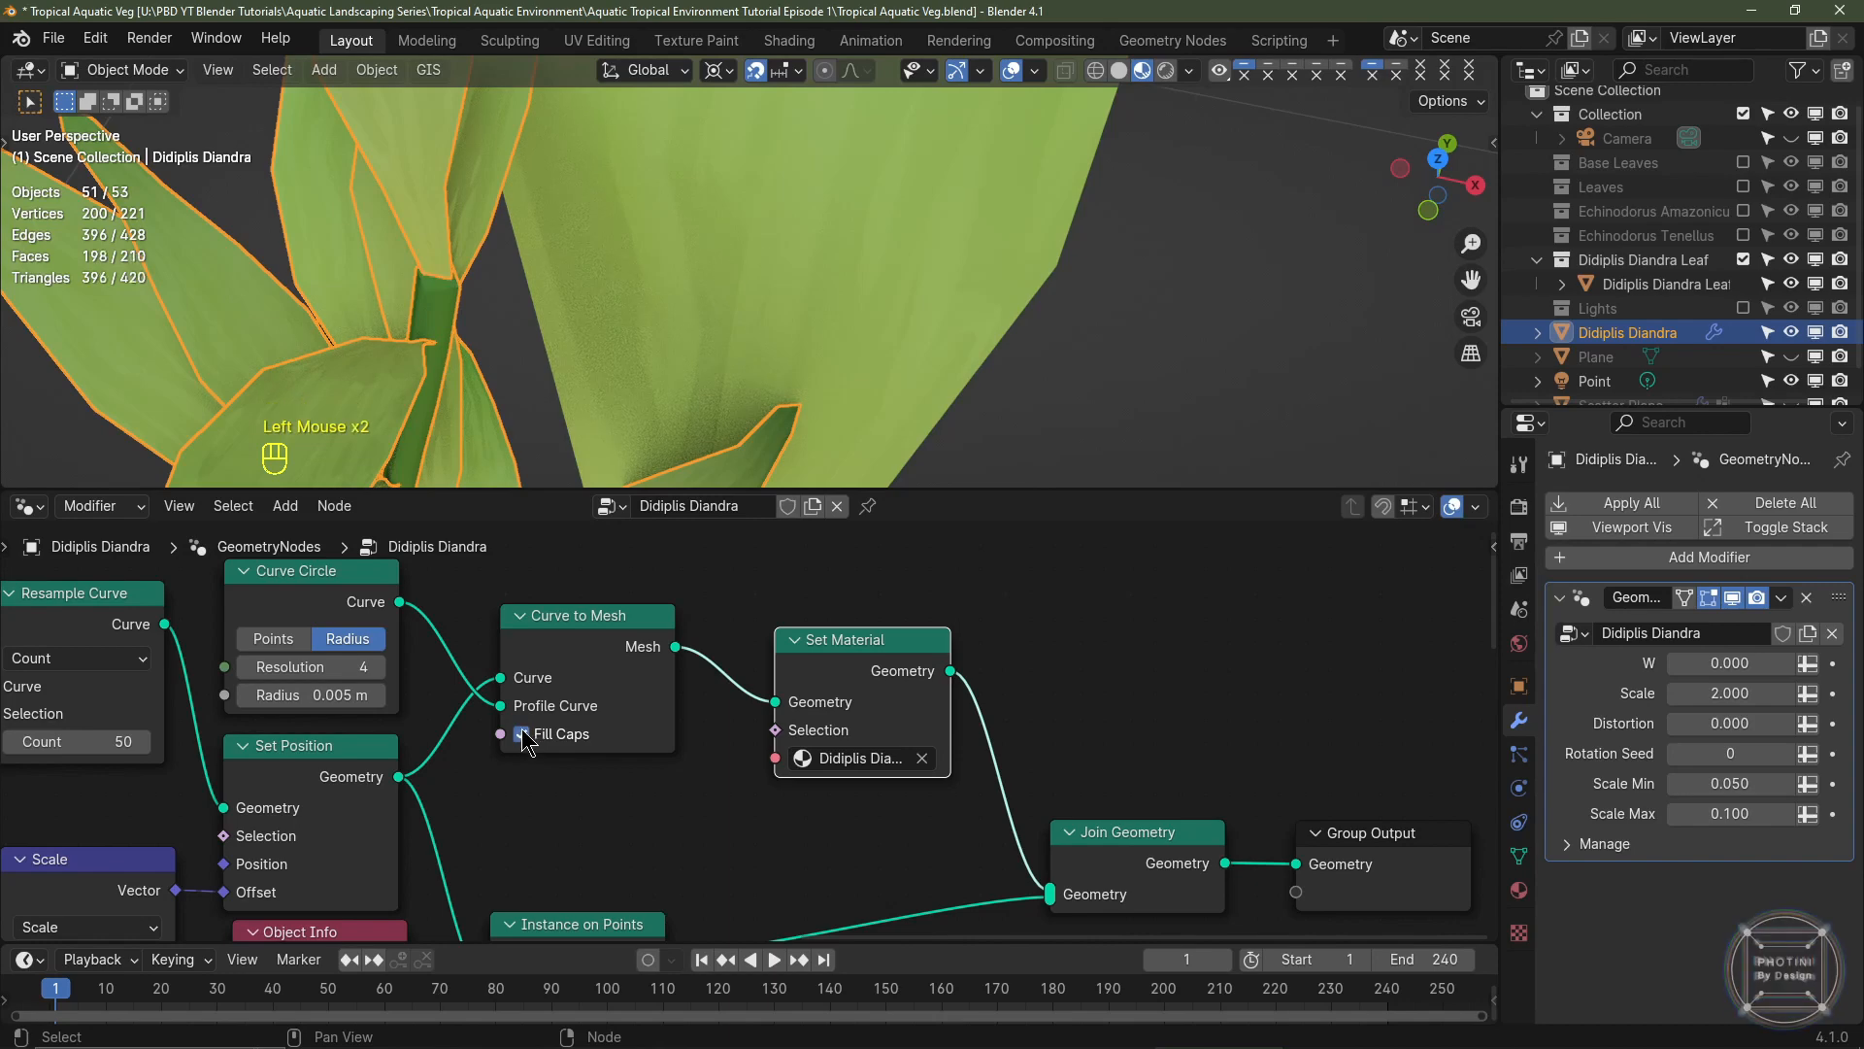
pyautogui.scroll(-2, 550, 282)
pyautogui.moveTo(550, 282); pyautogui.dragTo(418, 203, button='middle')
pyautogui.scroll(-1, 418, 204)
pyautogui.keyDown('shift'); pyautogui.moveTo(418, 204); pyautogui.dragTo(388, 281, button='middle'); pyautogui.keyUp('shift')
# - Switch to the Shader Editor and connect the Generated texture coordinate to the Mapping node feeding the Noise Texture
pyautogui.click(29, 507)
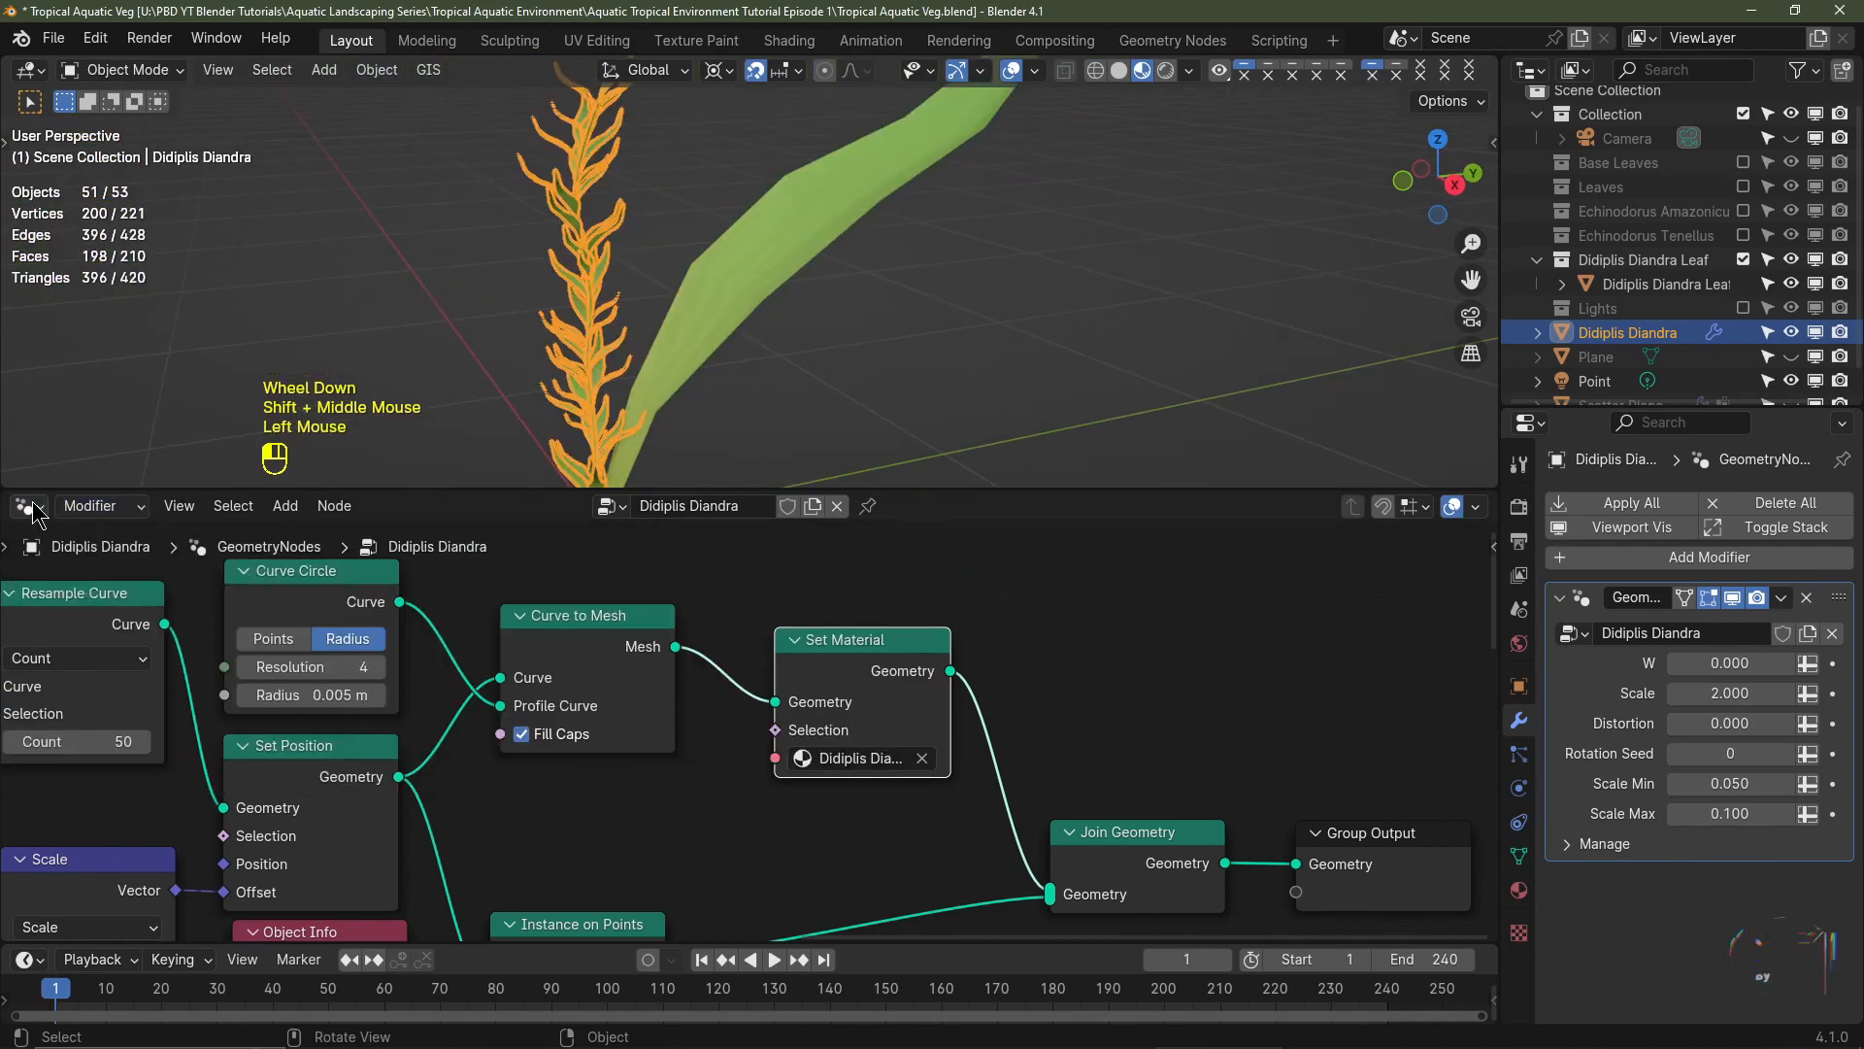
pyautogui.click(29, 509)
pyautogui.click(29, 508)
pyautogui.click(83, 725)
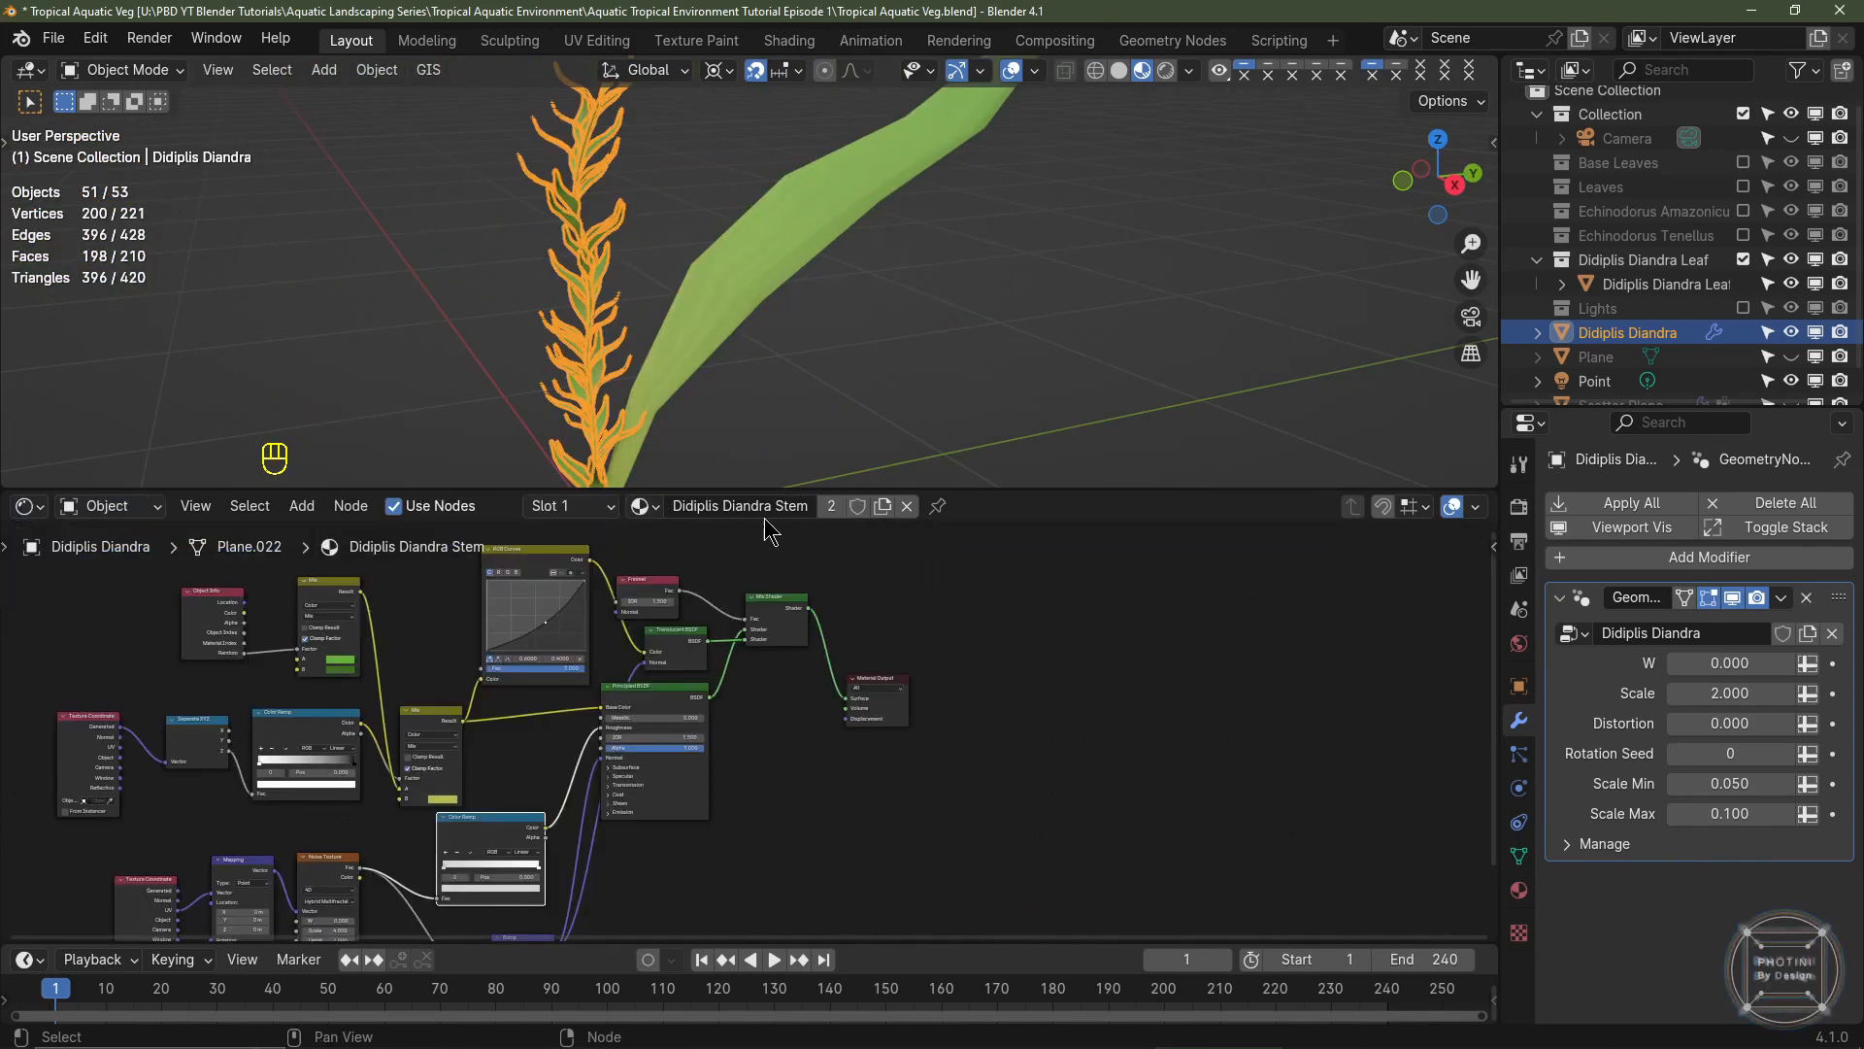
pyautogui.moveTo(807, 695); pyautogui.dragTo(821, 798, button='middle')
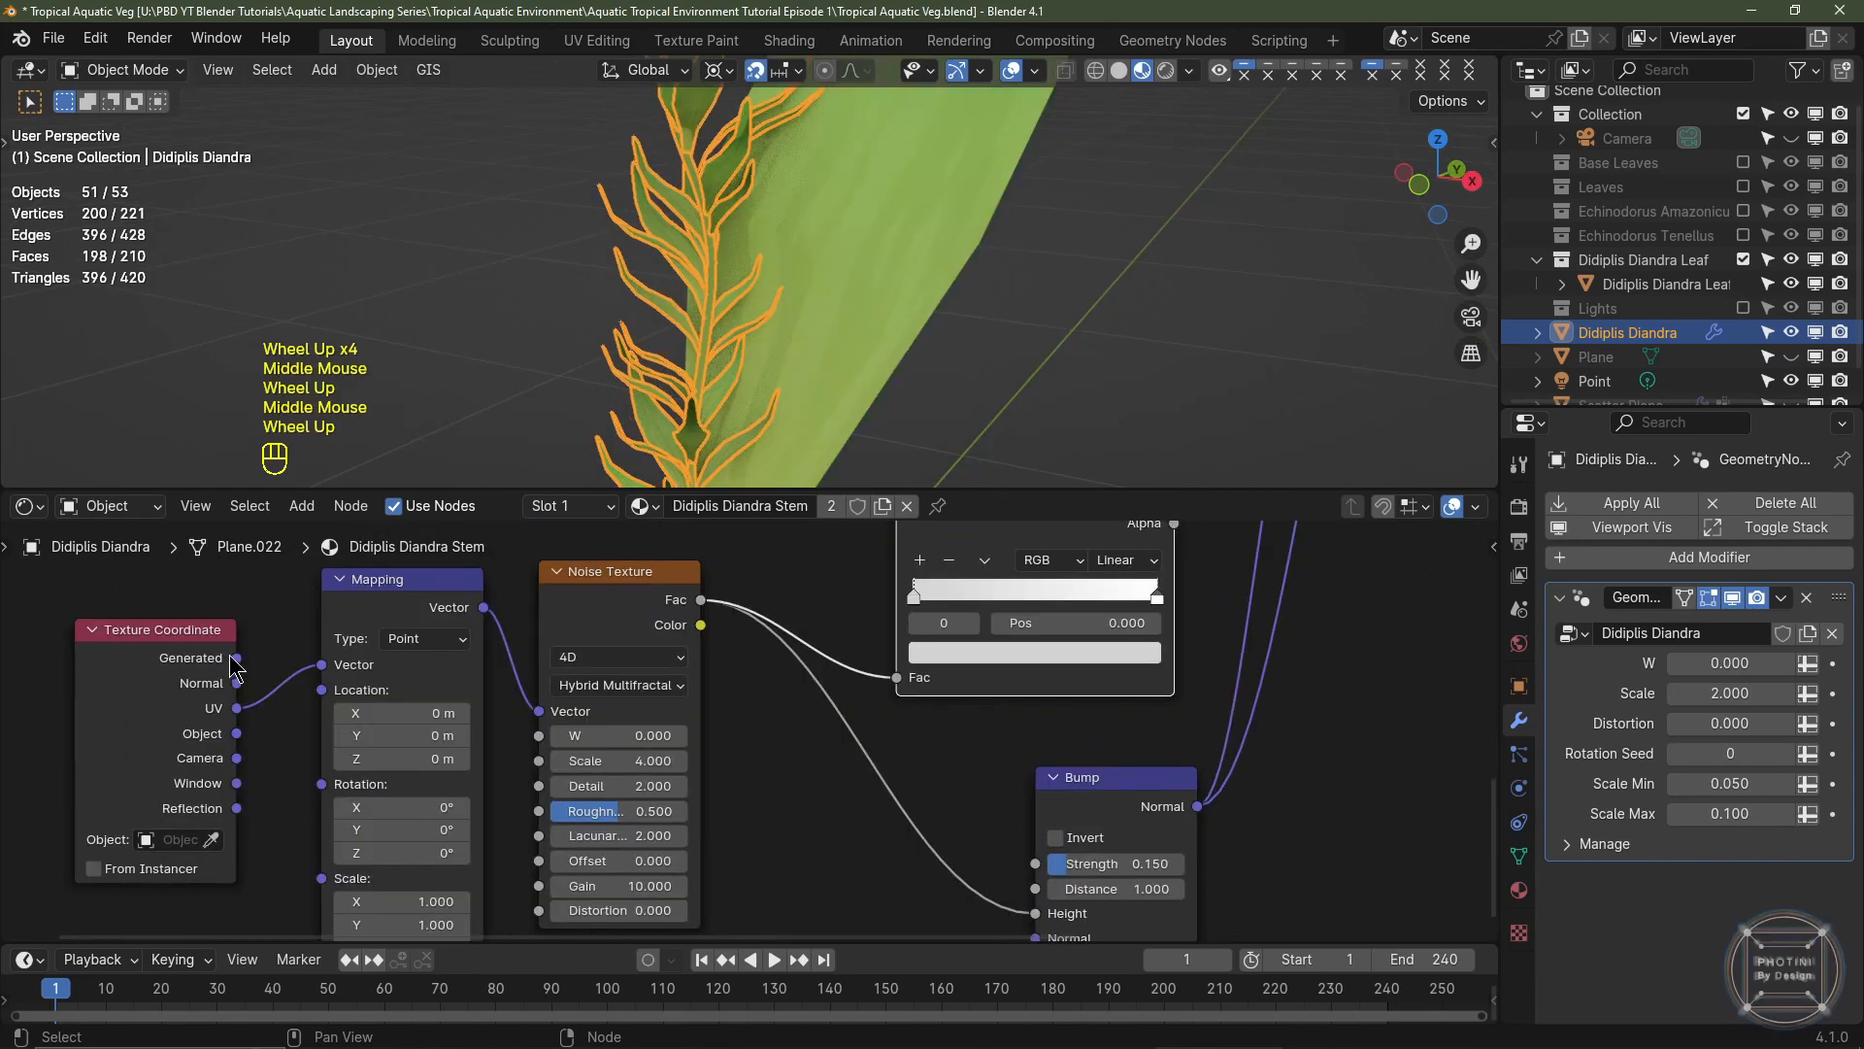
pyautogui.click(249, 675)
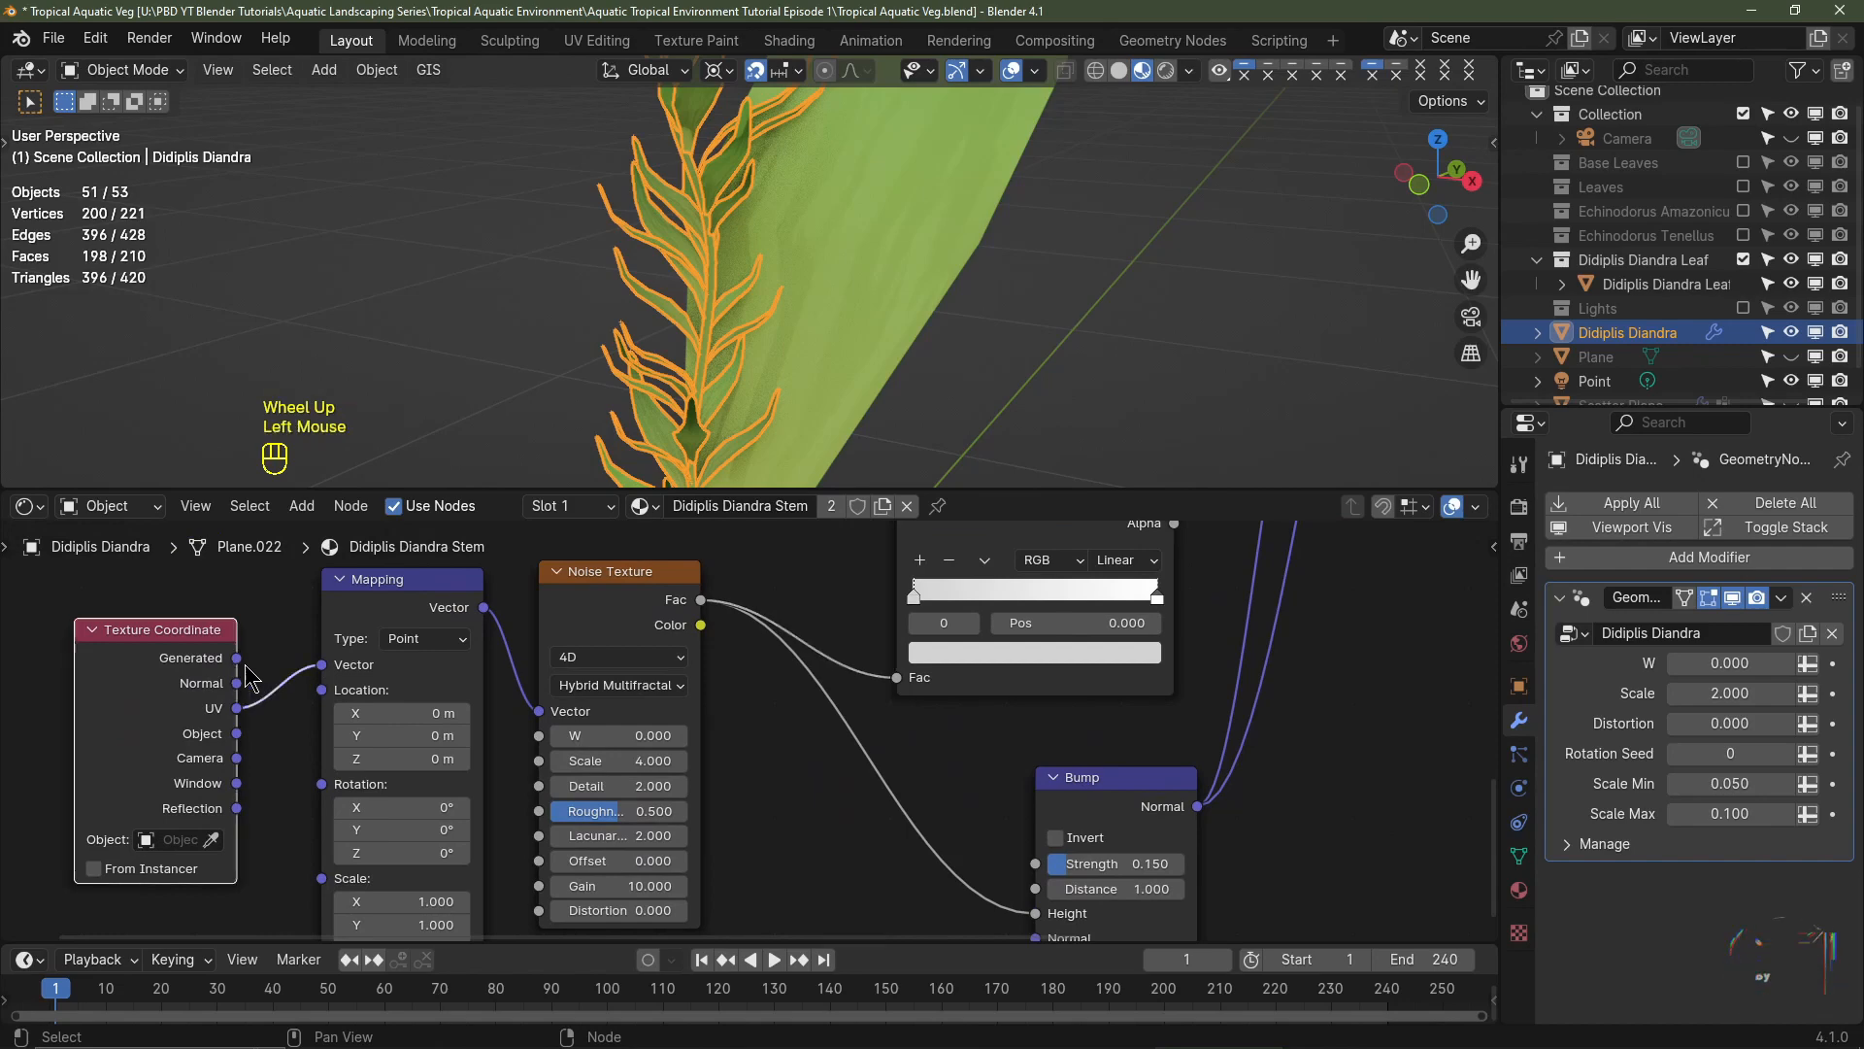
pyautogui.moveTo(237, 657); pyautogui.dragTo(322, 664)
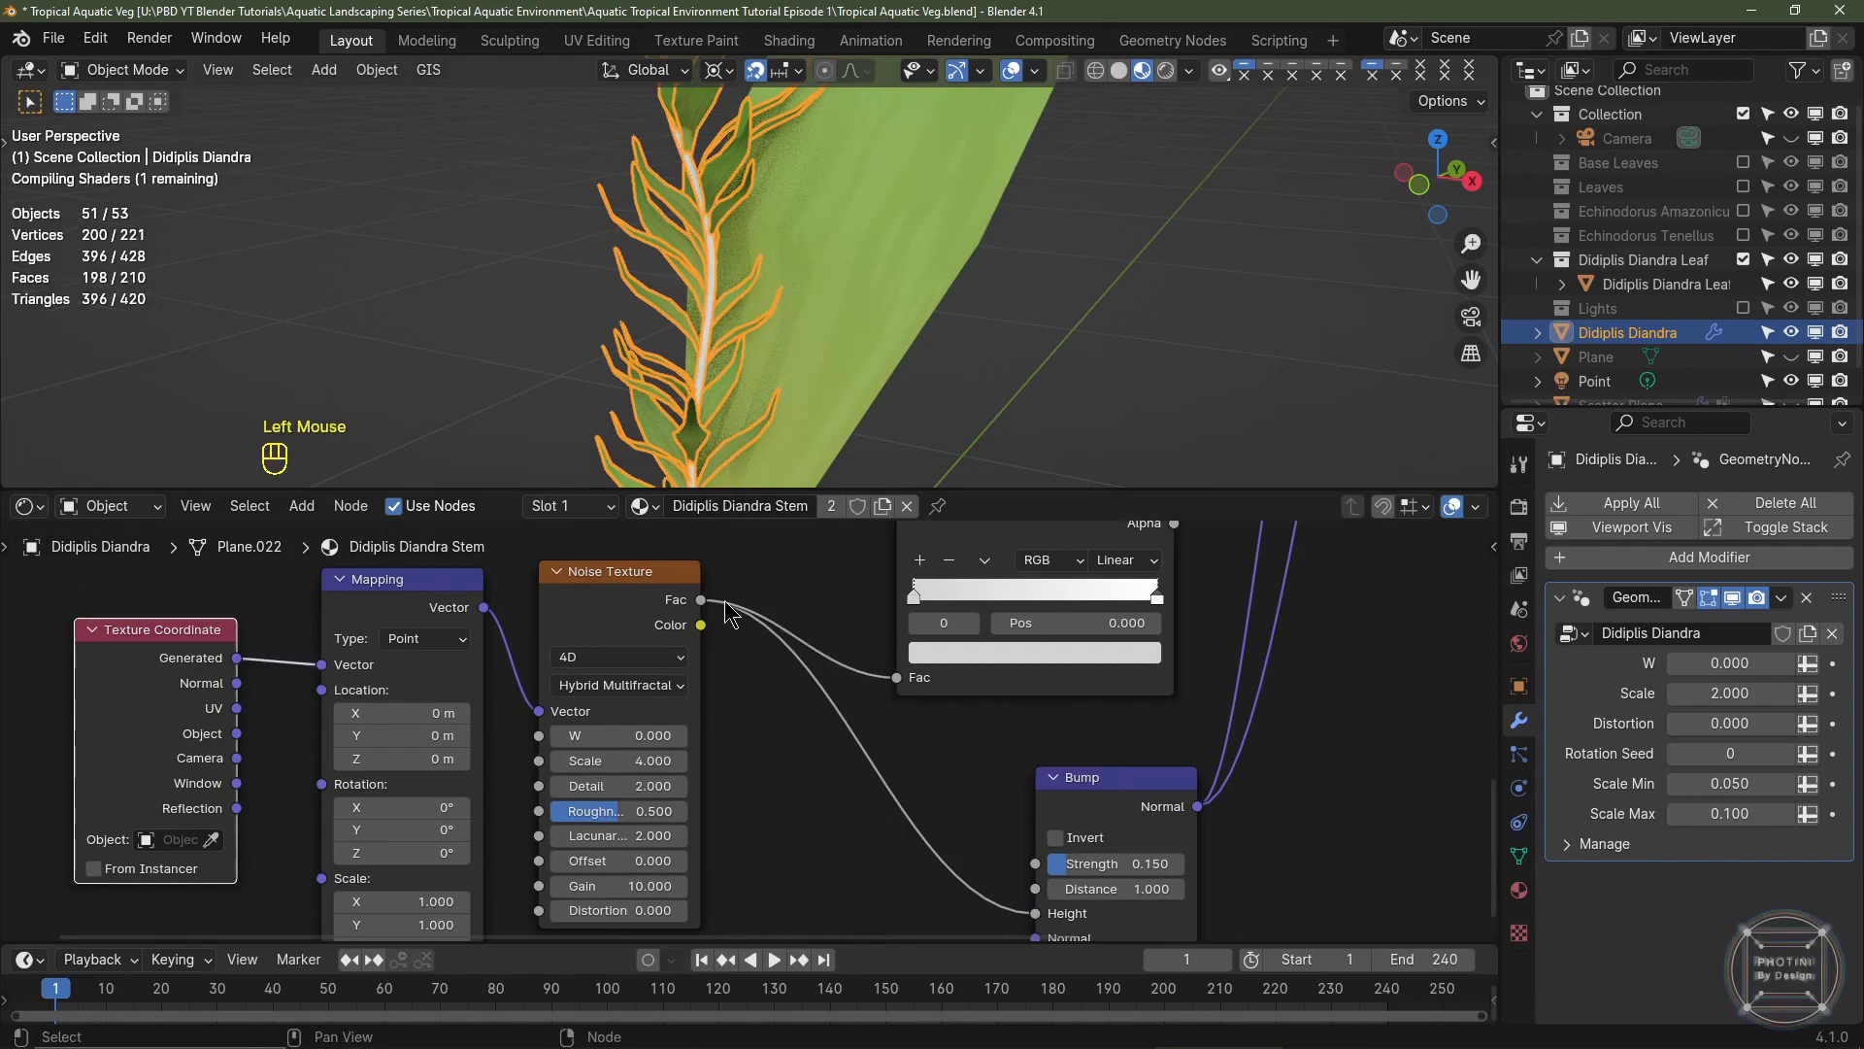
# - Set the stem material's Noise Texture scale to 7 and the Bump strength to about 0.657
pyautogui.scroll(4, 743, 358)
pyautogui.scroll(-2, 743, 358)
pyautogui.moveTo(611, 765); pyautogui.dragTo(660, 760)
pyautogui.click(611, 760)
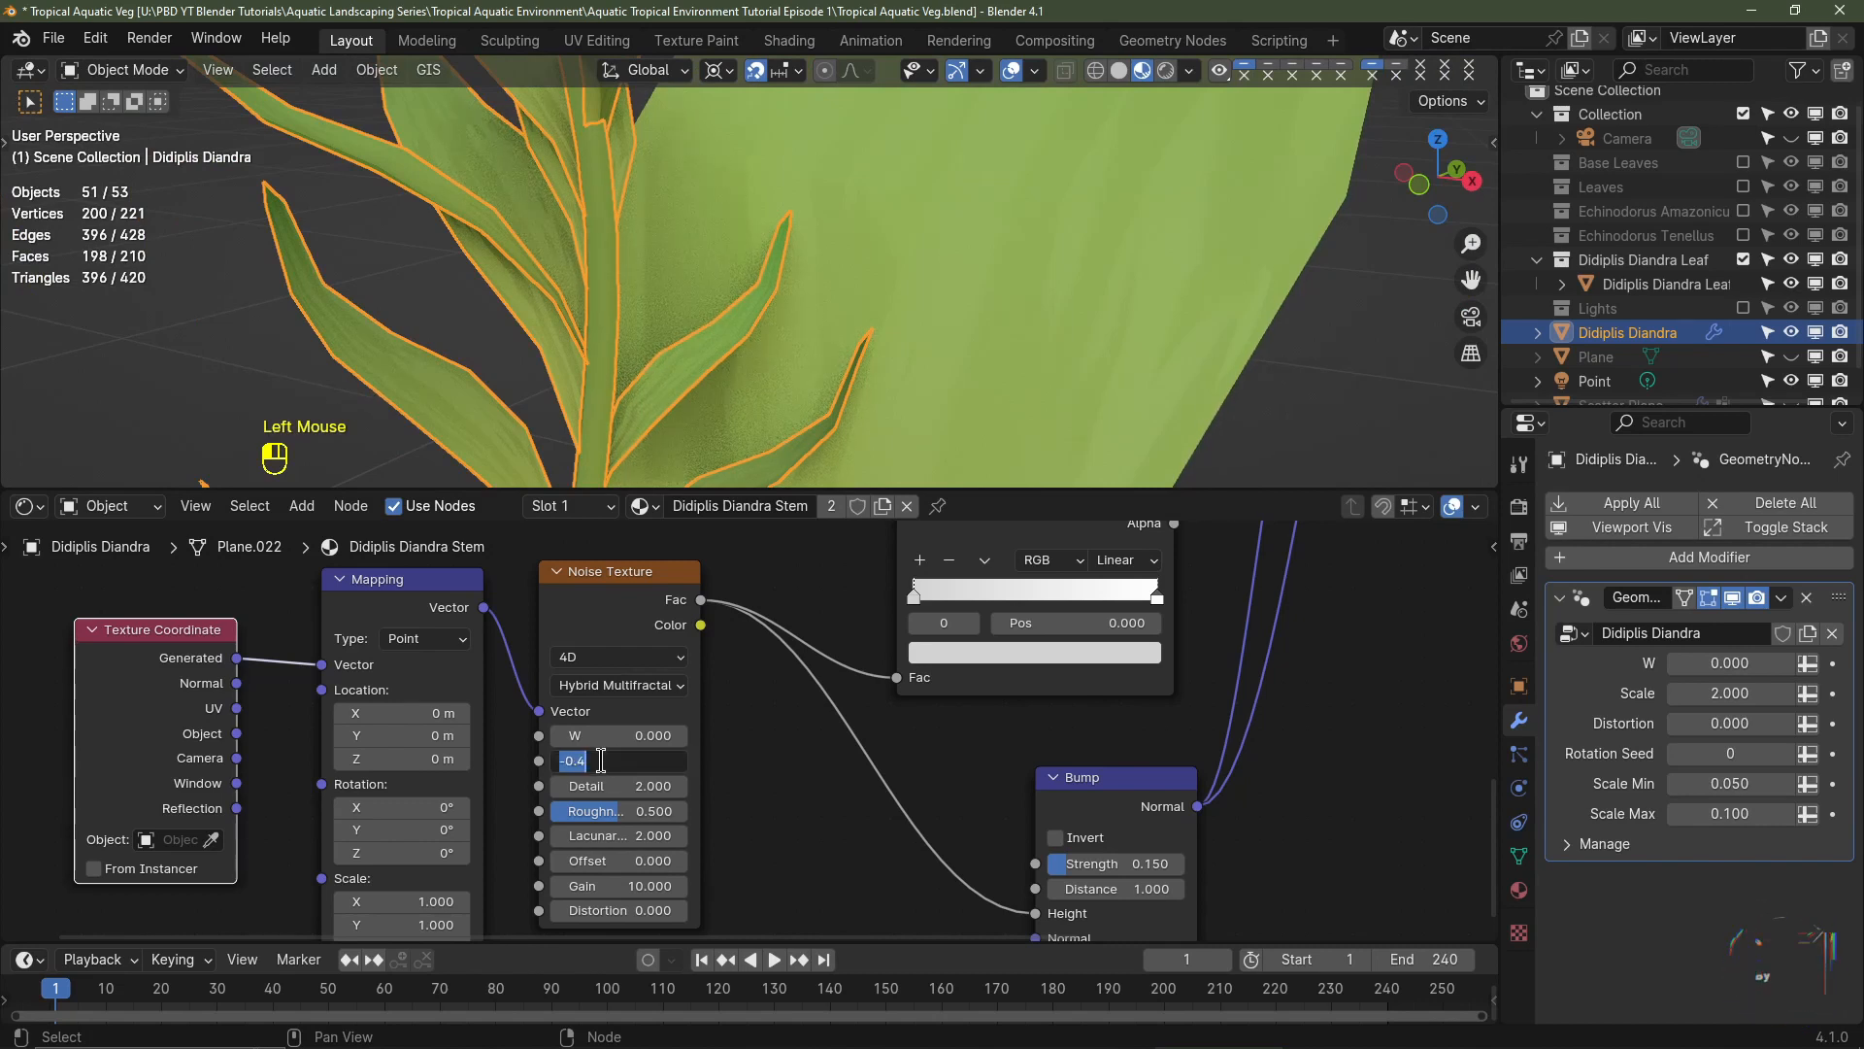
pyautogui.press('Return')
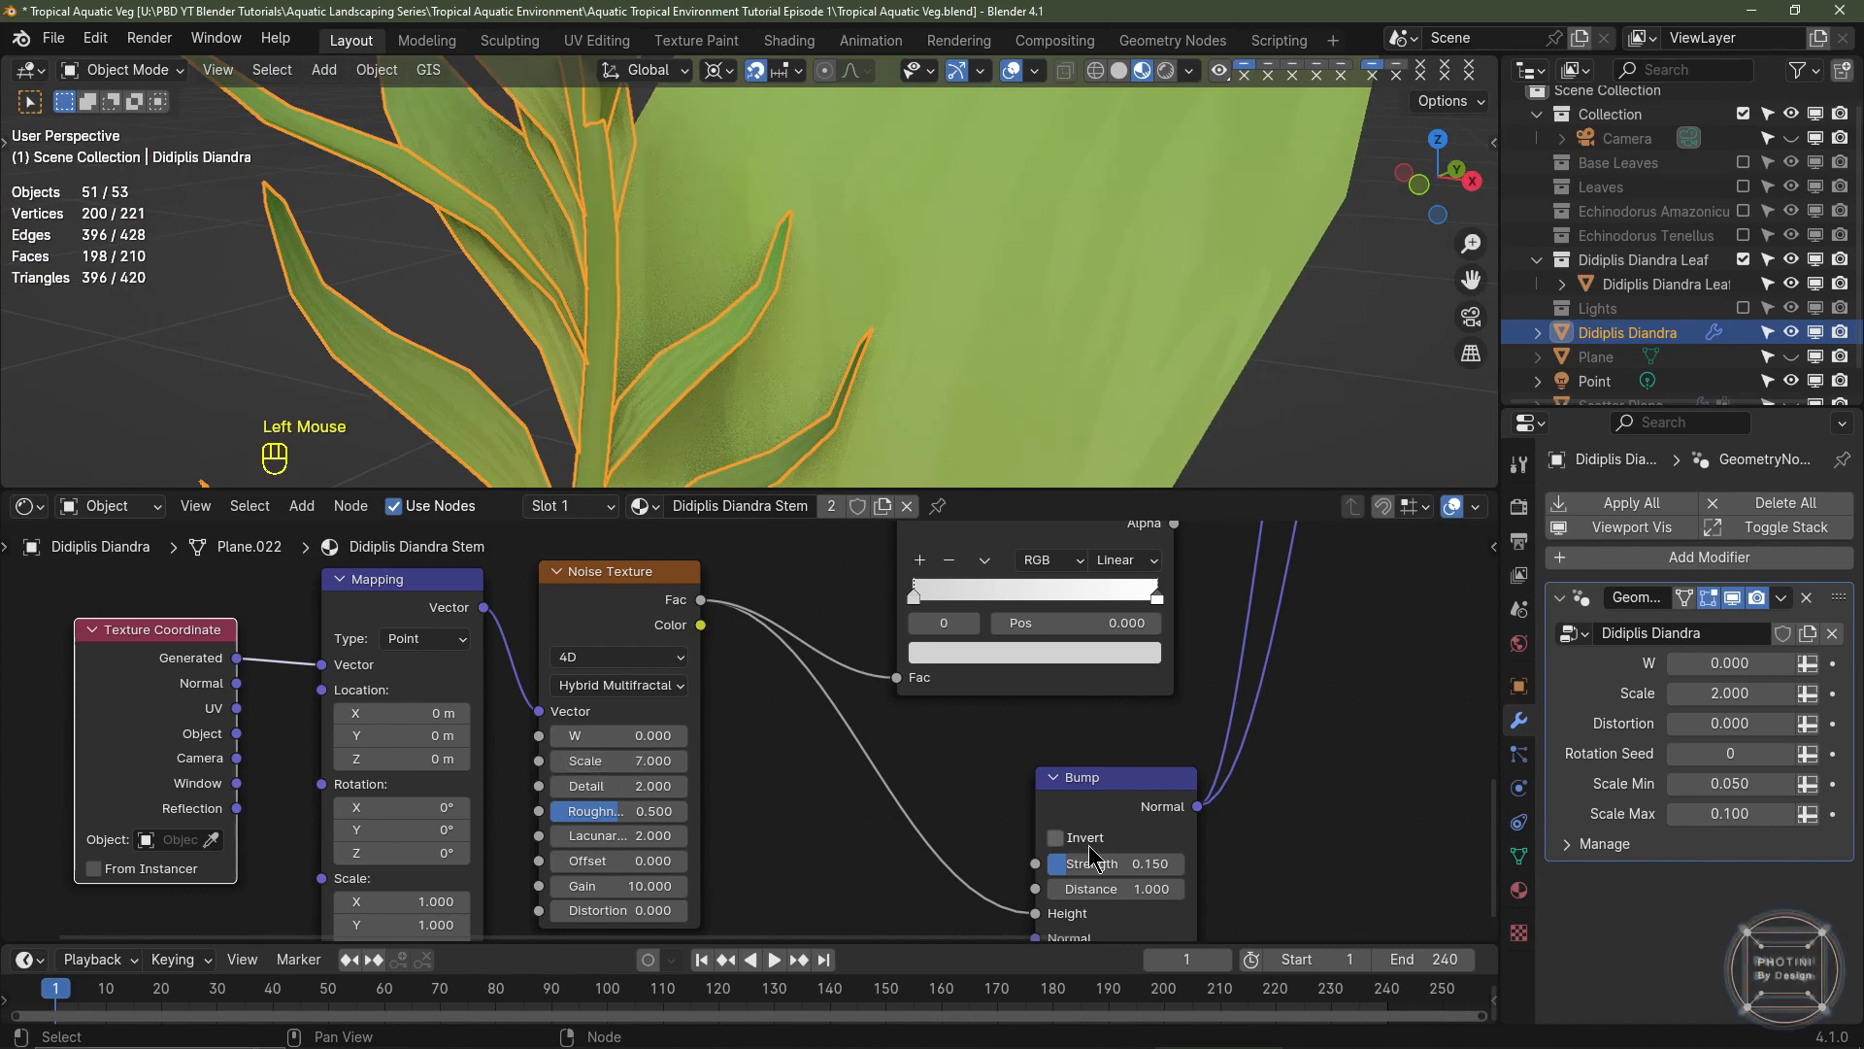
pyautogui.moveTo(1097, 863); pyautogui.dragTo(1155, 863)
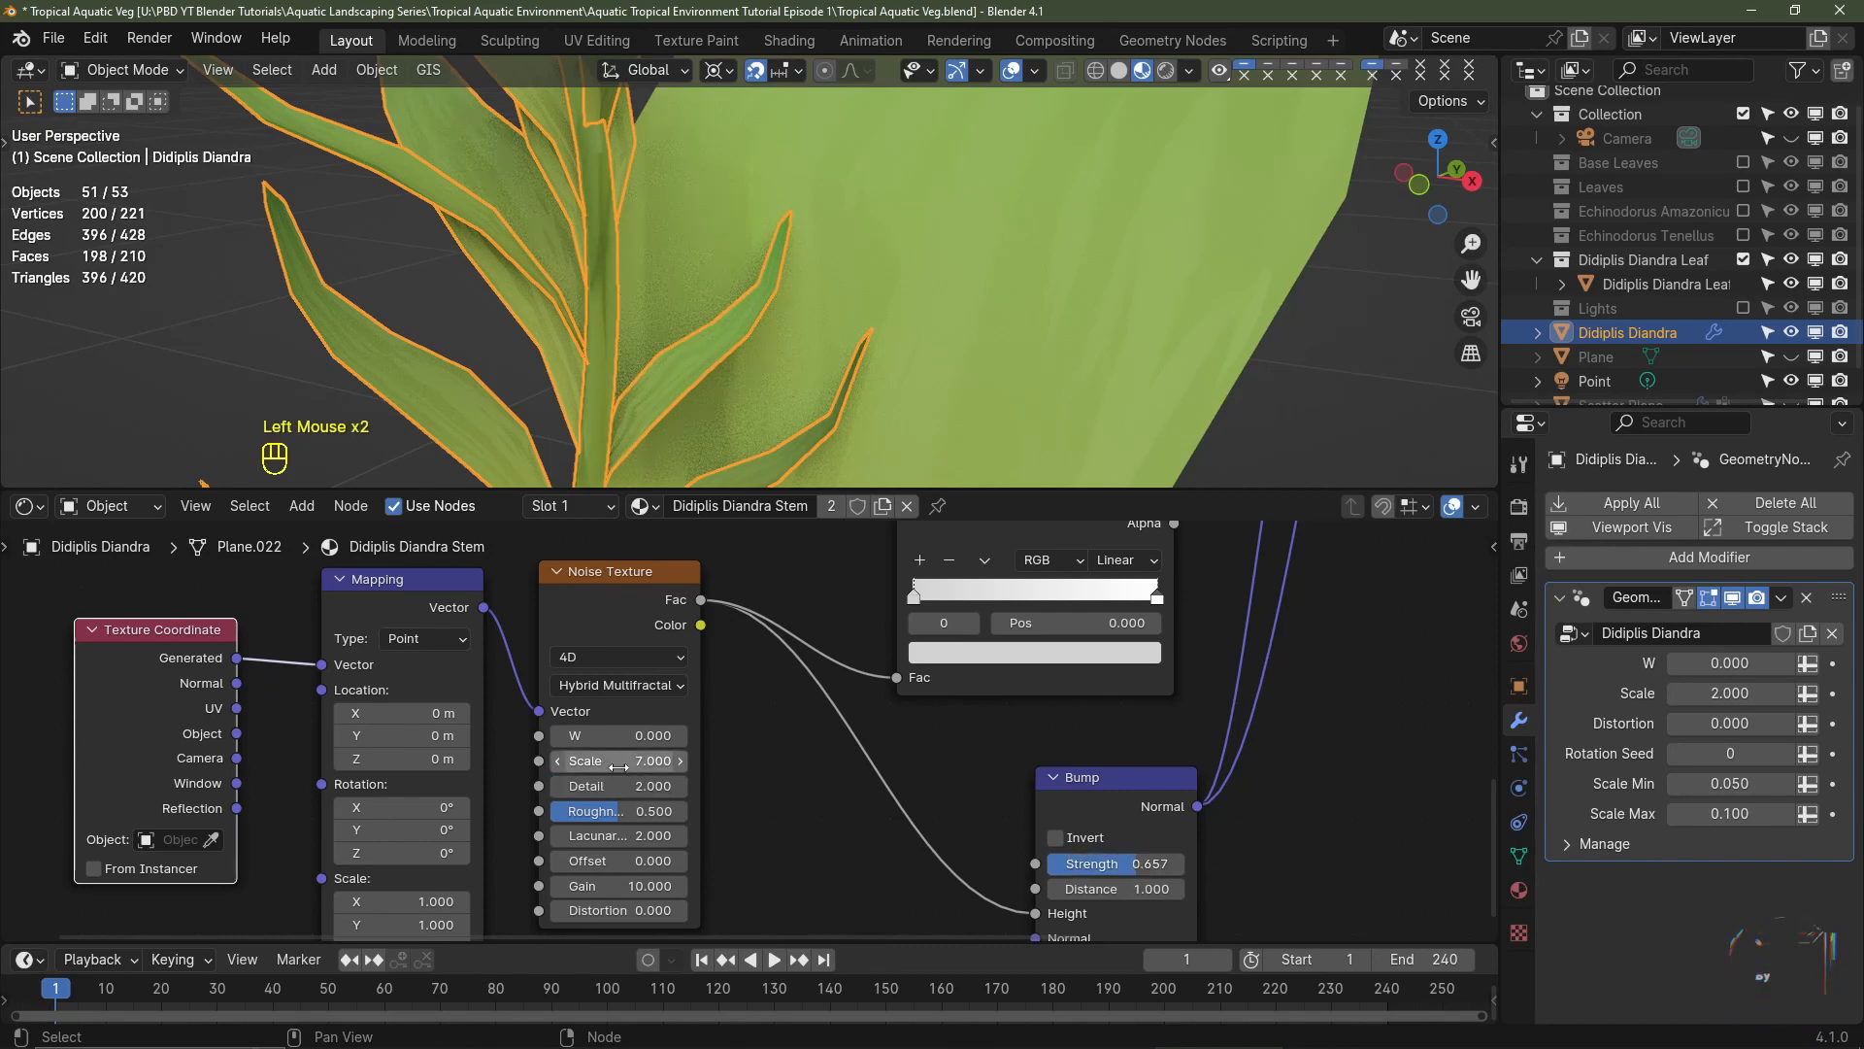
# - Set the stem material's Noise Texture scale to 15 and the Bump strength to 0.25
pyautogui.hotkey('ctrl', 'z')
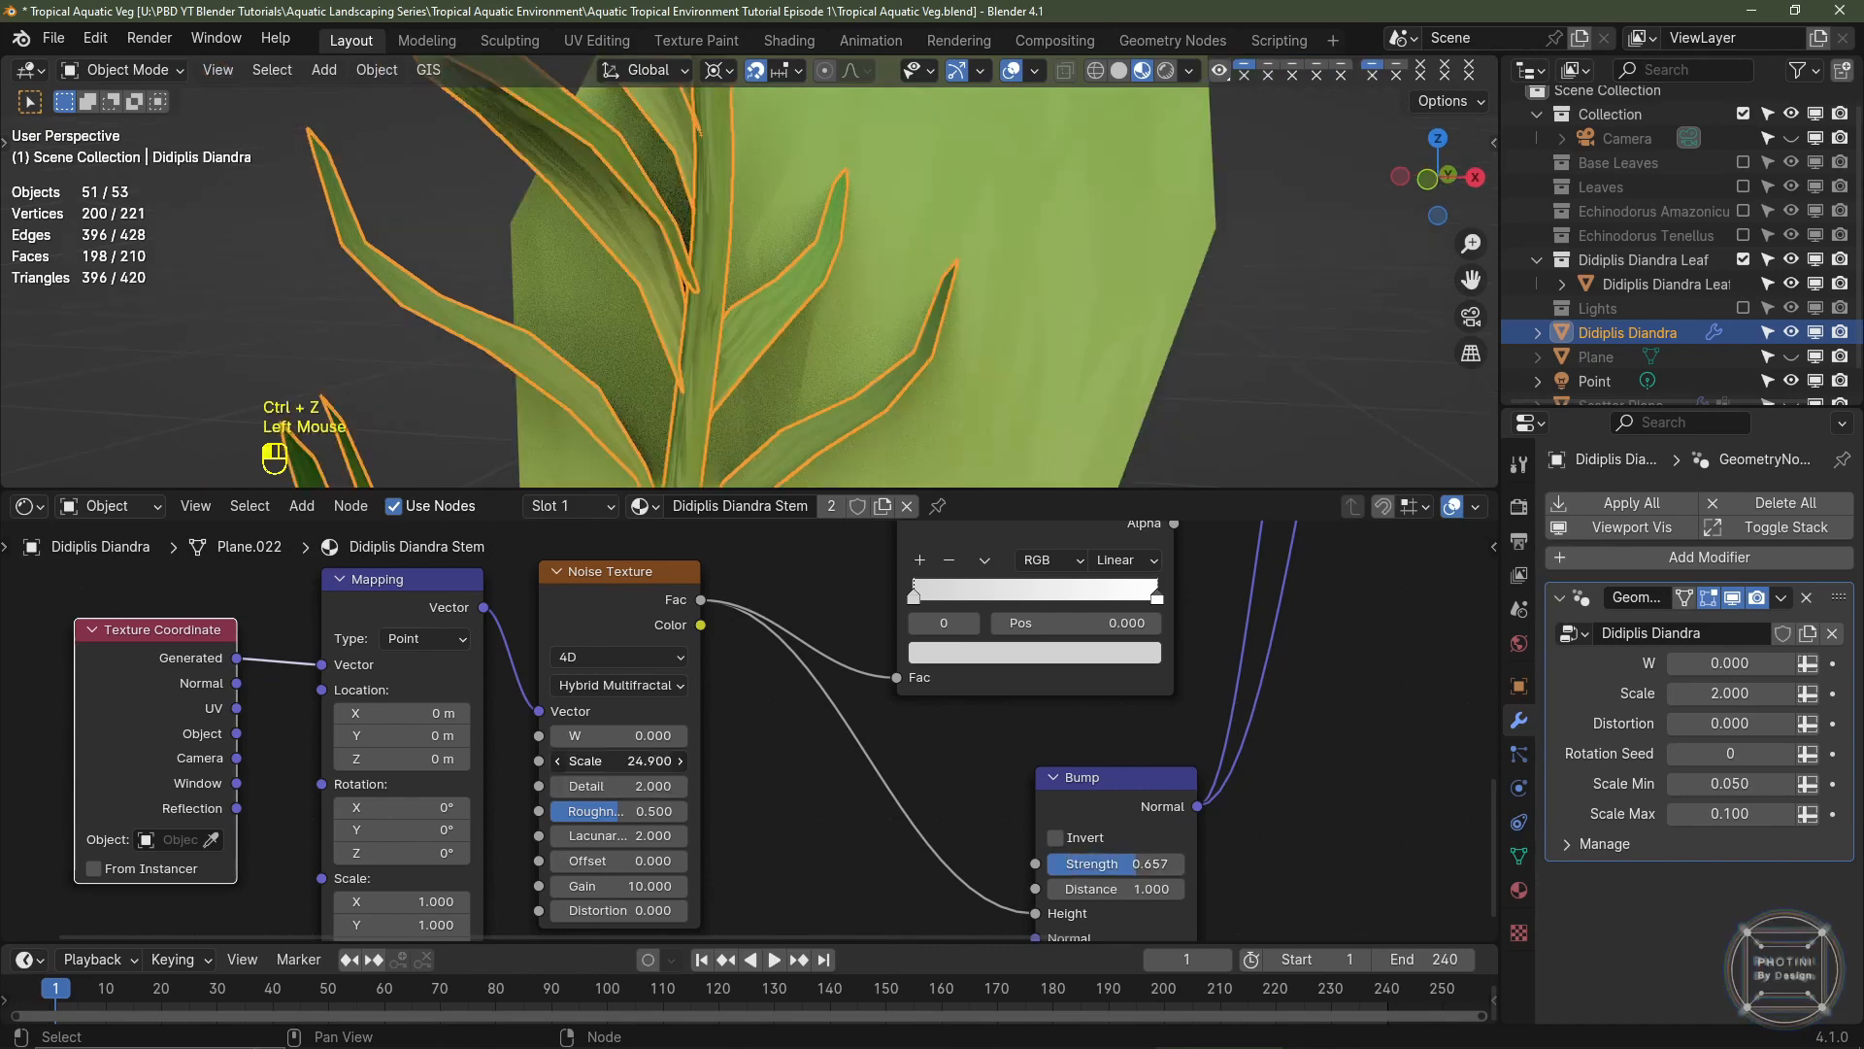
pyautogui.click(616, 760)
pyautogui.write('15')
pyautogui.press('Return')
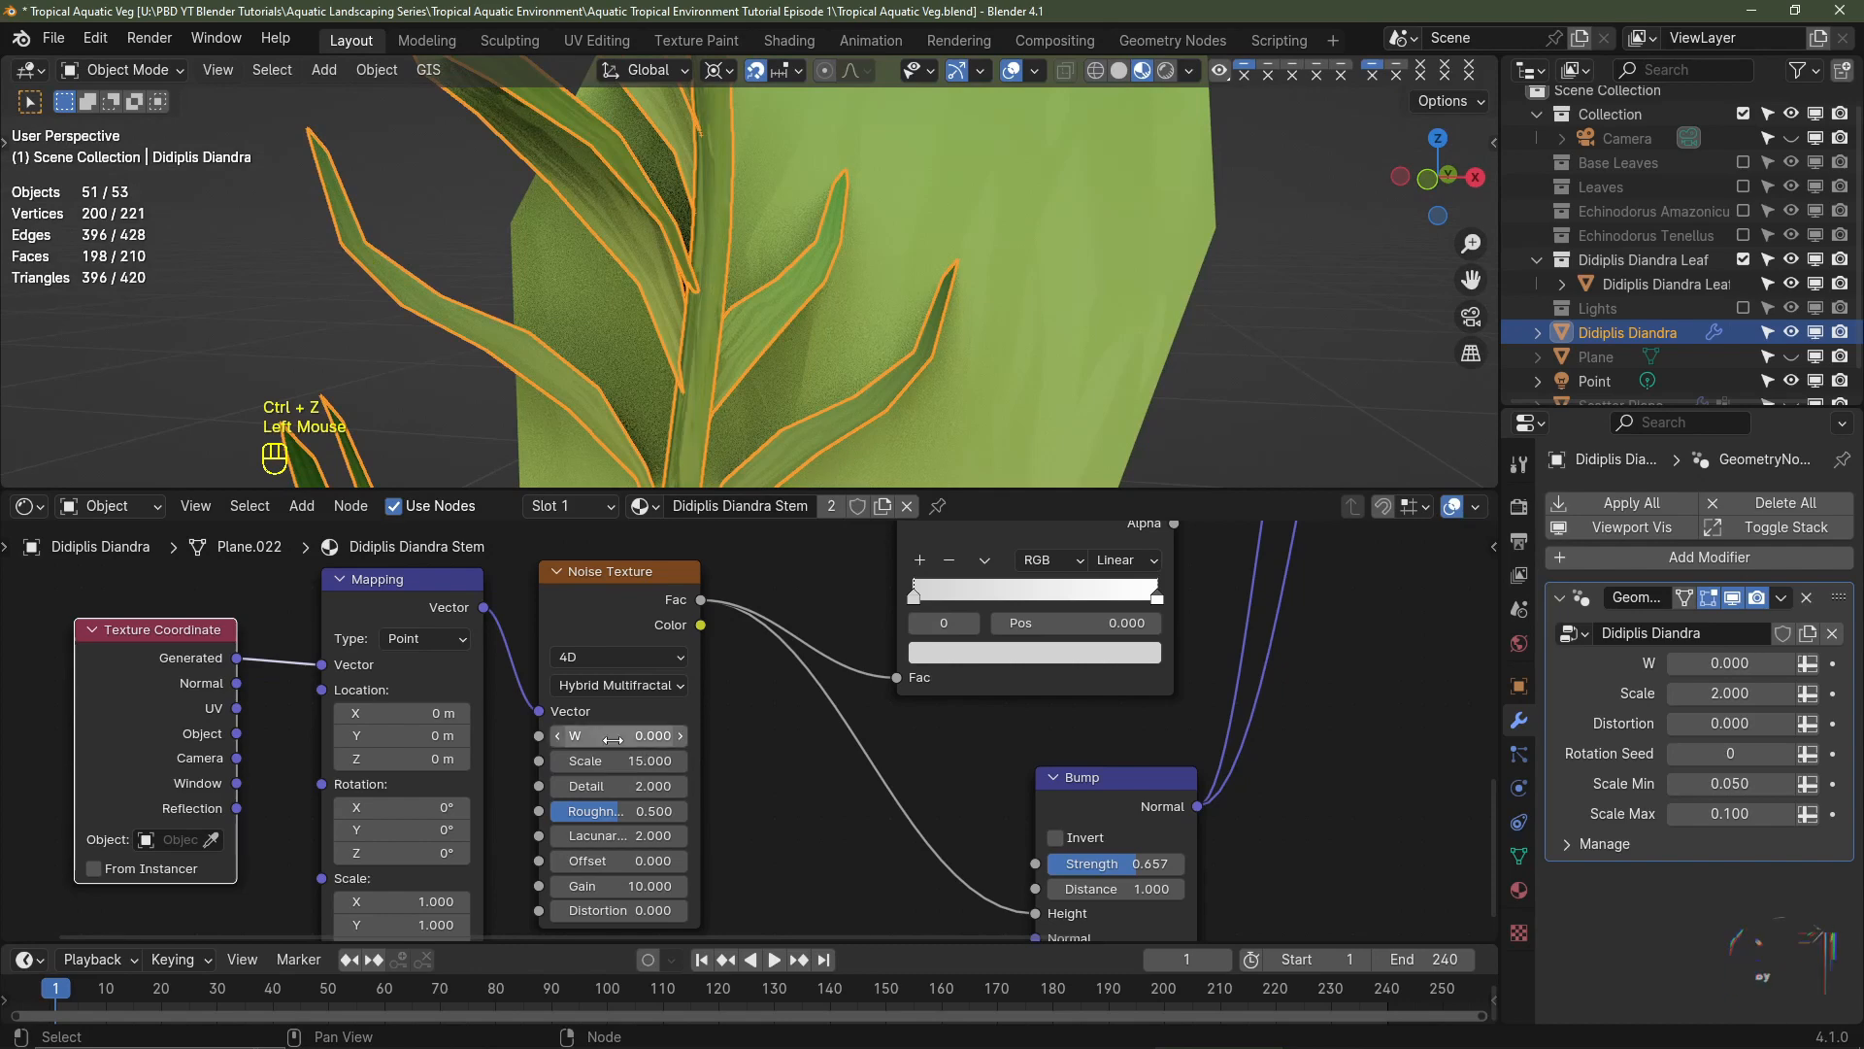
pyautogui.doubleClick(1146, 862)
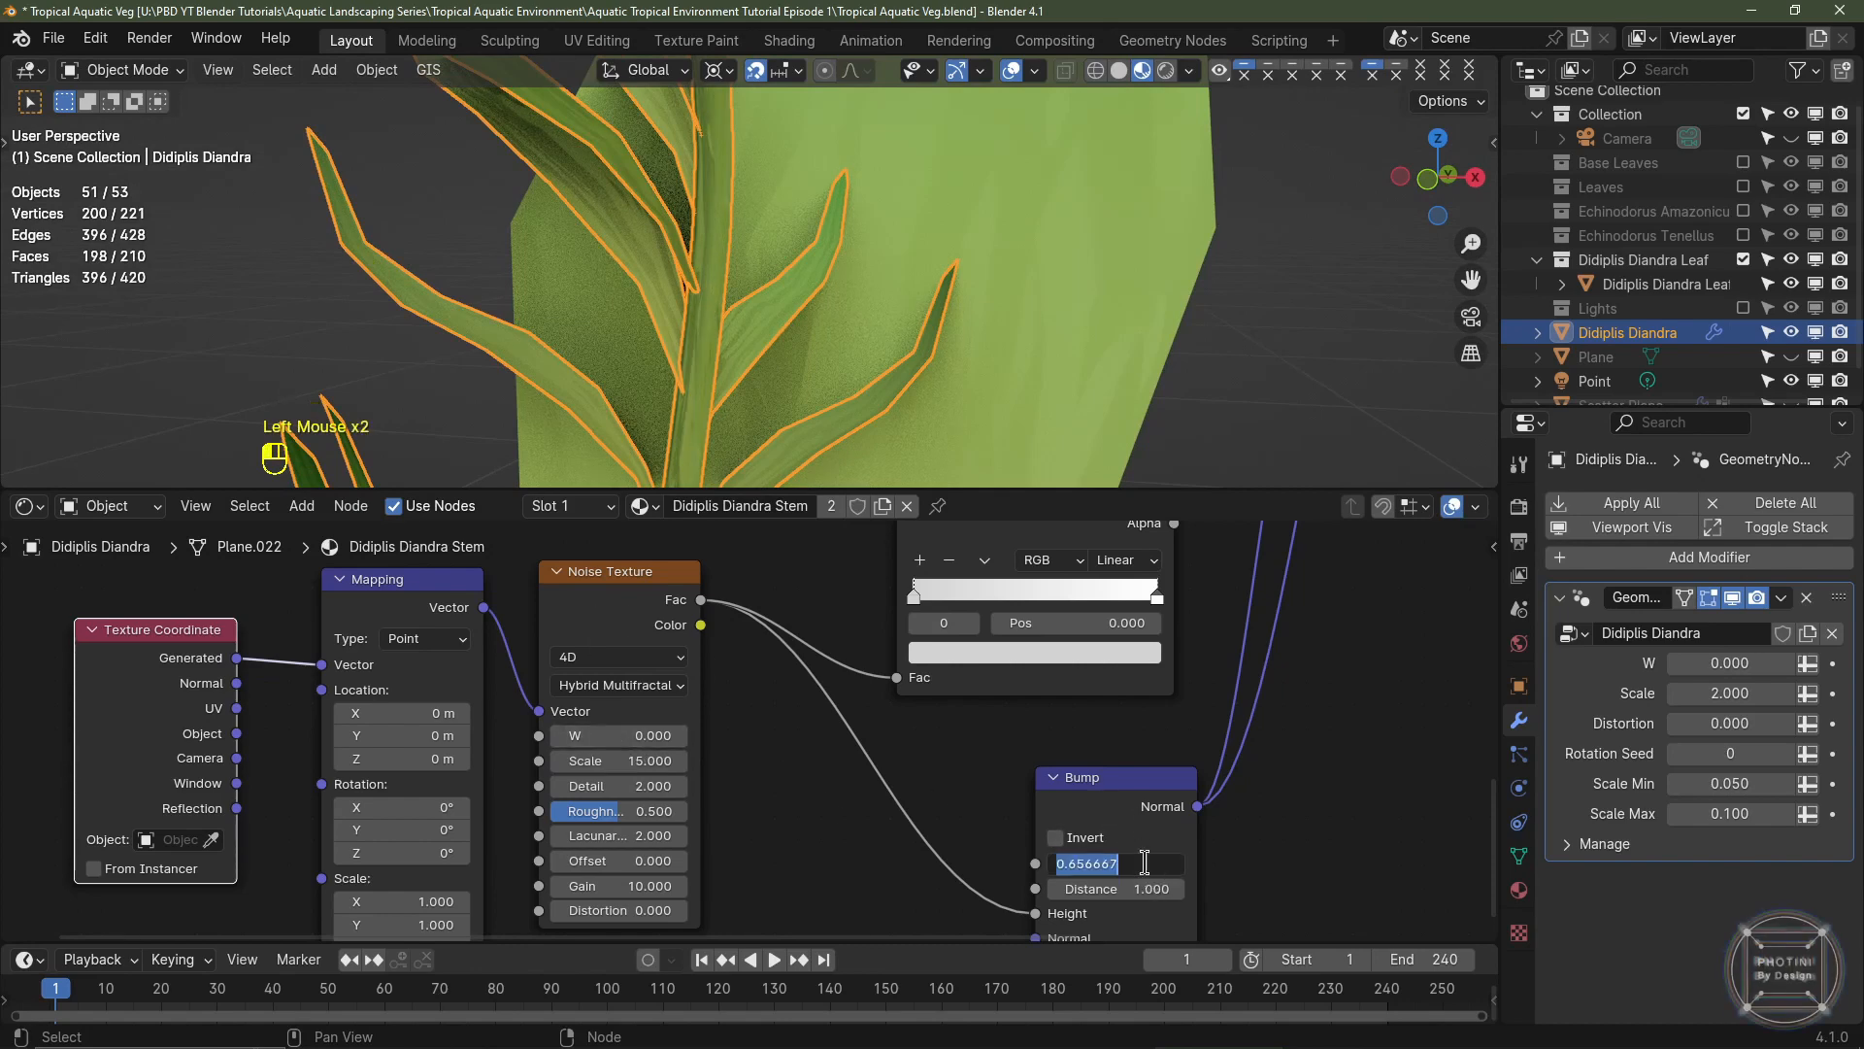
pyautogui.write('.25')
pyautogui.press('Return')
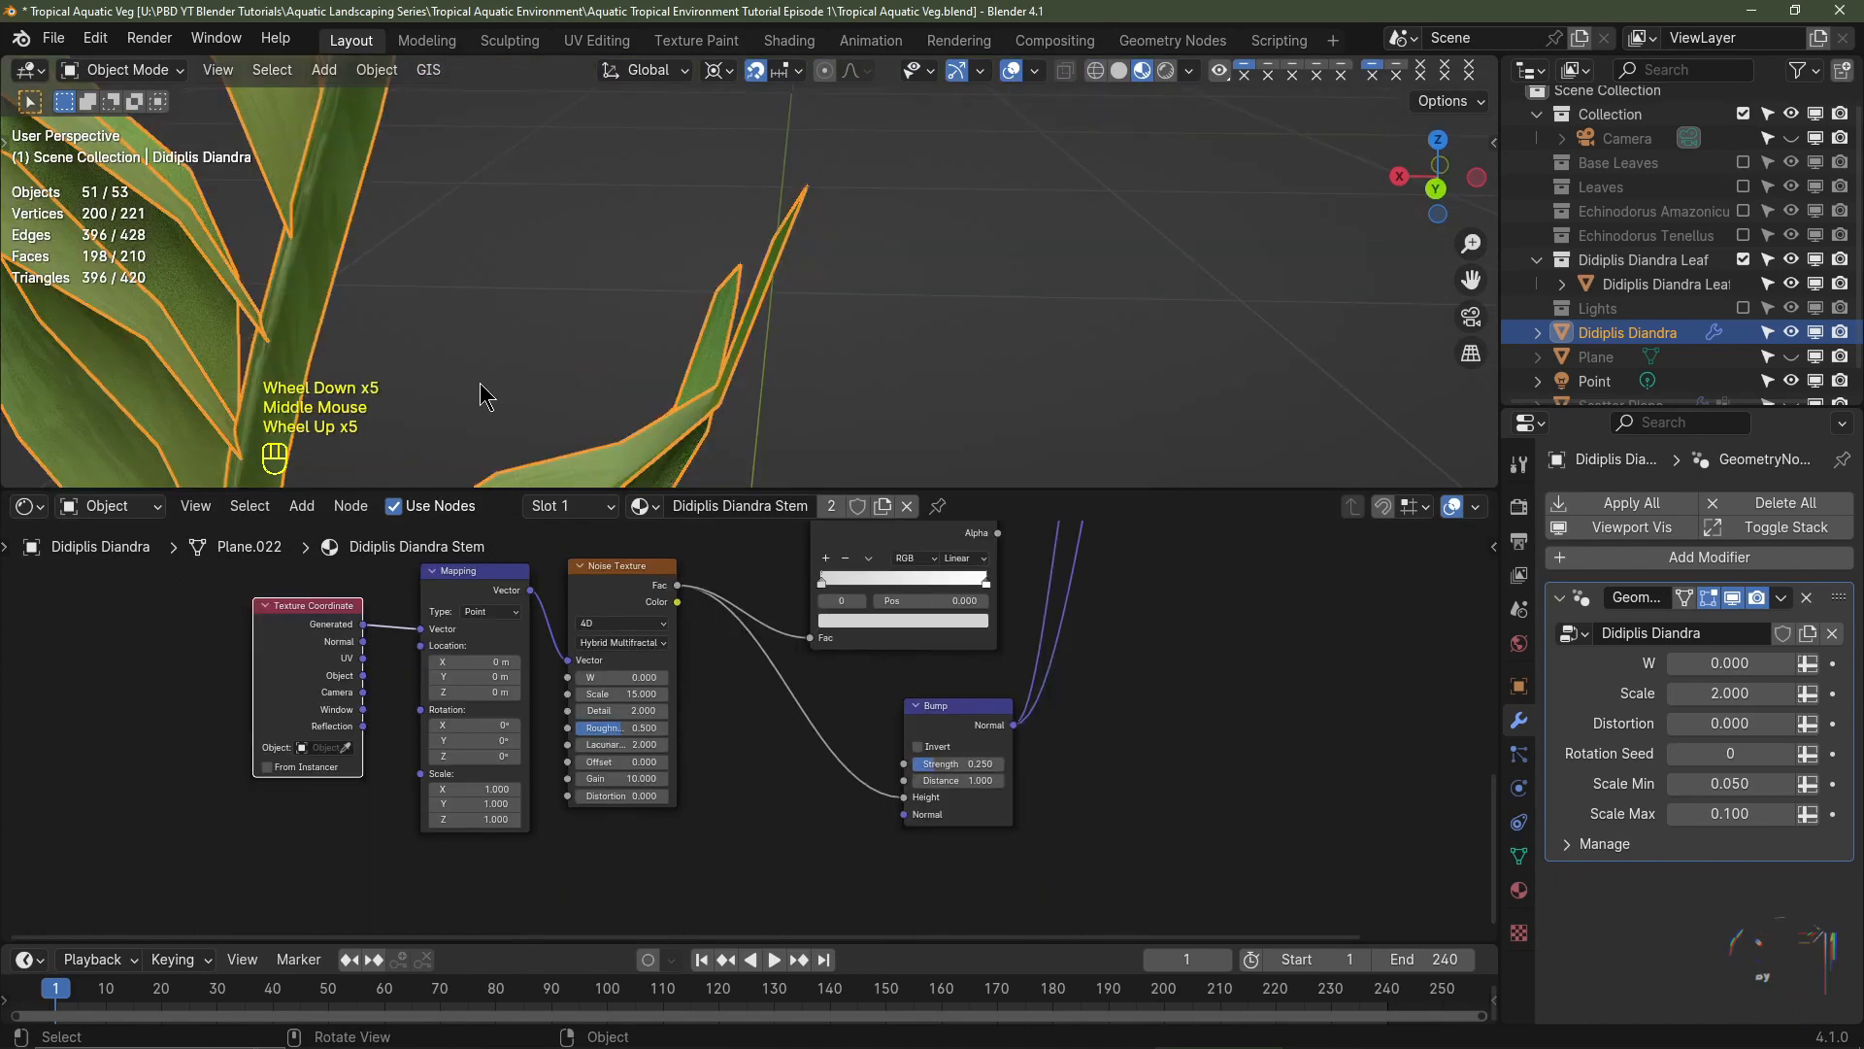
# - Set the Noise Texture scale of the stem material to 25
pyautogui.click(641, 692)
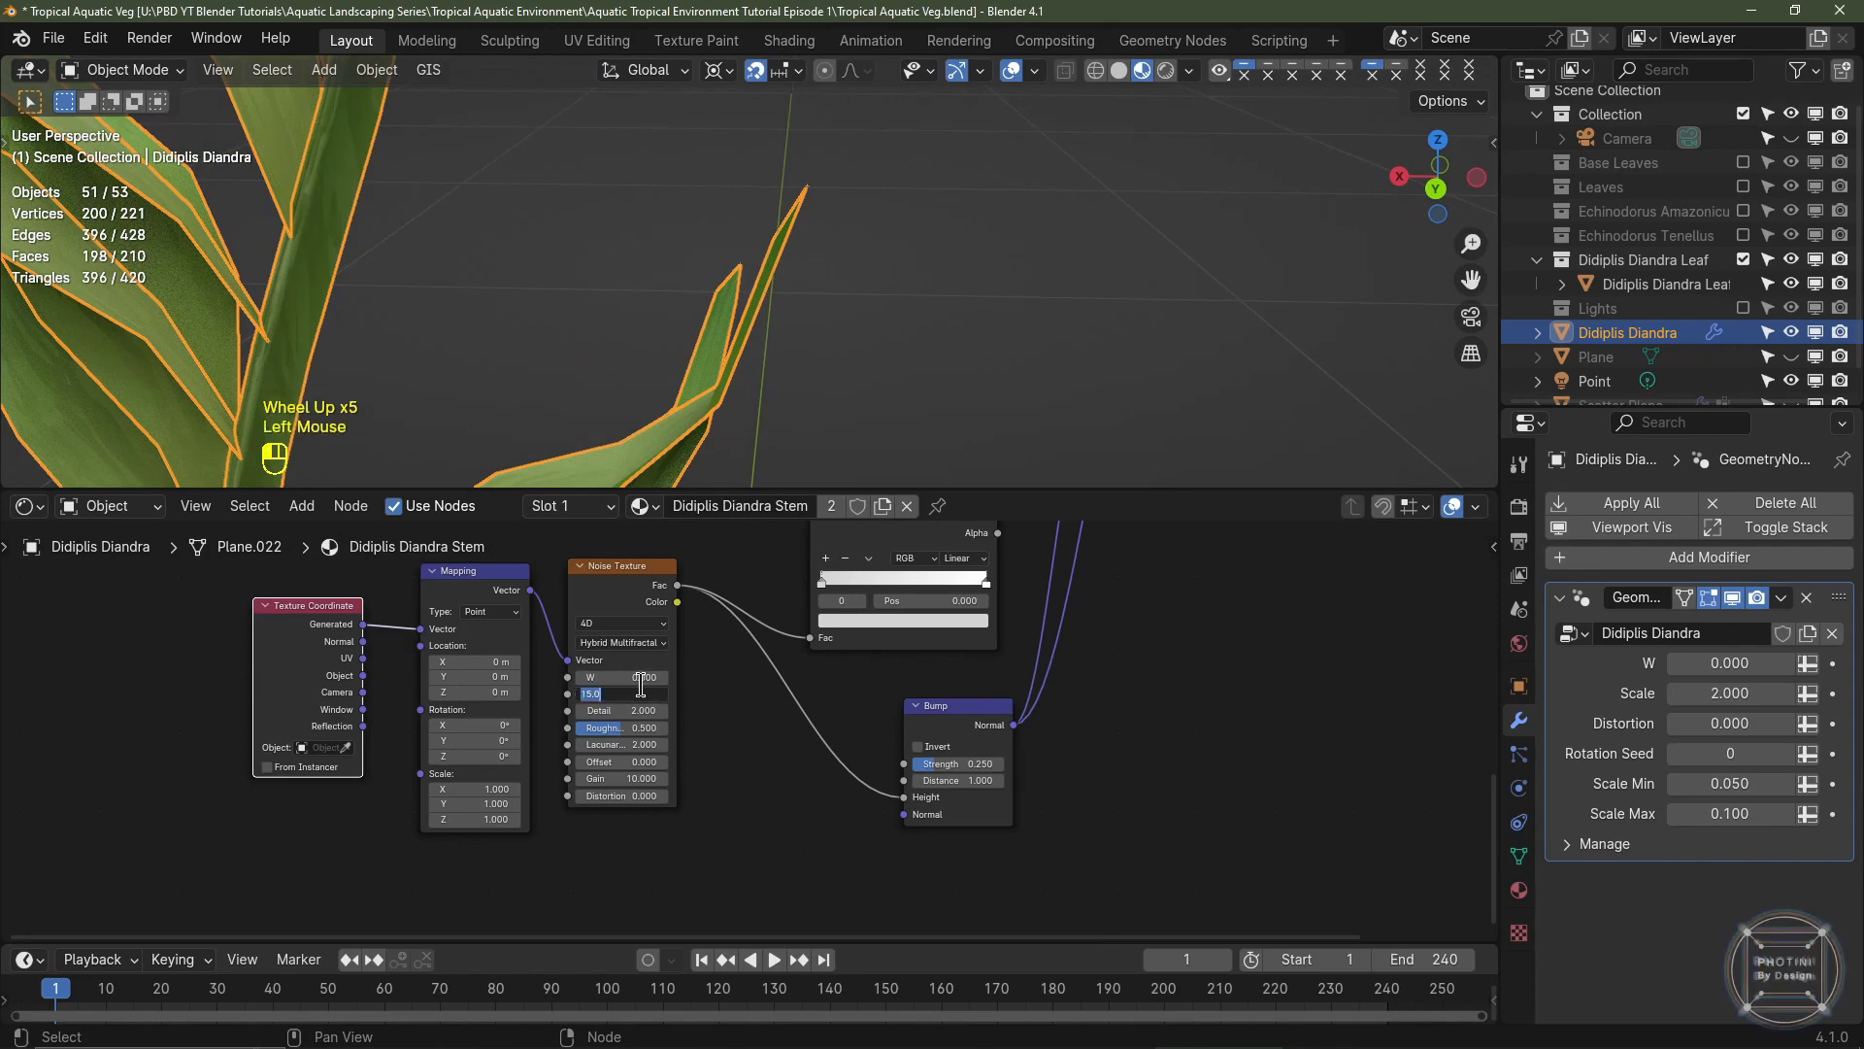
pyautogui.write('25')
pyautogui.press('Return')
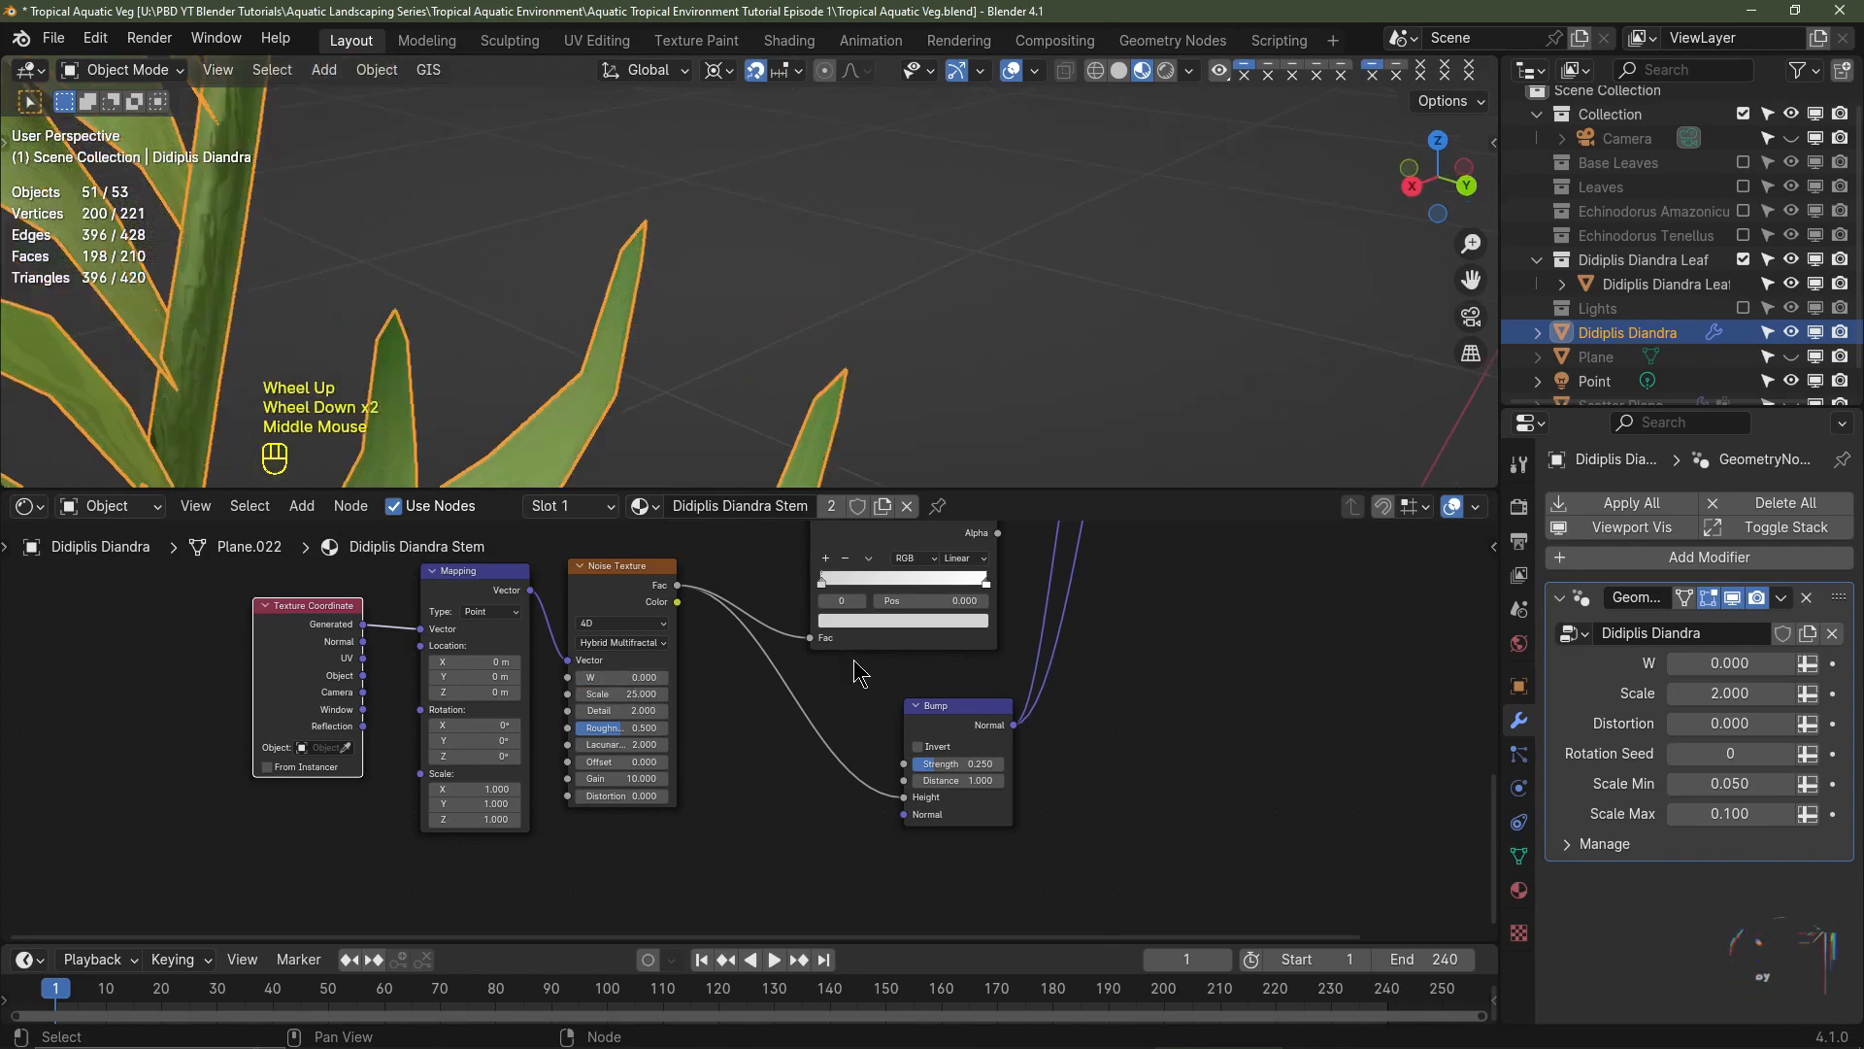
# - Set the Bump node's strength to 0.15 and check the surface of the stem
pyautogui.scroll(2, 990, 784)
pyautogui.click(991, 776)
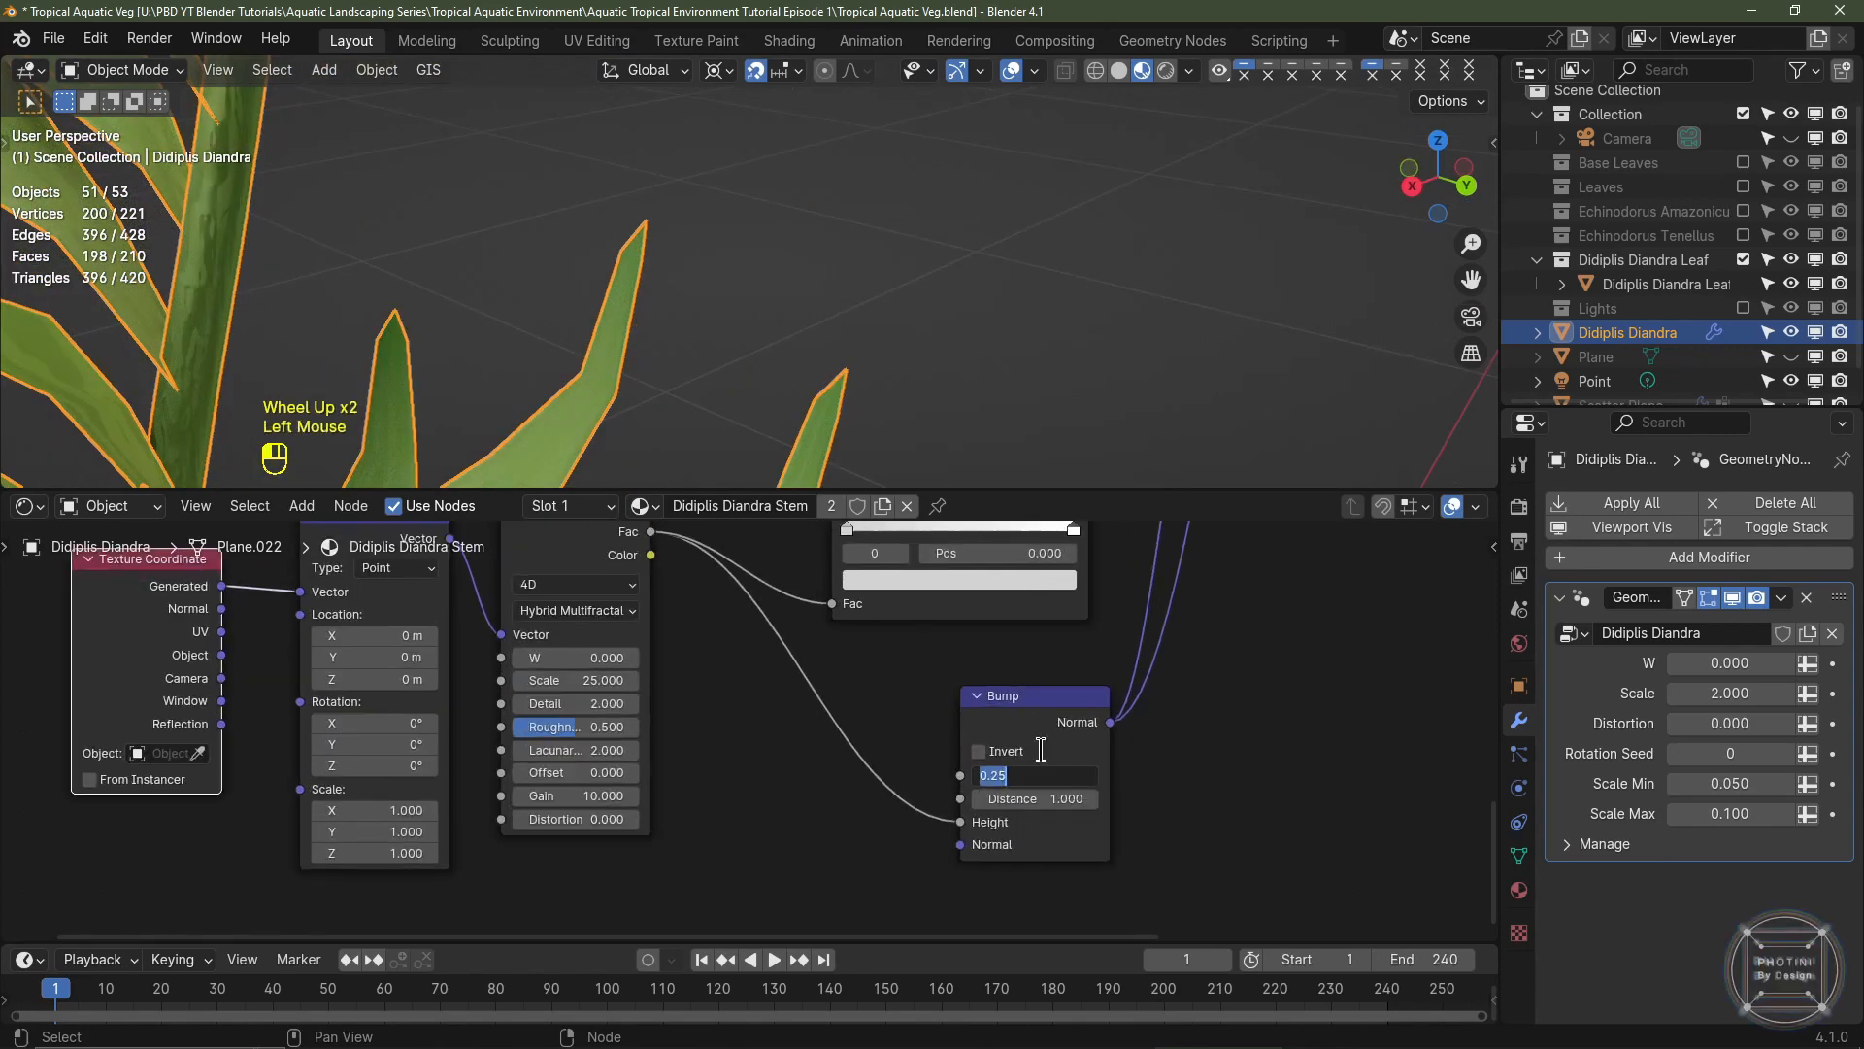
pyautogui.press('Return')
pyautogui.scroll(-2, 497, 325)
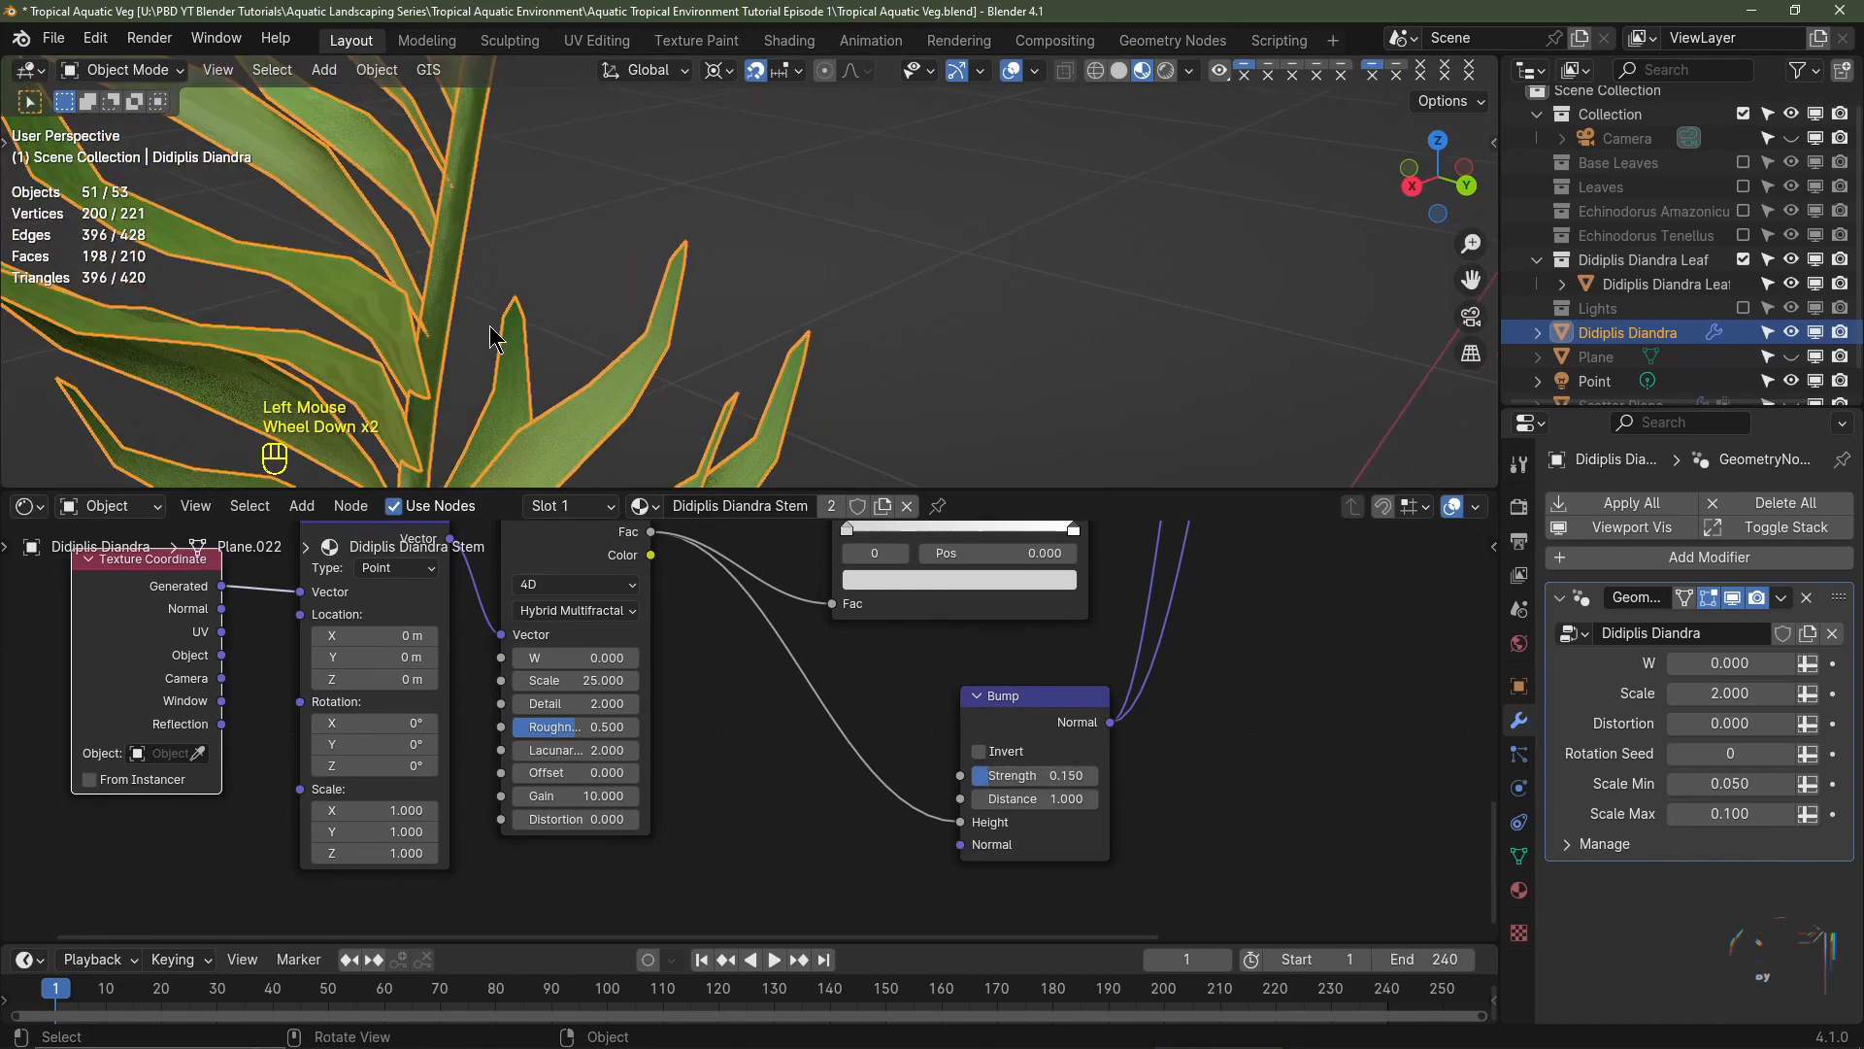
pyautogui.moveTo(497, 325); pyautogui.dragTo(591, 375, button='middle')
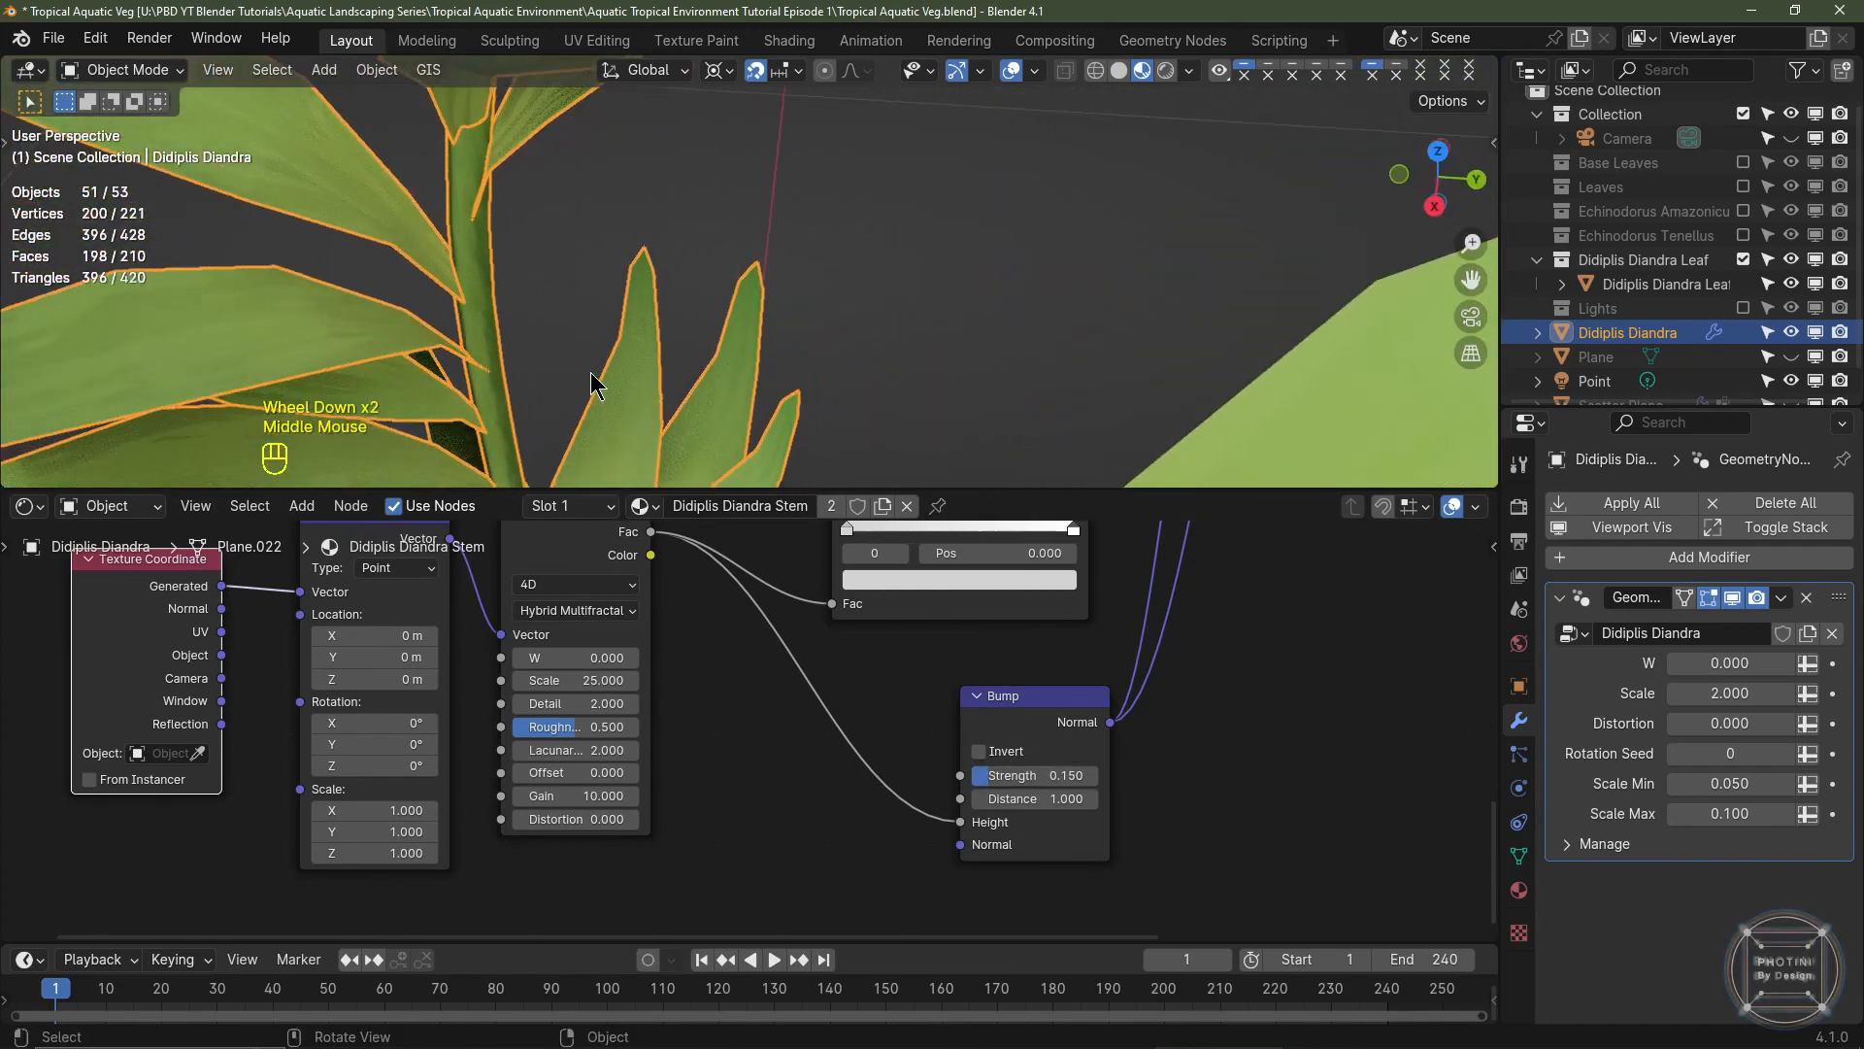
pyautogui.scroll(-3, 606, 343)
pyautogui.keyDown('shift'); pyautogui.moveTo(1005, 292); pyautogui.dragTo(1012, 64, button='middle'); pyautogui.keyUp('shift')
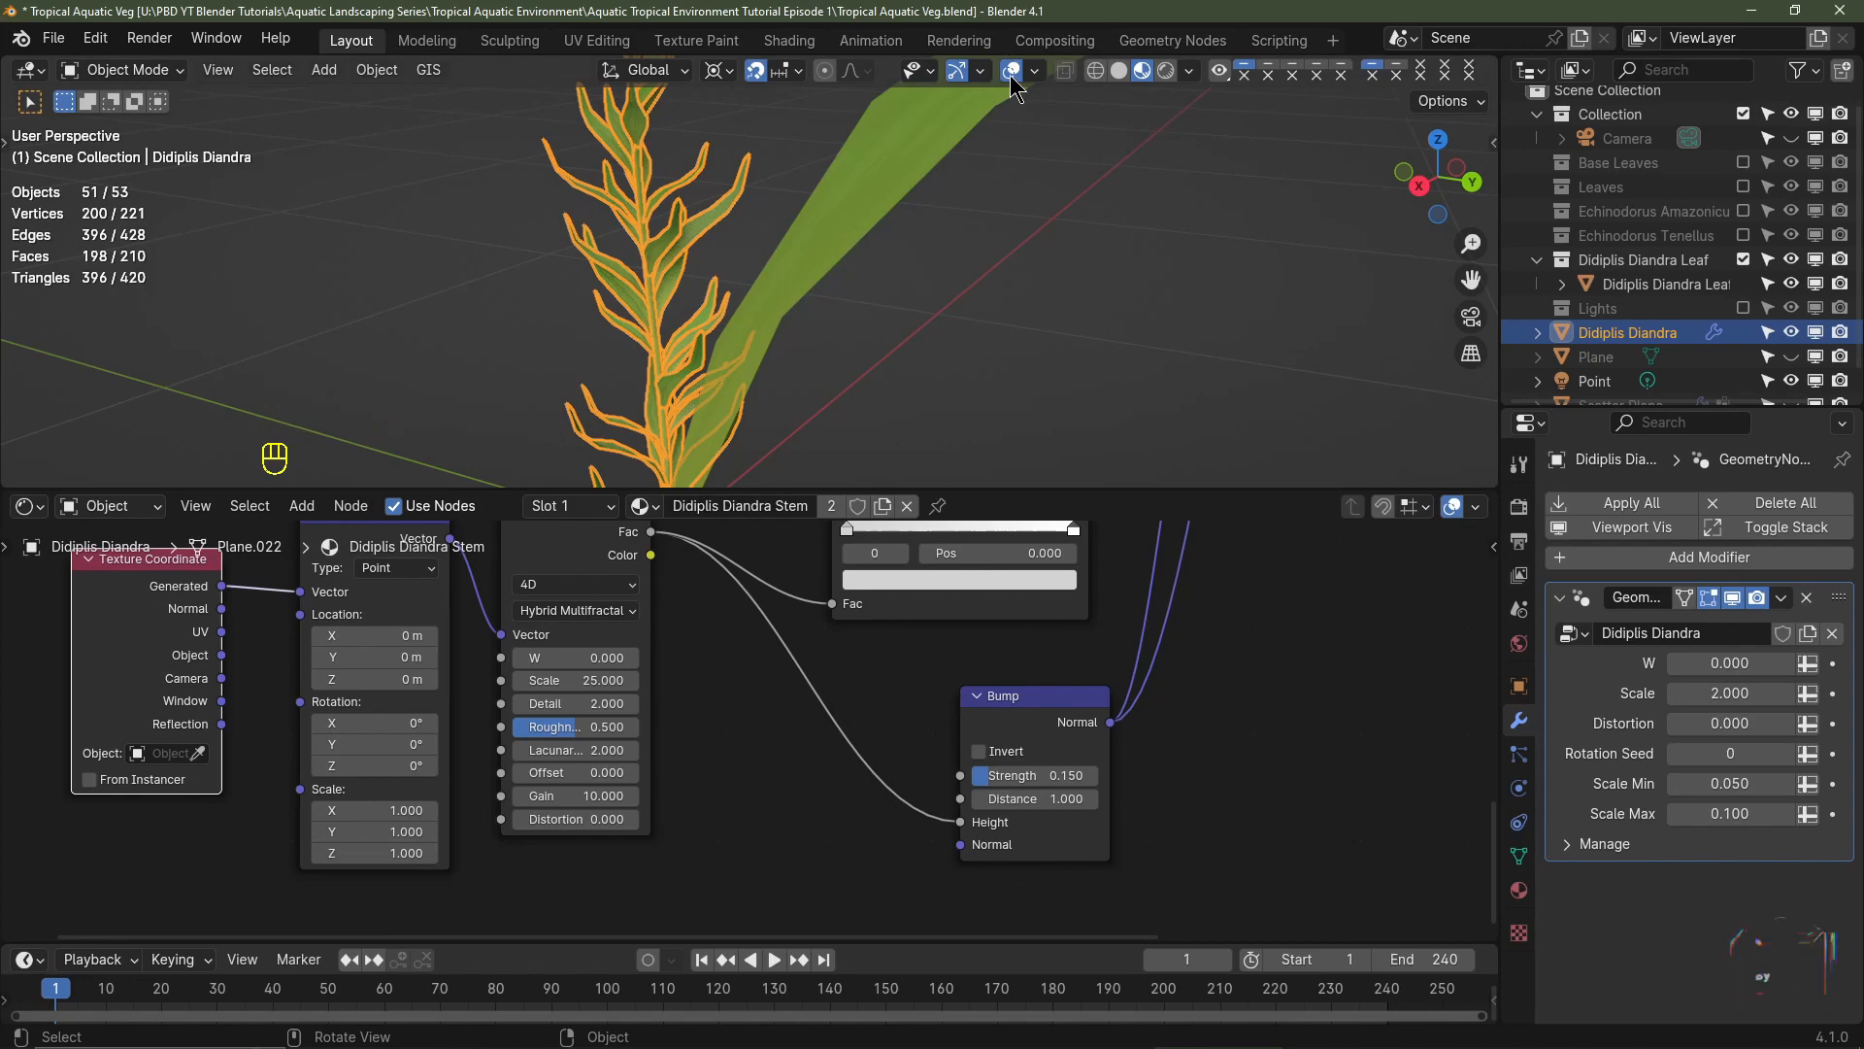
# - Hide the viewport overlays to inspect the shaded plant without outlines or grid
pyautogui.click(1014, 72)
pyautogui.keyDown('shift'); pyautogui.moveTo(858, 202); pyautogui.dragTo(767, 231, button='middle'); pyautogui.keyUp('shift')
pyautogui.keyDown('shift'); pyautogui.moveTo(767, 231); pyautogui.dragTo(686, 367, button='middle'); pyautogui.keyUp('shift')
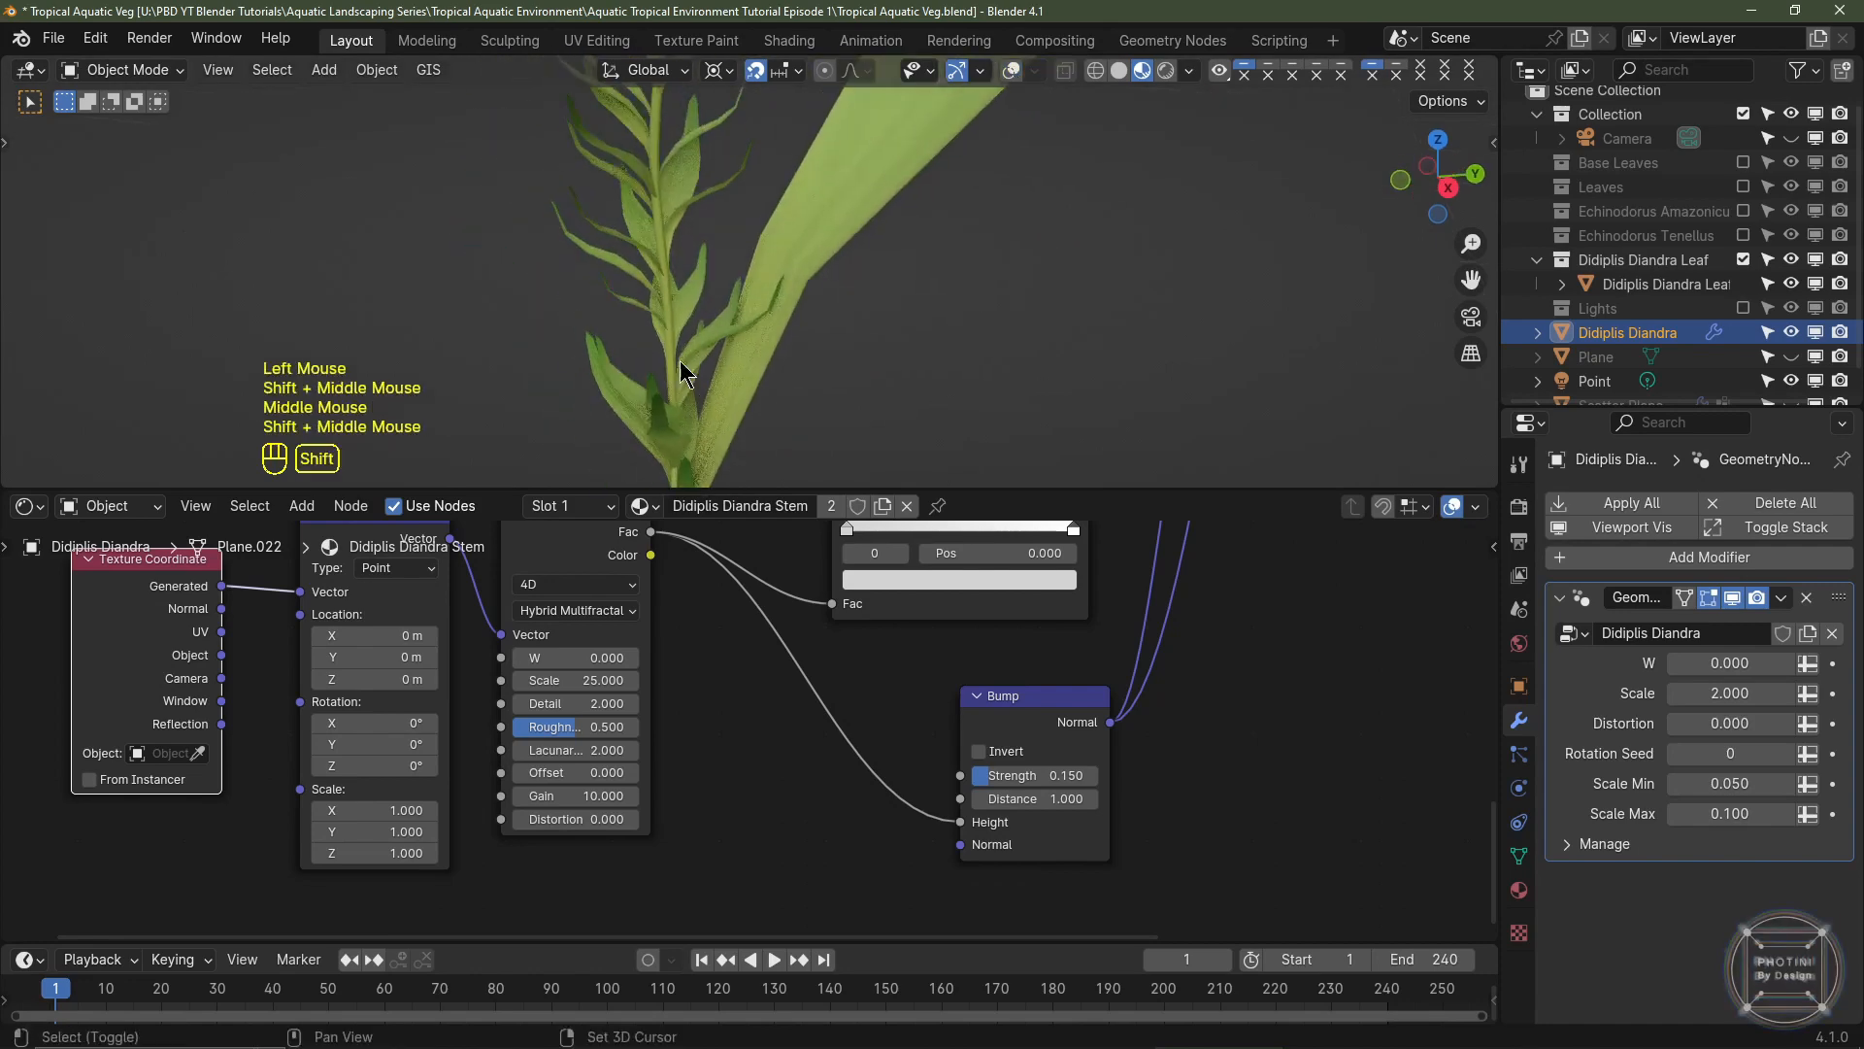
pyautogui.scroll(-2, 689, 260)
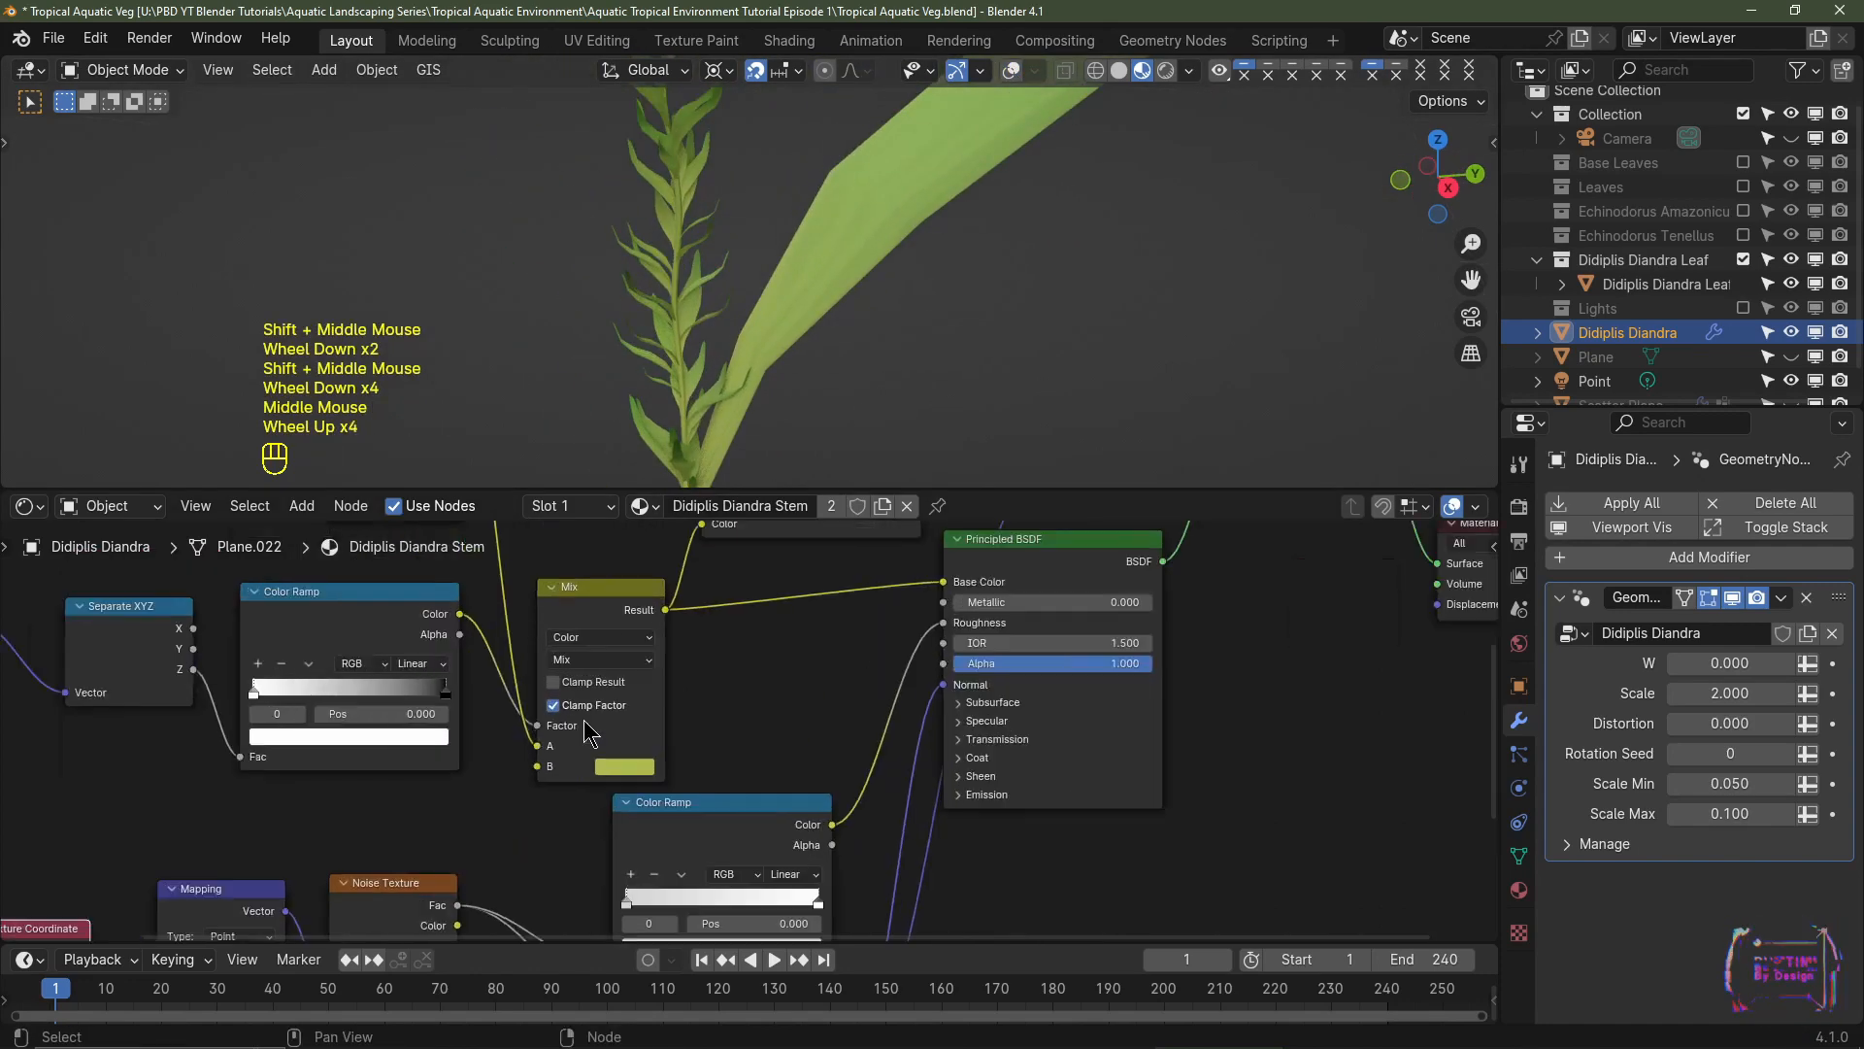
pyautogui.scroll(1, 585, 734)
pyautogui.moveTo(561, 735); pyautogui.dragTo(652, 776, button='middle')
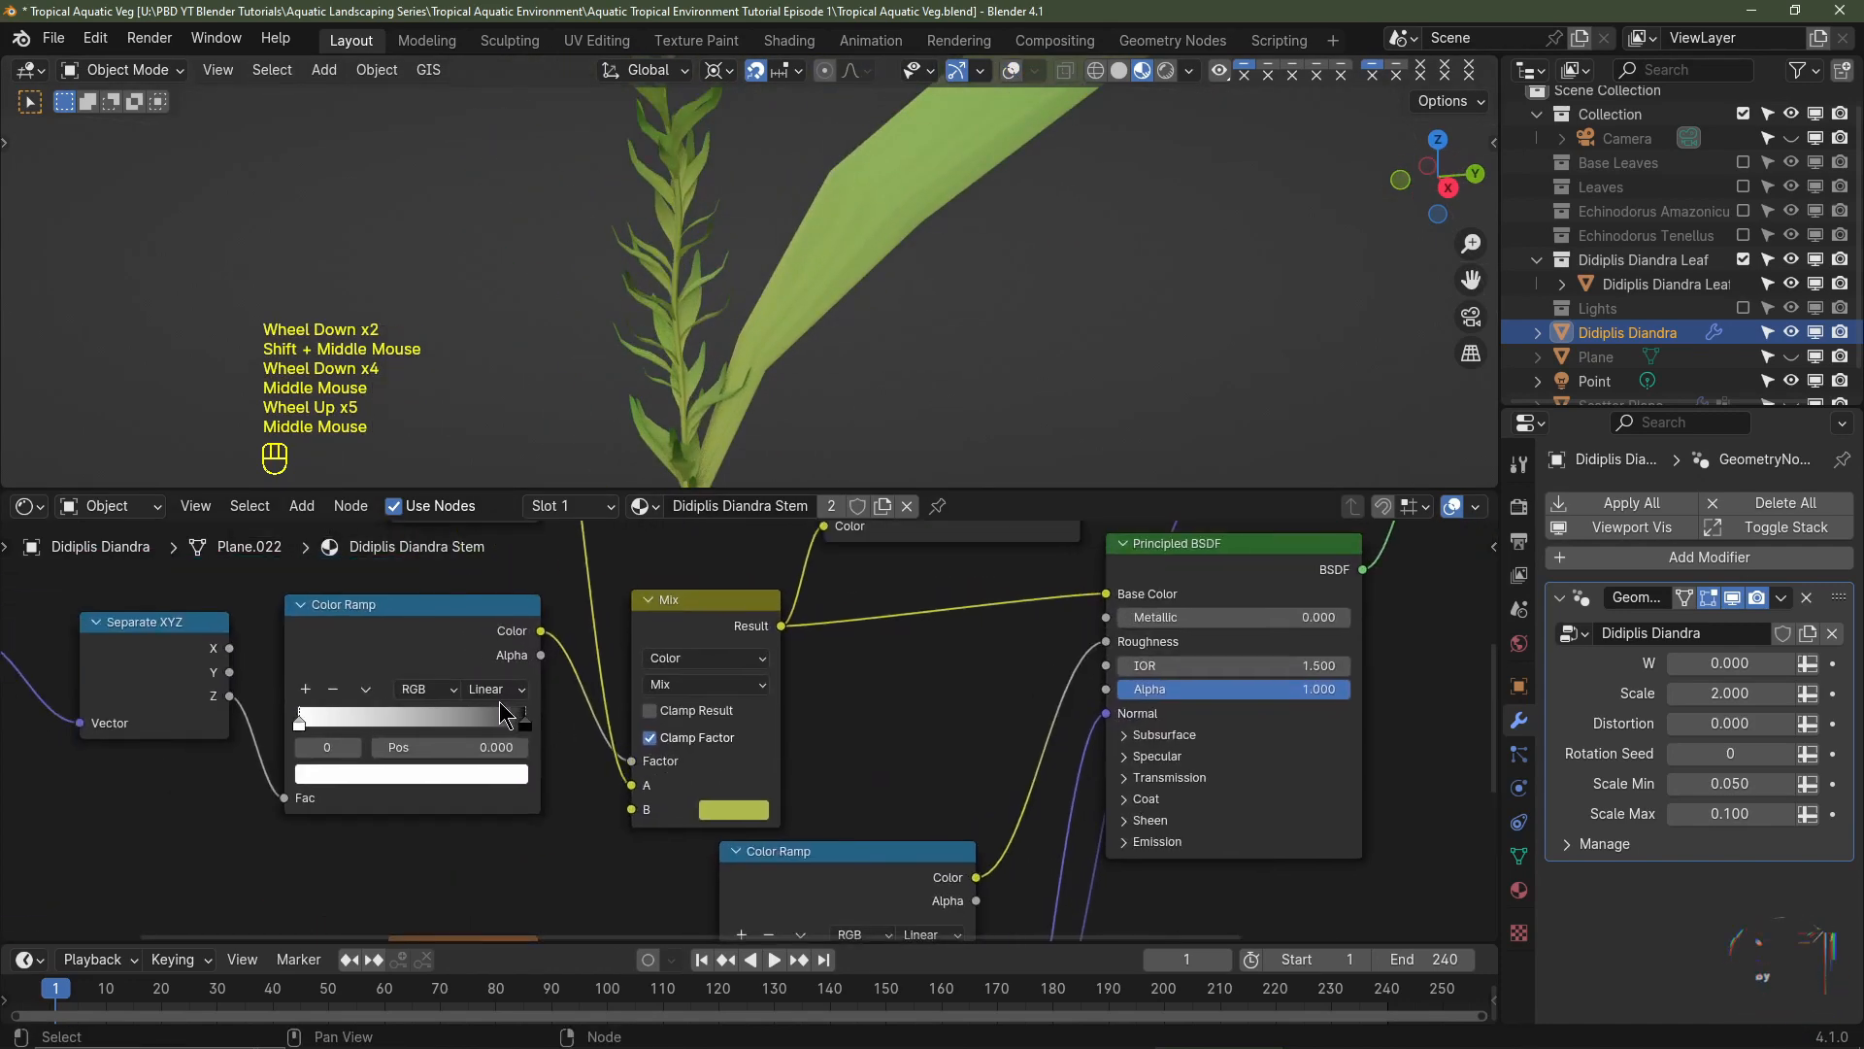
# - Move the black stop of the Color Ramp feeding the stem's Mix factor to about 0.167
pyautogui.click(526, 720)
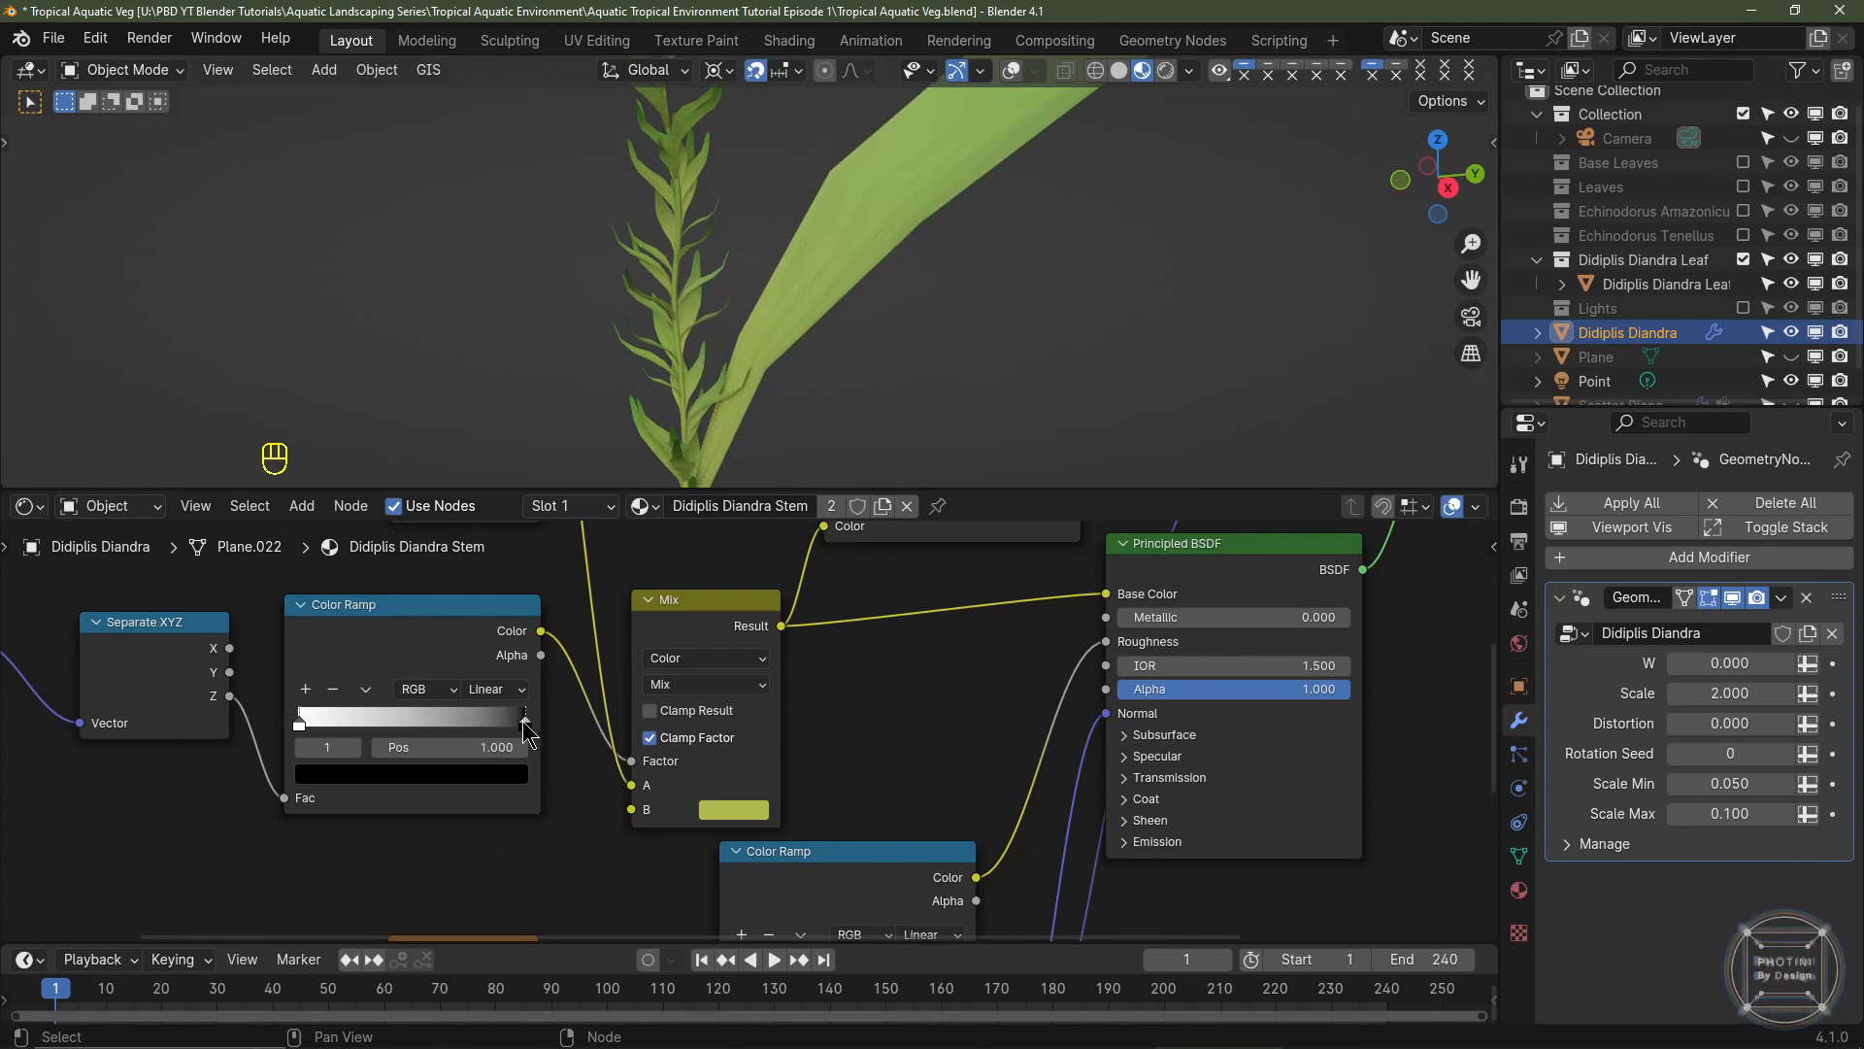
pyautogui.moveTo(525, 724); pyautogui.dragTo(395, 719)
pyautogui.keyDown('shift'); pyautogui.moveTo(797, 321); pyautogui.dragTo(803, 282, button='middle'); pyautogui.keyUp('shift')
pyautogui.scroll(3, 783, 366)
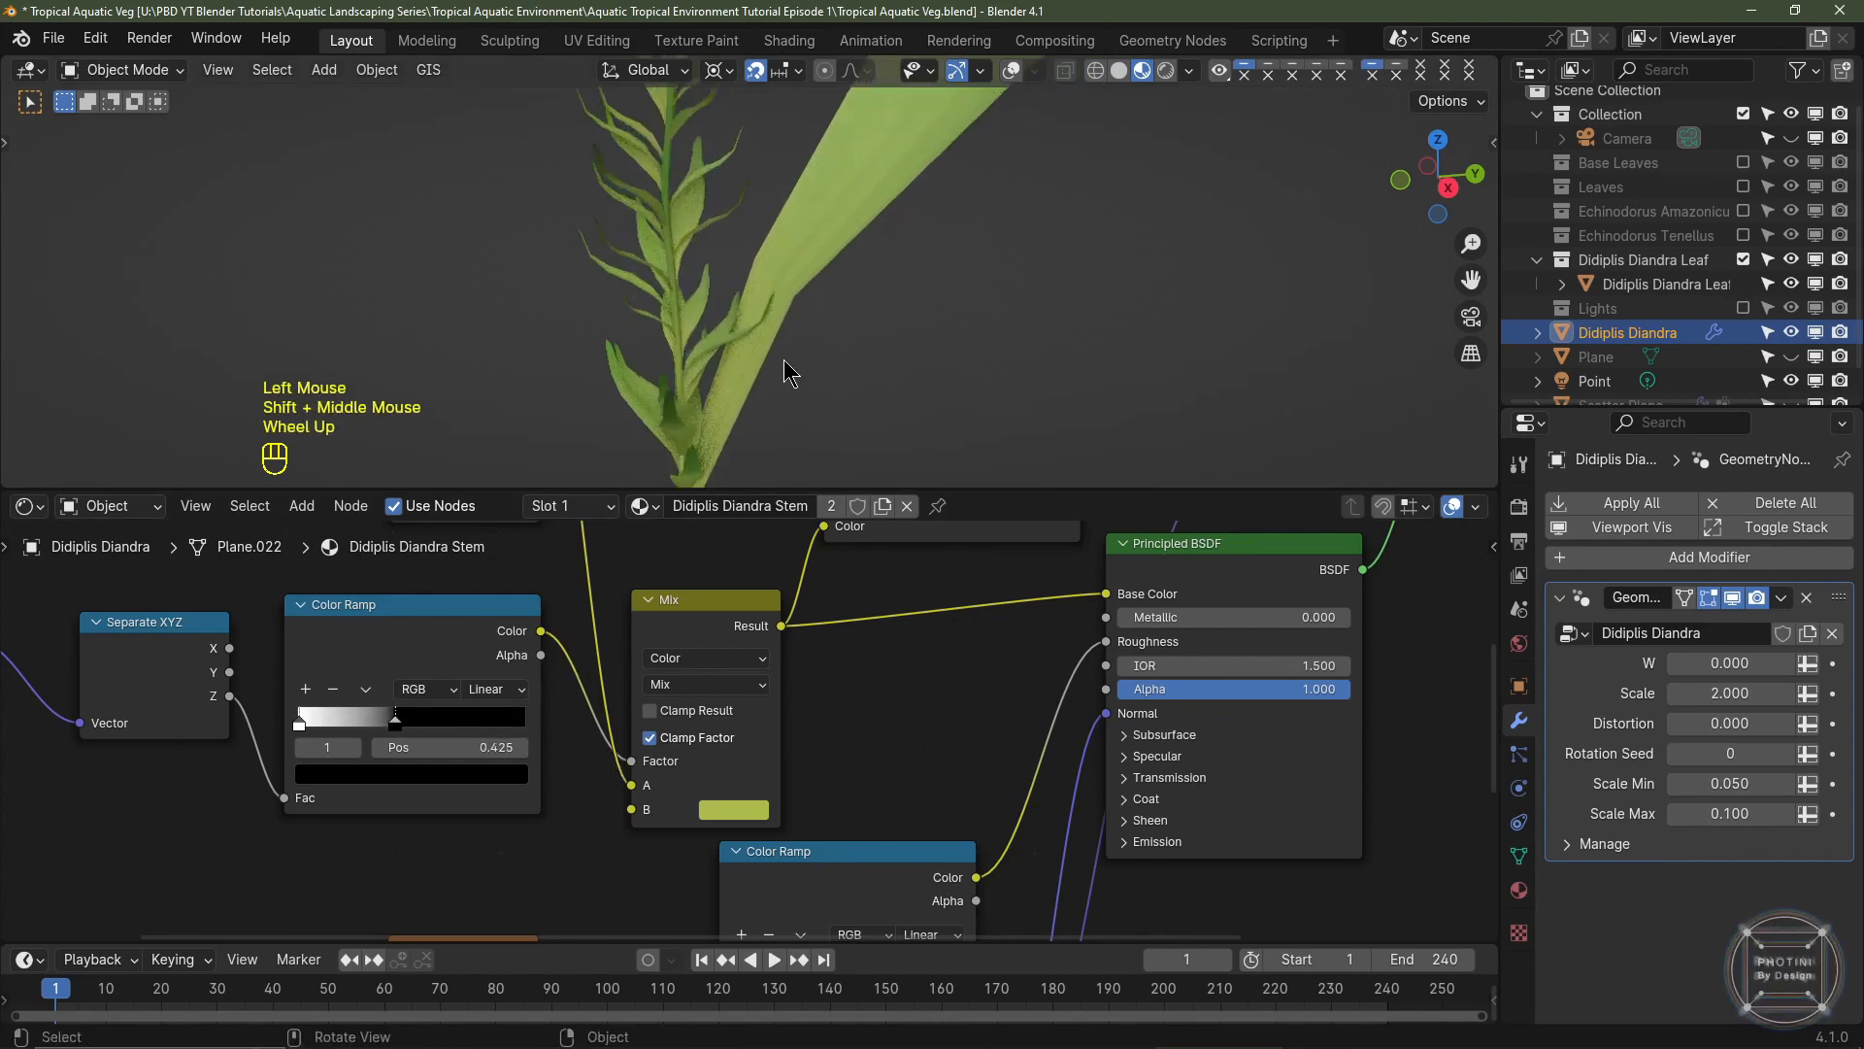
pyautogui.keyDown('shift'); pyautogui.moveTo(782, 366); pyautogui.dragTo(785, 282, button='middle'); pyautogui.keyUp('shift')
pyautogui.moveTo(395, 720); pyautogui.dragTo(340, 716)
pyautogui.moveTo(713, 432); pyautogui.dragTo(808, 385, button='middle')
pyautogui.scroll(-1, 684, 424)
pyautogui.moveTo(680, 425); pyautogui.dragTo(697, 464, button='middle')
pyautogui.scroll(-2, 714, 412)
# - Add a third stop to the Color Ramp at about 0.422 and make it black
pyautogui.click(307, 685)
pyautogui.moveTo(318, 720); pyautogui.dragTo(394, 719)
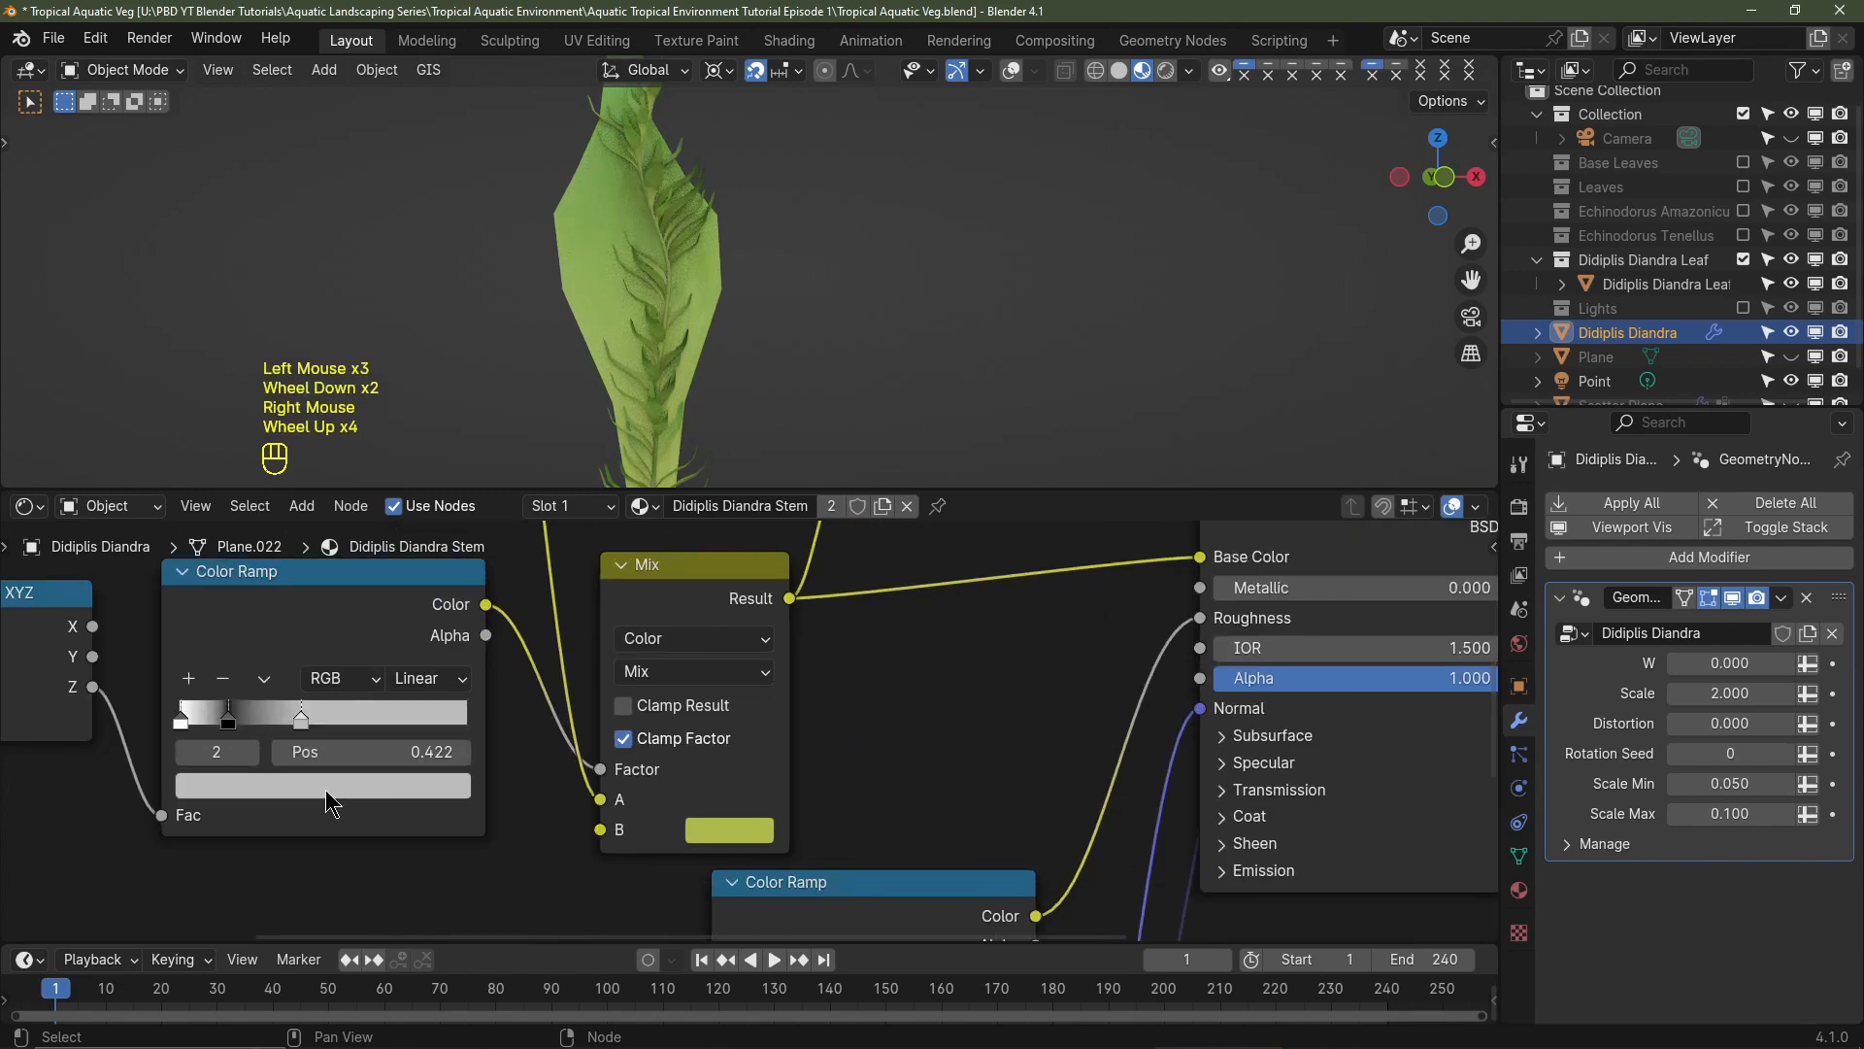
pyautogui.click(325, 789)
pyautogui.scroll(-10, 325, 788)
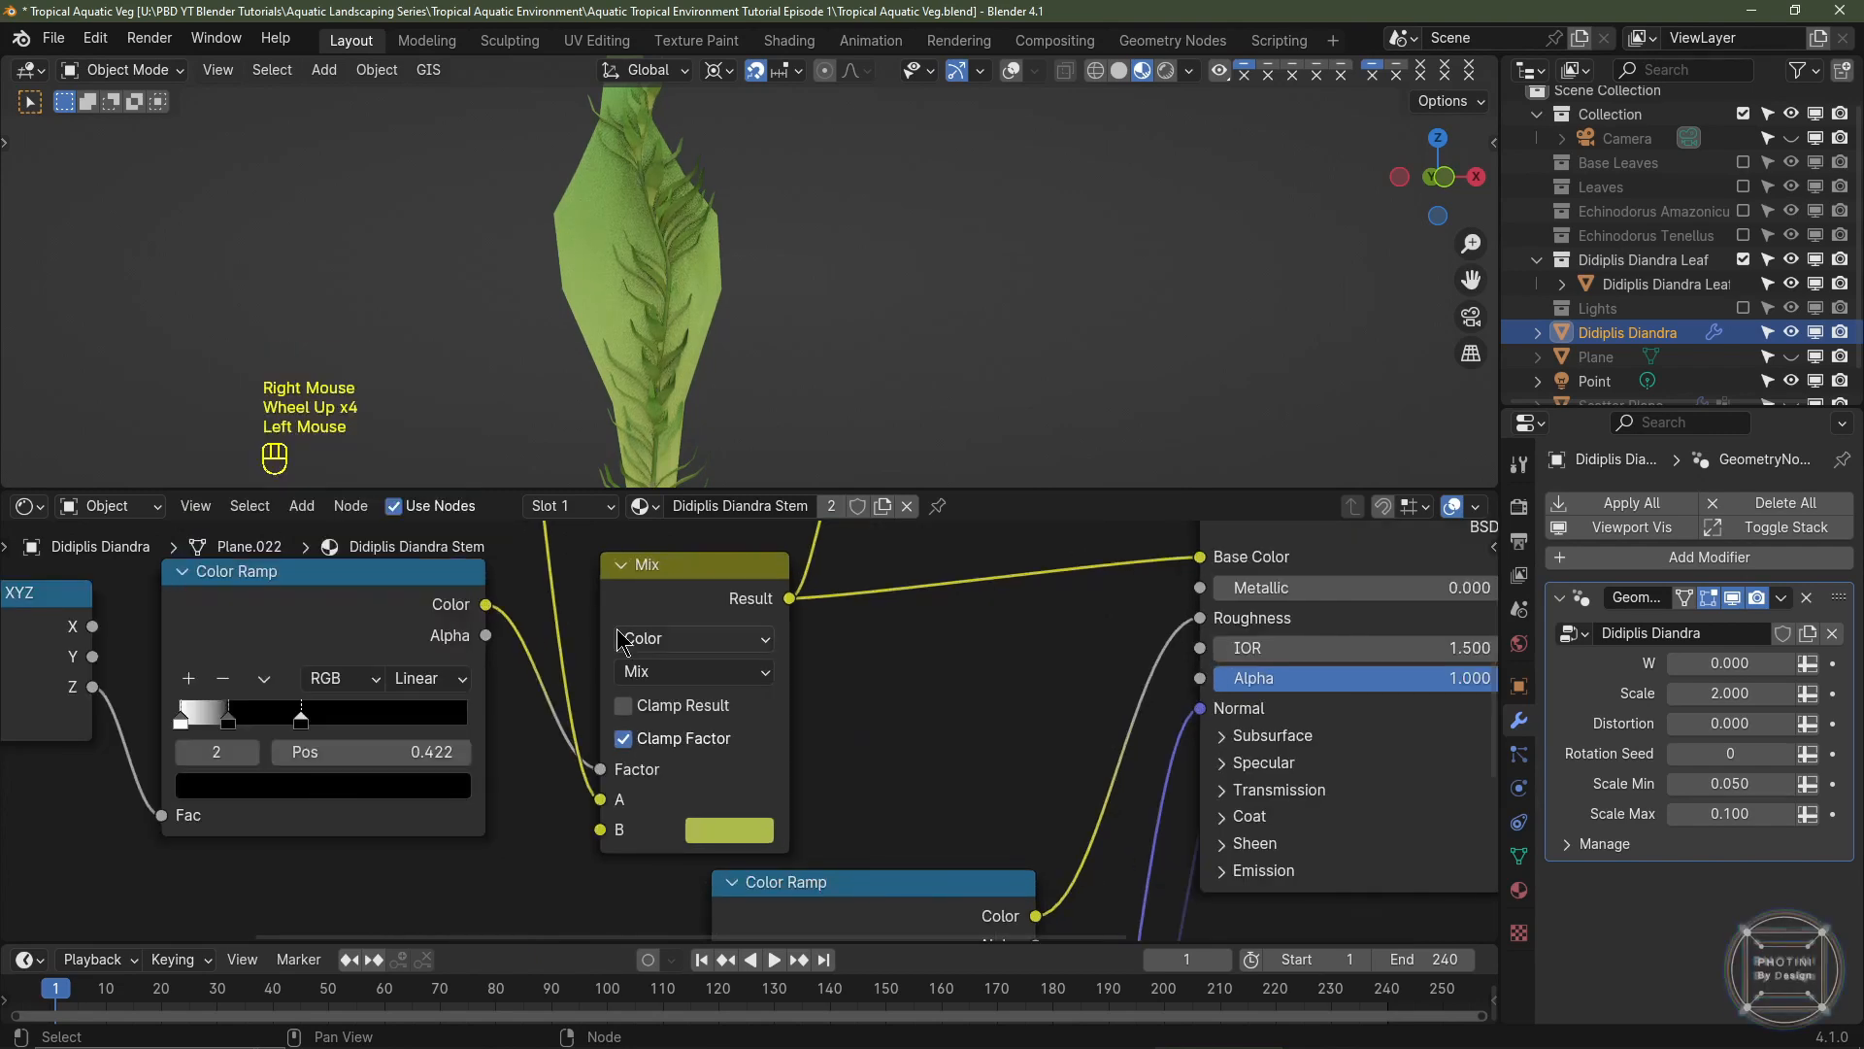
# - Add a fourth stop to the Color Ramp at position 1.000 and make it white
pyautogui.click(190, 680)
pyautogui.moveTo(264, 719); pyautogui.dragTo(501, 716)
pyautogui.click(424, 797)
pyautogui.scroll(20, 425, 800)
pyautogui.scroll(-2, 797, 204)
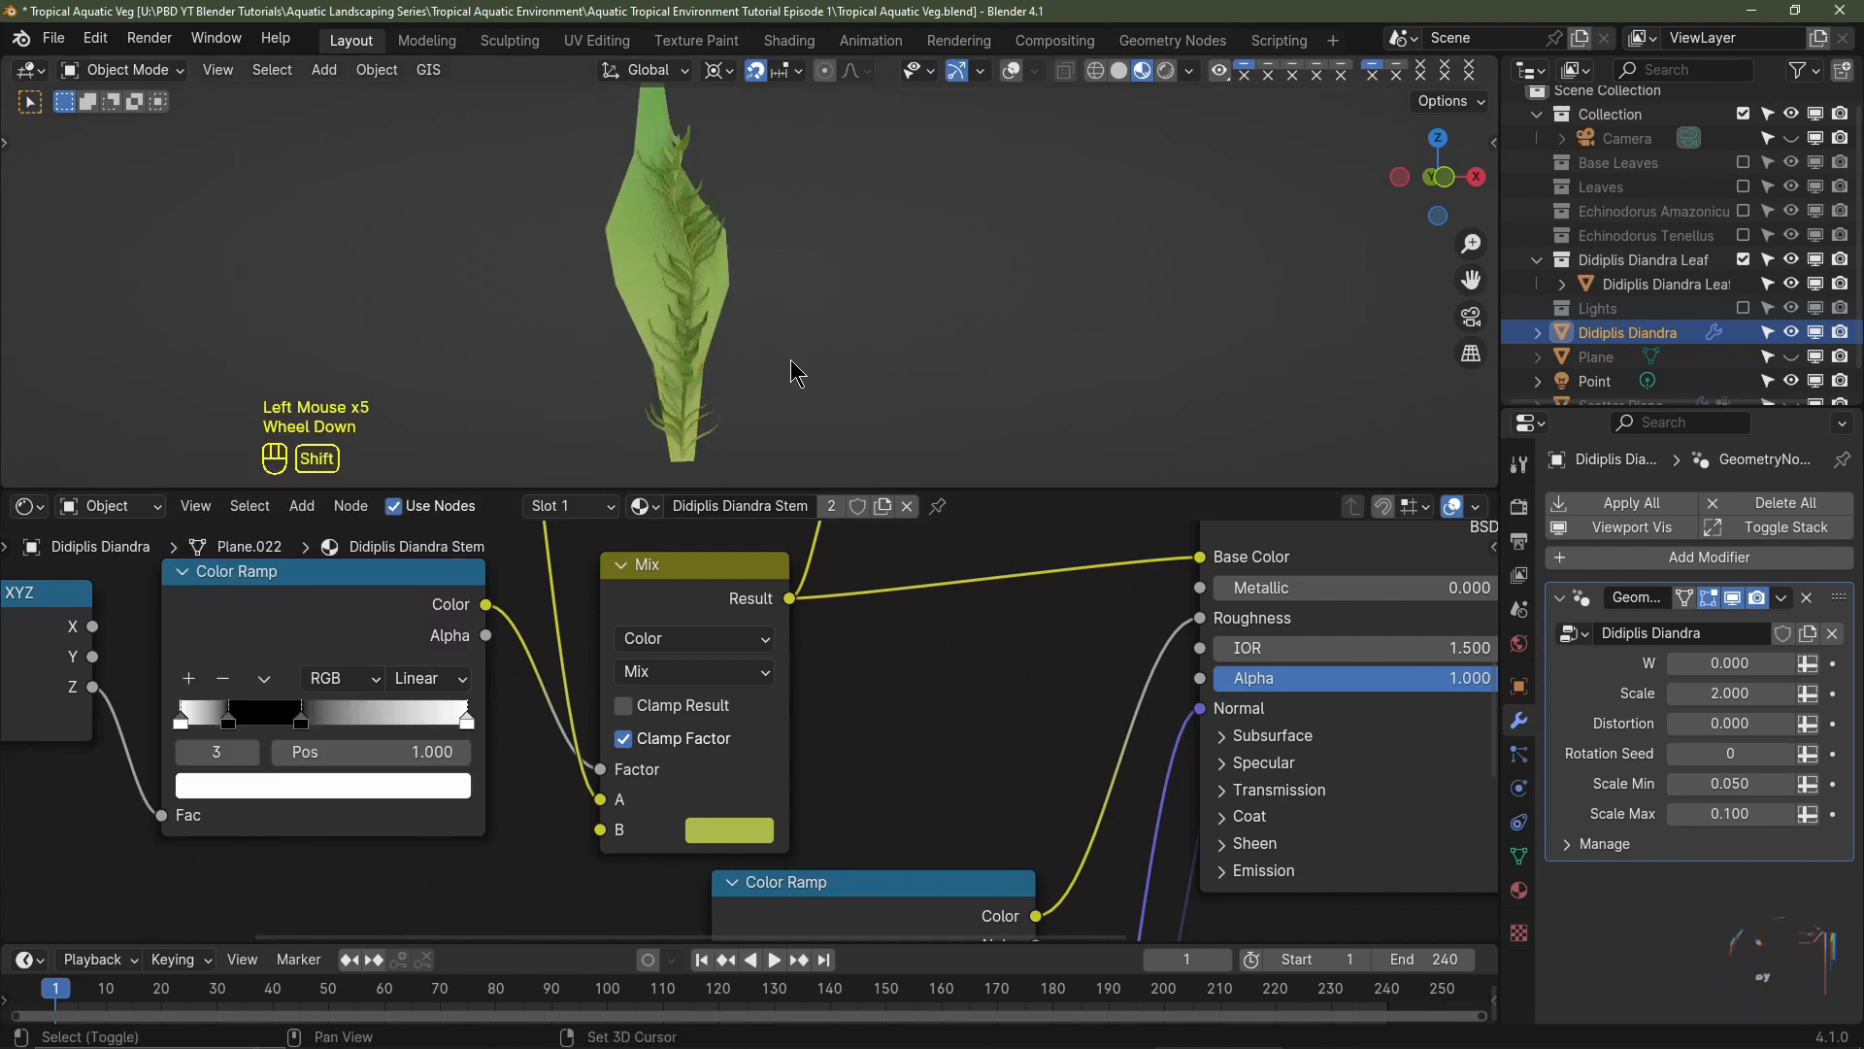
pyautogui.keyDown('shift'); pyautogui.moveTo(699, 427); pyautogui.dragTo(658, 412, button='middle'); pyautogui.keyUp('shift')
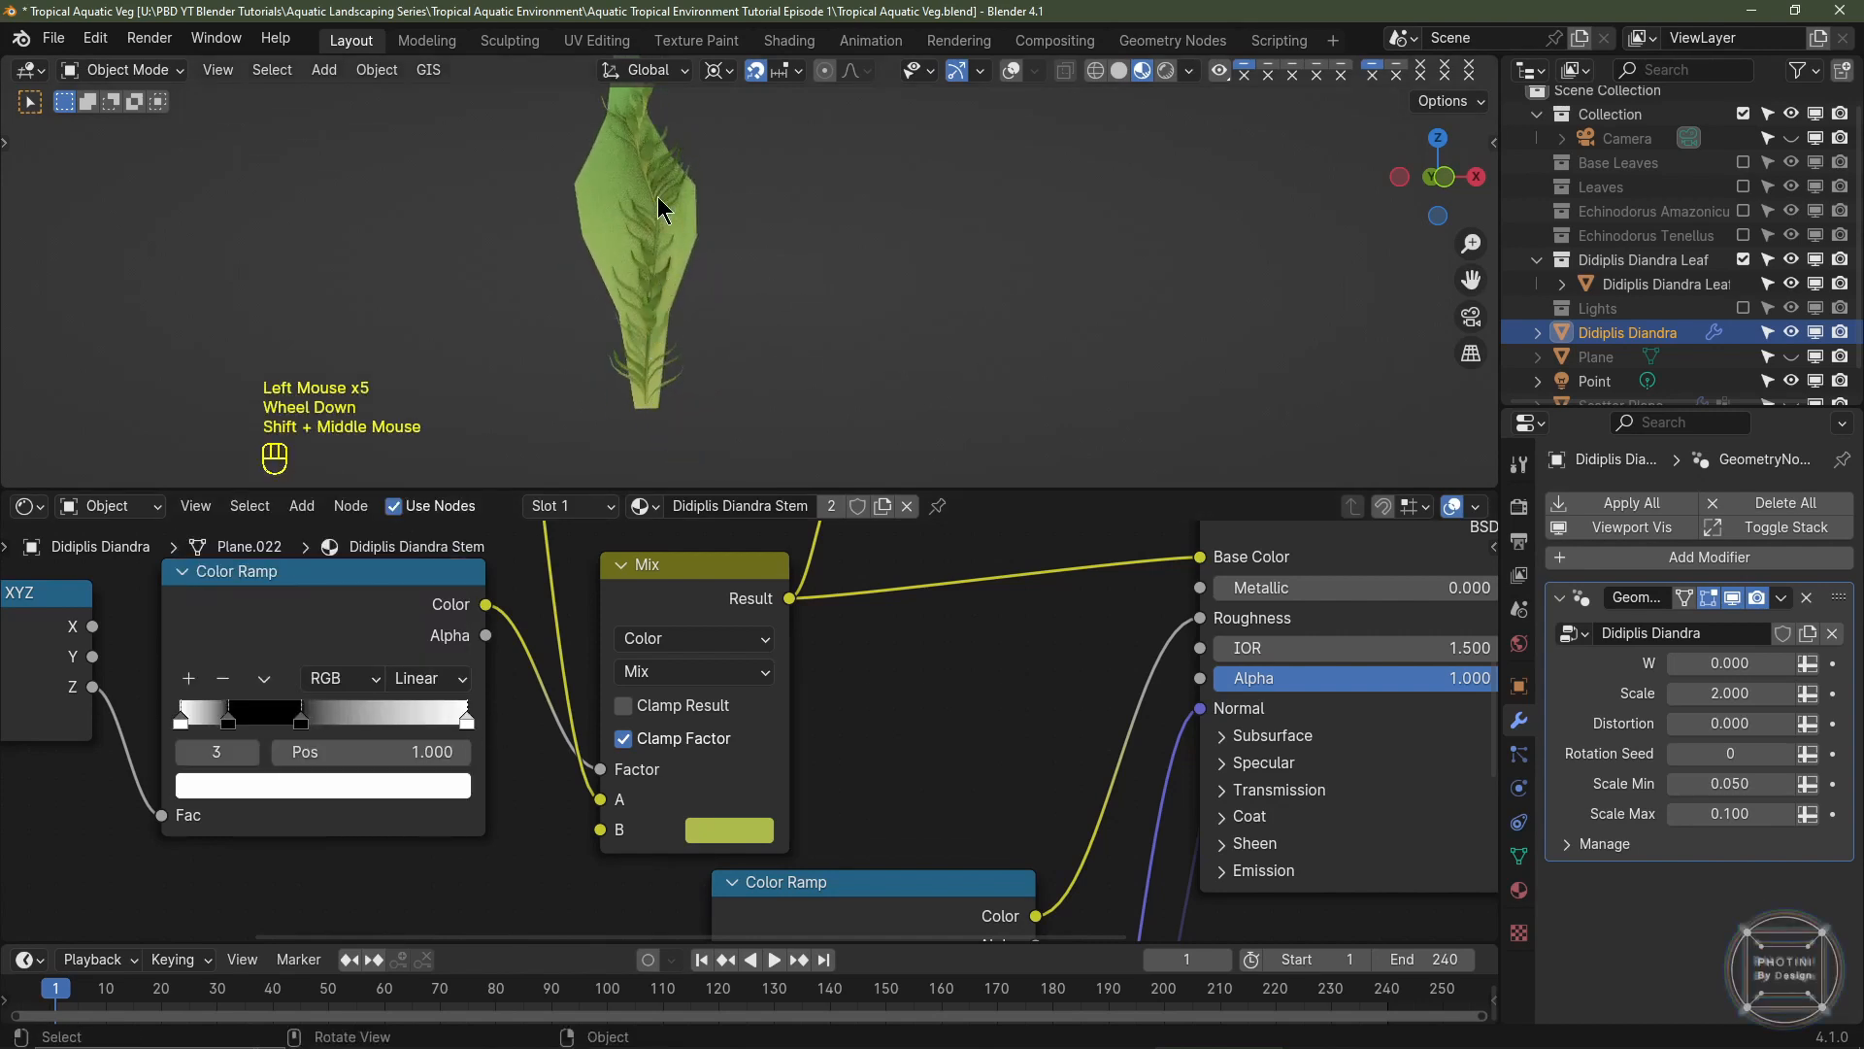
pyautogui.keyDown('shift'); pyautogui.moveTo(693, 131); pyautogui.dragTo(757, 208, button='middle'); pyautogui.keyUp('shift')
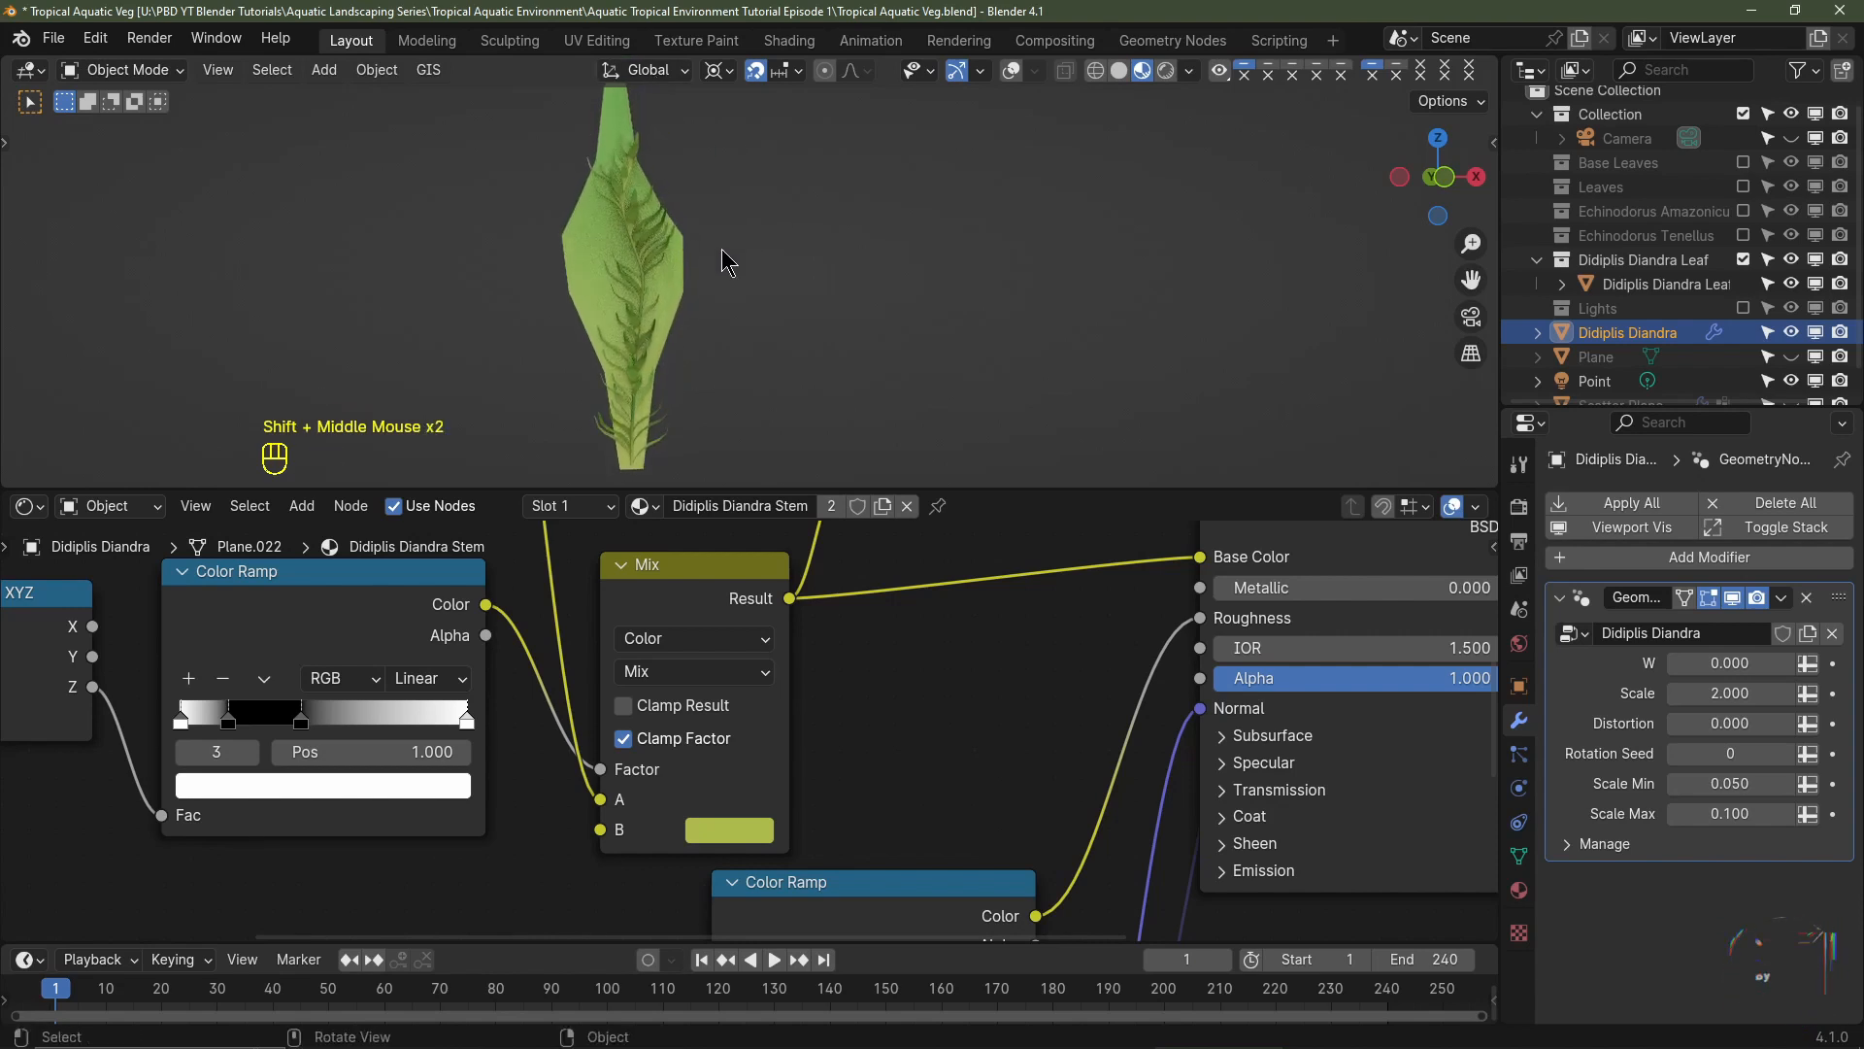
# - Set the position of the Color Ramp's second black stop to 0.8
pyautogui.moveTo(316, 728); pyautogui.dragTo(433, 725)
pyautogui.doubleClick(432, 752)
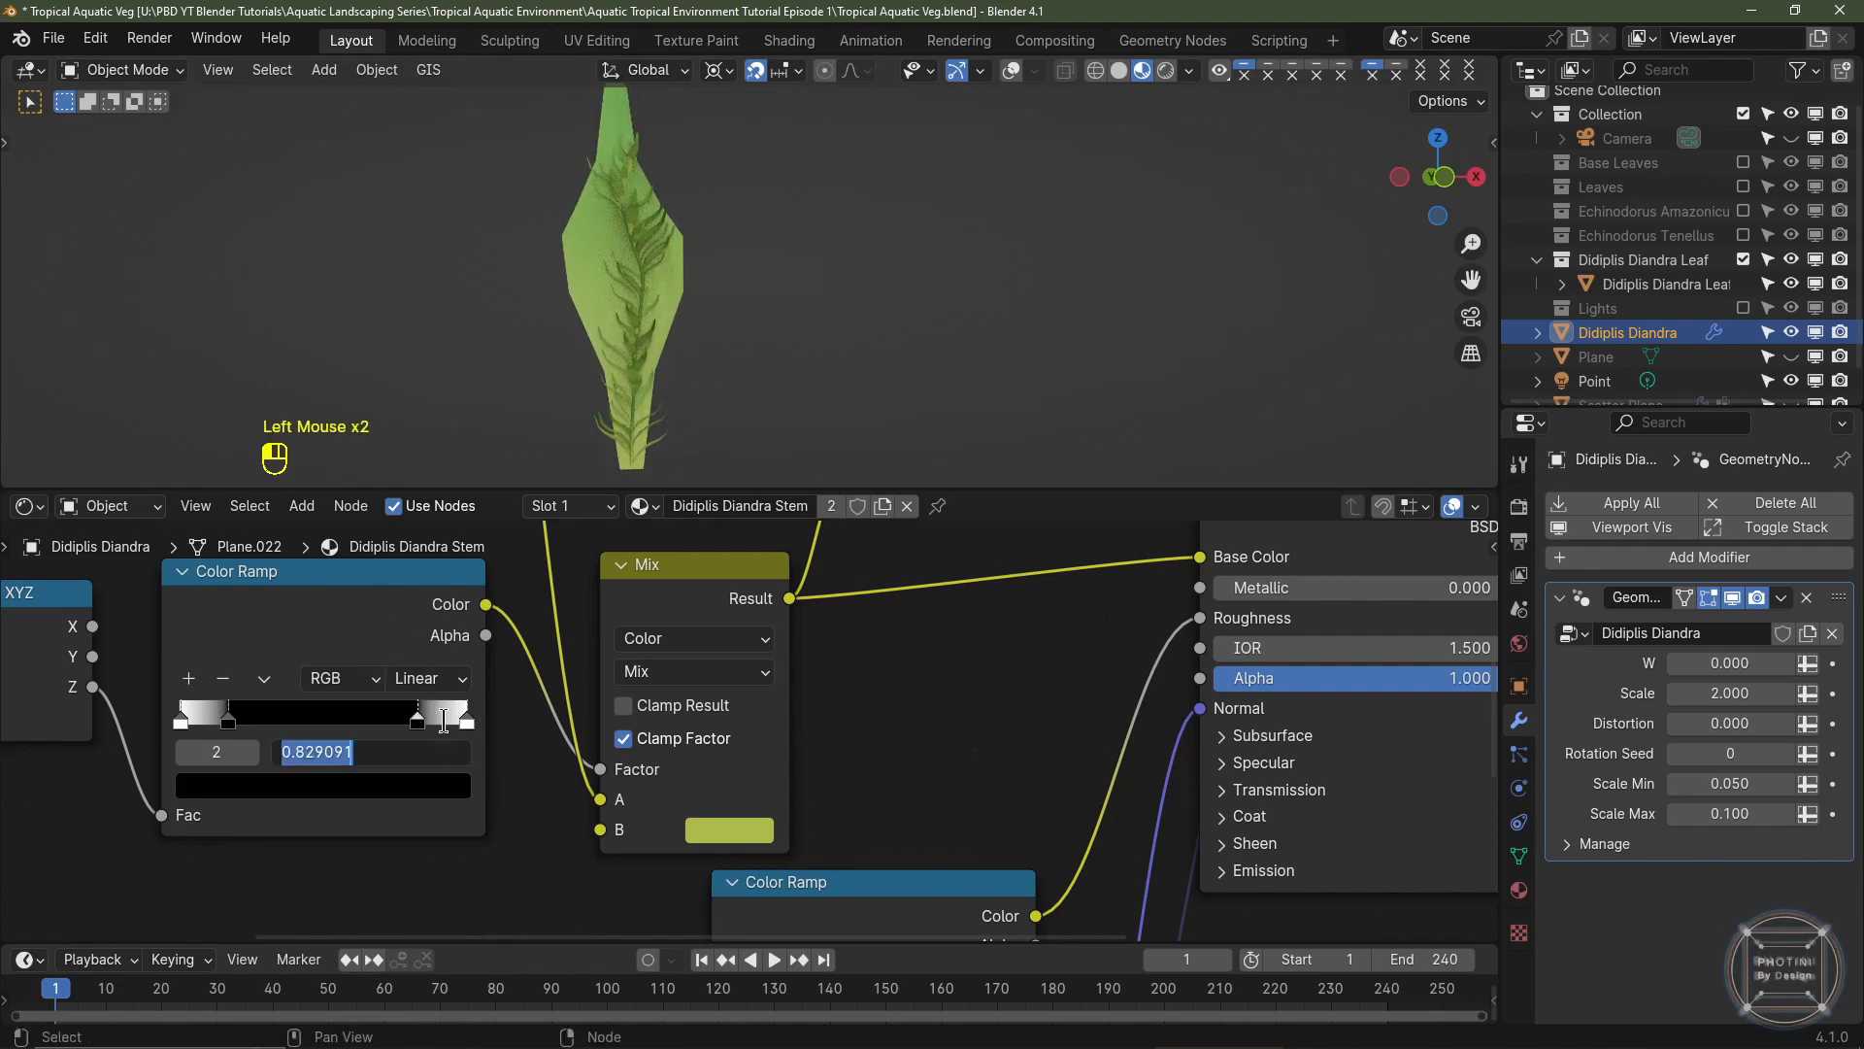
pyautogui.write('.75')
pyautogui.press('Return')
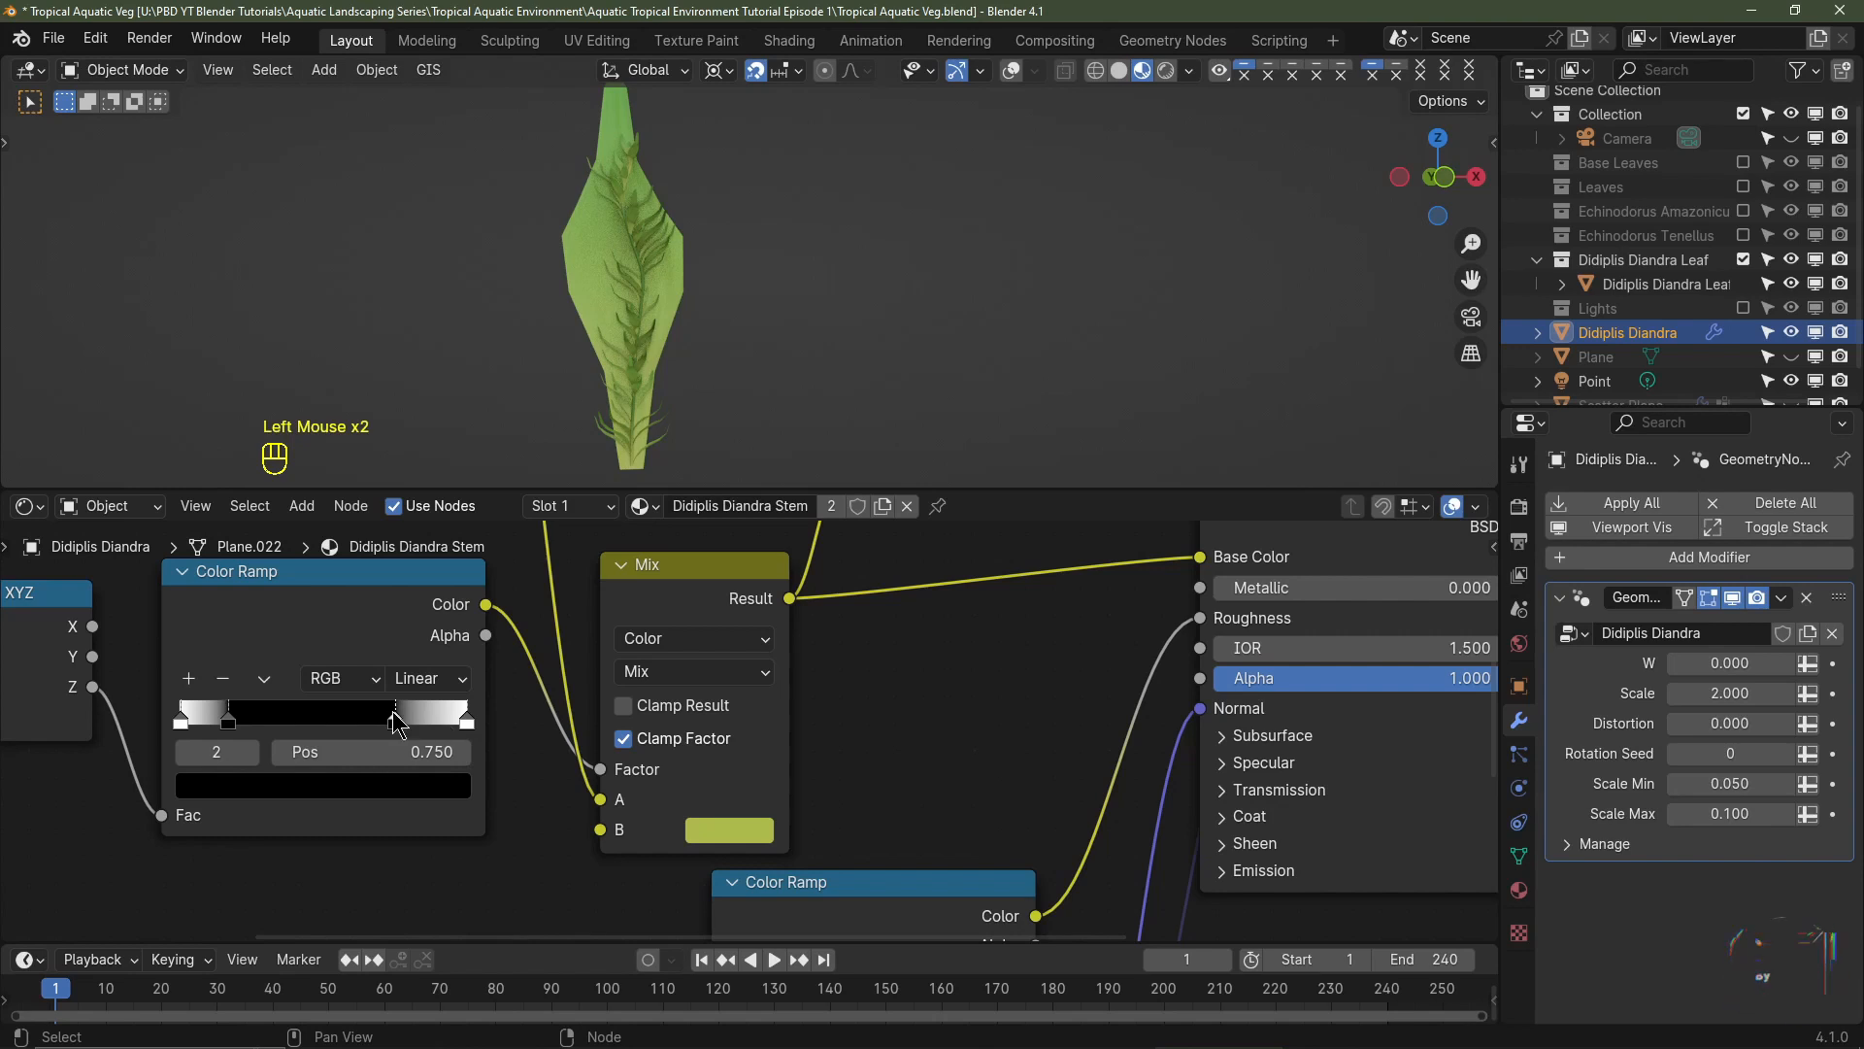
pyautogui.doubleClick(427, 752)
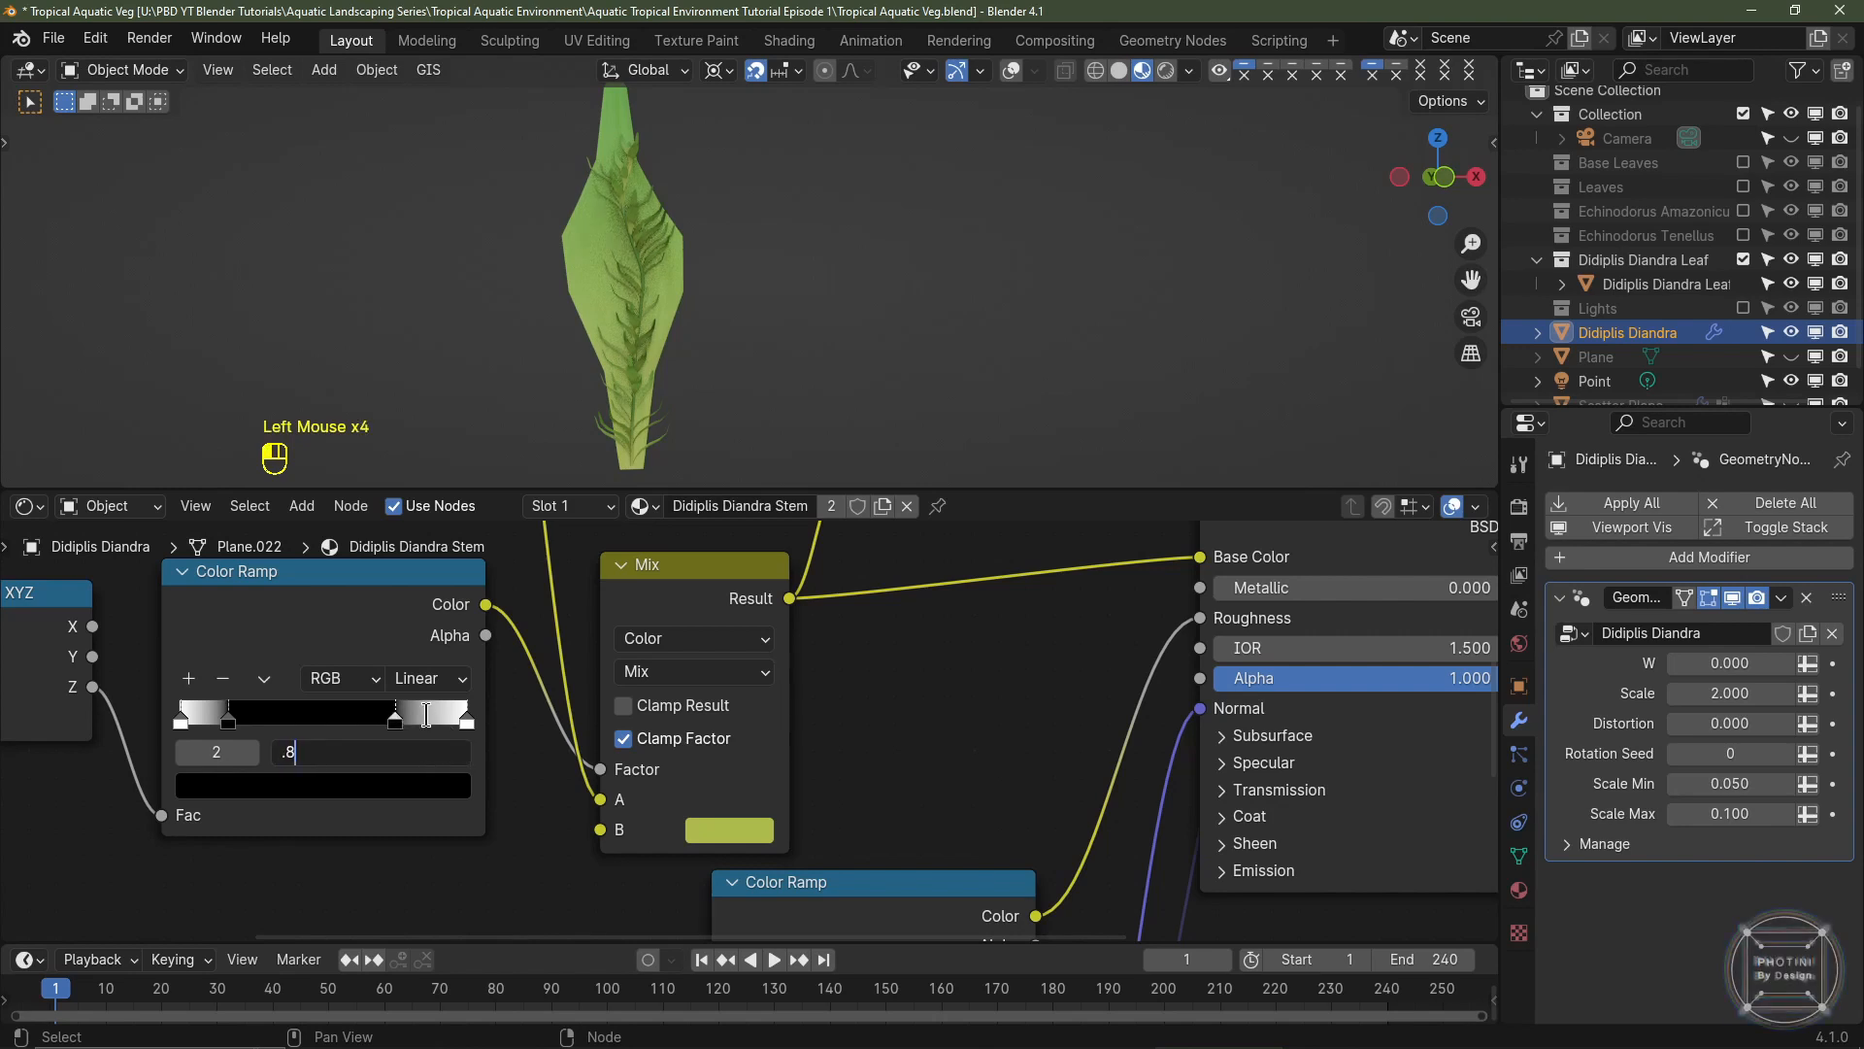
pyautogui.write('.8')
pyautogui.press('Return')
# - Set the position of the Color Ramp's first black stop to 0.2
pyautogui.click(233, 720)
pyautogui.click(389, 752)
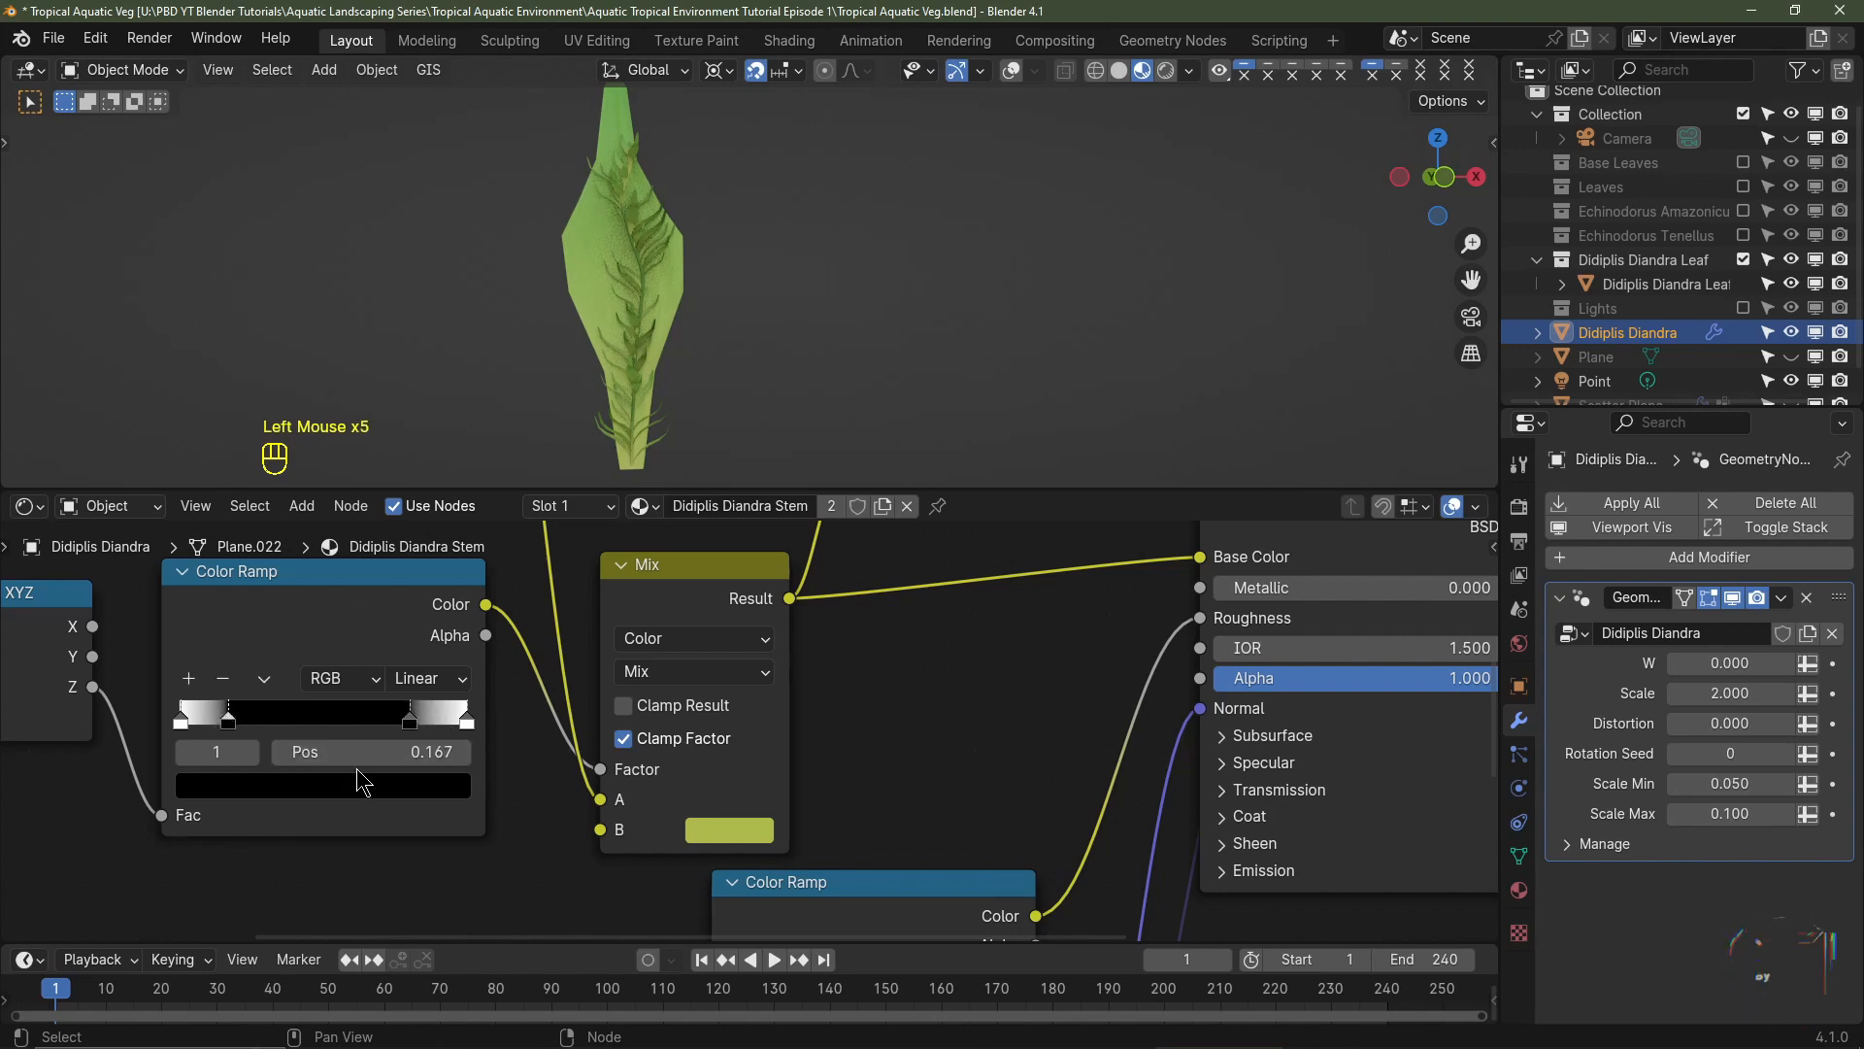
pyautogui.write('.2')
pyautogui.press('Return')
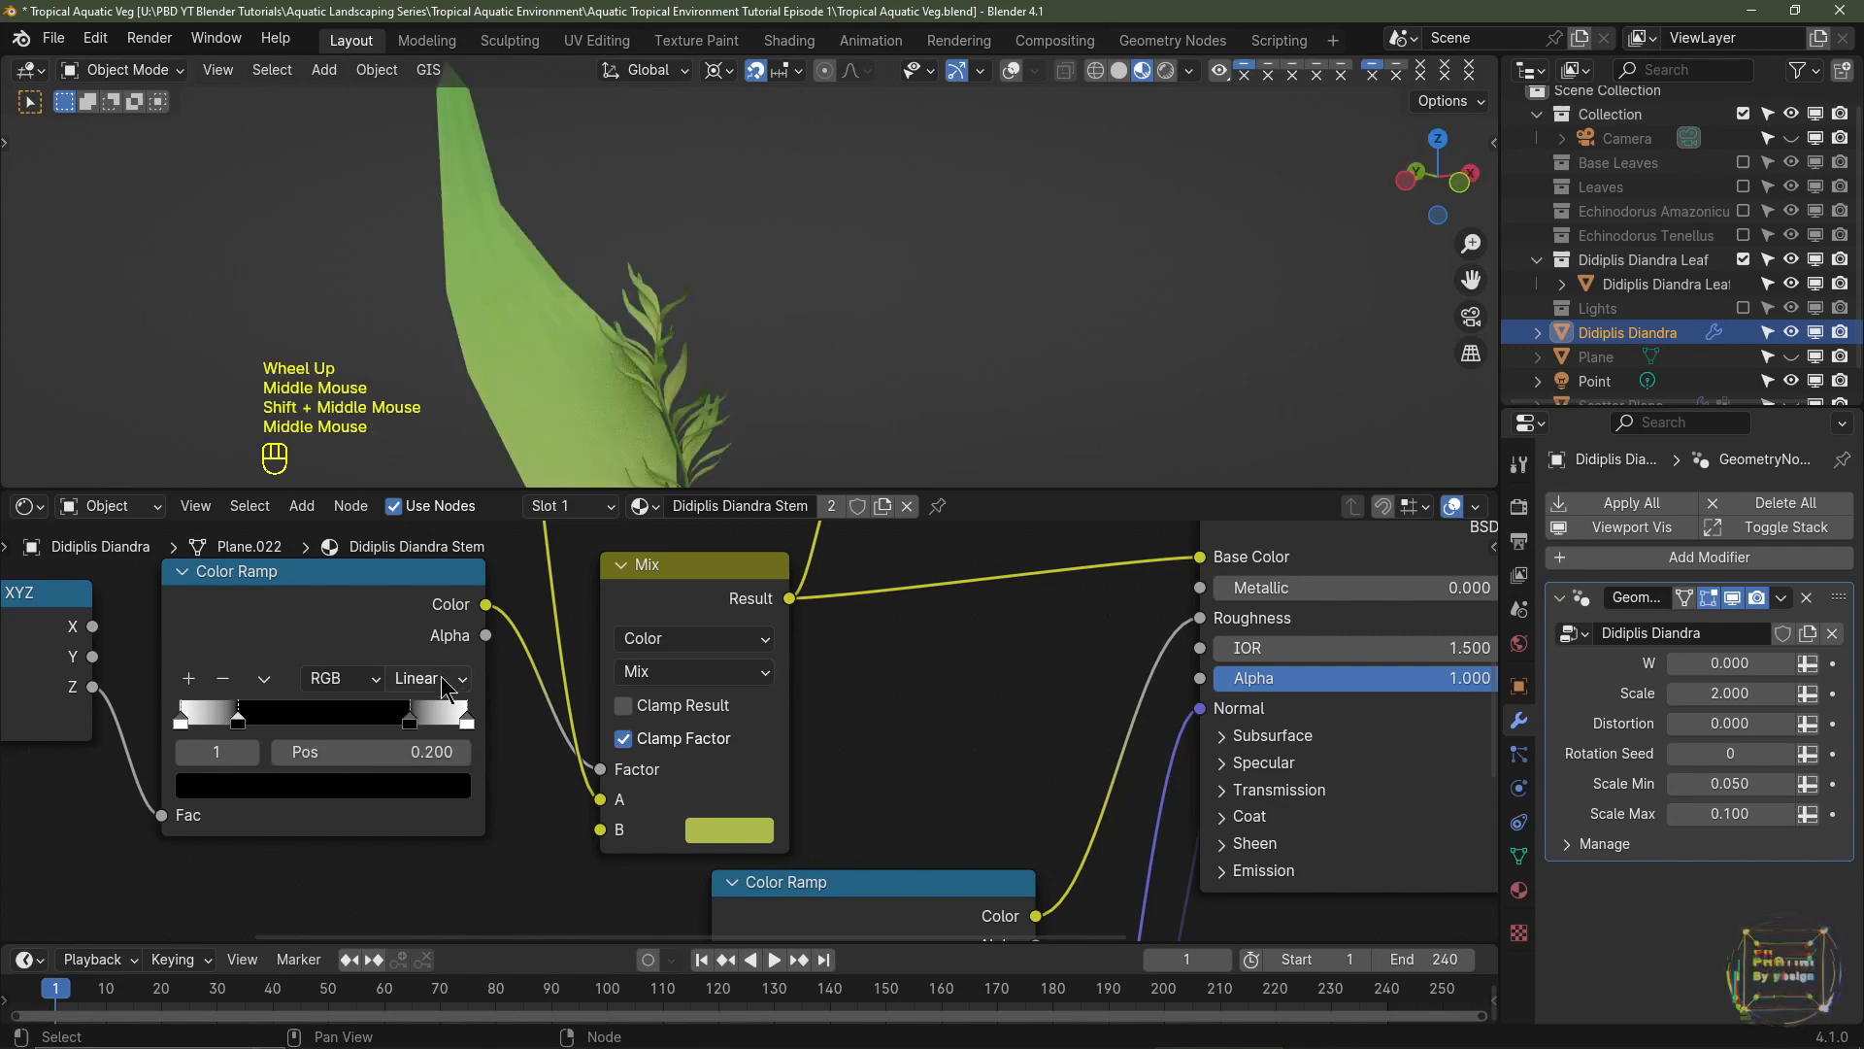
# - Change the Color Ramp's interpolation to B-Spline and check the gradient along the stem
pyautogui.click(440, 678)
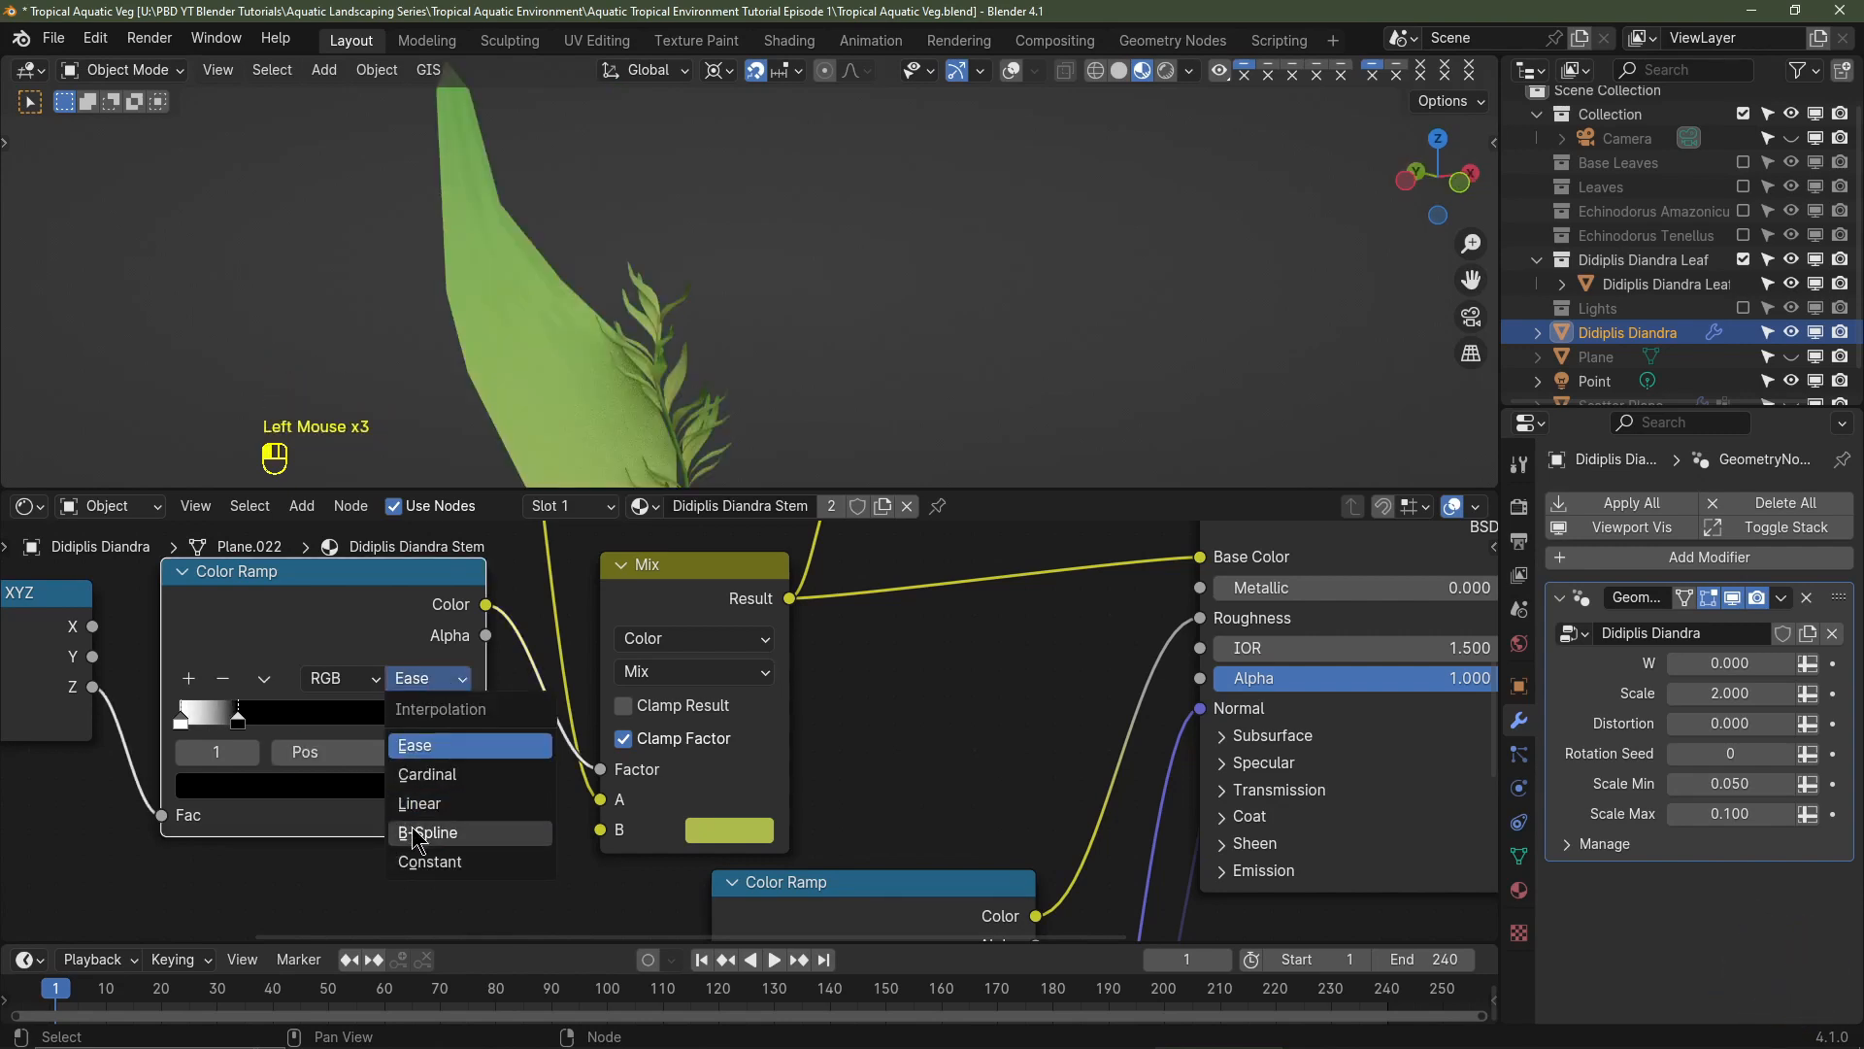
pyautogui.click(415, 835)
pyautogui.moveTo(762, 419); pyautogui.dragTo(586, 416, button='middle')
pyautogui.scroll(-3, 670, 390)
pyautogui.moveTo(712, 395); pyautogui.dragTo(712, 400, button='middle')
pyautogui.scroll(2, 712, 401)
pyautogui.keyDown('shift'); pyautogui.moveTo(712, 400); pyautogui.dragTo(701, 345, button='middle'); pyautogui.keyUp('shift')
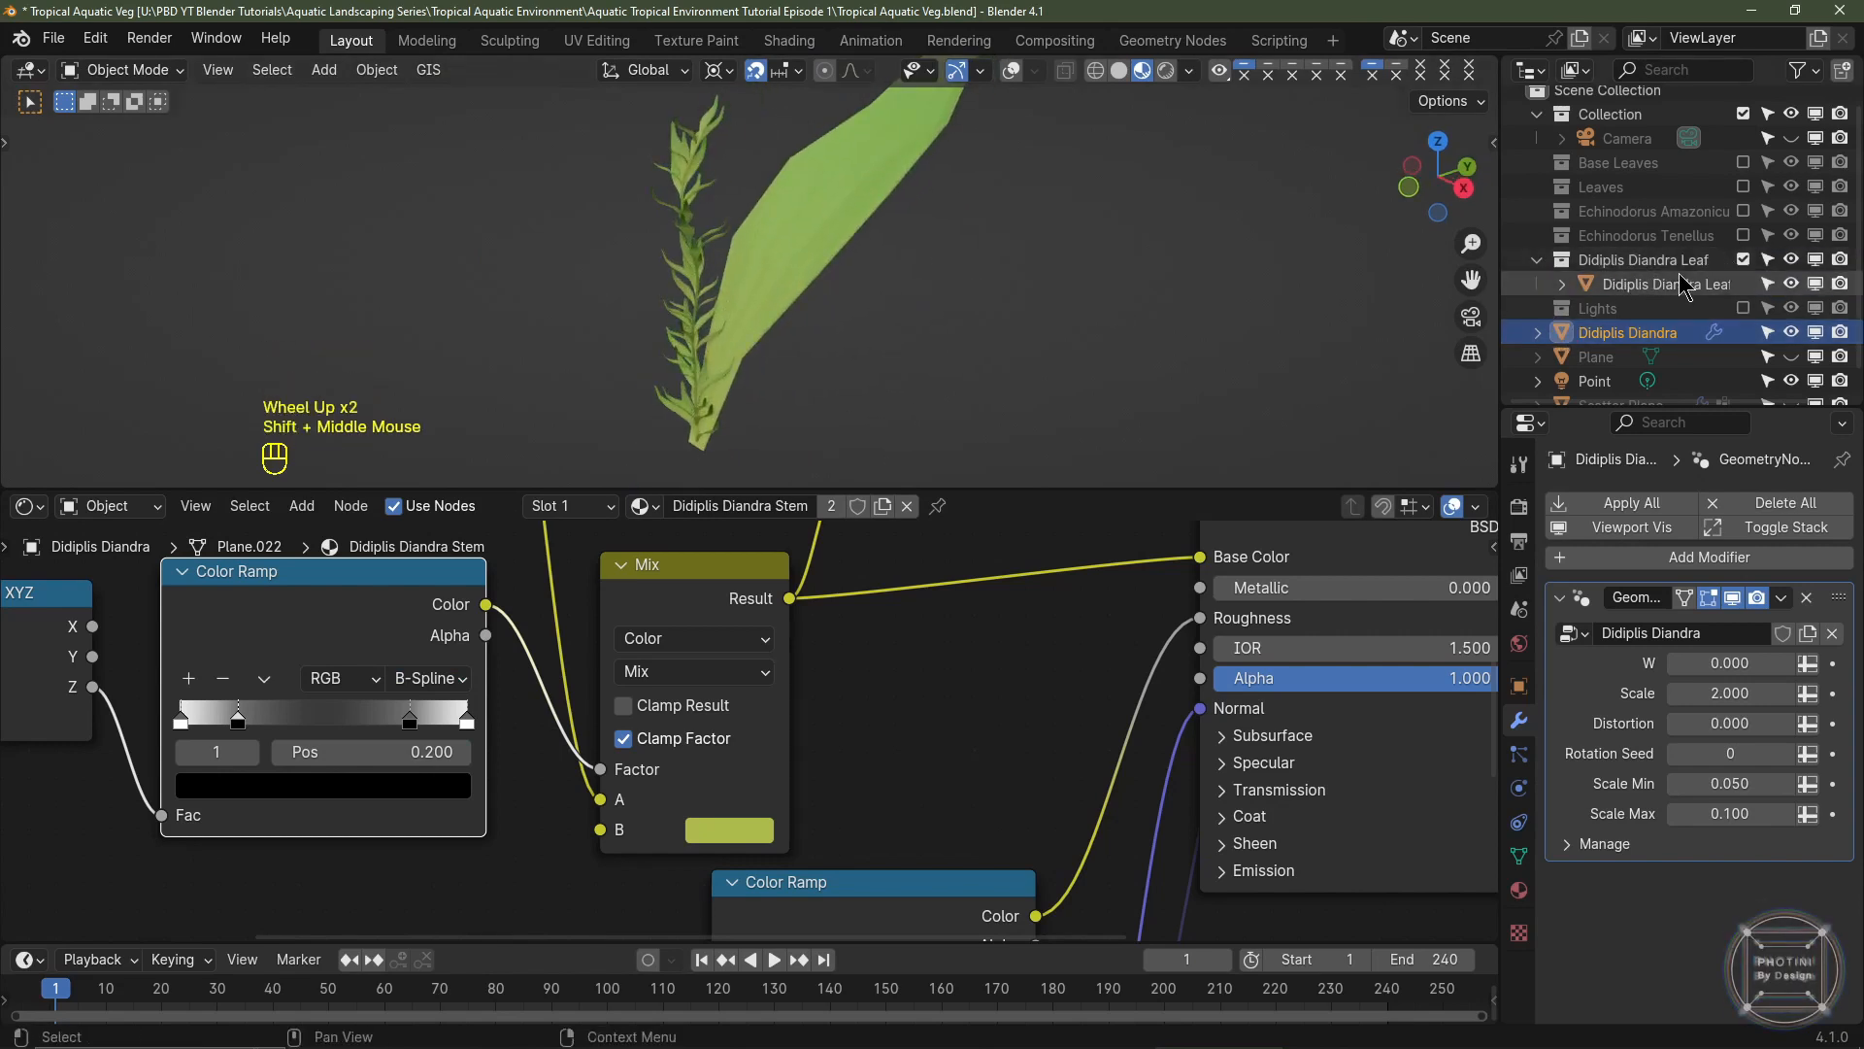
# - Exclude the Didiplis Diandra Leaf collection from the view layer and turn the viewport overlays back on
pyautogui.click(1743, 259)
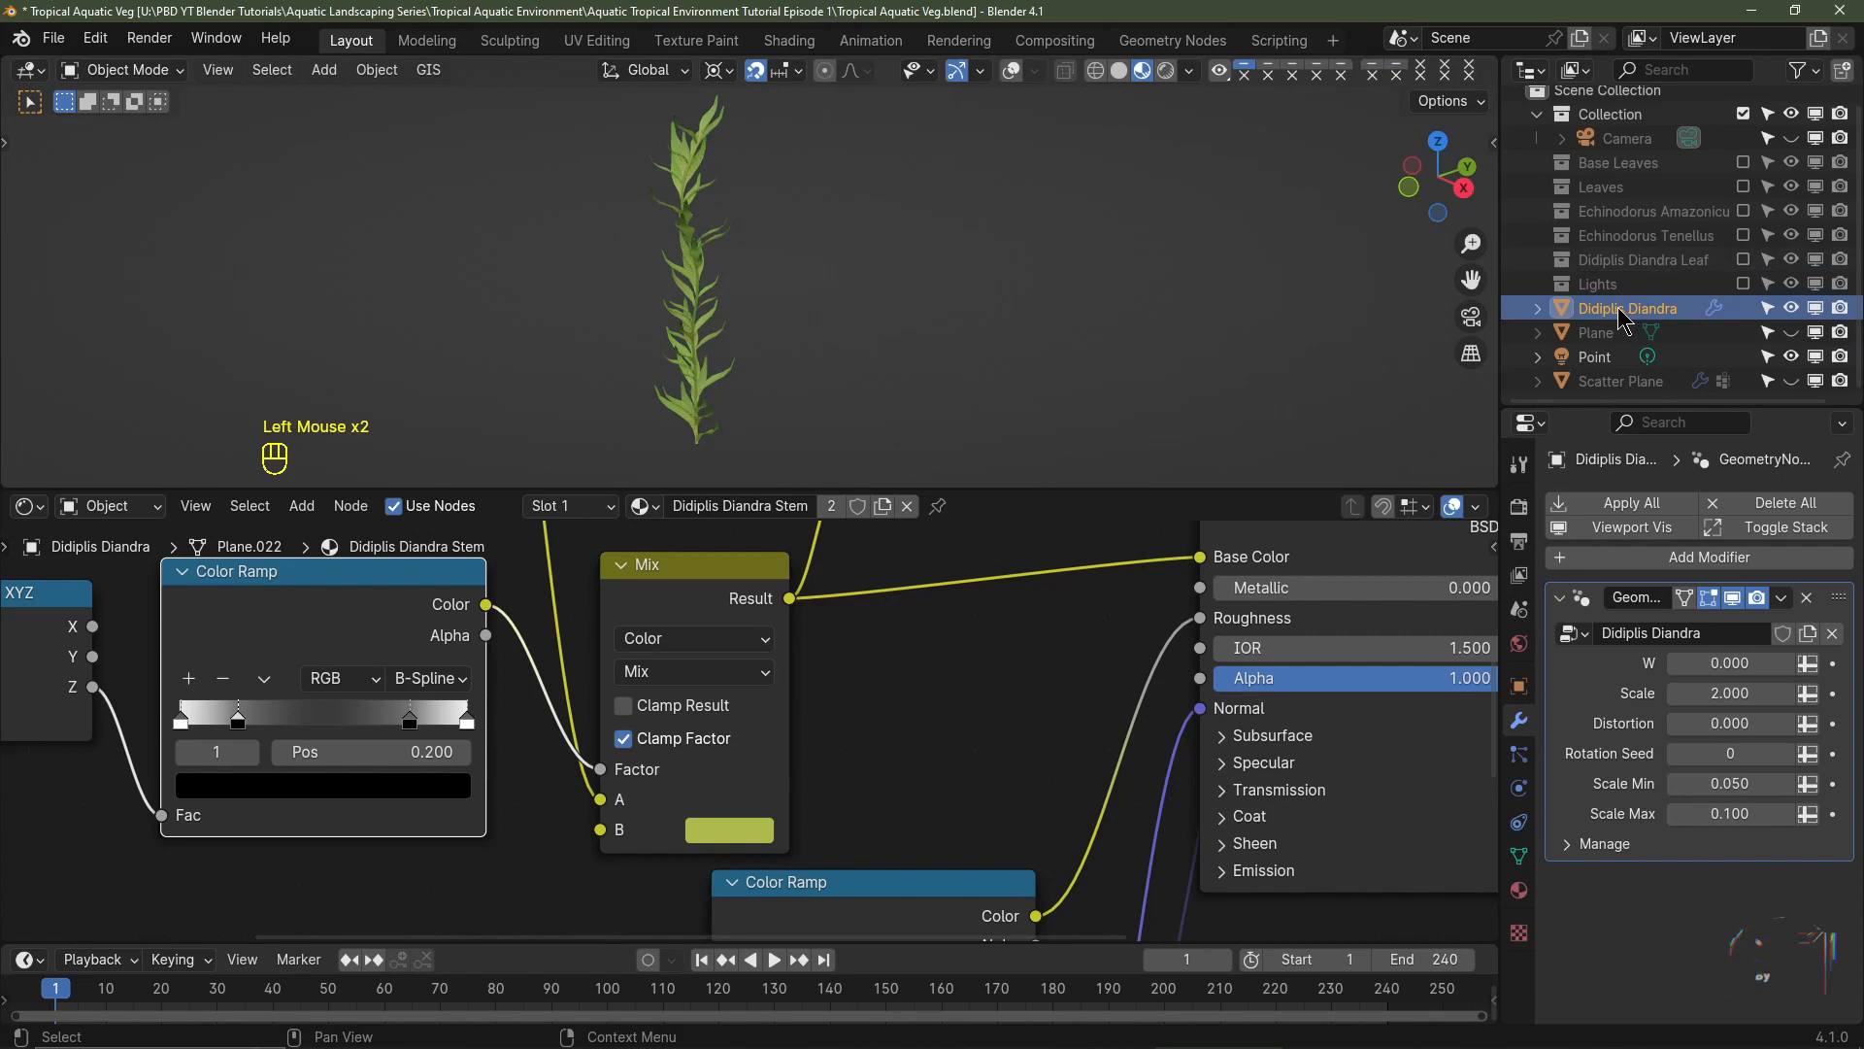
pyautogui.click(1012, 80)
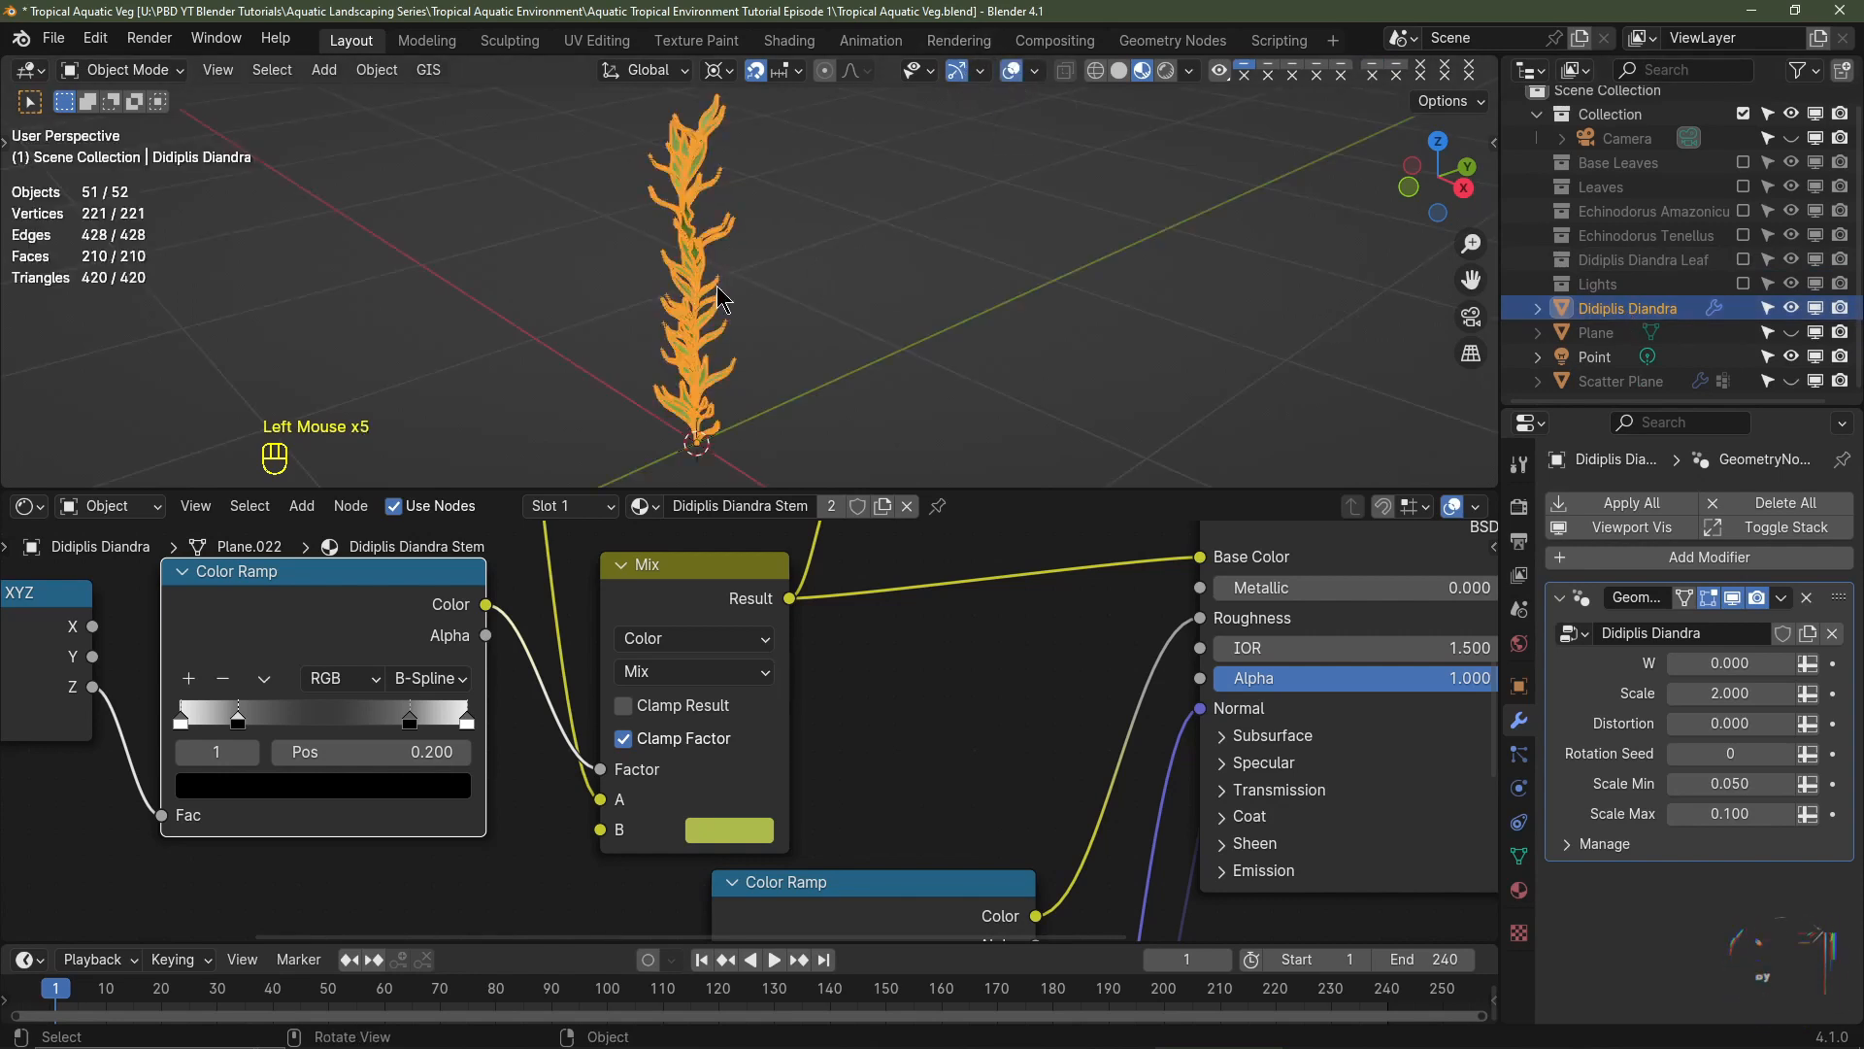
# - Create a collection named Didplis Diandra and move the Didiplis Diandra plant object into it
pyautogui.press('m')
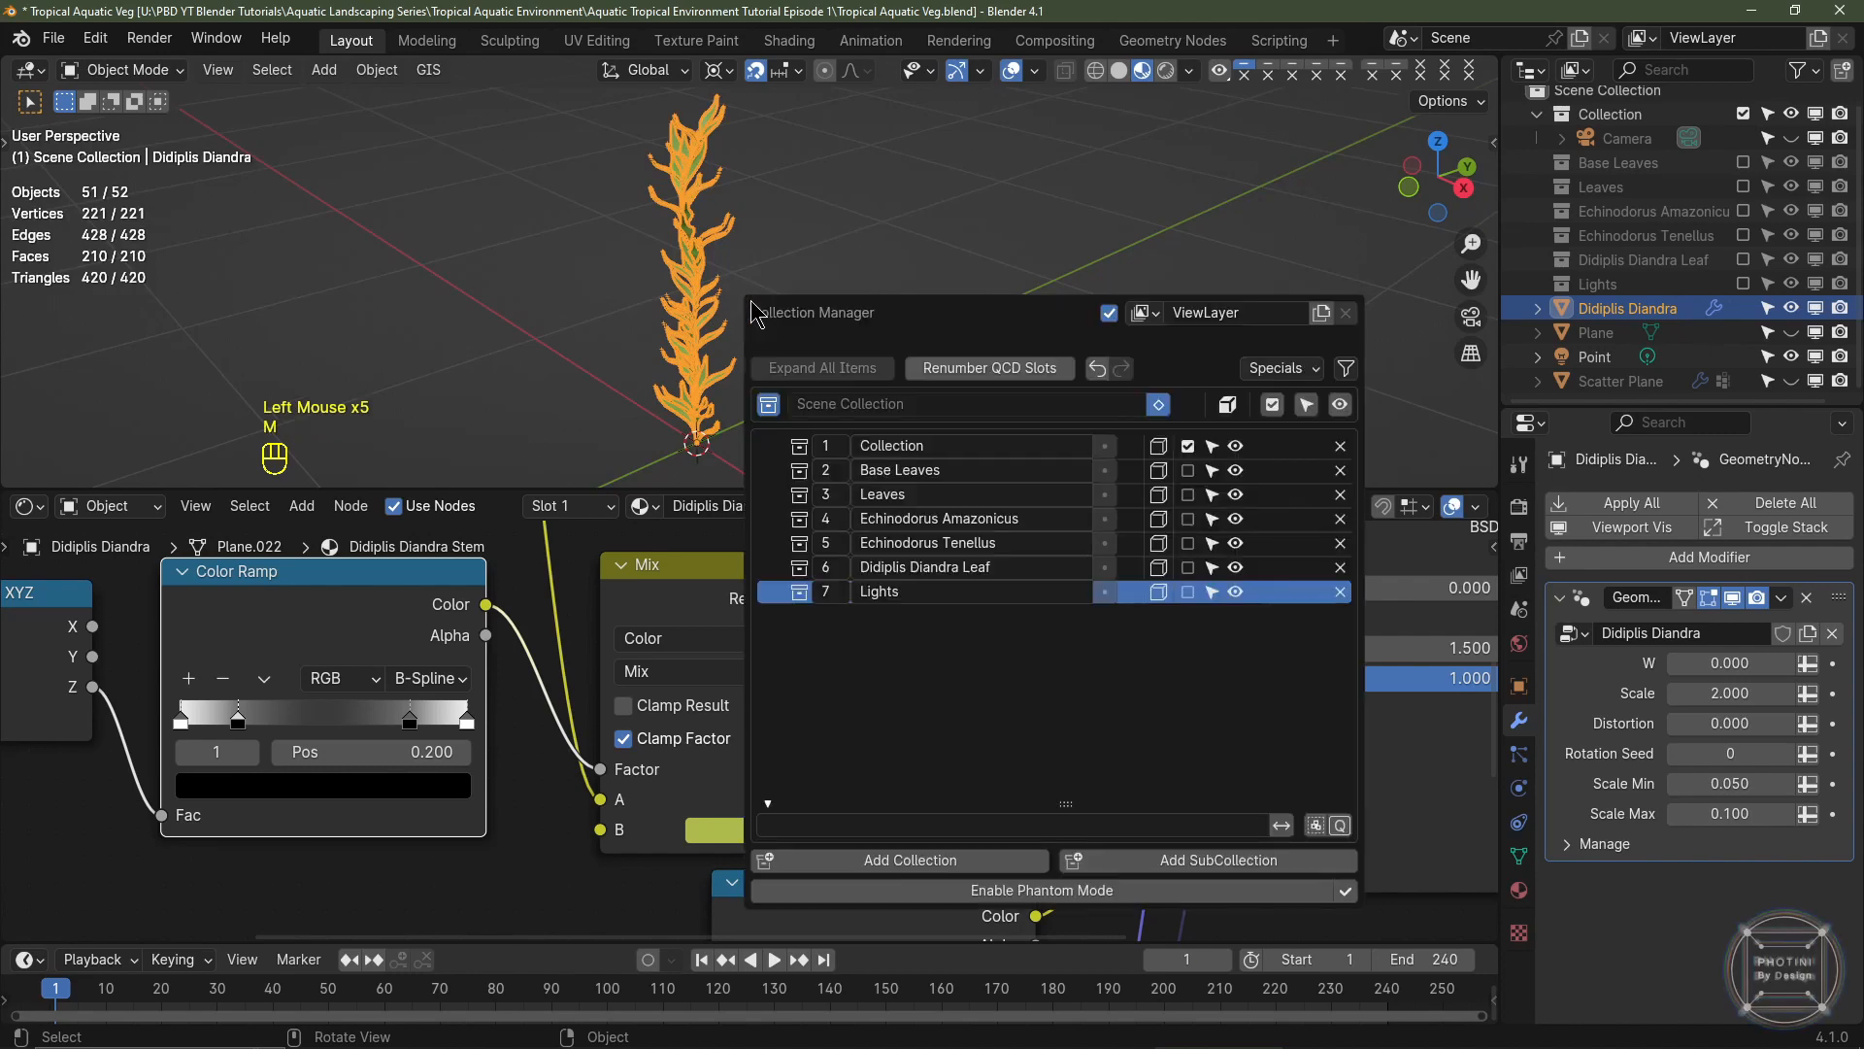
pyautogui.click(946, 862)
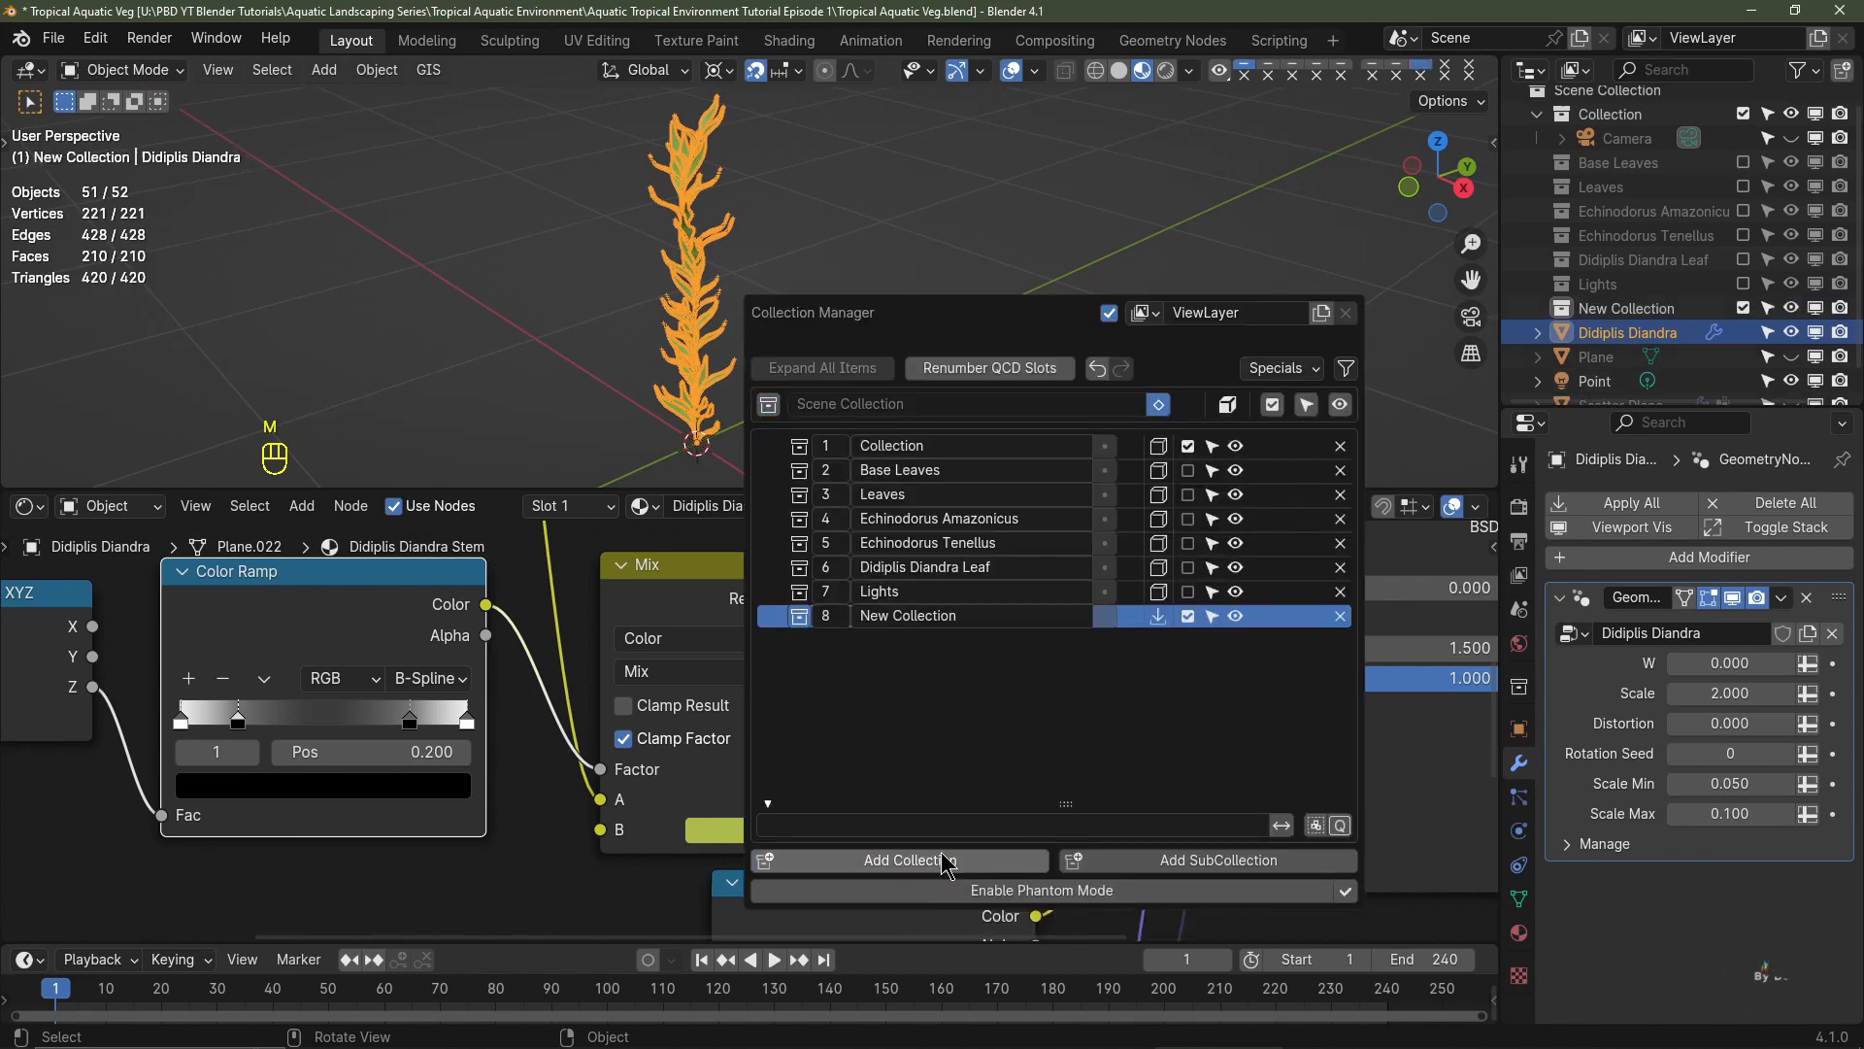
pyautogui.doubleClick(947, 618)
pyautogui.write('Didpli')
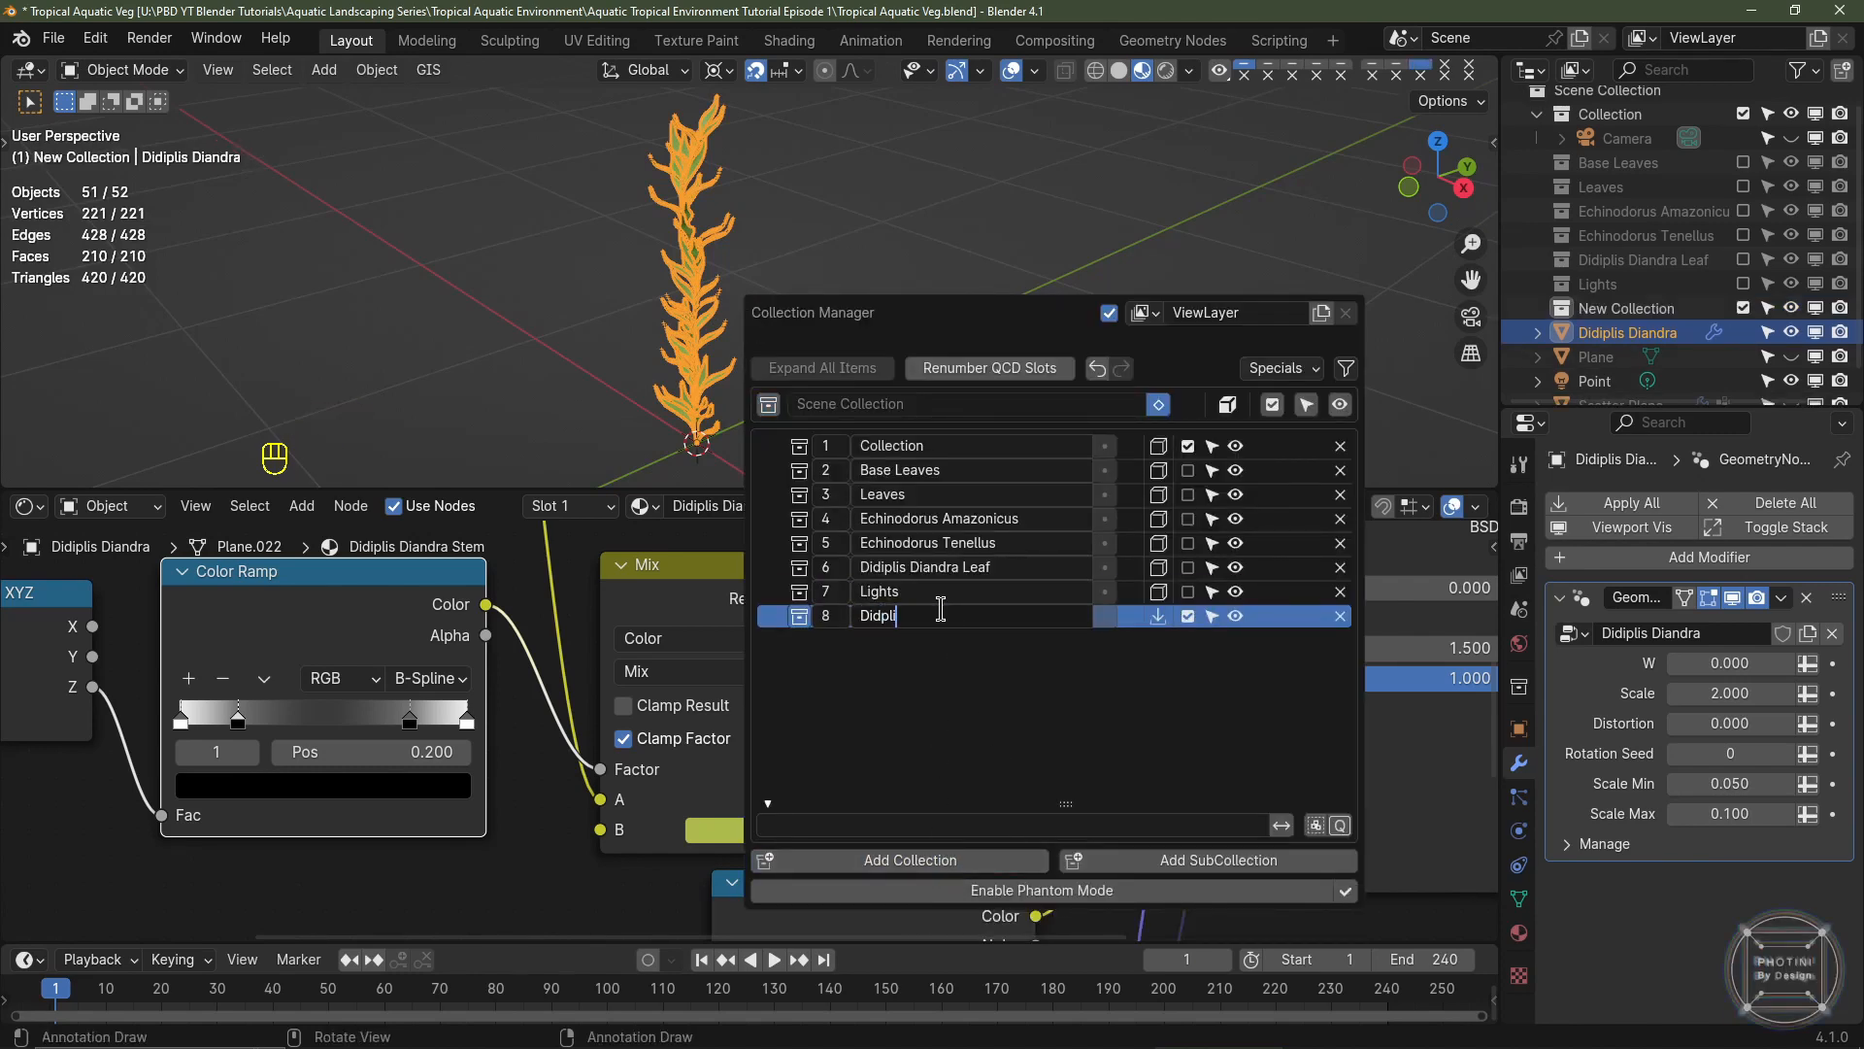
pyautogui.write('s Diandra')
pyautogui.press('Return')
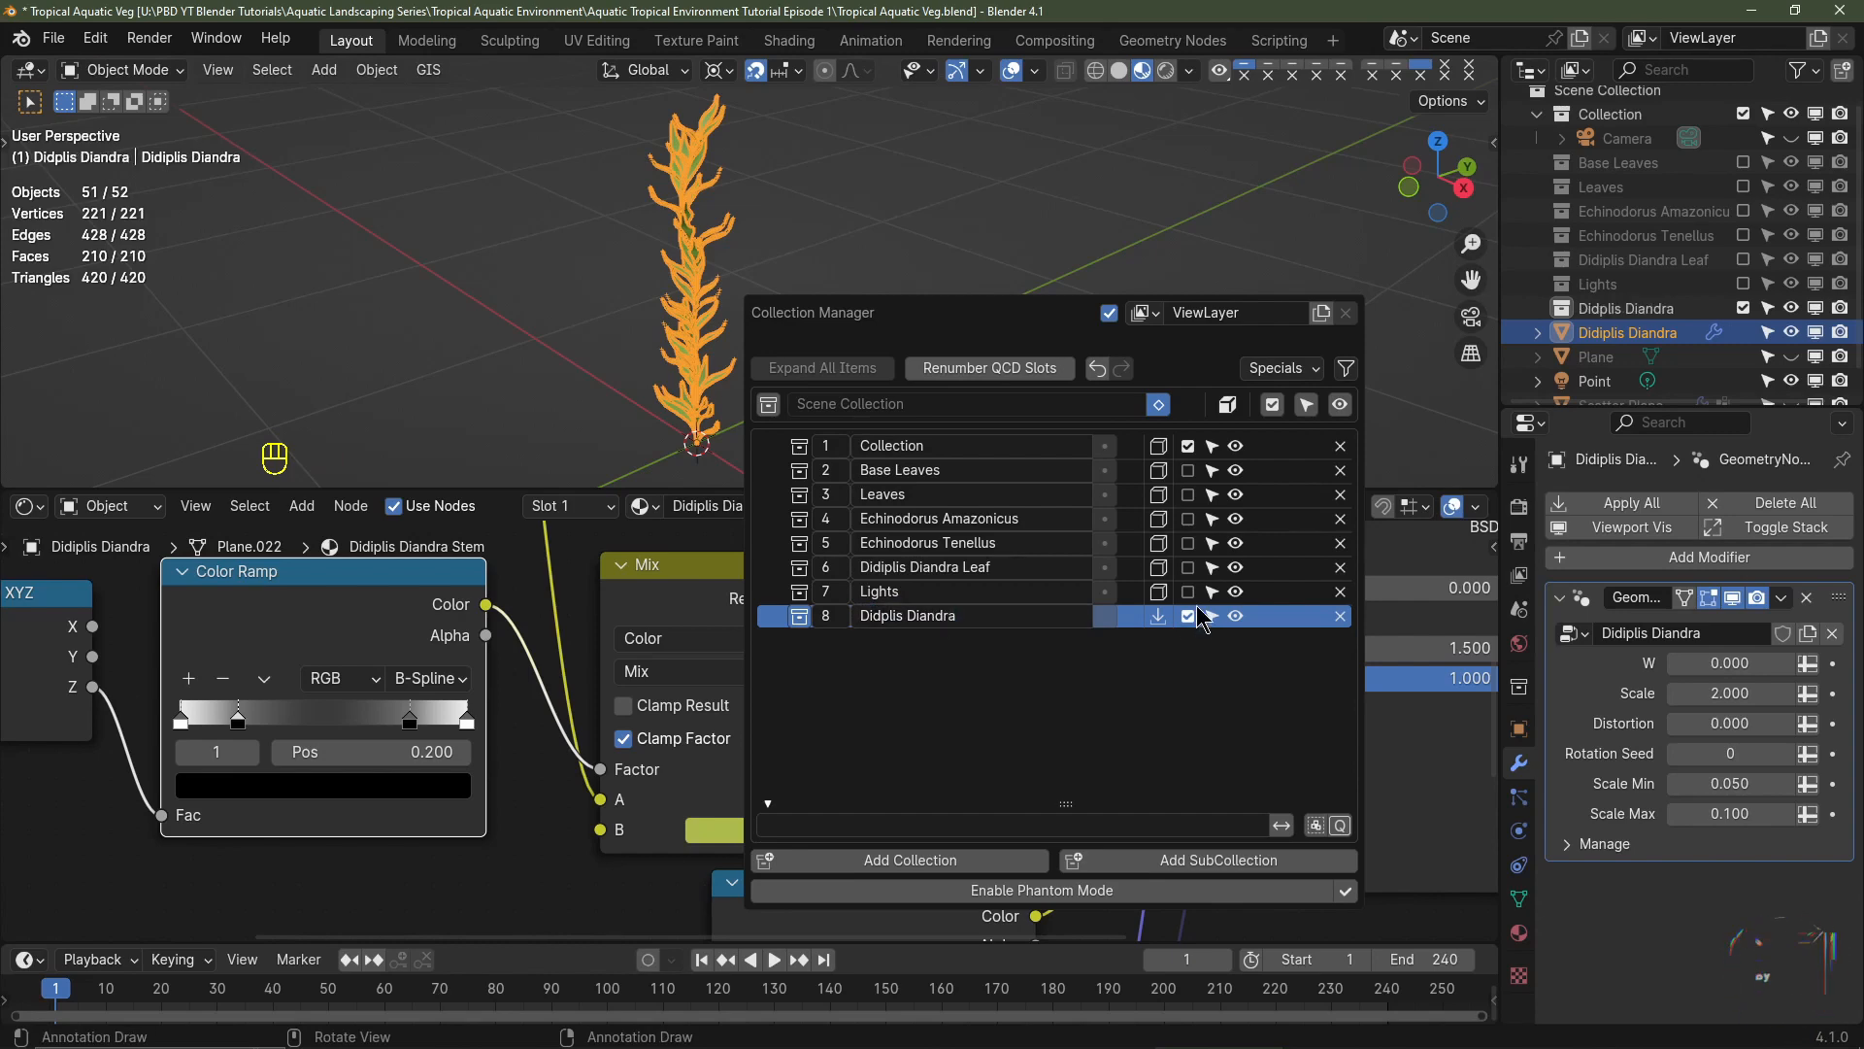
pyautogui.click(1159, 616)
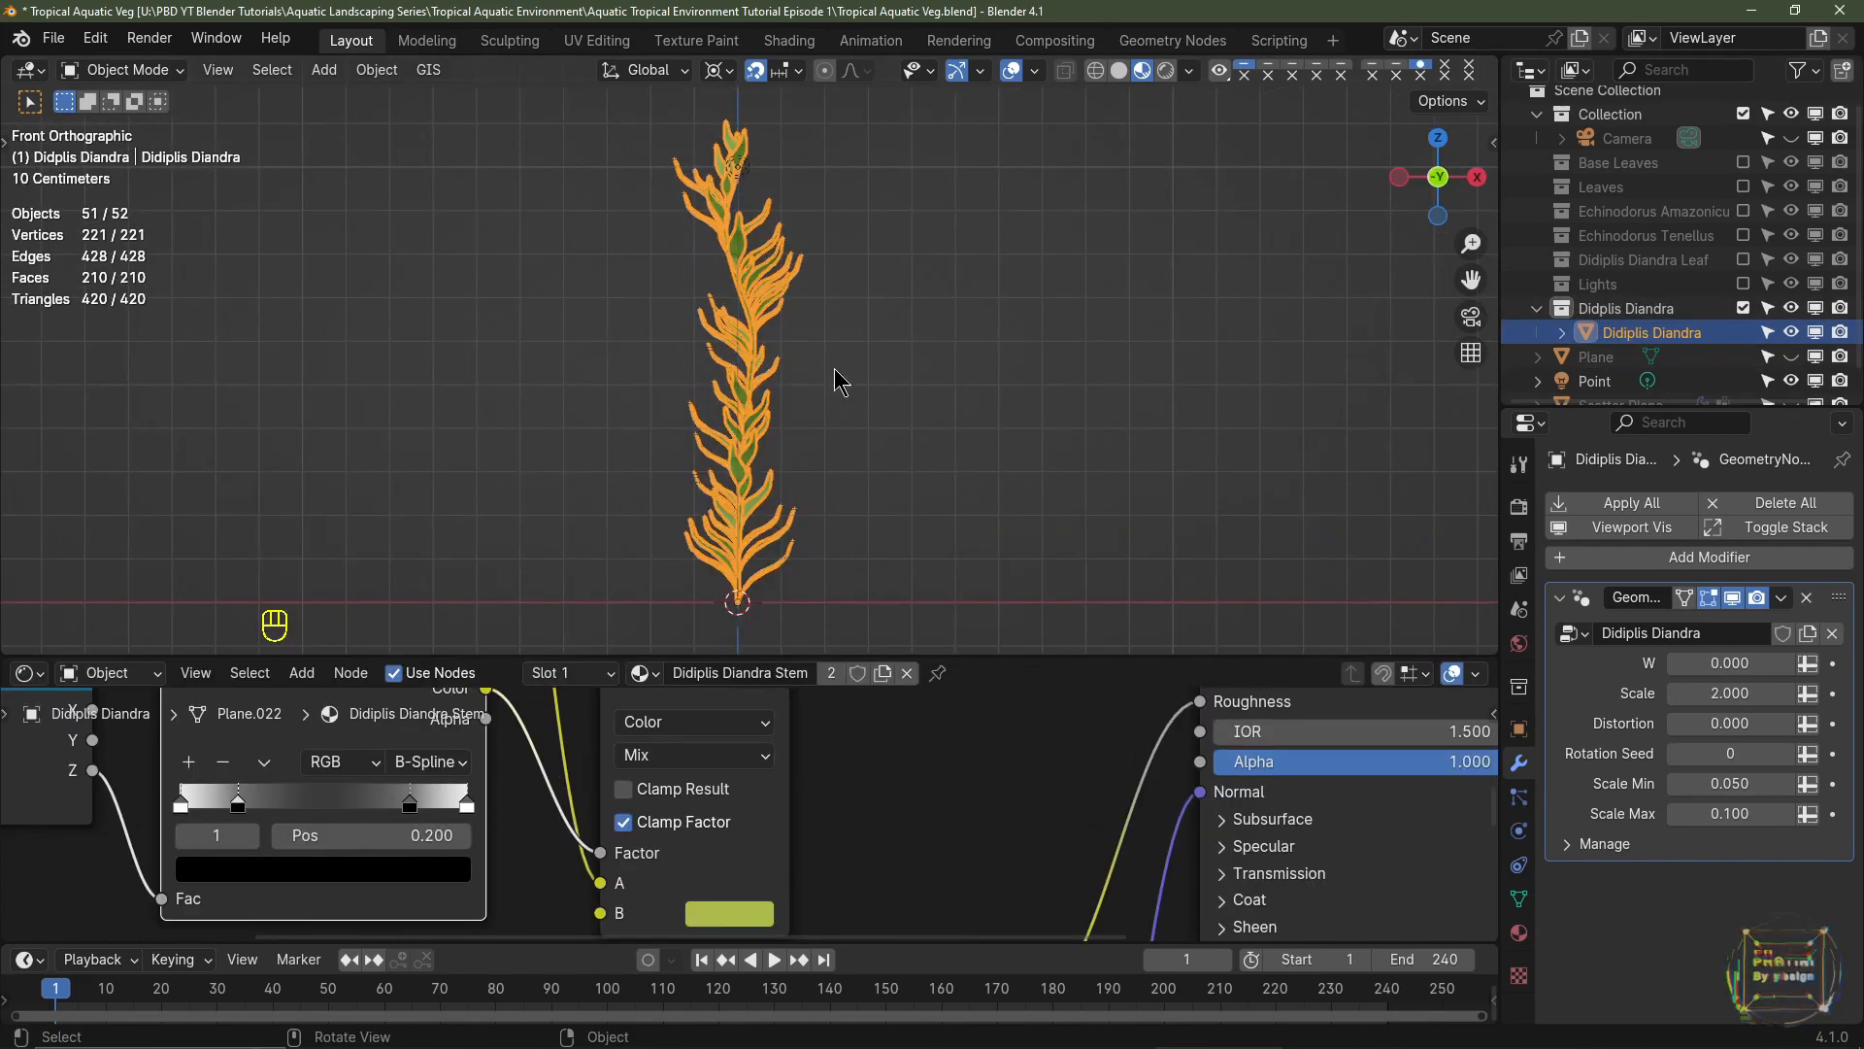
# - Try different W and Scale values in the plant's geometry nodes modifier
pyautogui.moveTo(1730, 663)
pyautogui.mouseDown()
pyautogui.moveTo(1777, 663)
pyautogui.moveTo(1730, 664)
pyautogui.mouseUp()
pyautogui.moveTo(1731, 693); pyautogui.dragTo(1731, 814)
# - Enlarge the Shader Editor area and switch it to the Geometry Node Editor to show the plant's node tree
pyautogui.scroll(-2, 946, 738)
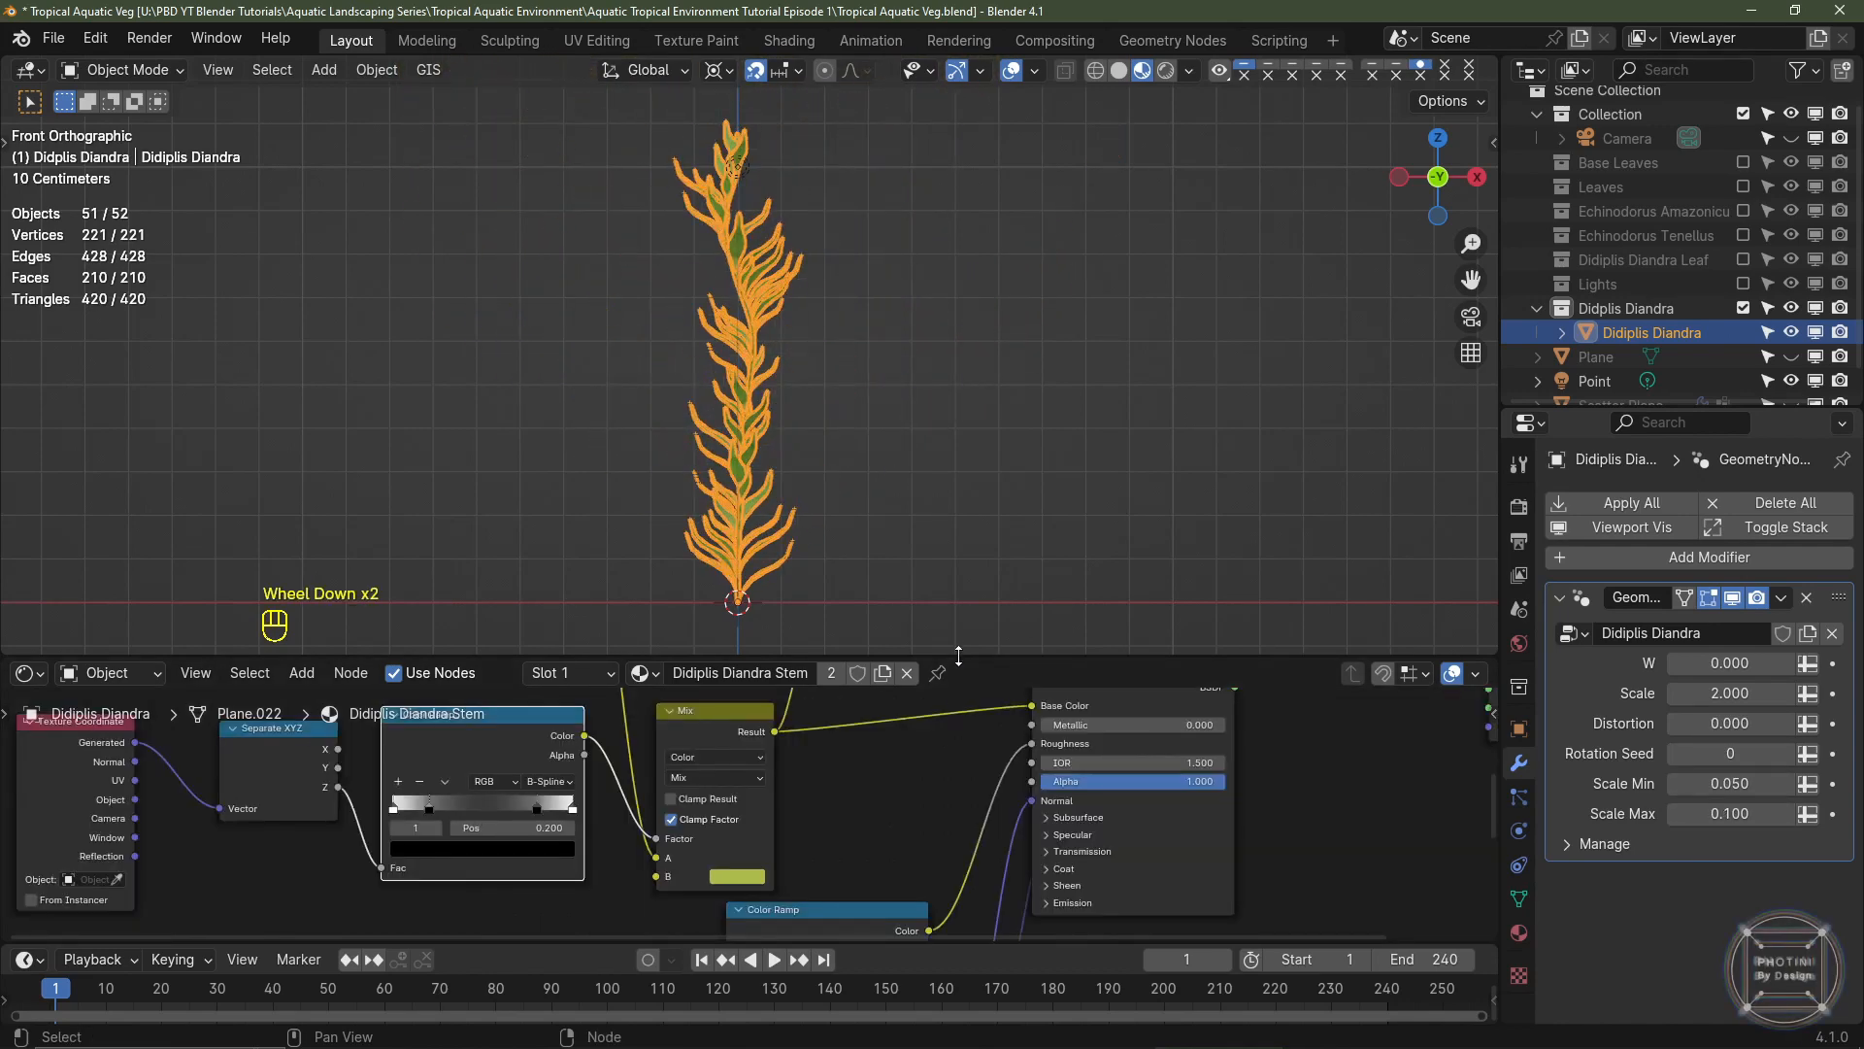
pyautogui.moveTo(958, 657); pyautogui.dragTo(958, 499)
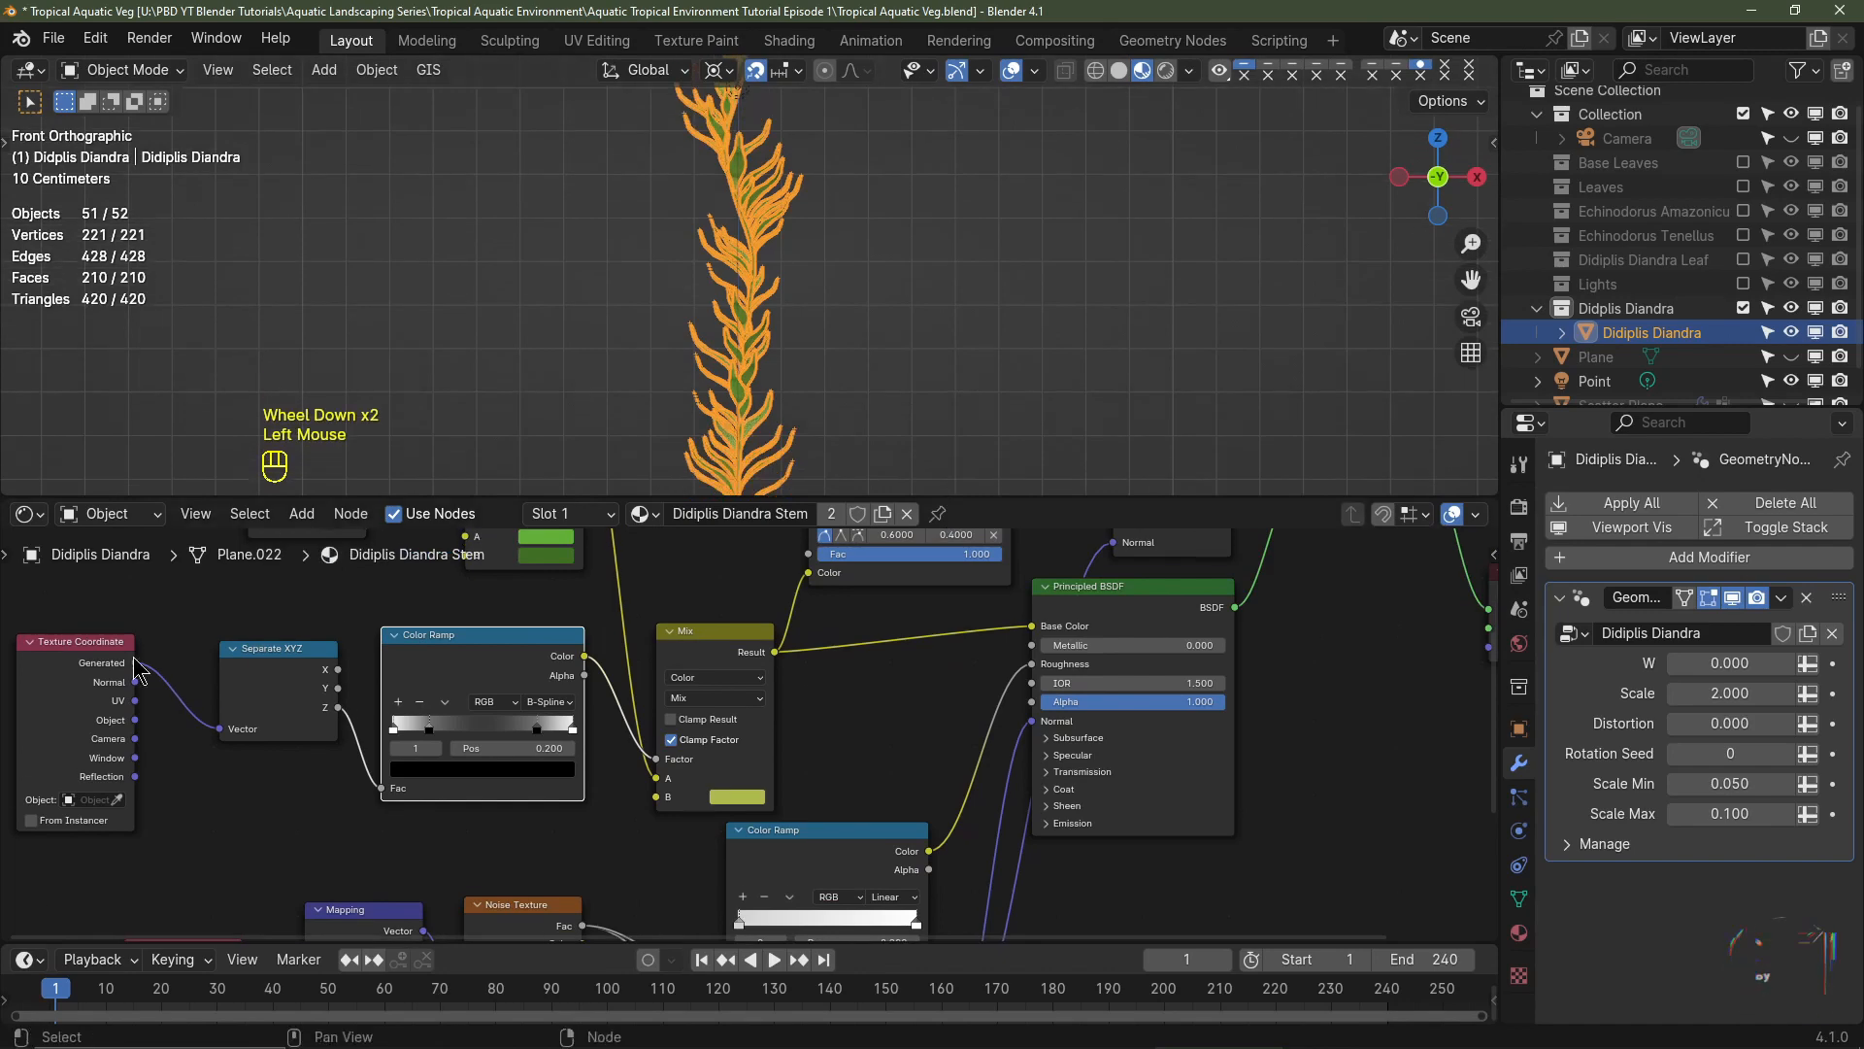
pyautogui.click(27, 514)
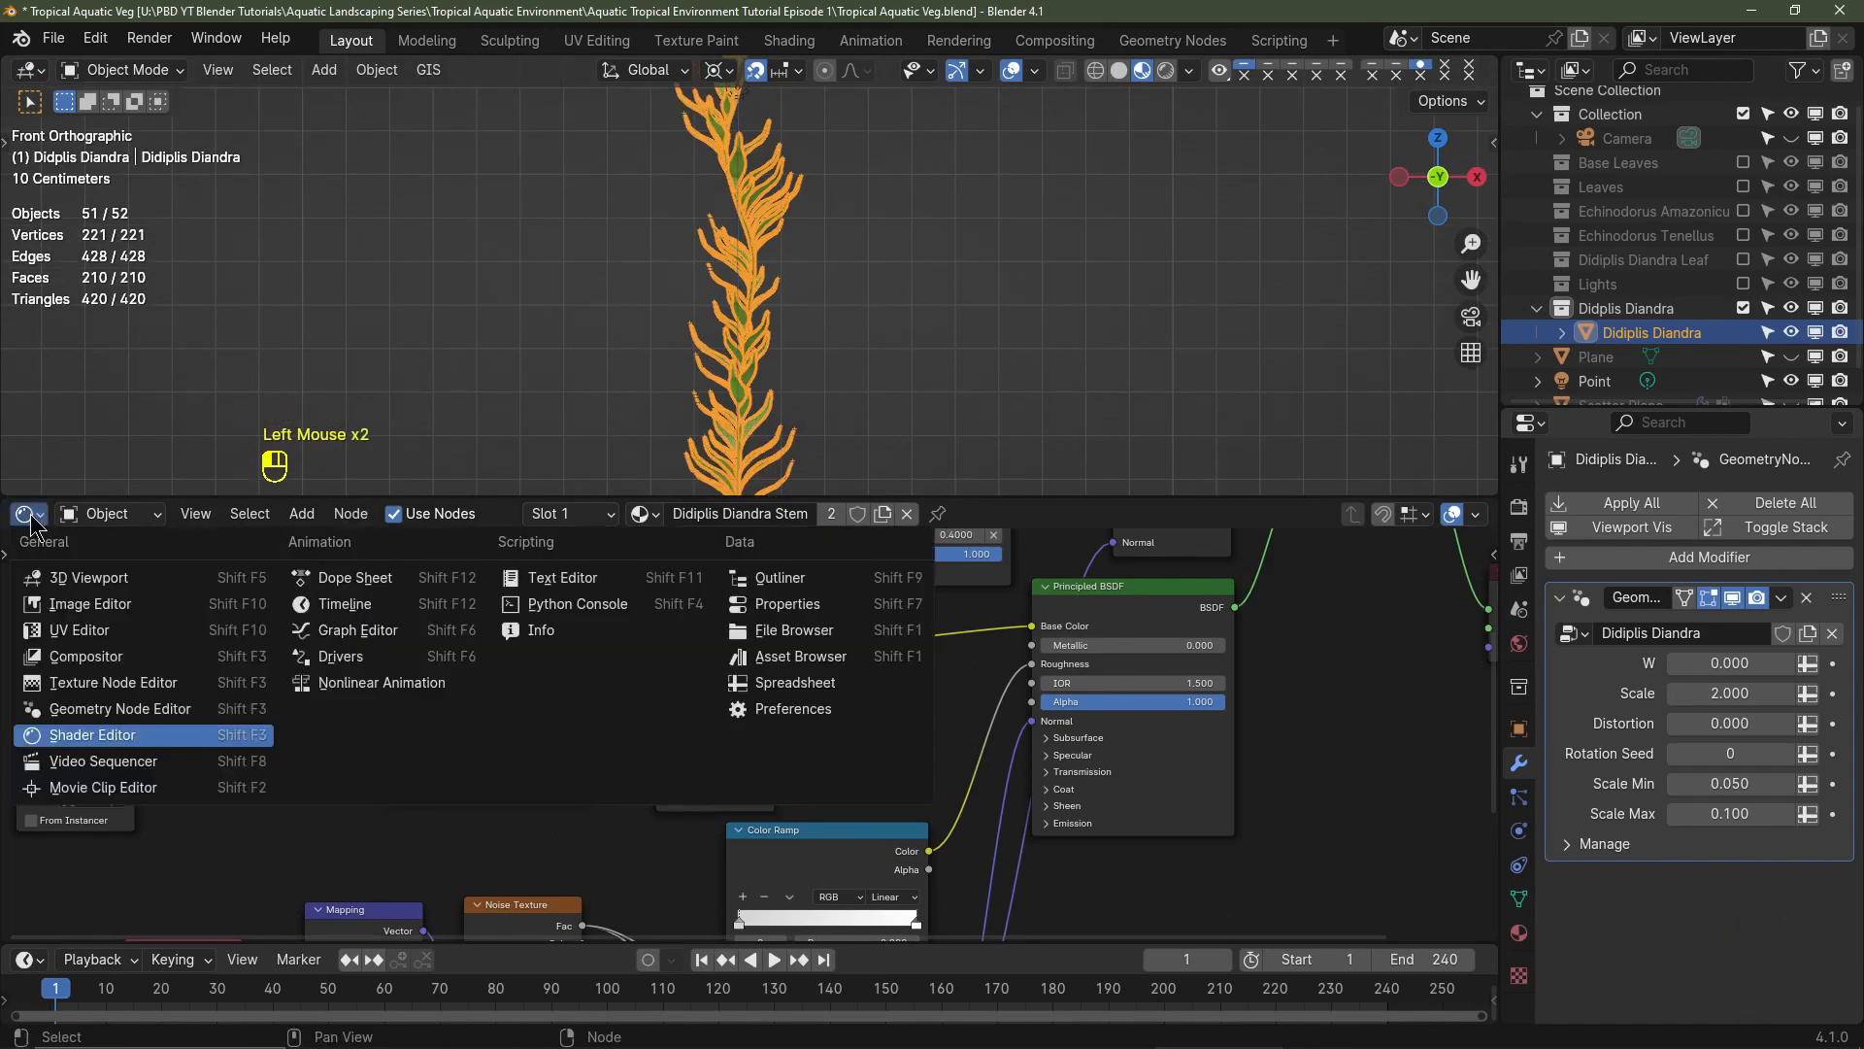
pyautogui.click(100, 710)
pyautogui.moveTo(850, 677); pyautogui.dragTo(935, 743)
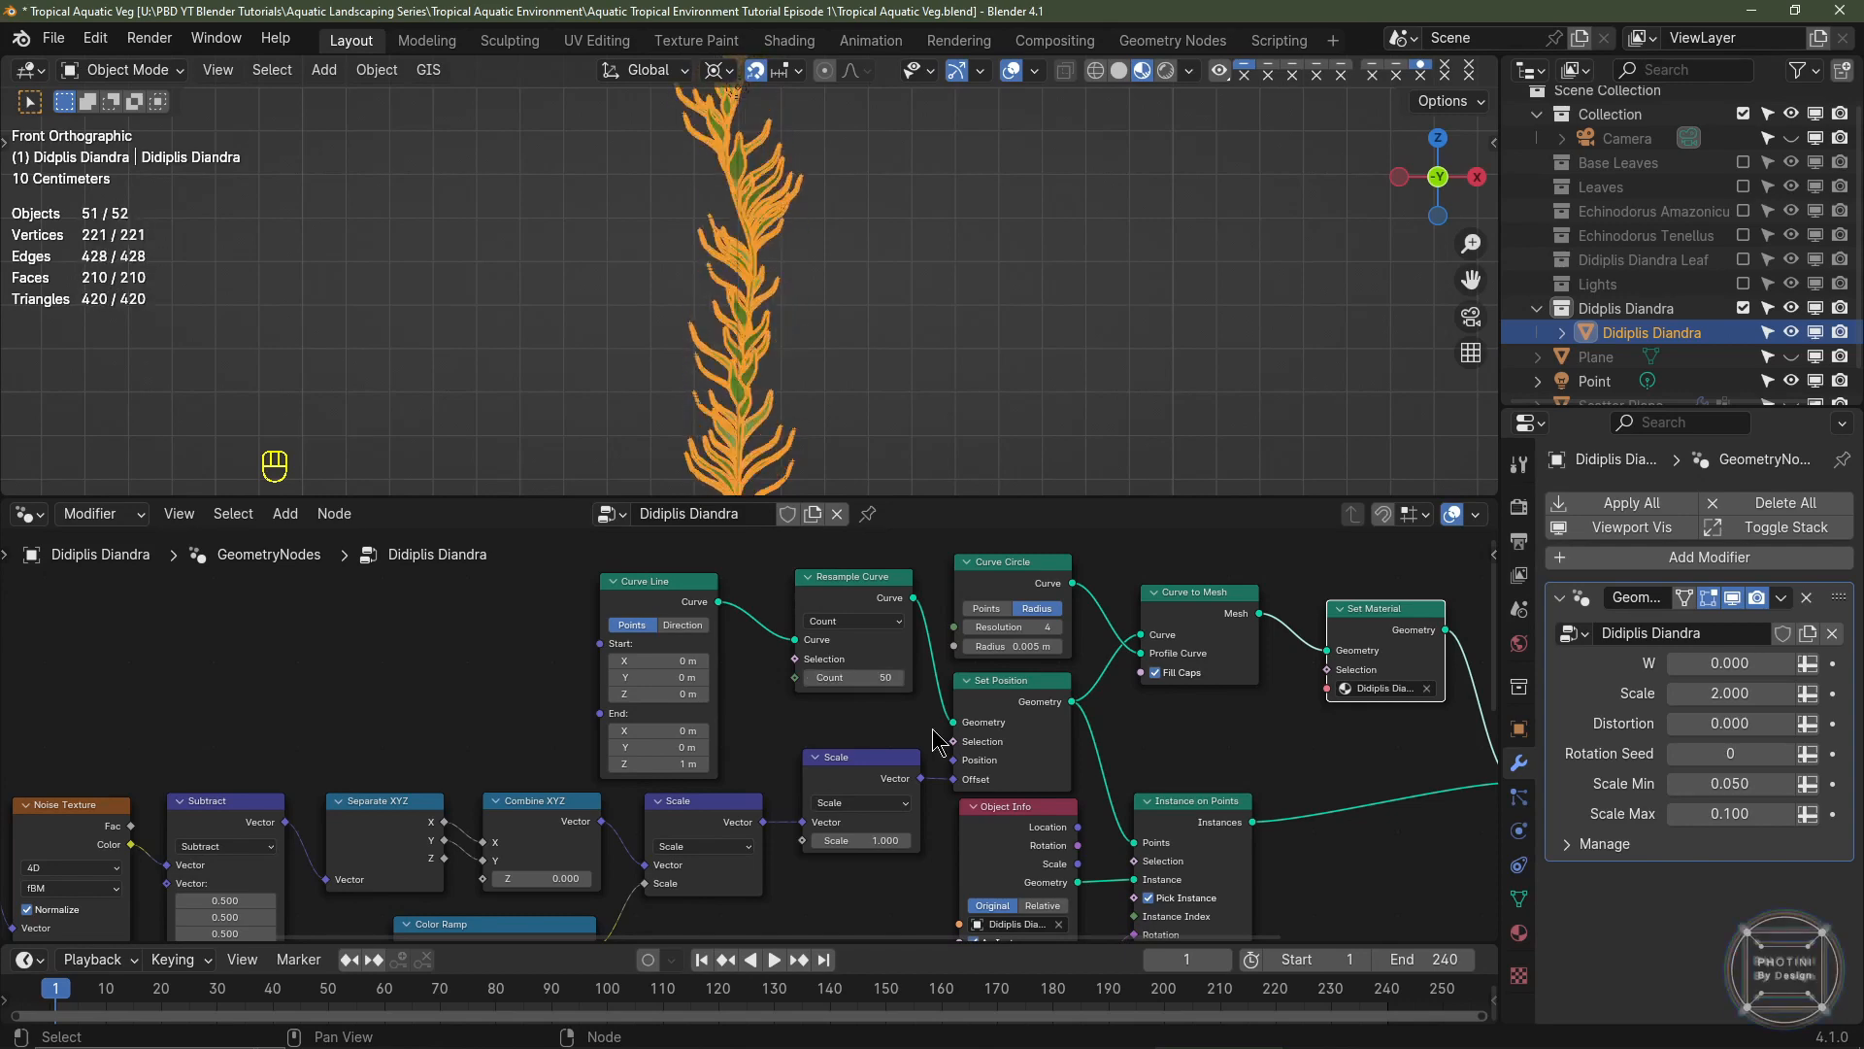
# - Move the Group Input node away from the other nodes and expose the Resample Curve's Count as a group input
pyautogui.moveTo(328, 772); pyautogui.dragTo(805, 660, button='middle')
pyautogui.scroll(-2, 473, 749)
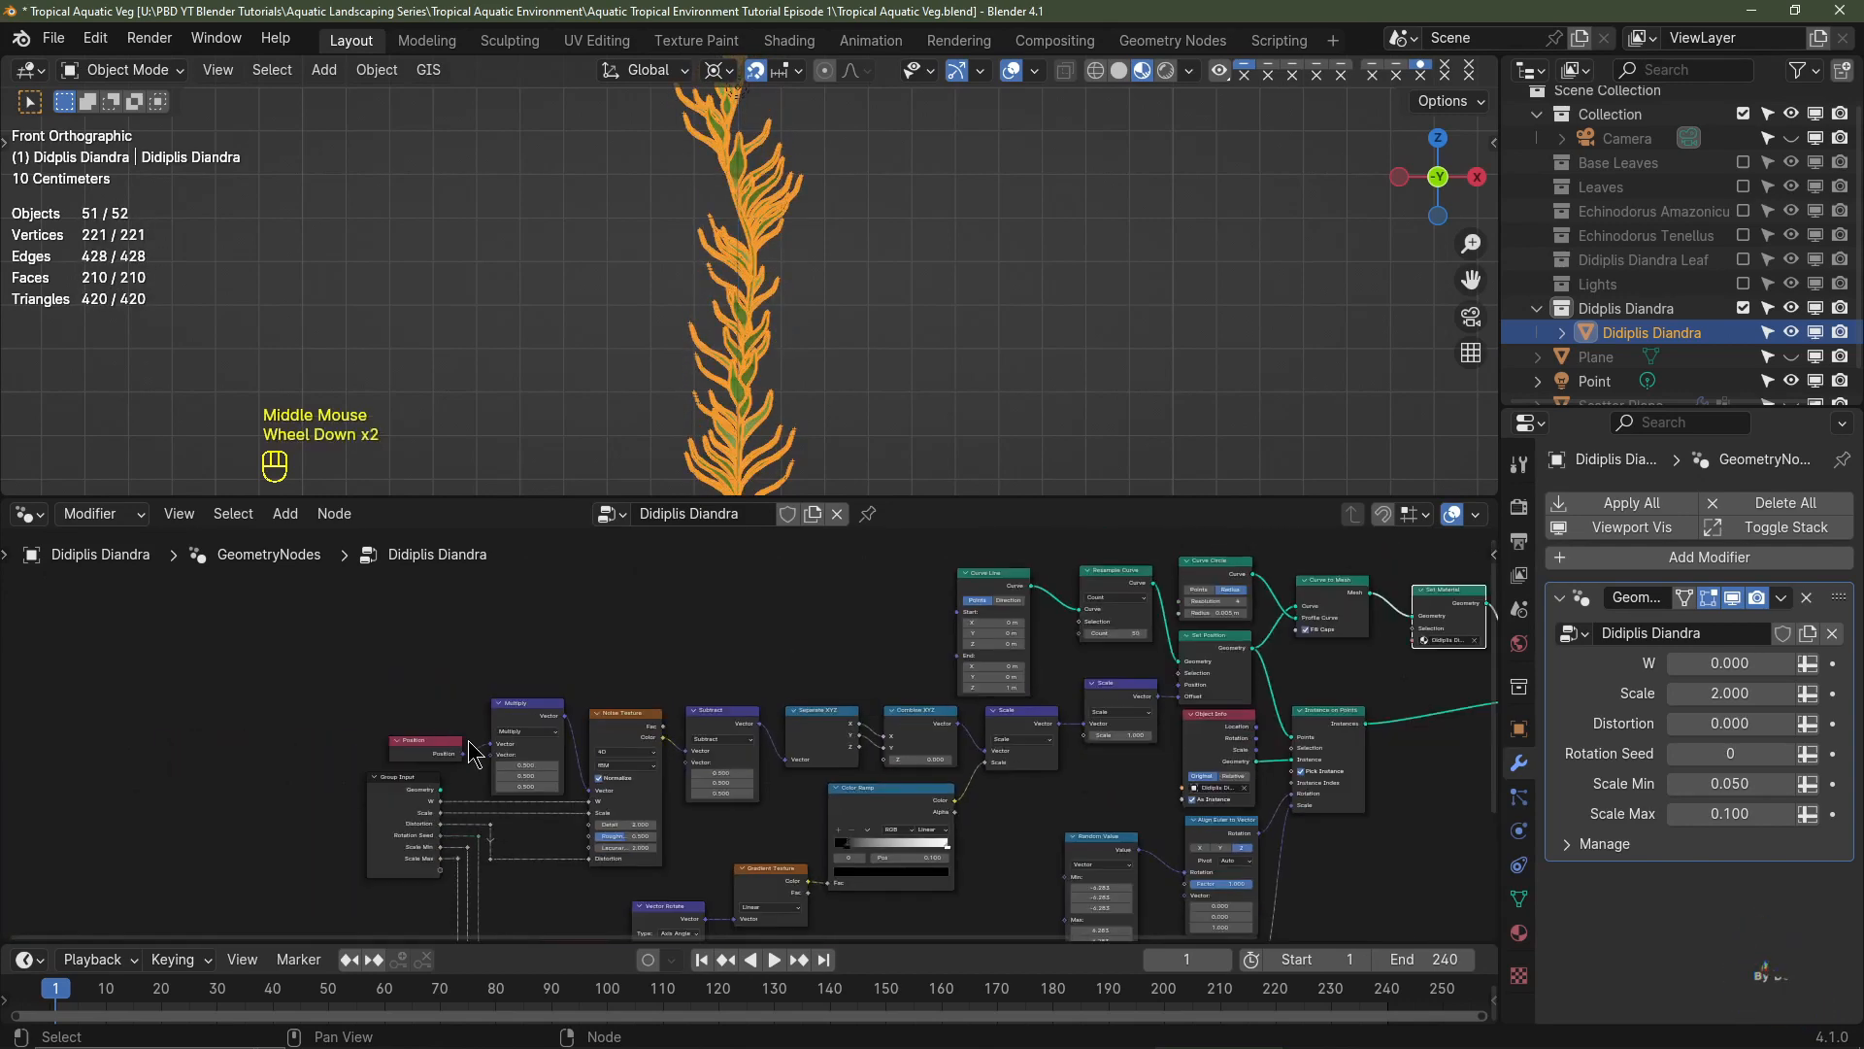
pyautogui.click(420, 825)
pyautogui.moveTo(421, 825); pyautogui.dragTo(207, 824)
pyautogui.moveTo(1081, 634); pyautogui.dragTo(229, 870)
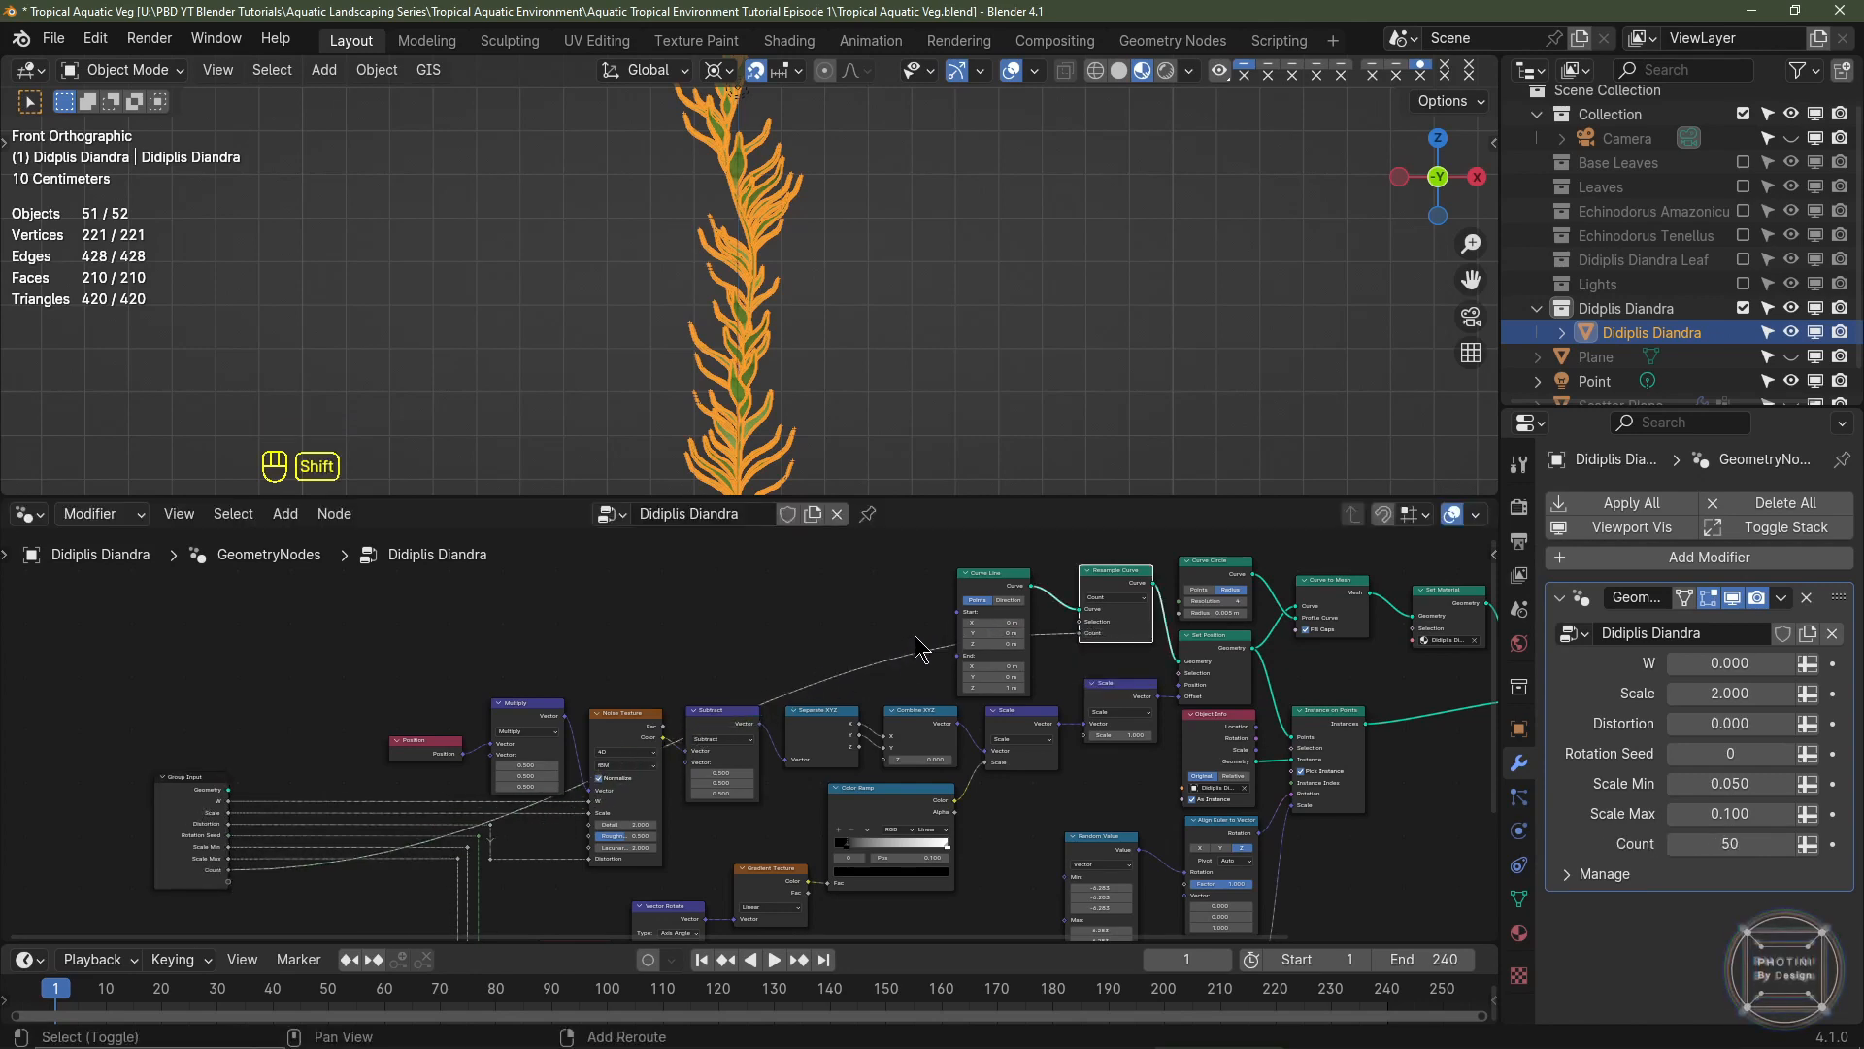
# - Add reroutes to the Count link, route it above the other nodes and move the Group Input node closer
pyautogui.keyDown('shift'); pyautogui.moveTo(920, 645); pyautogui.dragTo(925, 697, button='right'); pyautogui.keyUp('shift')
pyautogui.press('g')
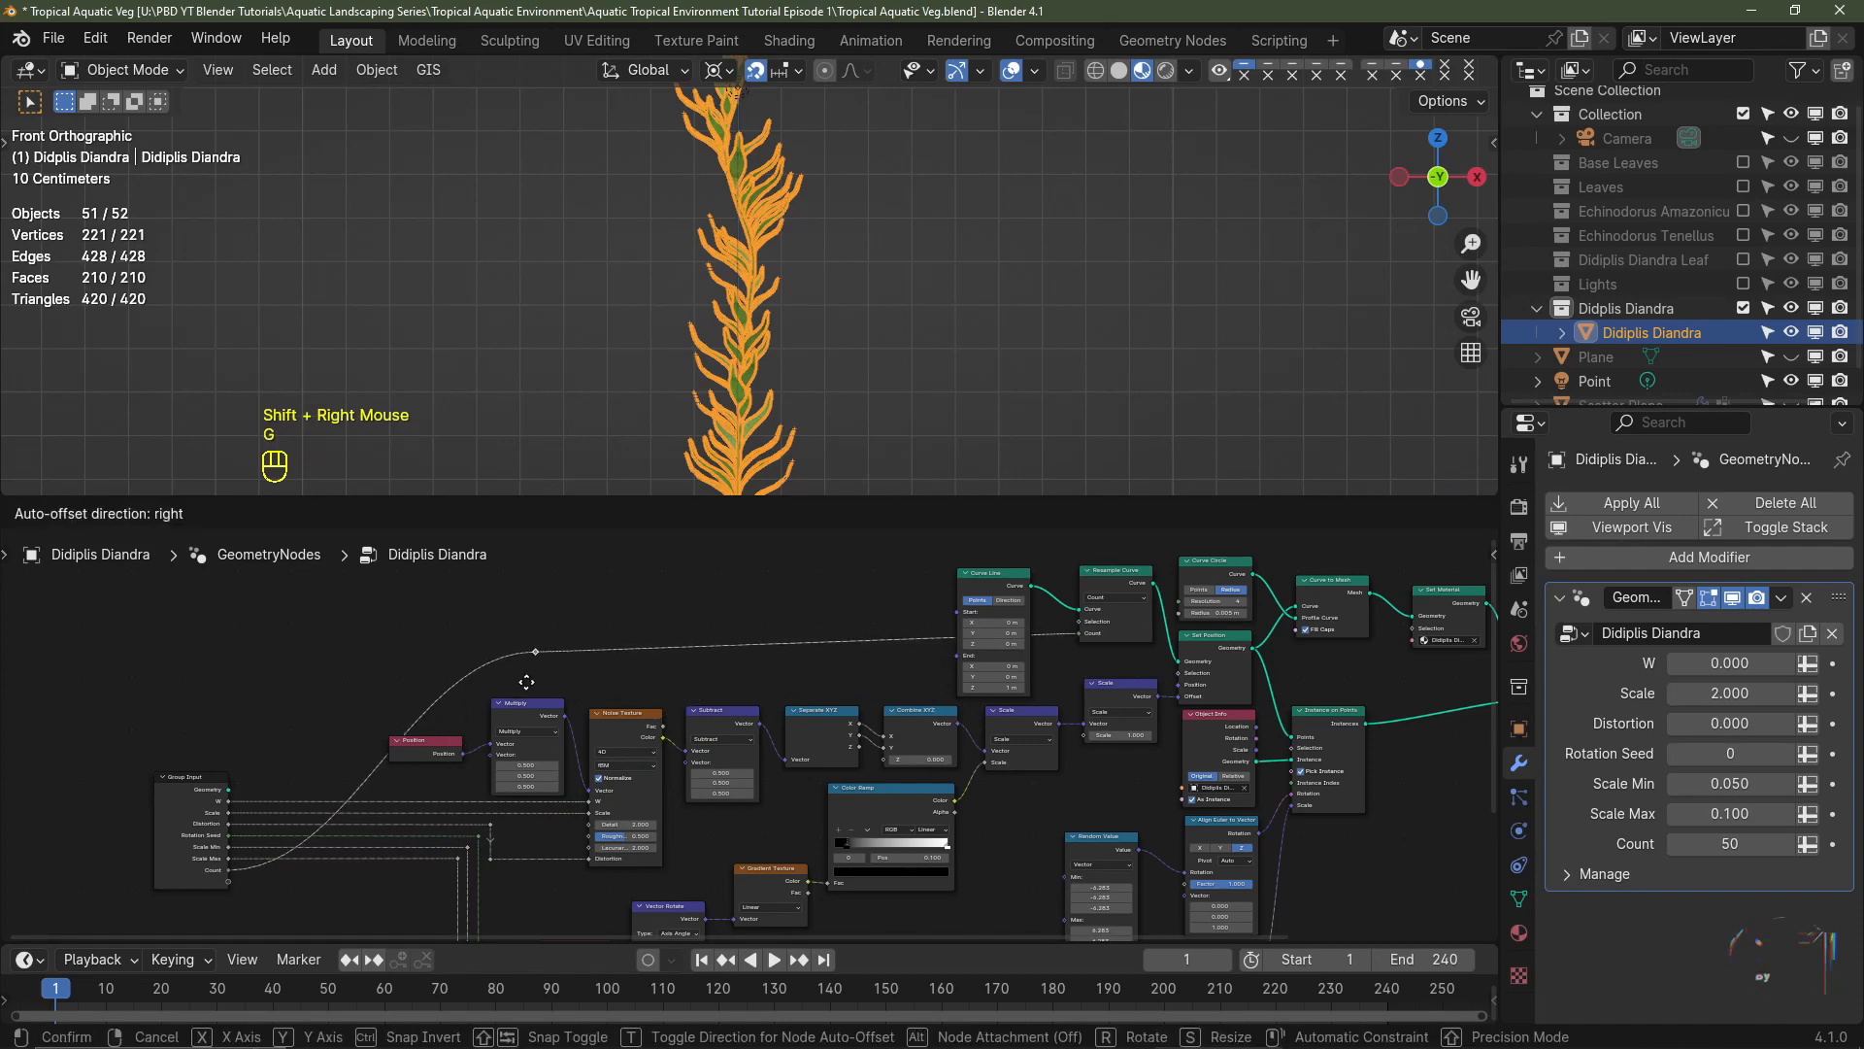
pyautogui.click(559, 653)
pyautogui.keyDown('shift'); pyautogui.moveTo(274, 670); pyautogui.dragTo(333, 653, button='right'); pyautogui.keyUp('shift')
pyautogui.press('g')
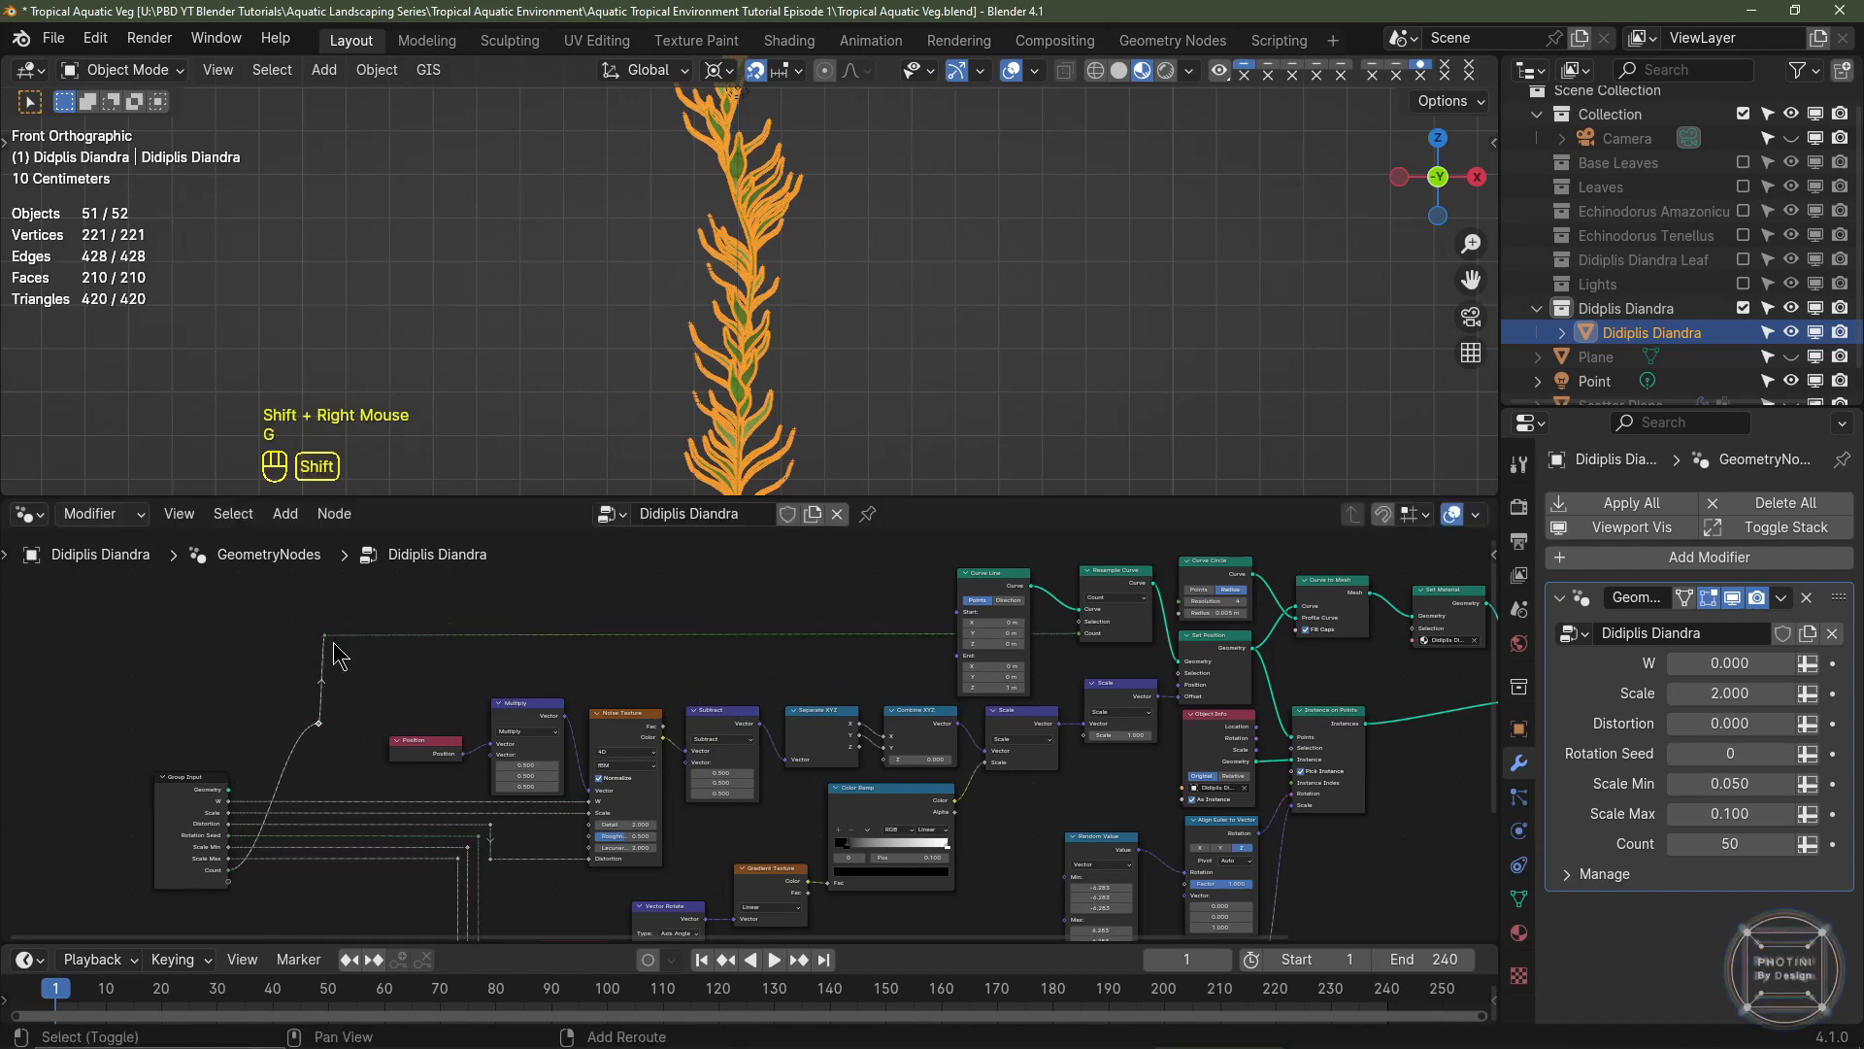
pyautogui.click(321, 727)
pyautogui.moveTo(322, 726); pyautogui.dragTo(322, 869)
pyautogui.keyDown('shift'); pyautogui.click(324, 636); pyautogui.keyUp('shift')
pyautogui.press('g')
pyautogui.moveTo(190, 798); pyautogui.dragTo(312, 798)
# - Enlarge the node editor and try different Count values in the plant's modifier
pyautogui.moveTo(874, 496); pyautogui.dragTo(874, 380)
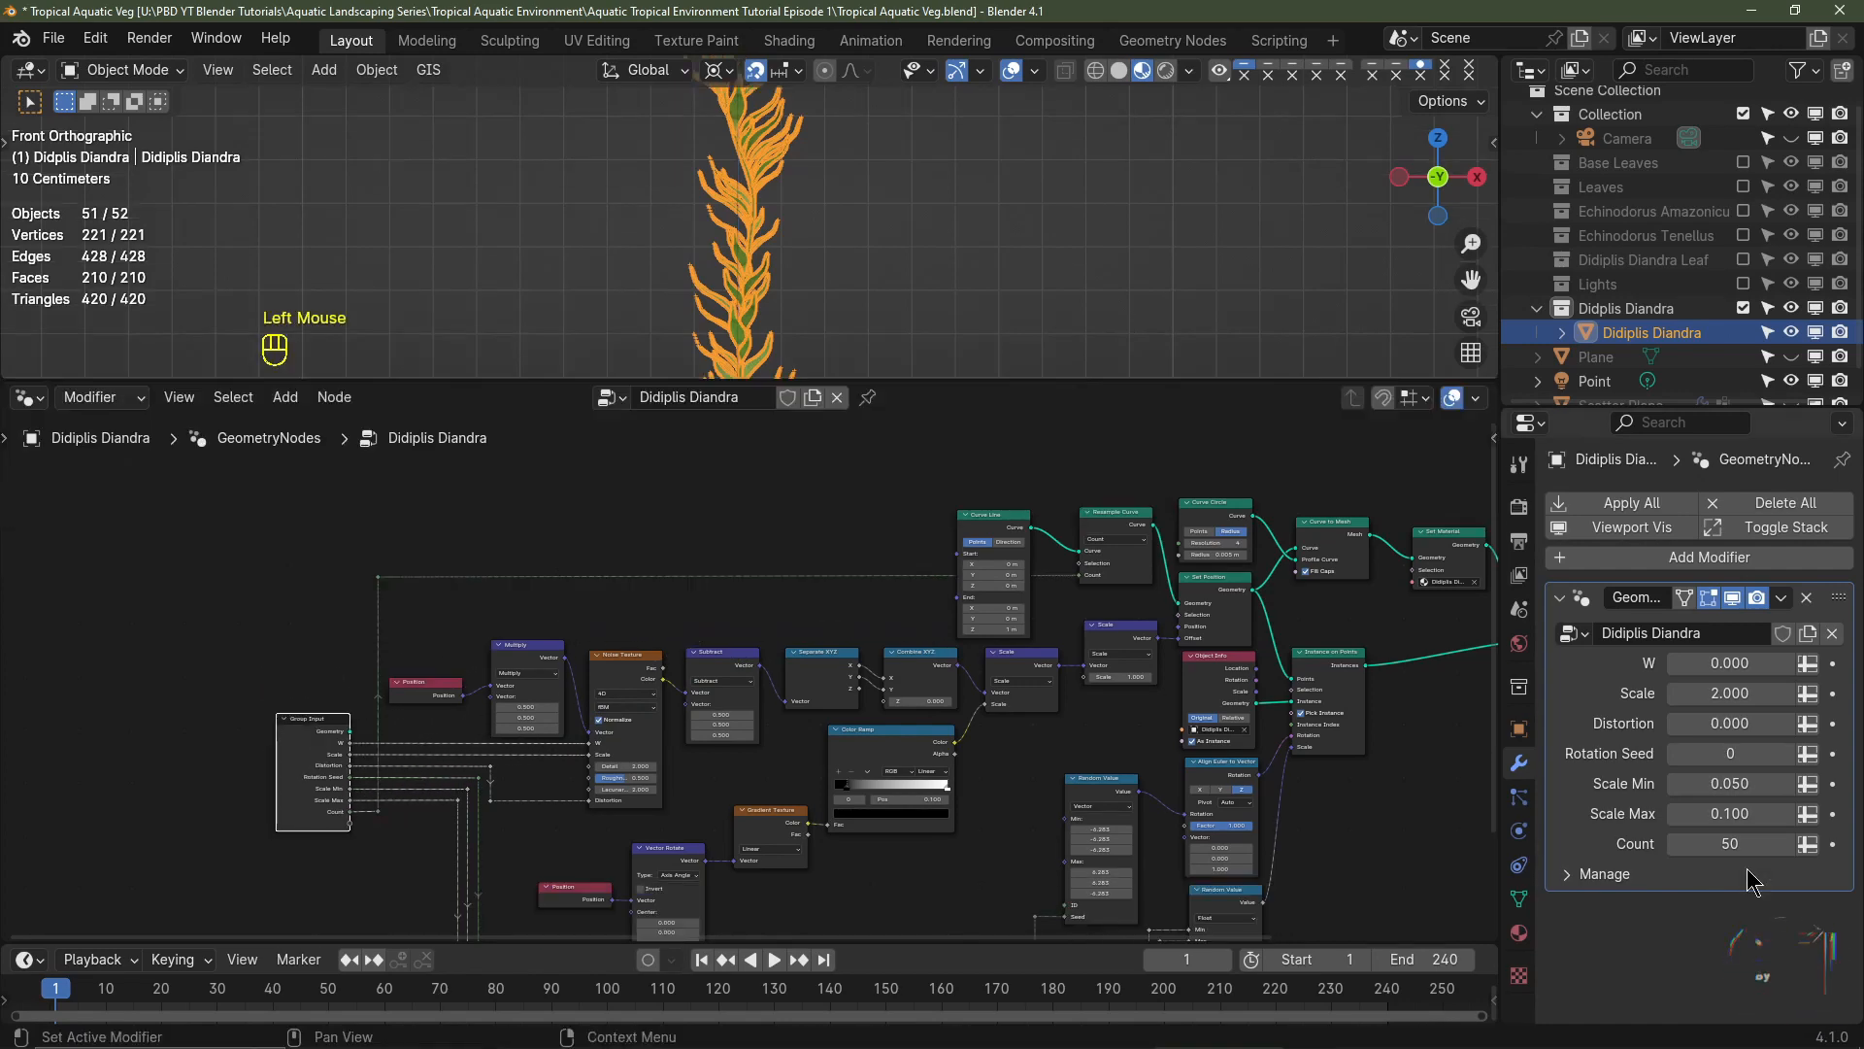
pyautogui.moveTo(1733, 844); pyautogui.dragTo(1836, 844)
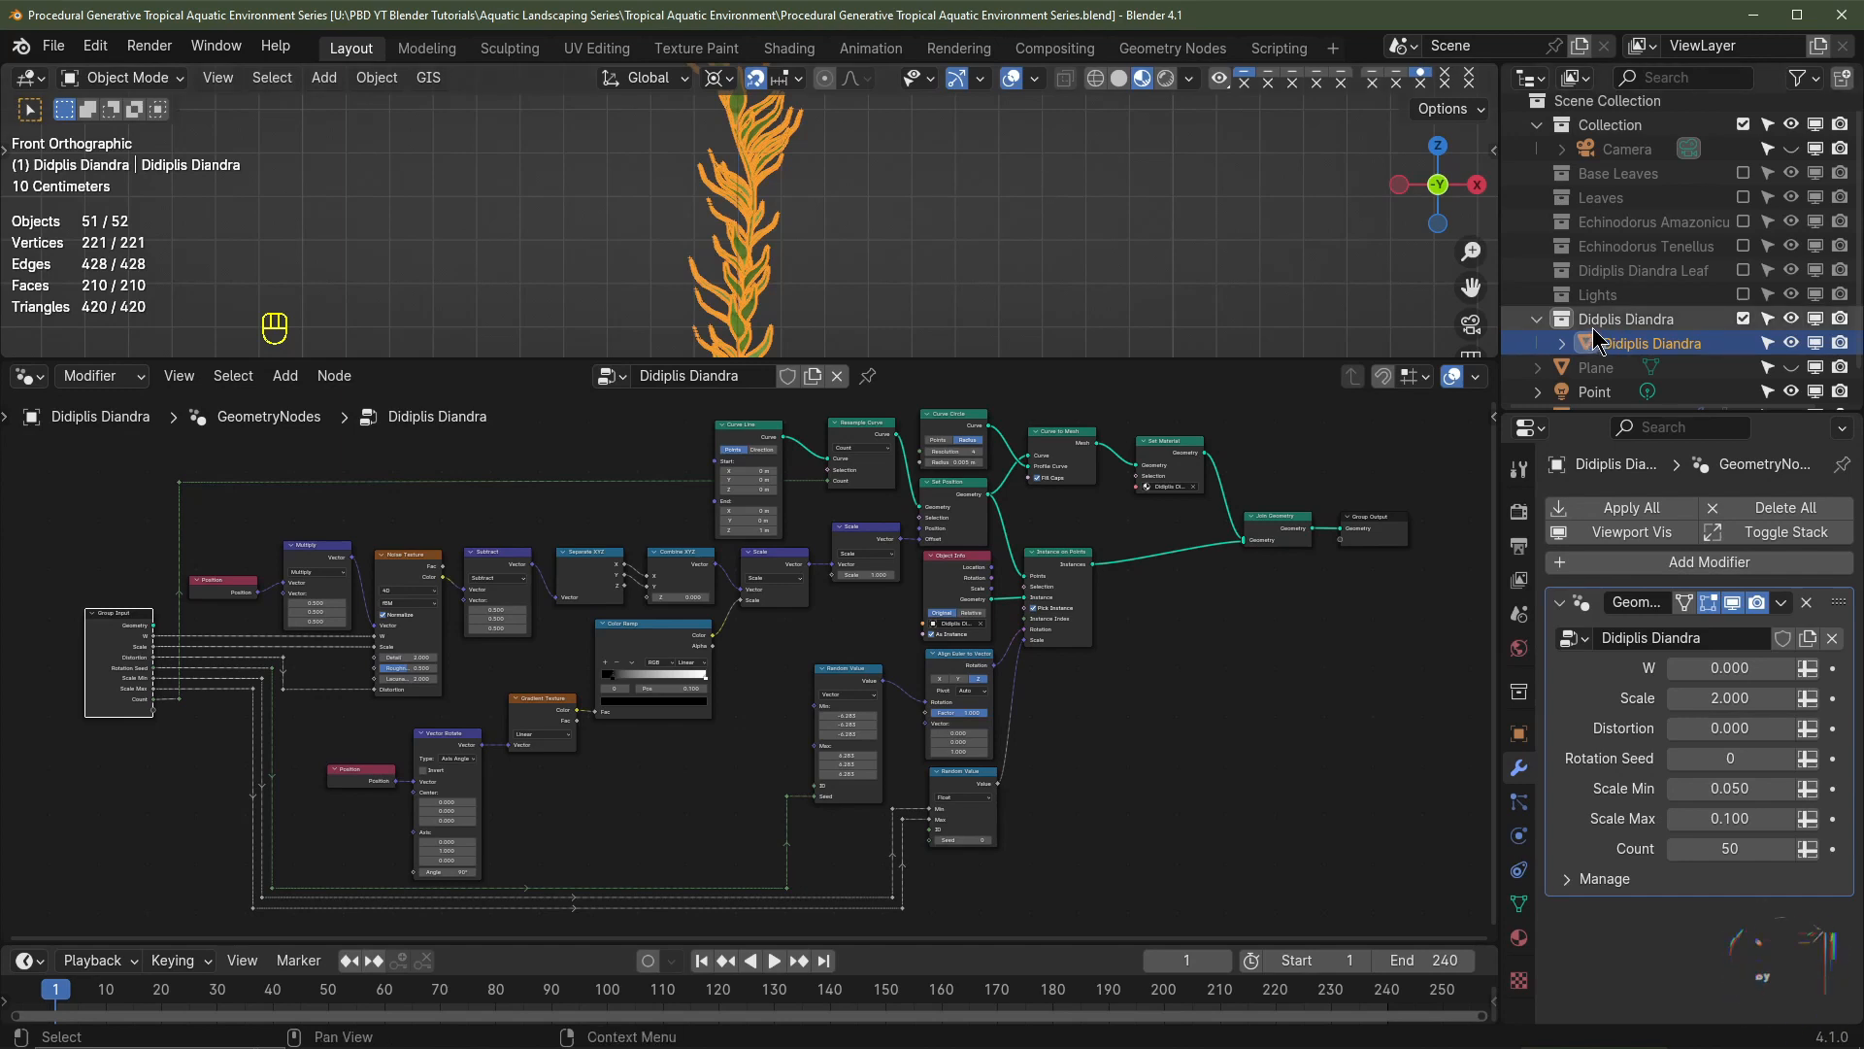
# - Rename the plant object as Didiplis Diandra GN and exclude its collection from the view layer
pyautogui.scroll(-1, 1695, 342)
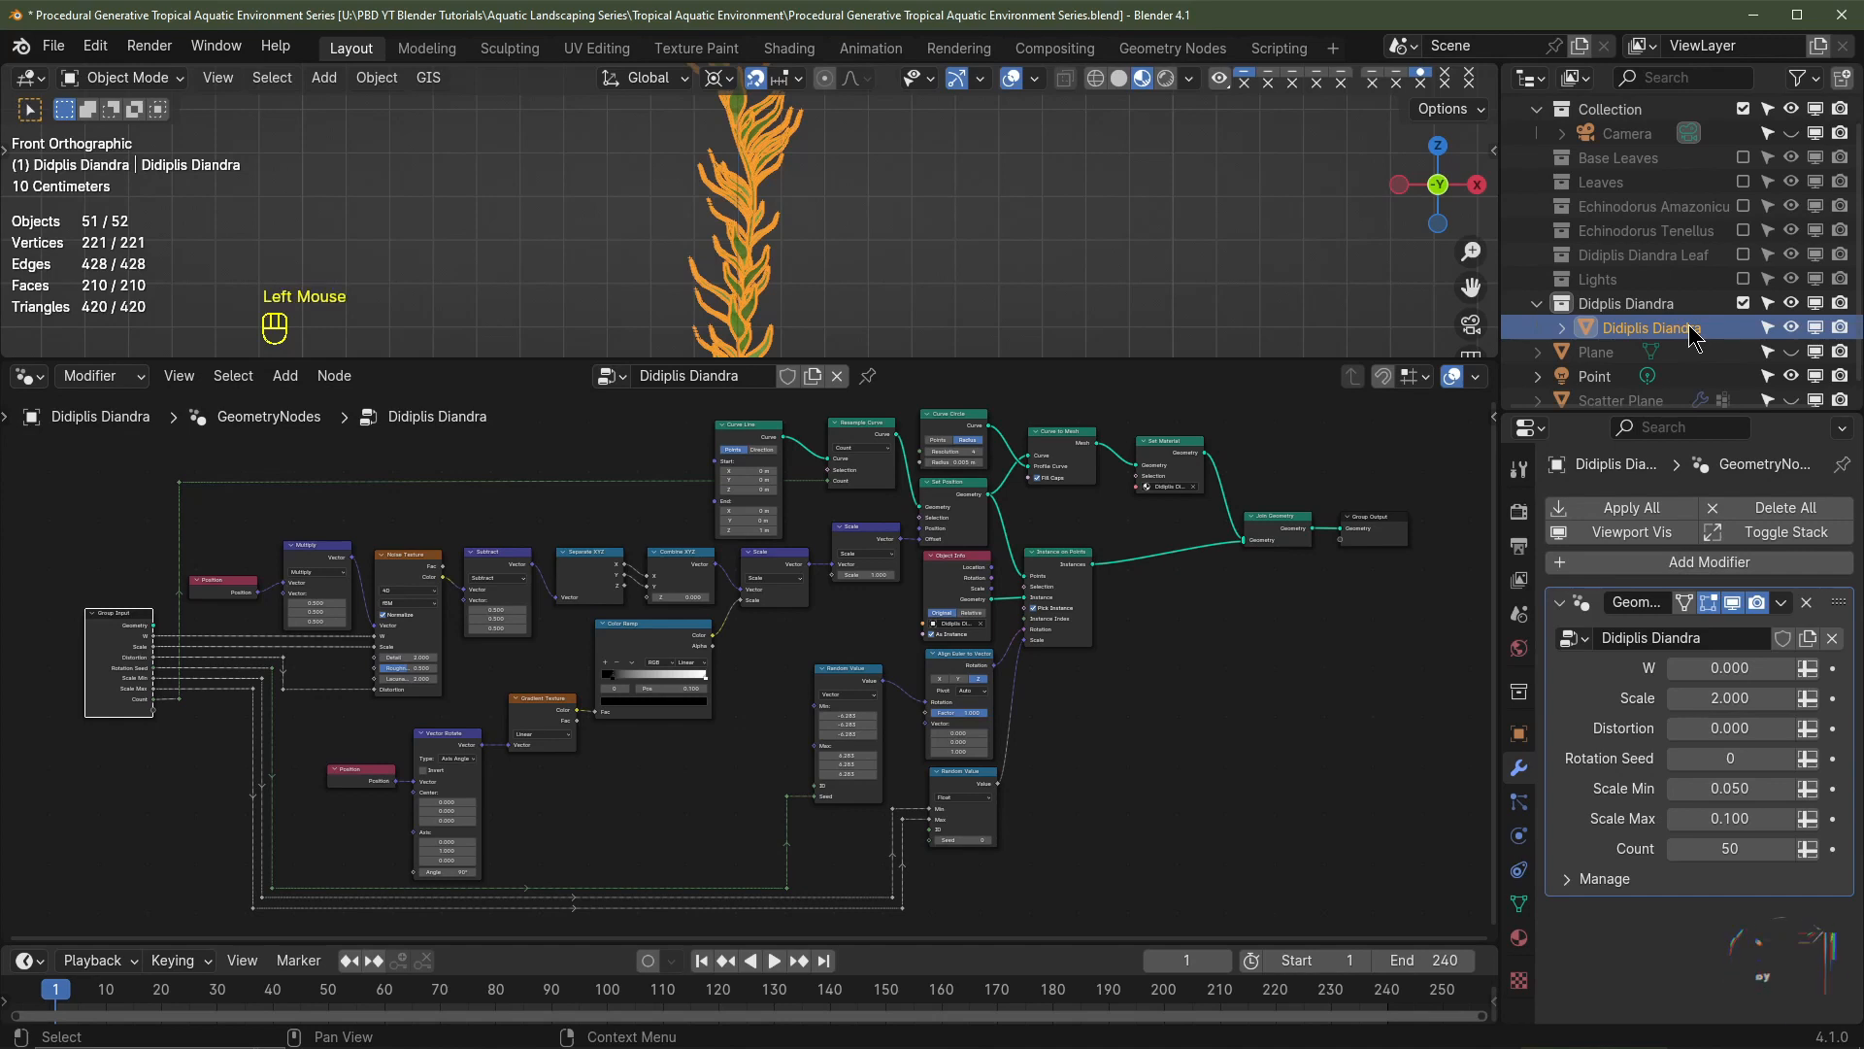
pyautogui.doubleClick(1691, 330)
pyautogui.press('End')
pyautogui.write('GN')
pyautogui.press('Return')
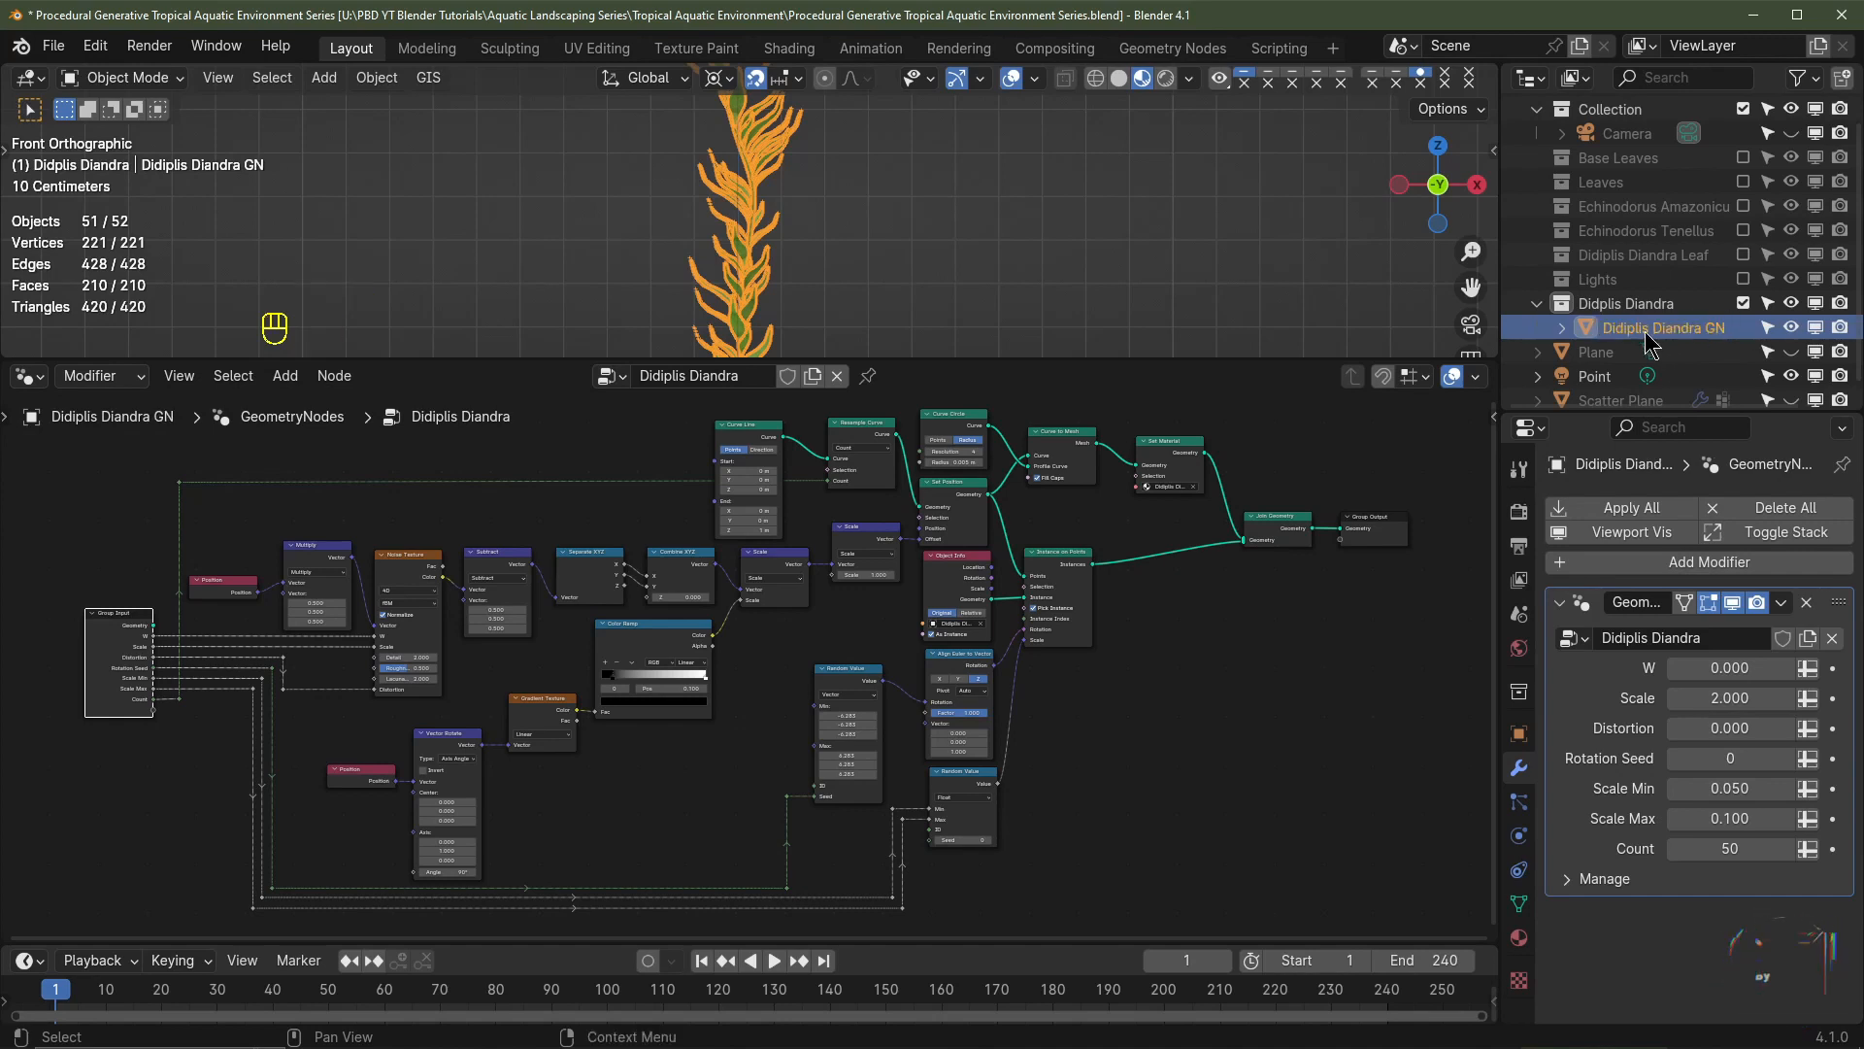
pyautogui.click(1745, 302)
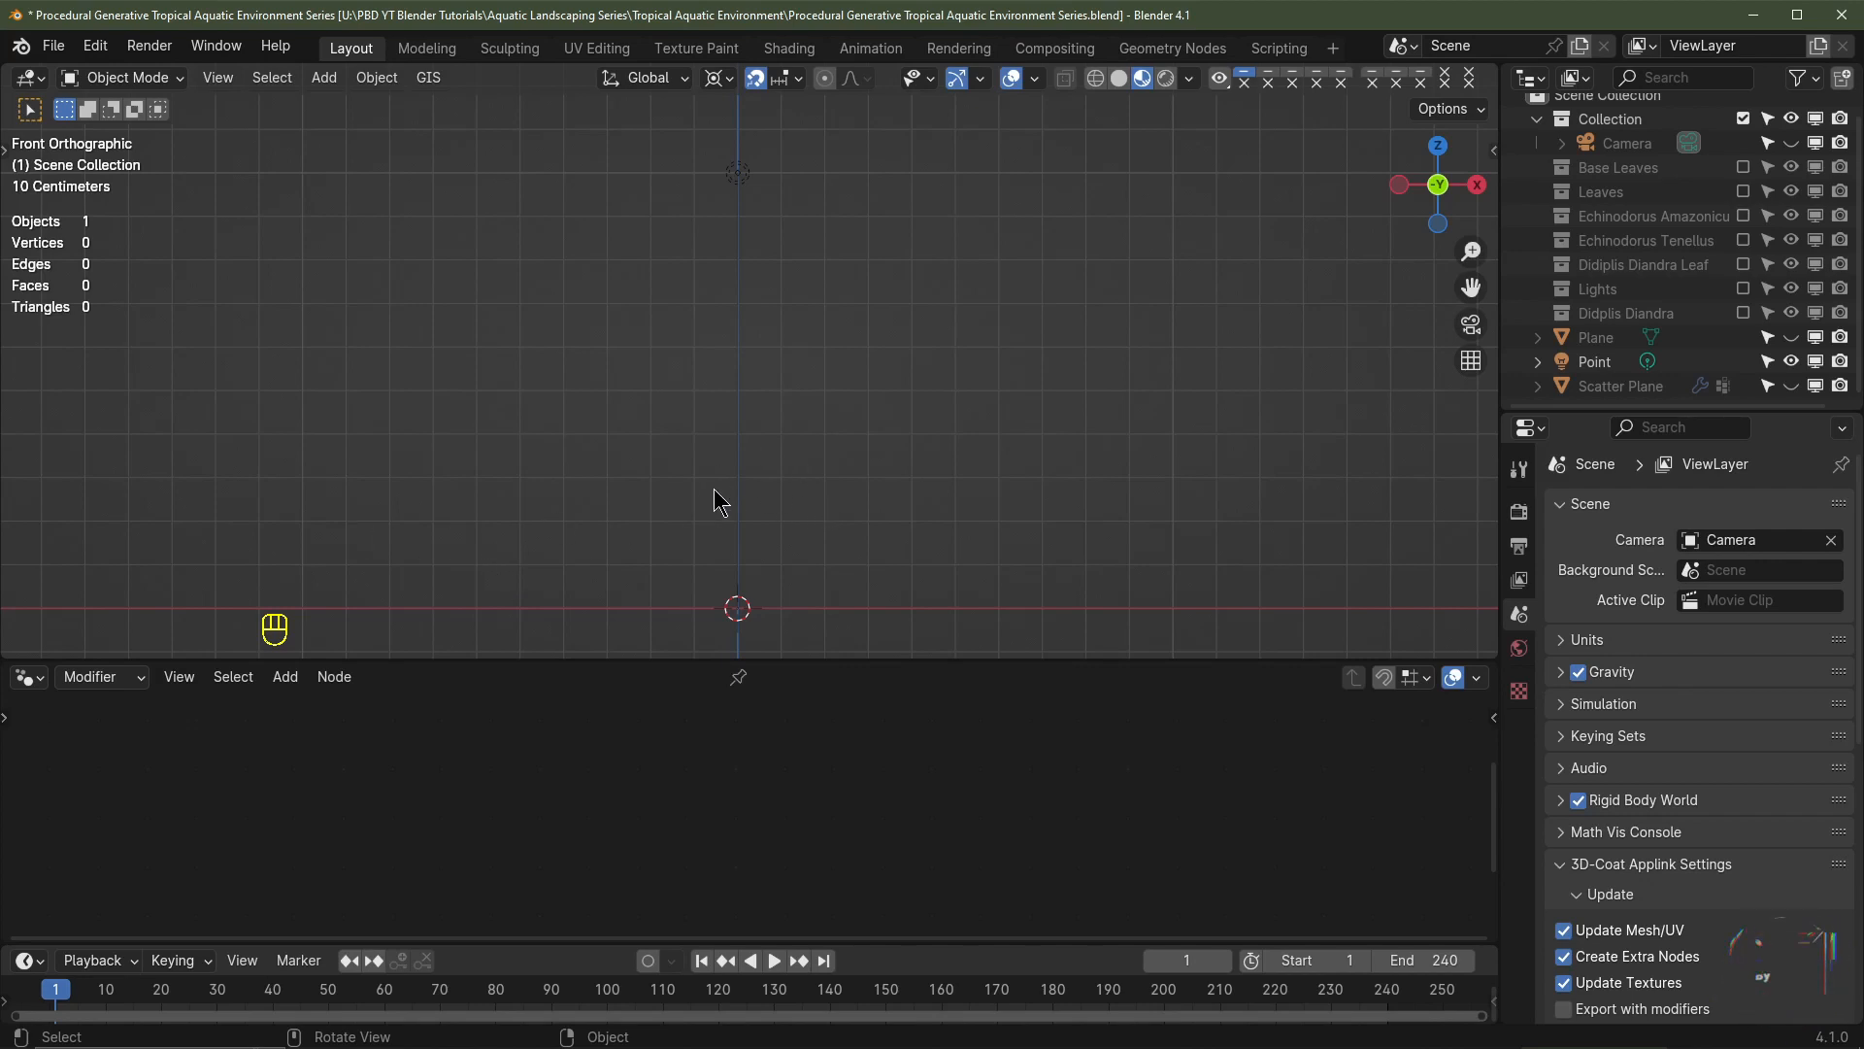
# - Change the node editor to the Shader Editor and temporarily include the Echinodorus Tenellus collection to inspect its plants
pyautogui.click(28, 677)
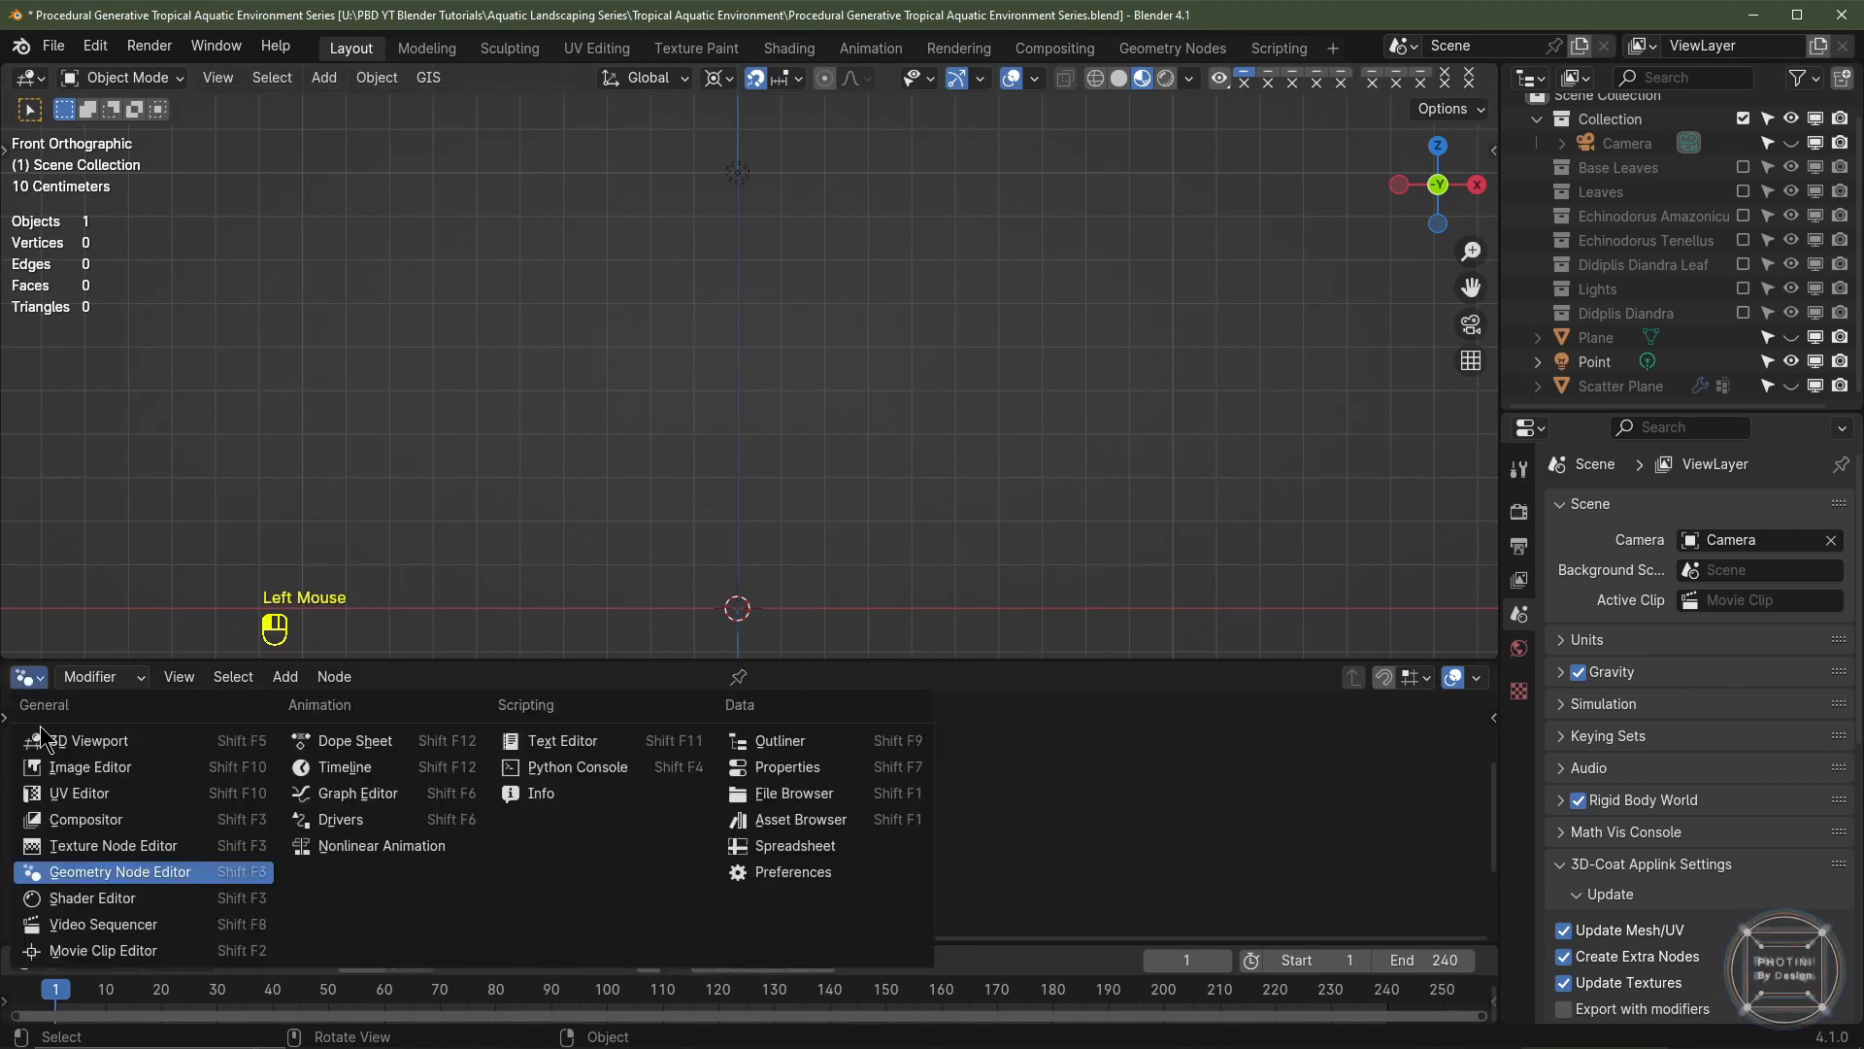
pyautogui.click(91, 898)
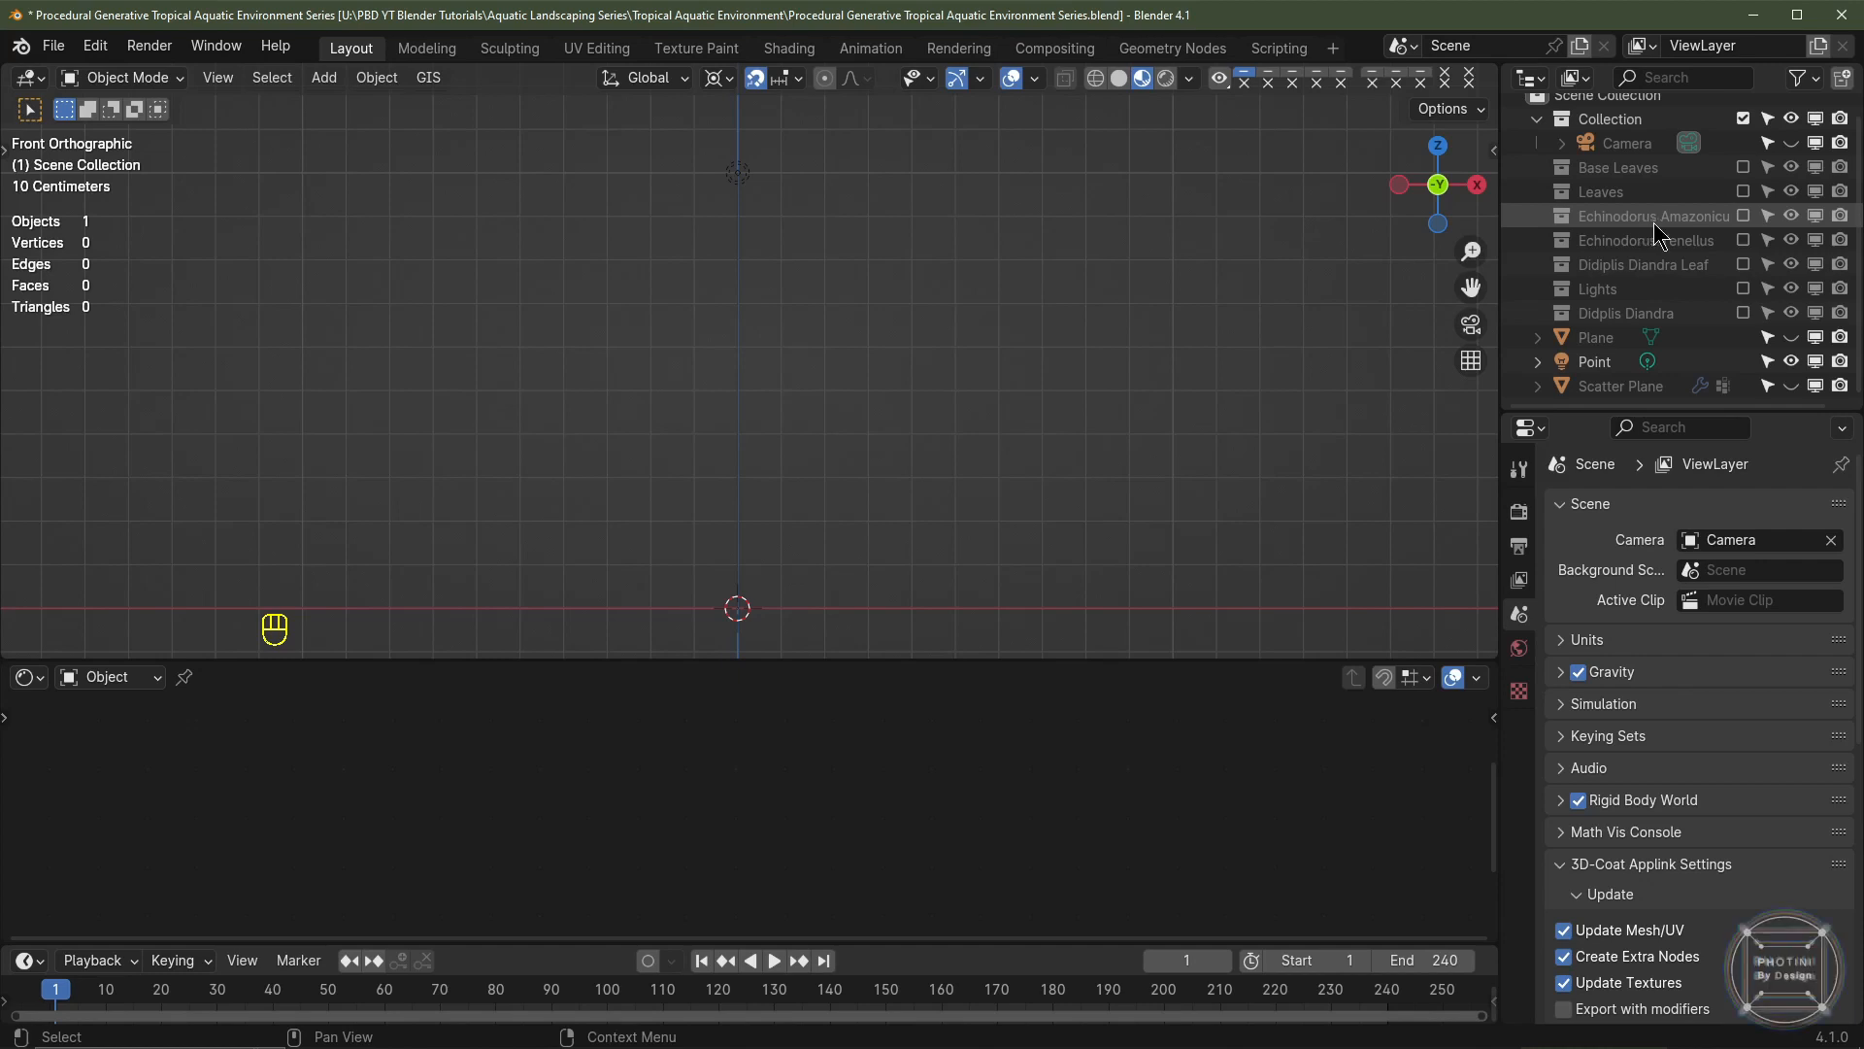
pyautogui.click(1744, 241)
pyautogui.scroll(-2, 971, 418)
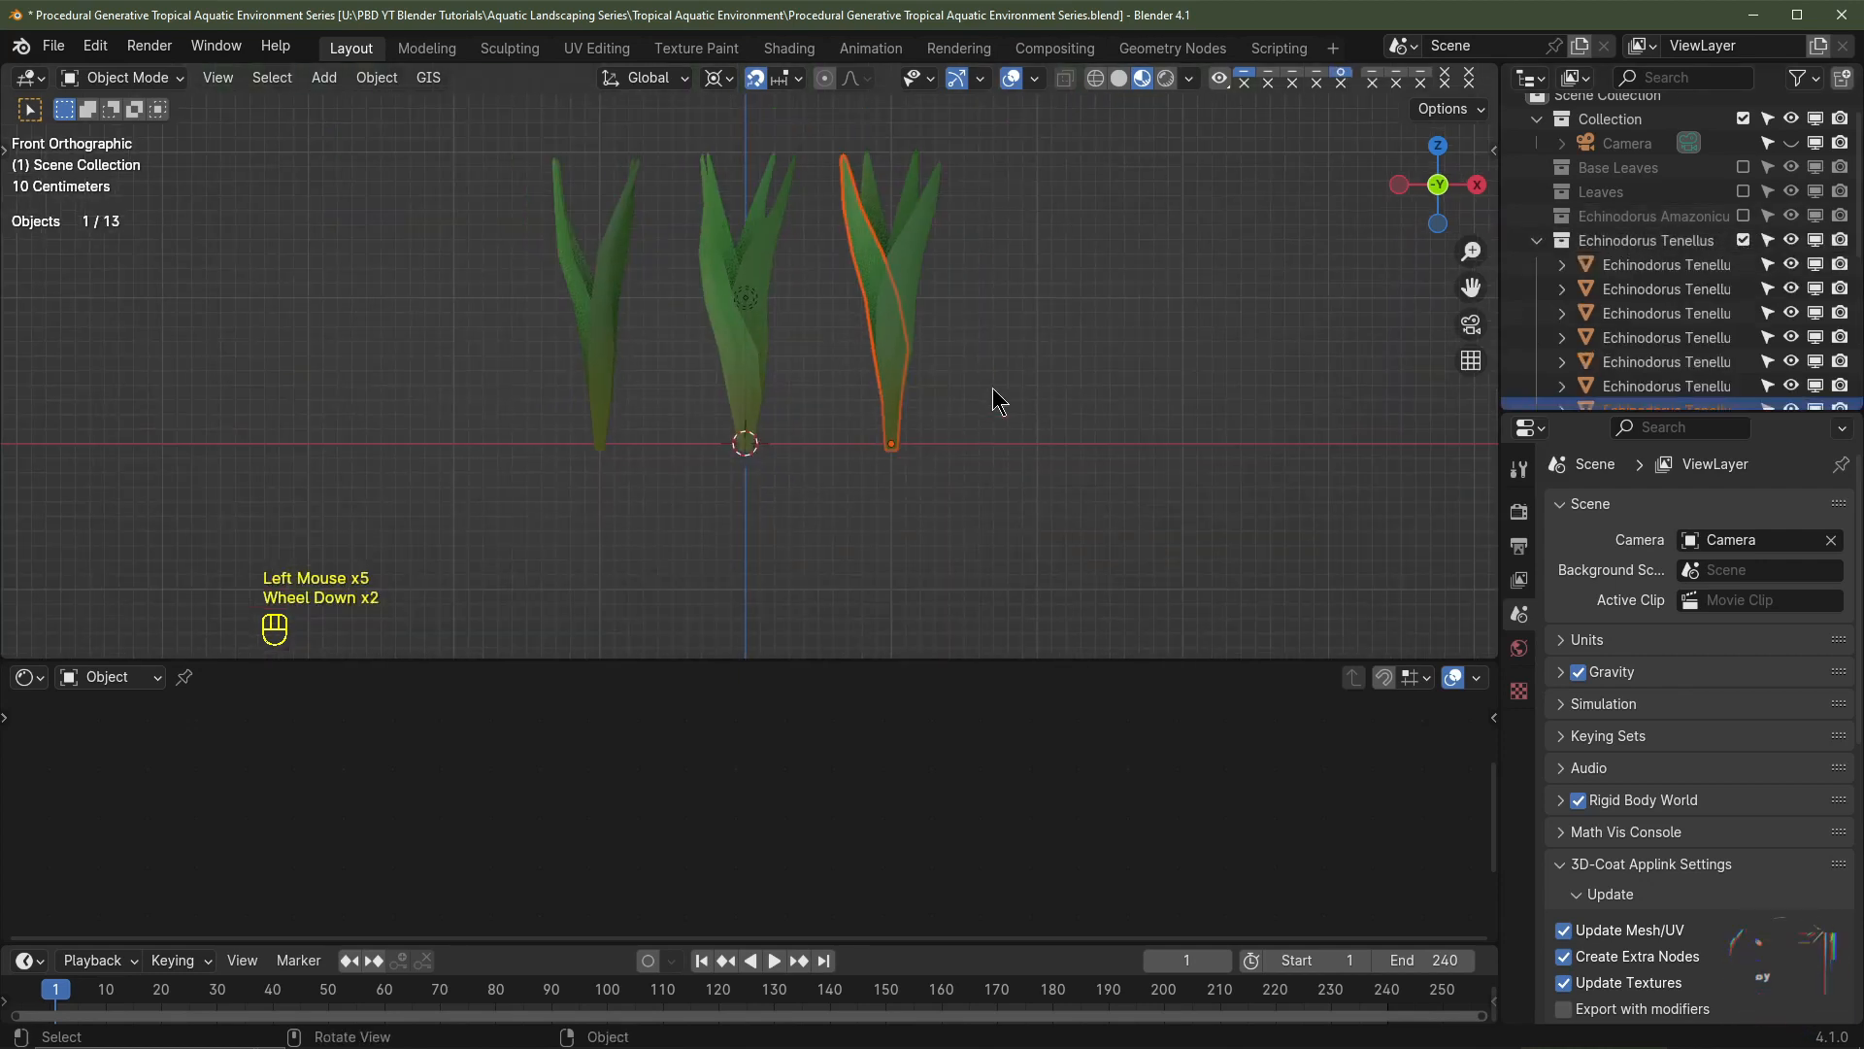
pyautogui.moveTo(995, 399); pyautogui.dragTo(971, 427, button='middle')
pyautogui.click(1744, 241)
pyautogui.scroll(2, 1672, 282)
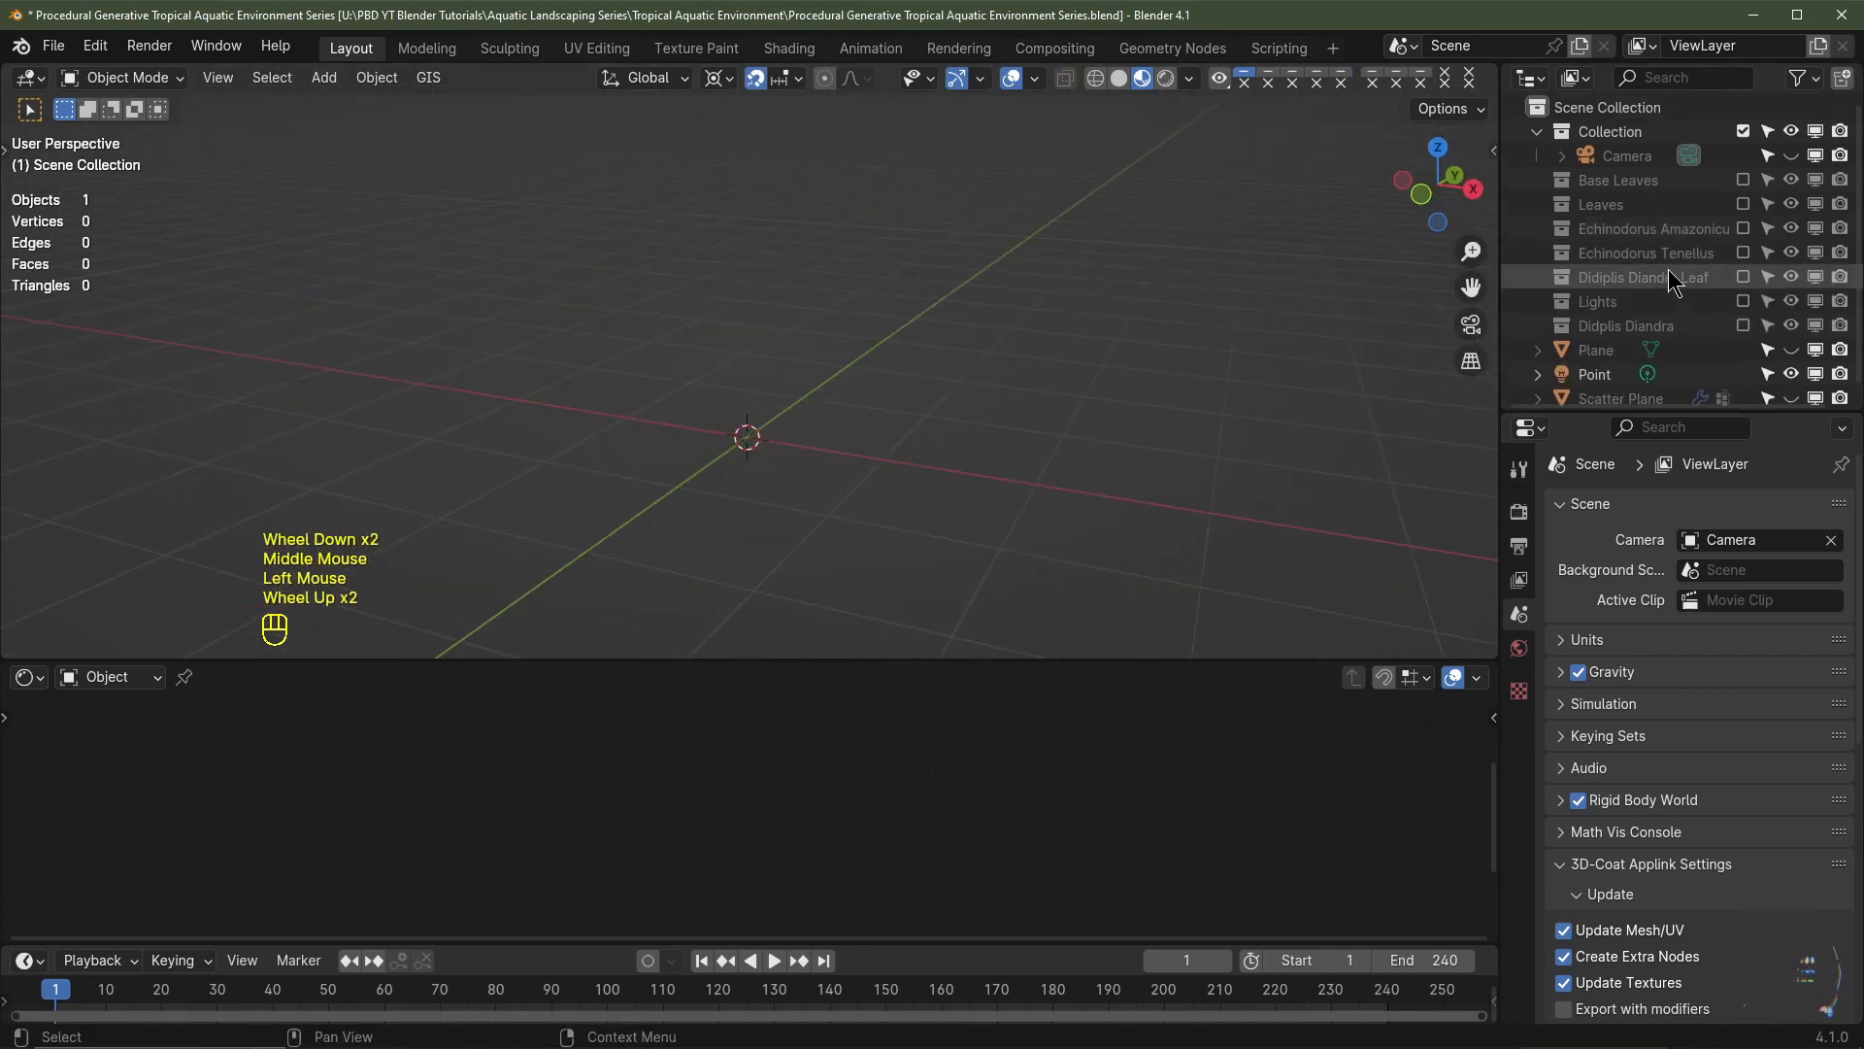
# - Include the Base Leaves collection in the view layer and duplicate Base Leaf 1 in place
pyautogui.click(1743, 179)
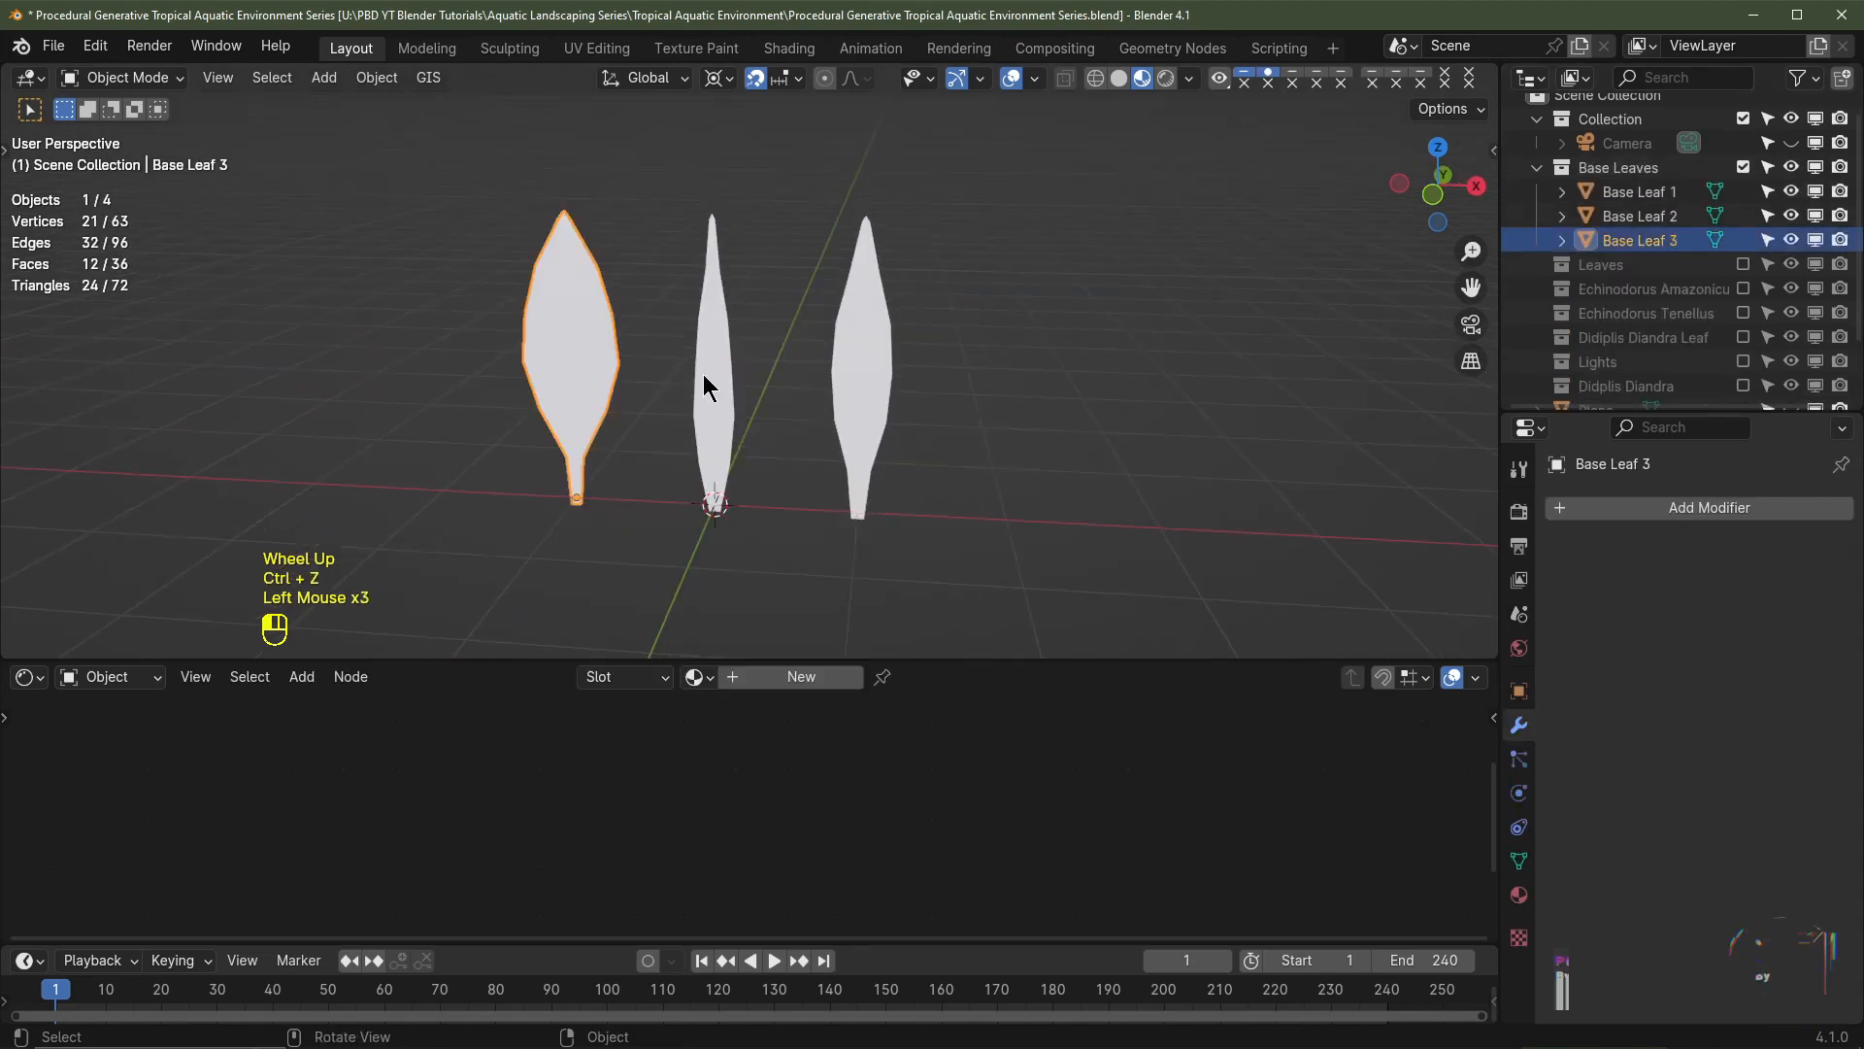
pyautogui.click(705, 377)
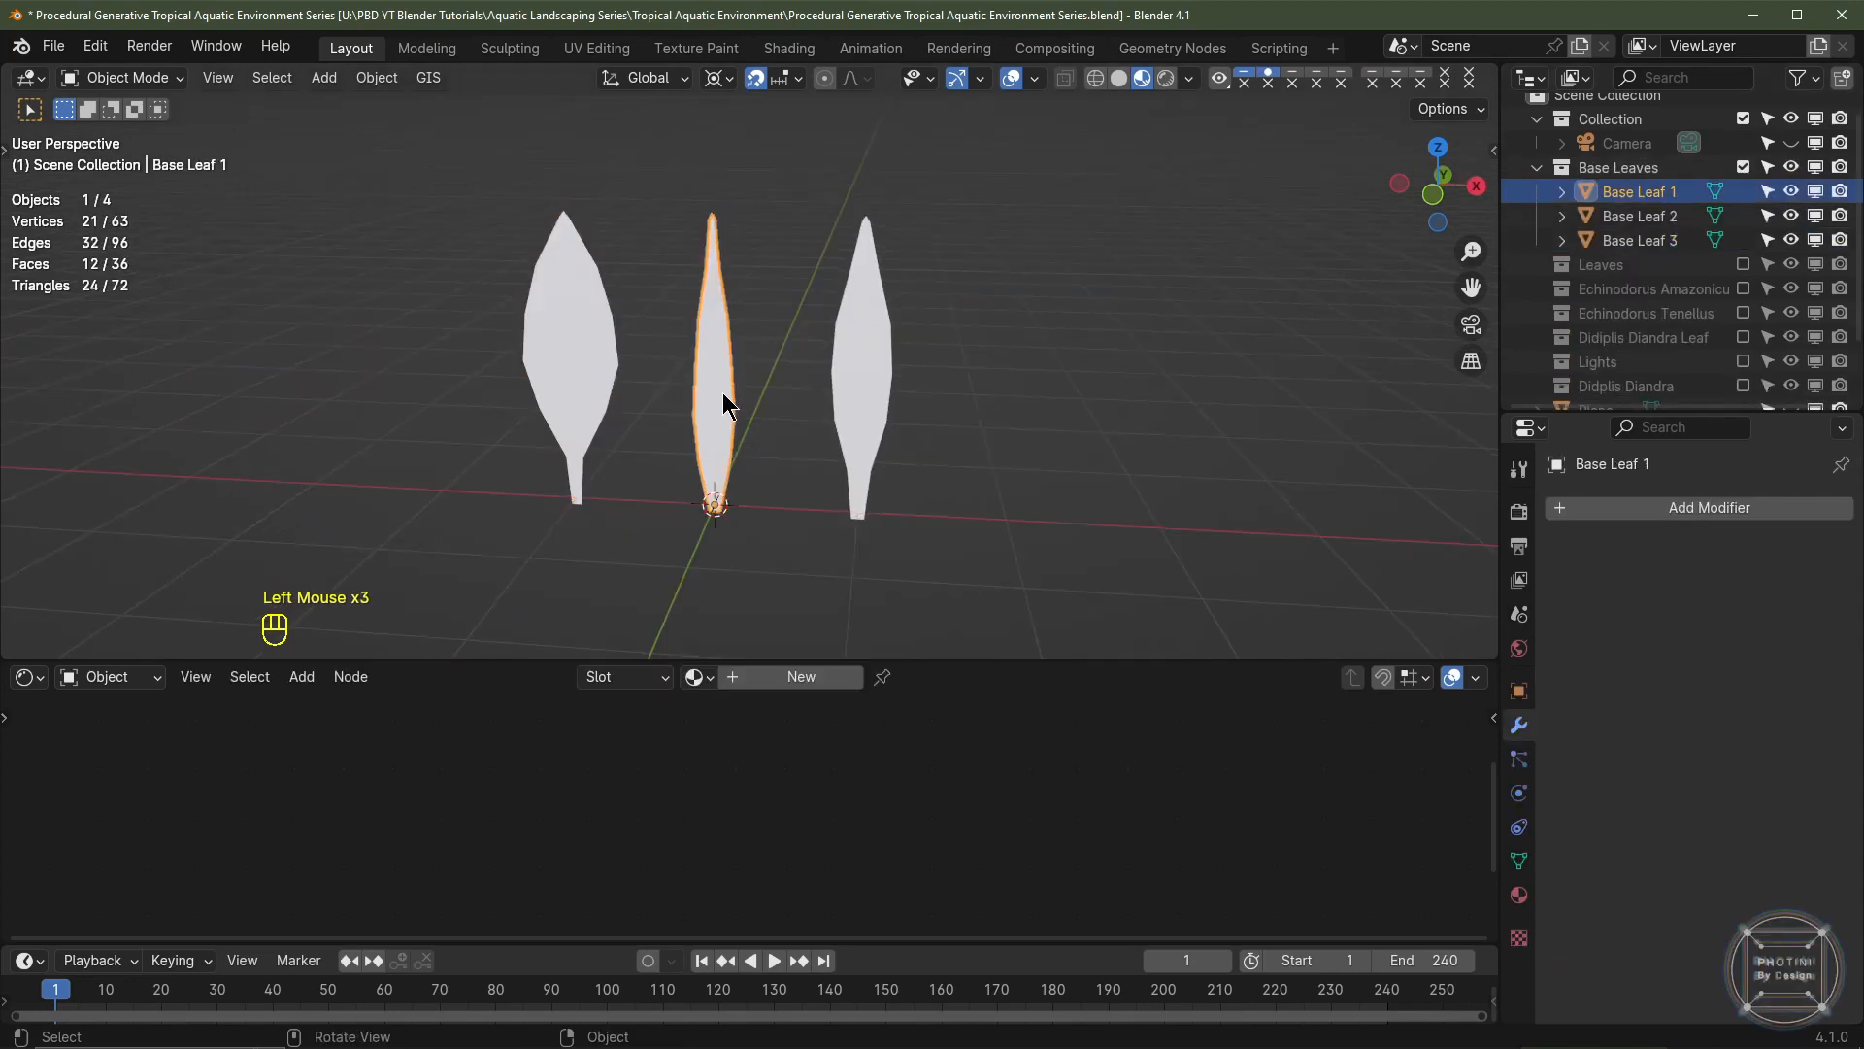
pyautogui.hotkey('shift', 'd')
pyautogui.rightClick(734, 341)
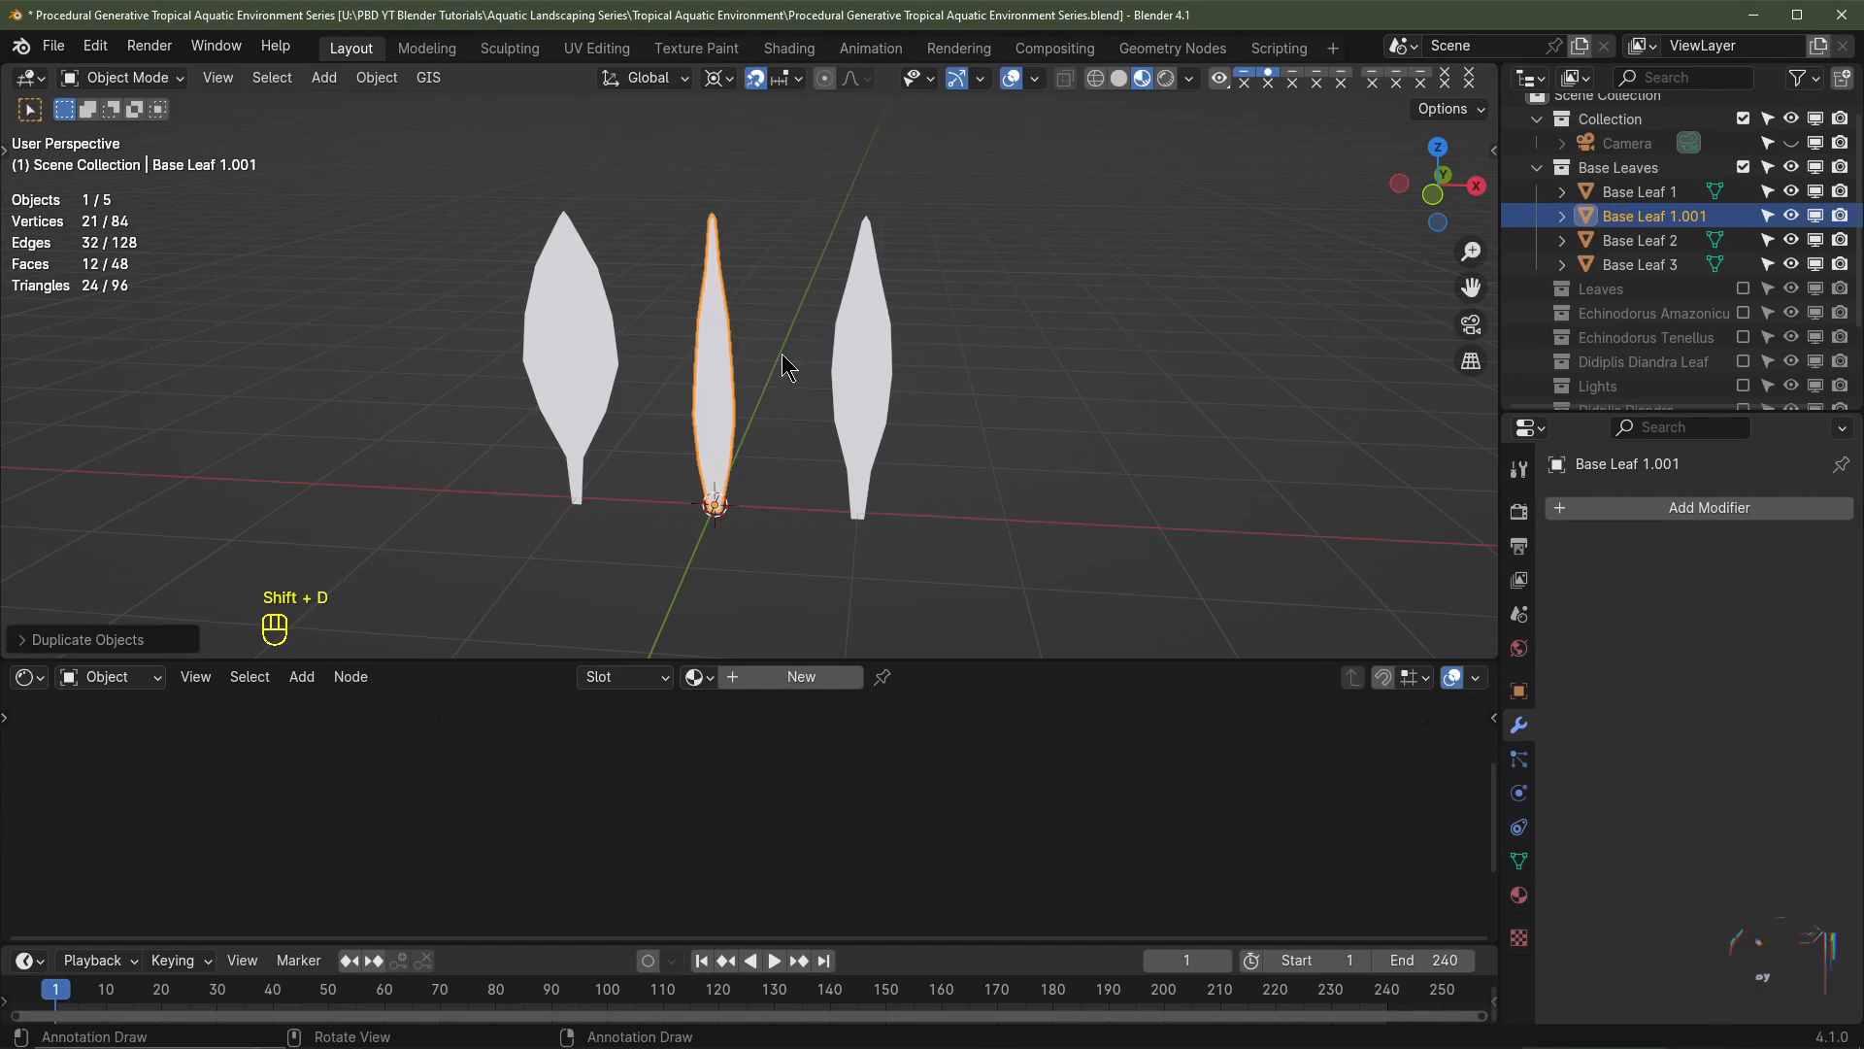
pyautogui.press('g')
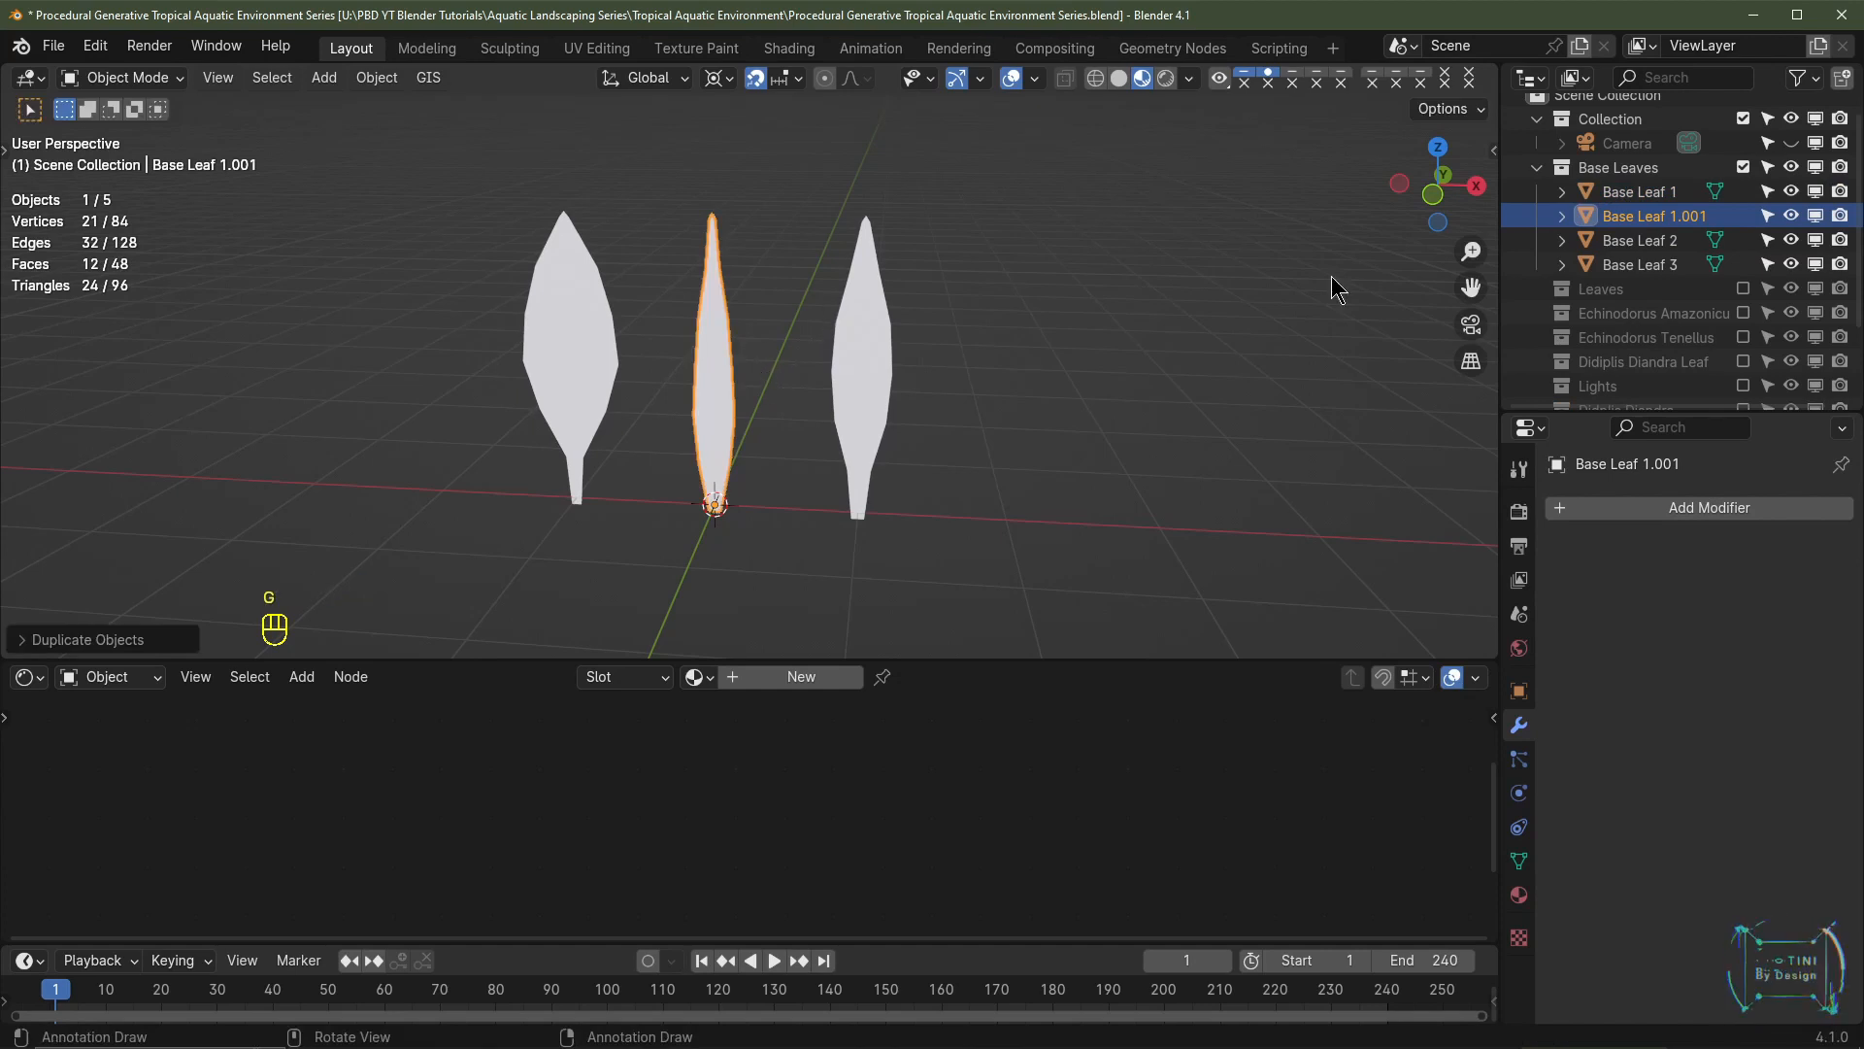
# - Rename the duplicated leaf as Crinum Thaianum Base Leaf 1
pyautogui.doubleClick(1680, 220)
pyautogui.click(1722, 225)
pyautogui.press('BackSpace')
pyautogui.press('BackSpace')
pyautogui.press('BackSpace')
pyautogui.press('BackSpace')
pyautogui.press('BackSpace')
pyautogui.press('Home')
pyautogui.write('Crinum ')
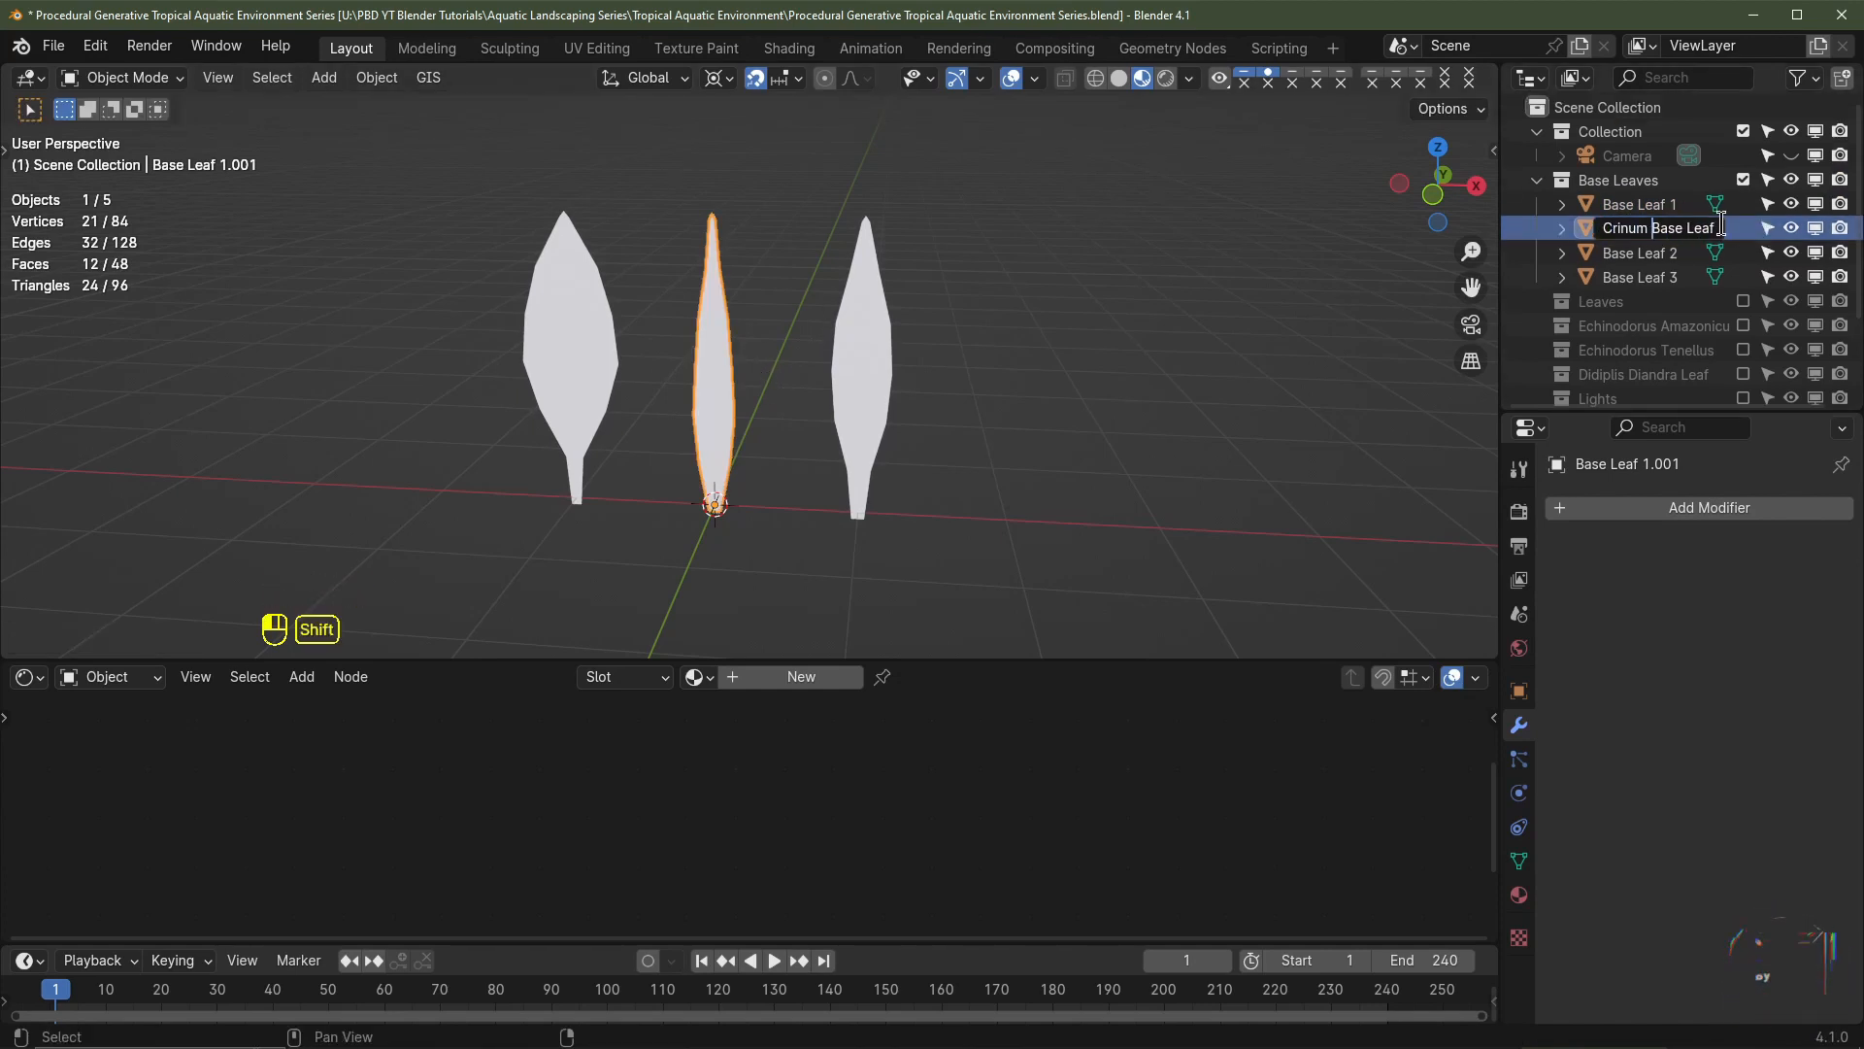
pyautogui.write('Thaianum')
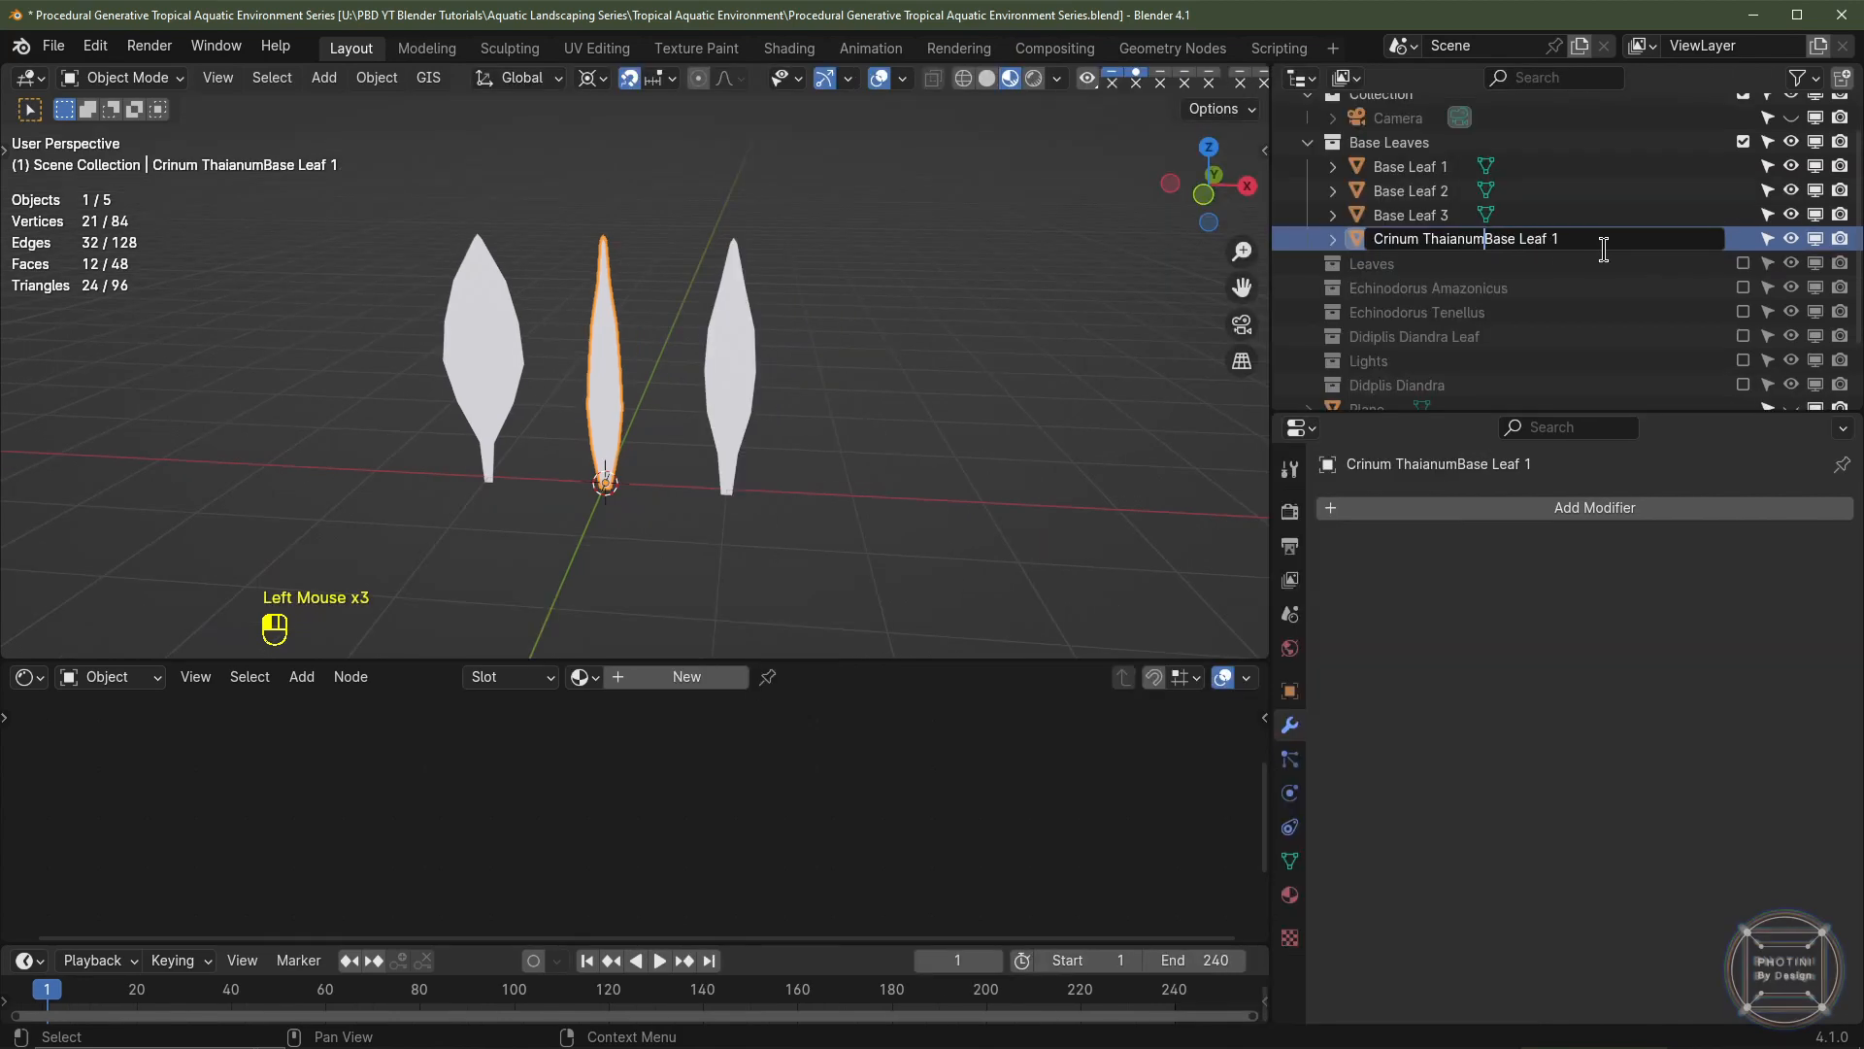
pyautogui.press('Return')
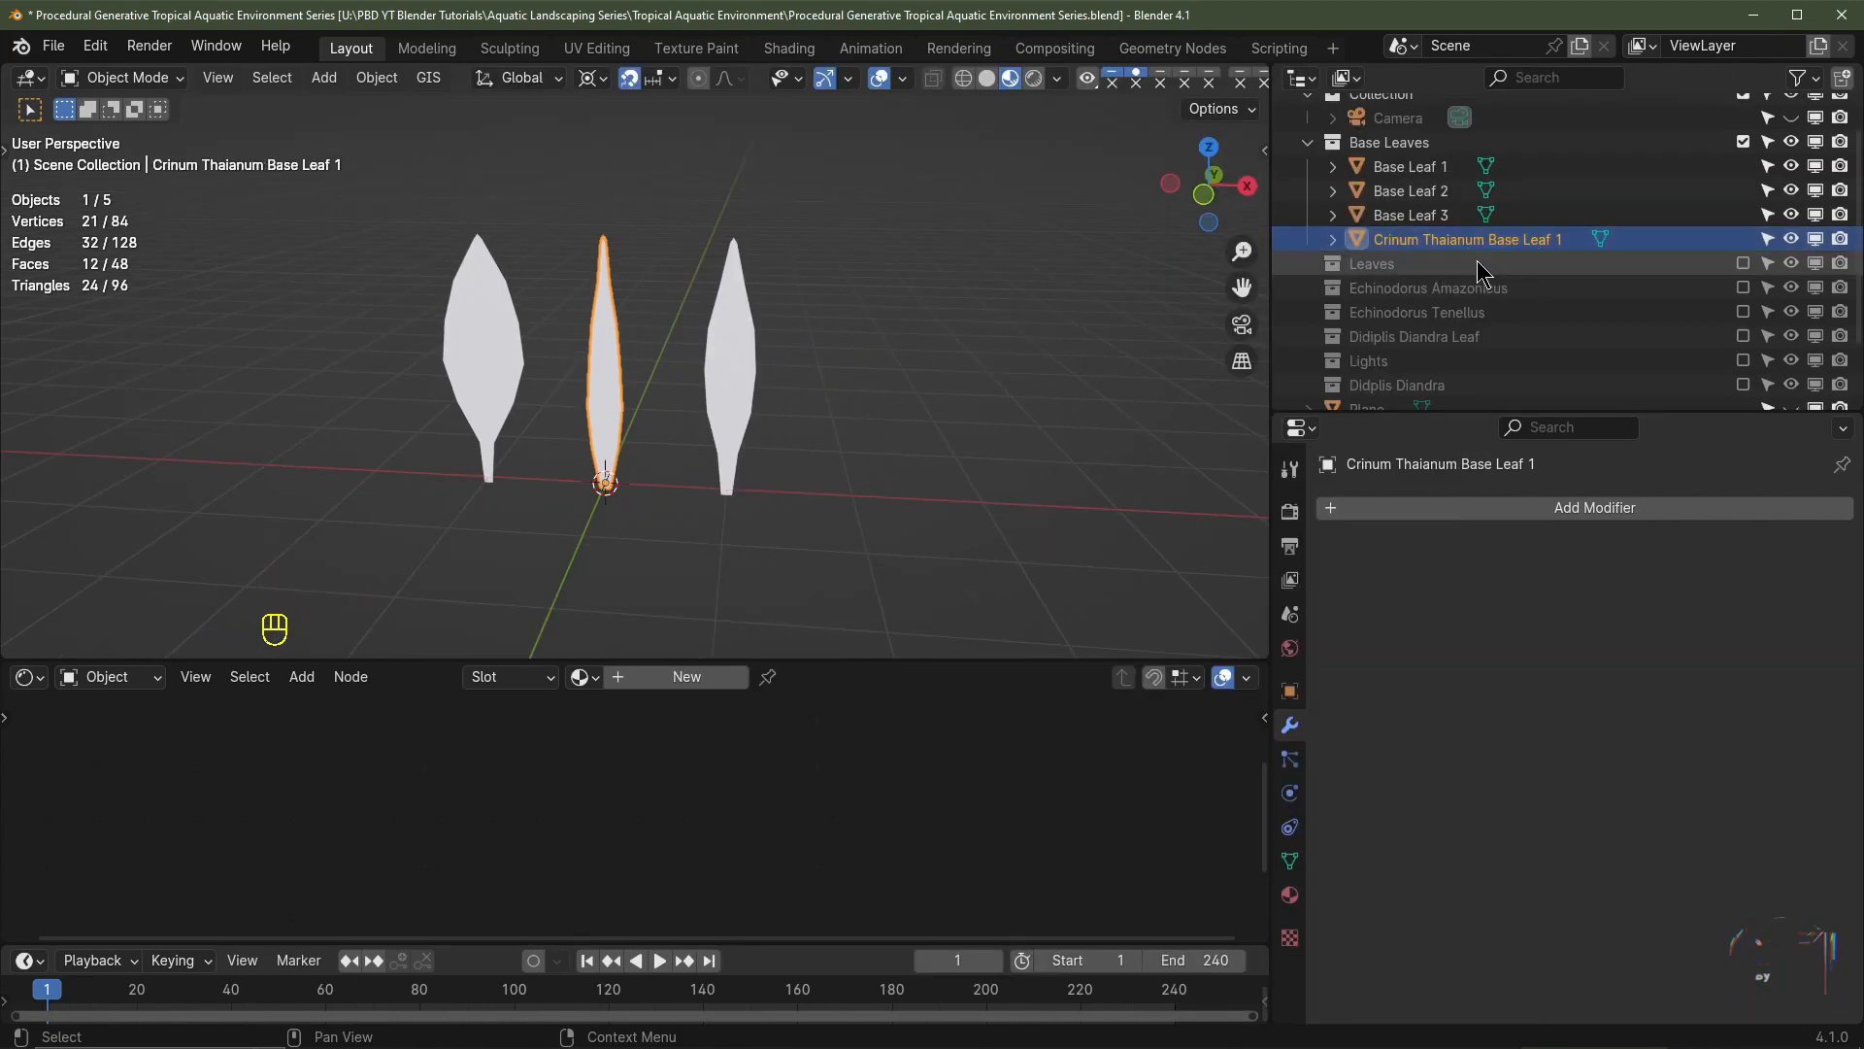
# - Create a collection named Crinum Thaianum Base Leaves and move the renamed leaf into it
pyautogui.moveTo(1271, 312); pyautogui.dragTo(1290, 315)
pyautogui.press('m')
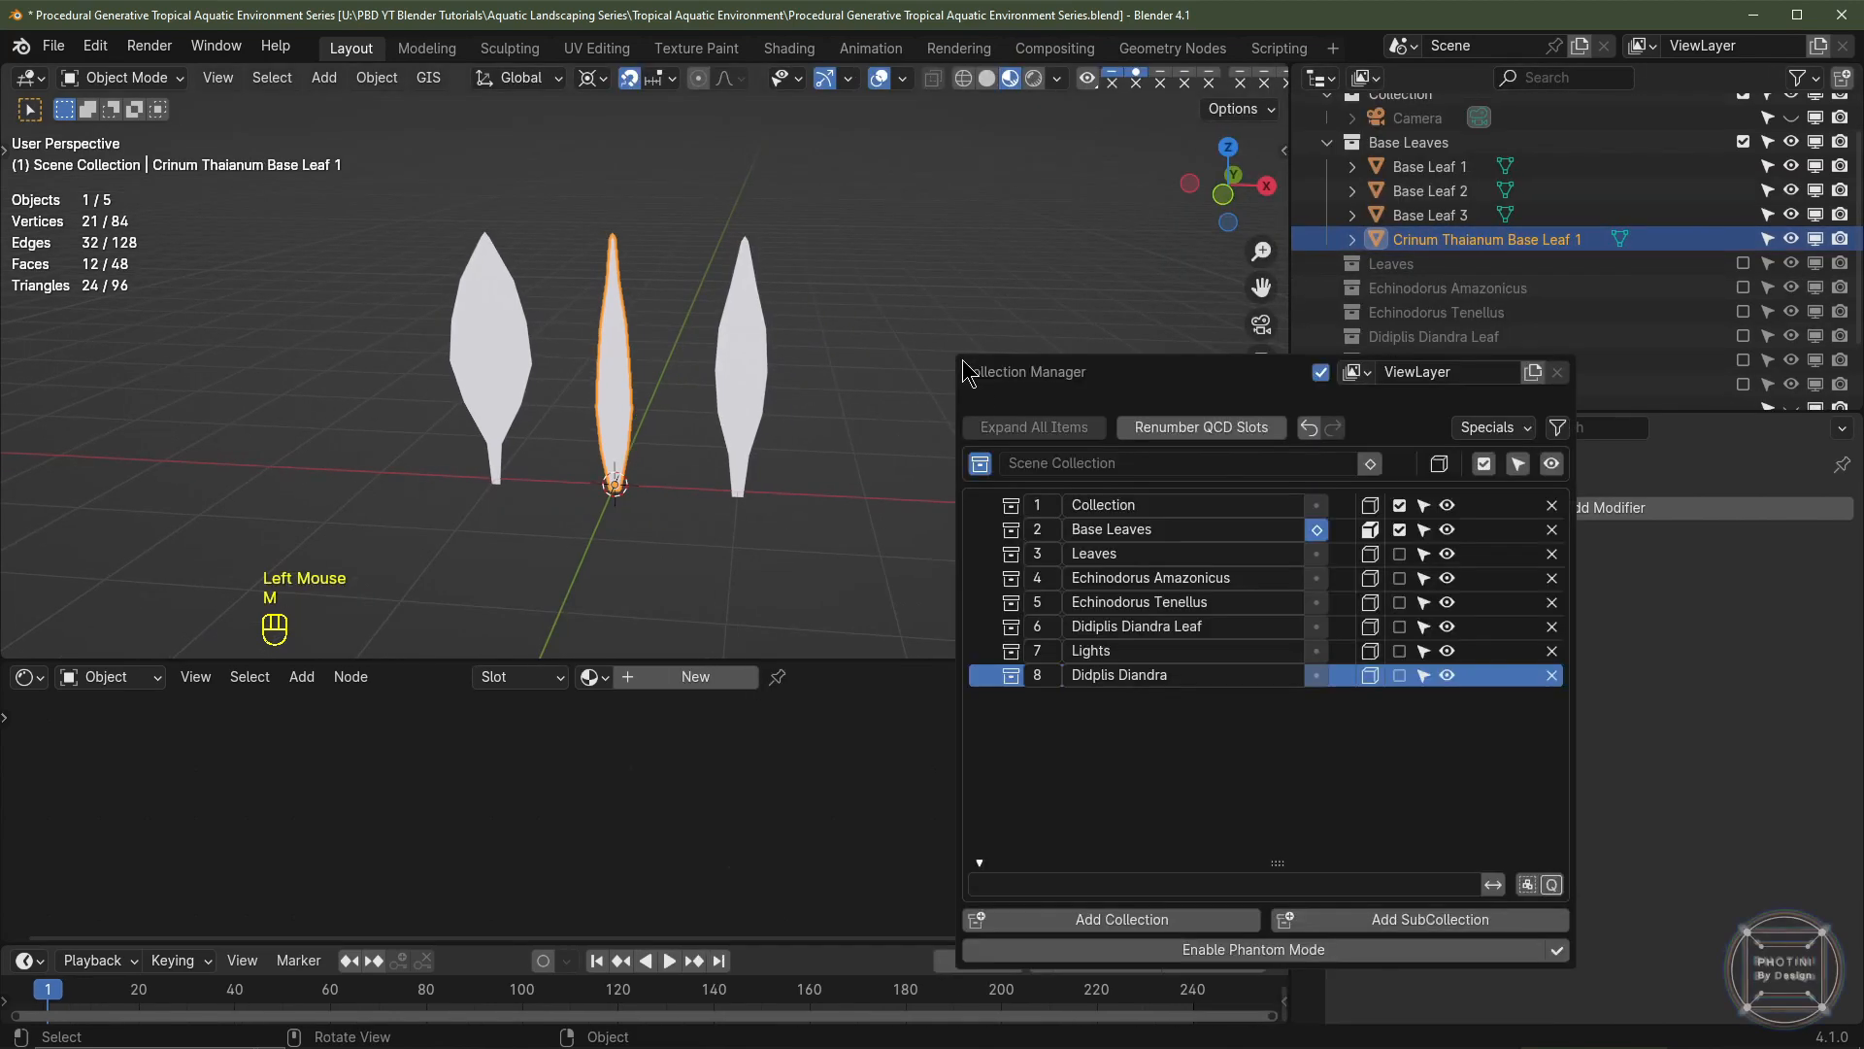
pyautogui.click(1127, 920)
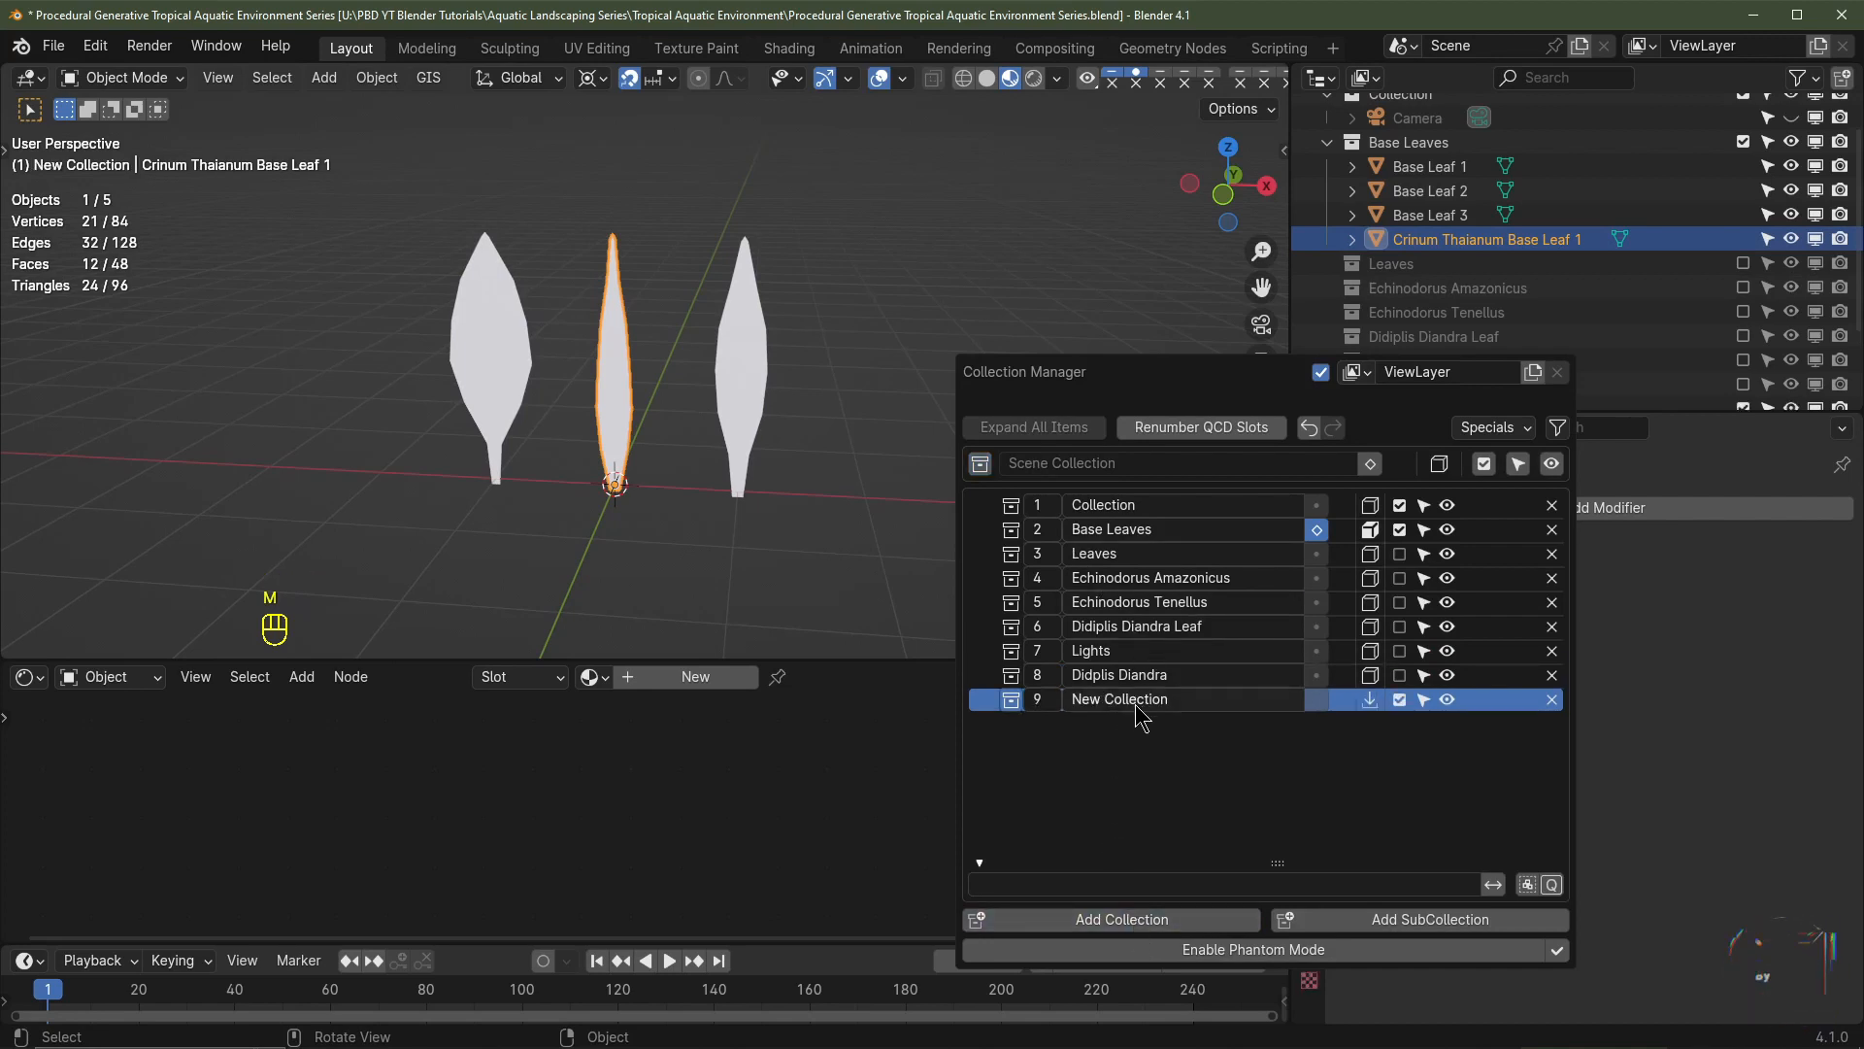
pyautogui.doubleClick(1134, 701)
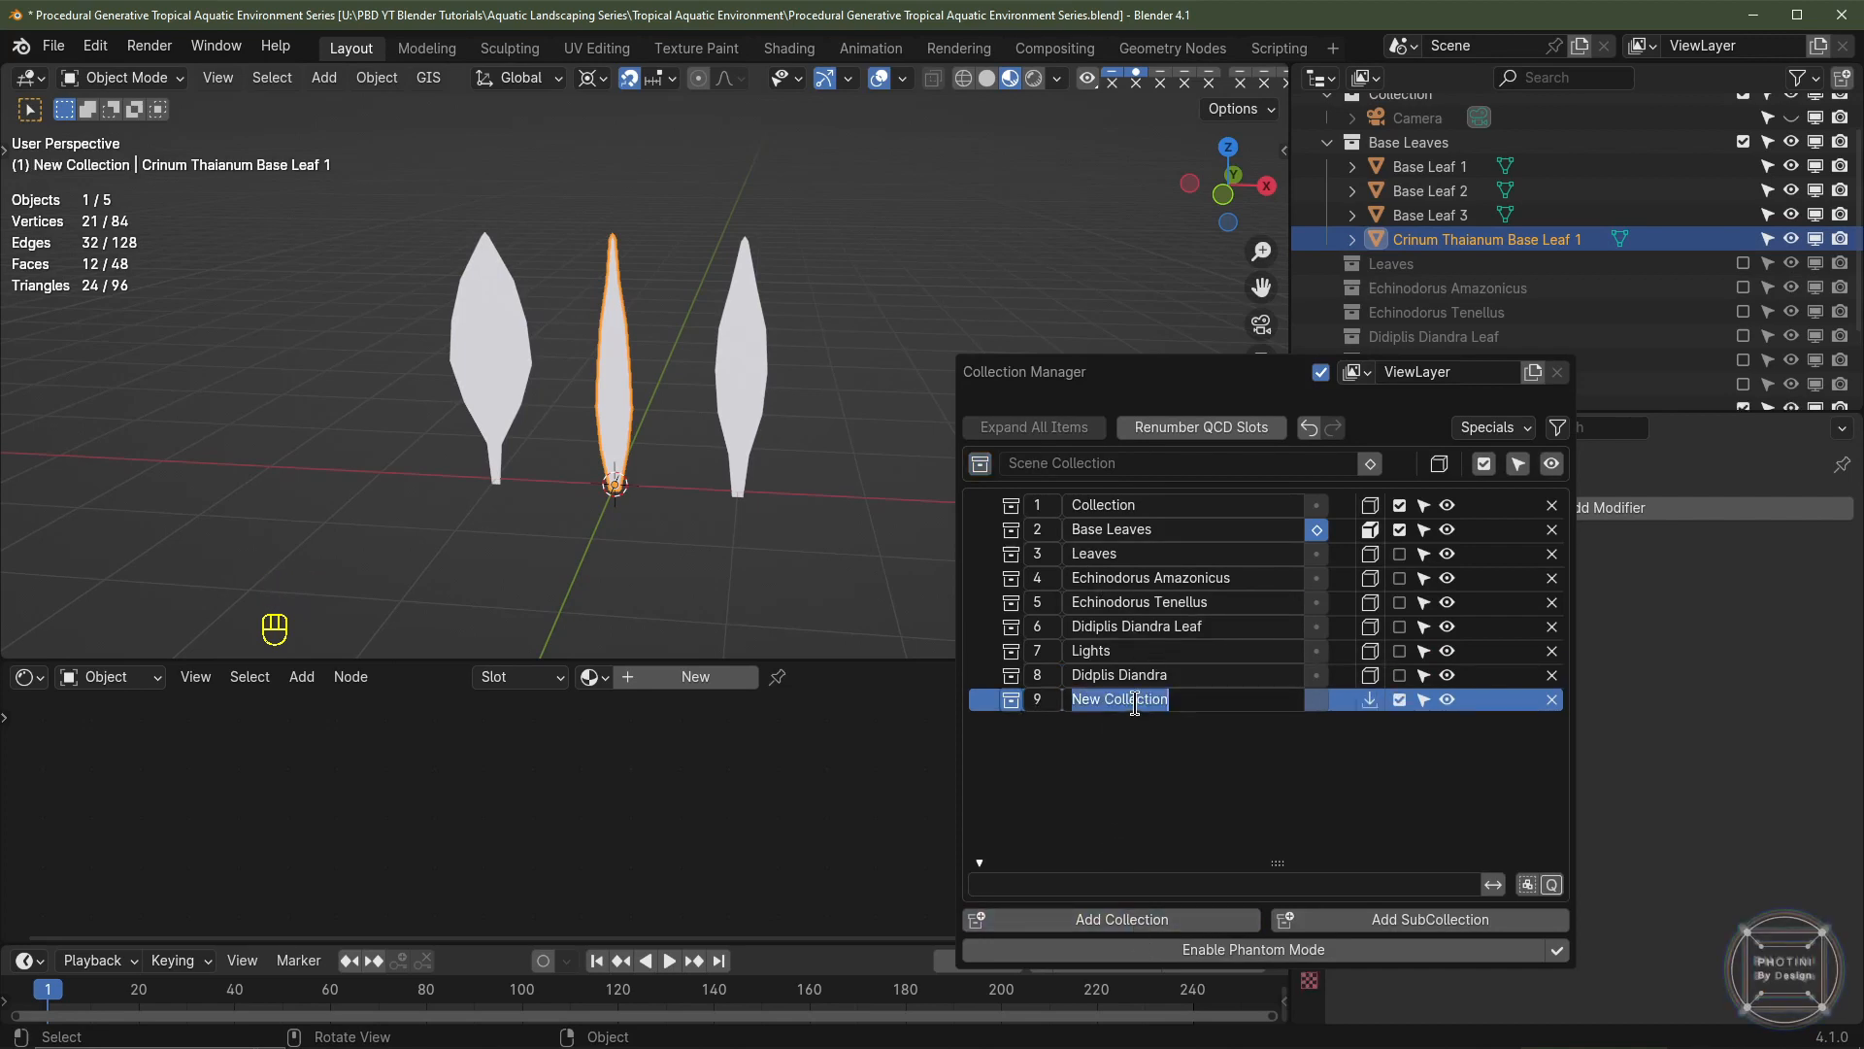
pyautogui.write('Crinum Thaianum Base Lea')
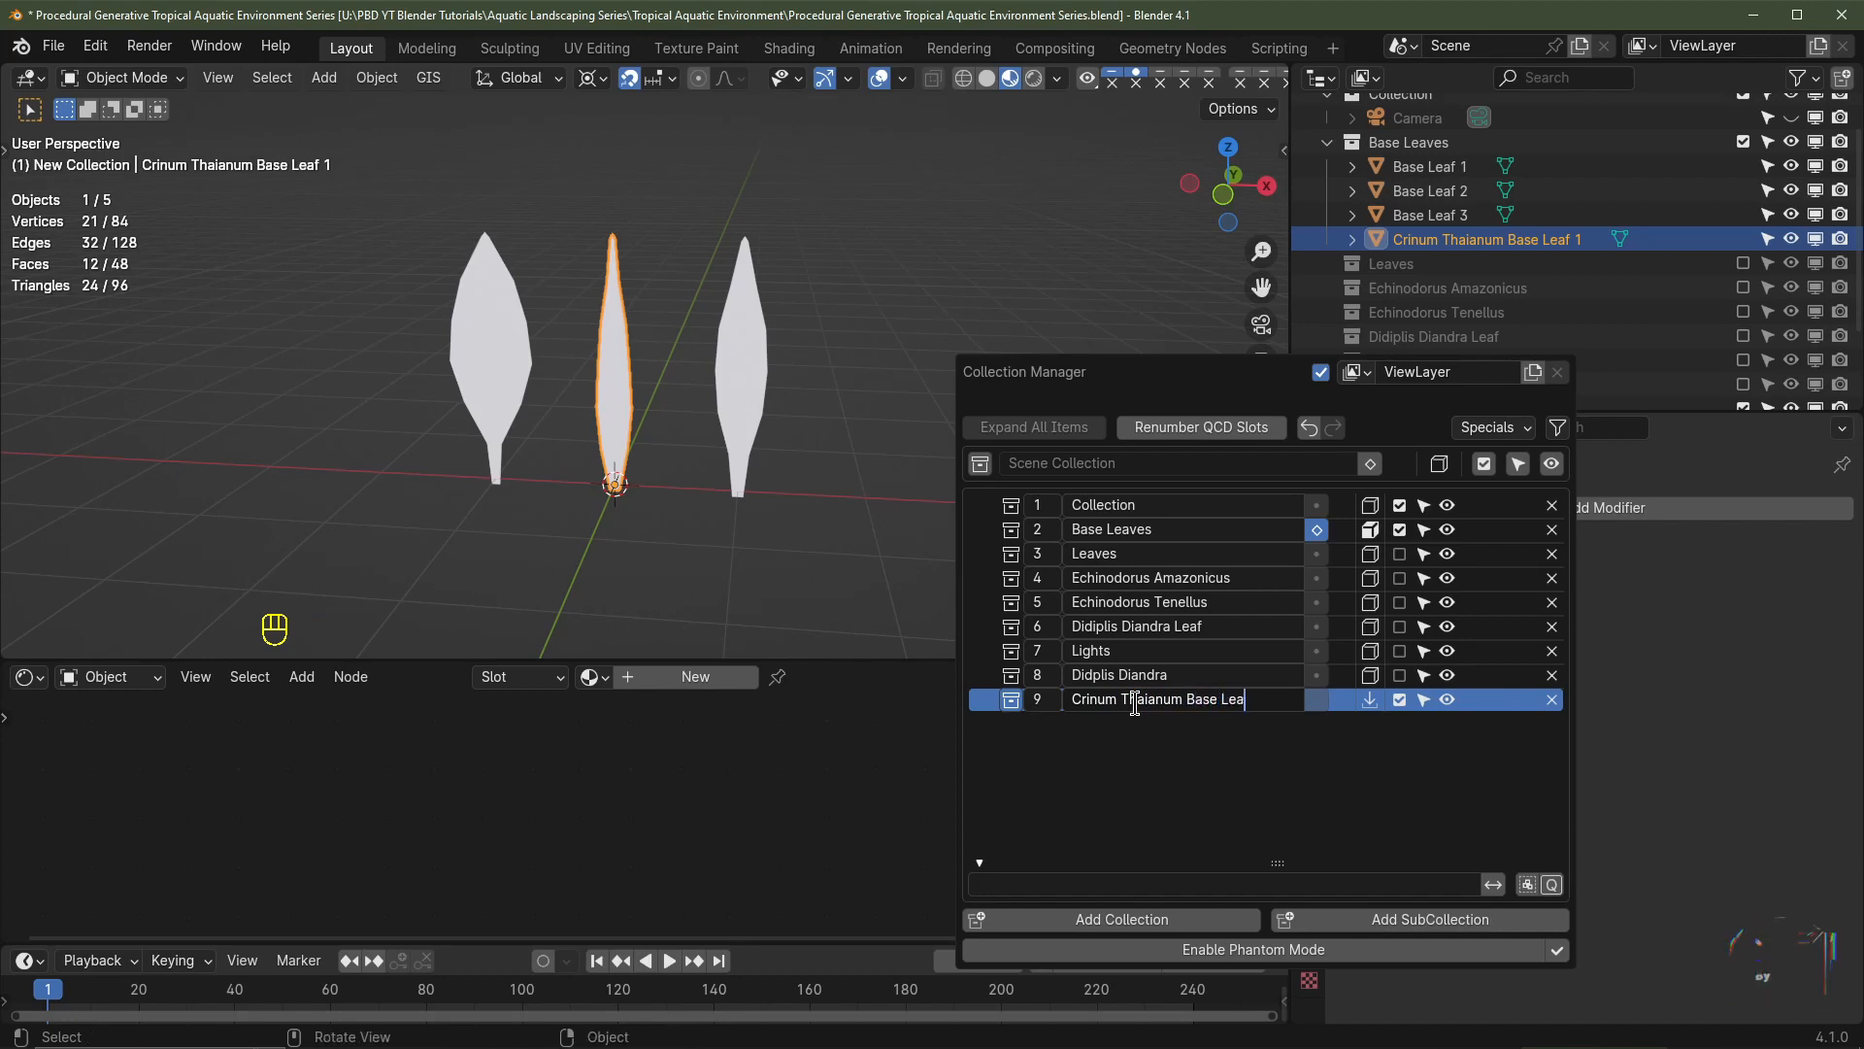
pyautogui.write('ves')
pyautogui.press('Return')
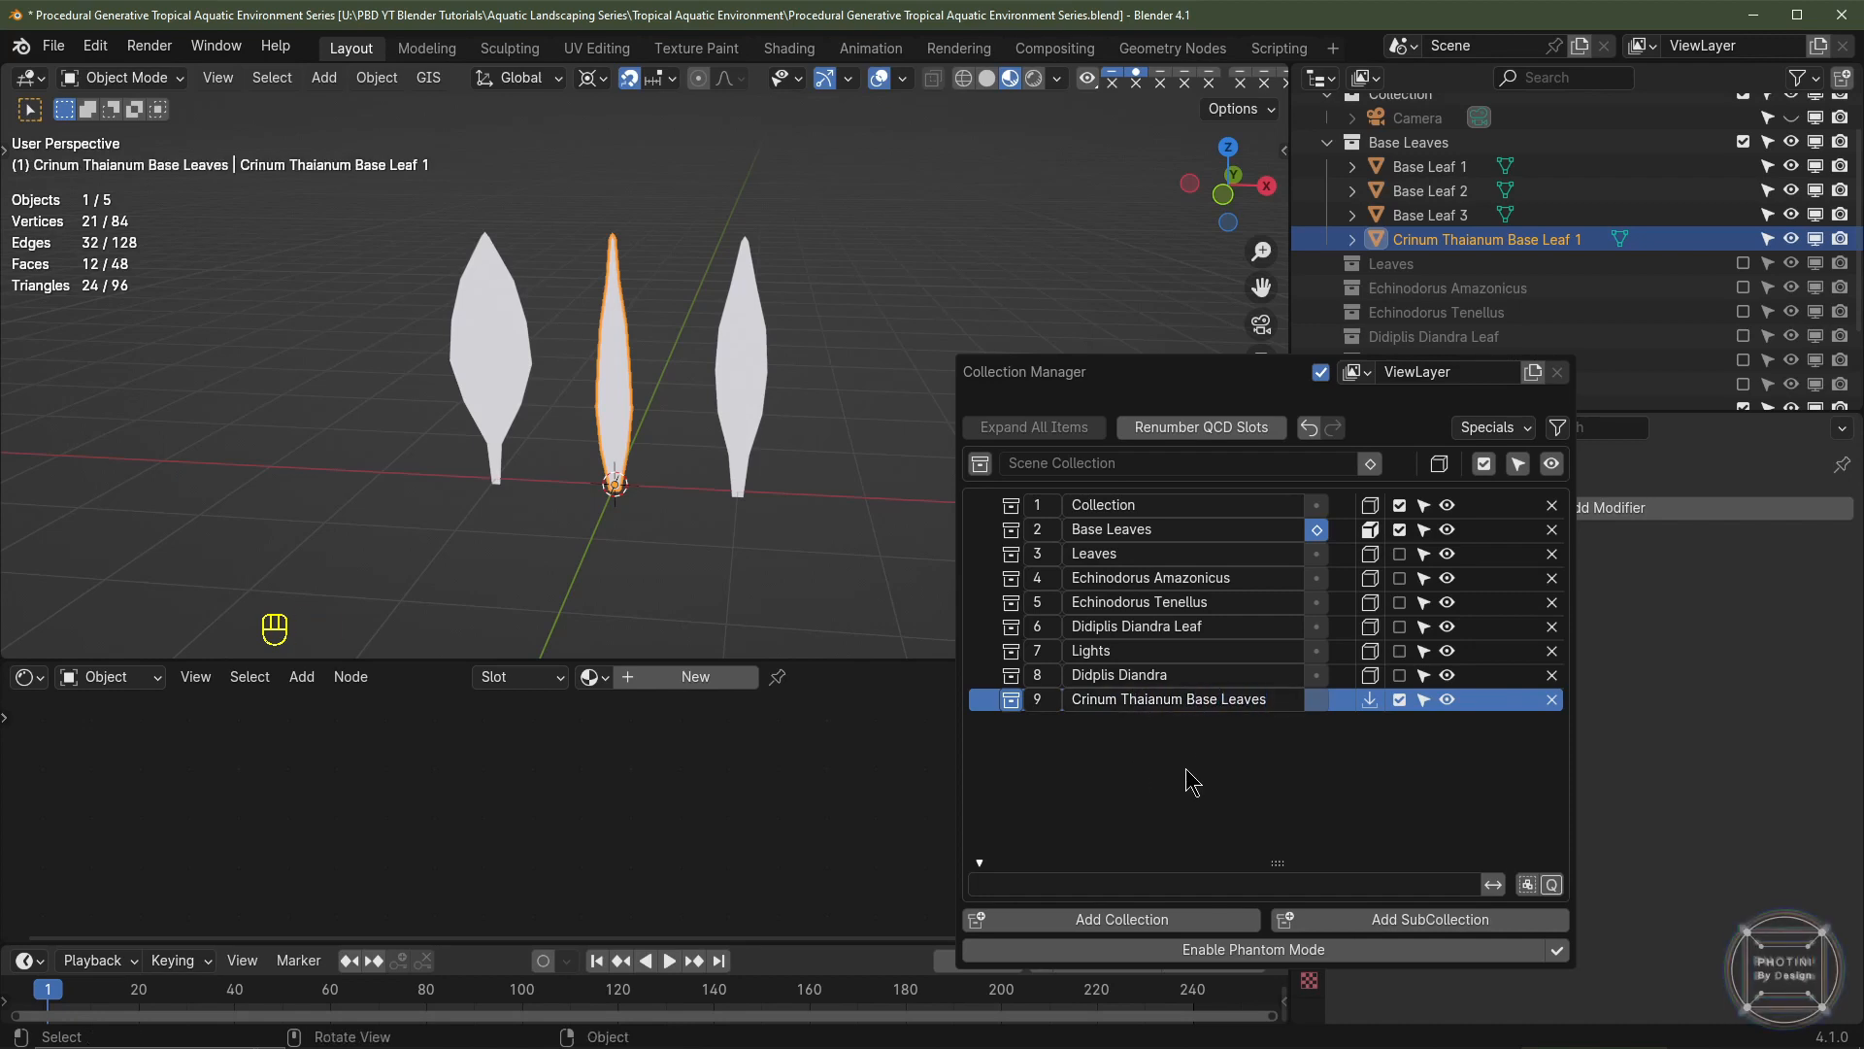
pyautogui.click(1372, 701)
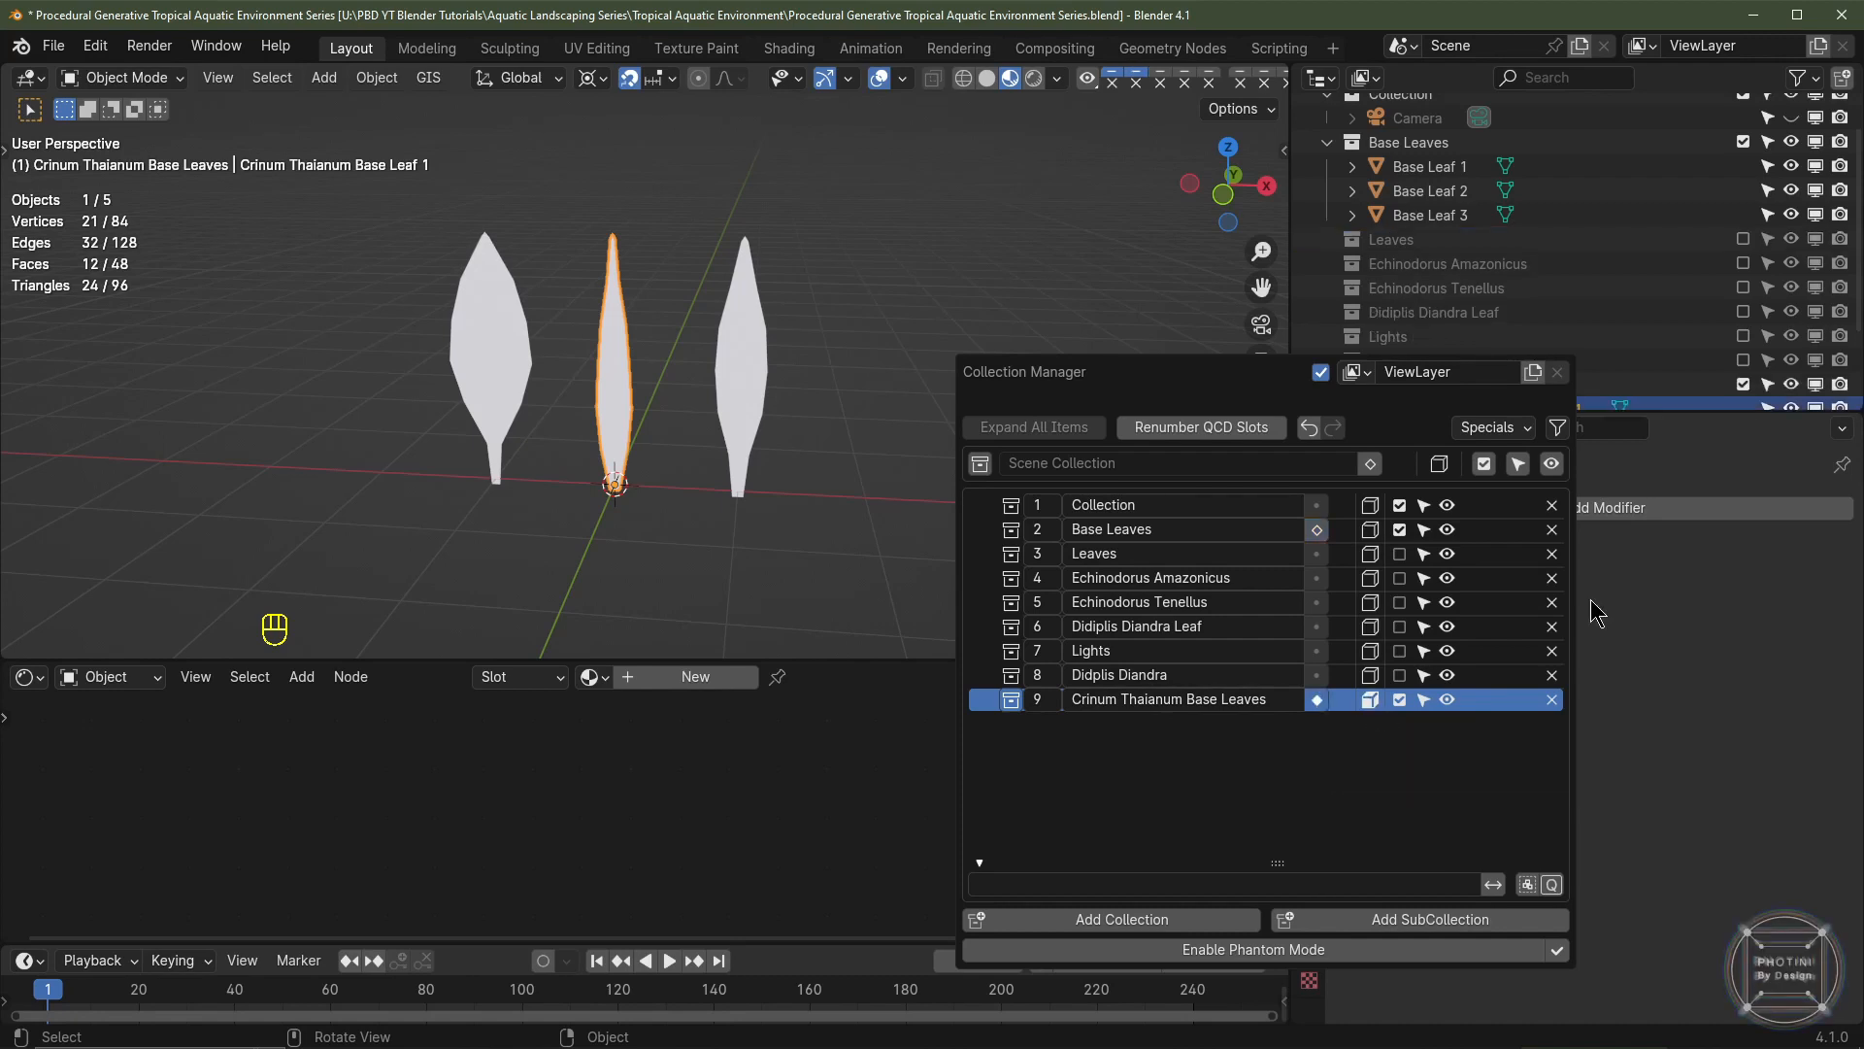
# - Collapse the Base Leaves collection and exclude it from the view layer
pyautogui.scroll(-2, 1665, 320)
pyautogui.scroll(2, 1338, 185)
pyautogui.click(1328, 180)
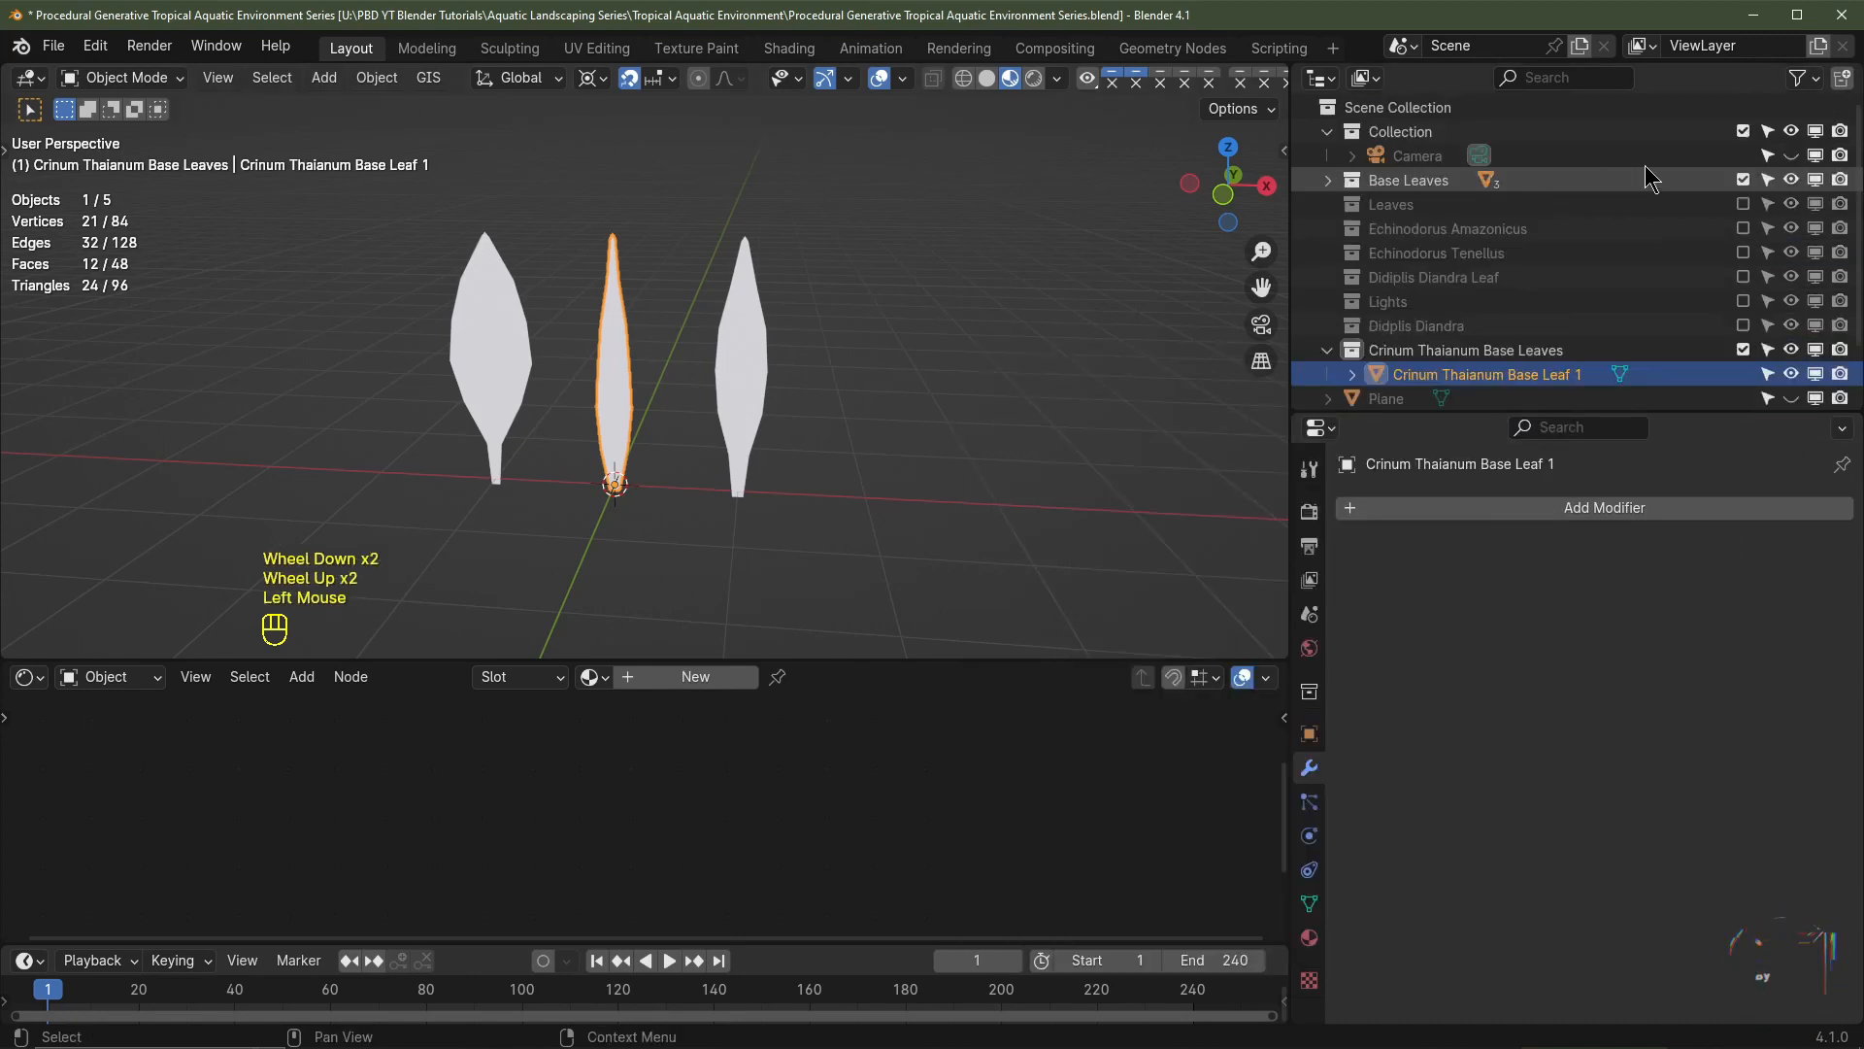
pyautogui.click(1743, 179)
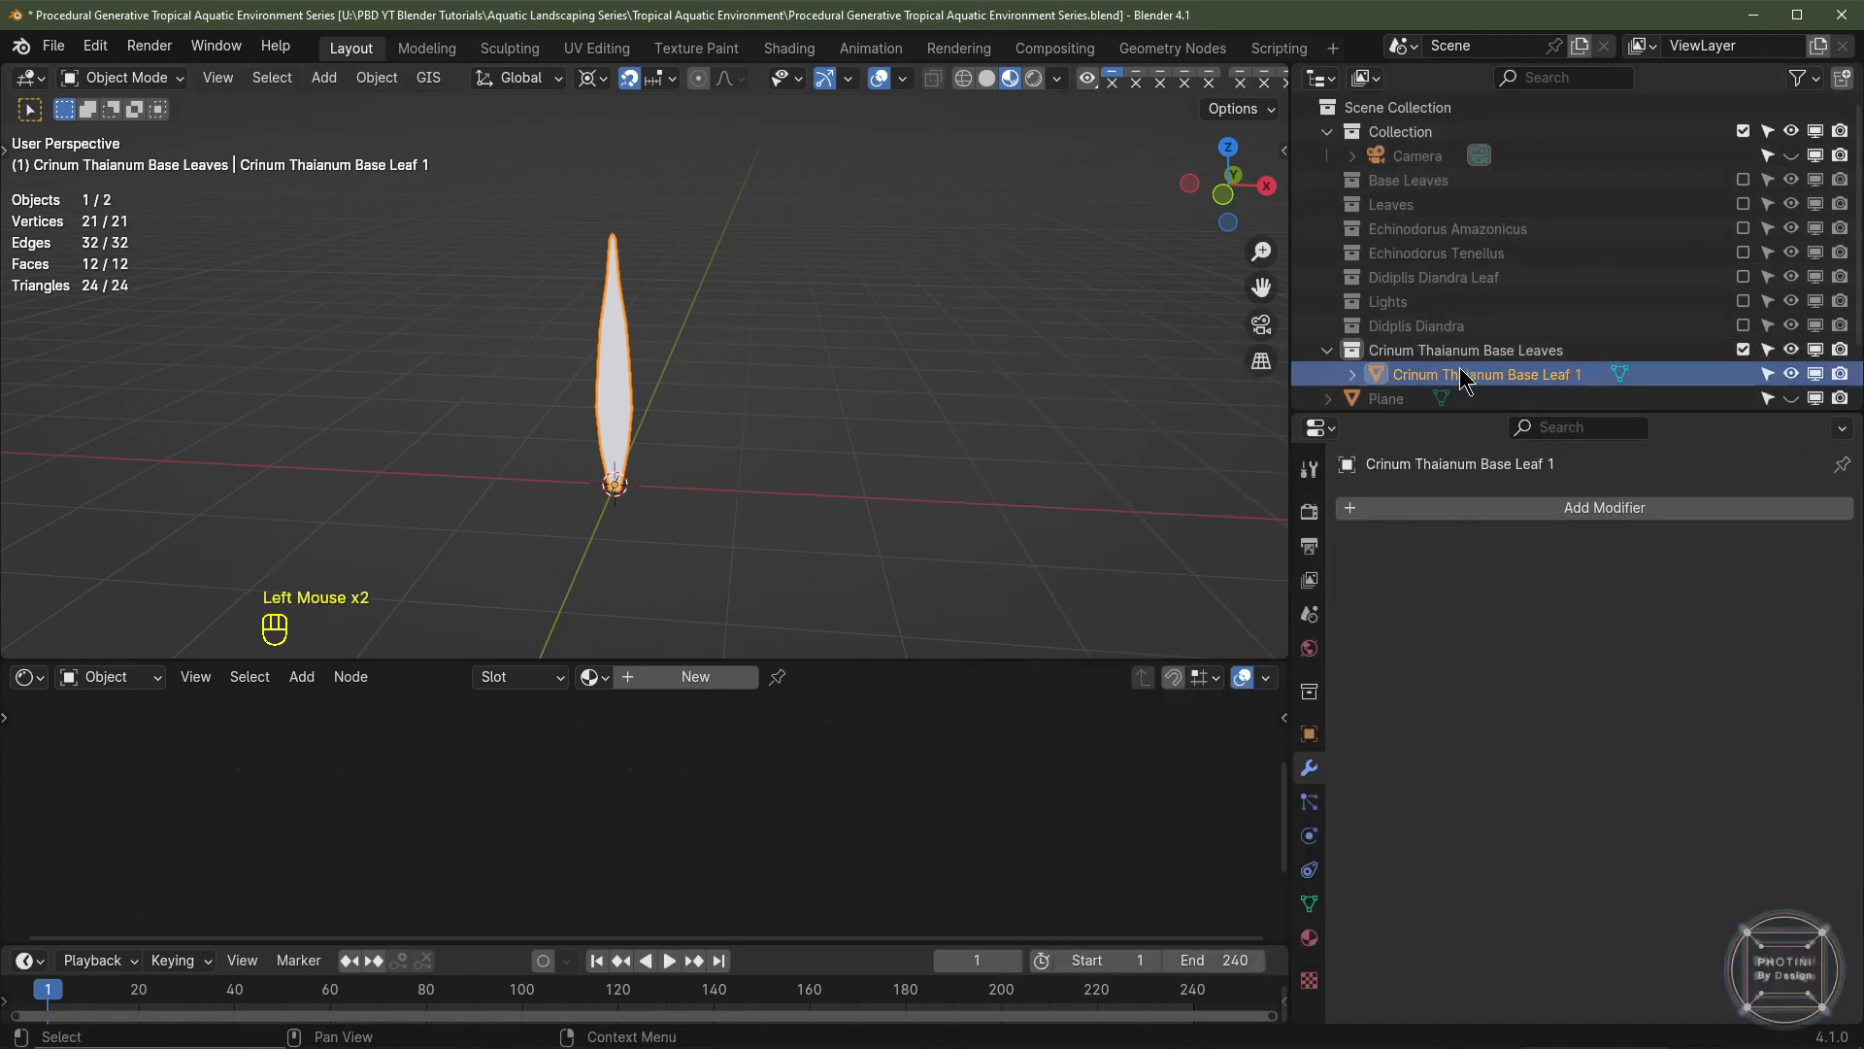
pyautogui.moveTo(1395, 359); pyautogui.dragTo(1407, 163)
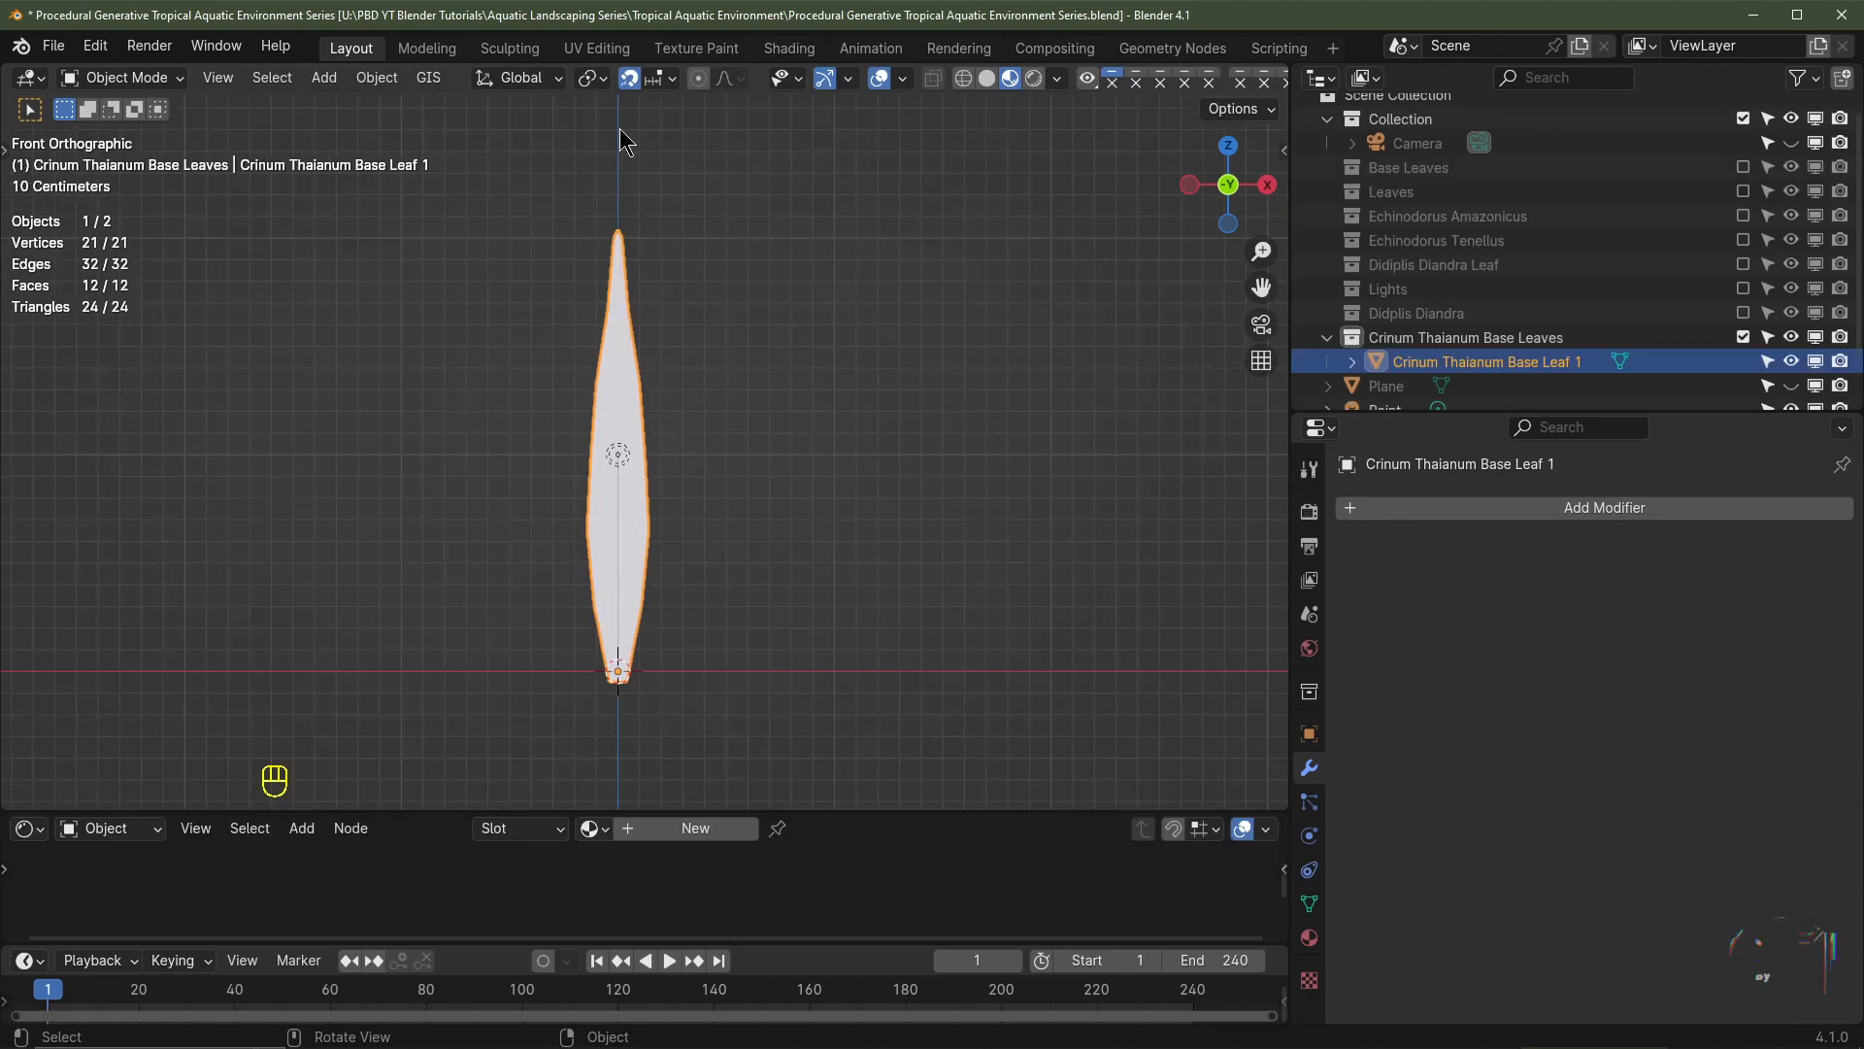
# - Set the transform pivot point to 3D Cursor and snap the cursor to the selected leaf
pyautogui.click(596, 79)
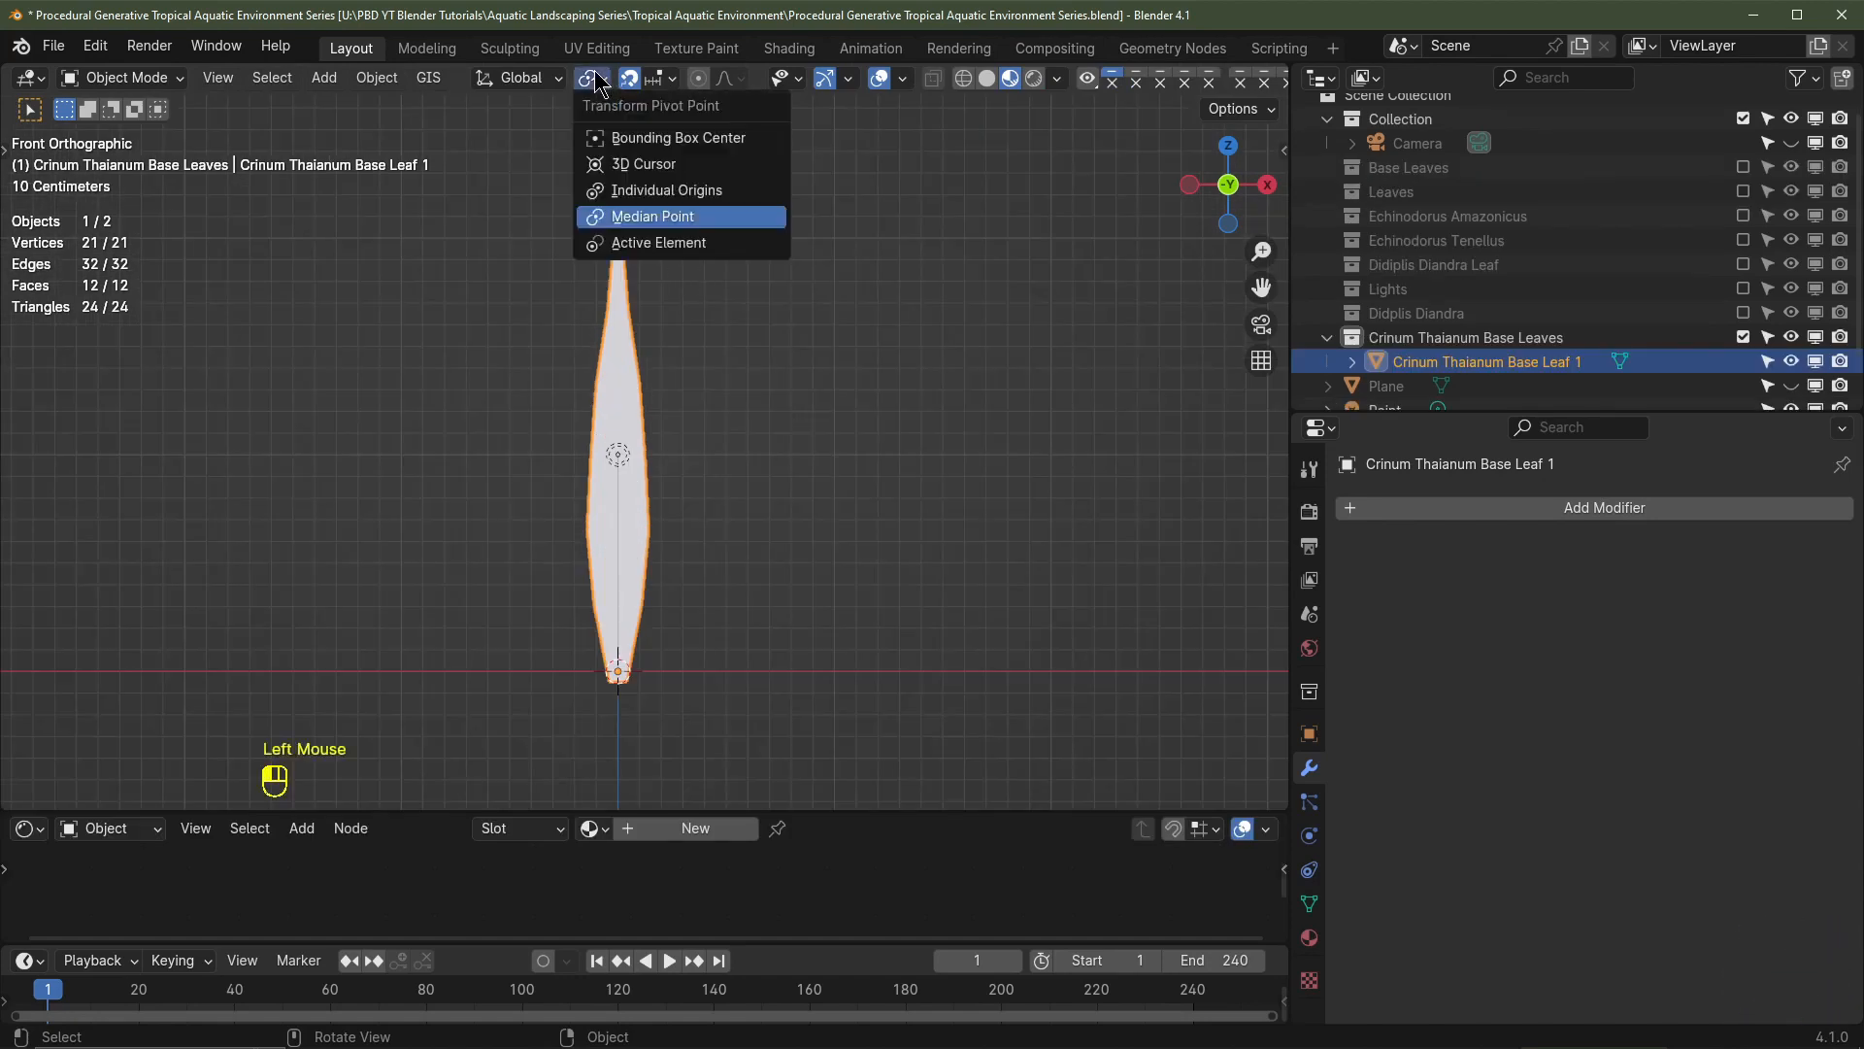
pyautogui.click(627, 165)
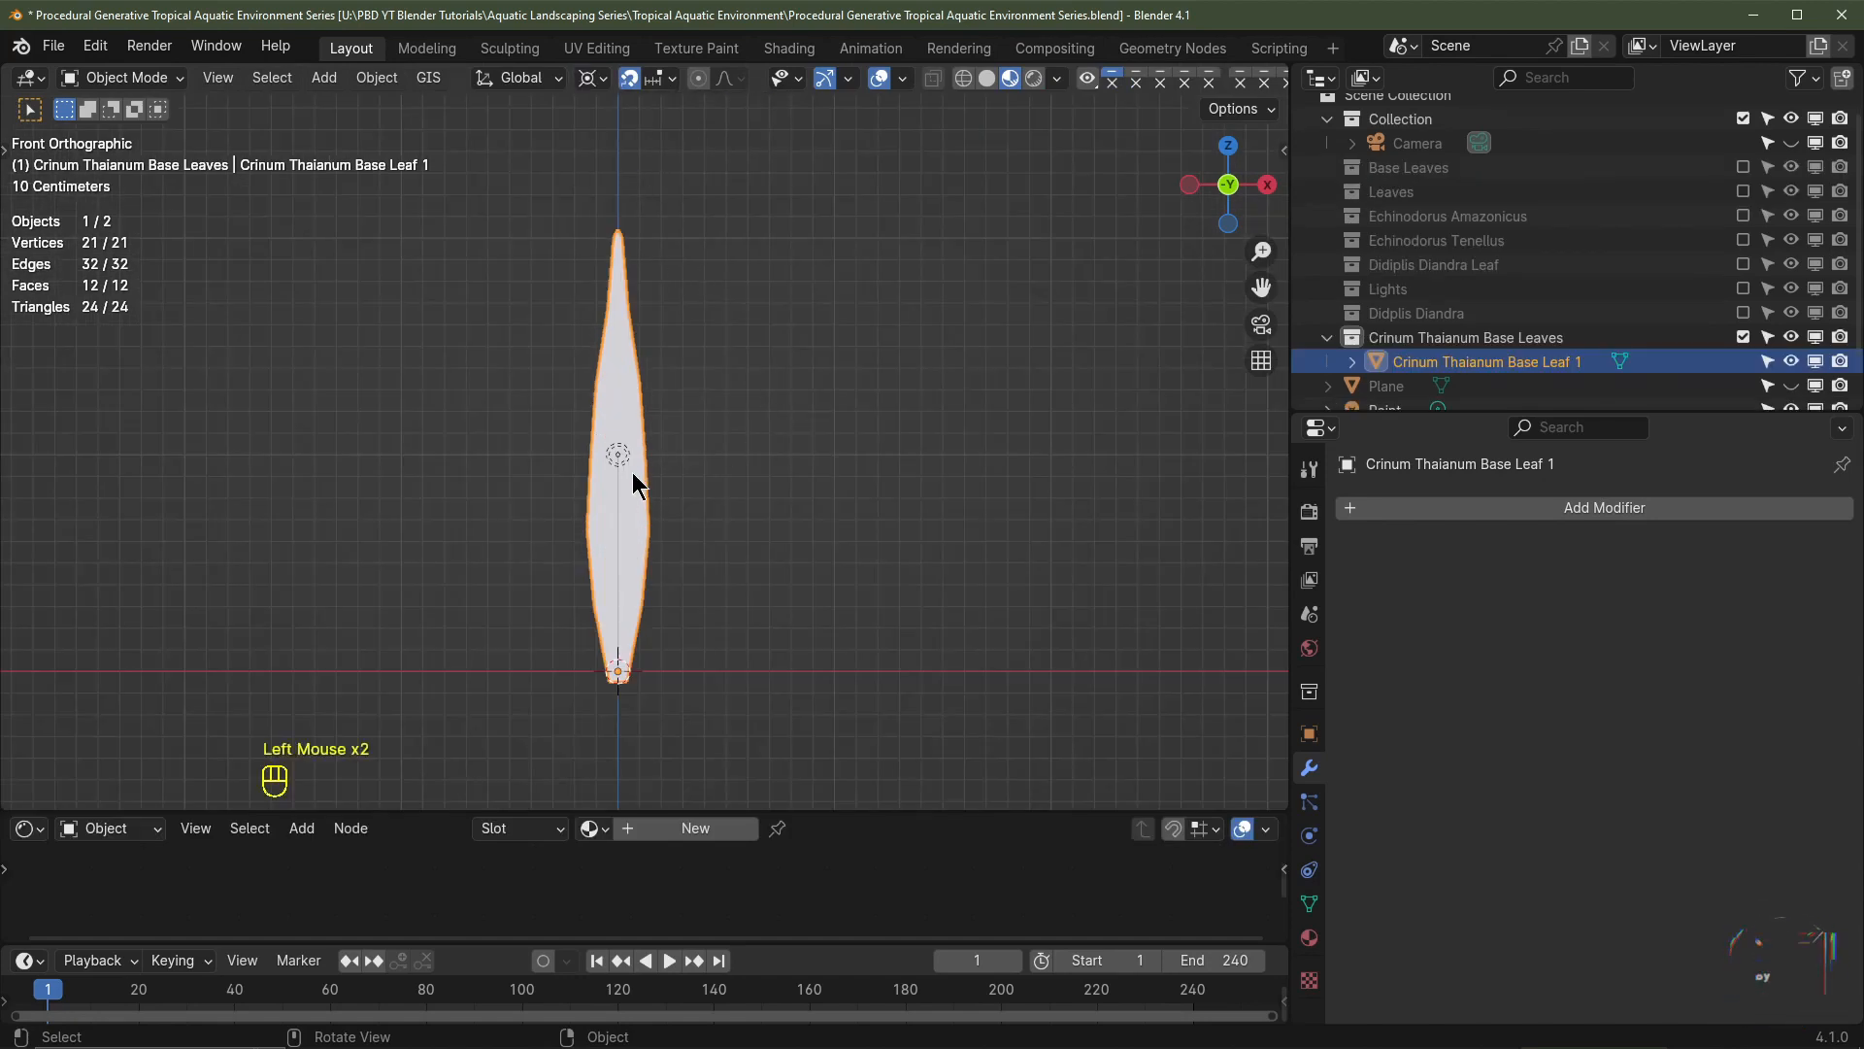
pyautogui.hotkey('shift', 's')
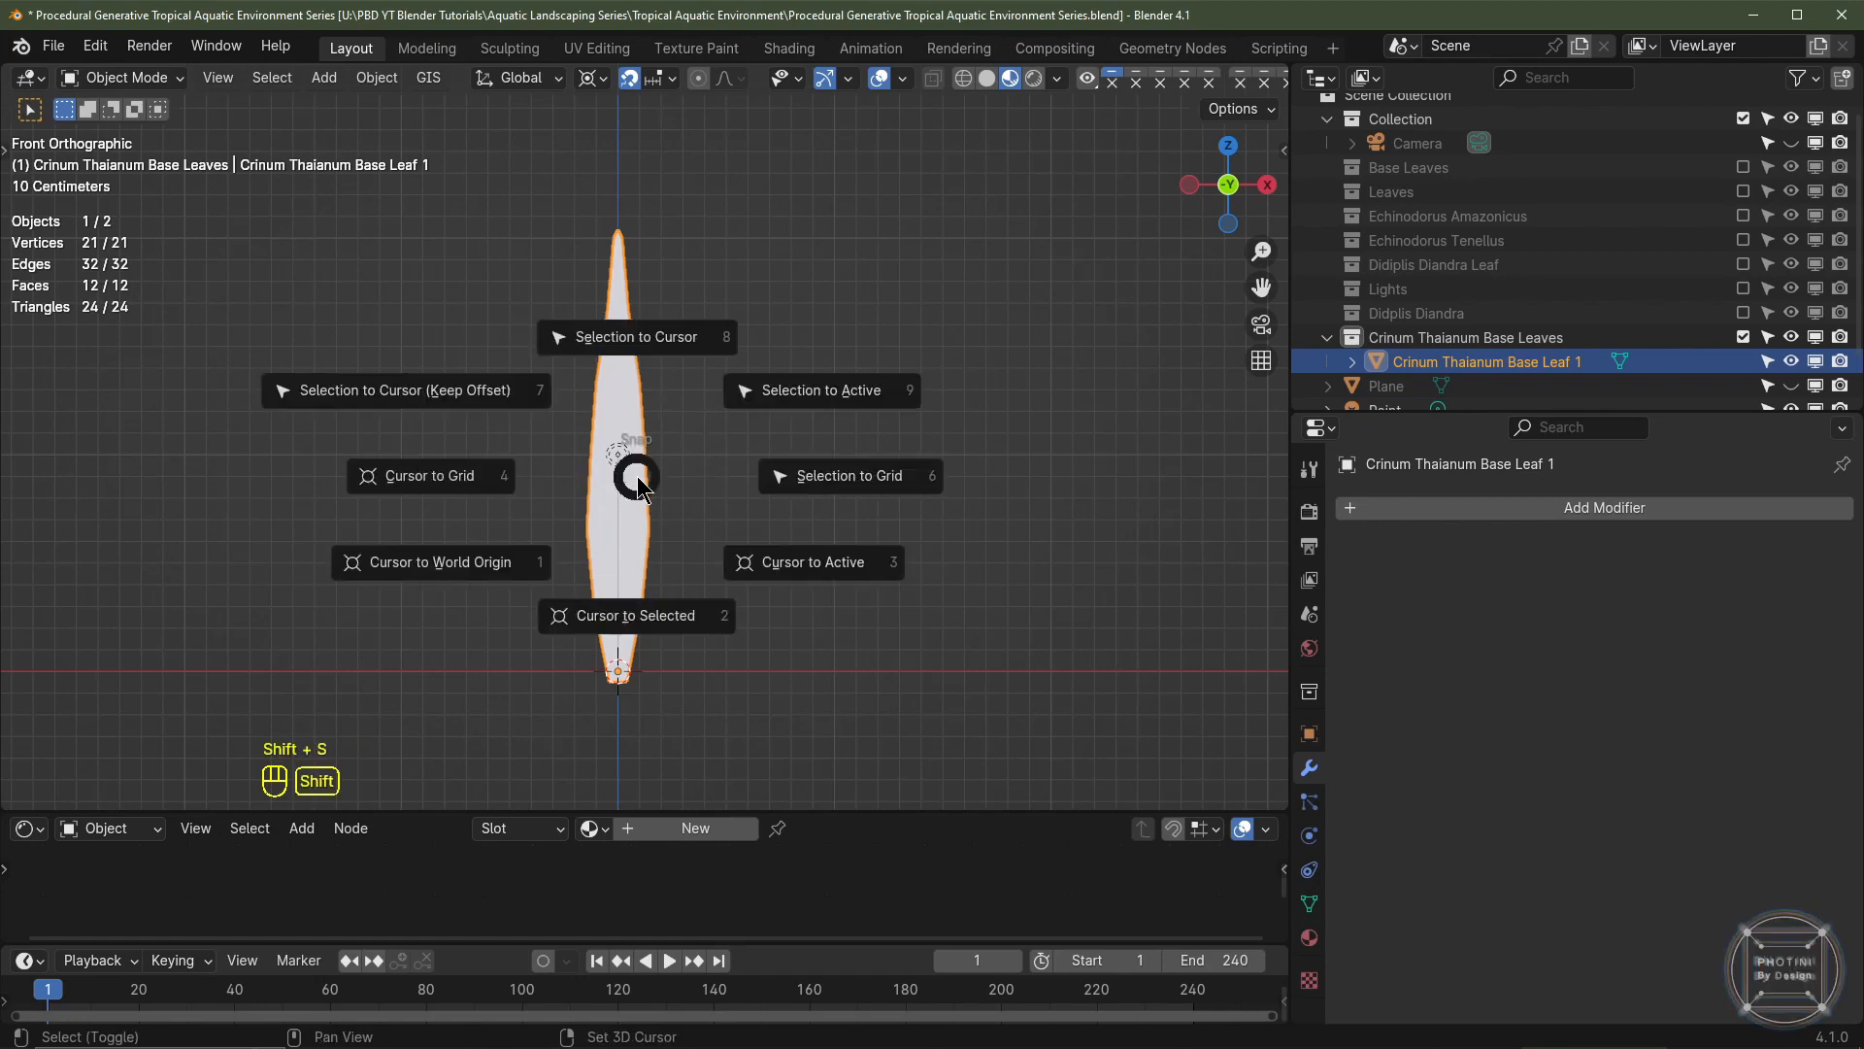
pyautogui.click(624, 614)
# - Stretch Crinum Thaianum Base Leaf 1 along the Z axis to about 1.5 times its height
pyautogui.scroll(-2, 627, 602)
pyautogui.keyDown('shift'); pyautogui.moveTo(629, 594); pyautogui.dragTo(644, 551, button='middle'); pyautogui.keyUp('shift')
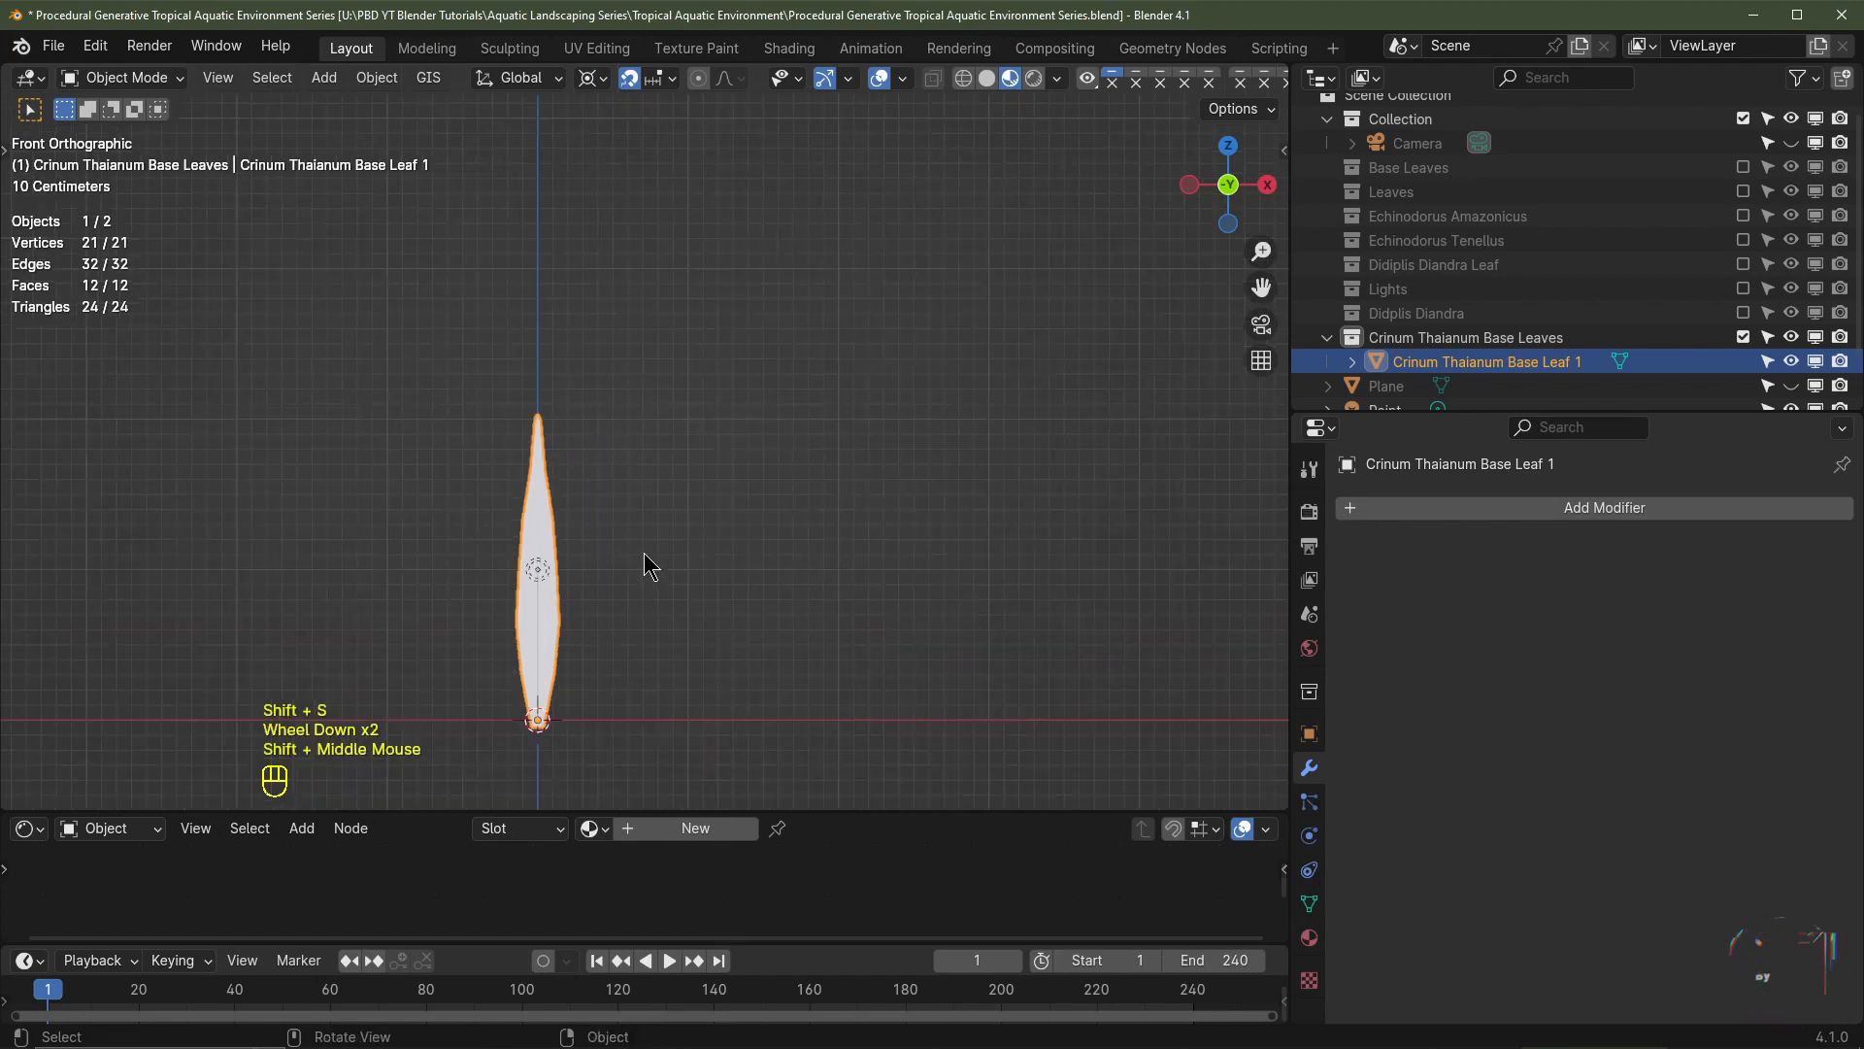
pyautogui.press('s')
pyautogui.press('z')
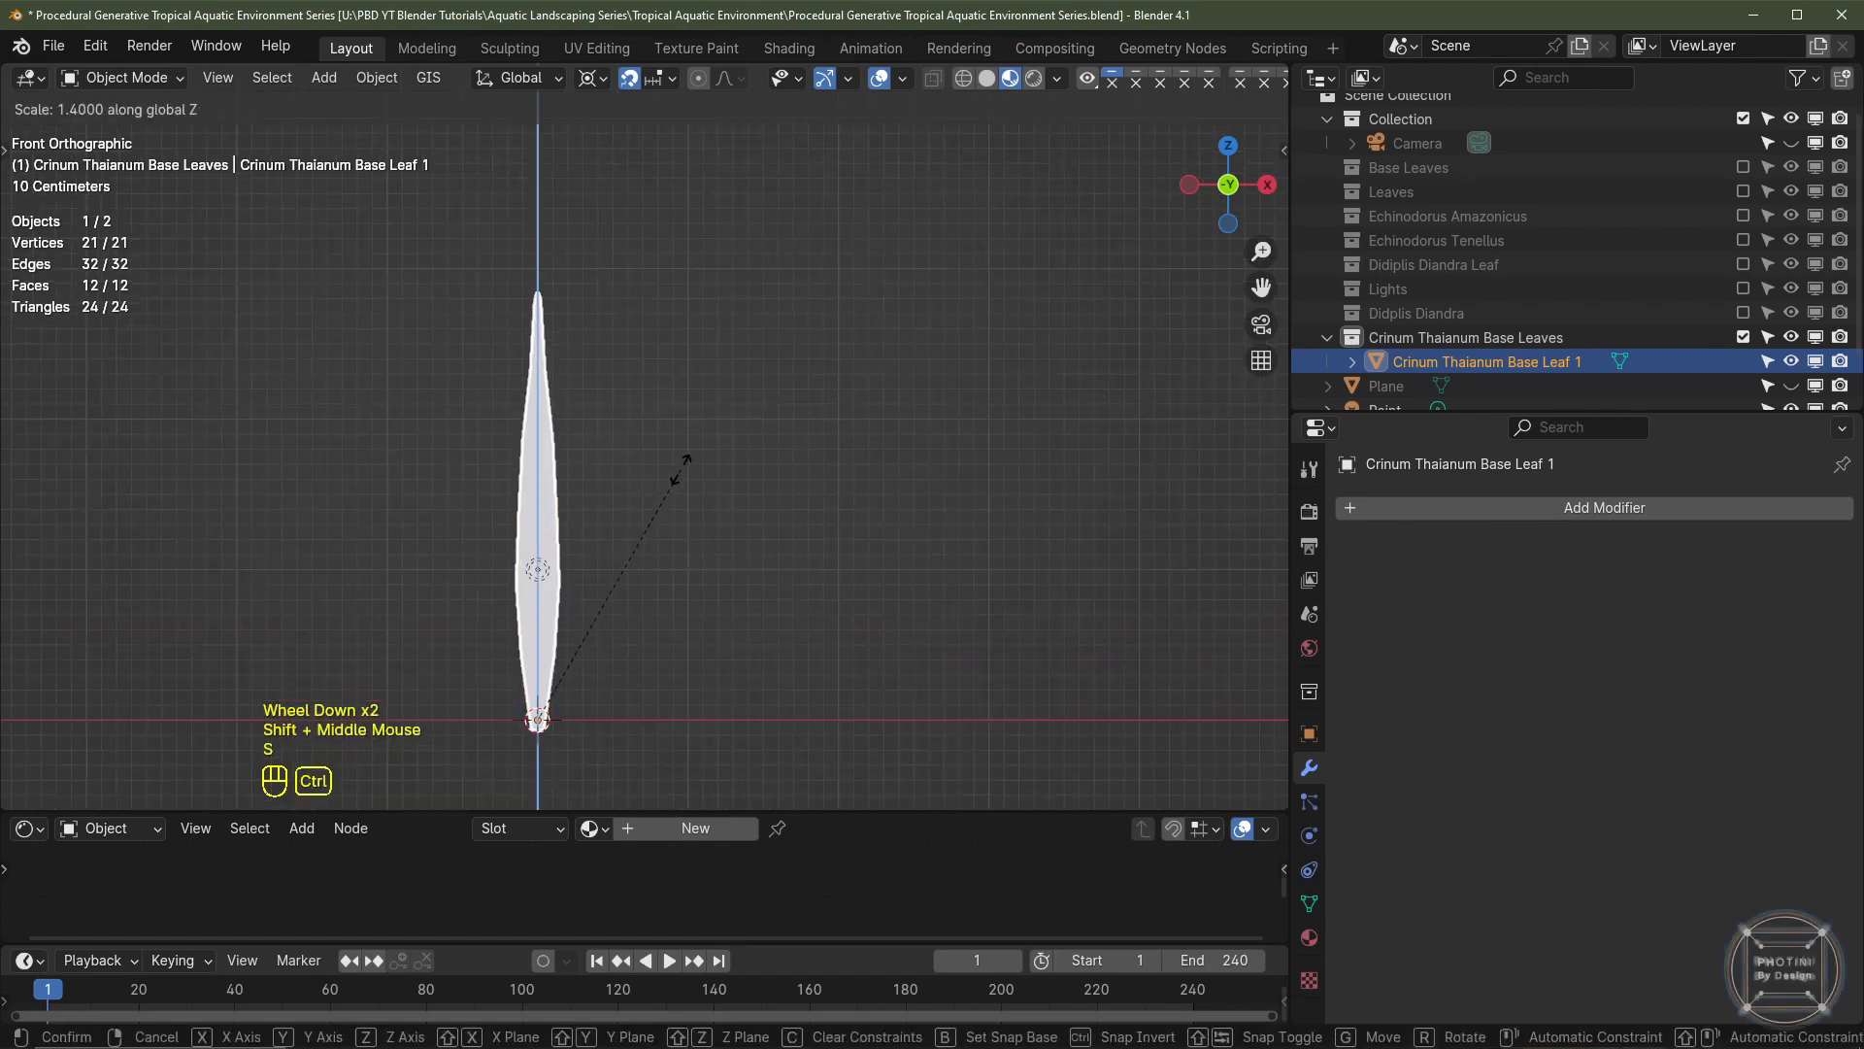
pyautogui.click(660, 464)
pyautogui.scroll(-1, 594, 449)
pyautogui.scroll(-1, 593, 452)
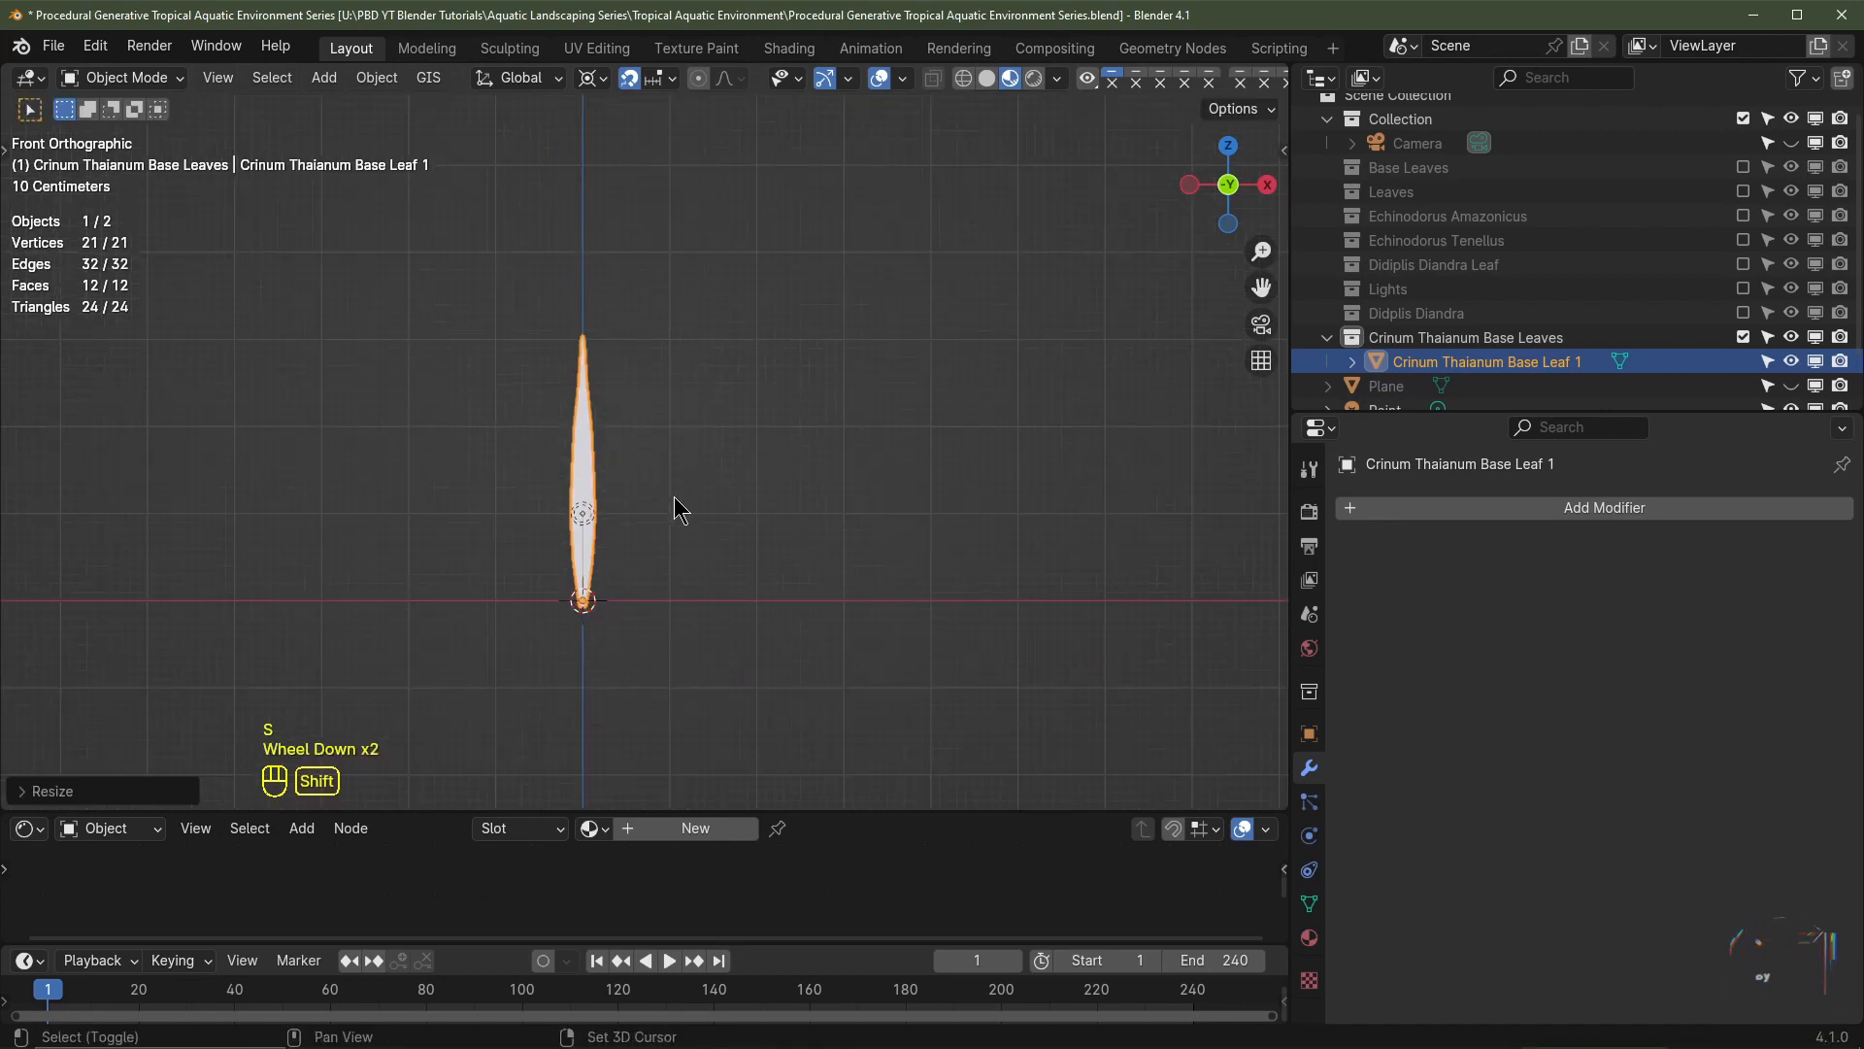
# - Duplicate the stretched leaf and place the copy about 1 m away along the X axis
pyautogui.keyDown('shift'); pyautogui.moveTo(674, 497); pyautogui.dragTo(529, 469, button='middle'); pyautogui.keyUp('shift')
pyautogui.hotkey('shift', 'd')
pyautogui.press('x')
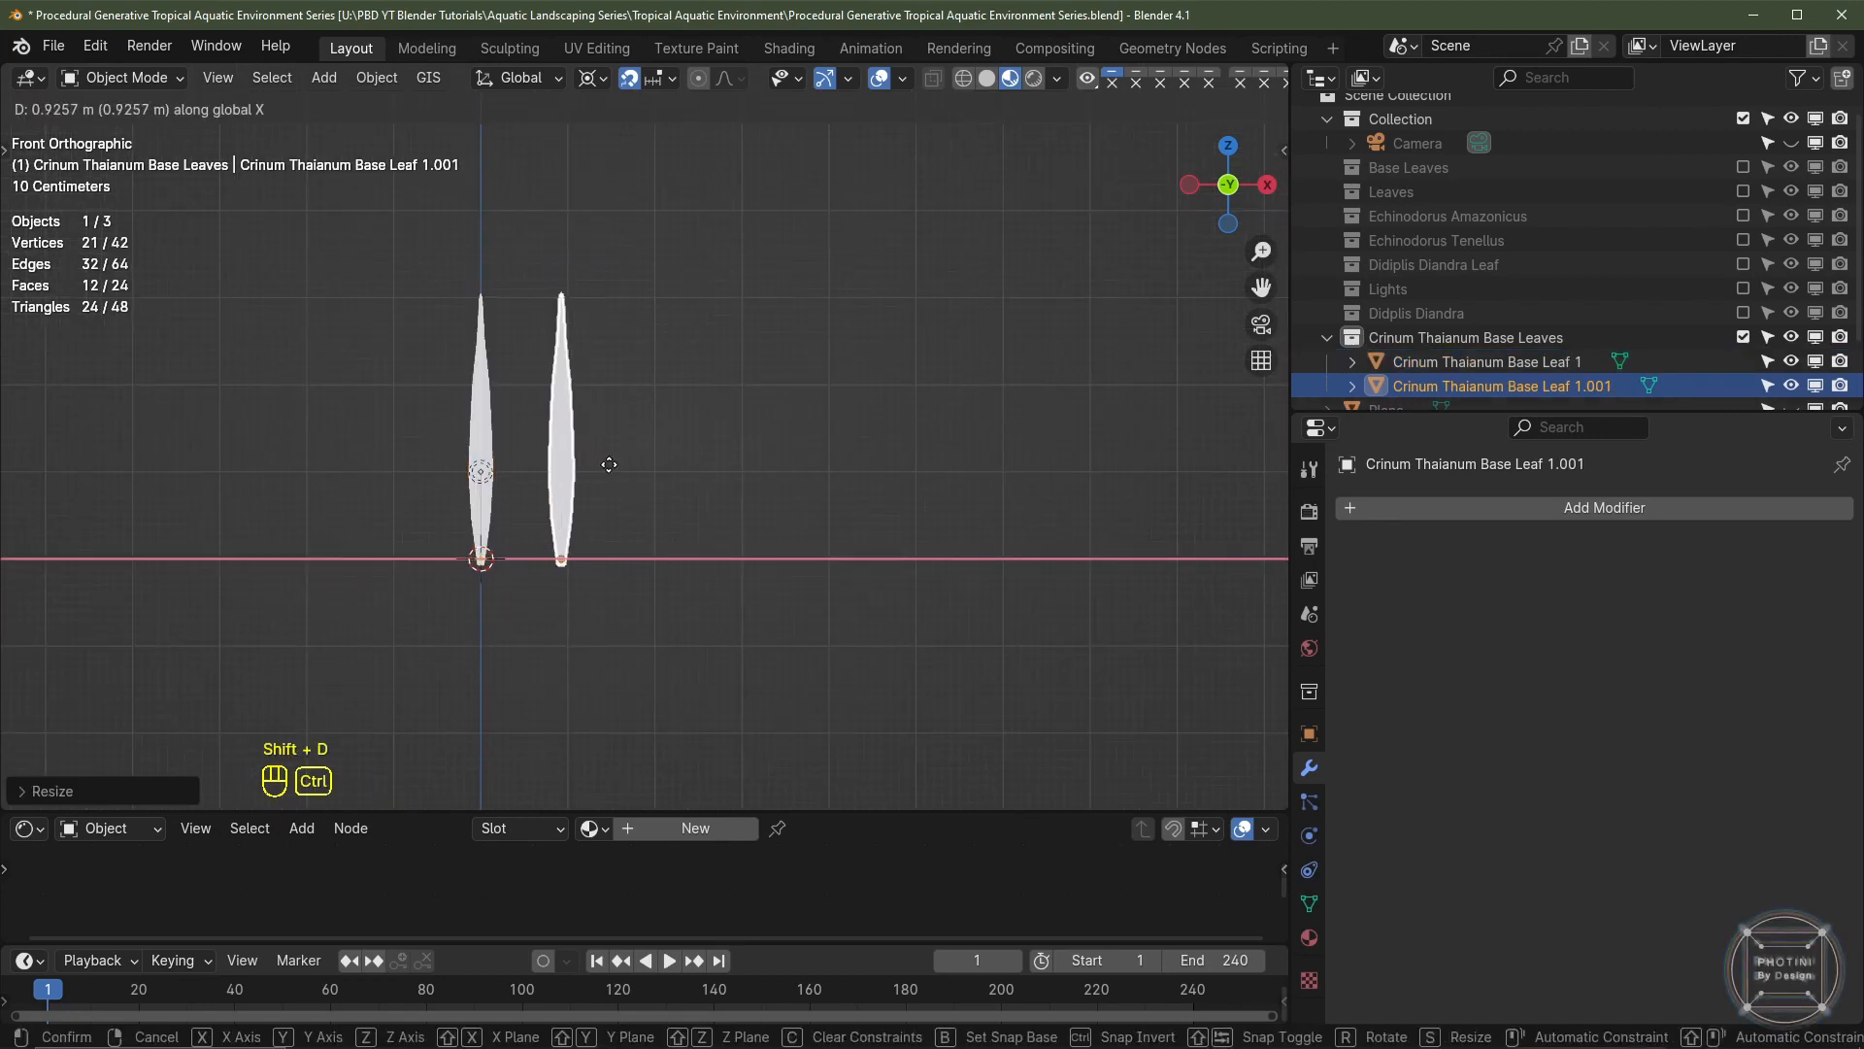
pyautogui.click(618, 468)
pyautogui.keyDown('shift'); pyautogui.moveTo(679, 443); pyautogui.dragTo(610, 485, button='middle'); pyautogui.keyUp('shift')
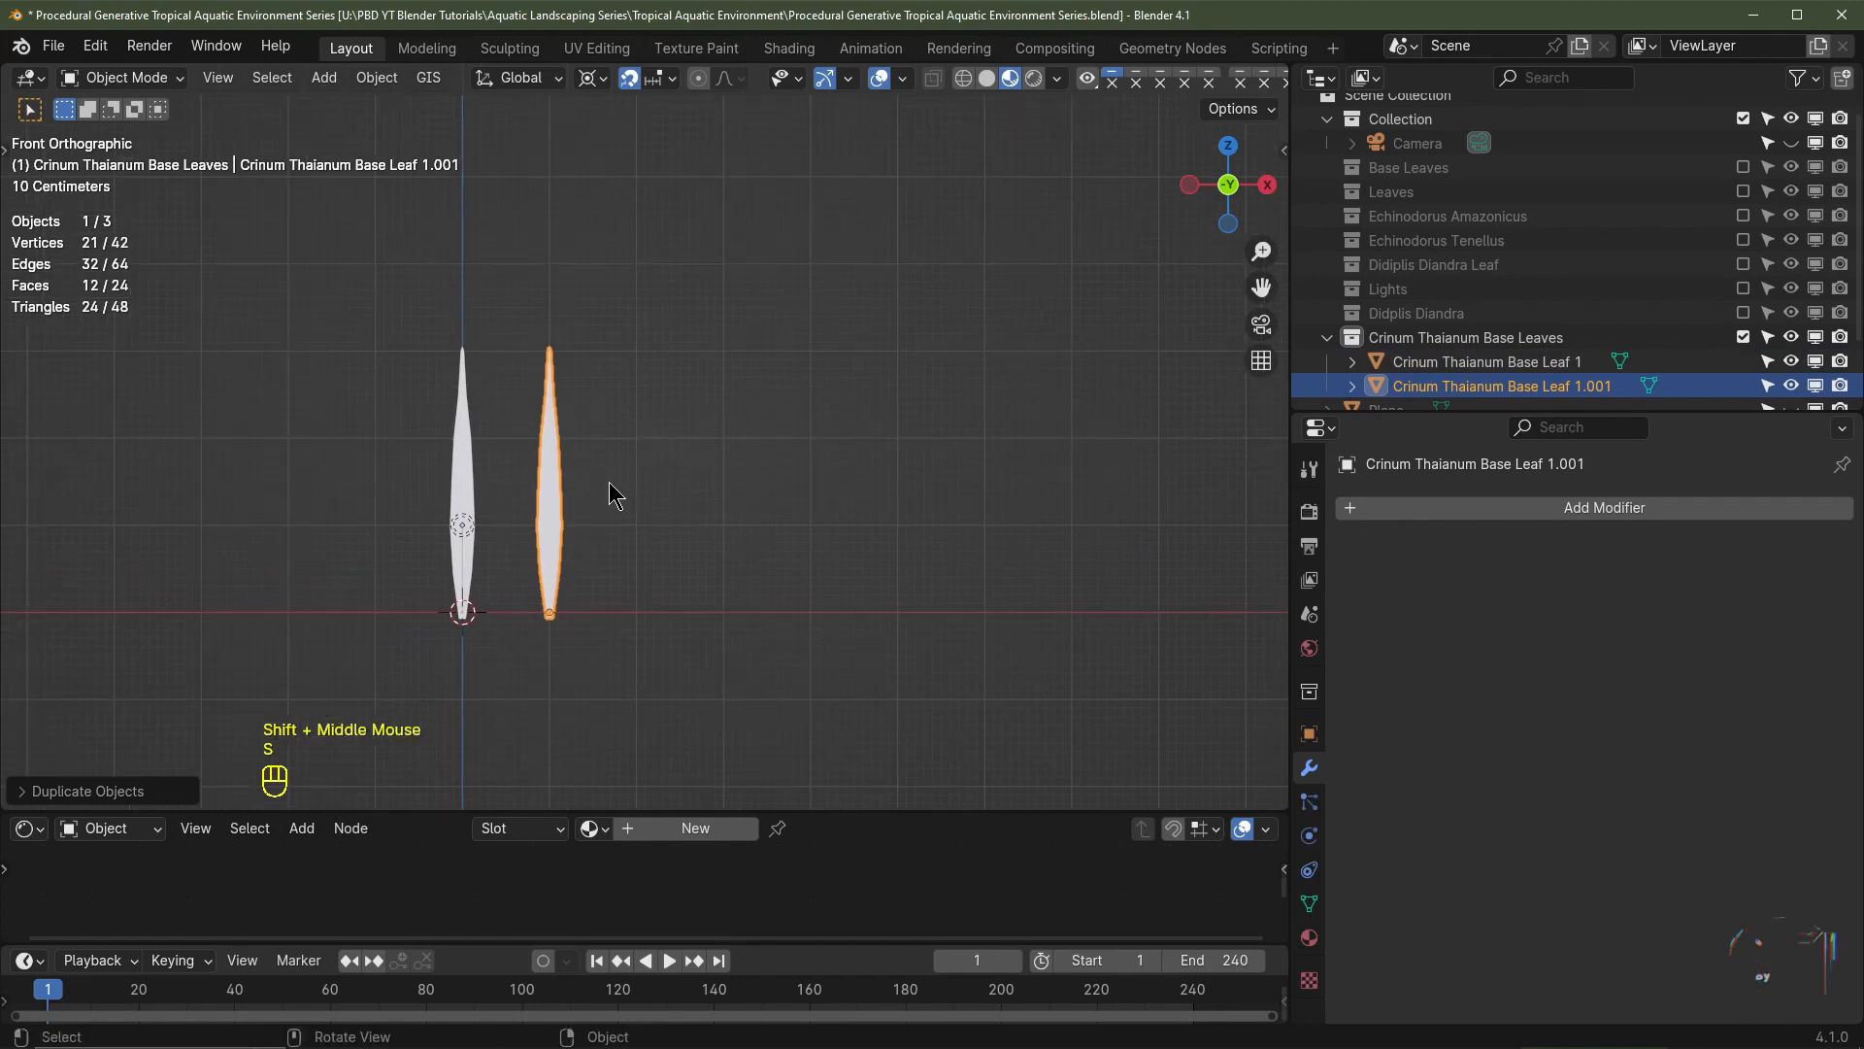
# - Snap the 3D cursor to the second leaf and scale the leaf uniformly by 1.3
pyautogui.hotkey('shift', 's')
pyautogui.click(599, 622)
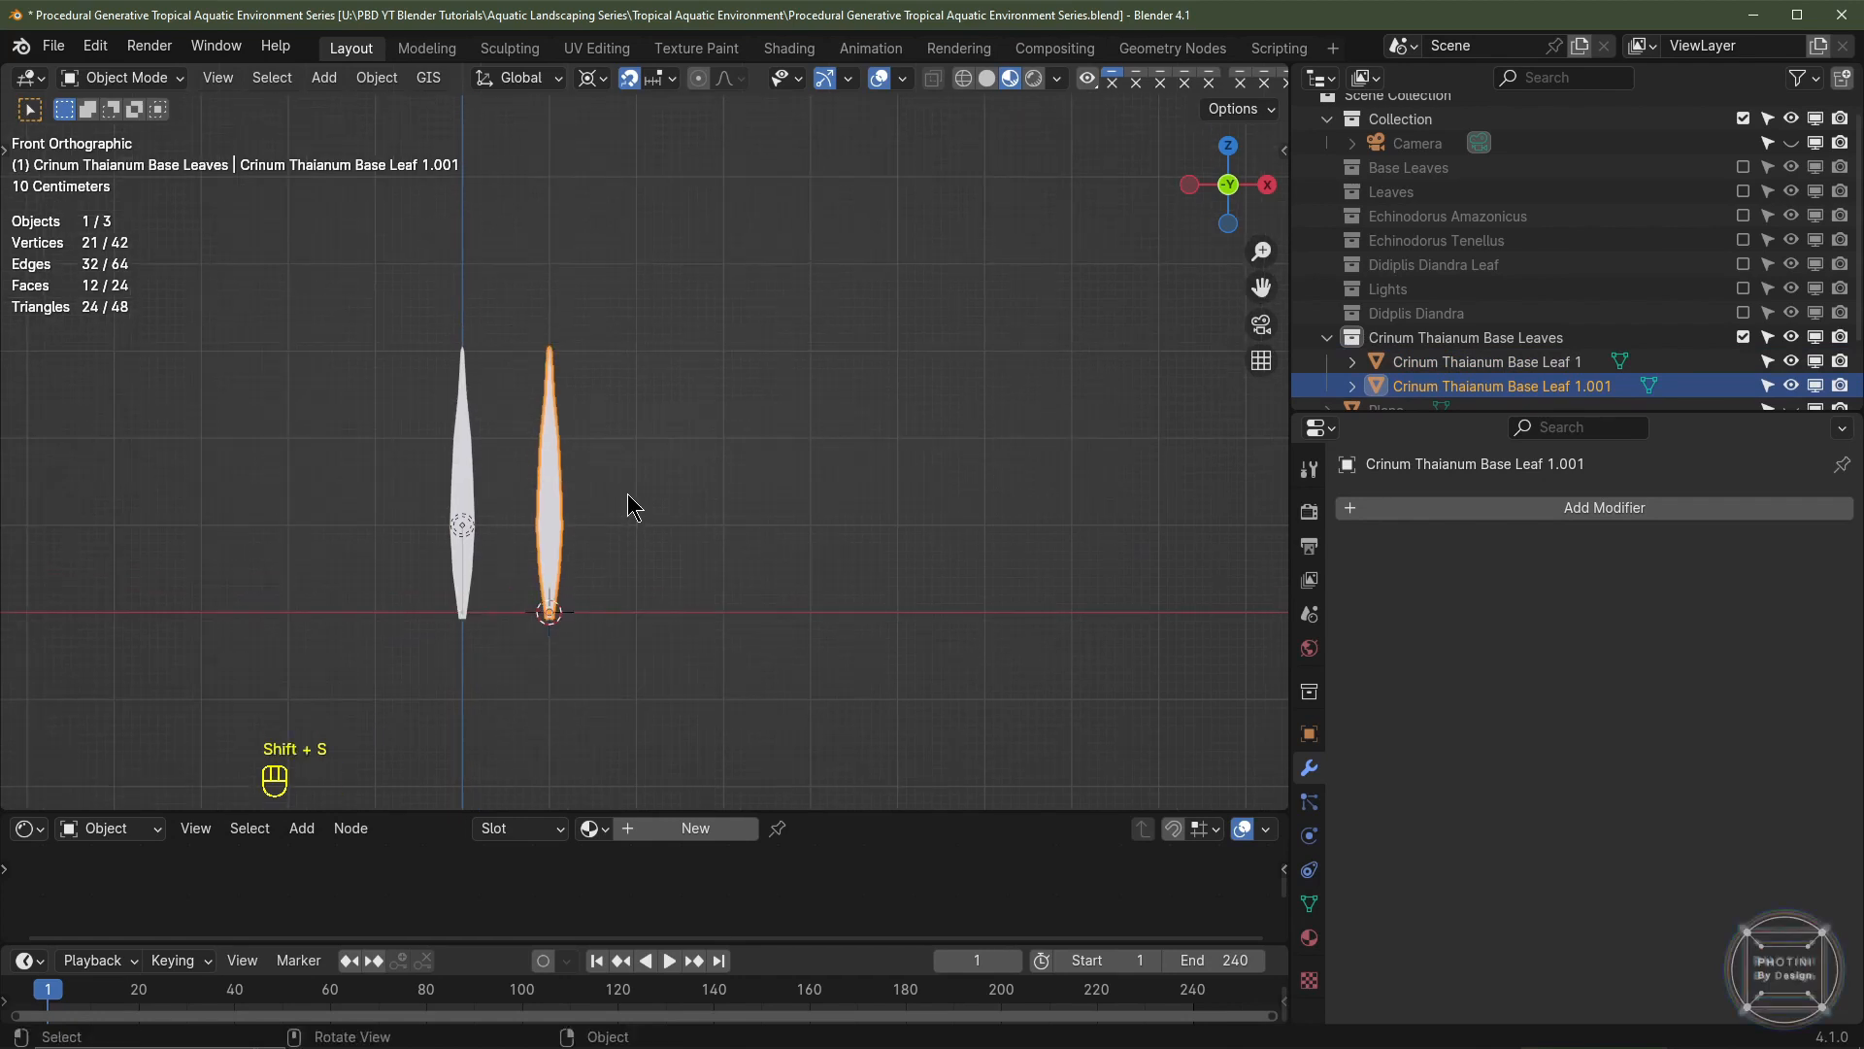
pyautogui.press('s')
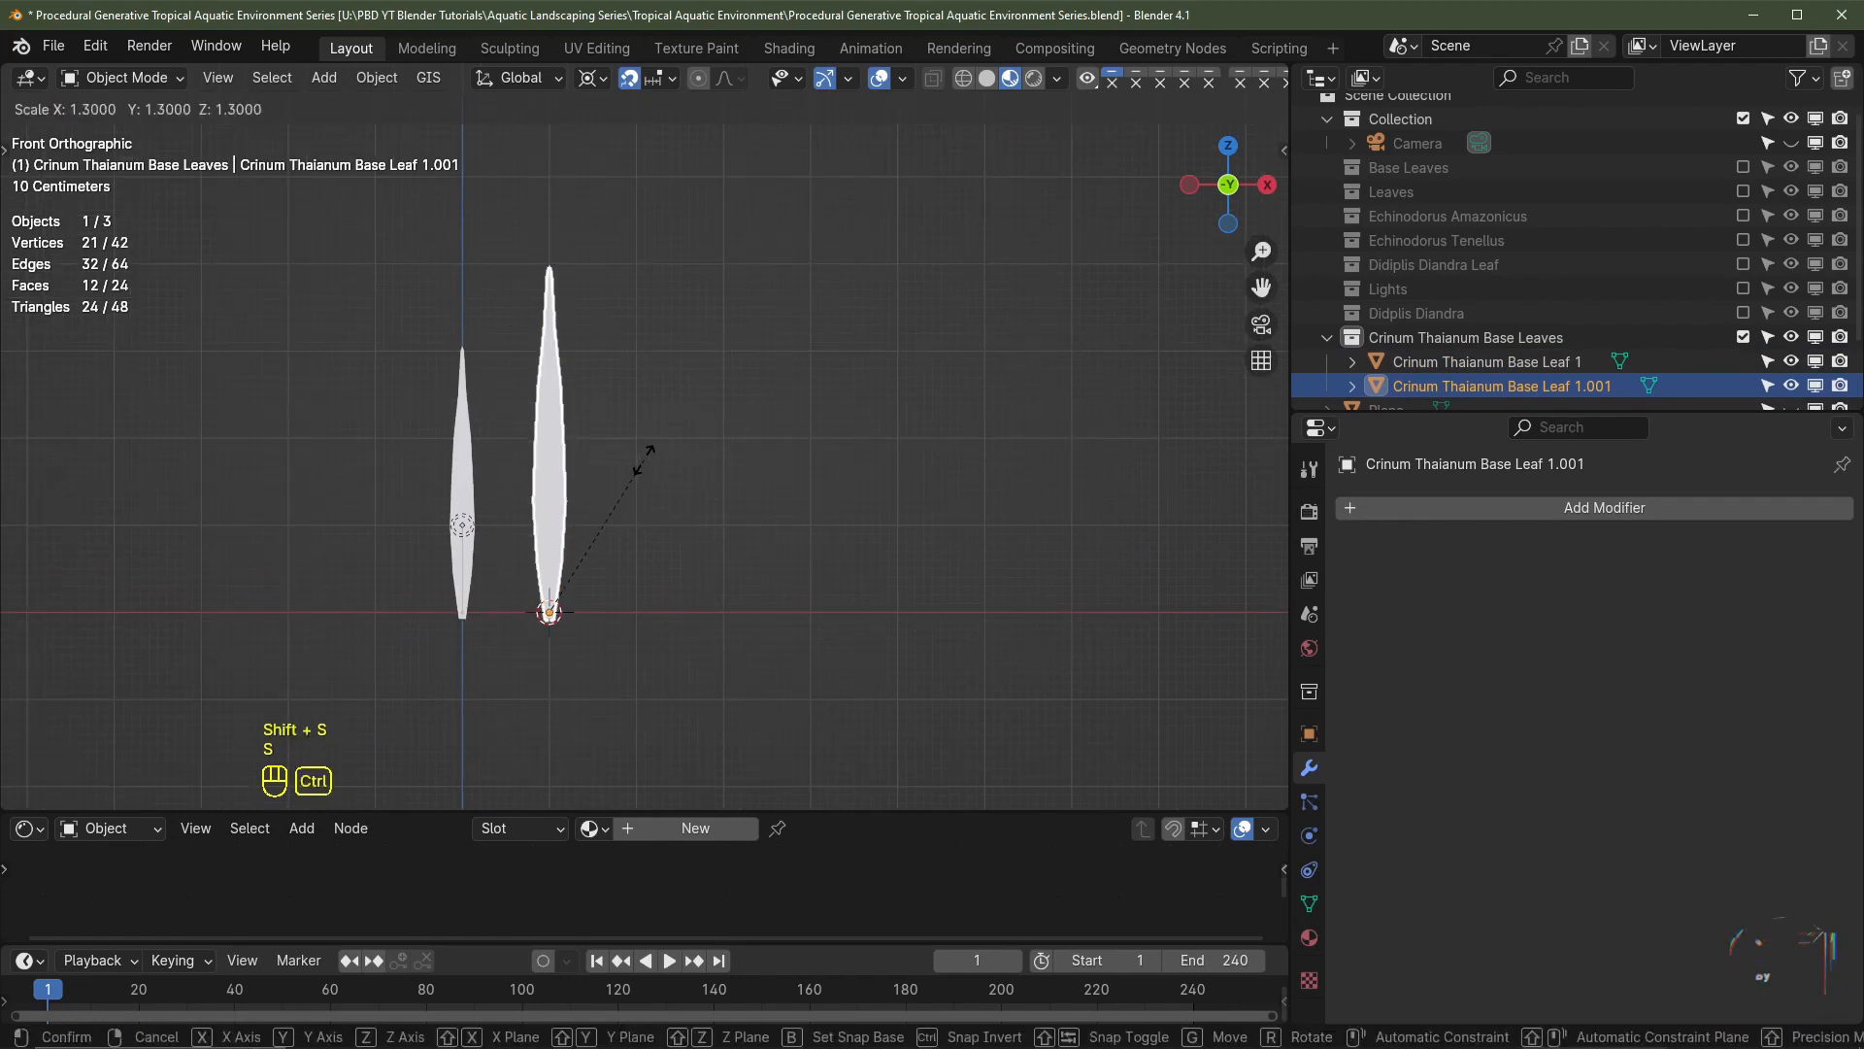
pyautogui.click(646, 459)
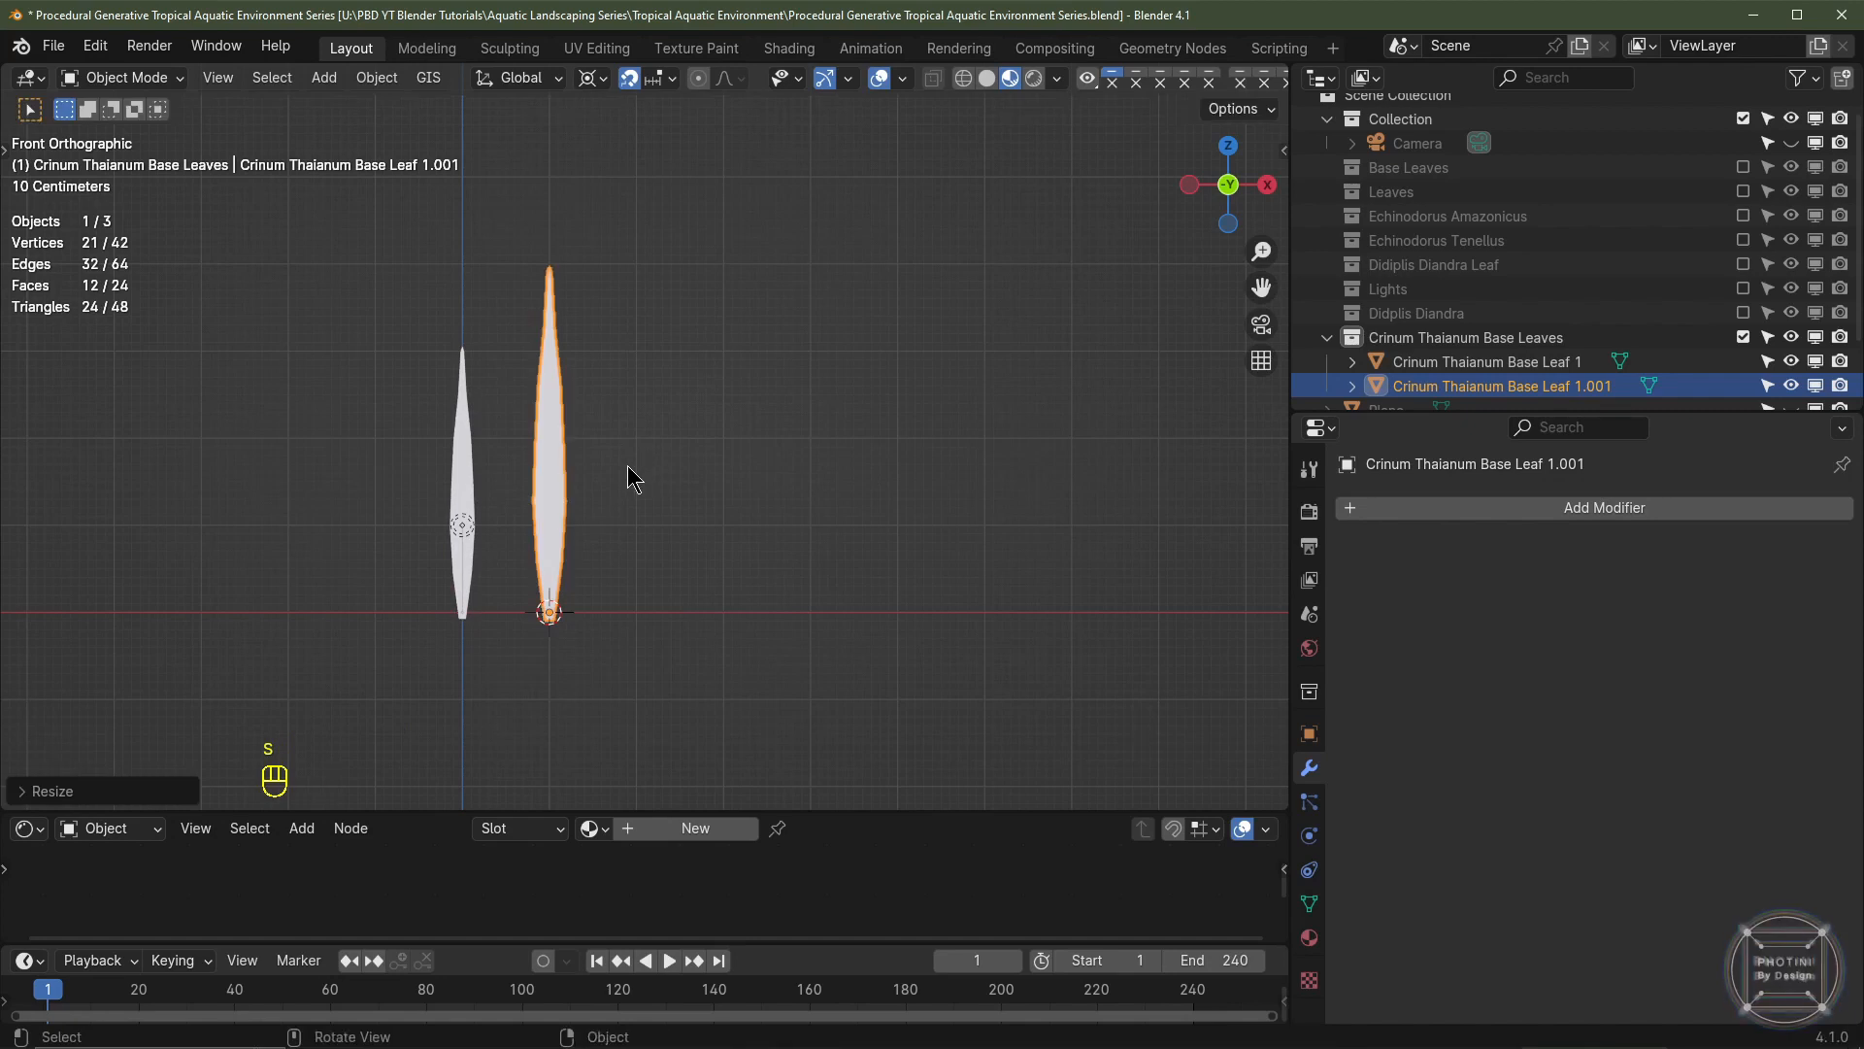
# - Duplicate the second leaf and place the third leaf about 1 m further along the X axis
pyautogui.hotkey('shift', 'd')
pyautogui.press('x')
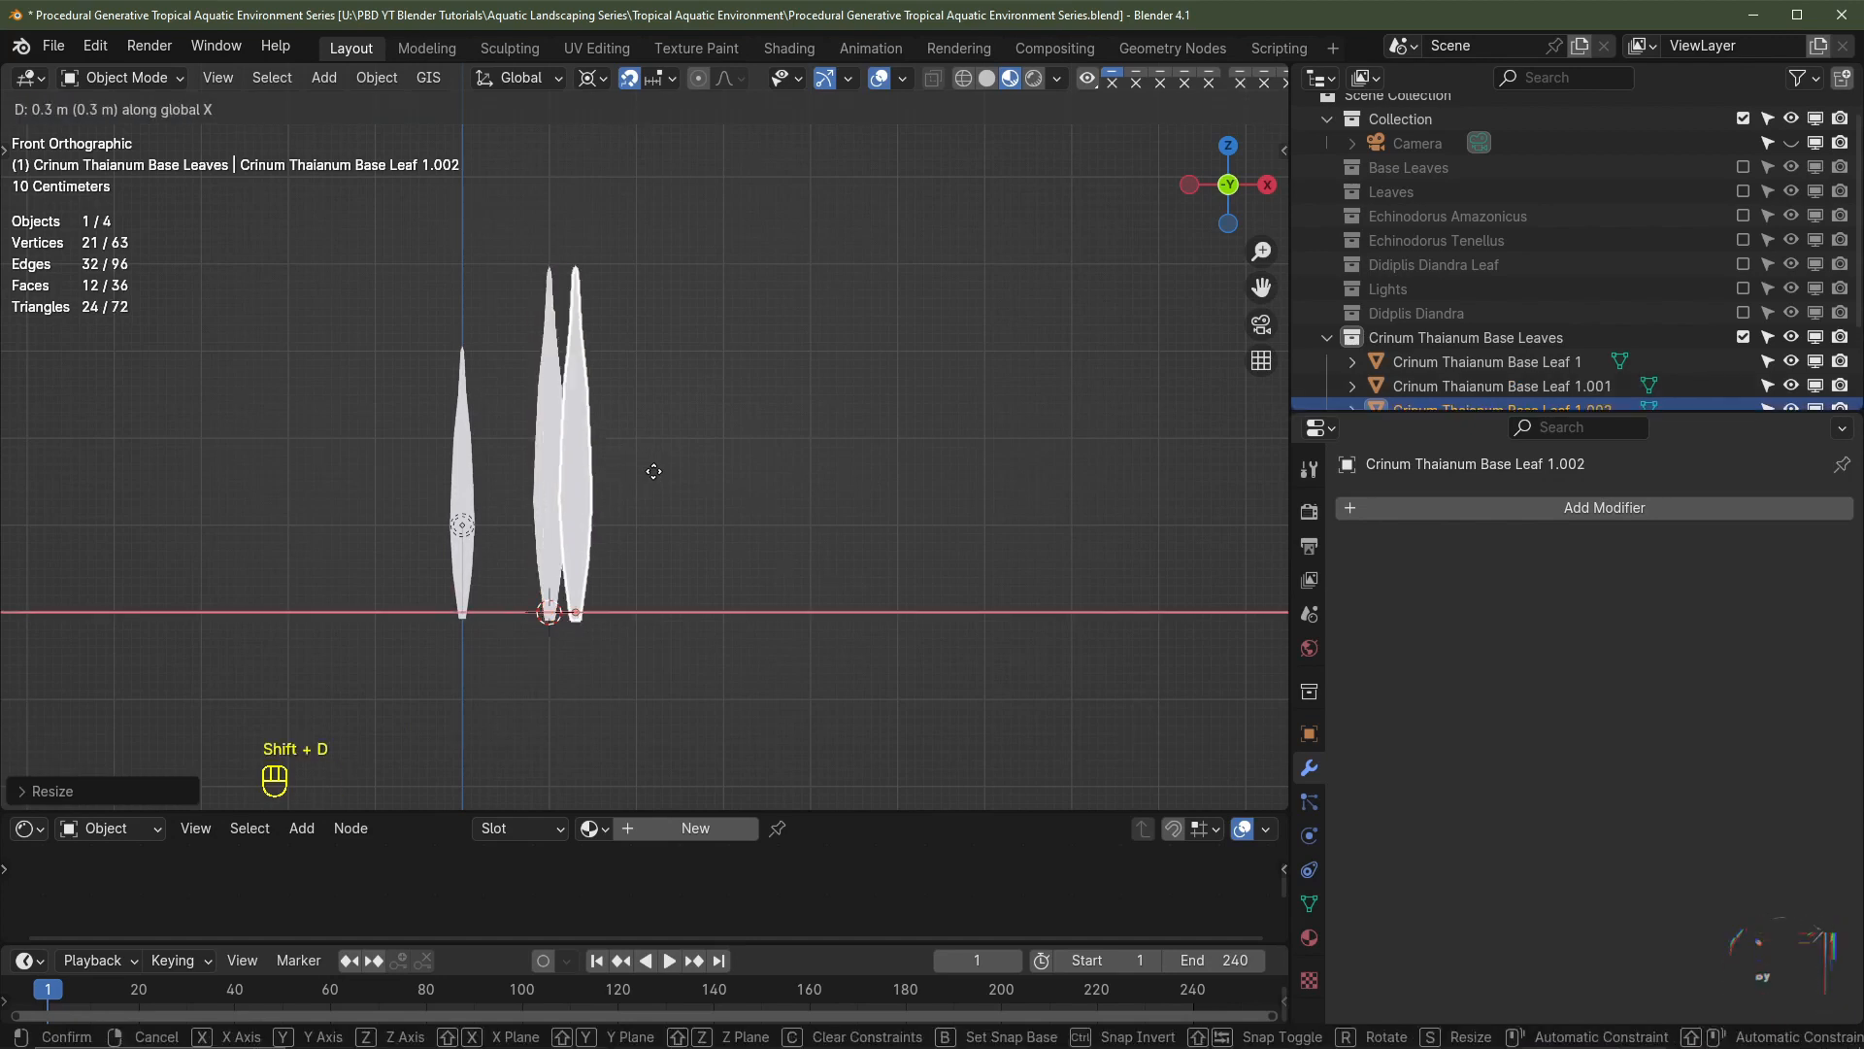
pyautogui.click(706, 474)
# - Snap the 3D cursor to the third leaf and scale the leaf uniformly by 1.2
pyautogui.hotkey('shift', 's')
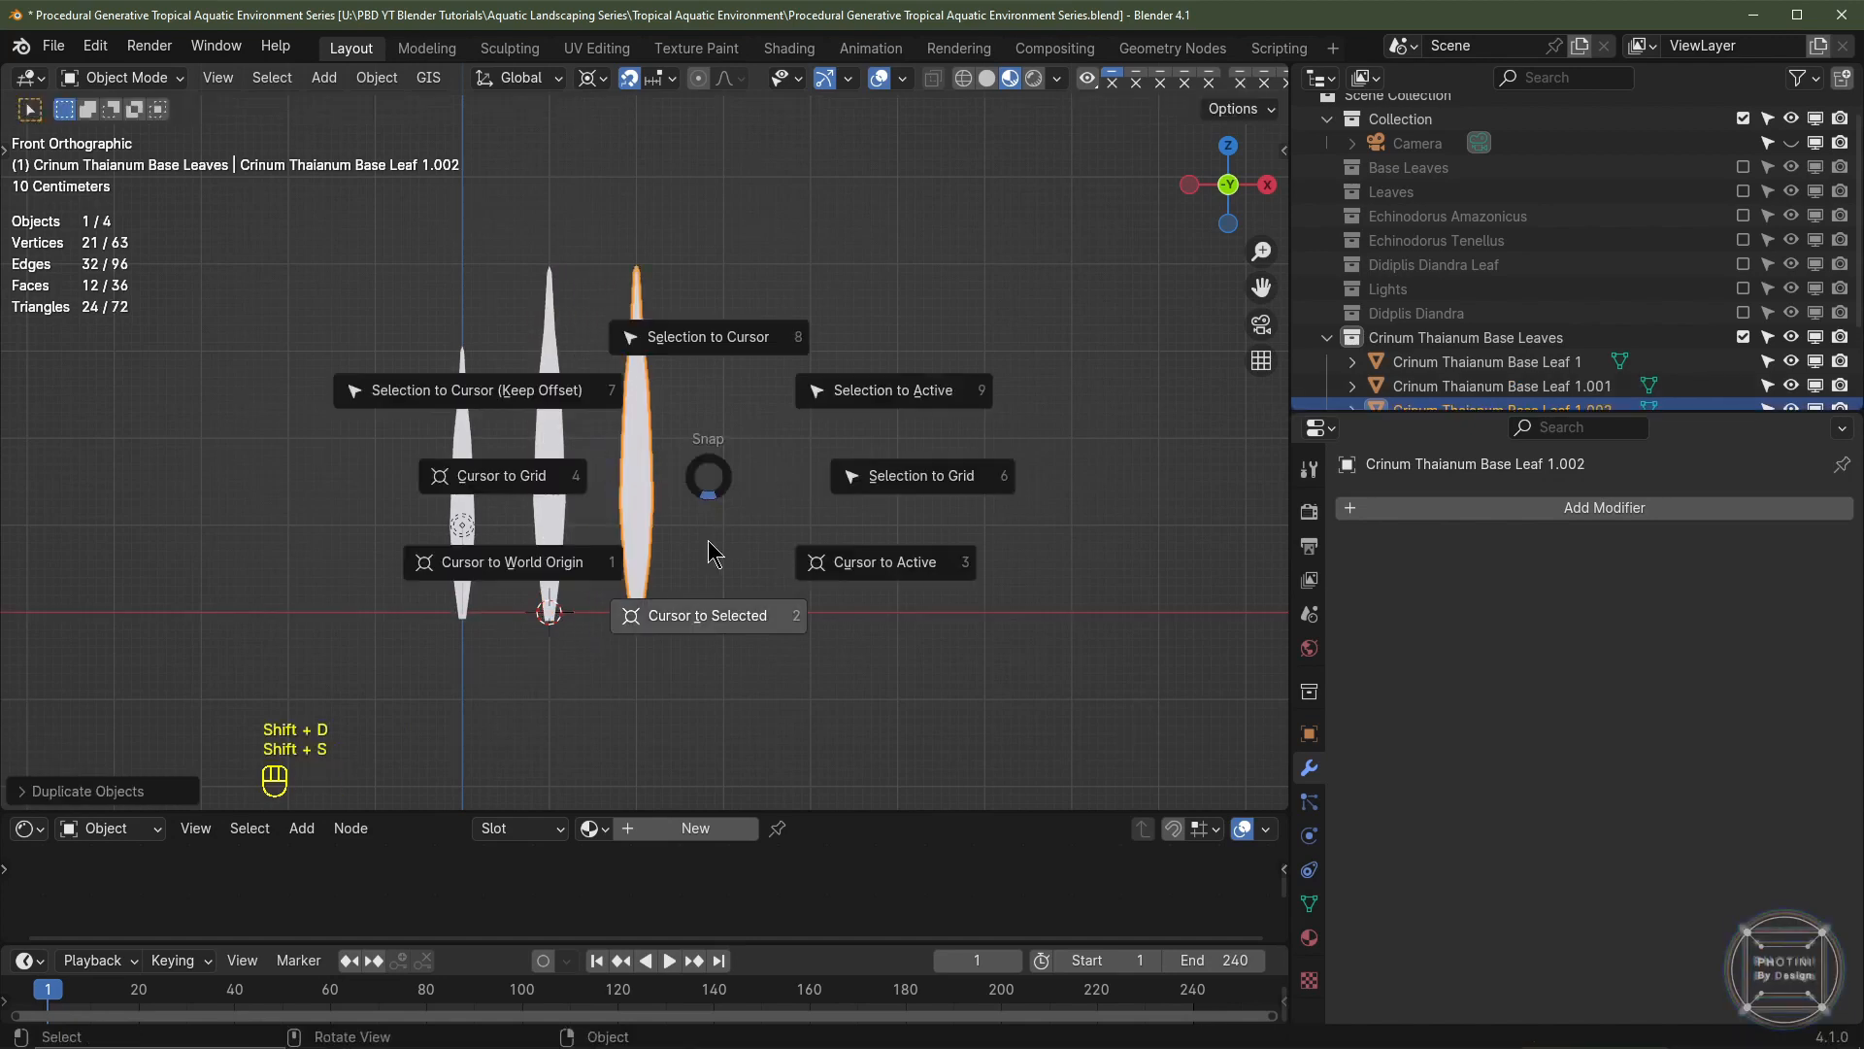
pyautogui.click(716, 619)
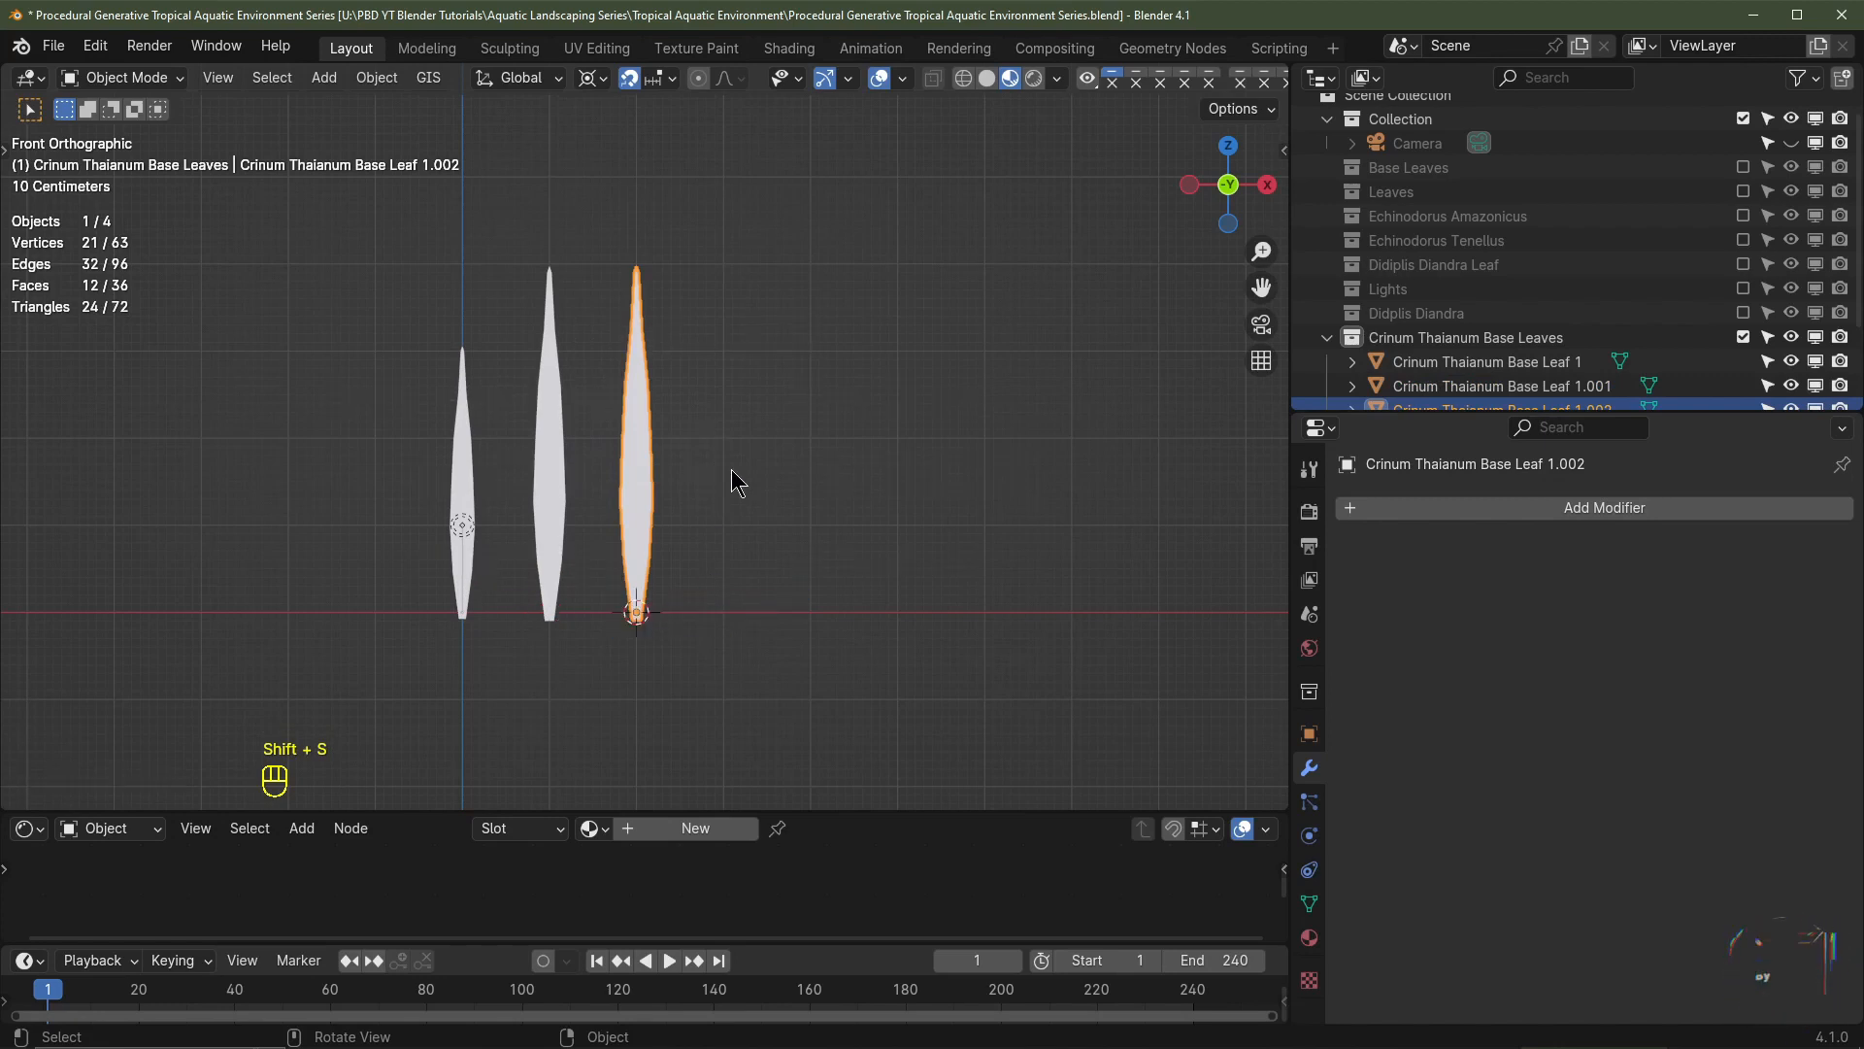
pyautogui.press('s')
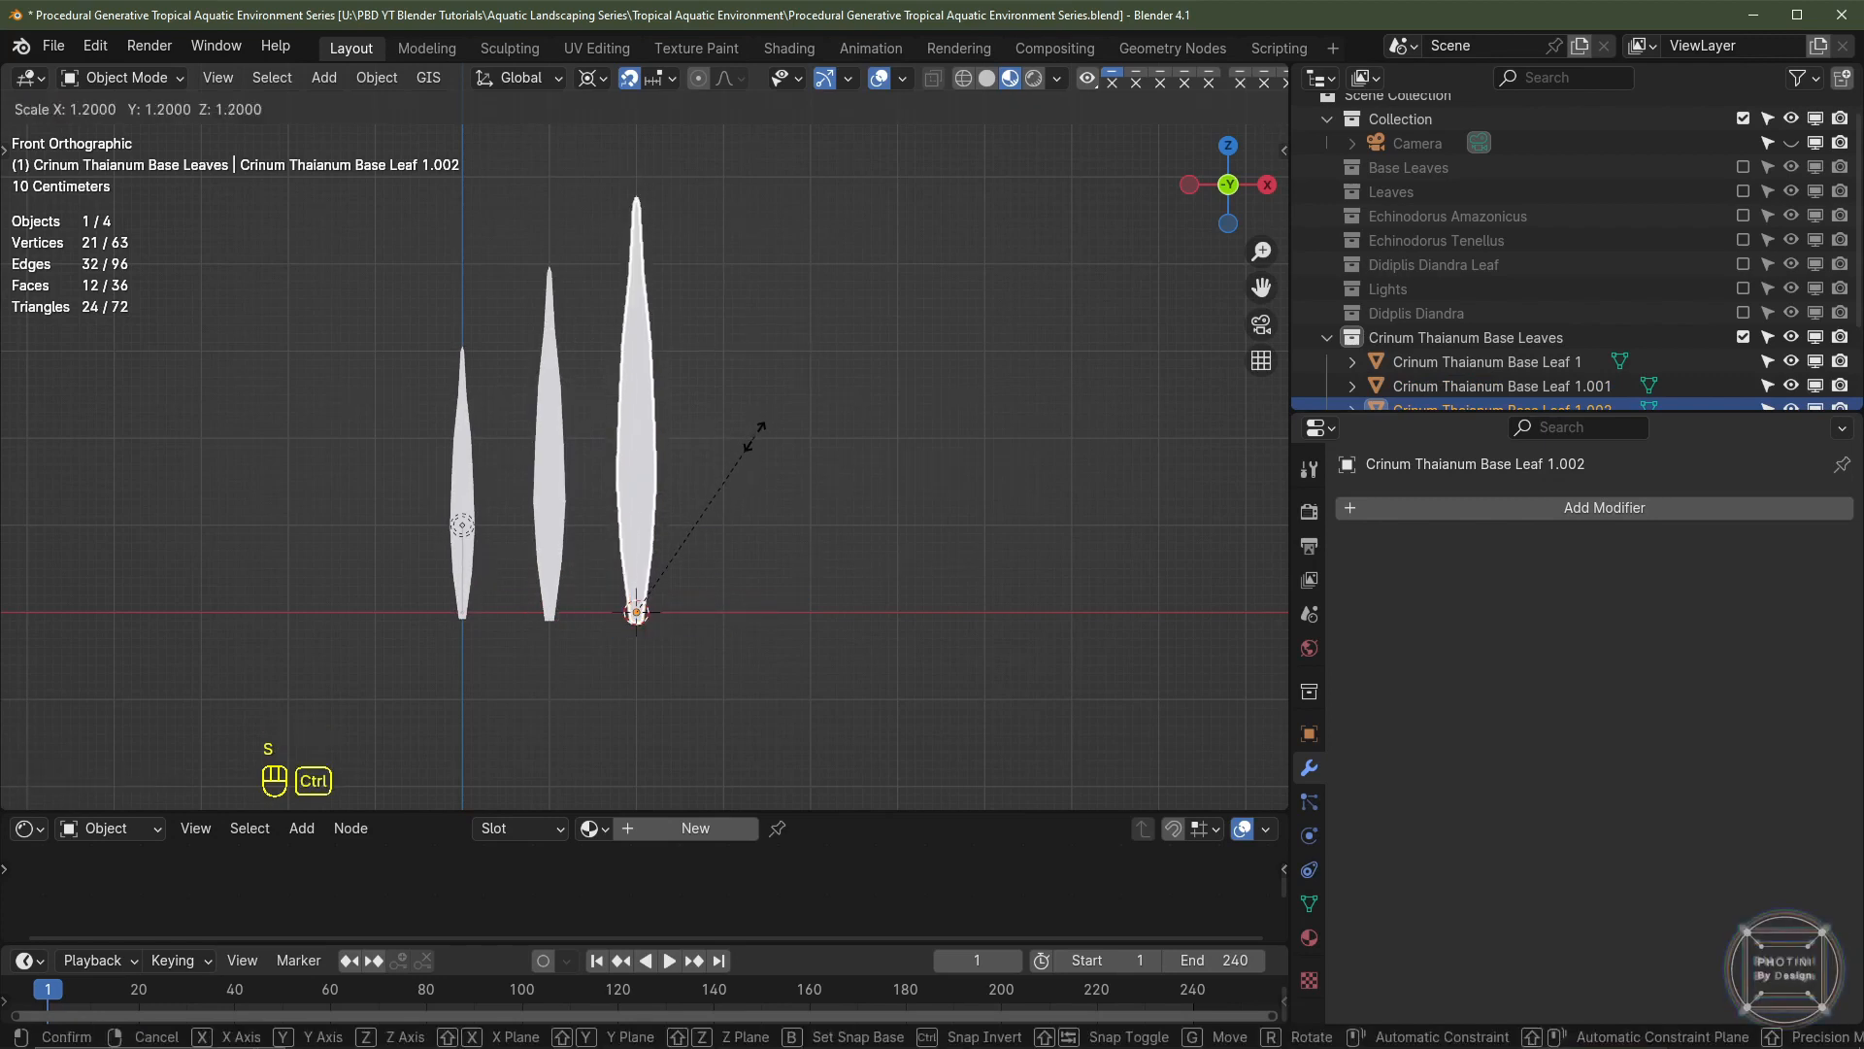
pyautogui.click(761, 427)
pyautogui.scroll(1, 724, 436)
# - Narrow the third leaf by scaling its middle vertex row to 0.7 along X with smooth proportional editing
pyautogui.press('Tab')
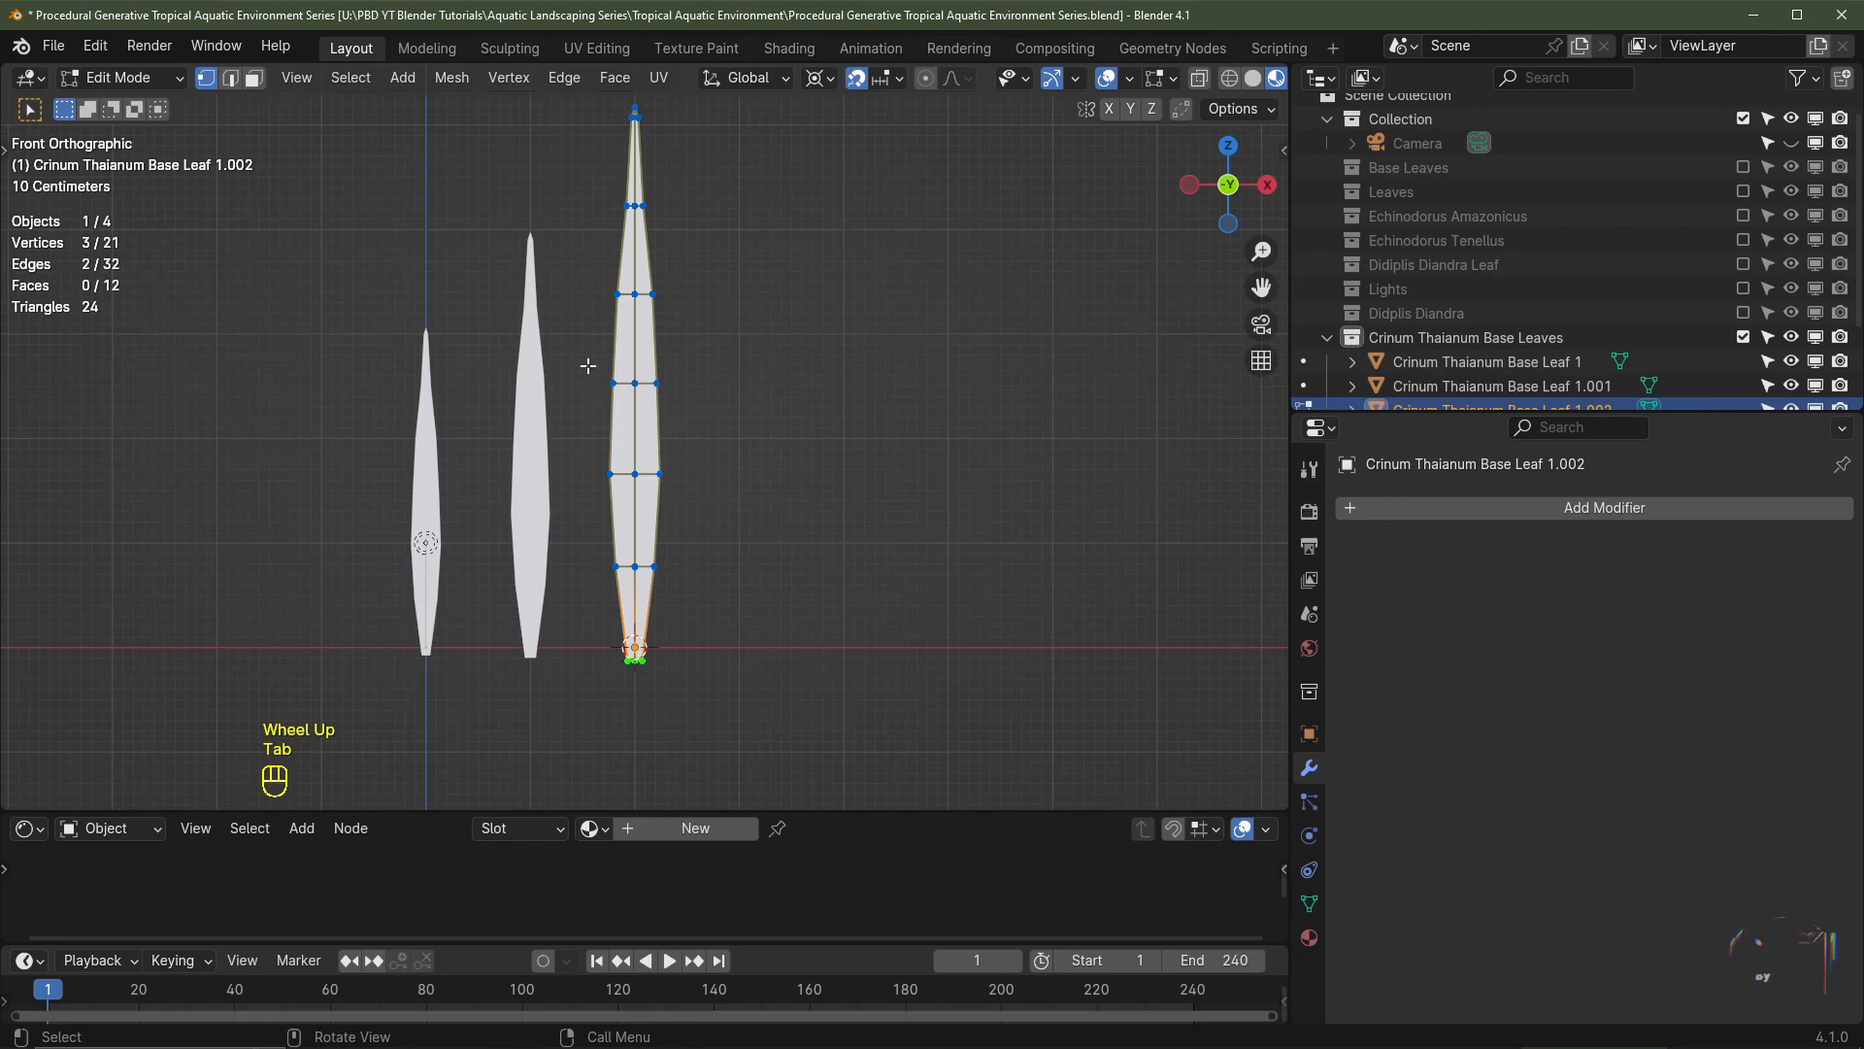
pyautogui.tripleClick(646, 381)
pyautogui.keyDown('shift'); pyautogui.moveTo(874, 381); pyautogui.dragTo(858, 446, button='middle'); pyautogui.keyUp('shift')
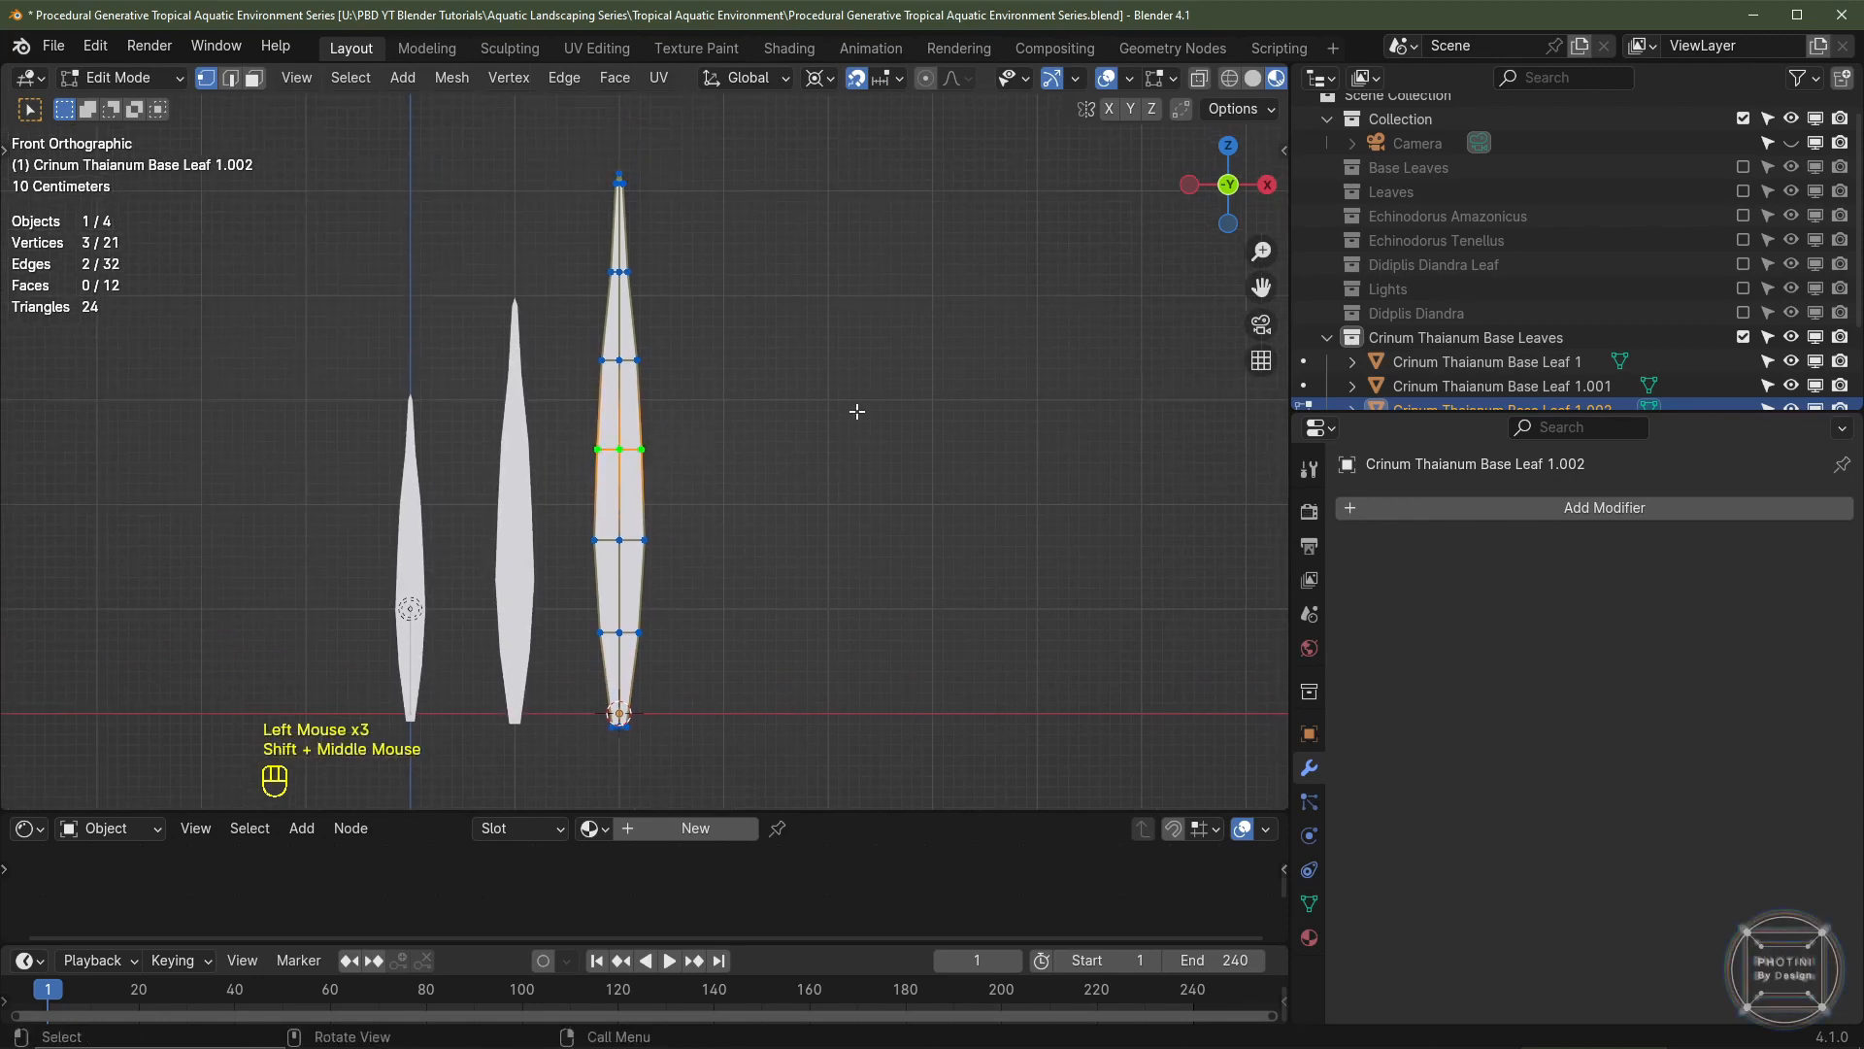
pyautogui.press('o')
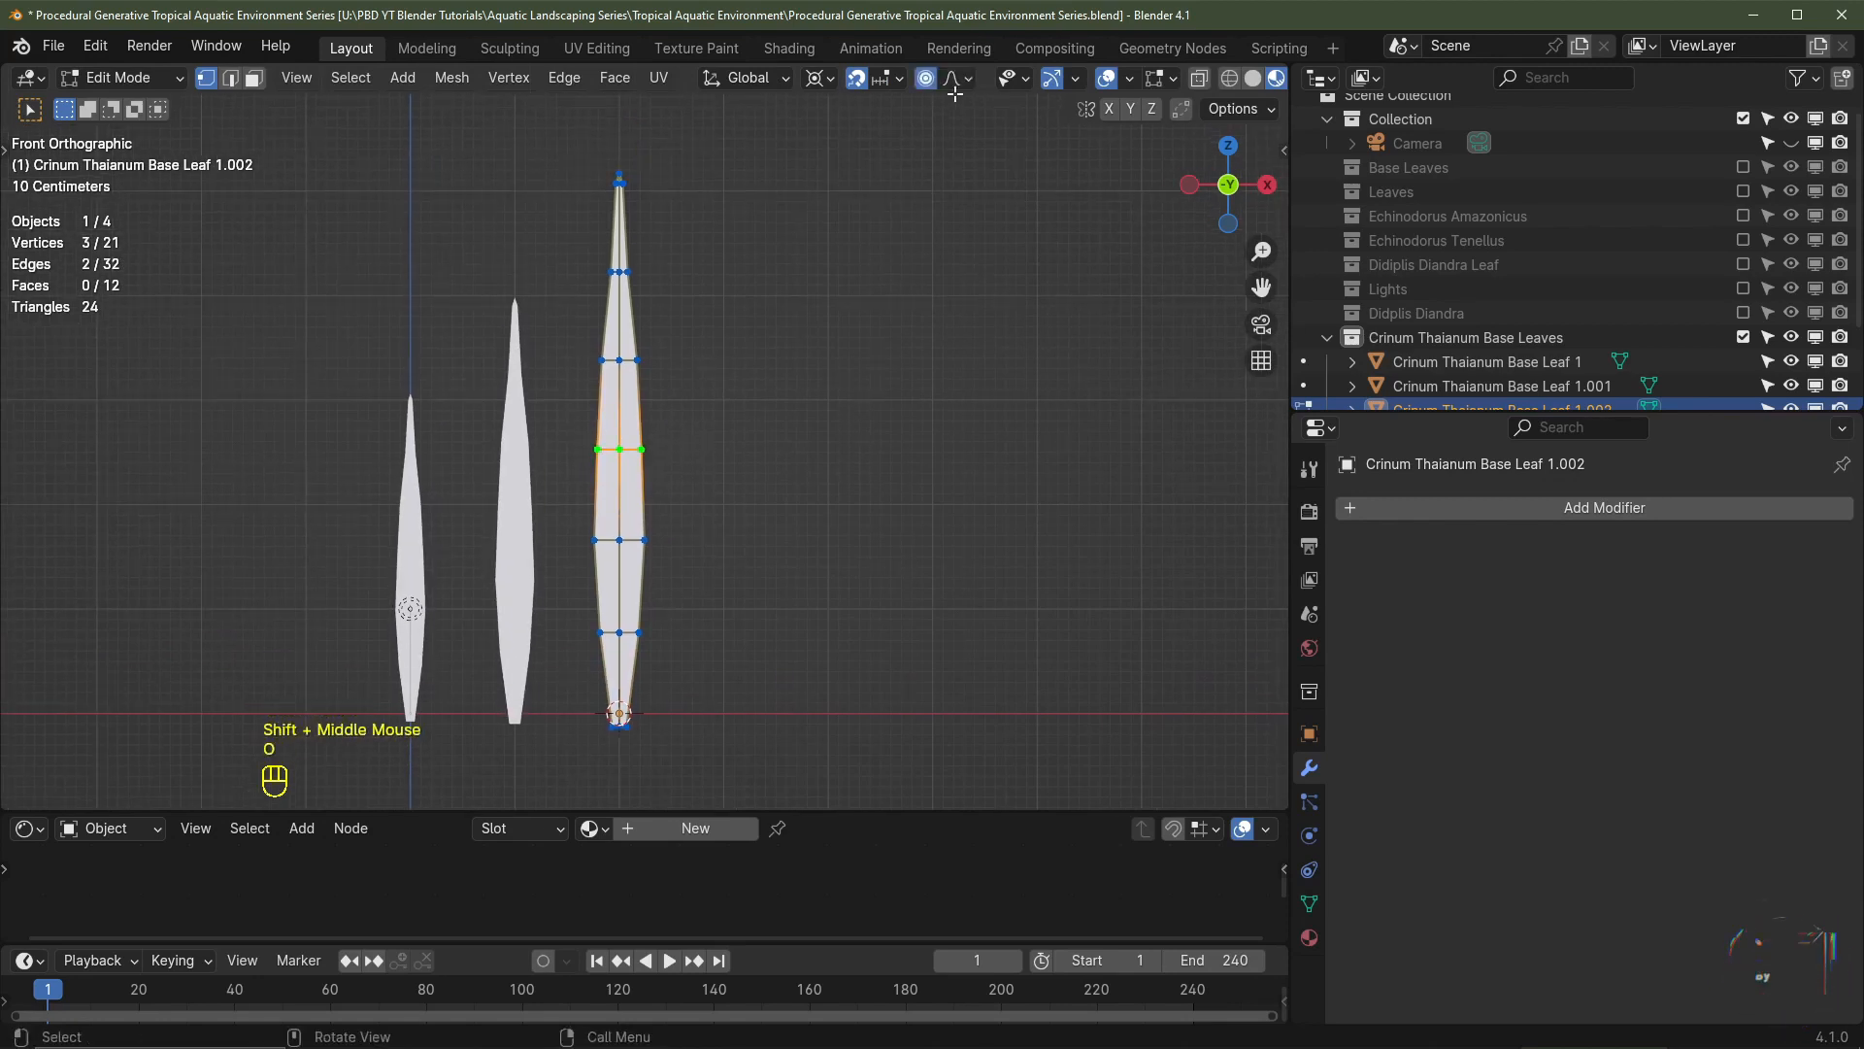
pyautogui.click(960, 77)
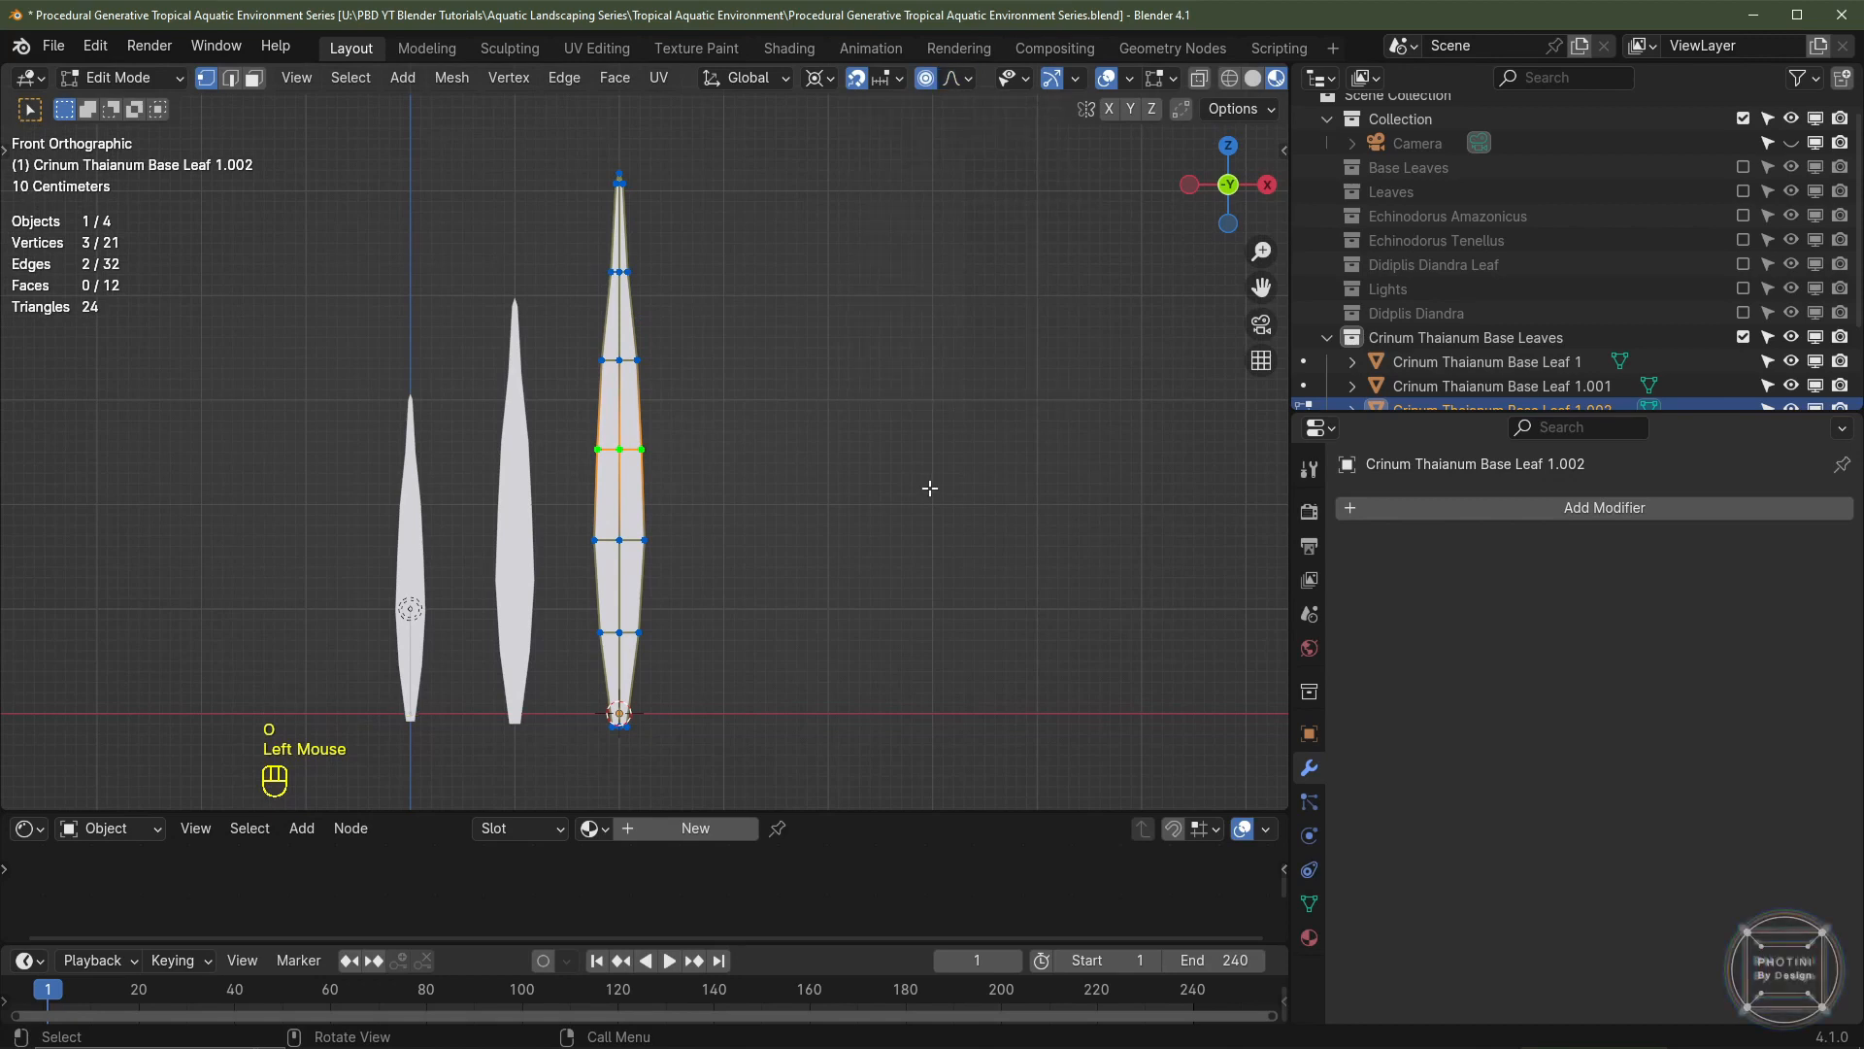
pyautogui.press('s')
pyautogui.press('x')
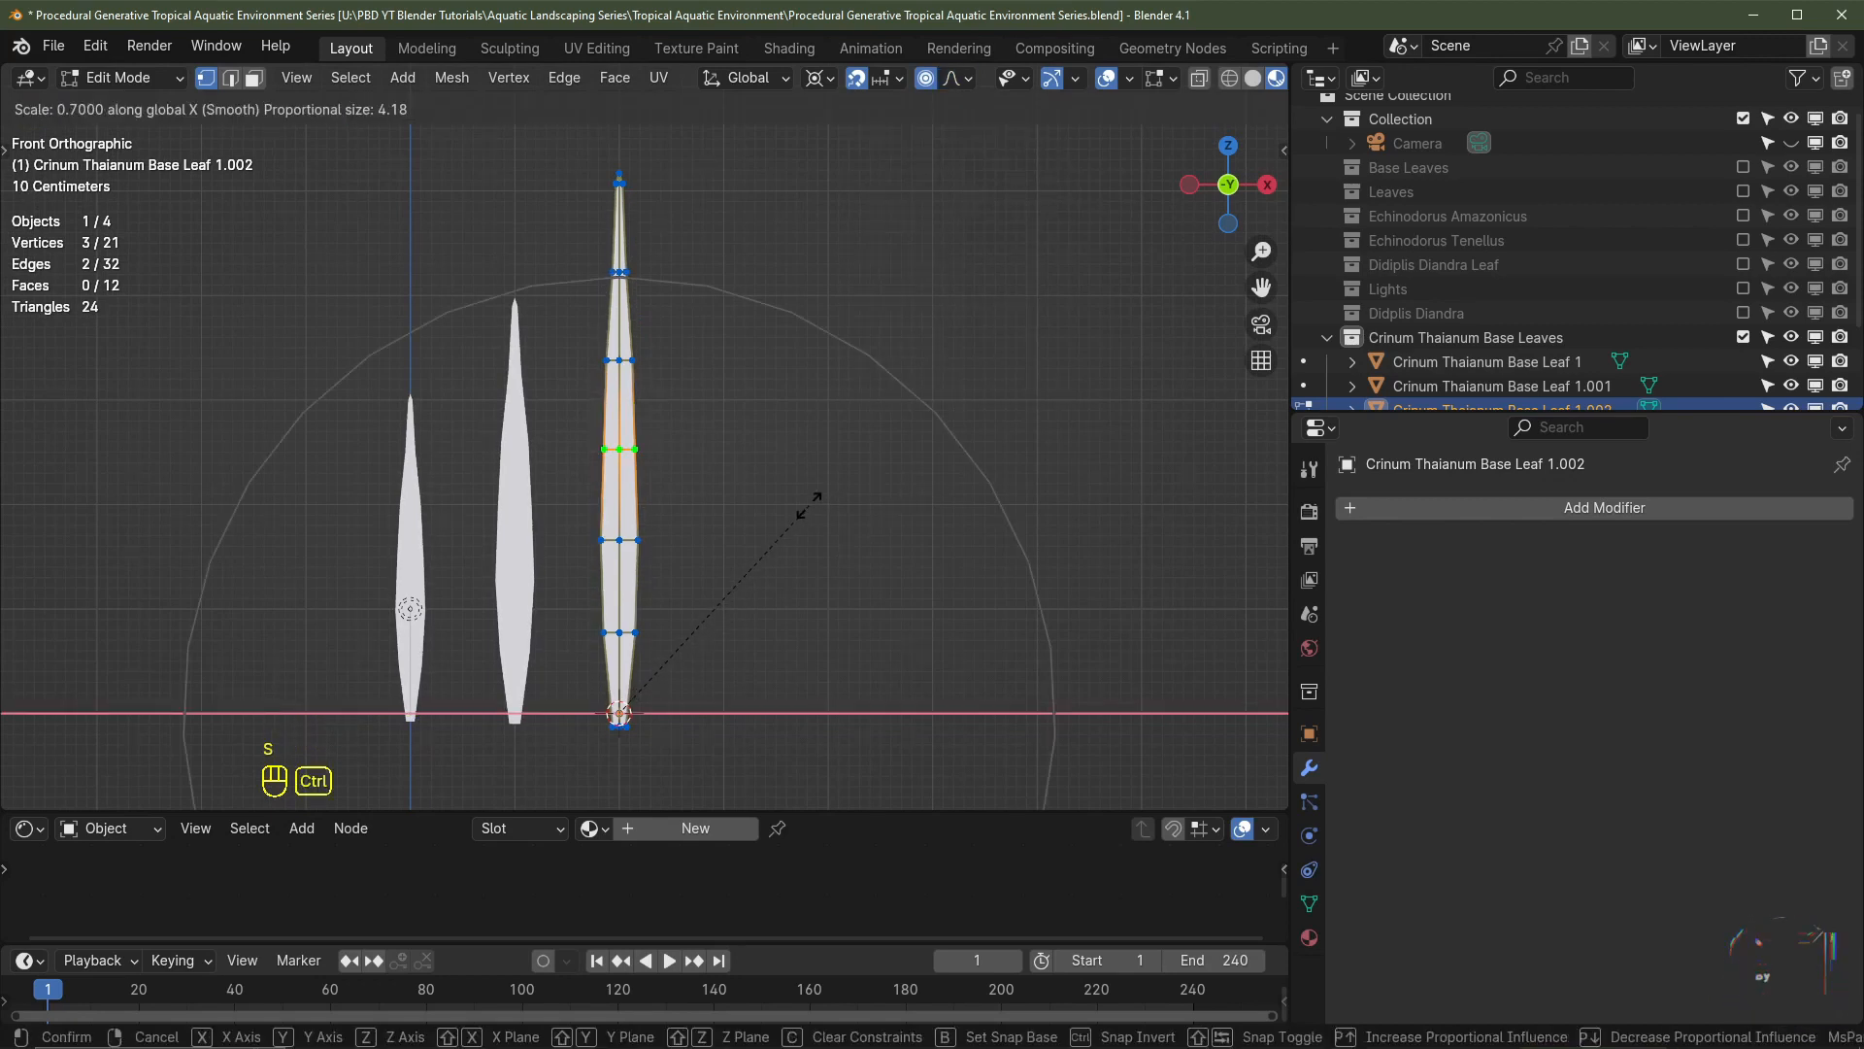
pyautogui.click(802, 509)
pyautogui.press('Tab')
# - Snap the 3D cursor to the second leaf and narrow its middle vertex row along X with proportional editing
pyautogui.click(524, 561)
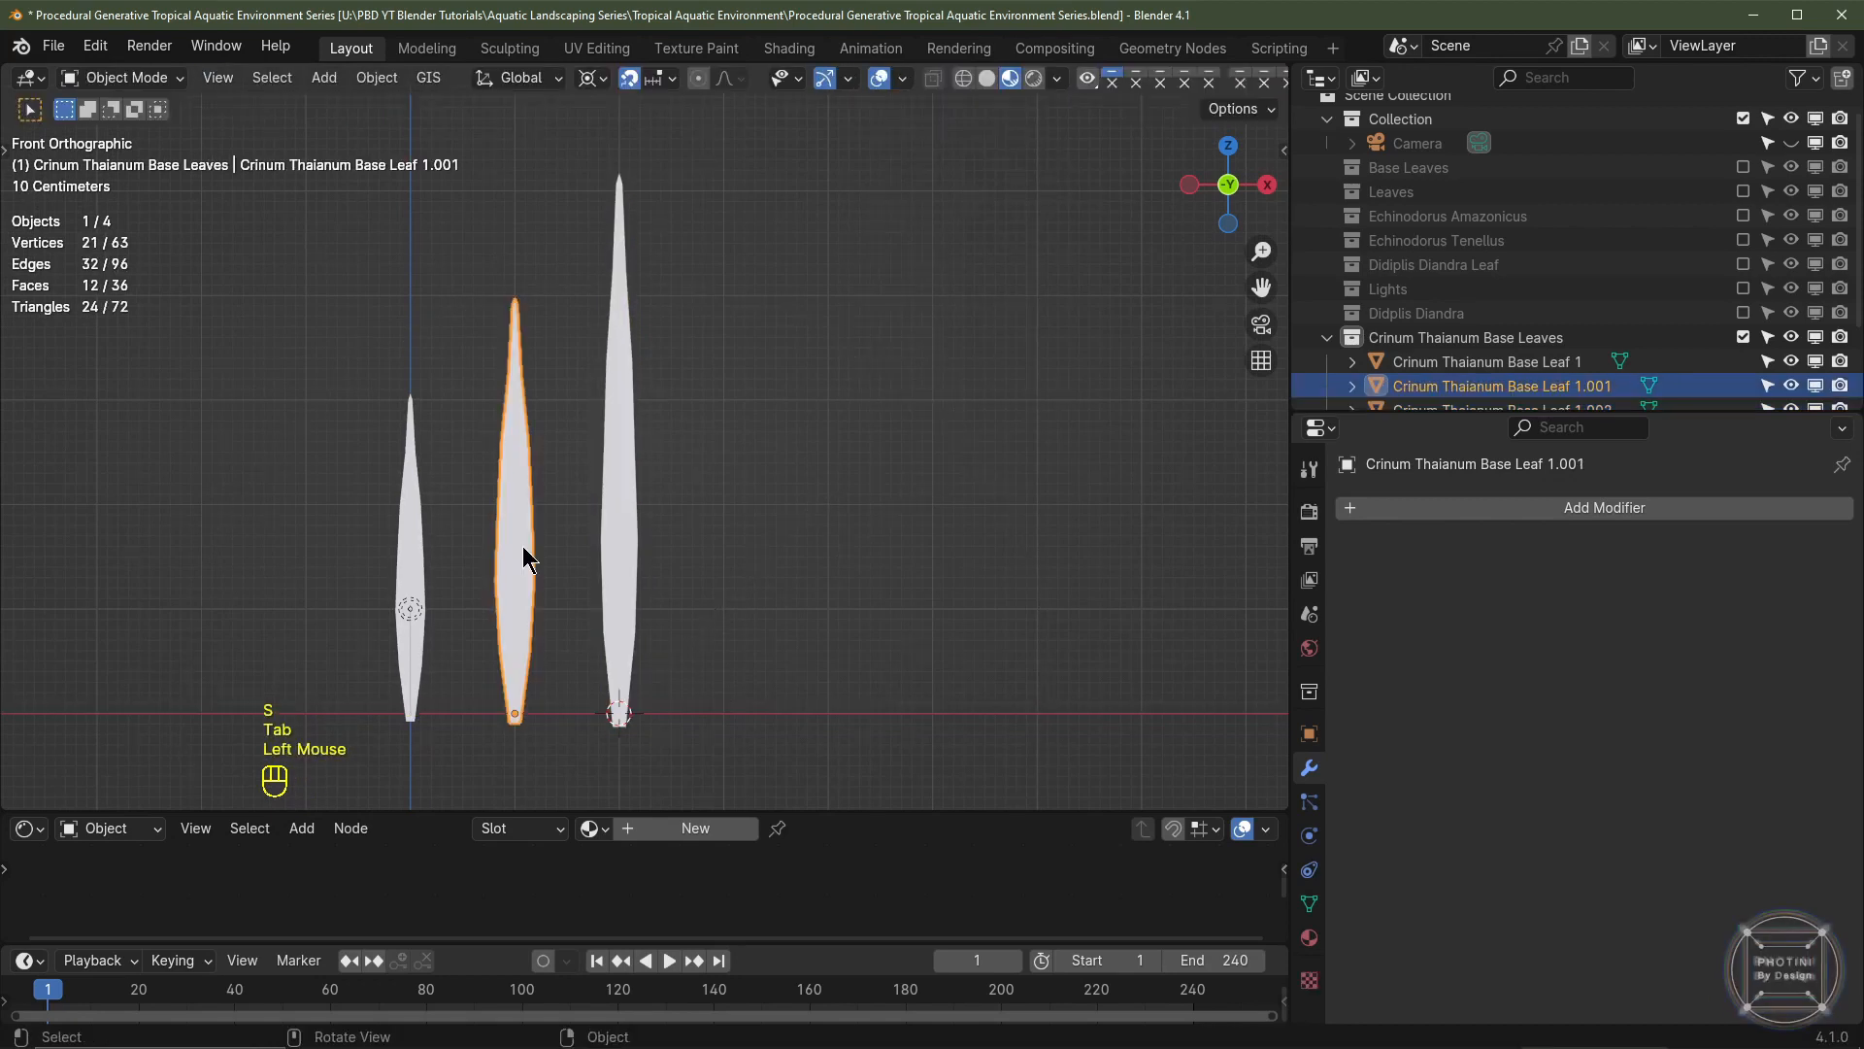
pyautogui.hotkey('shift', 's')
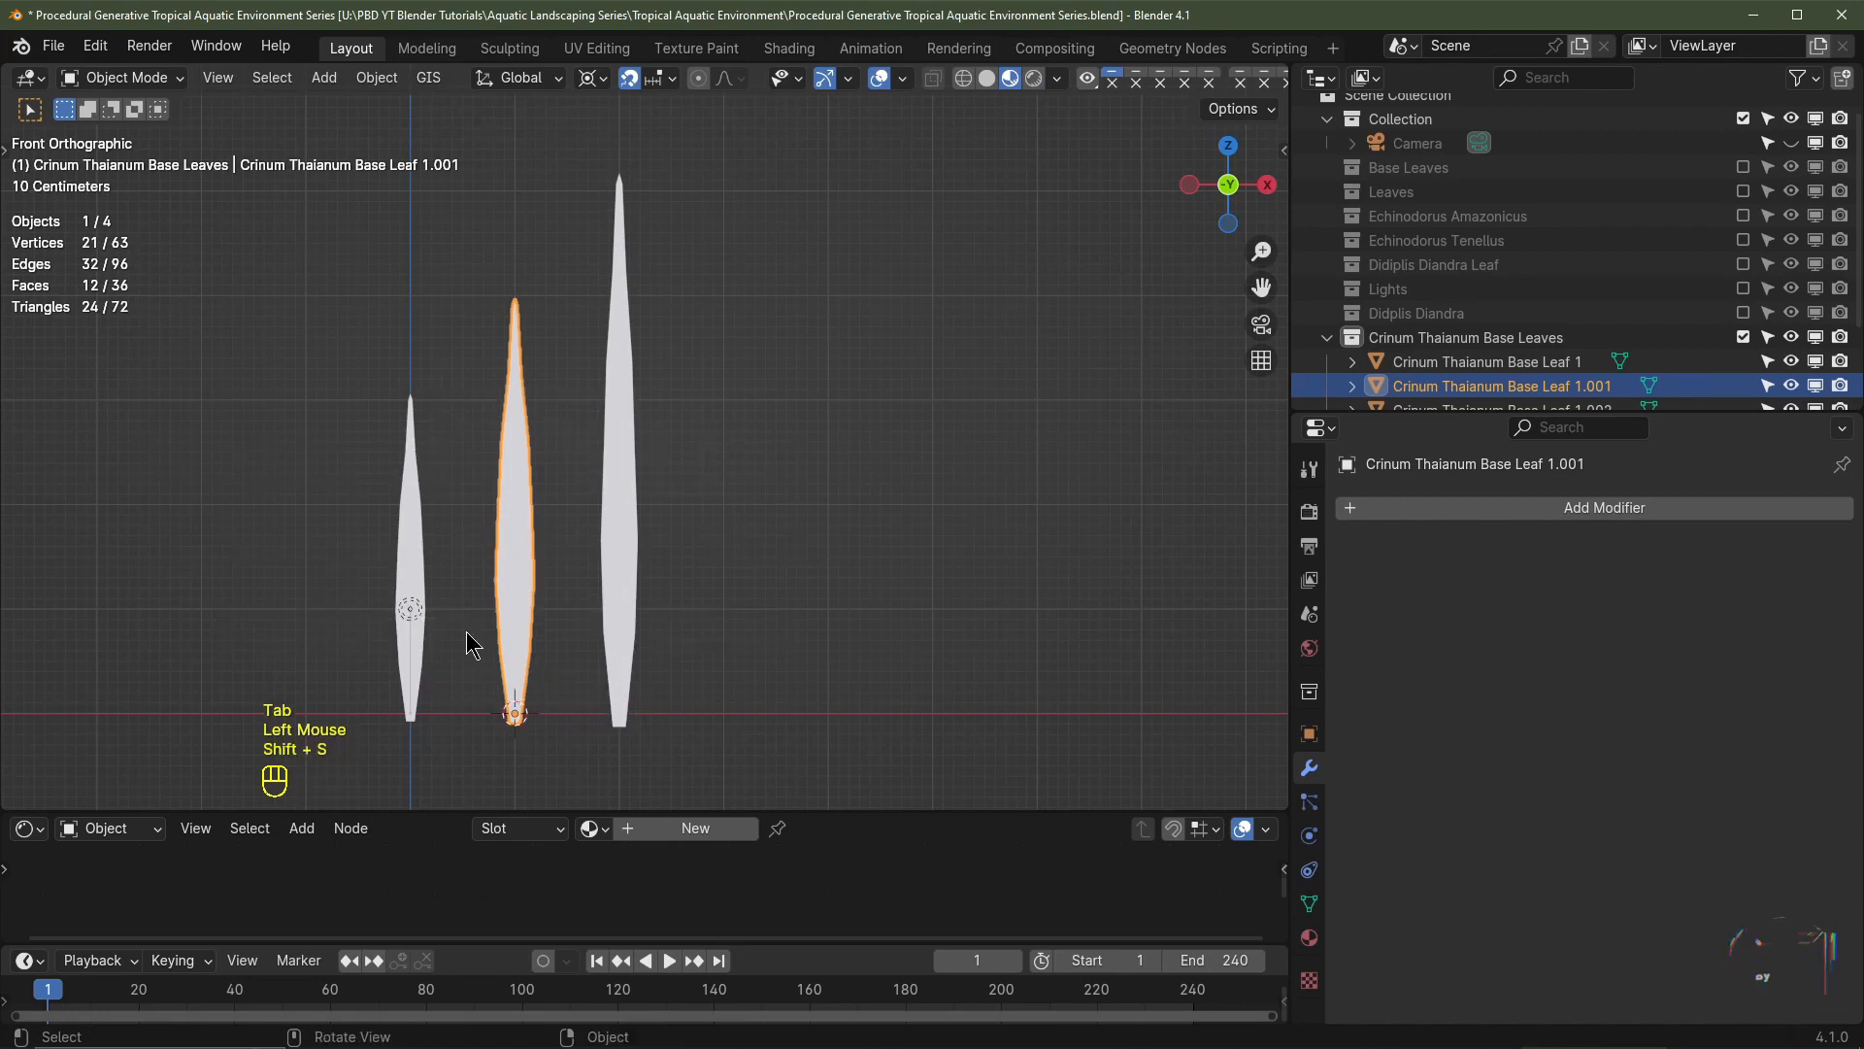
pyautogui.press('Tab')
pyautogui.moveTo(477, 490); pyautogui.dragTo(561, 526)
pyautogui.press('s')
pyautogui.press('x')
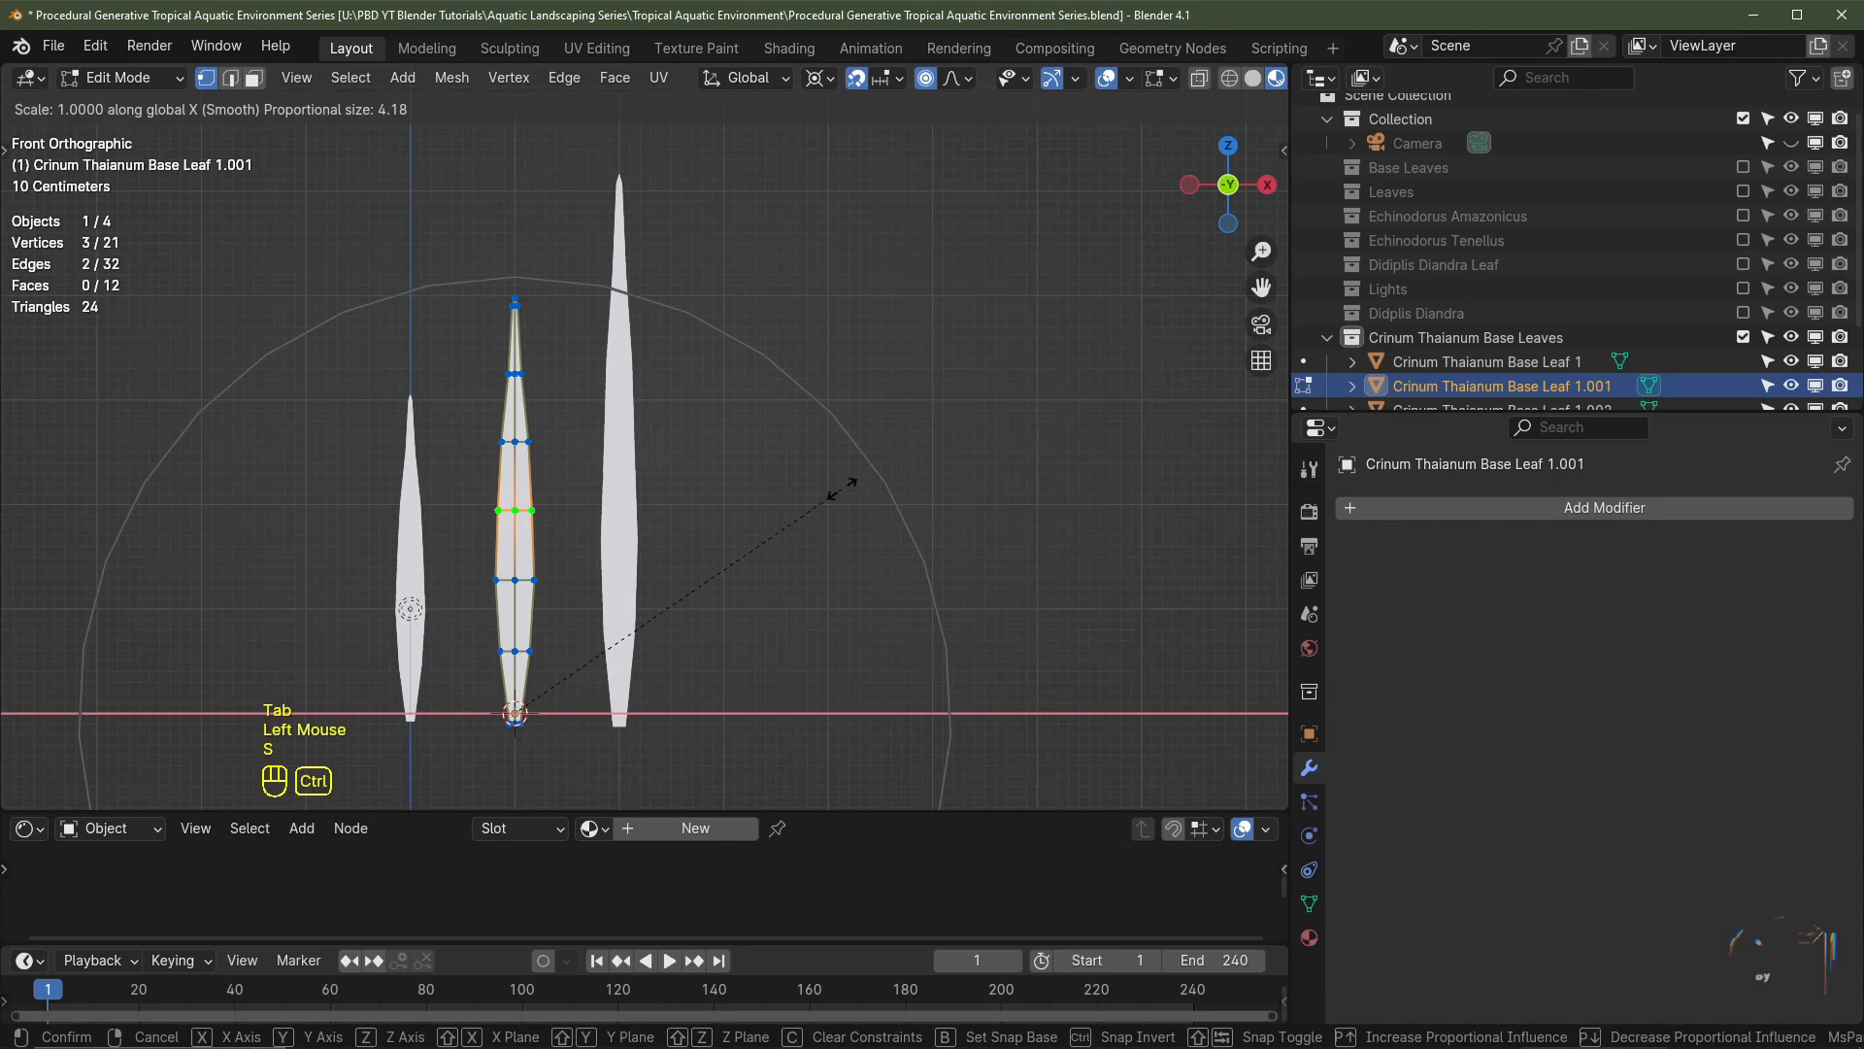
pyautogui.click(785, 507)
pyautogui.scroll(2, 583, 534)
pyautogui.press('Tab')
# - Snap the 3D cursor to the first leaf and narrow its two middle vertex rows along X with proportional editing
pyautogui.click(333, 558)
pyautogui.hotkey('shift', 's')
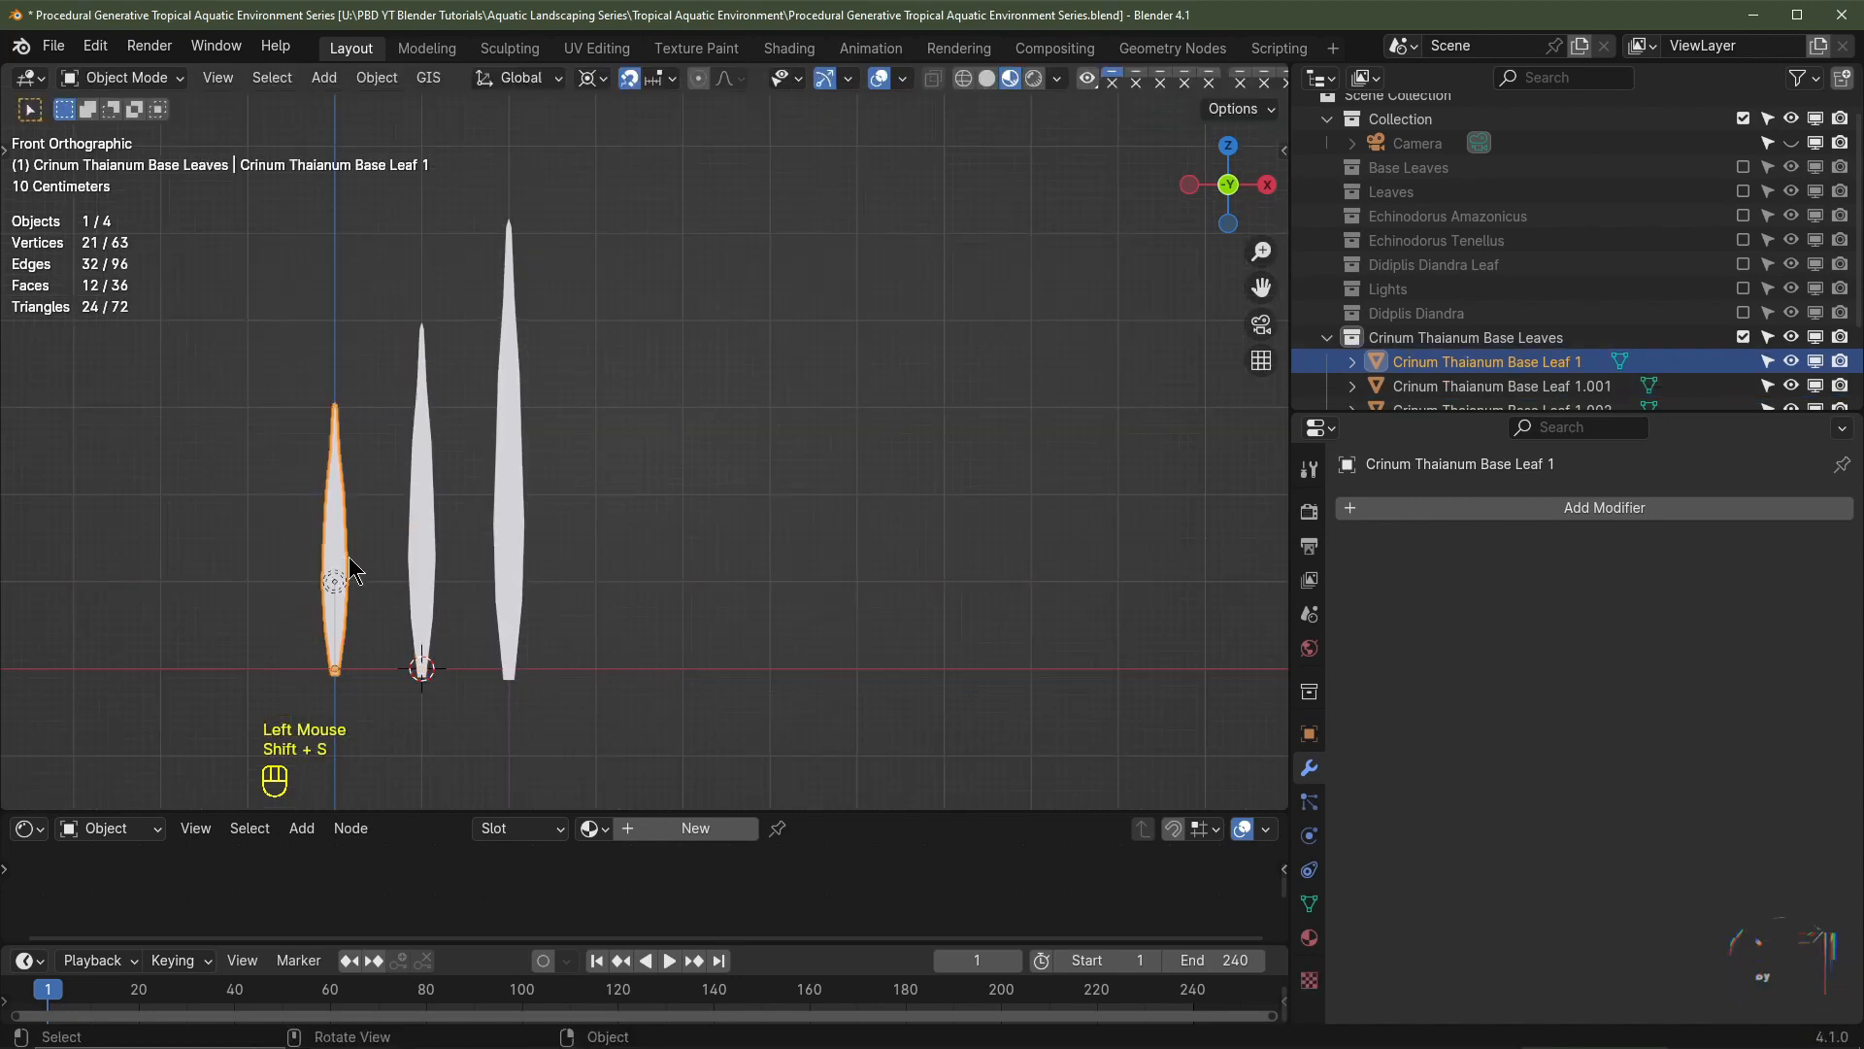
pyautogui.click(351, 688)
pyautogui.press('Tab')
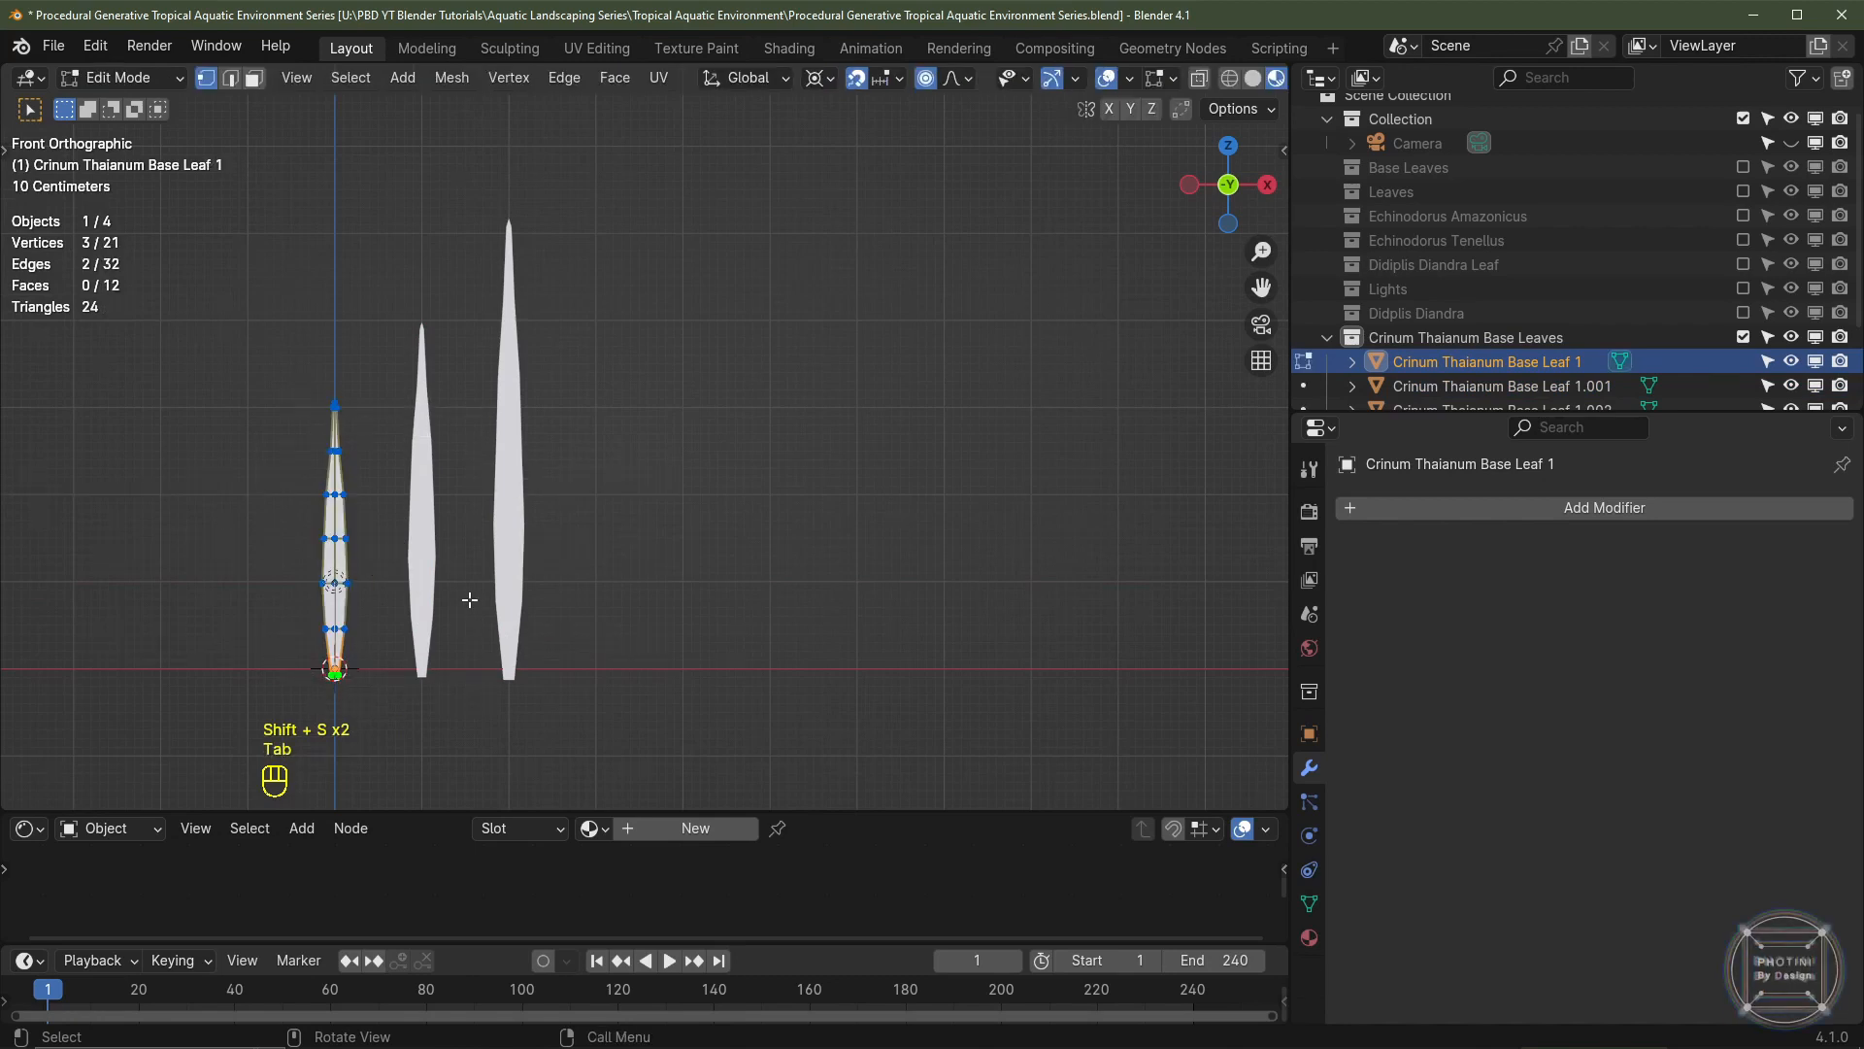
pyautogui.keyDown('shift'); pyautogui.moveTo(398, 618); pyautogui.dragTo(499, 561, button='middle'); pyautogui.keyUp('shift')
pyautogui.doubleClick(439, 506)
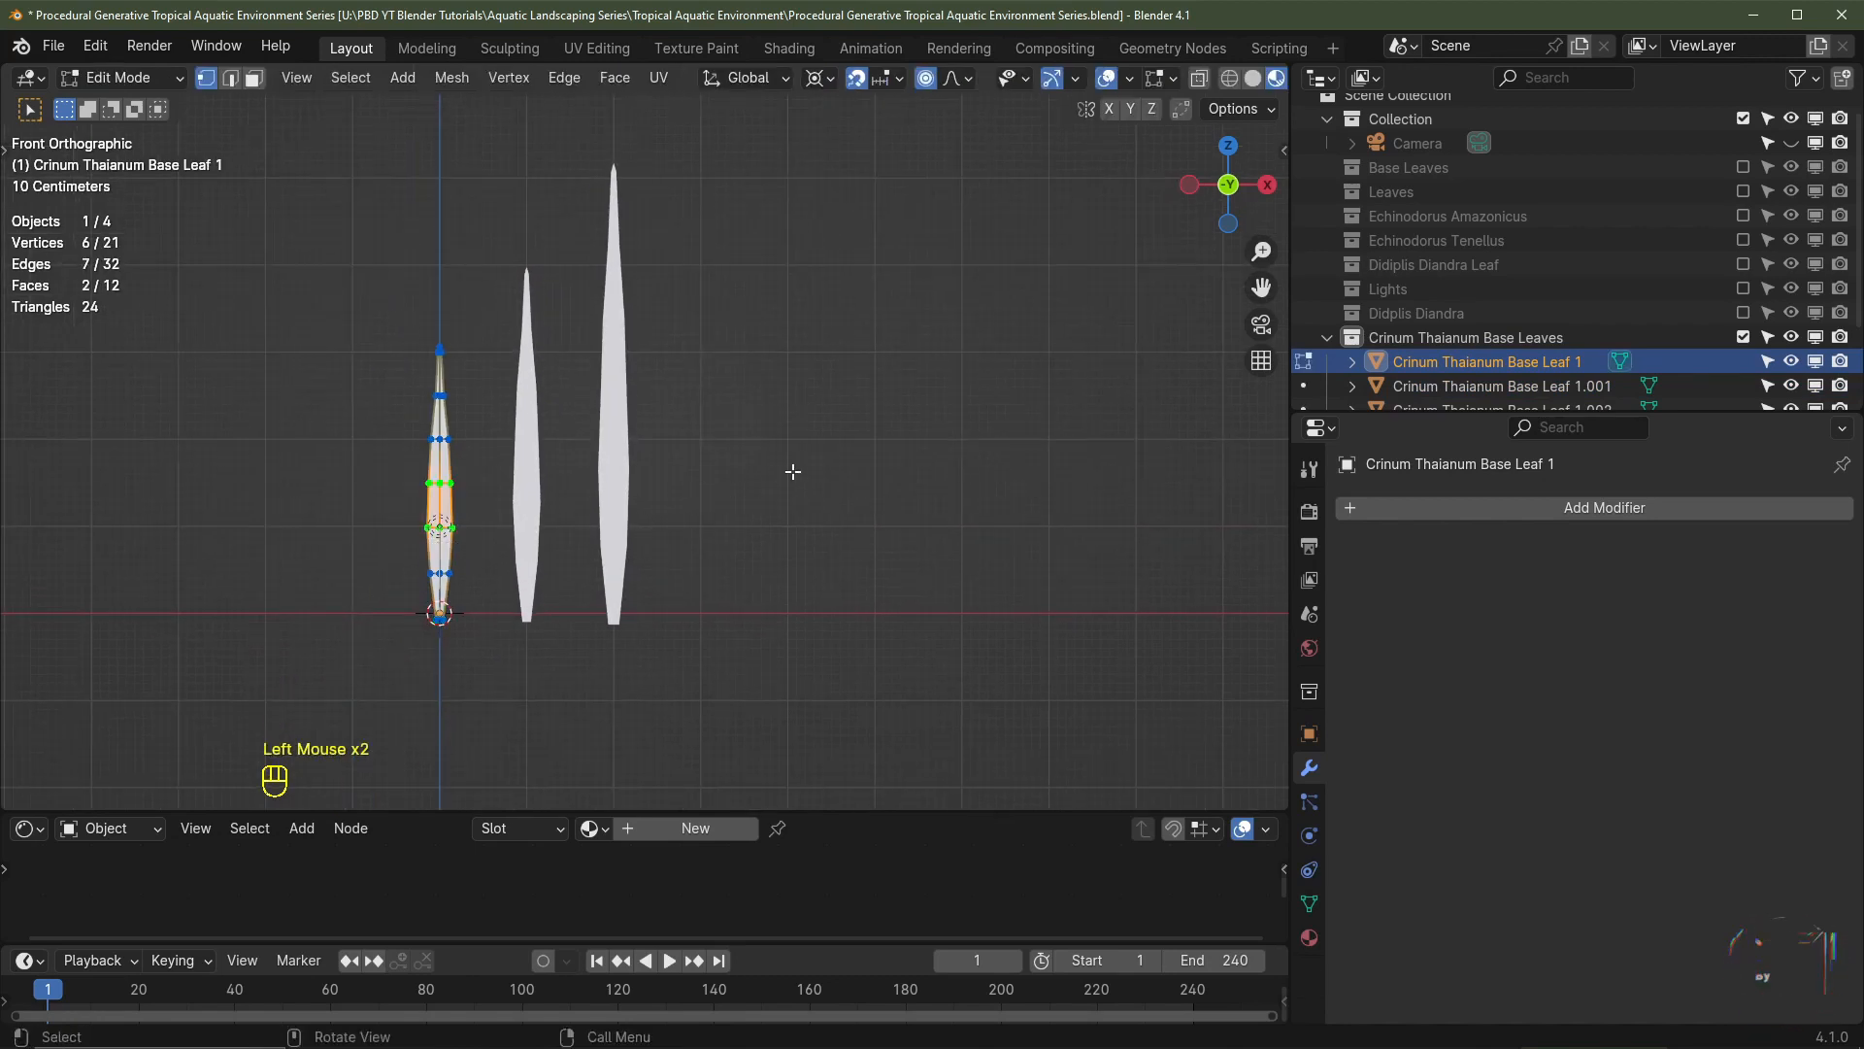
pyautogui.scroll(1, 823, 478)
pyautogui.press('s')
pyautogui.press('x')
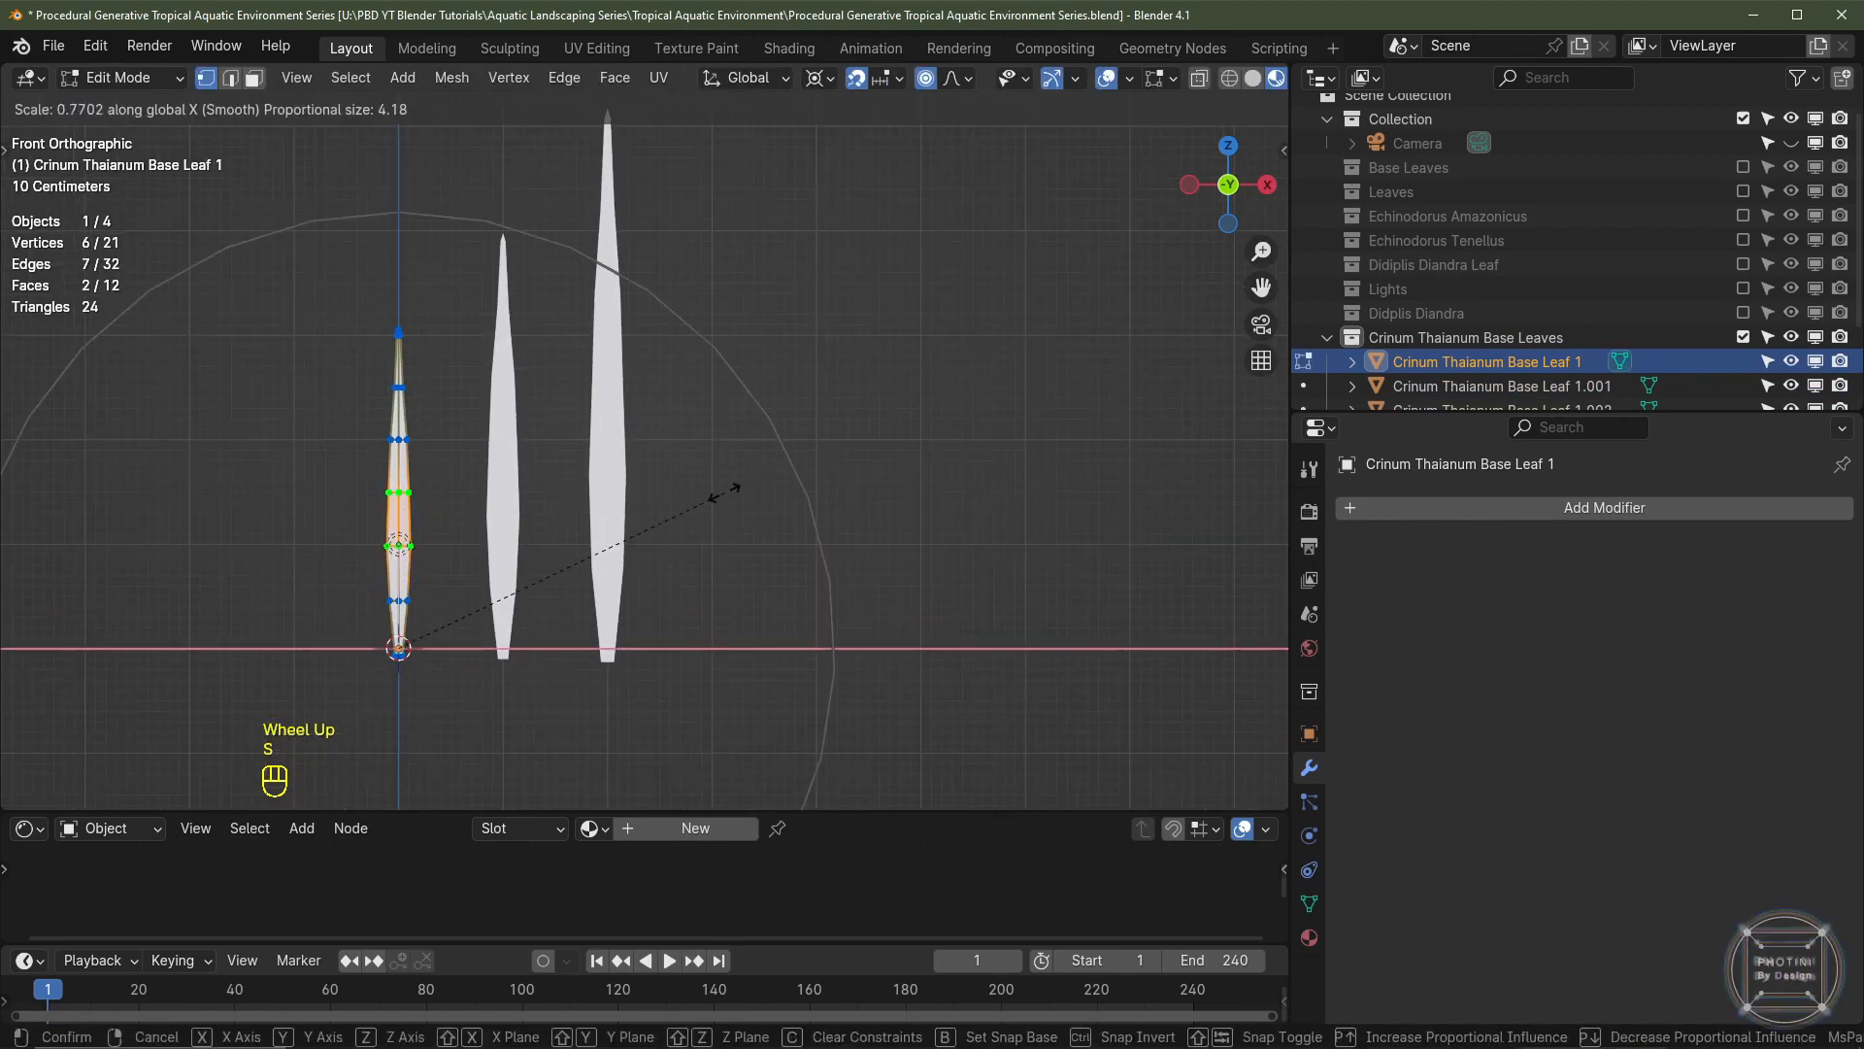
pyautogui.keyDown('ctrl'); pyautogui.click(703, 495); pyautogui.keyUp('ctrl')
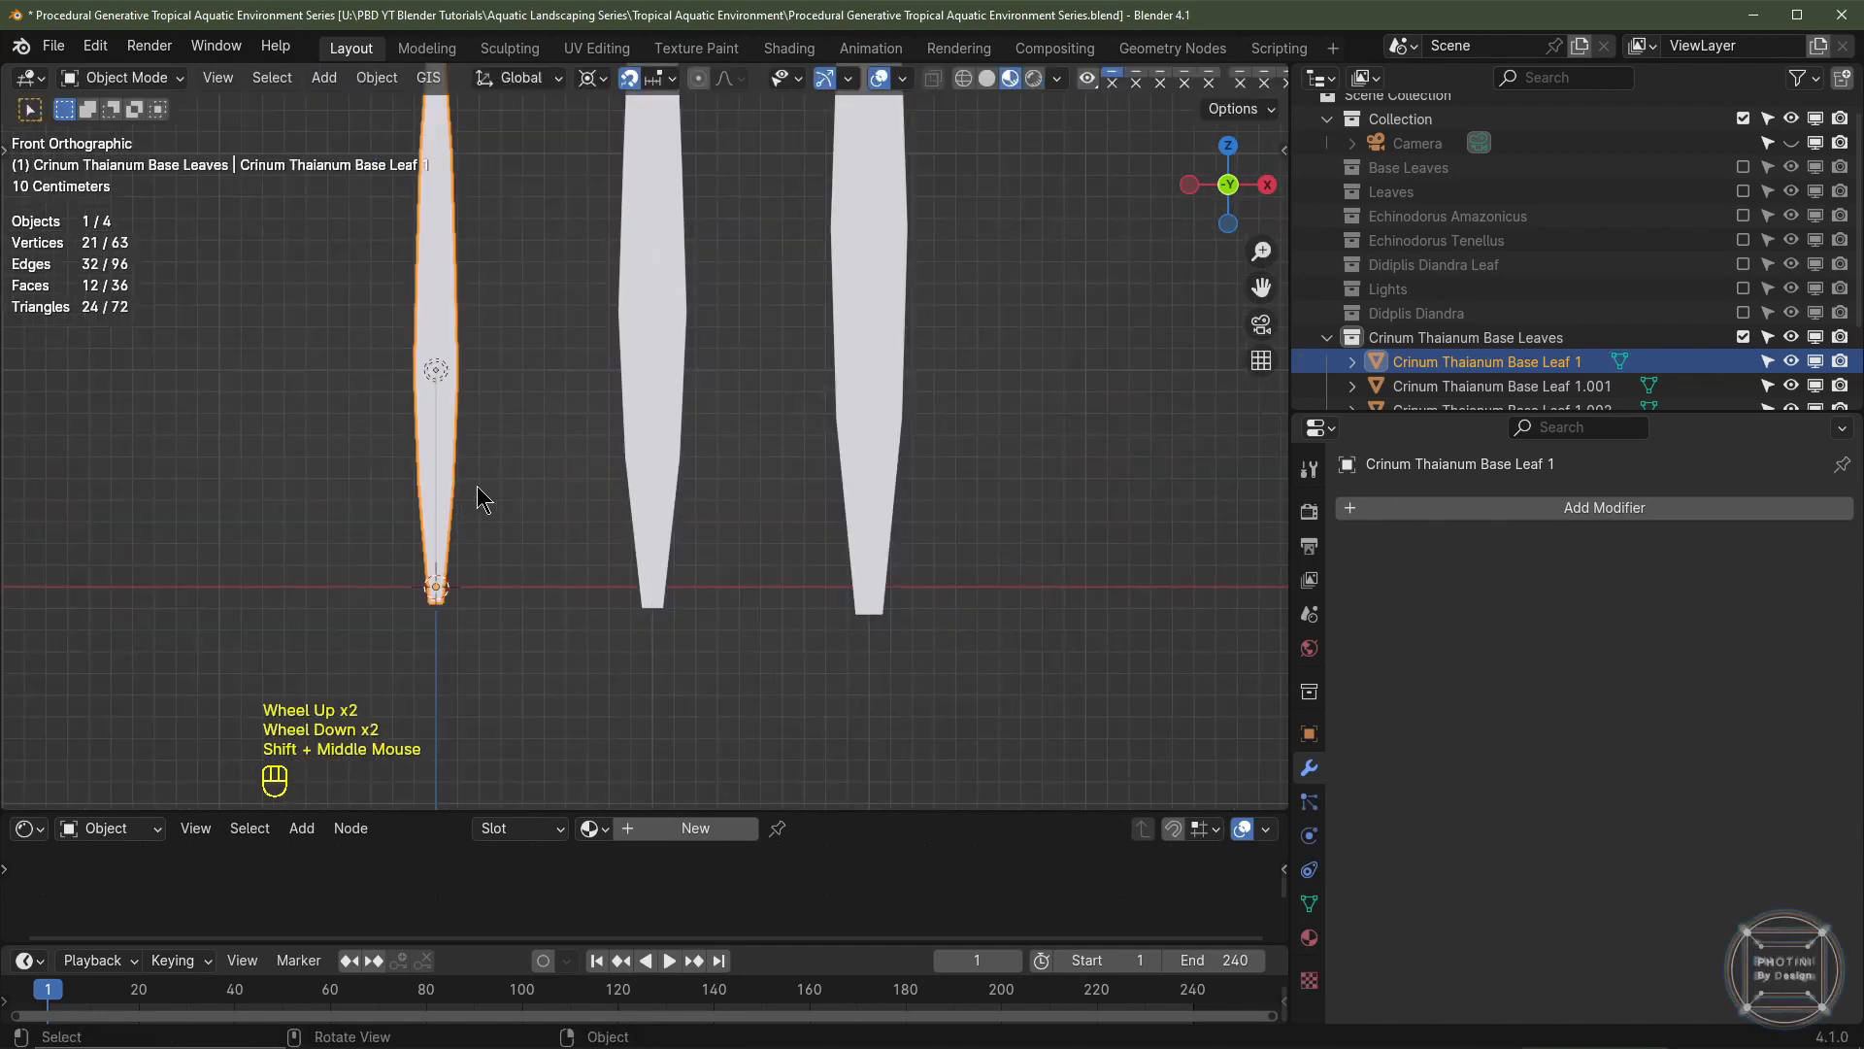
# - Flatten the bottom vertices of all three leaves onto the 3D cursor's height by scaling them to 0 along Z without proportional editing
pyautogui.click(427, 414)
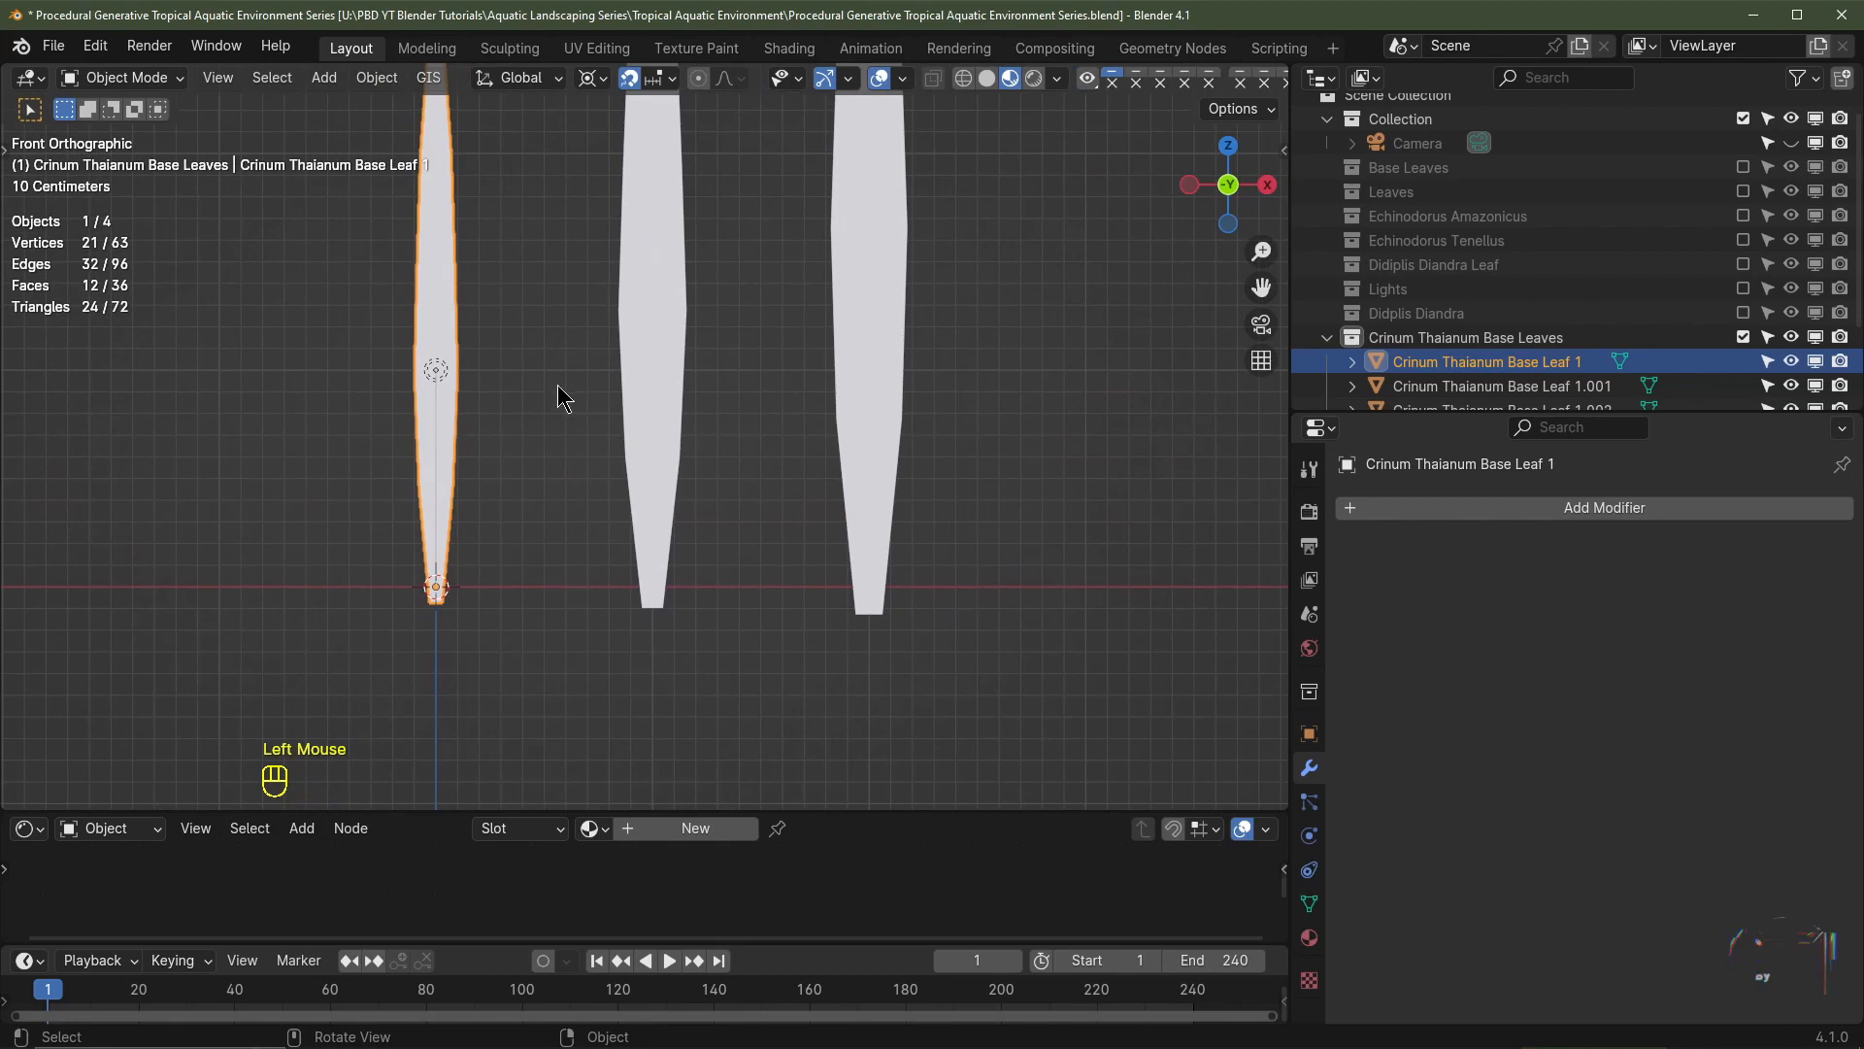
pyautogui.keyDown('shift'); pyautogui.click(654, 352); pyautogui.keyUp('shift')
pyautogui.keyDown('shift'); pyautogui.click(885, 365); pyautogui.keyUp('shift')
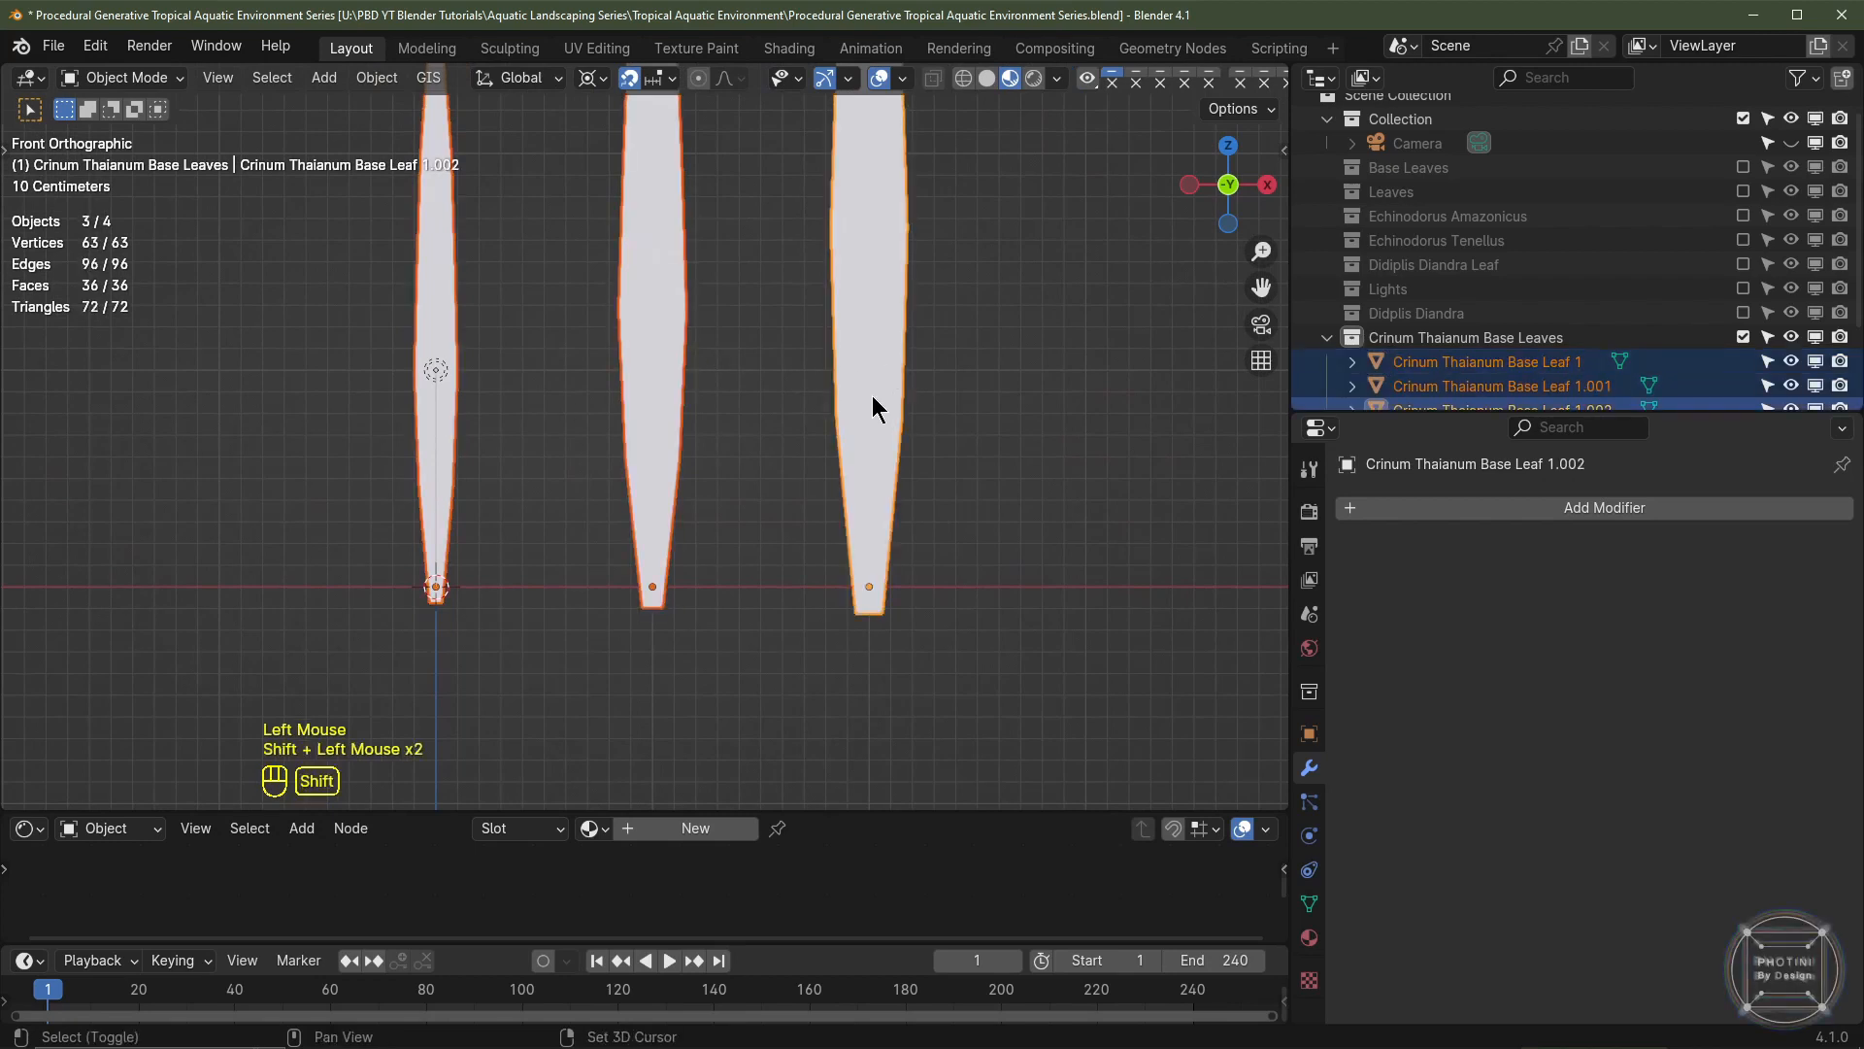
pyautogui.scroll(-2, 854, 499)
pyautogui.scroll(2, 855, 505)
pyautogui.press('Tab')
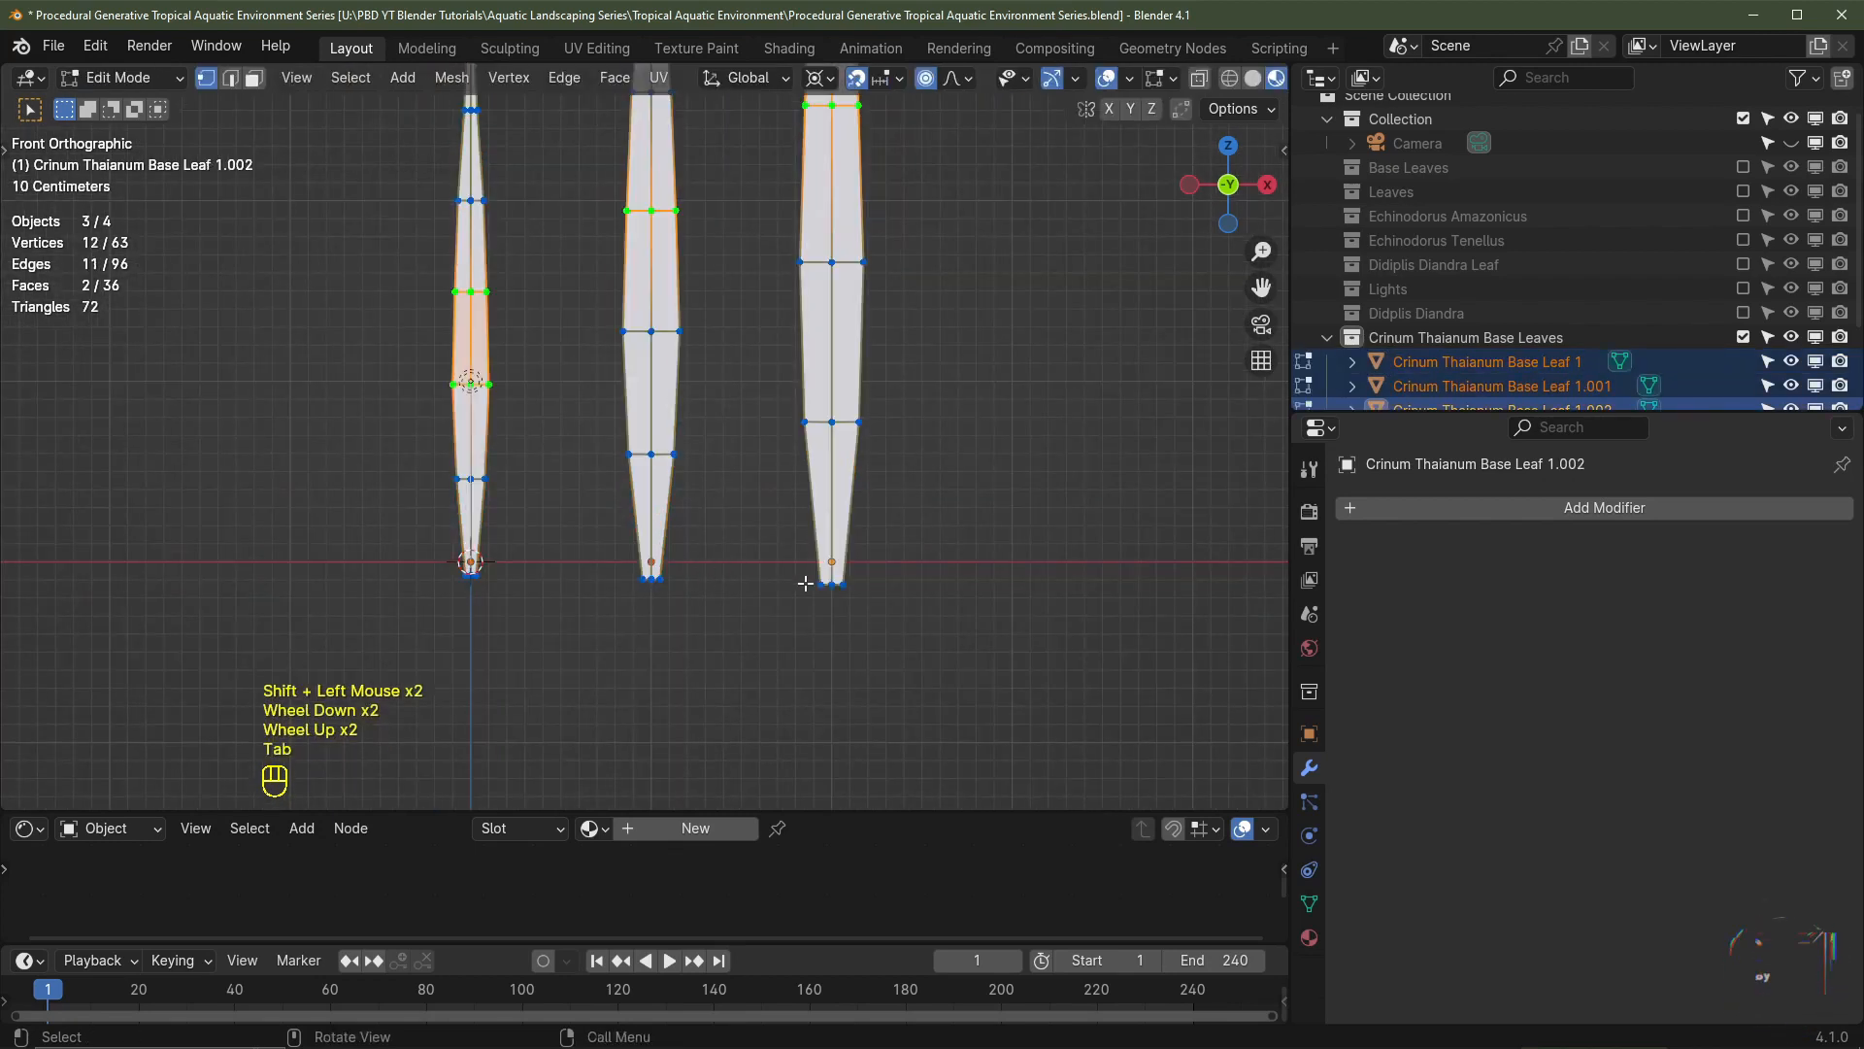
pyautogui.moveTo(1000, 678); pyautogui.dragTo(433, 545)
pyautogui.keyDown('shift'); pyautogui.moveTo(812, 585); pyautogui.dragTo(743, 540, button='middle'); pyautogui.keyUp('shift')
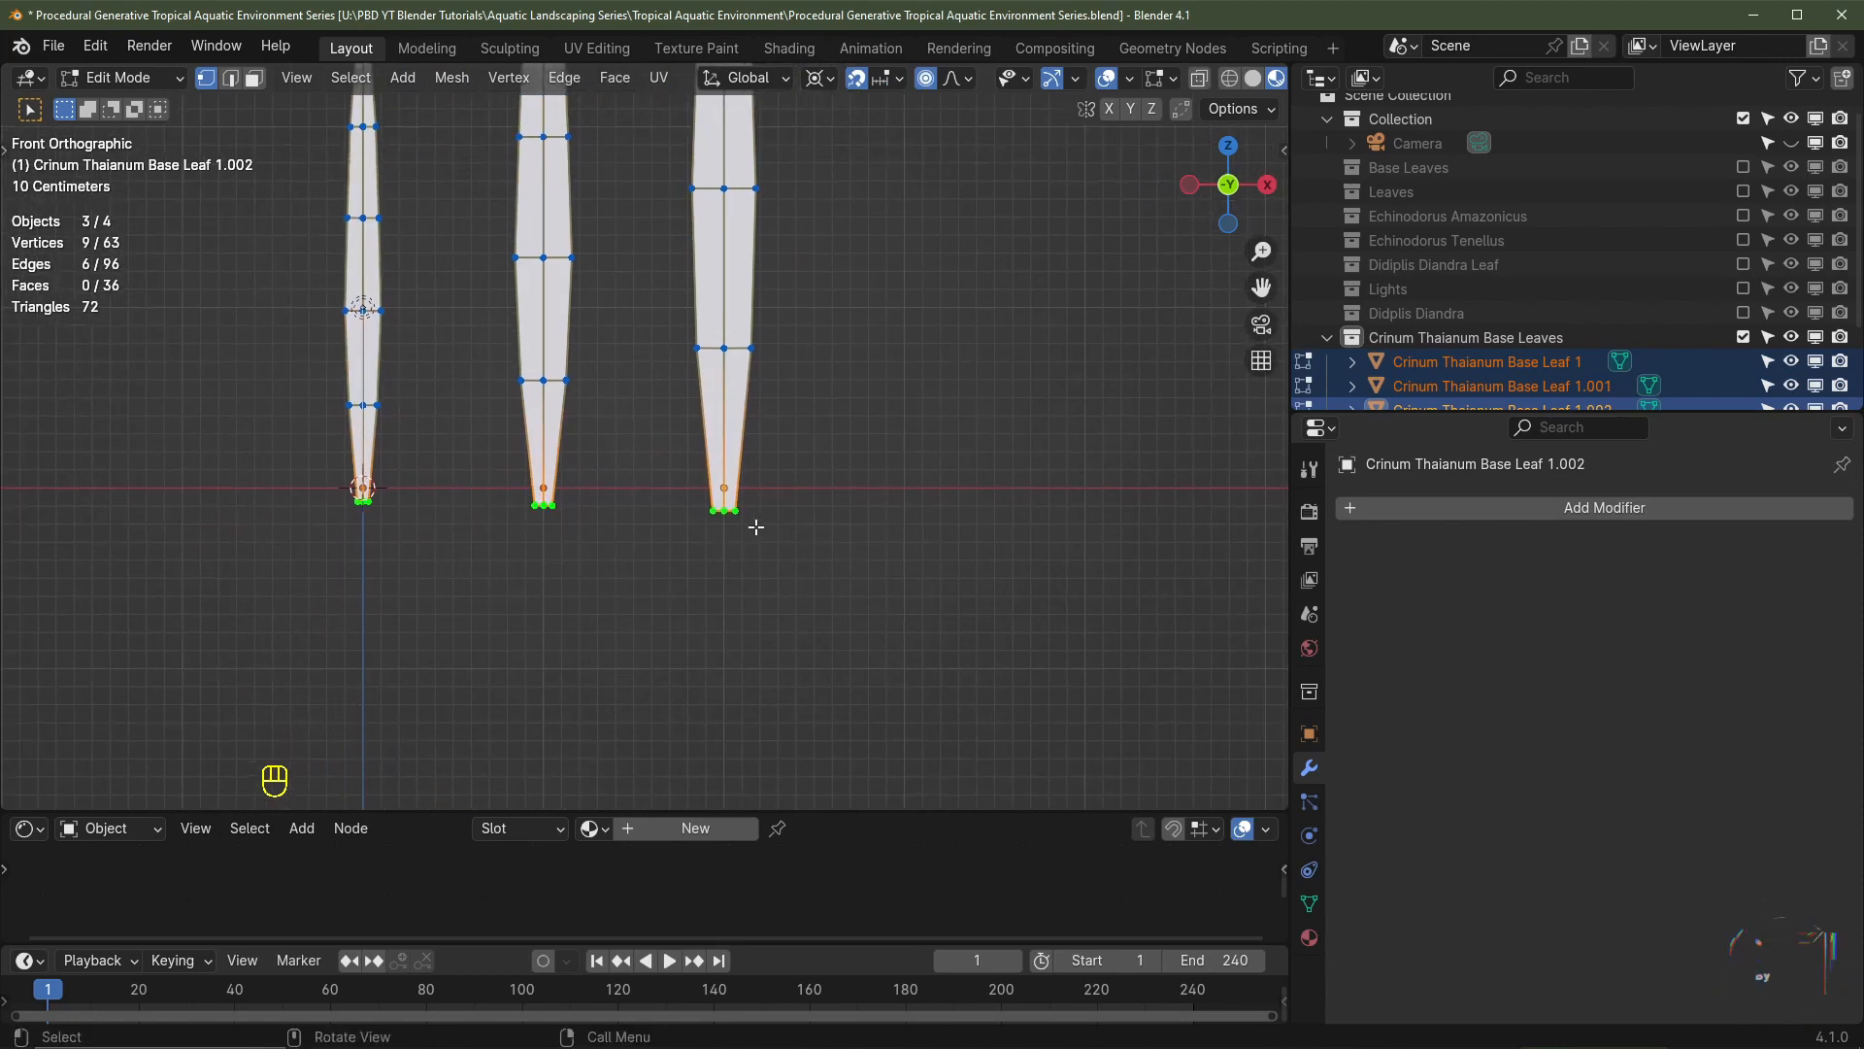
pyautogui.press('o')
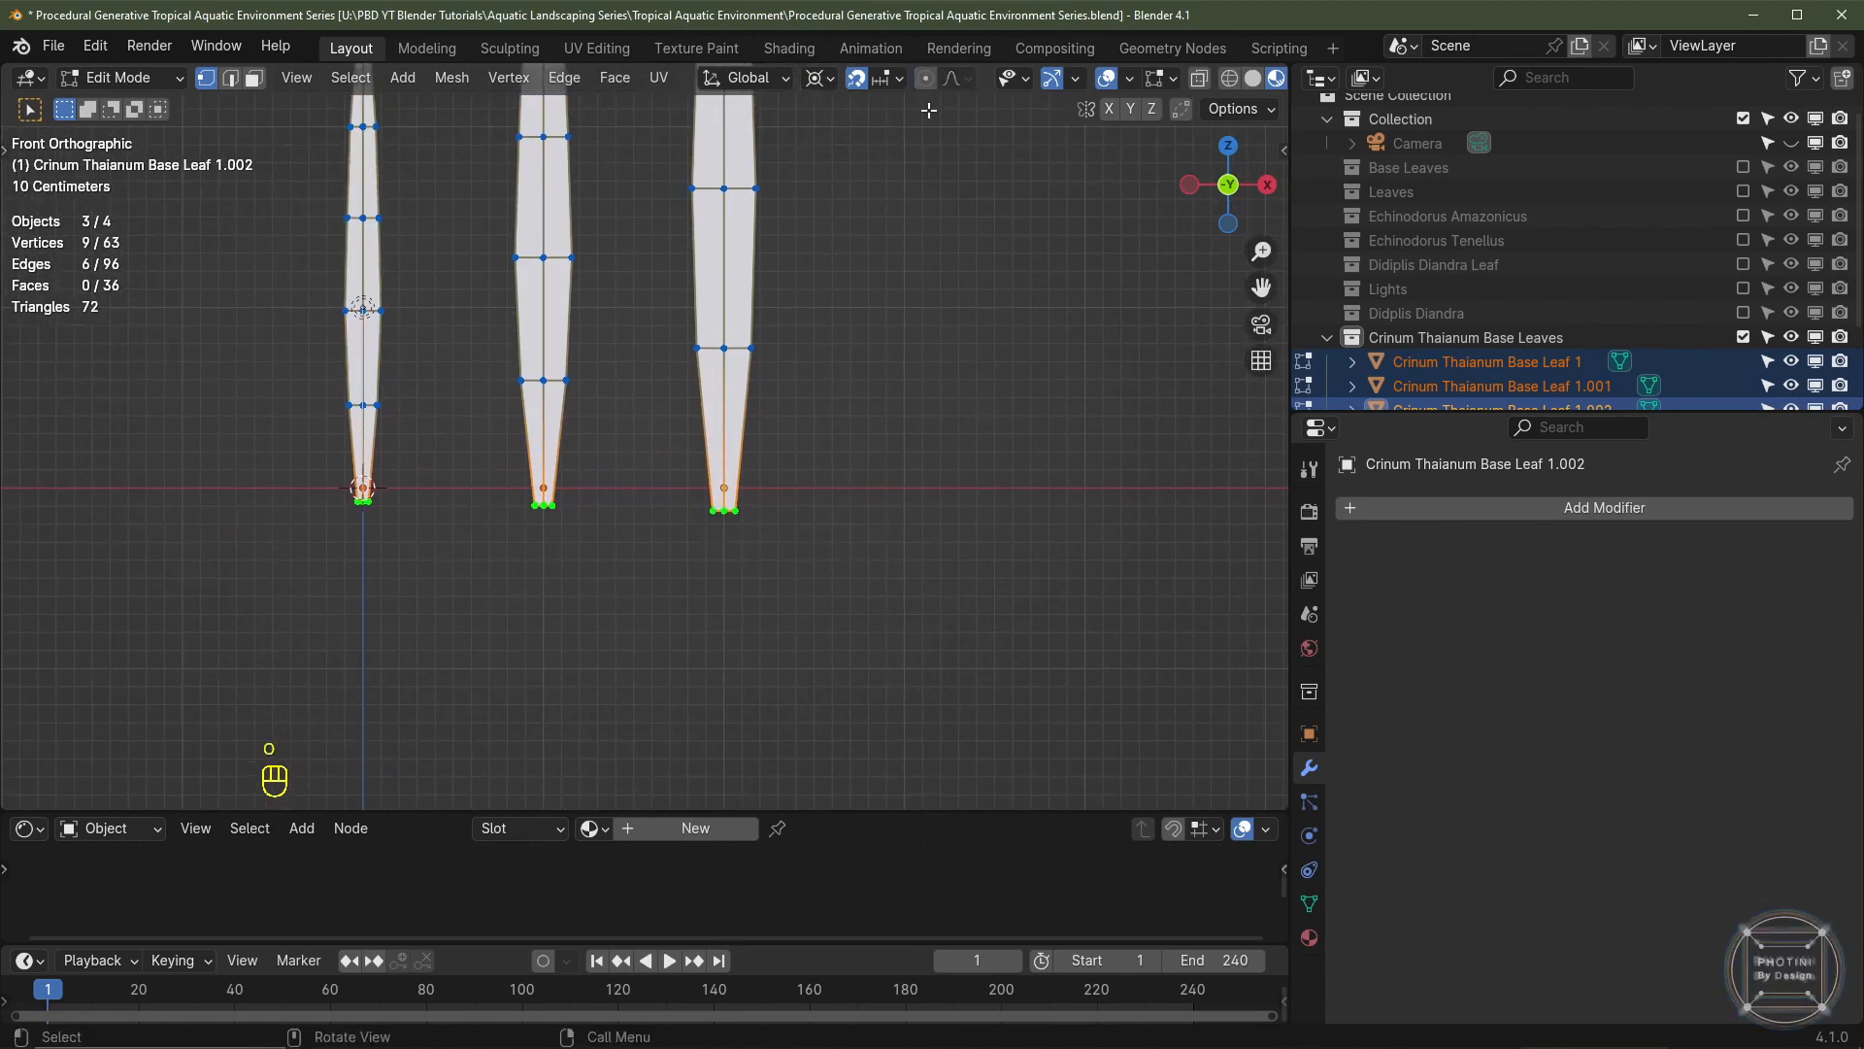
pyautogui.press('s')
pyautogui.press('z')
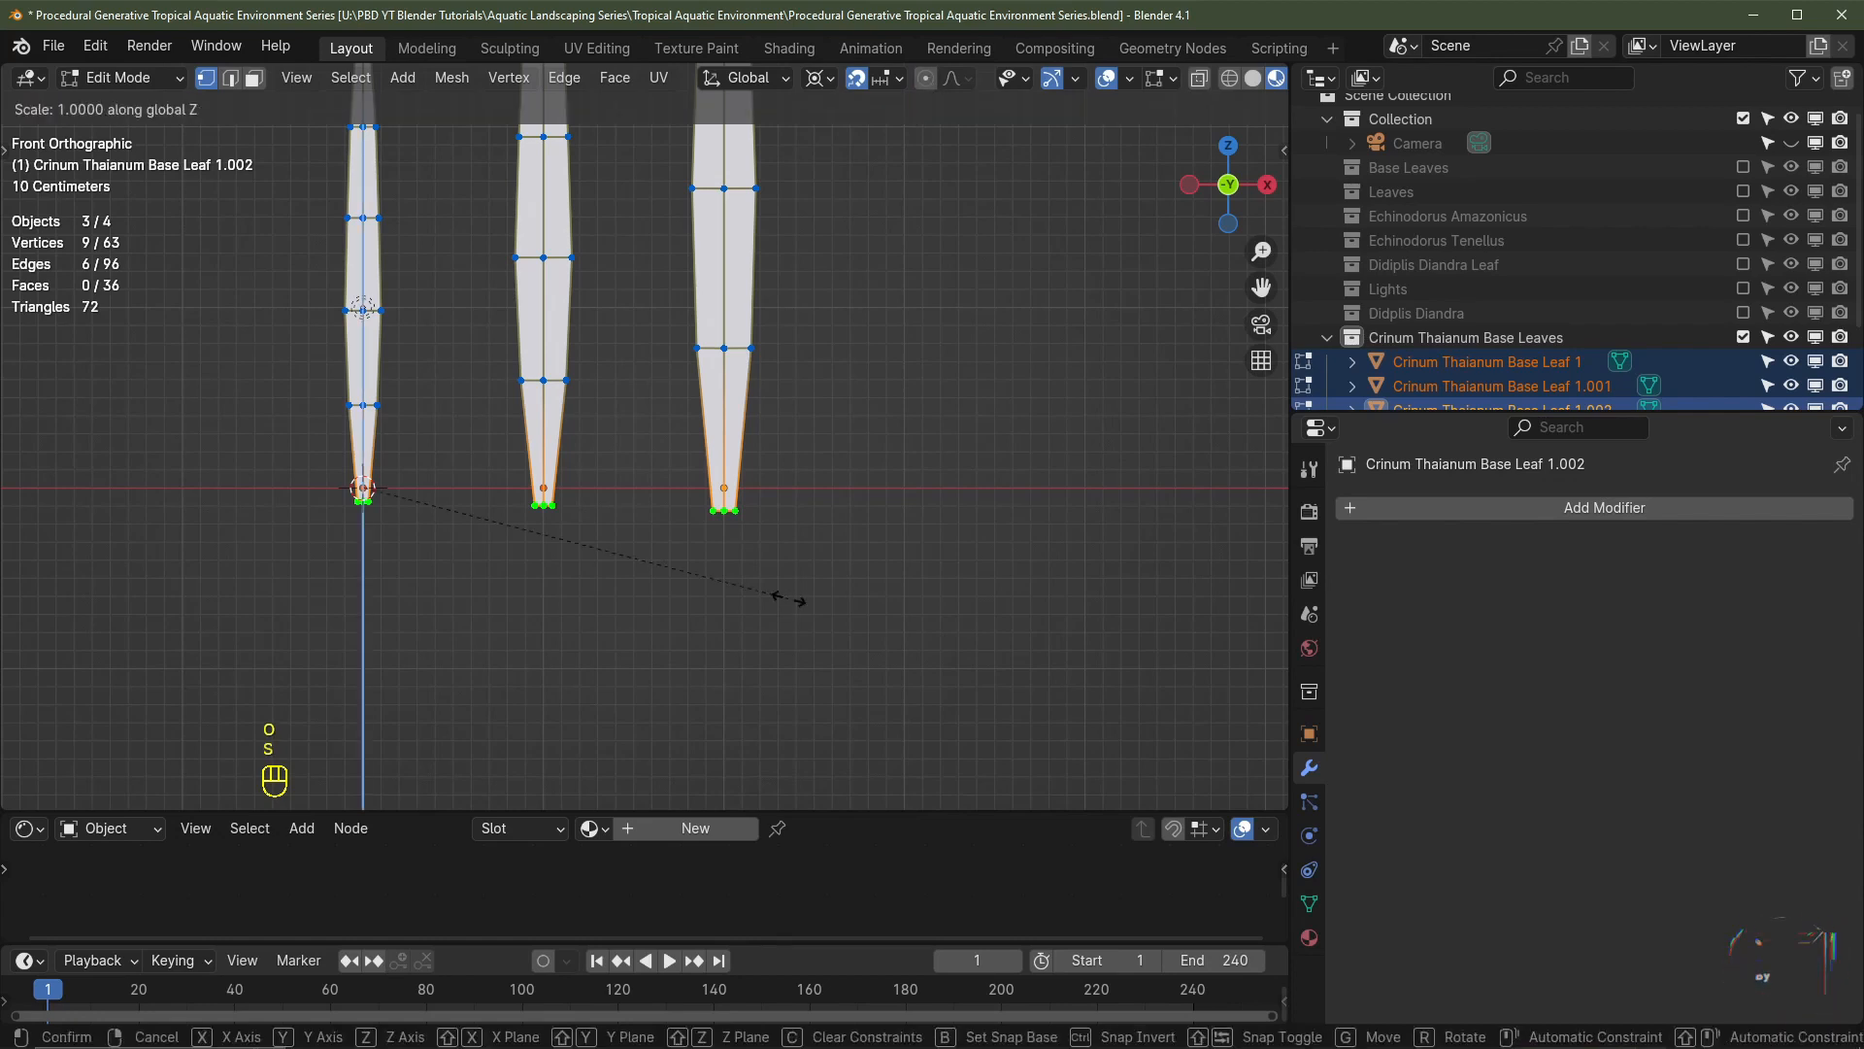
pyautogui.press('0')
pyautogui.click(788, 599)
# - Move the bottom vertices of all three leaves slightly down along Z, just below their origins
pyautogui.scroll(3, 650, 583)
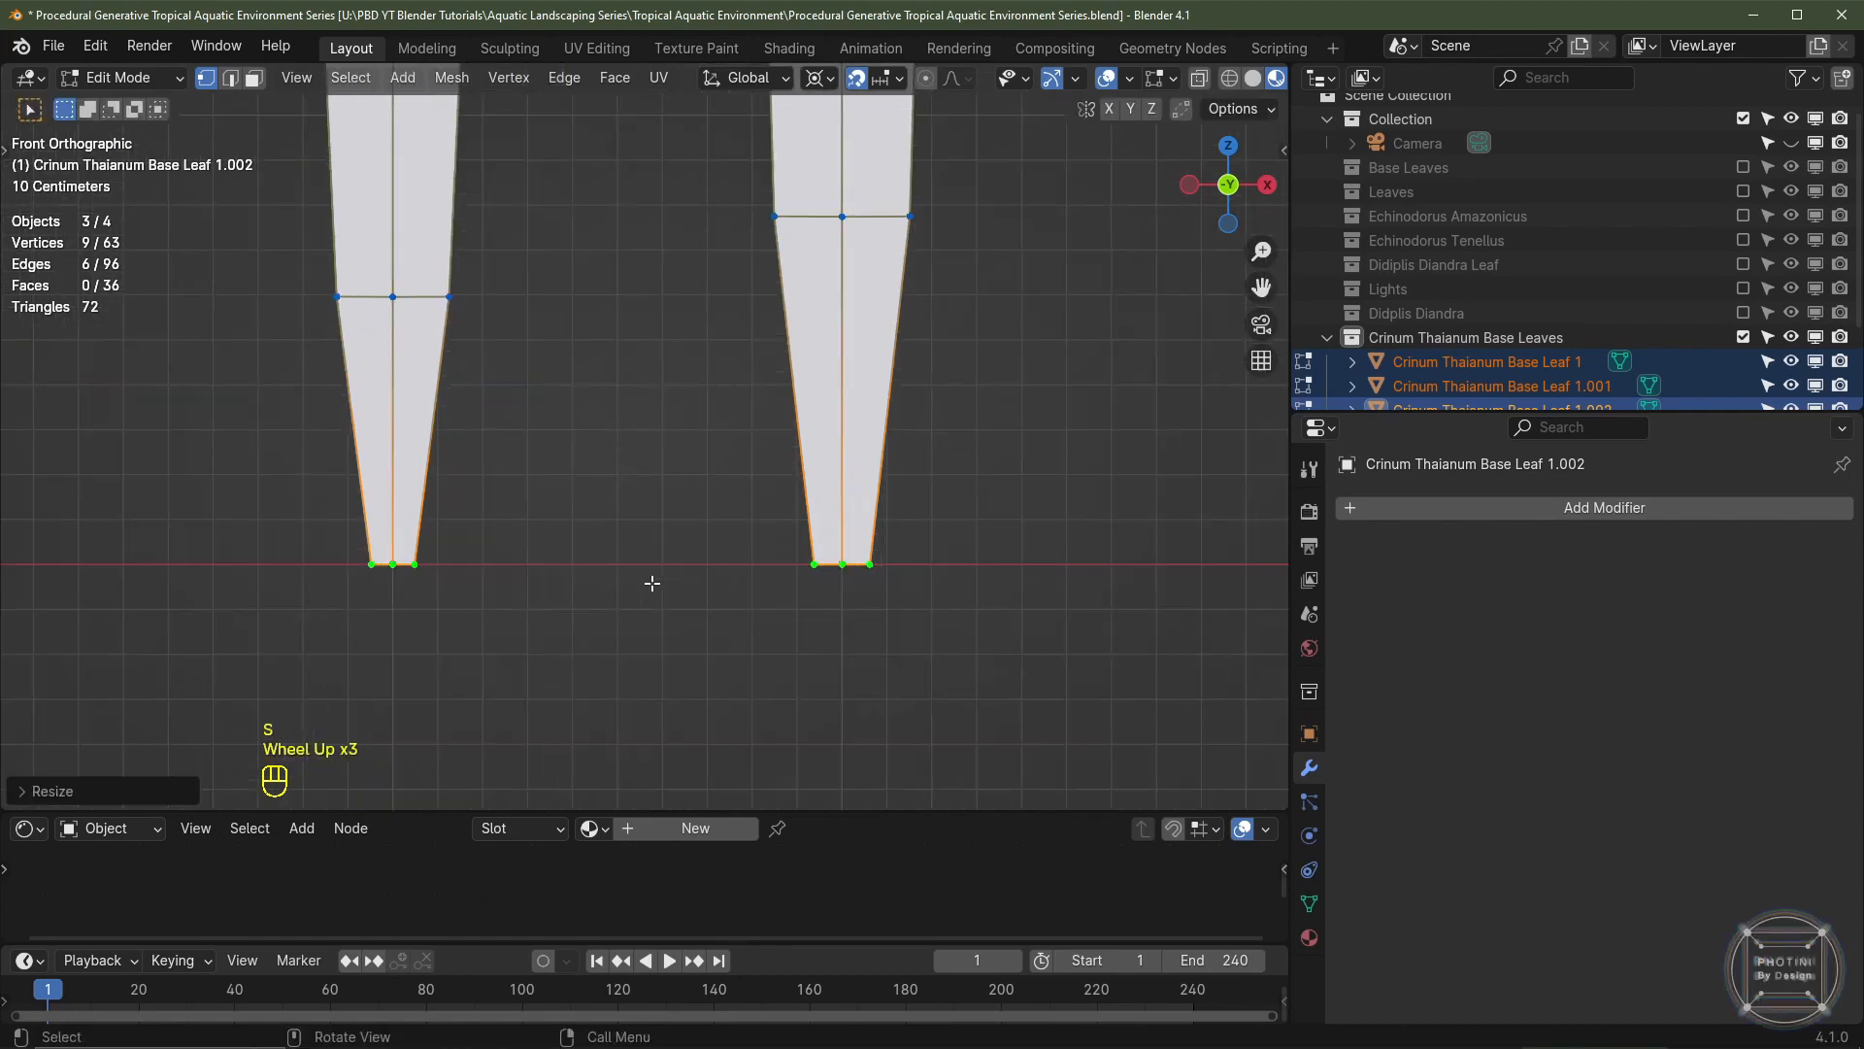
pyautogui.keyDown('shift'); pyautogui.moveTo(650, 583); pyautogui.dragTo(737, 521, button='middle'); pyautogui.keyUp('shift')
pyautogui.scroll(3, 987, 491)
pyautogui.scroll(2, 730, 519)
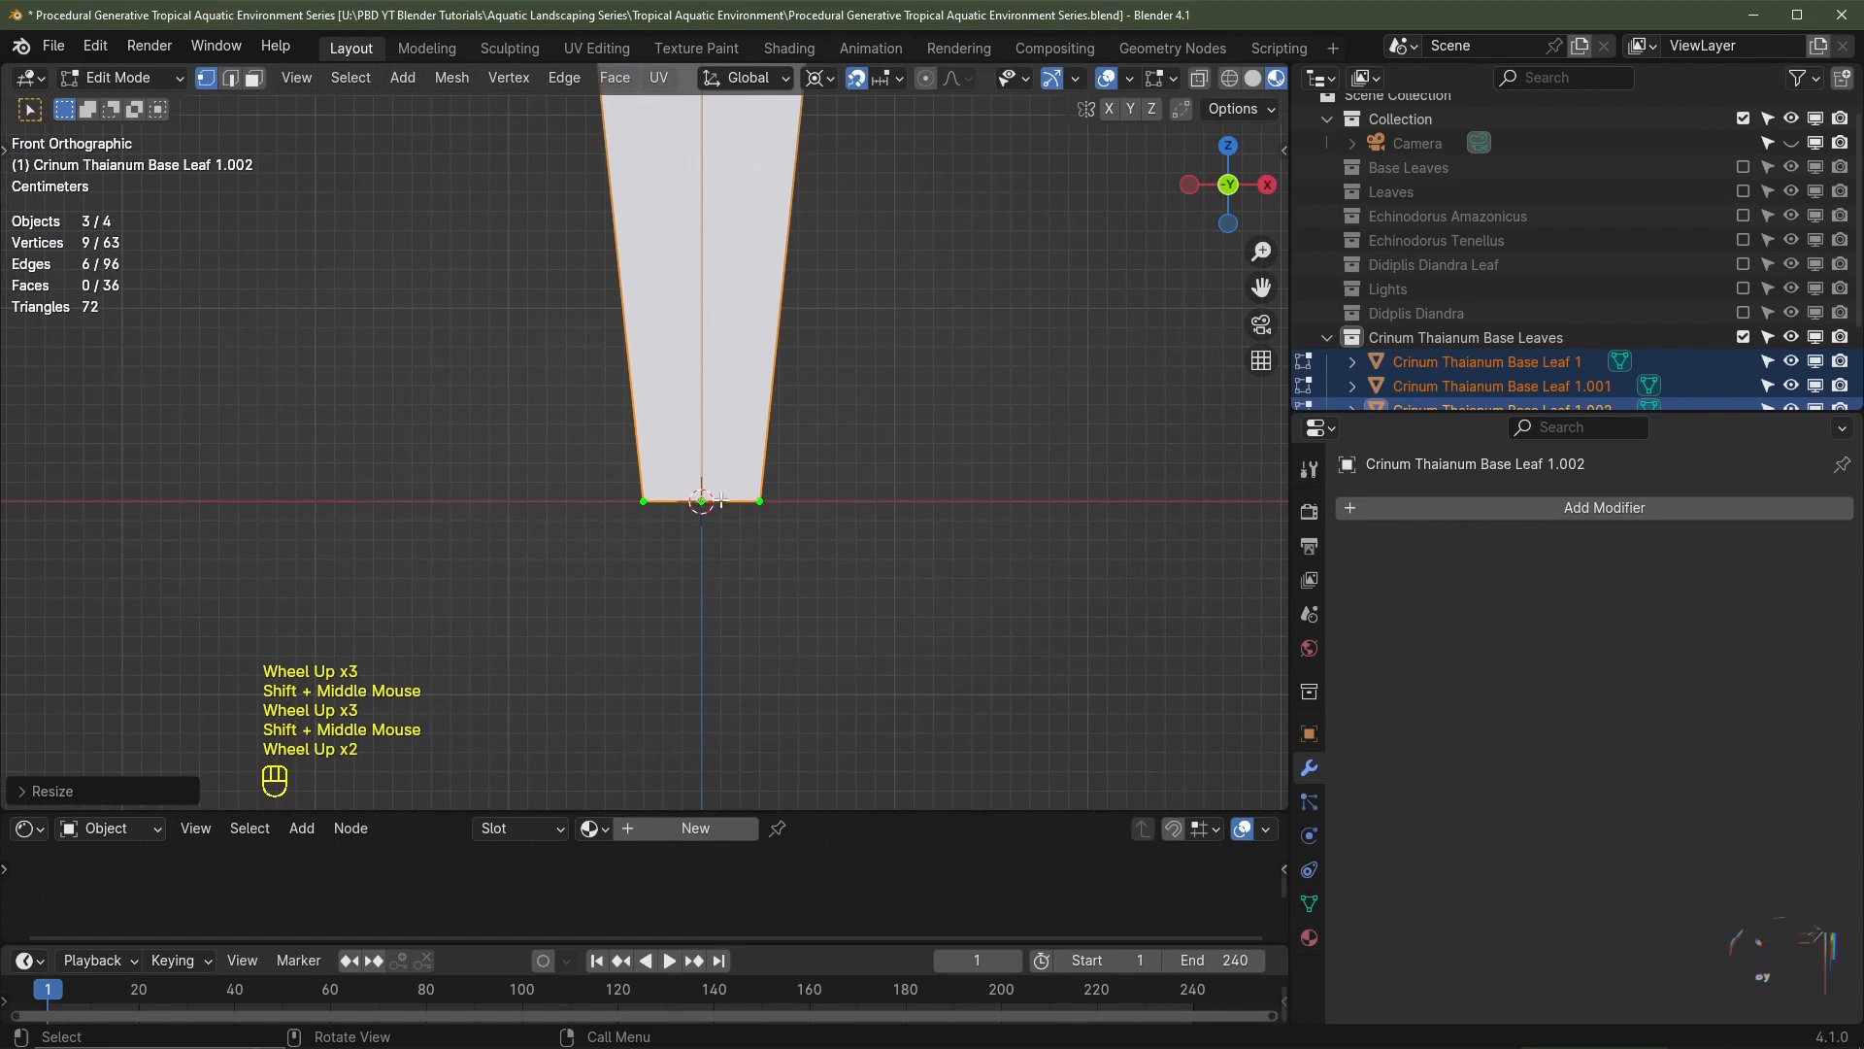
pyautogui.scroll(2, 719, 501)
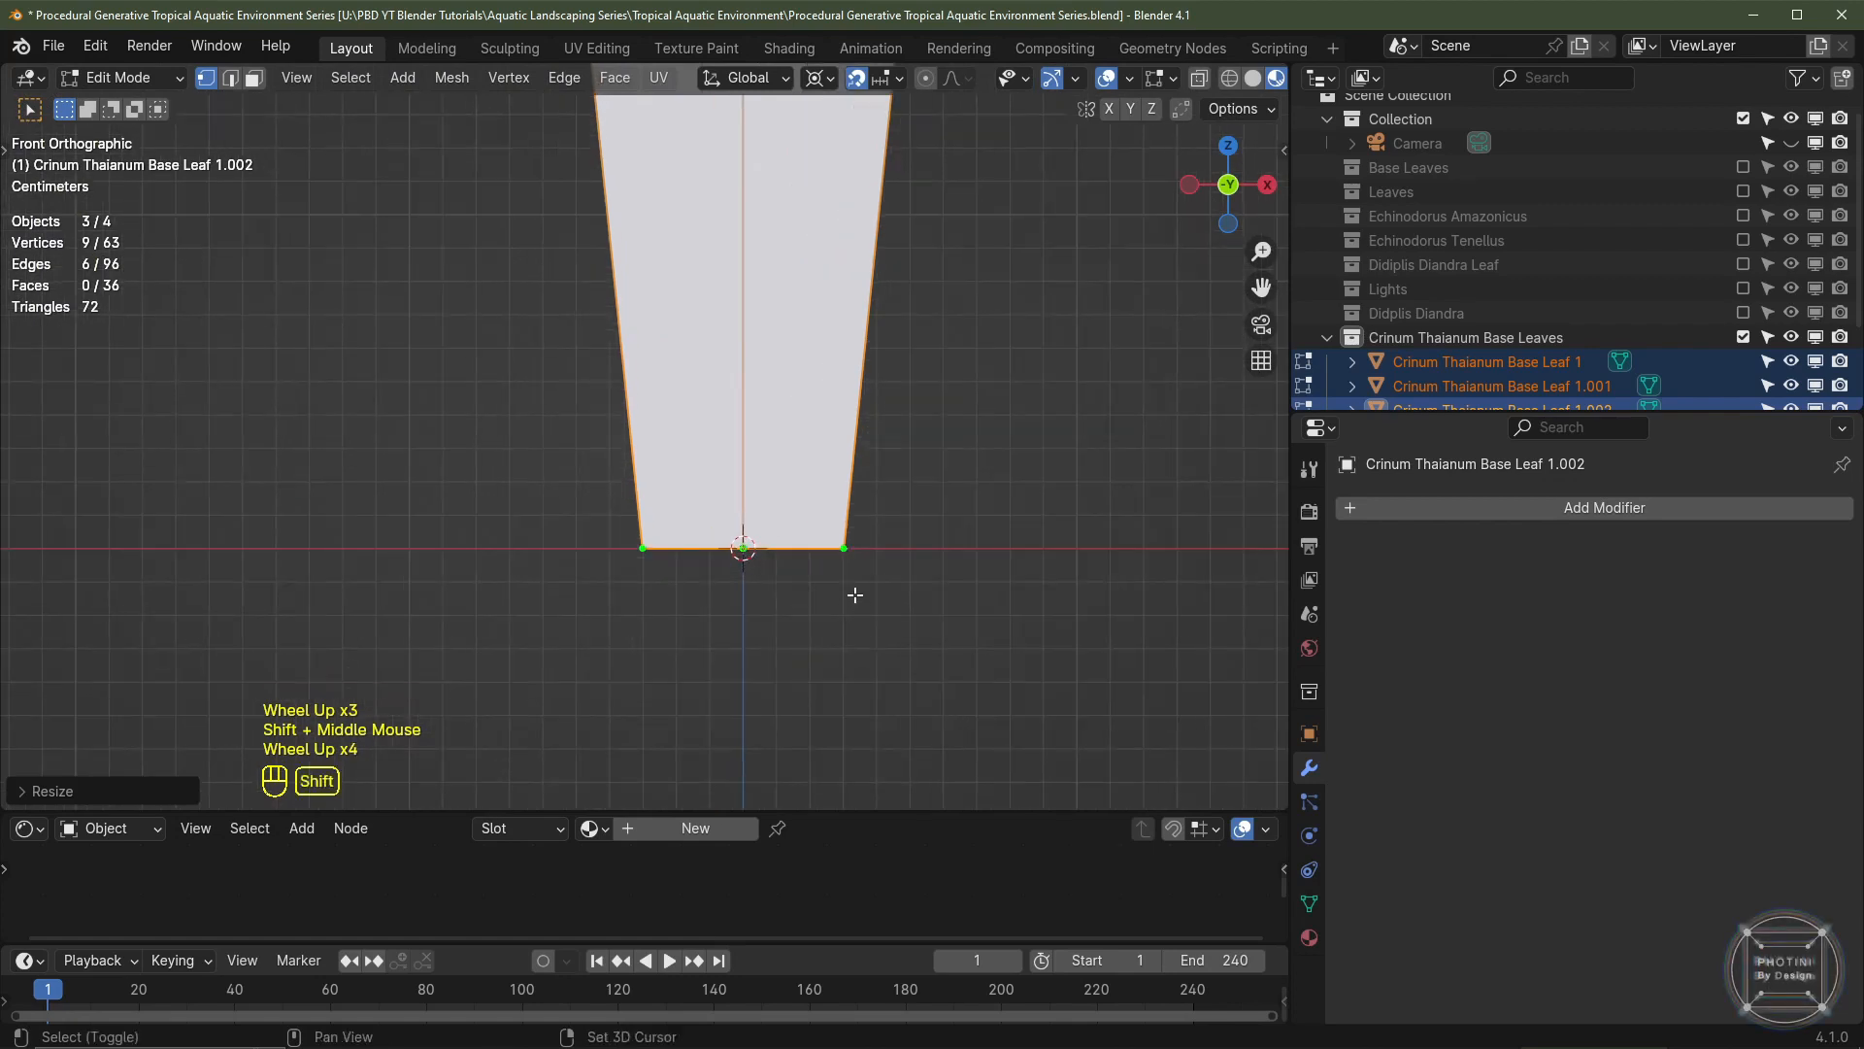
pyautogui.scroll(-2, 855, 595)
pyautogui.keyDown('shift'); pyautogui.moveTo(855, 594); pyautogui.dragTo(713, 501, button='middle'); pyautogui.keyUp('shift')
pyautogui.press('g')
pyautogui.press('z')
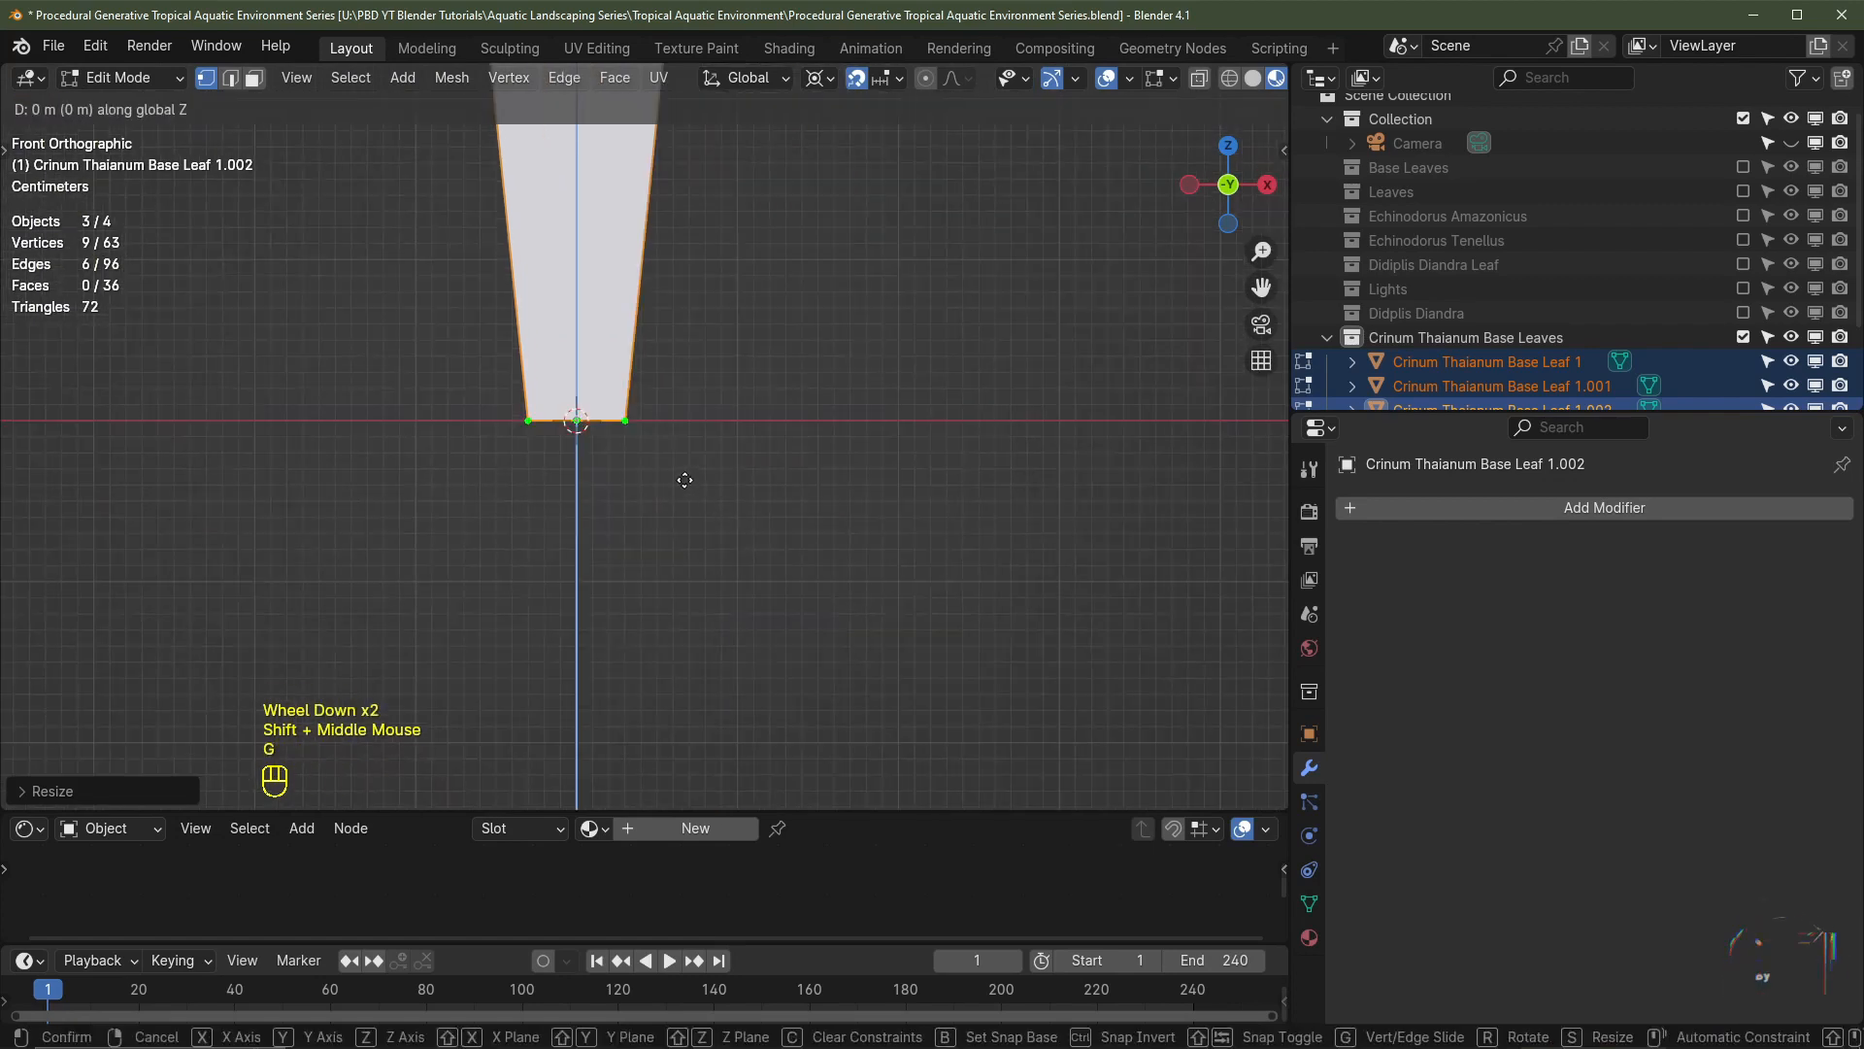
pyautogui.click(683, 549)
# - Select the midrib vertices of the first and second leaves, from the row below the tip rows to the row above the base
pyautogui.scroll(-5, 683, 534)
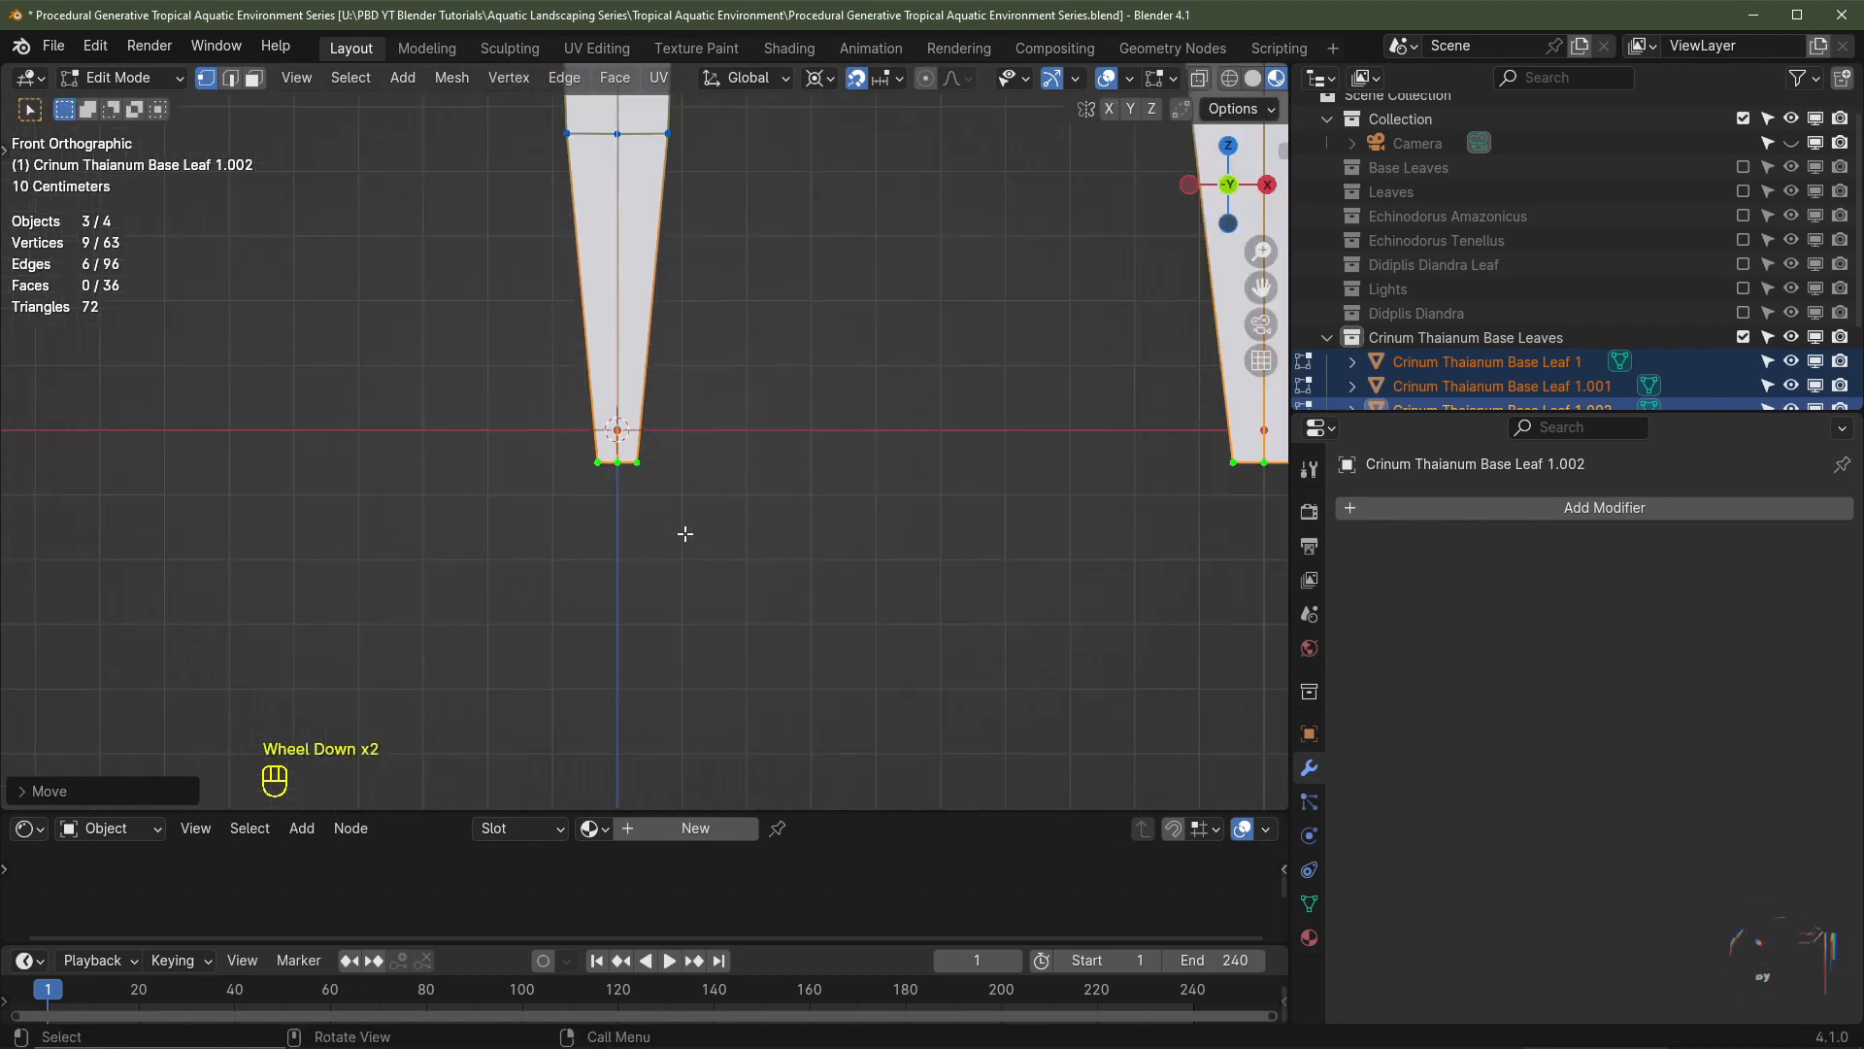
pyautogui.scroll(-2, 715, 517)
pyautogui.keyDown('shift'); pyautogui.moveTo(845, 509); pyautogui.dragTo(658, 621, button='middle'); pyautogui.keyUp('shift')
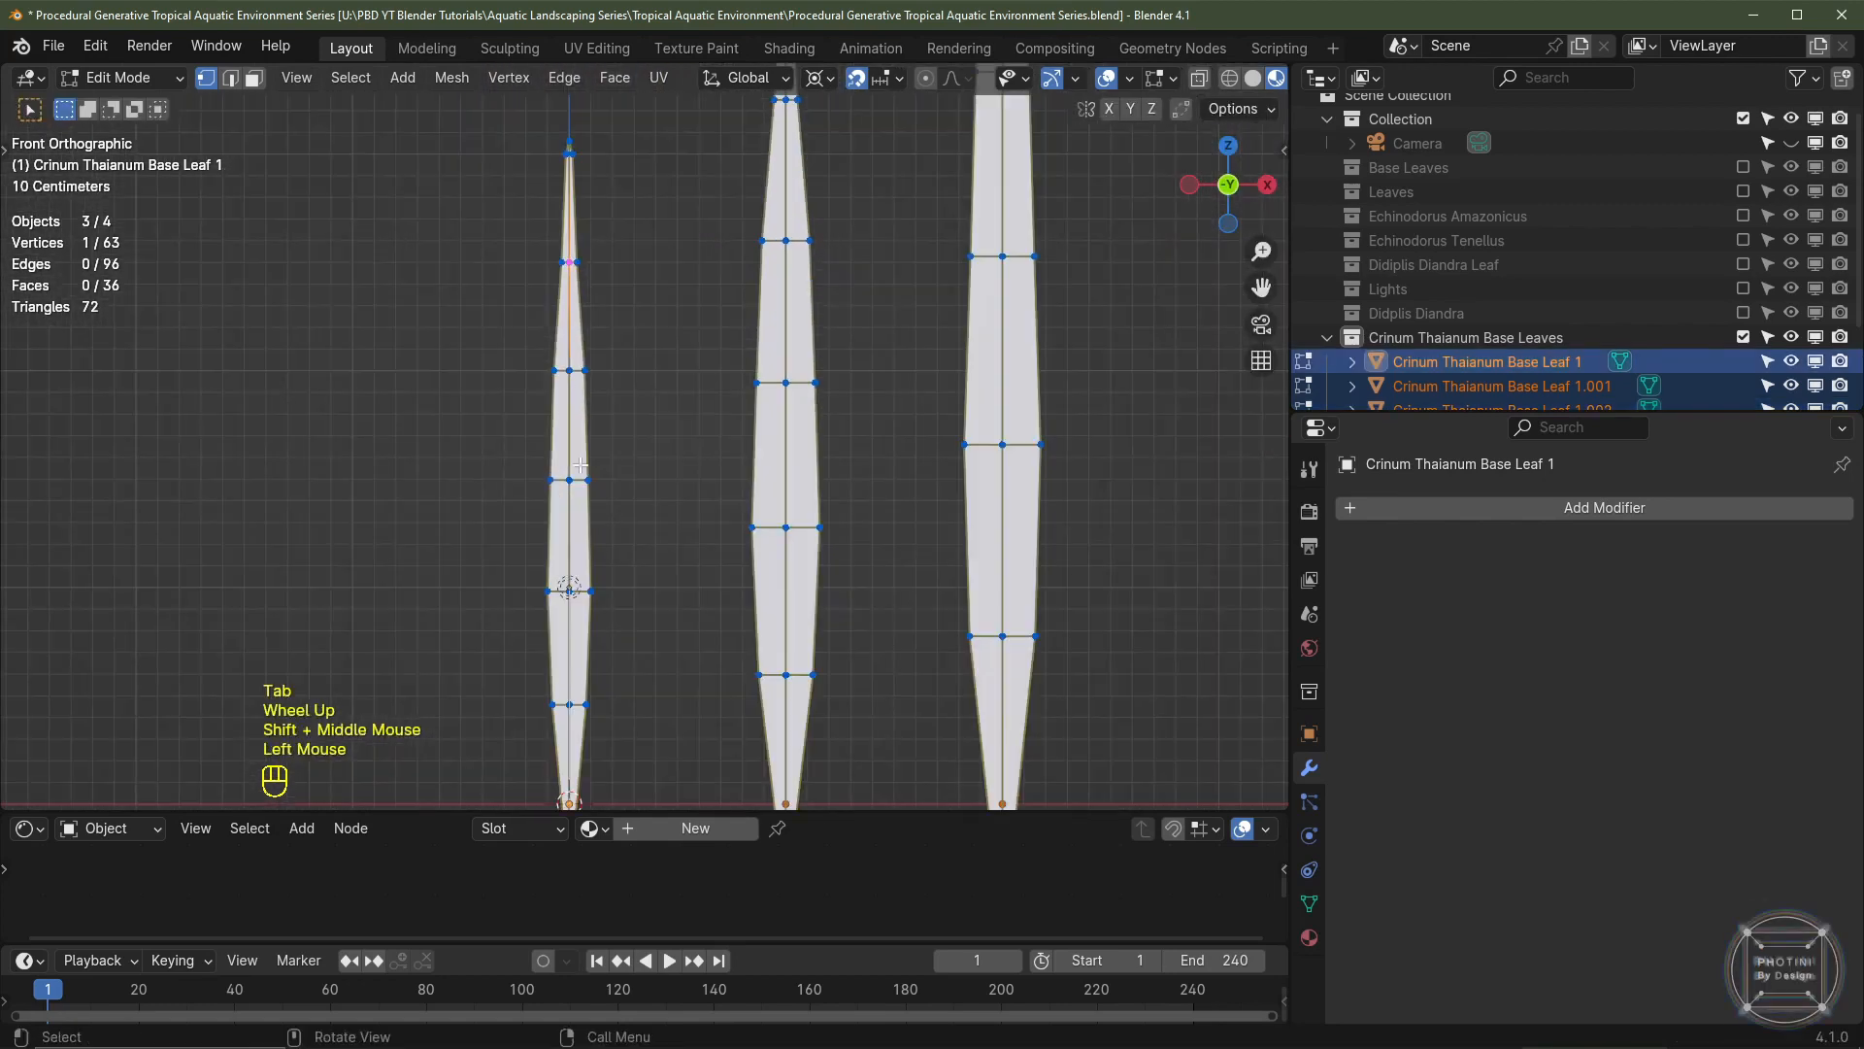
pyautogui.scroll(2, 544, 245)
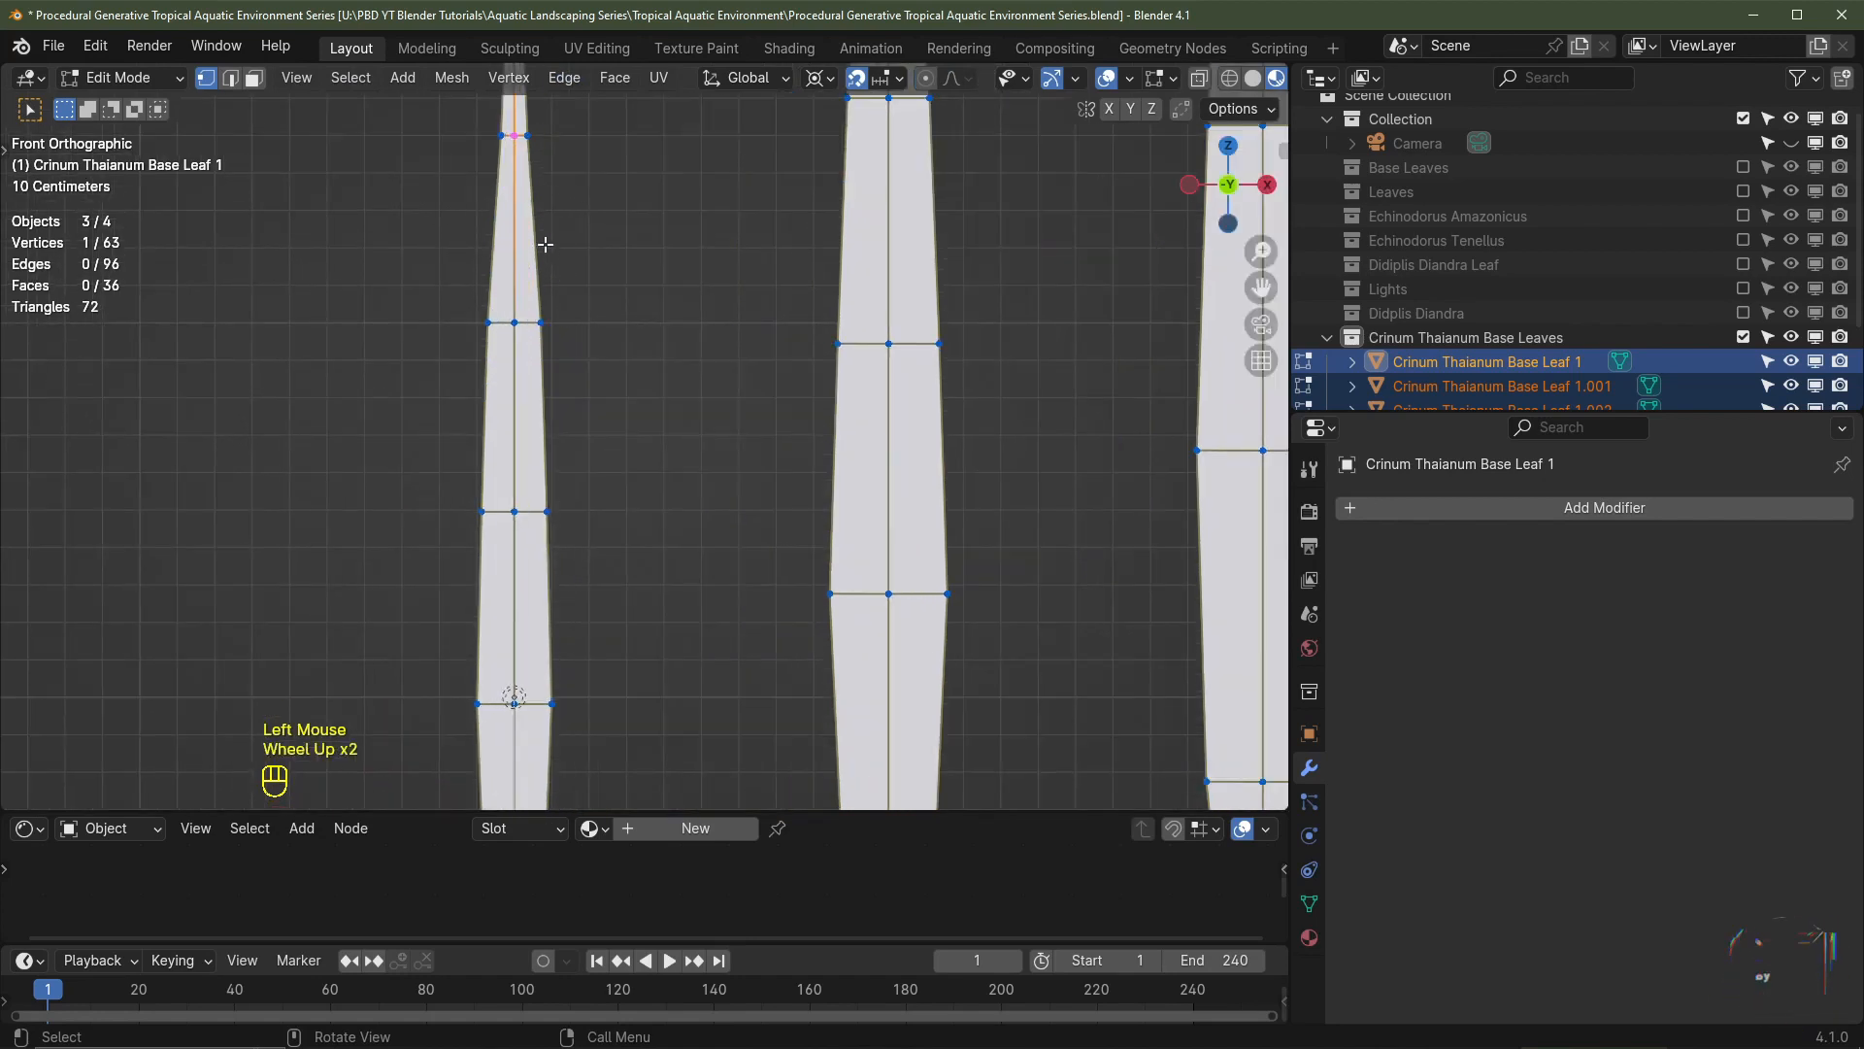
pyautogui.keyDown('shift'); pyautogui.moveTo(544, 244); pyautogui.dragTo(603, 227, button='middle'); pyautogui.keyUp('shift')
pyautogui.keyDown('ctrl'); pyautogui.click(541, 531); pyautogui.keyUp('ctrl')
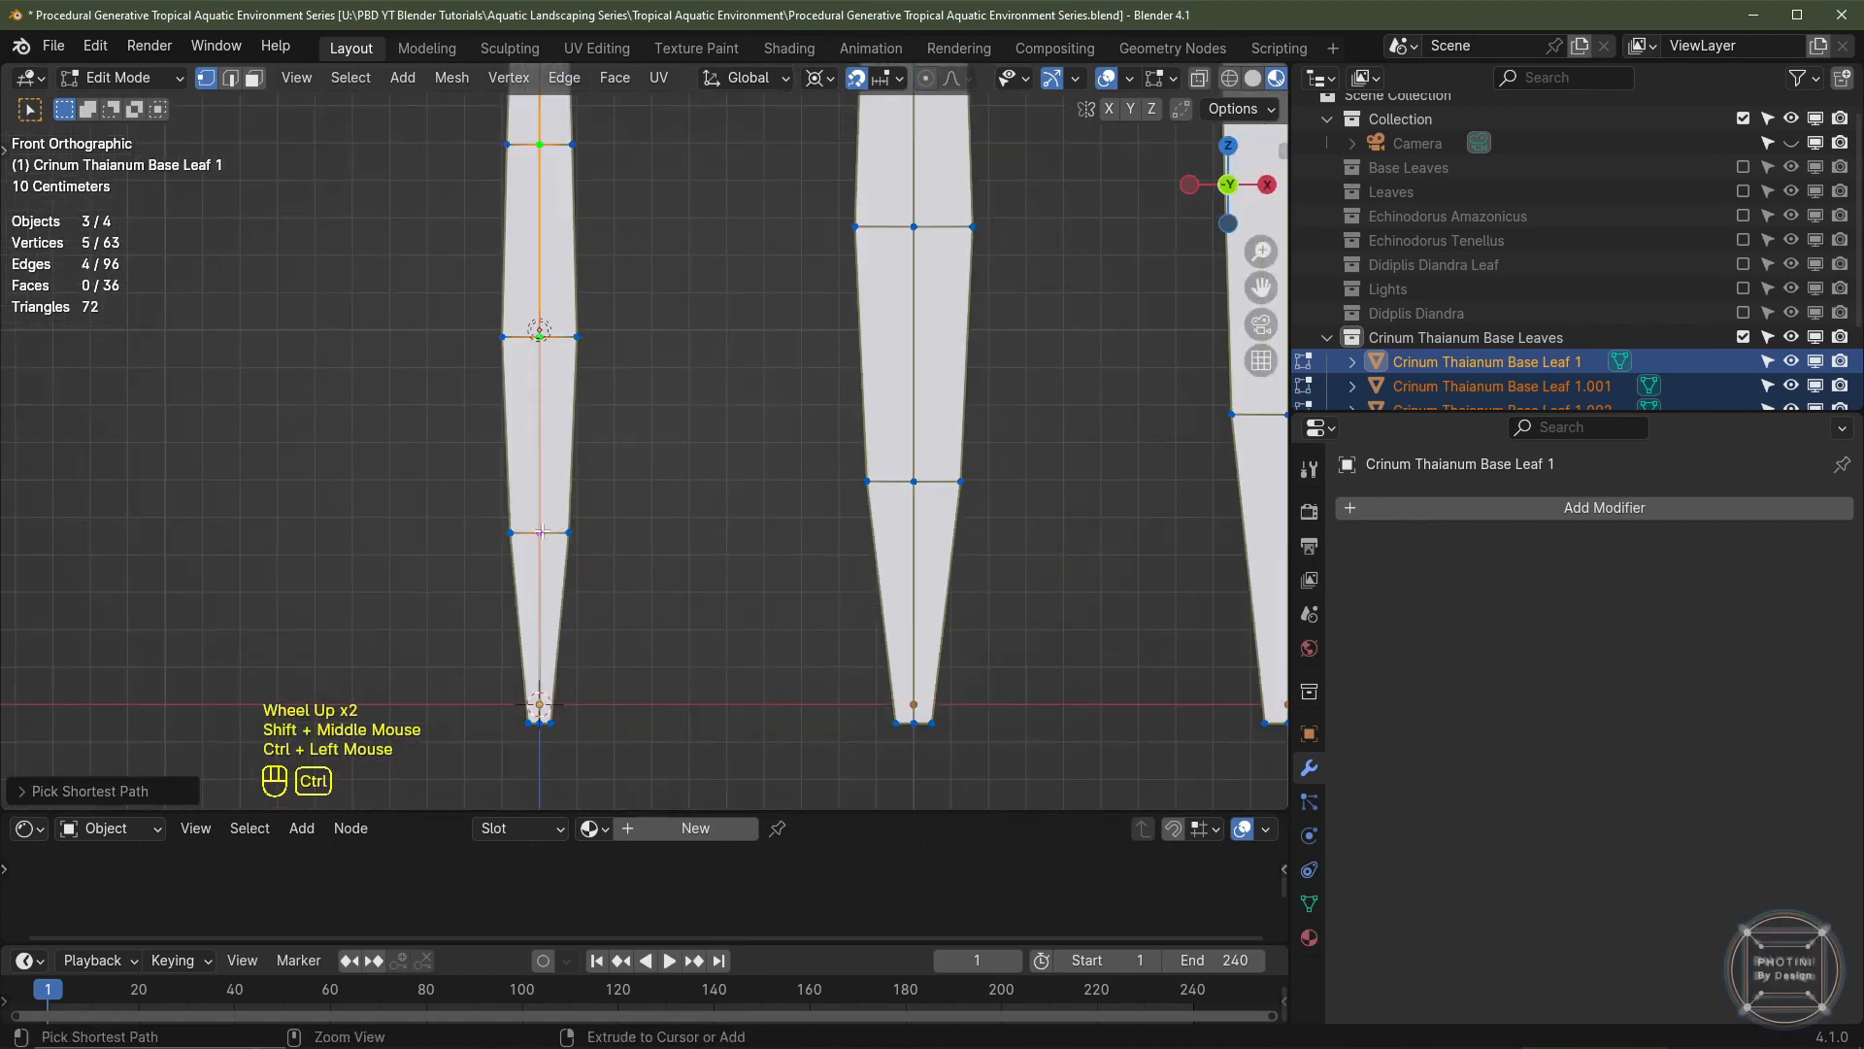
pyautogui.keyDown('shift'); pyautogui.click(943, 496); pyautogui.keyUp('shift')
pyautogui.scroll(-2, 990, 304)
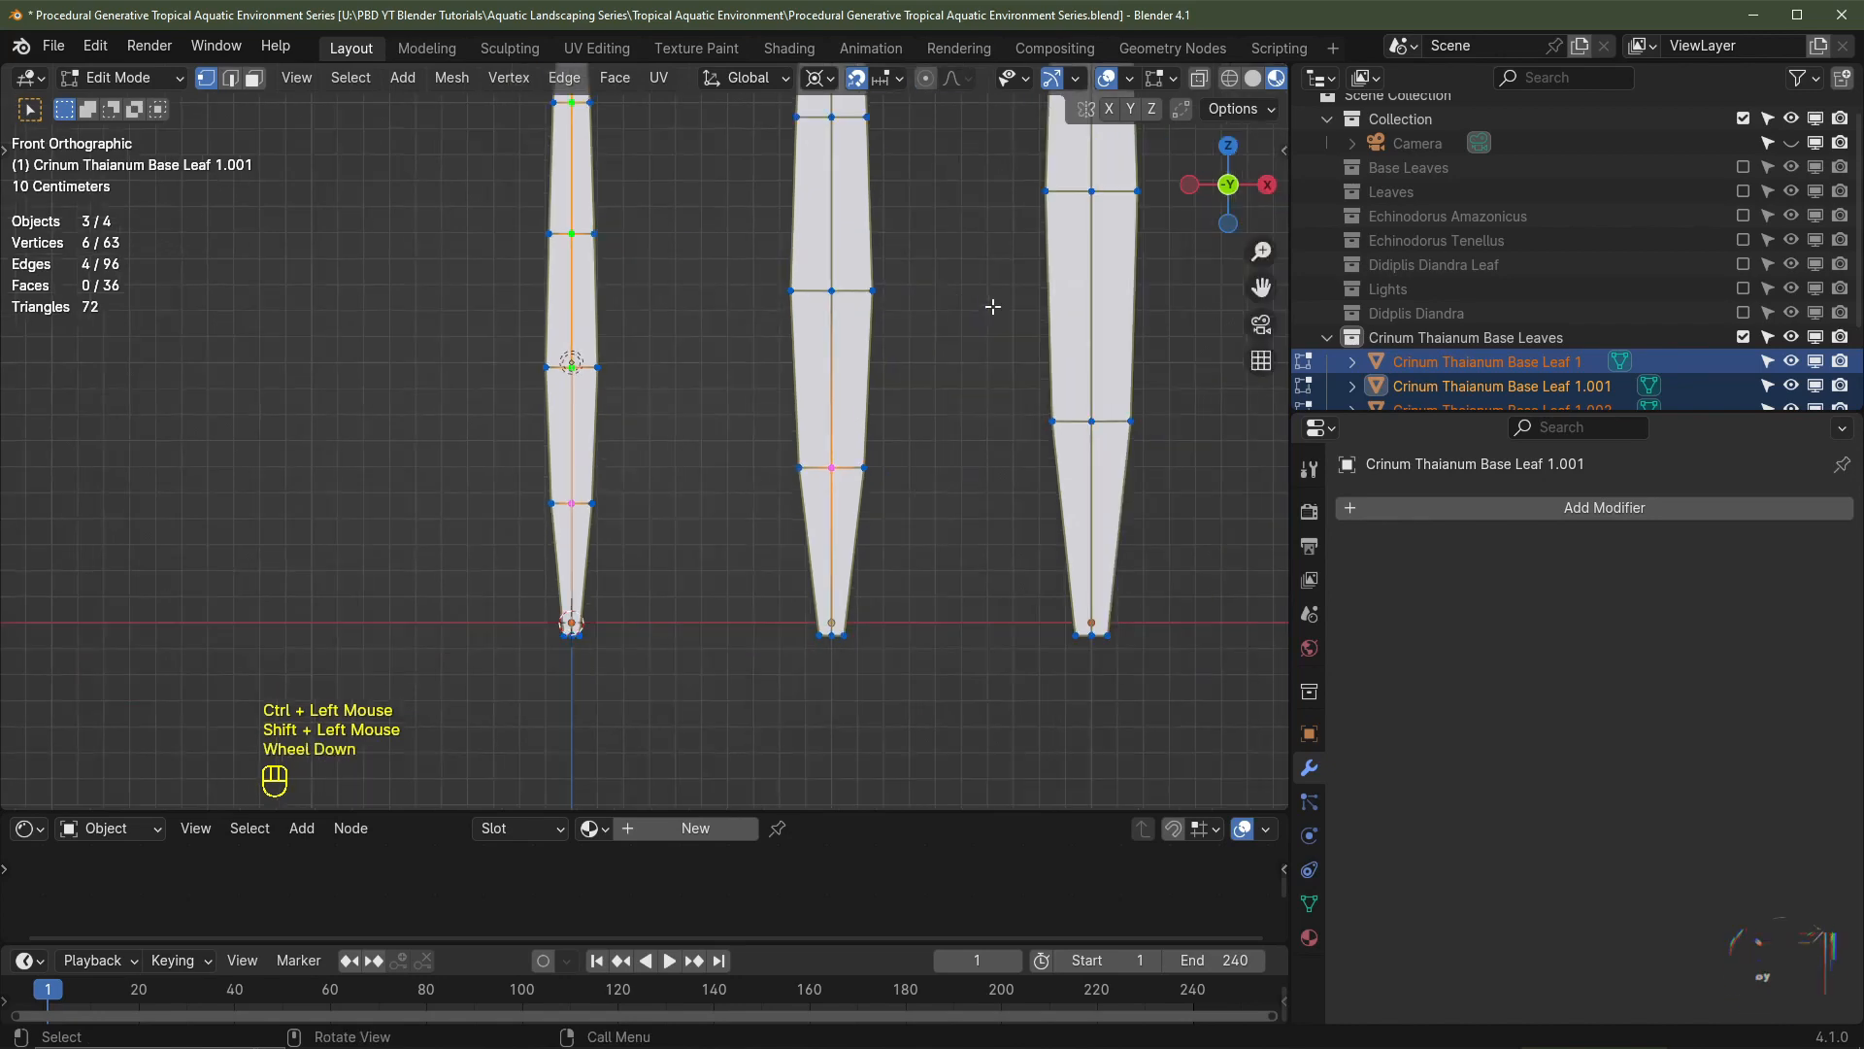
pyautogui.keyDown('shift'); pyautogui.moveTo(991, 304); pyautogui.dragTo(806, 350, button='middle'); pyautogui.keyUp('shift')
pyautogui.scroll(2, 804, 351)
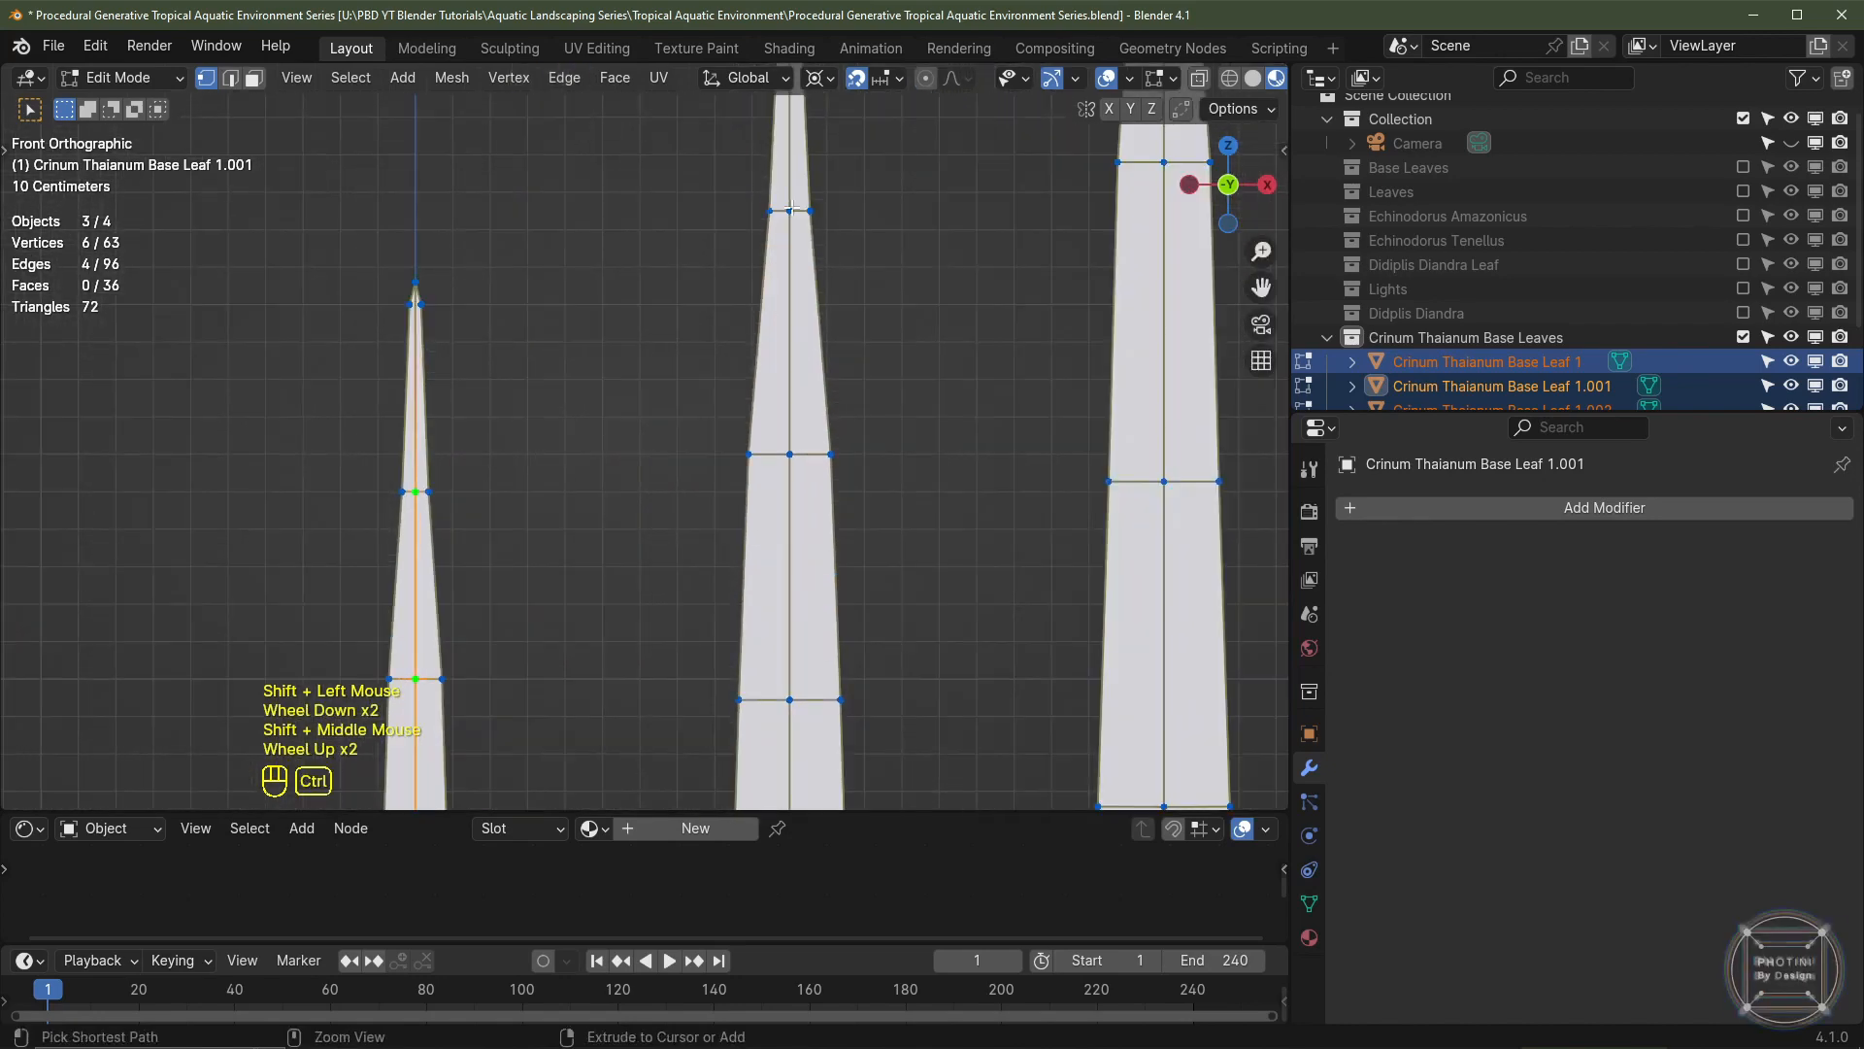
pyautogui.keyDown('ctrl'); pyautogui.click(791, 209); pyautogui.keyUp('ctrl')
# - Add the third leaf's matching midrib vertices to the selection and switch to the right orthographic view
pyautogui.scroll(-2, 874, 396)
pyautogui.keyDown('shift'); pyautogui.moveTo(929, 392); pyautogui.dragTo(743, 558, button='middle'); pyautogui.keyUp('shift')
pyautogui.keyDown('shift'); pyautogui.moveTo(820, 194); pyautogui.dragTo(655, 346, button='middle'); pyautogui.keyUp('shift')
pyautogui.keyDown('shift'); pyautogui.click(654, 347); pyautogui.keyUp('shift')
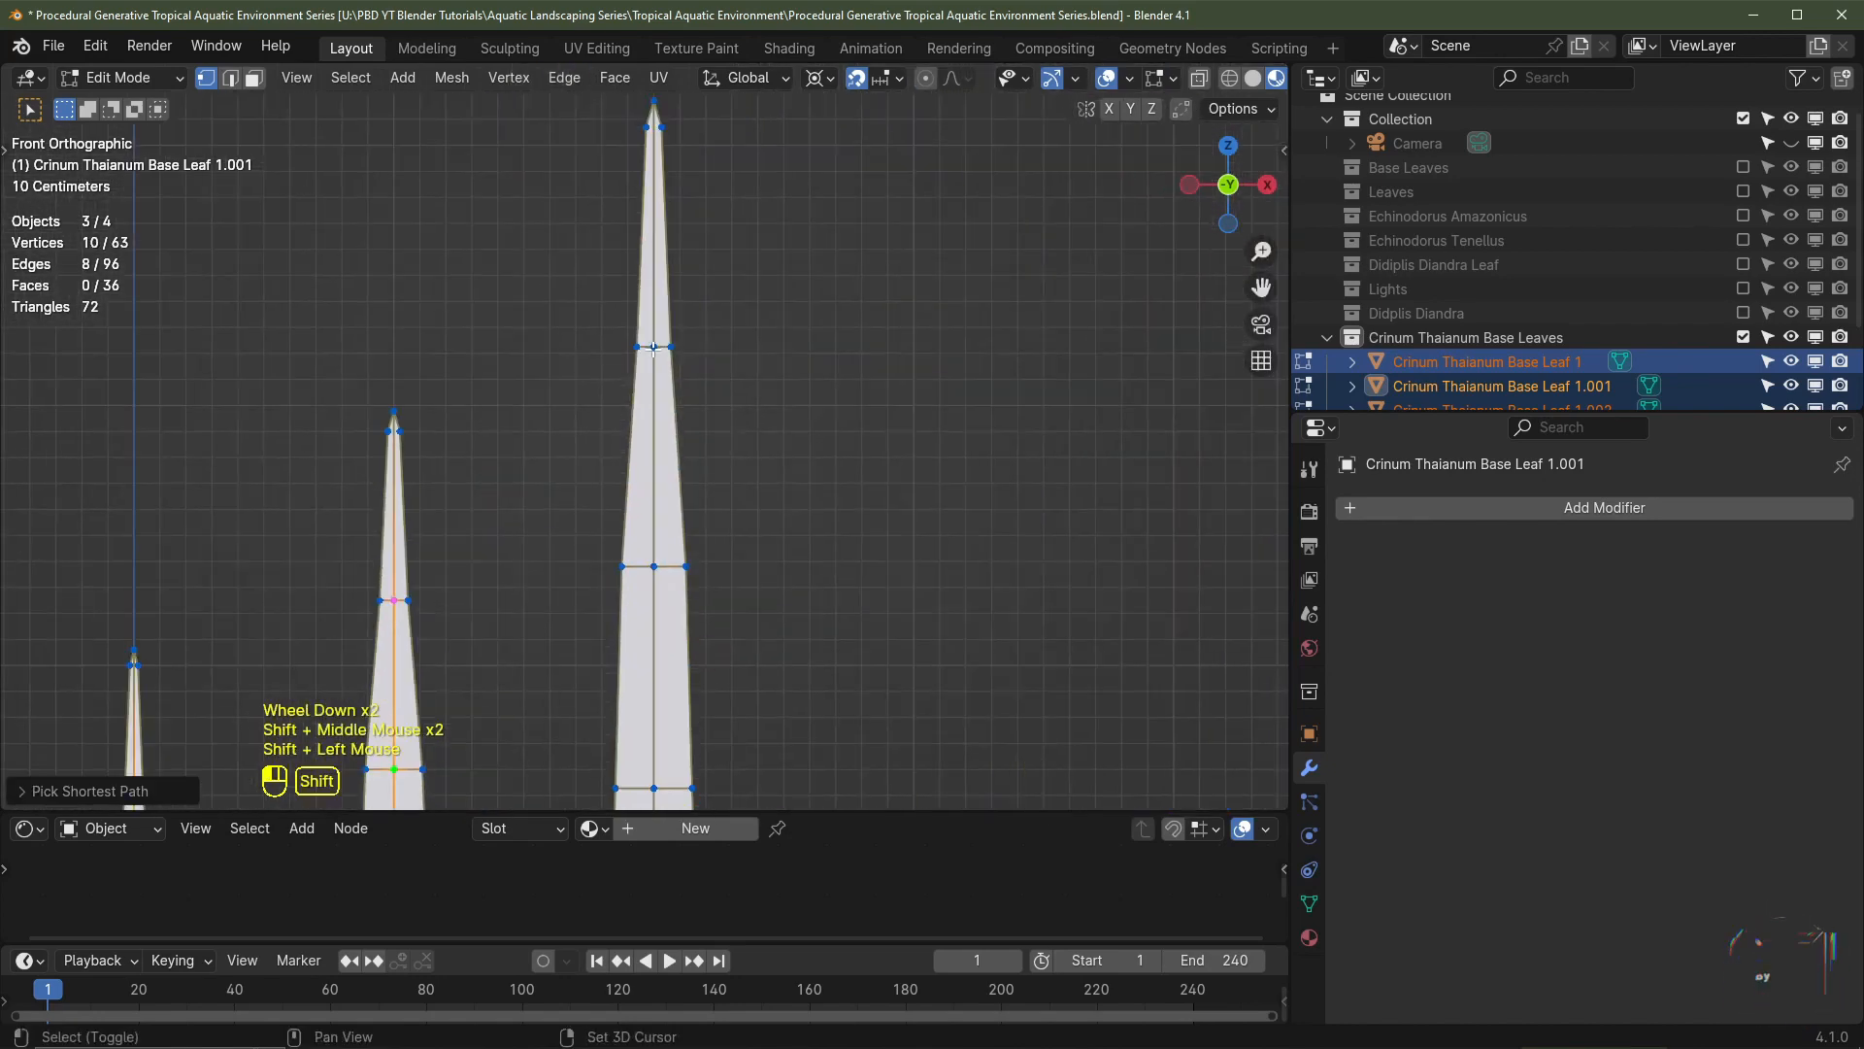
pyautogui.keyDown('shift'); pyautogui.moveTo(798, 604); pyautogui.dragTo(748, 97, button='middle'); pyautogui.keyUp('shift')
pyautogui.keyDown('shift'); pyautogui.moveTo(668, 776); pyautogui.dragTo(691, 582, button='middle'); pyautogui.keyUp('shift')
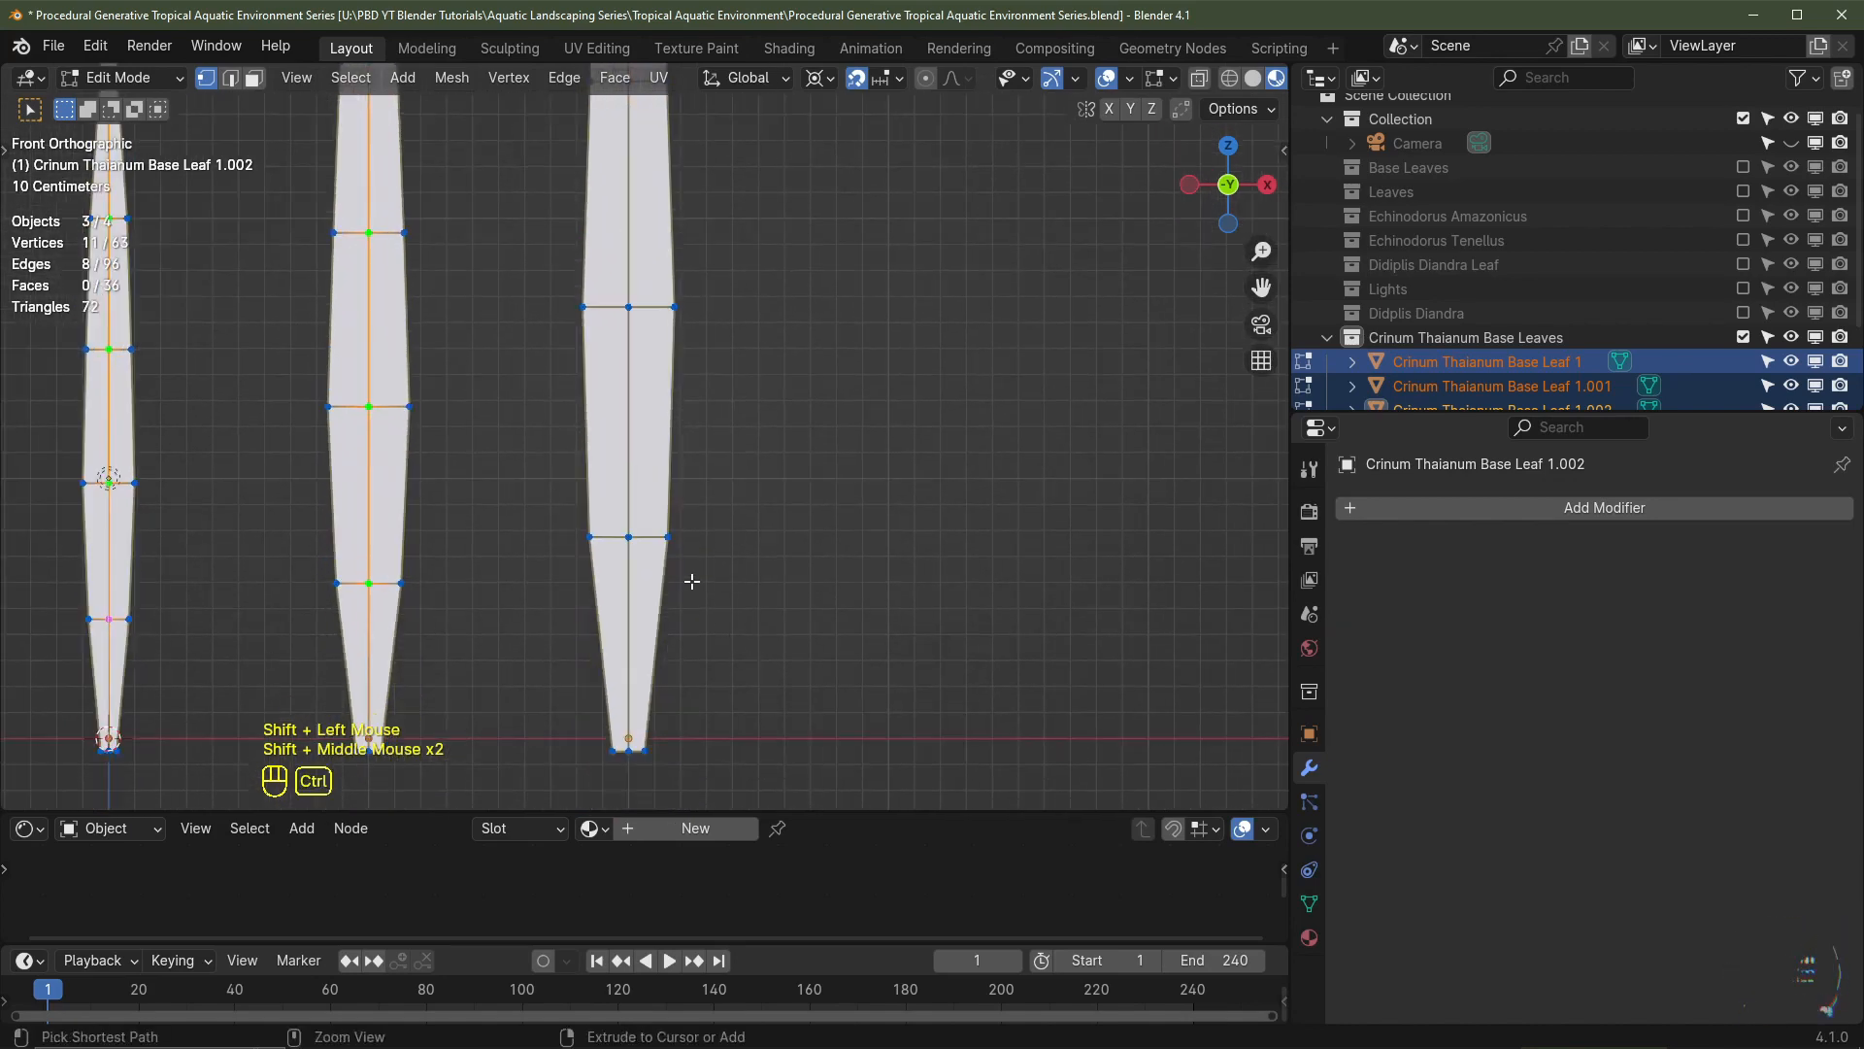
pyautogui.keyDown('ctrl'); pyautogui.click(630, 537); pyautogui.keyUp('ctrl')
pyautogui.press('KP_3')
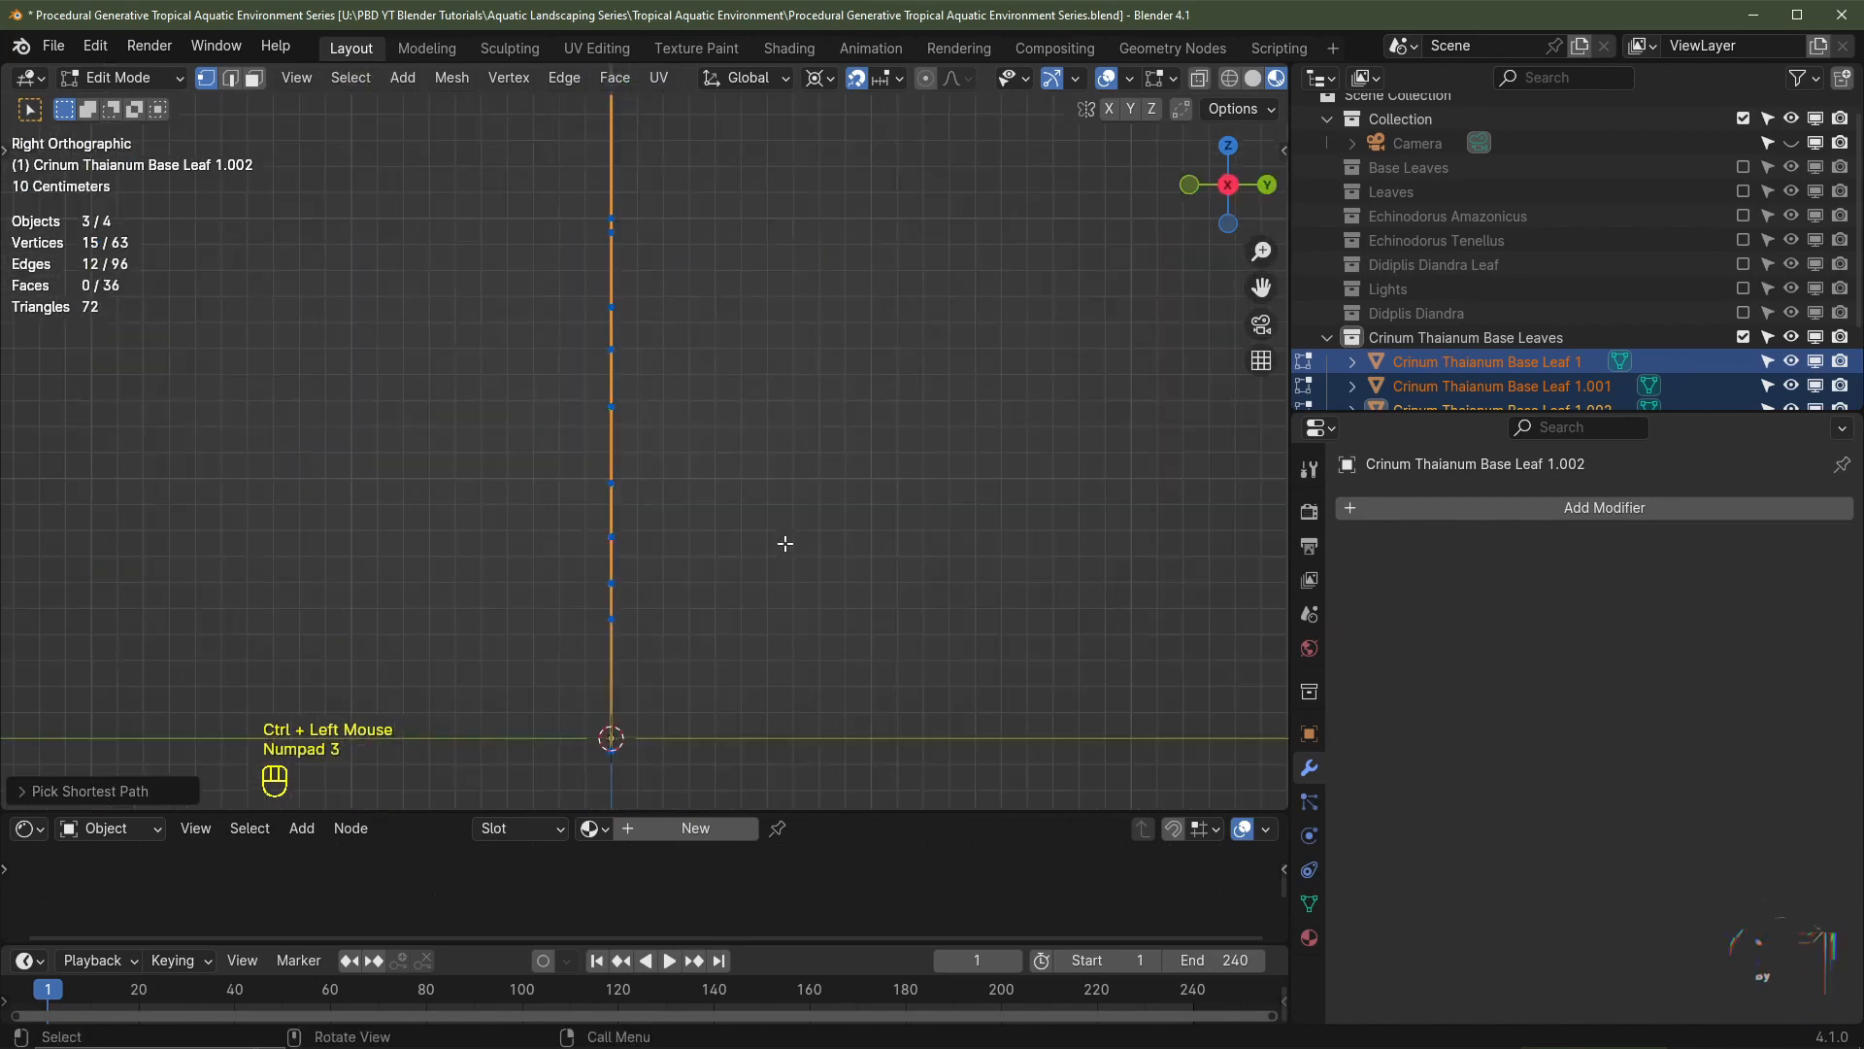
# - Move the selected midrib vertices of all three leaves about 0.01 m along positive Y
pyautogui.scroll(5, 748, 531)
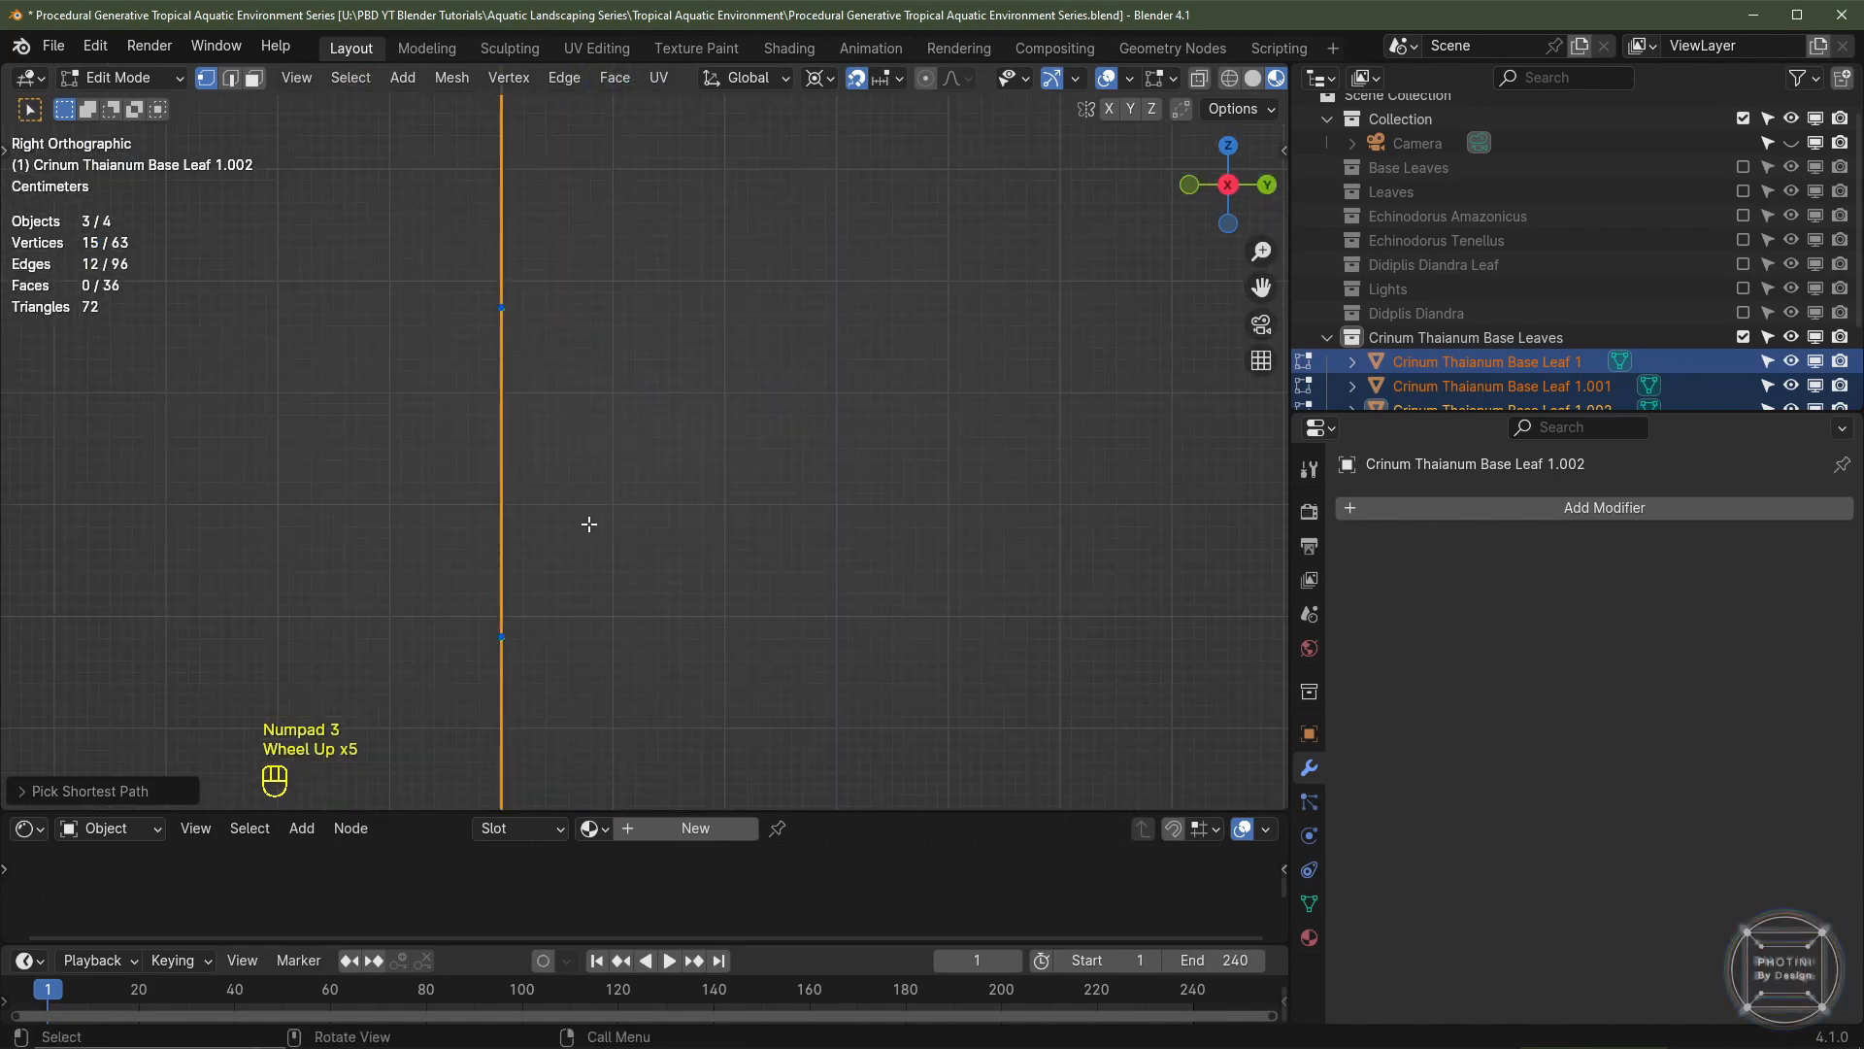
pyautogui.hotkey('ctrl', 'z')
pyautogui.press('g')
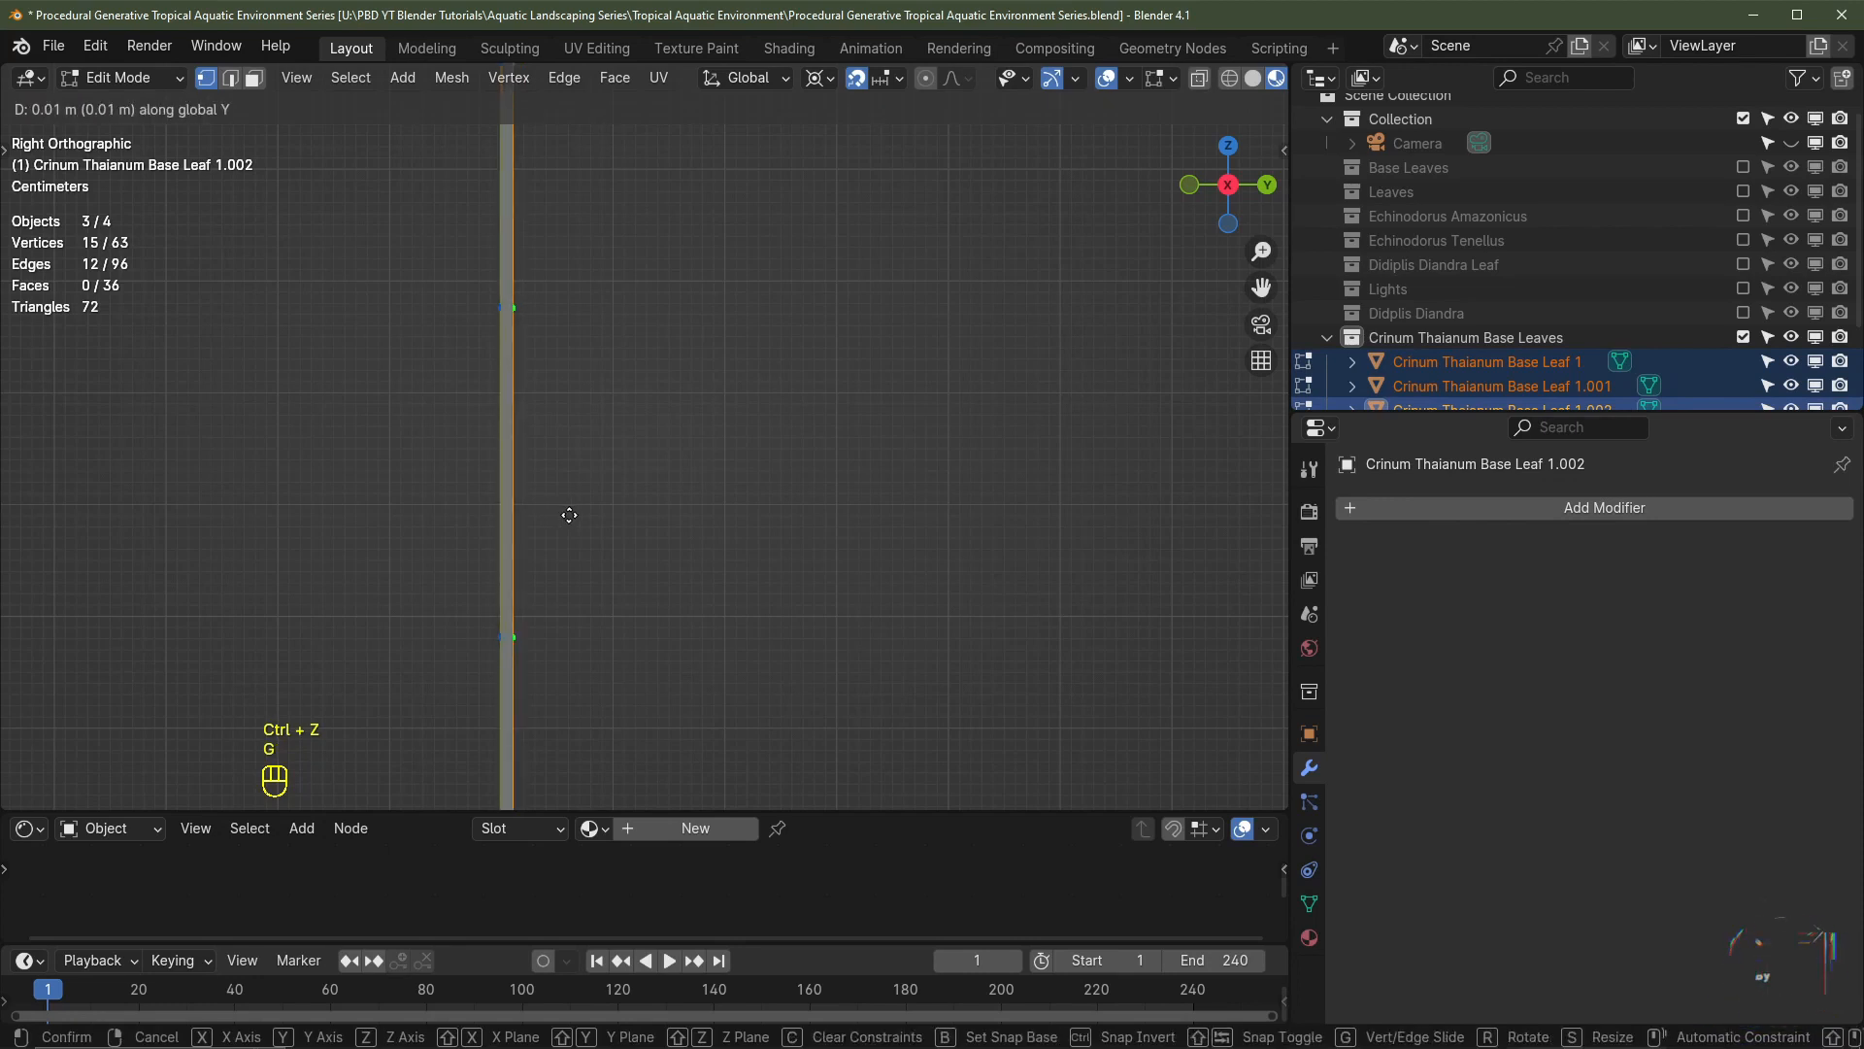
pyautogui.click(582, 521)
pyautogui.scroll(-4, 582, 521)
pyautogui.moveTo(583, 521); pyautogui.dragTo(654, 511, button='middle')
pyautogui.scroll(1, 653, 511)
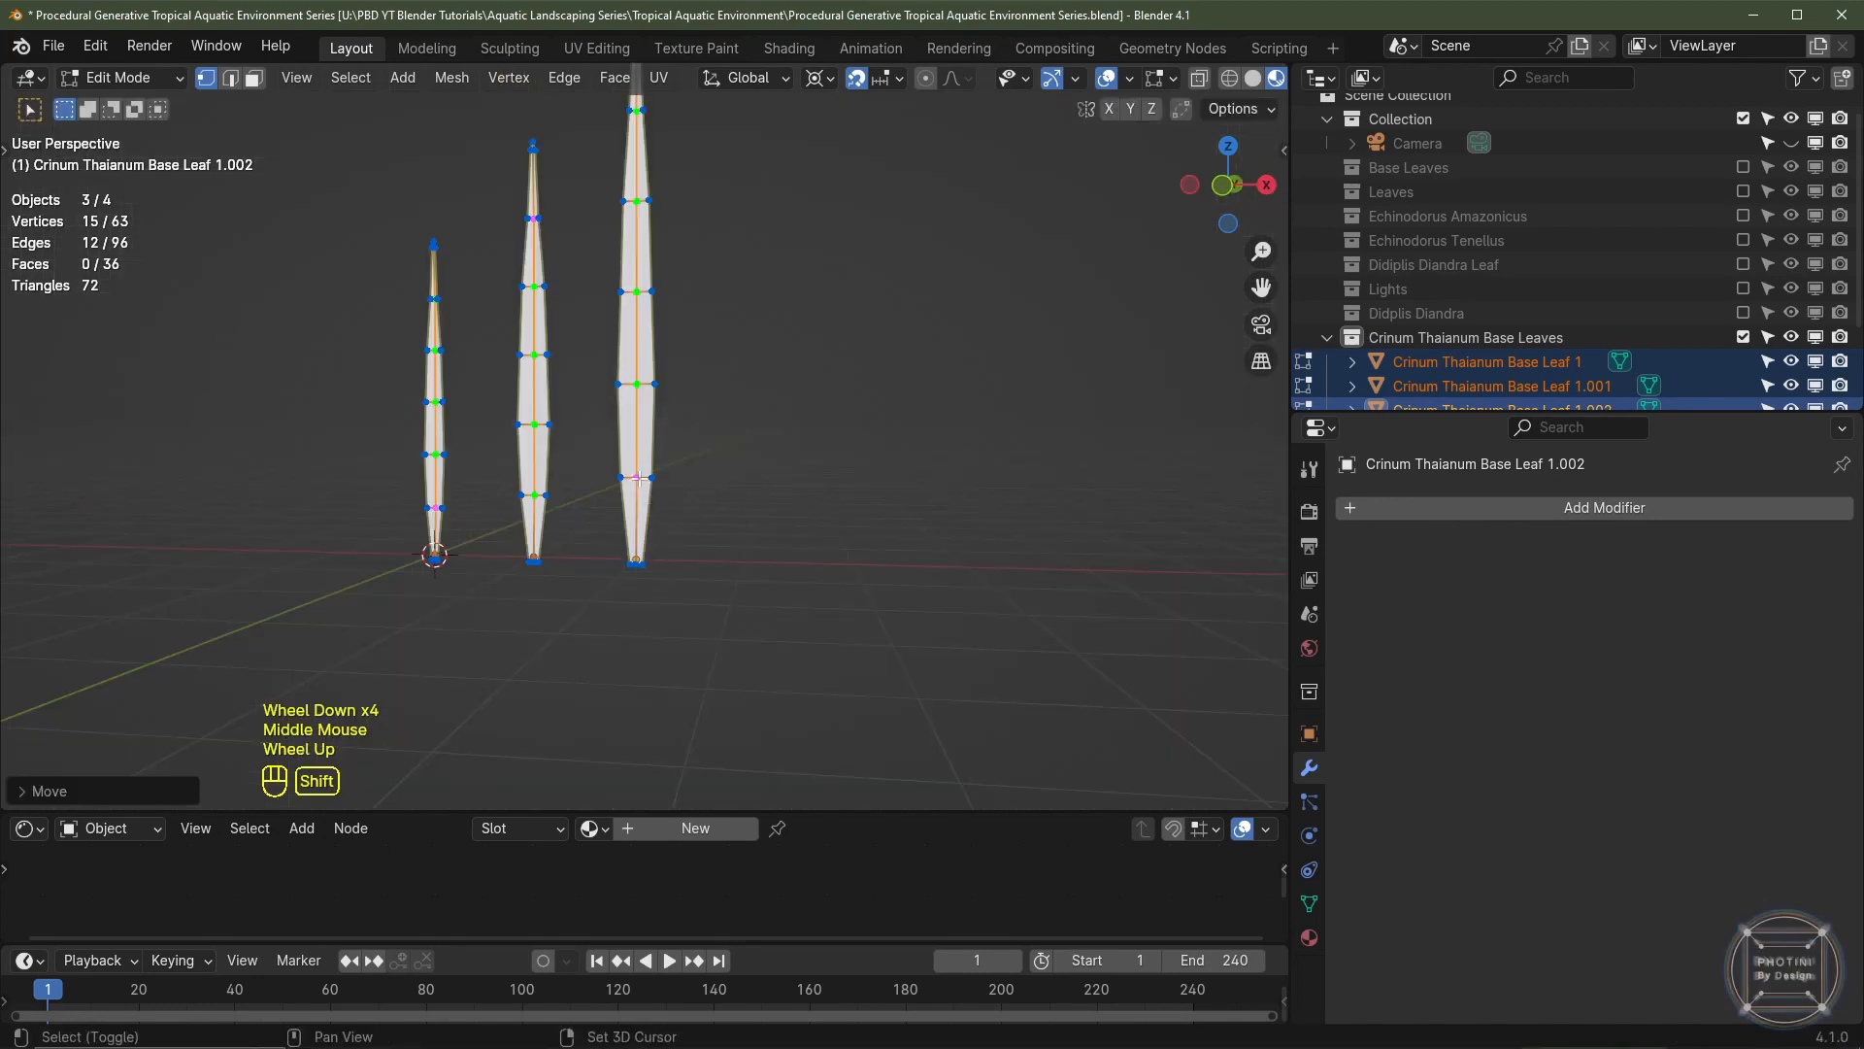
# - Deselect the lowest and uppermost selected midrib vertices on each leaf, keeping the three middle ones per leaf
pyautogui.keyDown('shift'); pyautogui.click(638, 477); pyautogui.keyUp('shift')
pyautogui.keyDown('shift'); pyautogui.click(536, 498); pyautogui.keyUp('shift')
pyautogui.keyDown('shift'); pyautogui.click(434, 537); pyautogui.keyUp('shift')
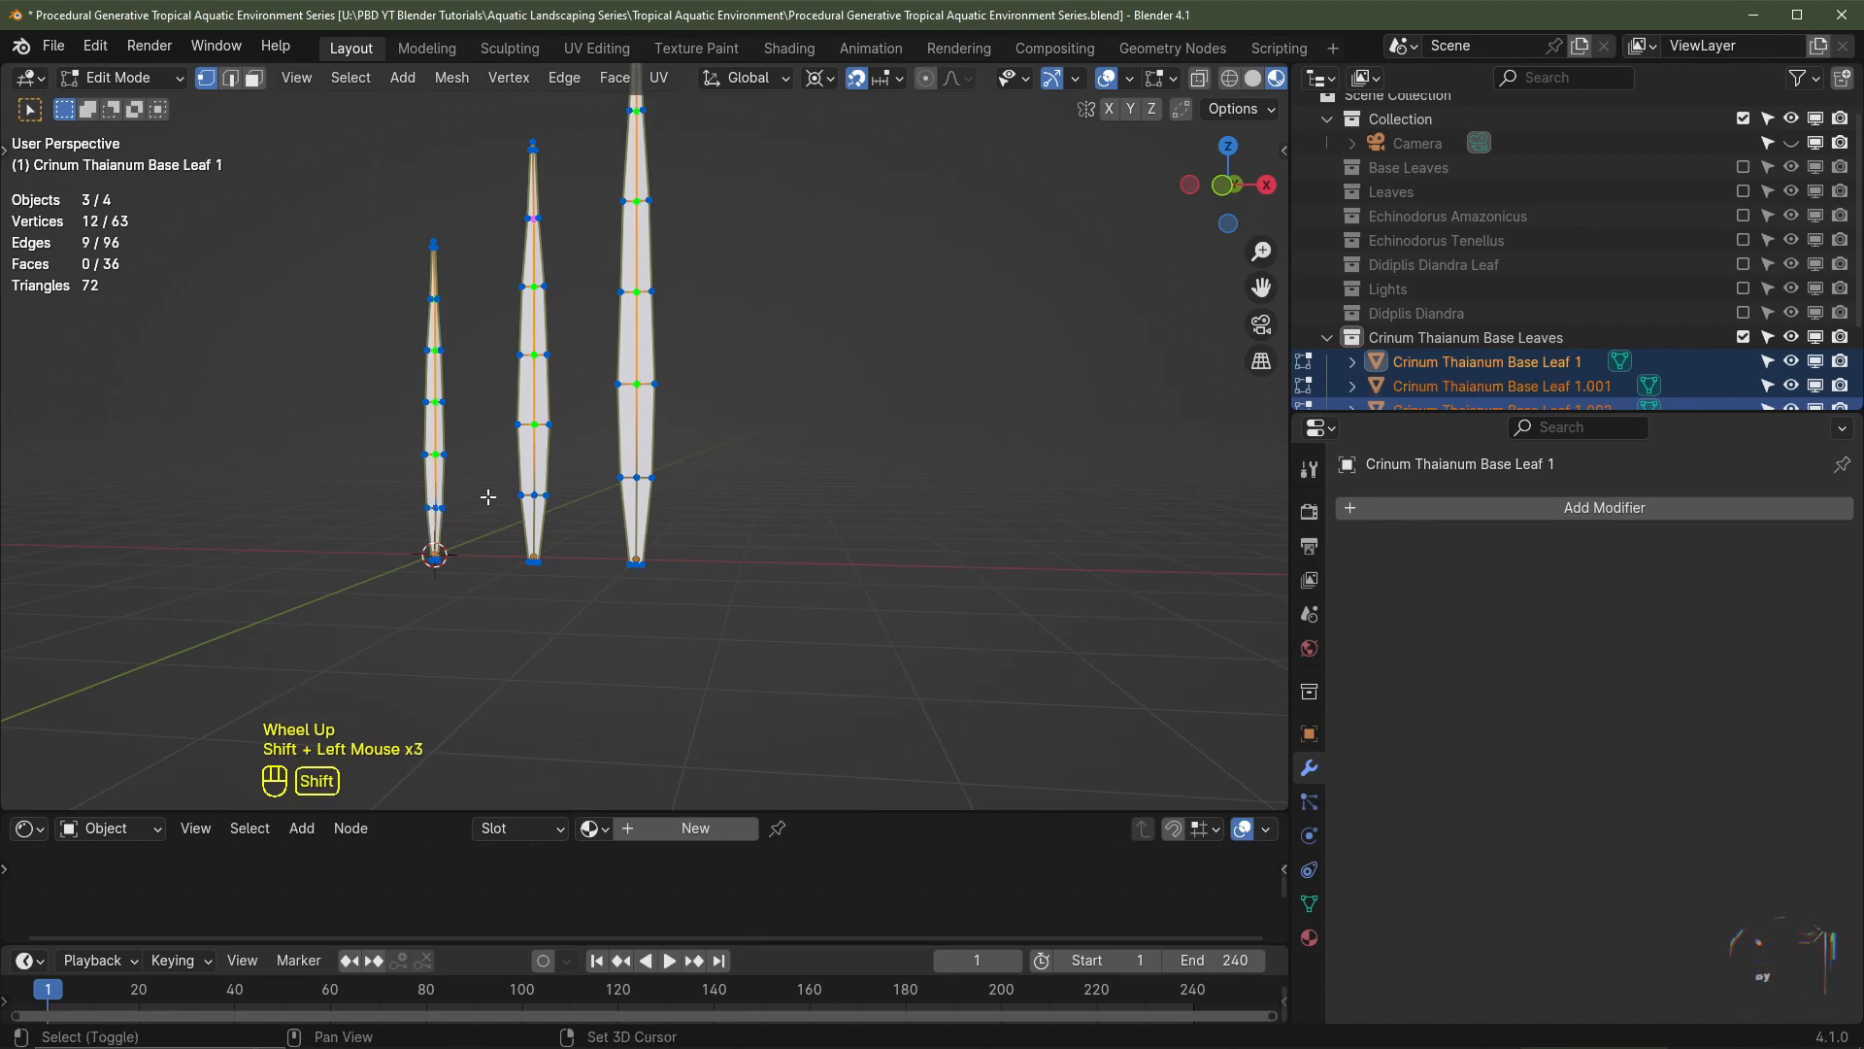
pyautogui.keyDown('shift'); pyautogui.moveTo(487, 495); pyautogui.dragTo(644, 446, button='middle'); pyautogui.keyUp('shift')
pyautogui.scroll(2, 645, 446)
pyautogui.keyDown('shift'); pyautogui.click(593, 137); pyautogui.keyUp('shift')
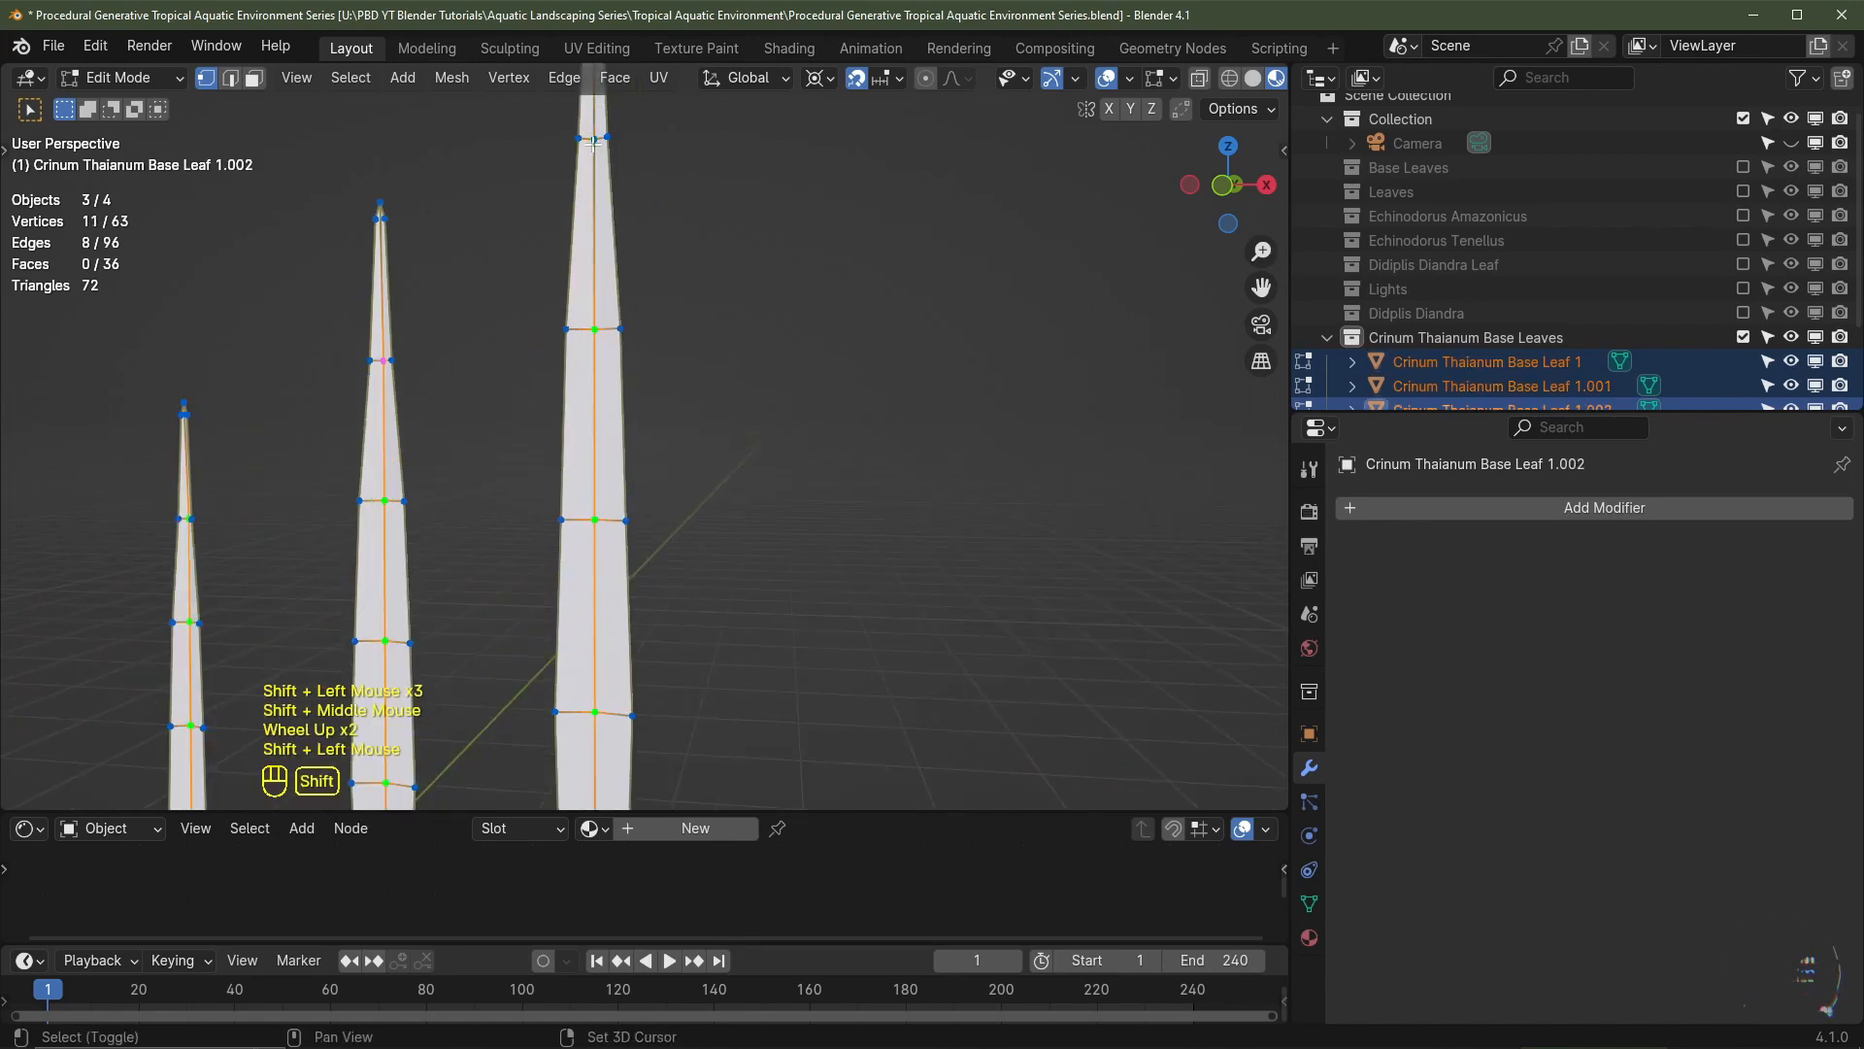
pyautogui.keyDown('shift'); pyautogui.click(383, 360); pyautogui.keyUp('shift')
# - Move the three remaining midrib vertices of each leaf about 0.01 m further along positive Y
pyautogui.press('KP_3')
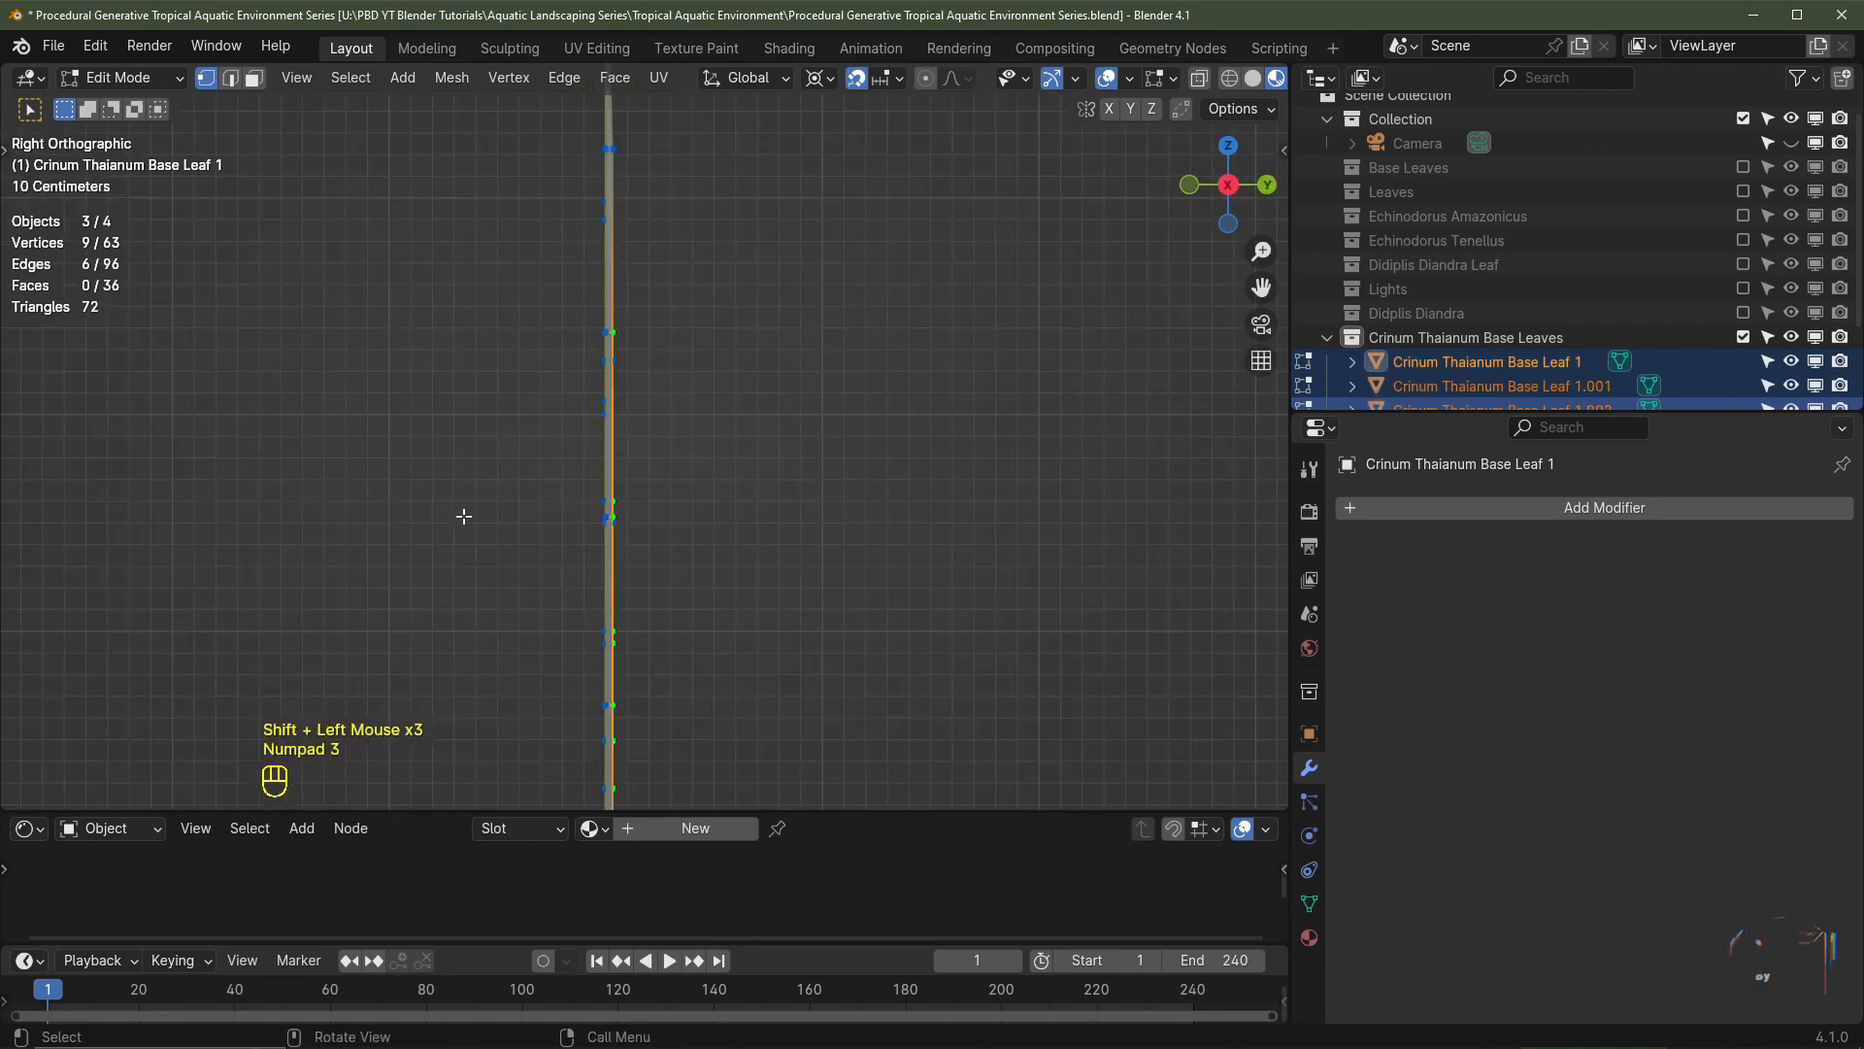
pyautogui.scroll(5, 661, 539)
pyautogui.keyDown('shift'); pyautogui.moveTo(666, 540); pyautogui.dragTo(603, 470, button='middle'); pyautogui.keyUp('shift')
pyautogui.press('g')
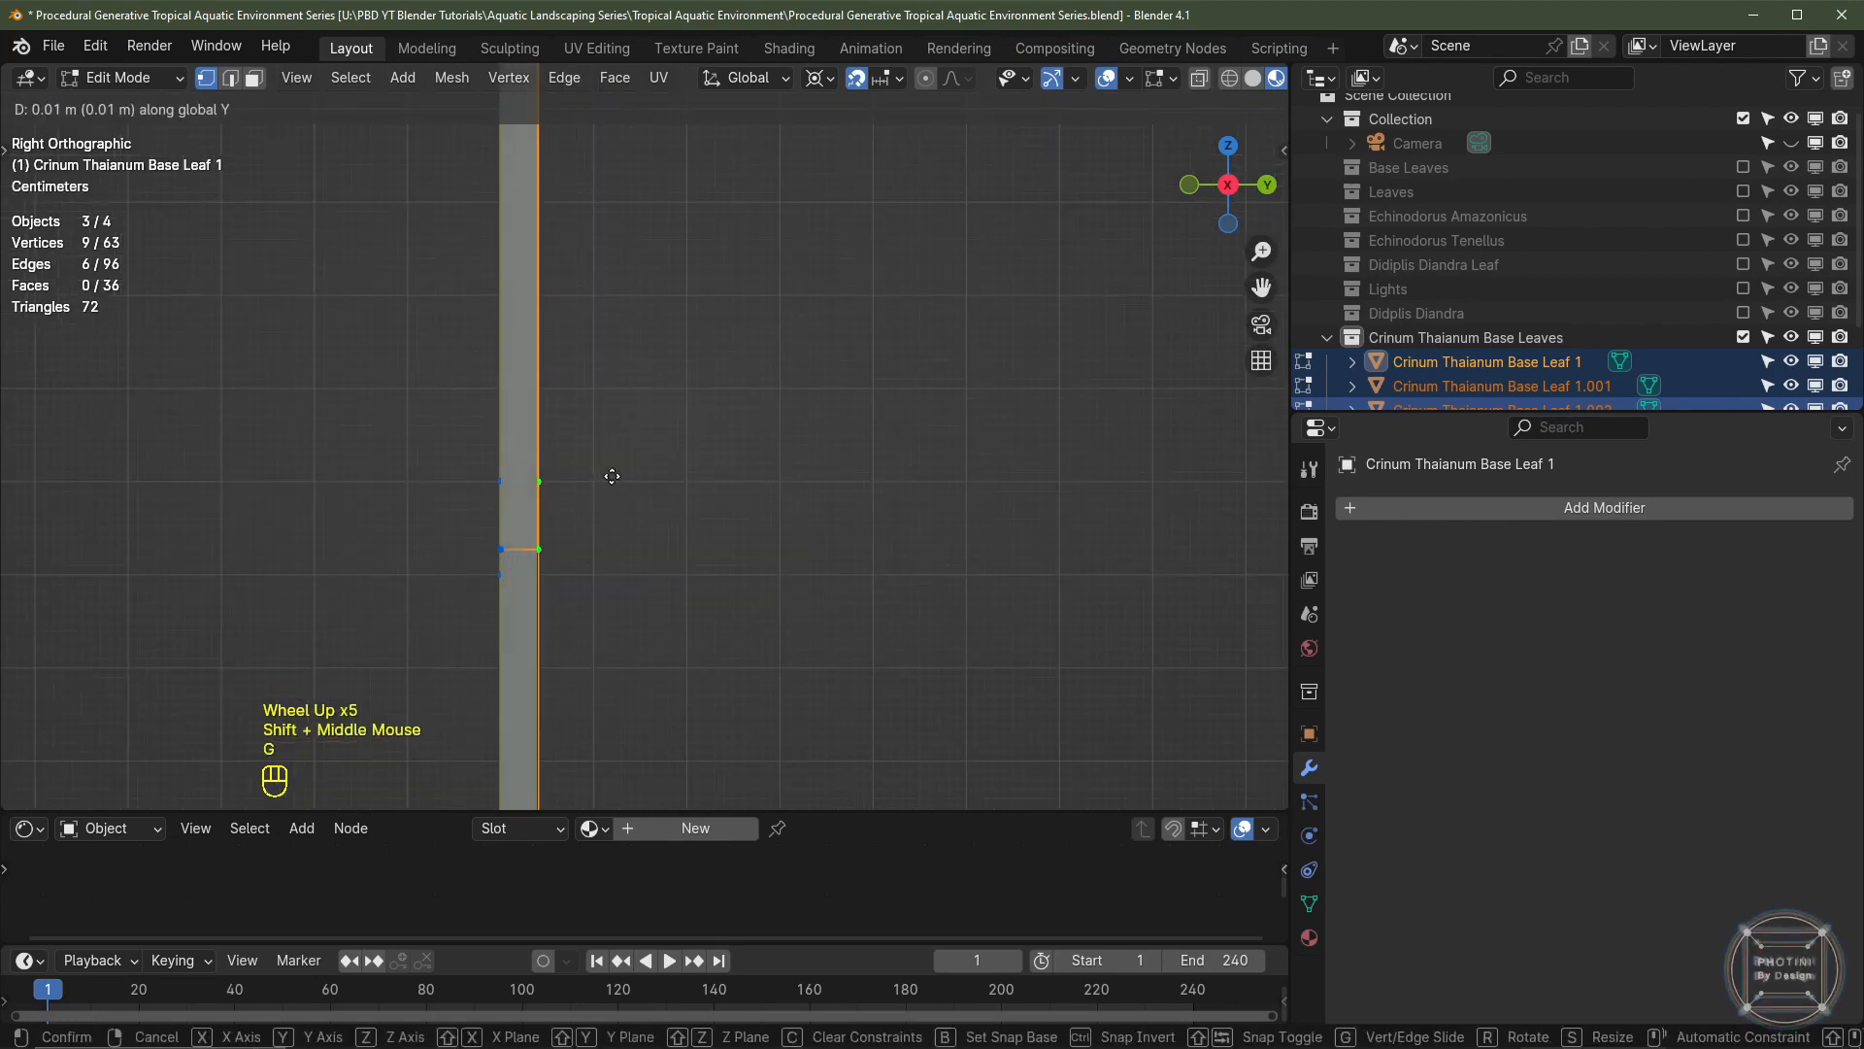
pyautogui.click(632, 479)
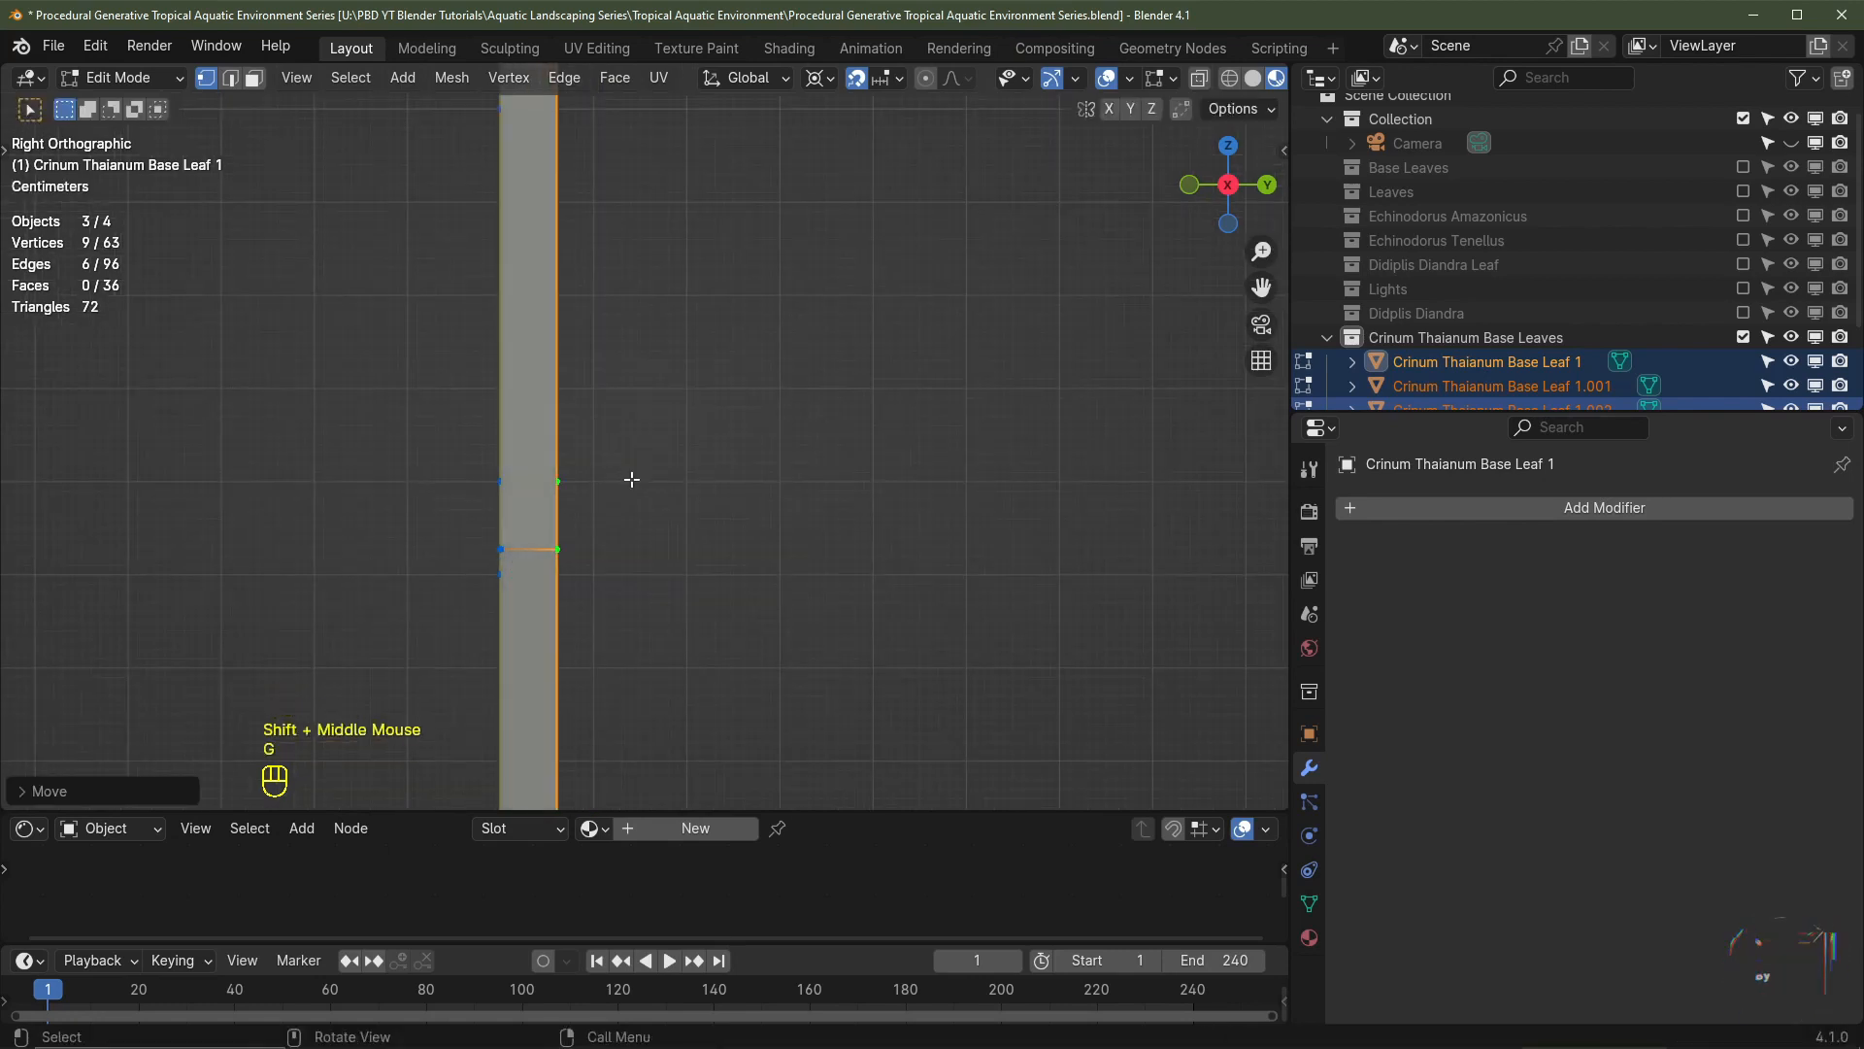
# - Select only the centre midrib vertex of each leaf and push these three slightly further along positive Y
pyautogui.scroll(-2, 631, 481)
pyautogui.scroll(-2, 632, 480)
pyautogui.scroll(4, 363, 604)
pyautogui.moveTo(631, 481); pyautogui.dragTo(416, 527, button='middle')
pyautogui.click(415, 525)
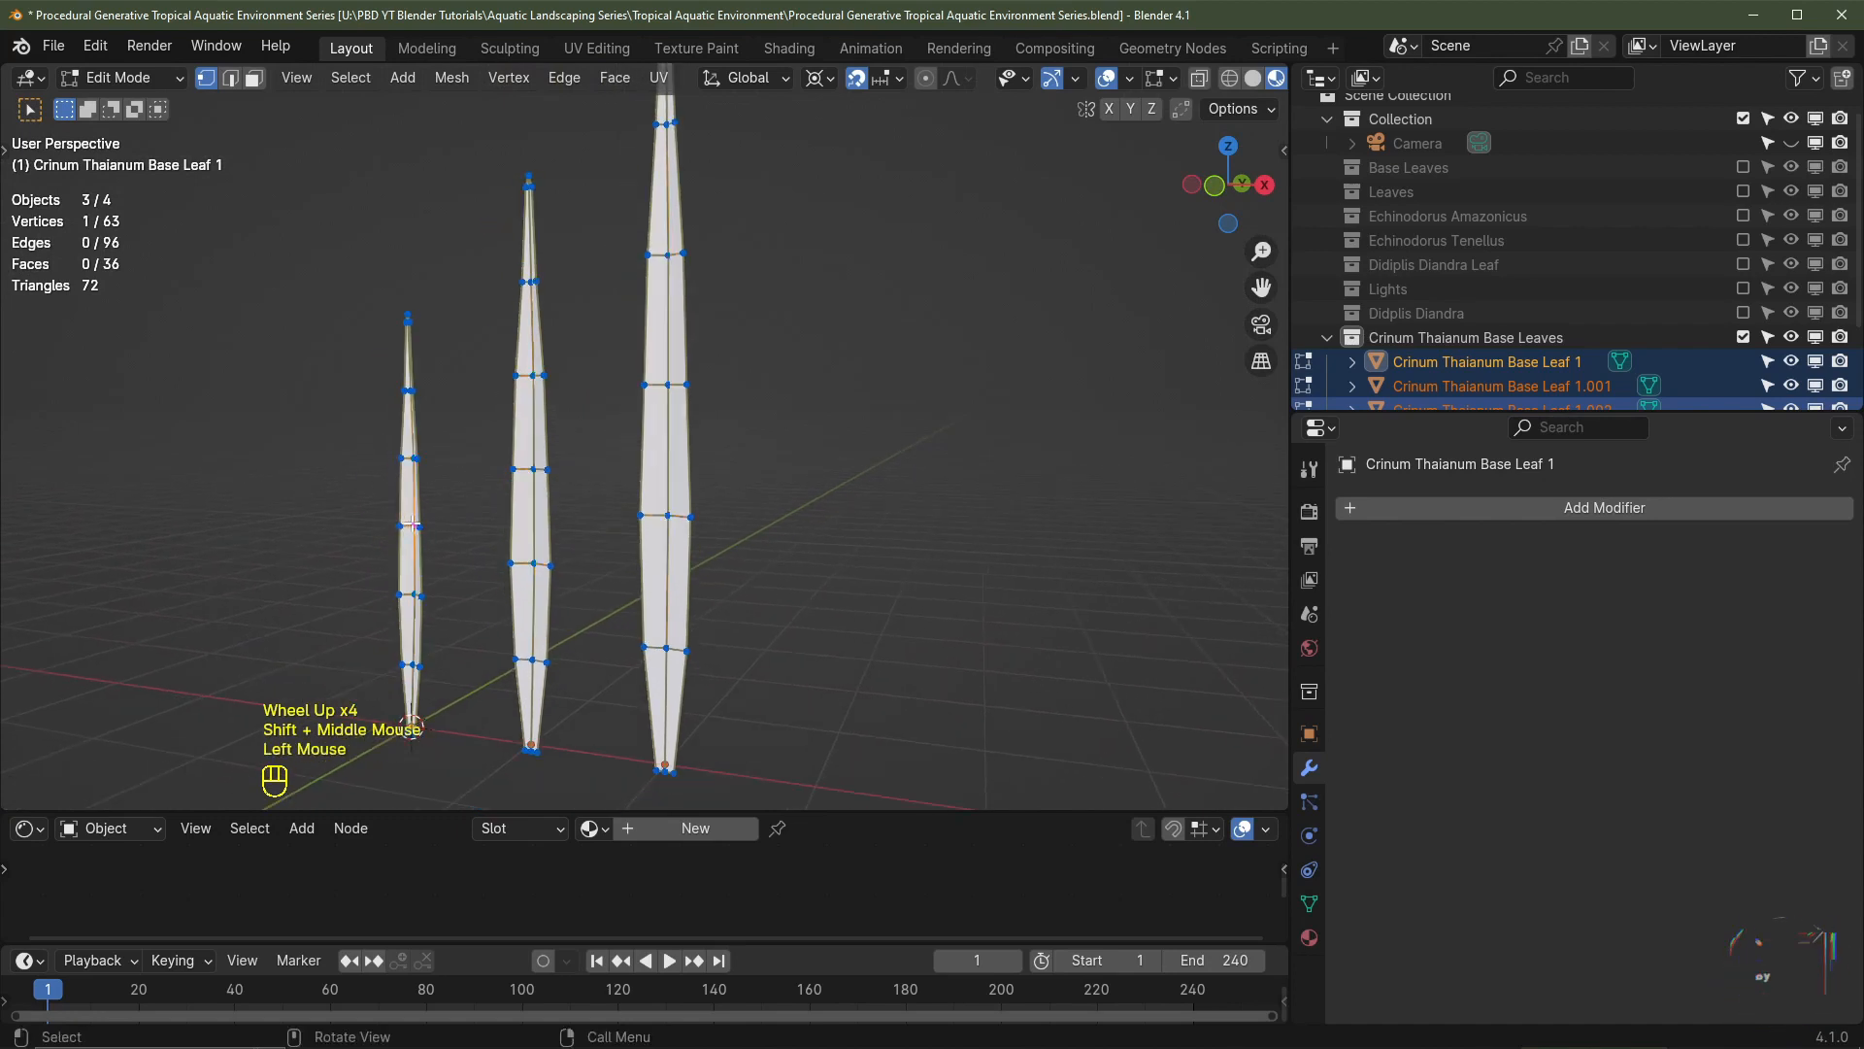
pyautogui.keyDown('shift'); pyautogui.click(524, 468); pyautogui.keyUp('shift')
pyautogui.keyDown('shift'); pyautogui.click(666, 385); pyautogui.keyUp('shift')
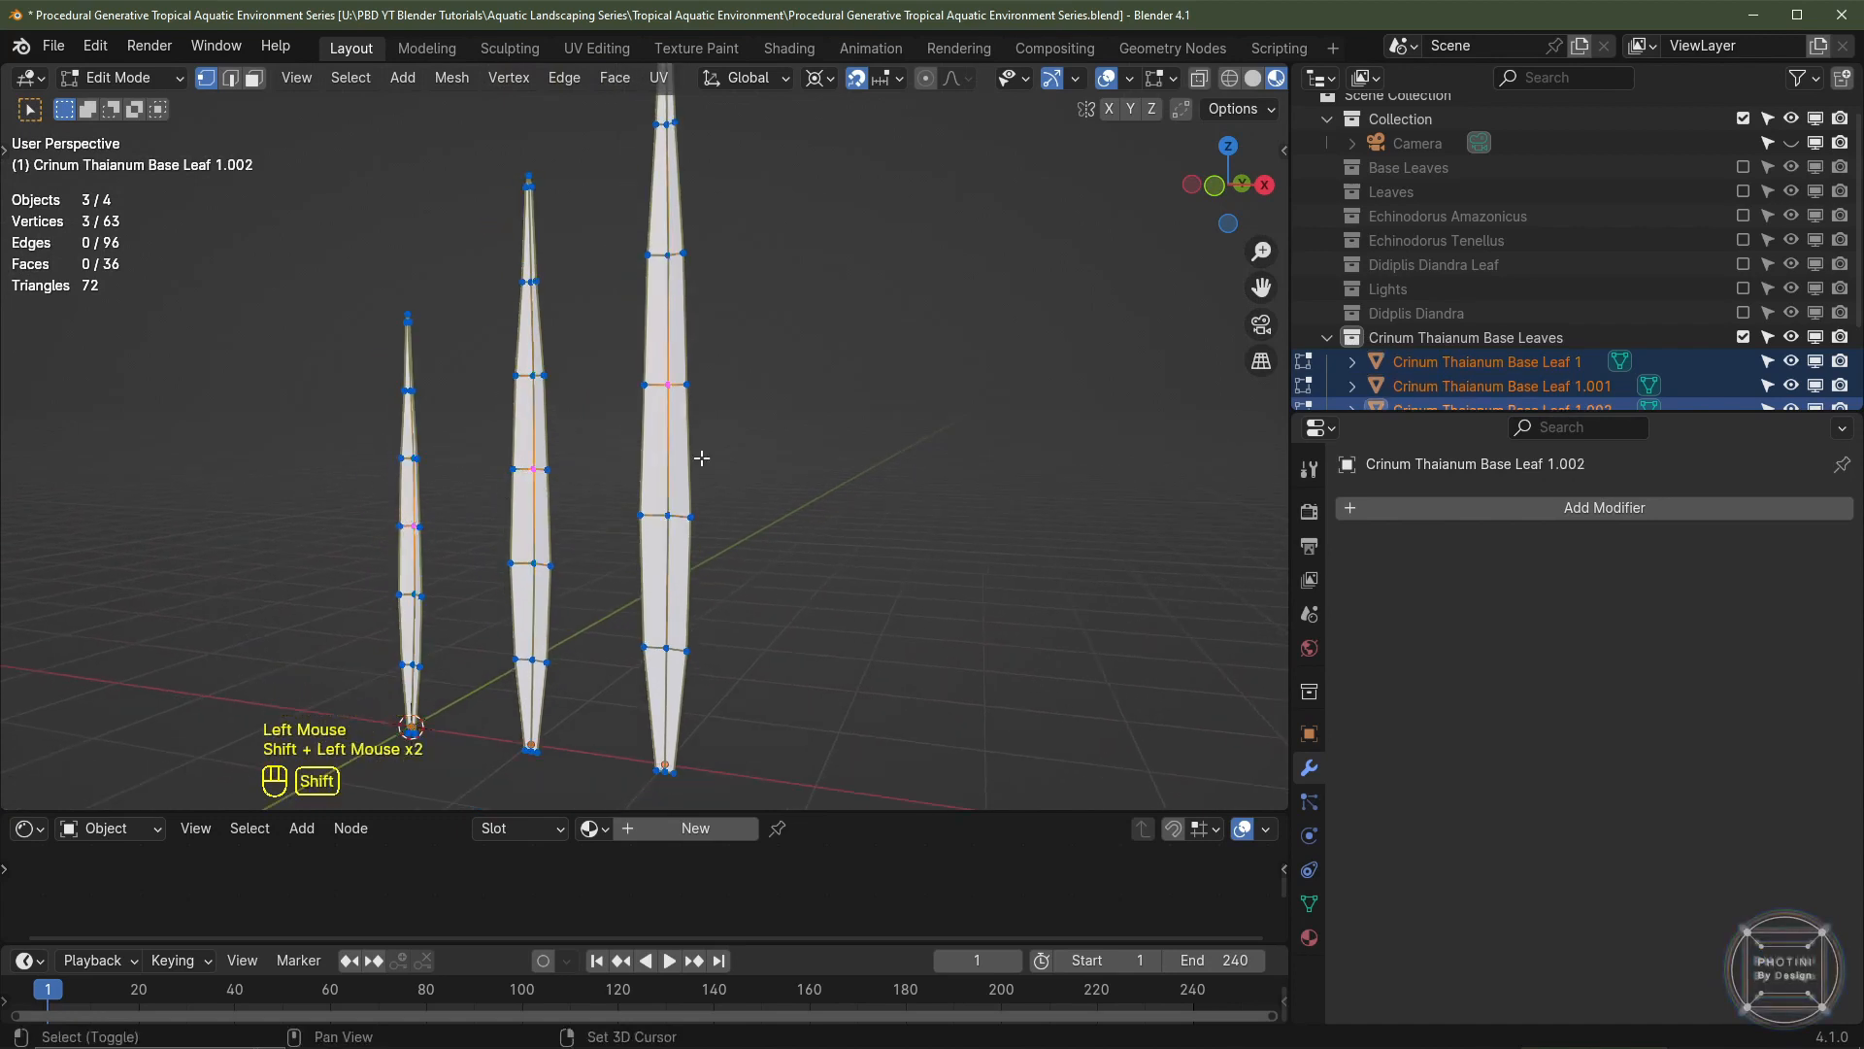
pyautogui.press('KP_3')
pyautogui.scroll(6, 753, 482)
pyautogui.press('g')
pyautogui.keyDown('shift'); pyautogui.moveTo(753, 483); pyautogui.dragTo(648, 533, button='middle'); pyautogui.keyUp('shift')
pyautogui.click(604, 466)
# - Return to Object Mode and duplicate the three leaves three times along negative Y, spacing the rows 1 m apart
pyautogui.press('Tab')
pyautogui.scroll(1, 697, 512)
pyautogui.hotkey('shift', 'd')
pyautogui.press('y')
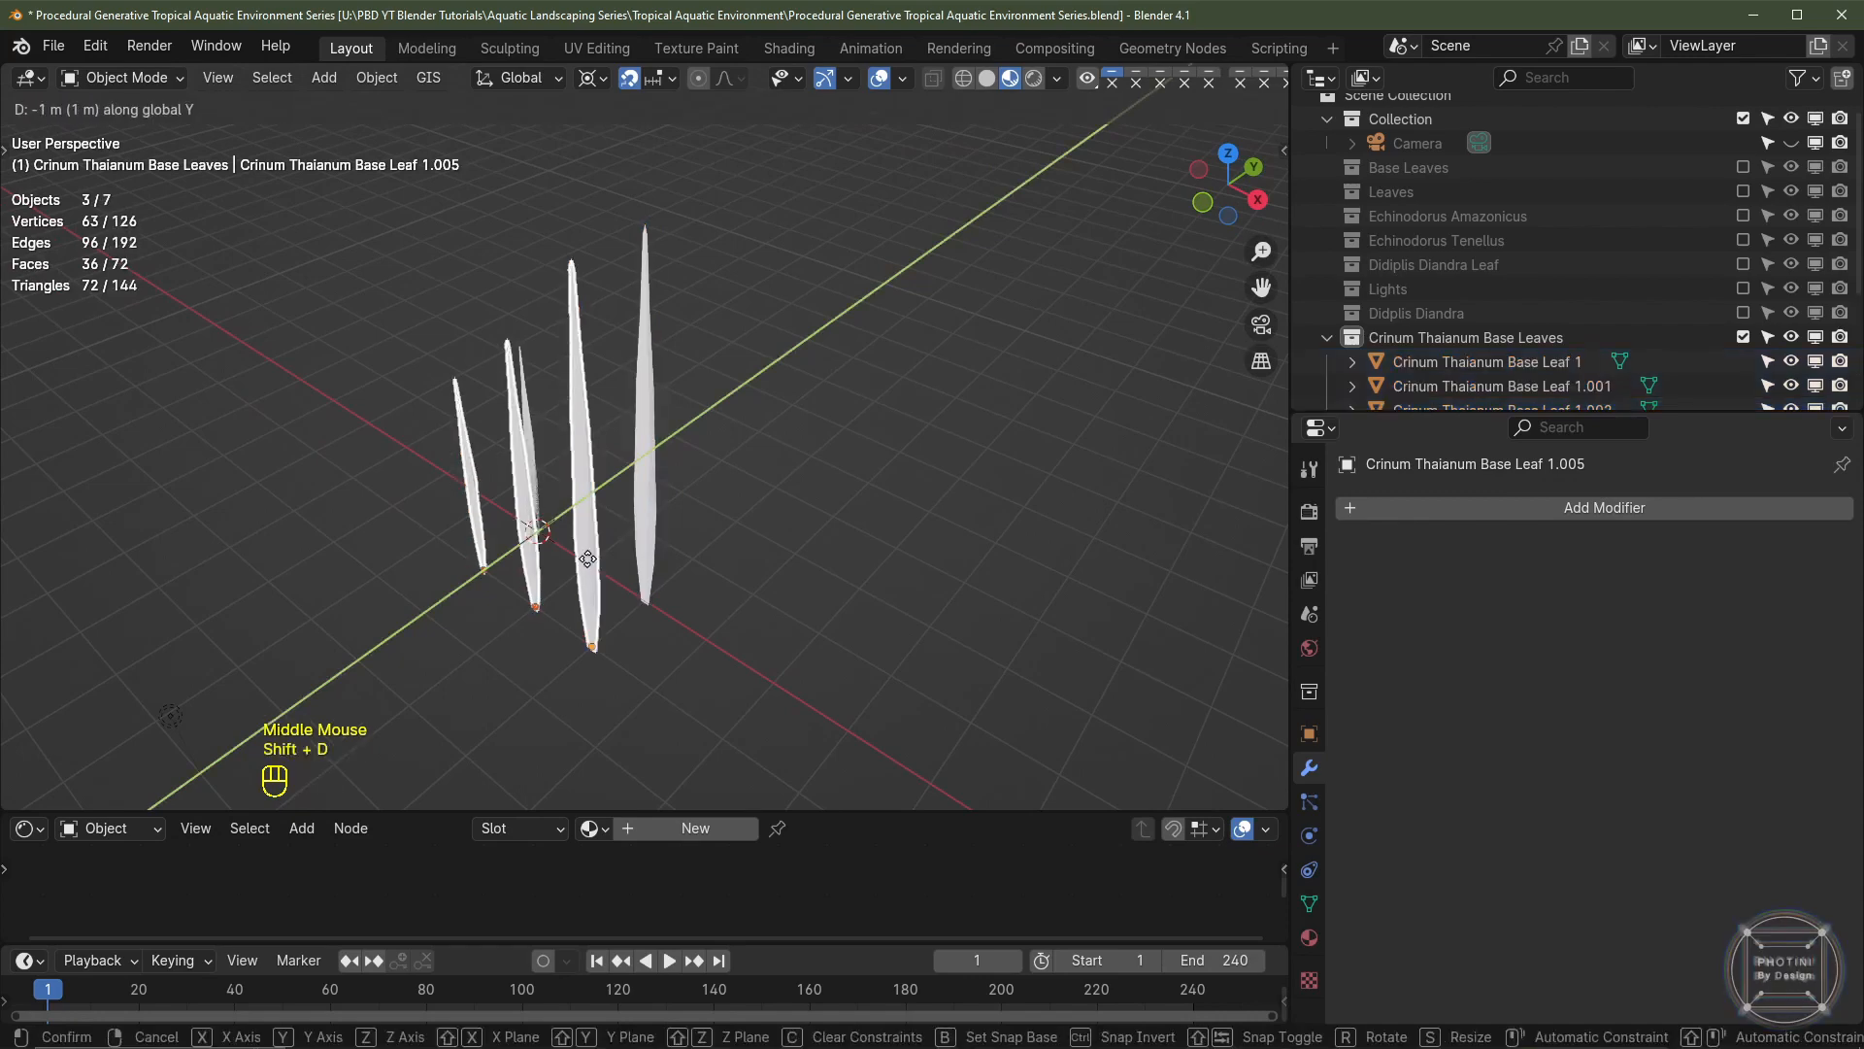
pyautogui.click(586, 558)
pyautogui.hotkey('shift', 'd')
pyautogui.press('y')
pyautogui.click(567, 577)
pyautogui.moveTo(567, 578); pyautogui.dragTo(657, 477, button='middle')
pyautogui.scroll(-1, 614, 543)
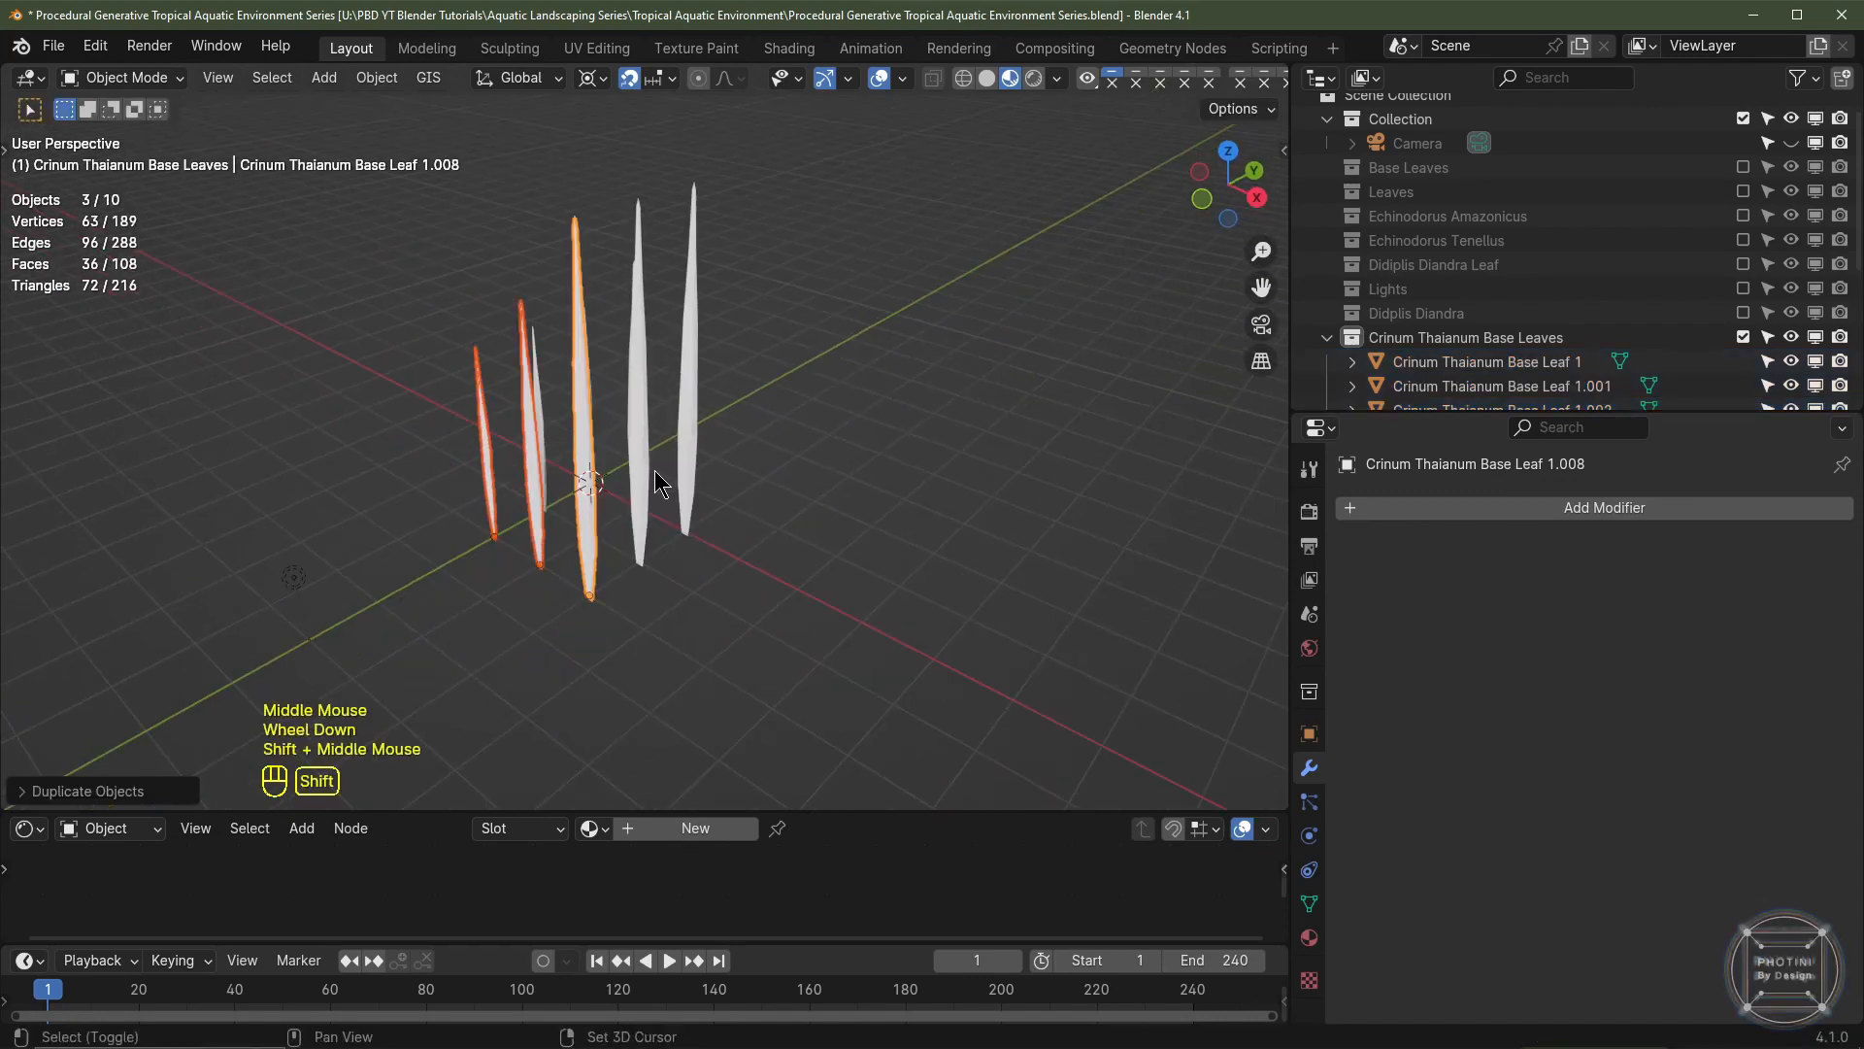
pyautogui.hotkey('shift', 'd')
pyautogui.press('y')
pyautogui.click(493, 299)
pyautogui.moveTo(493, 299); pyautogui.dragTo(548, 350, button='middle')
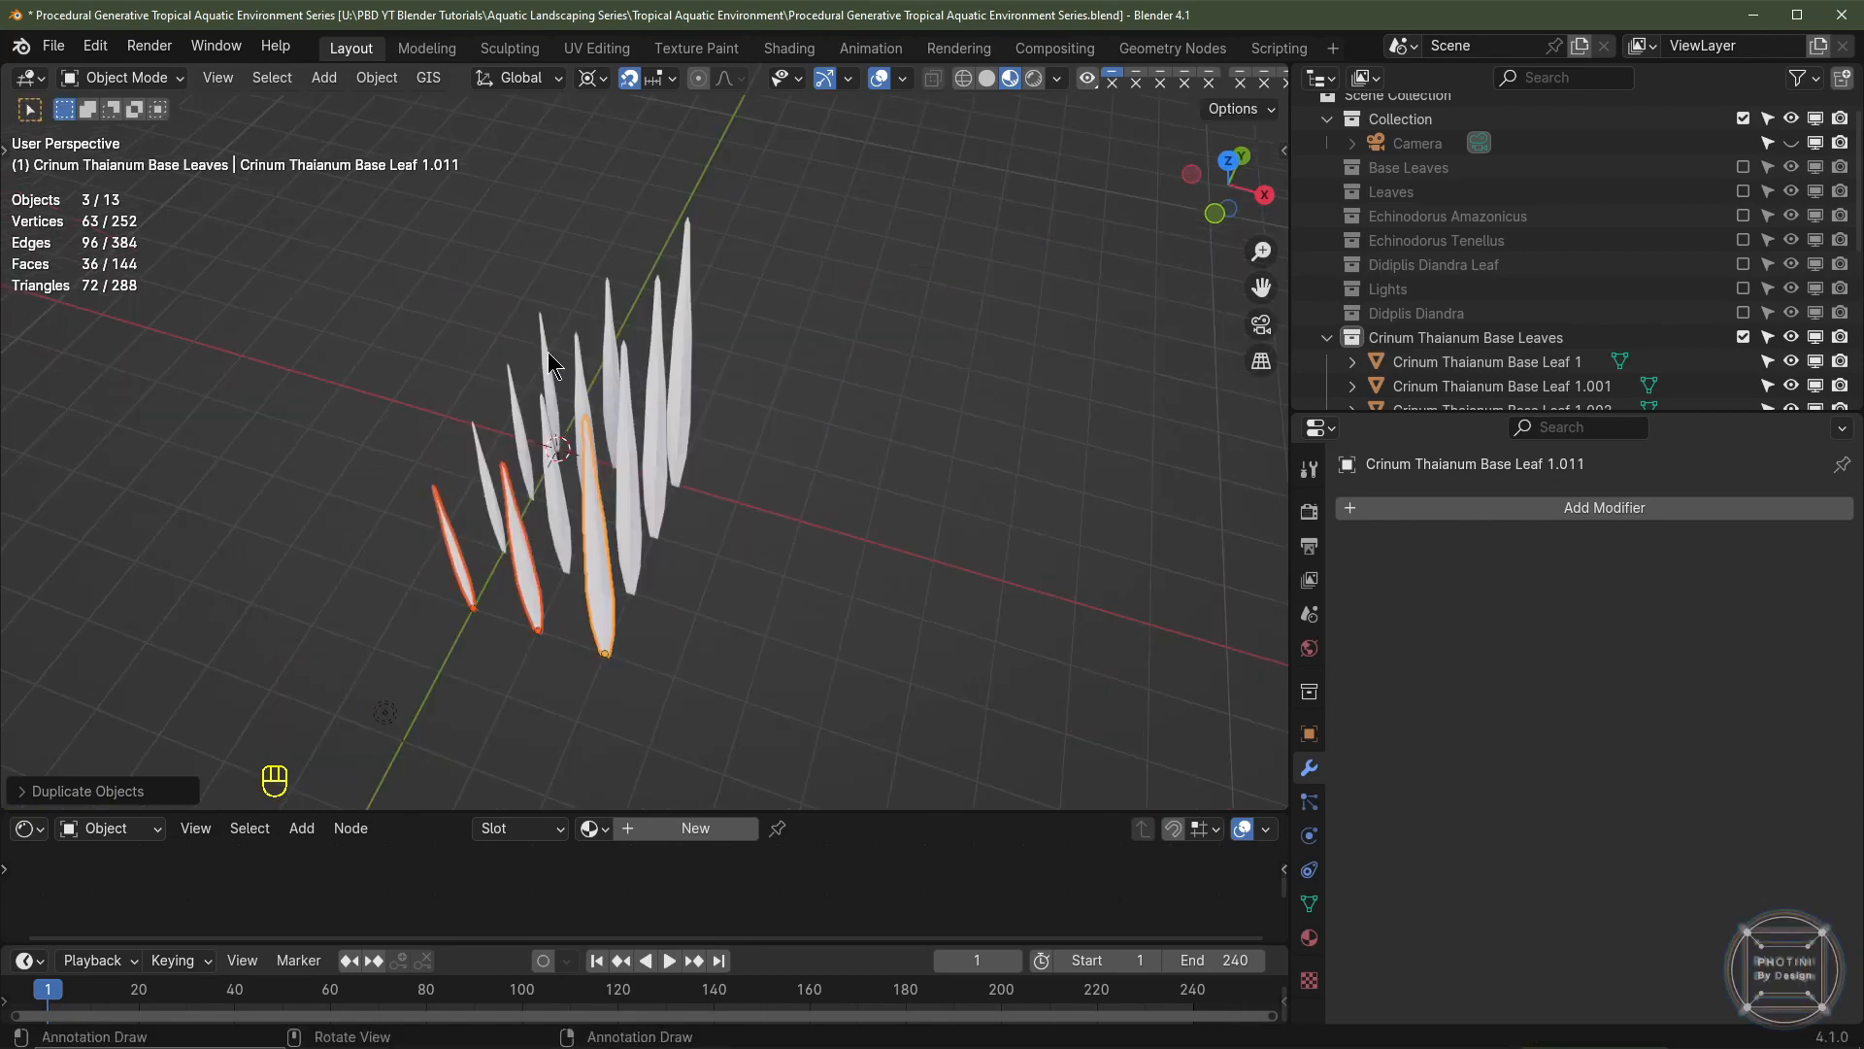
# - Show the Echinodorus Tenellus collection briefly to compare its leaves with the new ones, and exclude it again
pyautogui.click(548, 354)
pyautogui.scroll(3, 548, 355)
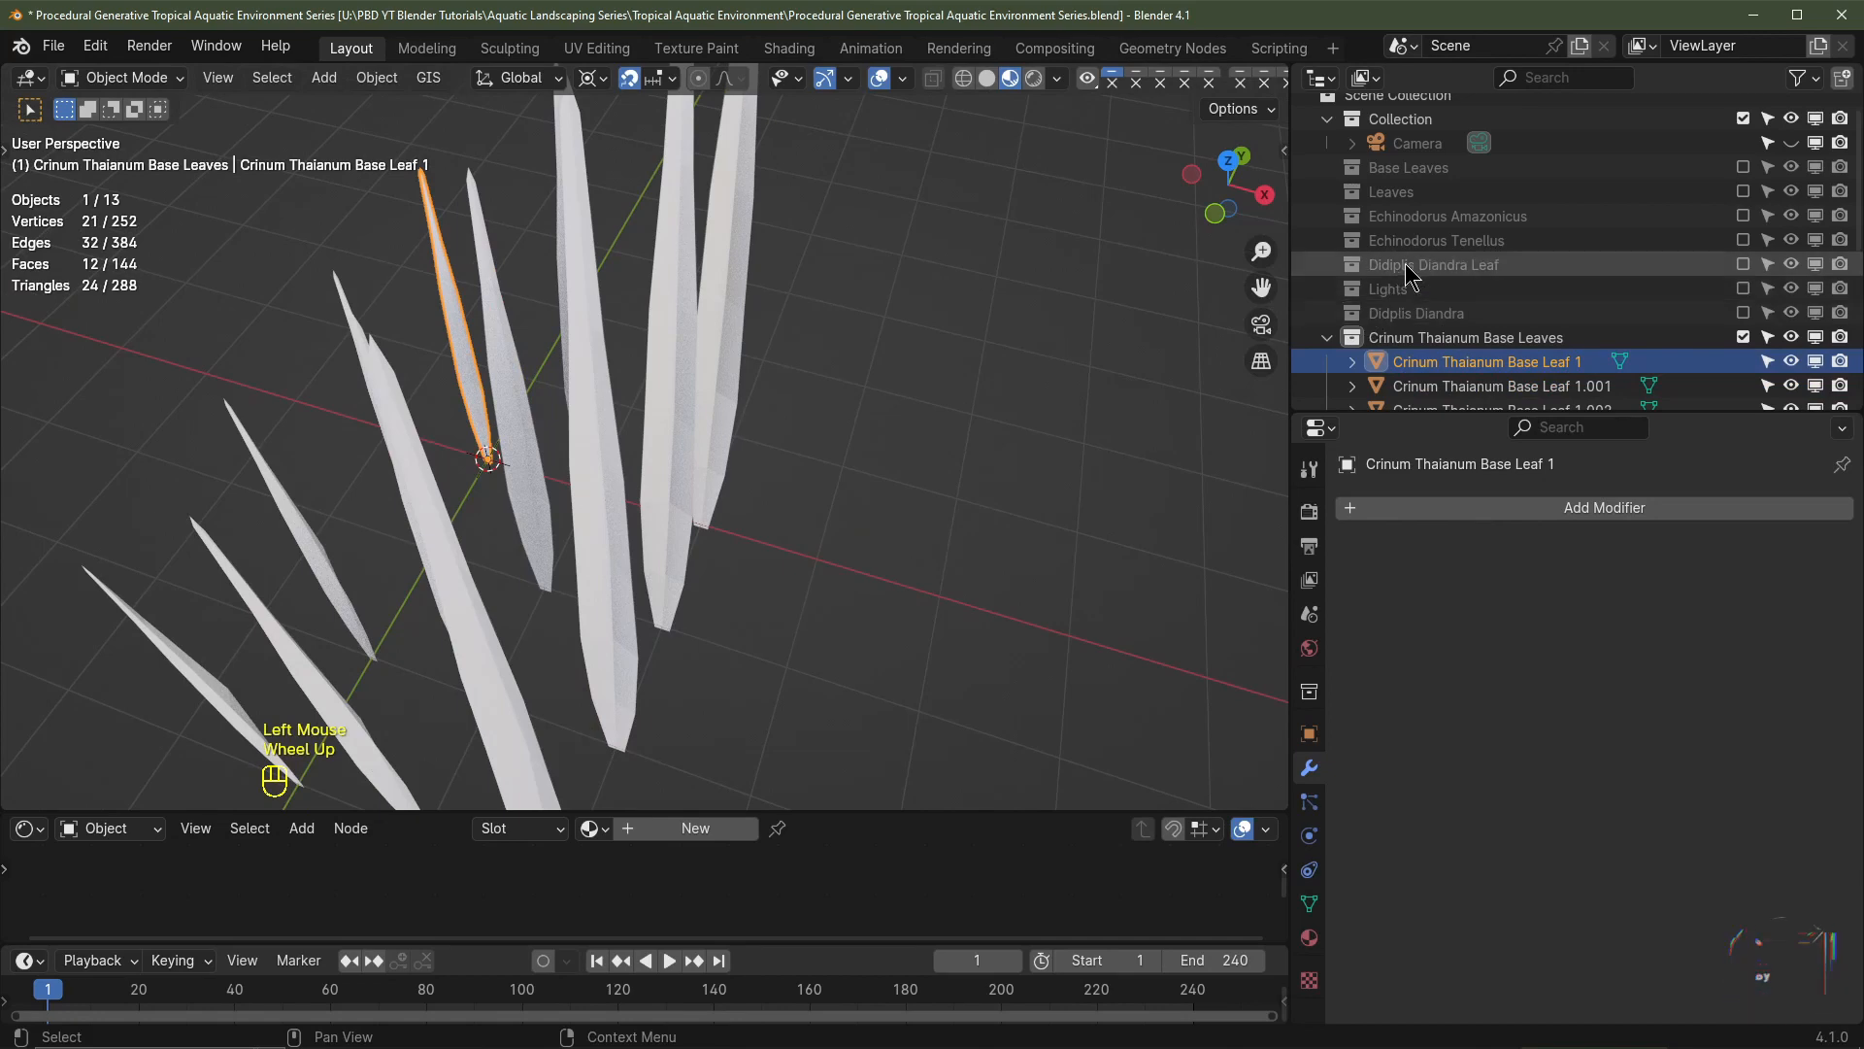
pyautogui.click(1741, 242)
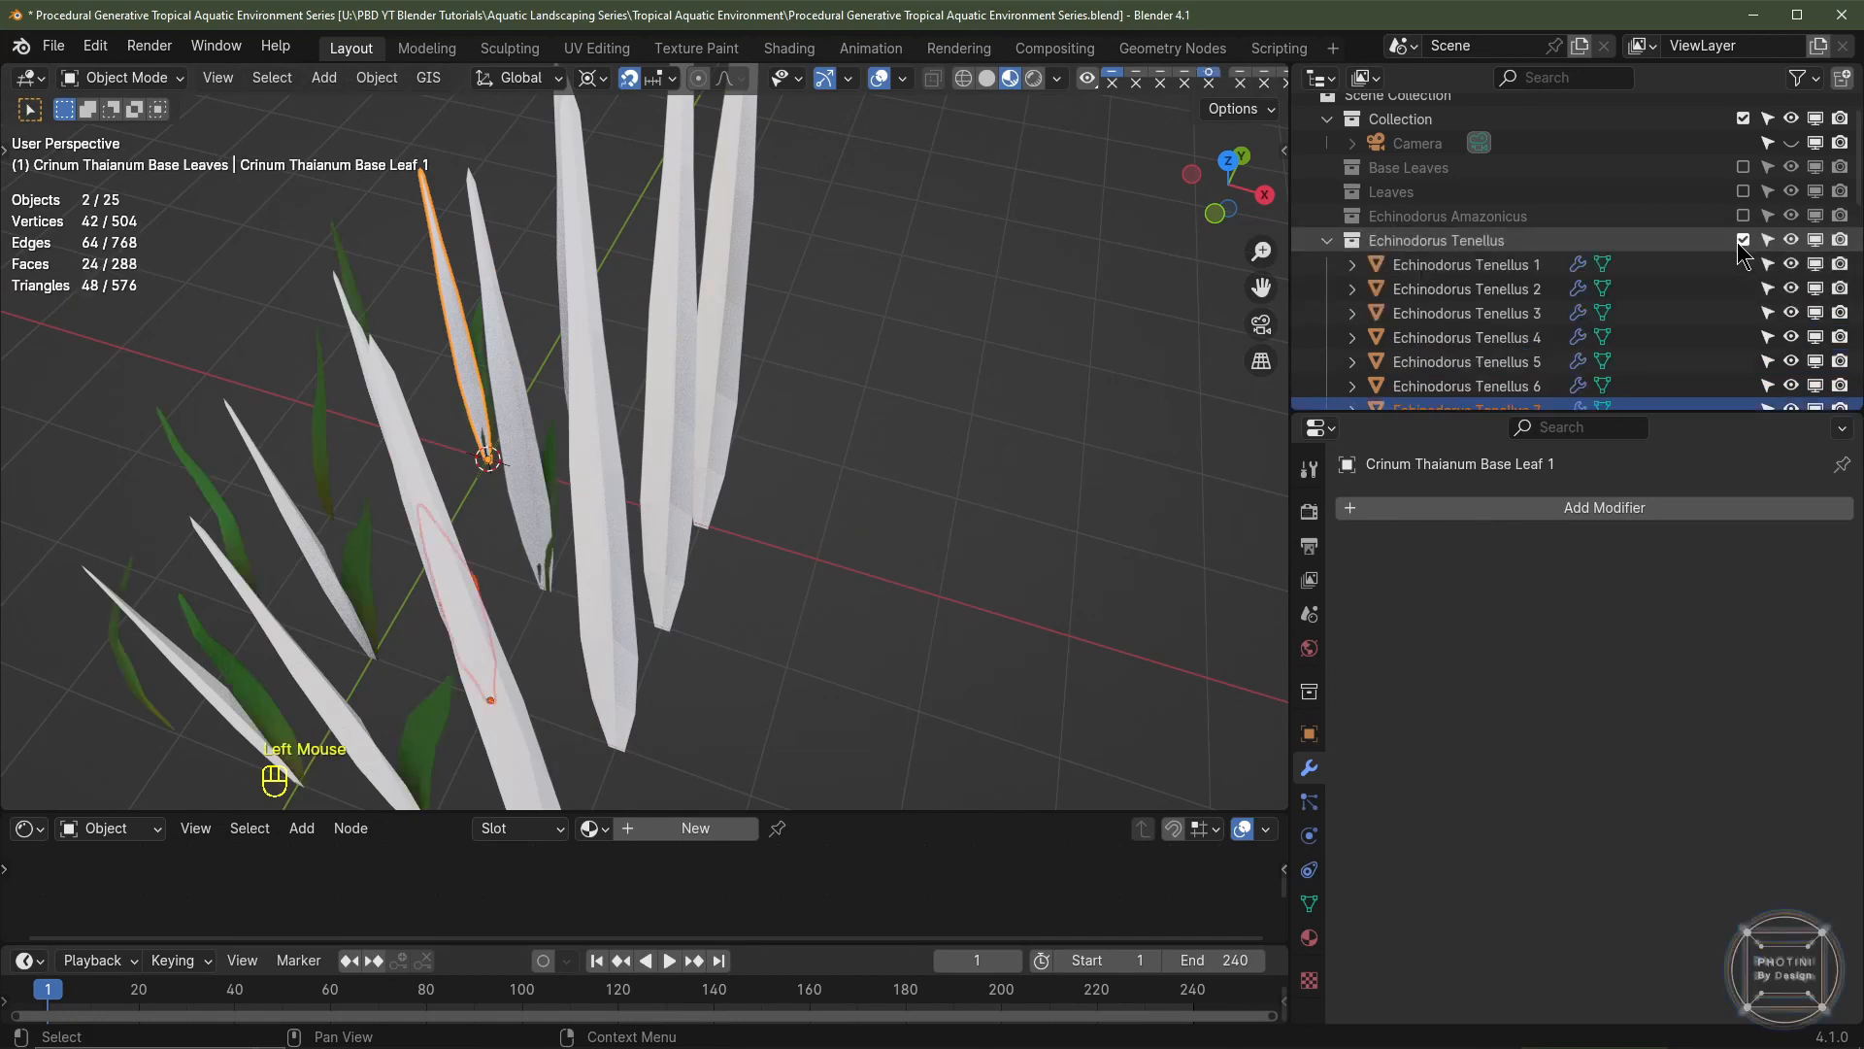
pyautogui.click(1742, 241)
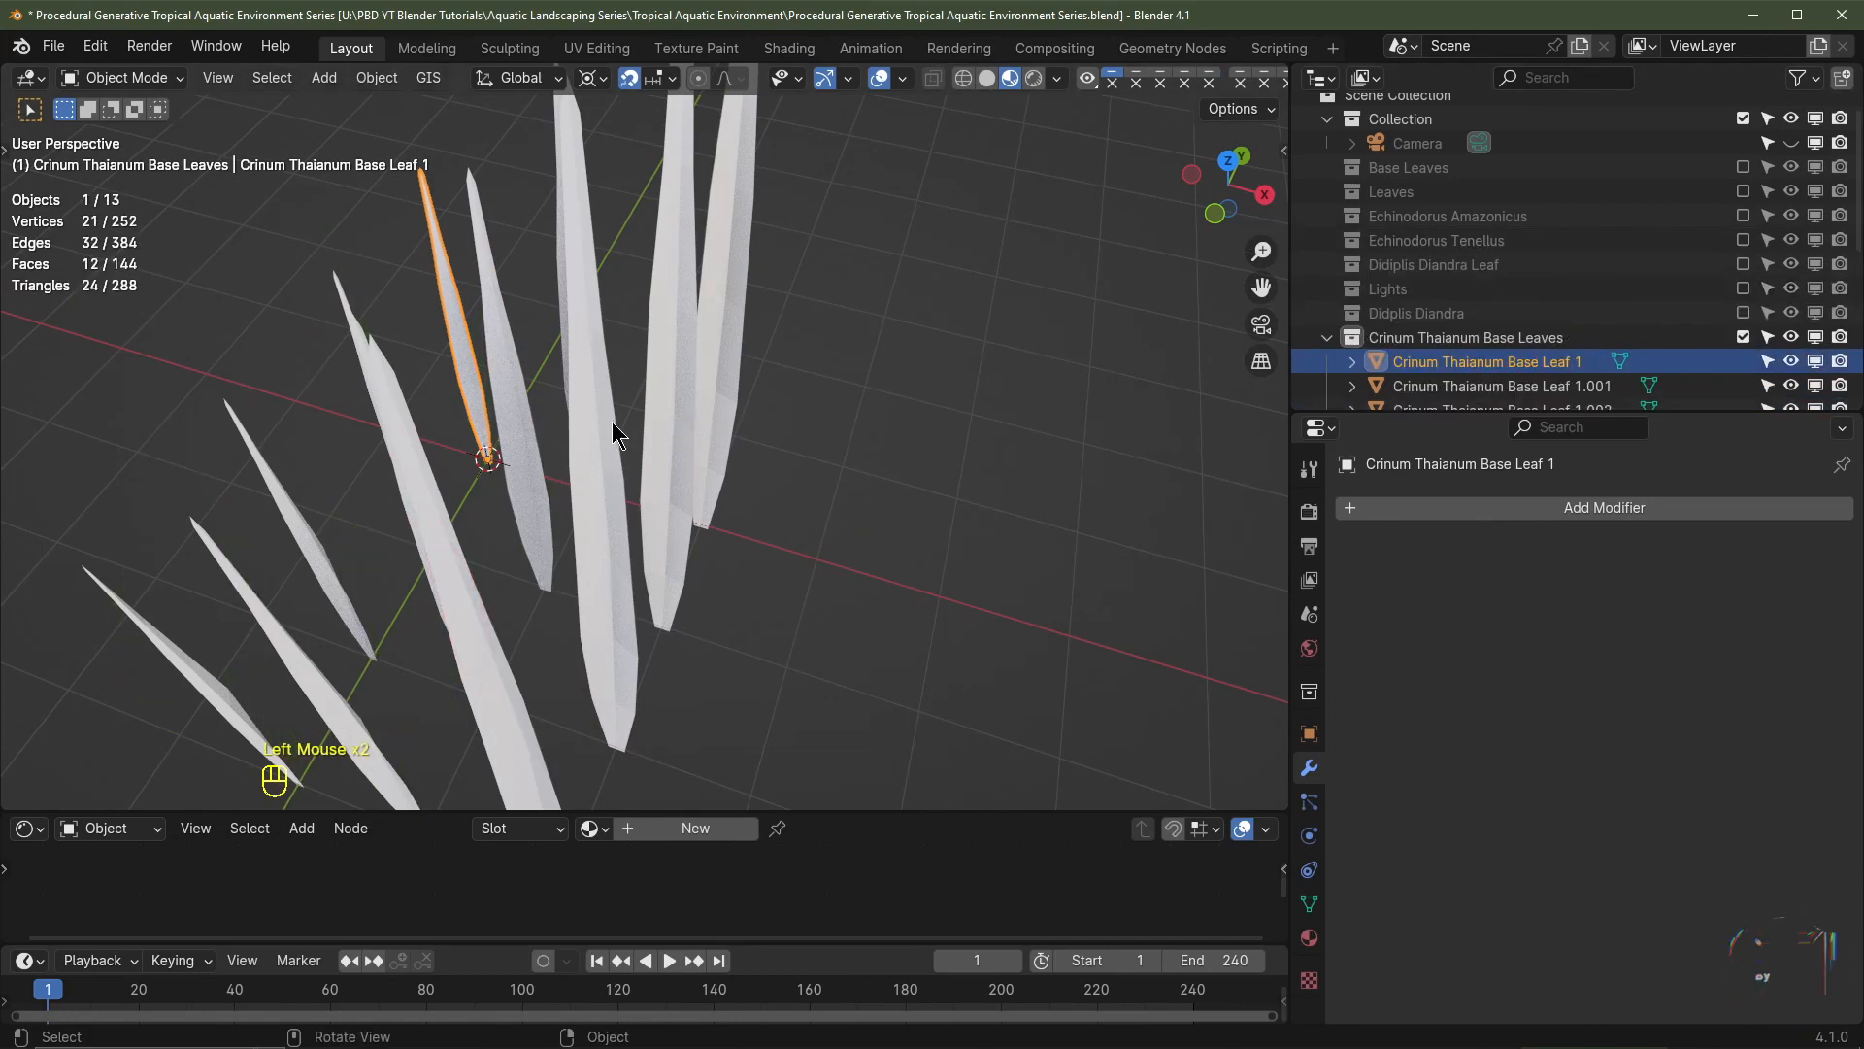
pyautogui.moveTo(612, 422); pyautogui.dragTo(483, 382, button='middle')
# - Snap the 3D cursor to the first small leaf's origin and use 3D Cursor as the transform pivot point
pyautogui.click(384, 387)
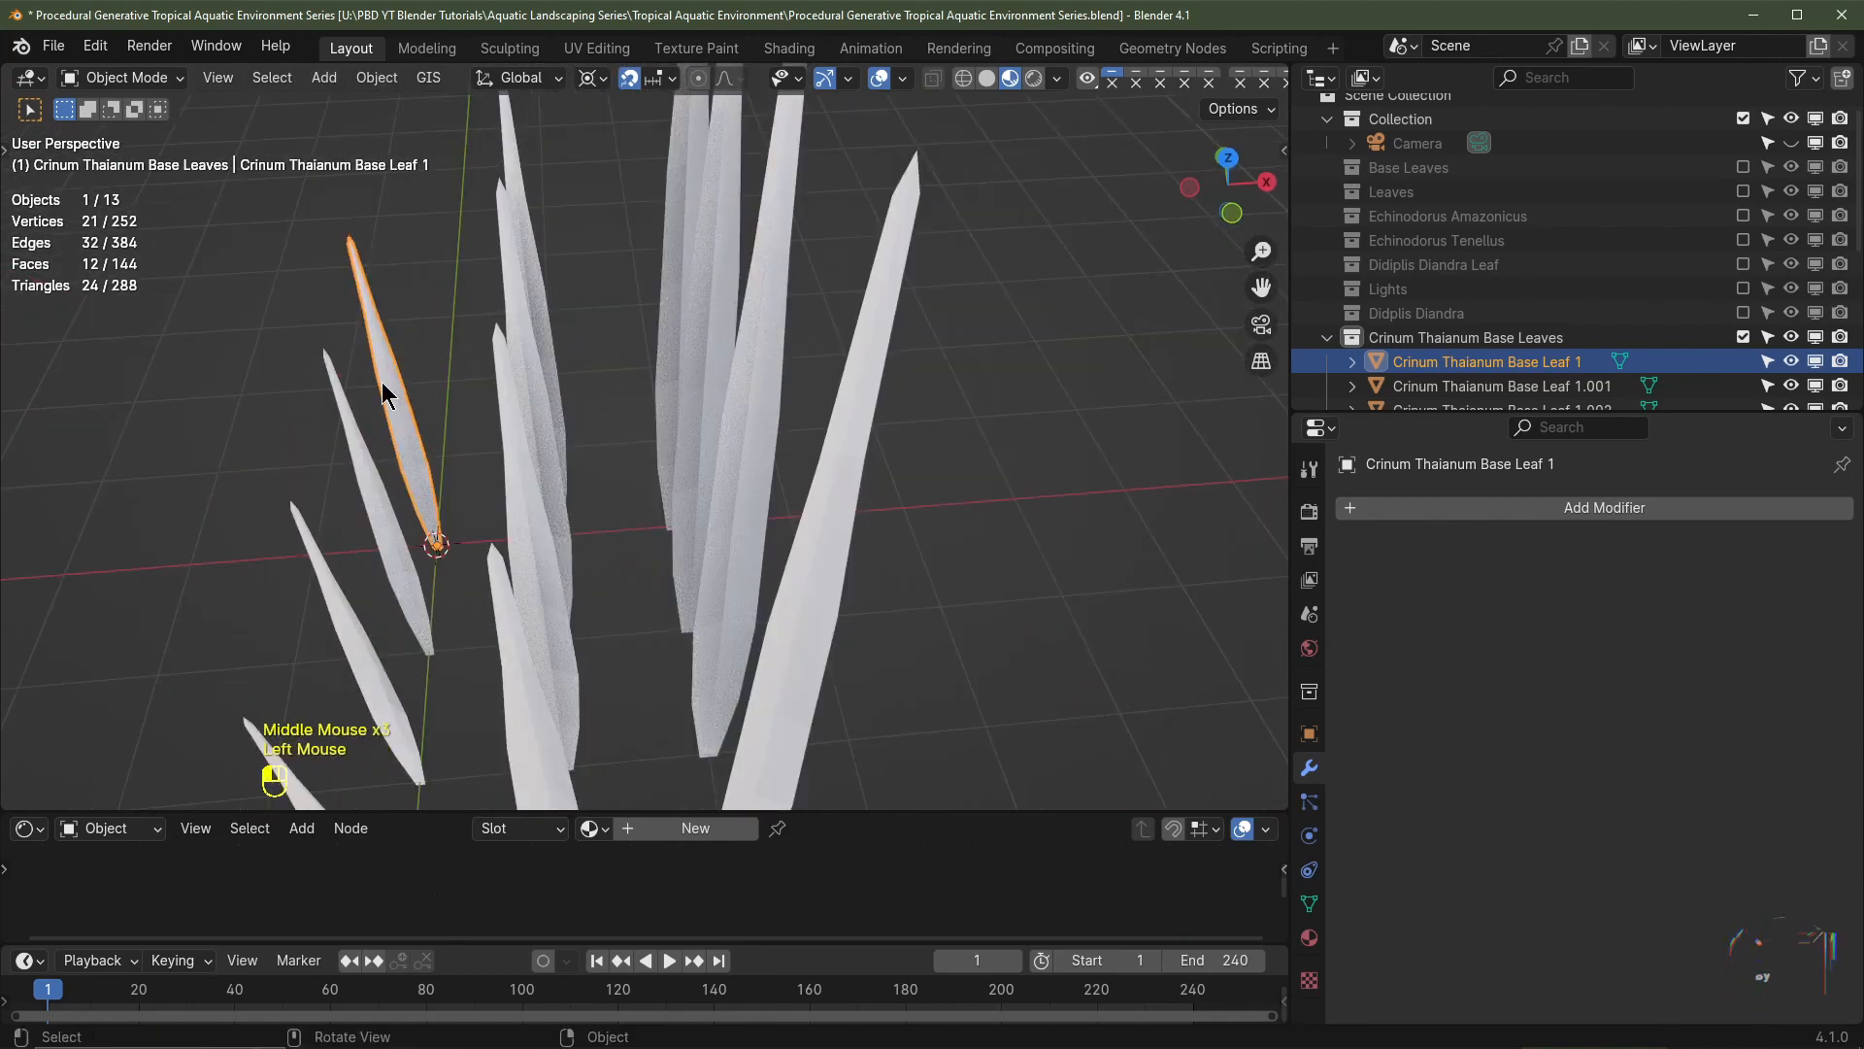
pyautogui.hotkey('shift', 's')
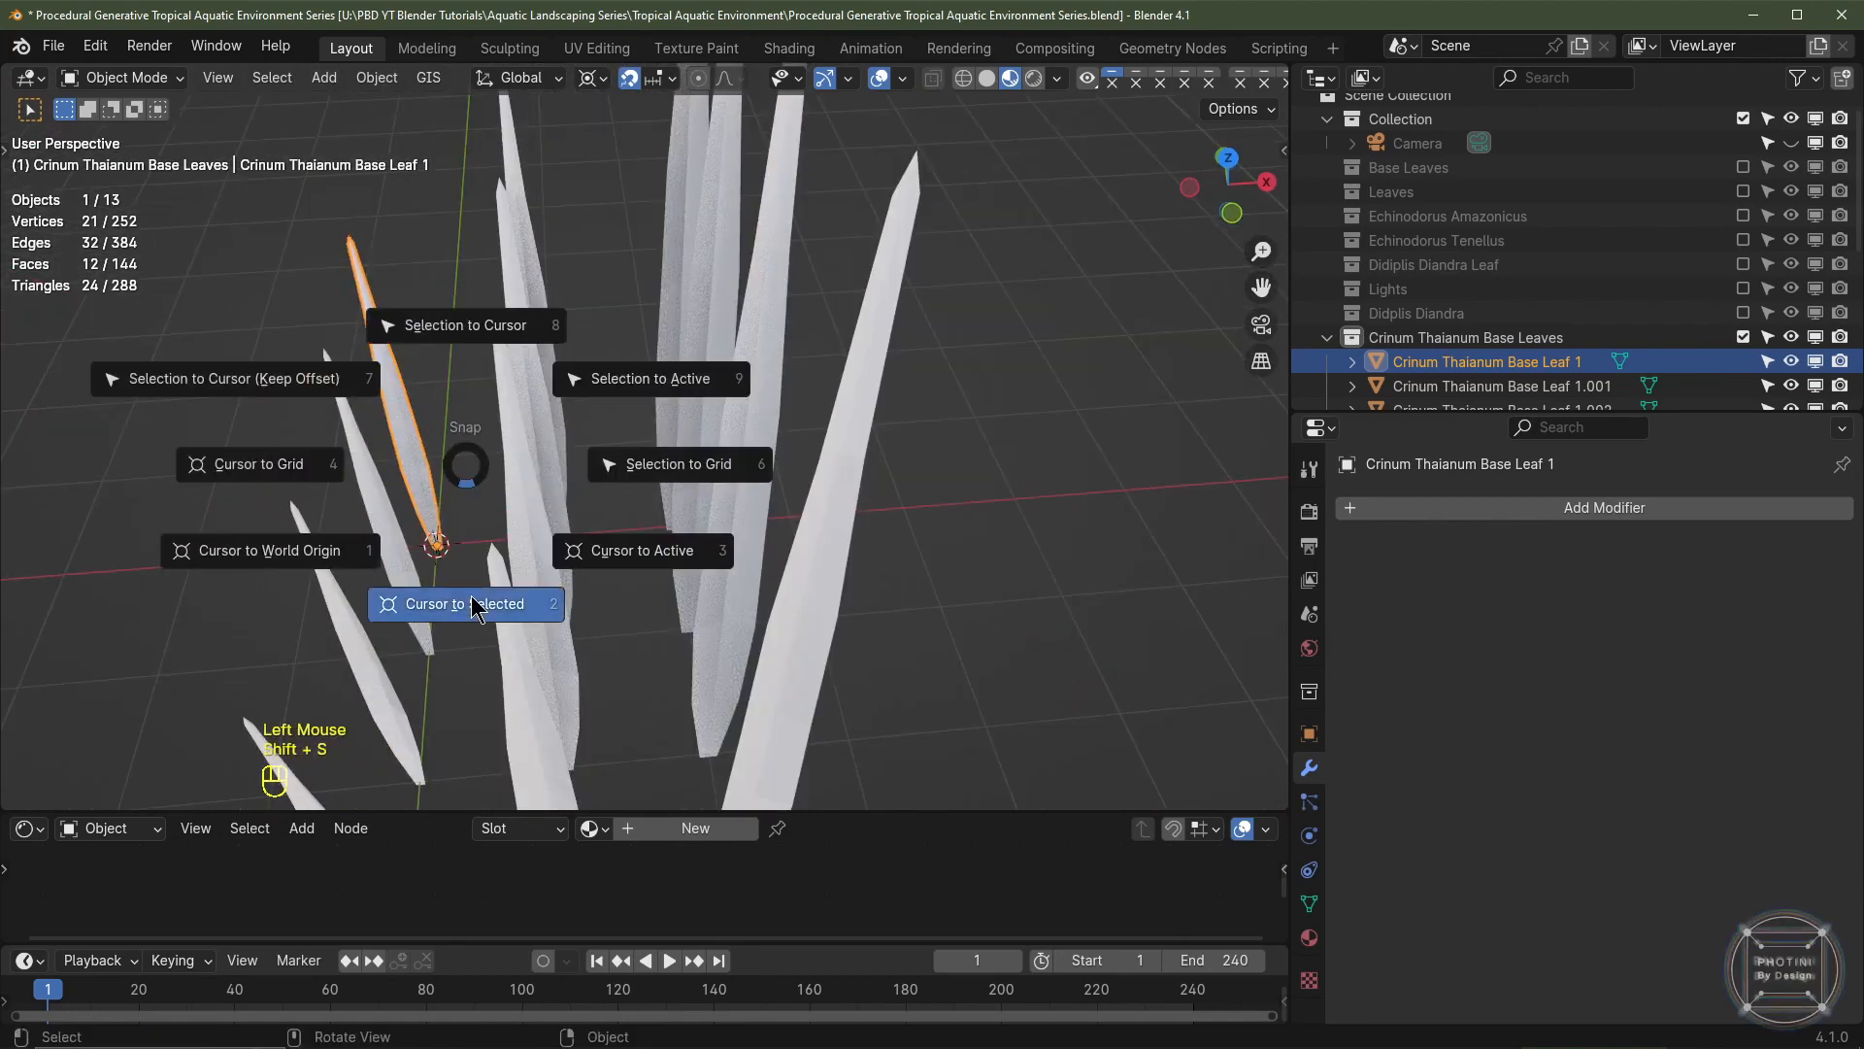
pyautogui.click(596, 90)
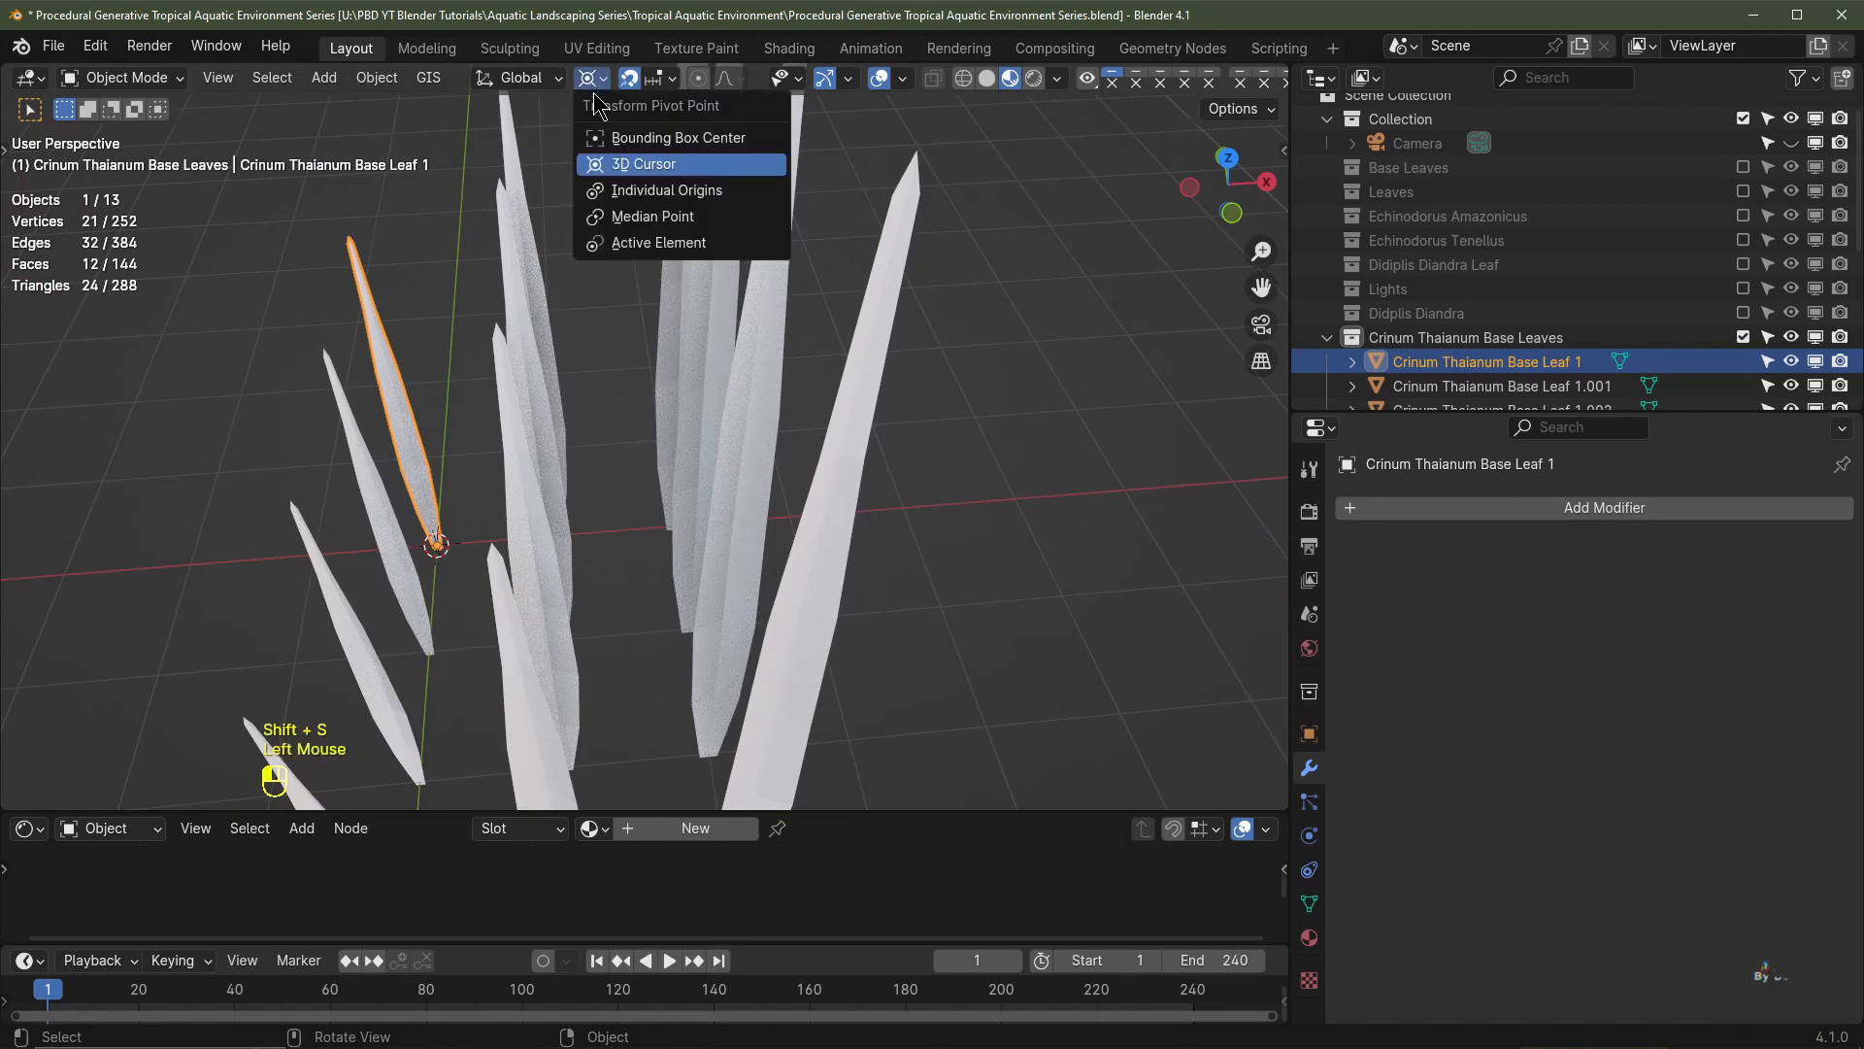
pyautogui.click(645, 162)
# - Select the tip vertex of Crinum Thaianum Base Leaf 1 in Edit Mode, with X-Ray enabled in right orthographic view
pyautogui.press('Tab')
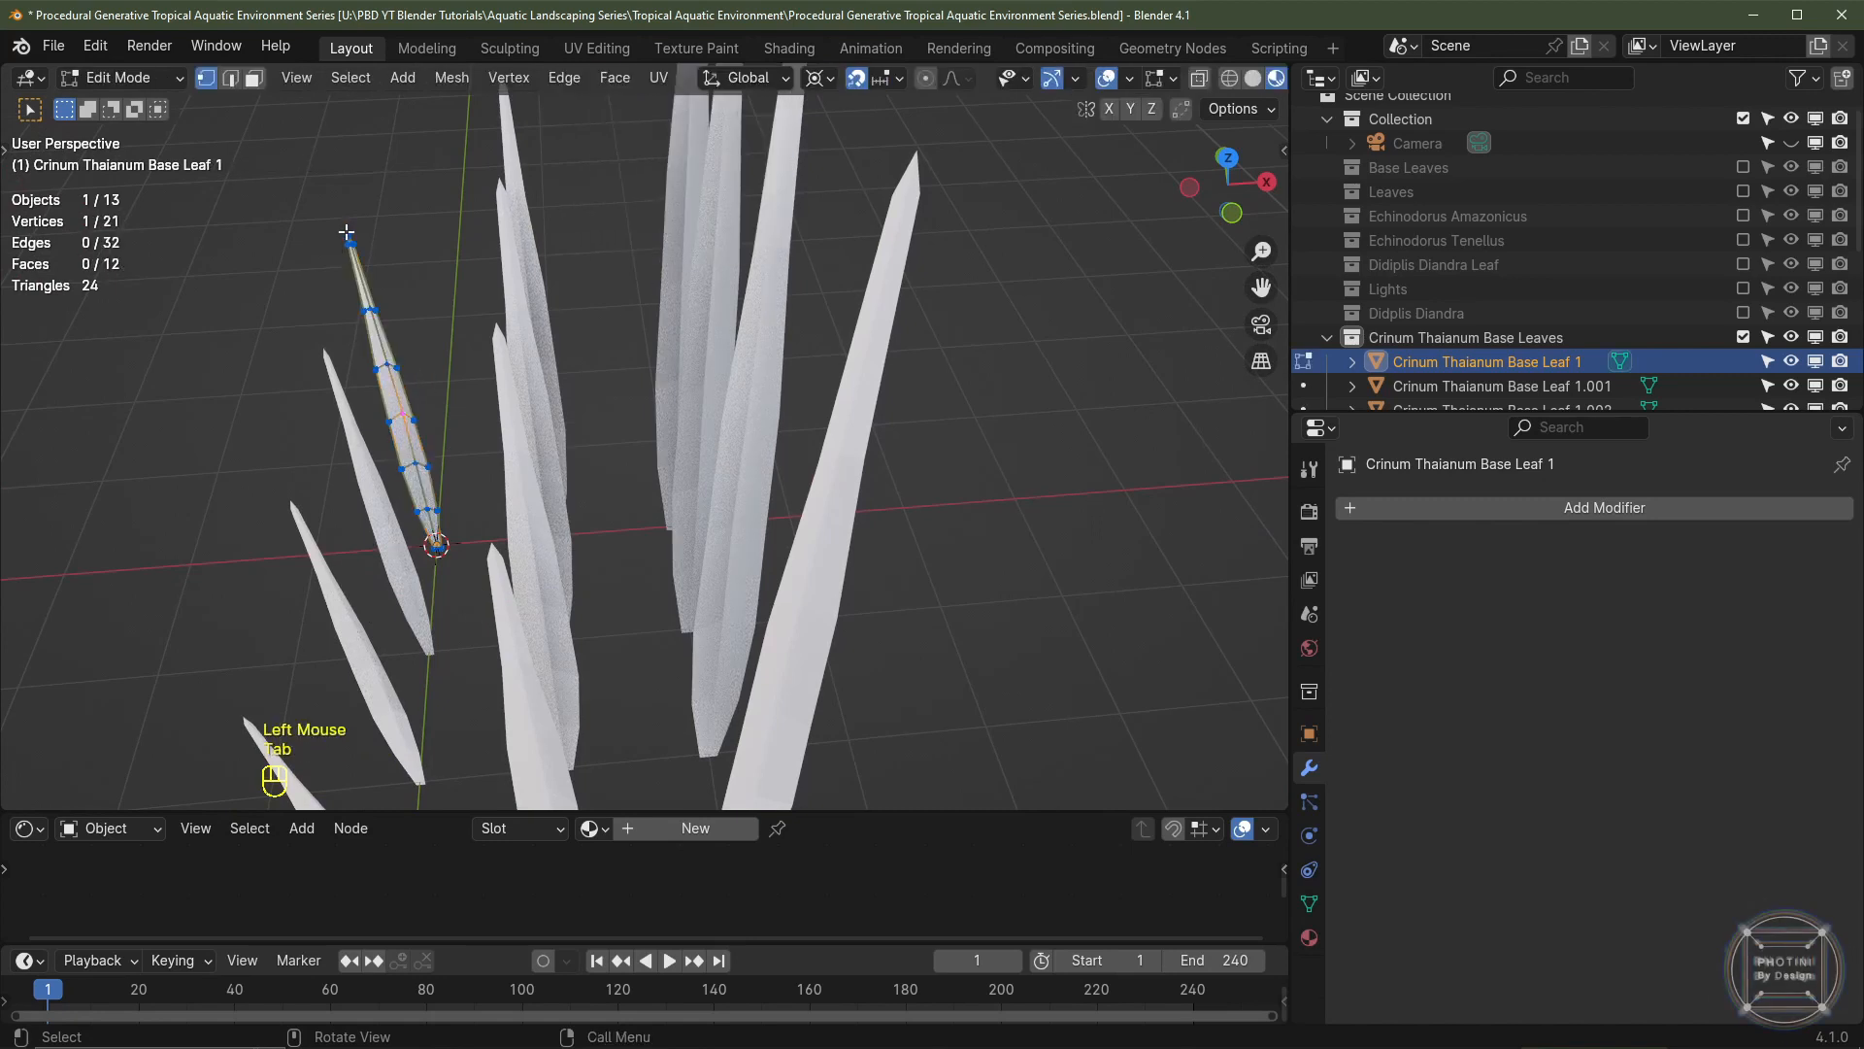
pyautogui.click(349, 229)
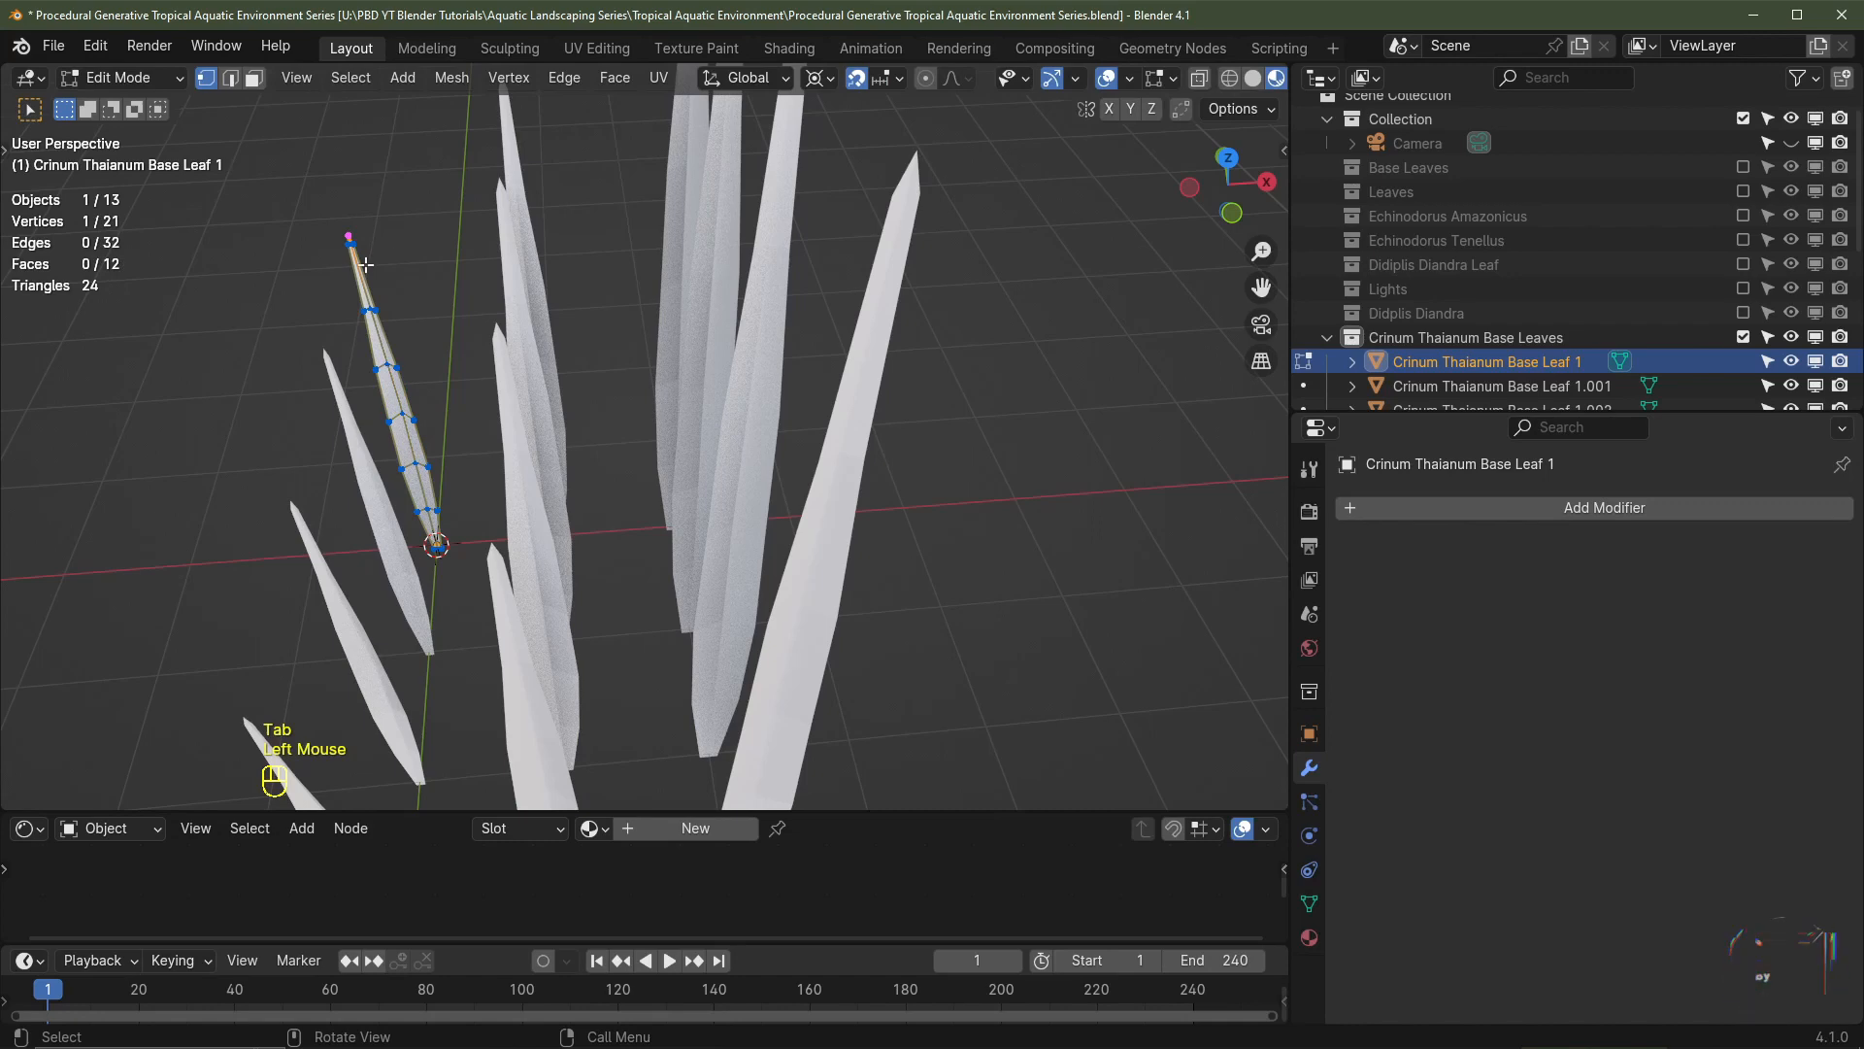
pyautogui.scroll(2, 365, 264)
pyautogui.keyDown('shift'); pyautogui.moveTo(365, 264); pyautogui.dragTo(571, 403, button='middle'); pyautogui.keyUp('shift')
pyautogui.scroll(-2, 571, 403)
pyautogui.press('KP_3')
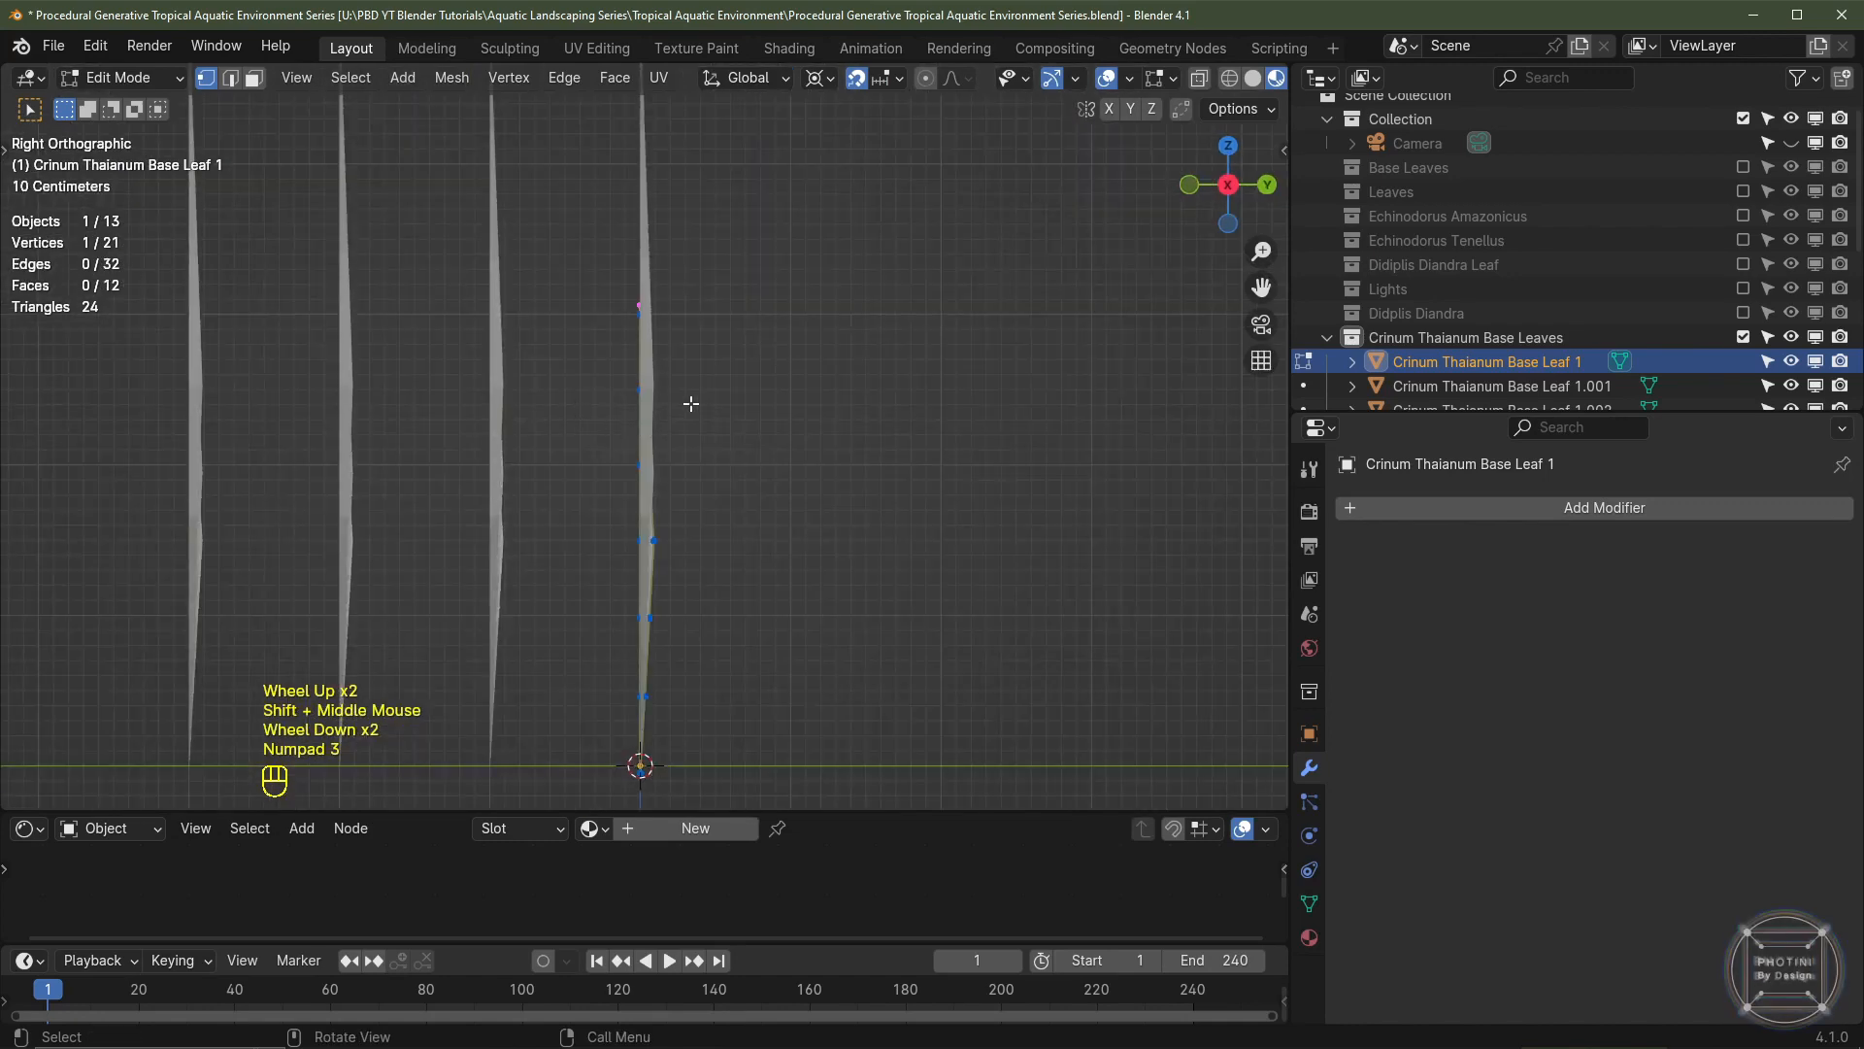
pyautogui.click(1196, 85)
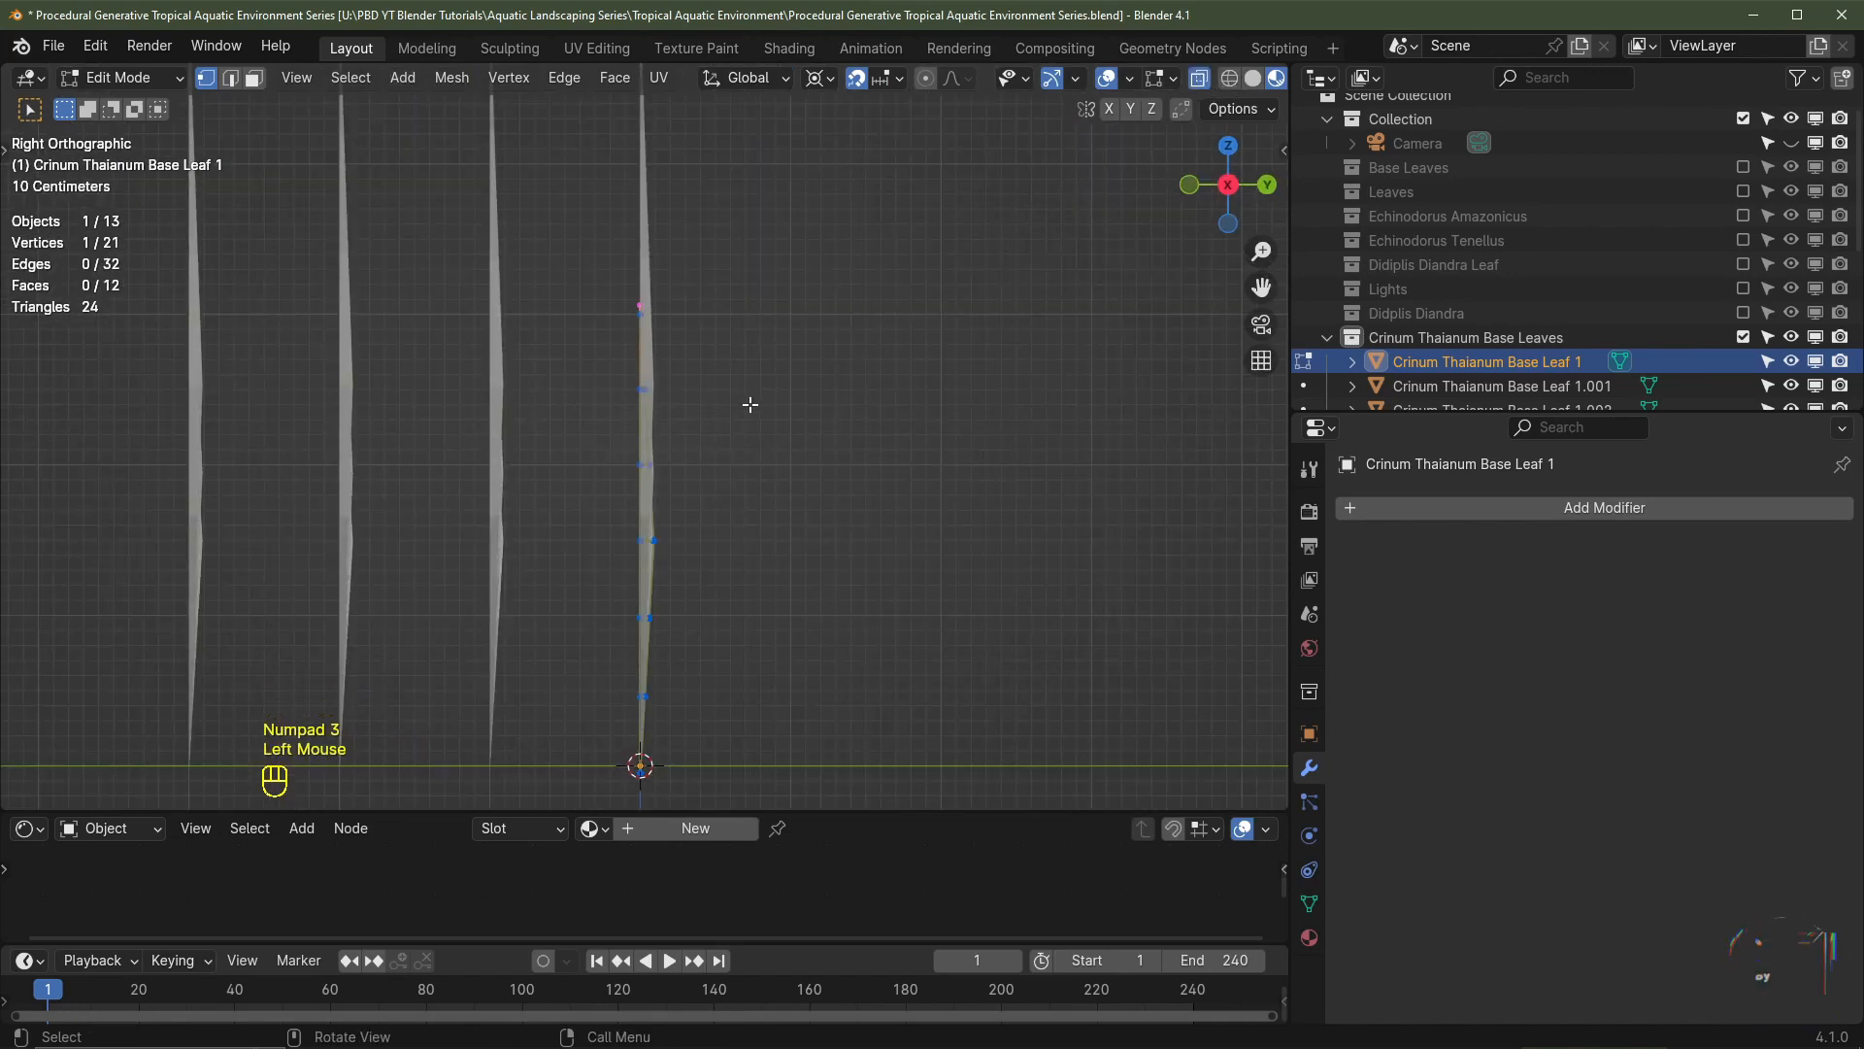
# - Enable proportional editing with the Smooth falloff
pyautogui.press('o')
pyautogui.press('o')
pyautogui.press('o')
pyautogui.press('o')
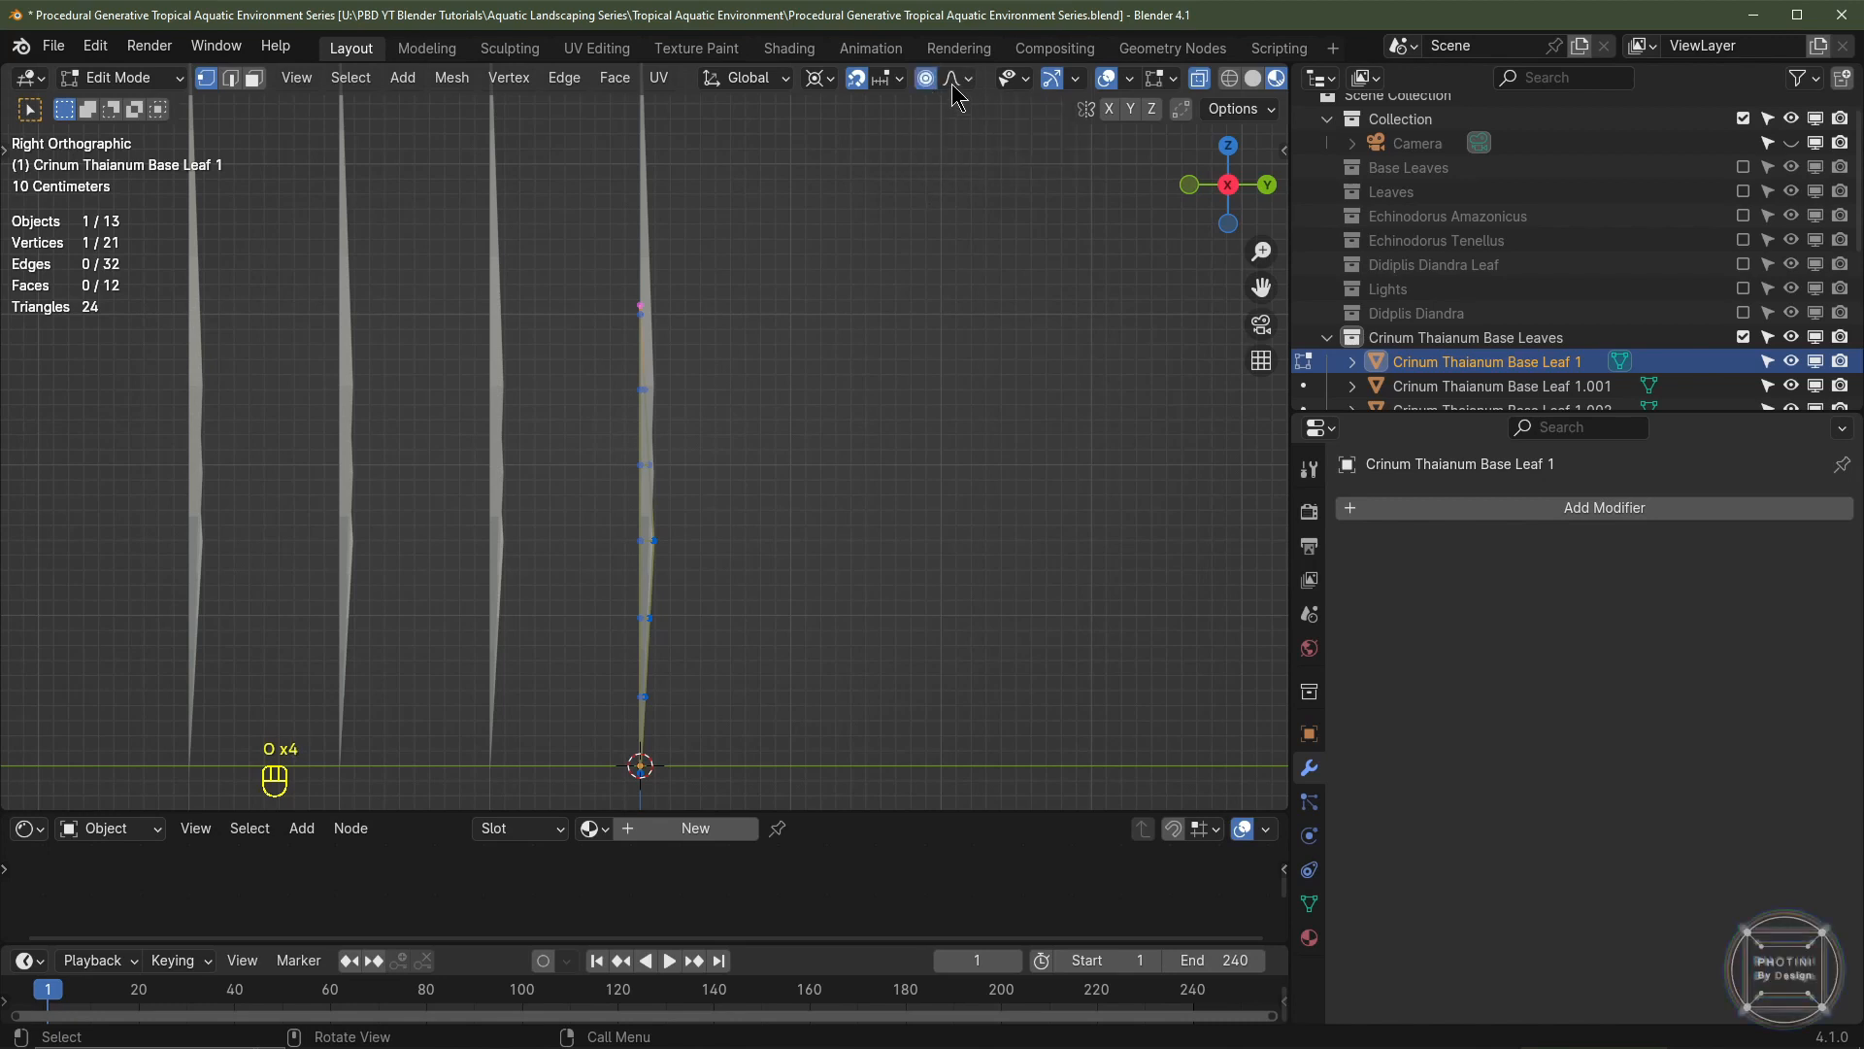
pyautogui.click(958, 82)
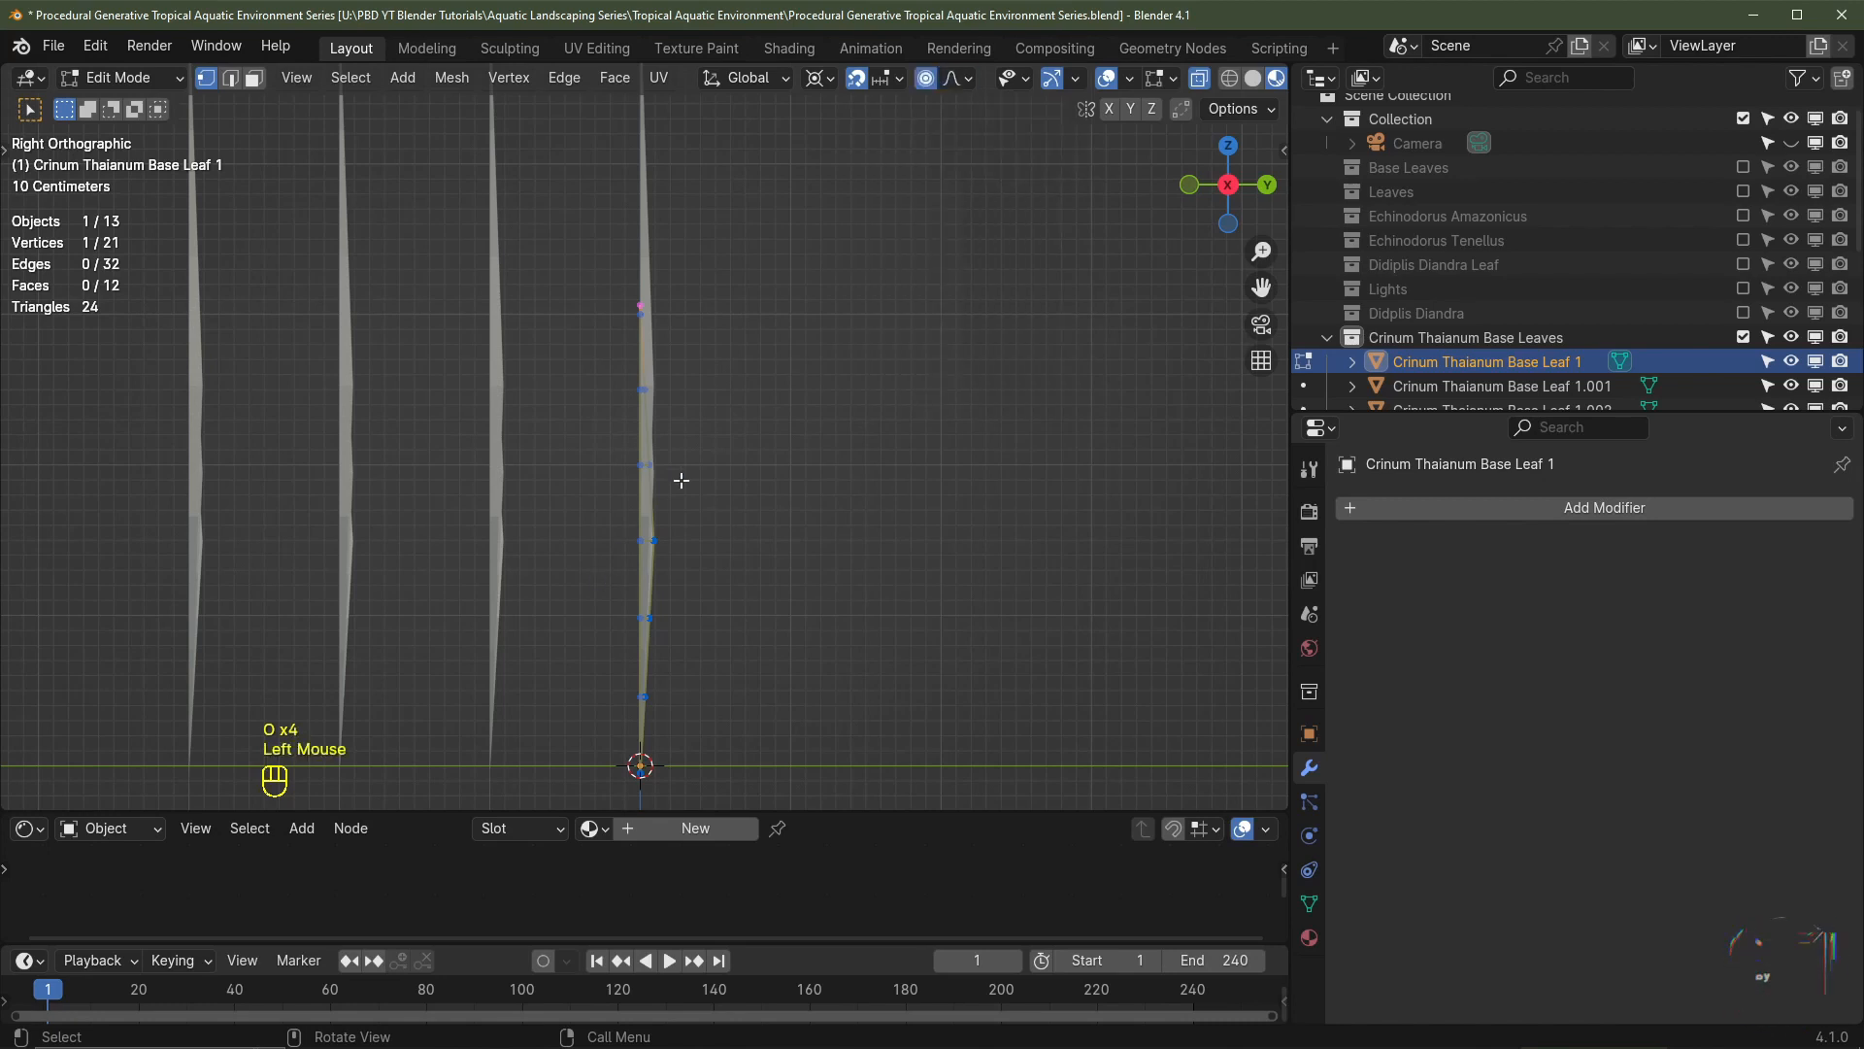
# - Rotate the first leaf's tip about 25° around the 3D cursor toward positive Y, with a proportional size of about 3.8
pyautogui.scroll(-2, 679, 478)
pyautogui.press('r')
pyautogui.scroll(5, 826, 434)
pyautogui.scroll(-4, 845, 450)
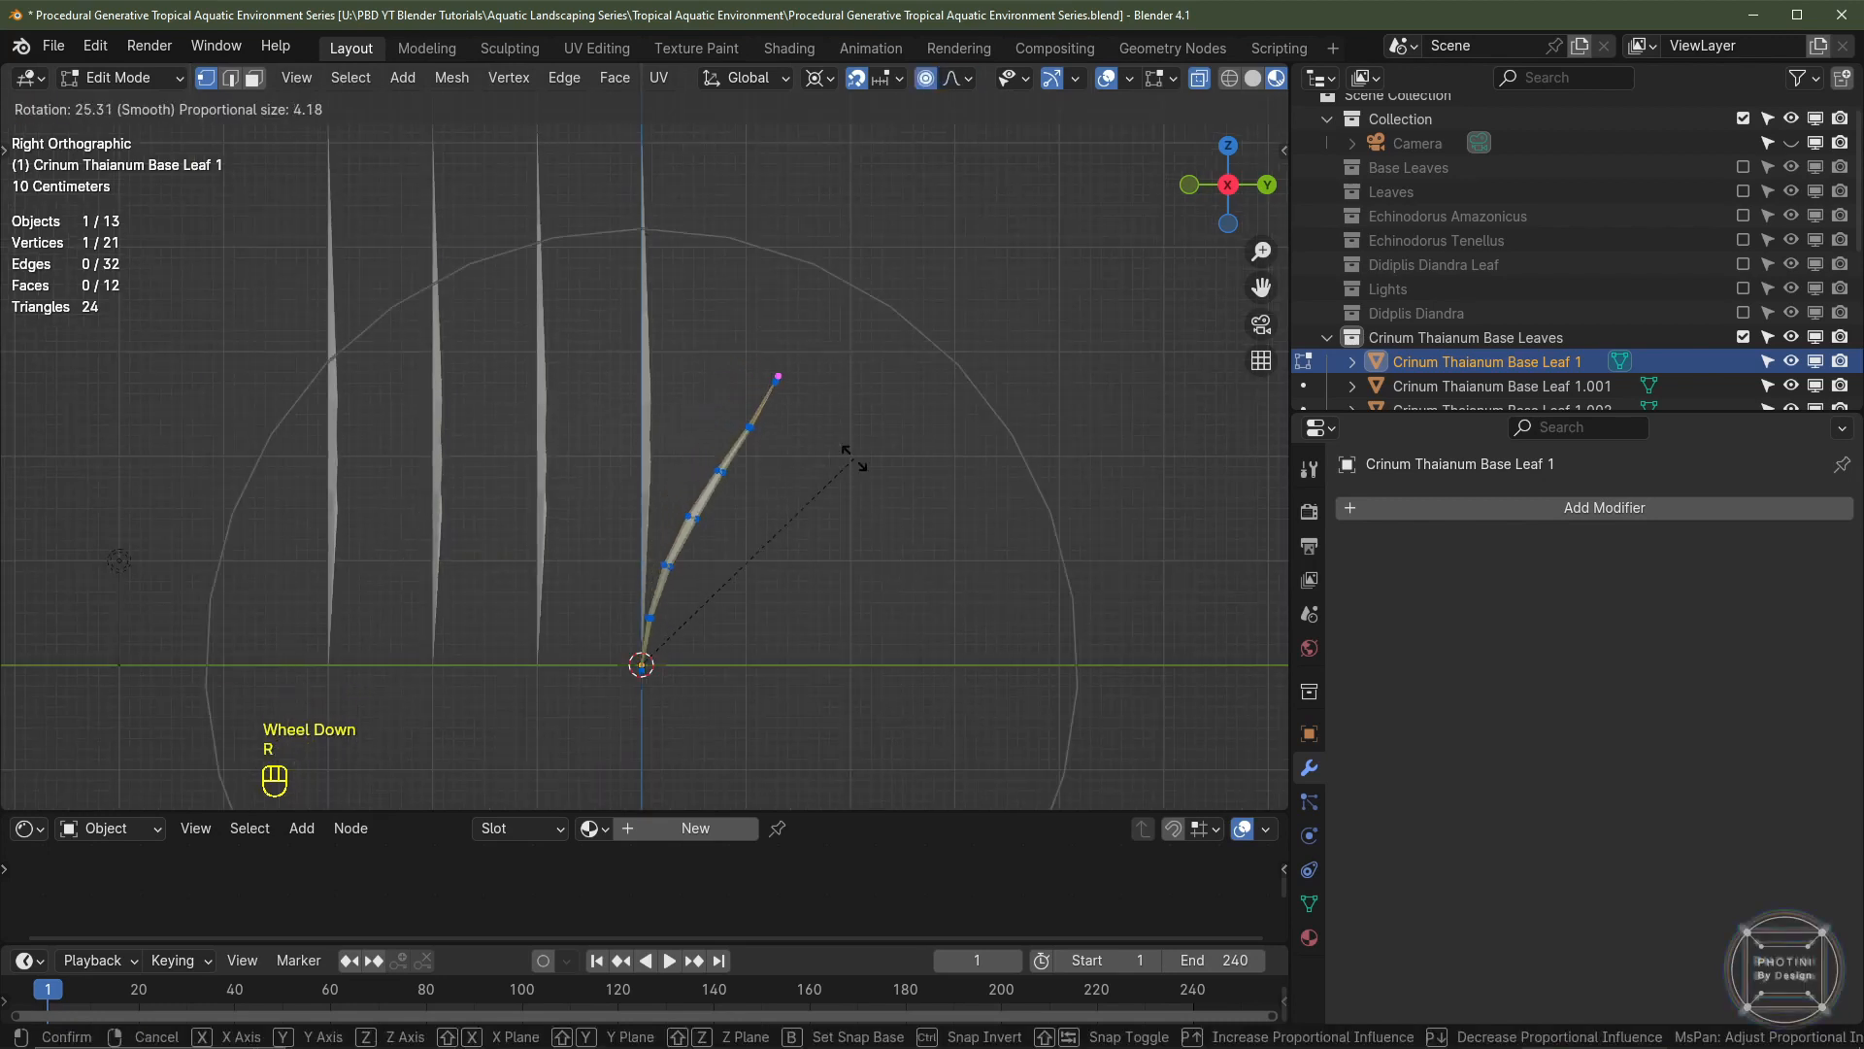
pyautogui.click(835, 442)
# - Rotate the first leaf's upper part about 8° back toward vertical with a proportional size of about 1.33, and leave Edit Mode
pyautogui.press('r')
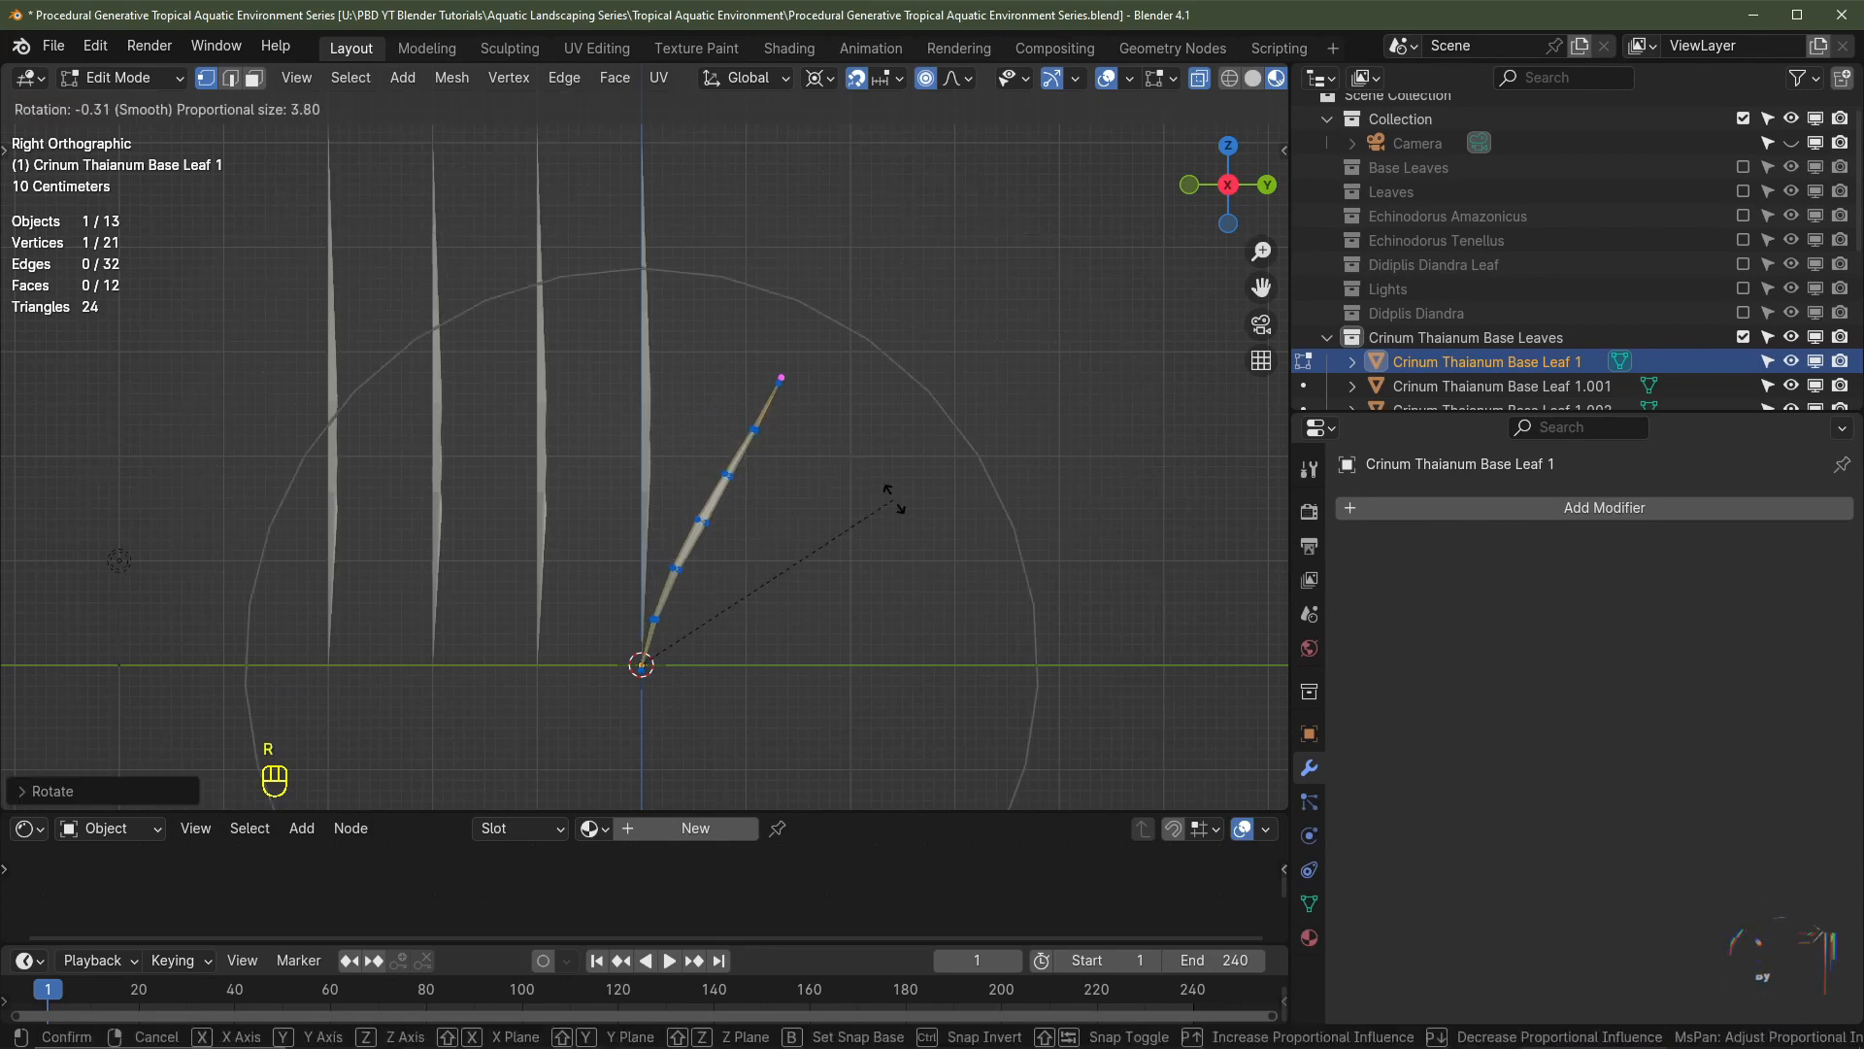
pyautogui.scroll(7, 878, 480)
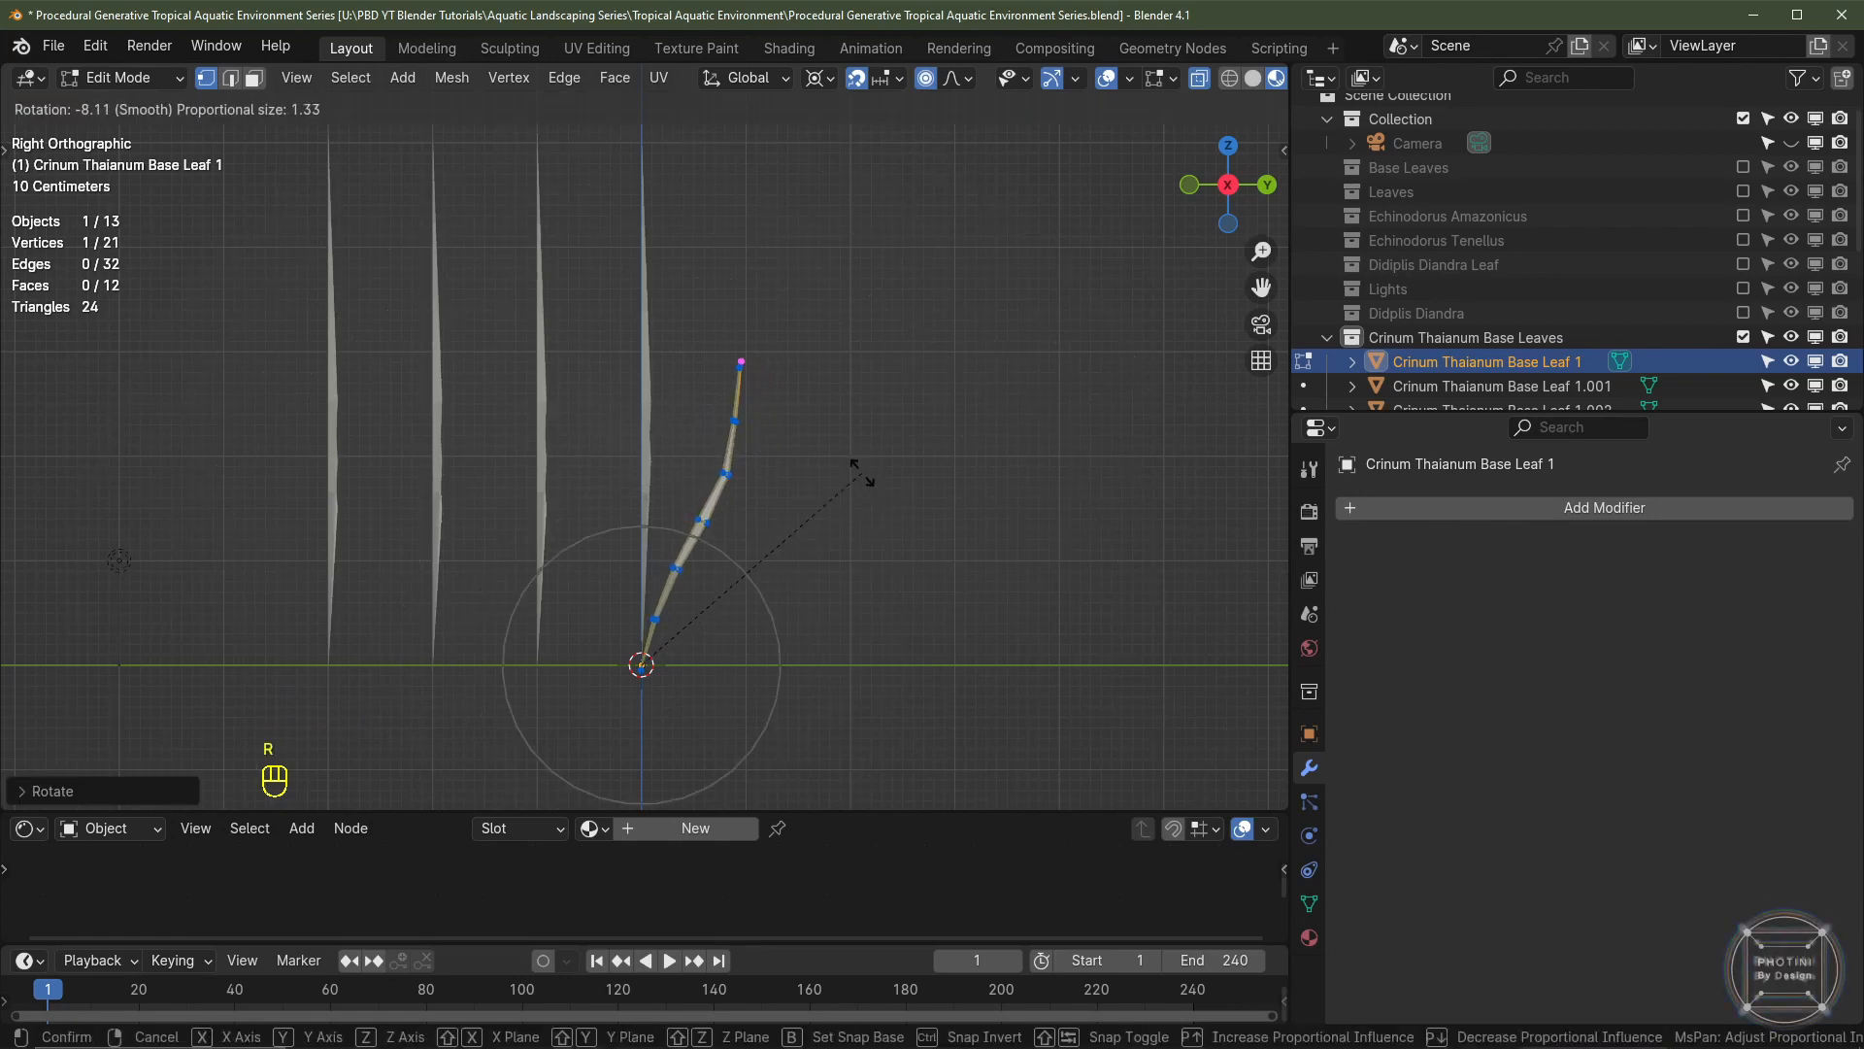
pyautogui.click(786, 486)
pyautogui.press('Tab')
# - Select Crinum Thaianum Base Leaf 1.001 and snap the 3D cursor to its origin
pyautogui.moveTo(690, 501)
pyautogui.mouseDown(button='middle')
pyautogui.moveTo(771, 534)
pyautogui.moveTo(655, 402)
pyautogui.moveTo(697, 519)
pyautogui.mouseUp(button='middle')
pyautogui.click(674, 394)
pyautogui.hotkey('shift', 's')
pyautogui.hotkey('shift', 's')
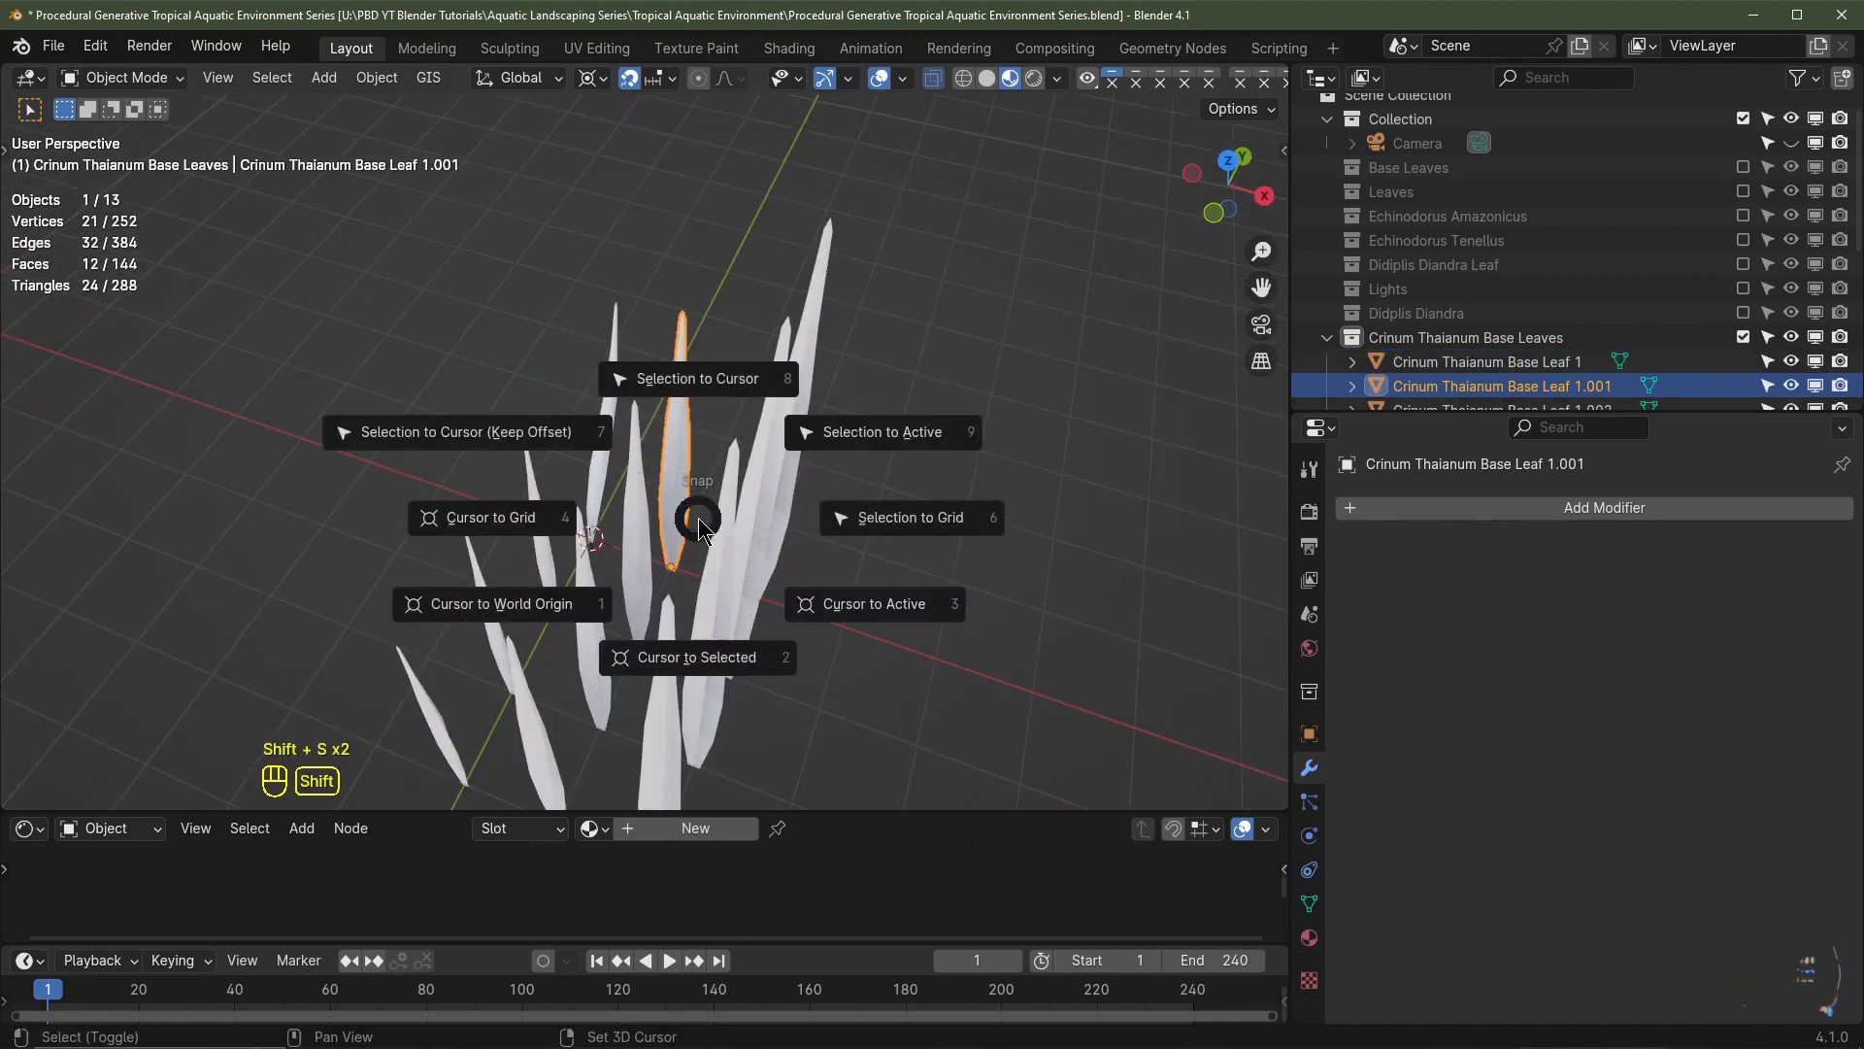
pyautogui.click(684, 657)
# - Rotate the second leaf's tip vertex proportionally around the 3D cursor toward positive Y, leaning it further than the first leaf
pyautogui.press('Tab')
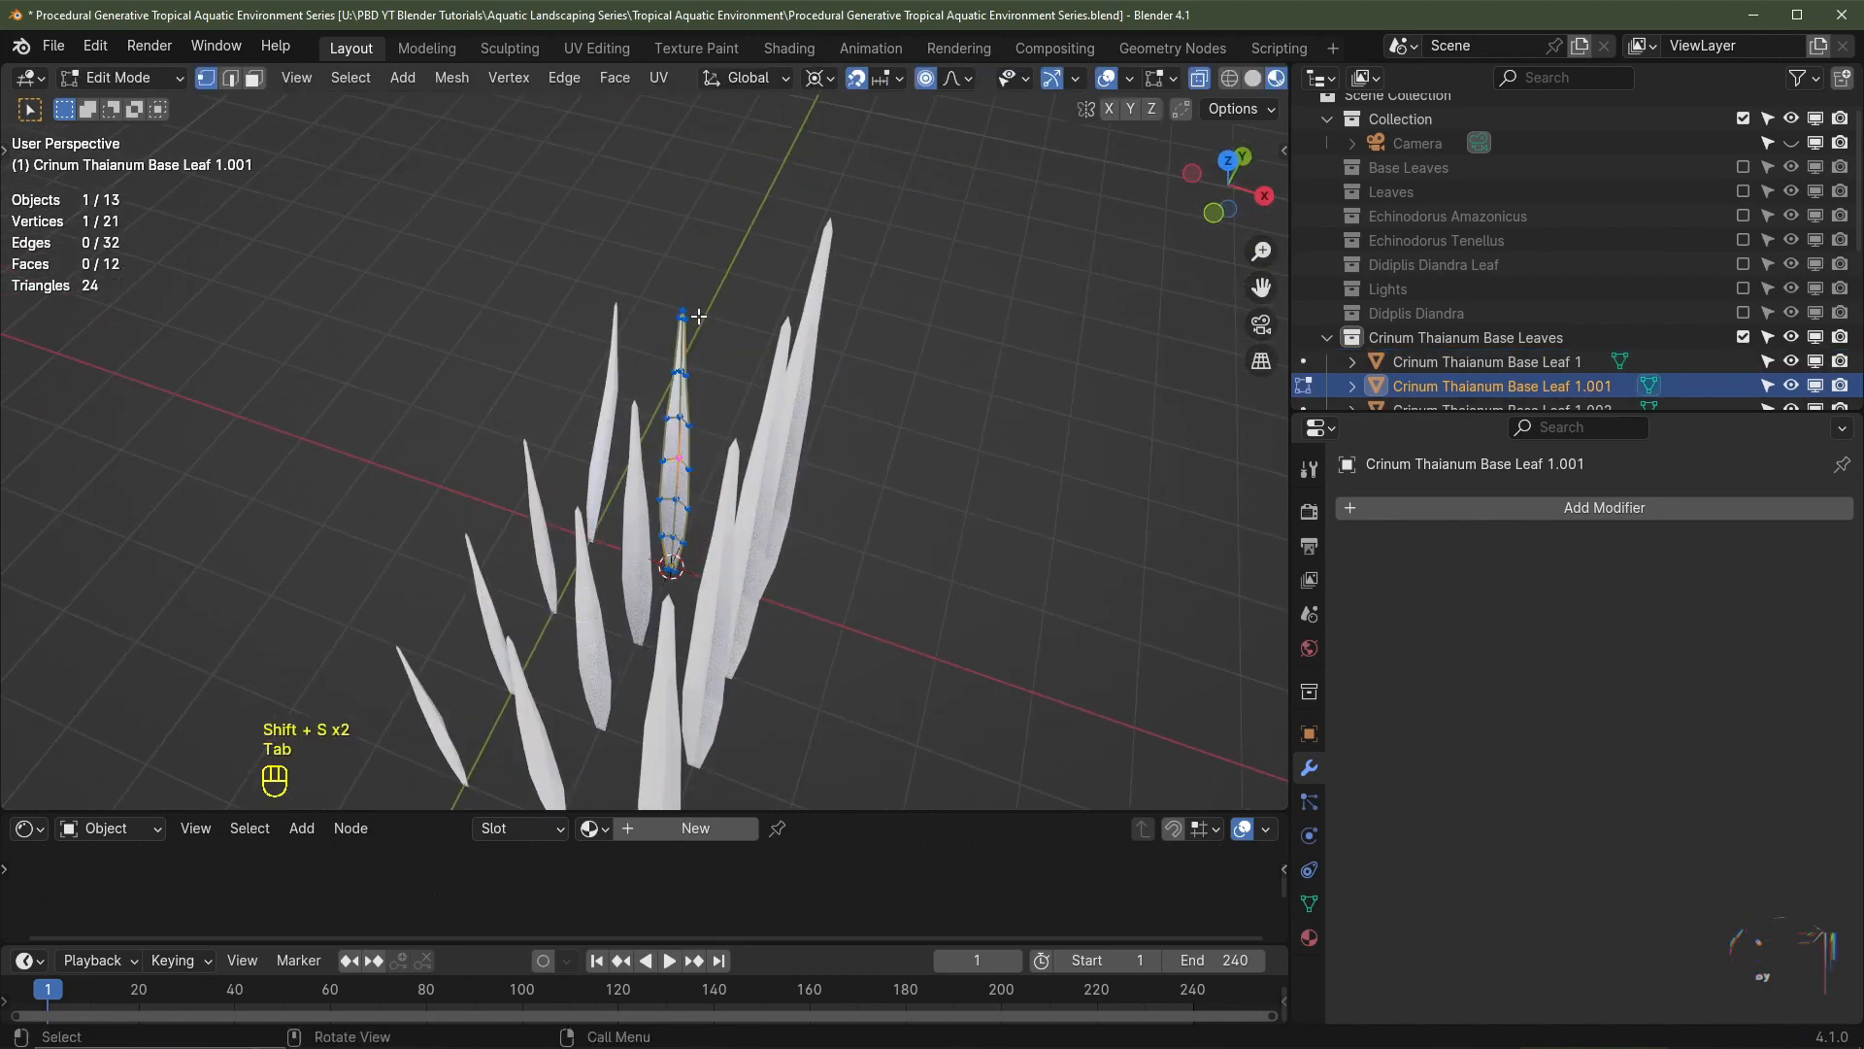
pyautogui.click(683, 304)
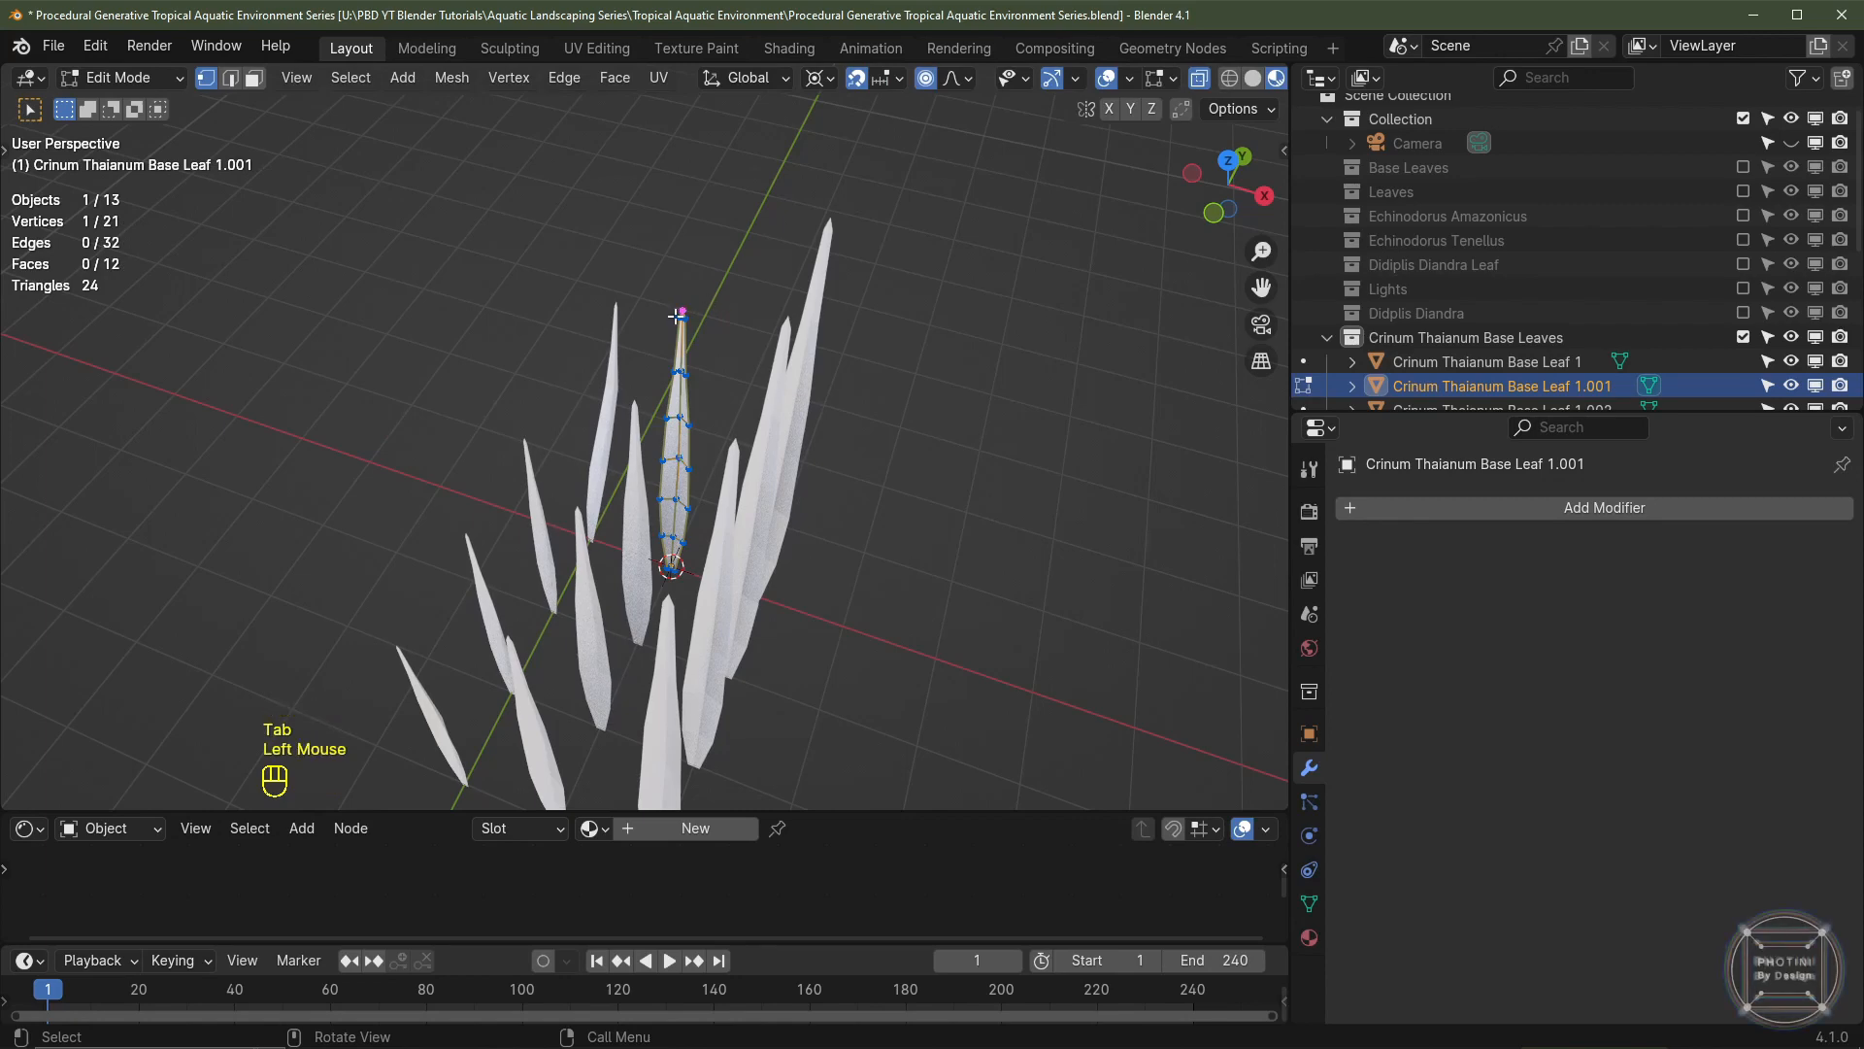
pyautogui.press('KP_3')
pyautogui.scroll(1, 754, 401)
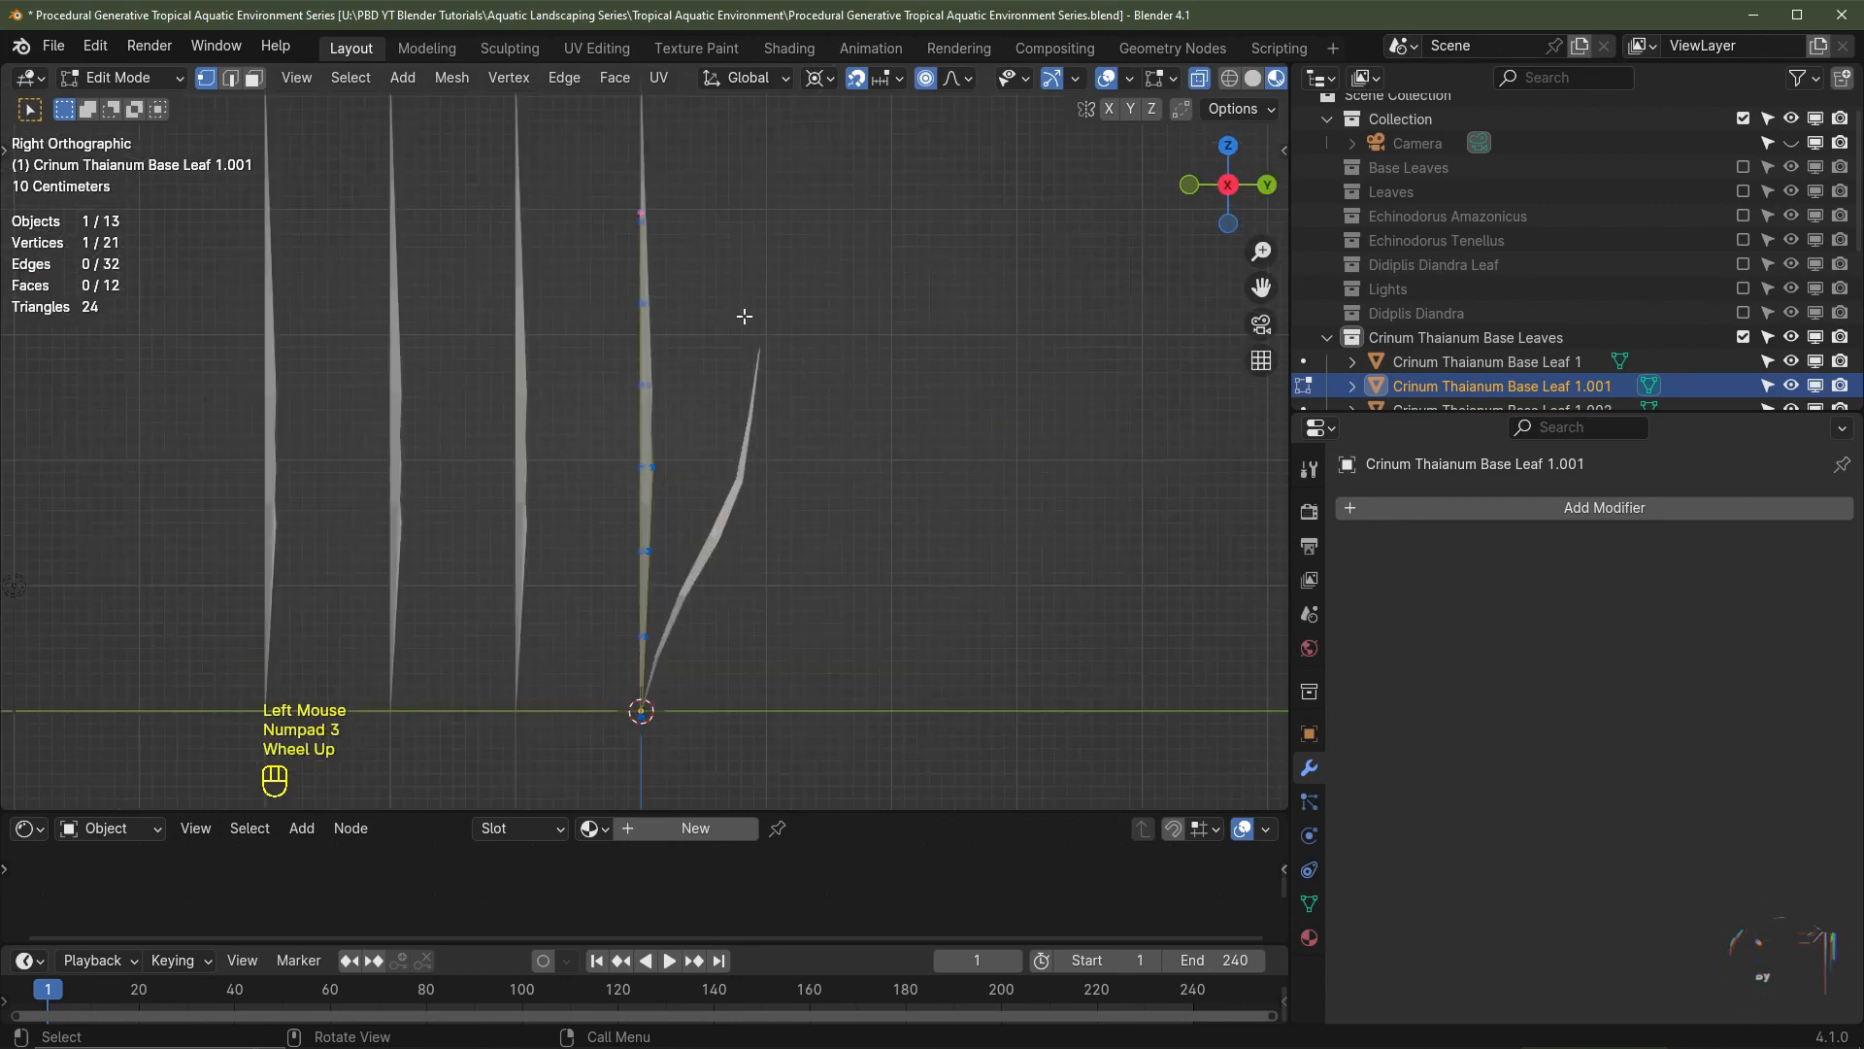
pyautogui.scroll(-1, 743, 317)
pyautogui.press('r')
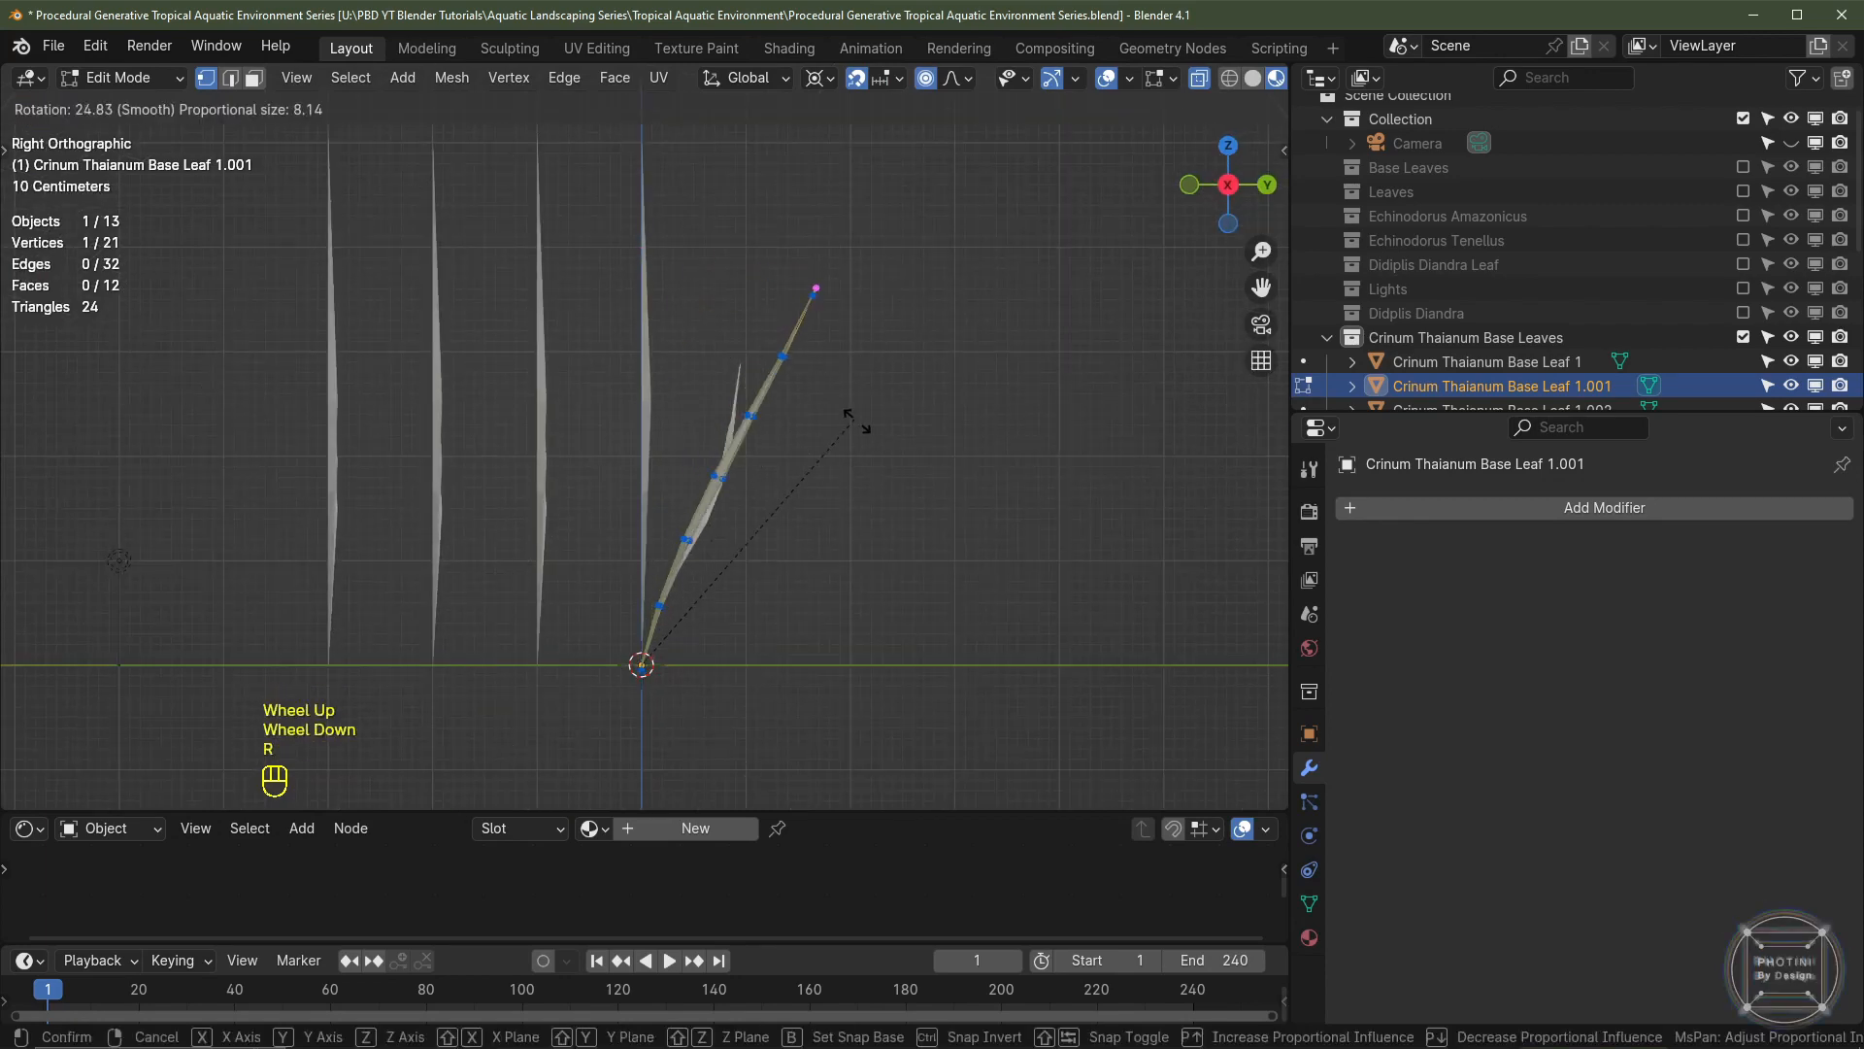
pyautogui.click(896, 552)
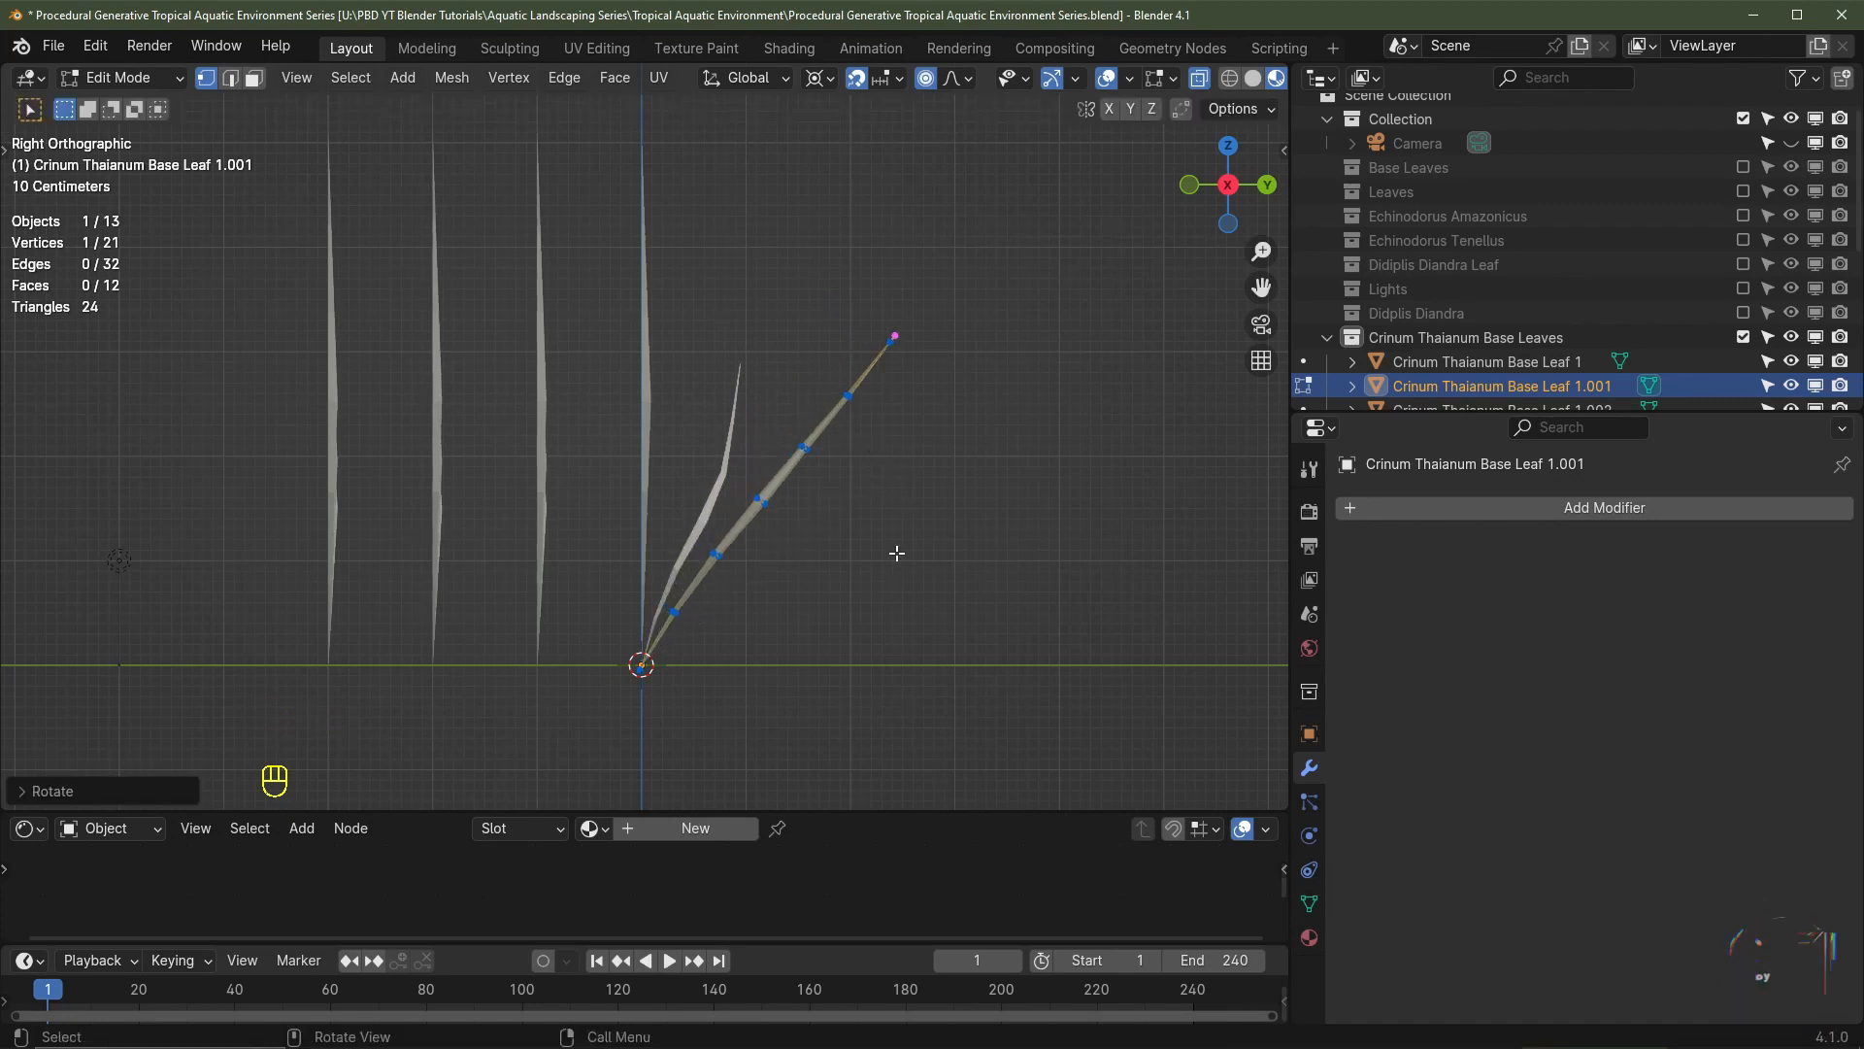
# - Rotate the second leaf's upper part about 8° back toward vertical with a proportional size of about 1.95, and leave Edit Mode
pyautogui.press('r')
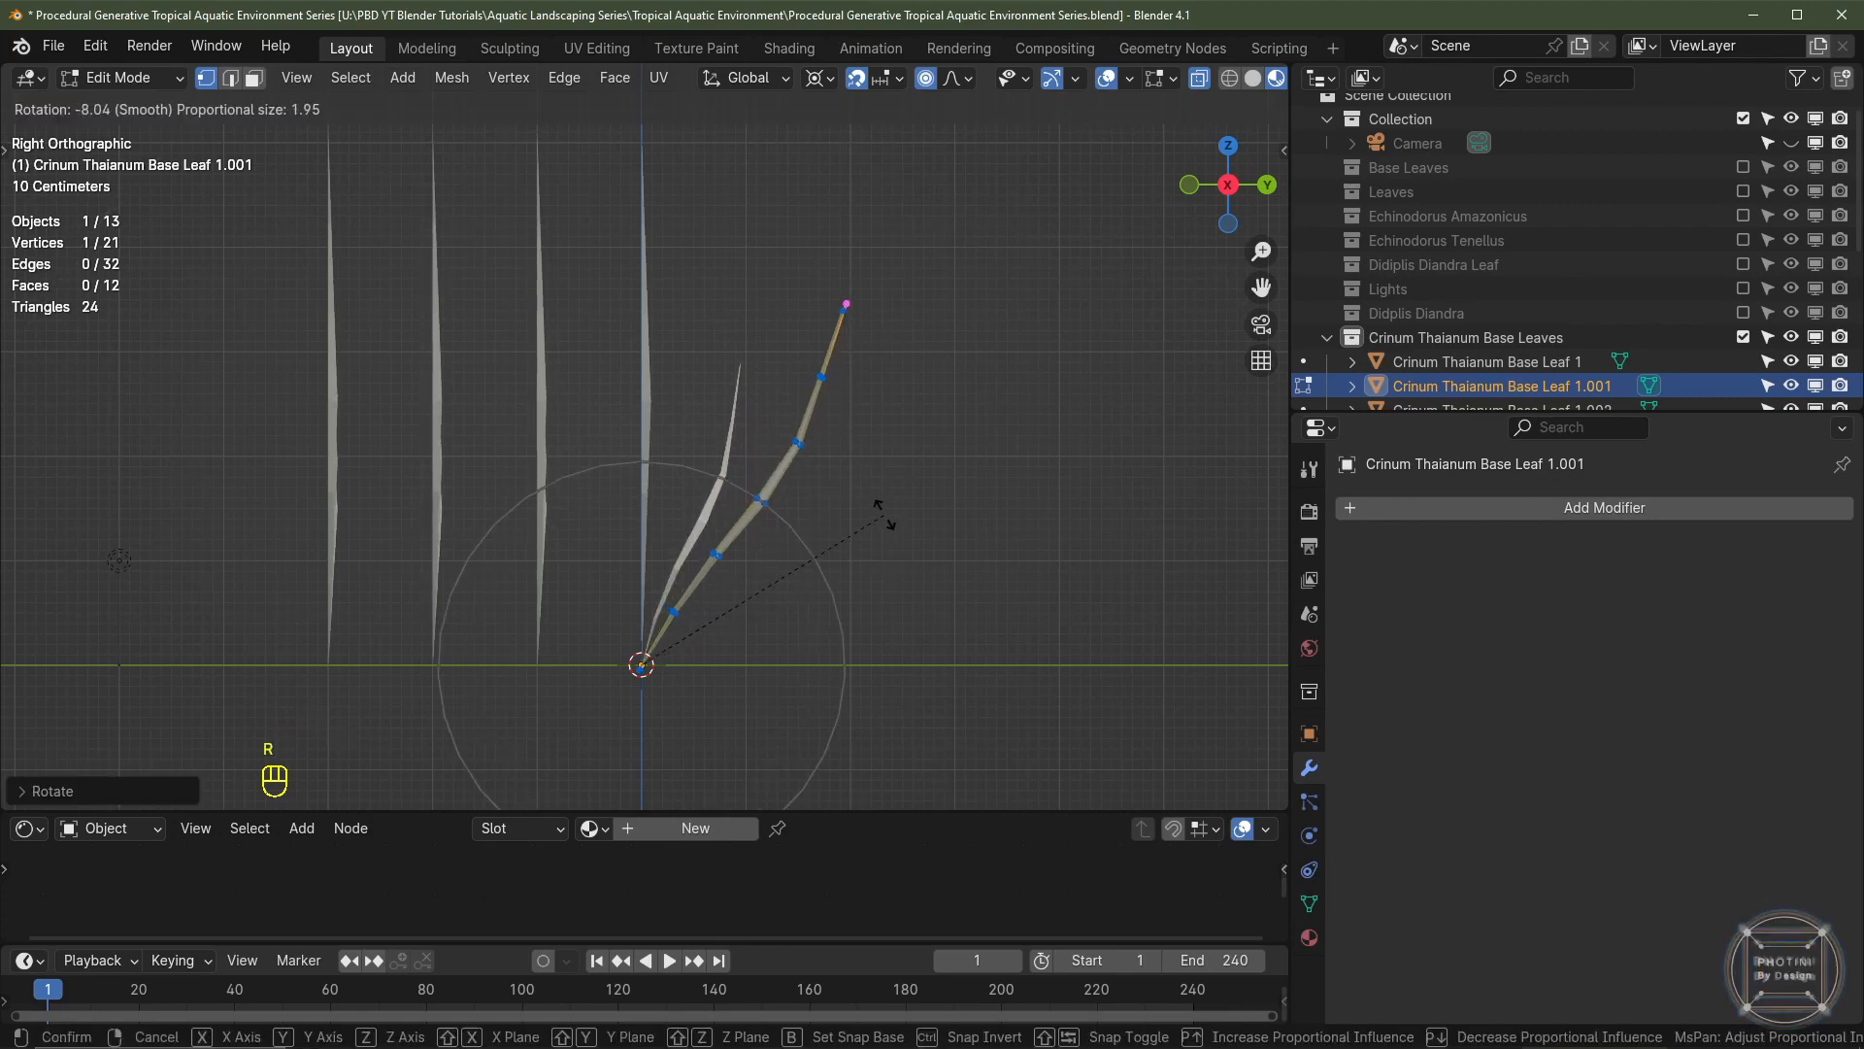
pyautogui.click(884, 516)
pyautogui.press('Tab')
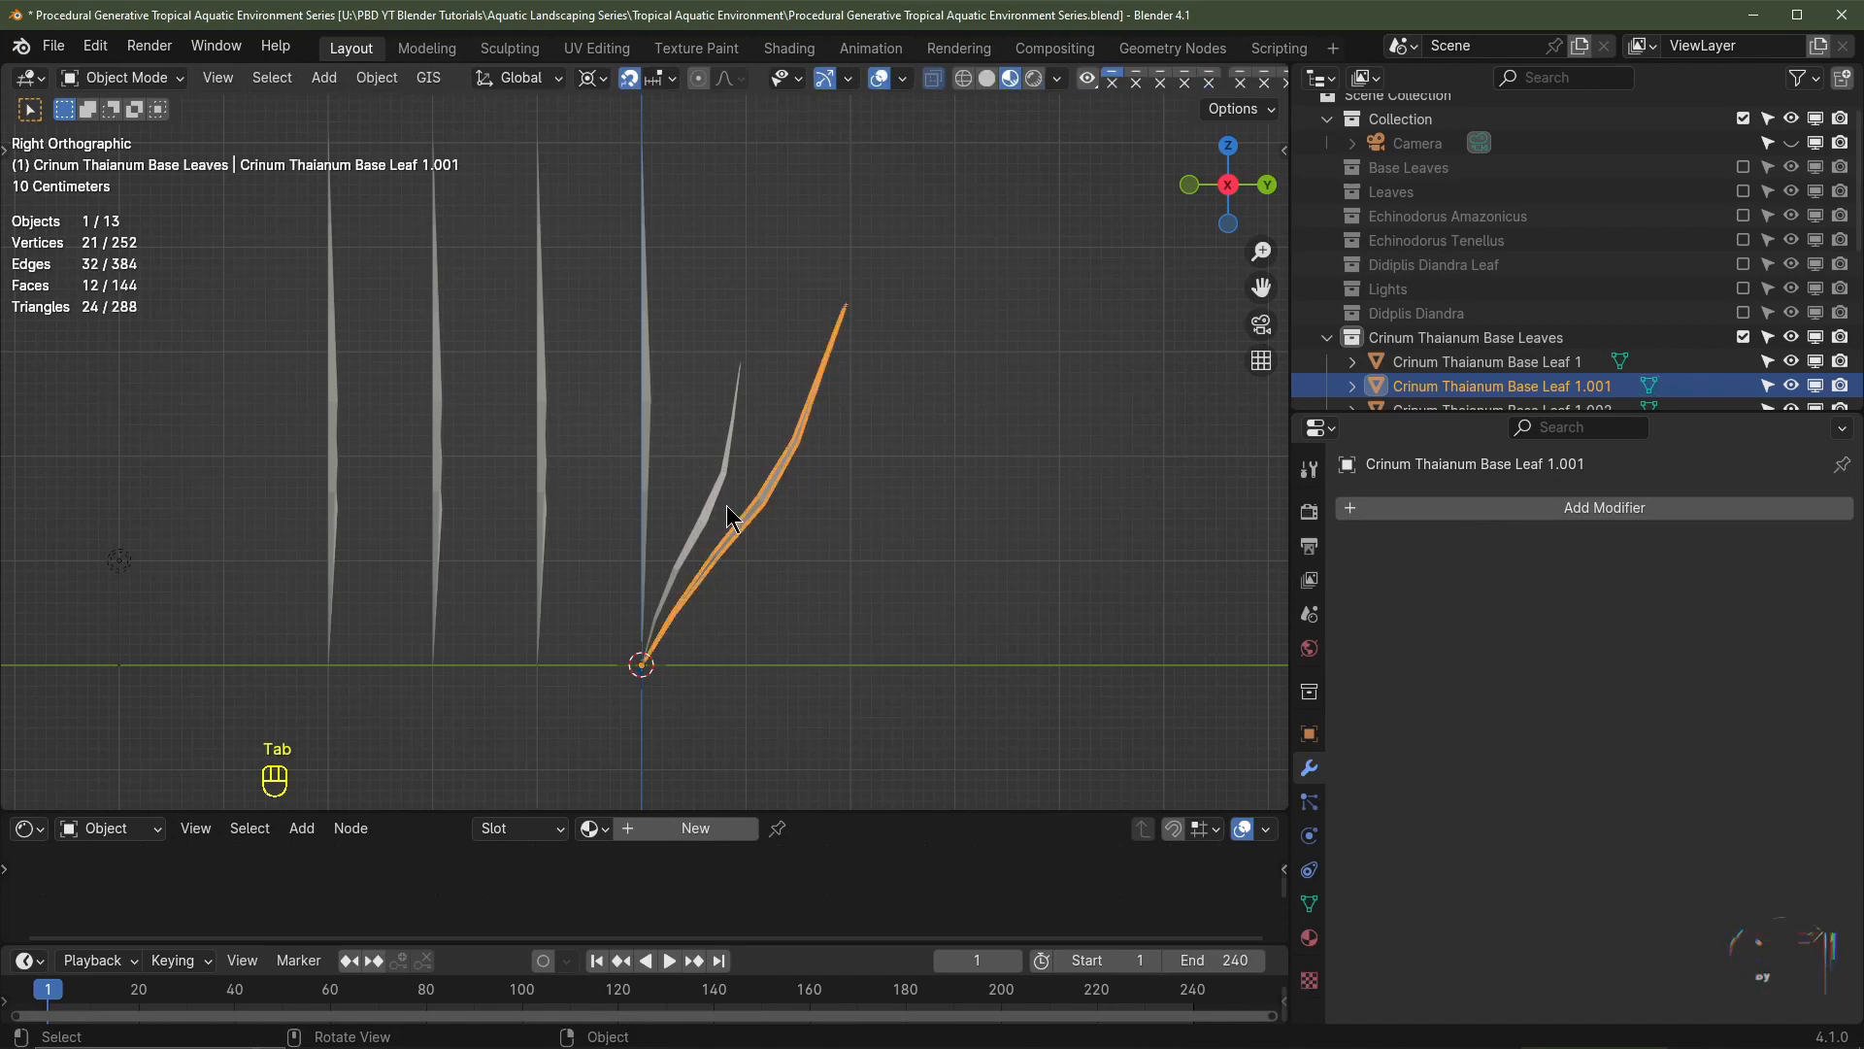
# - Select Crinum Thaianum Base Leaf 1.002 and snap the 3D cursor to its origin
pyautogui.moveTo(728, 520)
pyautogui.mouseDown(button='middle')
pyautogui.moveTo(790, 541)
pyautogui.moveTo(757, 350)
pyautogui.moveTo(815, 525)
pyautogui.moveTo(762, 504)
pyautogui.mouseUp(button='middle')
pyautogui.click(745, 367)
pyautogui.hotkey('shift', 's')
pyautogui.click(750, 633)
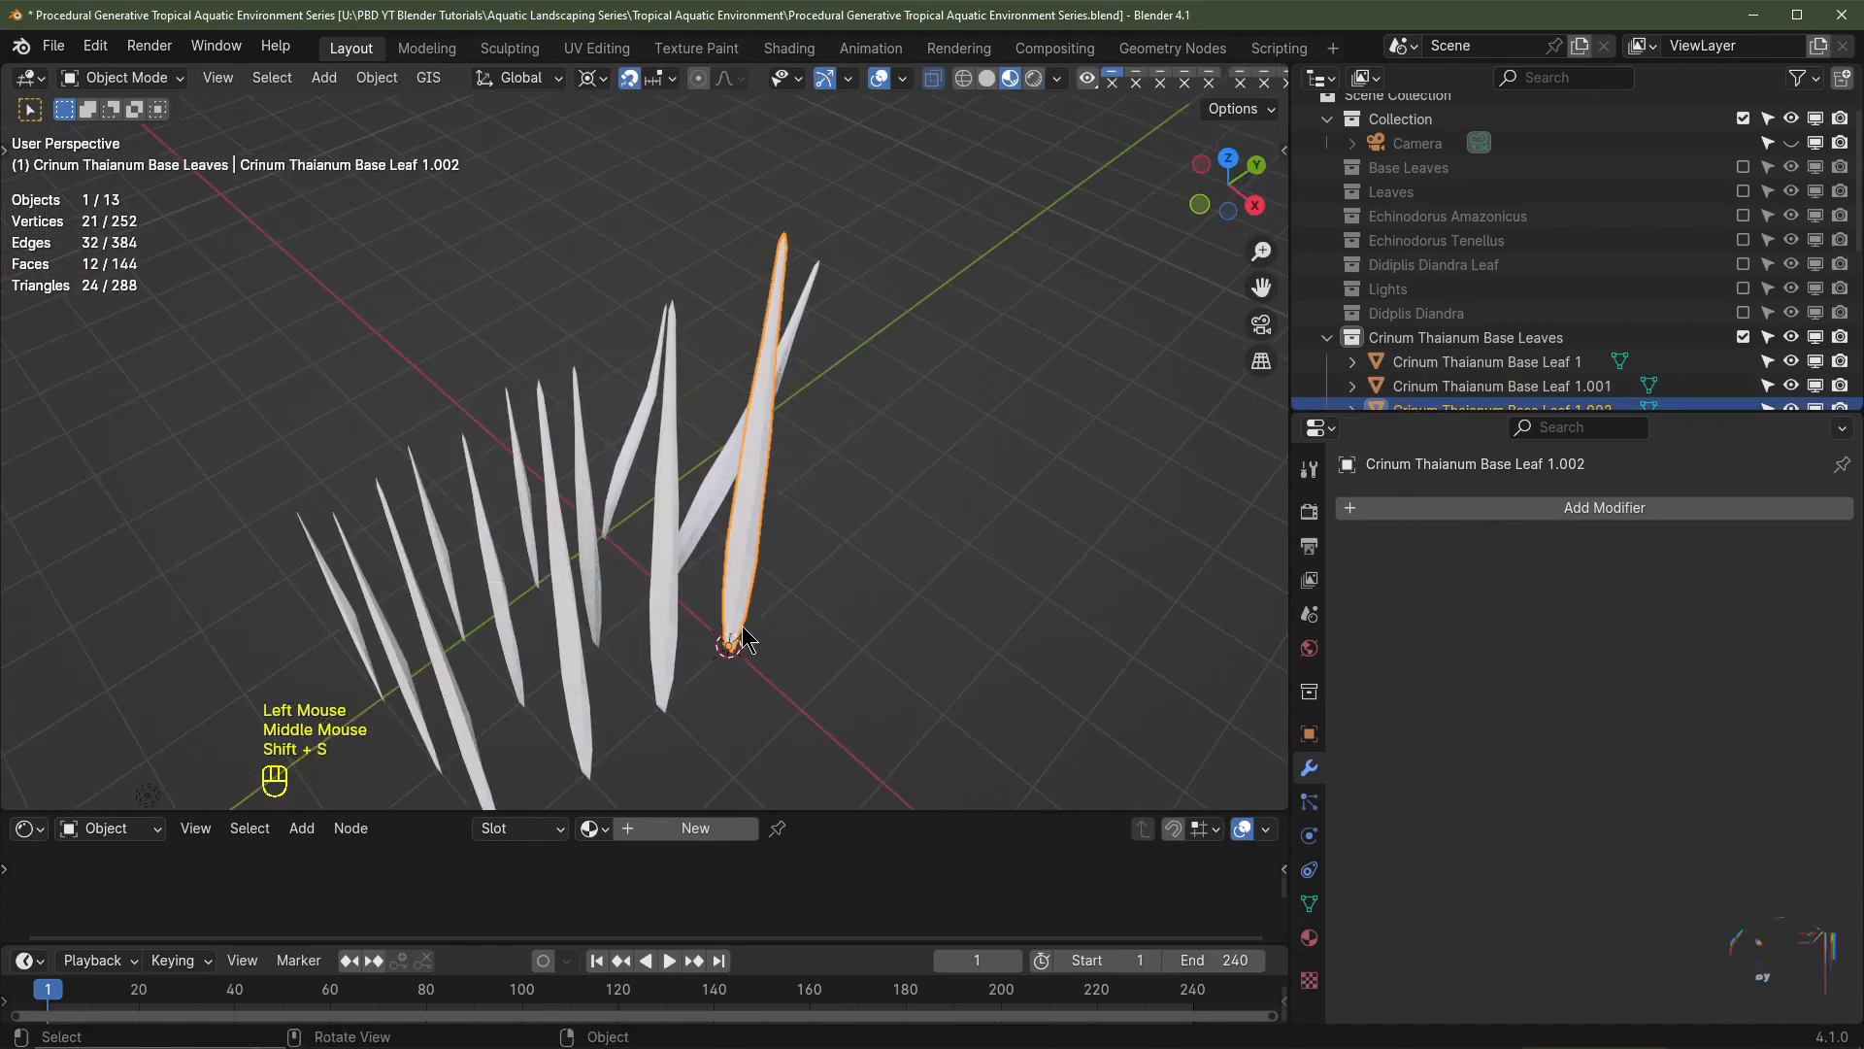
# - Rotate the third leaf's tip vertex strongly toward positive Y in the right view, with a proportional size of about 8.14
pyautogui.press('Tab')
pyautogui.click(787, 227)
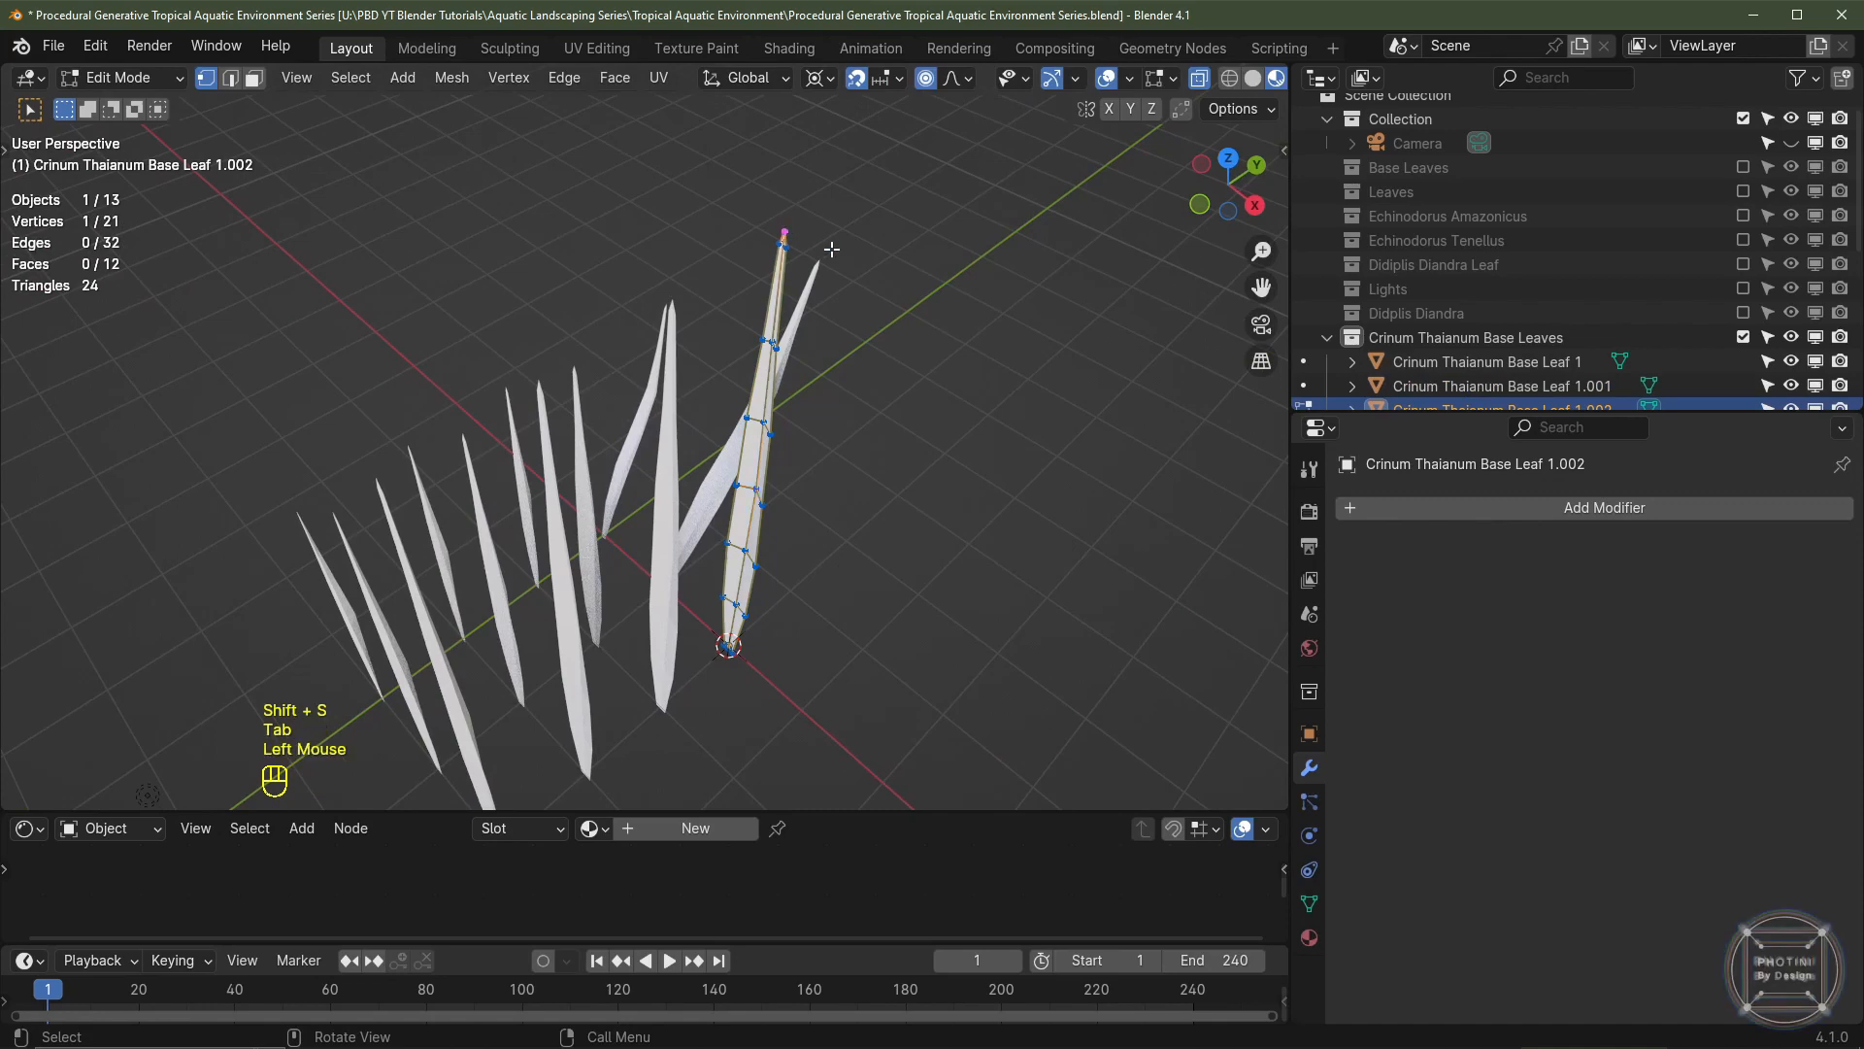
pyautogui.press('KP_5')
pyautogui.press('KP_3')
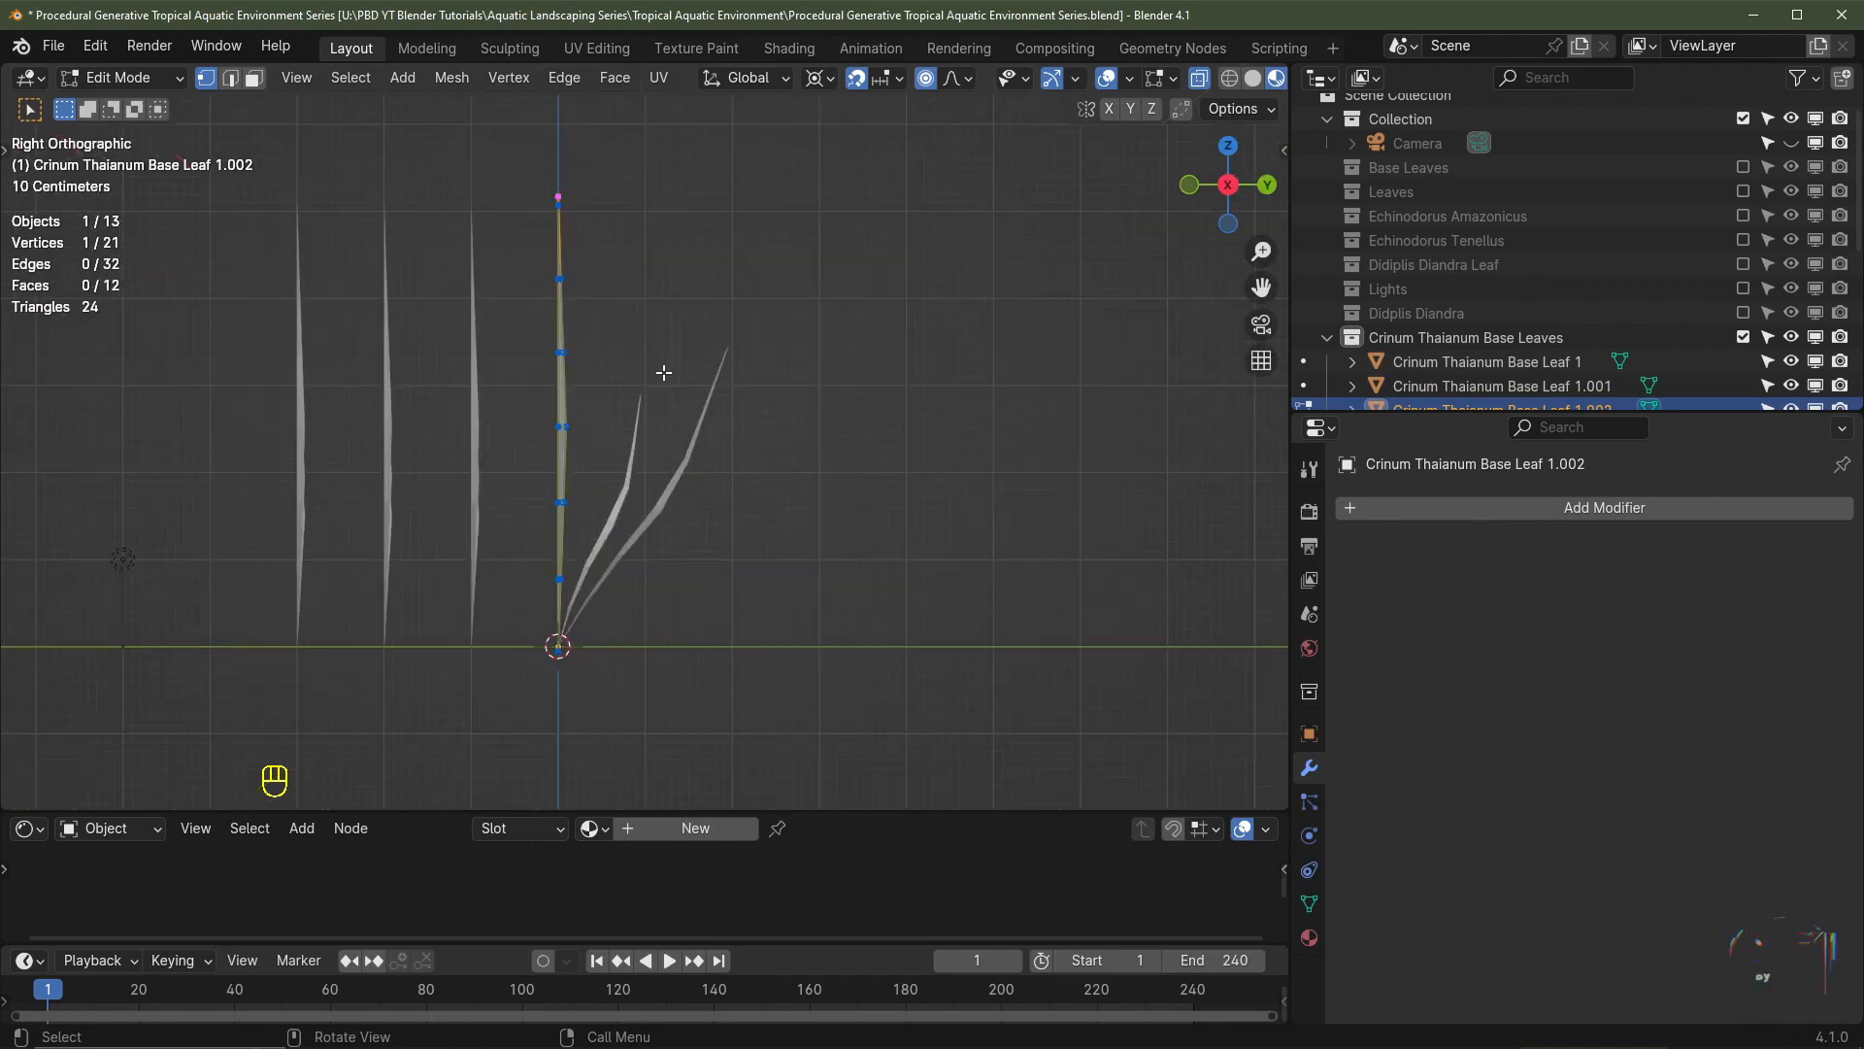
pyautogui.press('r')
pyautogui.scroll(3, 657, 369)
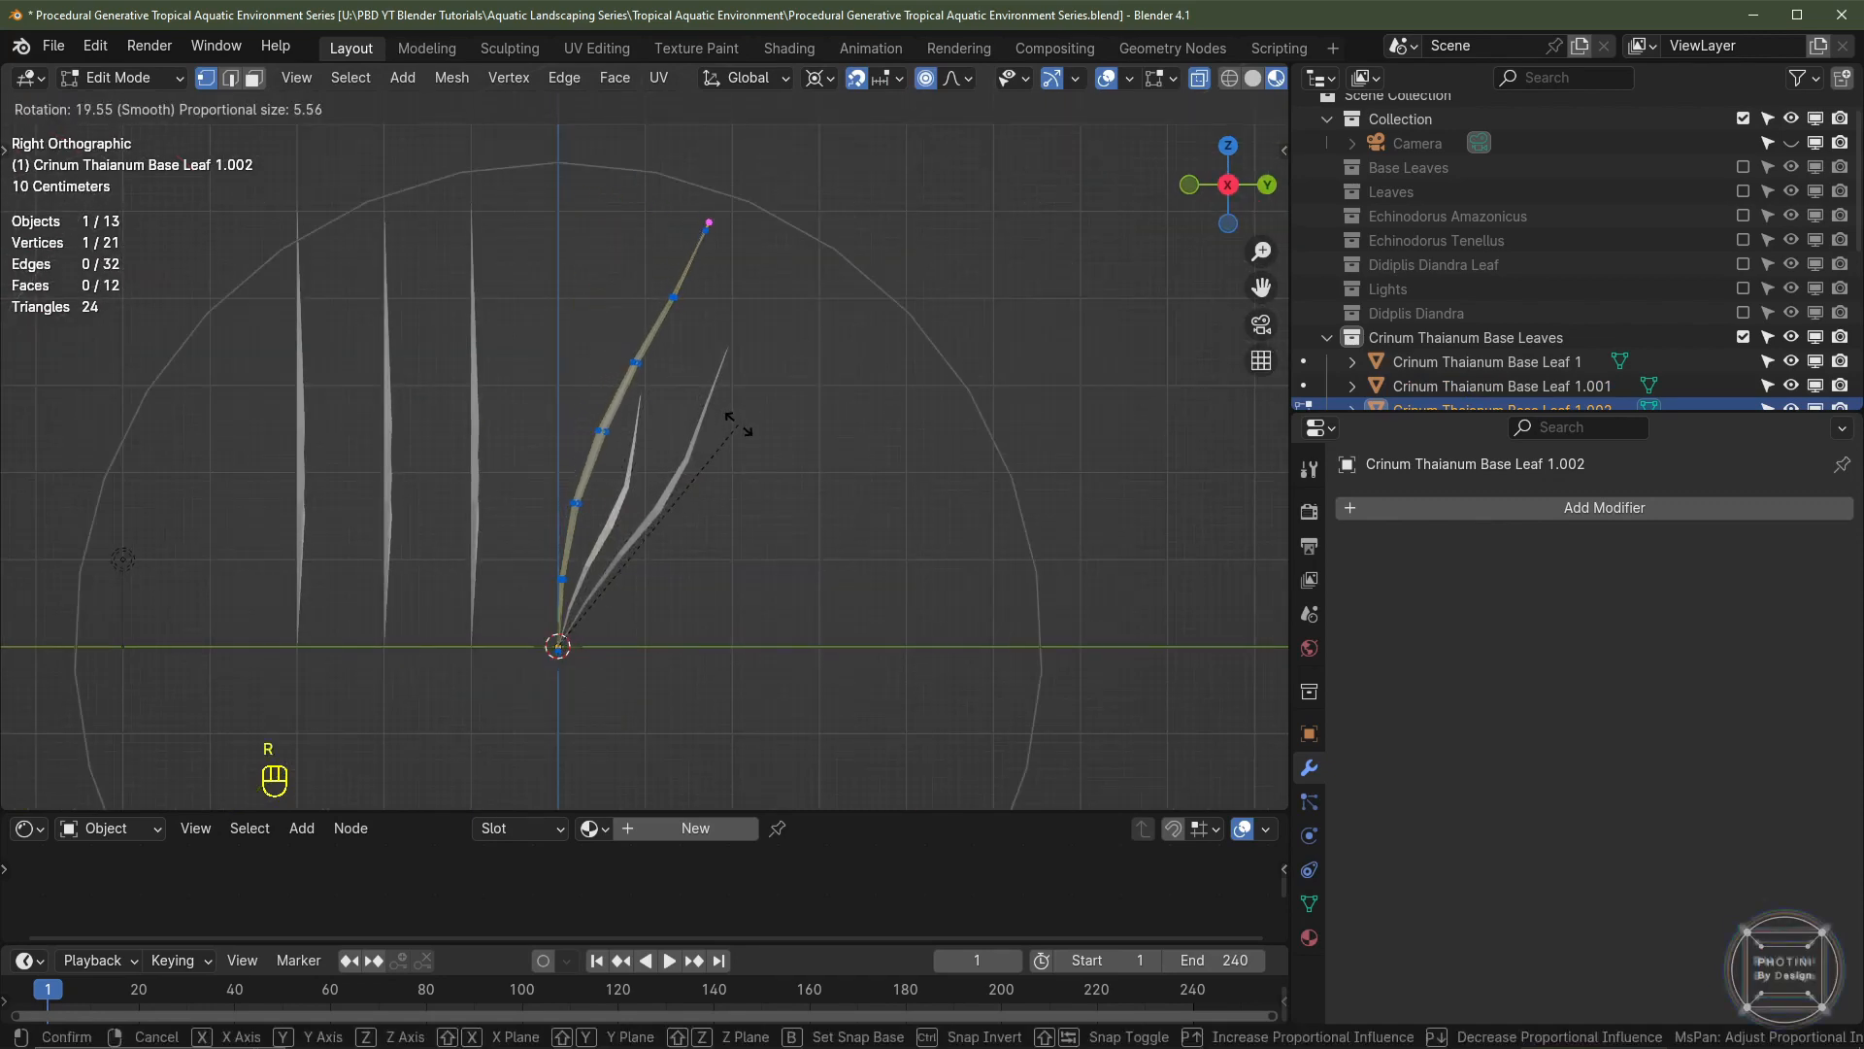
pyautogui.scroll(-4, 913, 500)
pyautogui.click(955, 515)
# - Rotate the third leaf's upper part back to nearly vertical with a smaller proportional size, and leave Edit Mode
pyautogui.press('r')
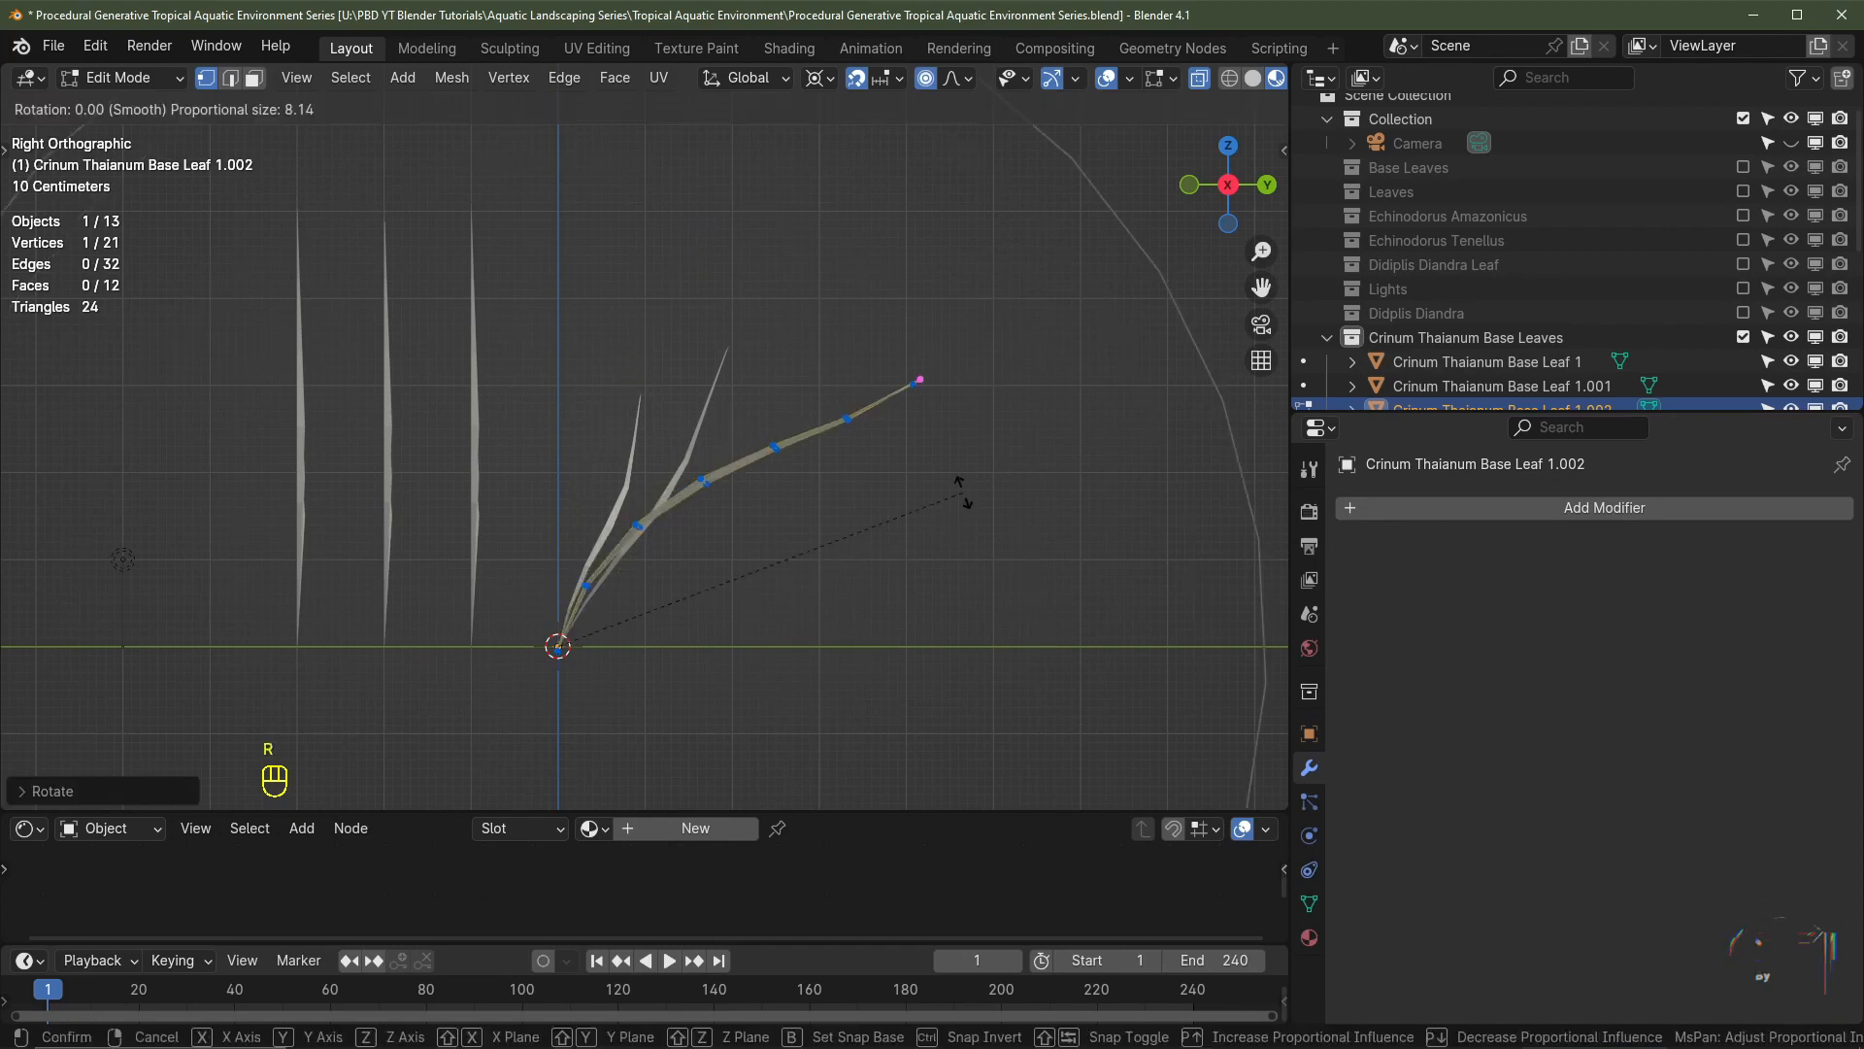
pyautogui.scroll(18, 962, 490)
pyautogui.scroll(-11, 864, 403)
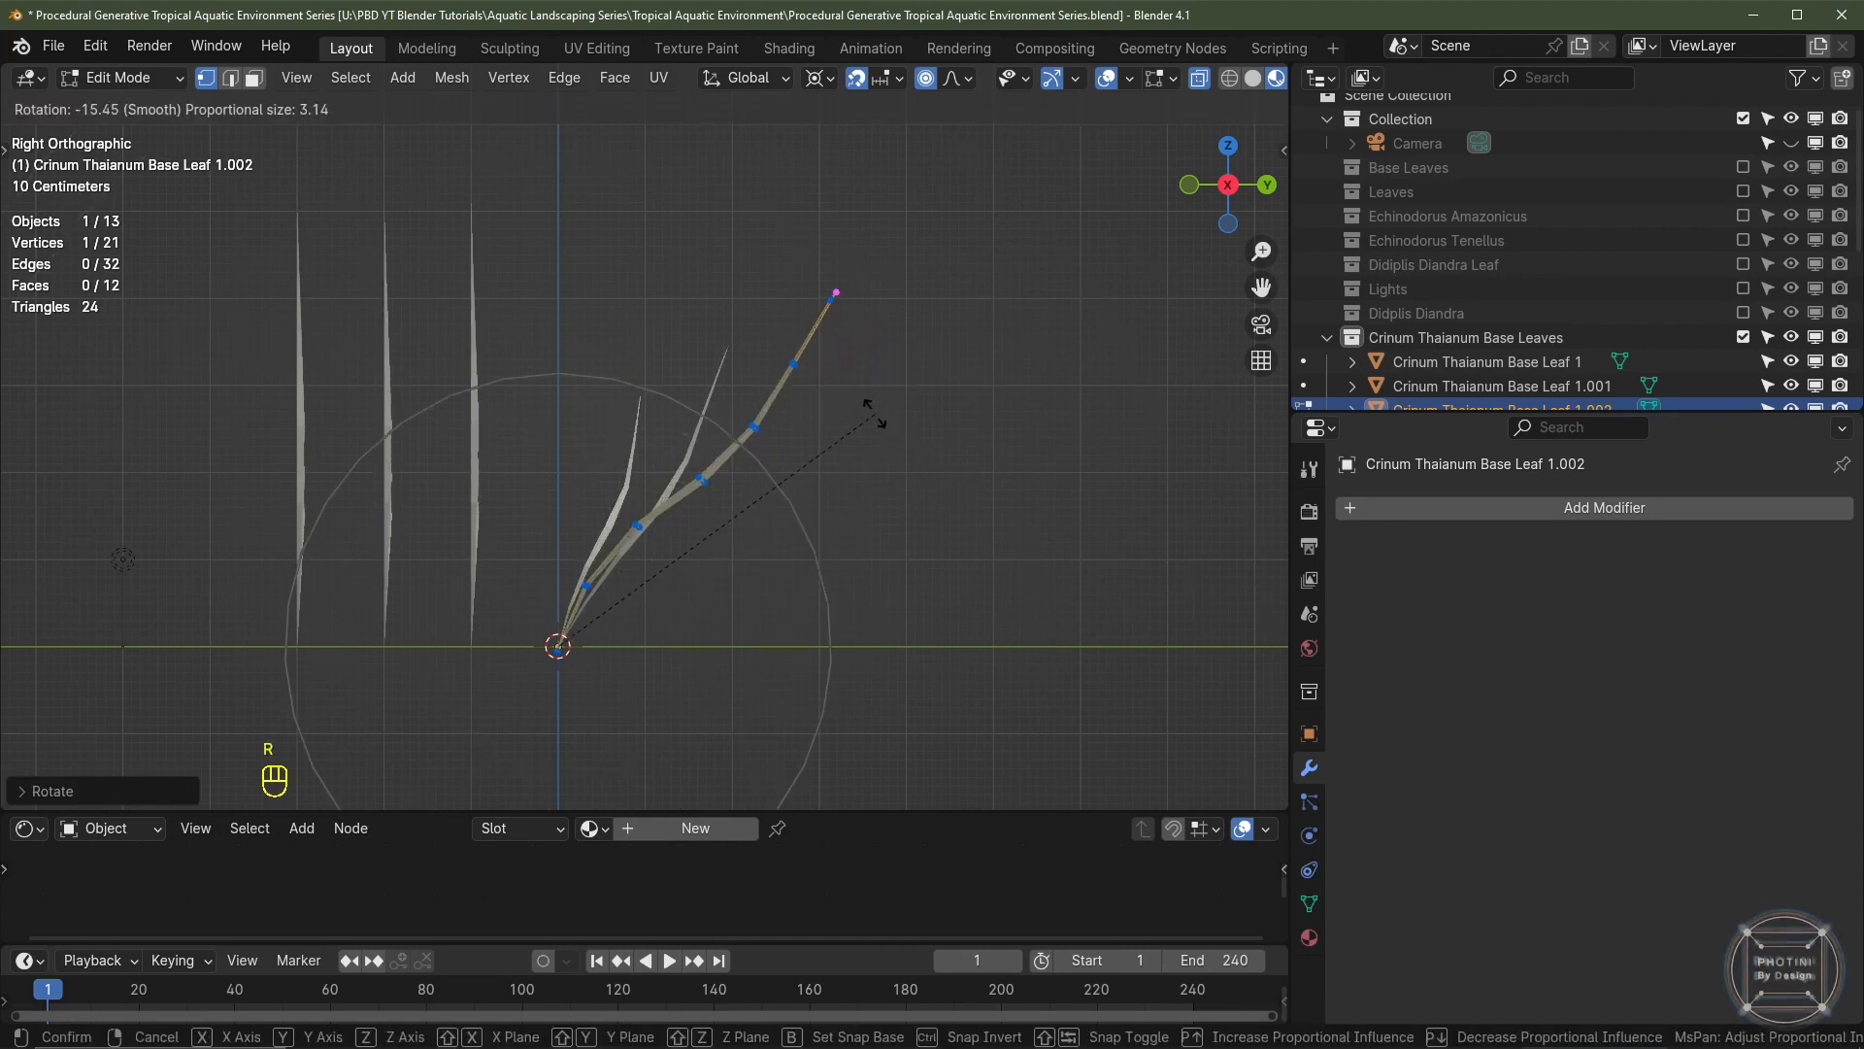
pyautogui.click(741, 333)
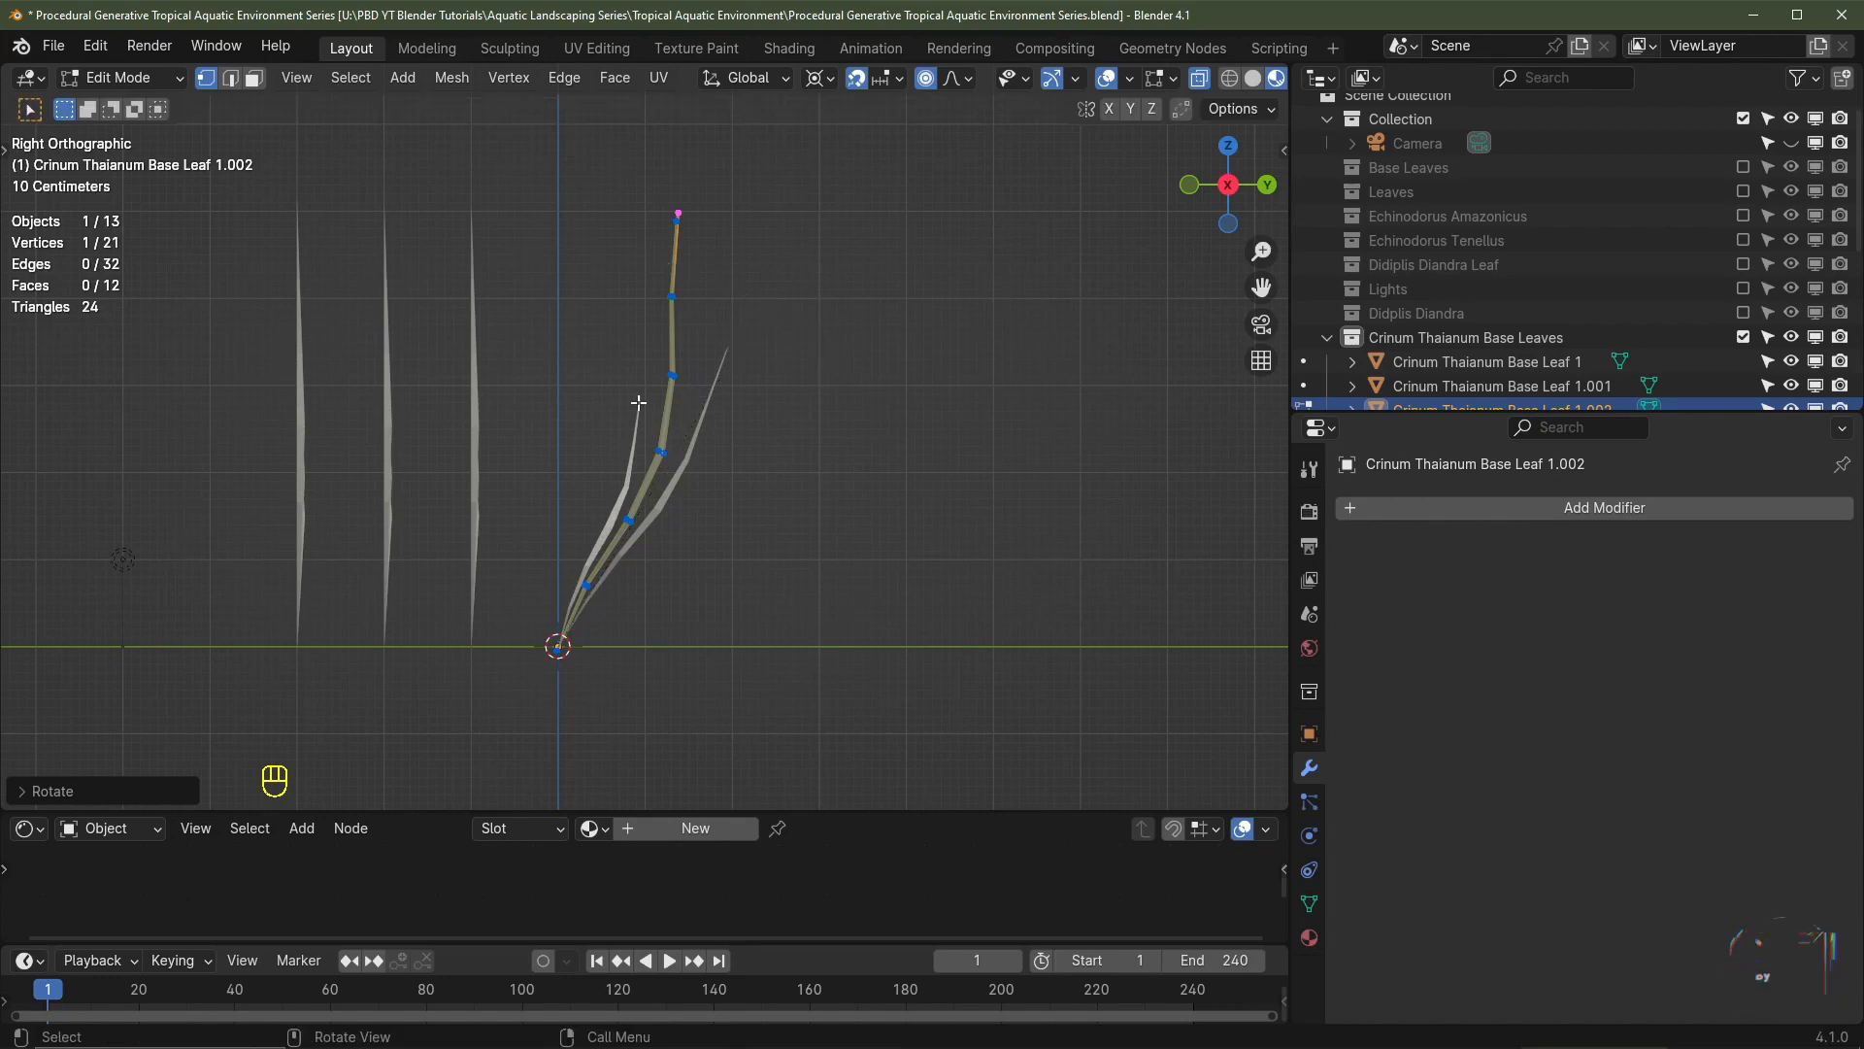
pyautogui.moveTo(741, 333); pyautogui.dragTo(662, 561, button='middle')
pyautogui.moveTo(603, 504); pyautogui.dragTo(628, 549, button='middle')
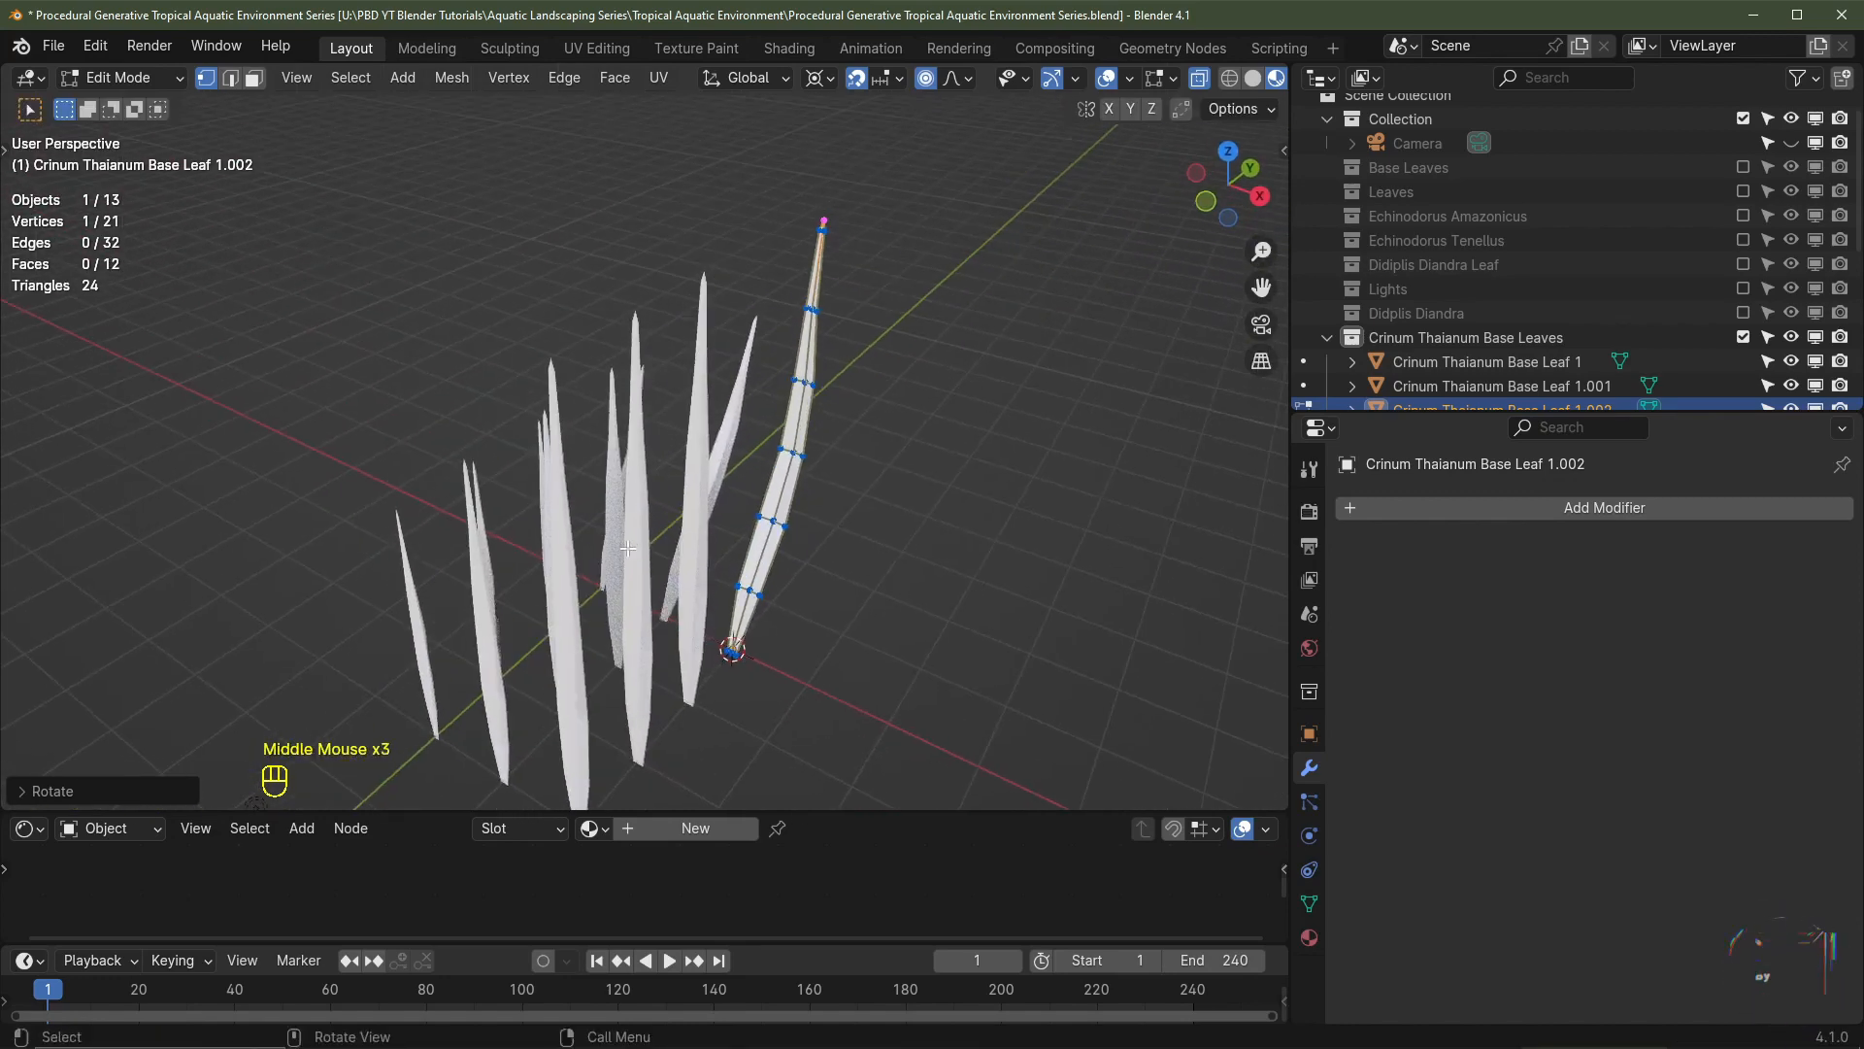
pyautogui.press('Tab')
# - Bend Crinum Thaianum Base Leaf 1.005 toward positive Y and rotate its upper part about 29° back with a proportional size of about 4.18
pyautogui.press('KP_3')
pyautogui.press('r')
pyautogui.click(668, 469)
pyautogui.press('r')
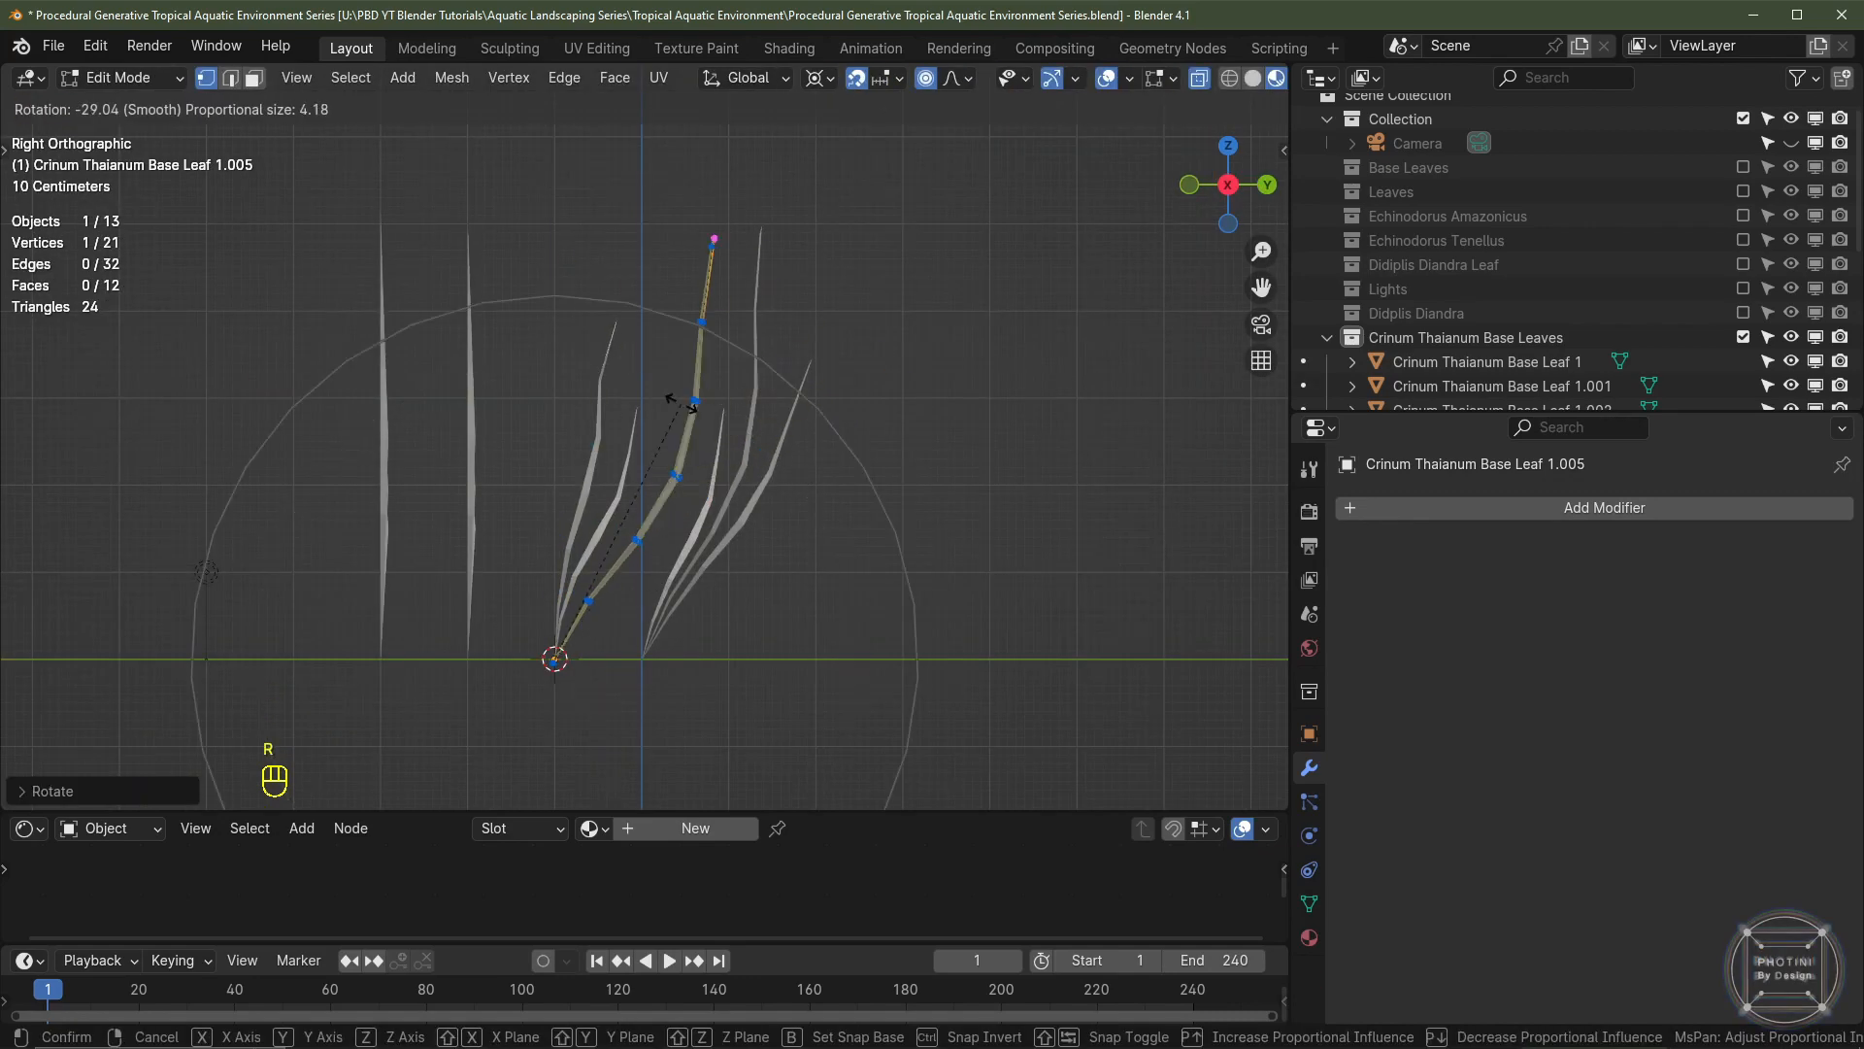
pyautogui.click(490, 466)
pyautogui.press('Tab')
# - Bend Crinum Thaianum Base Leaf 1.008 and 1.011 toward positive Y in the right view, curving their upper parts back toward vertical
pyautogui.press('Tab')
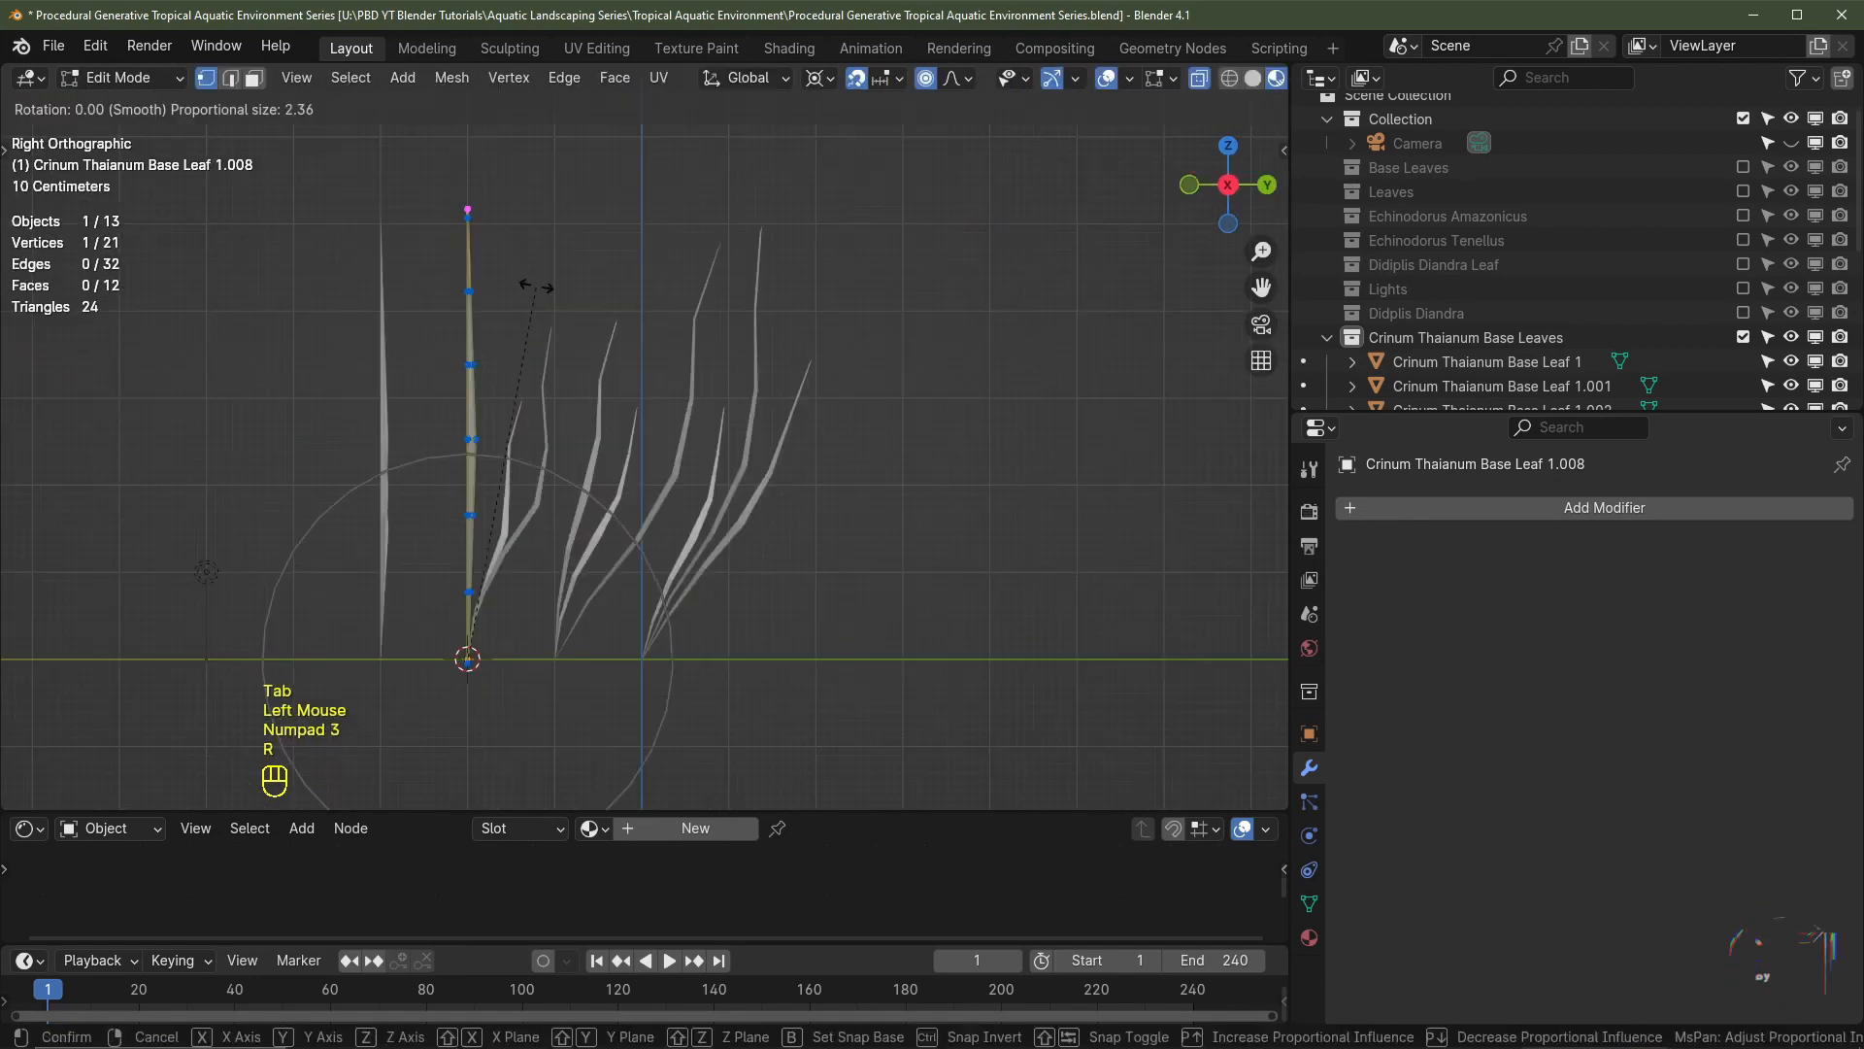
pyautogui.press('r')
pyautogui.click(469, 463)
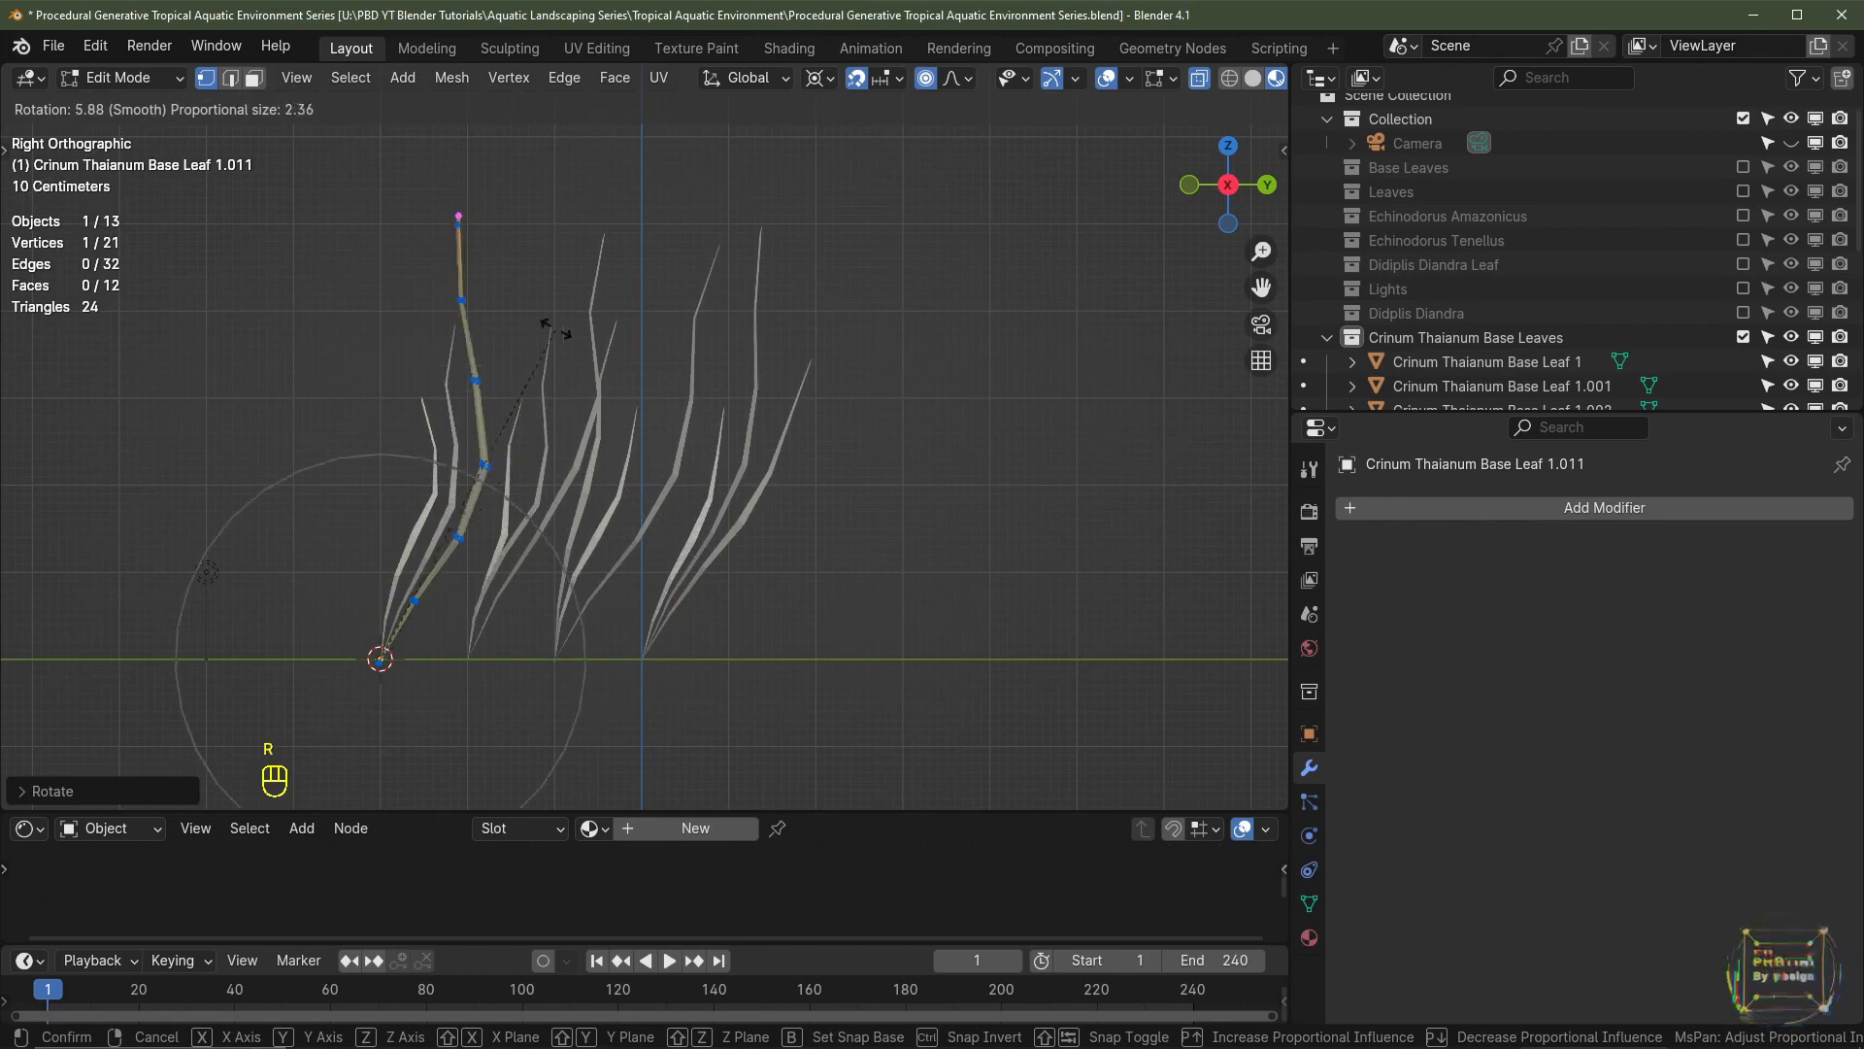
pyautogui.press('Tab')
# - Select Crinum Thaianum Base Leaf 1 and snap the 3D cursor to its origin
pyautogui.moveTo(703, 425); pyautogui.dragTo(505, 373, button='middle')
pyautogui.click(510, 424)
pyautogui.scroll(2, 510, 425)
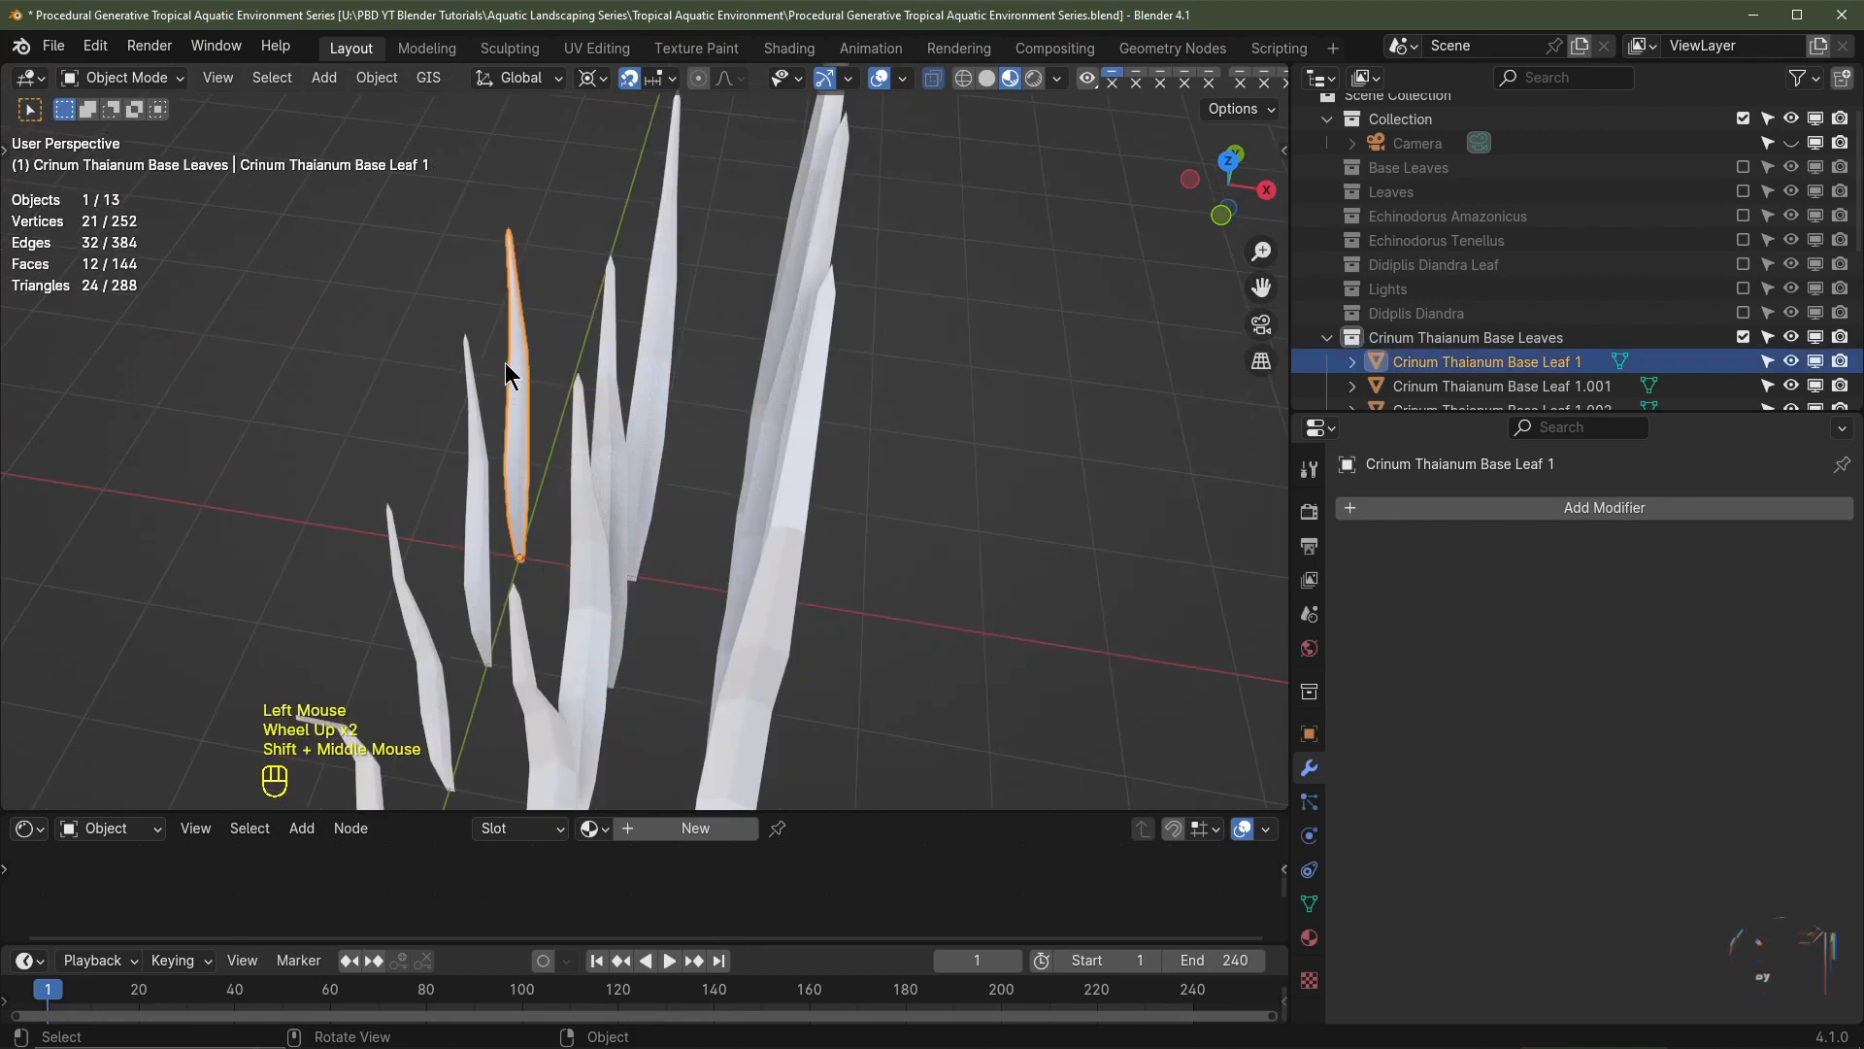
pyautogui.hotkey('shift', 's')
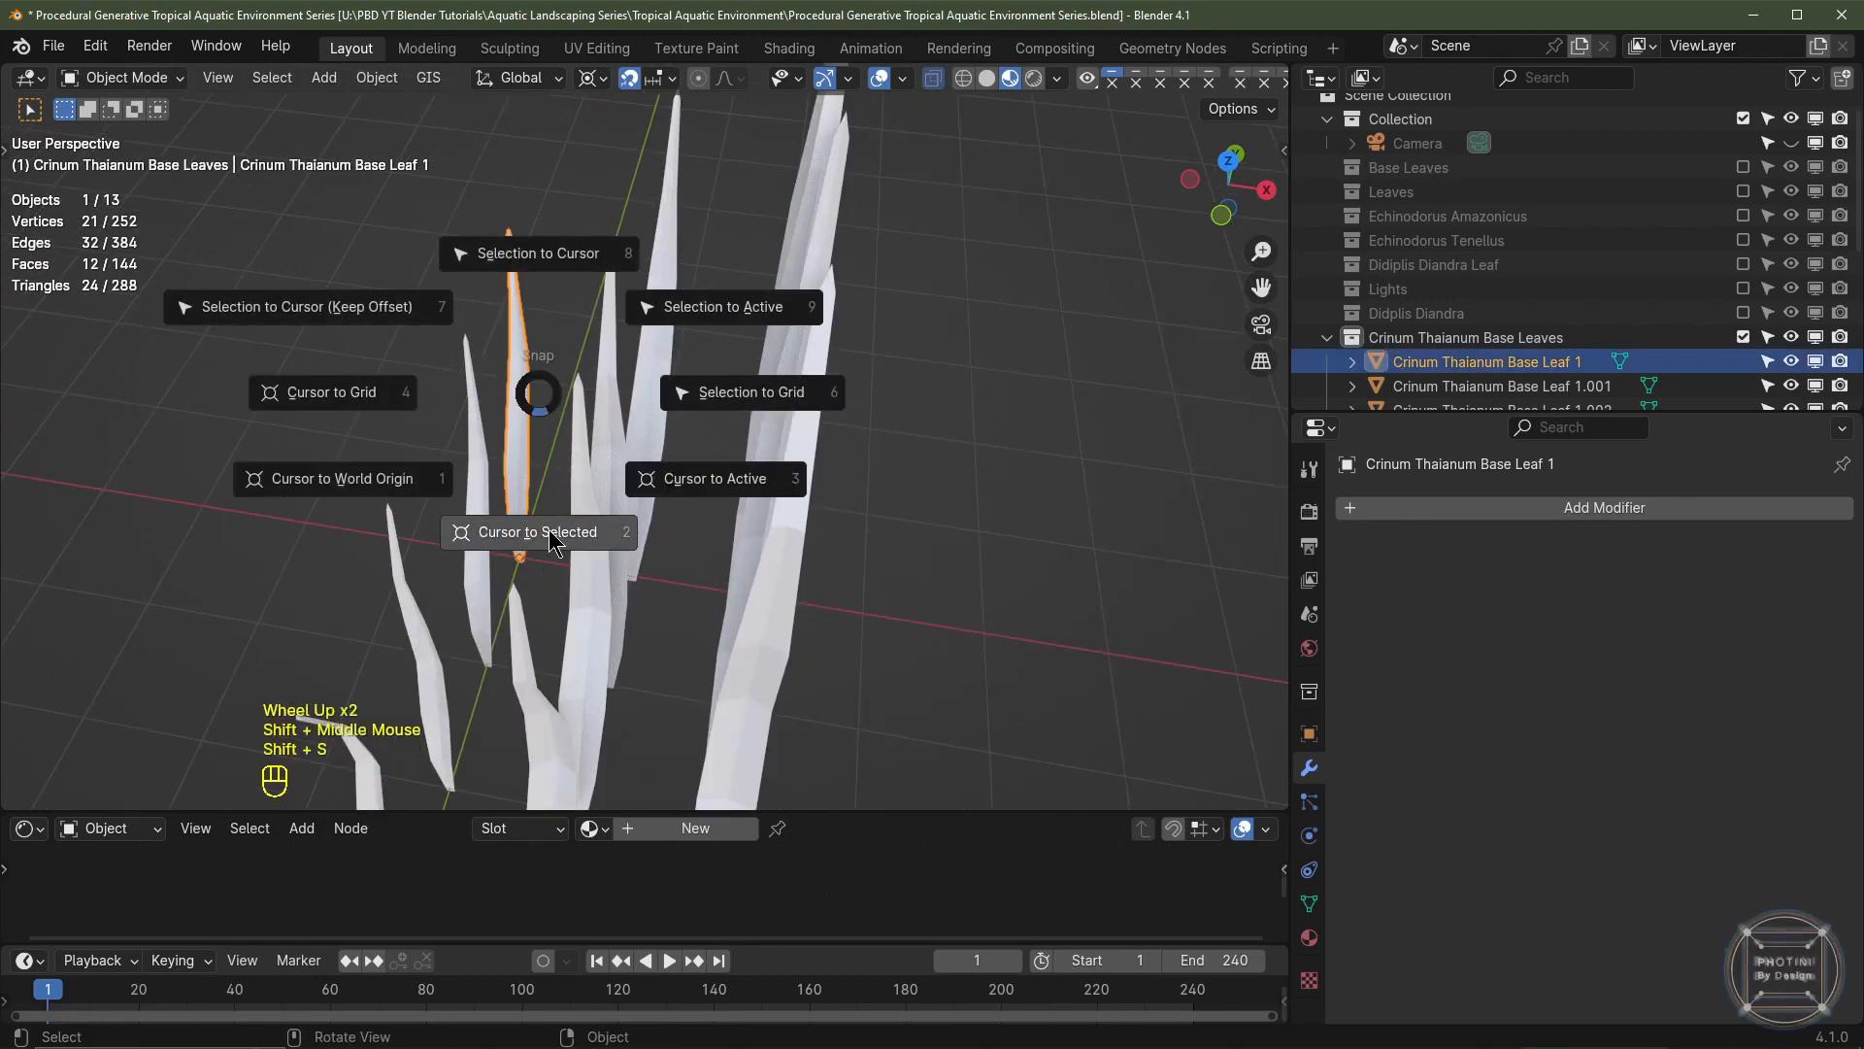
# - Rotate the tip of Leaf 1 around the global Z axis toward negative X with a proportional size of about 2.85
pyautogui.press('Tab')
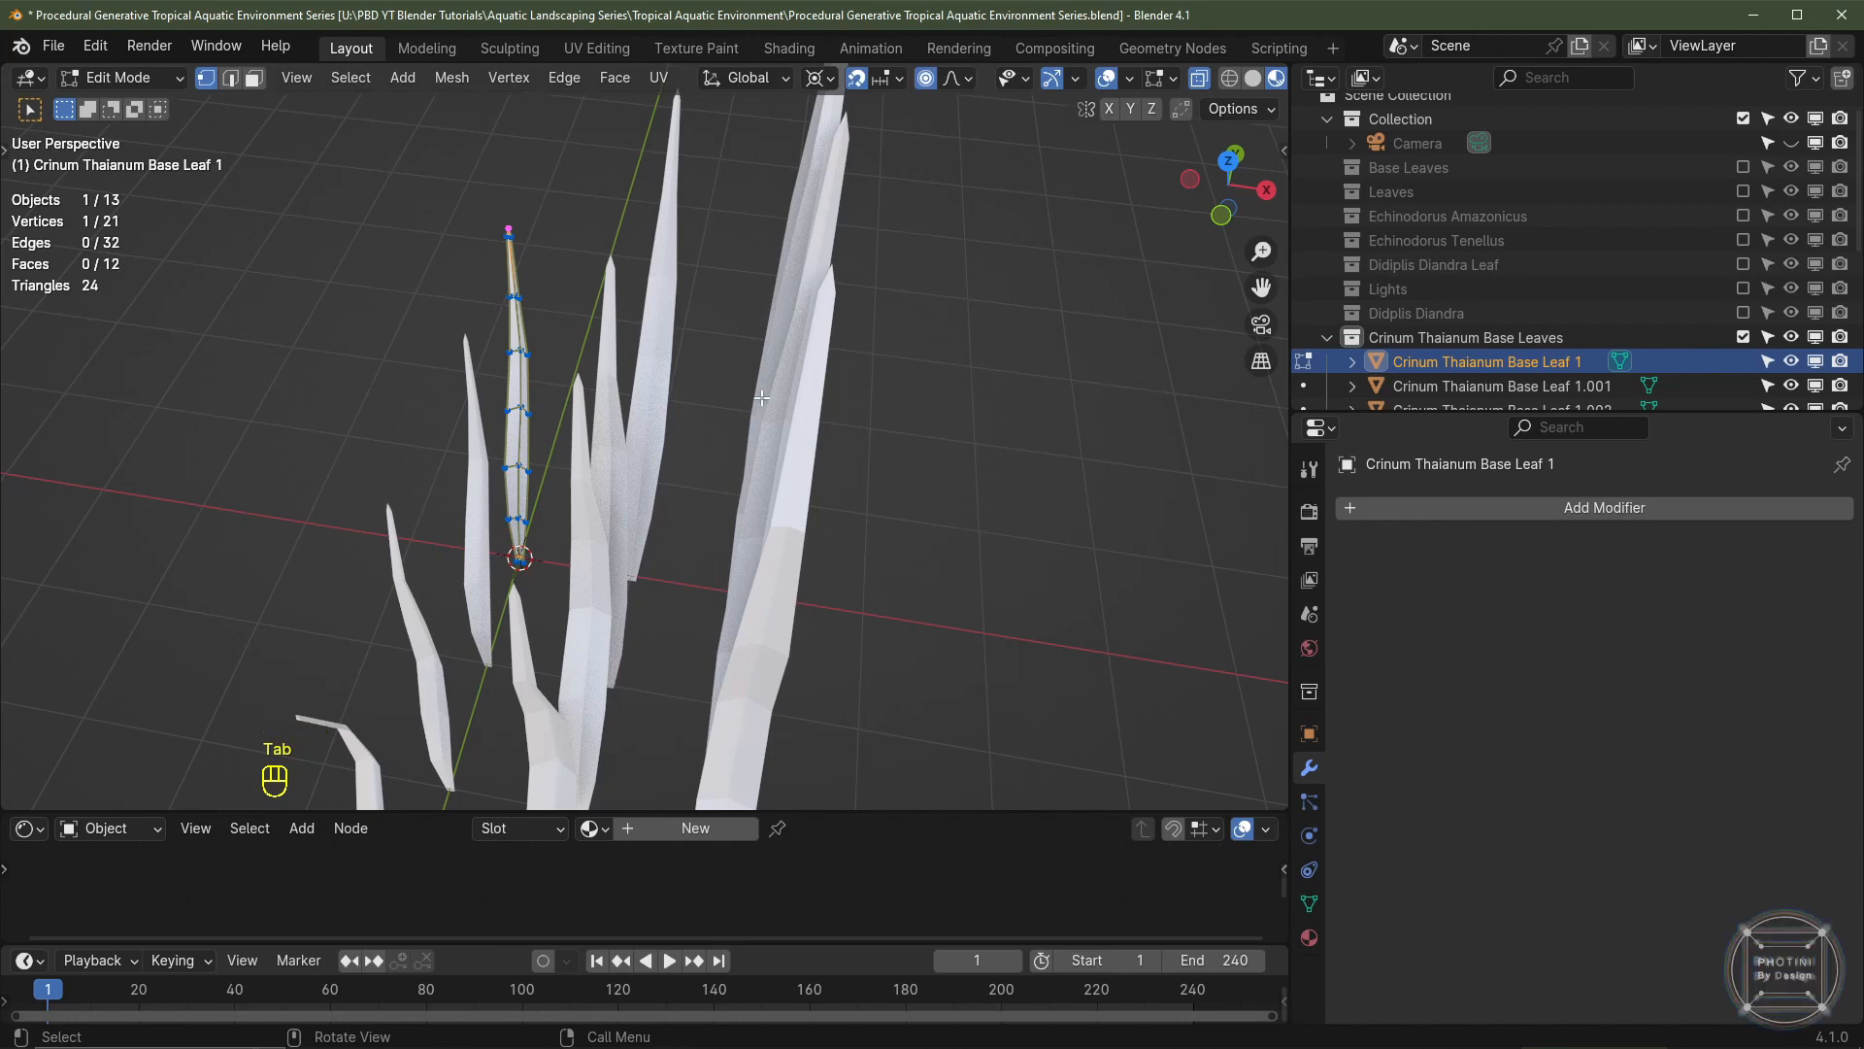
pyautogui.press('r')
pyautogui.press('z')
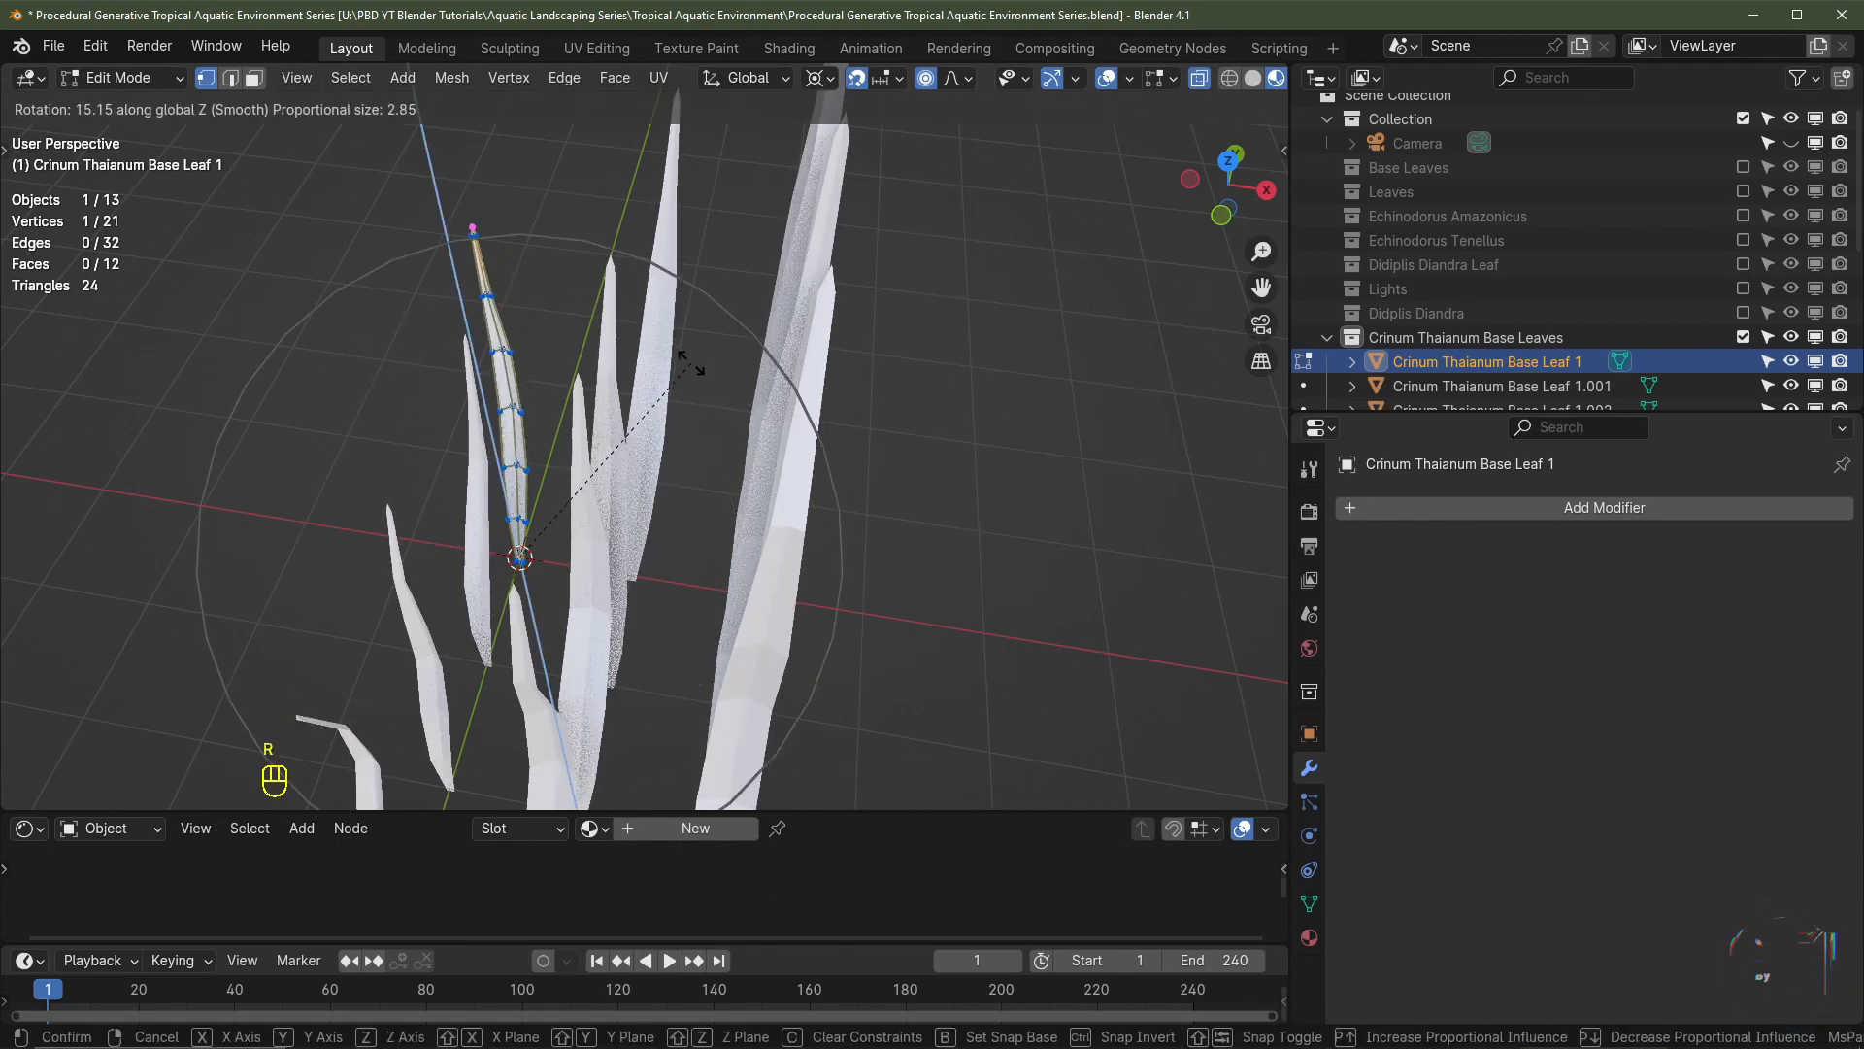
pyautogui.click(656, 340)
pyautogui.press('Tab')
# - Snap the 3D cursor to Crinum Thaianum Base Leaf 1.003 and rotate the leaf's tip proportionally around global Z toward positive X
pyautogui.click(474, 449)
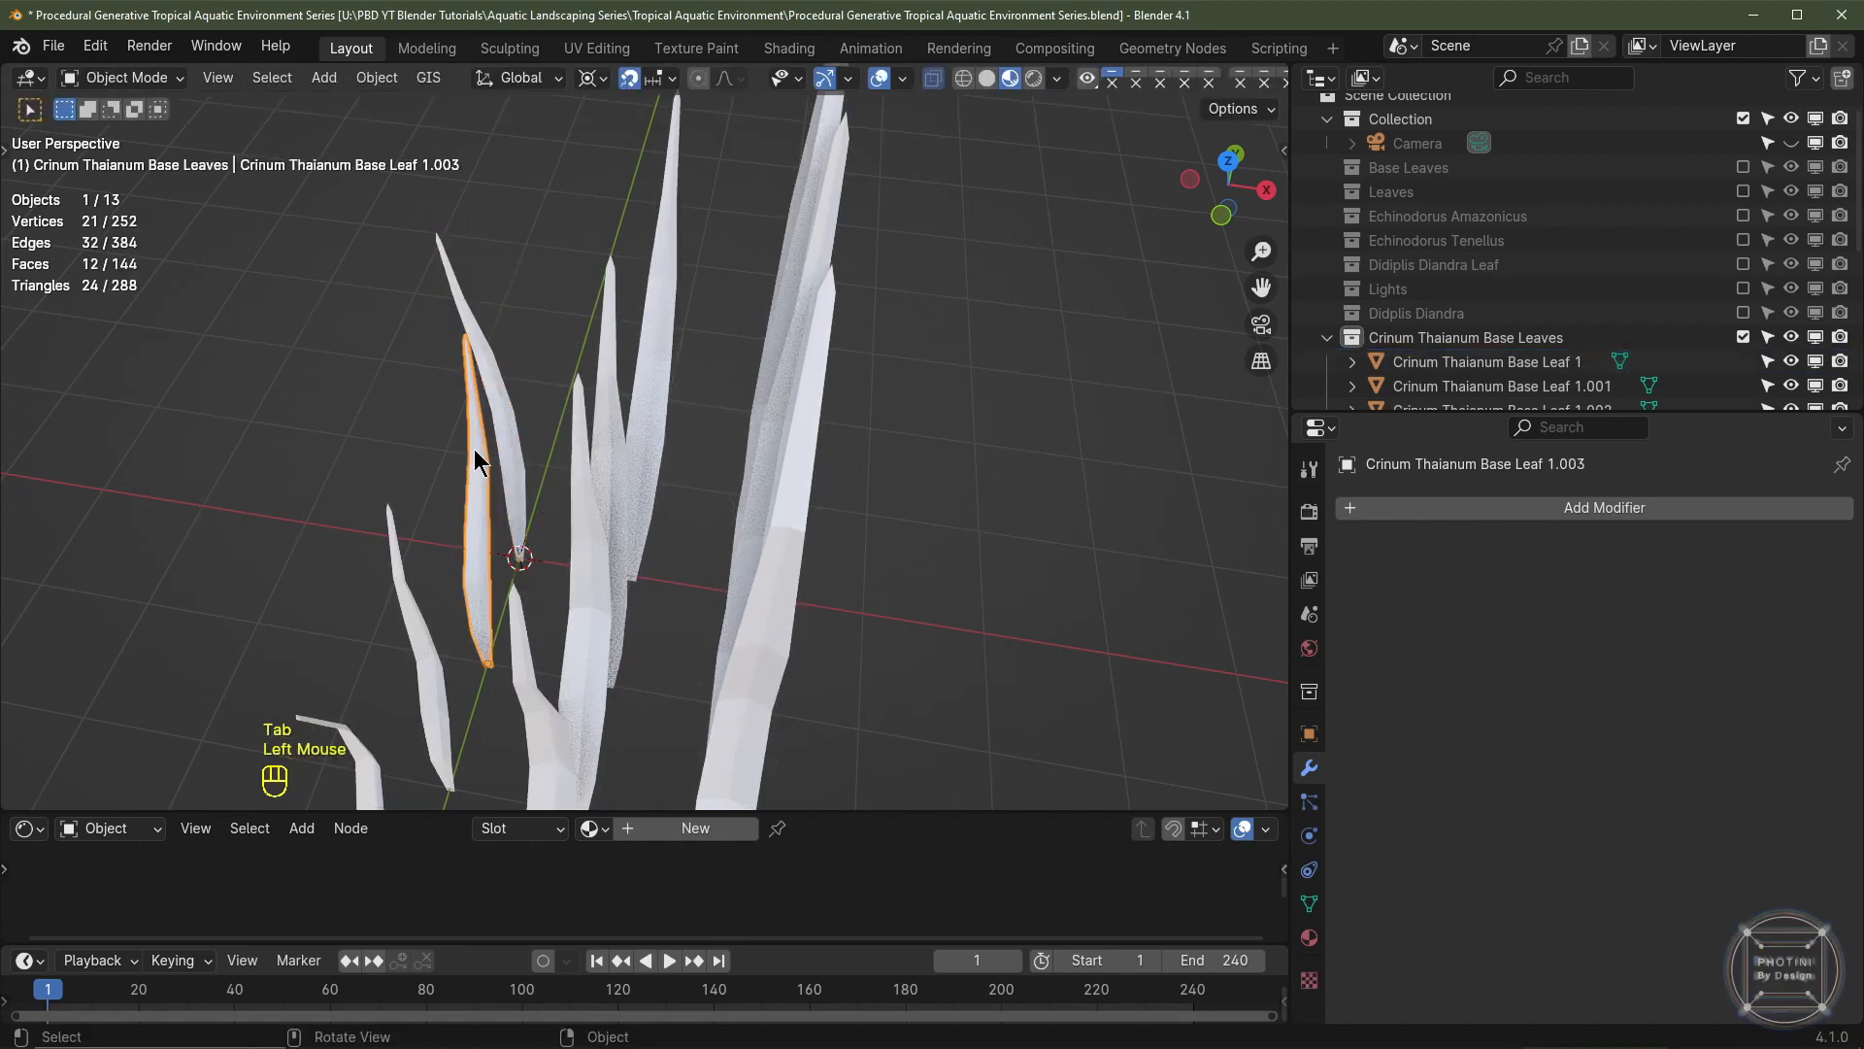
pyautogui.hotkey('shift', 's')
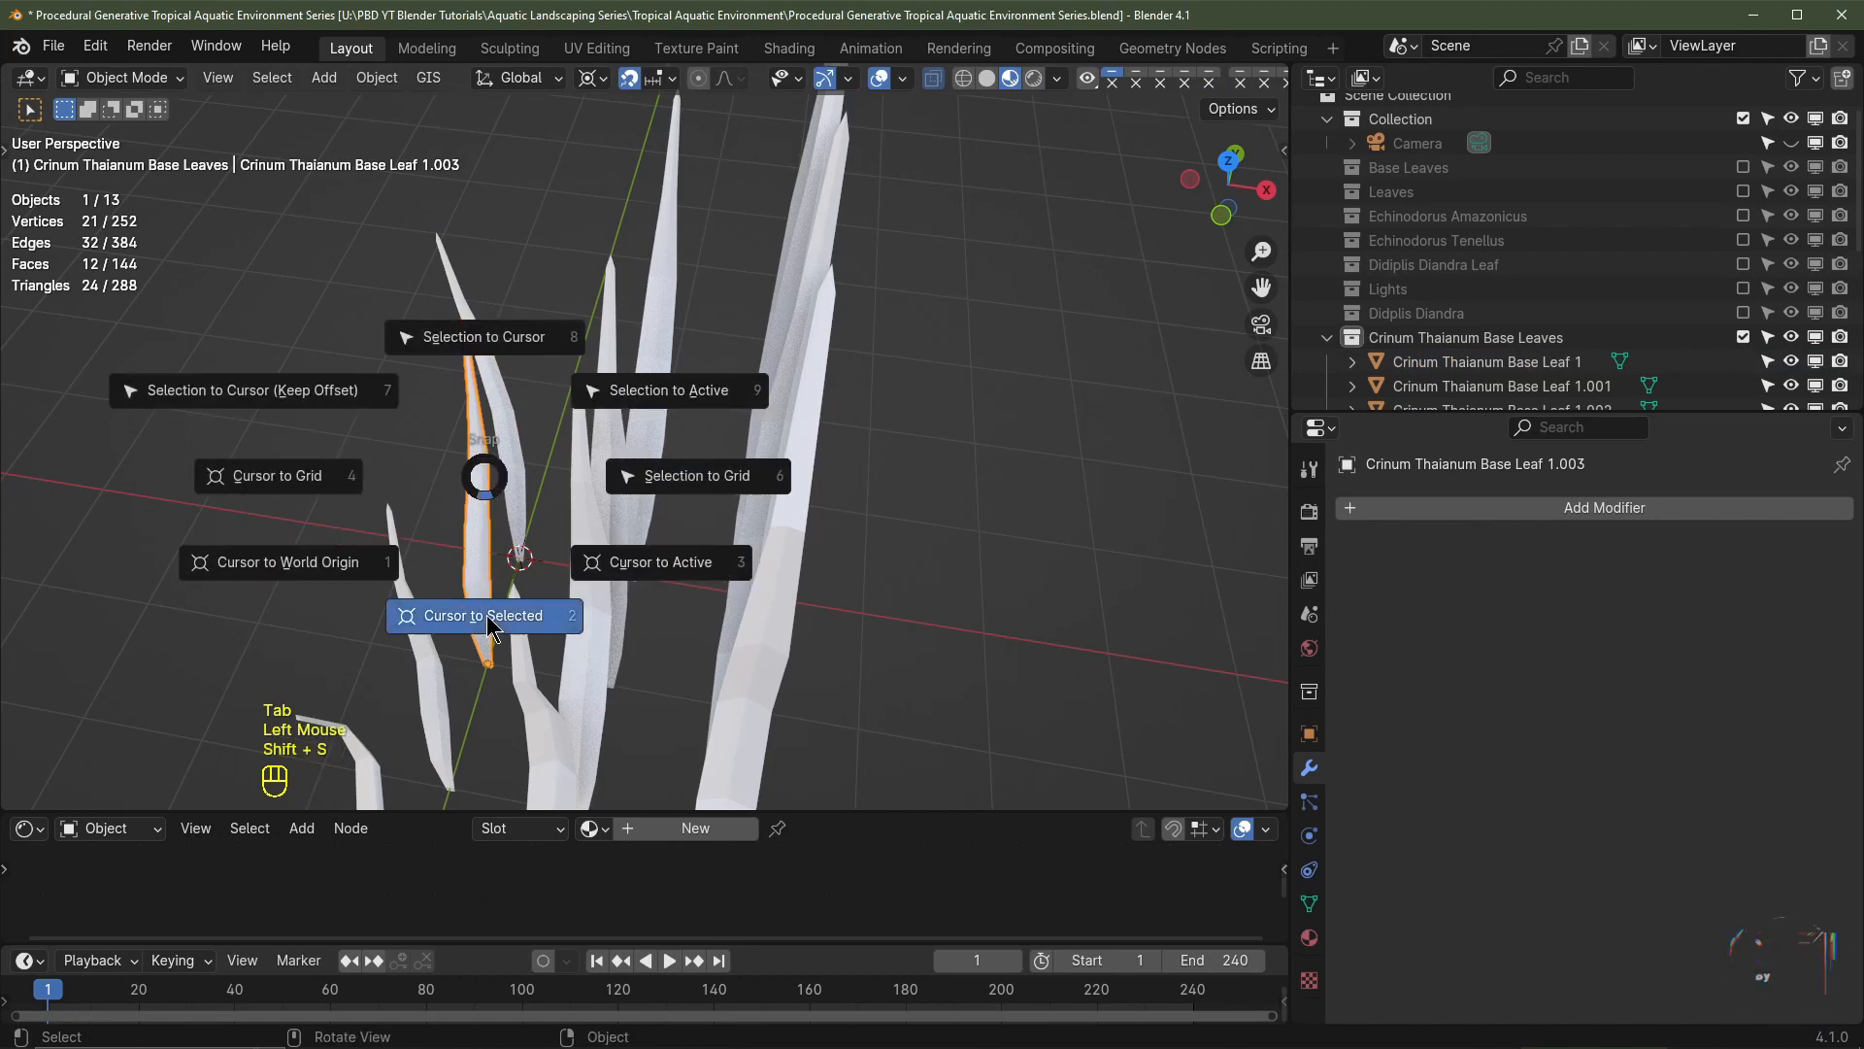
pyautogui.press('Tab')
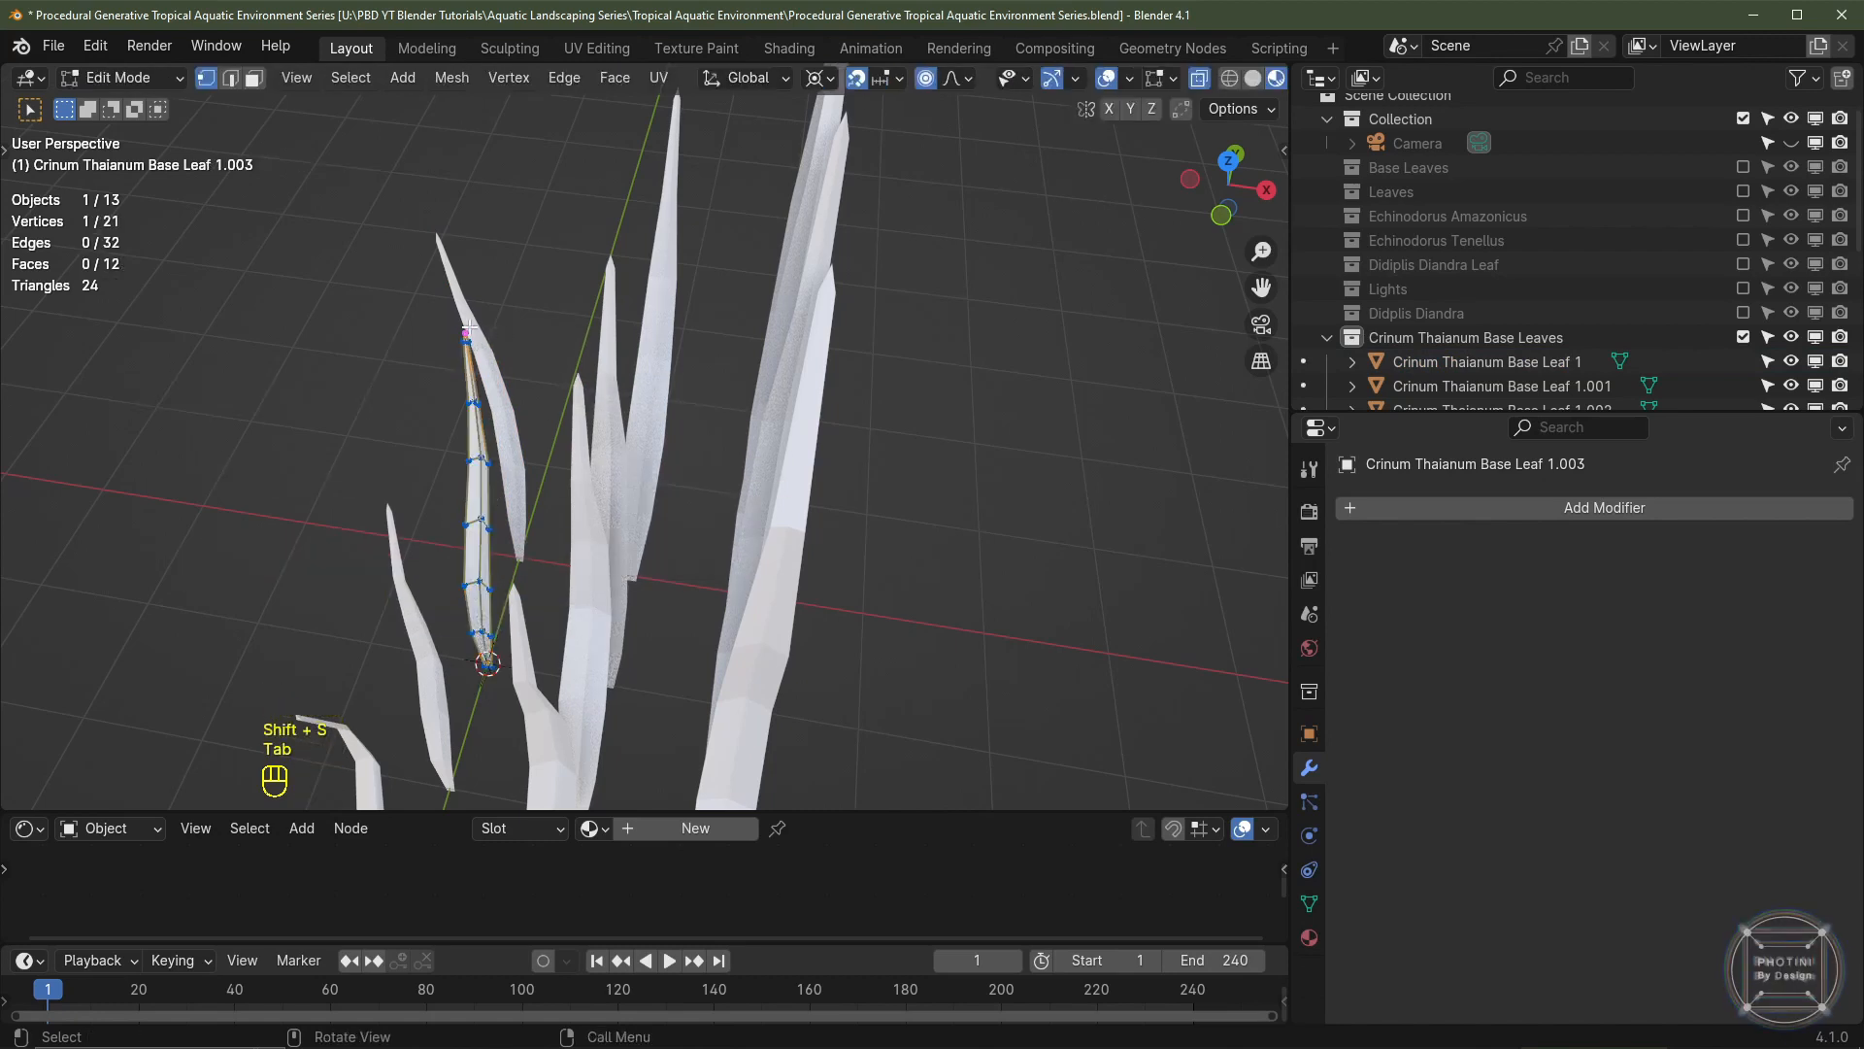
pyautogui.press('r')
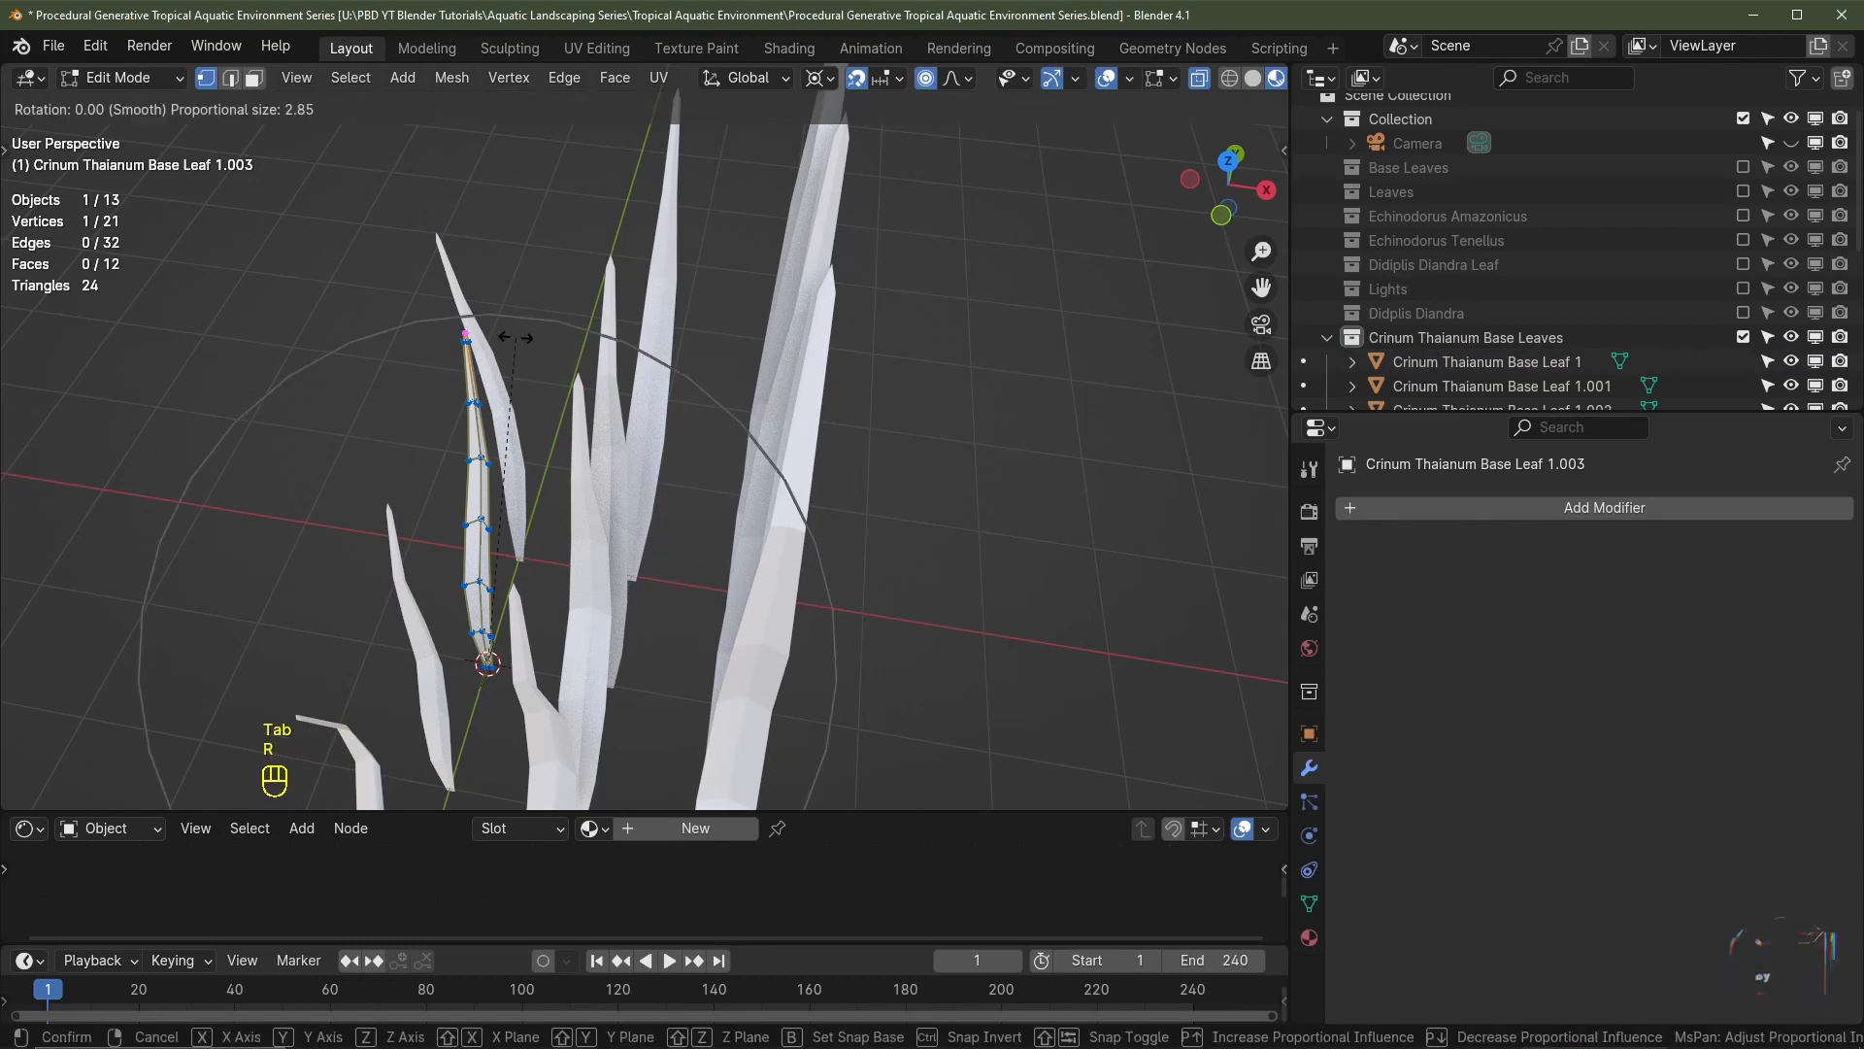
pyautogui.press('z')
pyautogui.click(400, 561)
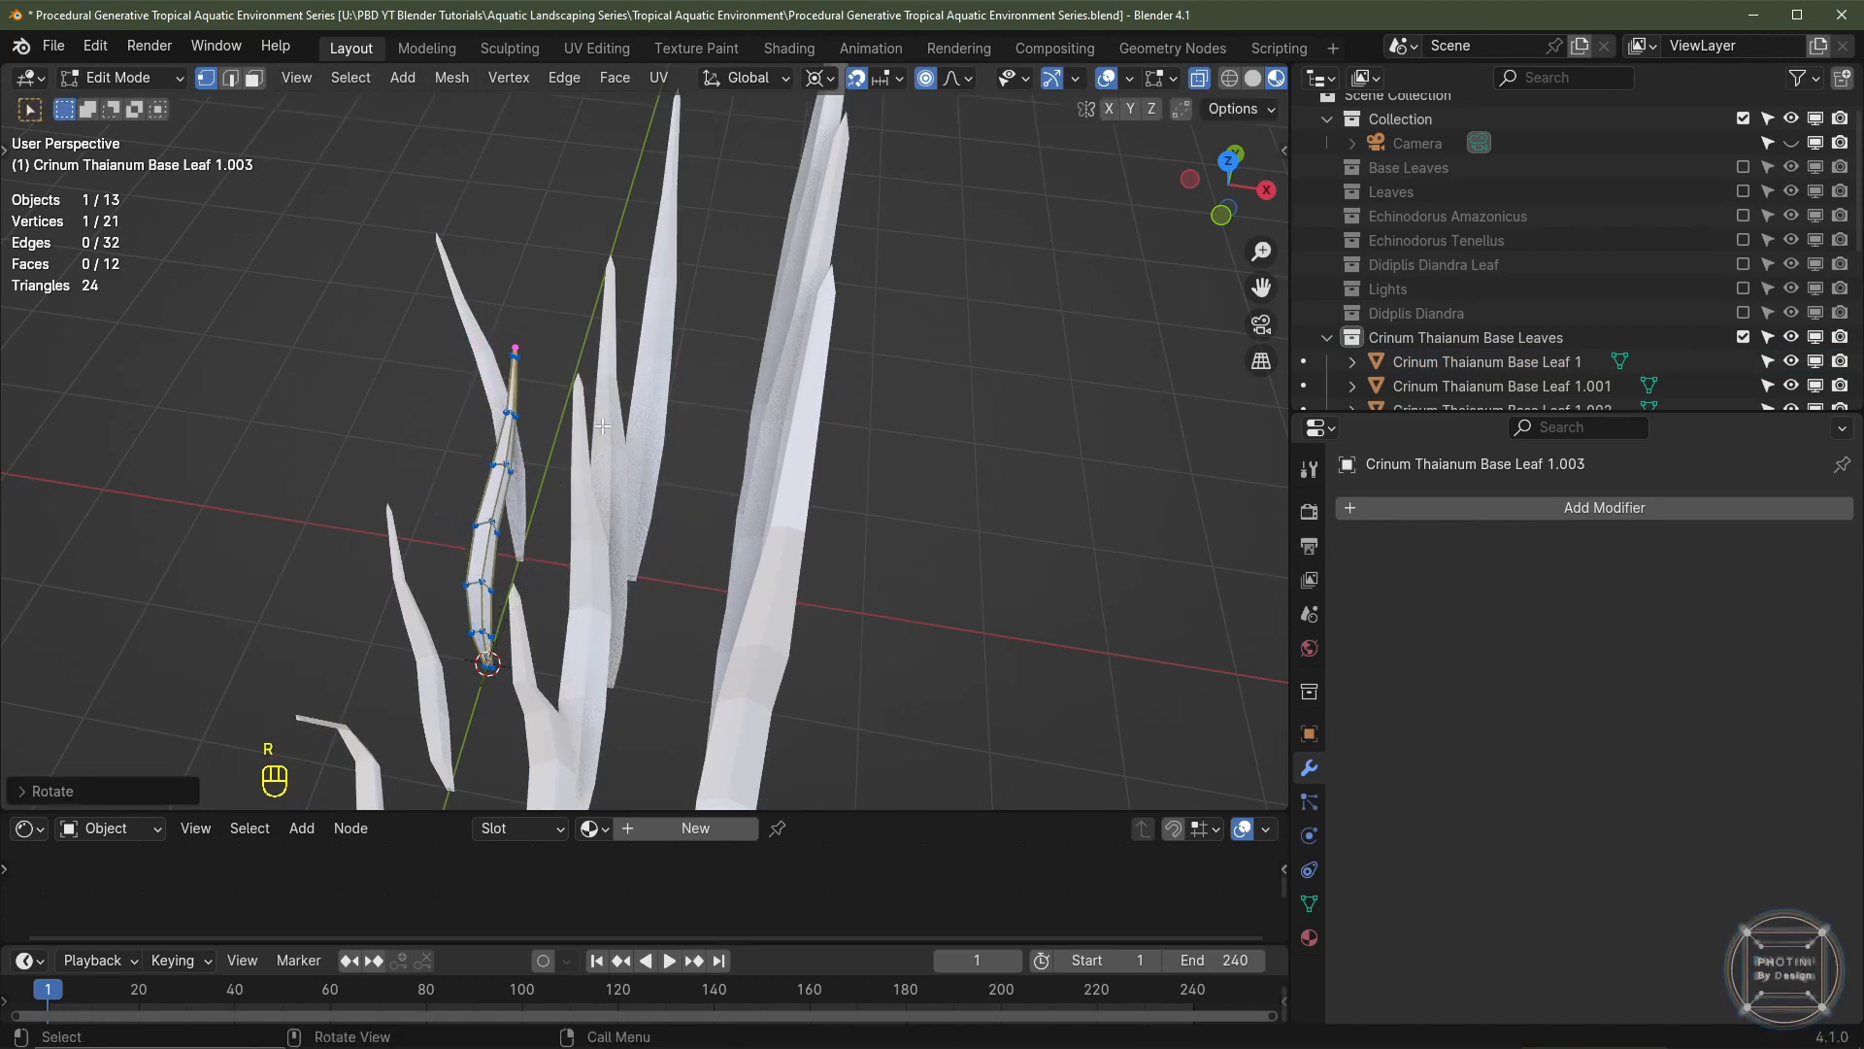
pyautogui.press('Tab')
# - Select Crinum Thaianum Base Leaf 1.006 and snap the 3D cursor to its origin
pyautogui.click(406, 579)
pyautogui.keyDown('shift'); pyautogui.moveTo(406, 579); pyautogui.dragTo(417, 498, button='middle'); pyautogui.keyUp('shift')
pyautogui.hotkey('shift', 's')
pyautogui.click(427, 647)
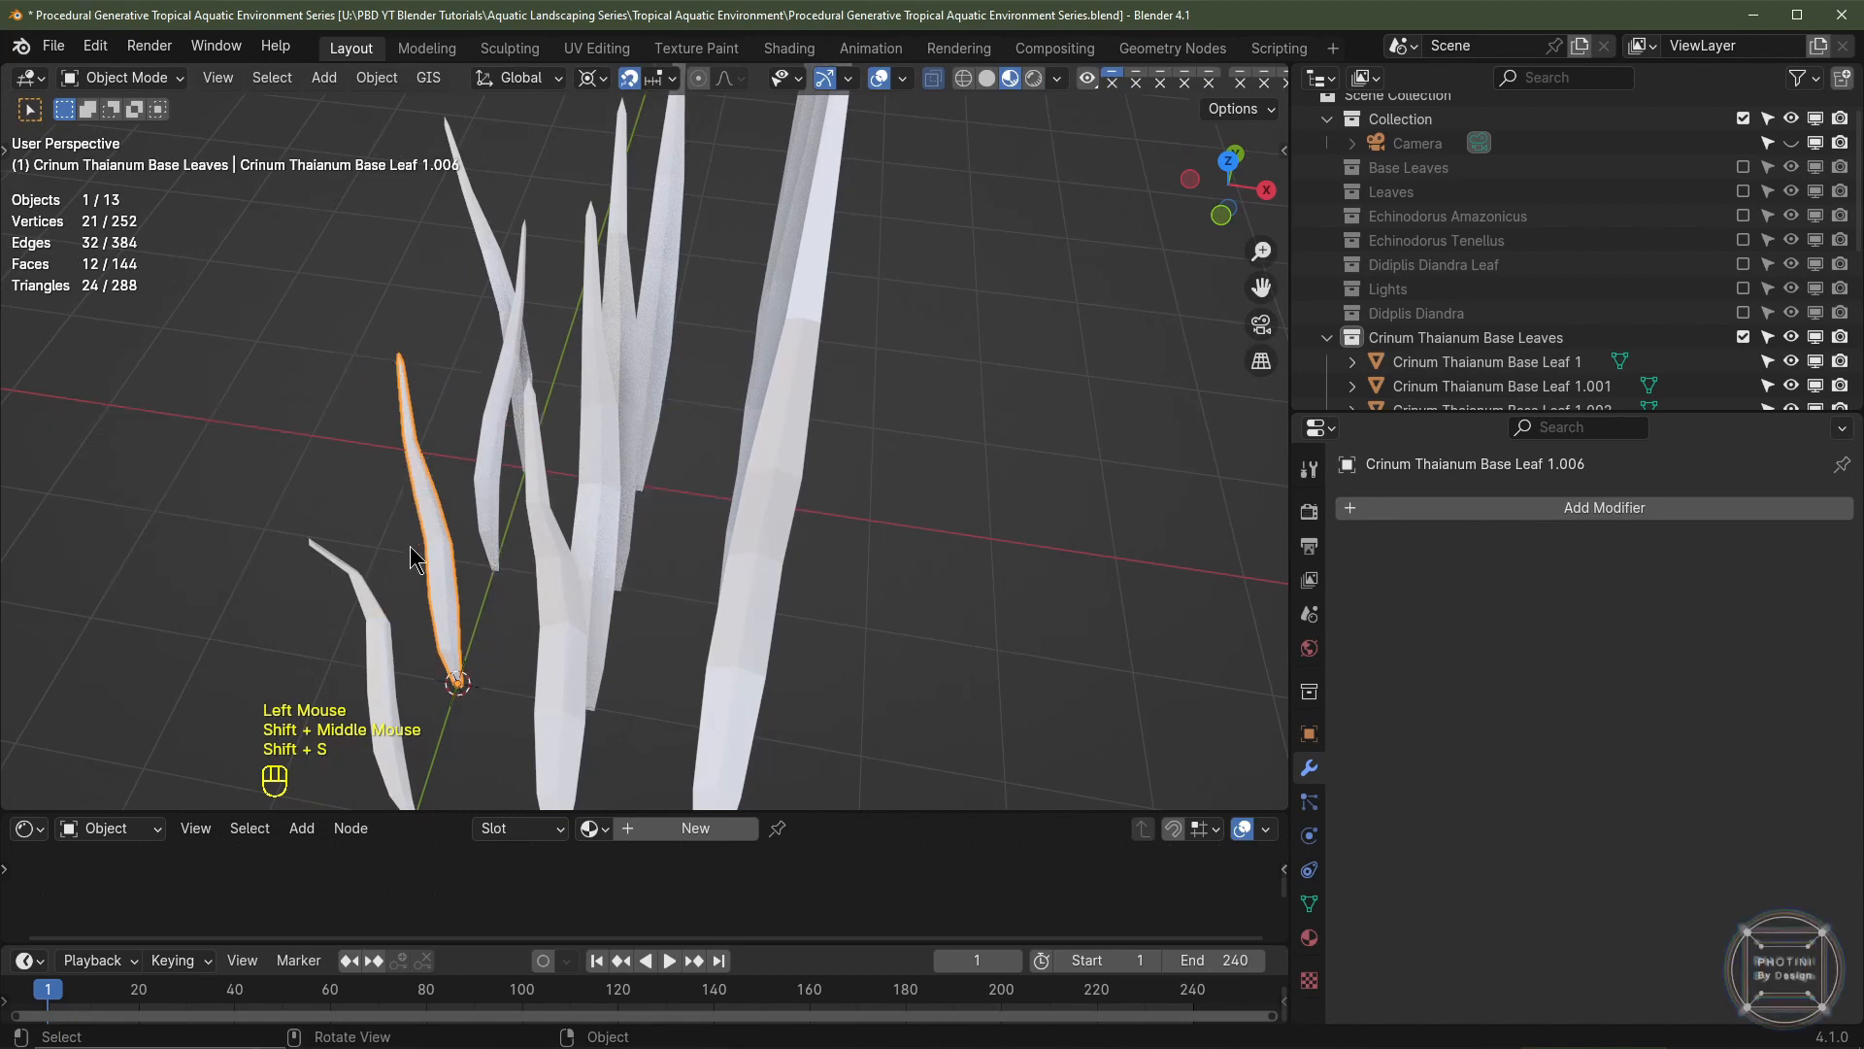
# - Rotate the tip of Leaf 1.006 proportionally around the 3D cursor toward negative X, and leave Edit Mode
pyautogui.press('Tab')
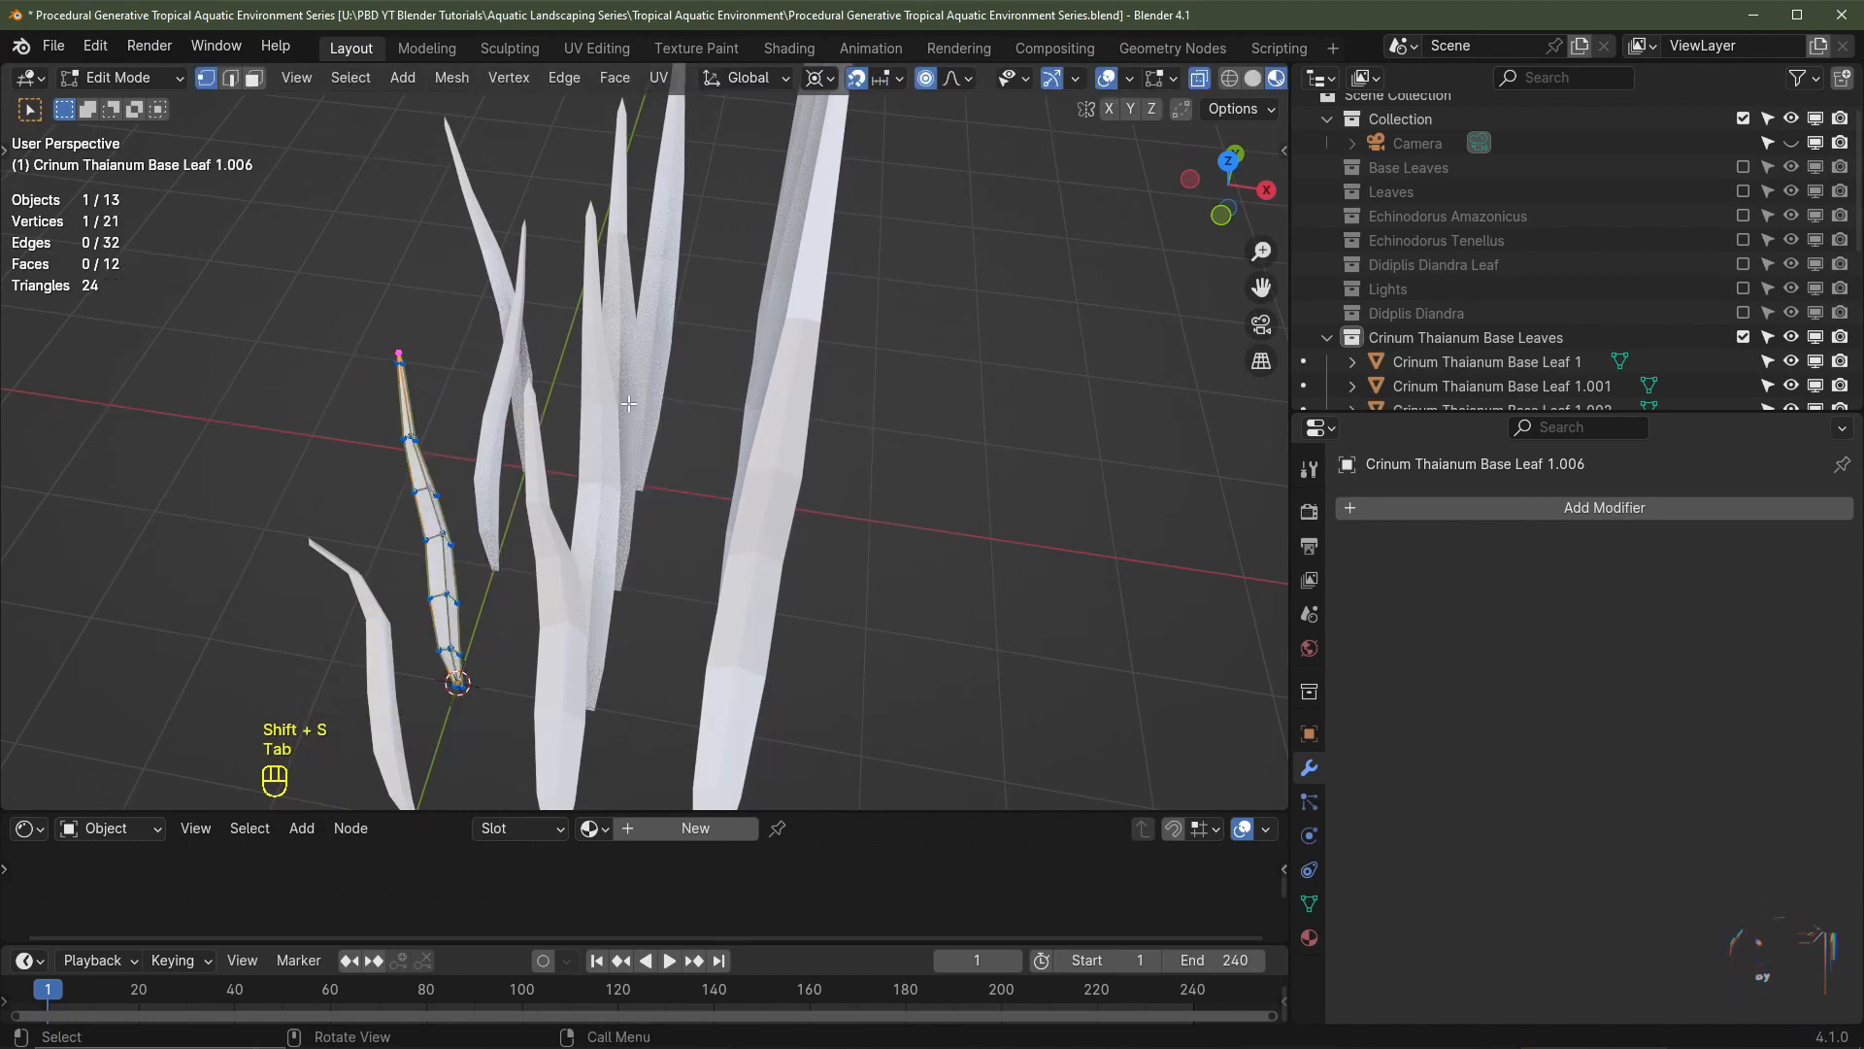
pyautogui.press('r')
pyautogui.click(722, 242)
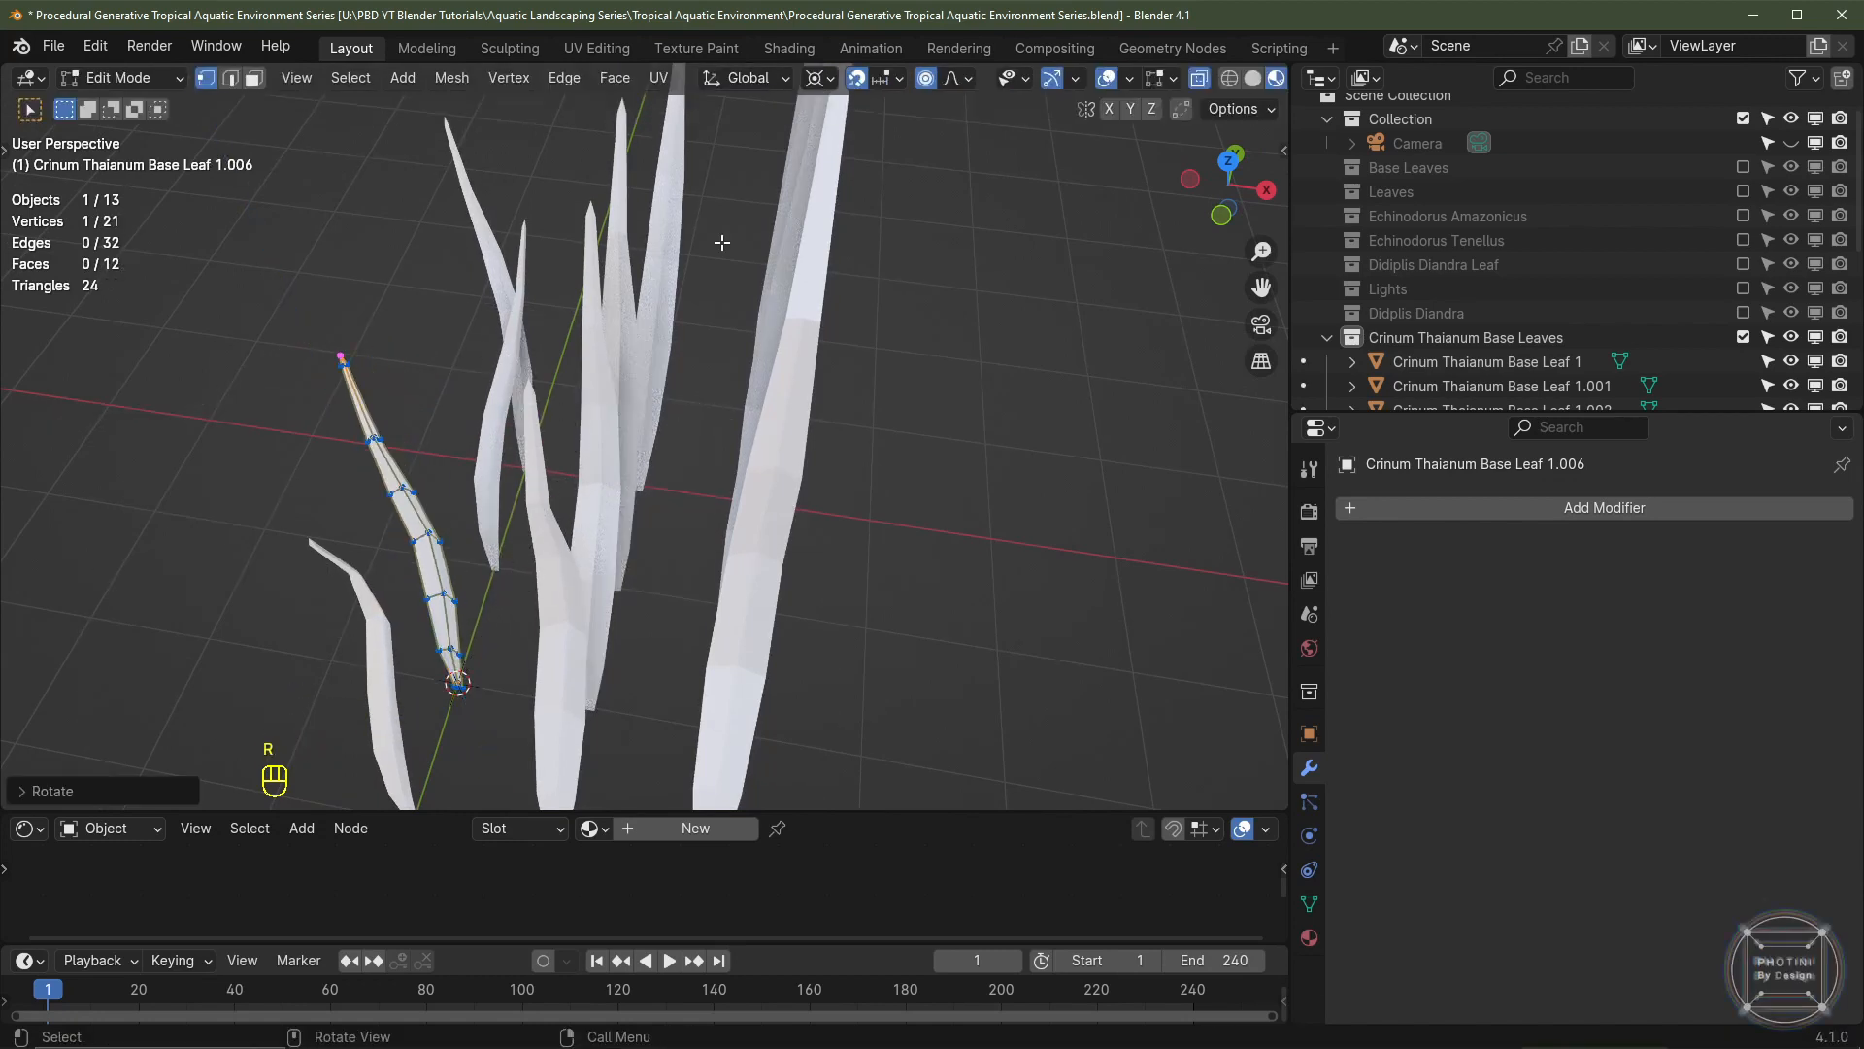
pyautogui.scroll(-2, 621, 452)
pyautogui.scroll(-1, 602, 549)
pyautogui.keyDown('shift'); pyautogui.moveTo(602, 550); pyautogui.dragTo(523, 550, button='middle'); pyautogui.keyUp('shift')
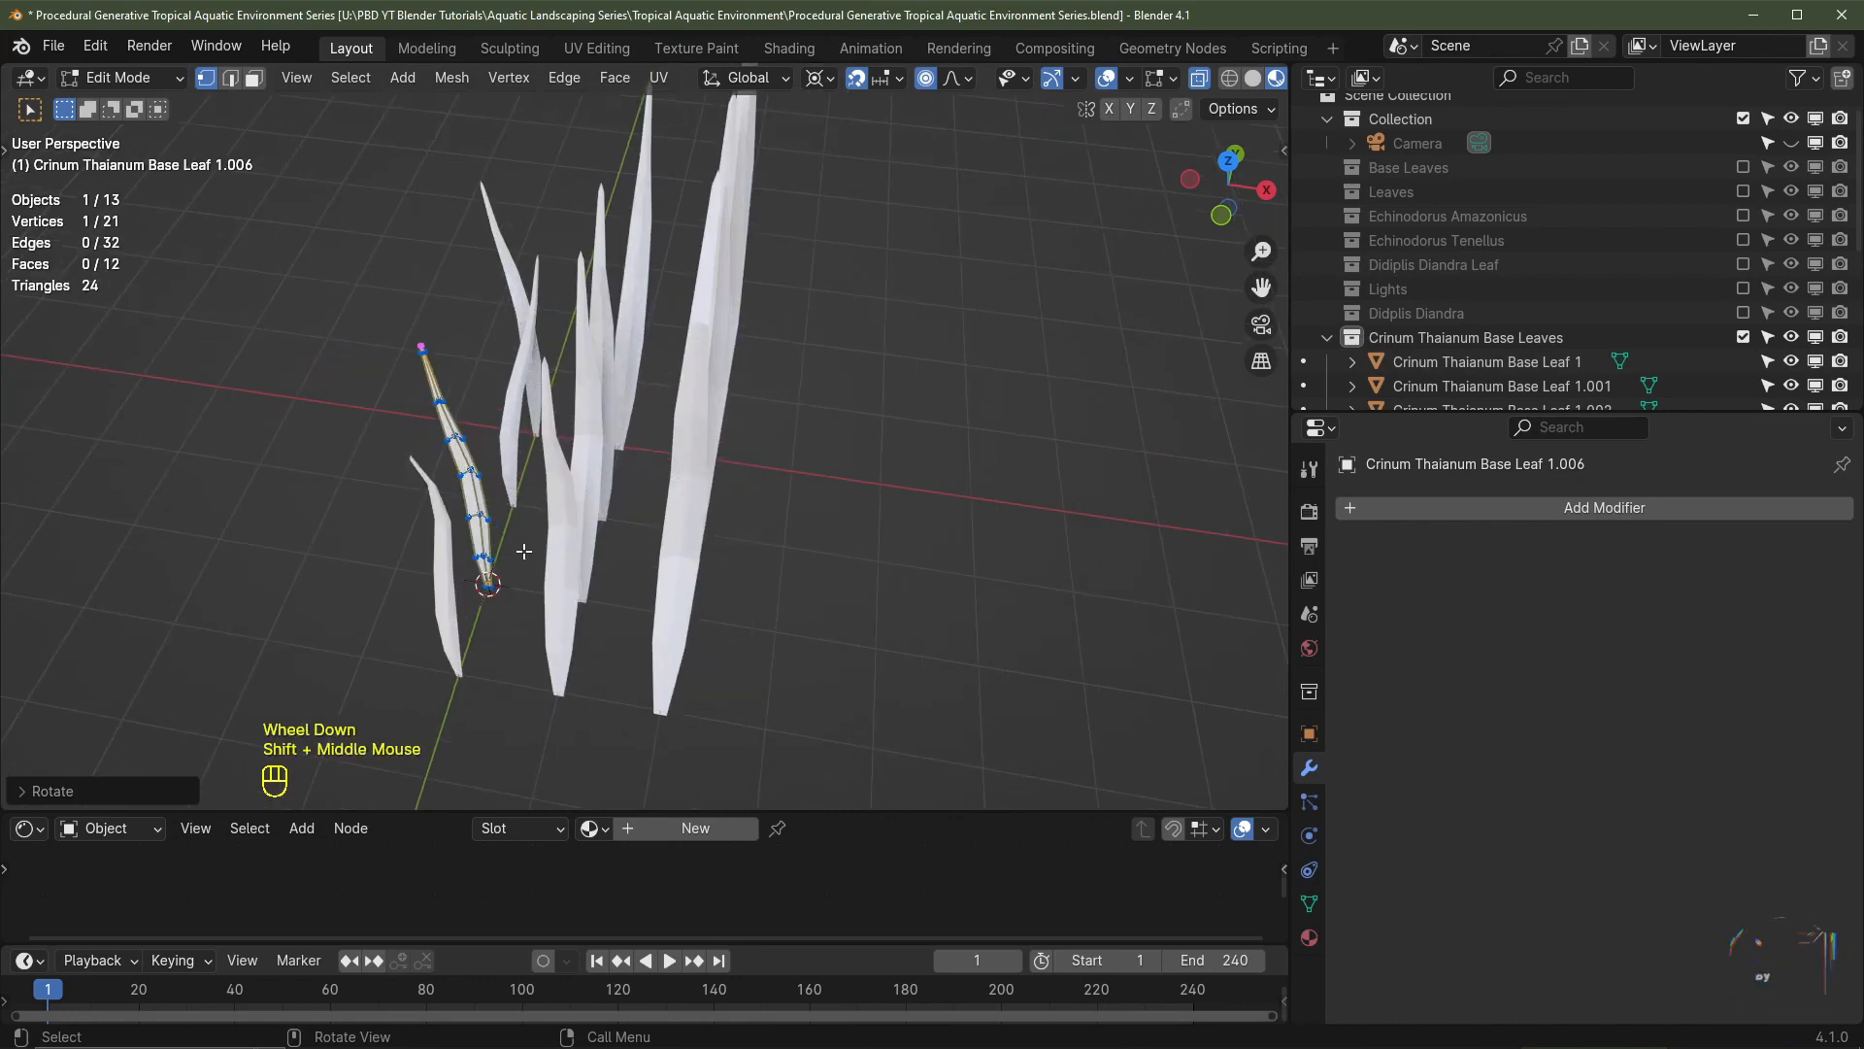
pyautogui.press('Tab')
# - Rotate the tip of Crinum Thaianum Base Leaf 1.009 about -15° around global Z at its own base, with a proportional size of about 2.85
pyautogui.click(448, 572)
pyautogui.press('r')
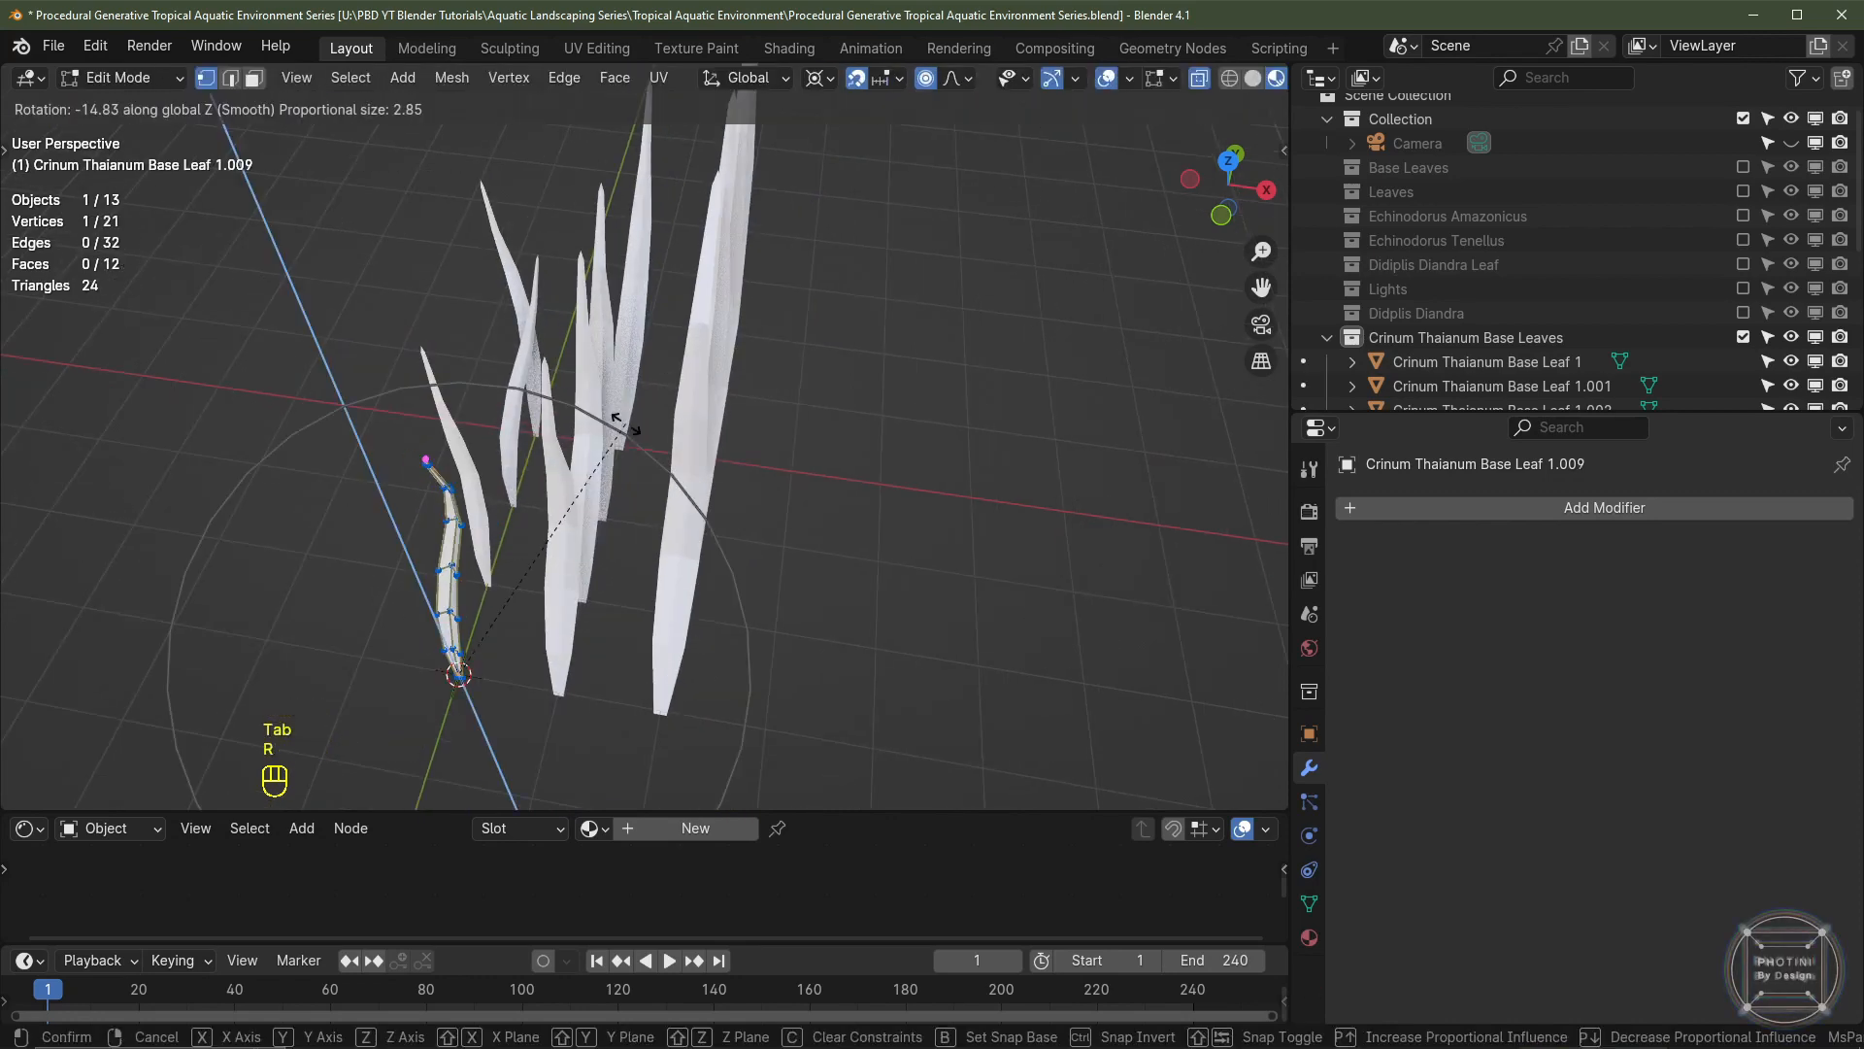
pyautogui.press('Tab')
# - Snap the 3D cursor to Crinum Thaianum Base Leaf 1.001 and rotate its tip about -23° around global Z with a proportional size of 3.80
pyautogui.hotkey('shift', 's')
pyautogui.press('Tab')
pyautogui.hotkey('shift', 's')
pyautogui.moveTo(890, 441); pyautogui.dragTo(823, 399, button='middle')
pyautogui.press('Tab')
pyautogui.press('r')
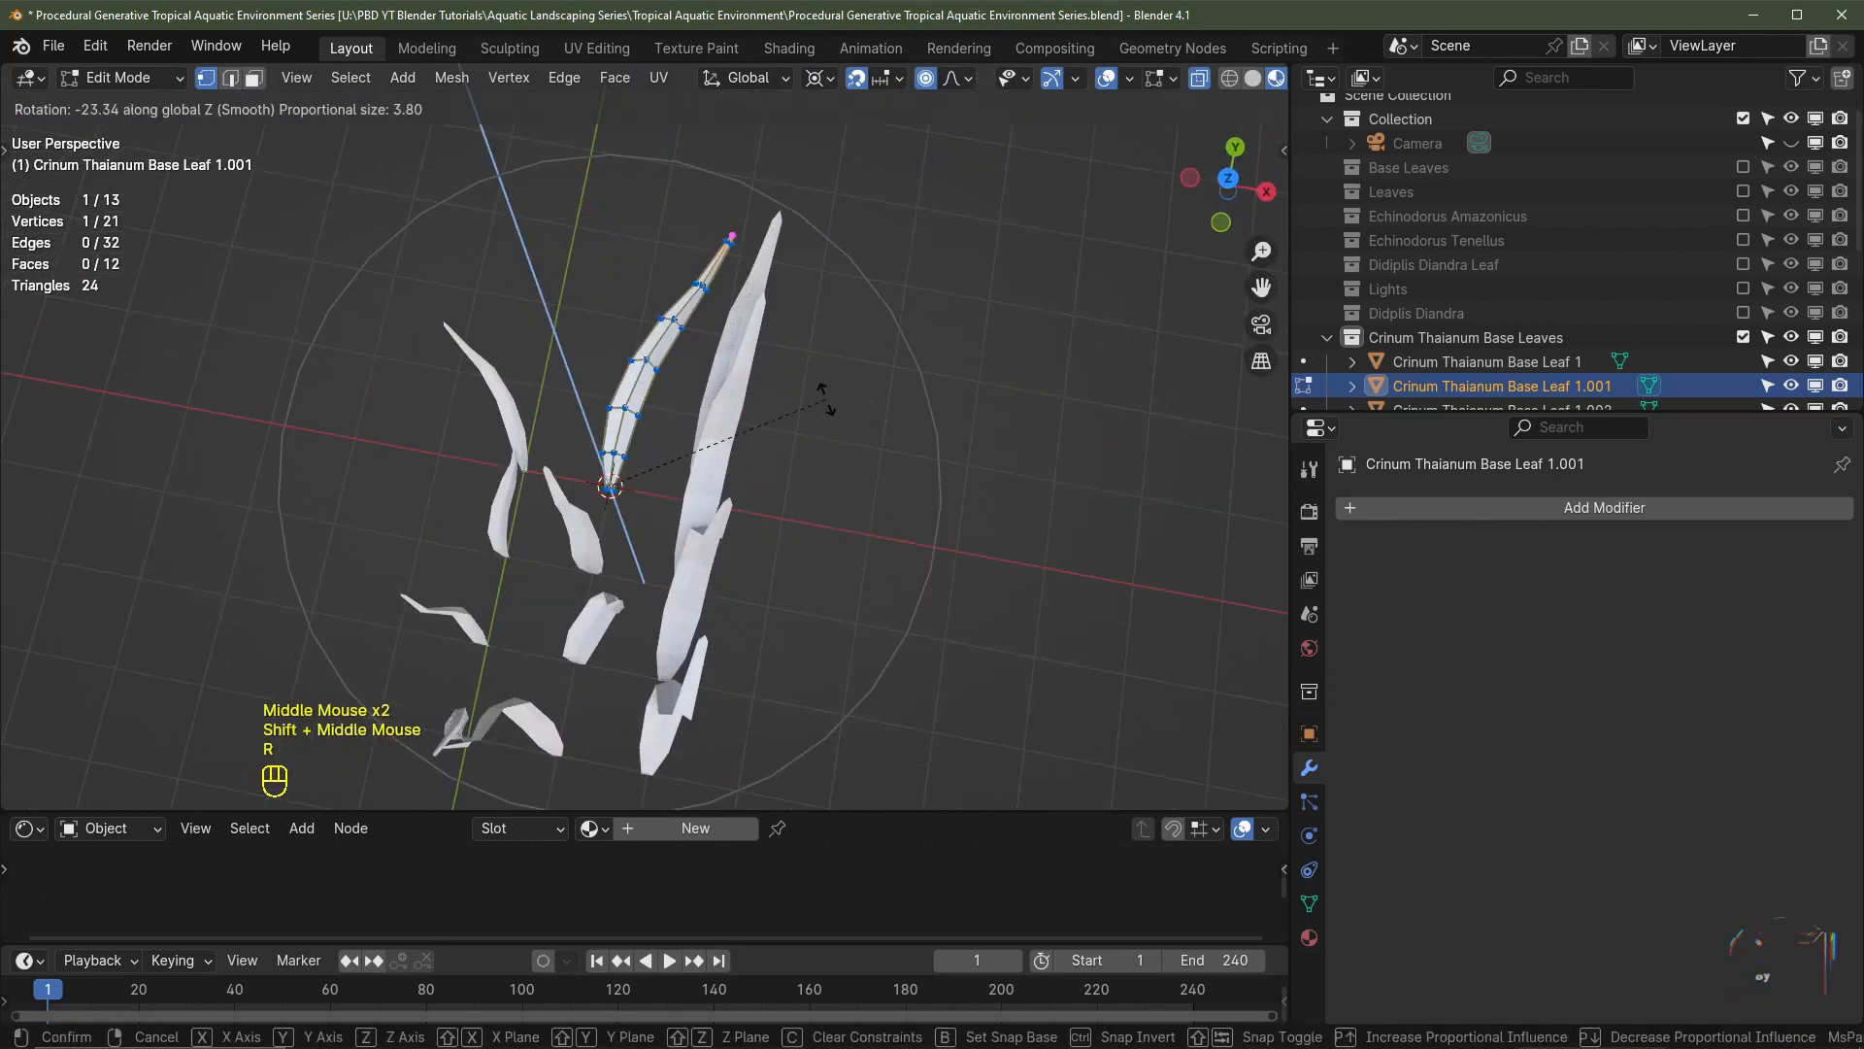
pyautogui.click(764, 325)
# - Rotate the remaining leaves' tips around their own bases to vary their sideways bends, finishing with Crinum Thaianum Base Leaf 1.011
pyautogui.hotkey('shift', 's')
pyautogui.hotkey('shift', 's')
pyautogui.press('Tab')
pyautogui.press('r')
pyautogui.click(753, 566)
pyautogui.press('Tab')
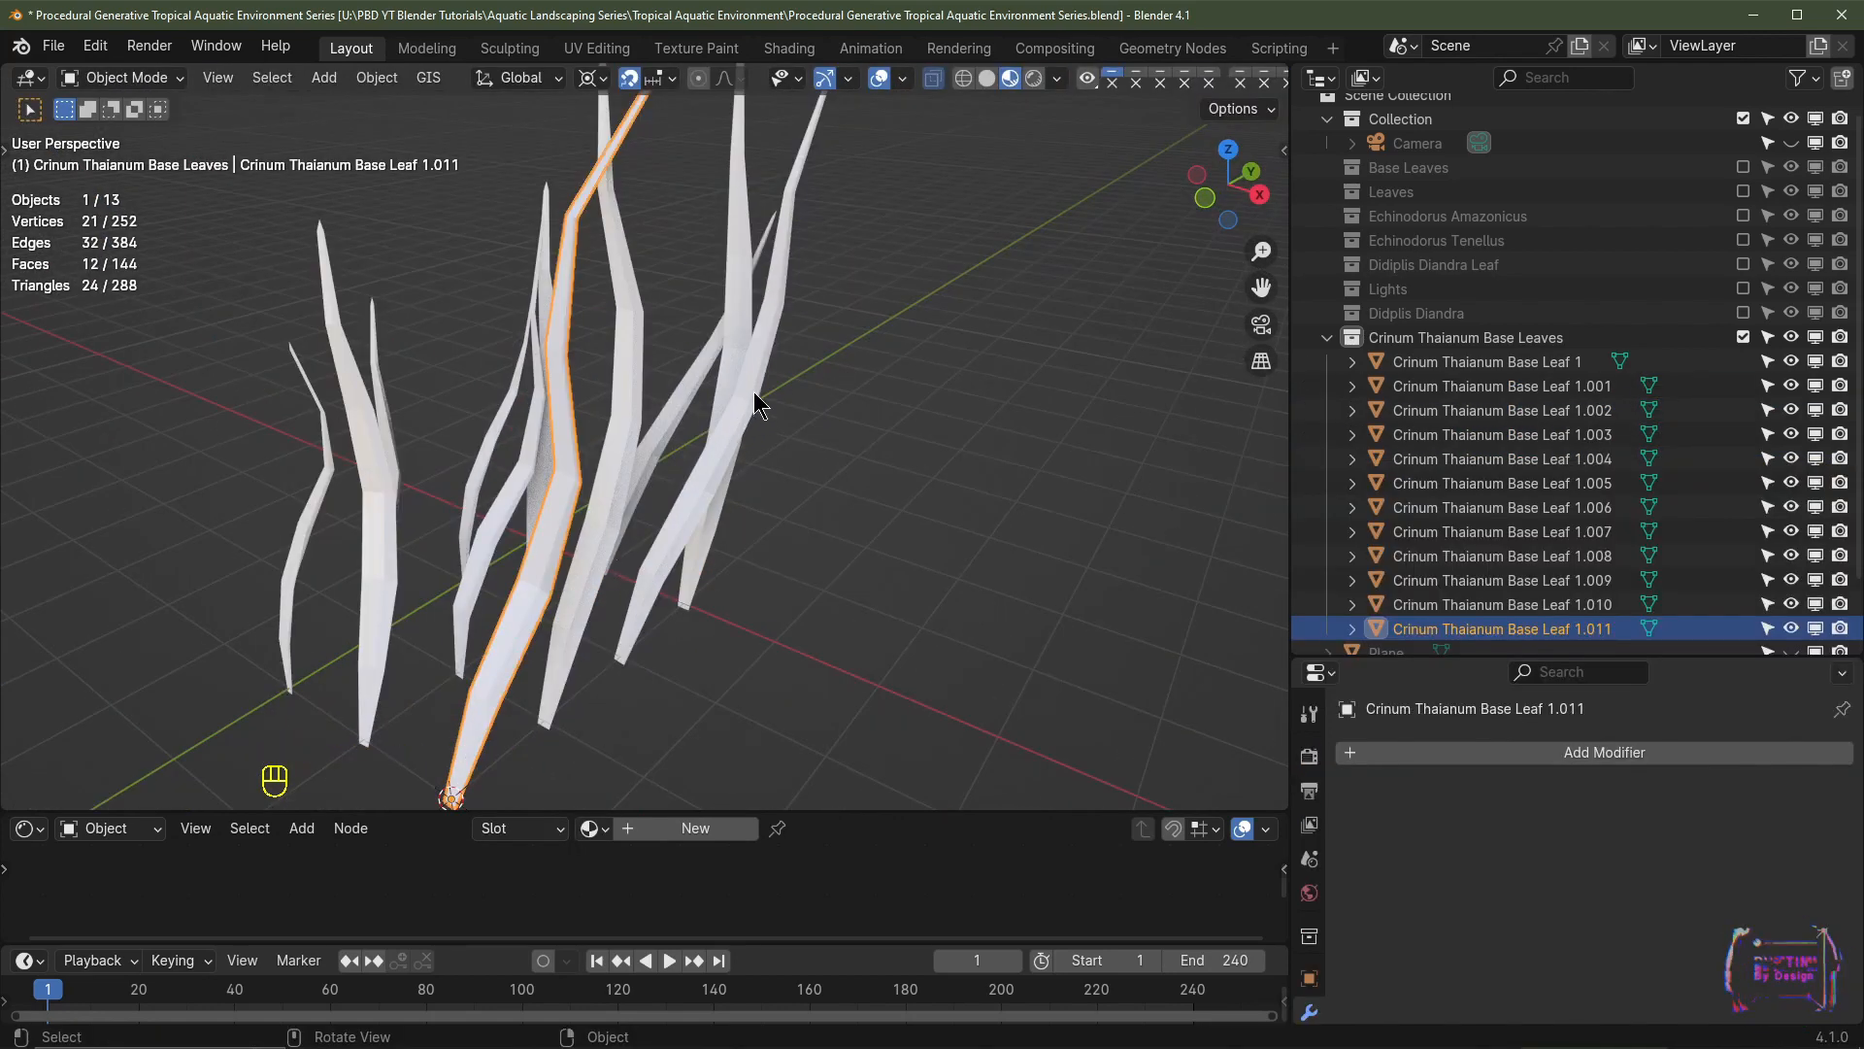
# - Select all twelve leaves from Crinum Thaianum Base Leaf 1 to 1.011 and shade them smooth
pyautogui.scroll(-2, 1478, 529)
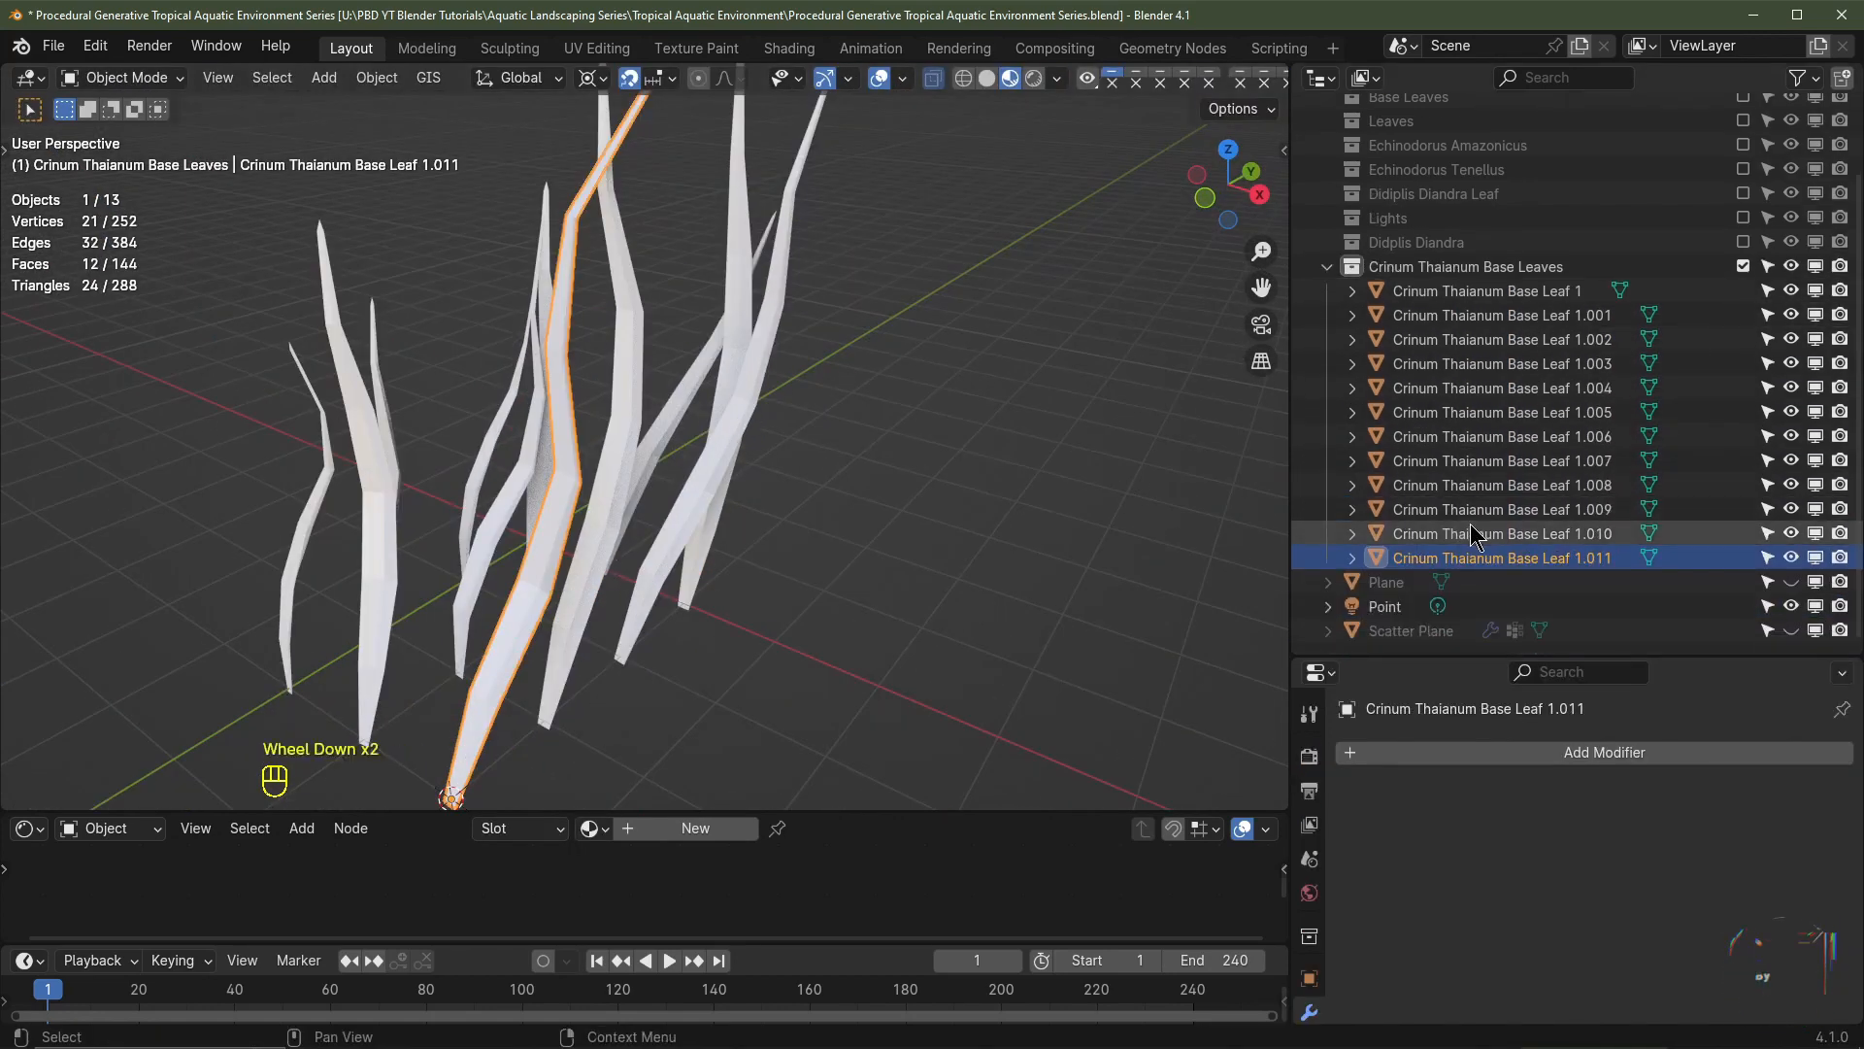
pyautogui.click(1466, 556)
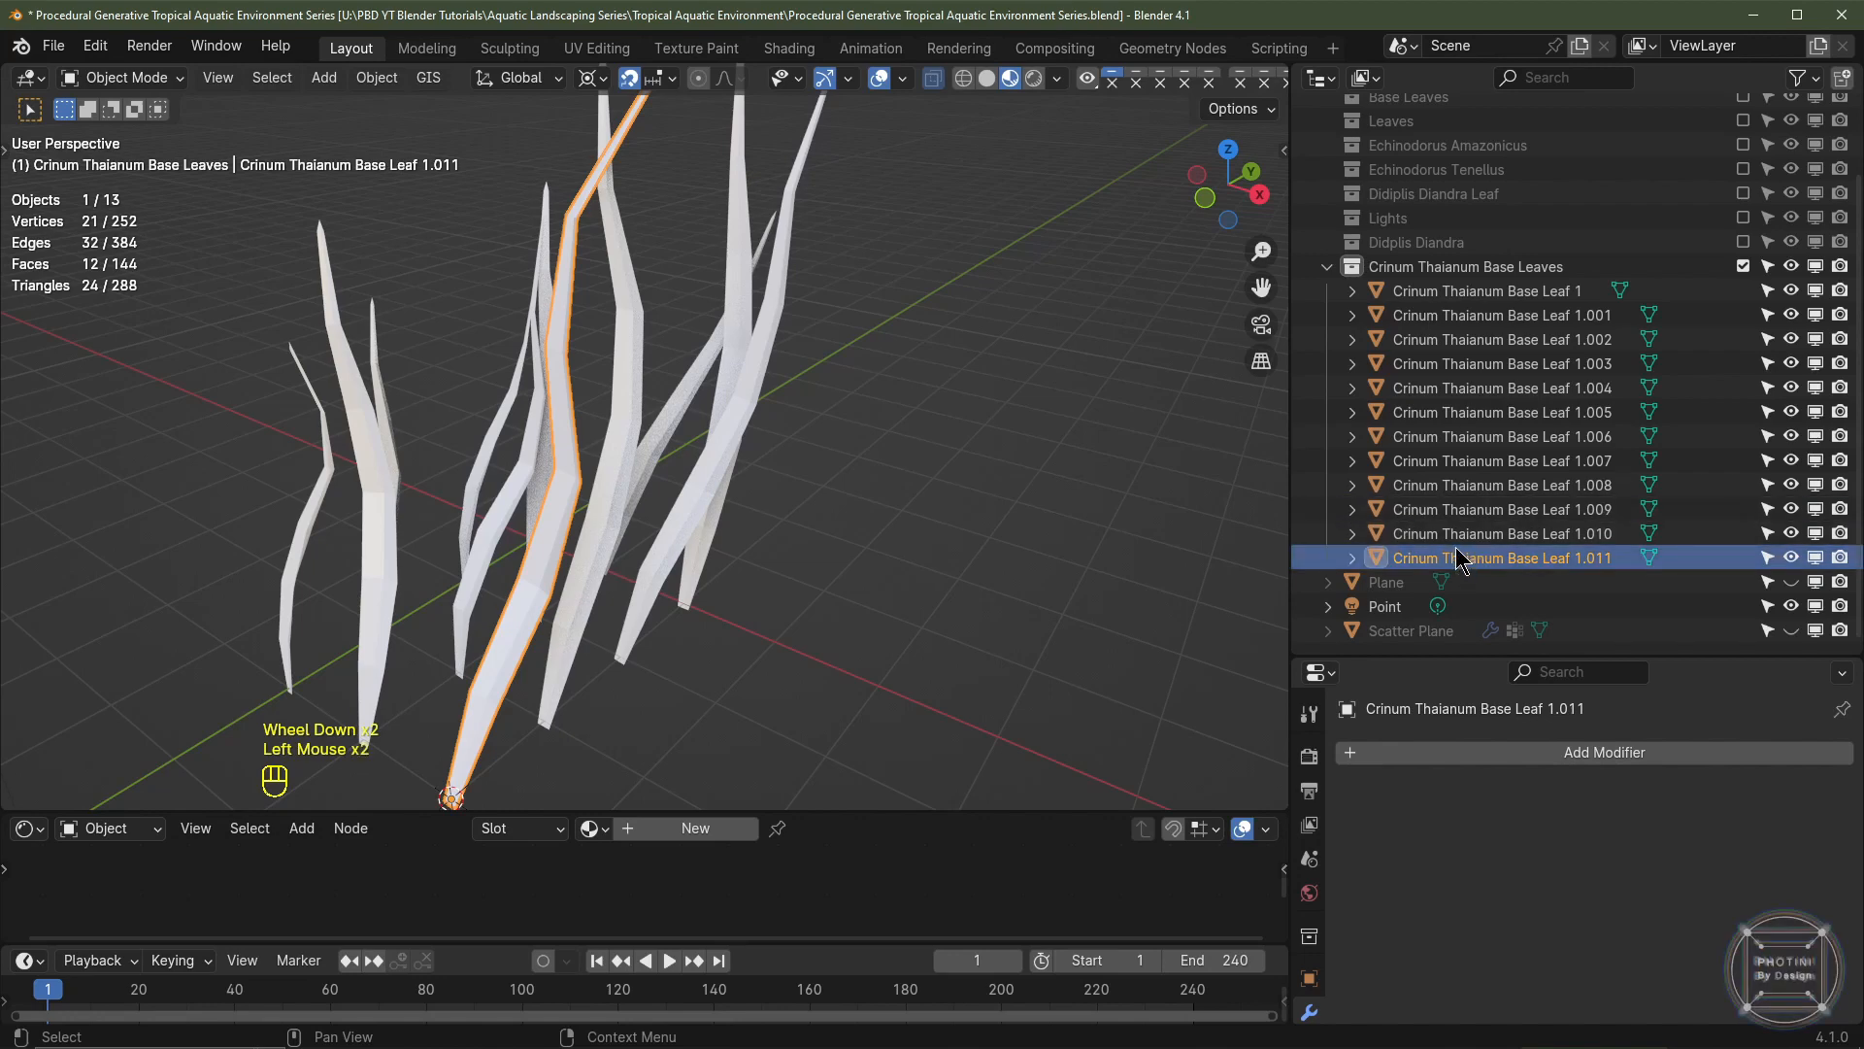
pyautogui.keyDown('ctrl'); pyautogui.keyDown('shift'); pyautogui.click(1447, 294); pyautogui.keyUp('shift'); pyautogui.keyUp('ctrl')
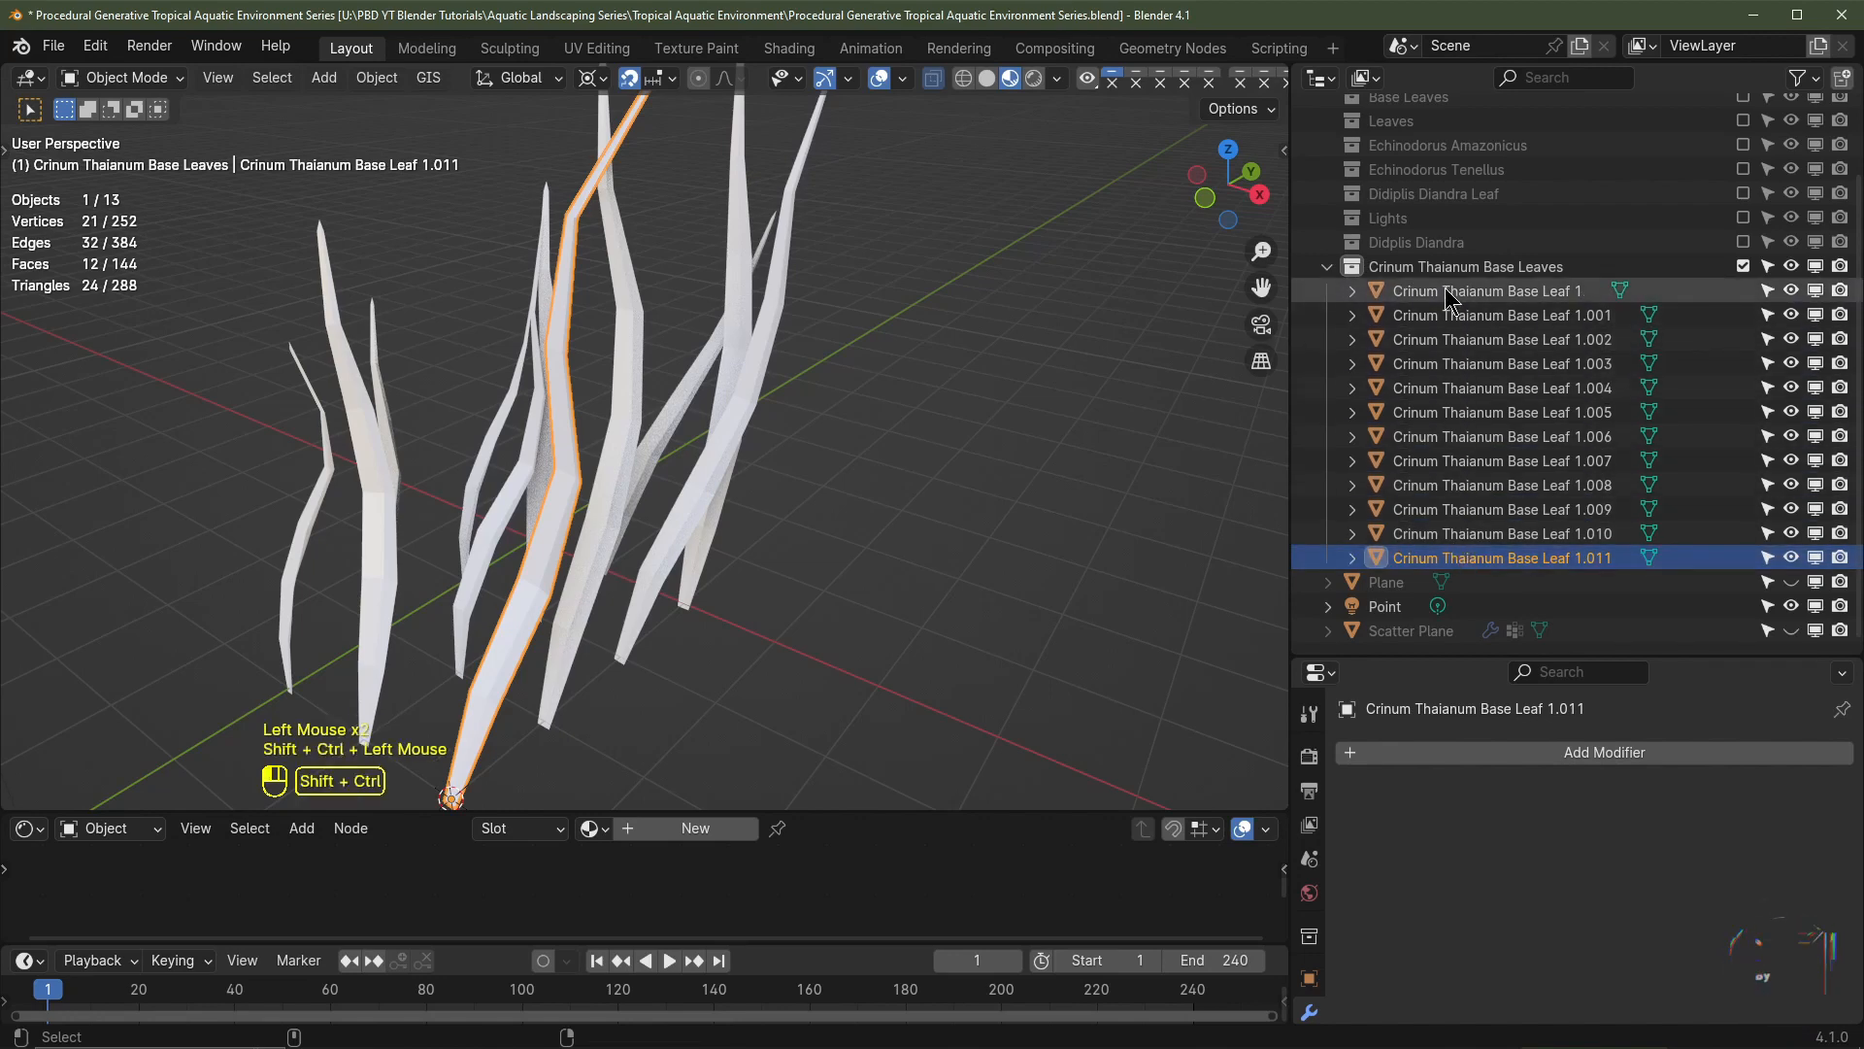
pyautogui.scroll(-1, 565, 445)
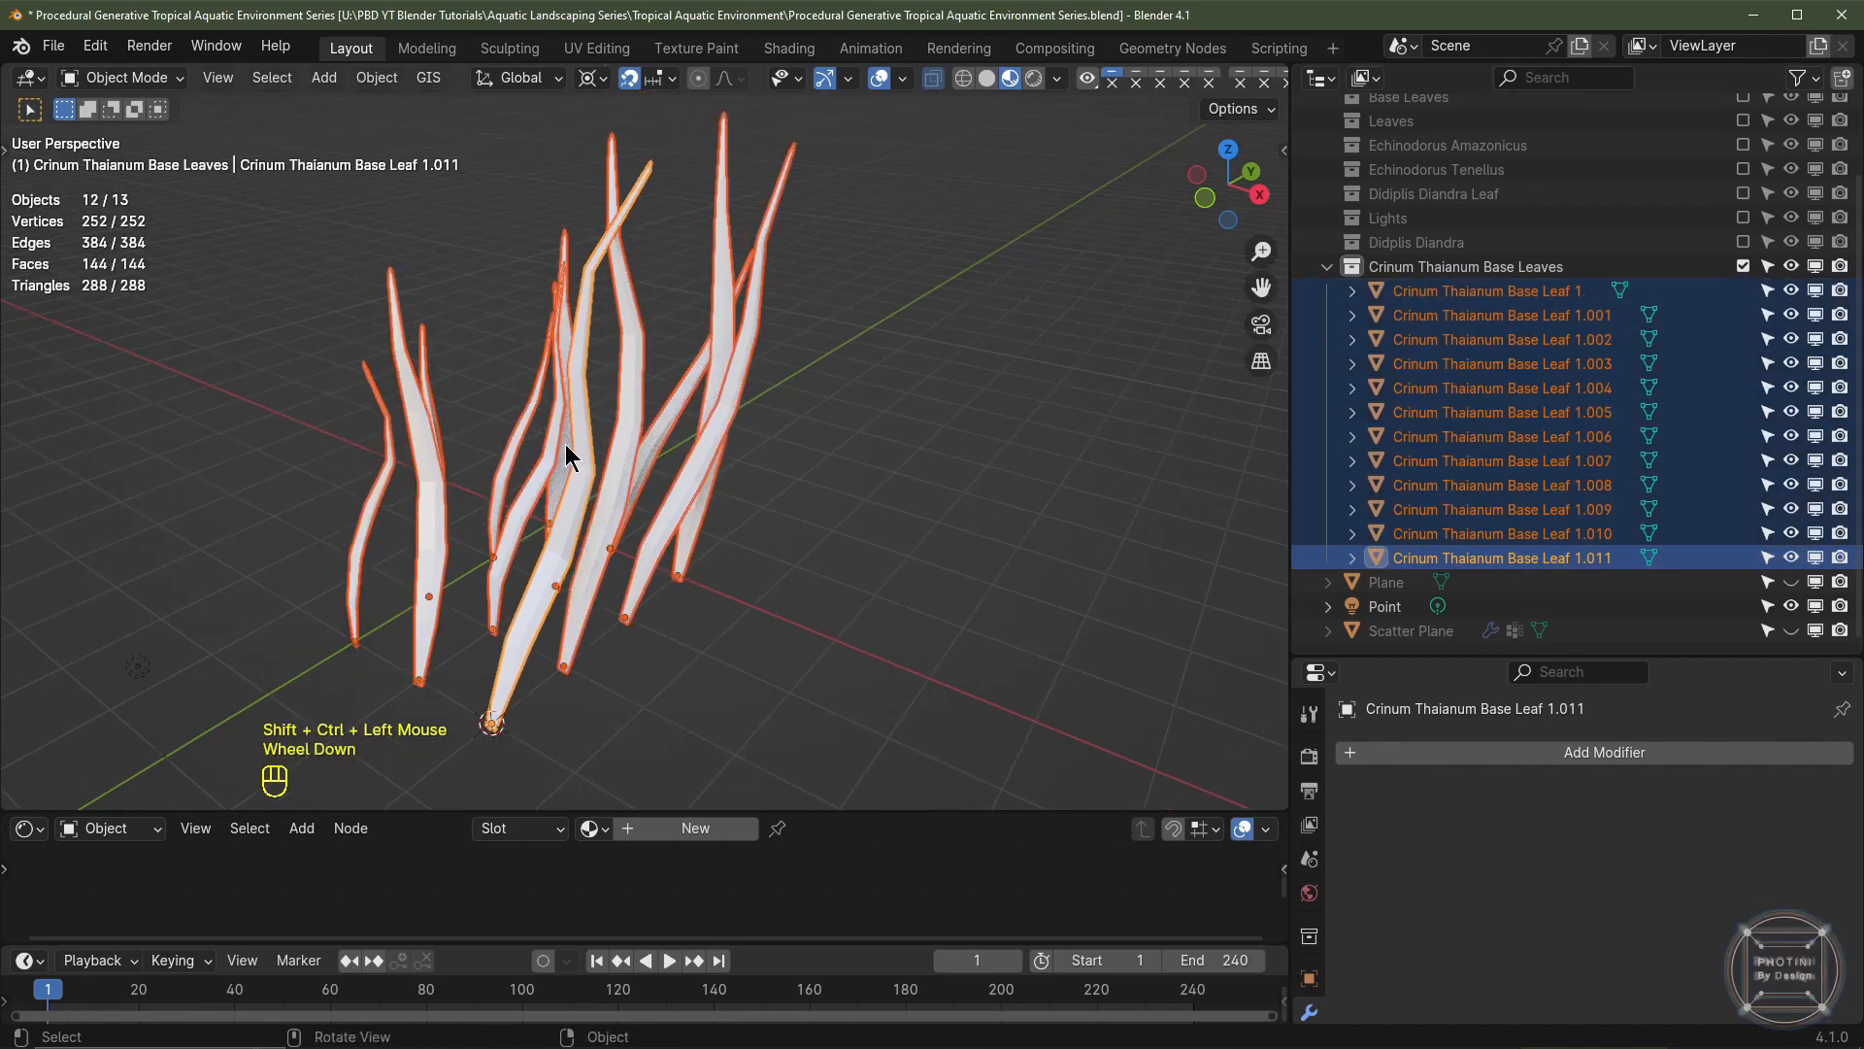
pyautogui.press('z')
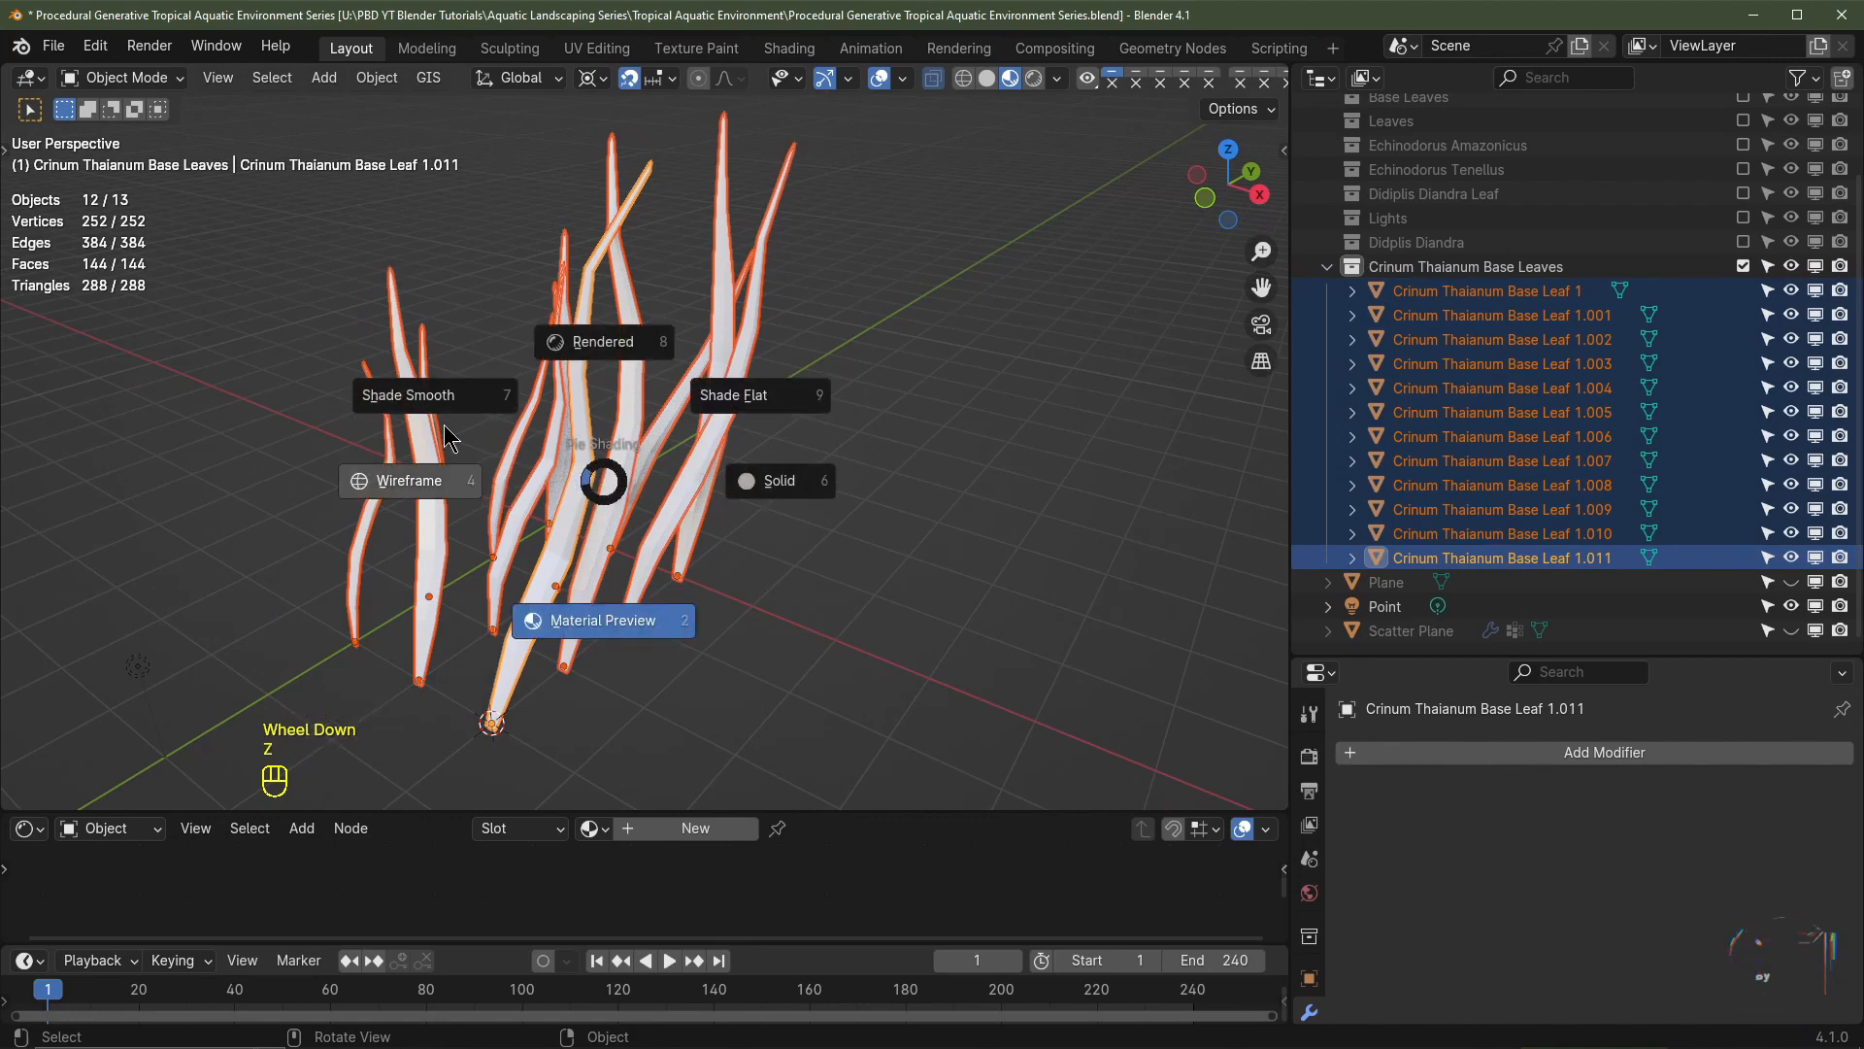
pyautogui.moveTo(565, 468); pyautogui.dragTo(596, 563, button='middle')
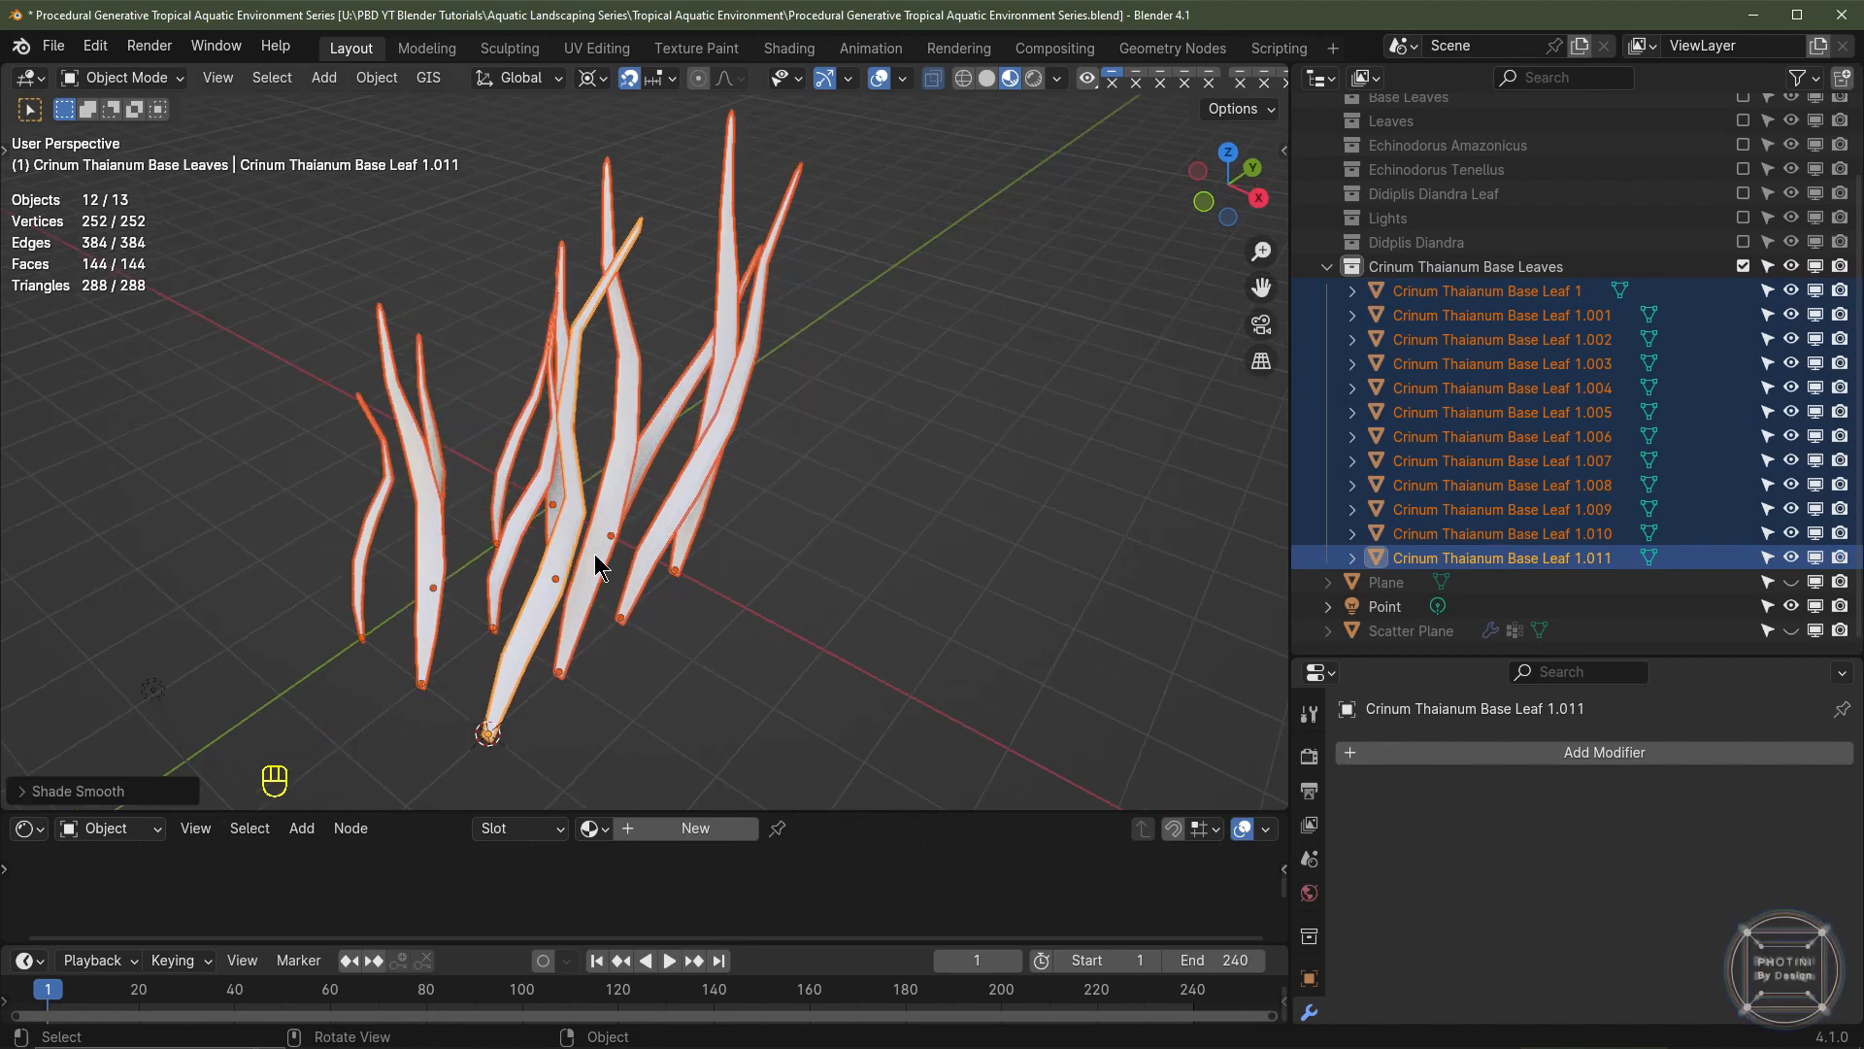
# - Duplicate the twelve base leaves in place and move the copies into a new collection named Crinum Thaianum
pyautogui.hotkey('shift', 'd')
pyautogui.rightClick(795, 486)
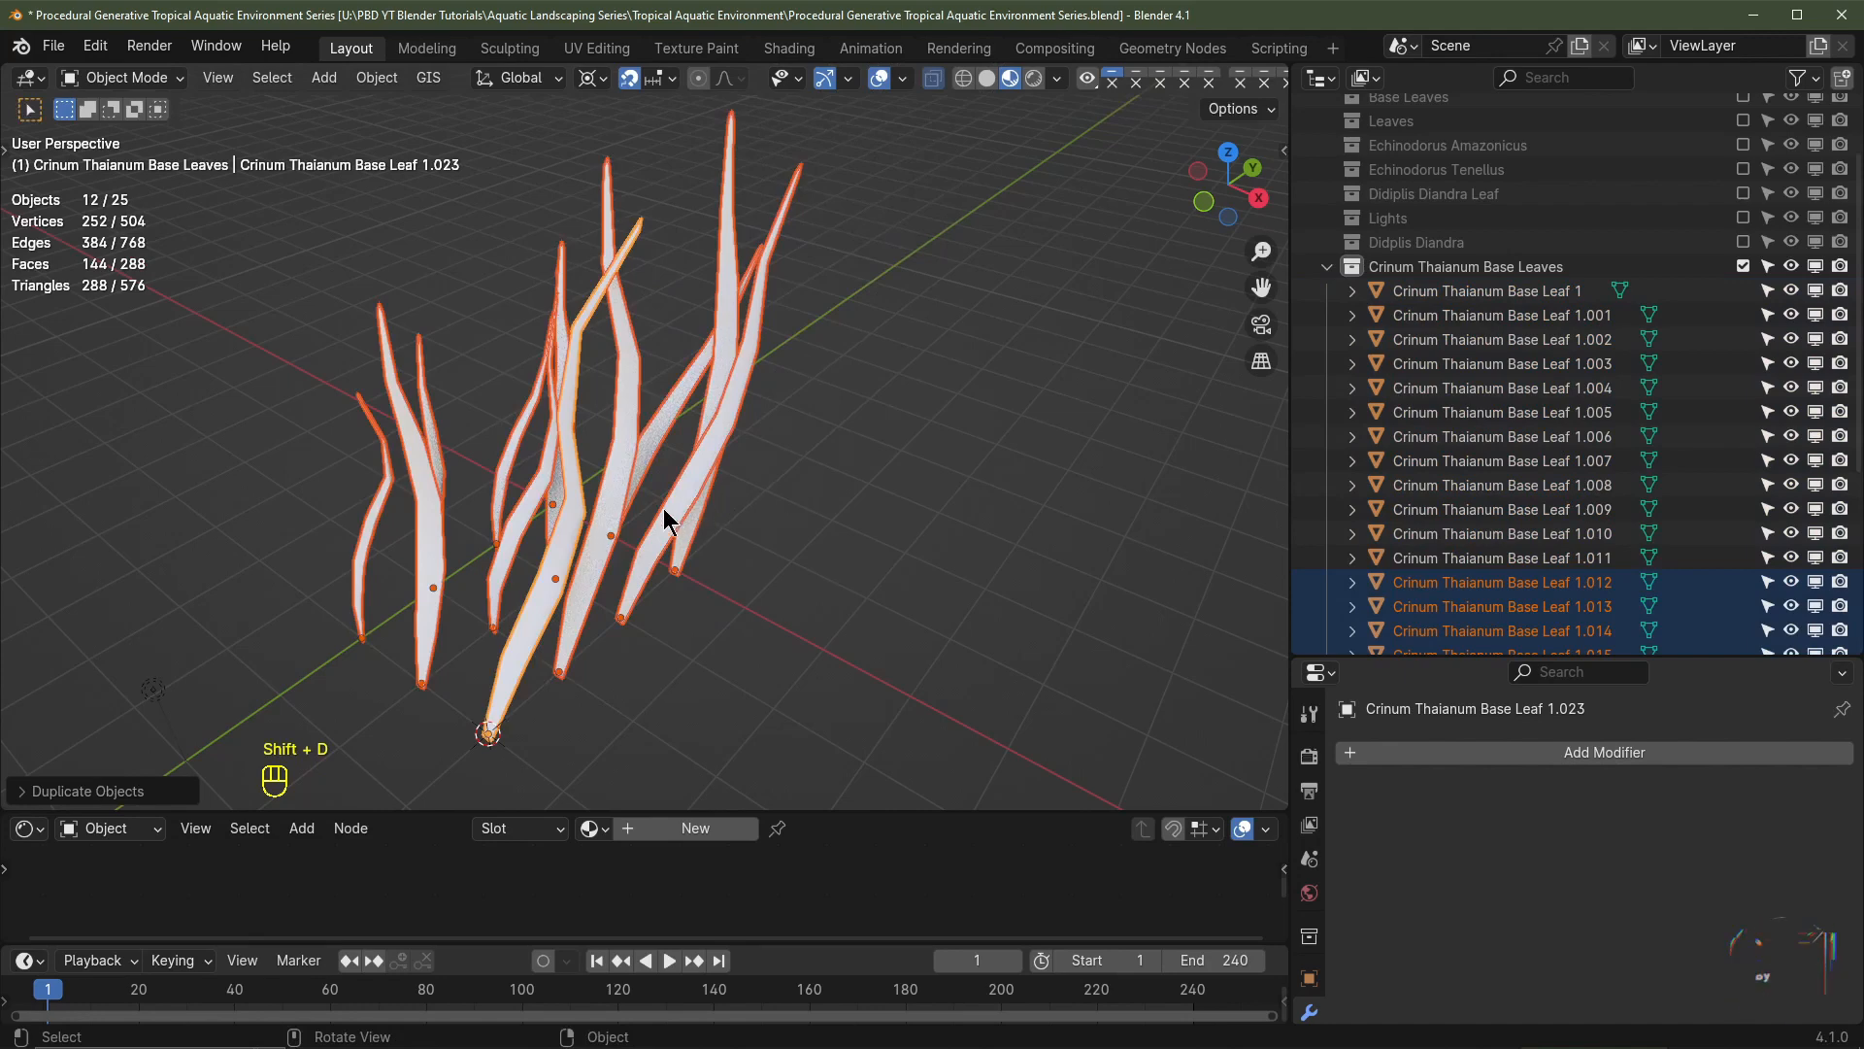
pyautogui.press('m')
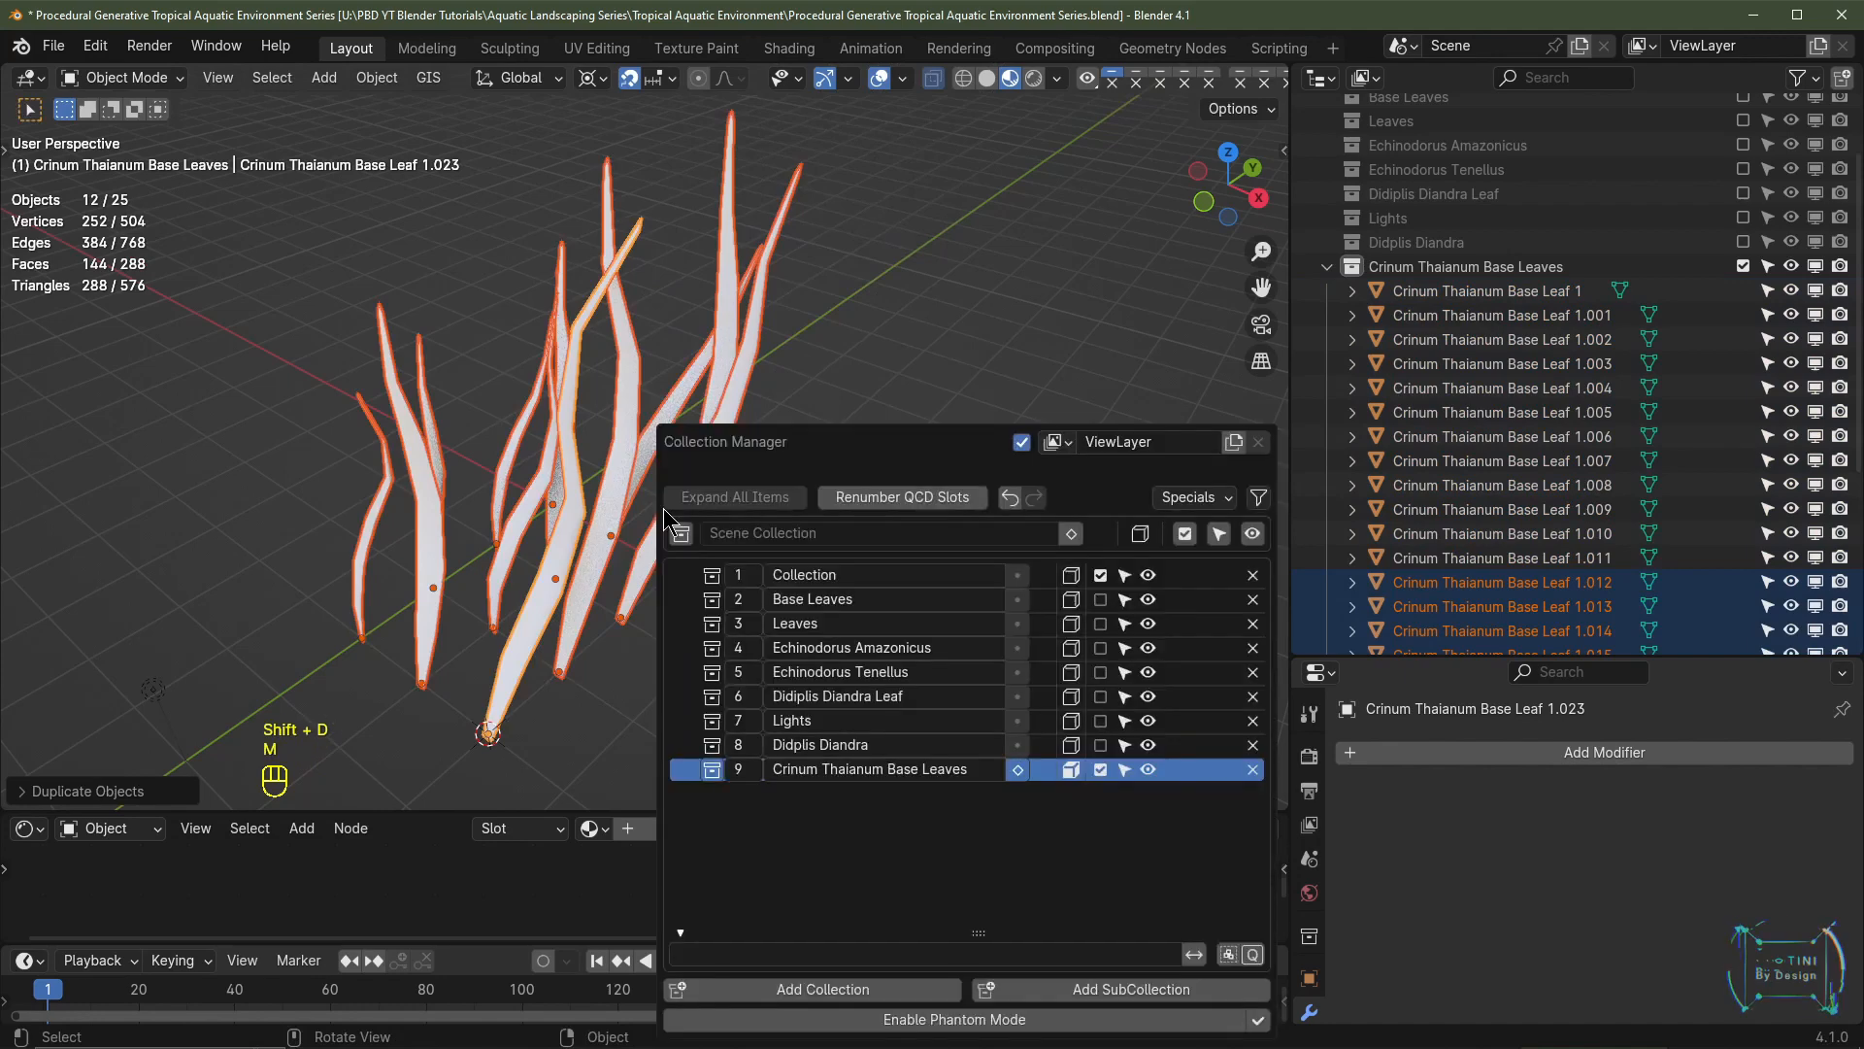
pyautogui.click(782, 990)
pyautogui.doubleClick(825, 802)
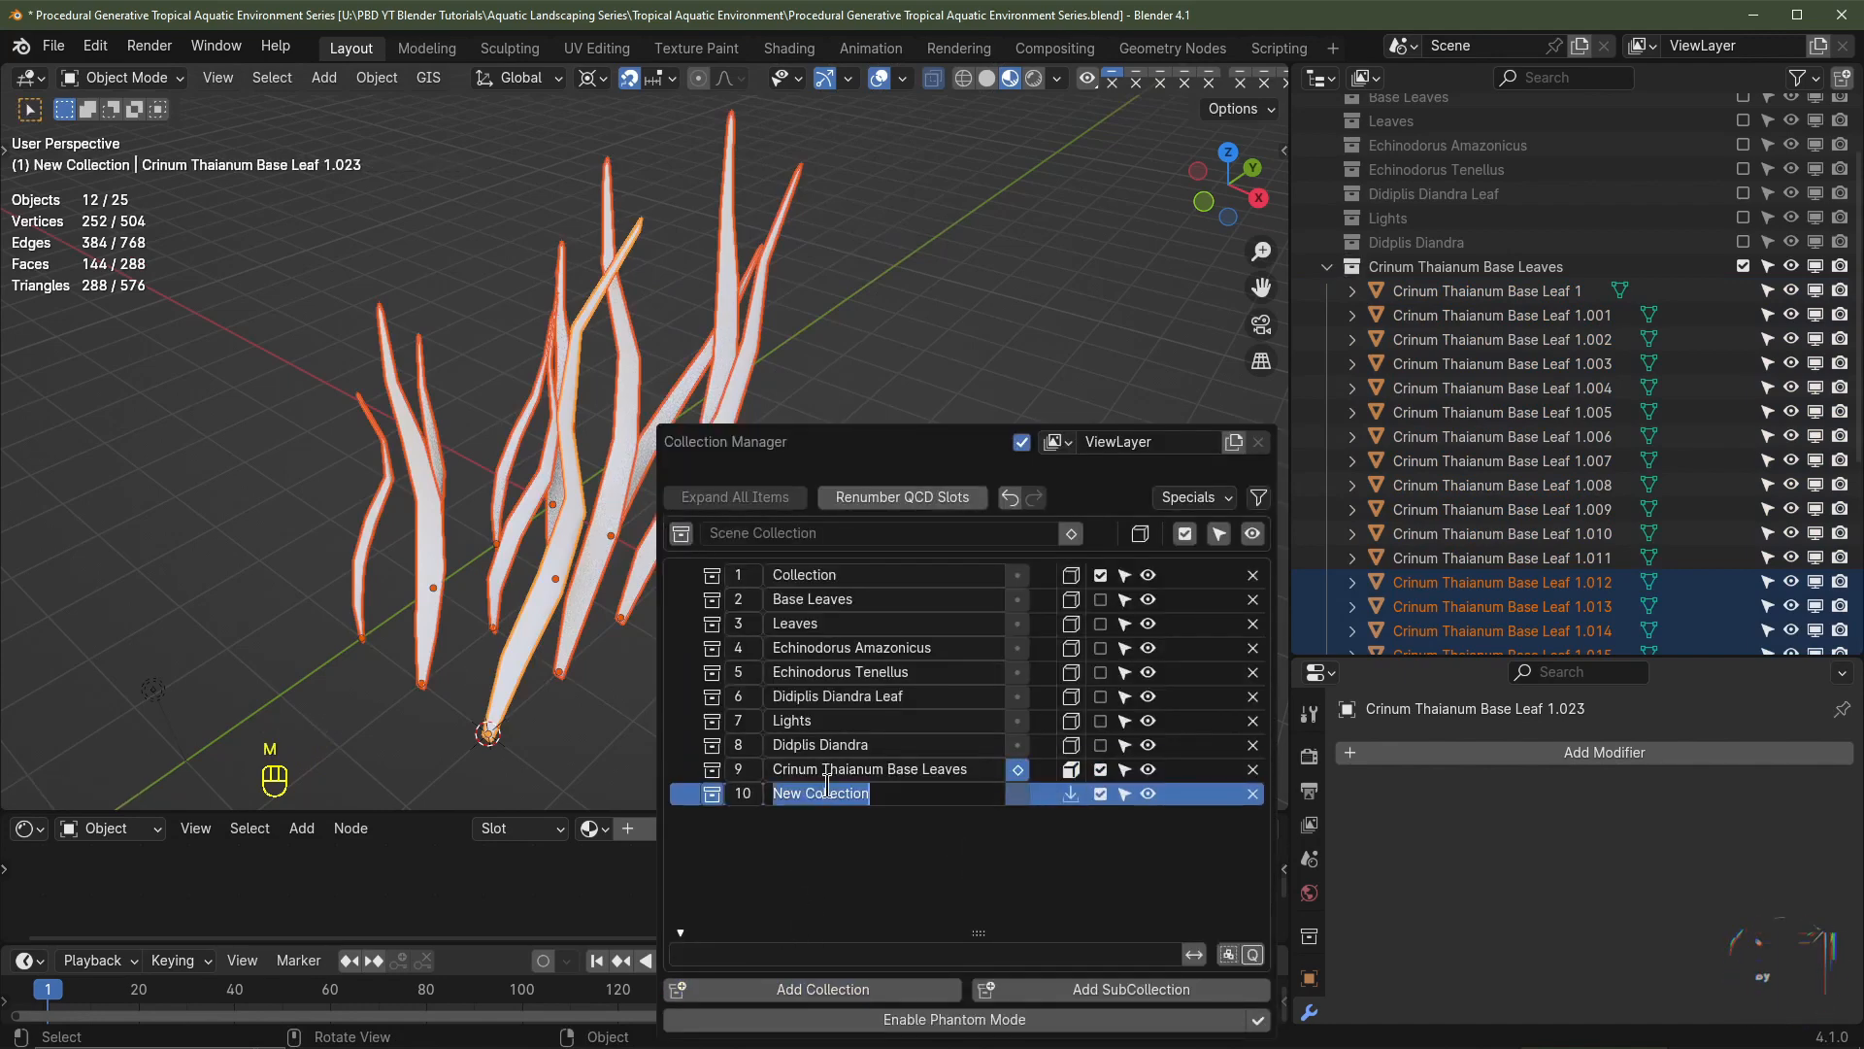
pyautogui.write('Crinum Thai')
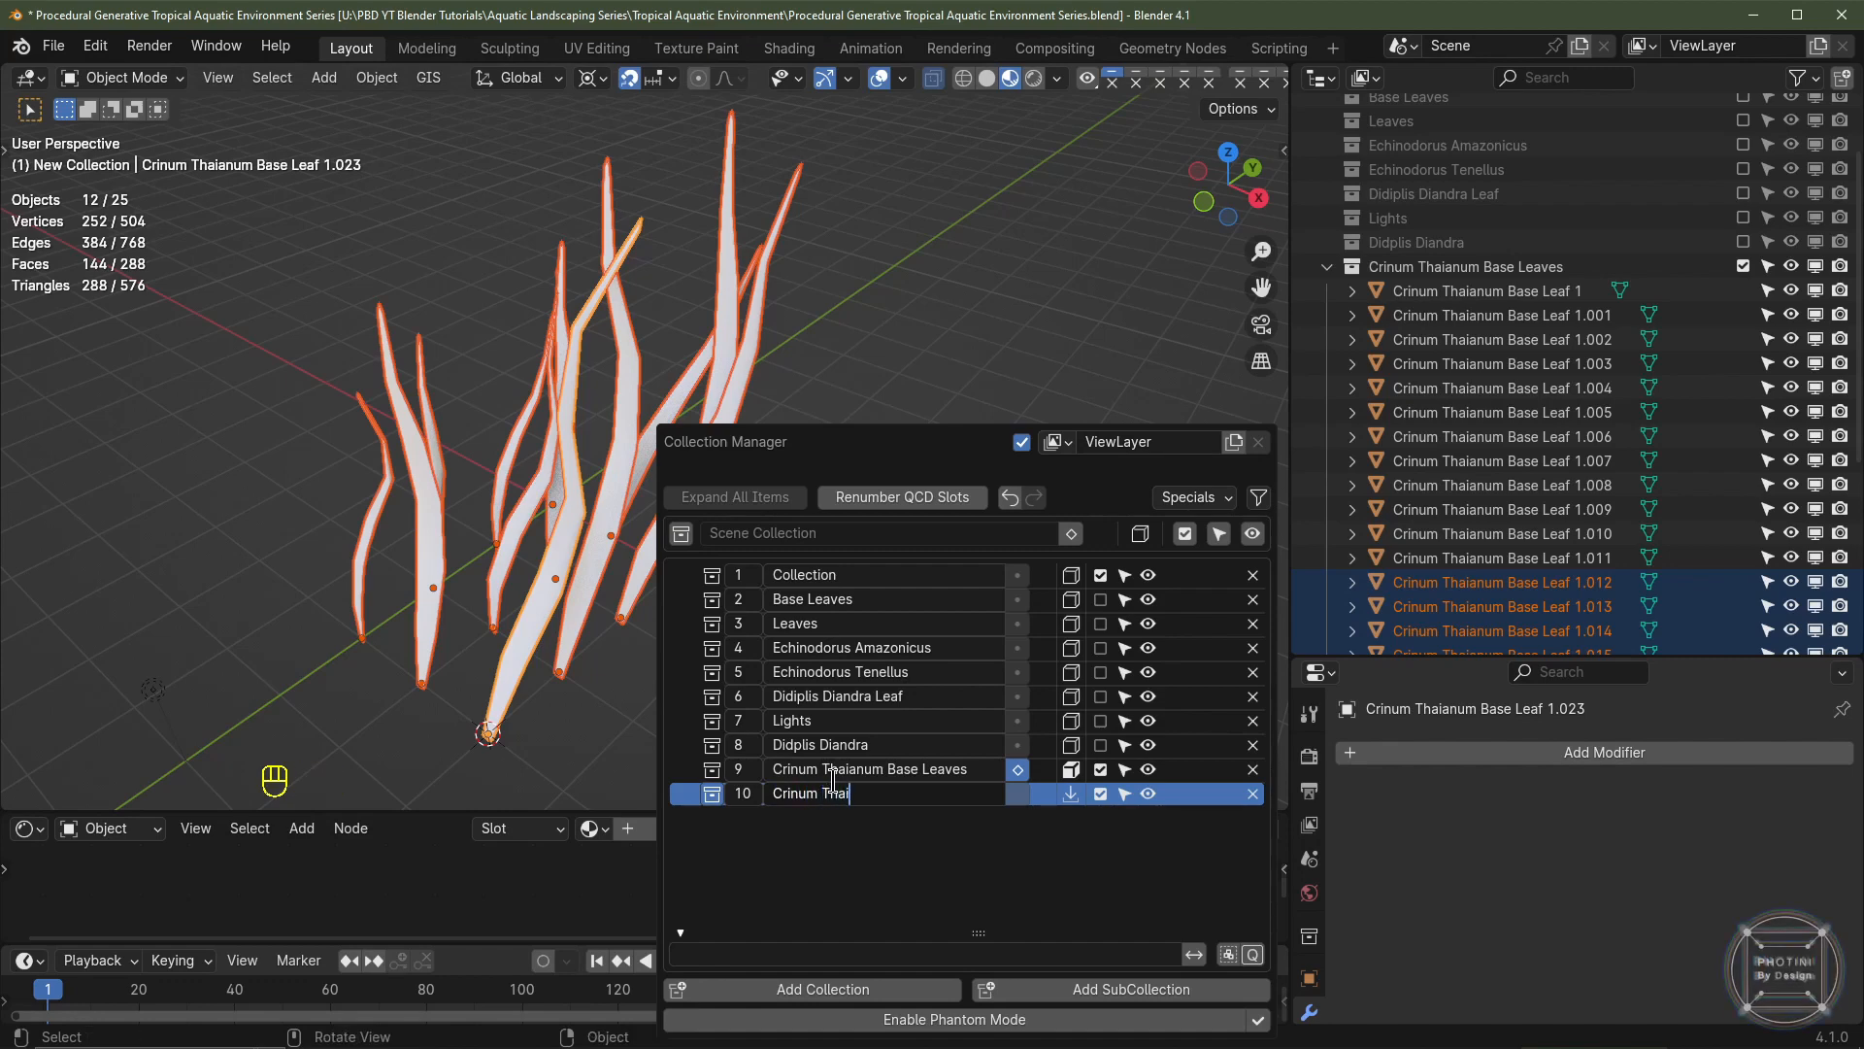
pyautogui.write('anum')
pyautogui.press('Return')
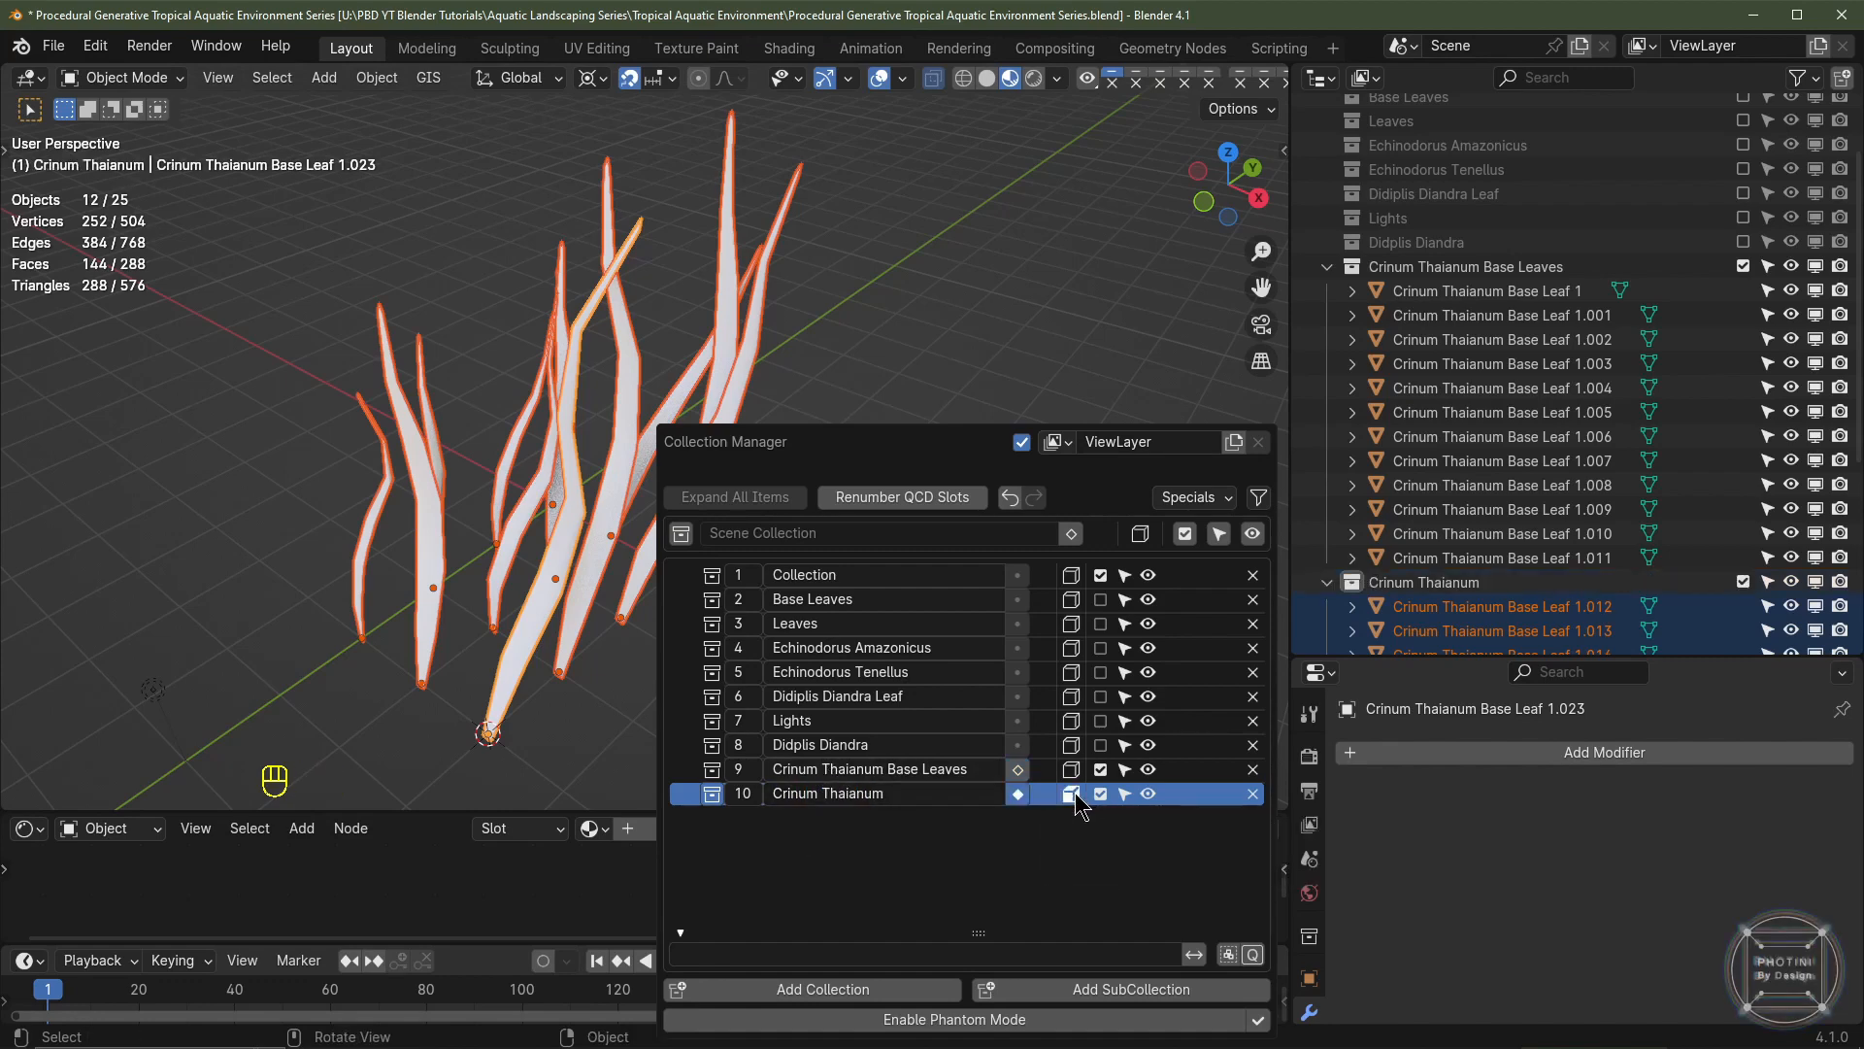
pyautogui.click(1074, 797)
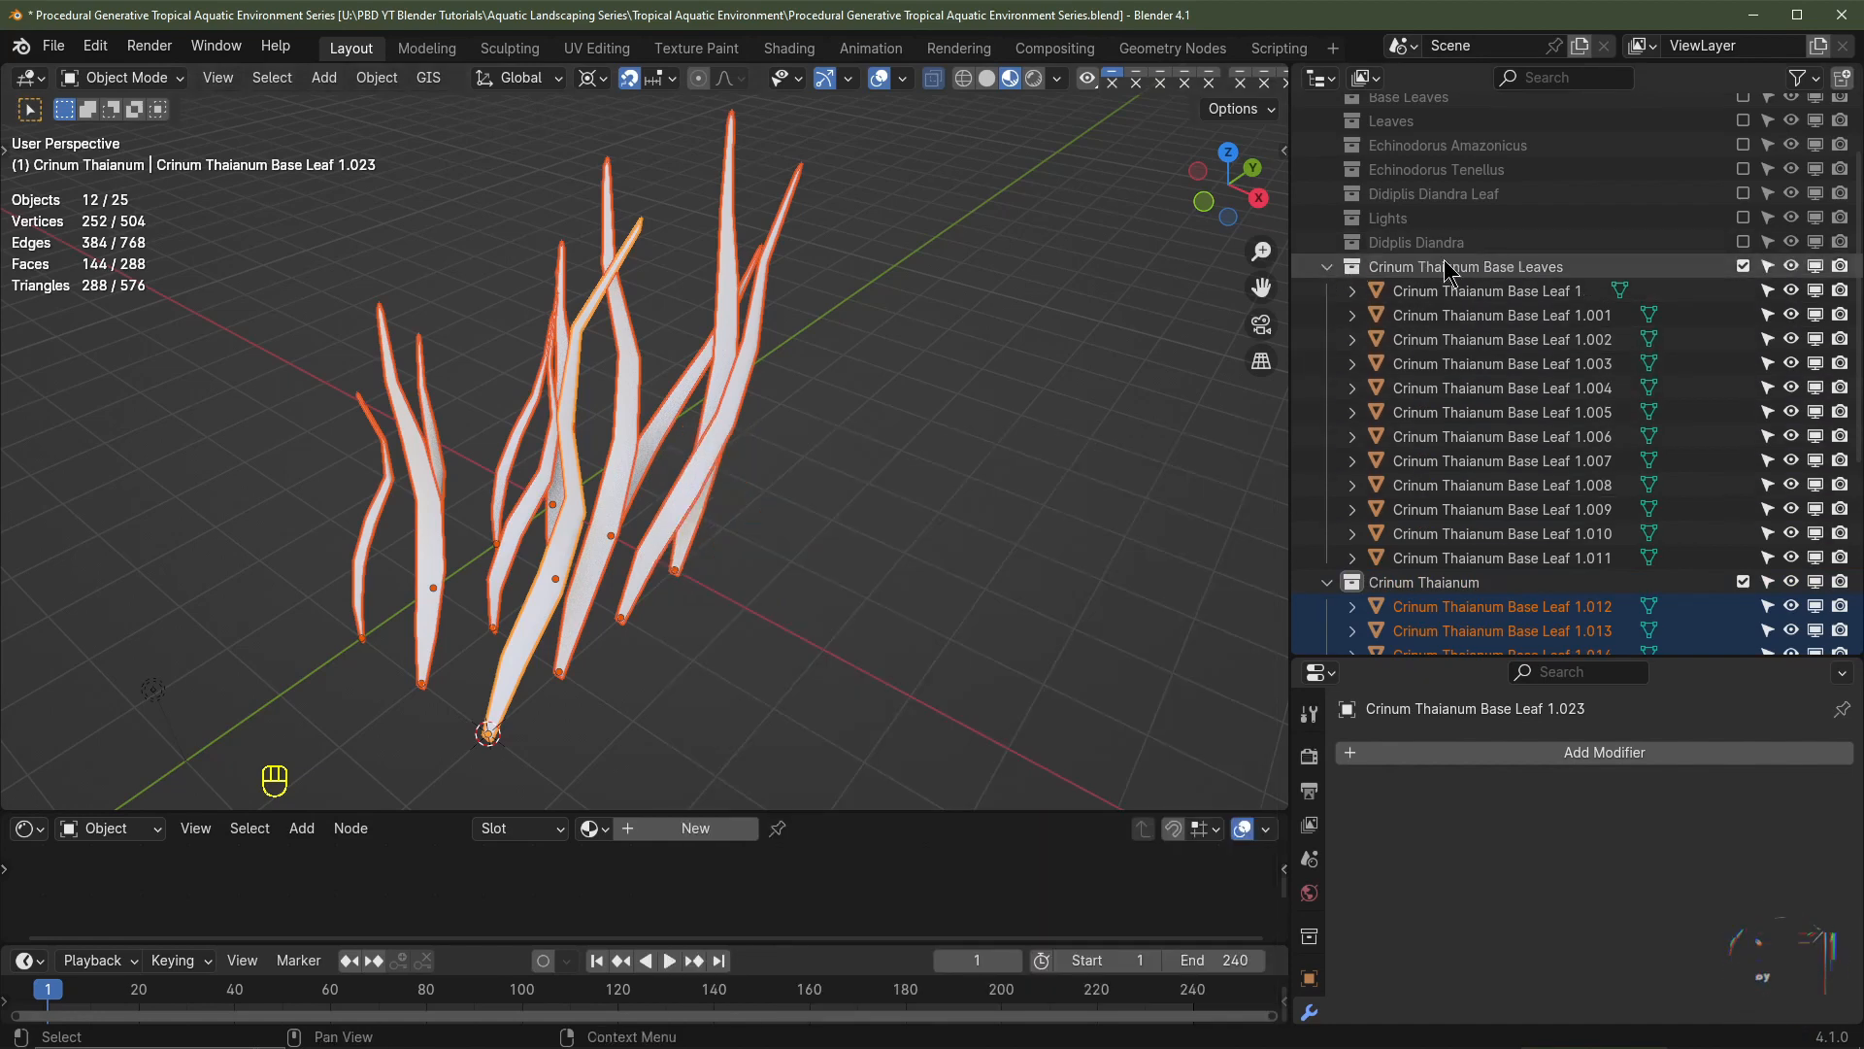
# - Exclude the Crinum Thaianum Base Leaves collection from the view layer and select the duplicated leaves 1.012 to 1.023
pyautogui.click(1328, 266)
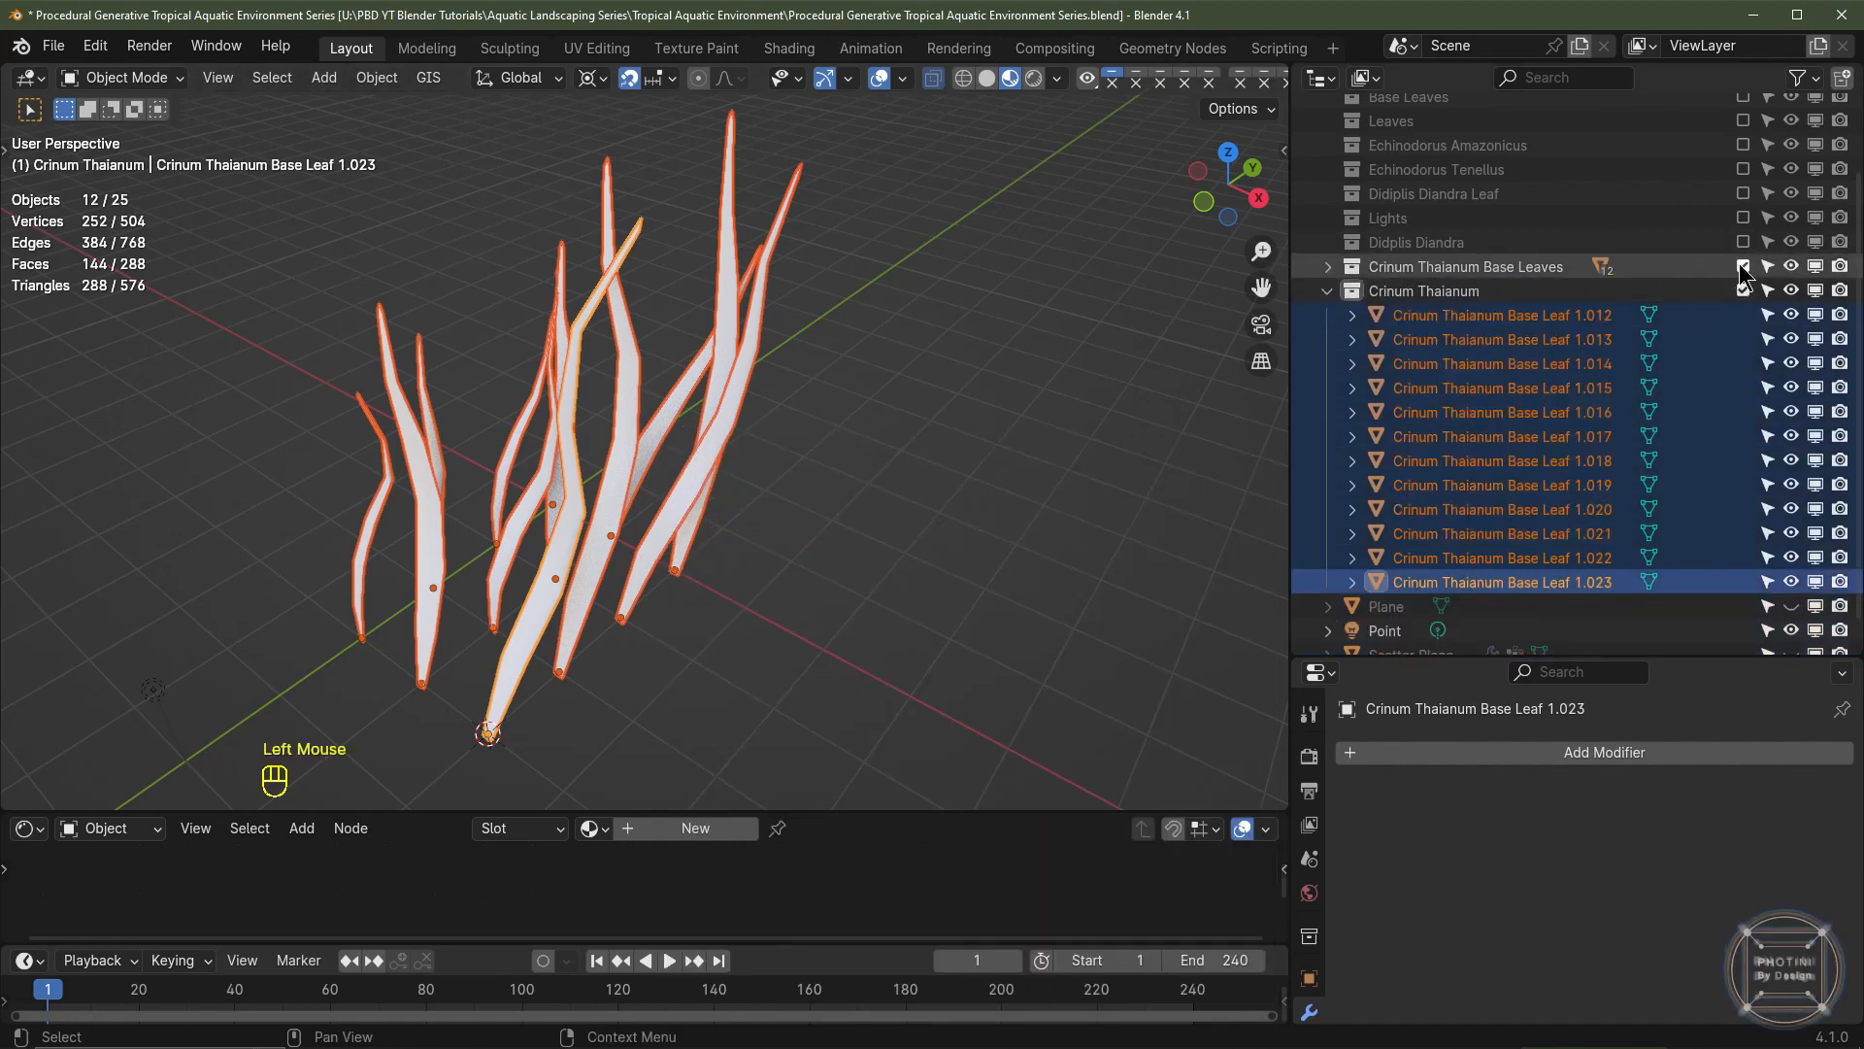
pyautogui.click(1743, 266)
pyautogui.click(1447, 316)
pyautogui.click(1464, 582)
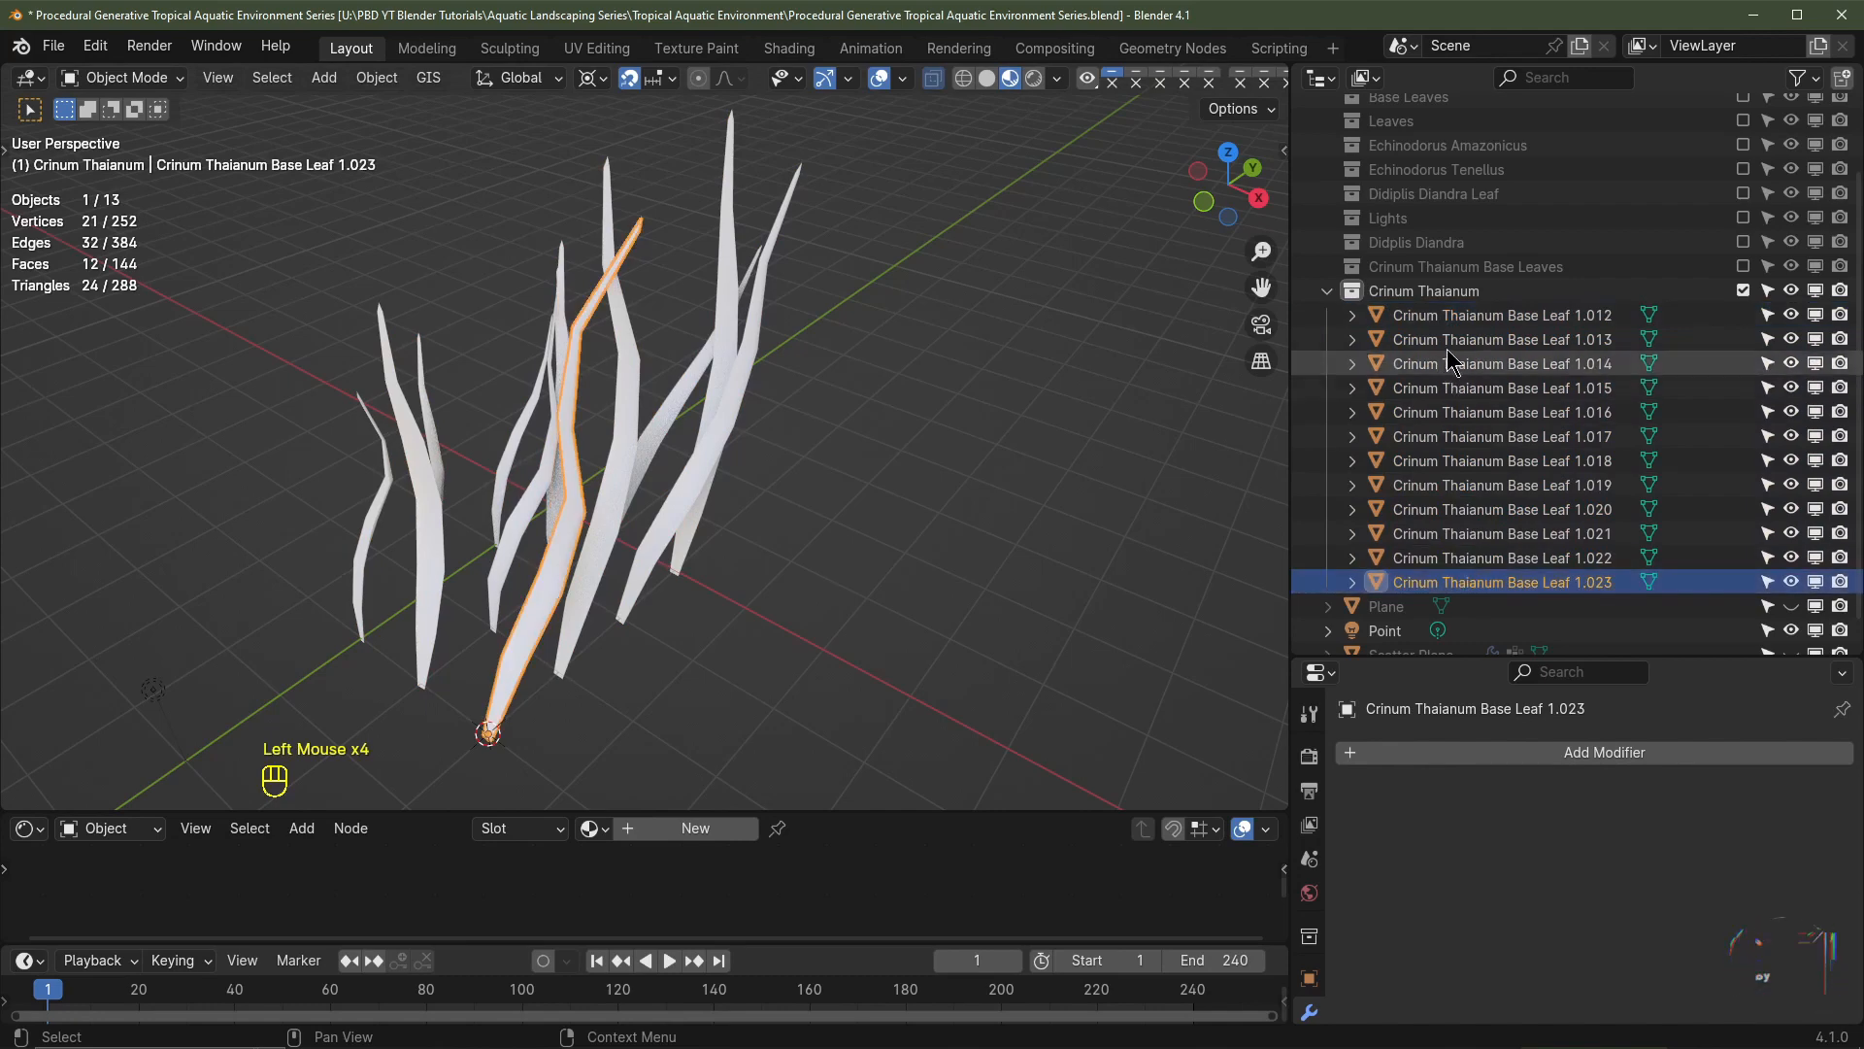
pyautogui.keyDown('ctrl'); pyautogui.keyDown('shift'); pyautogui.click(1449, 317); pyautogui.keyUp('shift'); pyautogui.keyUp('ctrl')
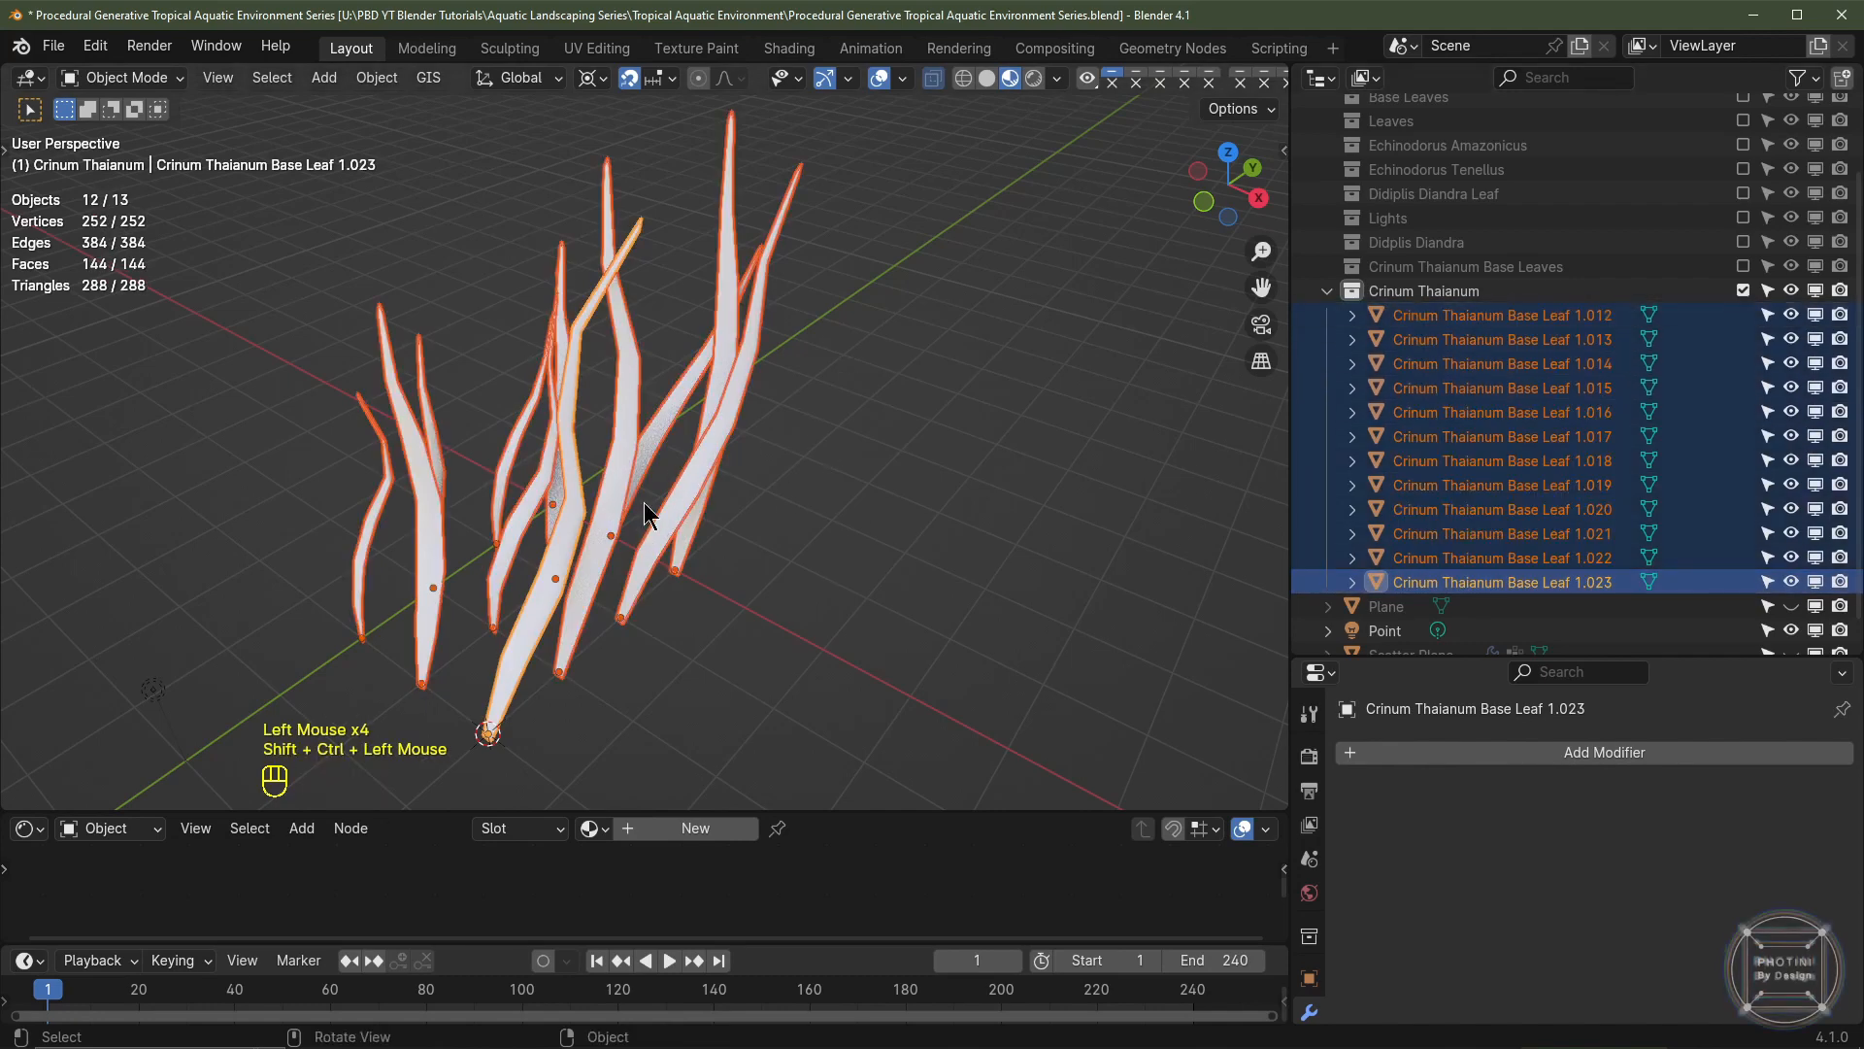
# - Move the eight leaves 1.012, 1.013, 1.015, 1.016, 1.018, 1.019, 1.021 and 1.022 aside along negative global X
pyautogui.moveTo(662, 518); pyautogui.dragTo(509, 548, button='middle')
pyautogui.click(480, 487)
pyautogui.click(479, 488)
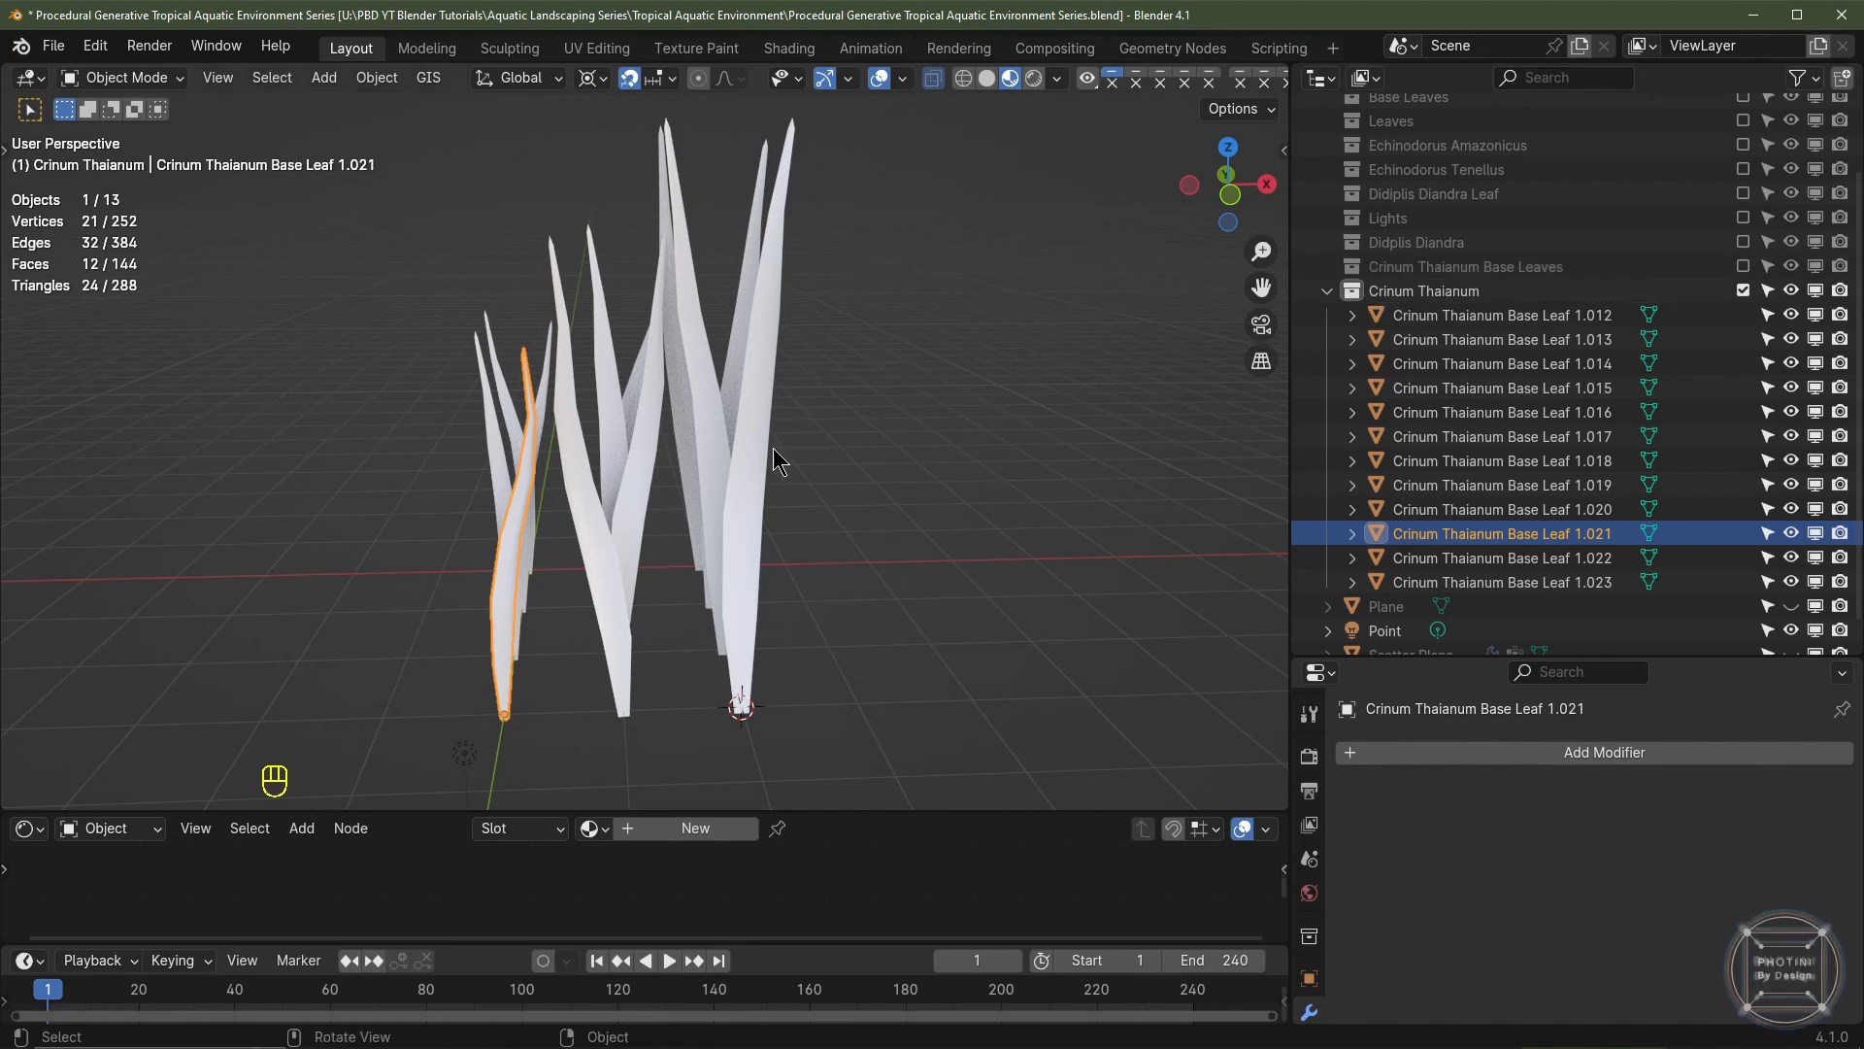
pyautogui.moveTo(709, 547); pyautogui.dragTo(711, 490, button='middle')
pyautogui.click(695, 398)
pyautogui.keyDown('shift'); pyautogui.click(714, 427); pyautogui.keyUp('shift')
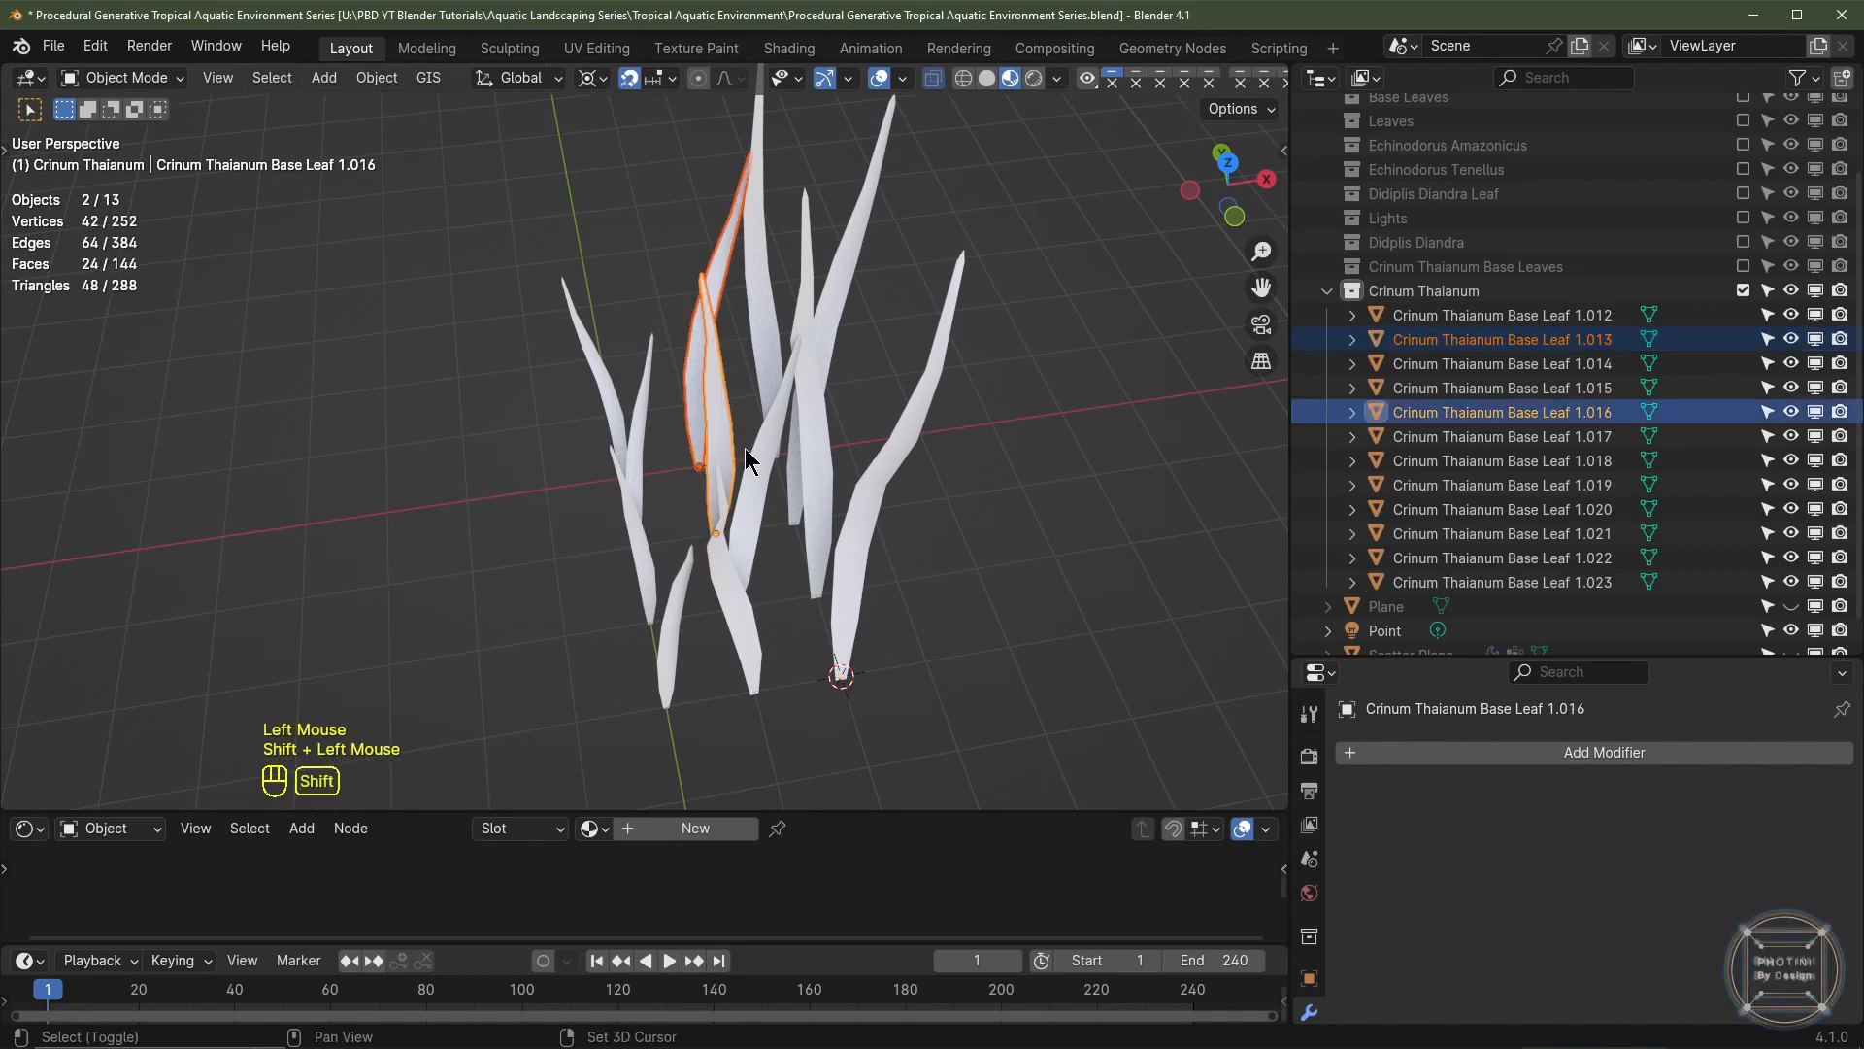
pyautogui.keyDown('shift'); pyautogui.click(756, 479); pyautogui.keyUp('shift')
pyautogui.keyDown('shift'); pyautogui.click(744, 616); pyautogui.keyUp('shift')
pyautogui.keyDown('shift'); pyautogui.click(679, 616); pyautogui.keyUp('shift')
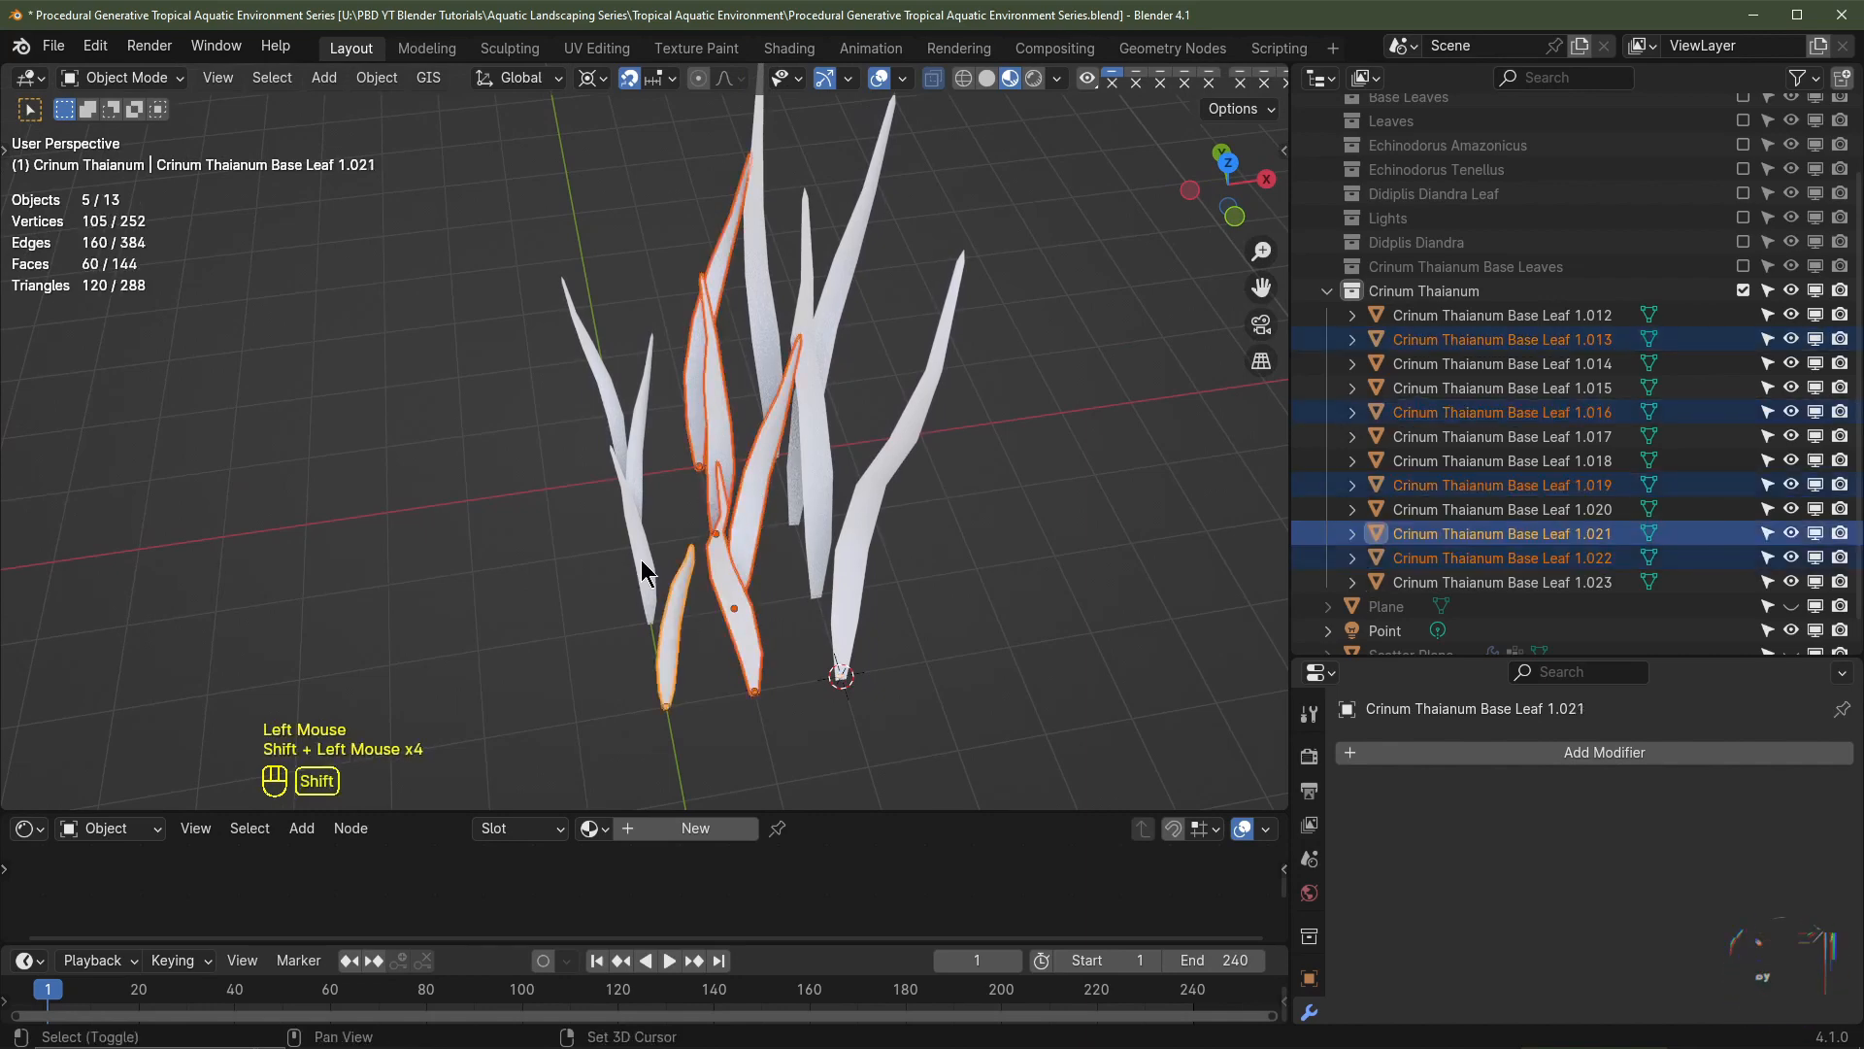
pyautogui.keyDown('shift'); pyautogui.click(640, 557); pyautogui.keyUp('shift')
pyautogui.keyDown('shift'); pyautogui.click(638, 442); pyautogui.keyUp('shift')
pyautogui.keyDown('shift'); pyautogui.click(612, 407); pyautogui.keyUp('shift')
pyautogui.press('g')
pyautogui.press('x')
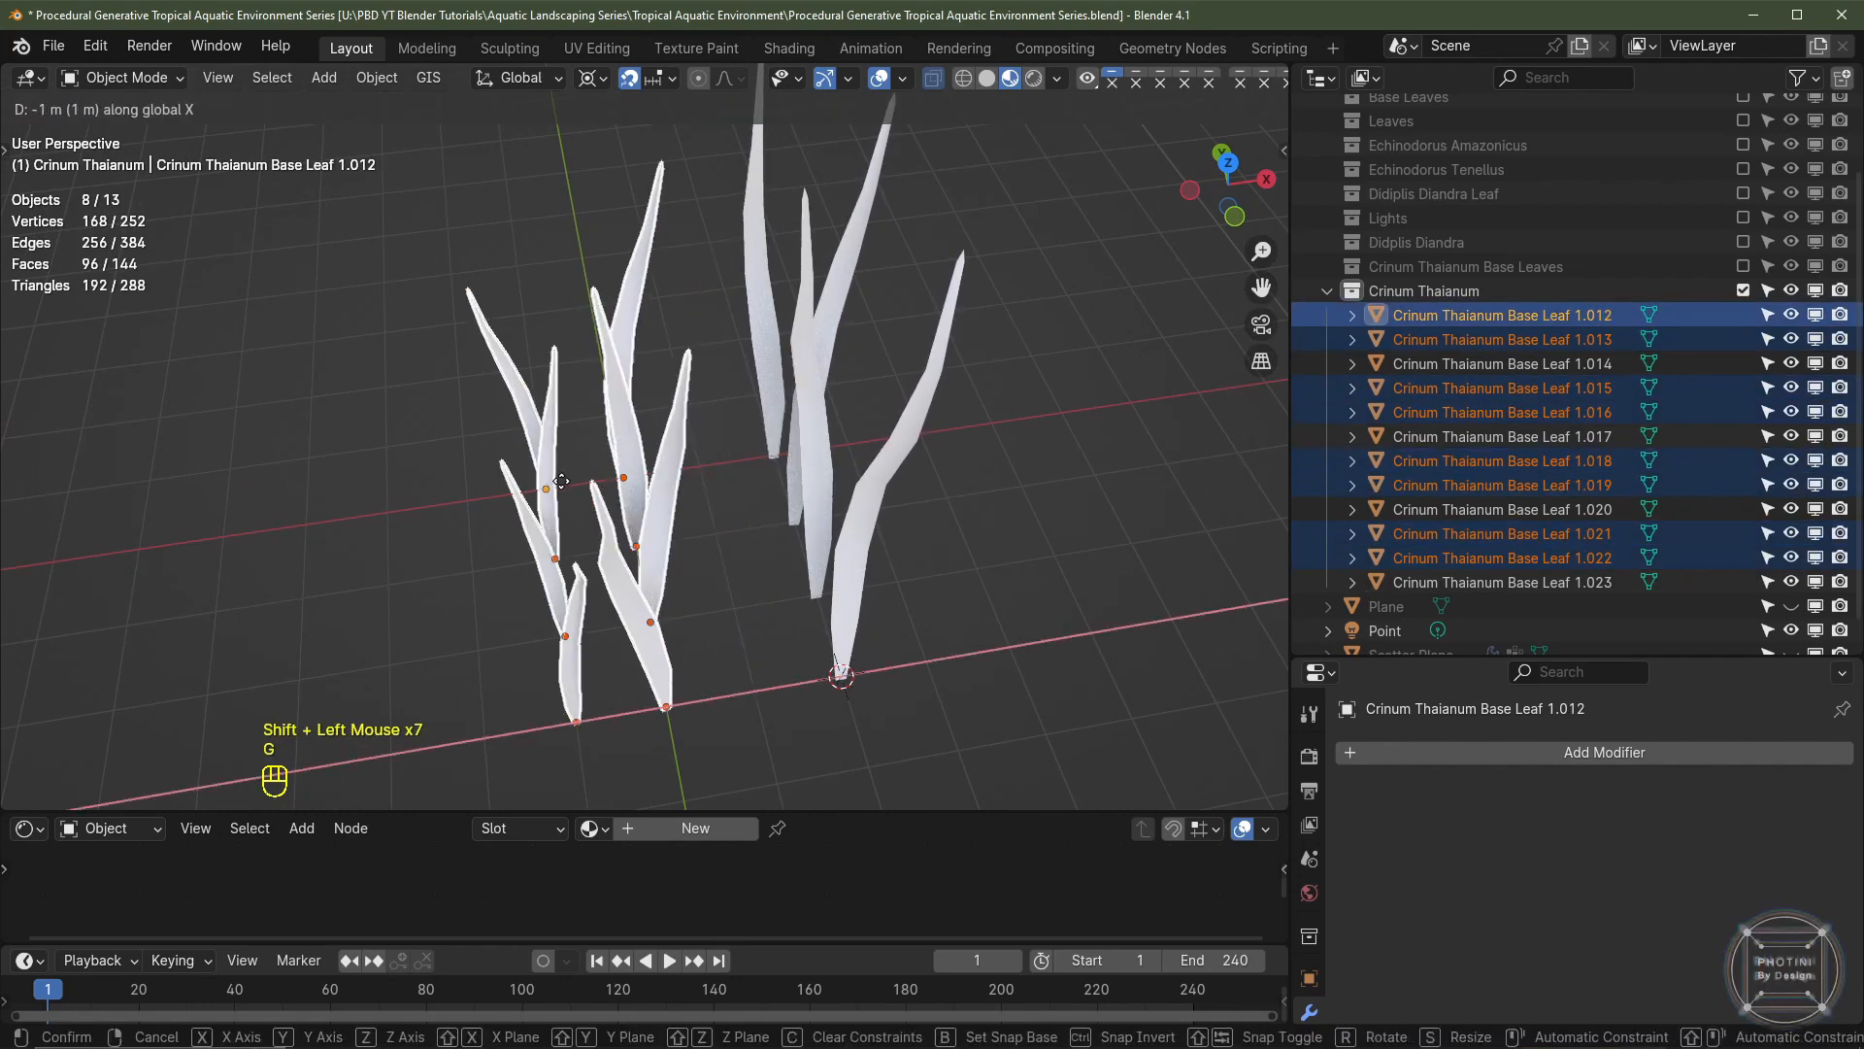
pyautogui.click(324, 532)
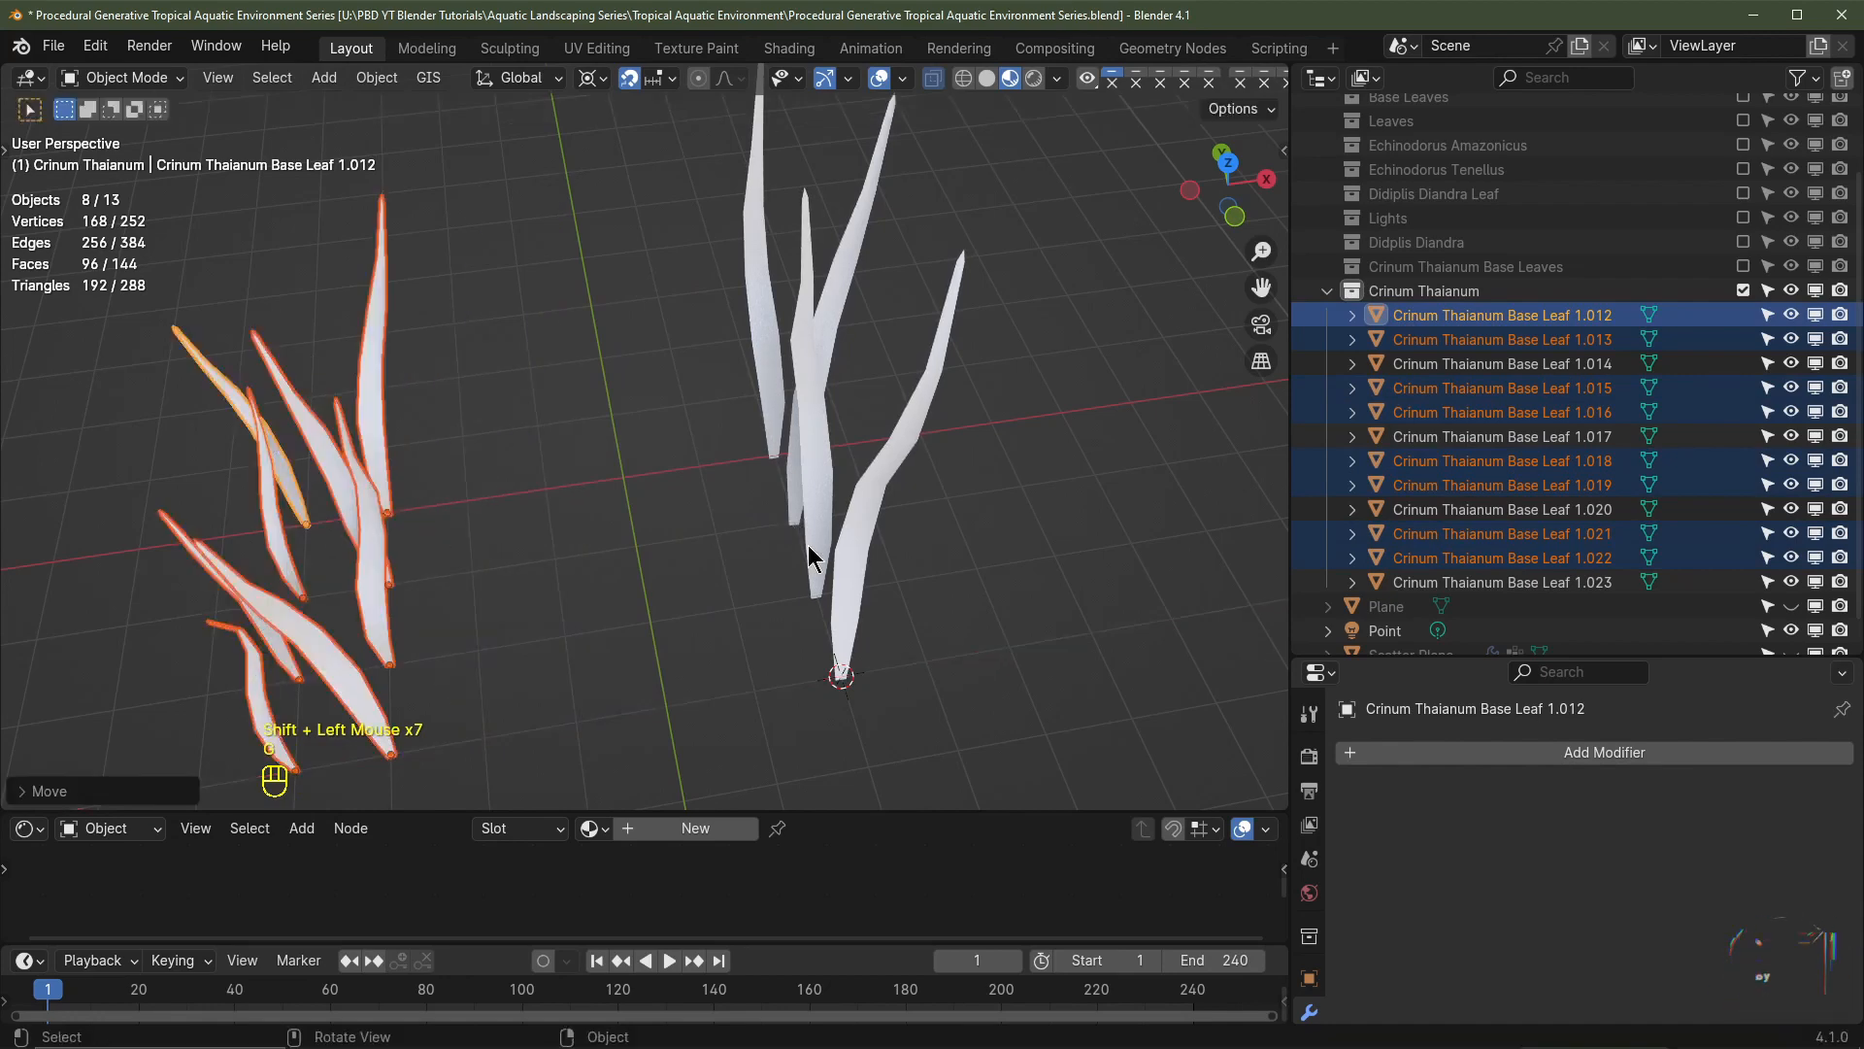
# - In top view, move leaf 1.014 by -2 m in X onto the Y axis, with its base just beyond the world origin
pyautogui.click(812, 416)
pyautogui.press('KP_7')
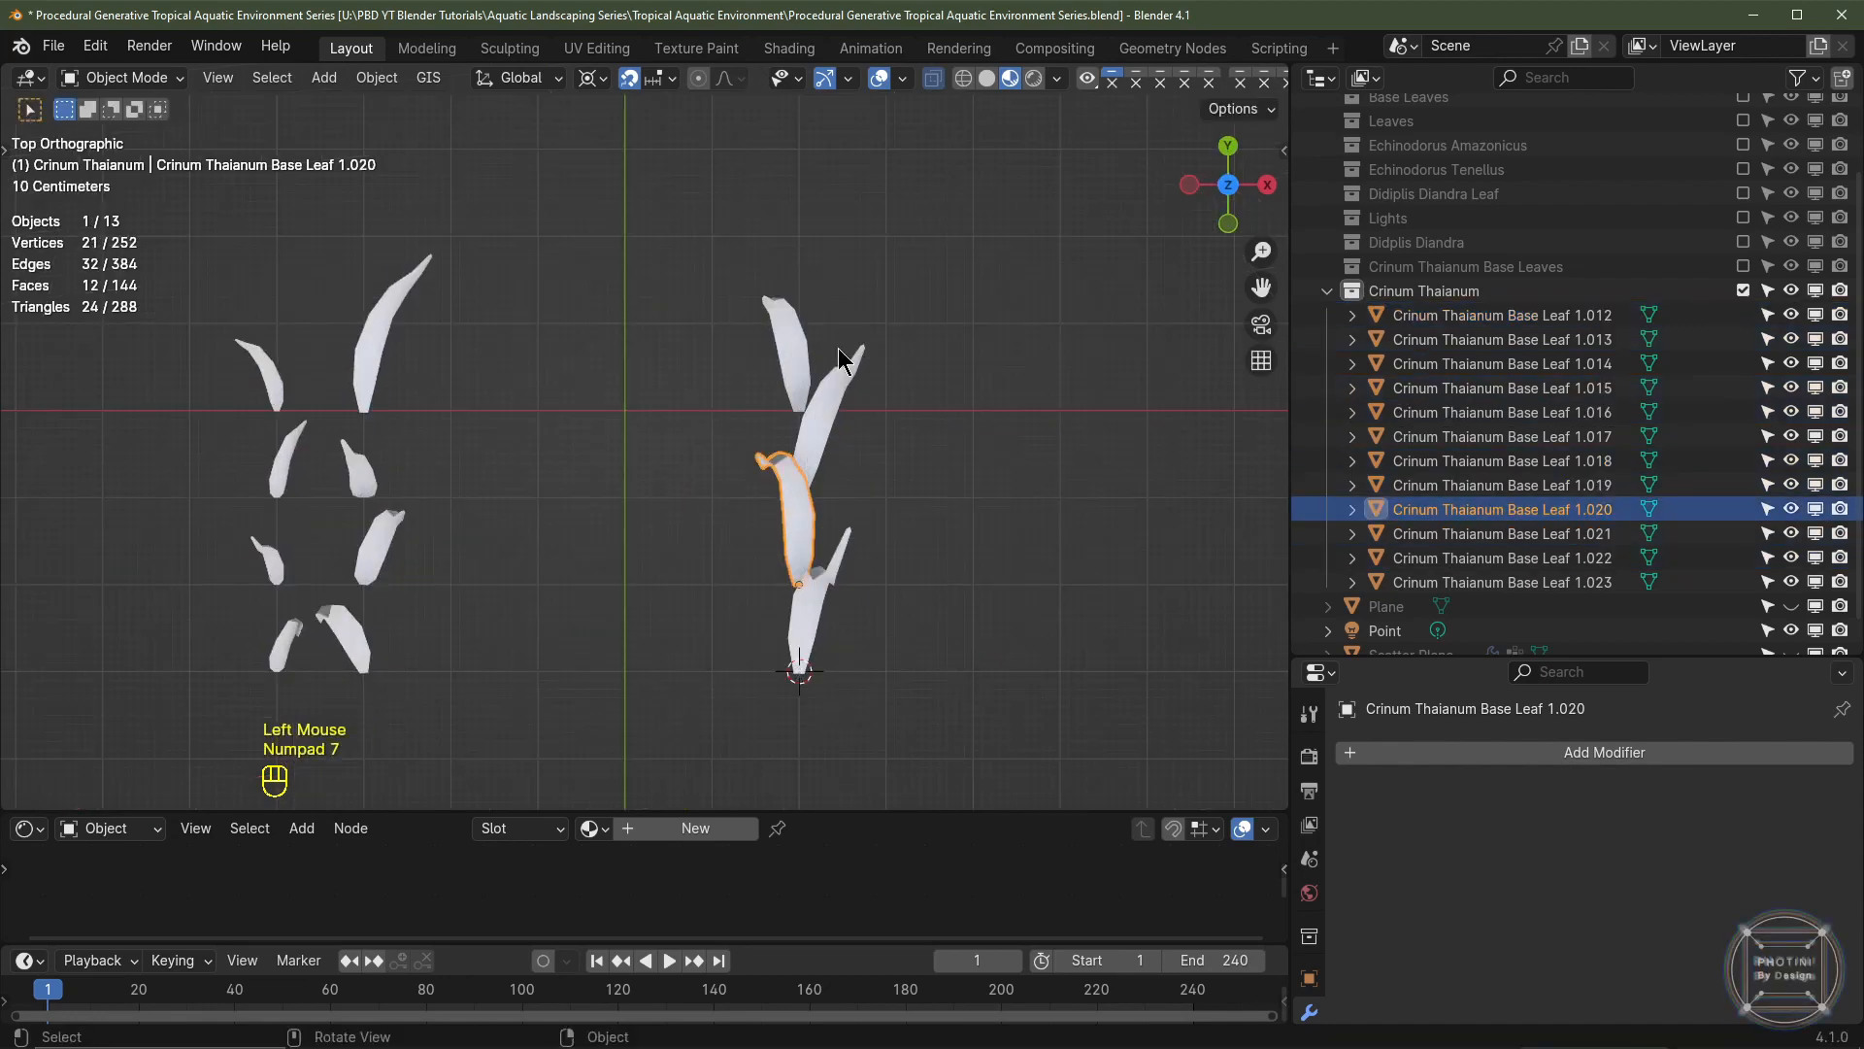
pyautogui.keyDown('shift'); pyautogui.moveTo(876, 378); pyautogui.dragTo(859, 437, button='middle'); pyautogui.keyUp('shift')
pyautogui.click(791, 413)
pyautogui.scroll(2, 932, 554)
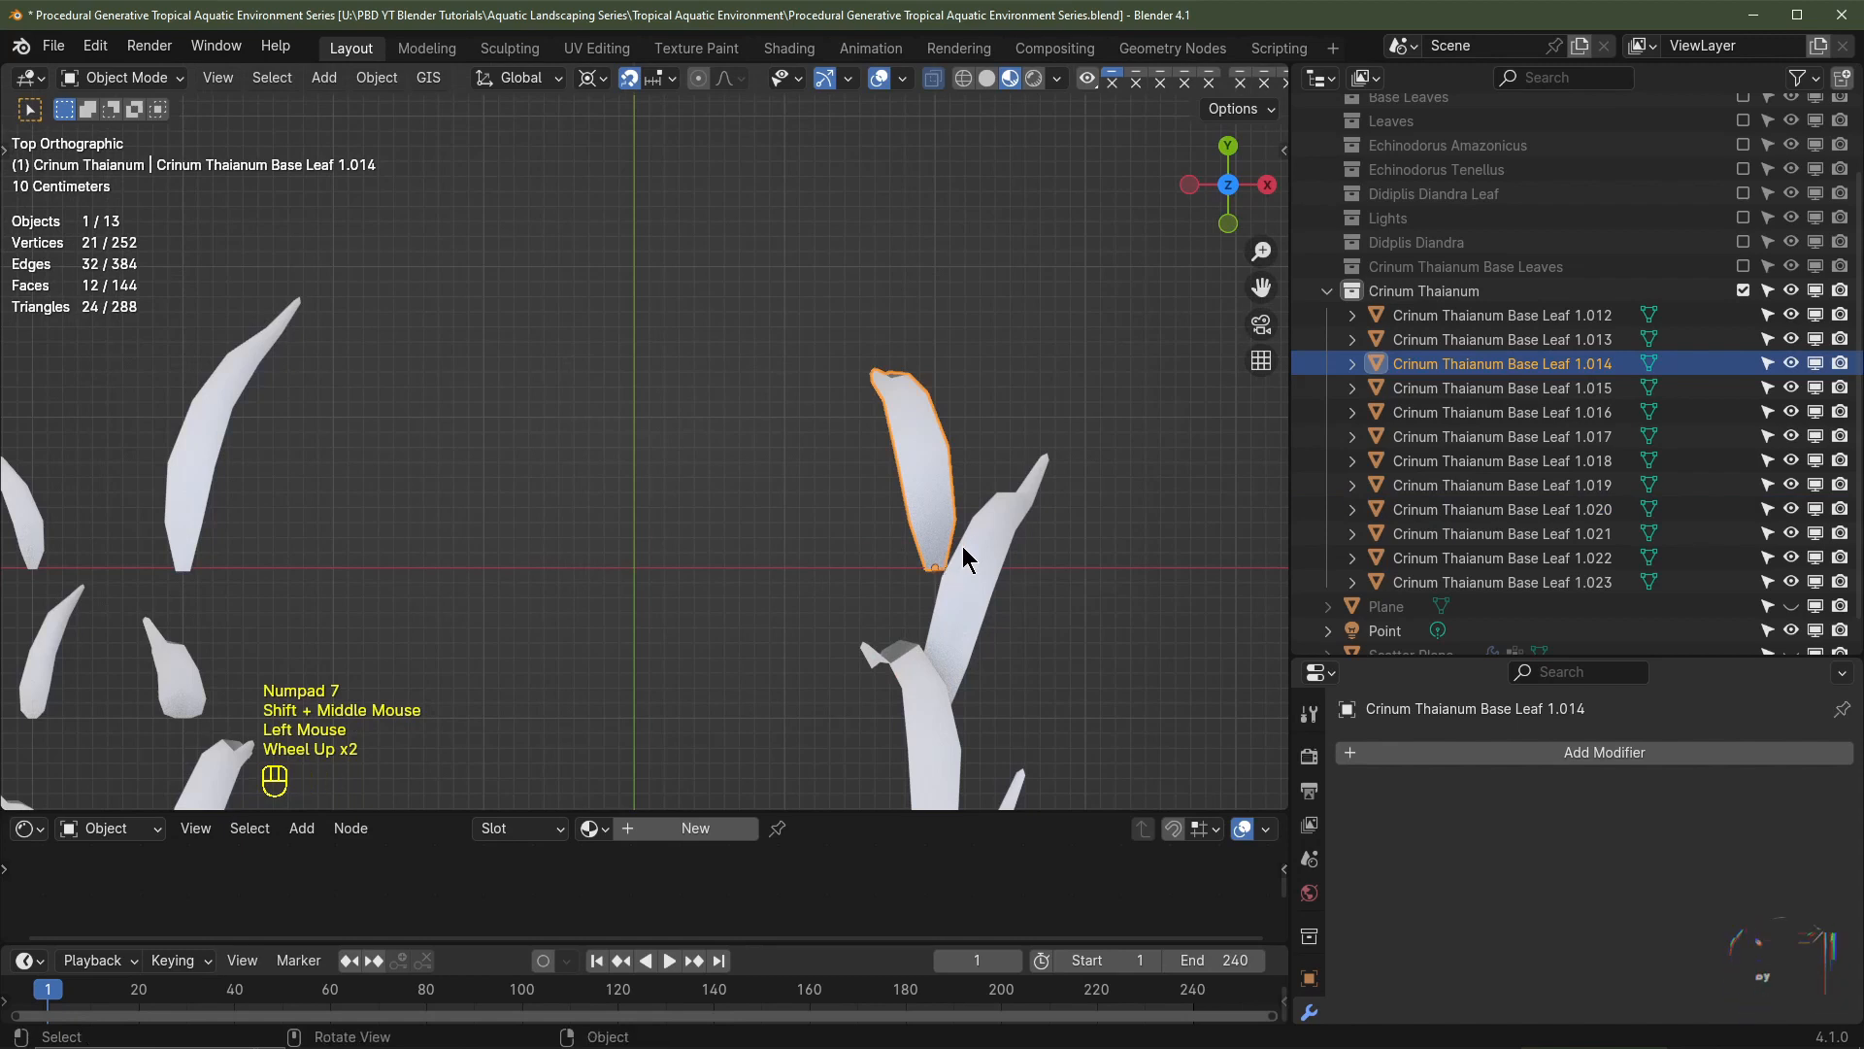
pyautogui.press('g')
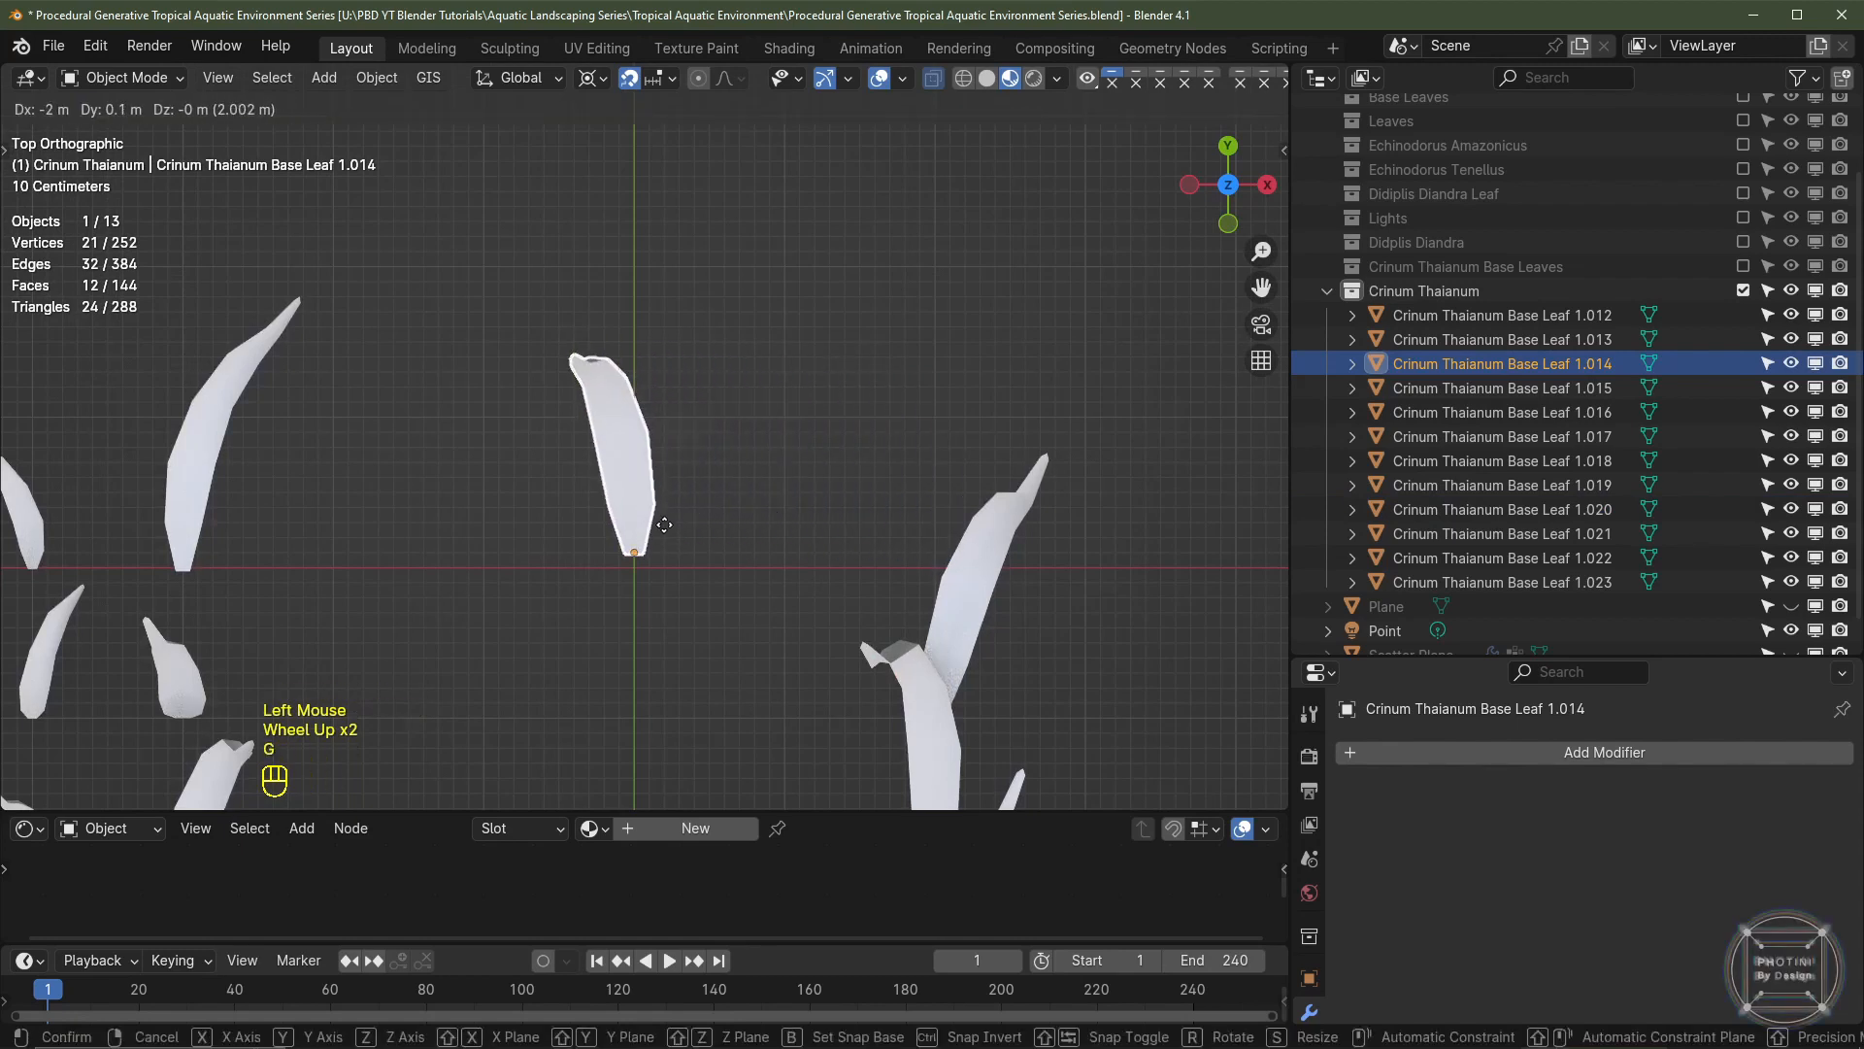
pyautogui.click(670, 530)
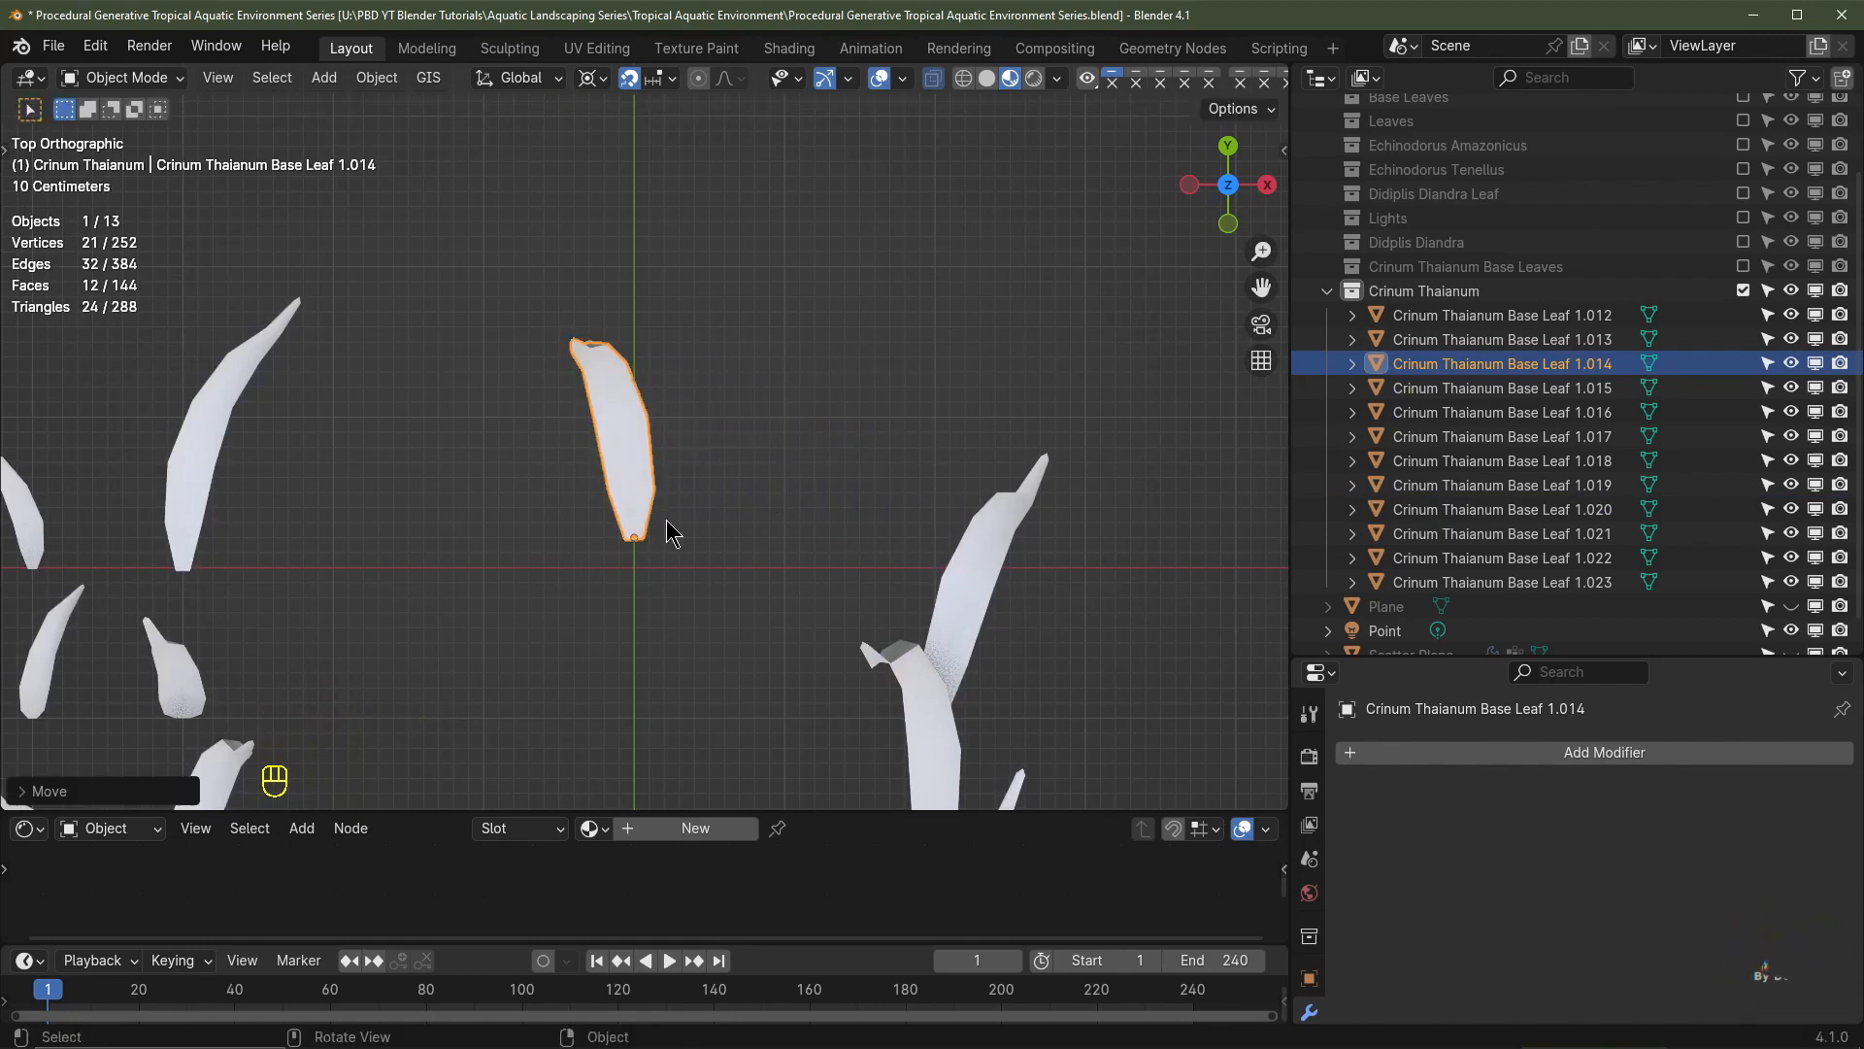
# - Move leaf 1.017 by -2 m in X and 0.8 m in Y, with its base just on the negative Y side of the origin
pyautogui.click(913, 728)
pyautogui.scroll(-5, 913, 728)
pyautogui.scroll(2, 874, 602)
pyautogui.press('g')
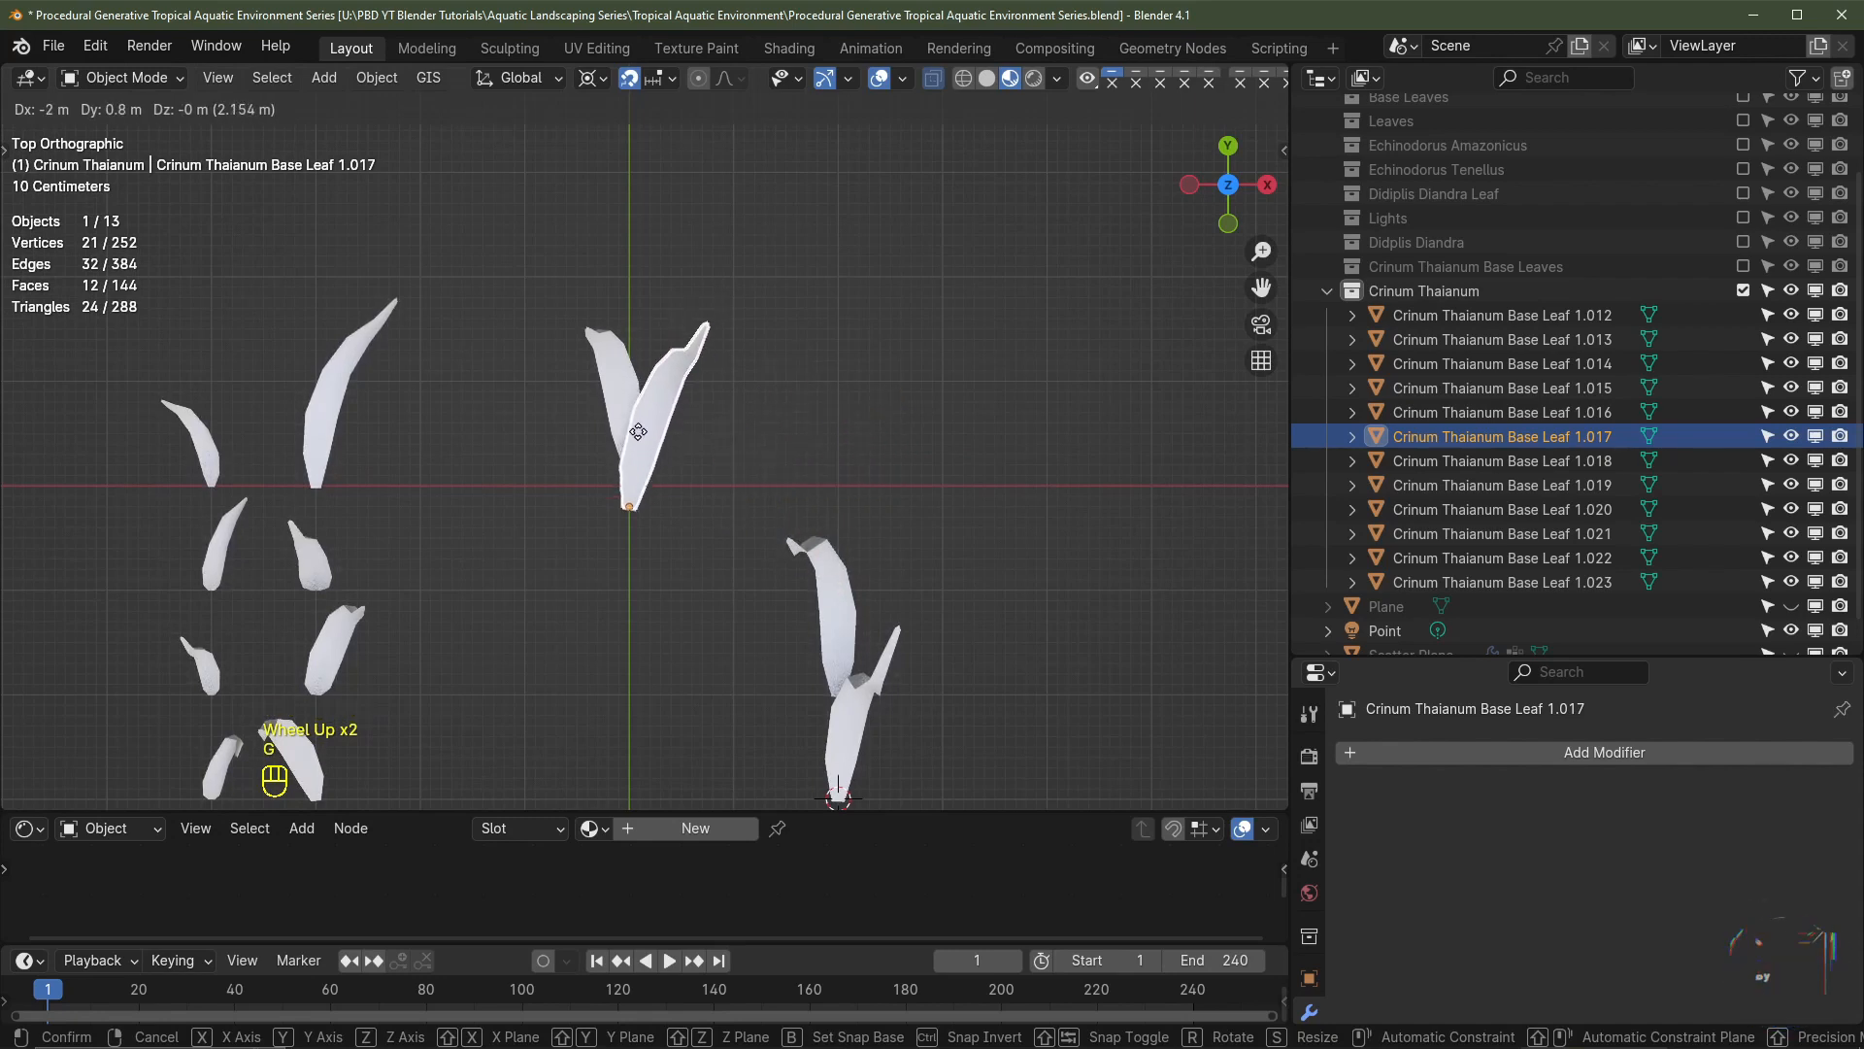
pyautogui.click(638, 430)
# - Set the transform pivot to Individual Origins and rotate leaf 1.017 by 180° around global Z
pyautogui.click(592, 78)
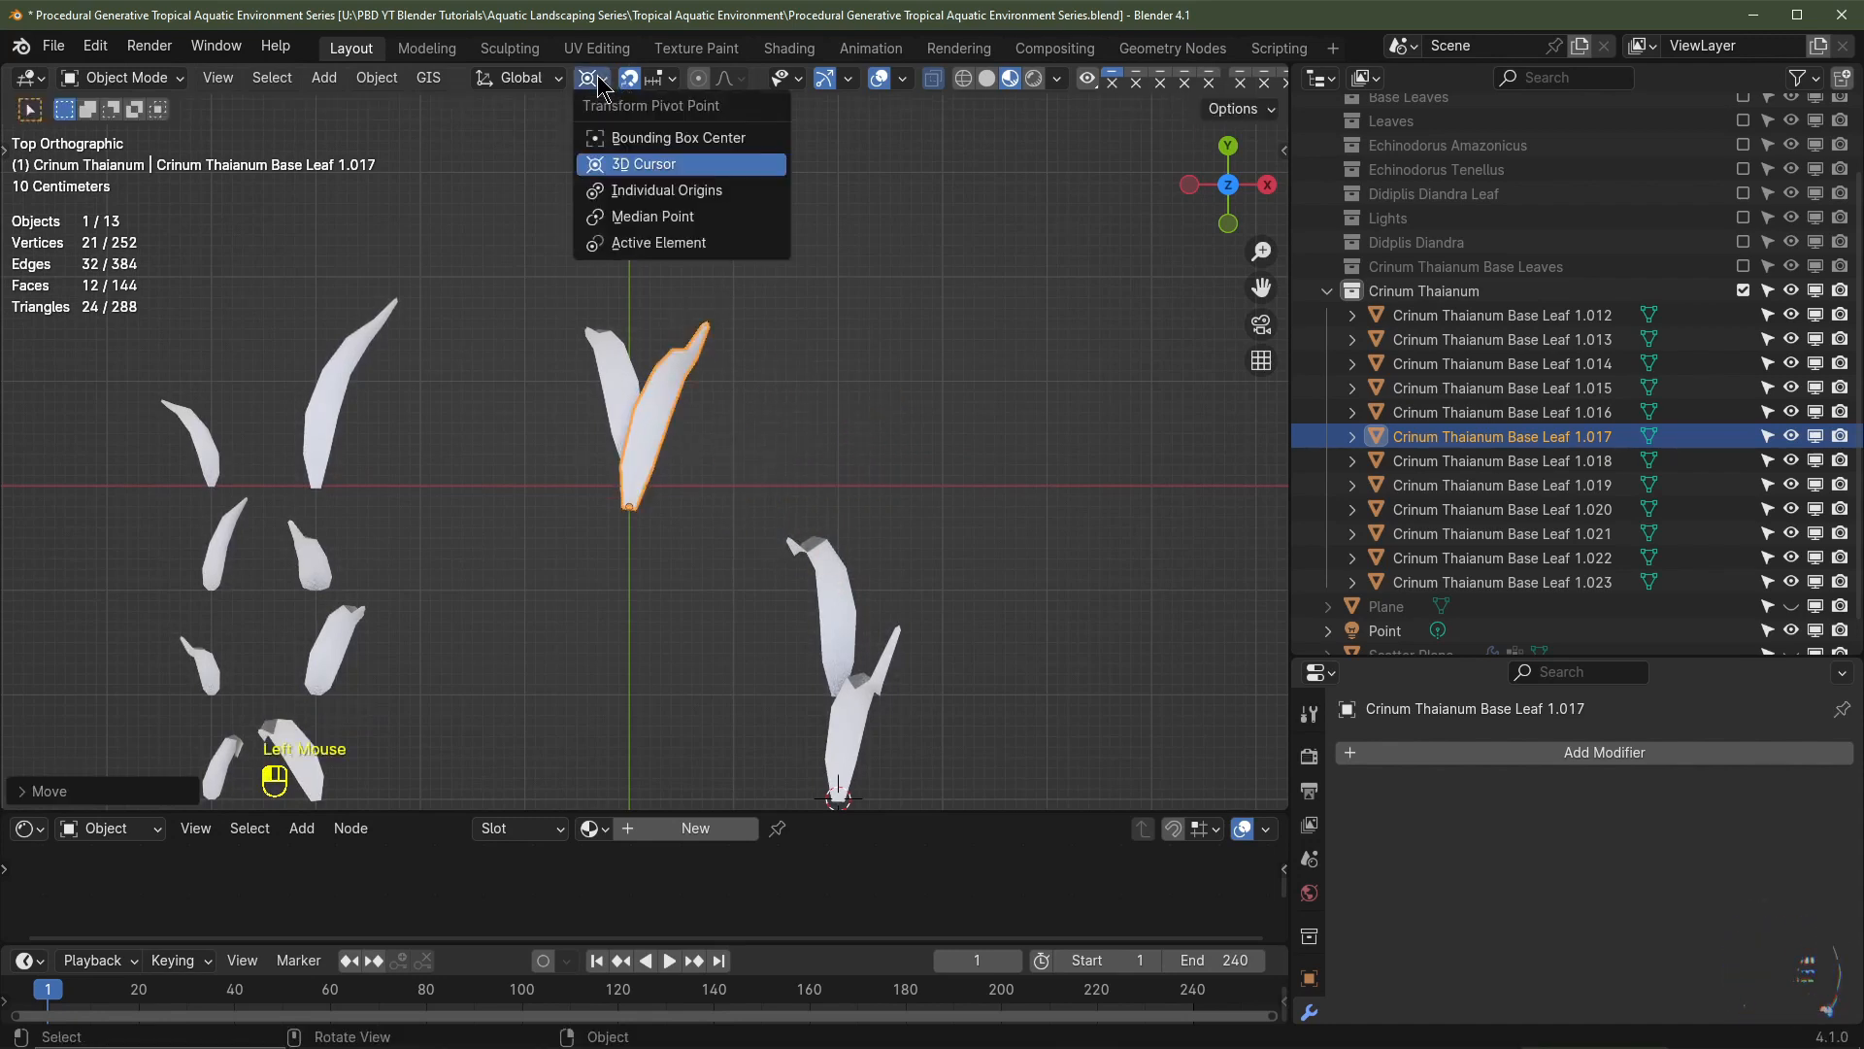
pyautogui.click(656, 192)
pyautogui.write('r')
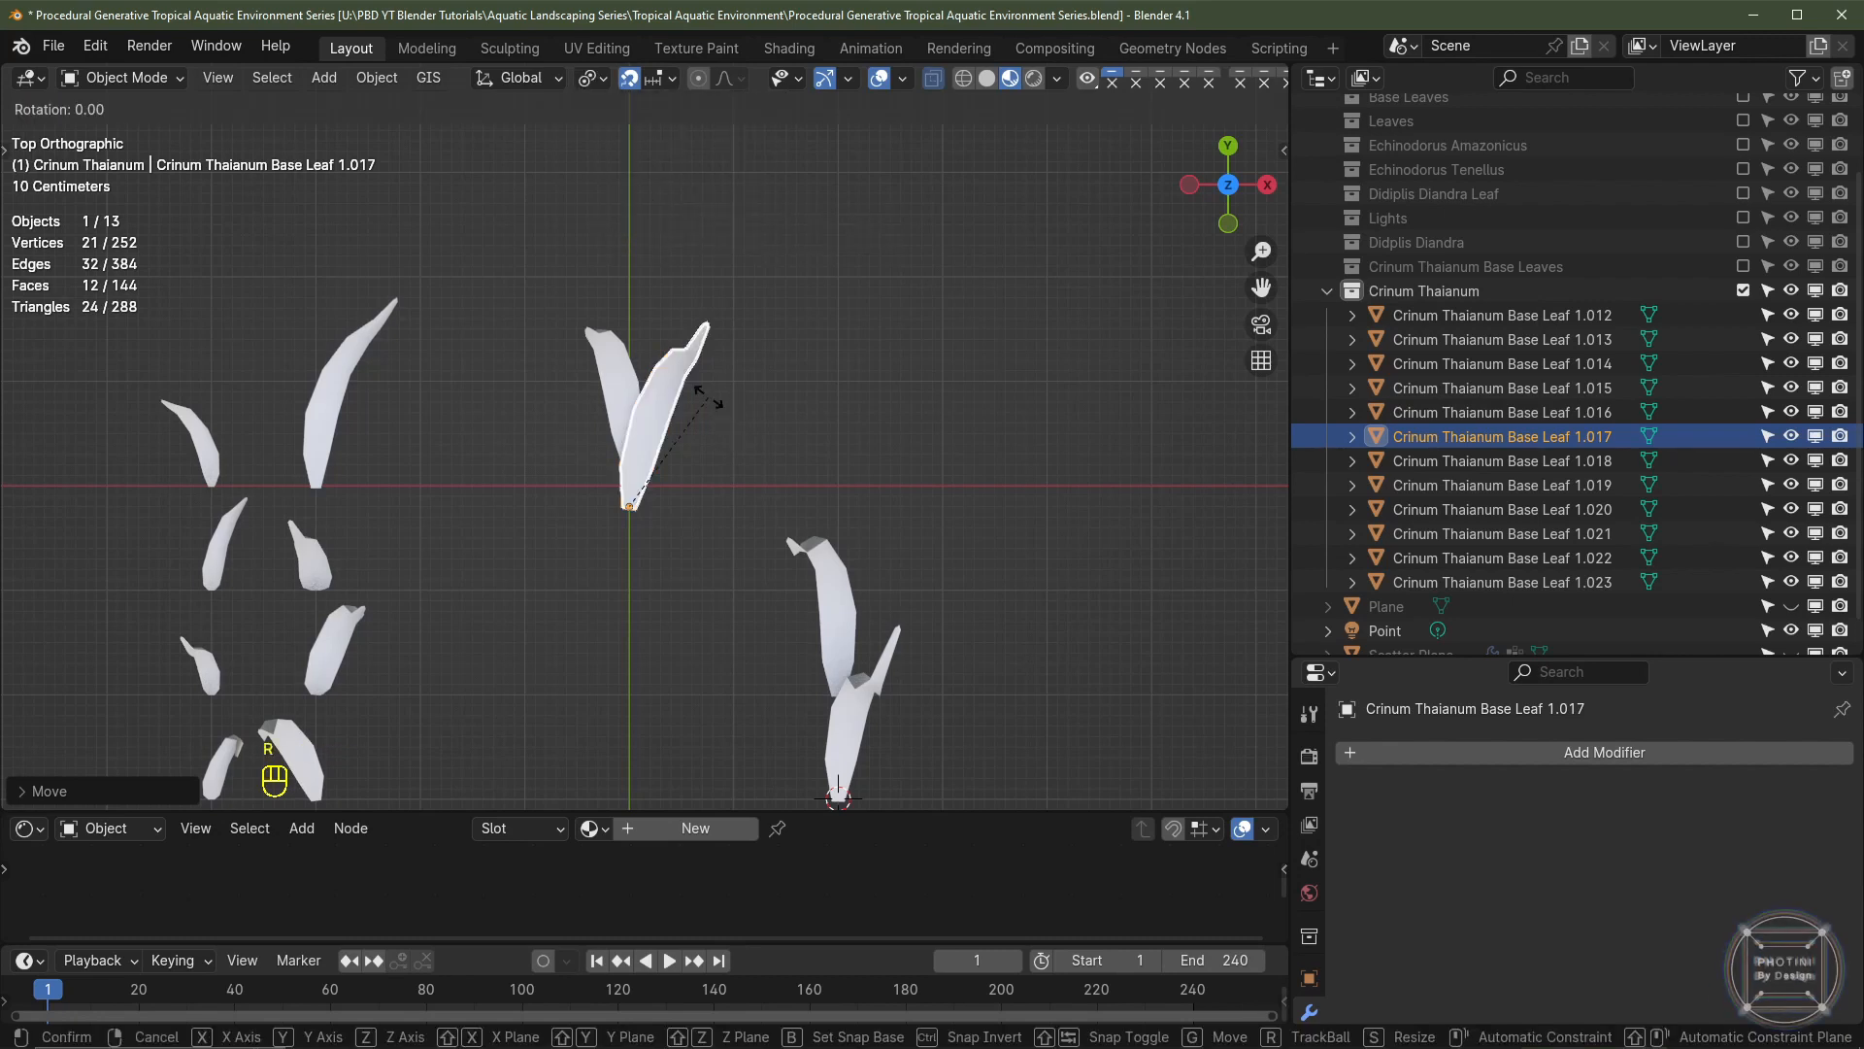
pyautogui.write('180')
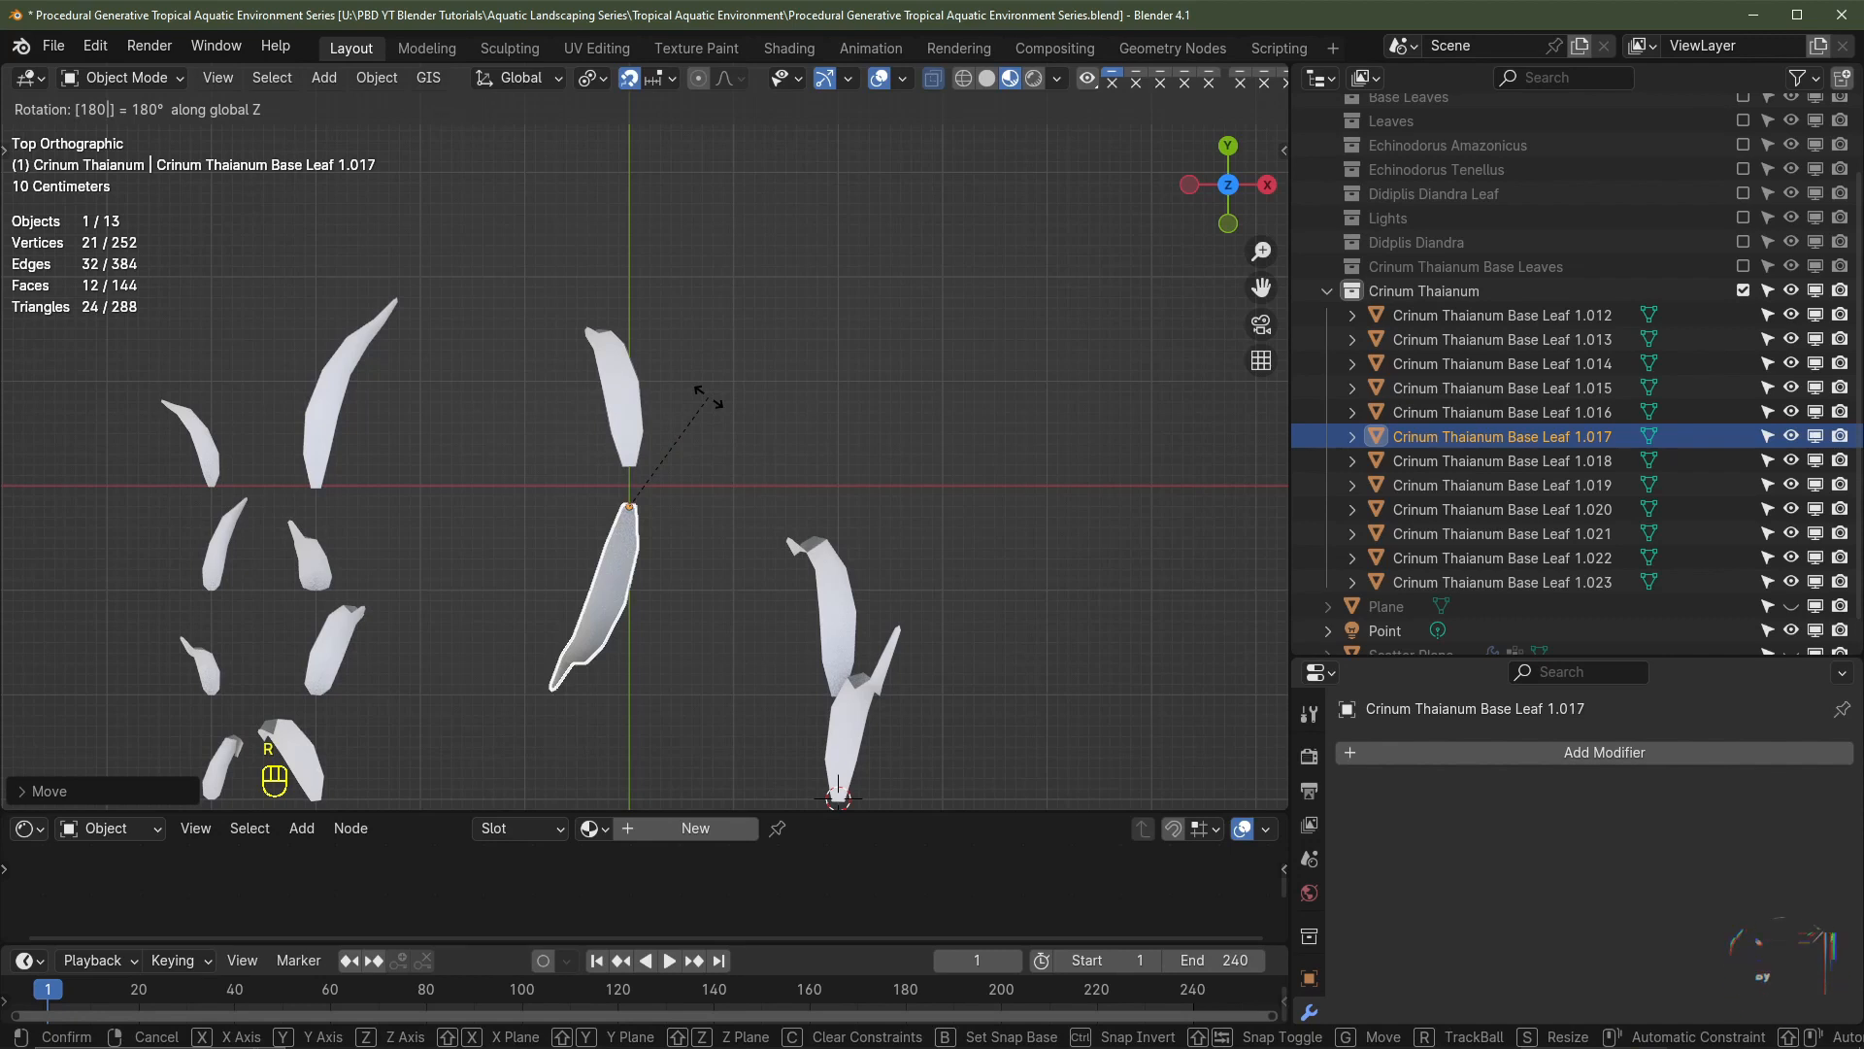
pyautogui.press('Return')
# - Move leaf 1.020 beside the origin on the positive X side and rotate it to point outward along X
pyautogui.click(843, 619)
pyautogui.press('g')
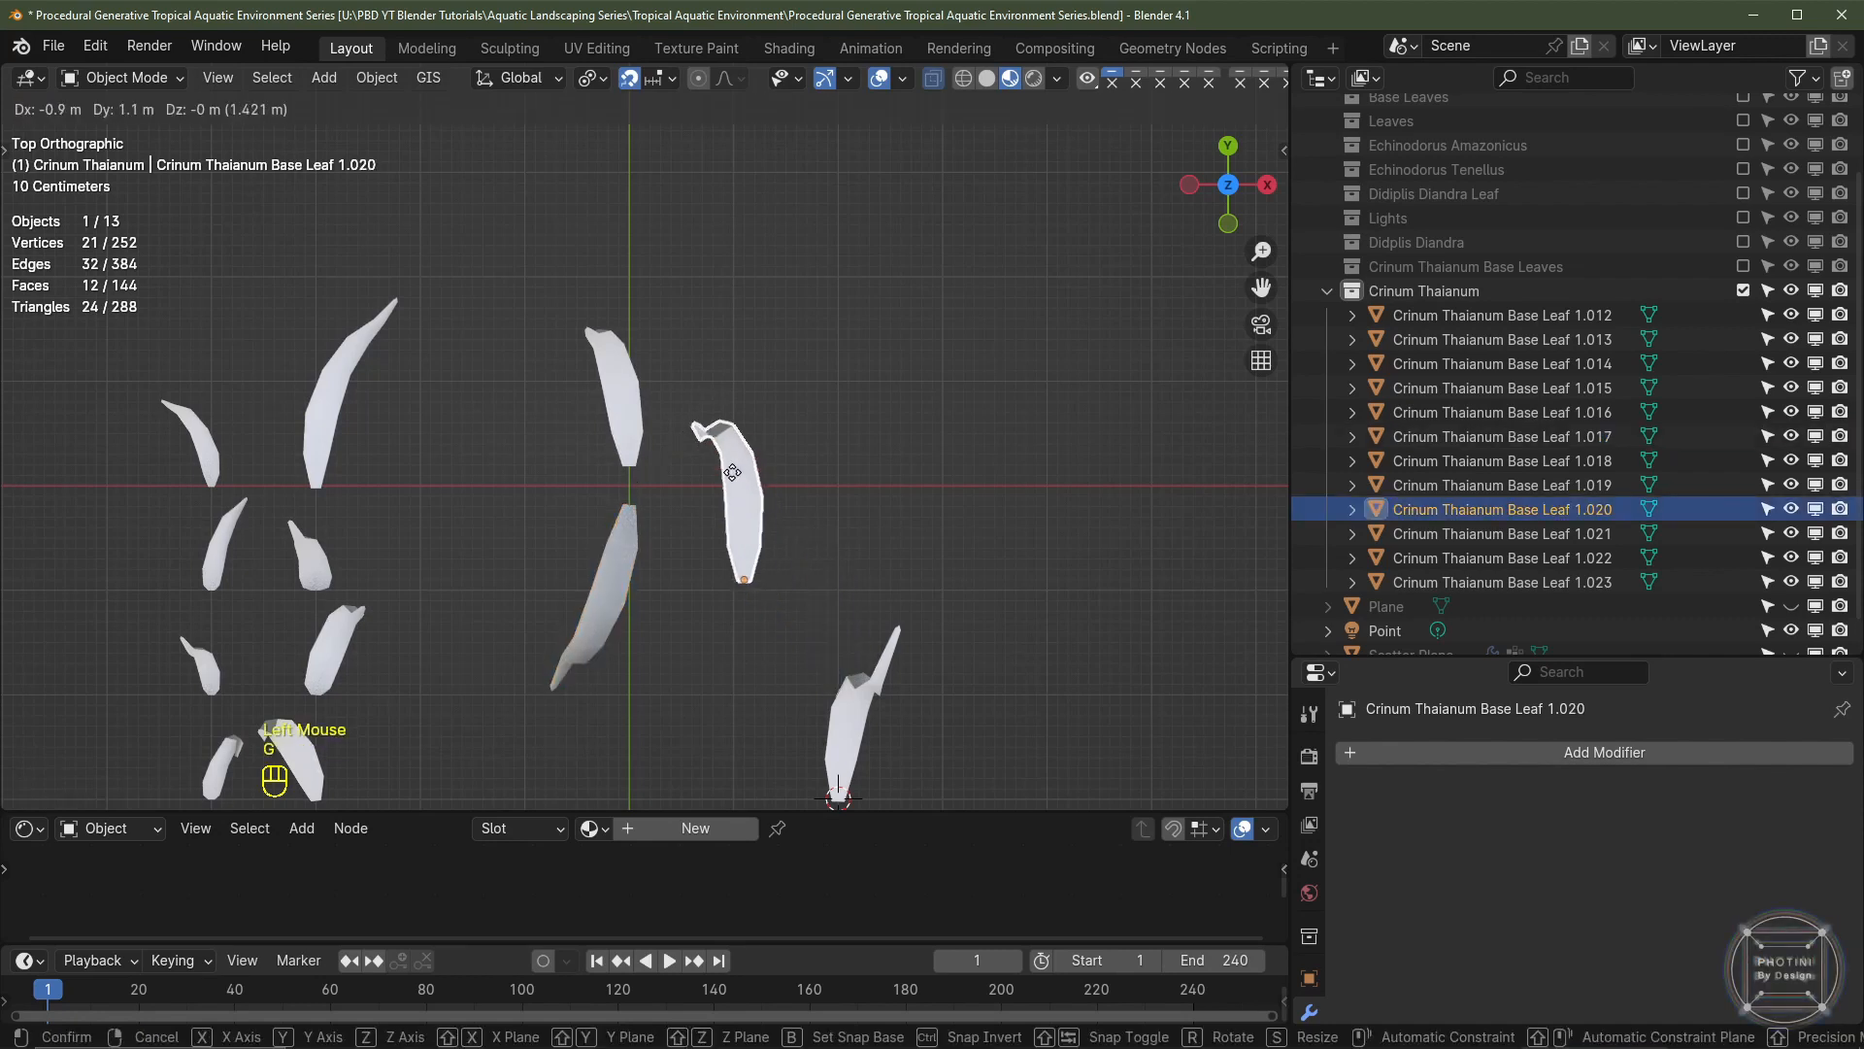
pyautogui.click(659, 413)
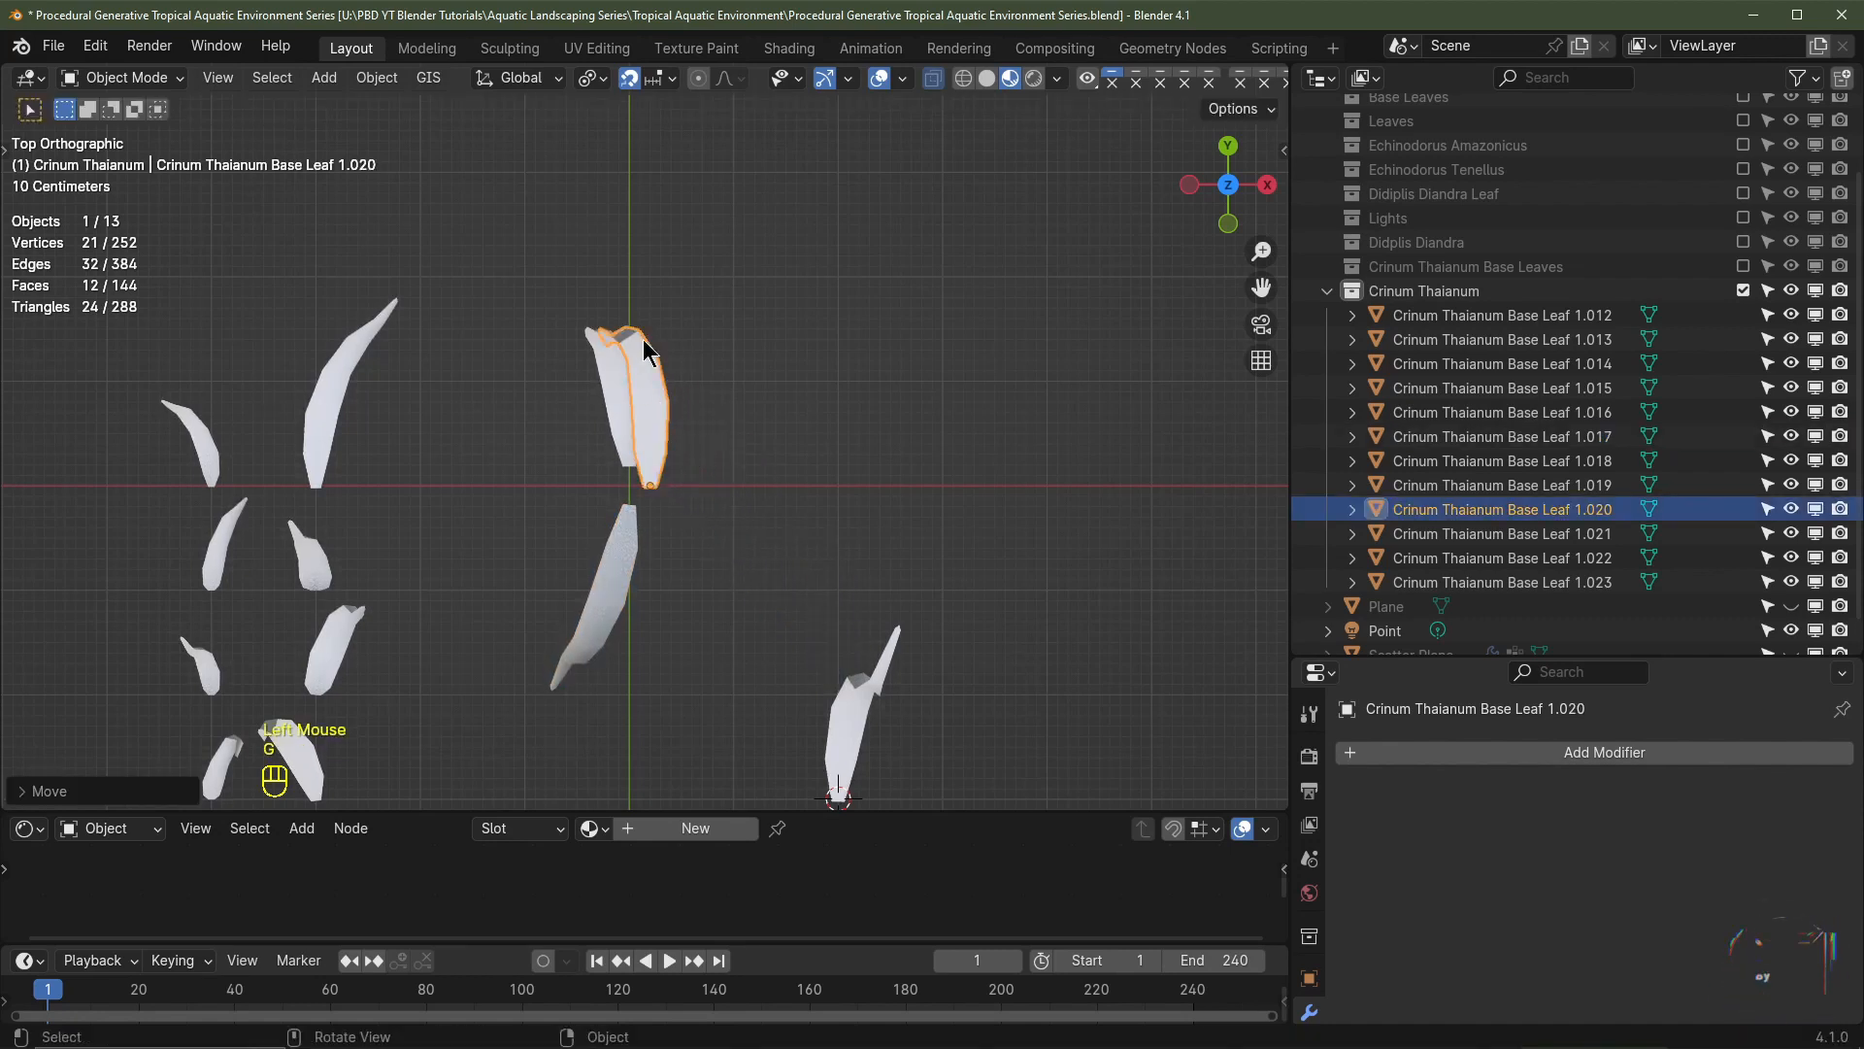
pyautogui.press('r')
pyautogui.click(837, 654)
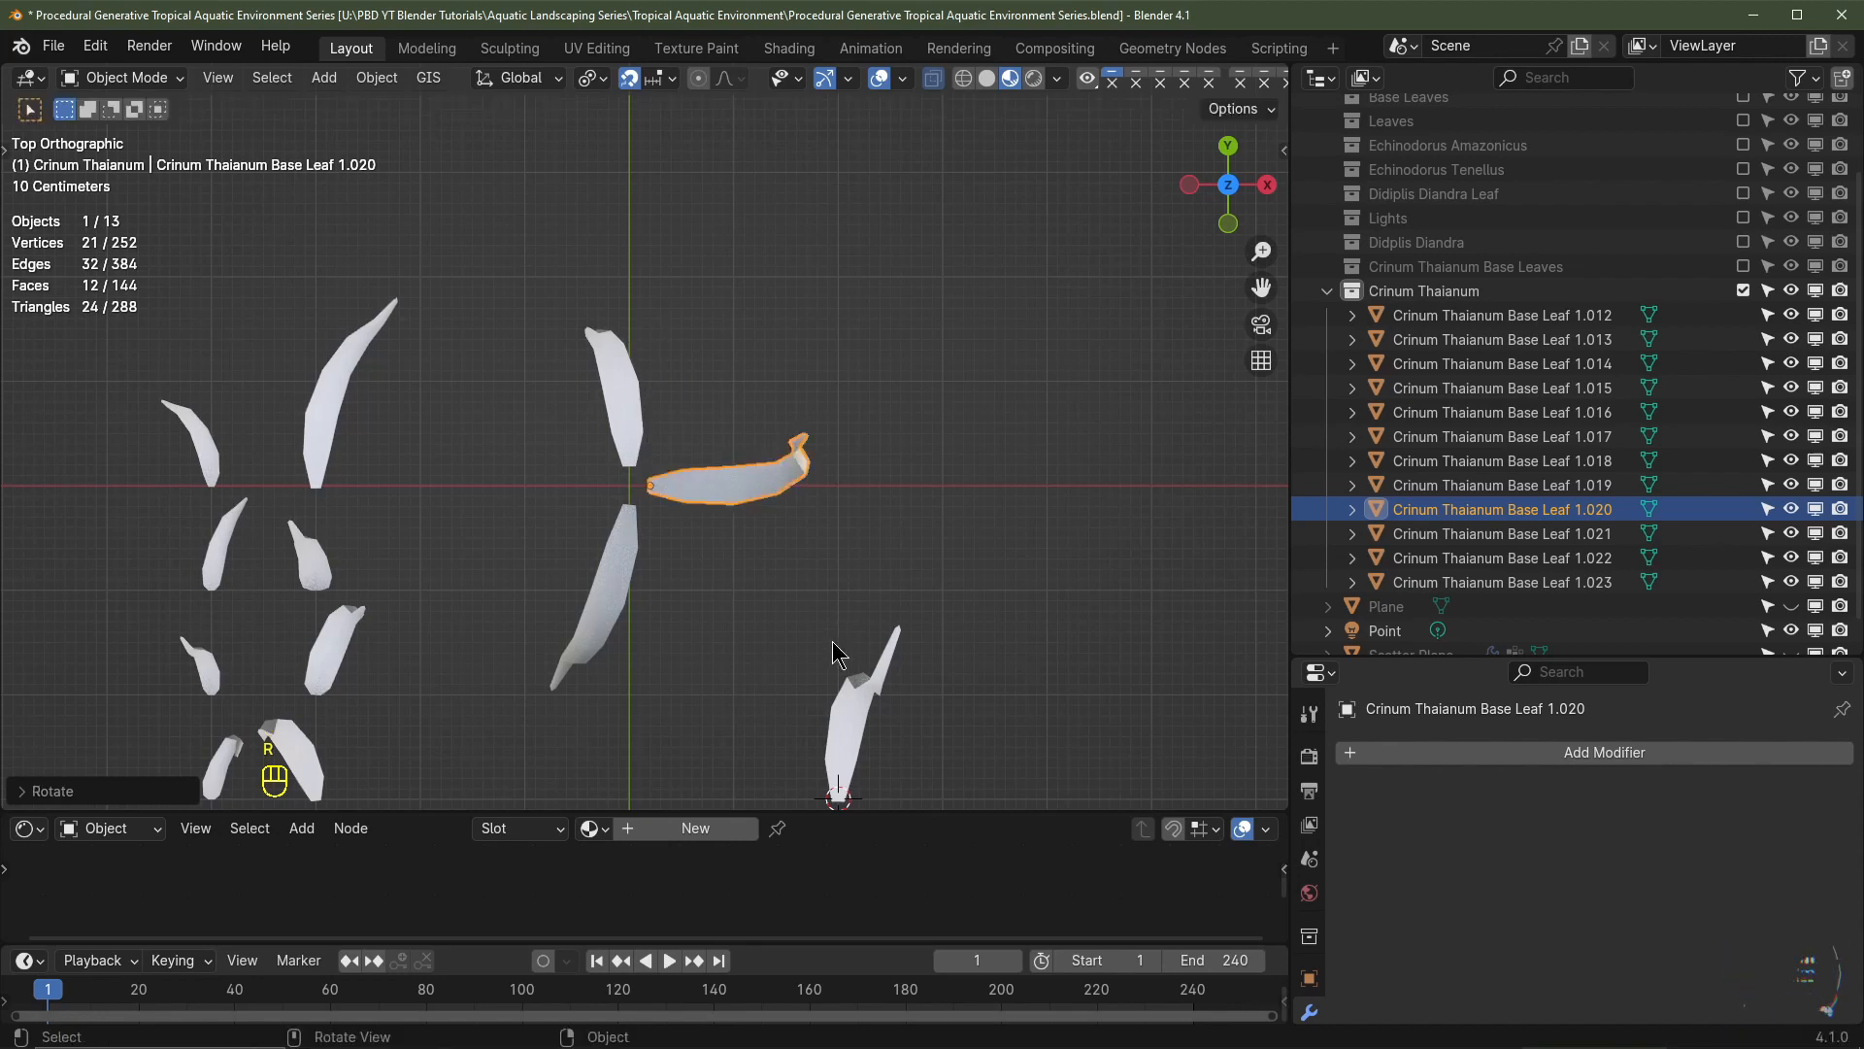
# - Move leaf 1.023 by -2.2 m in X and 3 m in Y beside the origin, and rotate it by -90° to point outward
pyautogui.click(859, 720)
pyautogui.press('g')
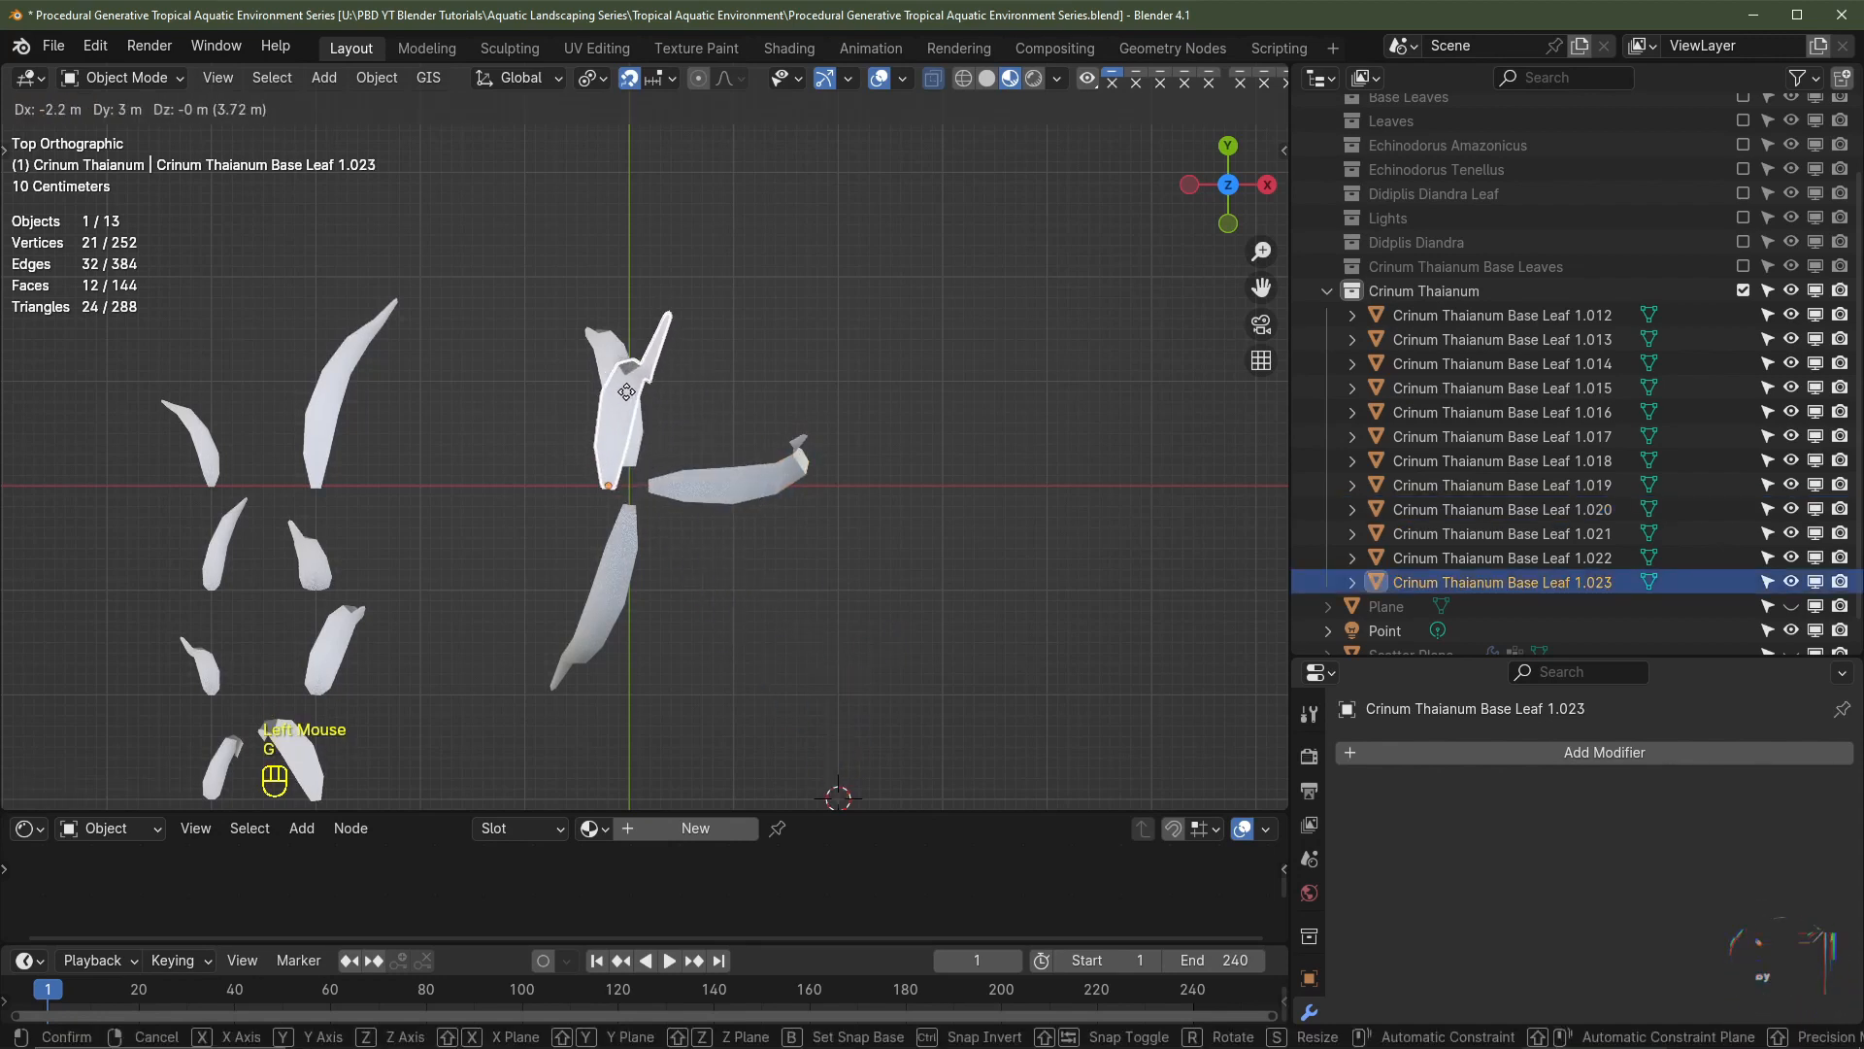
pyautogui.click(626, 391)
pyautogui.press('r')
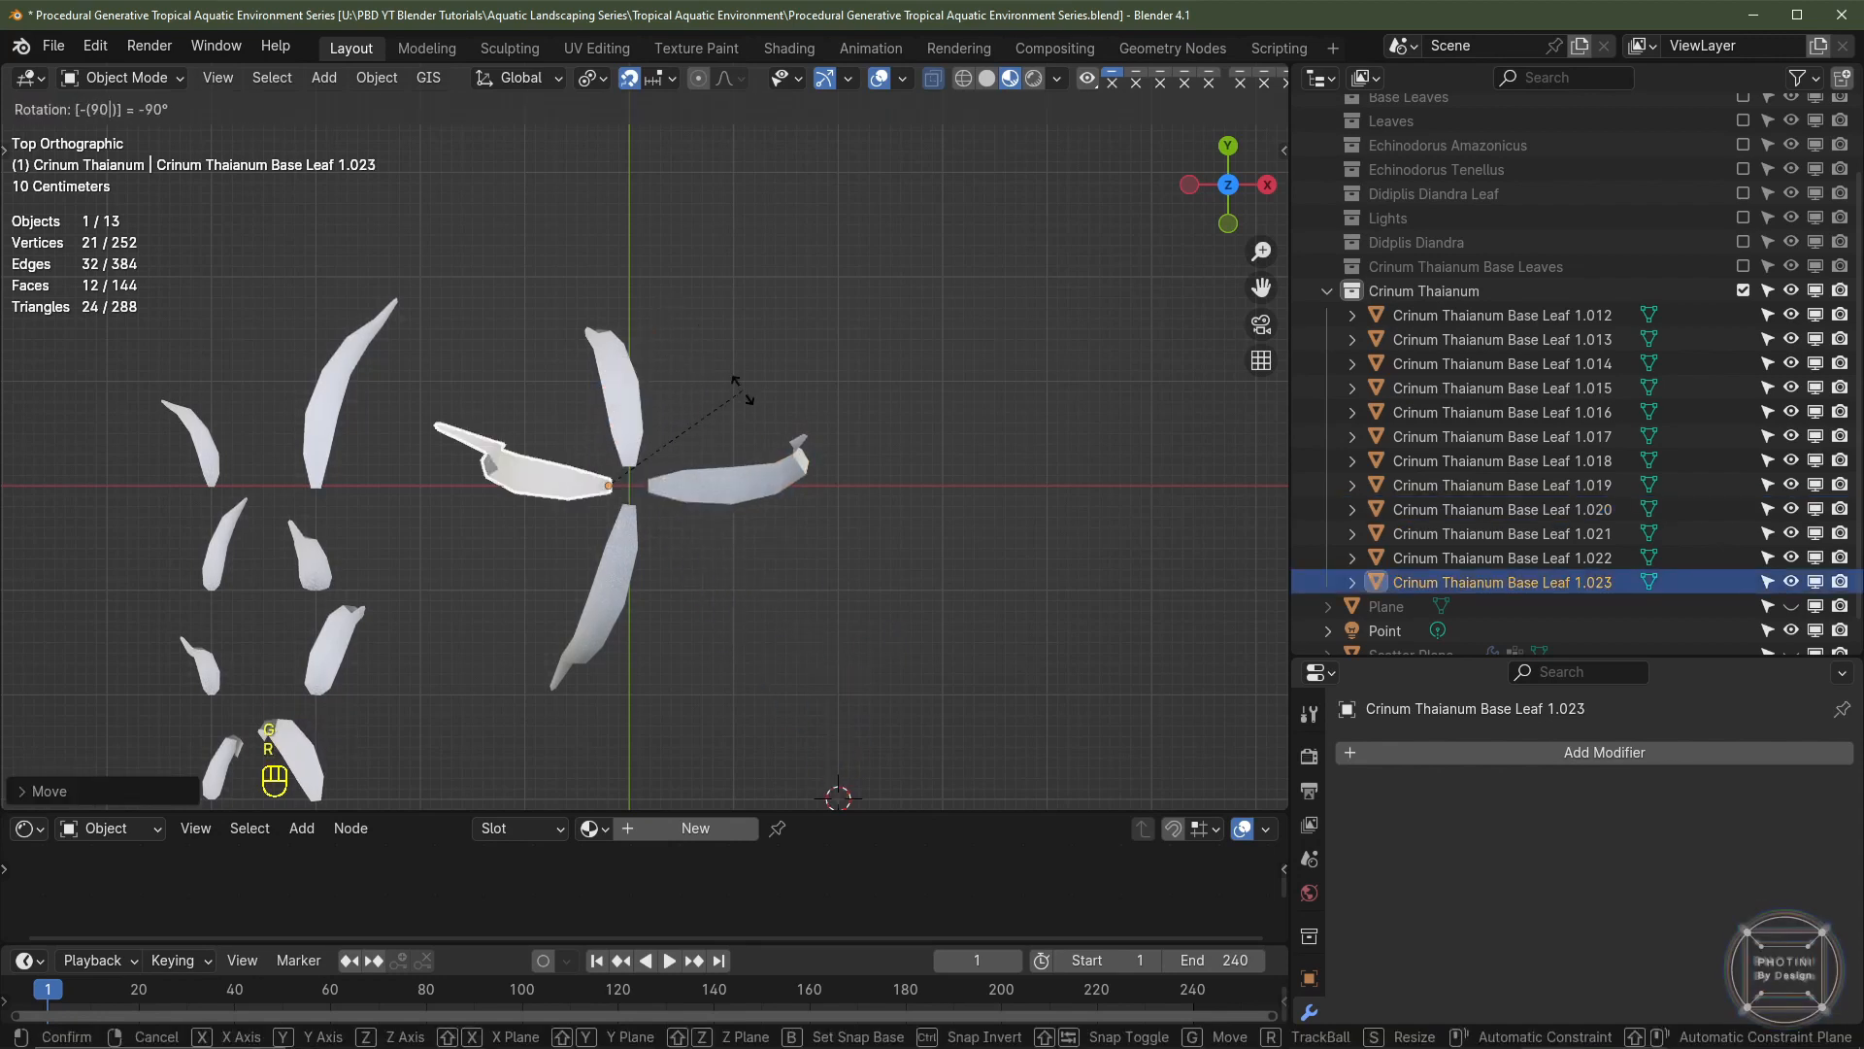
pyautogui.click(744, 389)
# - Duplicate the four leaves around the origin in place and rotate the copies together around their Median Point pivot to fill the gaps
pyautogui.scroll(2, 741, 562)
pyautogui.keyDown('shift'); pyautogui.click(641, 420); pyautogui.keyUp('shift')
pyautogui.keyDown('shift'); pyautogui.click(720, 514); pyautogui.keyUp('shift')
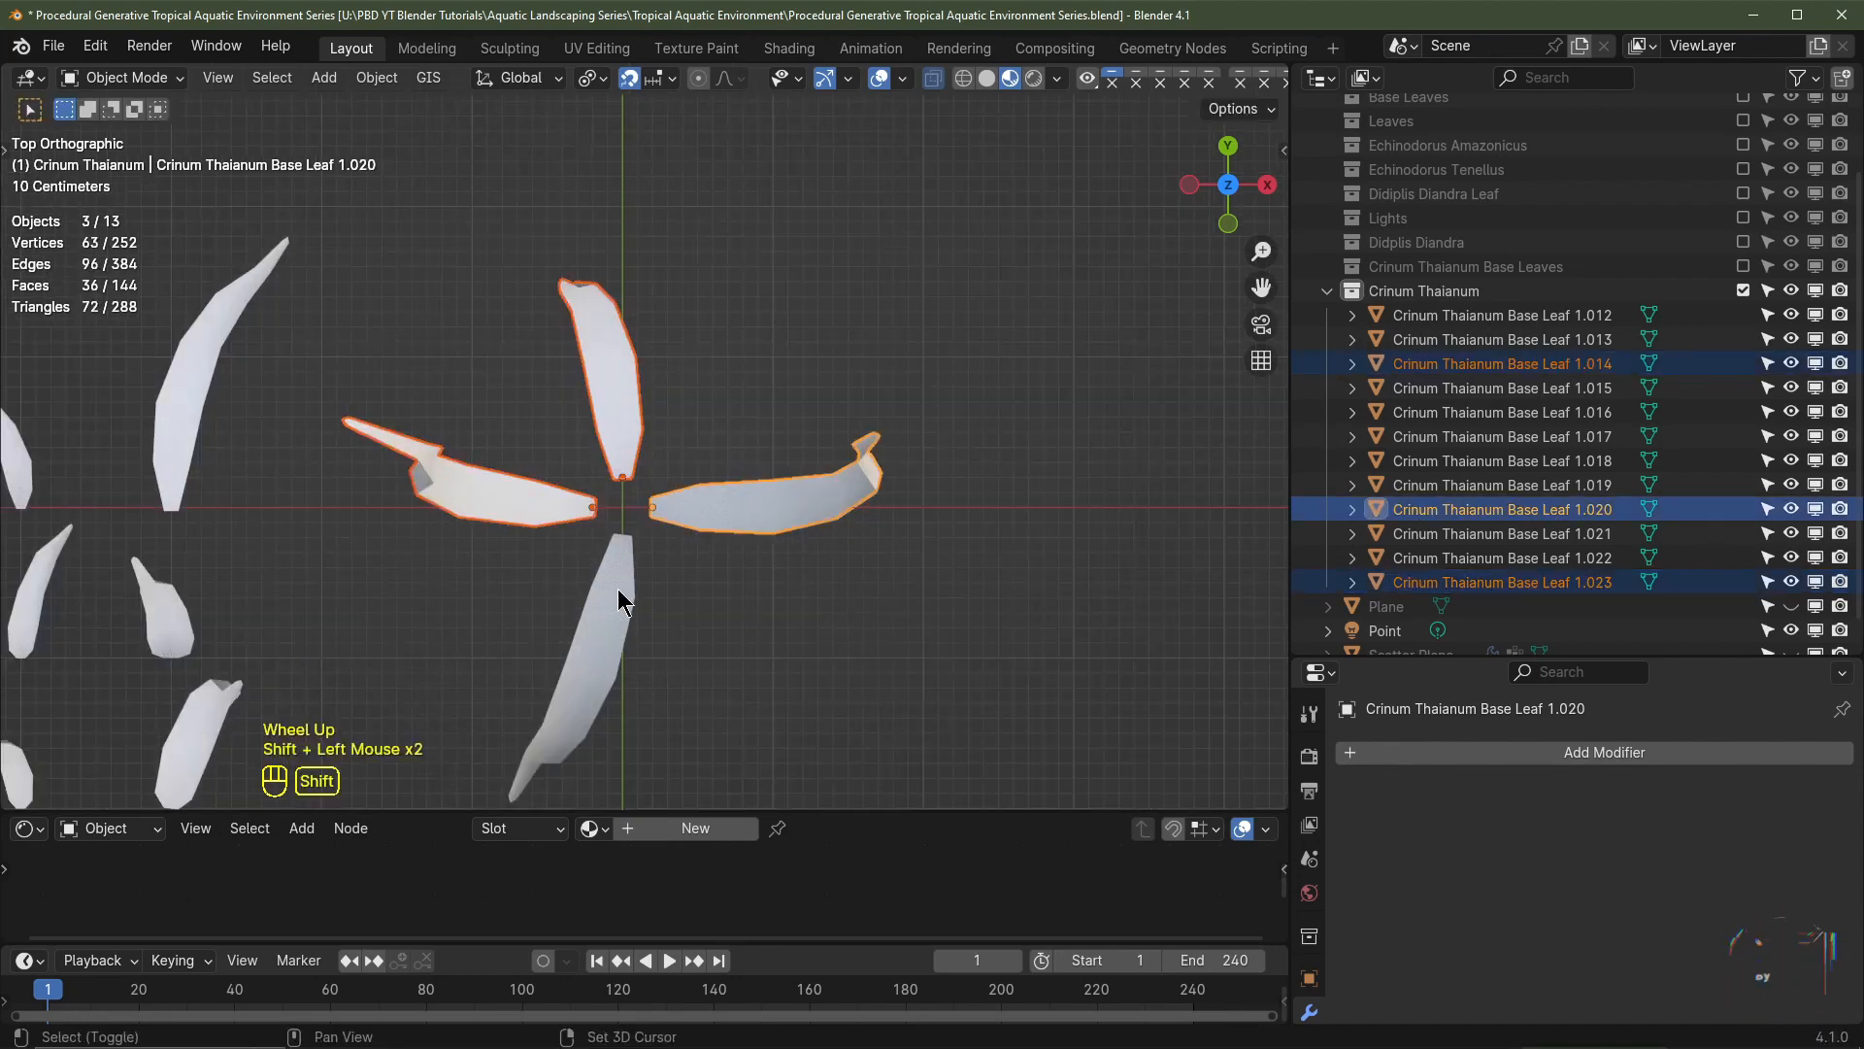
pyautogui.keyDown('shift'); pyautogui.click(623, 598); pyautogui.keyUp('shift')
pyautogui.click(594, 83)
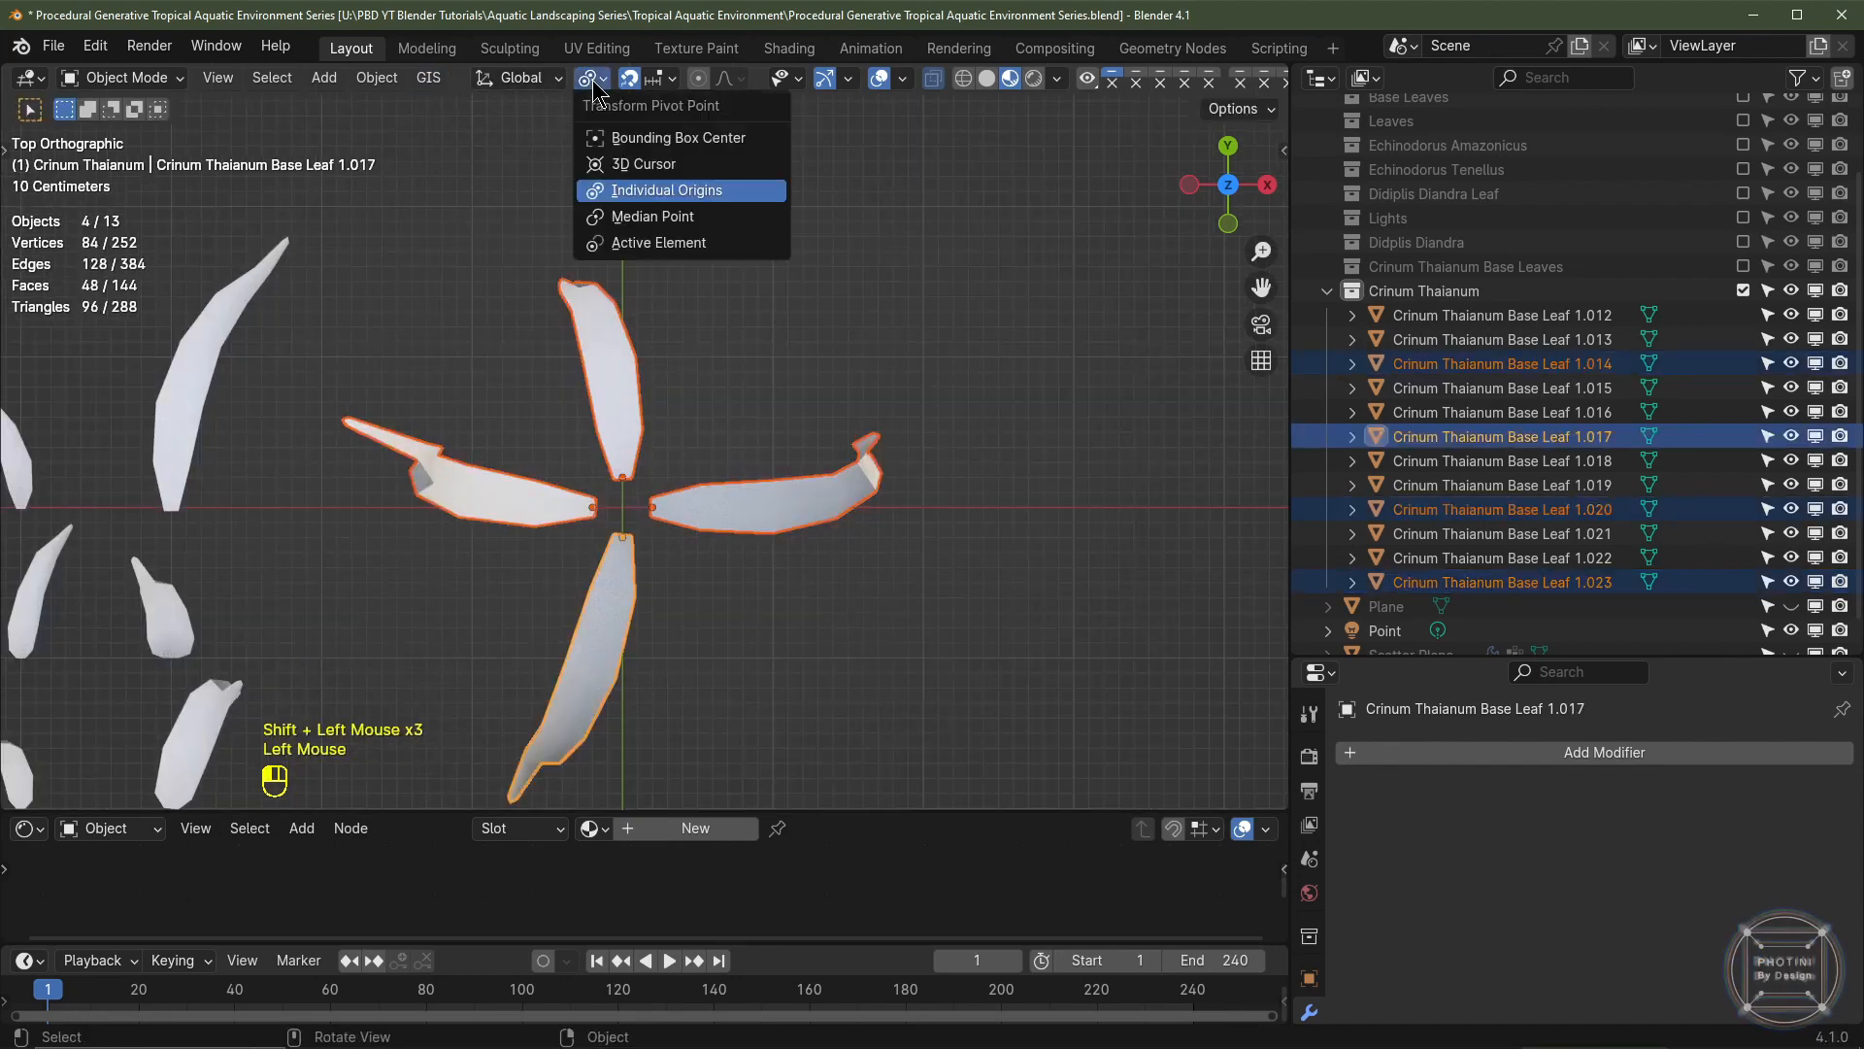
pyautogui.click(628, 217)
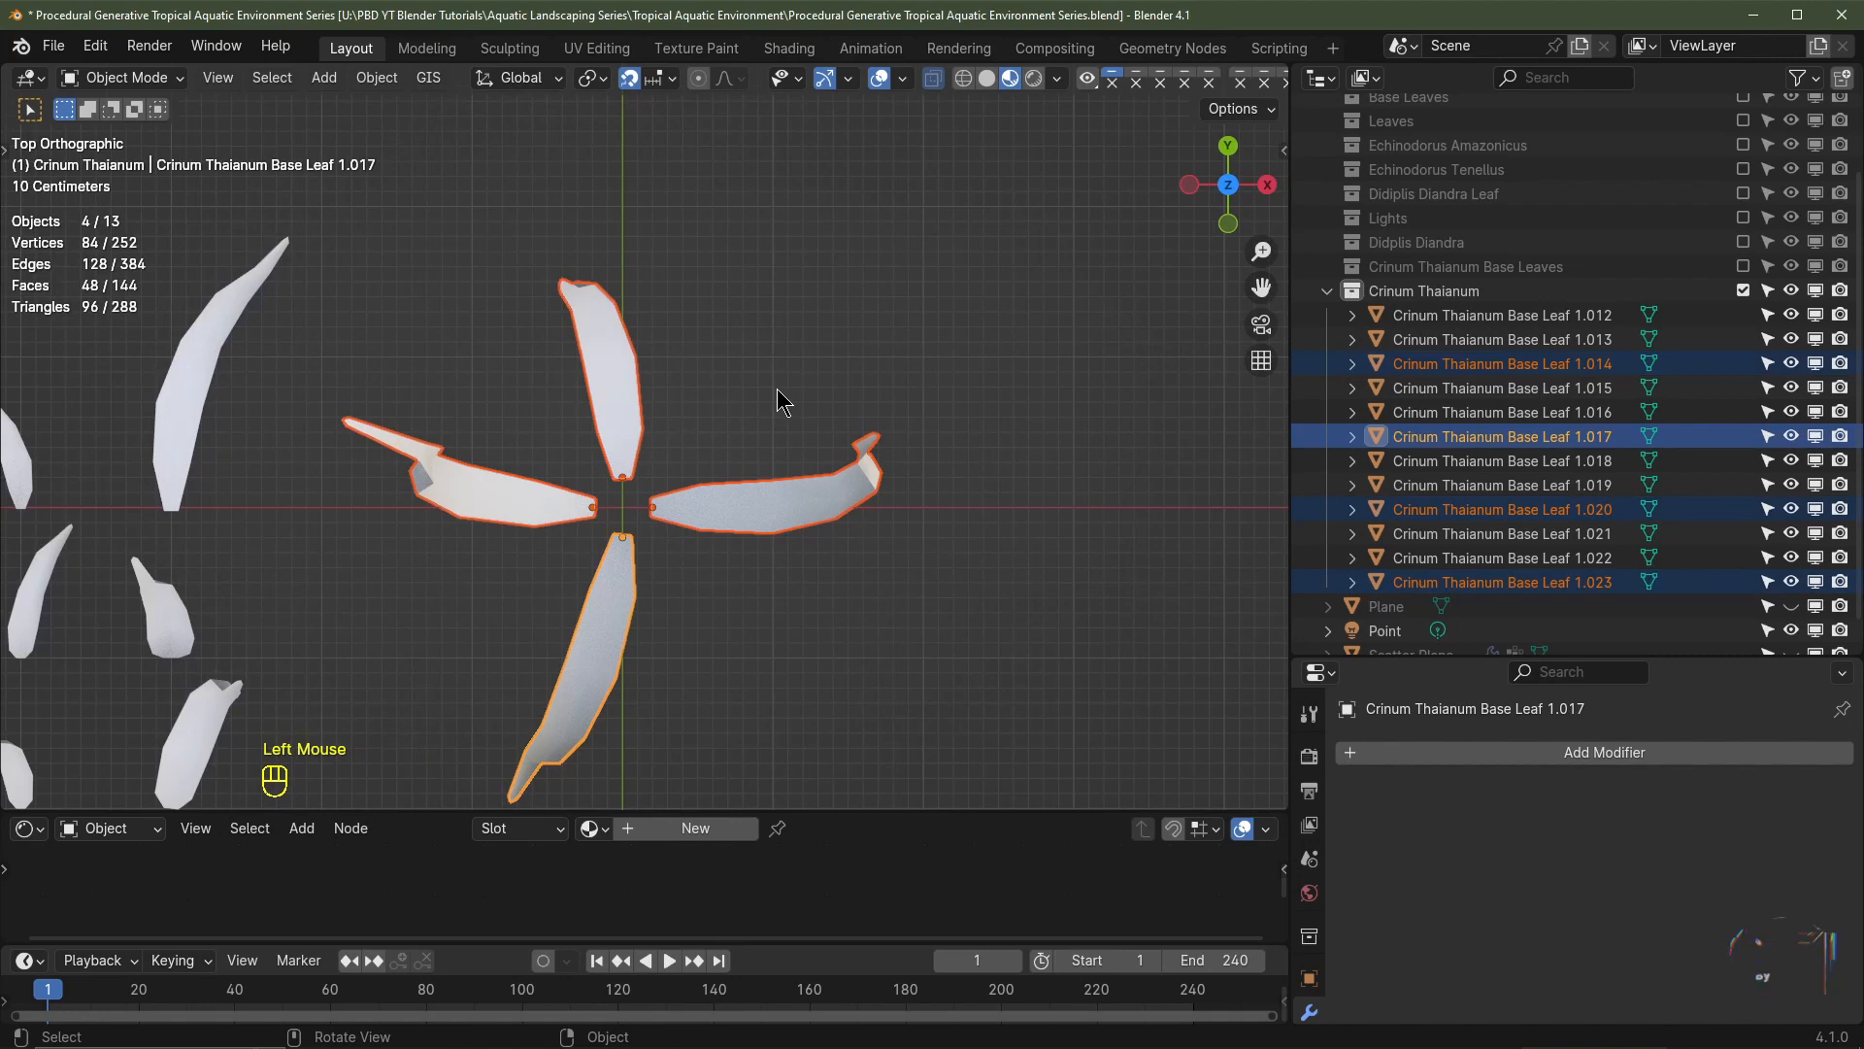
pyautogui.hotkey('shift', 'd')
pyautogui.rightClick(784, 401)
pyautogui.press('r')
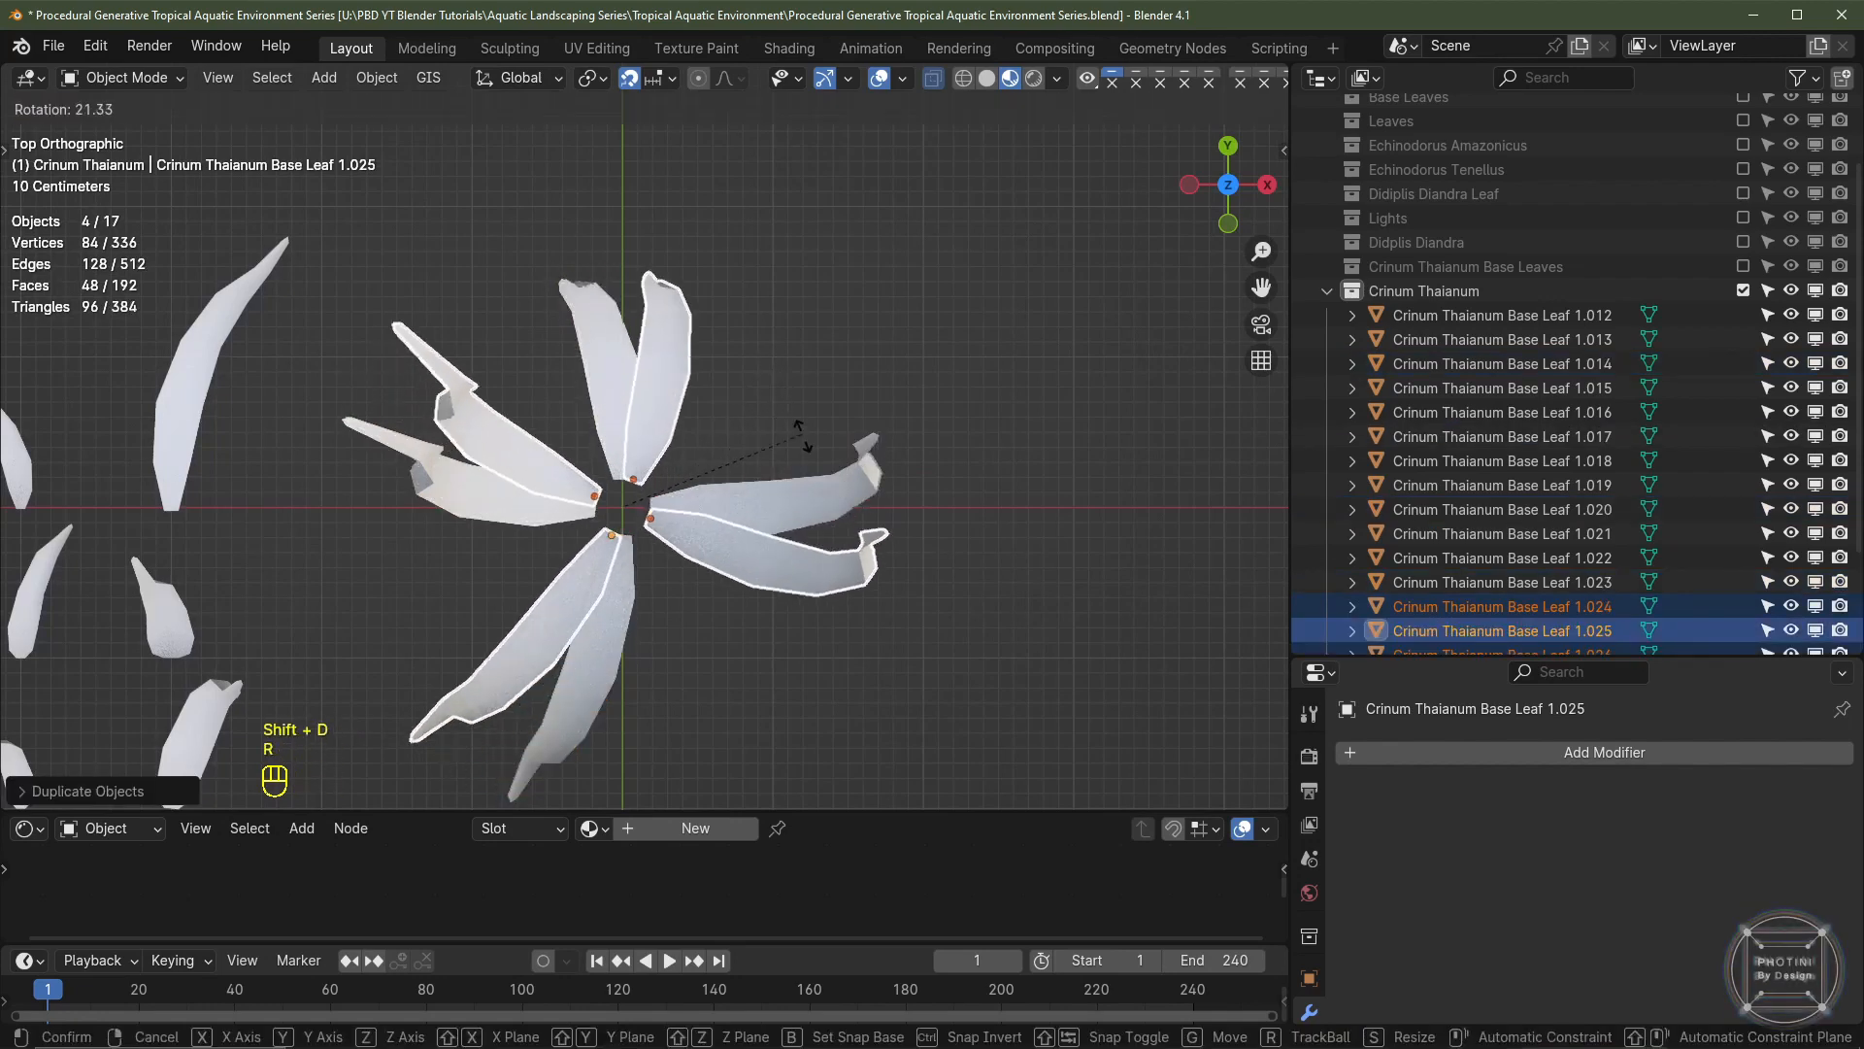
pyautogui.click(641, 670)
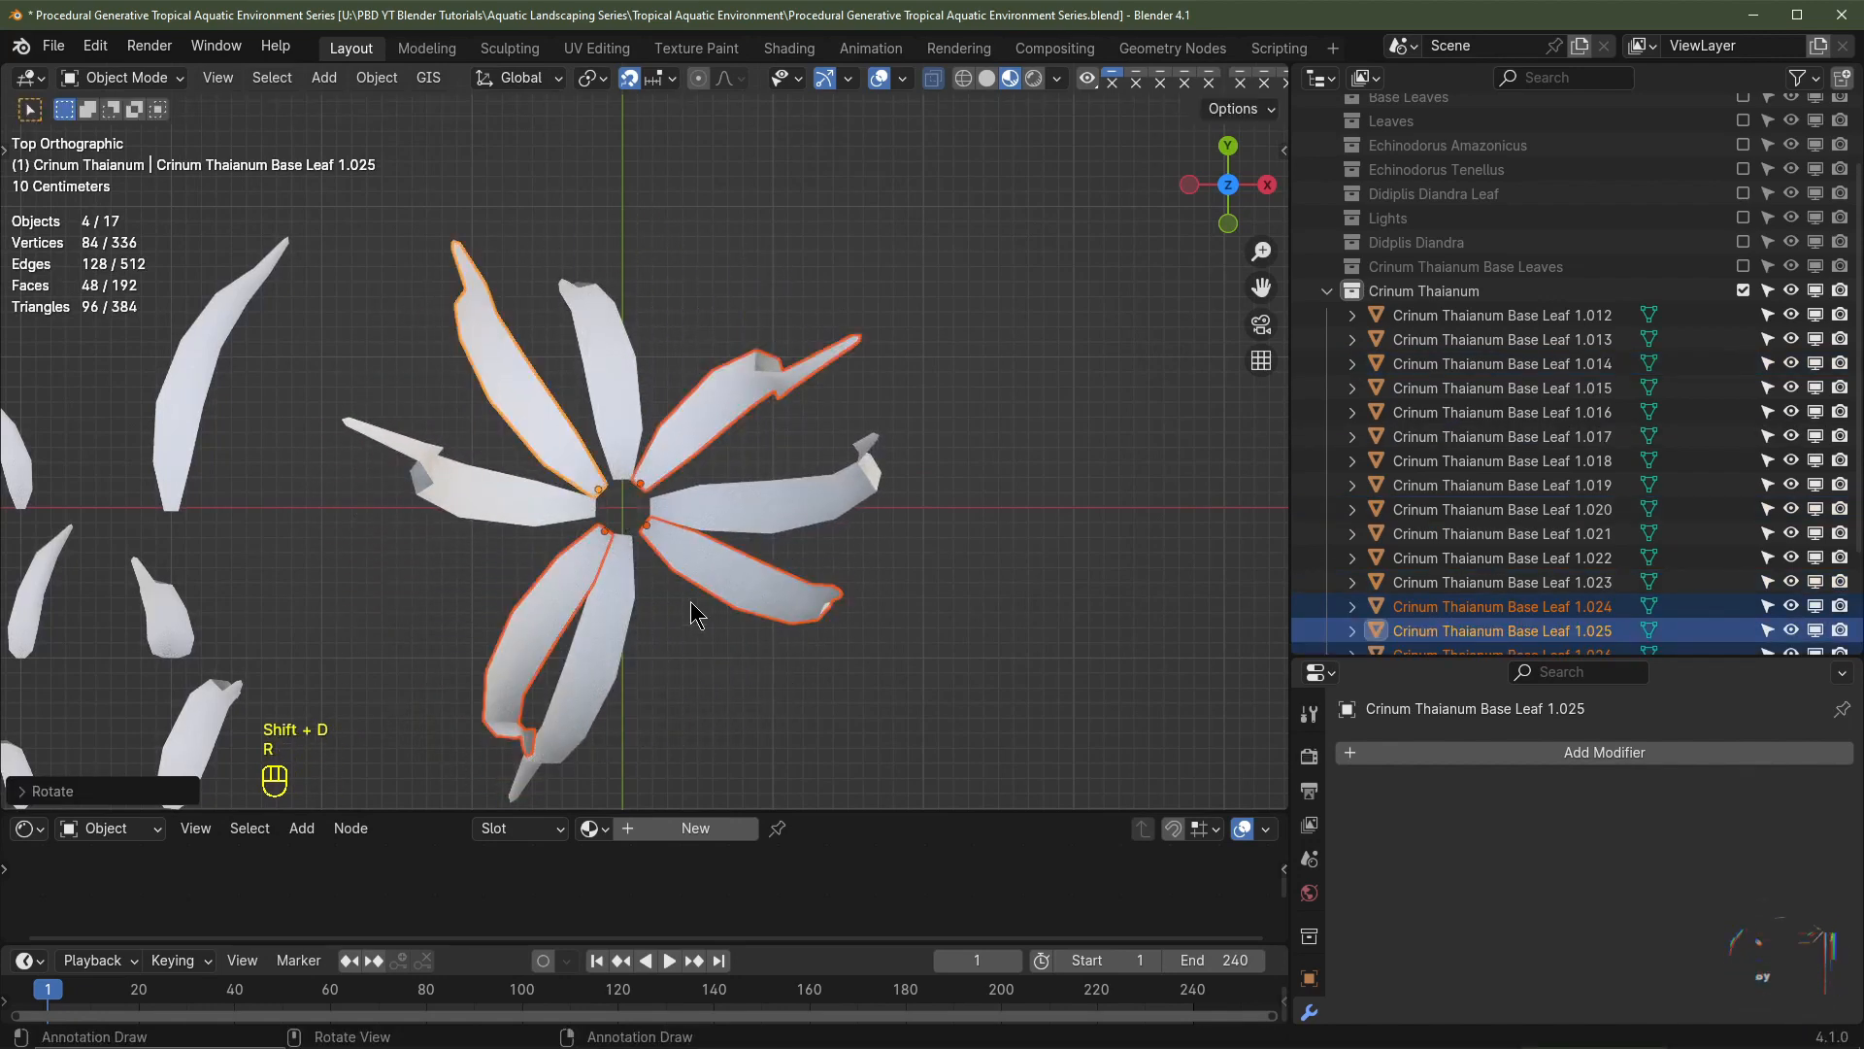
# - Turn off snapping, nudge duplicated leaf 1.026 slightly toward the plant's centre and adjust its rotation
pyautogui.click(699, 614)
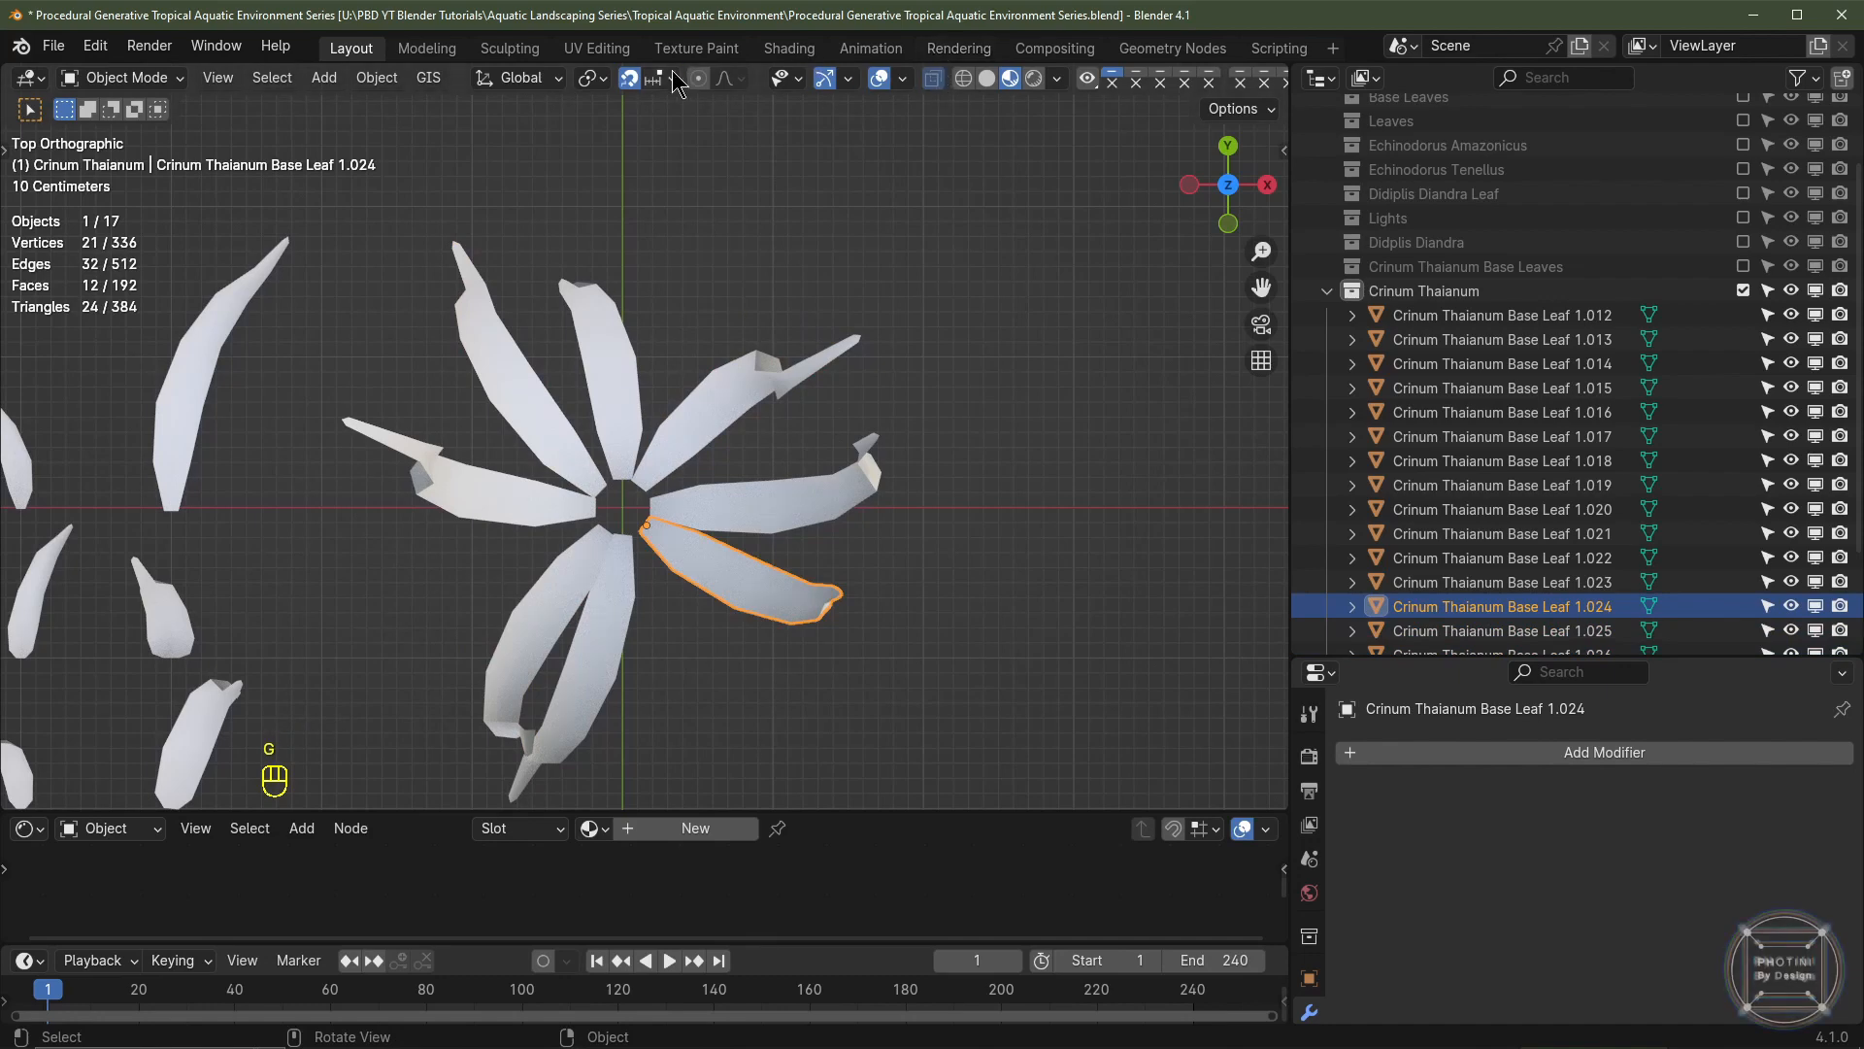
pyautogui.click(749, 424)
pyautogui.press('g')
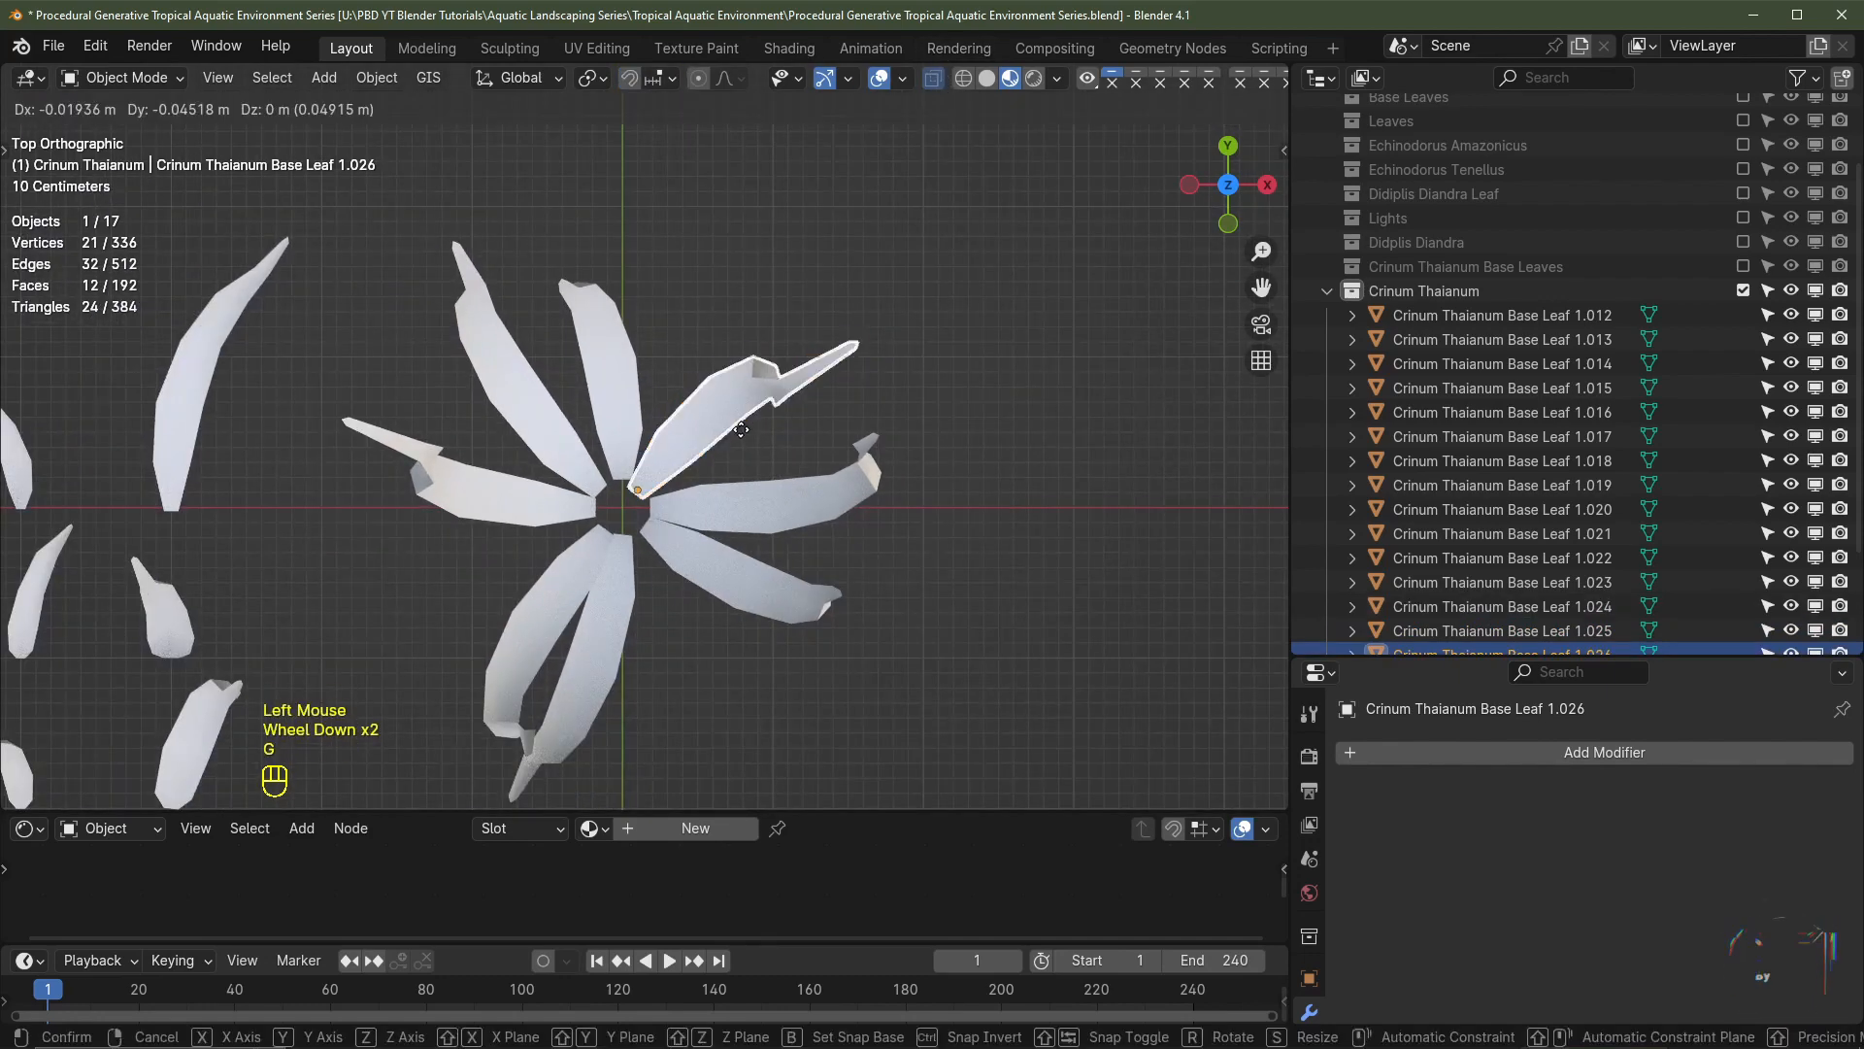
pyautogui.click(743, 442)
pyautogui.press('r')
pyautogui.click(872, 460)
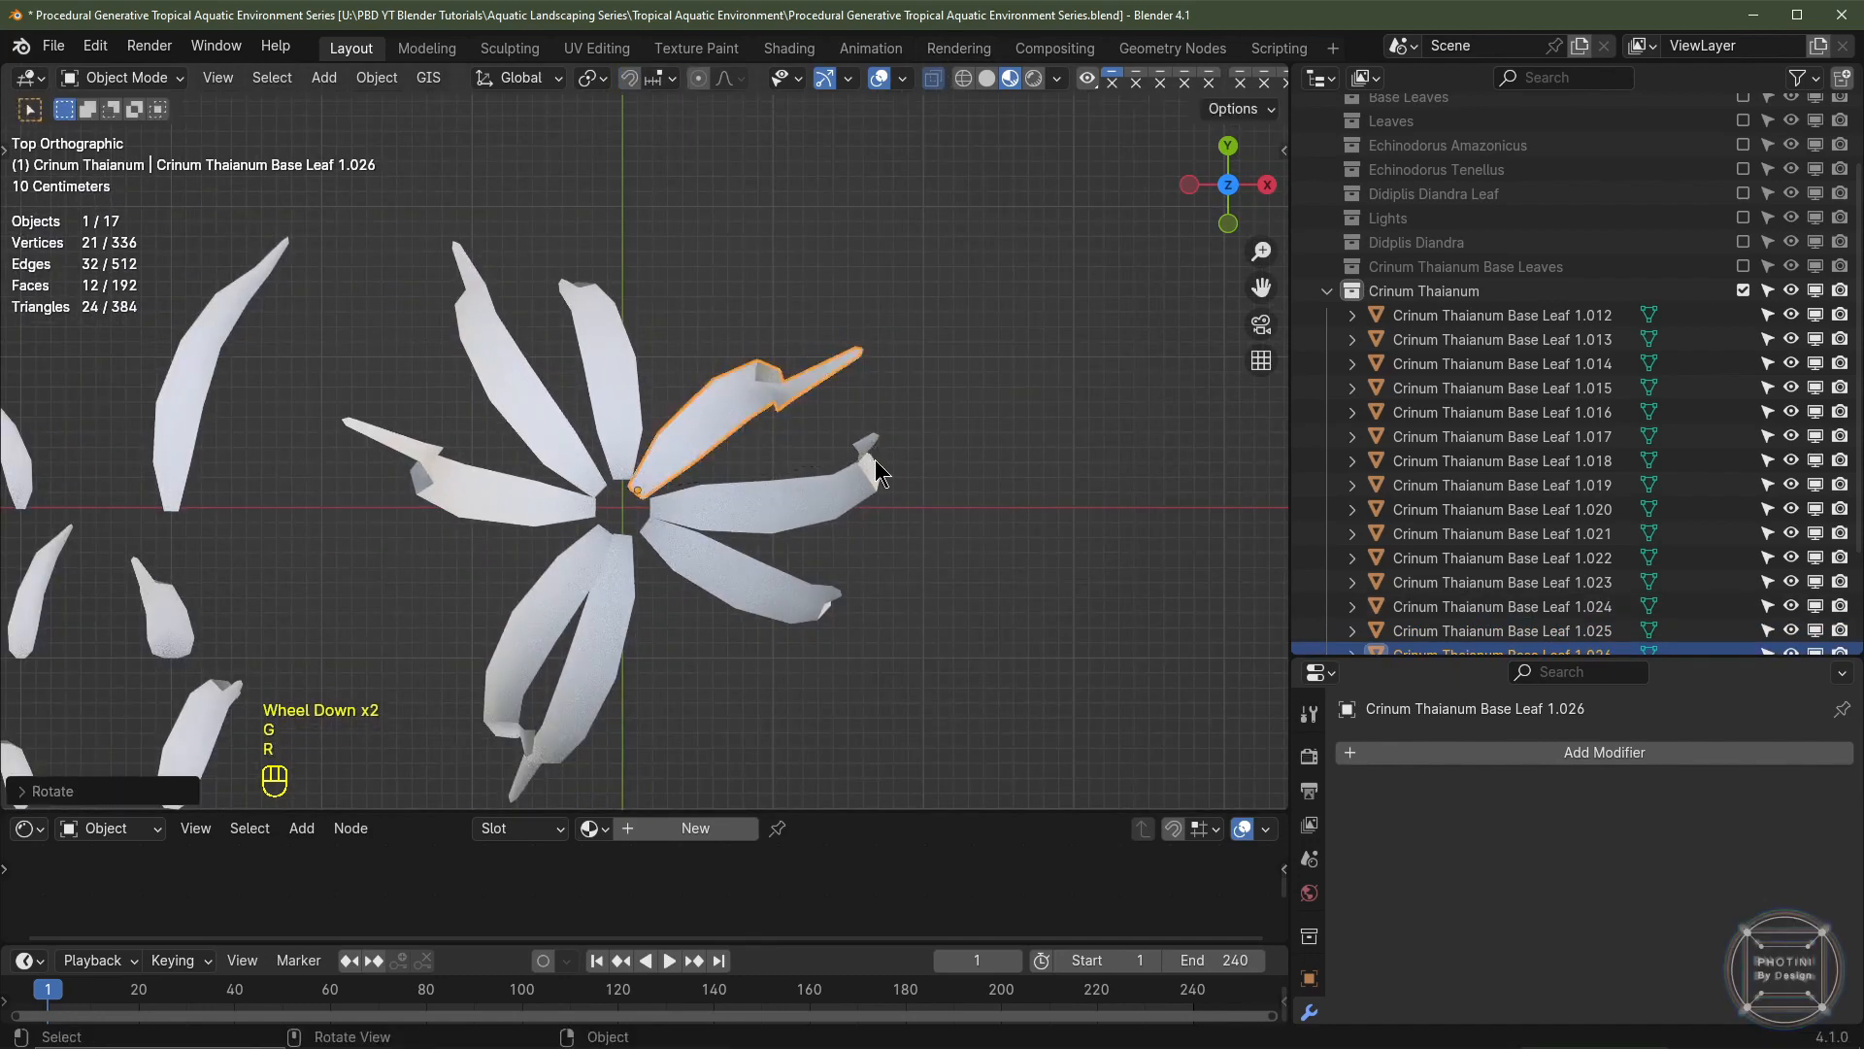
# - Rotate leaf 1.024 slightly clockwise and nudge it toward the plant's centre on the lower-right side of the rosette
pyautogui.click(822, 591)
pyautogui.press('r')
pyautogui.click(832, 630)
pyautogui.press('g')
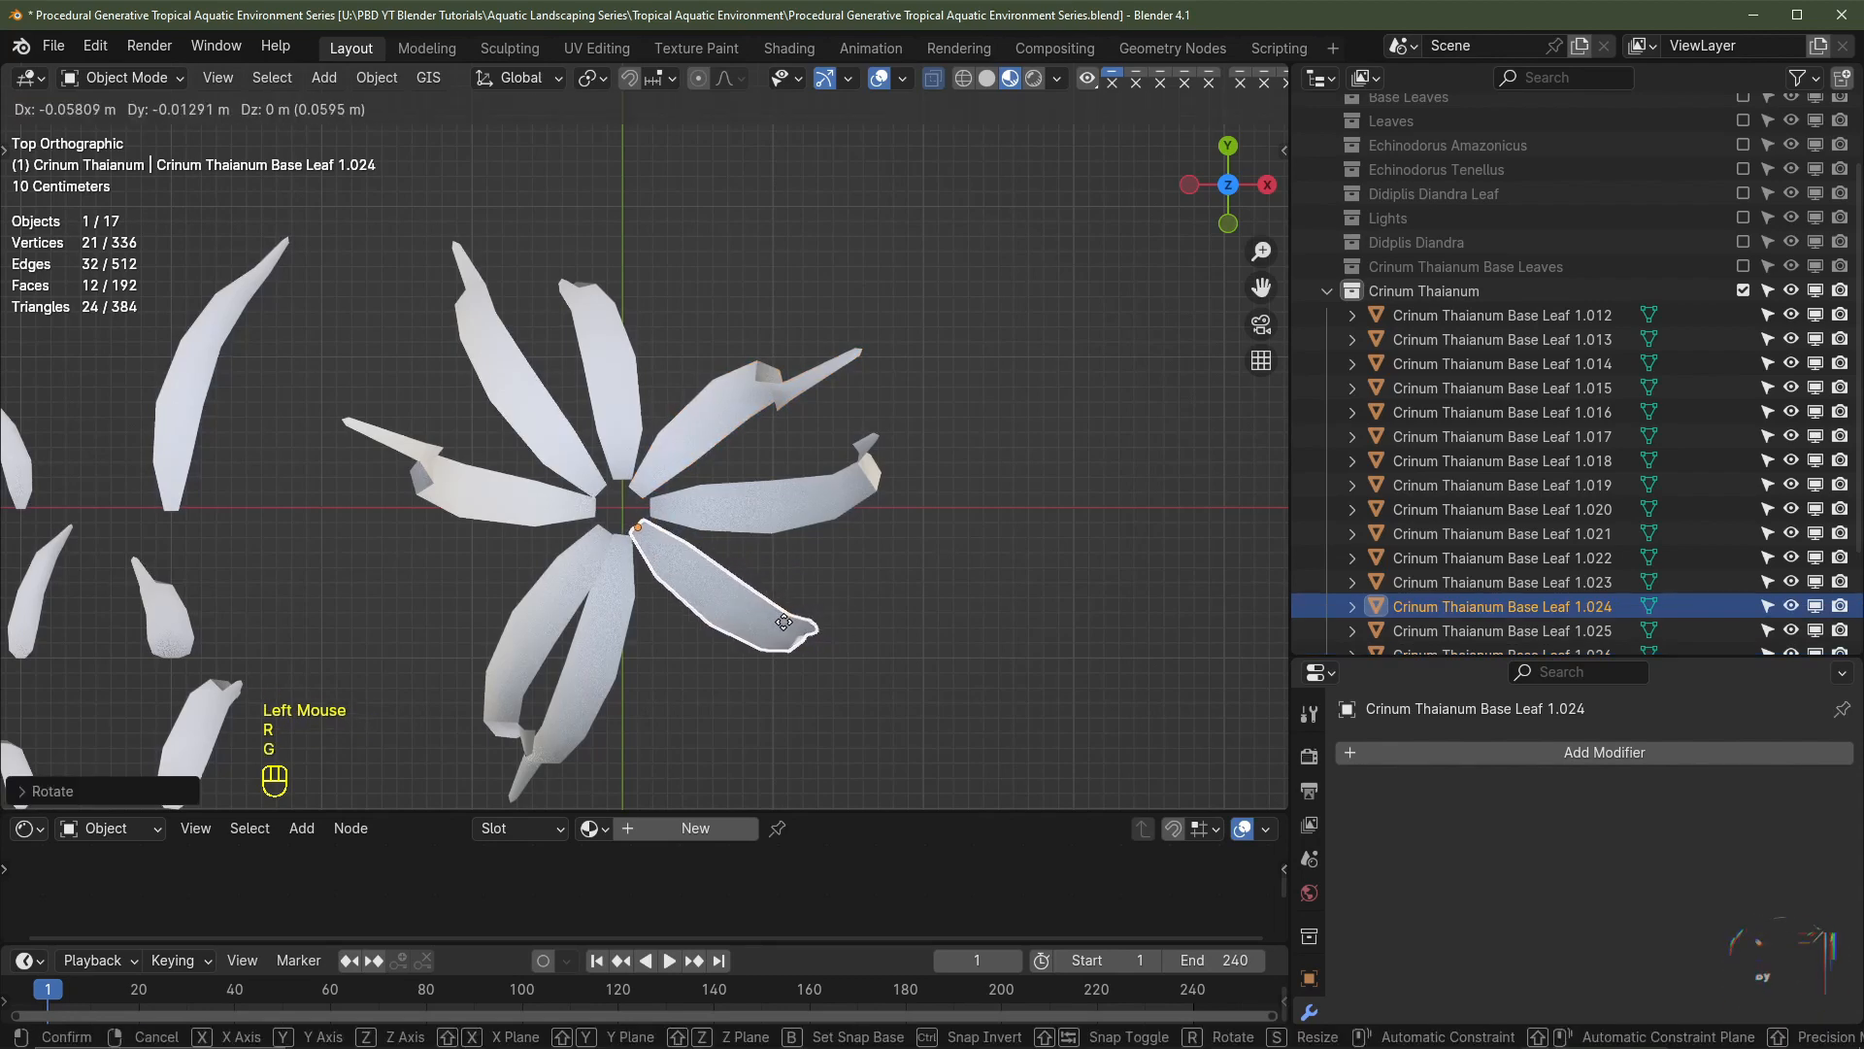
pyautogui.click(785, 636)
# - Nudge leaf 1.027 and rotate it clockwise away from the overlapping neighbouring leaf
pyautogui.click(579, 597)
pyautogui.press('g')
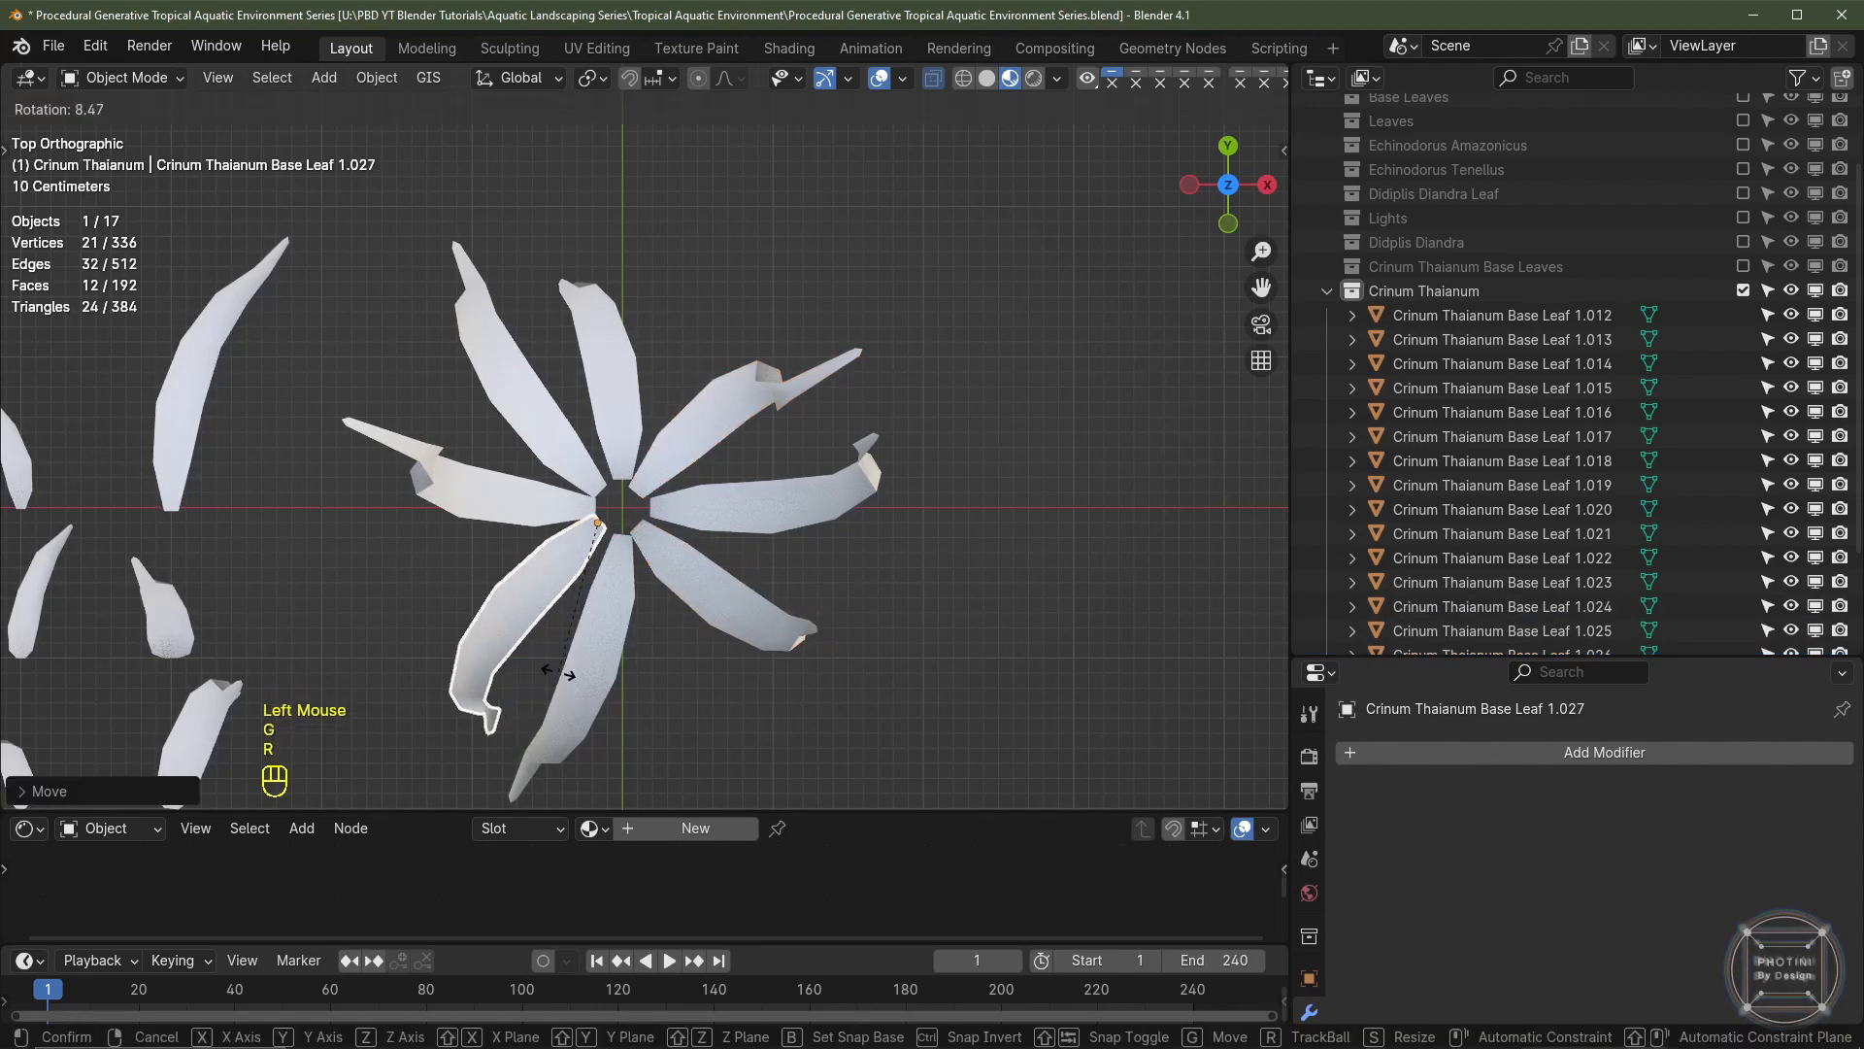
pyautogui.click(586, 607)
pyautogui.click(568, 486)
pyautogui.click(596, 339)
pyautogui.scroll(-1, 747, 466)
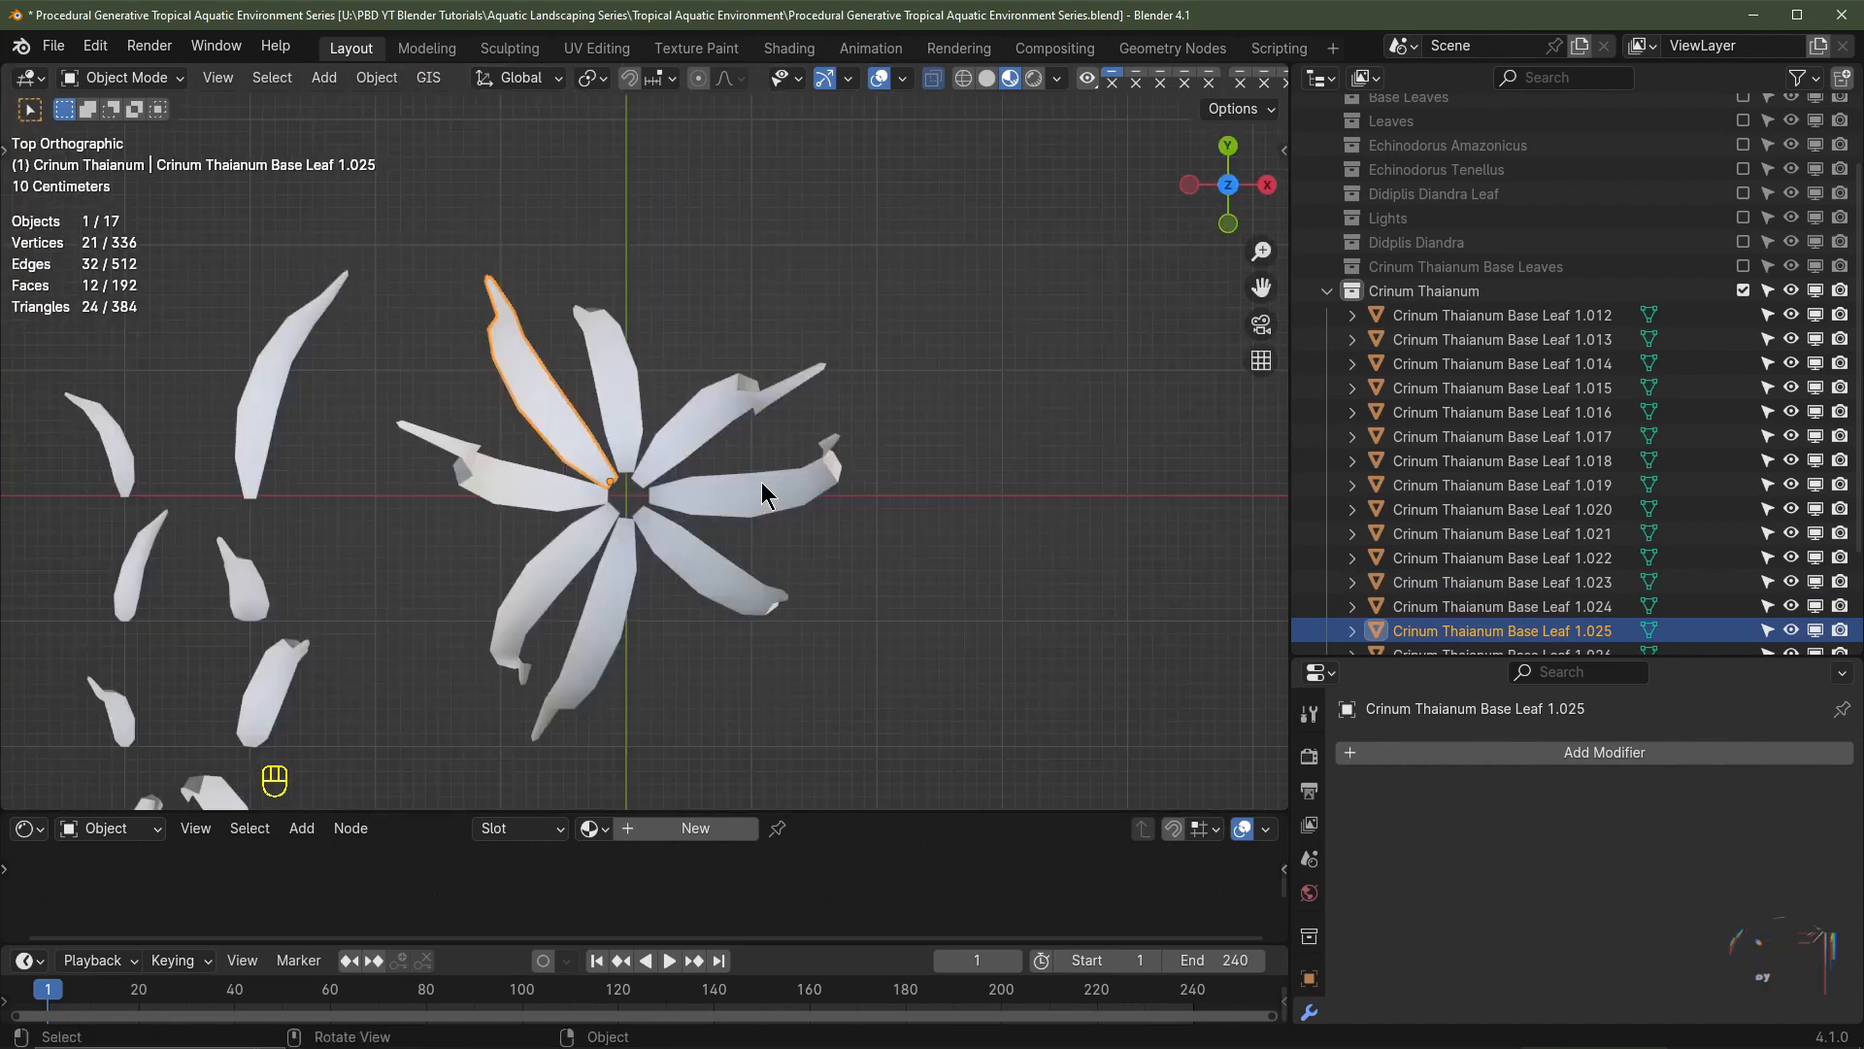
# - Duplicate leaf 1.020, place the rotated copy in the gap on the negative Y side, and rotate the original slightly counterclockwise
pyautogui.click(762, 493)
pyautogui.hotkey('shift', 'd')
pyautogui.click(754, 522)
pyautogui.press('r')
pyautogui.click(701, 626)
pyautogui.scroll(2, 721, 641)
pyautogui.press('g')
pyautogui.click(767, 462)
pyautogui.press('r')
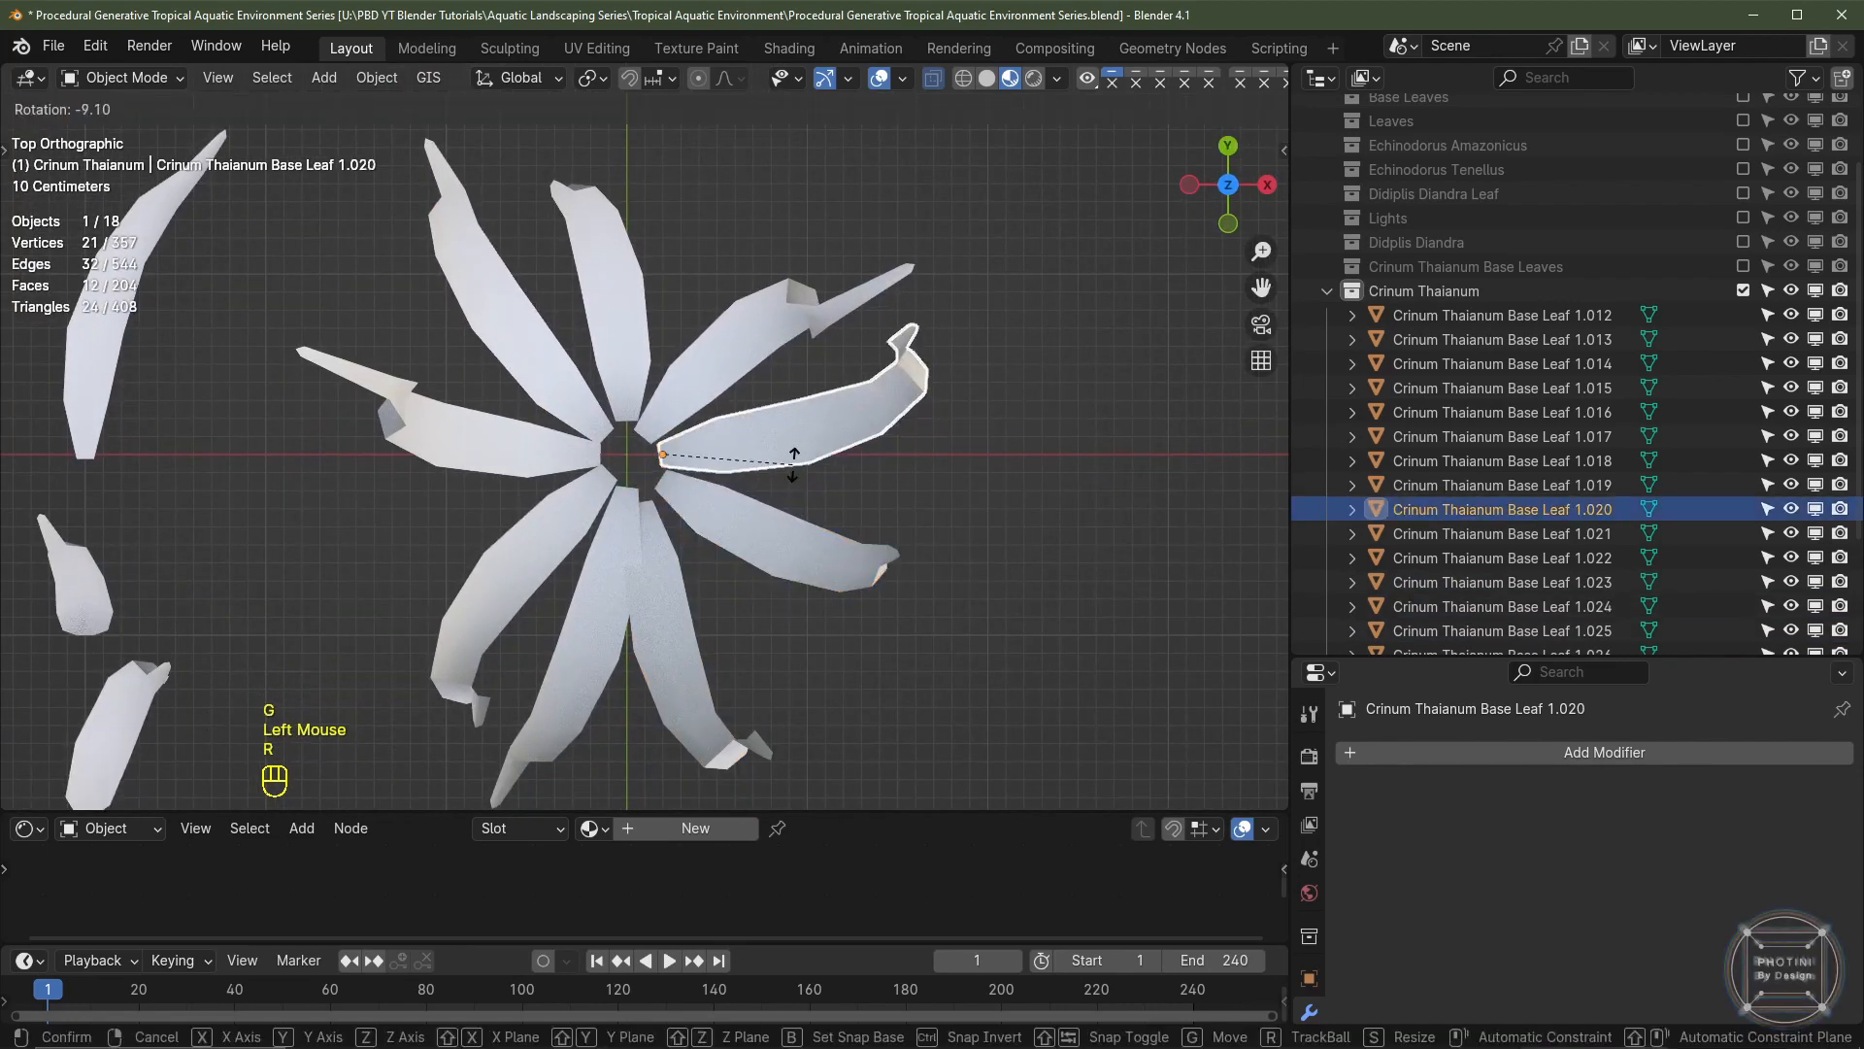
# - Adjust the placement of duplicated leaf 1.028 and tilt it about 12.6° to stand more upright
pyautogui.click(670, 617)
pyautogui.press('g')
pyautogui.press('r')
pyautogui.scroll(-2, 656, 486)
pyautogui.moveTo(643, 670); pyautogui.dragTo(621, 428, button='middle')
pyautogui.scroll(2, 626, 418)
pyautogui.moveTo(631, 369); pyautogui.dragTo(767, 442, button='middle')
pyautogui.scroll(1, 767, 446)
pyautogui.moveTo(767, 442); pyautogui.dragTo(816, 420, button='middle')
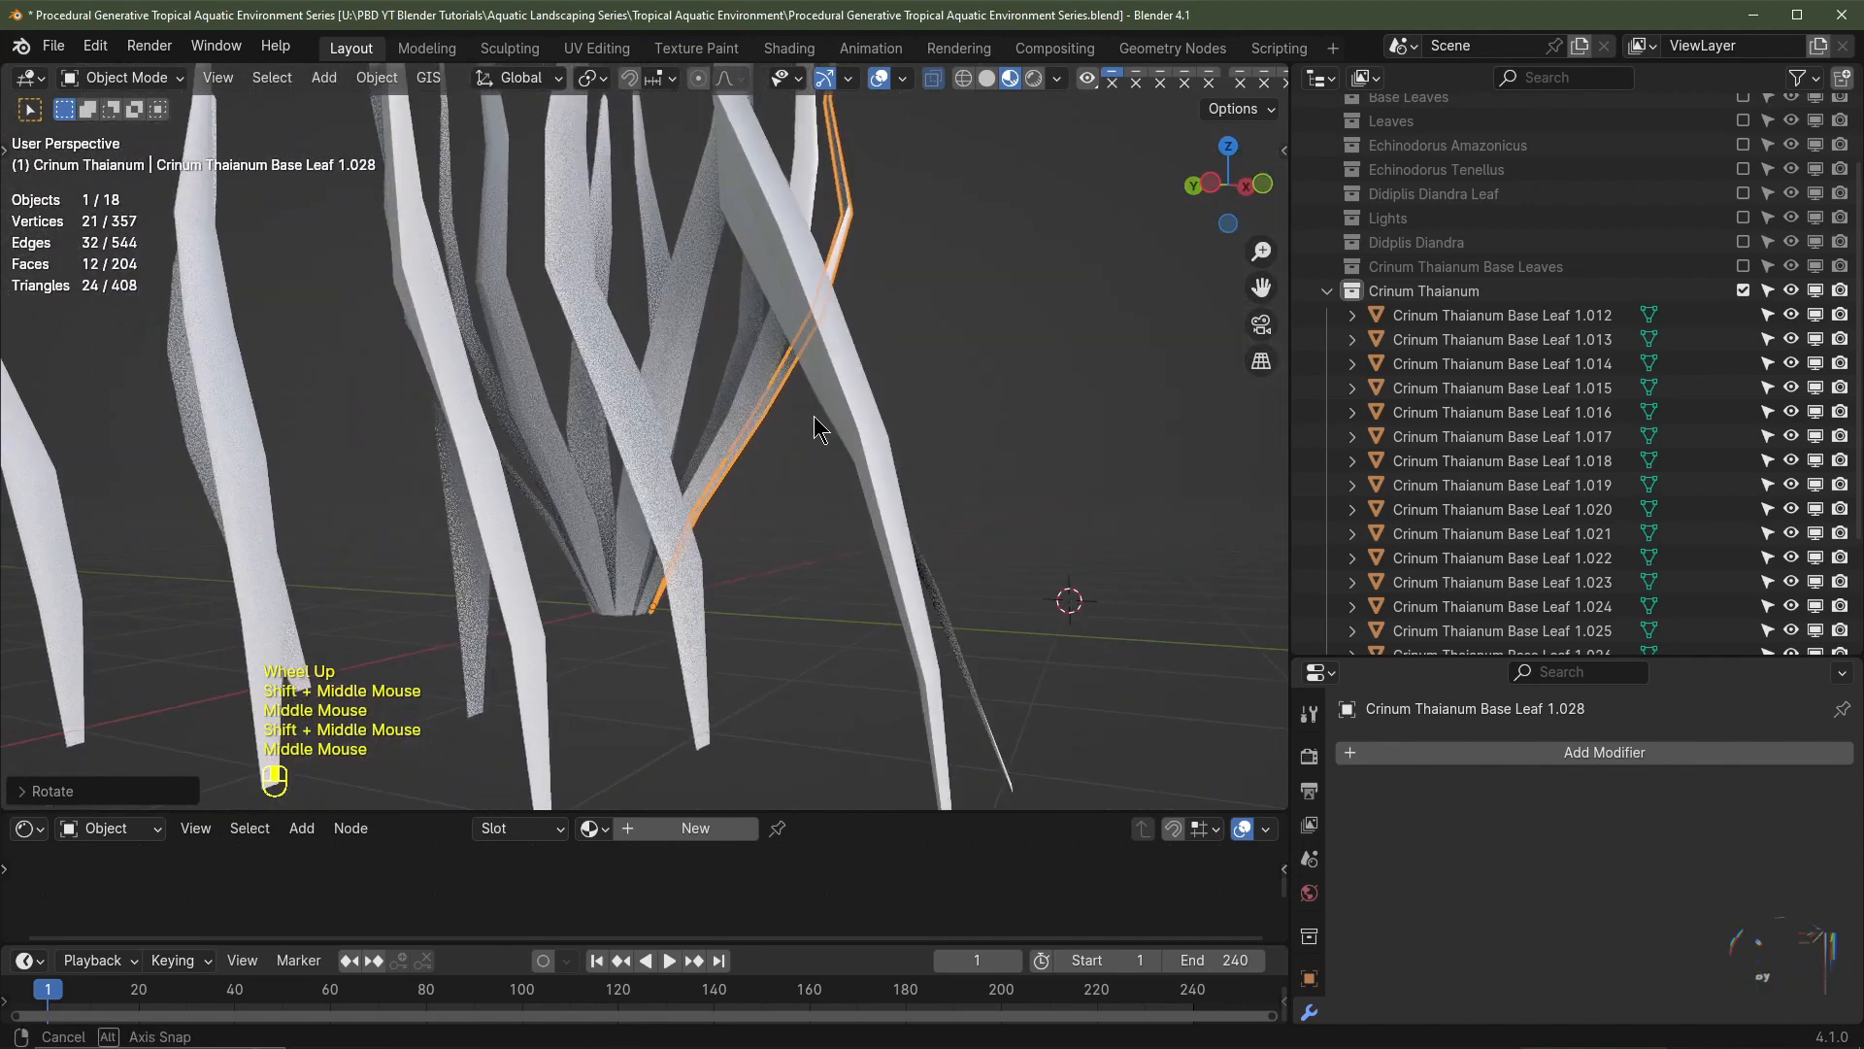
pyautogui.press('r')
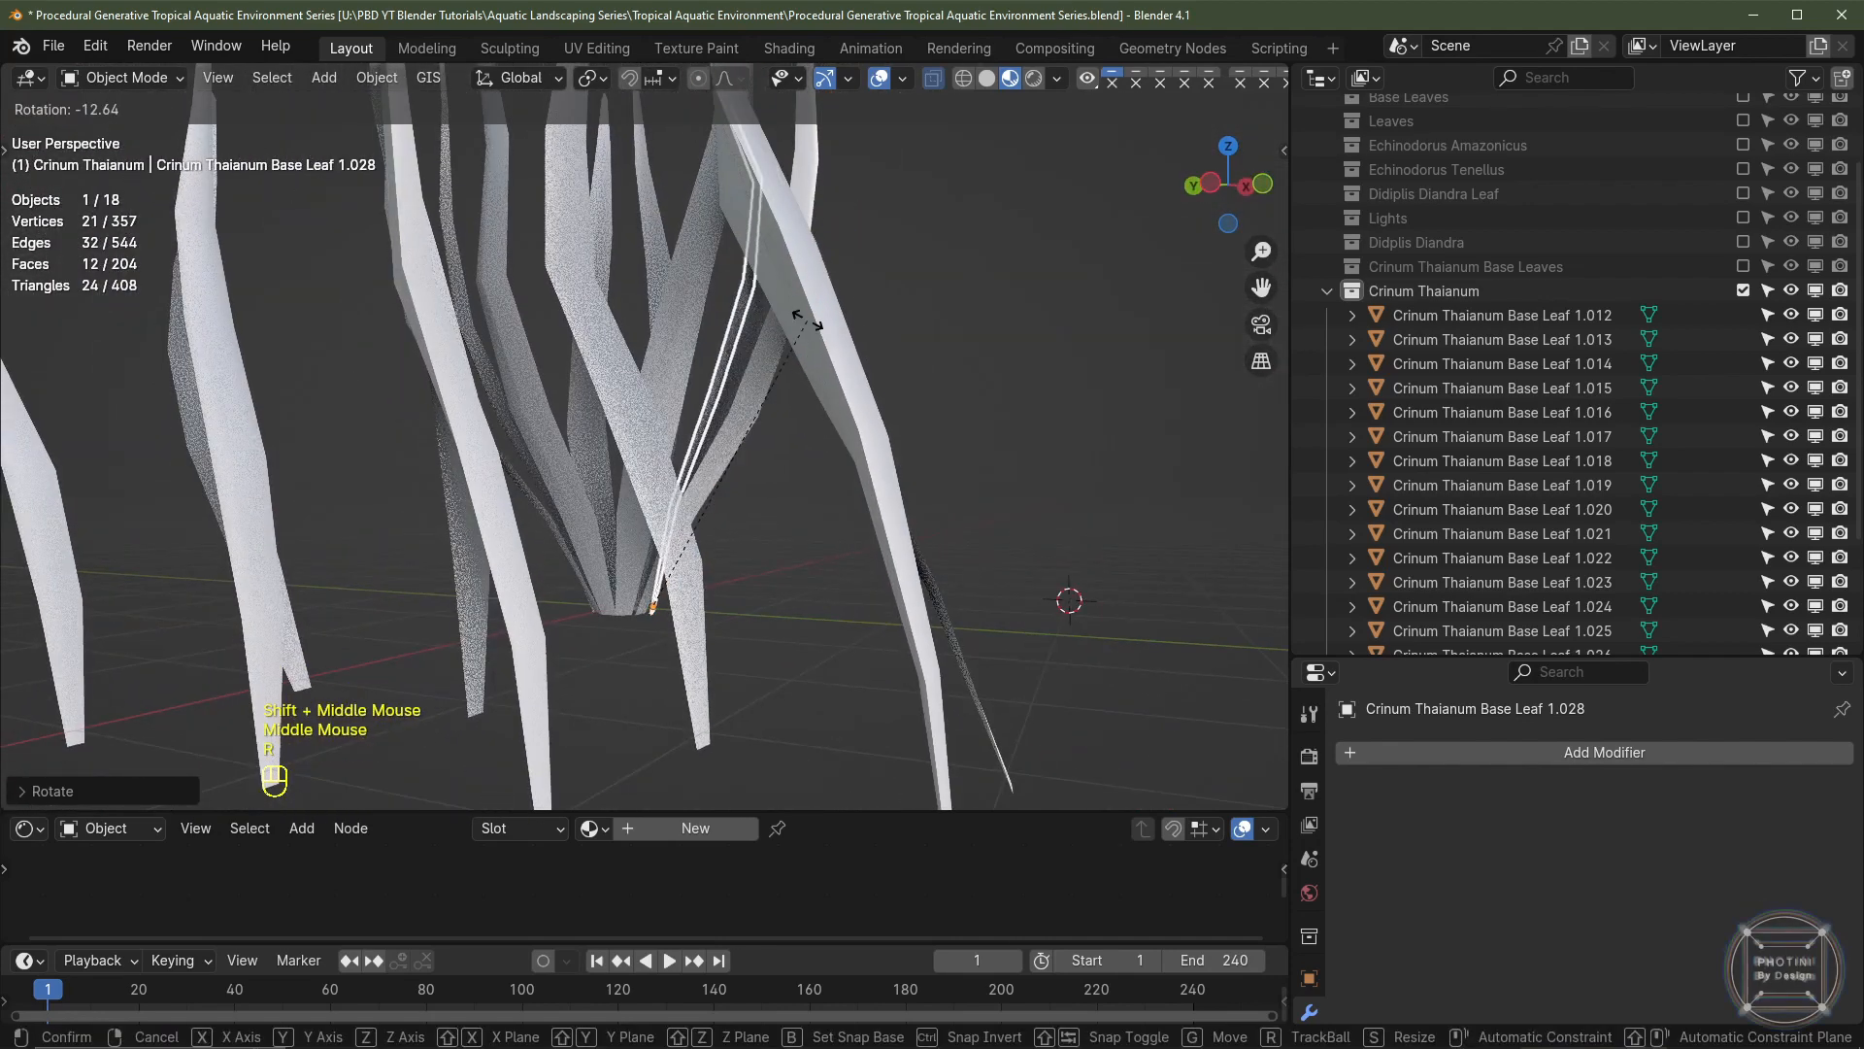
pyautogui.click(806, 320)
# - Tilt leaf 1.014 inward so it stands more upright
pyautogui.moveTo(807, 321); pyautogui.dragTo(752, 410, button='middle')
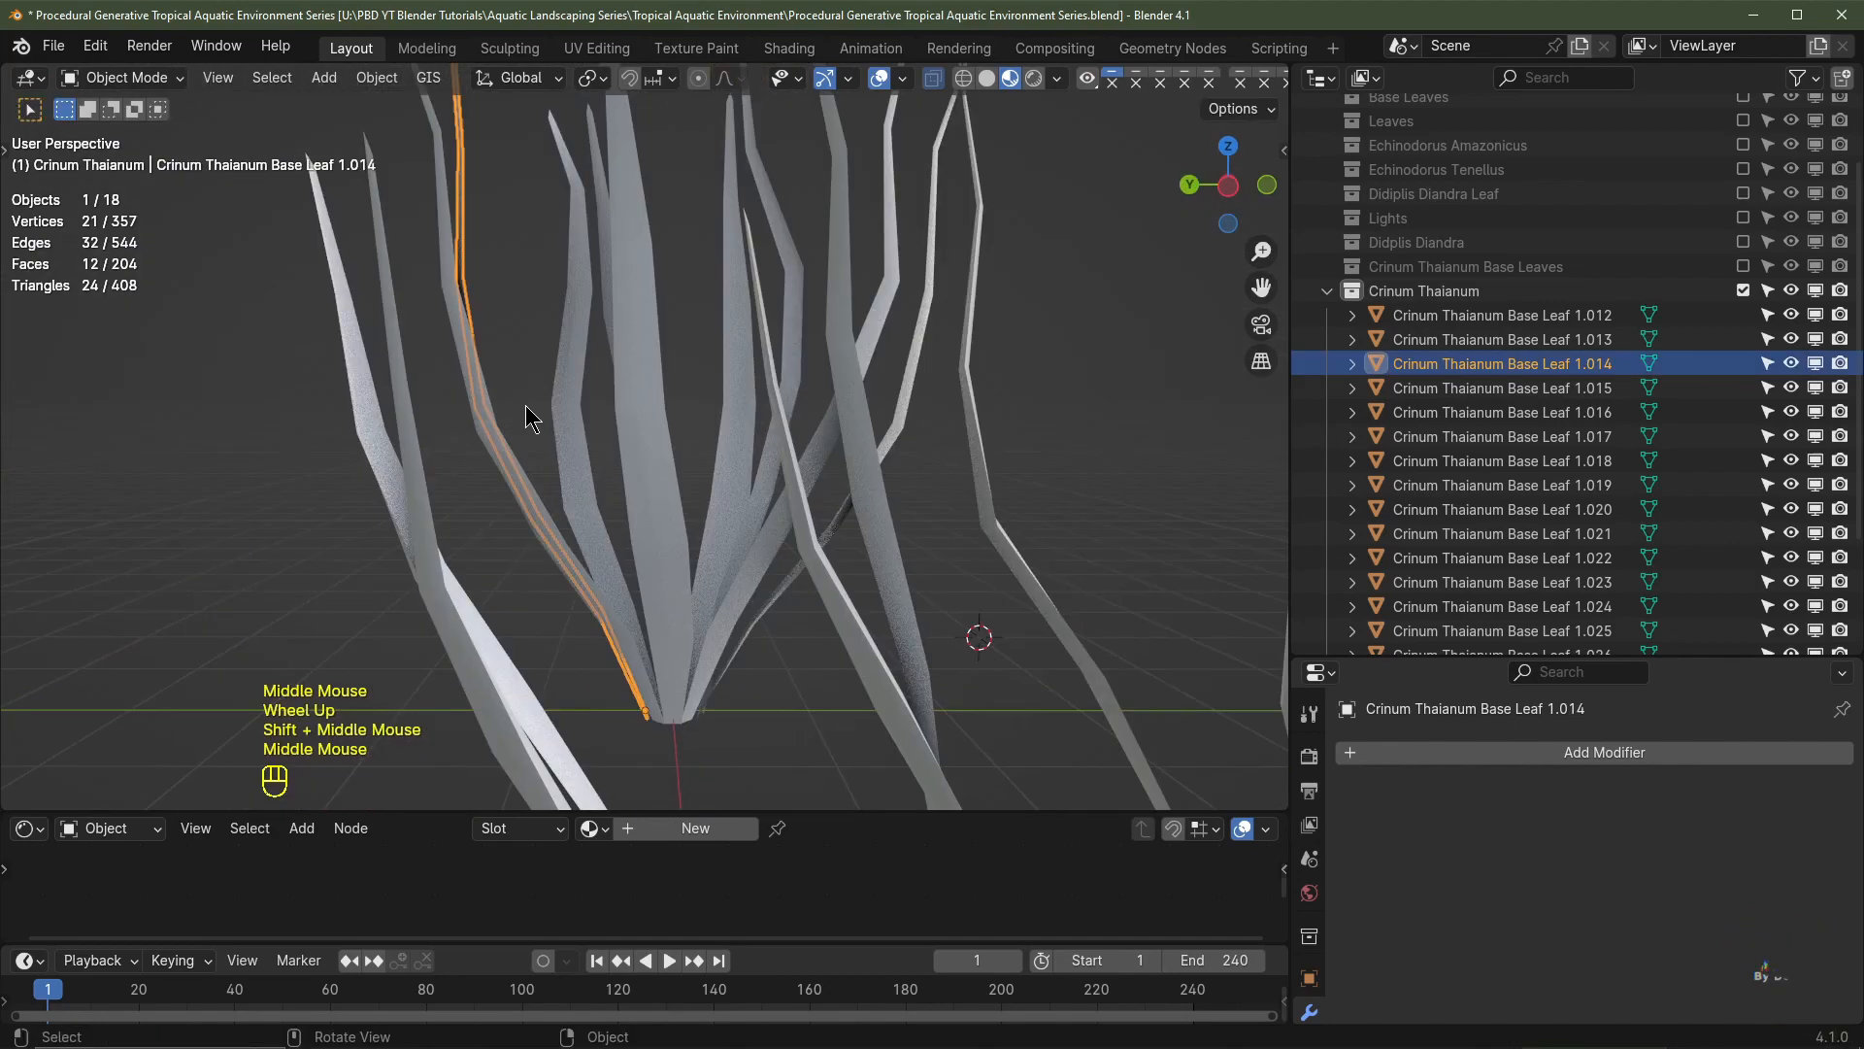
pyautogui.press('r')
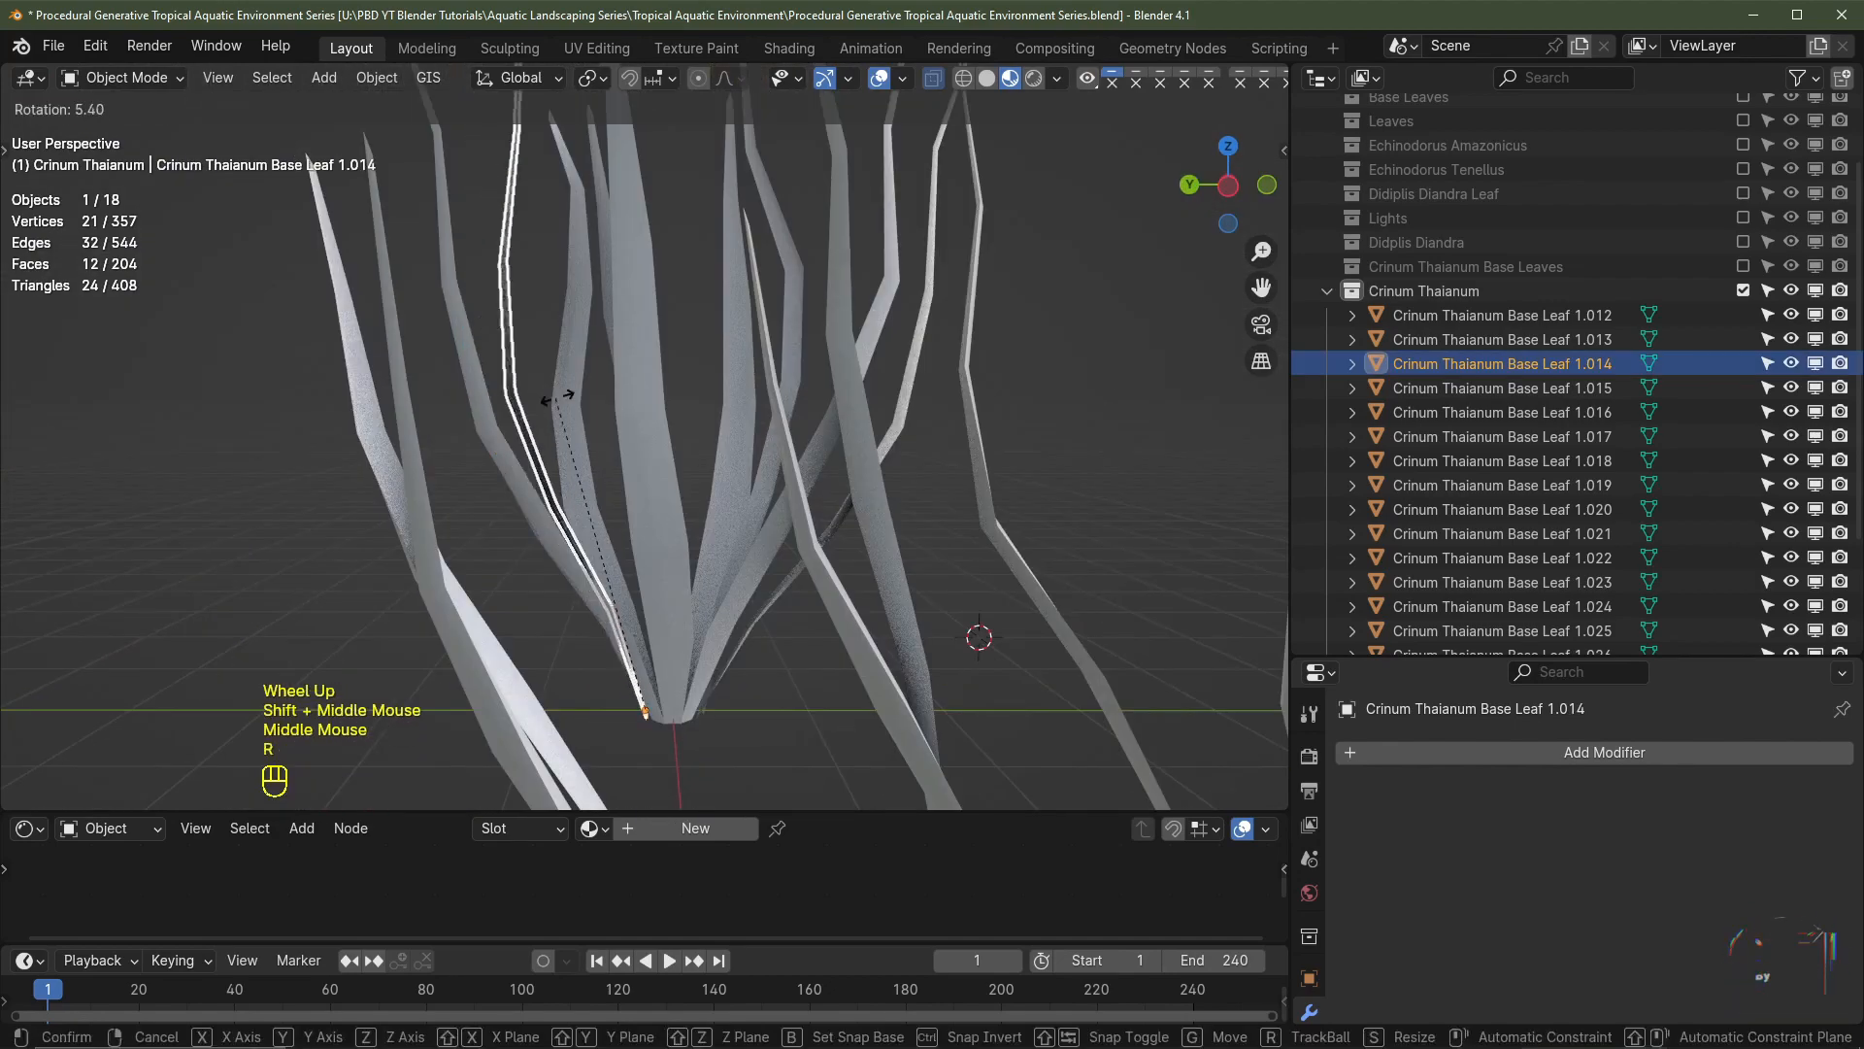
pyautogui.click(586, 396)
# - Tilt leaf 1.027 inward from a side view of the plant
pyautogui.moveTo(586, 396); pyautogui.dragTo(519, 525, button='middle')
pyautogui.scroll(-2, 740, 463)
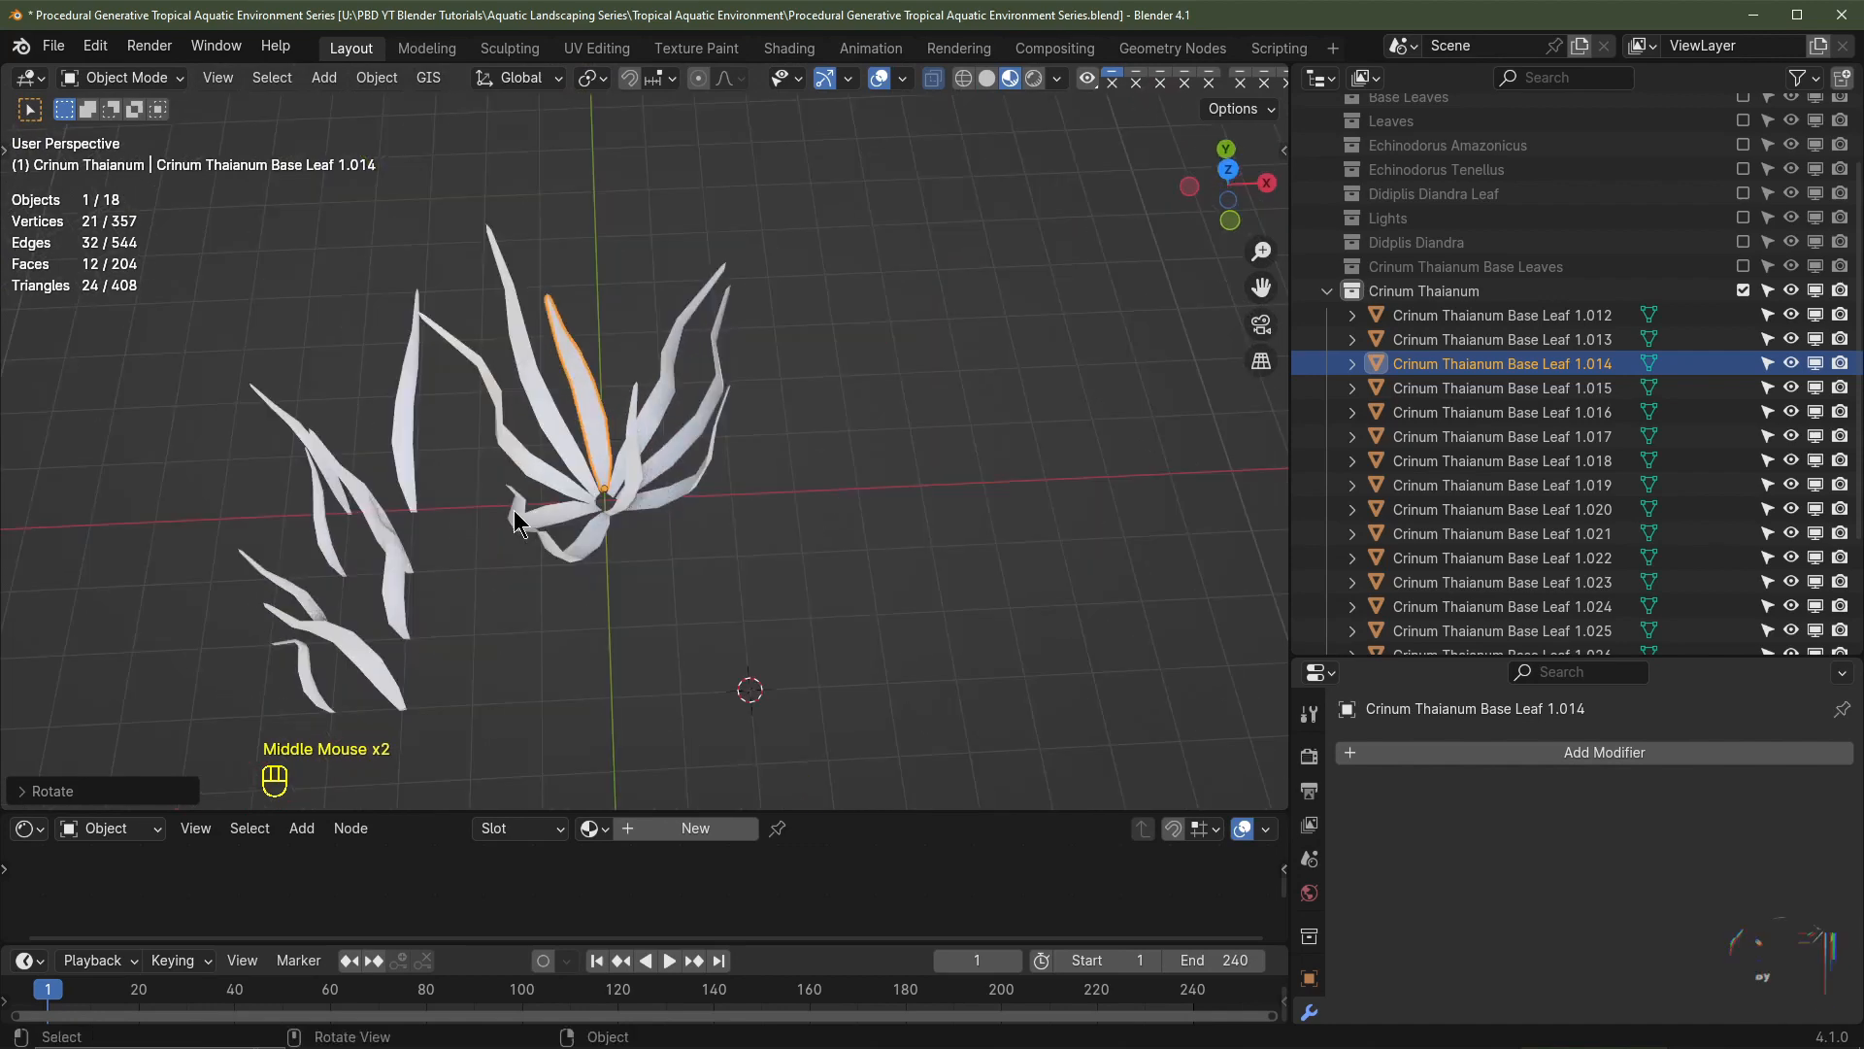
pyautogui.click(529, 505)
pyautogui.moveTo(633, 538); pyautogui.dragTo(581, 482, button='middle')
pyautogui.scroll(2, 588, 533)
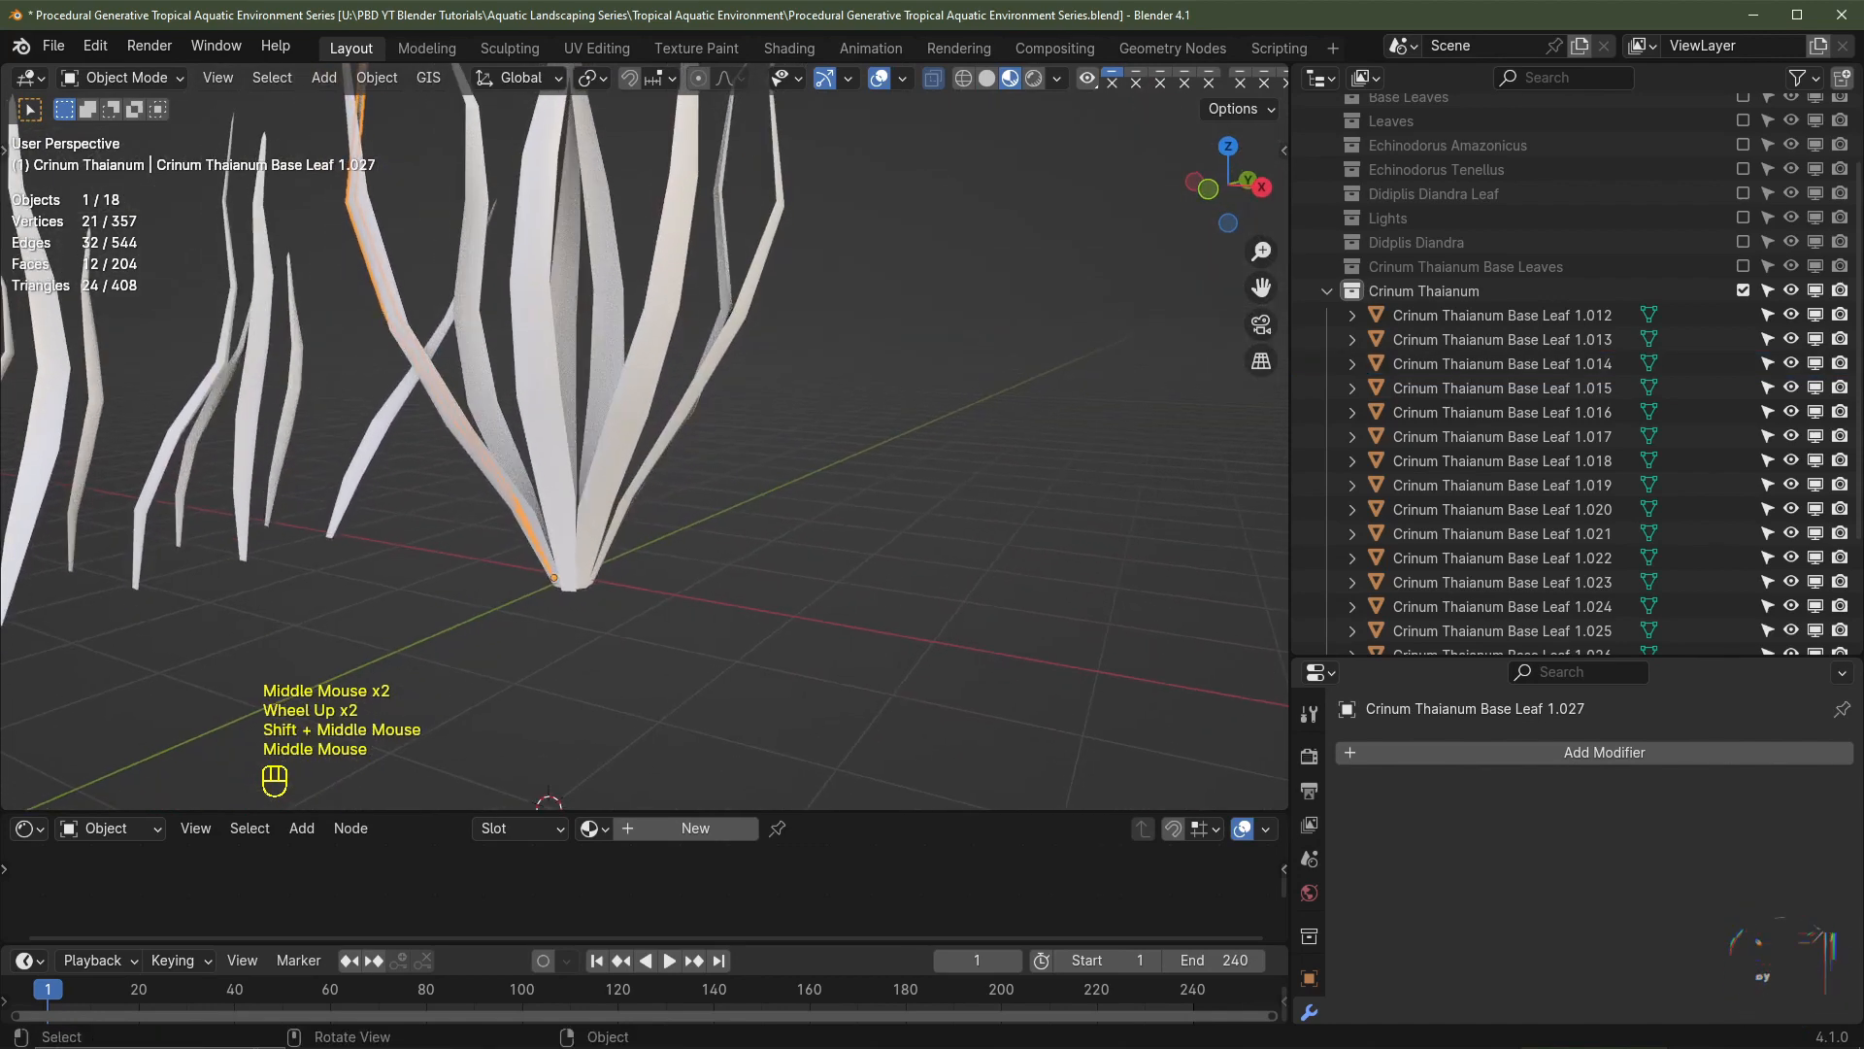
pyautogui.press('r')
# - Move leaf 1.017 outward from the centre by about 0.12 m in top view
pyautogui.click(612, 534)
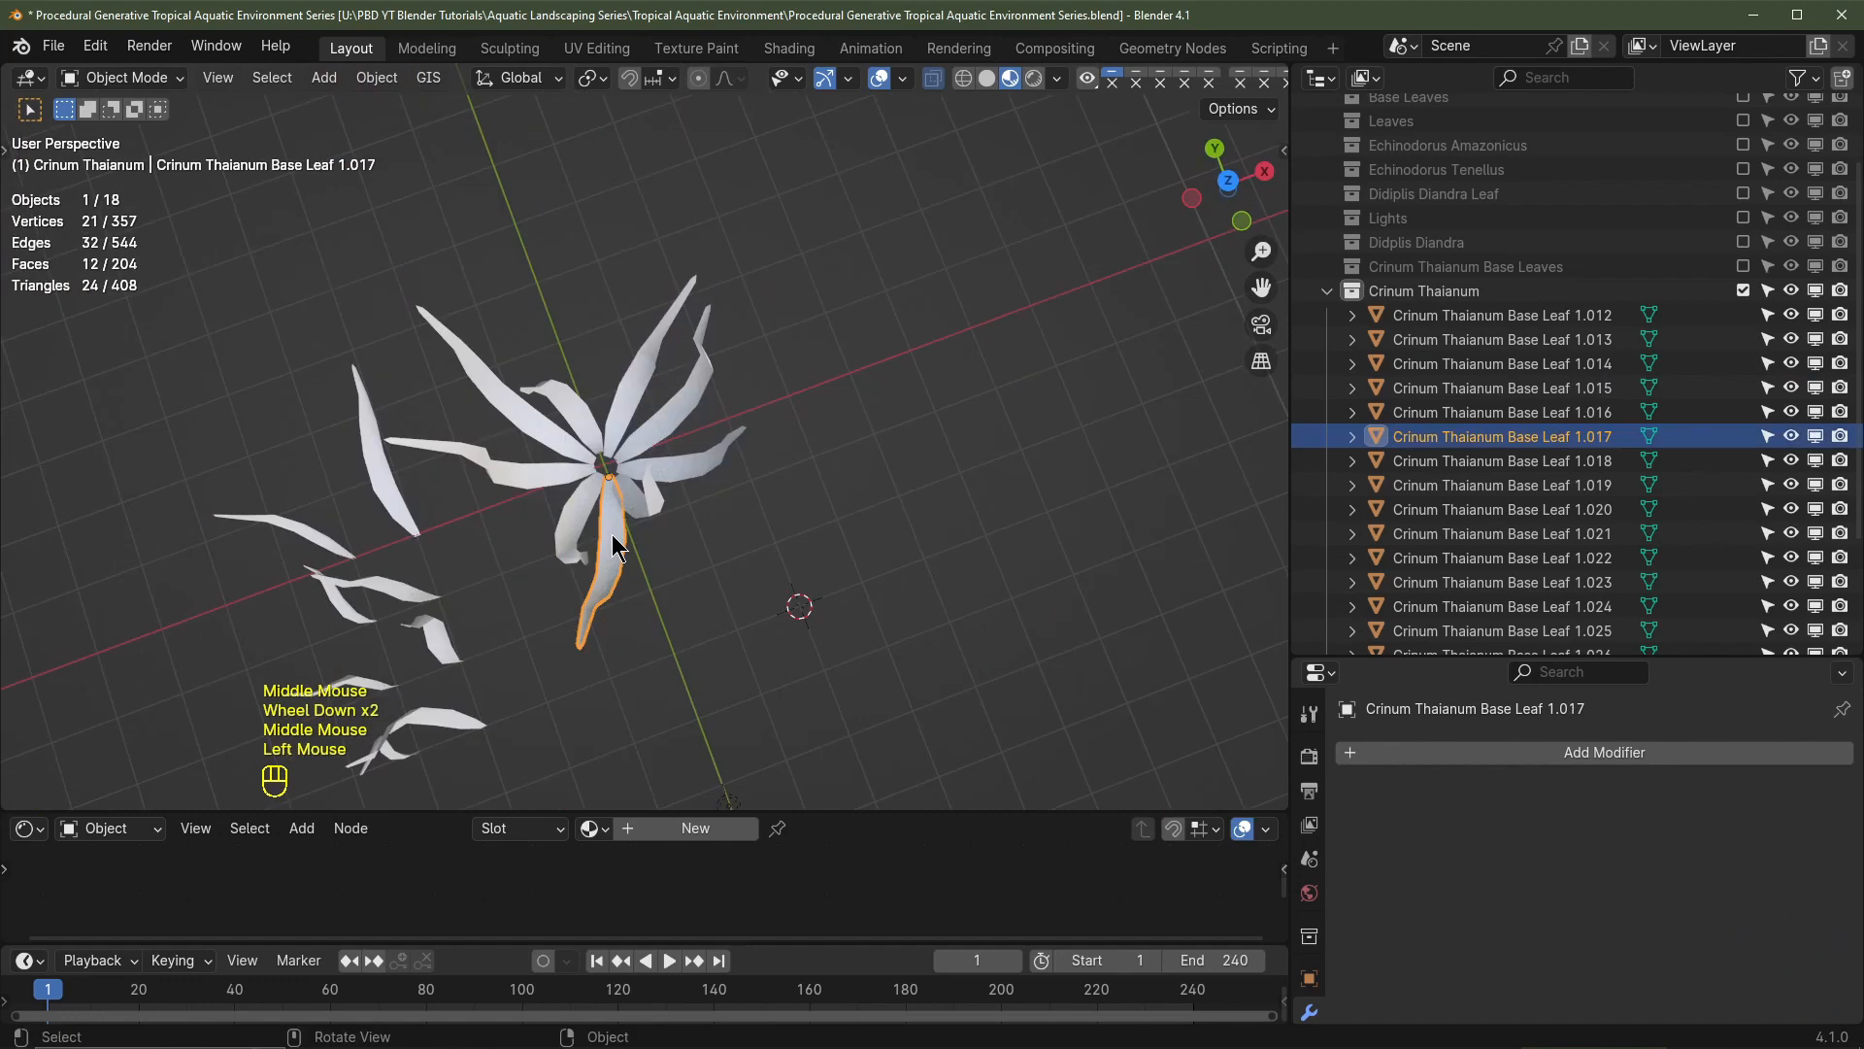
pyautogui.press('KP_7')
pyautogui.scroll(2, 688, 550)
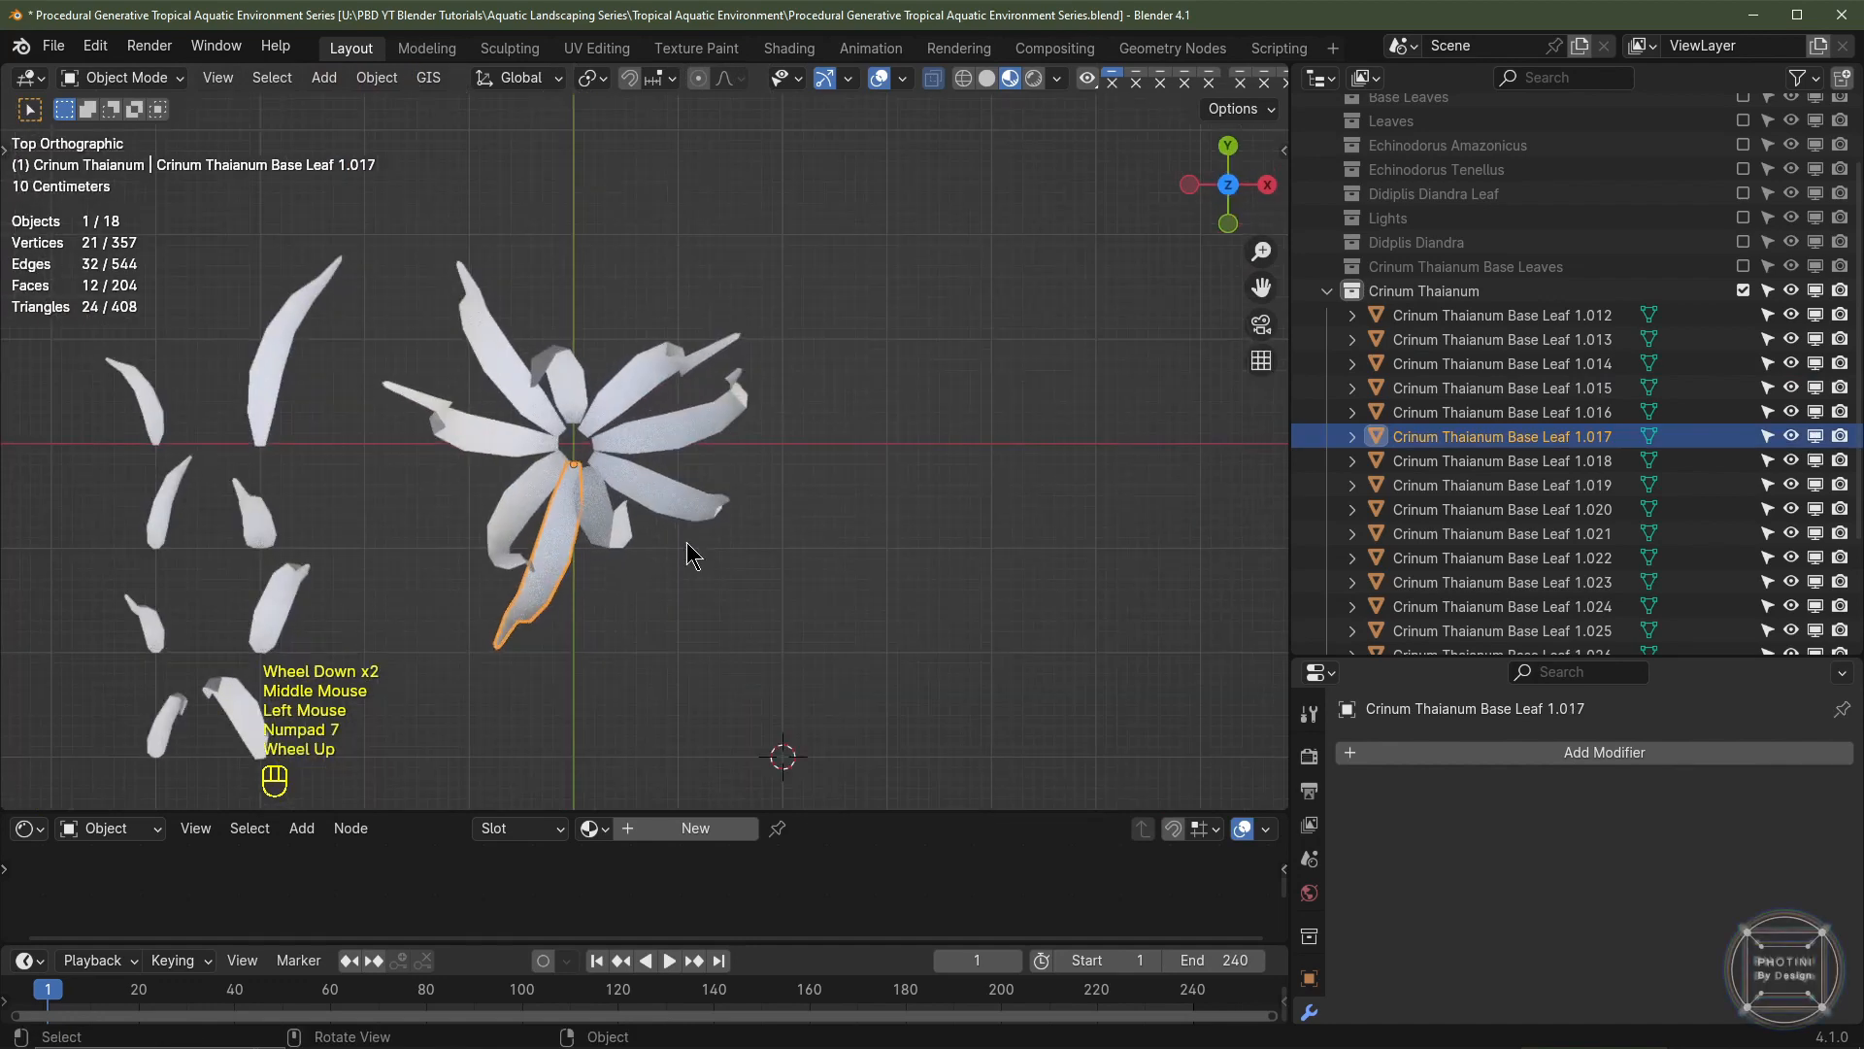
pyautogui.scroll(1, 574, 517)
pyautogui.press('g')
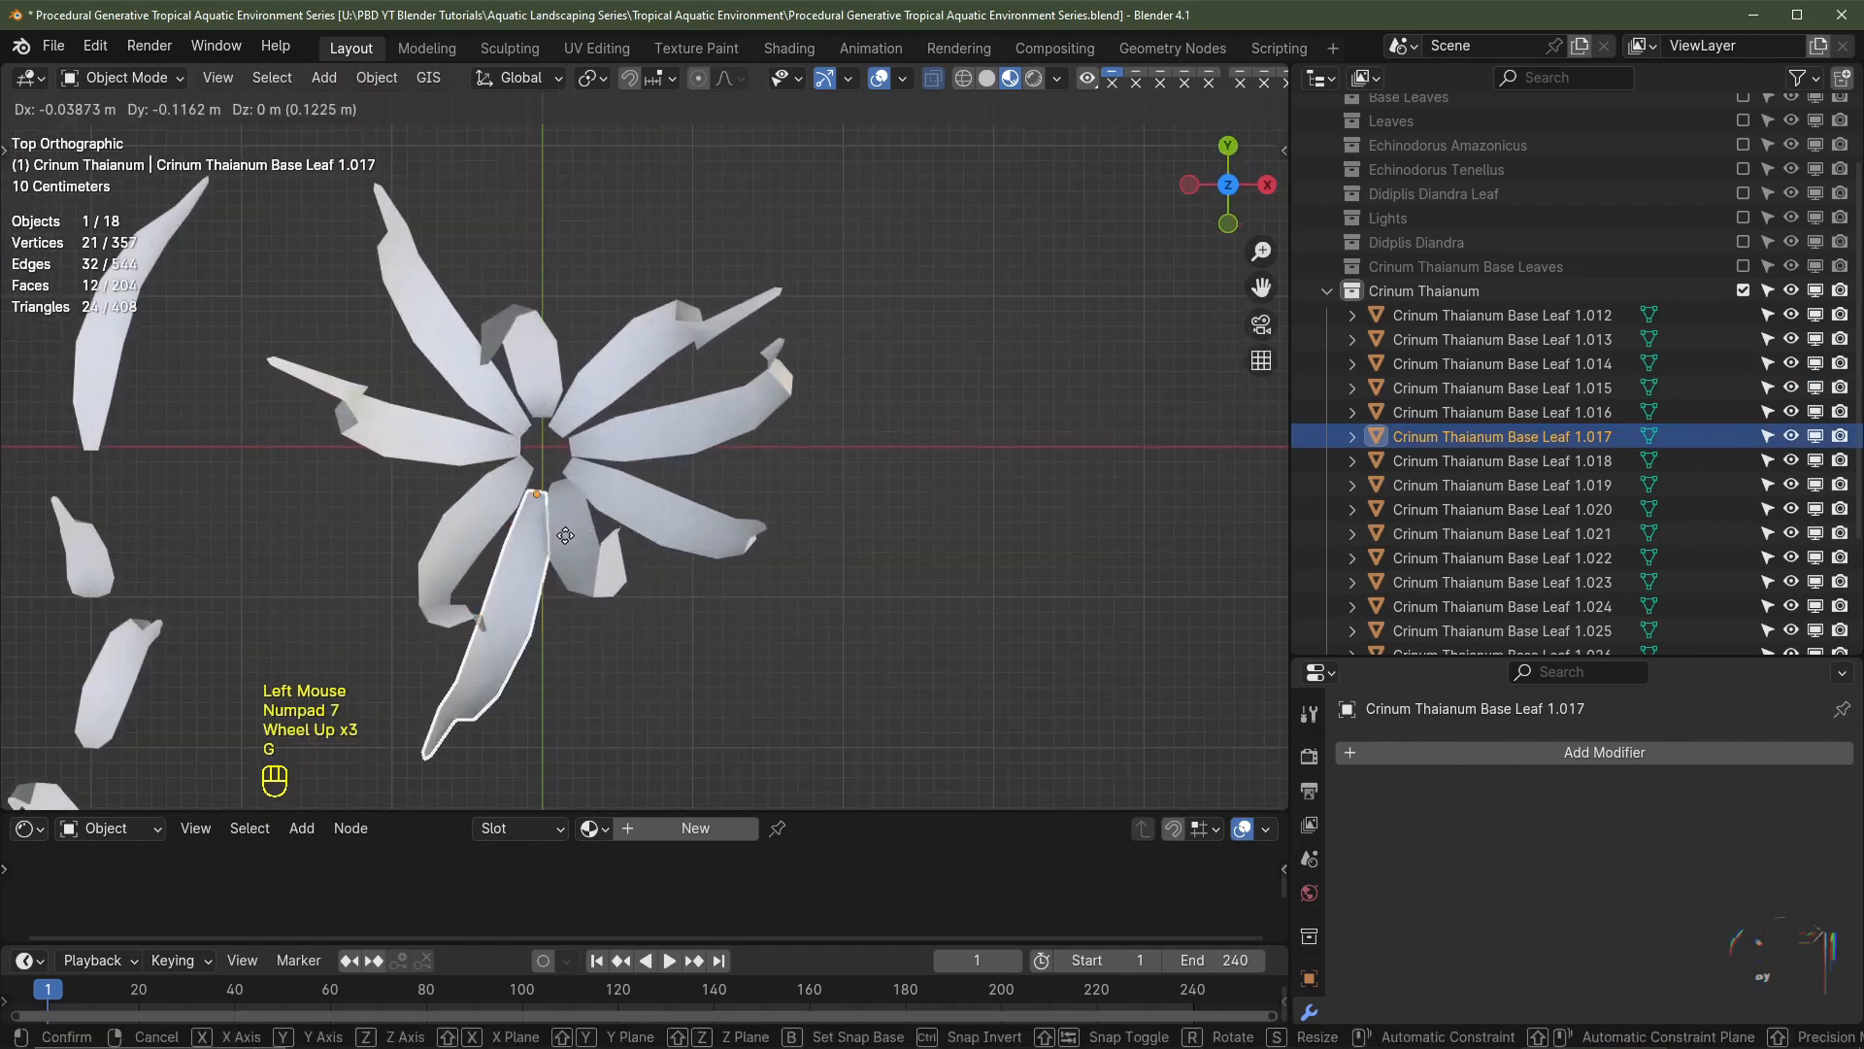
pyautogui.click(565, 534)
# - Move leaves 1.024 and 1.020 slightly outward to even out the spacing around the centre
pyautogui.click(600, 480)
pyautogui.press('g')
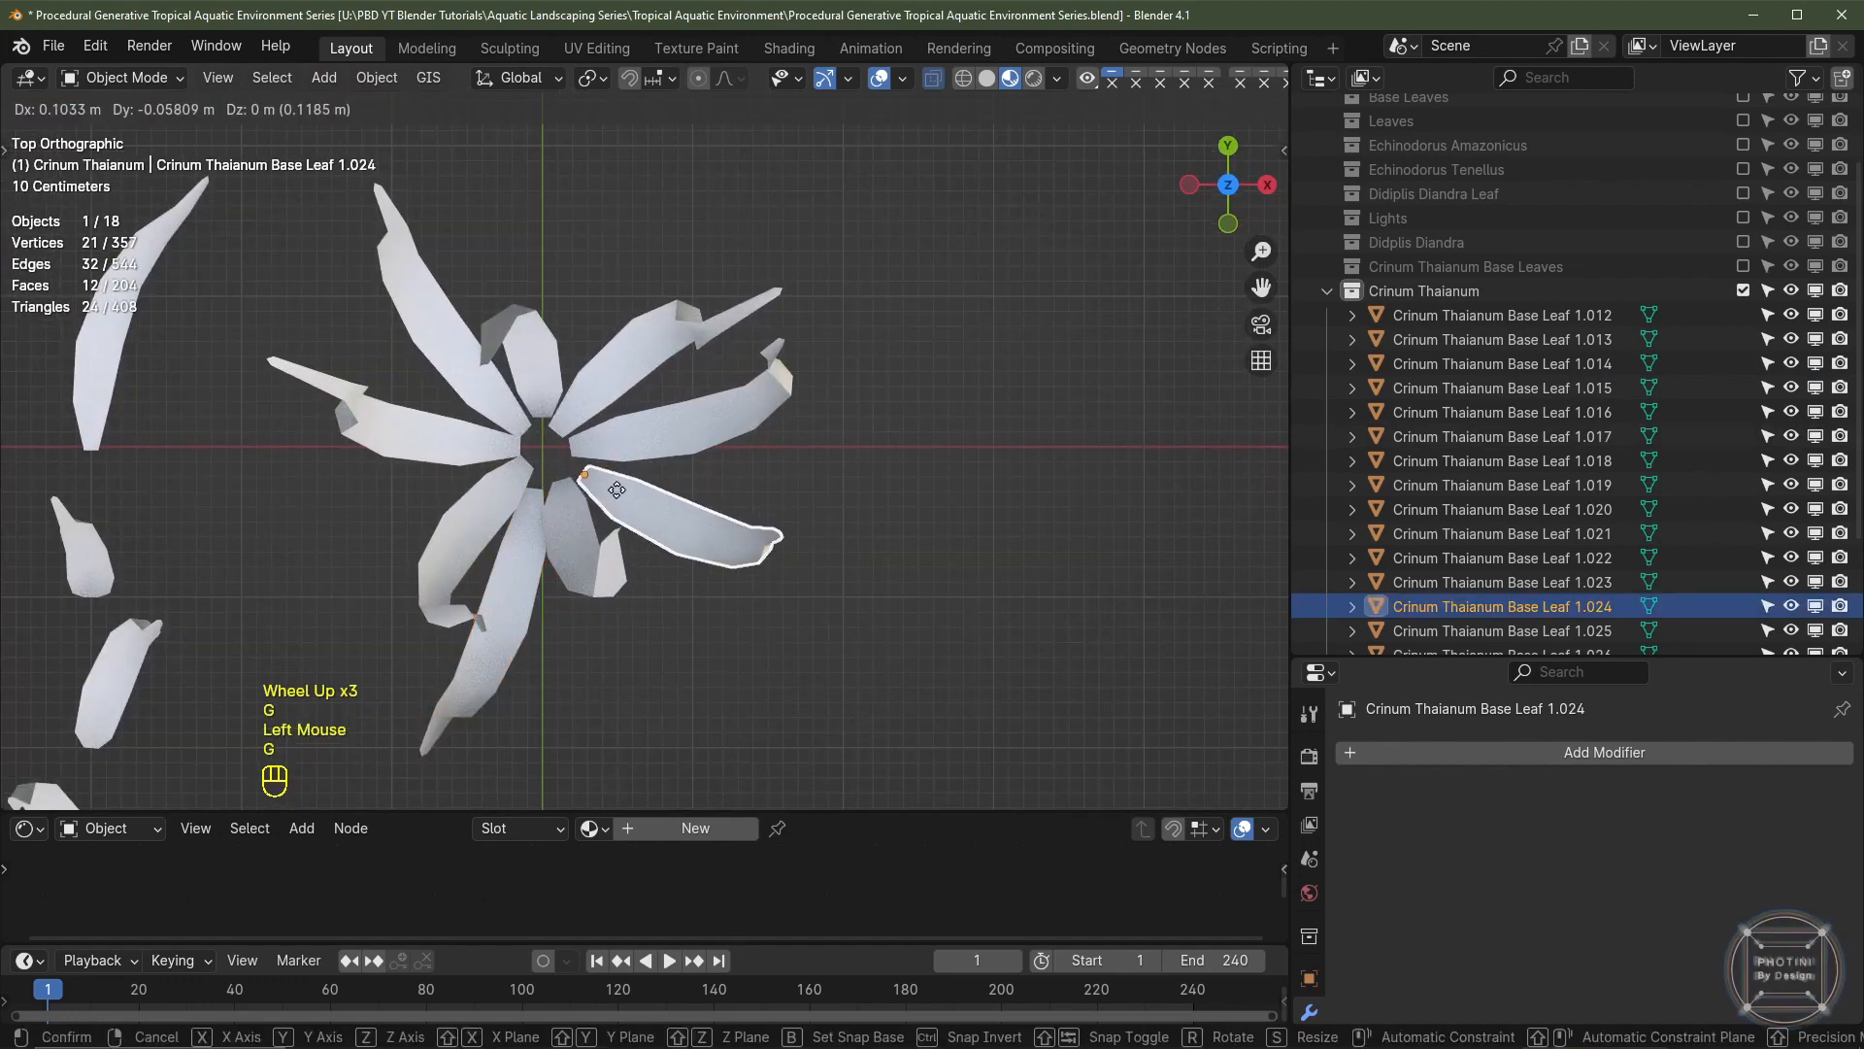
pyautogui.click(594, 471)
pyautogui.click(708, 422)
pyautogui.press('g')
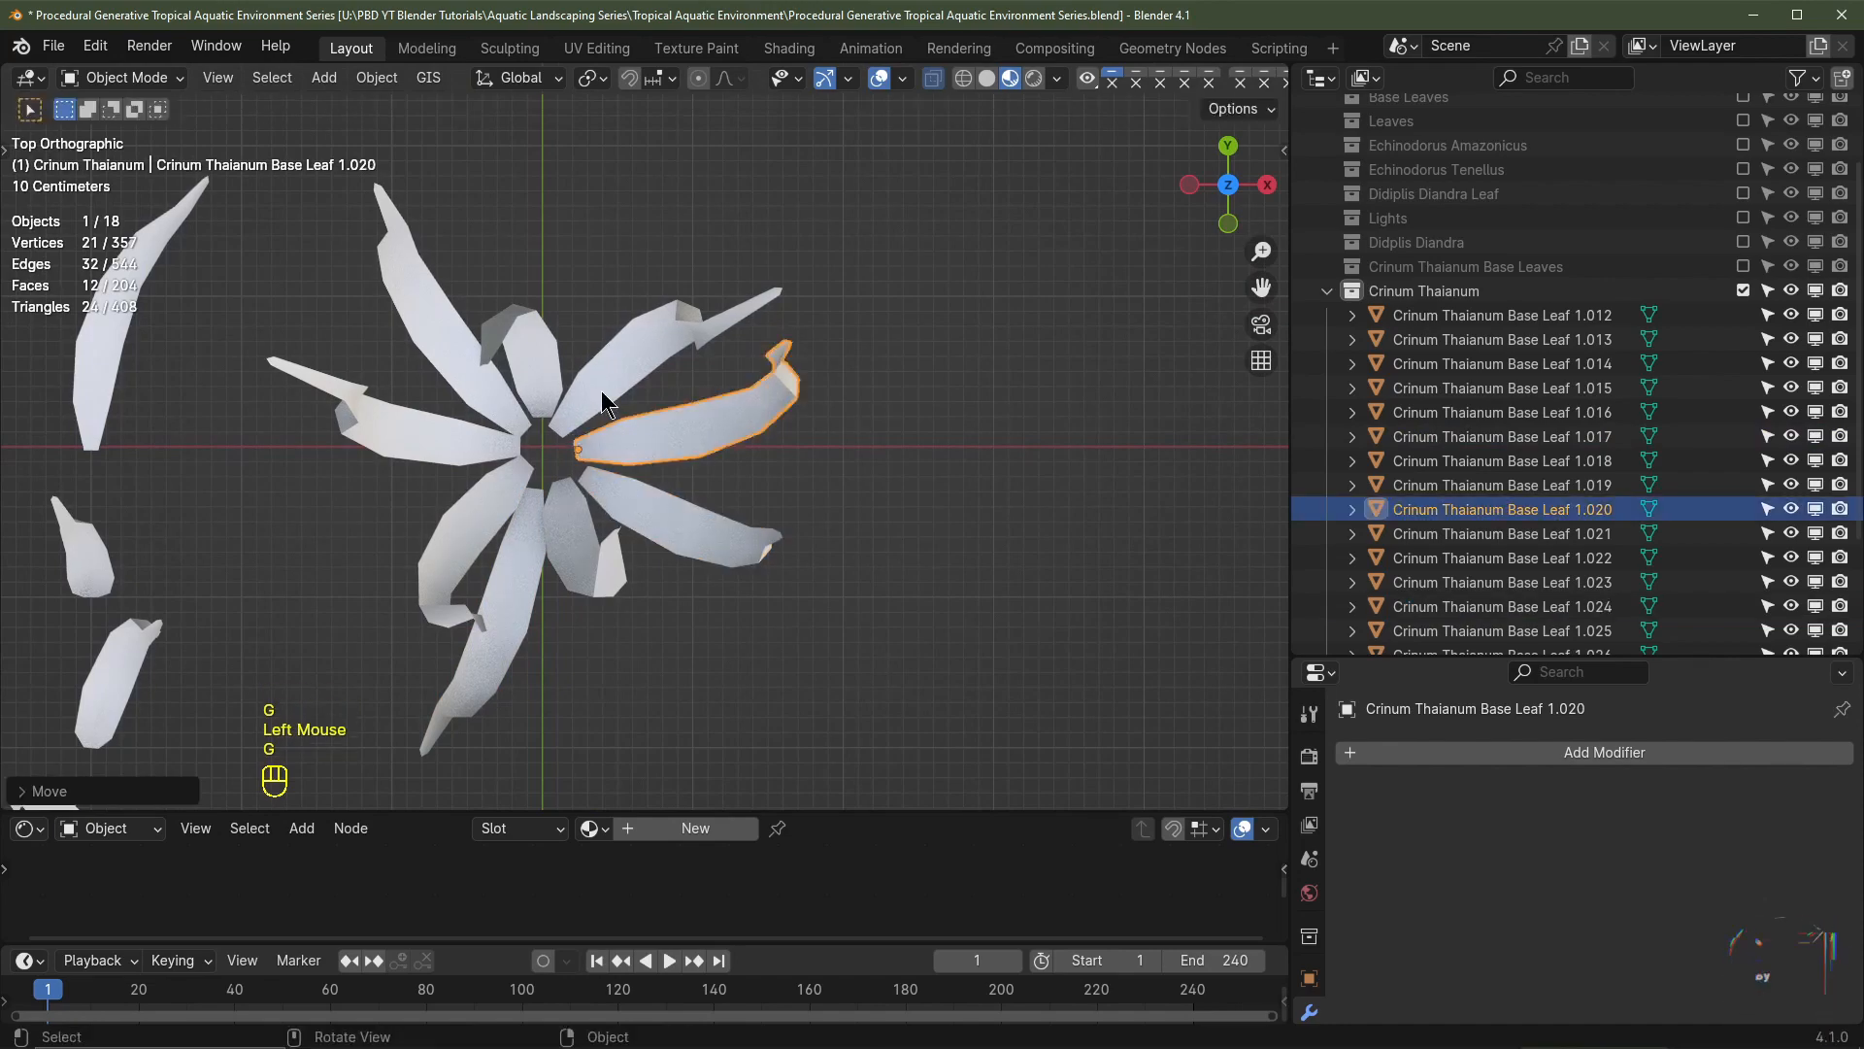
# - Nudge the base of leaf 1.023 on the negative X side of the rosette
pyautogui.click(513, 397)
pyautogui.click(494, 441)
pyautogui.click(491, 442)
pyautogui.press('g')
pyautogui.click(499, 439)
# - Move spare leaf 1.013 to the positive Y side of the rosette in top view
pyautogui.moveTo(503, 435); pyautogui.dragTo(706, 300, button='middle')
pyautogui.scroll(-2, 706, 299)
pyautogui.scroll(1, 497, 531)
pyautogui.moveTo(740, 431); pyautogui.dragTo(399, 392, button='middle')
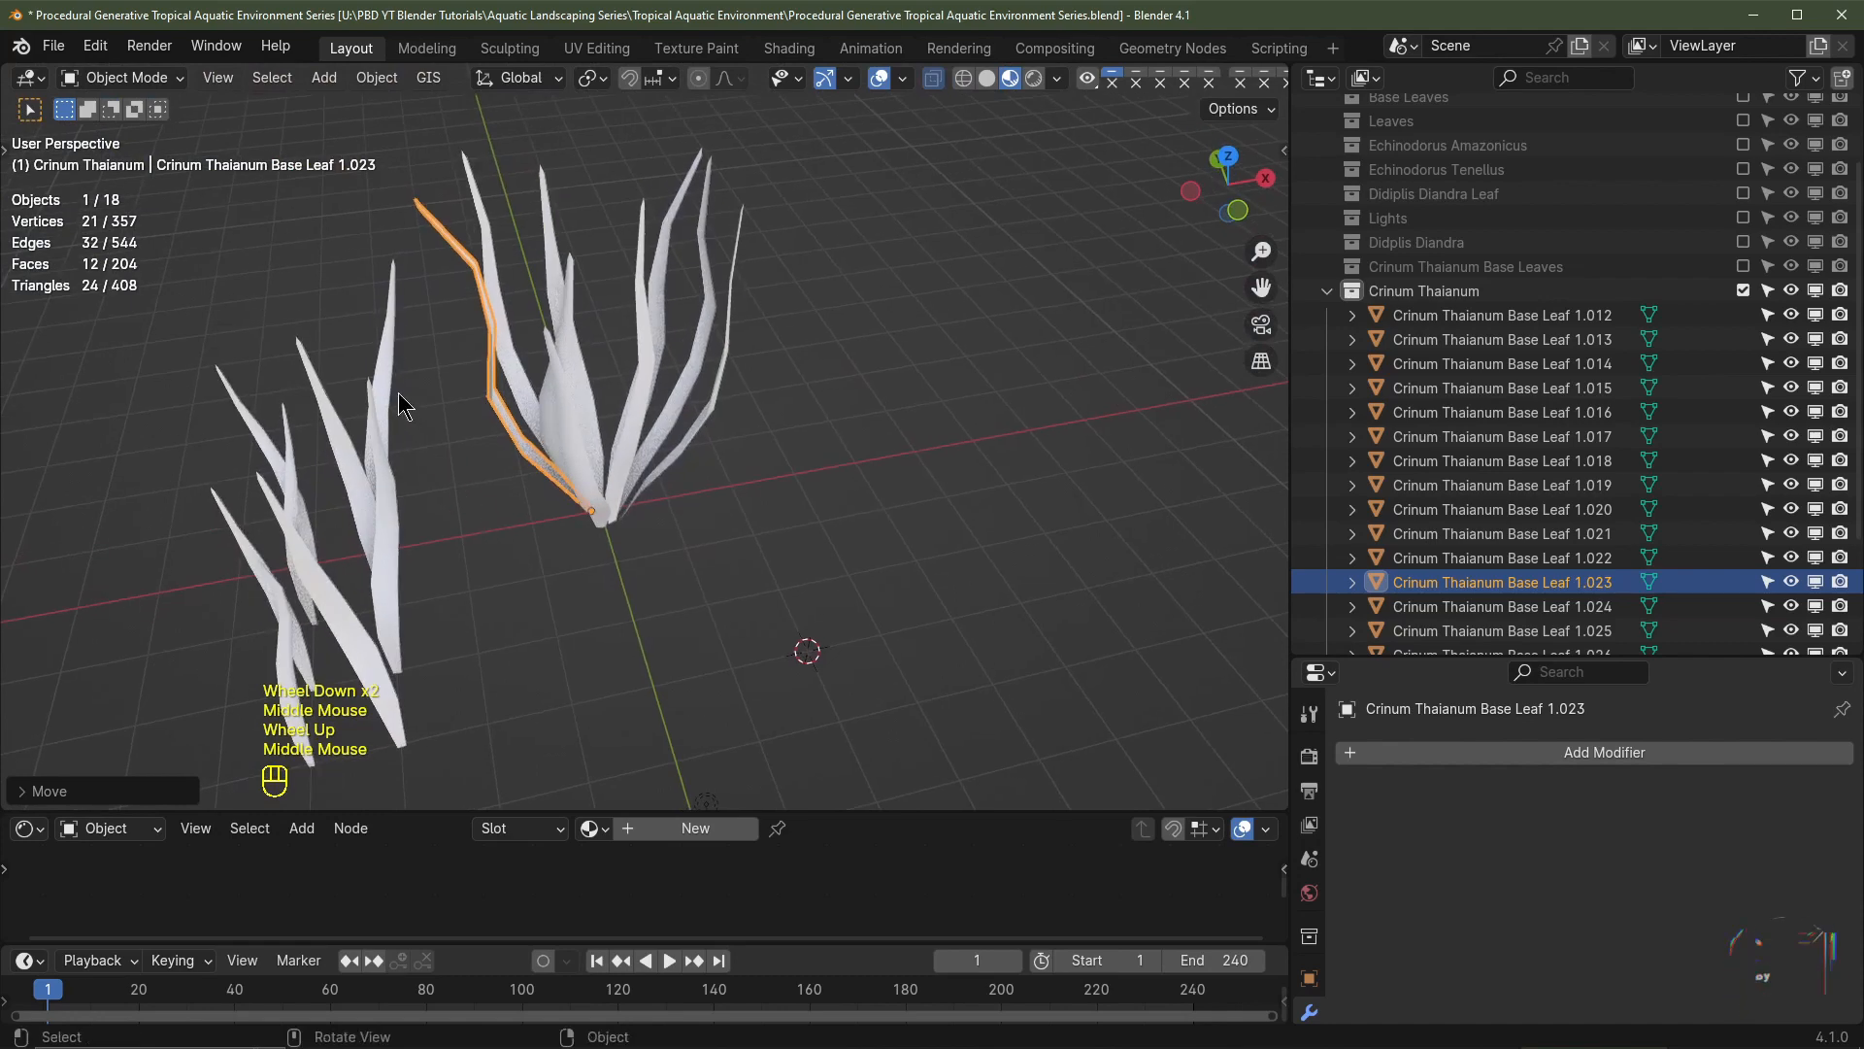
pyautogui.click(365, 394)
pyautogui.click(340, 425)
pyautogui.click(340, 425)
pyautogui.click(388, 381)
pyautogui.click(389, 380)
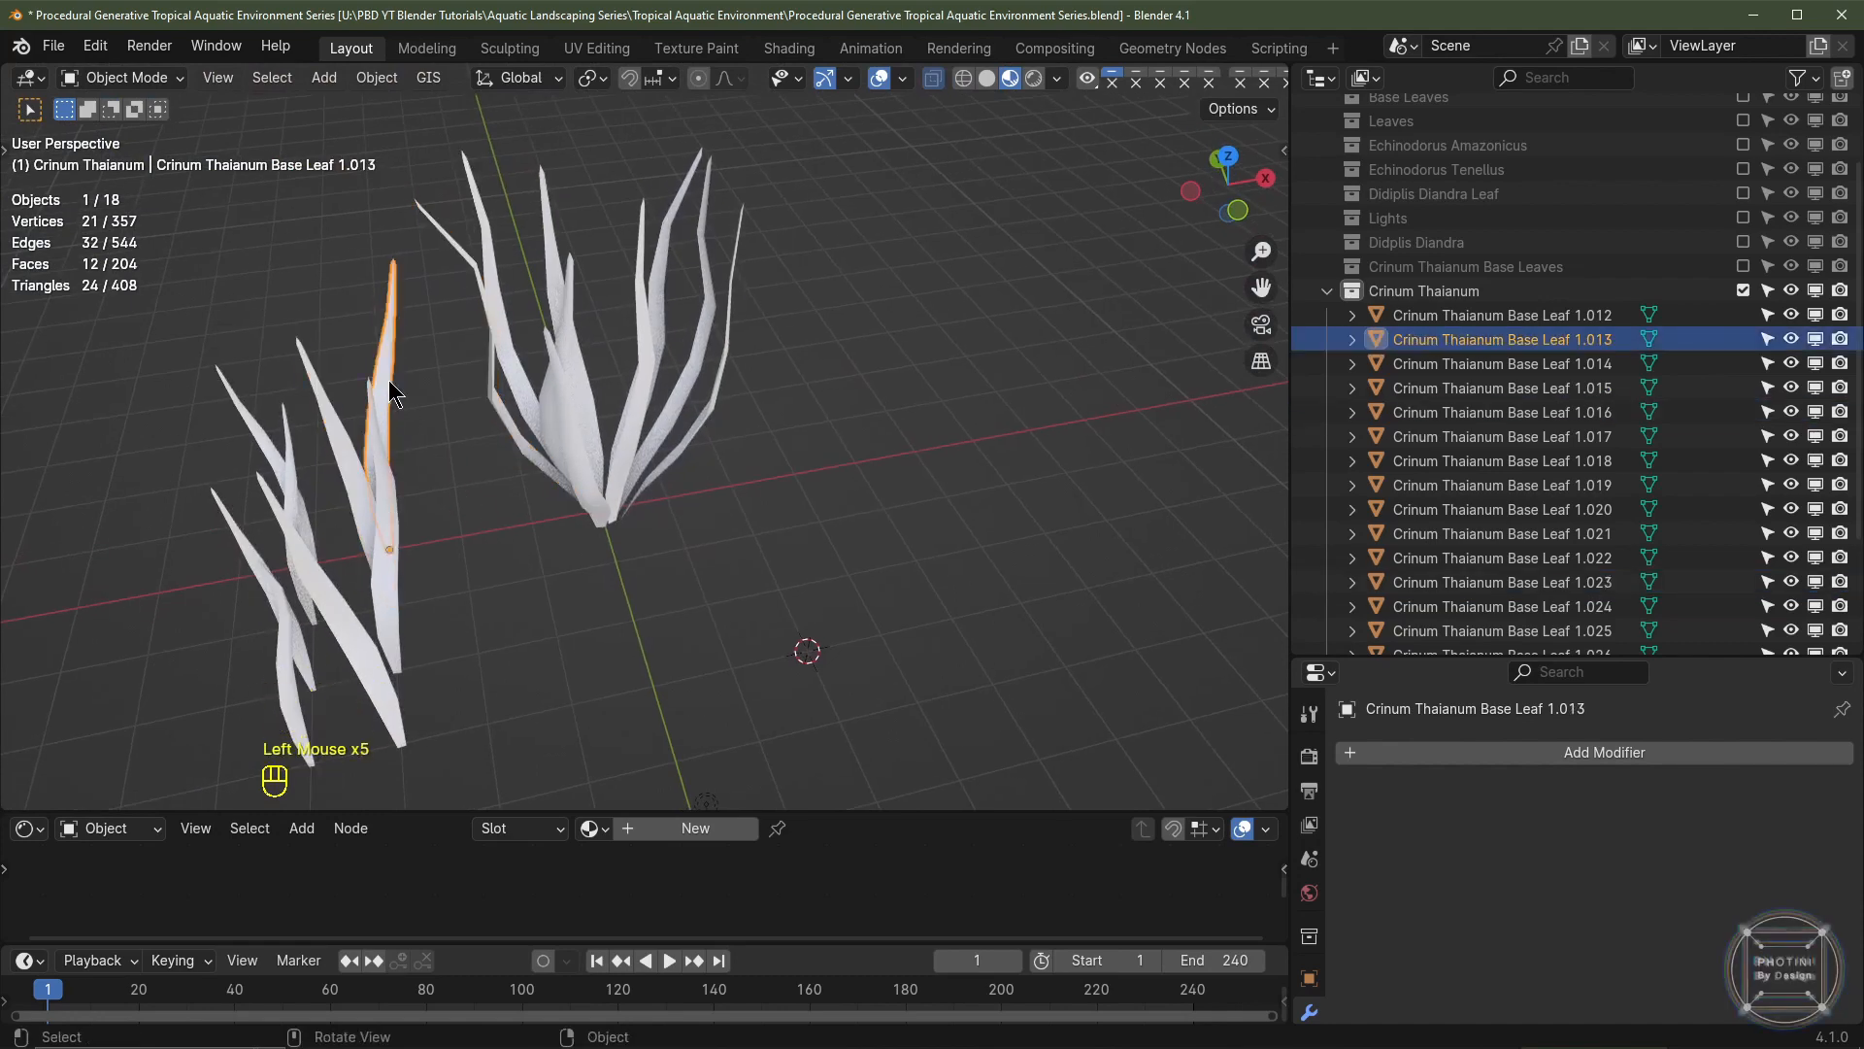
pyautogui.press('KP_7')
pyautogui.keyDown('shift'); pyautogui.moveTo(389, 380); pyautogui.dragTo(345, 507, button='middle'); pyautogui.keyUp('shift')
pyautogui.press('g')
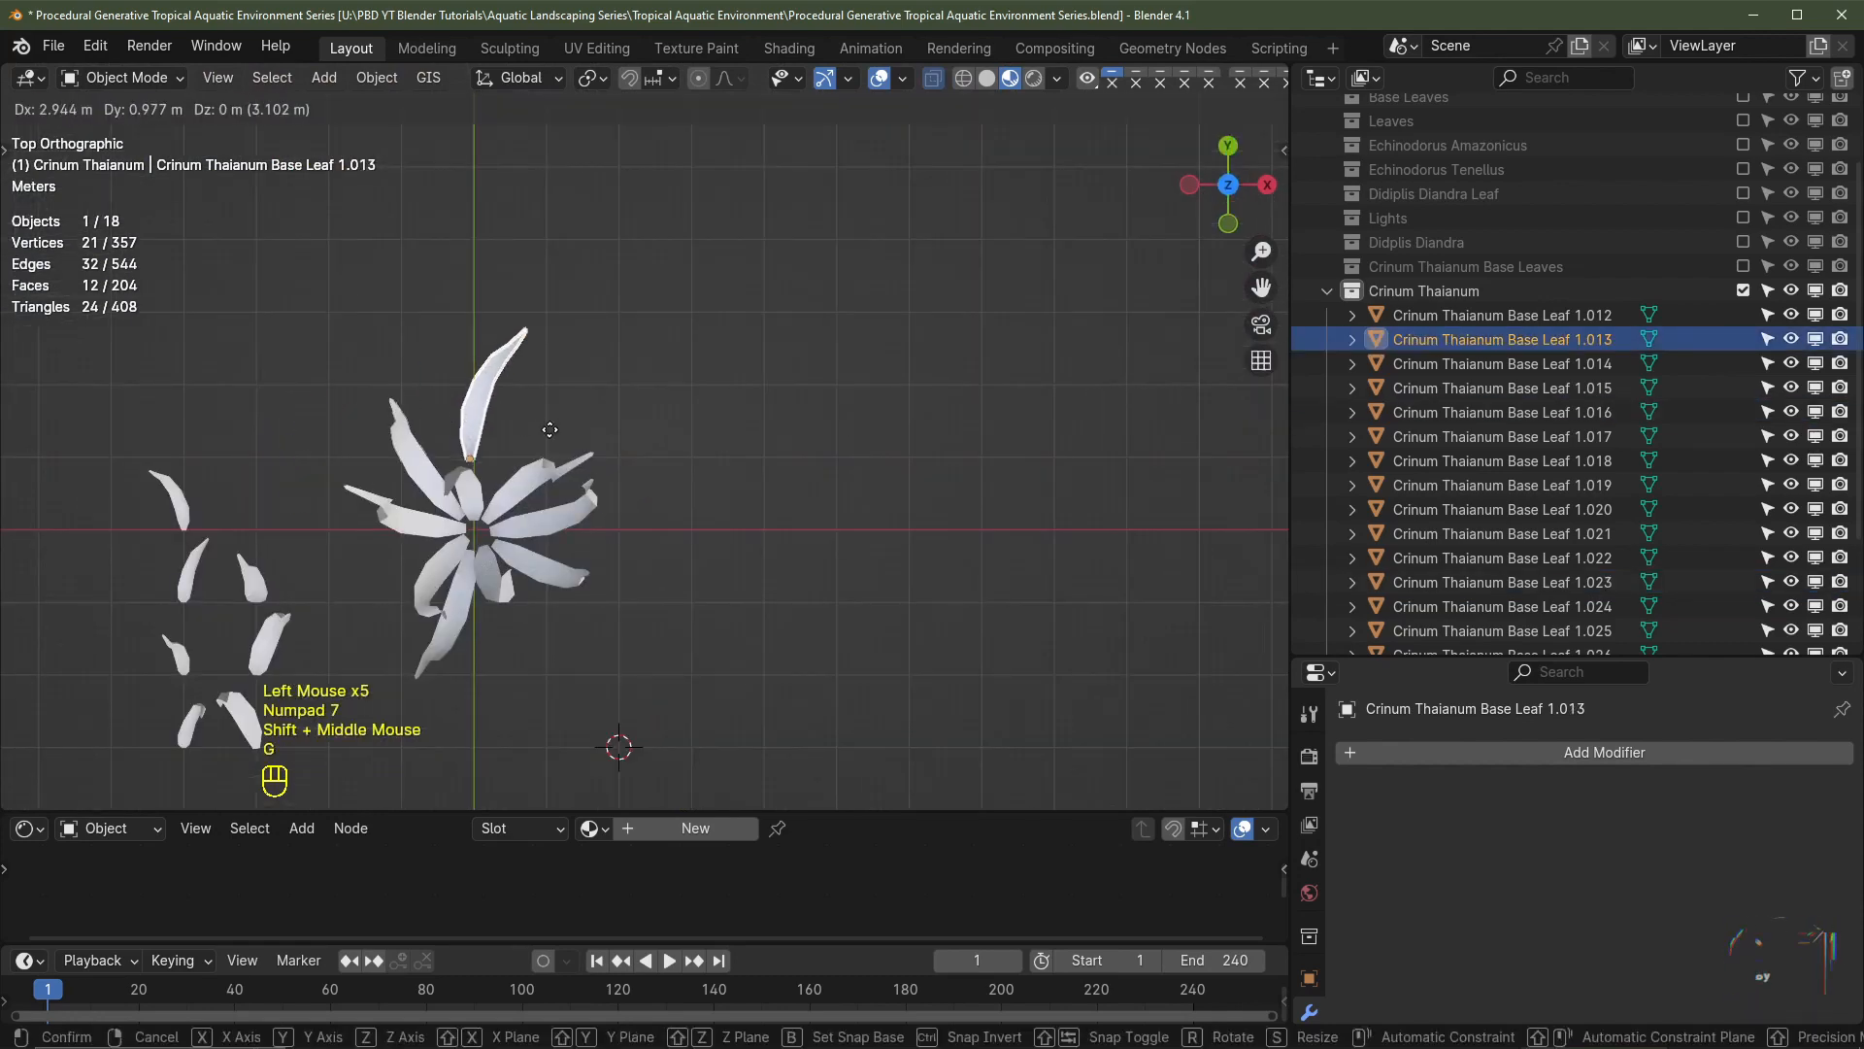
pyautogui.click(554, 466)
# - Rotate leaf 1.013 clockwise to point outward and move its base into the gap between the upper leaves
pyautogui.scroll(1, 554, 466)
pyautogui.press('r')
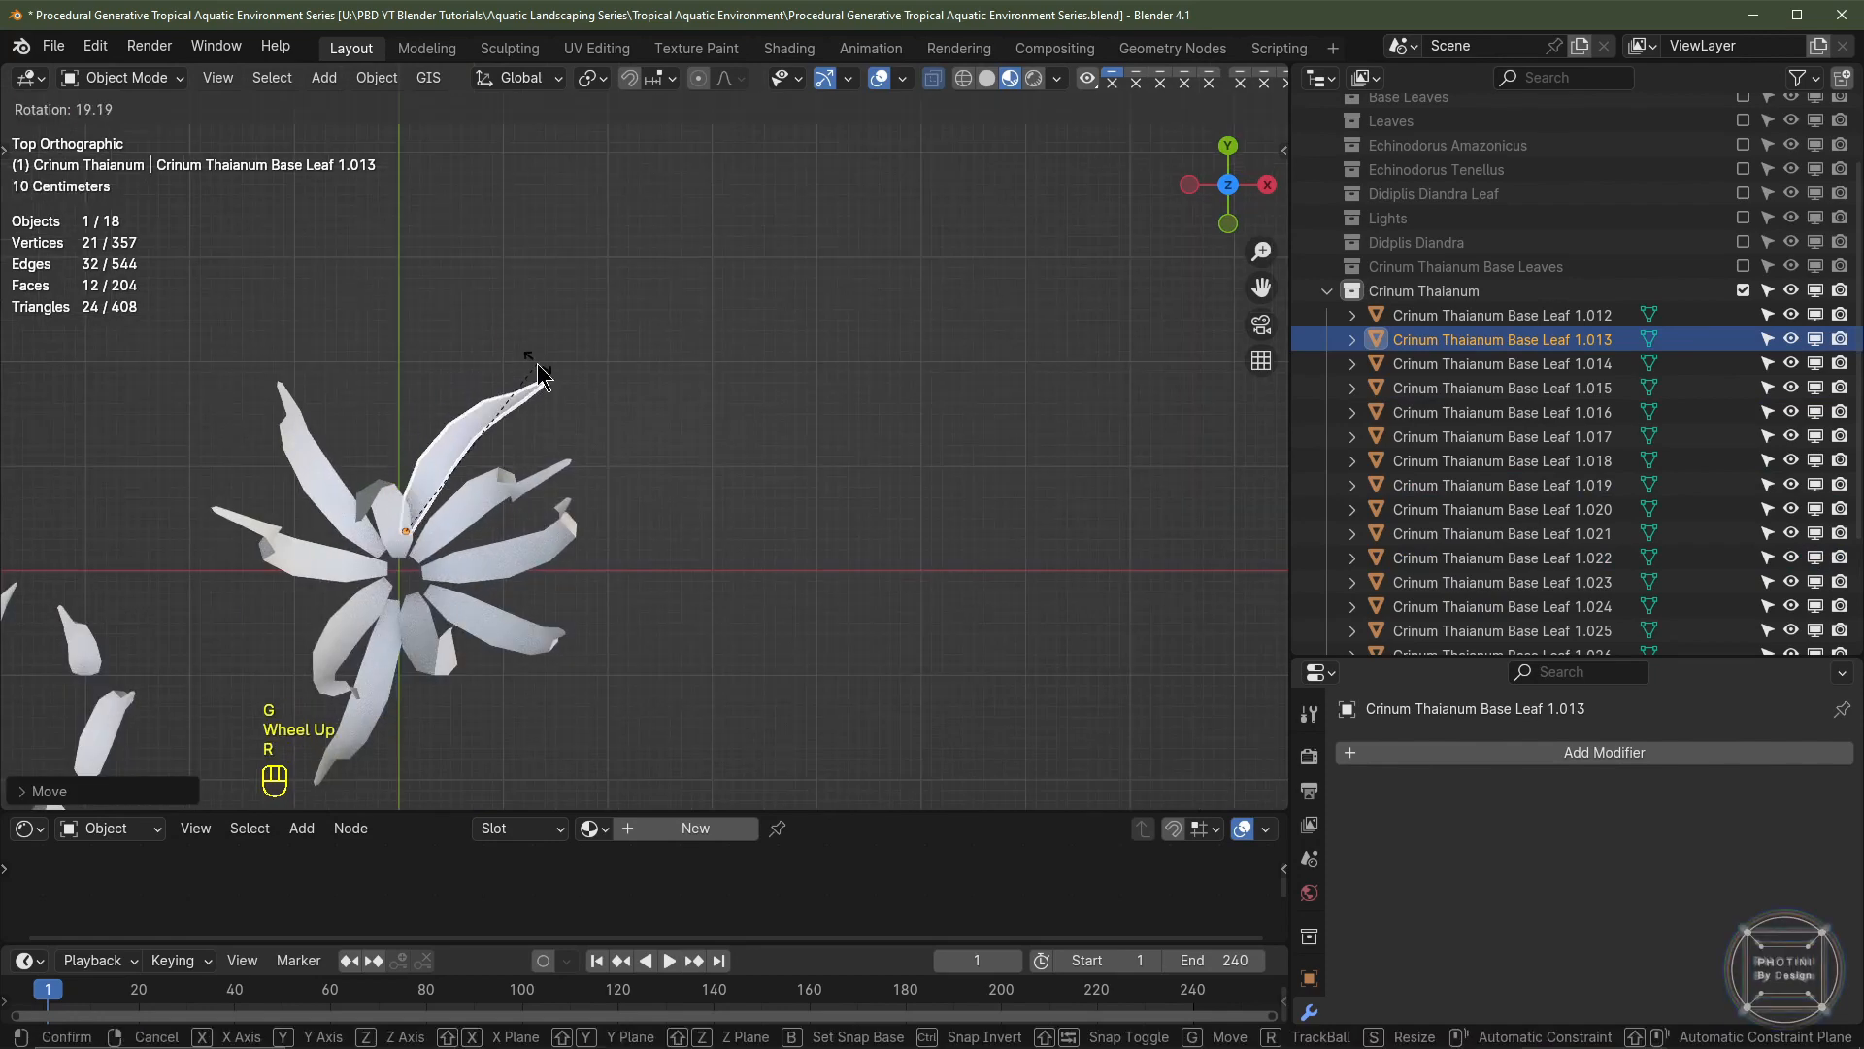
pyautogui.click(534, 369)
pyautogui.press('g')
pyautogui.click(480, 449)
# - Rotate leaf 1.013 around the Z axis and shift its base closer to the plant's centre
pyautogui.keyDown('shift'); pyautogui.moveTo(480, 448); pyautogui.dragTo(516, 478, button='middle'); pyautogui.keyUp('shift')
pyautogui.moveTo(517, 477); pyautogui.dragTo(621, 419, button='middle')
pyautogui.press('r')
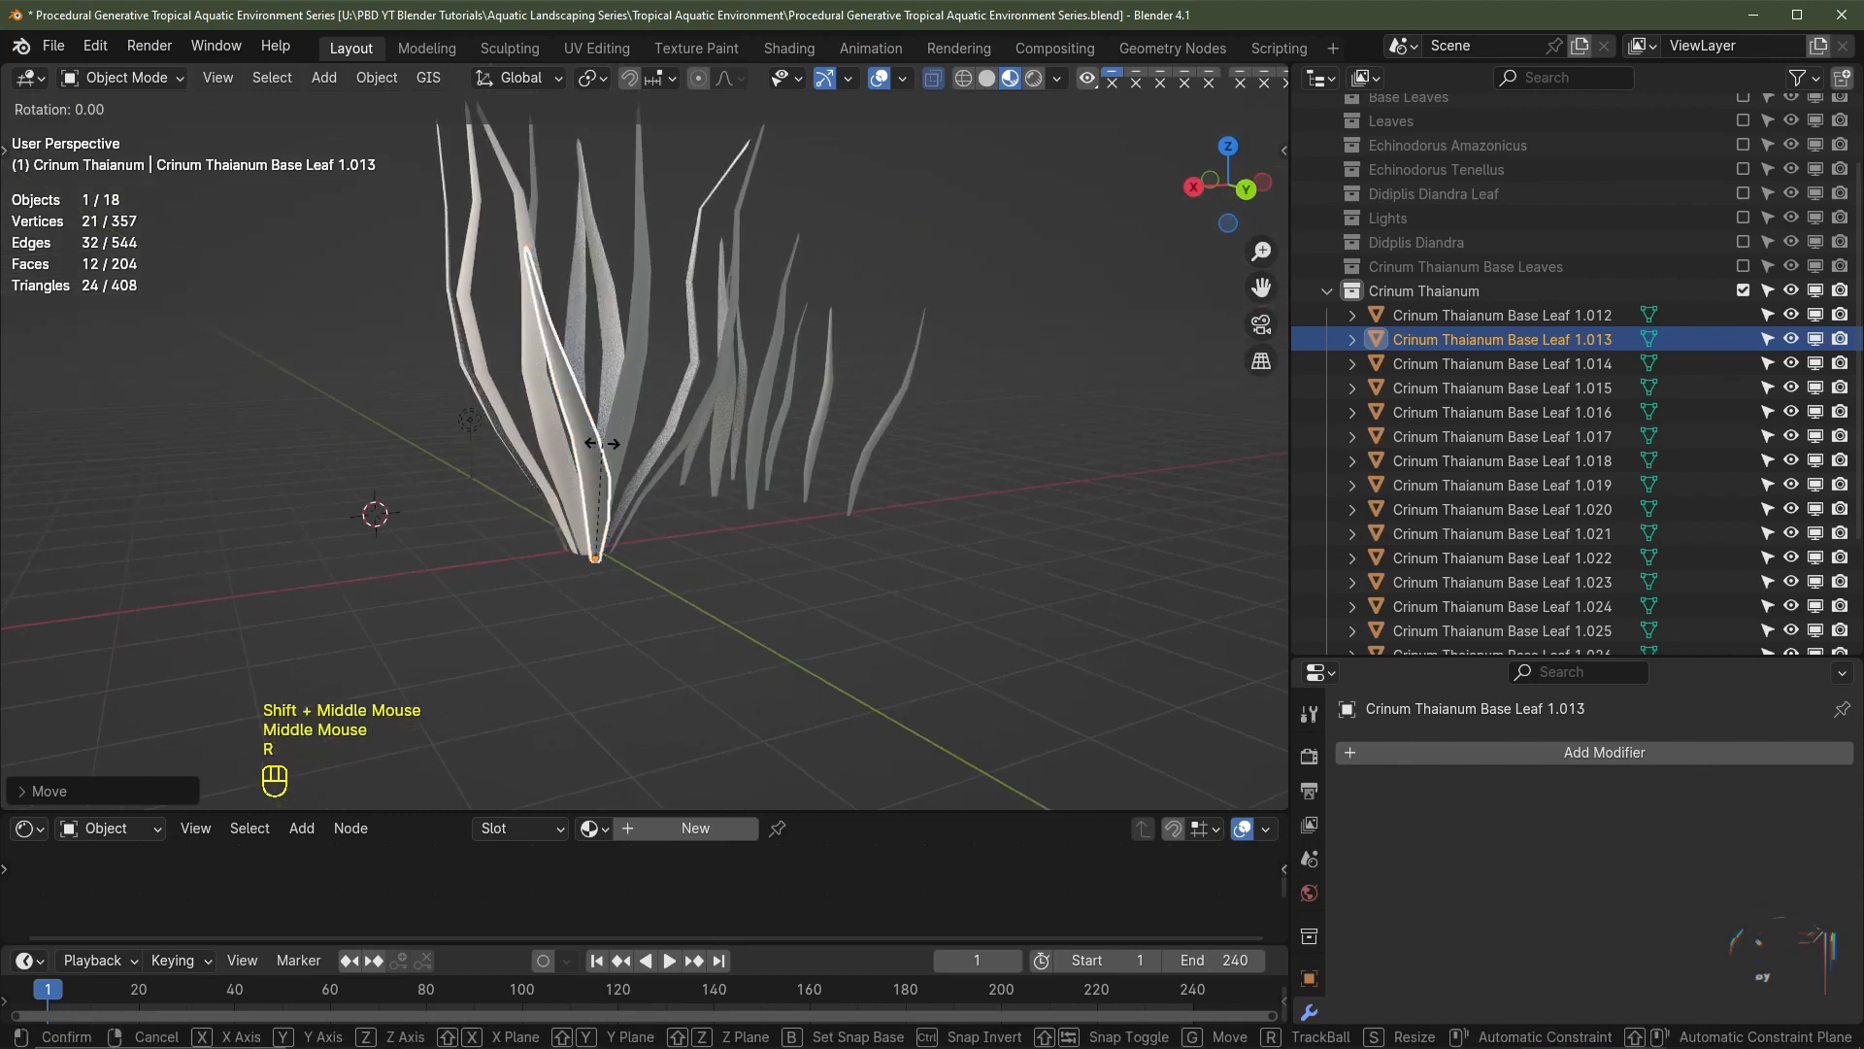
pyautogui.press('z')
pyautogui.click(569, 510)
pyautogui.moveTo(468, 485); pyautogui.dragTo(695, 499, button='middle')
pyautogui.press('KP_7')
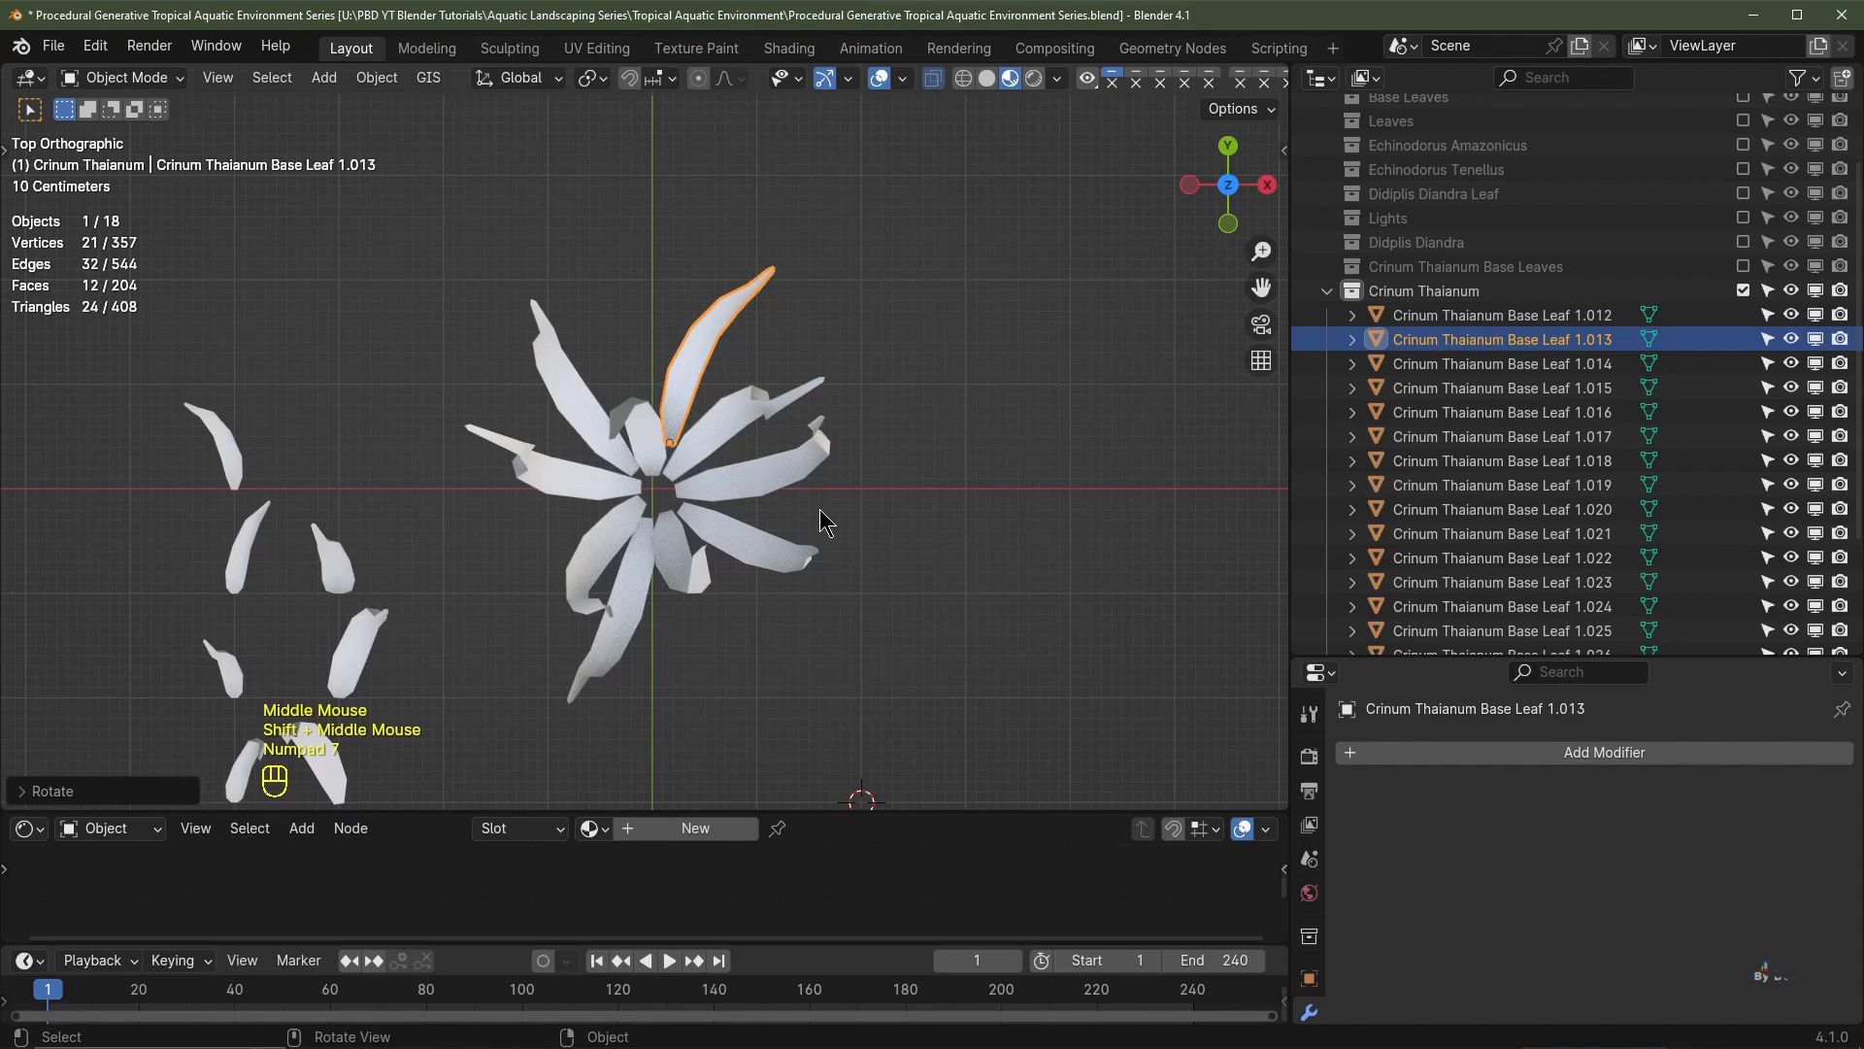
pyautogui.scroll(2, 748, 440)
pyautogui.press('g')
pyautogui.click(747, 438)
# - Move spare leaf 1.016 to the negative X side of the rosette and rotate it to point outward between its neighbours
pyautogui.keyDown('shift'); pyautogui.moveTo(532, 568); pyautogui.dragTo(507, 415, button='middle'); pyautogui.keyUp('shift')
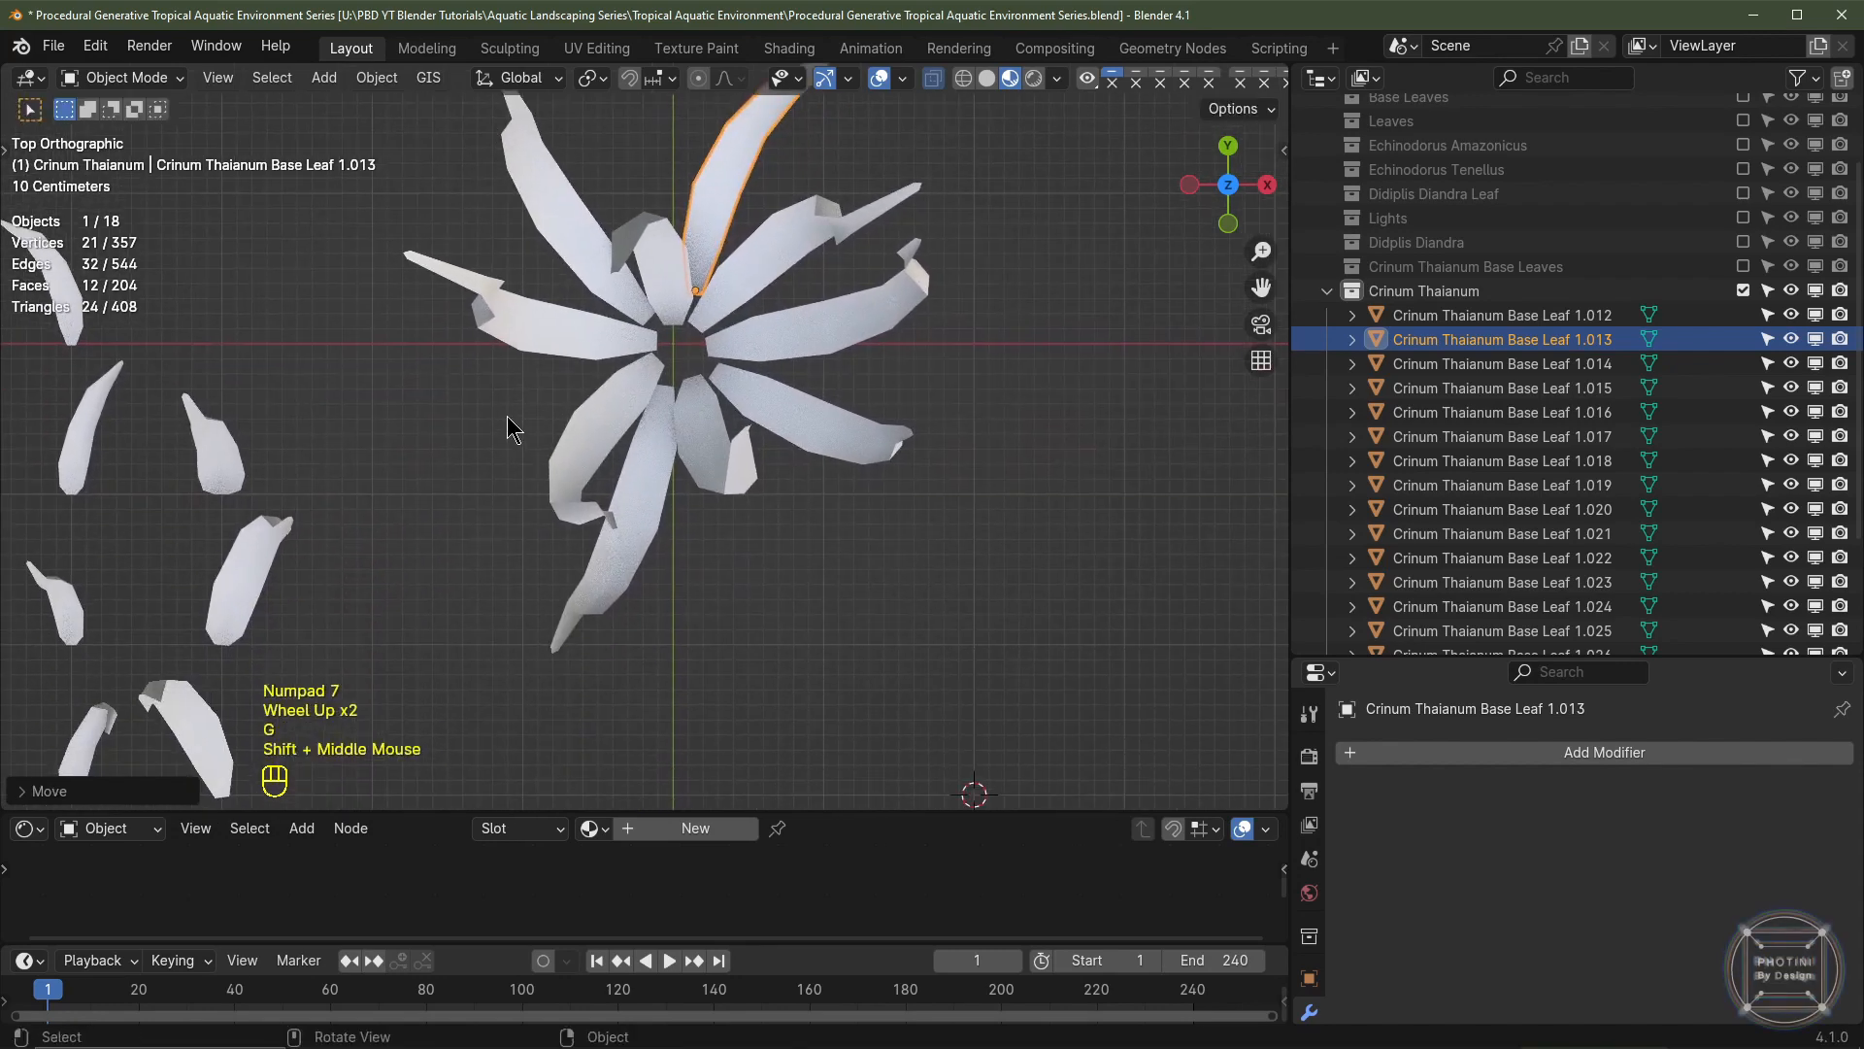
pyautogui.scroll(-1, 507, 415)
pyautogui.click(281, 453)
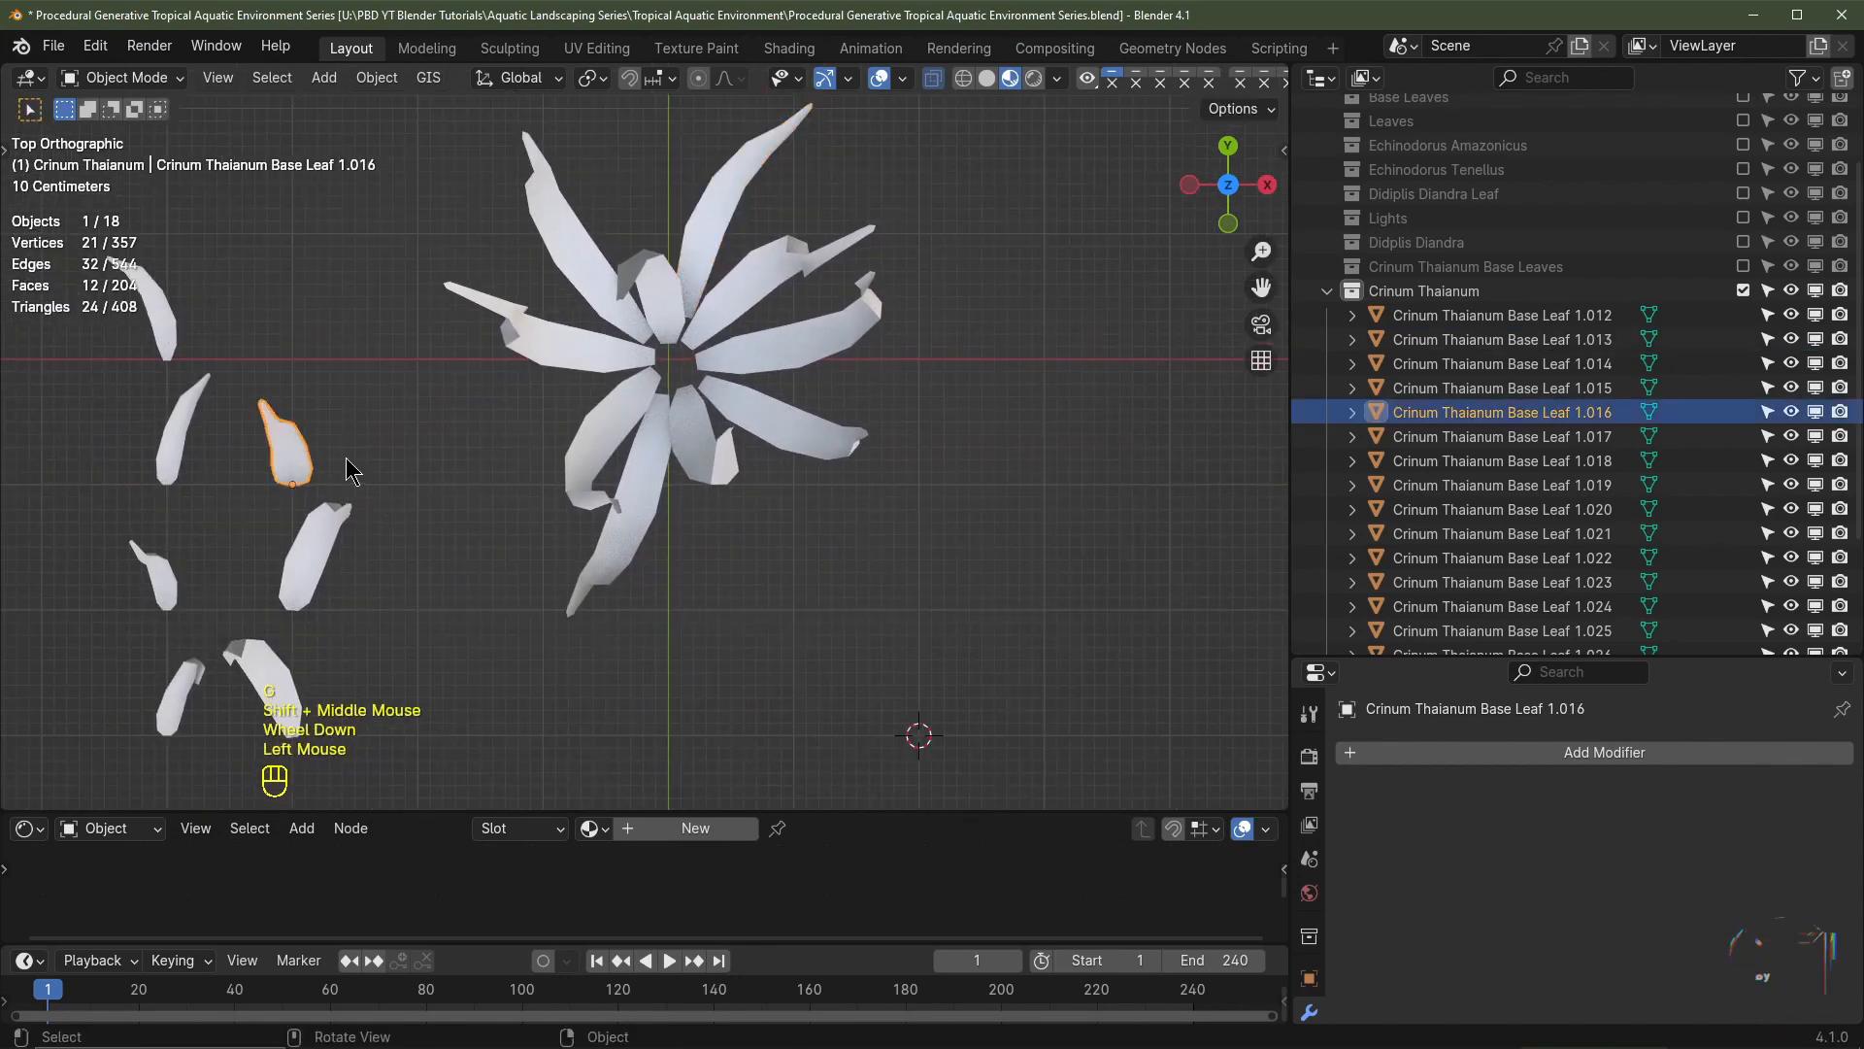
pyautogui.press('g')
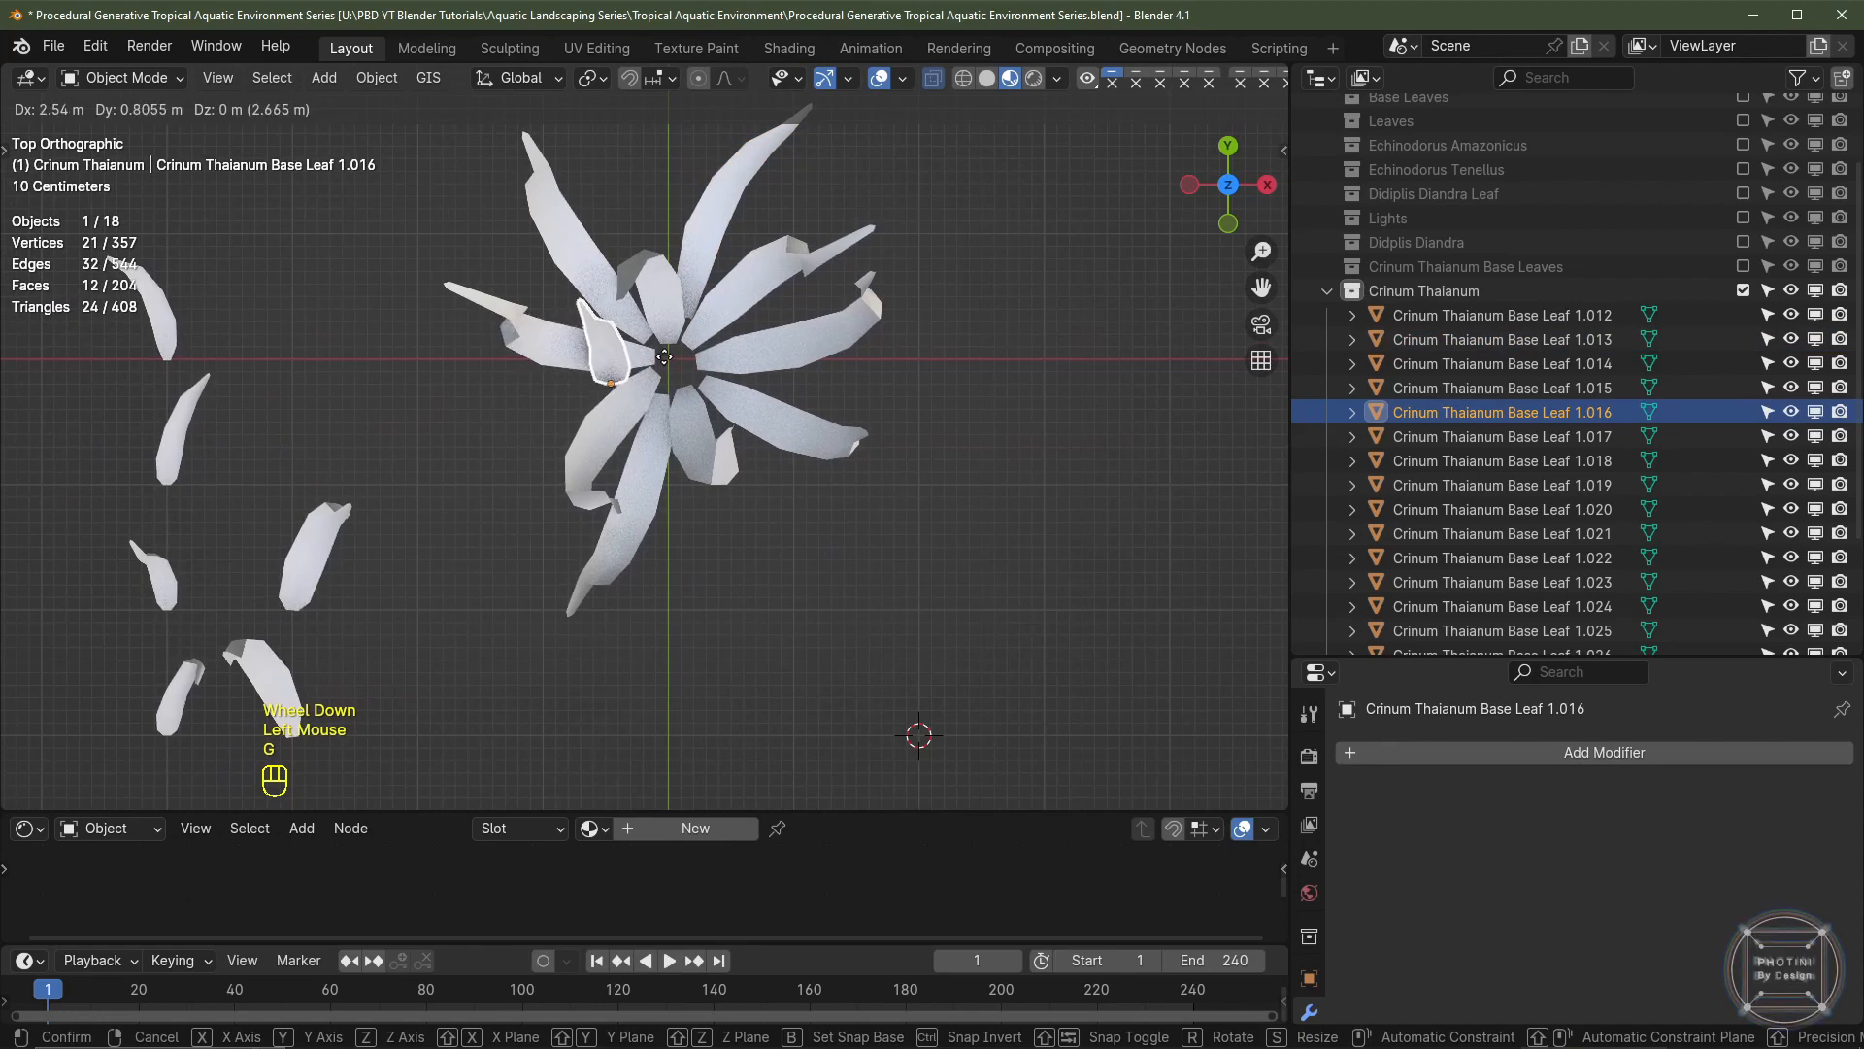
pyautogui.click(664, 356)
pyautogui.press('r')
pyautogui.click(524, 459)
pyautogui.press('g')
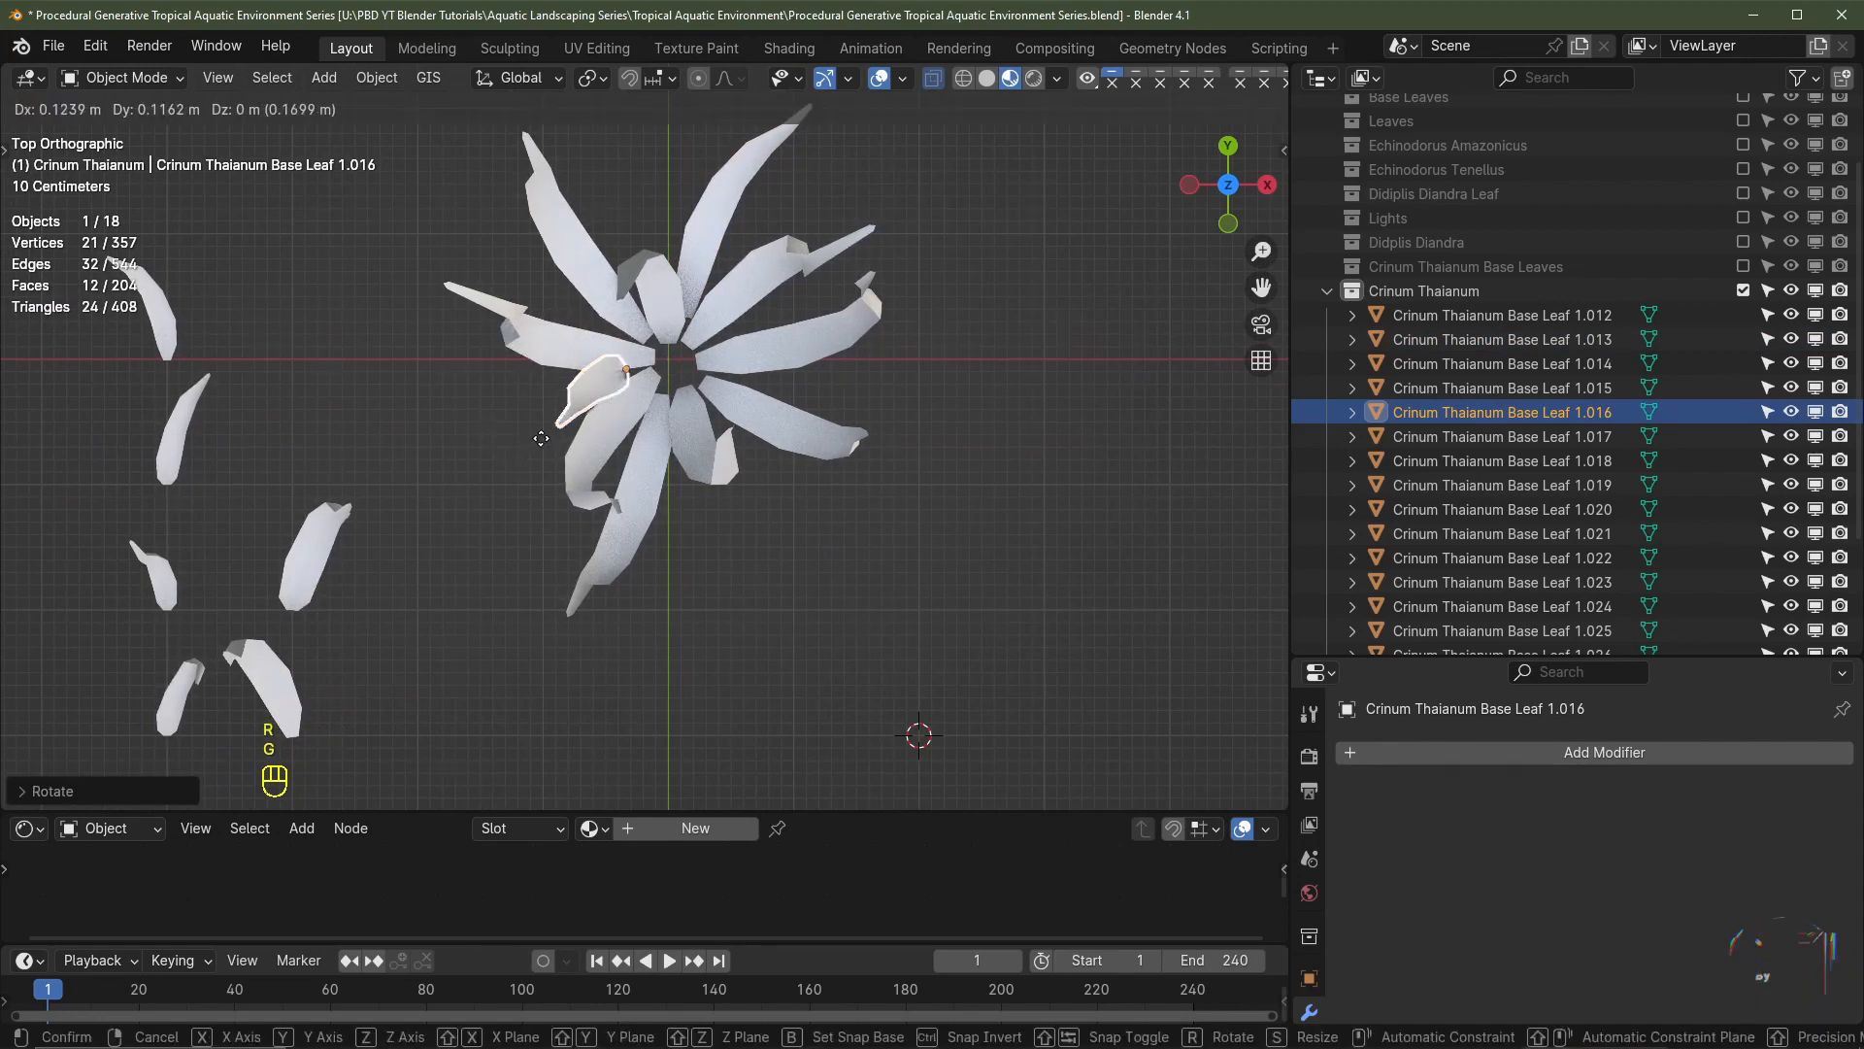
pyautogui.click(544, 437)
# - Tilt leaf 1.016 outward from a side view of the plant
pyautogui.moveTo(555, 434); pyautogui.dragTo(631, 268, button='middle')
pyautogui.moveTo(676, 431); pyautogui.dragTo(649, 323, button='middle')
pyautogui.press('r')
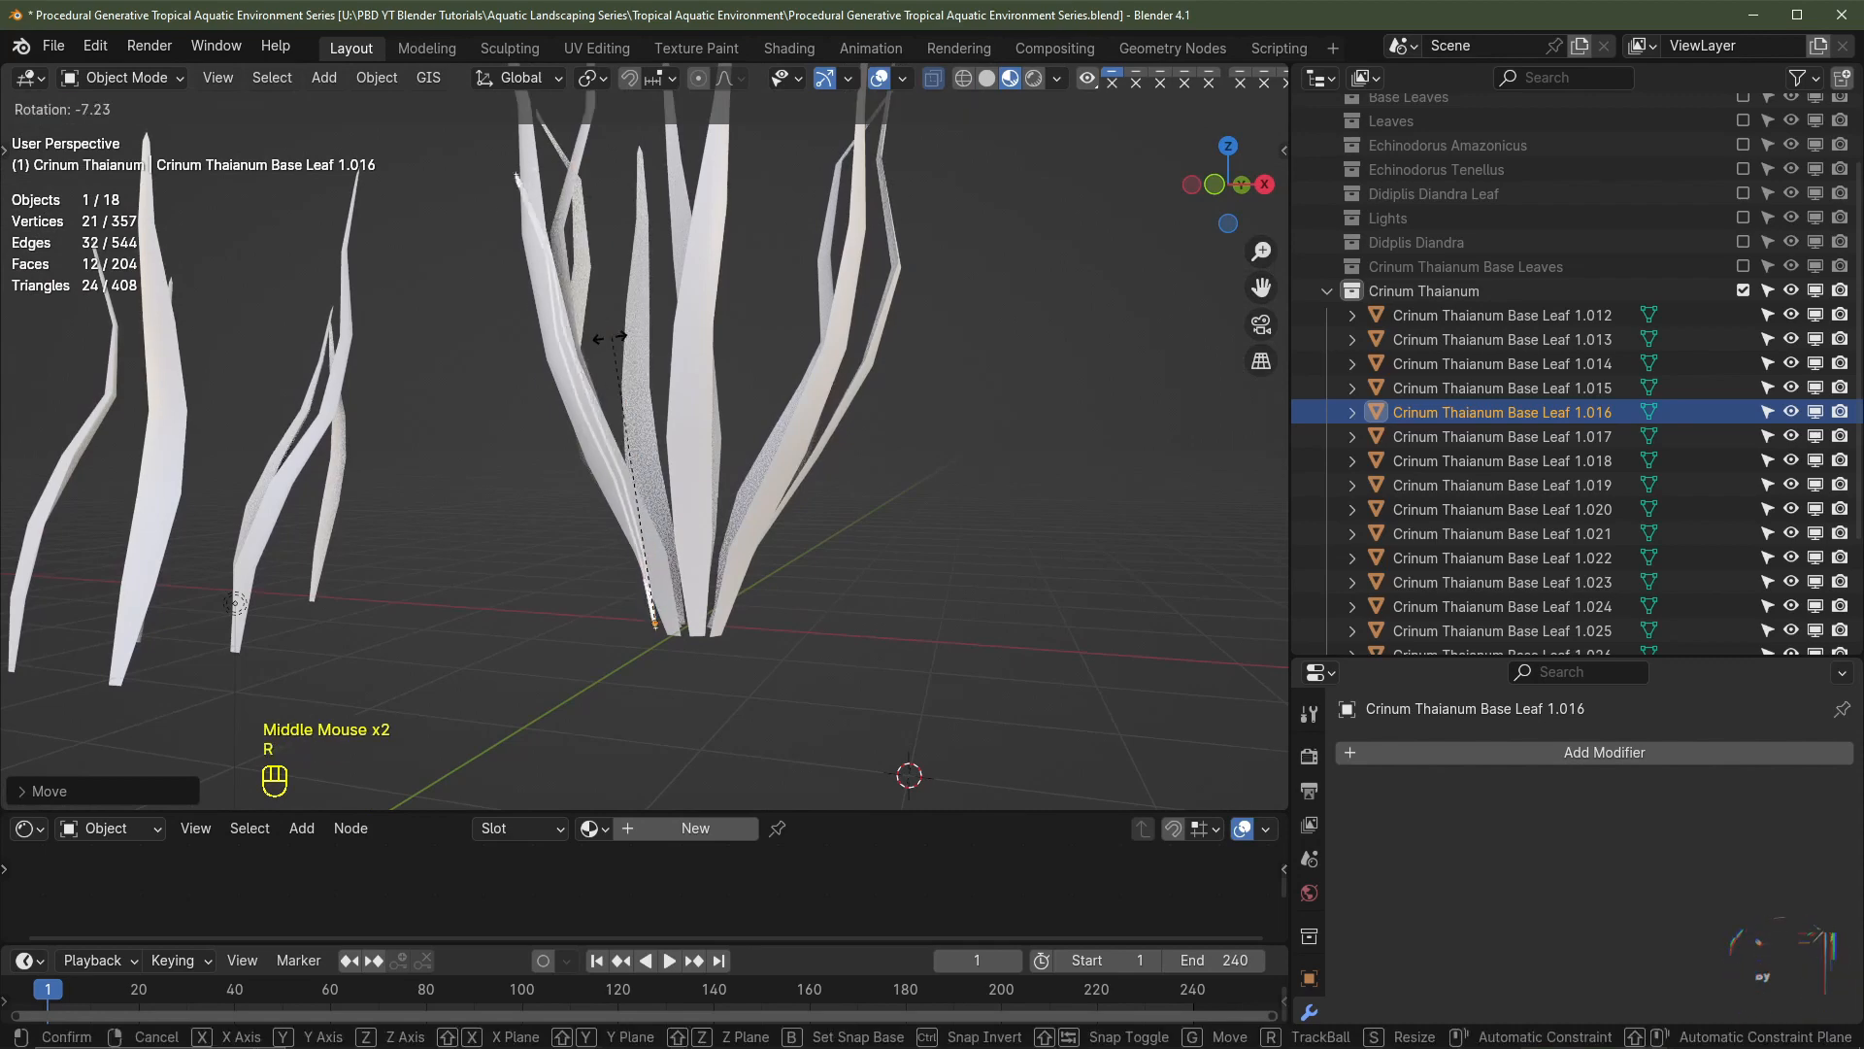
pyautogui.click(563, 349)
# - Move spare leaf 1.019 to the negative Y side of the rosette and rotate it to point outward
pyautogui.moveTo(685, 505); pyautogui.dragTo(703, 541, button='middle')
pyautogui.scroll(-4, 641, 568)
pyautogui.click(528, 503)
pyautogui.press('KP_7')
pyautogui.scroll(2, 527, 503)
pyautogui.press('g')
pyautogui.press('r')
pyautogui.click(670, 611)
pyautogui.press('g')
pyautogui.click(714, 554)
# - Fine-tune the rotation and position of leaf 1.019 beside the short leaf on the negative Y side
pyautogui.moveTo(782, 587); pyautogui.dragTo(742, 404, button='middle')
pyautogui.press('KP_7')
pyautogui.press('r')
pyautogui.click(794, 539)
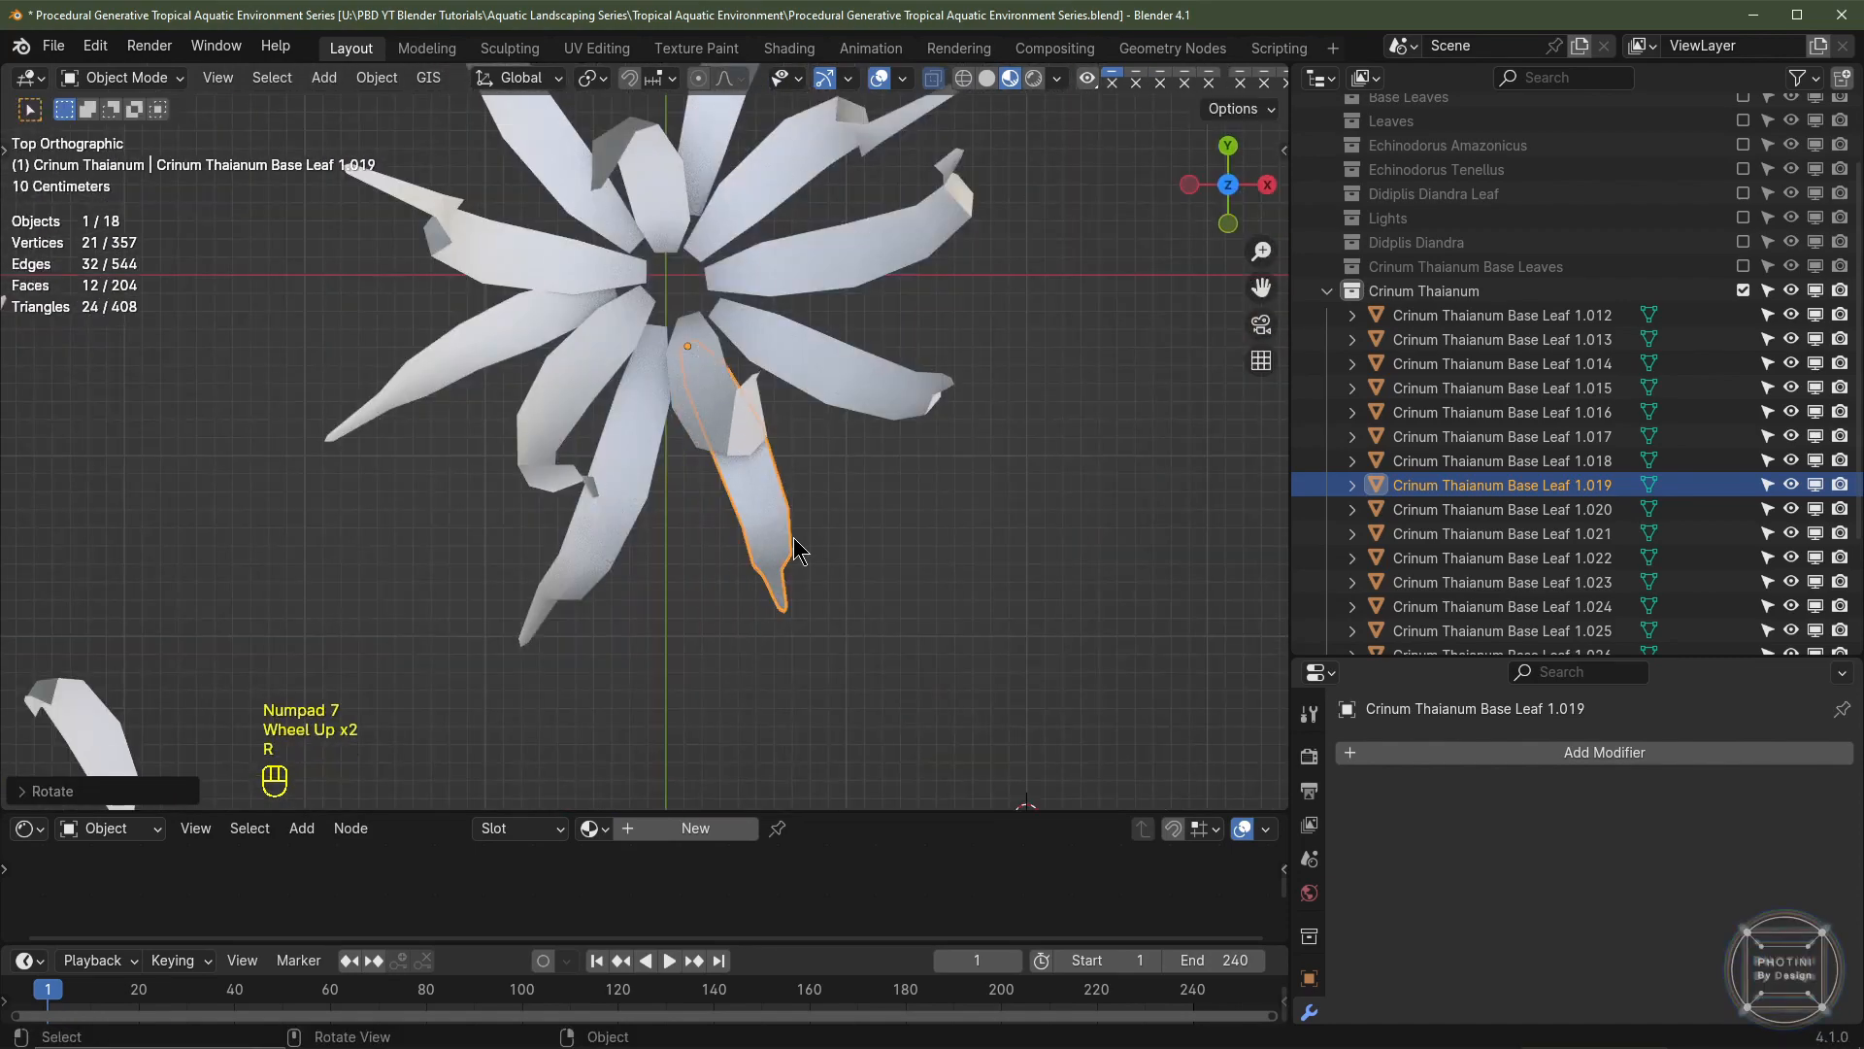
pyautogui.press('g')
pyautogui.click(816, 531)
pyautogui.press('r')
pyautogui.click(796, 539)
# - Move spare leaf 1.022 to the positive X side of the rosette and rotate it to point outward between leaves 1.020 and 1.024
pyautogui.scroll(-4, 714, 551)
pyautogui.click(373, 586)
pyautogui.scroll(3, 631, 560)
pyautogui.keyDown('shift'); pyautogui.moveTo(574, 568); pyautogui.dragTo(520, 616, button='middle'); pyautogui.keyUp('shift')
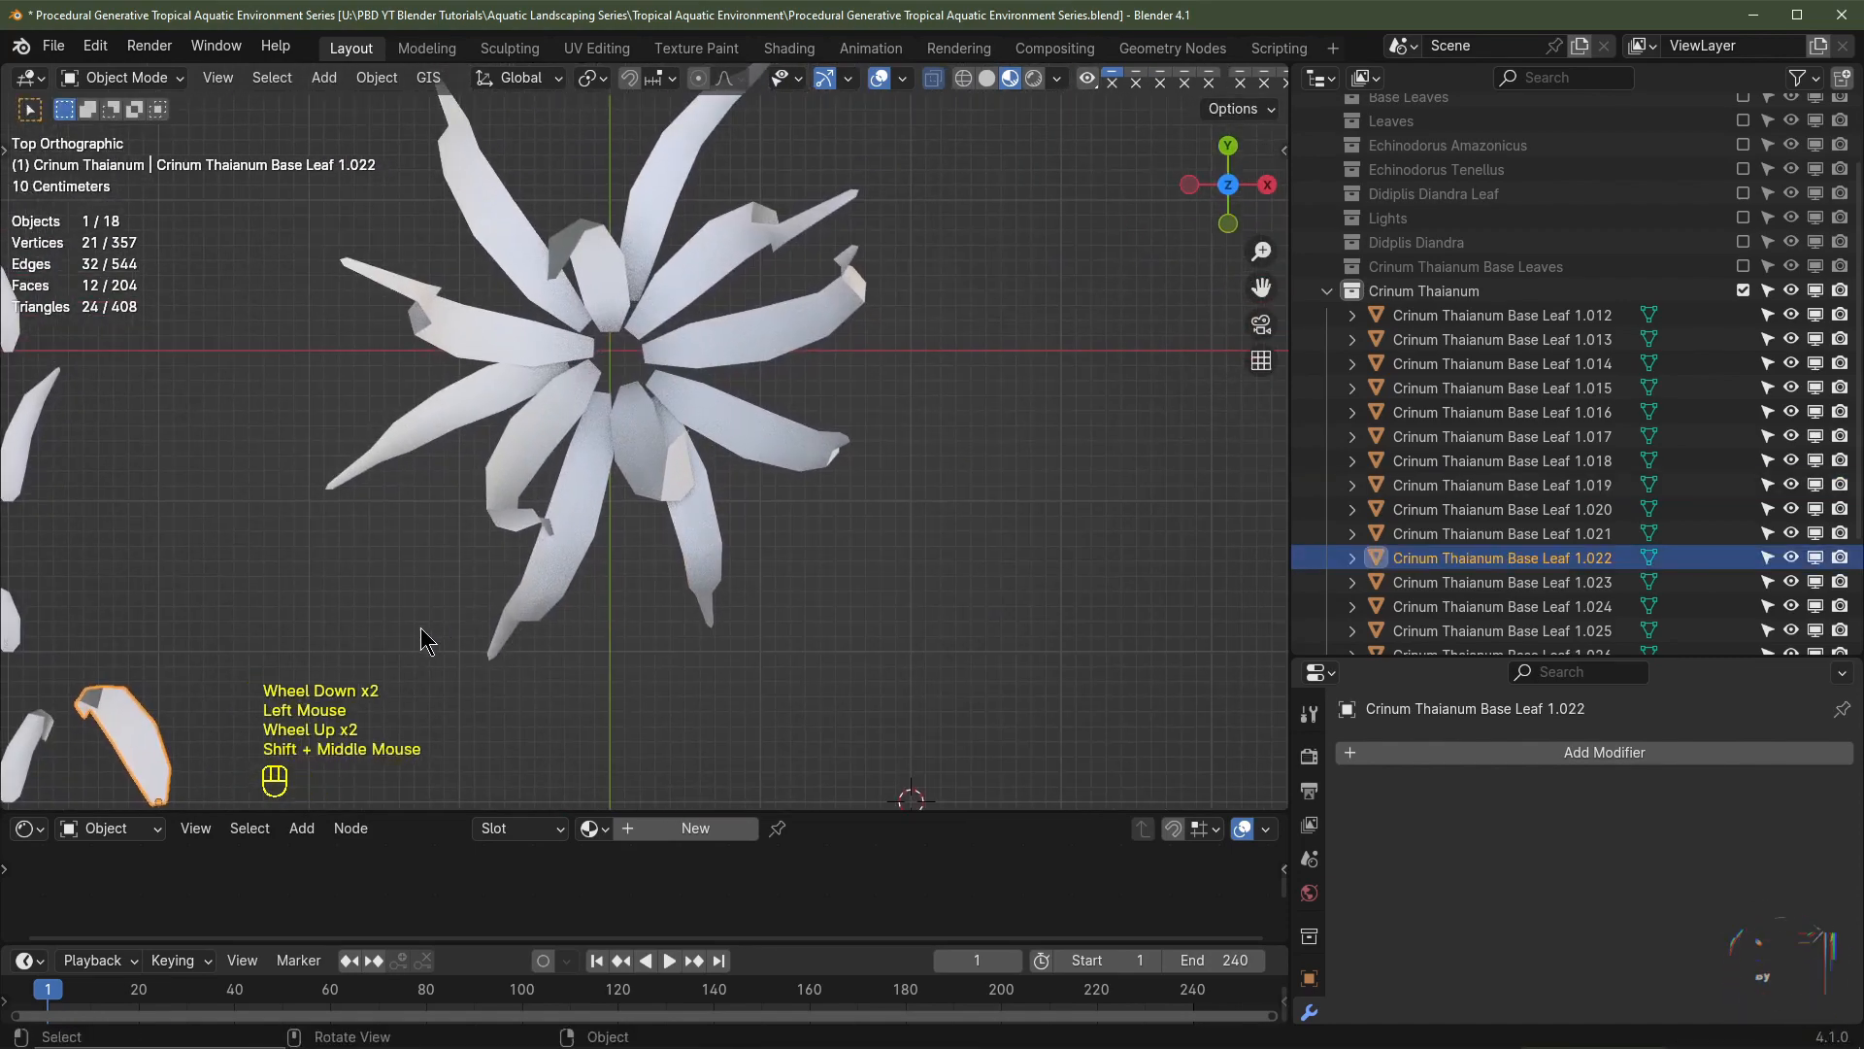
pyautogui.press('g')
pyautogui.click(934, 200)
pyautogui.press('r')
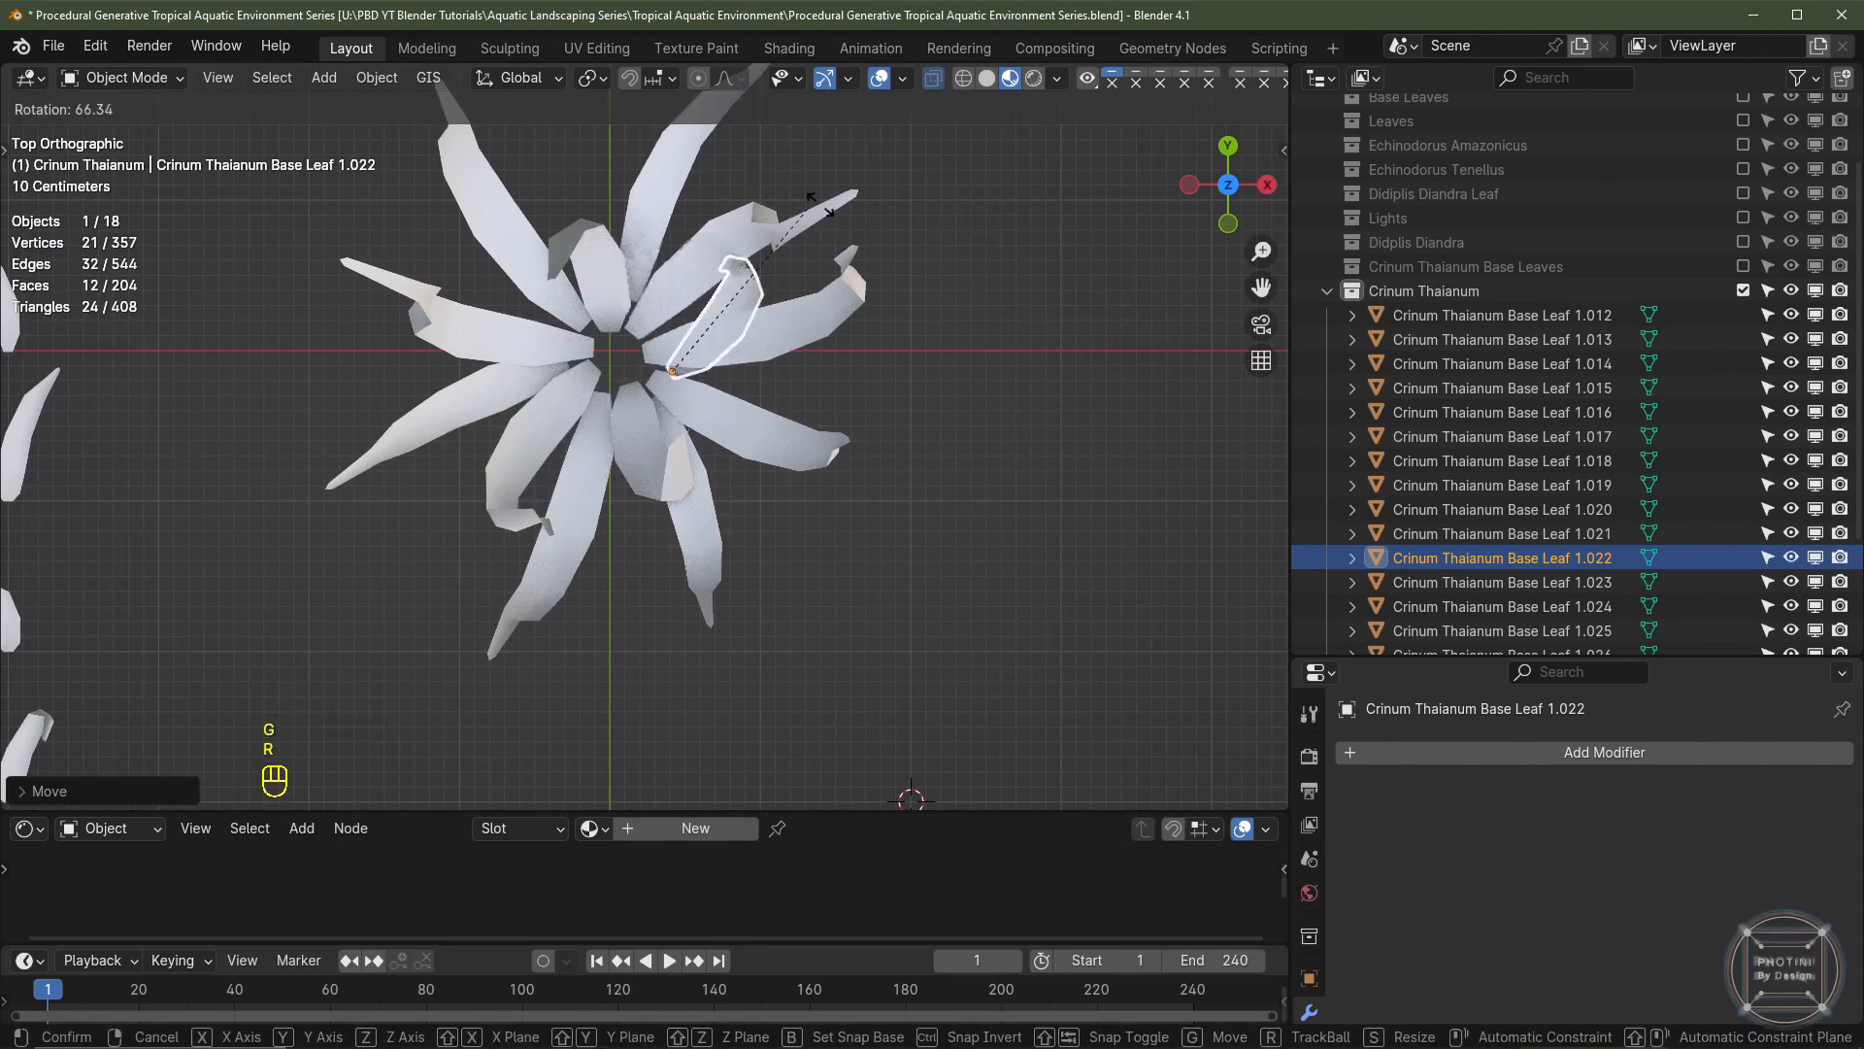
pyautogui.click(965, 415)
# - Tilt leaf 1.022 outward from the plant in a perspective view
pyautogui.moveTo(964, 415); pyautogui.dragTo(686, 517, button='middle')
pyautogui.press('r')
pyautogui.click(776, 401)
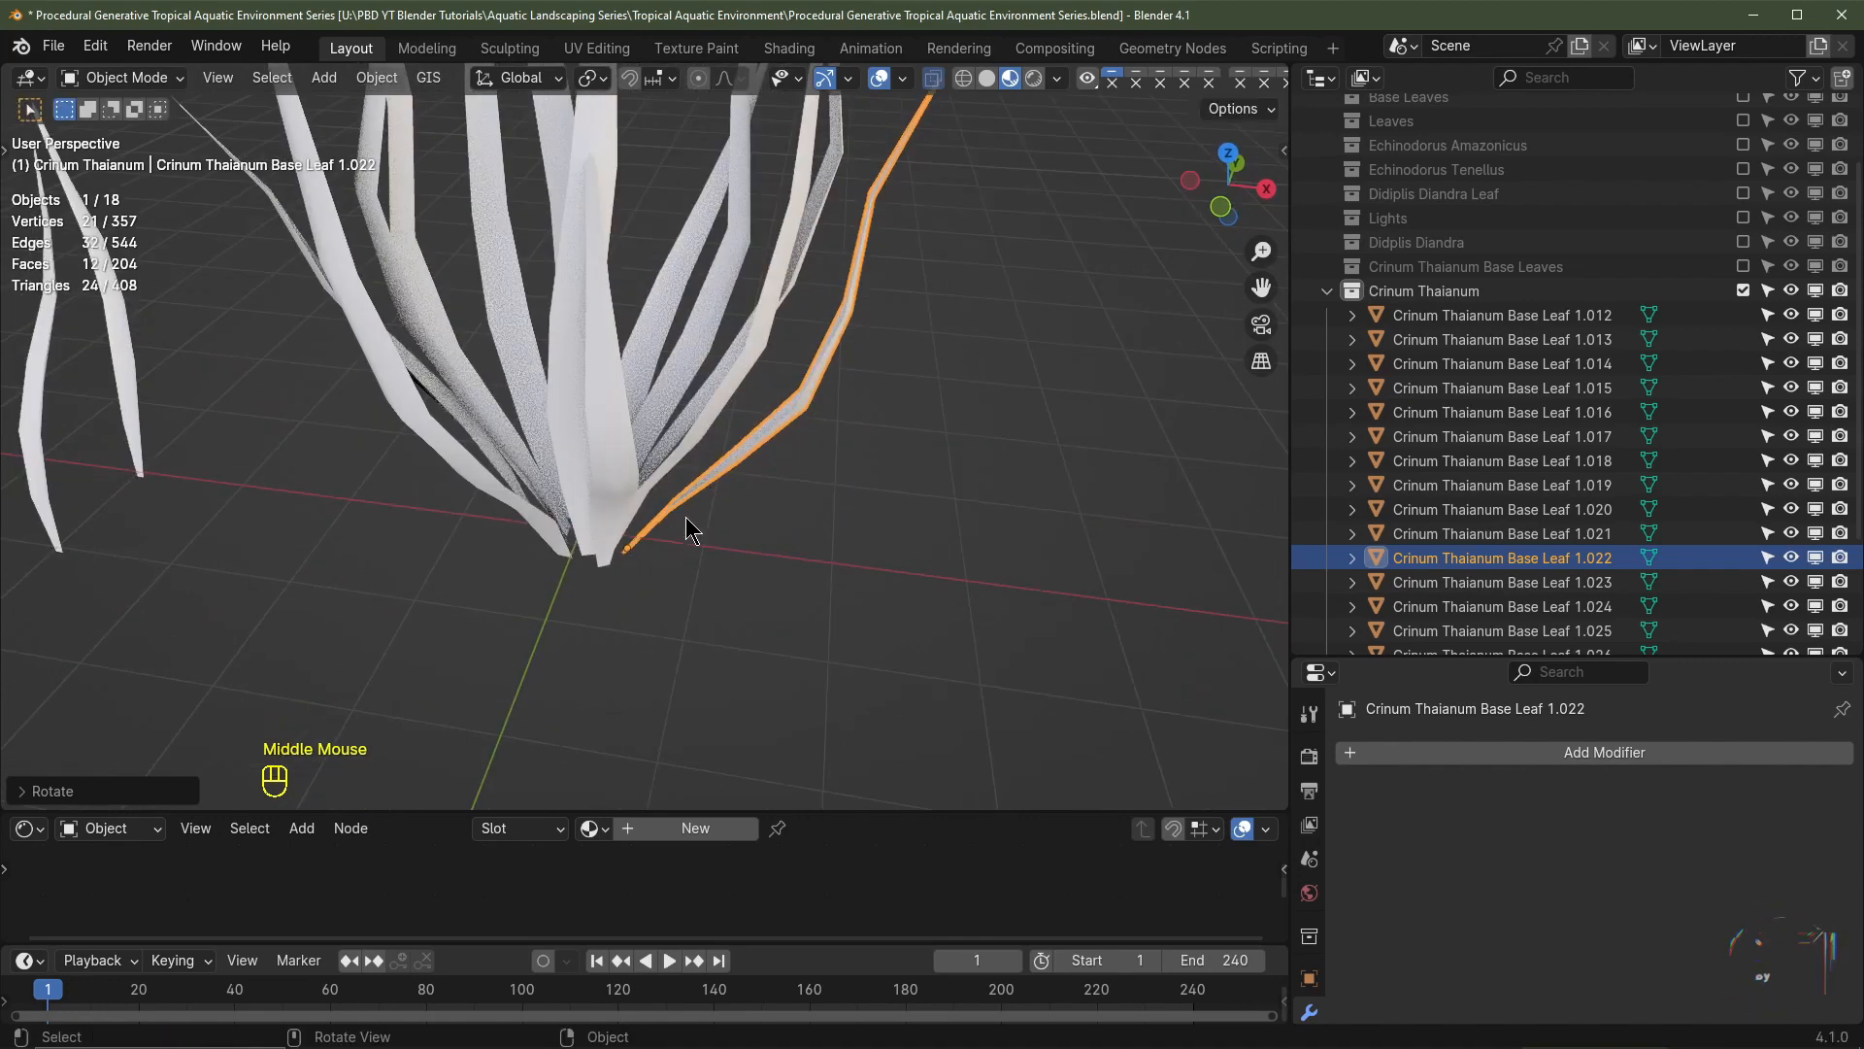
pyautogui.moveTo(941, 529); pyautogui.dragTo(857, 524, button='middle')
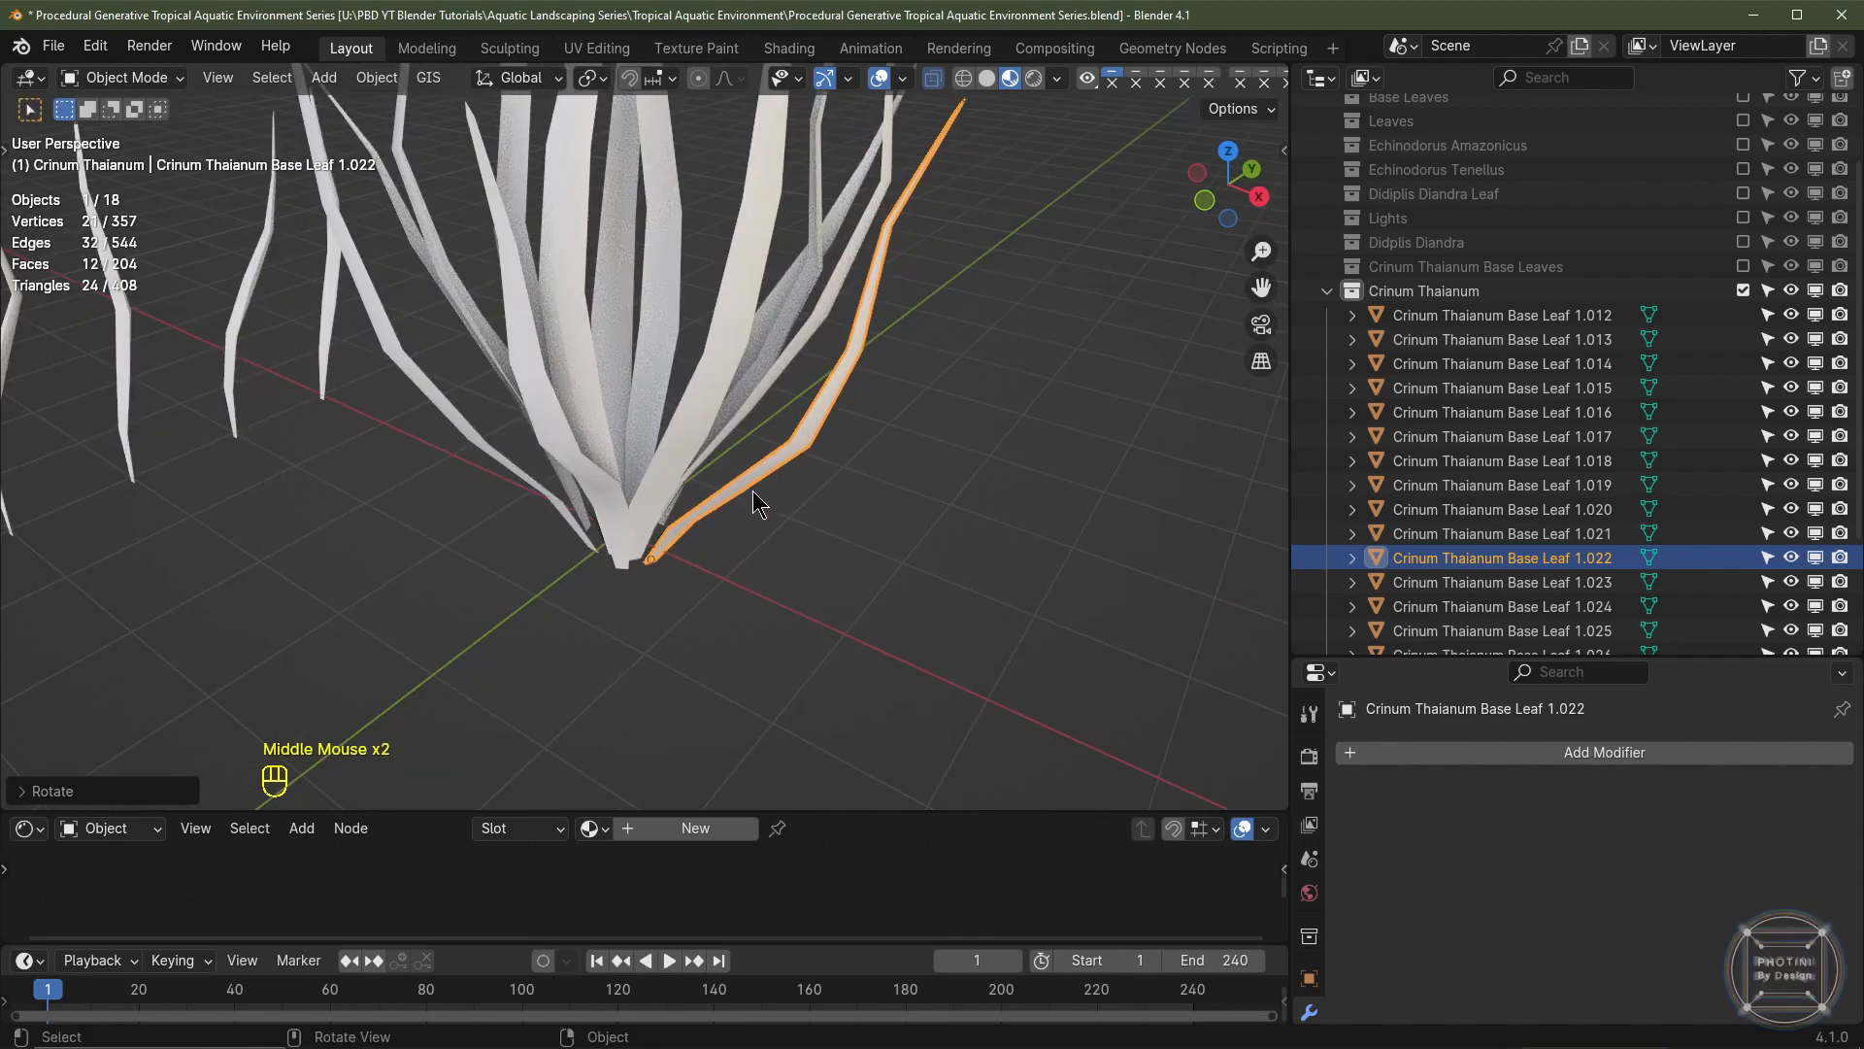
# - Duplicate leaf 1.022 and place the copy on the positive Y side of the rosette, rotated to point outward
pyautogui.press('KP_7')
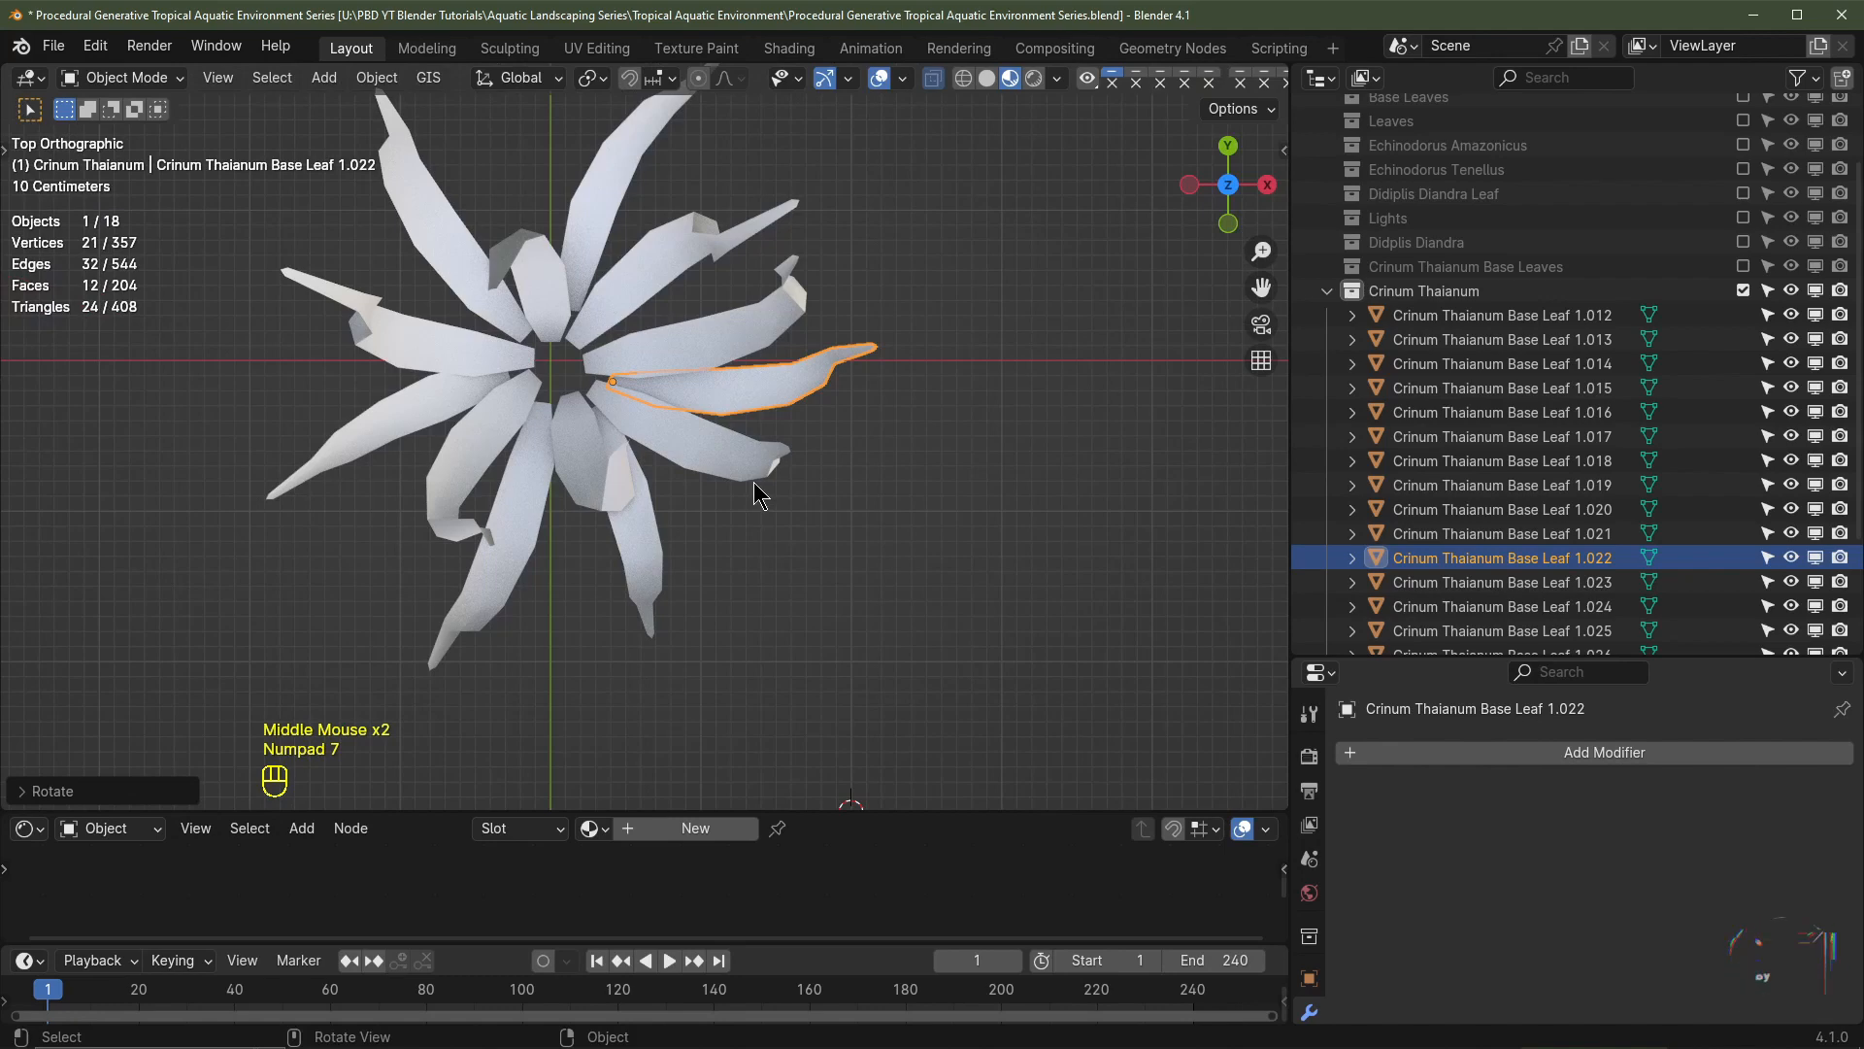
pyautogui.hotkey('shift', 'd')
pyautogui.click(670, 383)
pyautogui.press('r')
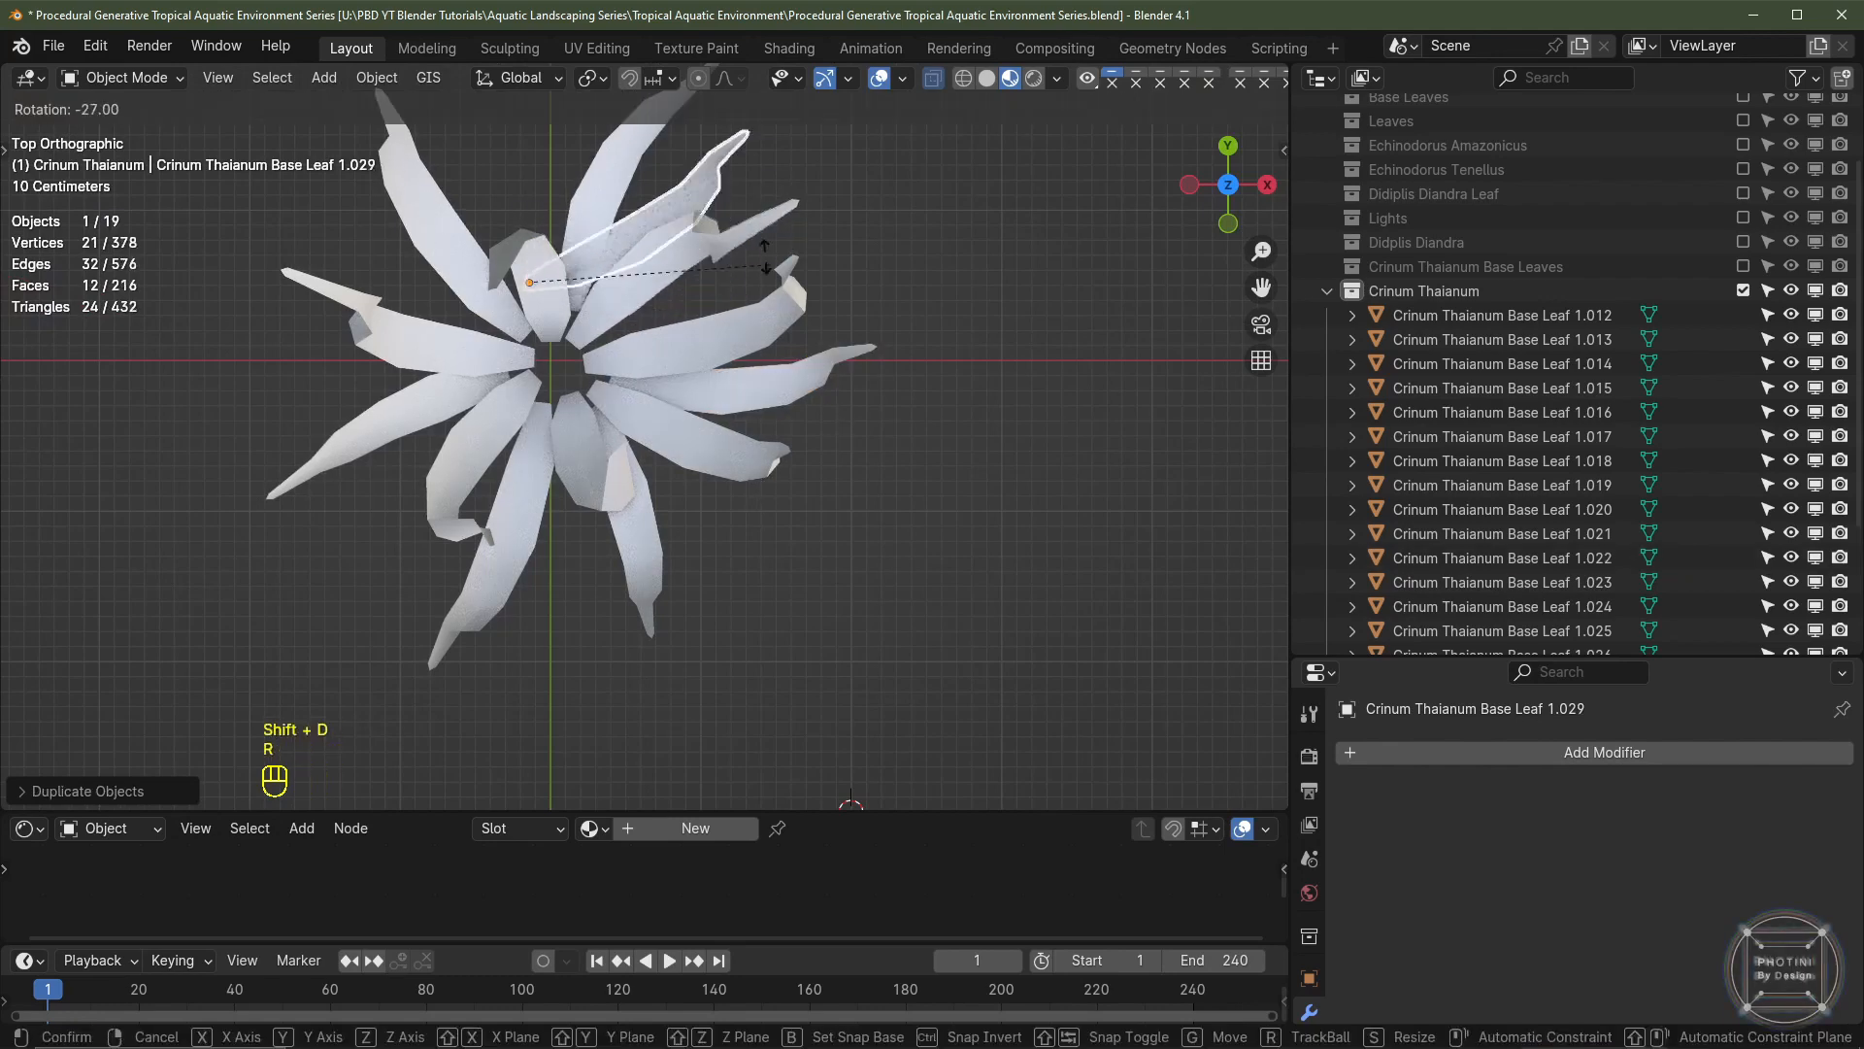
pyautogui.click(561, 169)
pyautogui.press('g')
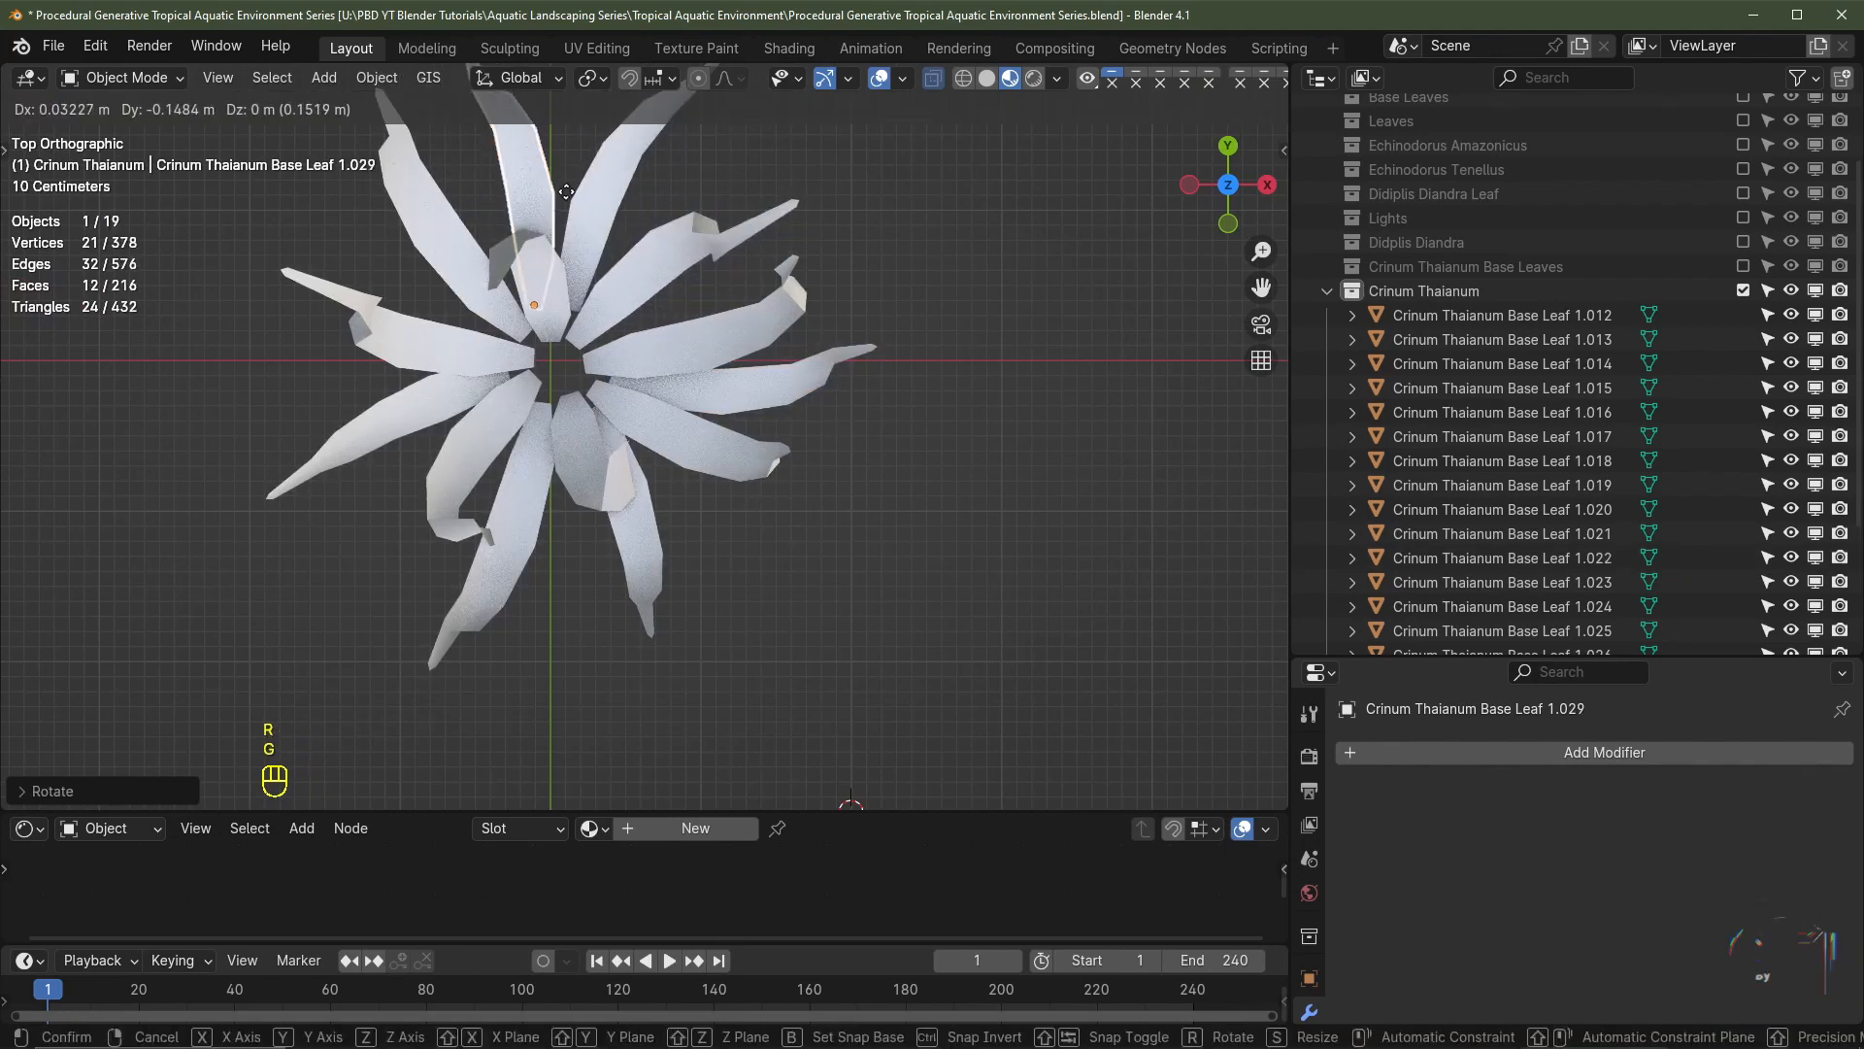
pyautogui.click(566, 191)
# - Scale the duplicated leaf on the positive Y side to about 0.96
pyautogui.press('s')
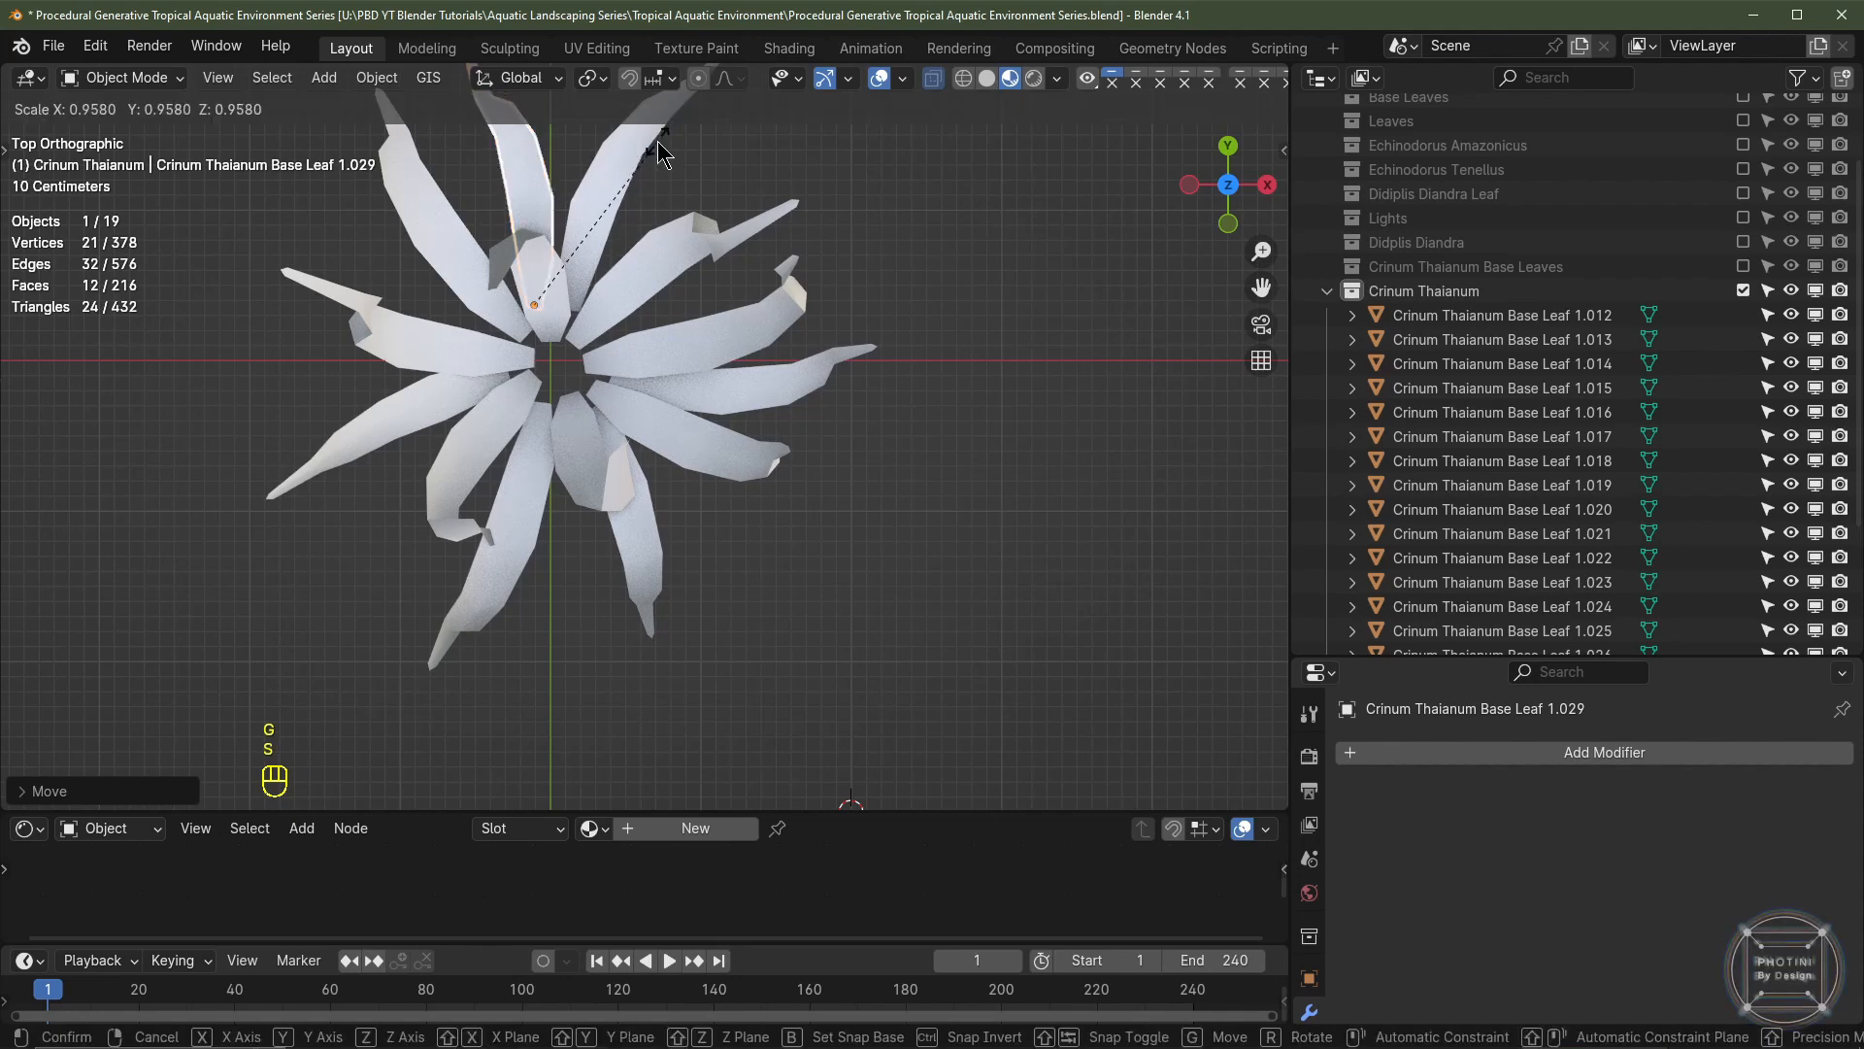
pyautogui.click(660, 153)
pyautogui.moveTo(775, 264); pyautogui.dragTo(733, 383, button='middle')
pyautogui.keyDown('shift'); pyautogui.moveTo(733, 383); pyautogui.dragTo(689, 345, button='middle'); pyautogui.keyUp('shift')
pyautogui.moveTo(690, 345); pyautogui.dragTo(491, 475, button='middle')
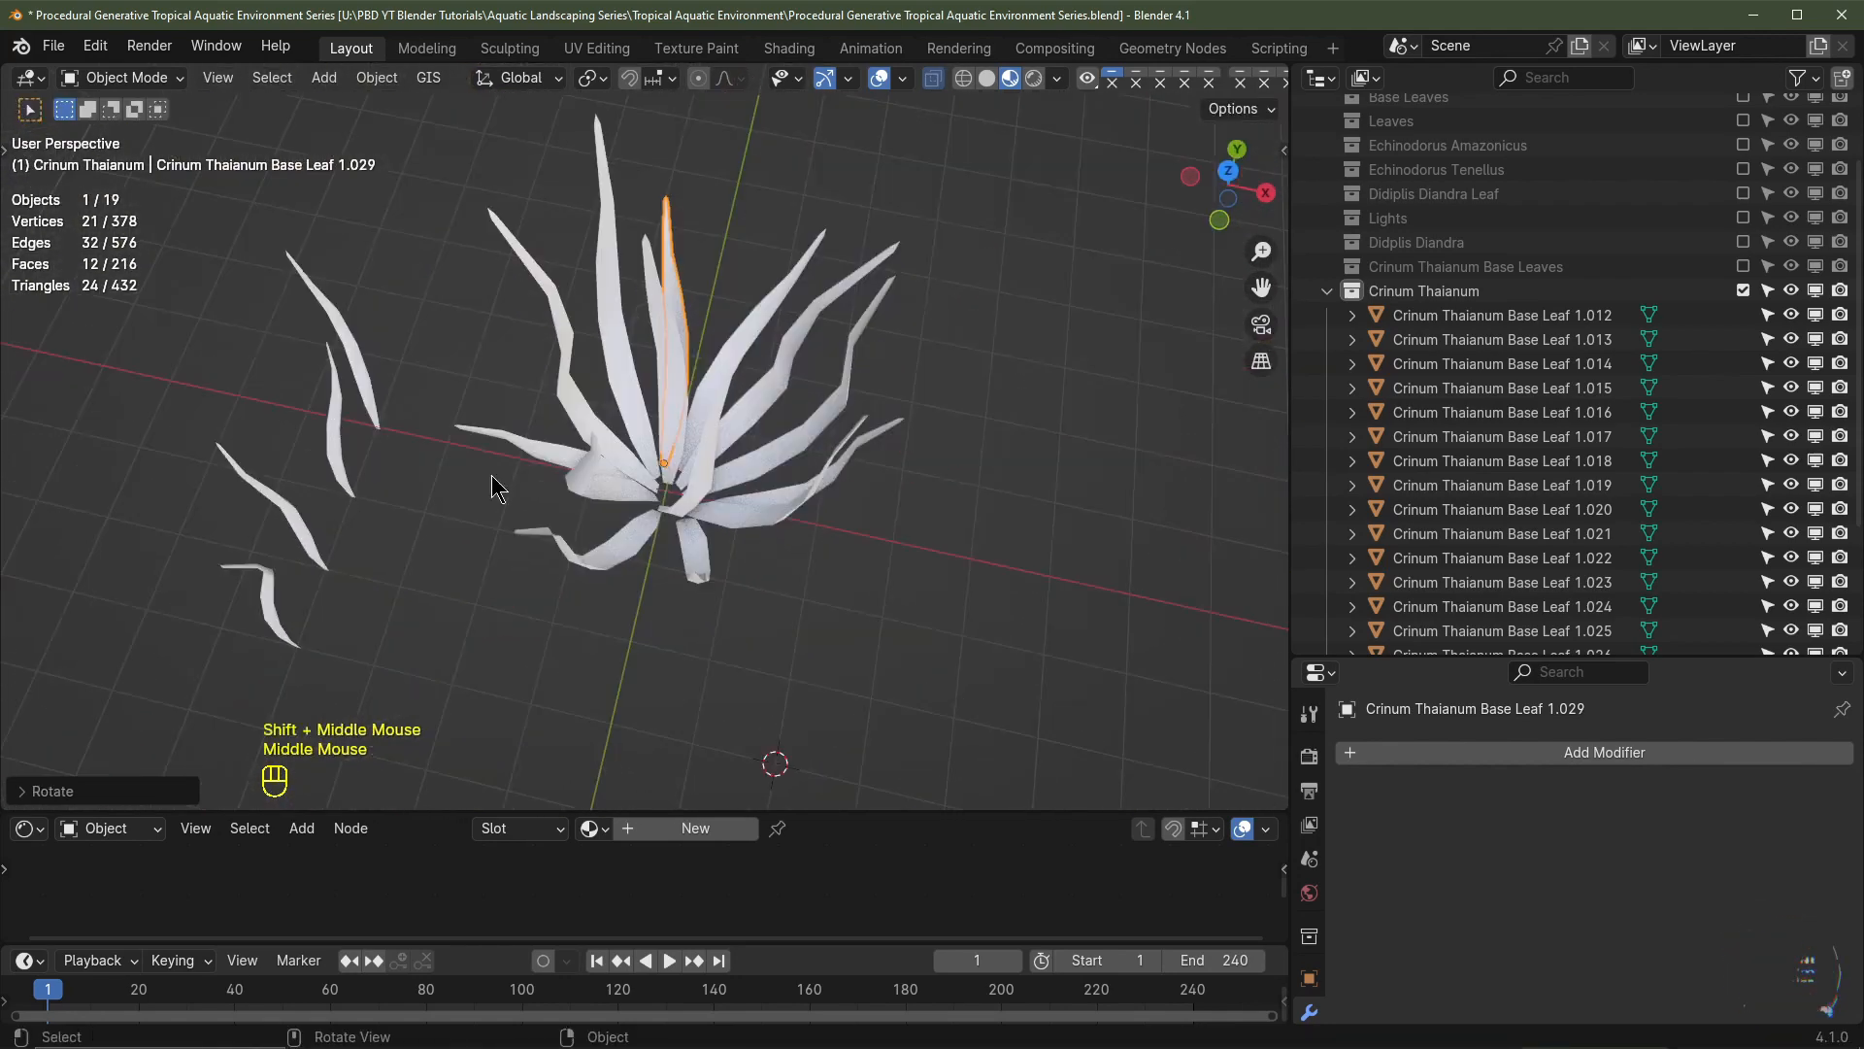
# - Duplicate the four spare leaves beside the plant and offset the copies along the X axis
pyautogui.click(362, 379)
pyautogui.press('KP_7')
pyautogui.keyDown('shift'); pyautogui.moveTo(291, 582); pyautogui.dragTo(282, 467, button='middle'); pyautogui.keyUp('shift')
pyautogui.keyDown('shift'); pyautogui.click(260, 433); pyautogui.keyUp('shift')
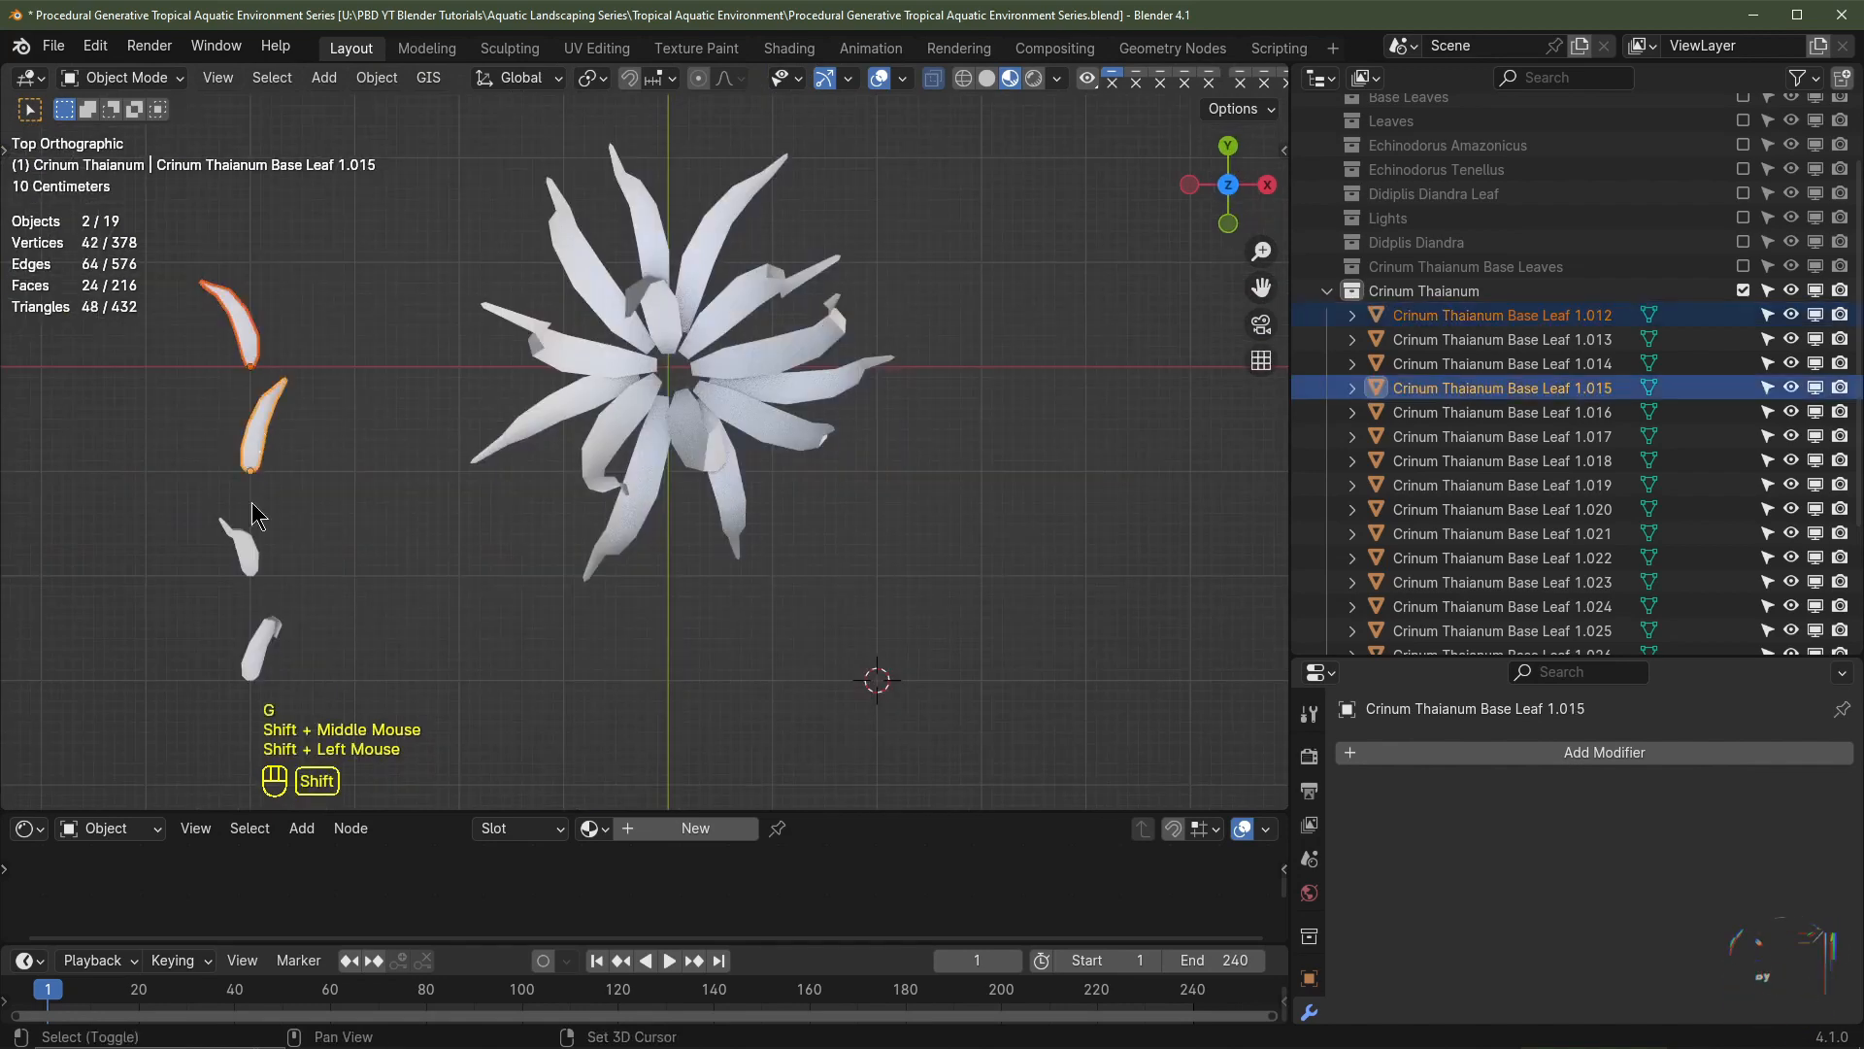
pyautogui.keyDown('shift'); pyautogui.click(243, 550); pyautogui.keyUp('shift')
pyautogui.keyDown('shift'); pyautogui.click(270, 624); pyautogui.keyUp('shift')
pyautogui.hotkey('shift', 'd')
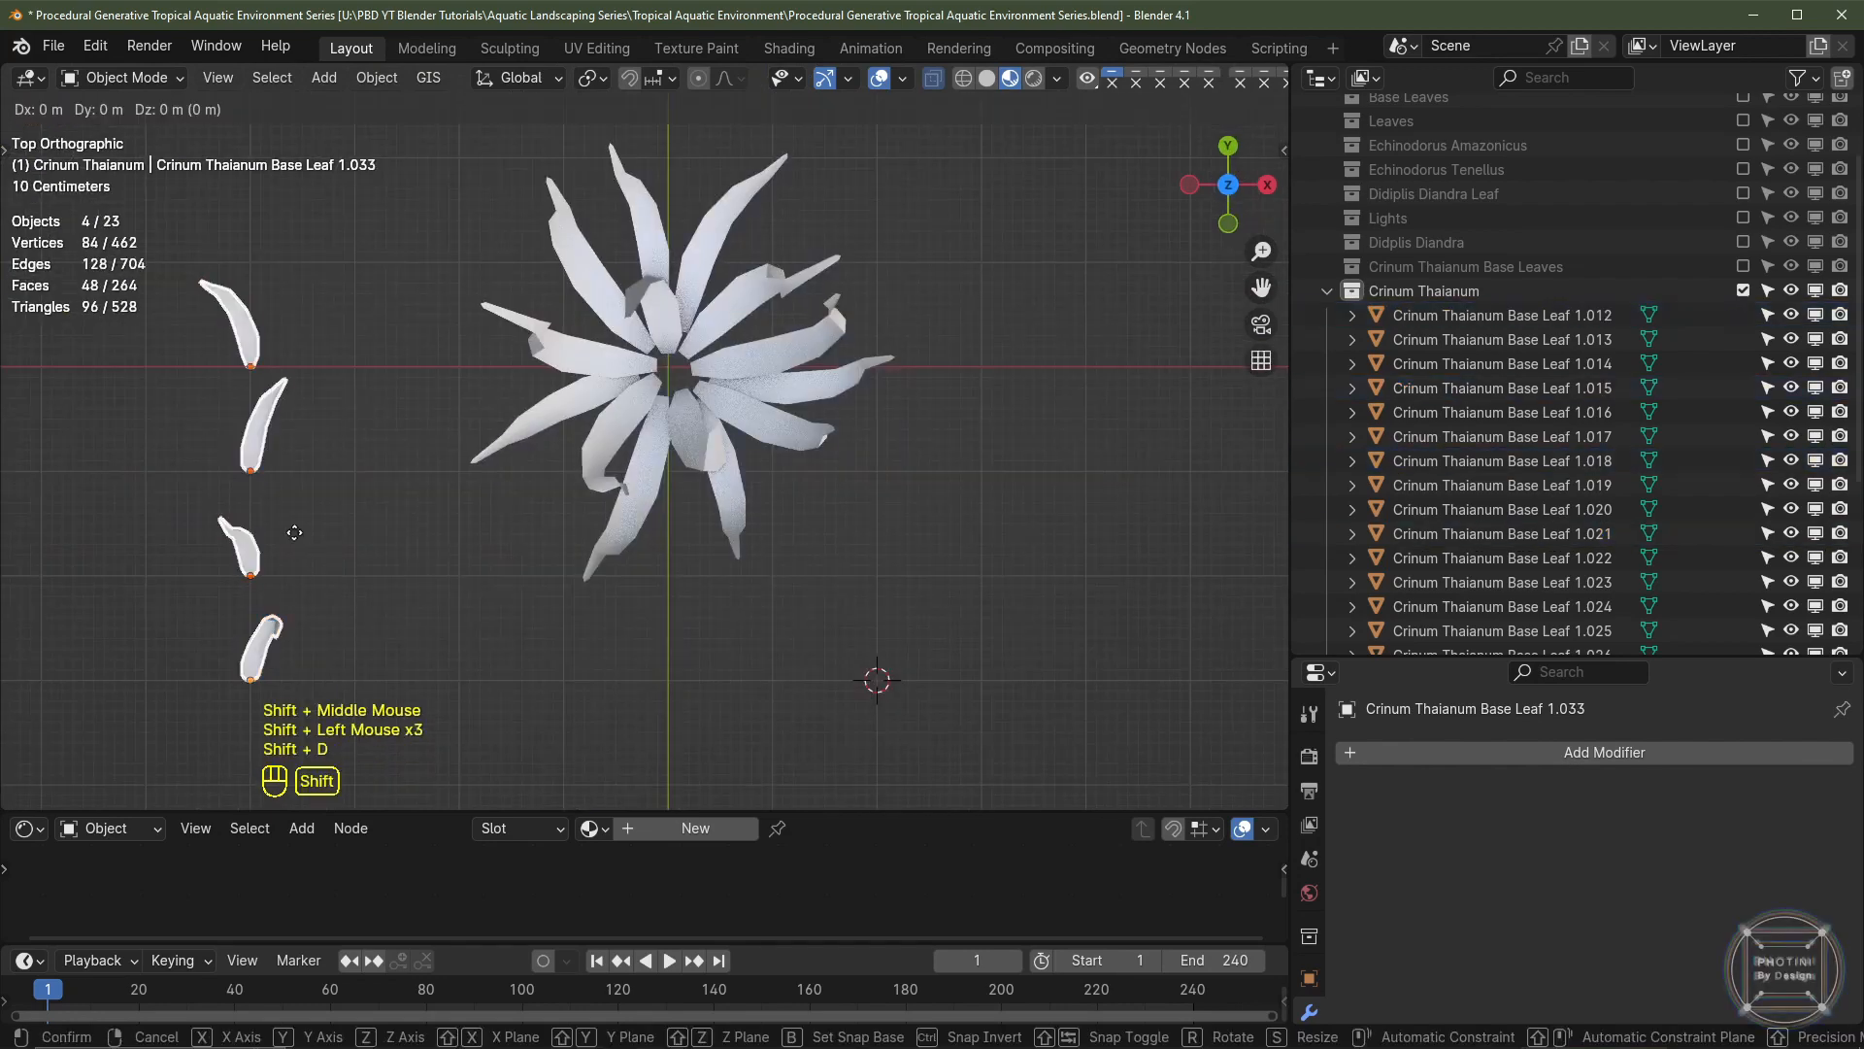
pyautogui.press('x')
pyautogui.click(375, 519)
# - Move spare leaf 1.031 to the negative X side of the rosette and rotate it to point outward
pyautogui.click(337, 325)
pyautogui.keyDown('shift'); pyautogui.moveTo(612, 457); pyautogui.dragTo(714, 500, button='middle'); pyautogui.keyUp('shift')
pyautogui.press('g')
pyautogui.click(643, 384)
pyautogui.press('r')
pyautogui.click(525, 375)
# - Shift leaf 1.031 horizontally toward the plant's base with Z locked and adjust its rotation
pyautogui.scroll(2, 737, 479)
pyautogui.press('g')
pyautogui.hotkey('shift', 'z')
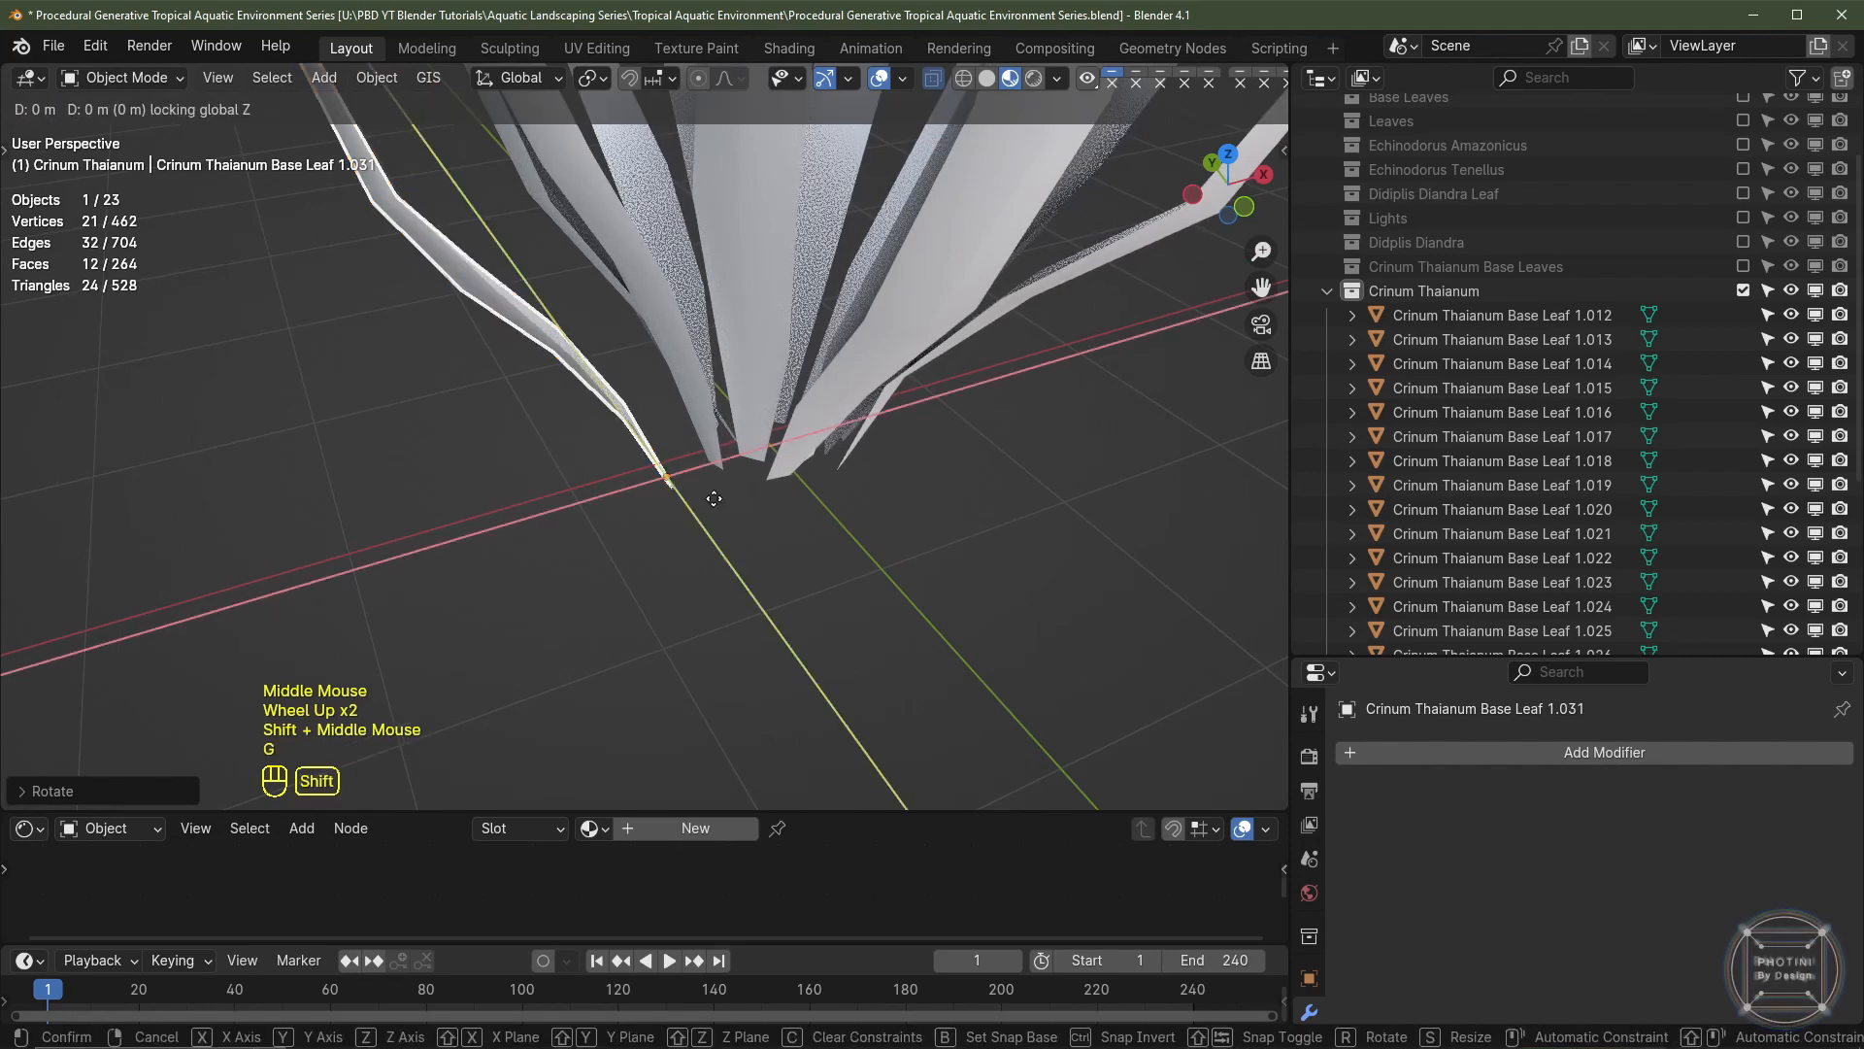
pyautogui.click(894, 466)
pyautogui.press('KP_7')
pyautogui.press('KP_4')
pyautogui.press('r')
pyautogui.click(357, 523)
# - Move spare leaf 1.012 to the rosette's negative X, positive Y side and fine-tune its base position with Z locked
pyautogui.scroll(-2, 349, 519)
pyautogui.press('KP_7')
pyautogui.click(200, 378)
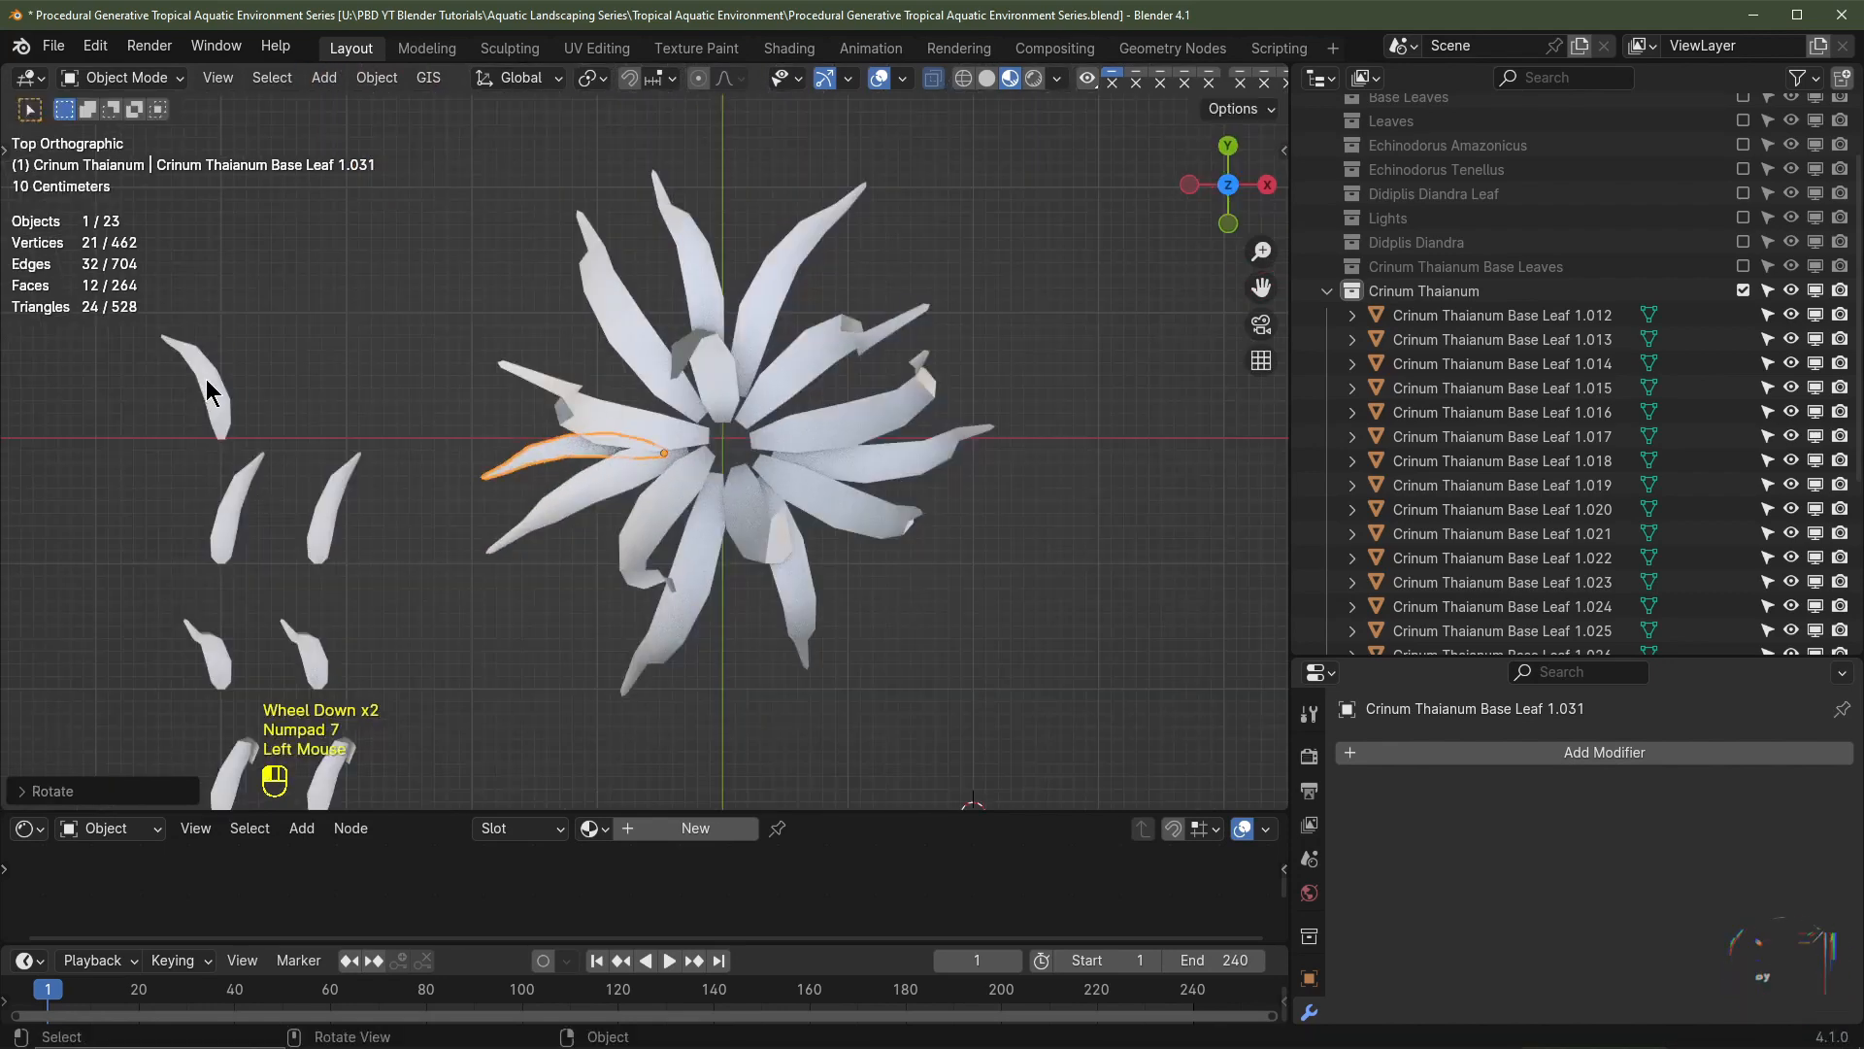
pyautogui.press('g')
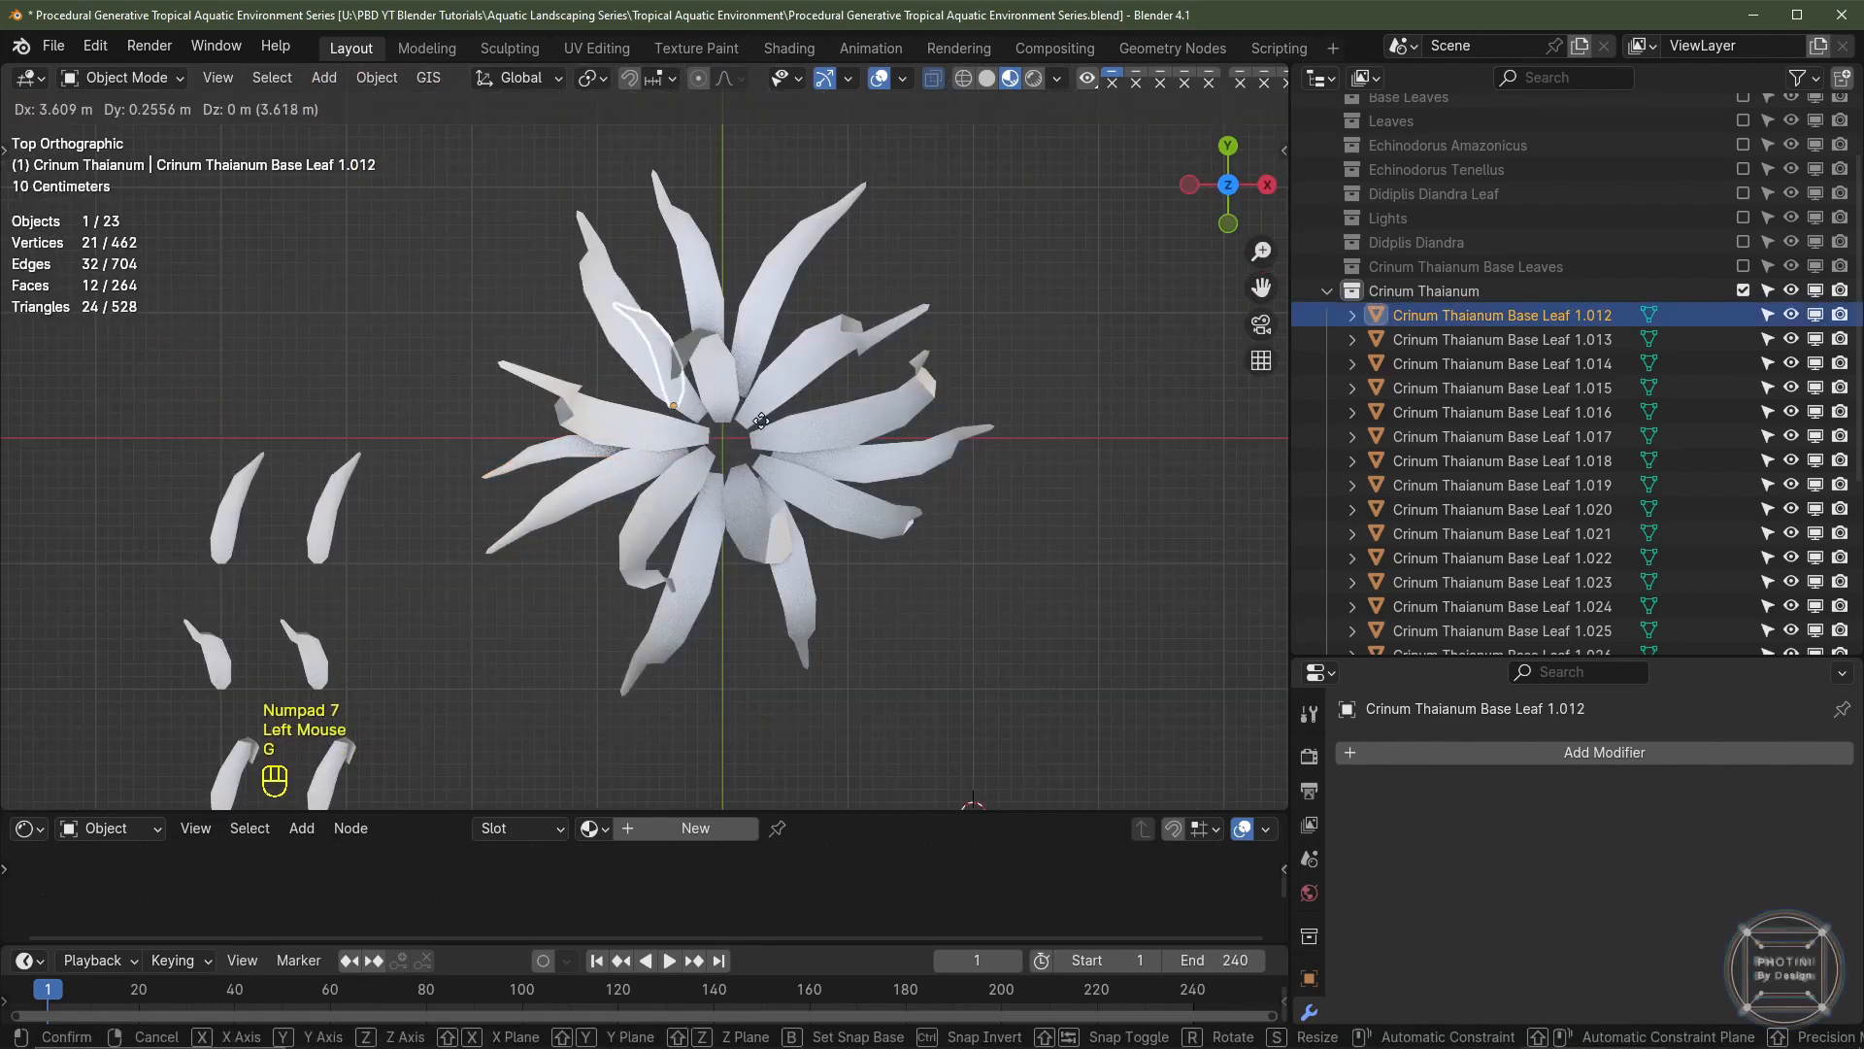
pyautogui.click(743, 428)
pyautogui.press('g')
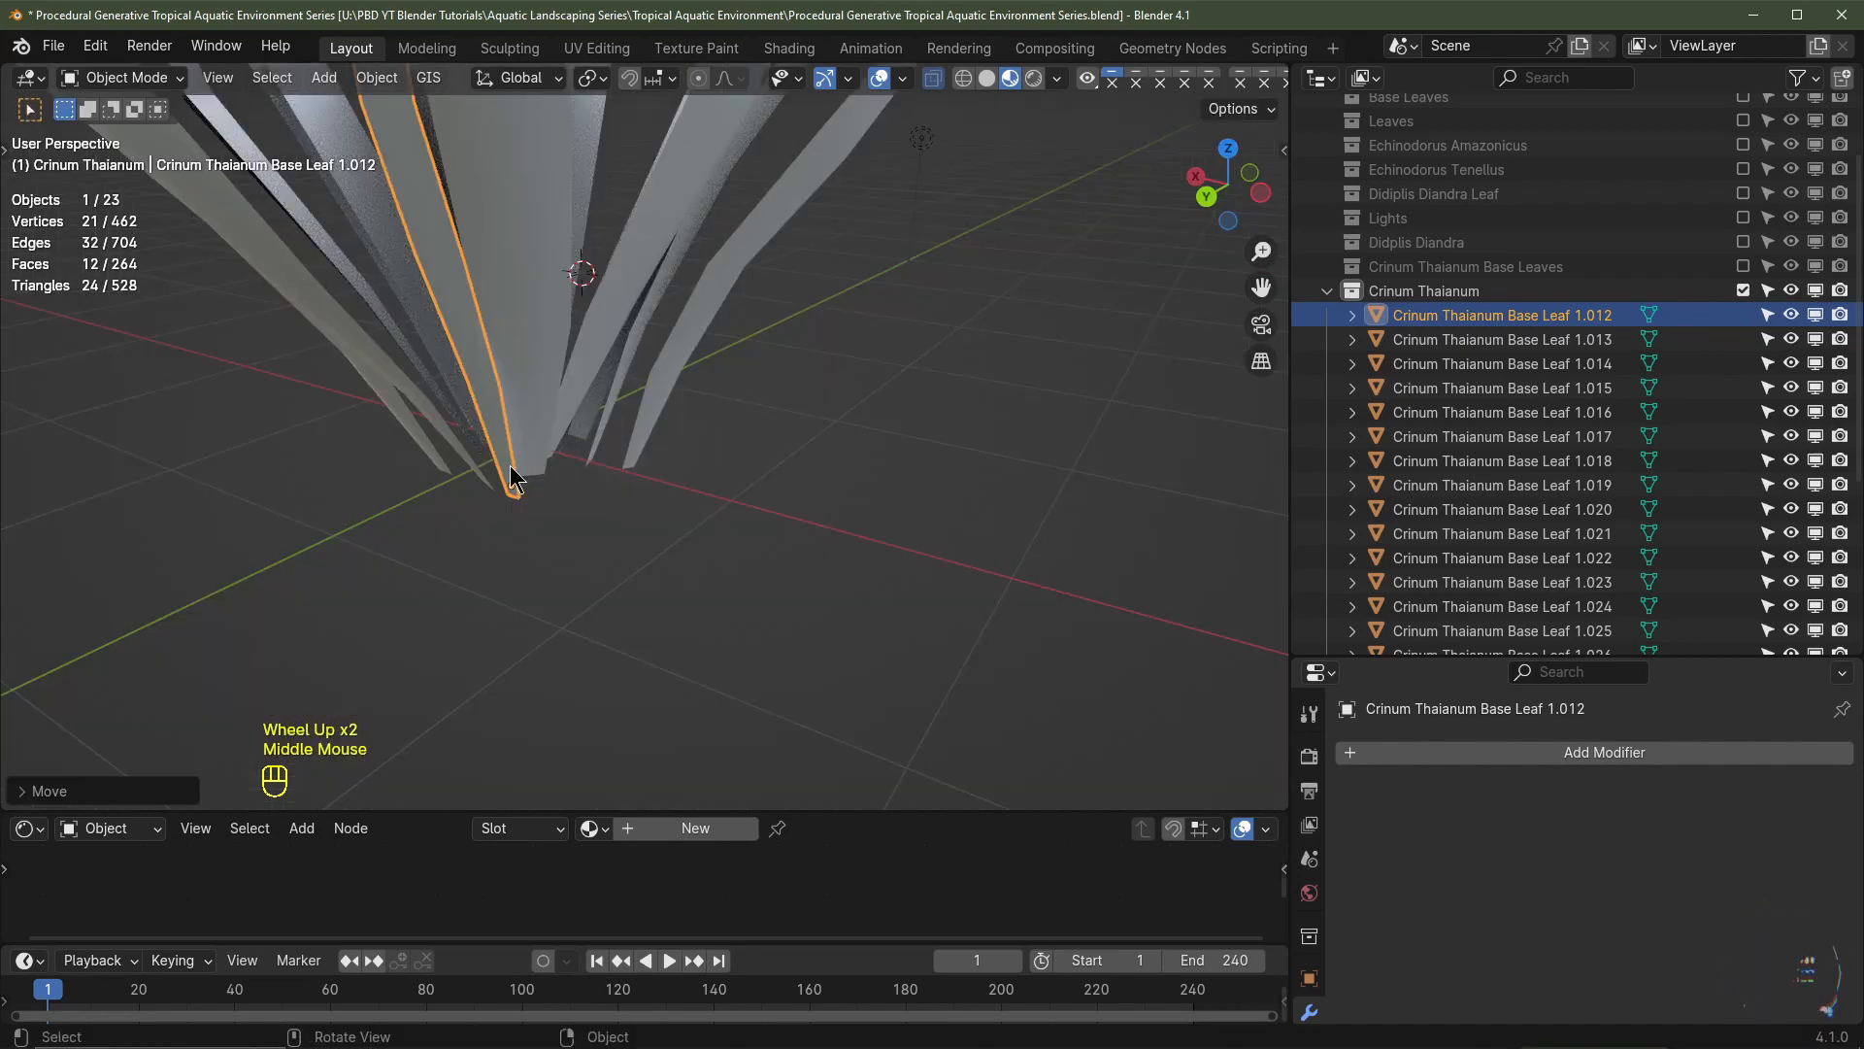
pyautogui.press('g')
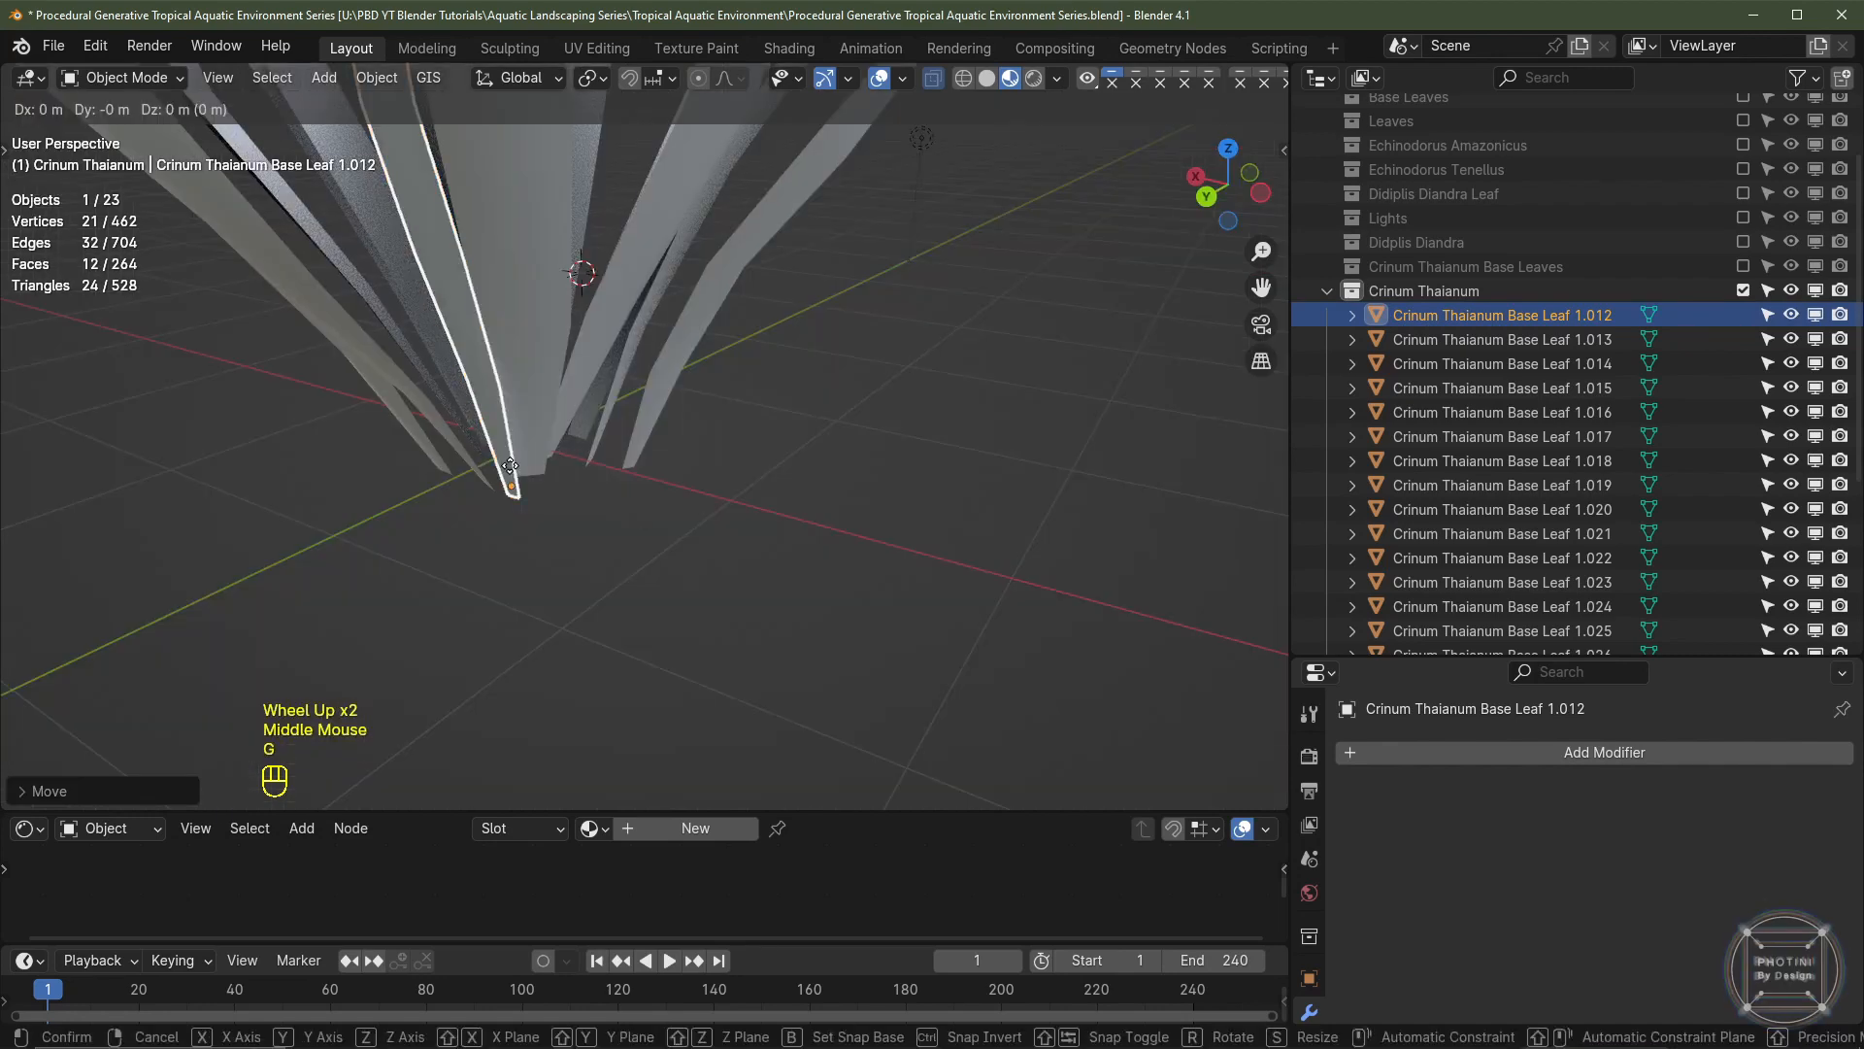
pyautogui.hotkey('shift', 'z')
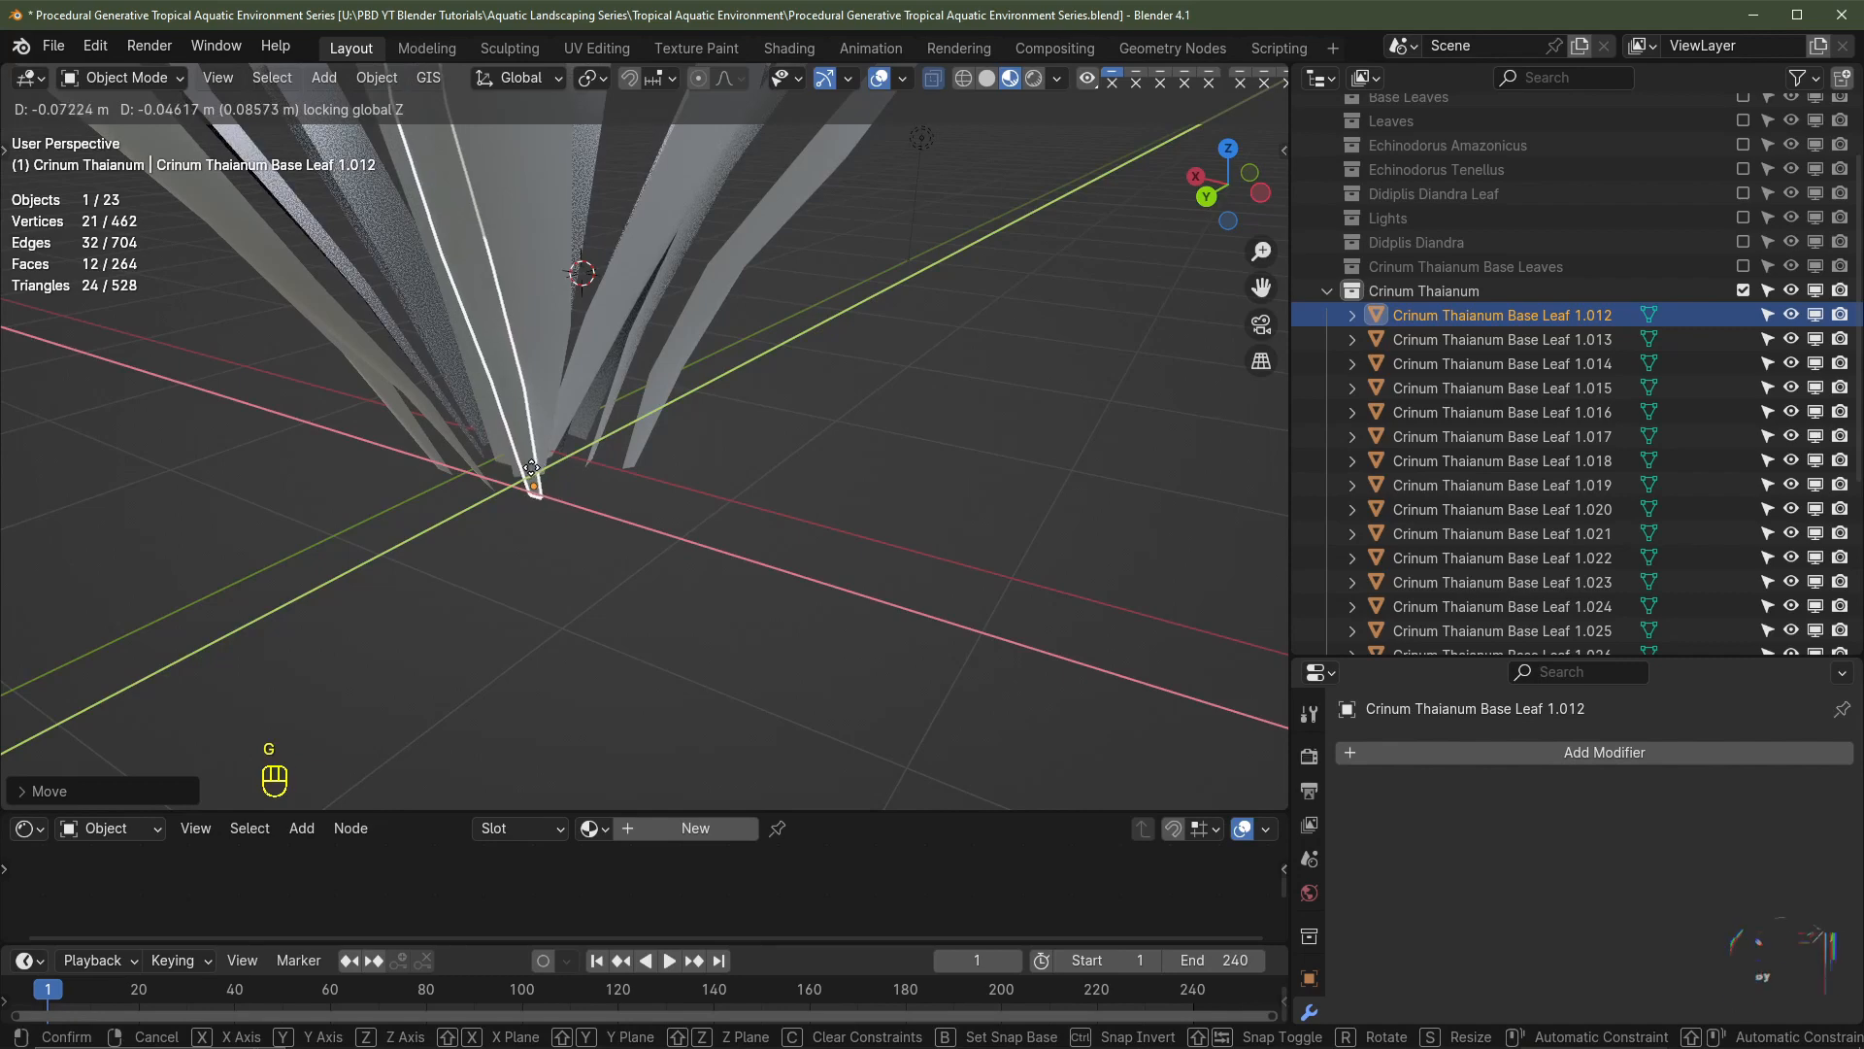
pyautogui.click(496, 465)
# - Tilt leaf 1.012 outward from the plant and turn it about the Z axis
pyautogui.moveTo(496, 465); pyautogui.dragTo(649, 487, button='middle')
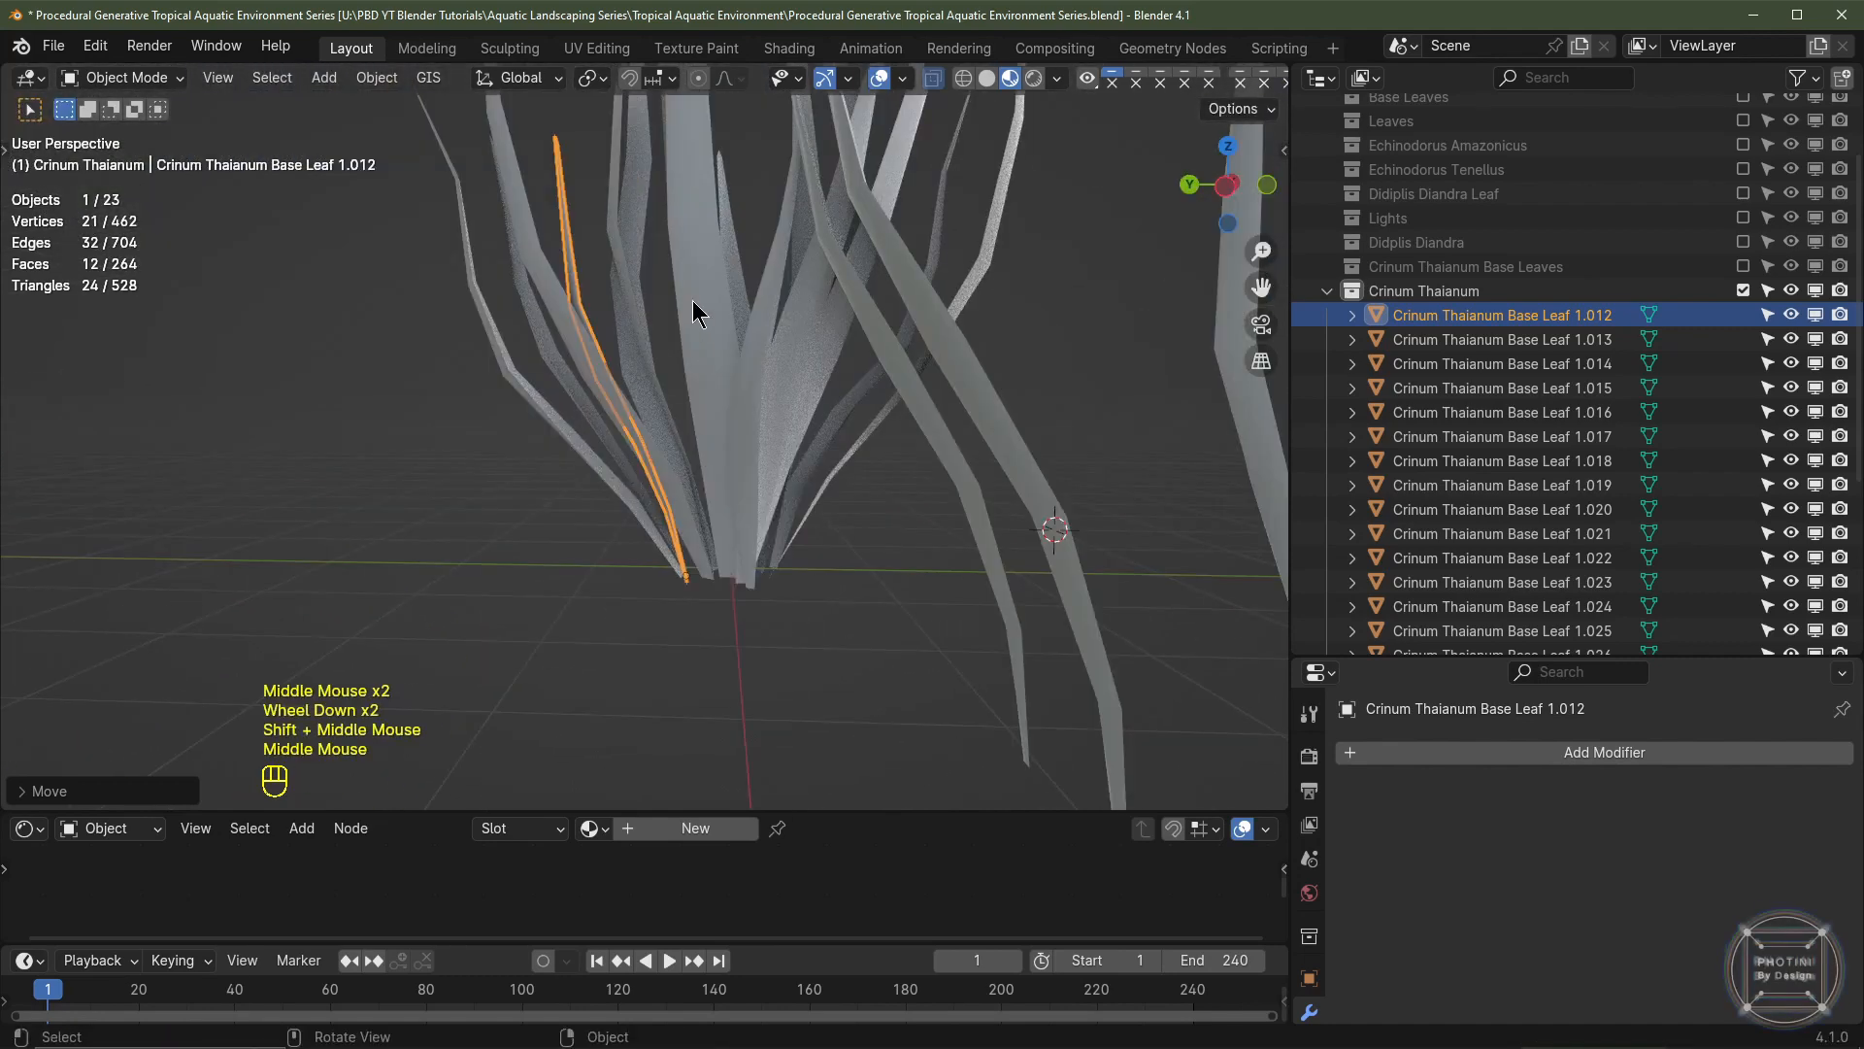
pyautogui.press('r')
pyautogui.click(613, 374)
pyautogui.moveTo(613, 379); pyautogui.dragTo(742, 521, button='middle')
pyautogui.press('r')
pyautogui.press('z')
pyautogui.click(753, 586)
# - Move spare leaf 1.015 to the negative Y side of the rosette and rotate it to point outward between its neighbours
pyautogui.scroll(-2, 725, 541)
pyautogui.moveTo(742, 521); pyautogui.dragTo(748, 500, button='middle')
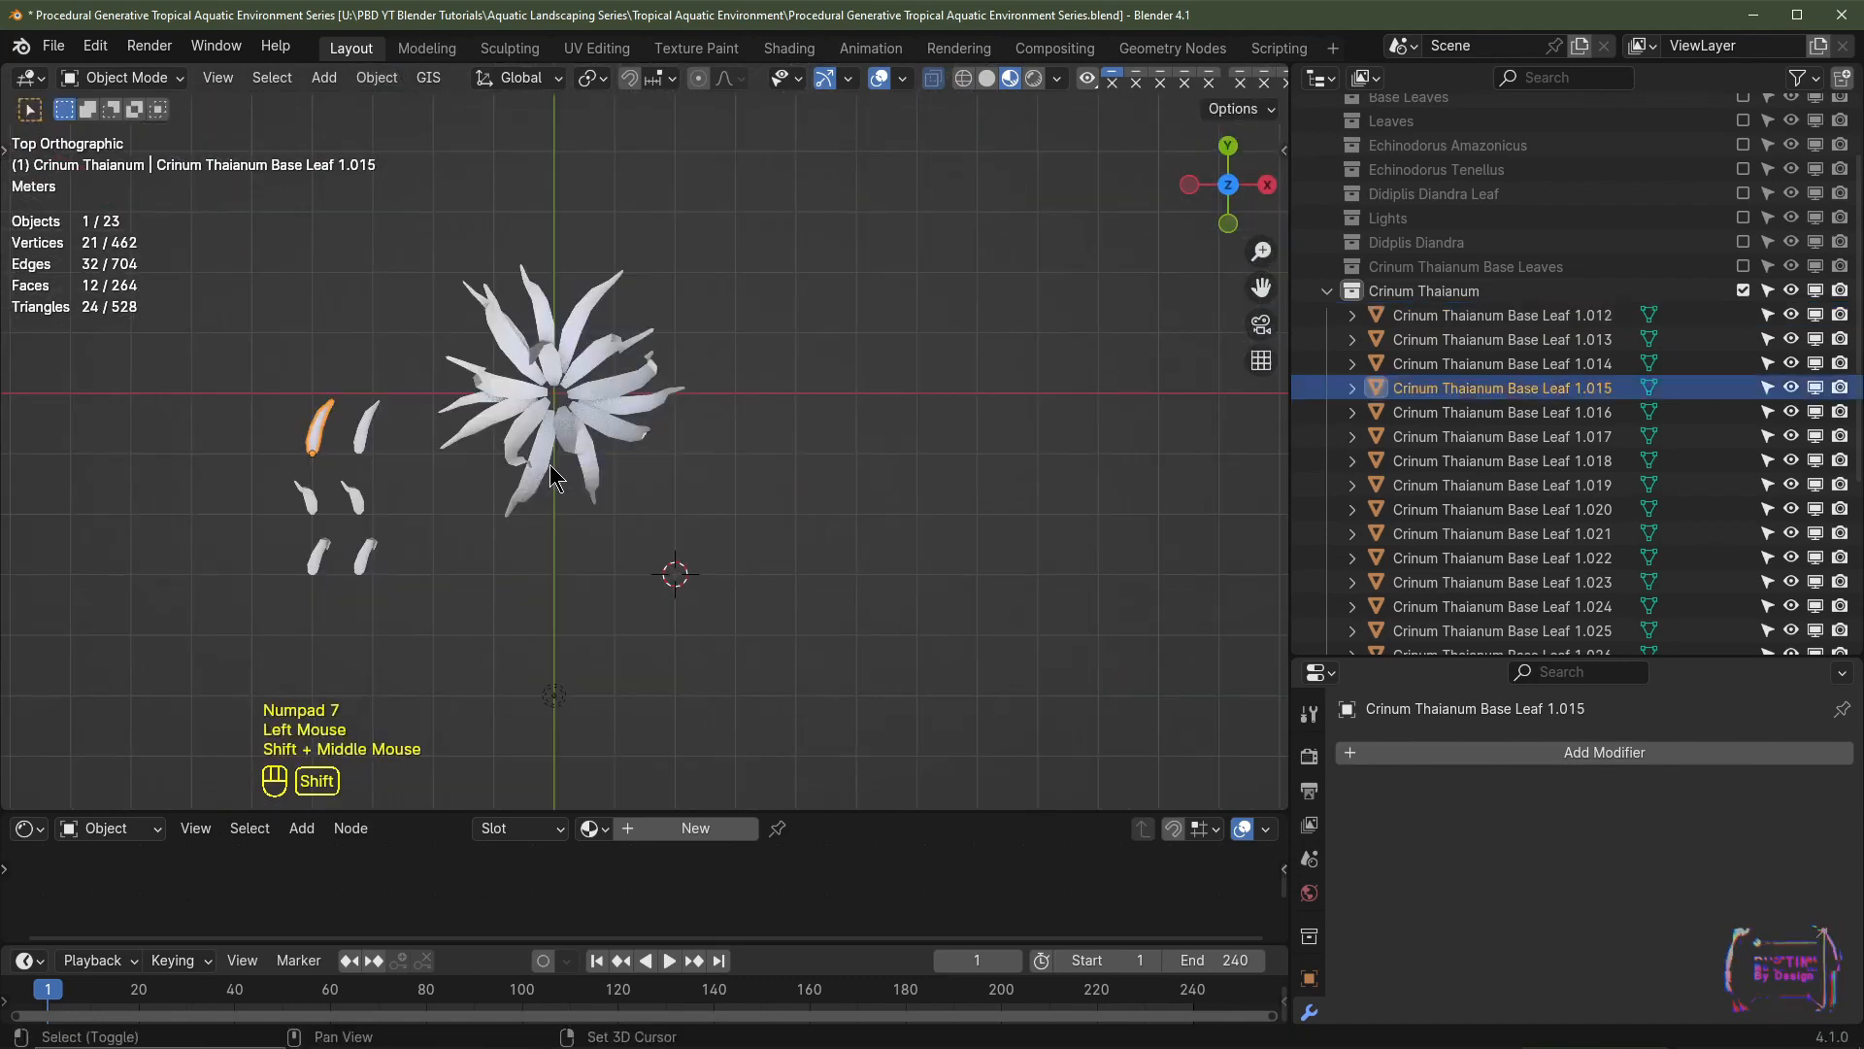
pyautogui.scroll(1, 567, 488)
pyautogui.keyDown('shift'); pyautogui.moveTo(569, 490); pyautogui.dragTo(659, 515, button='middle'); pyautogui.keyUp('shift')
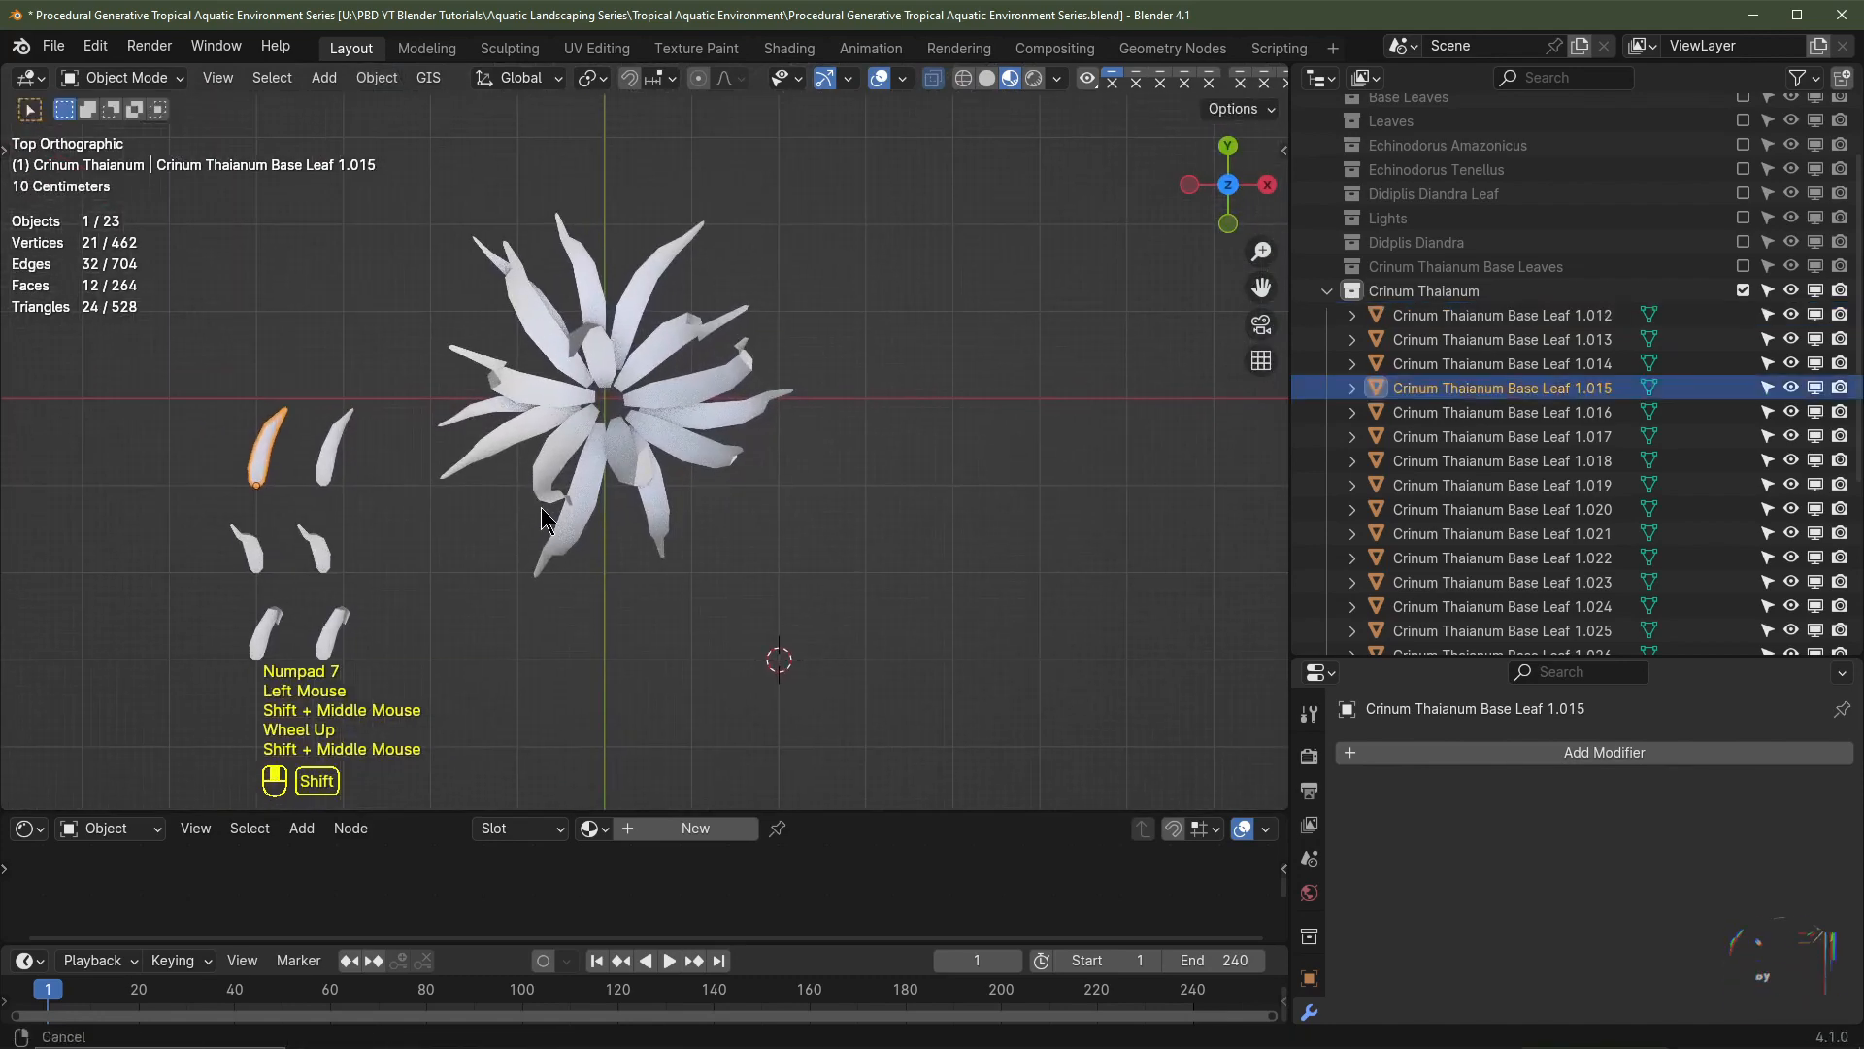
pyautogui.press('g')
pyautogui.click(836, 451)
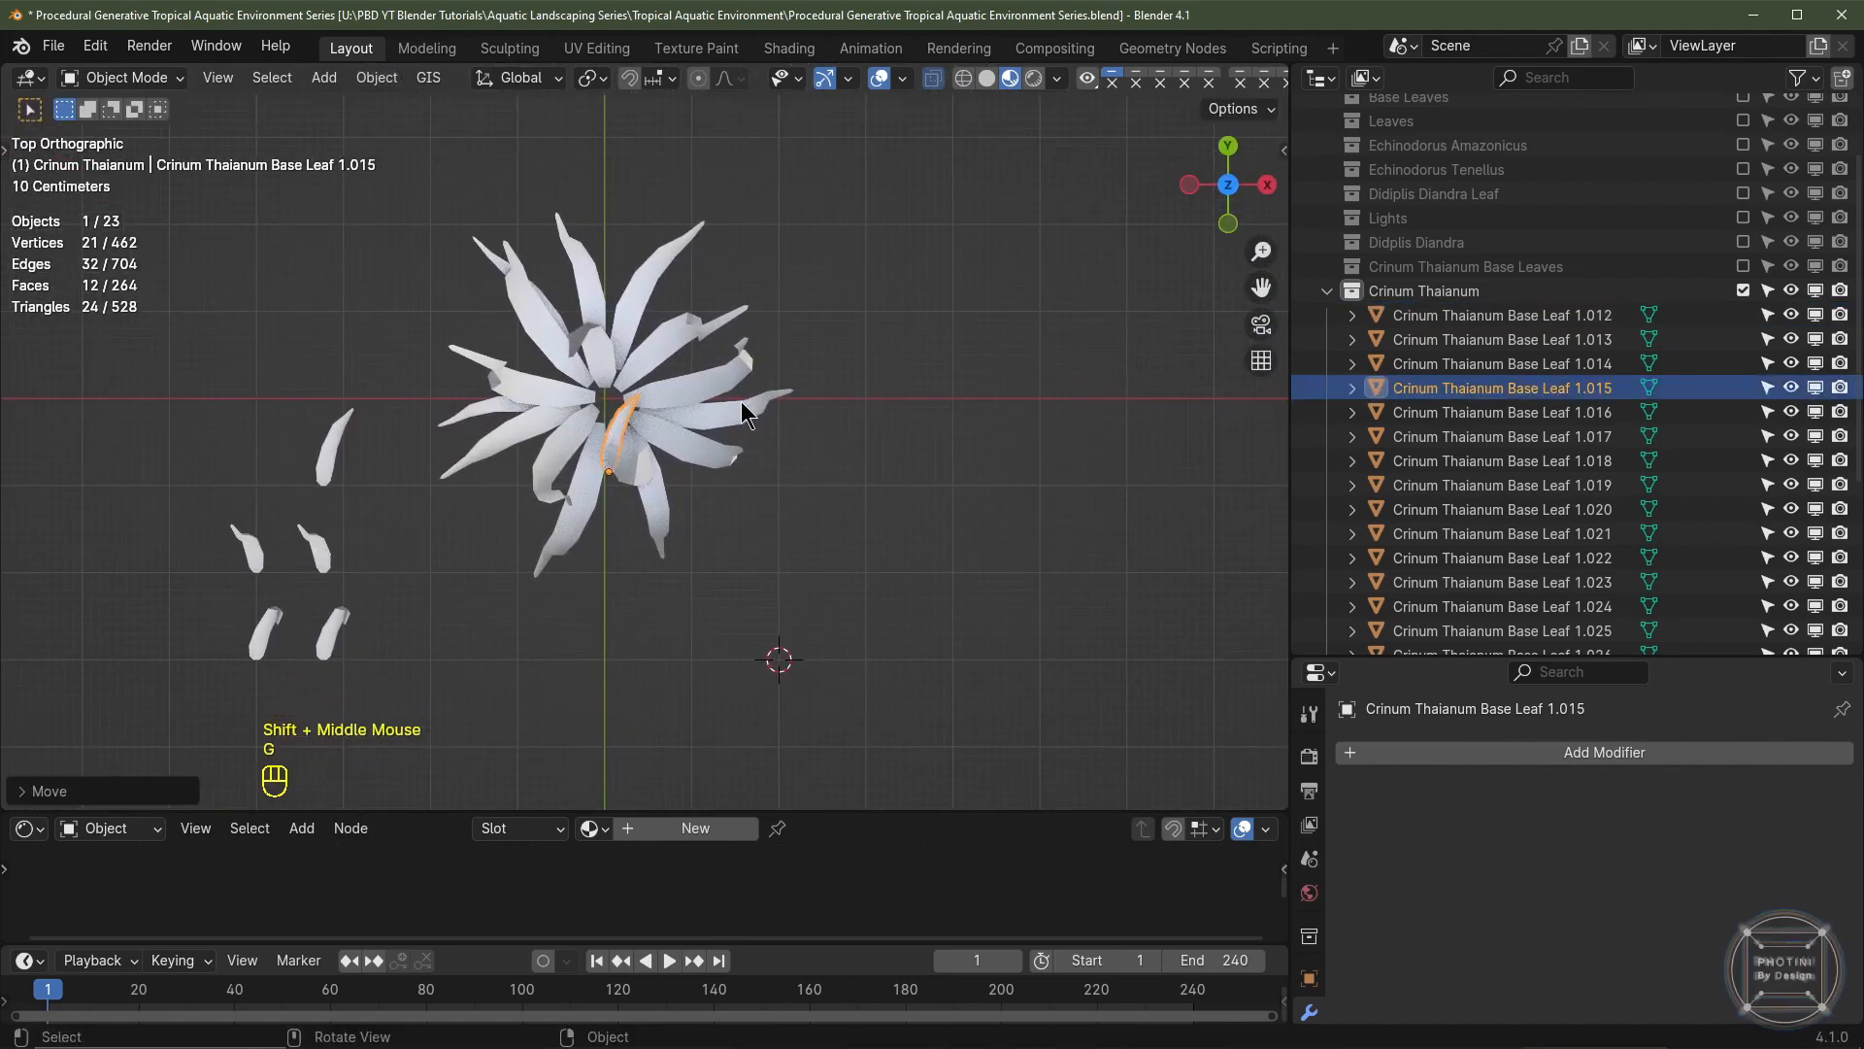
pyautogui.press('r')
pyautogui.click(573, 668)
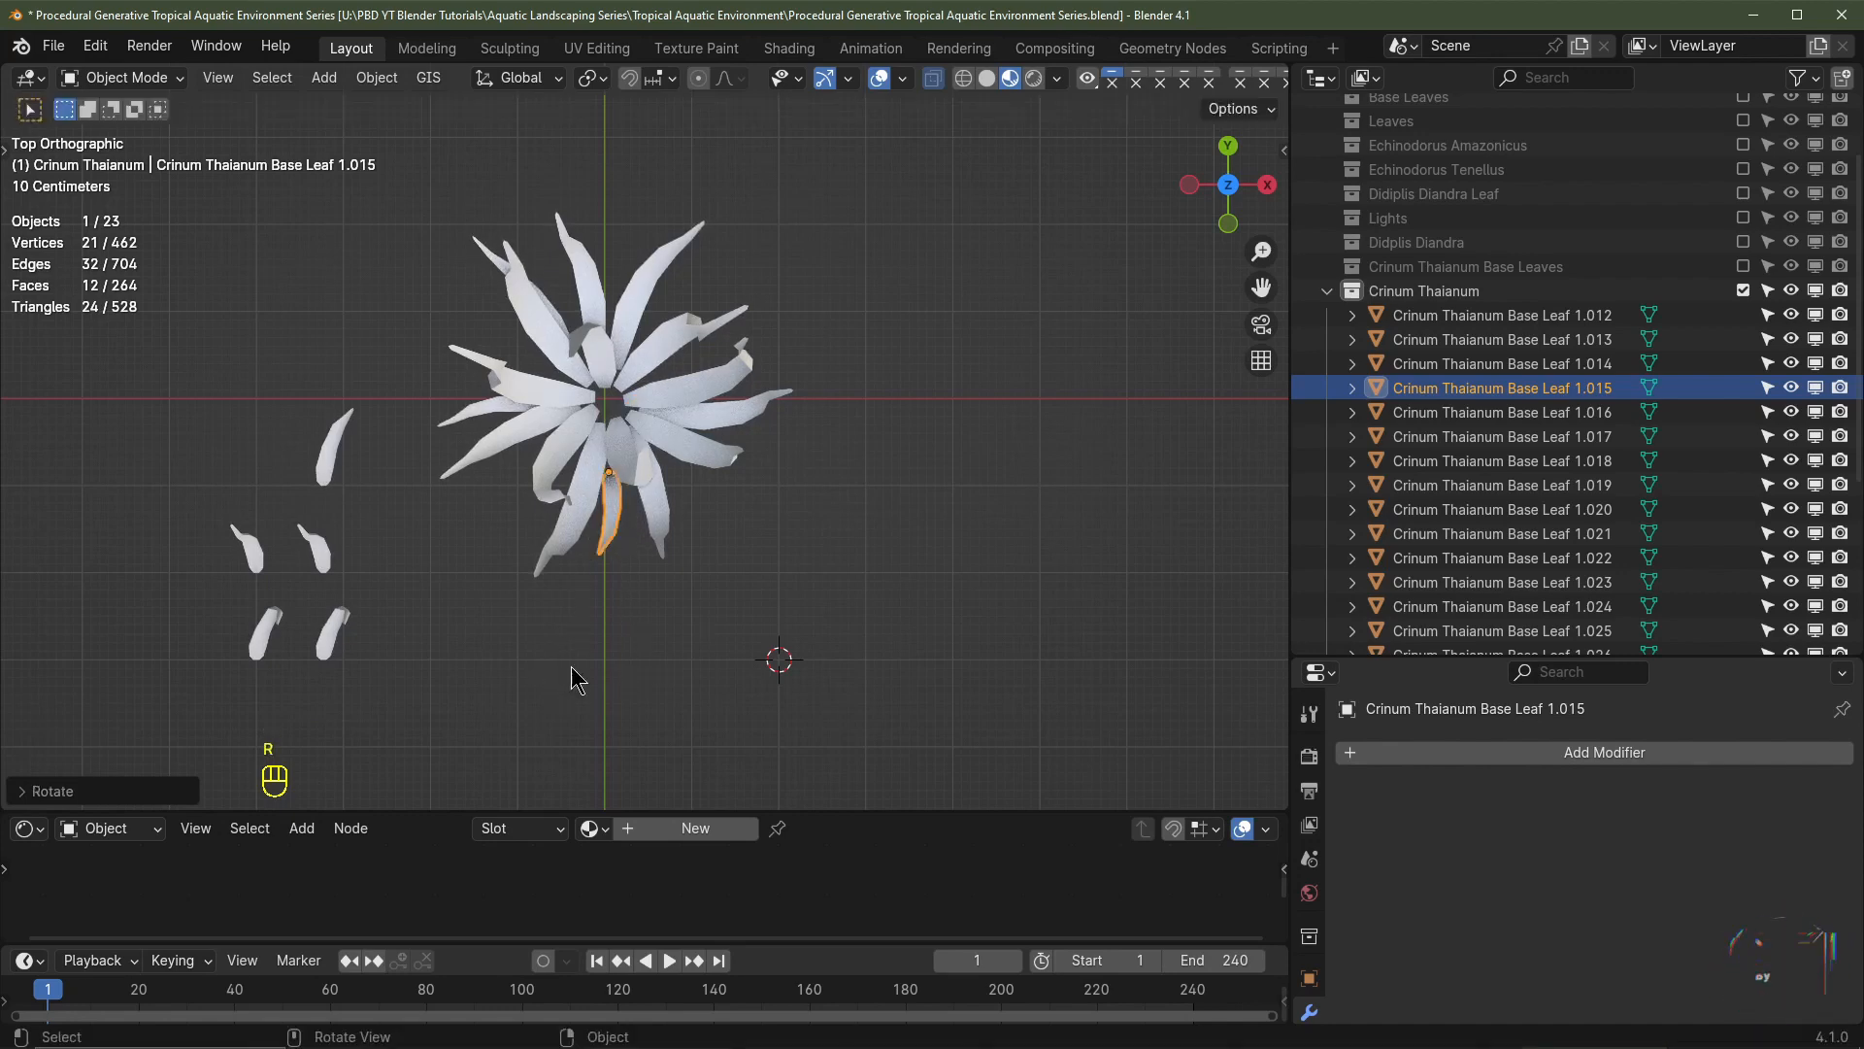
pyautogui.press('g')
pyautogui.click(631, 621)
# - Tilt leaf 1.015 outward and shift its base toward the plant's centre with Z locked
pyautogui.moveTo(633, 619); pyautogui.dragTo(551, 393, button='middle')
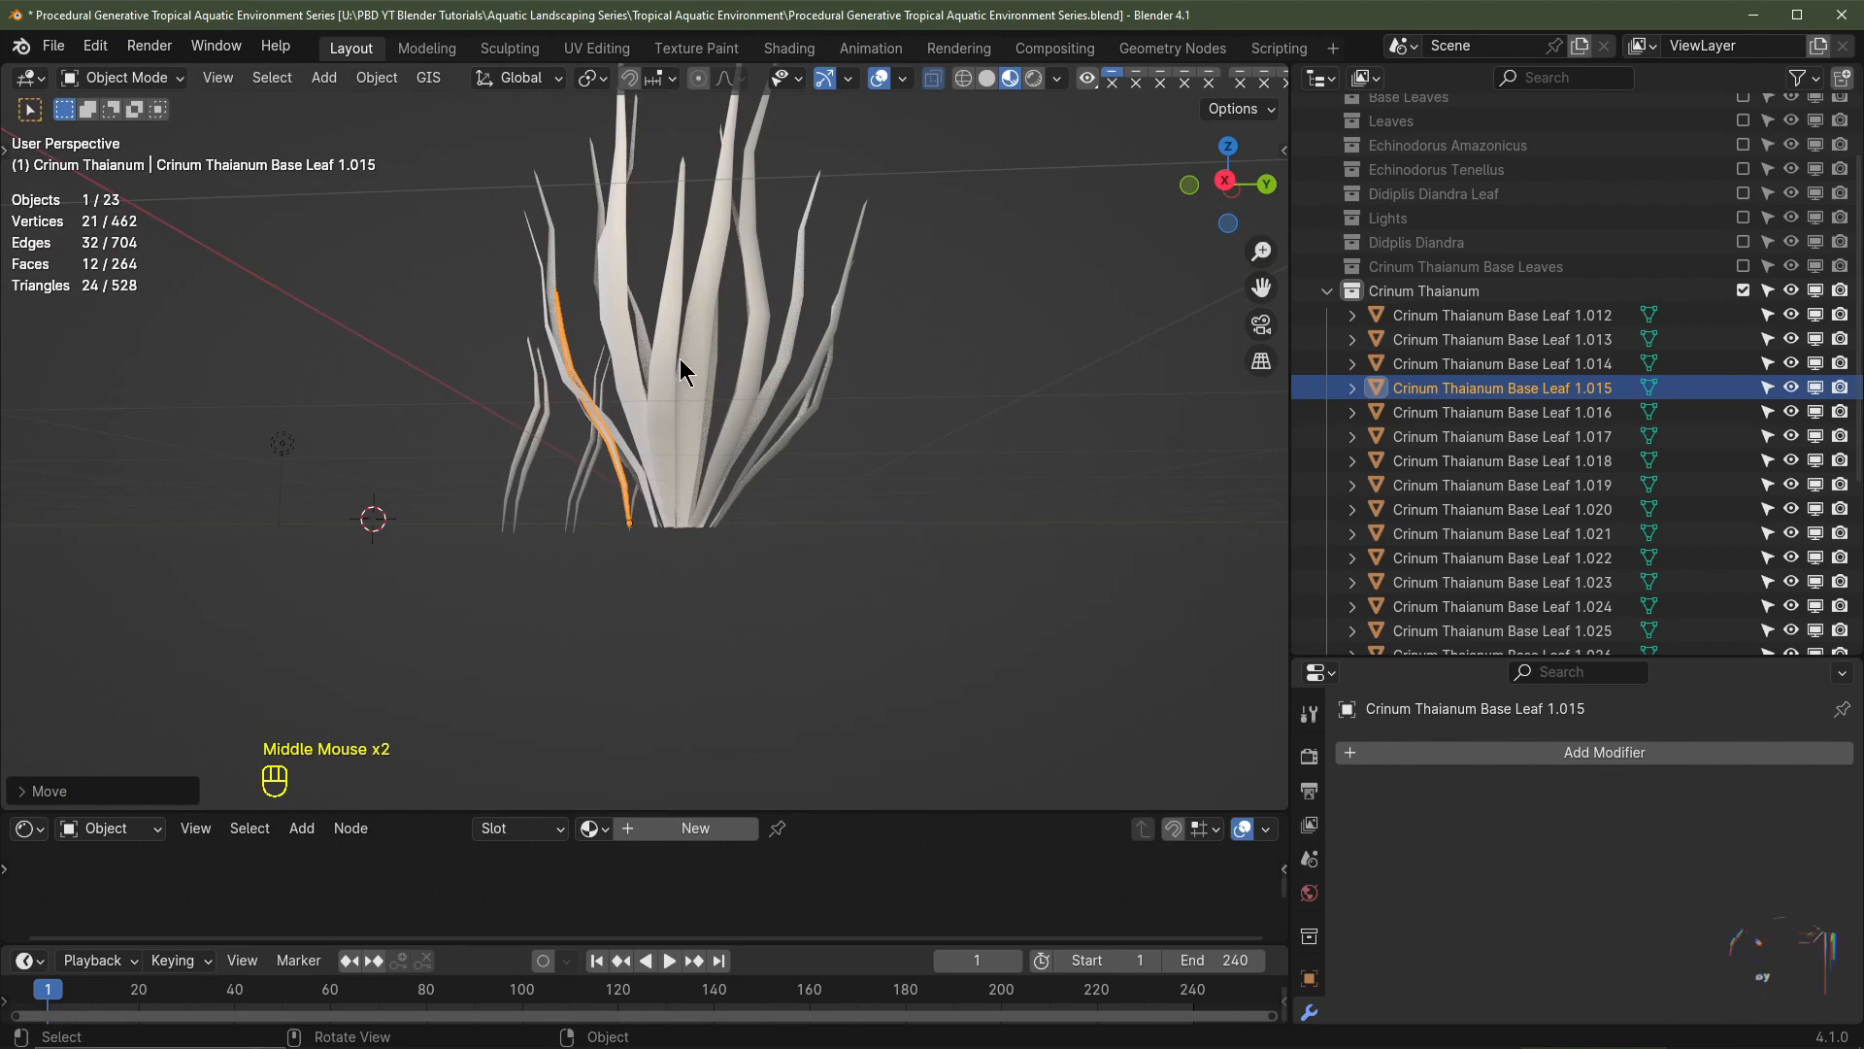
pyautogui.press('r')
pyautogui.click(612, 408)
pyautogui.moveTo(621, 465); pyautogui.dragTo(848, 633, button='middle')
pyautogui.scroll(2, 674, 558)
pyautogui.press('g')
pyautogui.hotkey('shift', 'z')
pyautogui.click(649, 558)
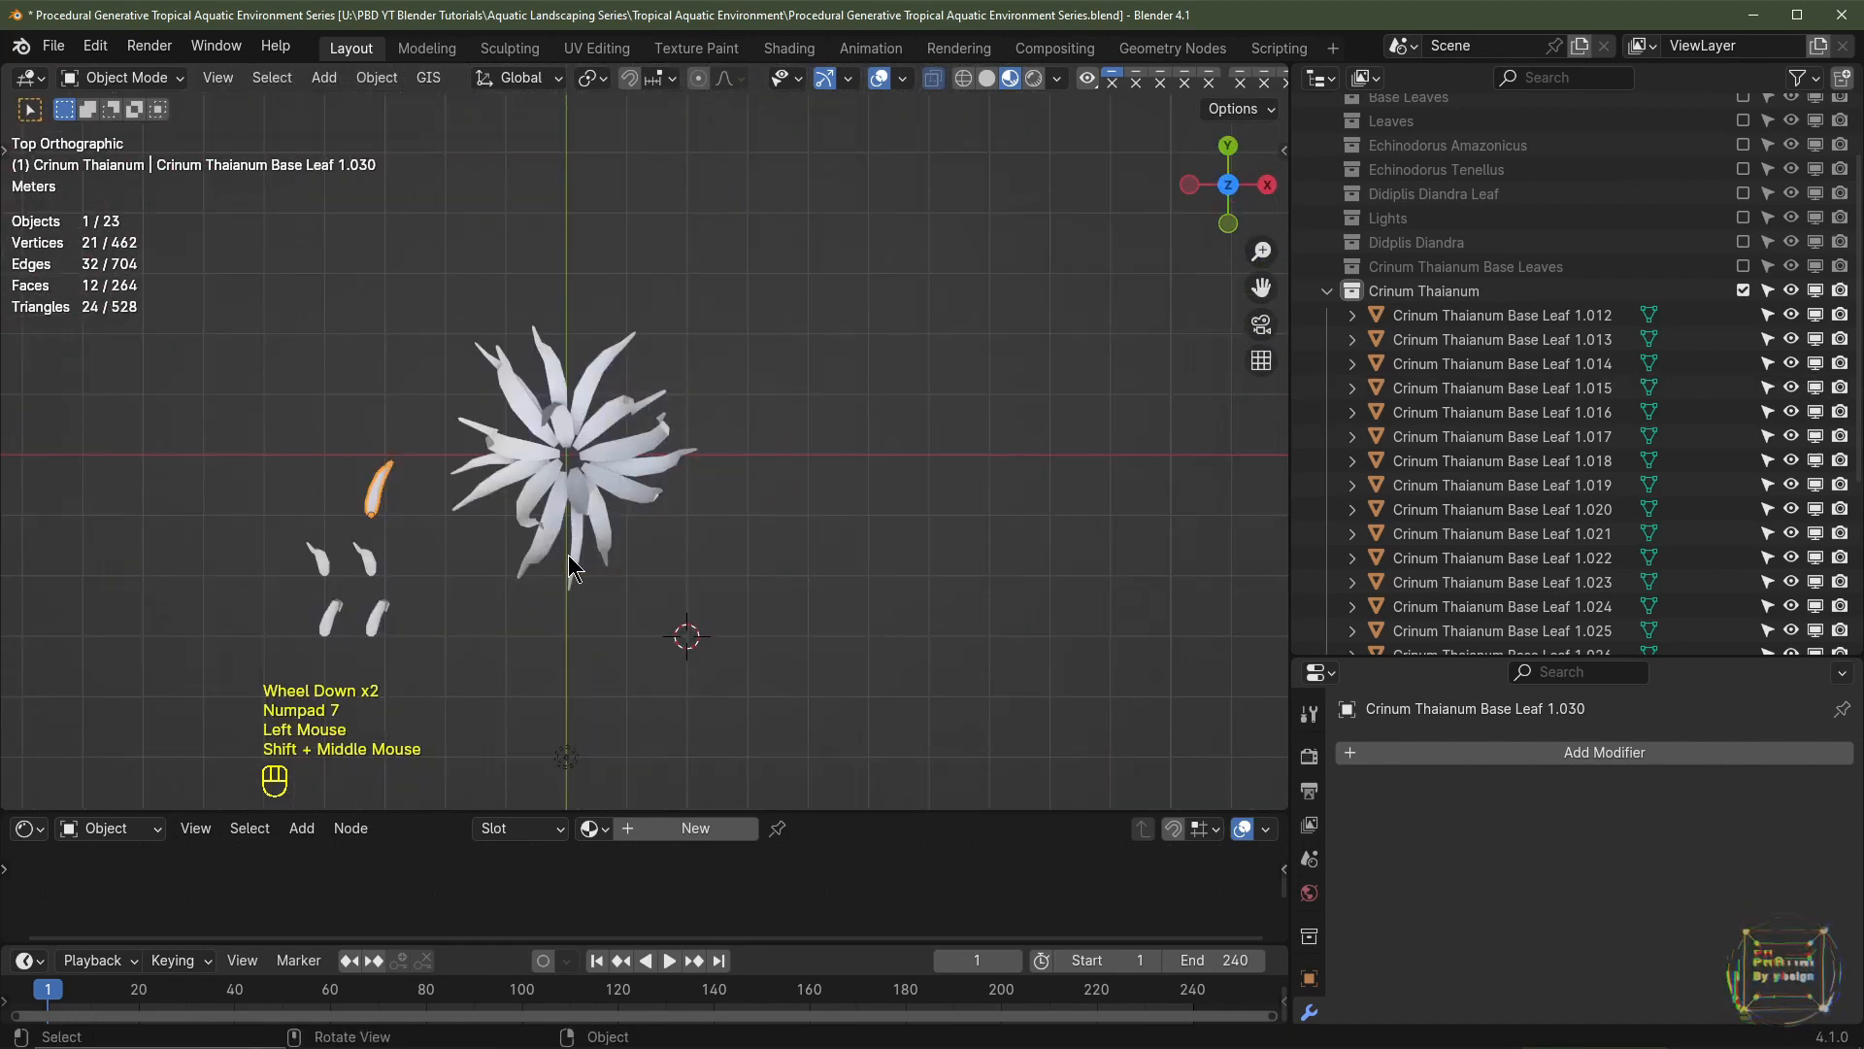
# - Move spare leaf 1.030 to the rosette's positive X, positive Y side and rotate it to point outward
pyautogui.scroll(1, 526, 562)
pyautogui.press('g')
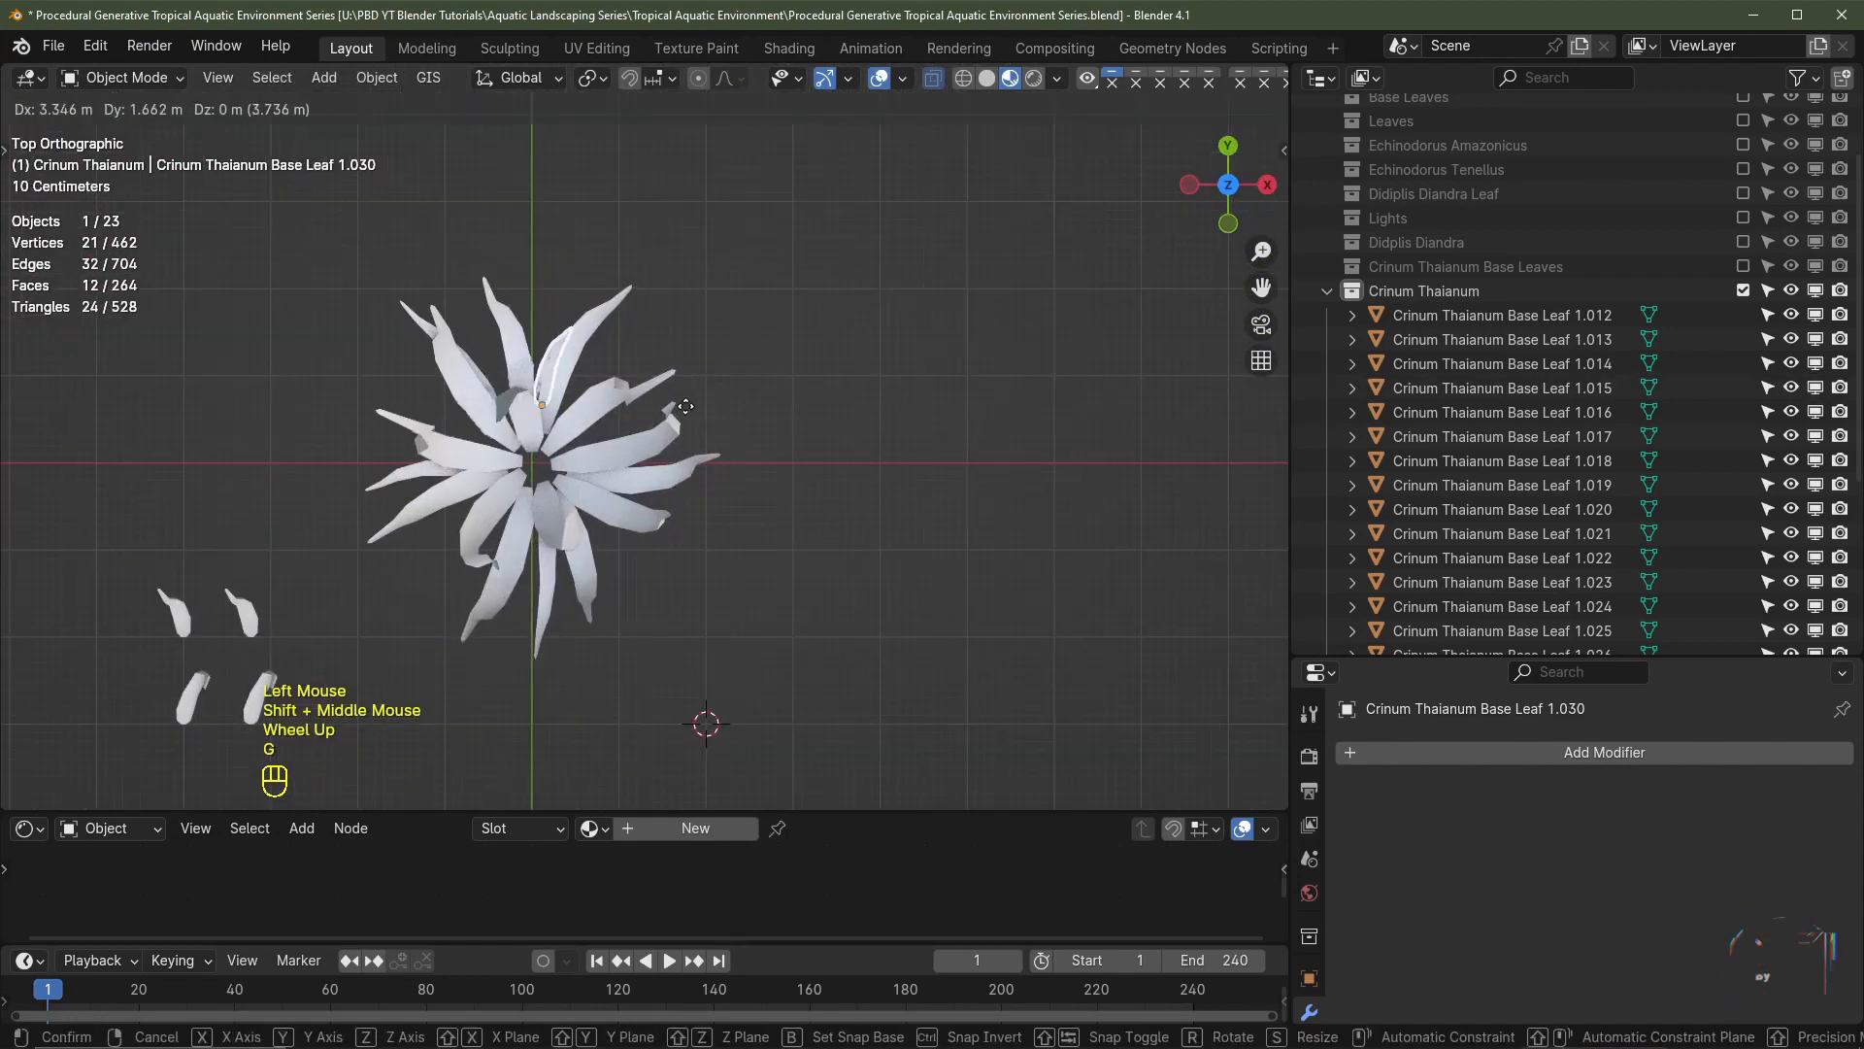
pyautogui.click(686, 433)
pyautogui.press('r')
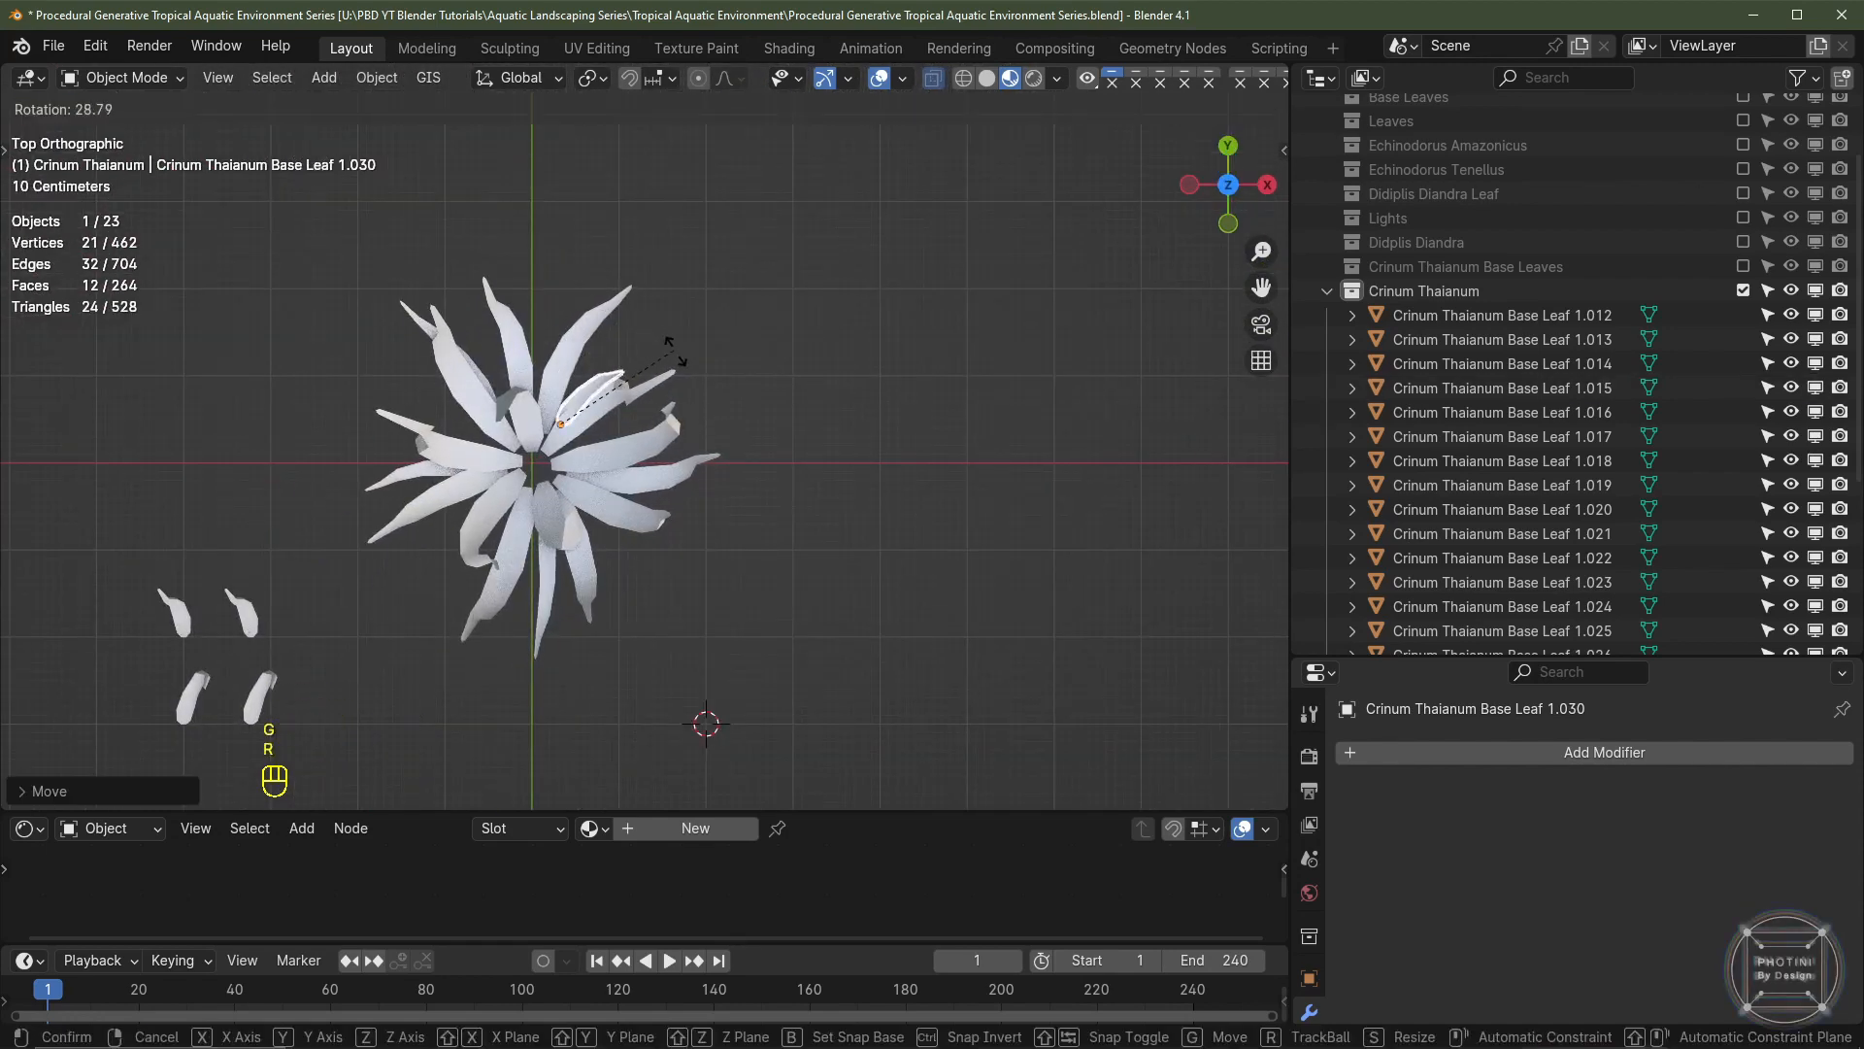
pyautogui.click(688, 442)
pyautogui.press('g')
pyautogui.click(681, 442)
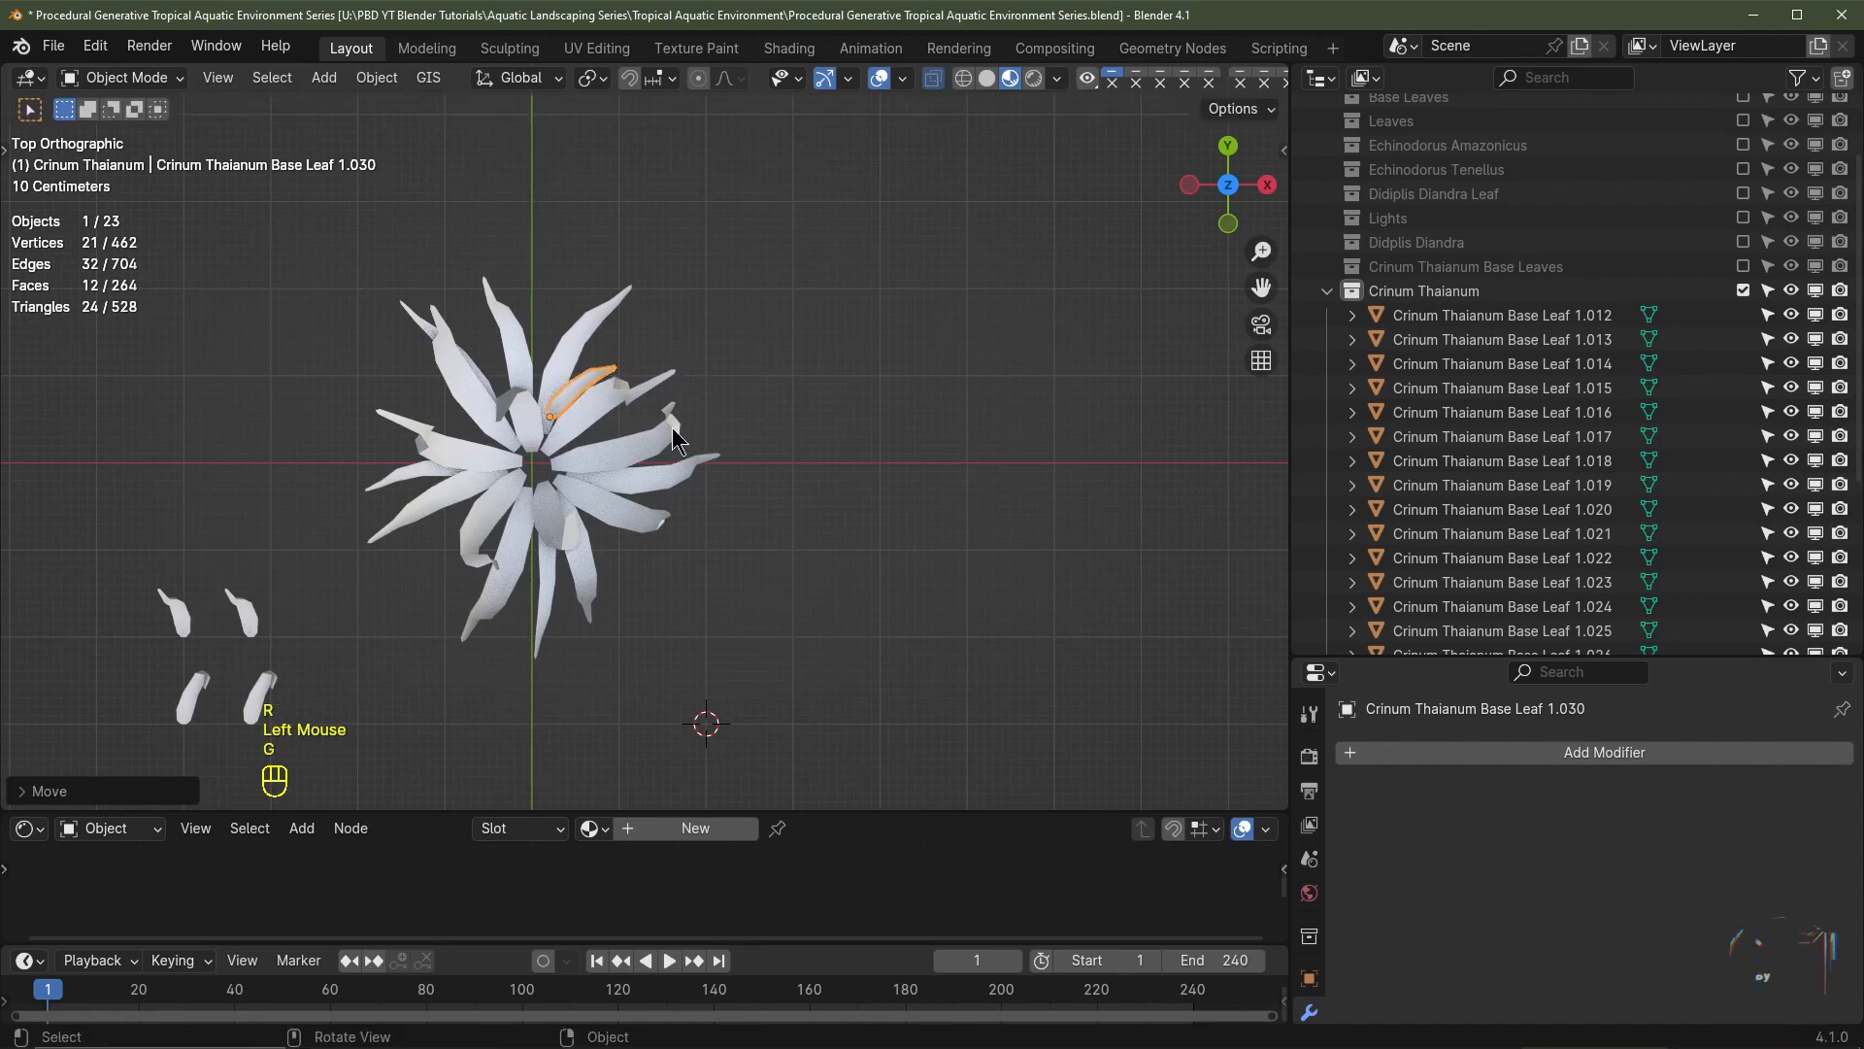
# - Reposition leaf 1.030 between its neighbouring leaves, adjust its heading and tilt it outward from the plant
pyautogui.moveTo(762, 461); pyautogui.dragTo(592, 408, button='middle')
pyautogui.scroll(3, 515, 280)
pyautogui.moveTo(593, 408); pyautogui.dragTo(503, 594, button='middle')
pyautogui.press('g')
pyautogui.click(580, 497)
pyautogui.press('KP_7')
pyautogui.press('r')
pyautogui.click(928, 479)
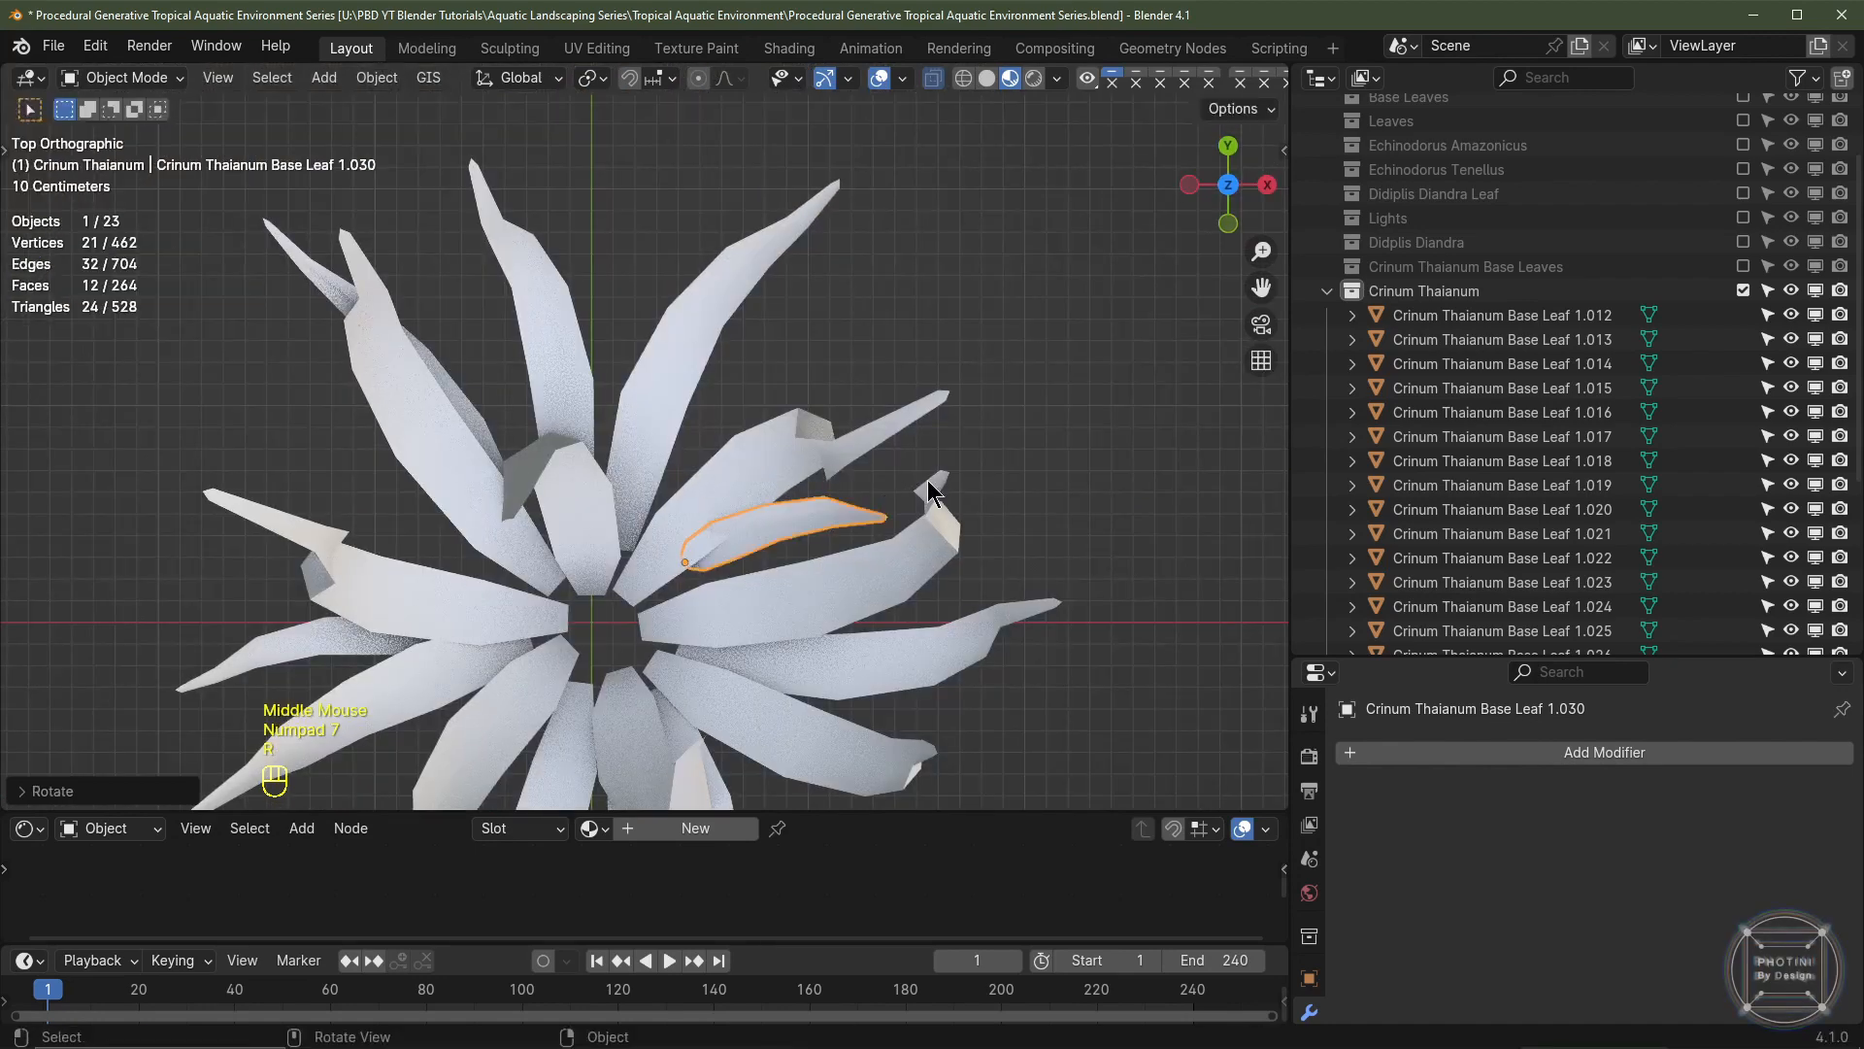
pyautogui.moveTo(871, 580); pyautogui.dragTo(761, 516, button='middle')
pyautogui.scroll(-2, 758, 376)
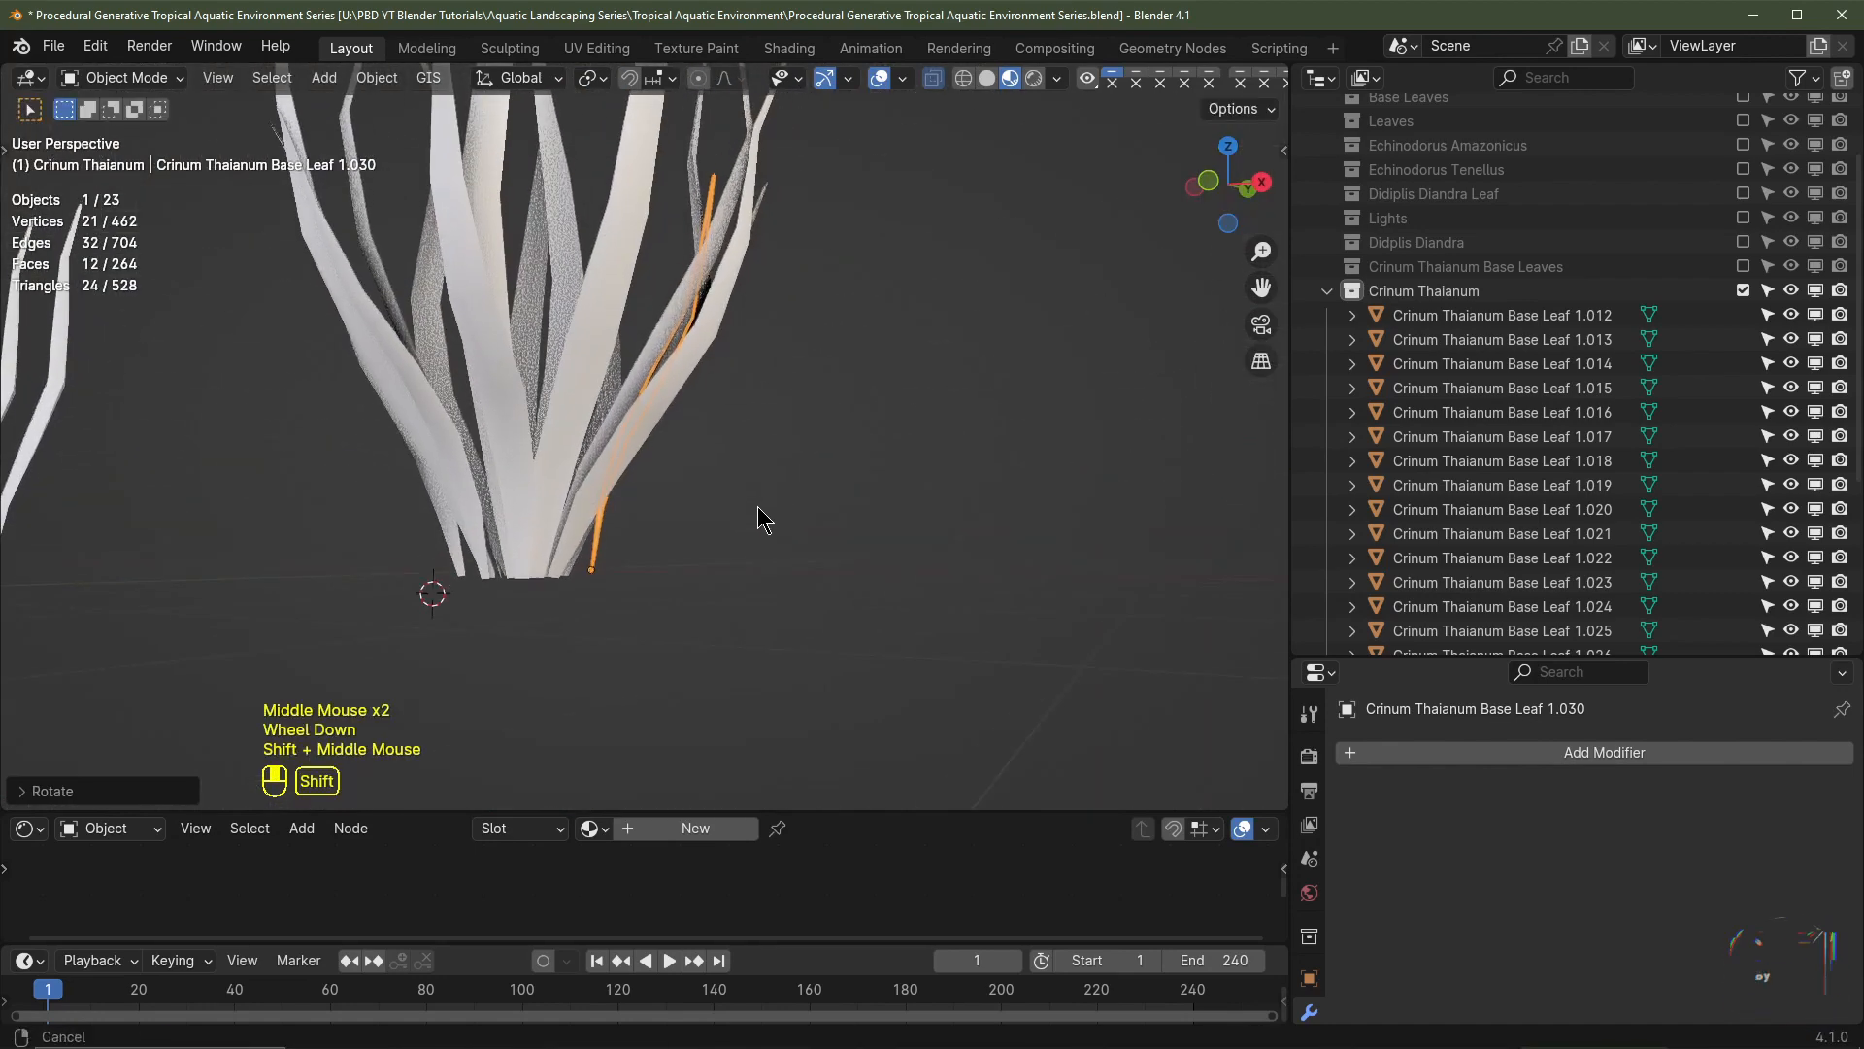
pyautogui.press('r')
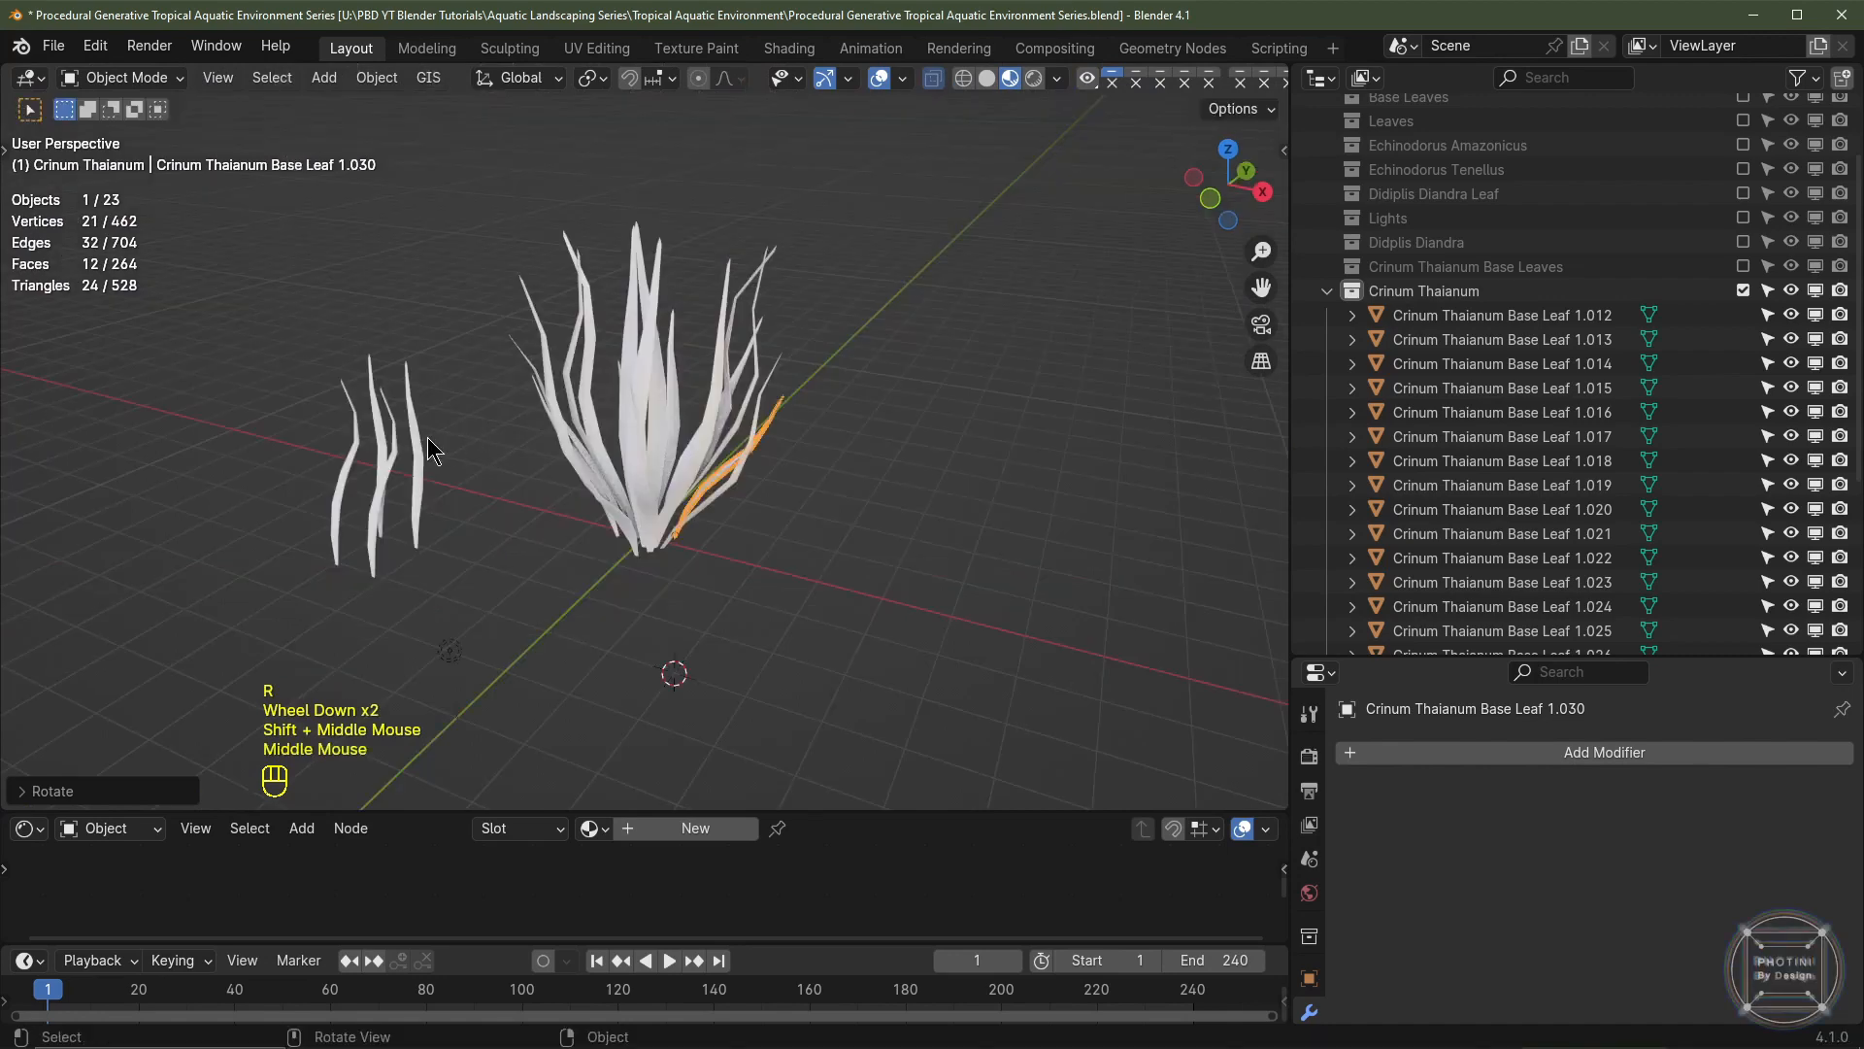
# - Place leaf 1.032 and the remaining spare leaves in the rosette, moving, rotating and scaling them to fit
pyautogui.press('KP_7')
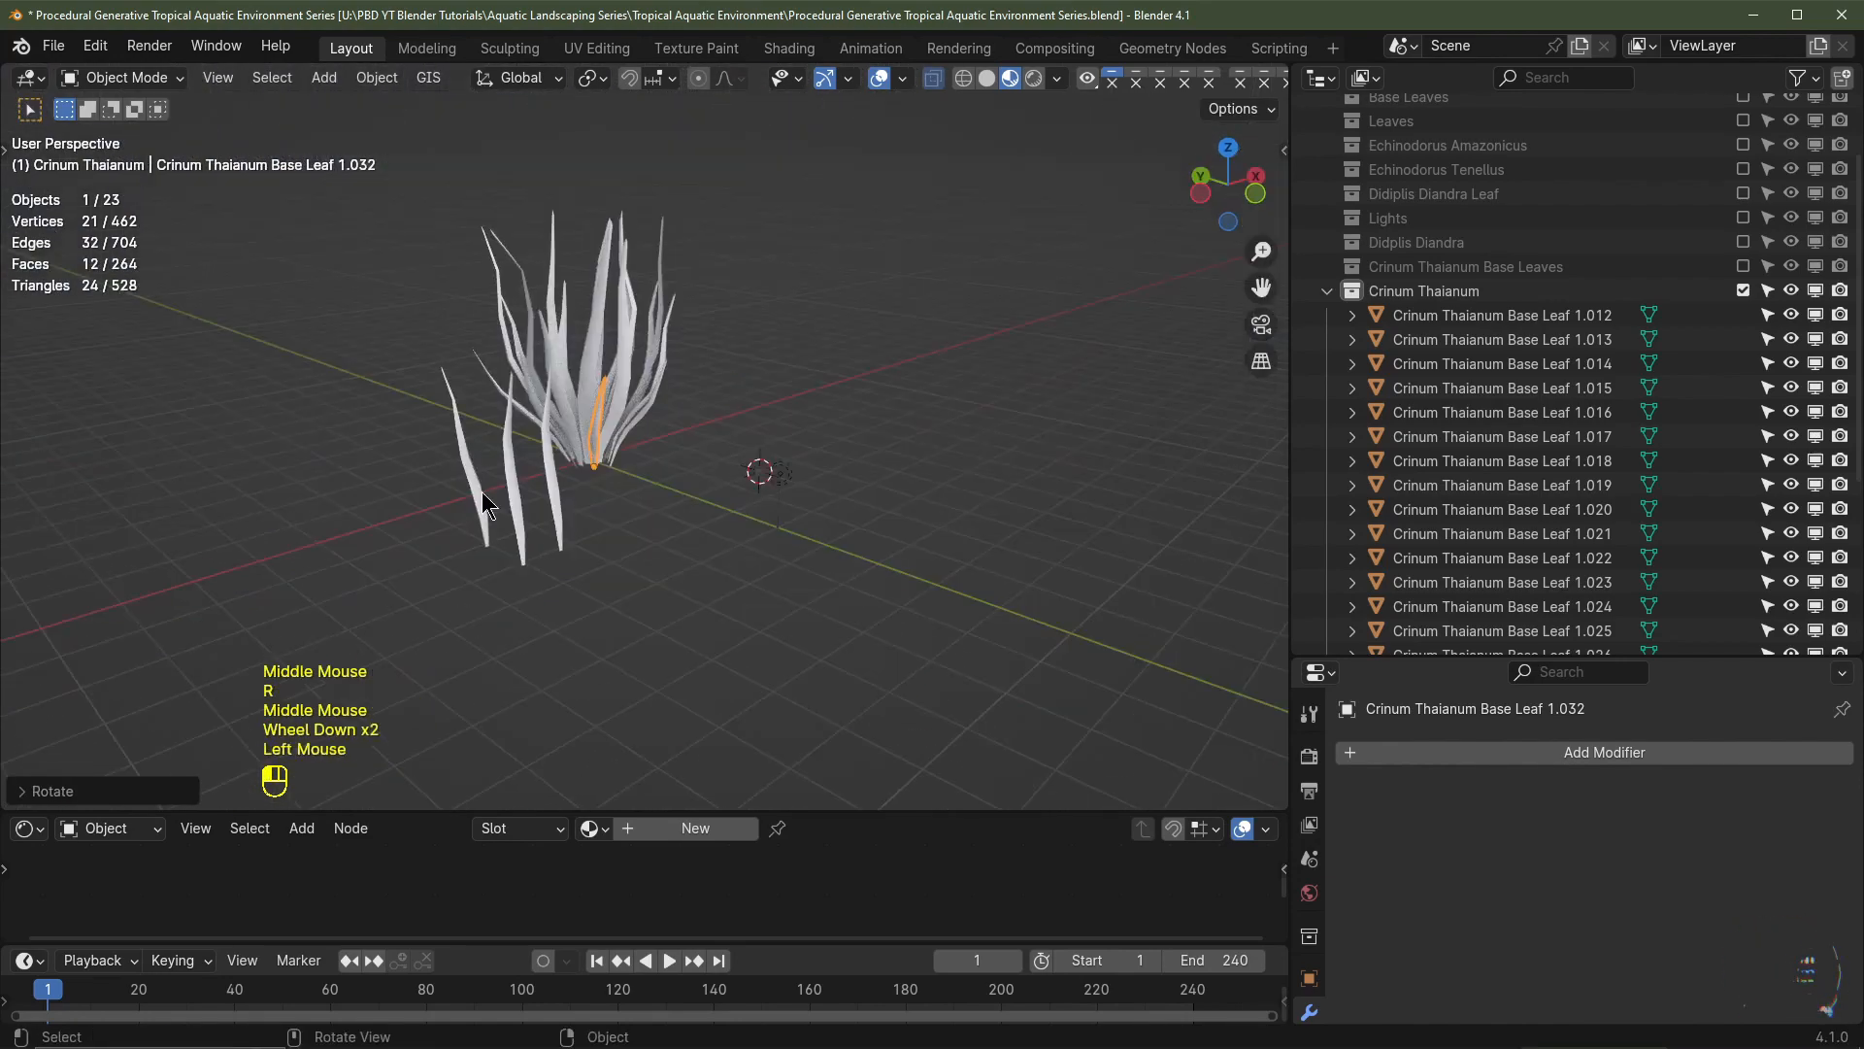
pyautogui.moveTo(482, 492); pyautogui.dragTo(622, 466, button='middle')
pyautogui.scroll(-2, 544, 437)
pyautogui.press('g')
pyautogui.press('r')
pyautogui.press('KP_7')
pyautogui.press('s')
pyautogui.click(553, 403)
pyautogui.press('g')
pyautogui.scroll(-2, 582, 418)
pyautogui.scroll(2, 621, 466)
# - Examine the leaf spacing of the rosette from several angles, with the viewport overlays temporarily hidden
pyautogui.moveTo(641, 544); pyautogui.dragTo(732, 293, button='middle')
pyautogui.press('Tab')
pyautogui.press('Tab')
pyautogui.scroll(2, 798, 458)
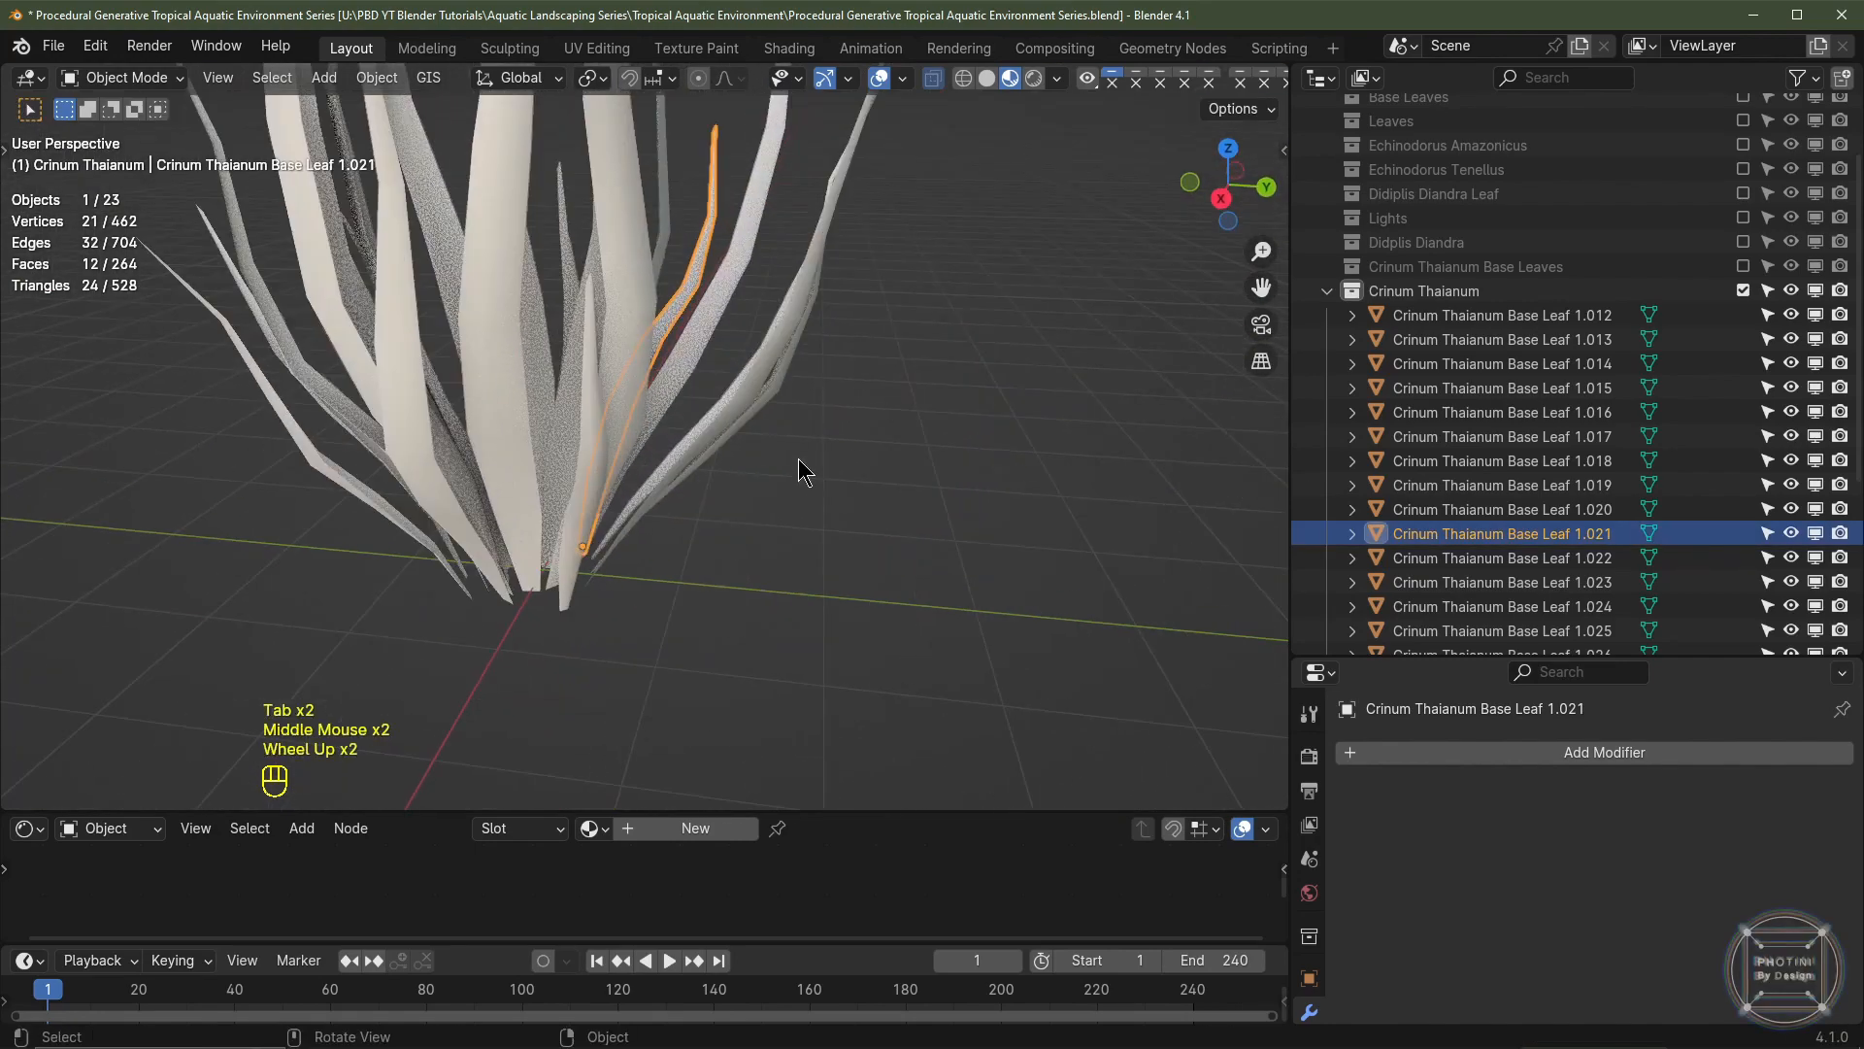
pyautogui.moveTo(798, 471); pyautogui.dragTo(958, 120, button='middle')
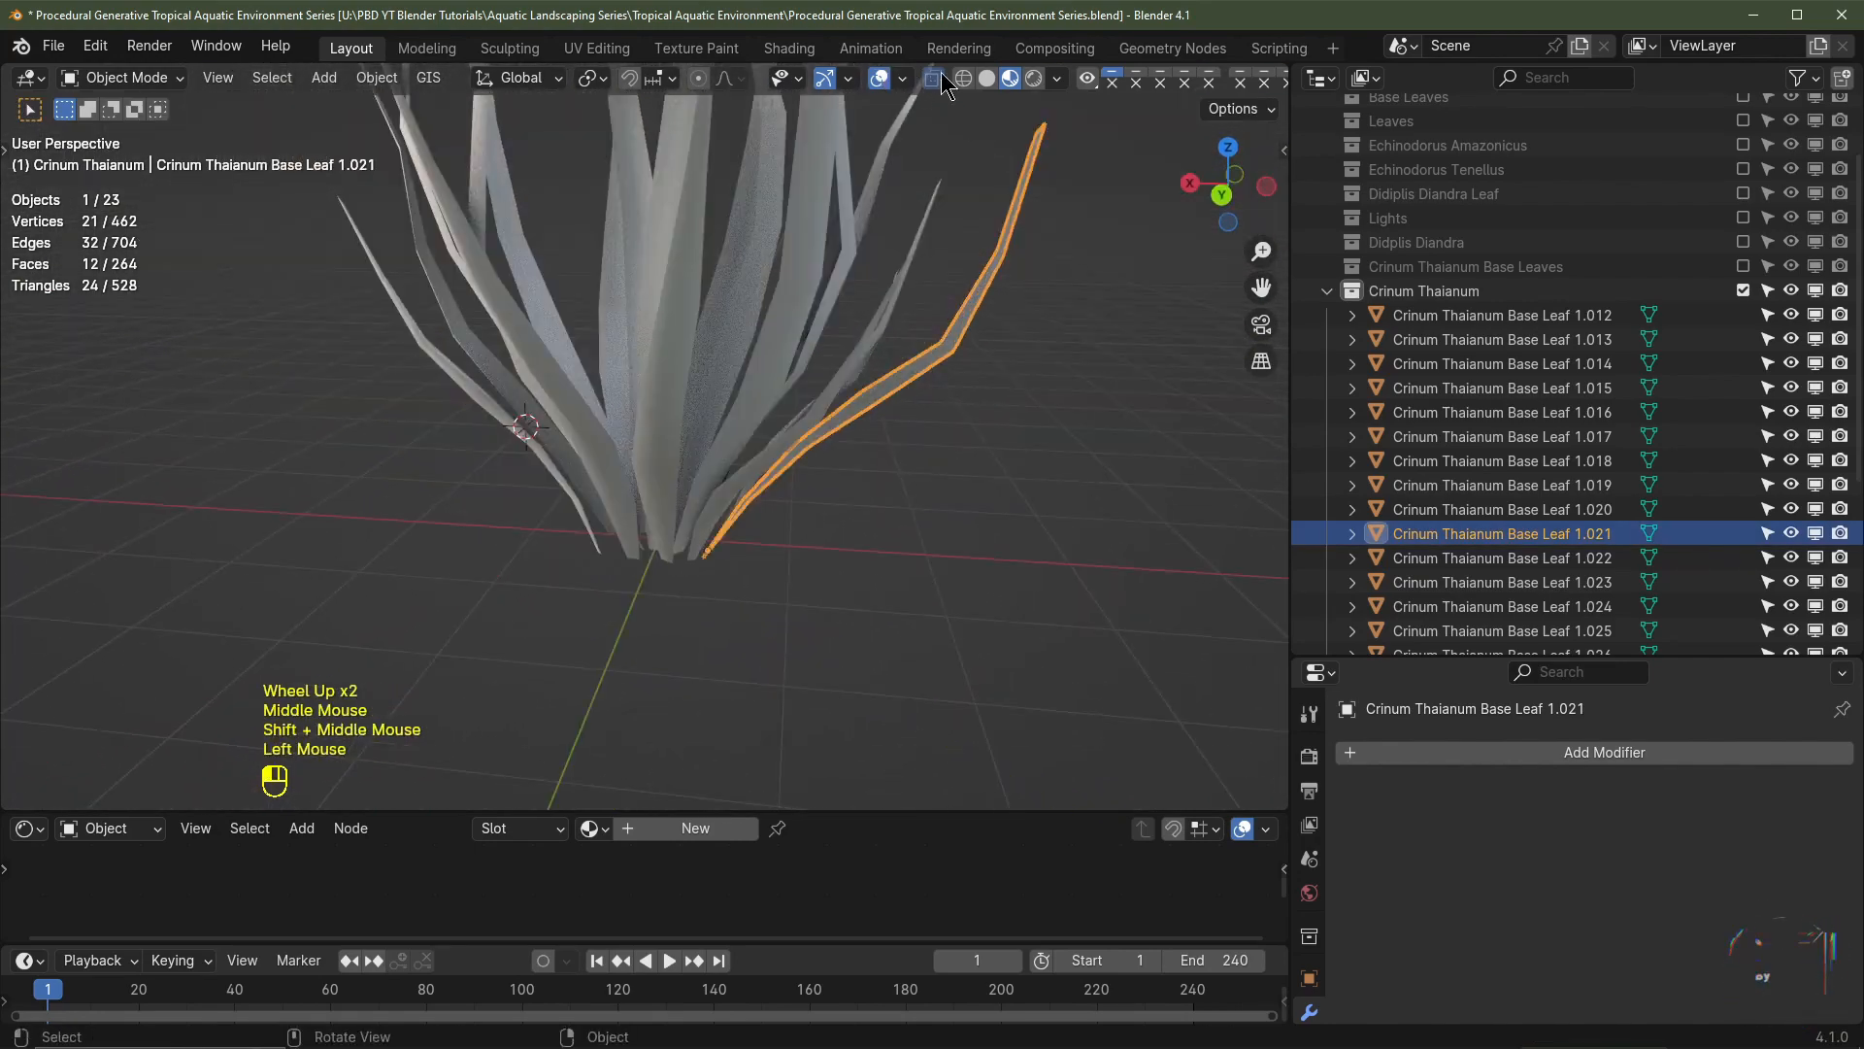
pyautogui.click(886, 78)
pyautogui.moveTo(961, 336); pyautogui.dragTo(645, 320, button='middle')
pyautogui.click(880, 78)
# - Reset the 3D cursor to the world origin at the plant's centre
pyautogui.click(767, 485)
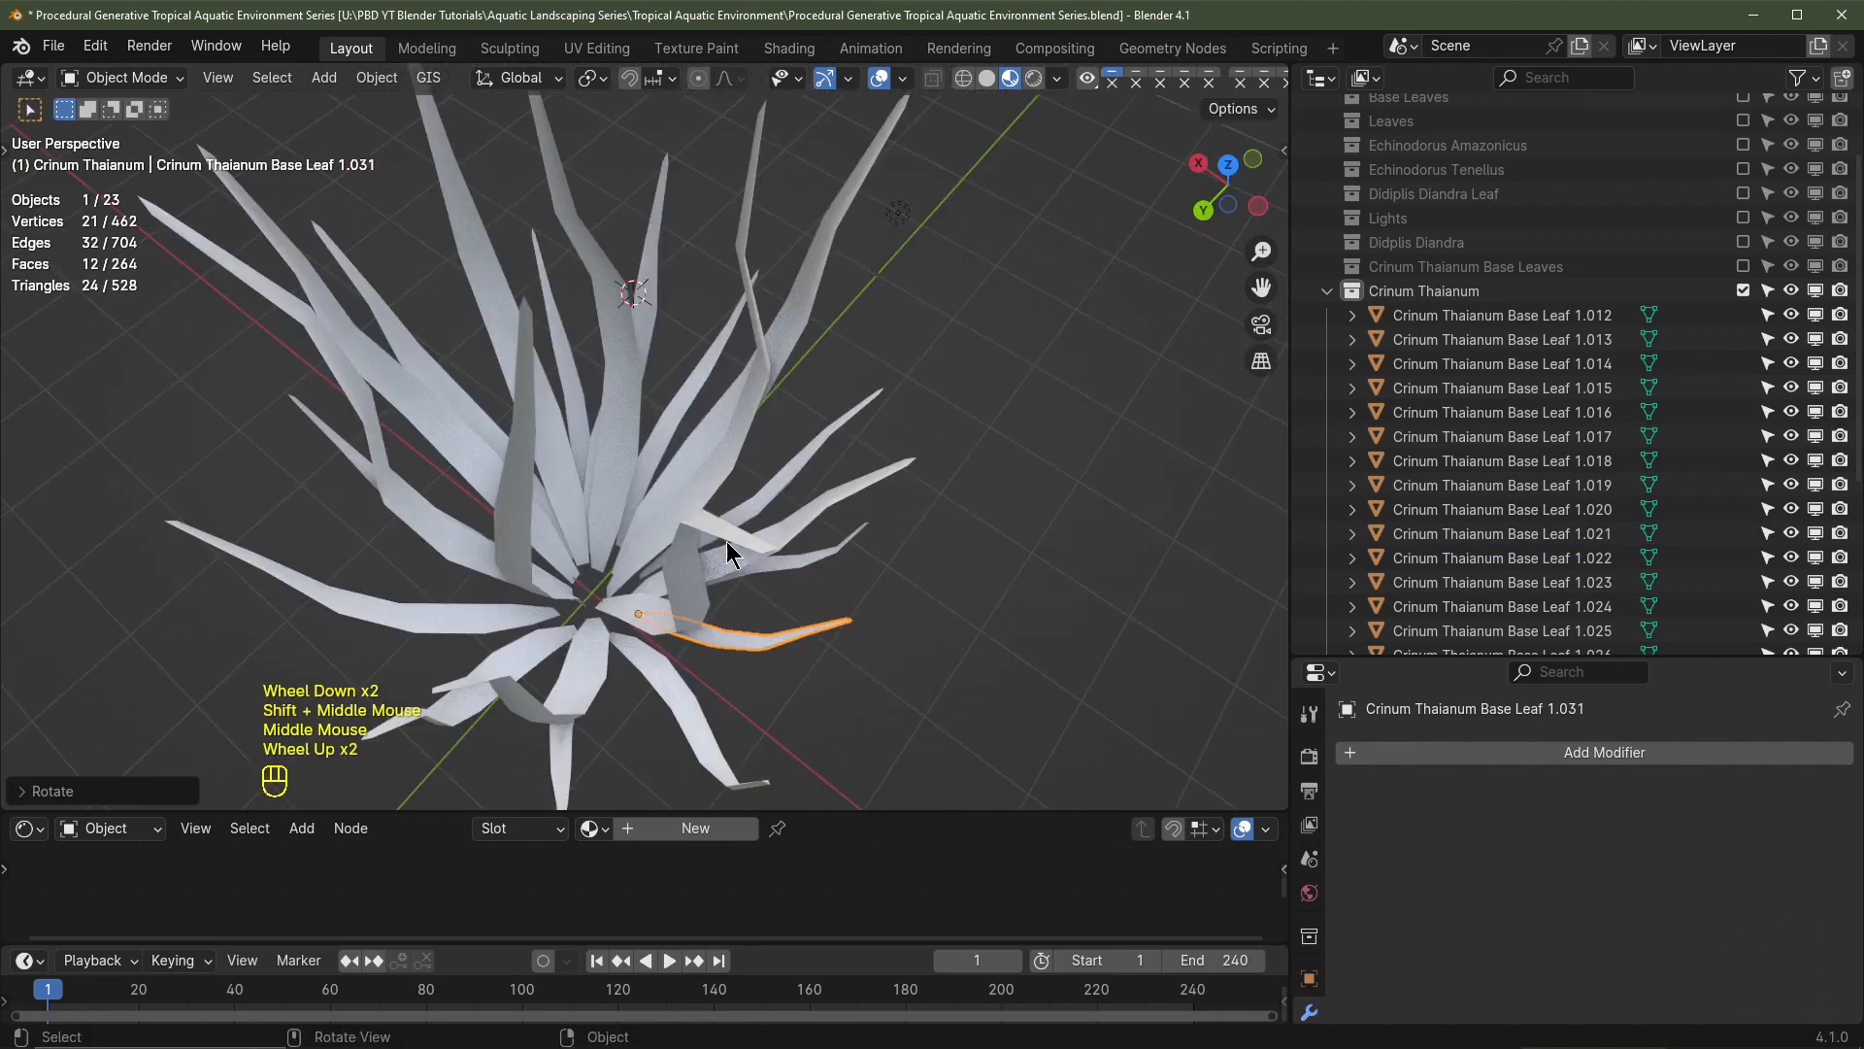
pyautogui.hotkey('shift', 'c')
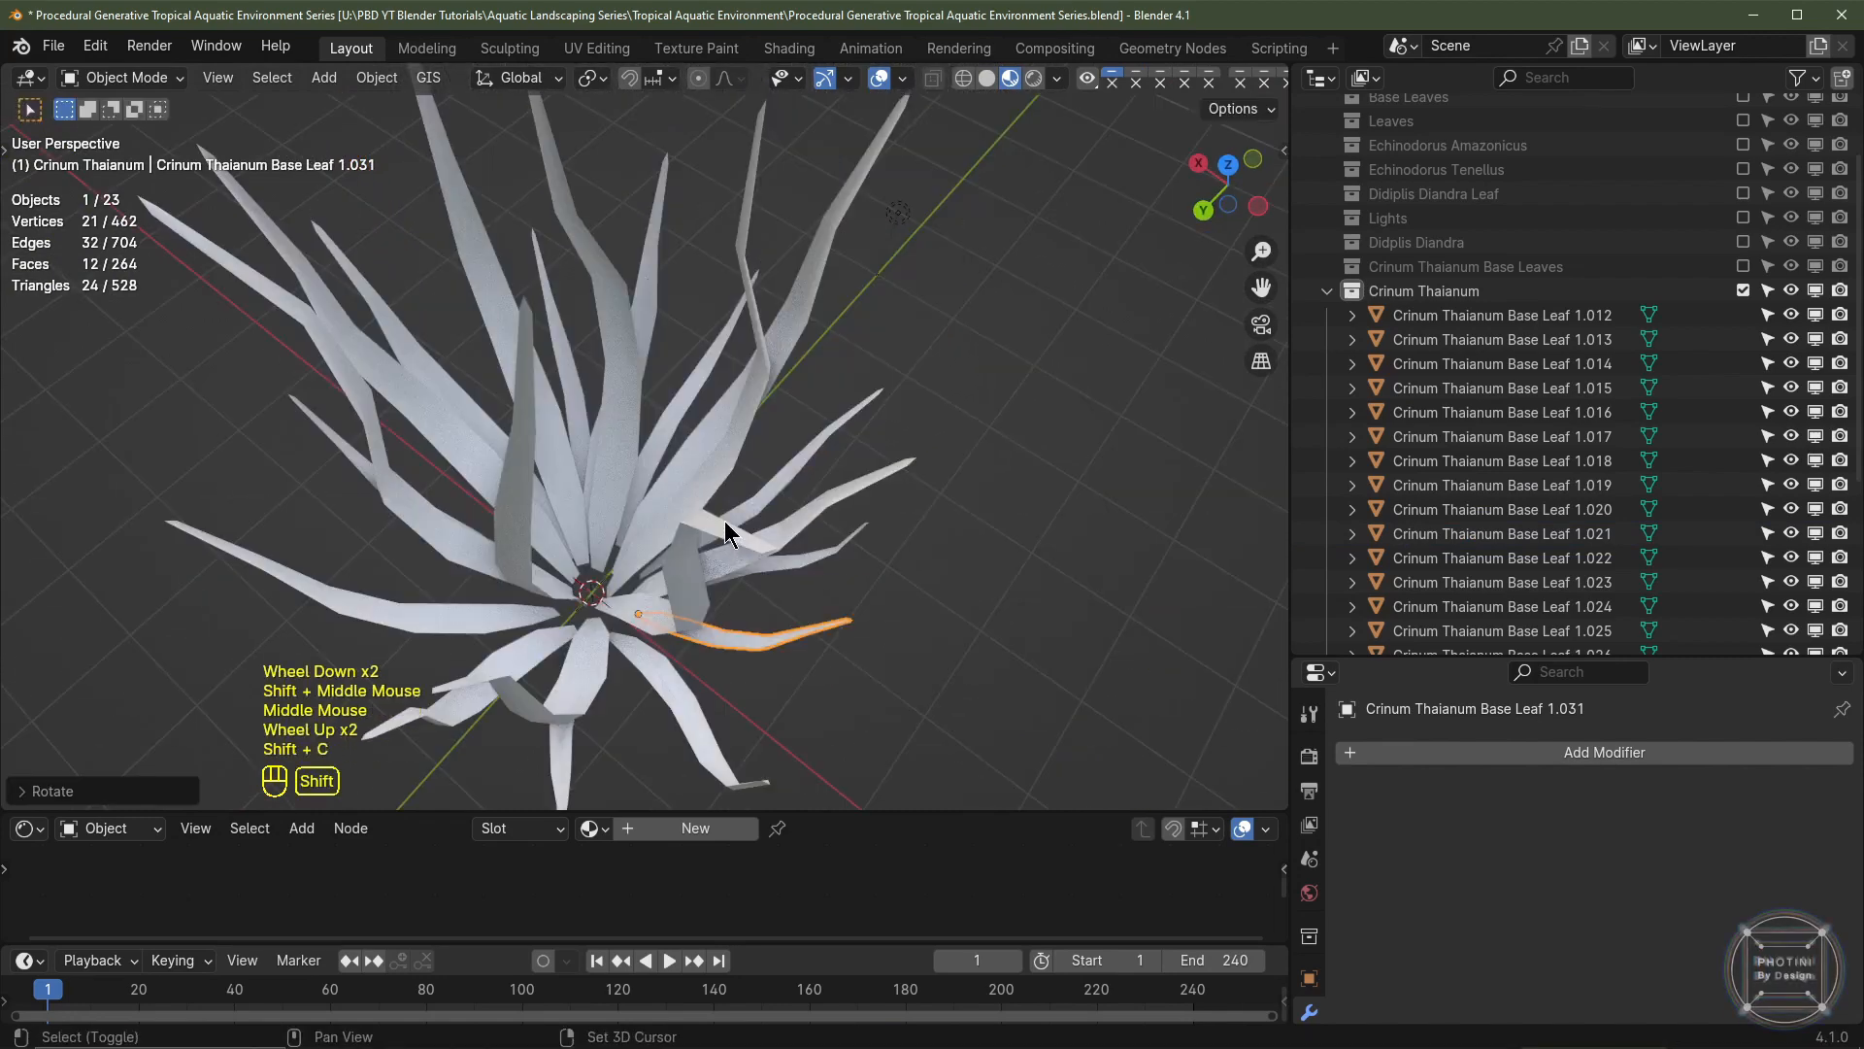
pyautogui.scroll(2, 710, 587)
pyautogui.keyDown('shift'); pyautogui.moveTo(708, 586); pyautogui.dragTo(726, 413, button='middle'); pyautogui.keyUp('shift')
pyautogui.scroll(-2, 1485, 544)
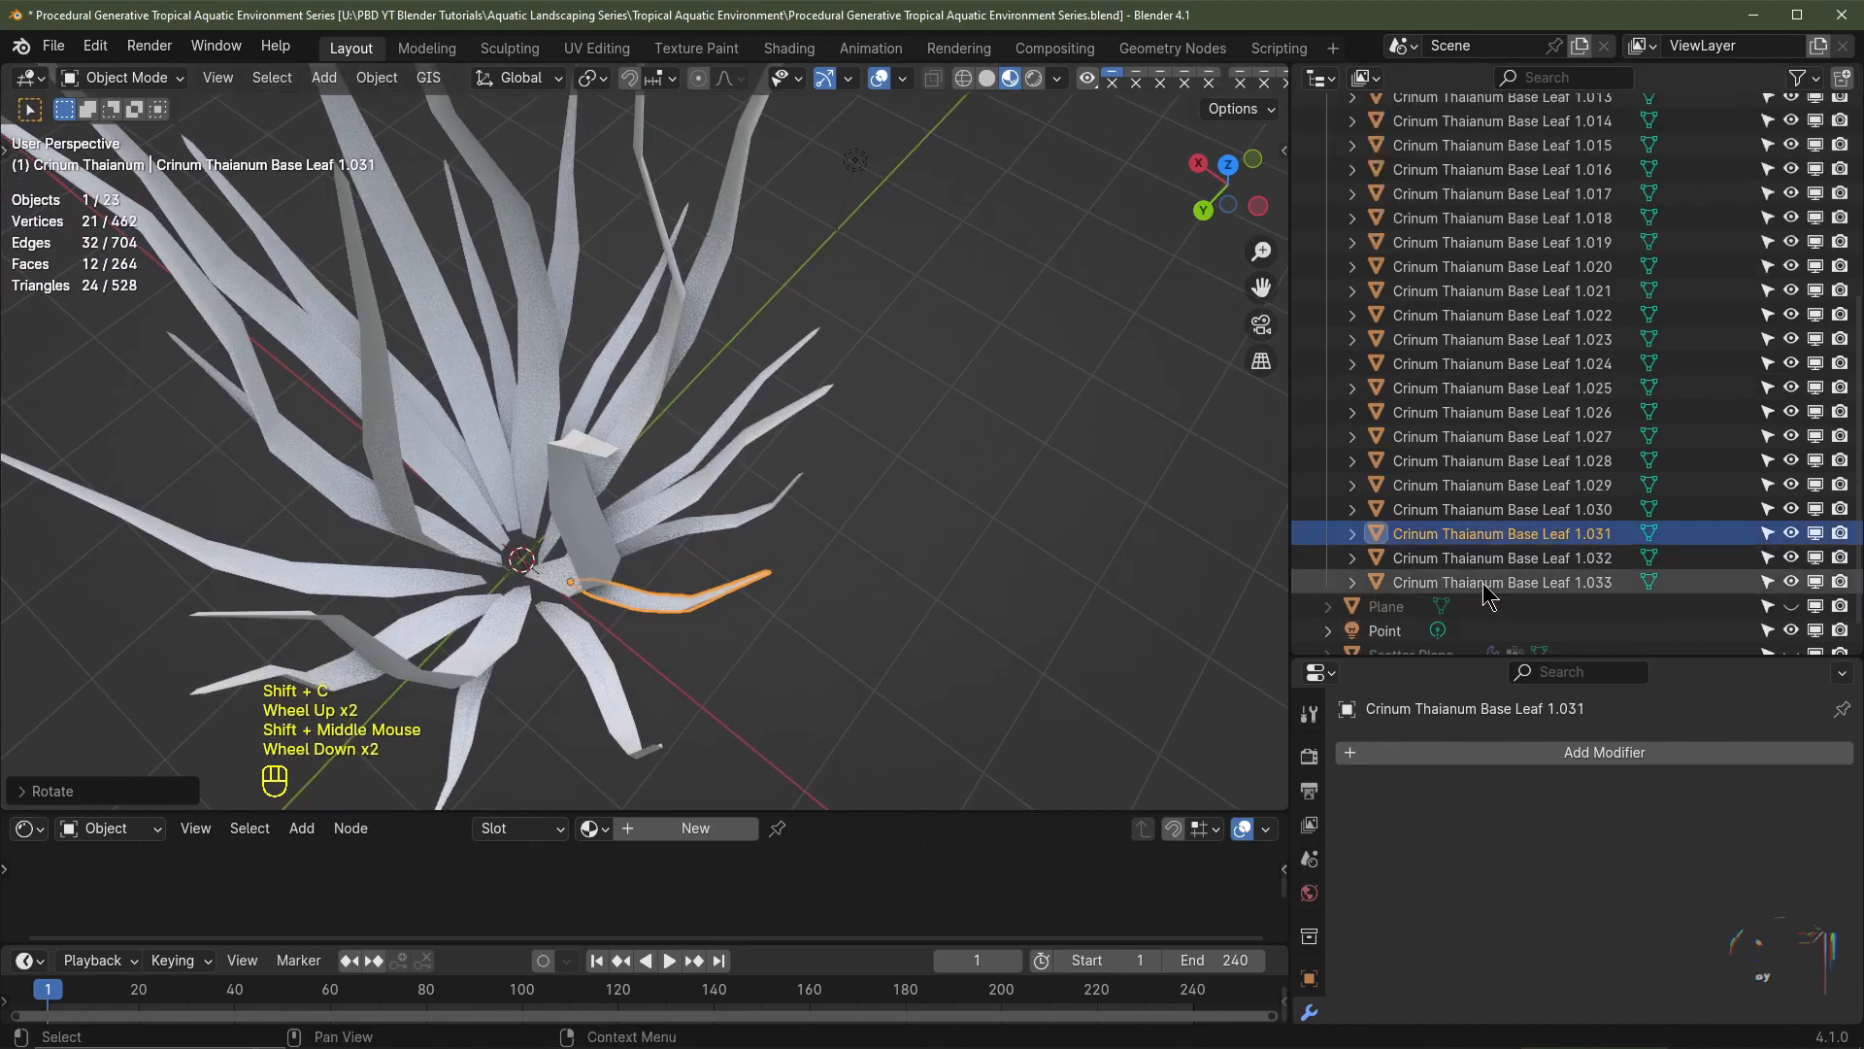
# - Select all leaves from 1.033 to 1.012, join them into one mesh object and show it in front view
pyautogui.click(1485, 581)
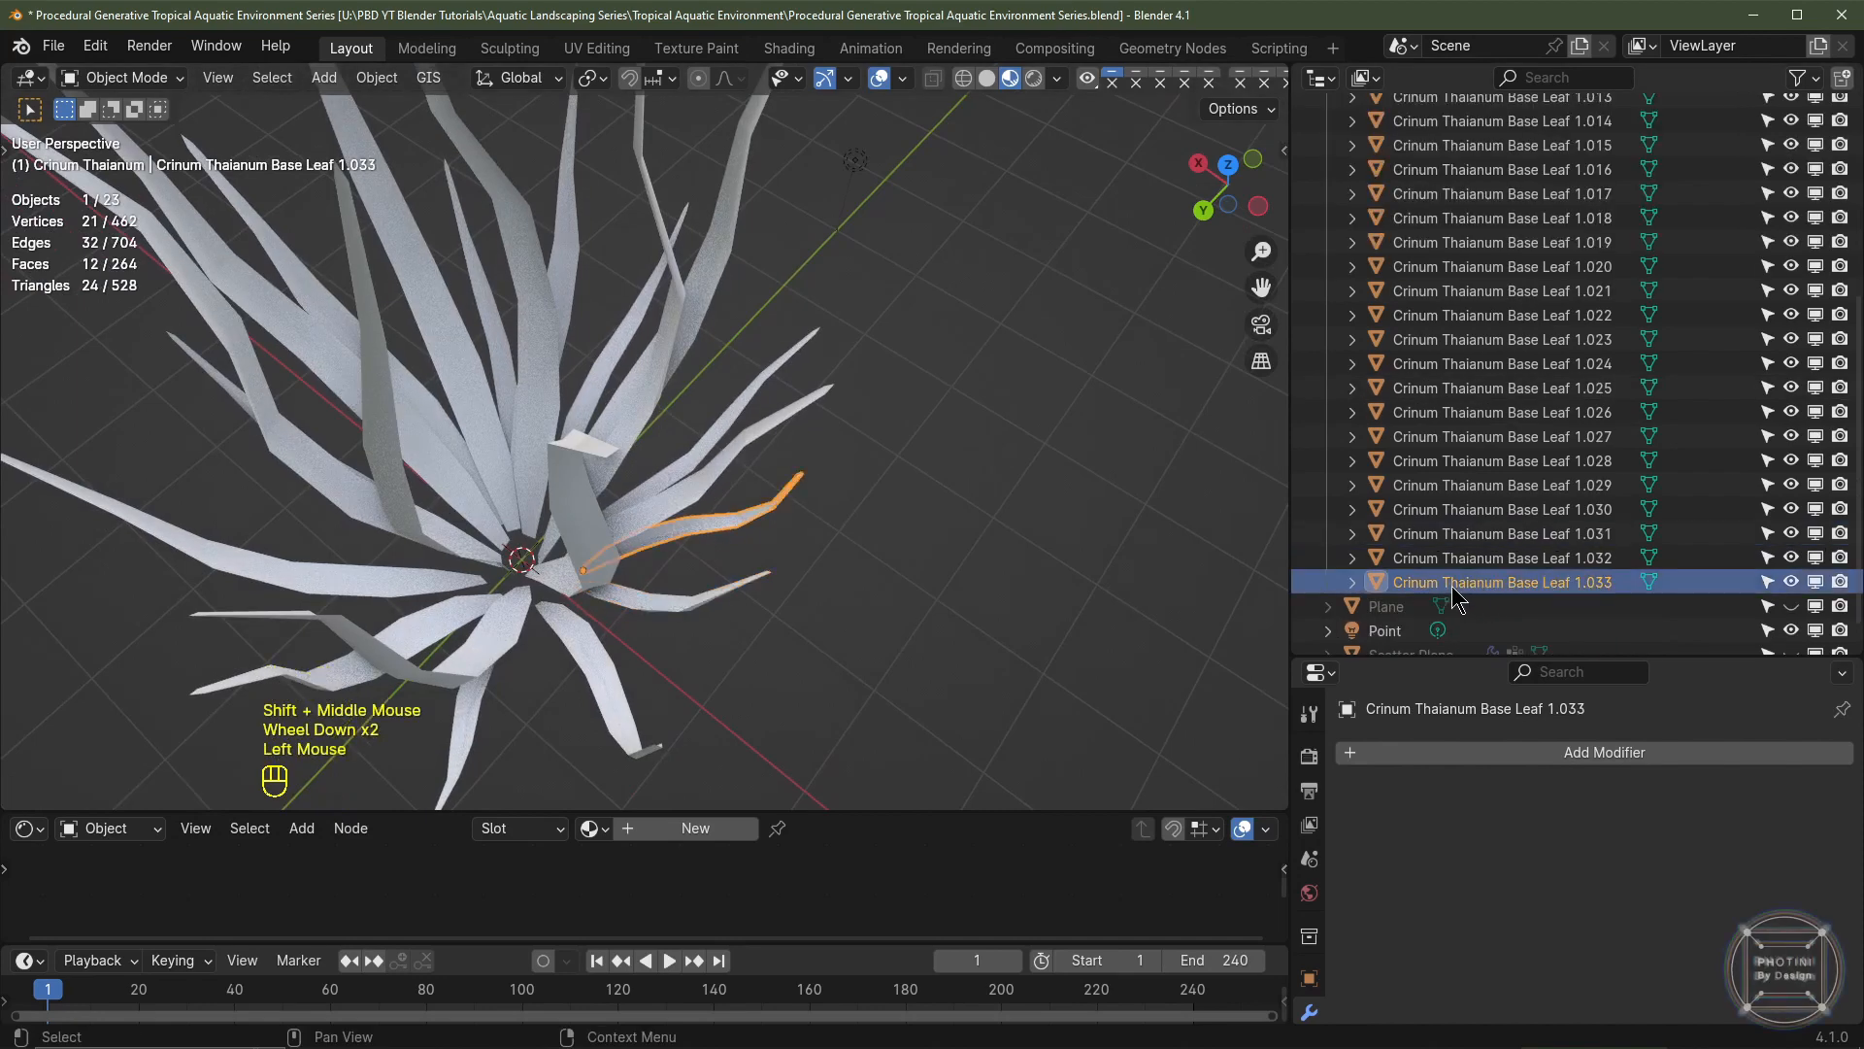
pyautogui.scroll(2, 1457, 595)
pyautogui.keyDown('ctrl'); pyautogui.keyDown('shift'); pyautogui.click(1485, 319); pyautogui.keyUp('shift'); pyautogui.keyUp('ctrl')
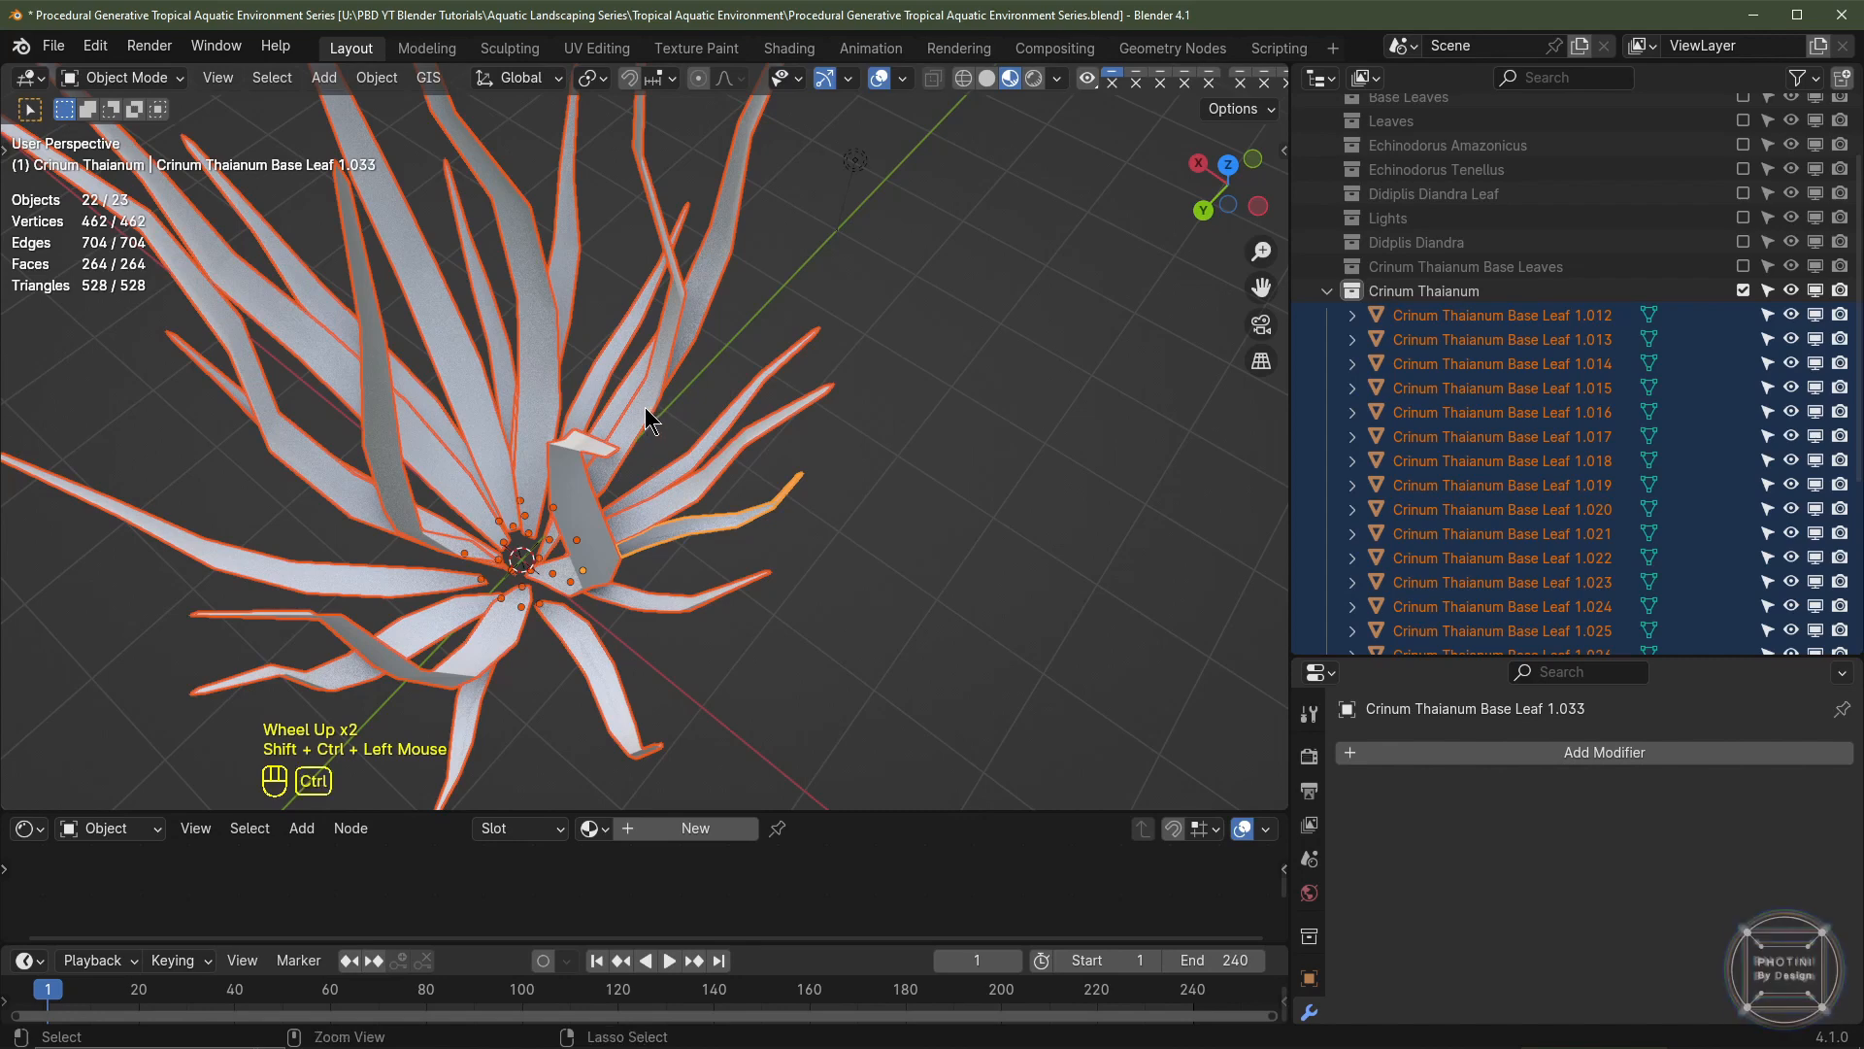
pyautogui.hotkey('ctrl', 'j')
pyautogui.press('KP_1')
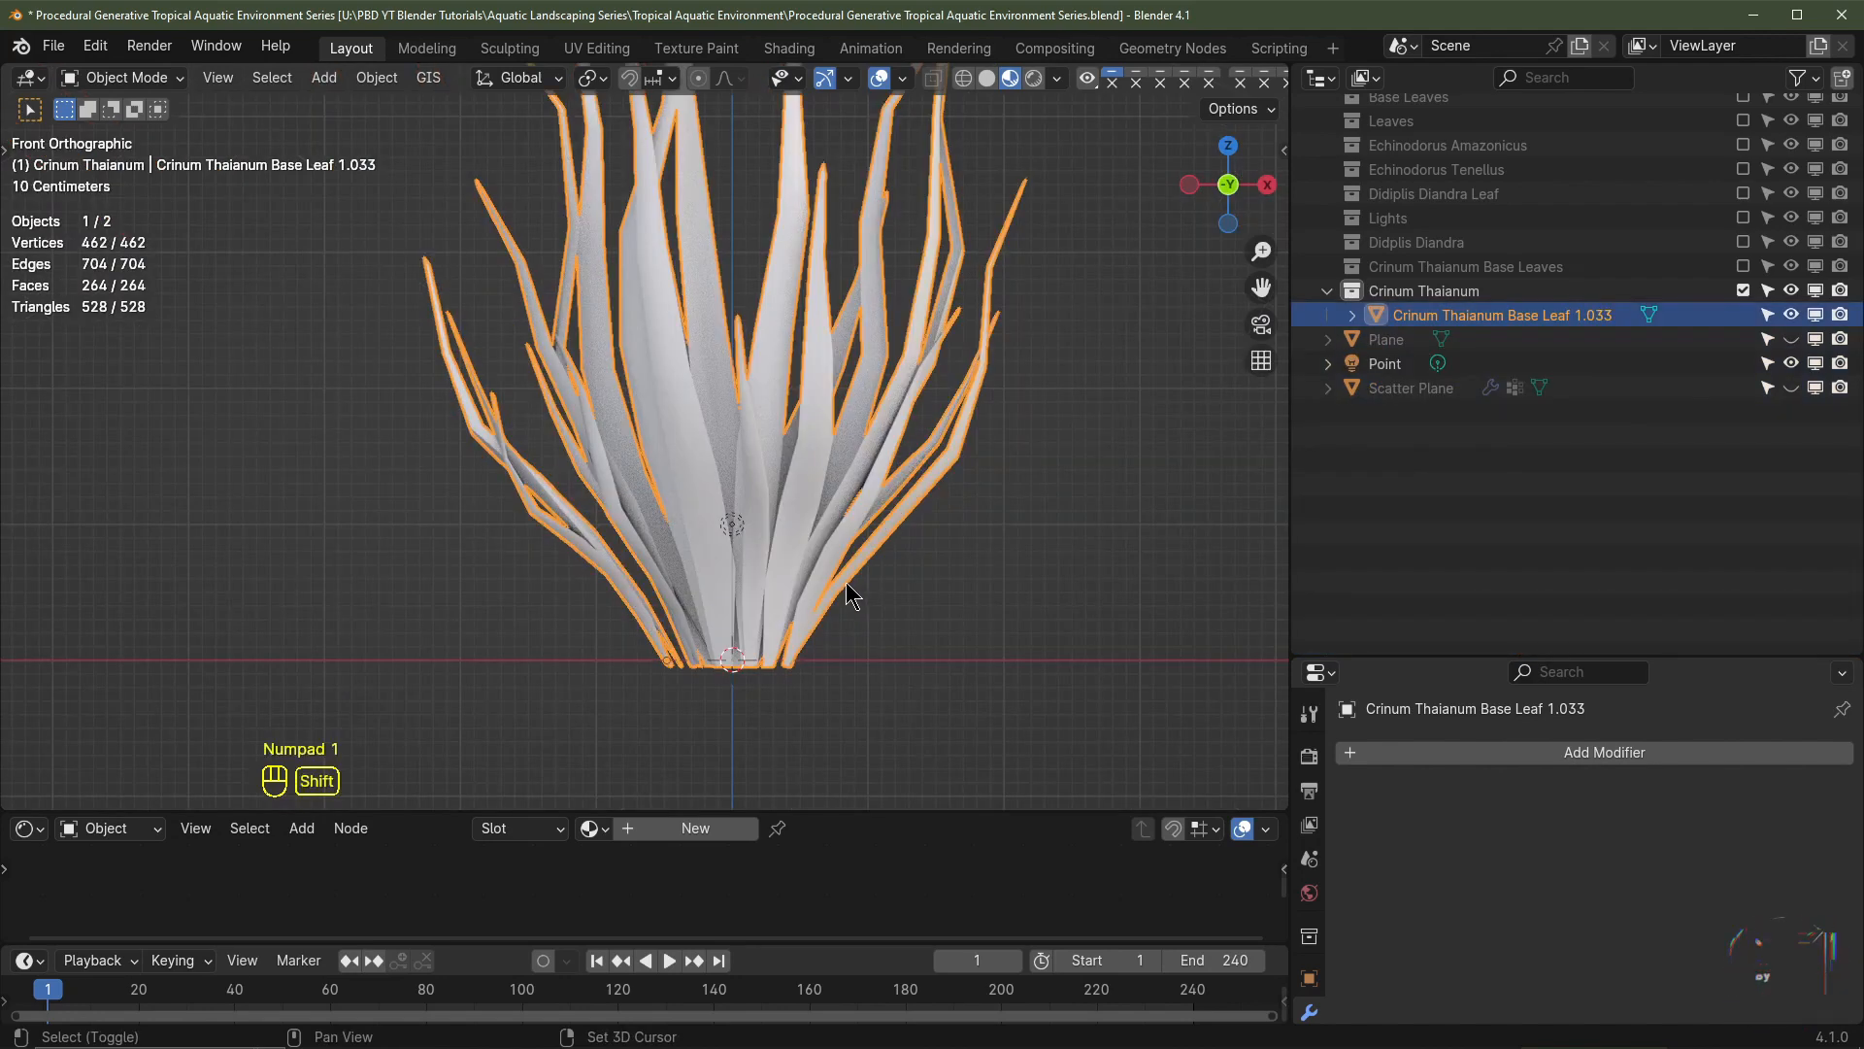
# - Set the joined plant's origin to the 3D cursor at the world origin
pyautogui.keyDown('shift'); pyautogui.moveTo(848, 595); pyautogui.dragTo(697, 534, button='middle'); pyautogui.keyUp('shift')
pyautogui.scroll(2, 686, 533)
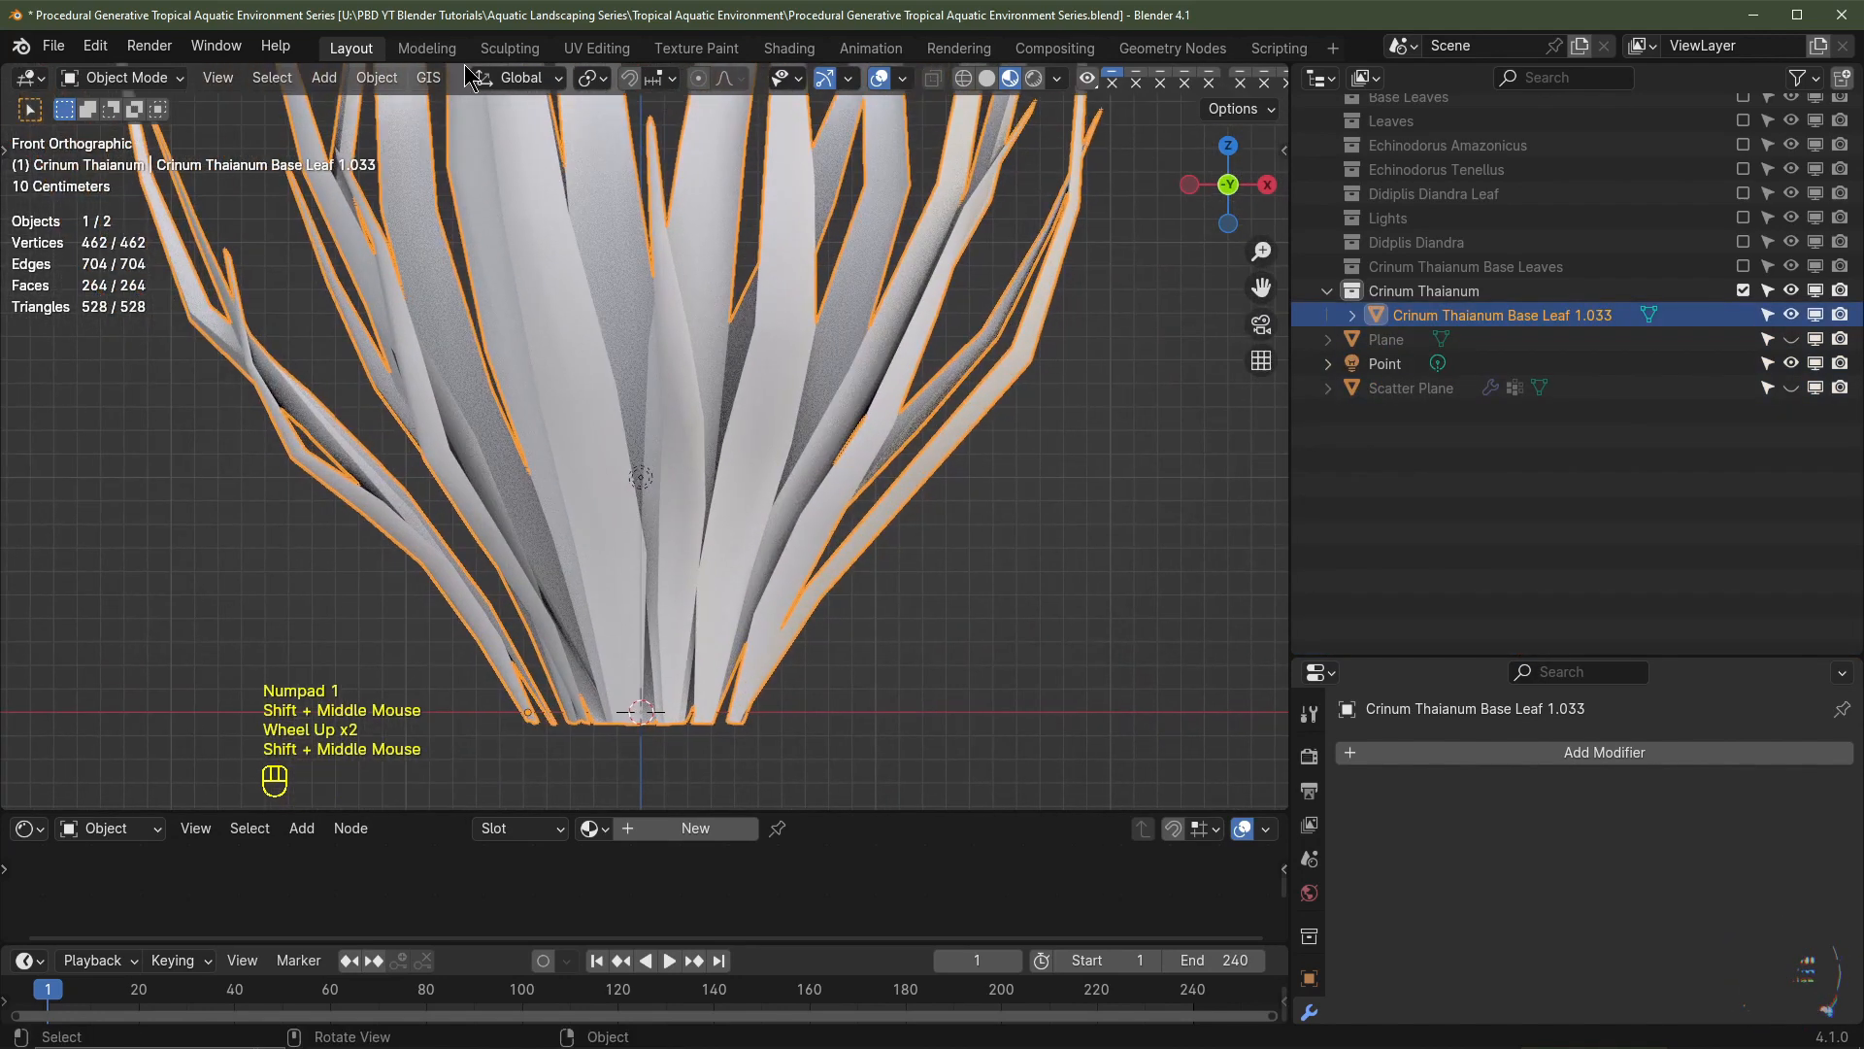
pyautogui.click(384, 81)
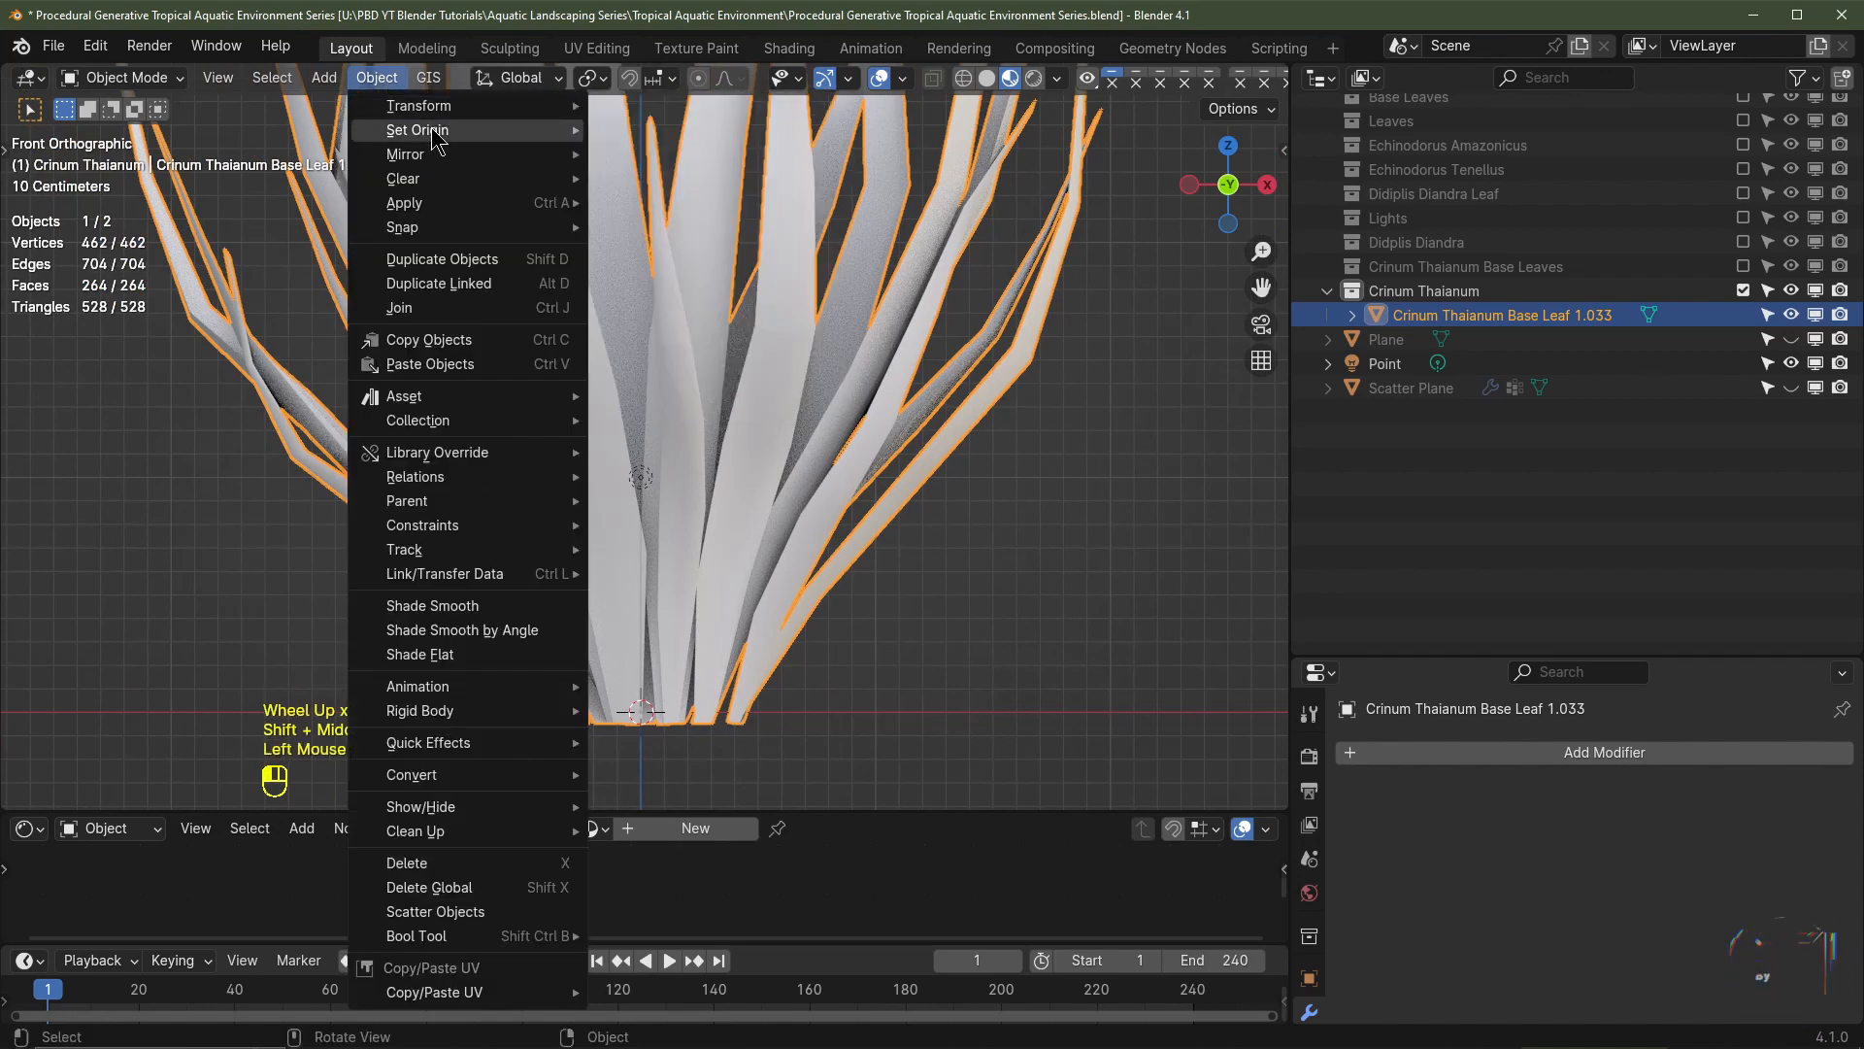
pyautogui.moveTo(520, 136)
pyautogui.click(697, 185)
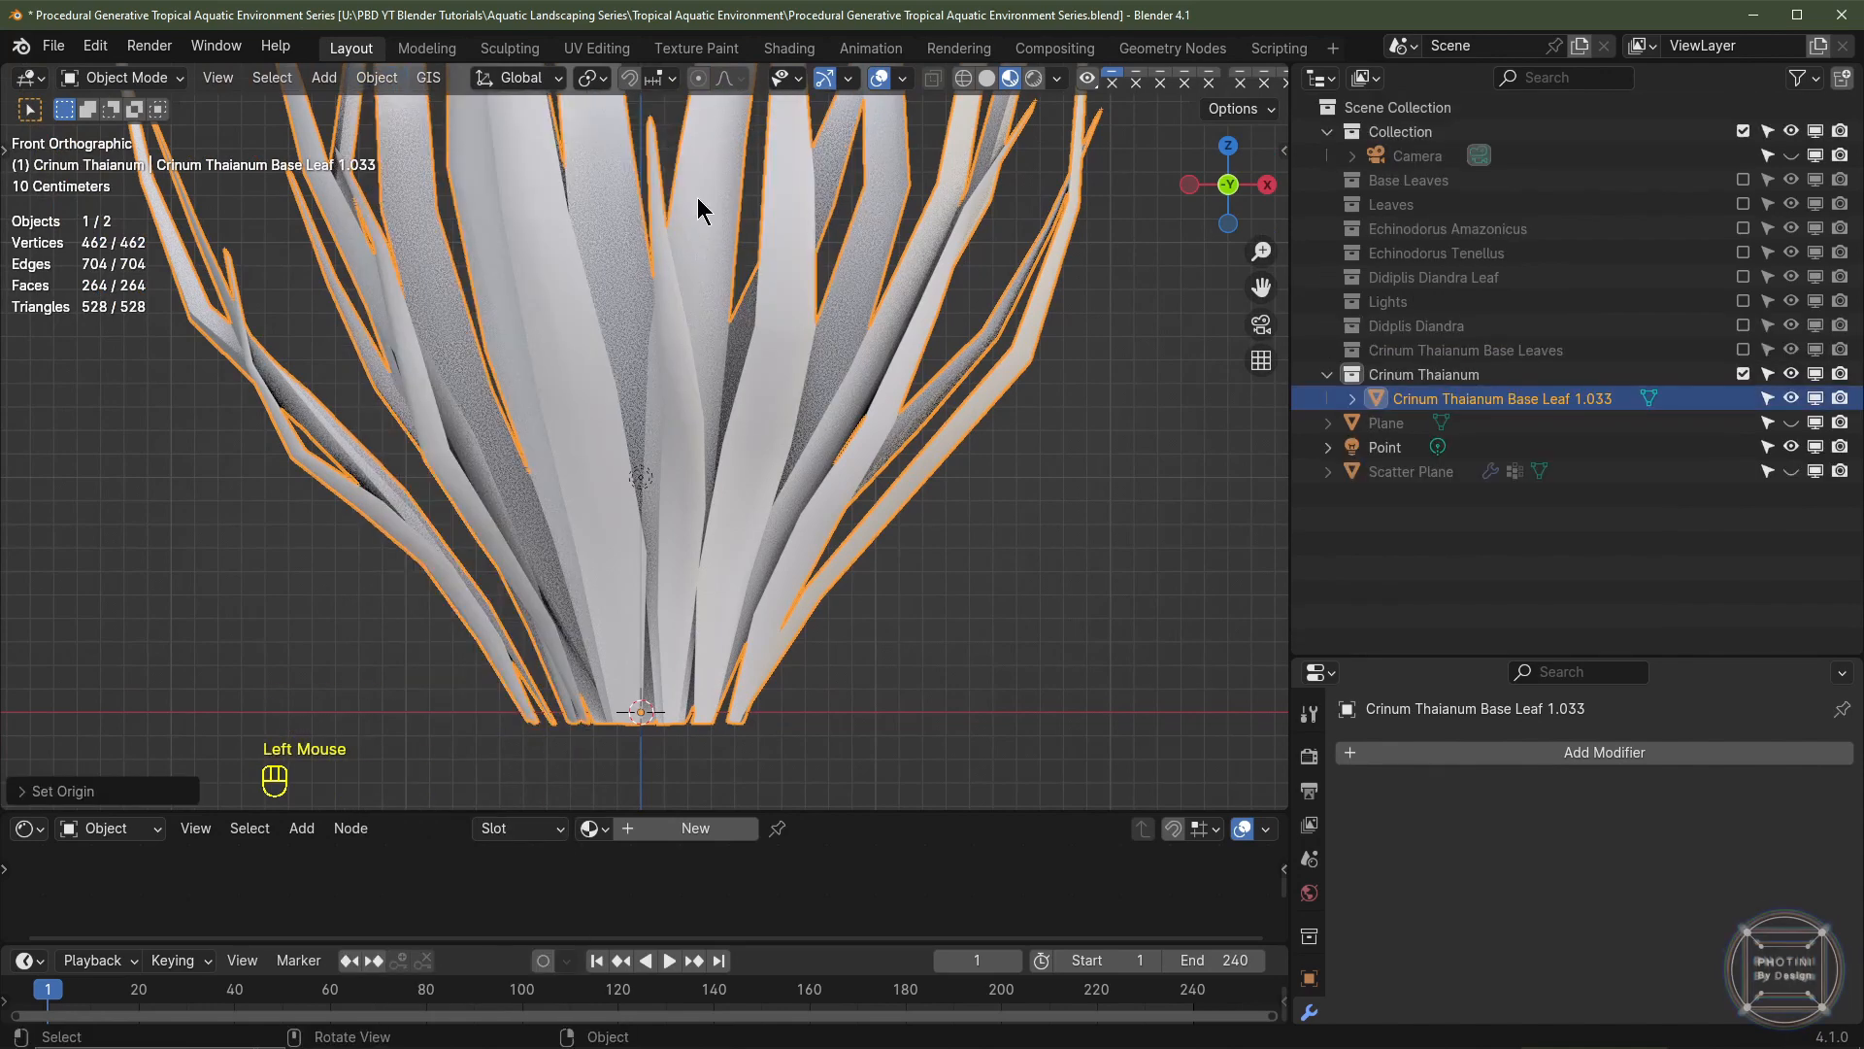
pyautogui.scroll(-2, 738, 480)
pyautogui.keyDown('shift'); pyautogui.moveTo(738, 480); pyautogui.dragTo(521, 465, button='middle'); pyautogui.keyUp('shift')
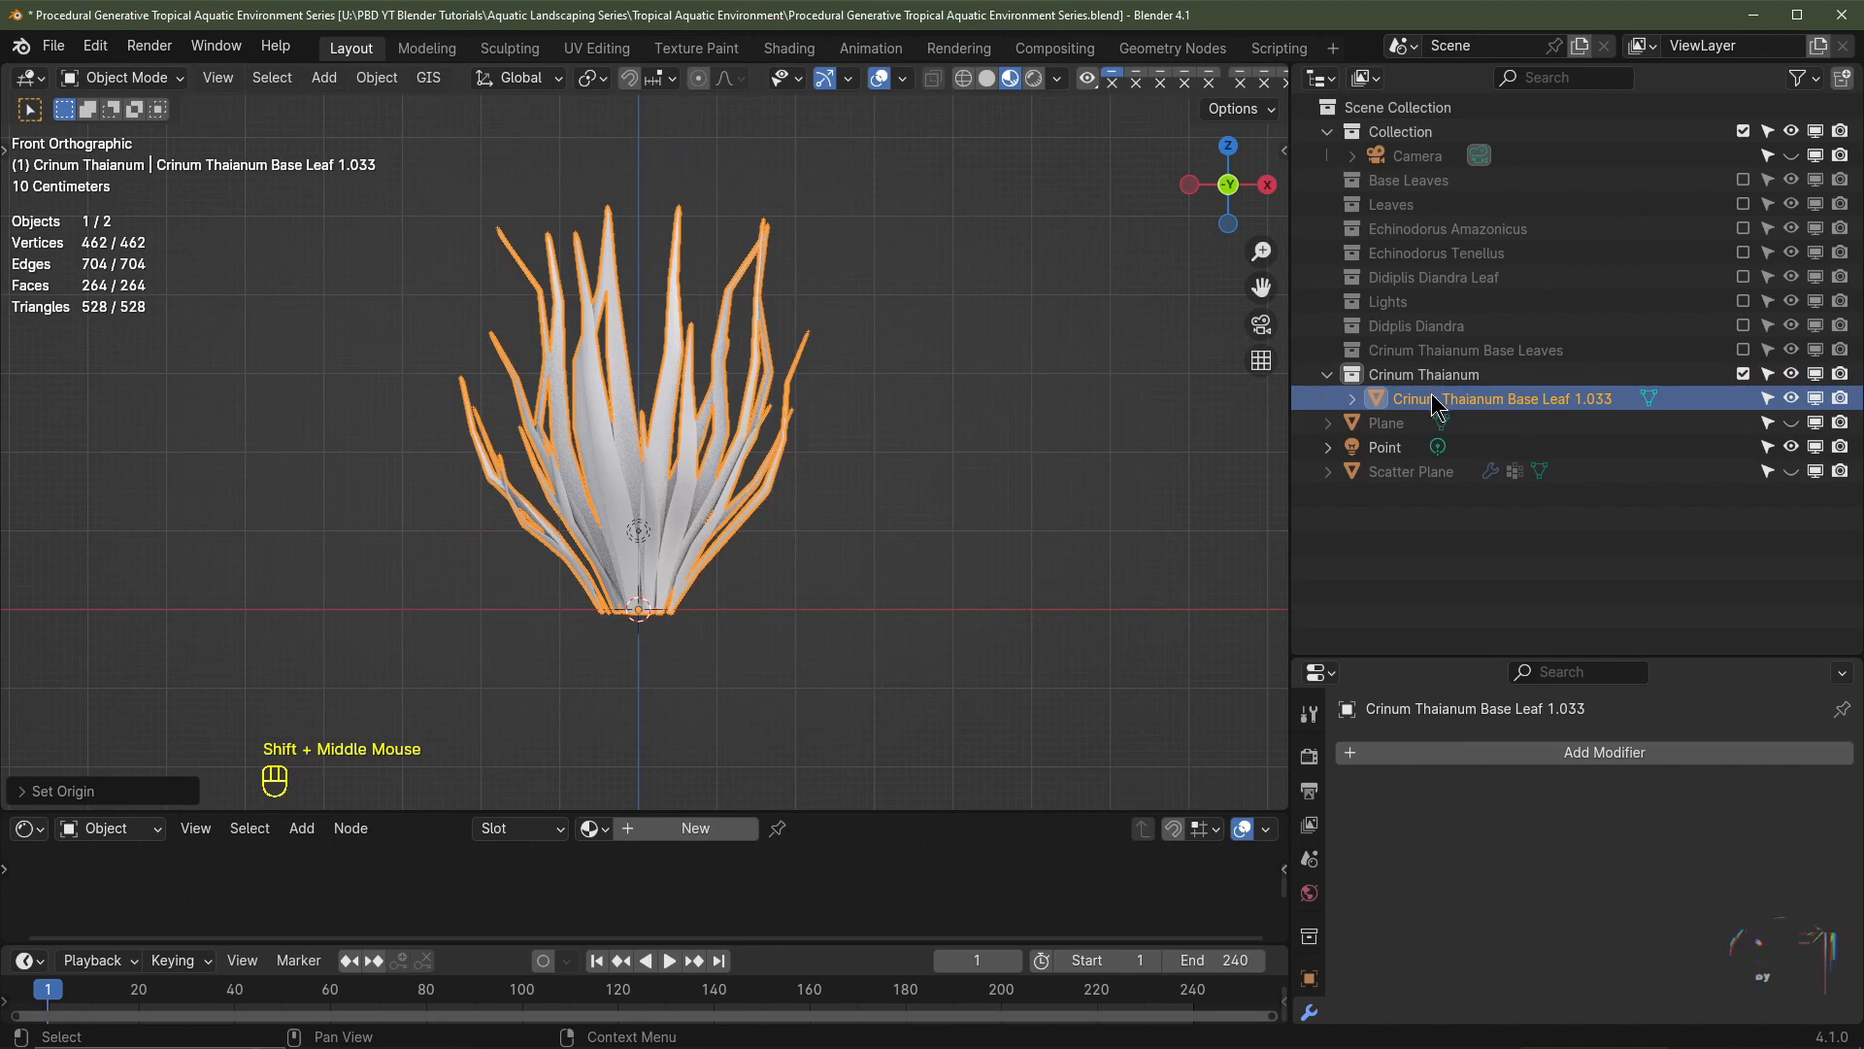
# - Rename the joined plant object as Crinum Thaianum
pyautogui.doubleClick(1606, 396)
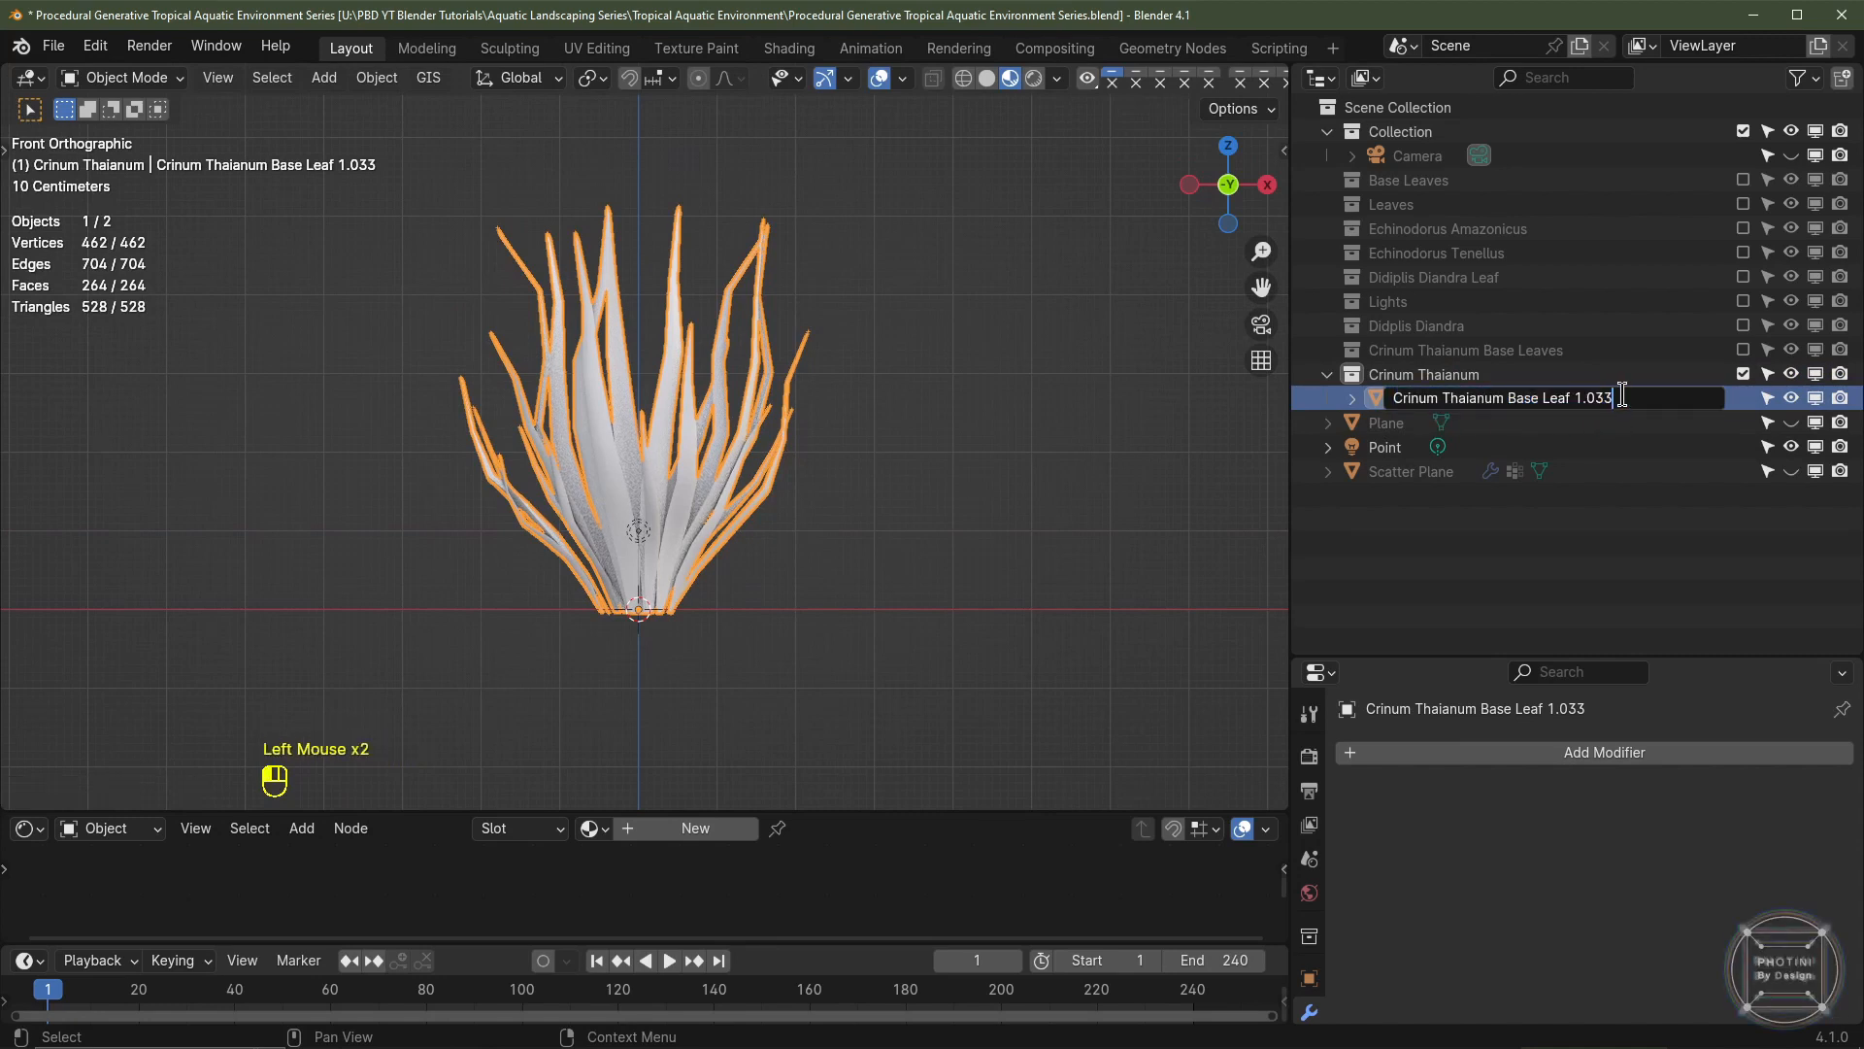
pyautogui.press('Return')
pyautogui.scroll(2, 1593, 471)
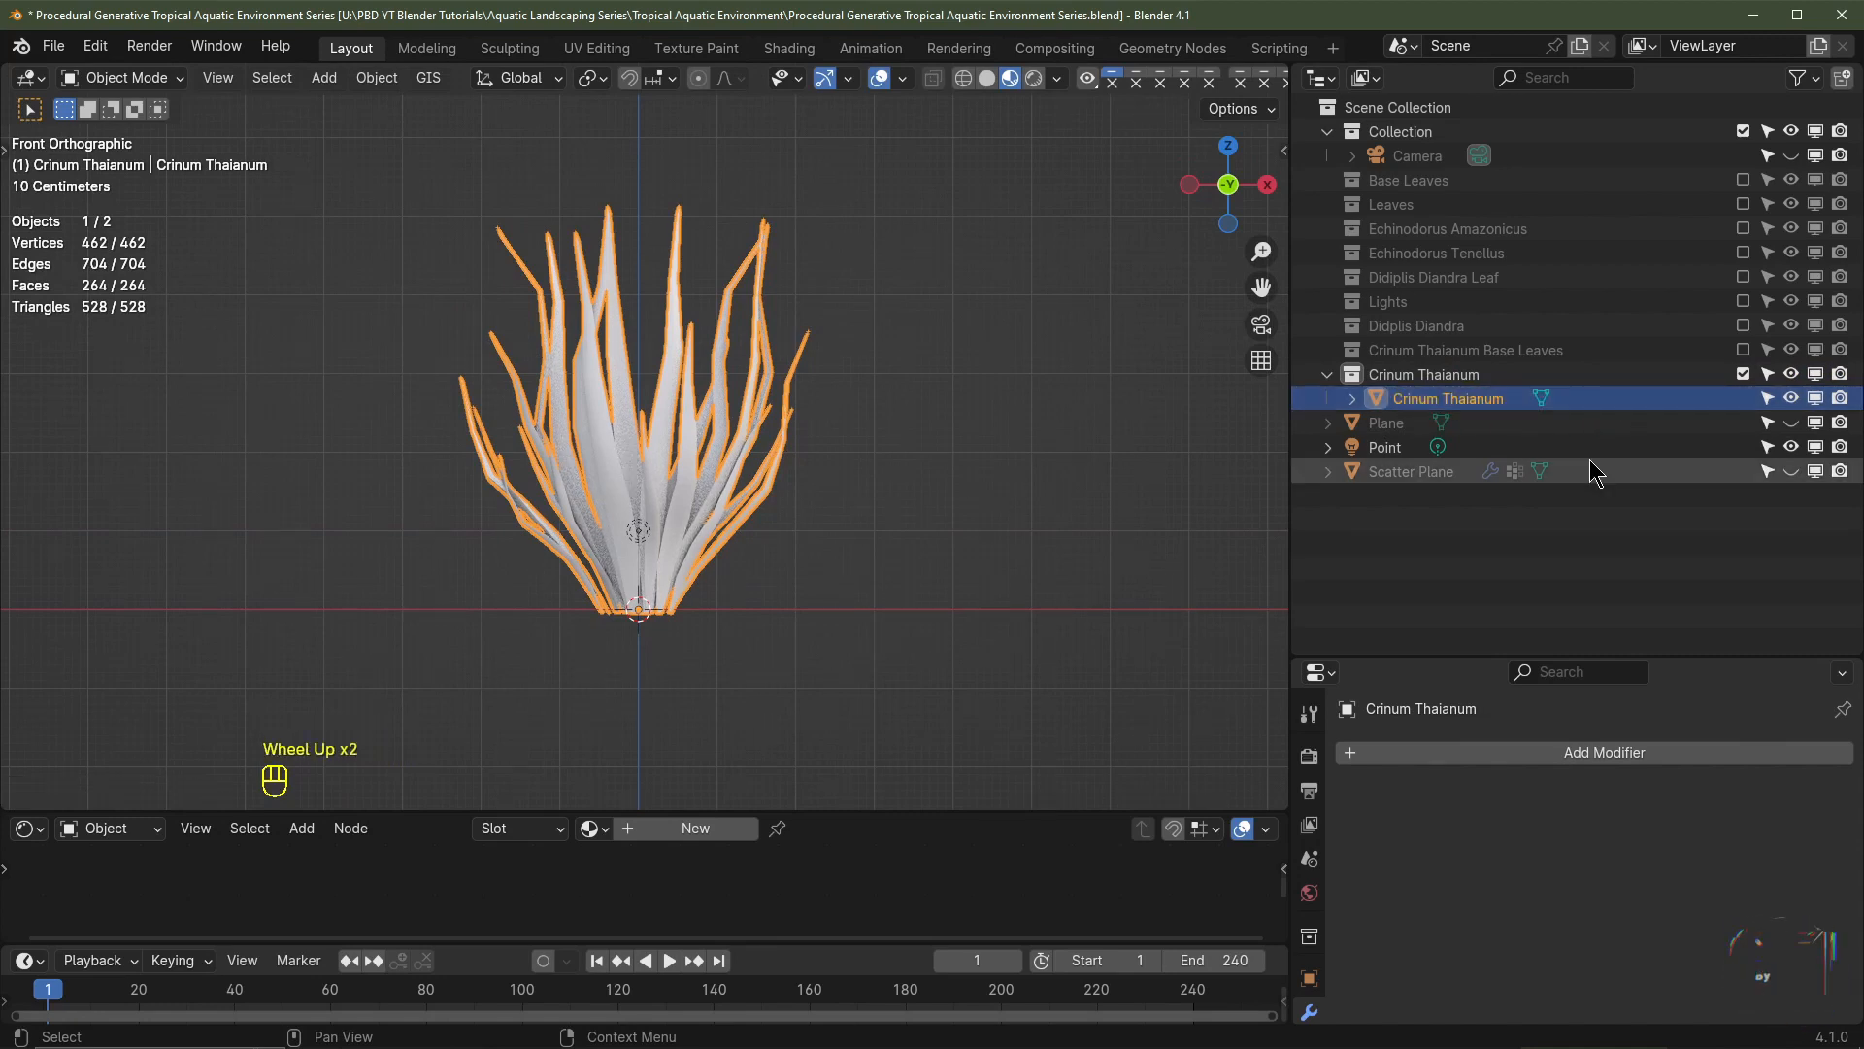
pyautogui.scroll(2, 662, 474)
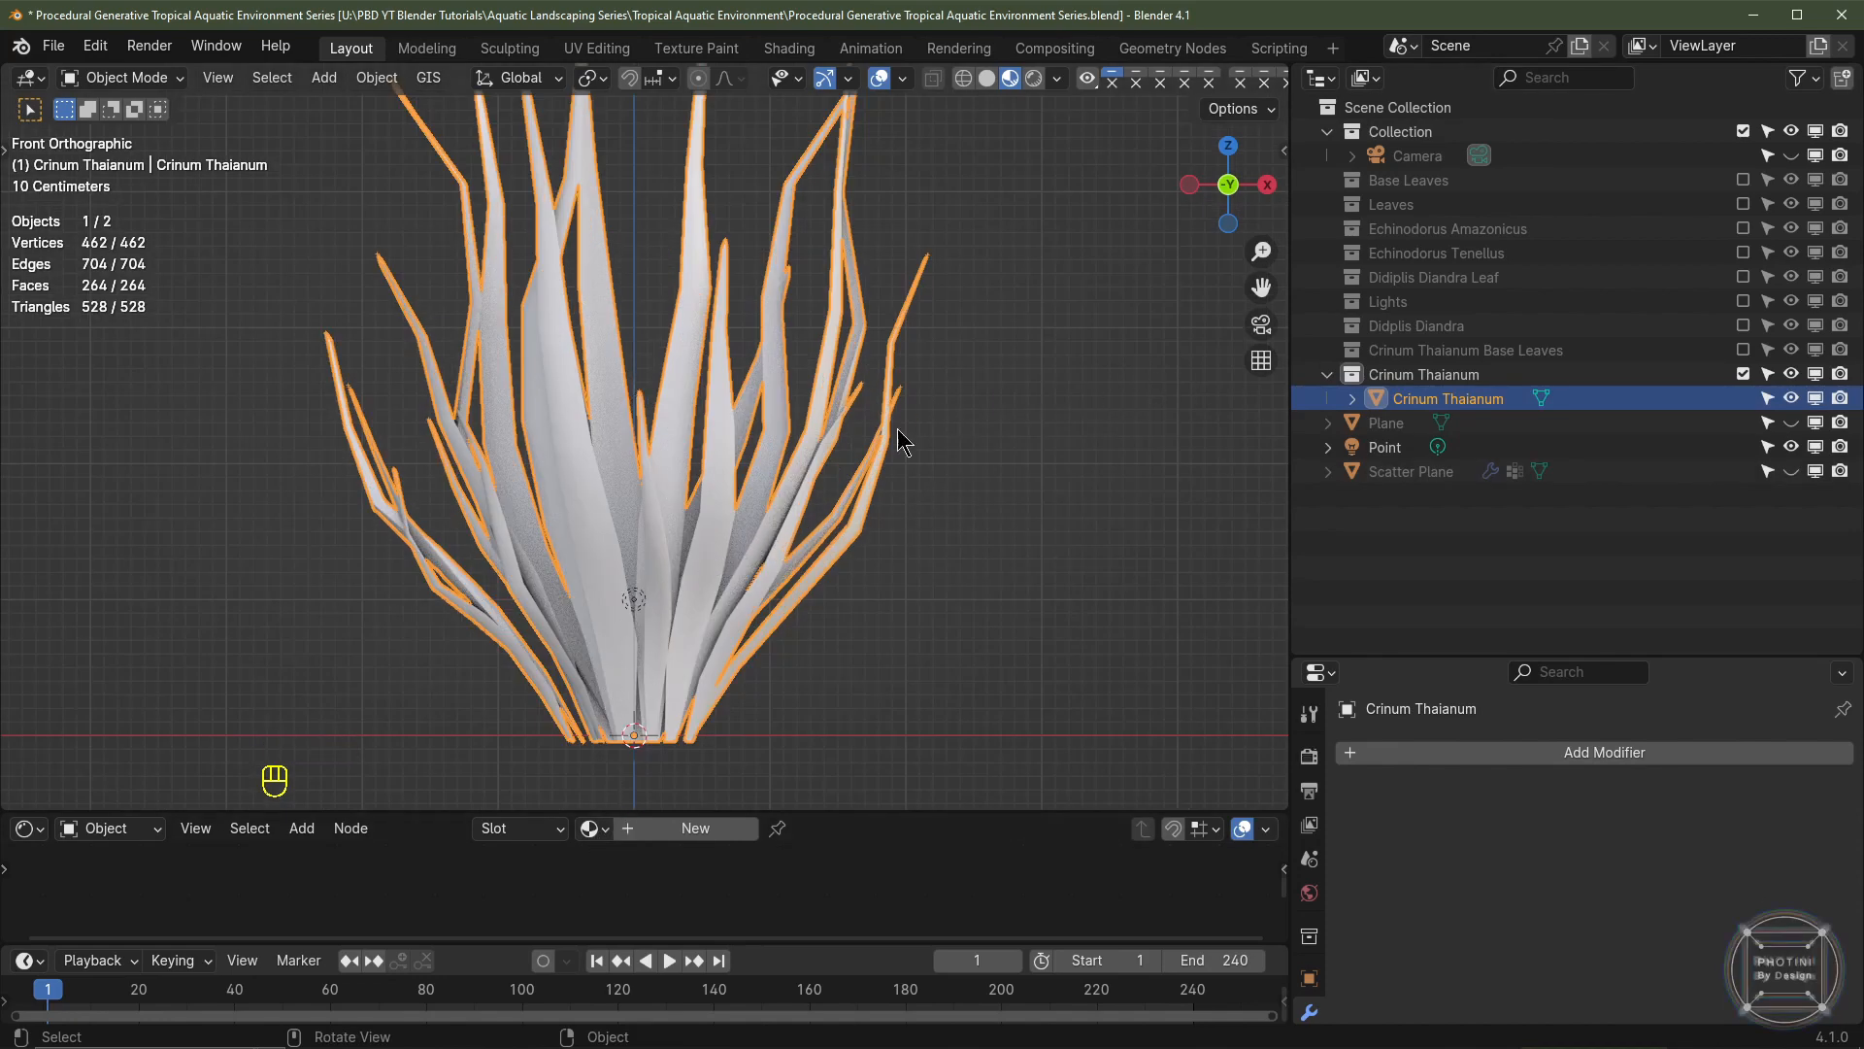
# - Assign the existing Echinodorus Tenellus material to the plant and enlarge the shader editor to show its node tree
pyautogui.click(590, 828)
pyautogui.click(592, 827)
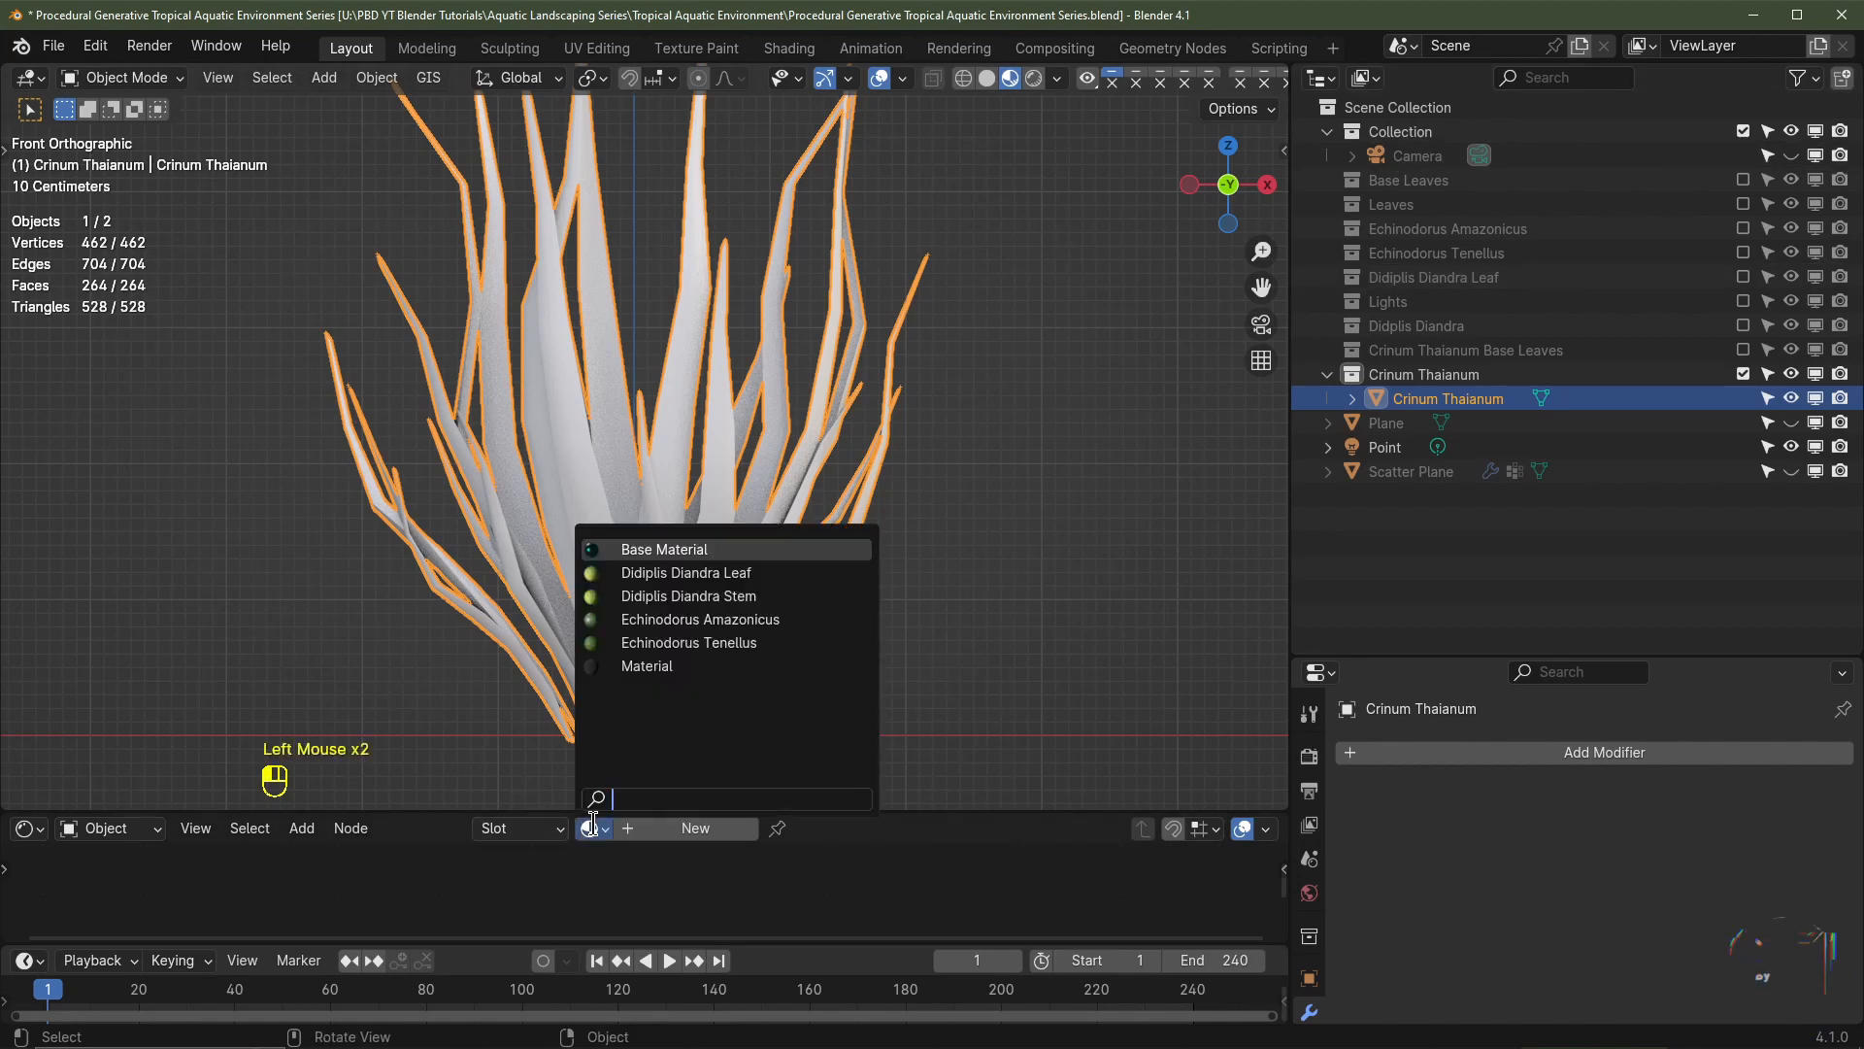
pyautogui.click(754, 643)
pyautogui.scroll(-2, 816, 738)
pyautogui.moveTo(797, 747); pyautogui.dragTo(857, 803, button='middle')
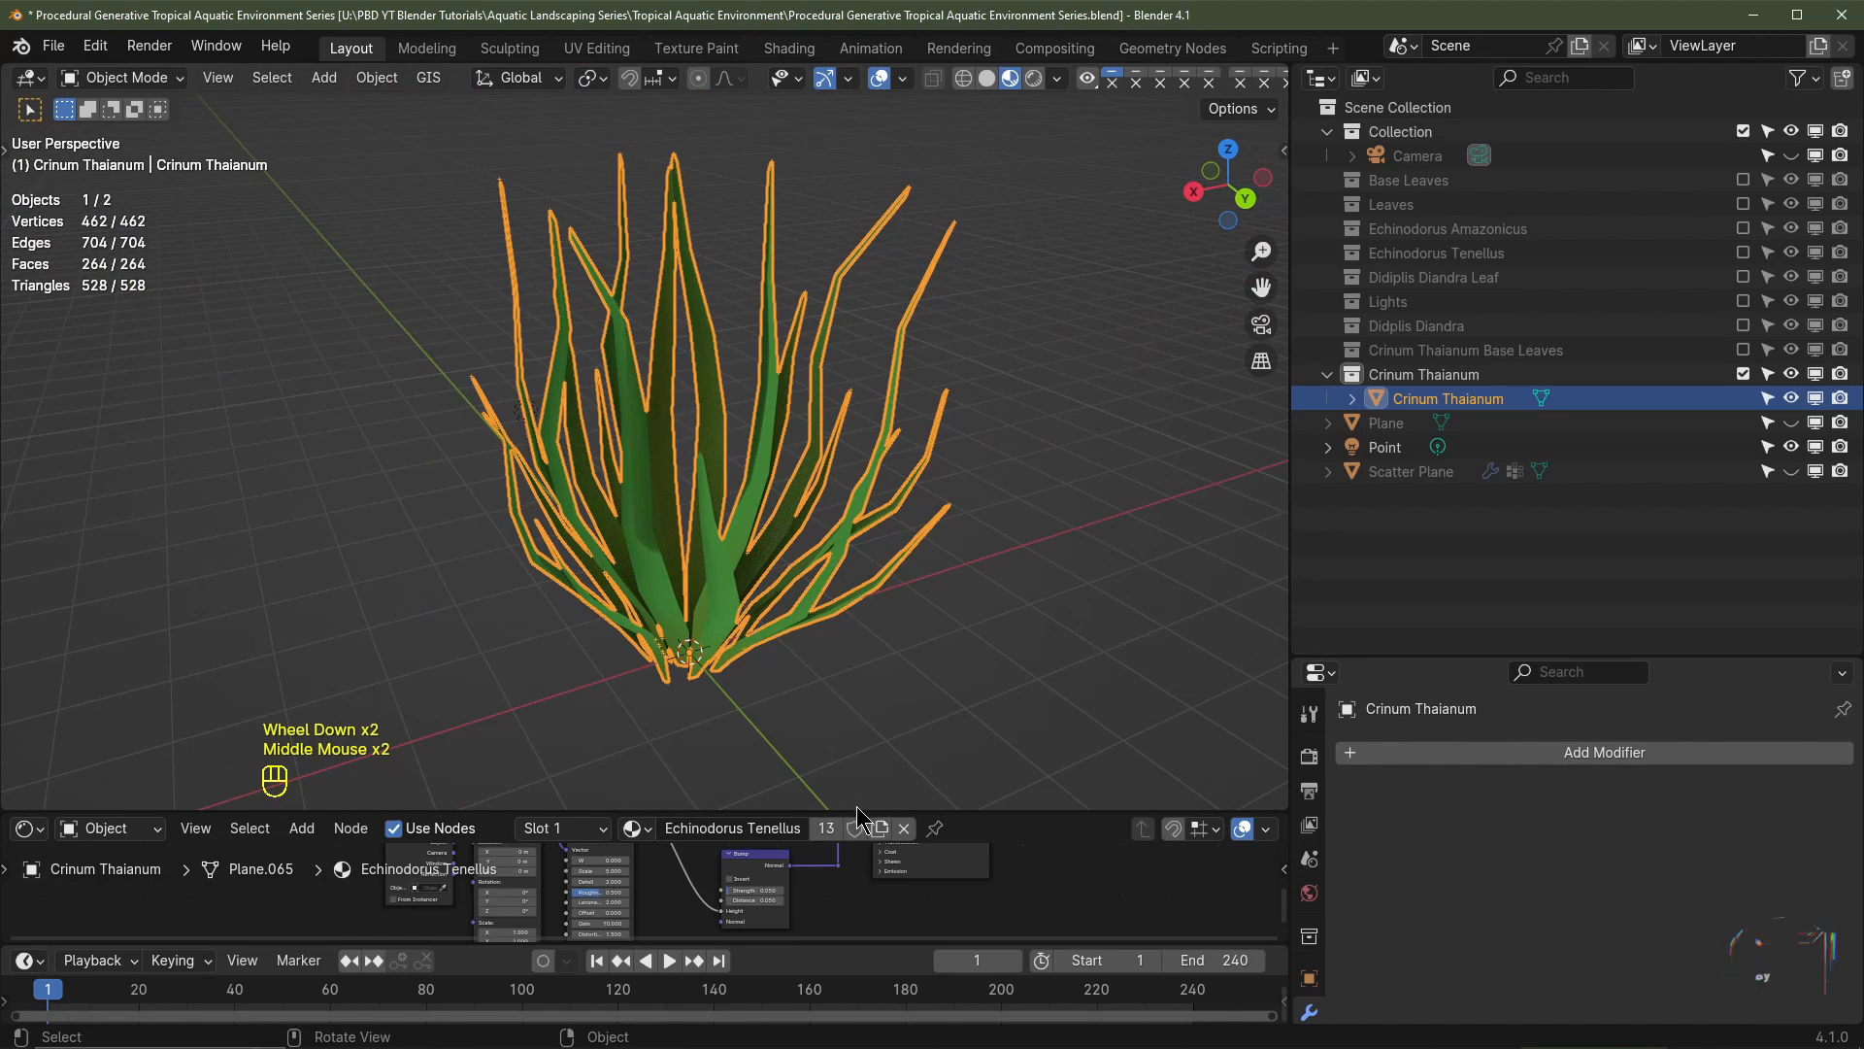
pyautogui.moveTo(858, 812); pyautogui.dragTo(857, 346)
pyautogui.scroll(2, 707, 683)
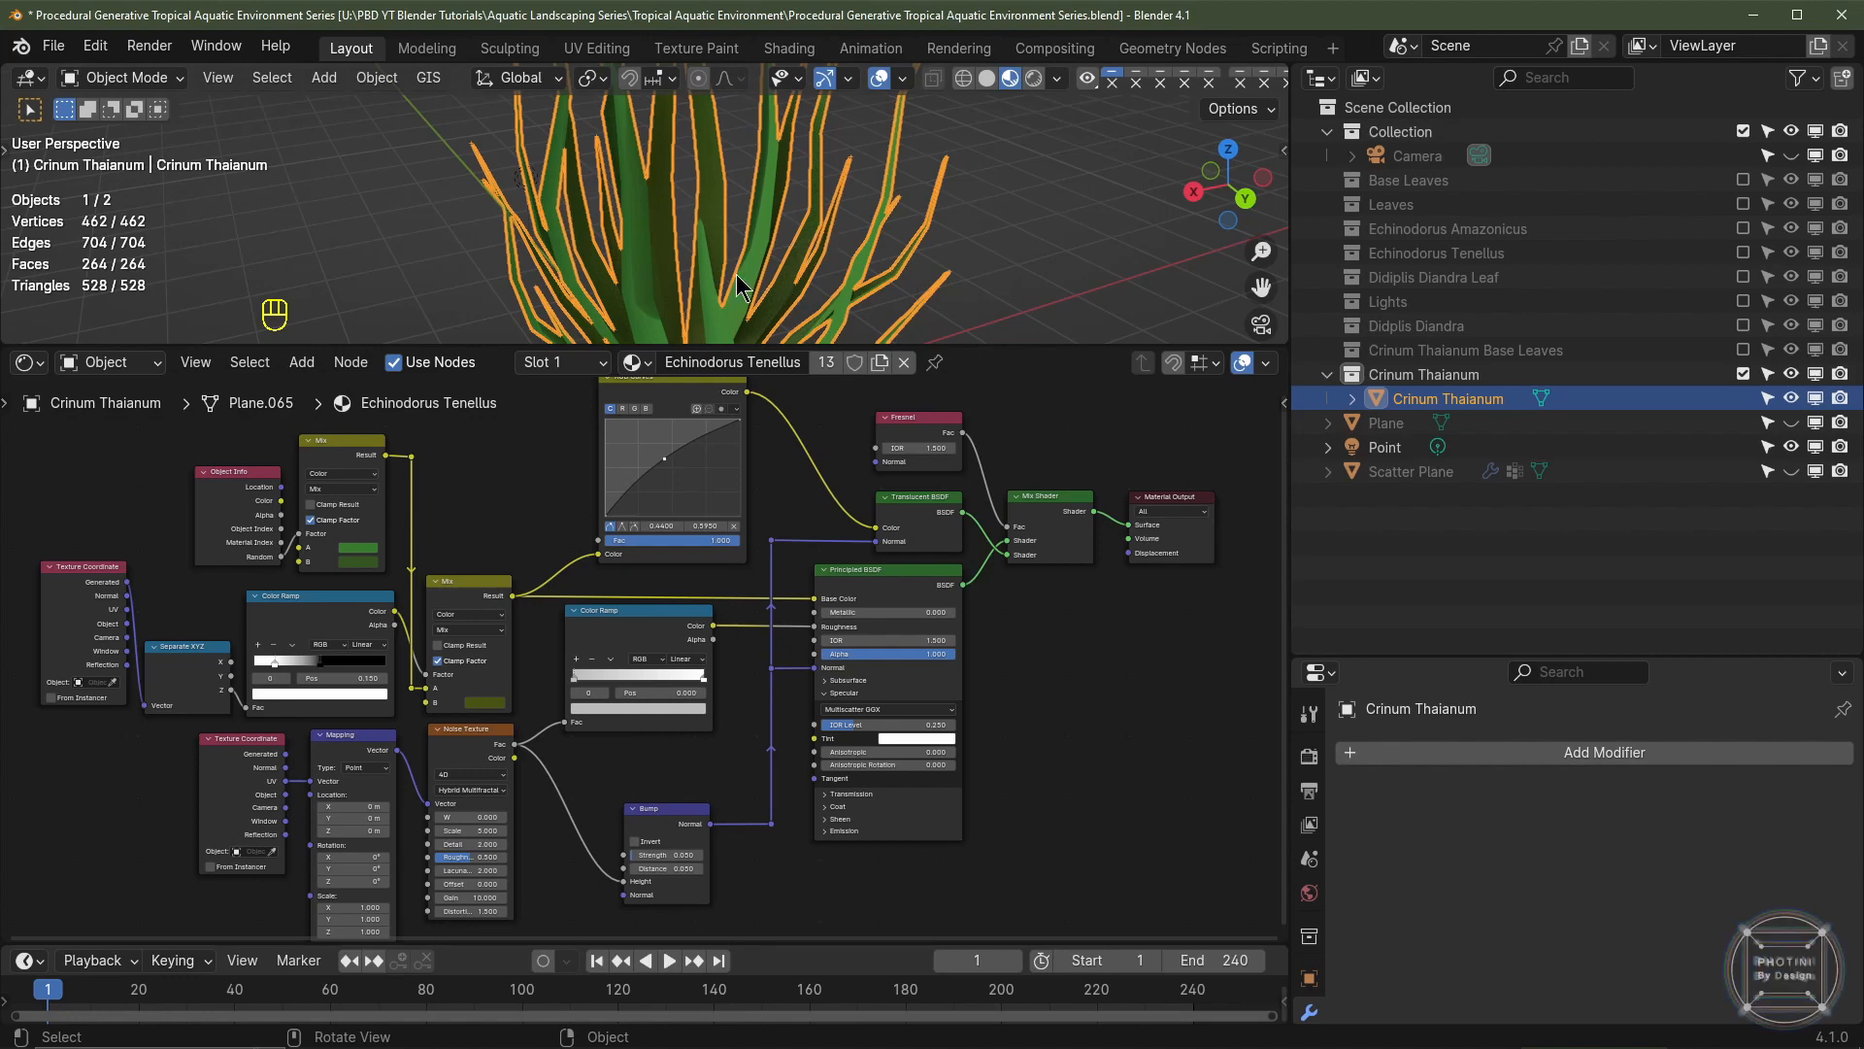
# - Make a single-user copy of the Echinodorus Tenellus material and name it Crinum Thaianum
pyautogui.click(827, 365)
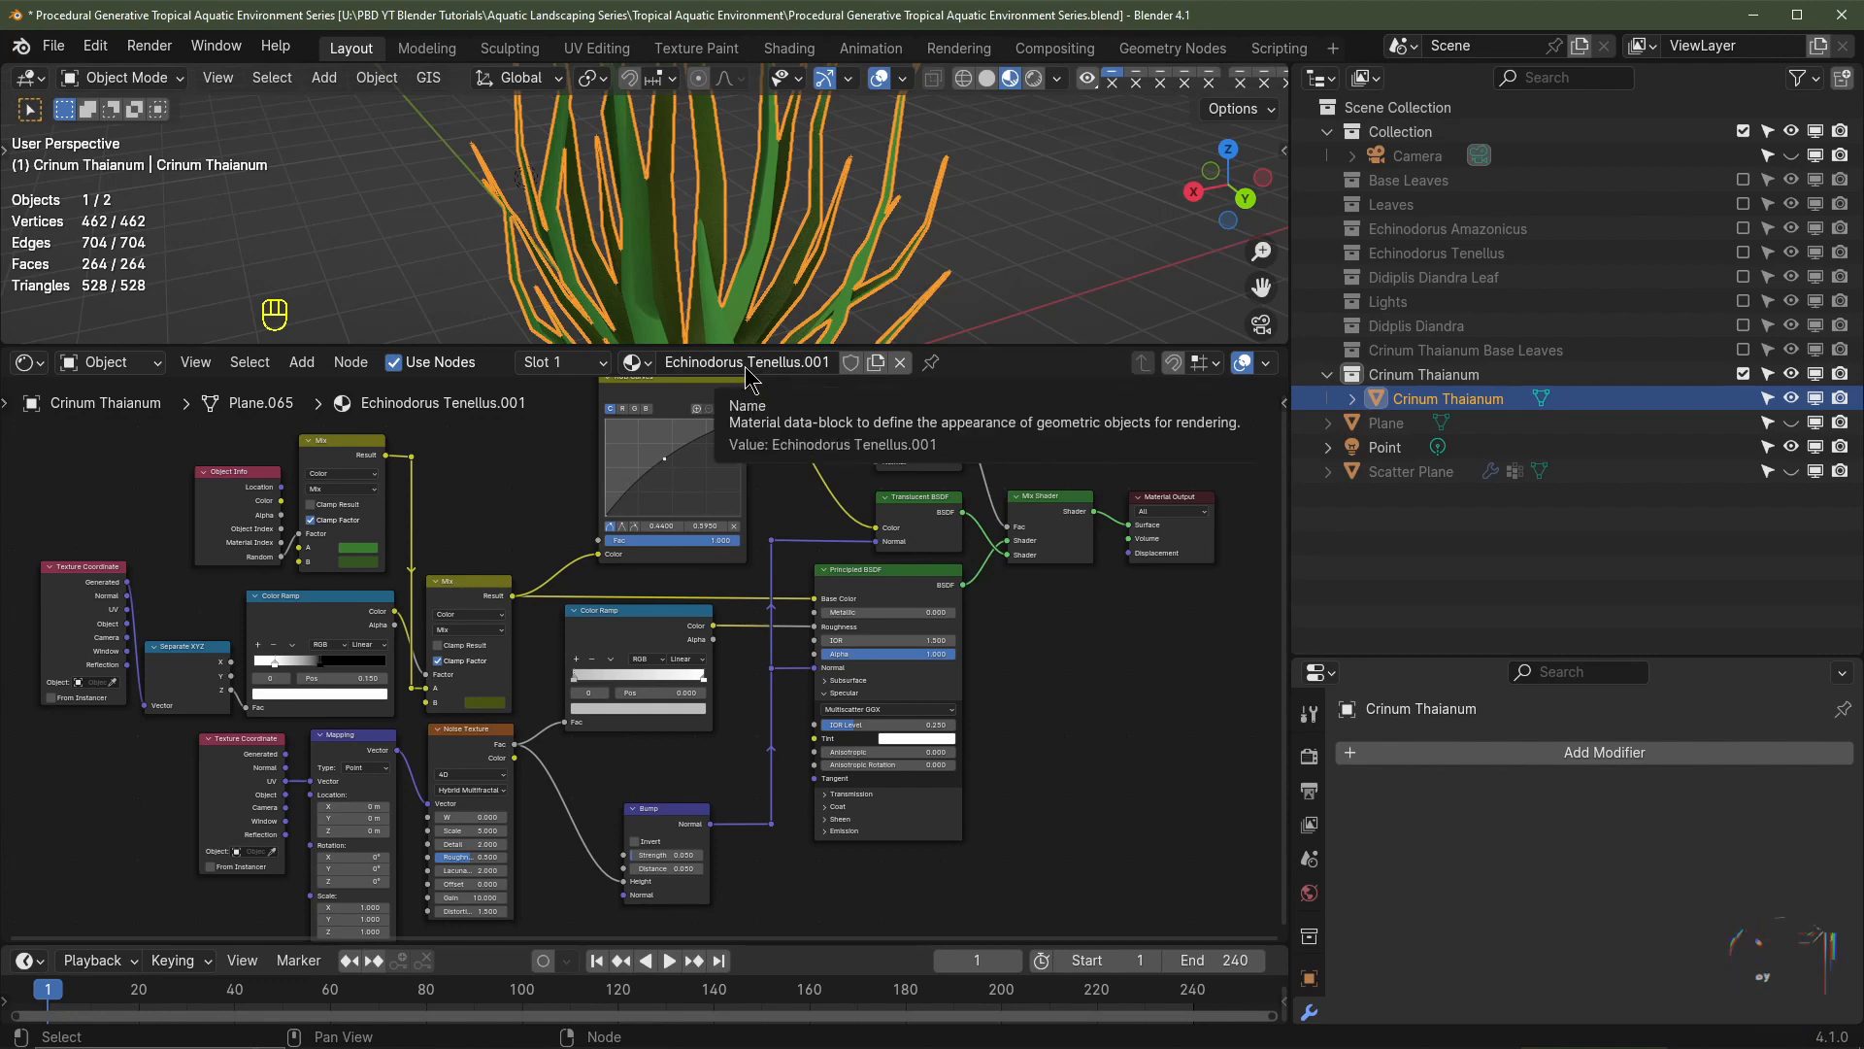
pyautogui.press('BackSpace')
pyautogui.click(788, 365)
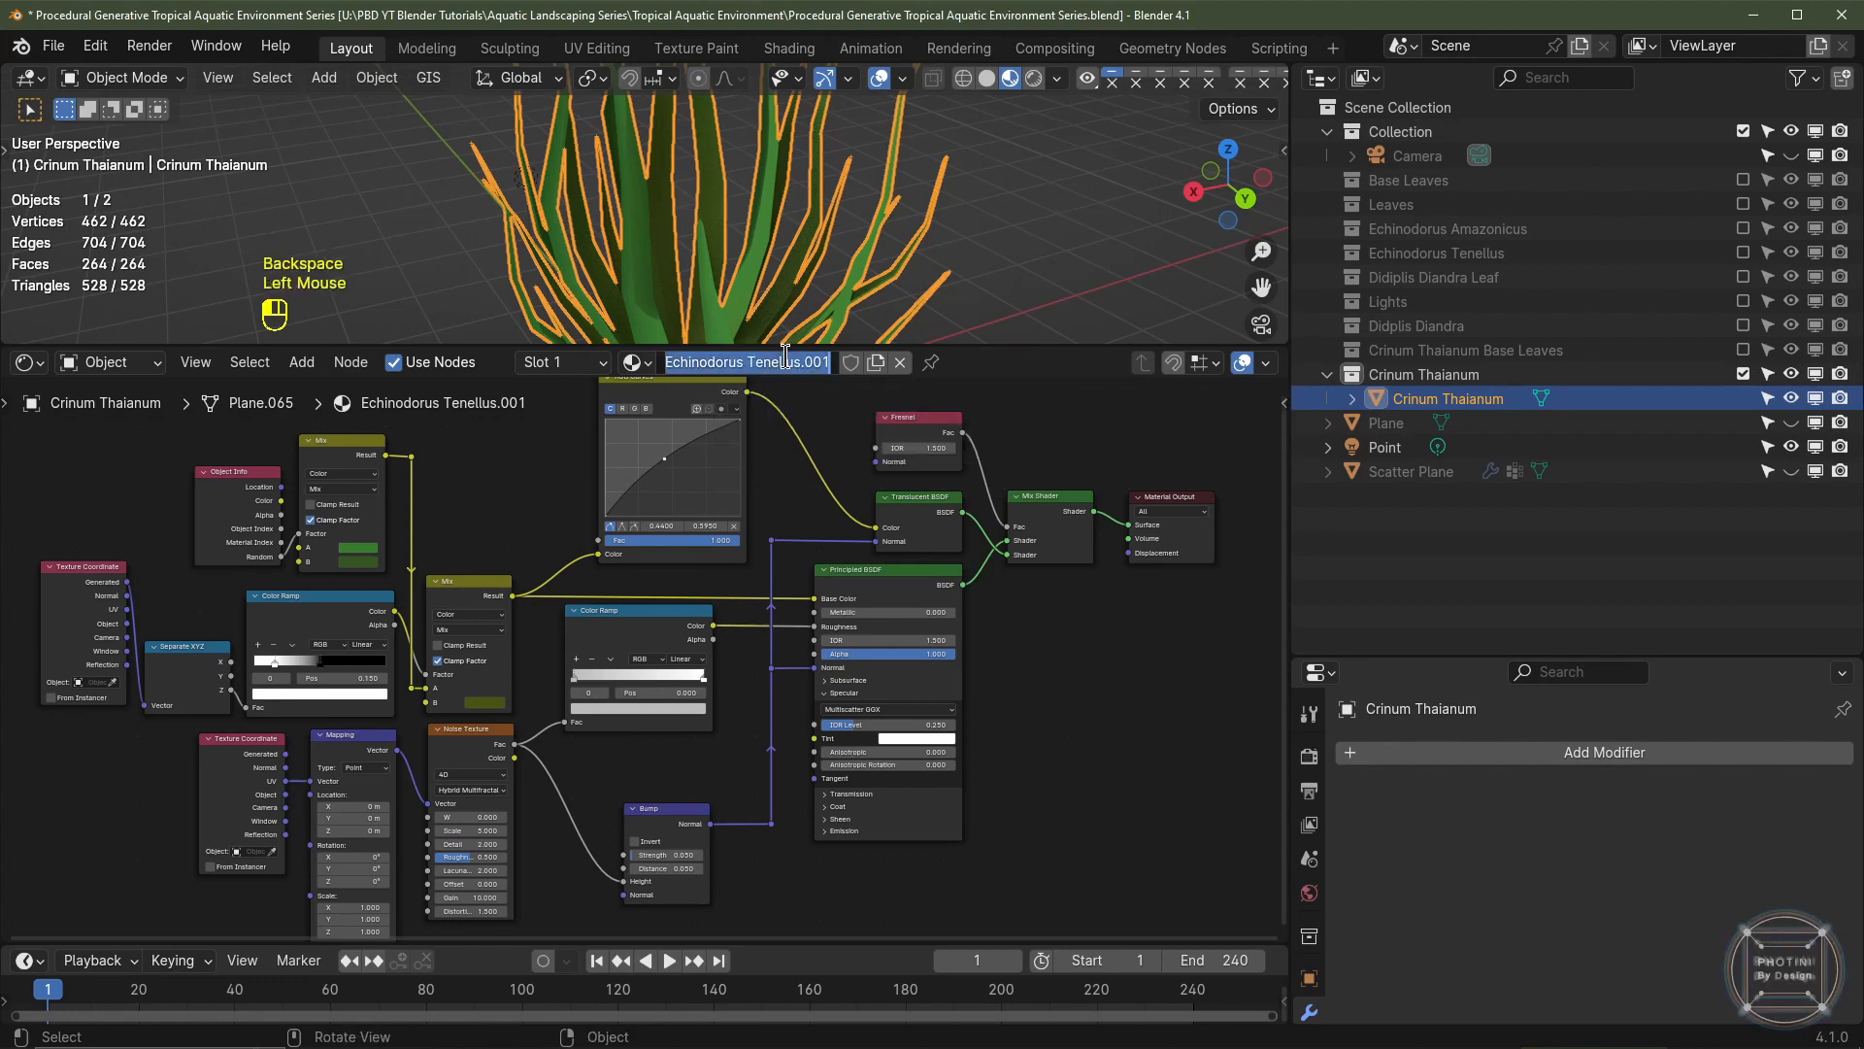
pyautogui.write('Crin')
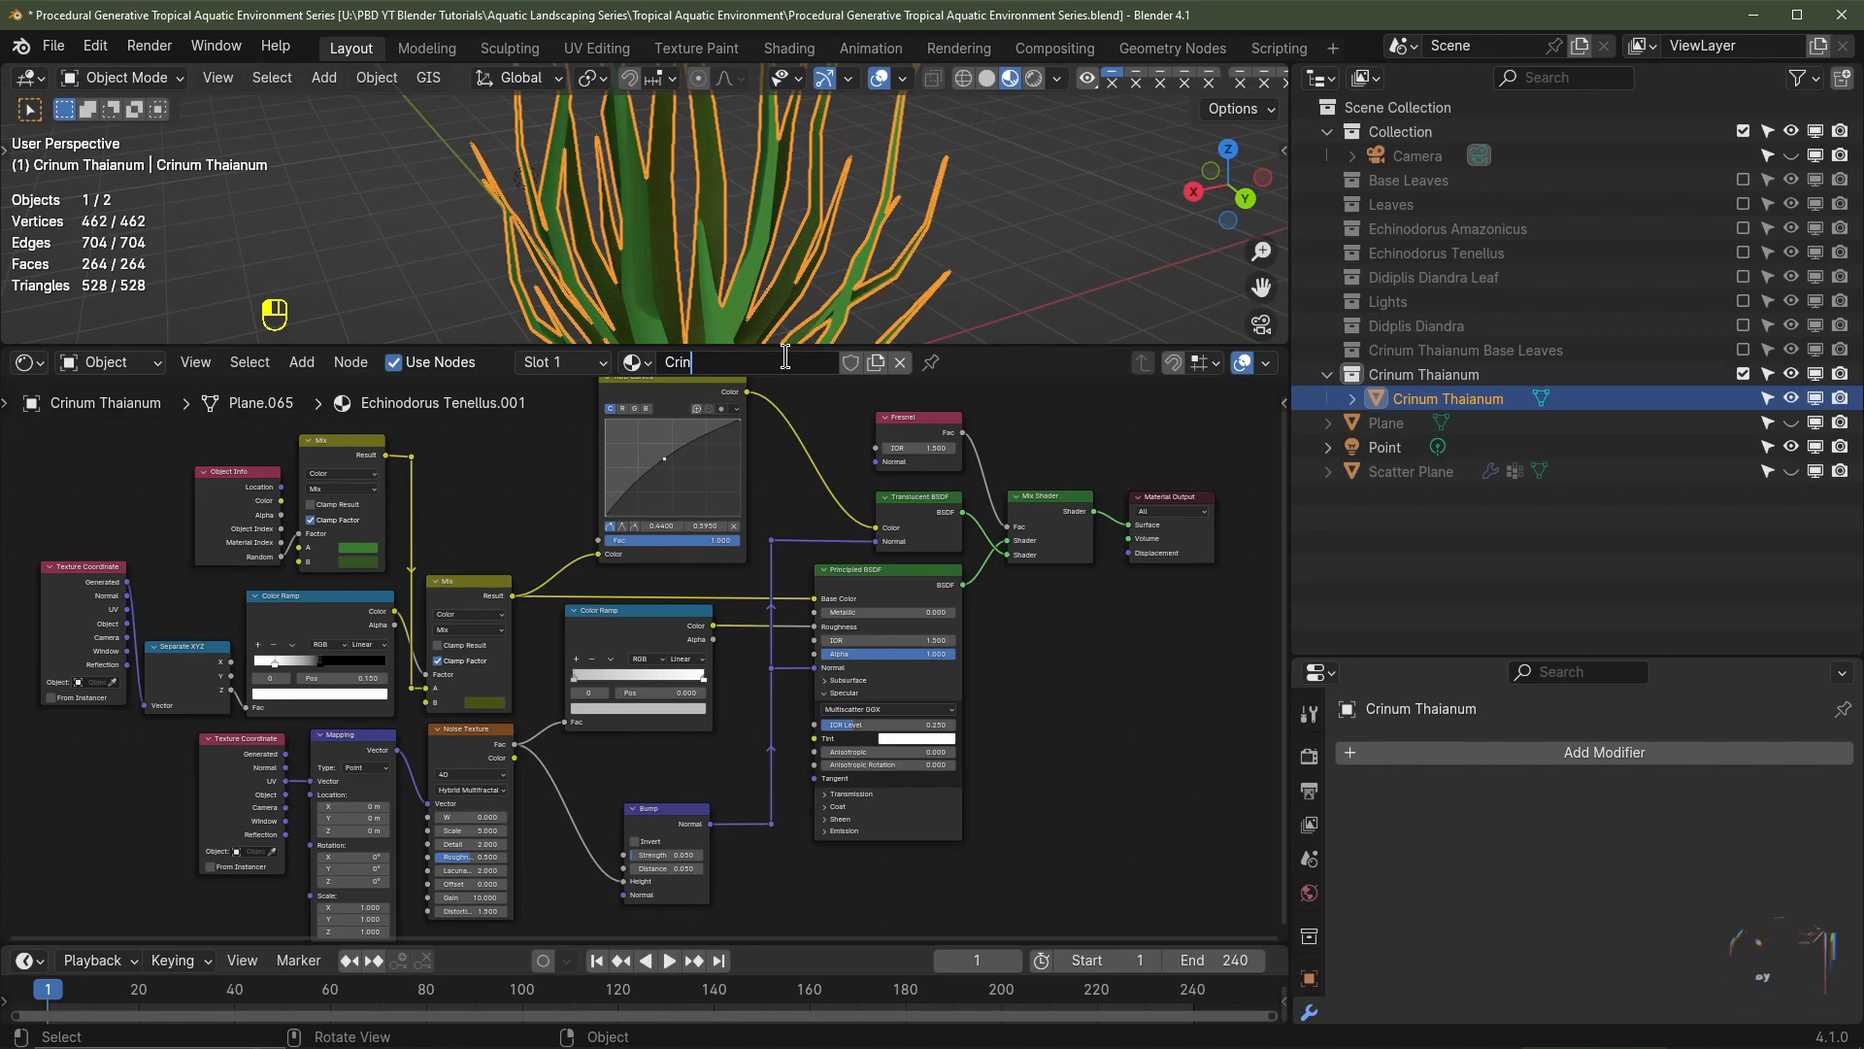
pyautogui.write('um Thaianum')
pyautogui.press('Return')
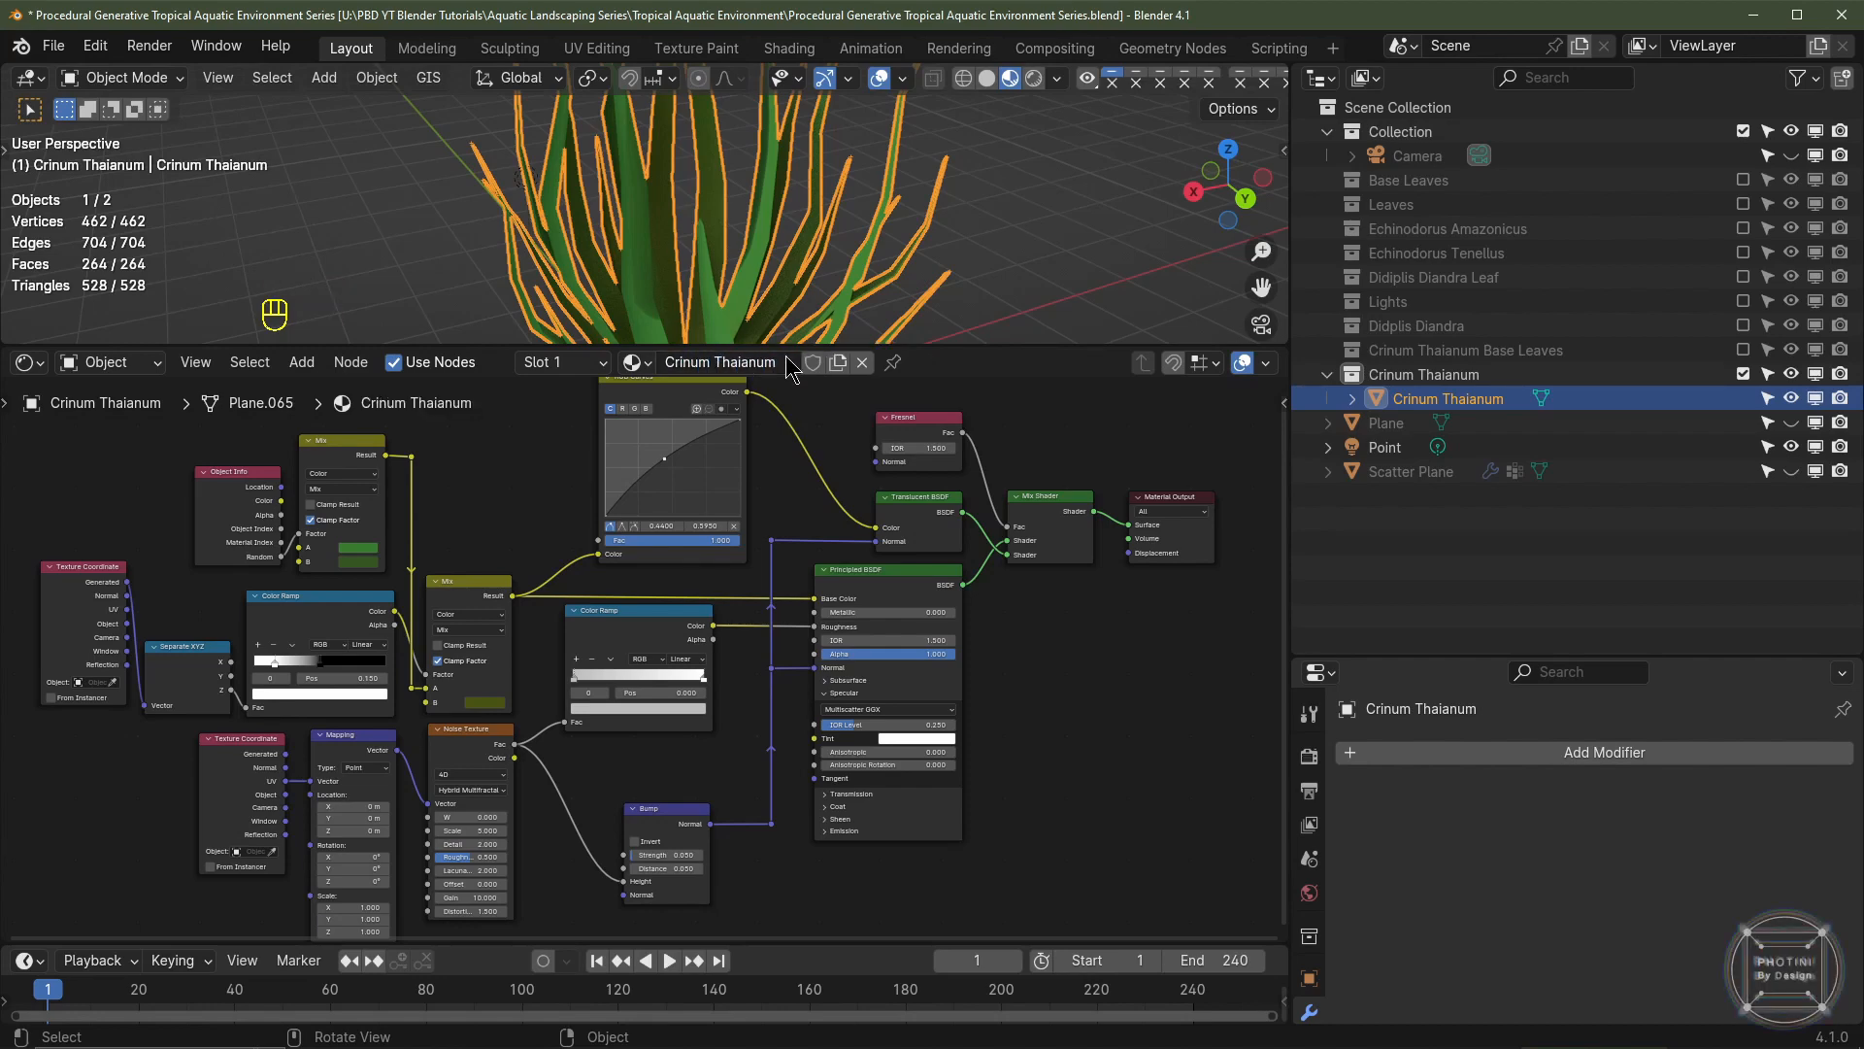
# - Adjust colours A and B of the Mix node driven by Object Info to lighter, more yellowish greens
pyautogui.scroll(2, 976, 215)
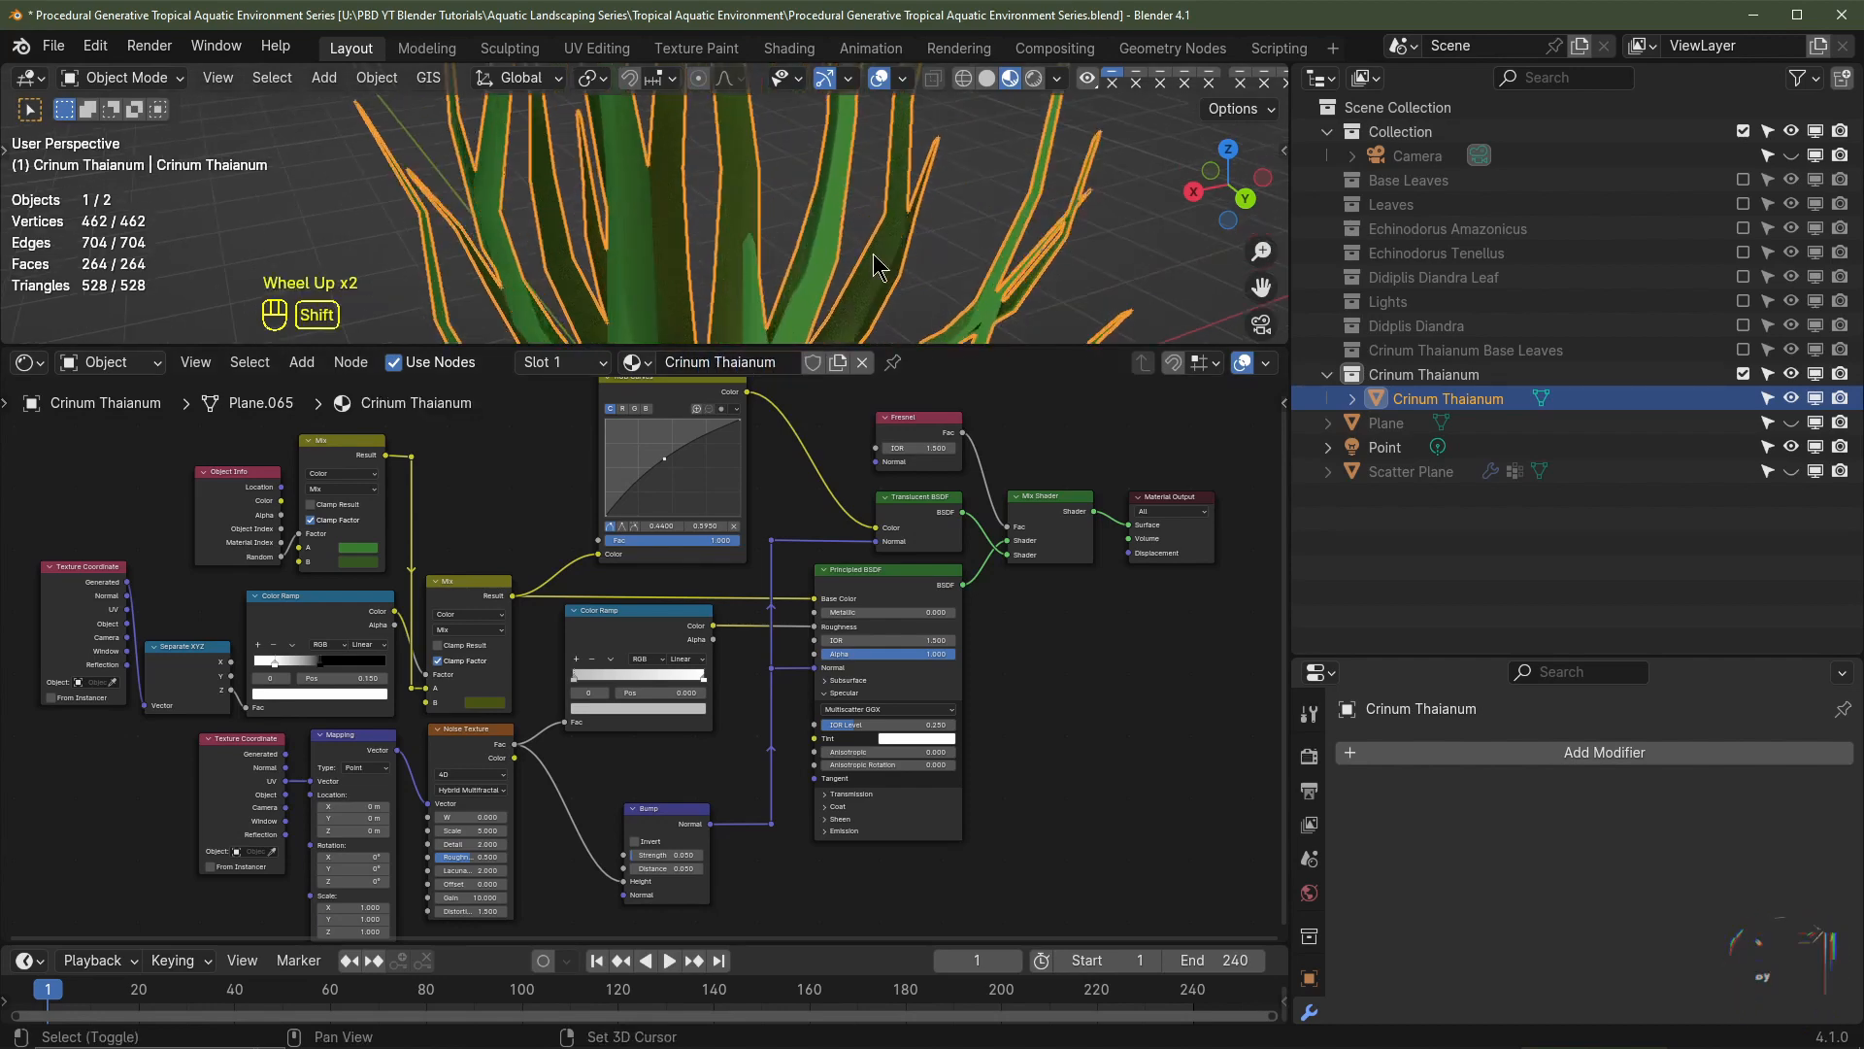
pyautogui.keyDown('shift'); pyautogui.moveTo(976, 215); pyautogui.dragTo(917, 233, button='middle'); pyautogui.keyUp('shift')
pyautogui.scroll(2, 316, 567)
pyautogui.moveTo(316, 567); pyautogui.dragTo(348, 615, button='middle')
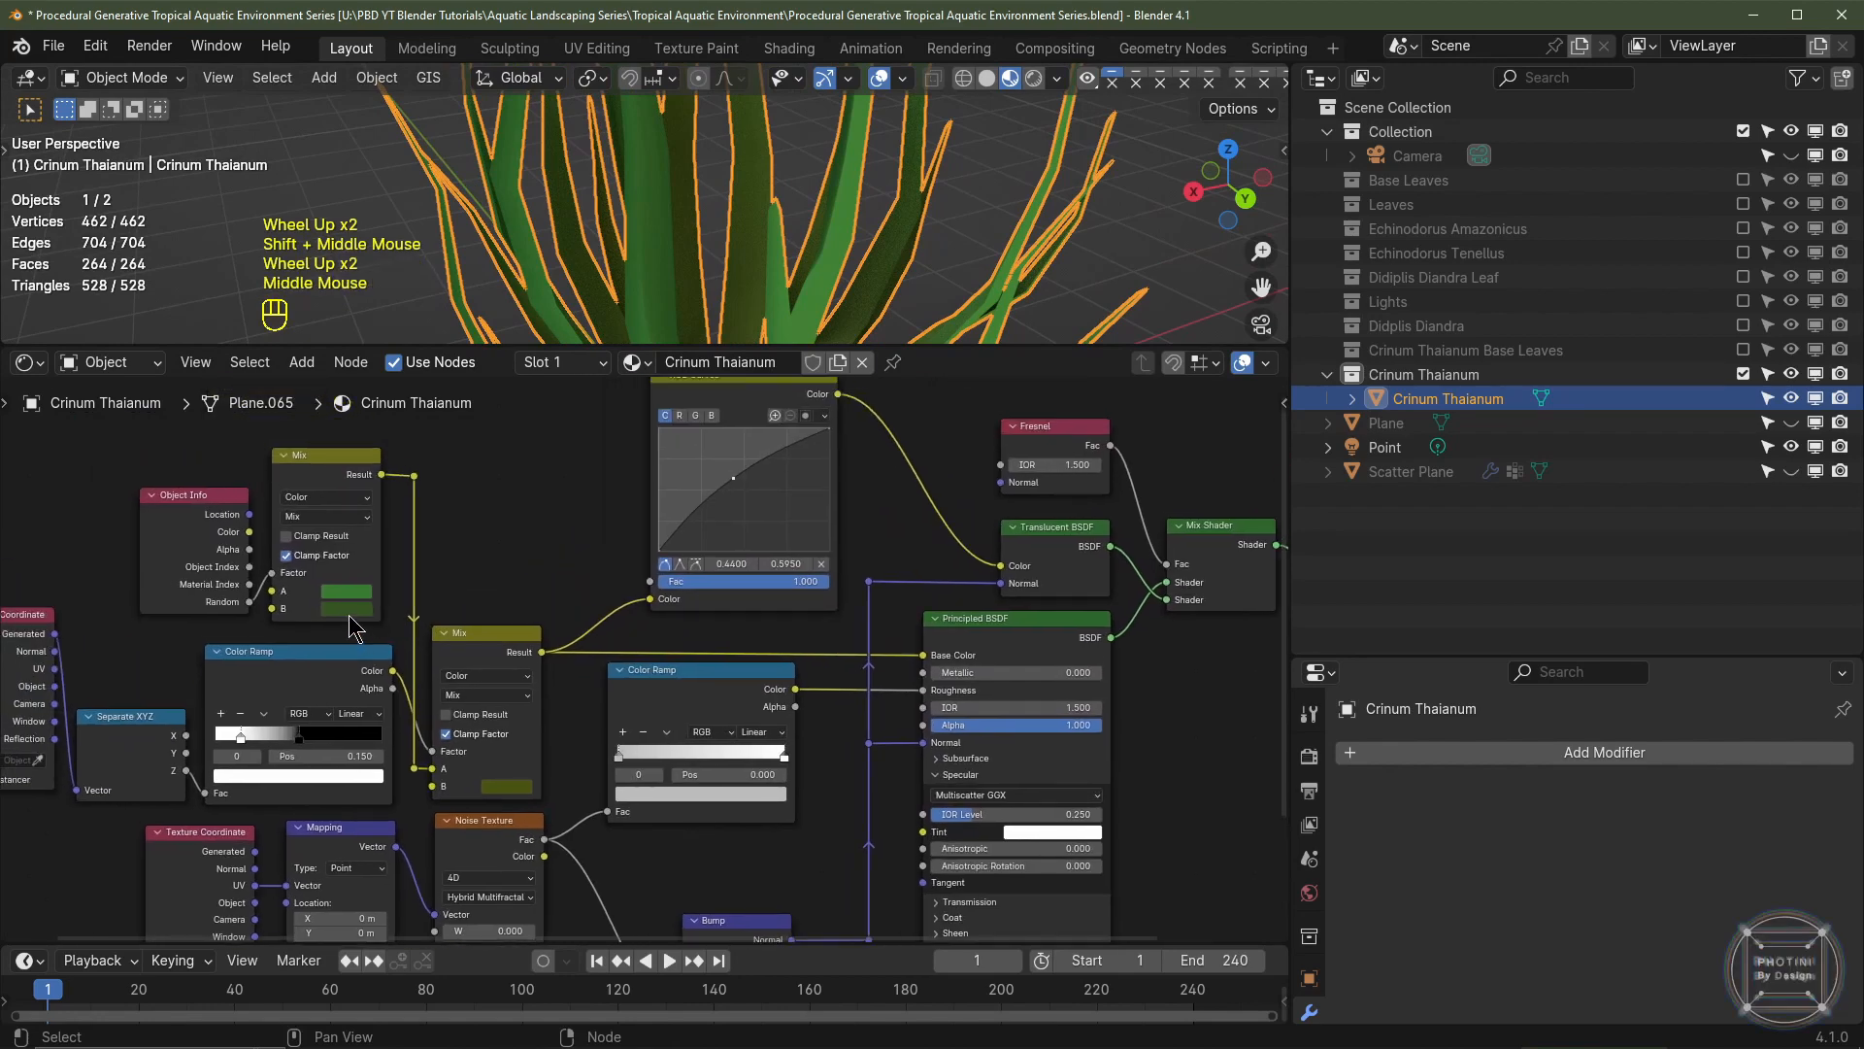
pyautogui.click(345, 612)
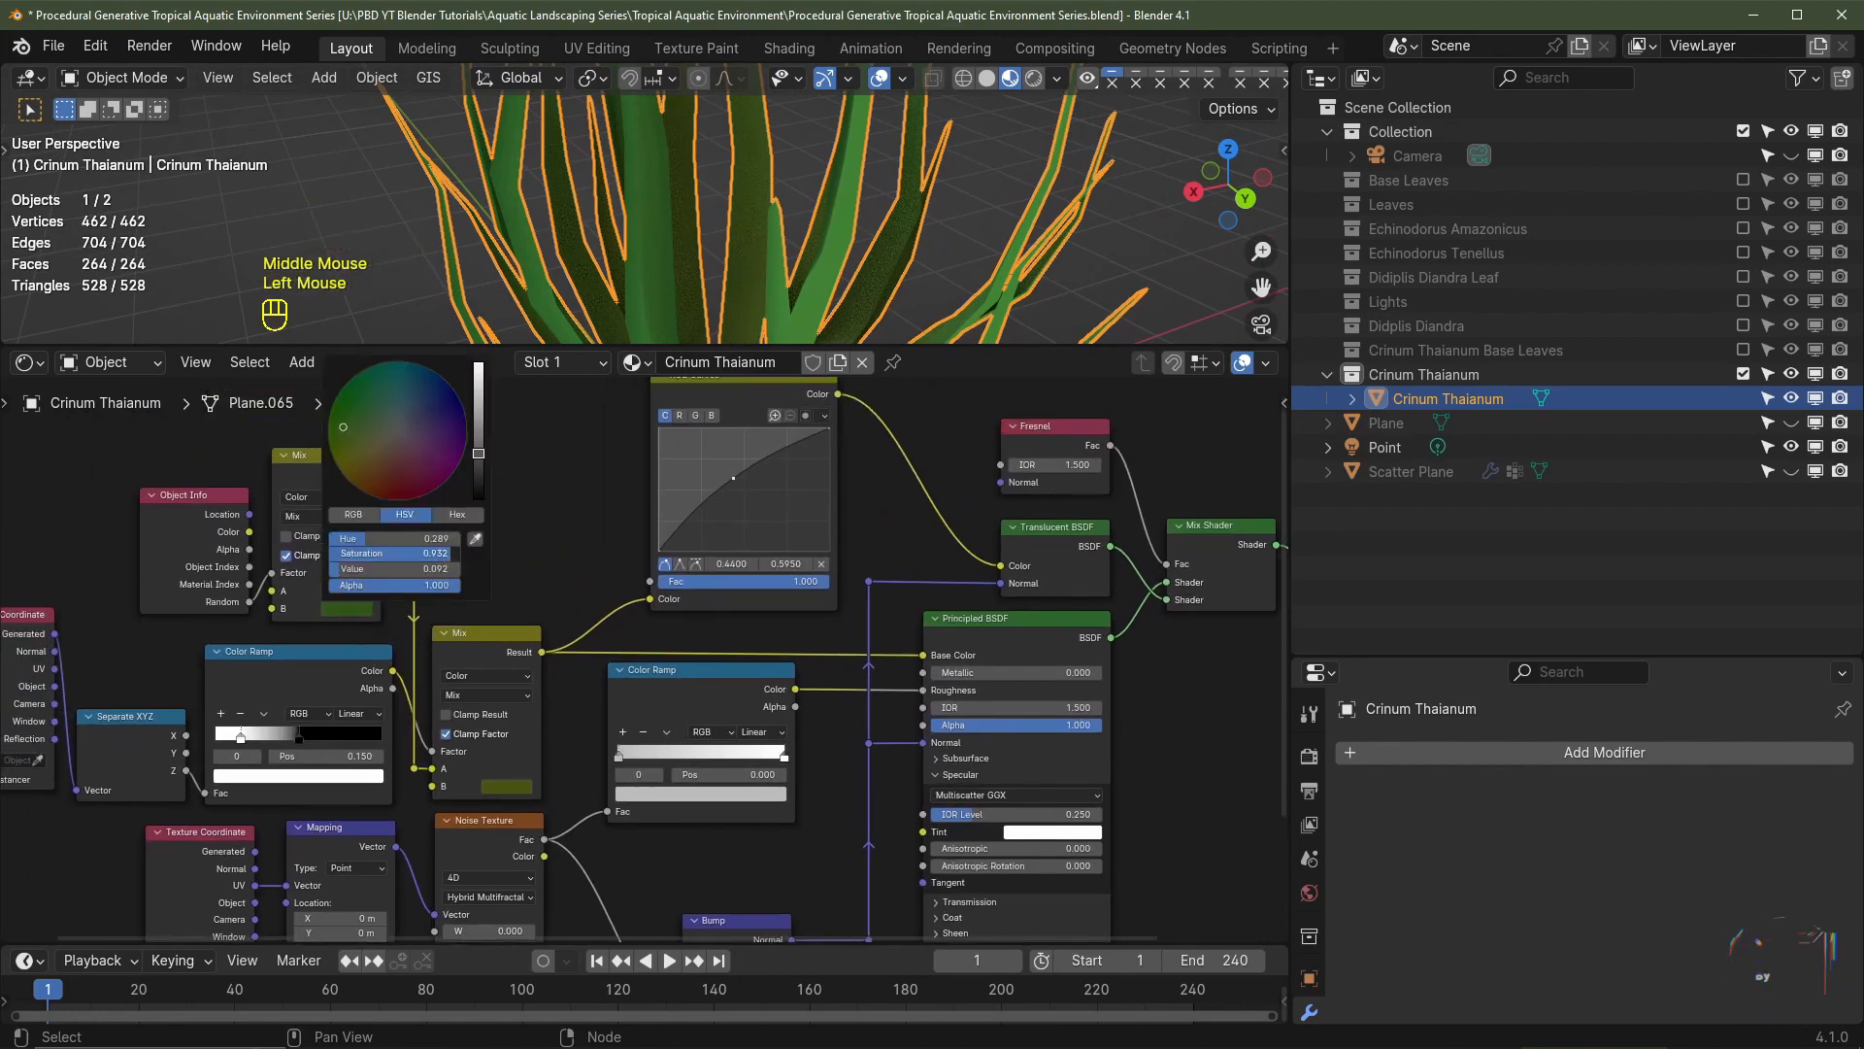
pyautogui.click(351, 593)
pyautogui.scroll(2, 354, 593)
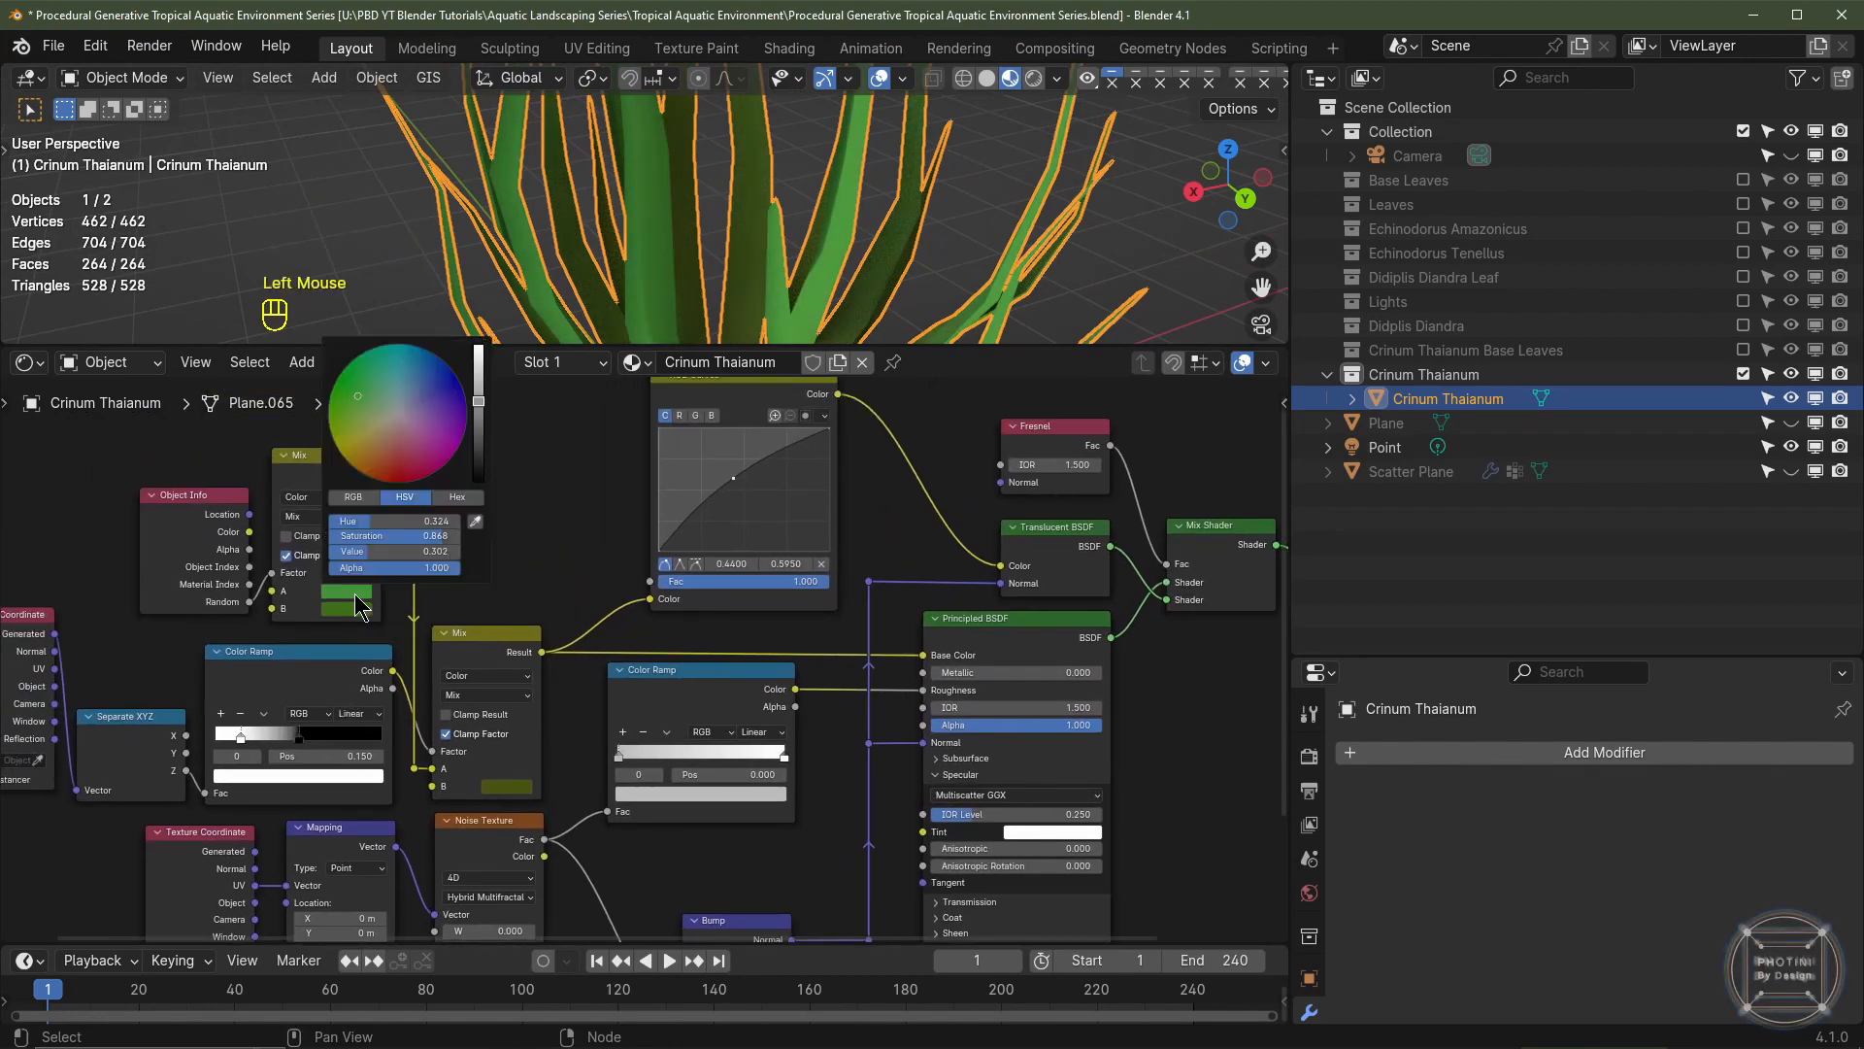
pyautogui.click(350, 609)
pyautogui.scroll(1, 349, 609)
# - Brighten colour B of the second Mix node to a stronger yellow-green
pyautogui.click(507, 787)
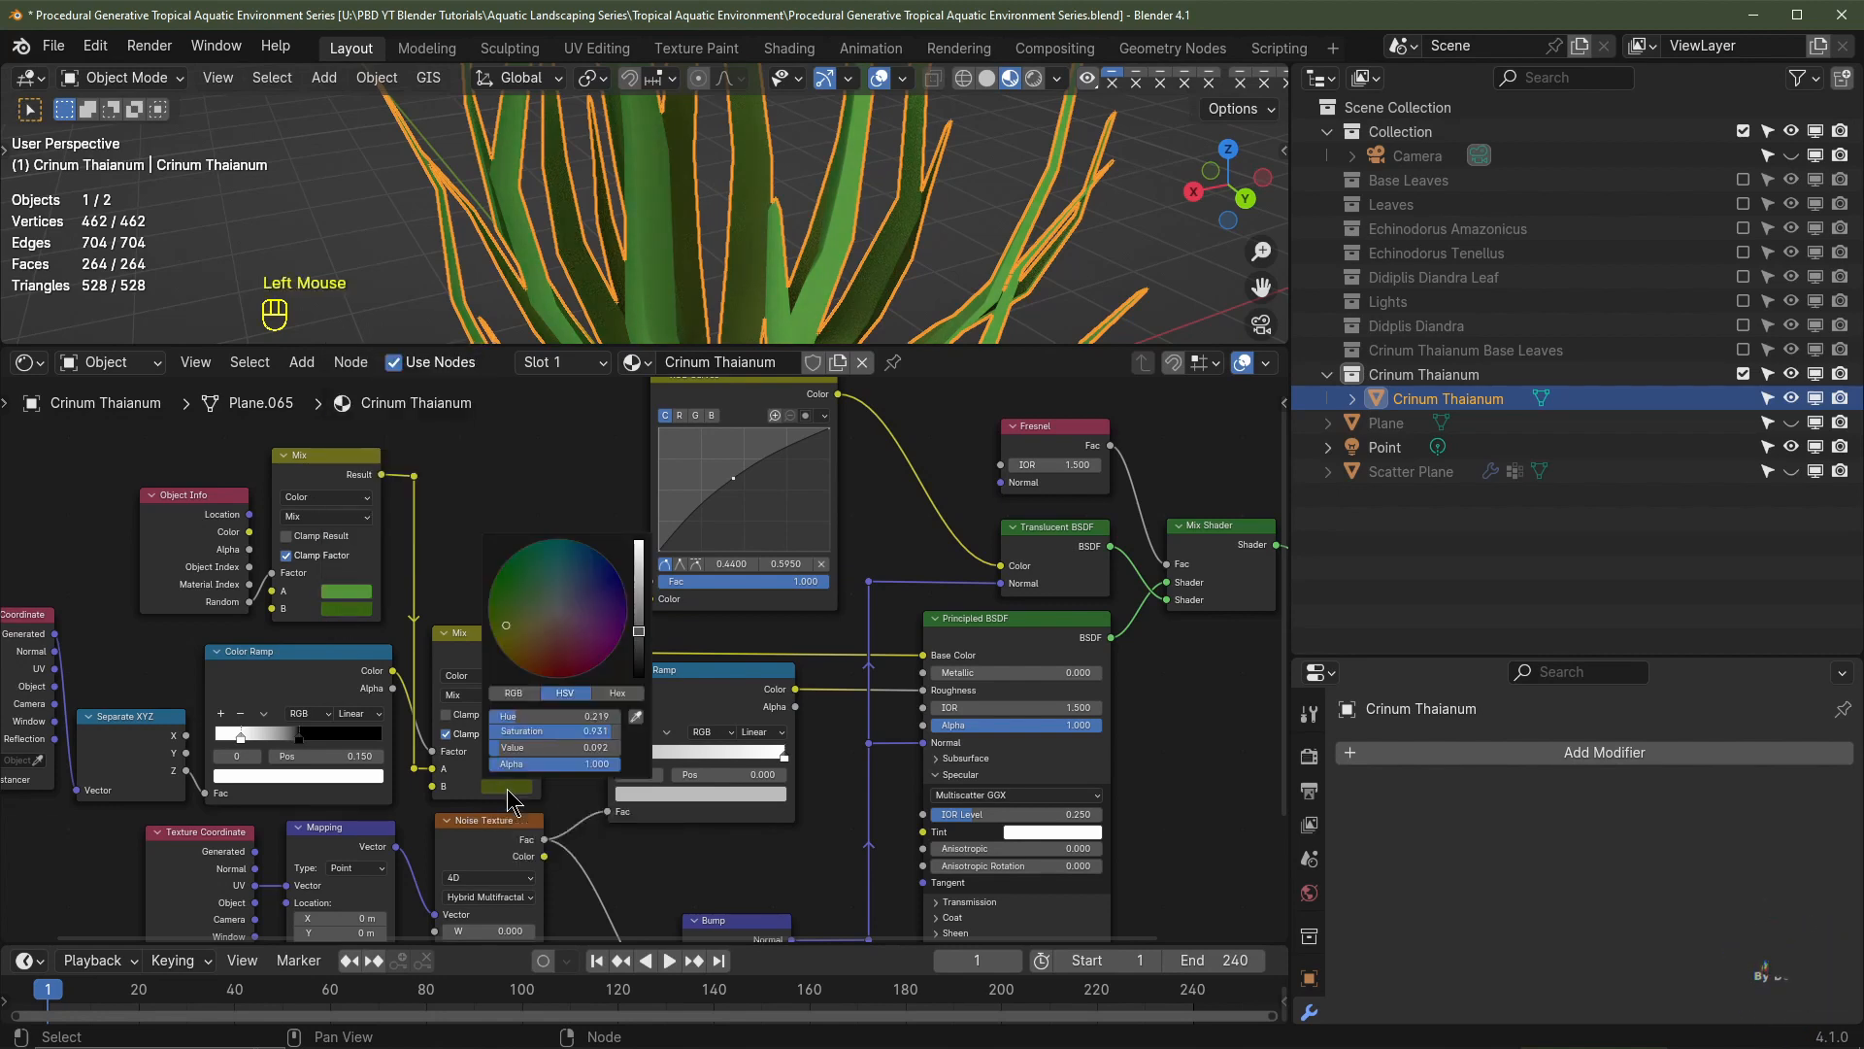
pyautogui.click(519, 620)
pyautogui.scroll(2, 519, 619)
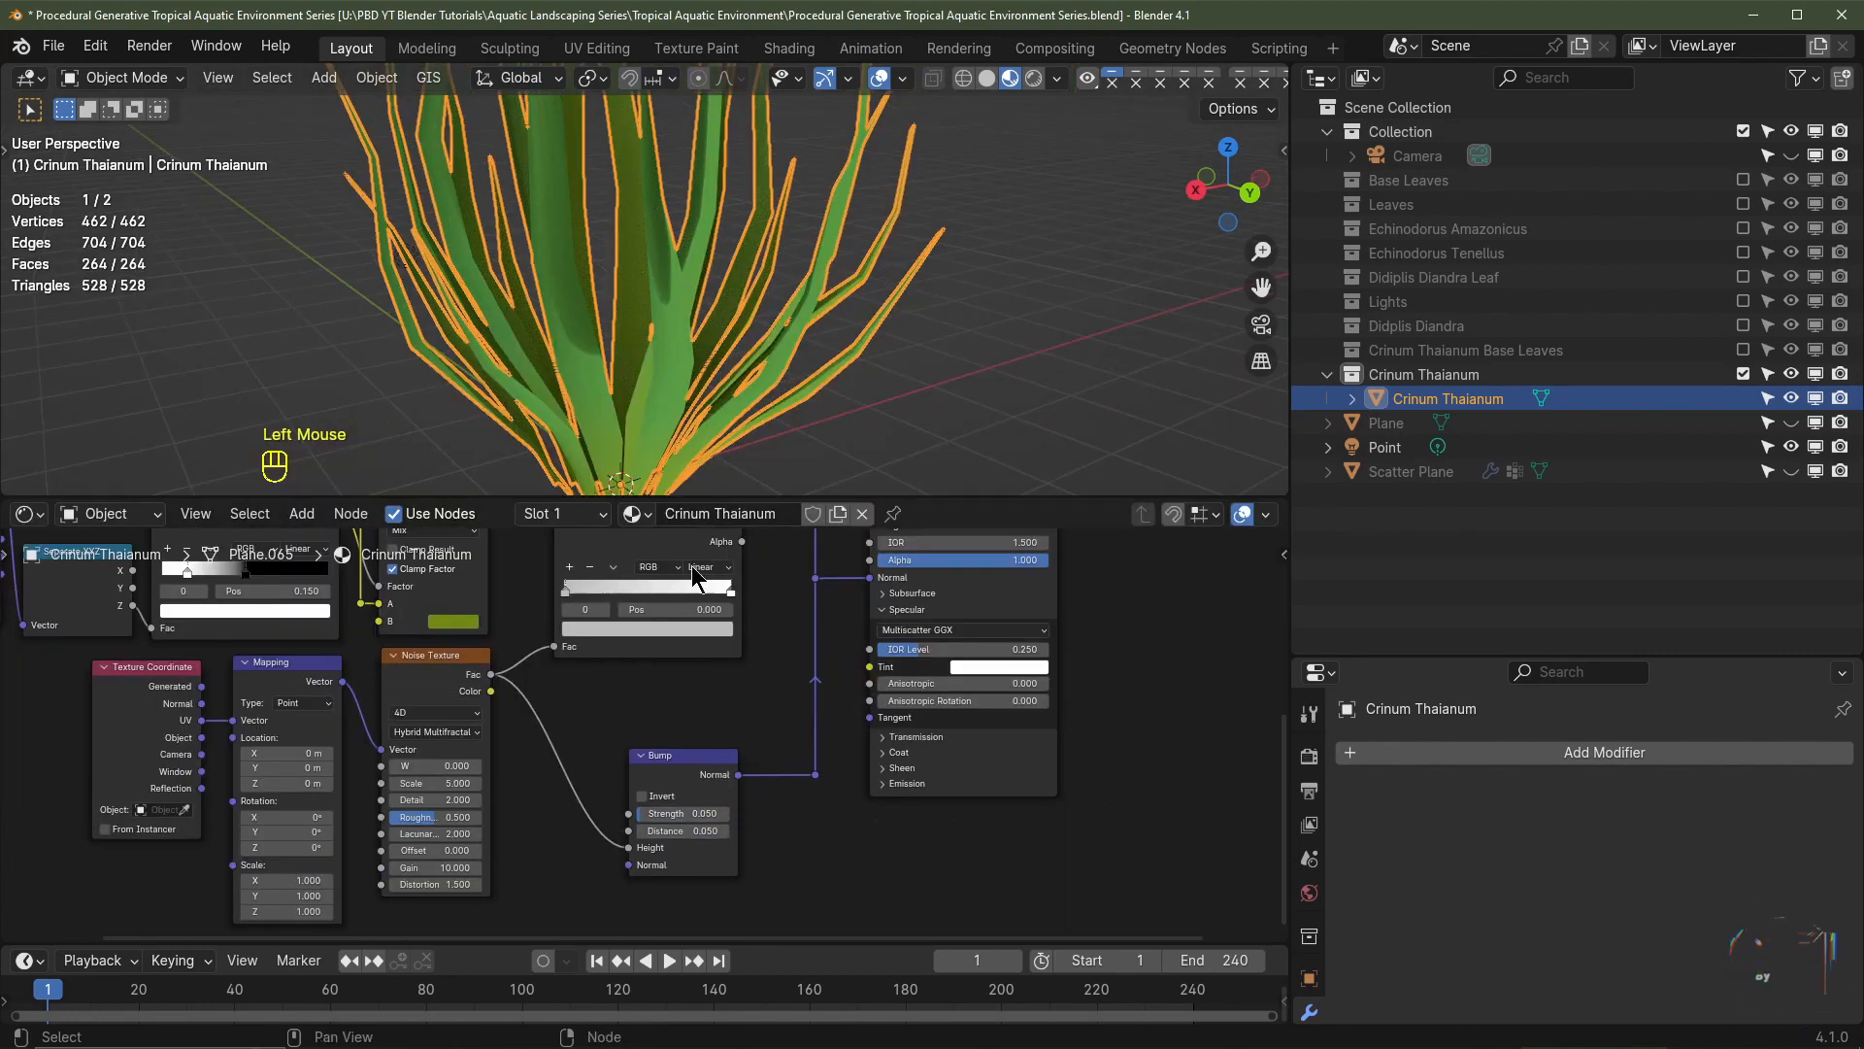
# - Set the Bump node's strength to 0.1 and its distance to 55.25
pyautogui.scroll(3, 801, 874)
pyautogui.click(710, 841)
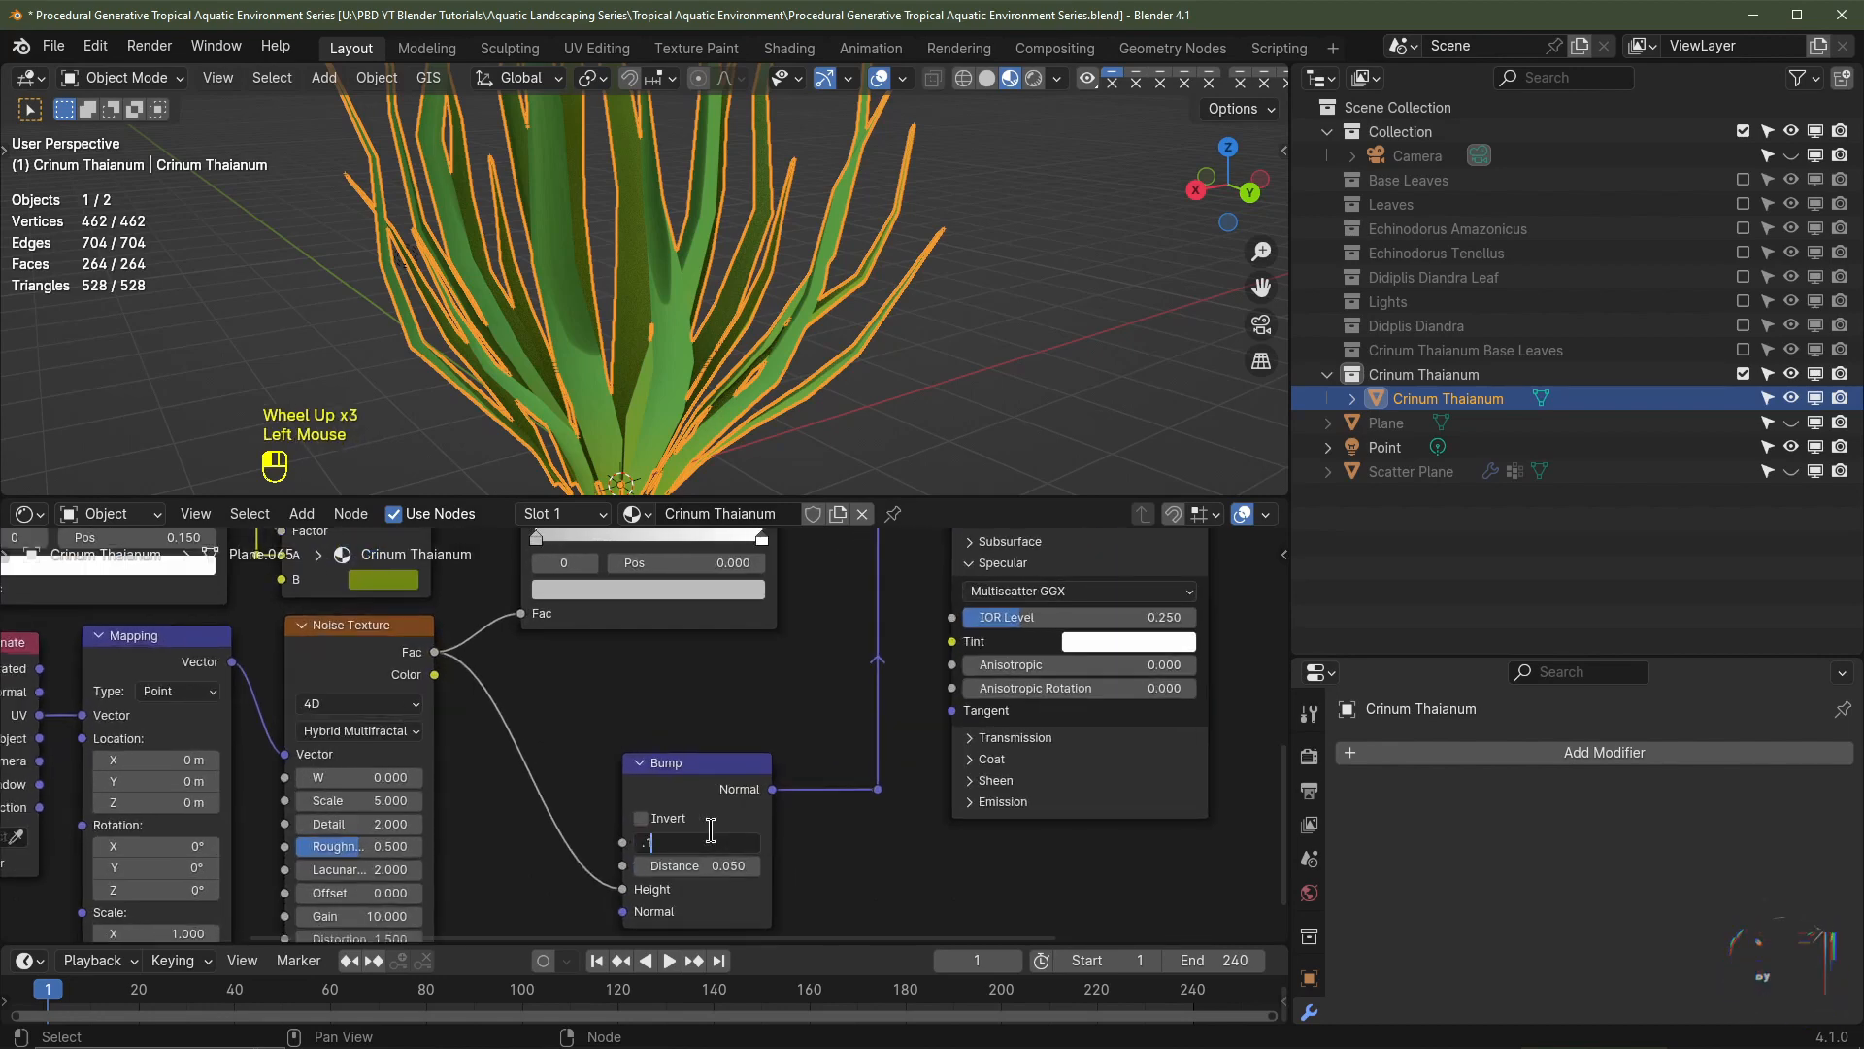
pyautogui.moveTo(699, 863); pyautogui.dragTo(835, 863)
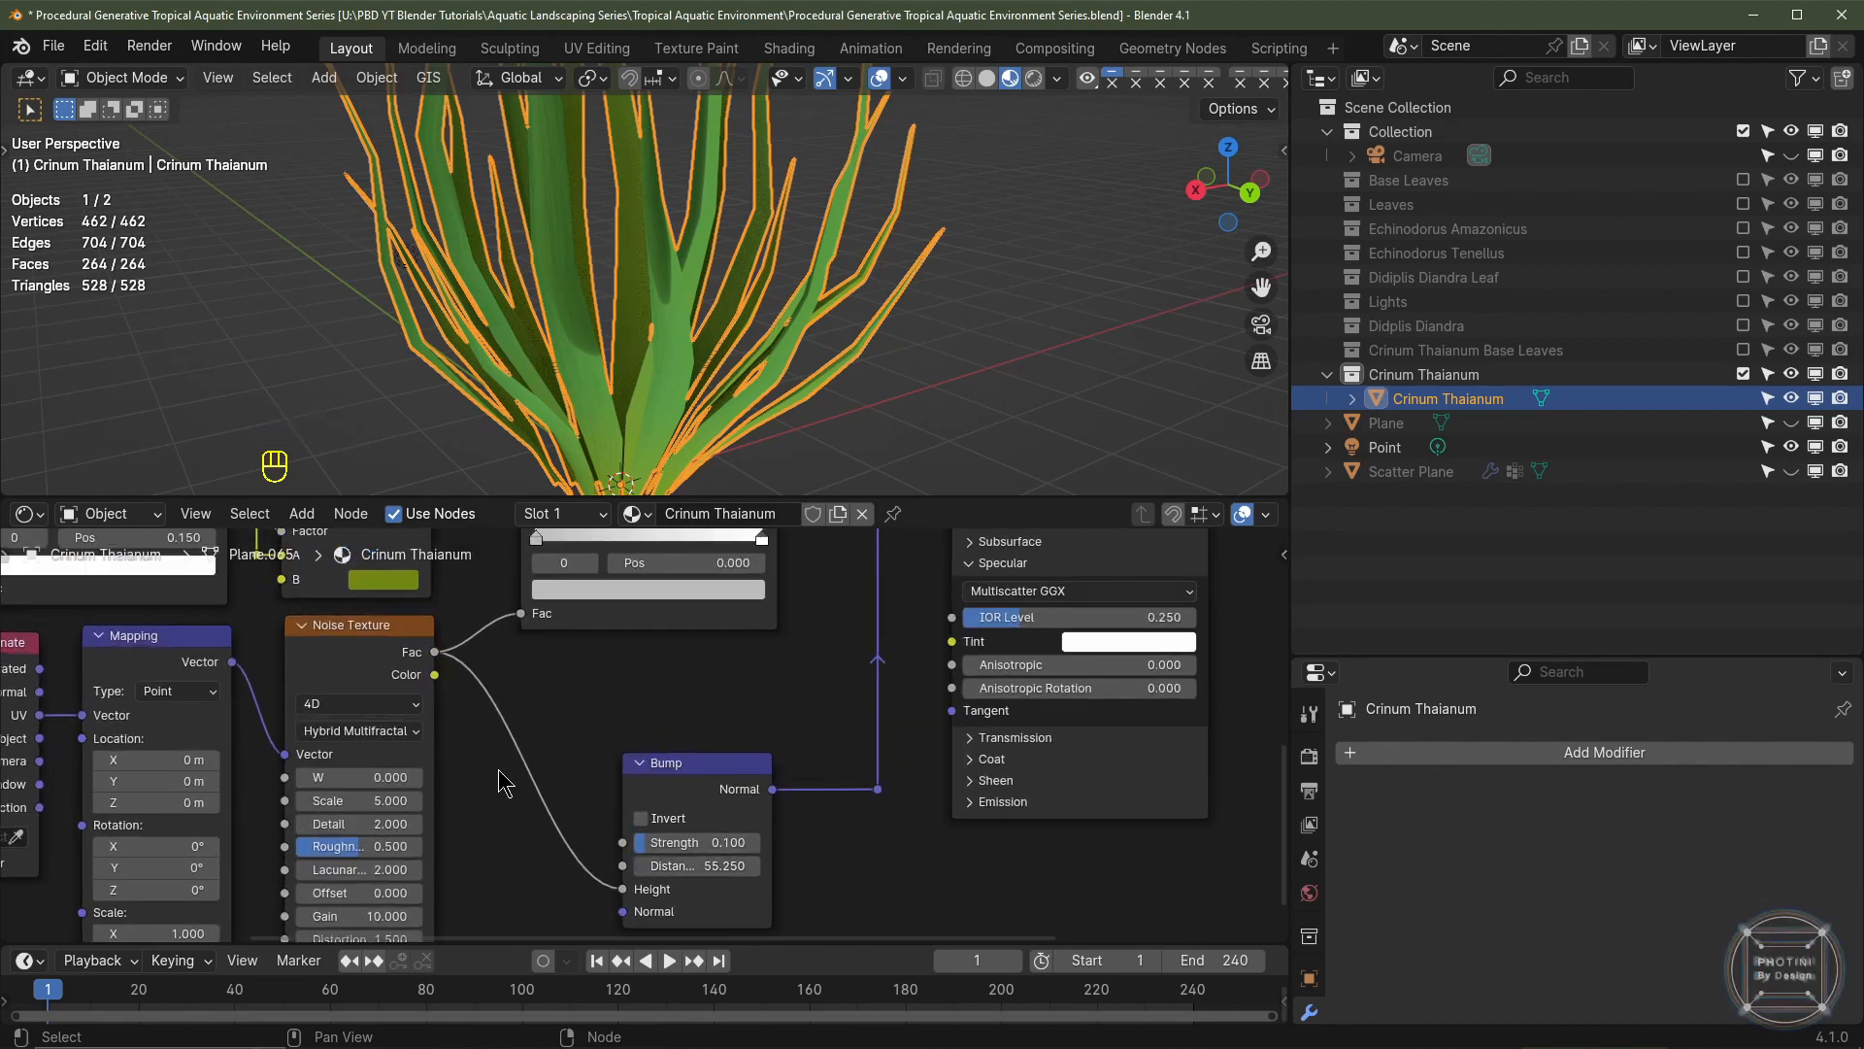
# - Set the Noise Texture scale to 2.5 and view the whole plant
pyautogui.scroll(1, 421, 806)
pyautogui.click(388, 798)
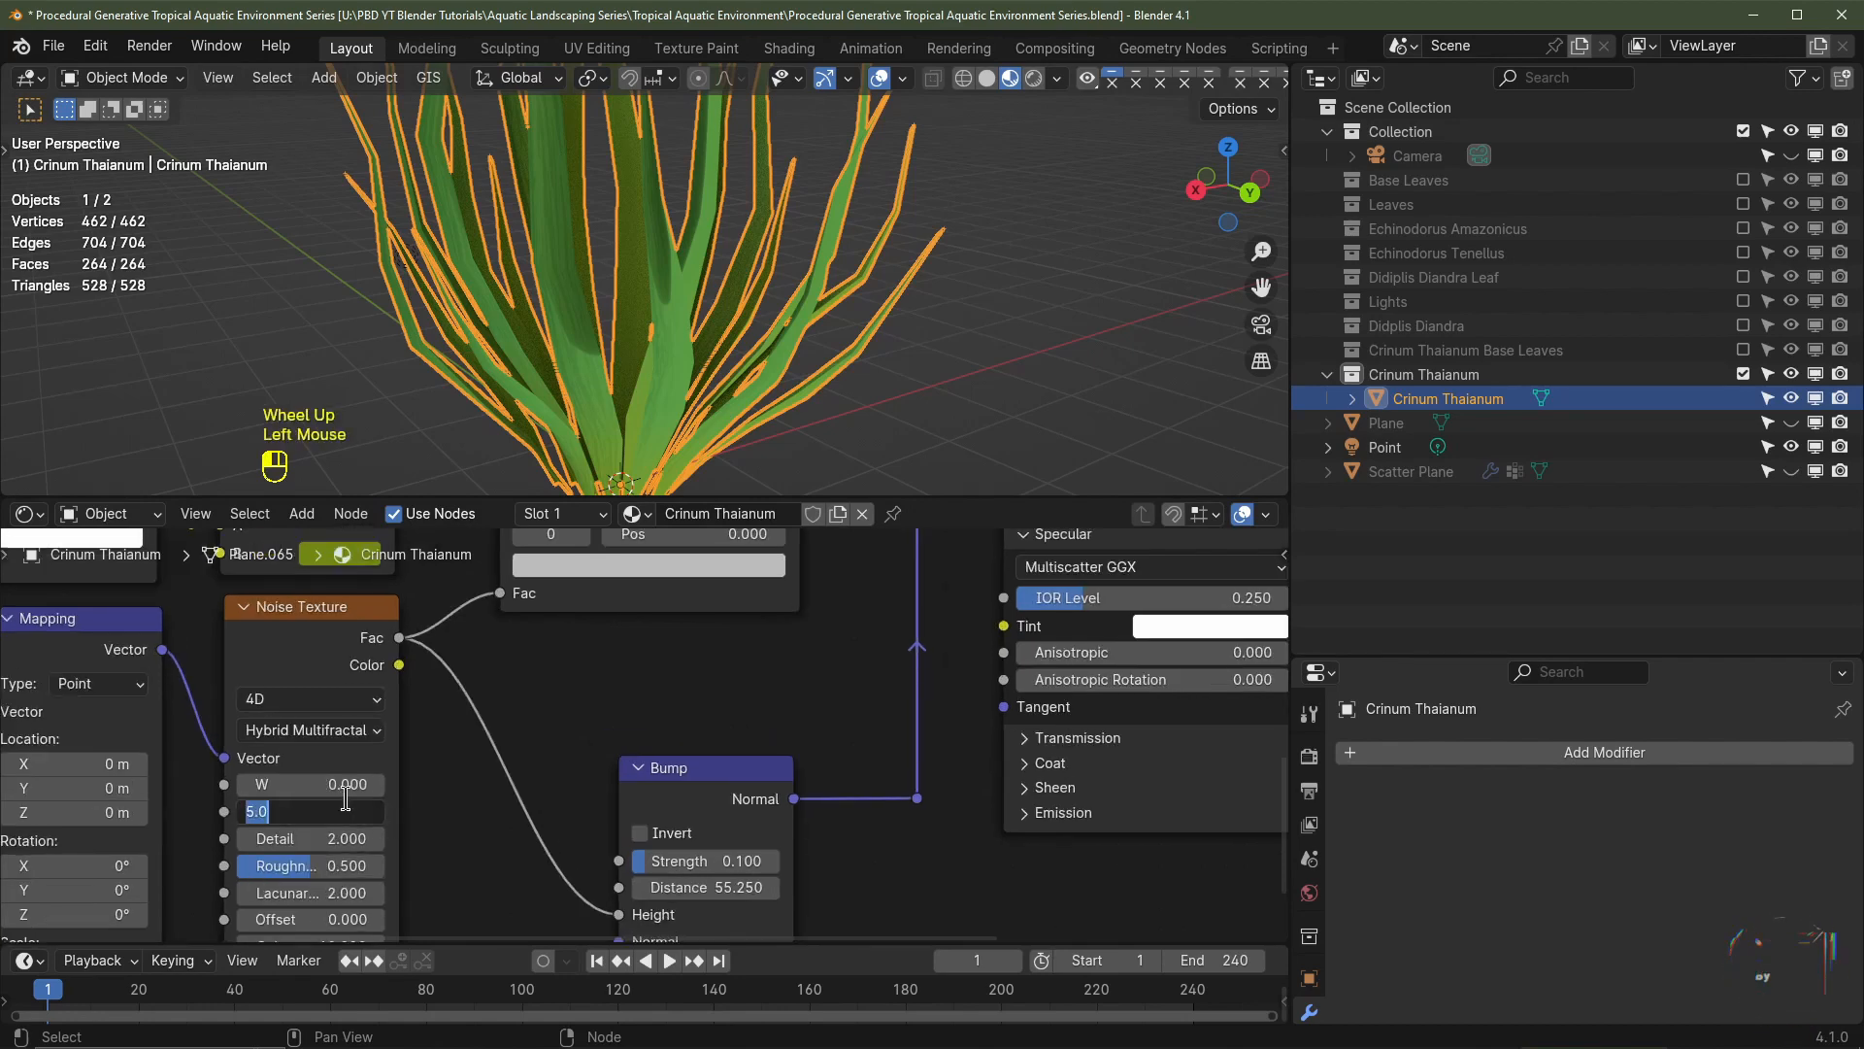
pyautogui.press('Return')
pyautogui.scroll(-4, 874, 417)
pyautogui.keyDown('shift'); pyautogui.moveTo(845, 408); pyautogui.dragTo(719, 433, button='middle'); pyautogui.keyUp('shift')
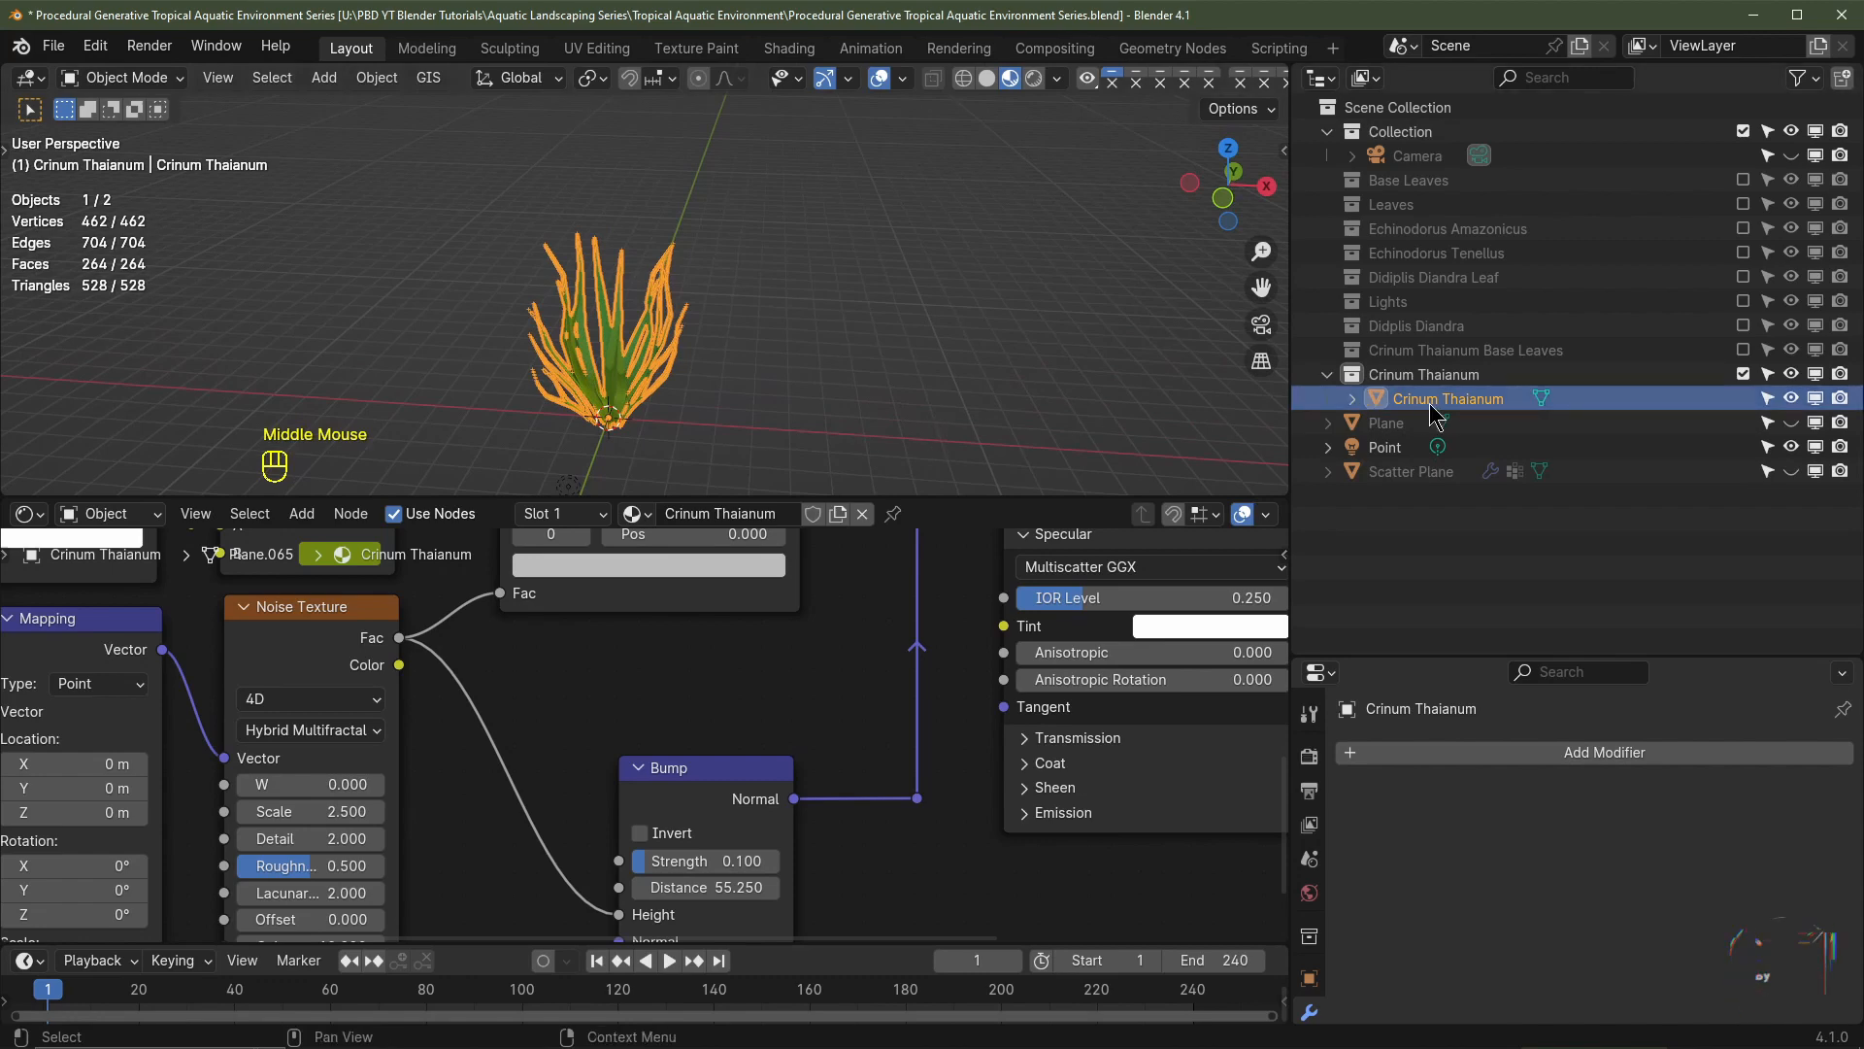
# - Exclude the Crinum Thaianum collection and briefly show the Didplis Diandra and Echinodorus Tenellus collections in turn
pyautogui.click(1743, 374)
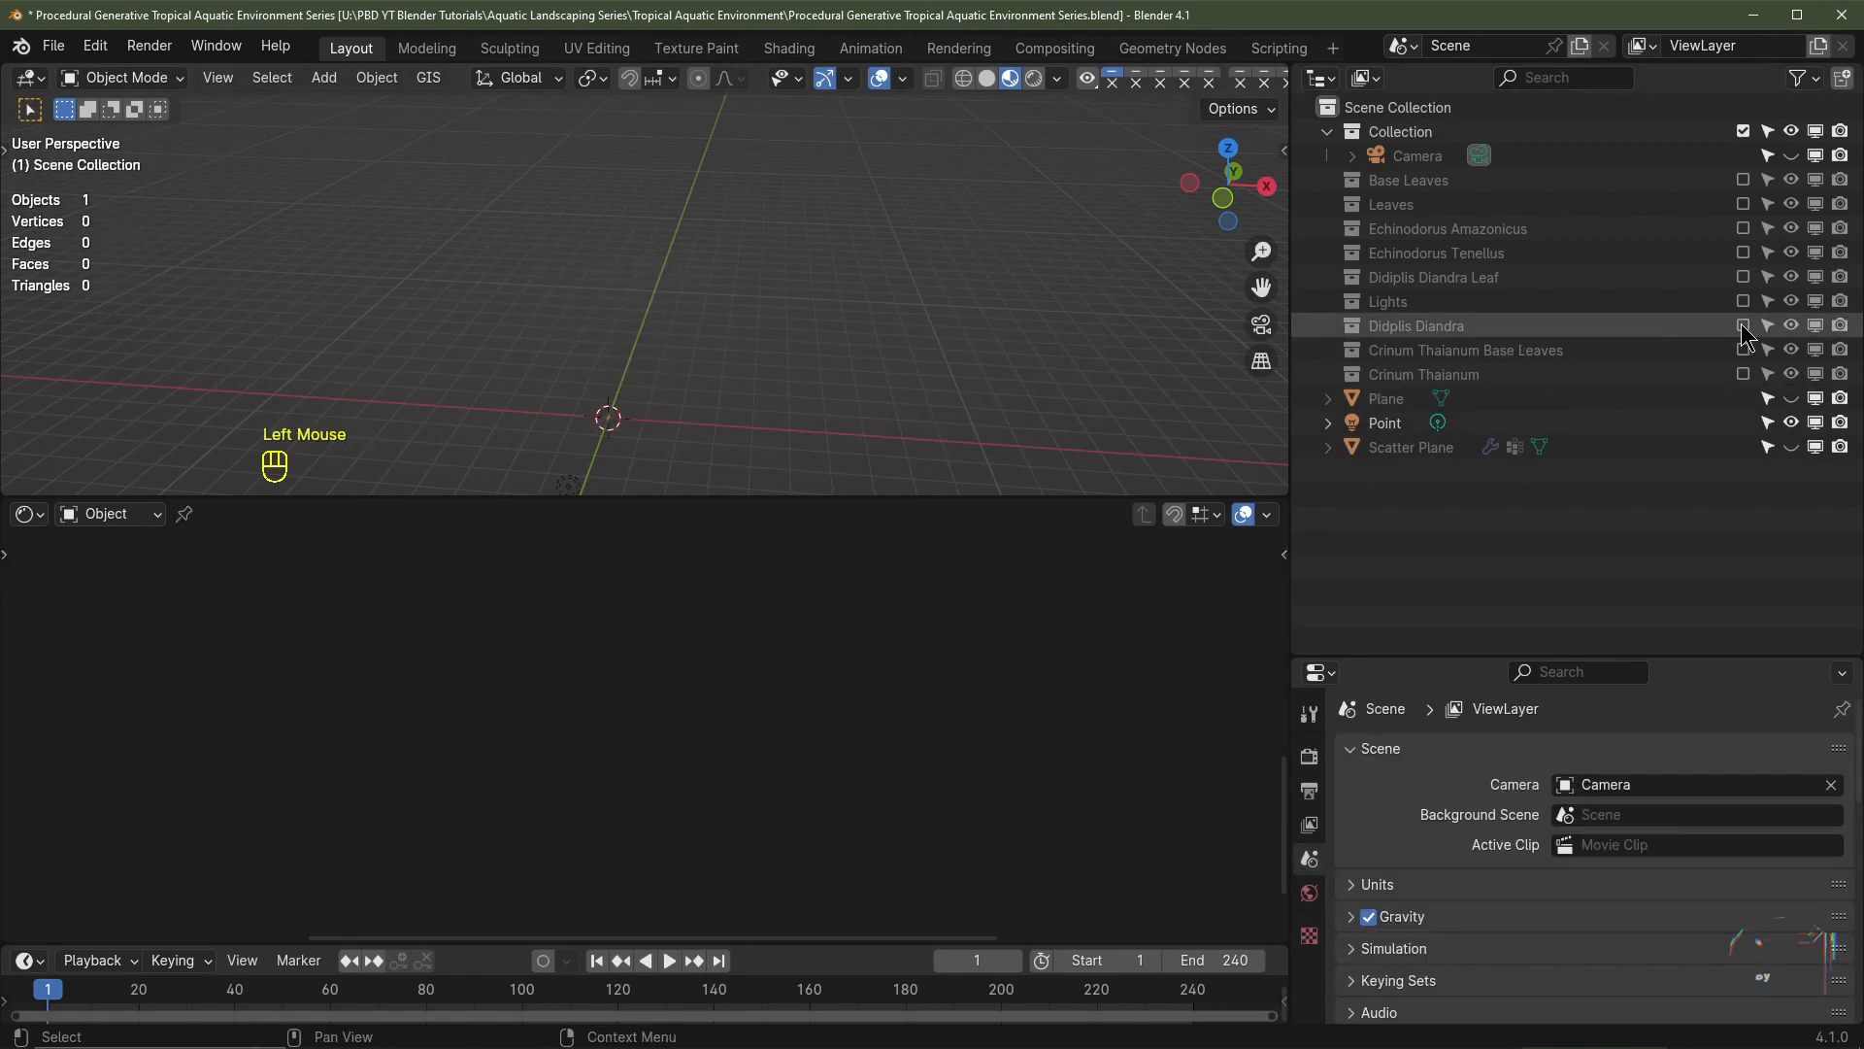
pyautogui.click(1743, 325)
pyautogui.scroll(2, 728, 412)
pyautogui.press('KP_Decimal')
pyautogui.click(1743, 326)
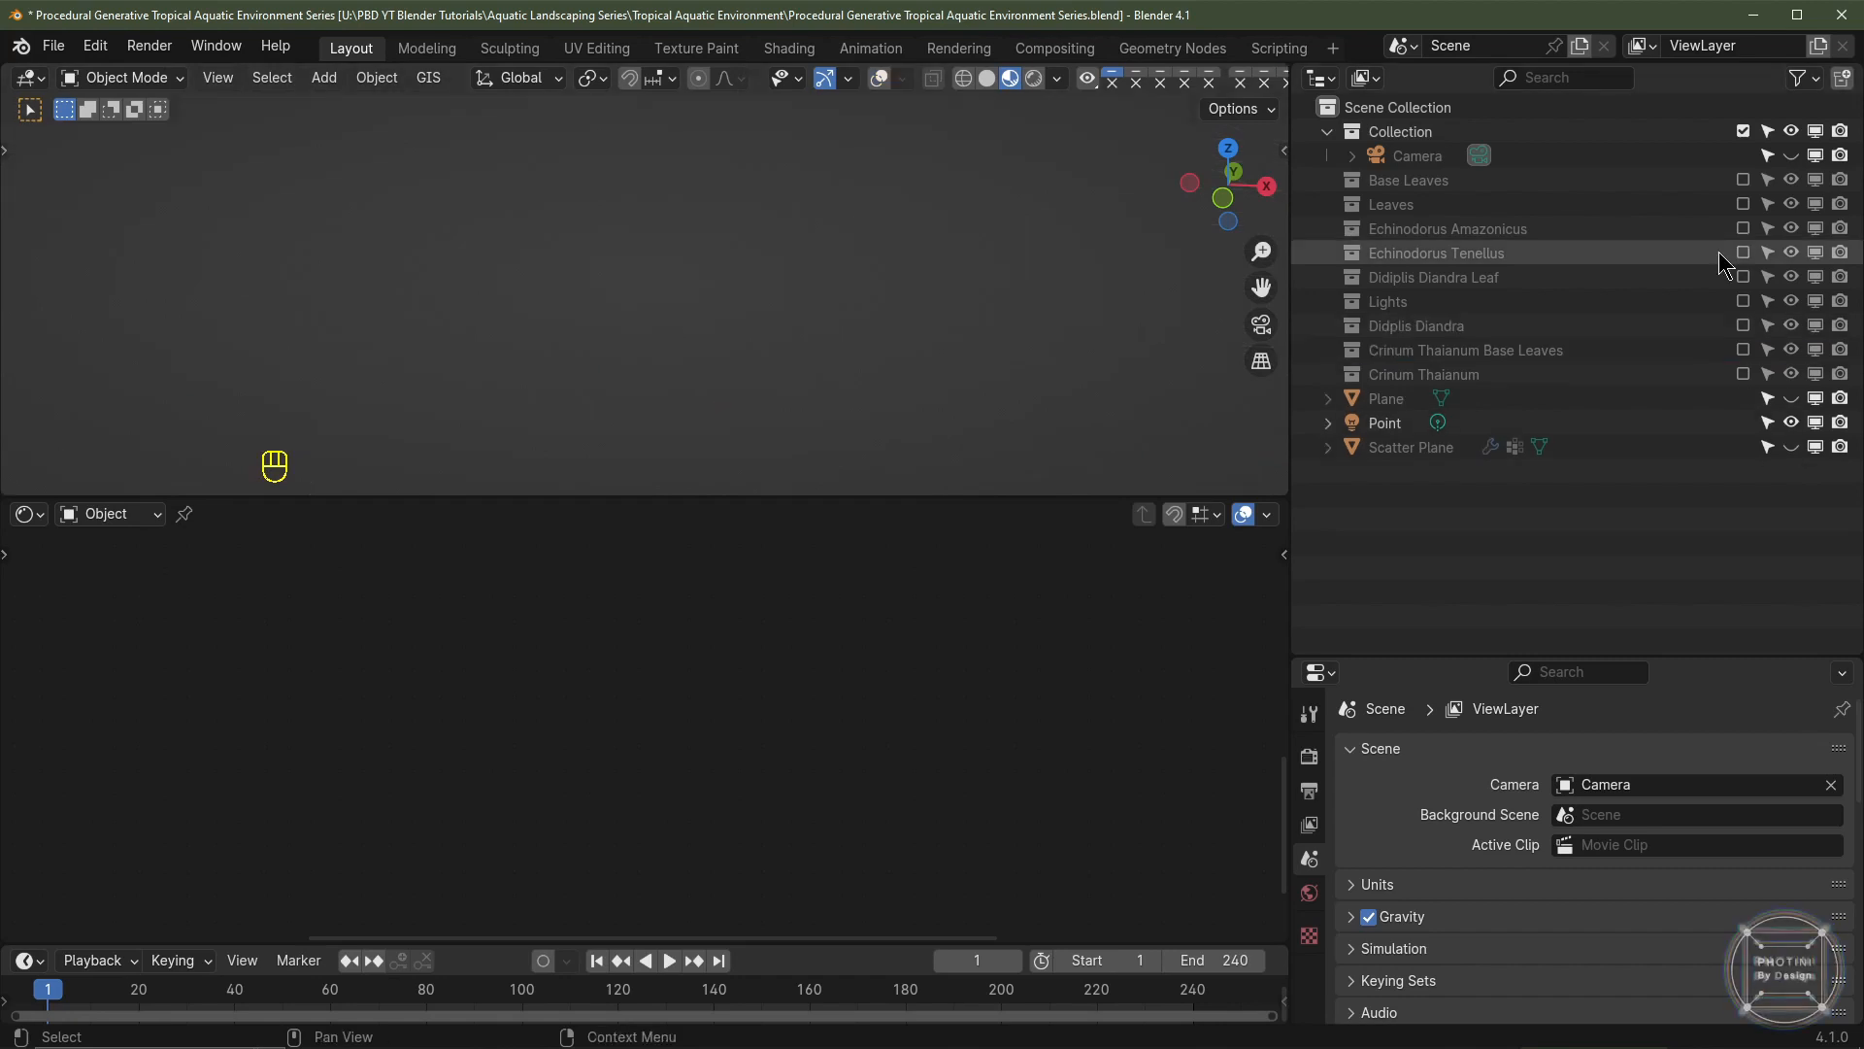
pyautogui.click(1743, 253)
pyautogui.click(1743, 252)
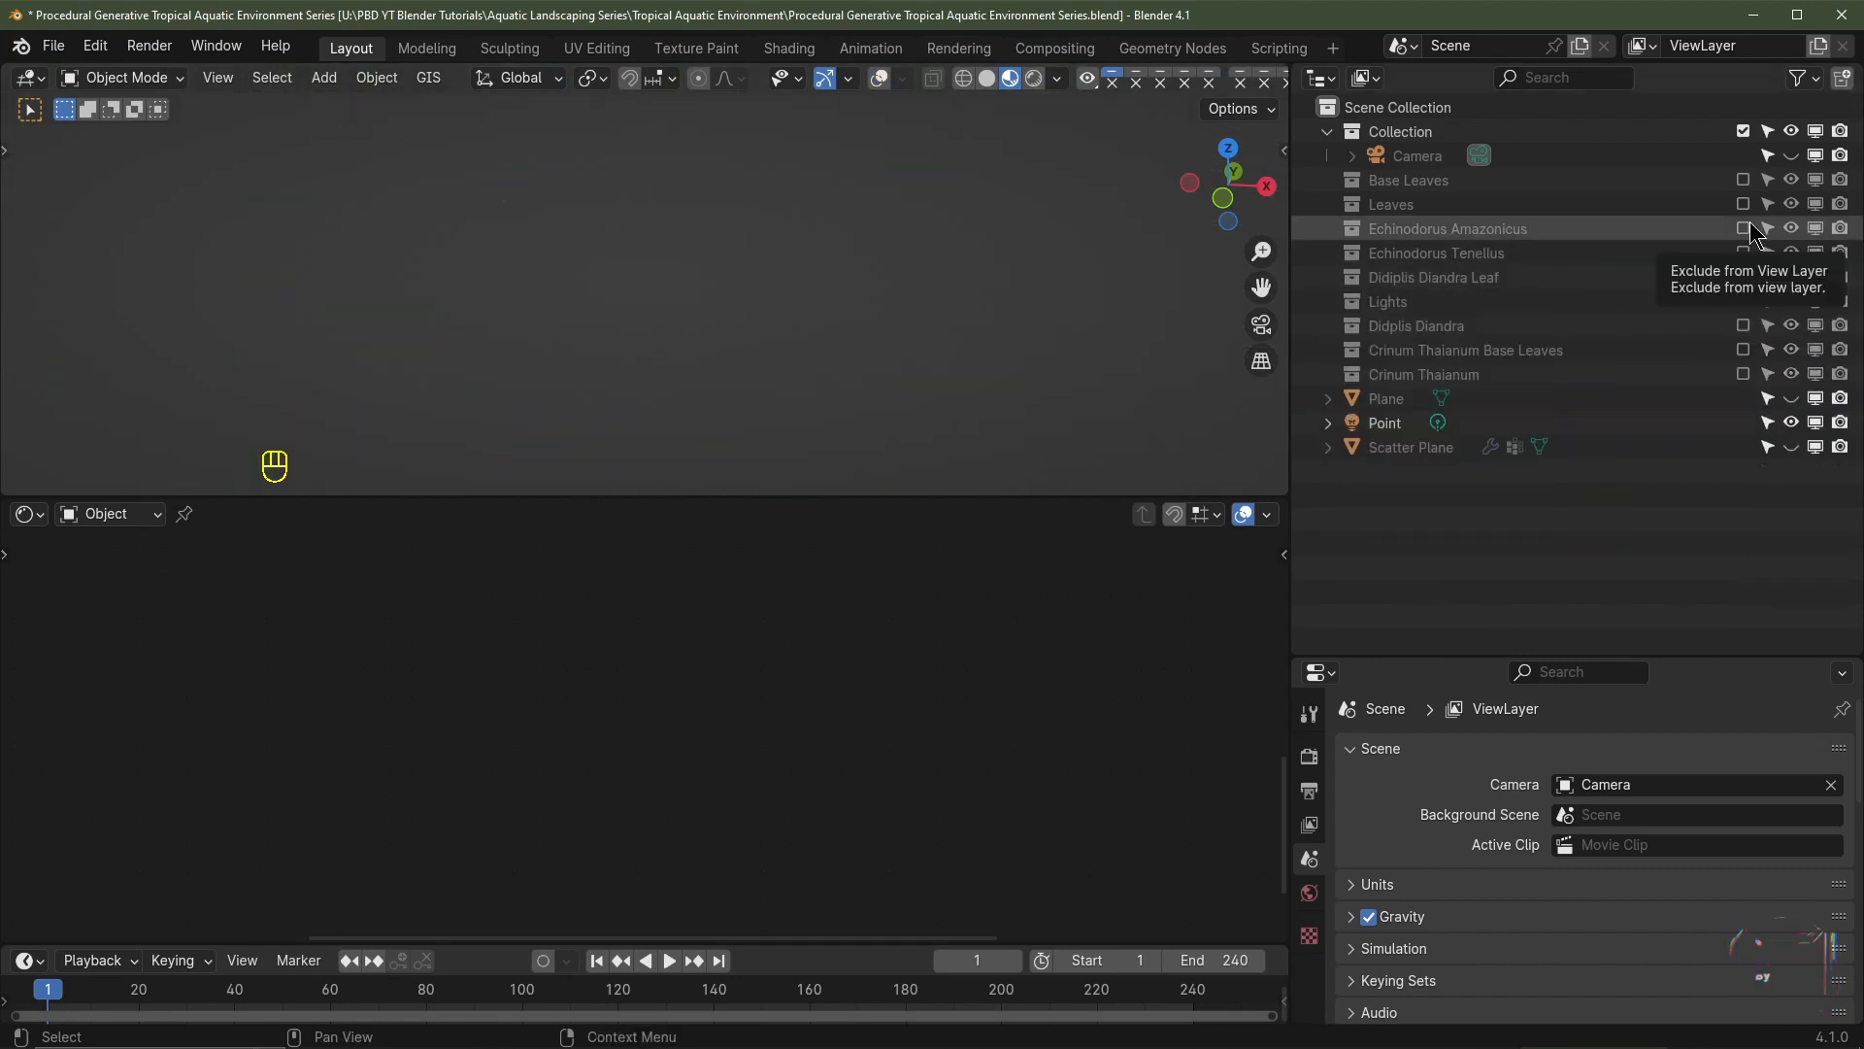
# - Show the Echinodorus Amazonicus collection in front view with overlays, delete its two outer plants and select the middle one
pyautogui.click(1743, 229)
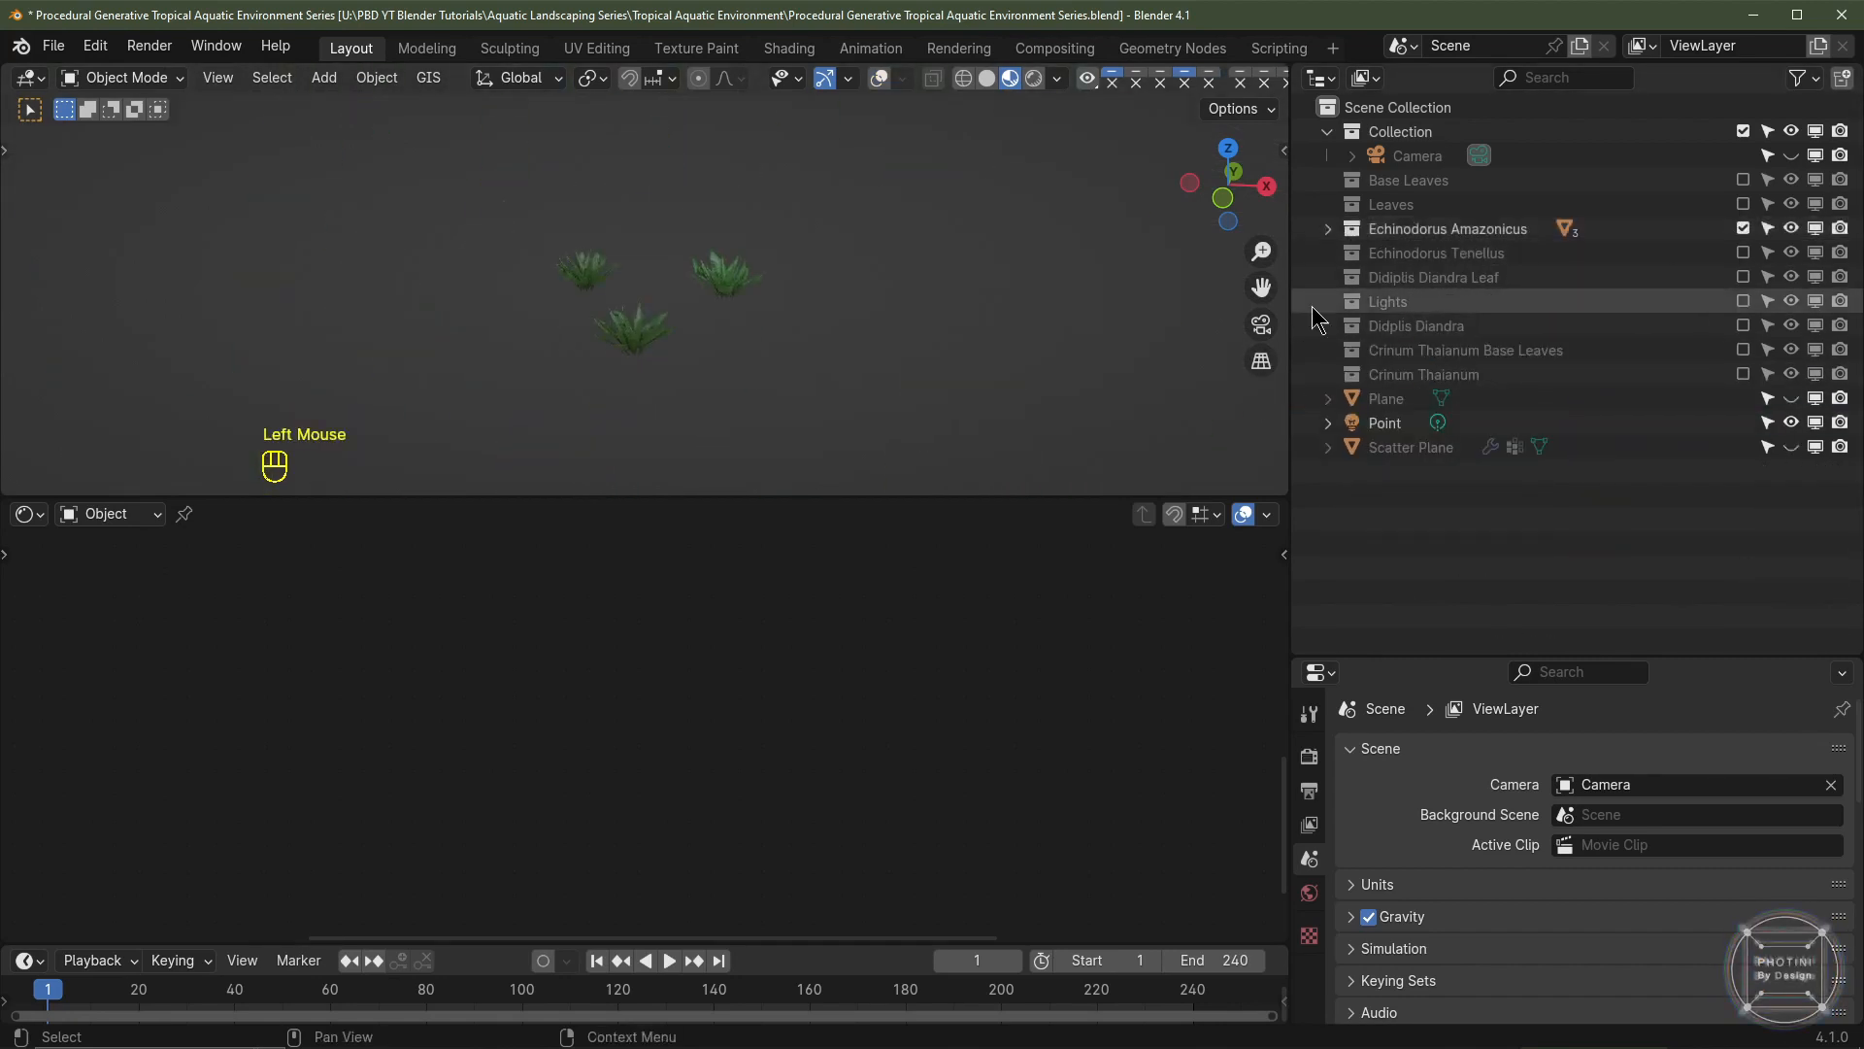
pyautogui.scroll(3, 869, 365)
pyautogui.press('KP_1')
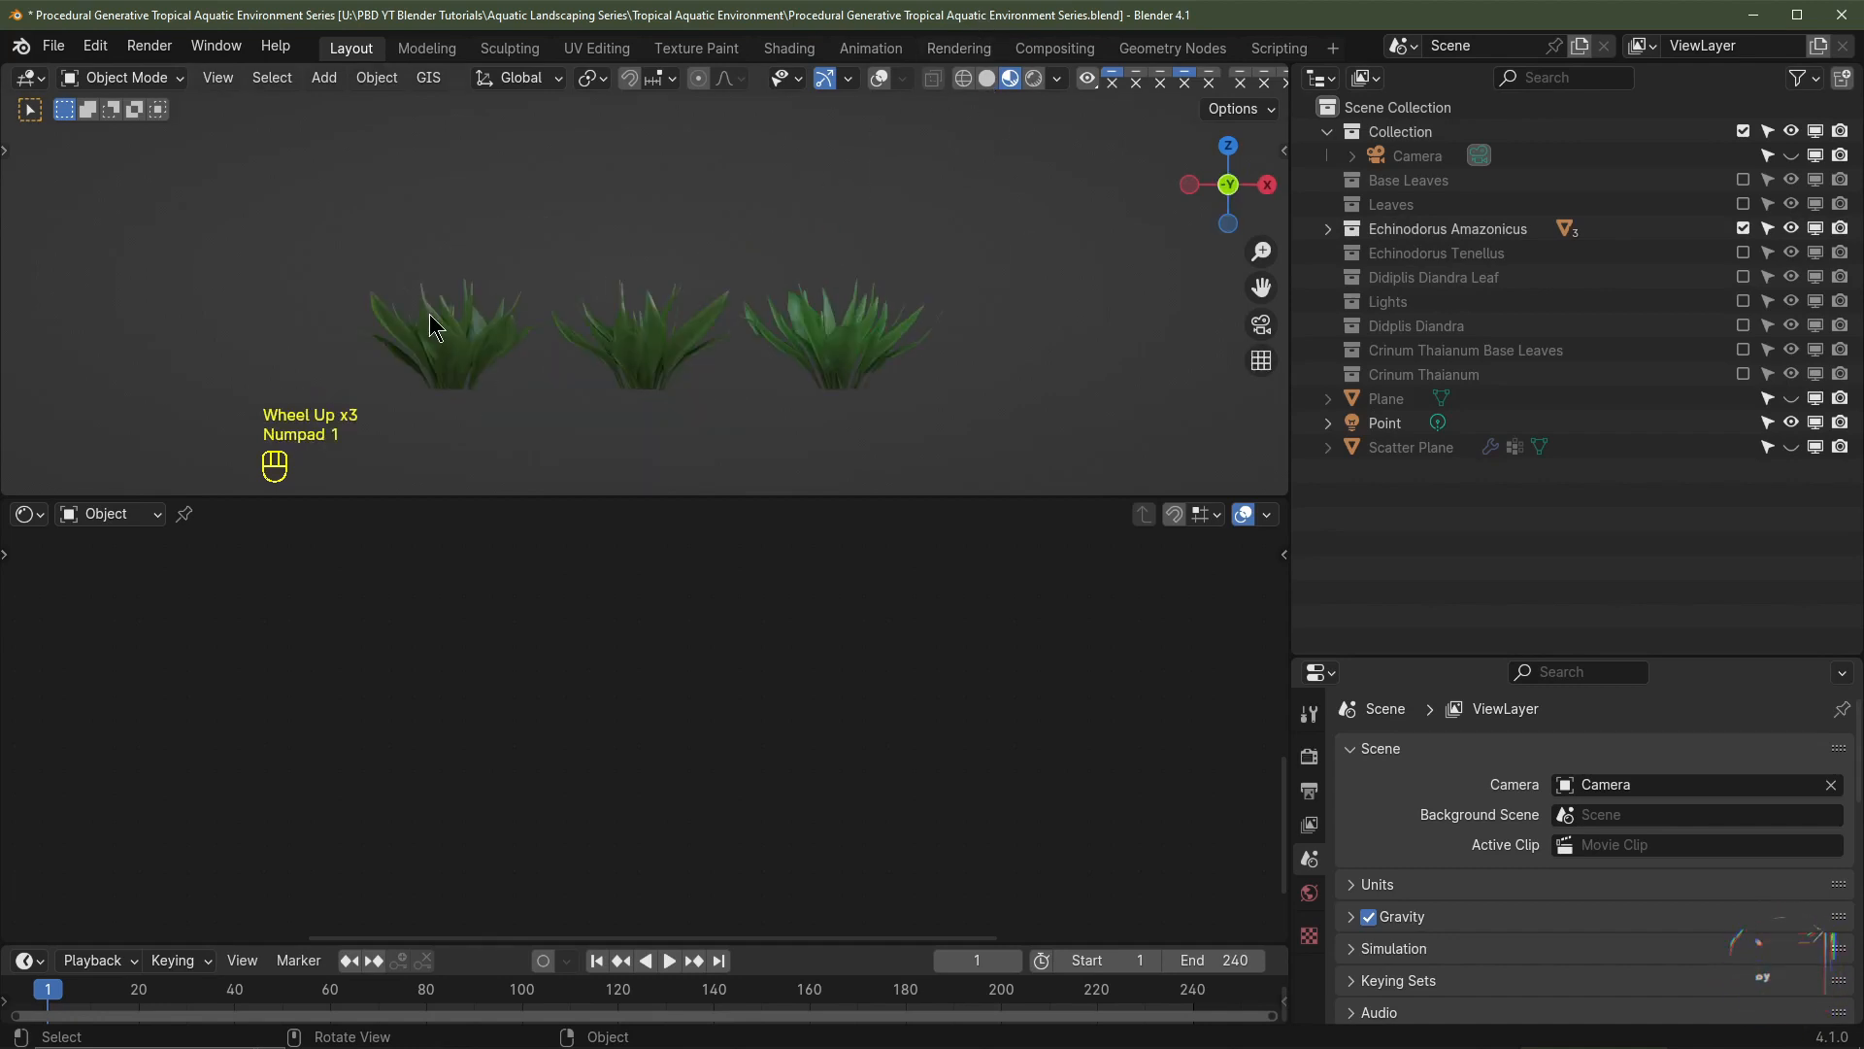
pyautogui.click(888, 80)
pyautogui.doubleClick(433, 345)
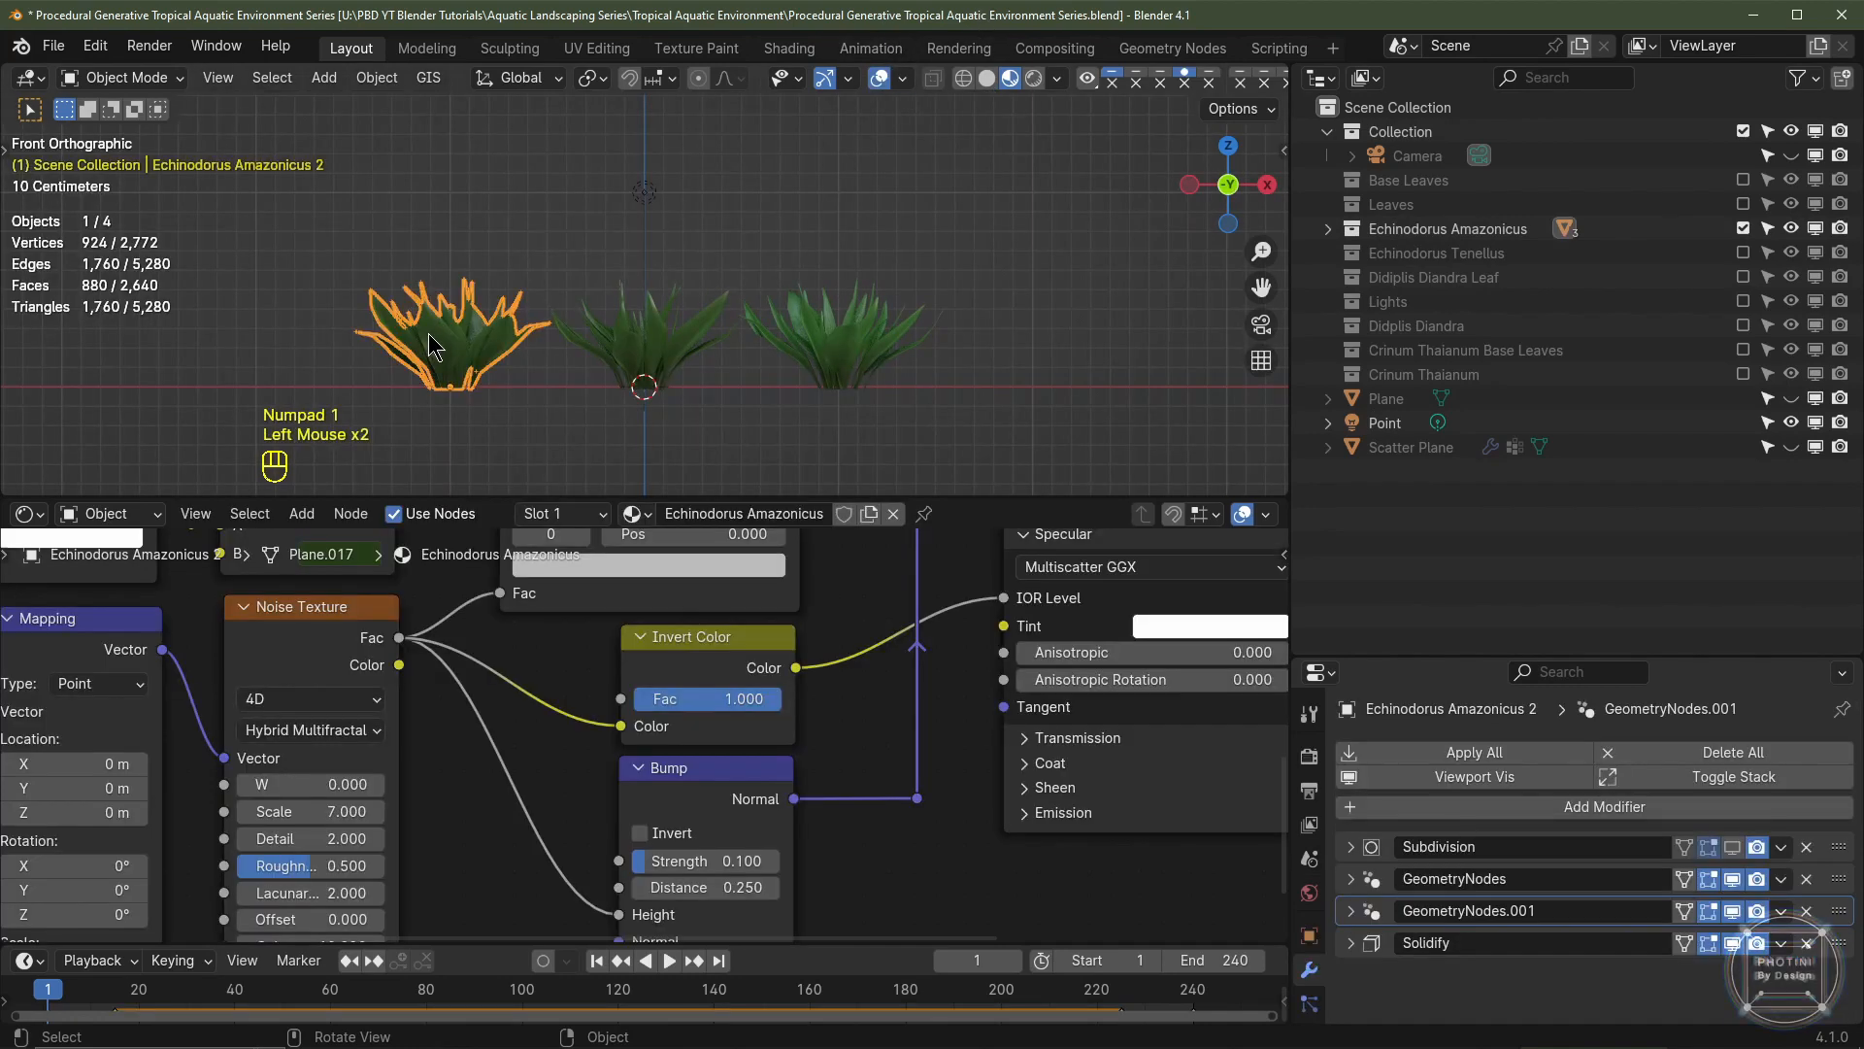
pyautogui.press('Delete')
pyautogui.click(832, 340)
pyautogui.press('Delete')
pyautogui.click(660, 340)
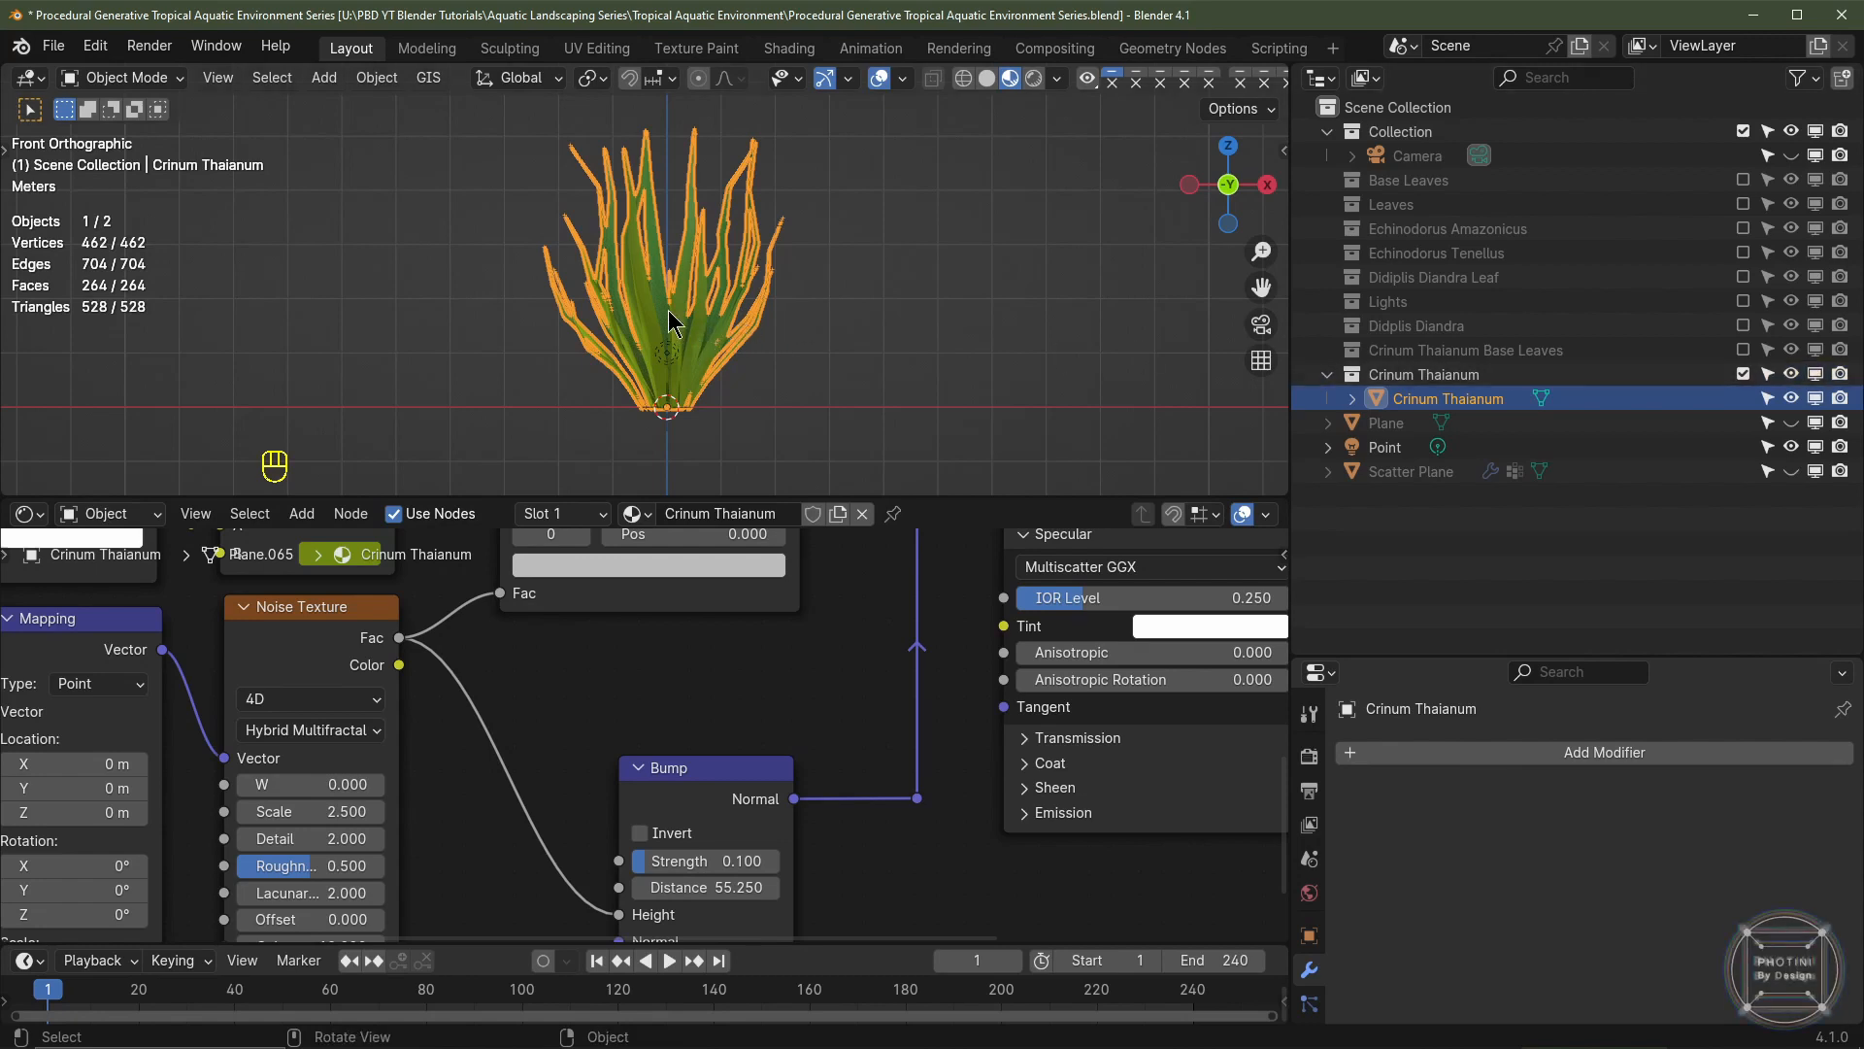
# - Add a Geometry Nodes modifier to the Crinum Thaianum plant and assign the Plant Animator node group
pyautogui.moveTo(1423, 659); pyautogui.dragTo(1423, 511)
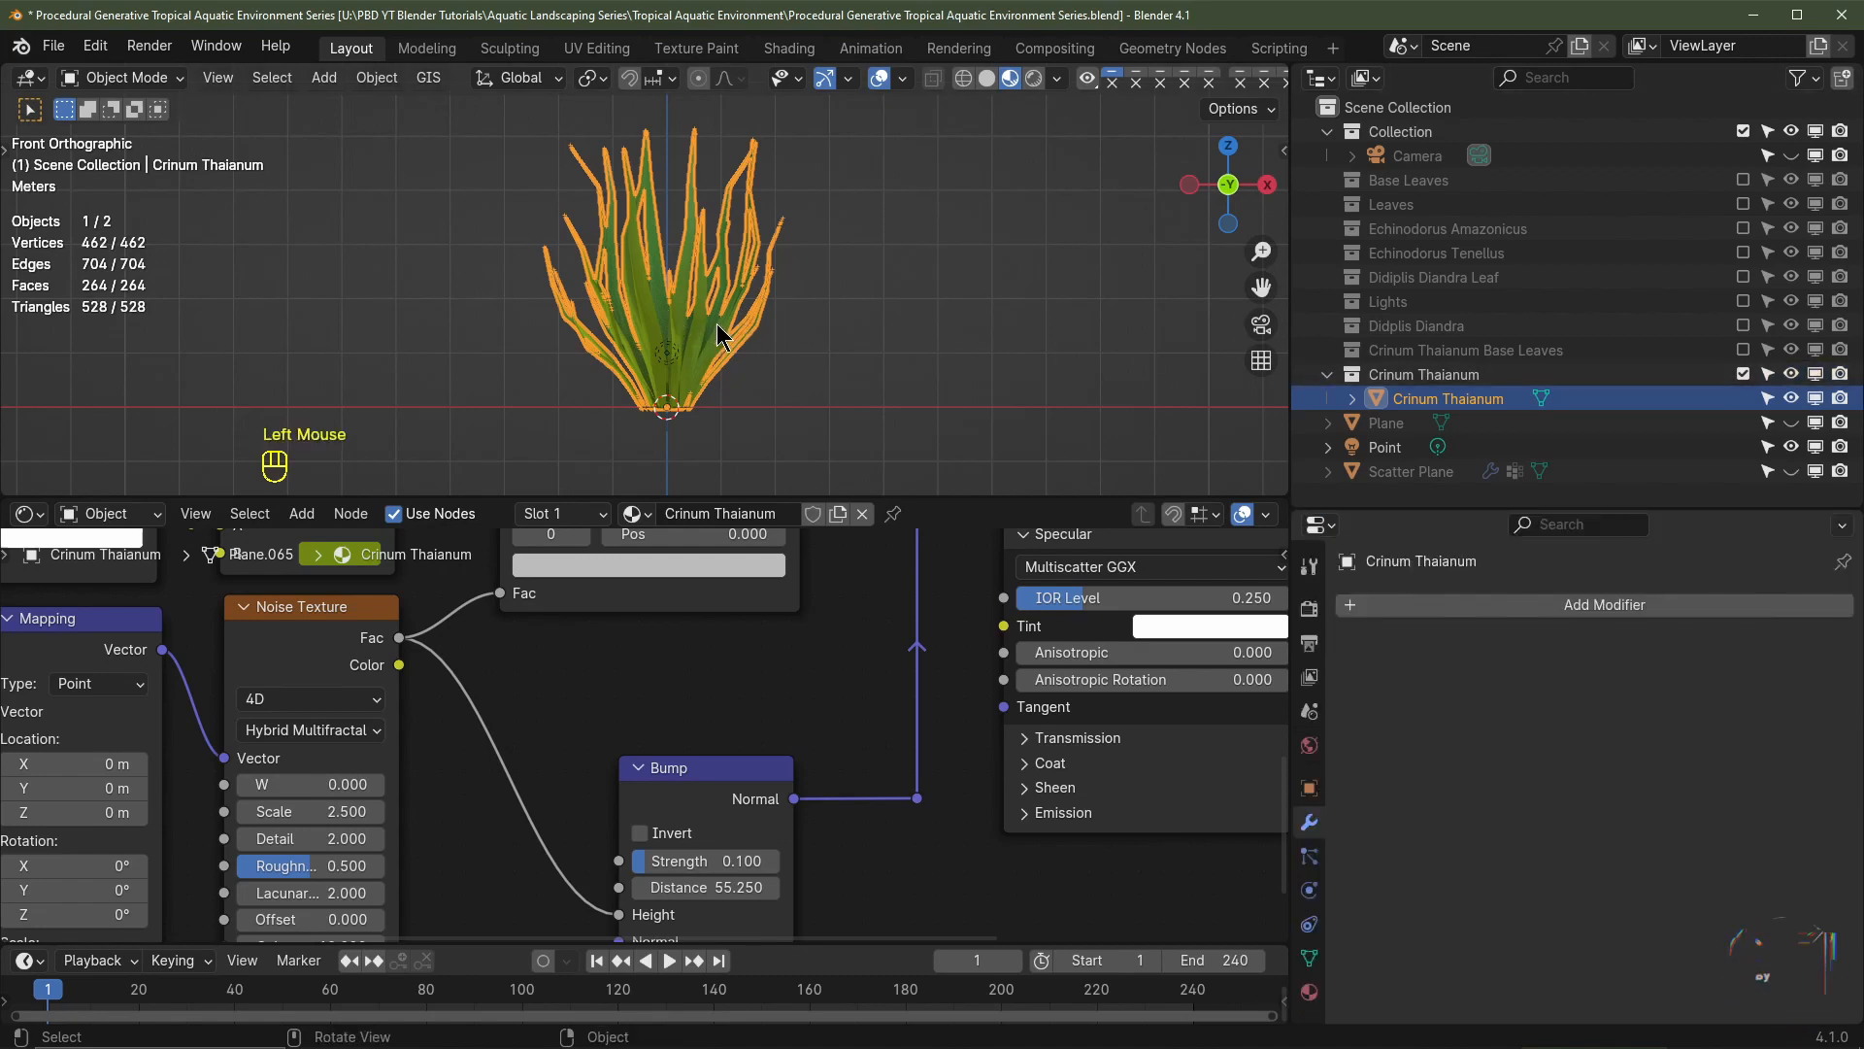
pyautogui.click(1445, 612)
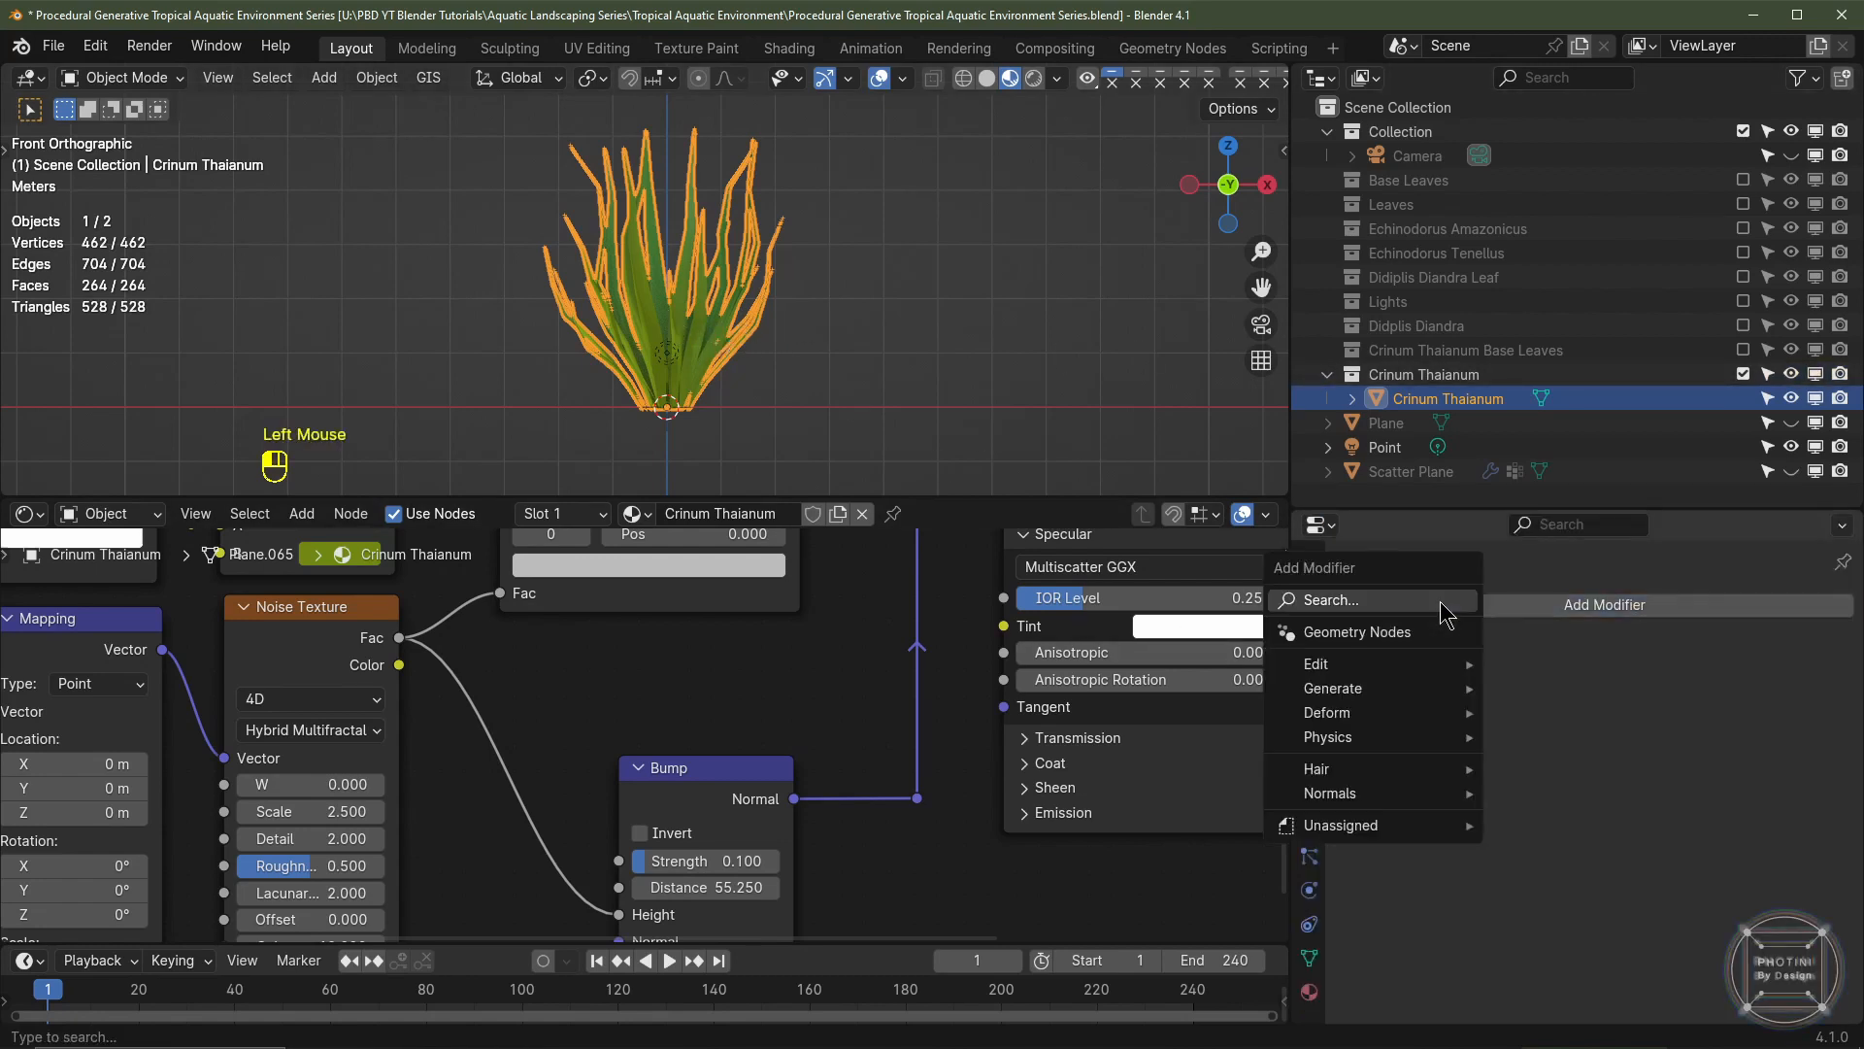
pyautogui.click(1380, 637)
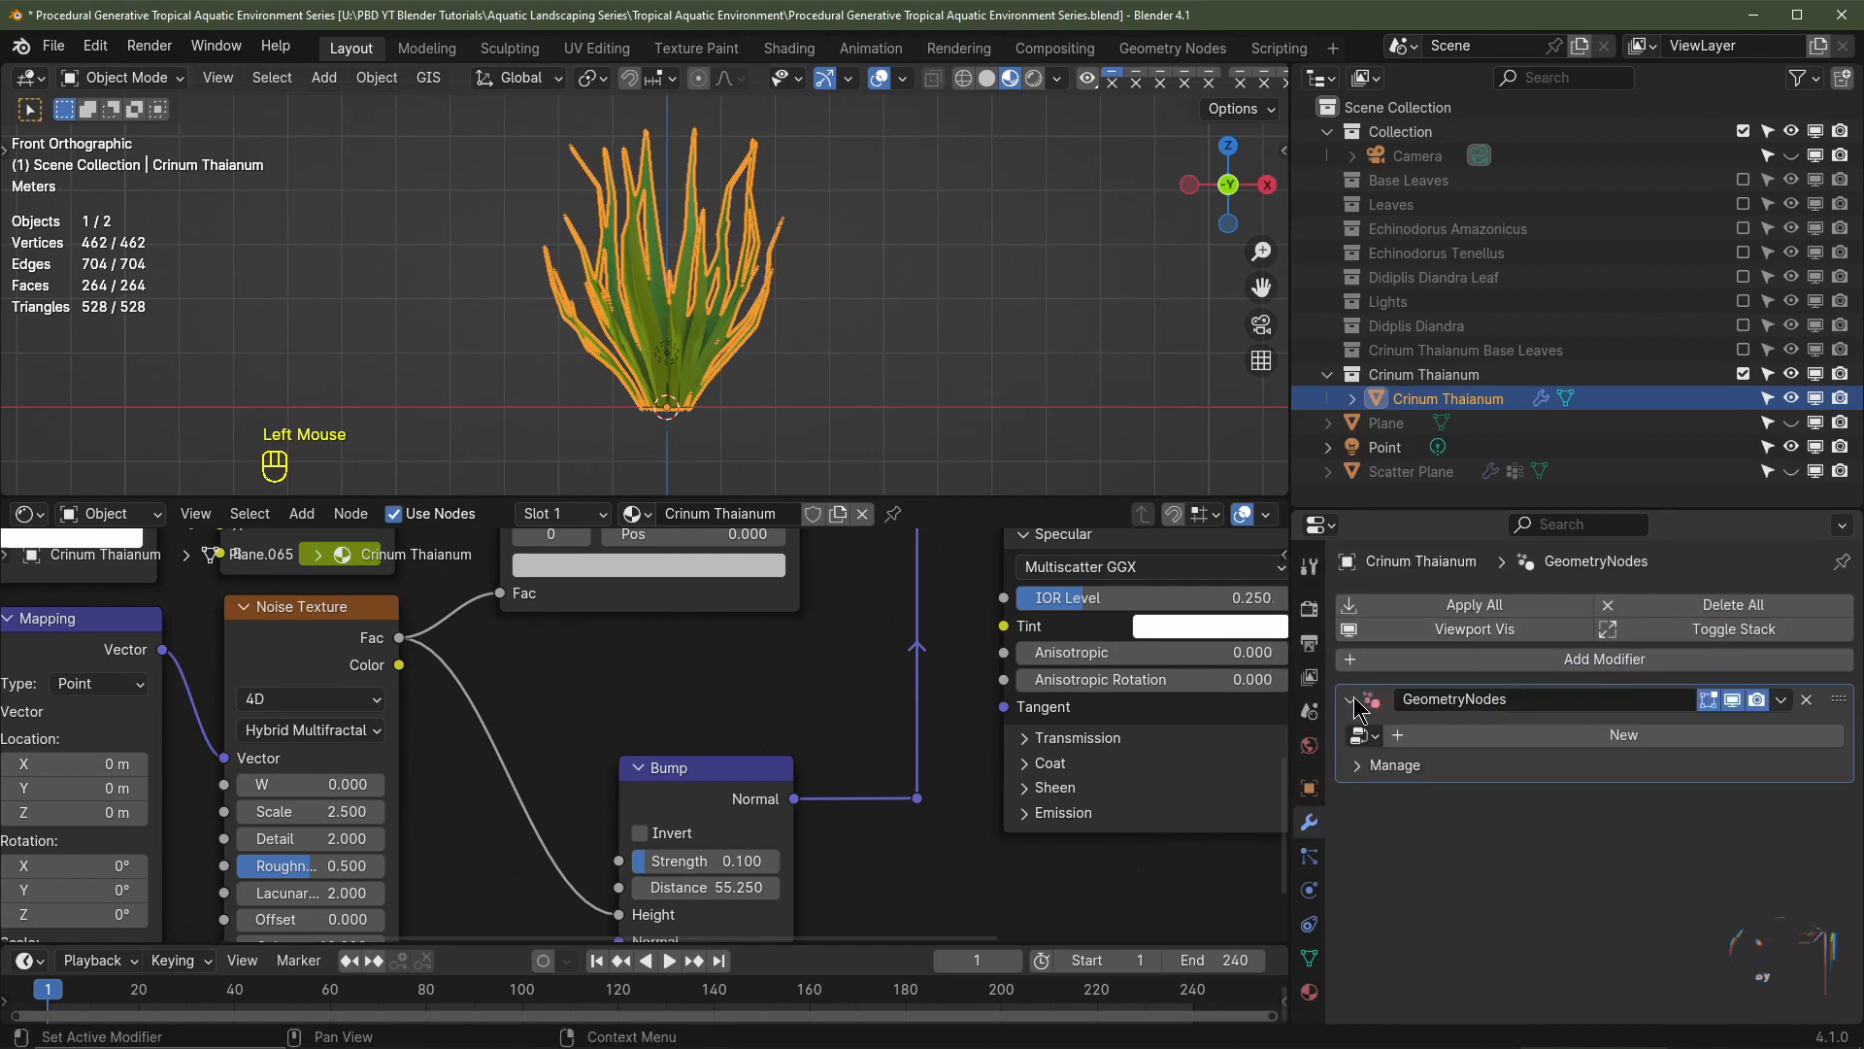
pyautogui.click(1357, 734)
pyautogui.click(1398, 795)
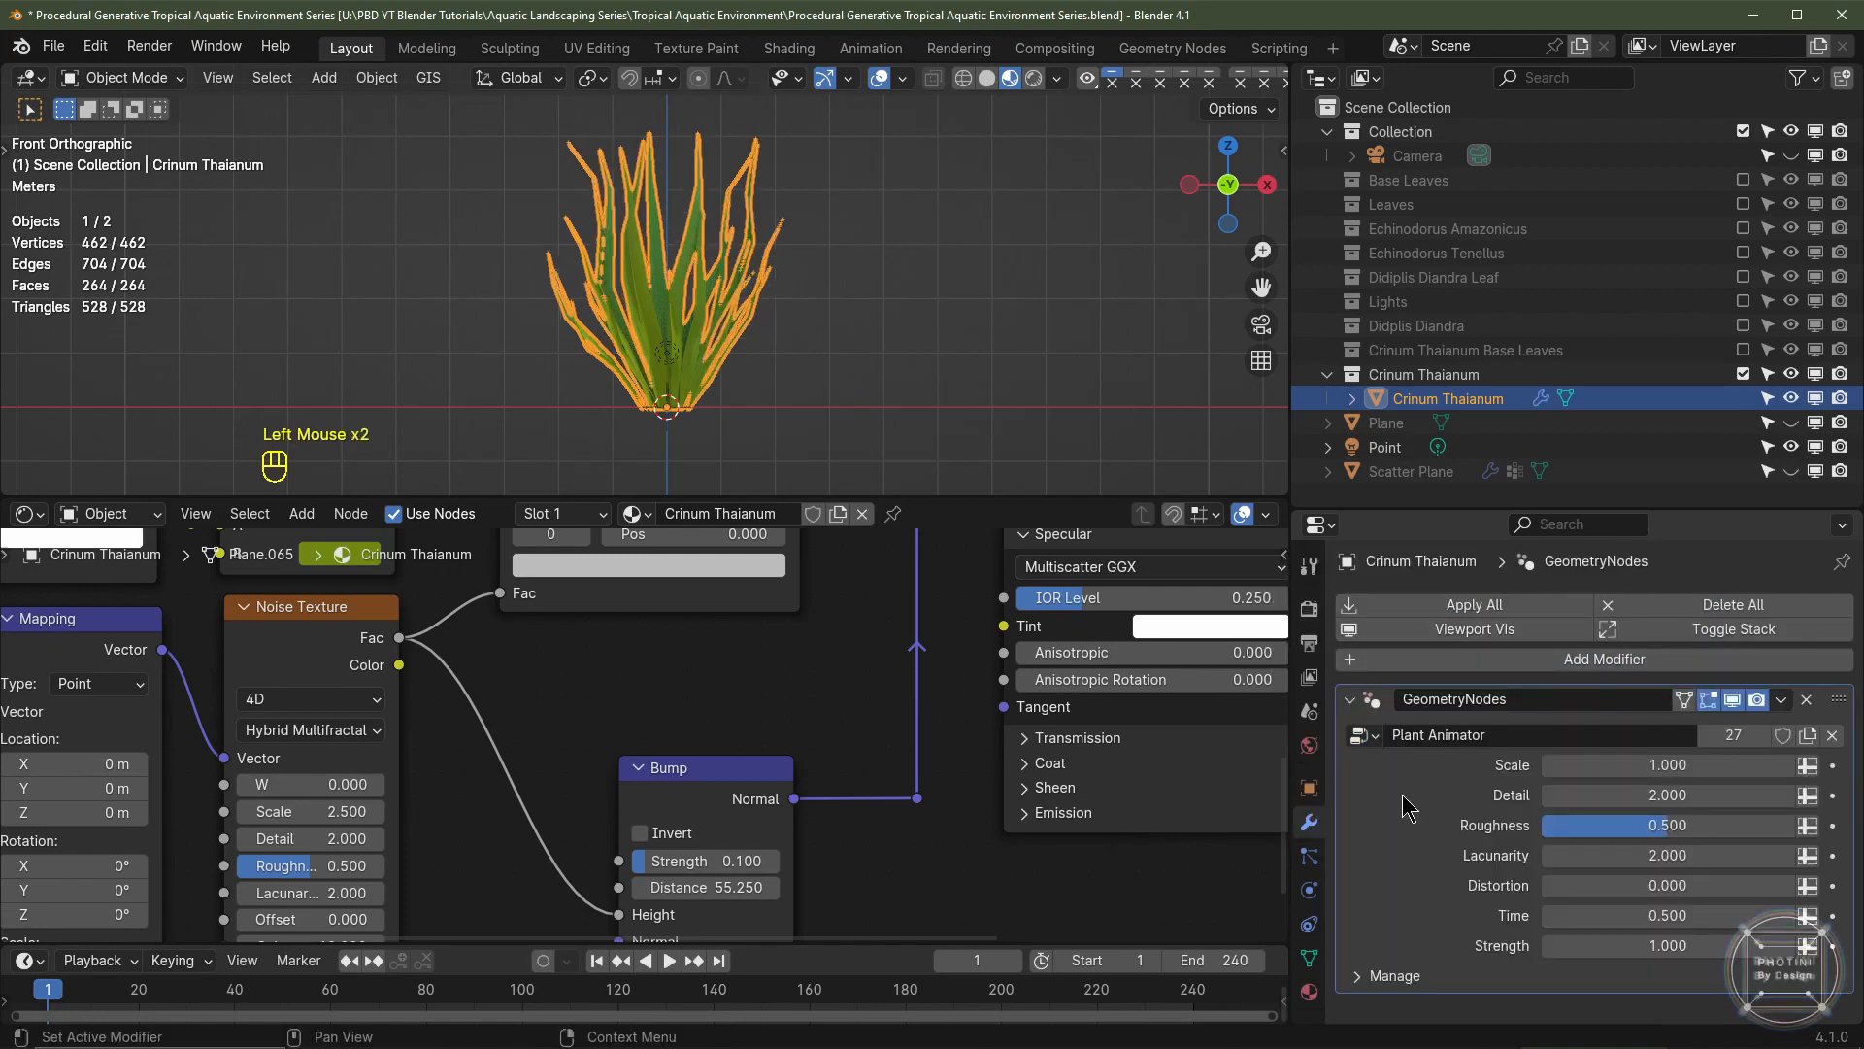
# - Play back the Crinum Thaianum plant's animation, check its leaf movement up close, and stop playback
pyautogui.press('space')
pyautogui.scroll(2, 738, 321)
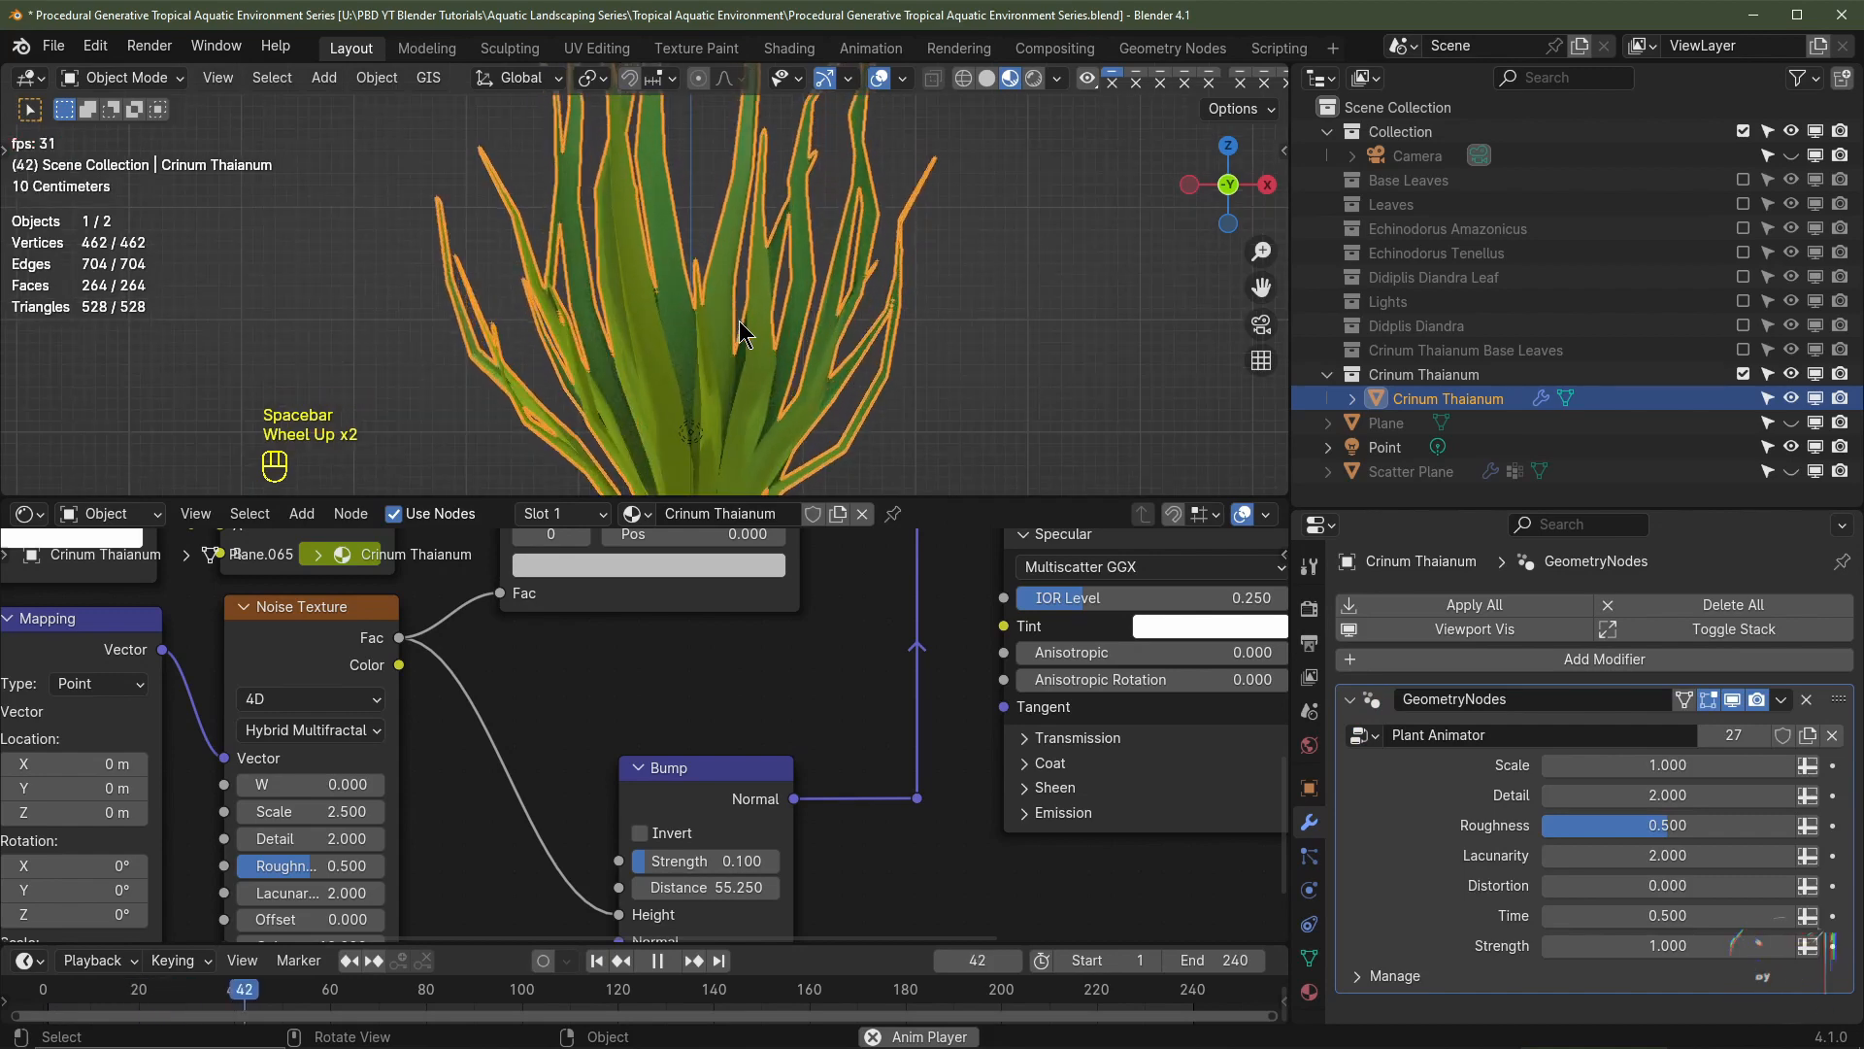
pyautogui.scroll(-3, 738, 321)
pyautogui.press('space')
# - Exclude the Crinum Thaianum collection, include the Didplis Diandra collection and correct its name to Didiplis Diandra
pyautogui.click(1743, 374)
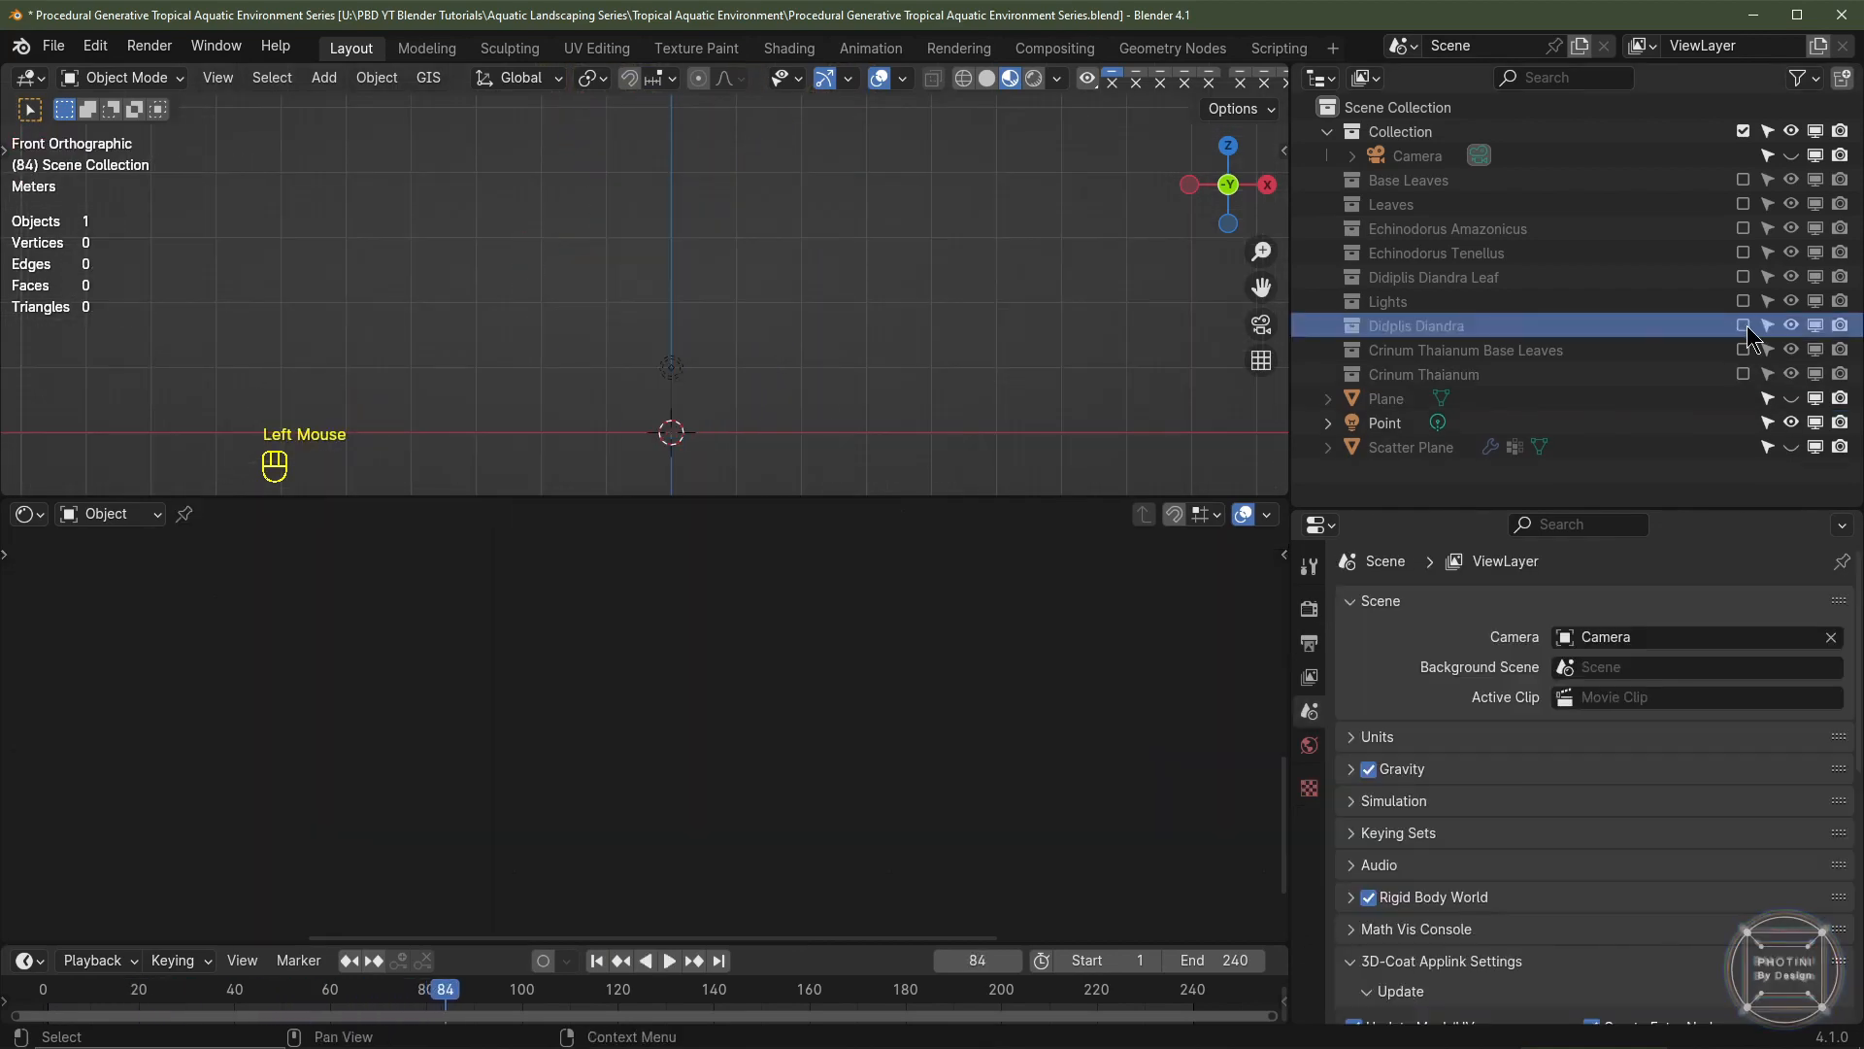
pyautogui.click(1743, 326)
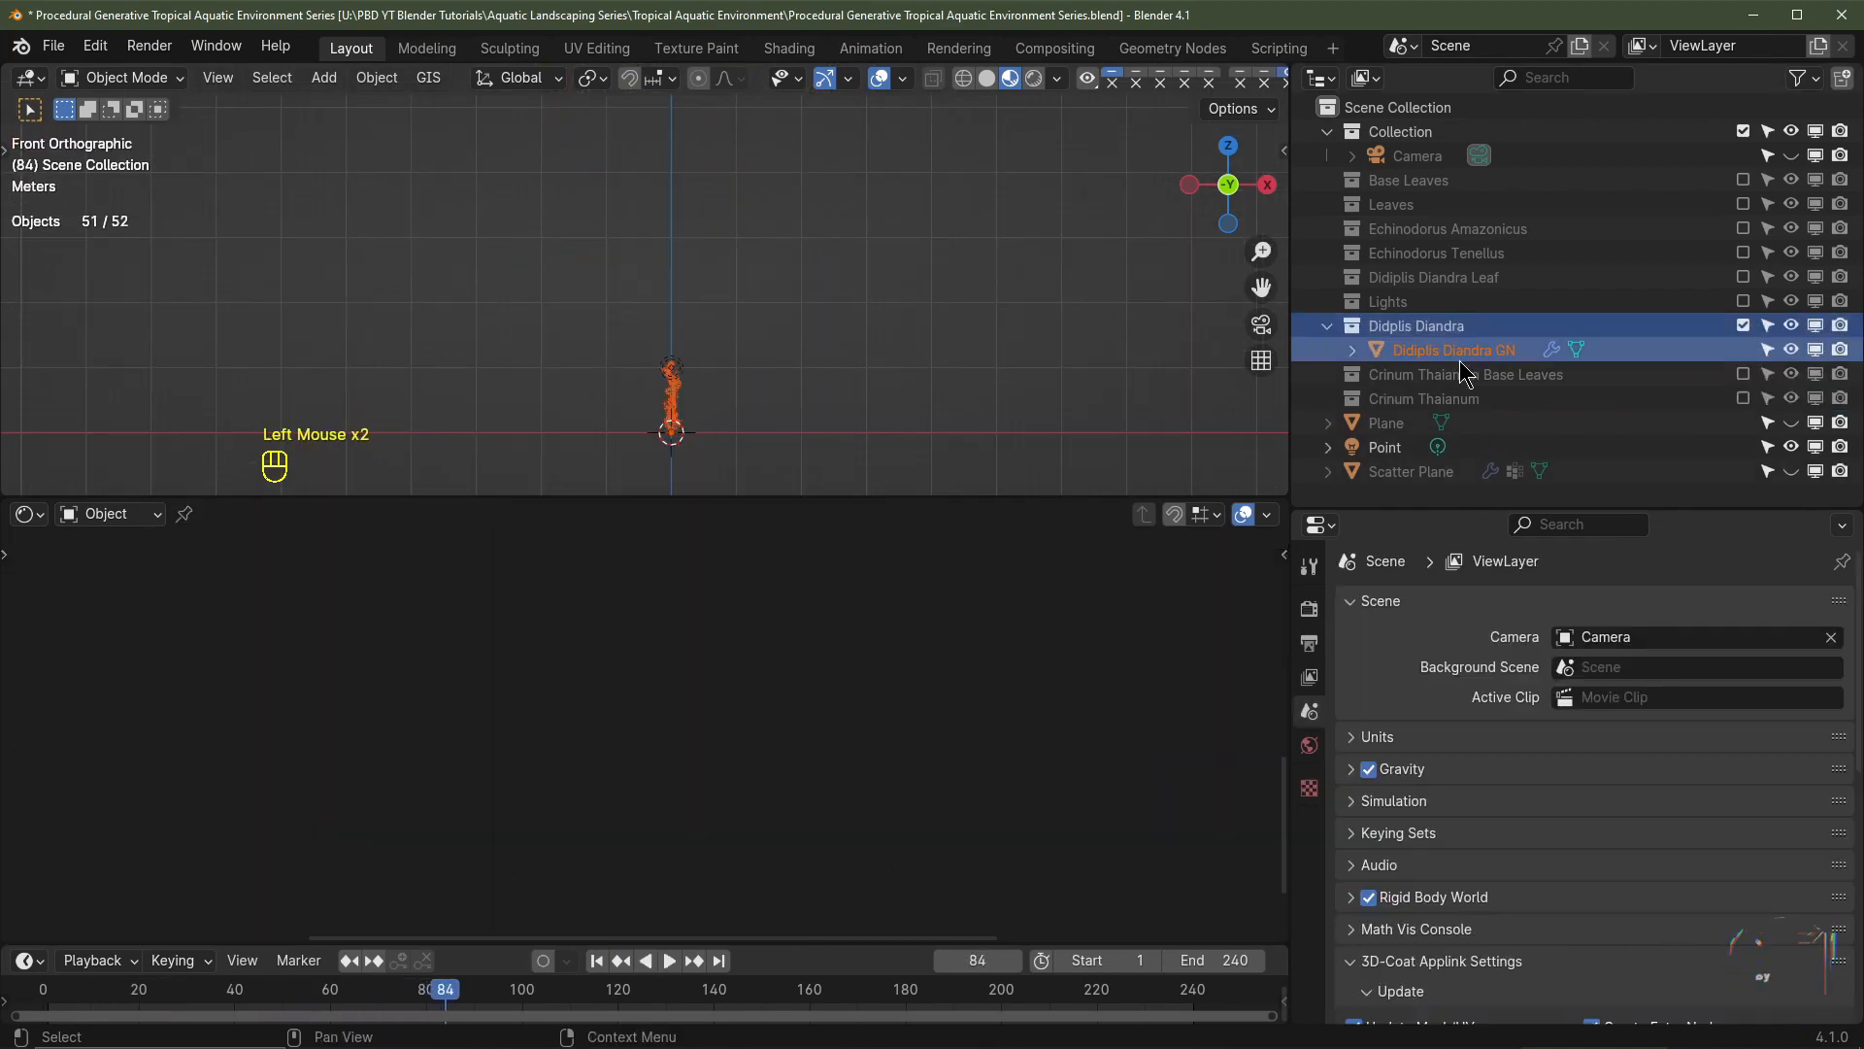
pyautogui.click(1394, 331)
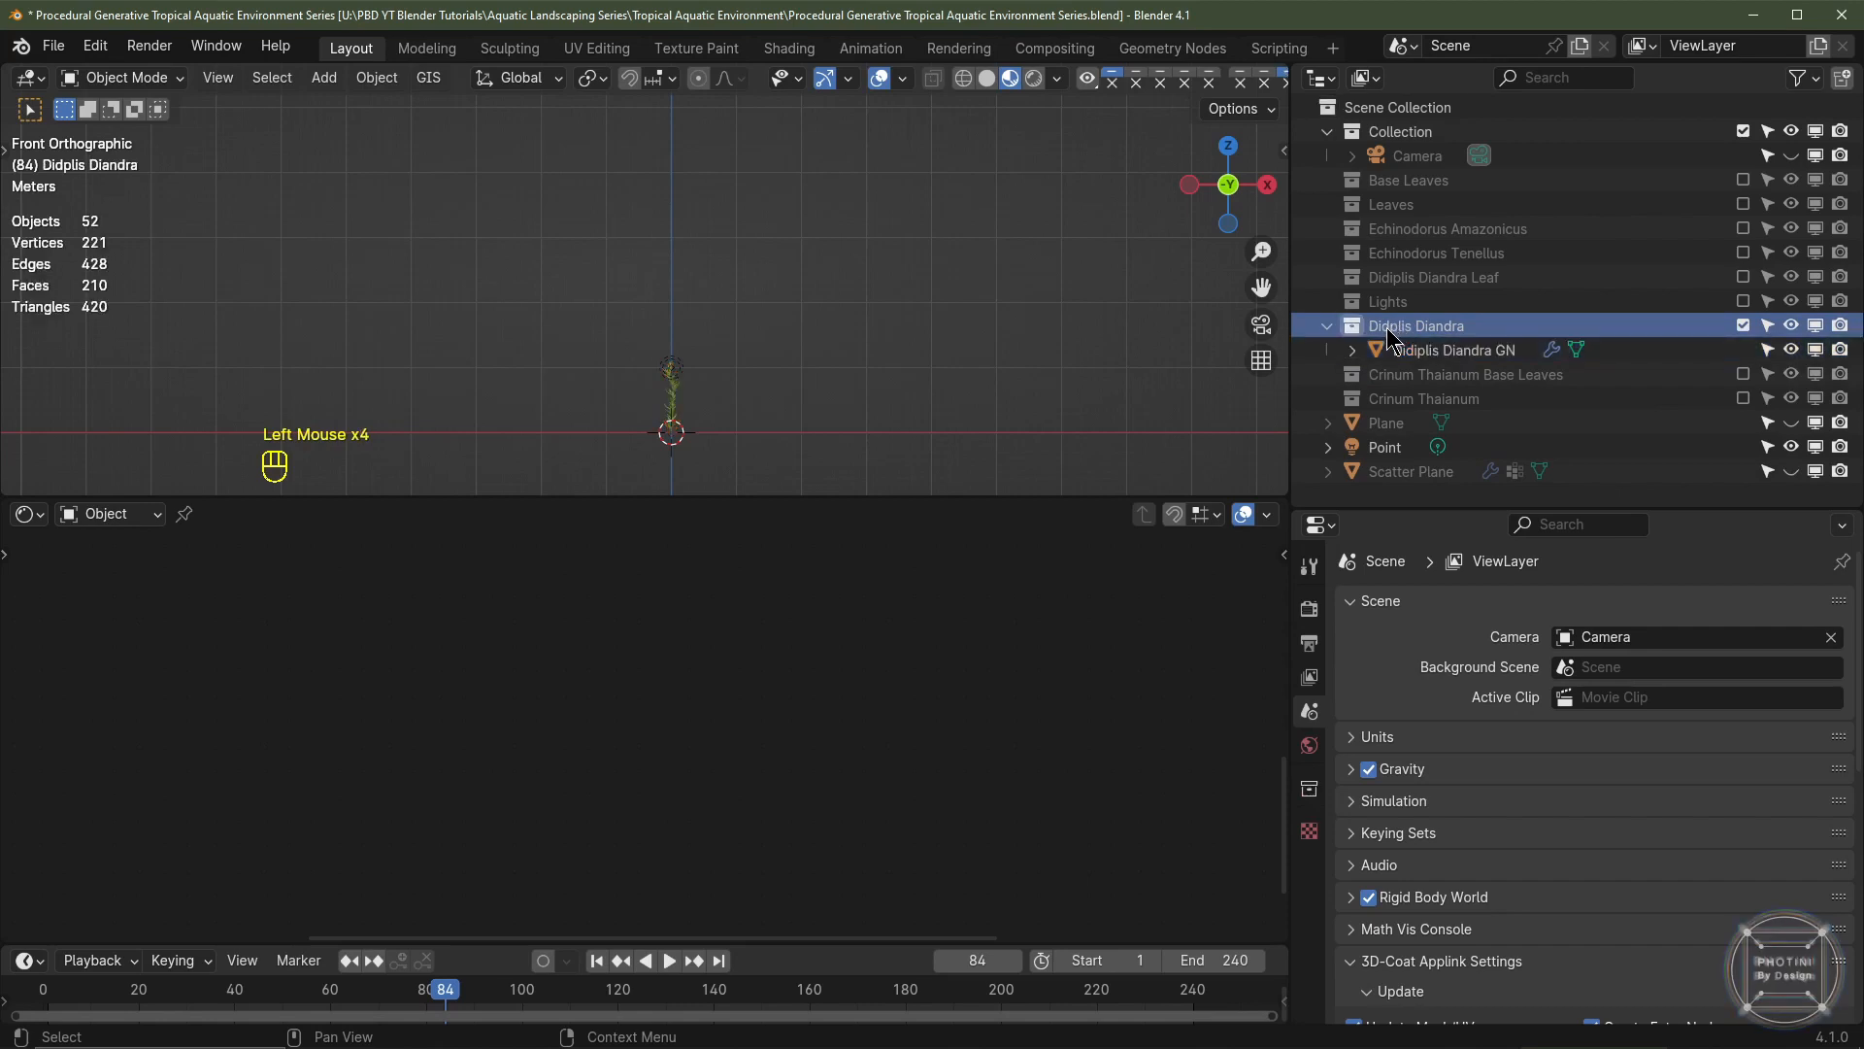
pyautogui.doubleClick(1390, 328)
pyautogui.click(1391, 328)
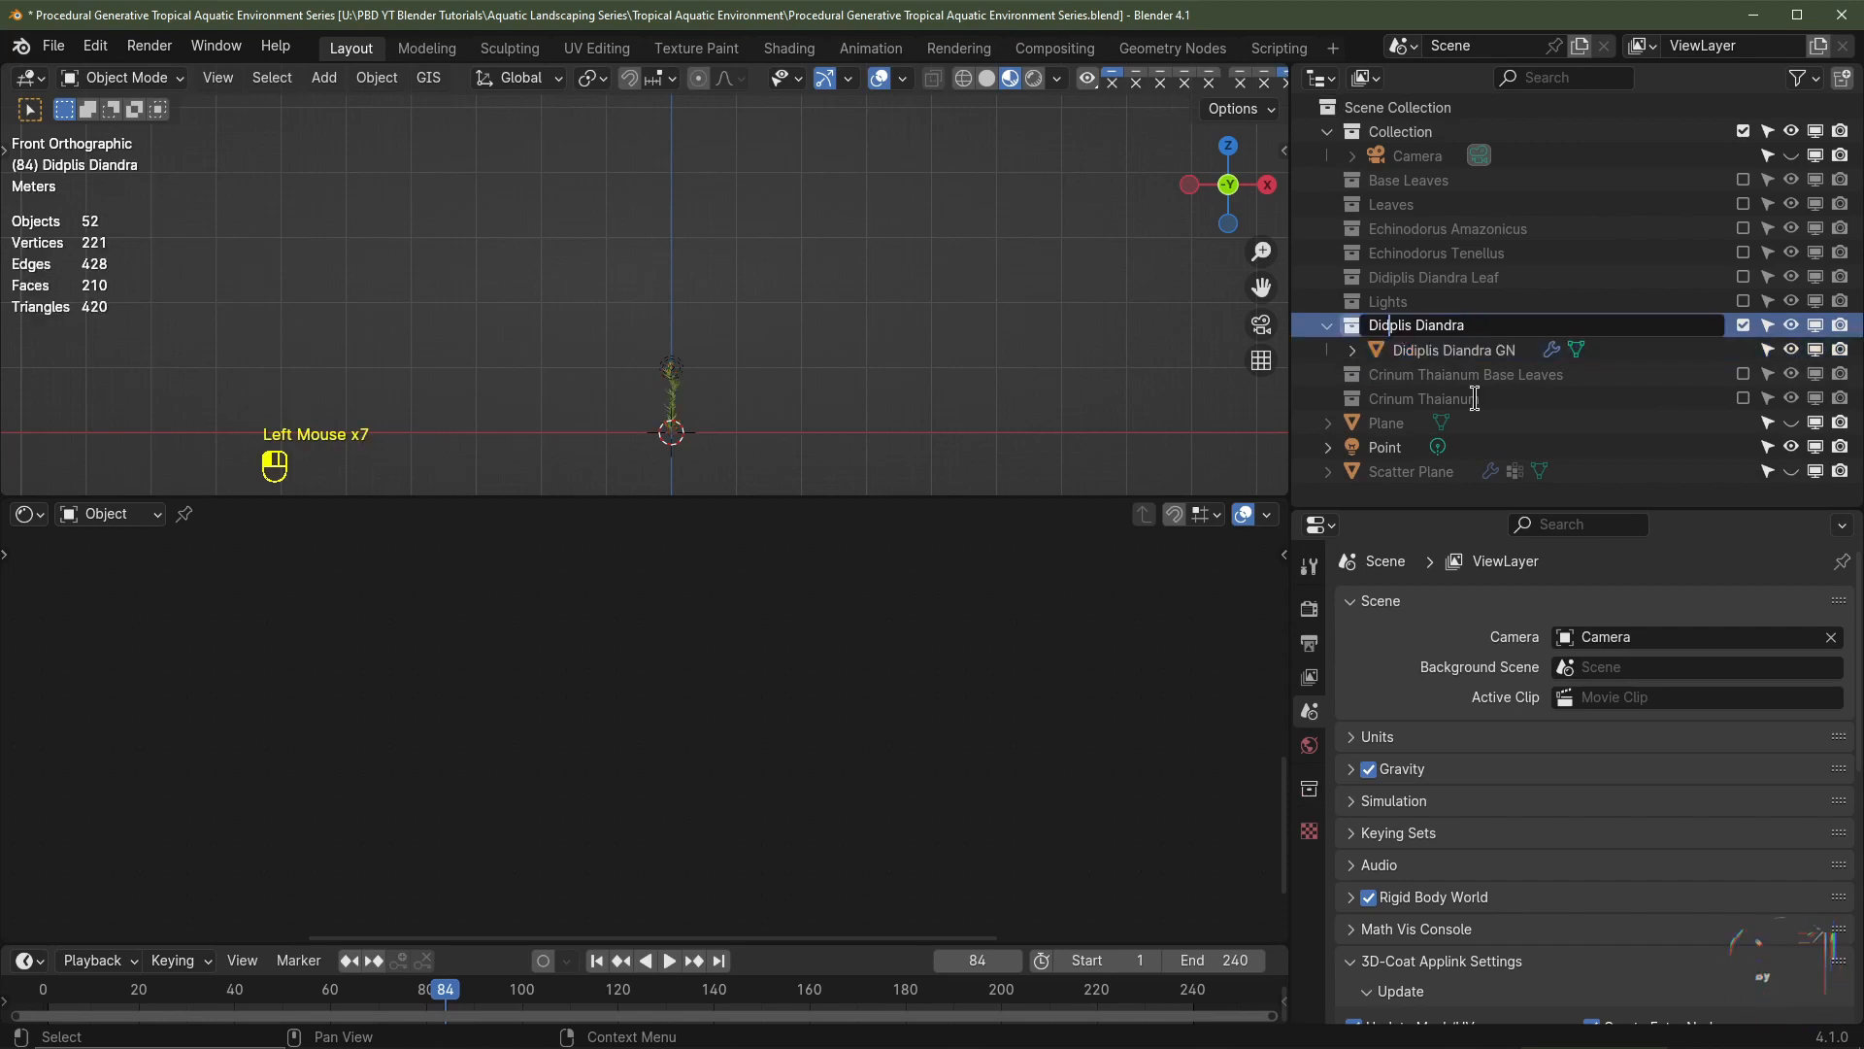
pyautogui.write('i')
pyautogui.press('Return')
# - Add a second Geometry Nodes modifier to the Didiplis Diandra GN object and assign the Plant Animator node group
pyautogui.click(1440, 354)
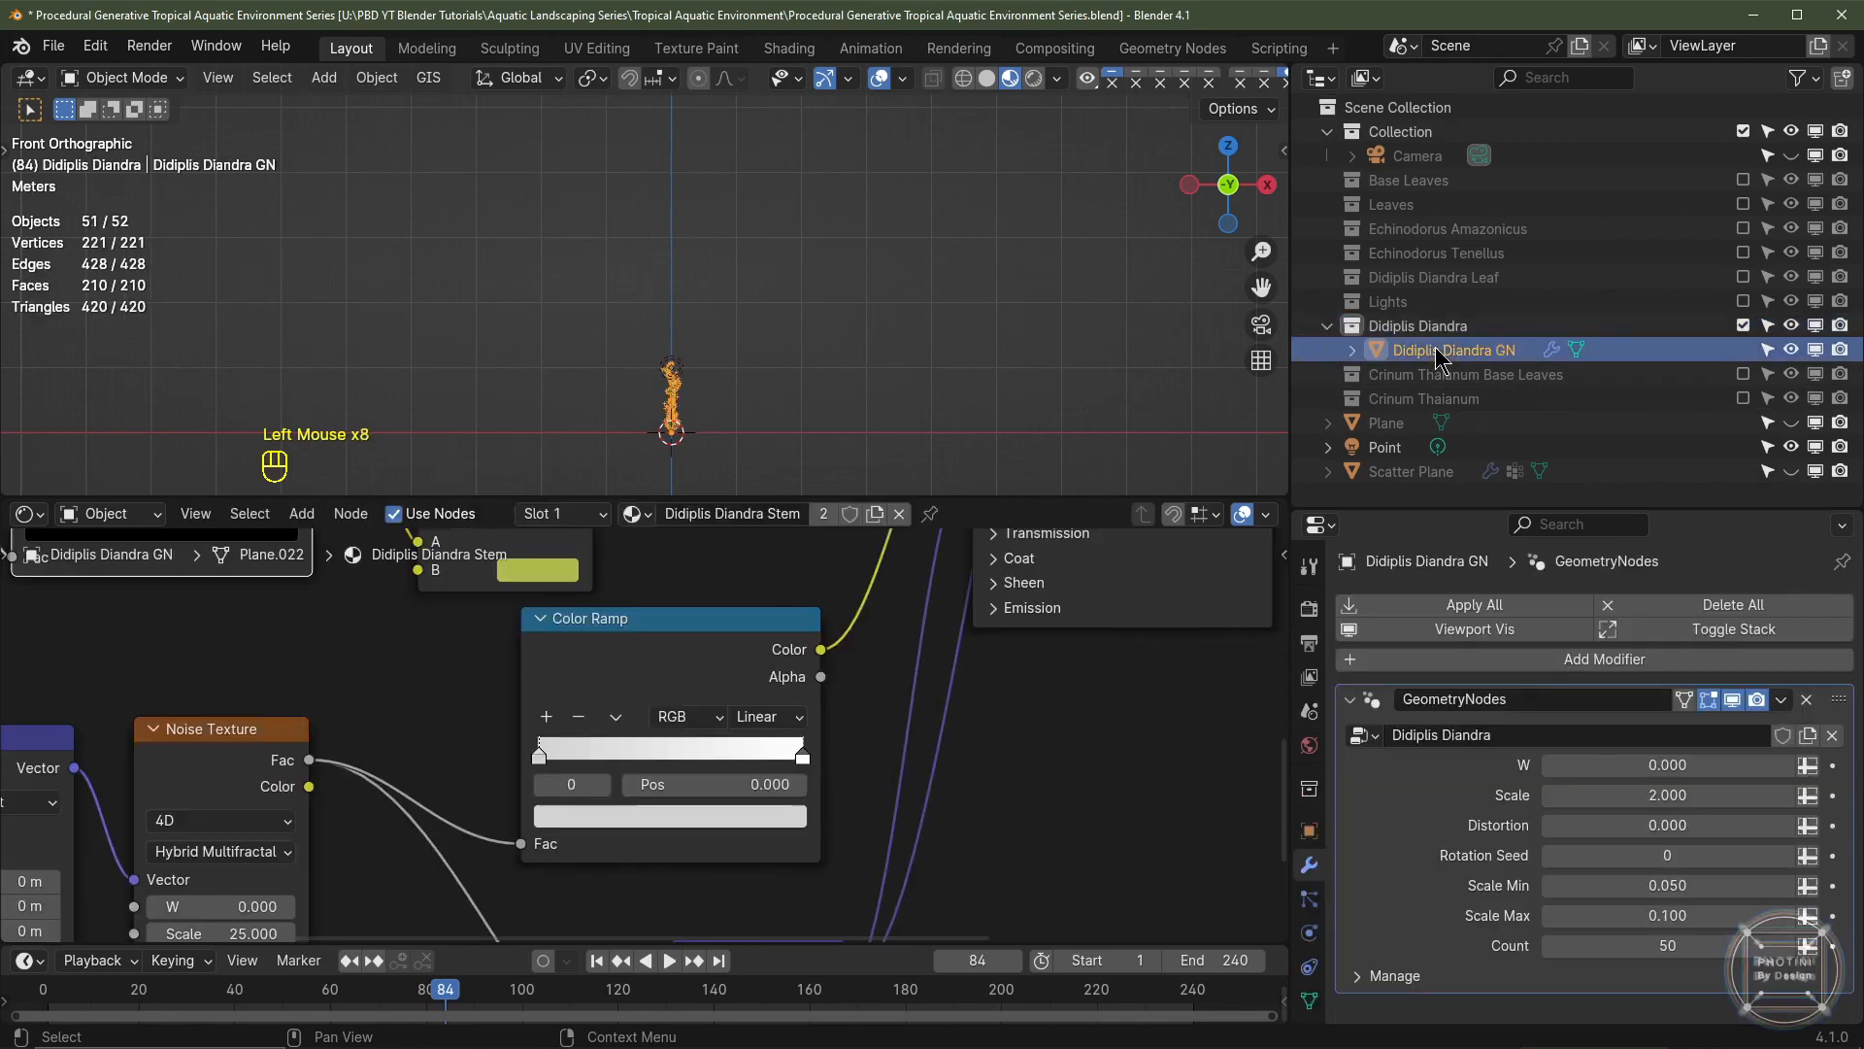
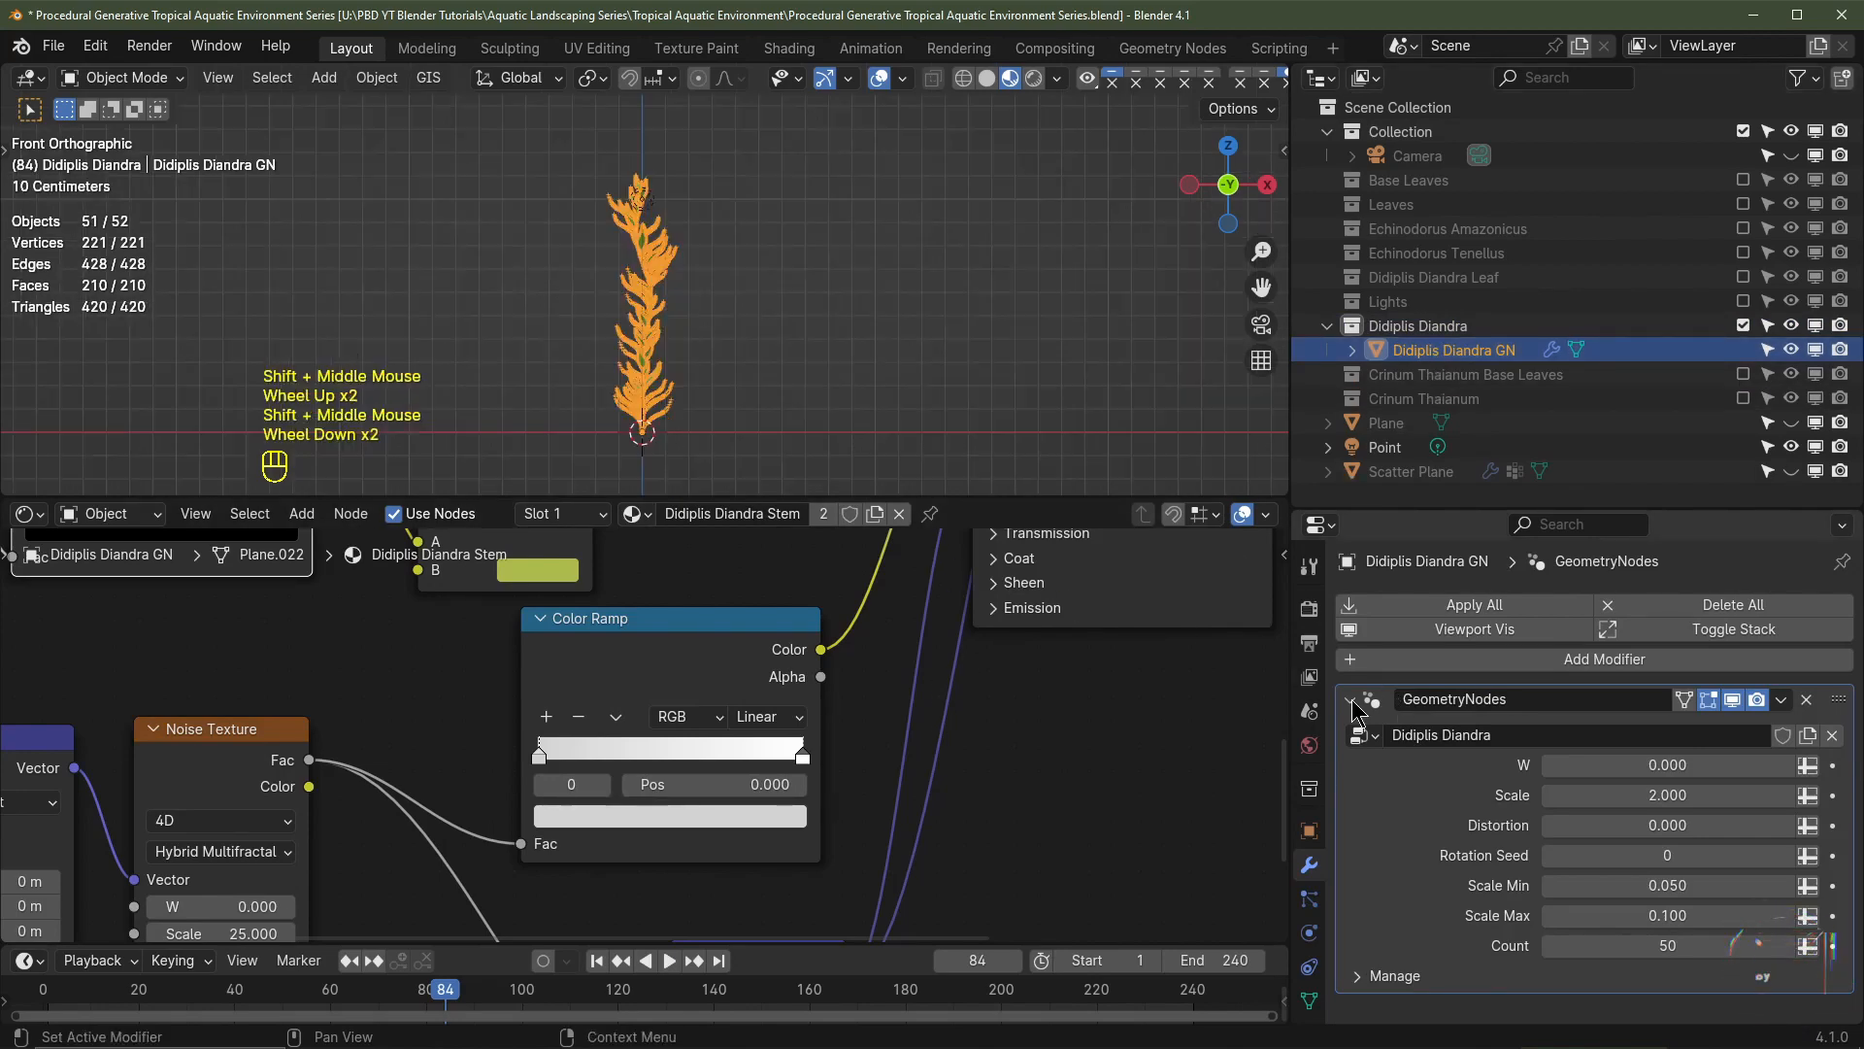
pyautogui.click(1353, 701)
pyautogui.click(1433, 668)
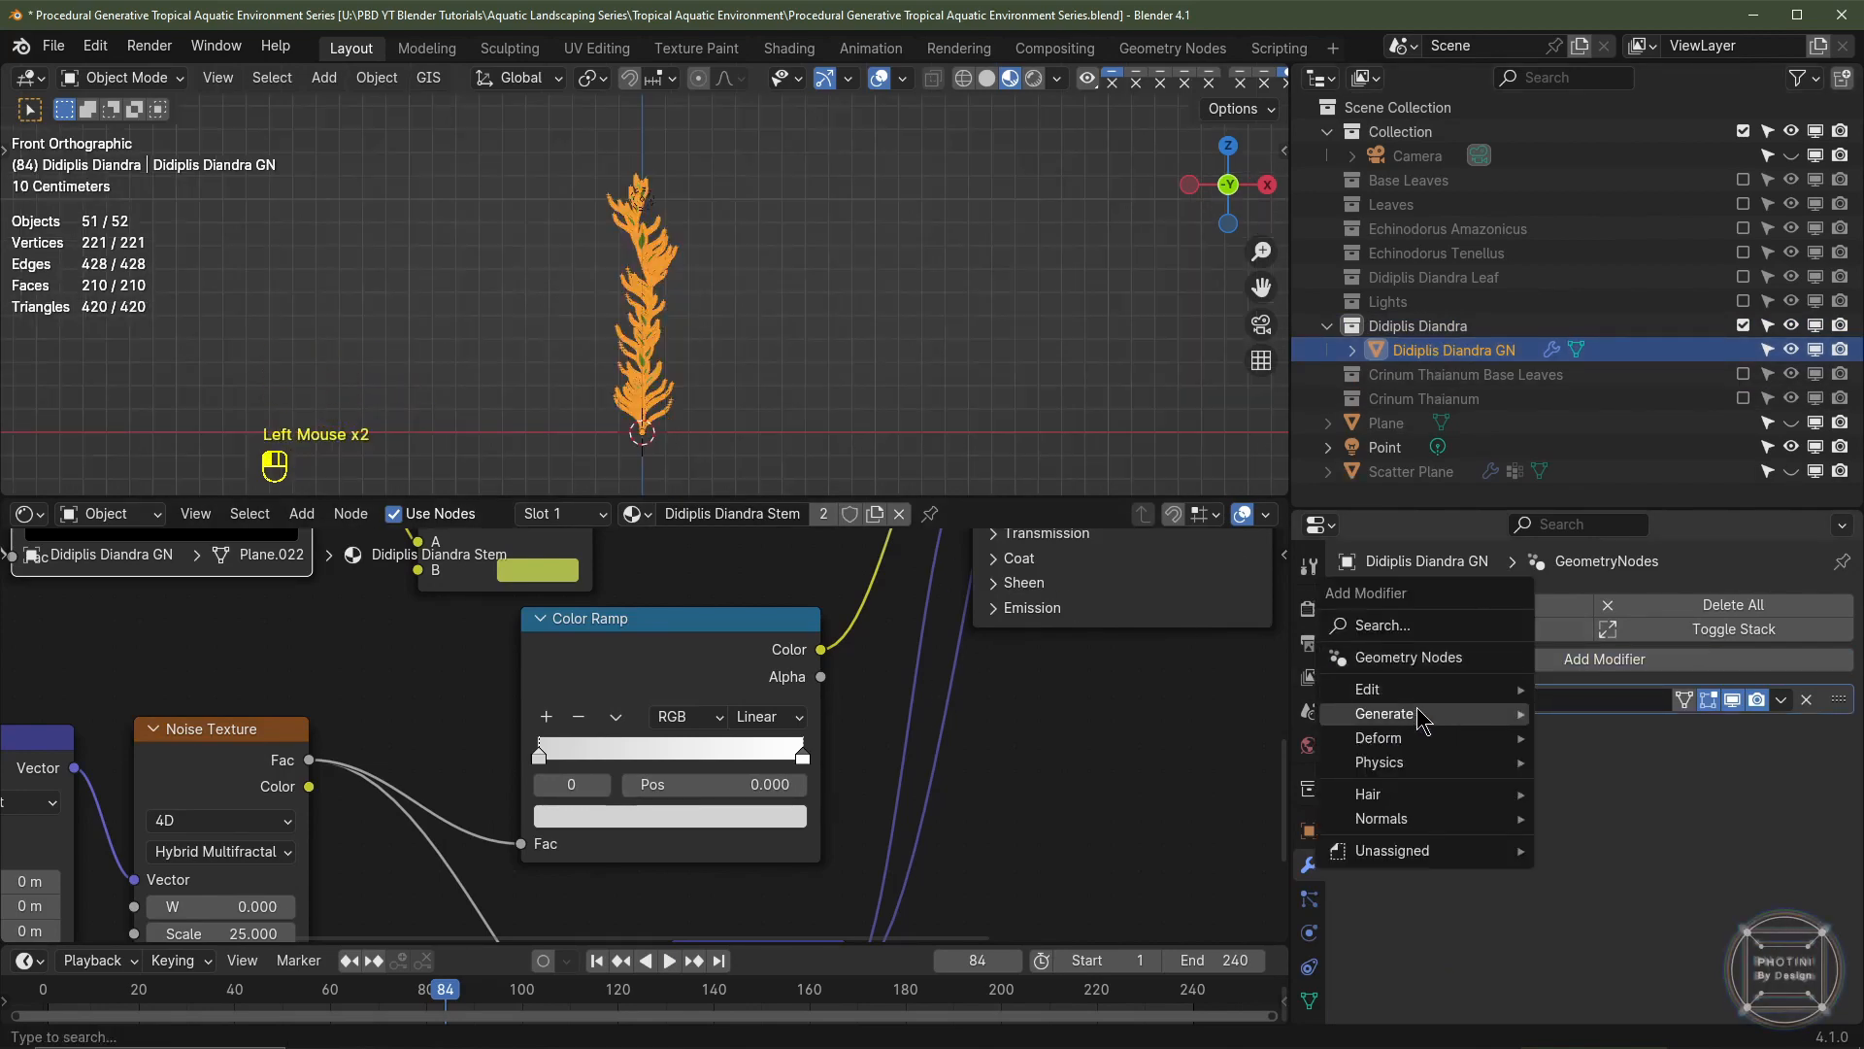
pyautogui.click(1394, 663)
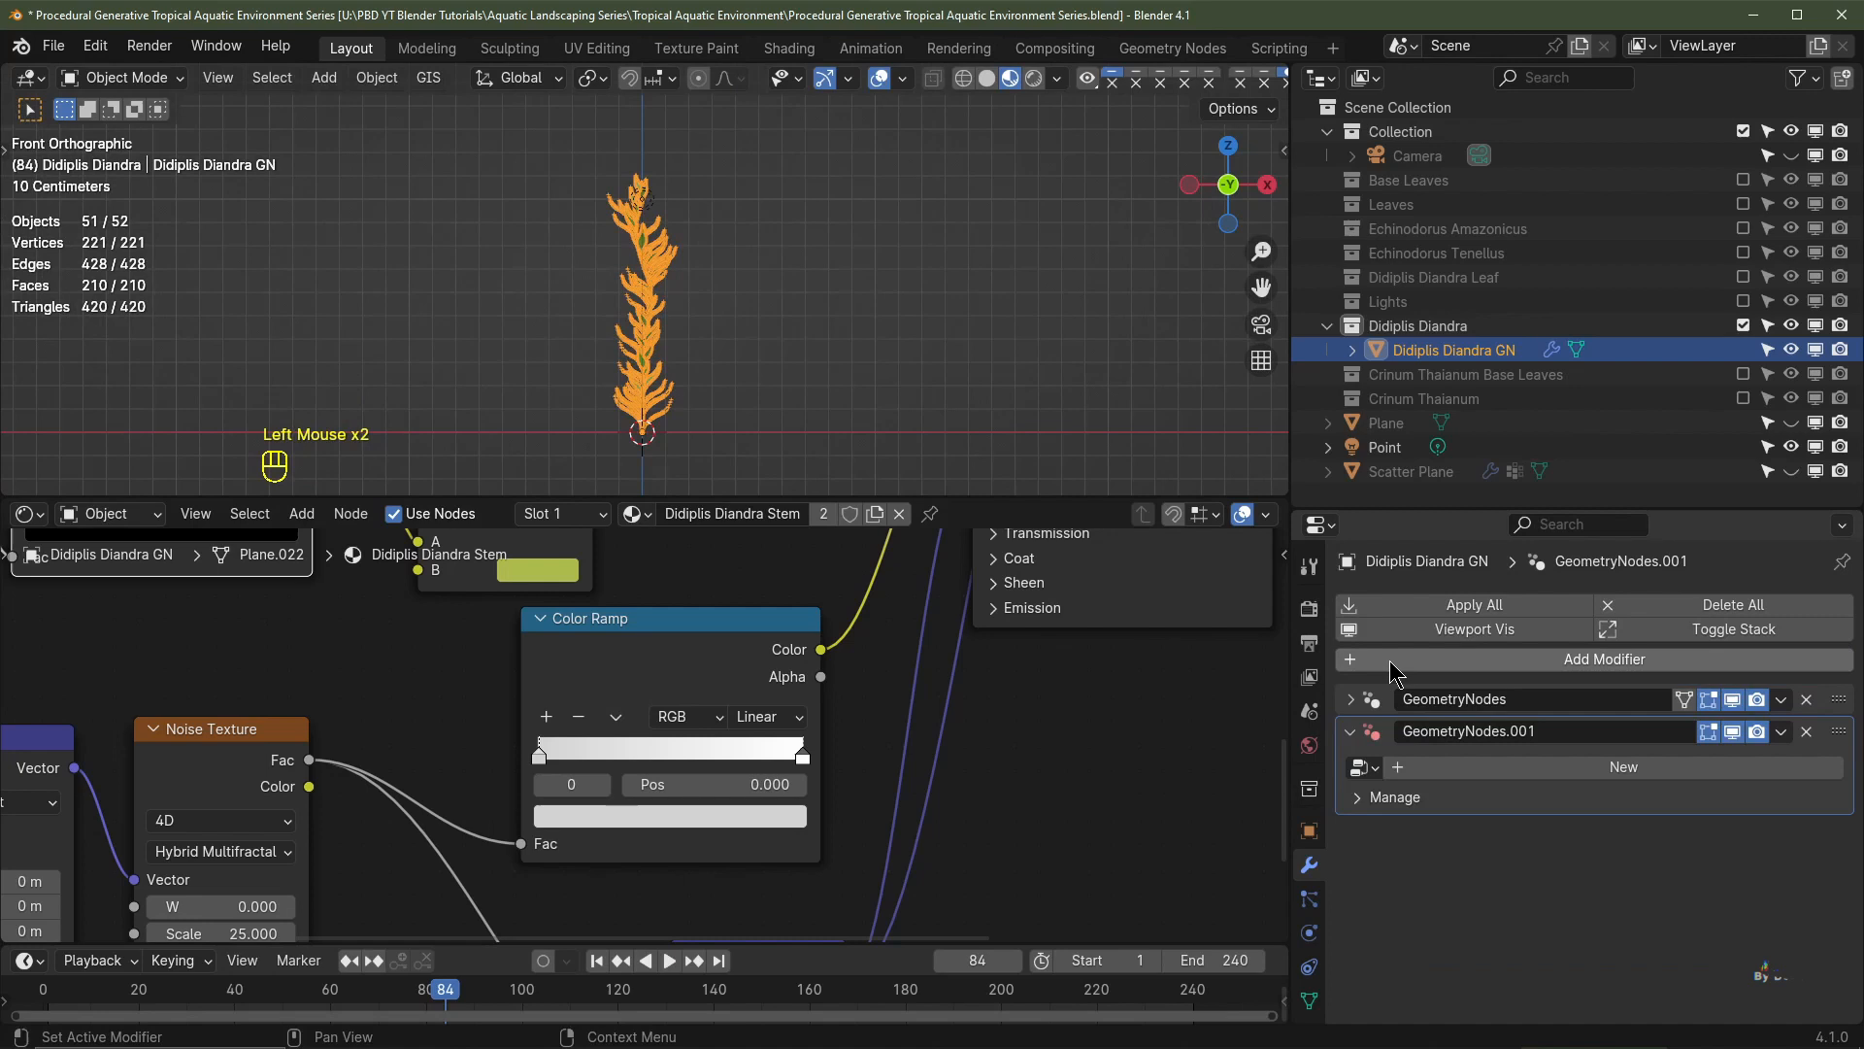
pyautogui.click(1363, 768)
pyautogui.click(1418, 512)
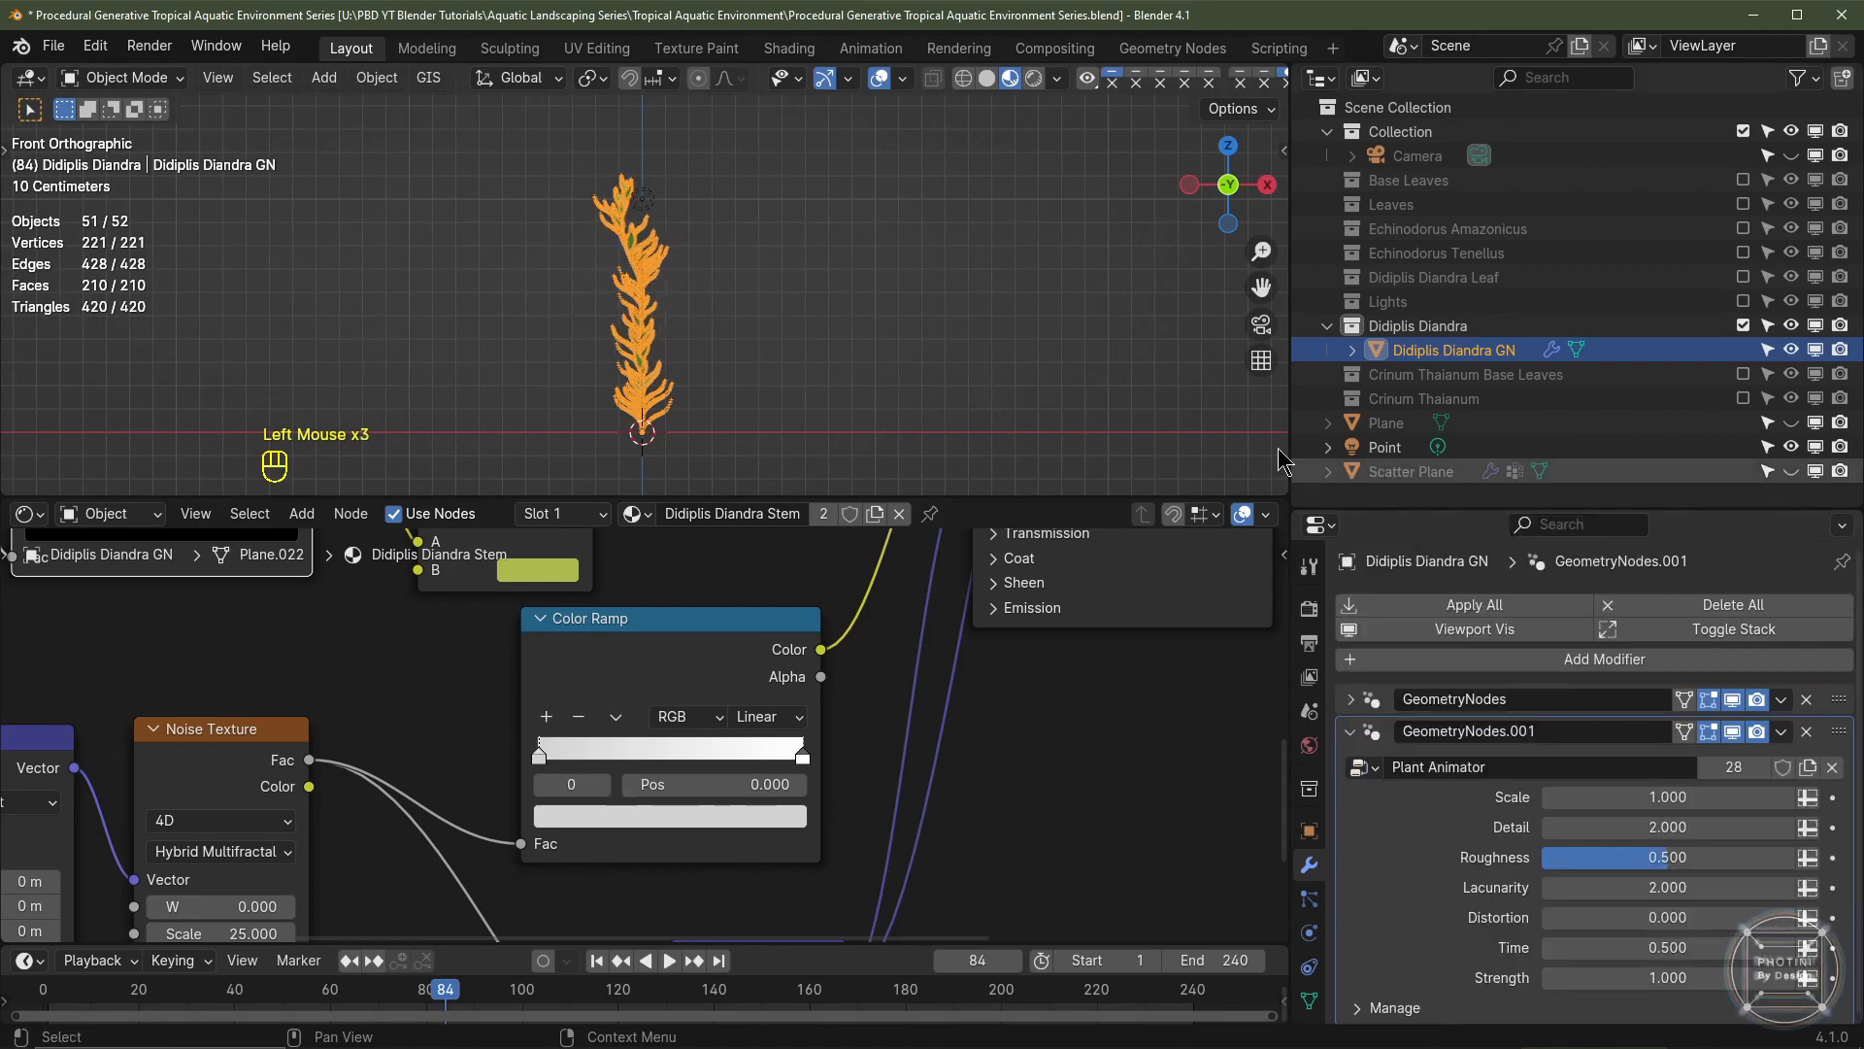
# - Play back the Didiplis Diandra animation without overlays and inspect the swaying stem up close and at an angle
pyautogui.press('space')
pyautogui.scroll(1, 760, 369)
pyautogui.scroll(2, 760, 369)
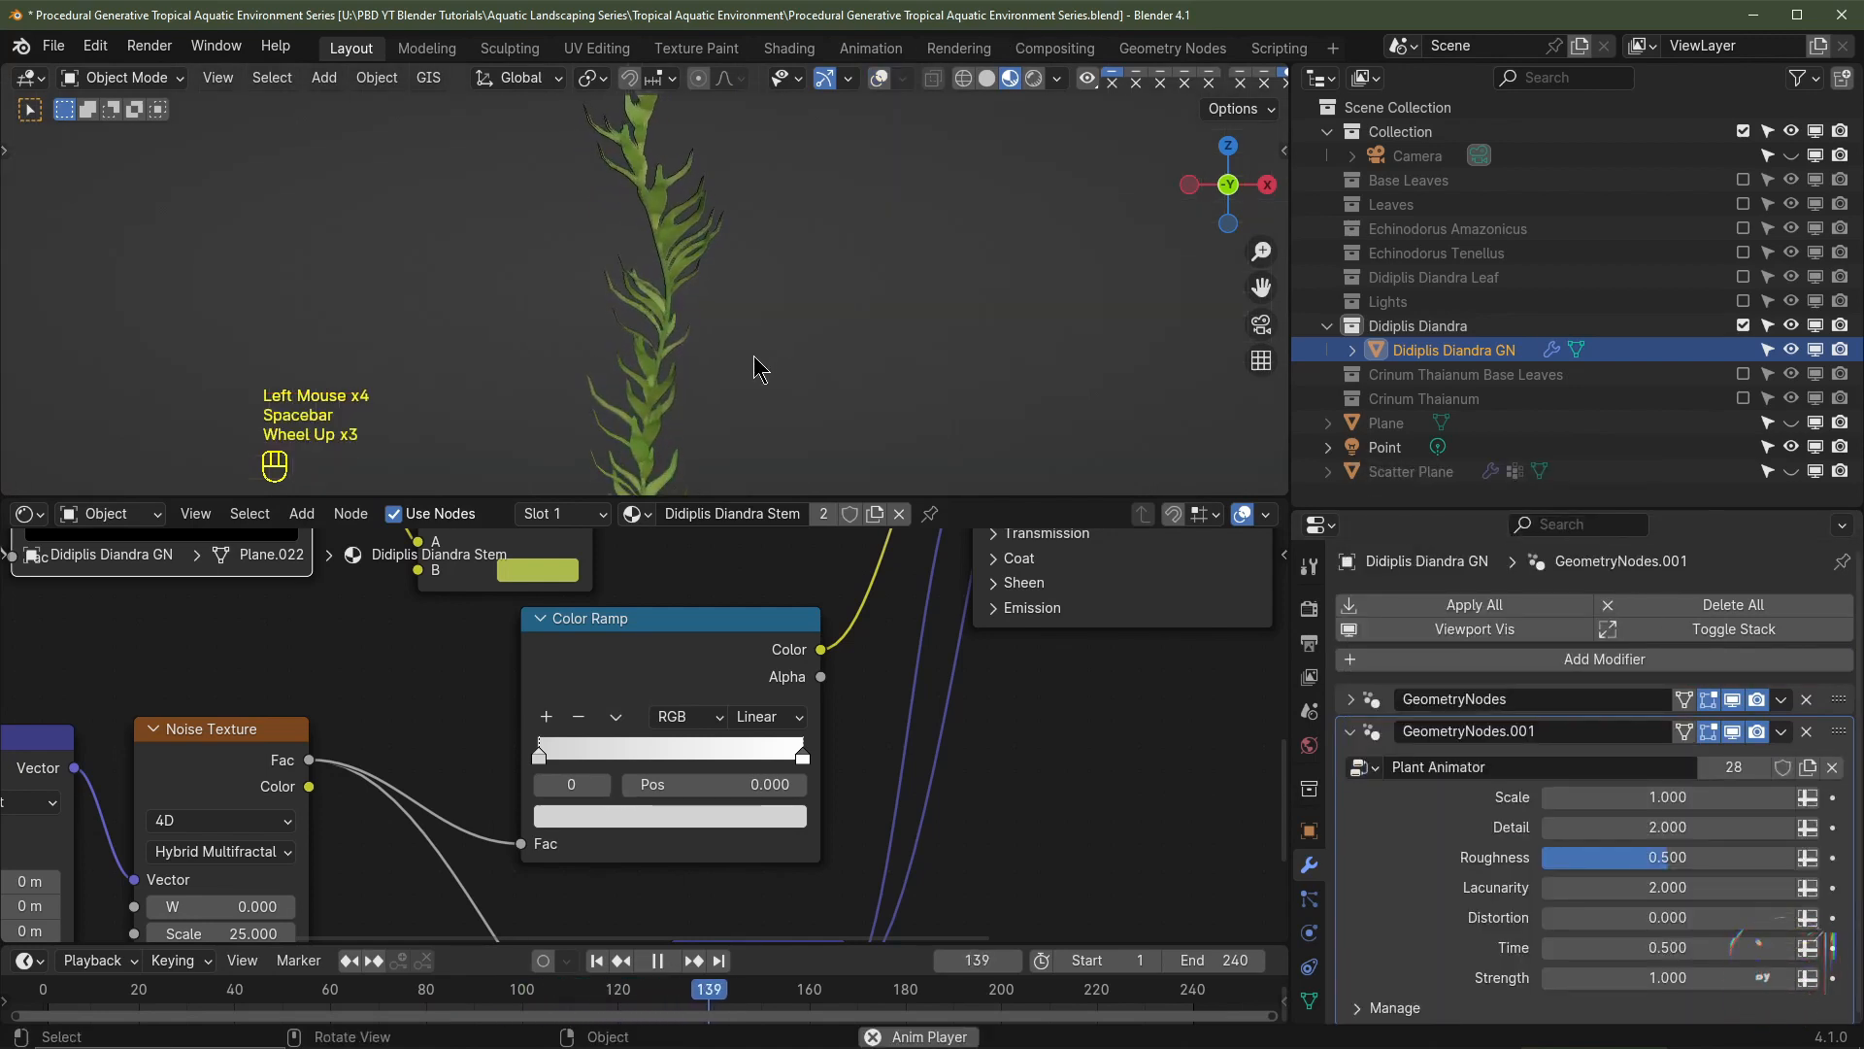
pyautogui.scroll(-2, 761, 369)
pyautogui.moveTo(760, 369); pyautogui.dragTo(811, 403, button='middle')
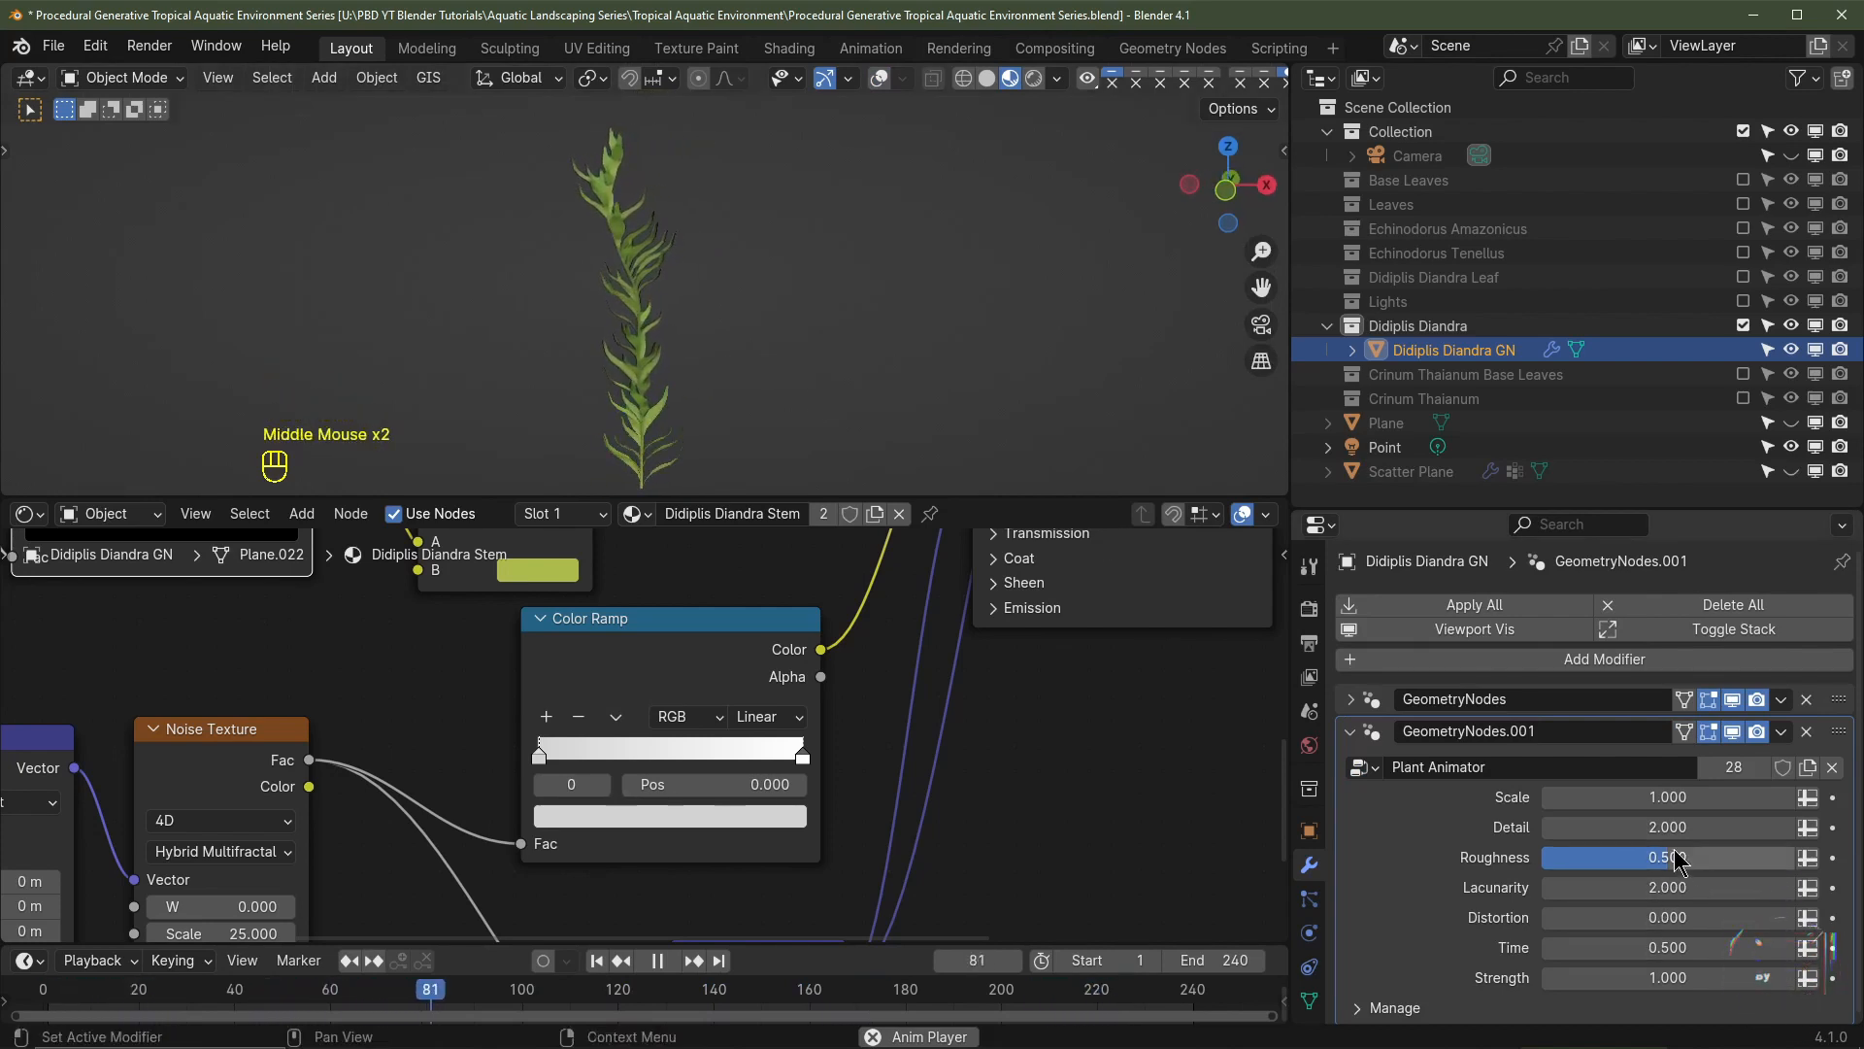
# - Raise the Didiplis Diandra Plant Animator's Scale to about 1.6 and adjust its Detail while the animation plays
pyautogui.click(1669, 796)
pyautogui.moveTo(1669, 797); pyautogui.dragTo(1726, 797)
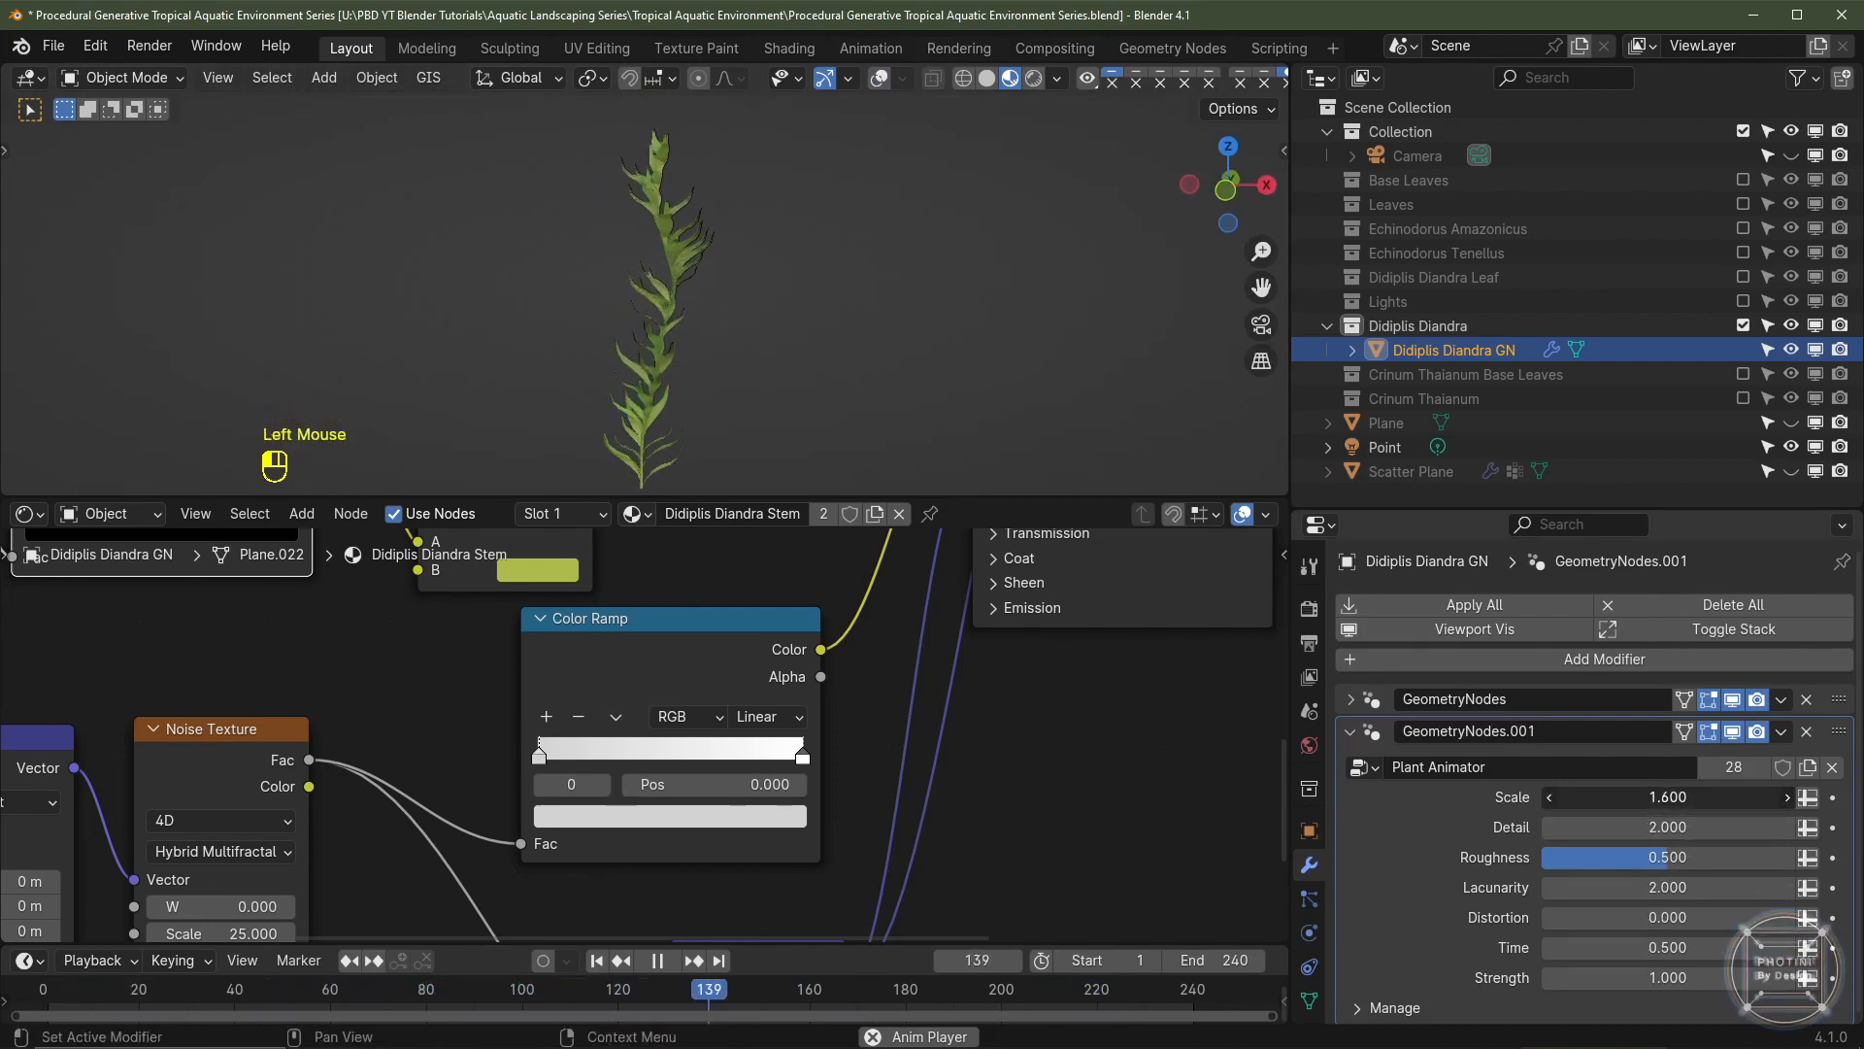
pyautogui.moveTo(1668, 827); pyautogui.dragTo(1554, 828)
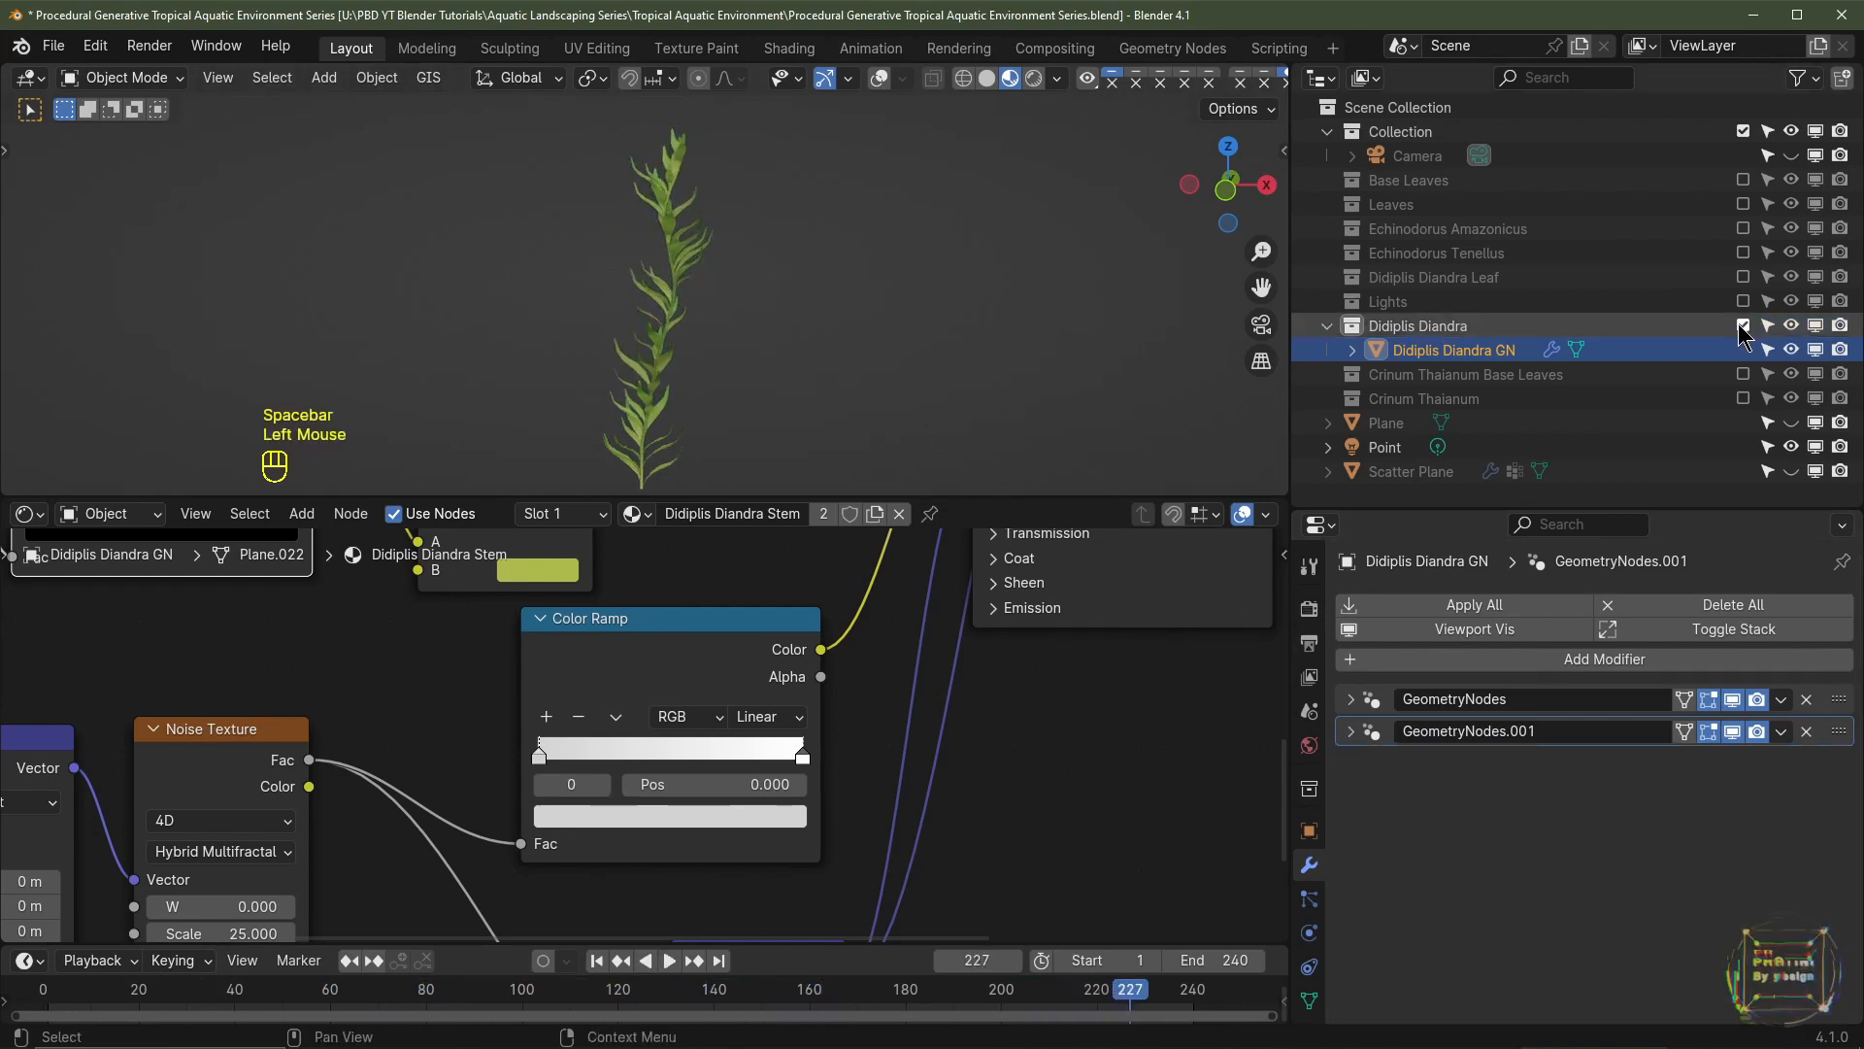
# - Exclude the Didiplis Diandra collection, restore the overlays, switch to front view and enlarge the 3D viewport over the shader editor
pyautogui.click(1740, 325)
pyautogui.click(880, 77)
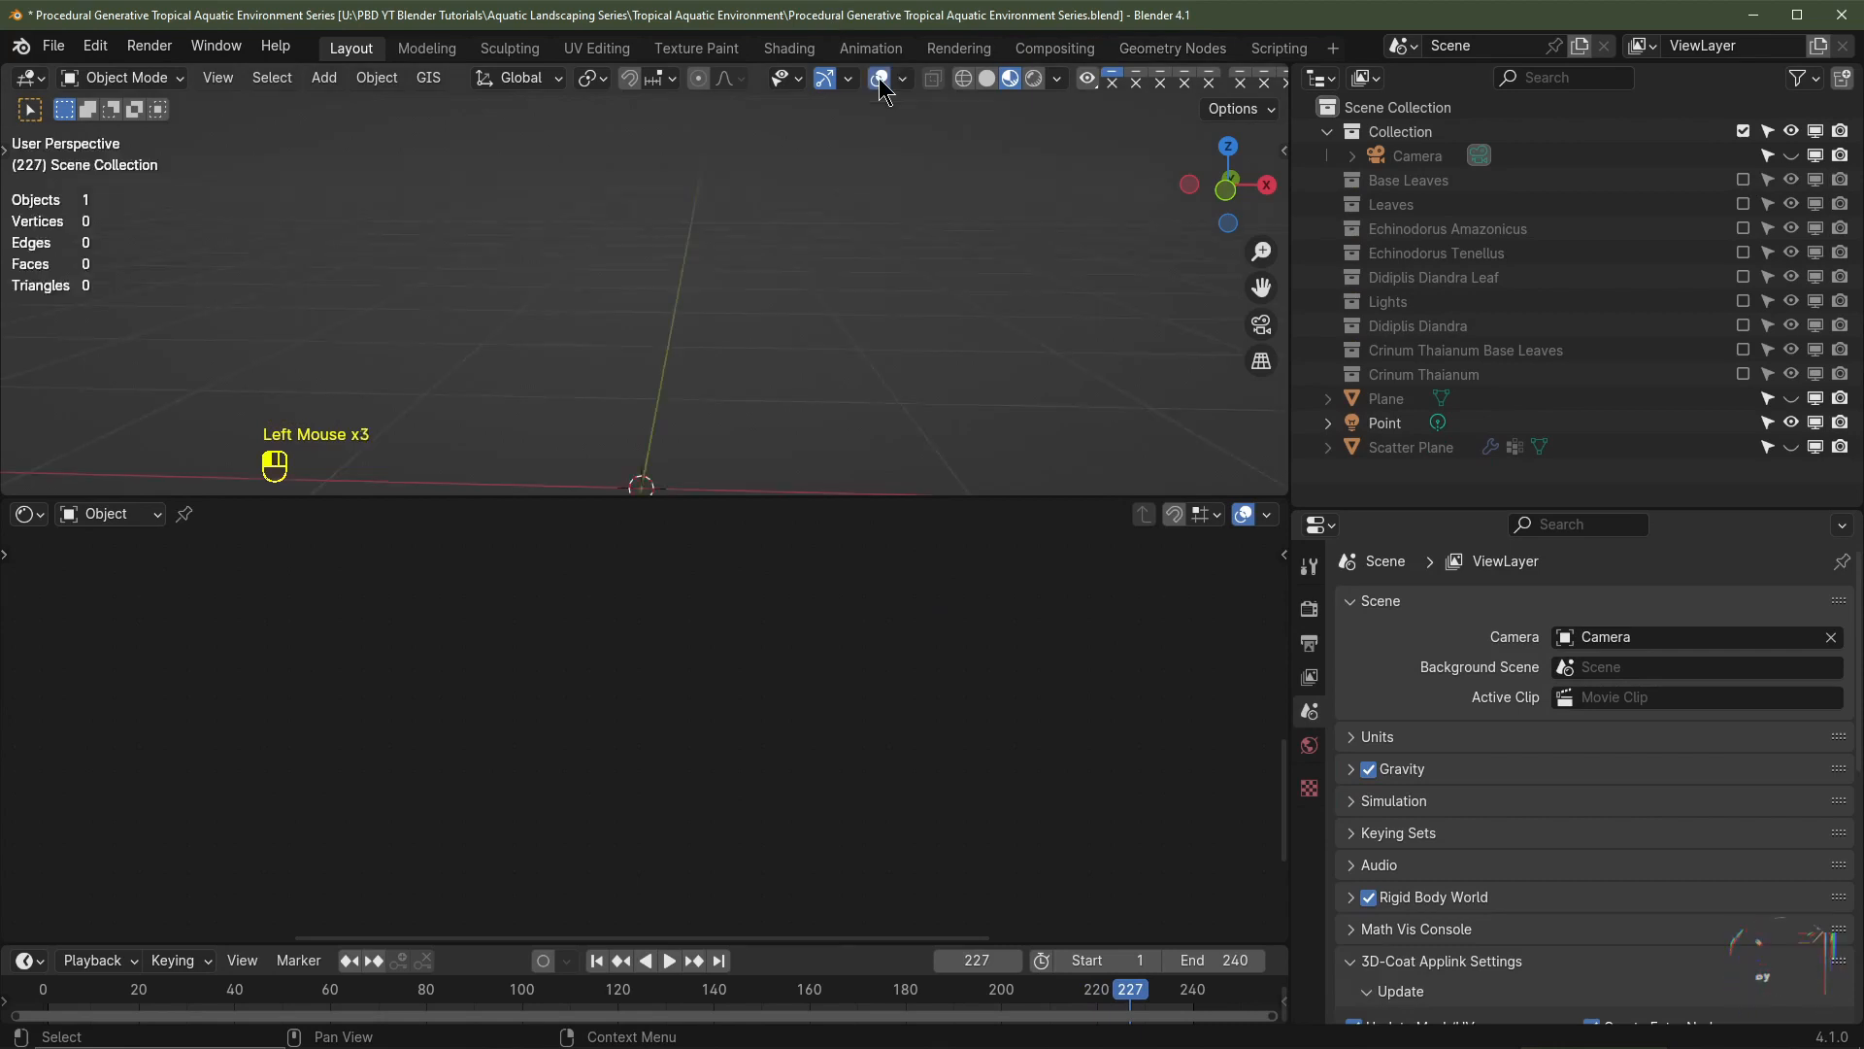
pyautogui.scroll(-2, 820, 262)
pyautogui.press('KP_1')
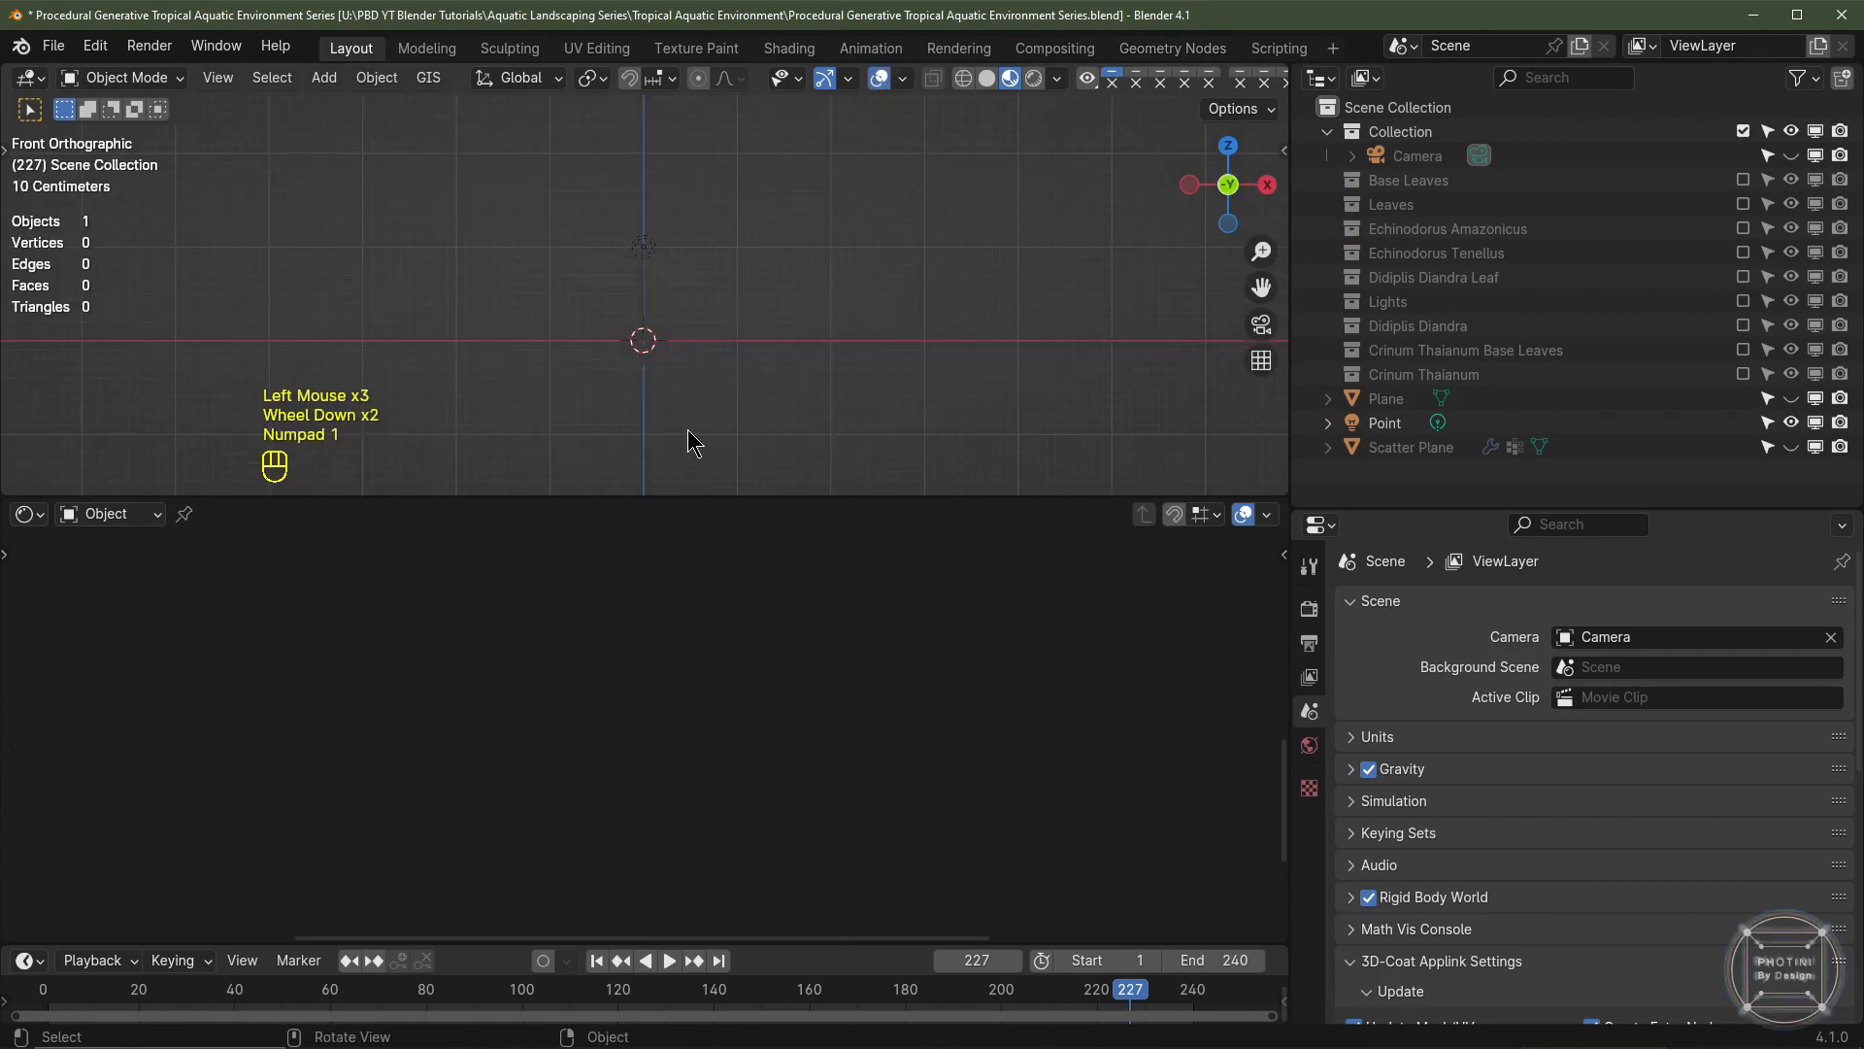
pyautogui.moveTo(699, 497); pyautogui.dragTo(723, 791)
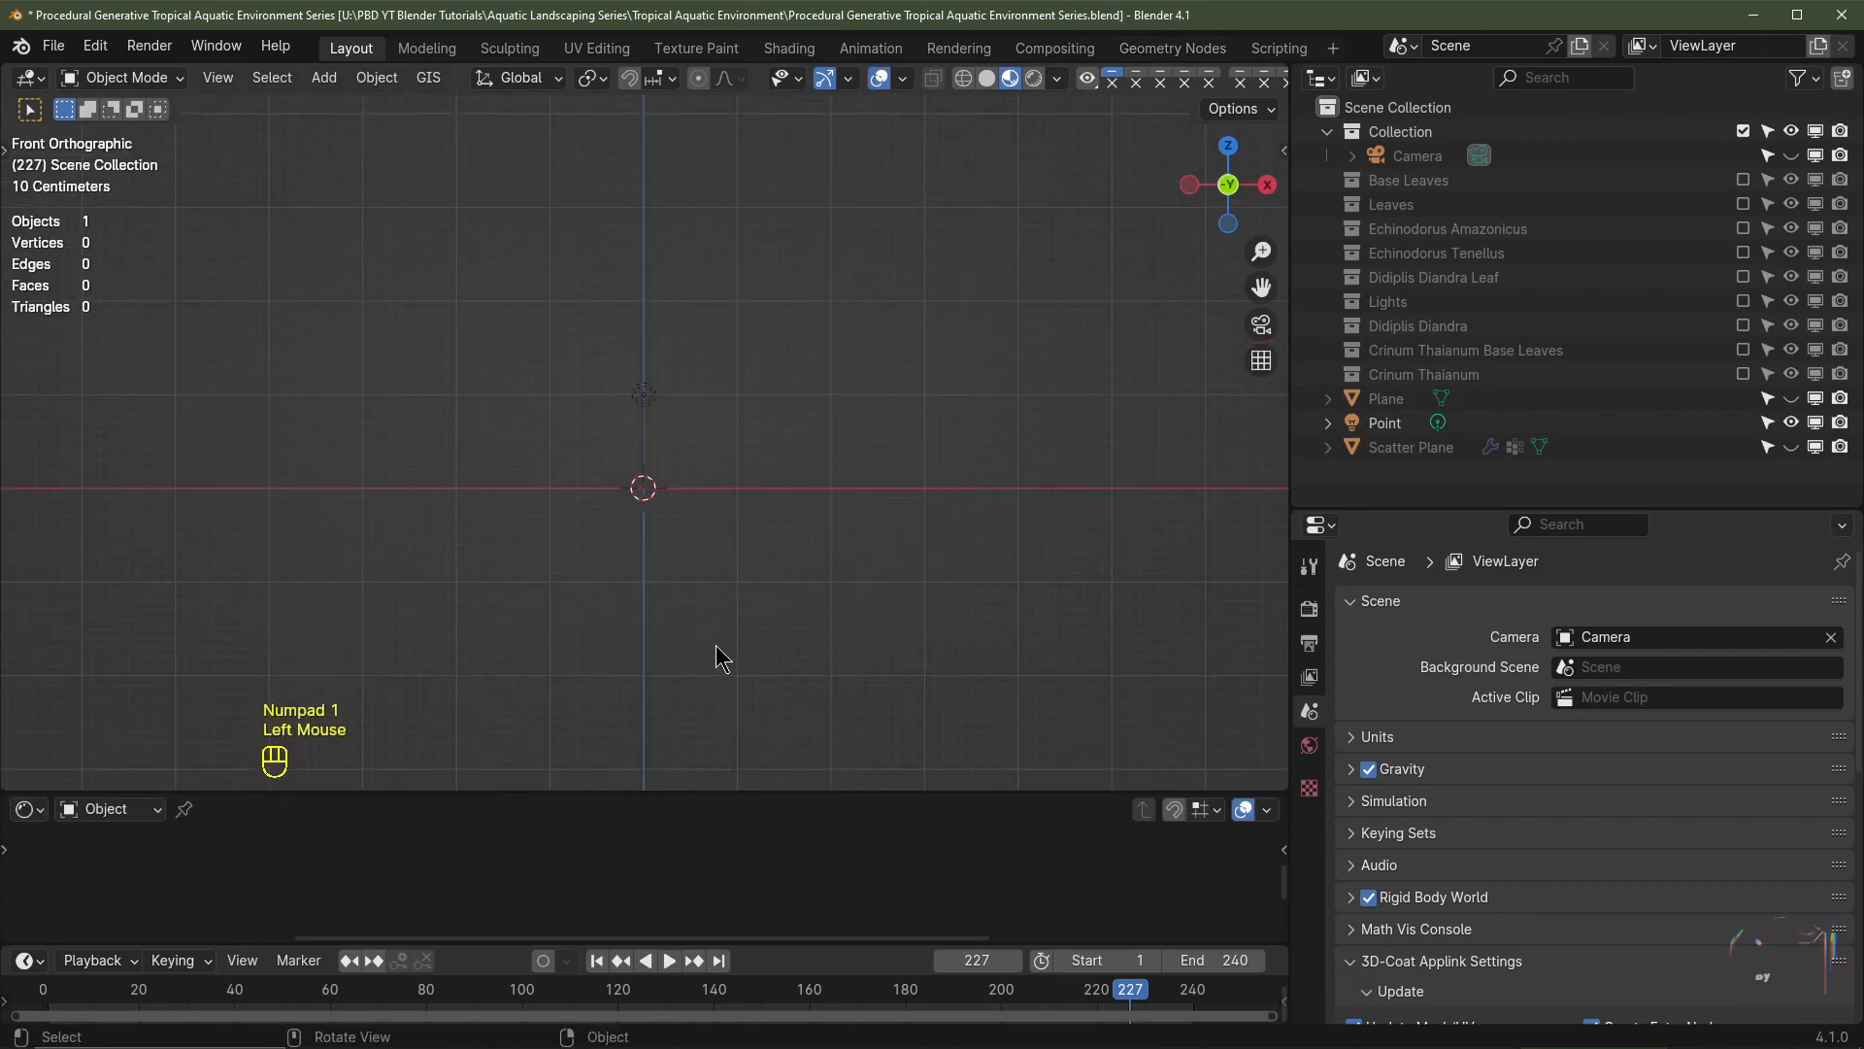
pyautogui.scroll(2, 650, 591)
pyautogui.keyDown('shift'); pyautogui.moveTo(649, 590); pyautogui.dragTo(641, 540, button='middle'); pyautogui.keyUp('shift')
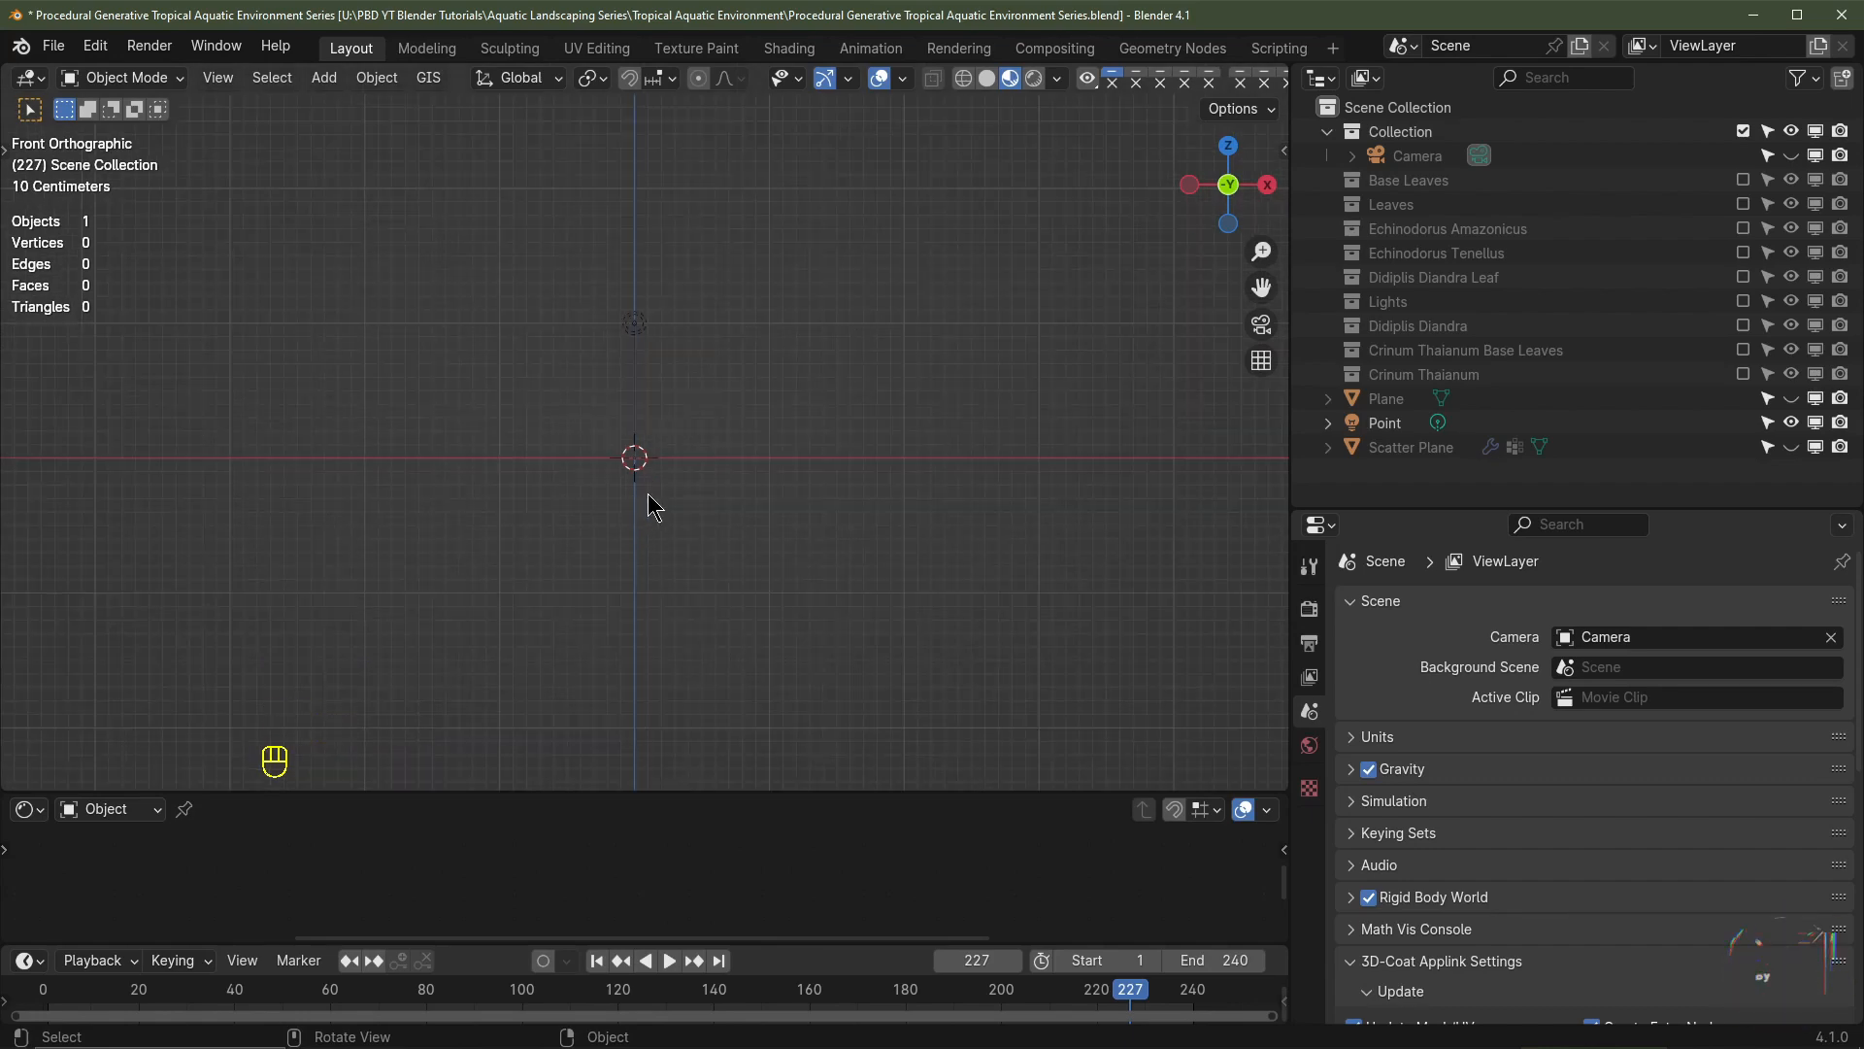
pyautogui.scroll(2, 667, 515)
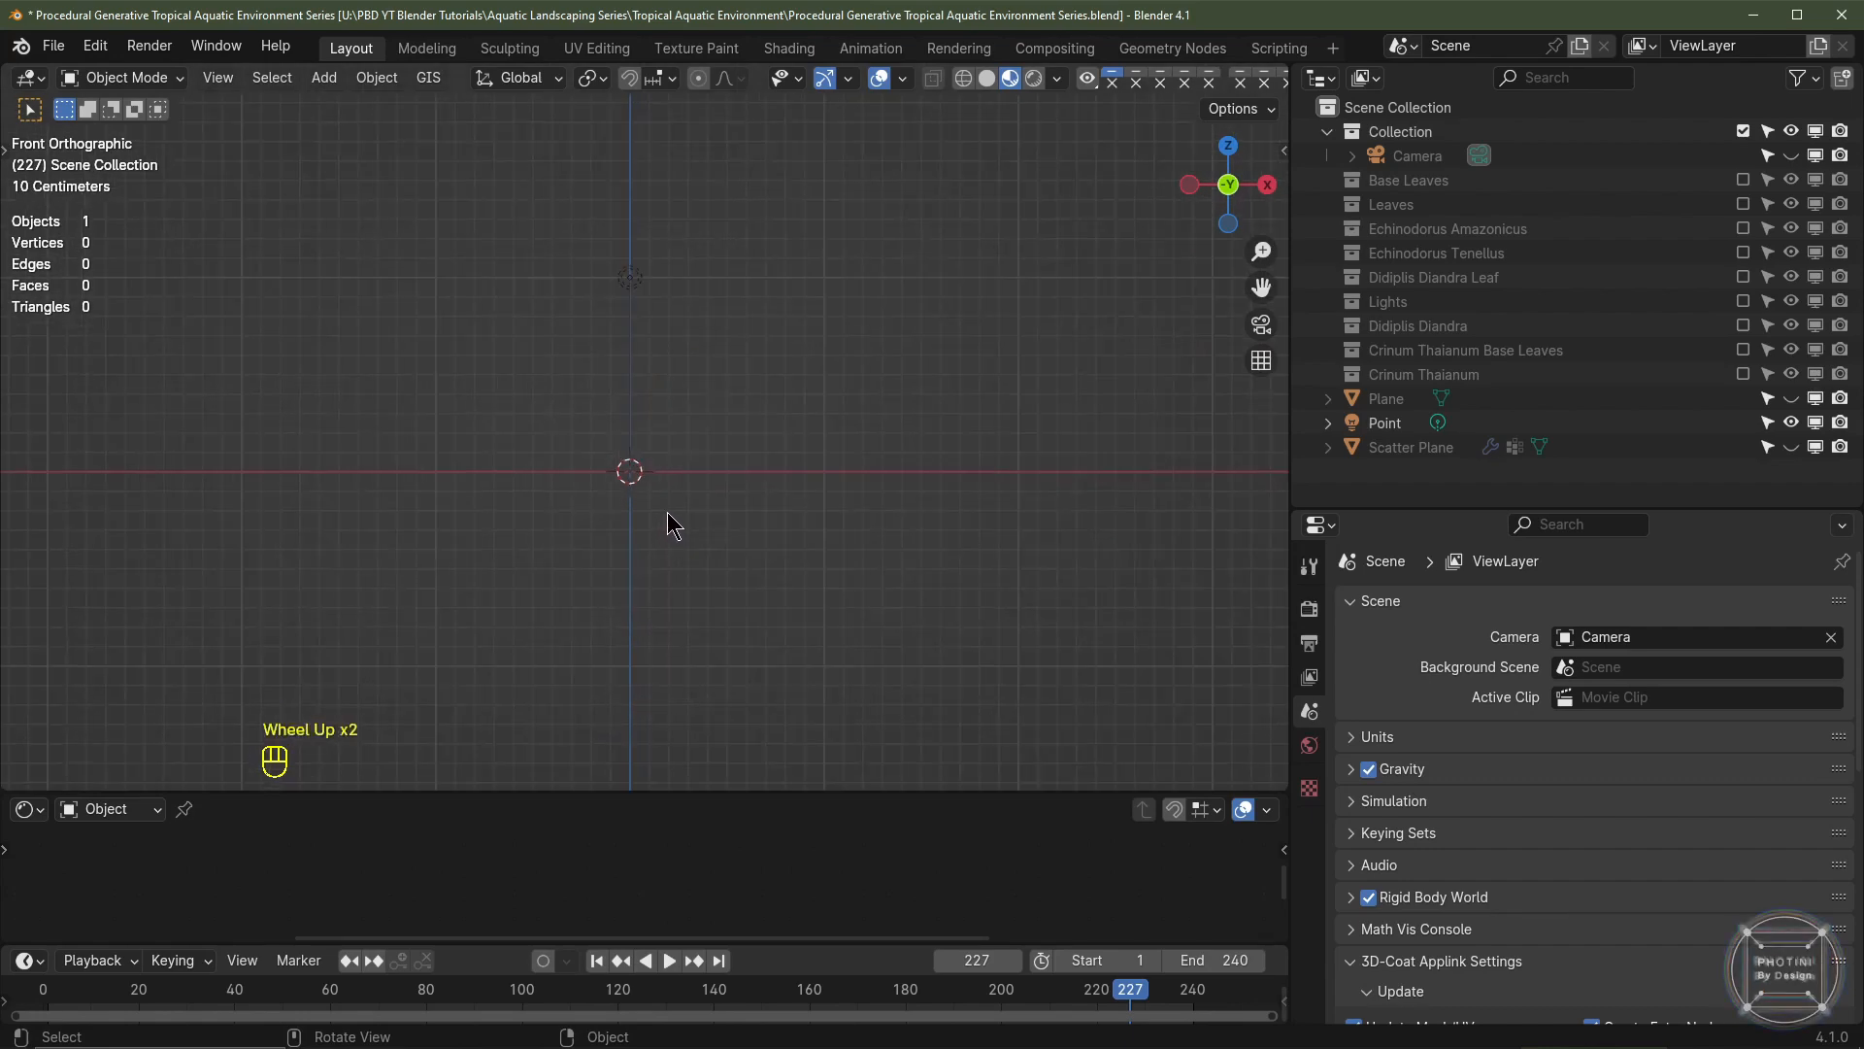
# - Add a cube mesh at the scene origin
pyautogui.hotkey('shift', 'a')
pyautogui.moveTo(623, 545)
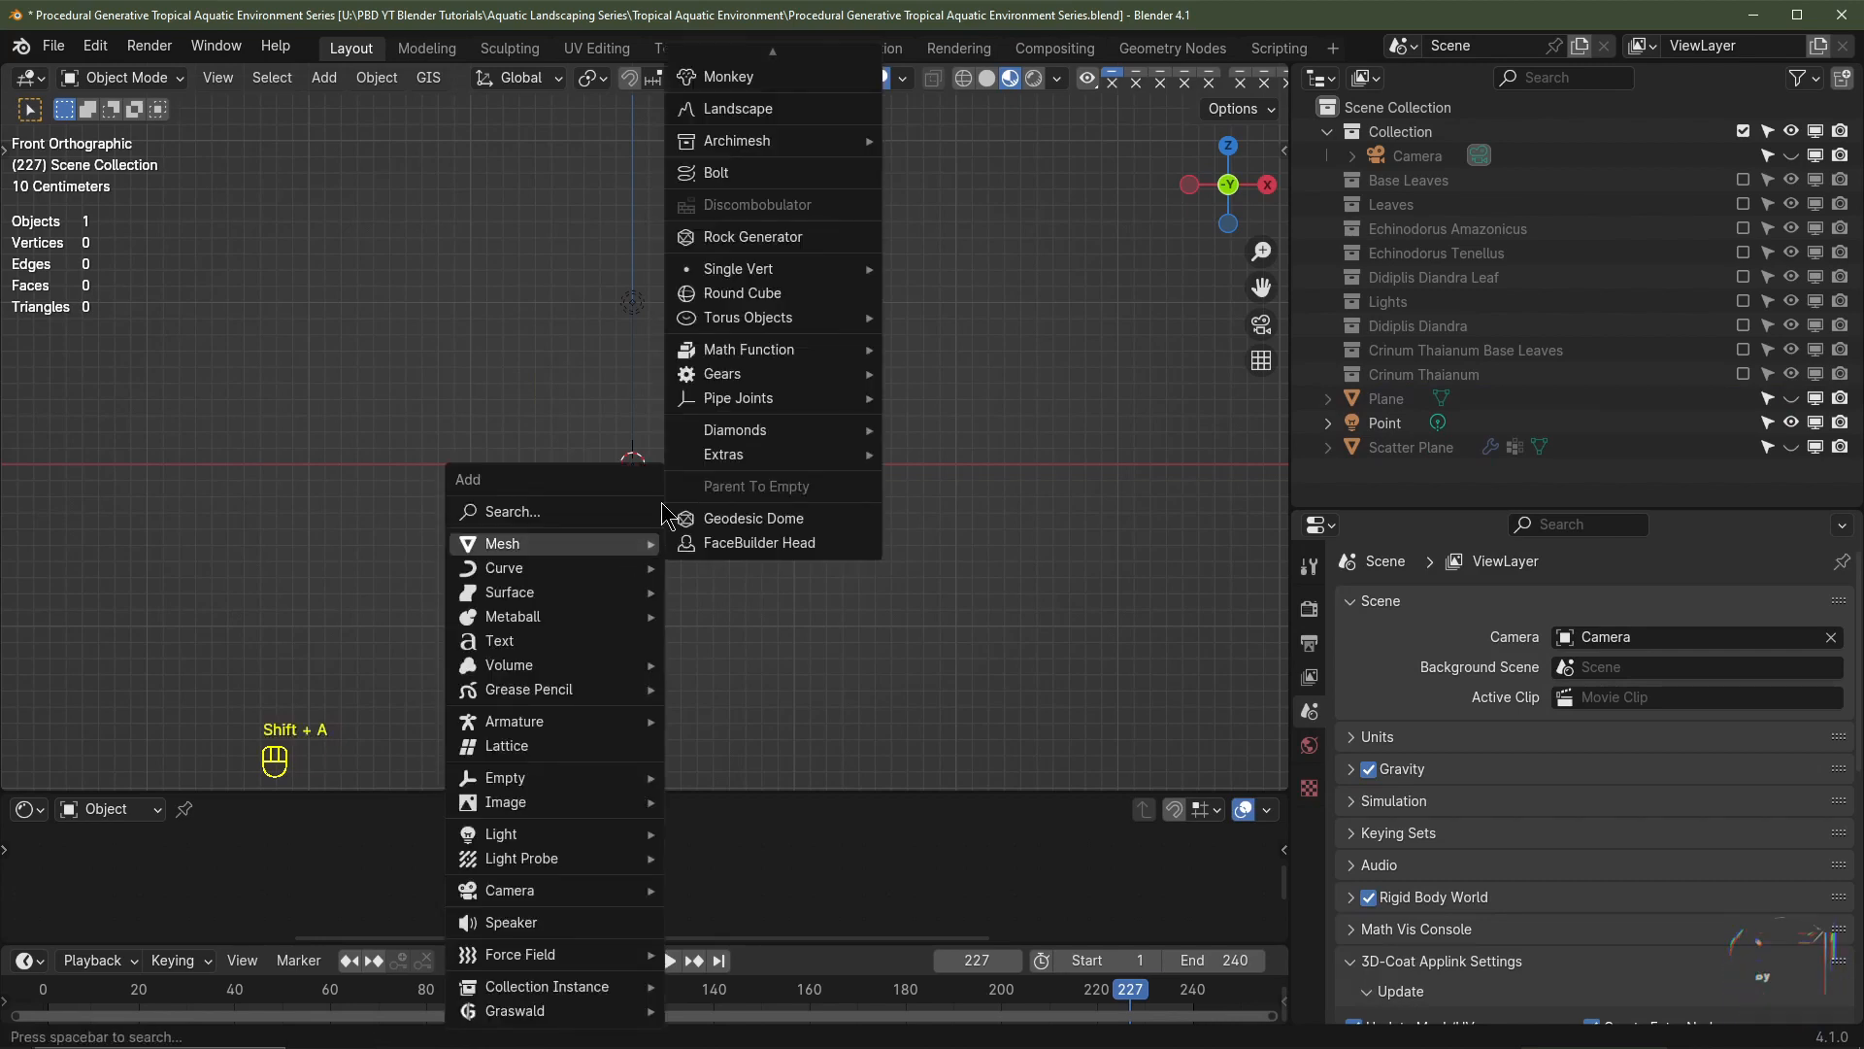
pyautogui.scroll(2, 767, 160)
pyautogui.scroll(2, 757, 107)
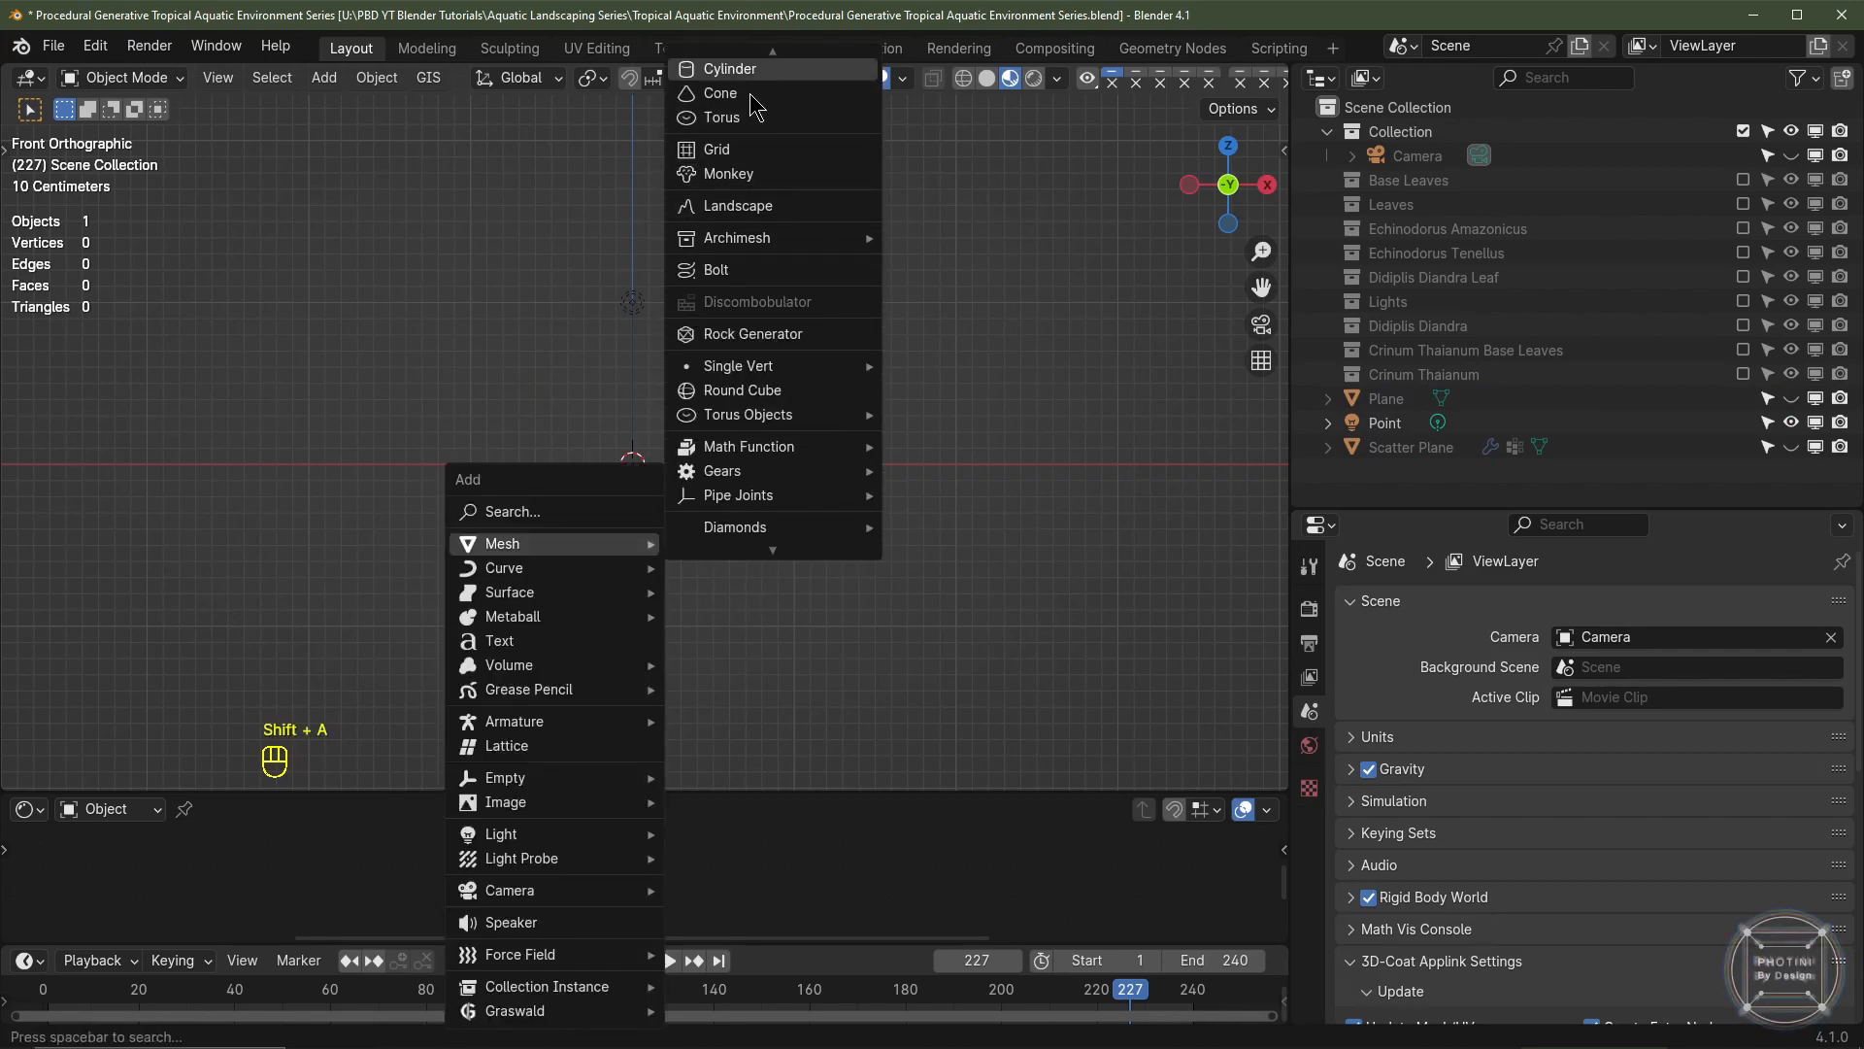
pyautogui.scroll(3, 758, 107)
pyautogui.click(747, 93)
# - Add a Subdivision modifier at viewport level 1 to the cube and apply it
pyautogui.click(1598, 604)
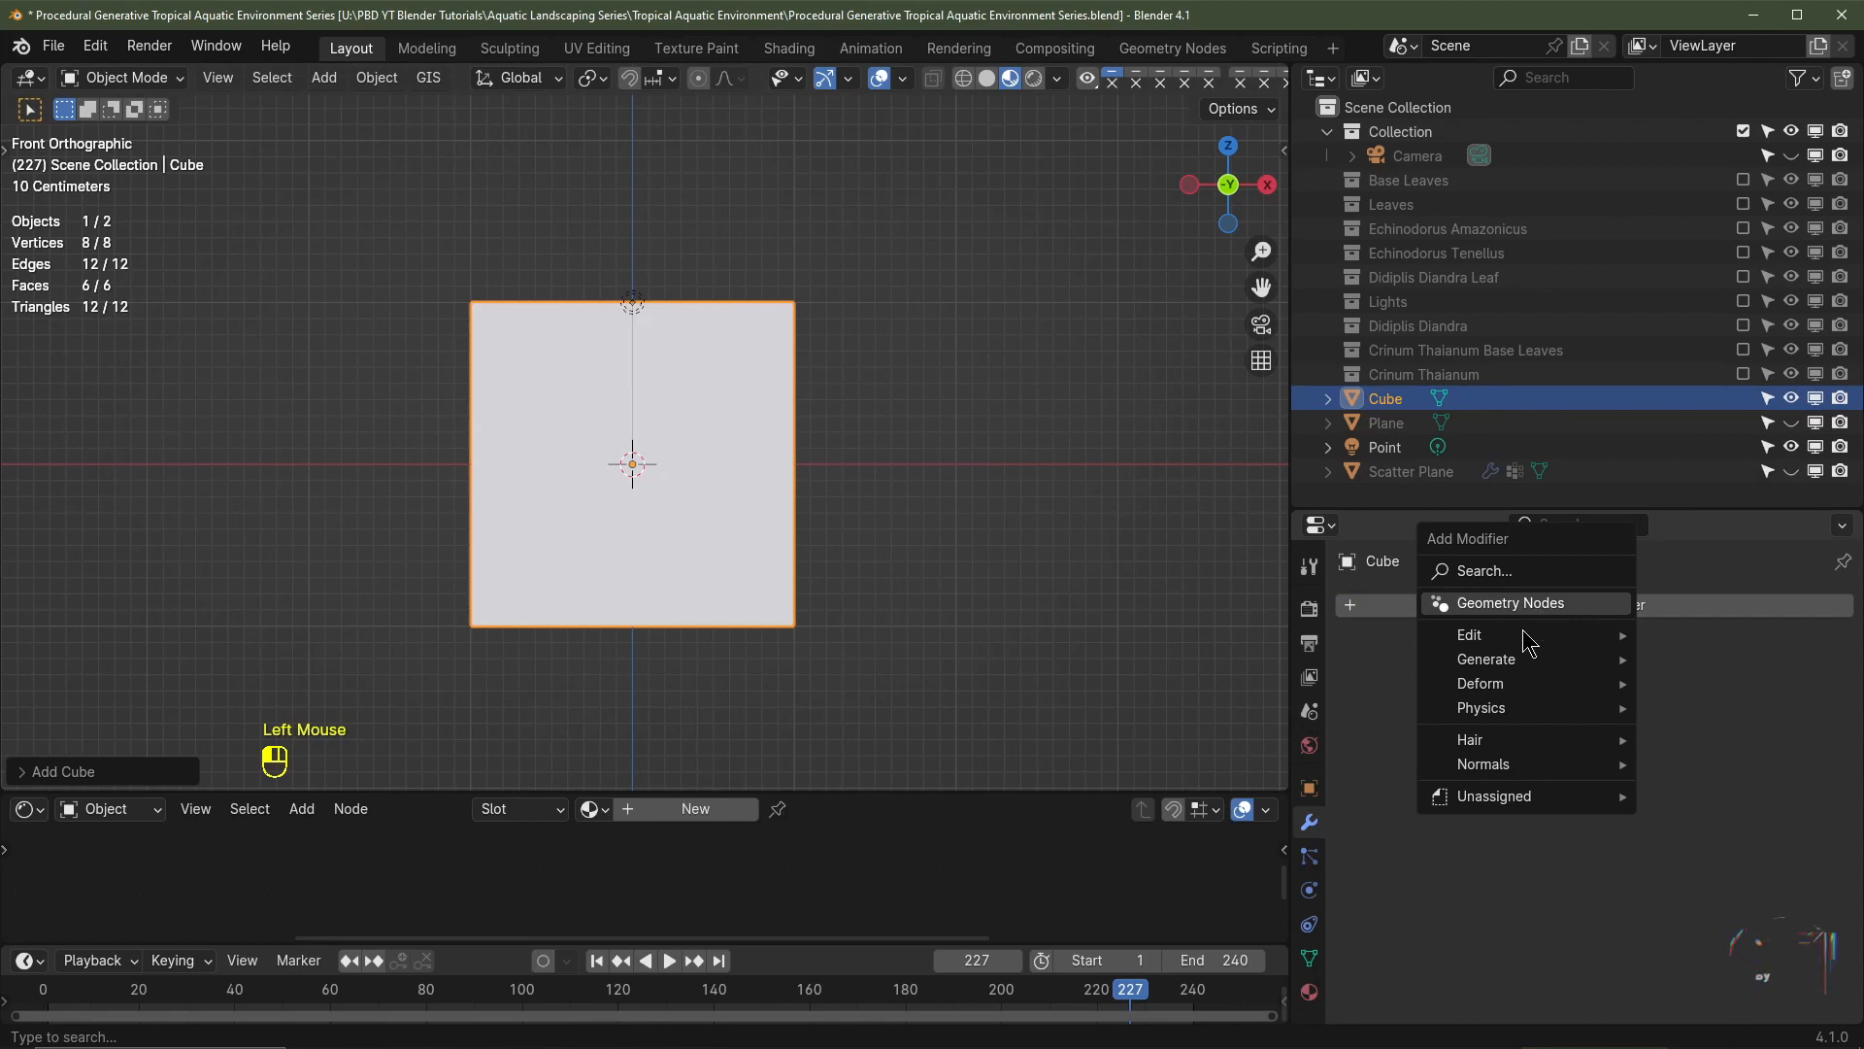
pyautogui.moveTo(1500, 658)
pyautogui.click(1731, 573)
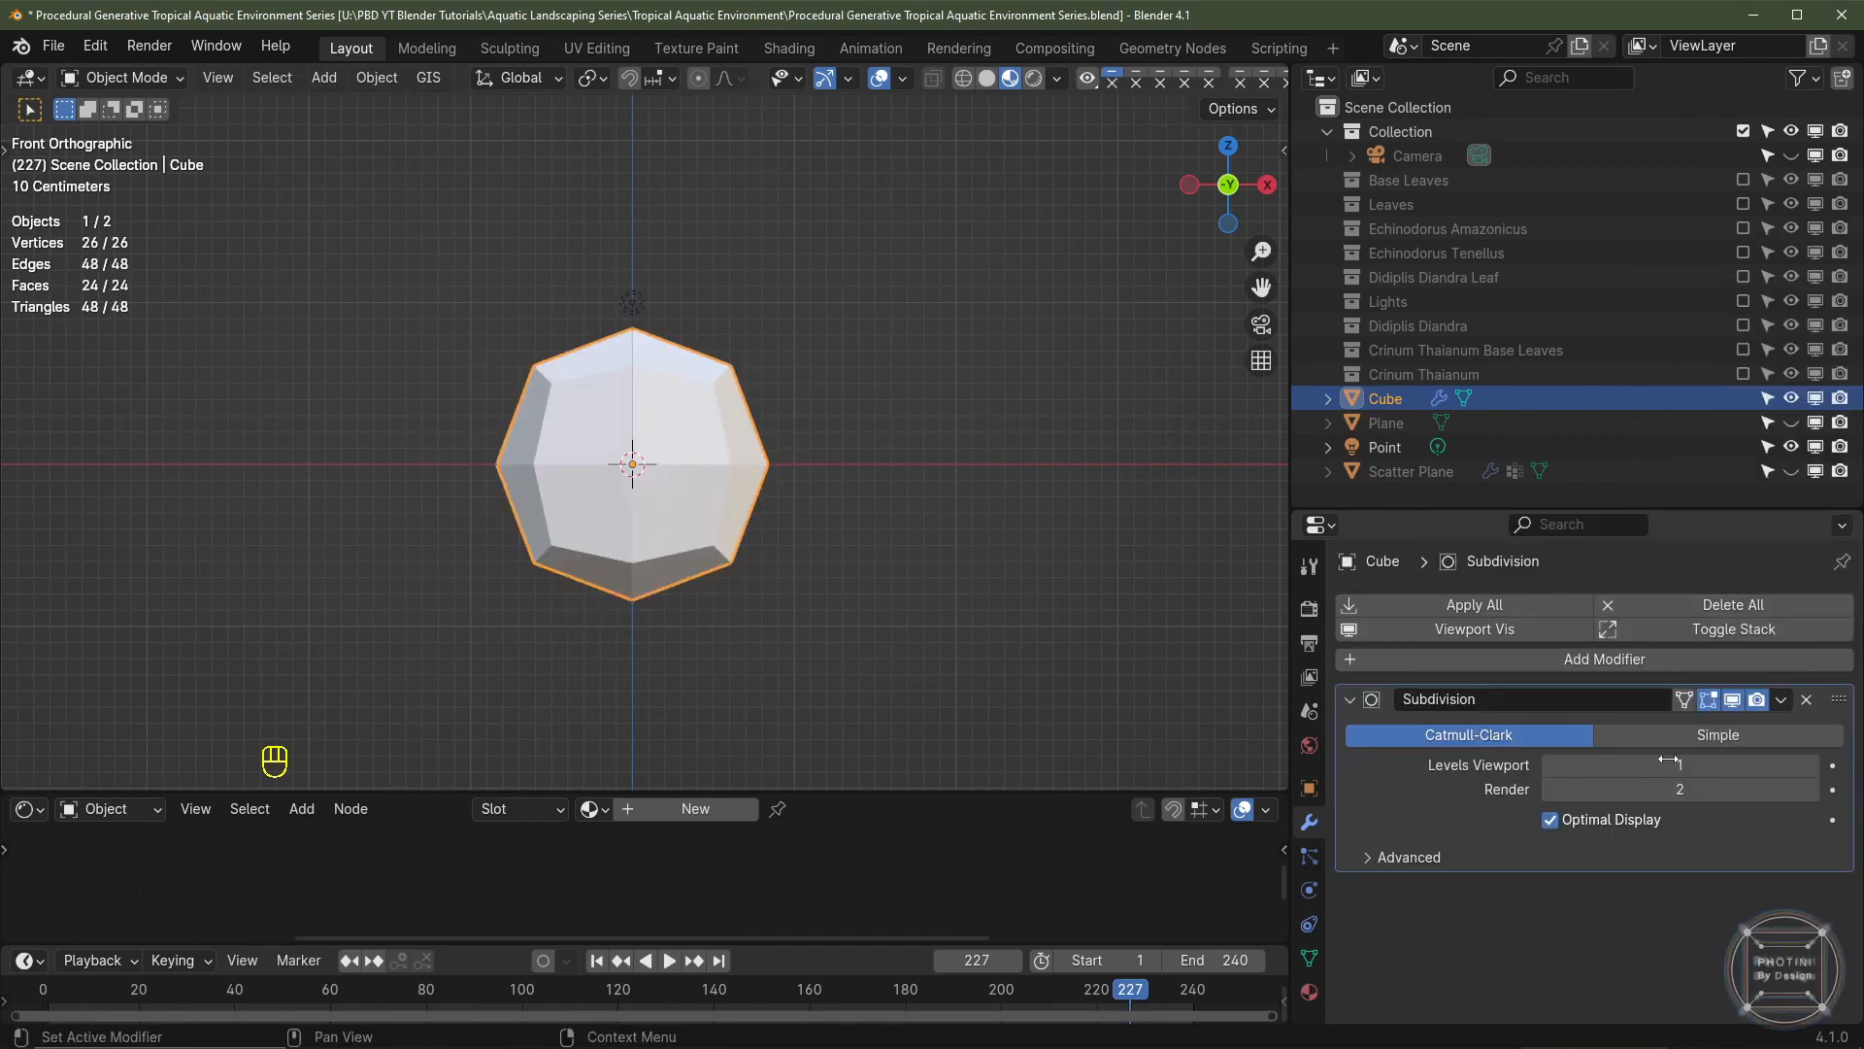
pyautogui.click(1781, 699)
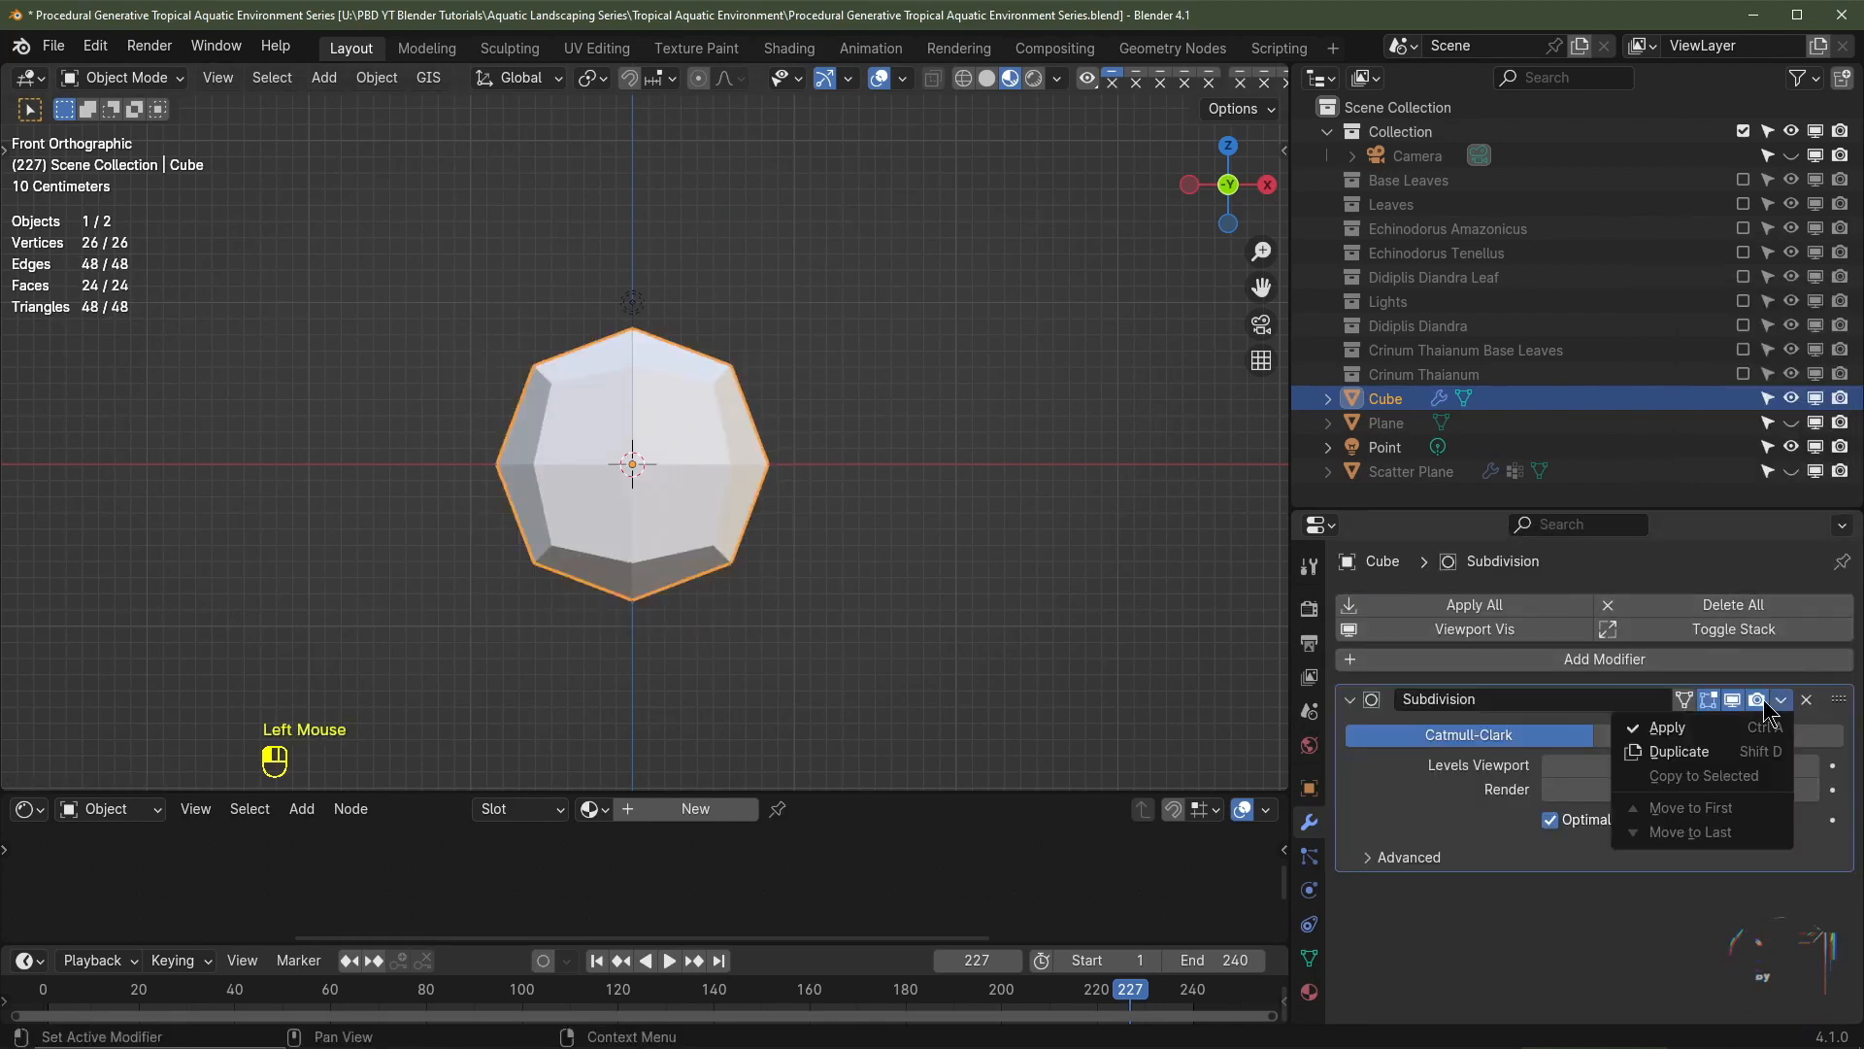
pyautogui.click(1715, 718)
# - In edit mode with X-ray on, select the mesh's nine bottom vertices and flatten them by scaling to 0 along Z
pyautogui.press('Tab')
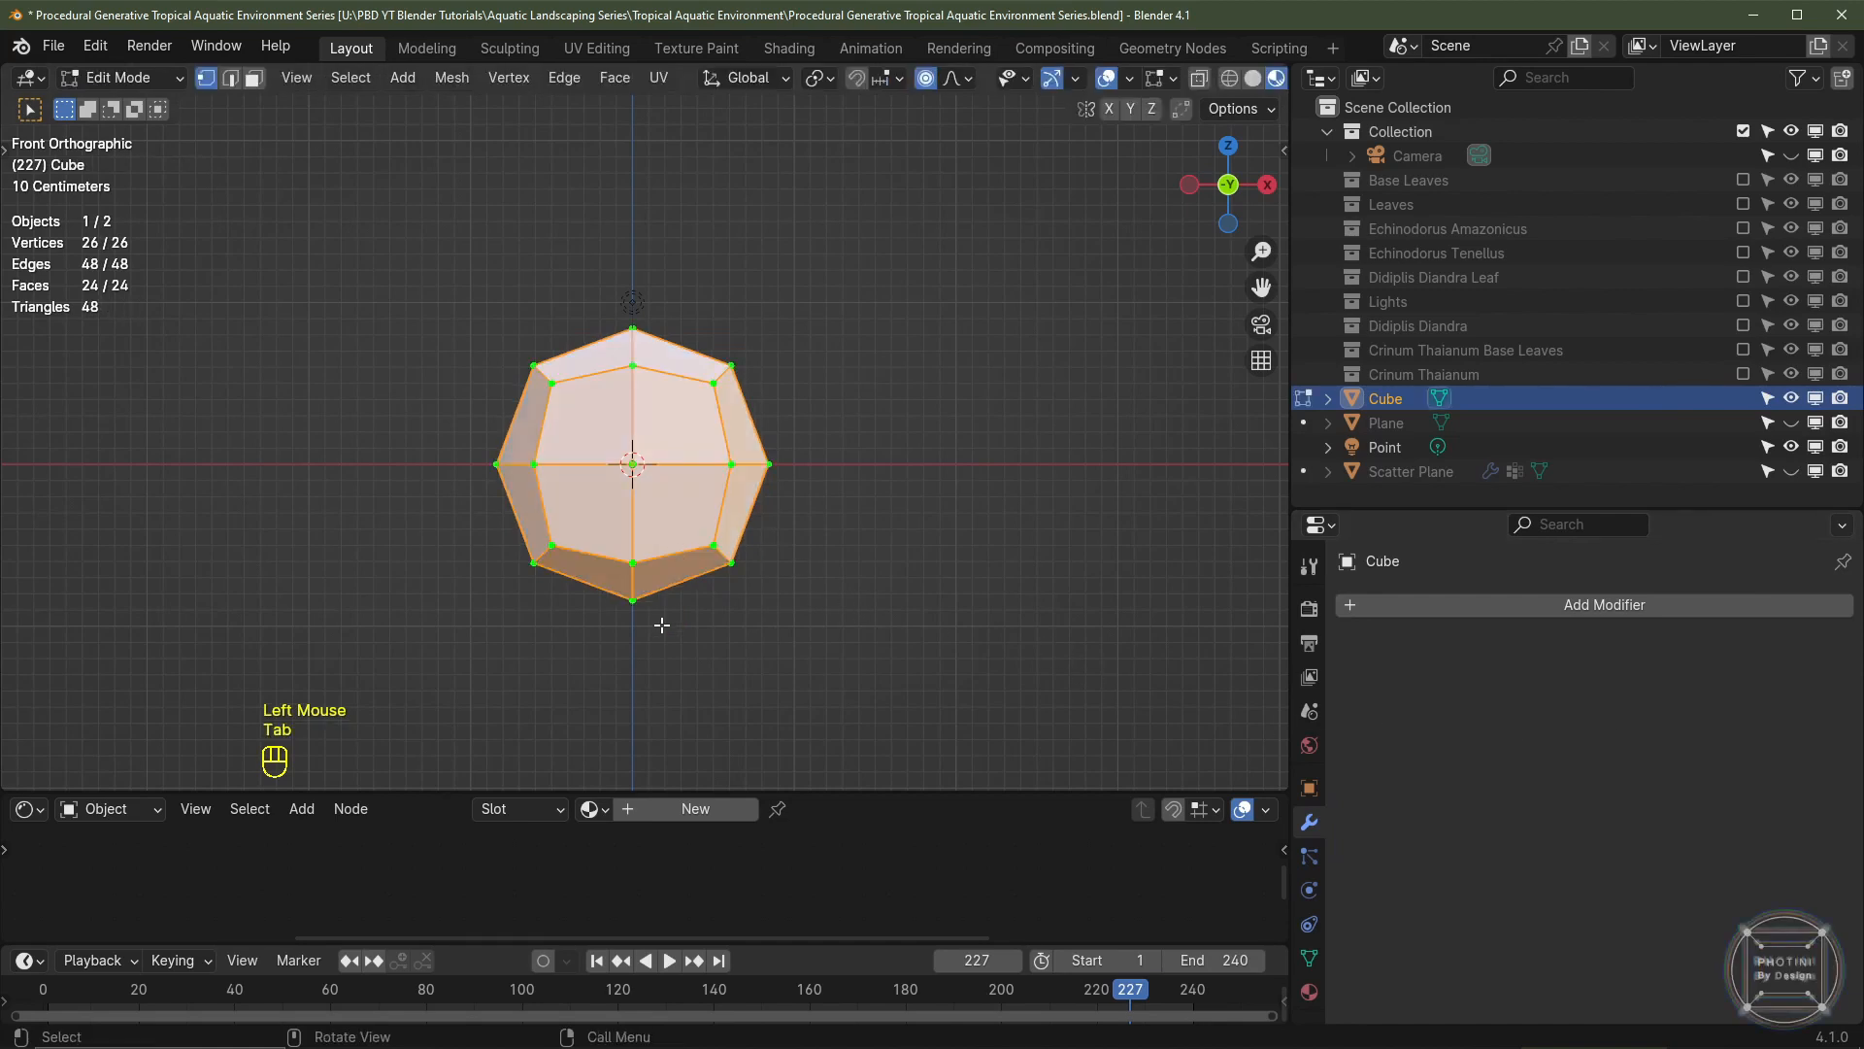
pyautogui.click(1200, 81)
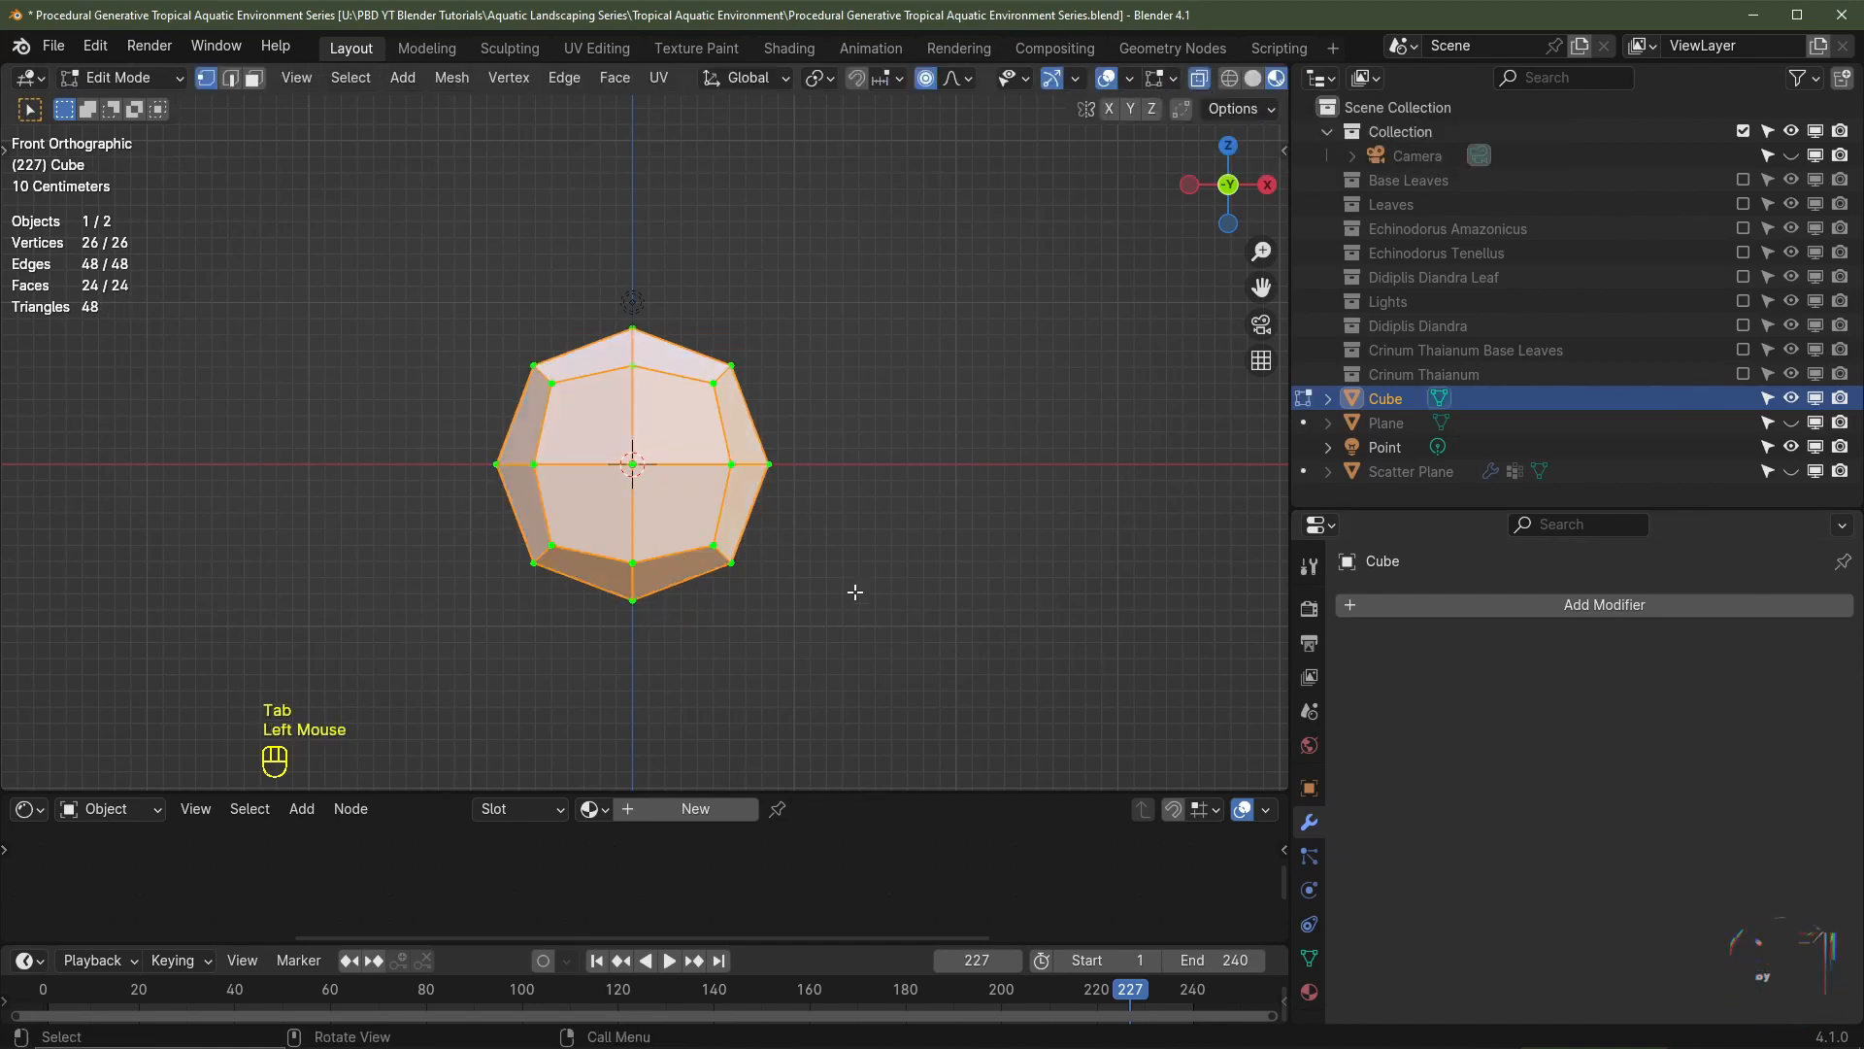
pyautogui.moveTo(889, 650); pyautogui.dragTo(434, 504)
pyautogui.moveTo(575, 540); pyautogui.dragTo(812, 486, button='middle')
pyautogui.press('KP_1')
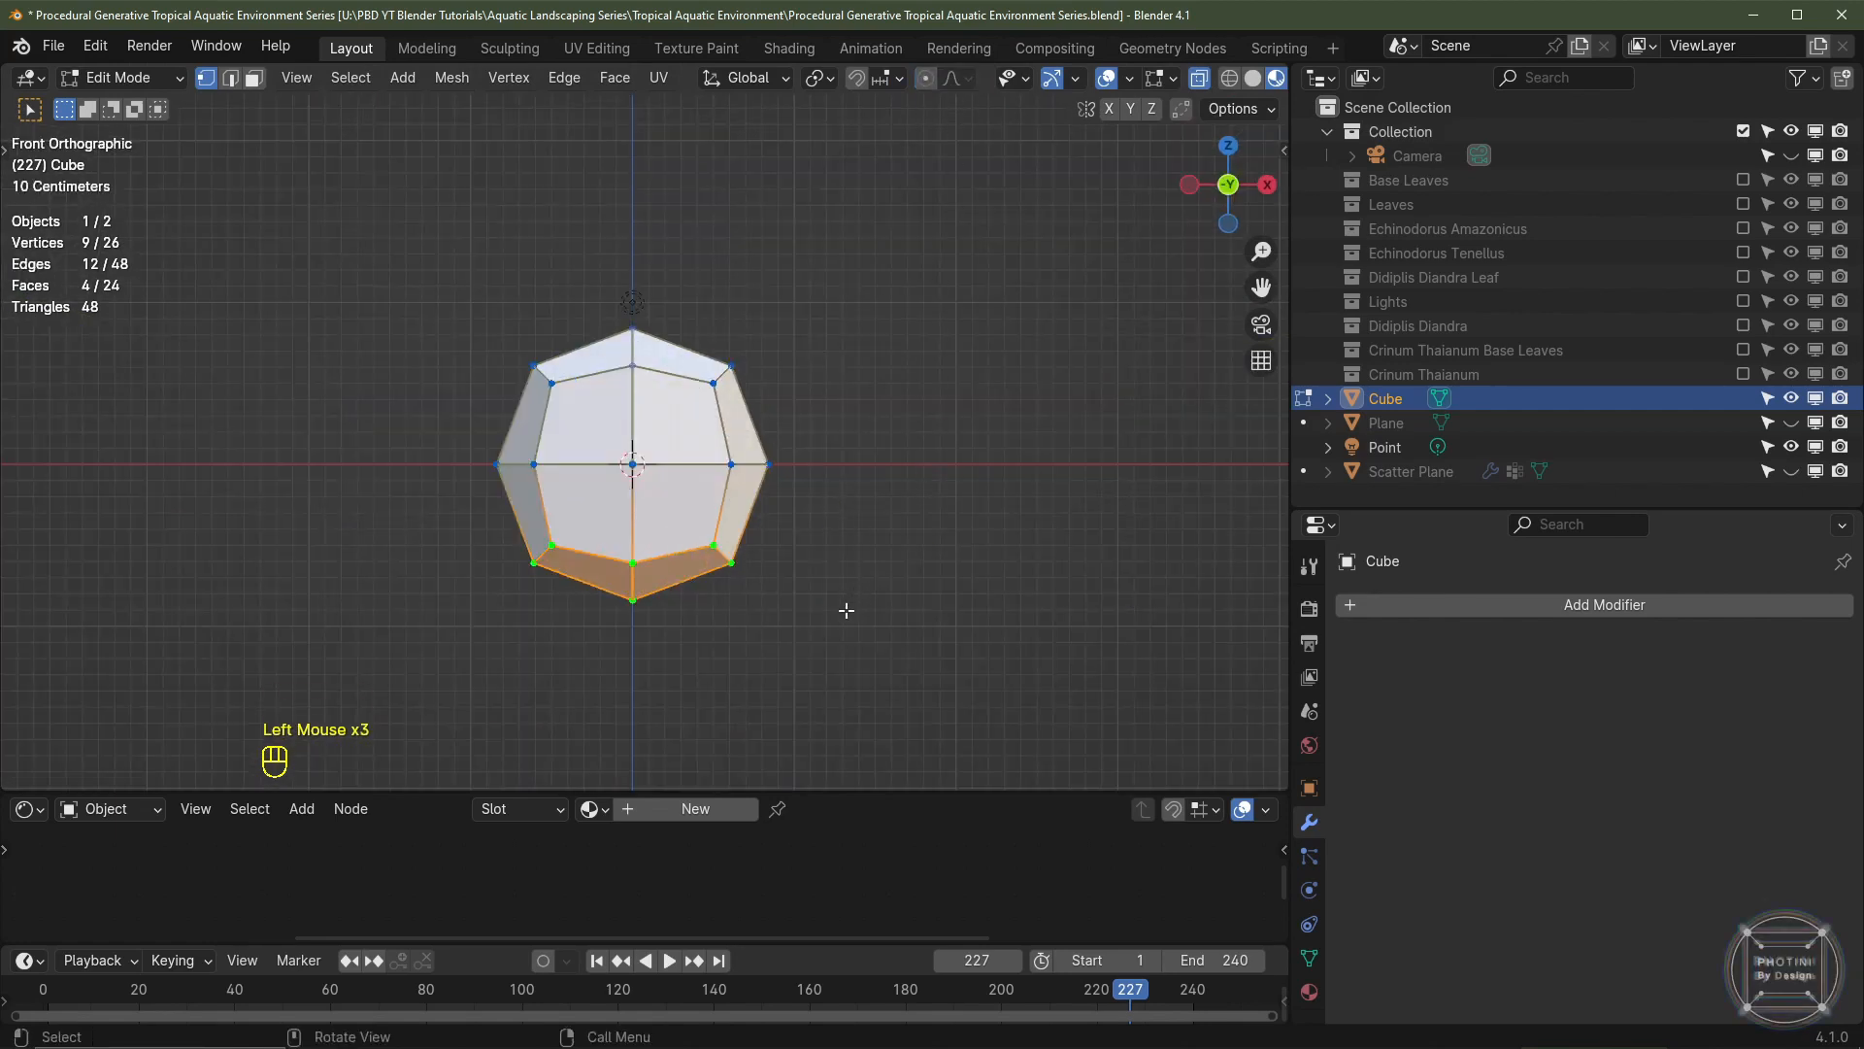
pyautogui.press('s')
pyautogui.press('z')
pyautogui.press('0')
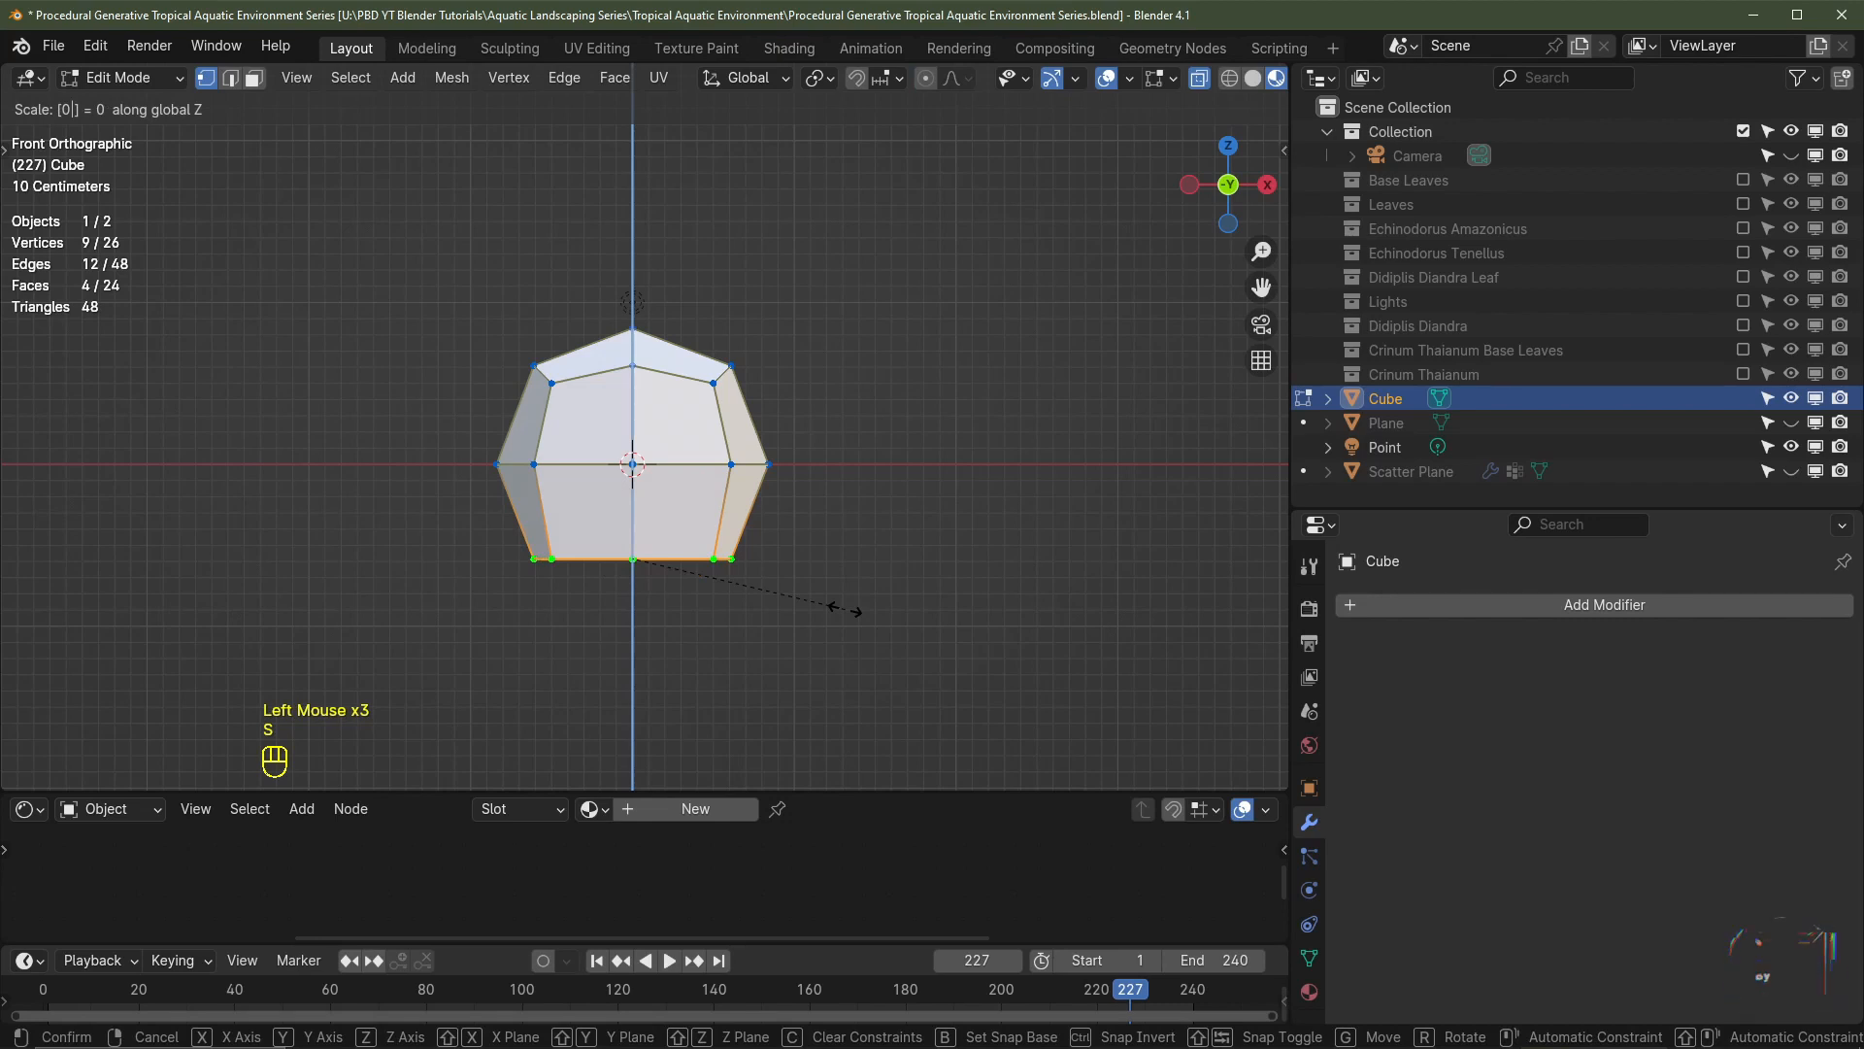
pyautogui.click(847, 610)
# - Raise the whole mesh about 0.5 m along Z, then fine-tune its height so the flat base sits on the ground line
pyautogui.press('a')
pyautogui.press('a')
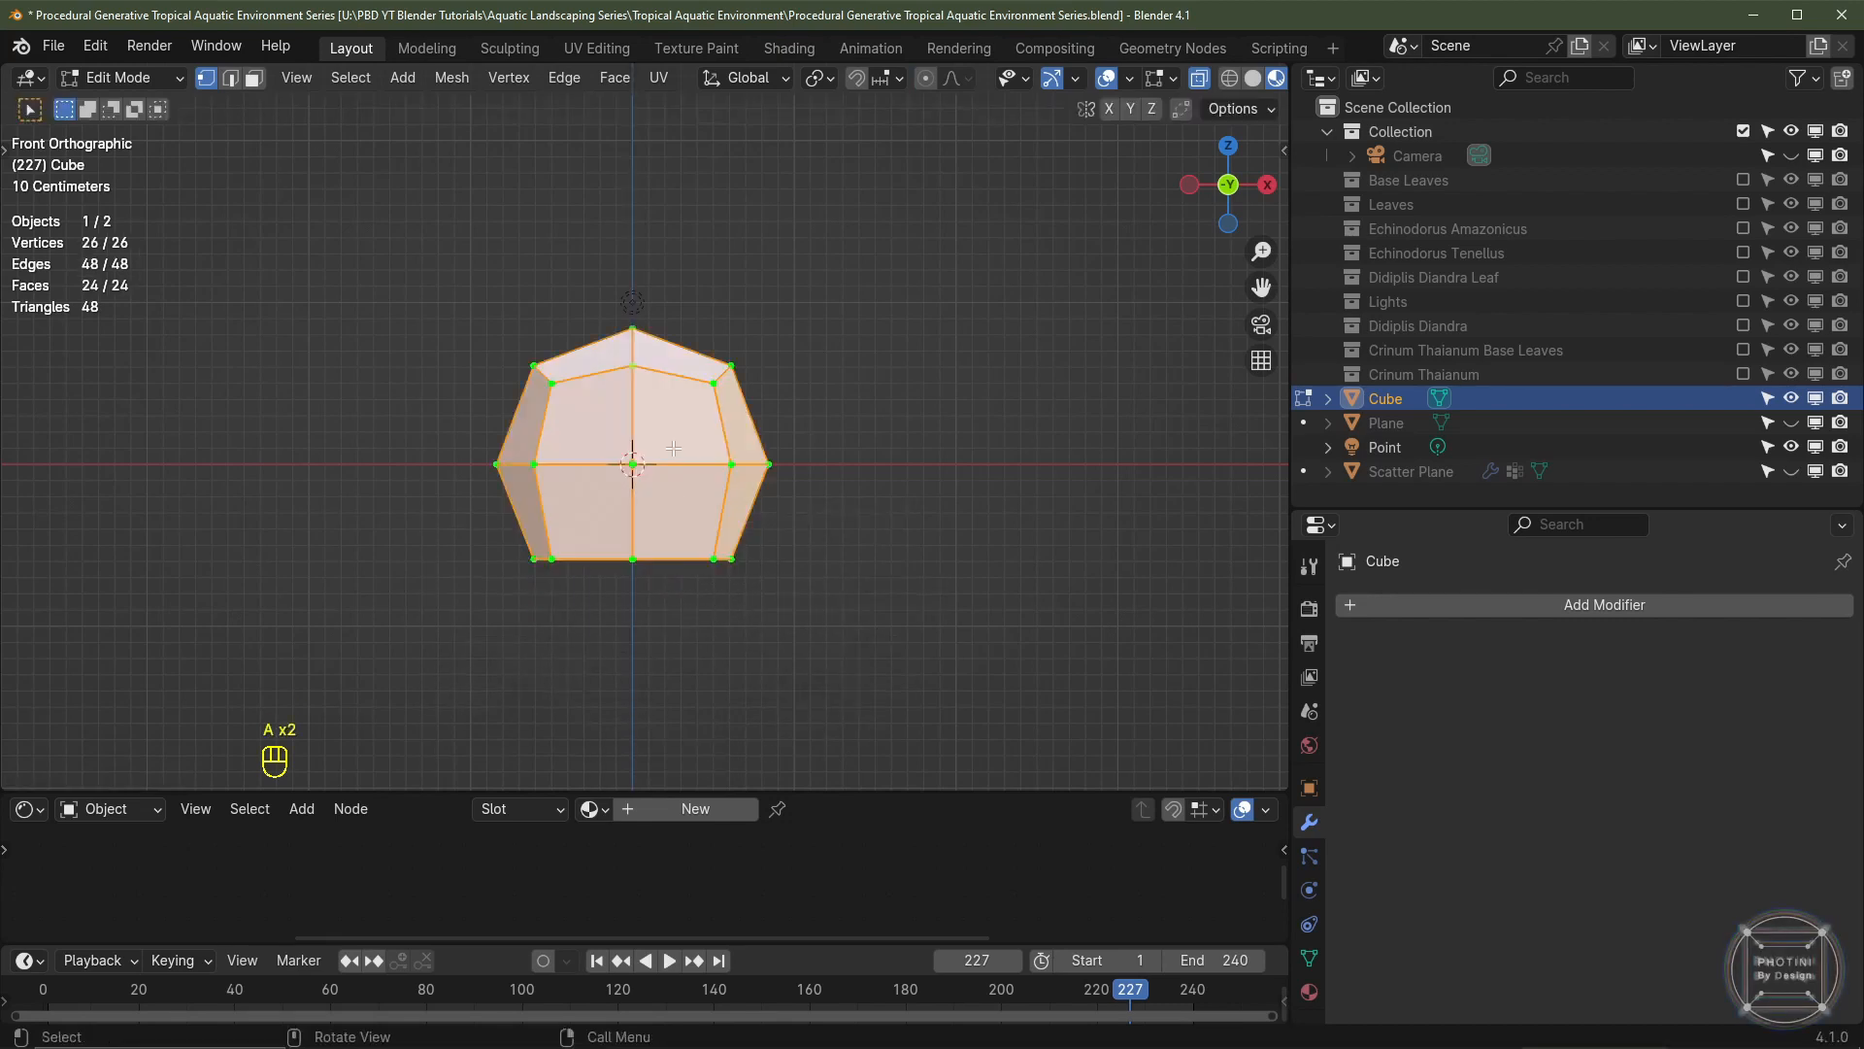
pyautogui.press('g')
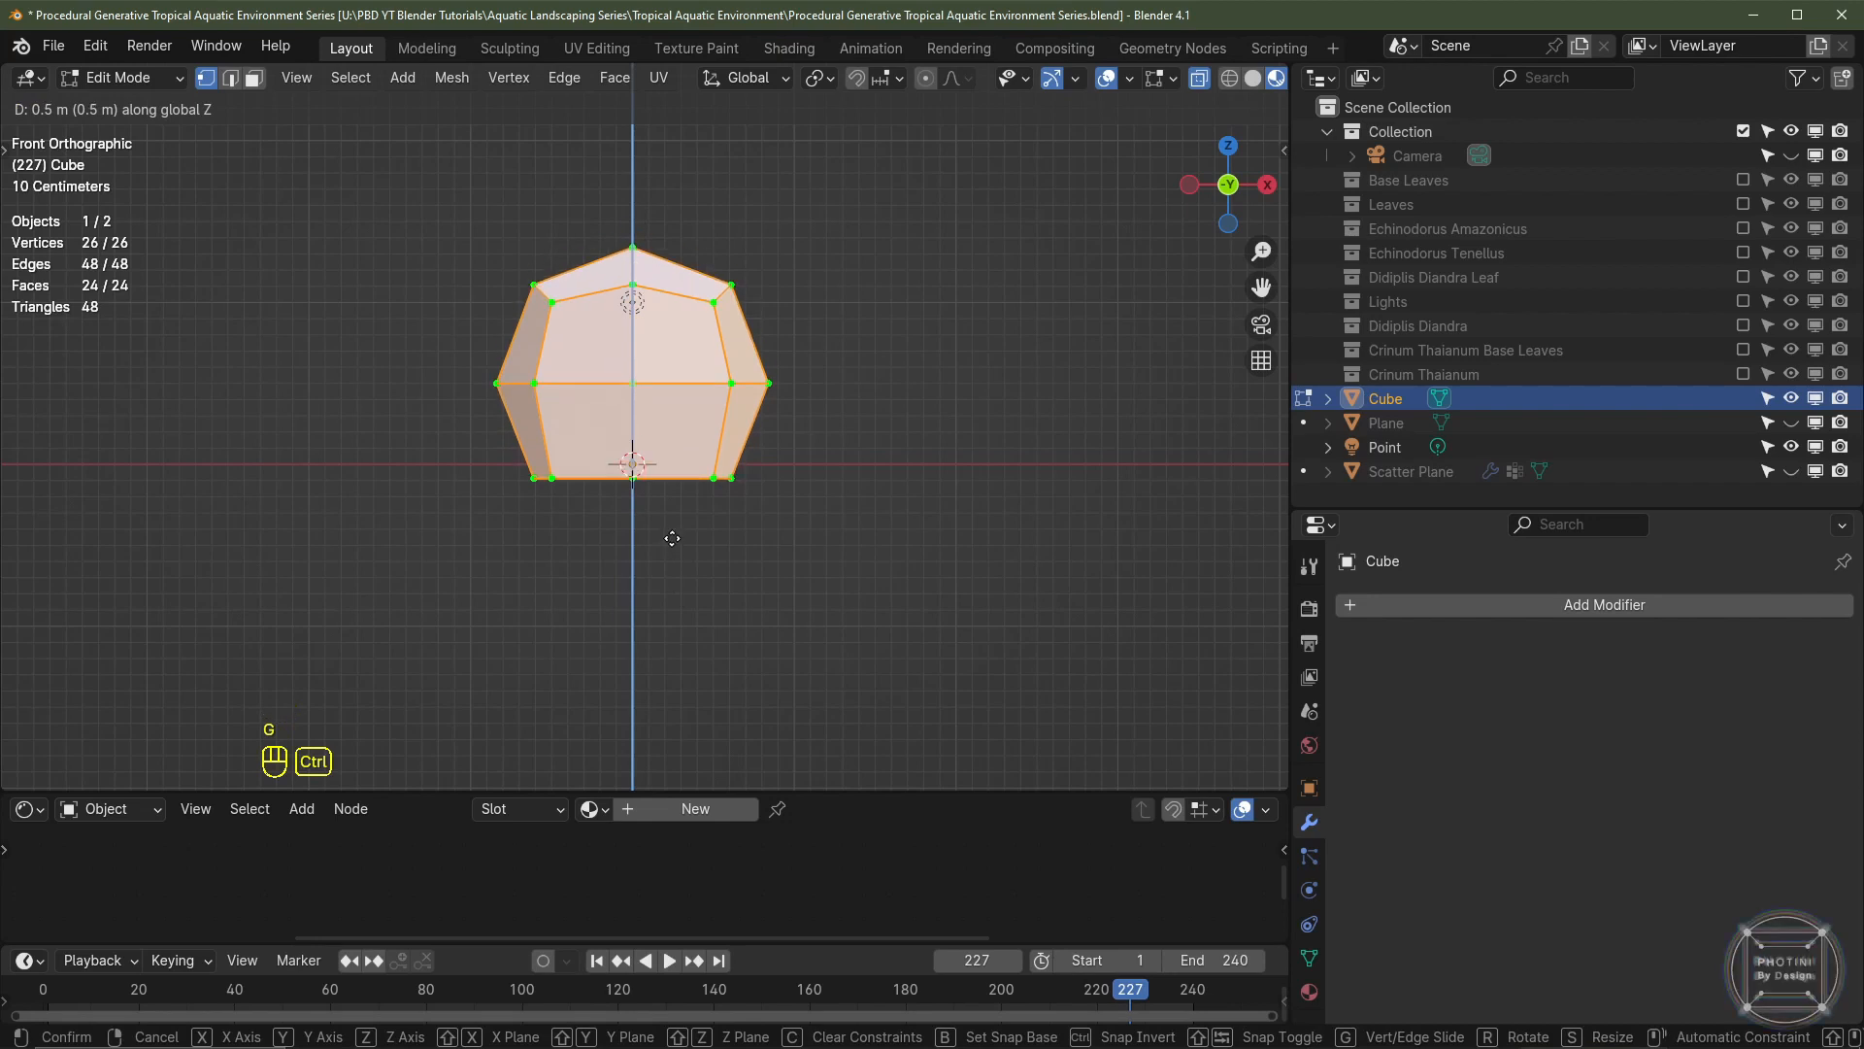
pyautogui.click(672, 538)
pyautogui.scroll(2, 679, 563)
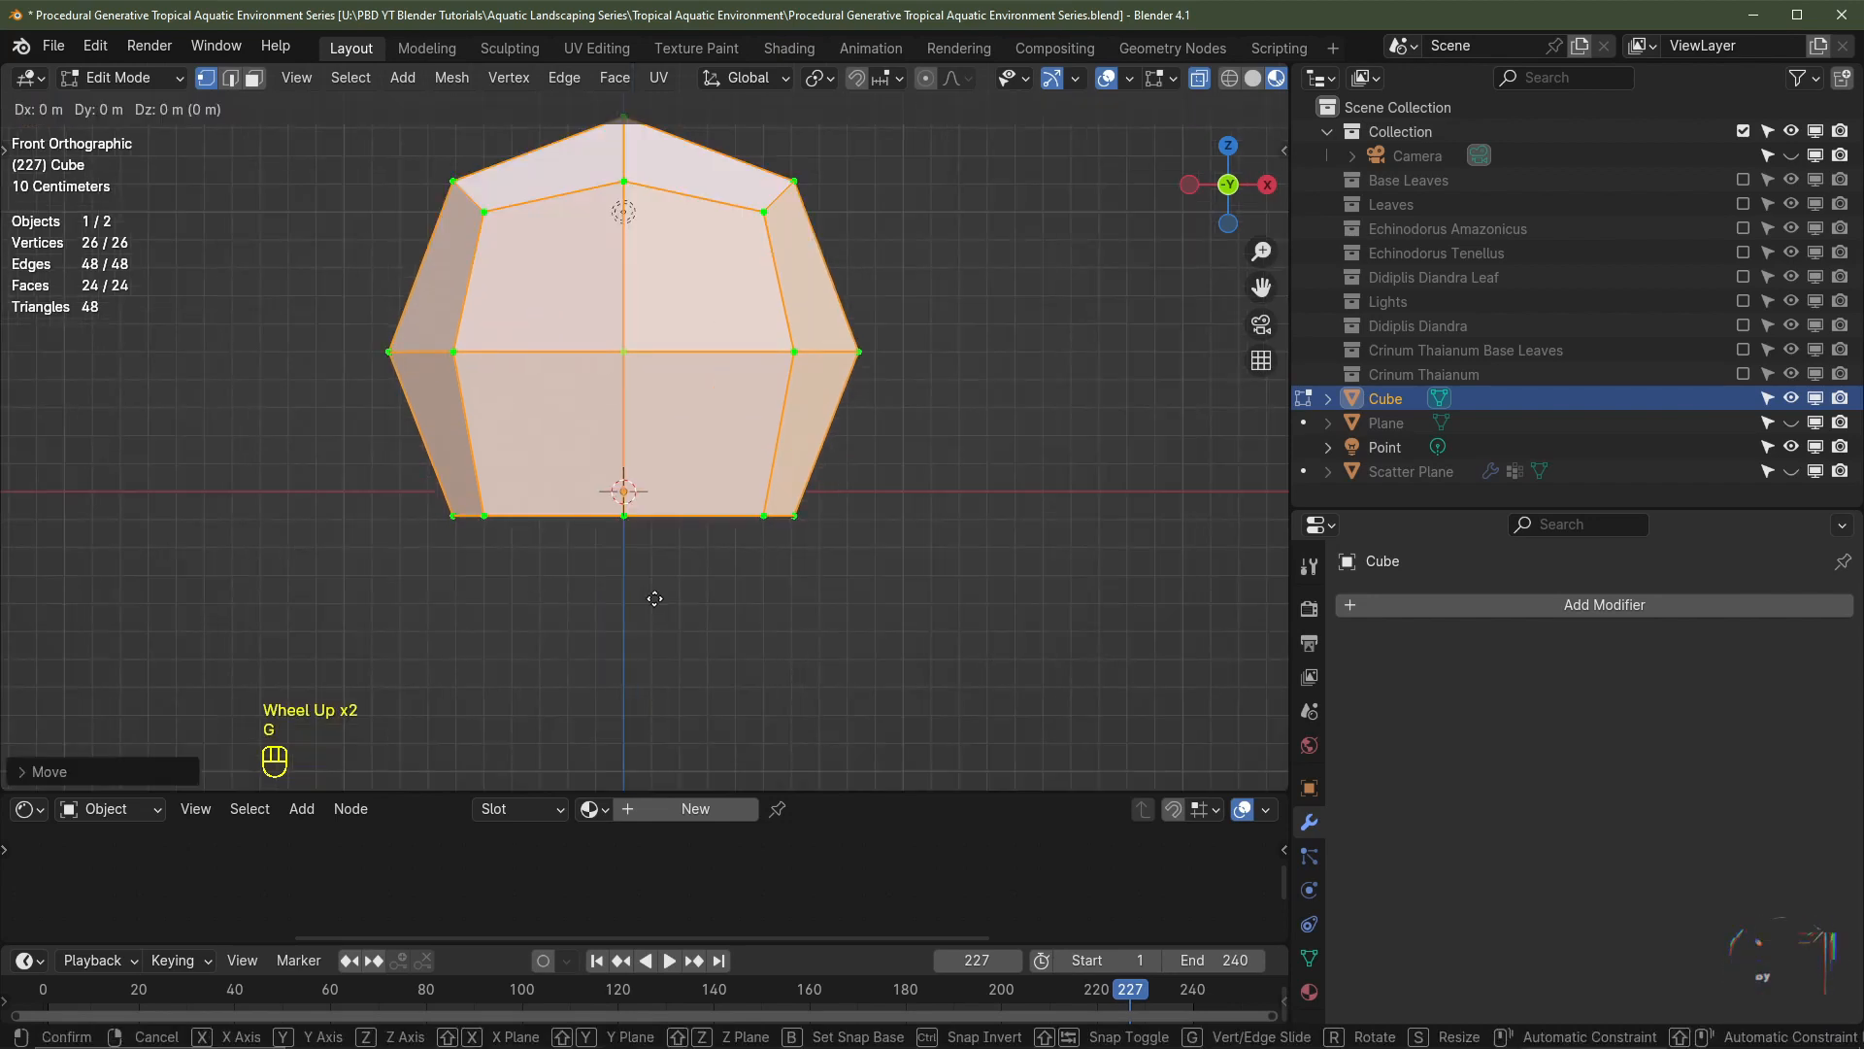
pyautogui.scroll(2, 588, 507)
pyautogui.keyDown('shift'); pyautogui.moveTo(589, 506); pyautogui.dragTo(814, 518, button='middle'); pyautogui.keyUp('shift')
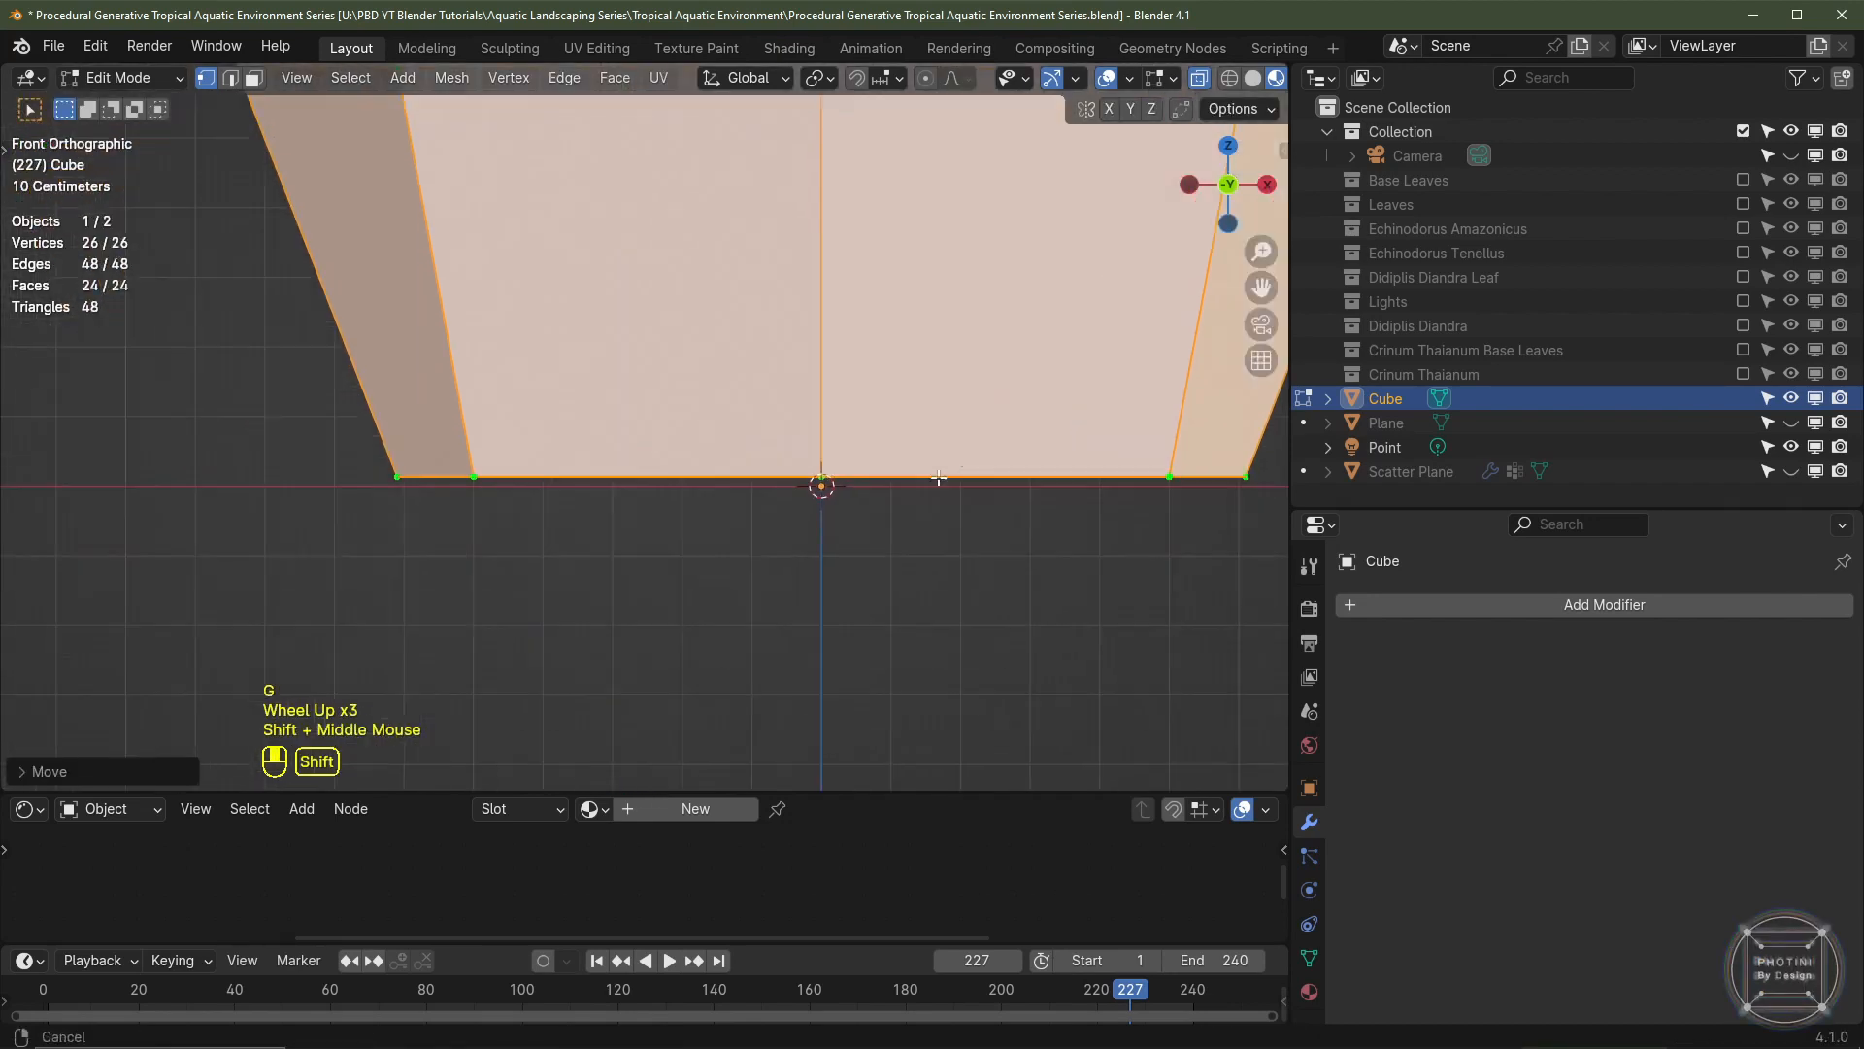
pyautogui.scroll(3, 813, 519)
pyautogui.press('g')
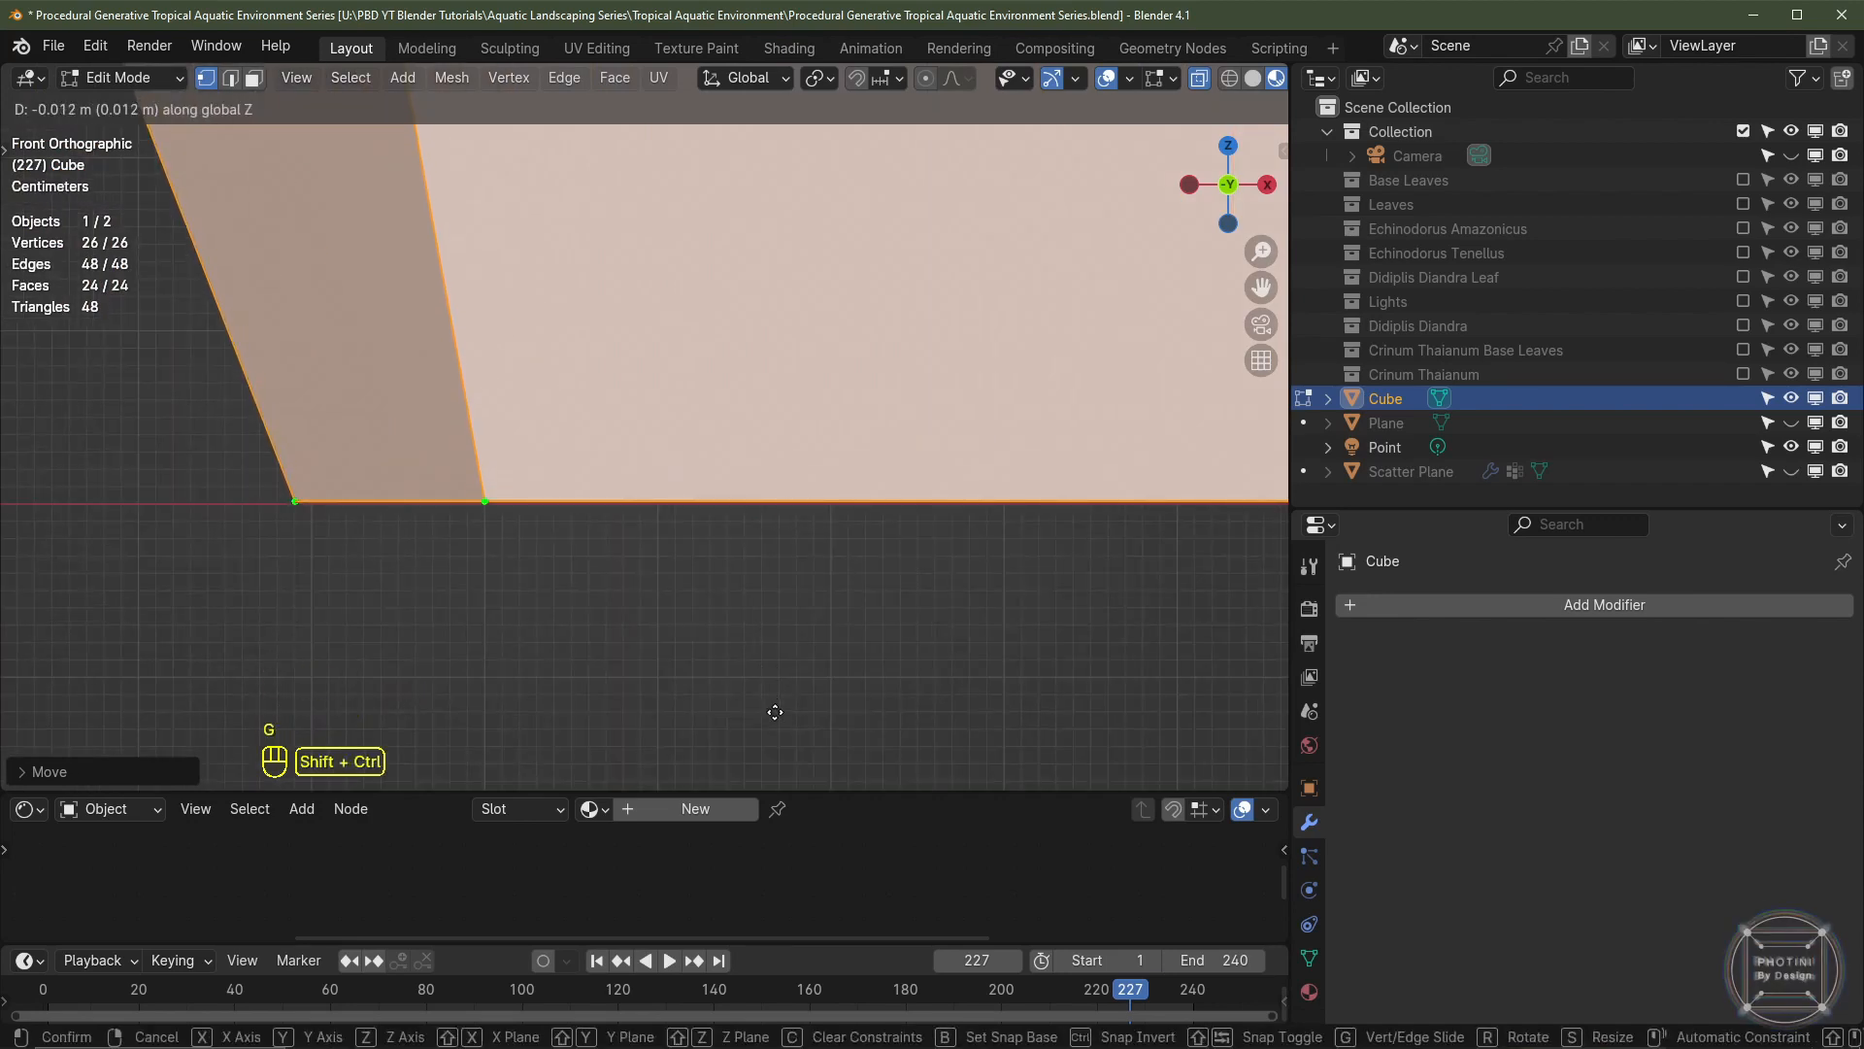
pyautogui.click(767, 689)
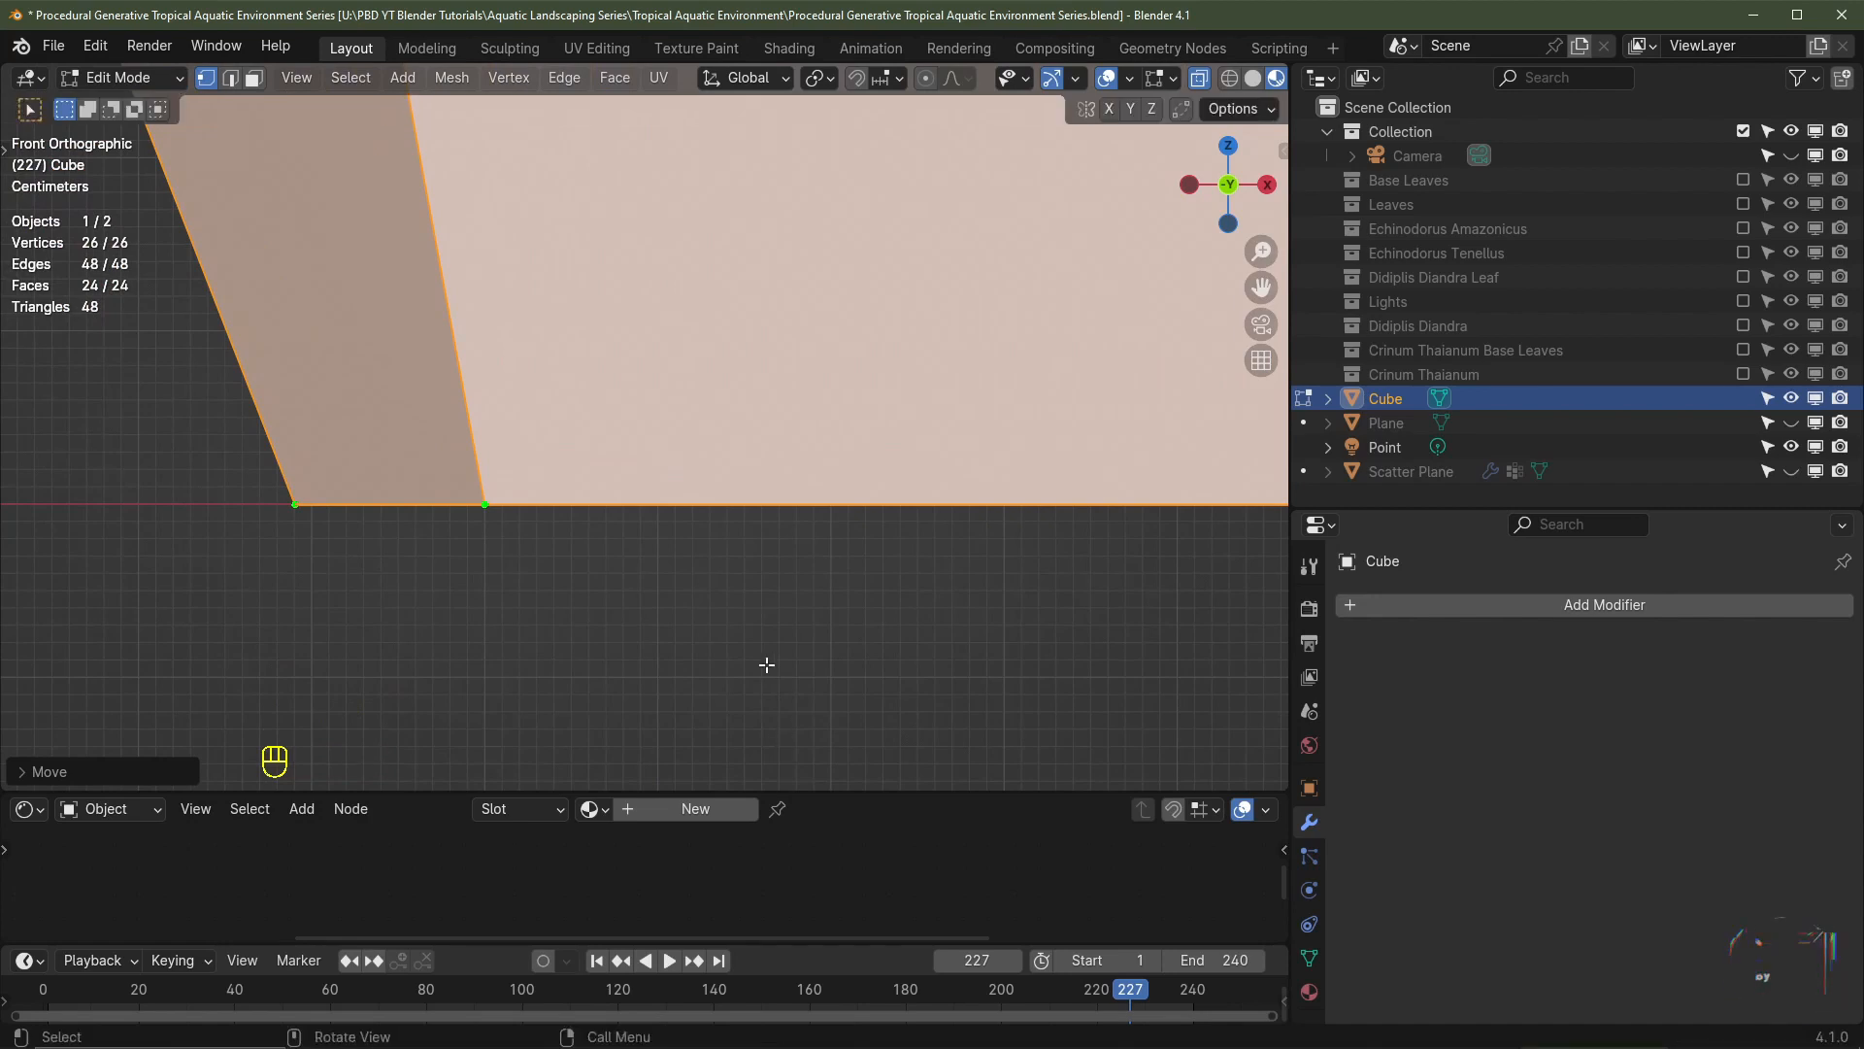
# - Undo the last three changes and return to object mode
pyautogui.scroll(-2, 761, 622)
pyautogui.hotkey('ctrl', 'z')
pyautogui.hotkey('ctrl', 'z')
pyautogui.hotkey('ctrl', 'z')
pyautogui.moveTo(762, 586); pyautogui.dragTo(784, 479, button='middle')
pyautogui.press('Tab')
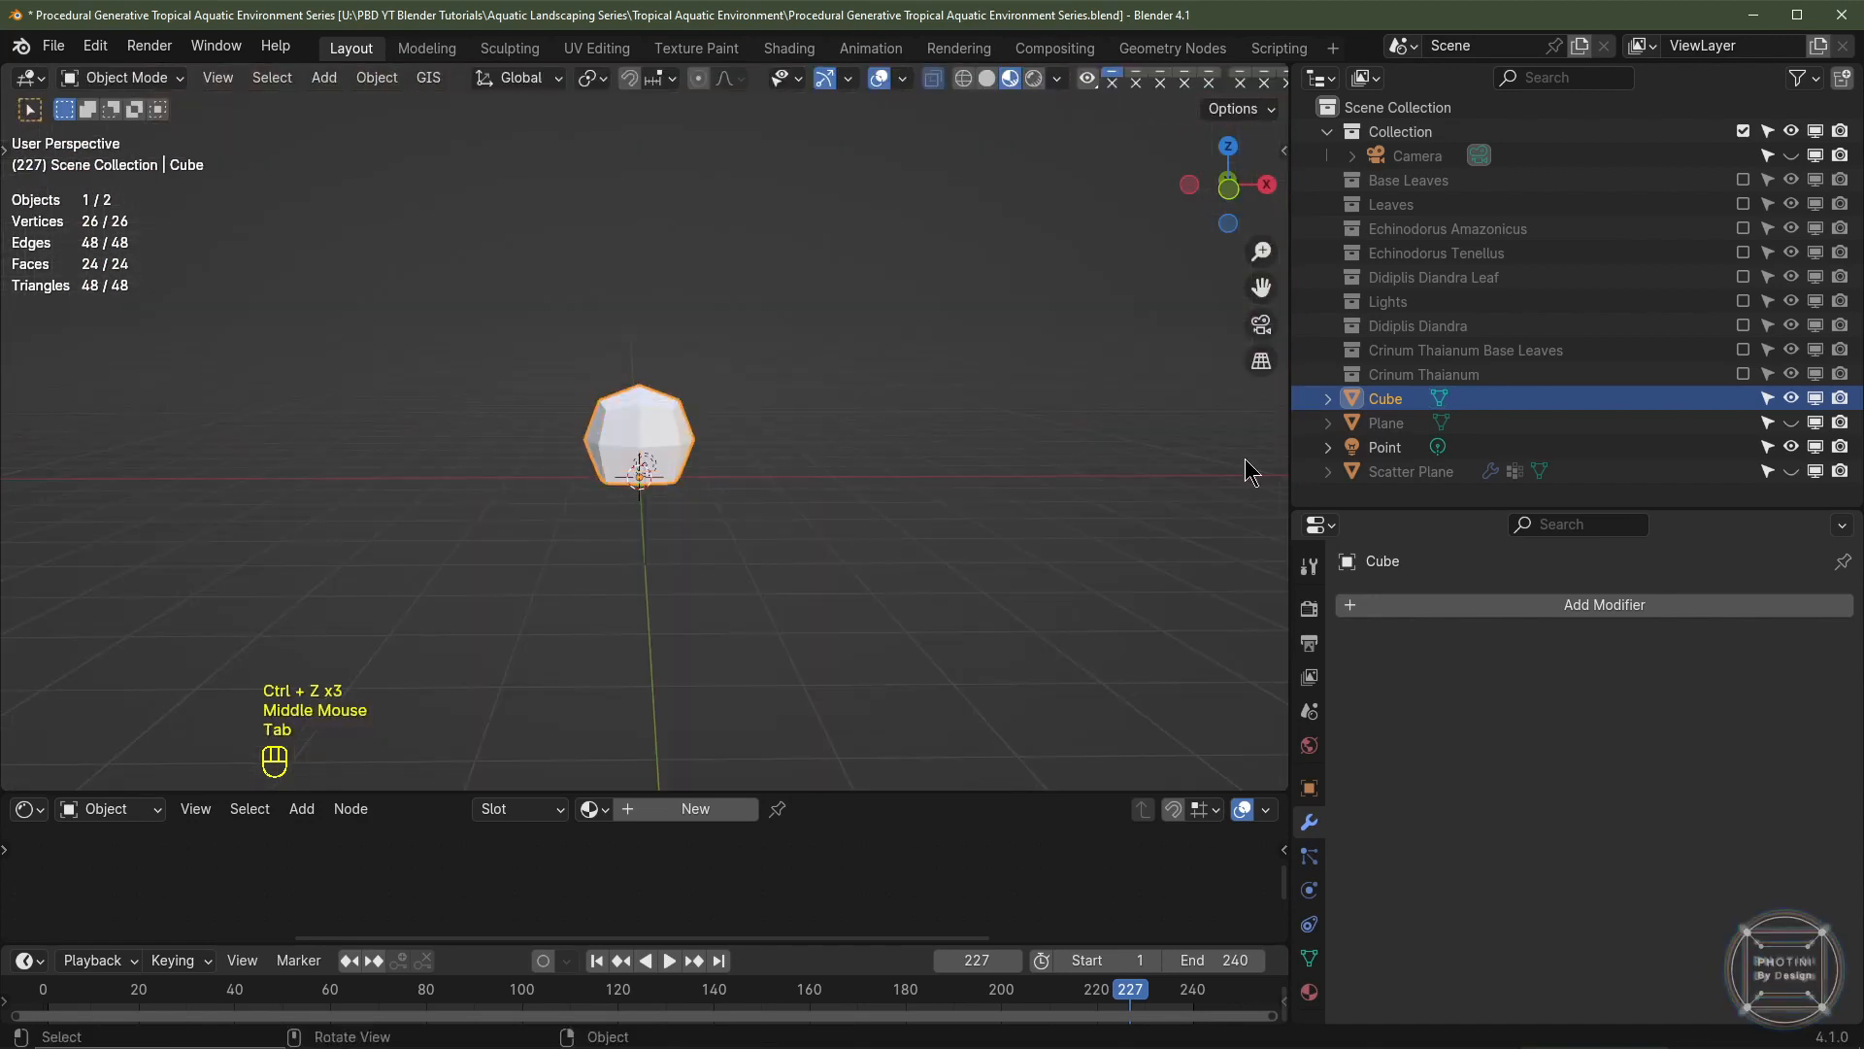
# - Rename the cube object as Rock 1
pyautogui.doubleClick(1385, 403)
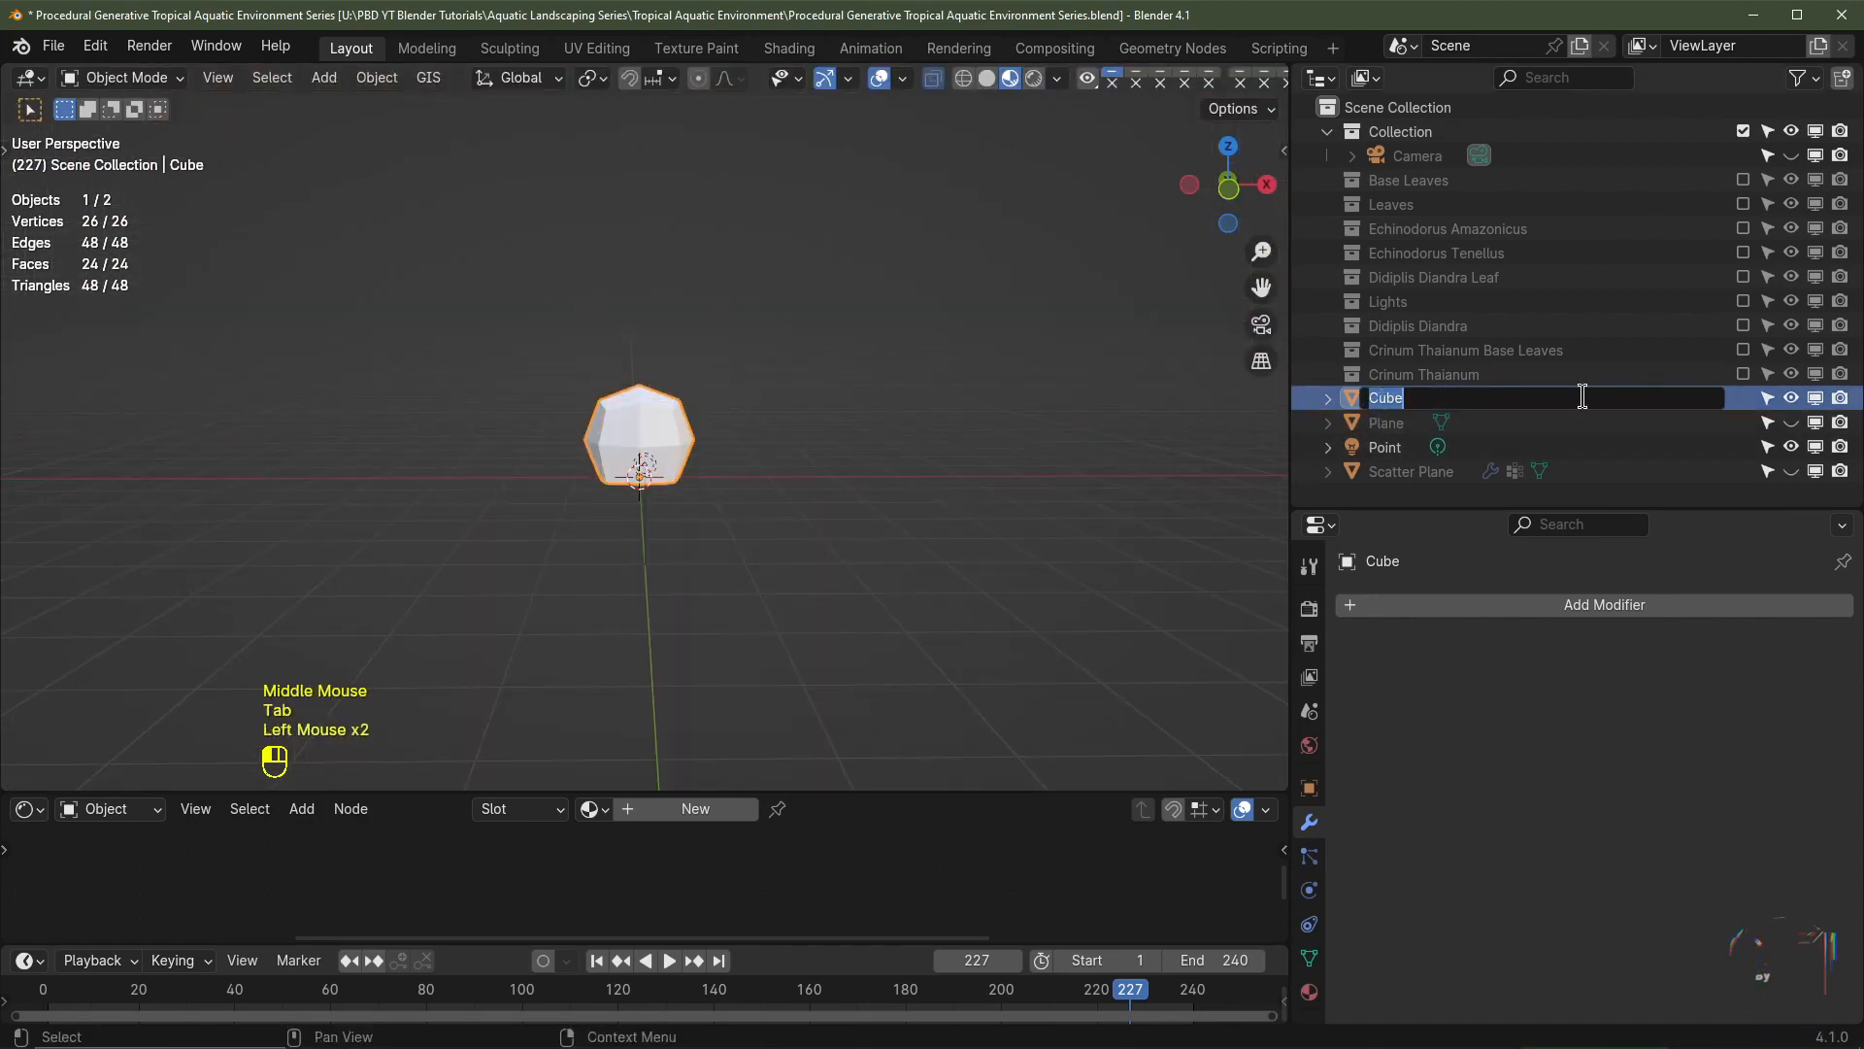
pyautogui.write('Rock 1')
pyautogui.press('Return')
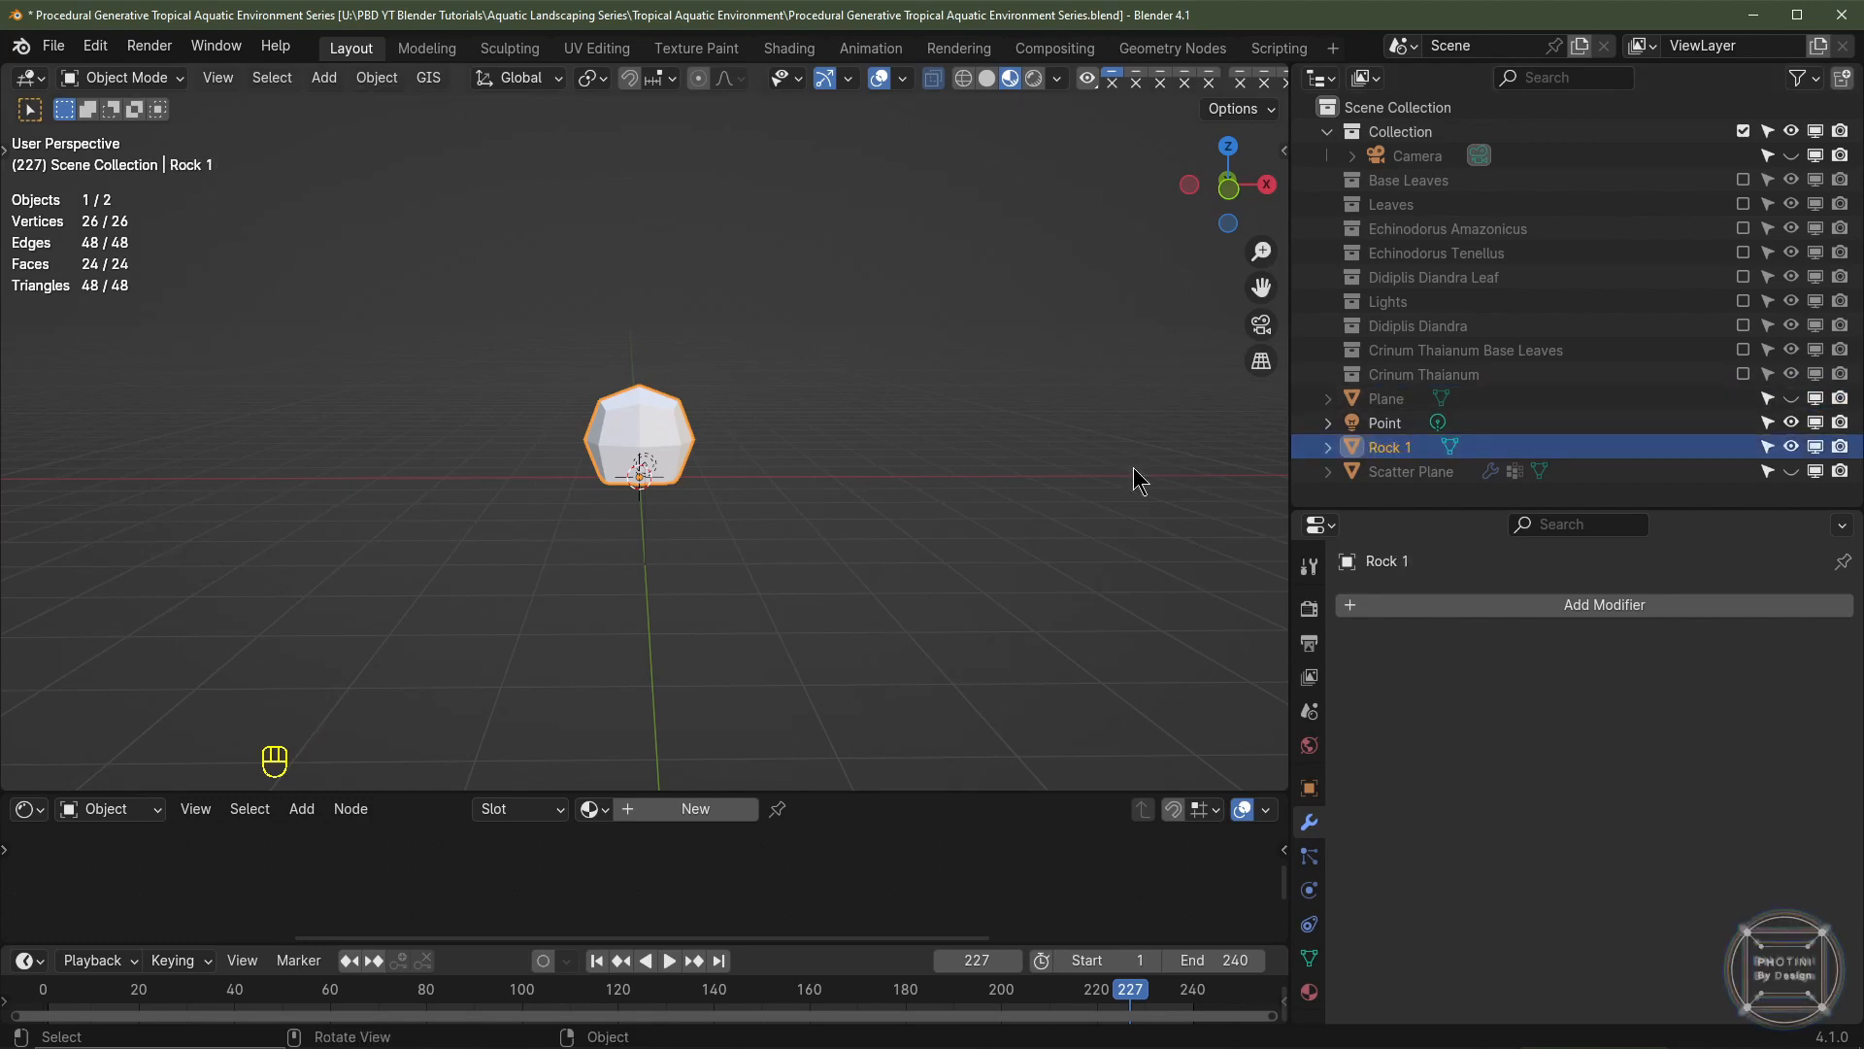
# - Create a new collection named Rocks and move Rock 1 into it
pyautogui.press('m')
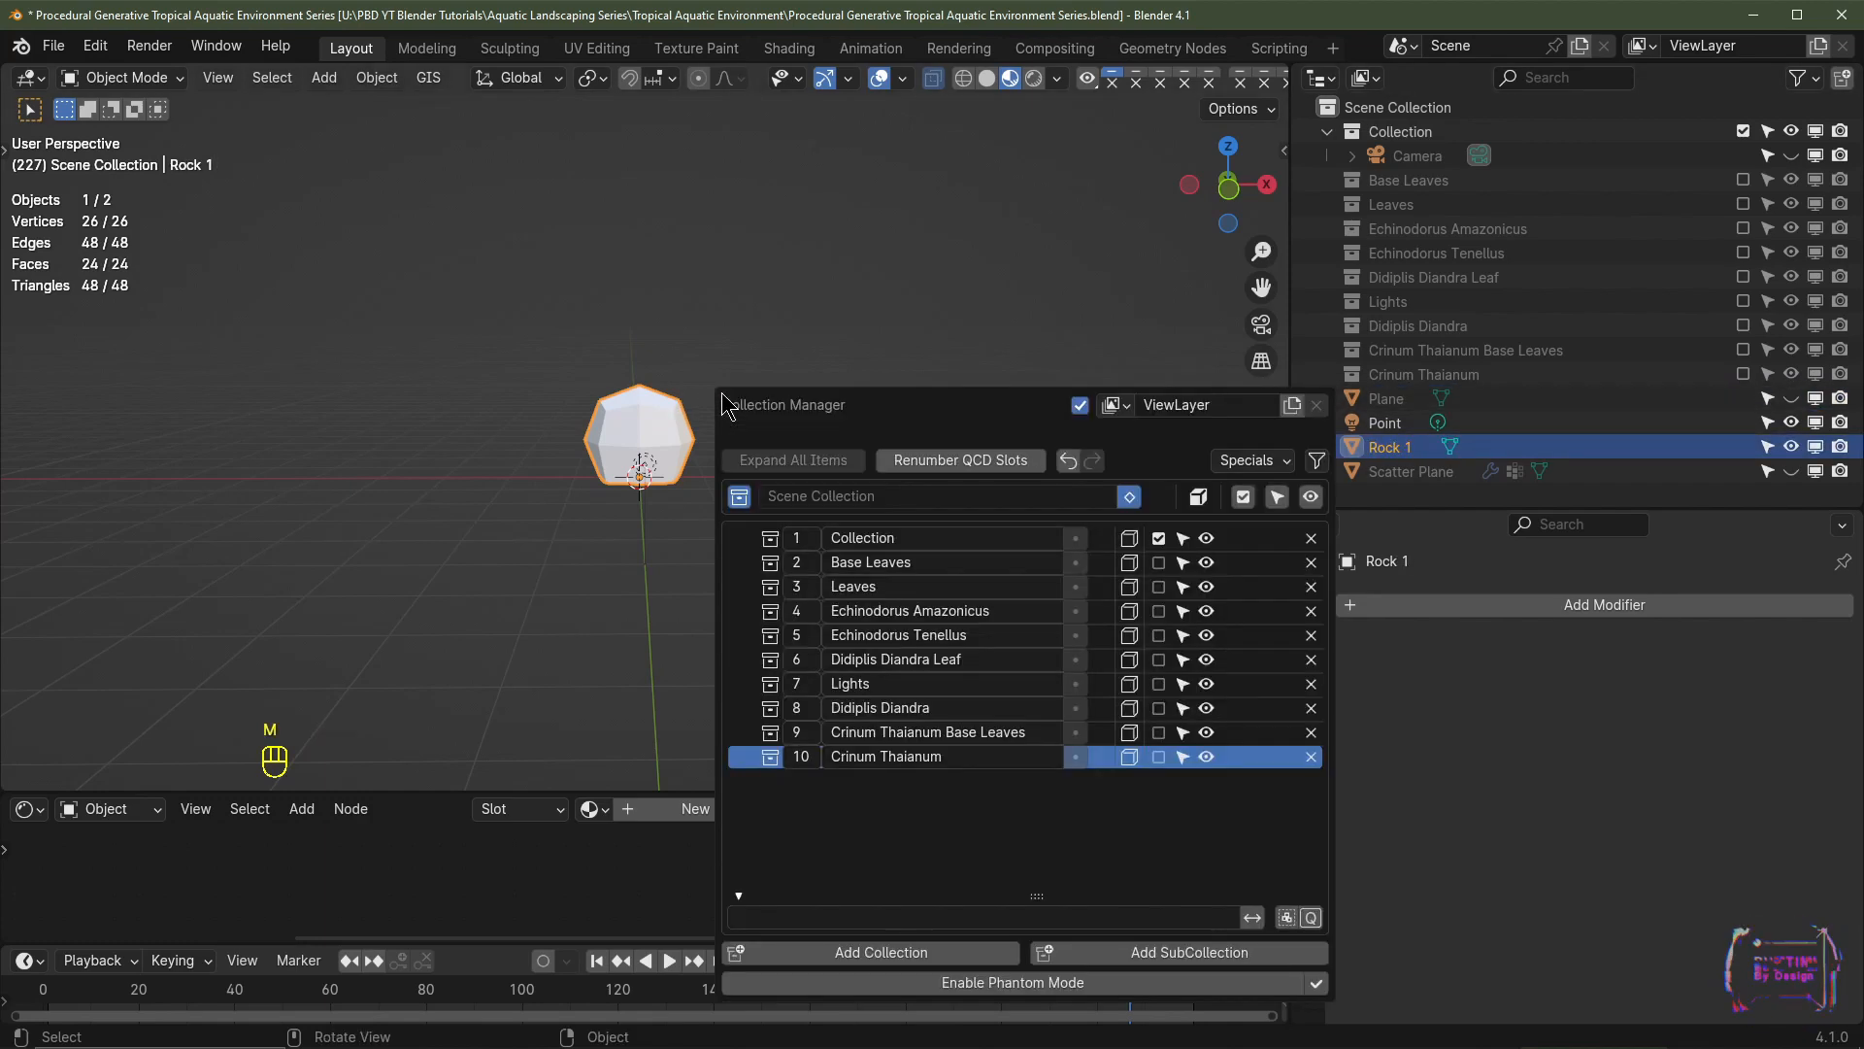
pyautogui.click(907, 949)
pyautogui.doubleClick(897, 783)
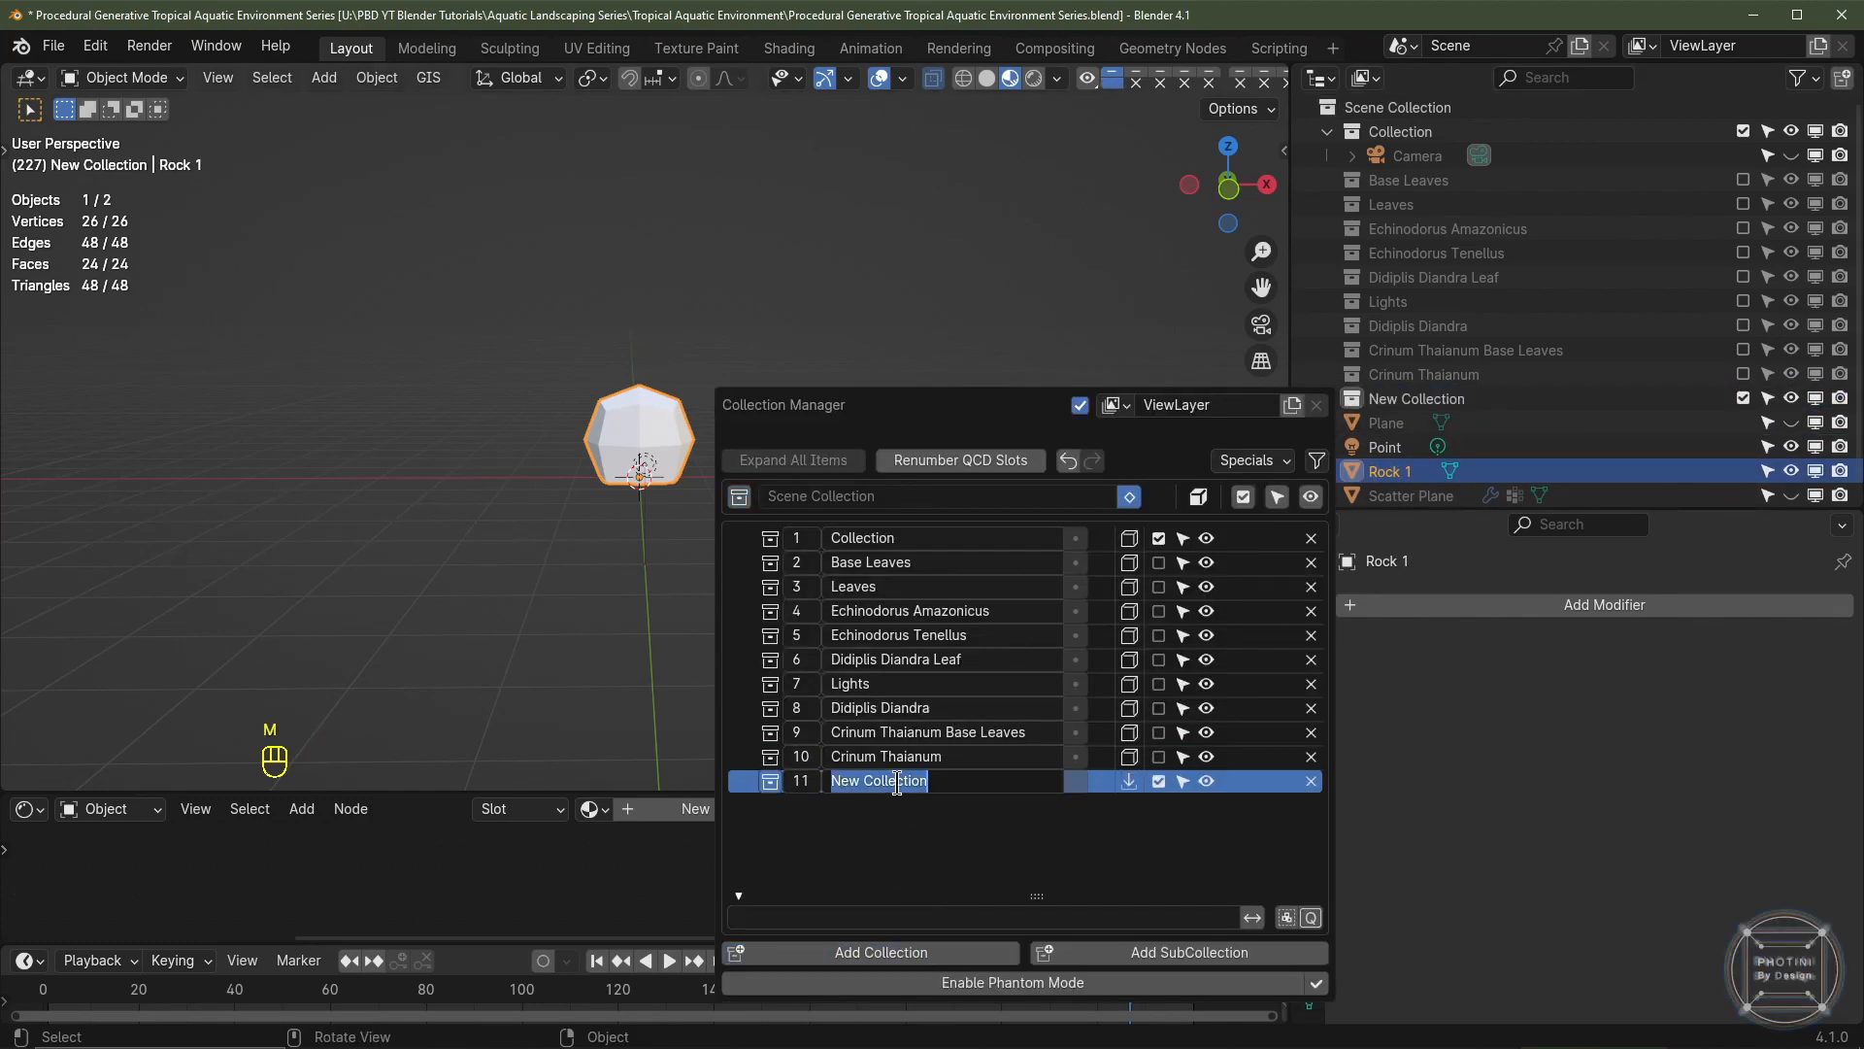
pyautogui.write('Rocks')
pyautogui.press('Return')
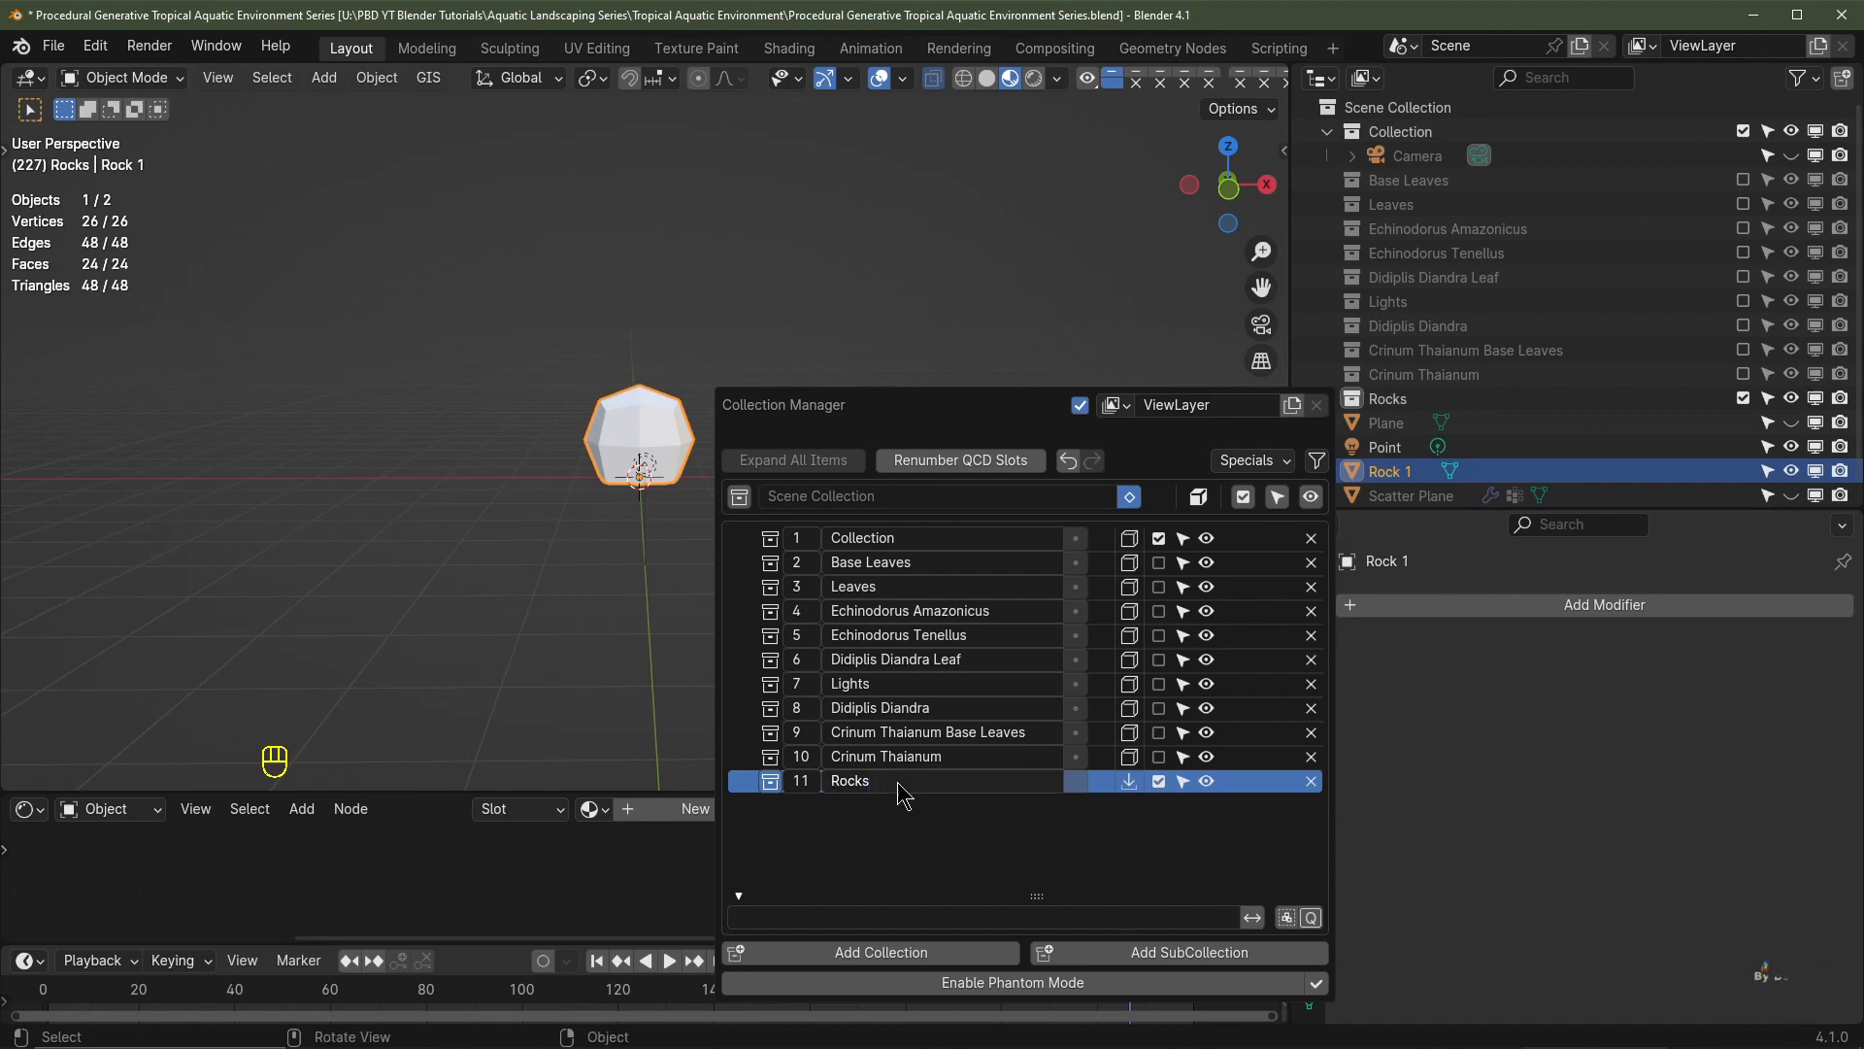
pyautogui.click(1133, 788)
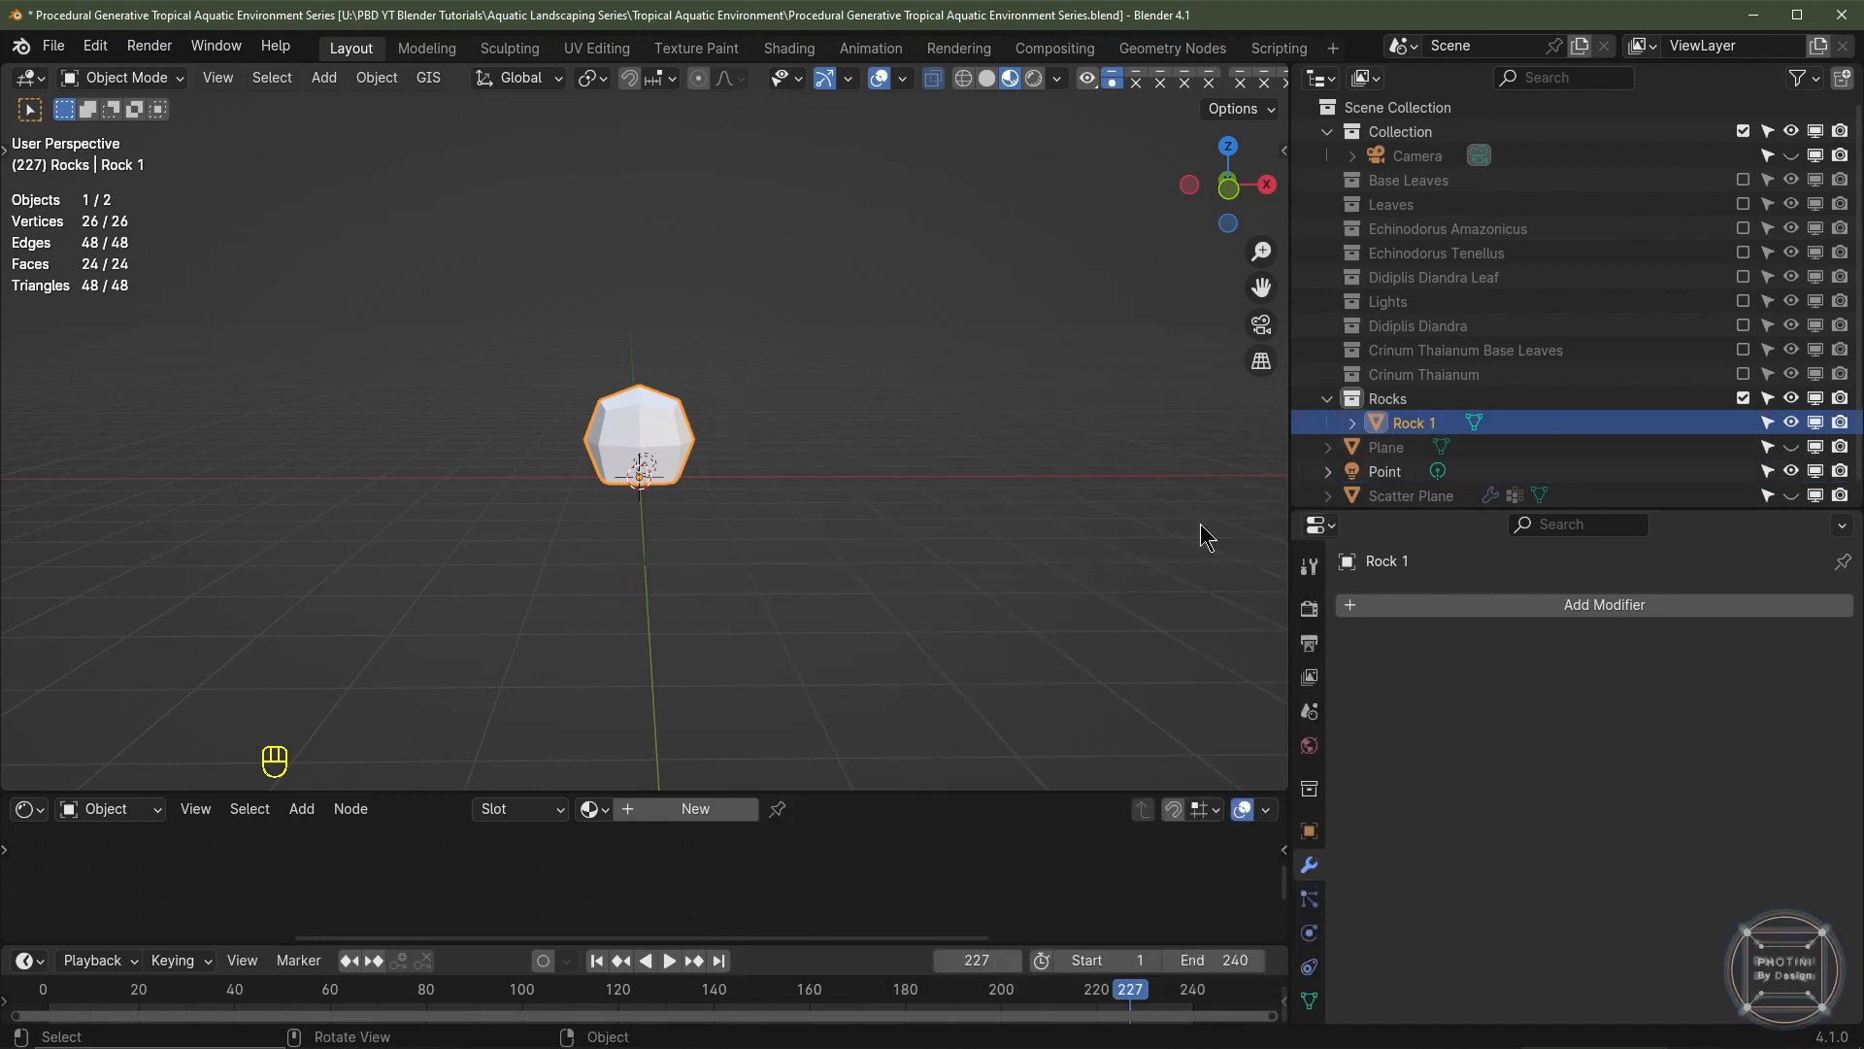
# - Duplicate Rock 1 three times in a row along the X axis, turning on snapping after the first copy
pyautogui.moveTo(719, 474); pyautogui.dragTo(696, 544, button='middle')
pyautogui.hotkey('shift', 'd')
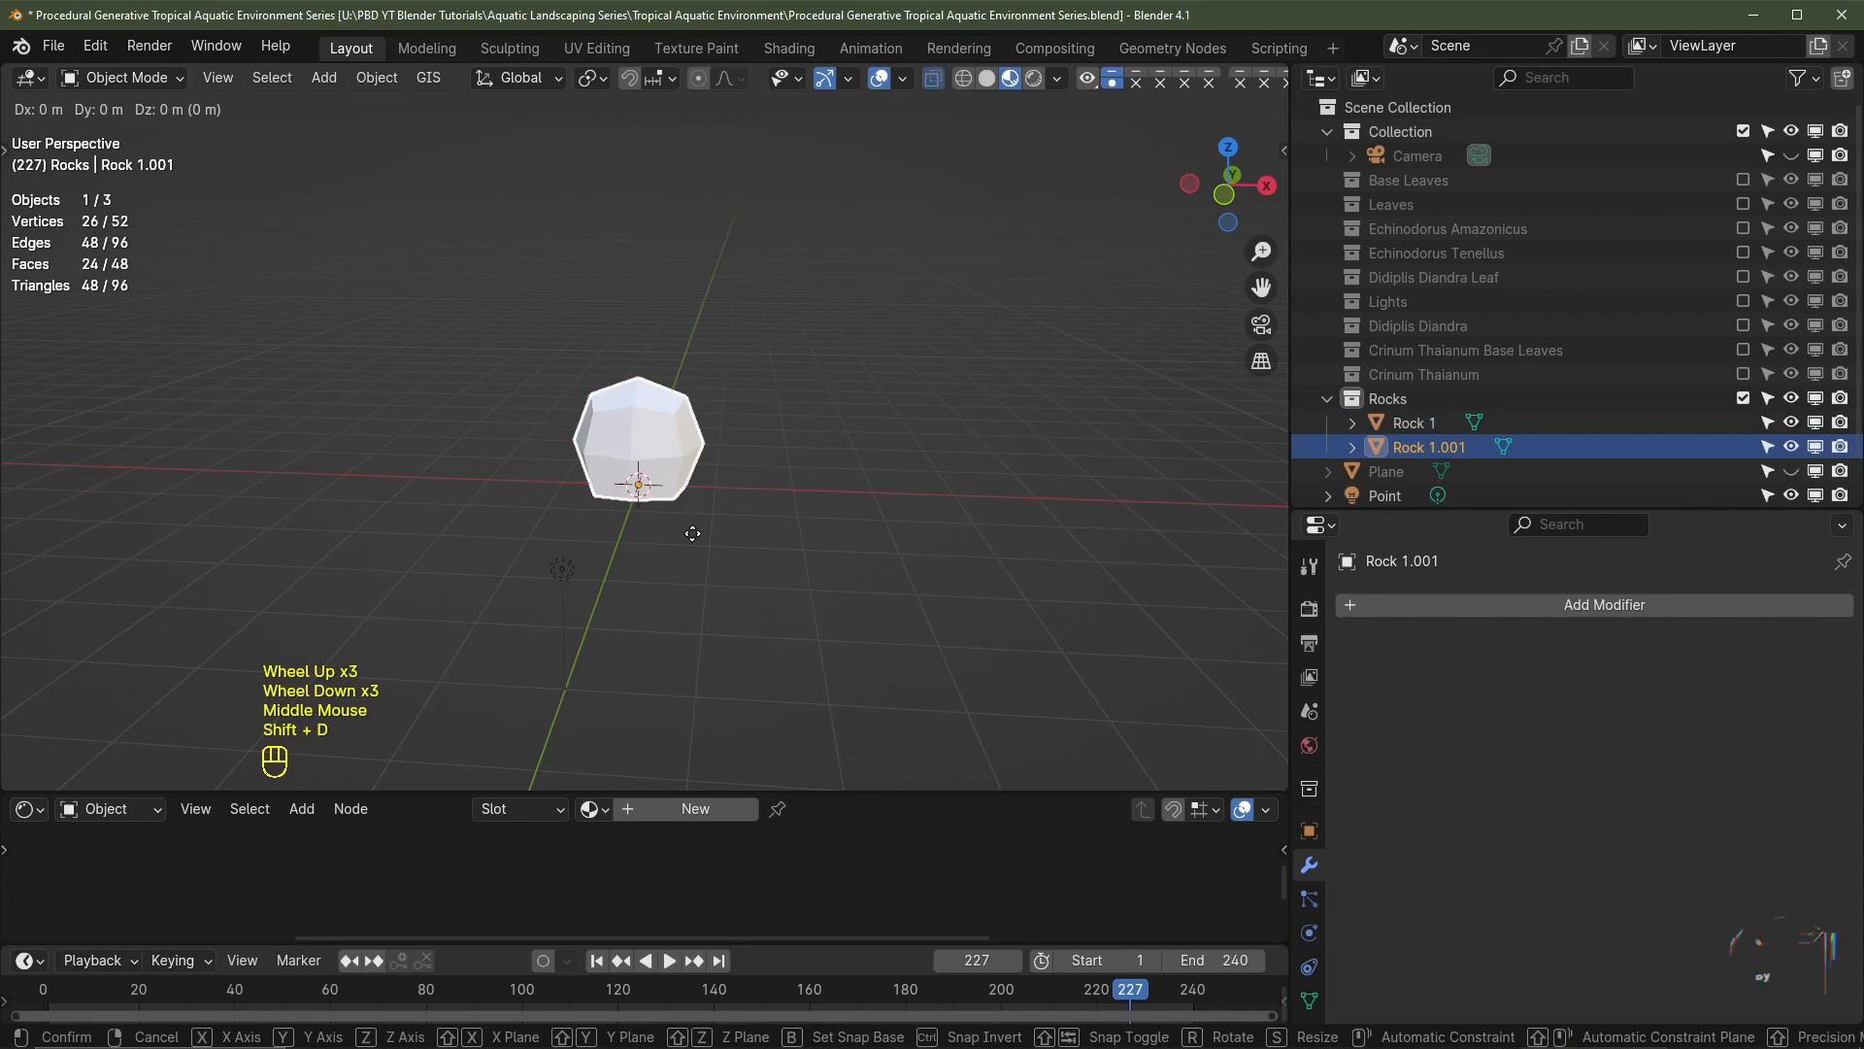
pyautogui.click(860, 532)
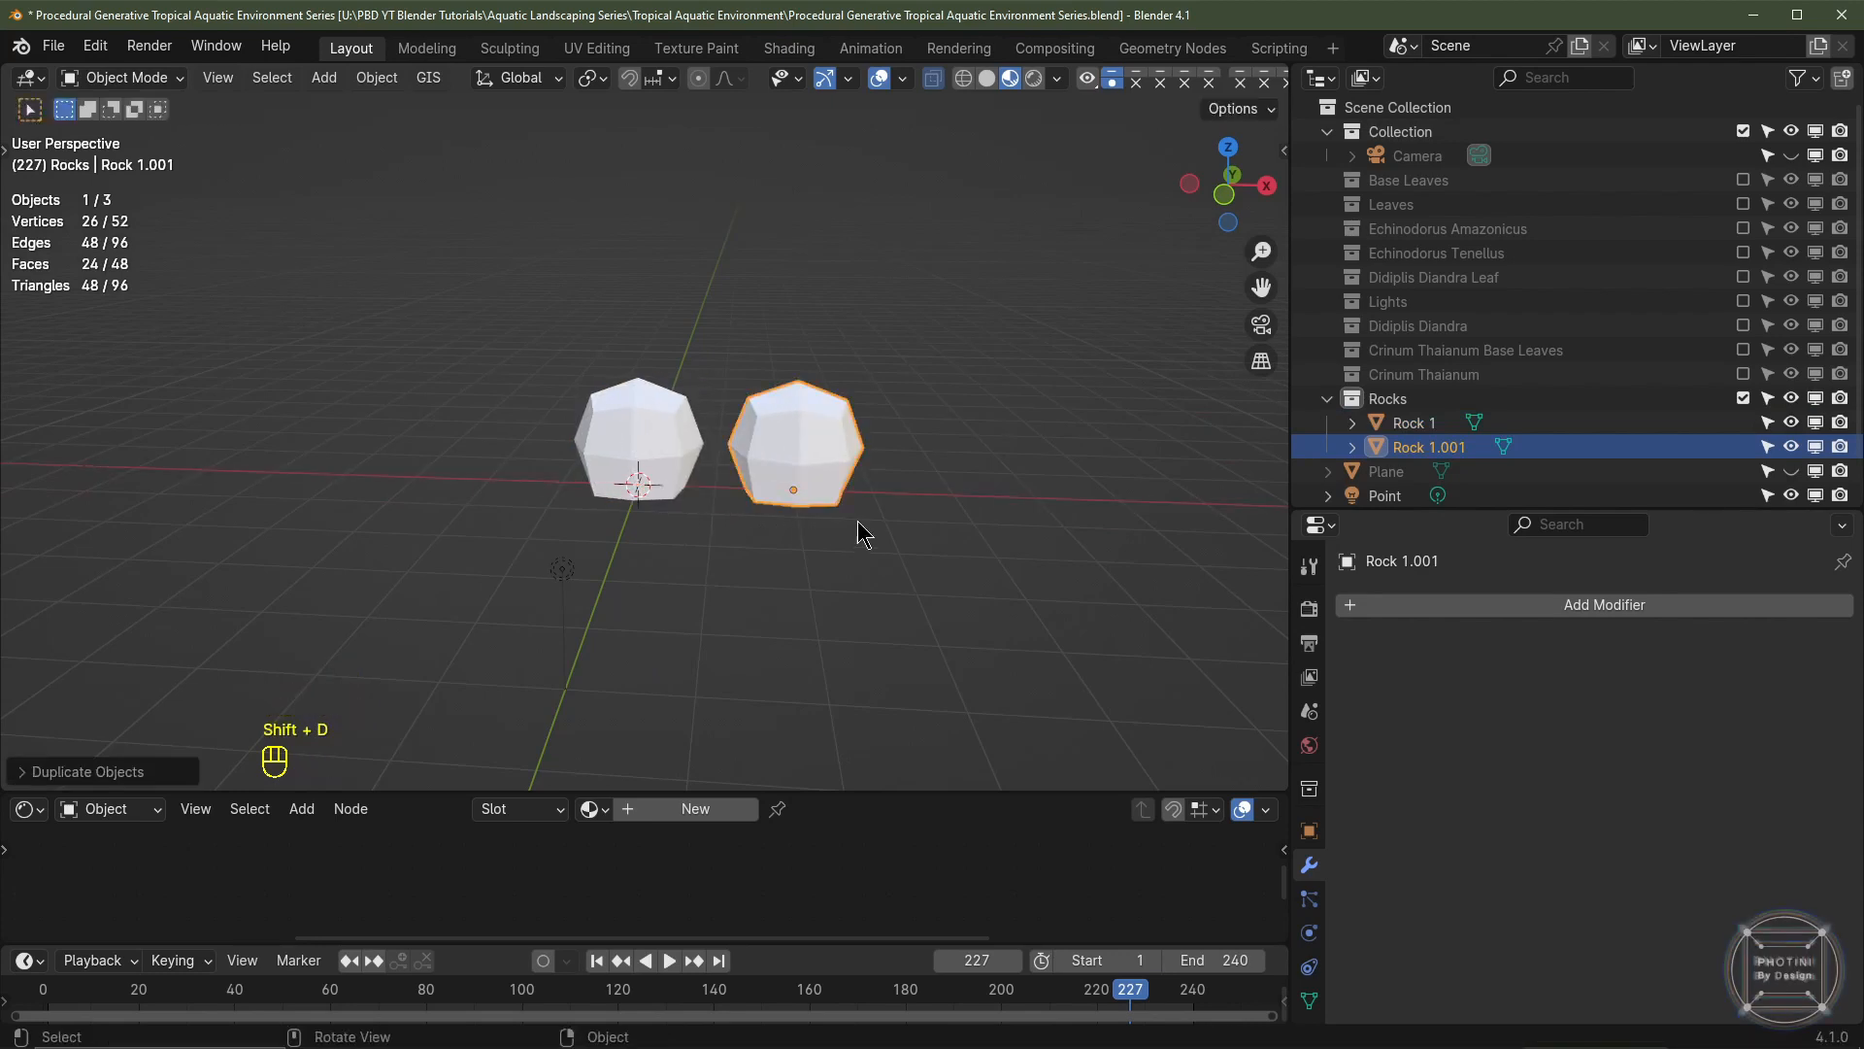
pyautogui.click(630, 77)
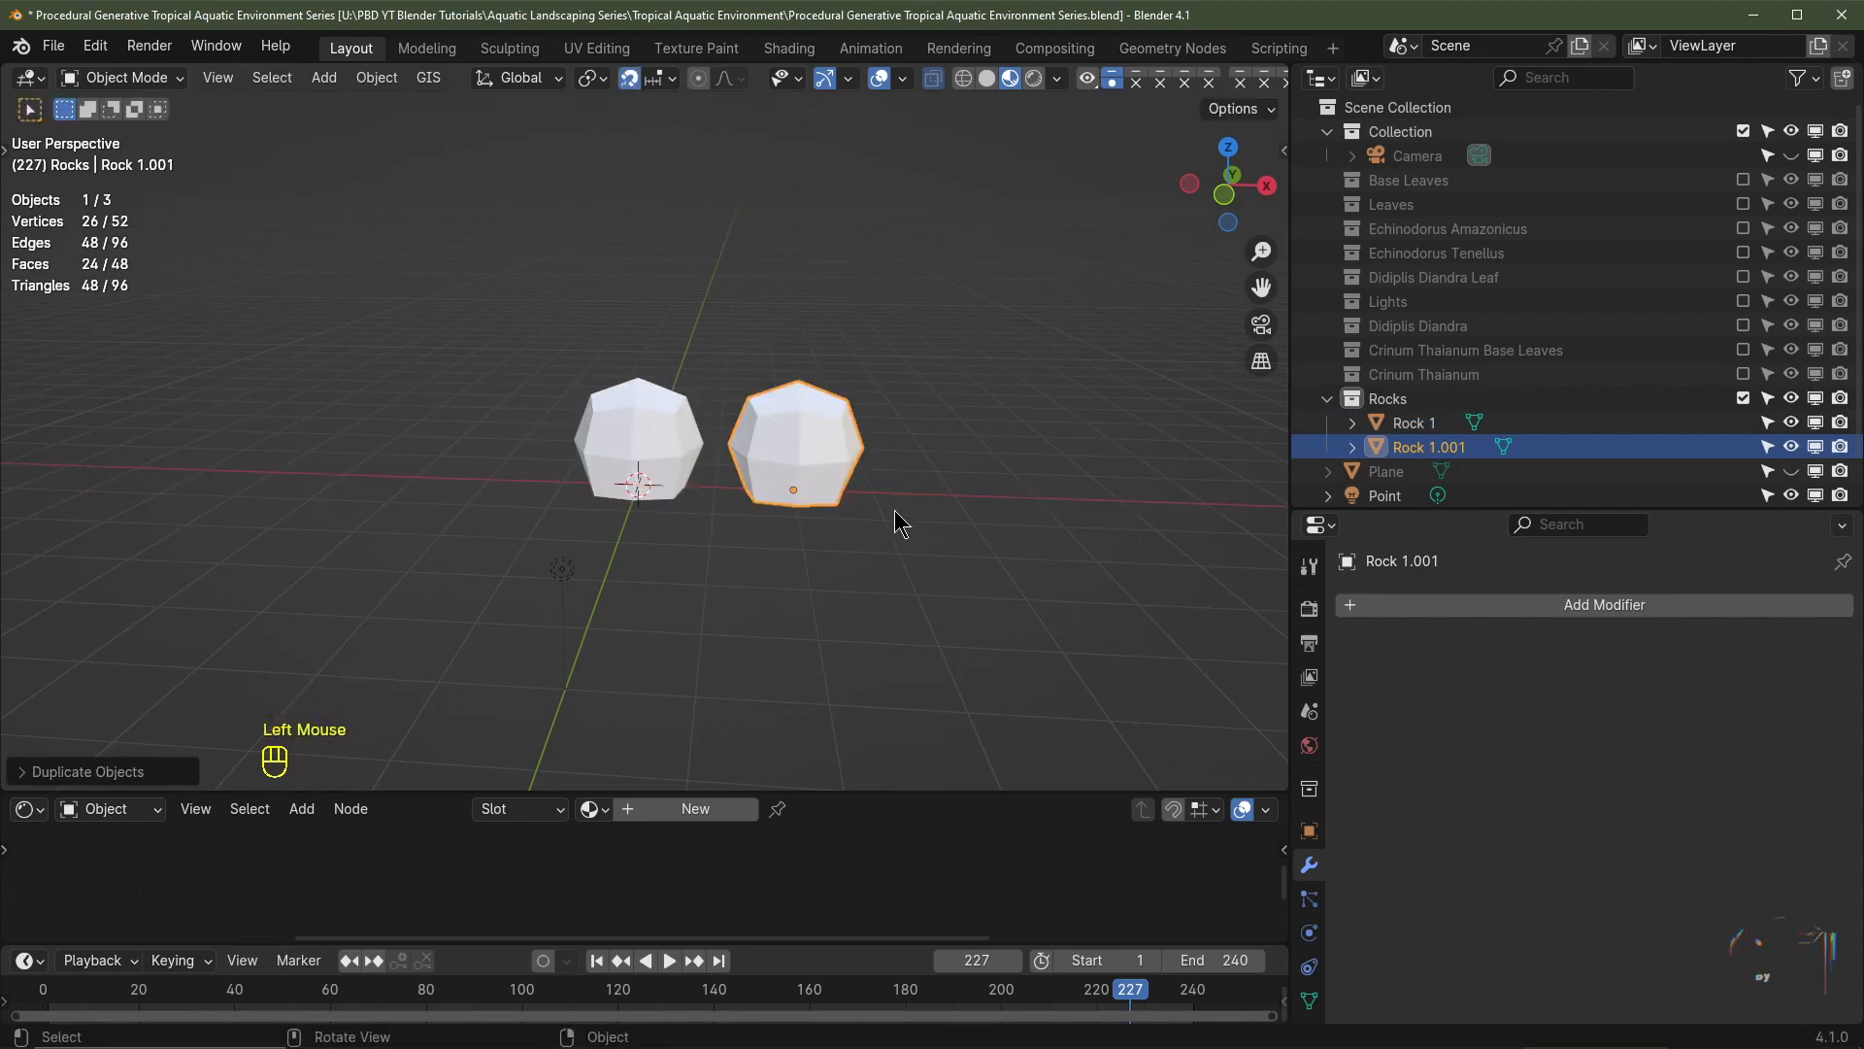
pyautogui.keyDown('shift'); pyautogui.moveTo(895, 522); pyautogui.dragTo(723, 484, button='middle'); pyautogui.keyUp('shift')
pyautogui.hotkey('shift', 'd')
pyautogui.click(841, 481)
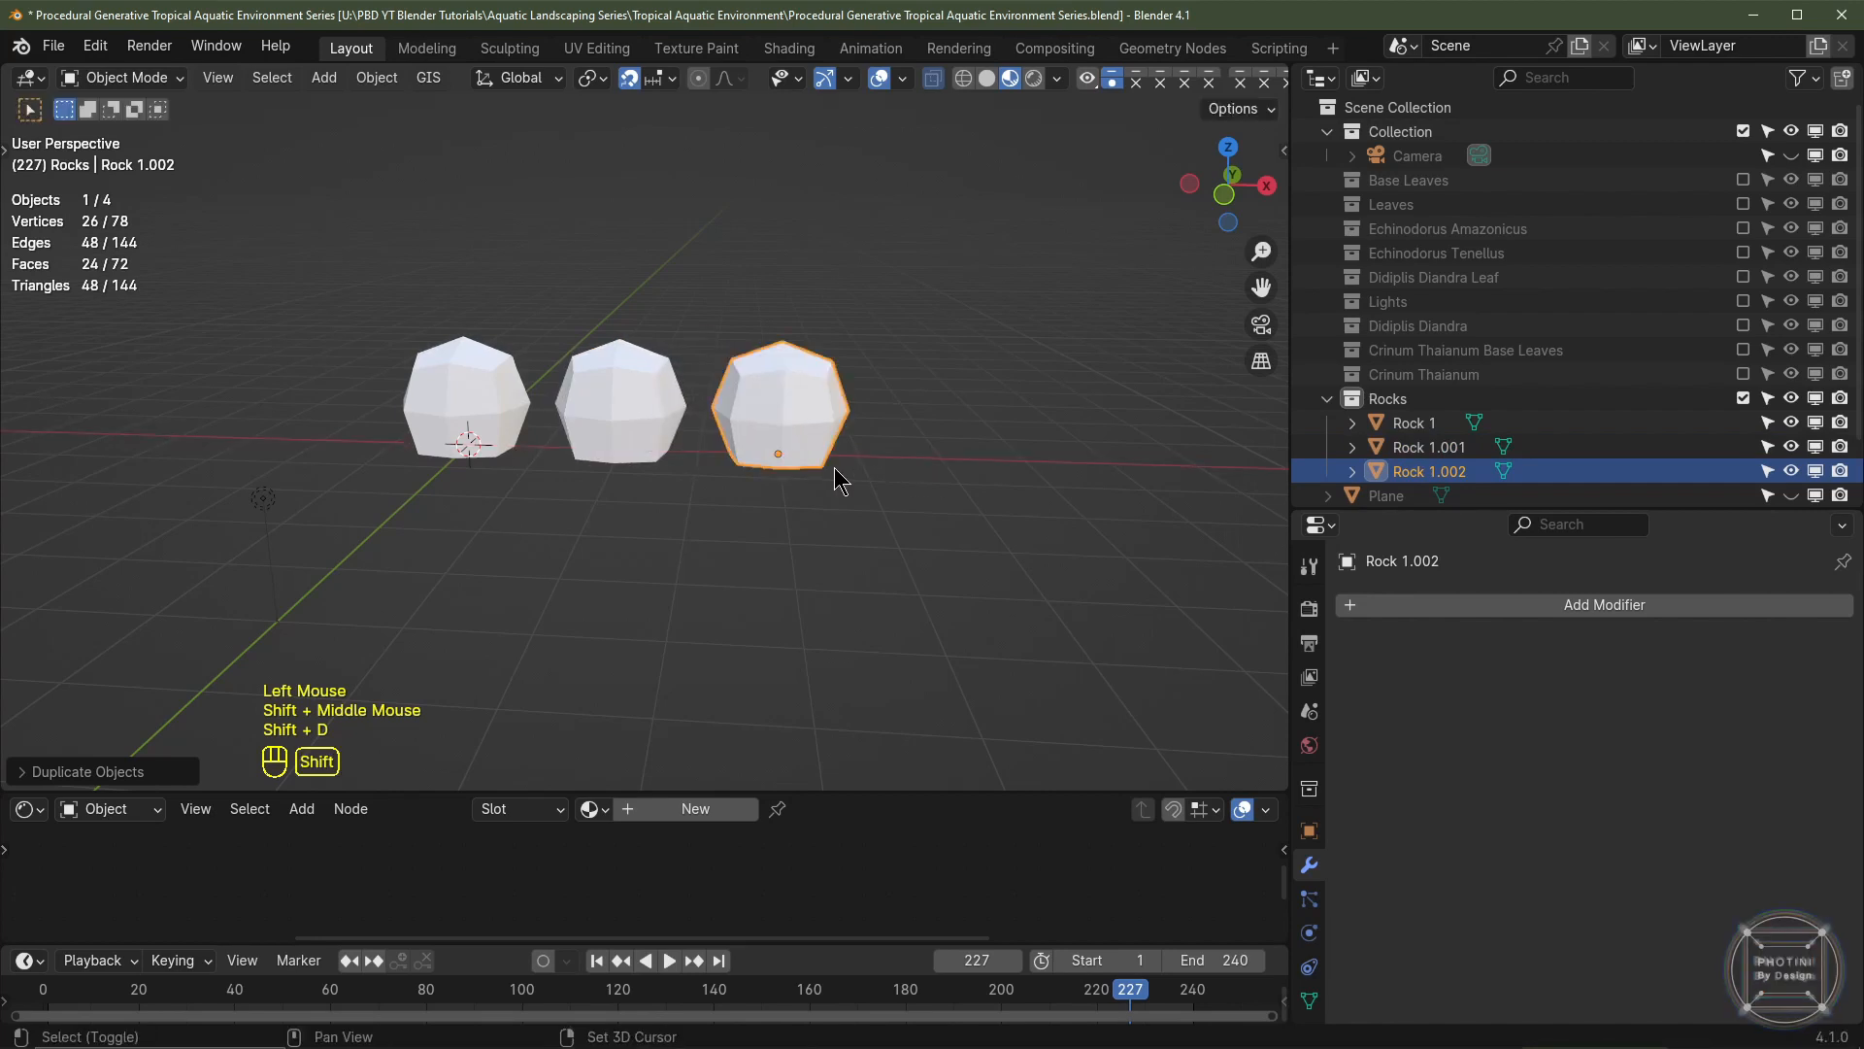
pyautogui.hotkey('shift', 'd')
pyautogui.click(901, 495)
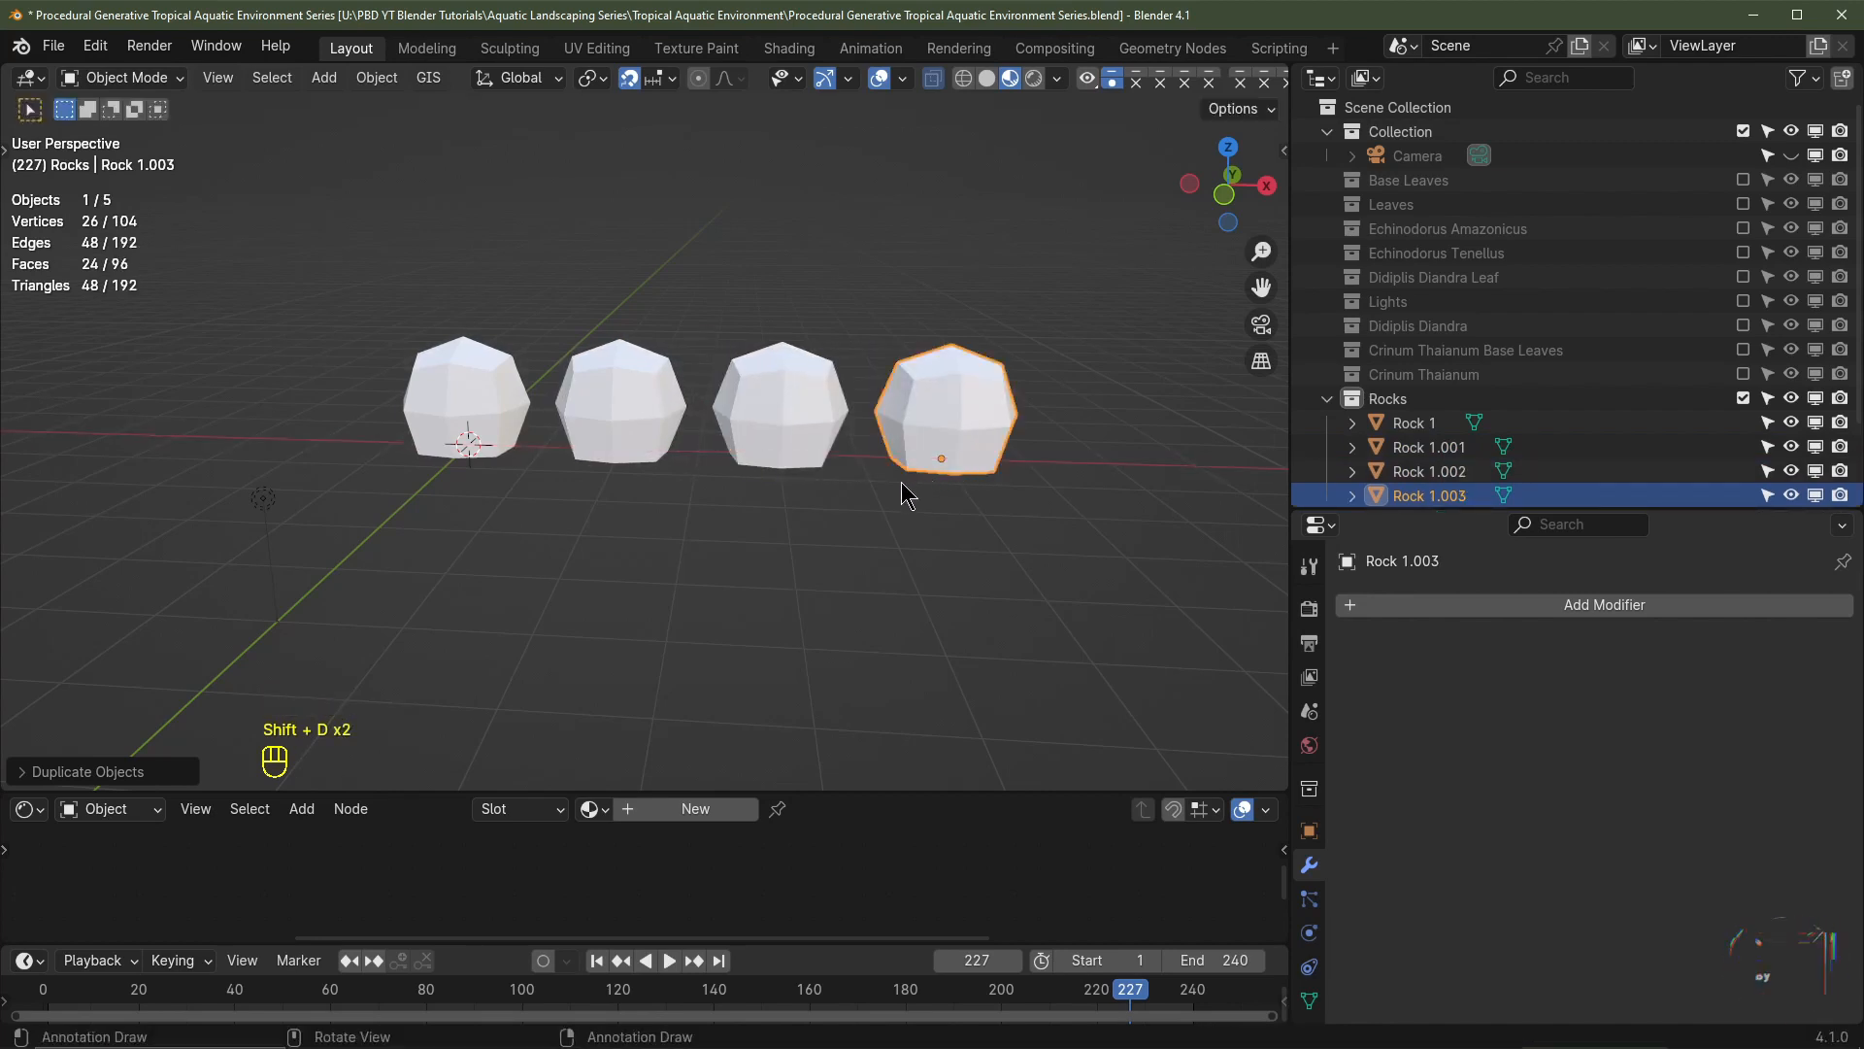
# - Enter edit mode on the original Rock 1 and turn on proportional editing
pyautogui.keyDown('shift'); pyautogui.moveTo(742, 521); pyautogui.dragTo(699, 485, button='middle'); pyautogui.keyUp('shift')
pyautogui.scroll(2, 699, 486)
pyautogui.keyDown('shift'); pyautogui.moveTo(700, 486); pyautogui.dragTo(631, 435, button='middle'); pyautogui.keyUp('shift')
pyautogui.click(626, 435)
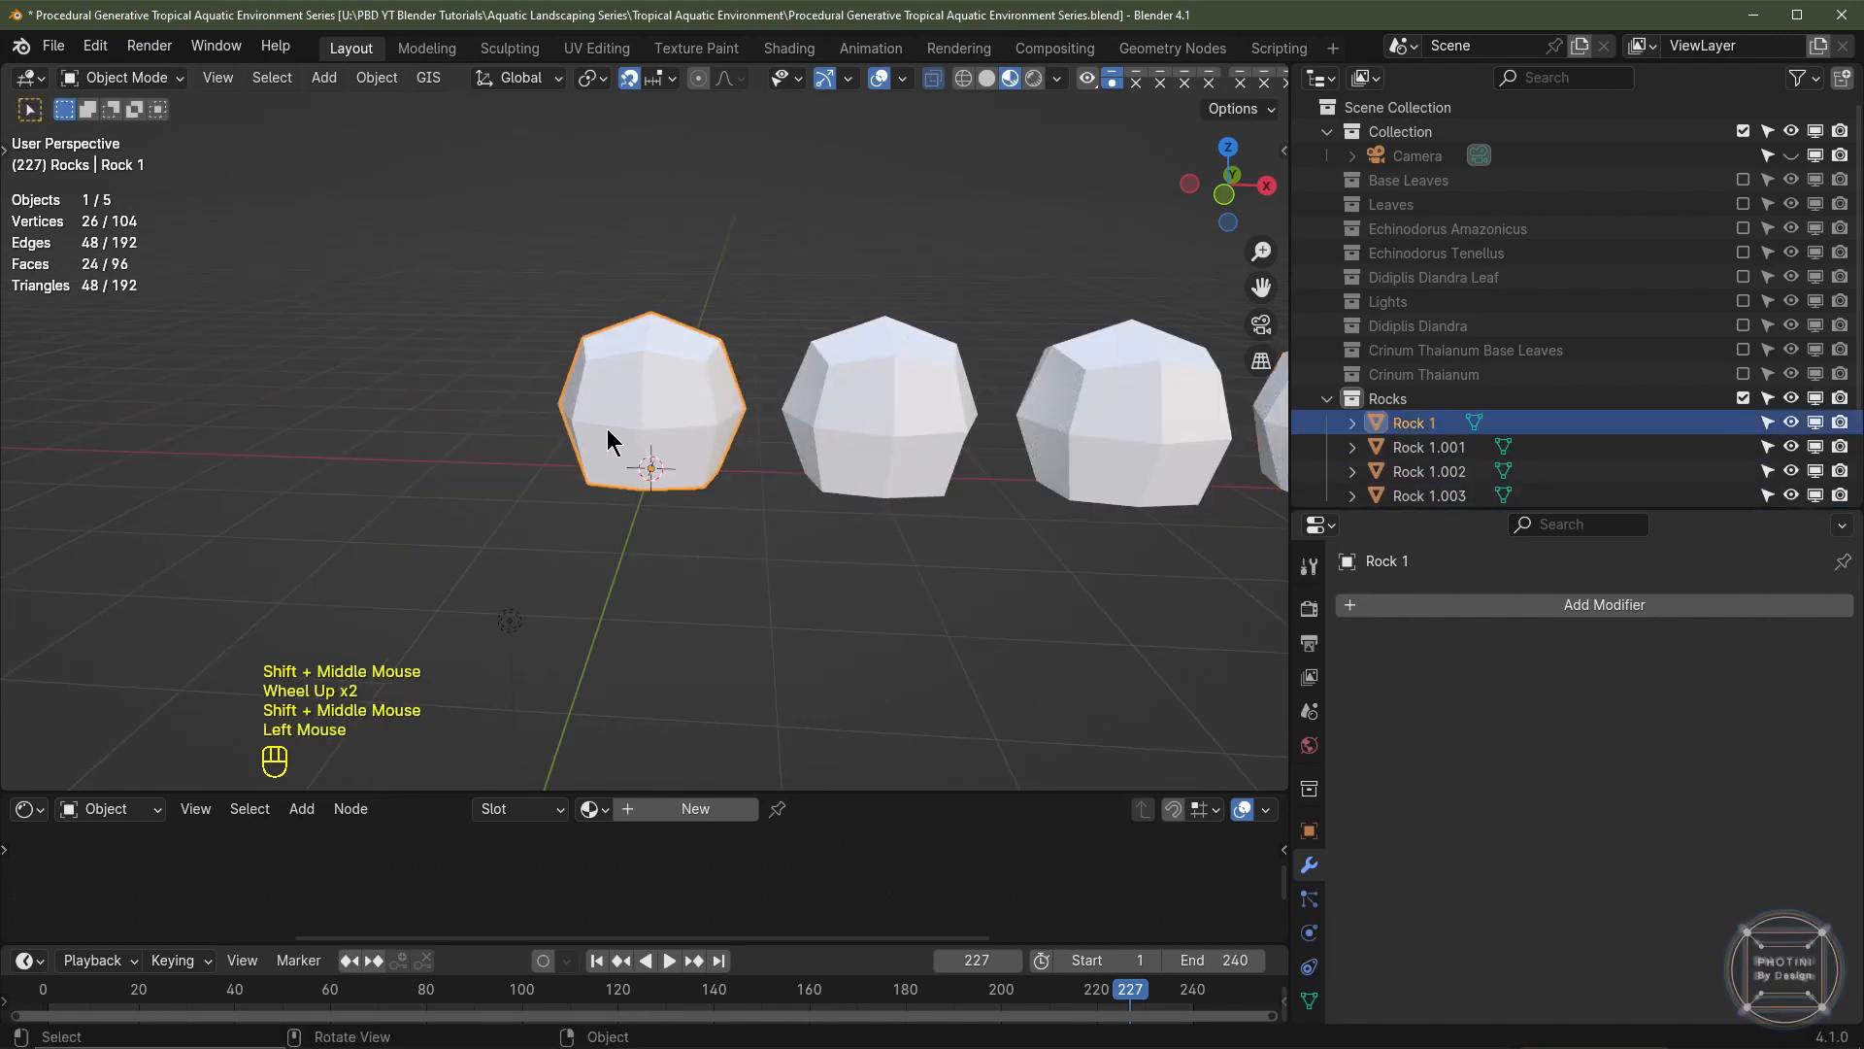
pyautogui.press('Tab')
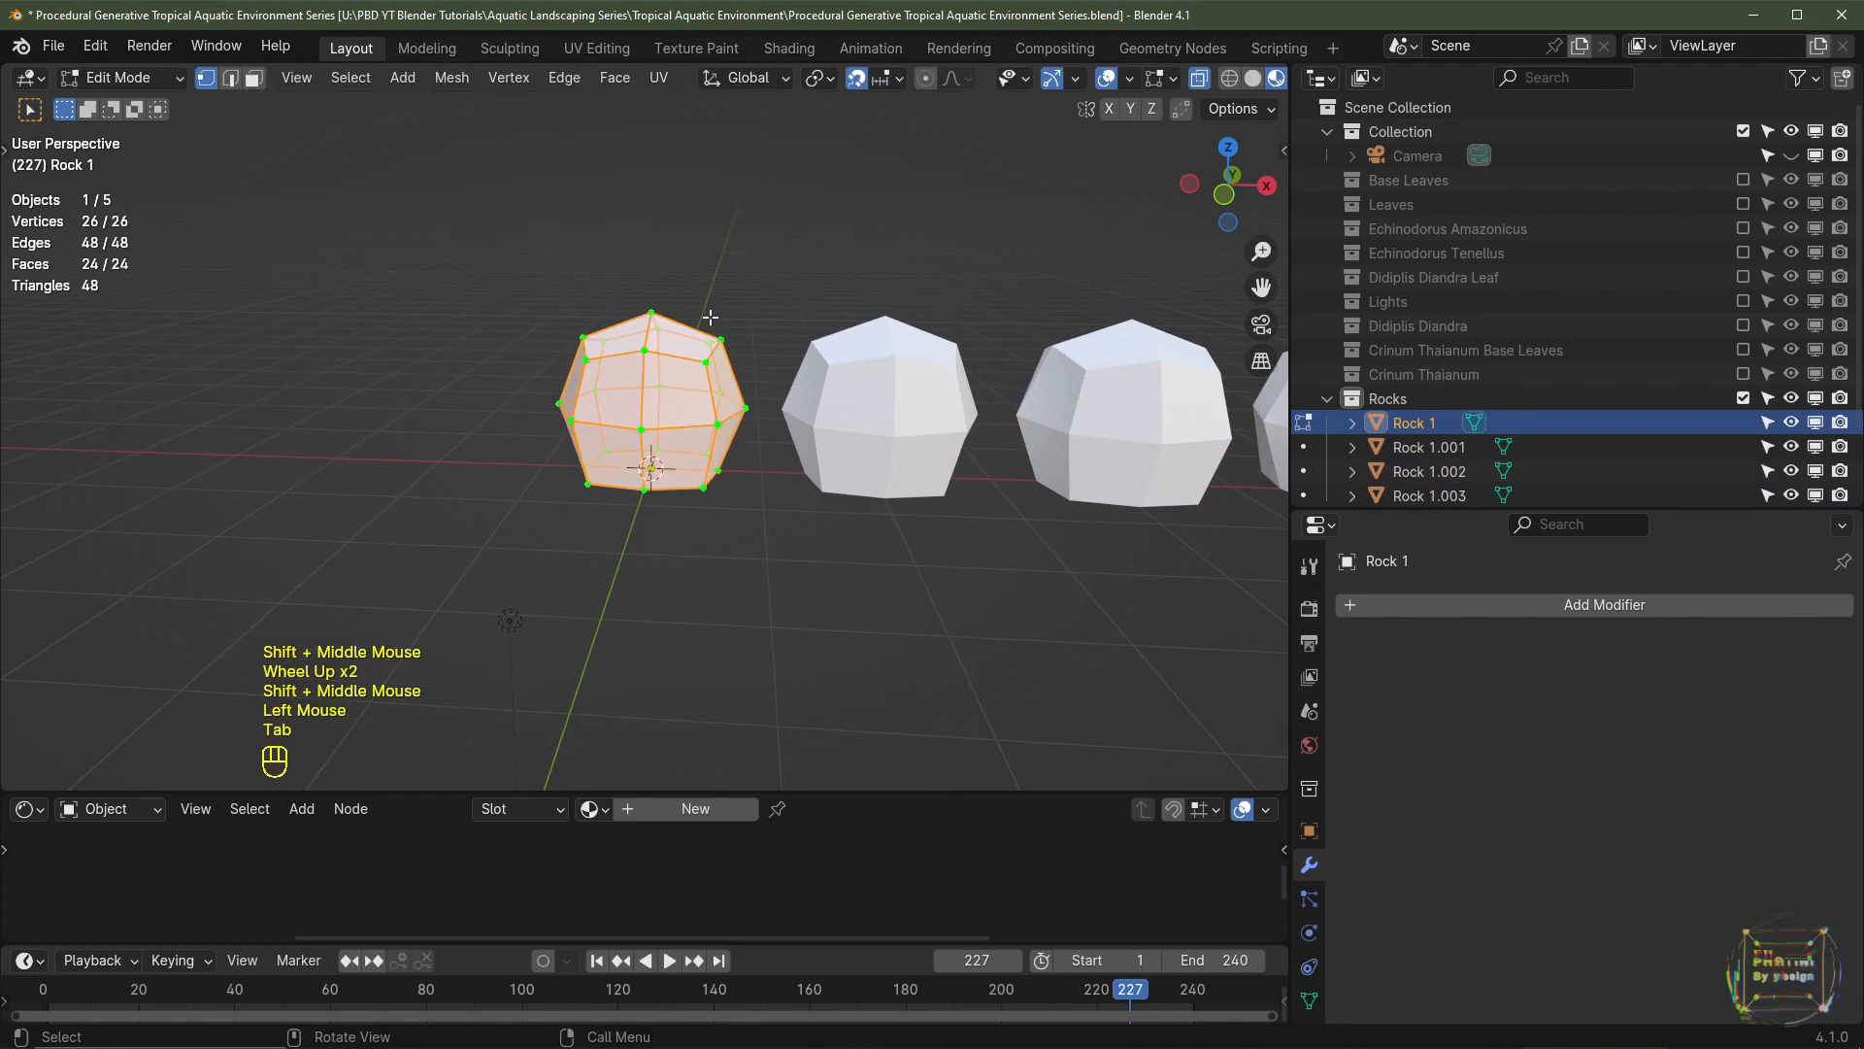
pyautogui.click(927, 87)
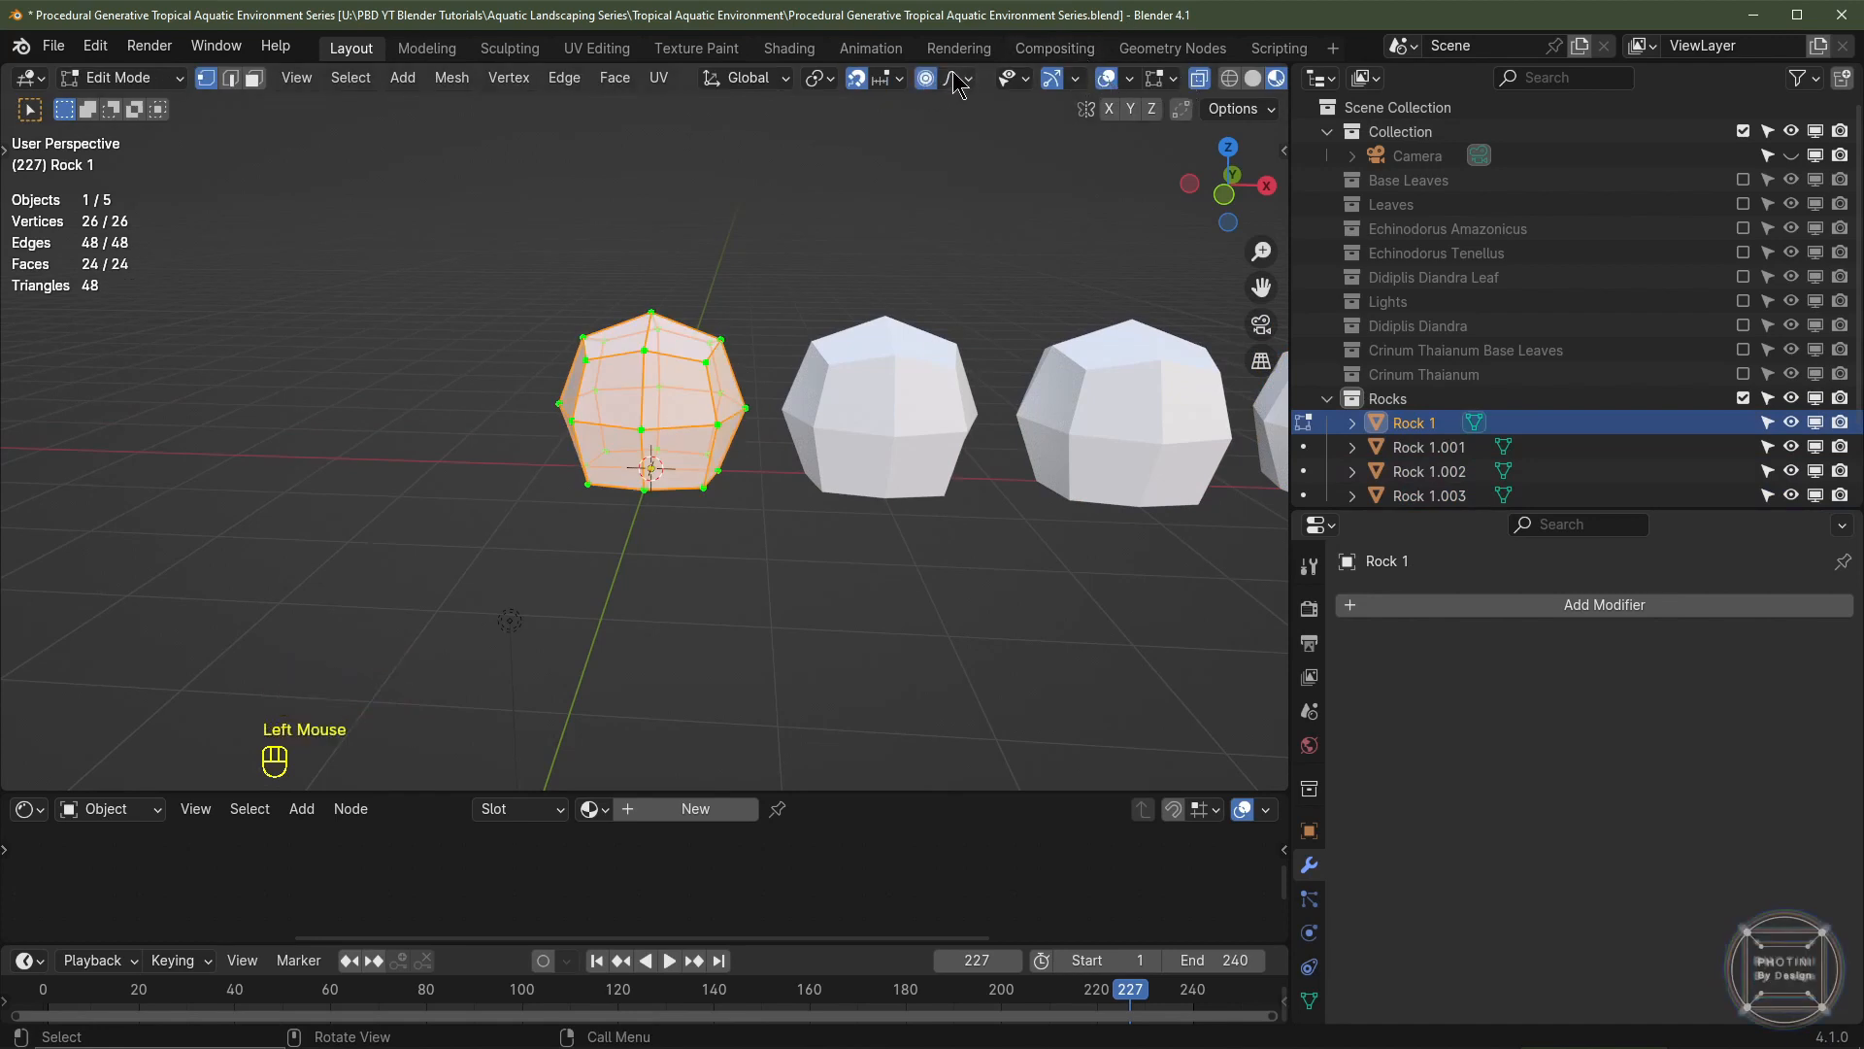
pyautogui.click(956, 82)
# - Pull a bottom corner vertex of Rock 1 outward along the X axis with smooth proportional falloff
pyautogui.keyDown('shift'); pyautogui.moveTo(735, 392); pyautogui.dragTo(764, 508, button='middle'); pyautogui.keyUp('shift')
pyautogui.click(713, 501)
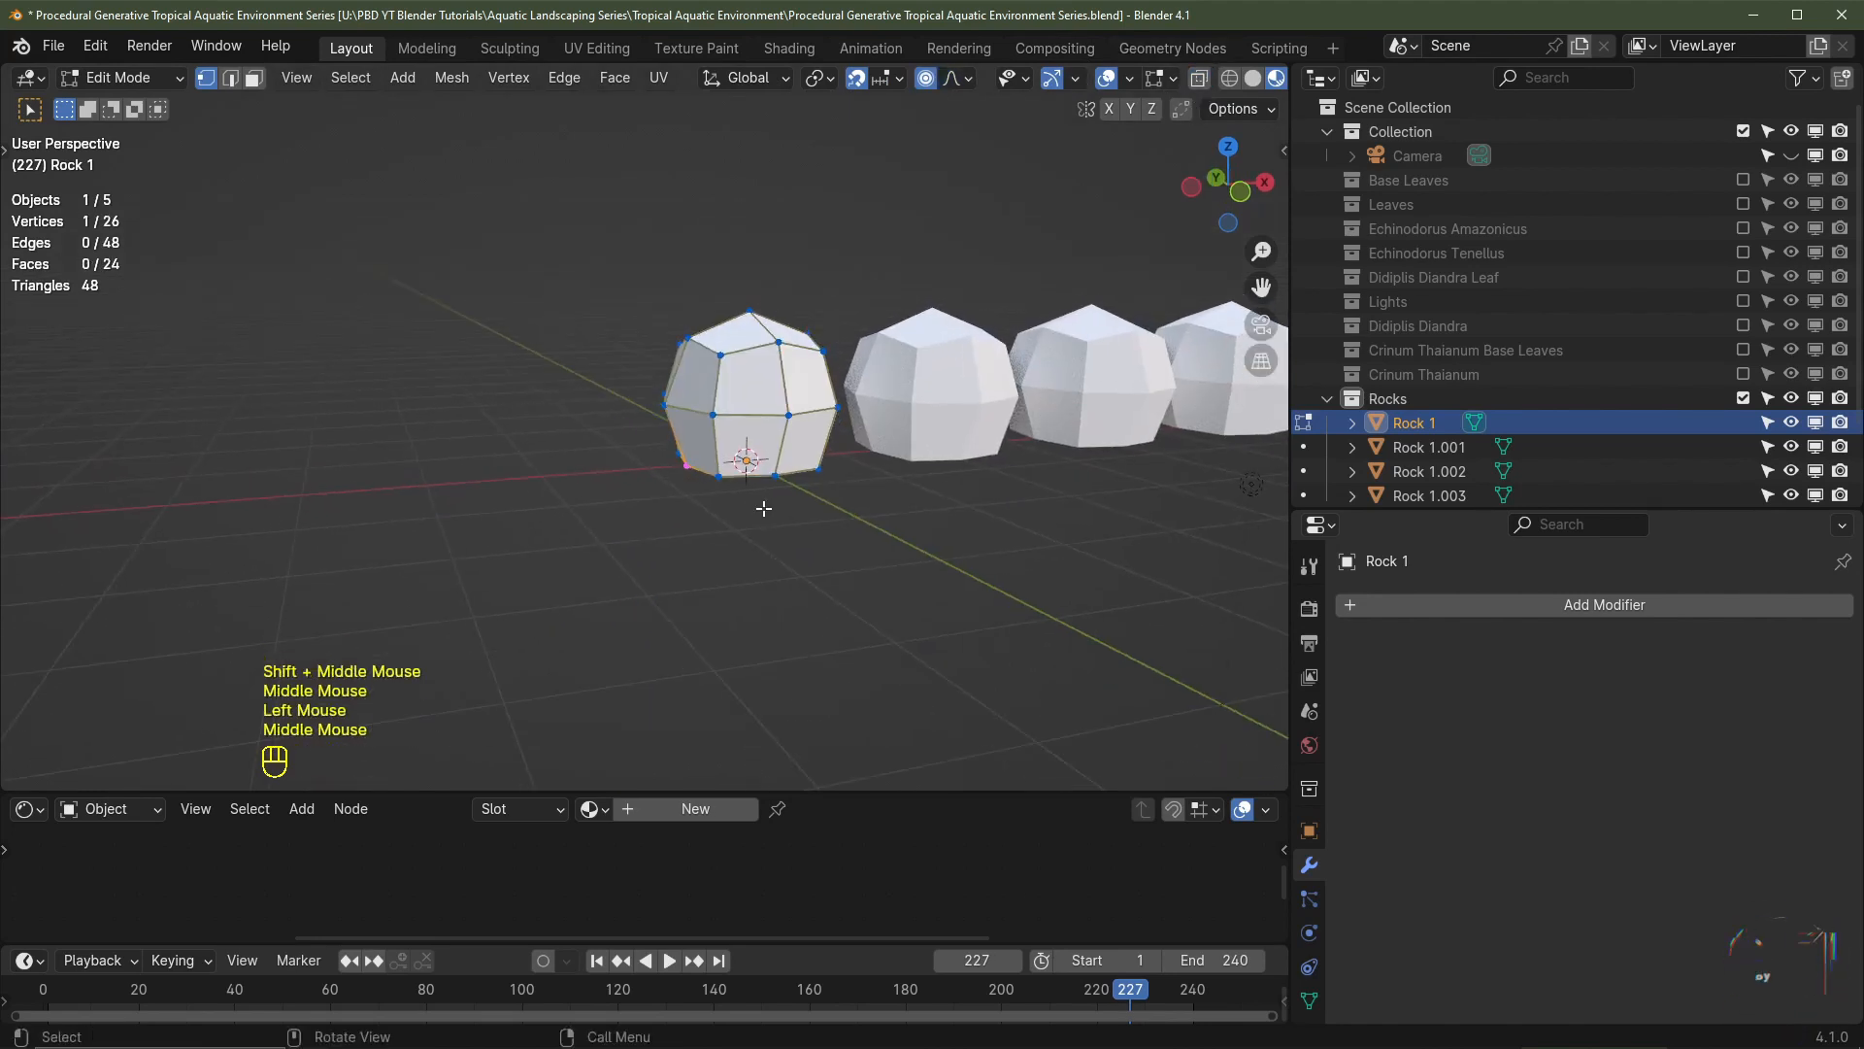
pyautogui.press('g')
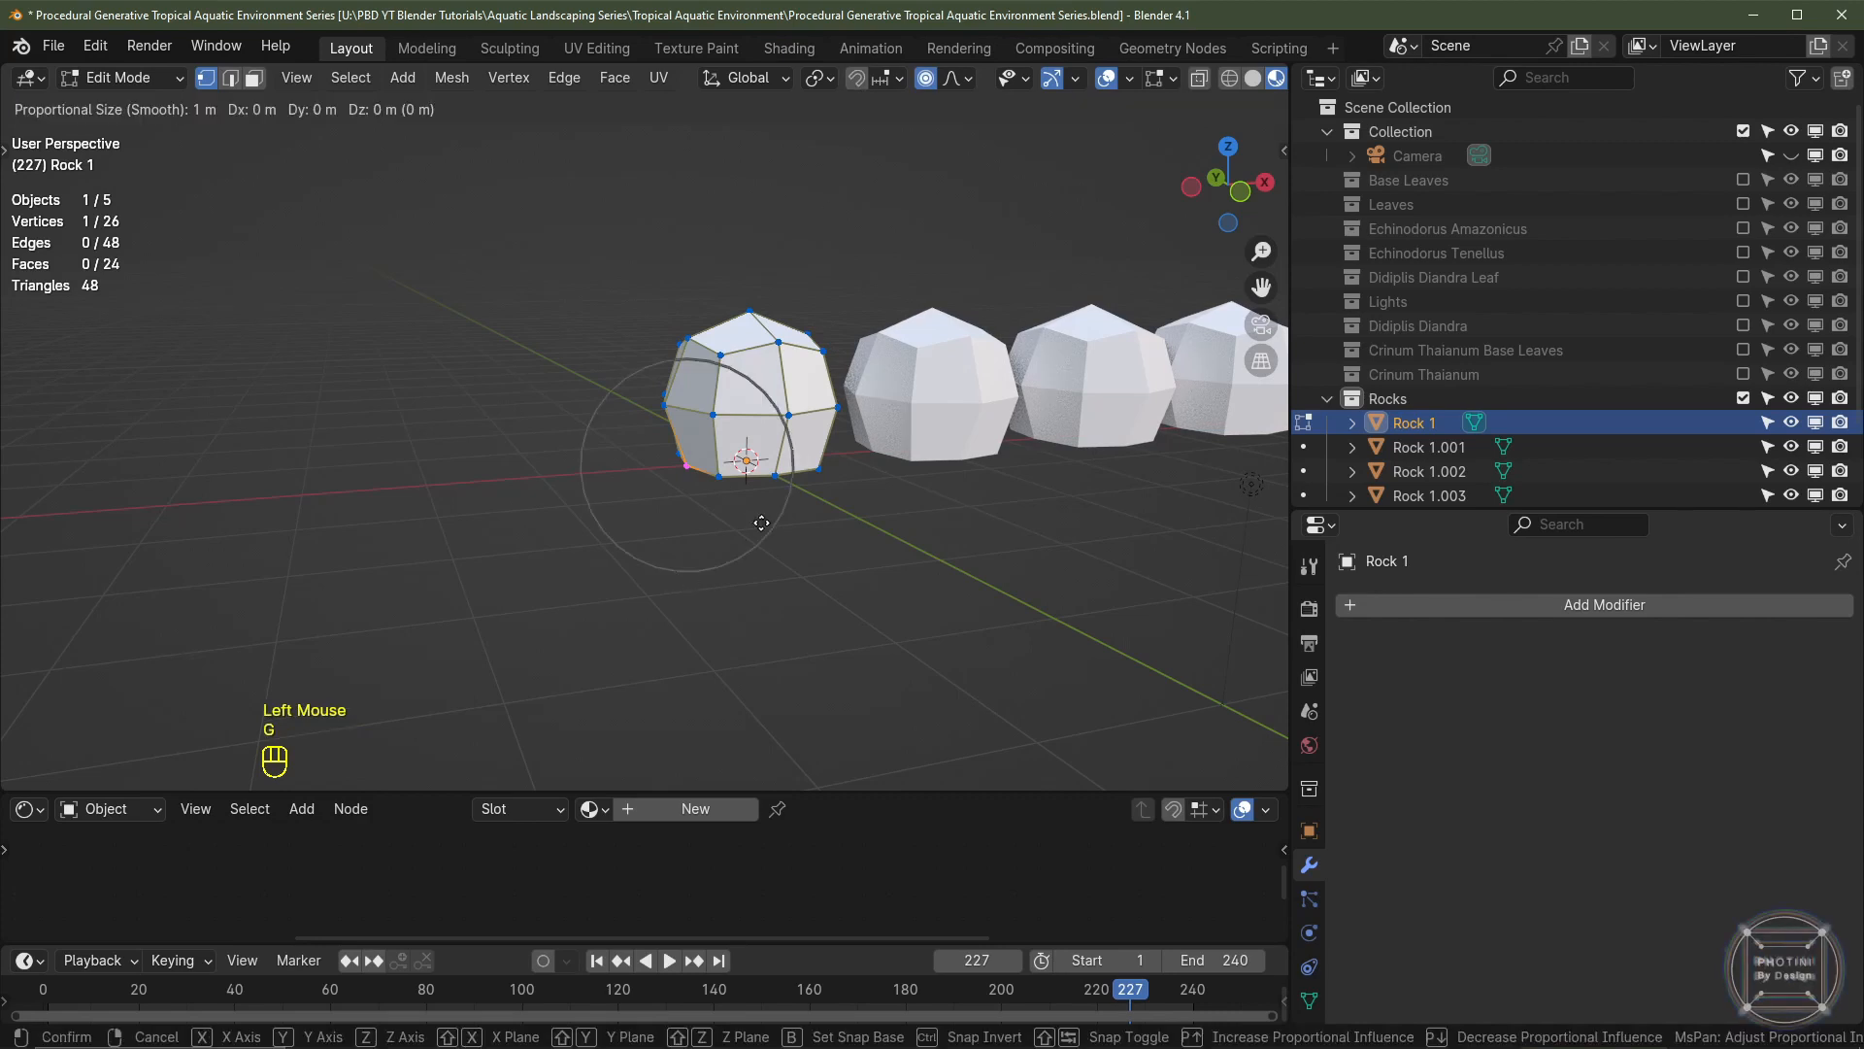
pyautogui.press('x')
pyautogui.click(713, 529)
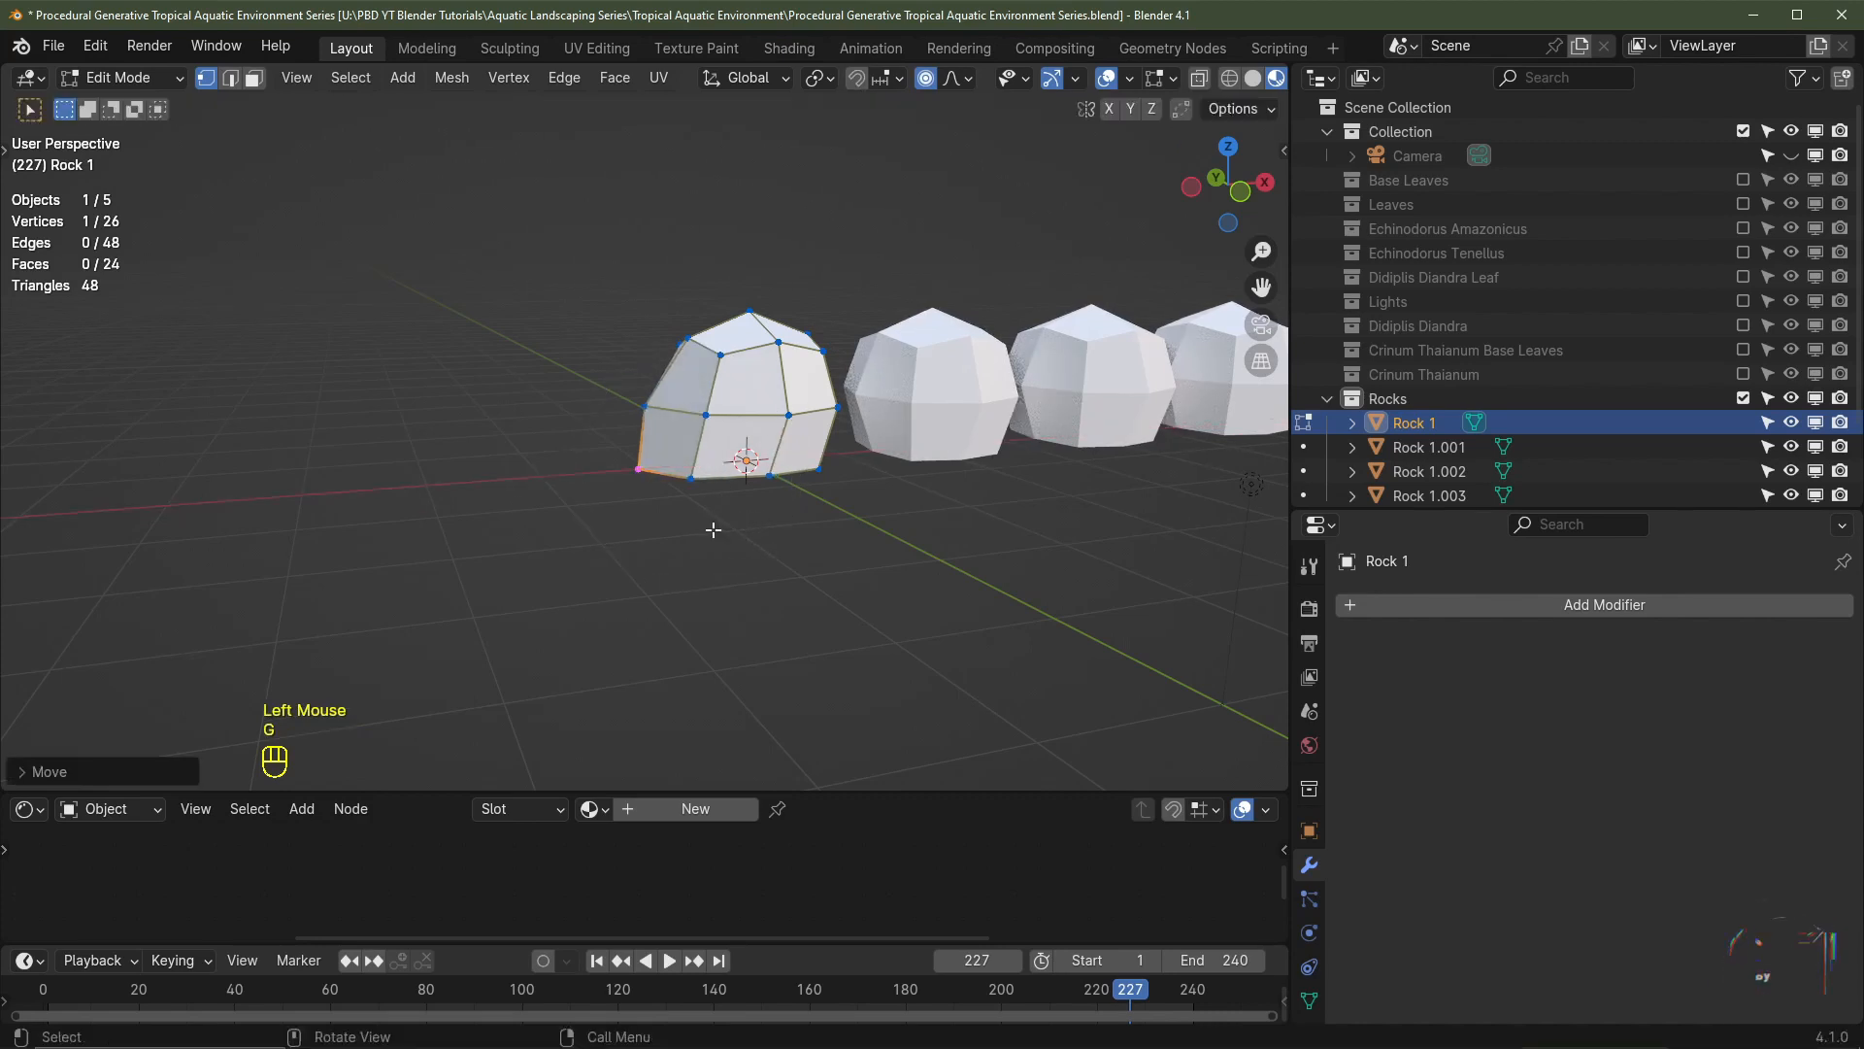
# - Move another bottom vertex of Rock 1 outward along the Y axis with a proportional size of 1.1 m
pyautogui.click(775, 489)
pyautogui.moveTo(778, 487); pyautogui.dragTo(816, 548, button='middle')
pyautogui.press('g')
pyautogui.press('y')
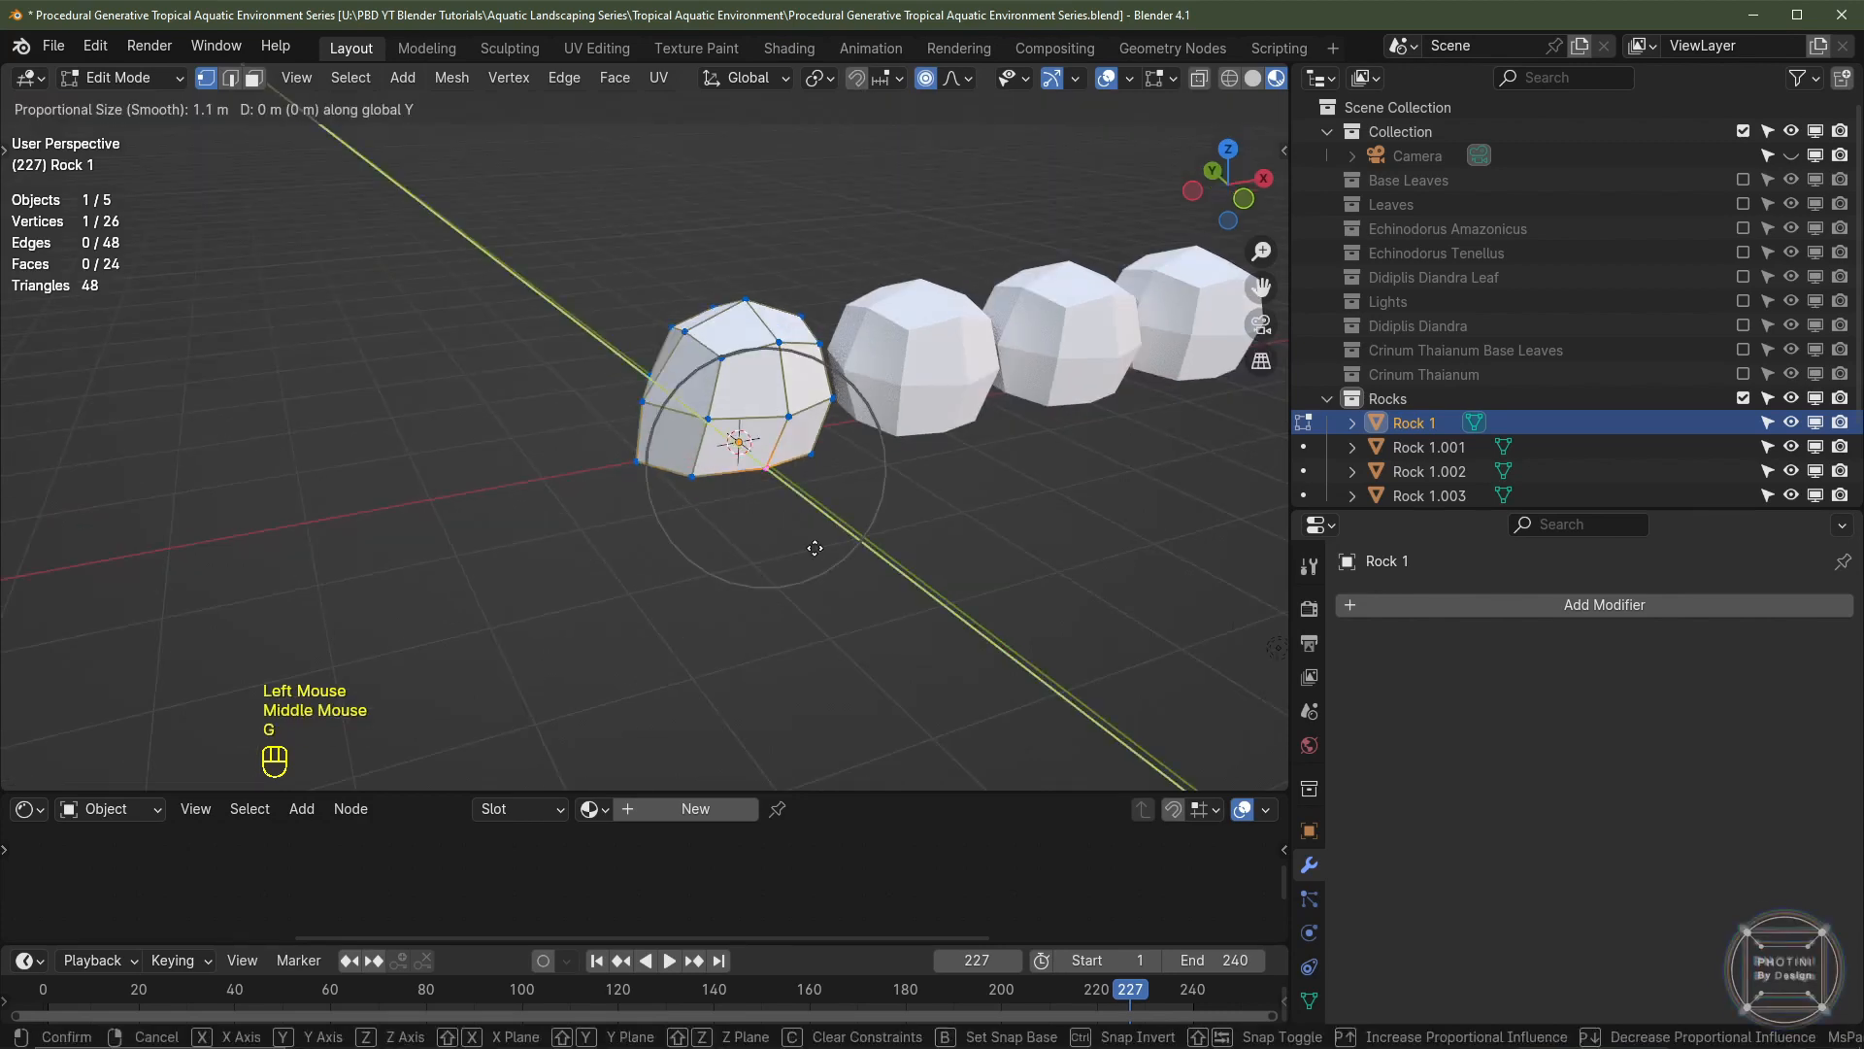
pyautogui.click(841, 566)
# - Reshape the top of Rock 1 by moving two of its upper vertices freely with smooth proportional falloff
pyautogui.click(688, 335)
pyautogui.moveTo(687, 335); pyautogui.dragTo(706, 399, button='middle')
pyautogui.press('g')
pyautogui.click(684, 367)
pyautogui.click(849, 357)
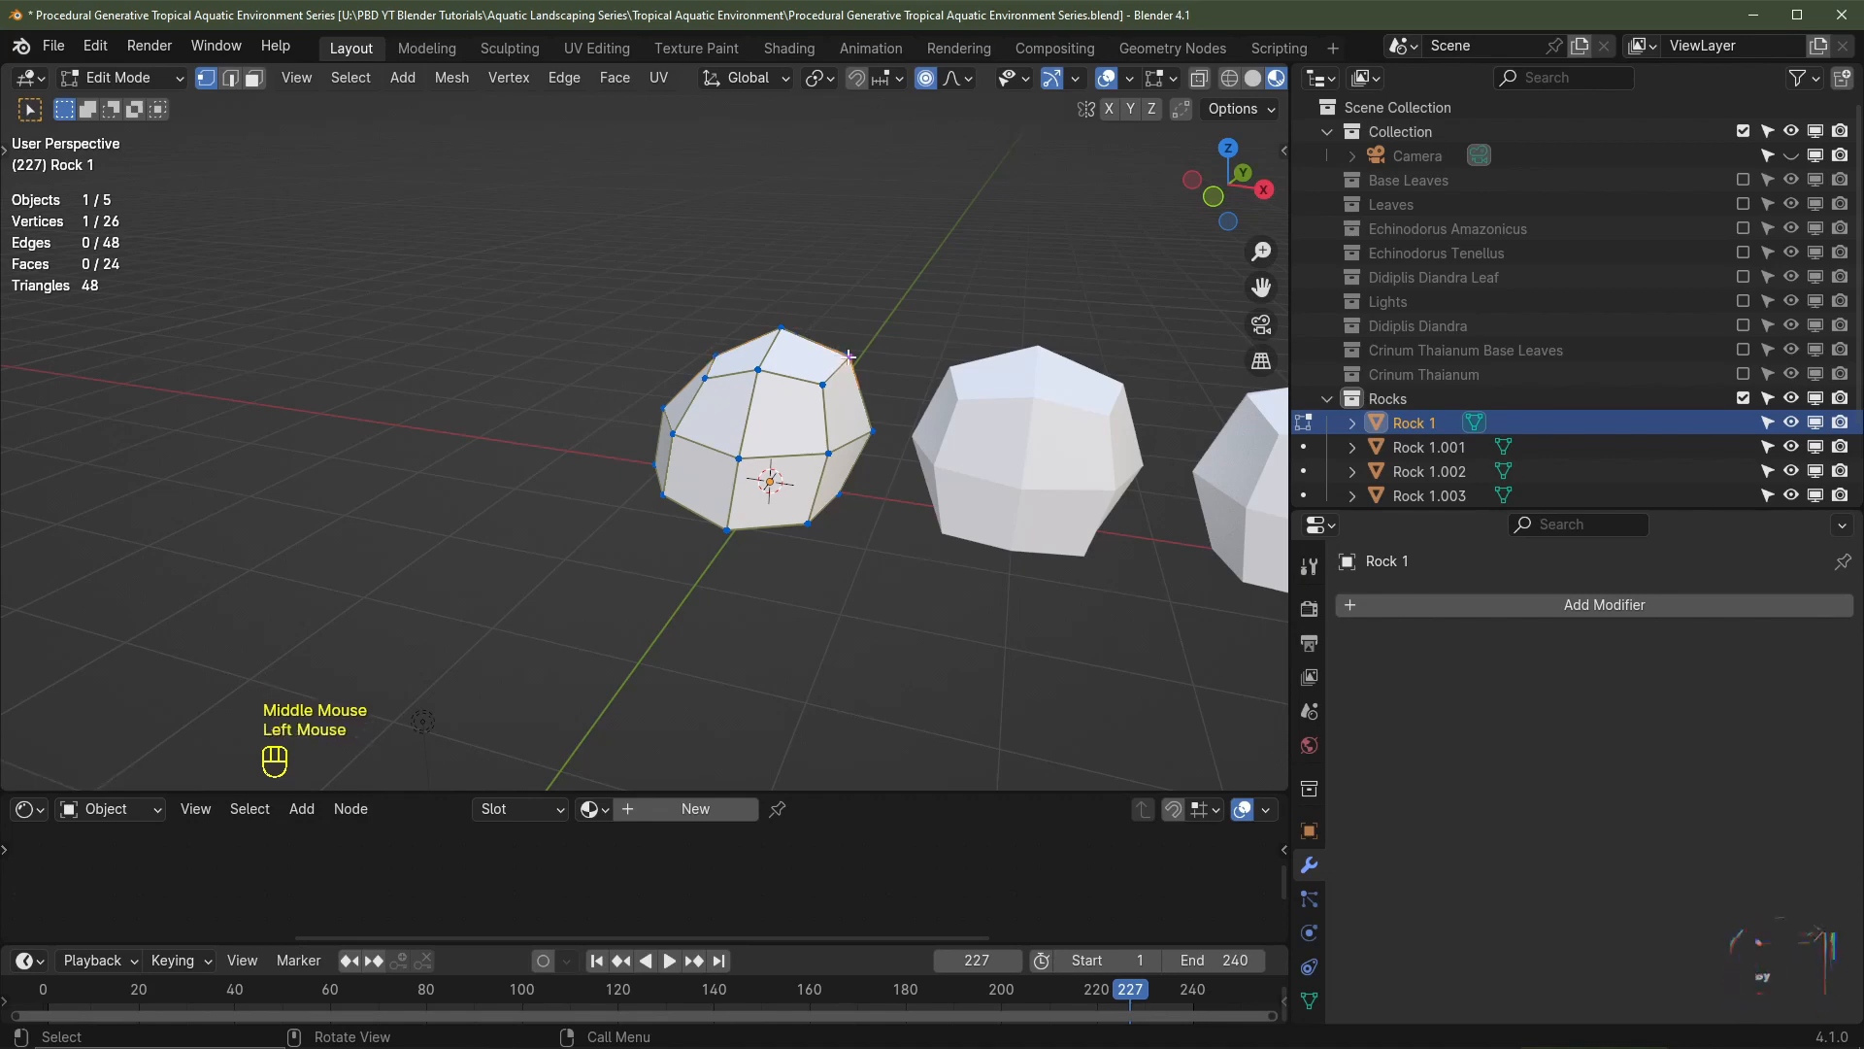
pyautogui.press('g')
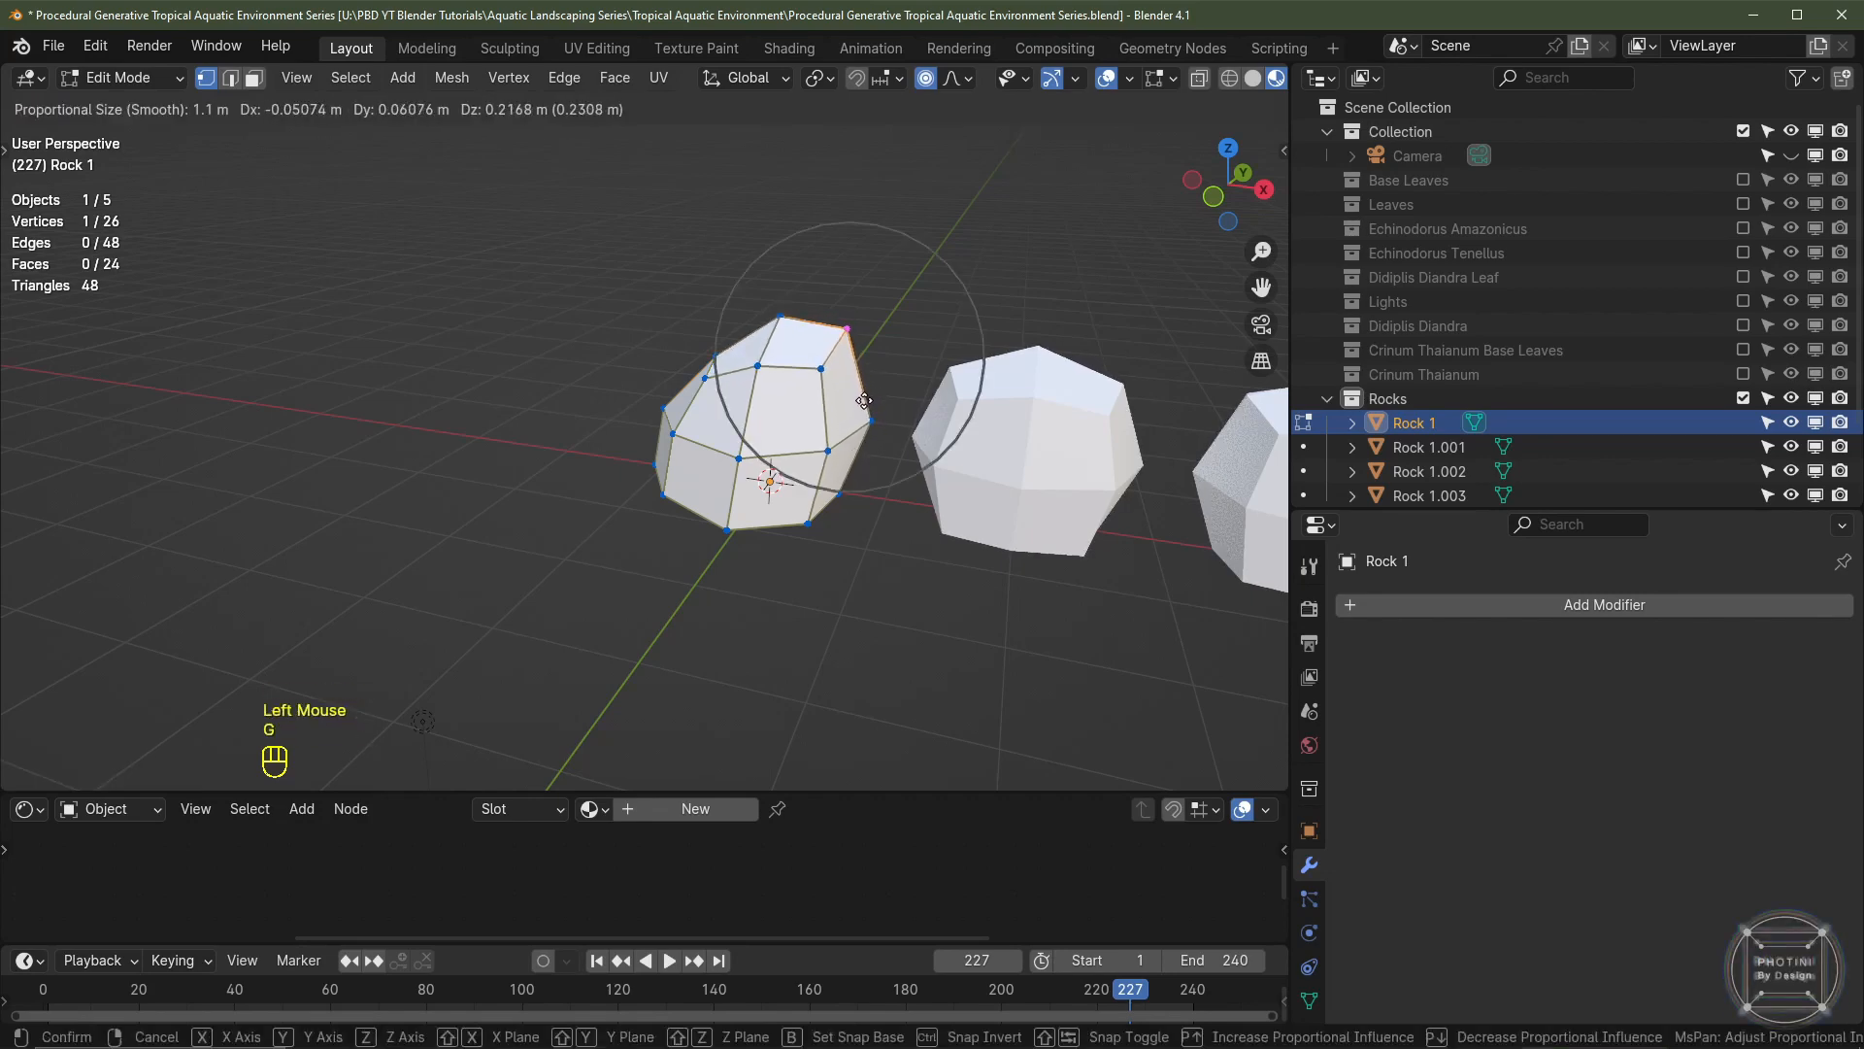
pyautogui.click(867, 476)
pyautogui.scroll(-2, 867, 477)
pyautogui.moveTo(867, 476); pyautogui.dragTo(726, 516, button='middle')
# - Enter edit mode on Rock 1.001 and move two adjacent bottom vertices along the Y axis
pyautogui.press('Tab')
pyautogui.click(693, 481)
pyautogui.press('Tab')
pyautogui.scroll(1, 745, 525)
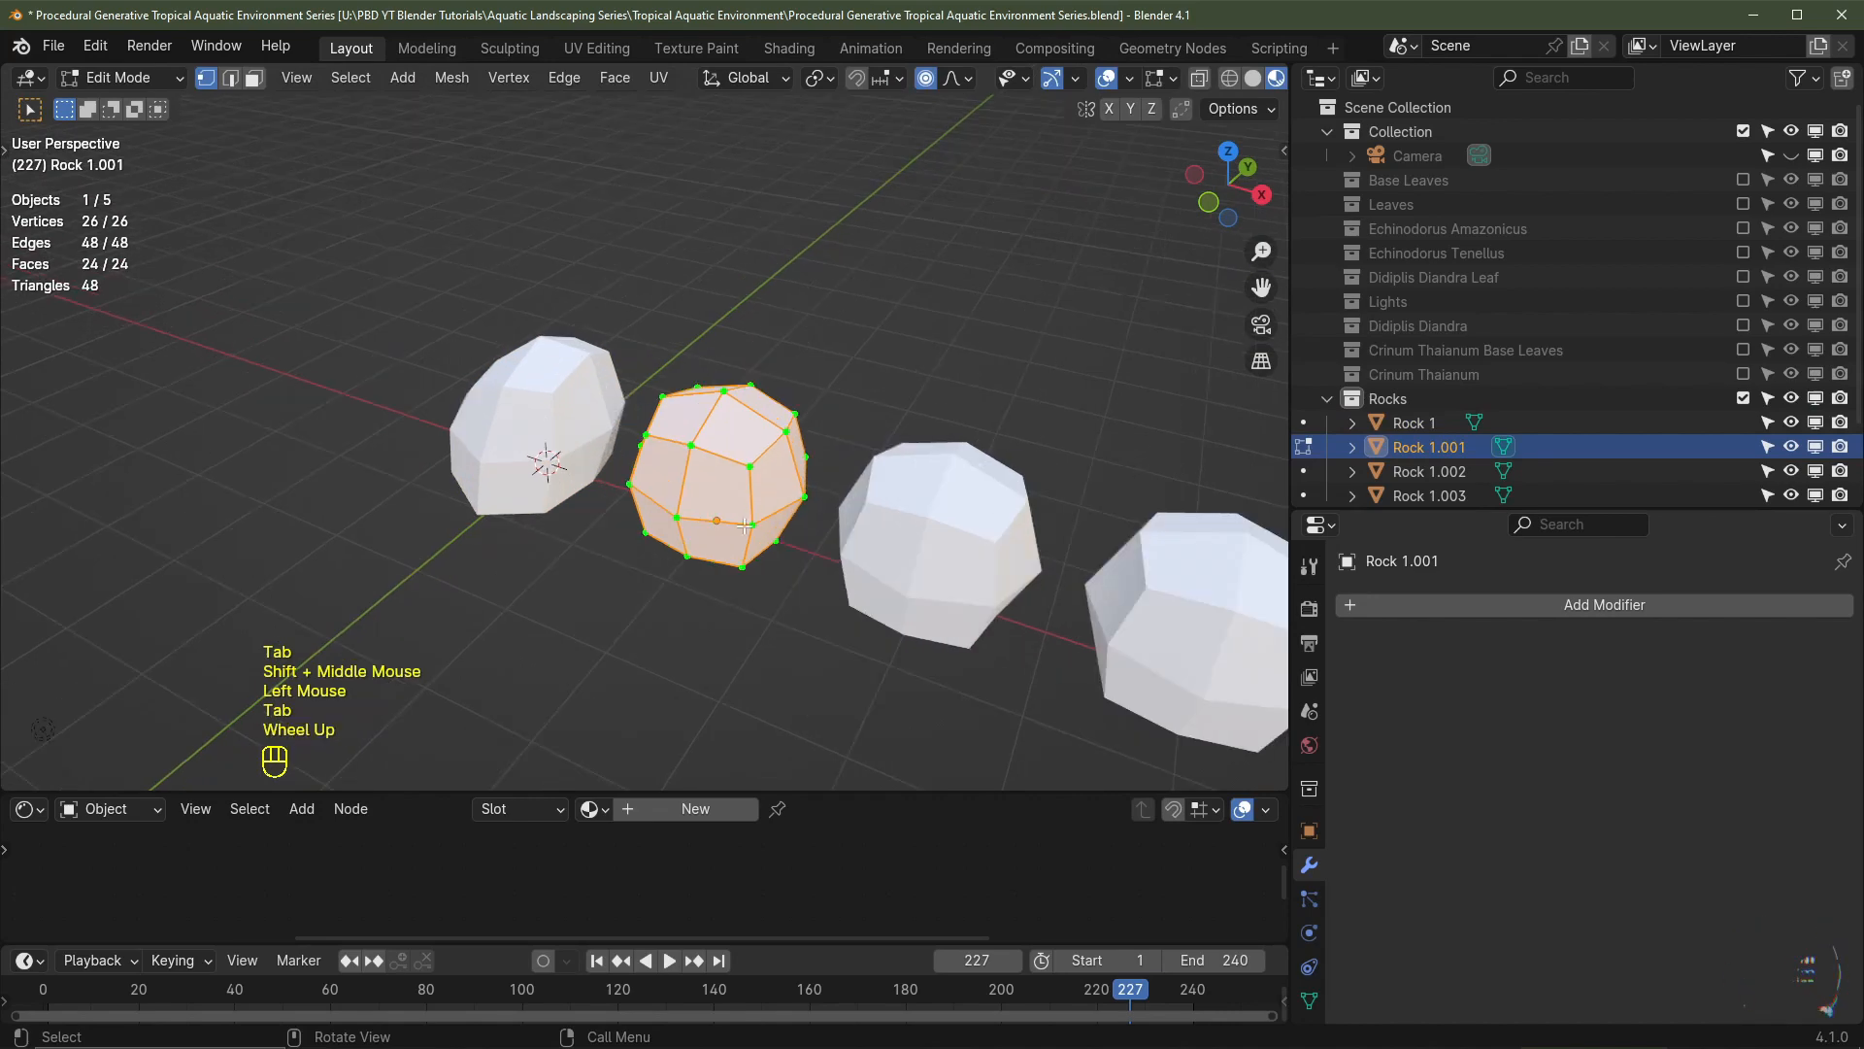
pyautogui.click(689, 559)
pyautogui.keyDown('shift'); pyautogui.click(646, 532); pyautogui.keyUp('shift')
pyautogui.moveTo(775, 535); pyautogui.dragTo(728, 428, button='middle')
pyautogui.press('g')
pyautogui.press('y')
pyautogui.click(709, 557)
# - Lower the top vertex of Rock 1.001 along the Z axis with a proportional size of 1.331 m
pyautogui.click(702, 364)
pyautogui.press('g')
pyautogui.press('z')
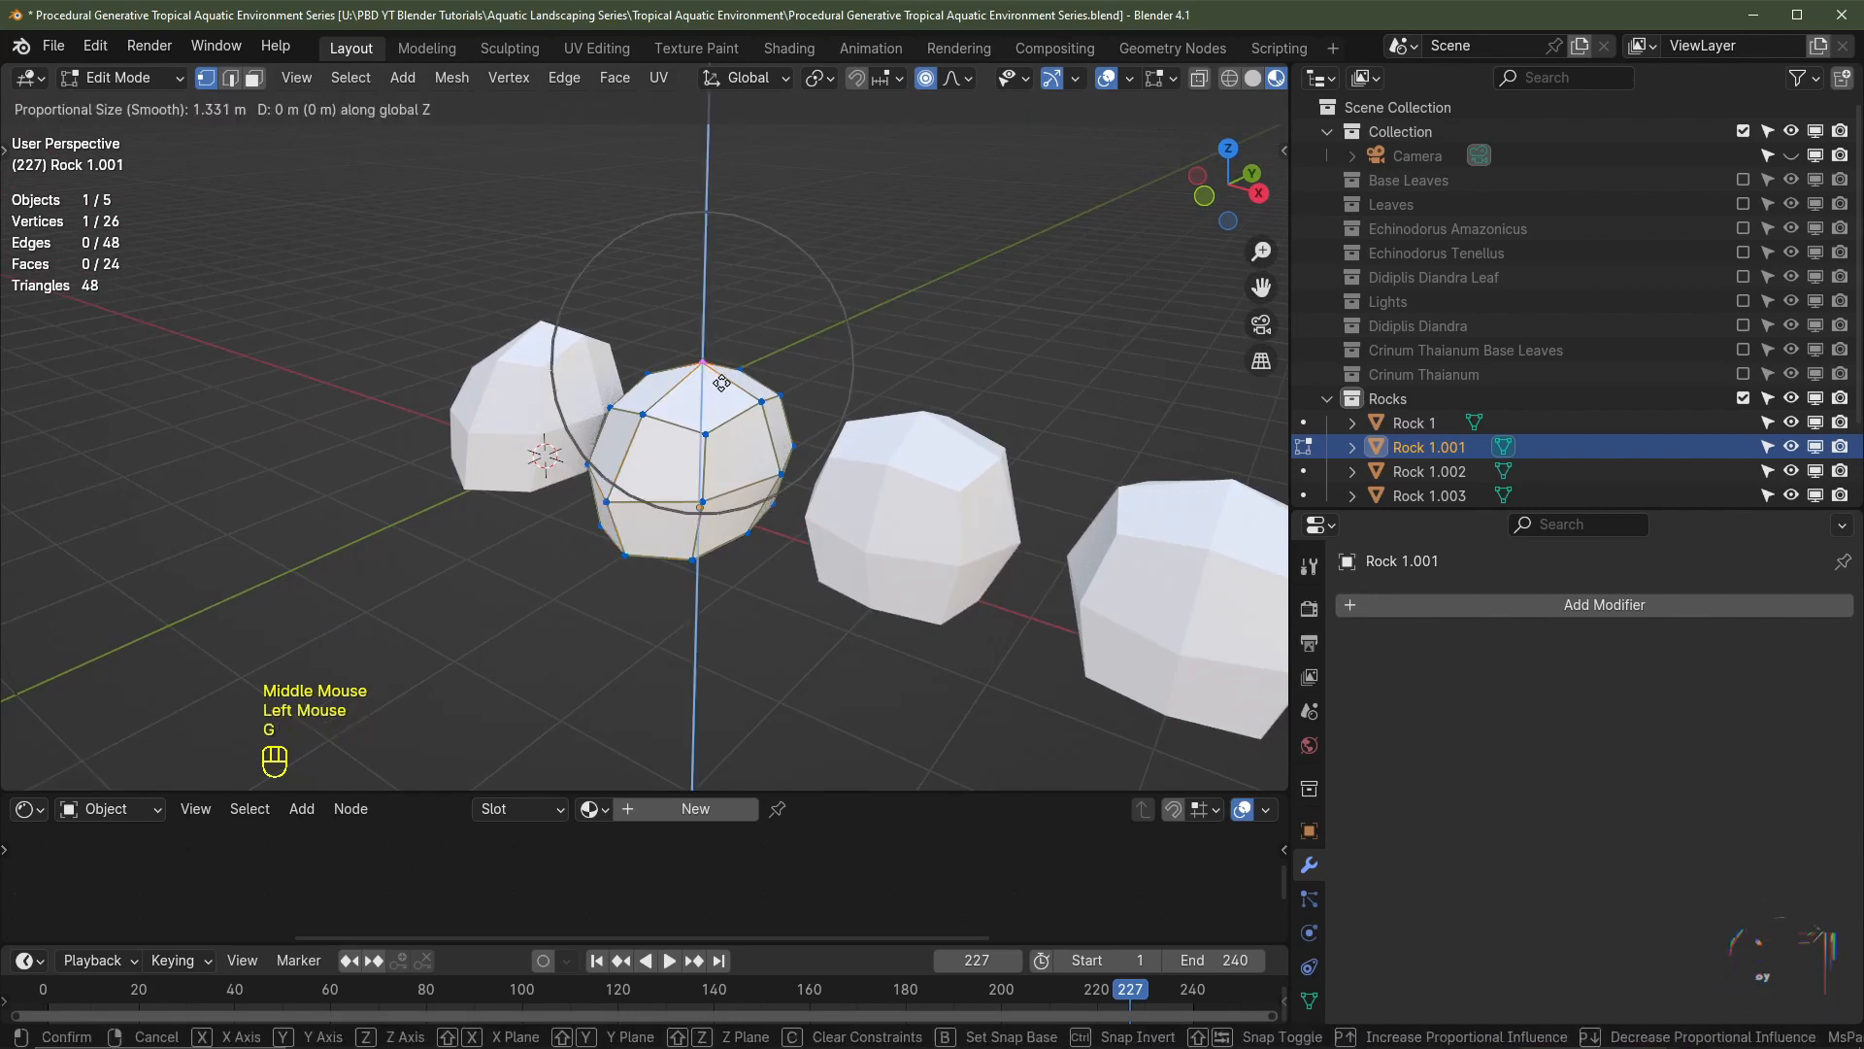
pyautogui.click(721, 429)
# - Pull a side vertex of Rock 1.001 outward about 0.49 m in the XY plane with a proportional size of 1.611 m
pyautogui.moveTo(845, 437); pyautogui.dragTo(670, 457, button='middle')
pyautogui.press('g')
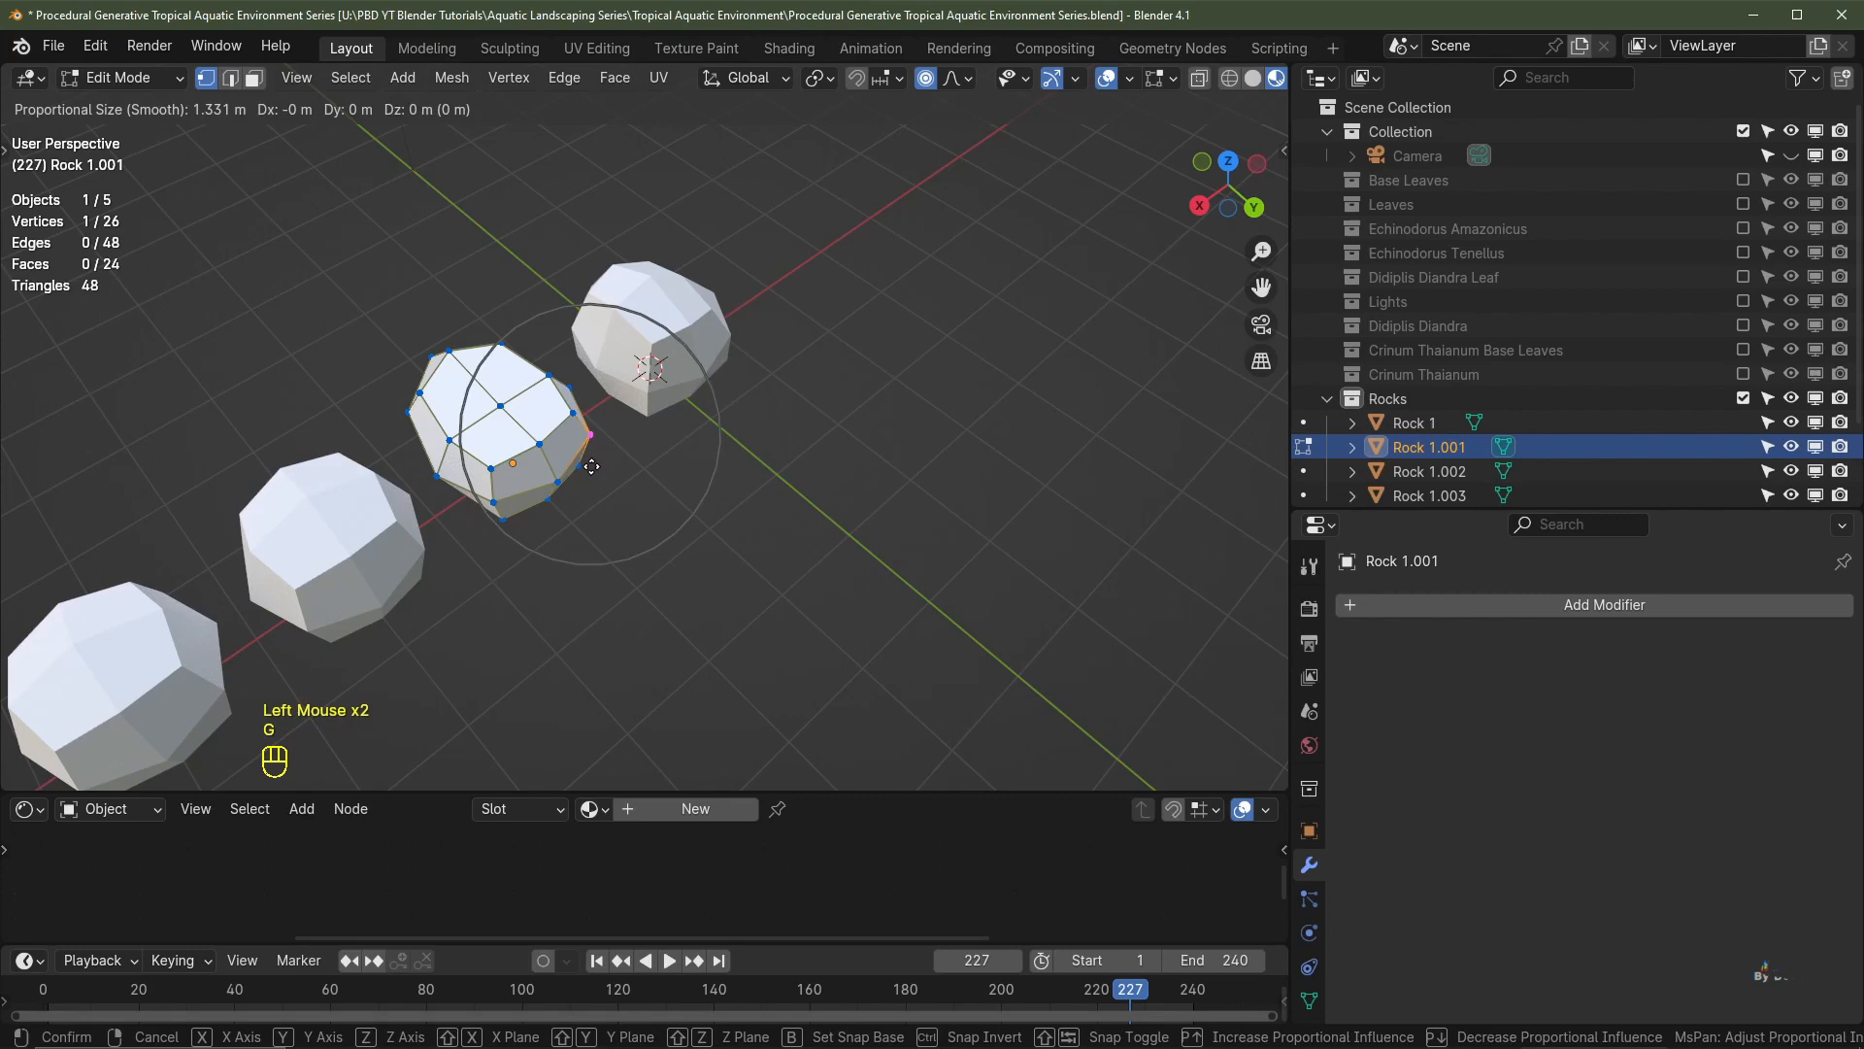
pyautogui.hotkey('shift', 'z')
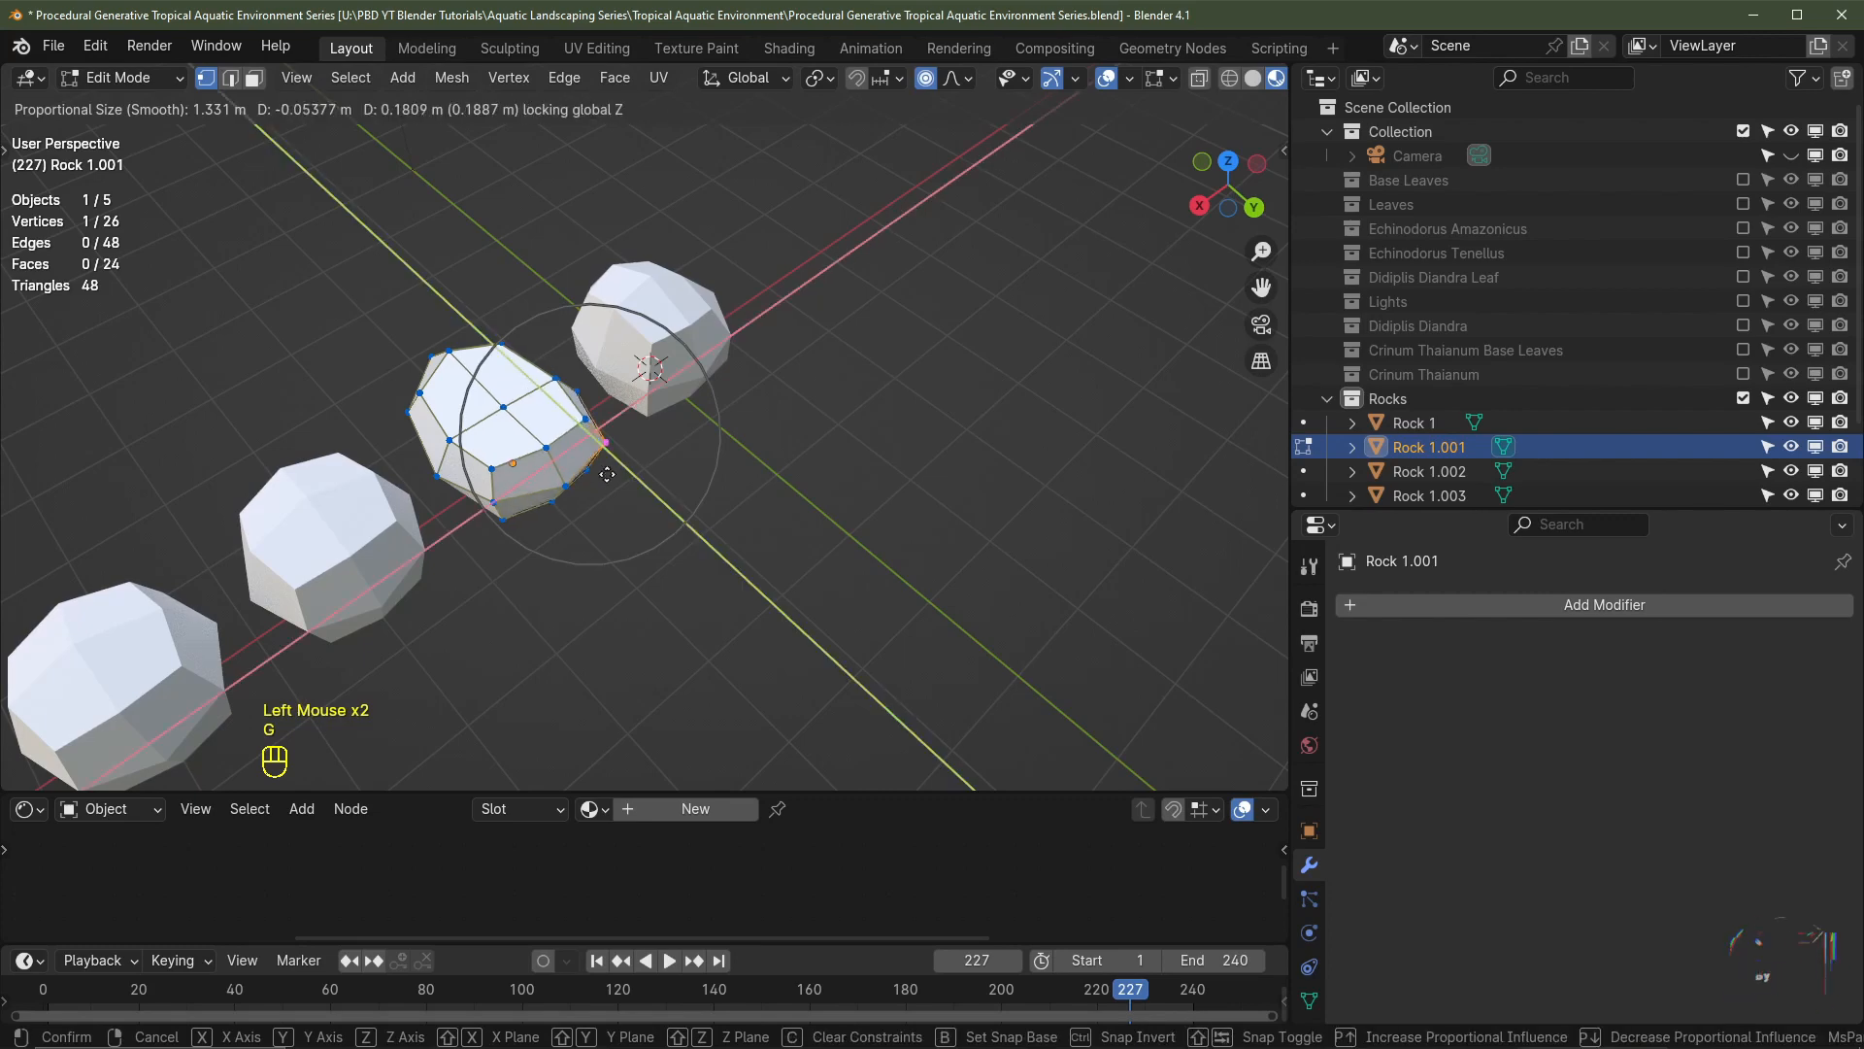
pyautogui.scroll(-1, 629, 486)
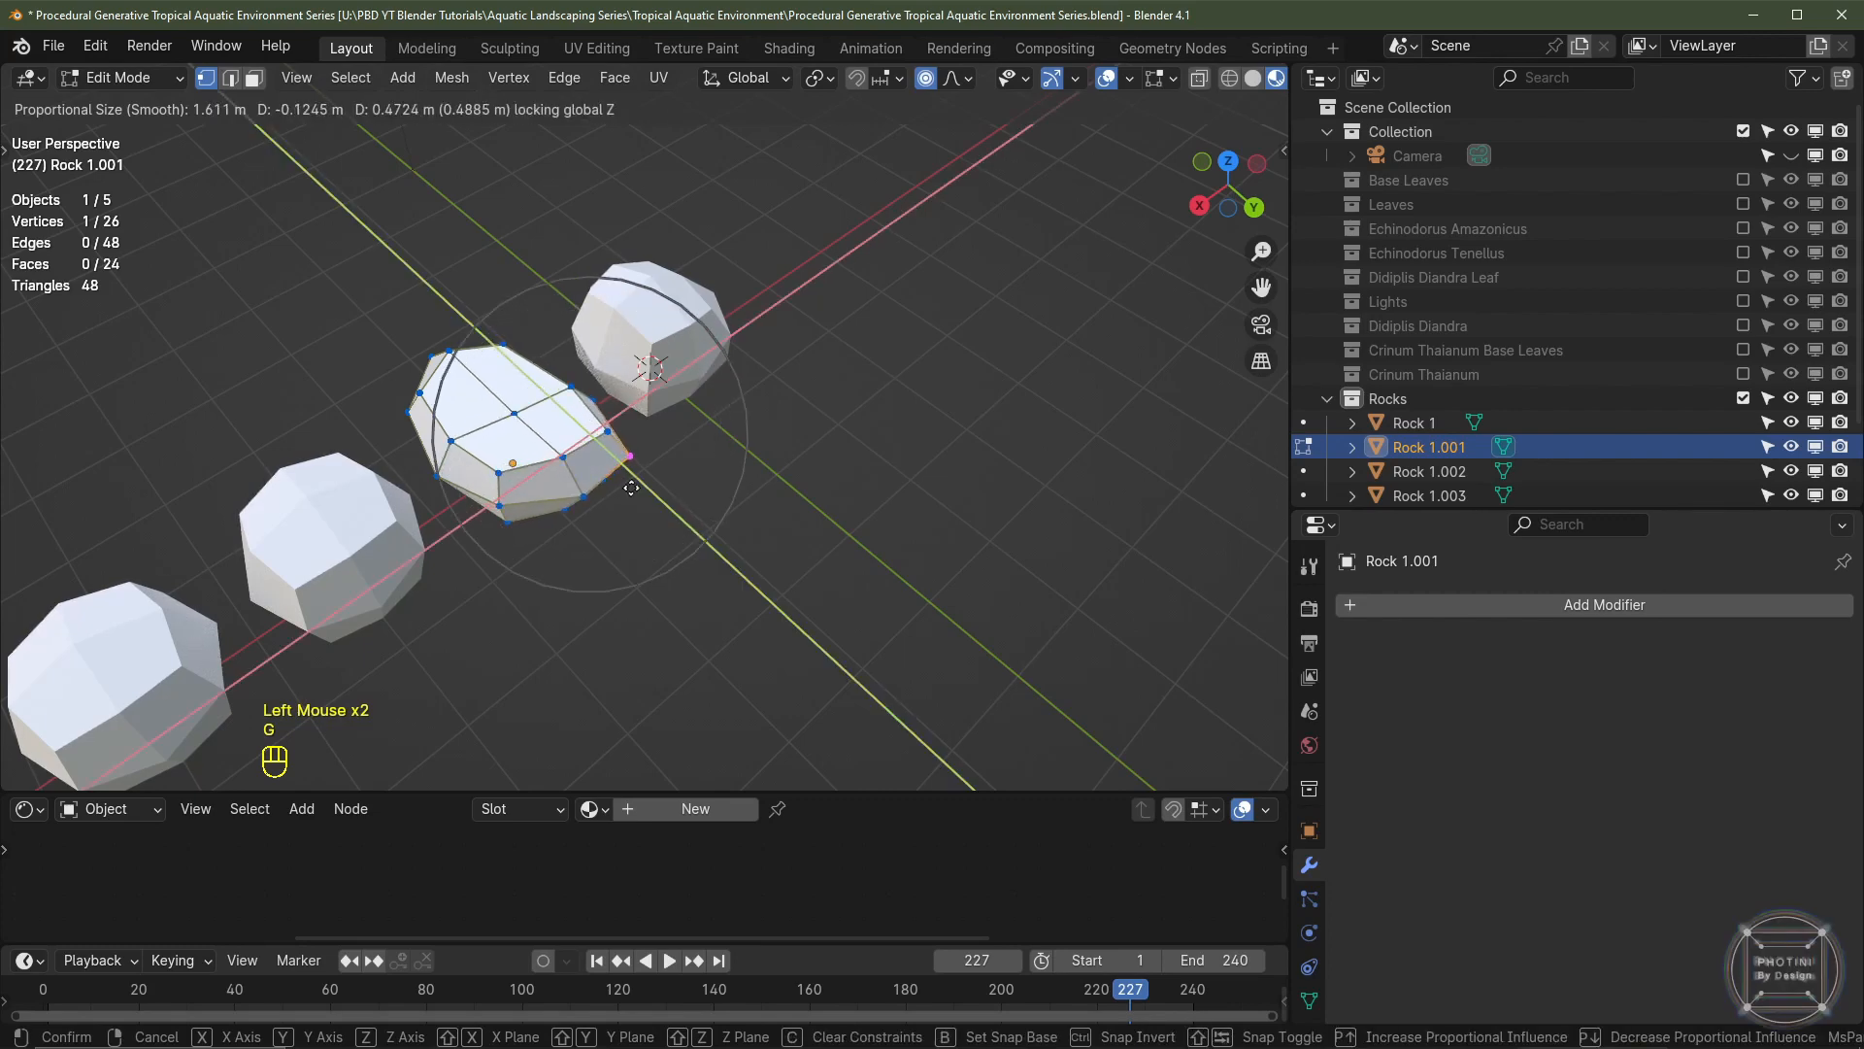
pyautogui.click(631, 491)
# - Raise an upper edge vertex of Rock 1.001 slightly along the Z axis with a proportional size of 1.611 m
pyautogui.moveTo(631, 490); pyautogui.dragTo(738, 459, button='middle')
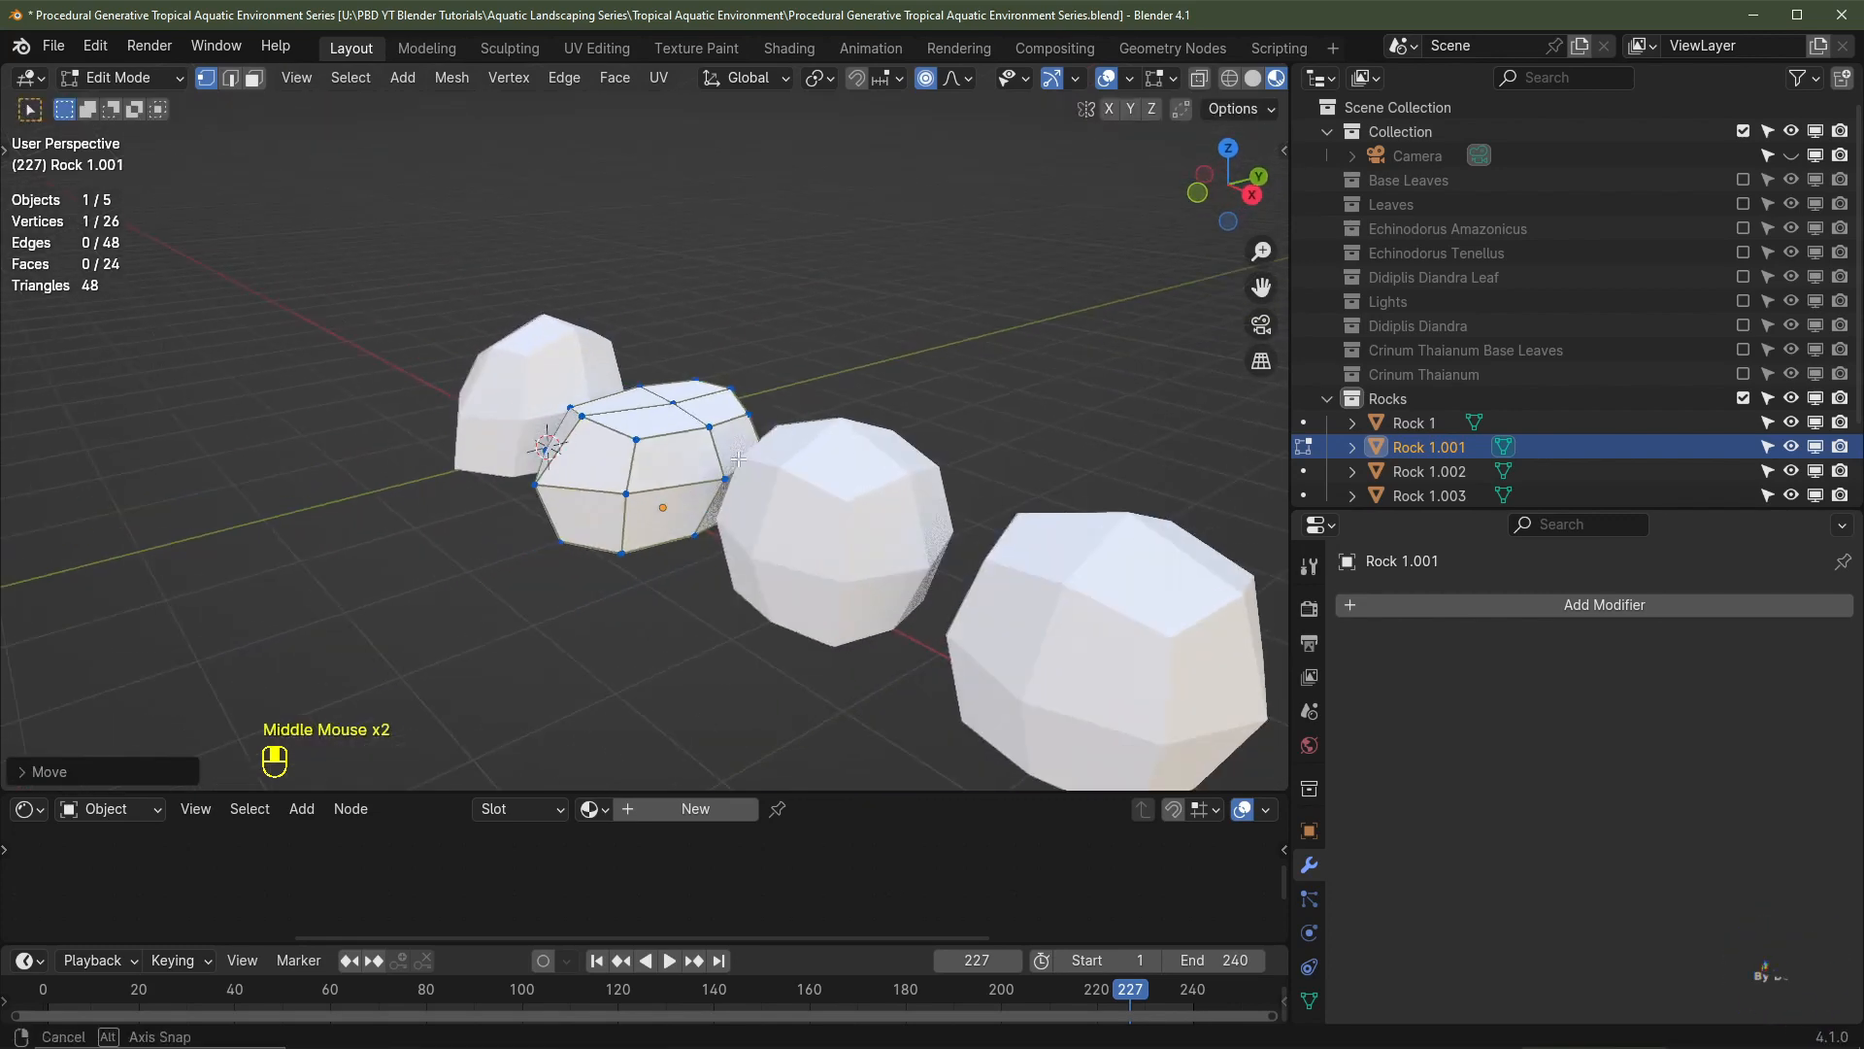
pyautogui.click(583, 415)
pyautogui.moveTo(583, 415); pyautogui.dragTo(670, 483, button='middle')
pyautogui.press('g')
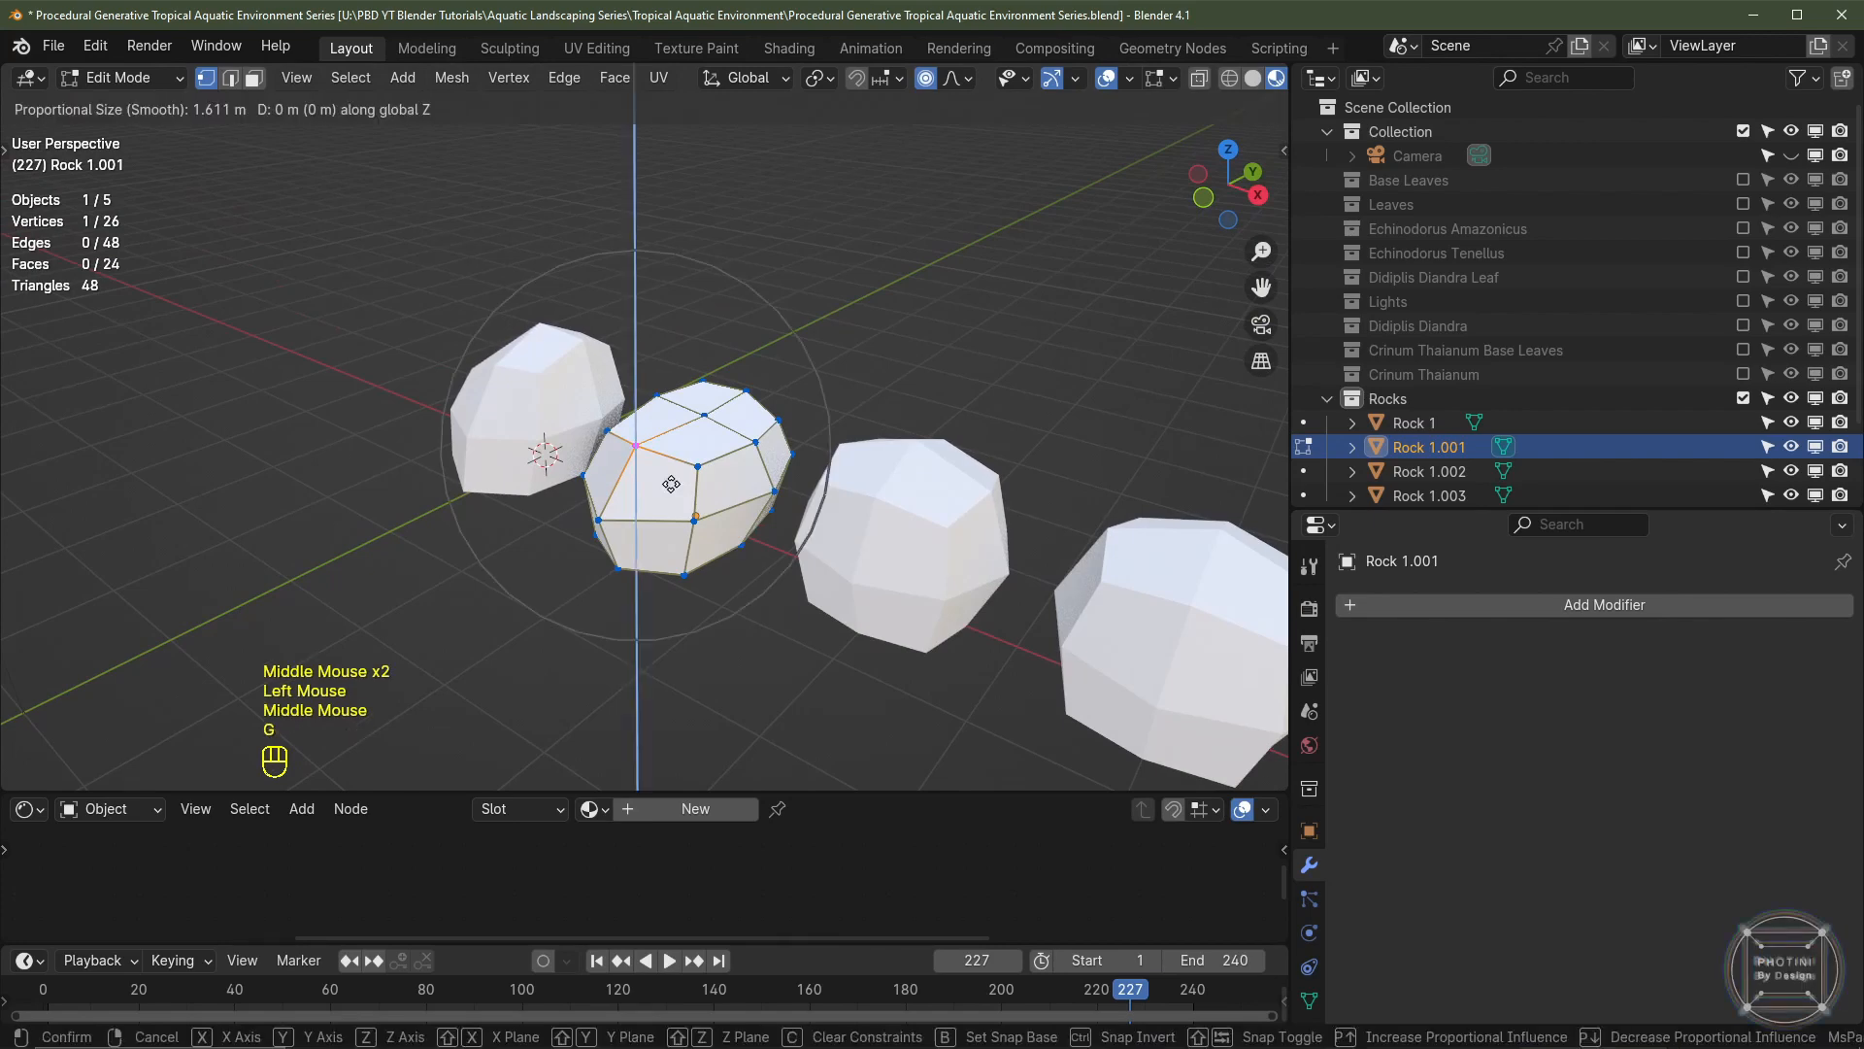
pyautogui.click(668, 454)
# - Enter edit mode on Rock 1.002 and pull two adjacent side vertices about 0.85 m along Y with a proportional size of 1.611 m
pyautogui.keyDown('shift'); pyautogui.moveTo(851, 596); pyautogui.dragTo(699, 535, button='middle'); pyautogui.keyUp('shift')
pyautogui.press('Tab')
pyautogui.click(777, 505)
pyautogui.press('Tab')
pyautogui.click(527, 496)
pyautogui.keyDown('shift'); pyautogui.click(493, 462); pyautogui.keyUp('shift')
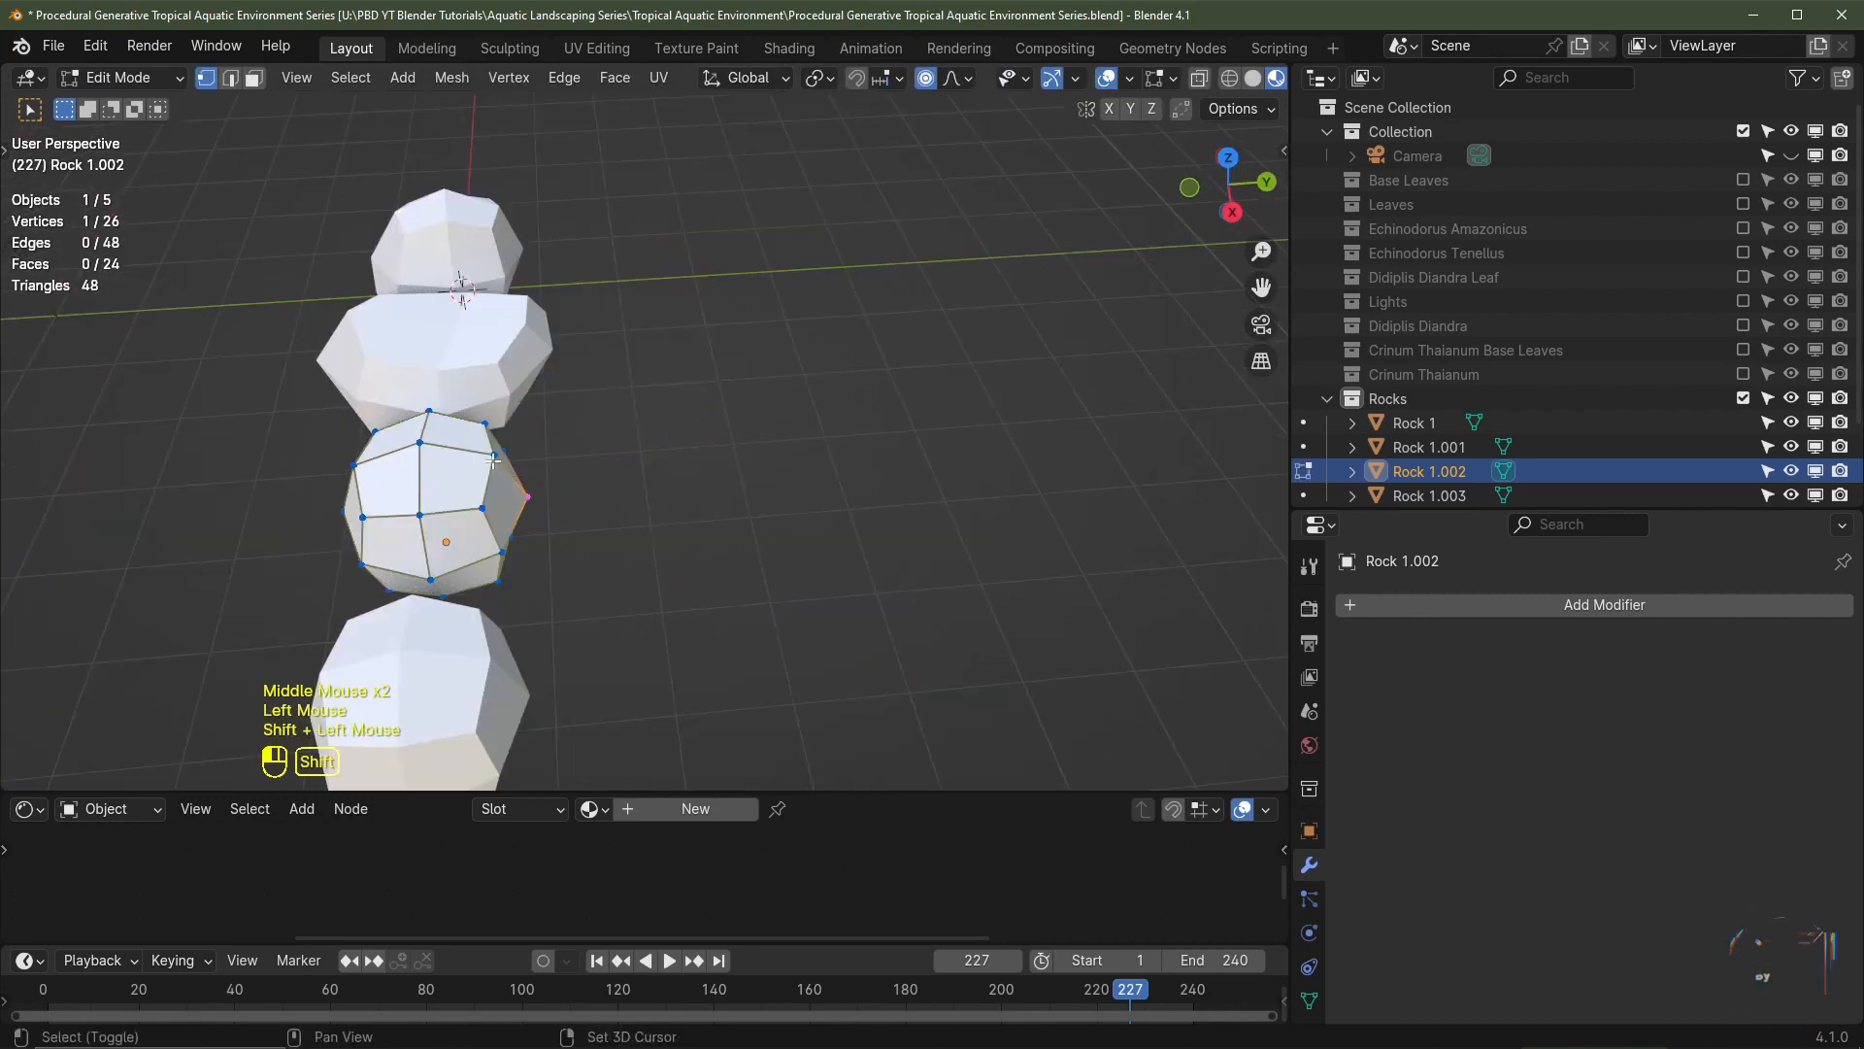
pyautogui.press('g')
pyautogui.press('y')
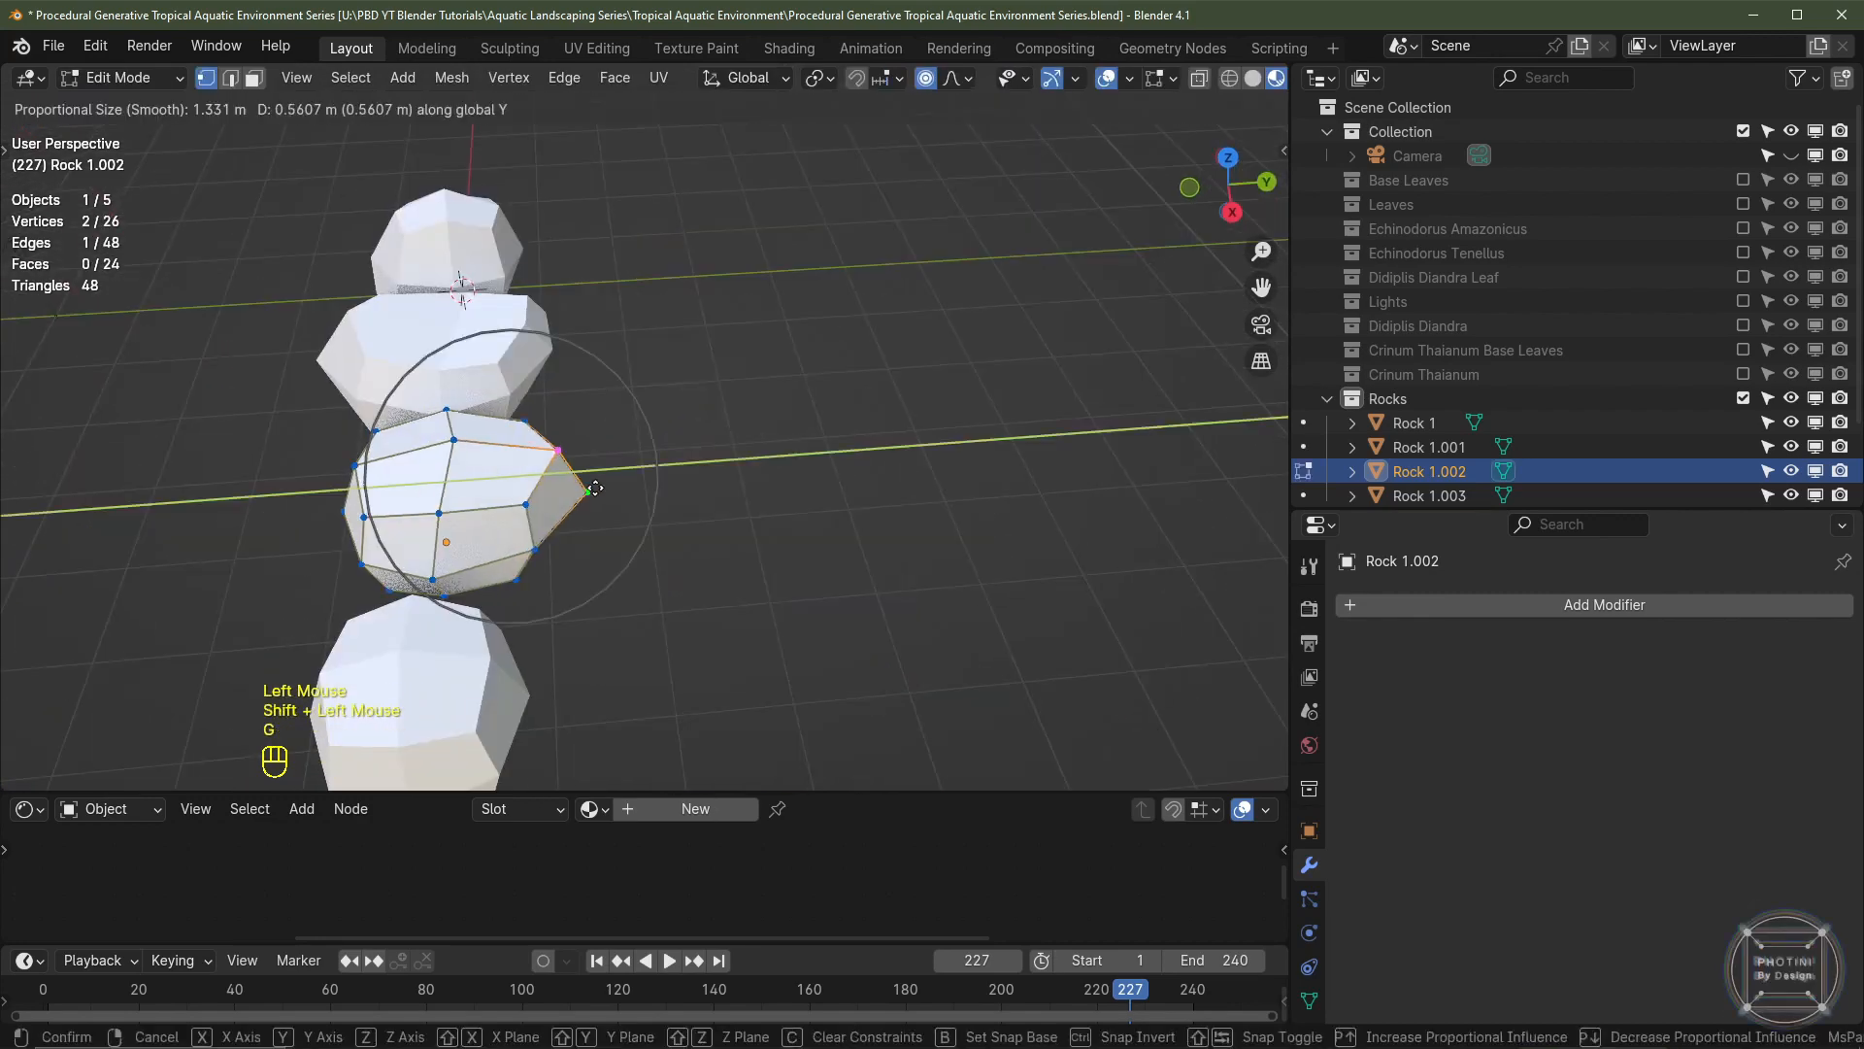
pyautogui.scroll(-2, 626, 483)
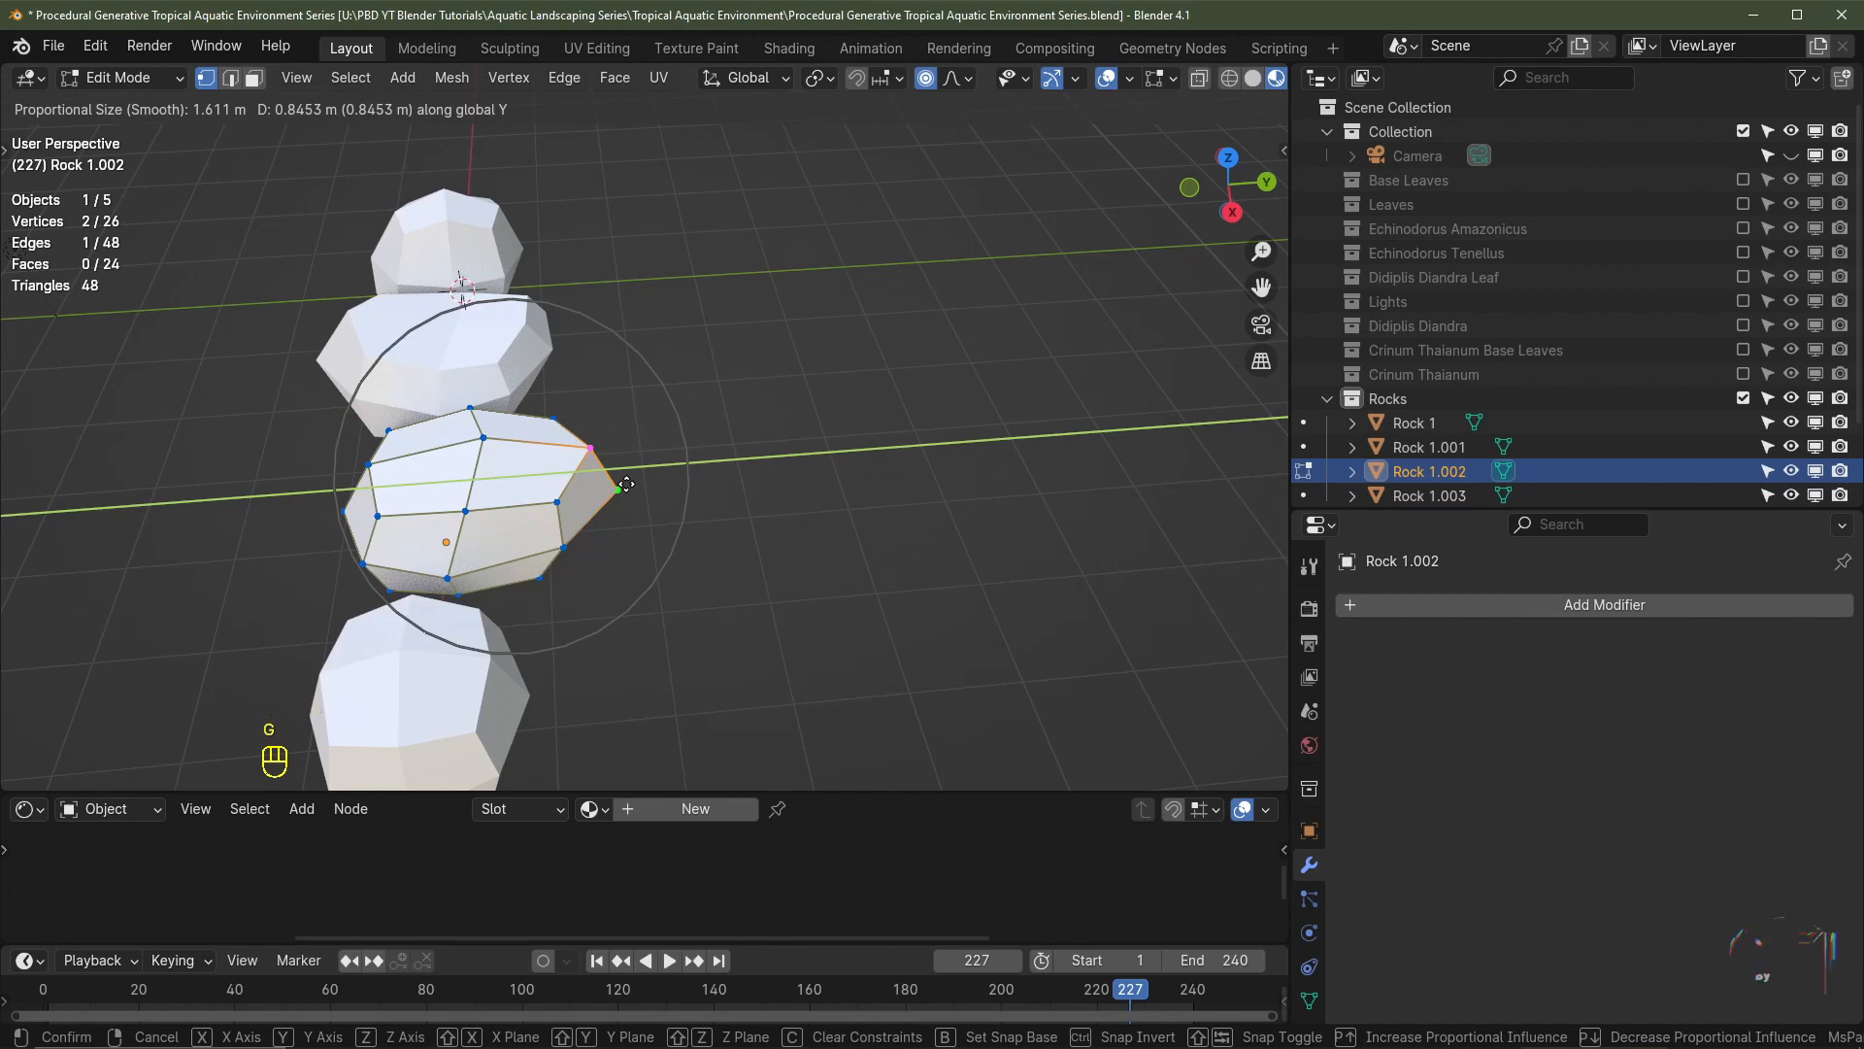
pyautogui.click(626, 483)
# - Raise three top vertices of Rock 1.002 about 0.36 m along the Z axis with a proportional size of 1.1 m
pyautogui.moveTo(627, 484); pyautogui.dragTo(777, 420, button='middle')
pyautogui.click(714, 364)
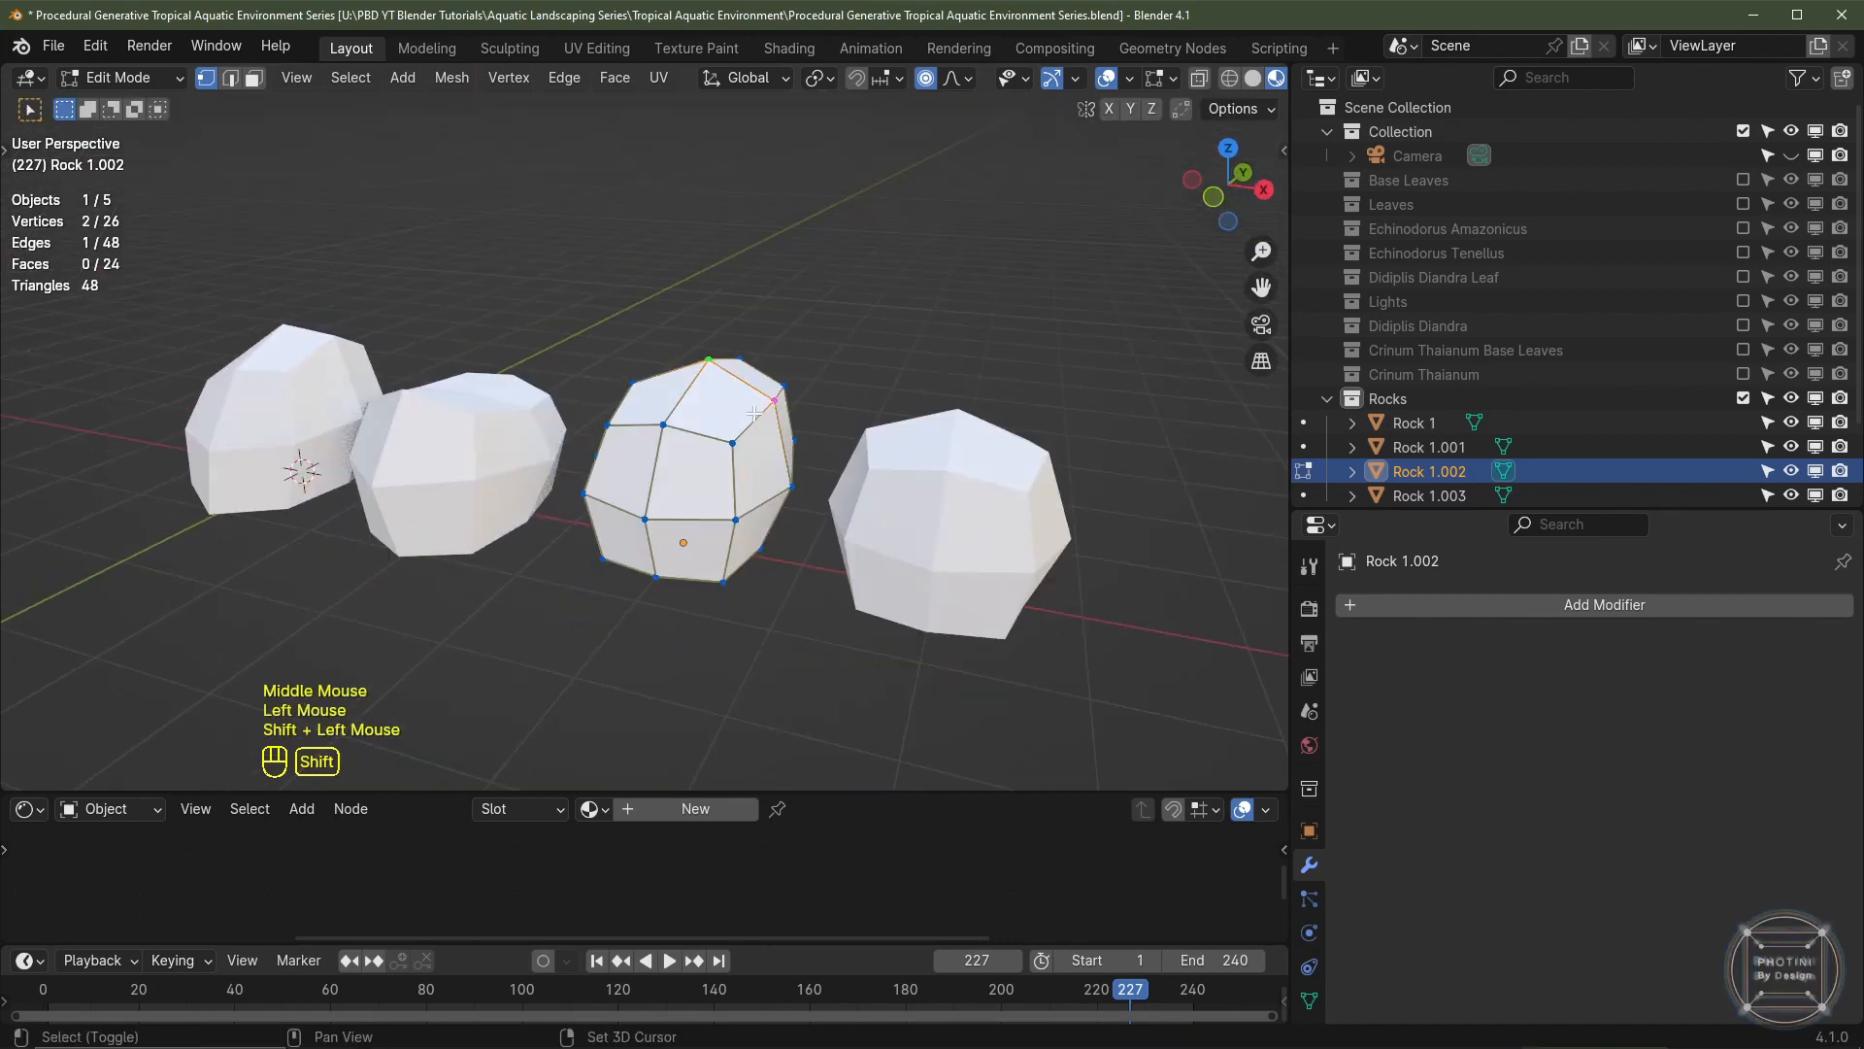
pyautogui.press('g')
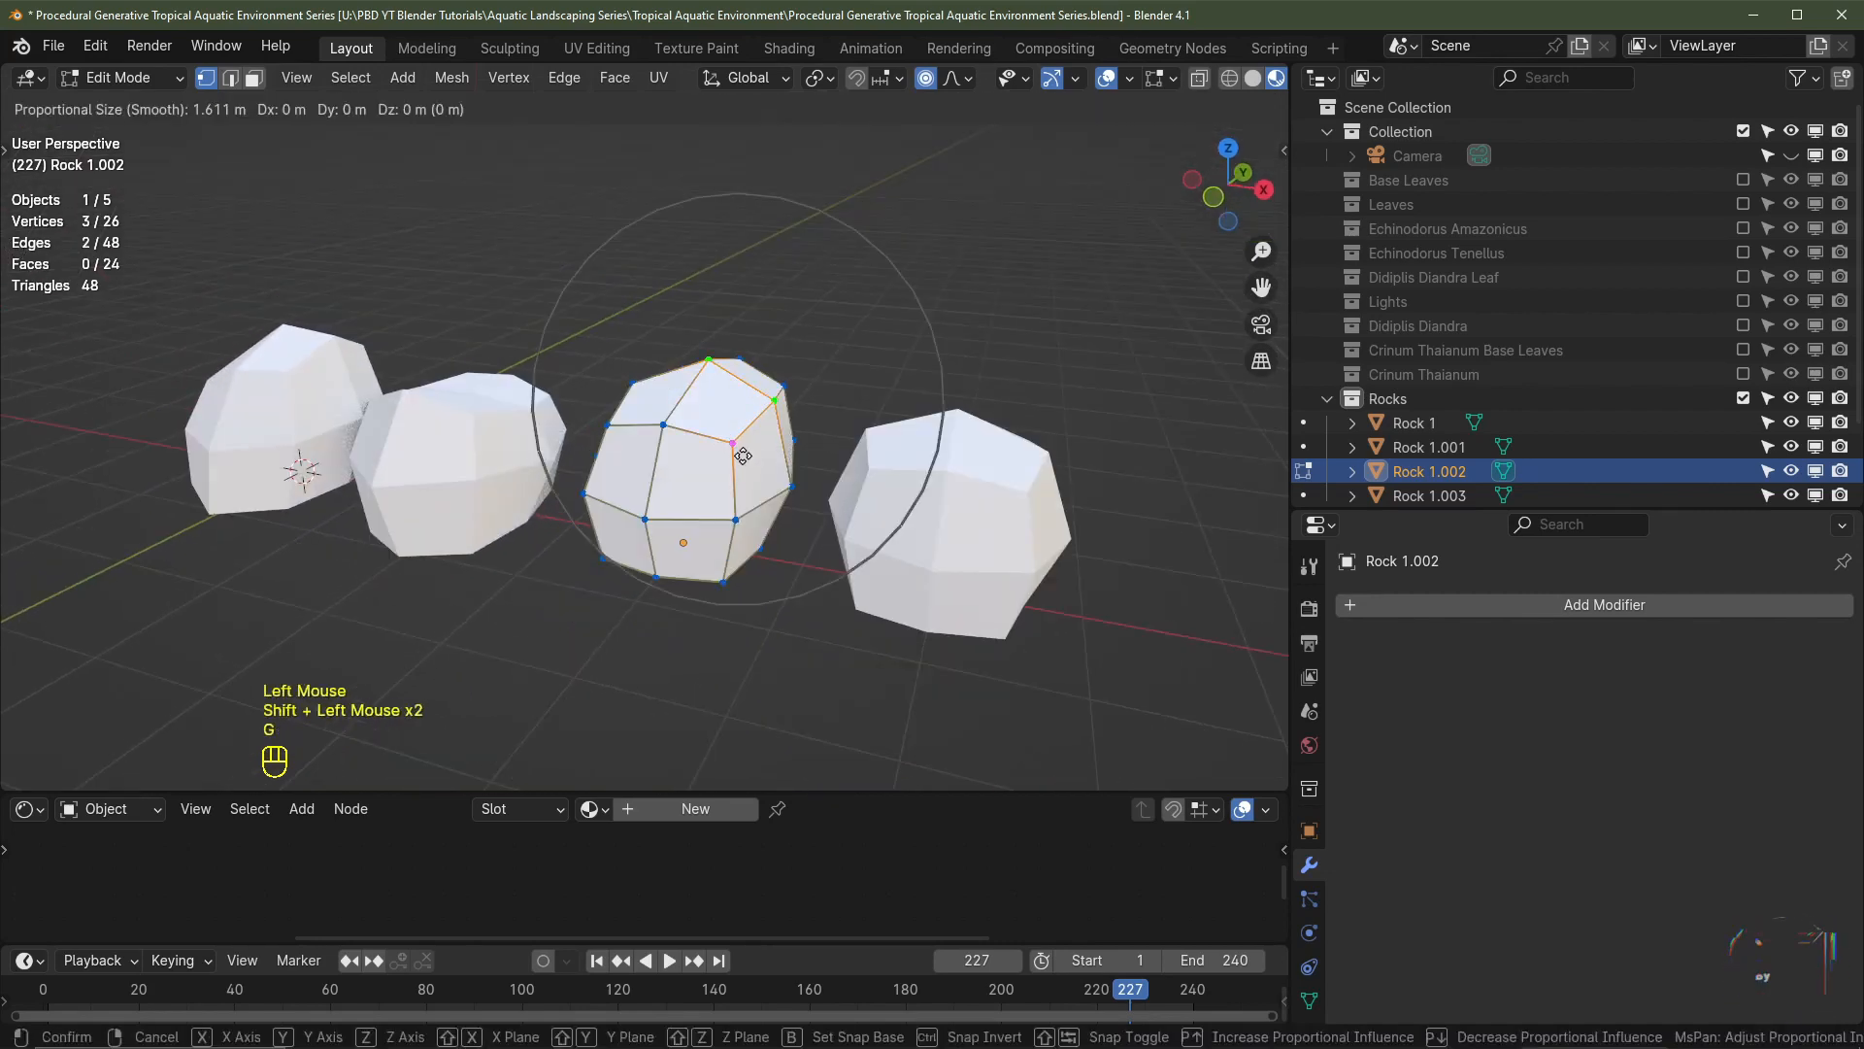
pyautogui.press('z')
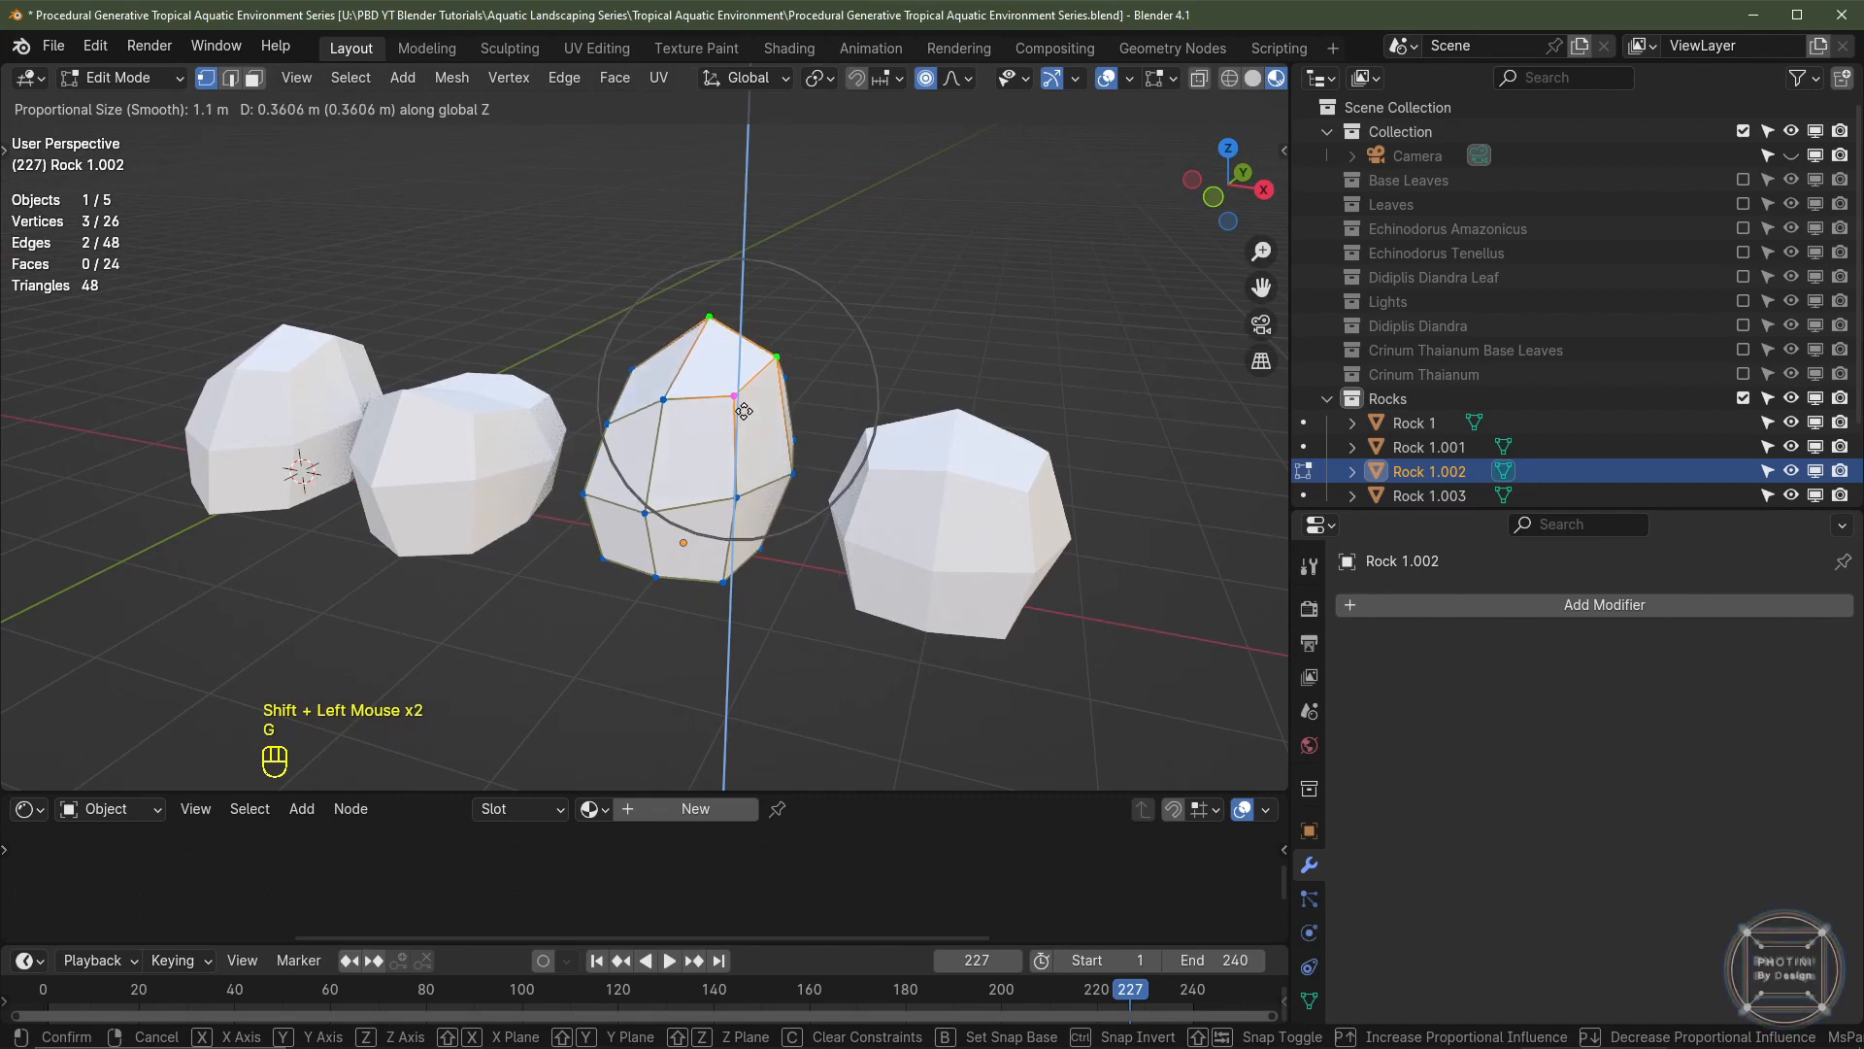
pyautogui.click(744, 408)
# - Pull two adjacent lower vertices of Rock 1.002 outward about 0.52 m in the XY plane with a proportional size of 1.611 m
pyautogui.moveTo(745, 411); pyautogui.dragTo(821, 437, button='middle')
pyautogui.click(742, 544)
pyautogui.keyDown('shift'); pyautogui.click(742, 586); pyautogui.keyUp('shift')
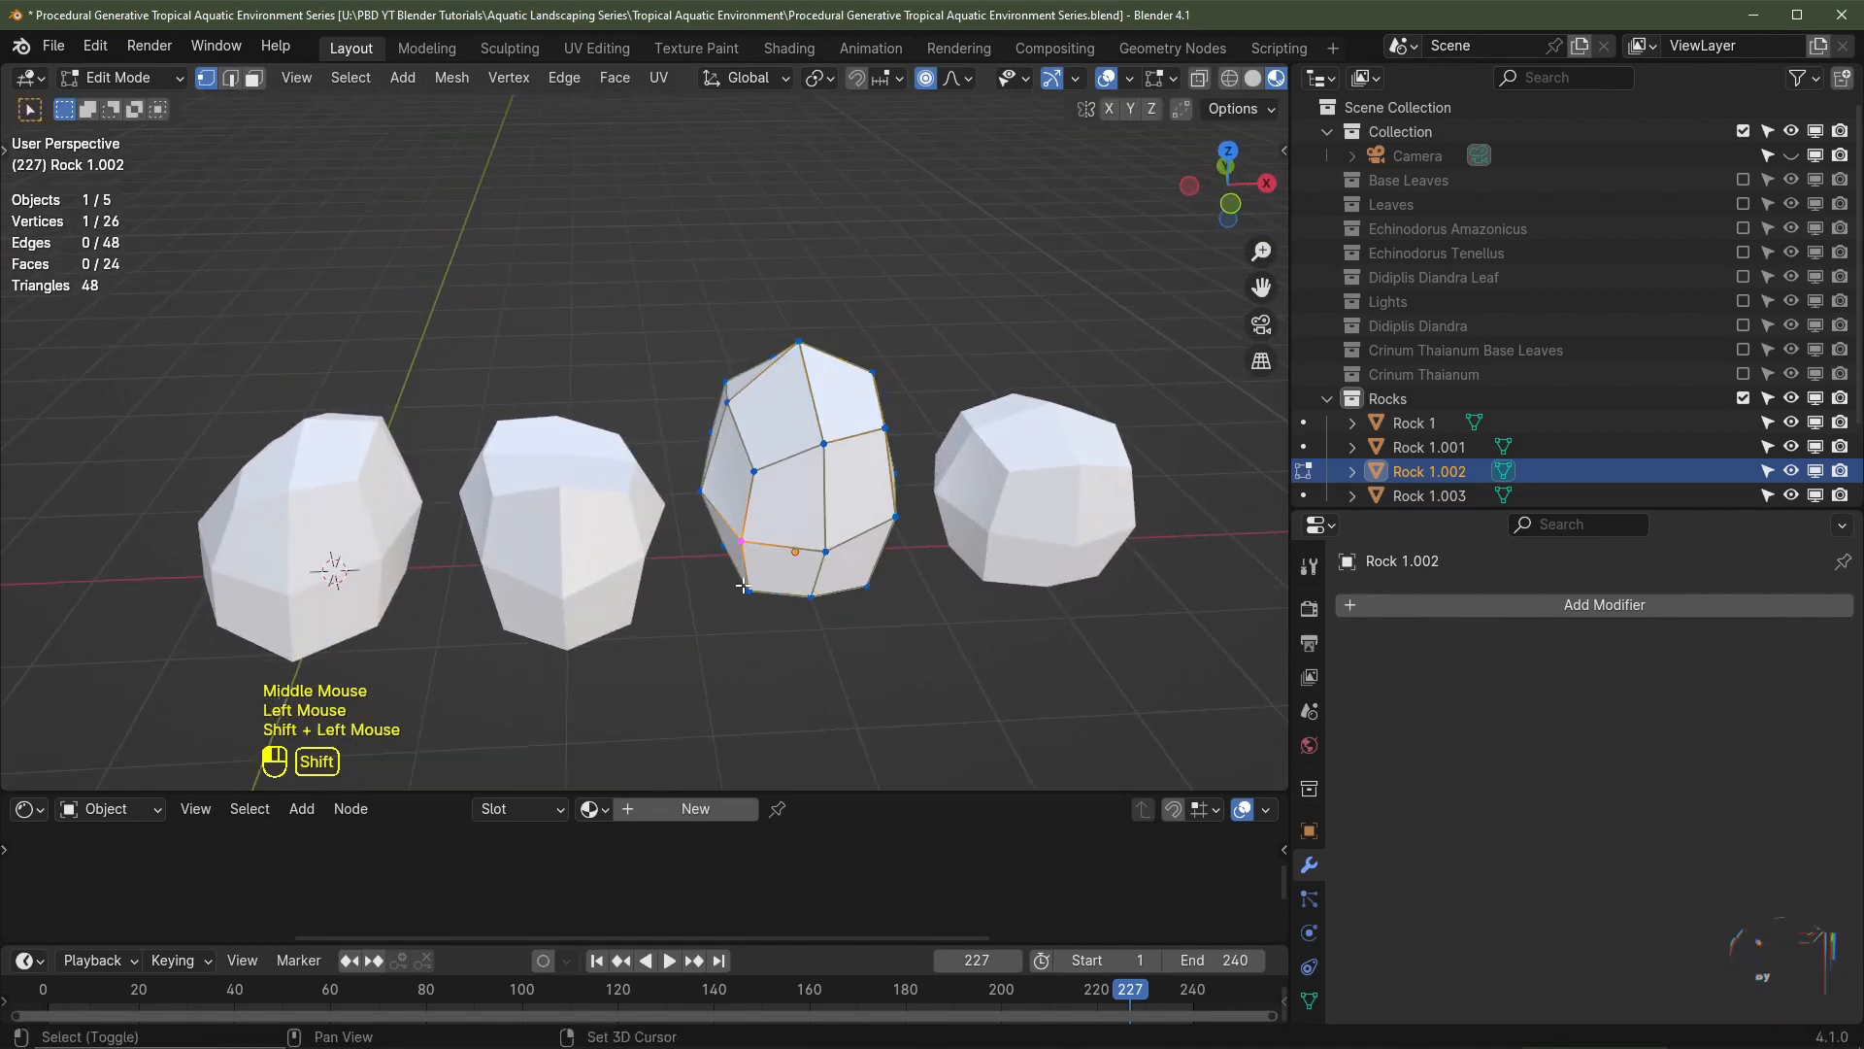
pyautogui.moveTo(743, 586); pyautogui.dragTo(767, 612, button='middle')
pyautogui.press('g')
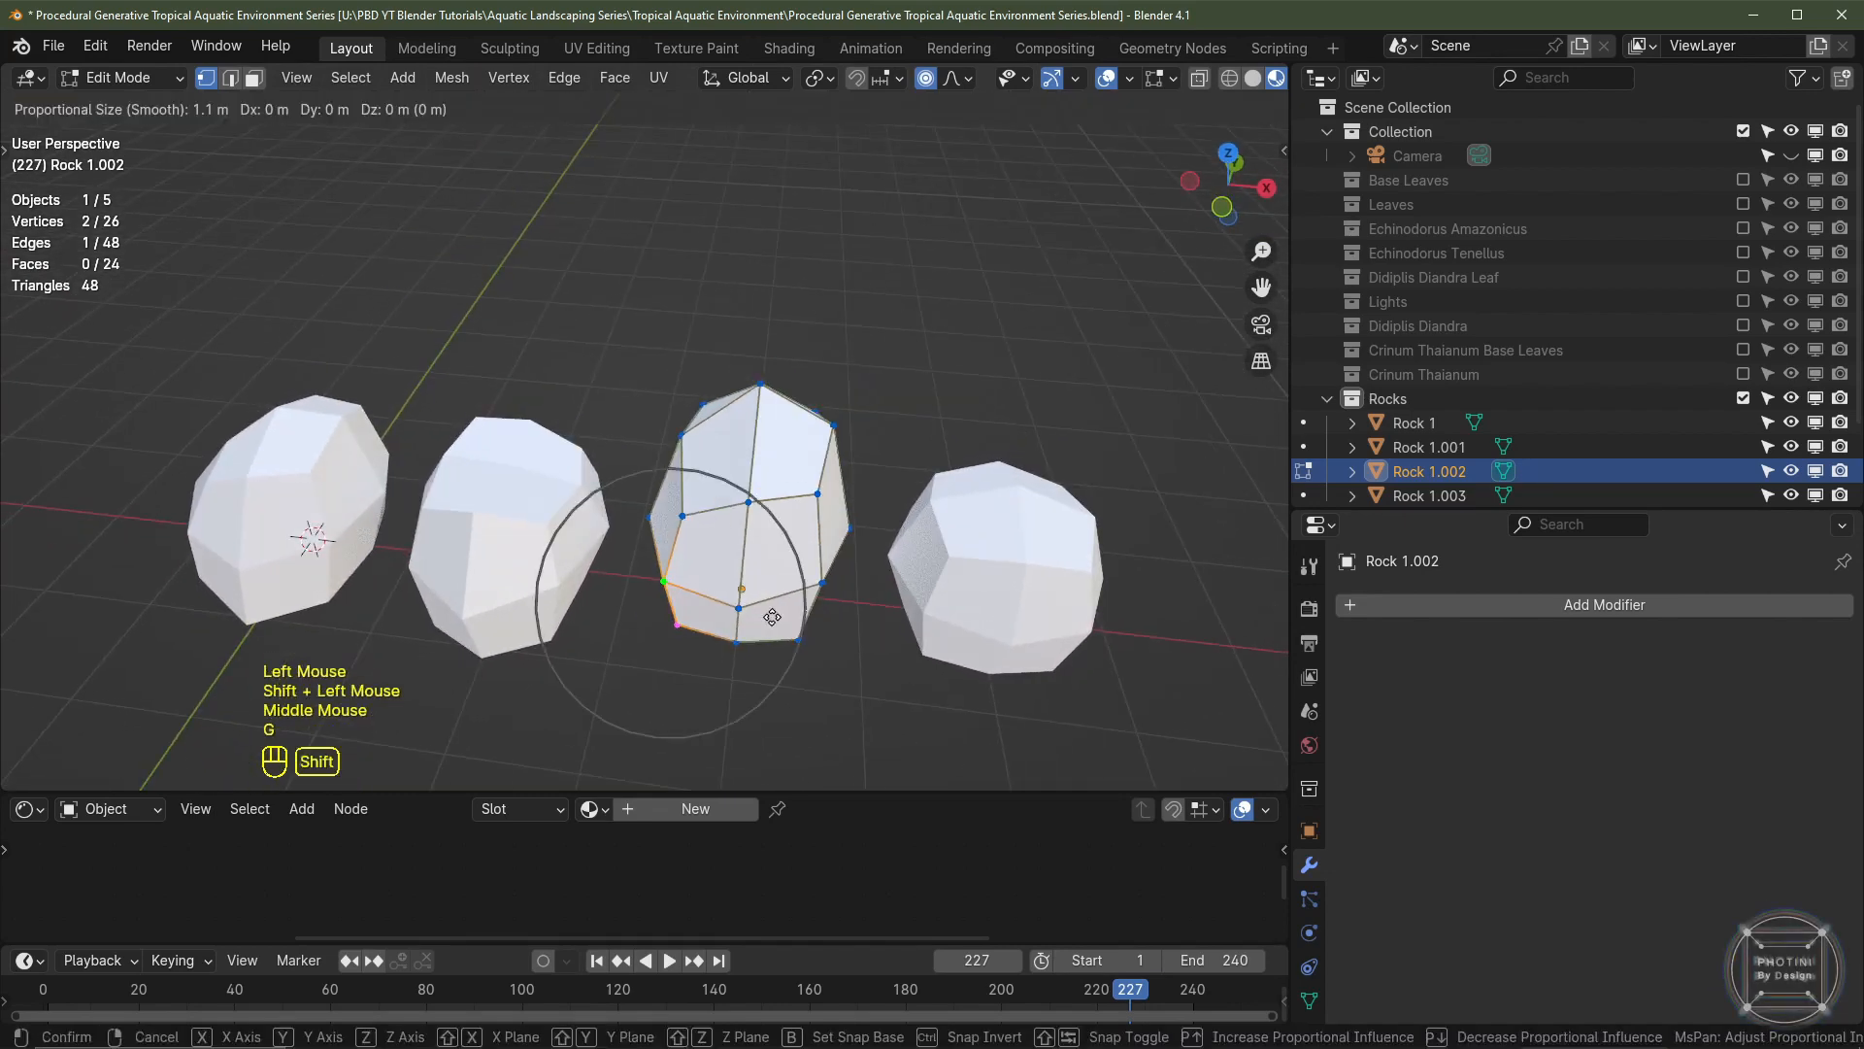
pyautogui.press('z')
pyautogui.scroll(-4, 719, 645)
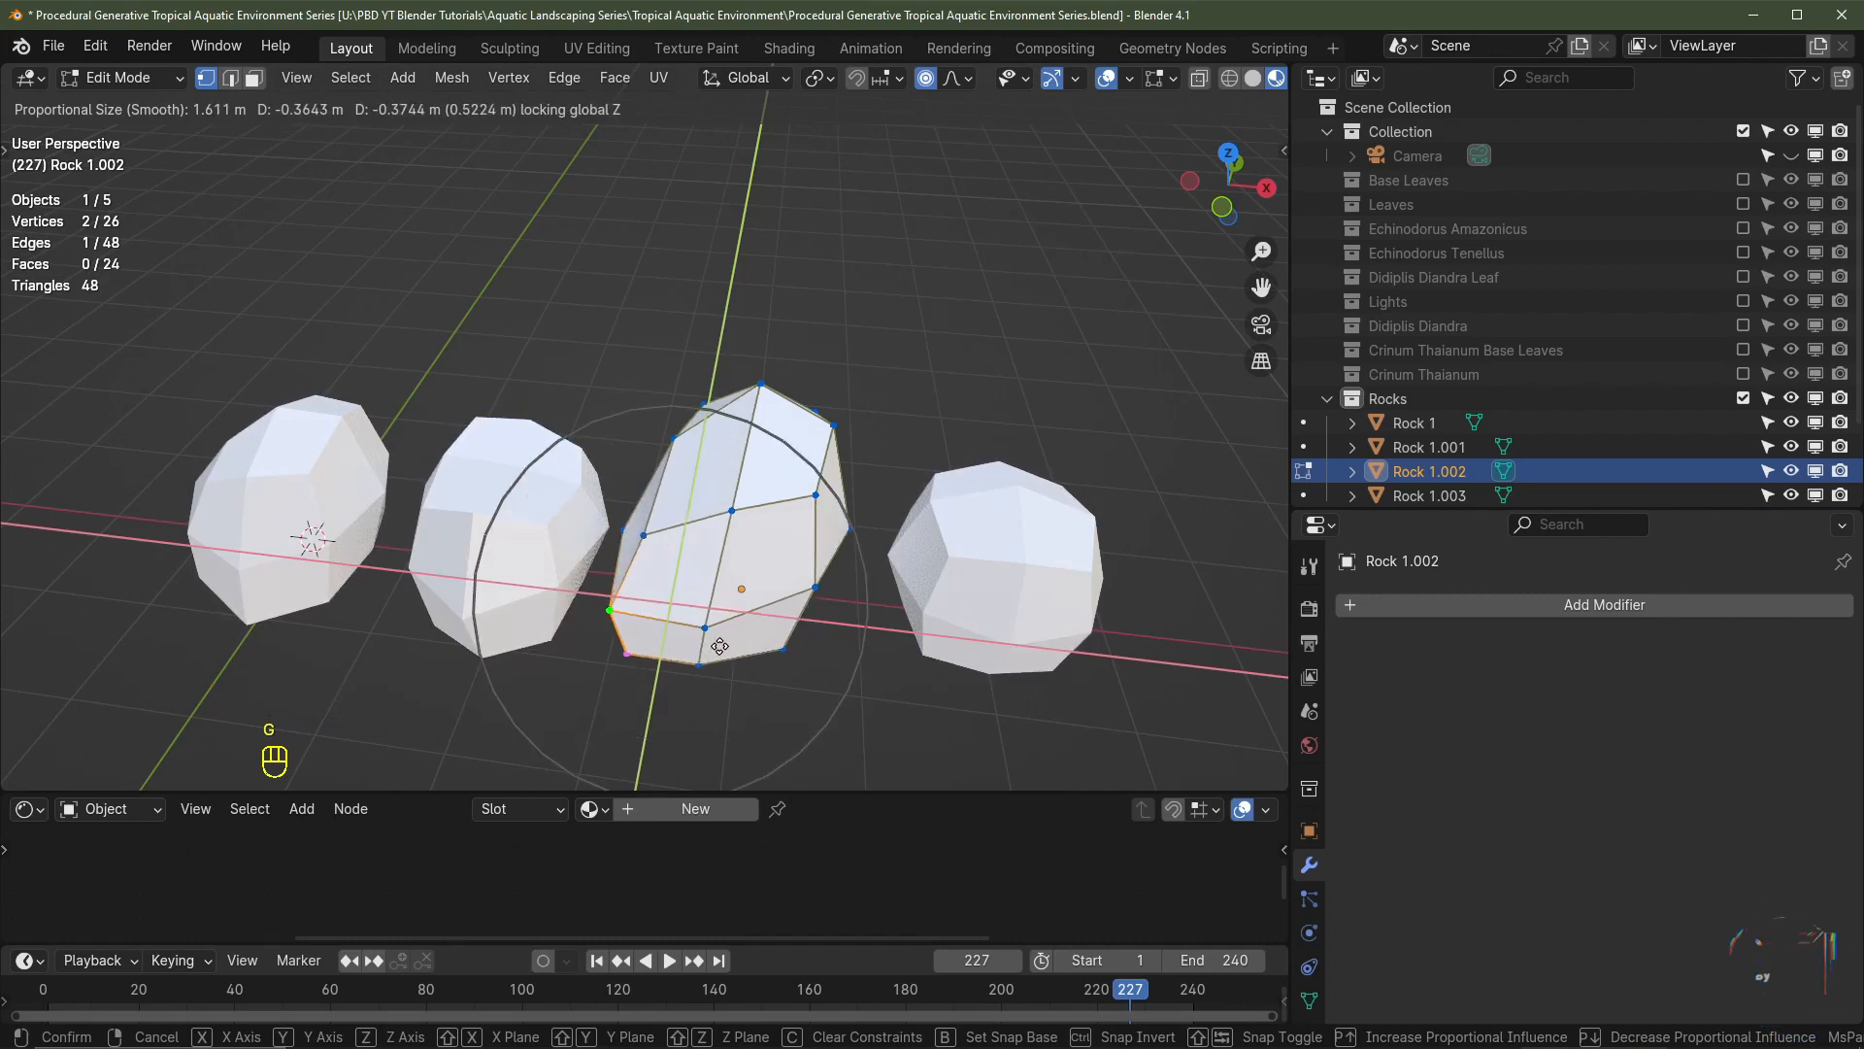
pyautogui.click(713, 645)
# - Push a side vertex of Rock 1.002 inward about 0.7 m along the X axis with a proportional size of 1.331 m
pyautogui.moveTo(715, 647); pyautogui.dragTo(836, 632, button='middle')
pyautogui.click(749, 530)
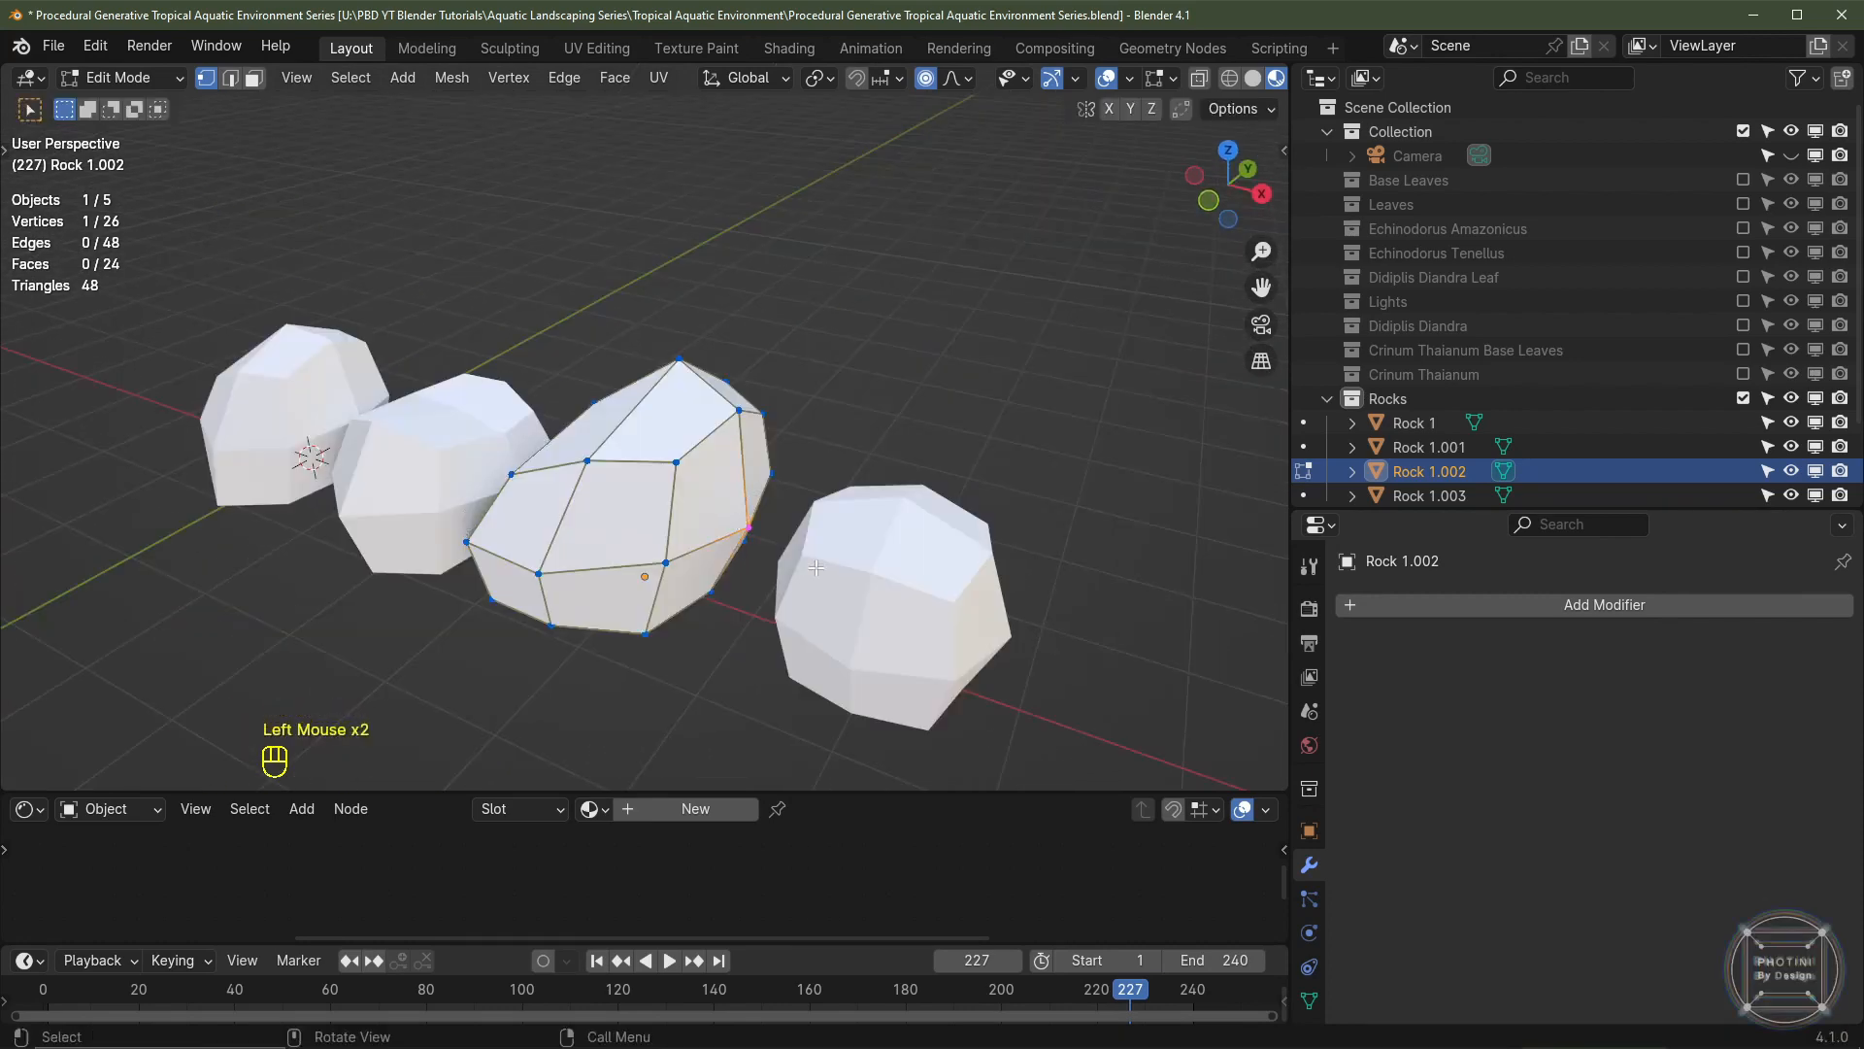
pyautogui.moveTo(816, 567); pyautogui.dragTo(879, 548, button='middle')
pyautogui.press('g')
pyautogui.press('x')
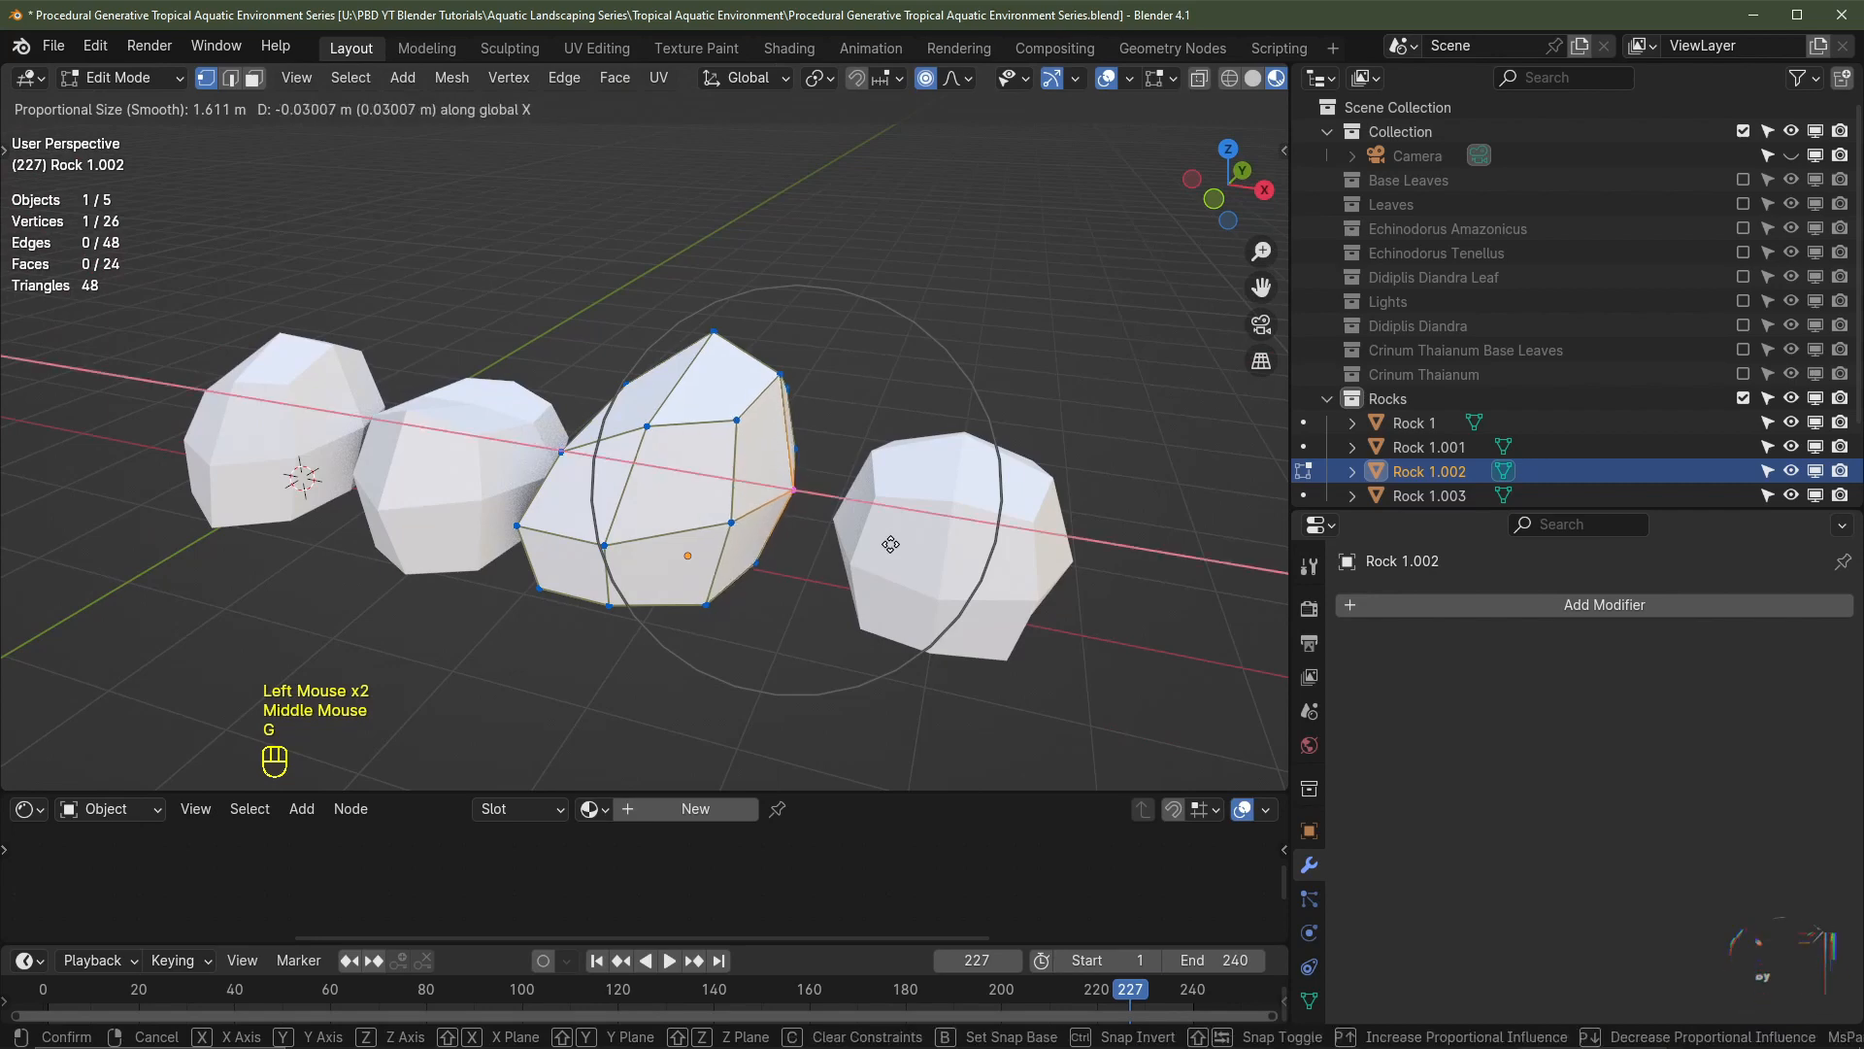
pyautogui.scroll(2, 855, 540)
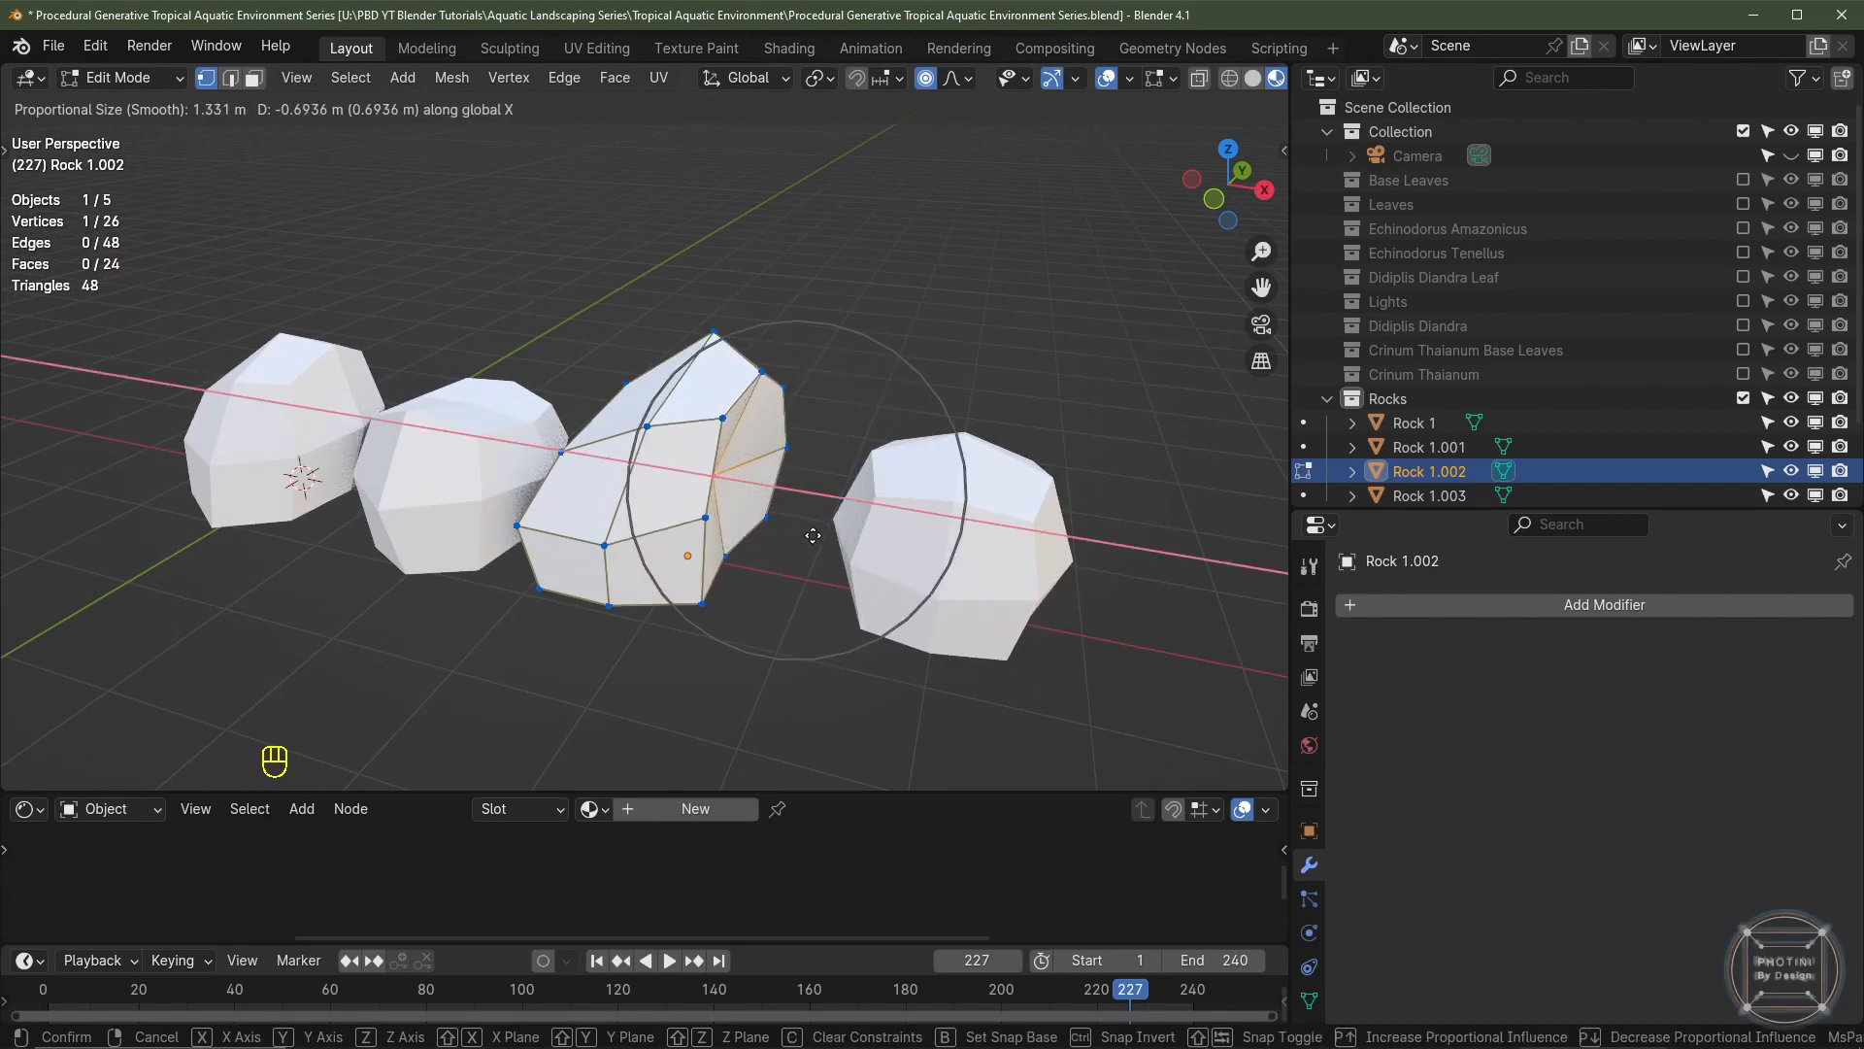
pyautogui.click(802, 568)
# - Leave edit mode on Rock 1.002 and enter edit mode on Rock 1.003
pyautogui.moveTo(803, 570); pyautogui.dragTo(594, 600, button='middle')
pyautogui.press('Tab')
pyautogui.click(726, 538)
pyautogui.press('Tab')
# - Widen the four bottom faces of Rock 1.003 by scaling them in the XY plane with a proportional size of 0.91
pyautogui.moveTo(709, 563); pyautogui.dragTo(788, 369, button='middle')
pyautogui.click(788, 368)
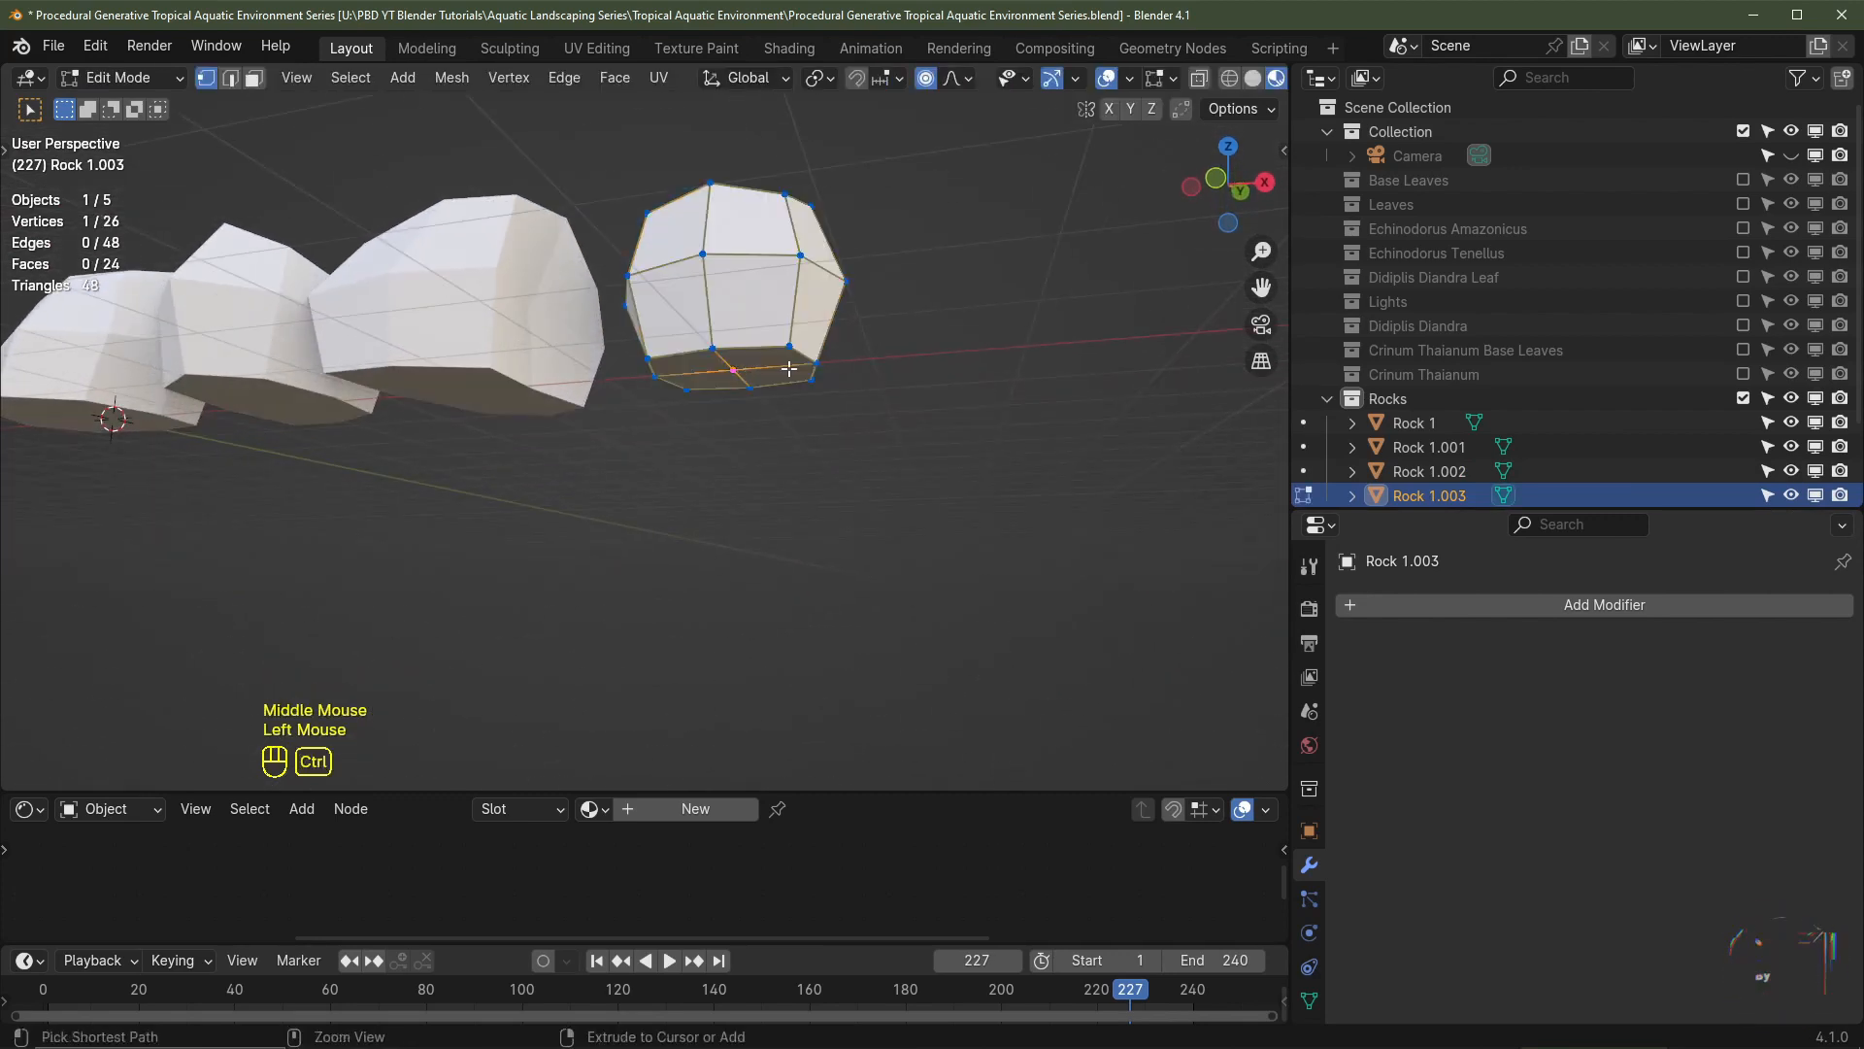
pyautogui.press('ctrl+KP_Add')
pyautogui.moveTo(886, 335); pyautogui.dragTo(925, 409, button='middle')
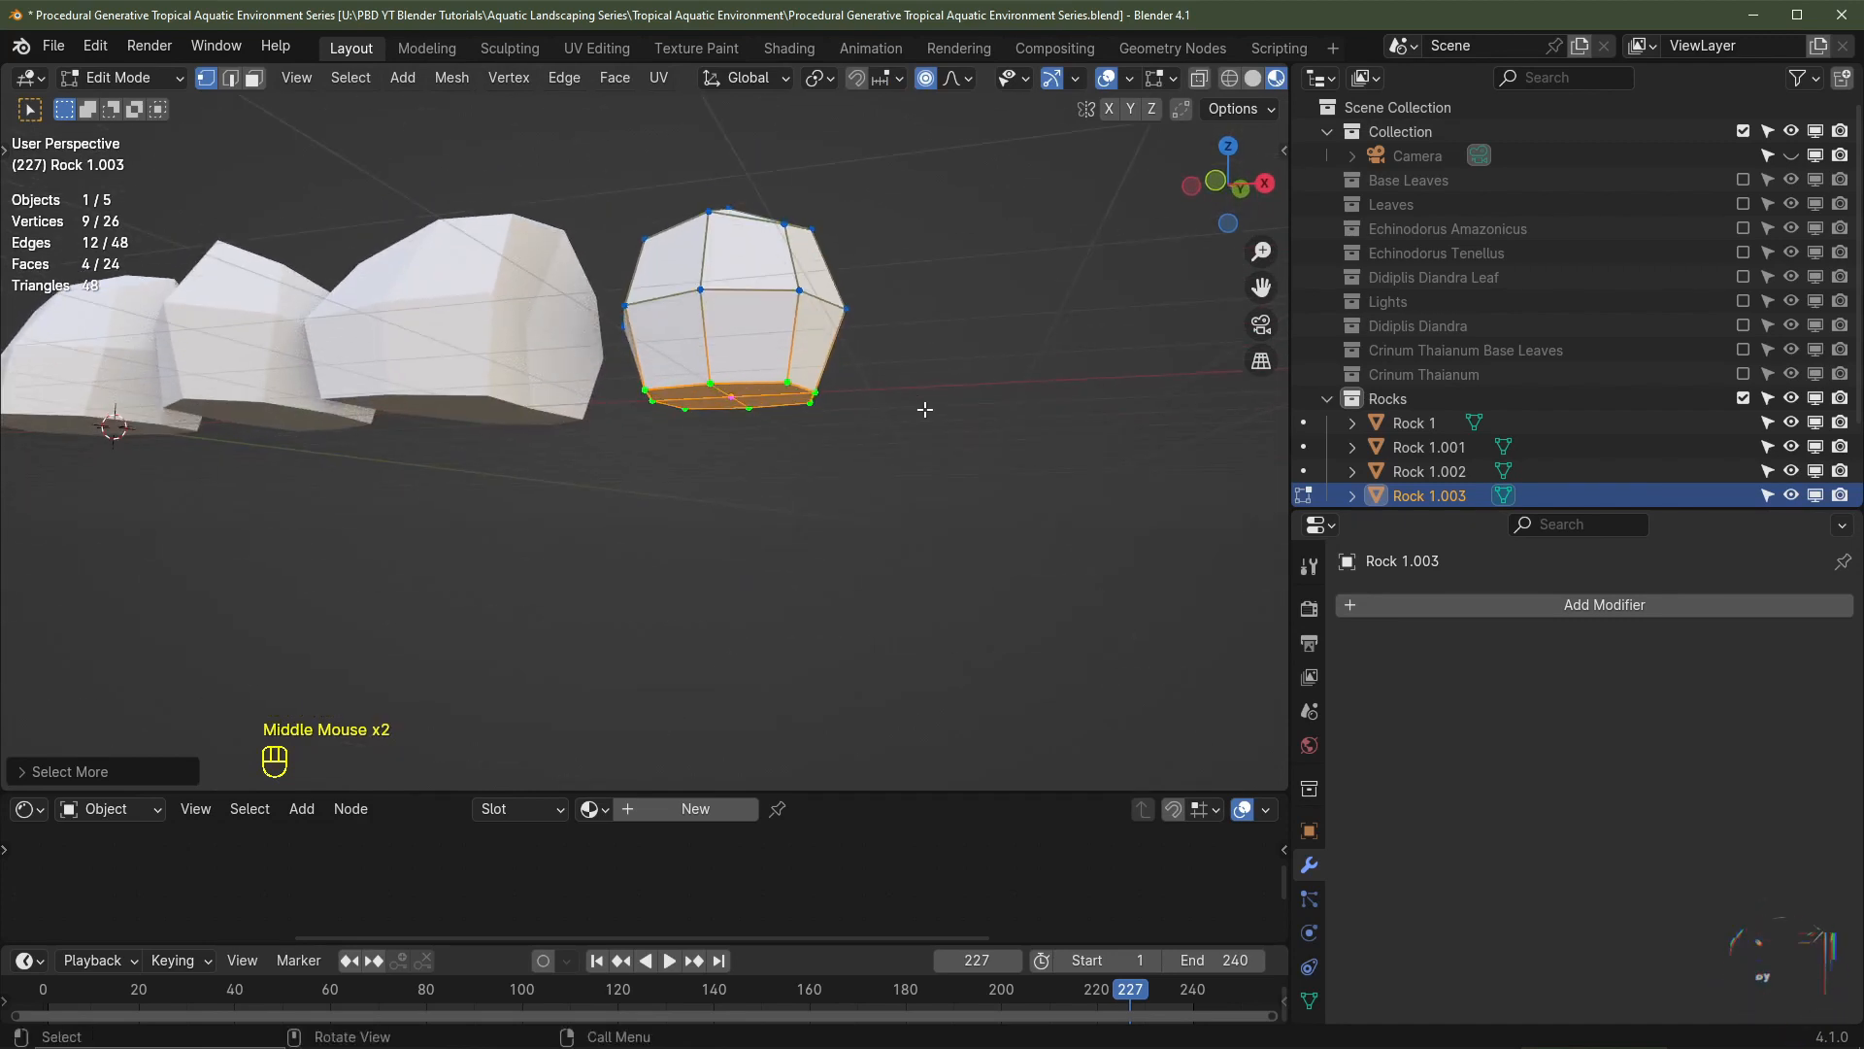
pyautogui.press('s')
pyautogui.hotkey('shift', 'z')
pyautogui.scroll(13, 969, 444)
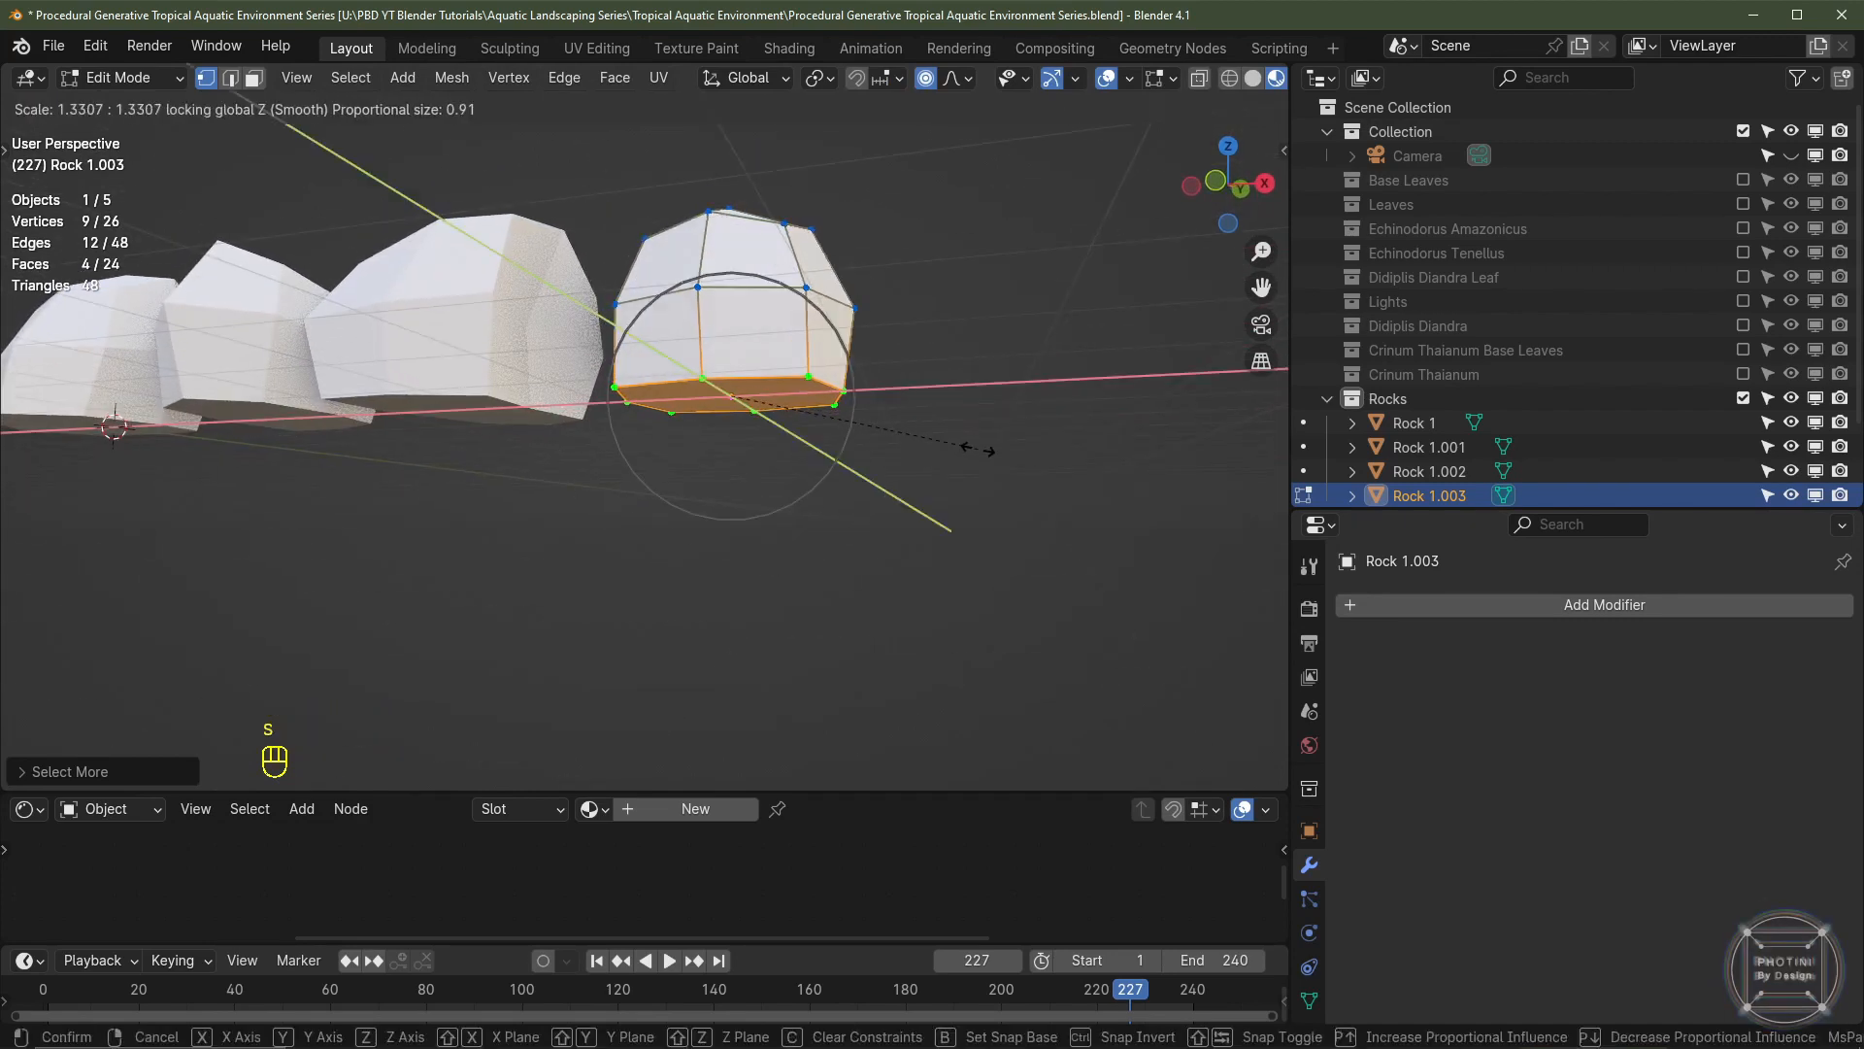
pyautogui.click(1029, 478)
# - Raise the top centre vertex of Rock 1.003 along the Z axis into a peak with smooth proportional falloff
pyautogui.moveTo(1029, 478); pyautogui.dragTo(1020, 578, button='middle')
pyautogui.click(748, 445)
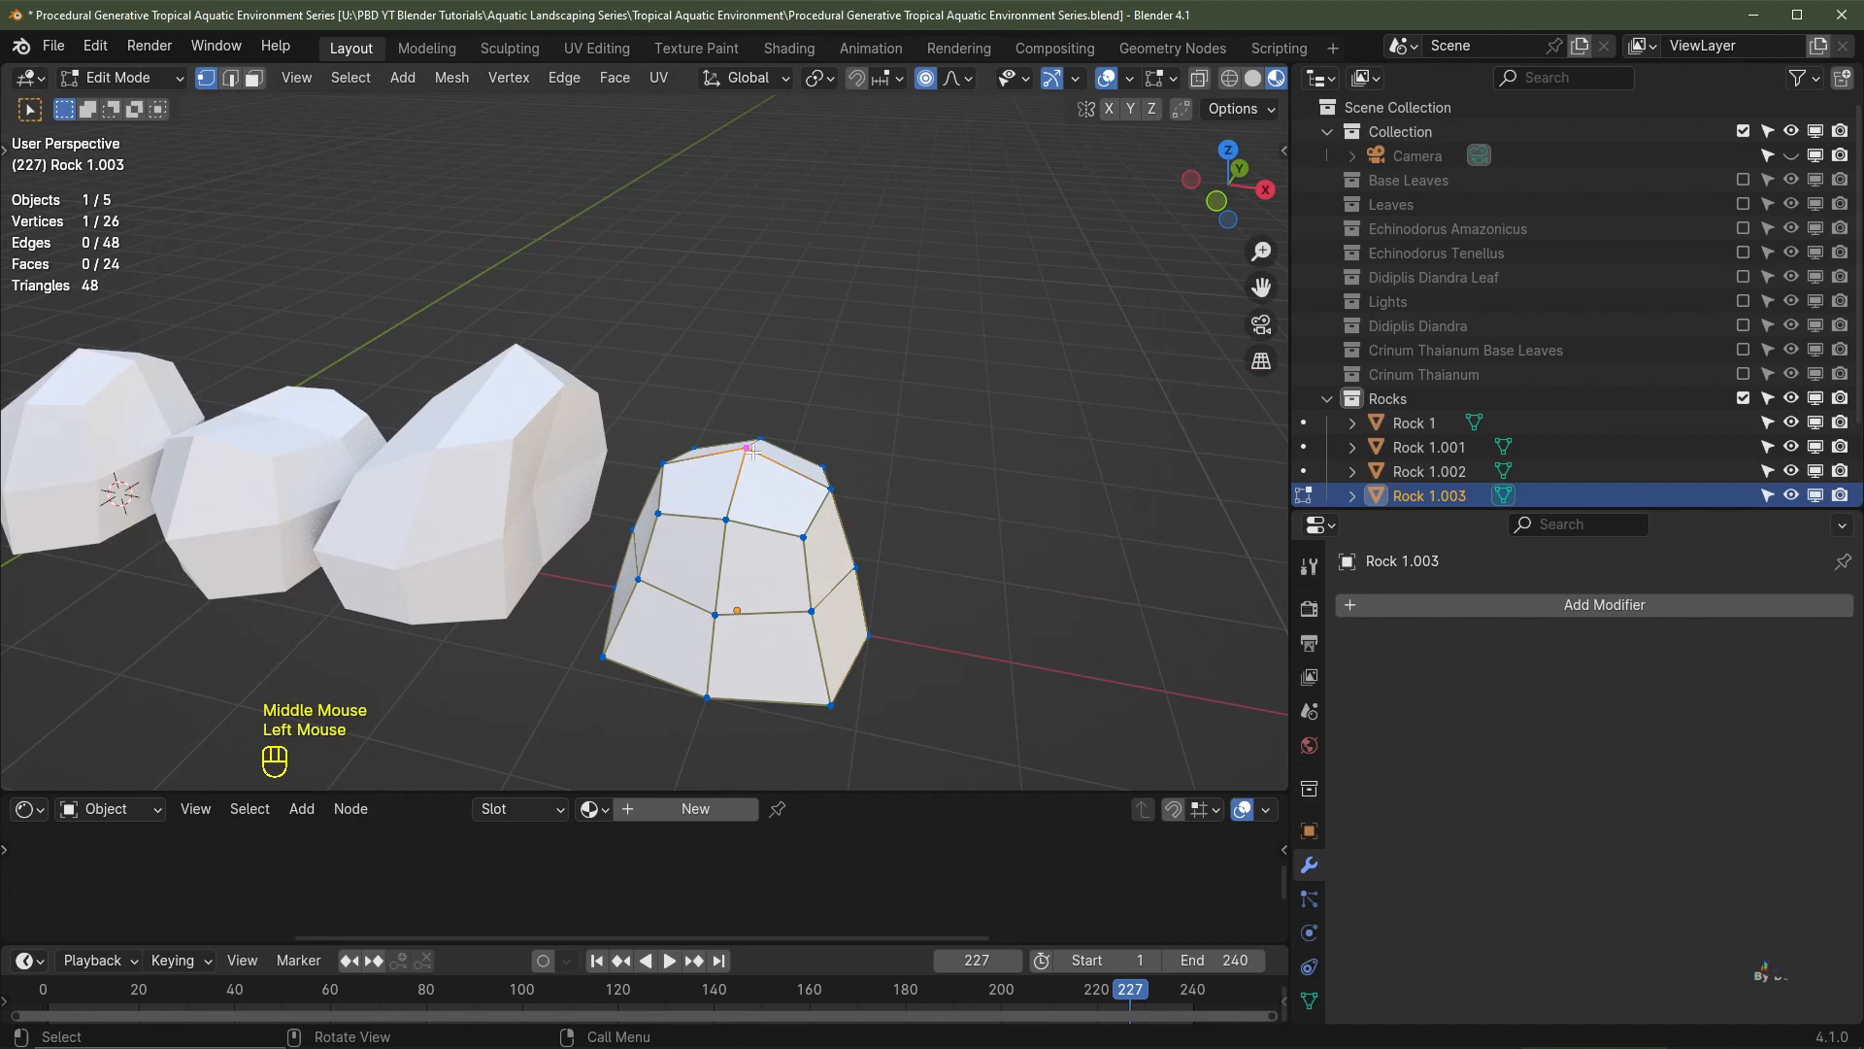
pyautogui.moveTo(847, 575); pyautogui.dragTo(847, 536, button='middle')
pyautogui.press('g')
pyautogui.press('z')
pyautogui.scroll(-15, 849, 515)
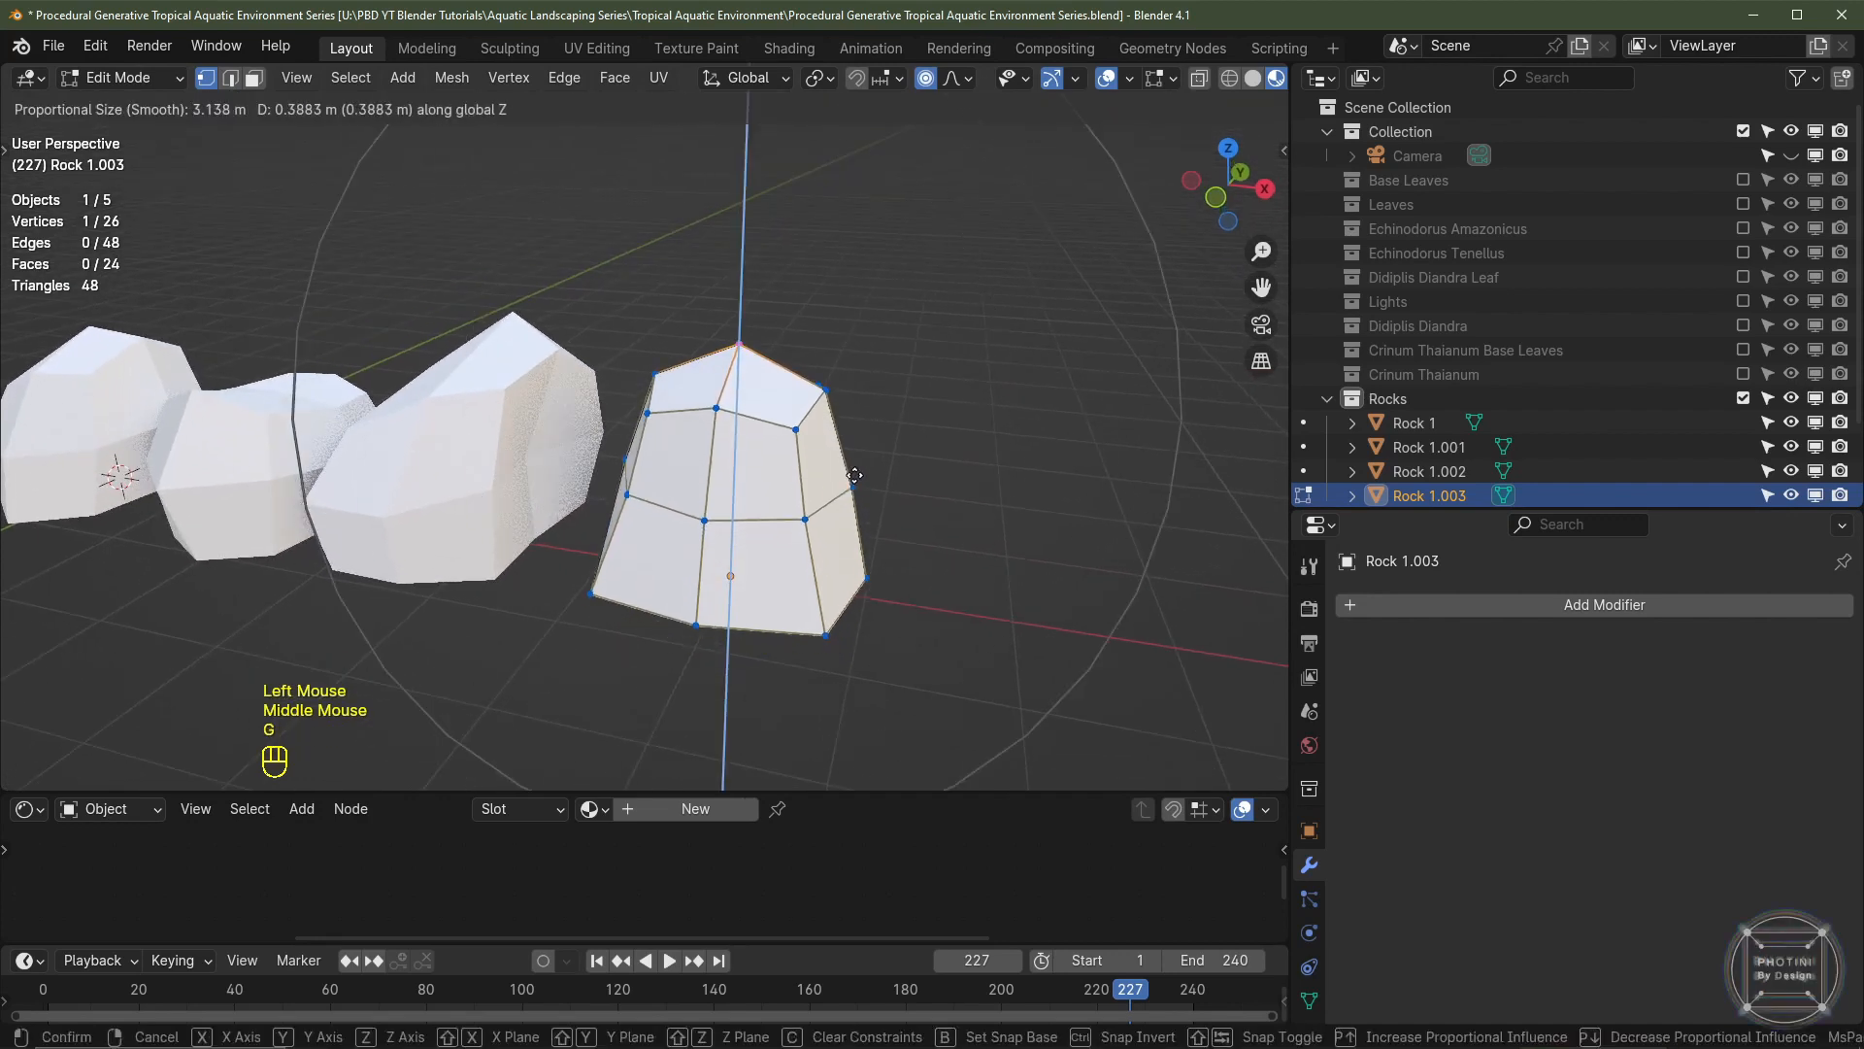
pyautogui.click(861, 418)
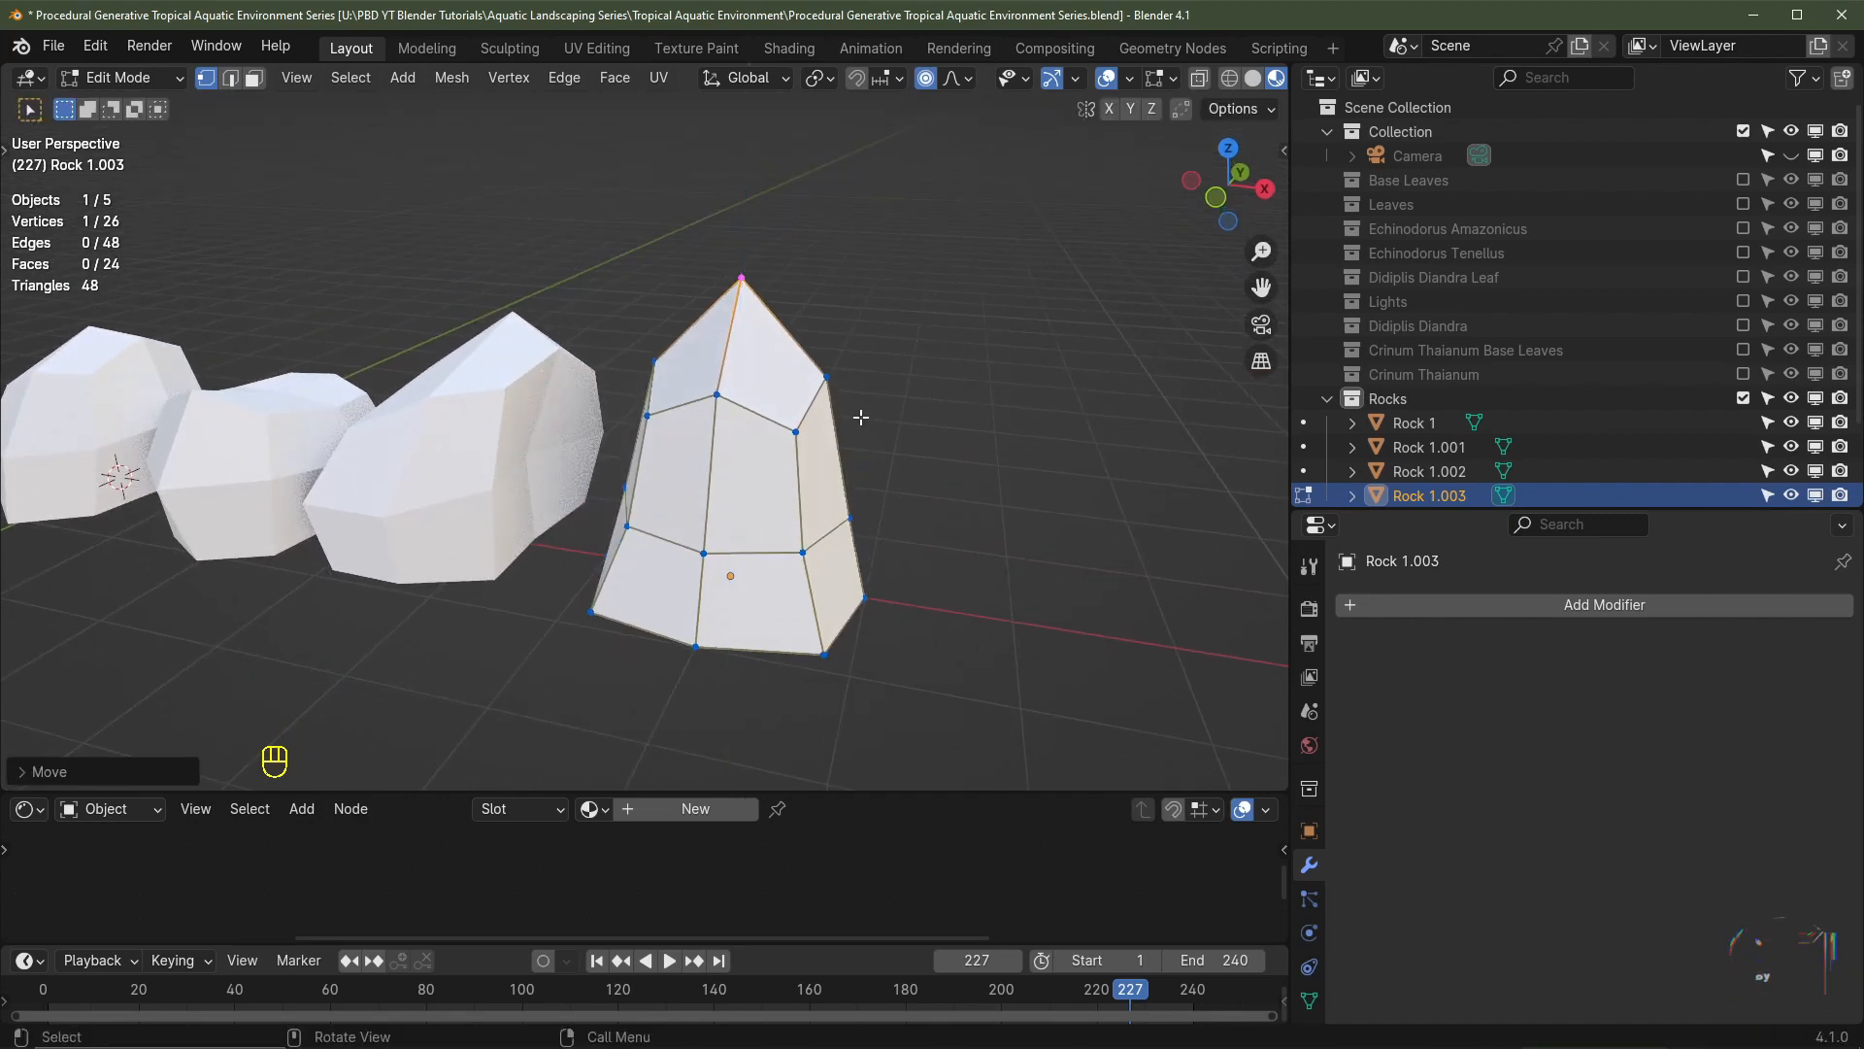
# - Taper the upper part of Rock 1.003 by scaling it inward around the peak in the XY plane with proportional editing
pyautogui.press('s')
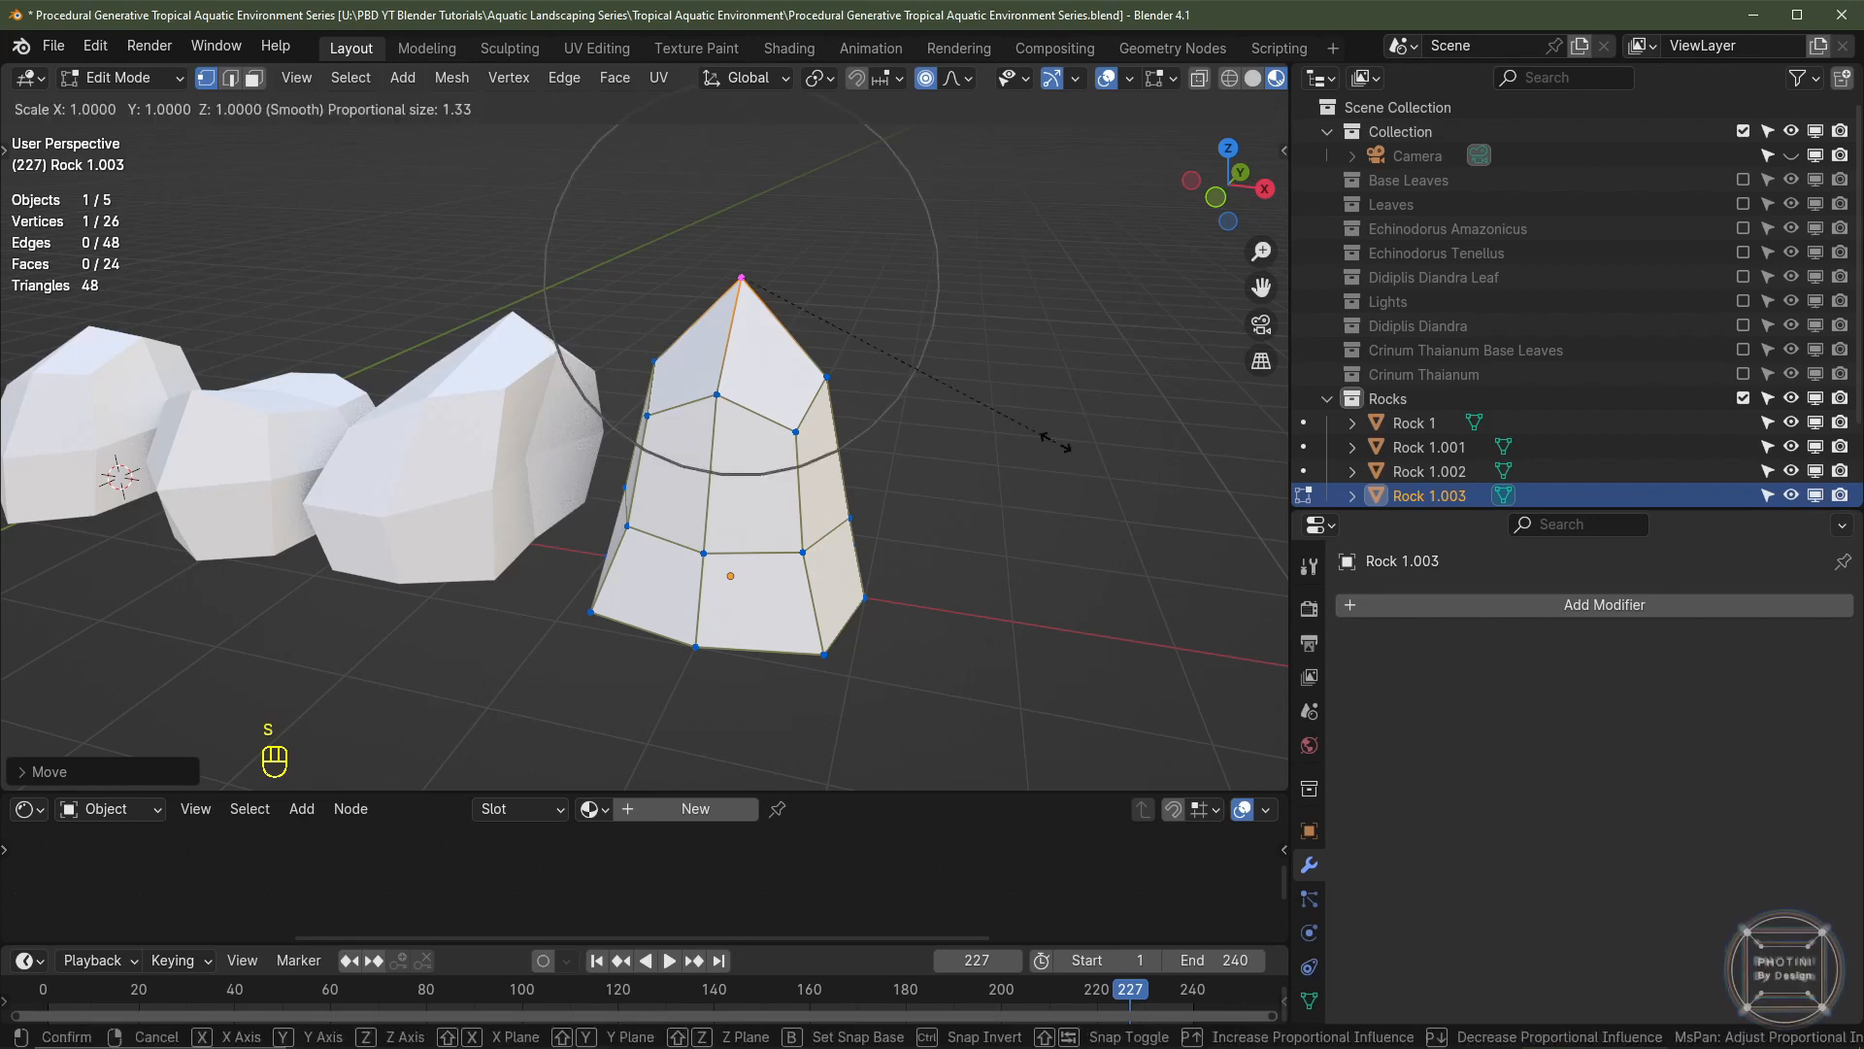
pyautogui.hotkey('shift', 'z')
pyautogui.click(862, 404)
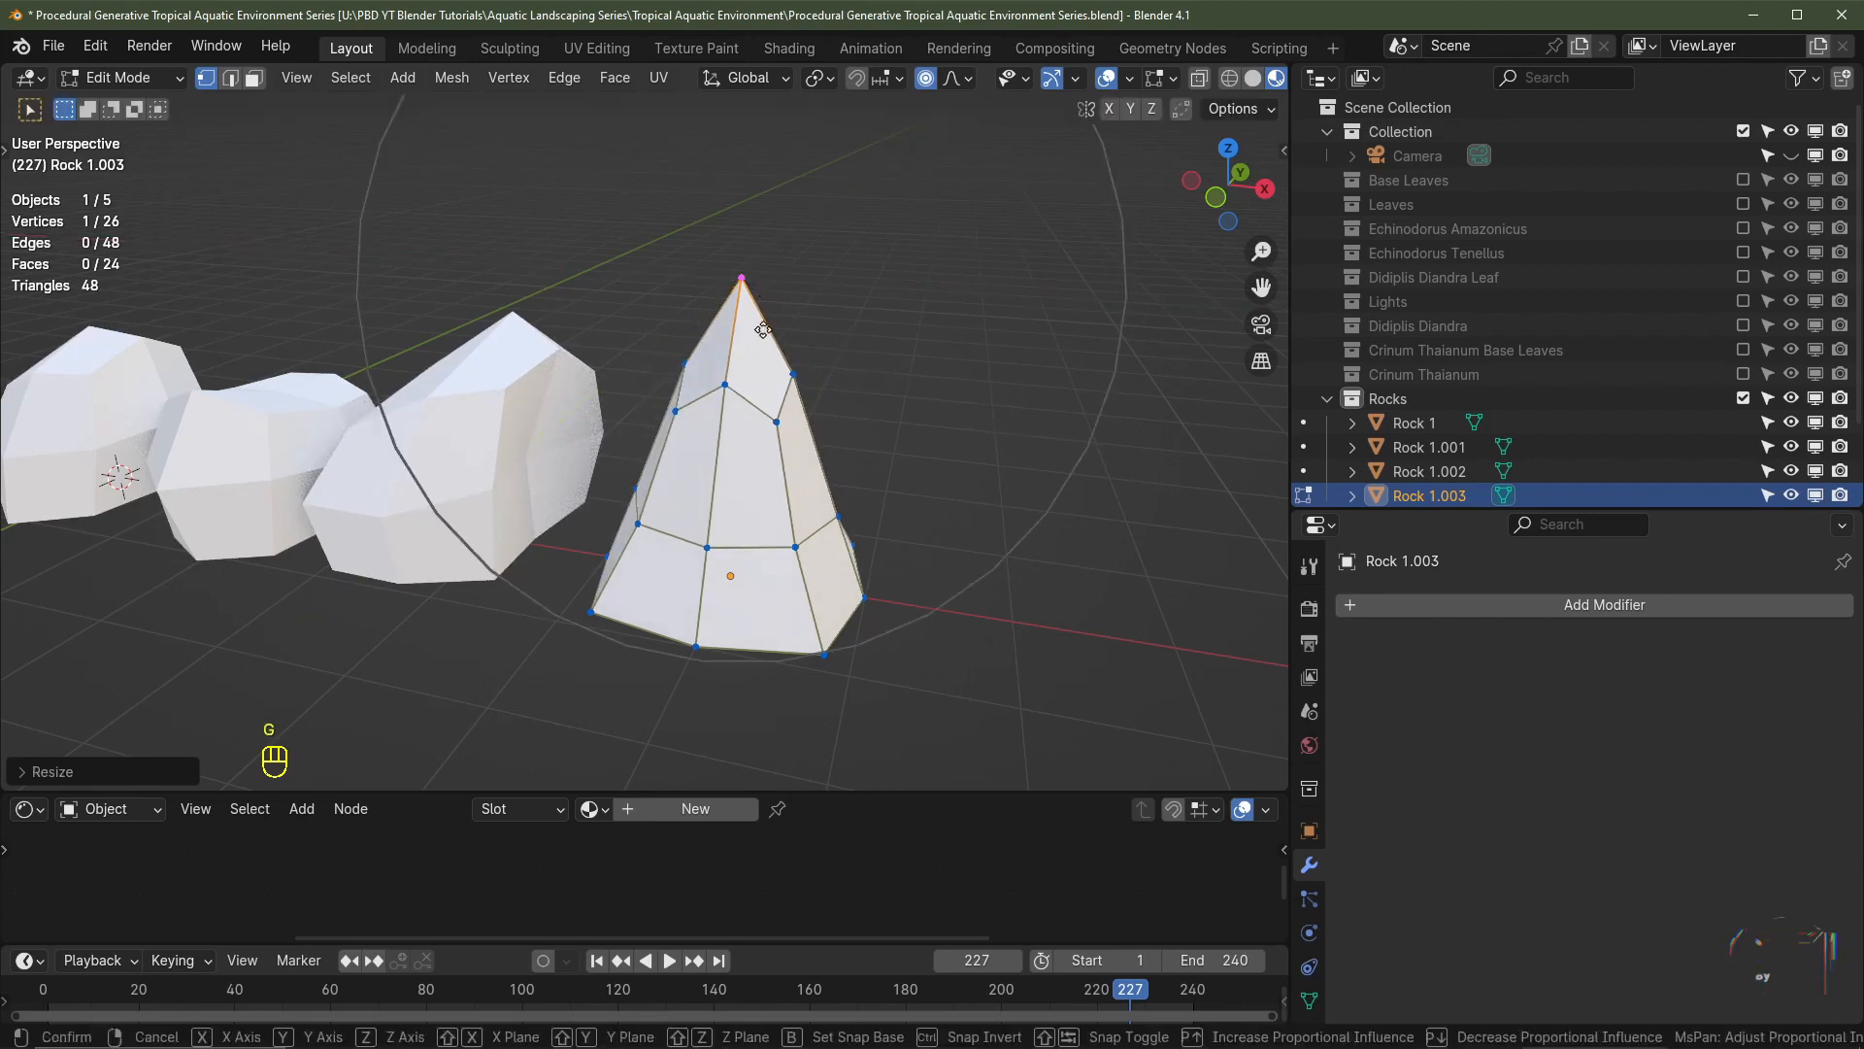
# - Lower the peak vertex of Rock 1.003 about 0.57 m along the Z axis with a proportional size of 0.3505 m
pyautogui.press('g')
pyautogui.press('z')
pyautogui.scroll(20, 776, 398)
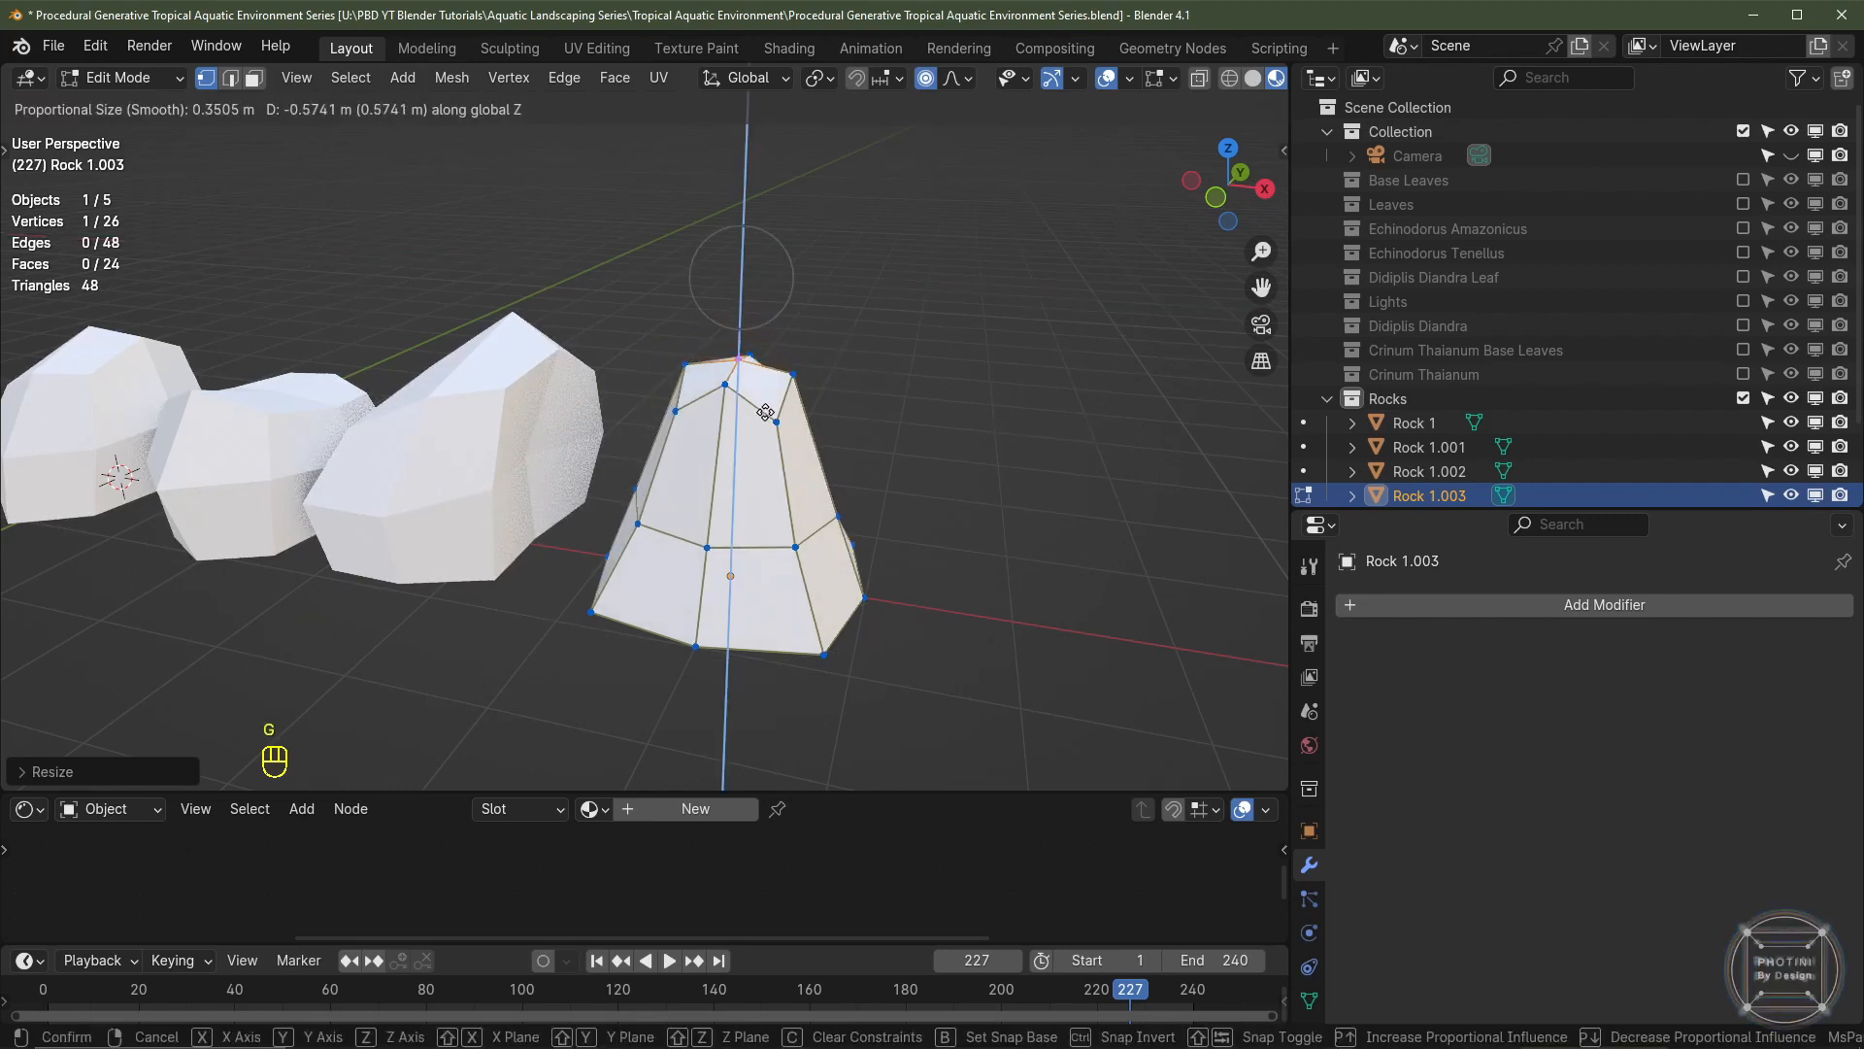
pyautogui.click(811, 395)
# - Grow the selection to the four top faces of Rock 1.003 and raise them about 0.1 m along the Z axis
pyautogui.press('ctrl+KP_Add')
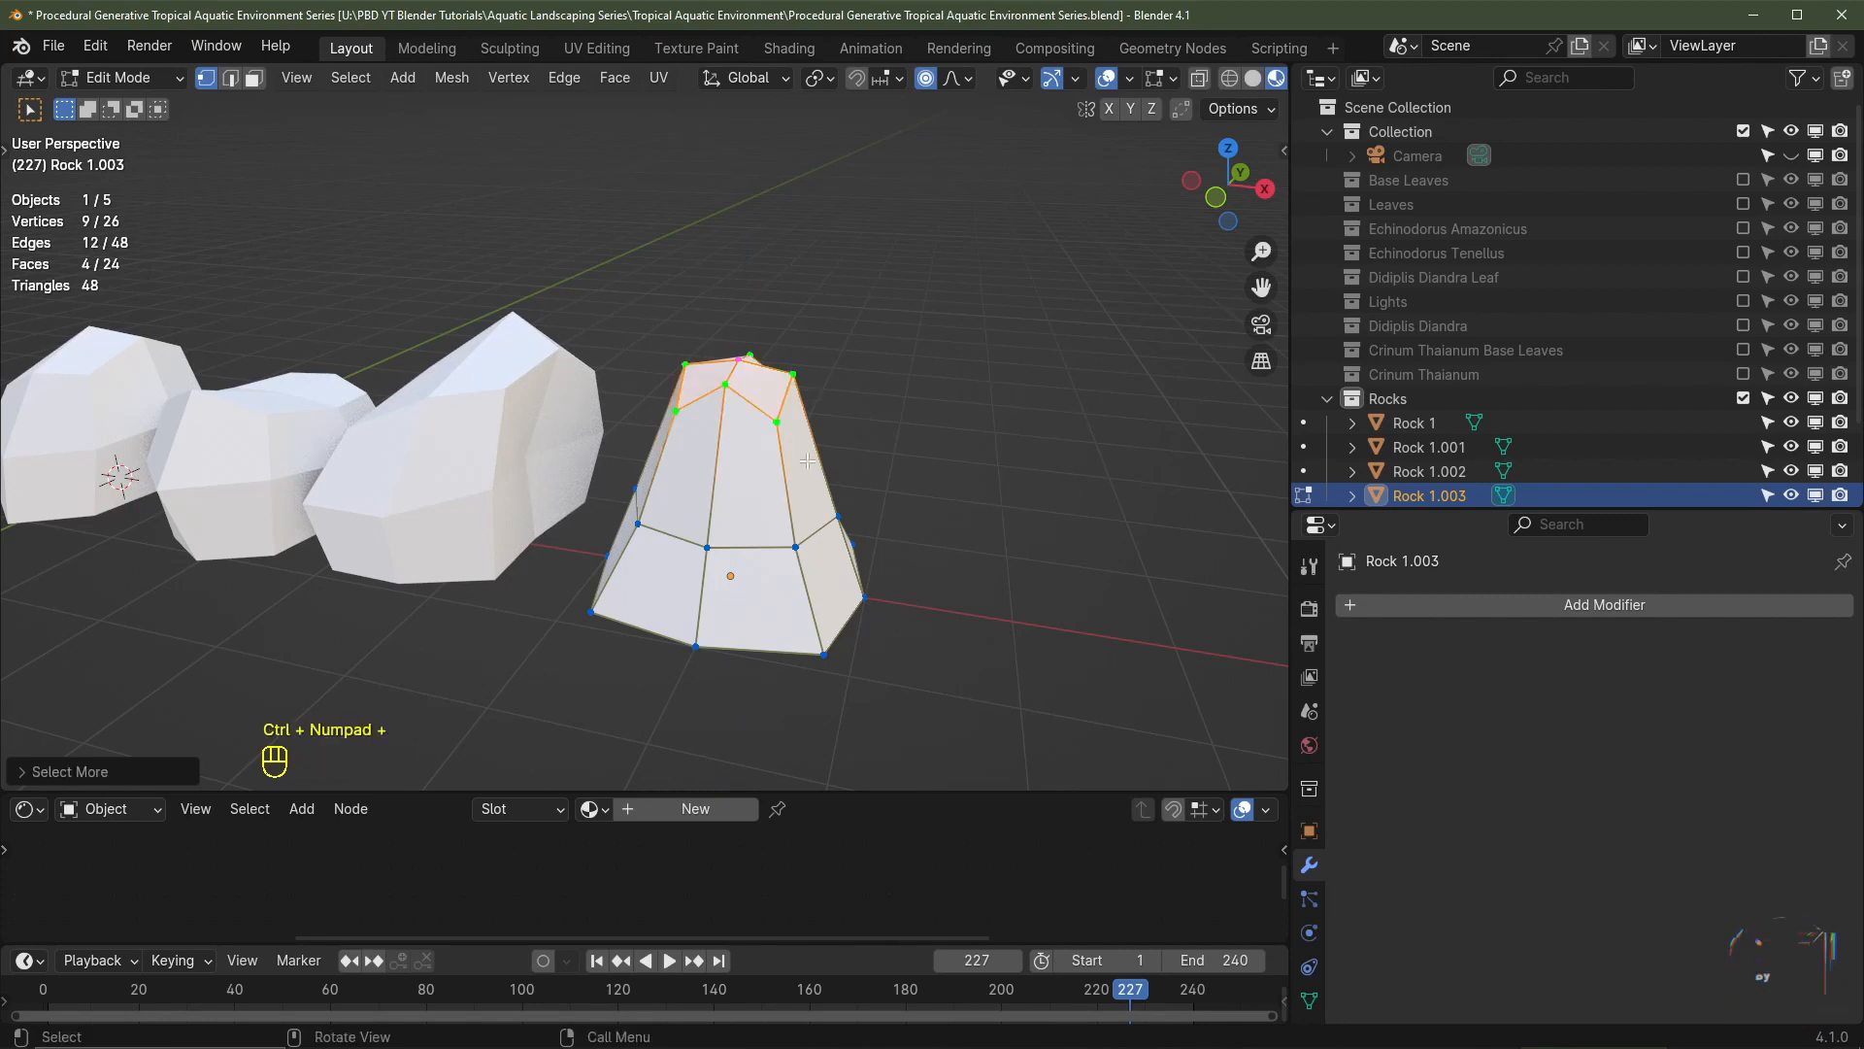
pyautogui.scroll(2, 808, 460)
pyautogui.press('g')
pyautogui.press('z')
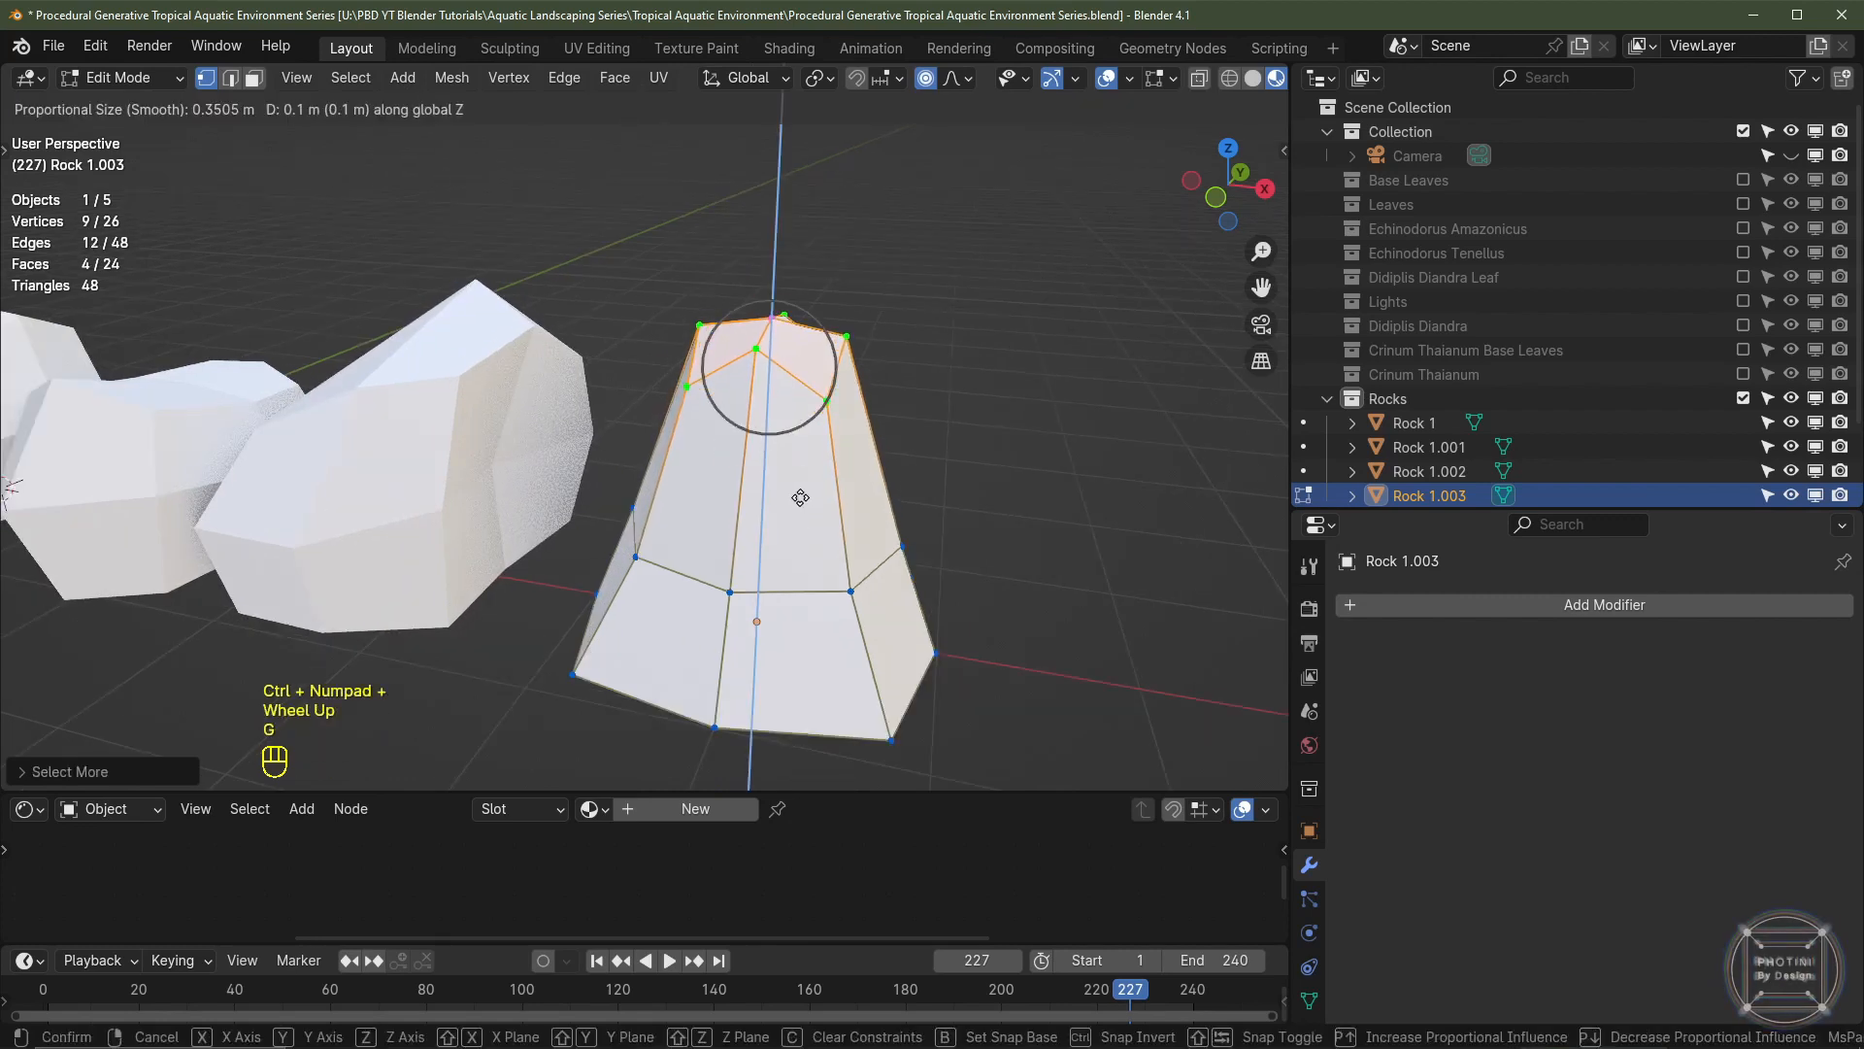
pyautogui.click(802, 491)
# - Pull two adjacent lower side vertices of Rock 1.003 outward along the X axis with smooth proportional falloff
pyautogui.moveTo(801, 491); pyautogui.dragTo(713, 600, button='middle')
pyautogui.click(663, 582)
pyautogui.keyDown('shift'); pyautogui.moveTo(712, 600); pyautogui.dragTo(652, 530, button='middle'); pyautogui.keyUp('shift')
pyautogui.keyDown('shift'); pyautogui.click(764, 626); pyautogui.keyUp('shift')
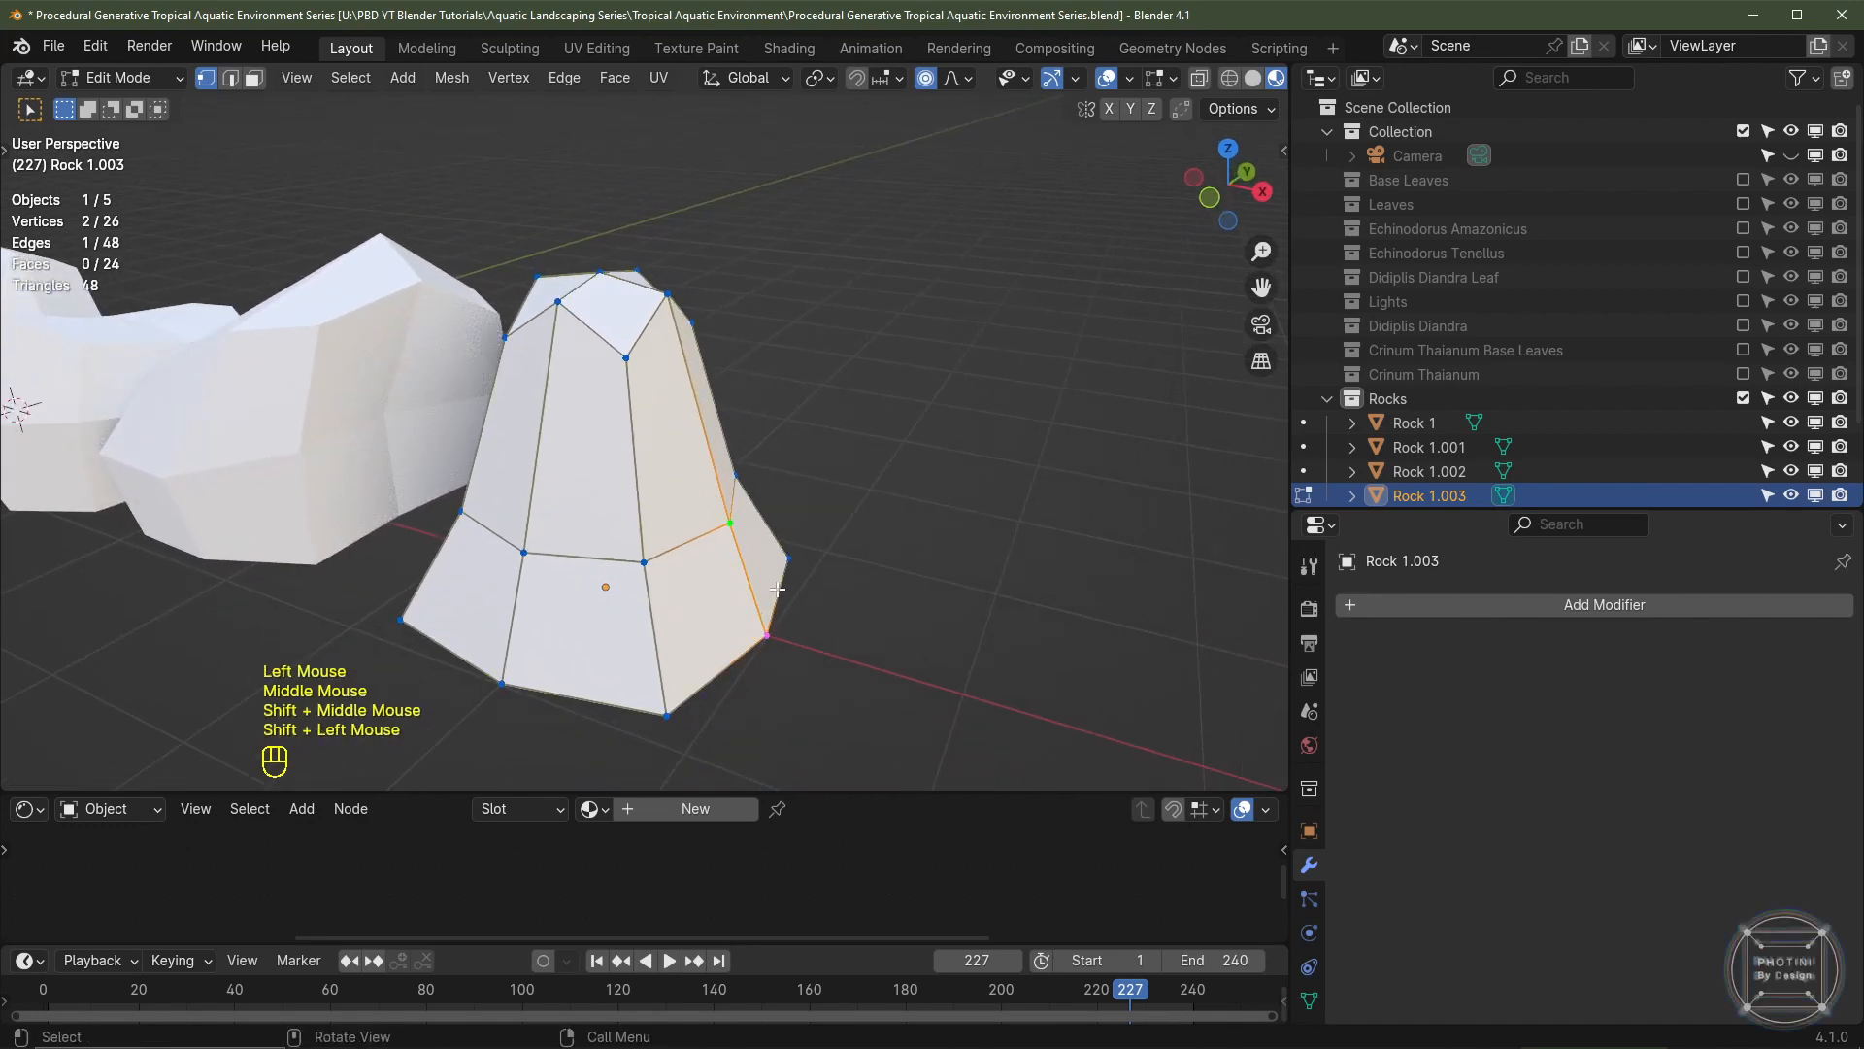
pyautogui.press('g')
pyautogui.press('x')
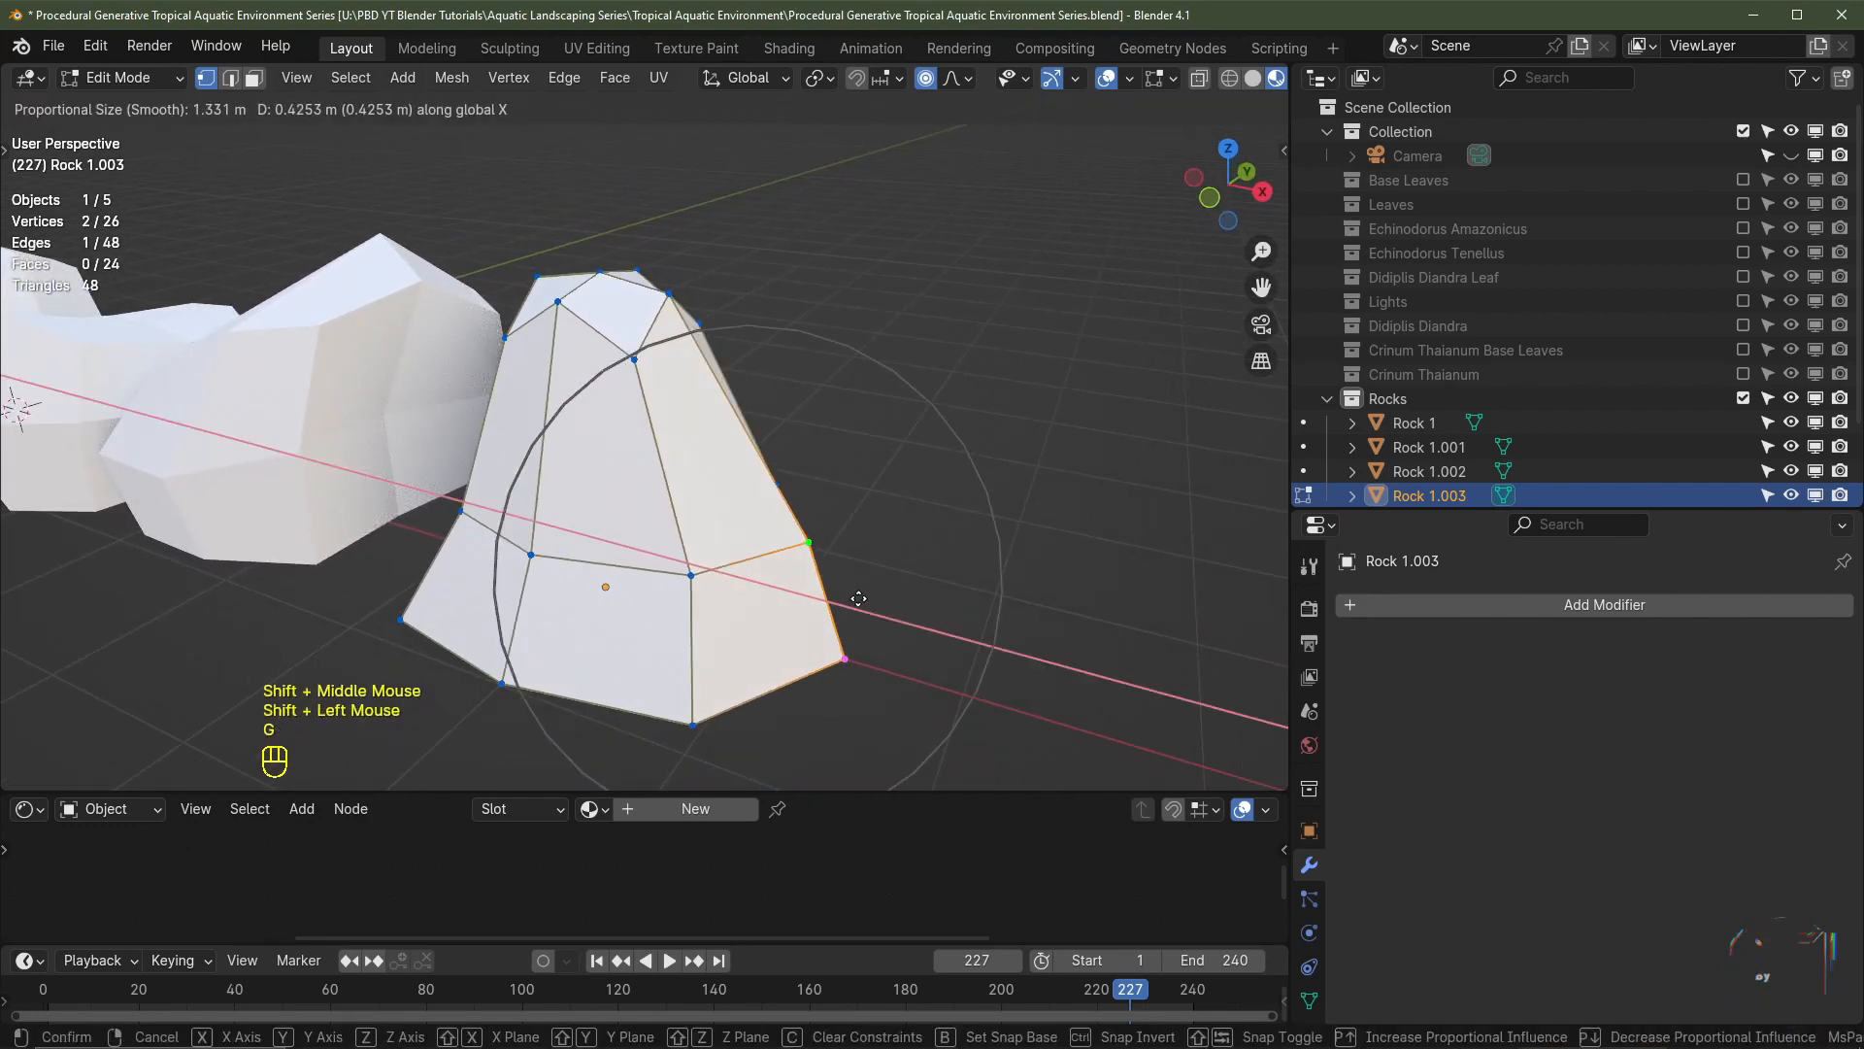
pyautogui.scroll(-3, 859, 599)
pyautogui.click(897, 606)
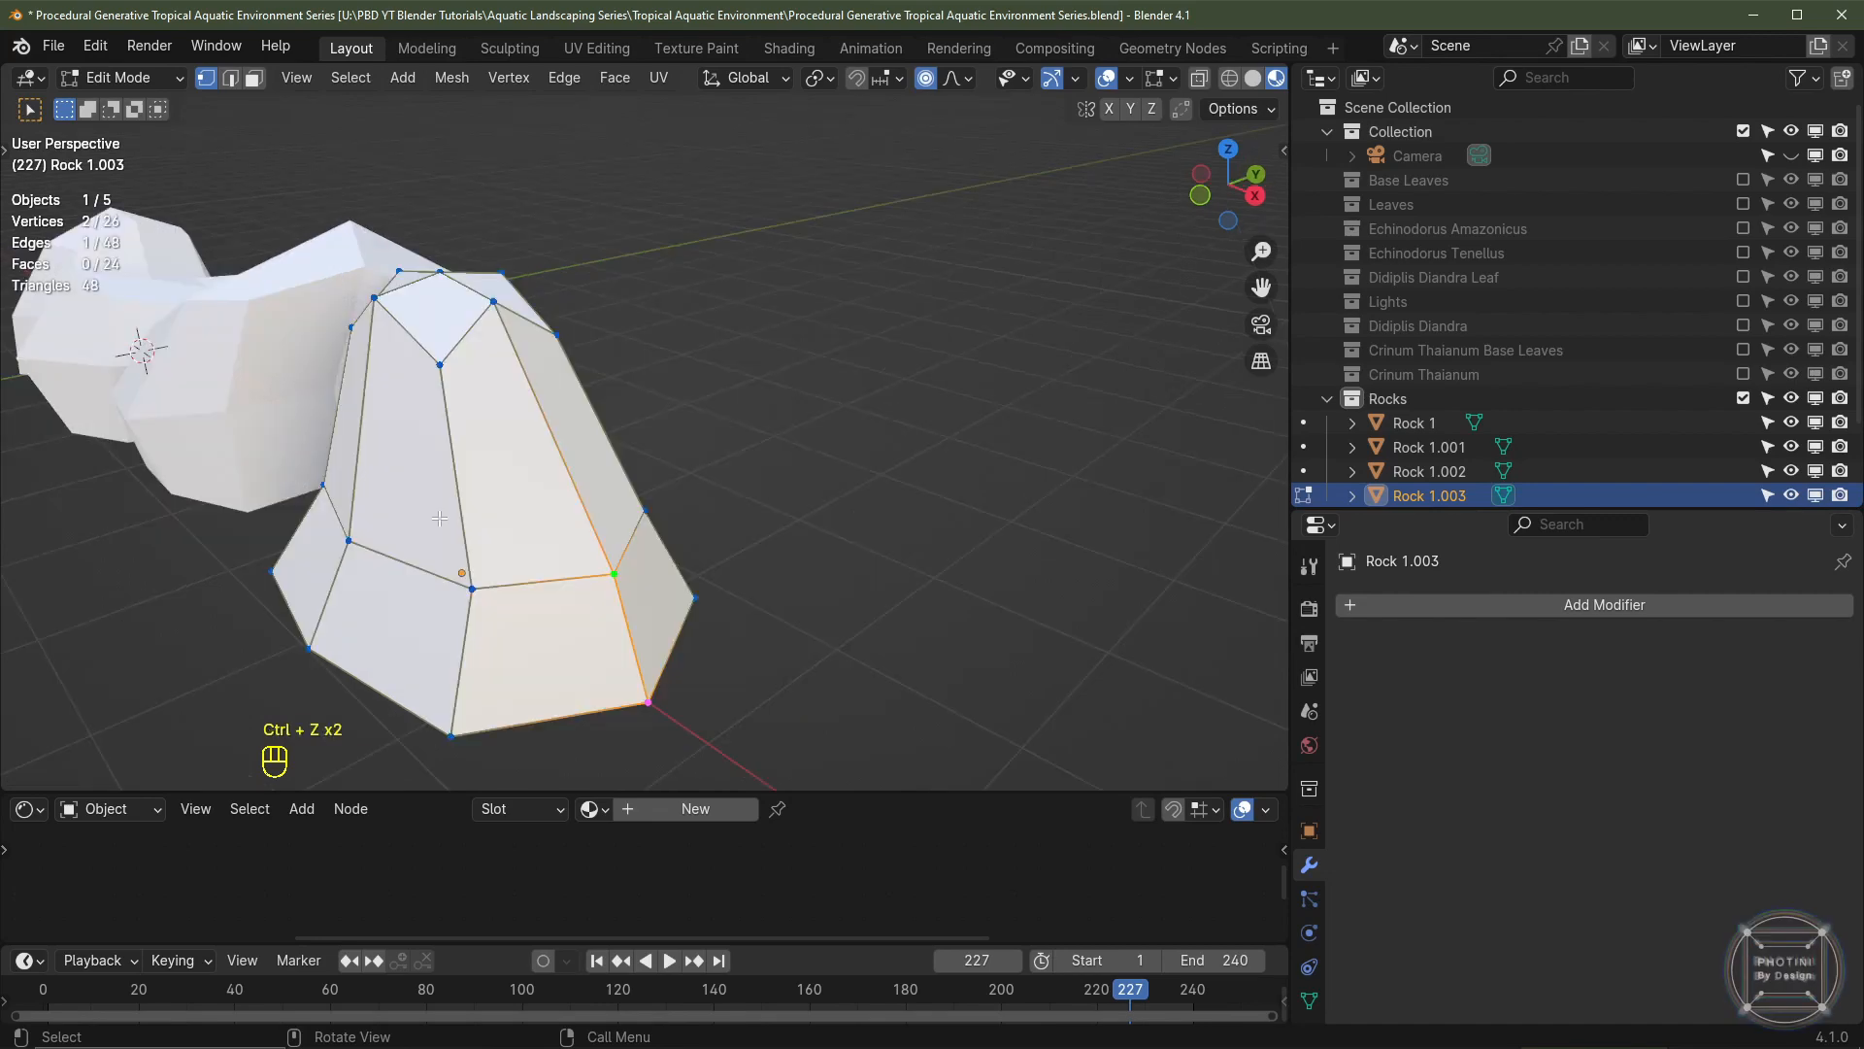
# - Select the tall upper side face of Rock 1.003 and move it along the Y axis with smooth proportional falloff
pyautogui.press('3')
pyautogui.click(432, 515)
pyautogui.press('g')
pyautogui.press('y')
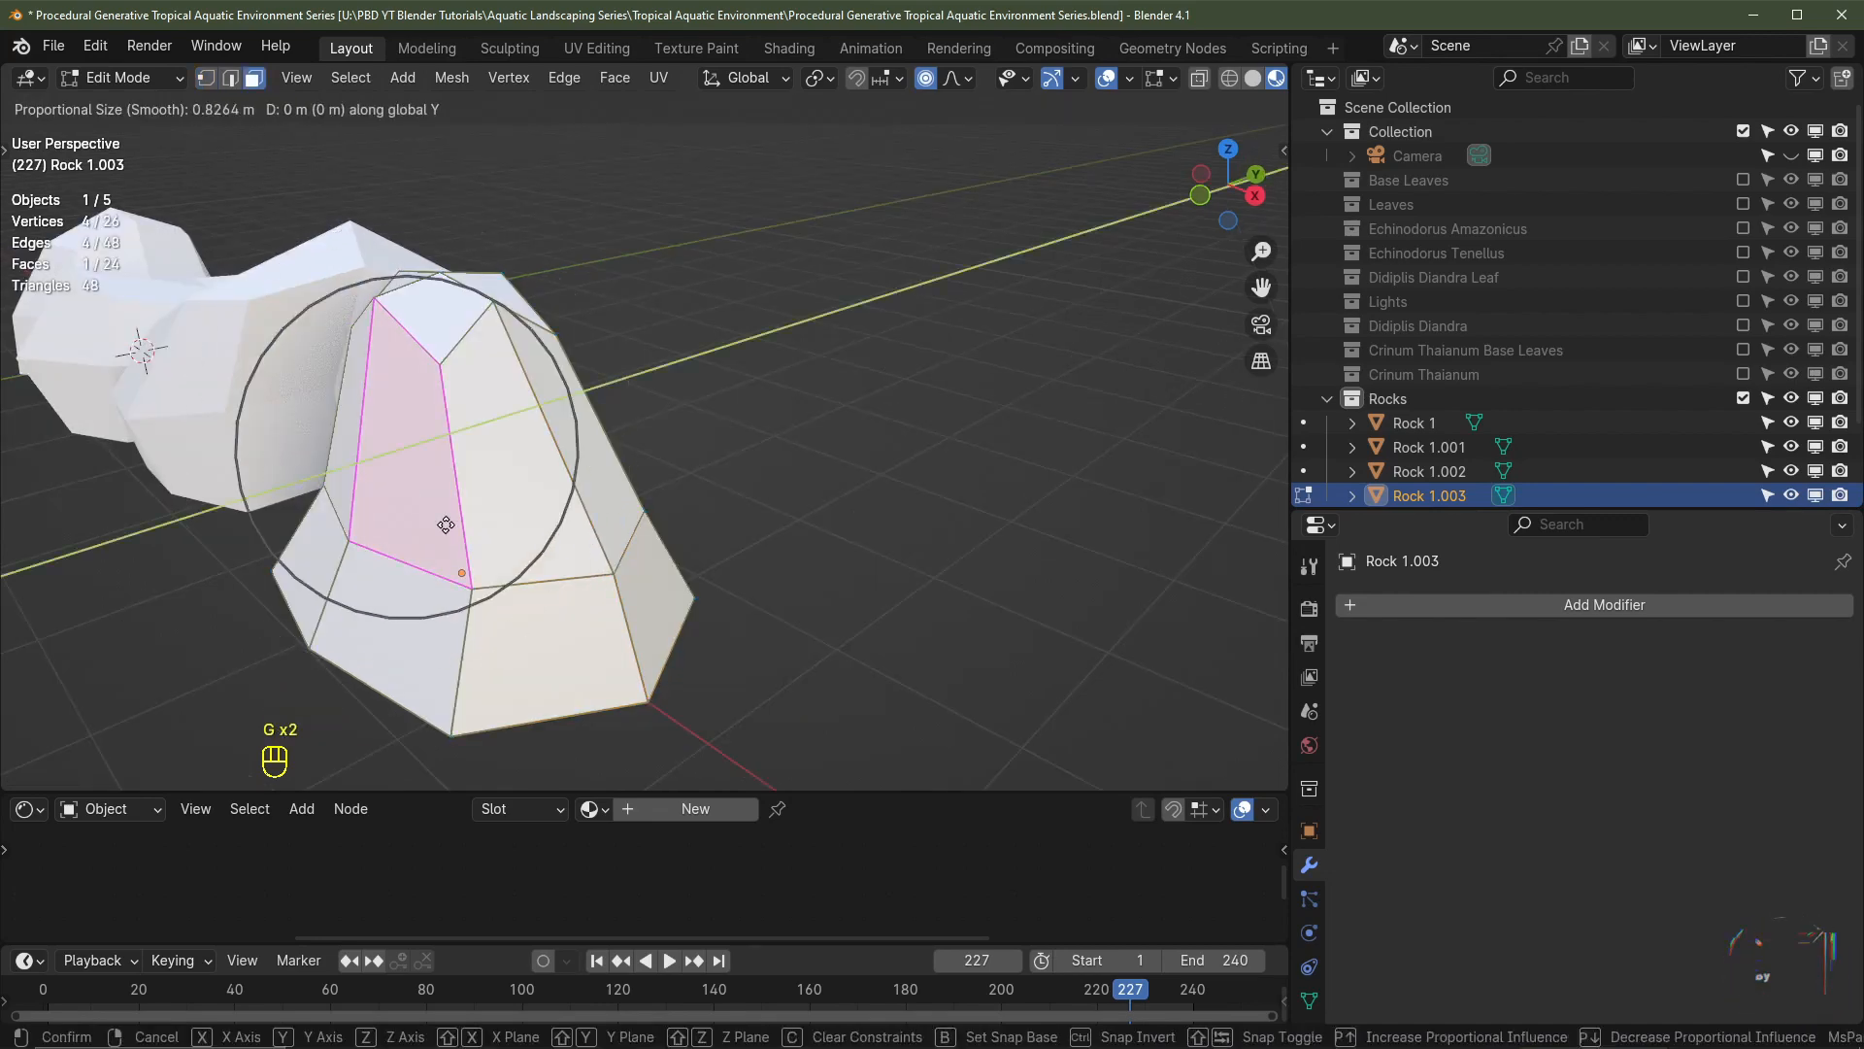
pyautogui.click(401, 537)
# - Push a single lower side vertex of Rock 1.003 inward along the X axis with a proportional size of about 0.51 m
pyautogui.moveTo(401, 537); pyautogui.dragTo(670, 504, button='middle')
pyautogui.press('1')
pyautogui.click(676, 499)
pyautogui.press('g')
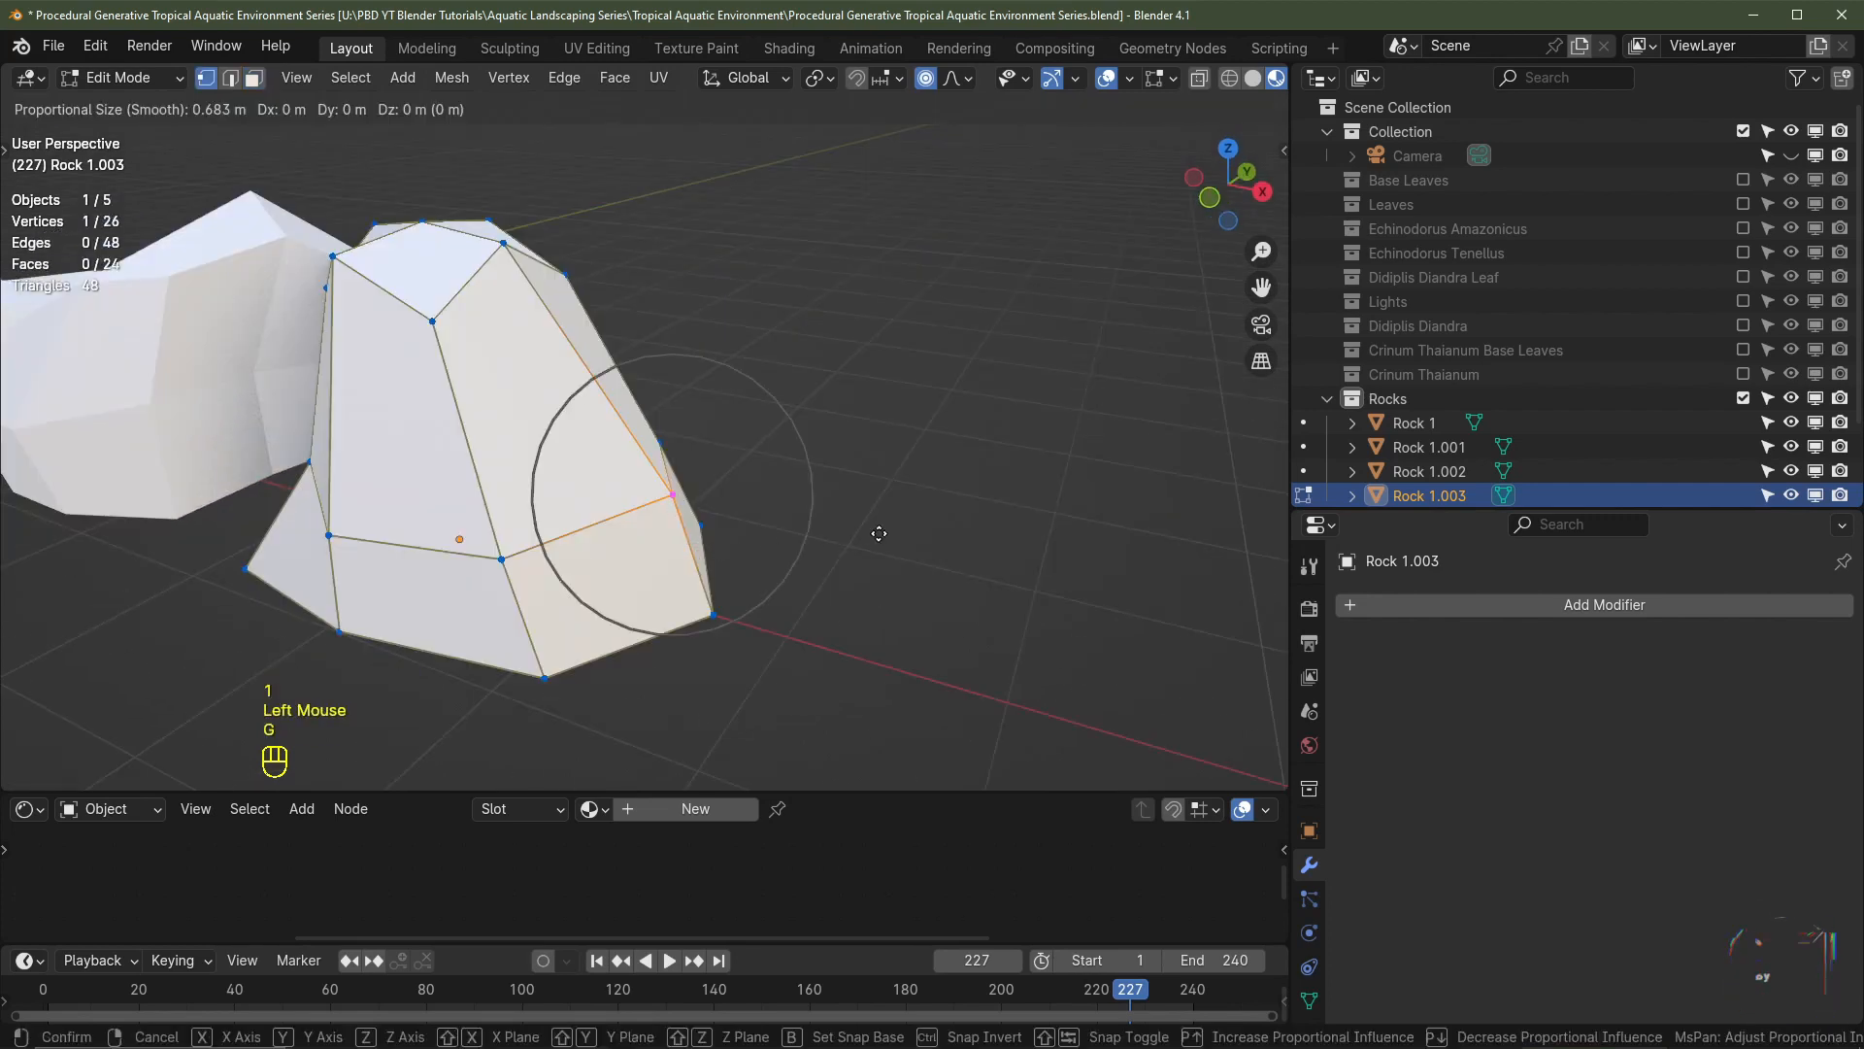
pyautogui.press('x')
pyautogui.scroll(-6, 763, 540)
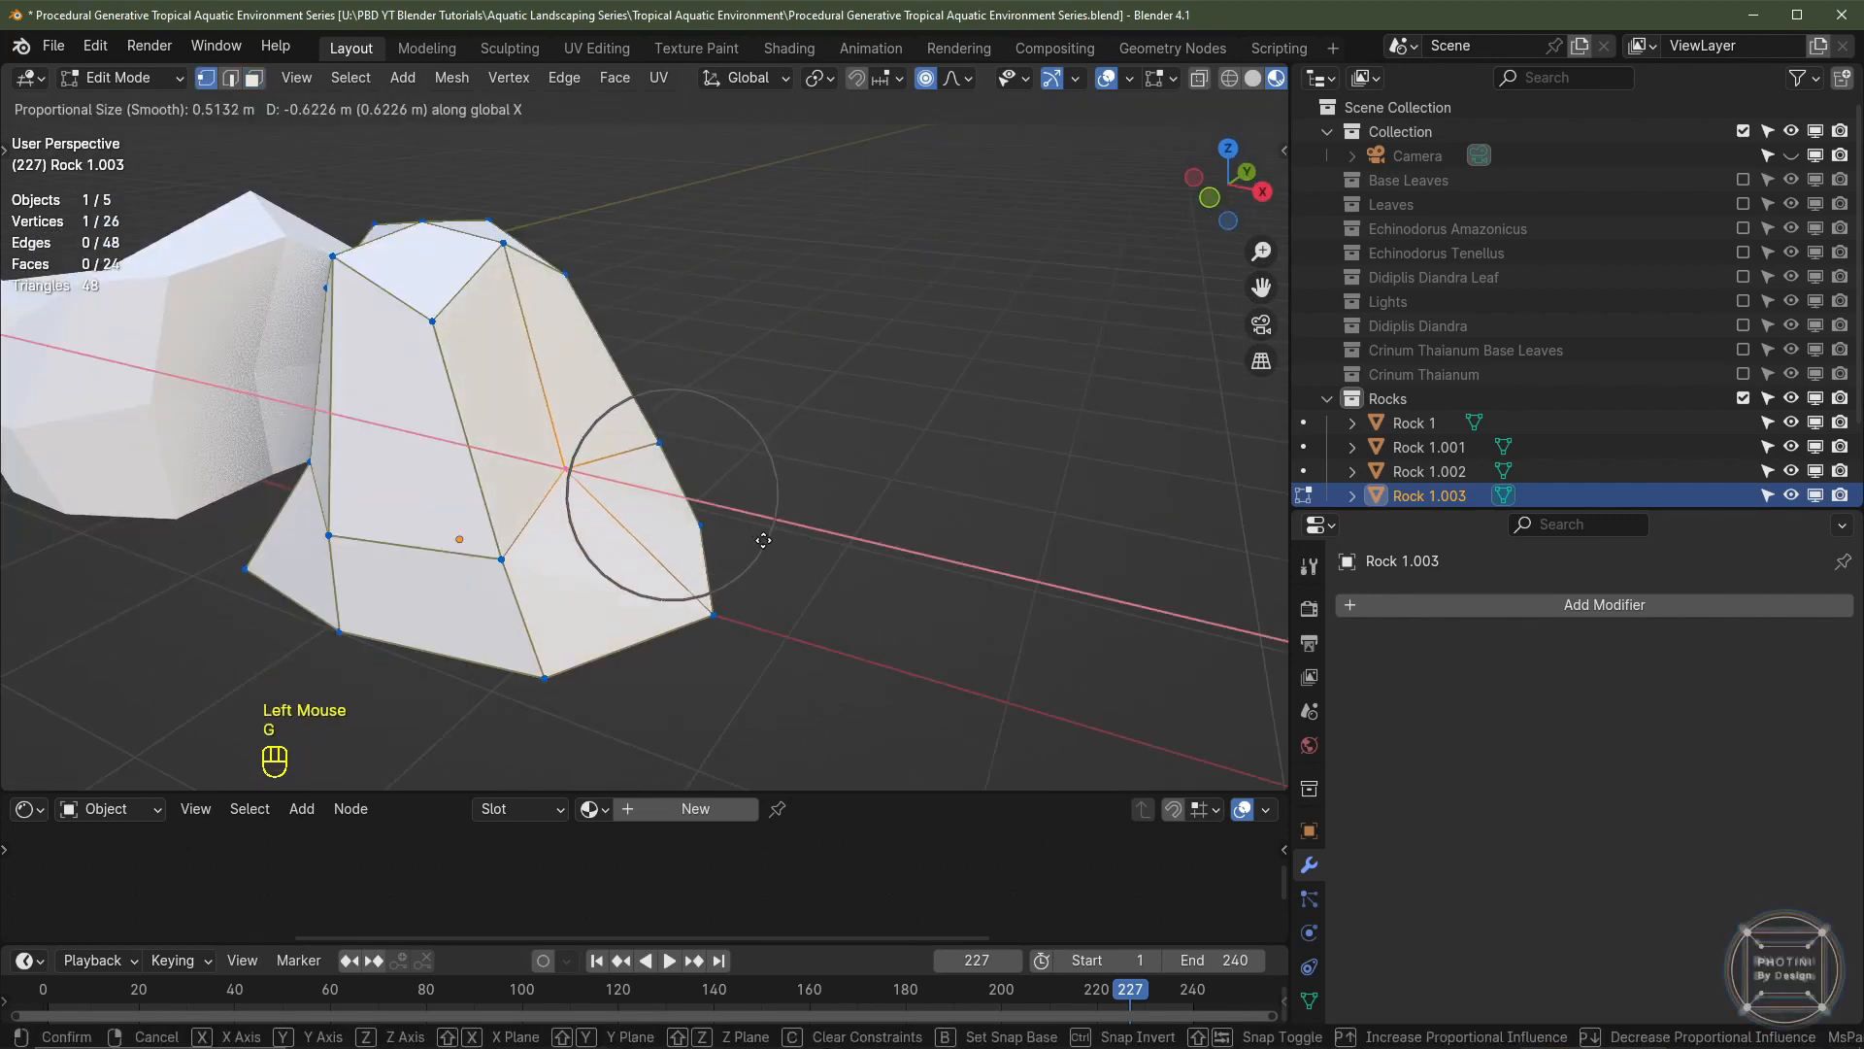
pyautogui.click(792, 553)
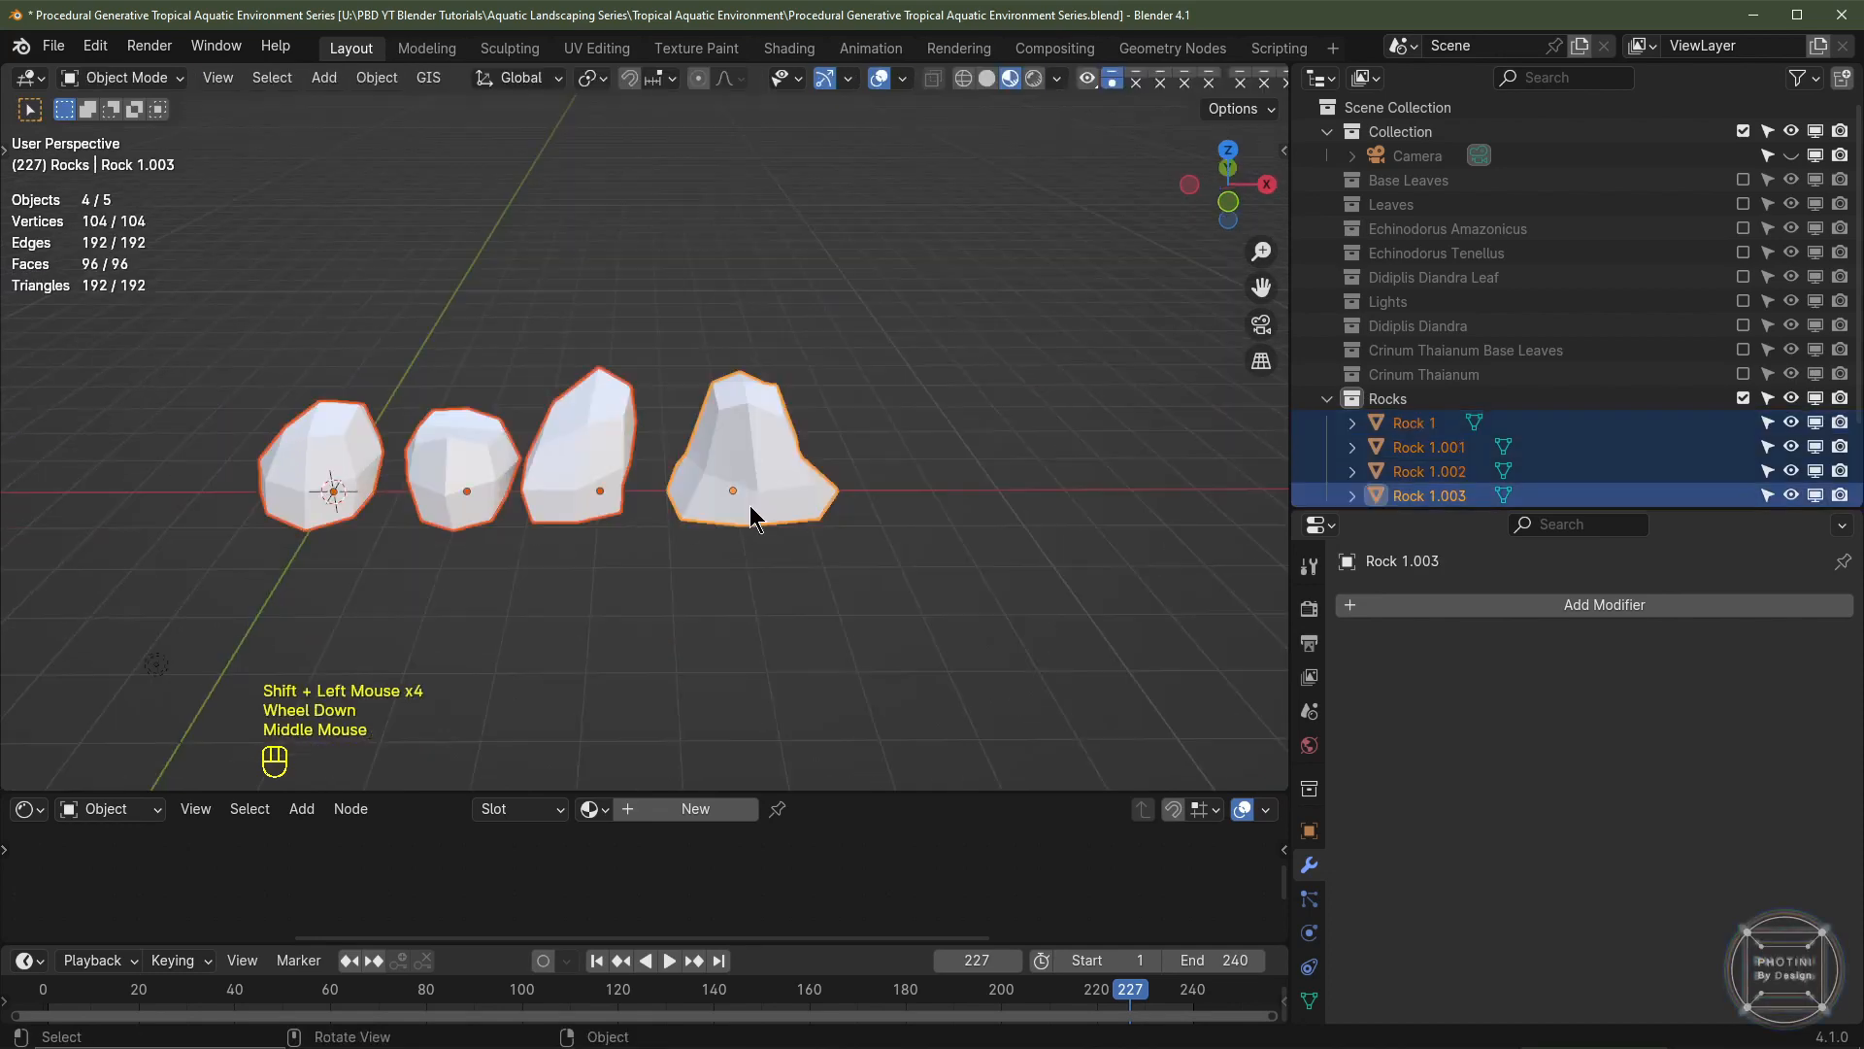
# - Apply smooth shading to all four rocks
pyautogui.press('z')
pyautogui.click(607, 424)
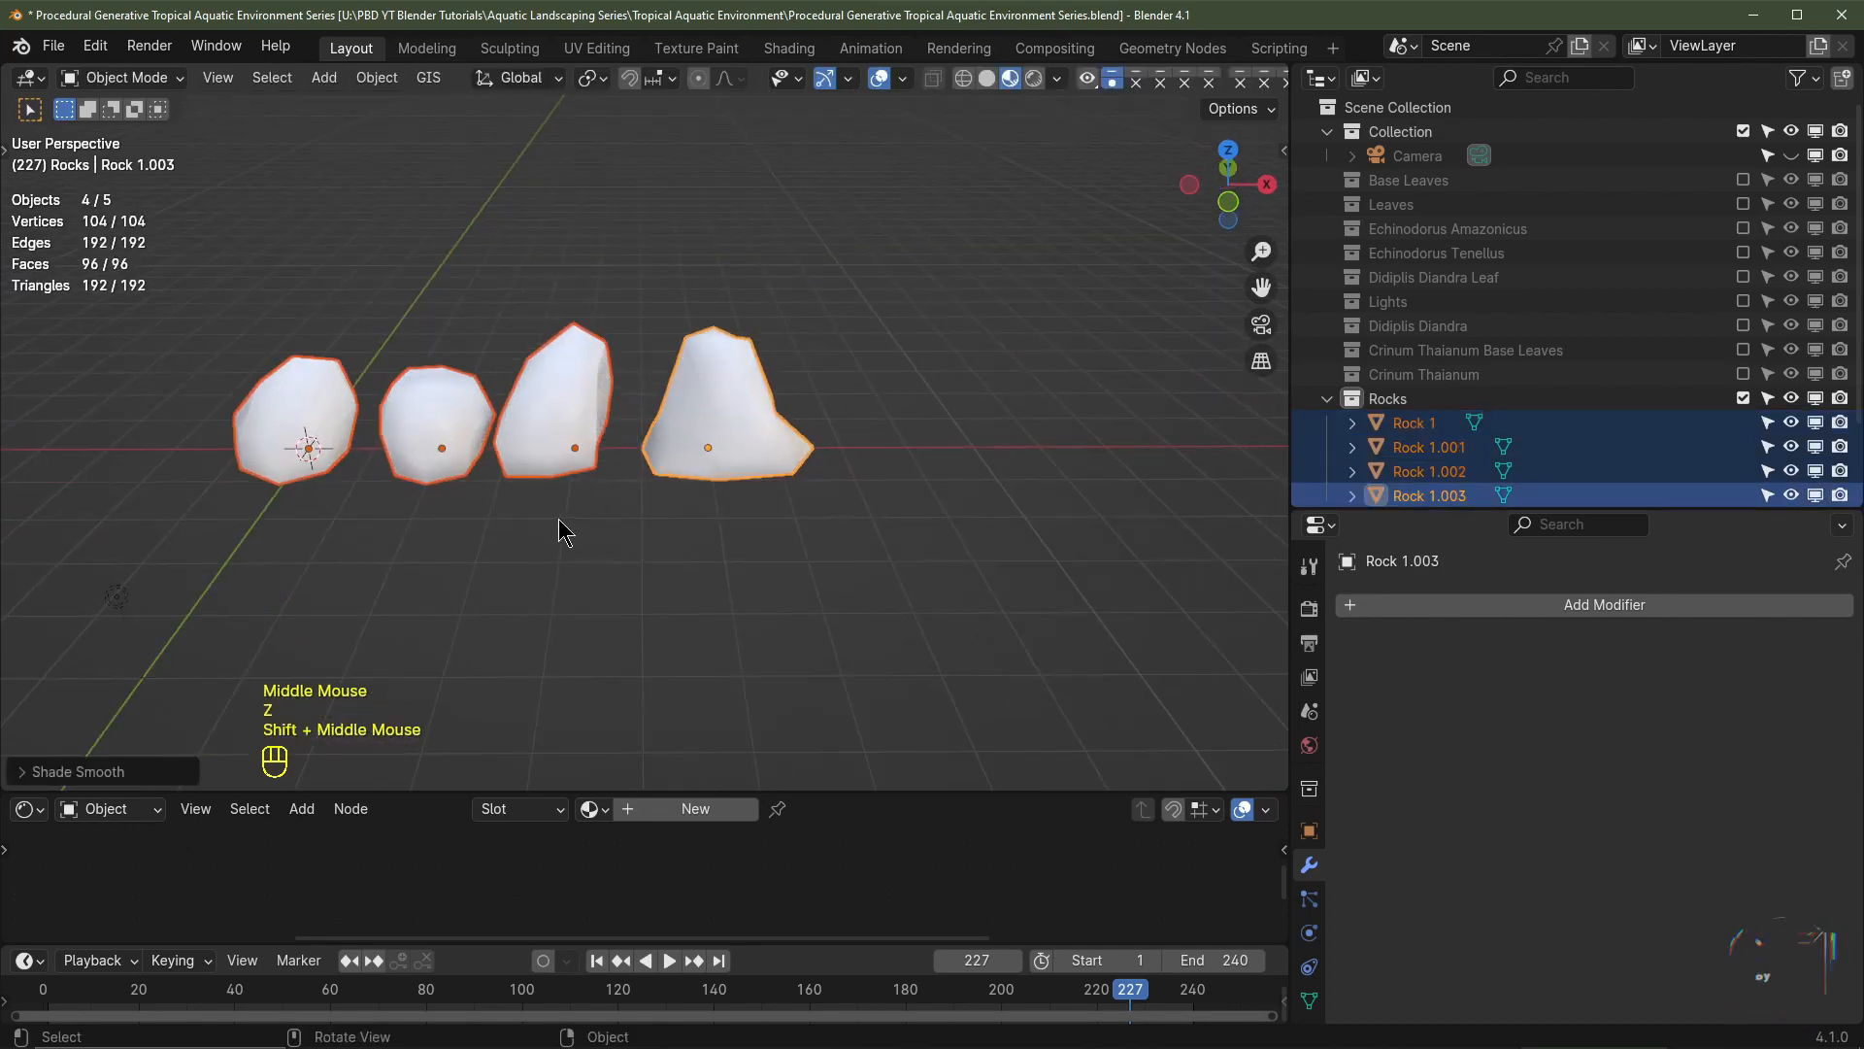
pyautogui.keyDown('shift'); pyautogui.moveTo(417, 501); pyautogui.dragTo(469, 529, button='middle'); pyautogui.keyUp('shift')
# - Add a Subdivision Surface modifier to Rock 1 with a viewport level of 2
pyautogui.click(370, 469)
pyautogui.keyDown('shift'); pyautogui.moveTo(370, 469); pyautogui.dragTo(539, 476, button='middle'); pyautogui.keyUp('shift')
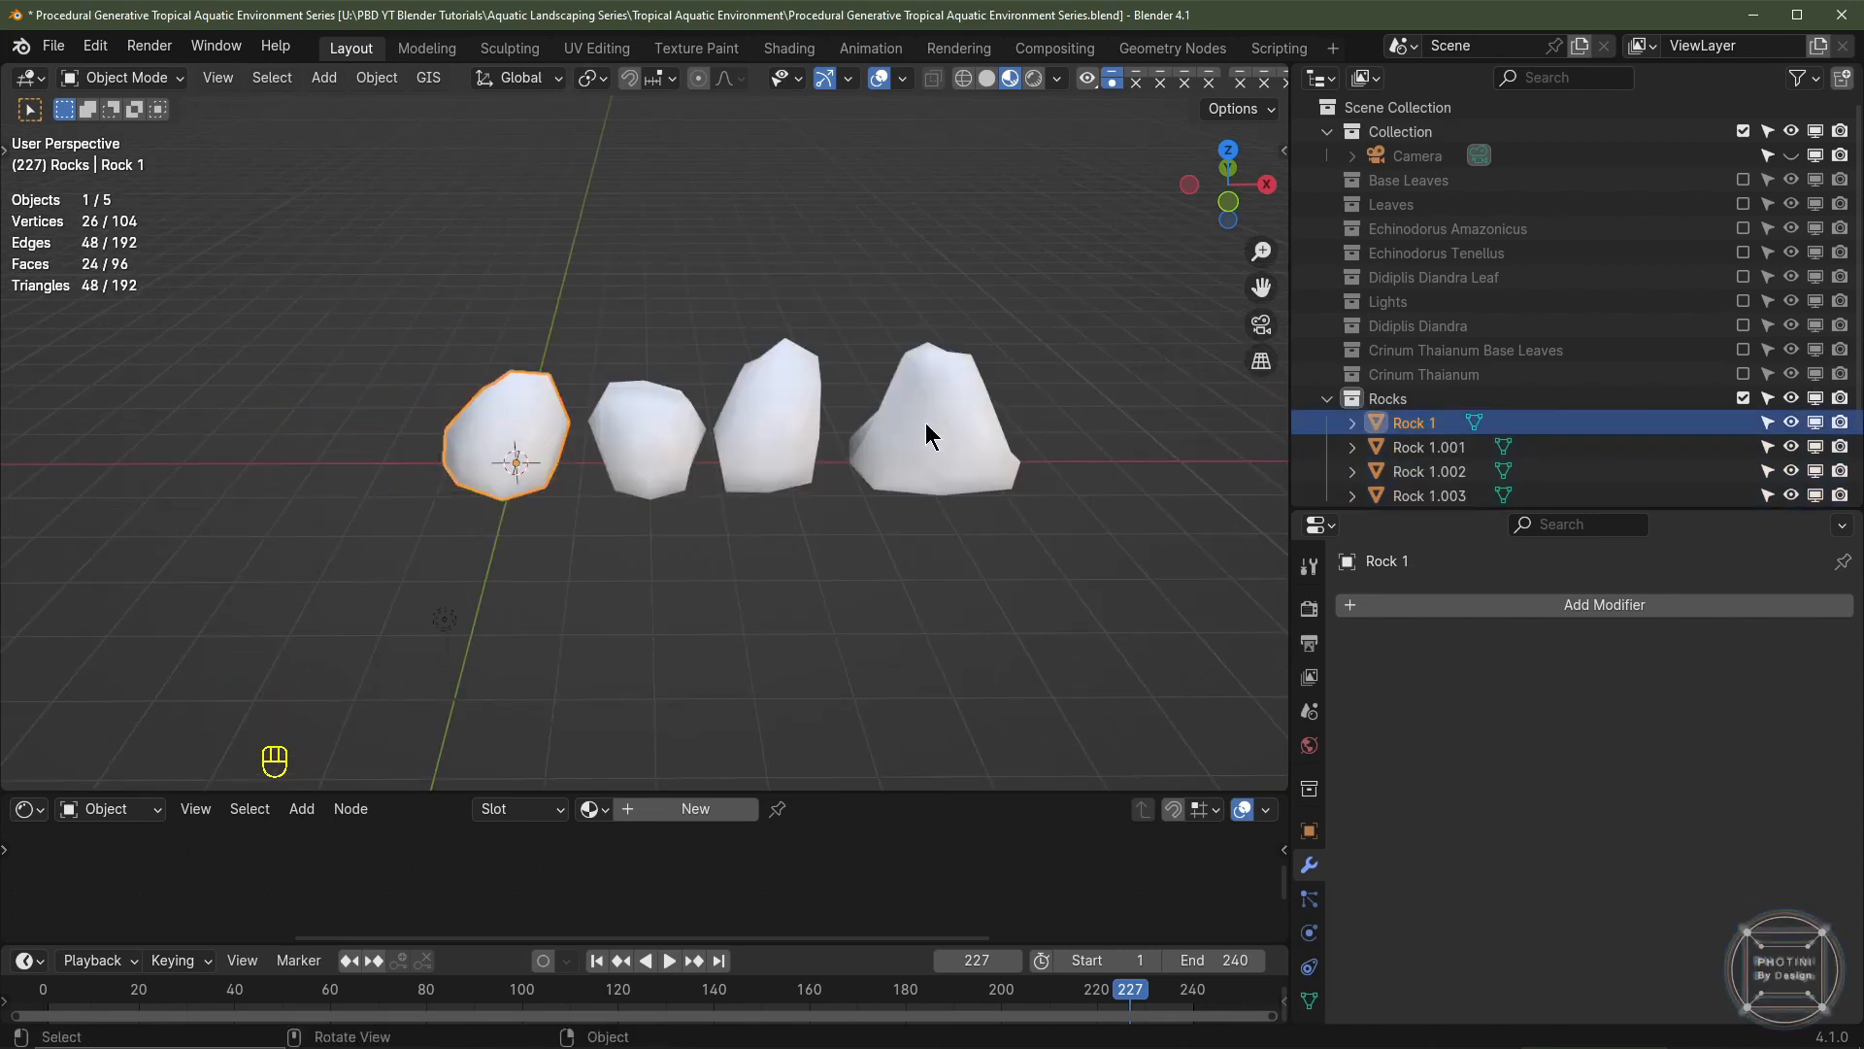
pyautogui.scroll(2, 738, 505)
pyautogui.click(1456, 604)
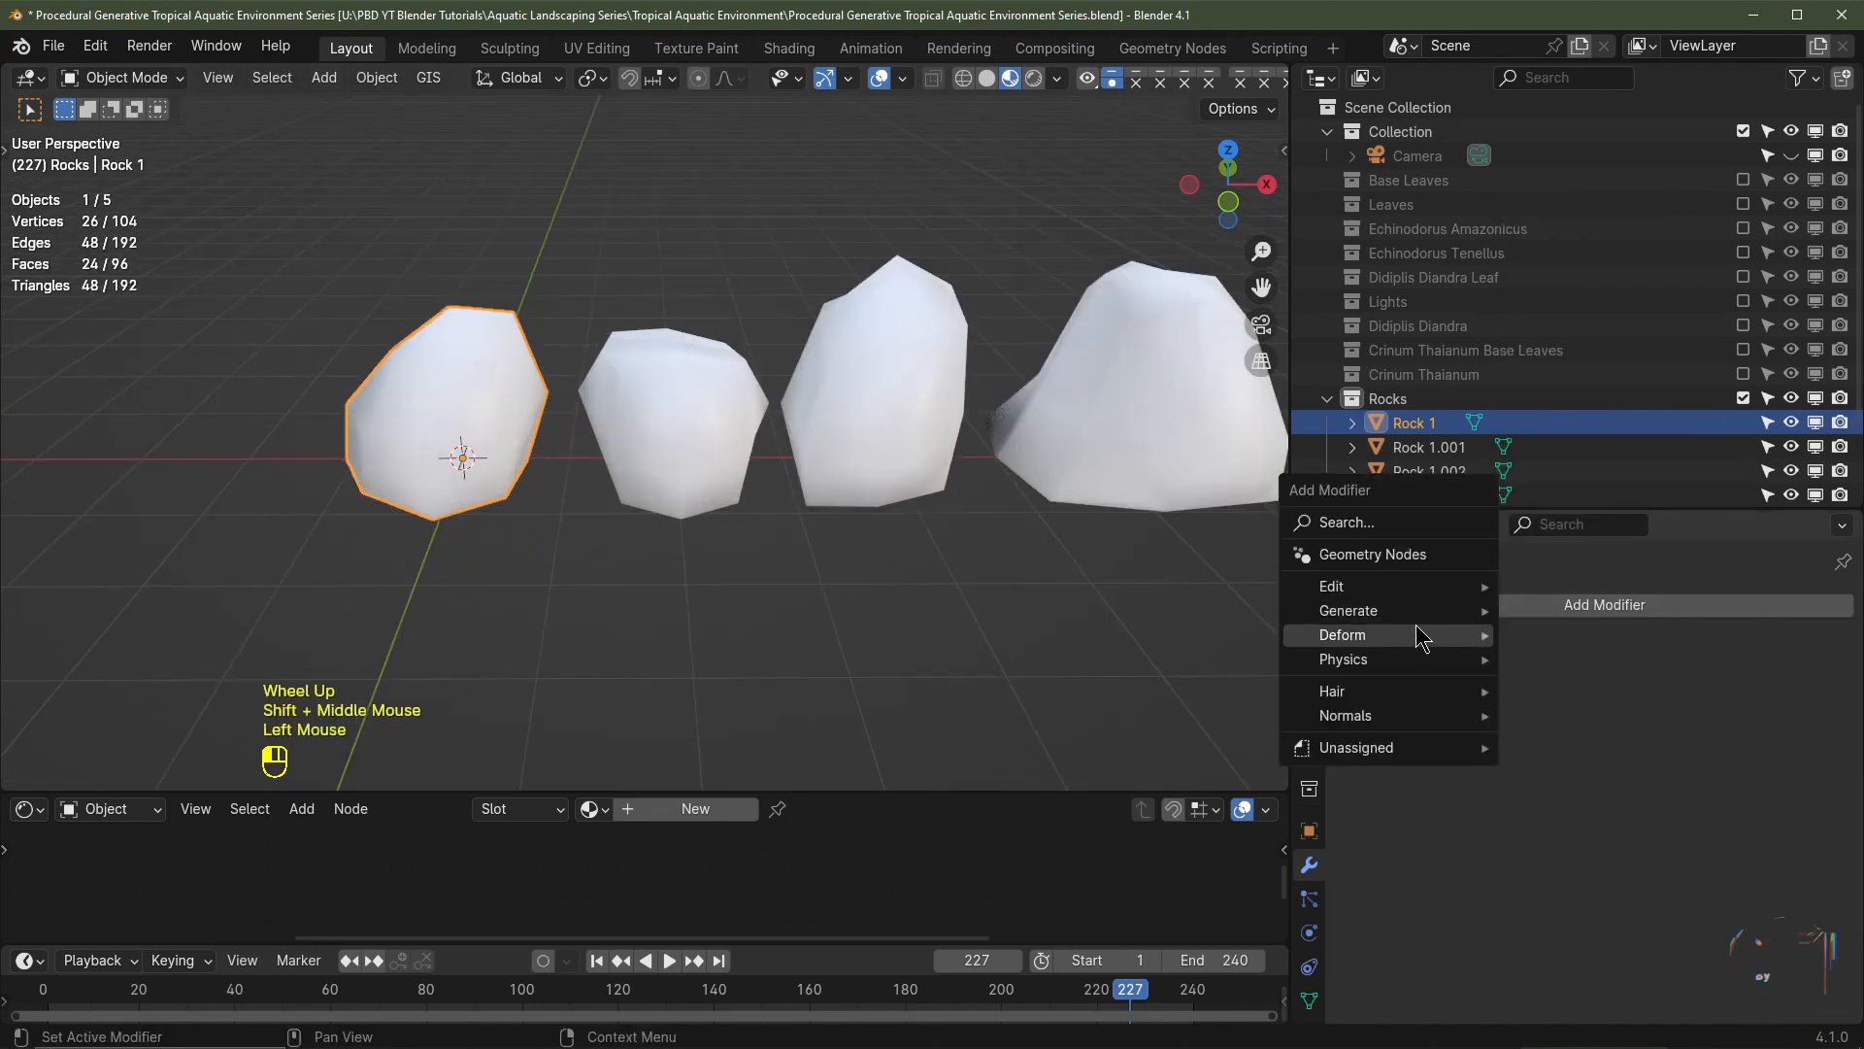
pyautogui.moveTo(1401, 621)
pyautogui.click(1593, 513)
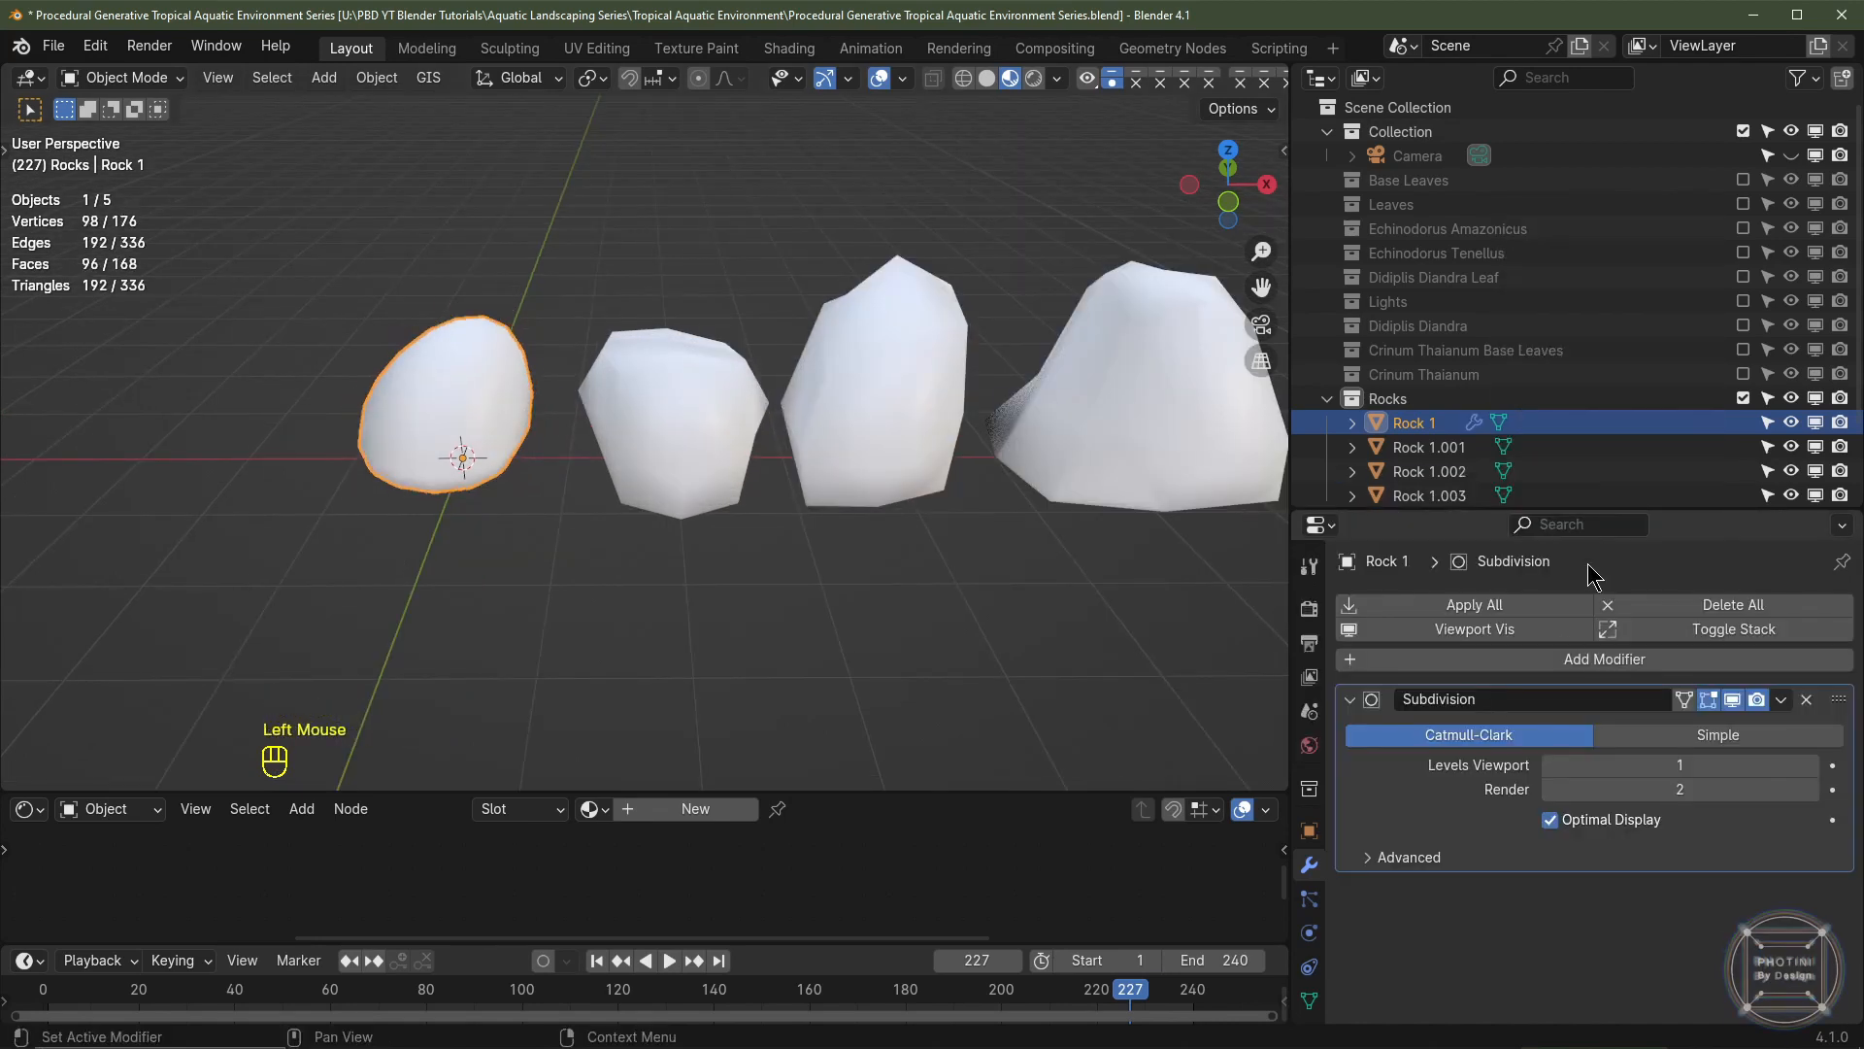
pyautogui.click(1820, 763)
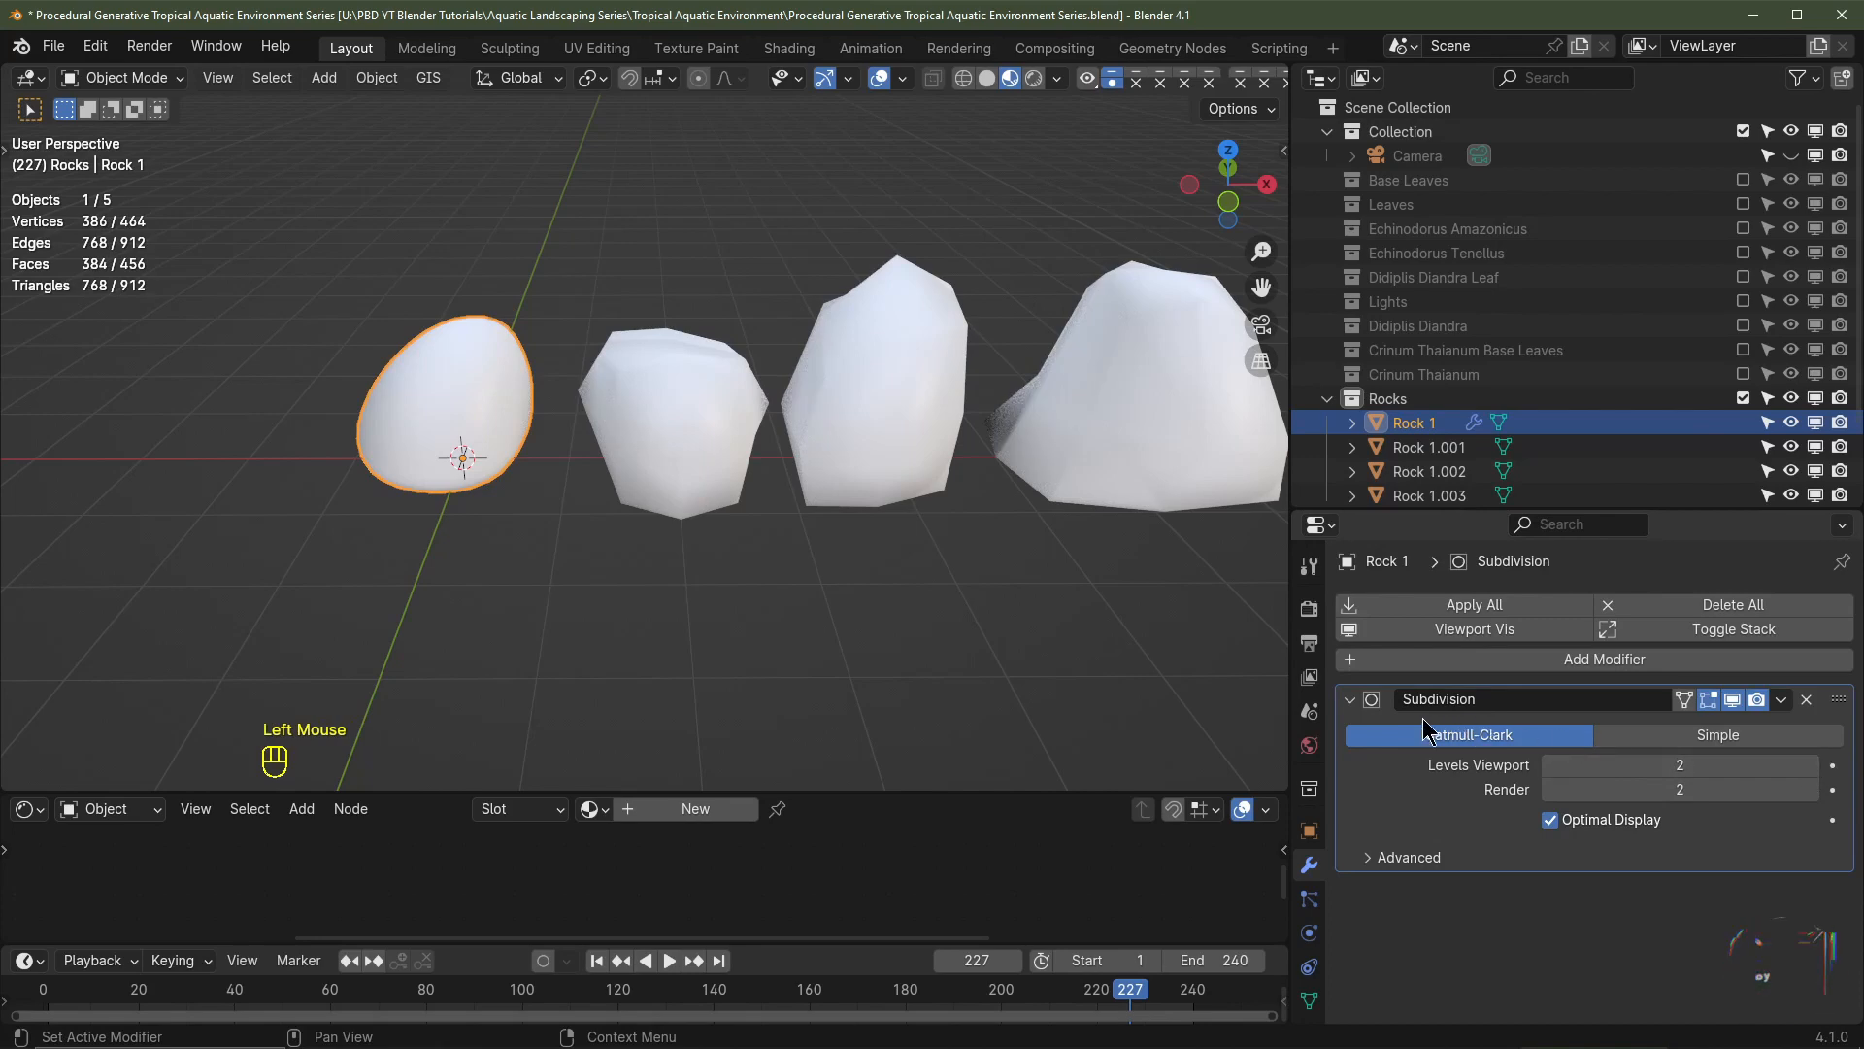
pyautogui.click(1350, 699)
# - Add a Displace modifier to Rock 1 with a new texture and a strength of 0.1
pyautogui.click(1581, 660)
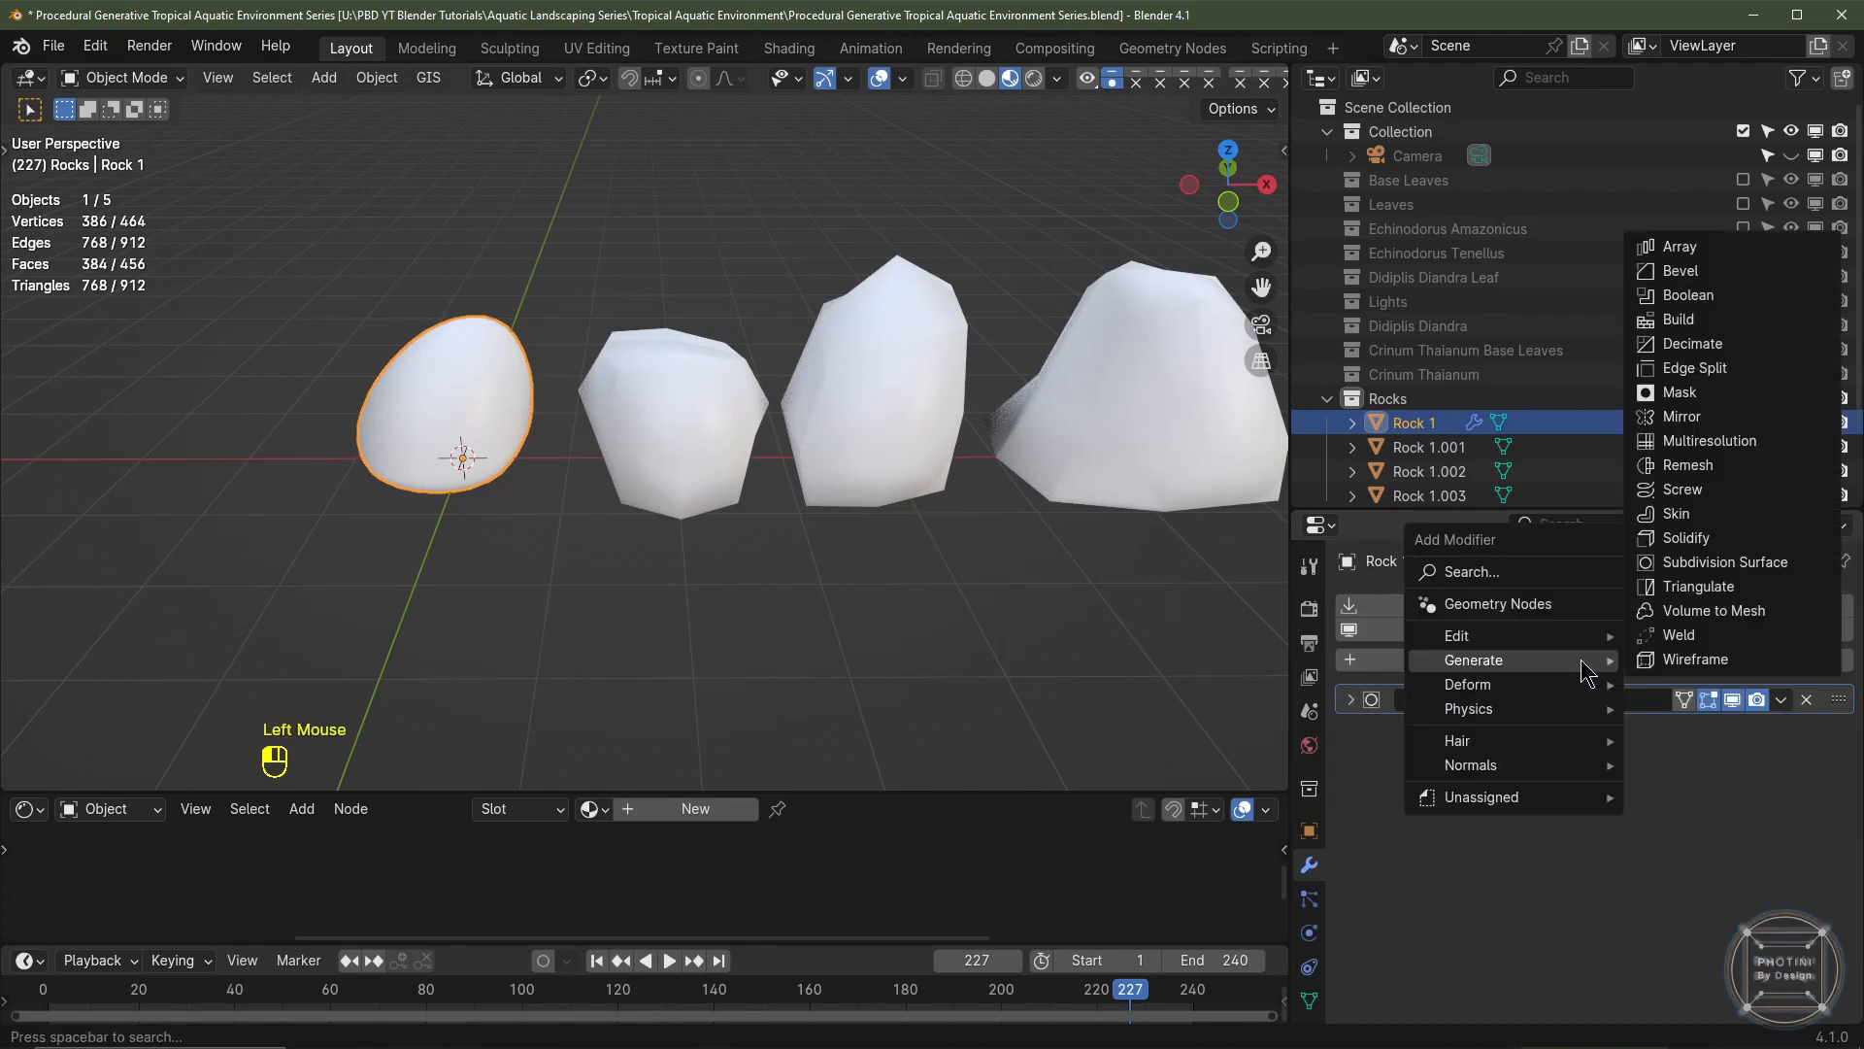
pyautogui.moveTo(1554, 684)
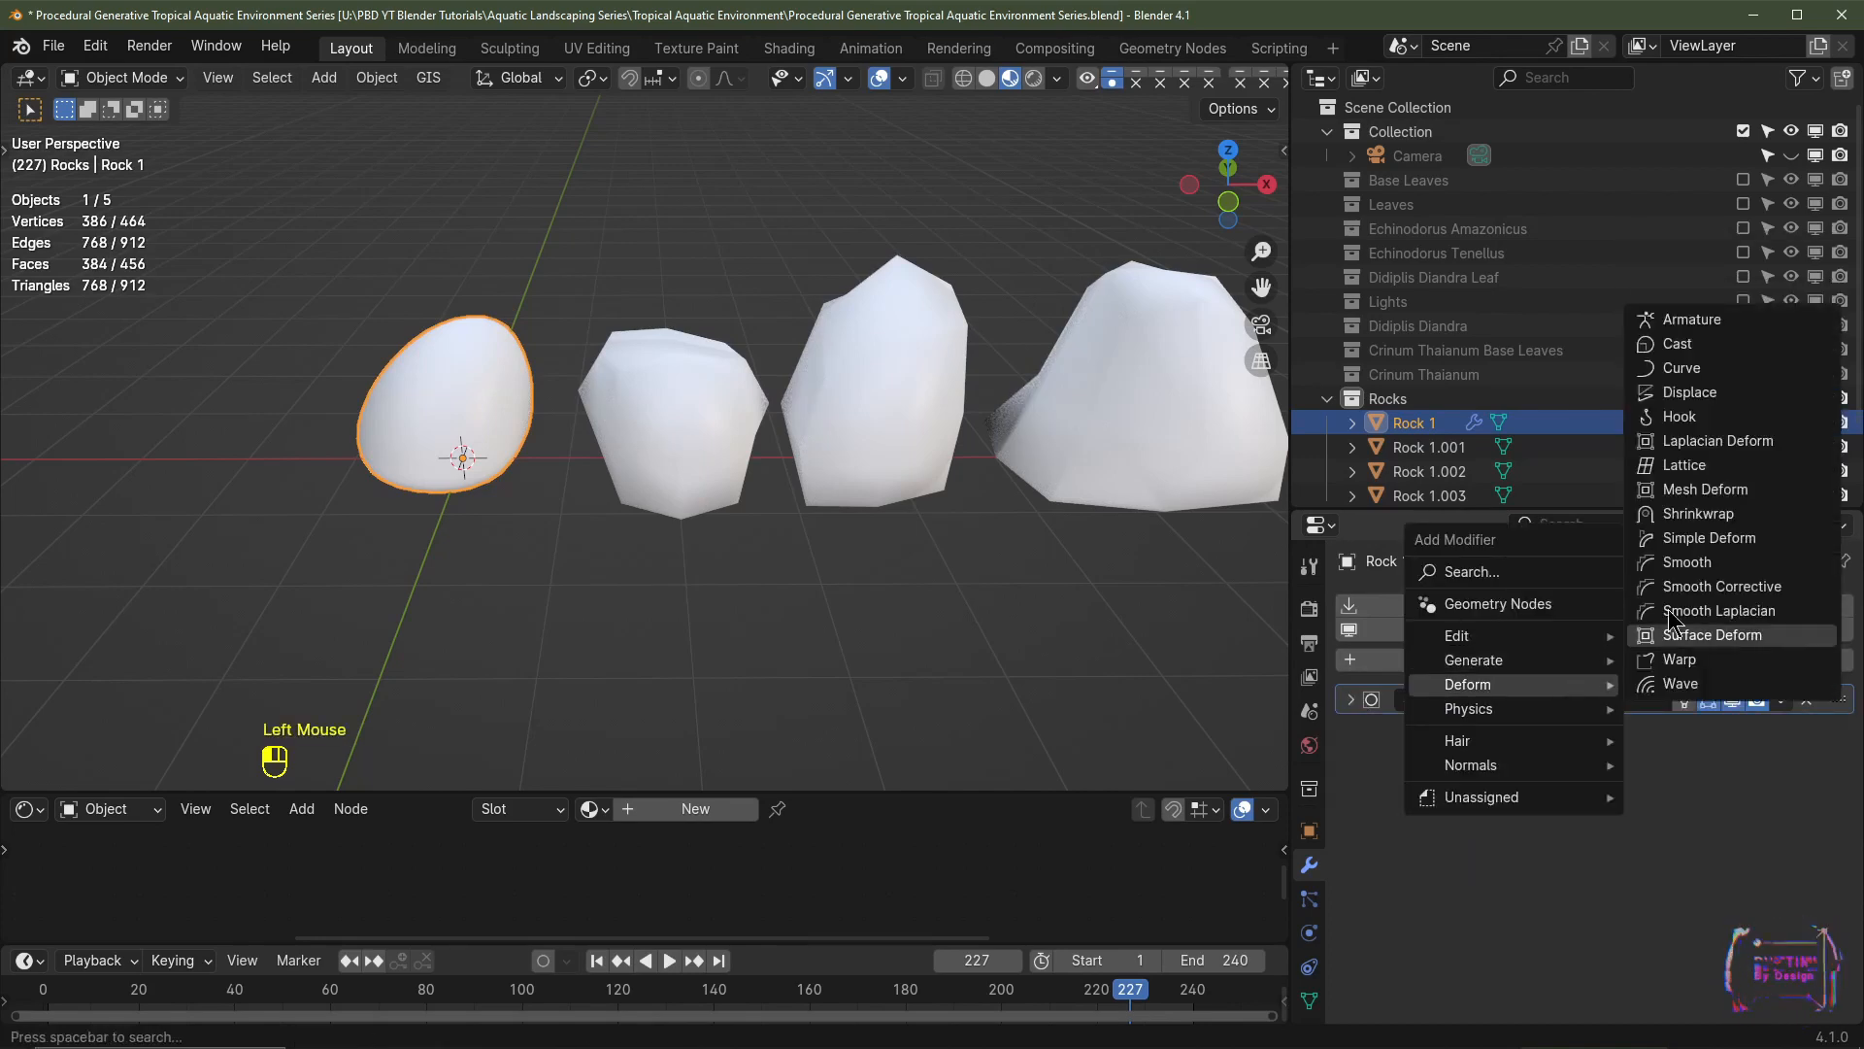
pyautogui.click(1689, 391)
pyautogui.click(1533, 767)
pyautogui.doubleClick(1661, 879)
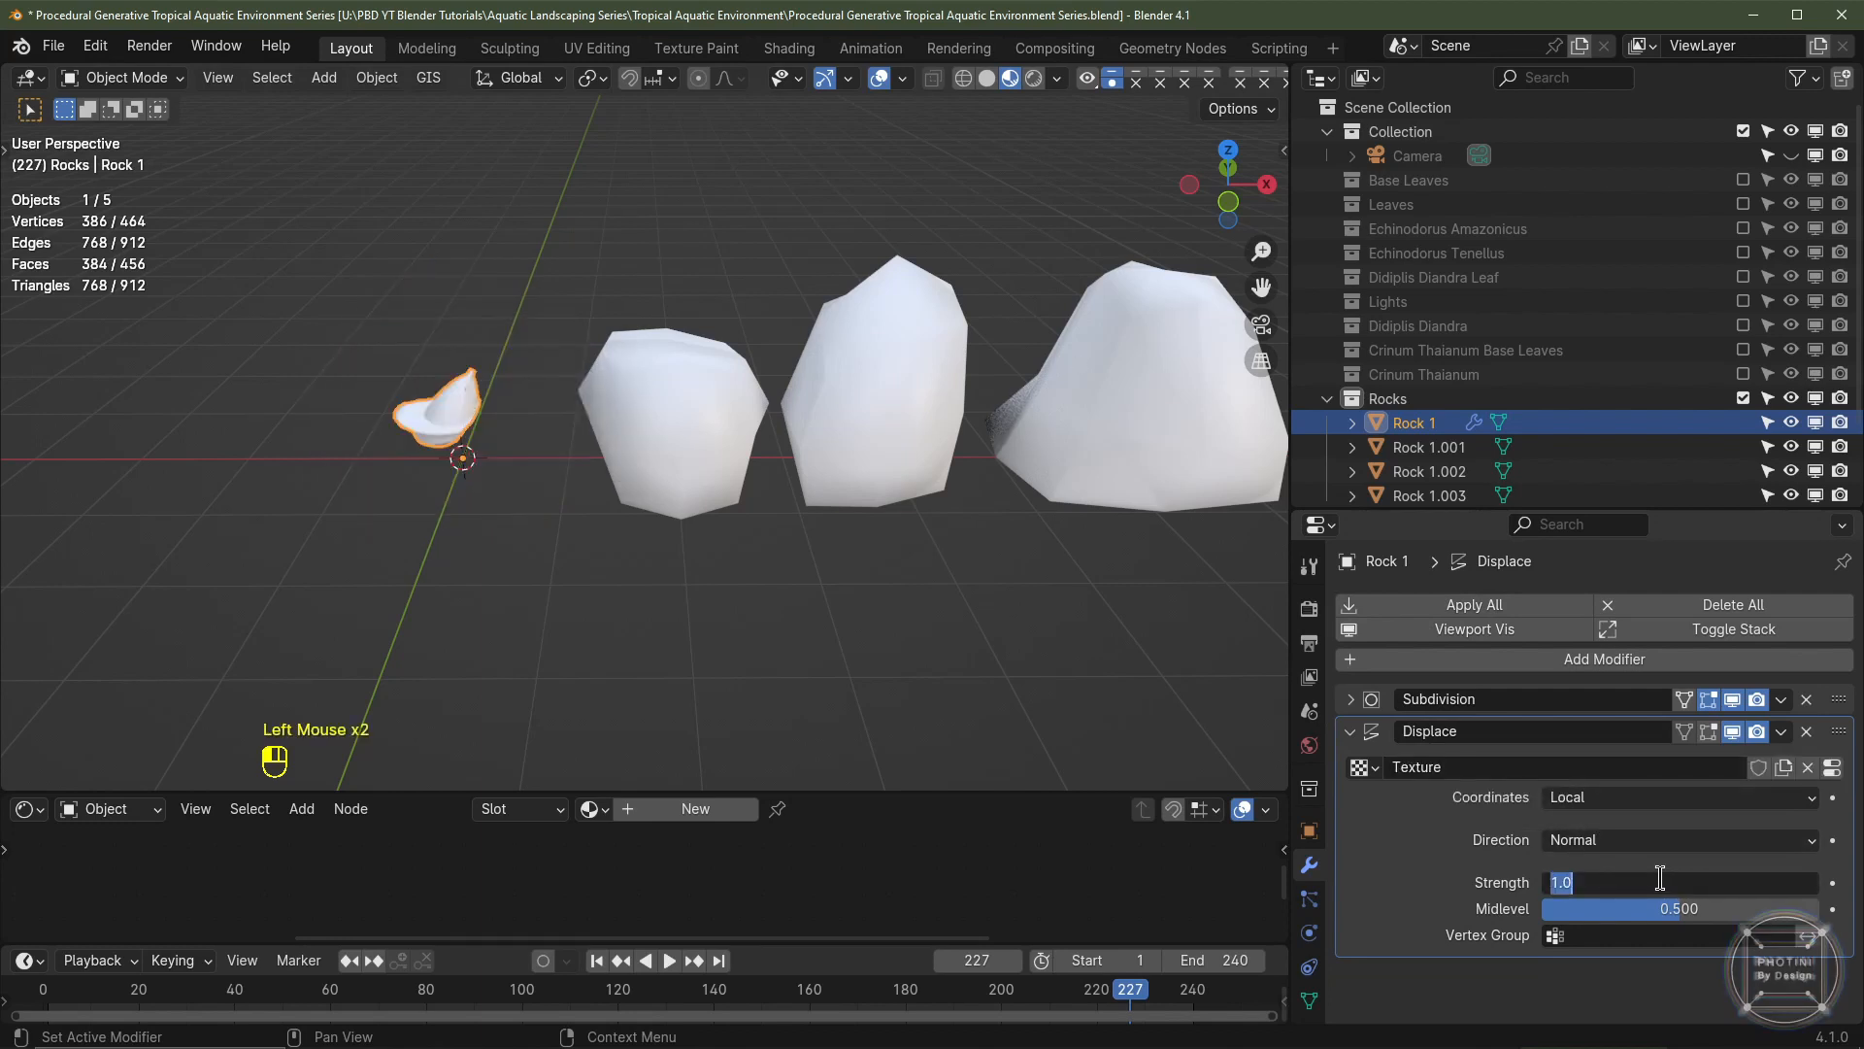
pyautogui.press('Return')
pyautogui.click(1351, 731)
# - Add a second Subdivision Surface modifier to Rock 1 with a viewport level of 2
pyautogui.click(1351, 658)
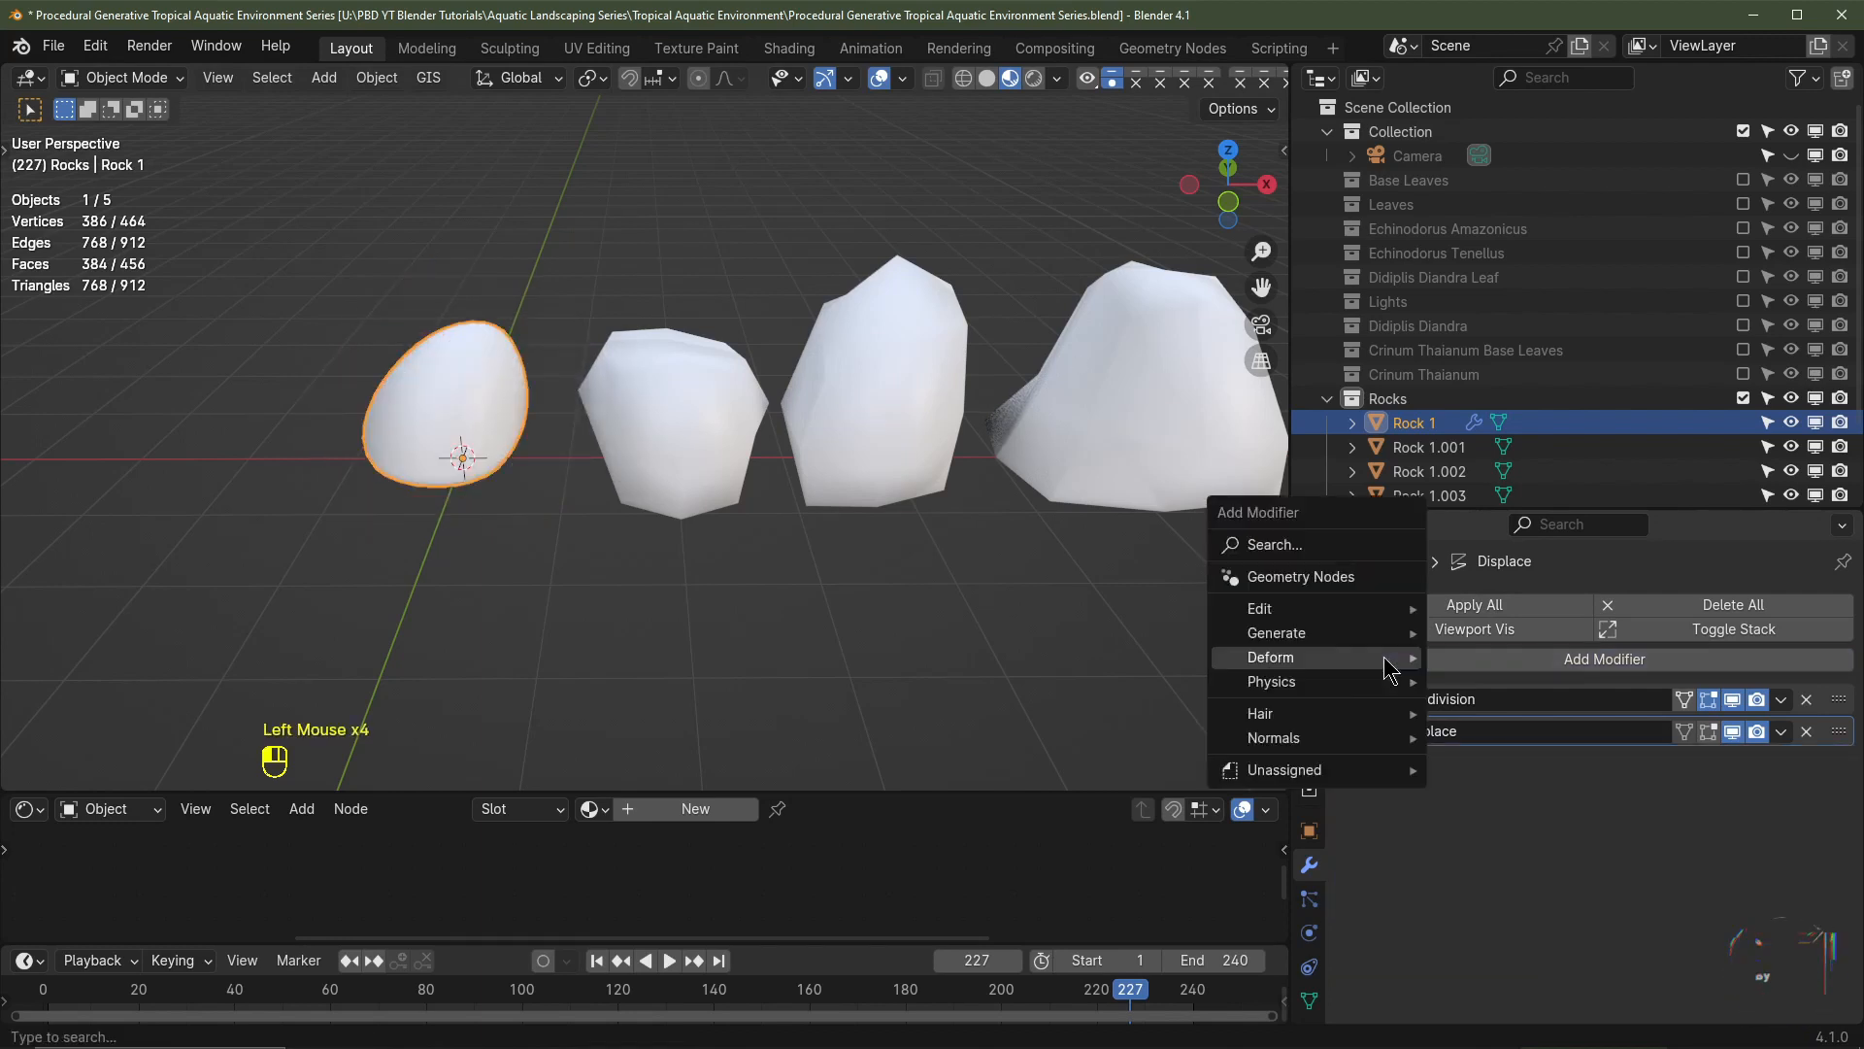
pyautogui.moveTo(1296, 642)
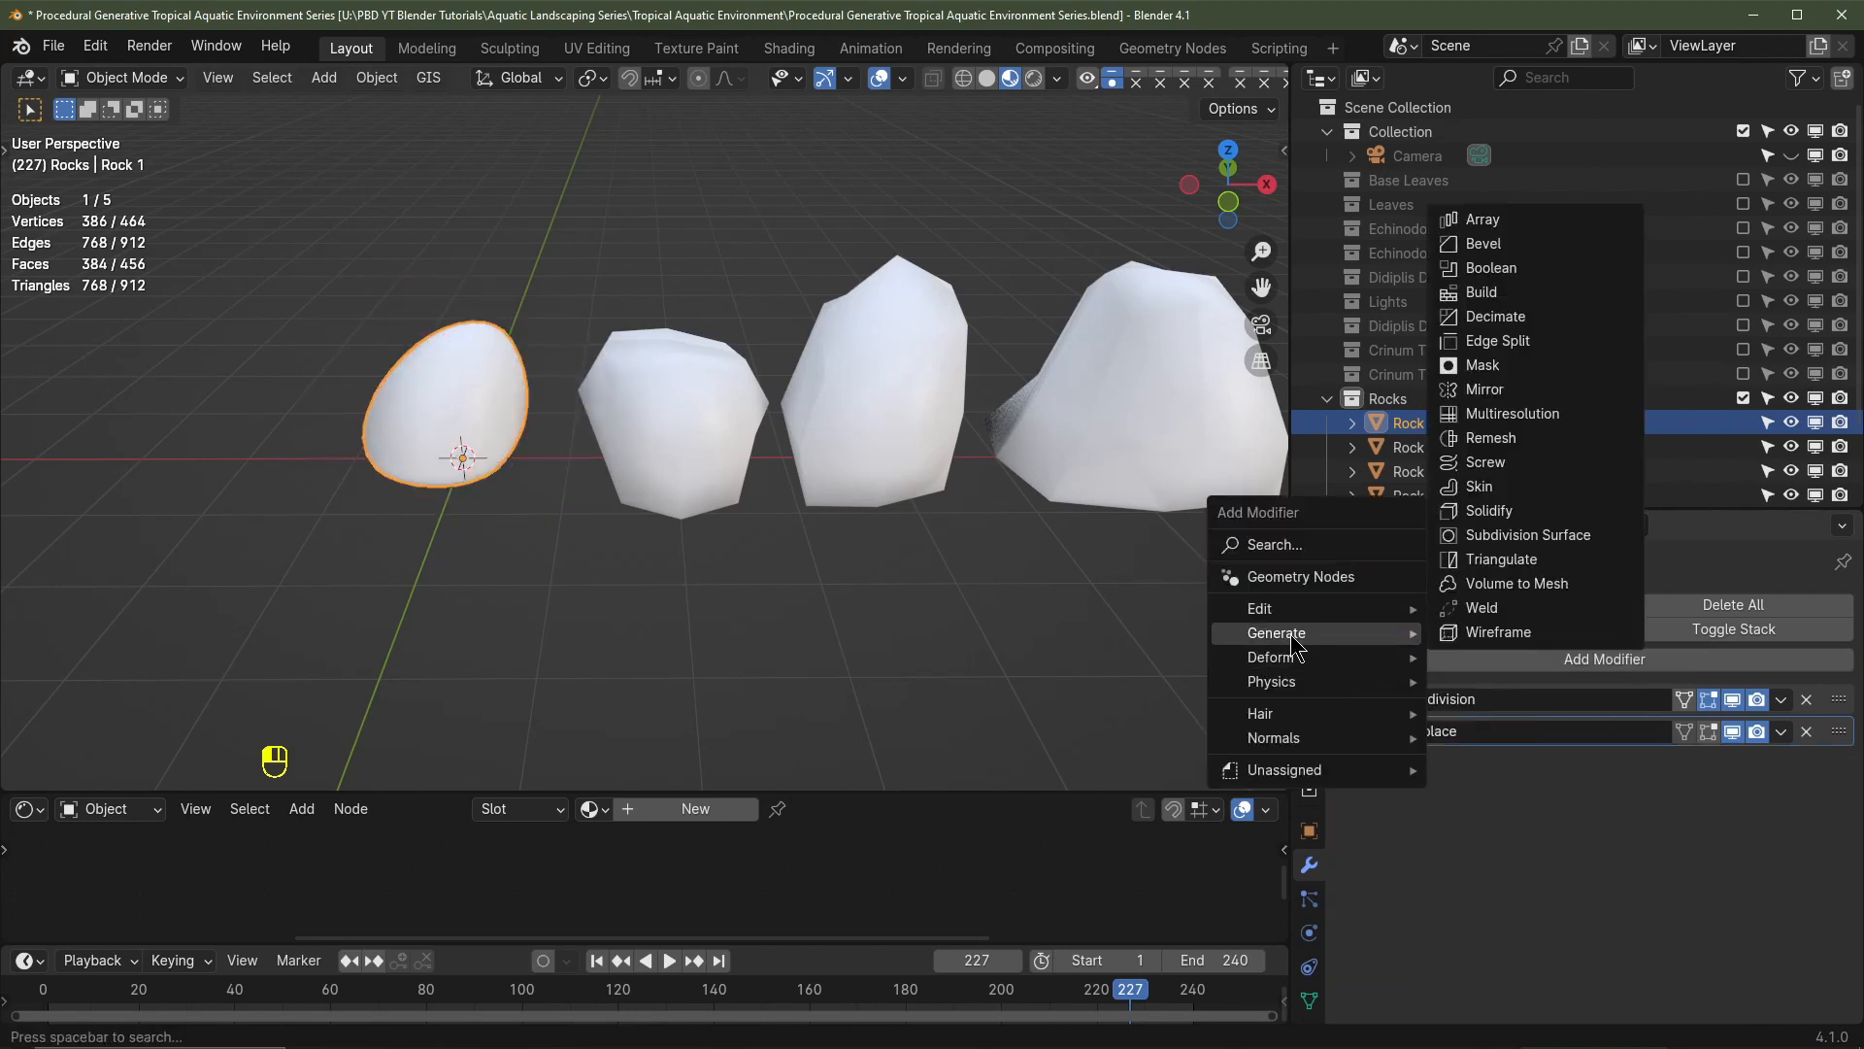
pyautogui.click(1526, 536)
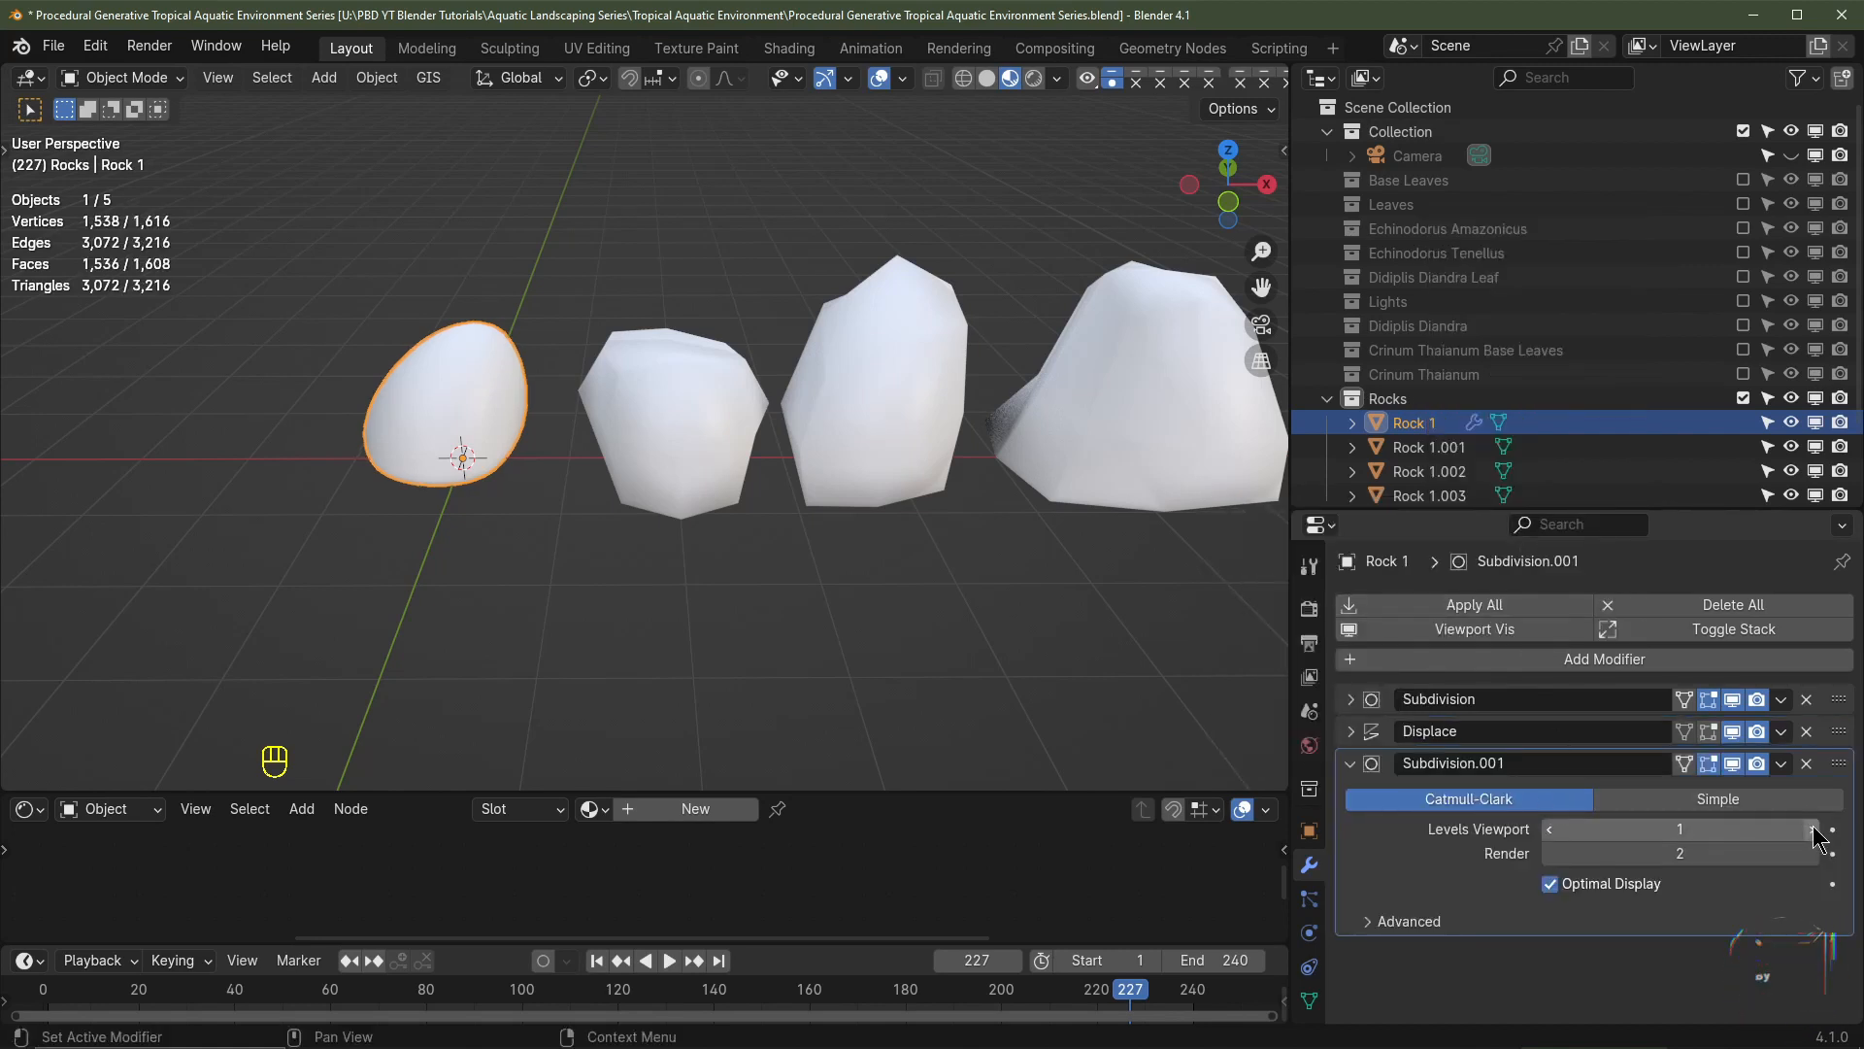
pyautogui.click(1812, 831)
pyautogui.click(1350, 763)
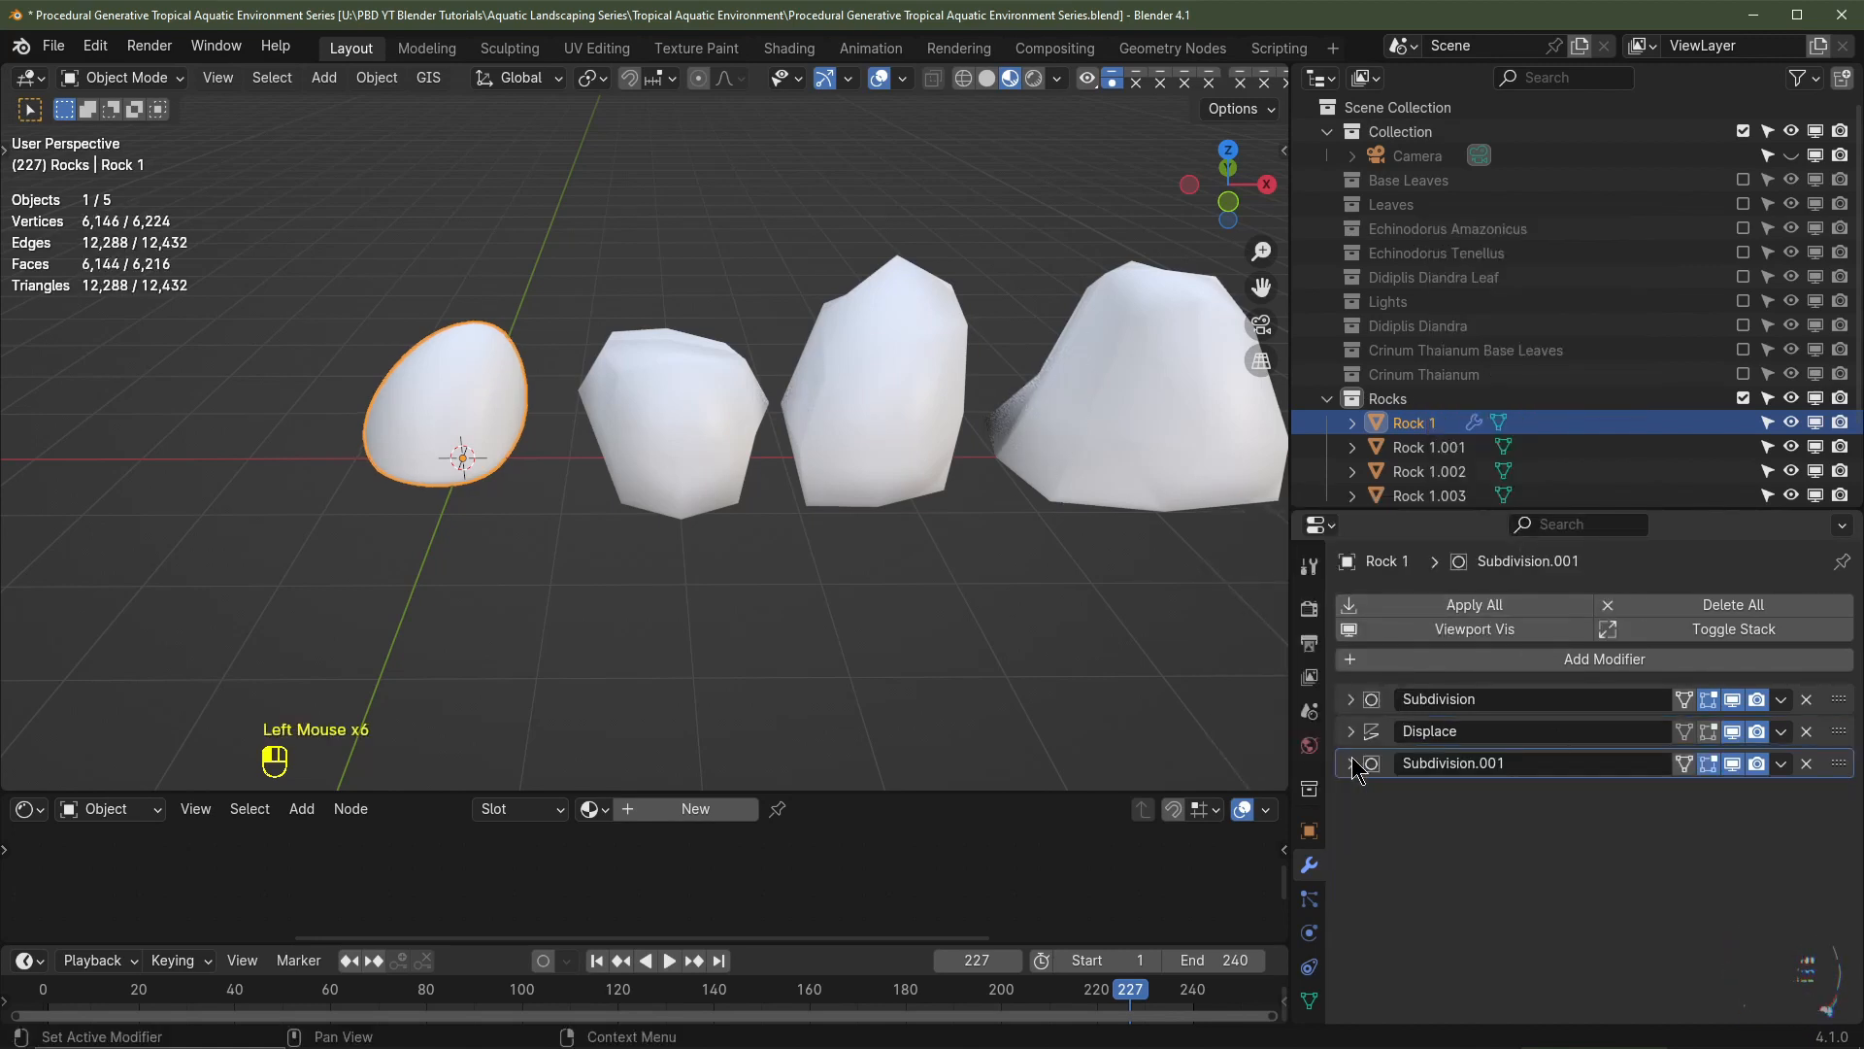
# - Add a second Displace modifier to Rock 1 with its own new texture and a strength of 0.1
pyautogui.click(1483, 659)
pyautogui.moveTo(1482, 668)
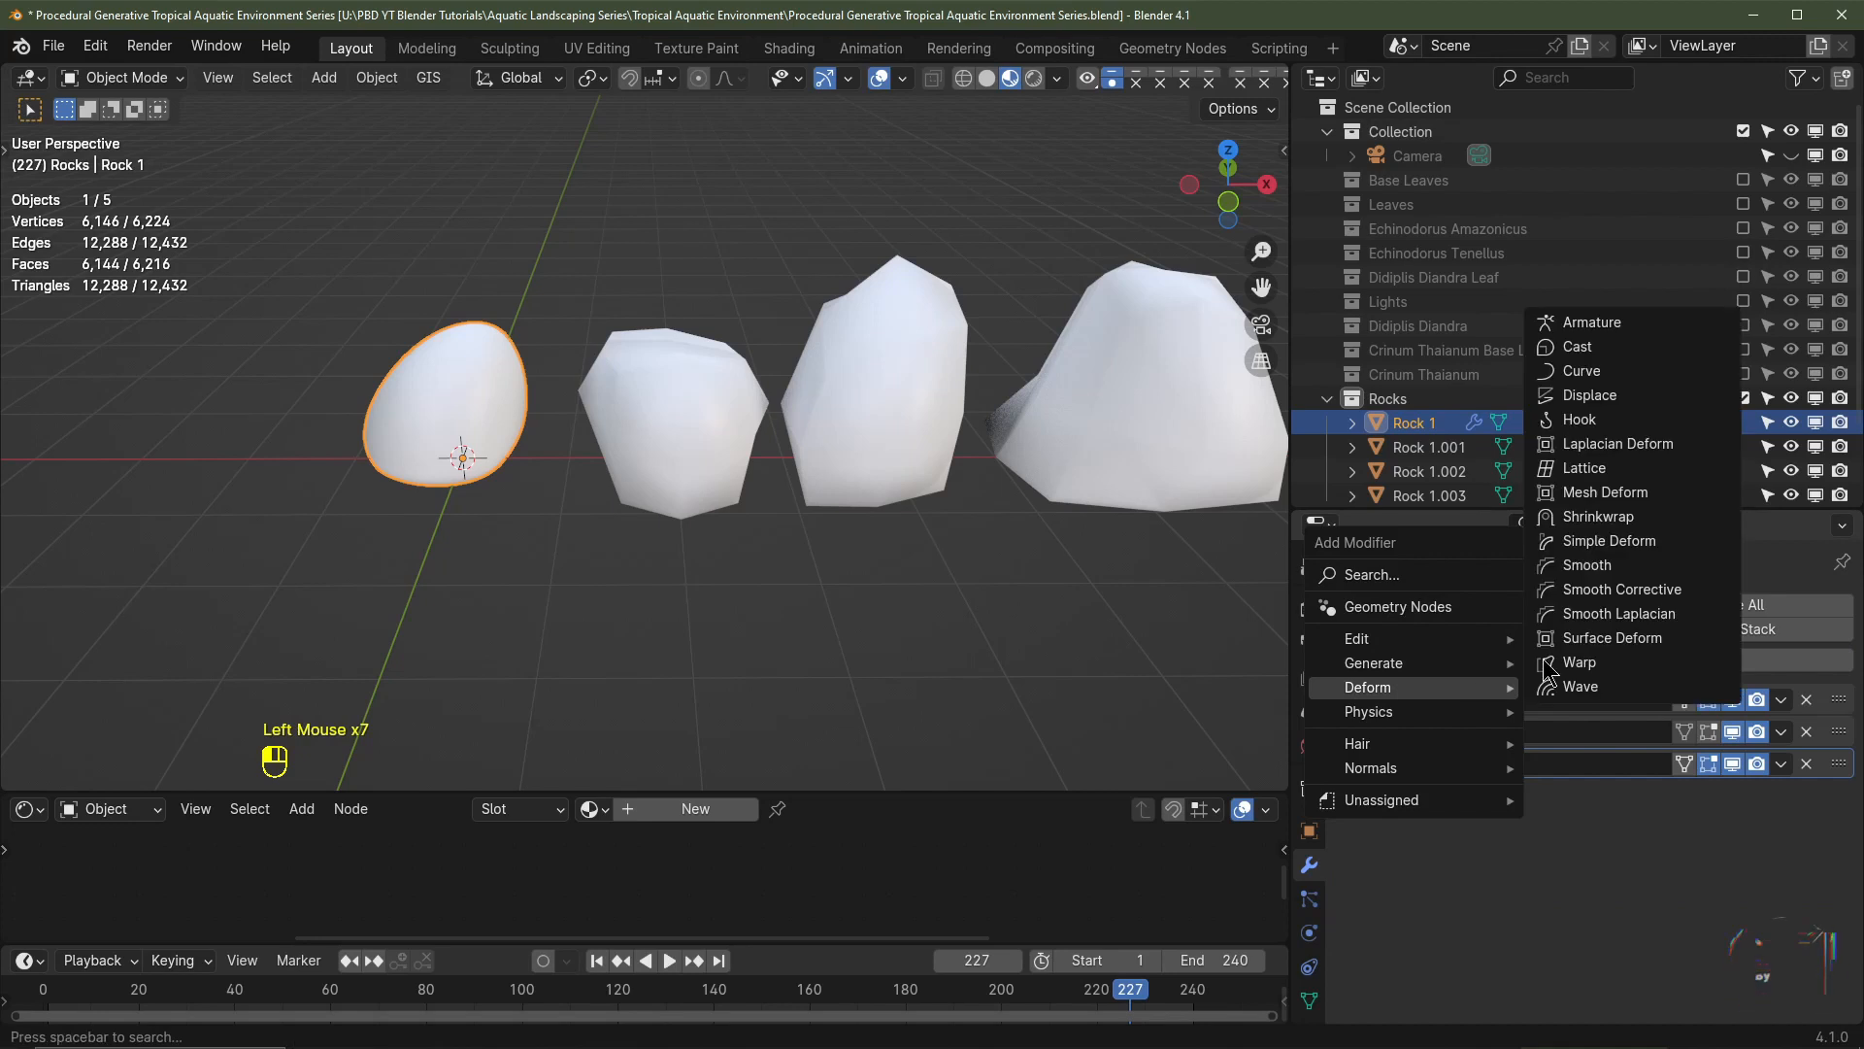
pyautogui.click(1617, 406)
pyautogui.scroll(-2, 1606, 830)
pyautogui.click(1606, 830)
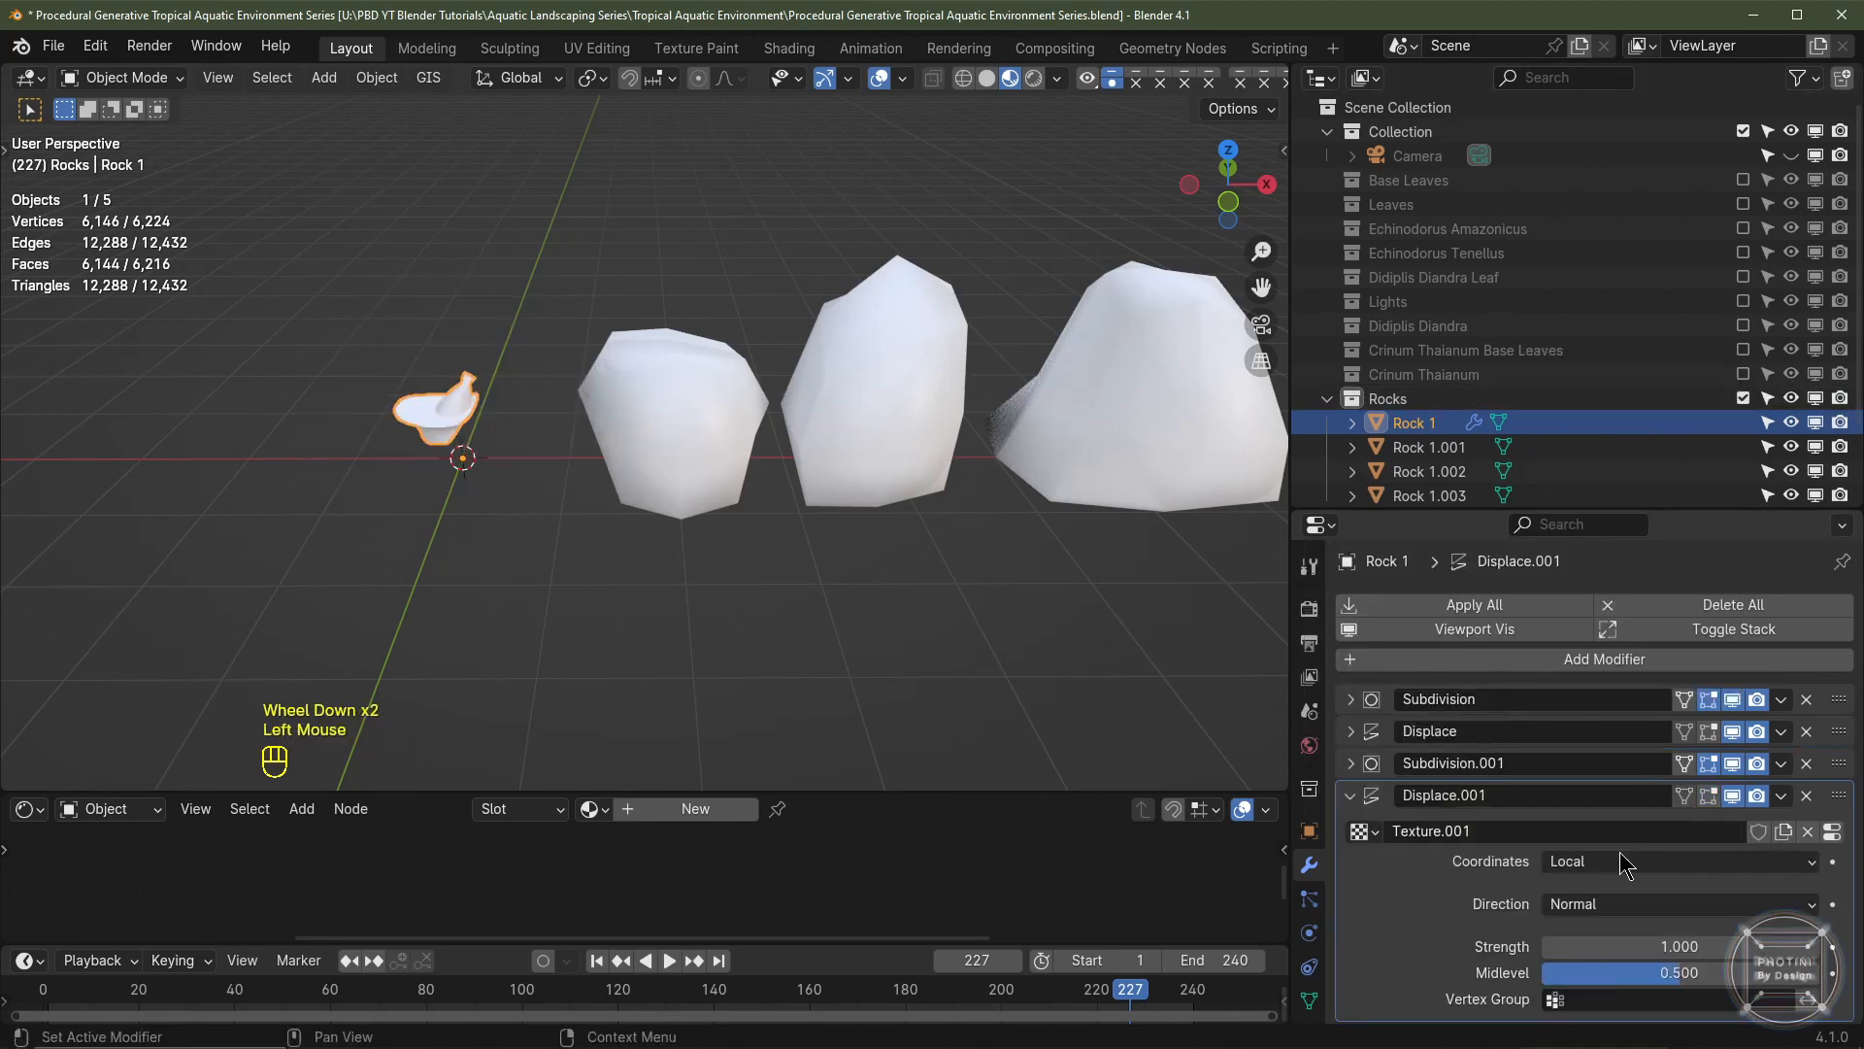
pyautogui.click(1669, 947)
pyautogui.write('.1')
pyautogui.press('Return')
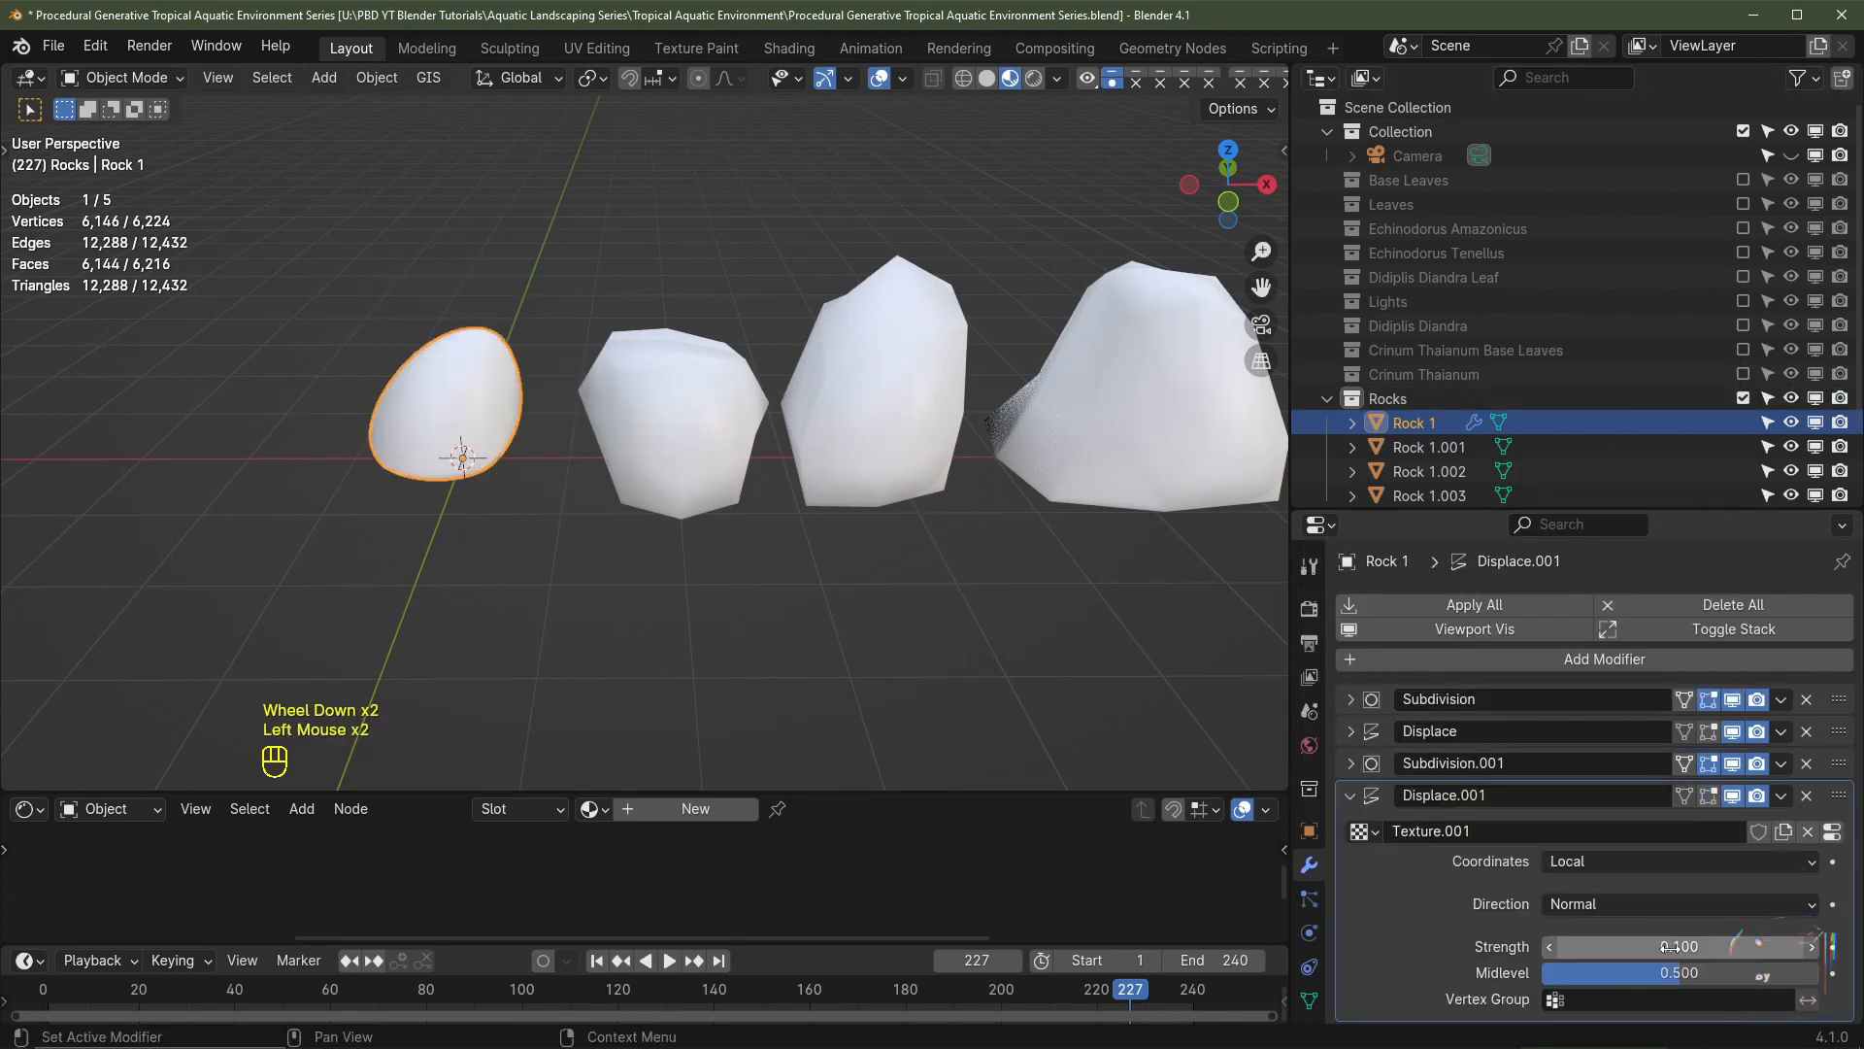
pyautogui.click(1349, 796)
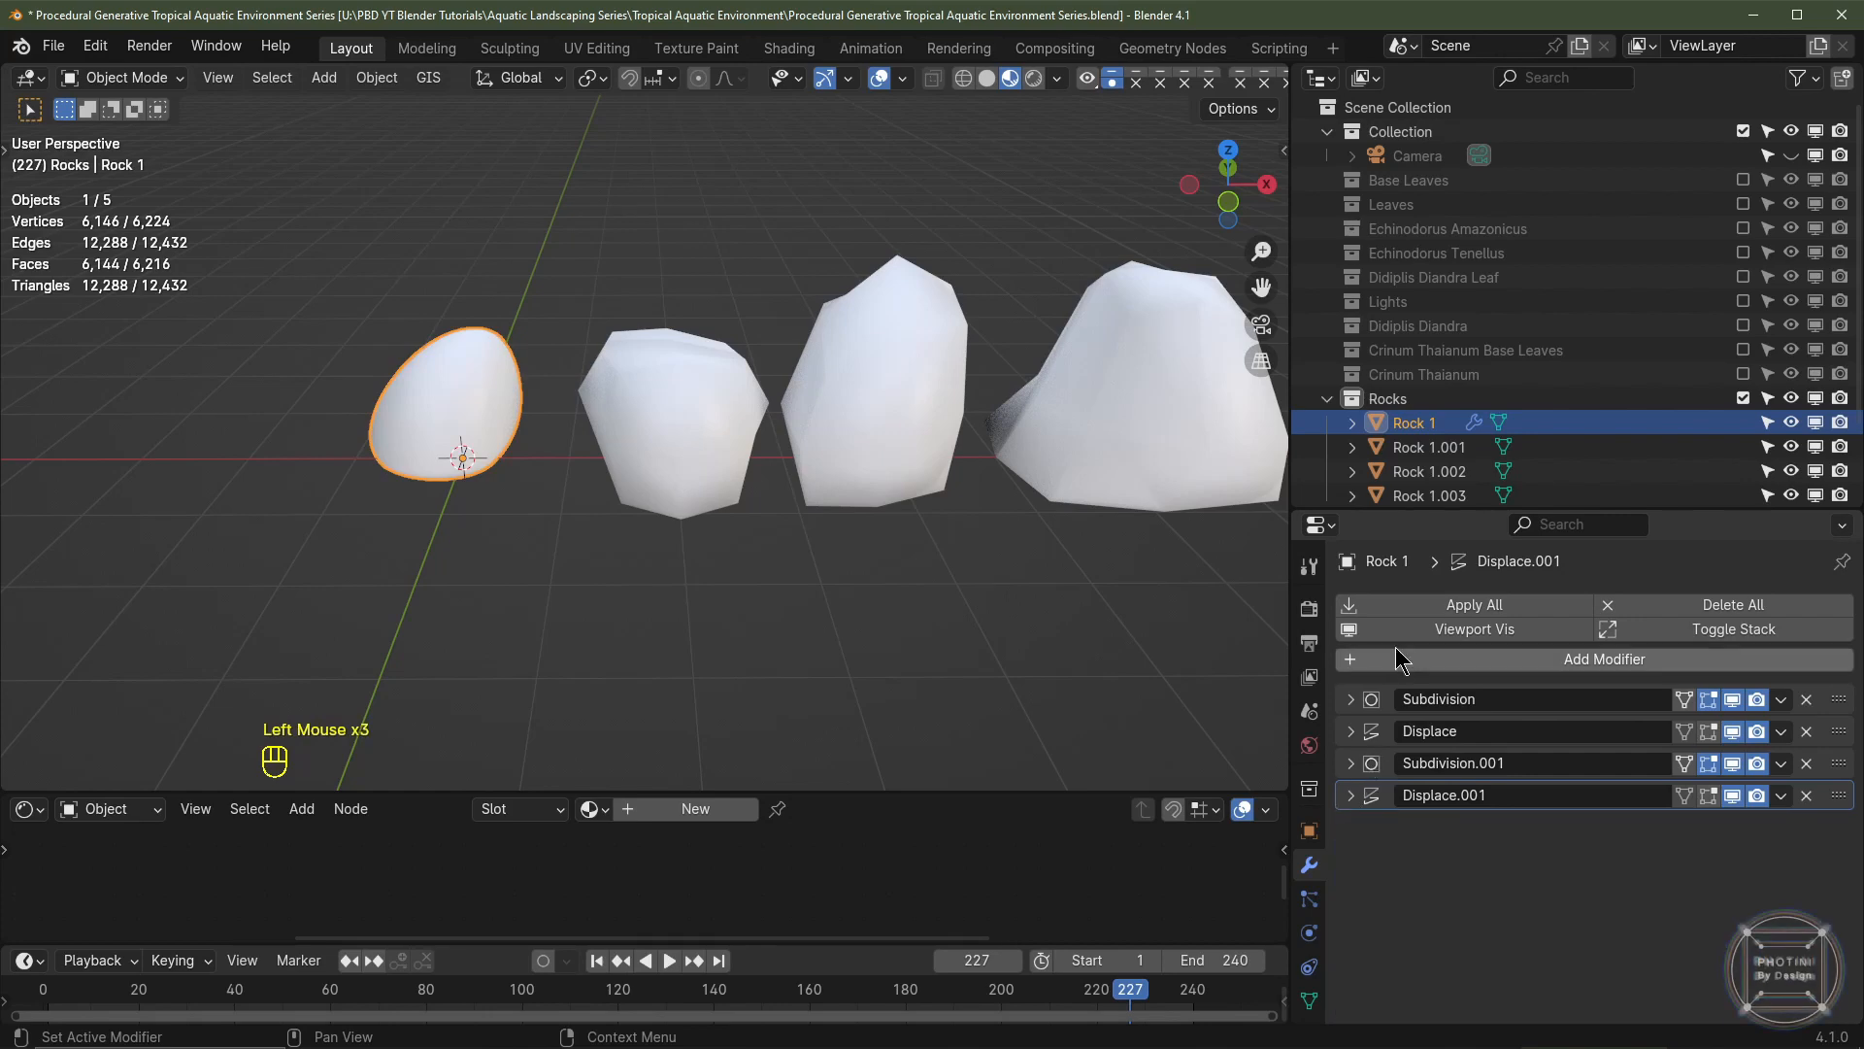
# - Add a third Subdivision Surface modifier to Rock 1 with viewport and render levels of 1
pyautogui.click(1357, 659)
pyautogui.moveTo(1357, 661)
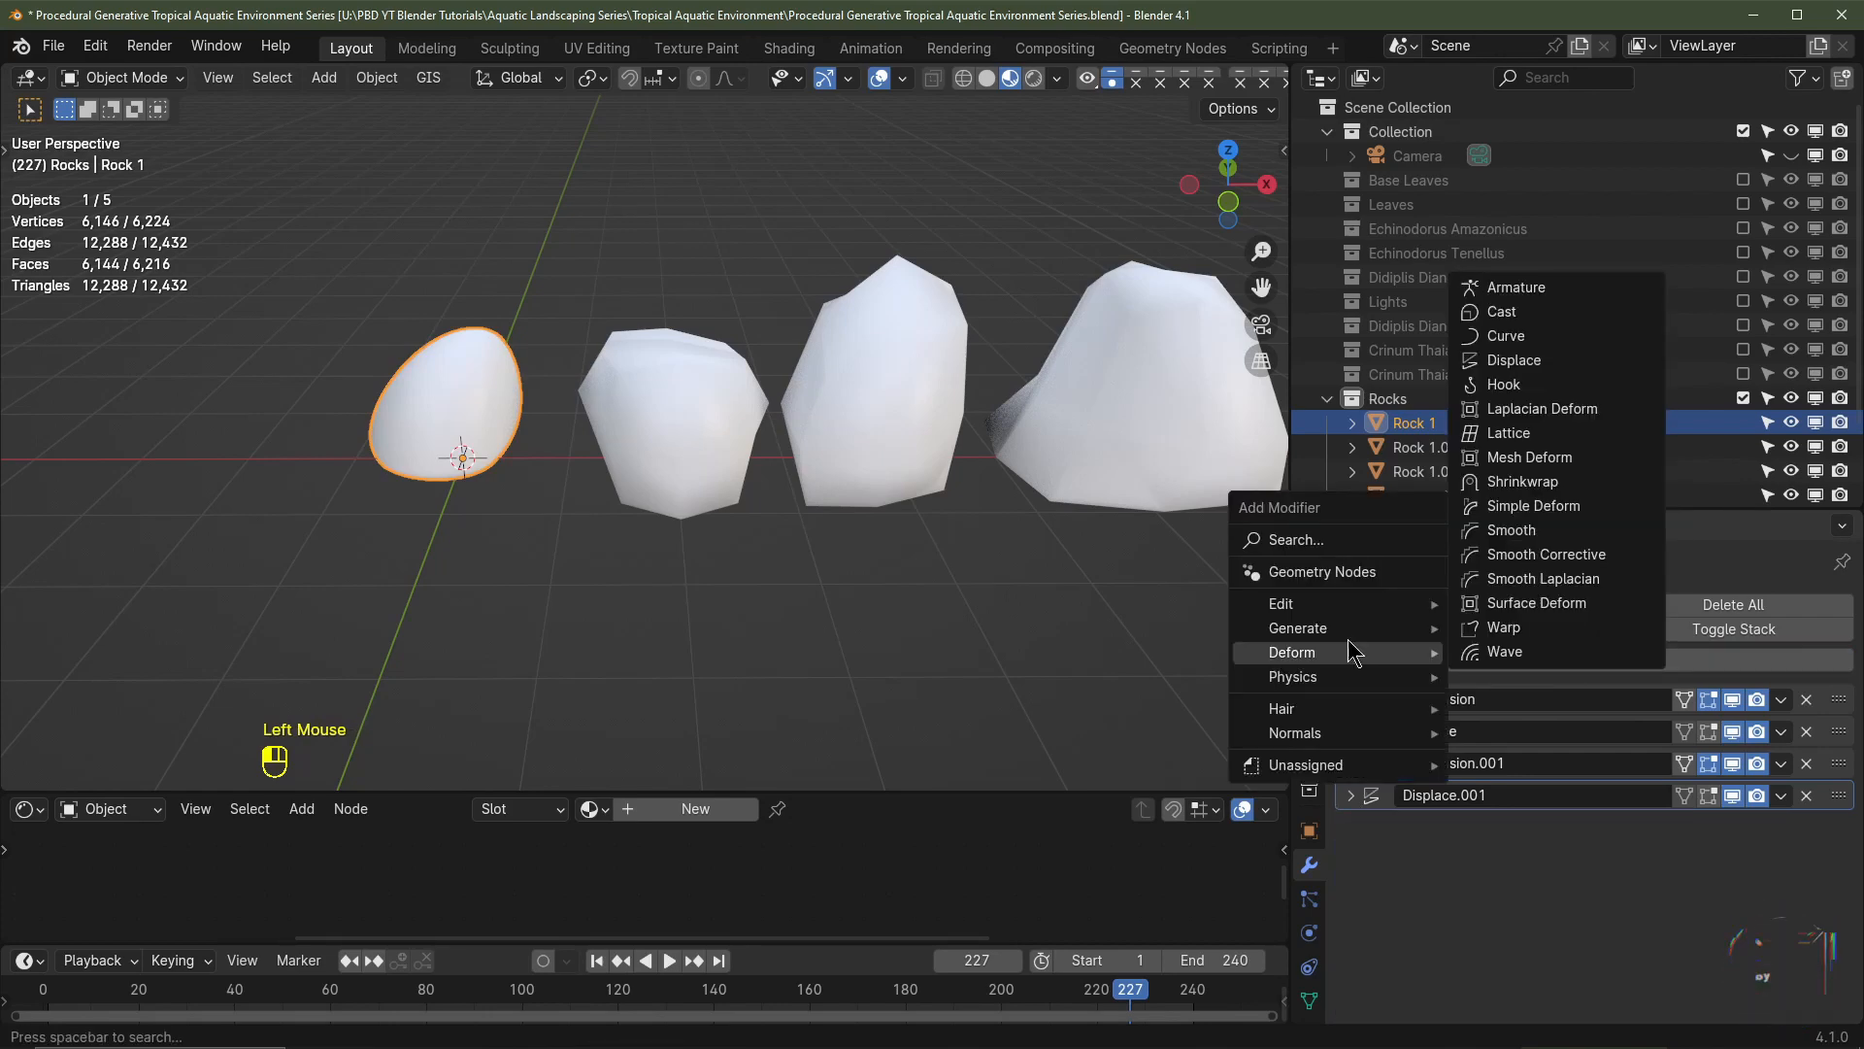
pyautogui.moveTo(1345, 628)
pyautogui.click(1534, 537)
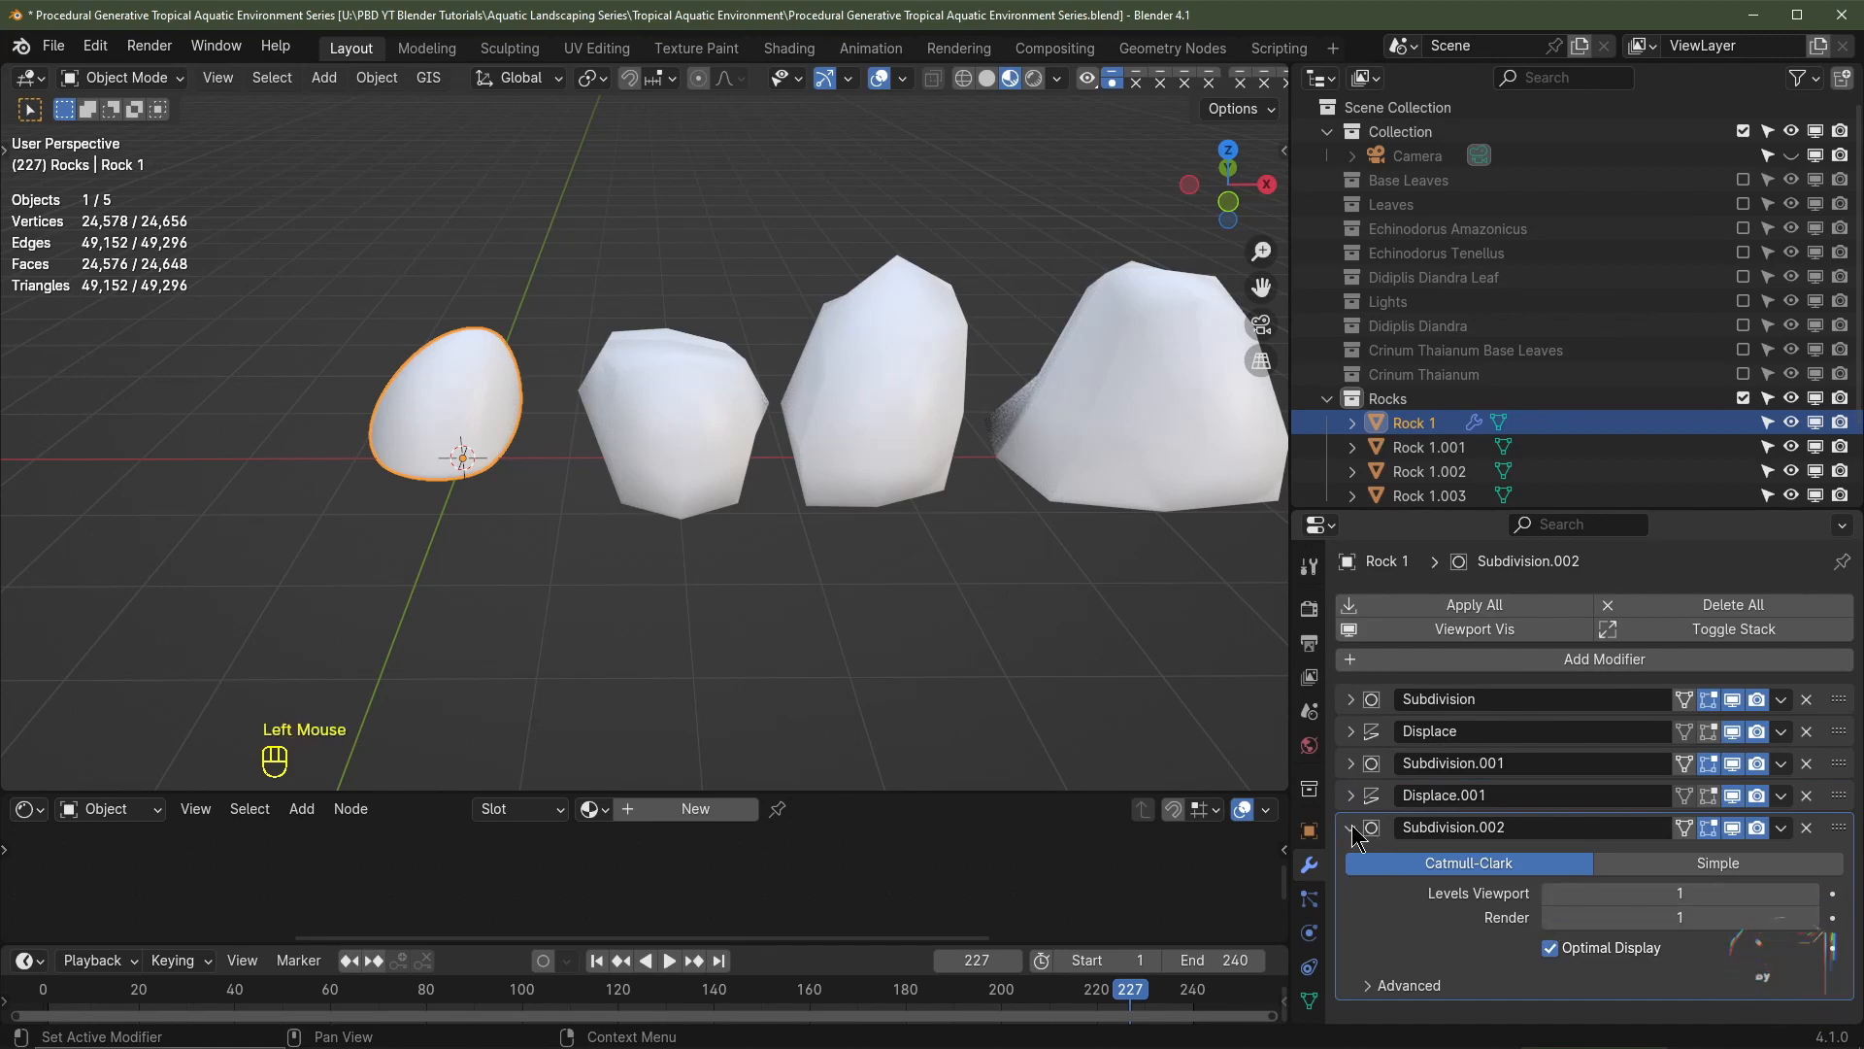
pyautogui.click(1353, 828)
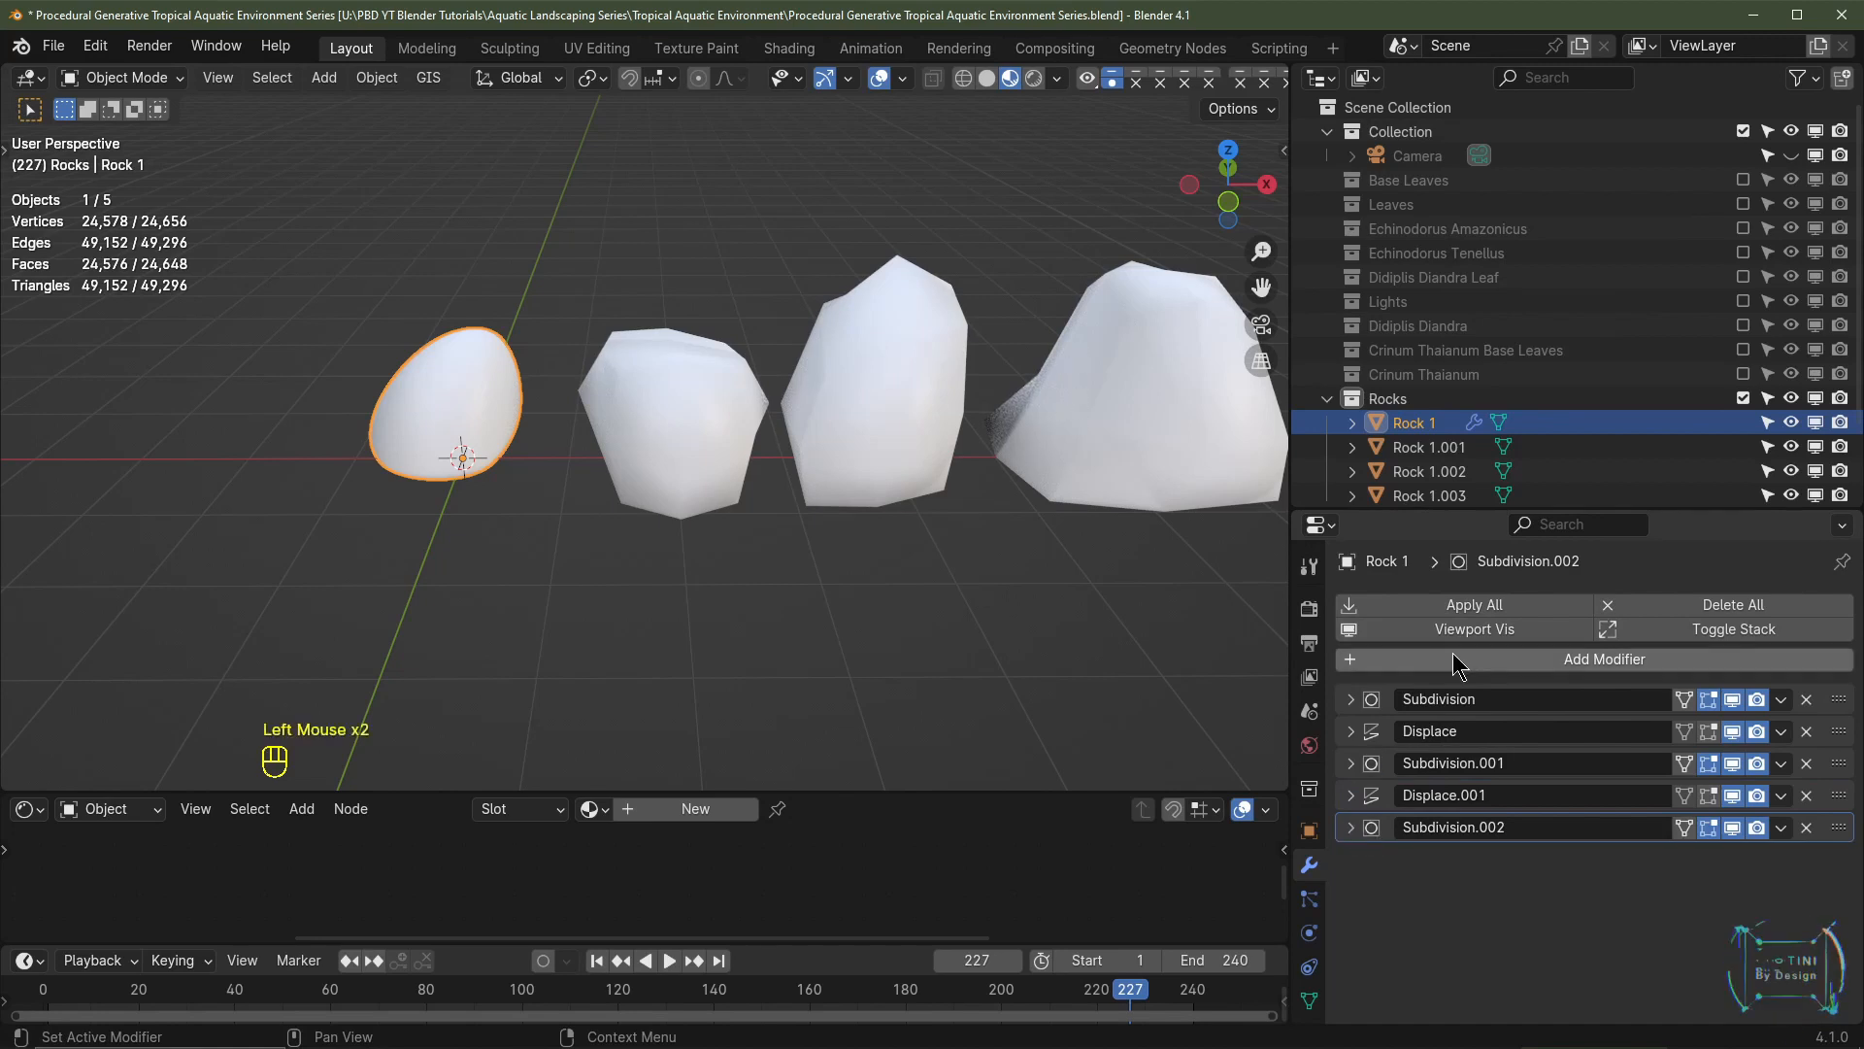
# - Add a third Displace modifier to Rock 1 with its own new texture and a strength of 0.1
pyautogui.click(1561, 666)
pyautogui.moveTo(1515, 679)
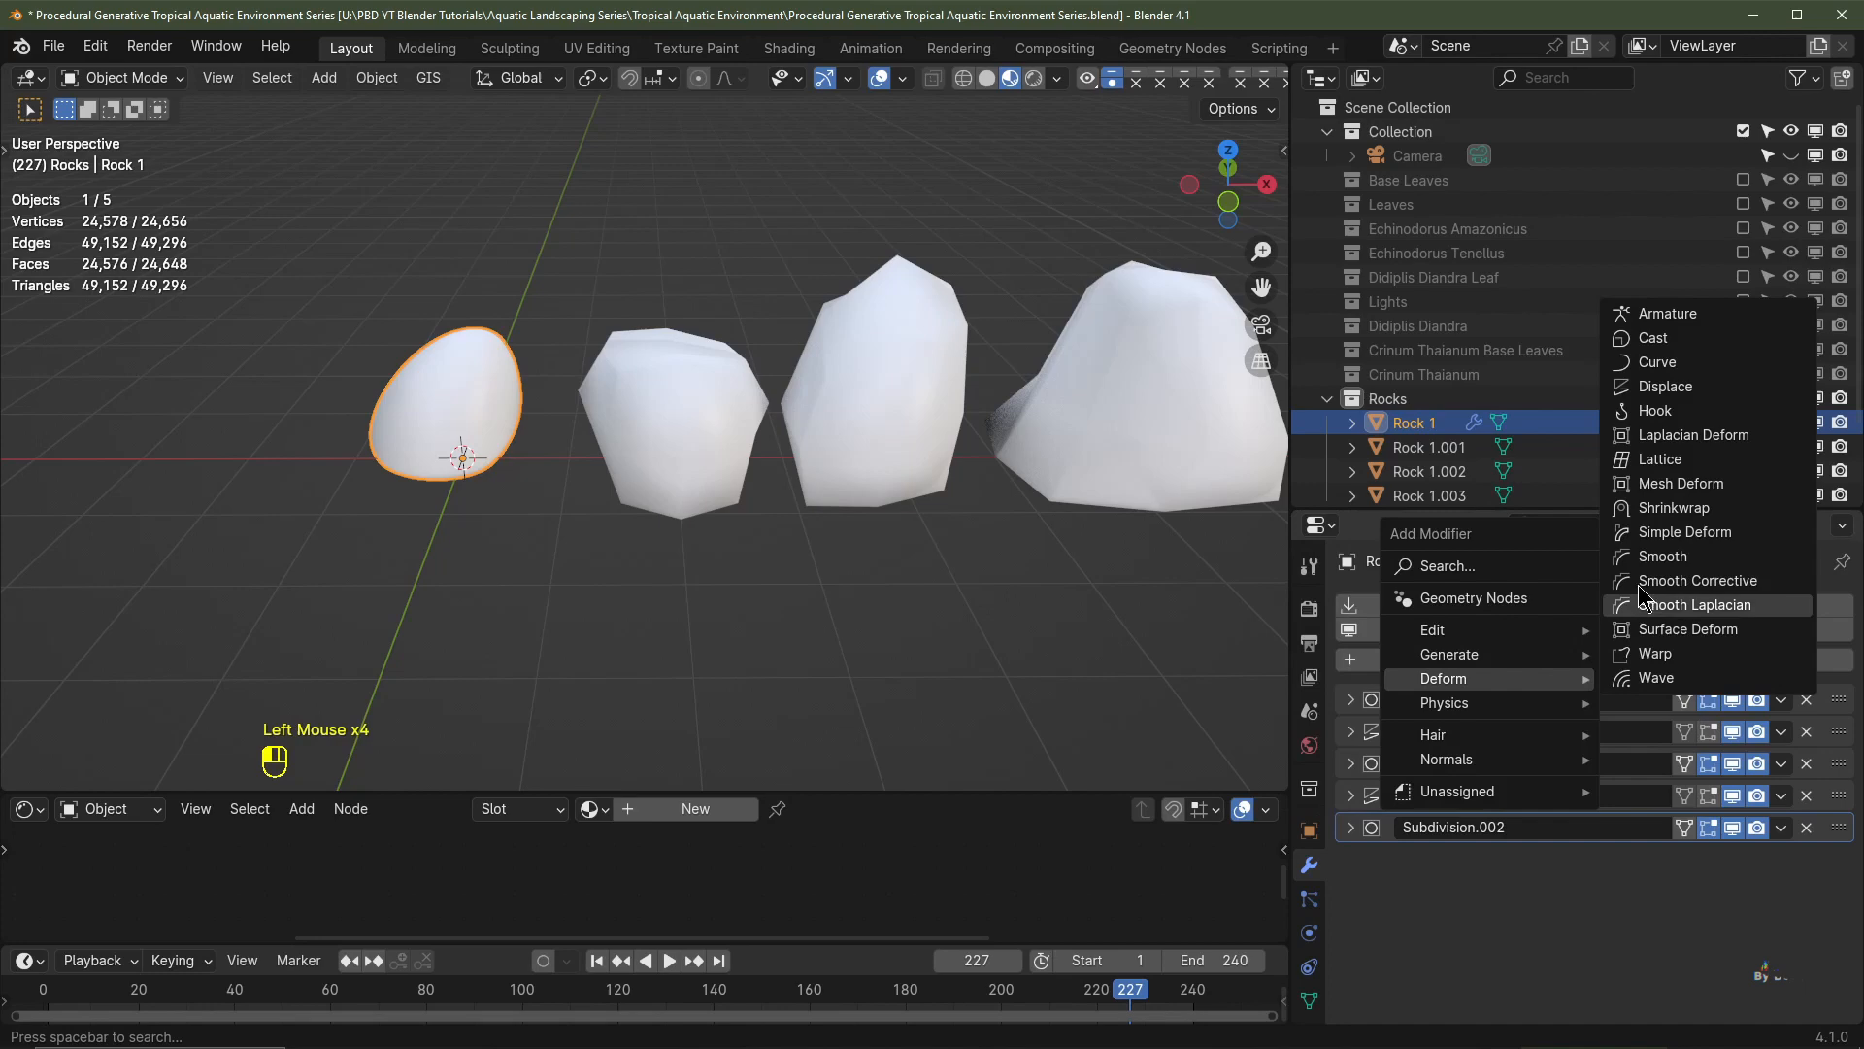
pyautogui.click(1666, 386)
pyautogui.click(1622, 890)
pyautogui.scroll(-4, 1607, 932)
pyautogui.click(1607, 947)
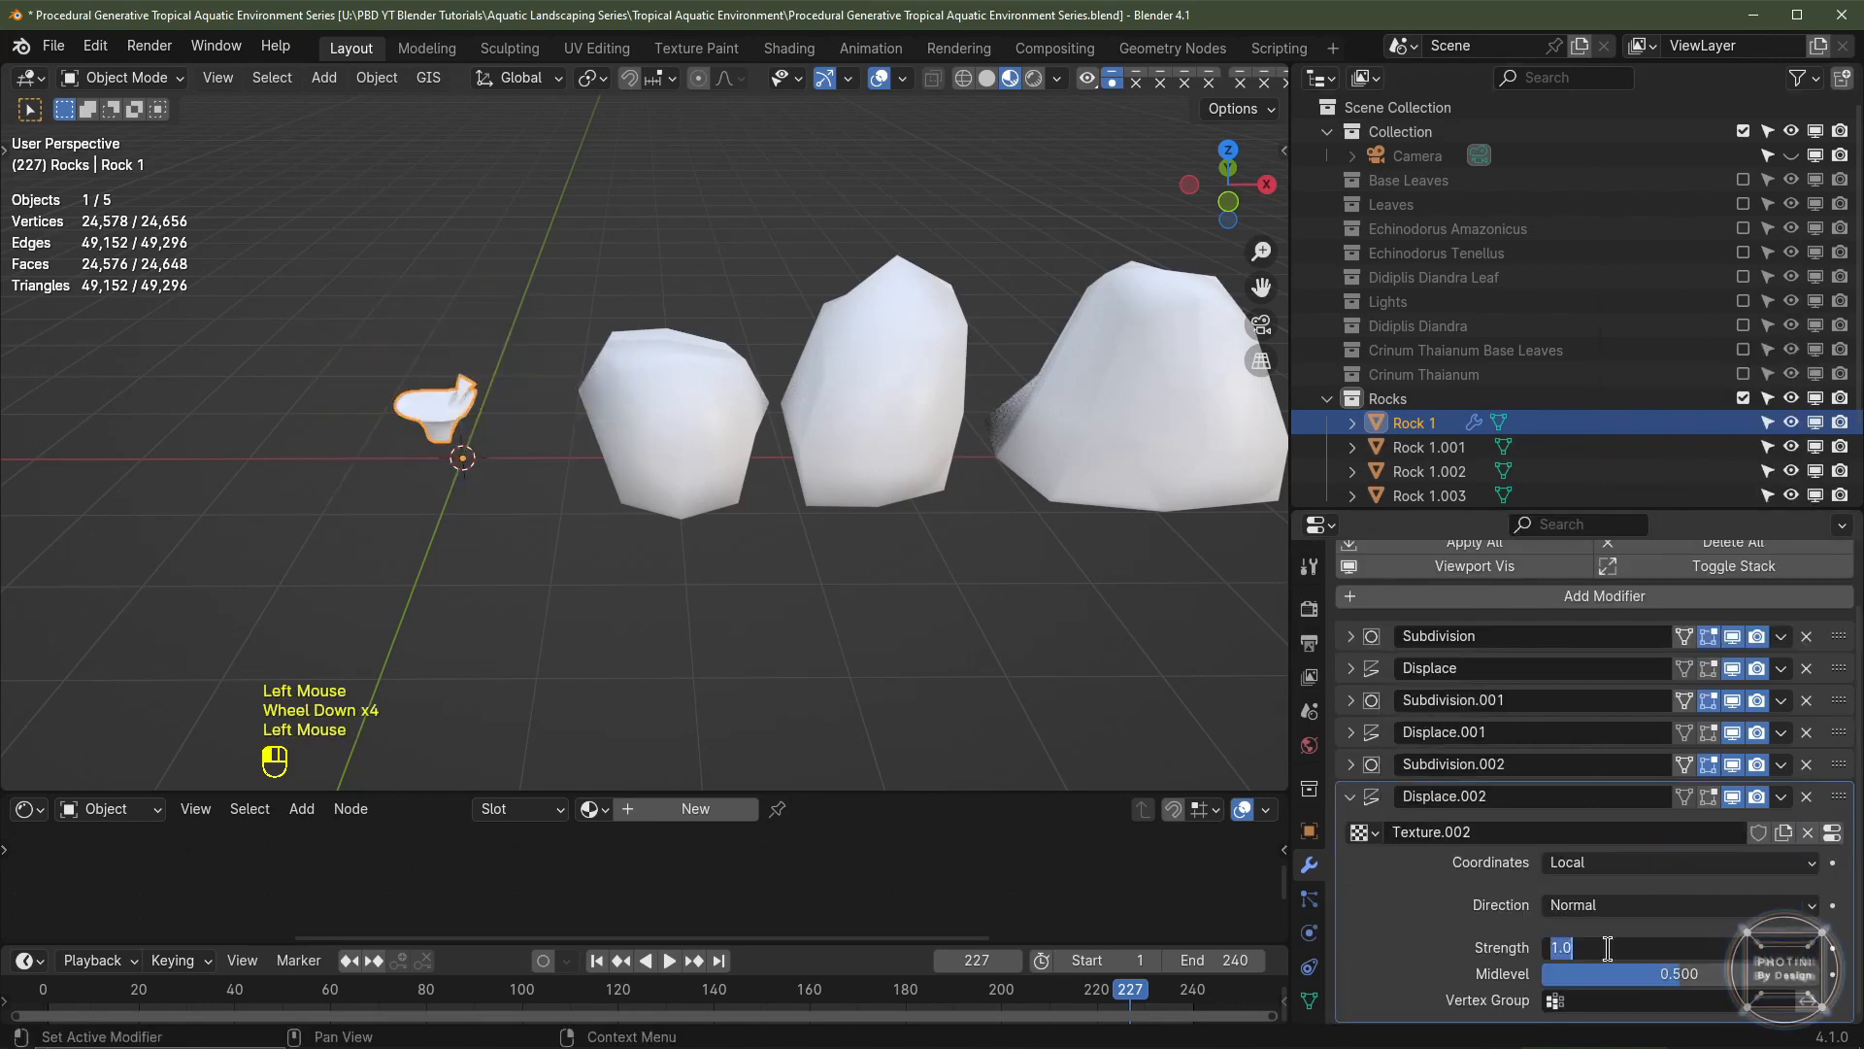
pyautogui.write('.1')
pyautogui.press('Return')
pyautogui.click(1350, 796)
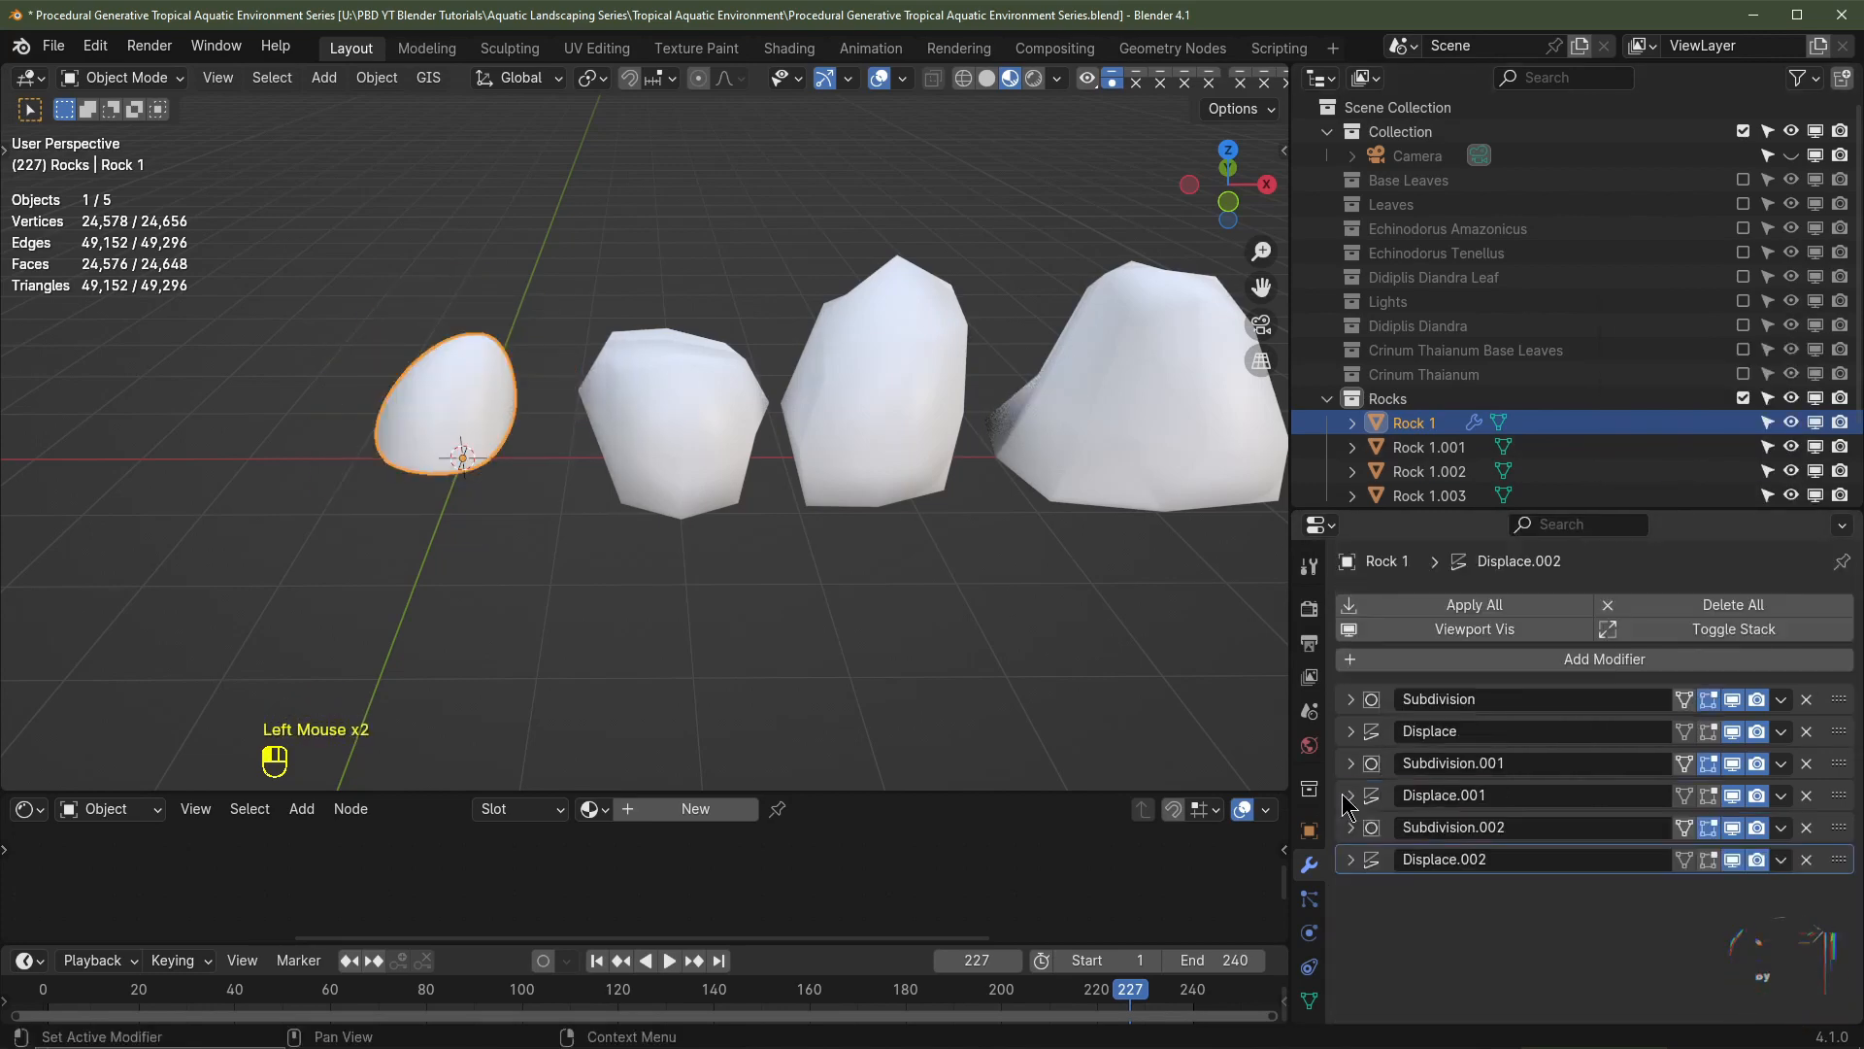
# - Turn off viewport display of Rock 1's second and third Subdivision and Displace modifiers, and expand the first Displace modifier
pyautogui.click(1733, 859)
pyautogui.click(1732, 827)
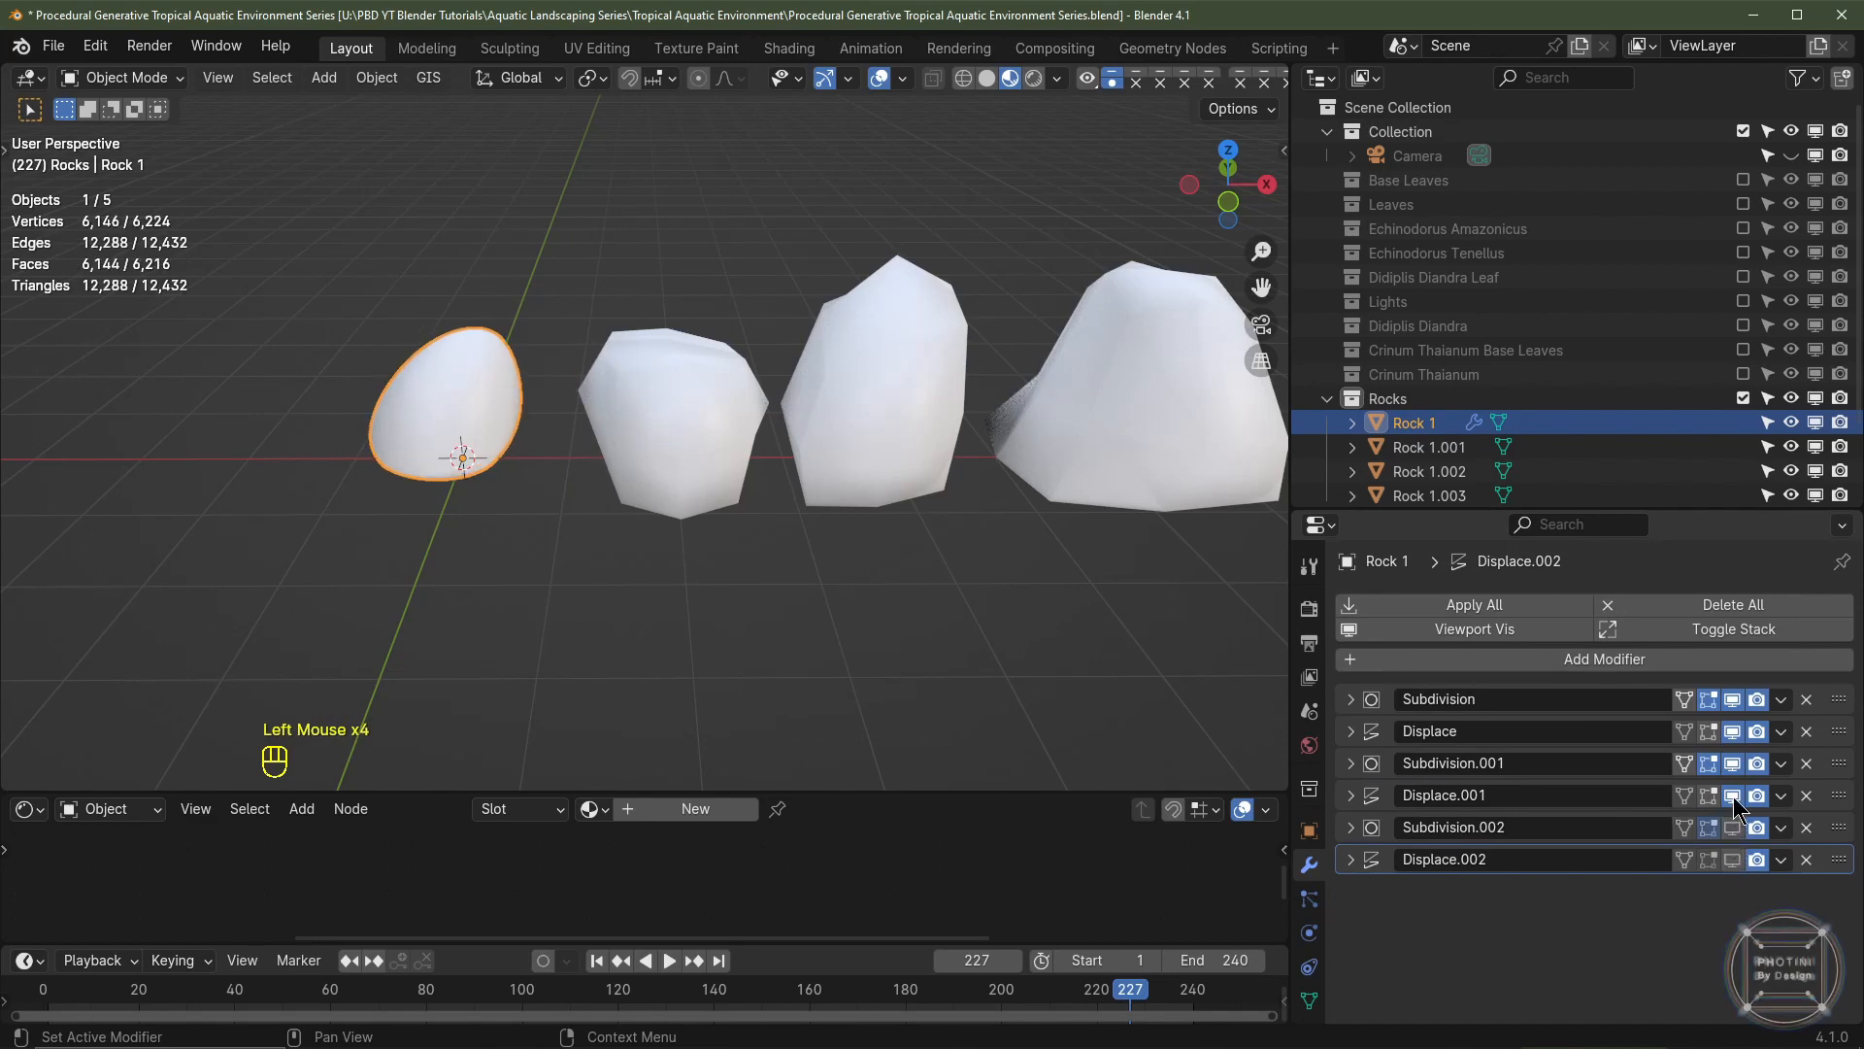
pyautogui.click(1733, 797)
pyautogui.click(1733, 763)
pyautogui.click(1350, 731)
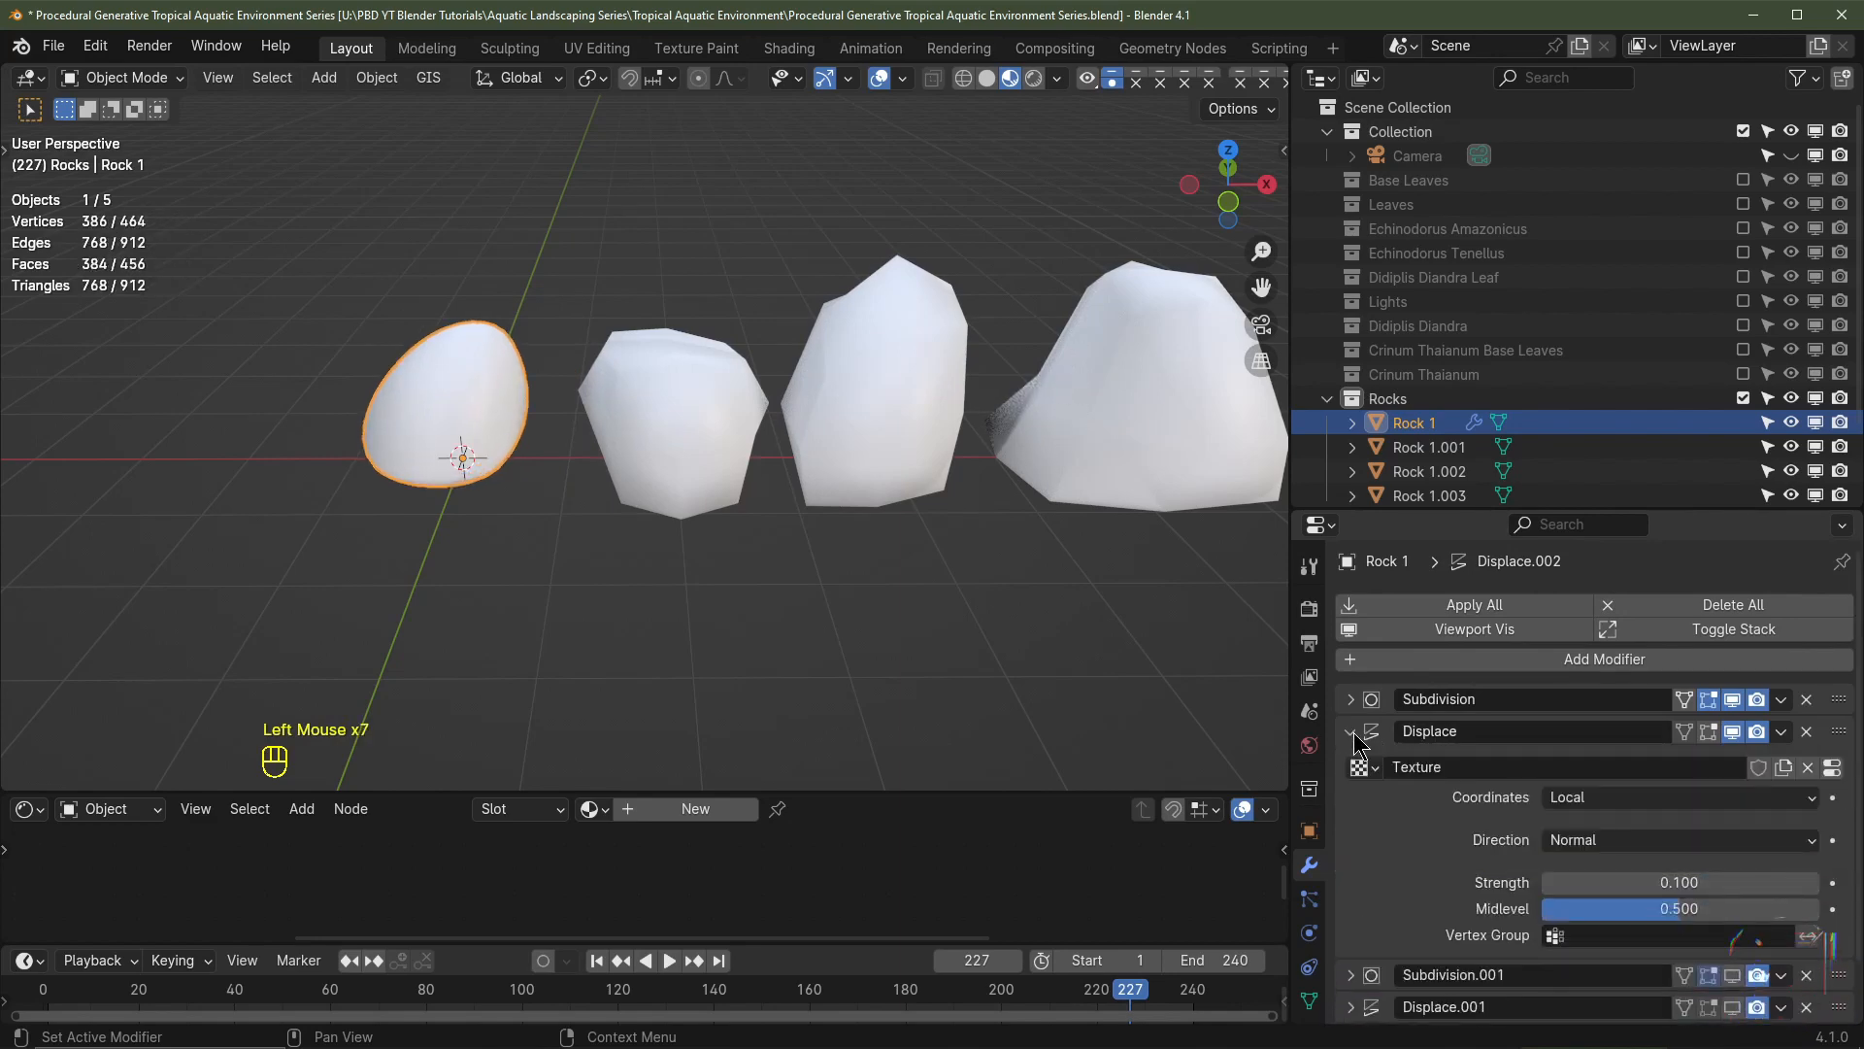
# - Deselect Rock 1 and add a sphere empty at the world origin
pyautogui.scroll(-2, 564, 503)
pyautogui.click(563, 502)
pyautogui.hotkey('shift', 'a')
pyautogui.moveTo(498, 746)
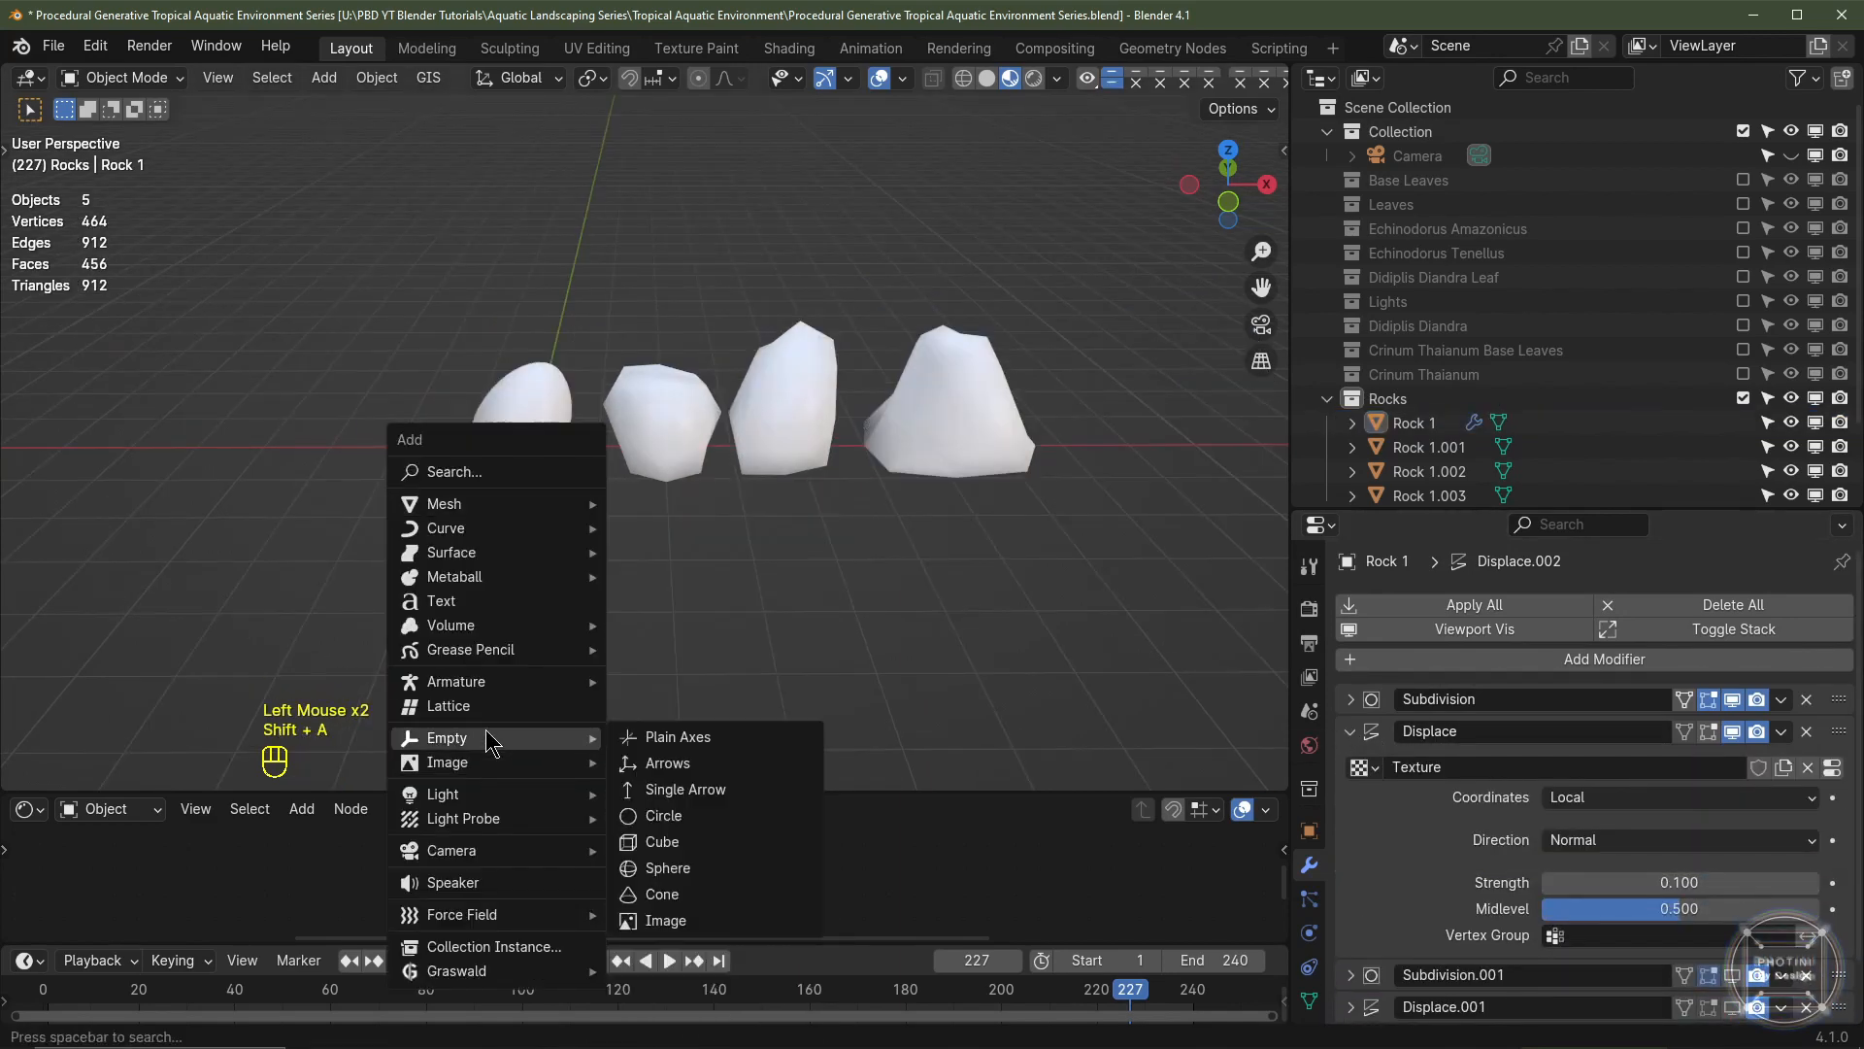
pyautogui.click(668, 868)
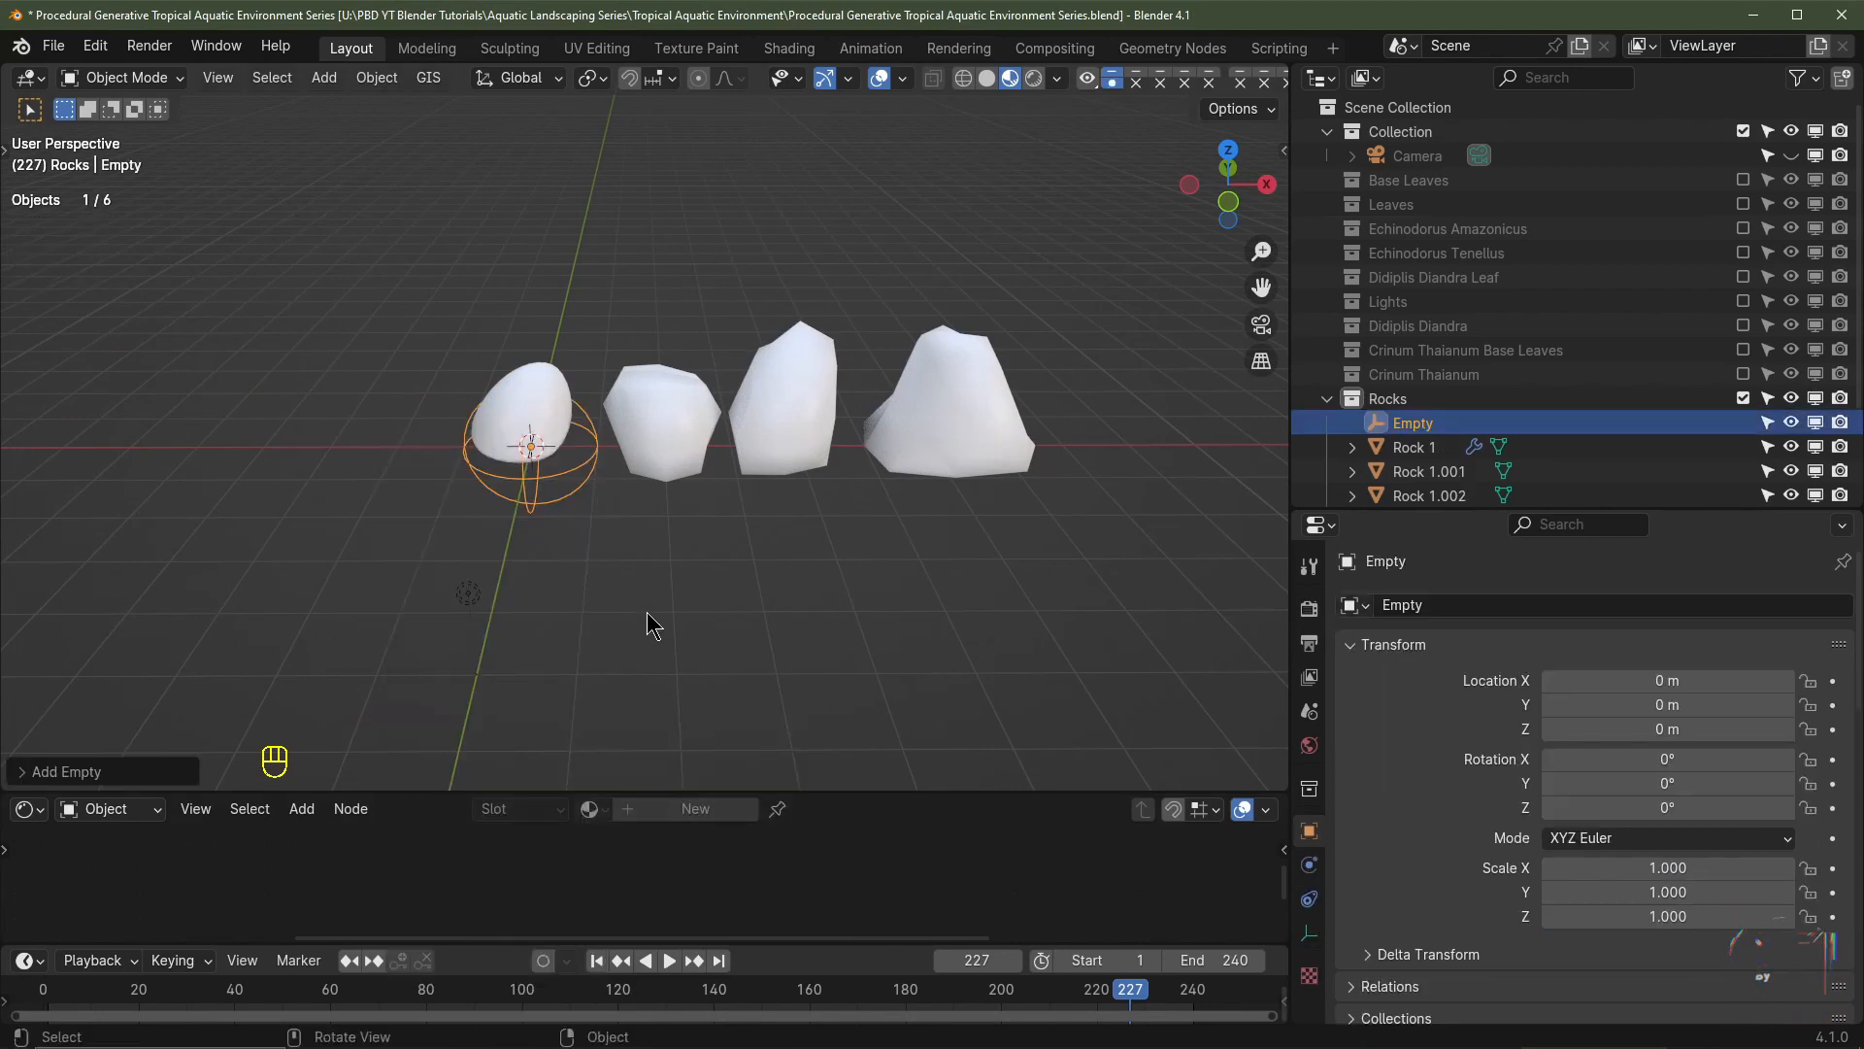
# - Rename the sphere empty as Rock Displace Empty
pyautogui.doubleClick(1545, 422)
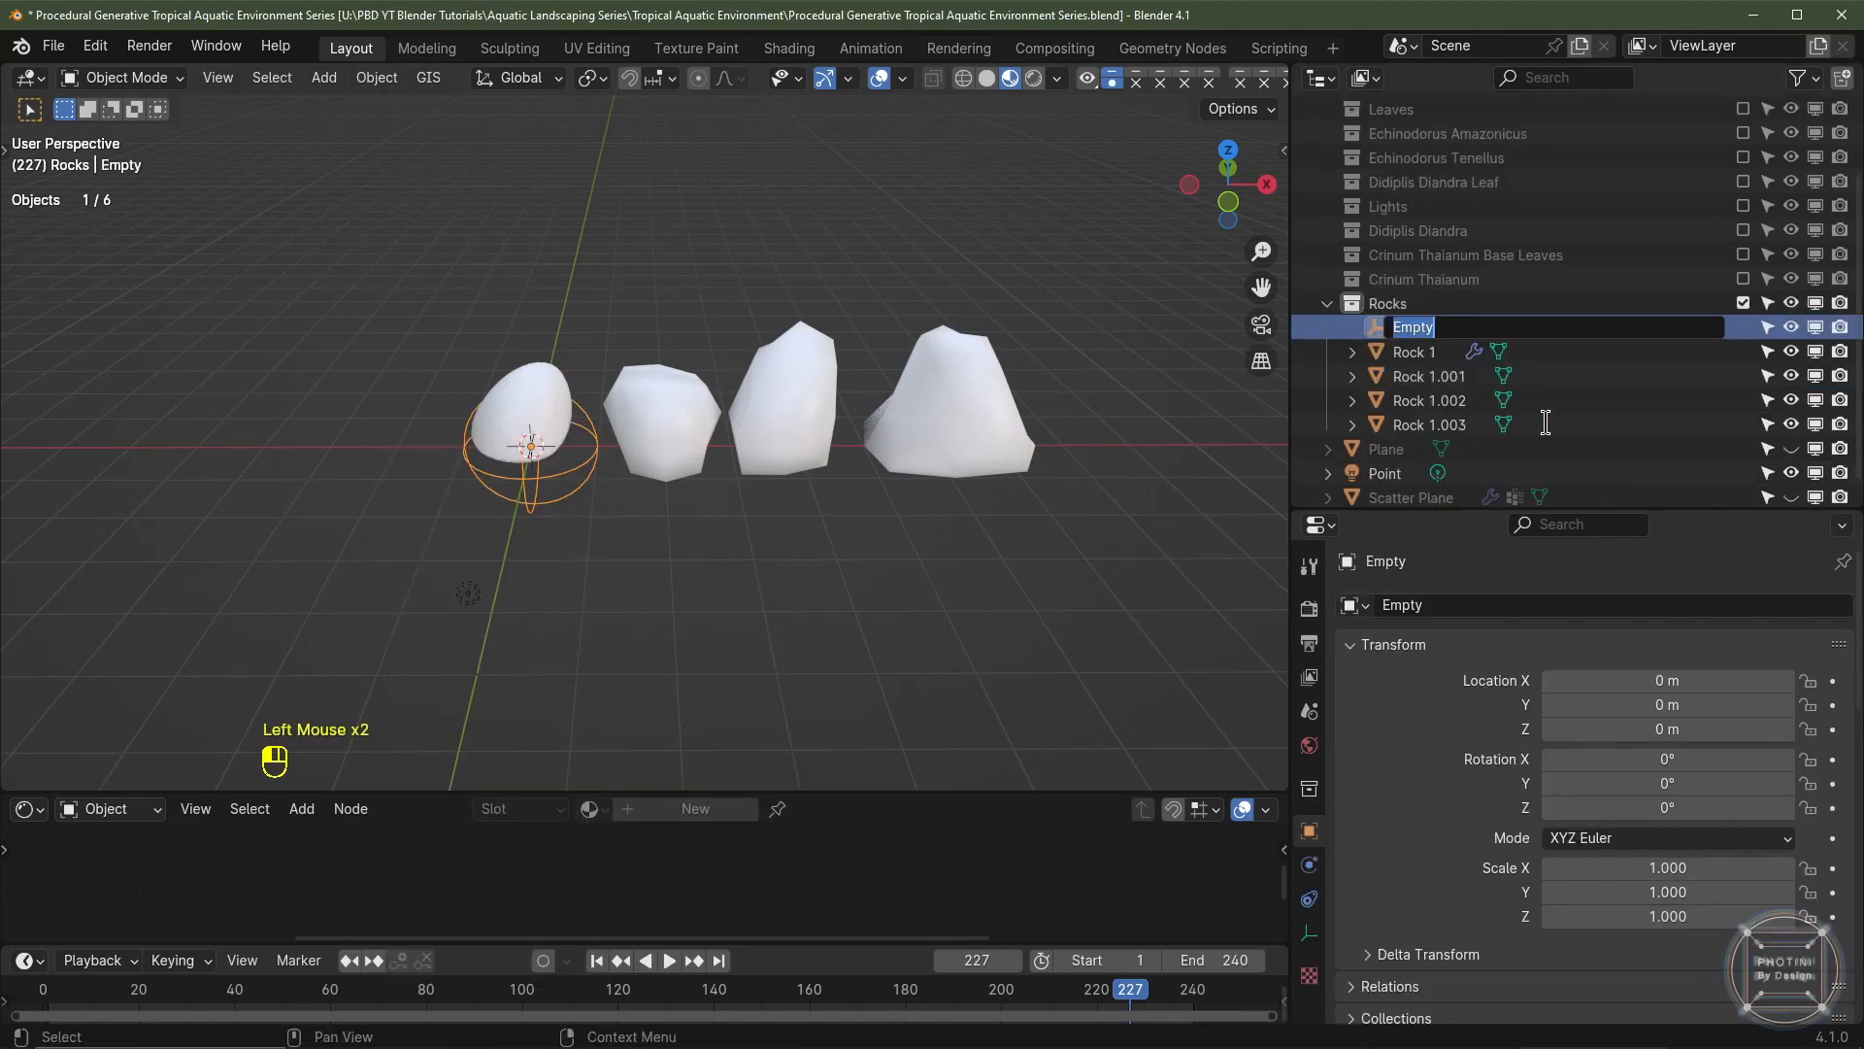
pyautogui.write('Rock Displace')
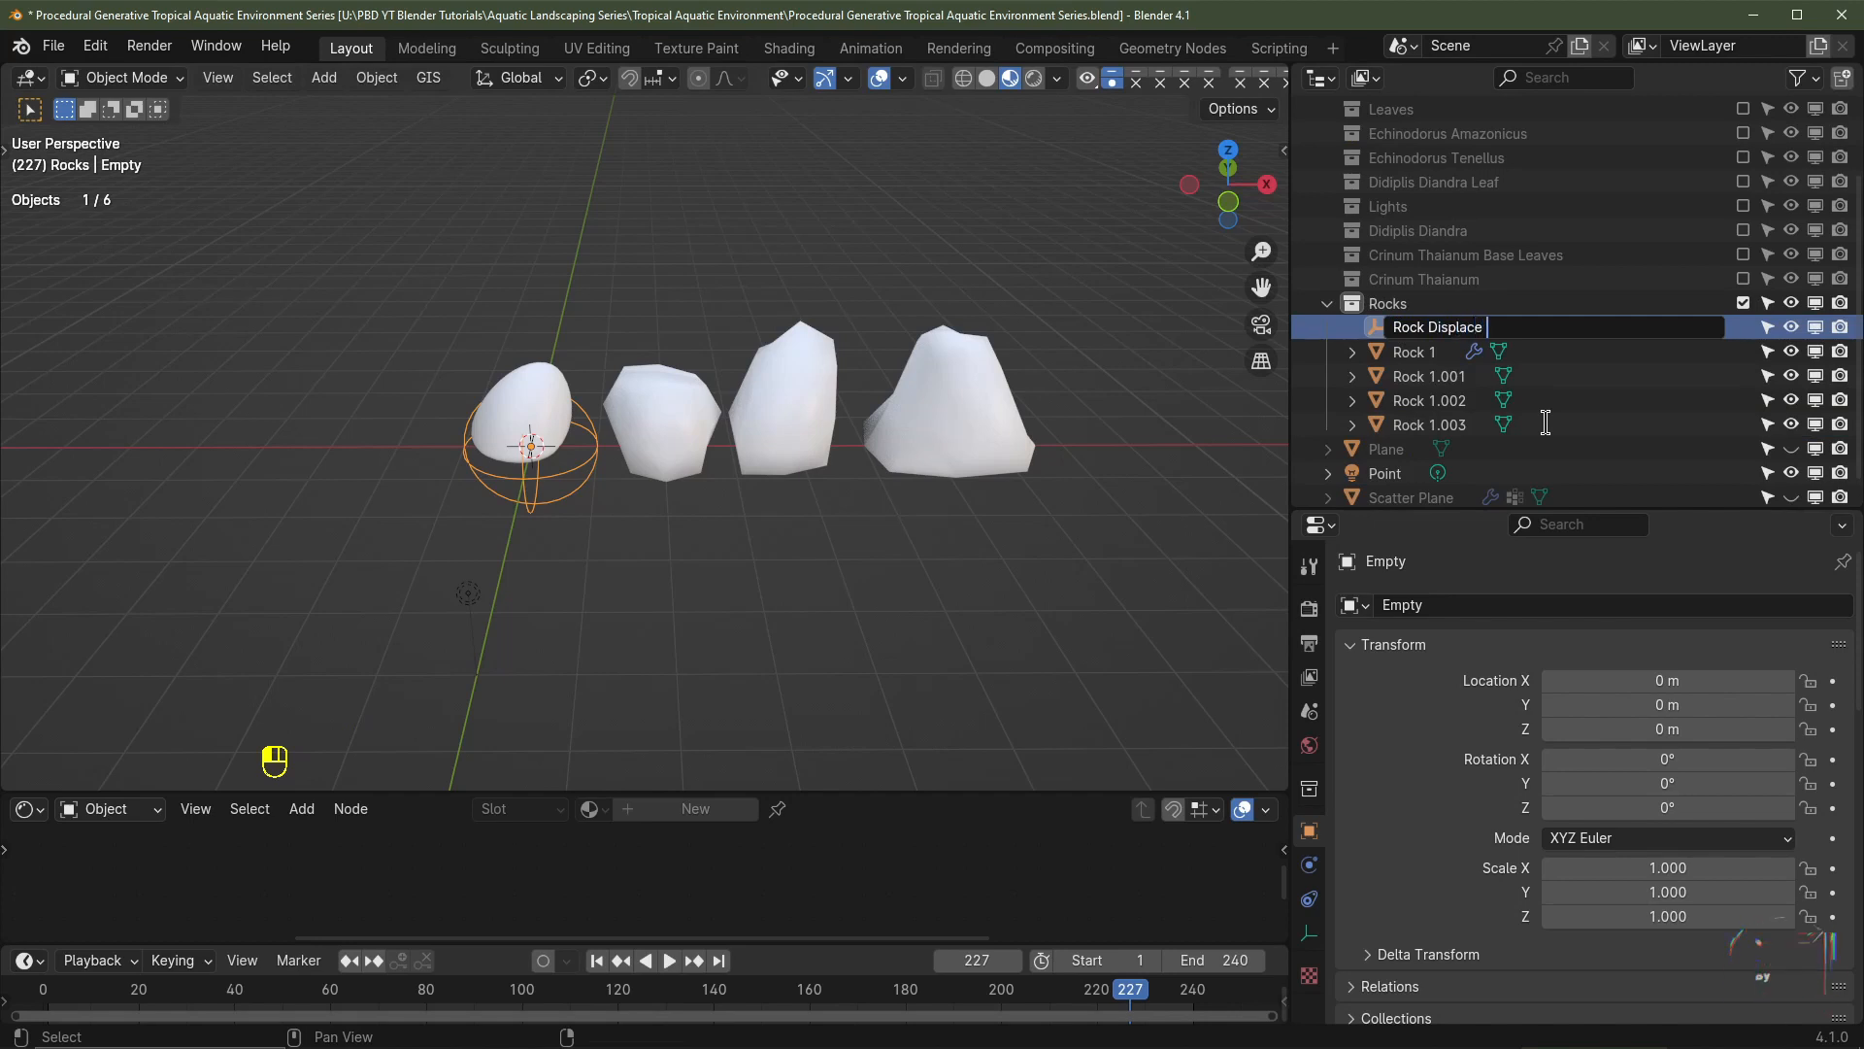
pyautogui.write(' Empty')
pyautogui.press('Return')
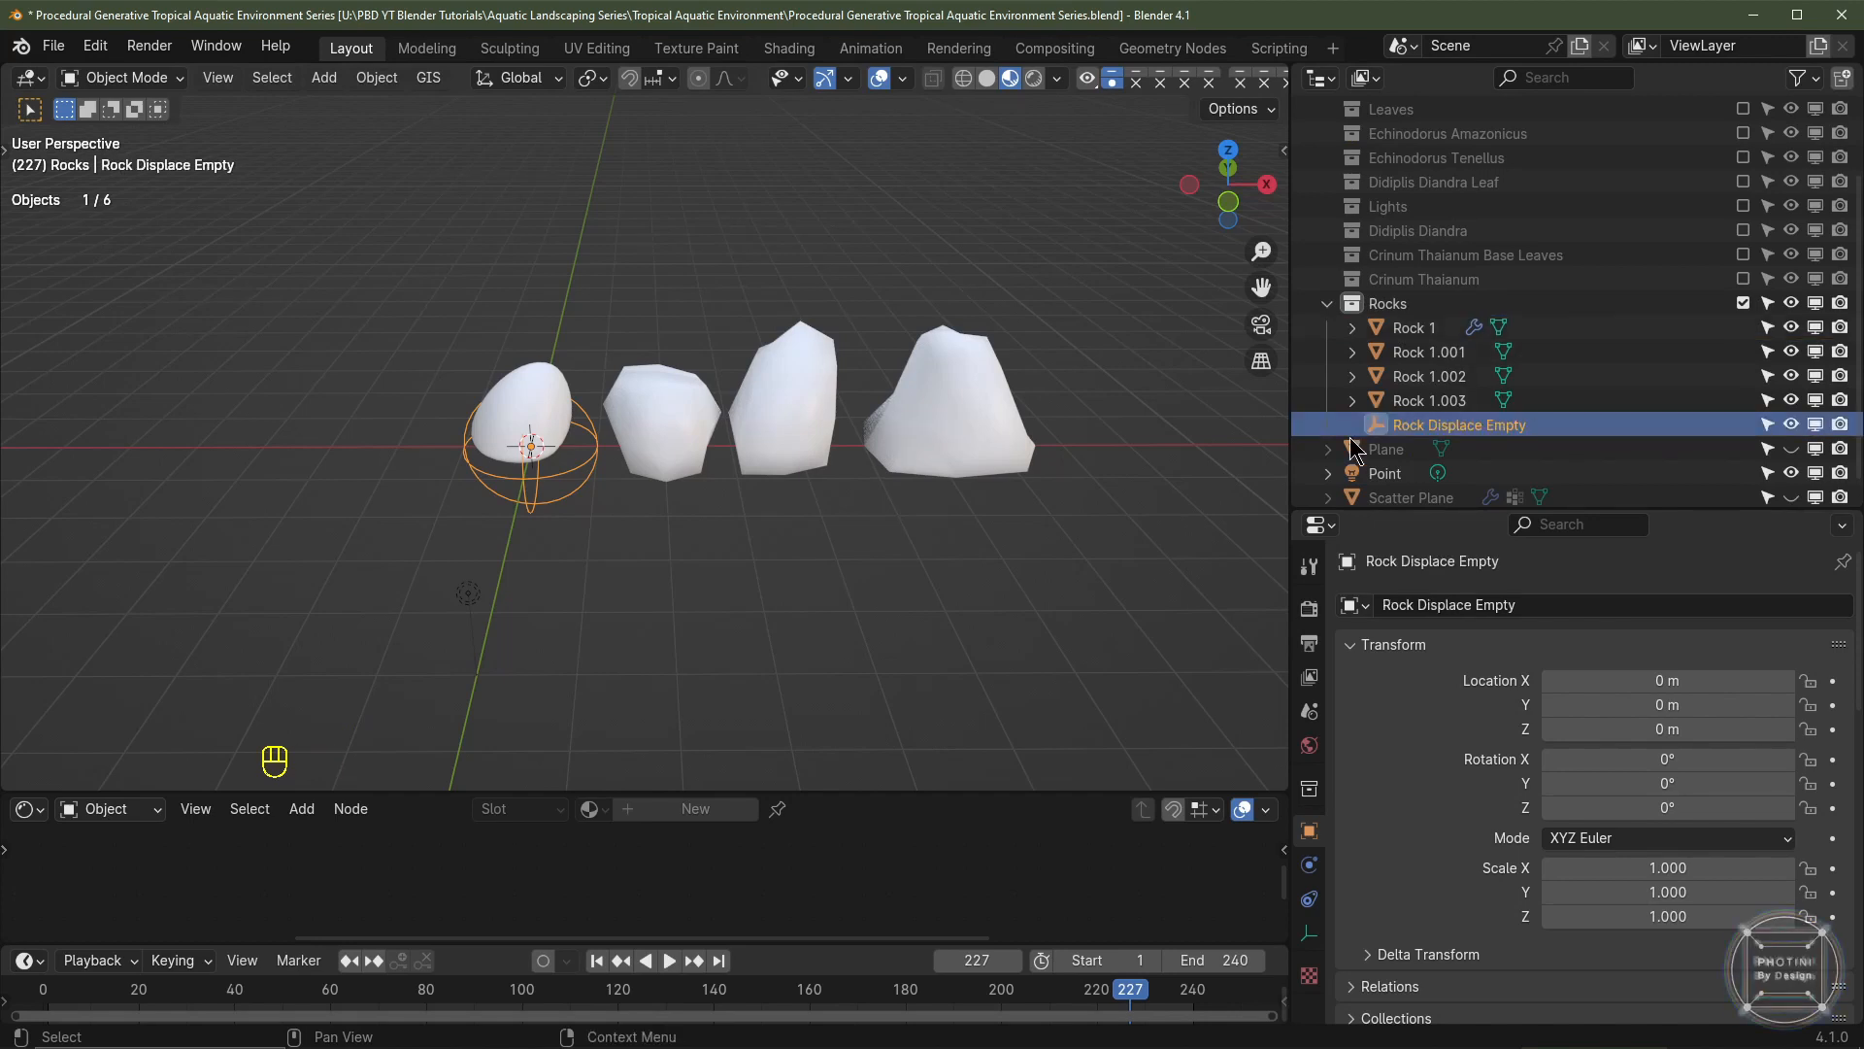
# - Set the texture coordinates of Rock 1's first Displace modifier to Object, using Rock Displace Empty as the reference object
pyautogui.tripleClick(567, 397)
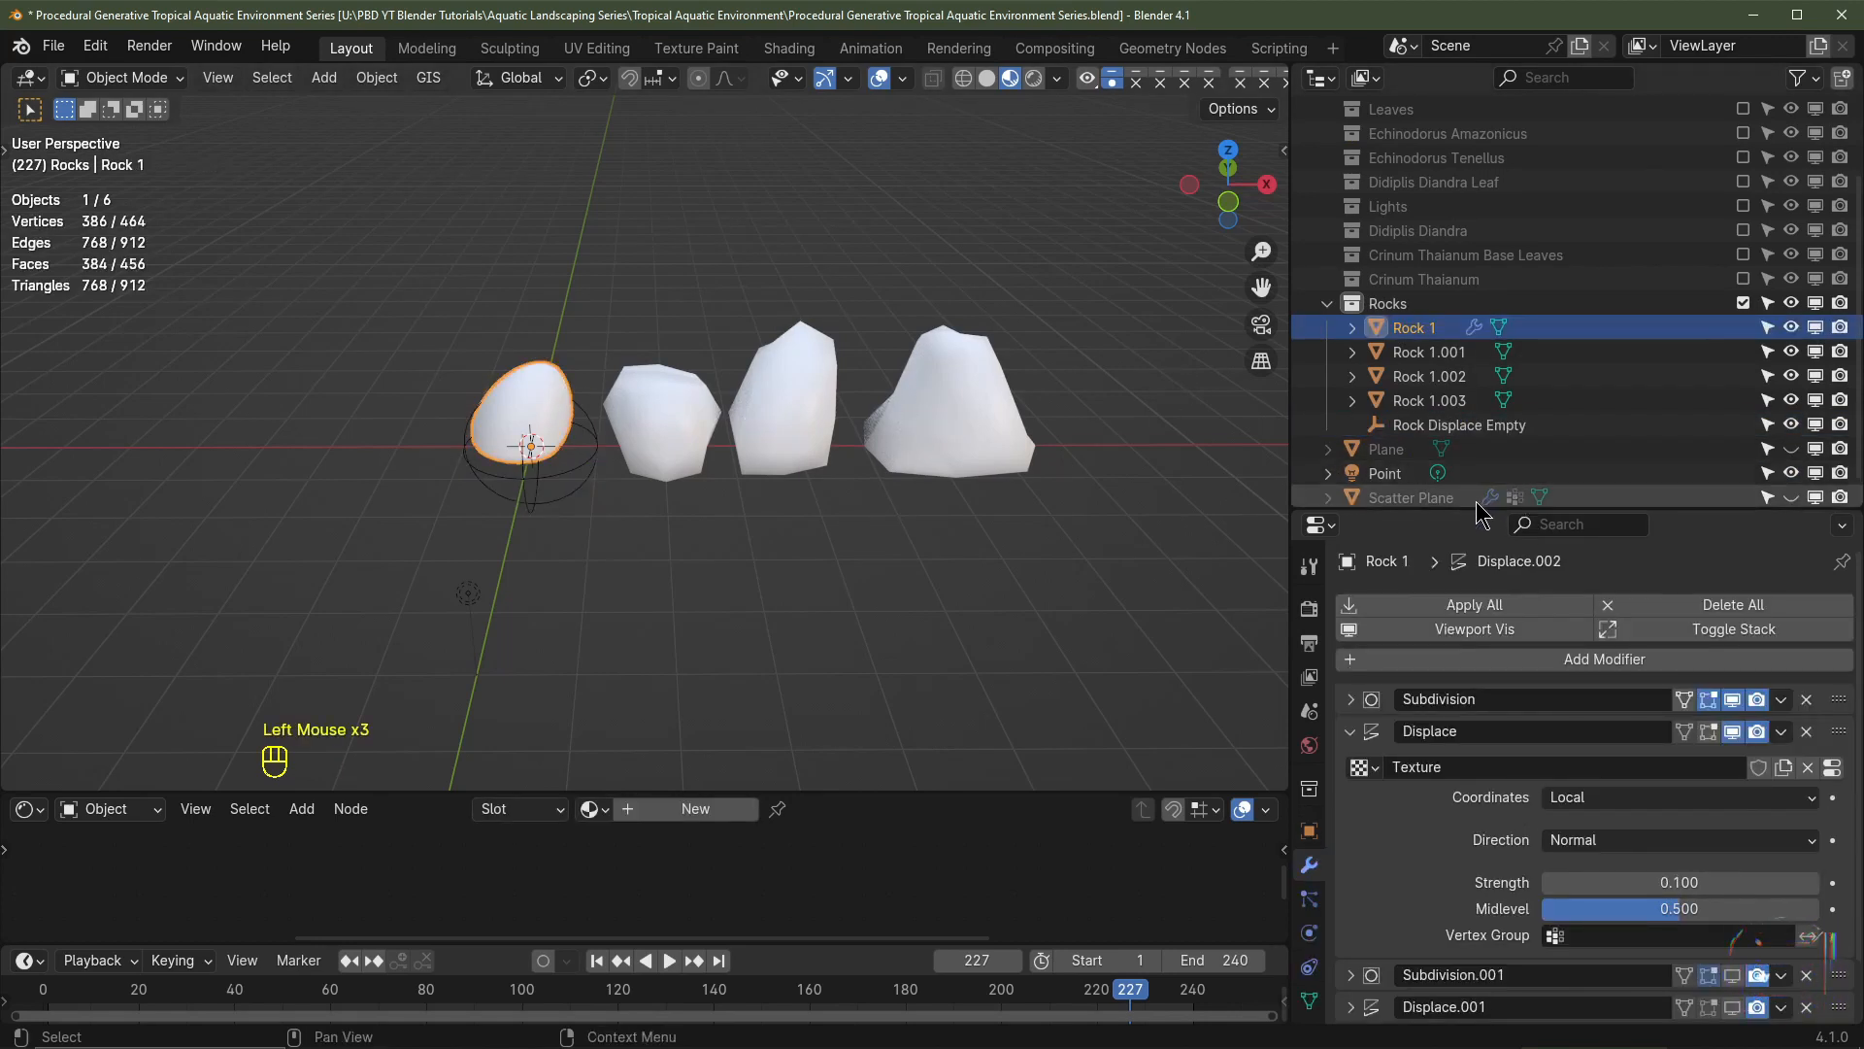
pyautogui.moveTo(1503, 513); pyautogui.dragTo(1503, 326)
pyautogui.click(1611, 610)
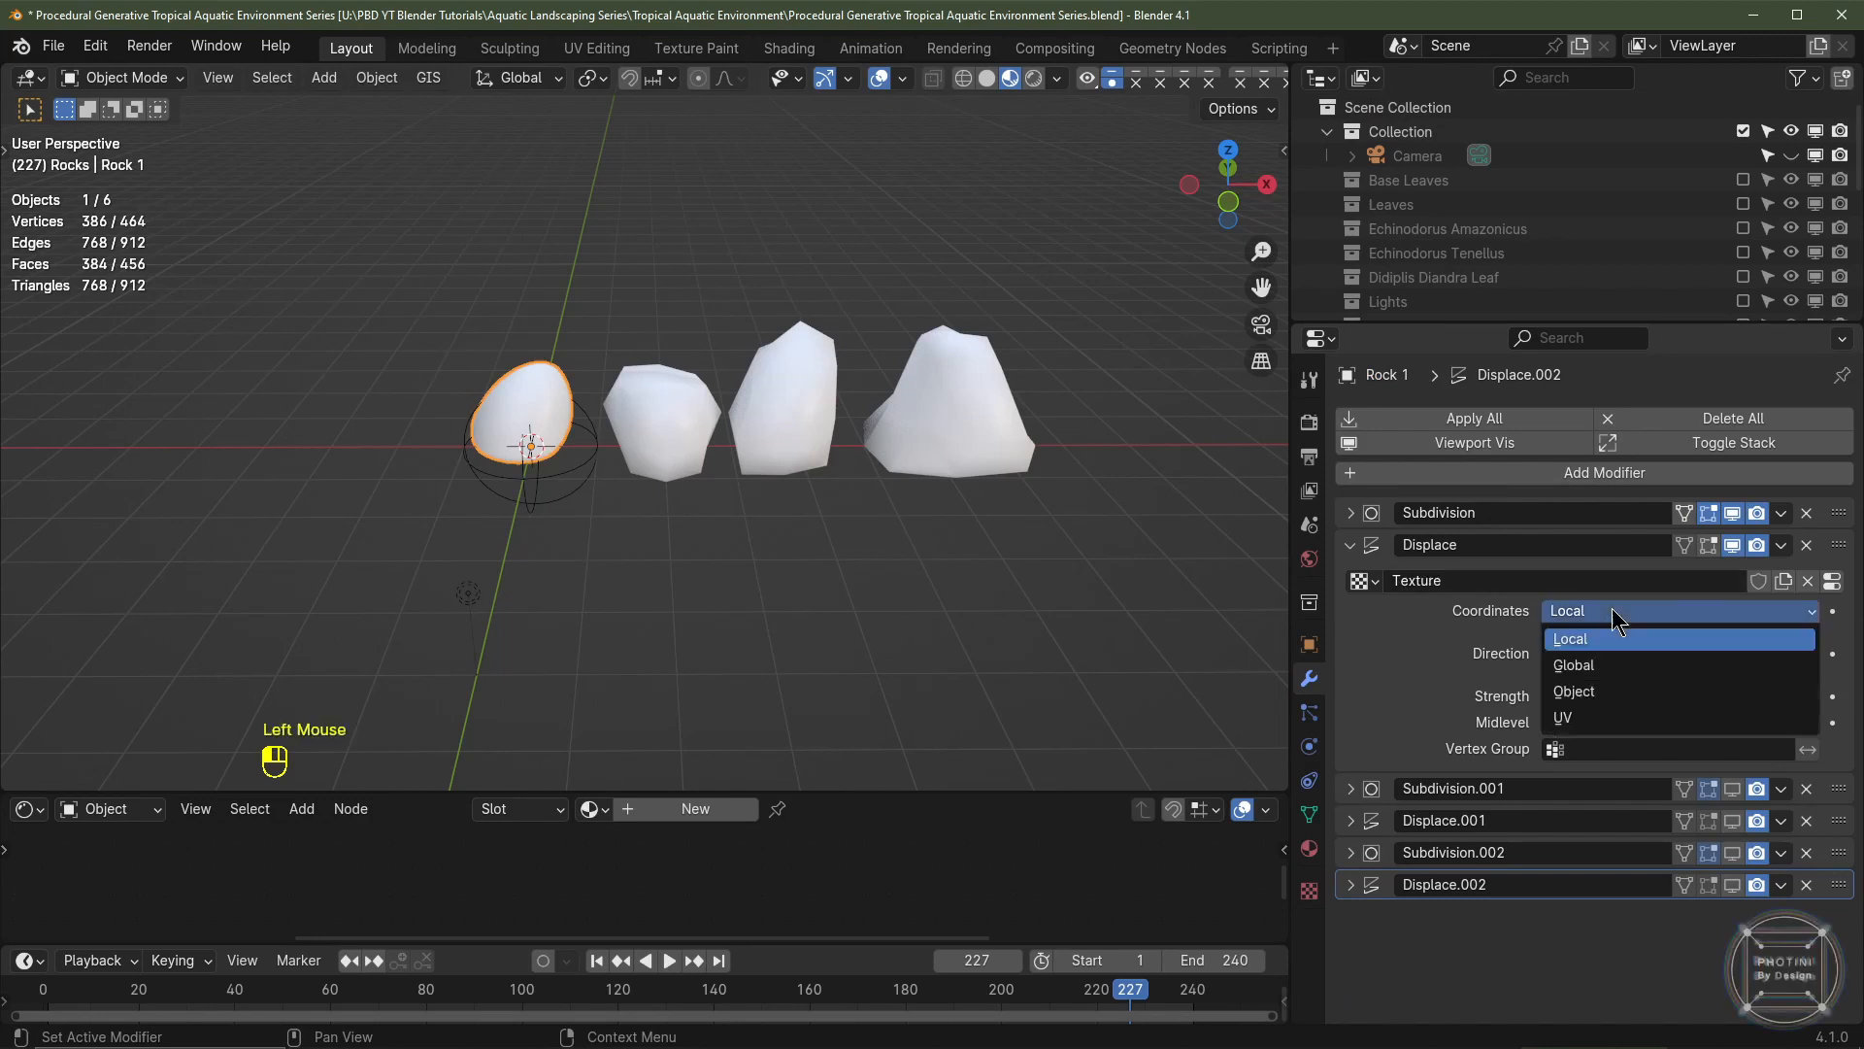
pyautogui.click(1618, 688)
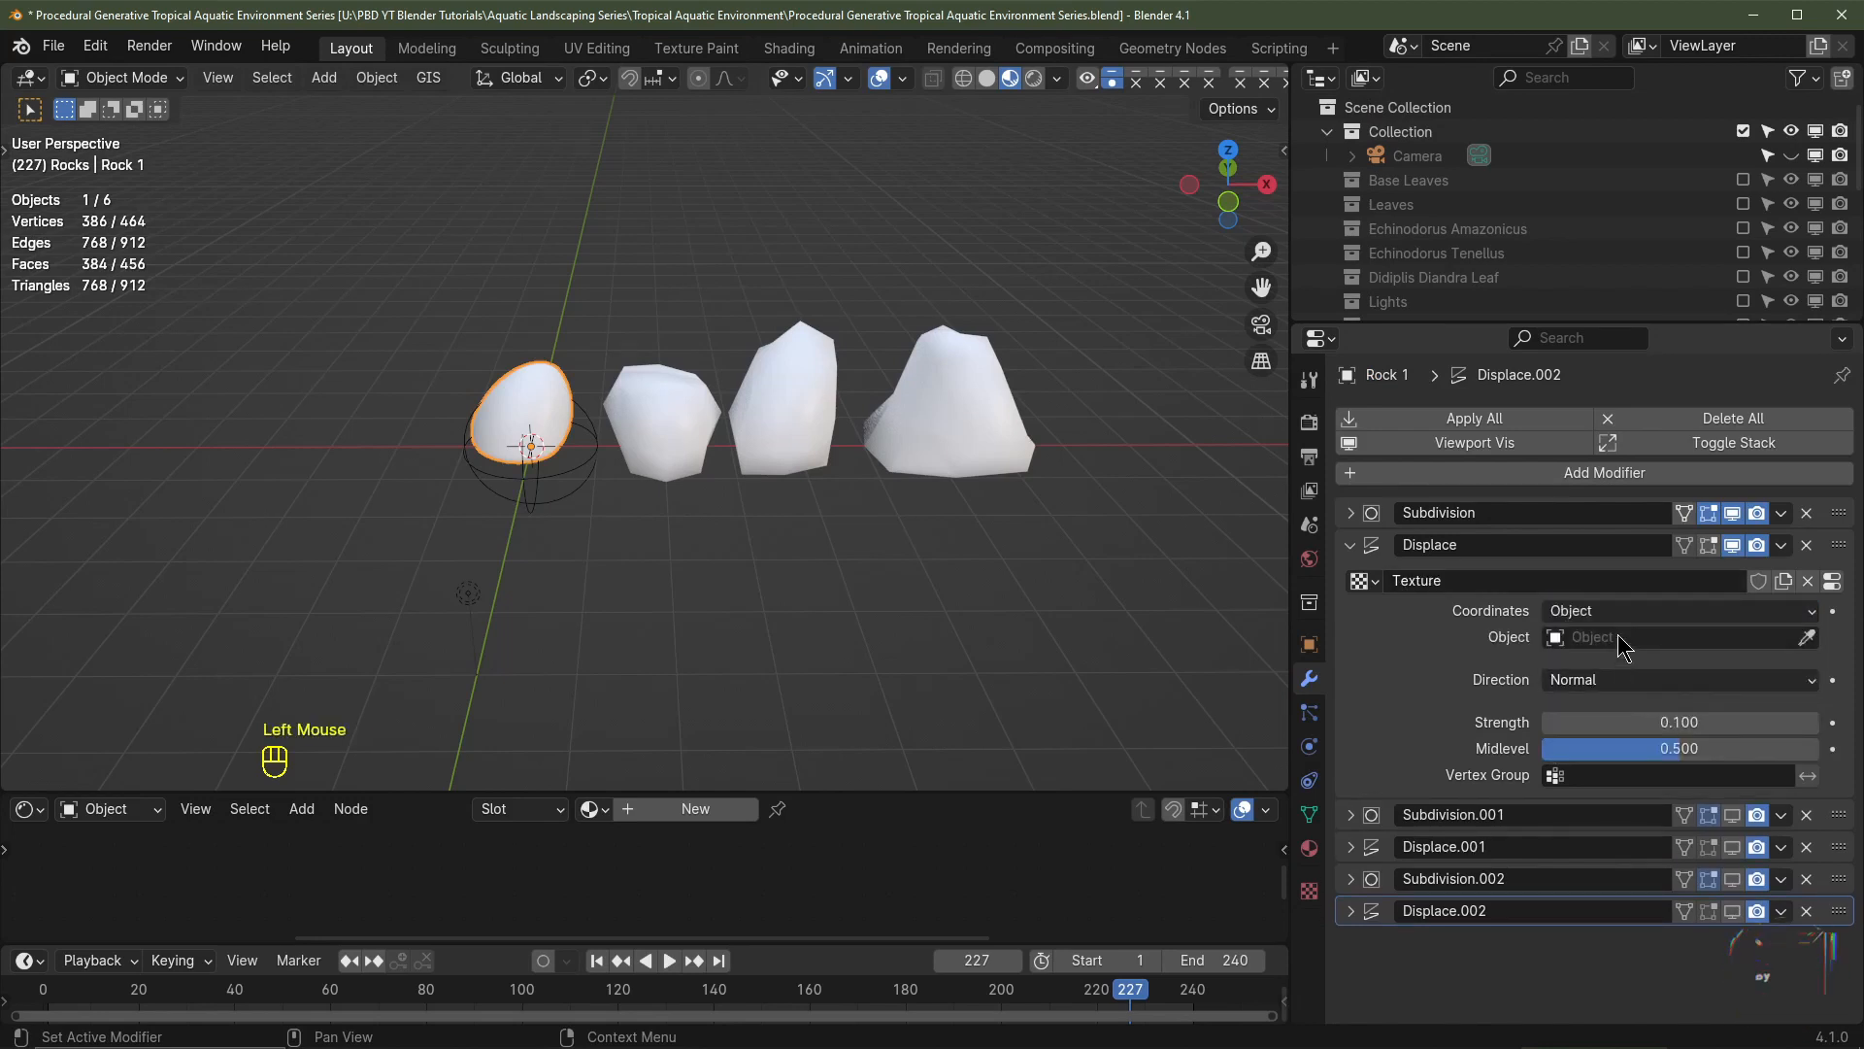
pyautogui.click(1806, 638)
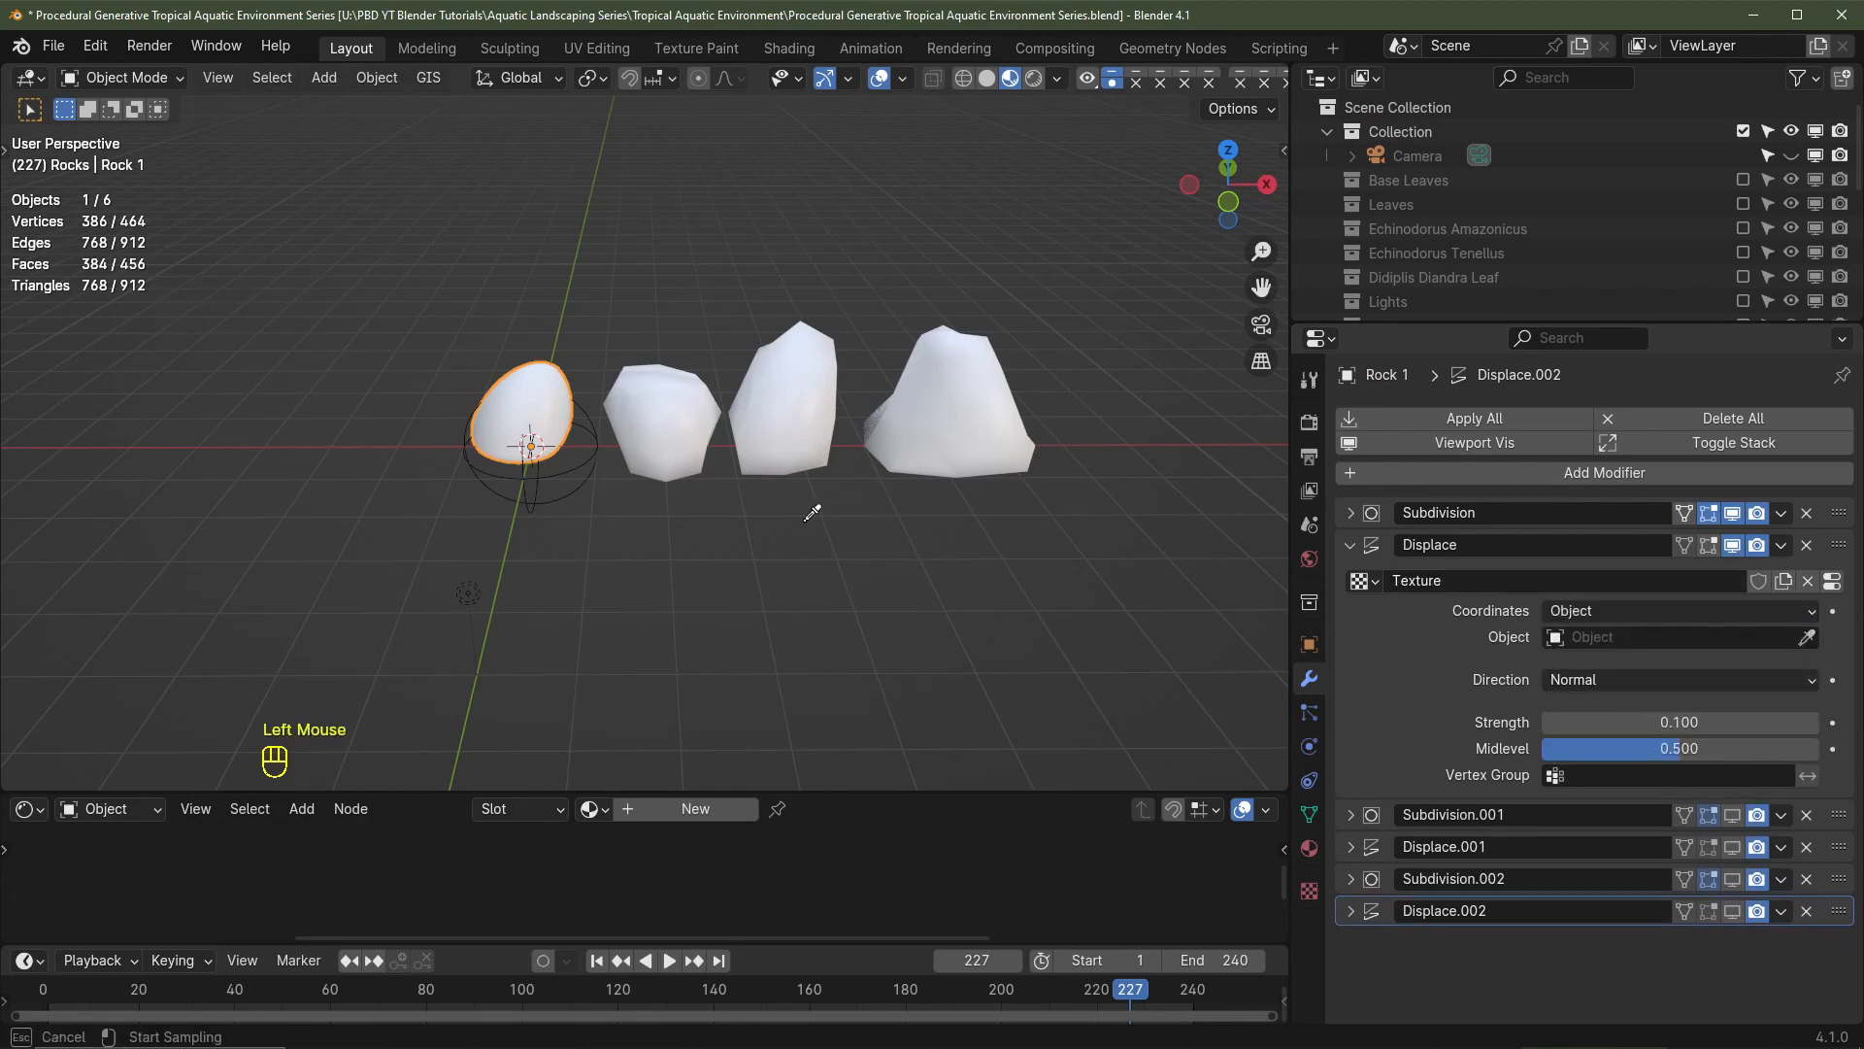
pyautogui.click(563, 467)
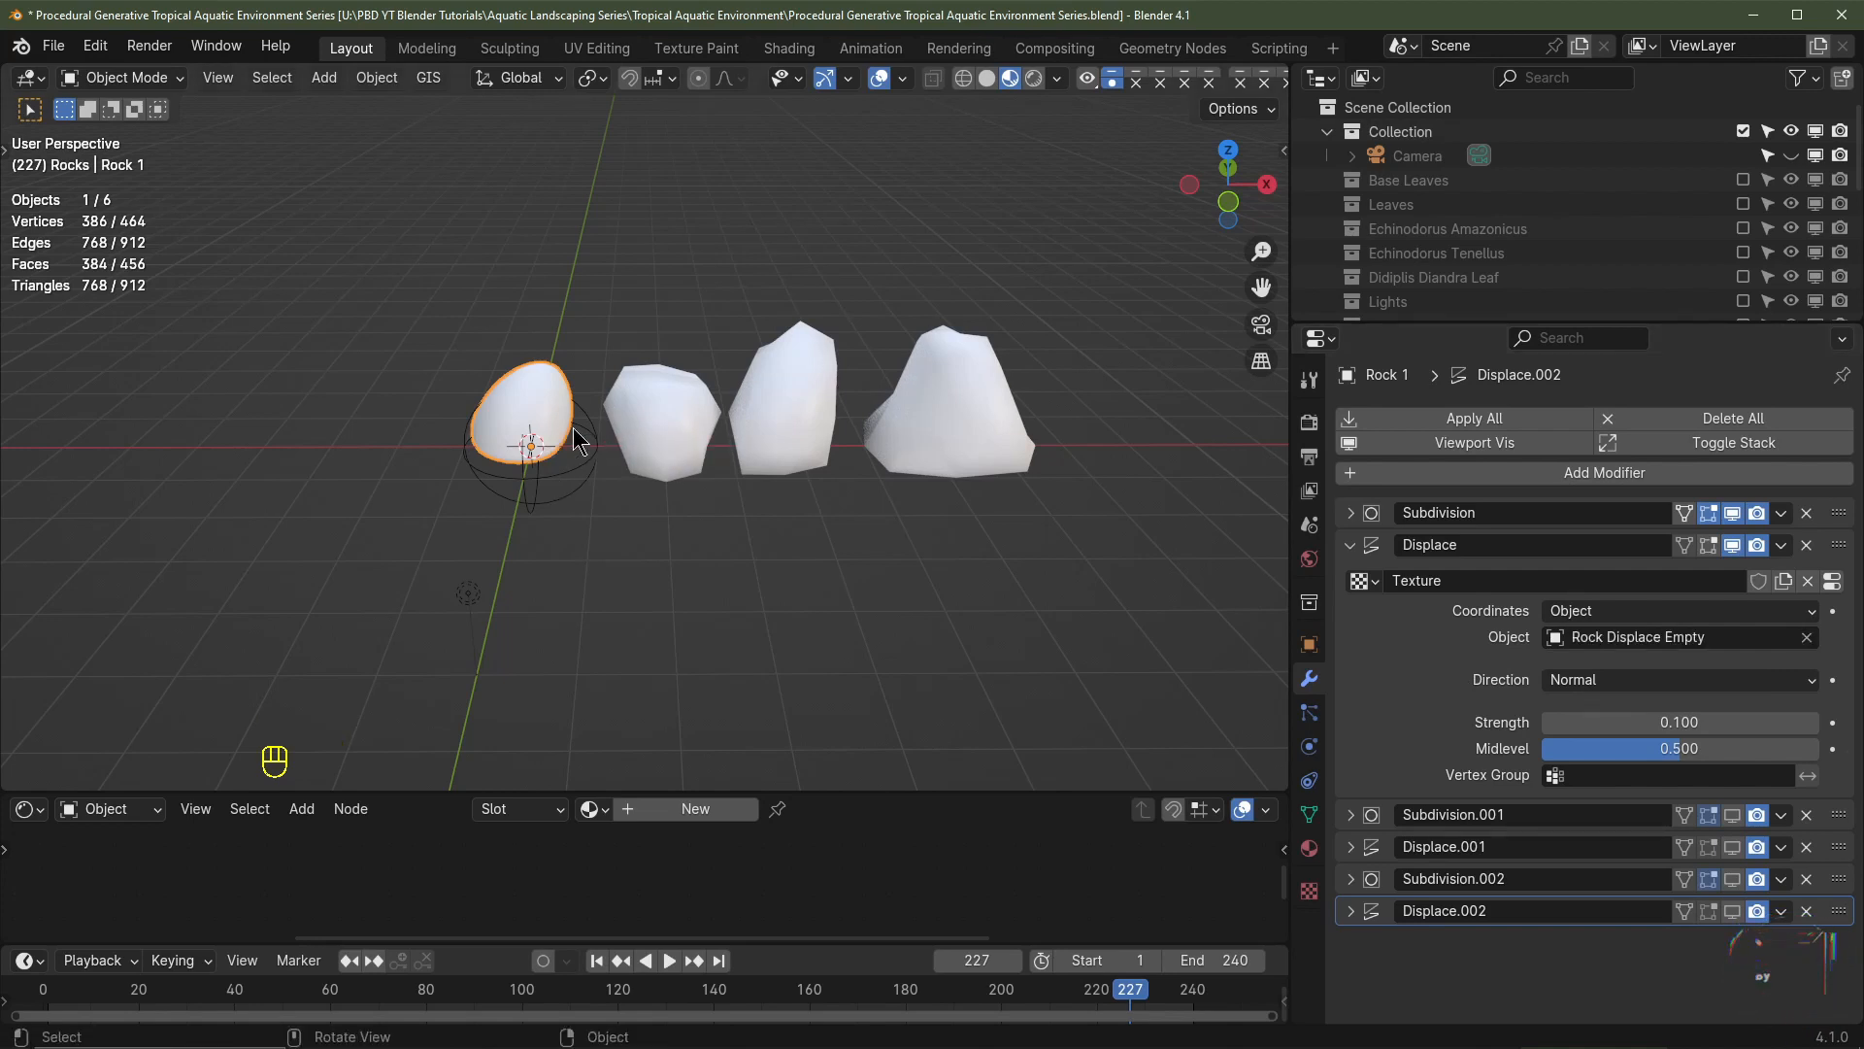
# - In front view with X-ray on, assign all of Rock 1's vertices above its base to a new vertex group with weight 1
pyautogui.keyDown('shift'); pyautogui.click(524, 434); pyautogui.keyUp('shift')
pyautogui.click(516, 415)
pyautogui.press('Tab')
pyautogui.moveTo(497, 411); pyautogui.dragTo(566, 357, button='middle')
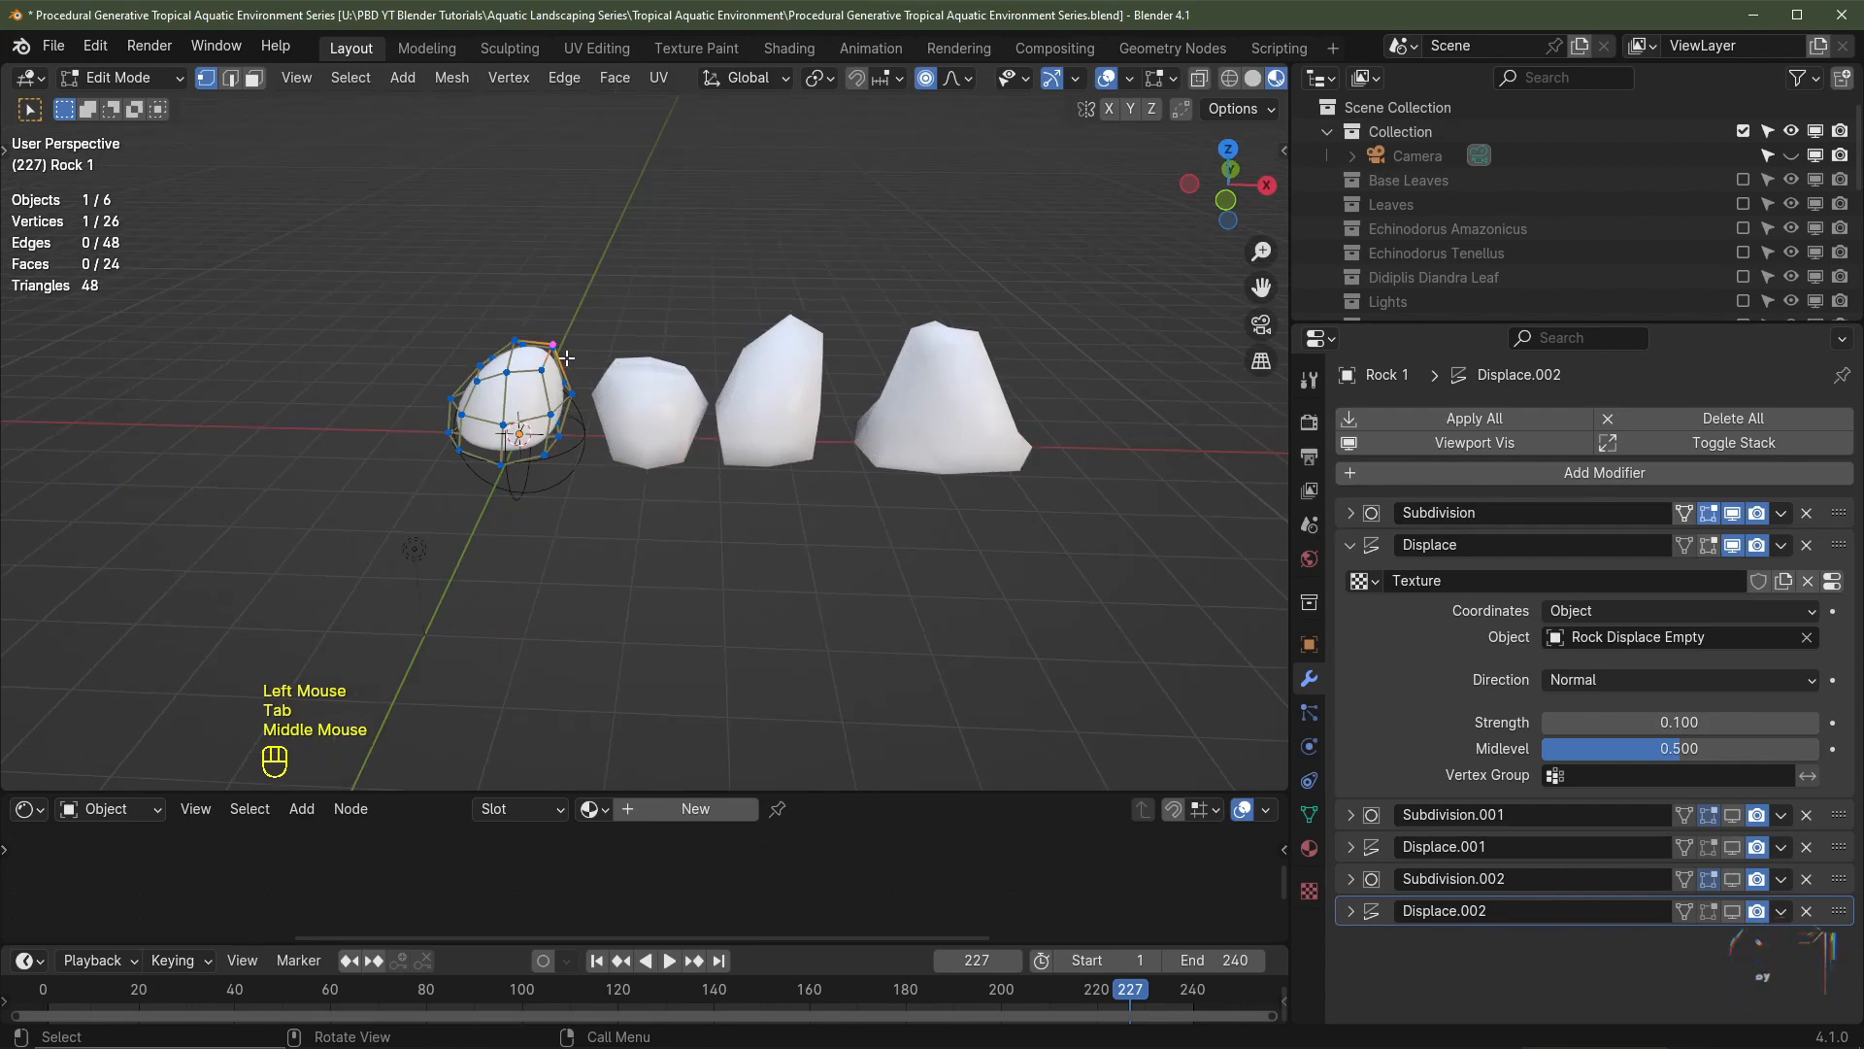
pyautogui.press('KP_1')
pyautogui.keyDown('shift'); pyautogui.moveTo(718, 340); pyautogui.dragTo(690, 508, button='middle'); pyautogui.keyUp('shift')
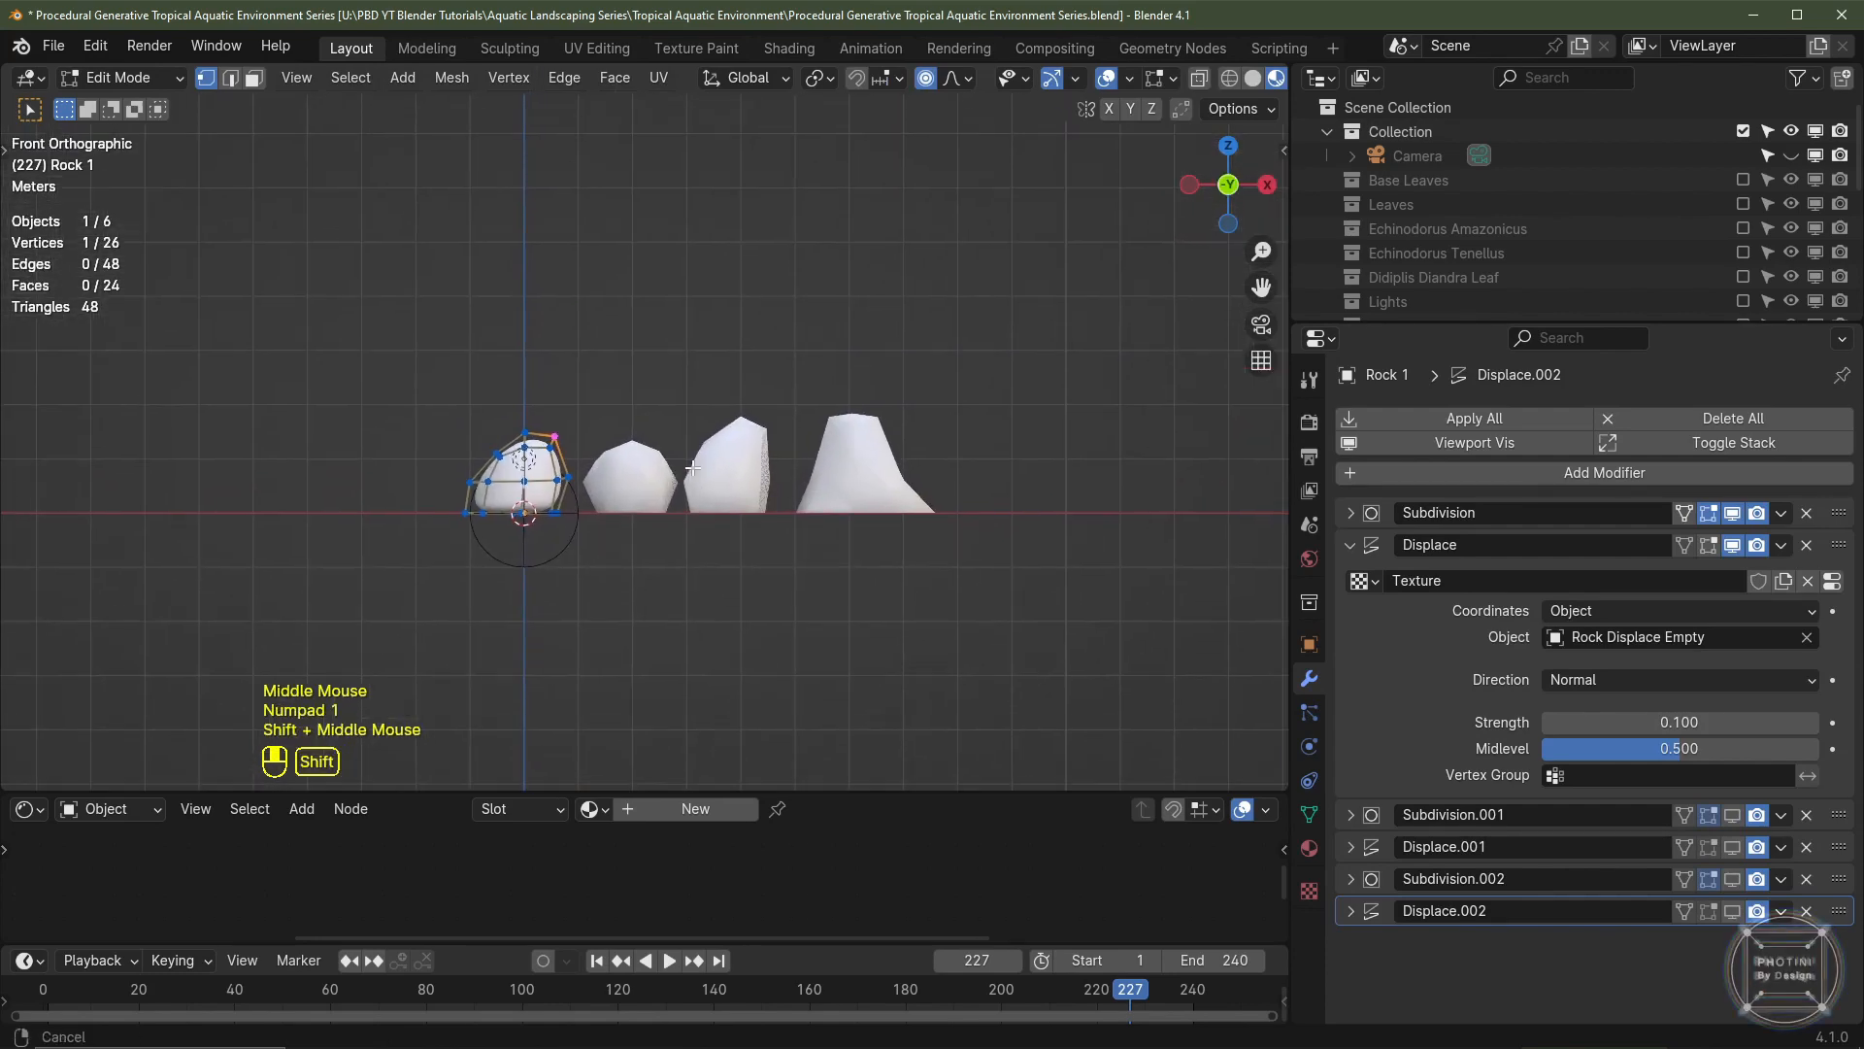
pyautogui.scroll(2, 689, 509)
pyautogui.click(1200, 80)
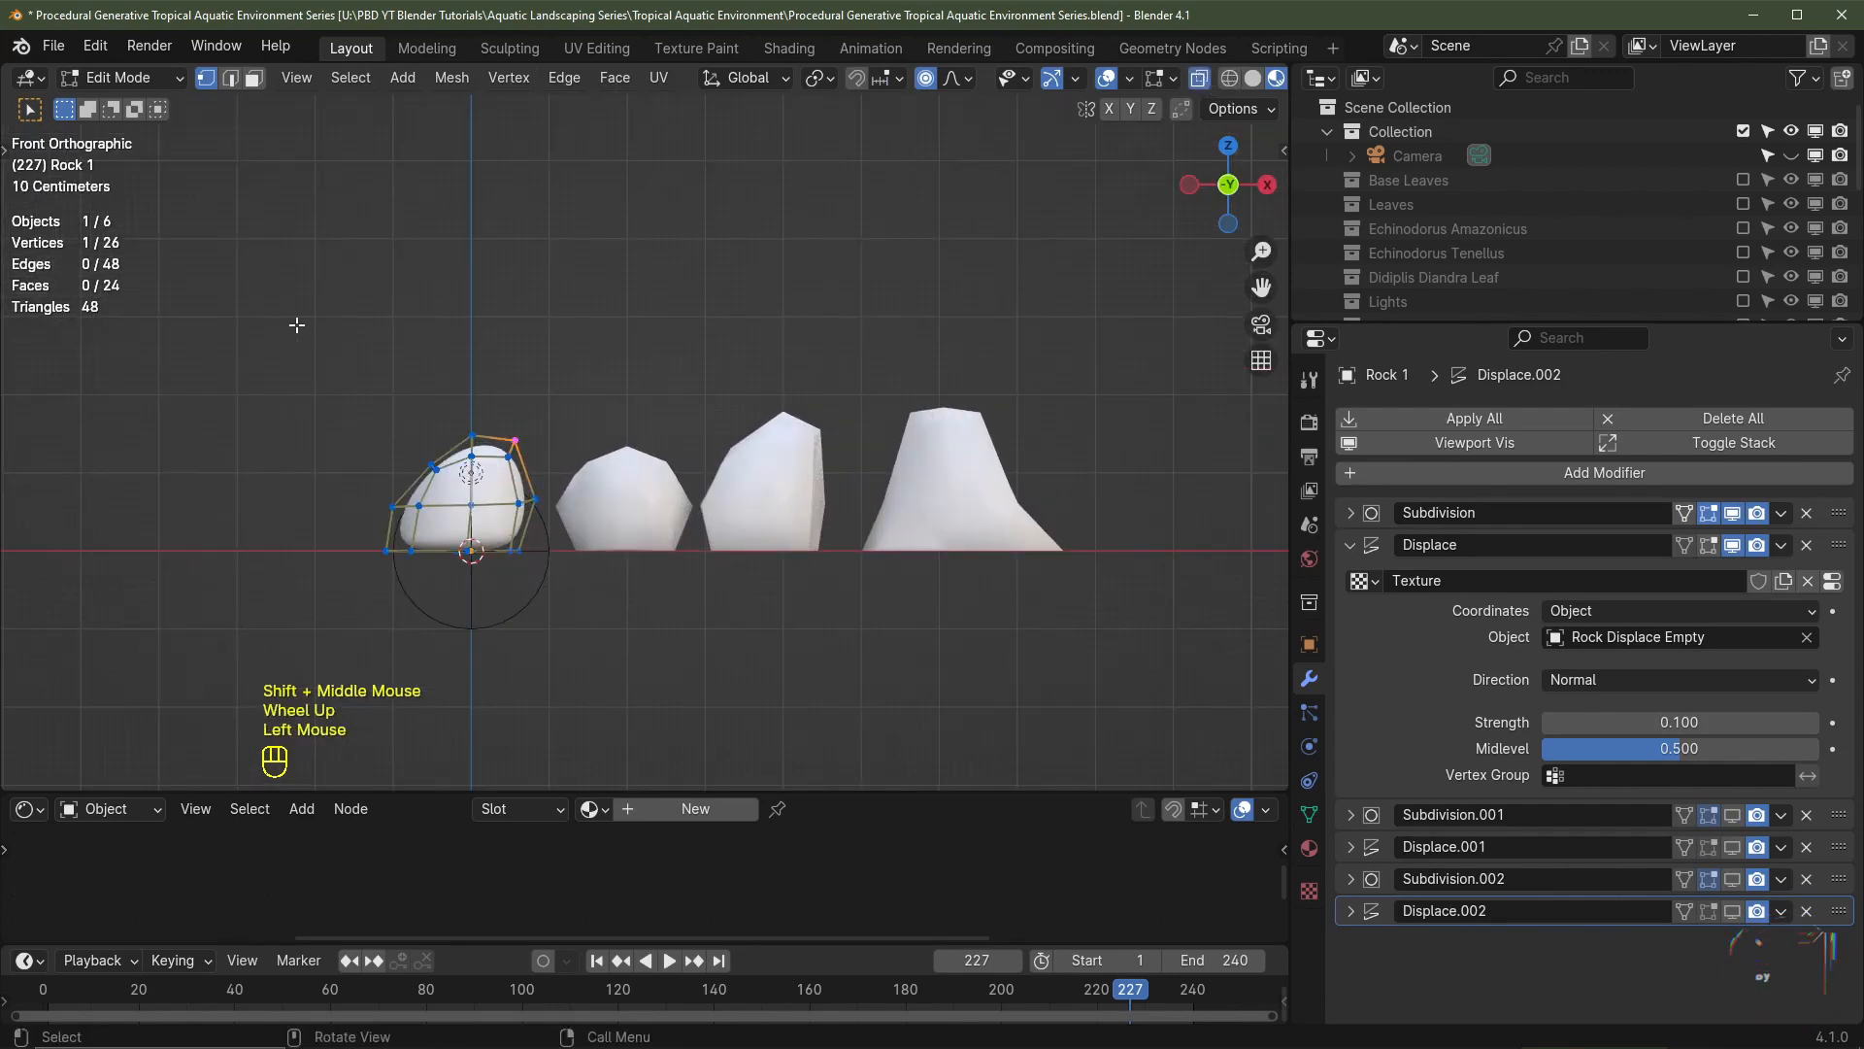
pyautogui.moveTo(269, 316); pyautogui.dragTo(691, 528)
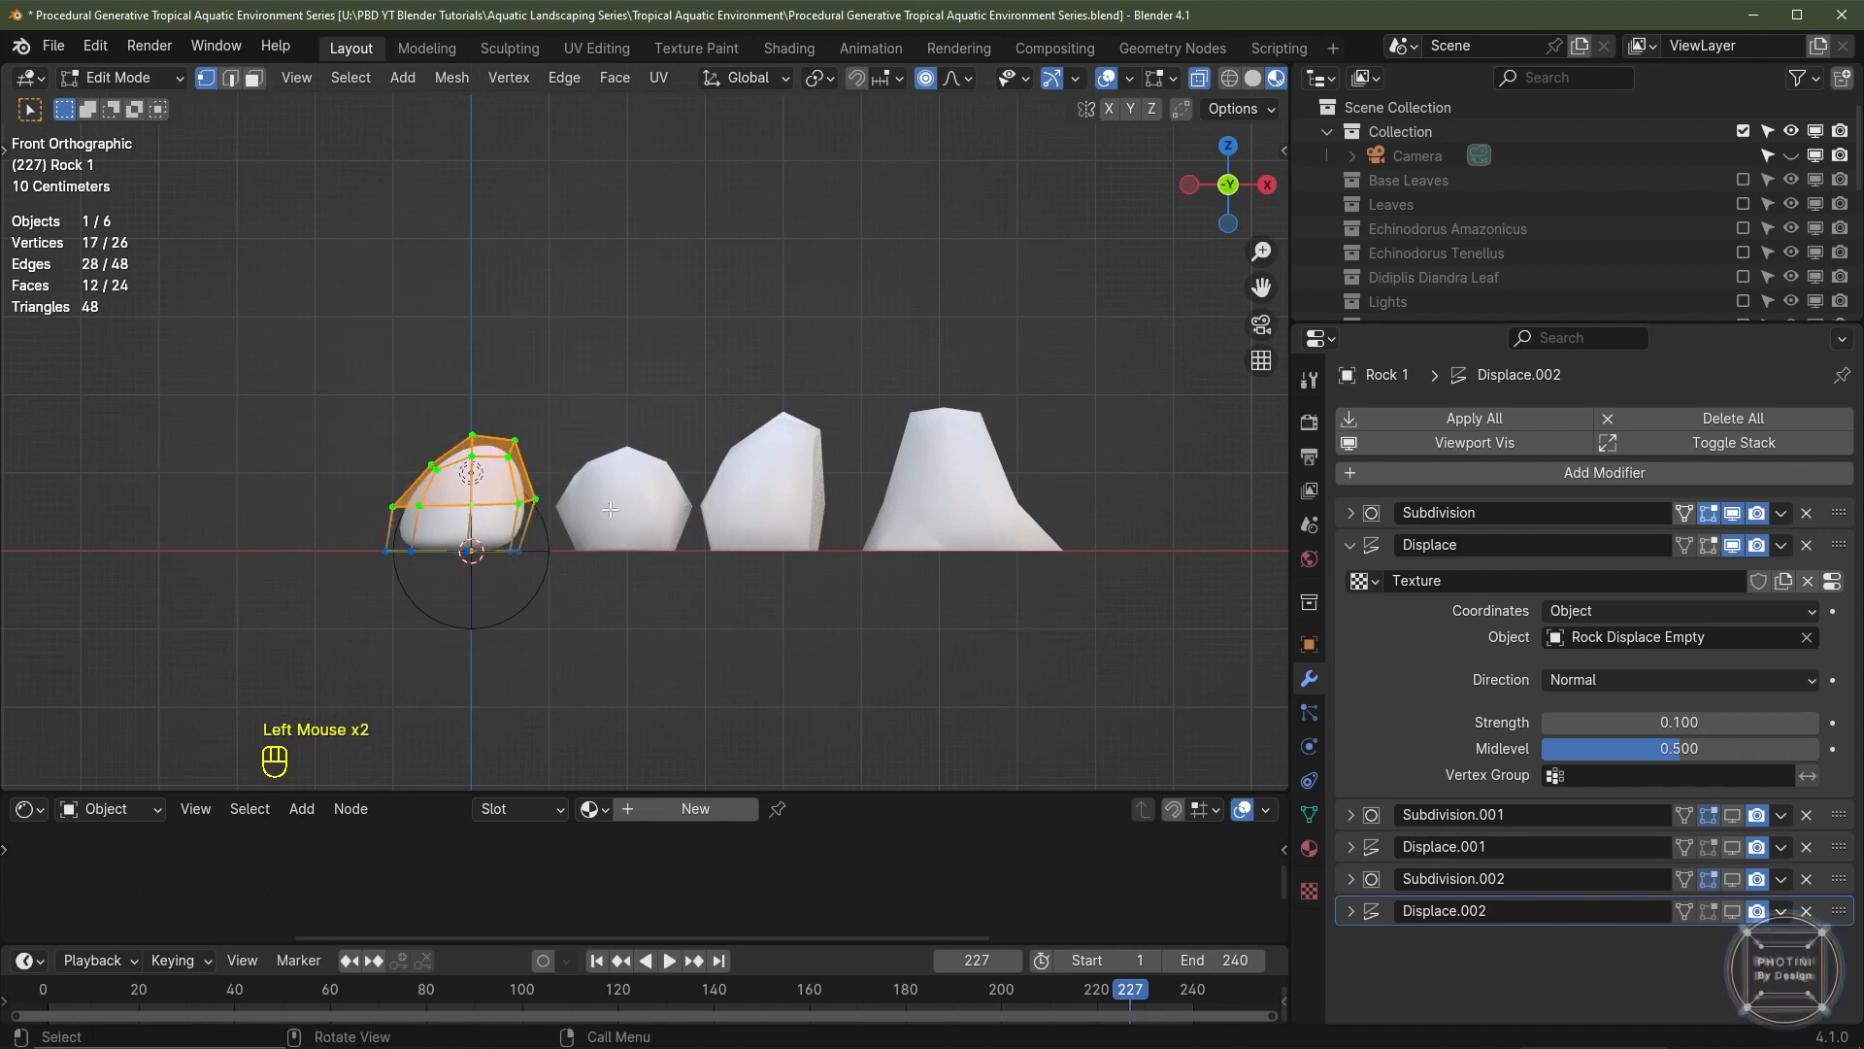
pyautogui.click(1309, 814)
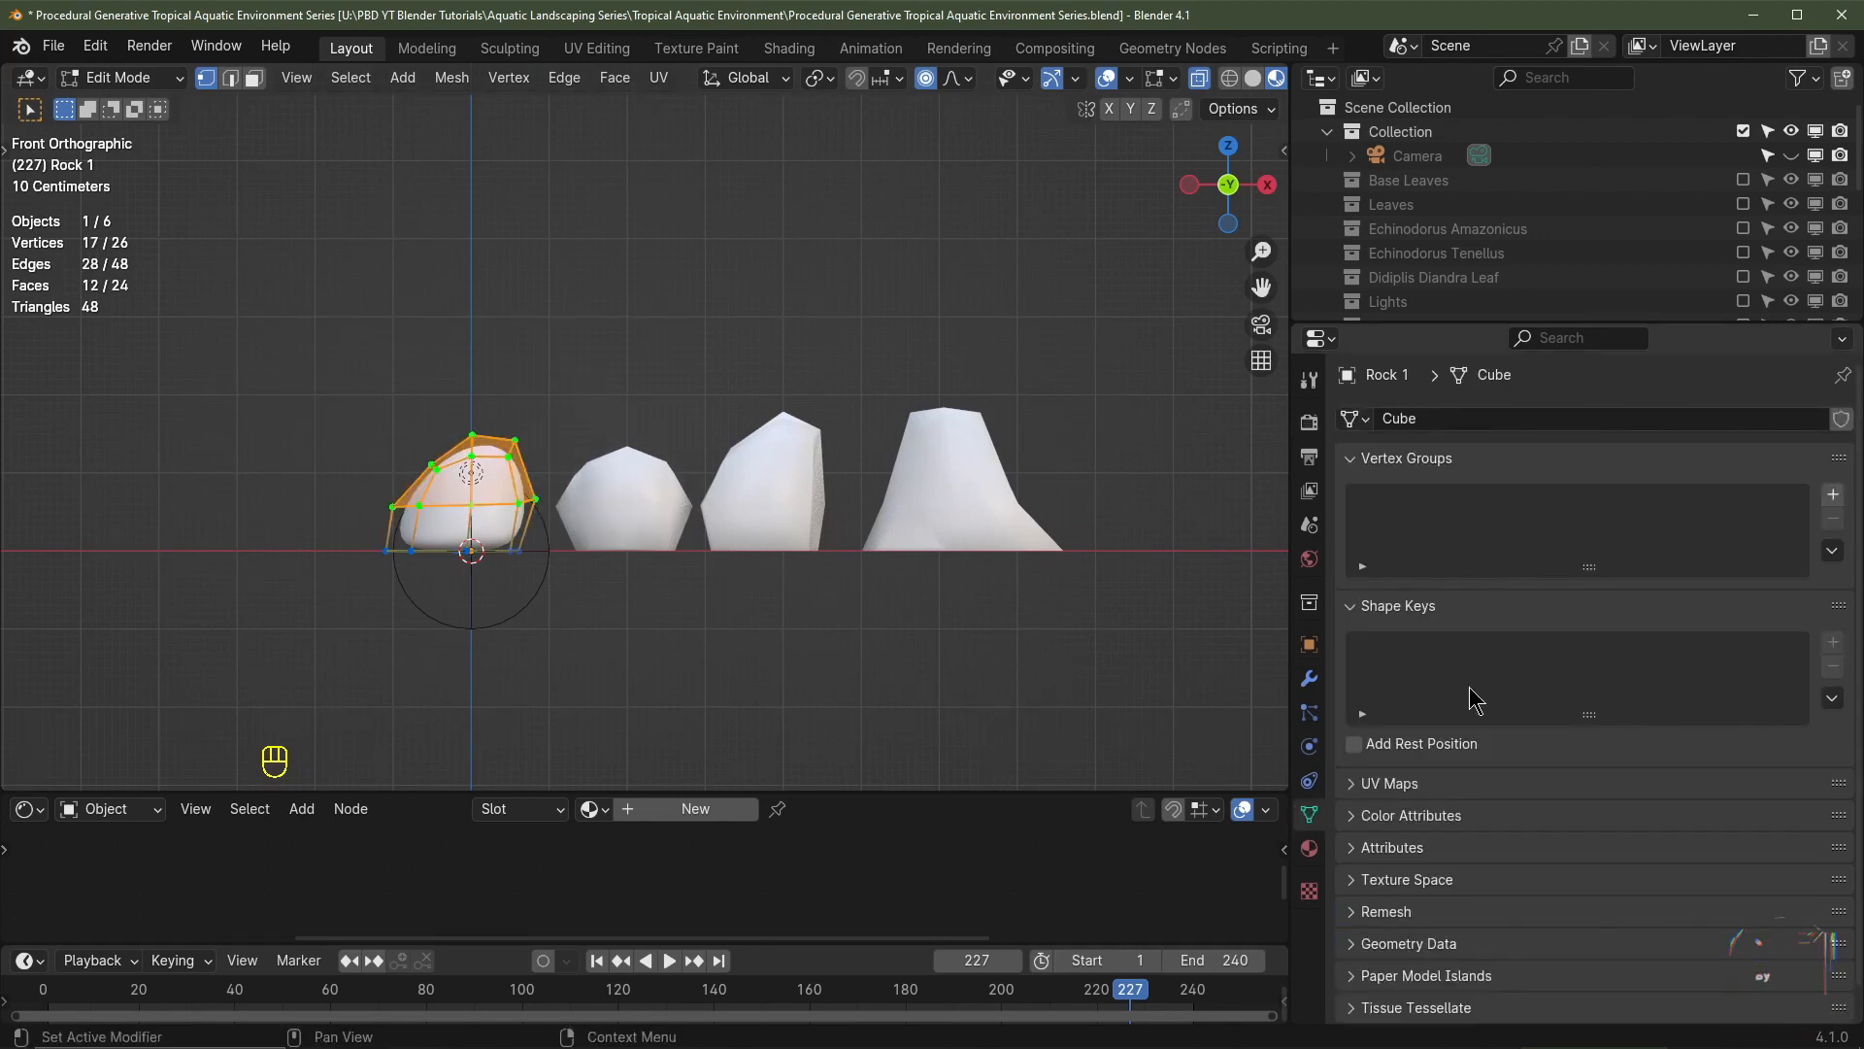
pyautogui.click(1834, 495)
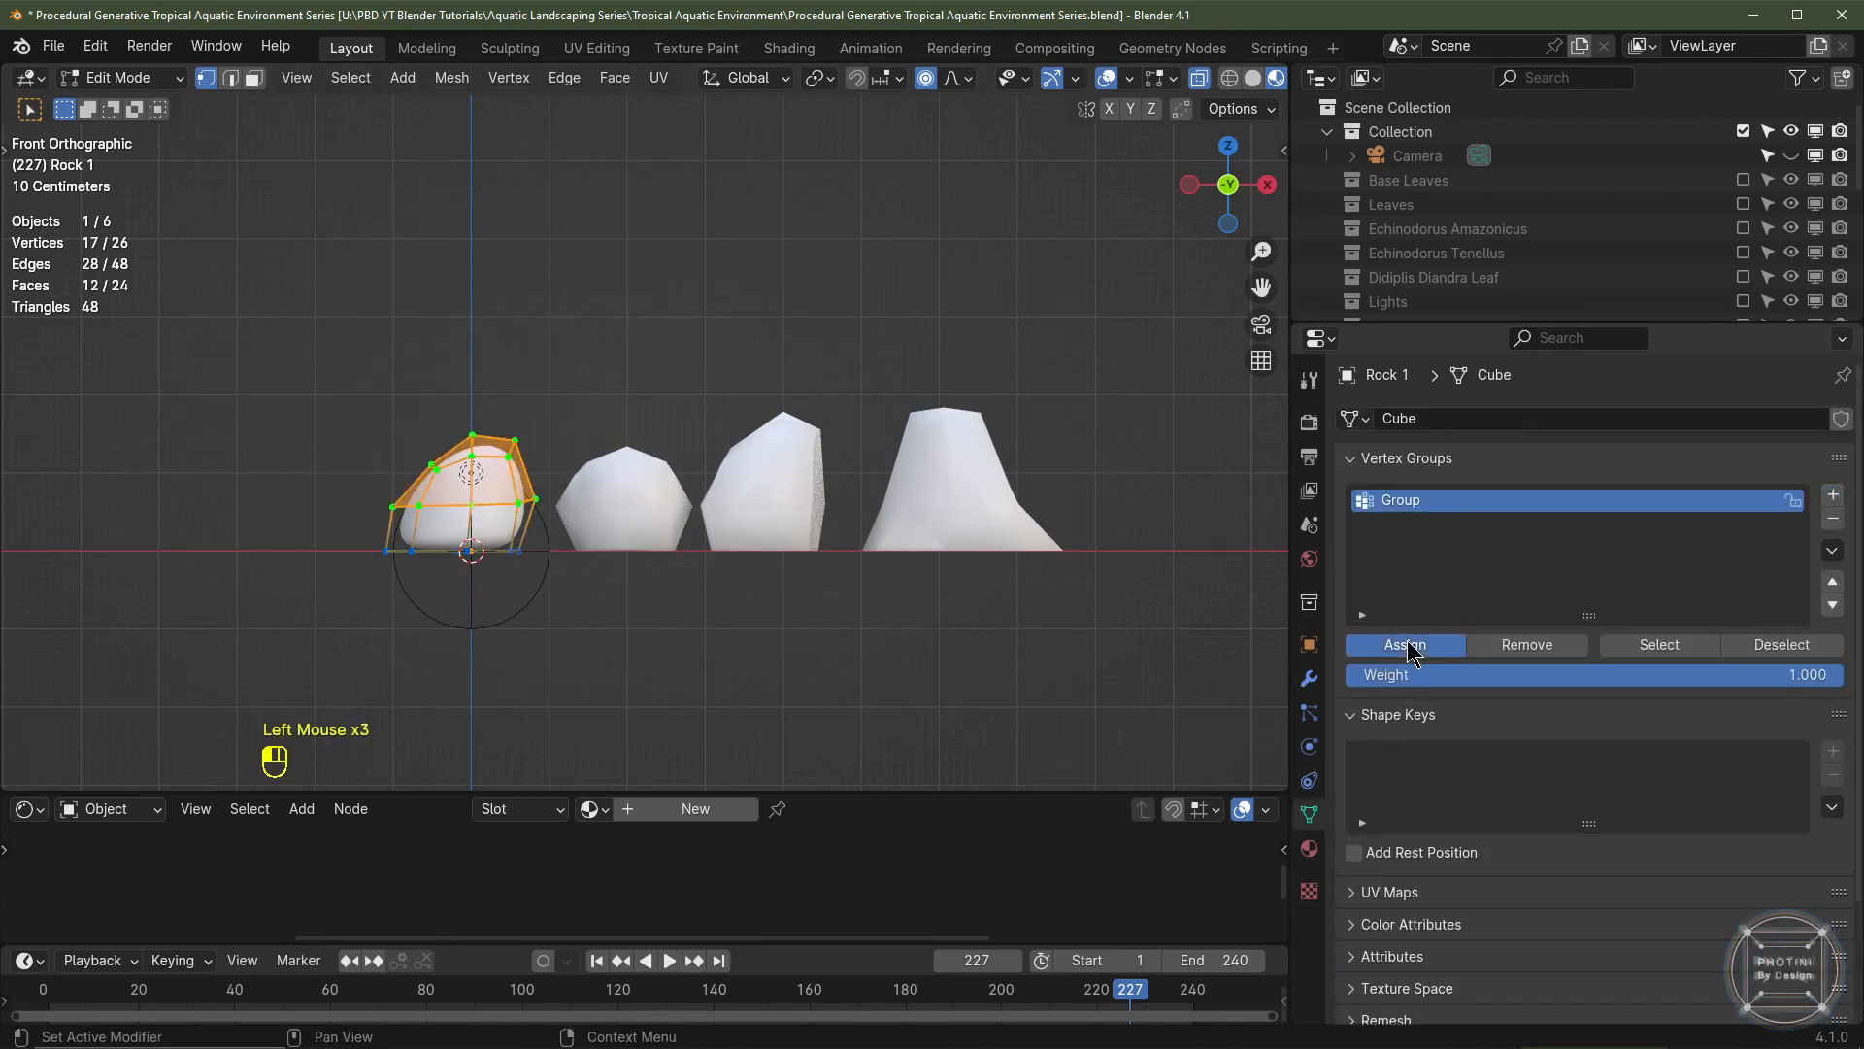
pyautogui.press('Tab')
# - Assign all vertices above the base of Rock 1.001 to a new vertex group with weight 1
pyautogui.click(625, 507)
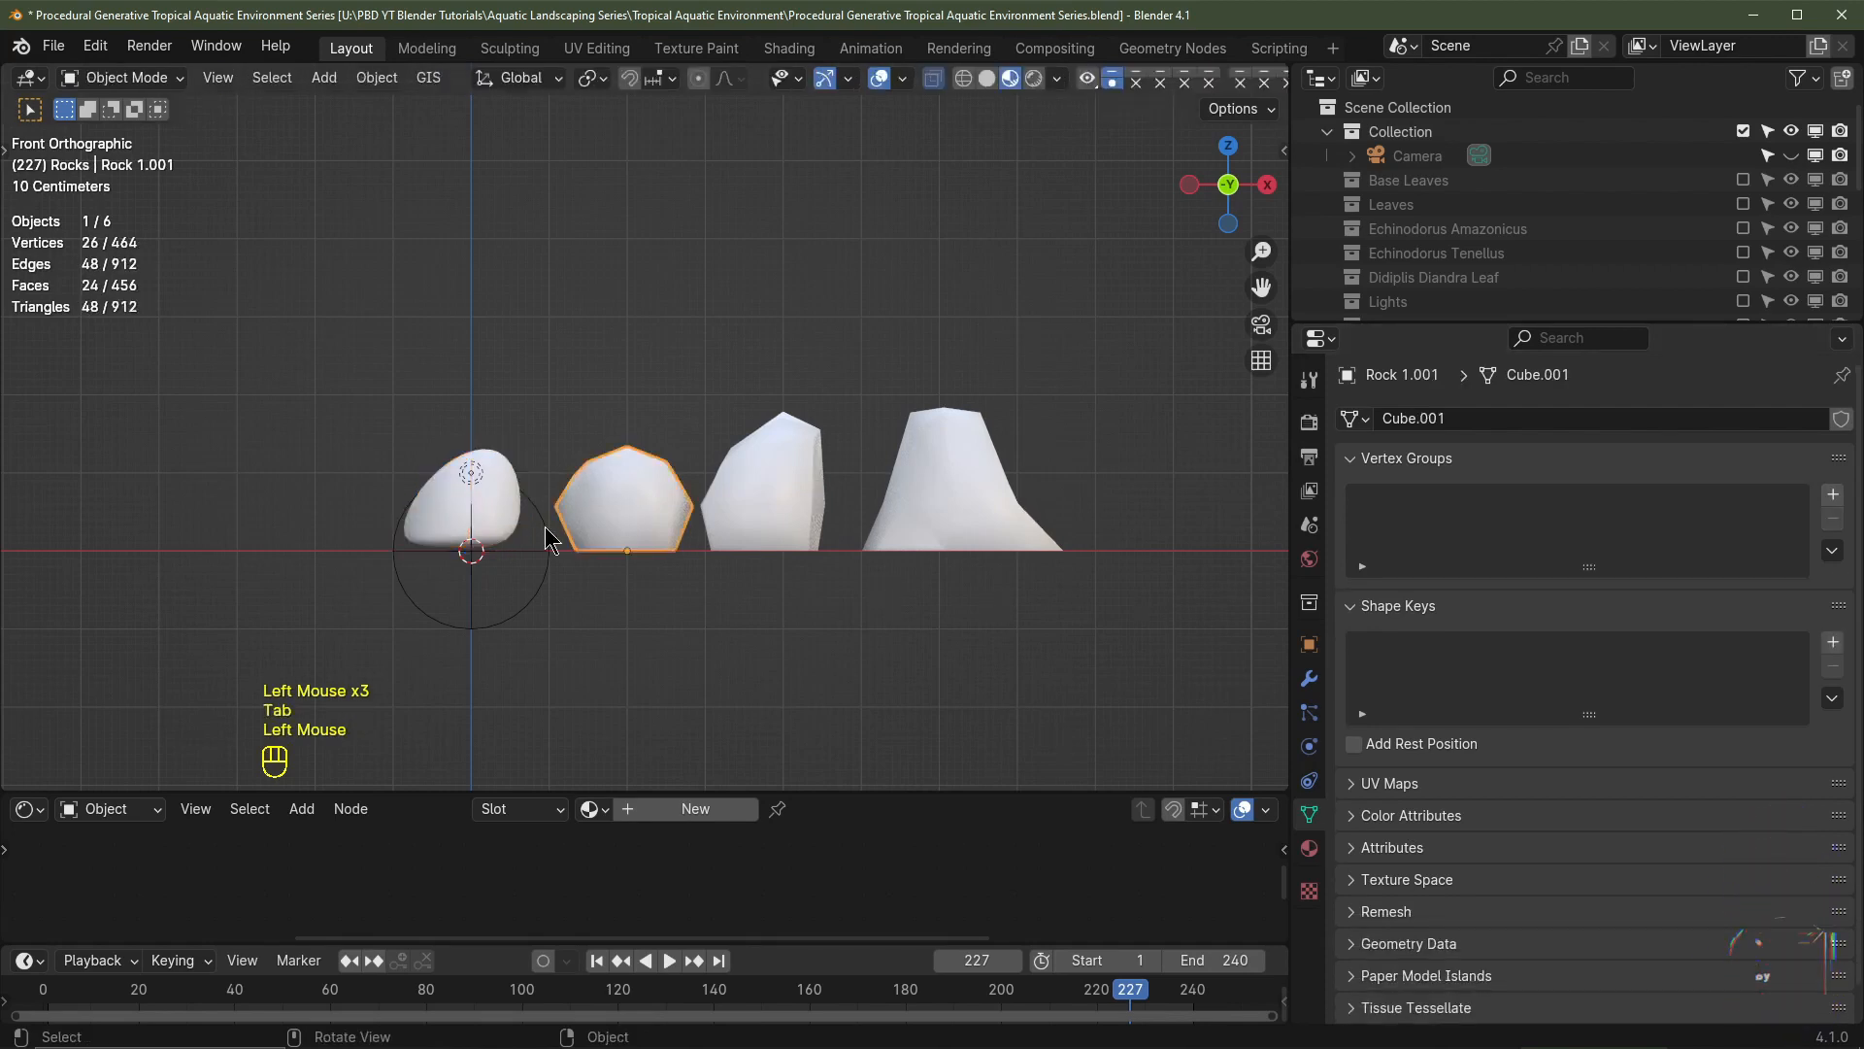
pyautogui.press('Tab')
pyautogui.moveTo(425, 376); pyautogui.dragTo(789, 536)
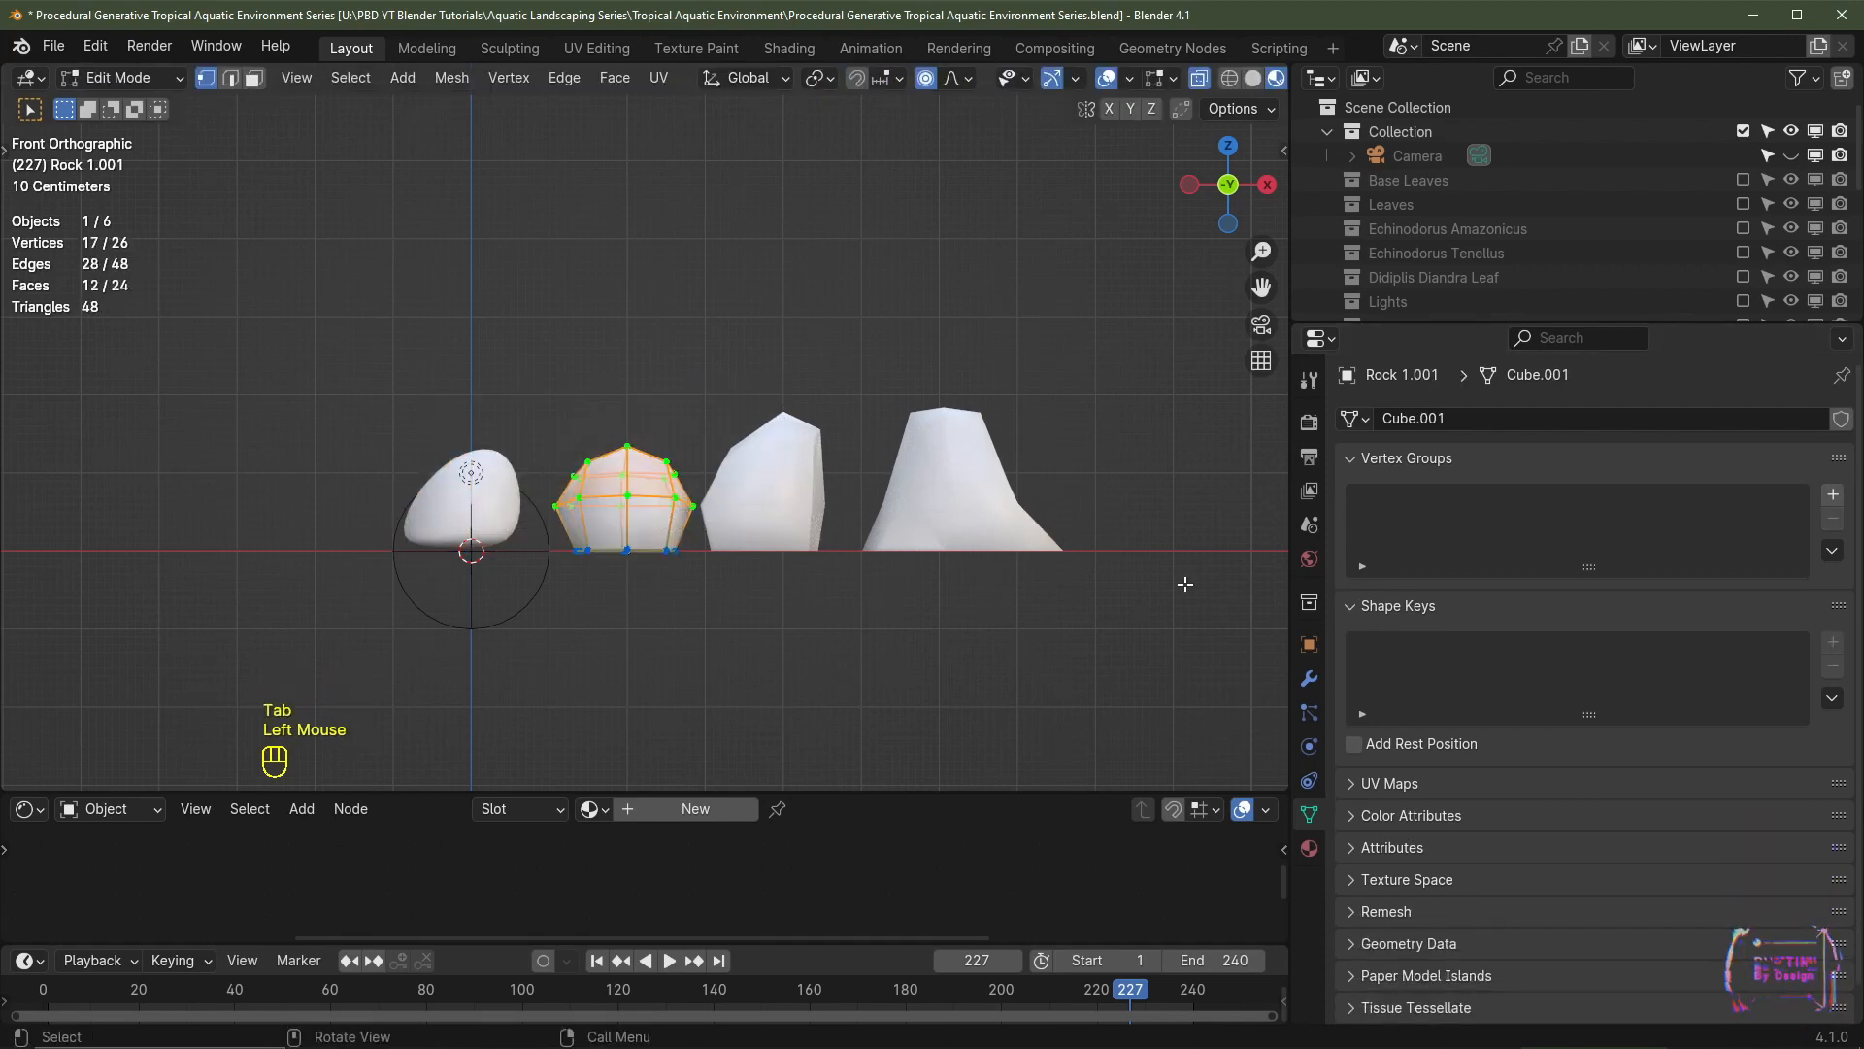
pyautogui.click(1834, 494)
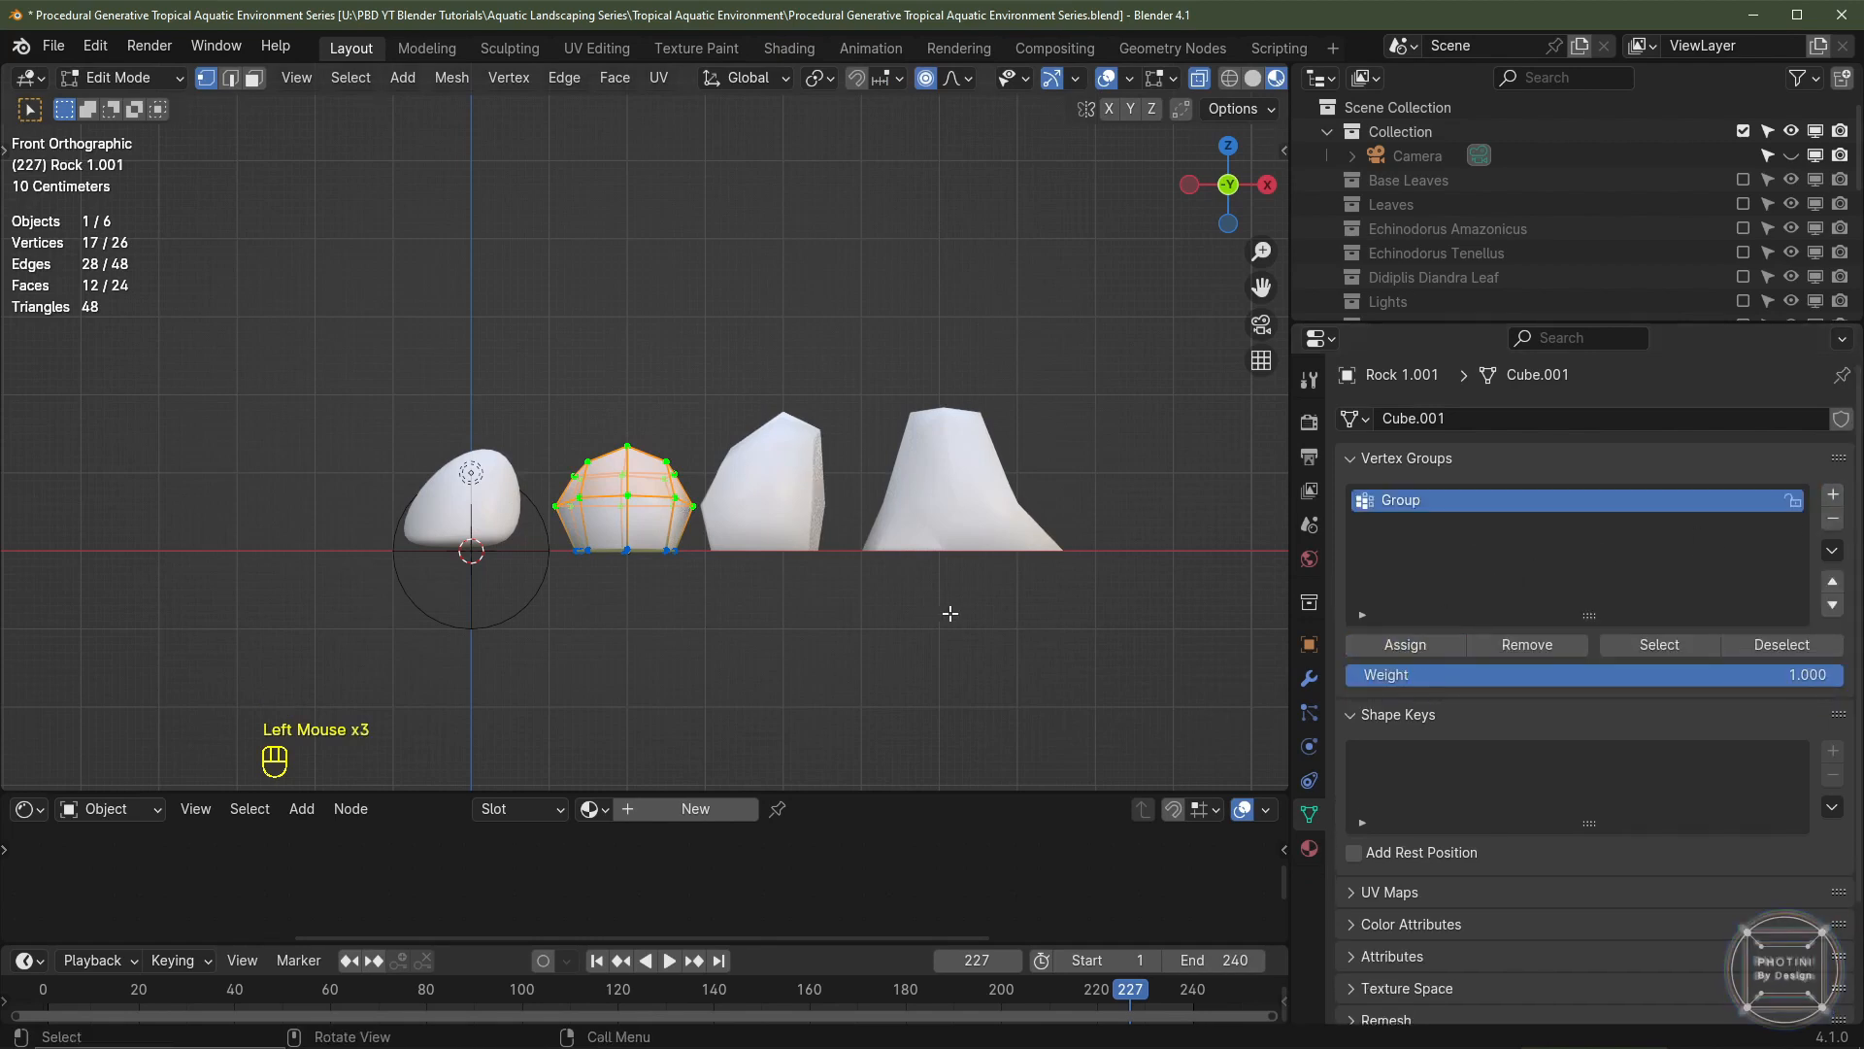
pyautogui.press('Tab')
# - Assign all vertices above the base of Rock 1.002 to a new vertex group with weight 1
pyautogui.click(764, 494)
pyautogui.press('Tab')
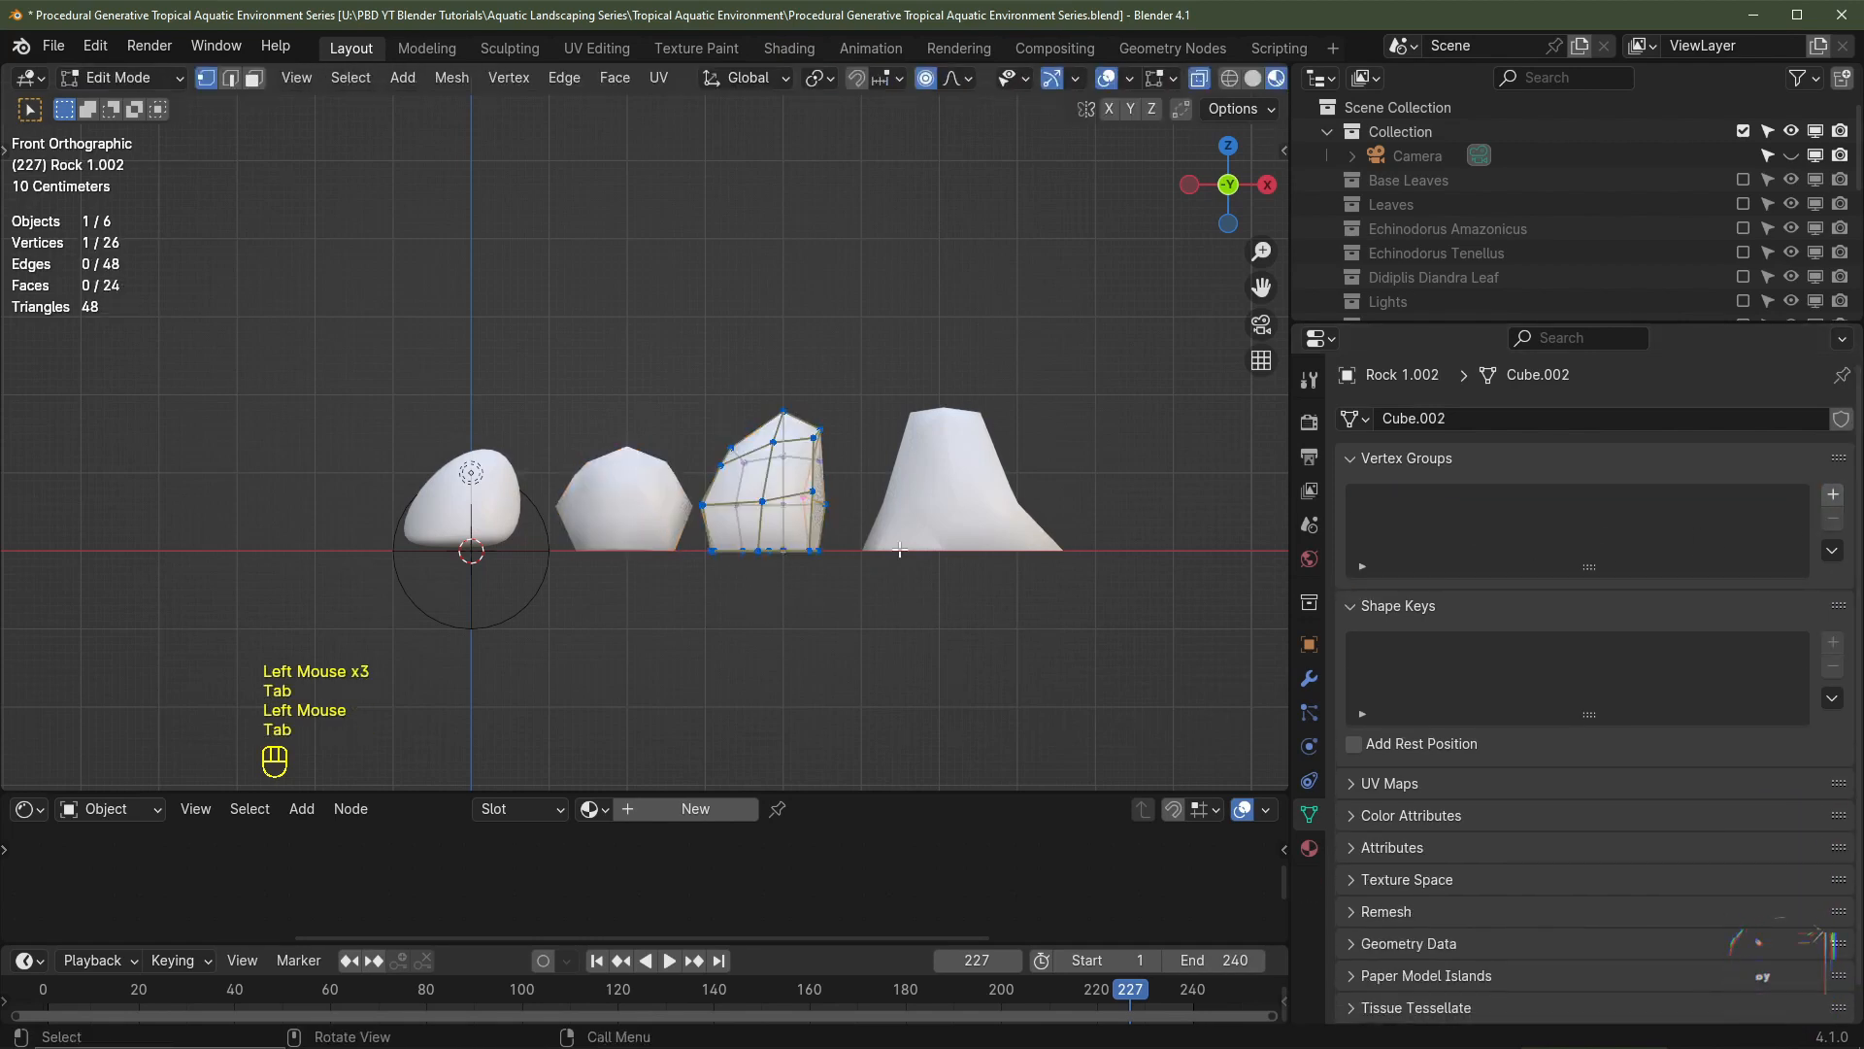
pyautogui.moveTo(554, 328); pyautogui.dragTo(958, 534)
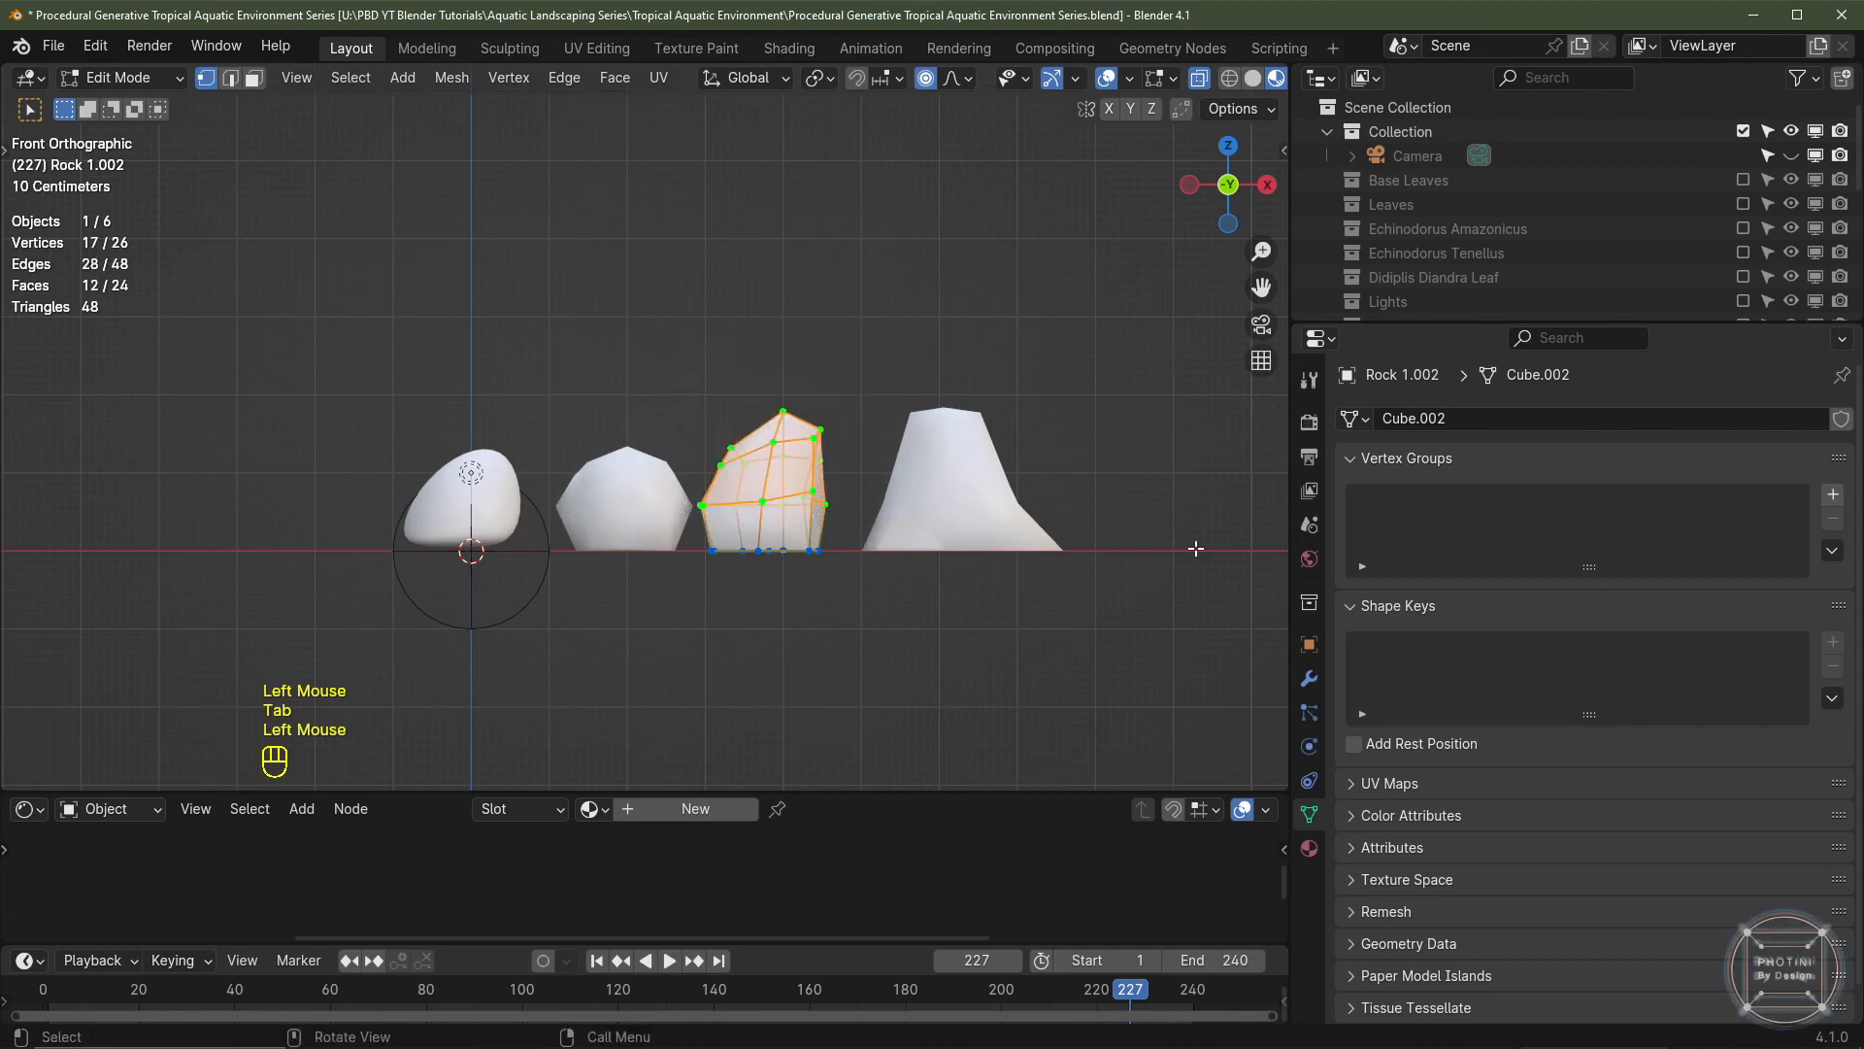
pyautogui.click(1833, 494)
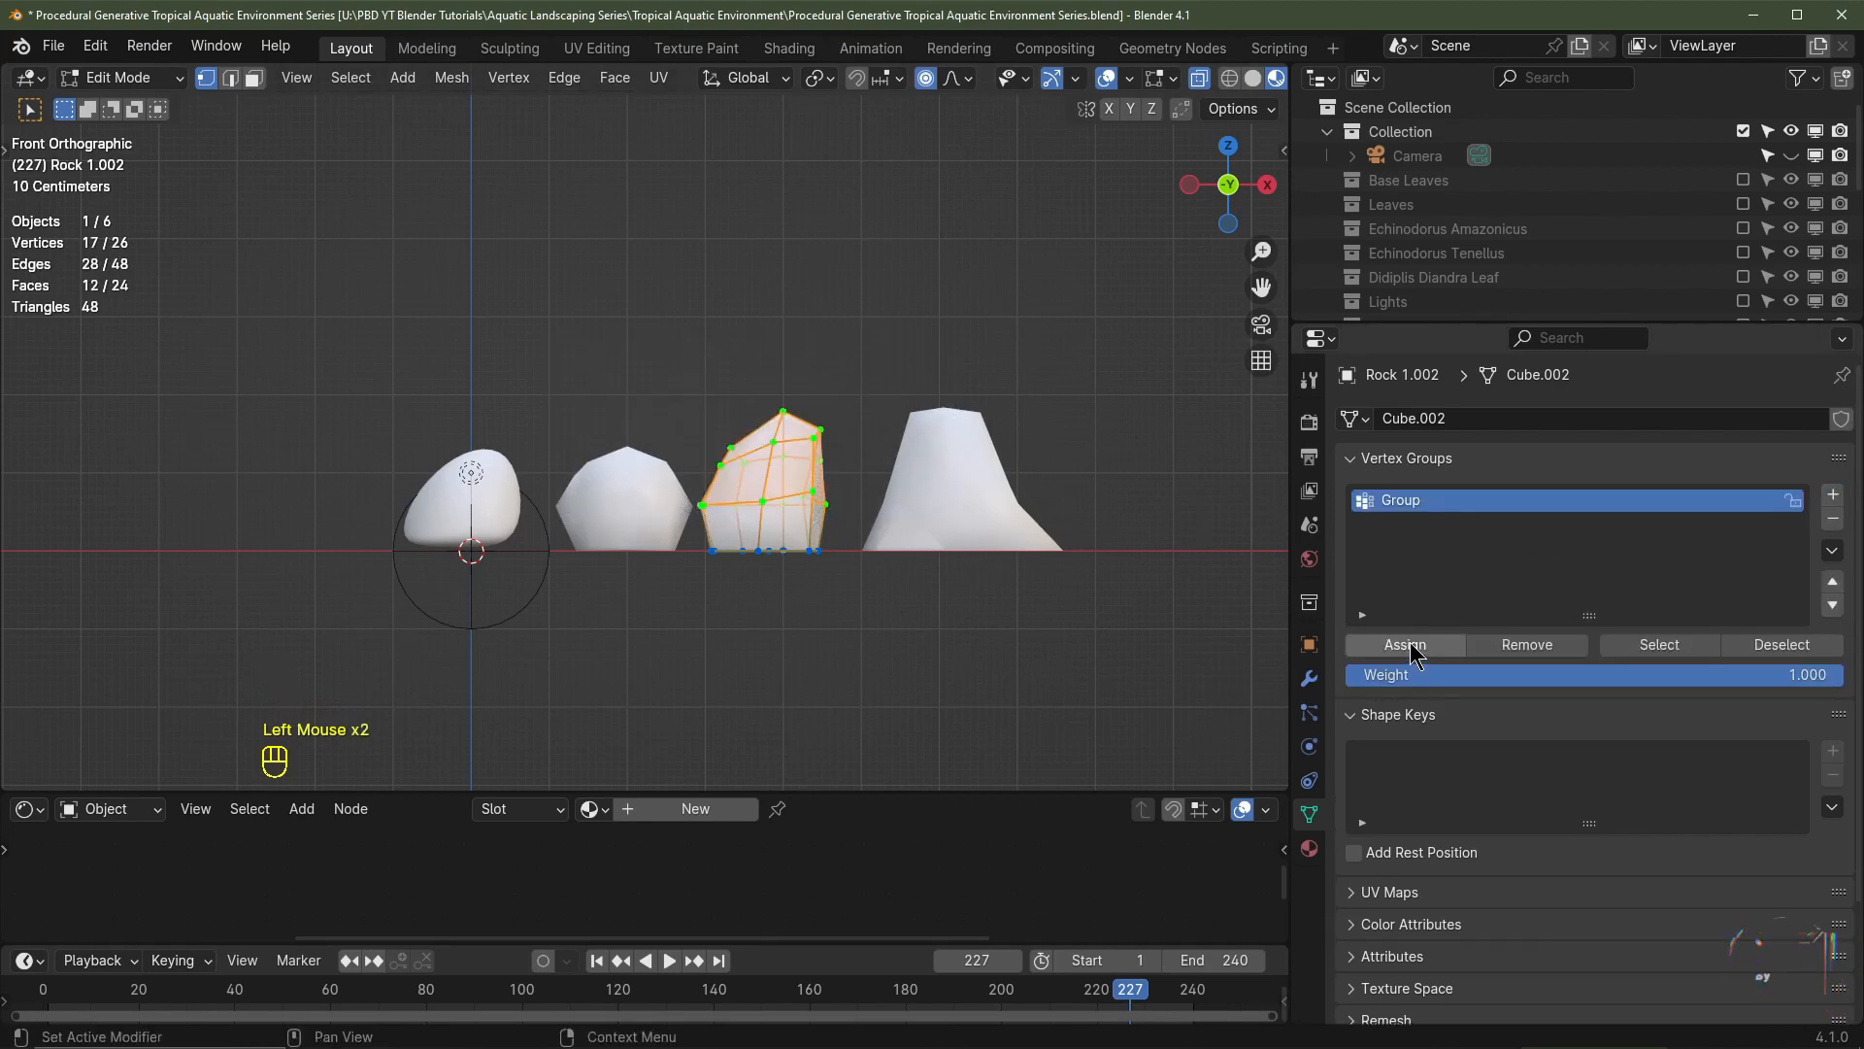
pyautogui.press('Tab')
# - Assign all vertices above the base of Rock 1.003 to a new vertex group with weight 1
pyautogui.click(932, 478)
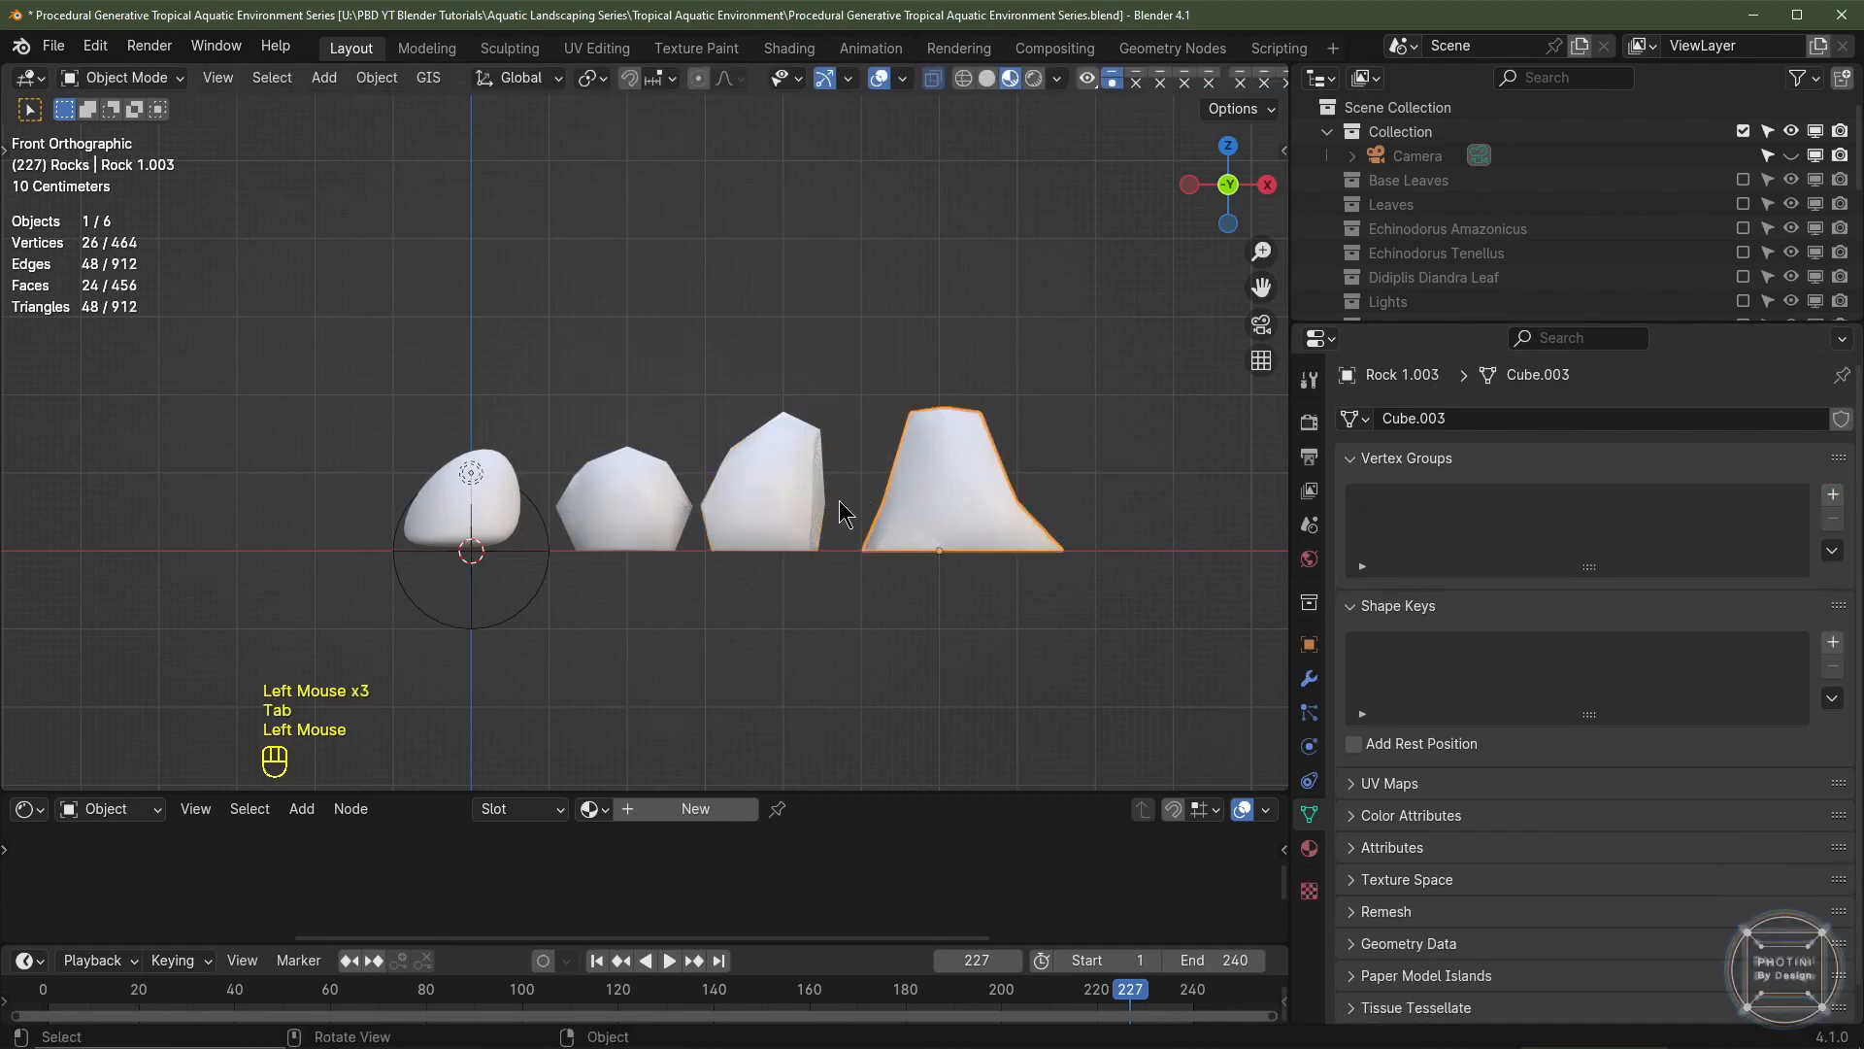
pyautogui.press('Tab')
pyautogui.moveTo(746, 332); pyautogui.dragTo(1127, 524)
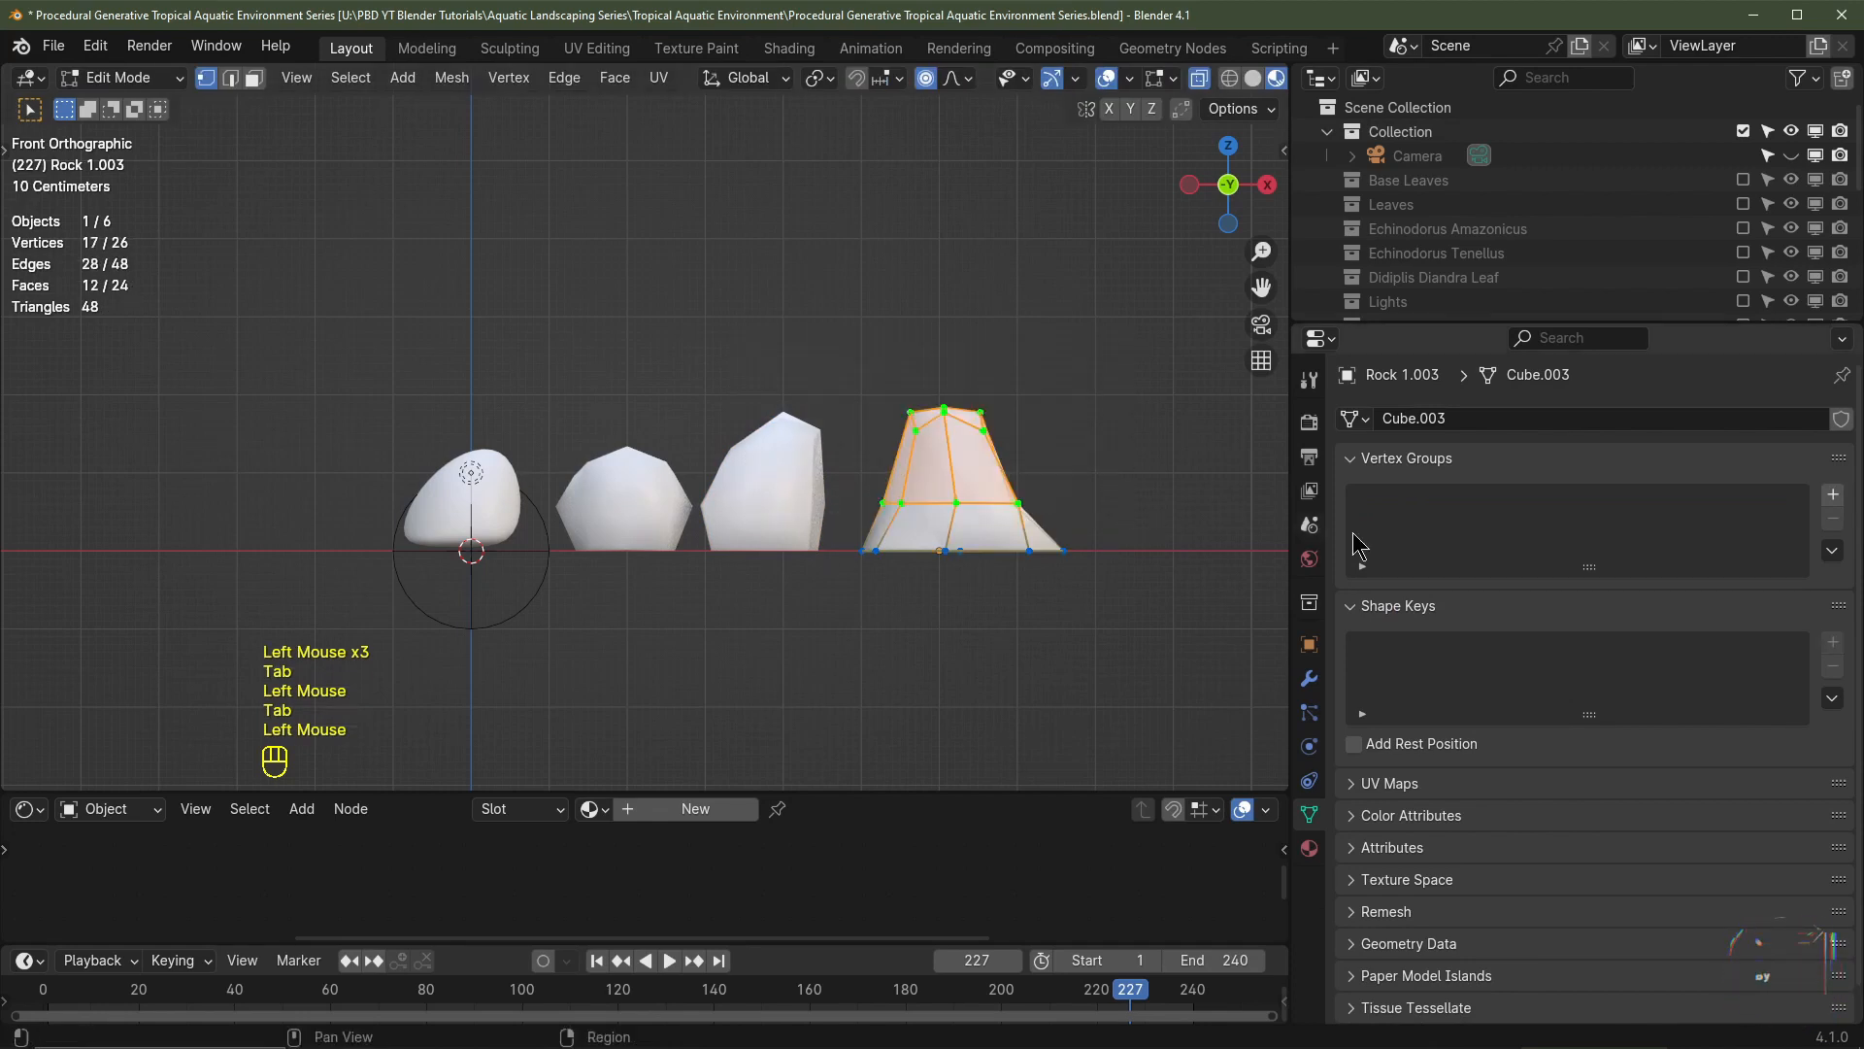
pyautogui.click(1833, 494)
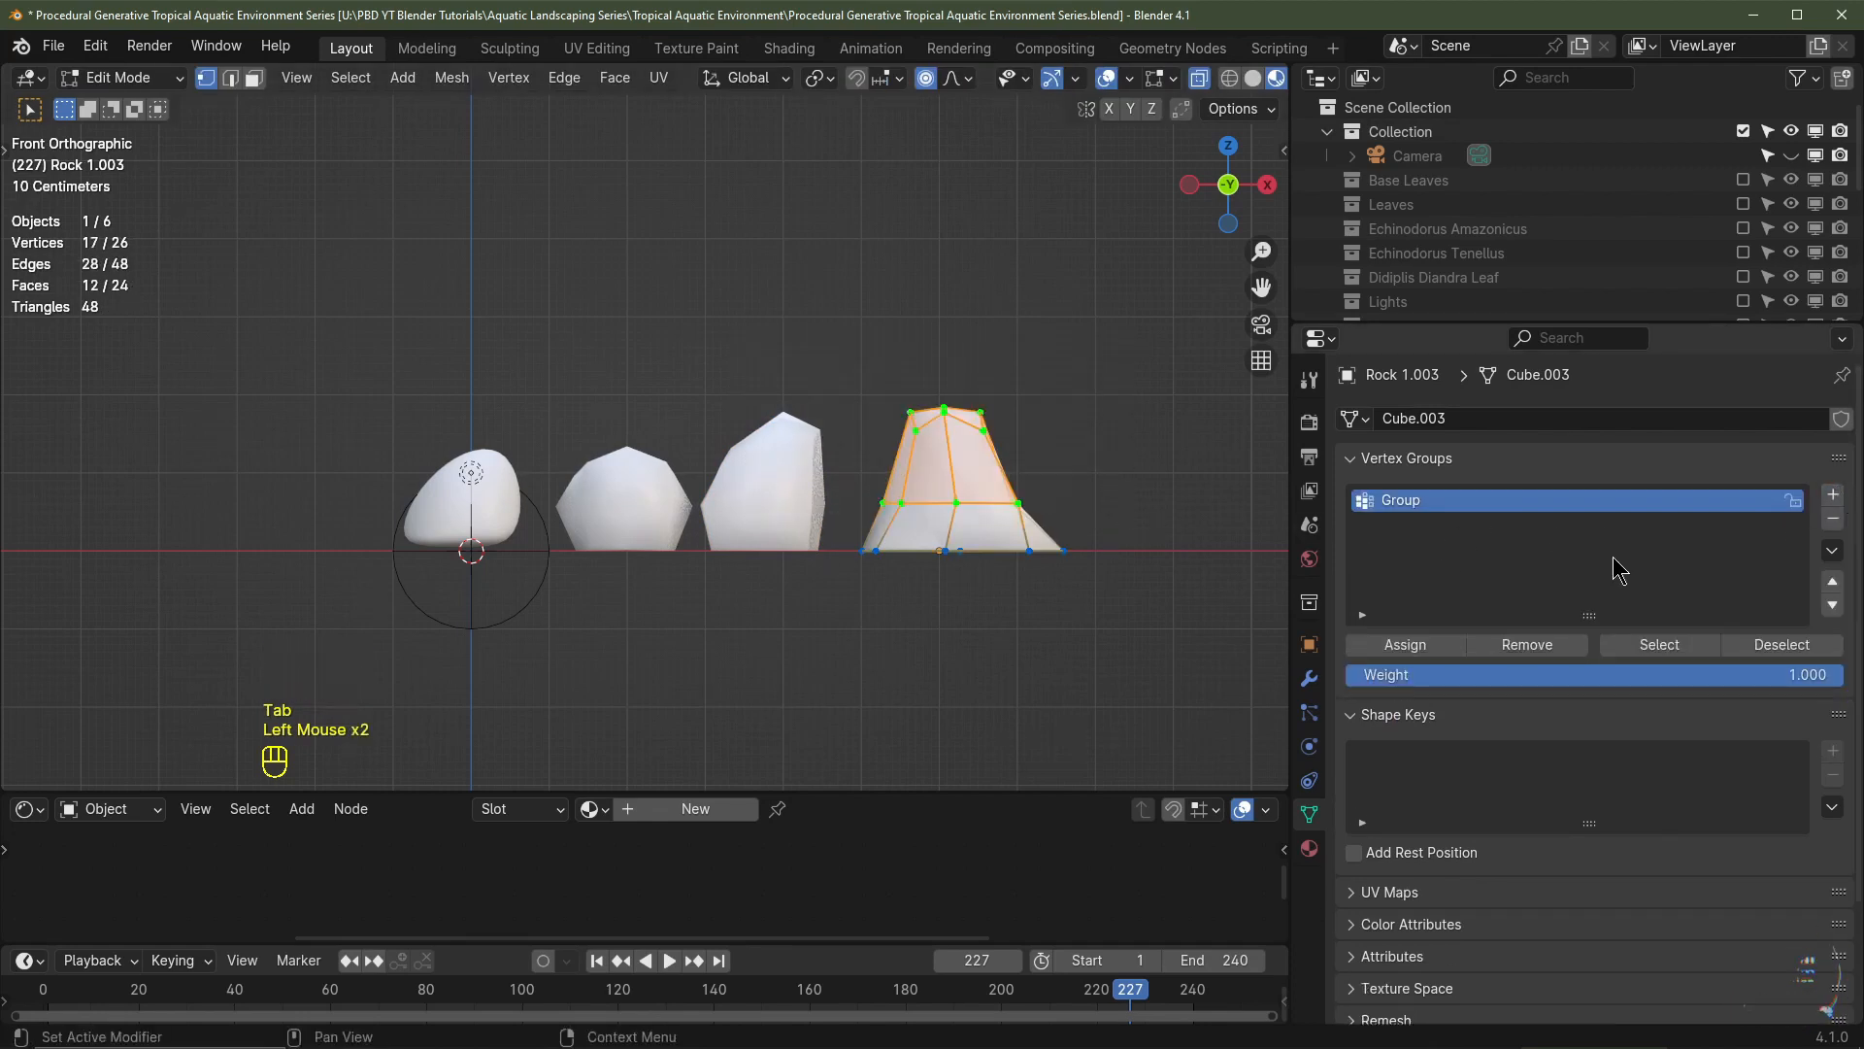
pyautogui.click(1437, 646)
pyautogui.press('Tab')
# - Set the strength of Rock 1's first Displace modifier to 1
pyautogui.click(493, 503)
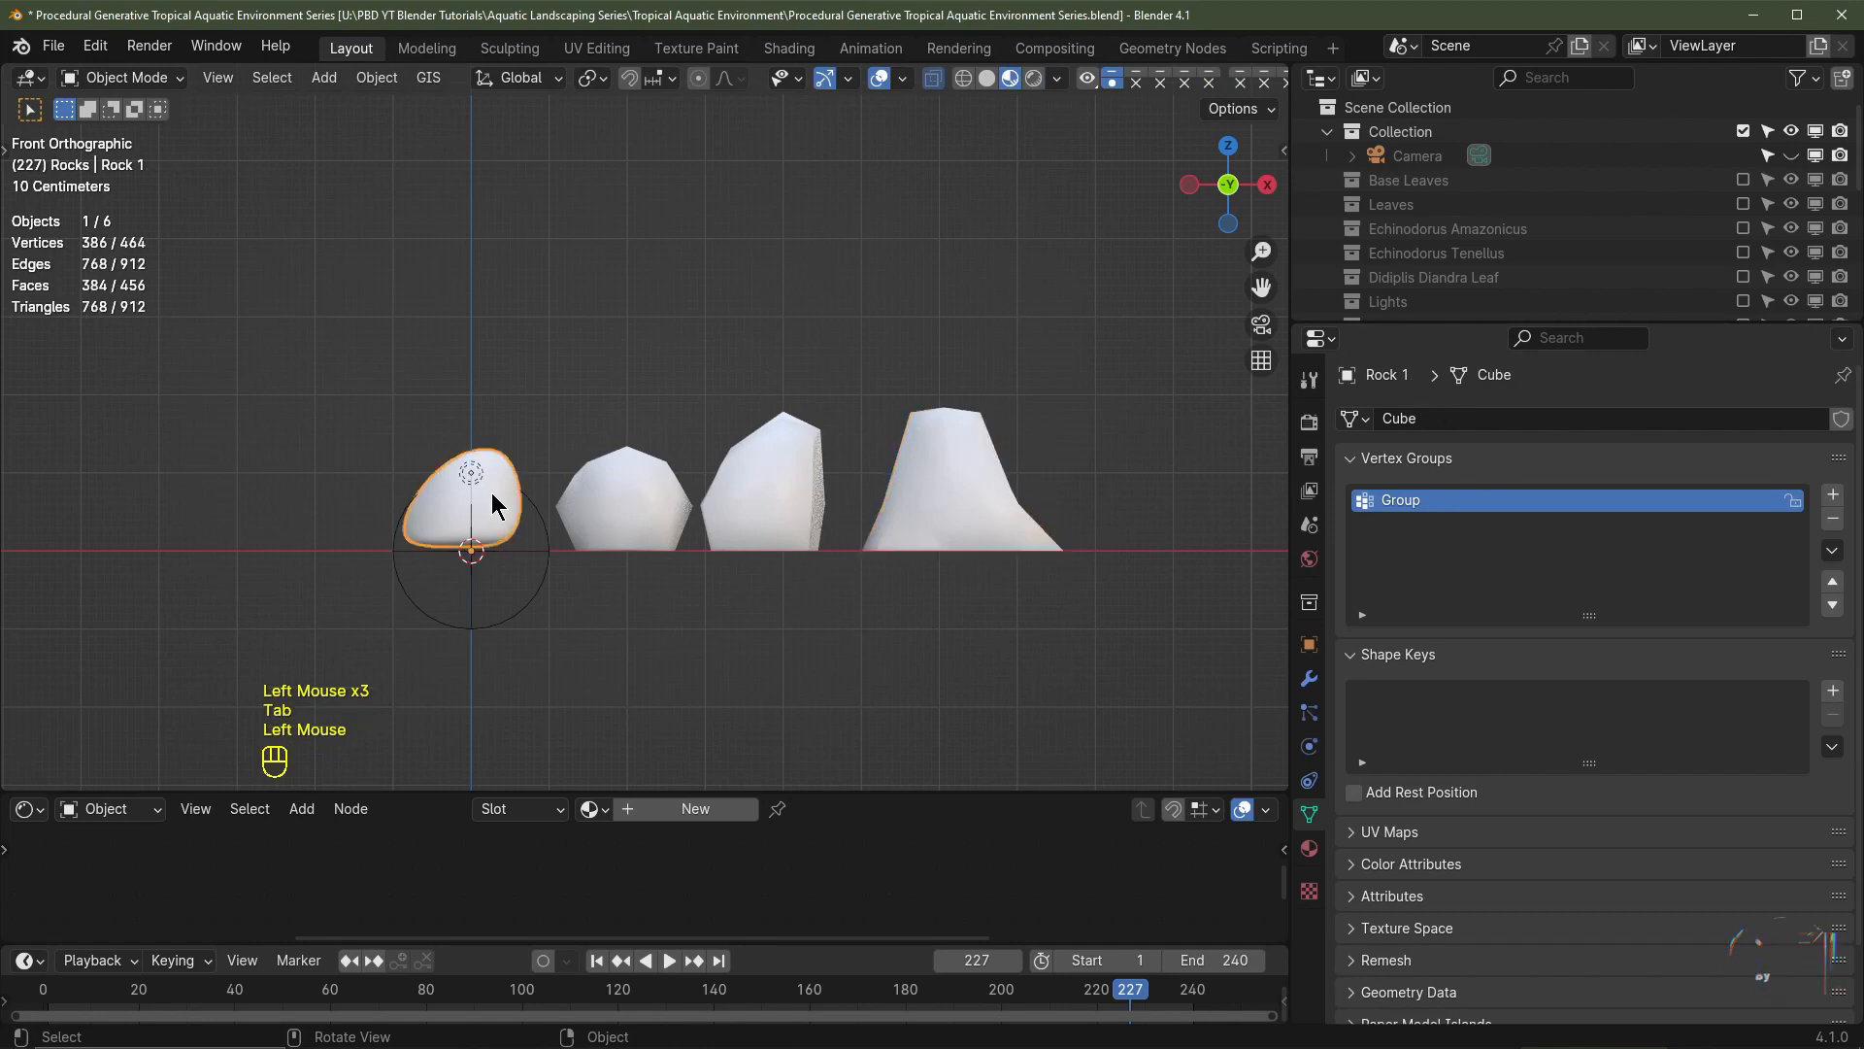
pyautogui.click(1309, 678)
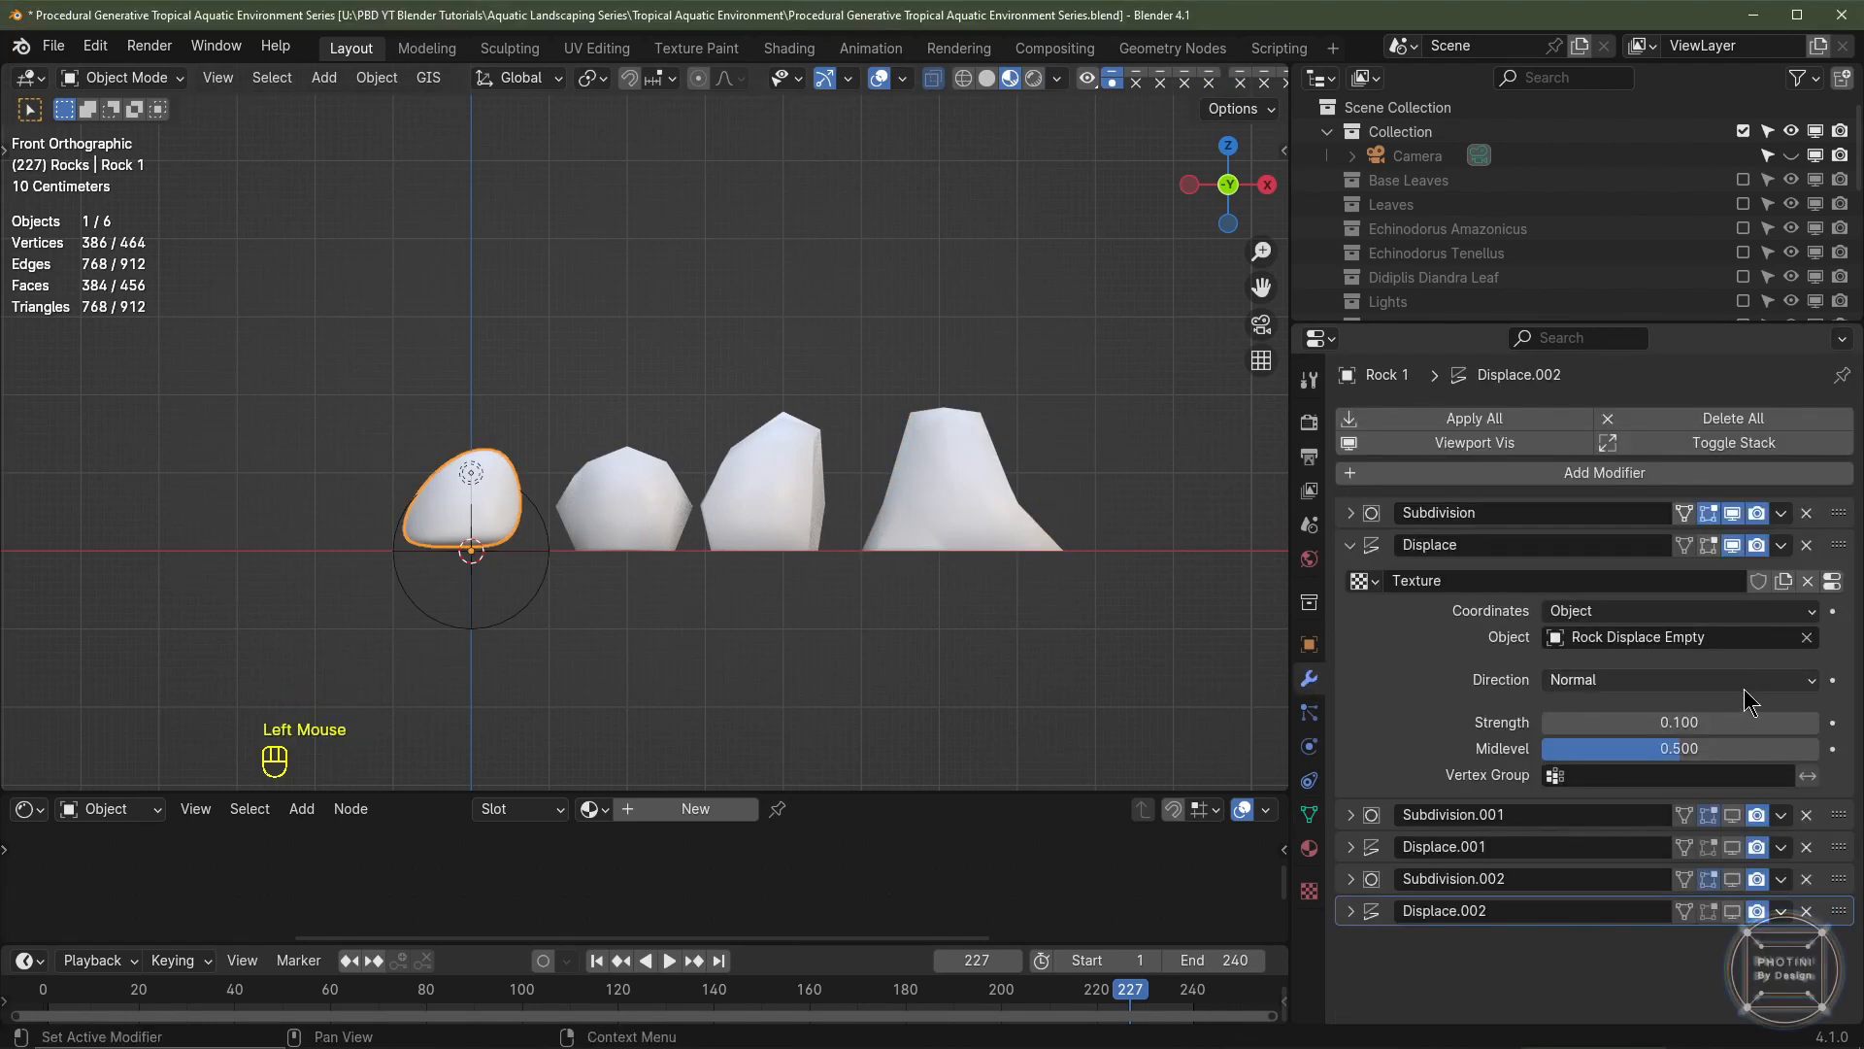
pyautogui.doubleClick(1690, 721)
pyautogui.write('1')
pyautogui.press('Return')
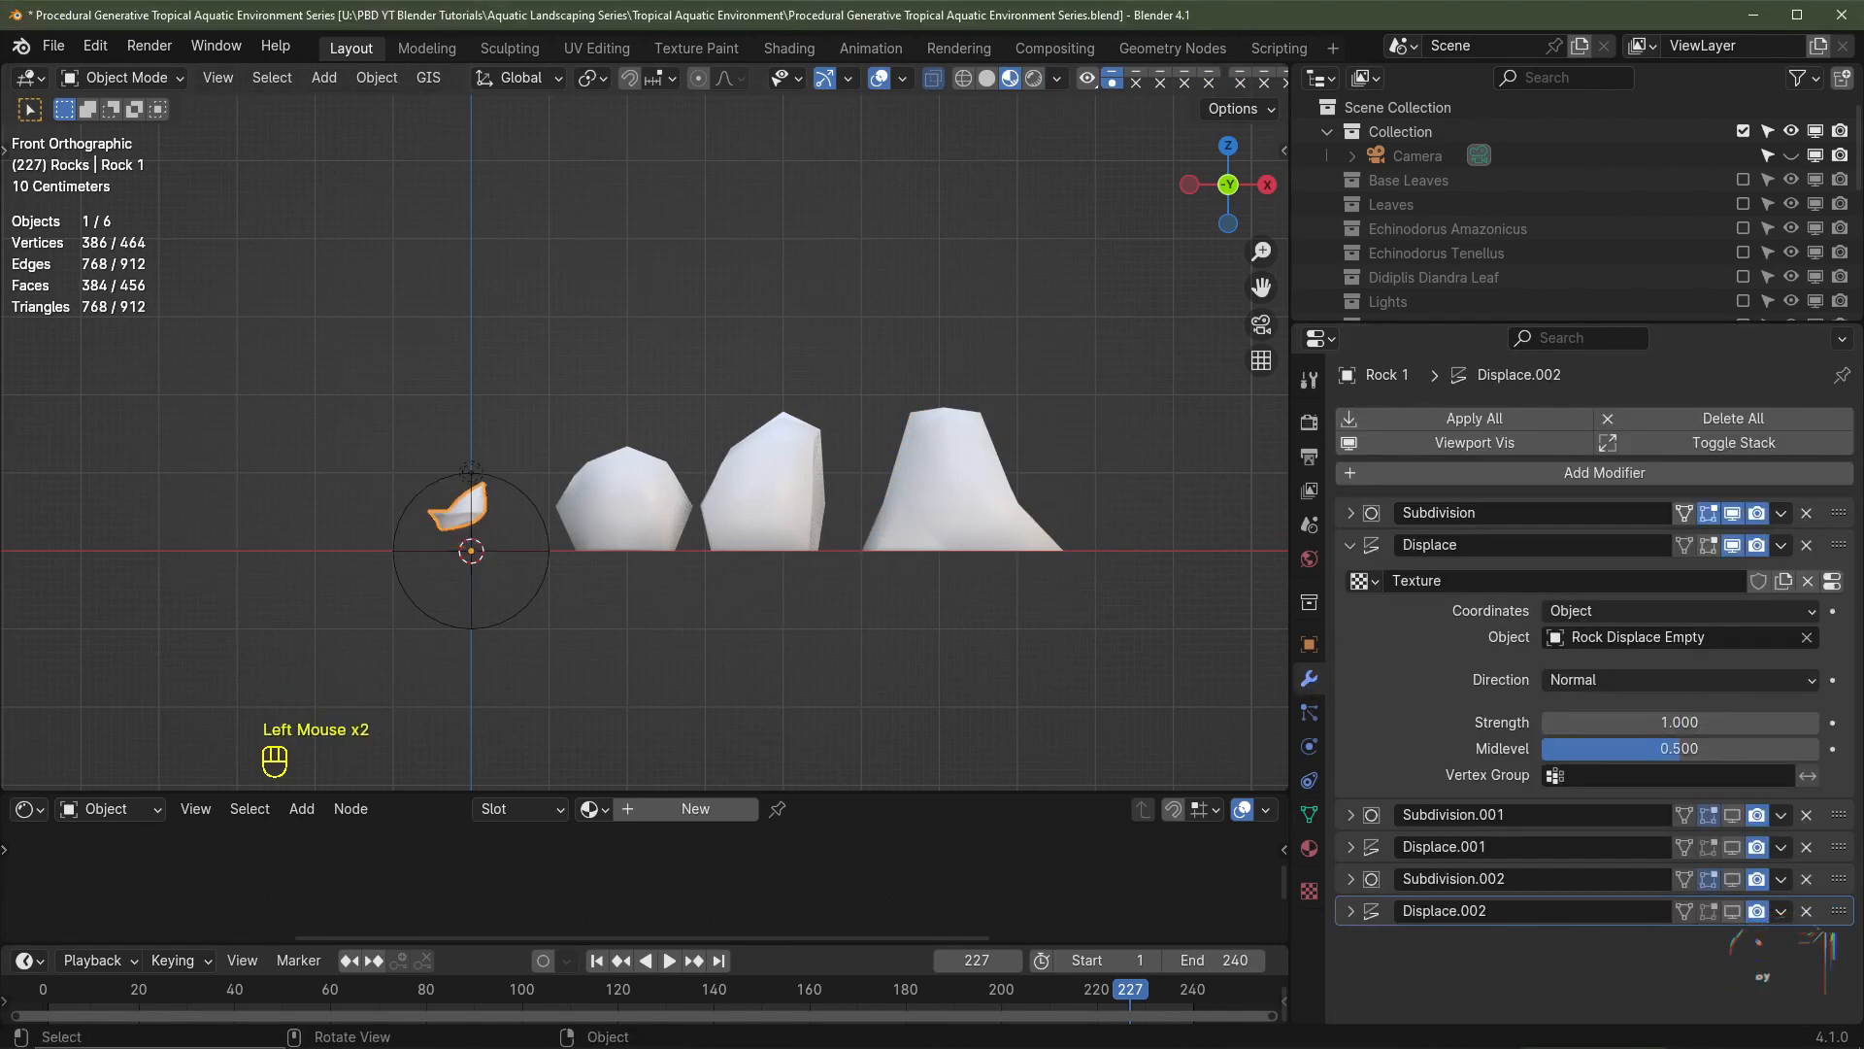
# - Limit Rock 1's first Displace modifier to the vertex group named Group
pyautogui.scroll(2, 645, 442)
pyautogui.keyDown('shift'); pyautogui.moveTo(679, 583); pyautogui.dragTo(695, 474, button='middle'); pyautogui.keyUp('shift')
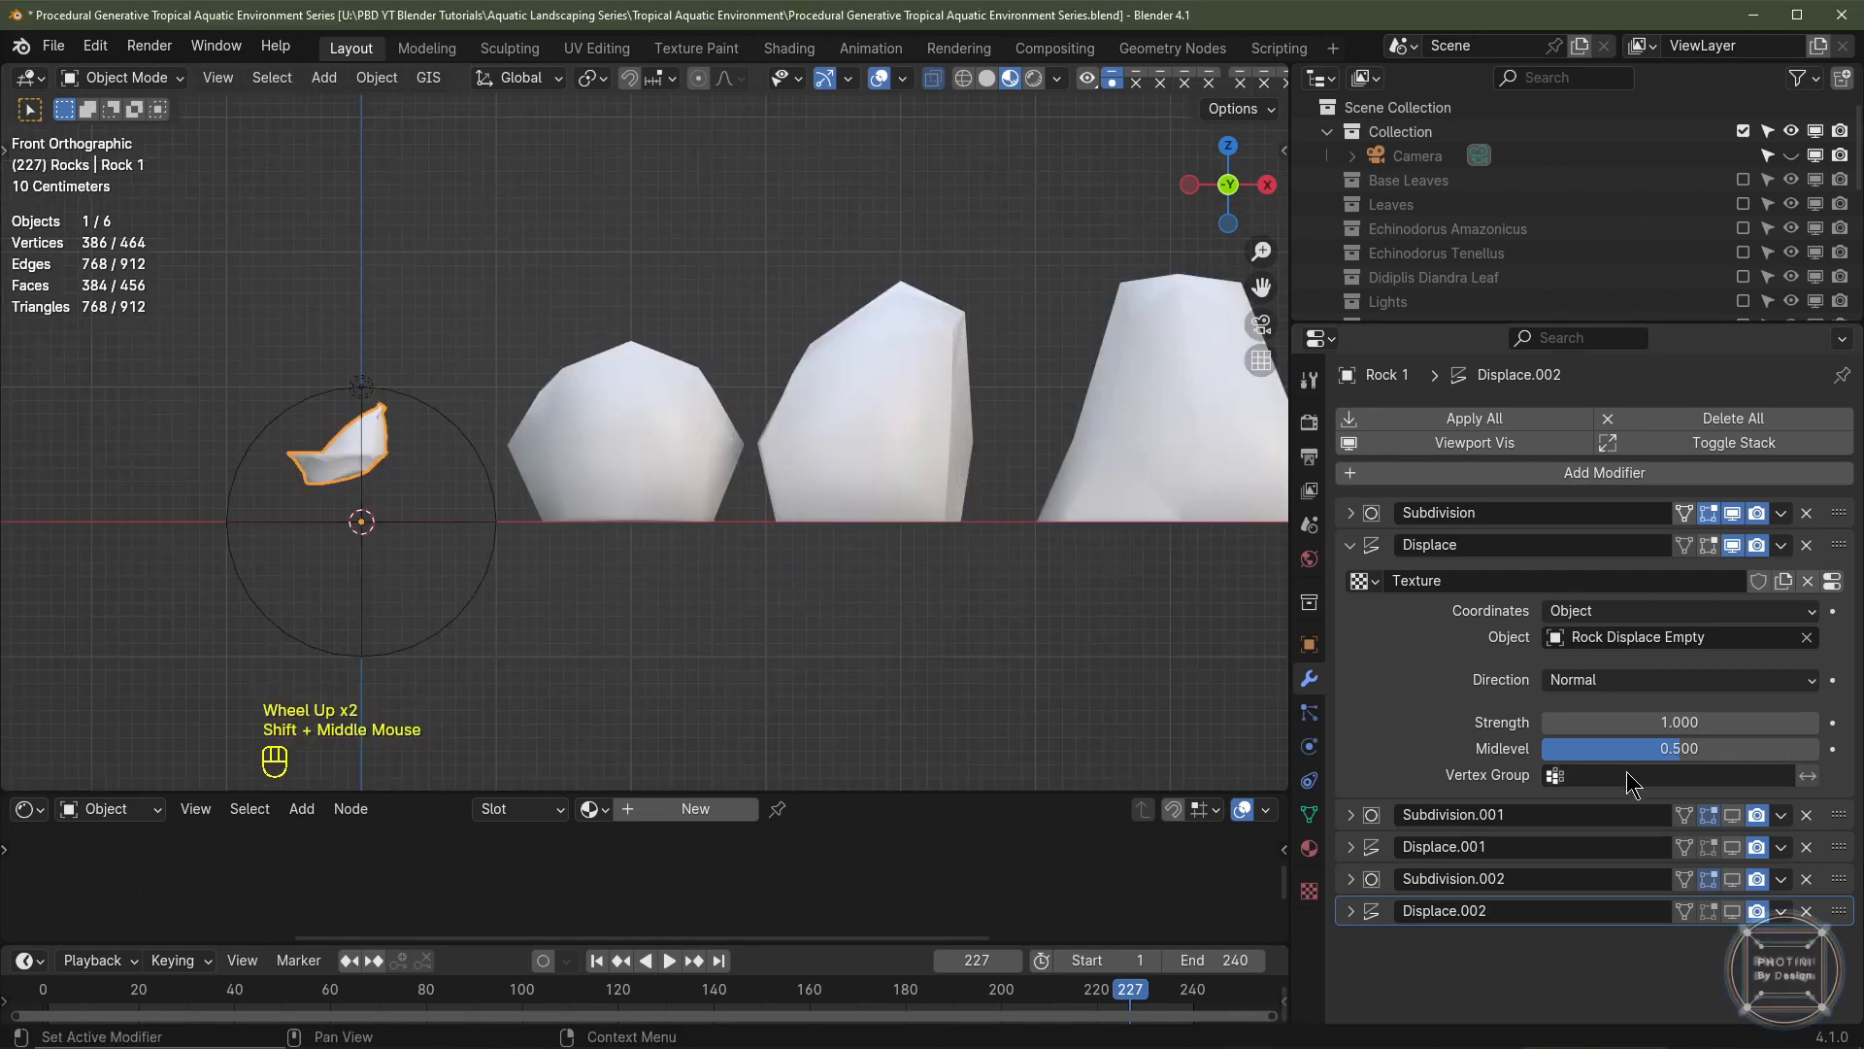
pyautogui.click(1628, 774)
pyautogui.click(1577, 521)
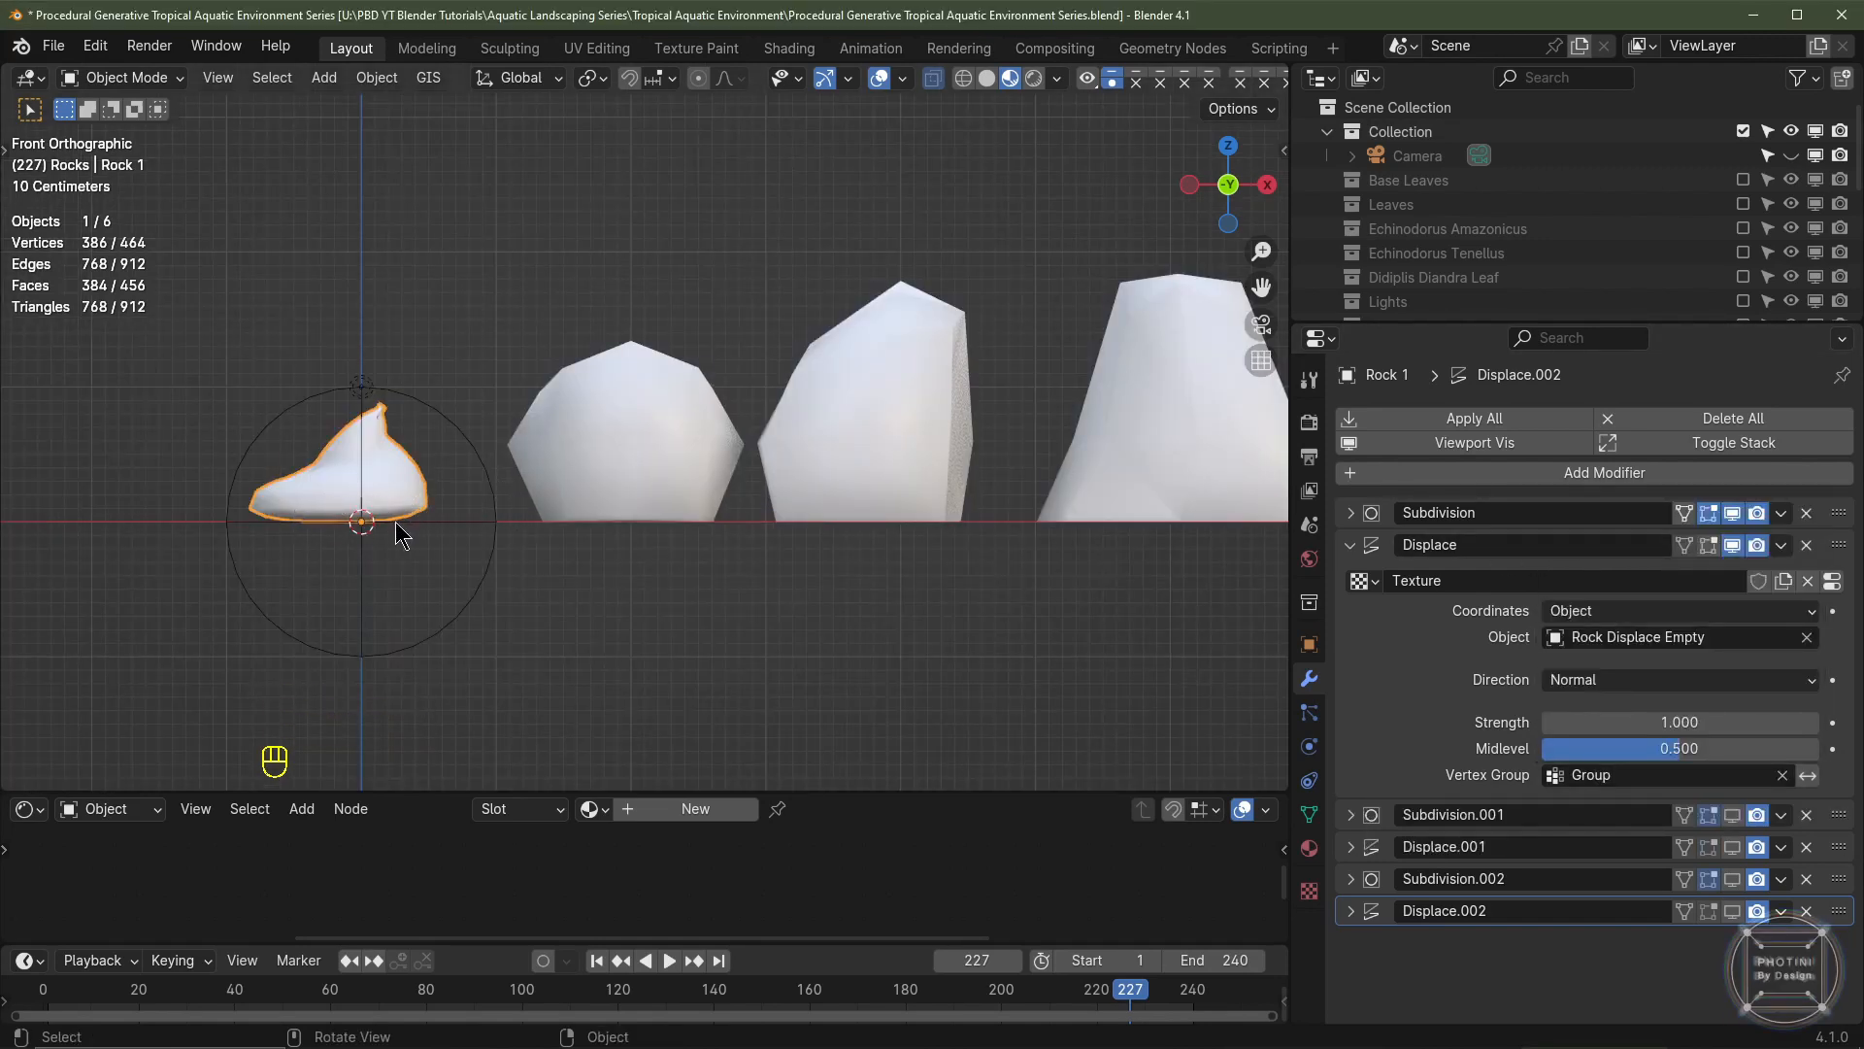
# - Change the first Displace modifier's texture type to Stucci with a size of 0.75
pyautogui.click(1828, 590)
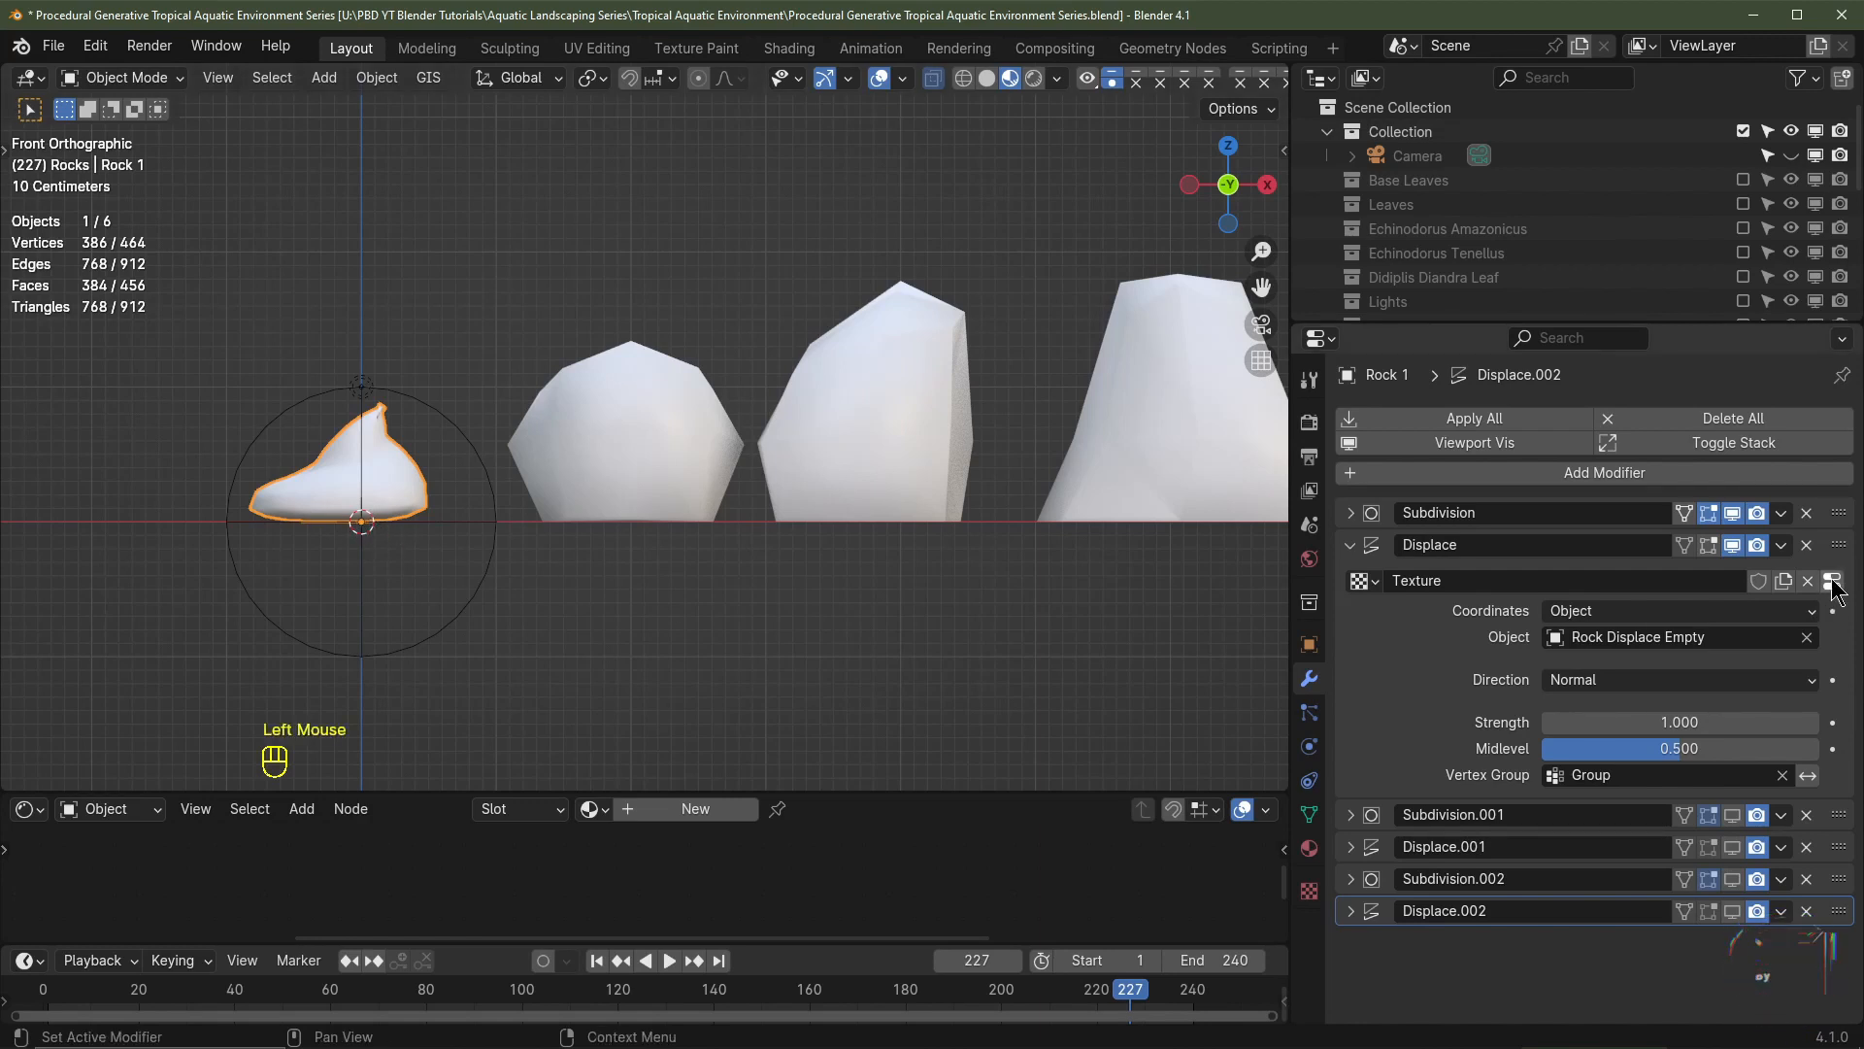
pyautogui.click(1834, 583)
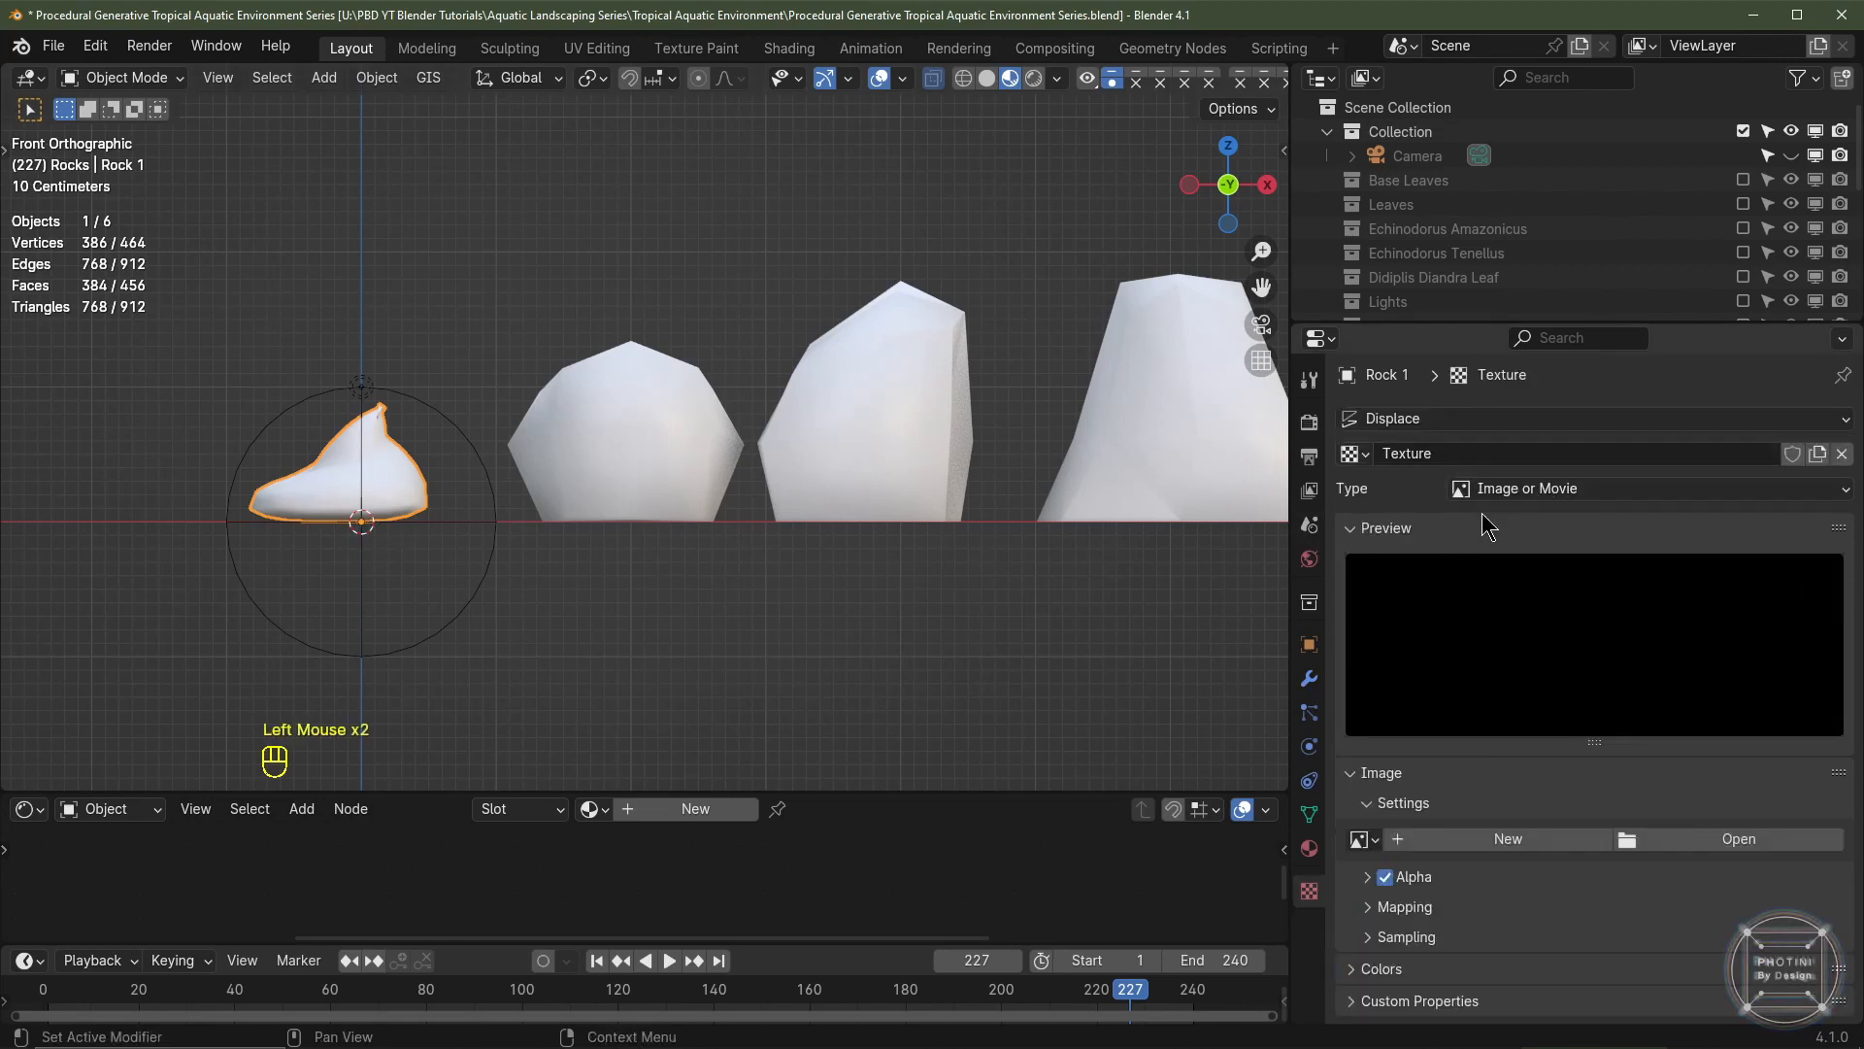
pyautogui.click(1575, 488)
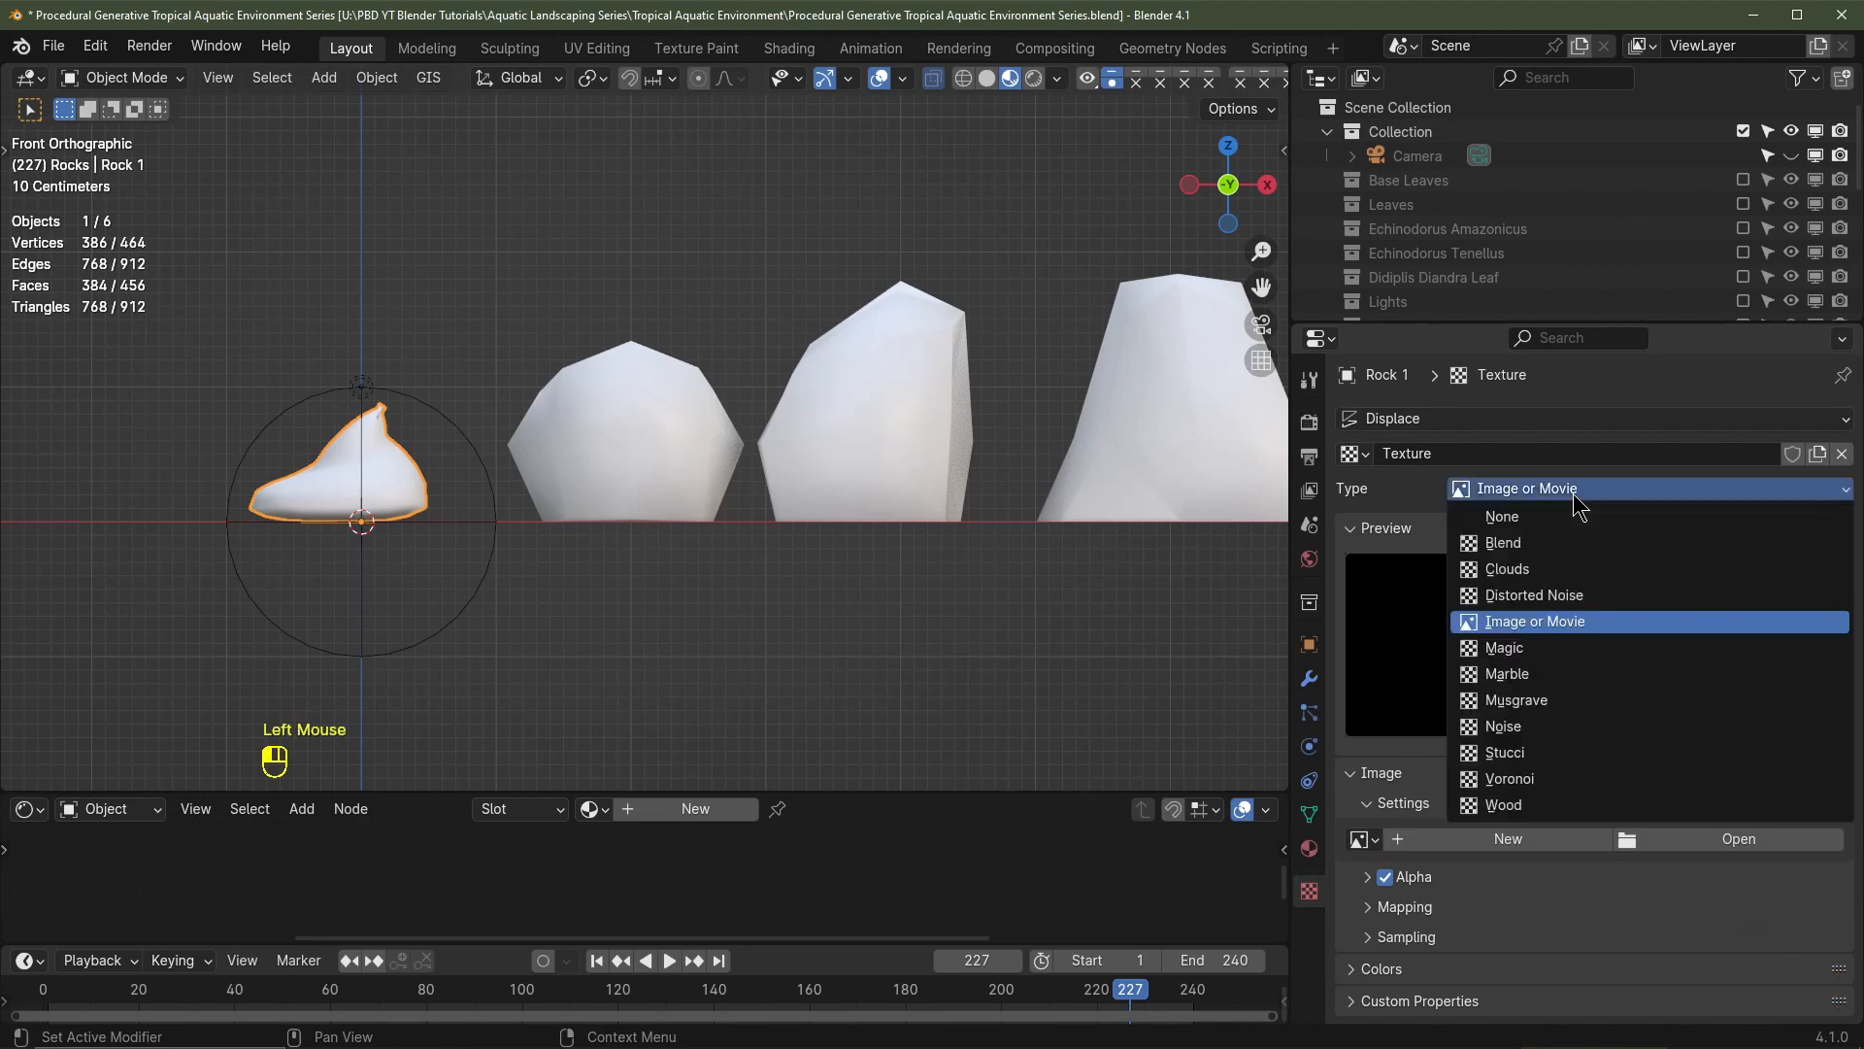
pyautogui.click(1544, 748)
pyautogui.click(1675, 909)
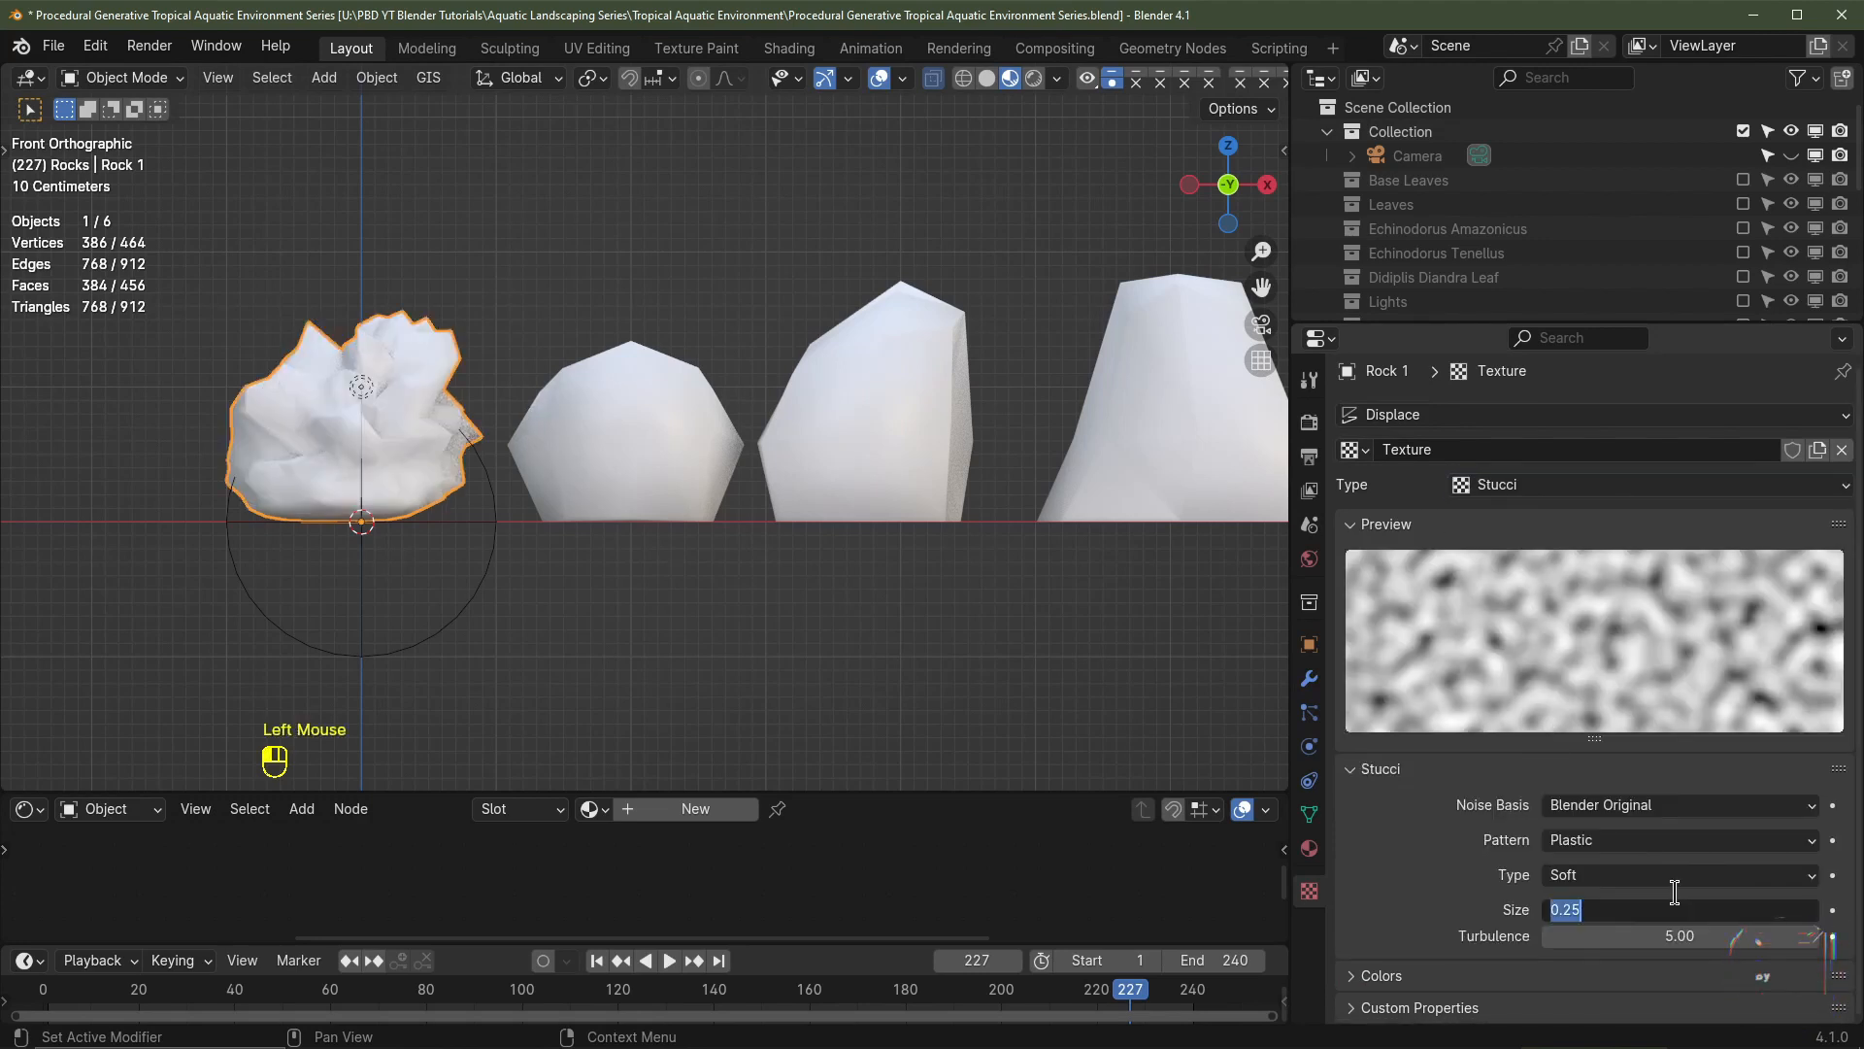
pyautogui.write('.75')
pyautogui.press('Return')
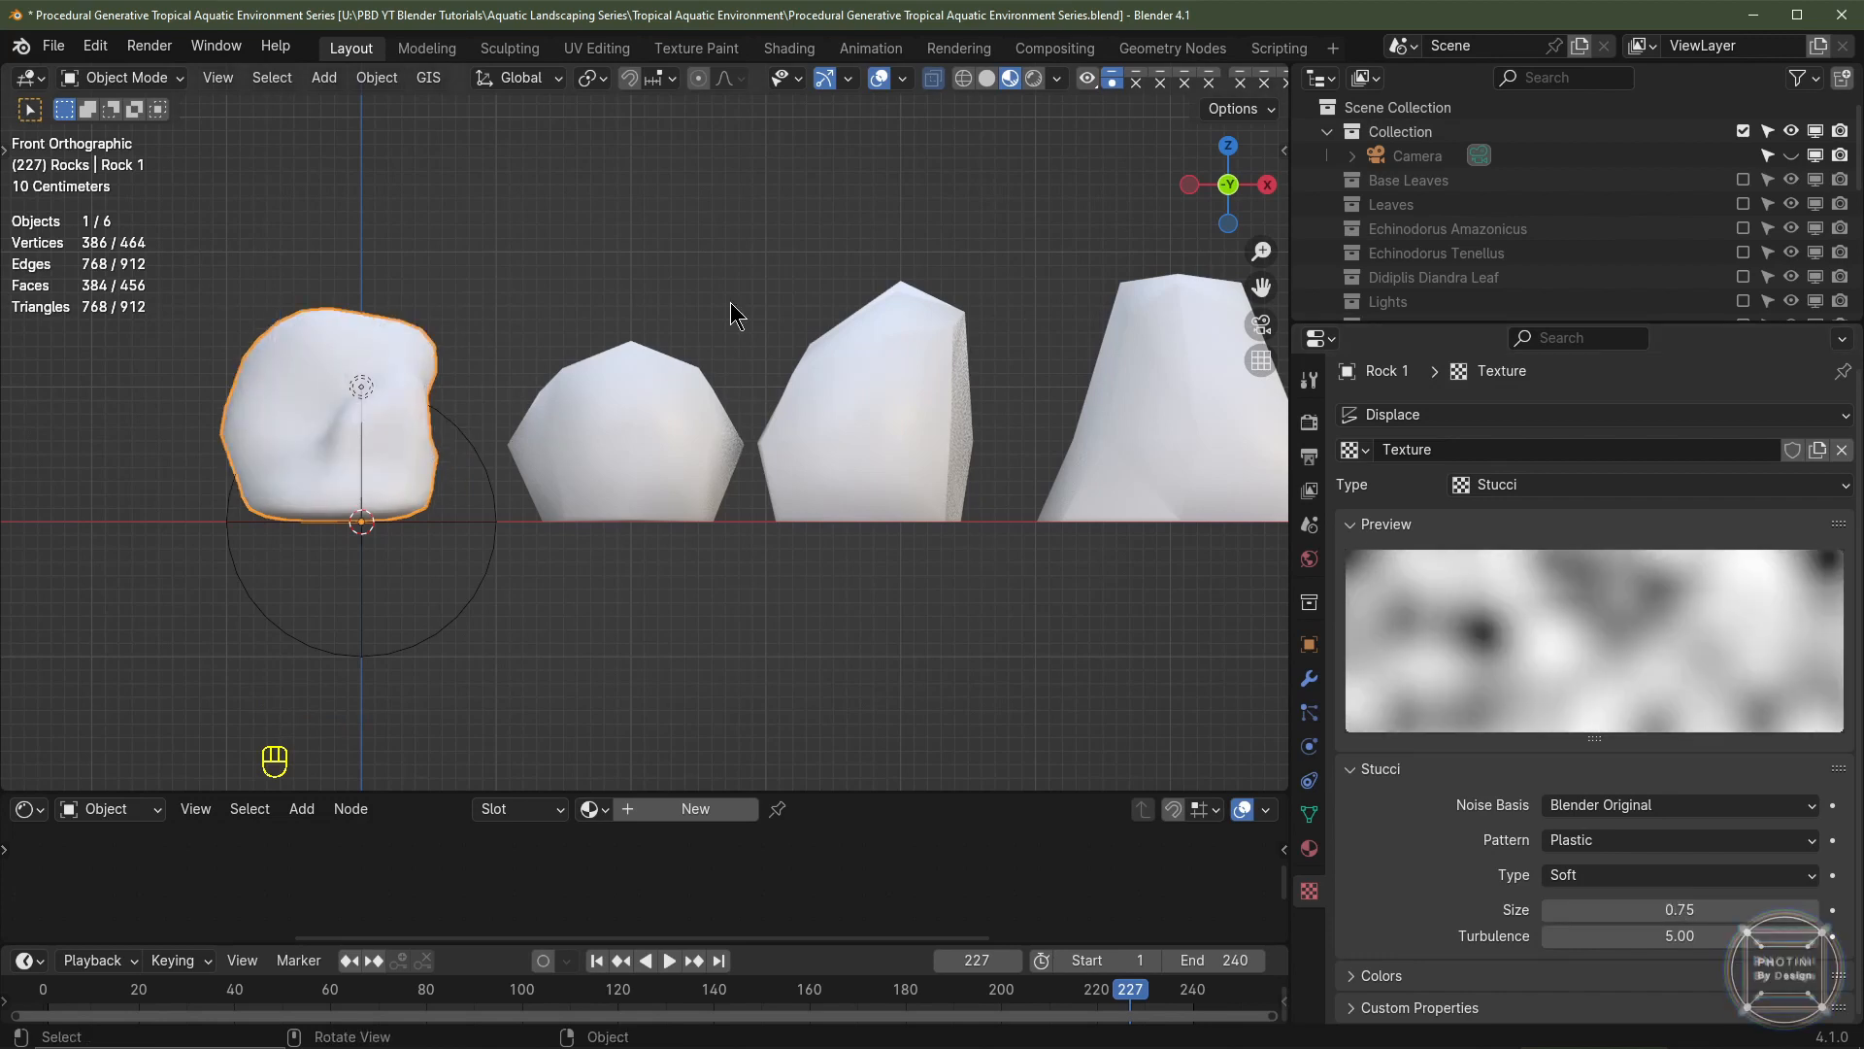
# - Turn on viewport display of Rock 1's second Subdivision and second Displace modifiers
pyautogui.click(1309, 679)
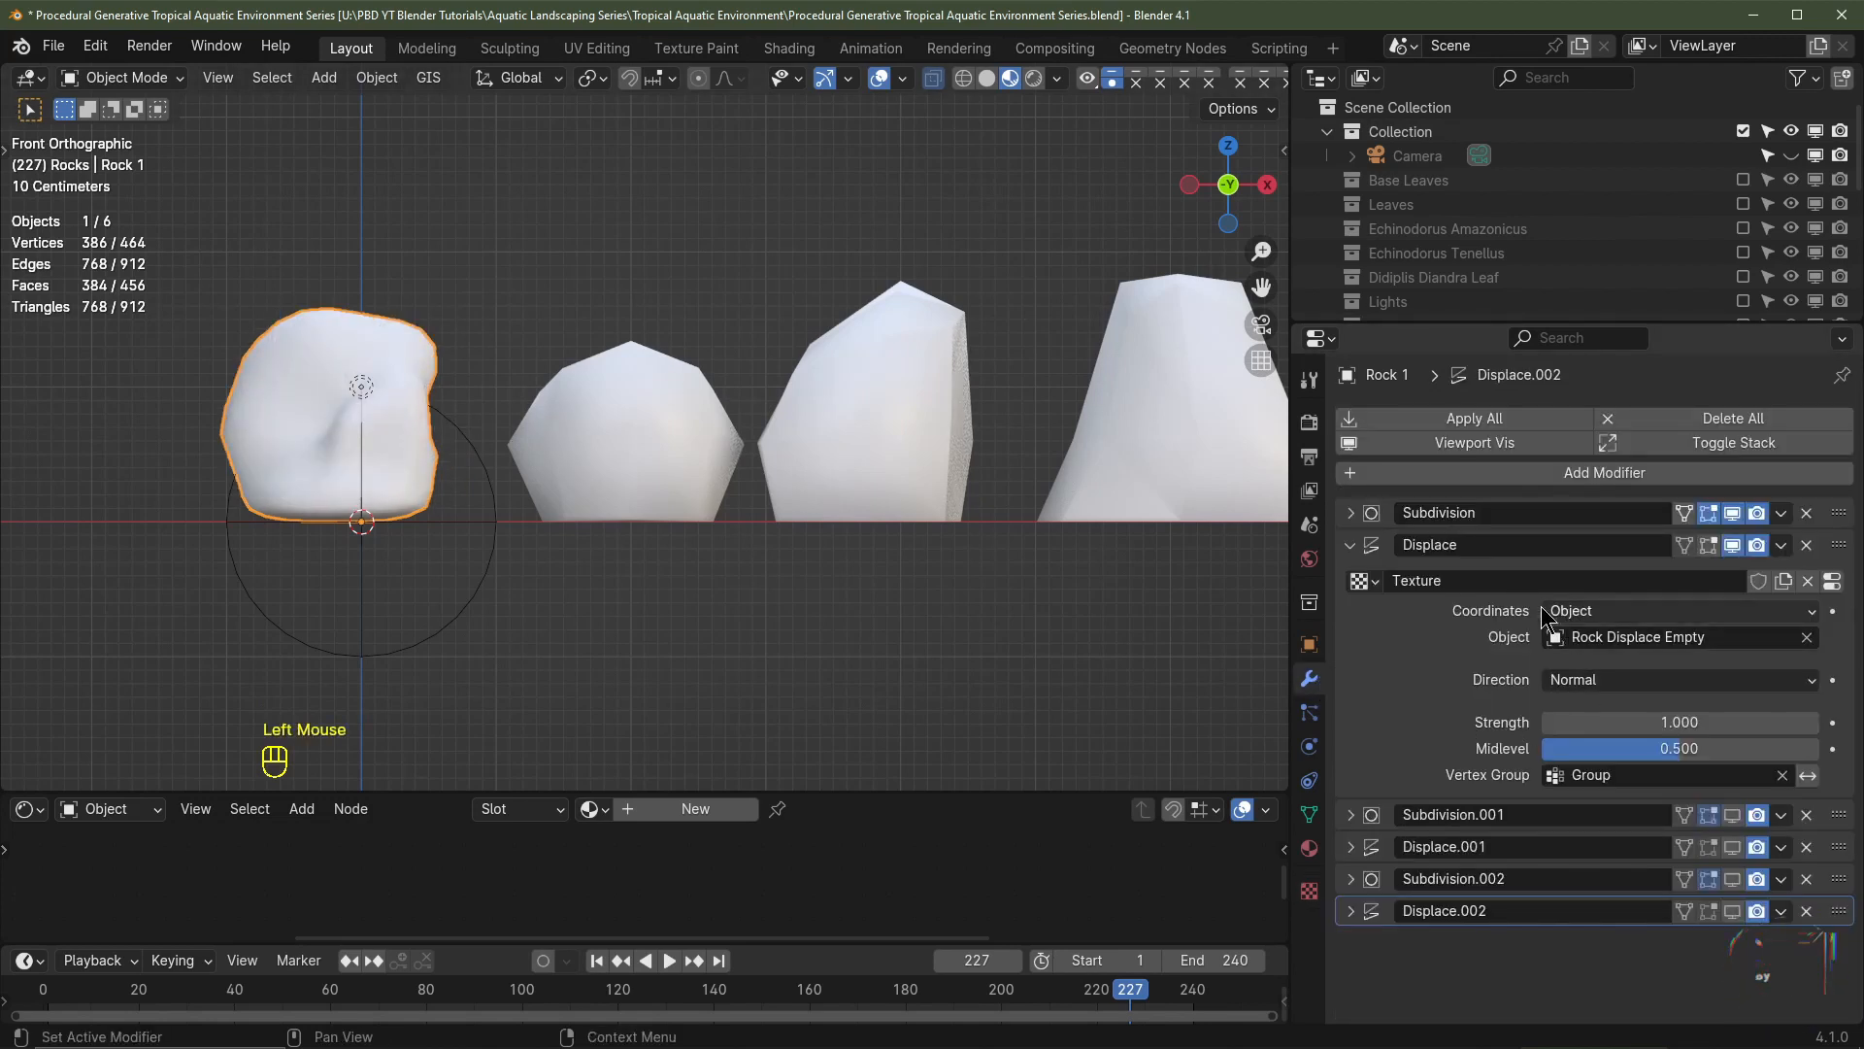
pyautogui.click(1732, 816)
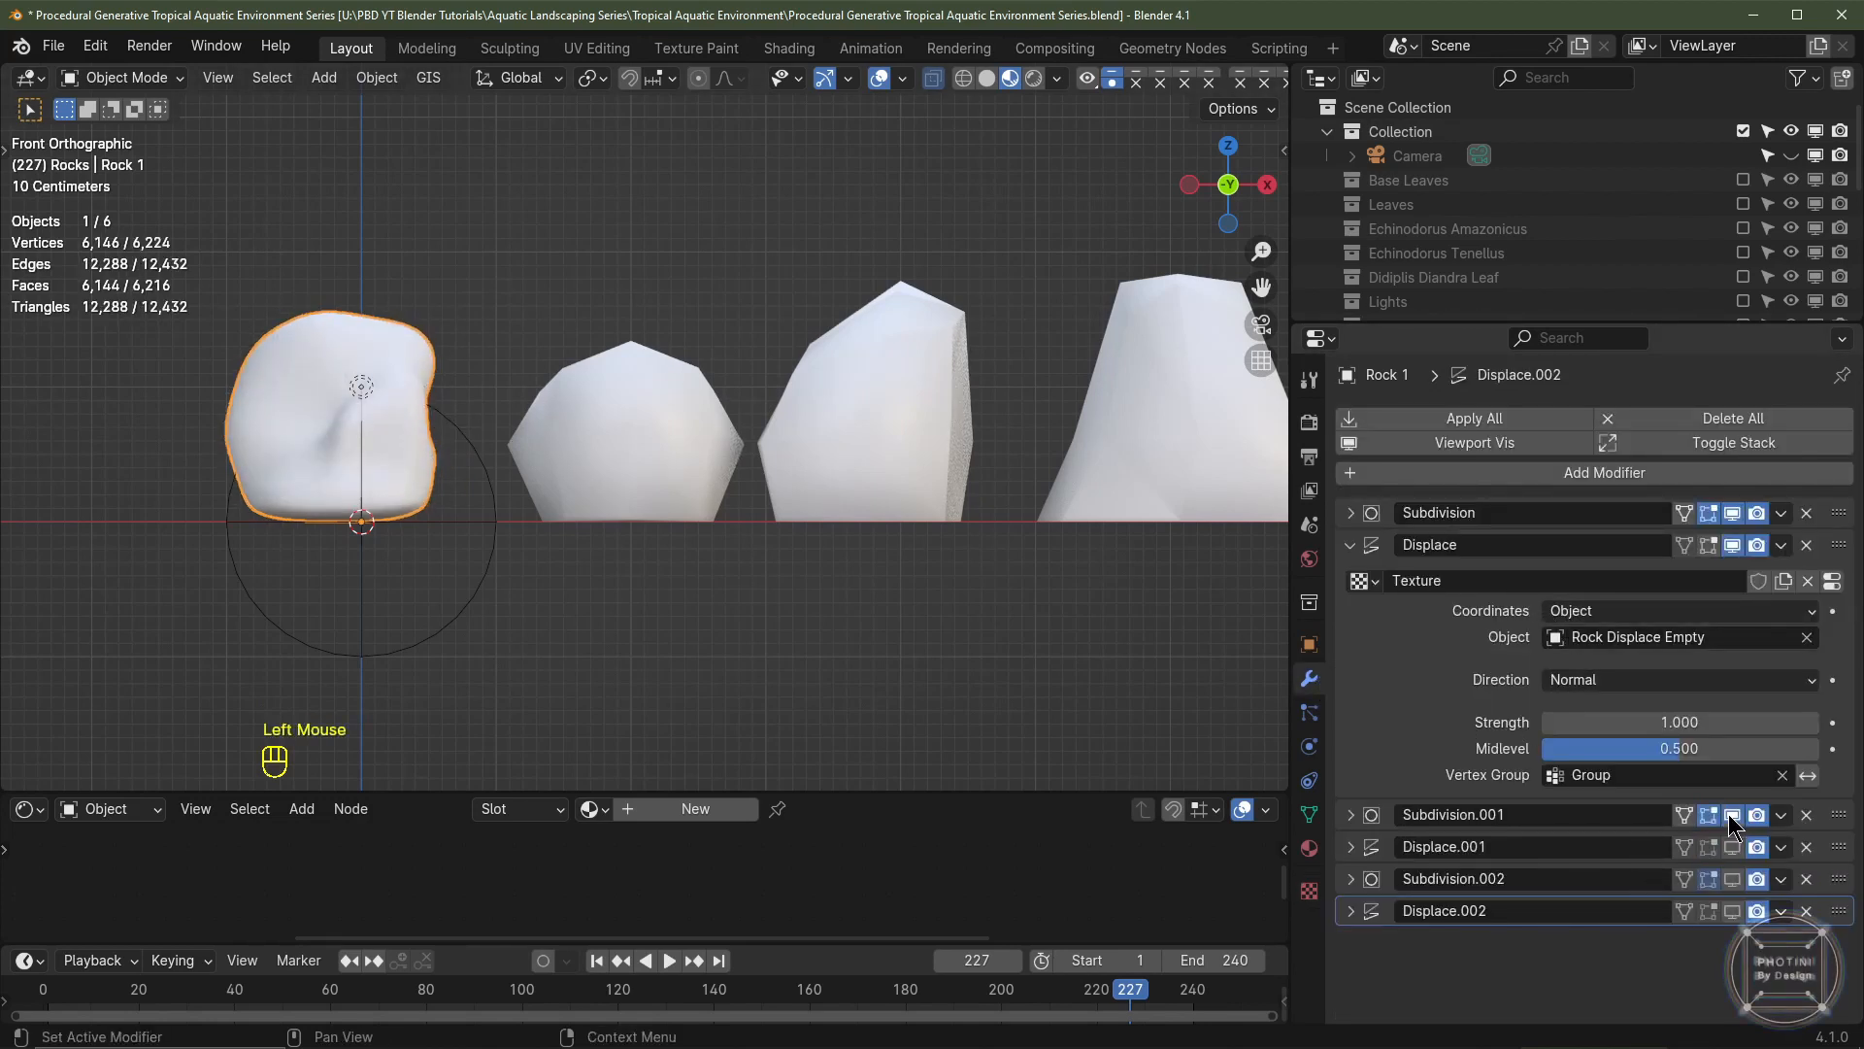
pyautogui.click(1732, 846)
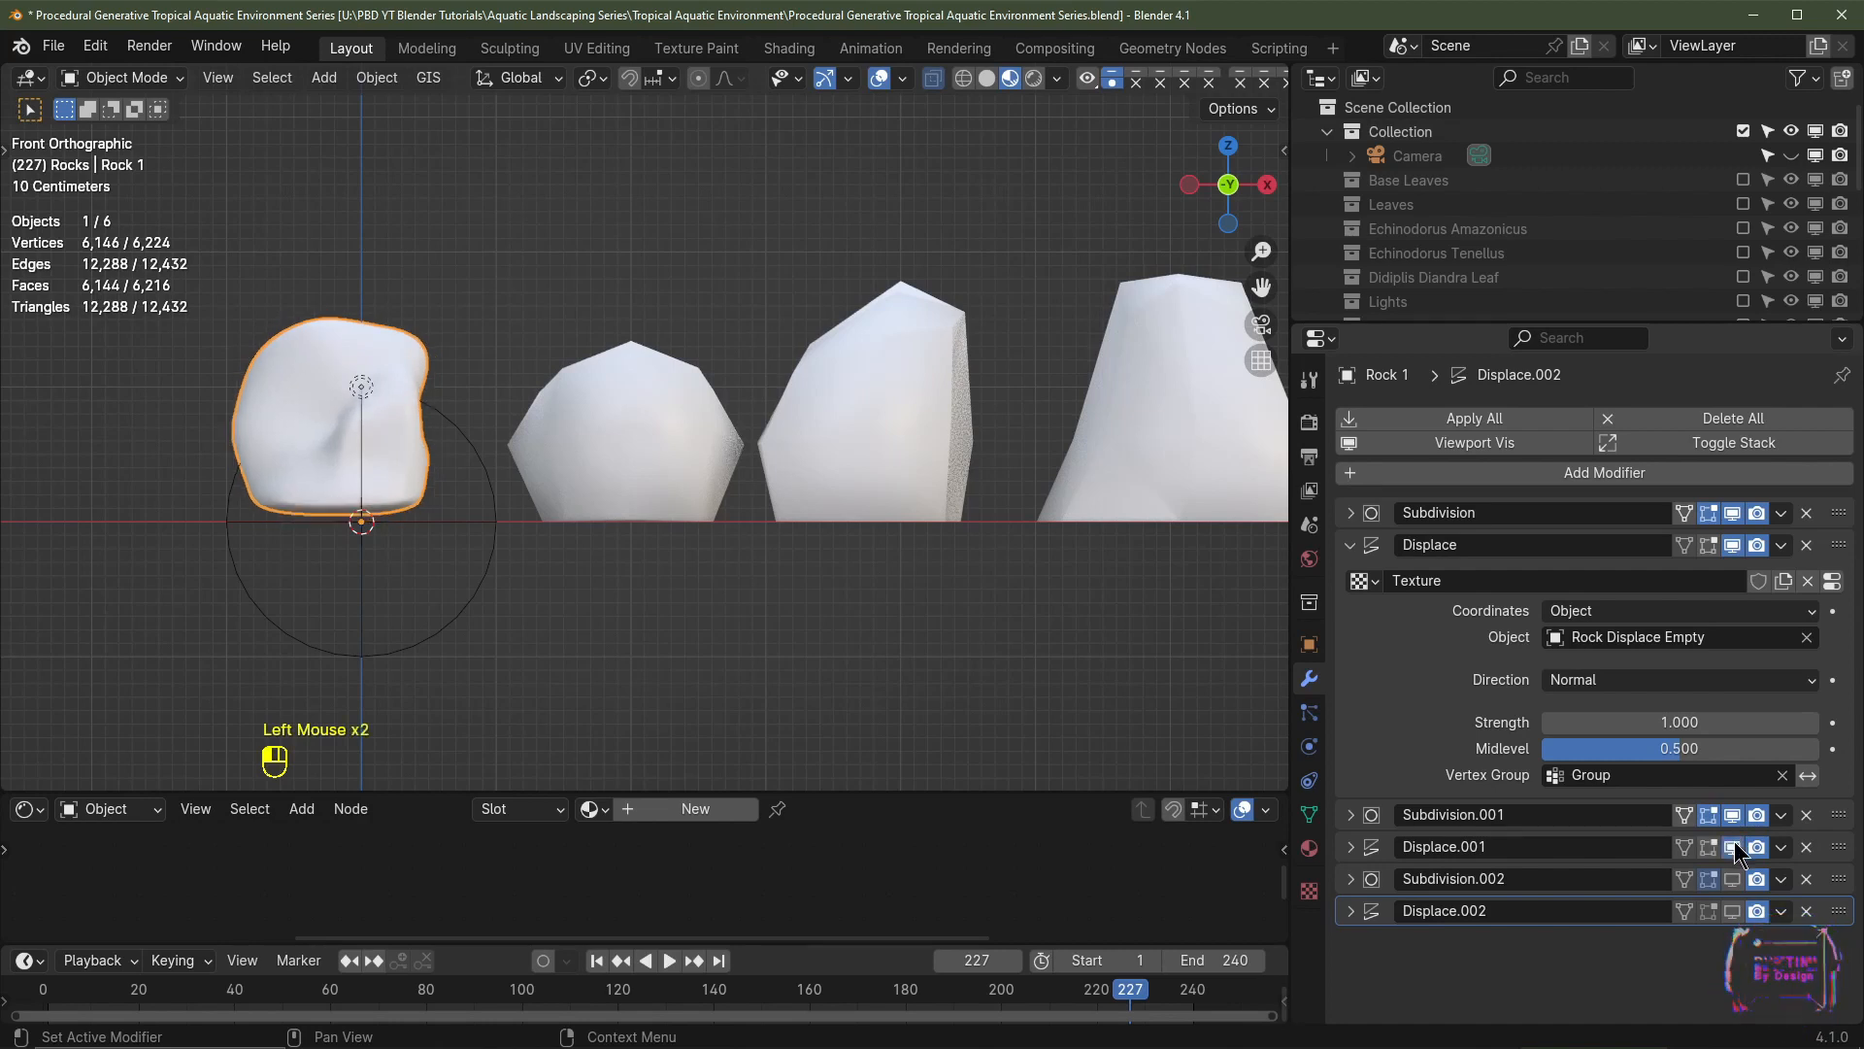
# - Set Rock 1's second Displace modifier to Object coordinates with Rock Displace Empty as its object
pyautogui.click(1353, 847)
pyautogui.scroll(-3, 1554, 776)
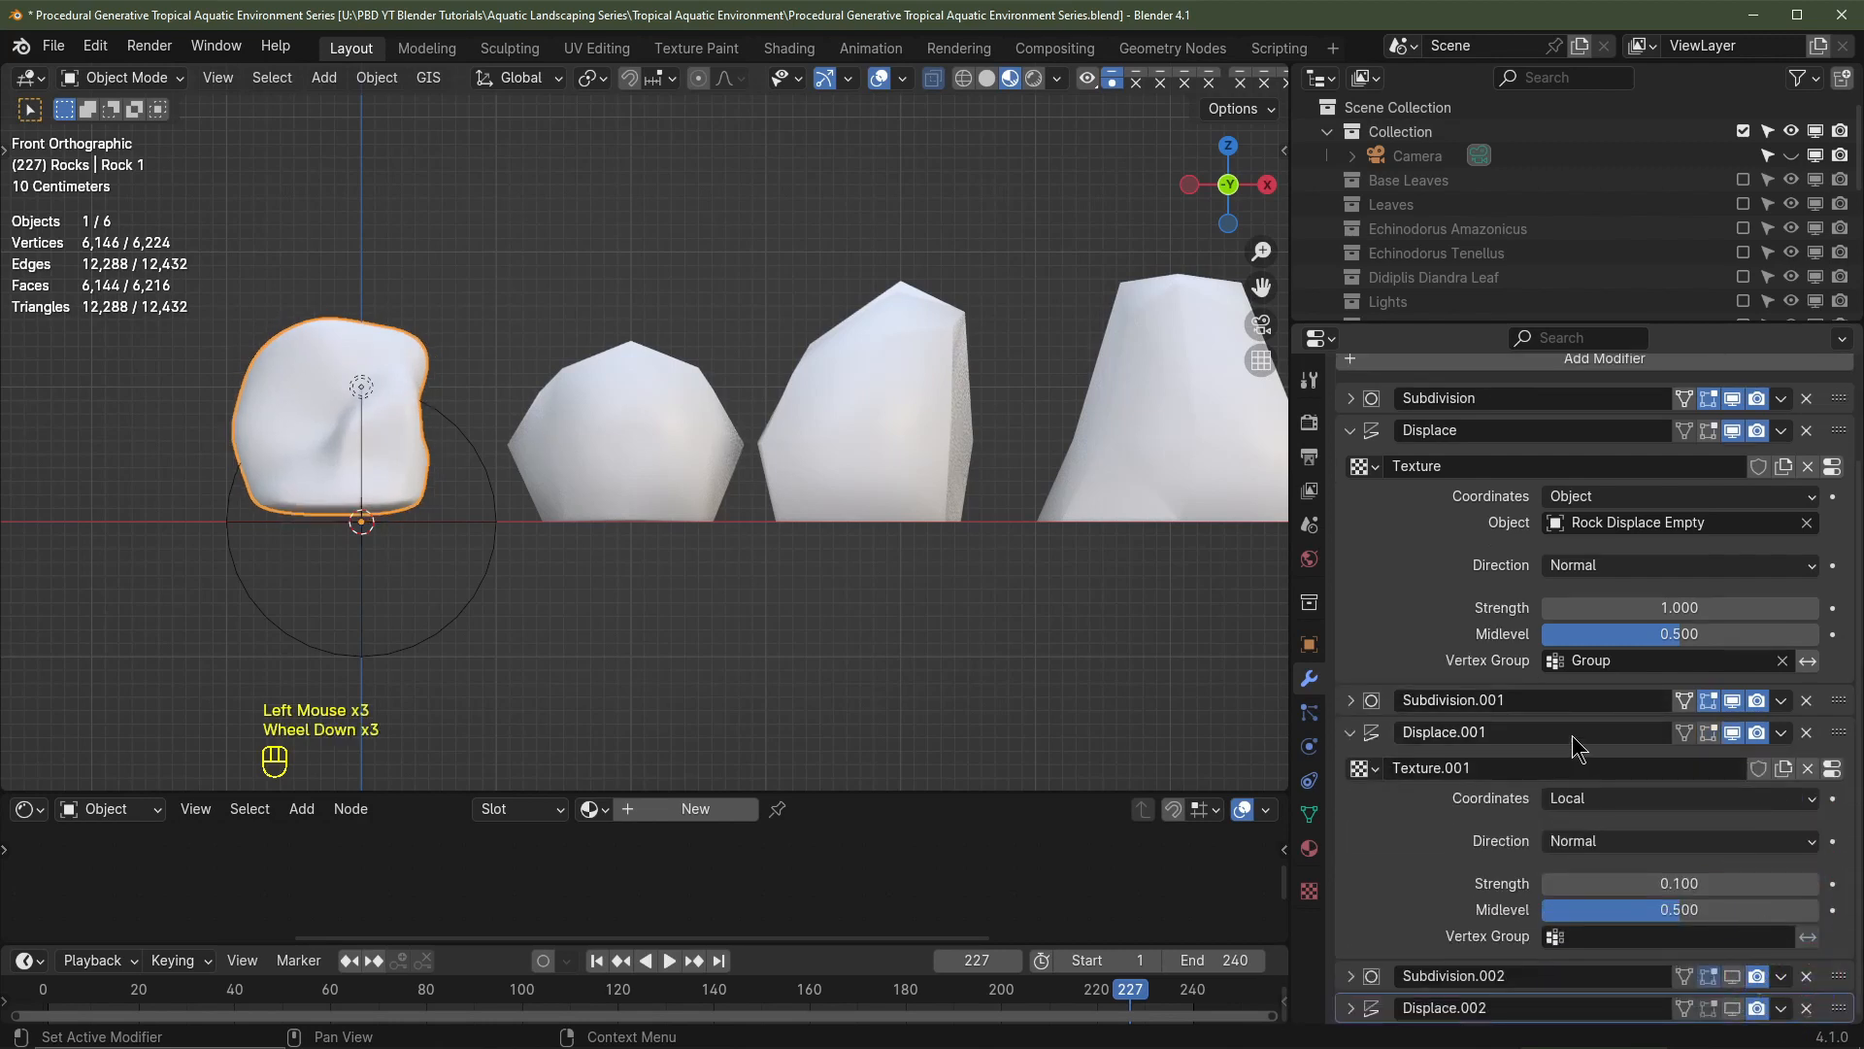
pyautogui.click(1623, 800)
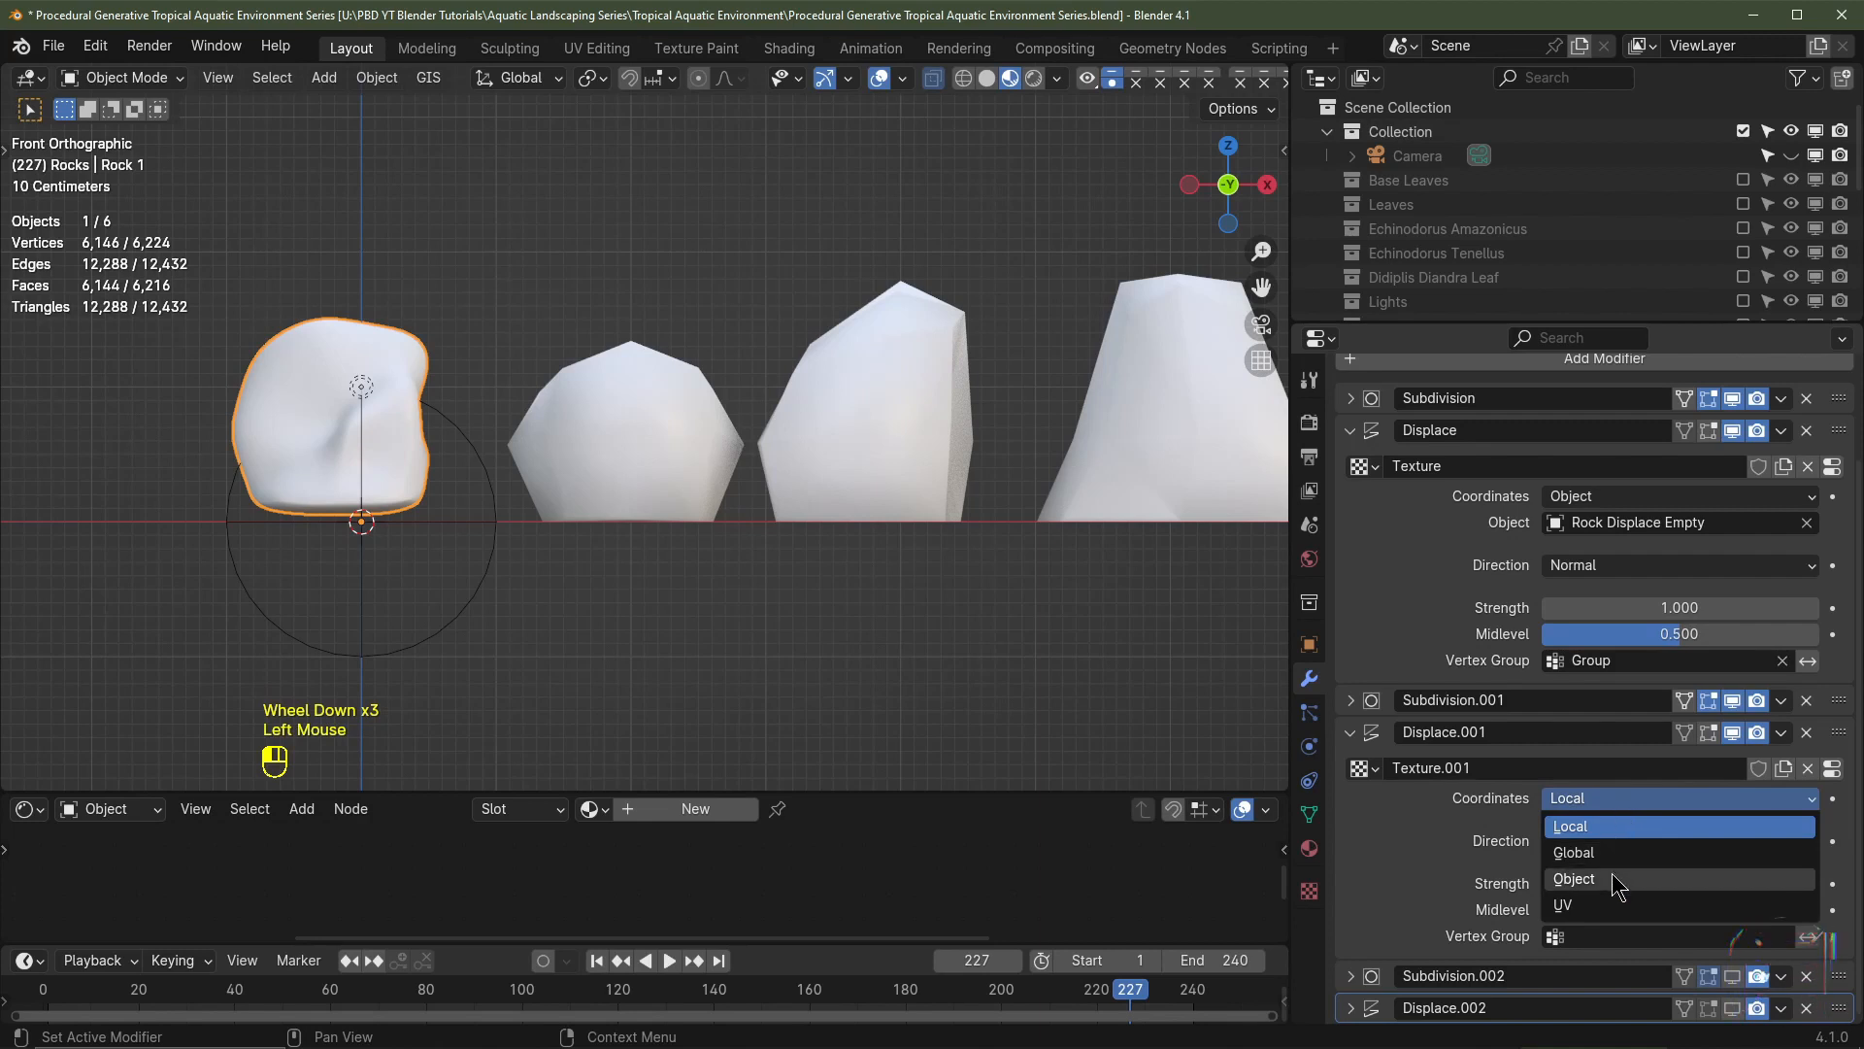
pyautogui.click(1670, 877)
pyautogui.click(1808, 825)
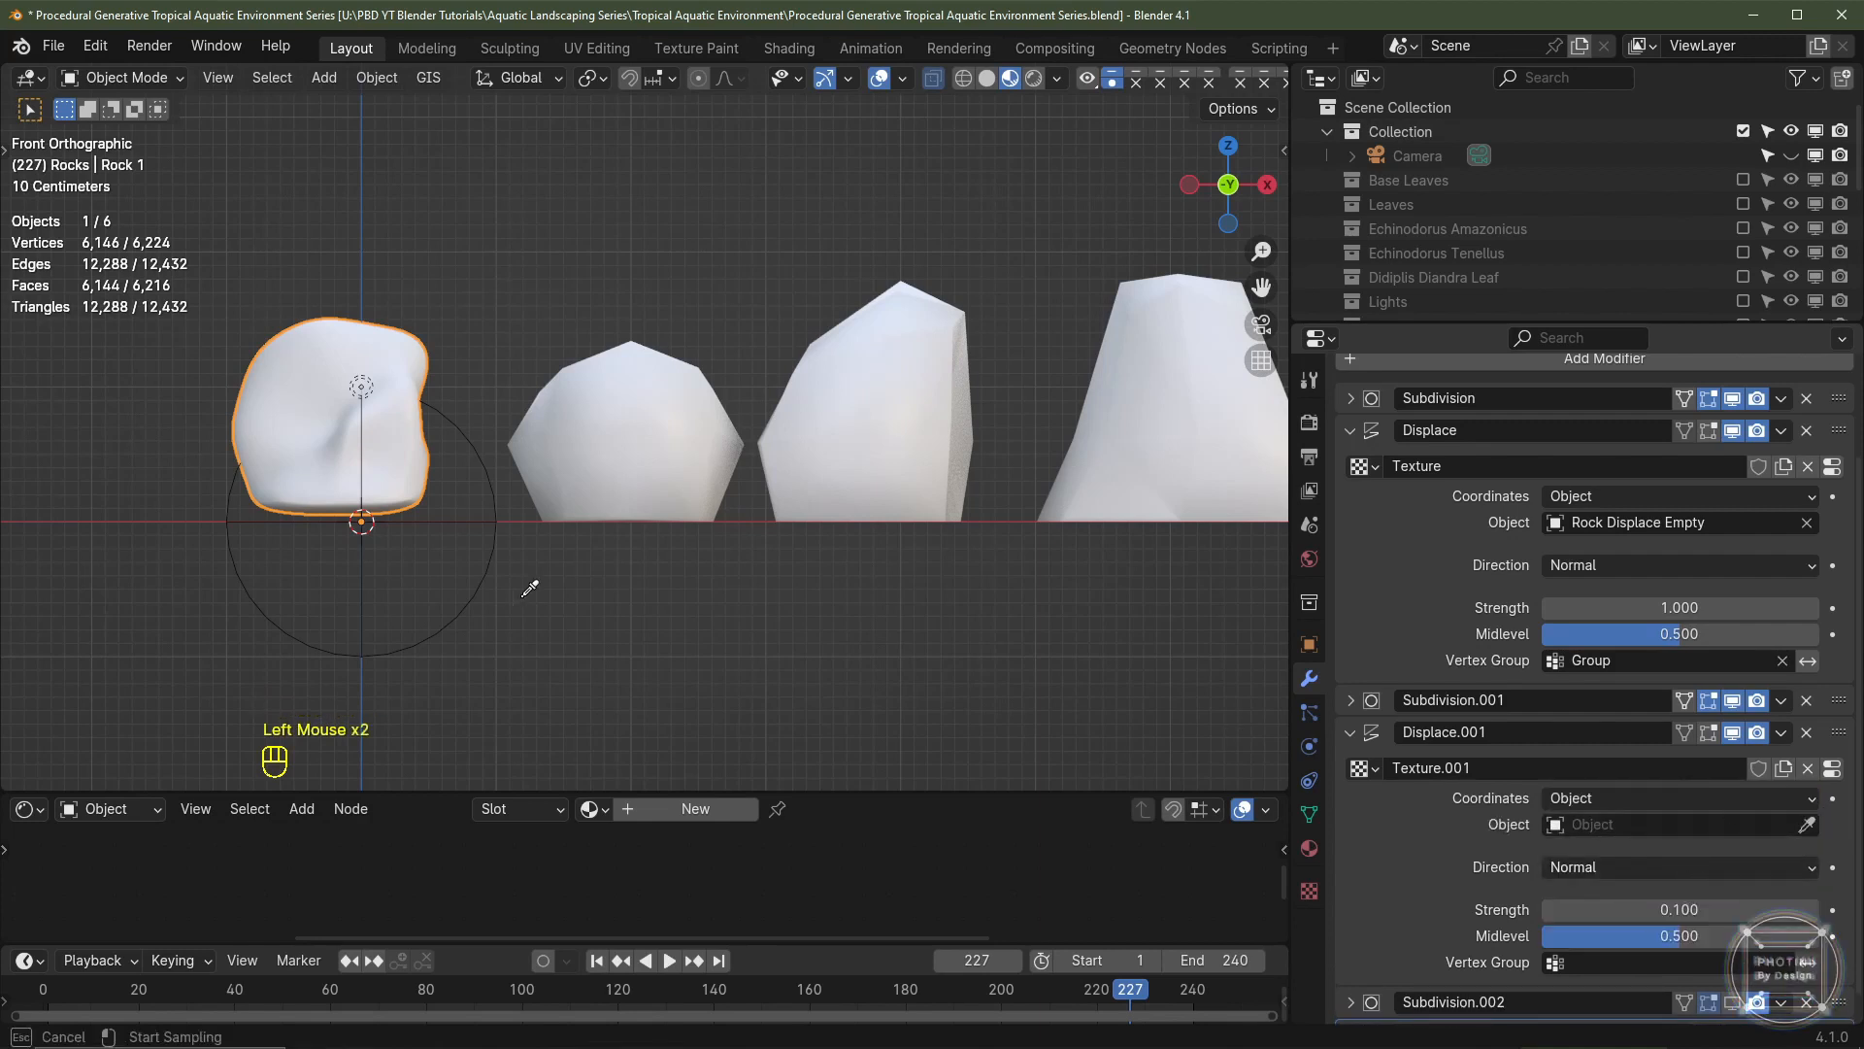
pyautogui.click(483, 583)
pyautogui.scroll(-1, 1593, 933)
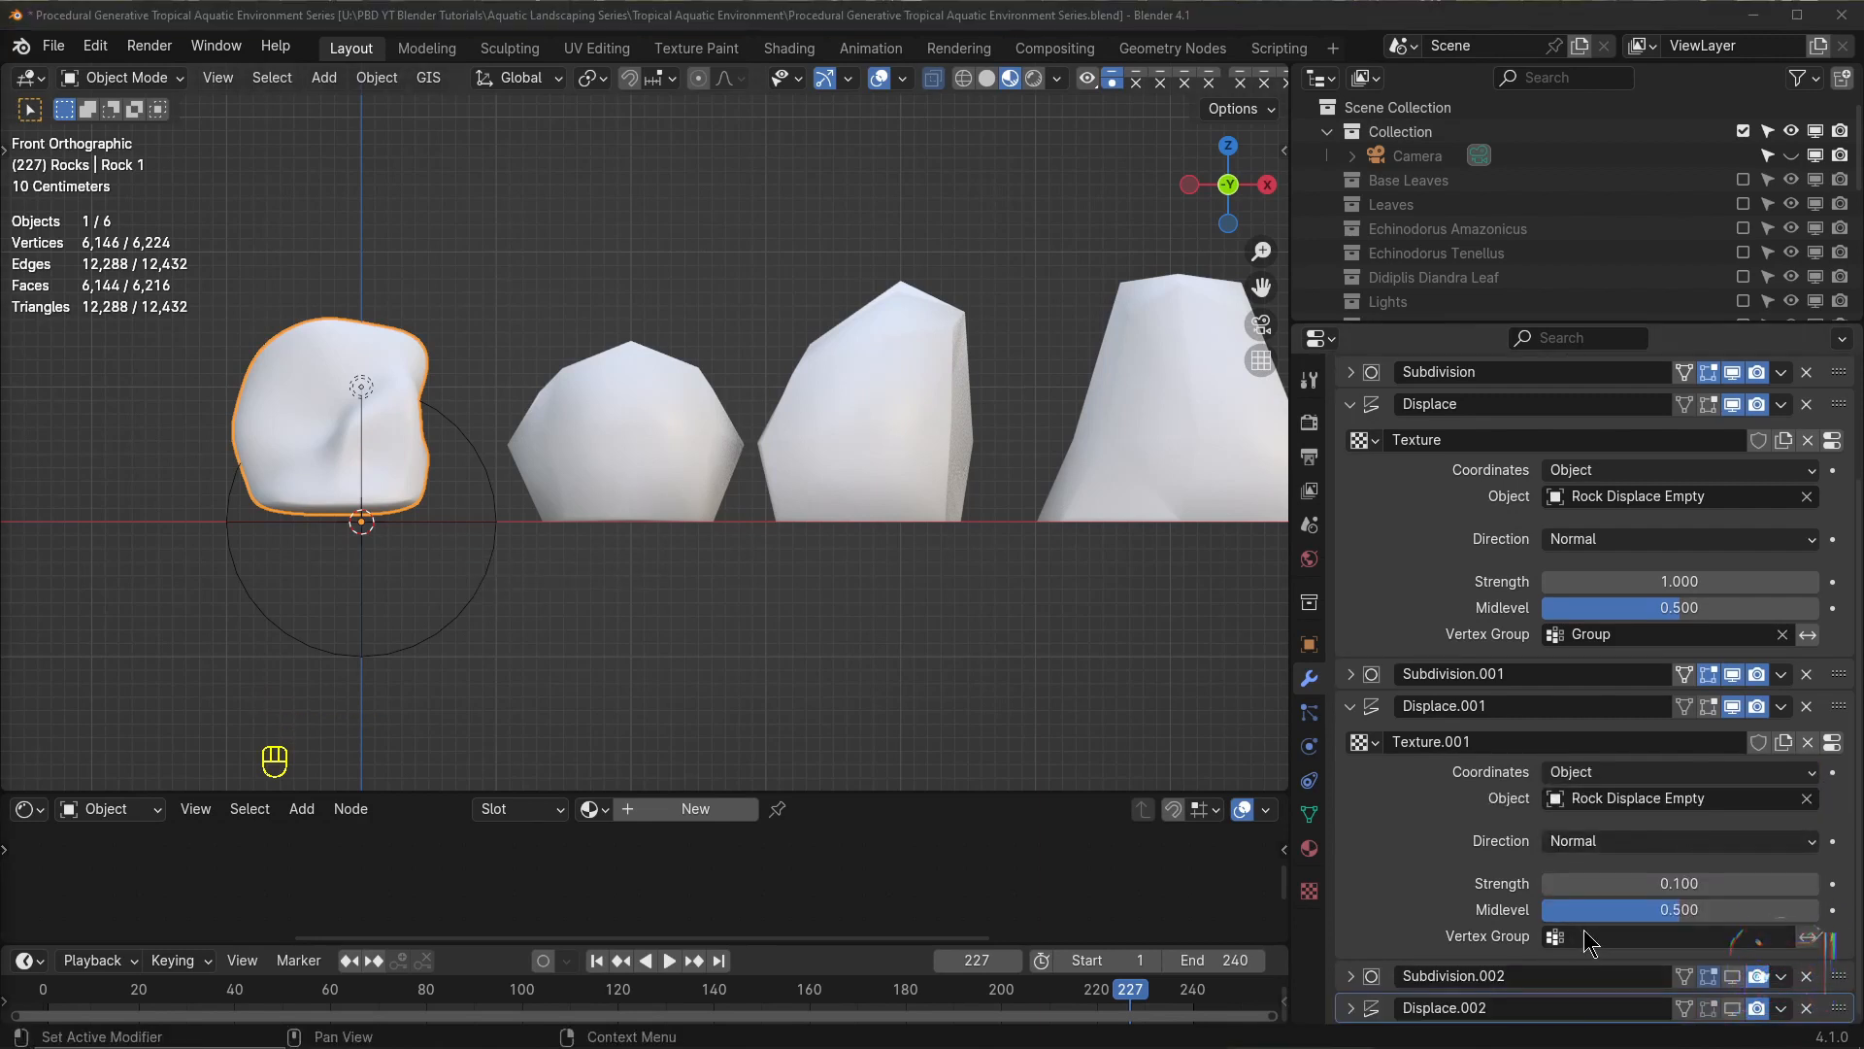
# - Limit Rock 1's second Displace modifier to the vertex group named Group and set its strength to 0.5
pyautogui.click(1590, 935)
pyautogui.click(1607, 683)
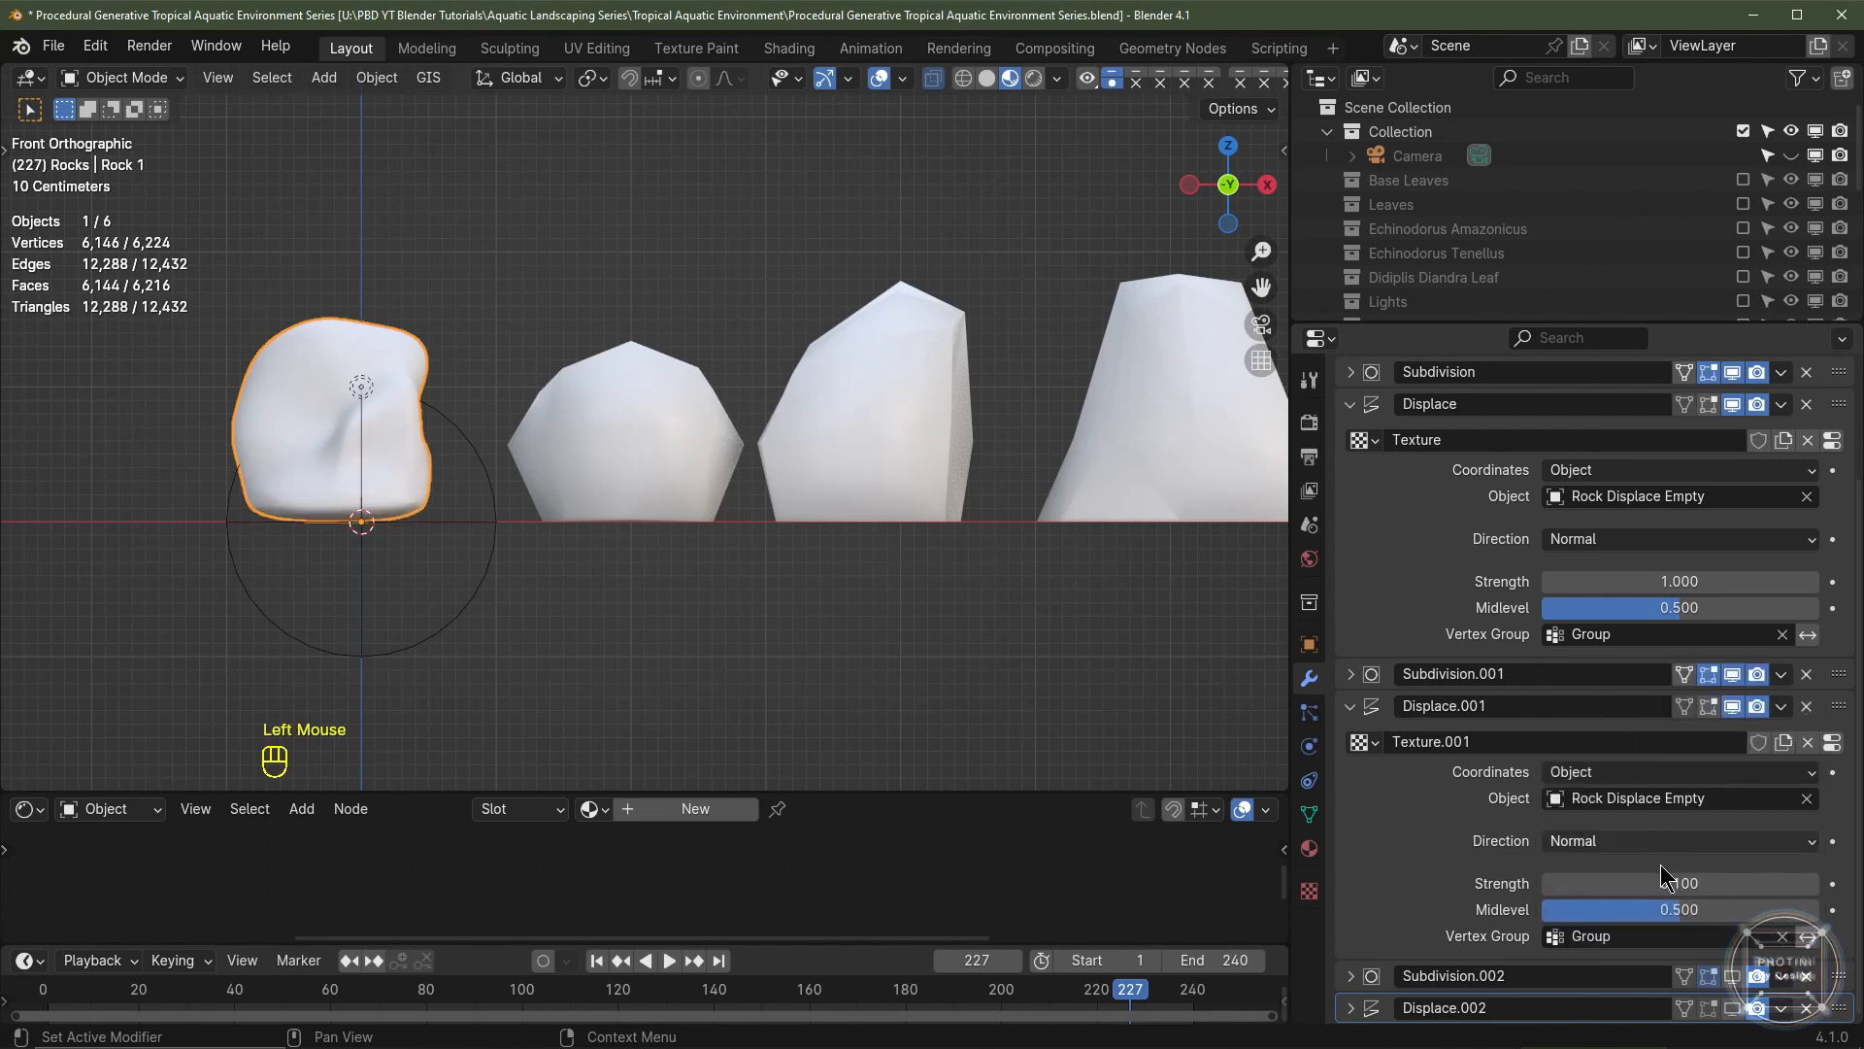
pyautogui.doubleClick(1665, 884)
pyautogui.write('0.1')
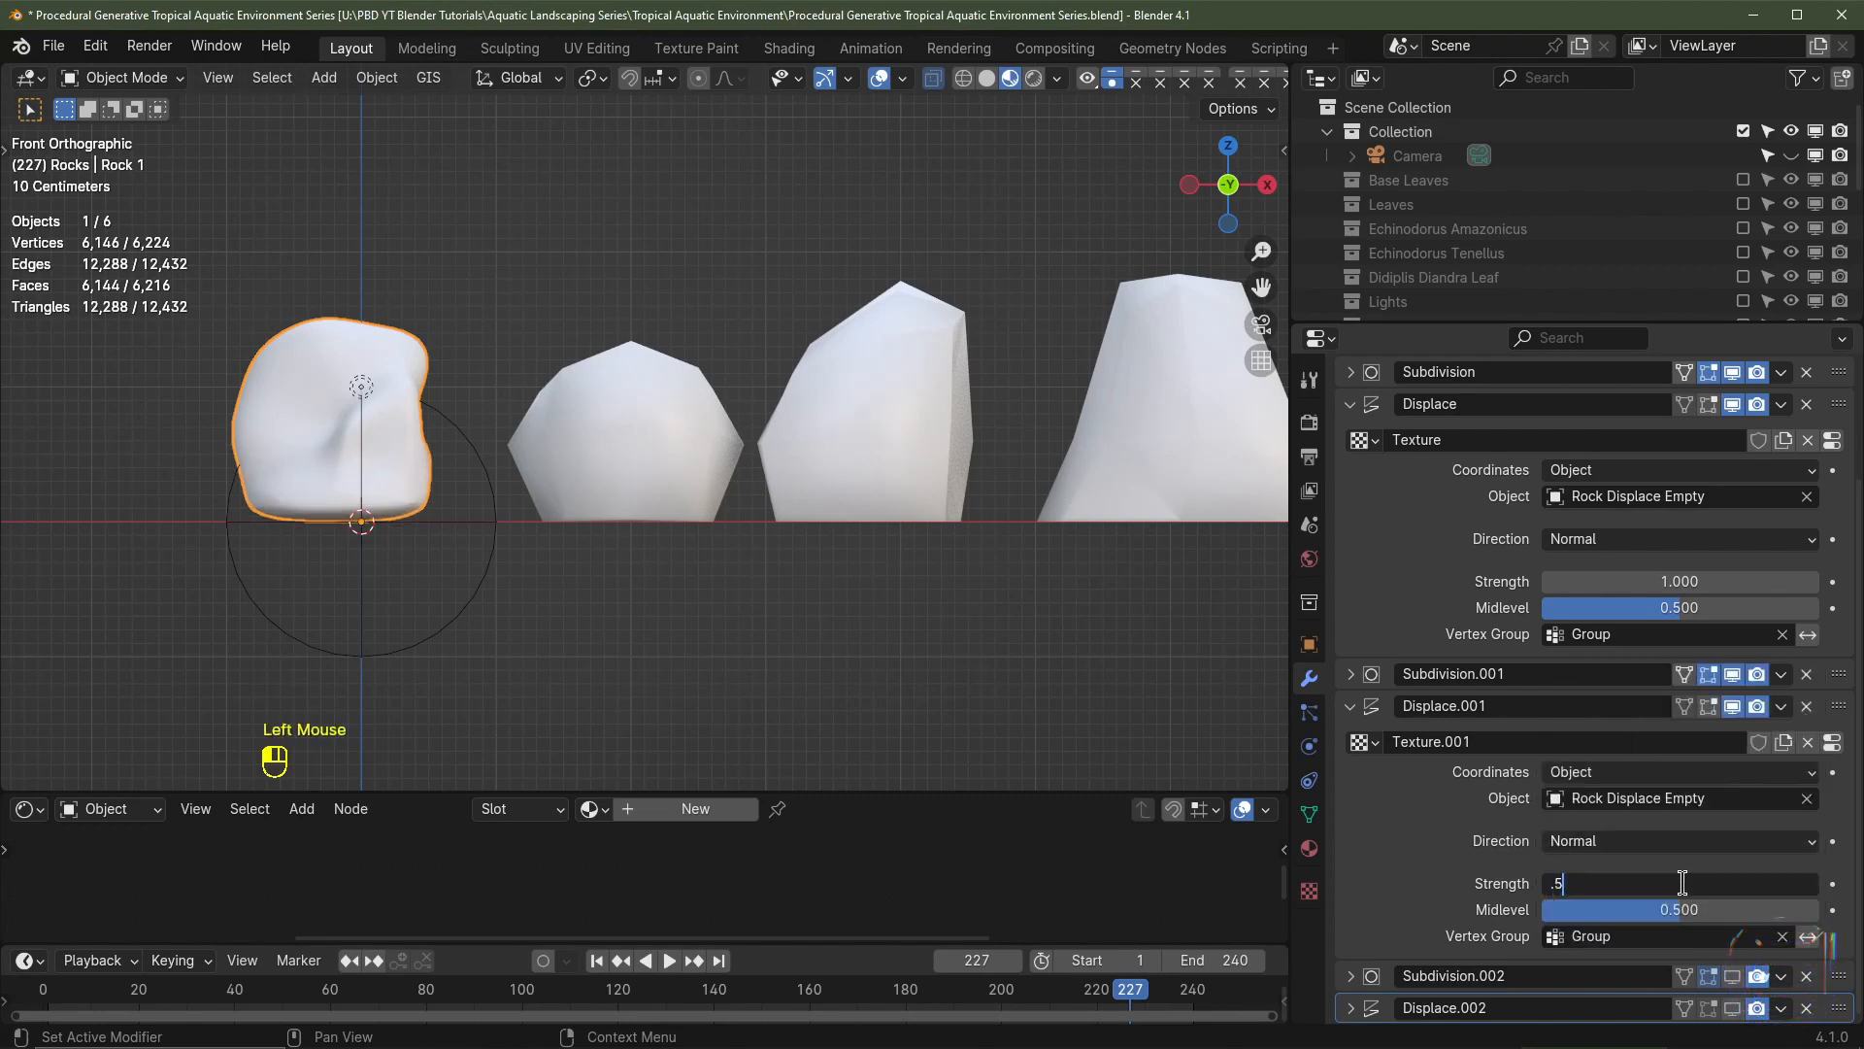
pyautogui.press('Return')
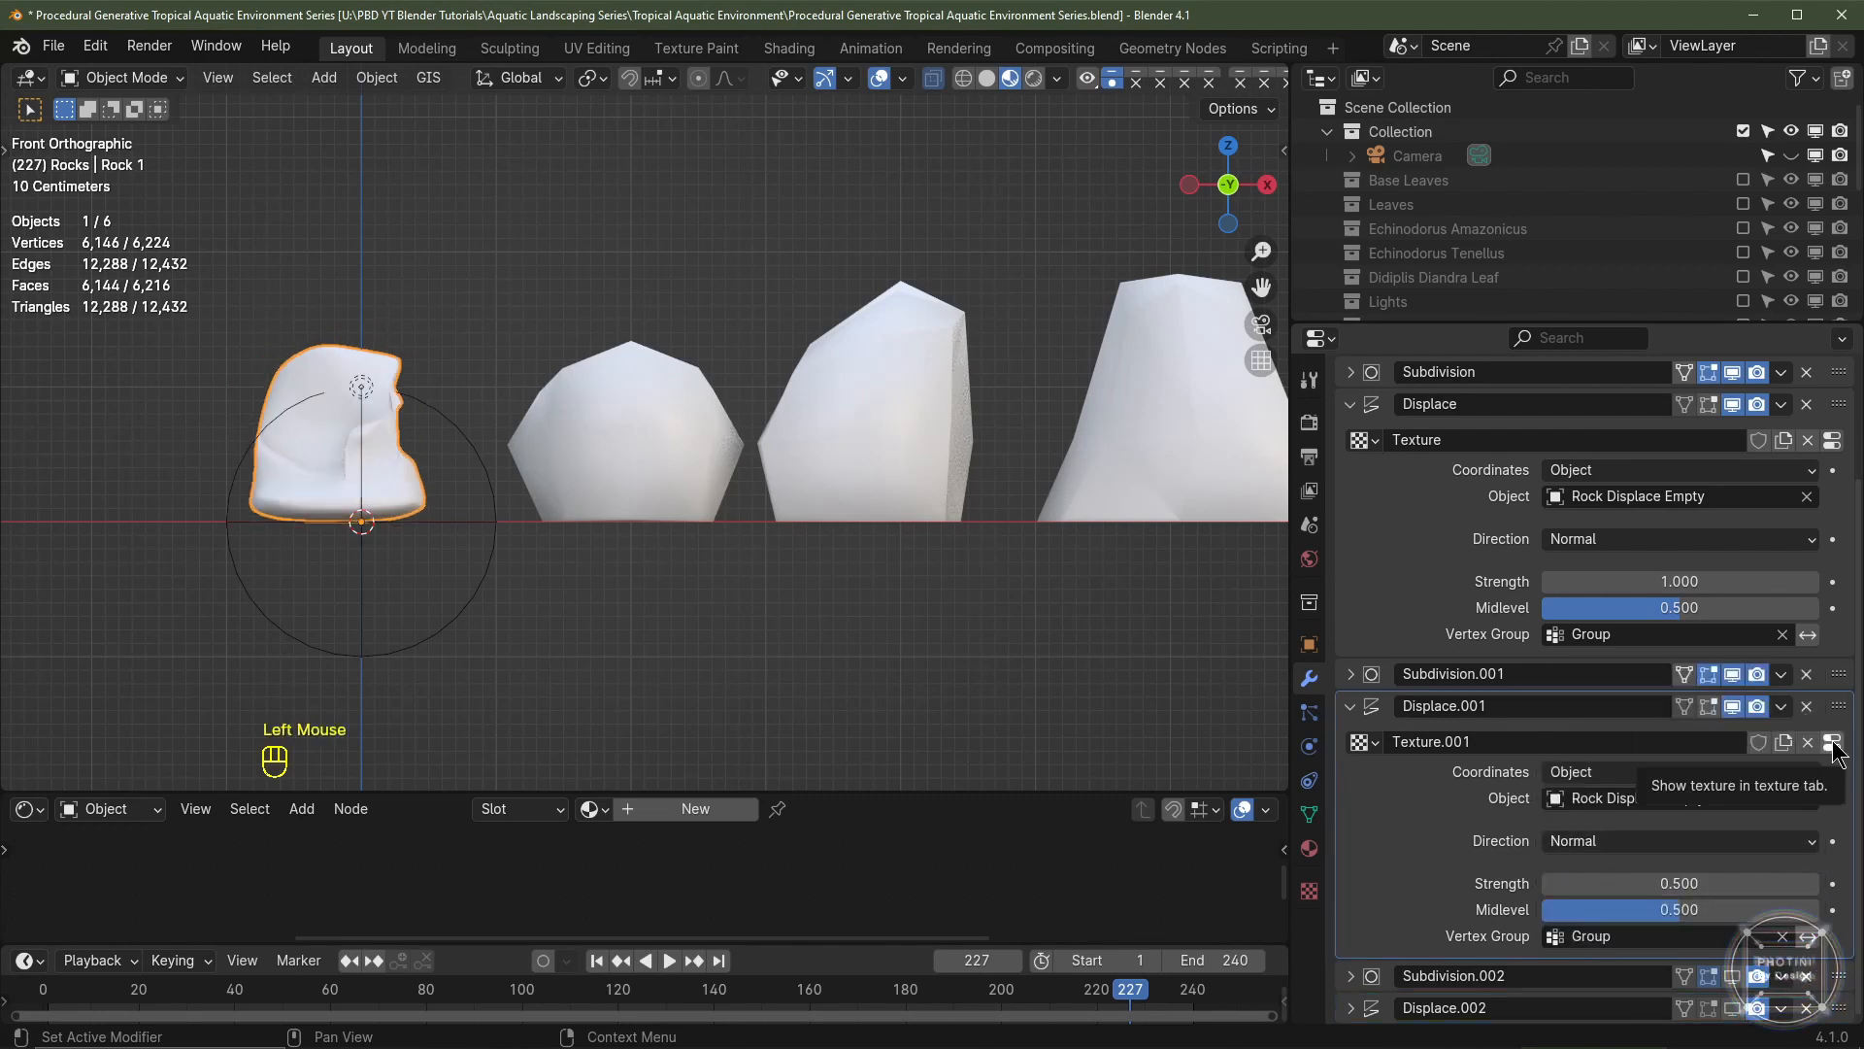
# - Change the second Displace modifier's texture type to Clouds, with the Color option and a size of 0.5
pyautogui.click(1832, 743)
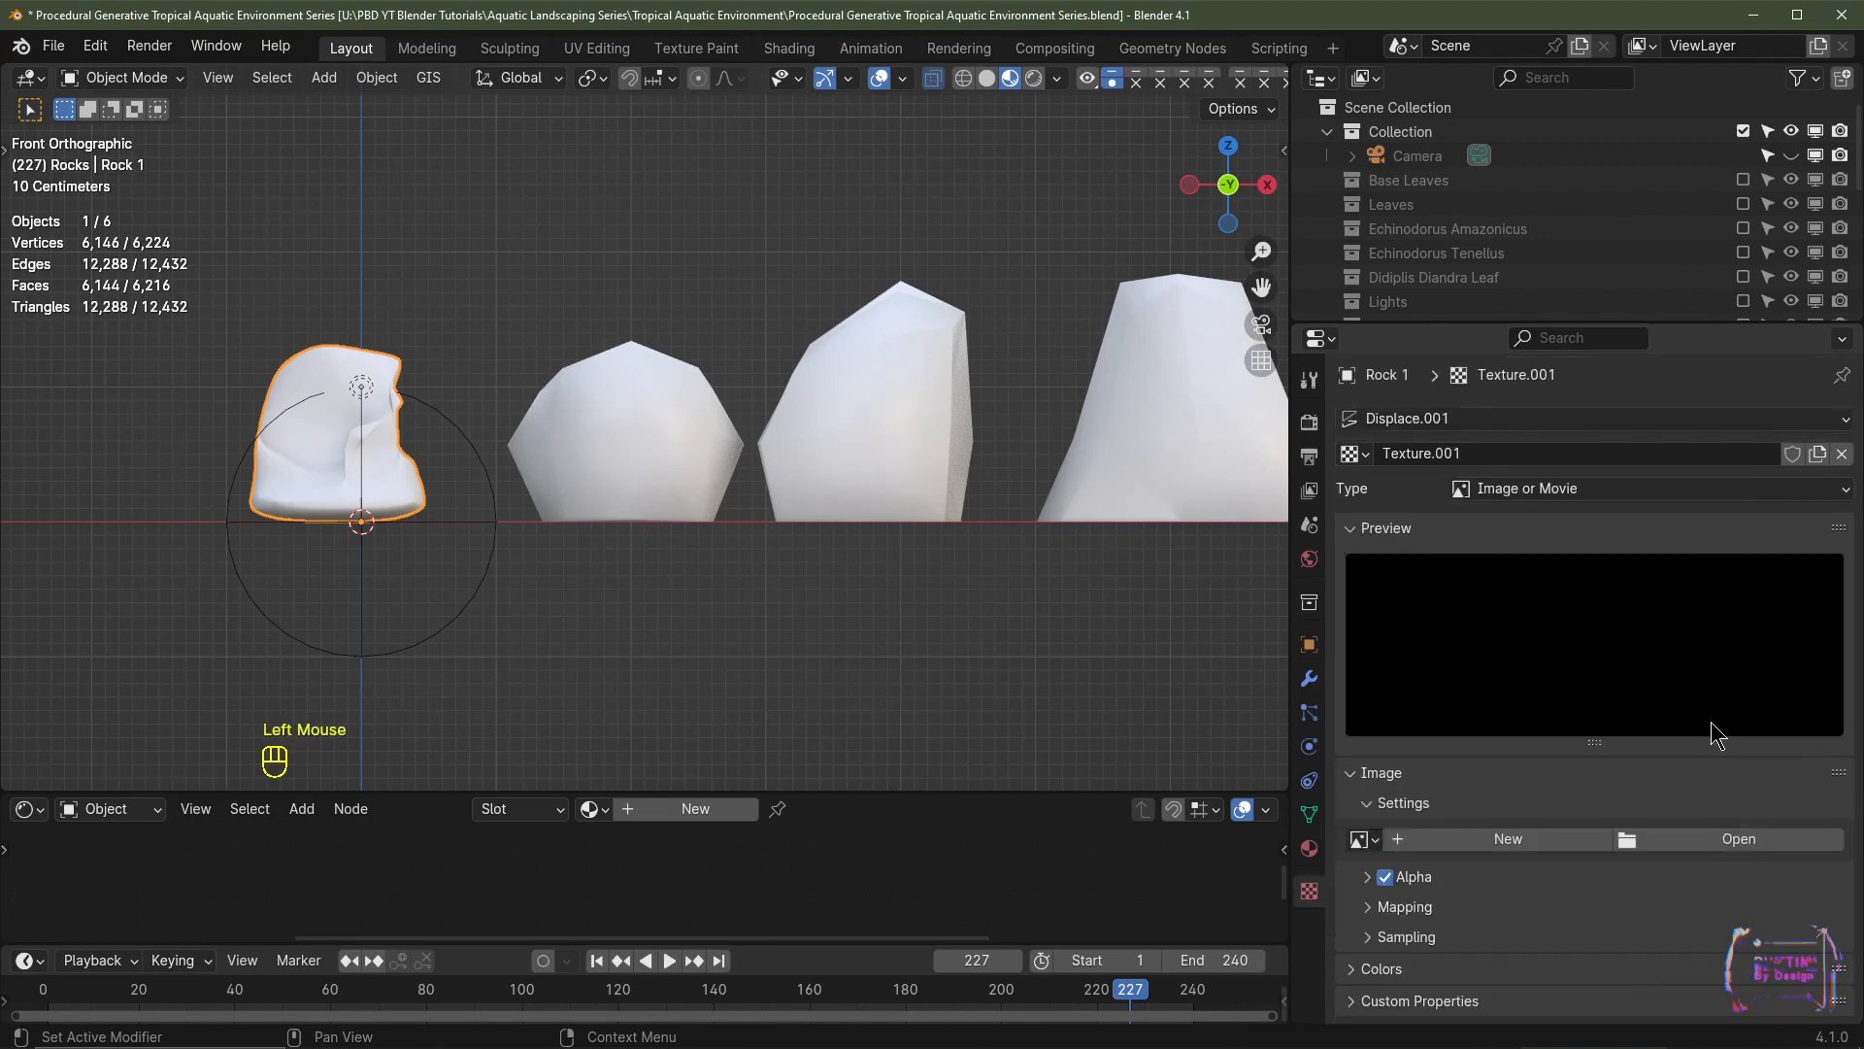
pyautogui.click(1577, 490)
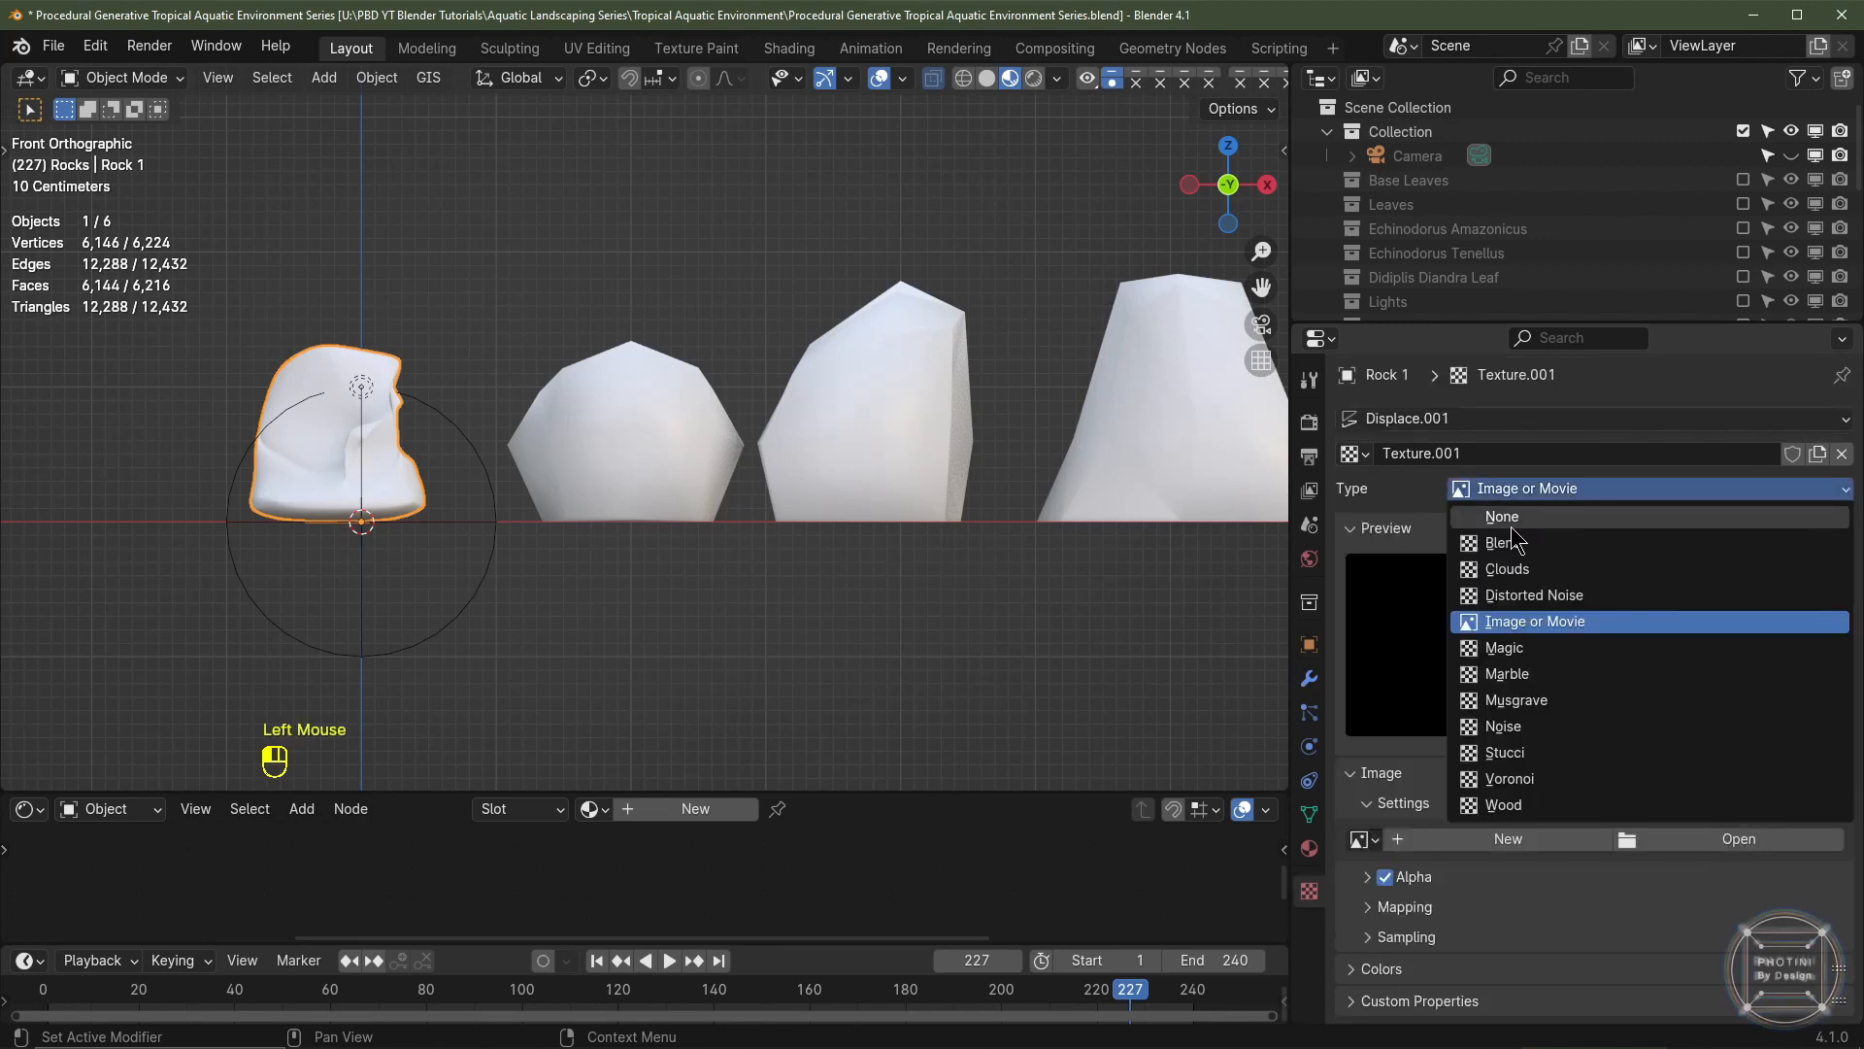
pyautogui.click(1510, 571)
pyautogui.click(1580, 879)
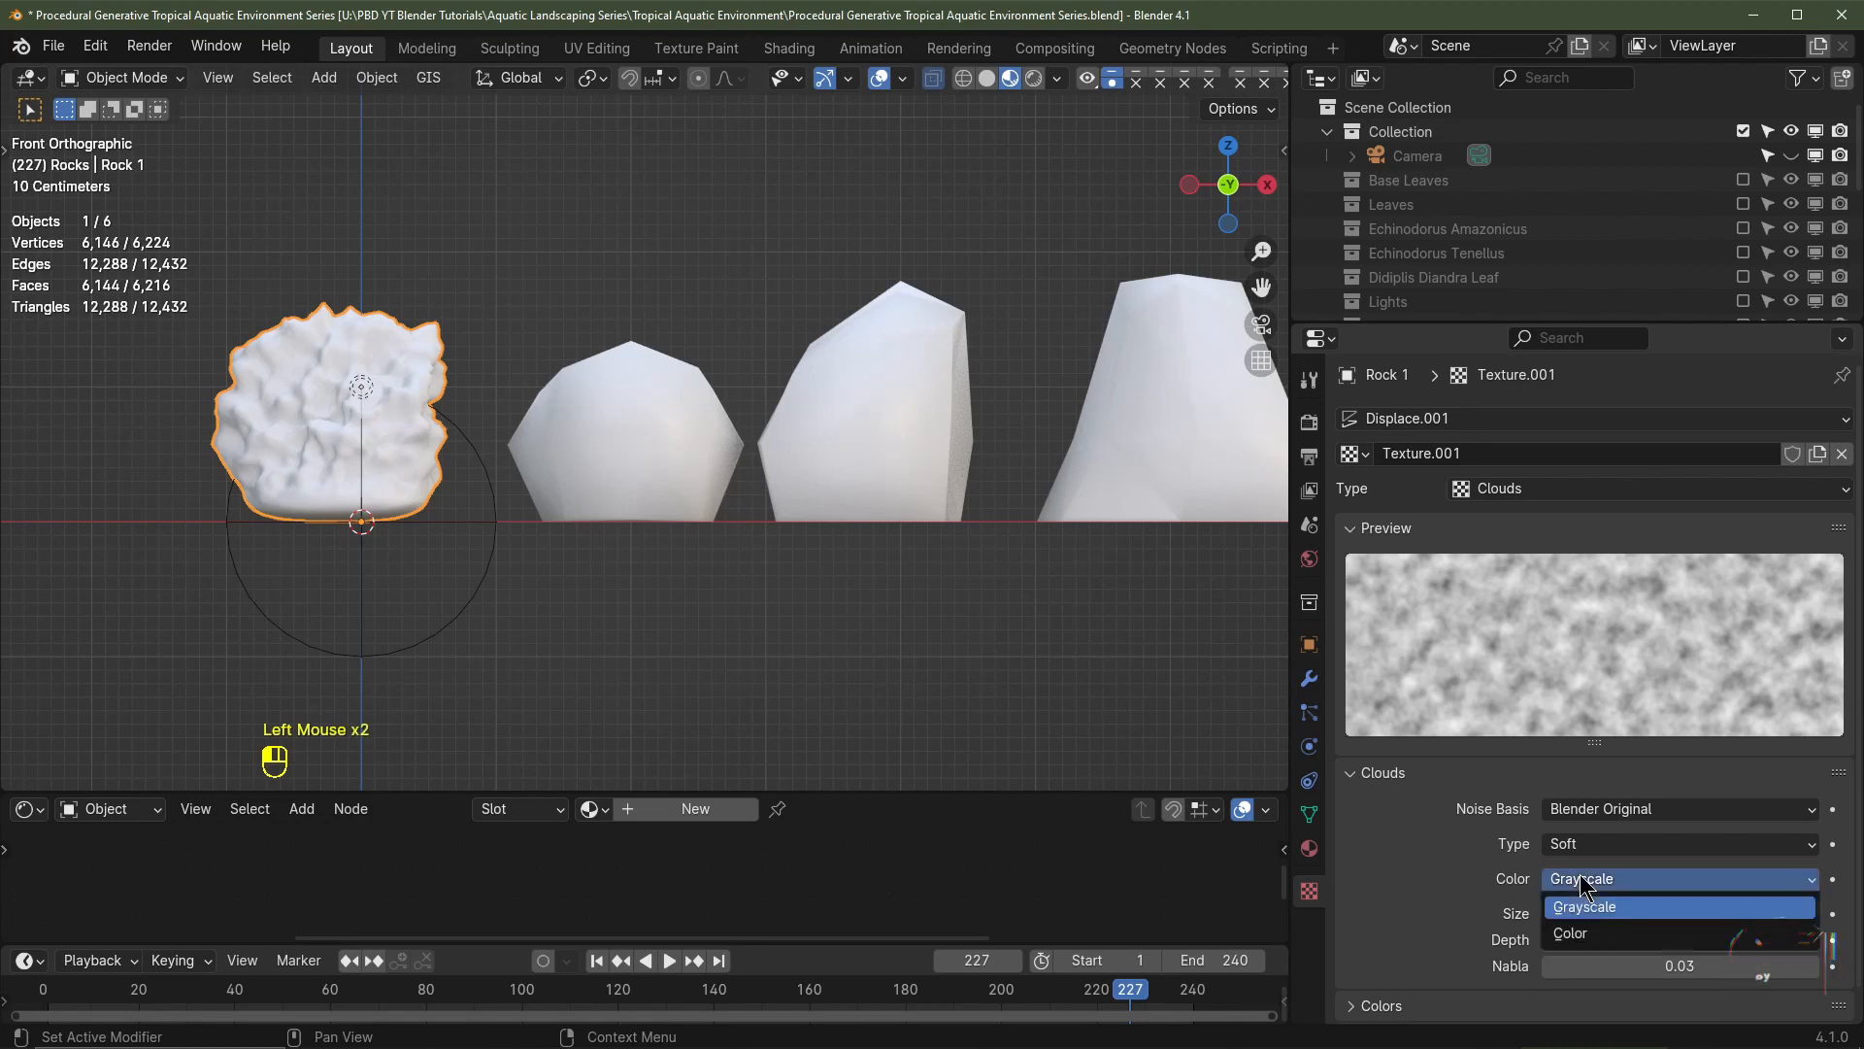
pyautogui.click(1592, 923)
pyautogui.click(1630, 914)
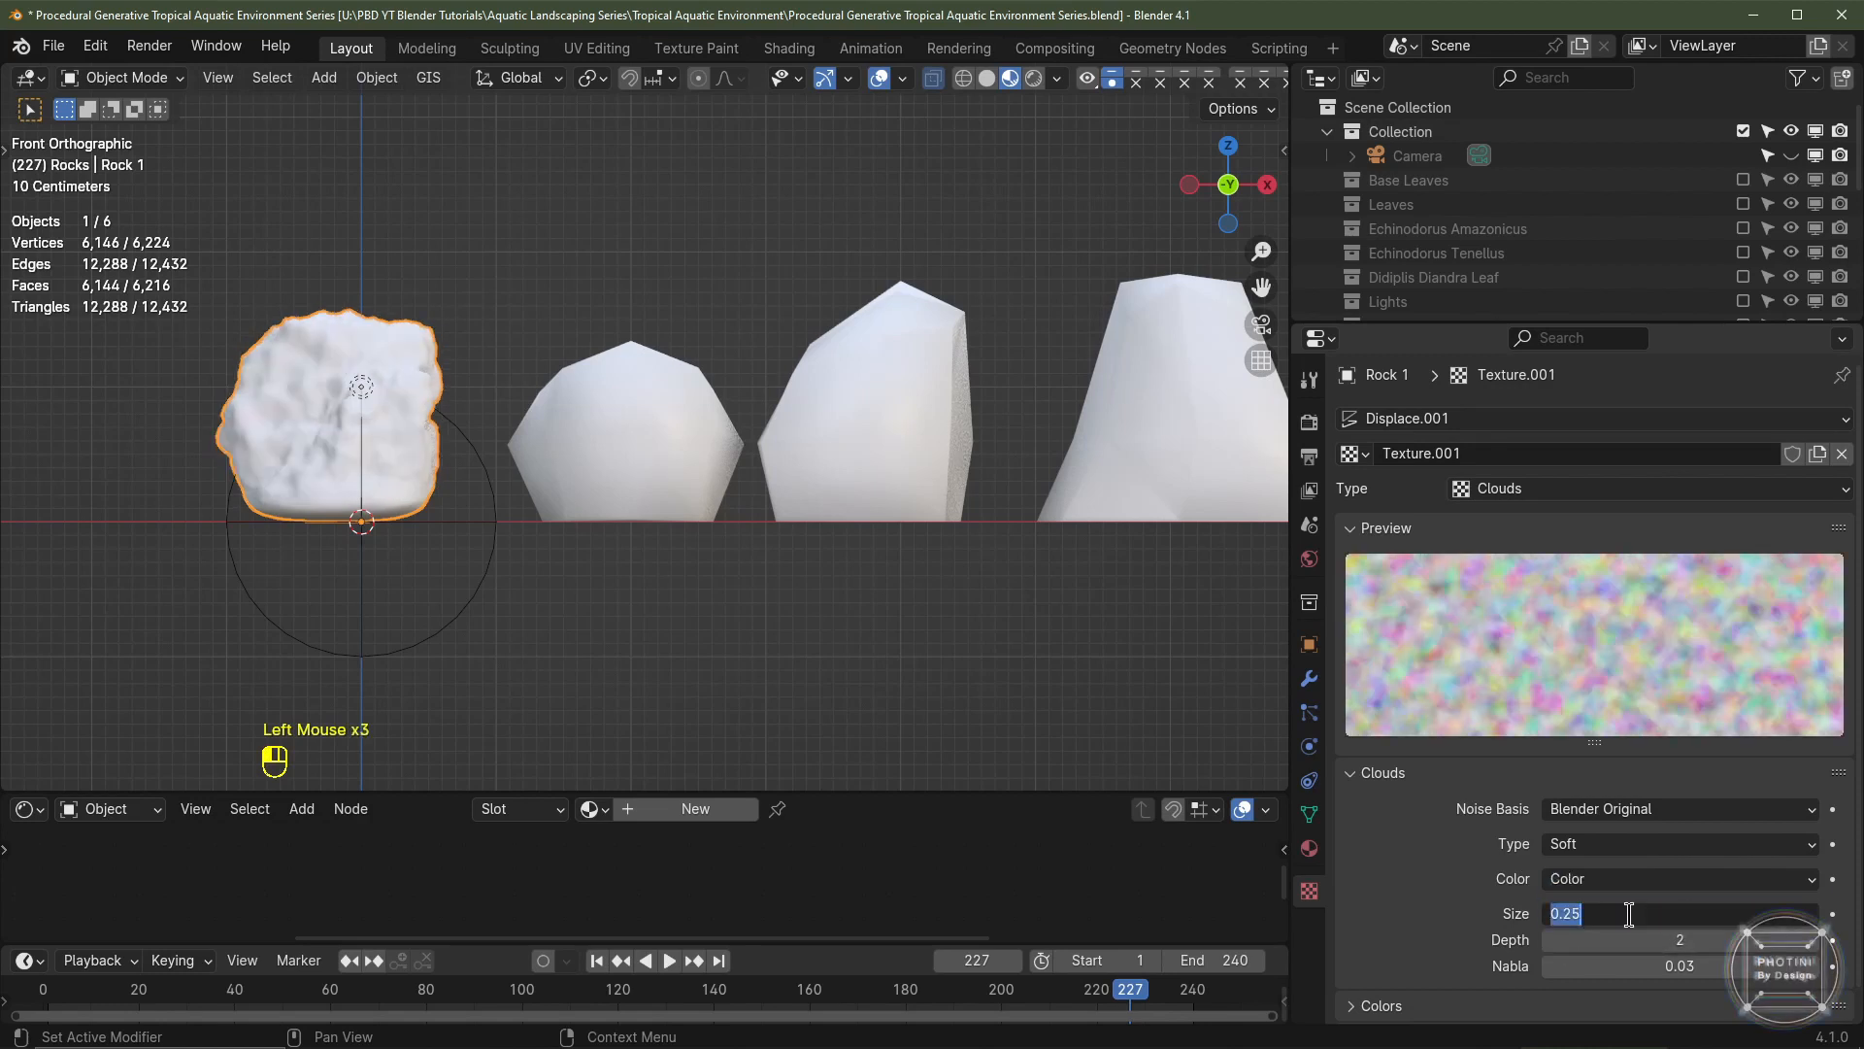
pyautogui.write('0.5')
pyautogui.press('Return')
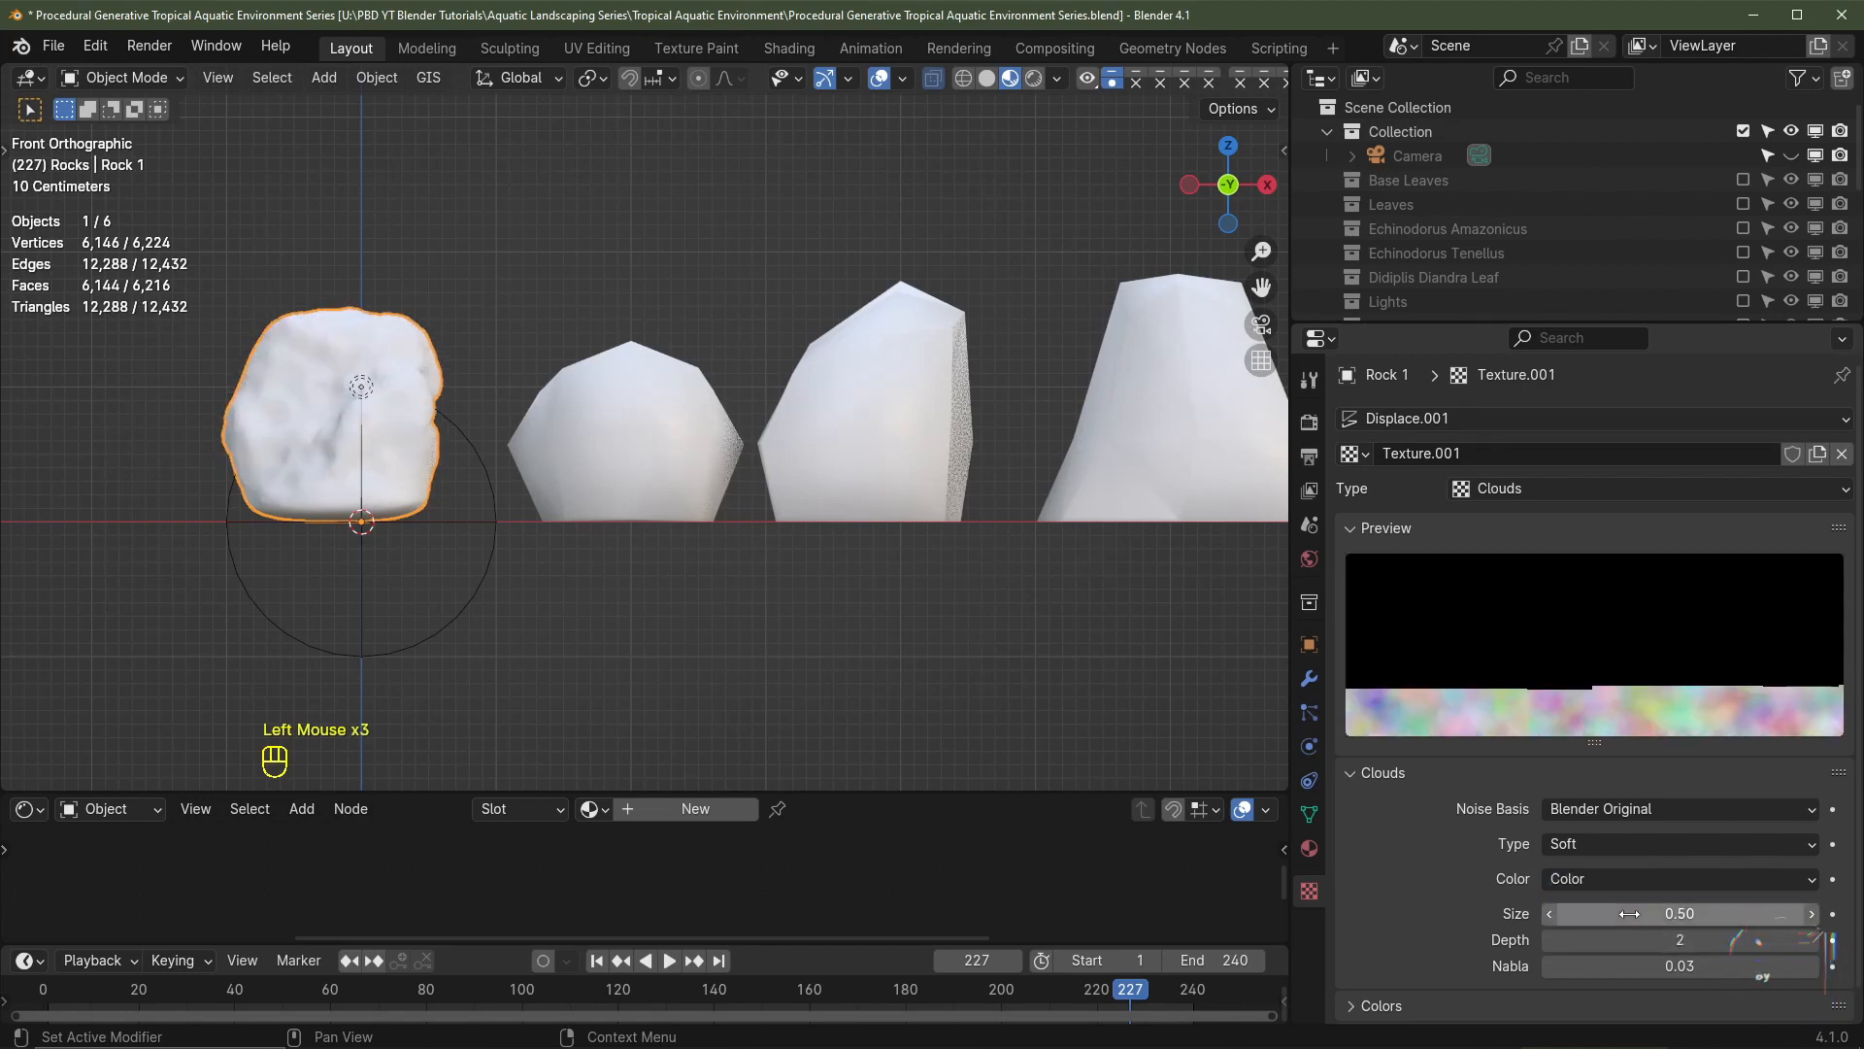
# - Turn on viewport display of Rock 1's third Subdivision and third Displace modifiers
pyautogui.scroll(-3, 1592, 777)
pyautogui.click(1309, 683)
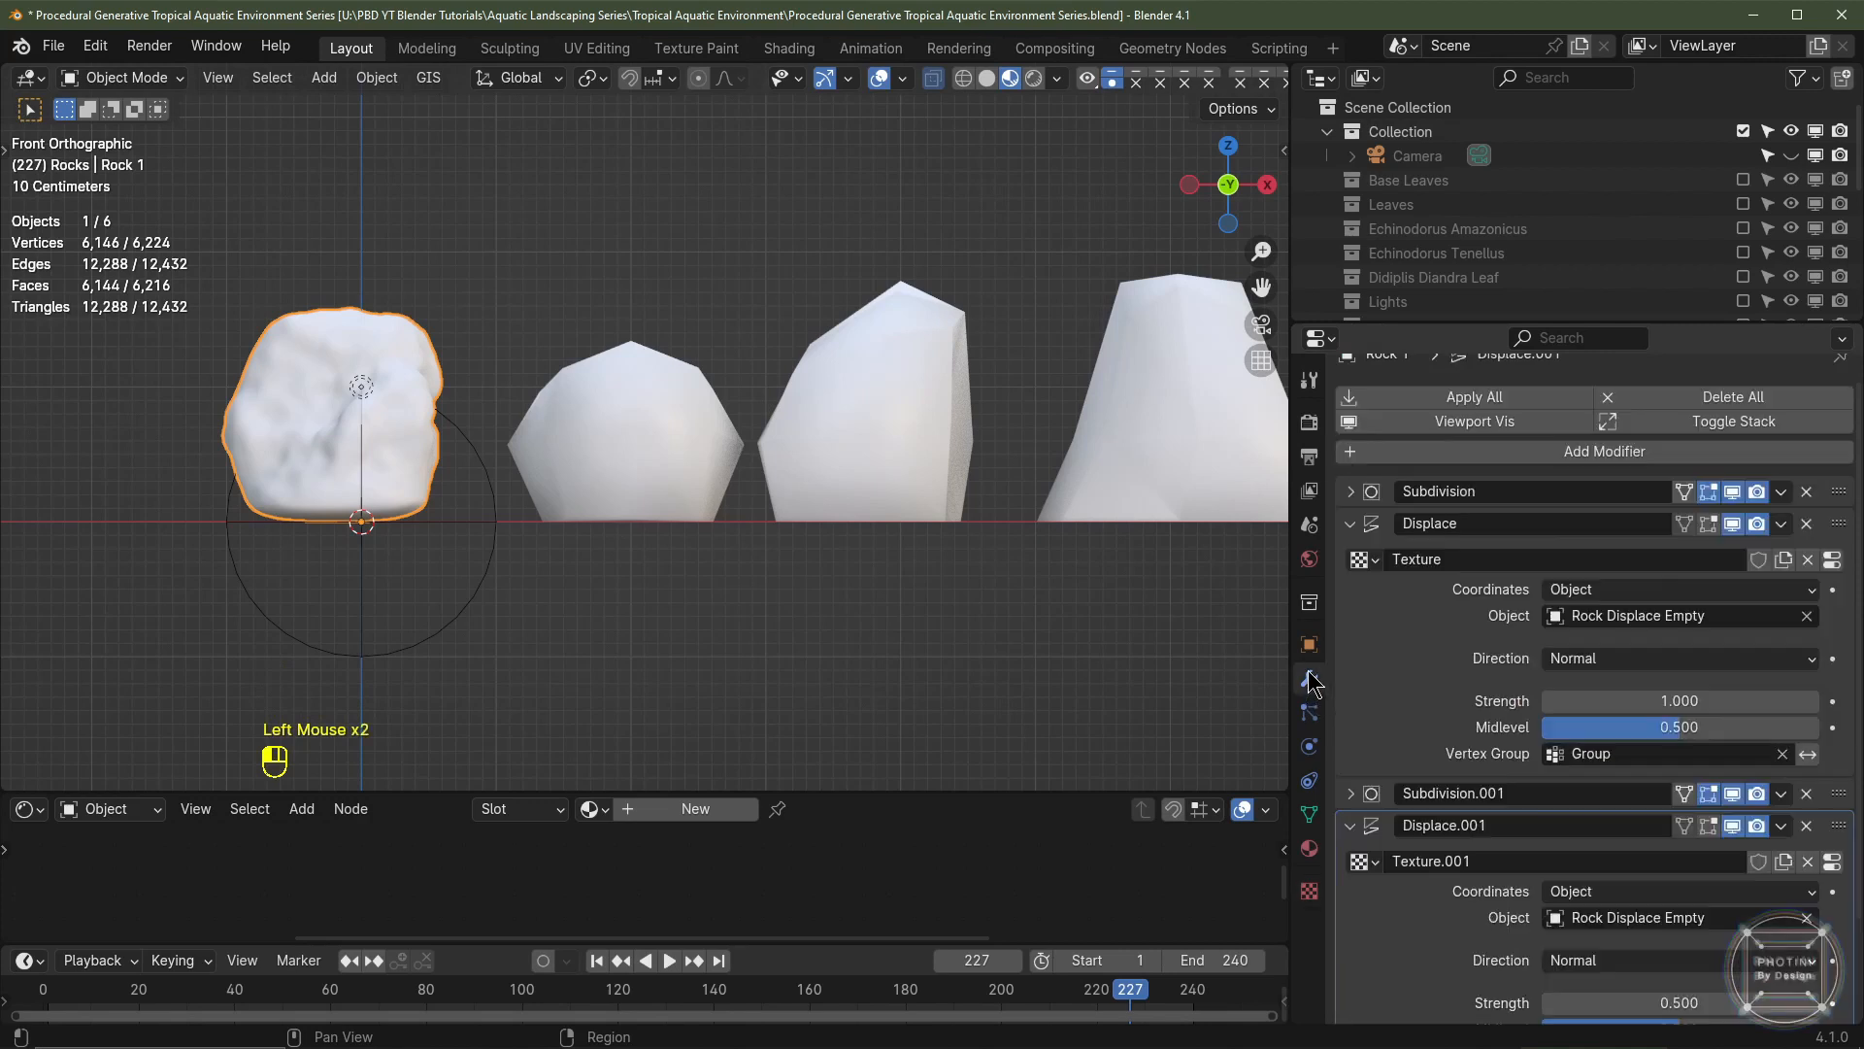
pyautogui.scroll(-5, 1457, 918)
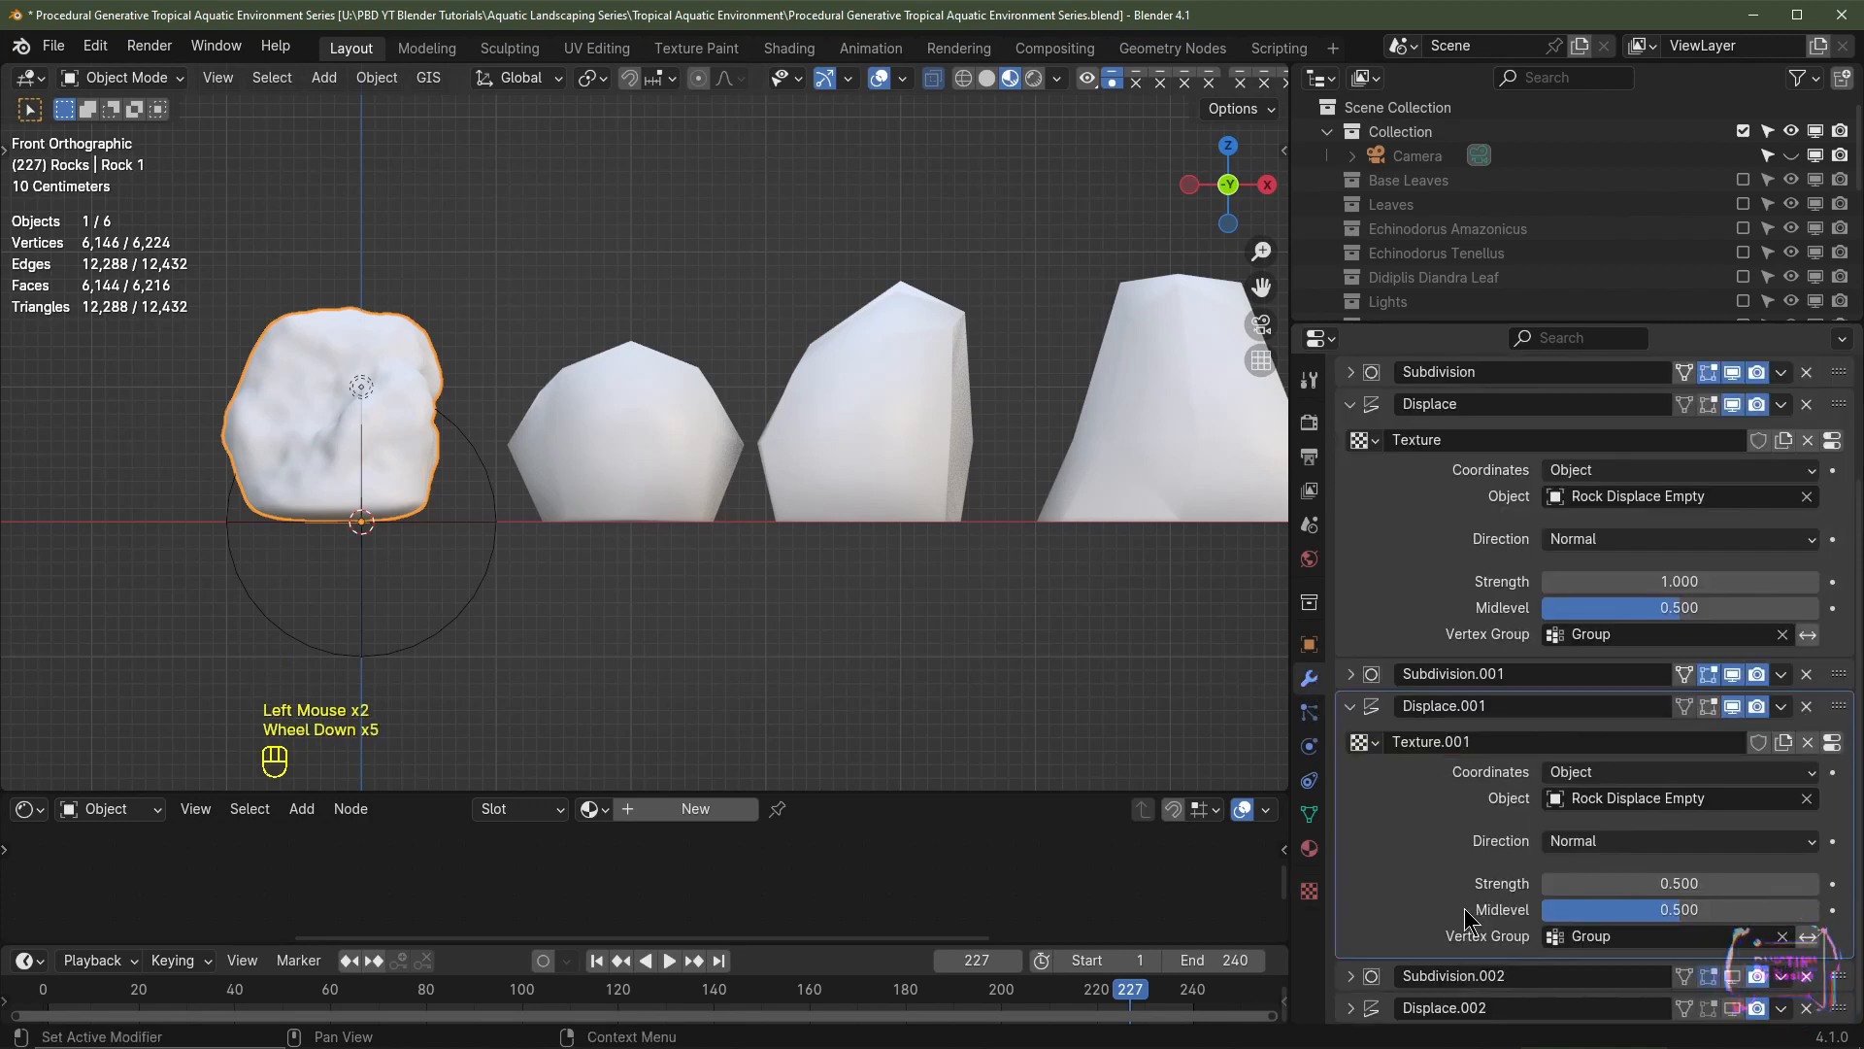
pyautogui.click(1732, 976)
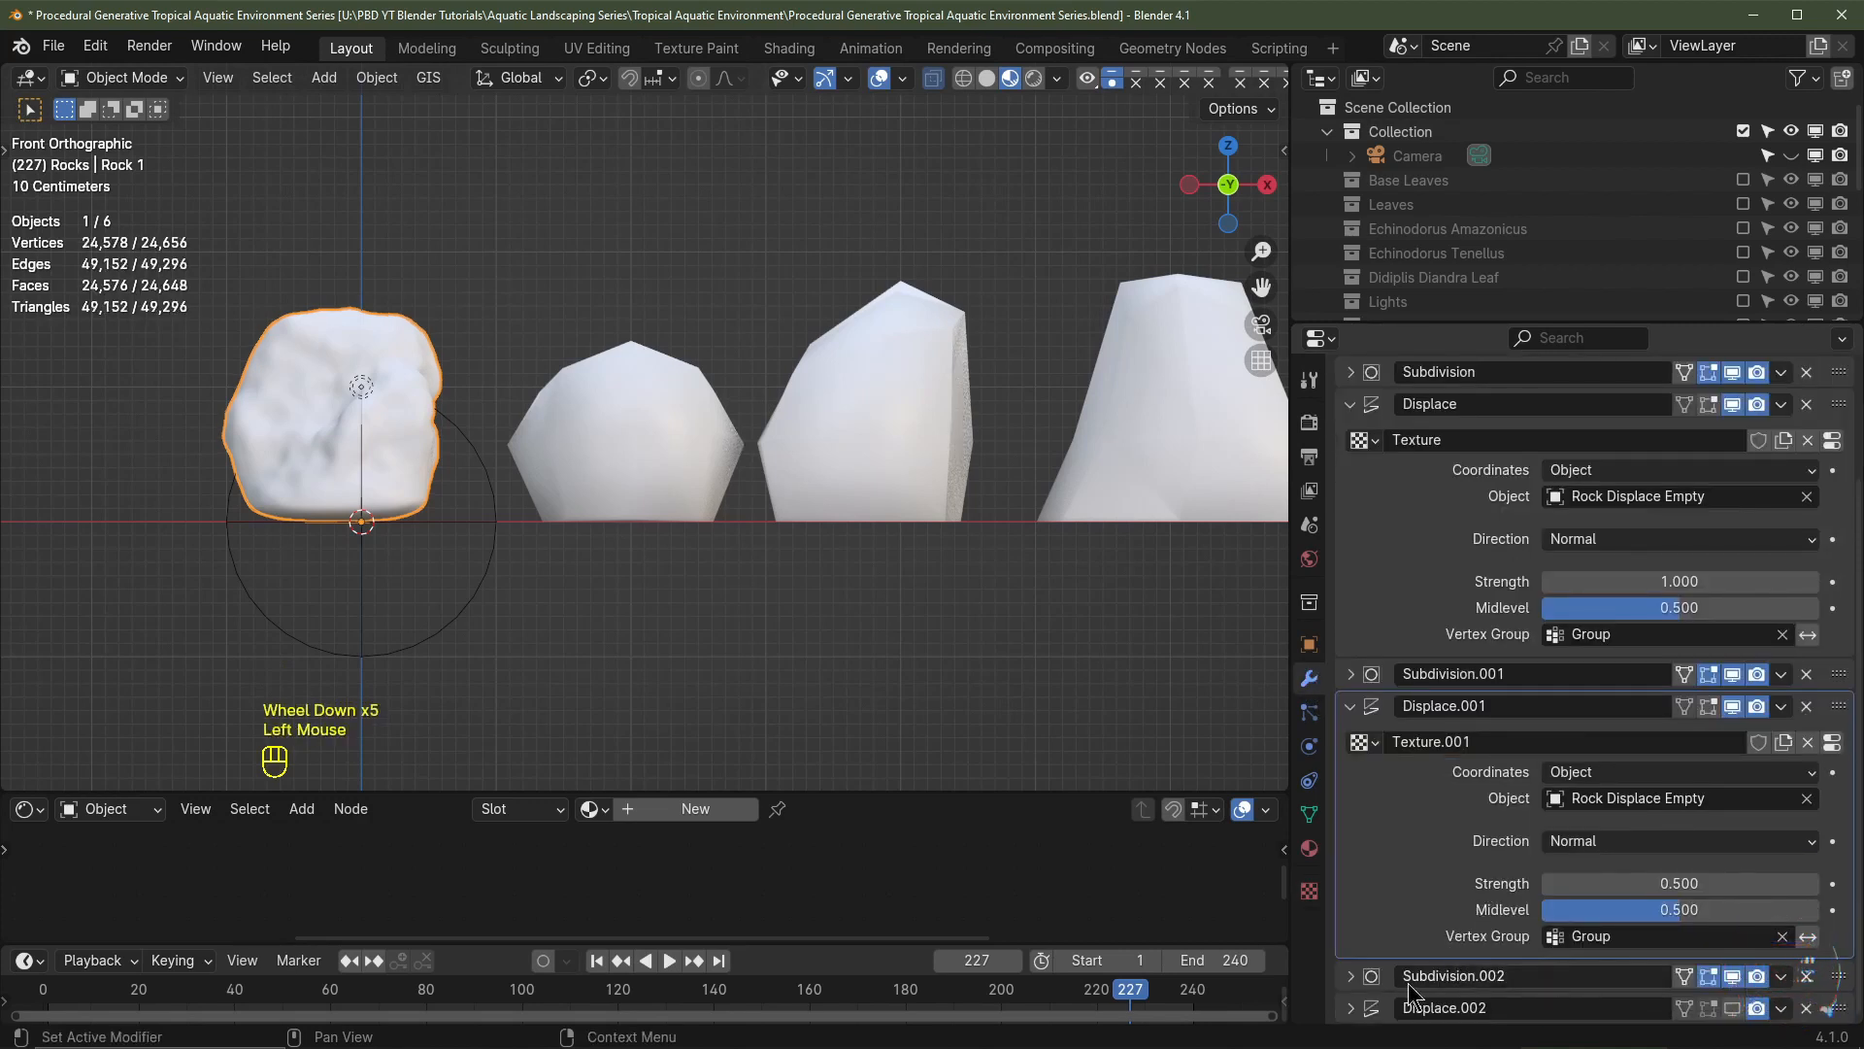
pyautogui.click(1353, 978)
pyautogui.scroll(-2, 1500, 857)
pyautogui.click(1351, 817)
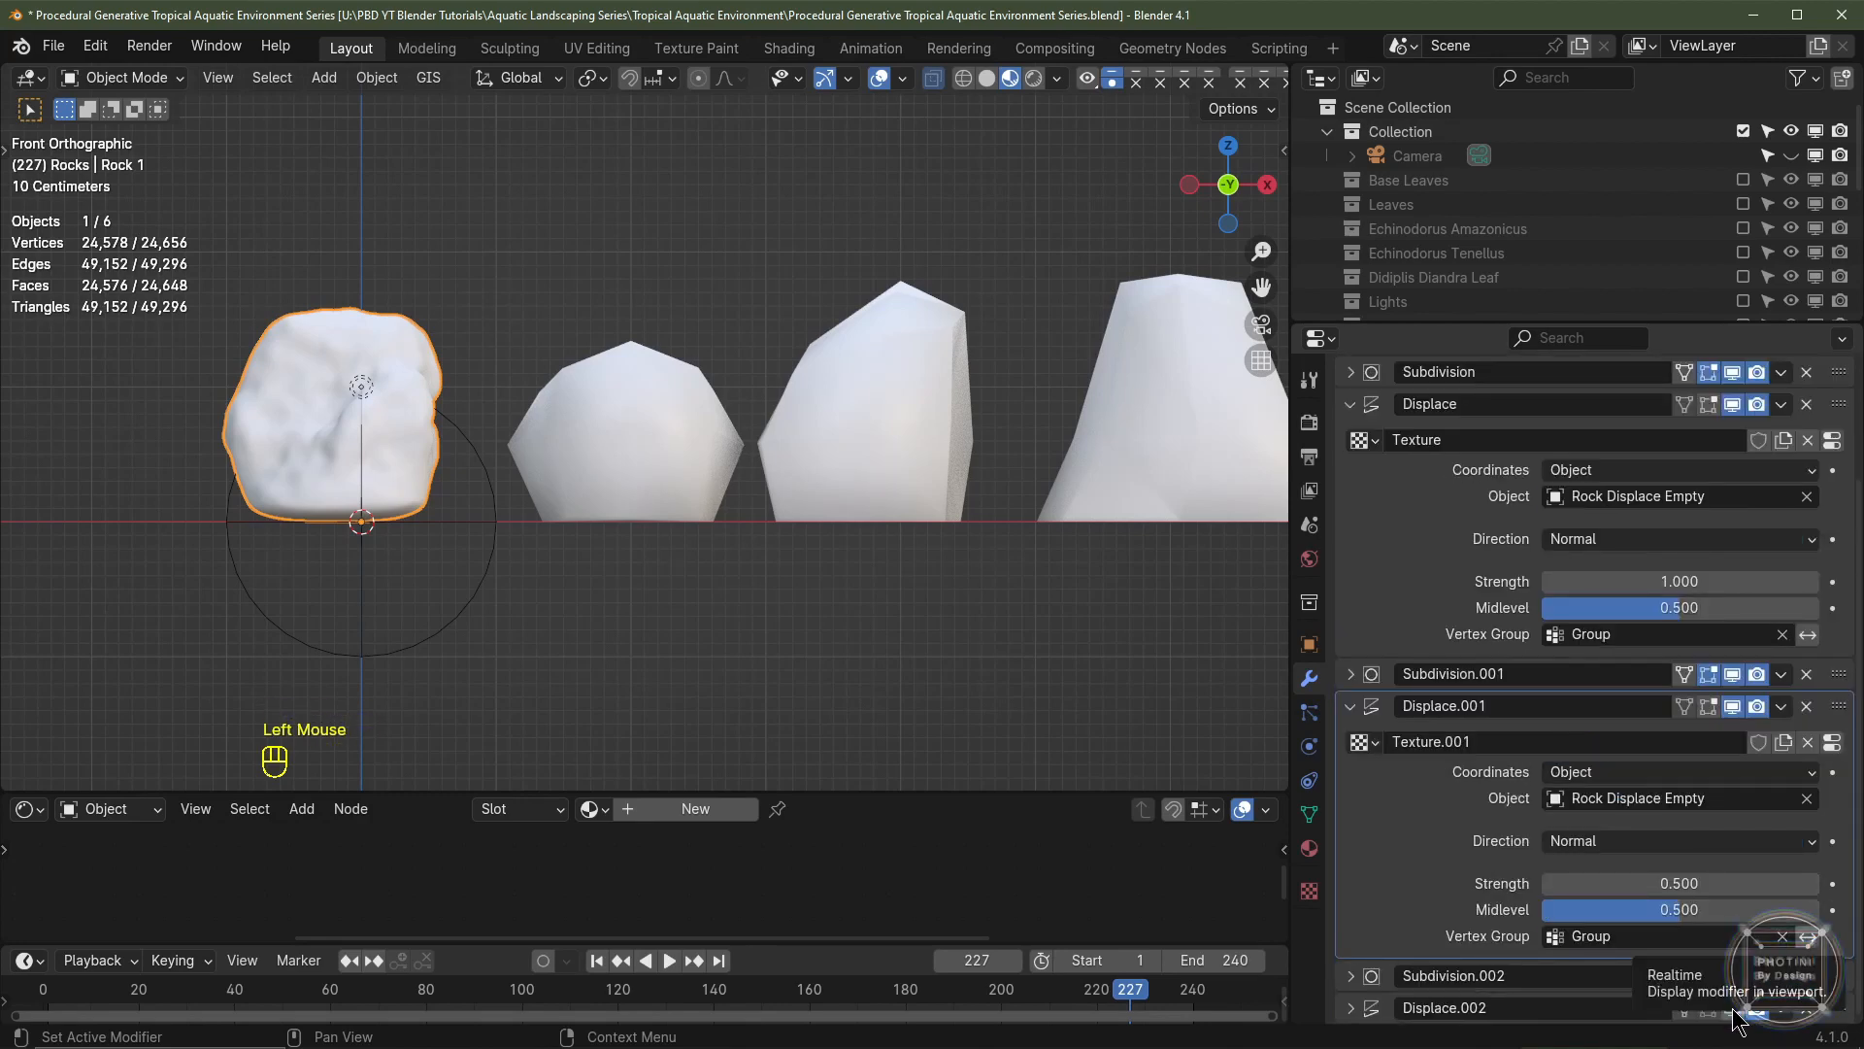
pyautogui.click(1736, 1012)
# - Set Rock 1's third Displace modifier to Object coordinates with Rock Displace Empty as its object
pyautogui.click(1351, 1008)
pyautogui.scroll(-3, 1468, 860)
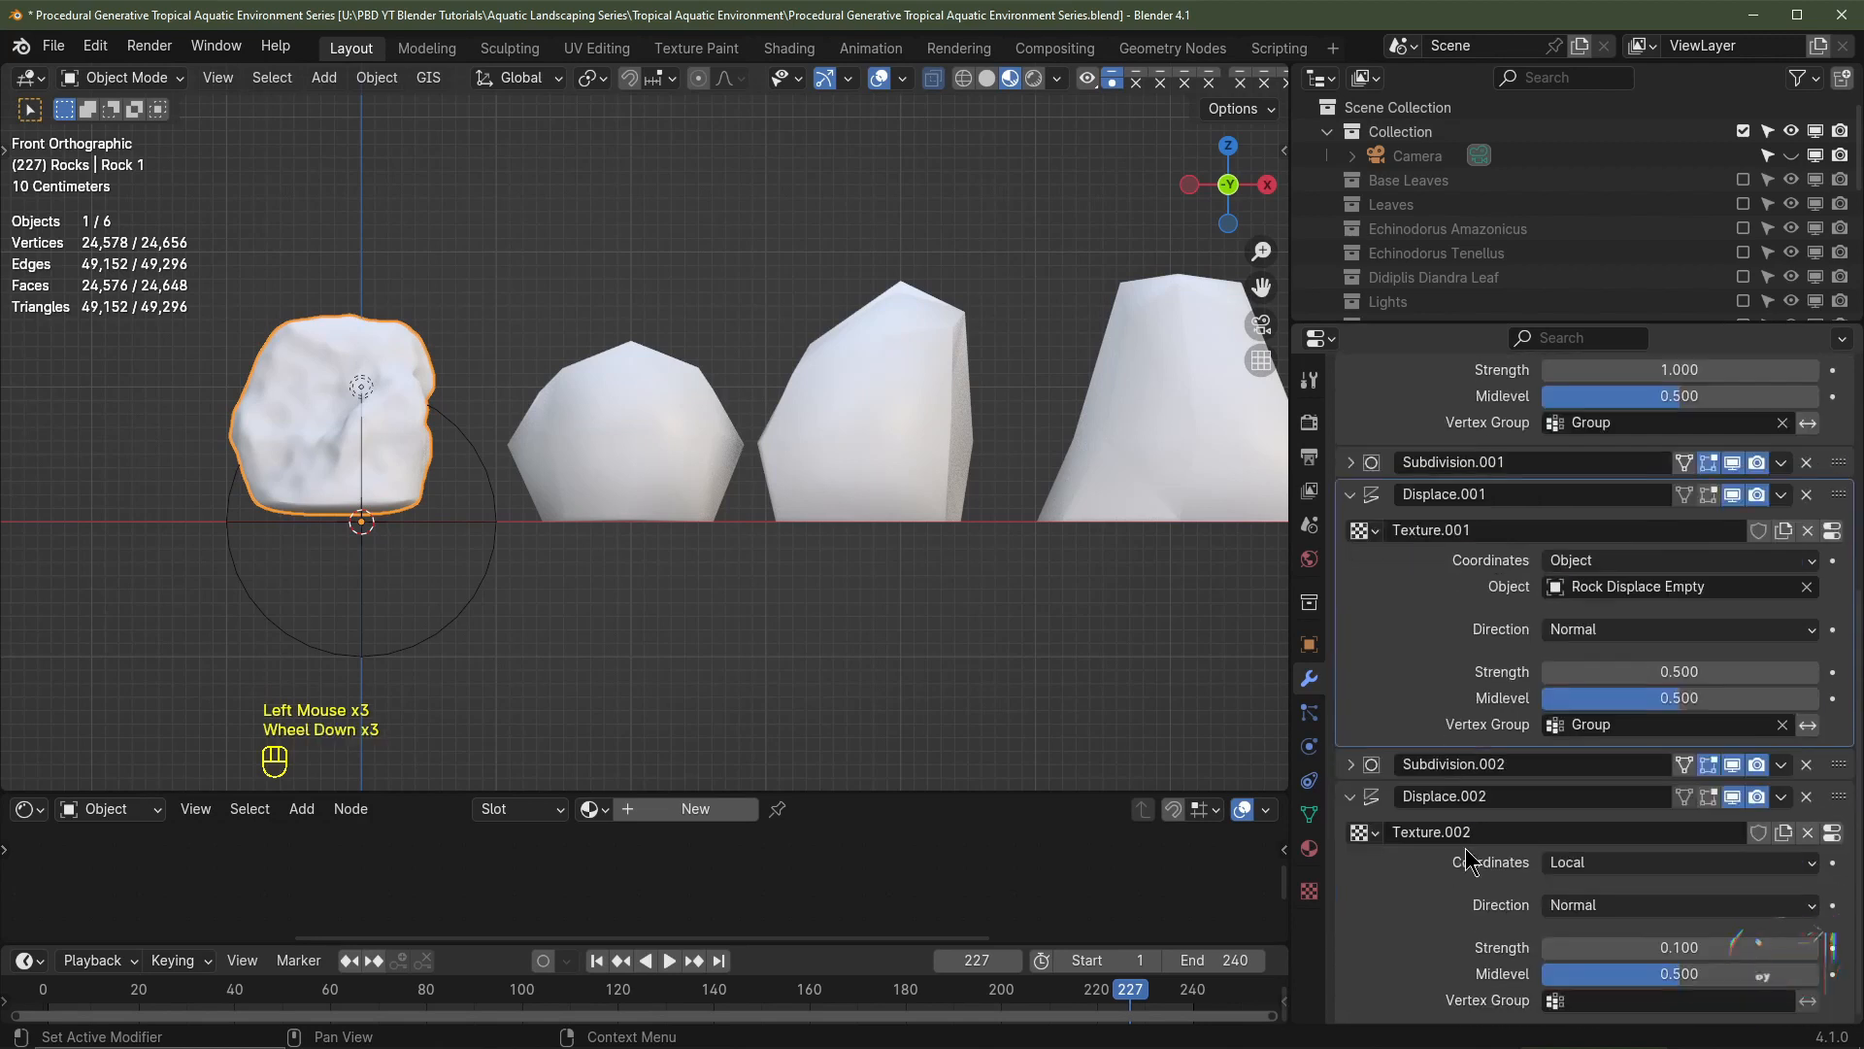
pyautogui.scroll(-1, 1471, 859)
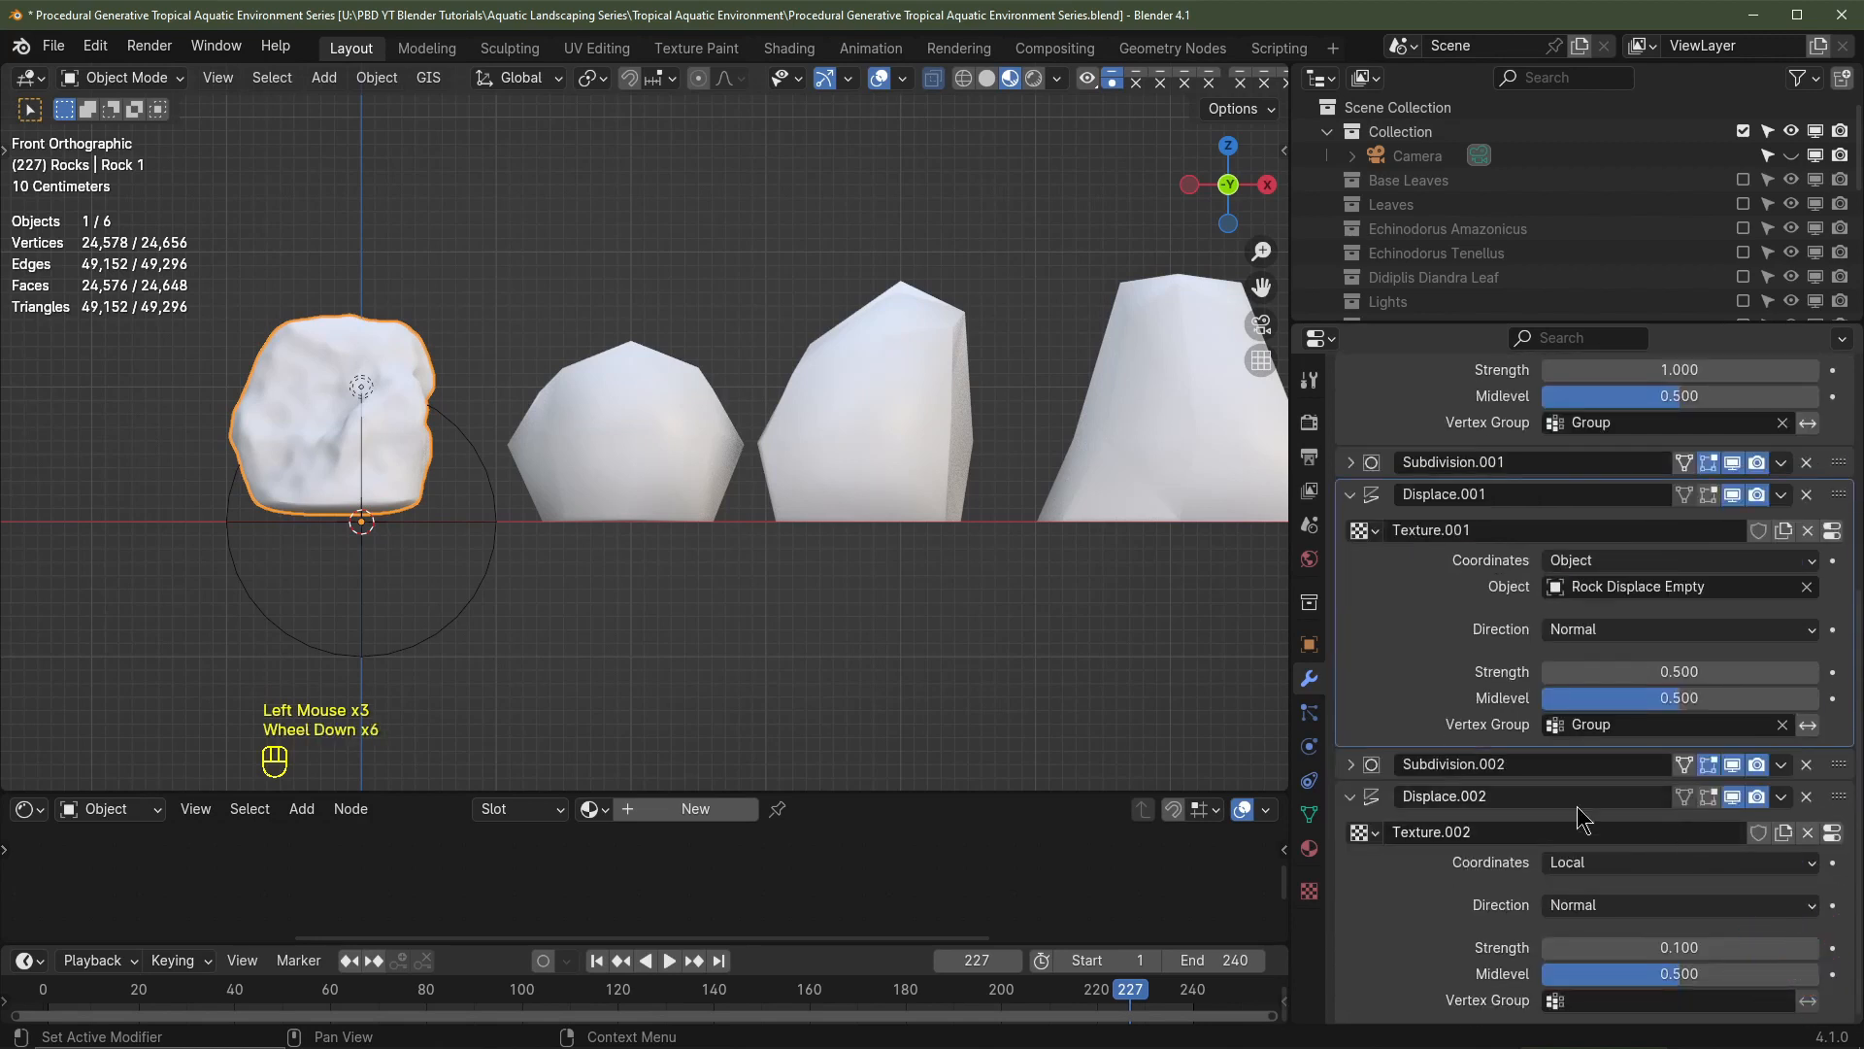
pyautogui.click(1600, 864)
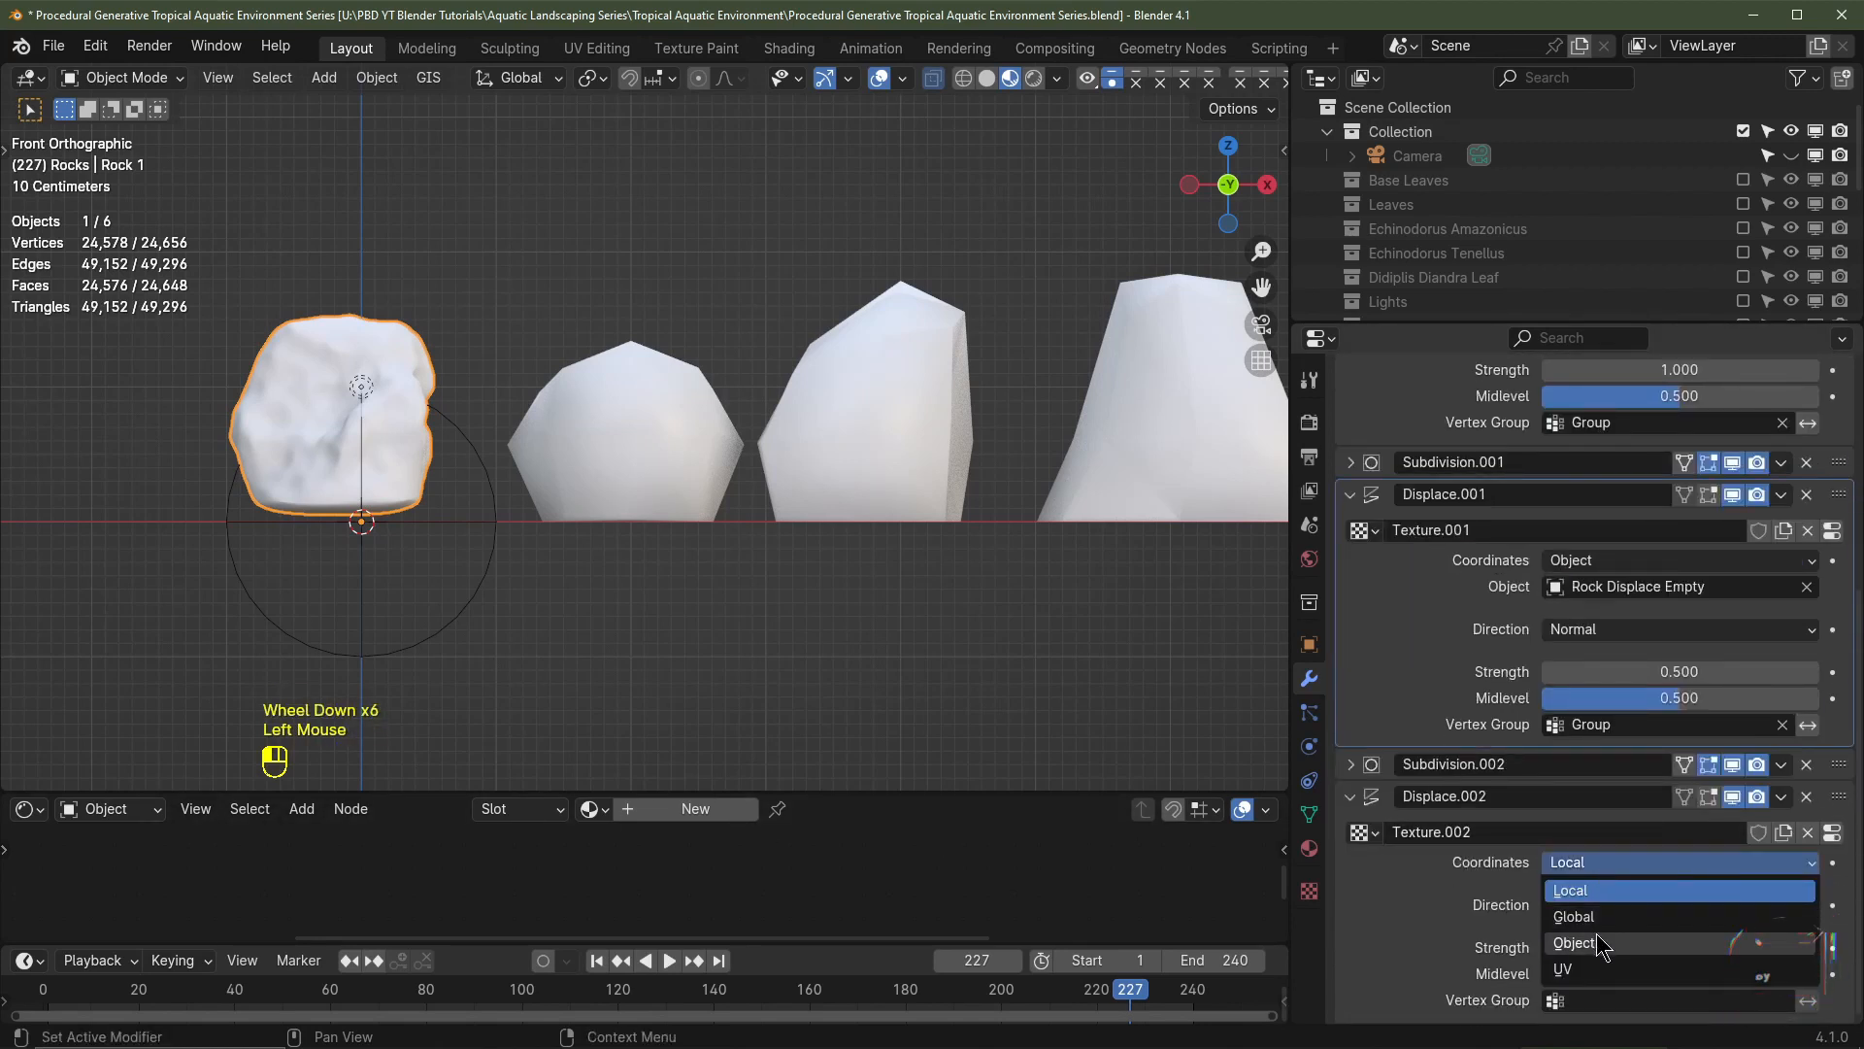
pyautogui.click(1601, 943)
pyautogui.click(1808, 889)
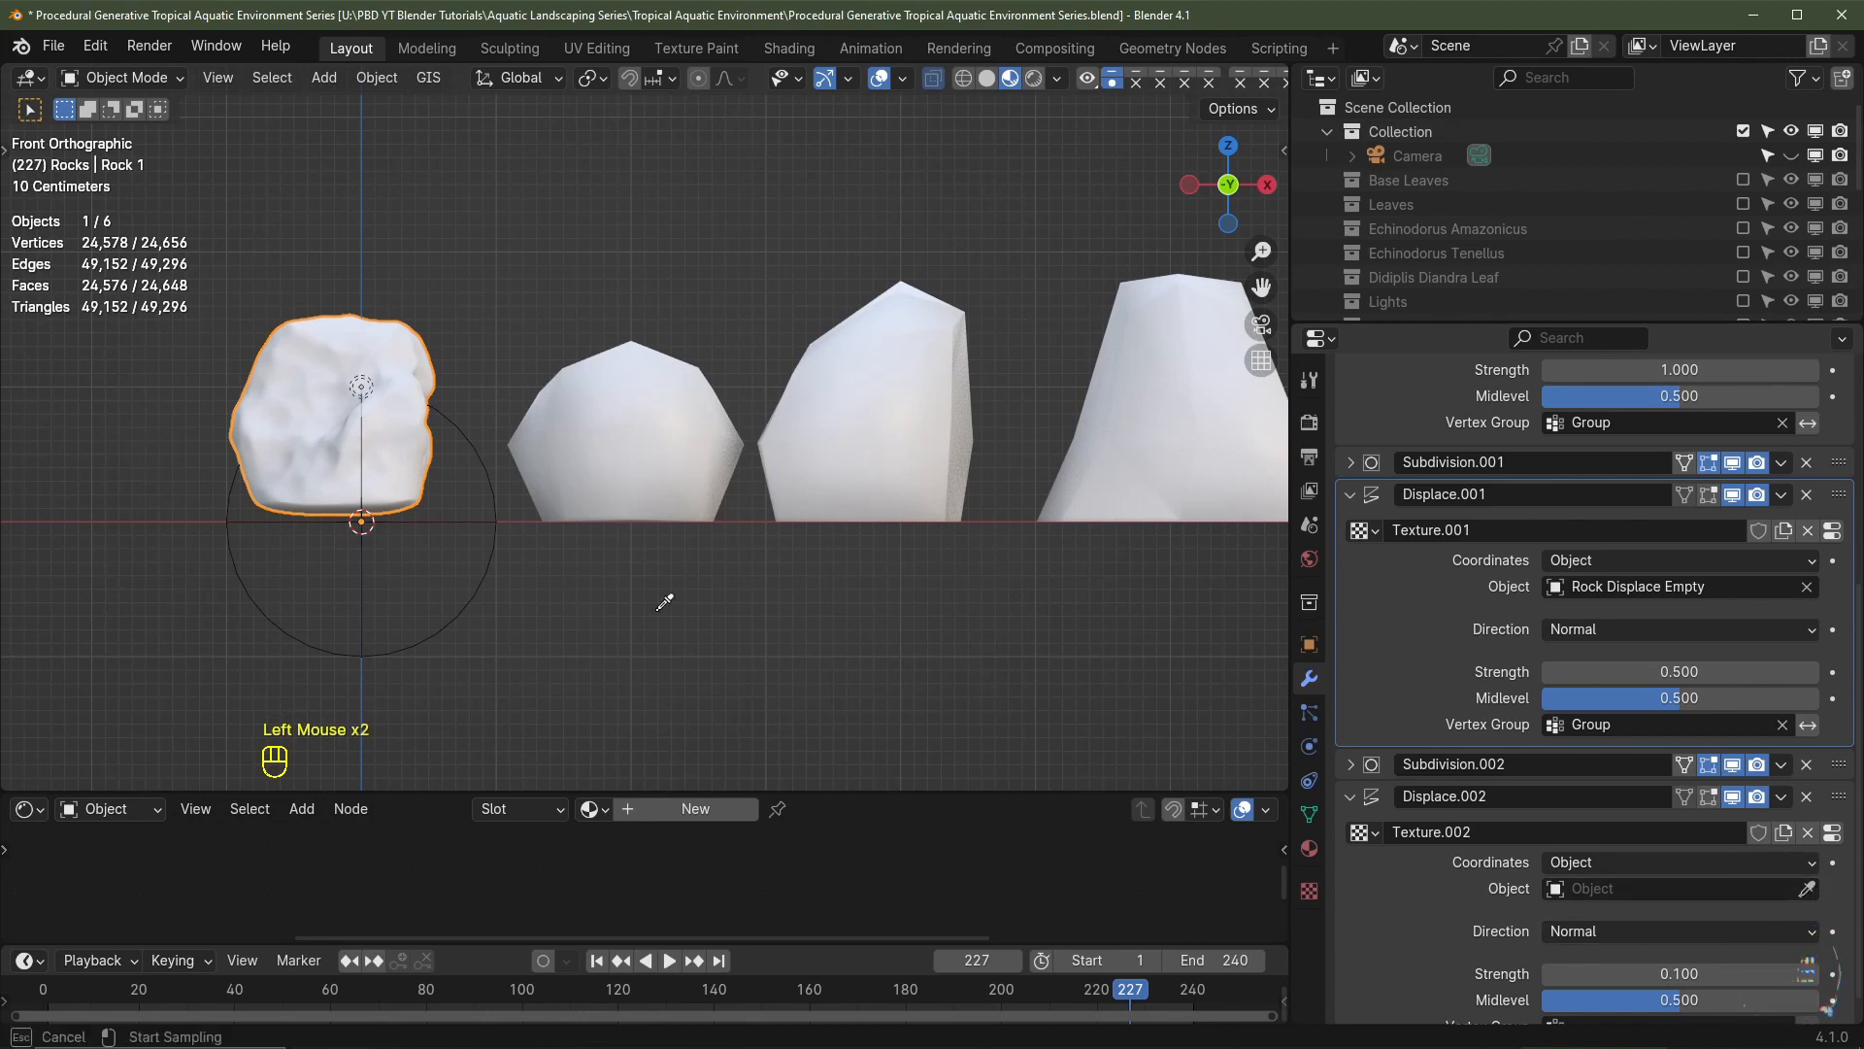
pyautogui.click(482, 577)
# - Limit Rock 1's third Displace modifier to the vertex group named Group
pyautogui.scroll(-3, 1617, 1009)
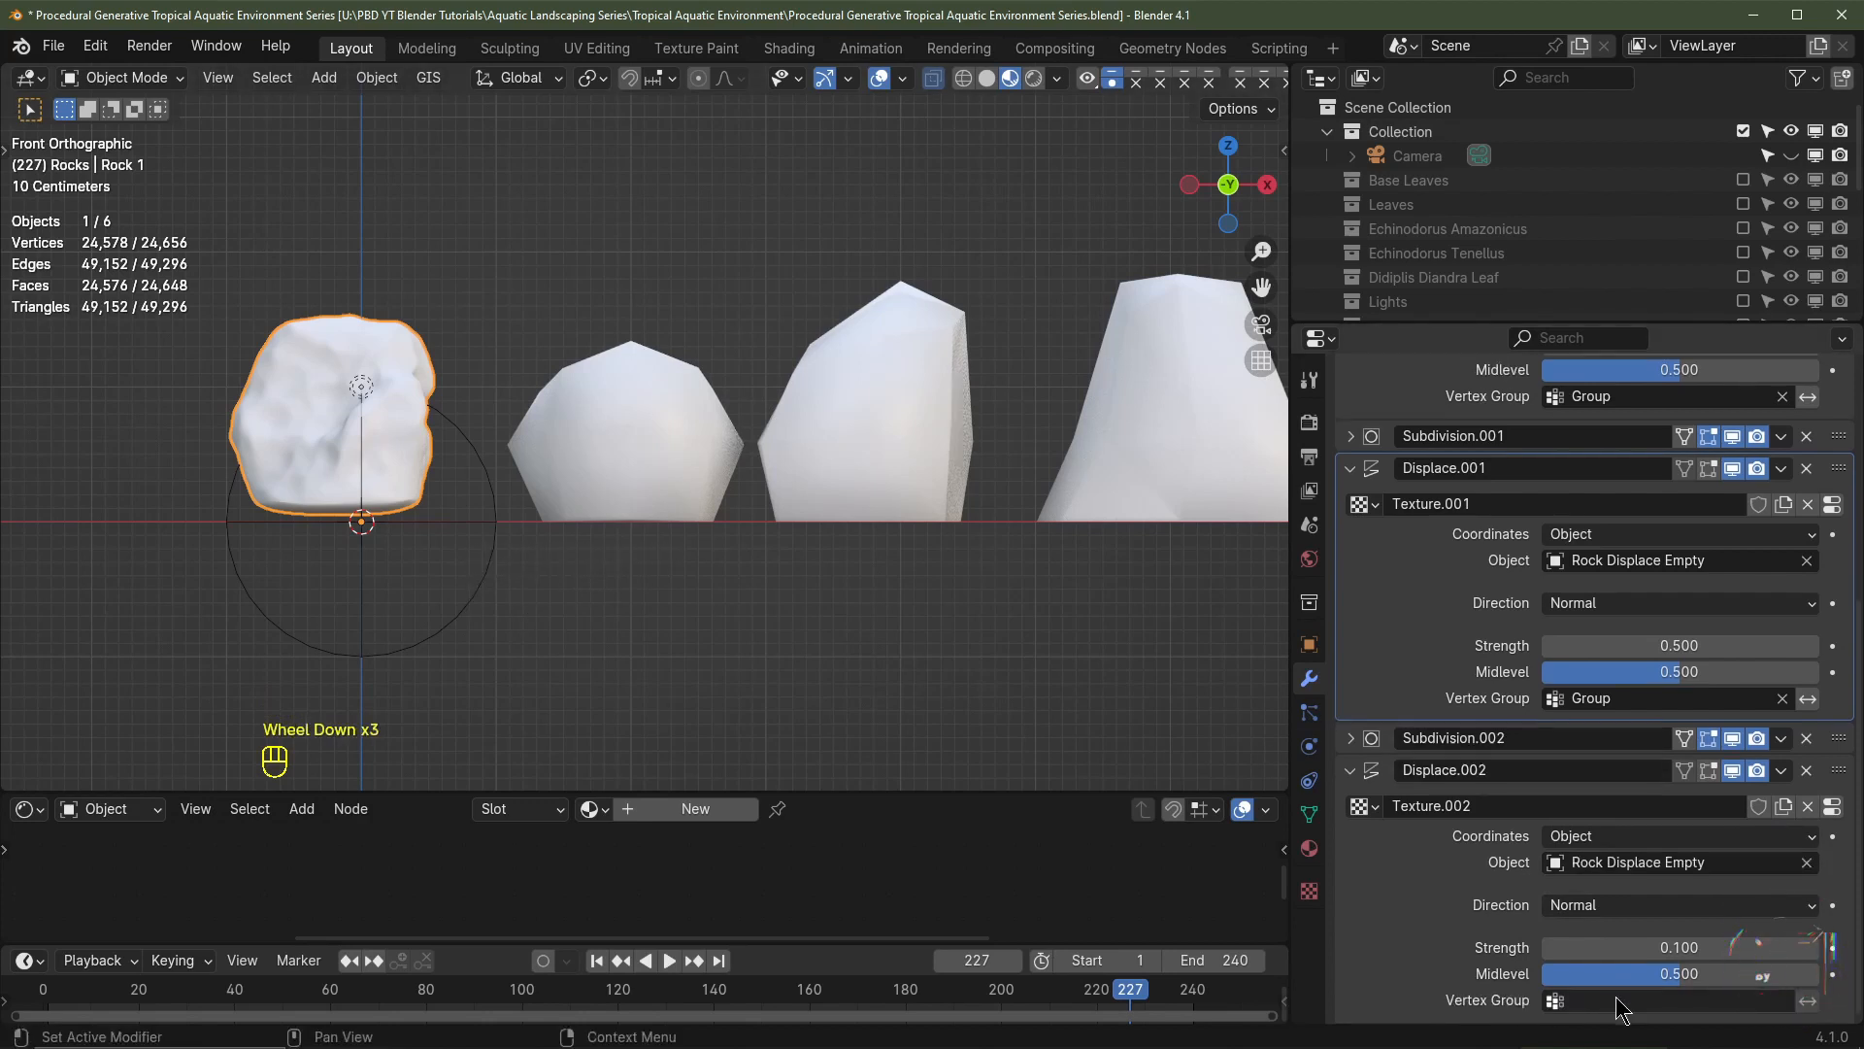
pyautogui.click(1631, 1010)
pyautogui.click(1568, 753)
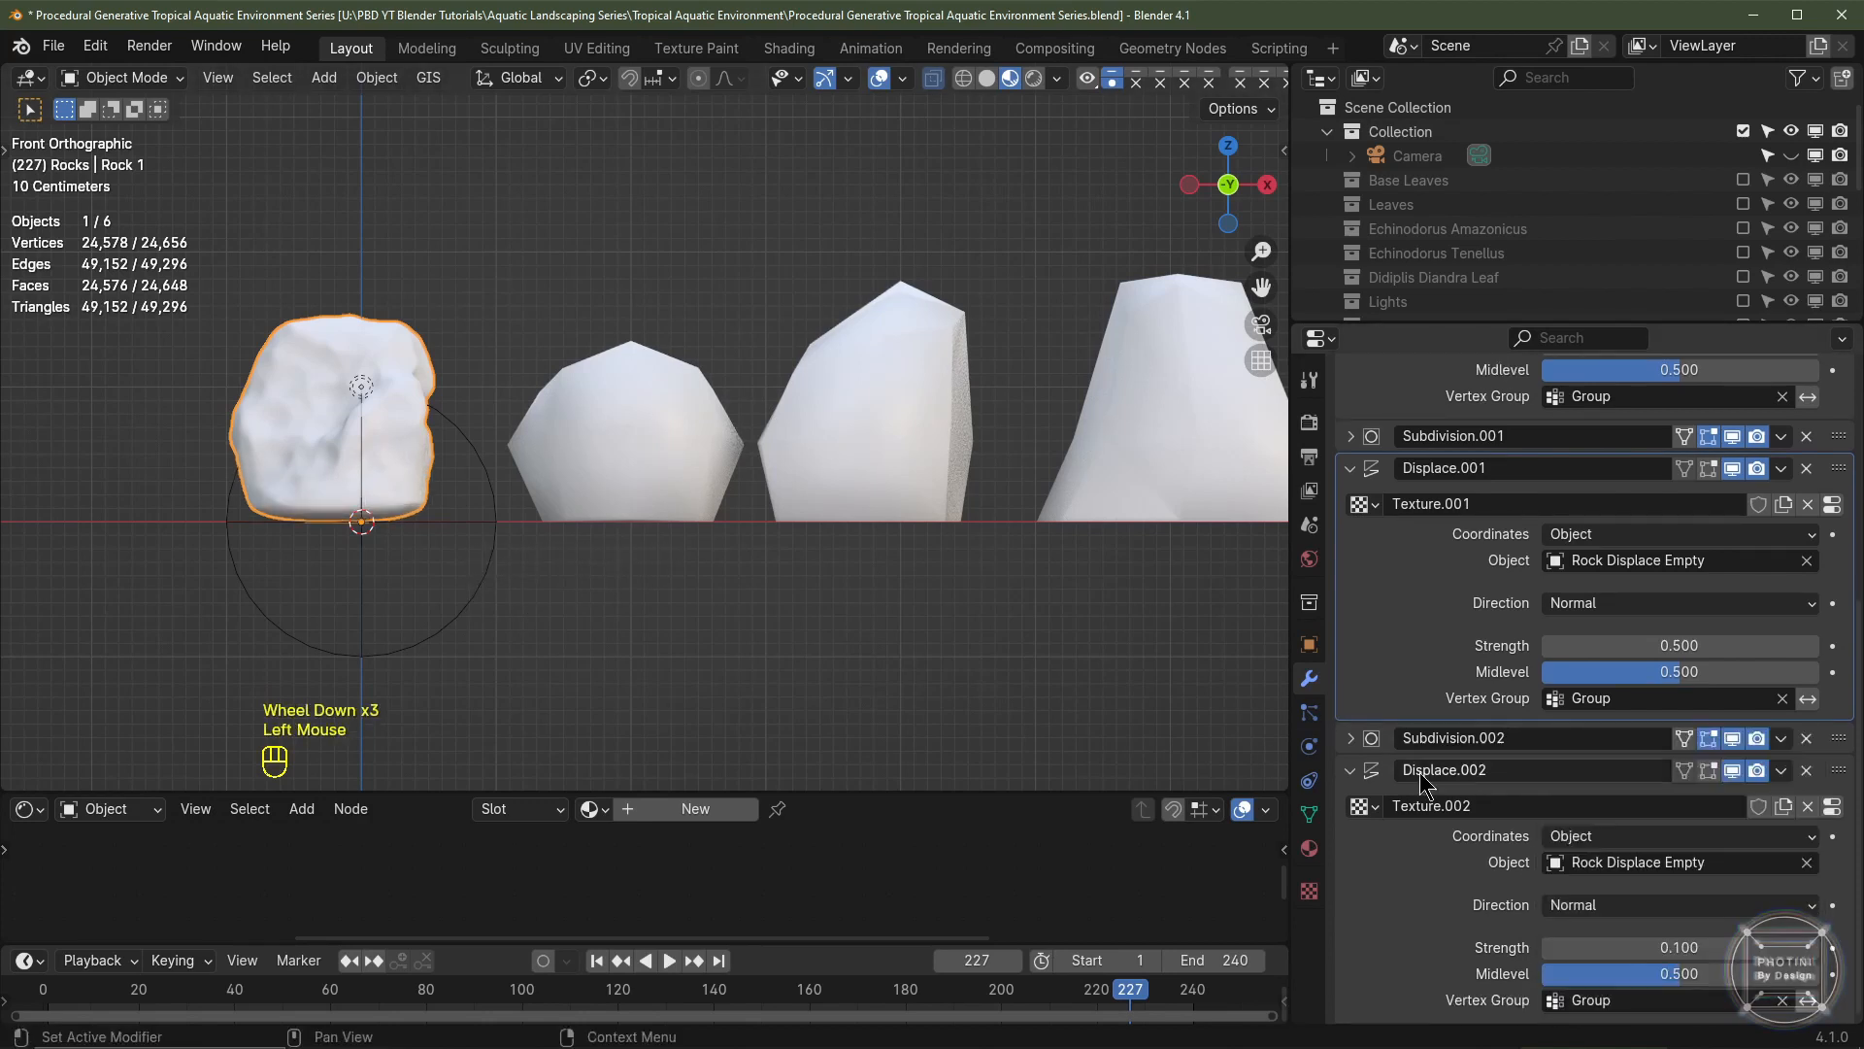
pyautogui.scroll(-2, 1839, 816)
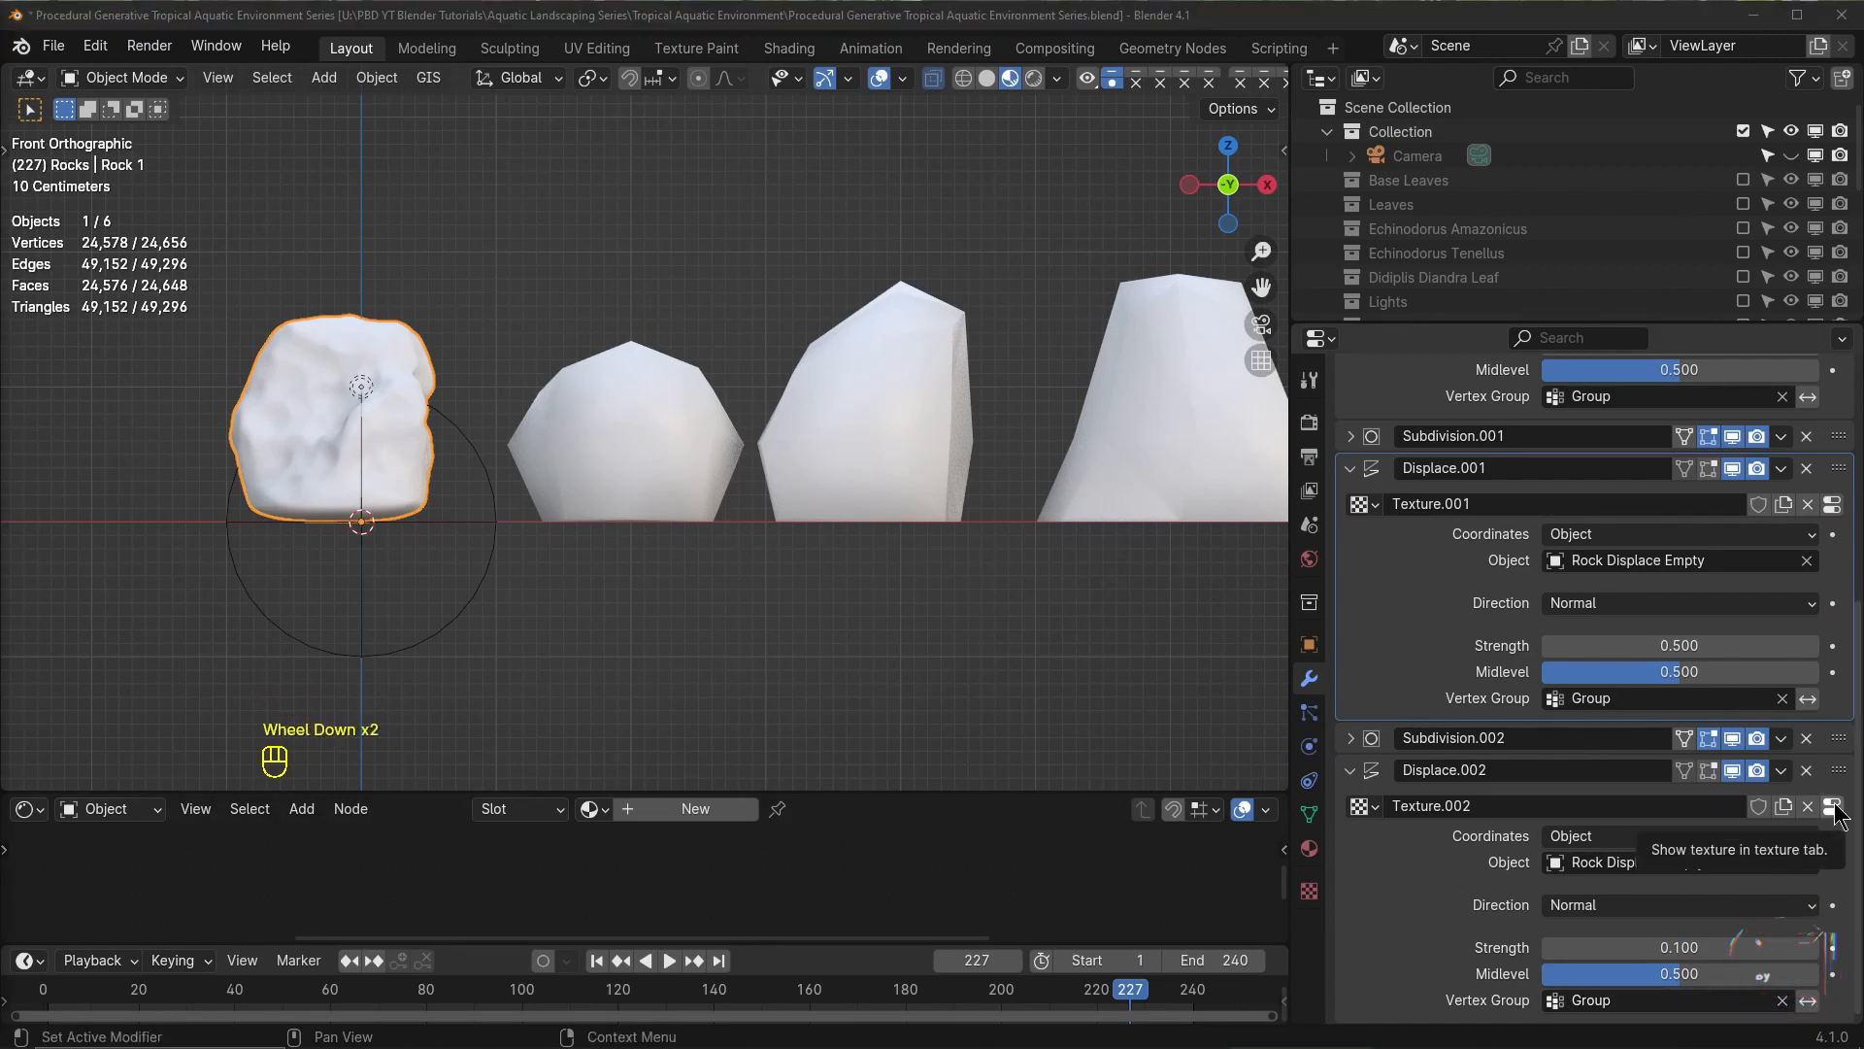
# - Change the third Displace modifier's texture type to Clouds, with Hard noise, the Color option and a size of 0.12
pyautogui.click(1833, 807)
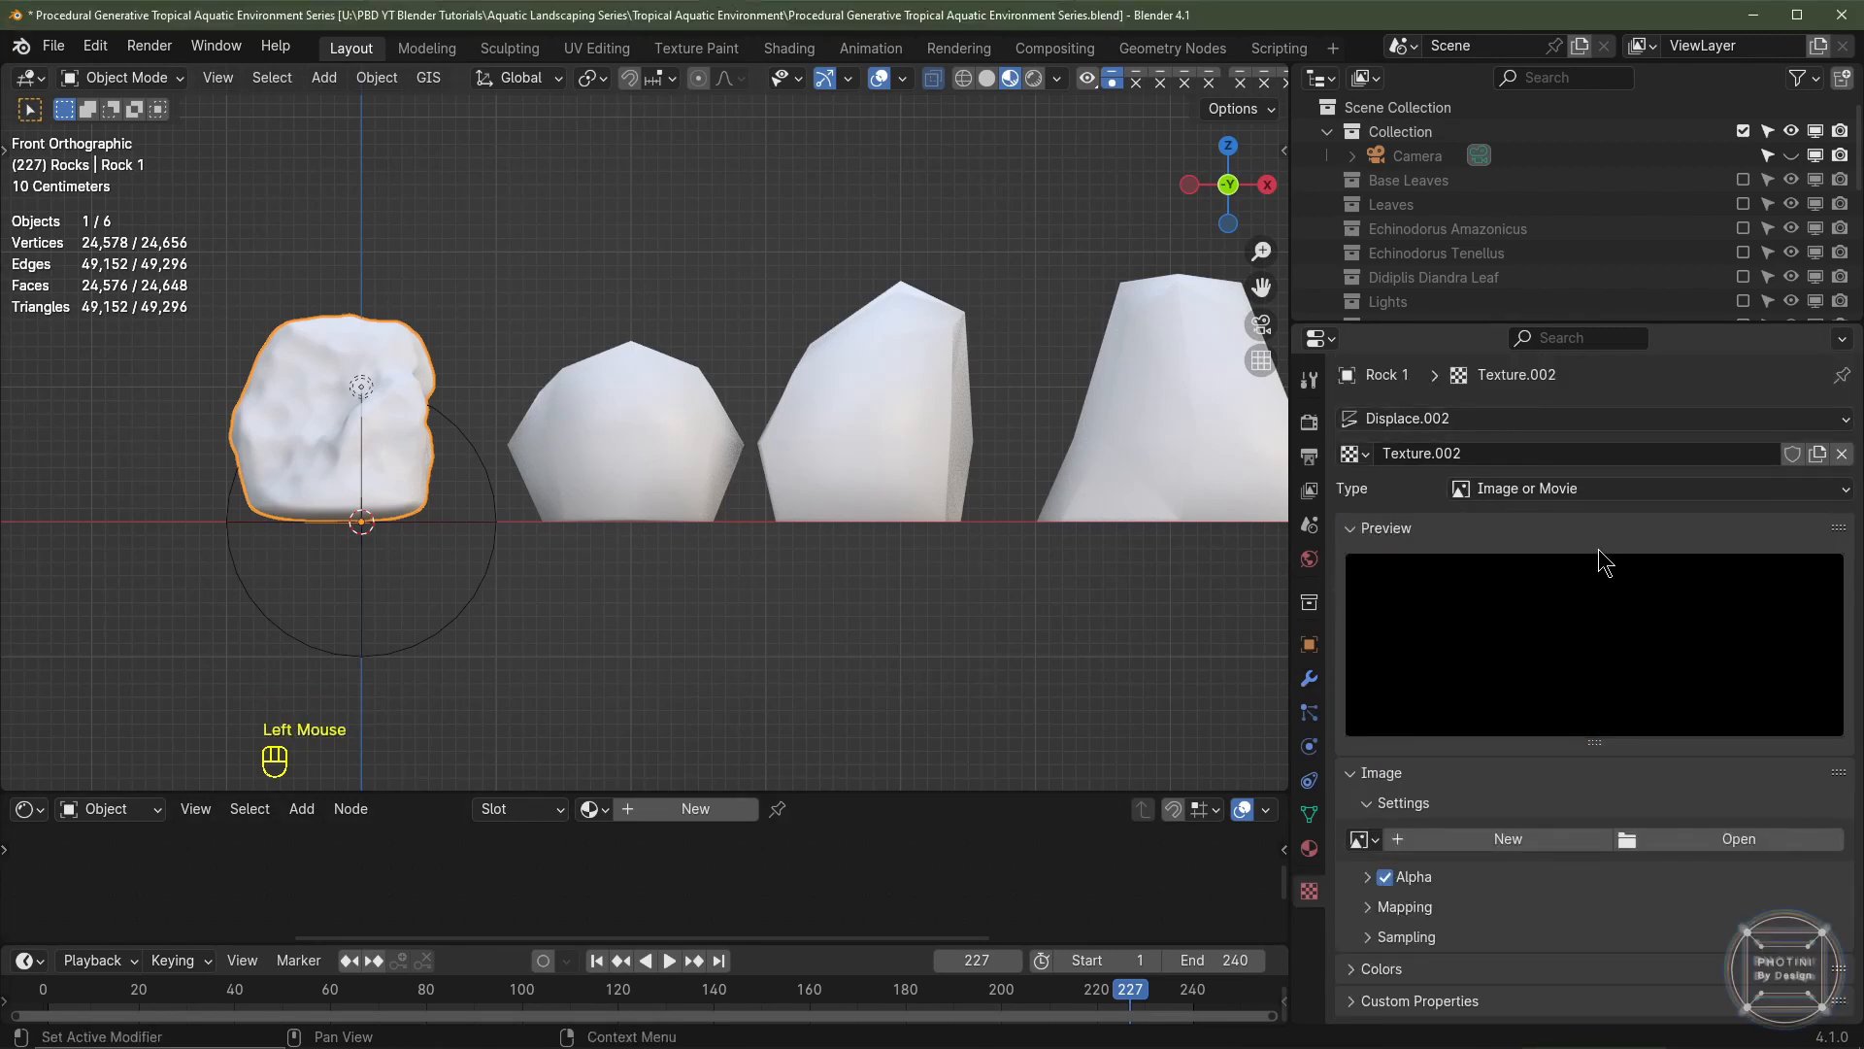
pyautogui.click(1556, 493)
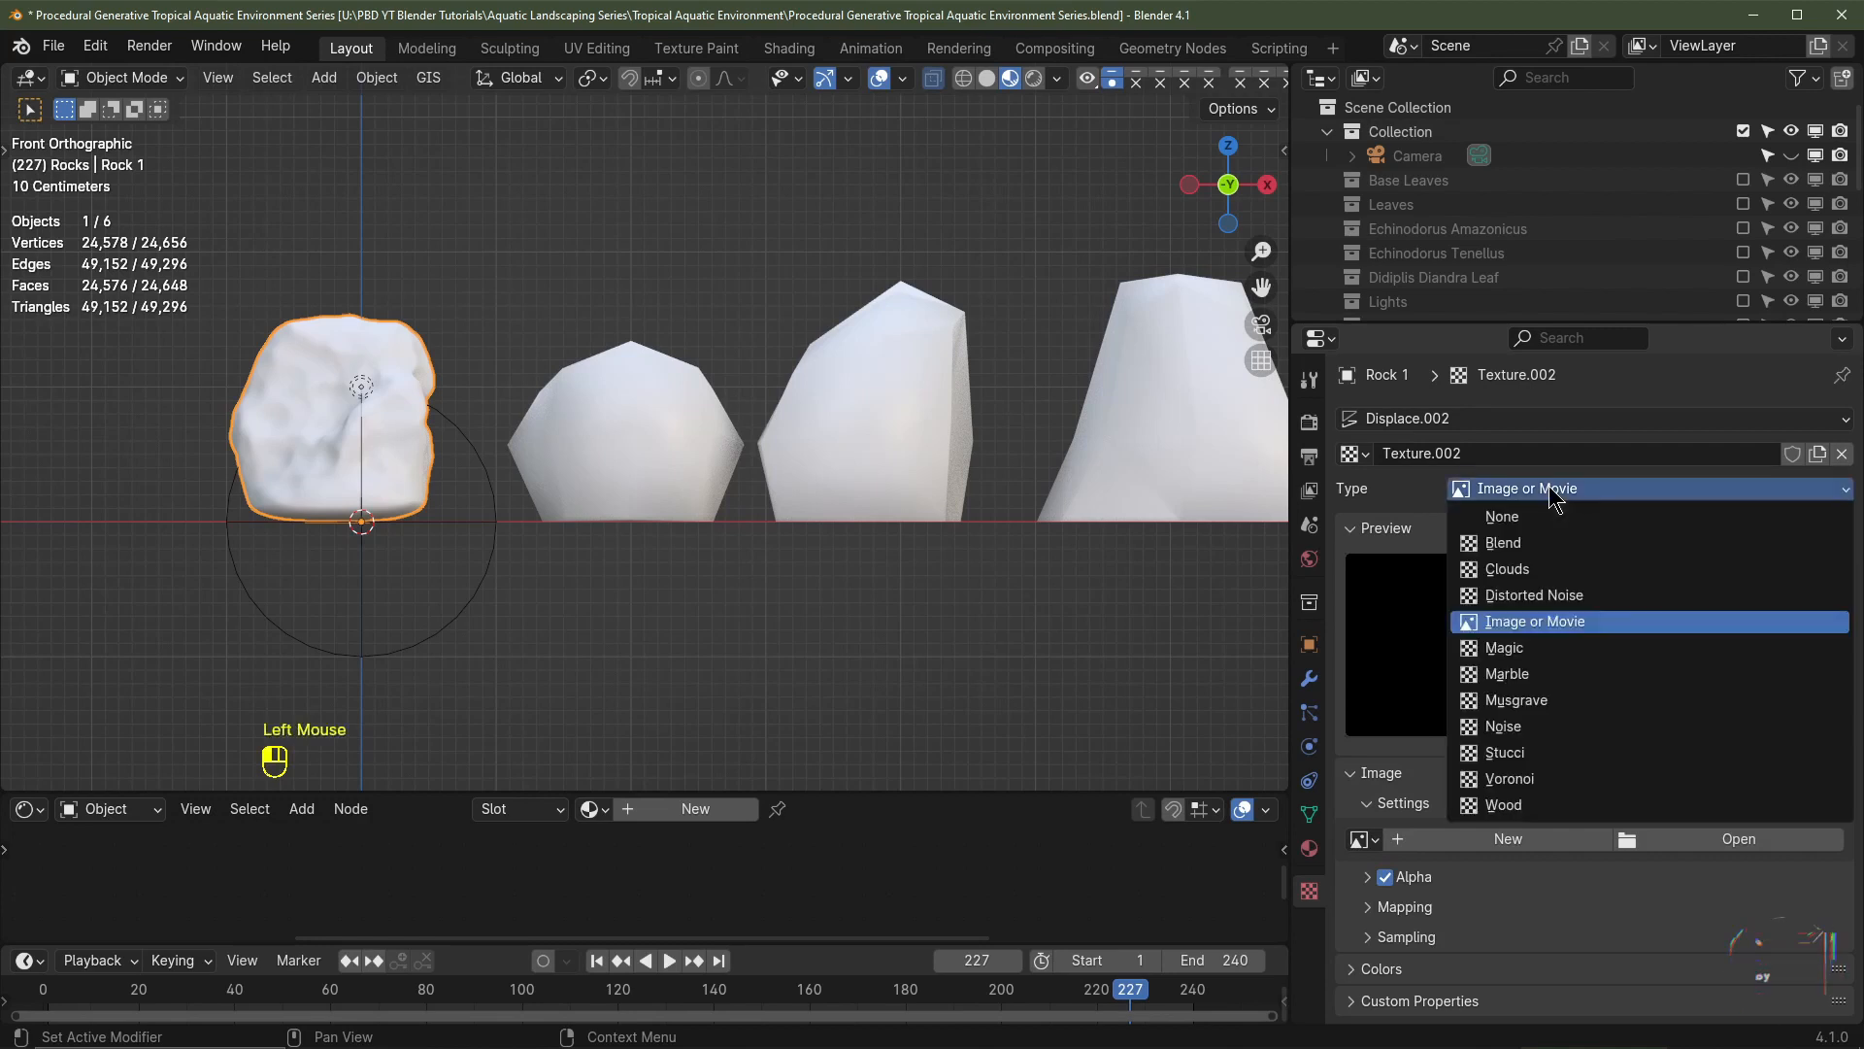
pyautogui.click(1515, 570)
pyautogui.click(1636, 845)
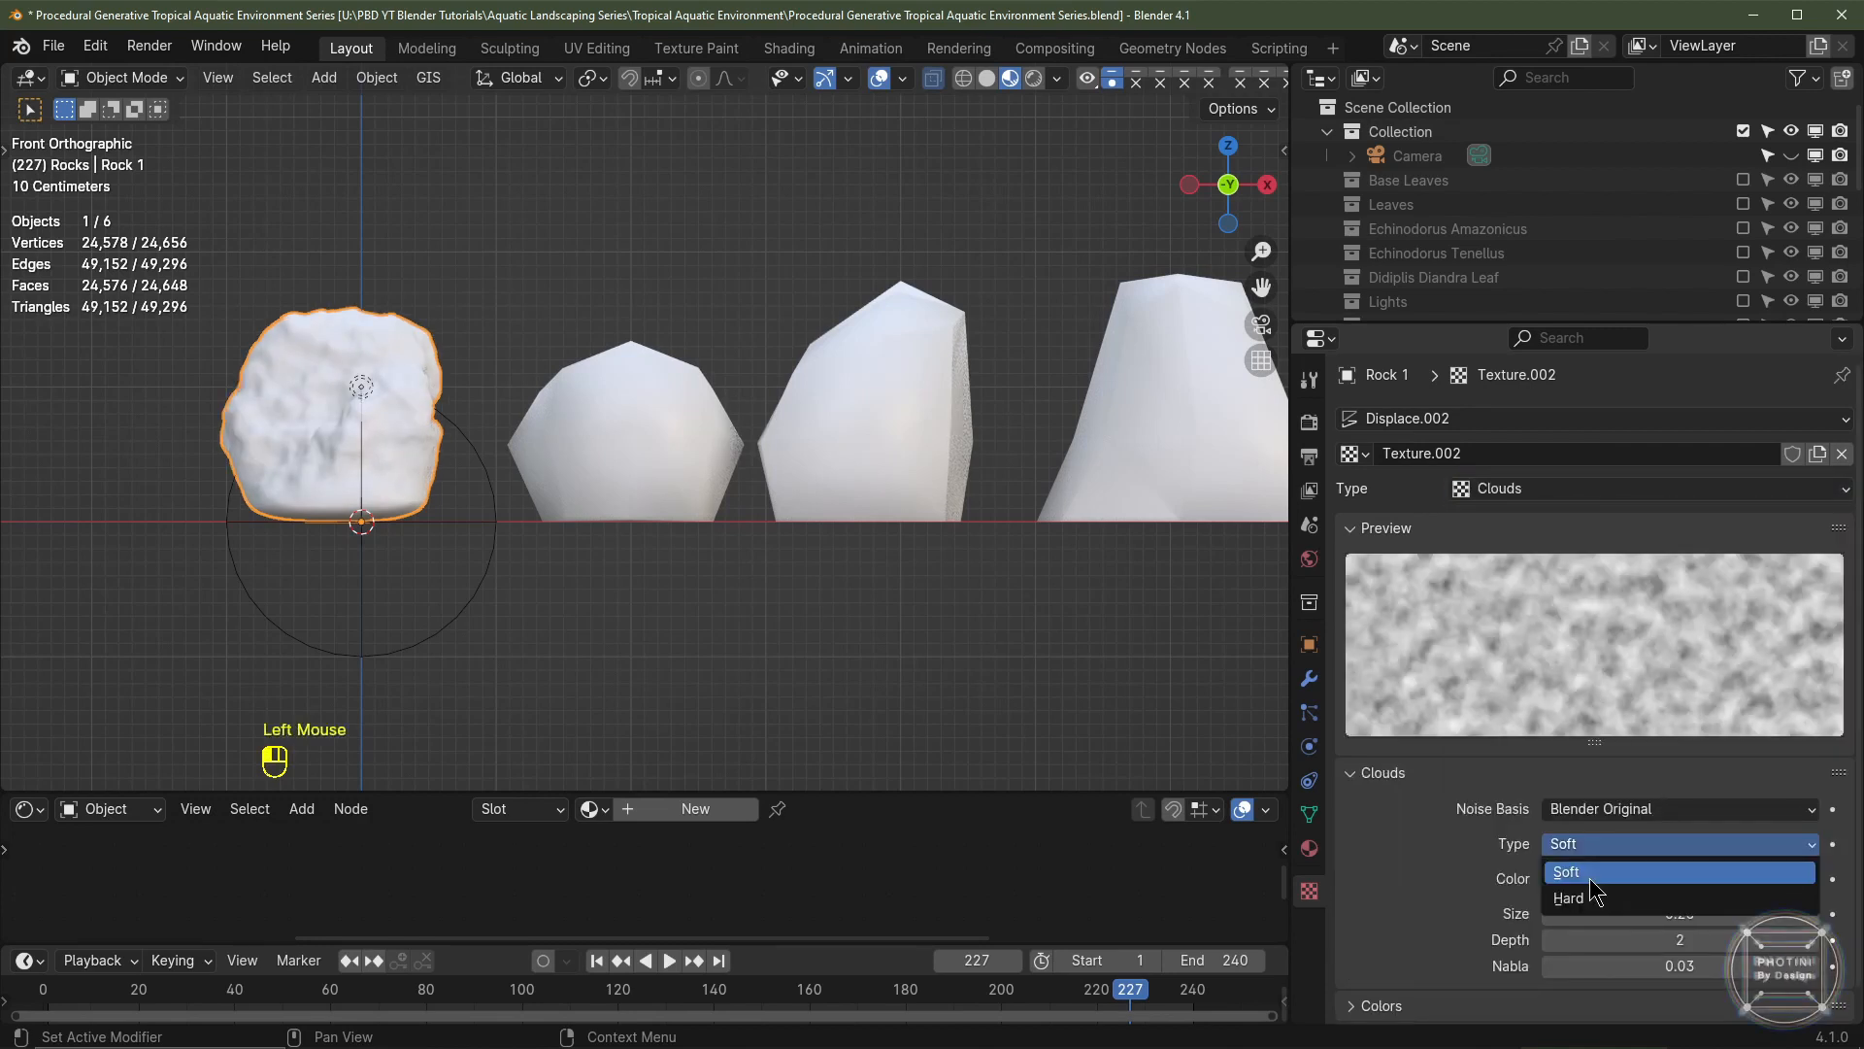
pyautogui.click(1593, 899)
pyautogui.click(1602, 879)
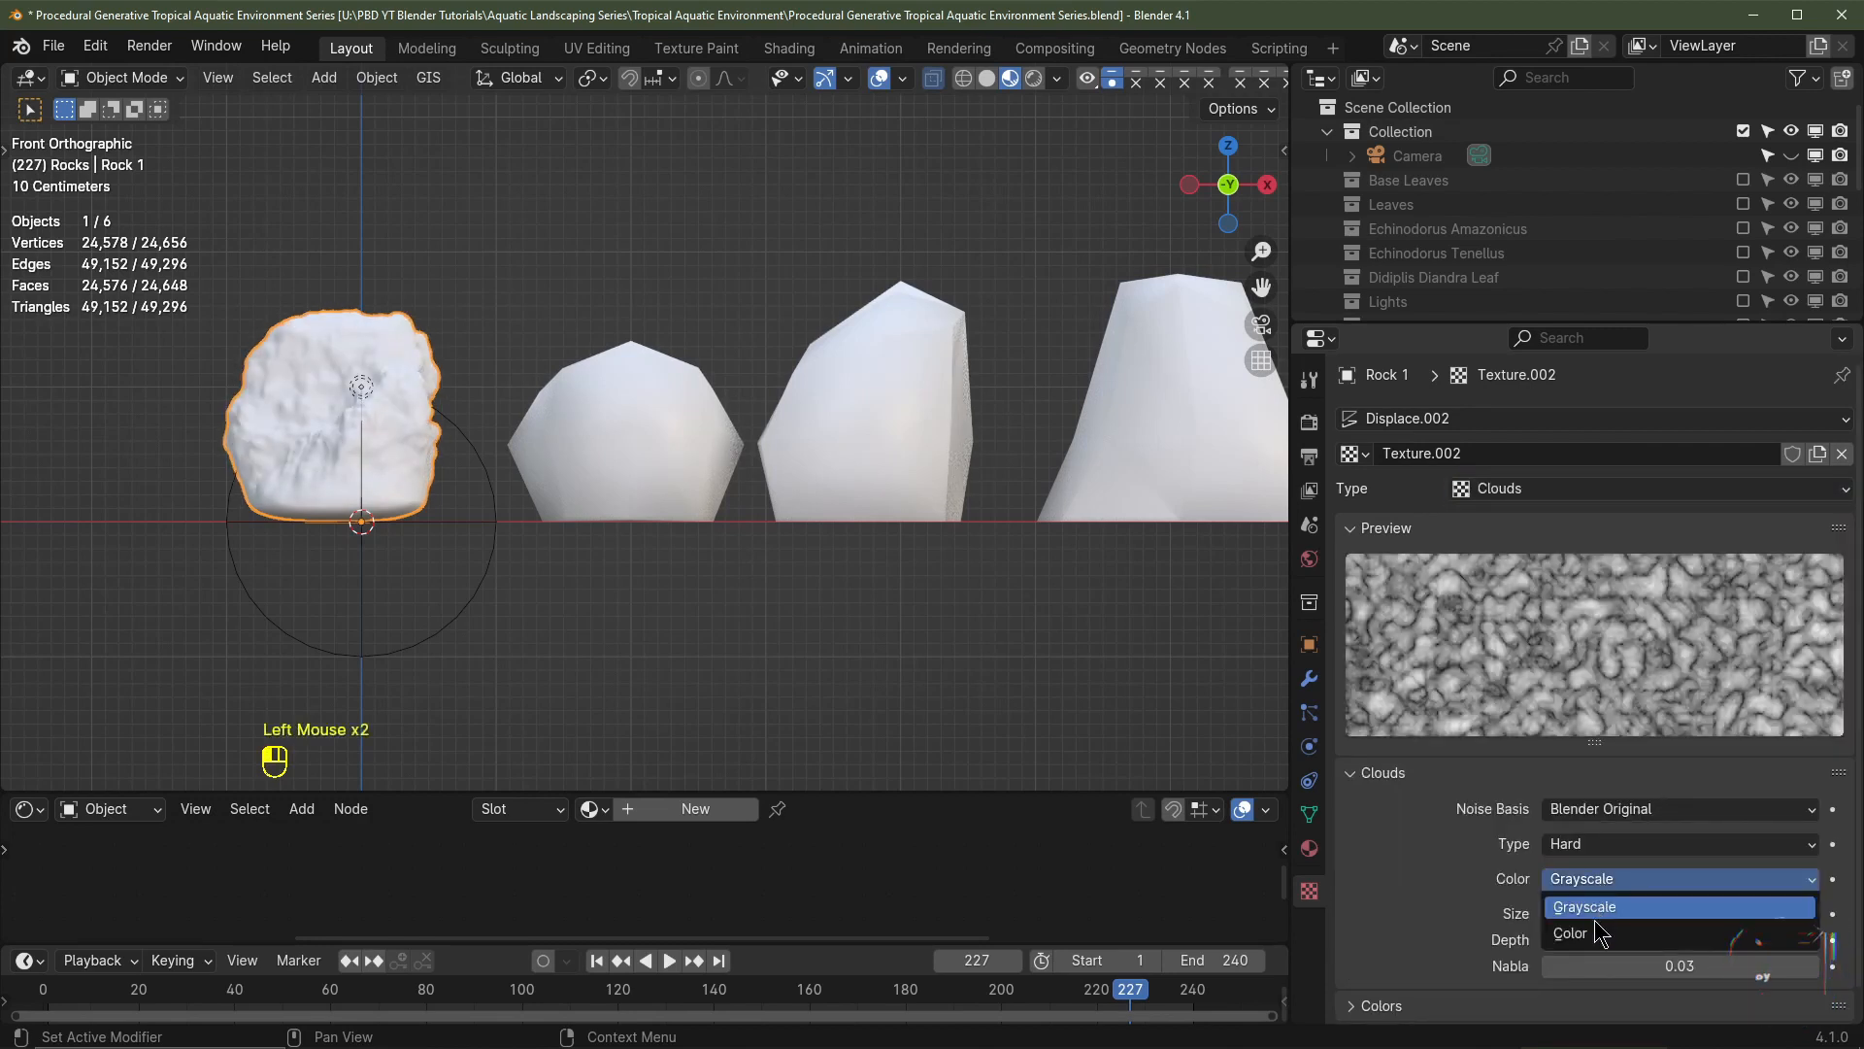
pyautogui.click(1598, 934)
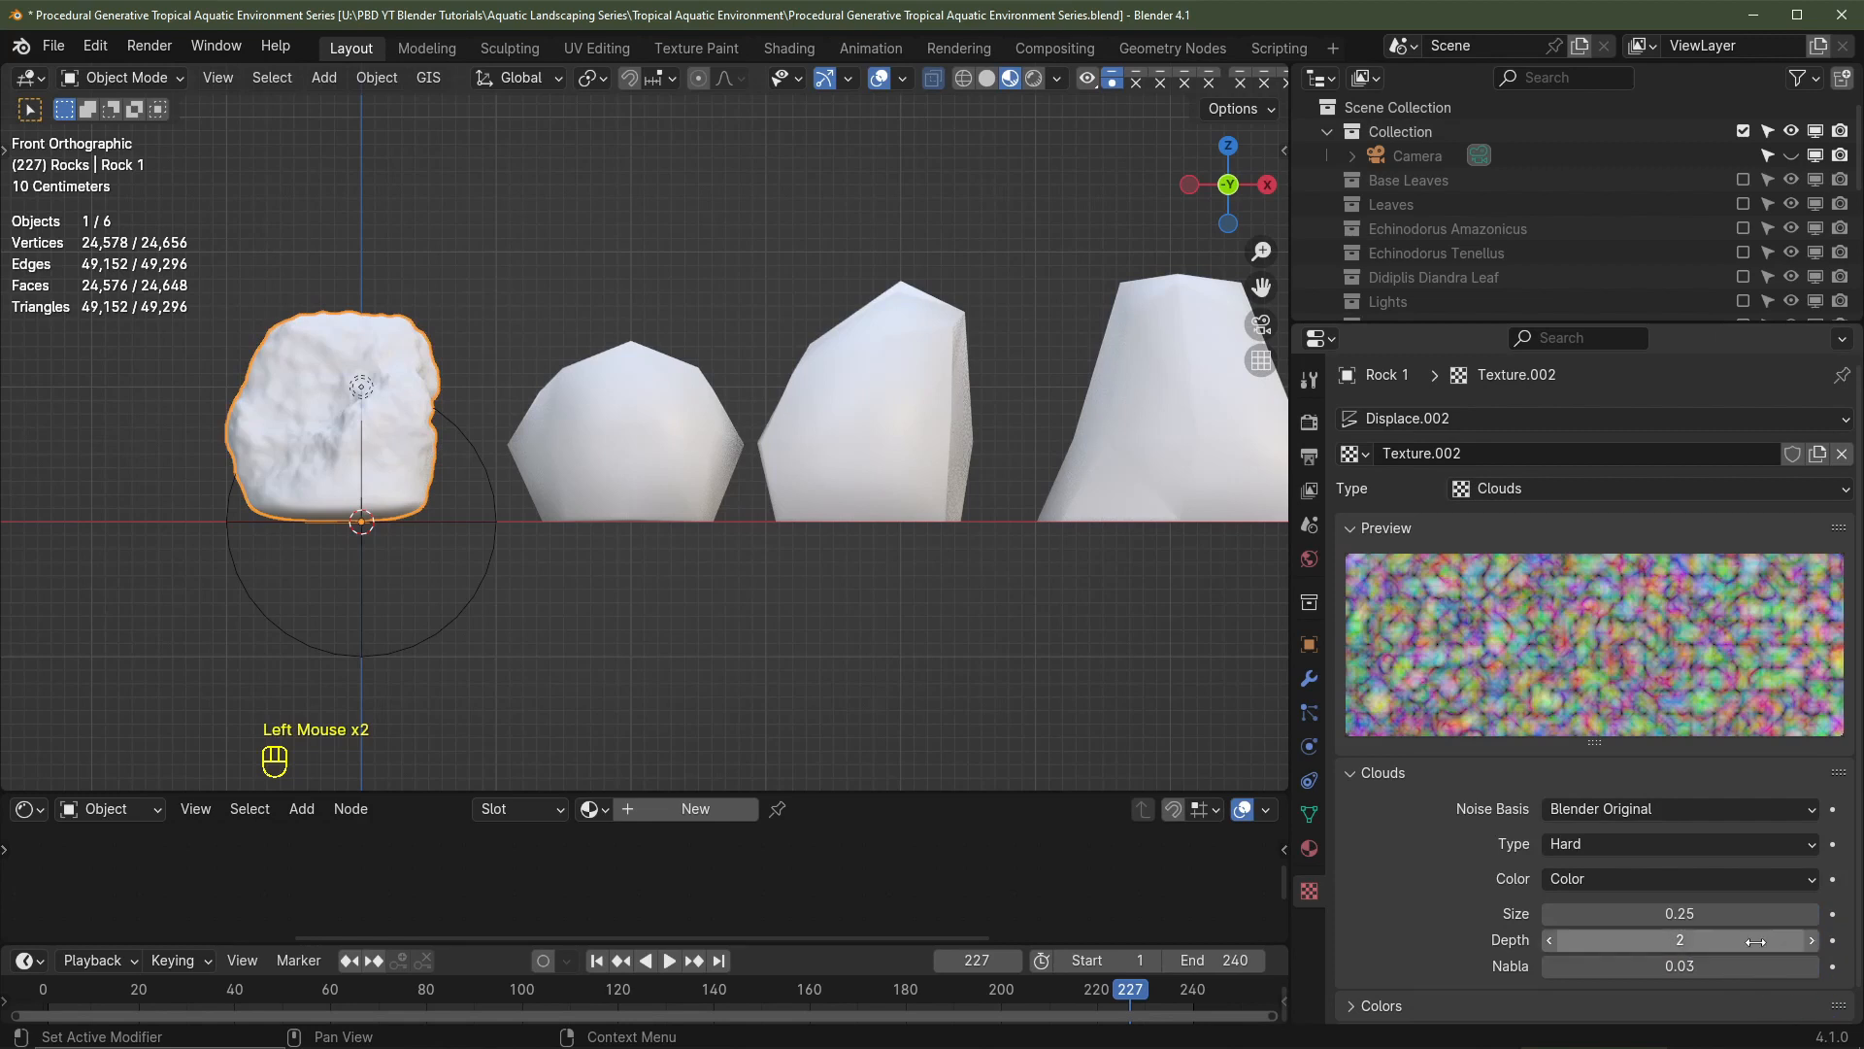
pyautogui.click(1688, 914)
pyautogui.write('0.12')
pyautogui.press('Return')
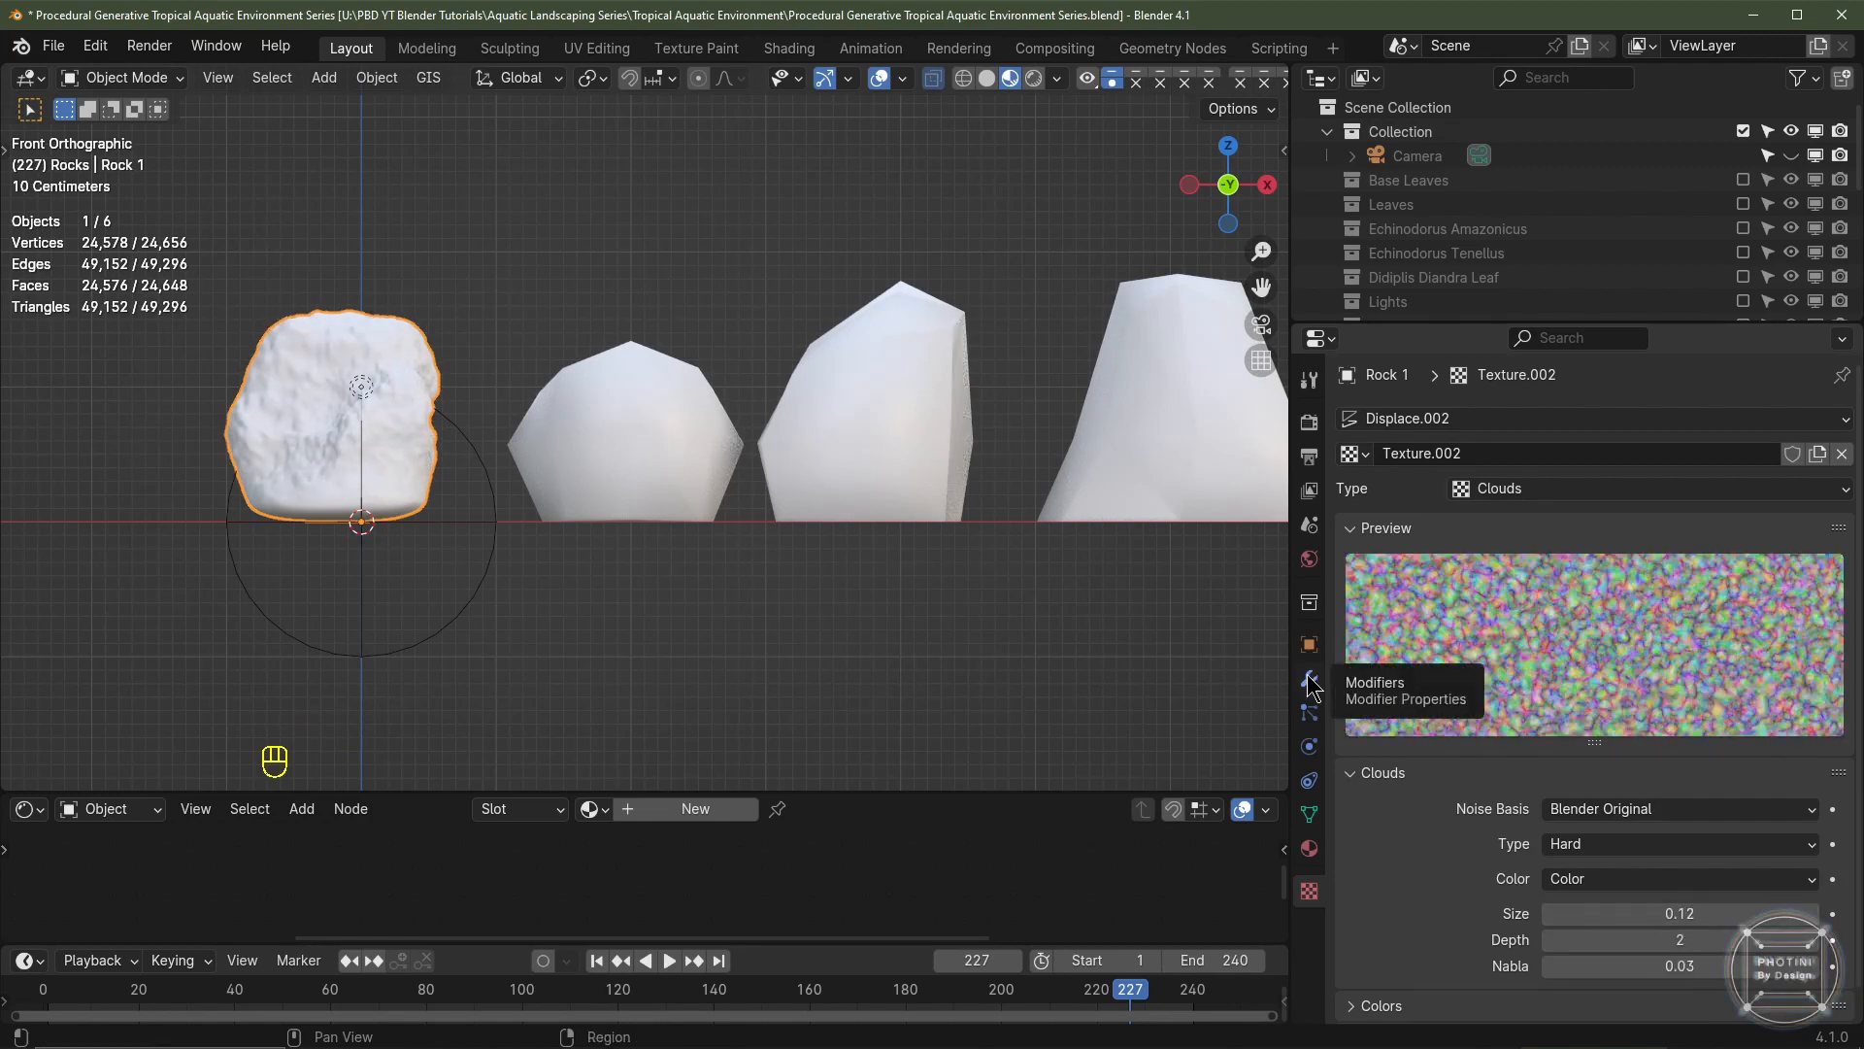
# - Set the strength of Rock 1's third Displace modifier to 0.05
pyautogui.click(1309, 680)
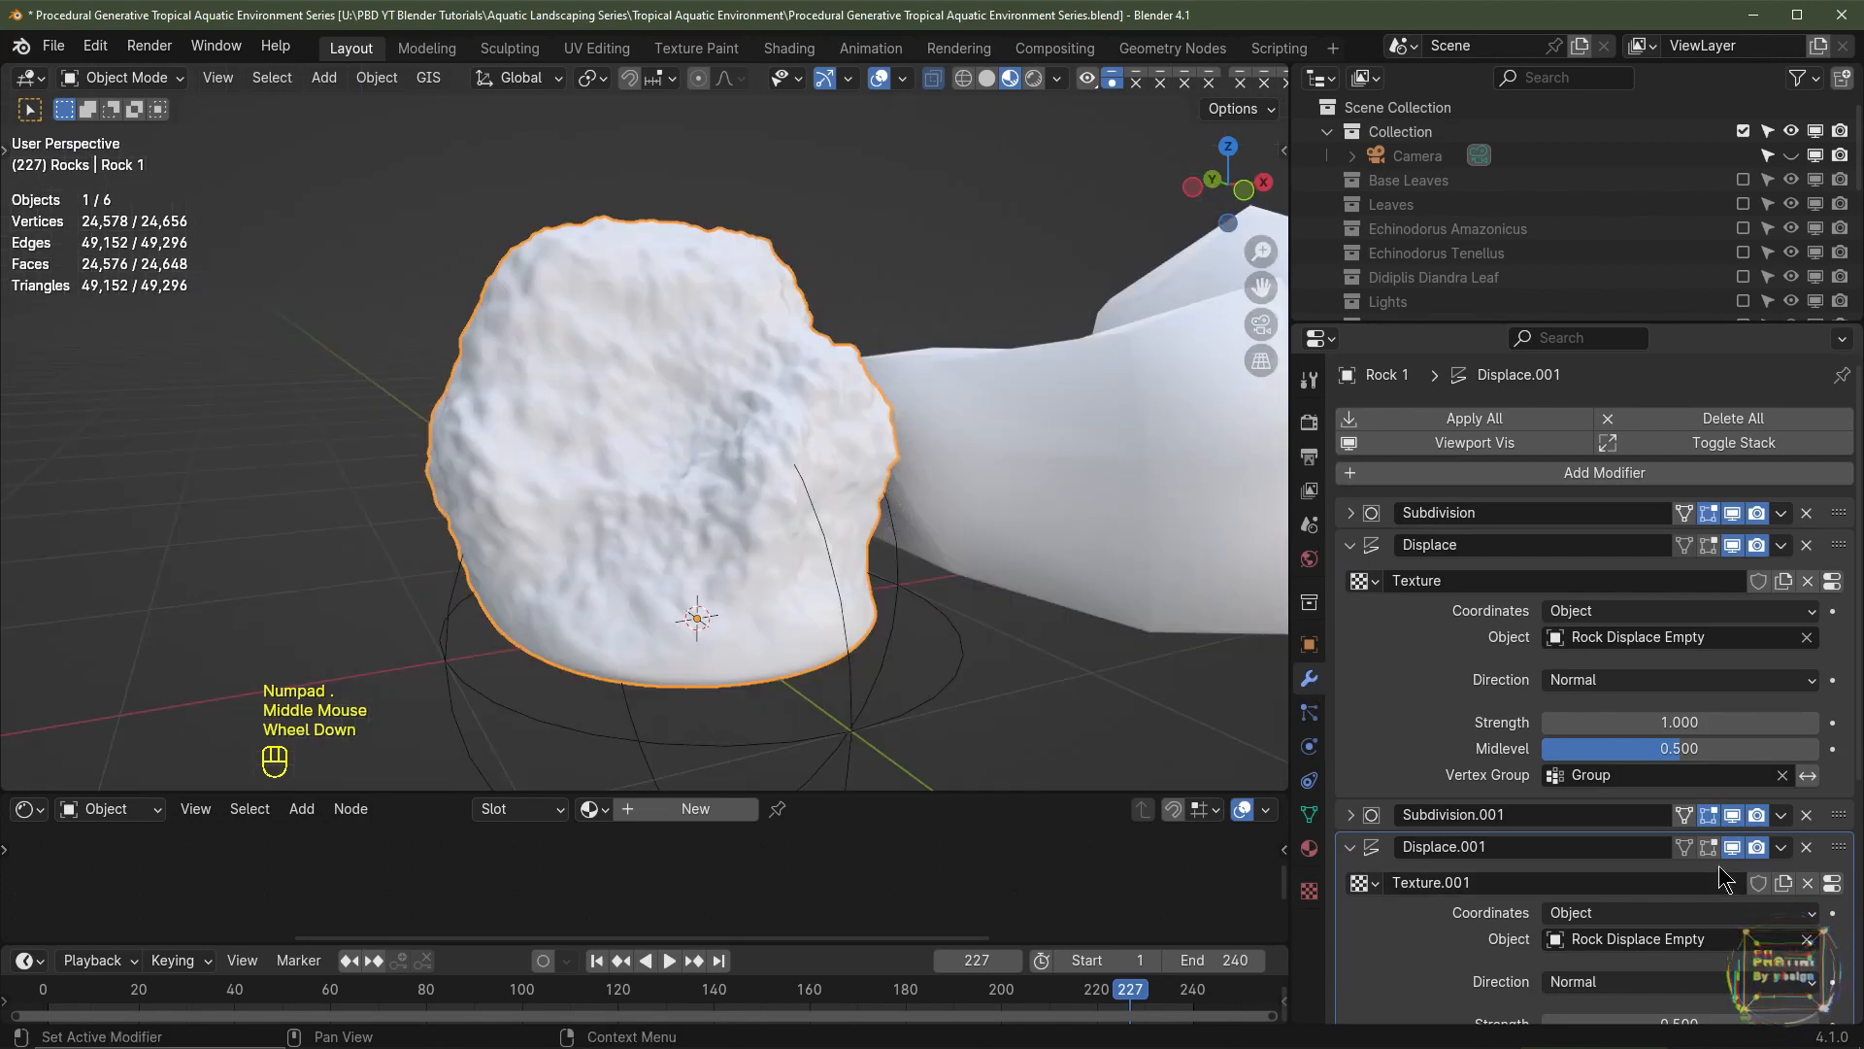
pyautogui.scroll(-6, 1706, 906)
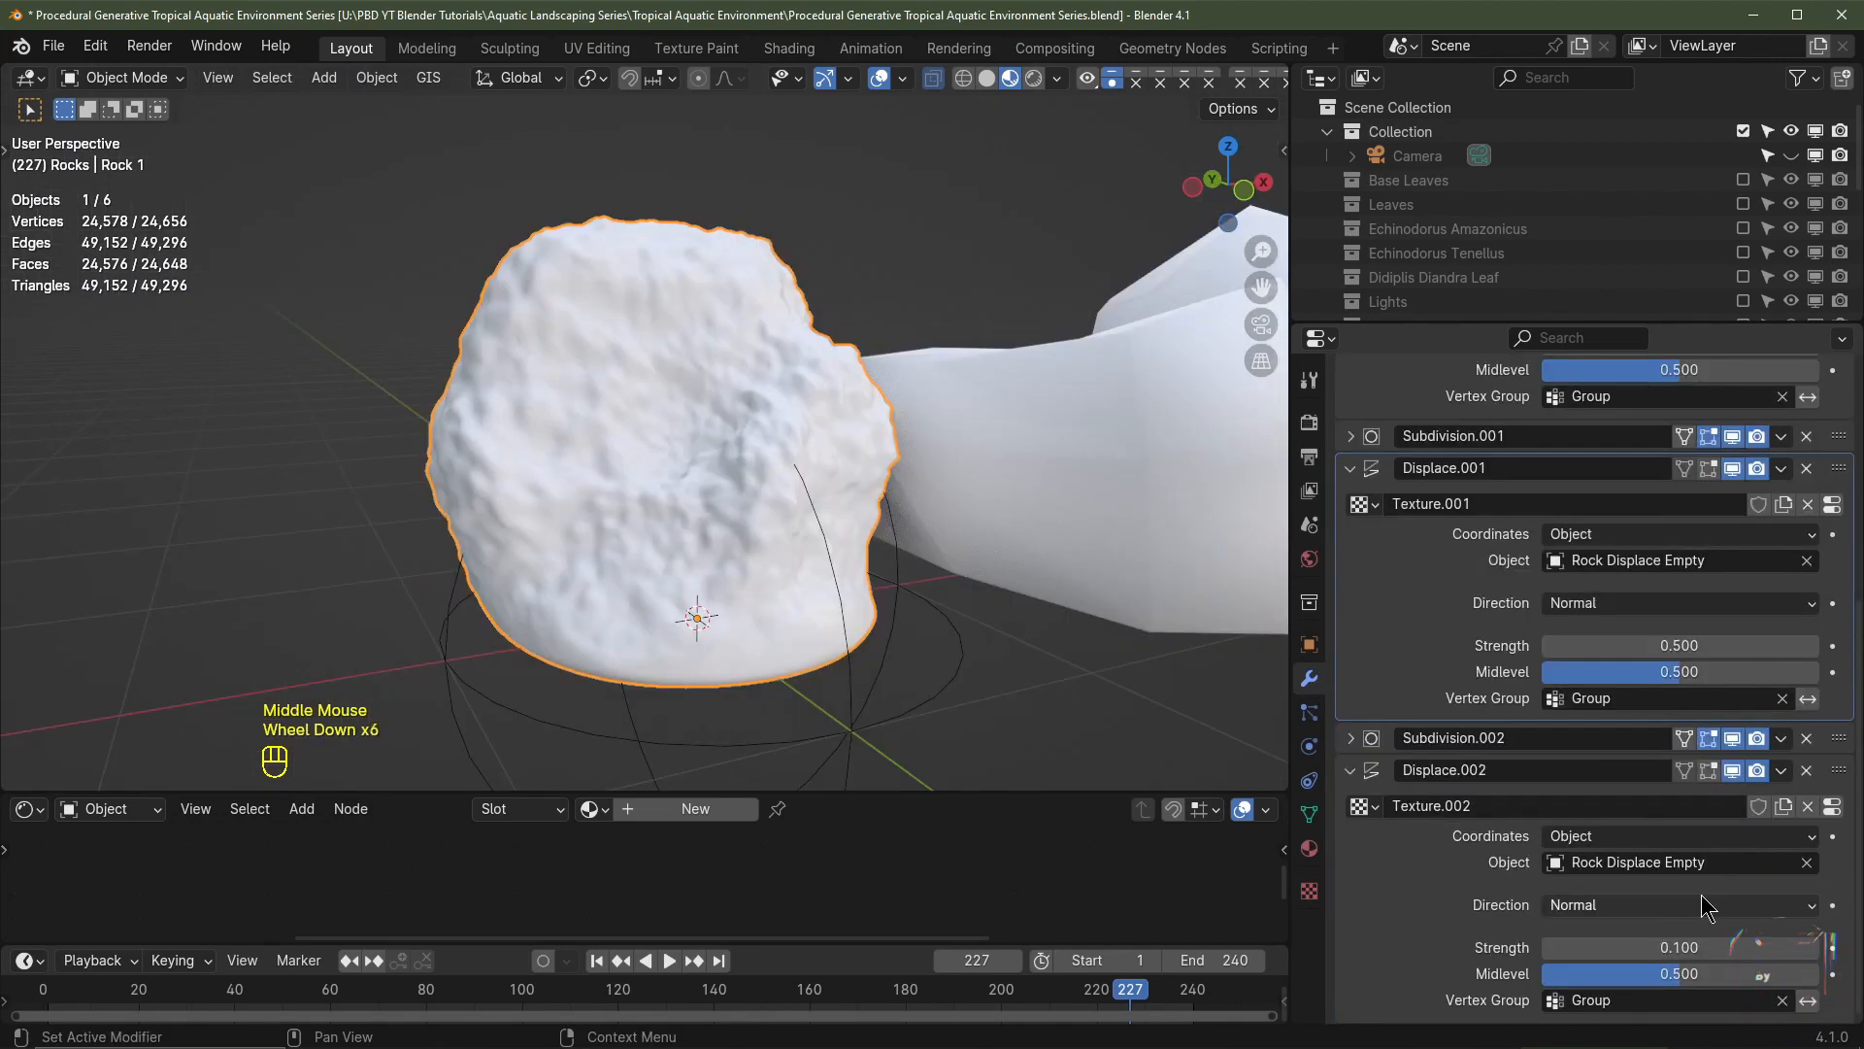
pyautogui.scroll(-1, 1706, 906)
pyautogui.click(1672, 947)
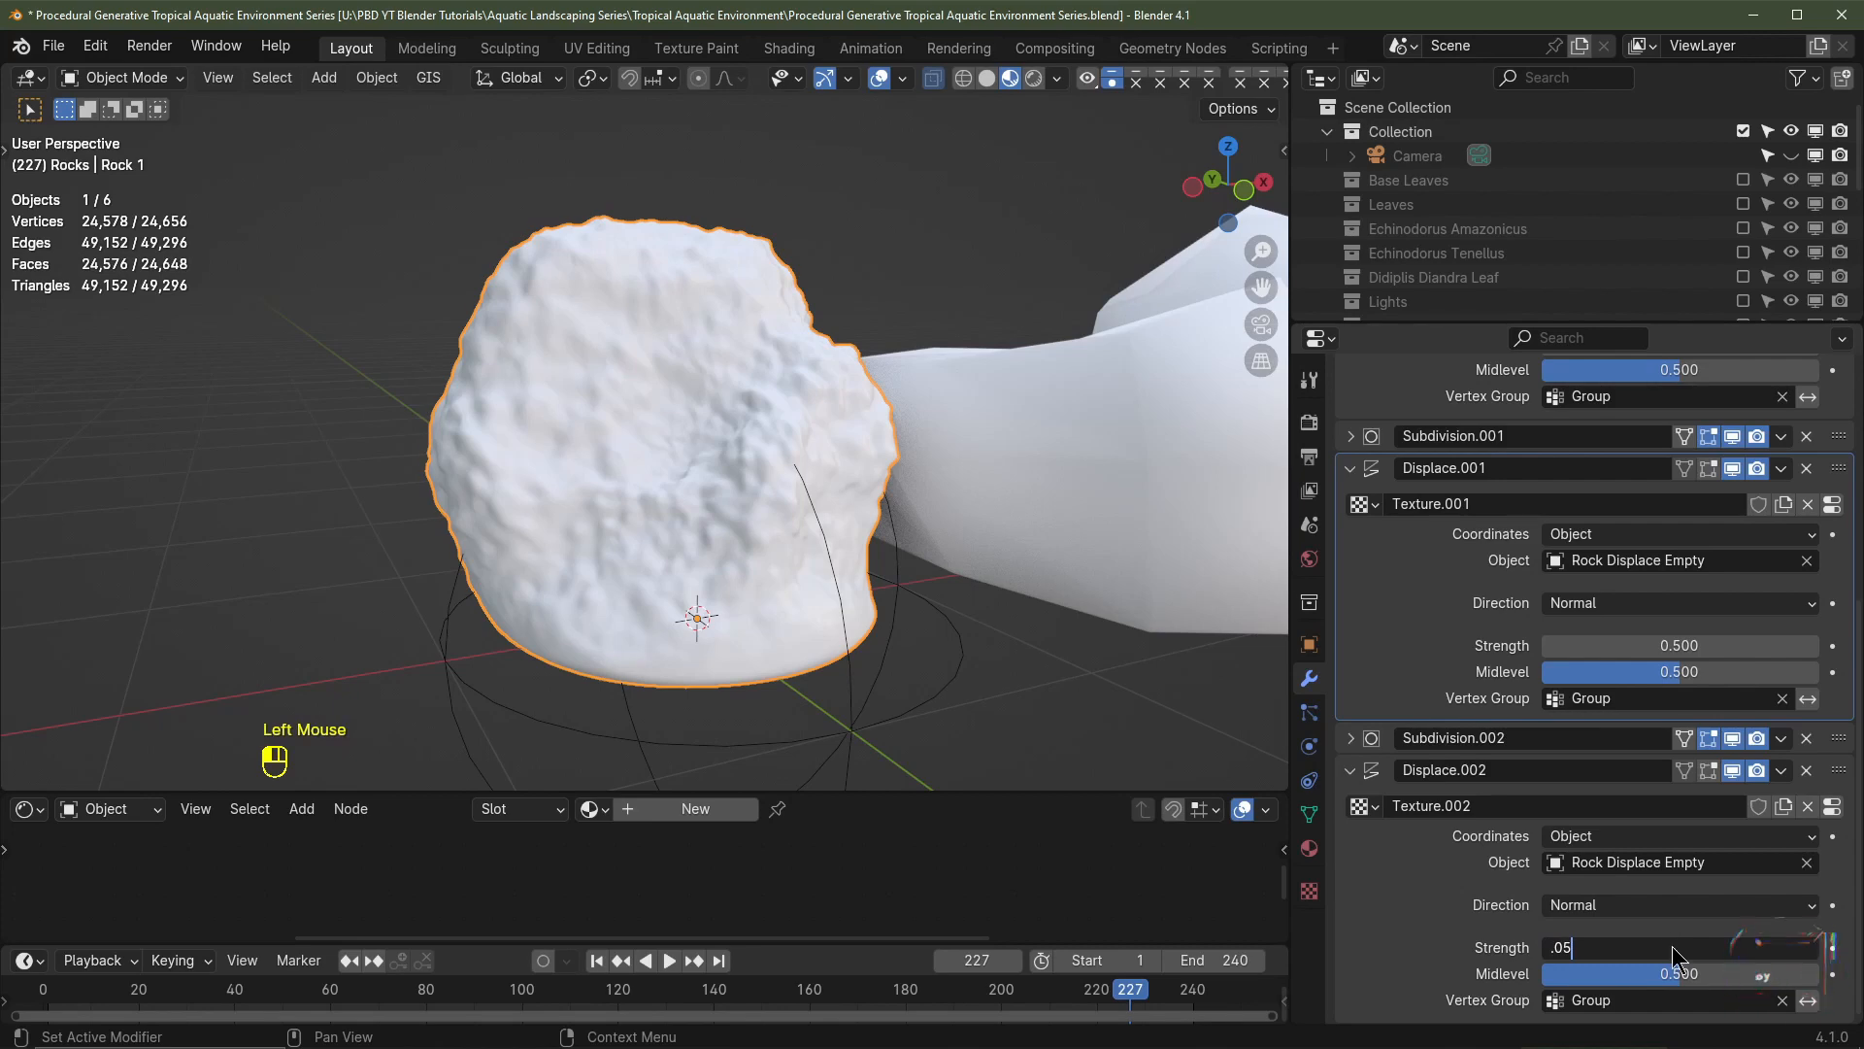
pyautogui.write('.05')
pyautogui.press('Return')
# - Copy Rock 1's modifier stack to the other three rocks
pyautogui.moveTo(923, 456)
pyautogui.mouseDown(button='middle')
pyautogui.moveTo(749, 444)
pyautogui.moveTo(932, 456)
pyautogui.mouseUp(button='middle')
pyautogui.scroll(-3, 835, 442)
pyautogui.click(944, 459)
pyautogui.keyDown('shift'); pyautogui.click(753, 436); pyautogui.keyUp('shift')
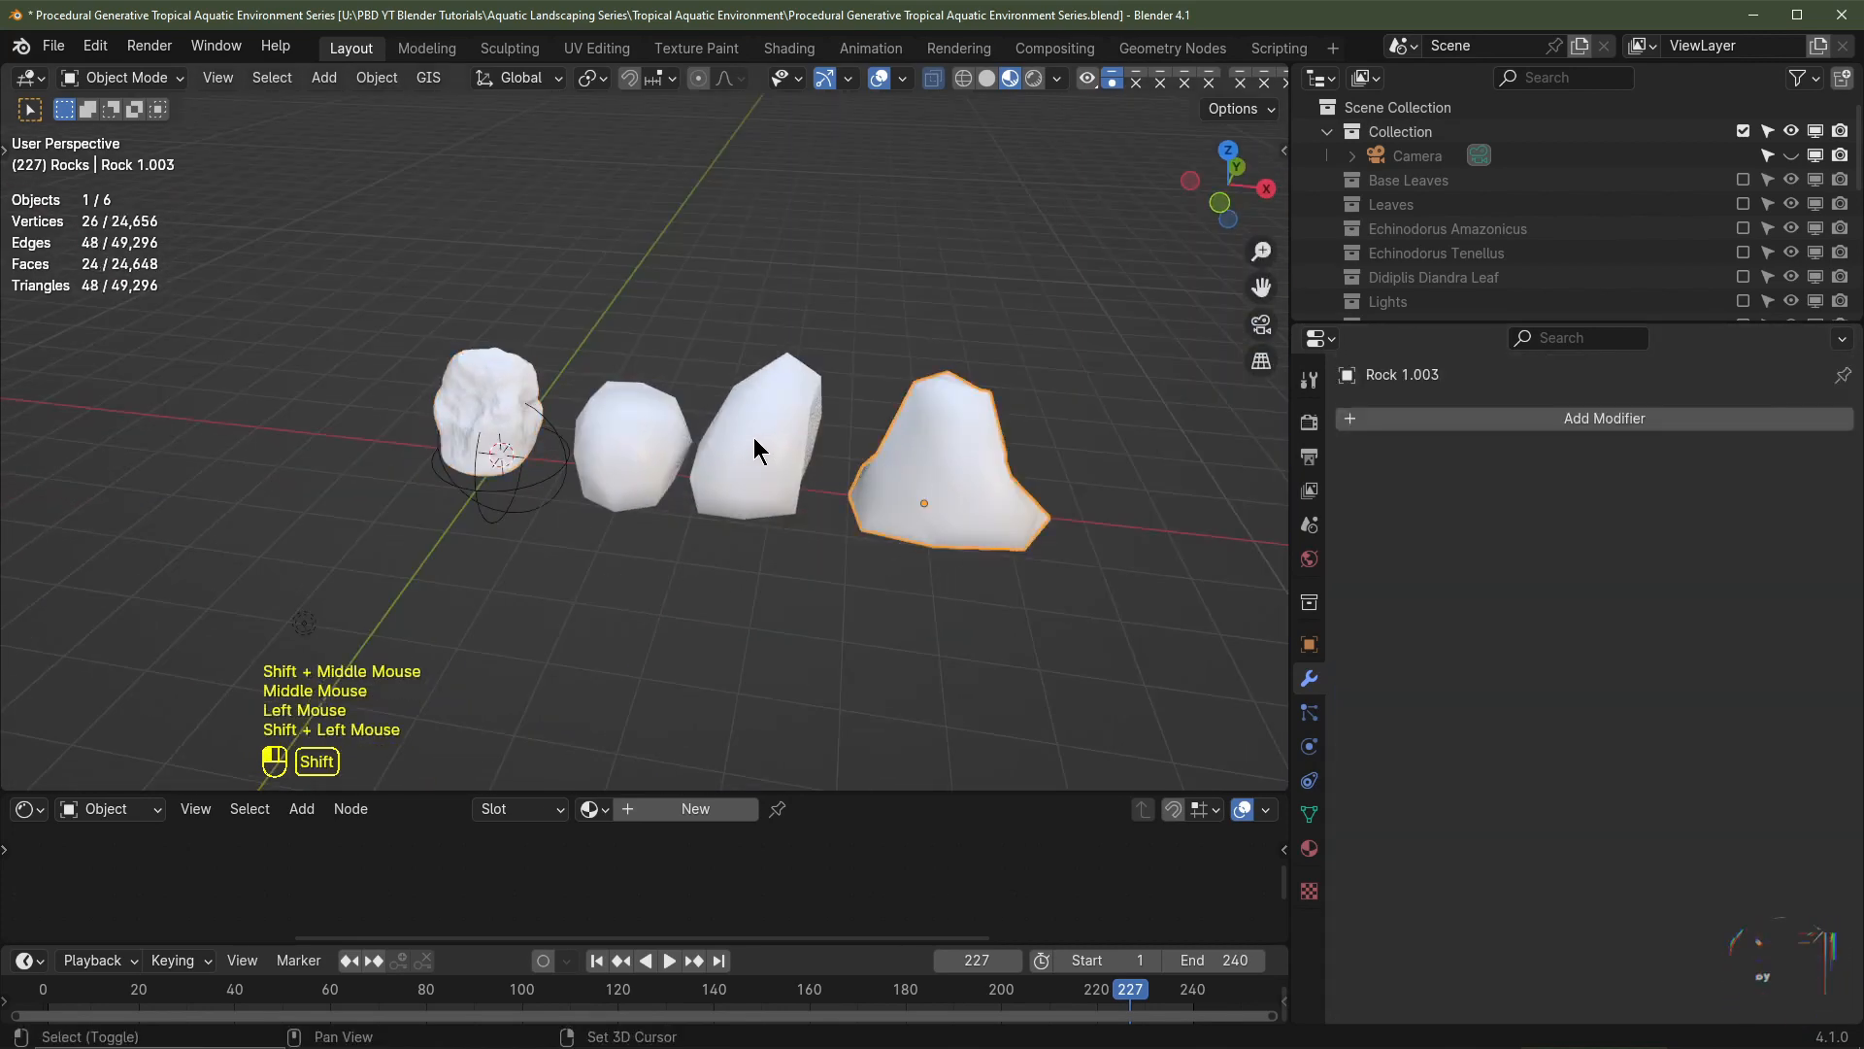
pyautogui.keyDown('shift'); pyautogui.click(622, 433); pyautogui.keyUp('shift')
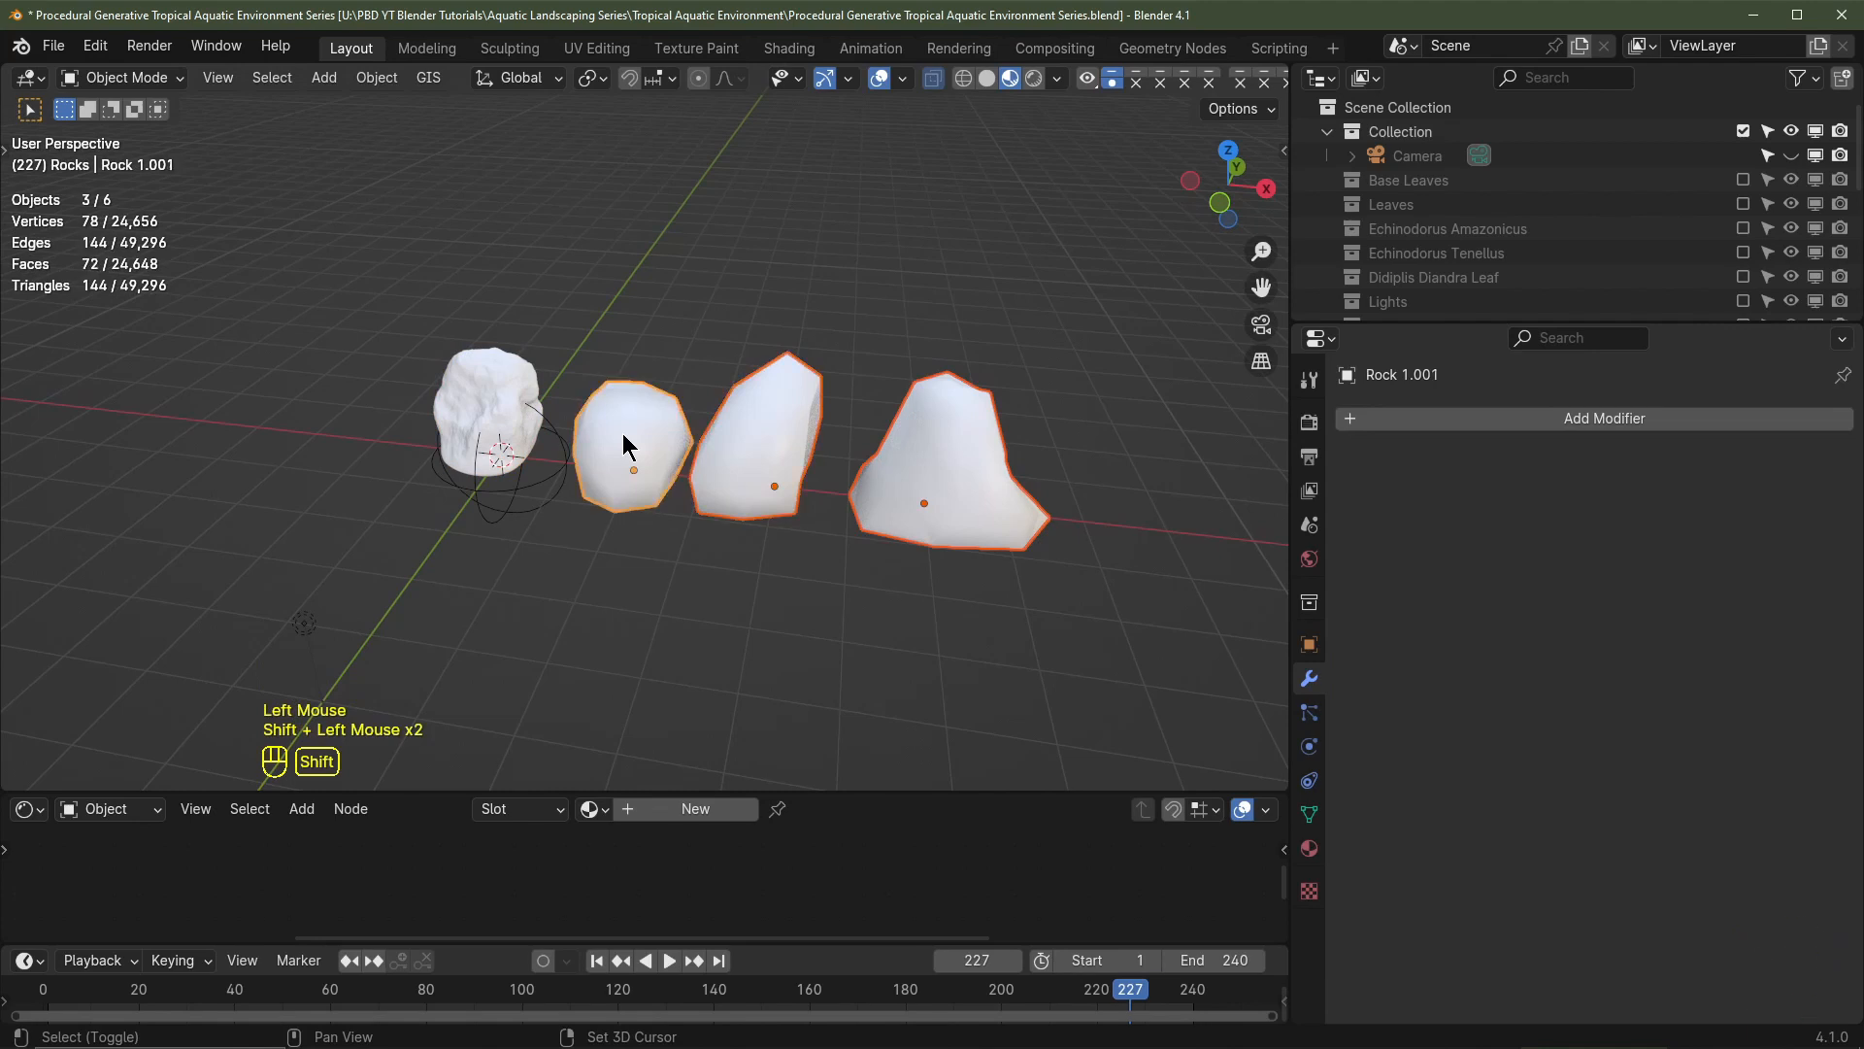
pyautogui.keyDown('shift'); pyautogui.click(480, 369); pyautogui.keyUp('shift')
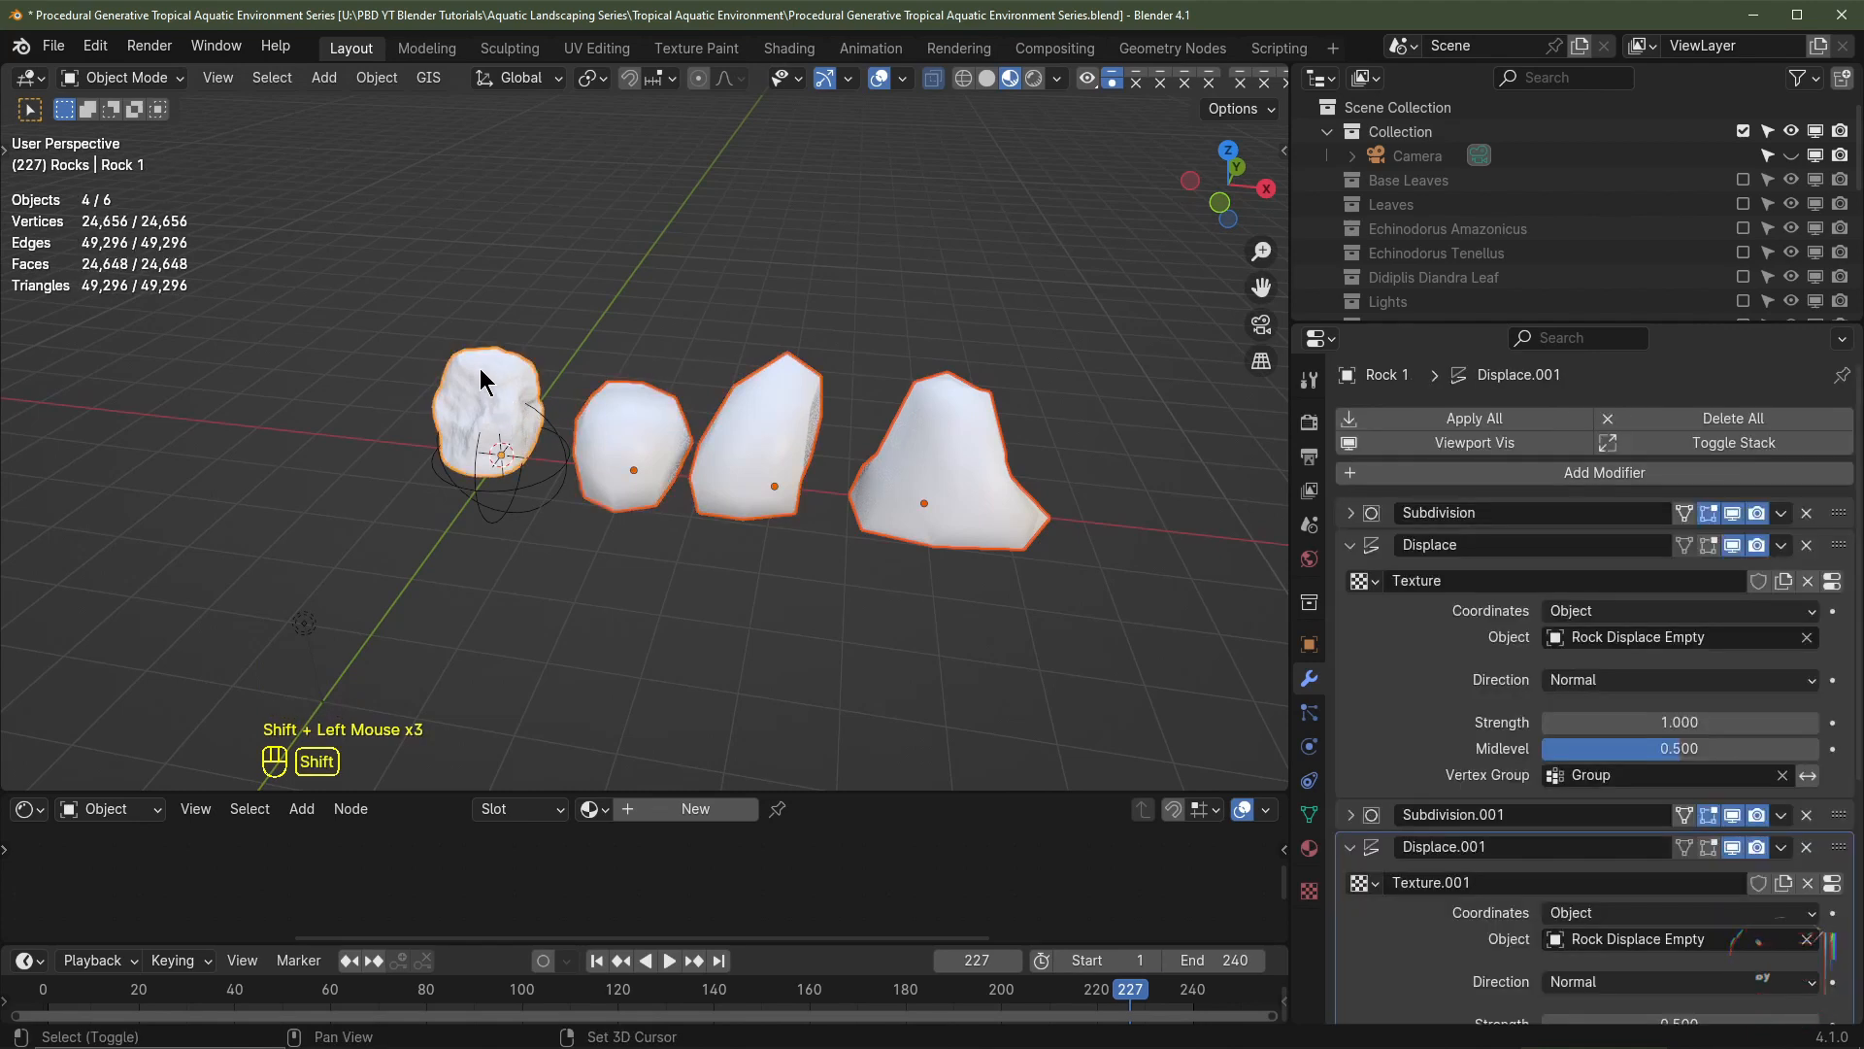
pyautogui.hotkey('ctrl', 'l')
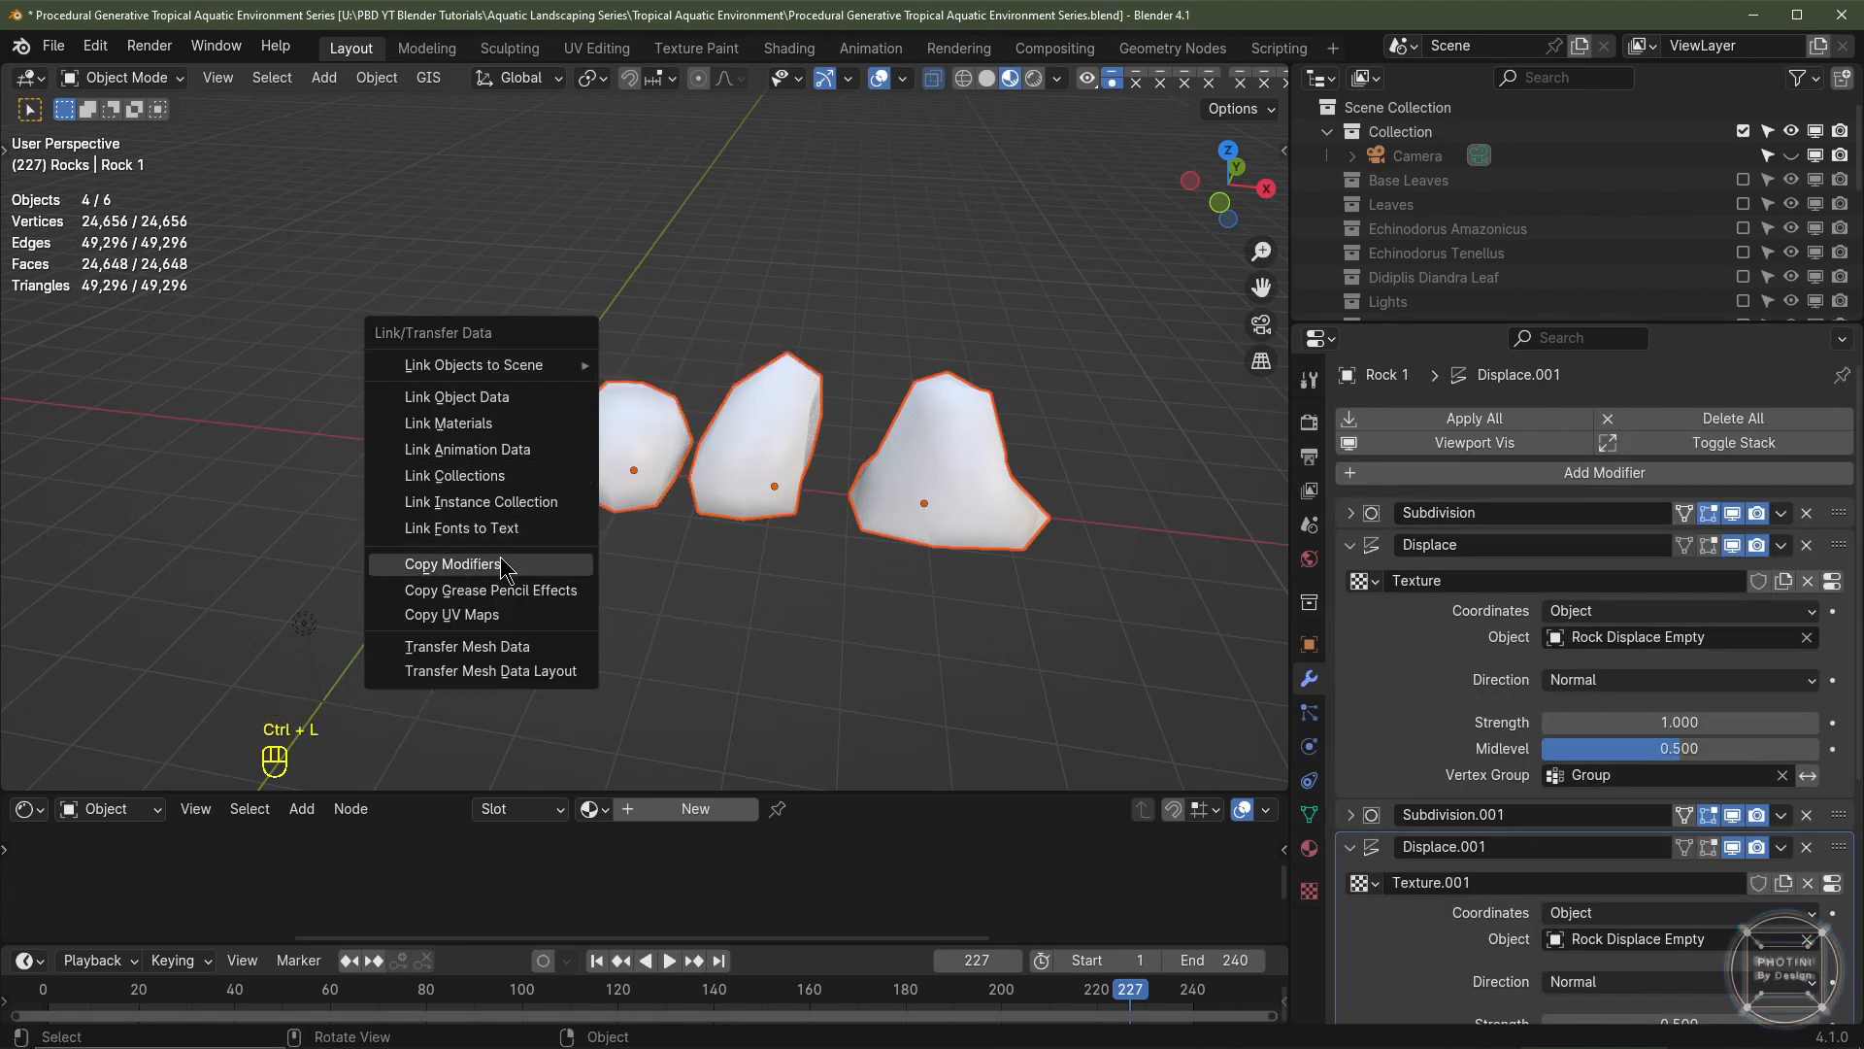
pyautogui.click(453, 565)
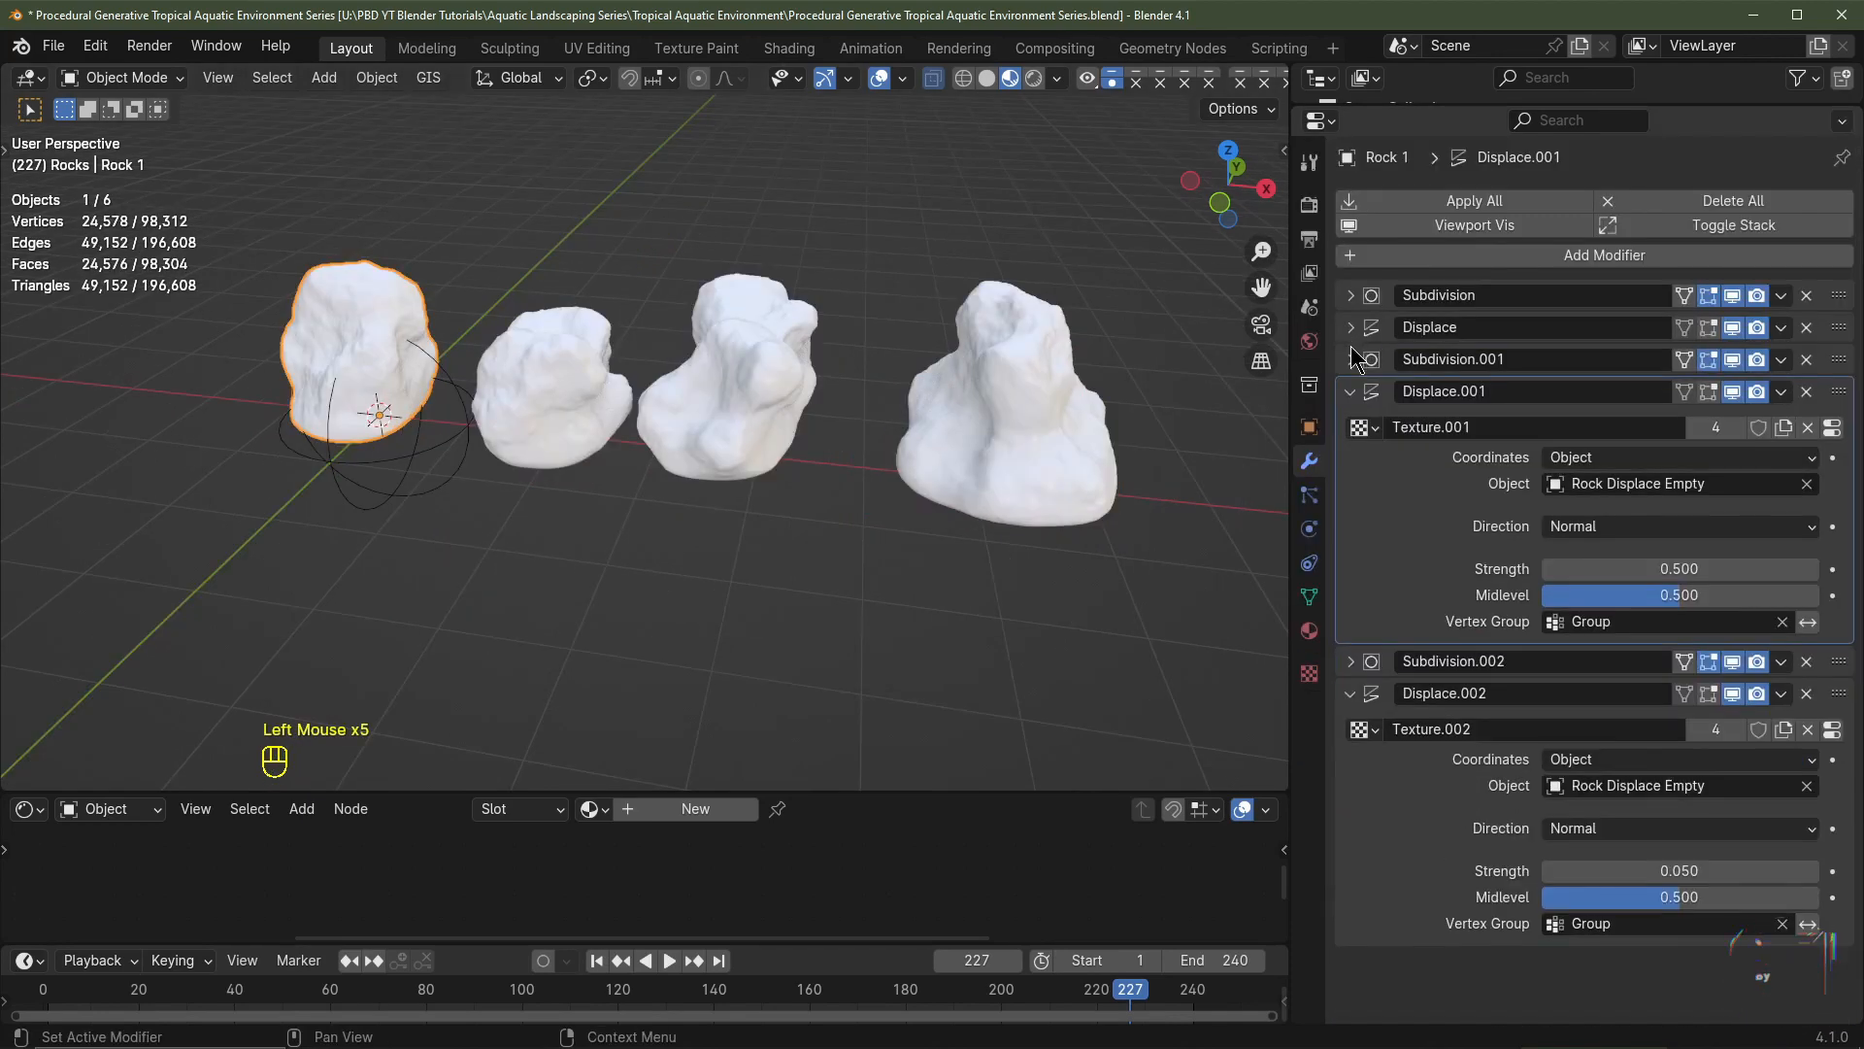
# - Collapse the expanded Displace modifiers in Rock 1's modifier stack
pyautogui.click(1350, 391)
pyautogui.click(1350, 455)
pyautogui.moveTo(738, 407); pyautogui.dragTo(858, 408, button='middle')
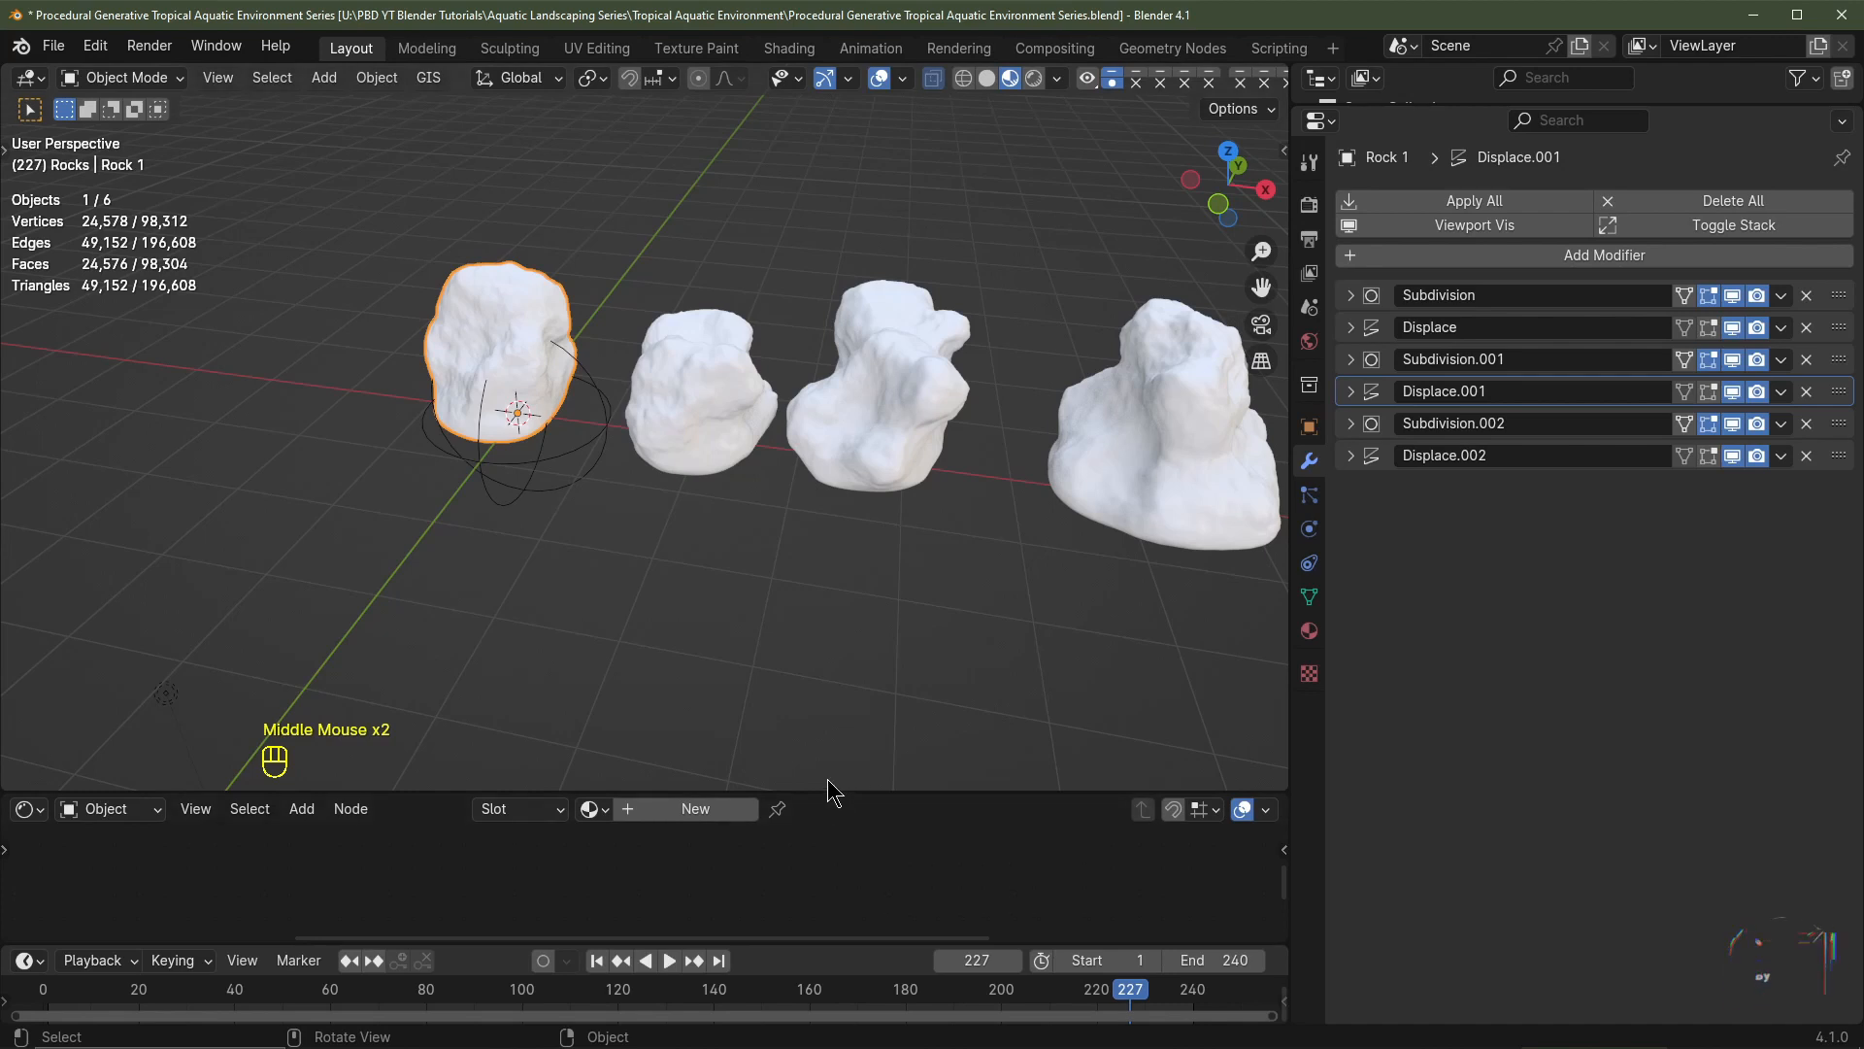
# - Enlarge the shader node editor and give Rock 1 a new material named Rock 1
pyautogui.moveTo(828, 780); pyautogui.dragTo(666, 517)
pyautogui.click(660, 515)
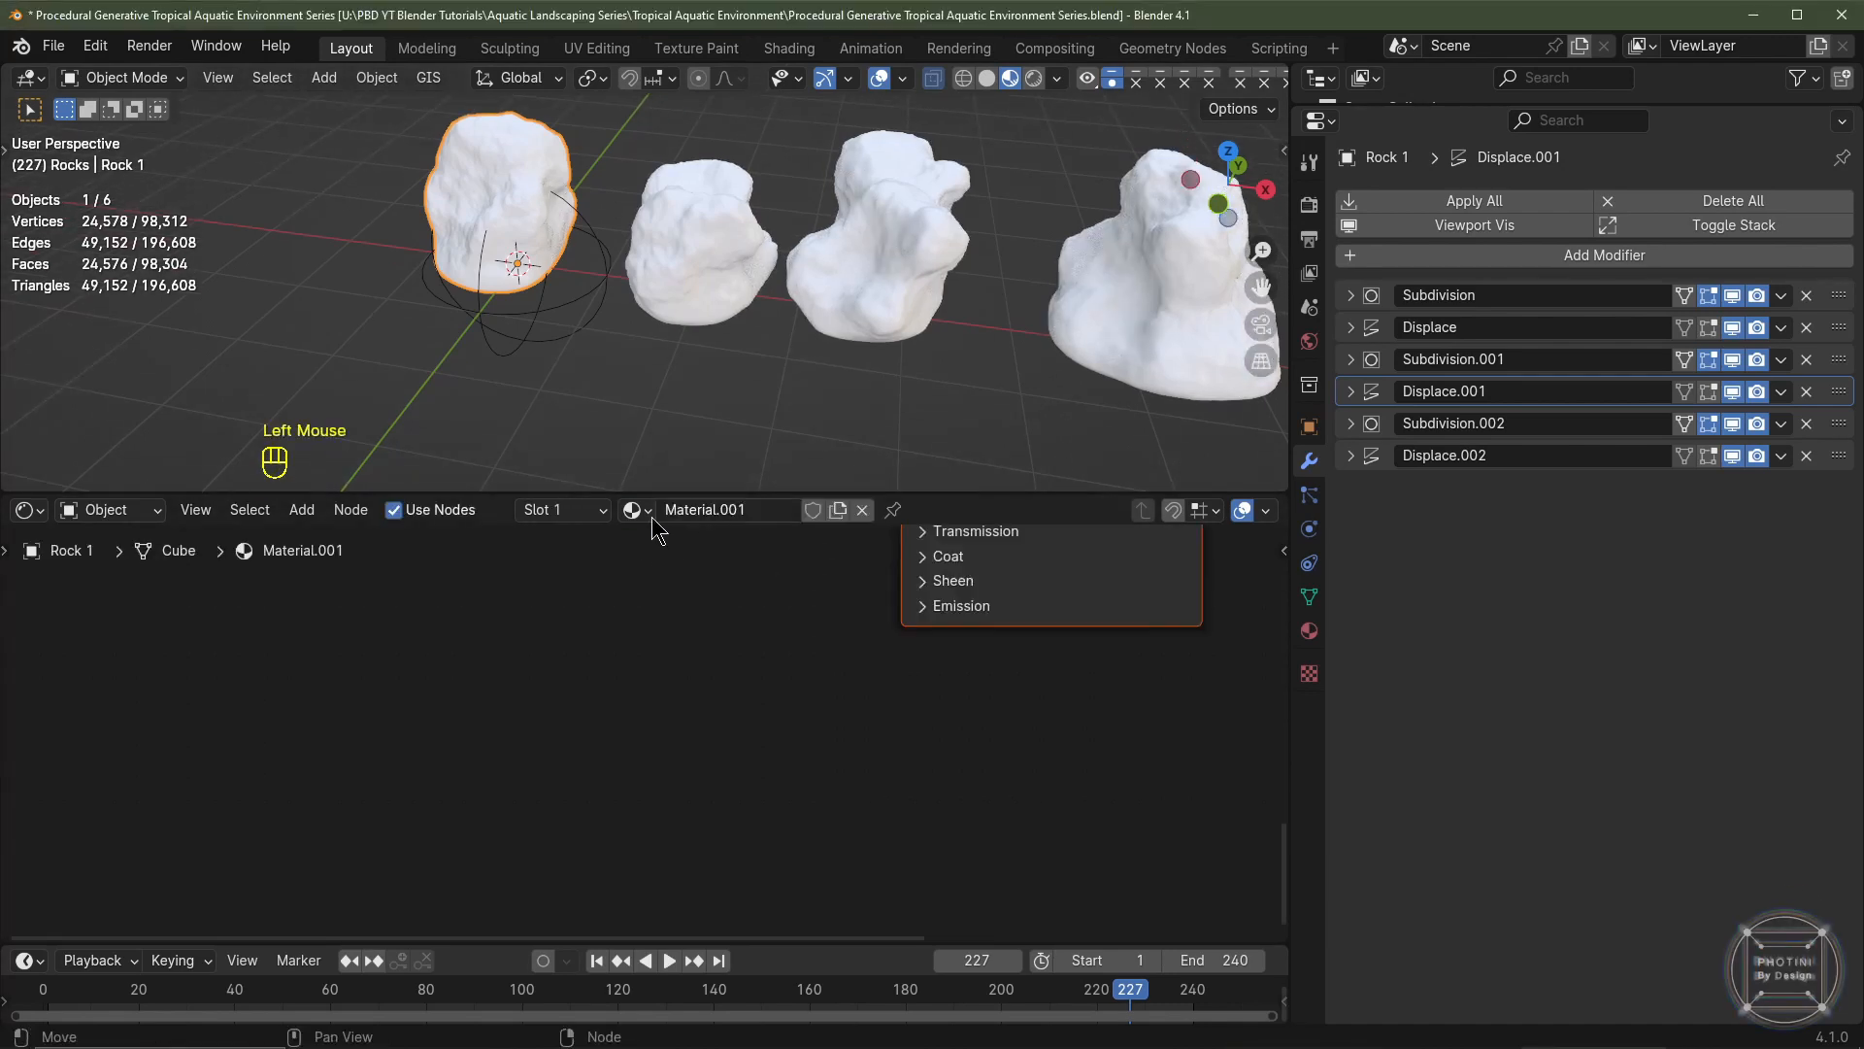
pyautogui.doubleClick(736, 509)
pyautogui.write('Rock 1')
pyautogui.press('Return')
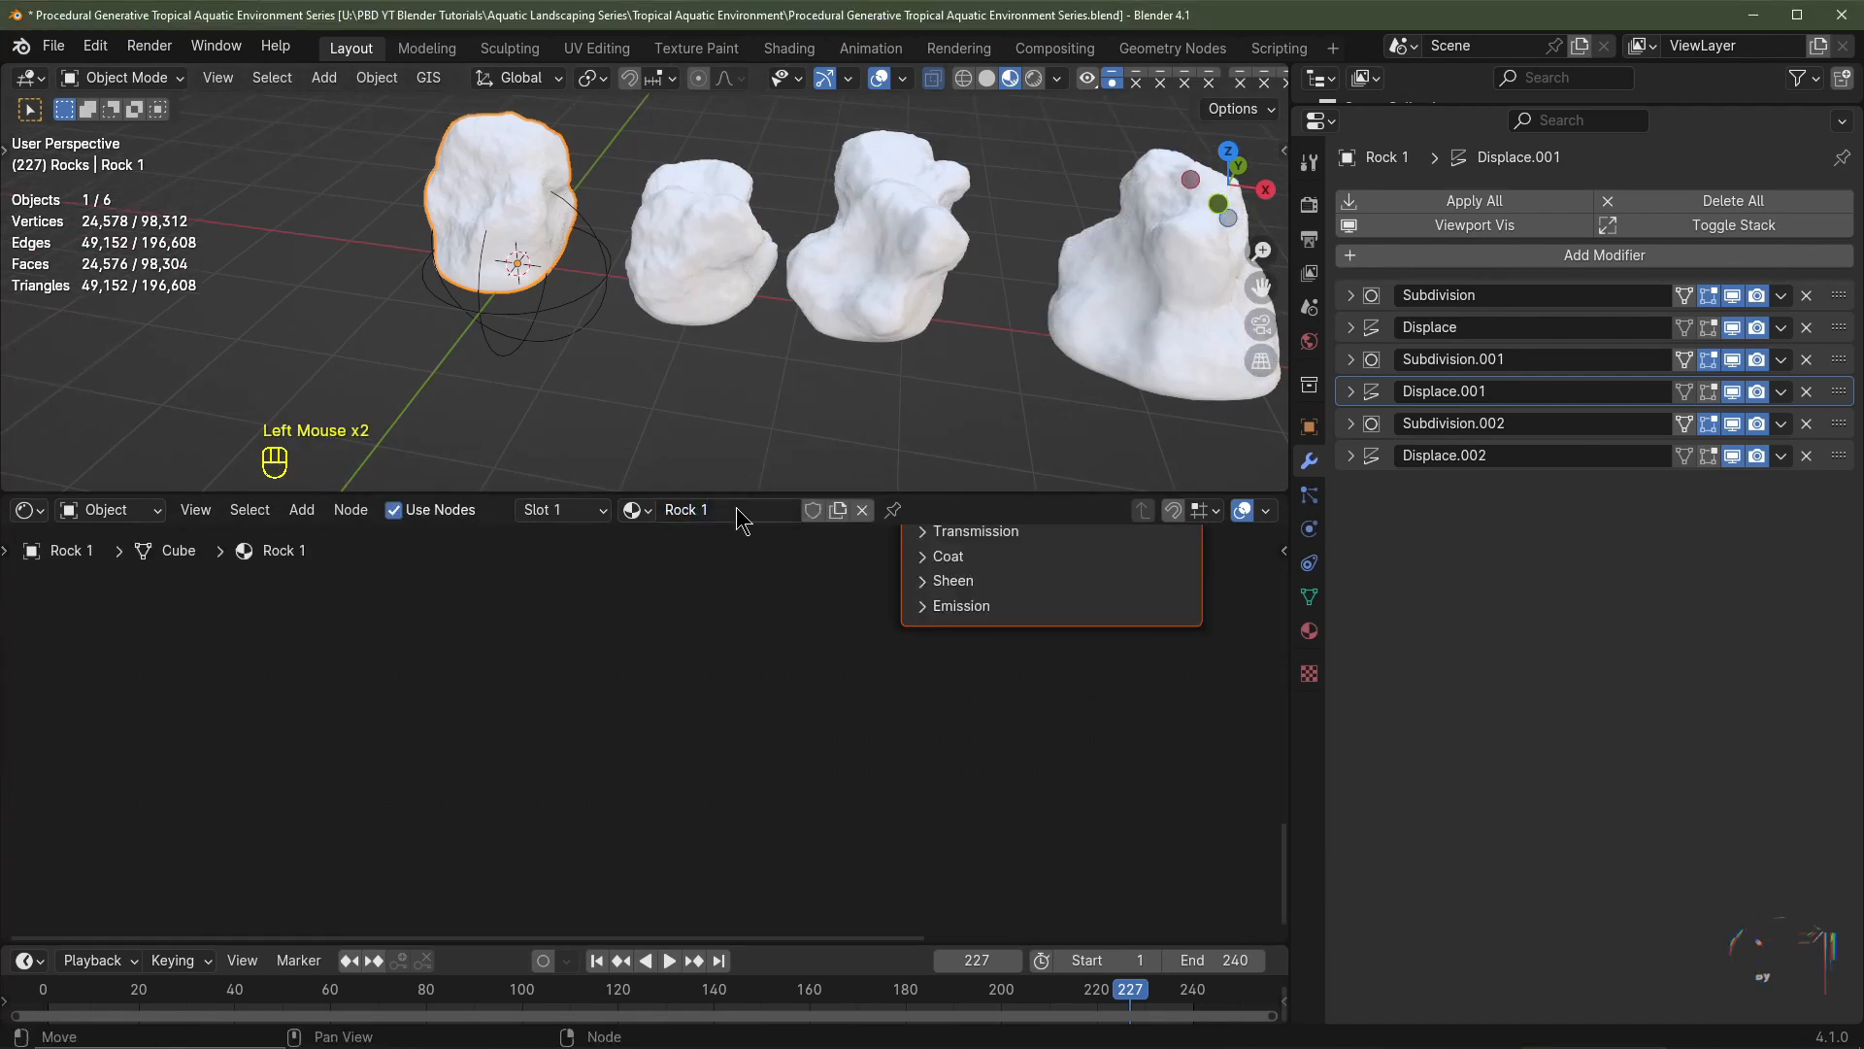
# - Link Rock 1's material to the other three rocks
pyautogui.click(1157, 282)
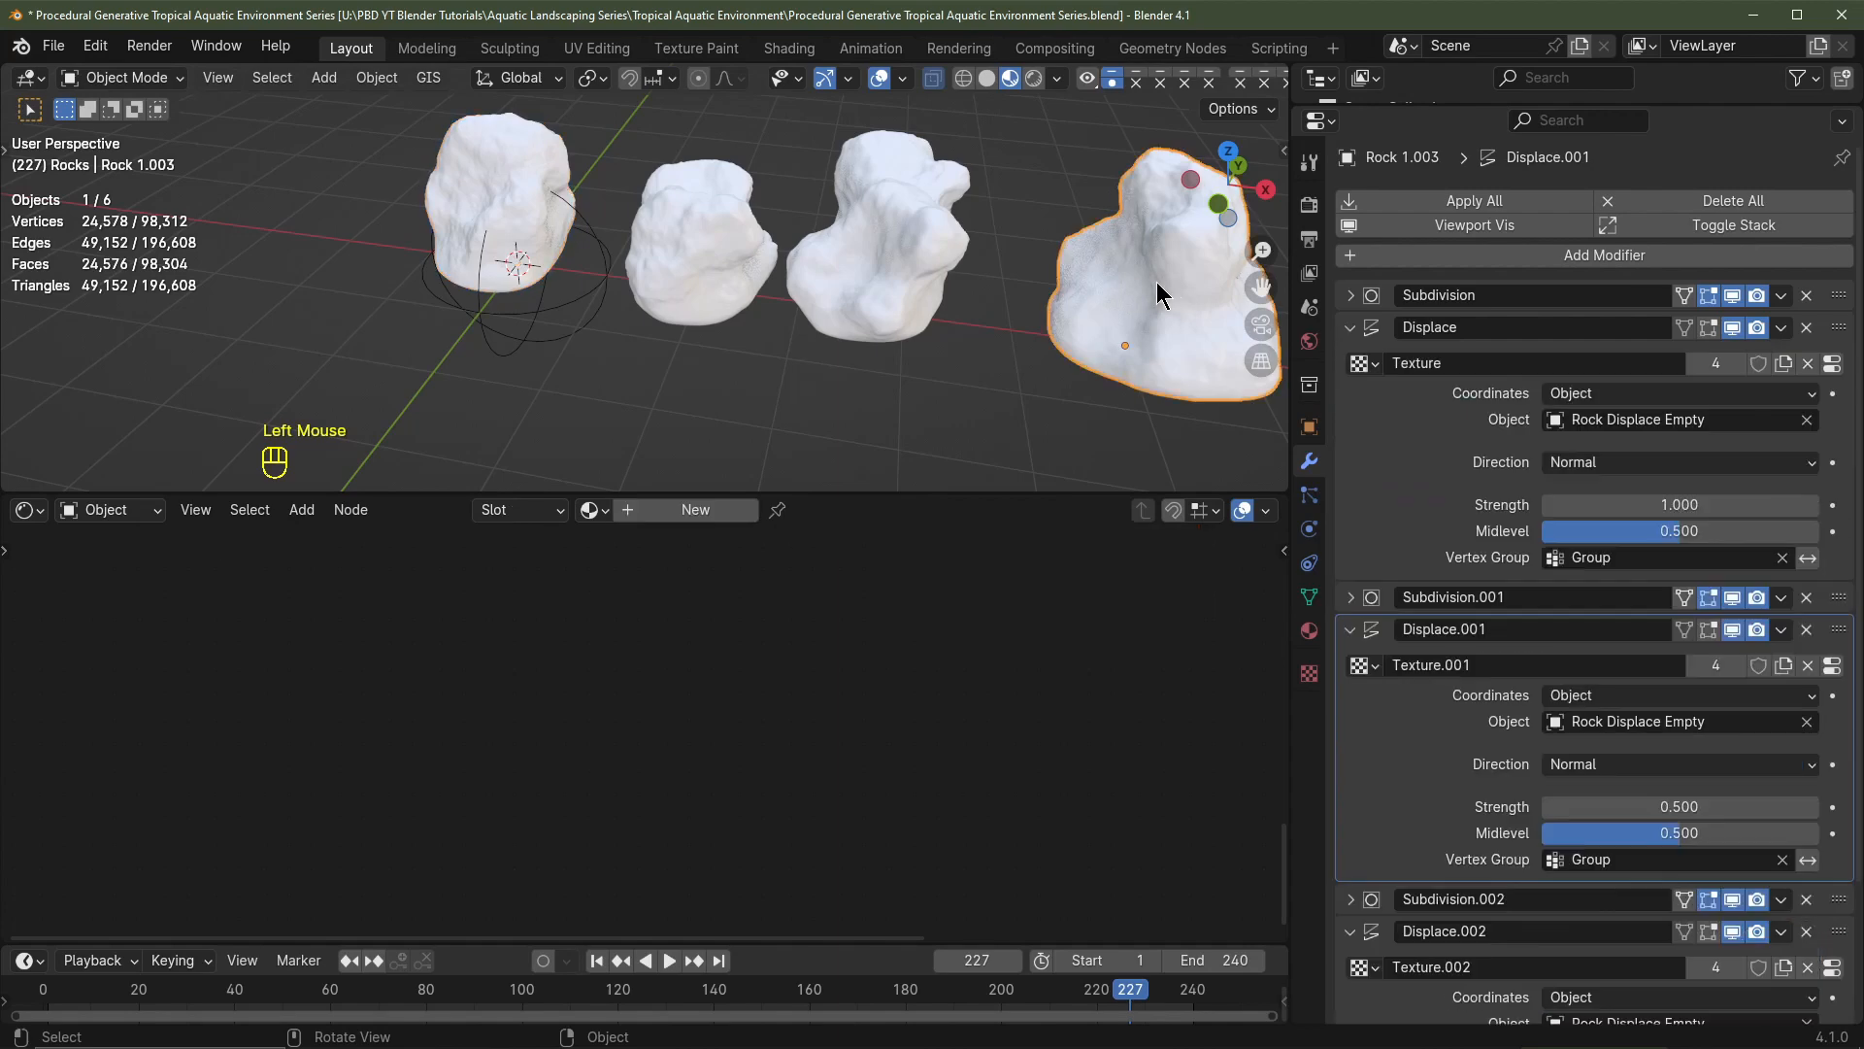
pyautogui.keyDown('shift'); pyautogui.click(895, 250); pyautogui.keyUp('shift')
pyautogui.keyDown('shift'); pyautogui.click(721, 238); pyautogui.keyUp('shift')
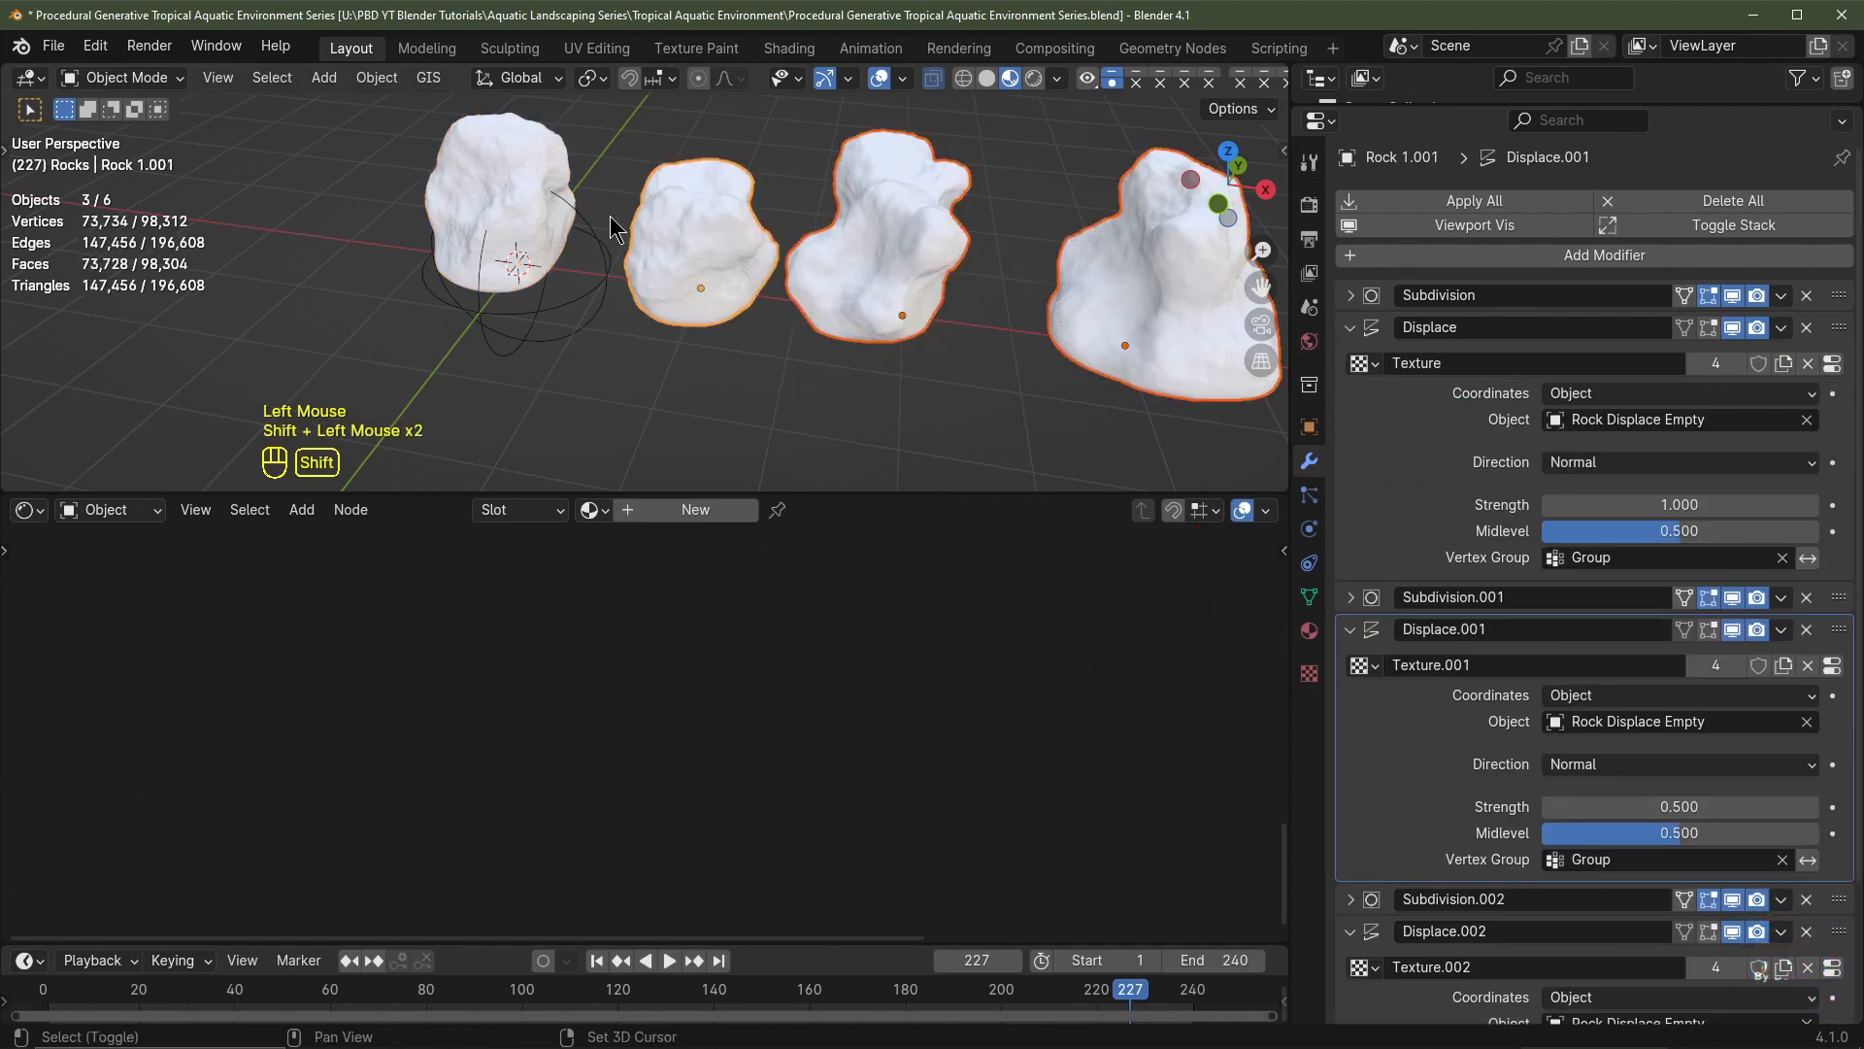
pyautogui.keyDown('shift'); pyautogui.click(491, 165); pyautogui.keyUp('shift')
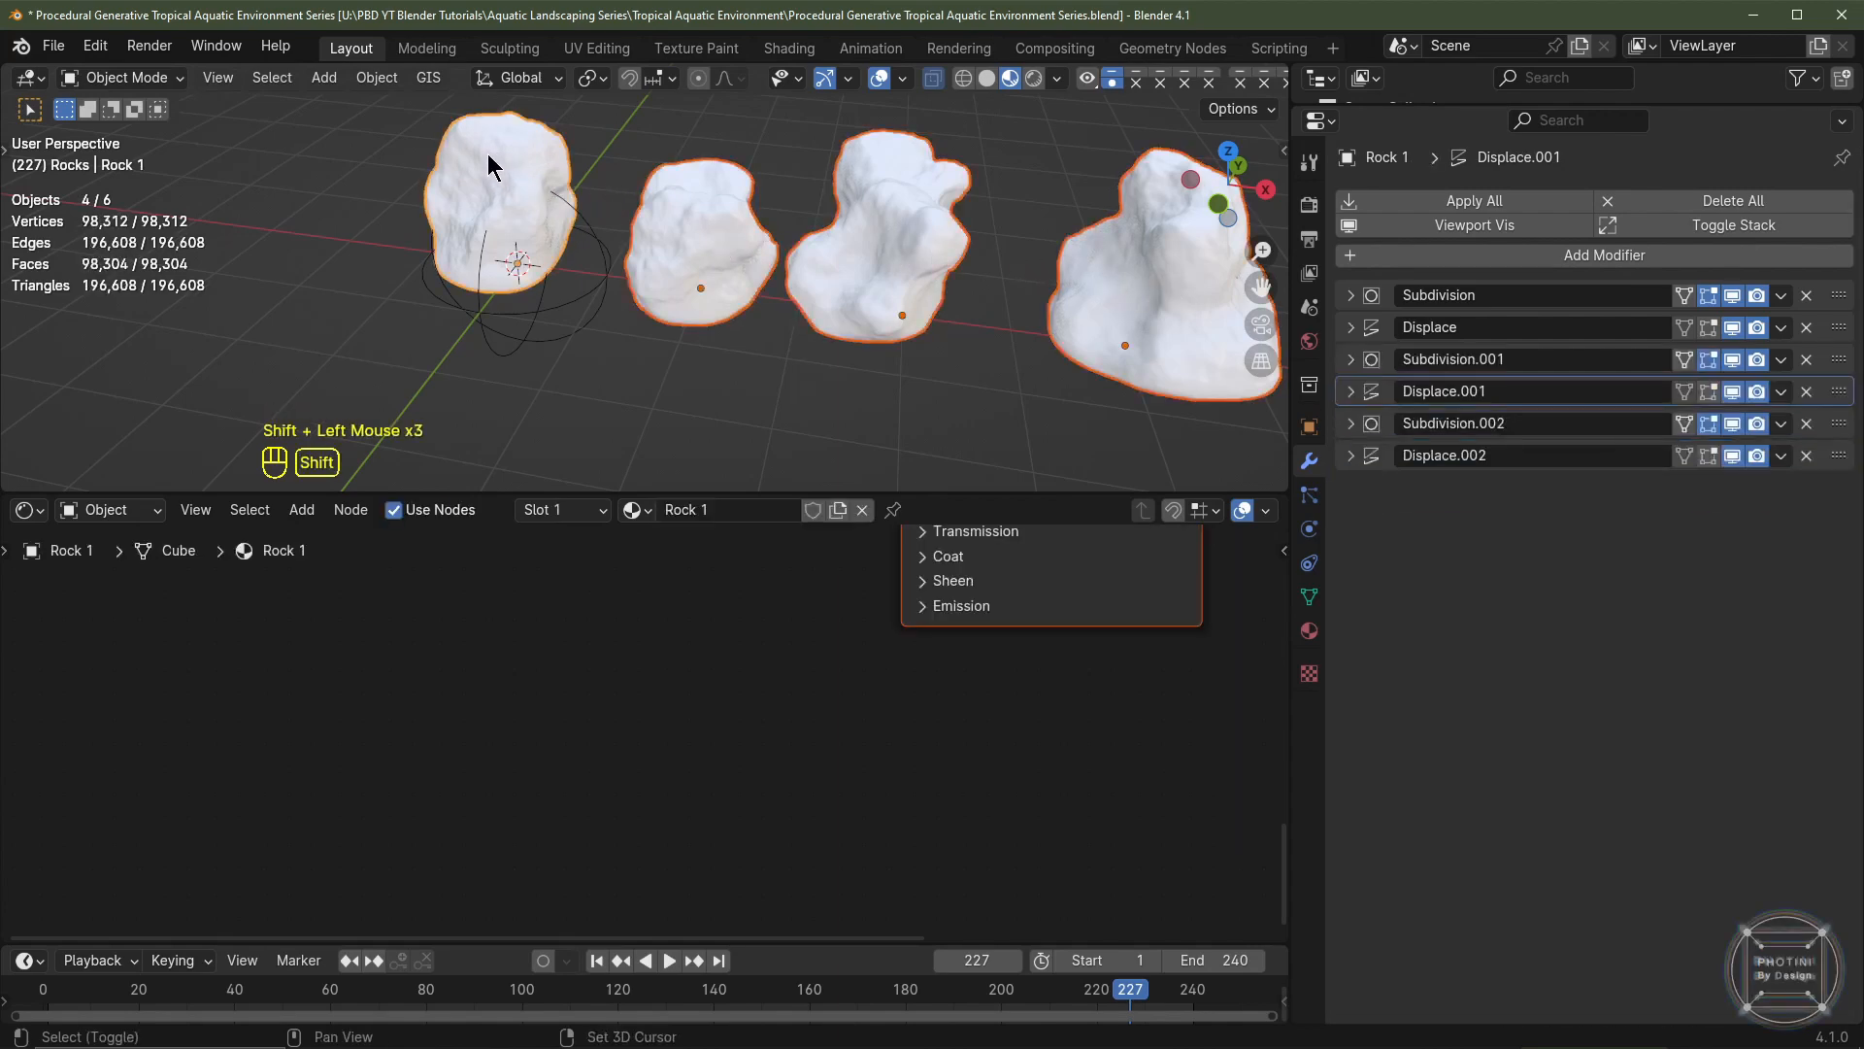
pyautogui.hotkey('ctrl', 'l')
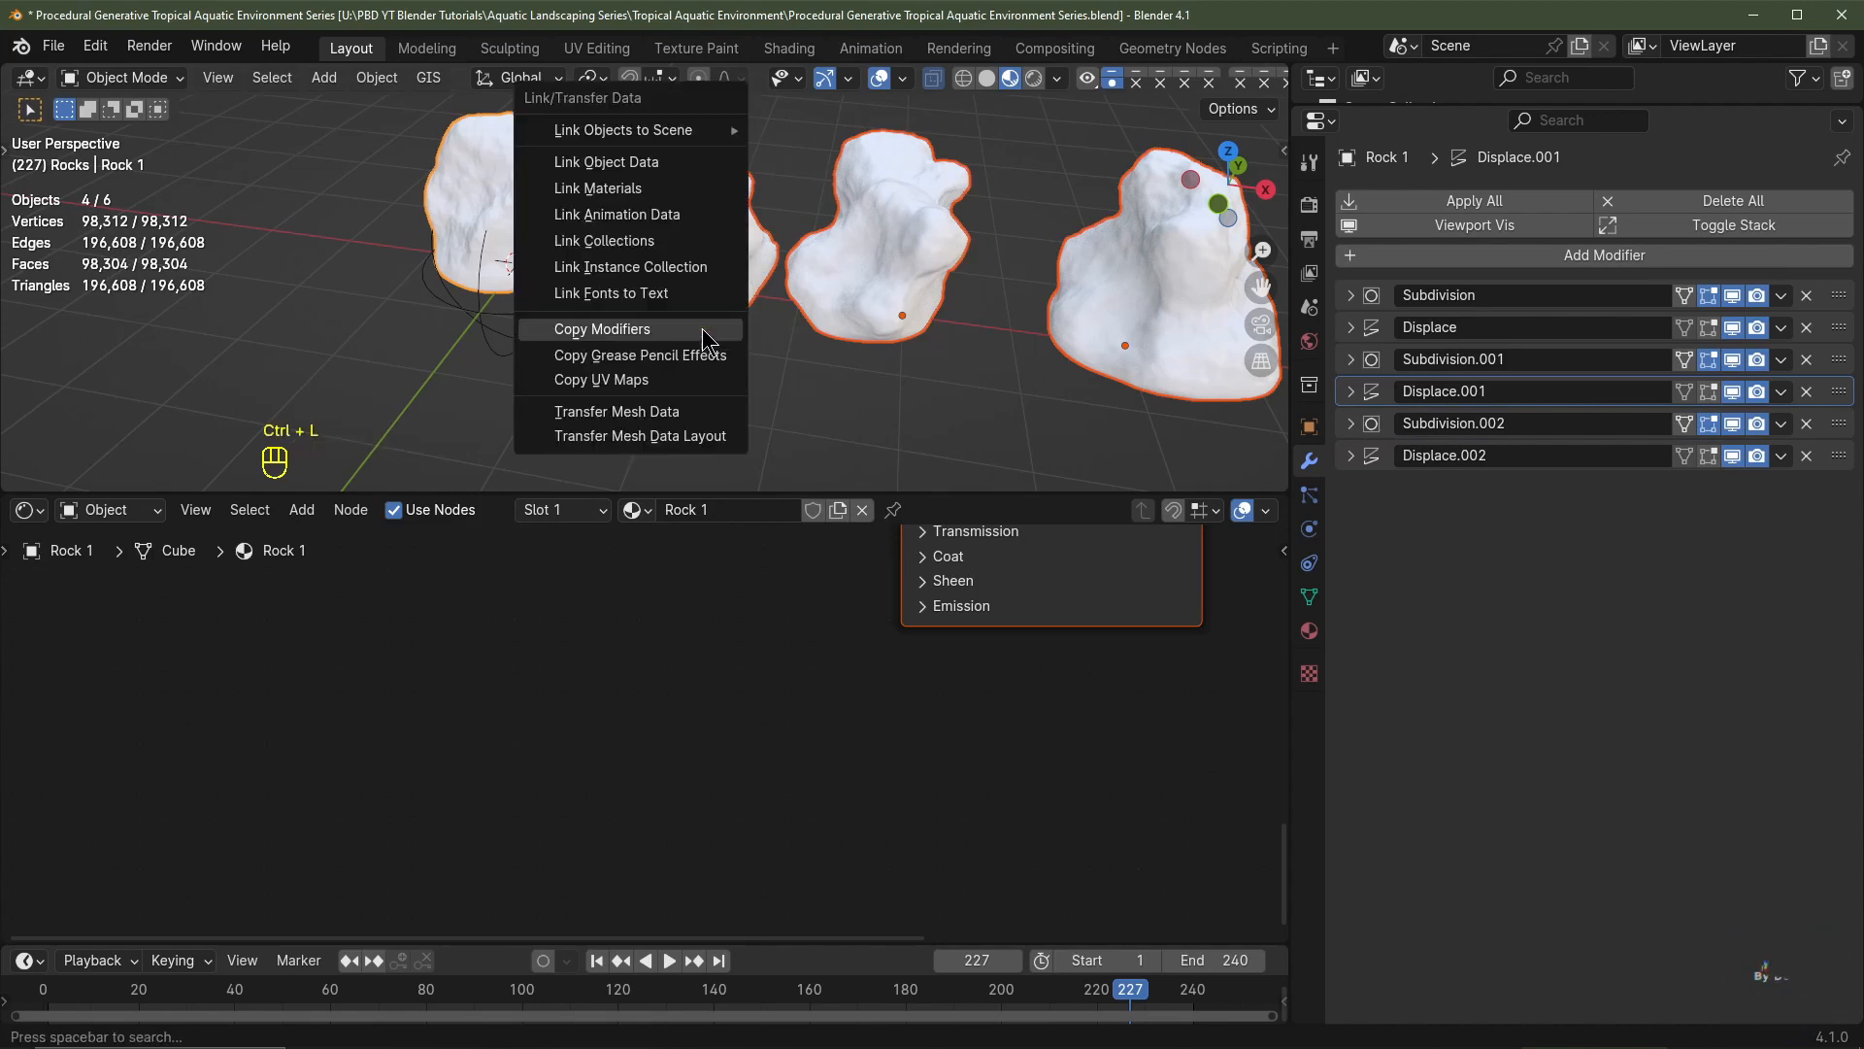
pyautogui.click(621, 189)
# - Try a yellow base color on the Rock 1 material shared by all four rocks
pyautogui.moveTo(815, 666); pyautogui.dragTo(673, 876, button='middle')
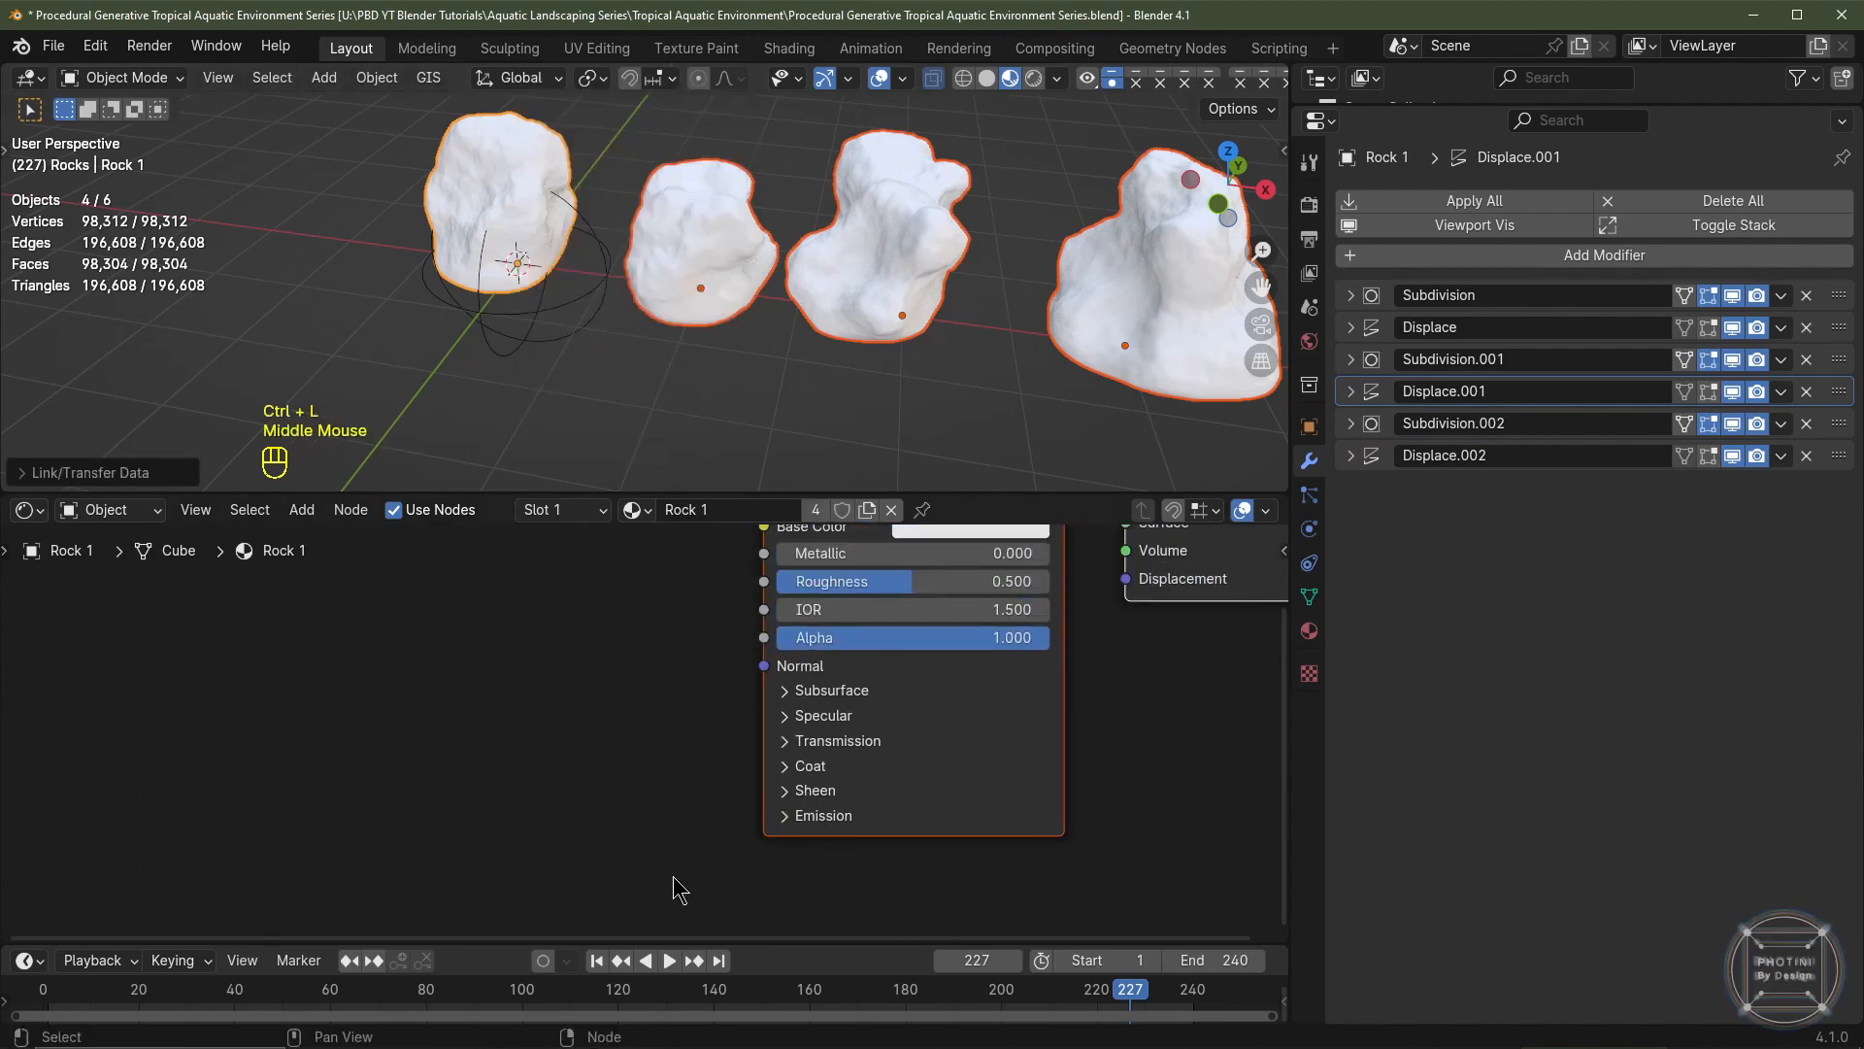
pyautogui.moveTo(922, 562); pyautogui.dragTo(883, 720, button='middle')
pyautogui.click(901, 686)
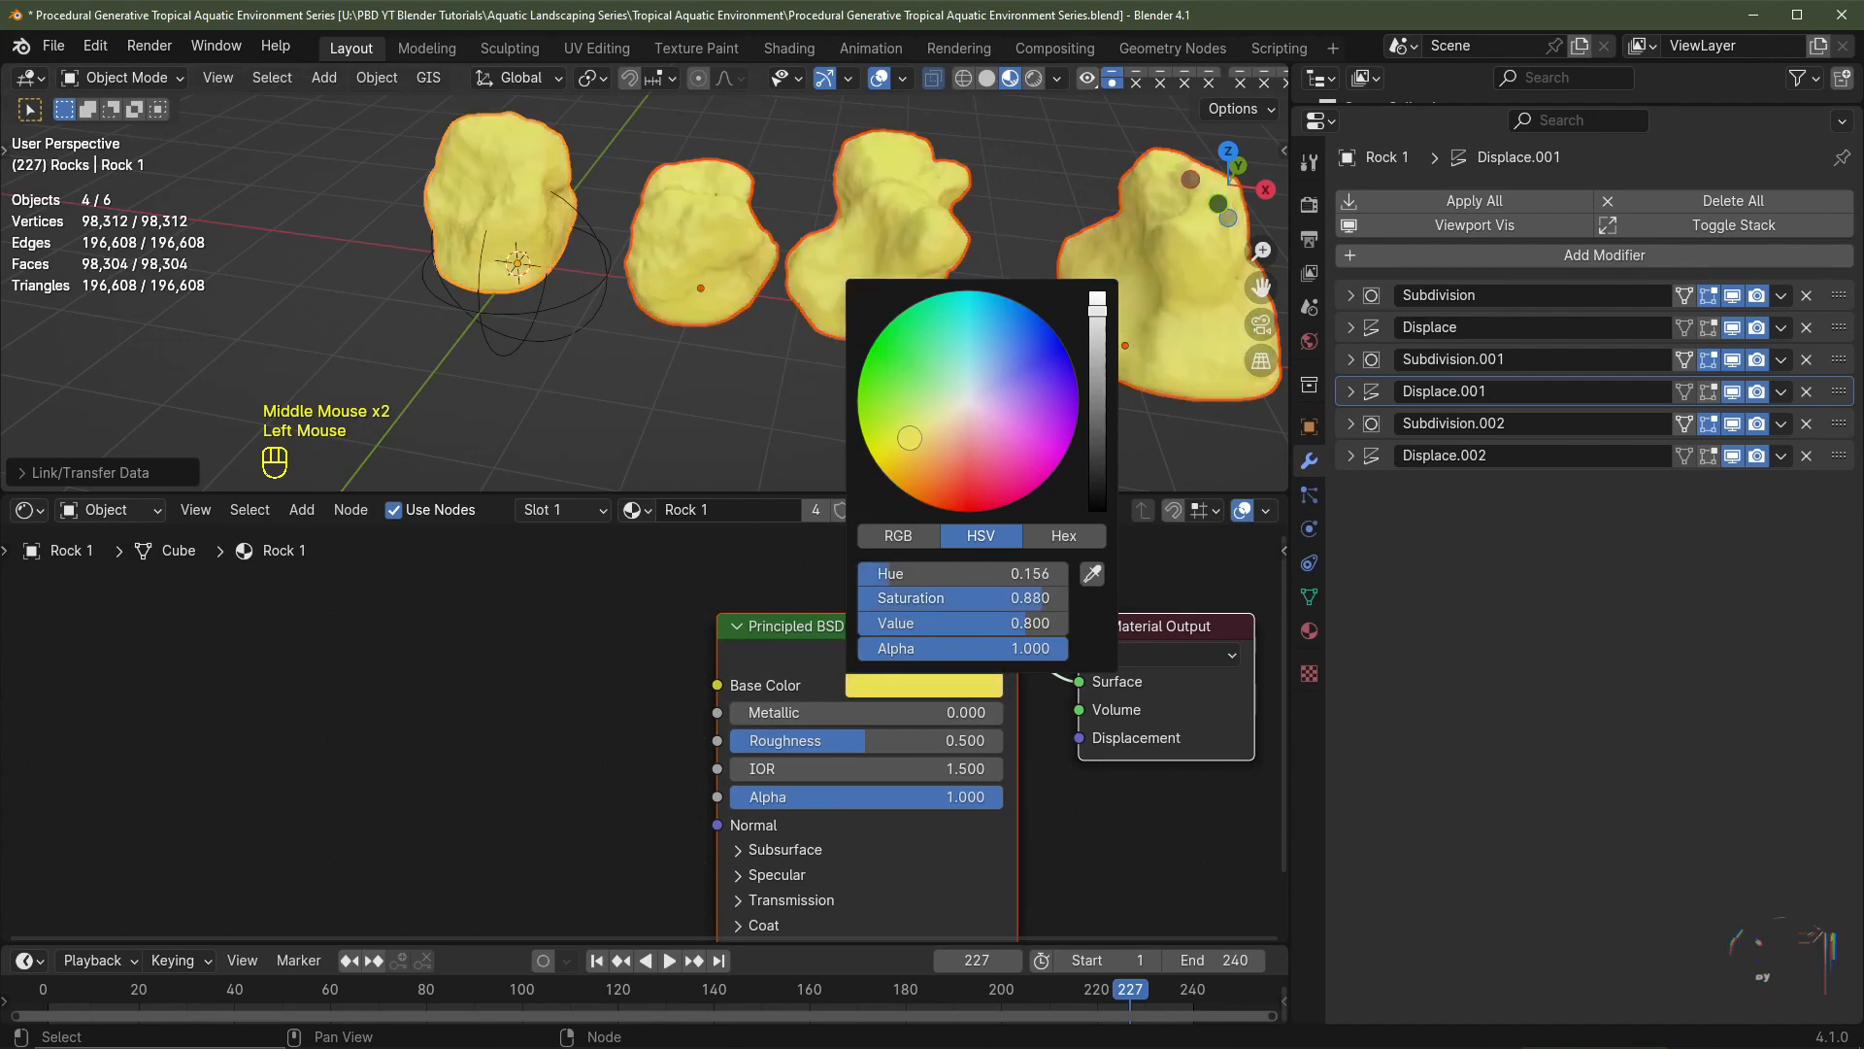
pyautogui.scroll(-2, 1253, 631)
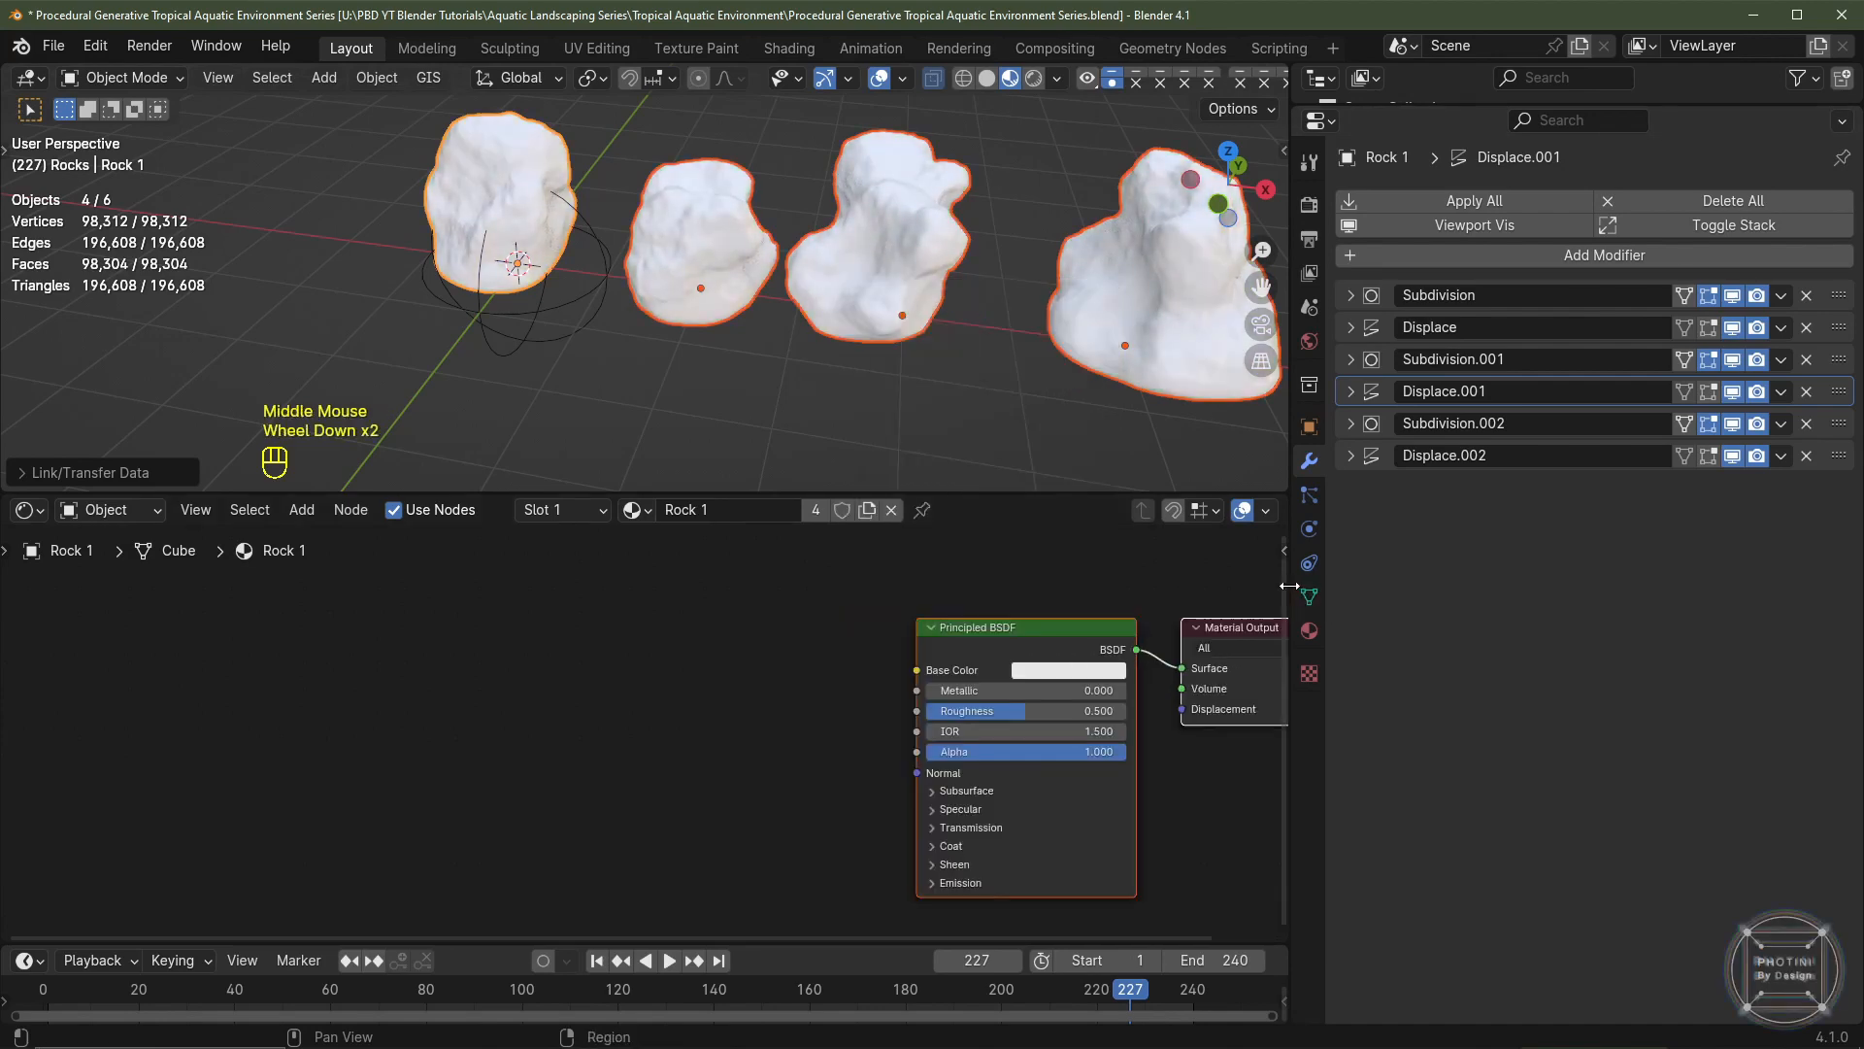
# - Enlarge the node workspace and add a Mix Color node ahead of the Principled BSDF in the Rock 1 material
pyautogui.moveTo(1289, 586); pyautogui.dragTo(1611, 586)
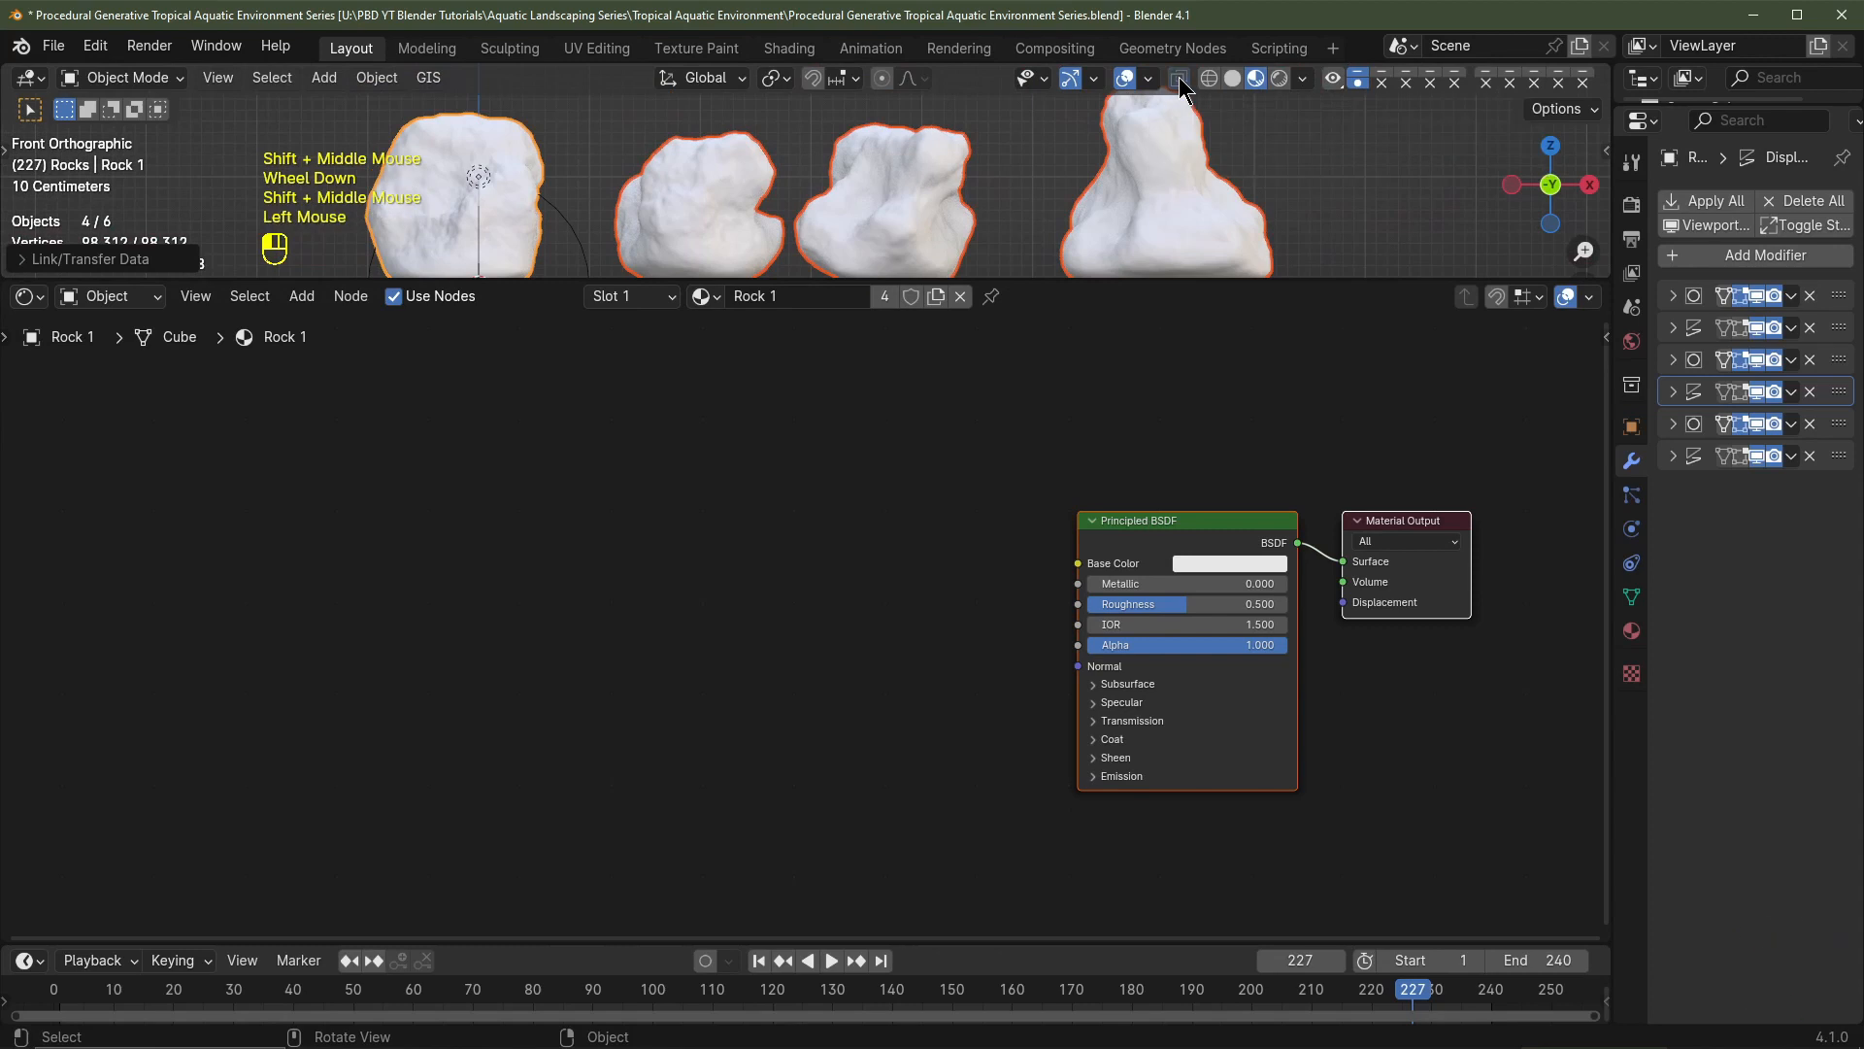
pyautogui.click(1180, 80)
pyautogui.click(774, 78)
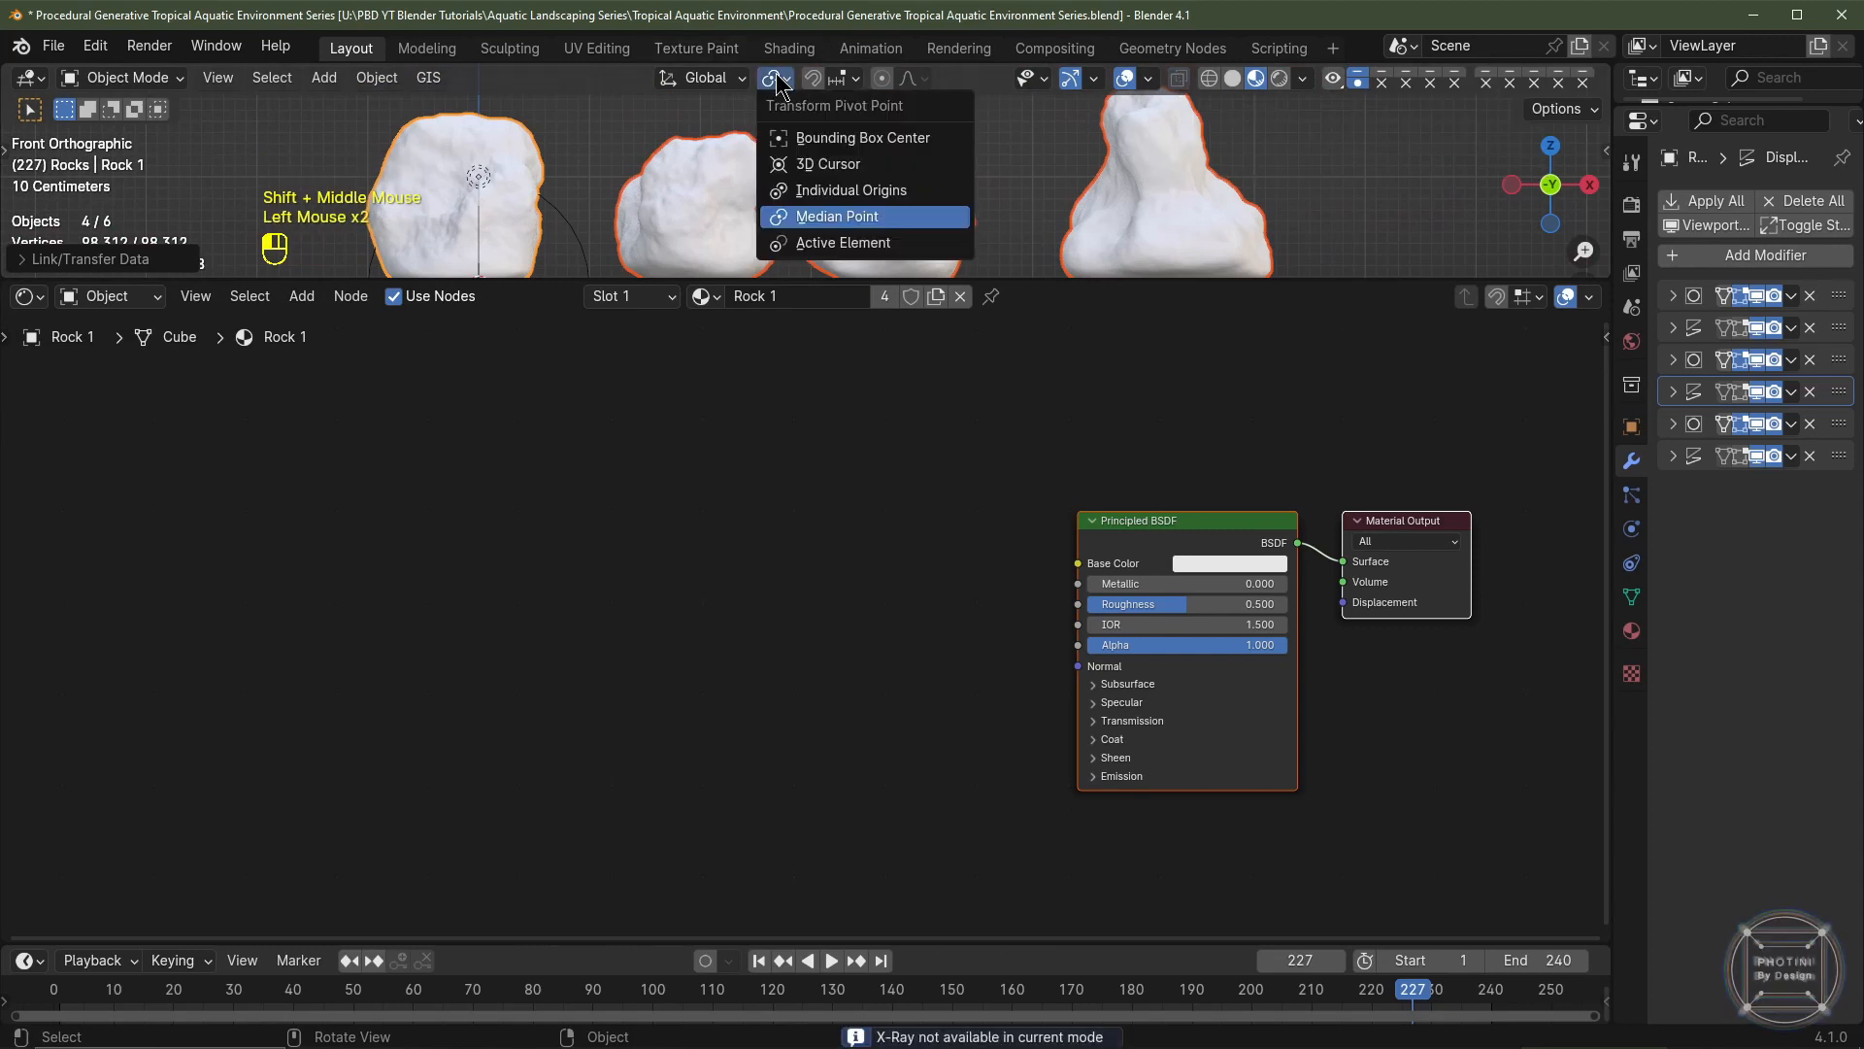
pyautogui.keyDown('shift'); pyautogui.moveTo(868, 656); pyautogui.dragTo(675, 621, button='middle'); pyautogui.keyUp('shift')
pyautogui.scroll(-1, 675, 621)
pyautogui.scroll(2, 675, 621)
pyautogui.hotkey('shift', 'a')
pyautogui.moveTo(532, 720)
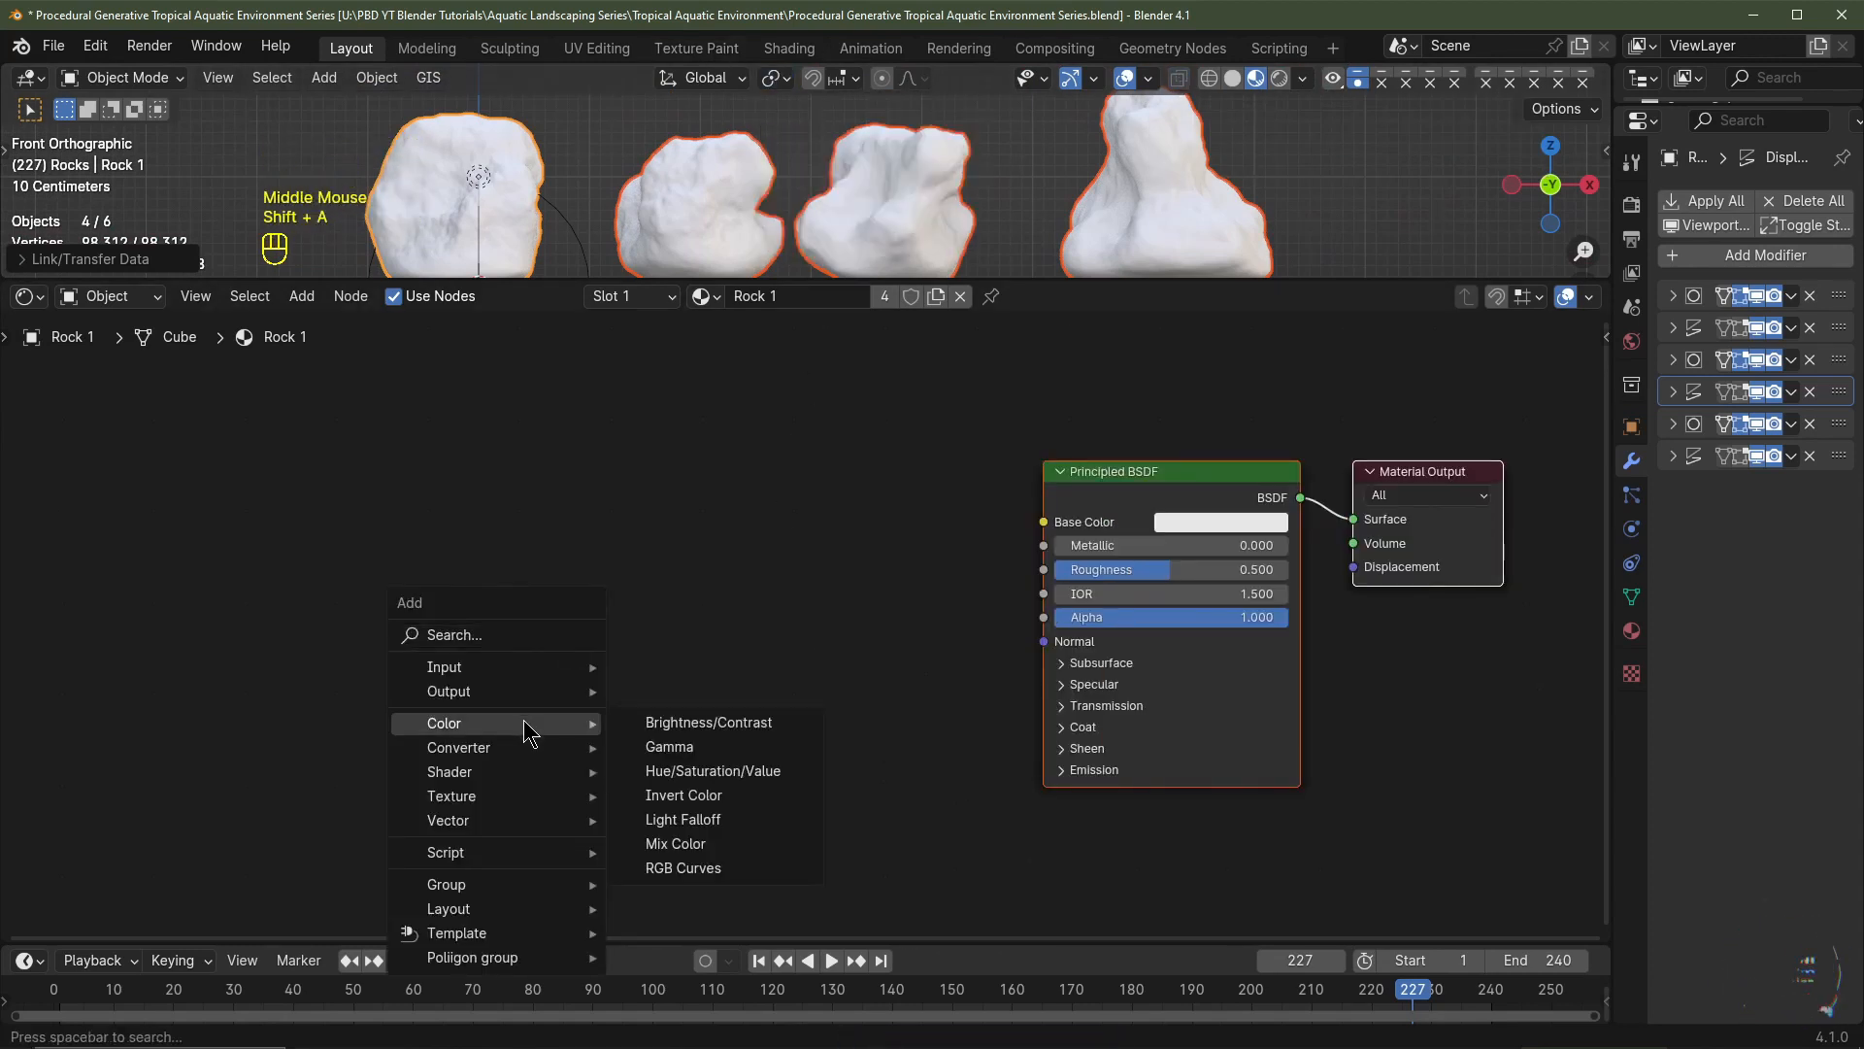
pyautogui.click(680, 834)
pyautogui.click(623, 484)
# - Set the Mix node's B color to a very dark, slightly bluish gray with a value of 0.045
pyautogui.click(728, 715)
pyautogui.scroll(-5, 731, 714)
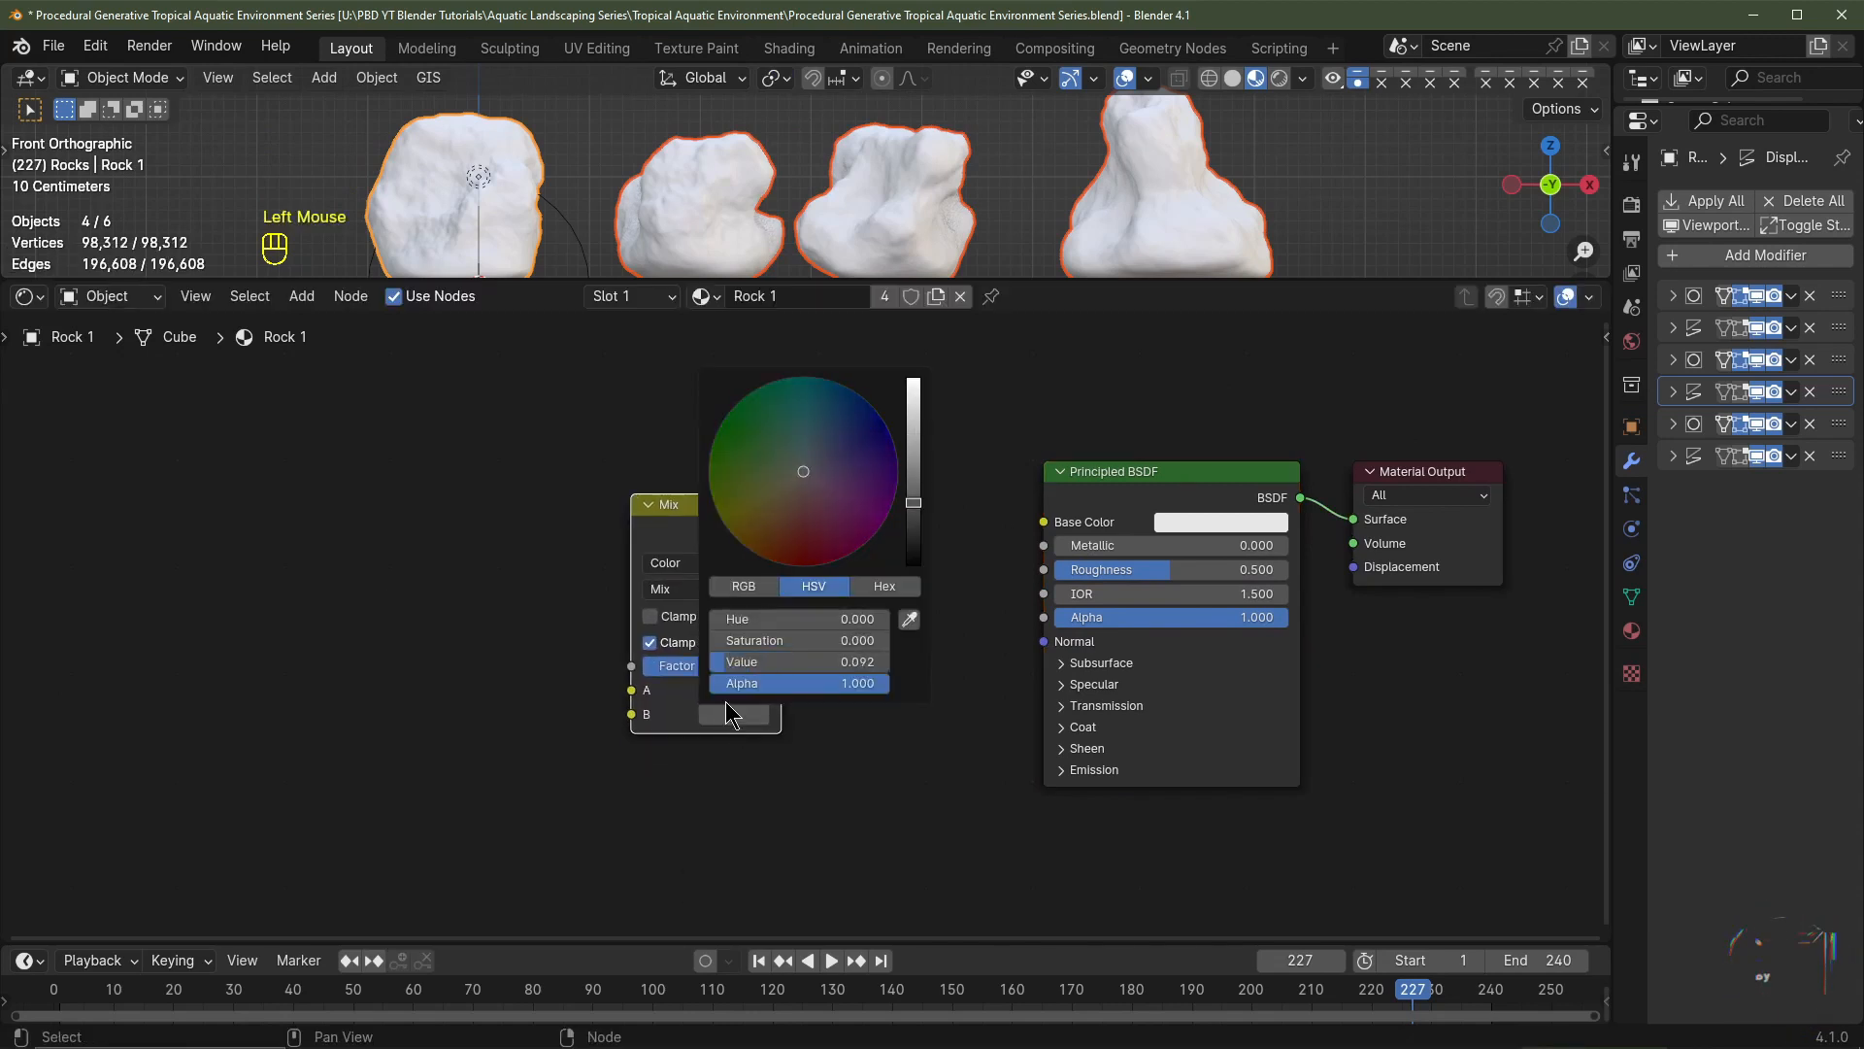
pyautogui.scroll(2, 731, 707)
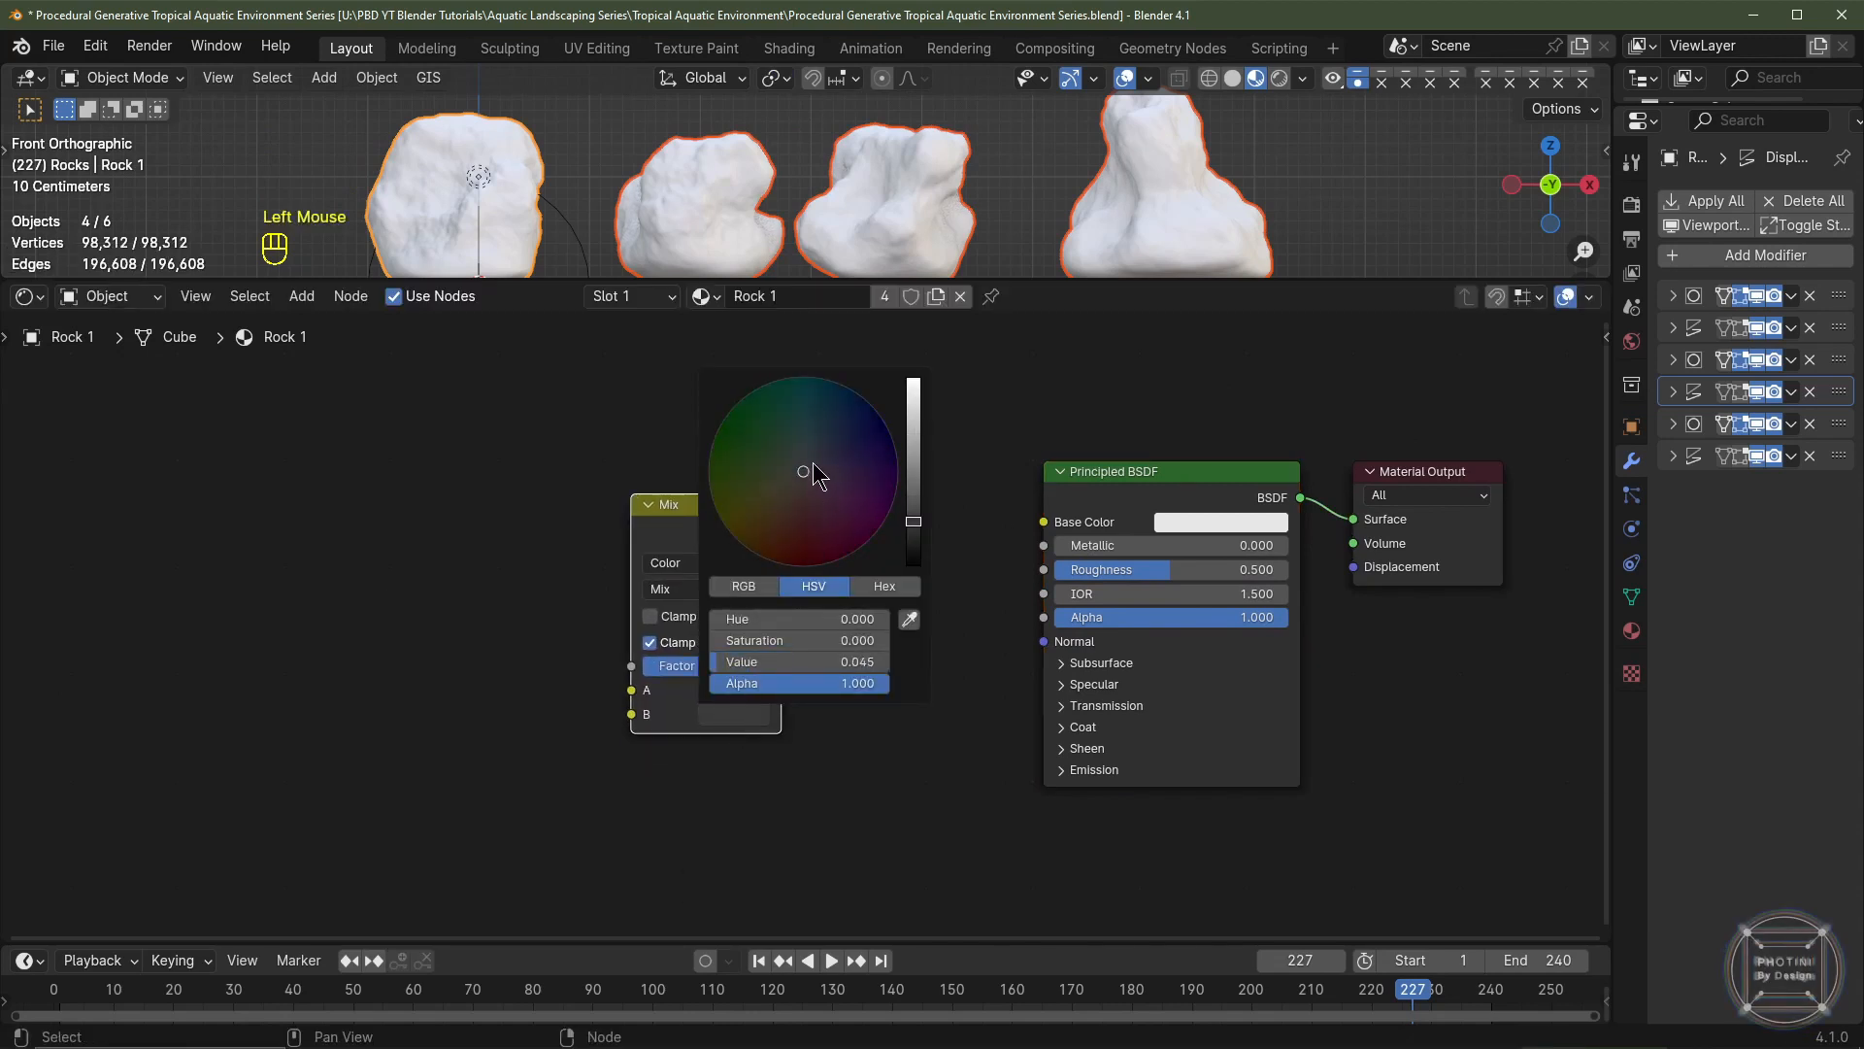
pyautogui.moveTo(814, 474); pyautogui.dragTo(810, 455)
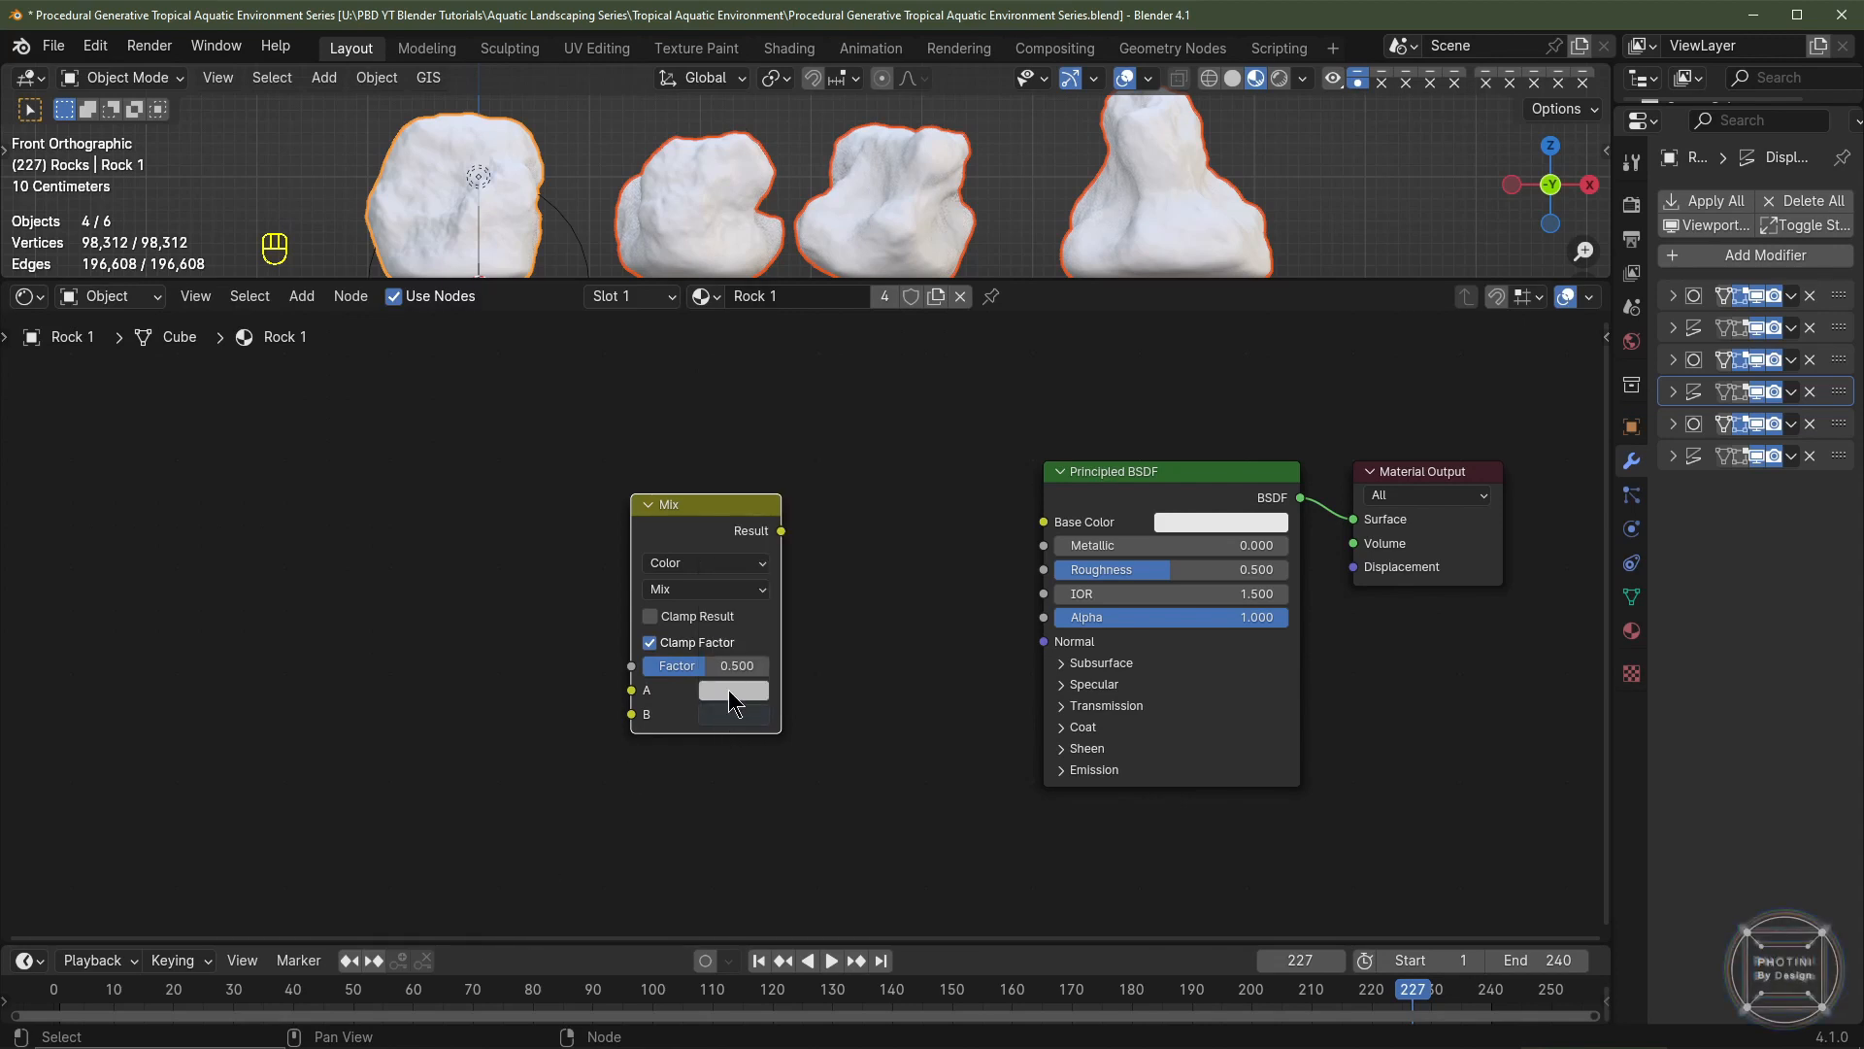
# - Set the Mix node's A color to a bluish gray with hue 0.537, saturation 0.135 and value 0.092
pyautogui.click(728, 689)
pyautogui.scroll(-9, 728, 690)
pyautogui.scroll(1, 728, 689)
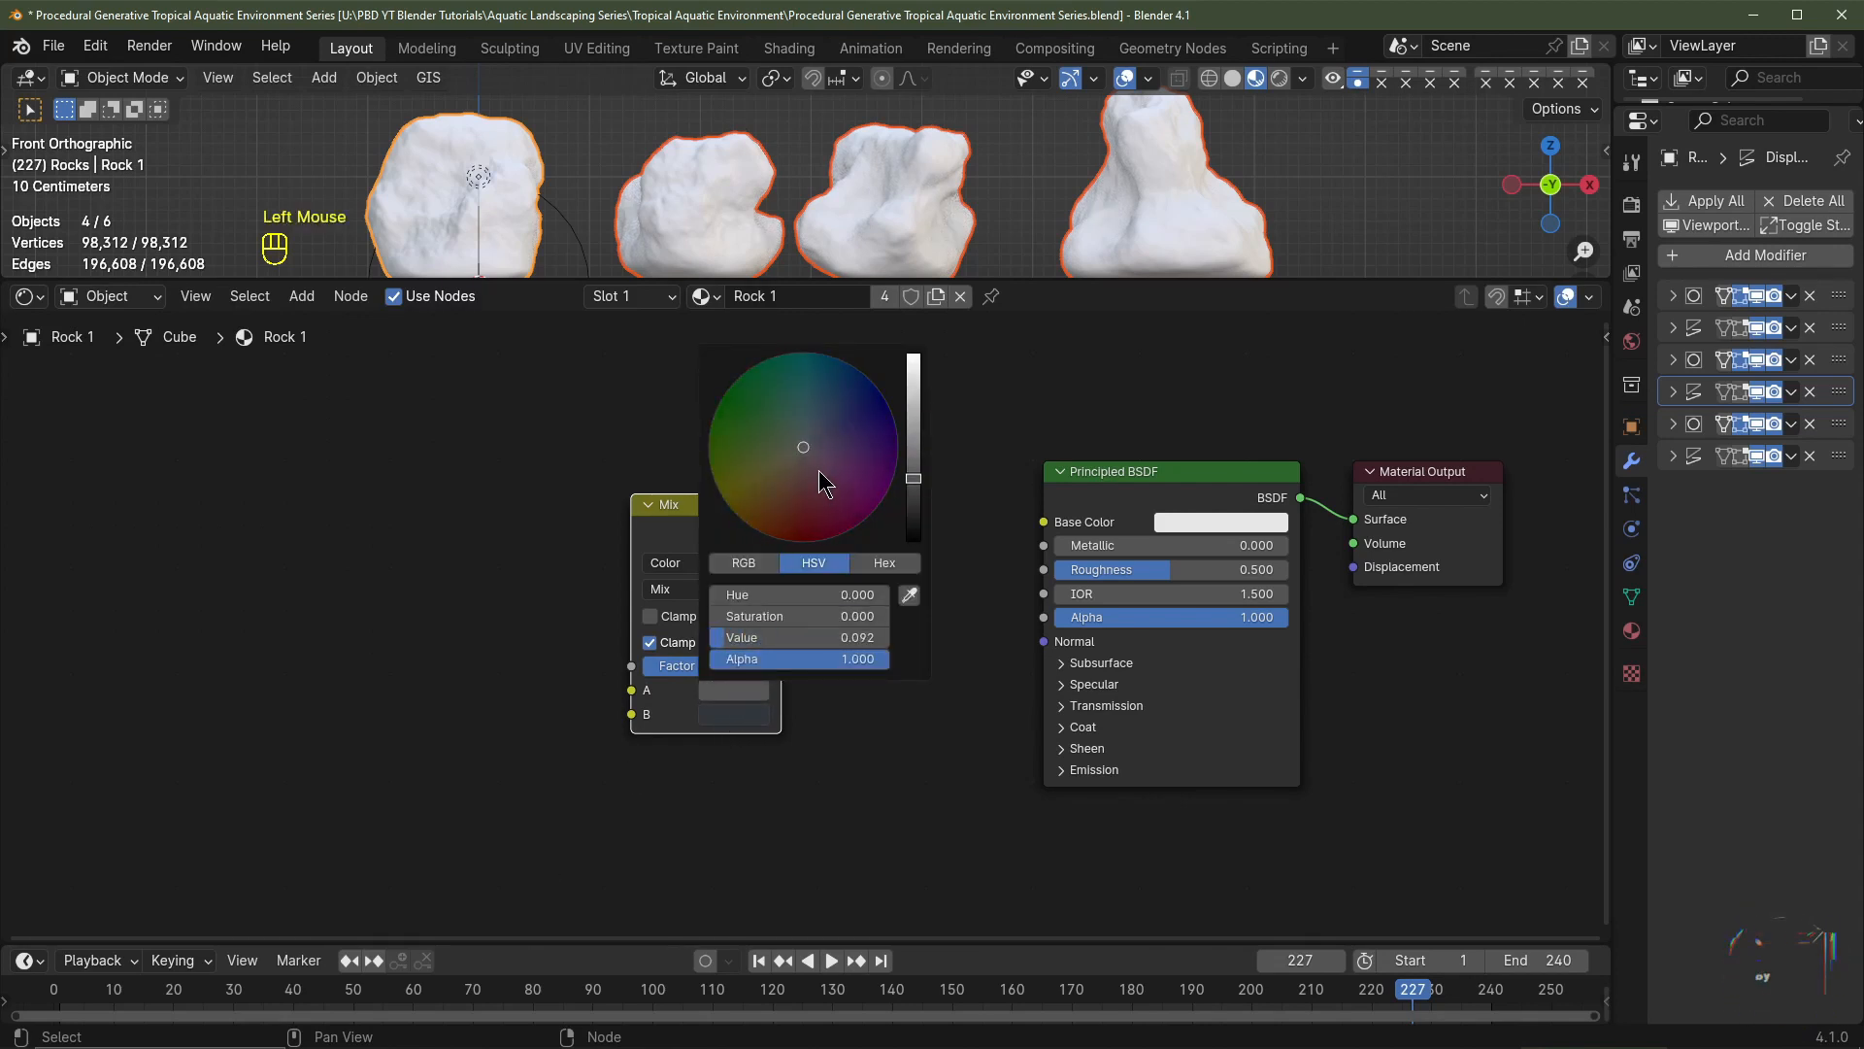
pyautogui.moveTo(823, 483); pyautogui.dragTo(805, 441)
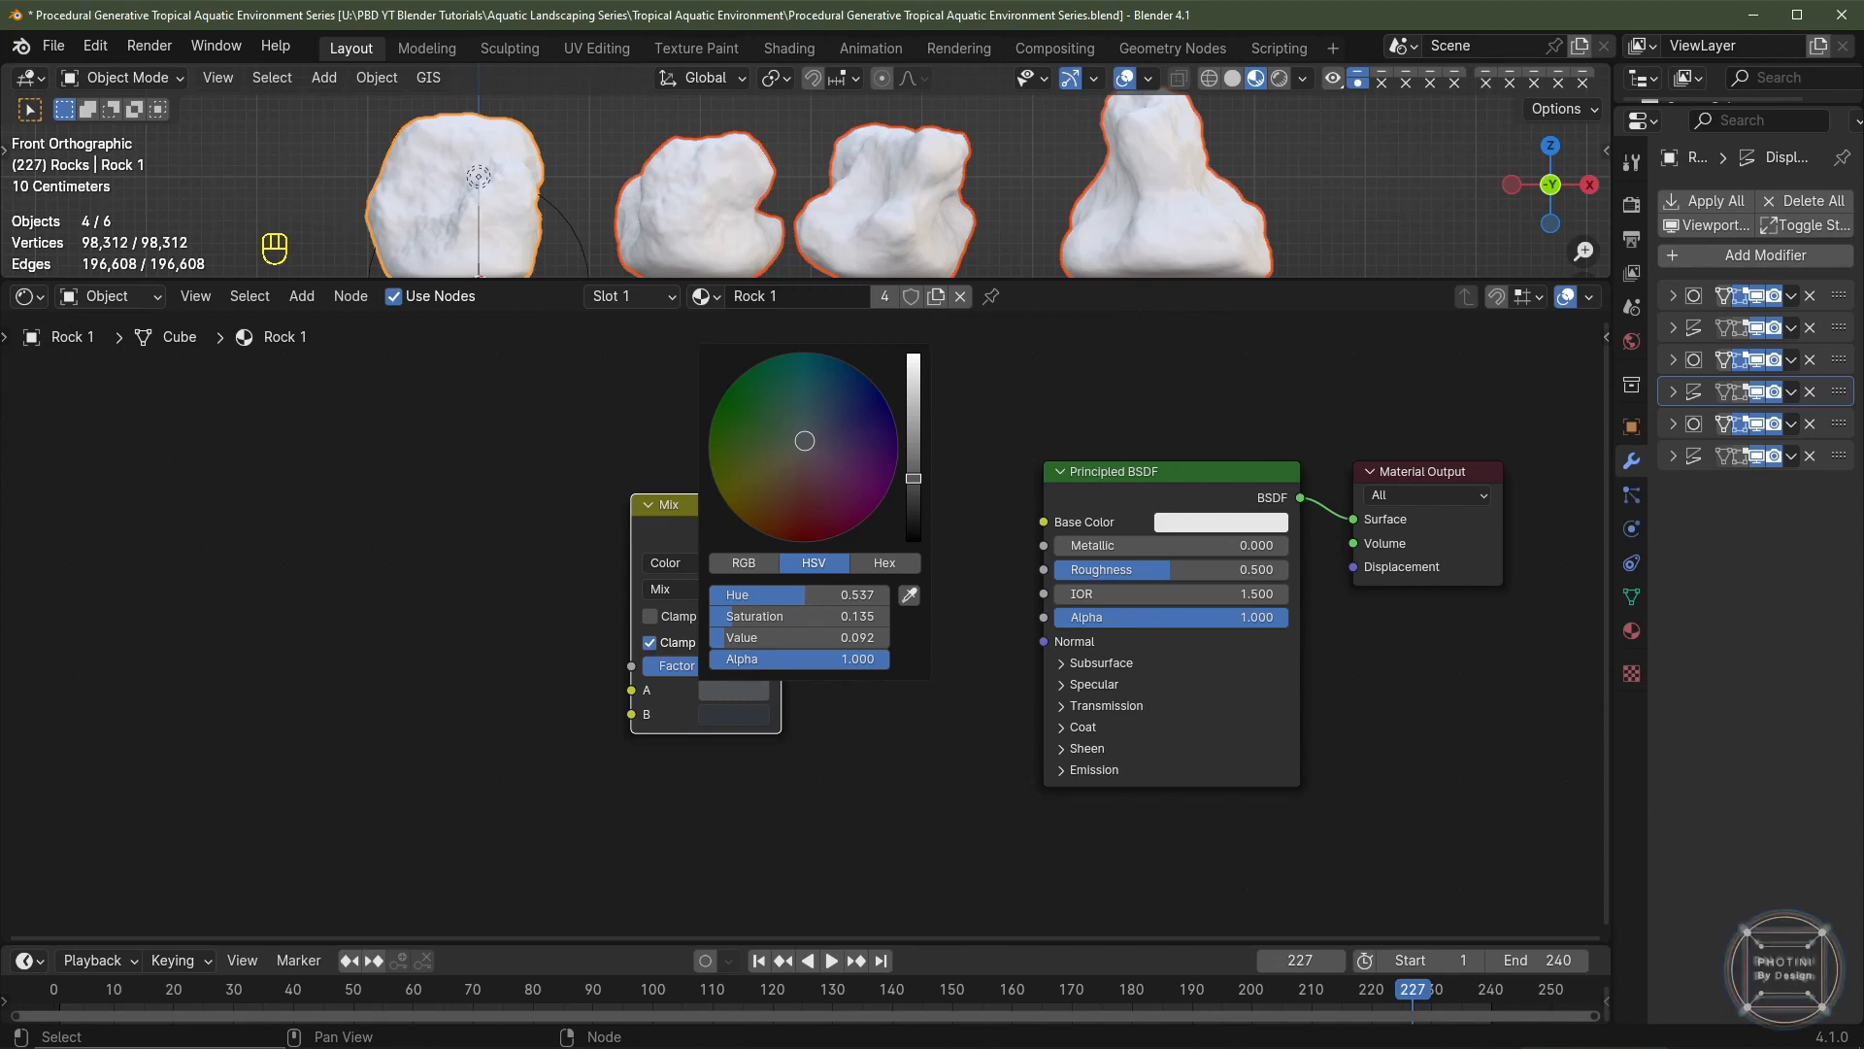
# - Connect the Mix node's Result to the Principled BSDF's Base Color and set the roughness to 1.000
pyautogui.moveTo(781, 530); pyautogui.dragTo(1043, 522)
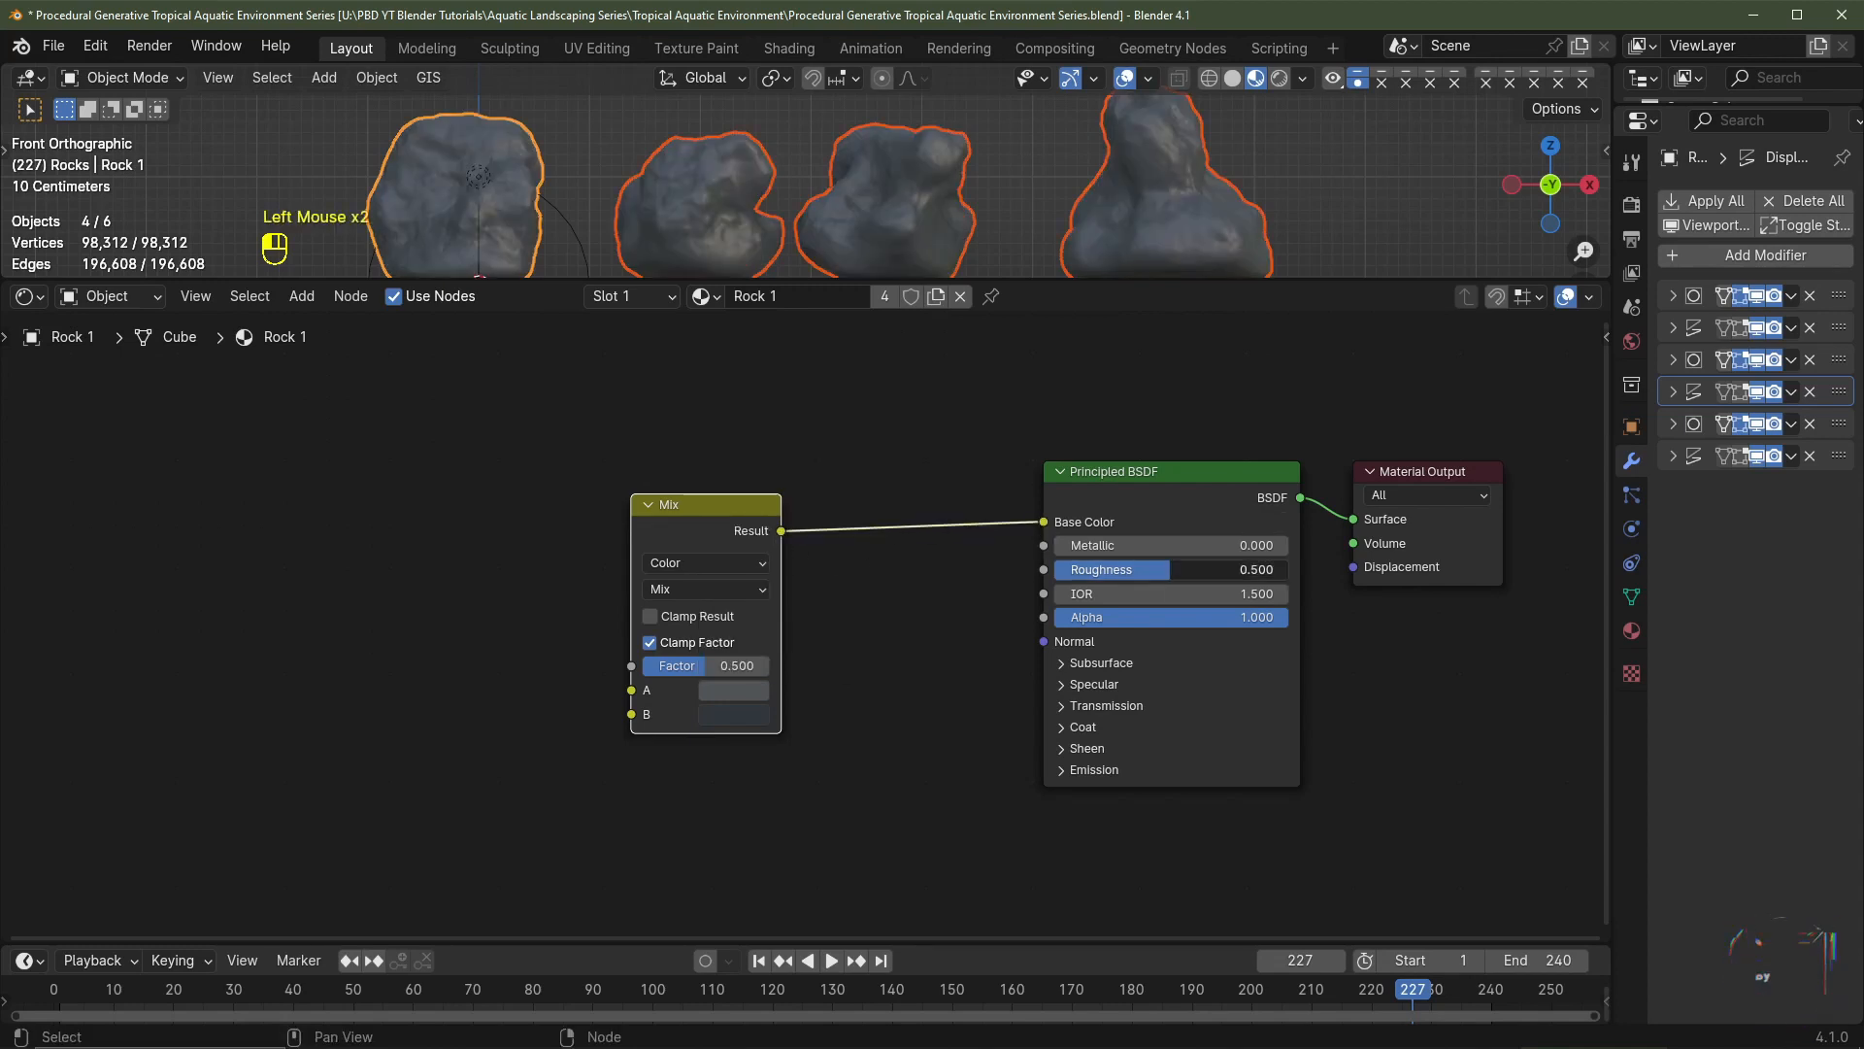
pyautogui.moveTo(1170, 570); pyautogui.dragTo(1287, 570)
# - Add a Noise Texture node before the Mix node and set its dimensions to 4D
pyautogui.hotkey('shift', 'a')
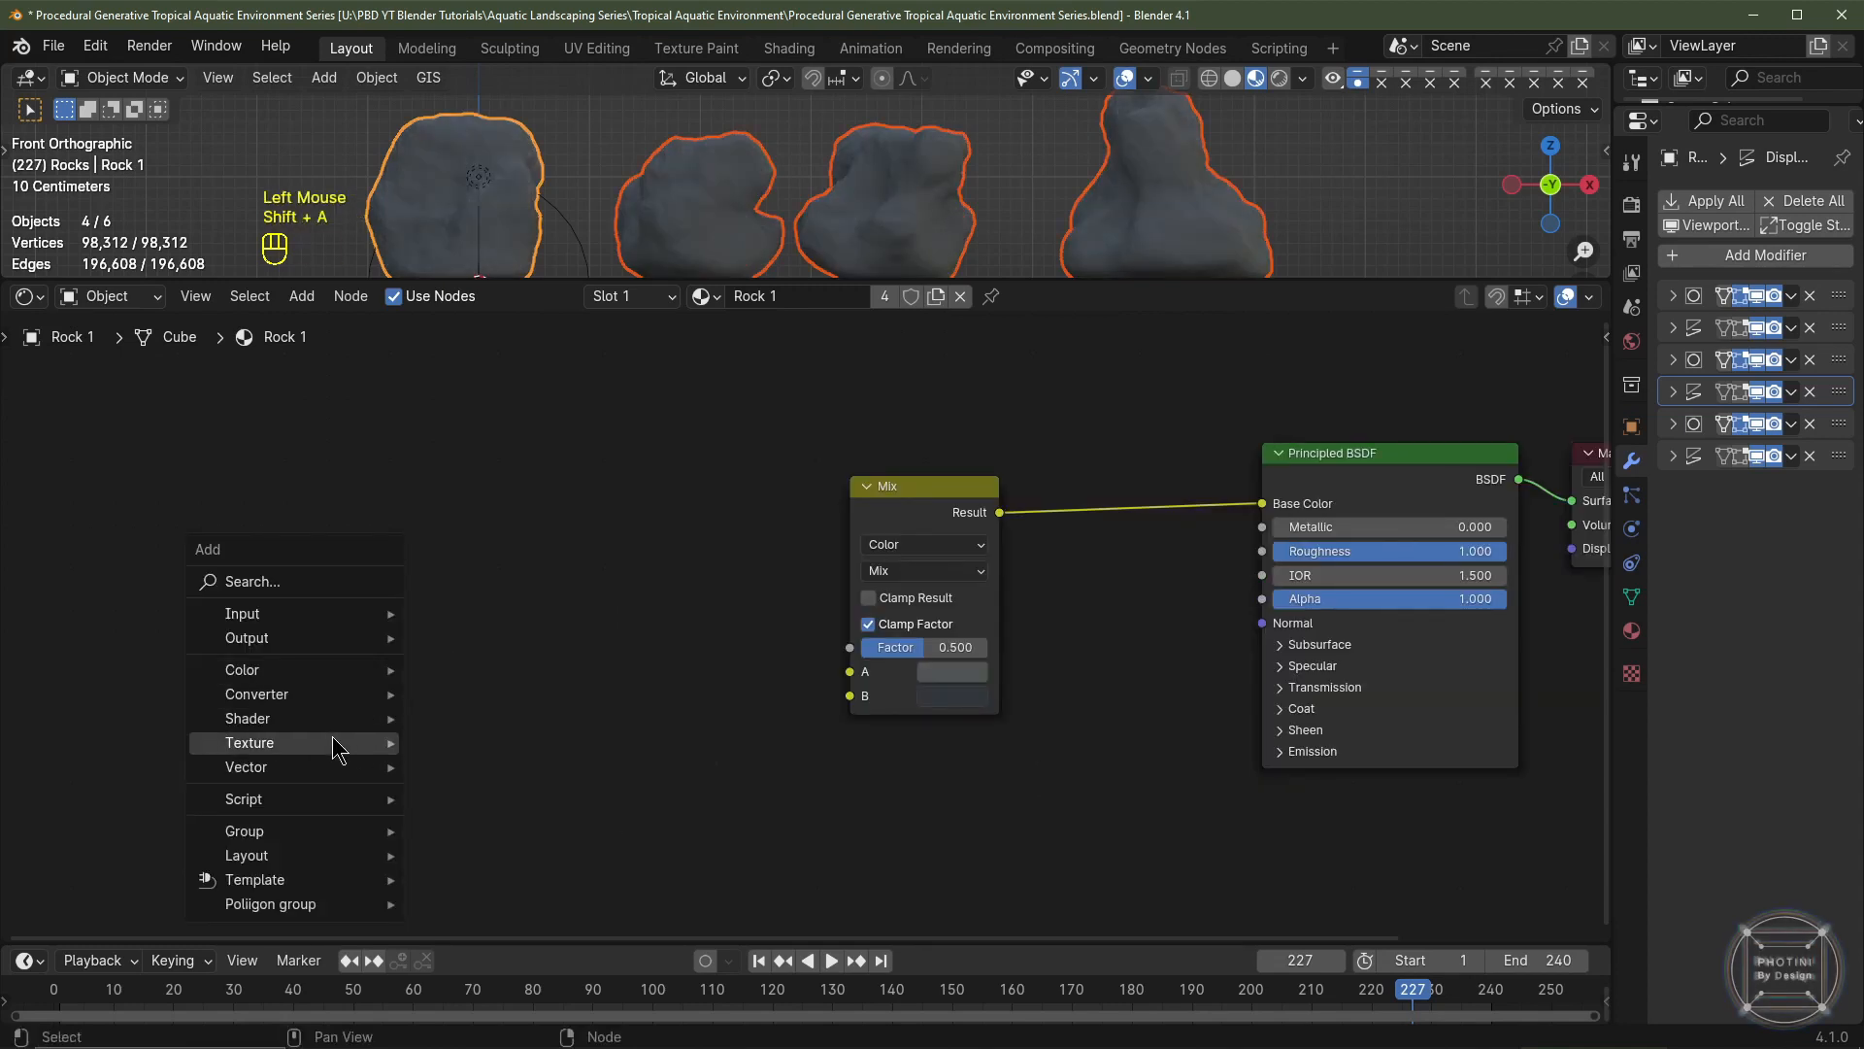
pyautogui.moveTo(249, 742)
pyautogui.click(488, 620)
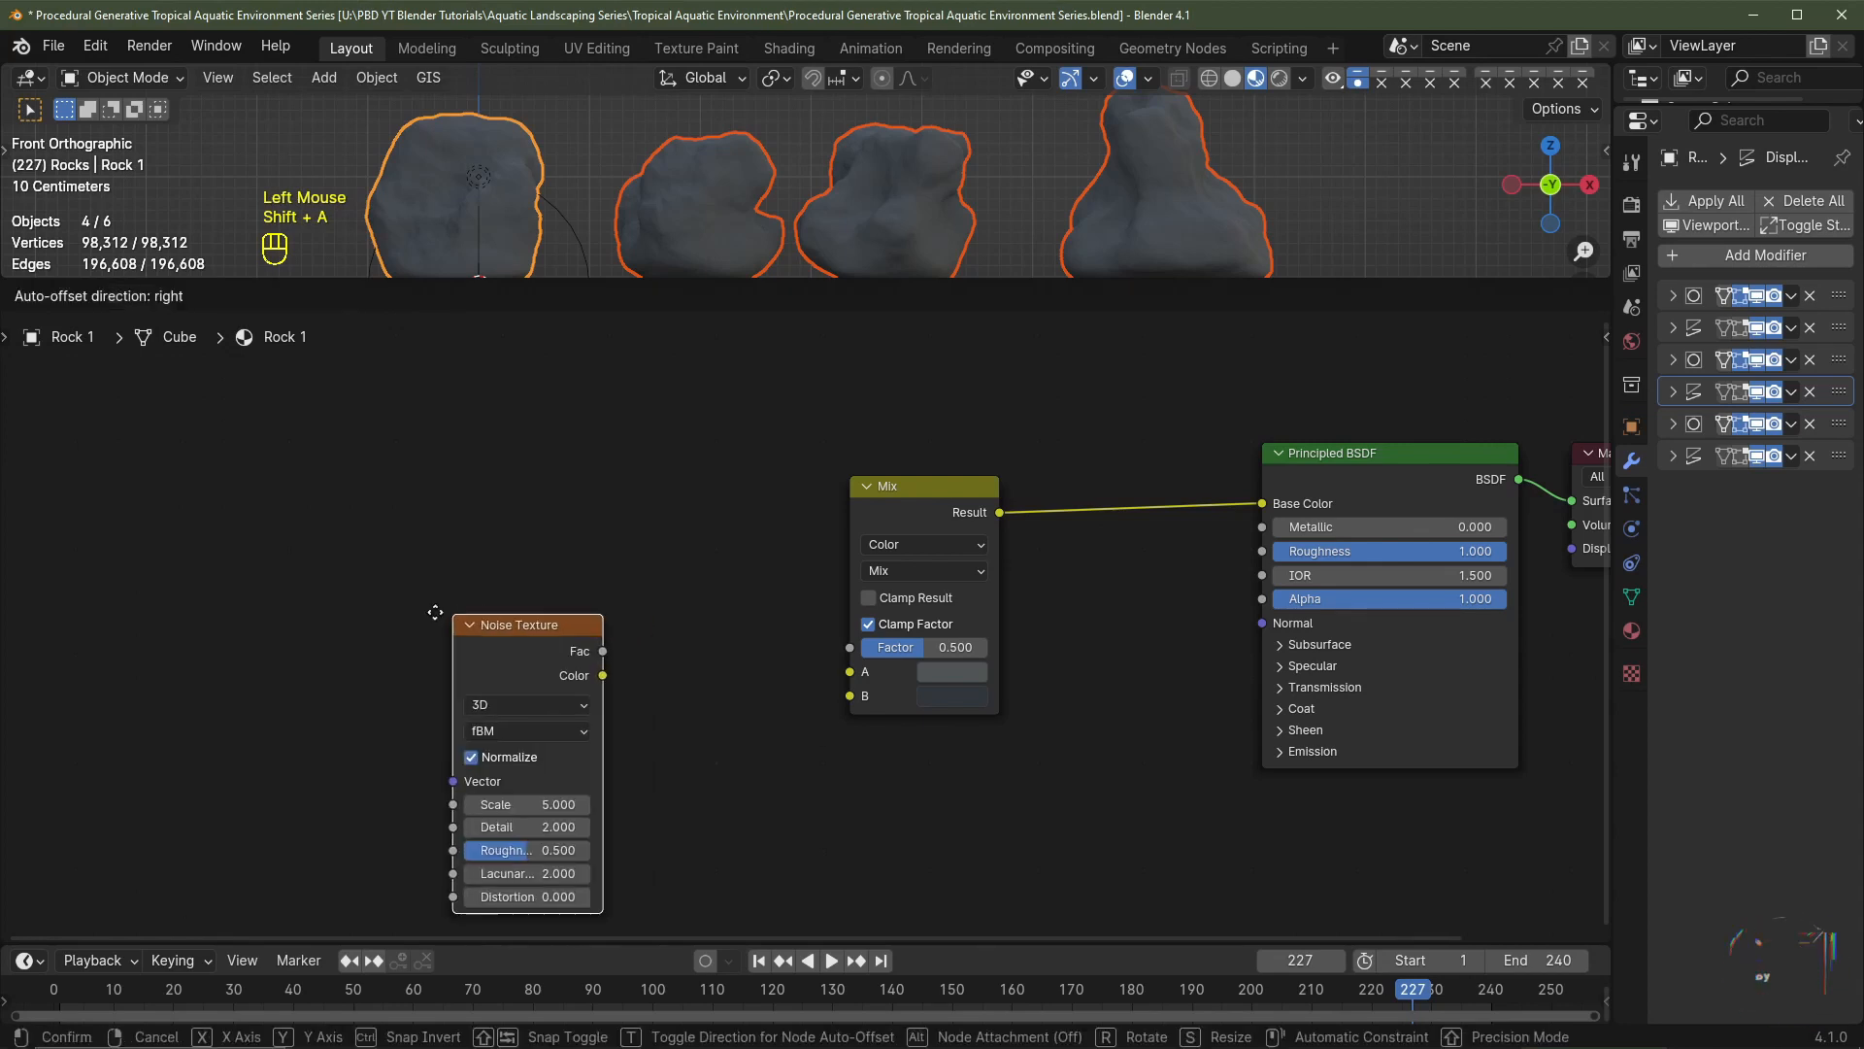
pyautogui.click(413, 583)
pyautogui.click(428, 633)
pyautogui.click(408, 755)
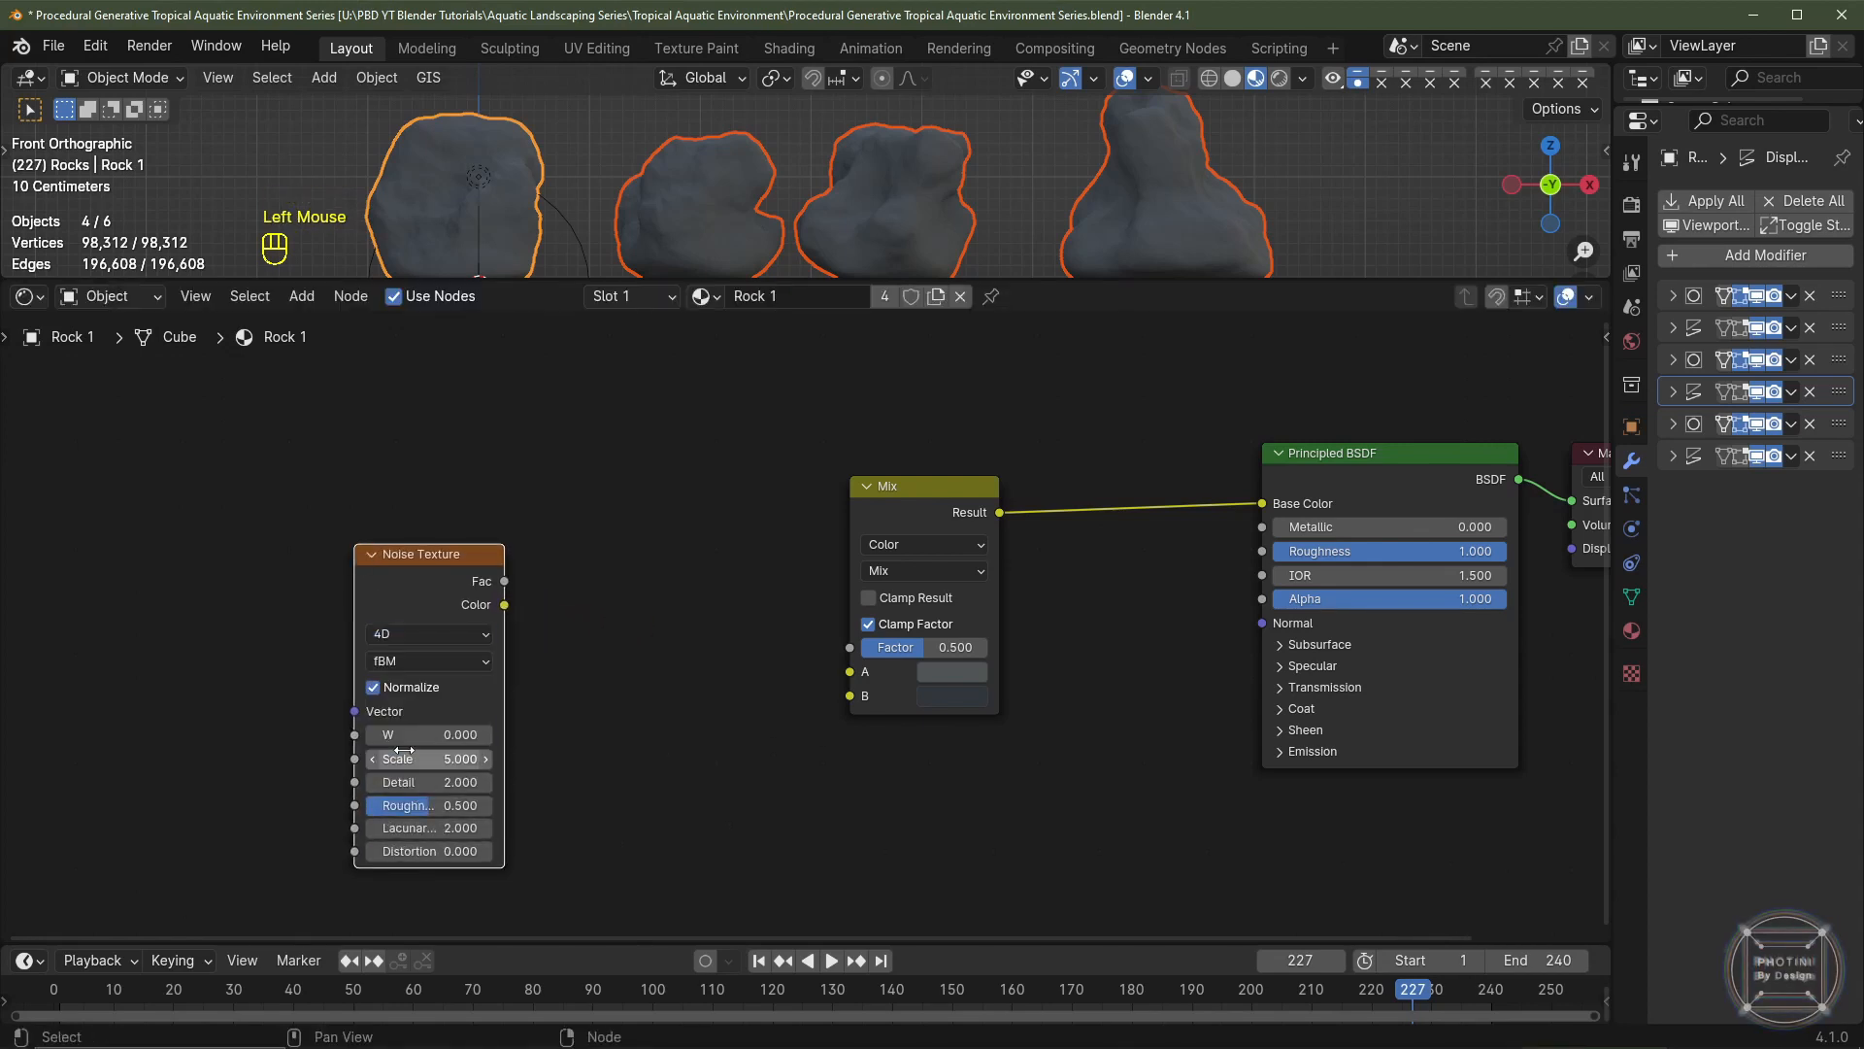
# - Add Texture Coordinate and Mapping nodes and connect the Object output to the Mapping node's Vector input
pyautogui.hotkey('shift', 'a')
pyautogui.moveTo(173, 501)
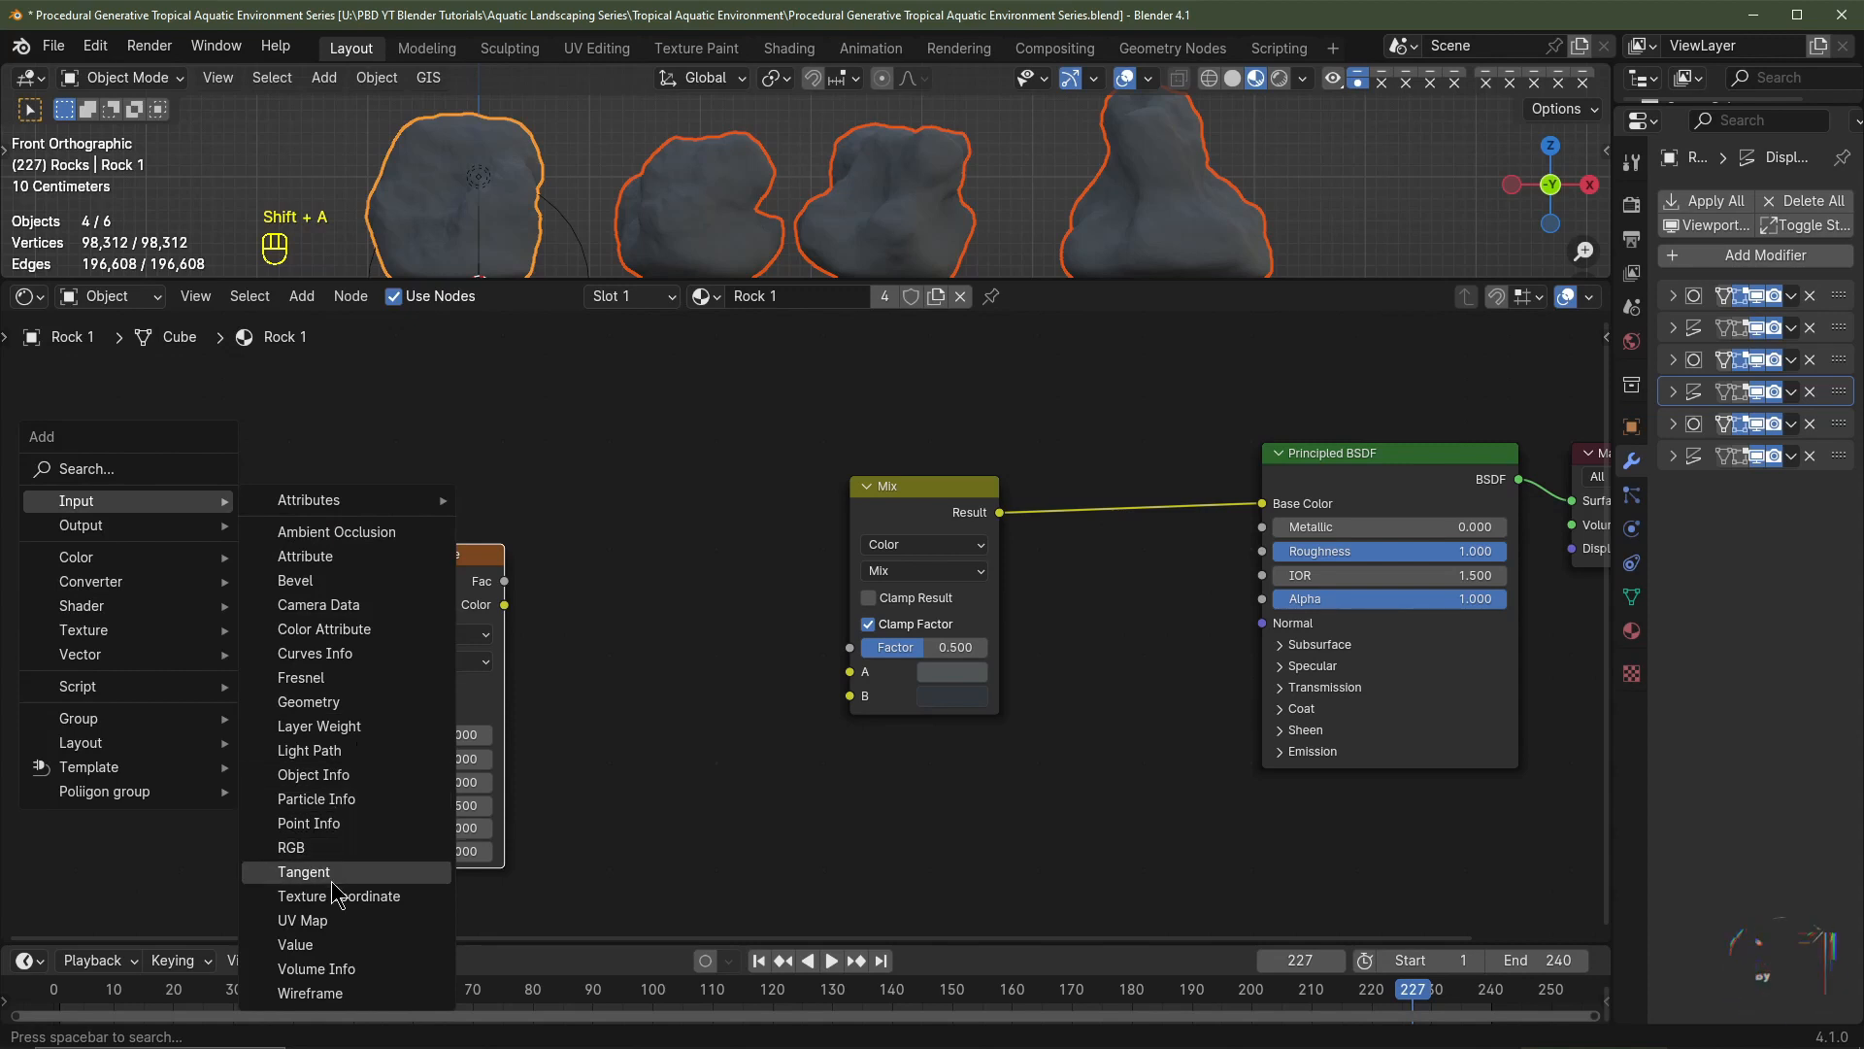
pyautogui.click(333, 892)
pyautogui.click(291, 611)
pyautogui.hotkey('shift', 'a')
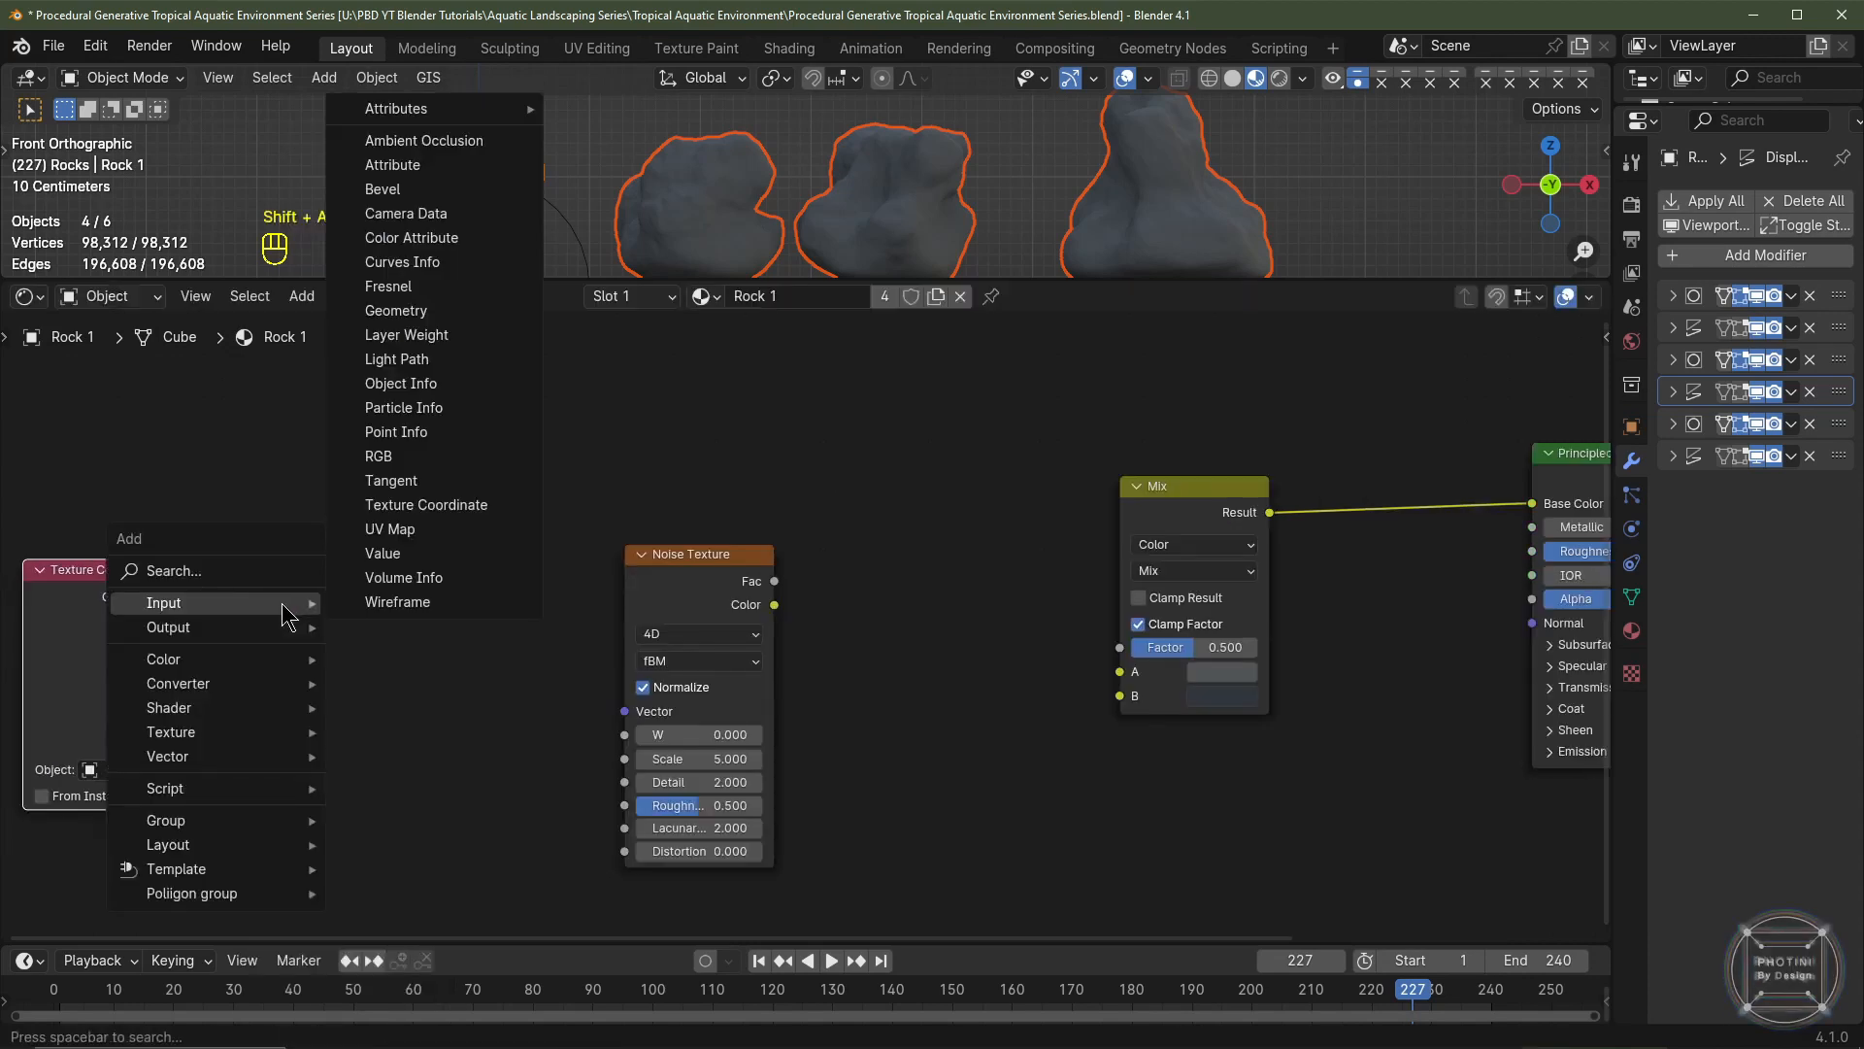
pyautogui.moveTo(234, 757)
pyautogui.click(430, 813)
pyautogui.click(427, 812)
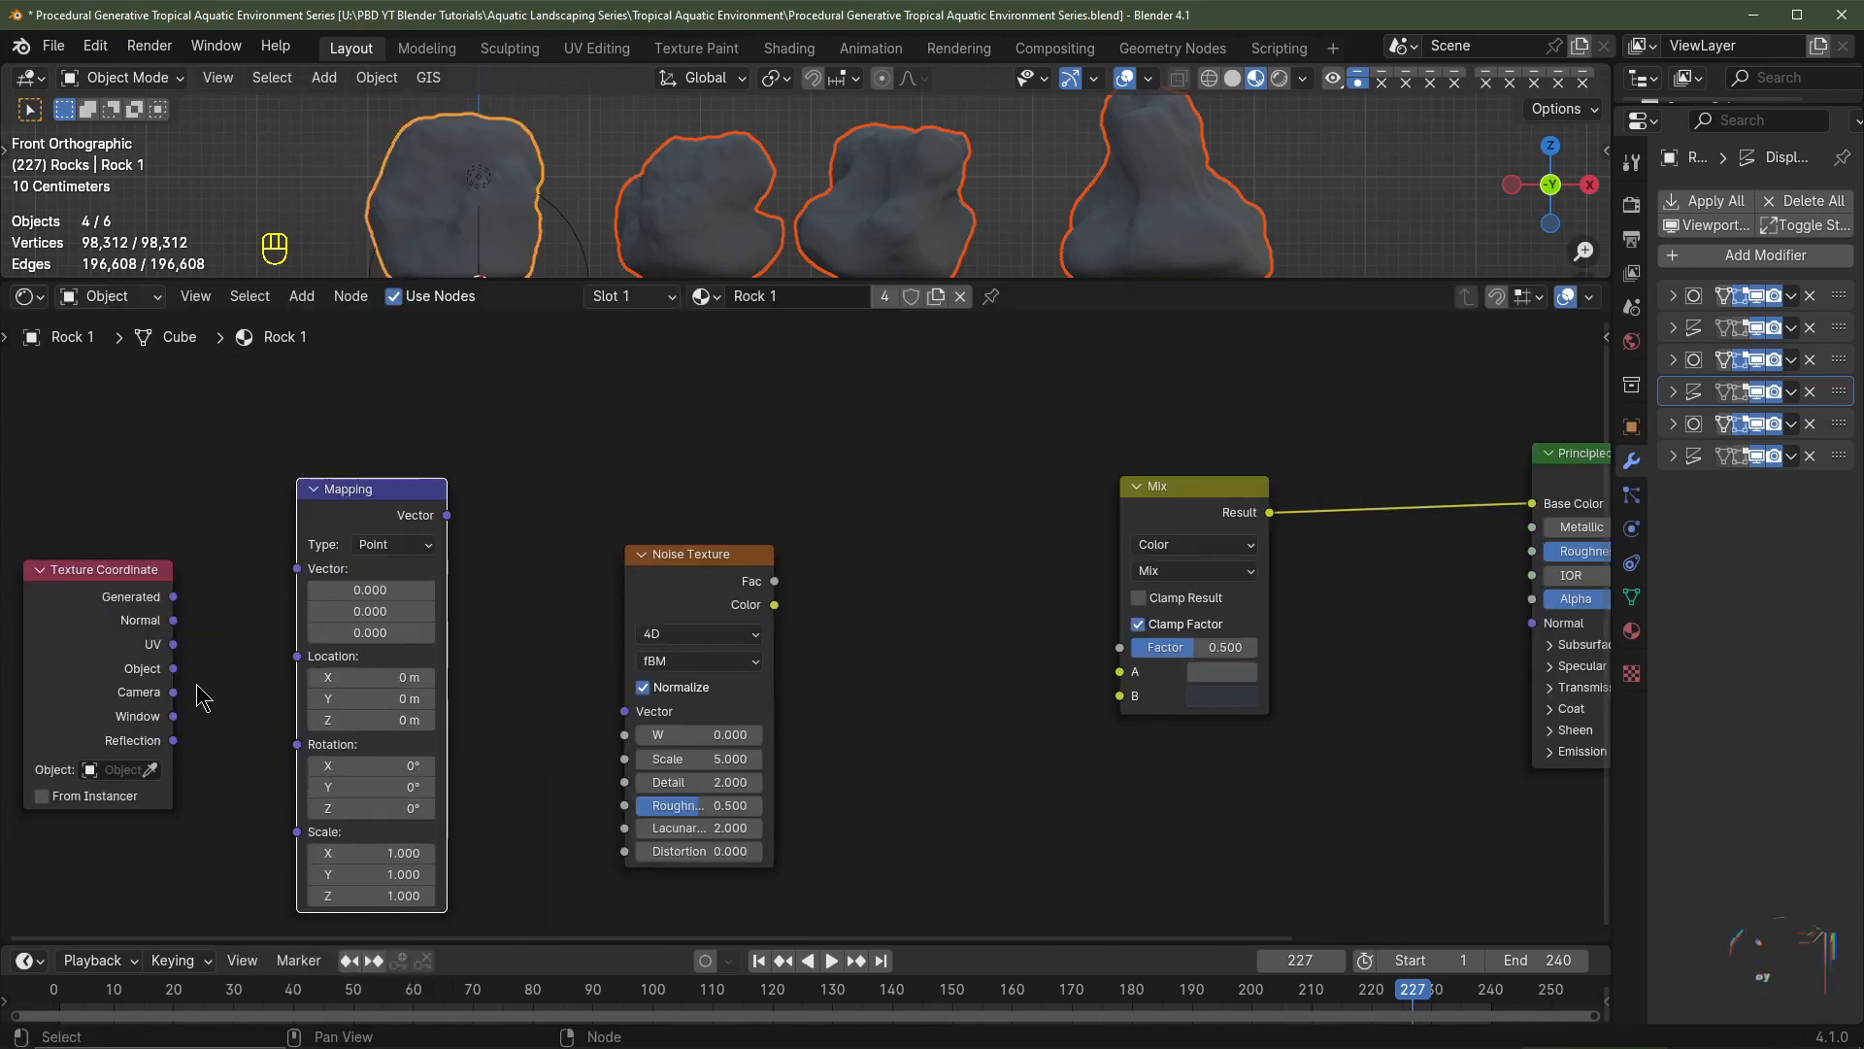
pyautogui.moveTo(172, 668); pyautogui.dragTo(296, 568)
# - Pick the rock displacement empty as the Texture Coordinate object and connect the Mapping output to the Noise Texture's Vector input
pyautogui.doubleClick(127, 771)
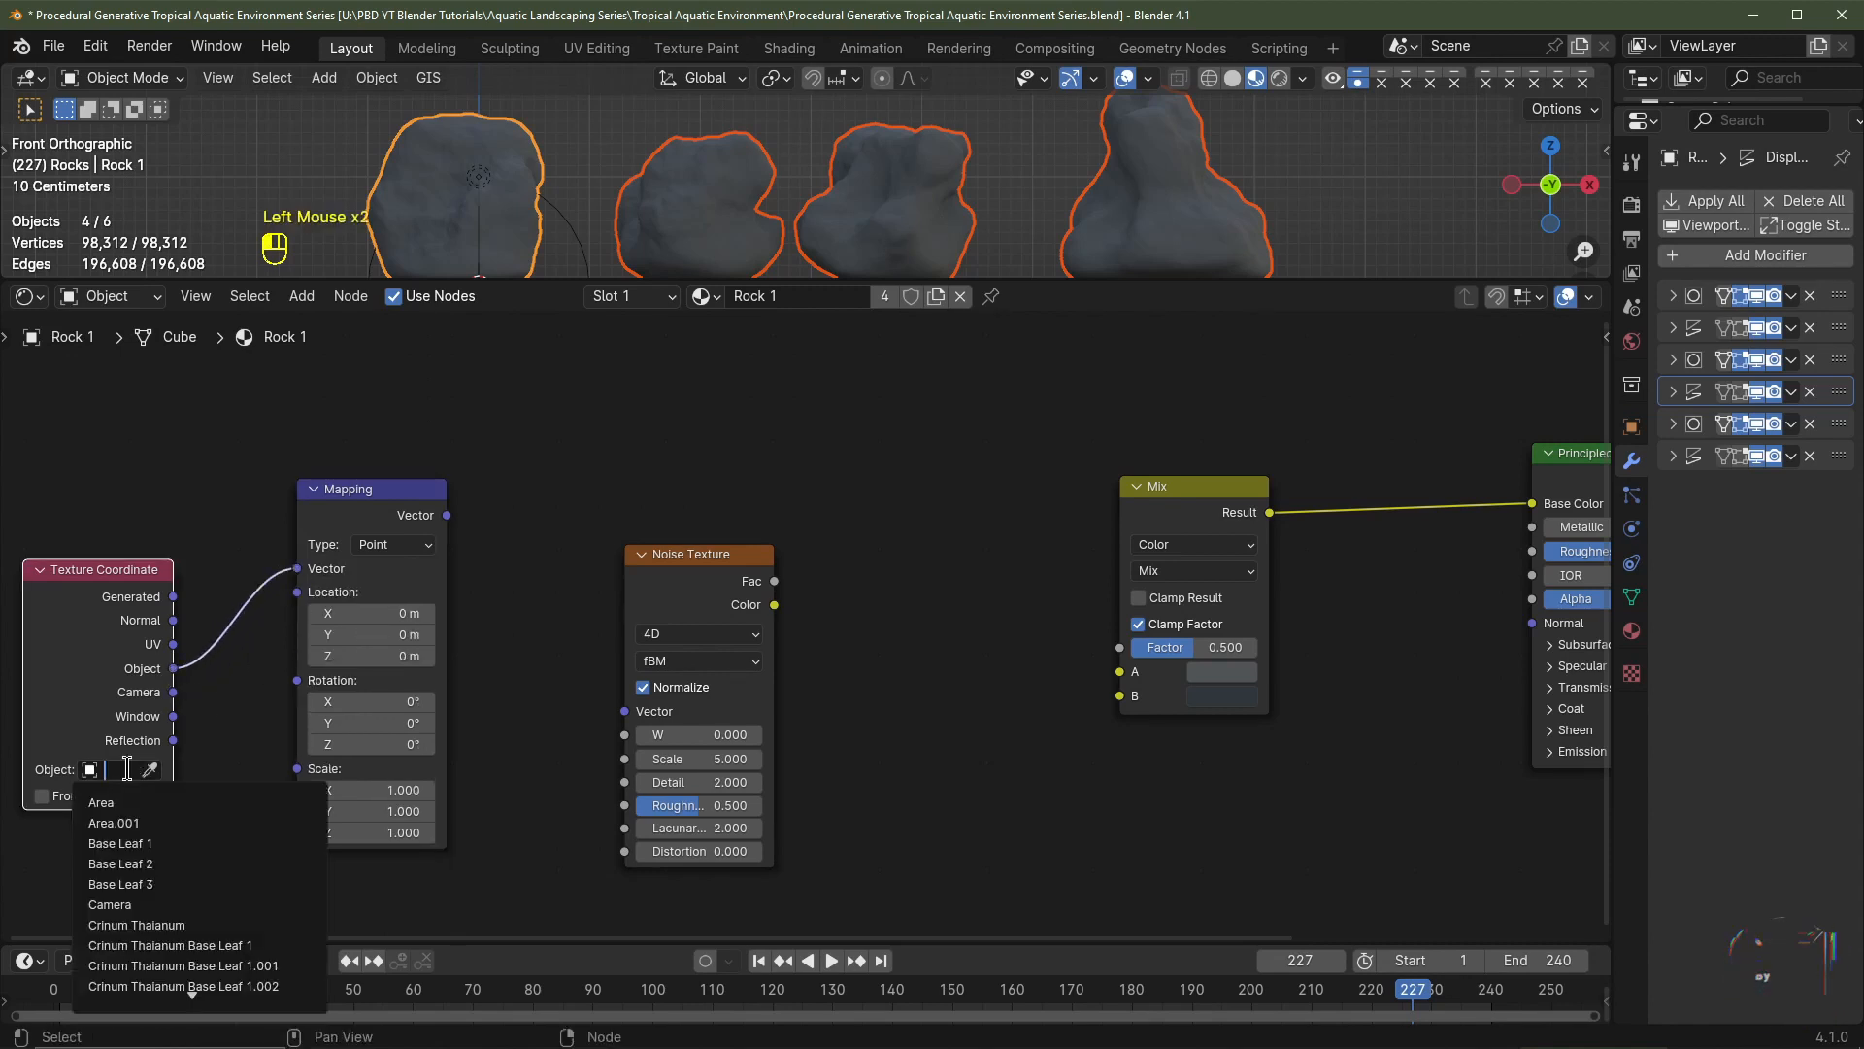
pyautogui.click(233, 699)
pyautogui.scroll(-2, 631, 233)
pyautogui.keyDown('shift'); pyautogui.moveTo(621, 243); pyautogui.dragTo(675, 155, button='middle'); pyautogui.keyUp('shift')
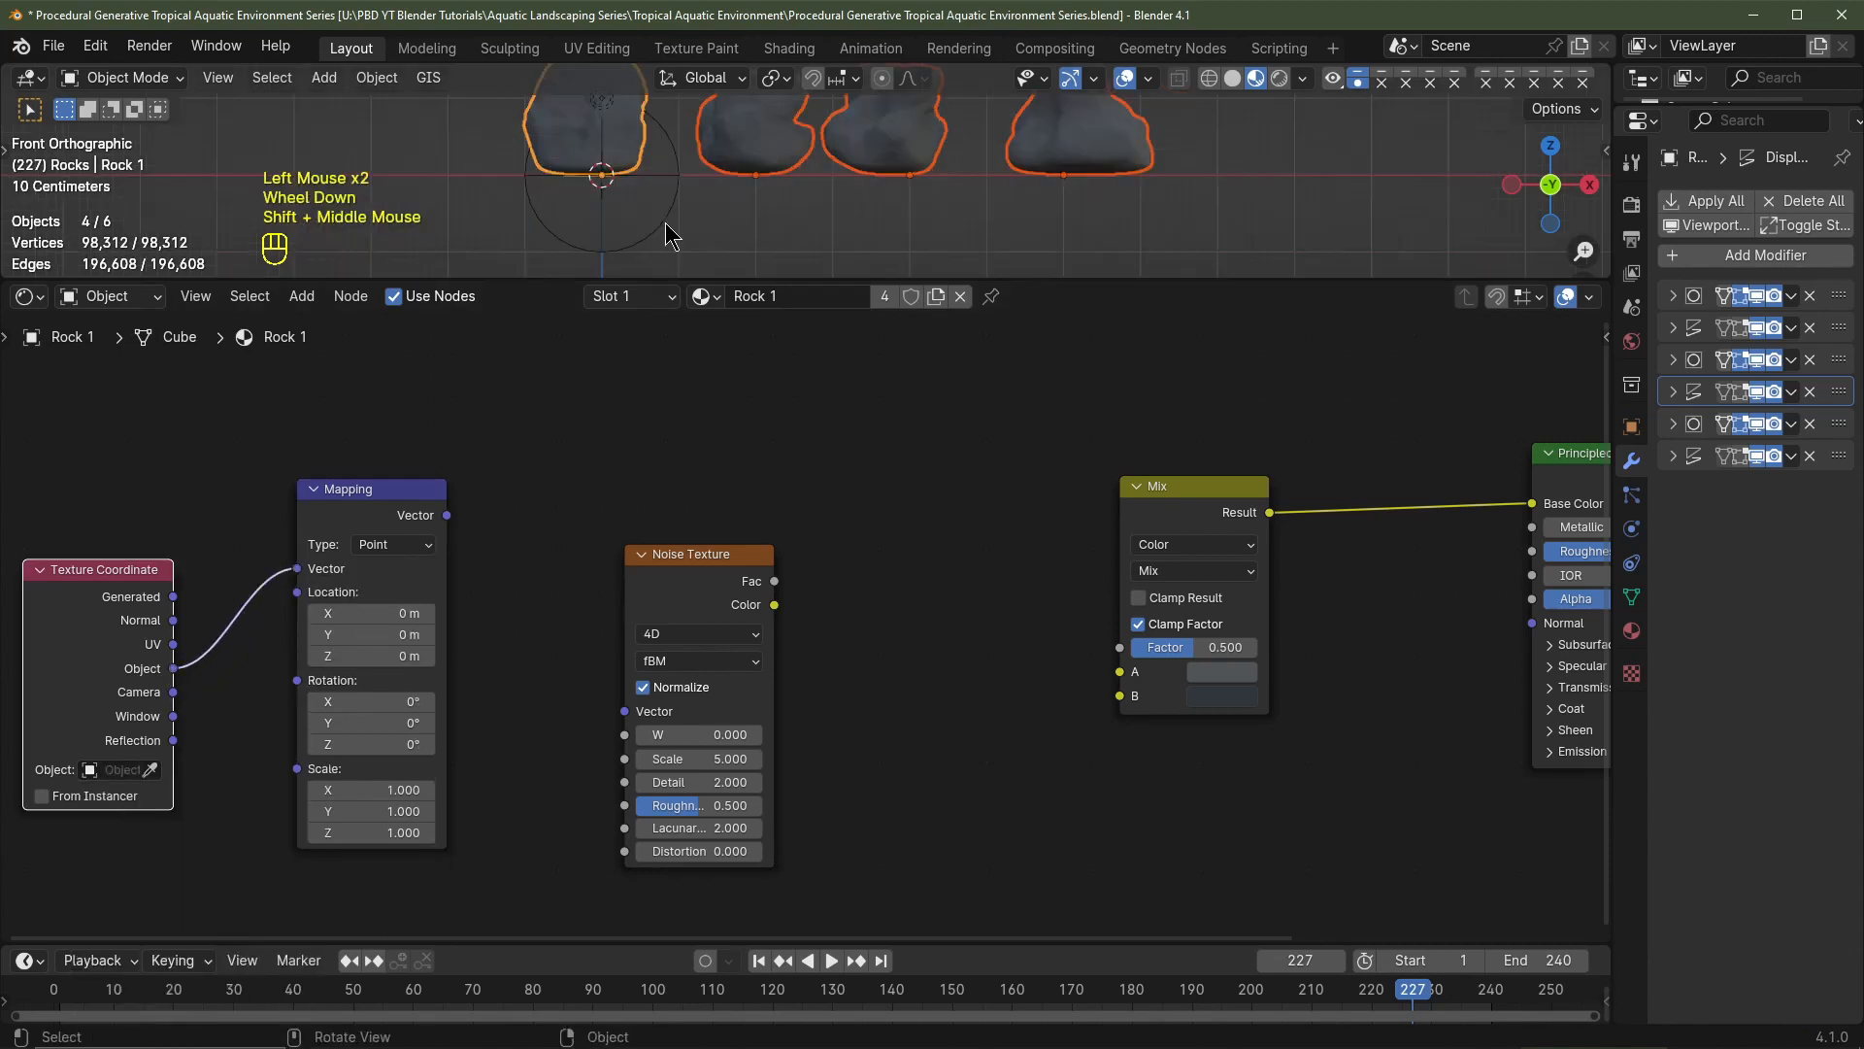
pyautogui.click(151, 770)
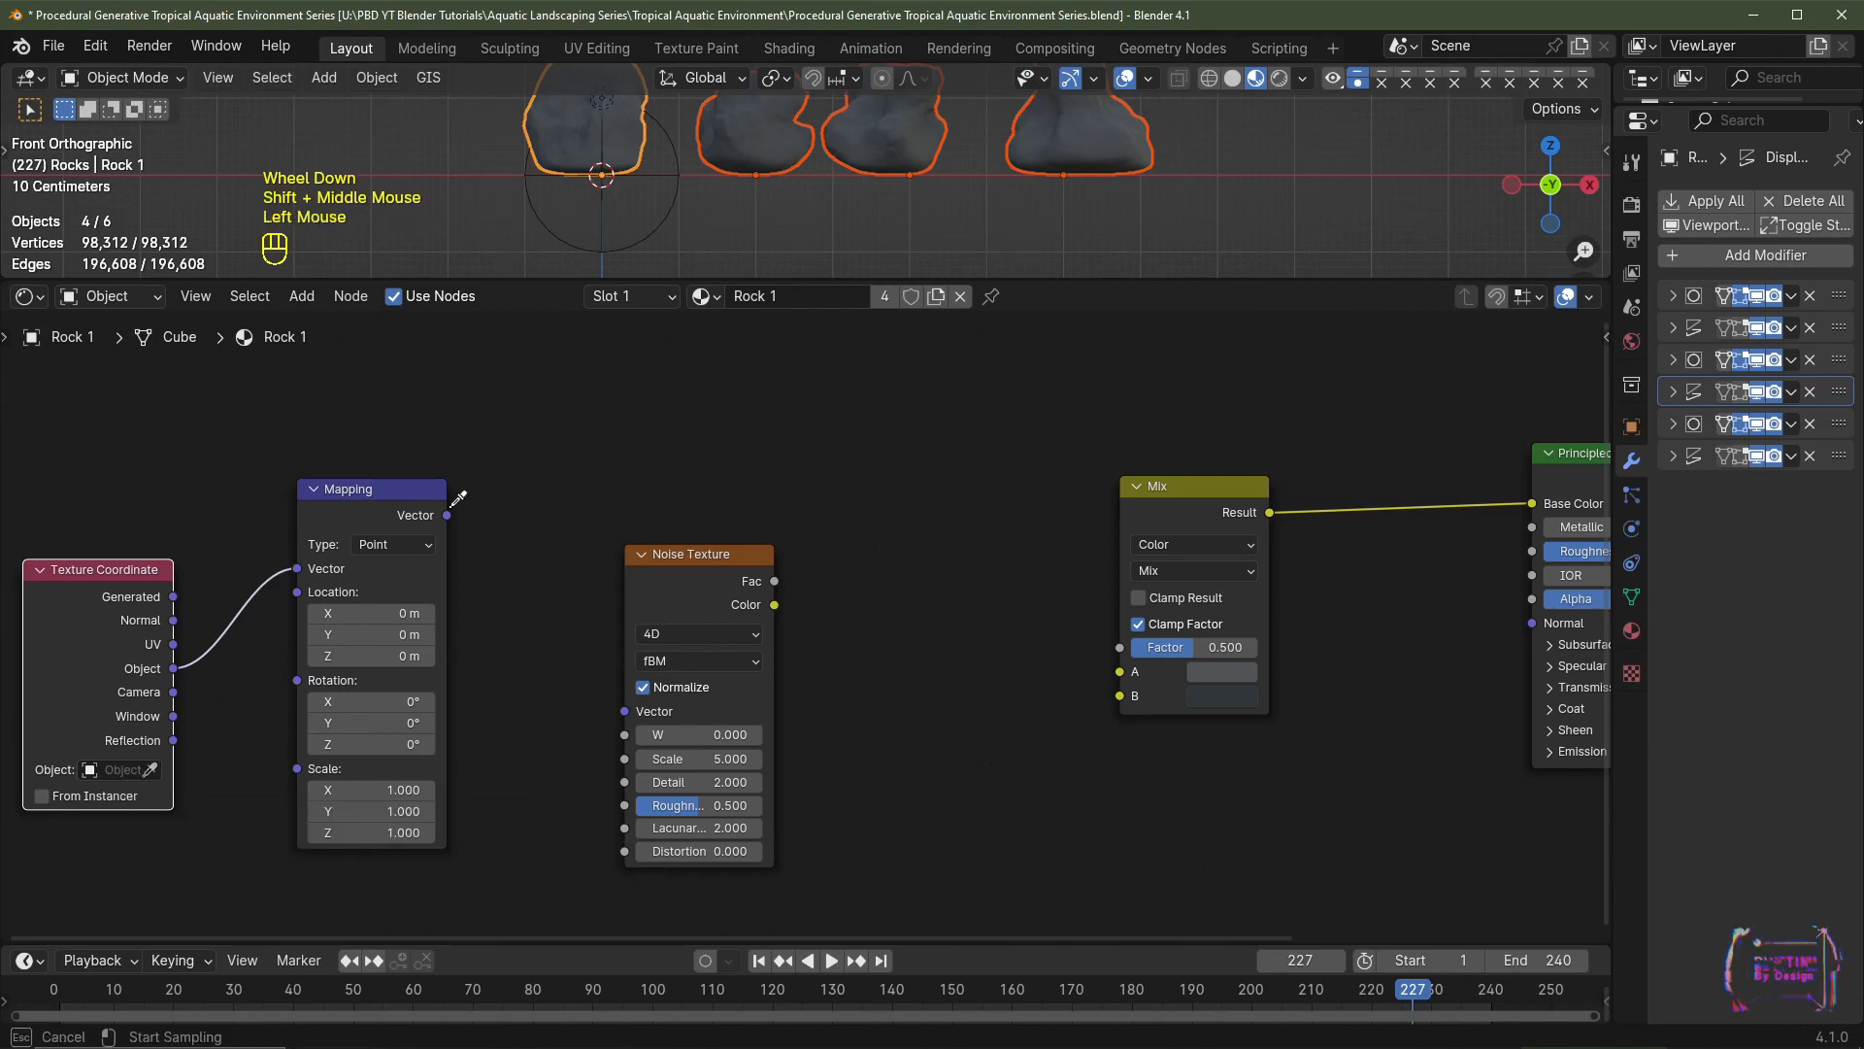
pyautogui.click(670, 214)
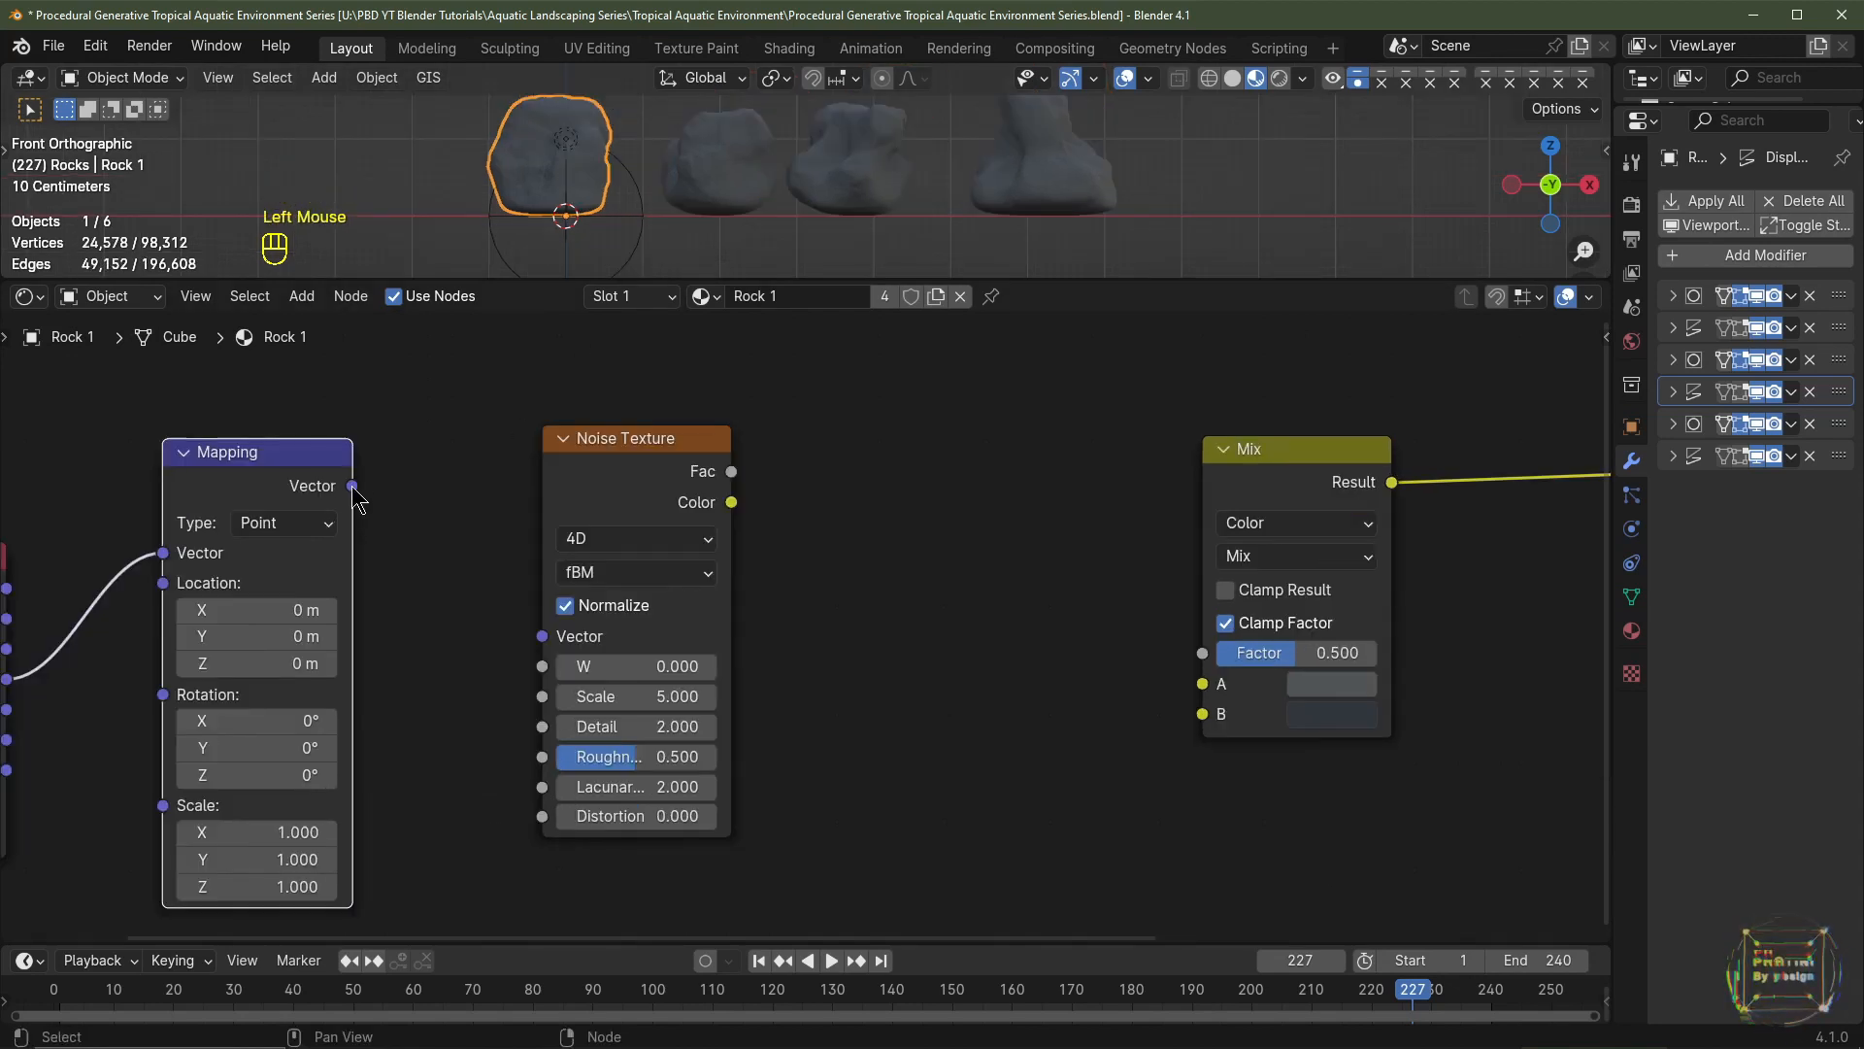
pyautogui.moveTo(352, 485); pyautogui.dragTo(515, 587)
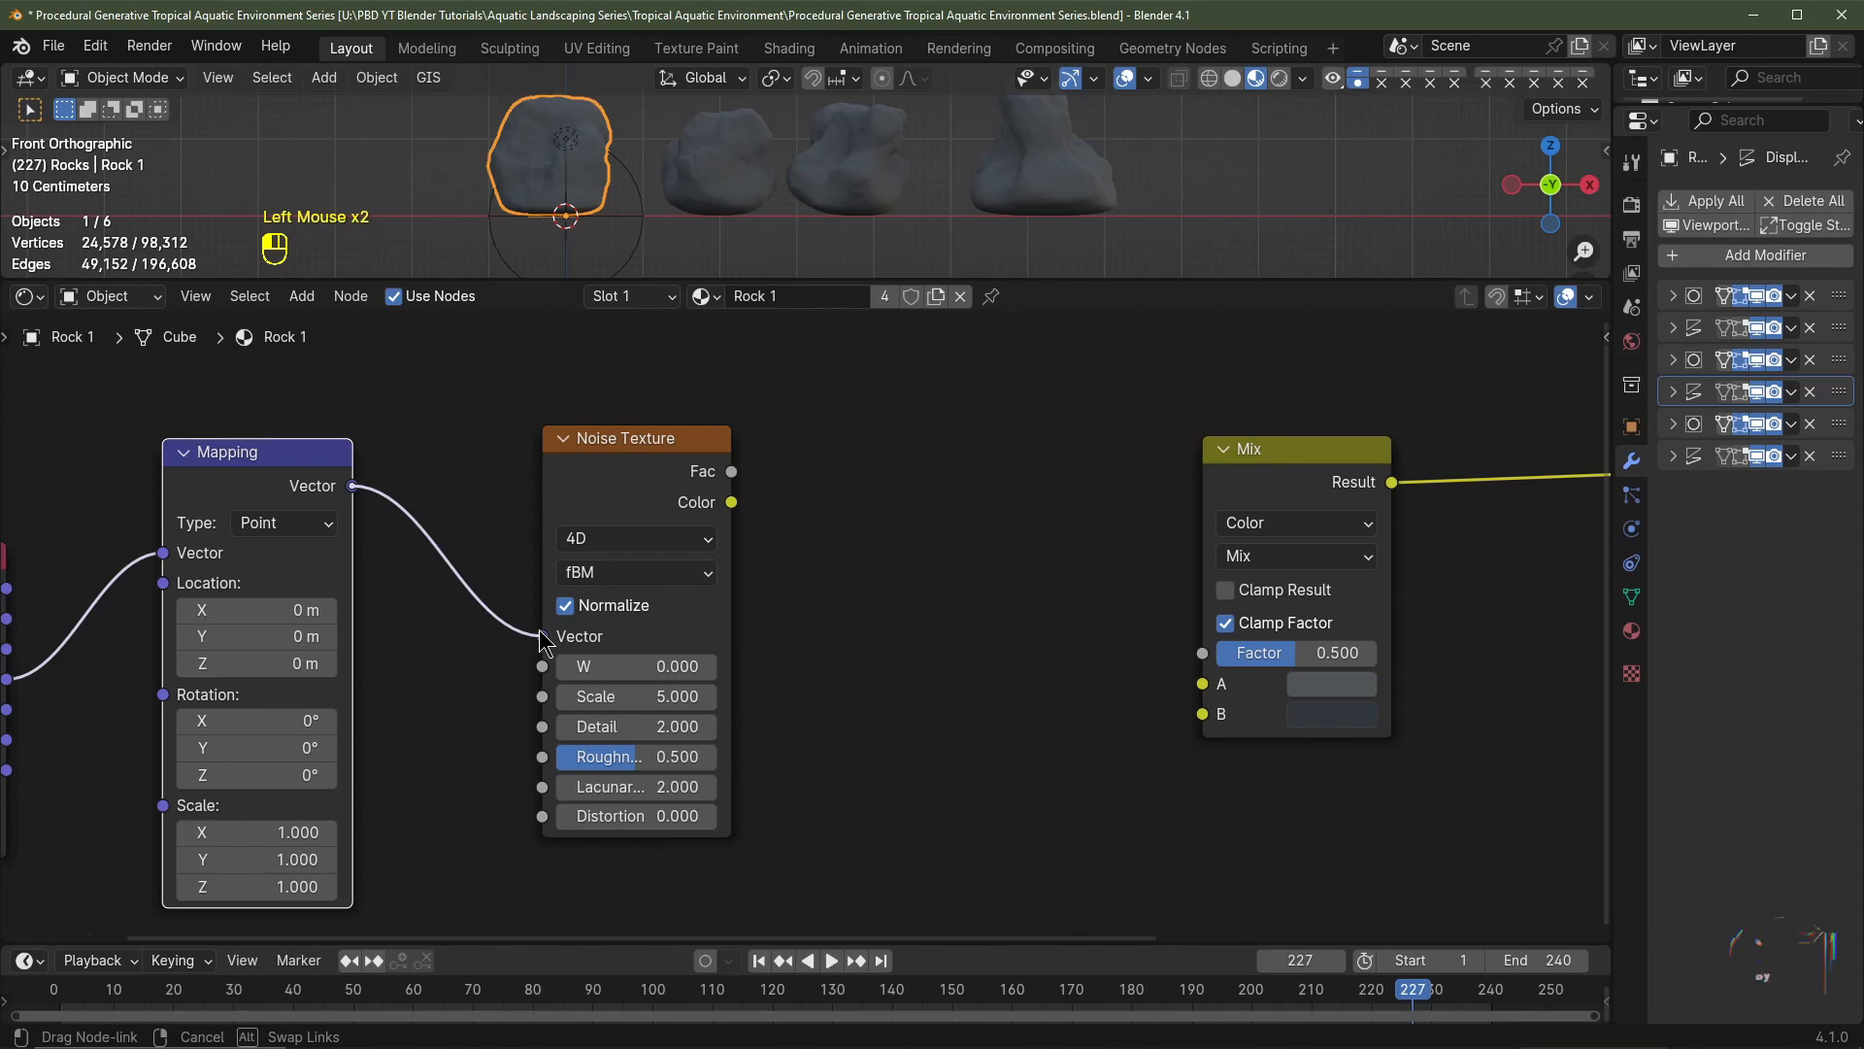
# - Connect the Noise Texture's Fac output to the Mix node's Factor and insert a Color Ramp node between them
pyautogui.moveTo(539, 641); pyautogui.dragTo(542, 637)
pyautogui.moveTo(840, 606); pyautogui.dragTo(634, 616, button='middle')
pyautogui.moveTo(526, 481)
pyautogui.mouseDown()
pyautogui.moveTo(687, 529)
pyautogui.moveTo(939, 665)
pyautogui.moveTo(1003, 666)
pyautogui.mouseUp()
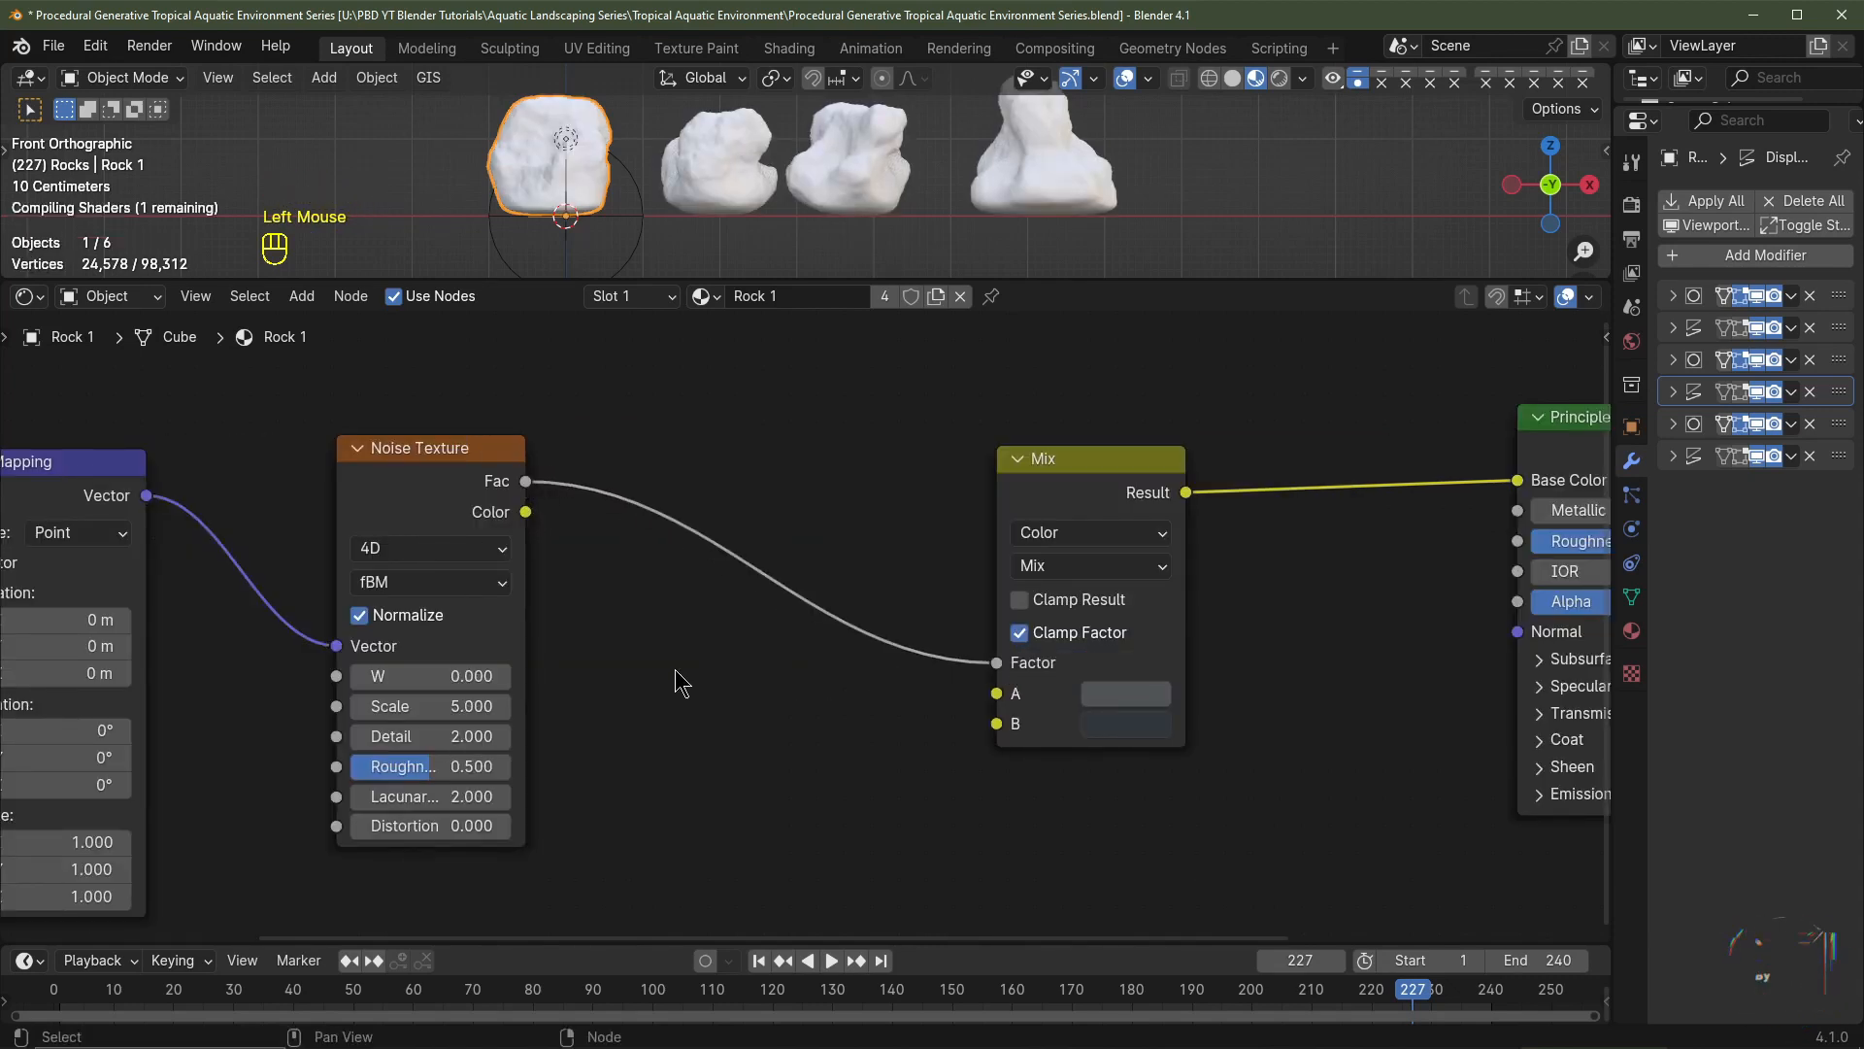
pyautogui.hotkey('shift', 'a')
pyautogui.moveTo(603, 591)
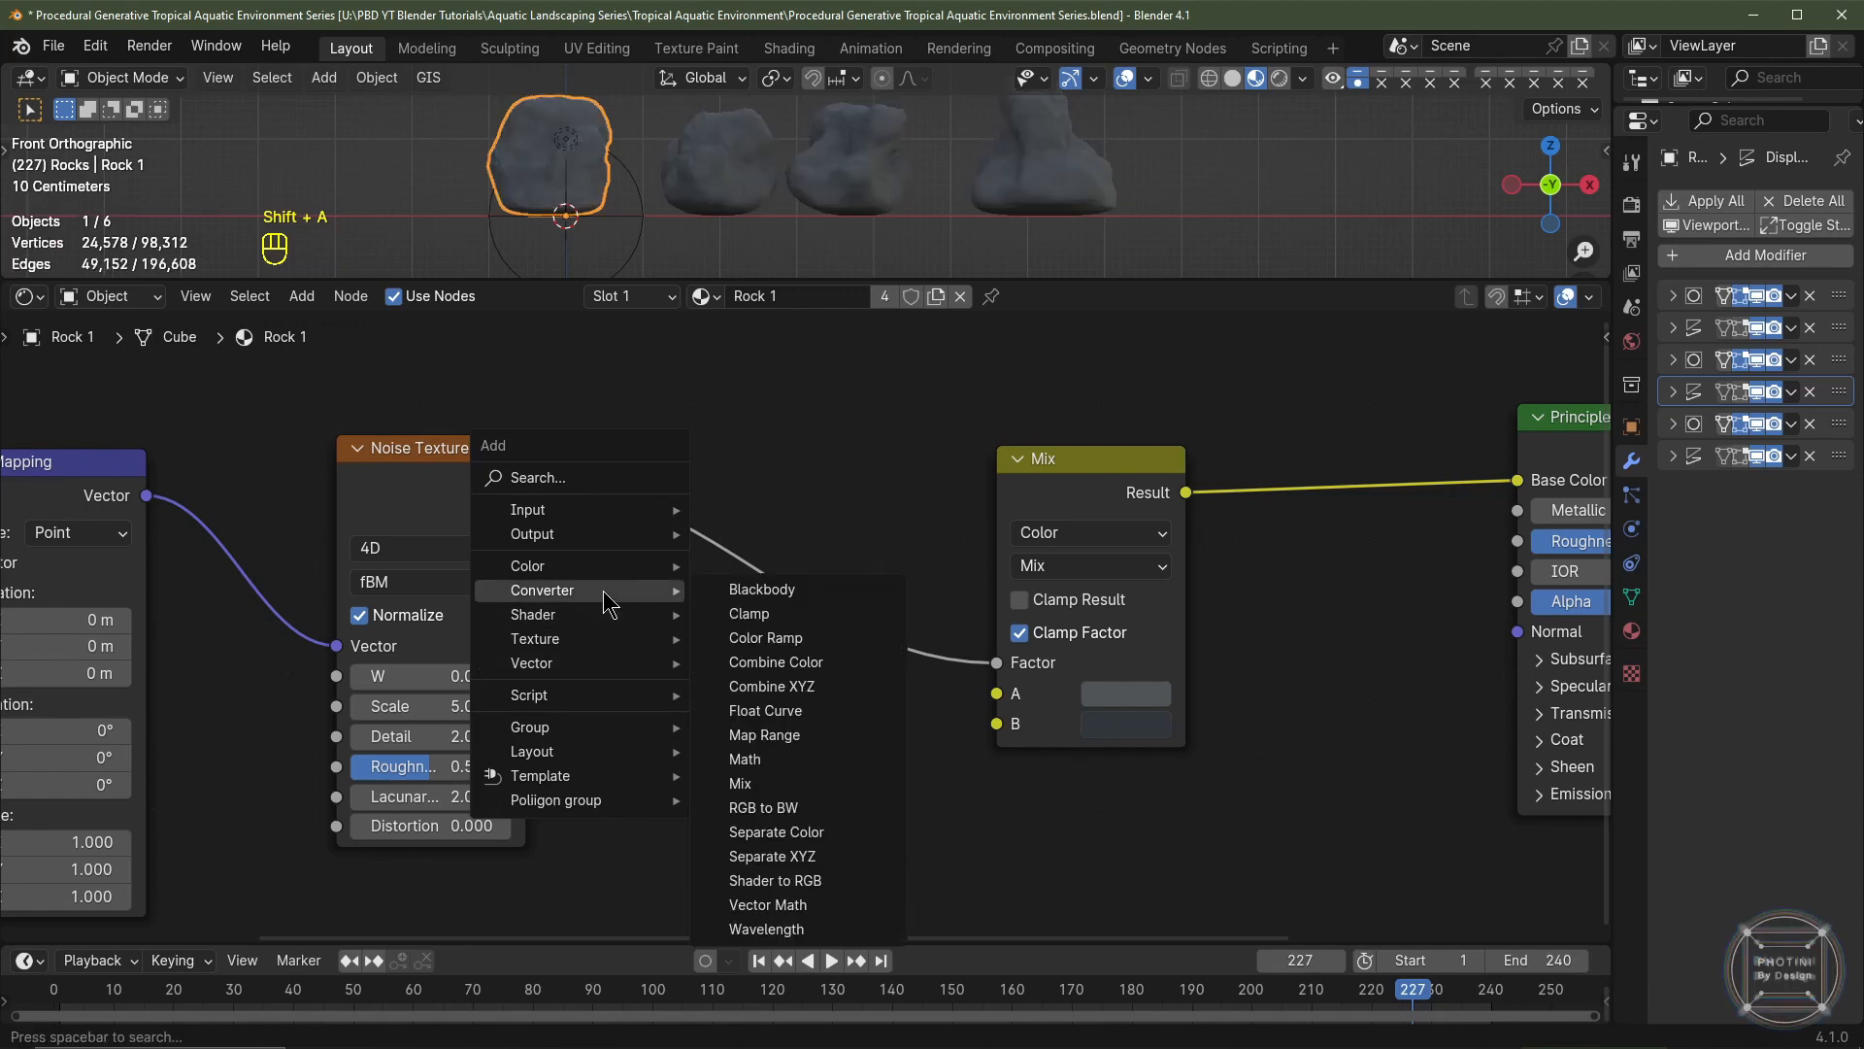
pyautogui.click(767, 646)
pyautogui.click(592, 466)
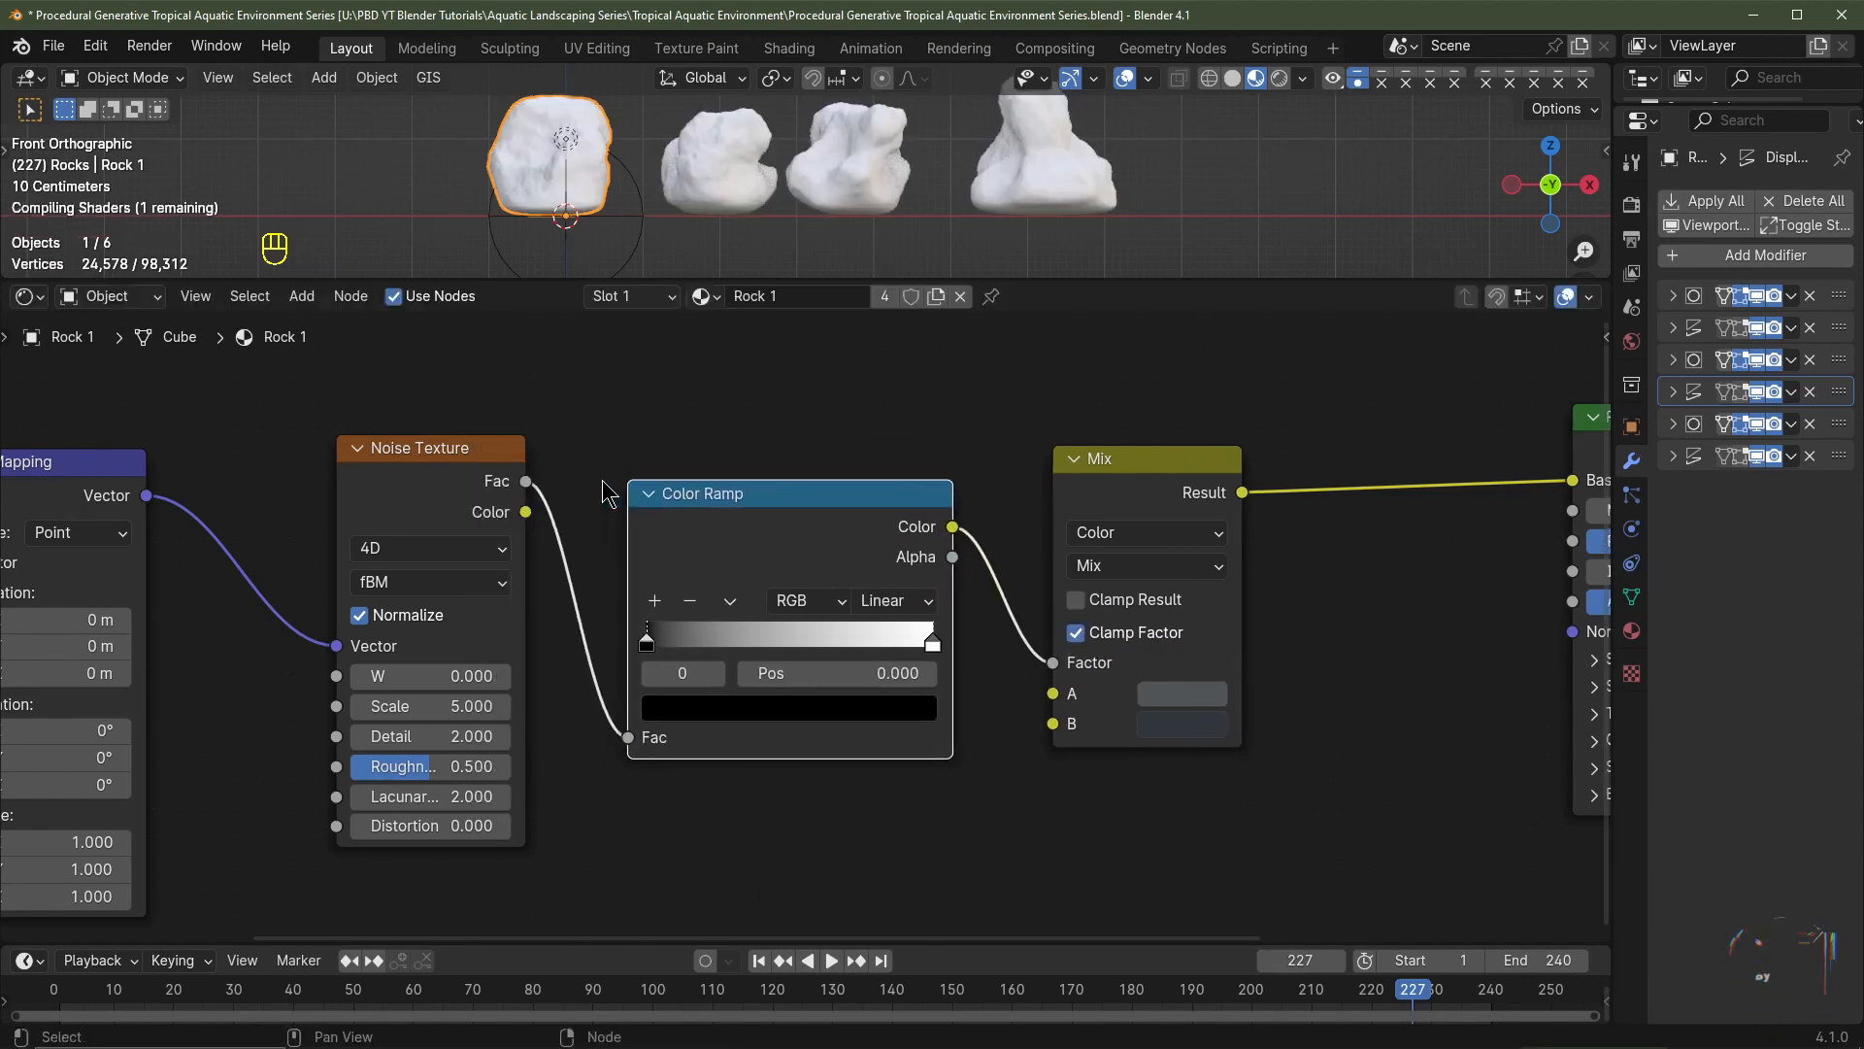
# - Set the Noise Texture's scale to 2.4
pyautogui.scroll(2, 327, 735)
pyautogui.click(326, 735)
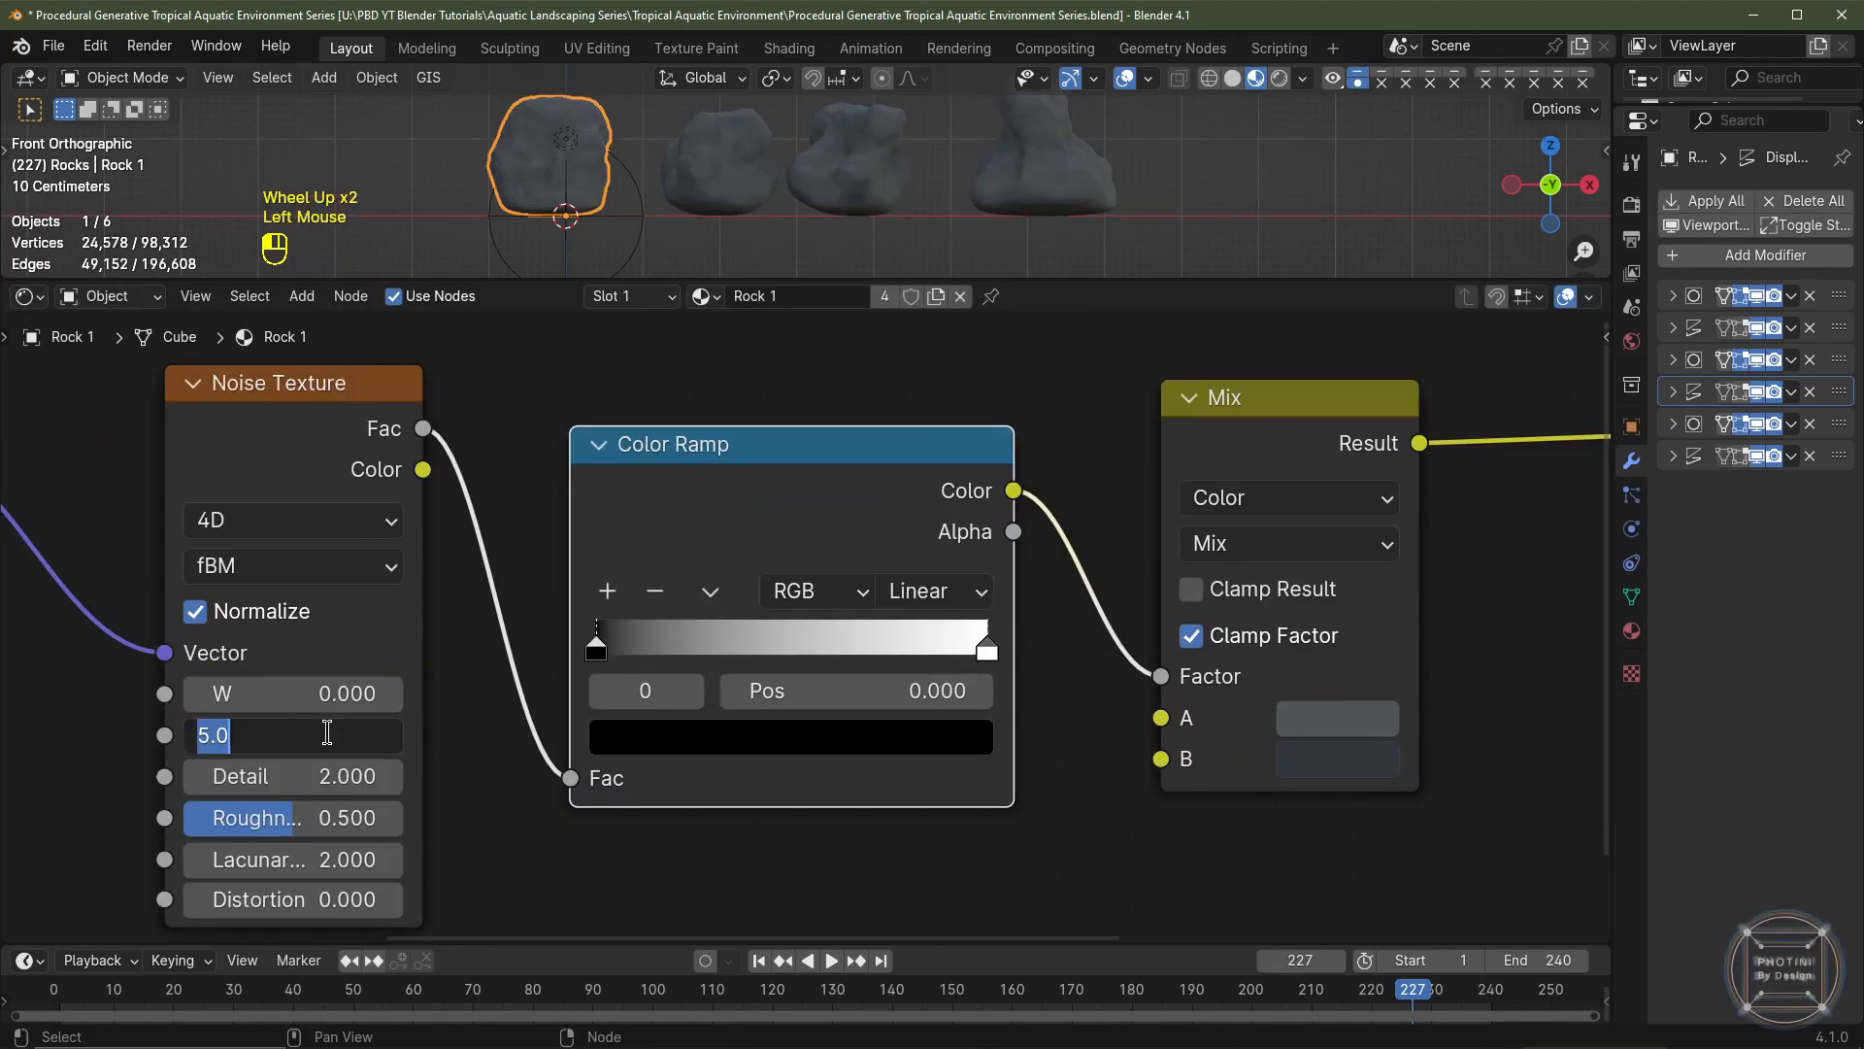
pyautogui.write('2.4')
pyautogui.press('Return')
# - Tighten the Color Ramp by moving the white stop close to the black stop and setting the black stop's position to 0.450
pyautogui.moveTo(610, 642); pyautogui.dragTo(772, 641)
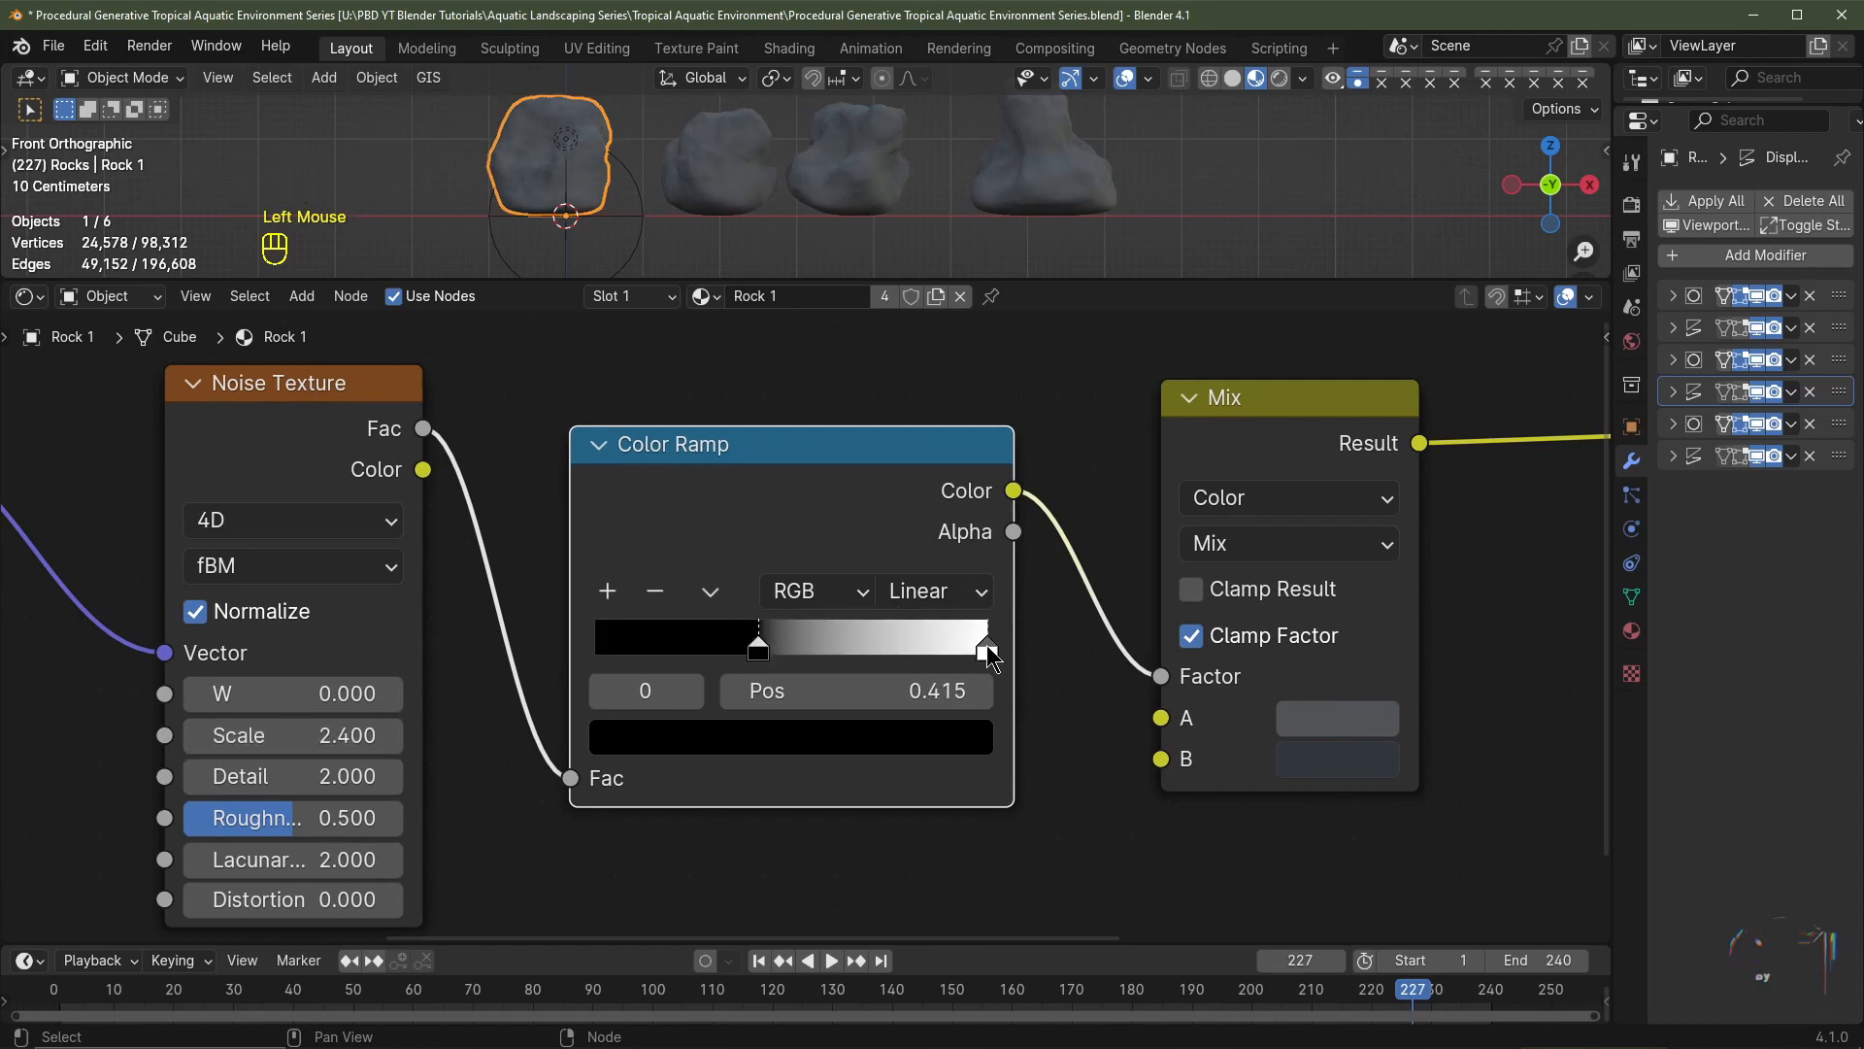
pyautogui.moveTo(988, 655); pyautogui.dragTo(775, 650)
pyautogui.click(871, 690)
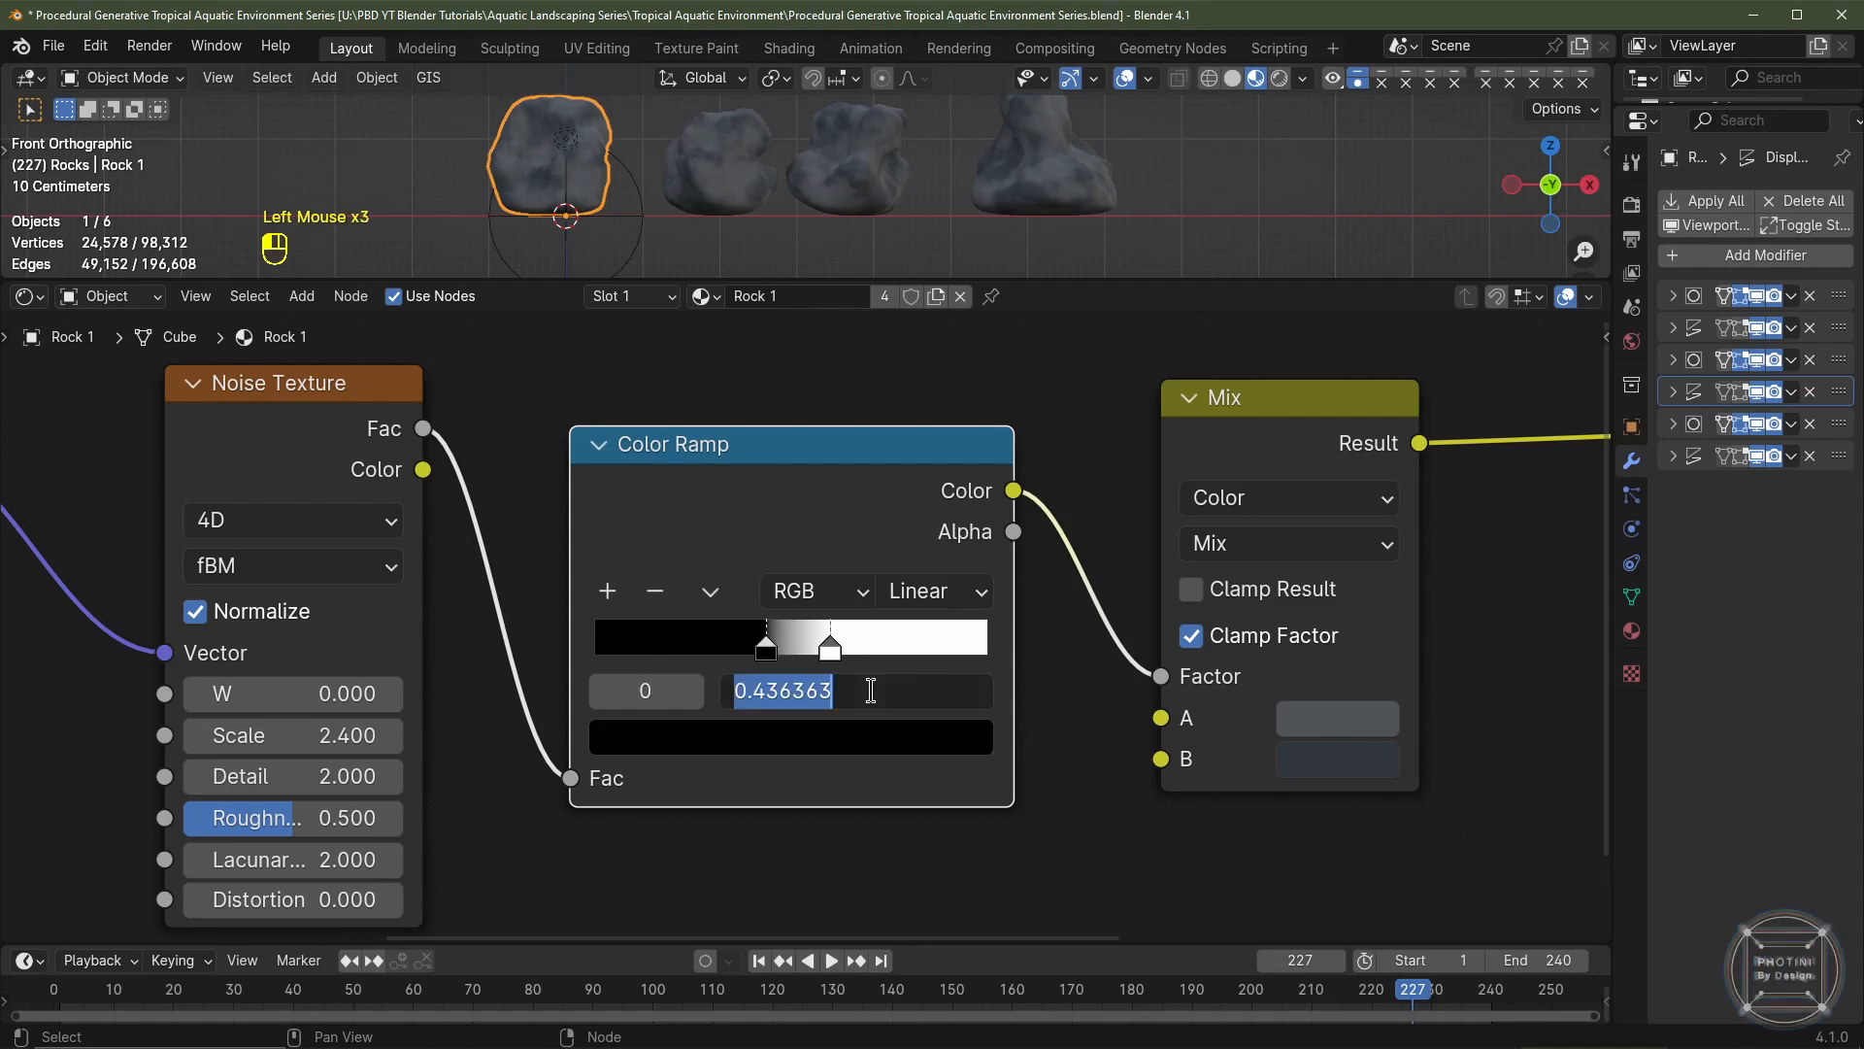
pyautogui.write('.')
pyautogui.press('Return')
# - Duplicate the Mix node, place the copy above the Color Ramp, and connect its Result to the original Mix node's A input
pyautogui.moveTo(1100, 690); pyautogui.dragTo(839, 763, button='middle')
pyautogui.scroll(-4, 839, 764)
pyautogui.moveTo(958, 692); pyautogui.dragTo(938, 707, button='middle')
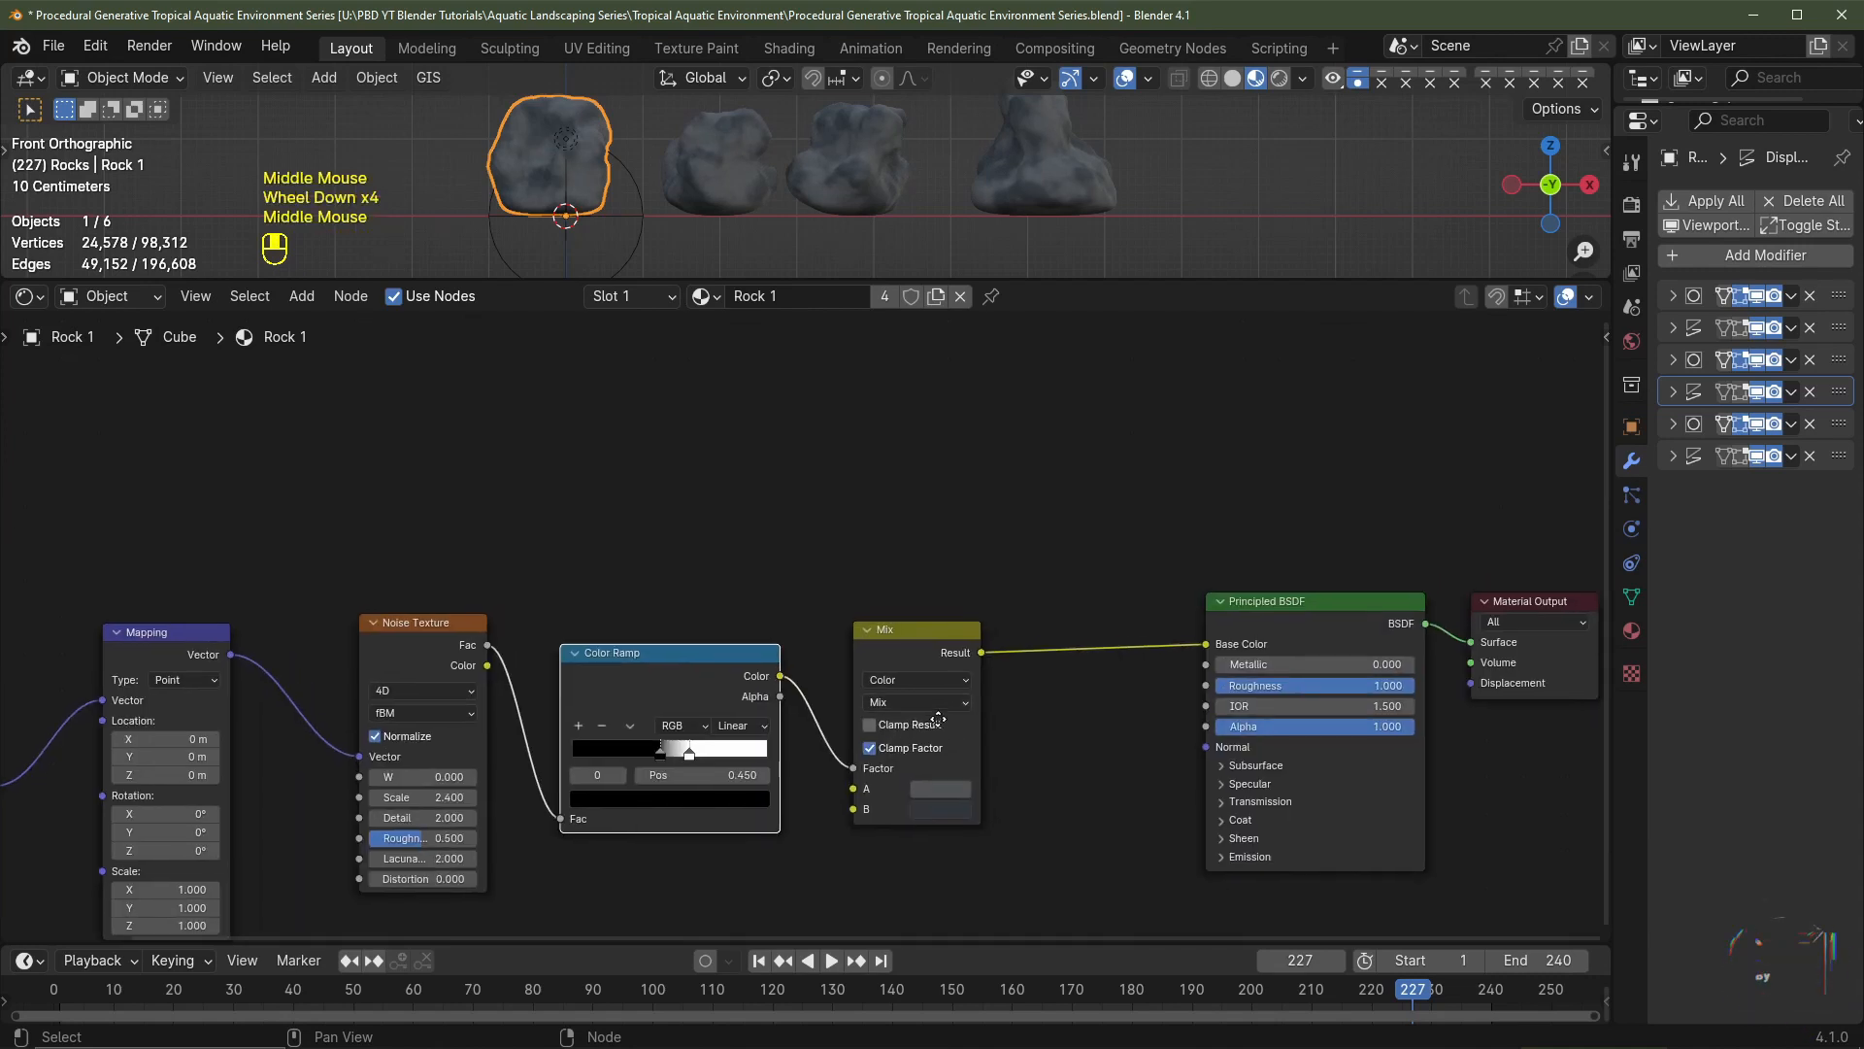
pyautogui.click(911, 646)
pyautogui.hotkey('shift', 'd')
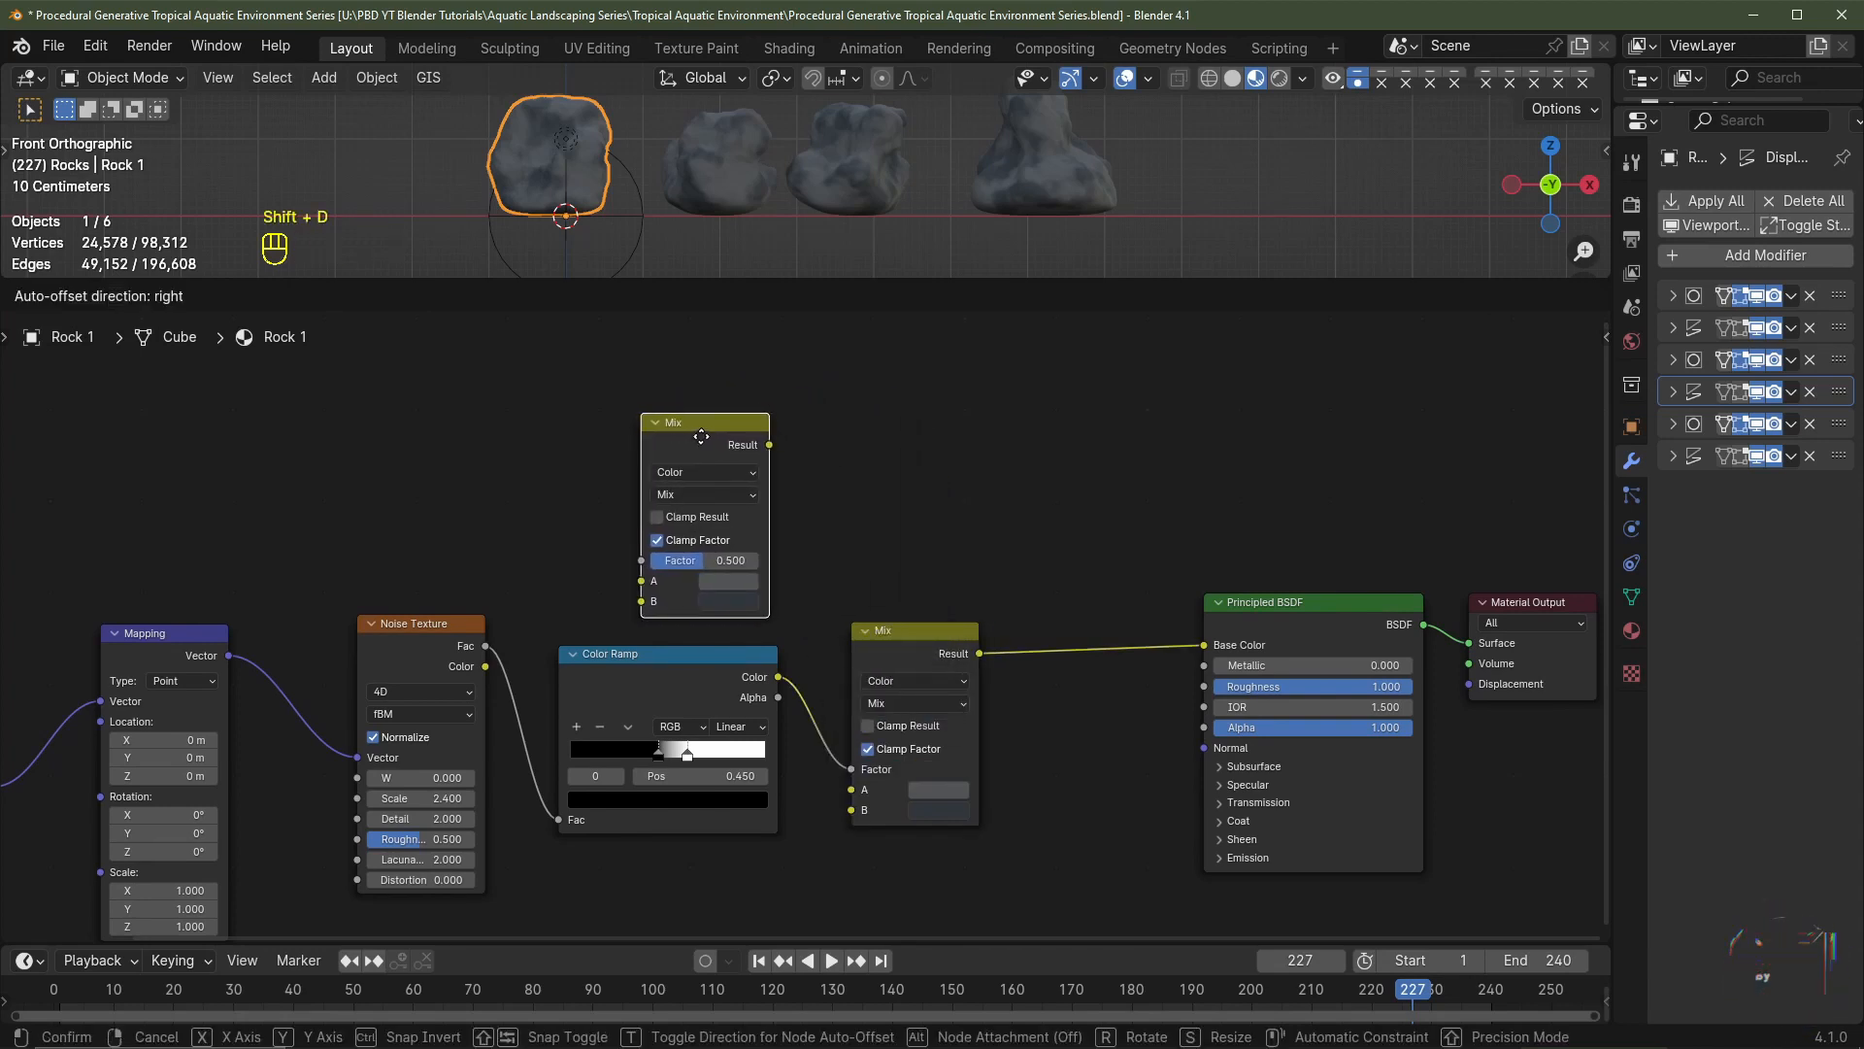
pyautogui.click(701, 435)
pyautogui.moveTo(775, 443); pyautogui.dragTo(852, 789)
pyautogui.moveTo(851, 790); pyautogui.dragTo(1201, 841, button='middle')
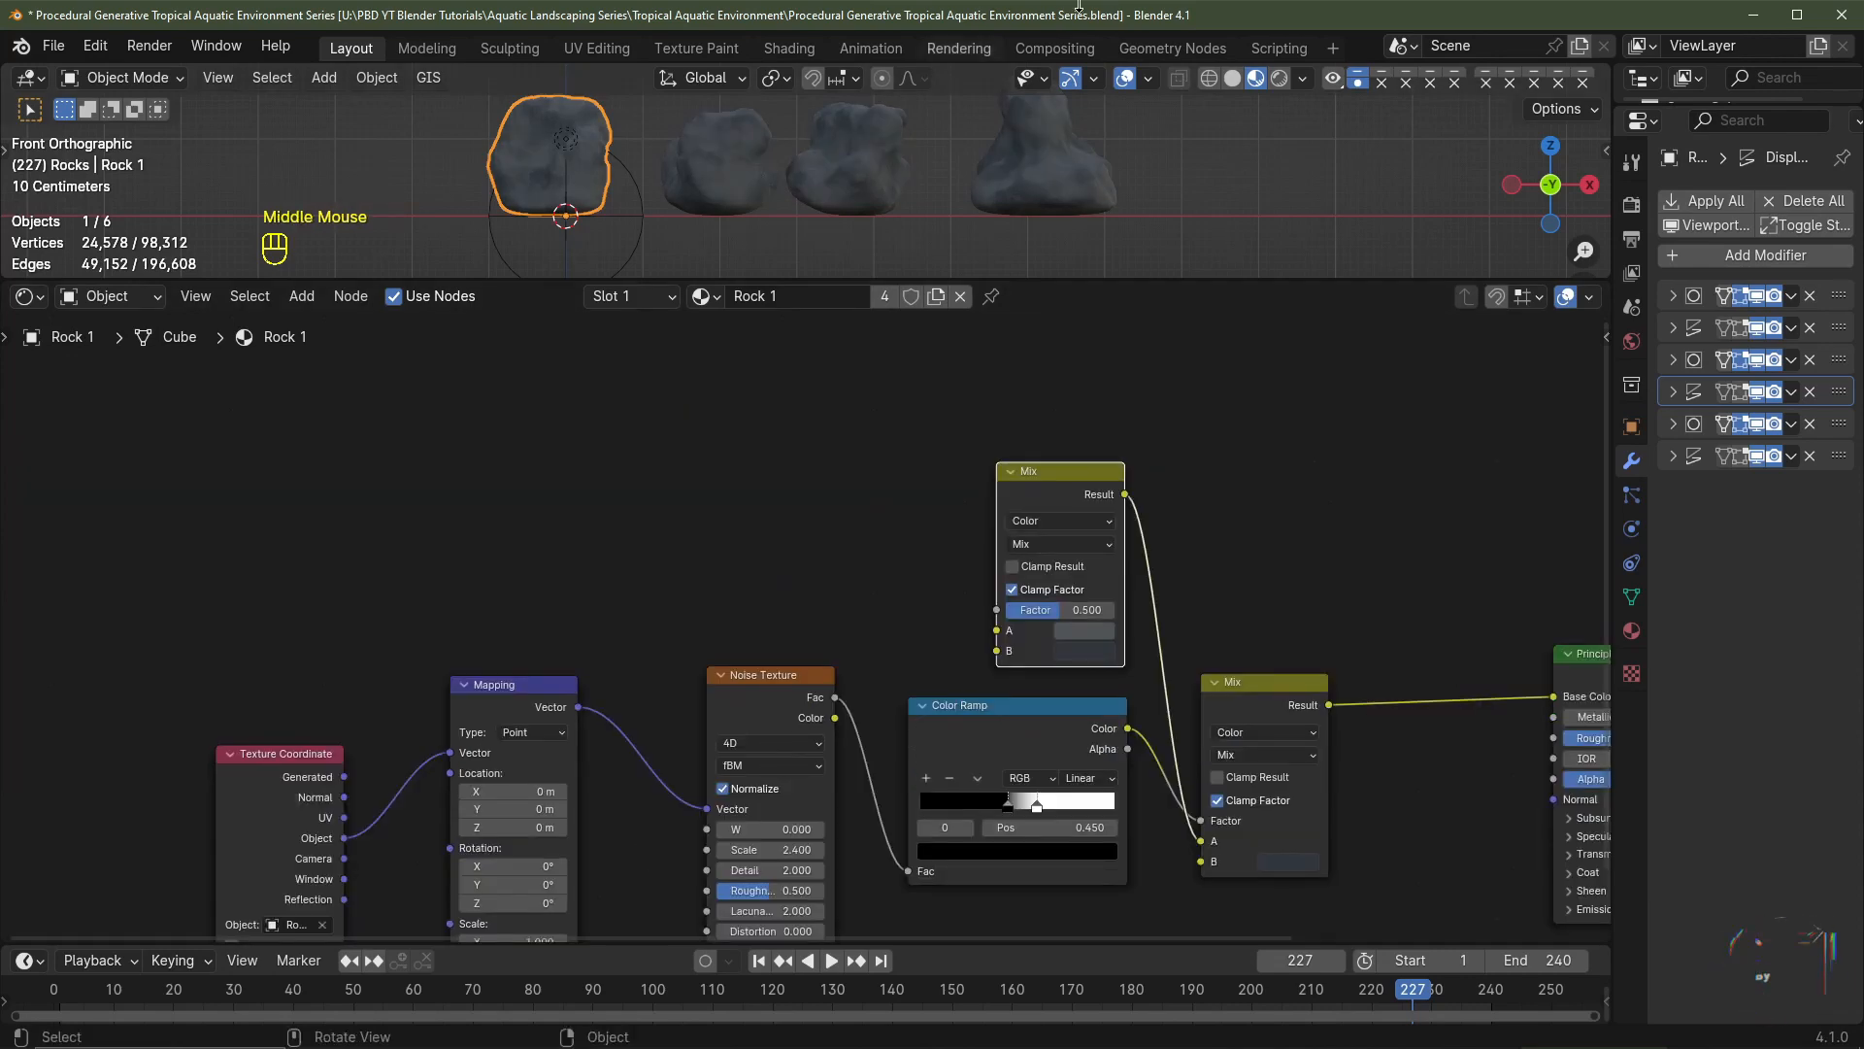
# - Switch the viewport to rendered shading and turn off Scene World lighting
pyautogui.click(1280, 78)
pyautogui.click(1303, 78)
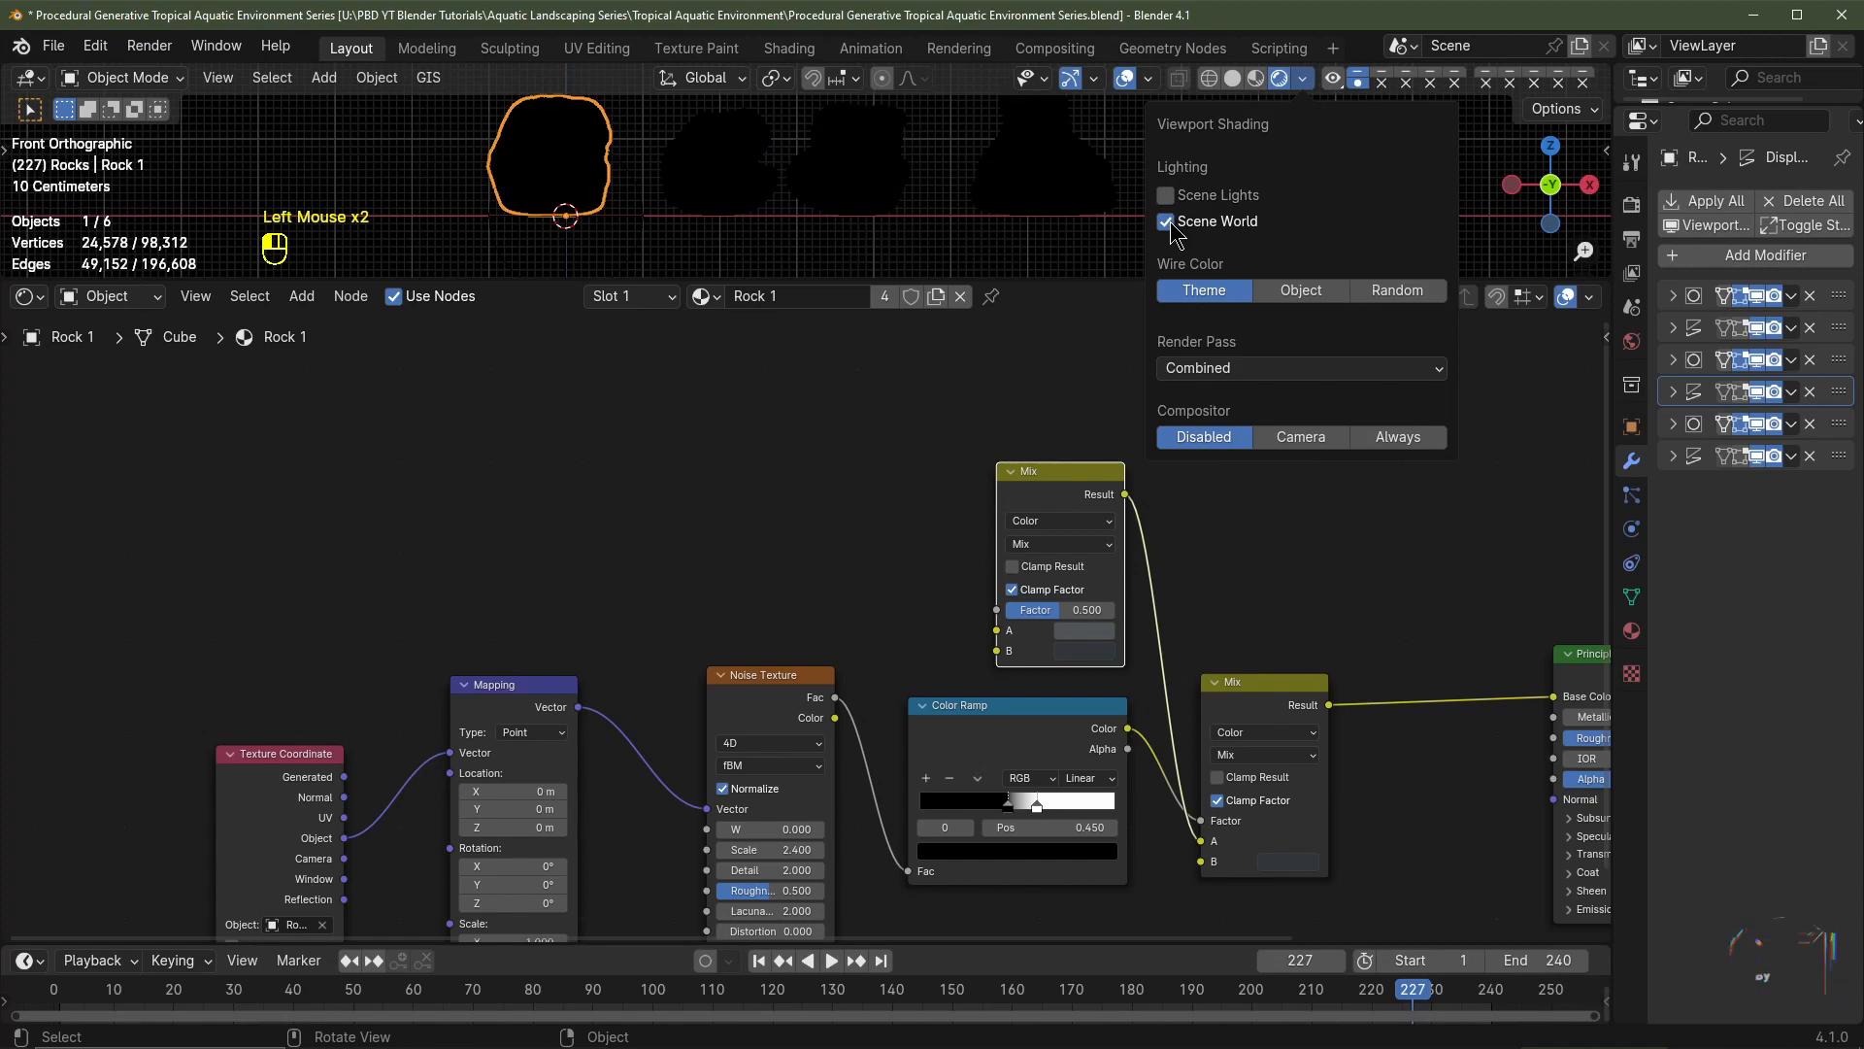
pyautogui.click(1168, 223)
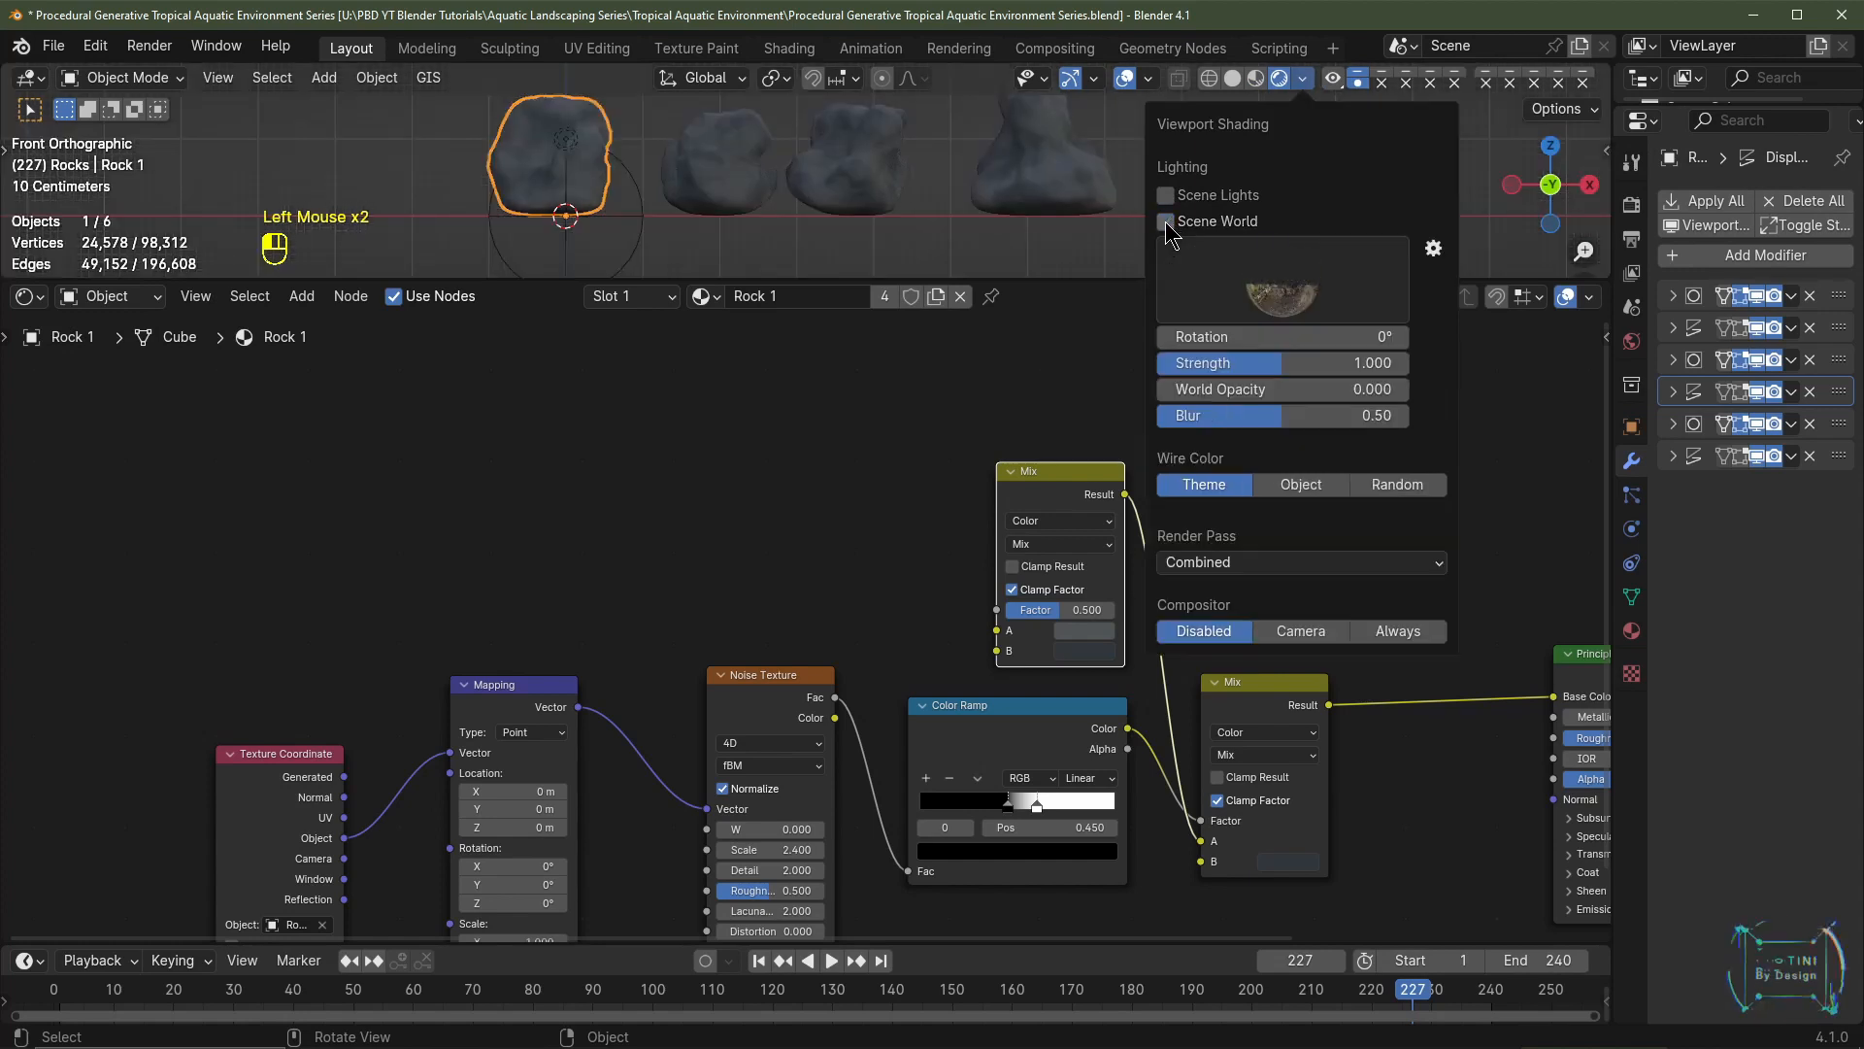
pyautogui.click(1303, 78)
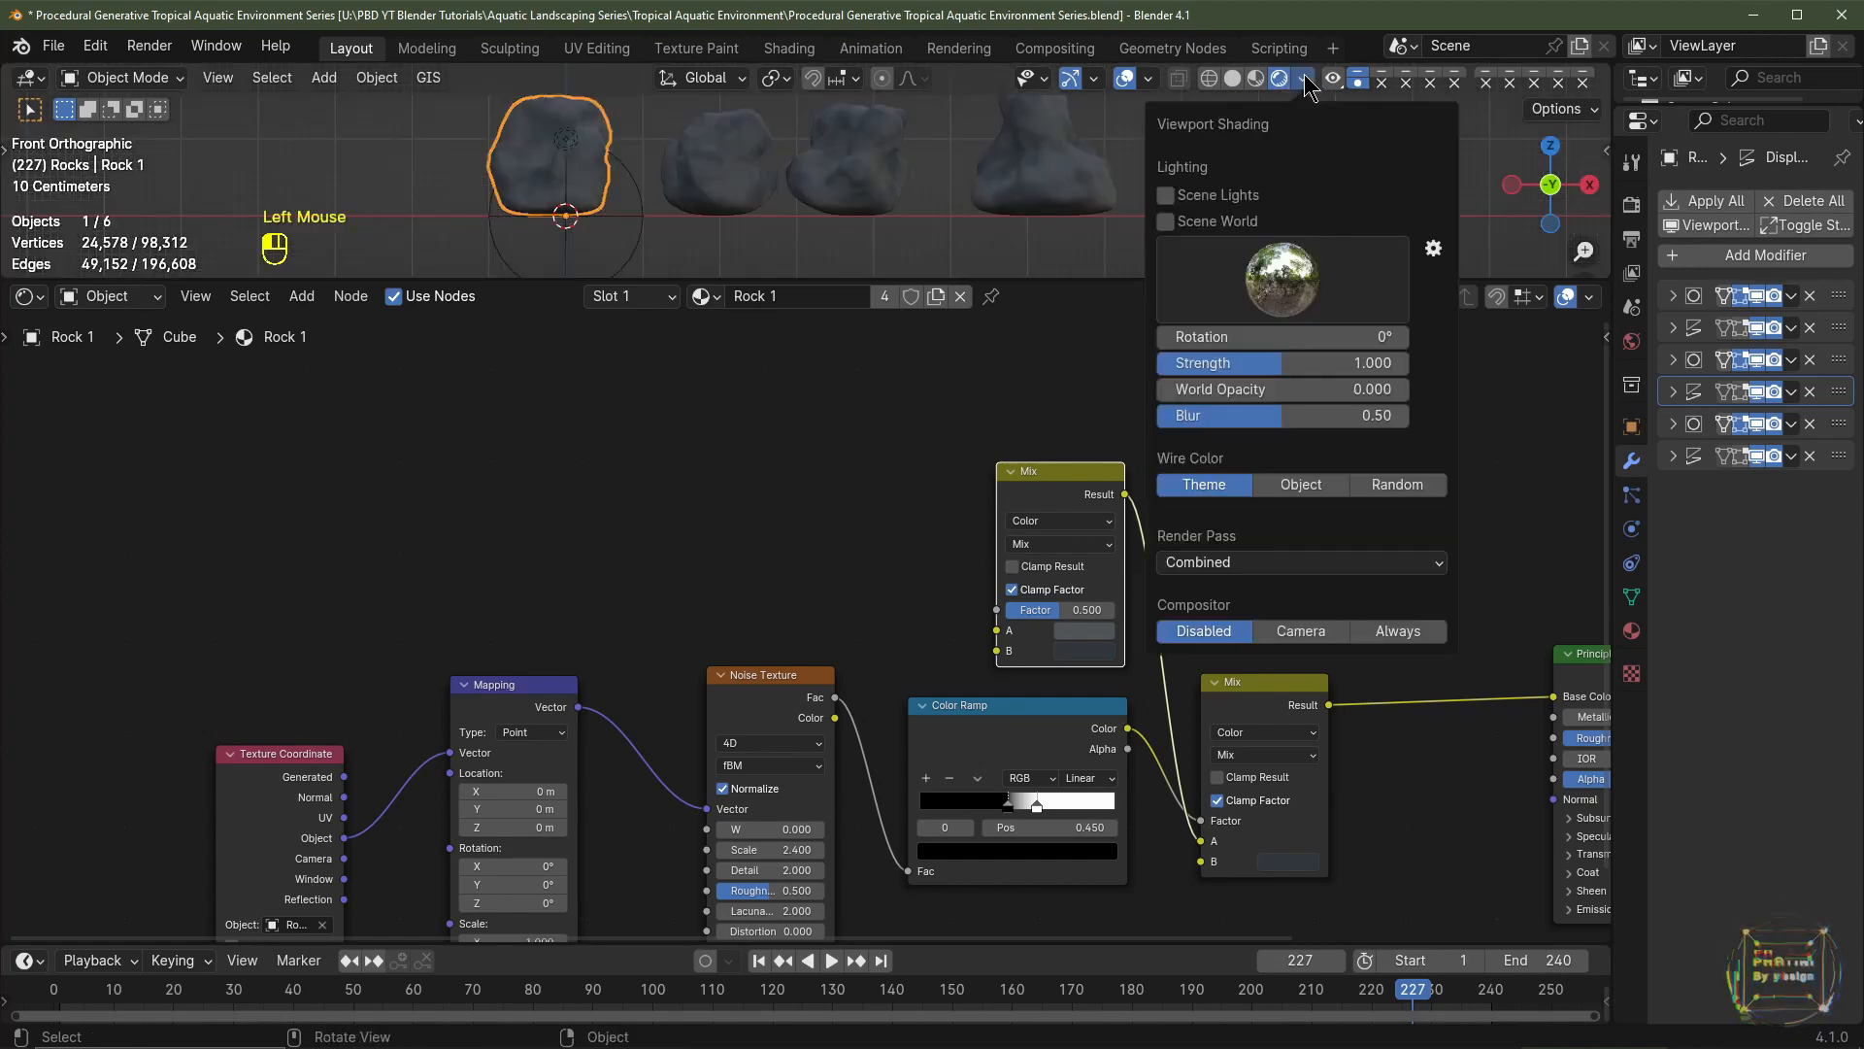
# - Open the scene's render settings and review the Ambient Occlusion options
pyautogui.click(1629, 208)
pyautogui.moveTo(1609, 215); pyautogui.dragTo(1370, 216)
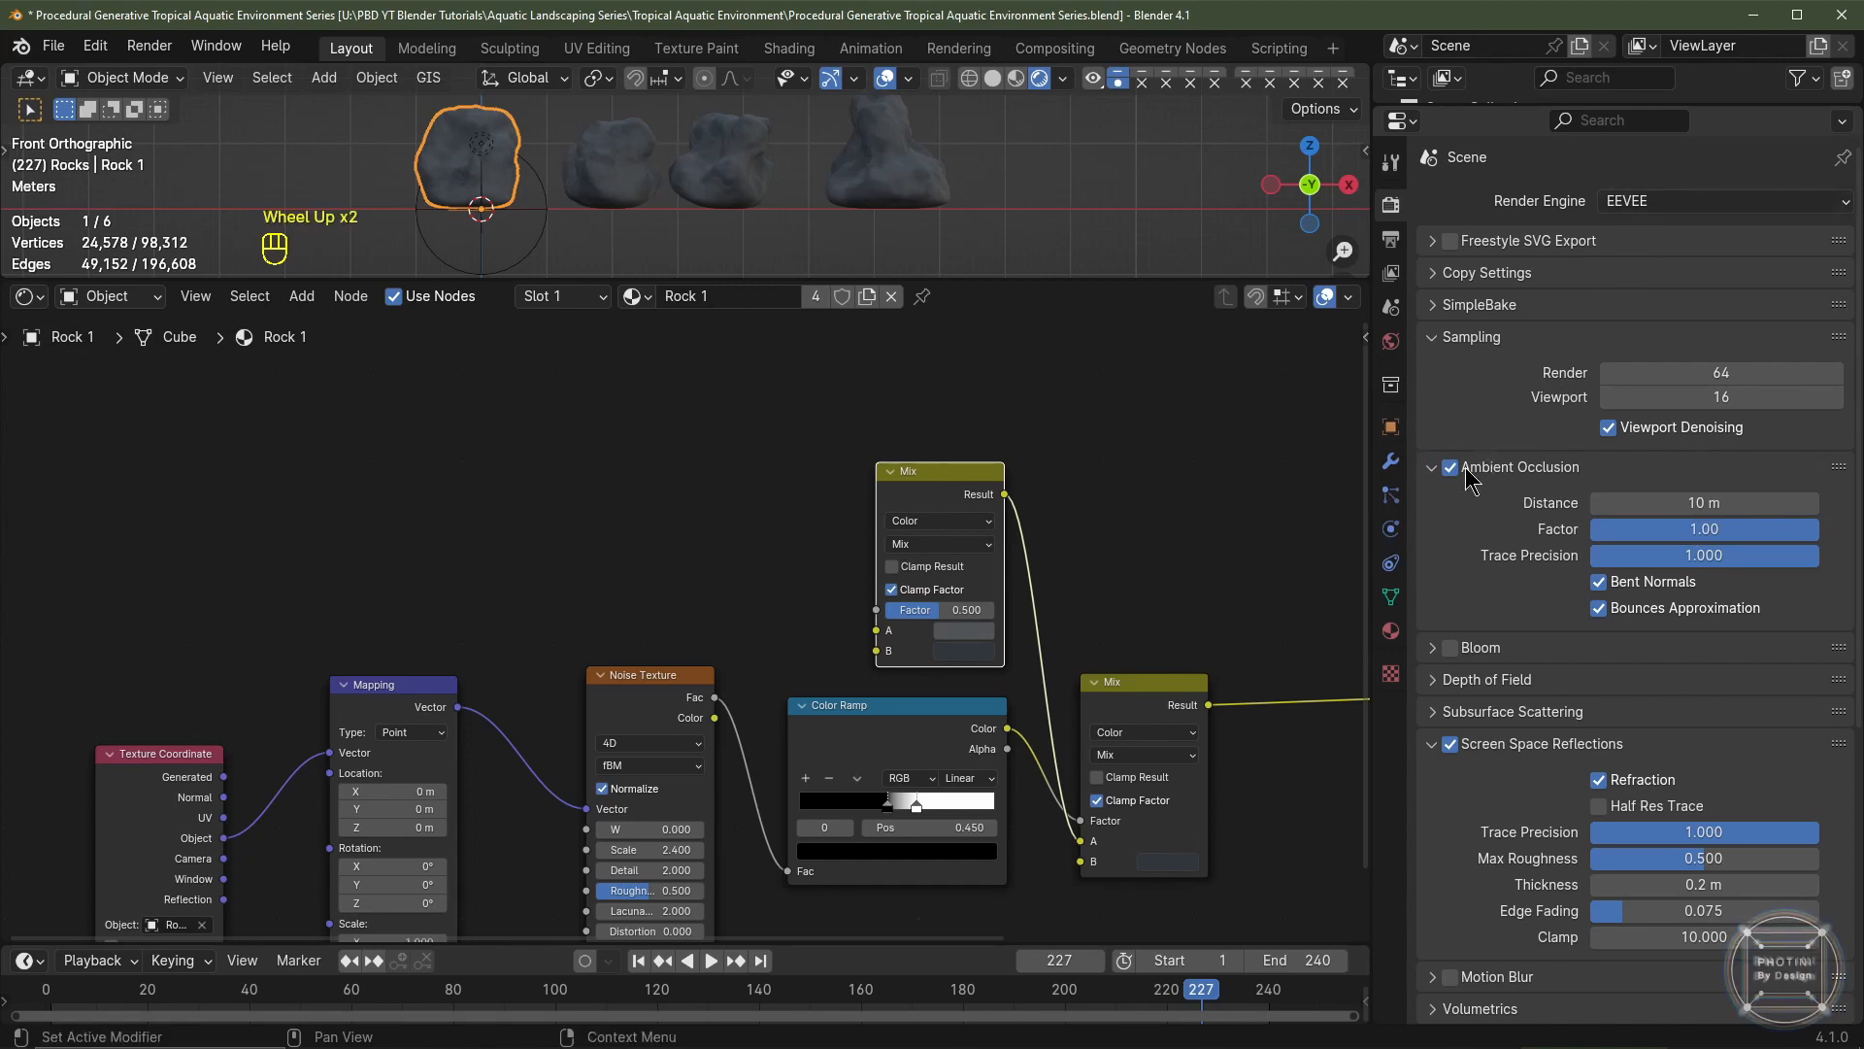
pyautogui.moveTo(1371, 340); pyautogui.dragTo(1503, 342)
# - Add an Ambient Occlusion node above the Texture Coordinate node
pyautogui.moveTo(219, 545); pyautogui.dragTo(361, 562, button='middle')
pyautogui.click(361, 562)
pyautogui.hotkey('shift', 'a')
pyautogui.moveTo(362, 562)
pyautogui.moveTo(350, 482)
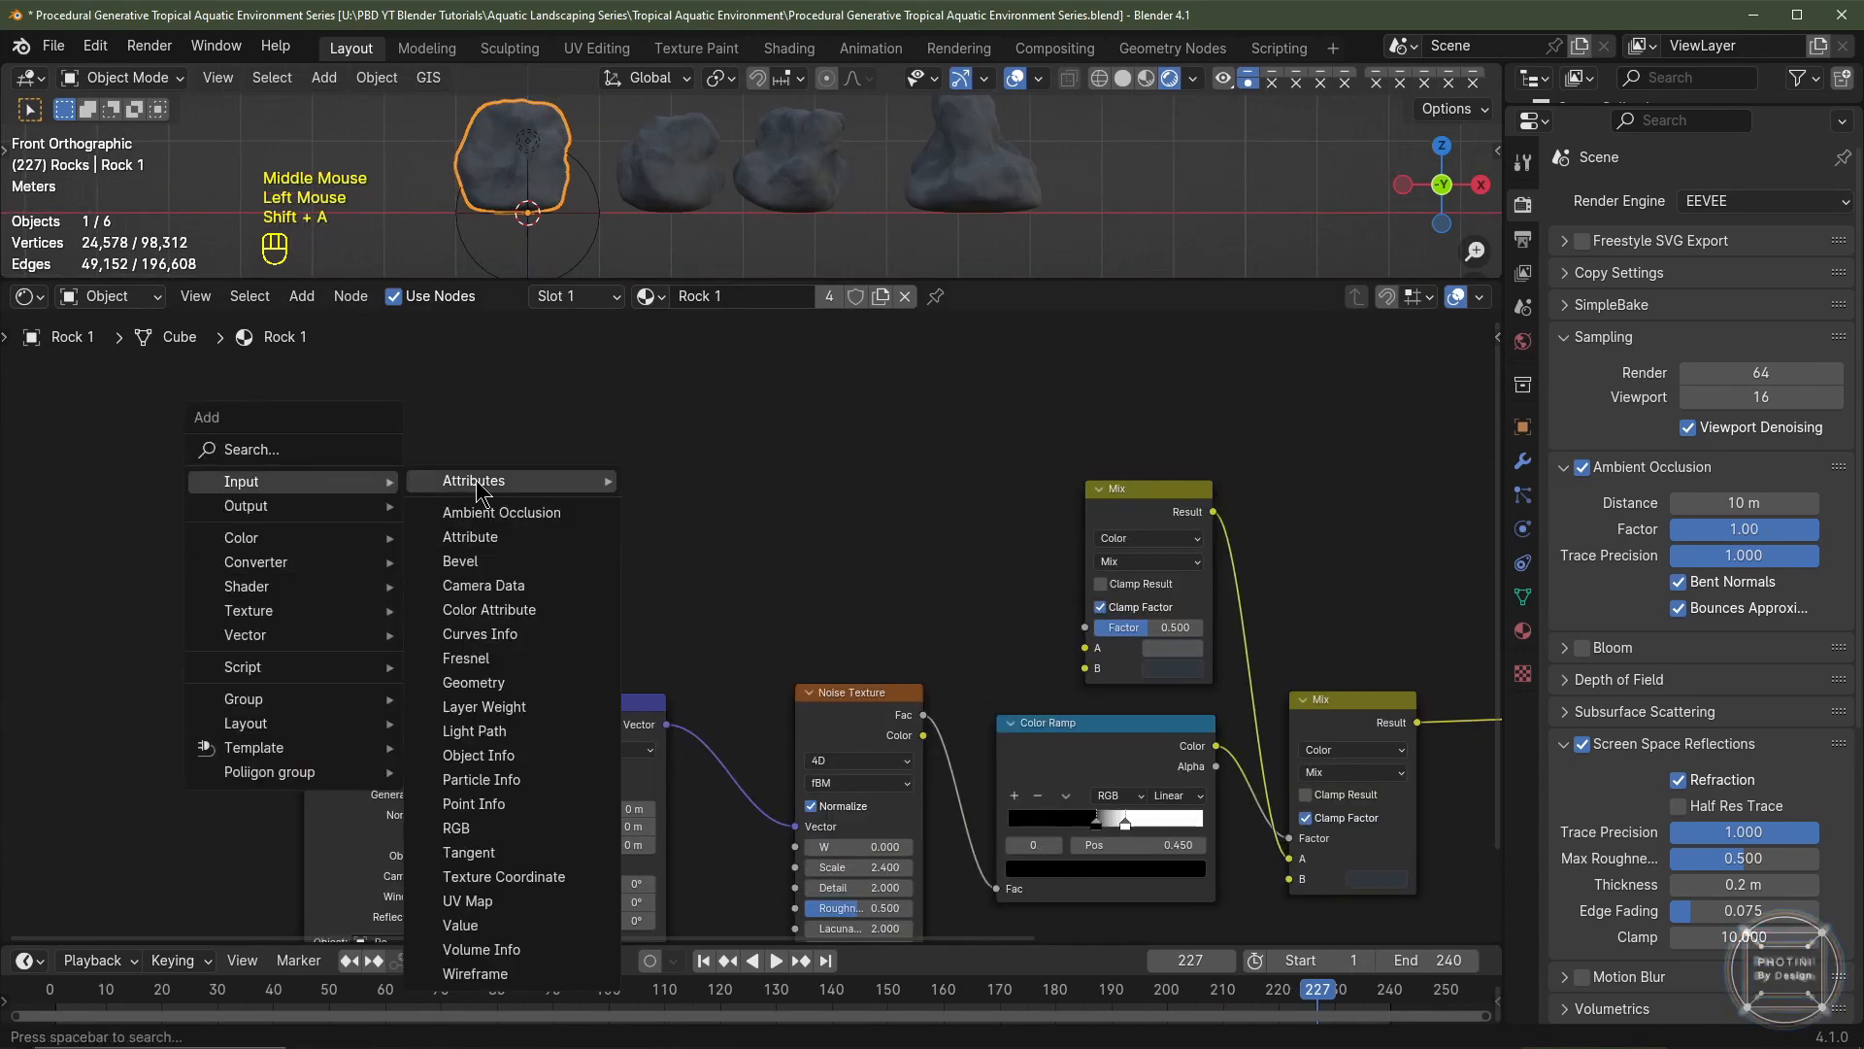
pyautogui.click(598, 482)
pyautogui.click(255, 422)
pyautogui.scroll(2, 197, 536)
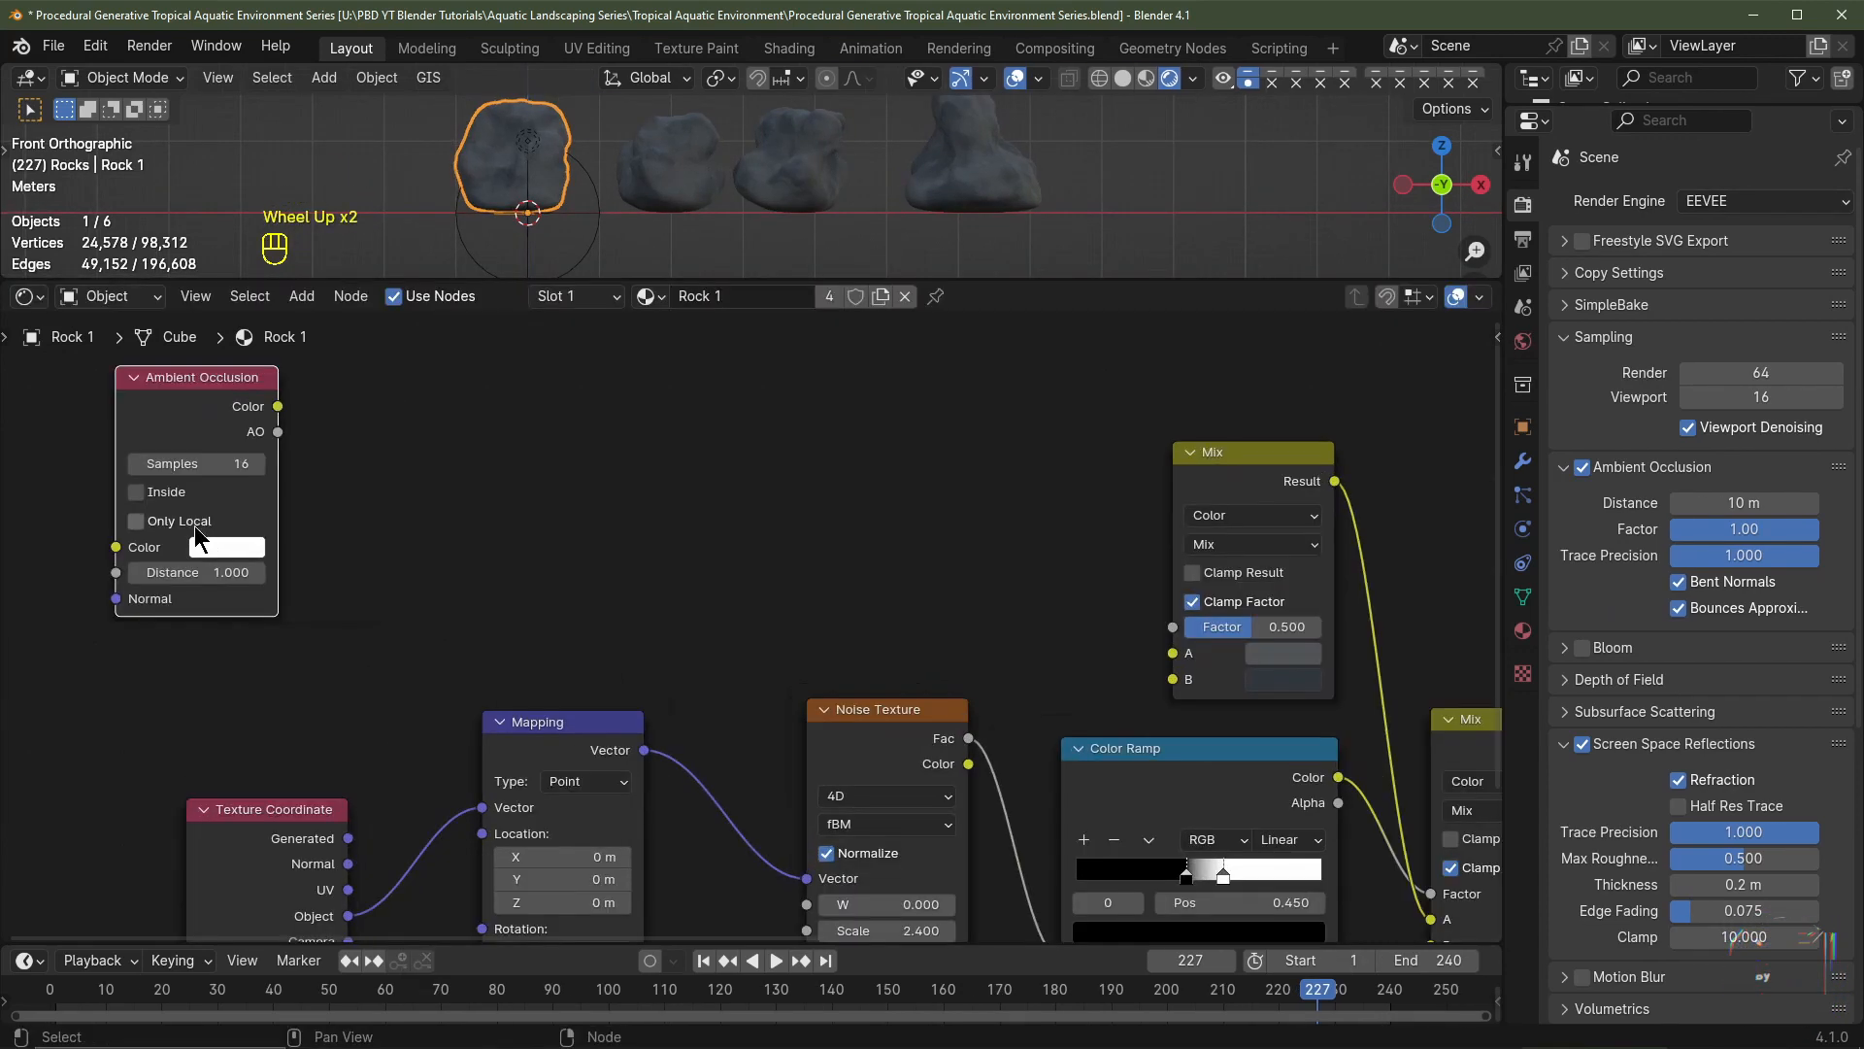
# - Enable Only Local on the Ambient Occlusion node and set its distance to 5000
pyautogui.click(142, 518)
pyautogui.hotkey('ctrl', 'z')
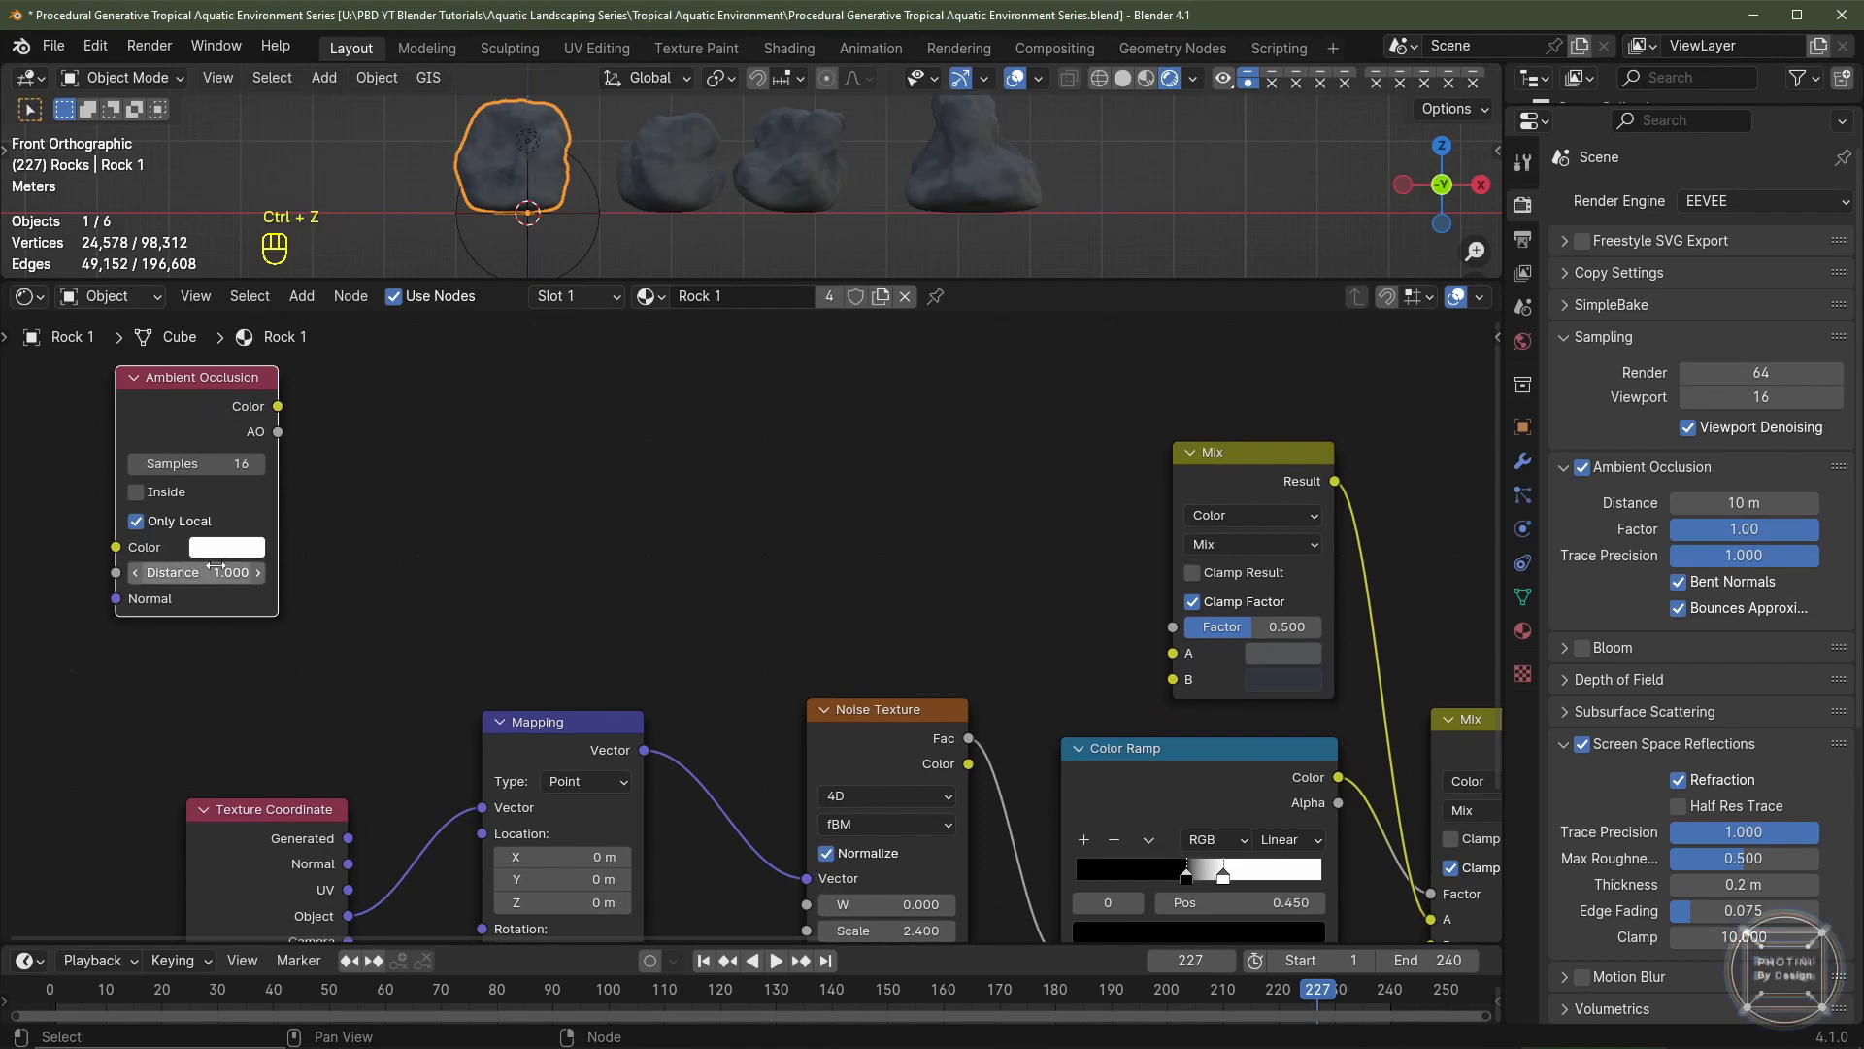
pyautogui.click(236, 569)
pyautogui.write('500')
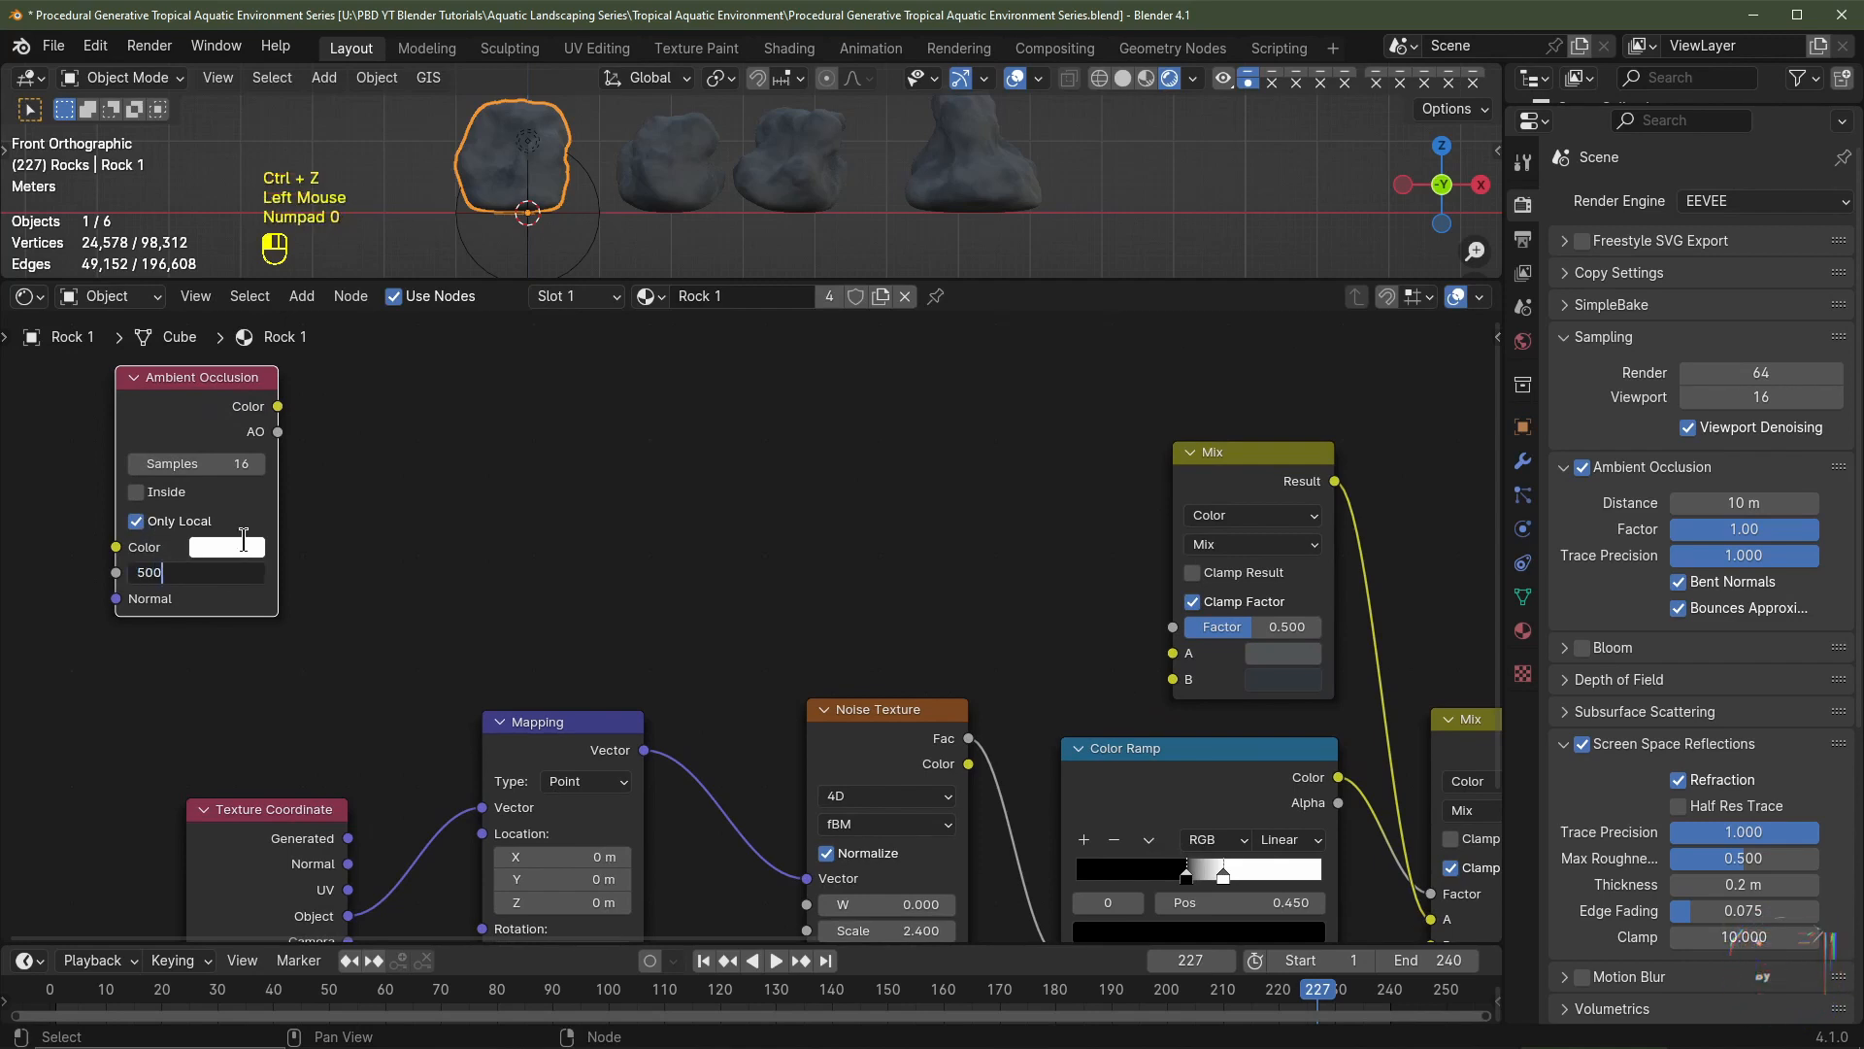
pyautogui.write('0')
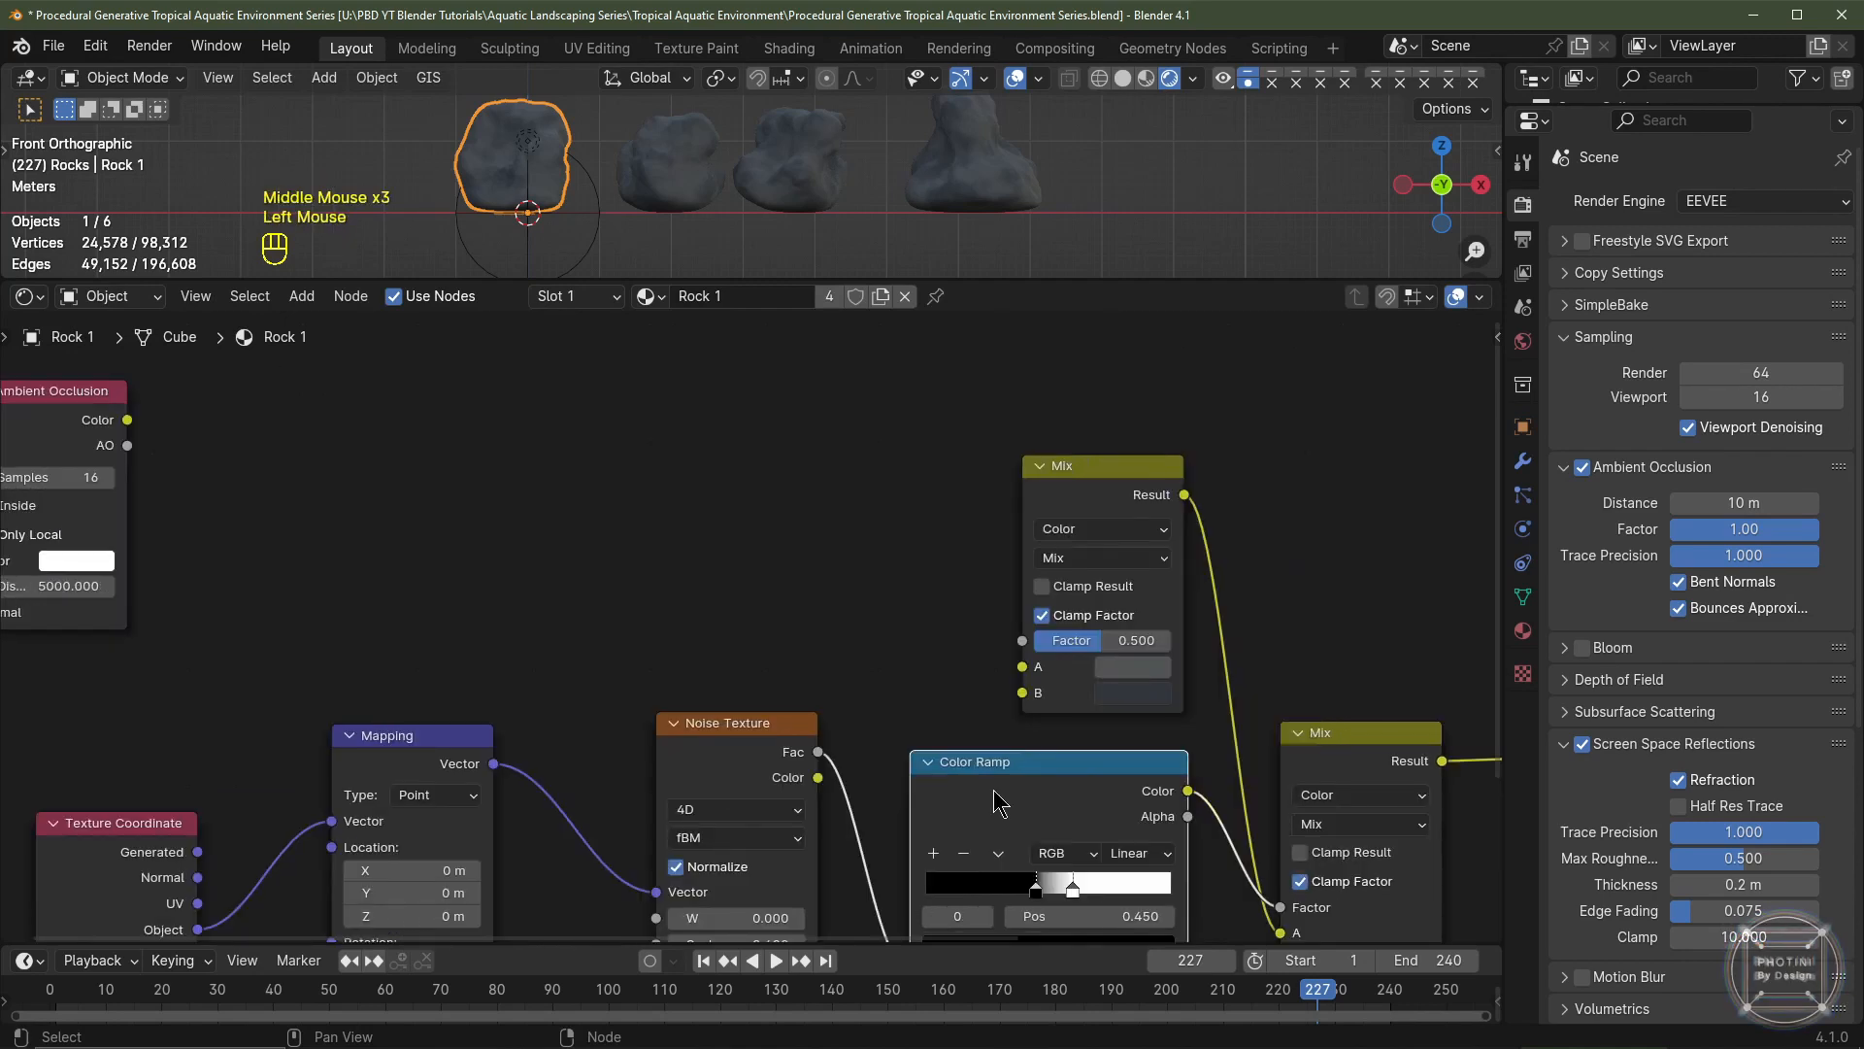
# - Duplicate the Color Ramp beside the Ambient Occlusion node, move its white stop near the end, and set the black stop to 0.87
pyautogui.hotkey('shift', 'd')
pyautogui.click(382, 472)
pyautogui.moveTo(456, 565); pyautogui.dragTo(733, 563)
pyautogui.moveTo(425, 574); pyautogui.dragTo(546, 582)
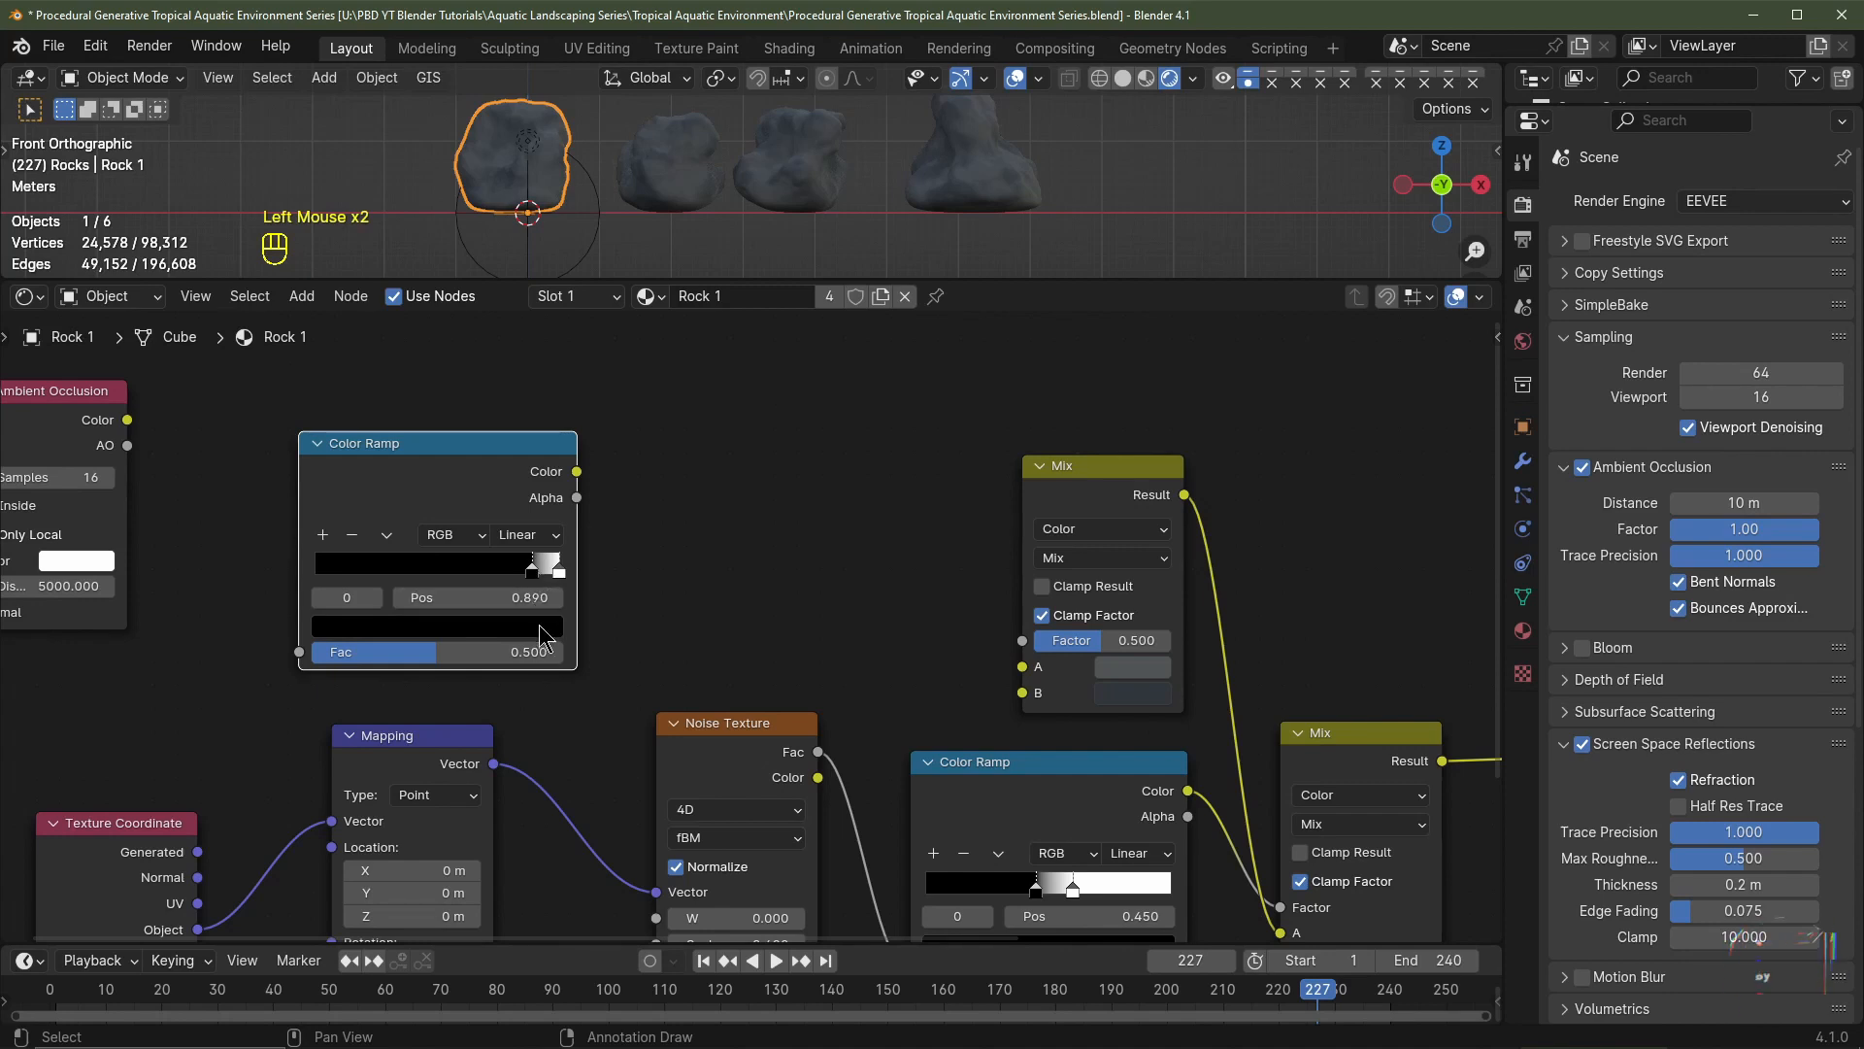
pyautogui.click(526, 596)
pyautogui.write('.87')
pyautogui.press('Return')
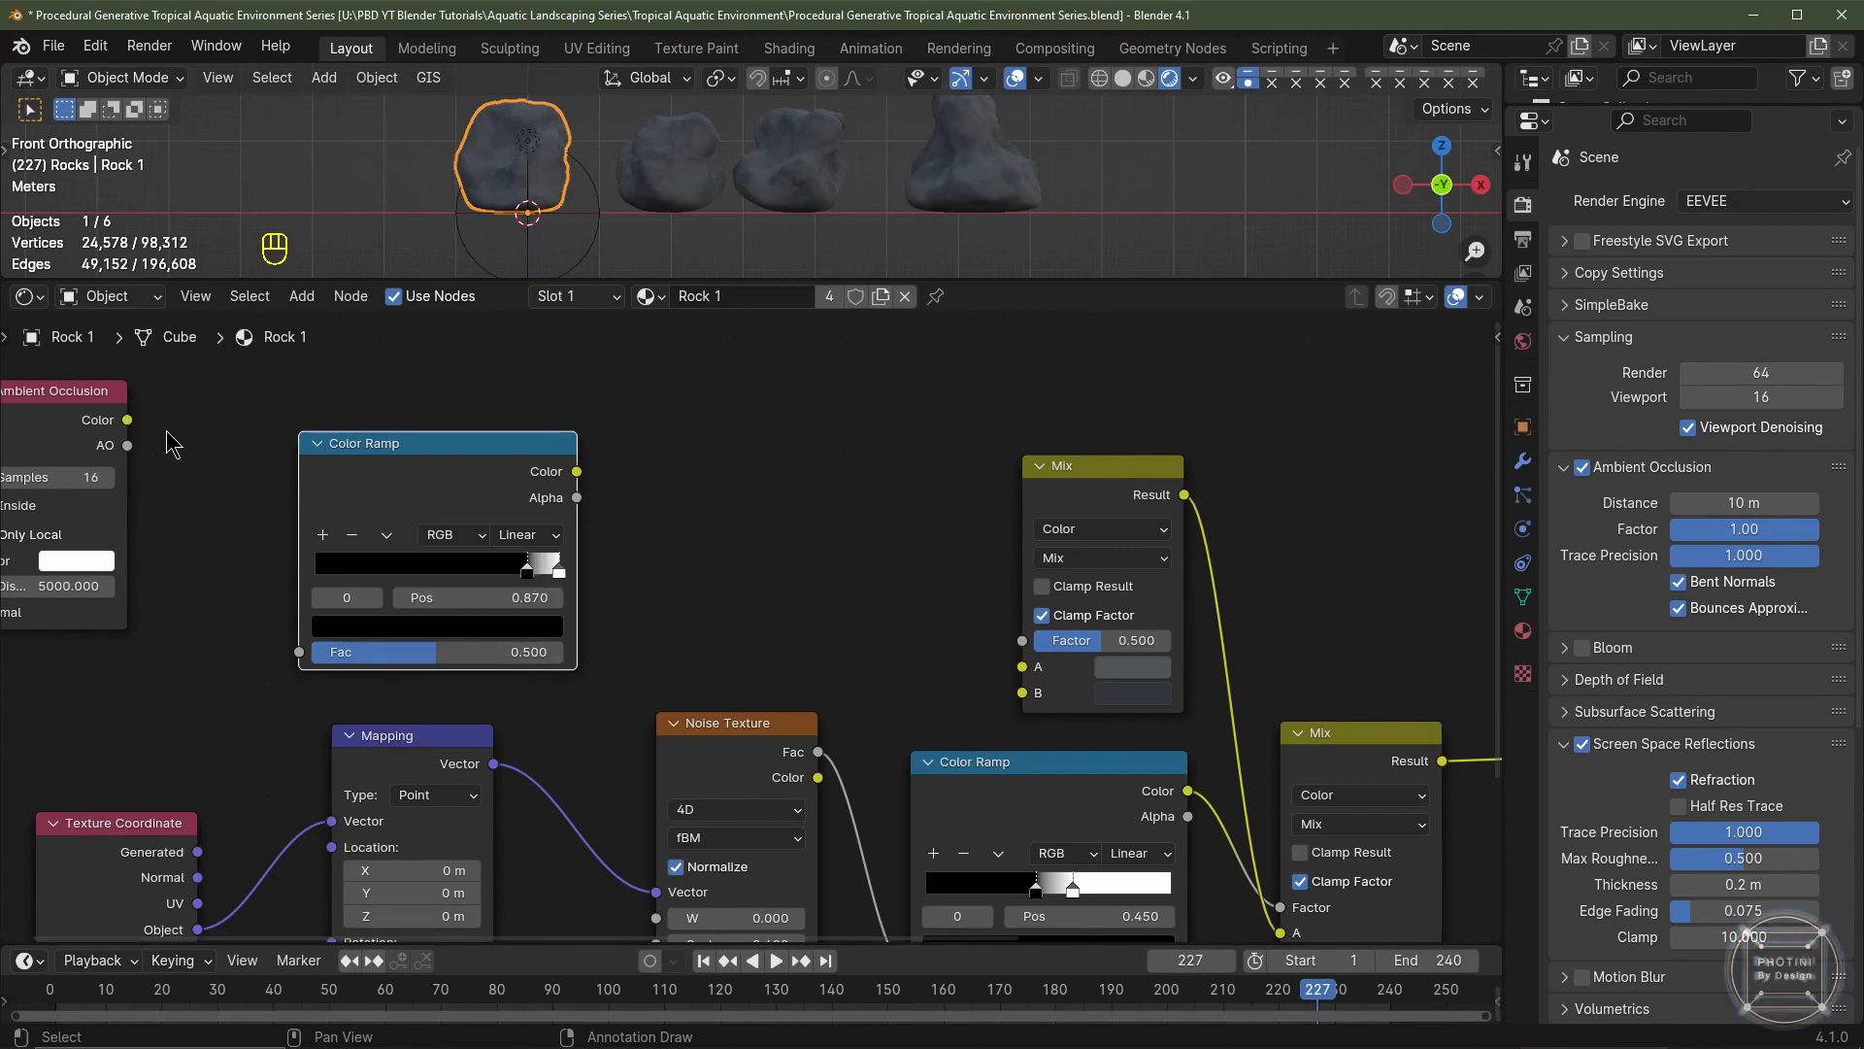
# - Wire the AO output through the duplicated Color Ramp into the upper Mix node's Factor and move the ramp's black stop to 0.895
pyautogui.moveTo(179, 510); pyautogui.dragTo(219, 513, button='middle')
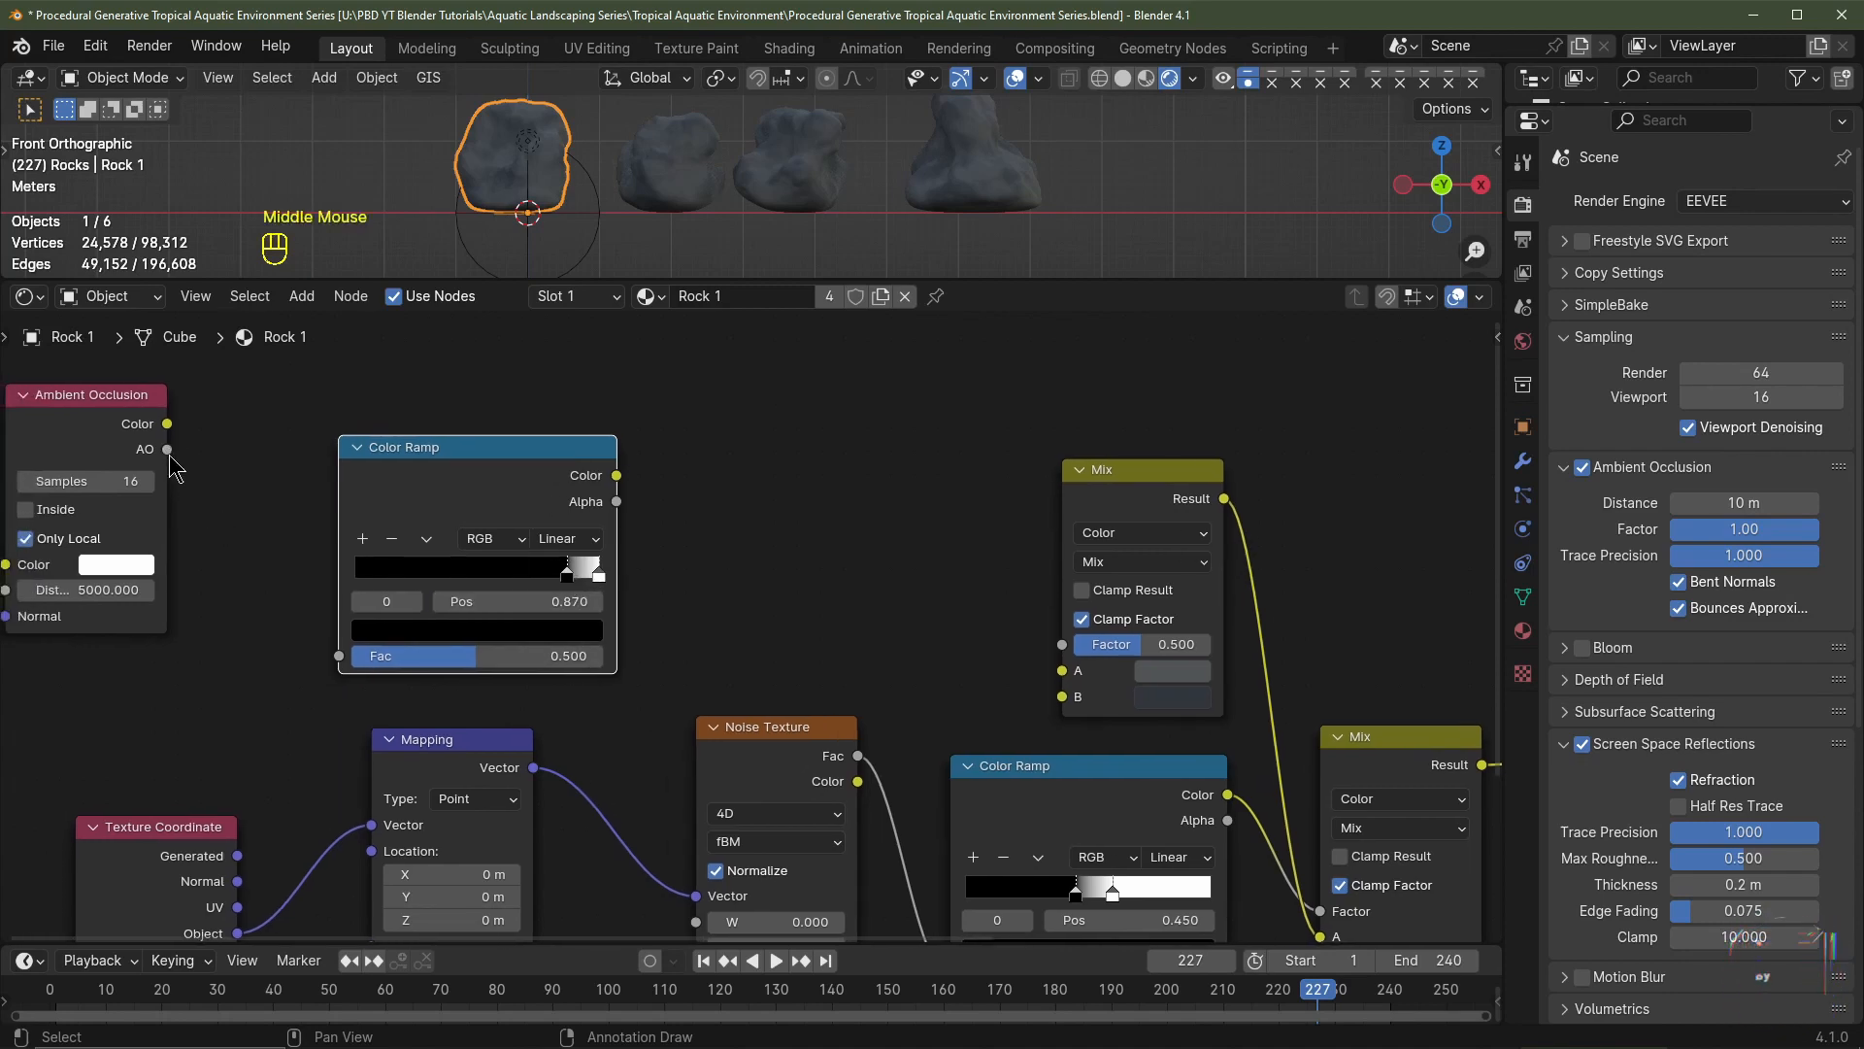
pyautogui.moveTo(167, 449); pyautogui.dragTo(340, 657)
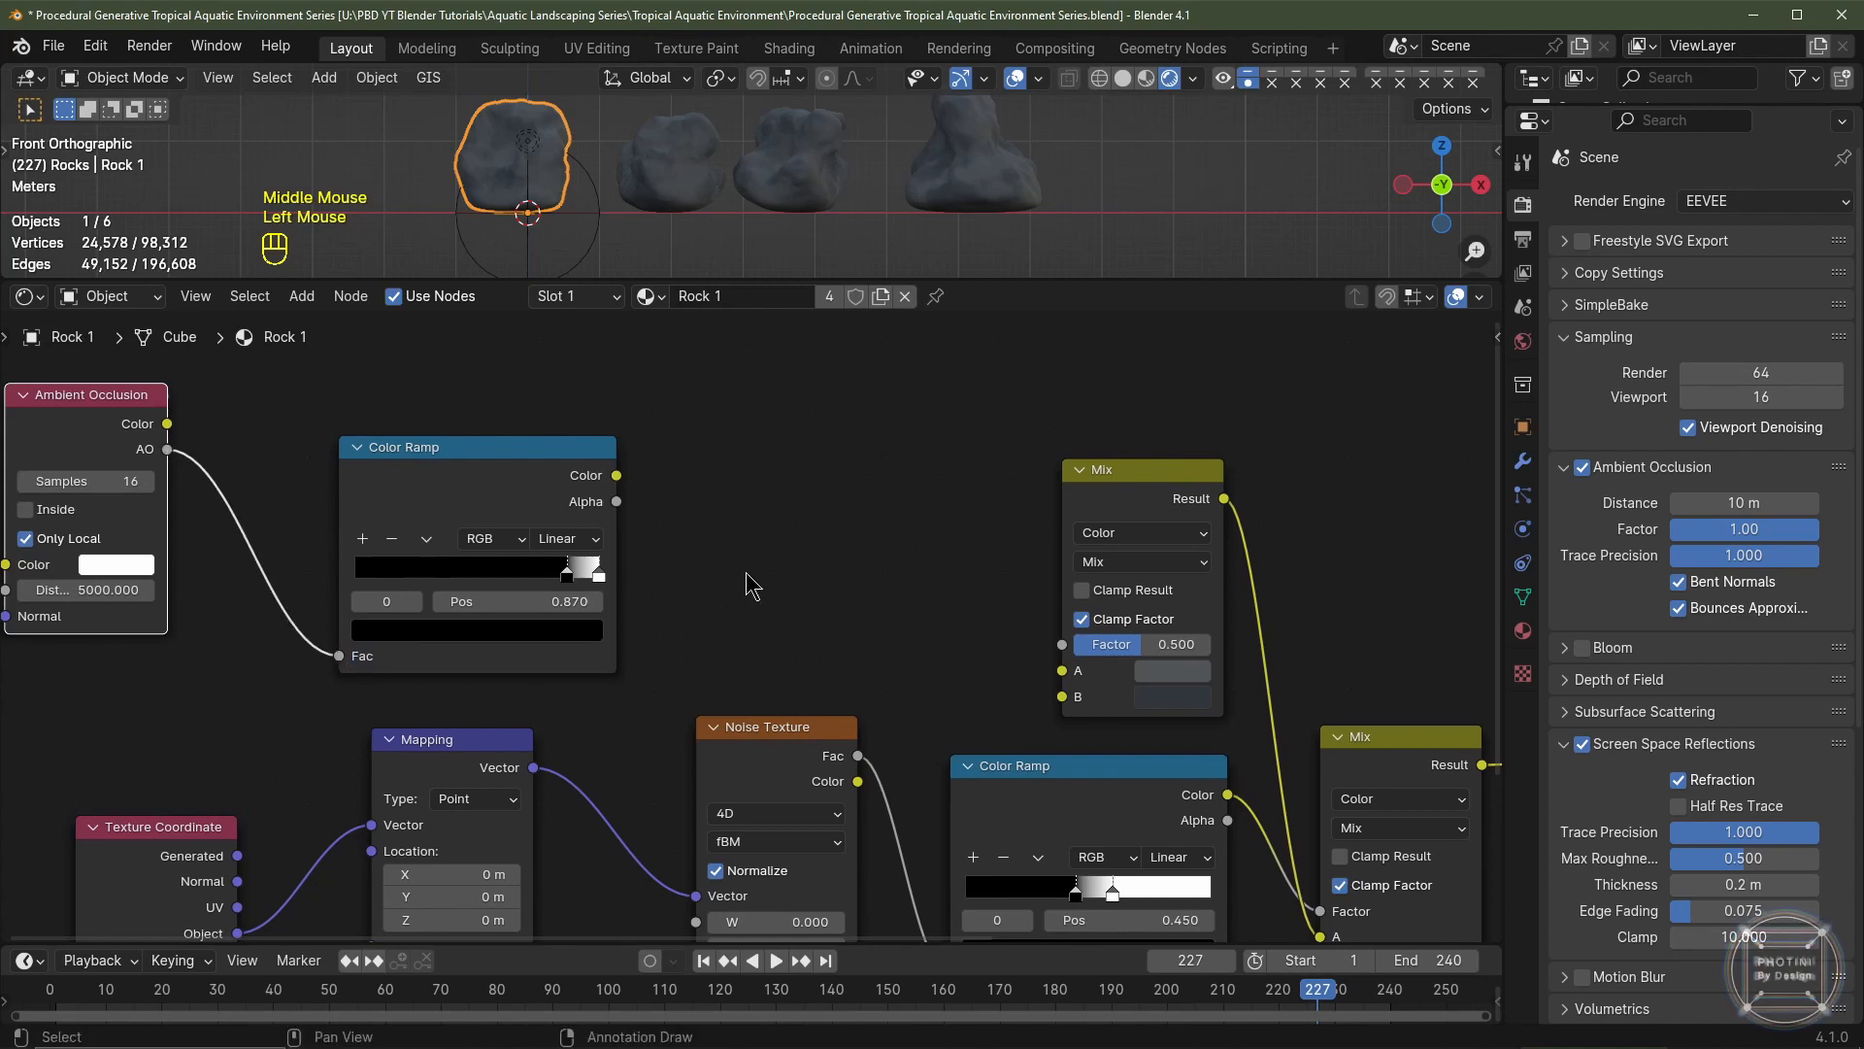
pyautogui.moveTo(794, 604); pyautogui.dragTo(588, 607, button='middle')
pyautogui.moveTo(410, 480); pyautogui.dragTo(852, 649)
pyautogui.moveTo(359, 578)
pyautogui.mouseDown()
pyautogui.moveTo(393, 578)
pyautogui.moveTo(267, 581)
pyautogui.moveTo(367, 579)
pyautogui.mouseUp()
# - Set the upper Mix node's B color to blue-grey (hue 0.570, saturation 0.362, value 0.123) and darken A to near-black at value 0.029
pyautogui.moveTo(968, 712); pyautogui.dragTo(823, 609, button='middle')
pyautogui.hotkey('ctrl', 'v')
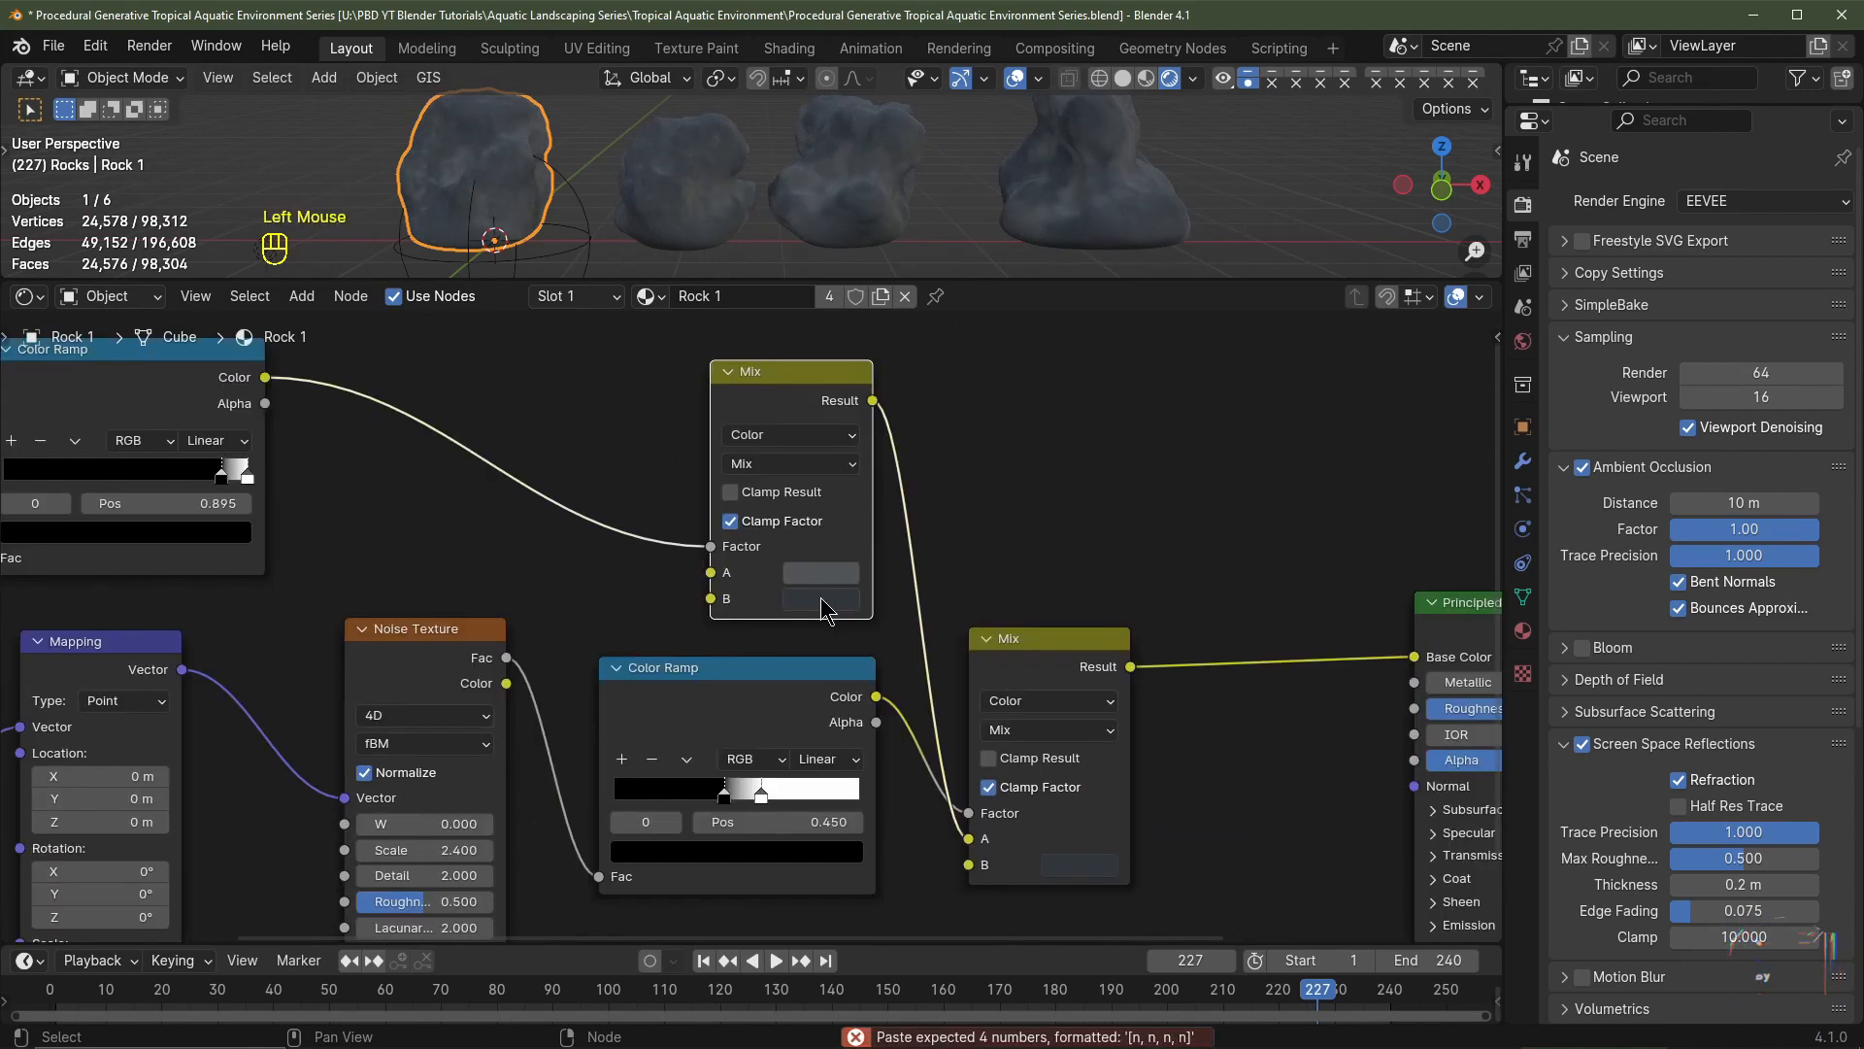
pyautogui.click(821, 599)
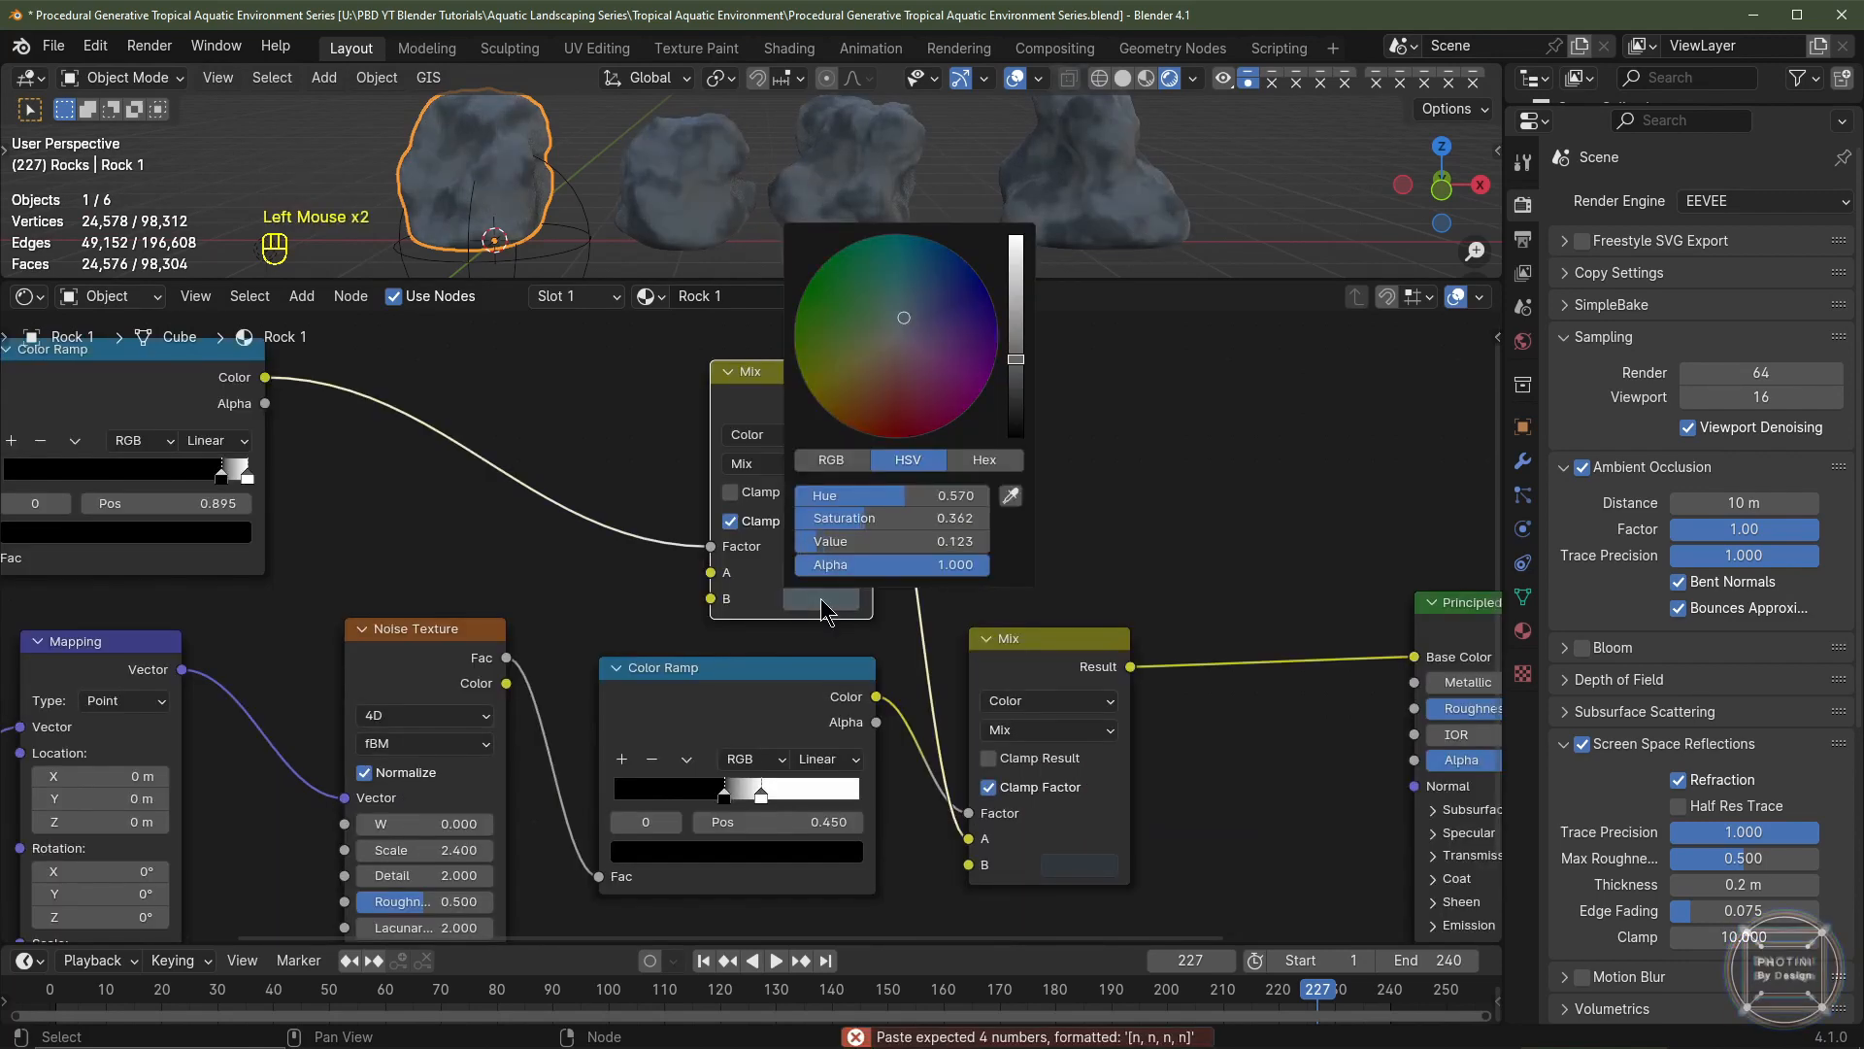
pyautogui.scroll(-2, 832, 575)
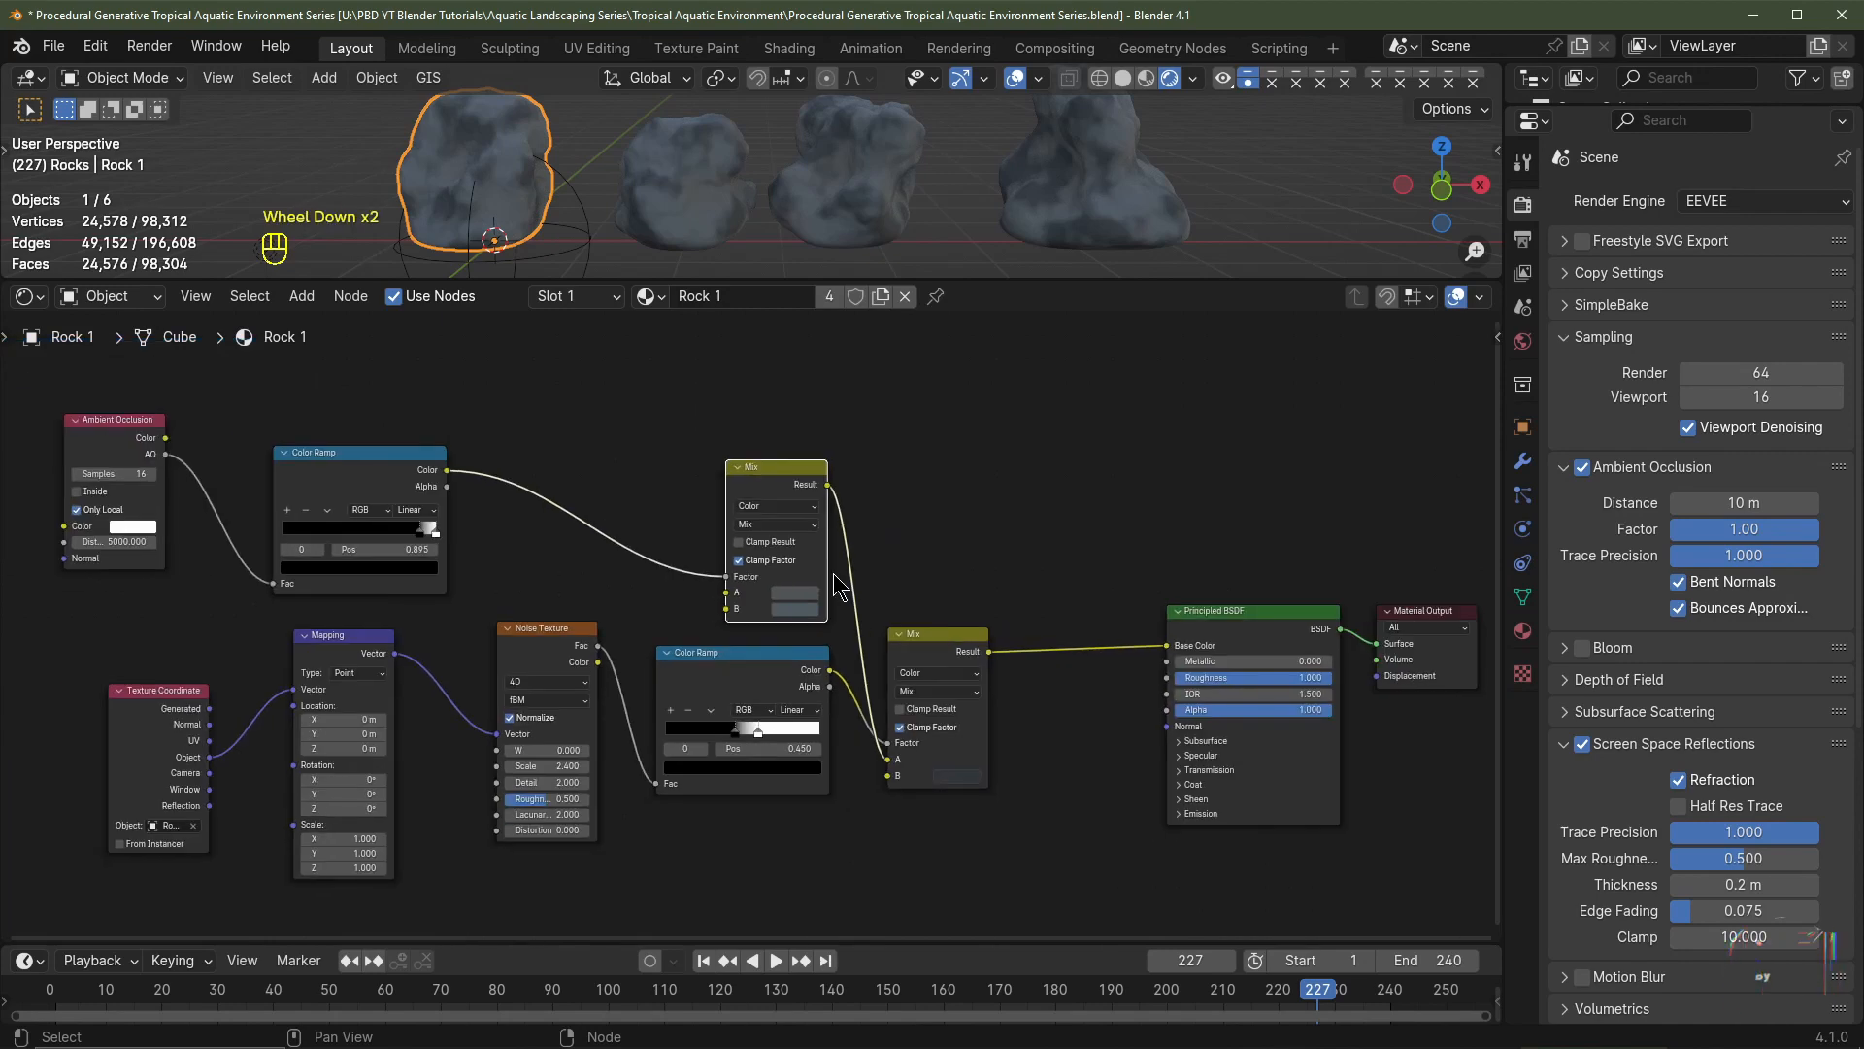
pyautogui.scroll(2, 831, 580)
pyautogui.click(831, 585)
pyautogui.scroll(-2, 830, 571)
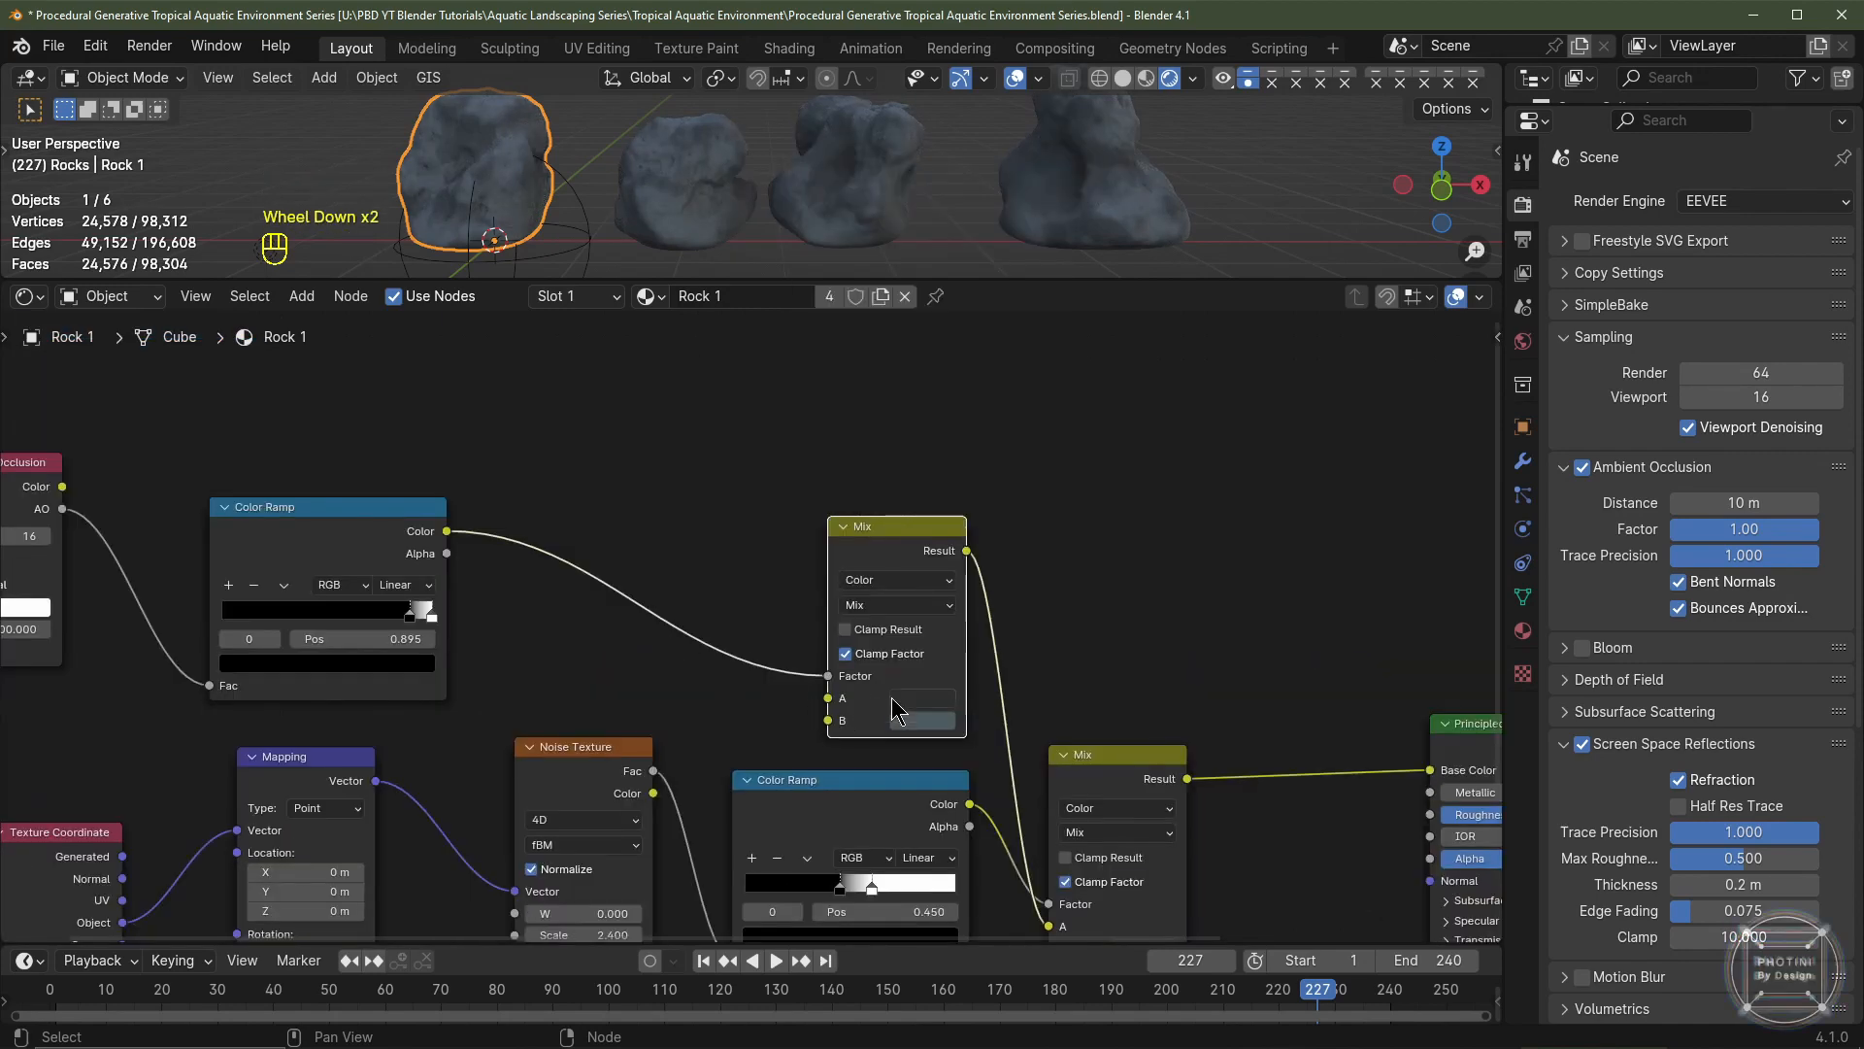
pyautogui.moveTo(960, 646); pyautogui.dragTo(941, 707, button='middle')
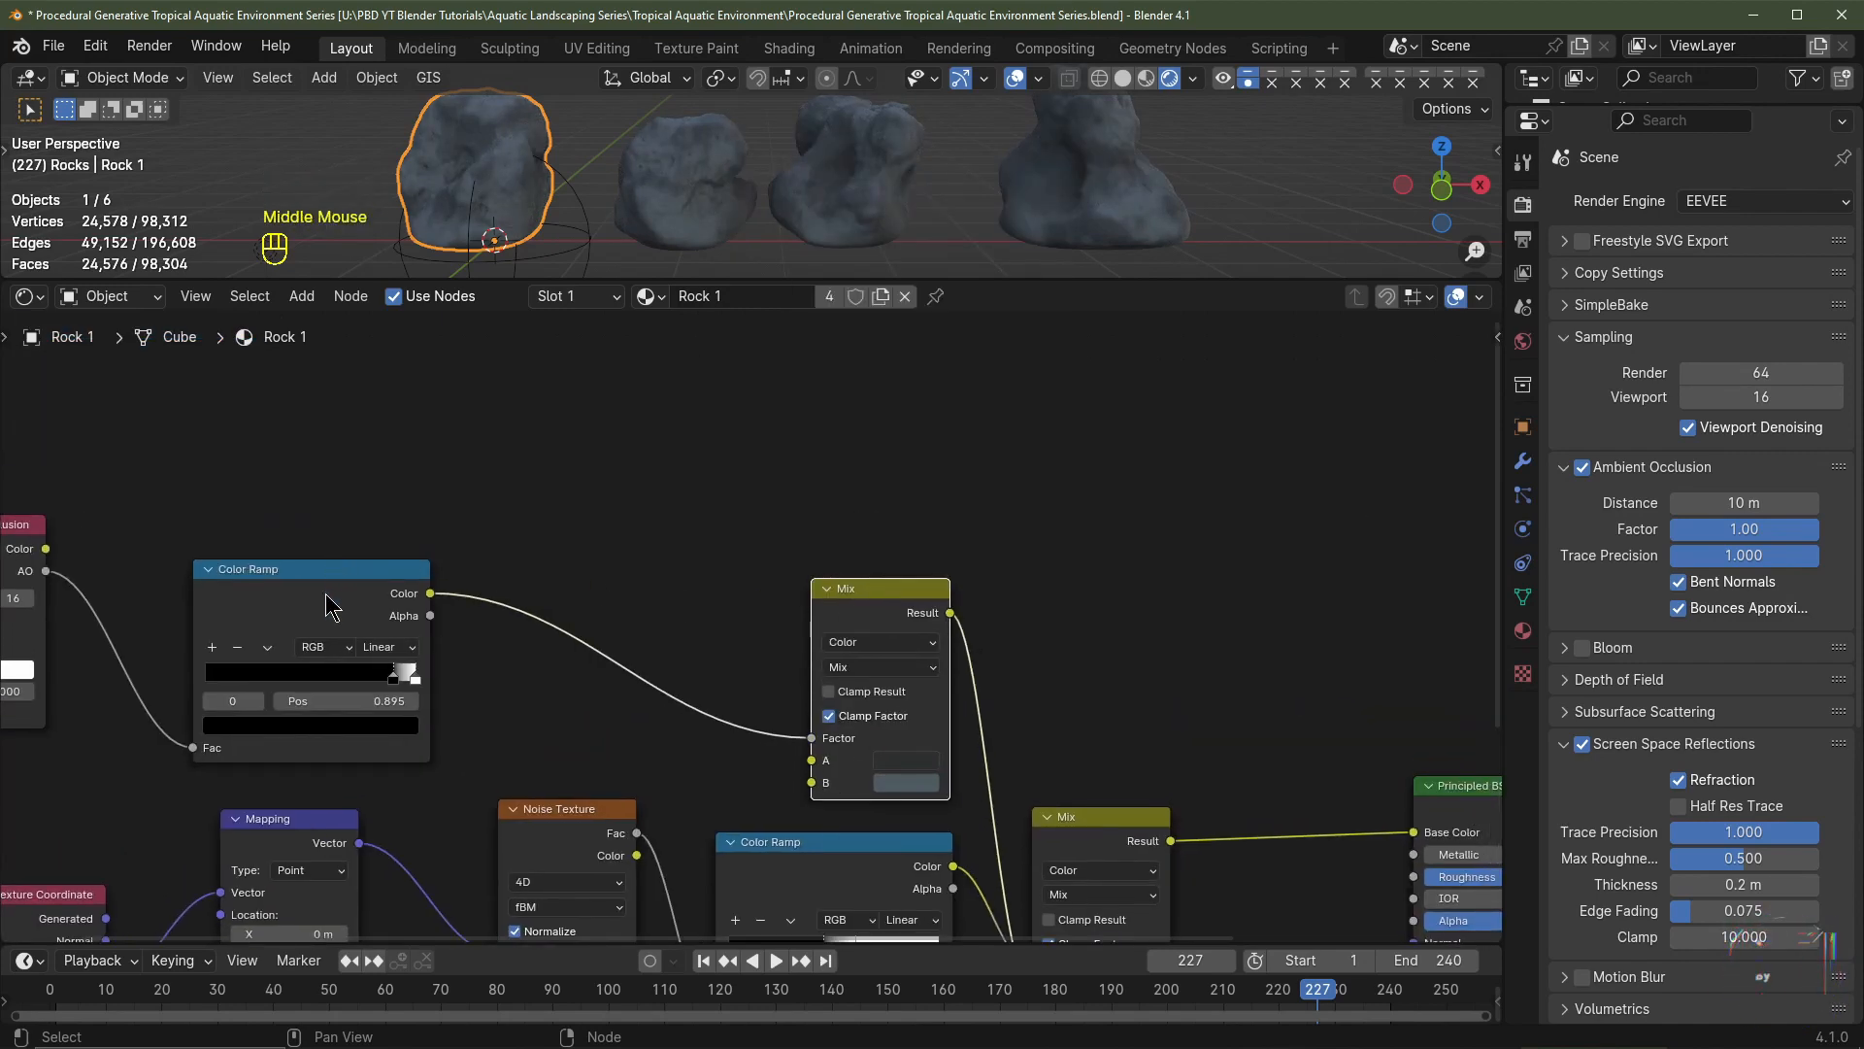
# - Move the ambient occlusion Color Ramp higher in the node layout and shift its black stop to 0.965
pyautogui.moveTo(331, 587); pyautogui.dragTo(464, 348)
pyautogui.scroll(2, 671, 557)
pyautogui.moveTo(671, 557); pyautogui.dragTo(588, 708, button='middle')
pyautogui.scroll(2, 518, 580)
pyautogui.moveTo(381, 544); pyautogui.dragTo(482, 641, button='middle')
pyautogui.moveTo(404, 612); pyautogui.dragTo(439, 617)
pyautogui.scroll(-1, 730, 636)
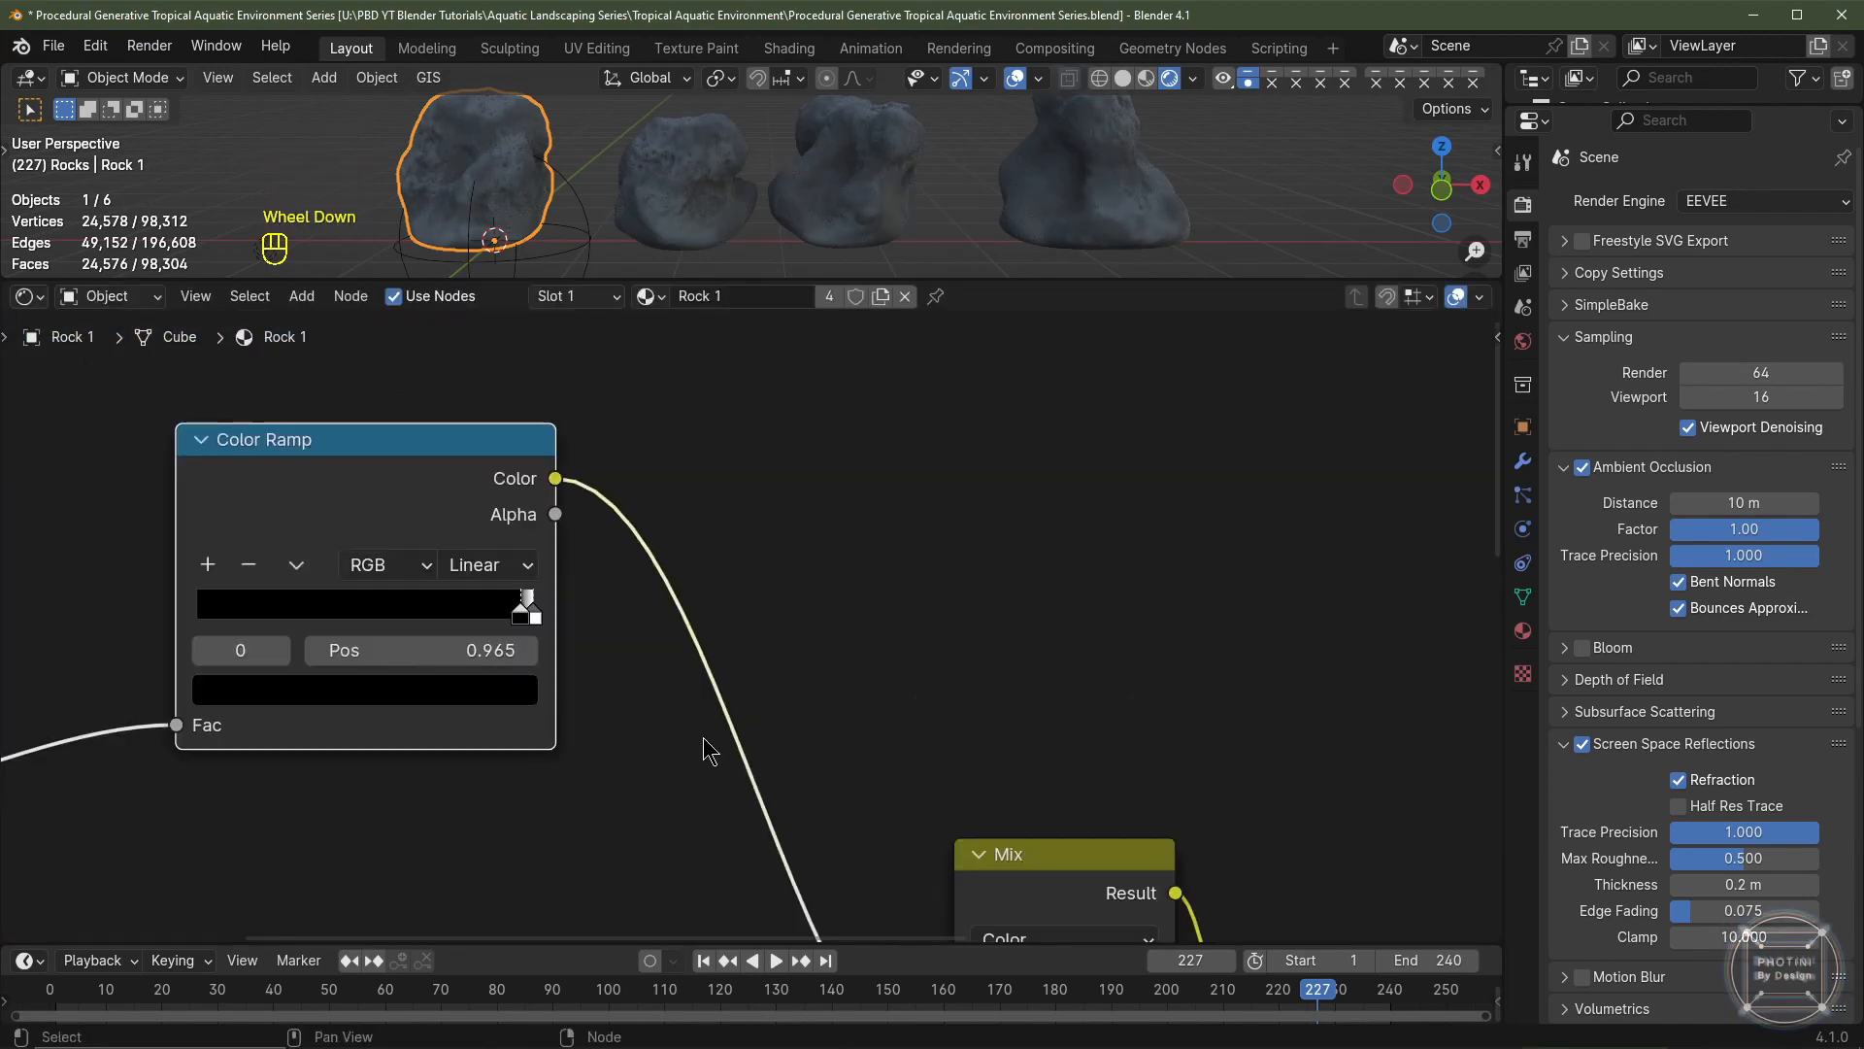
# - Duplicate the upper Mix node below the ambient occlusion Color Ramp and connect the copy's Result to the upper Mix node's A input
pyautogui.moveTo(708, 752); pyautogui.dragTo(760, 493, button='middle')
pyautogui.scroll(-2, 725, 555)
pyautogui.click(978, 551)
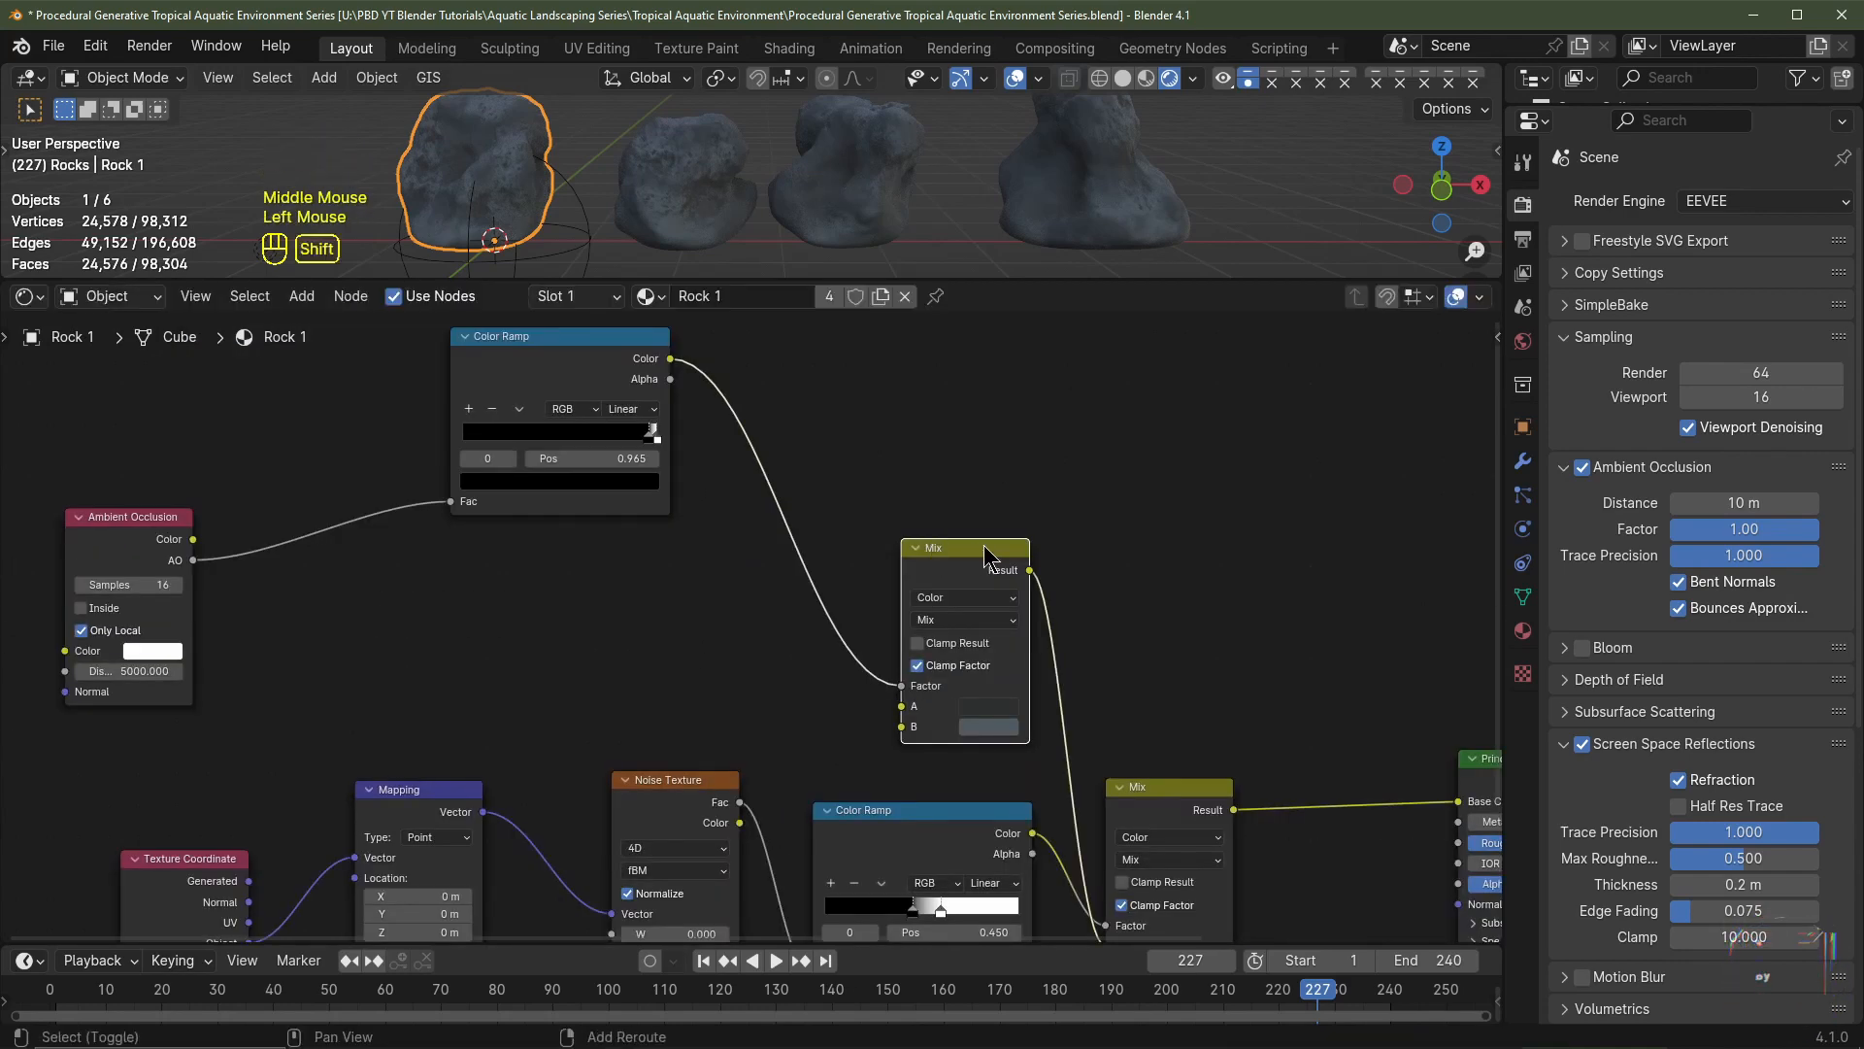
pyautogui.hotkey('shift', 'd')
pyautogui.click(740, 581)
pyautogui.moveTo(739, 577); pyautogui.dragTo(902, 706)
# - Set the new Mix node's A color to dark brown with hue 0.074, saturation 0.633 and value 0.092
pyautogui.scroll(3, 757, 626)
pyautogui.click(677, 751)
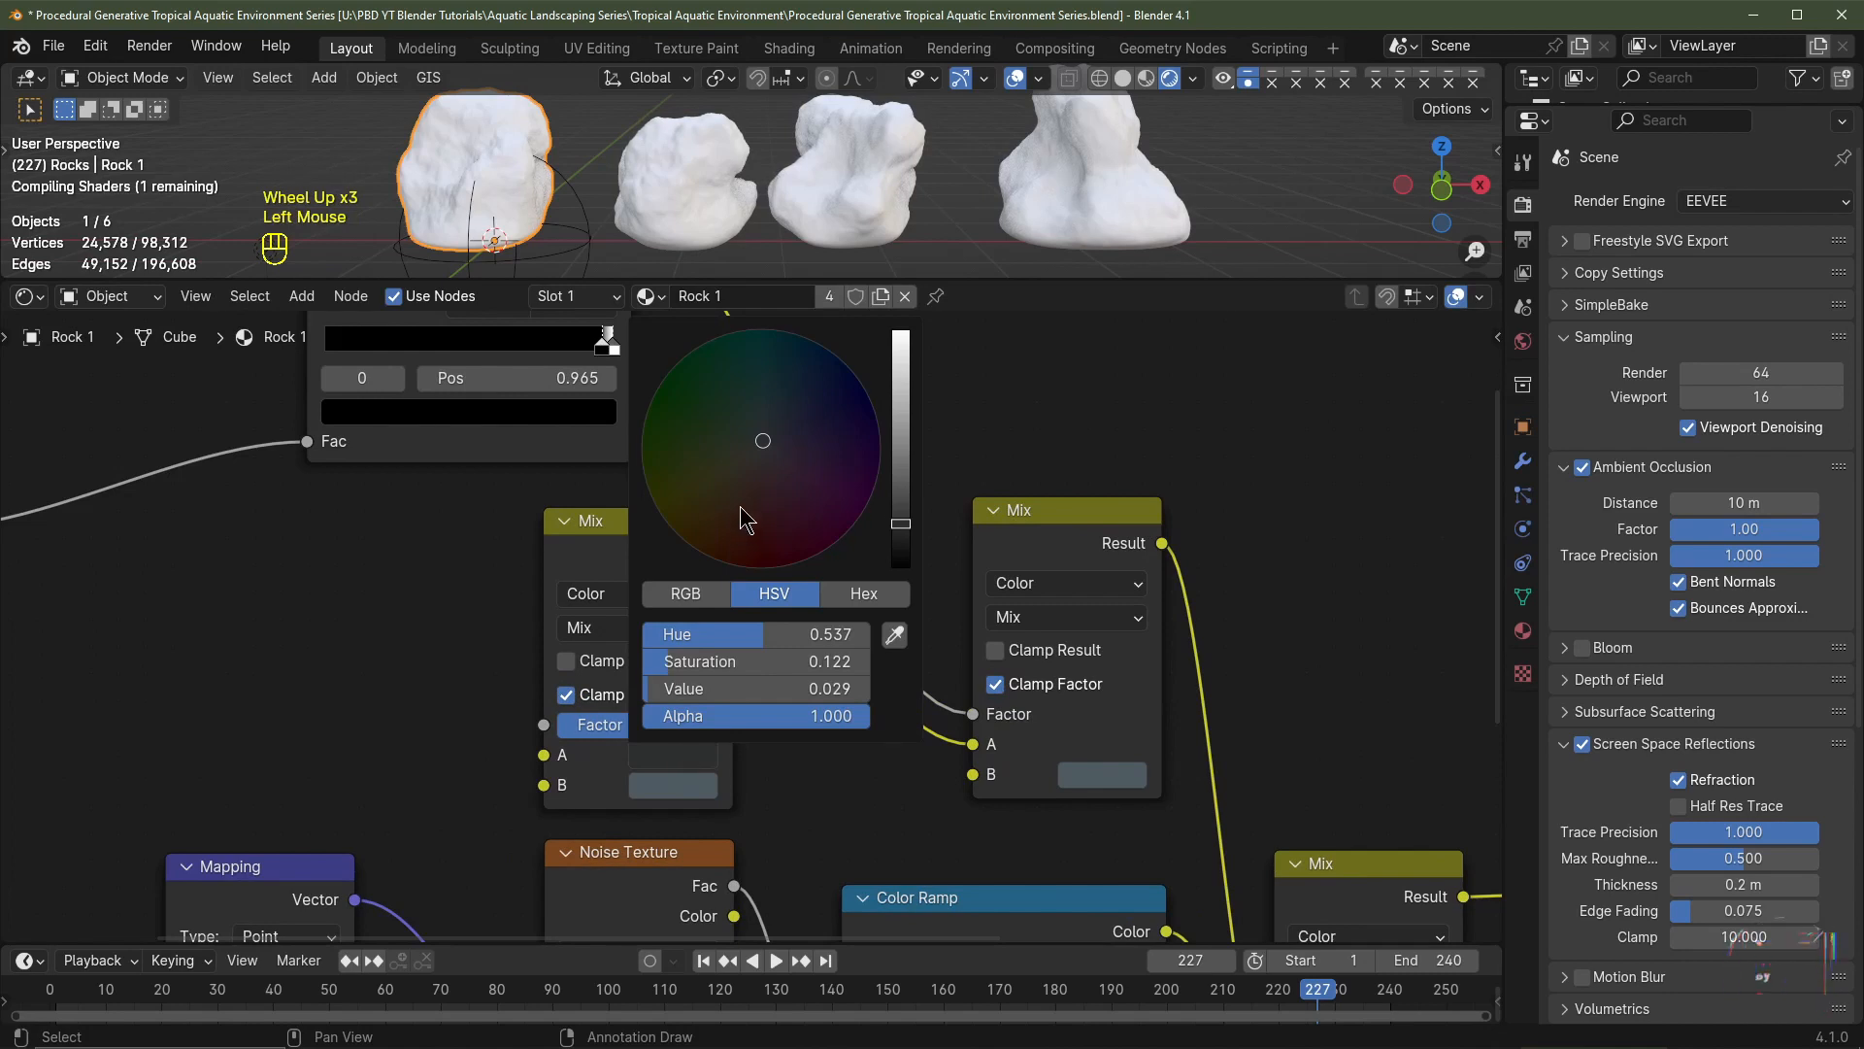
pyautogui.scroll(5, 740, 485)
pyautogui.moveTo(742, 481); pyautogui.dragTo(736, 489)
pyautogui.scroll(-3, 736, 489)
pyautogui.scroll(2, 735, 489)
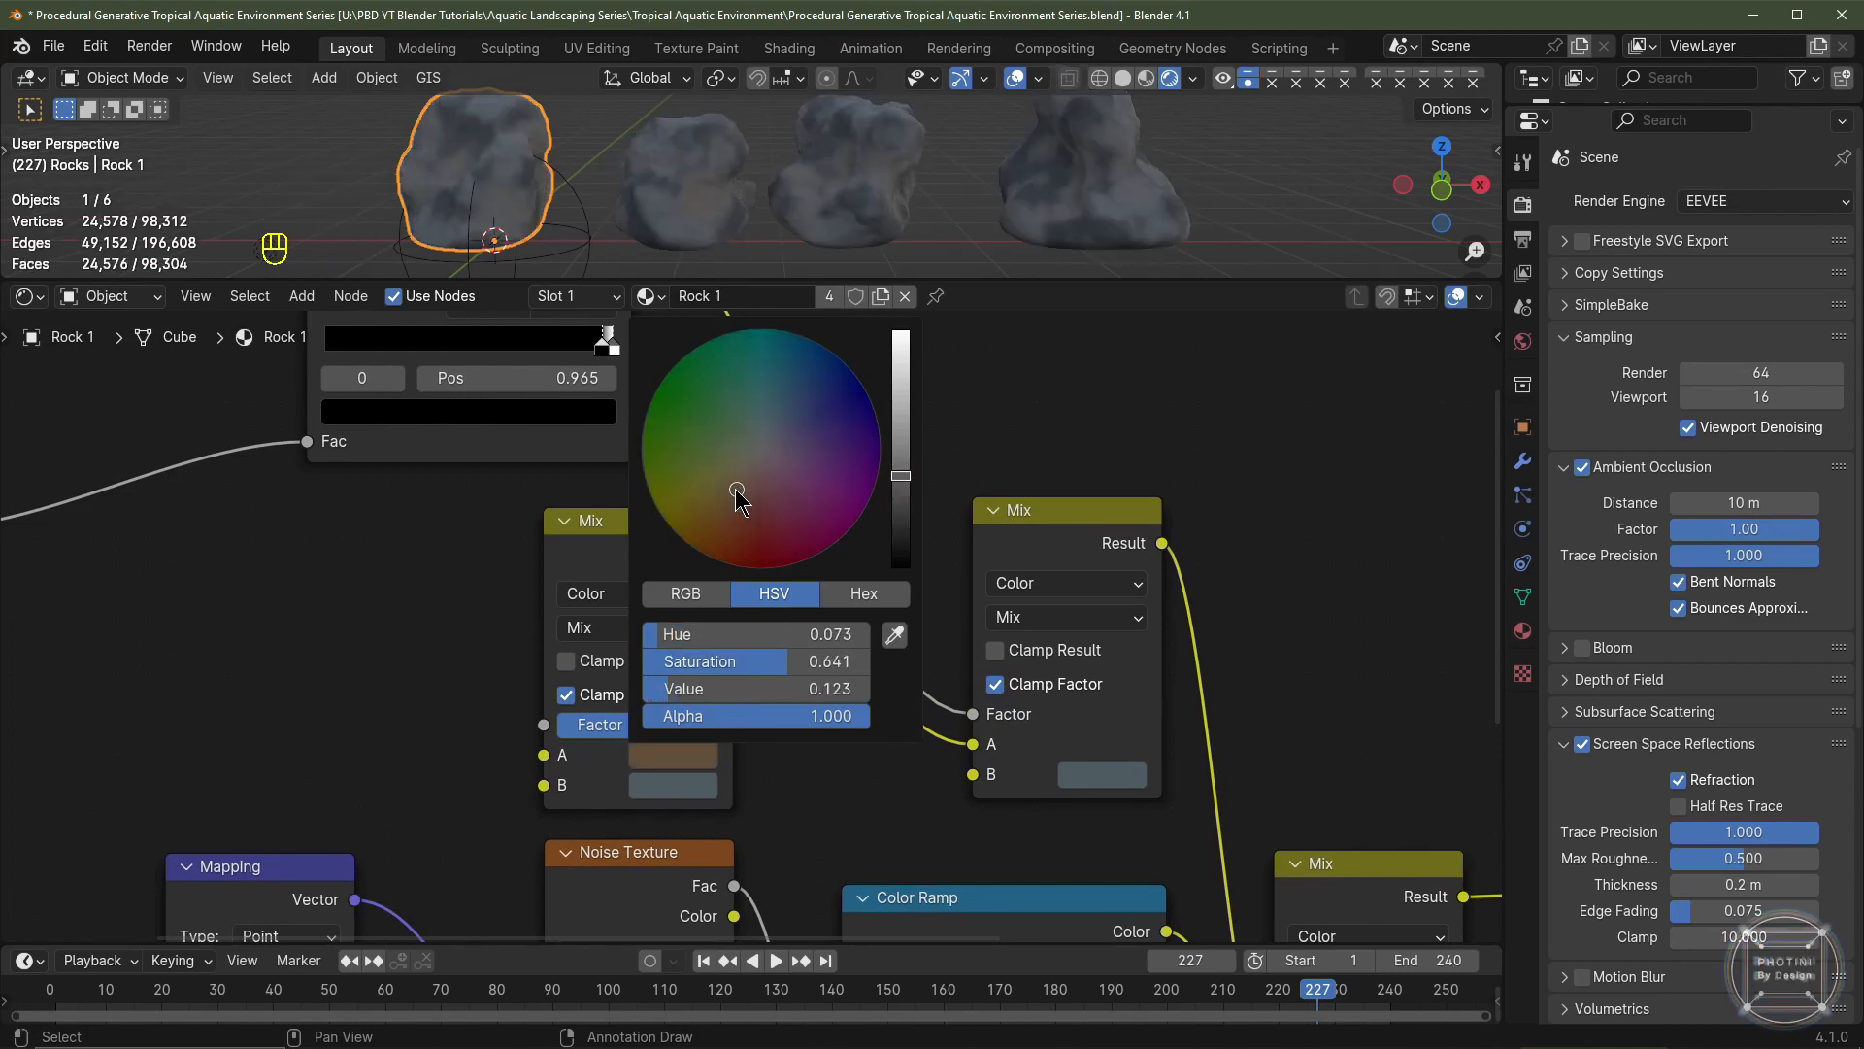
pyautogui.scroll(-2, 737, 491)
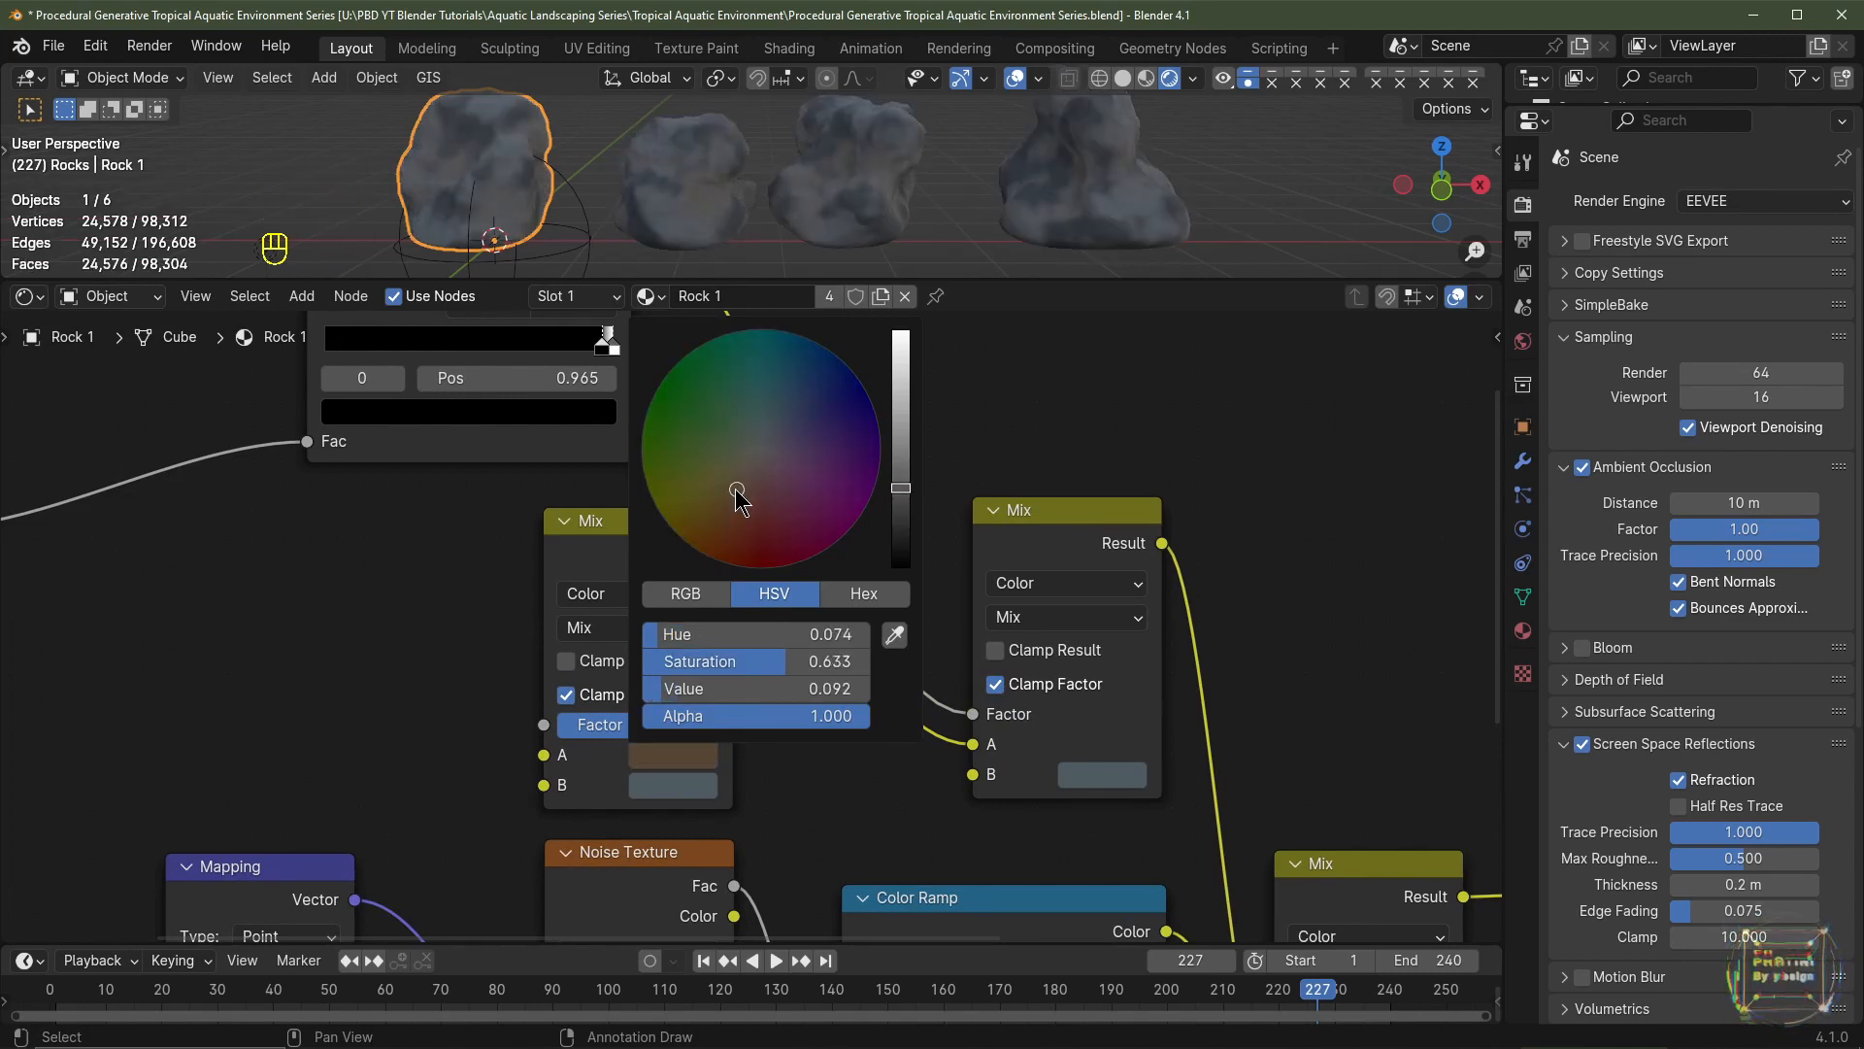
# - Lighten the new Mix node's B color to a paler blue-grey and open the B color of the Mix node it feeds
pyautogui.click(662, 789)
pyautogui.scroll(2, 662, 789)
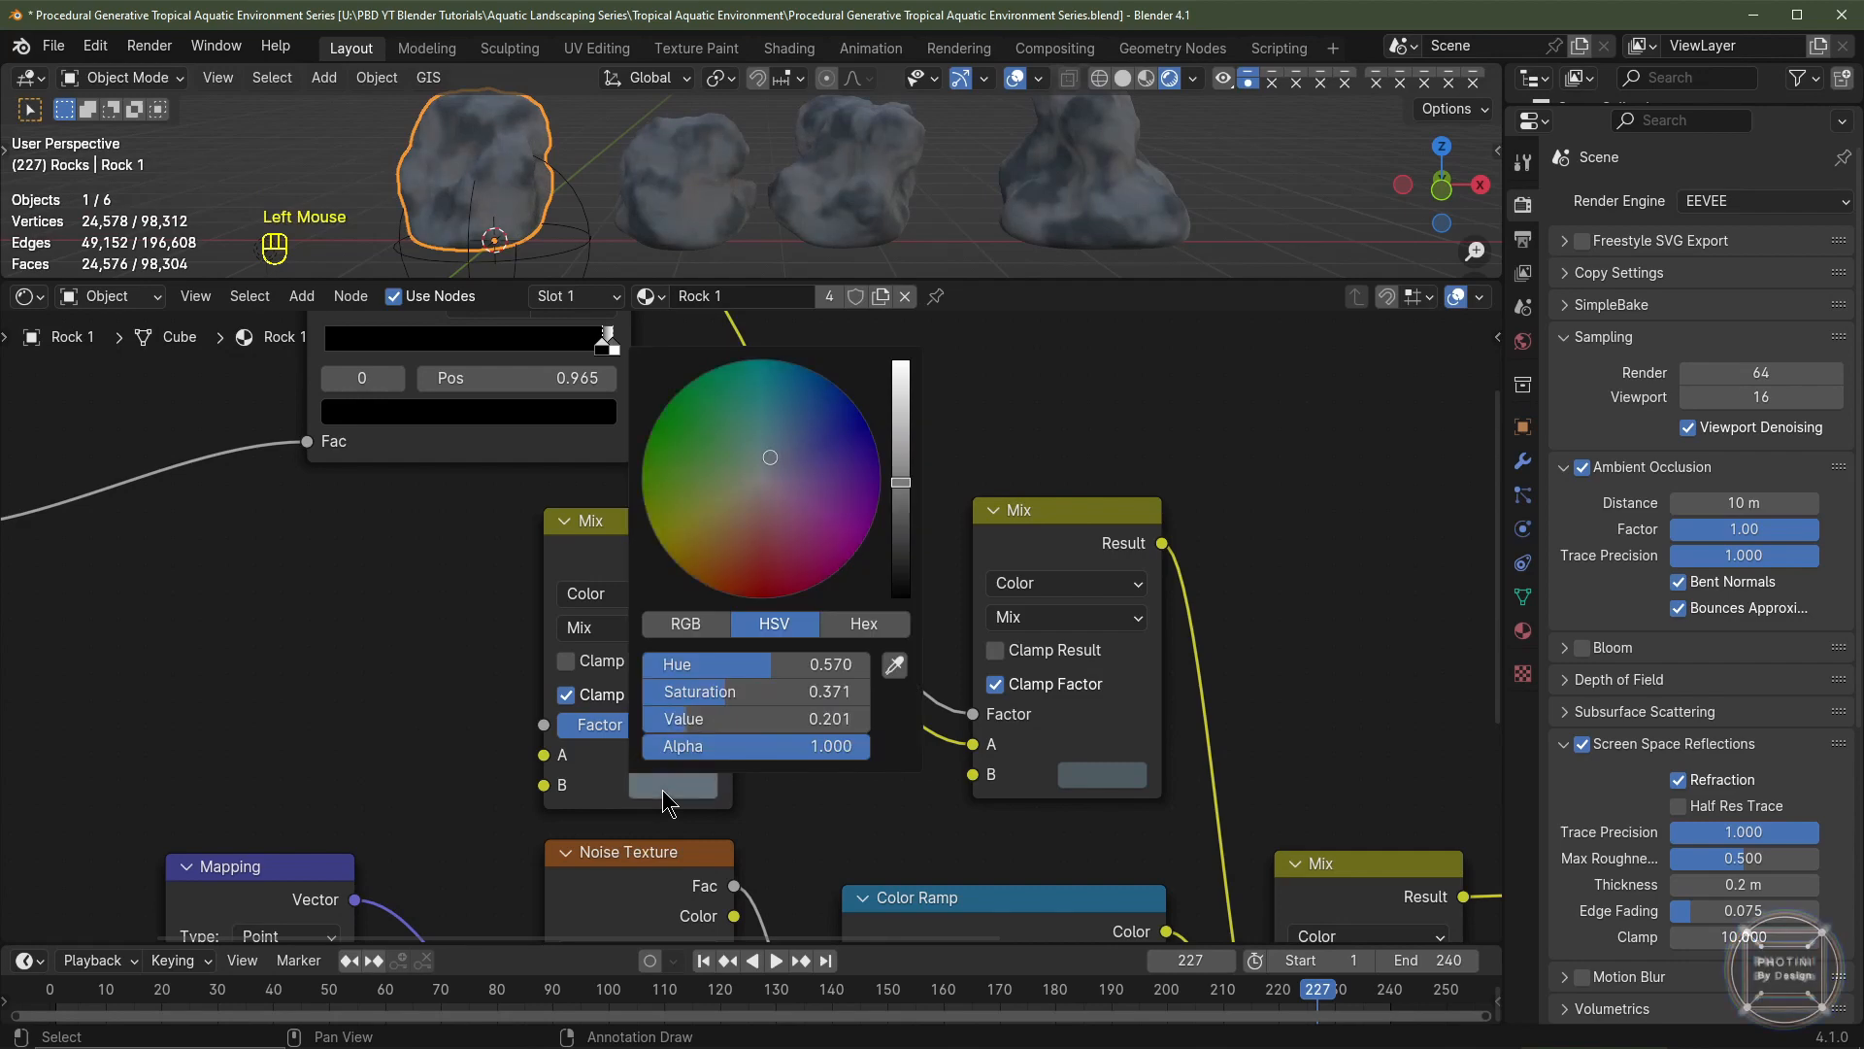
pyautogui.scroll(1, 663, 789)
pyautogui.click(1107, 774)
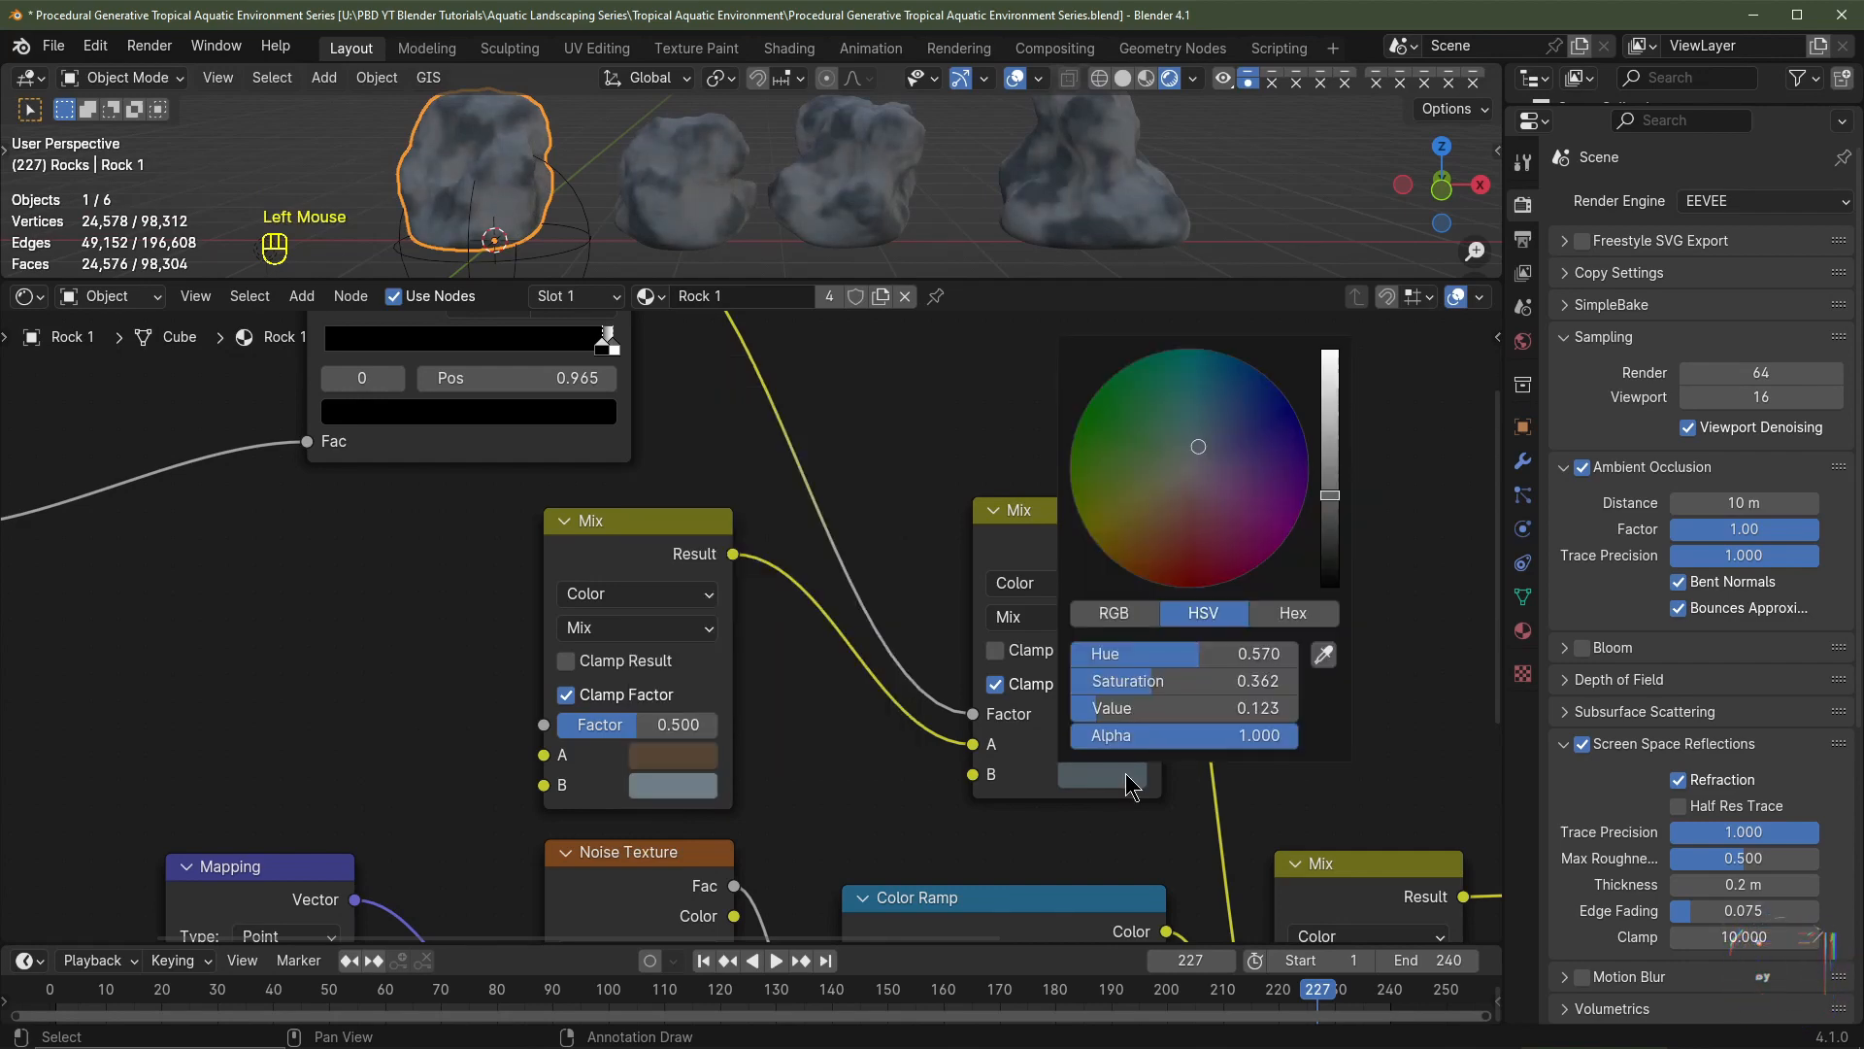
pyautogui.scroll(-1, 1127, 772)
pyautogui.scroll(-2, 686, 782)
pyautogui.moveTo(686, 782); pyautogui.dragTo(883, 697, button='middle')
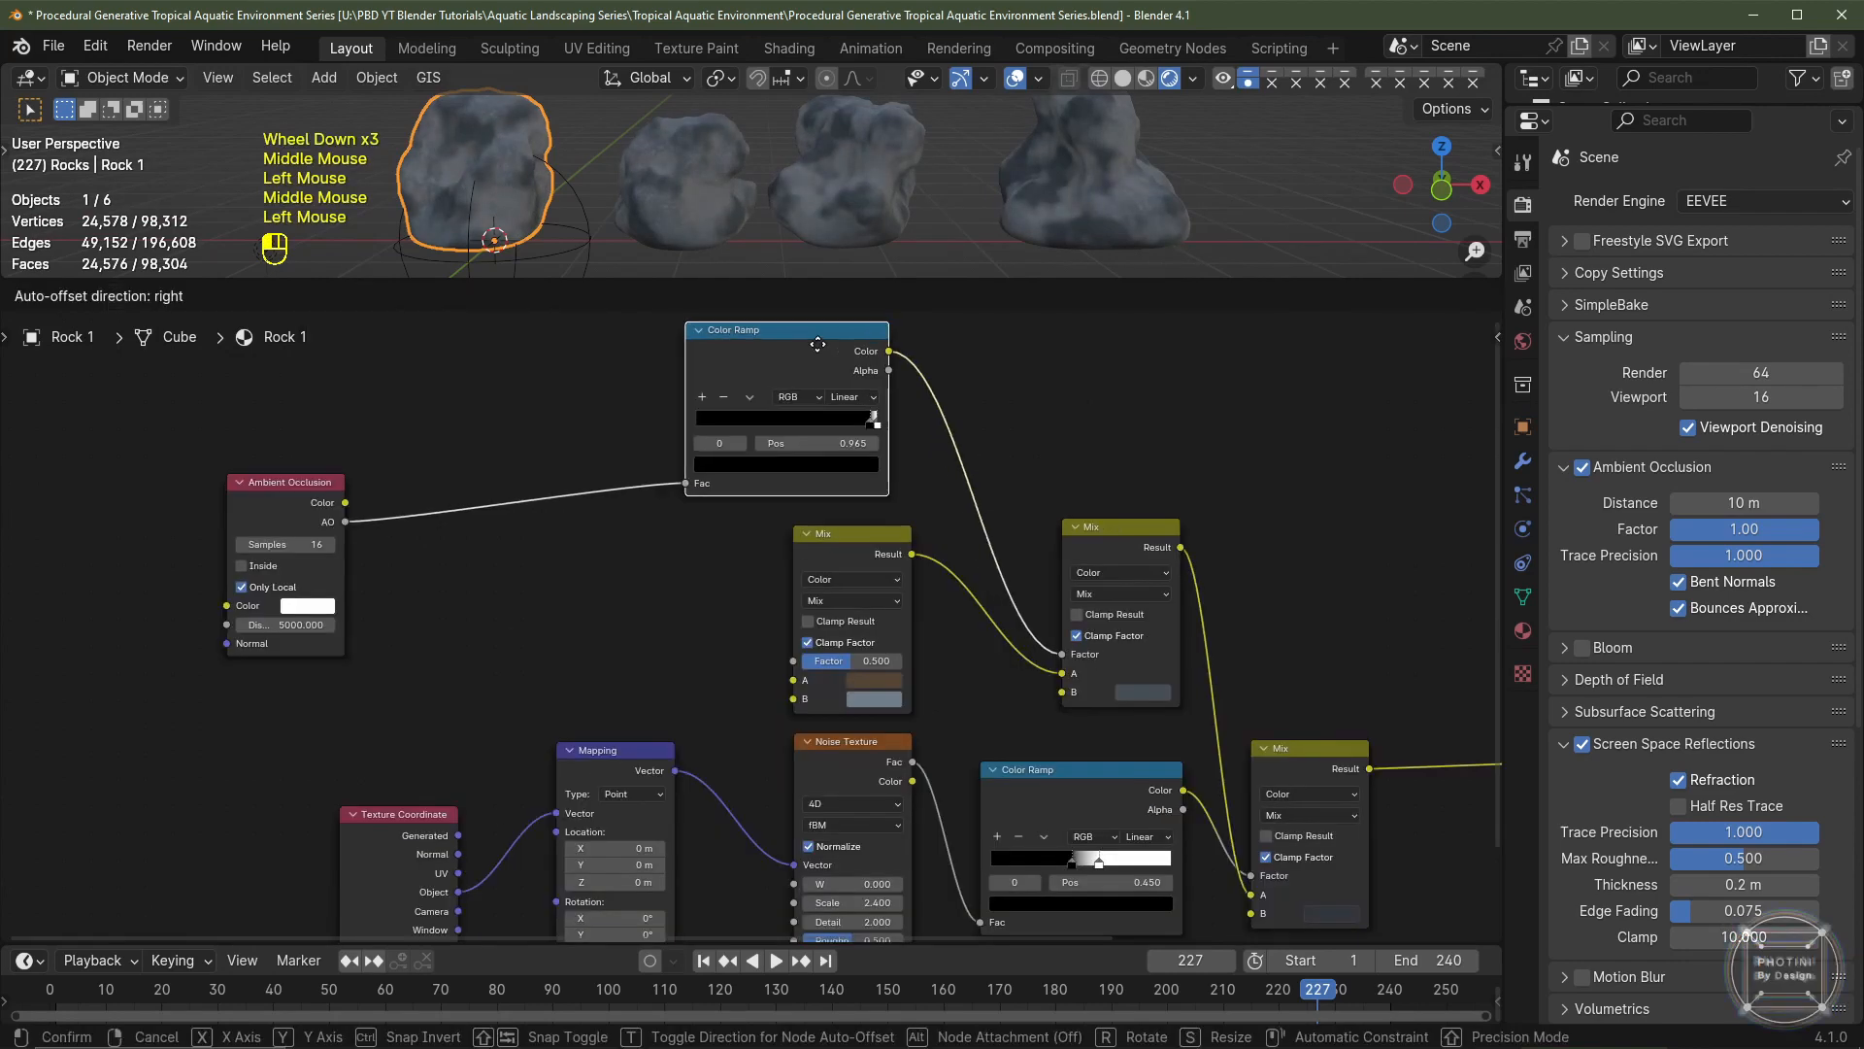
# - Duplicate the ambient occlusion Color Ramp and wire the copy between the AO output and the new Mix node's Factor
pyautogui.click(834, 344)
pyautogui.hotkey('shift', 'd')
pyautogui.click(641, 549)
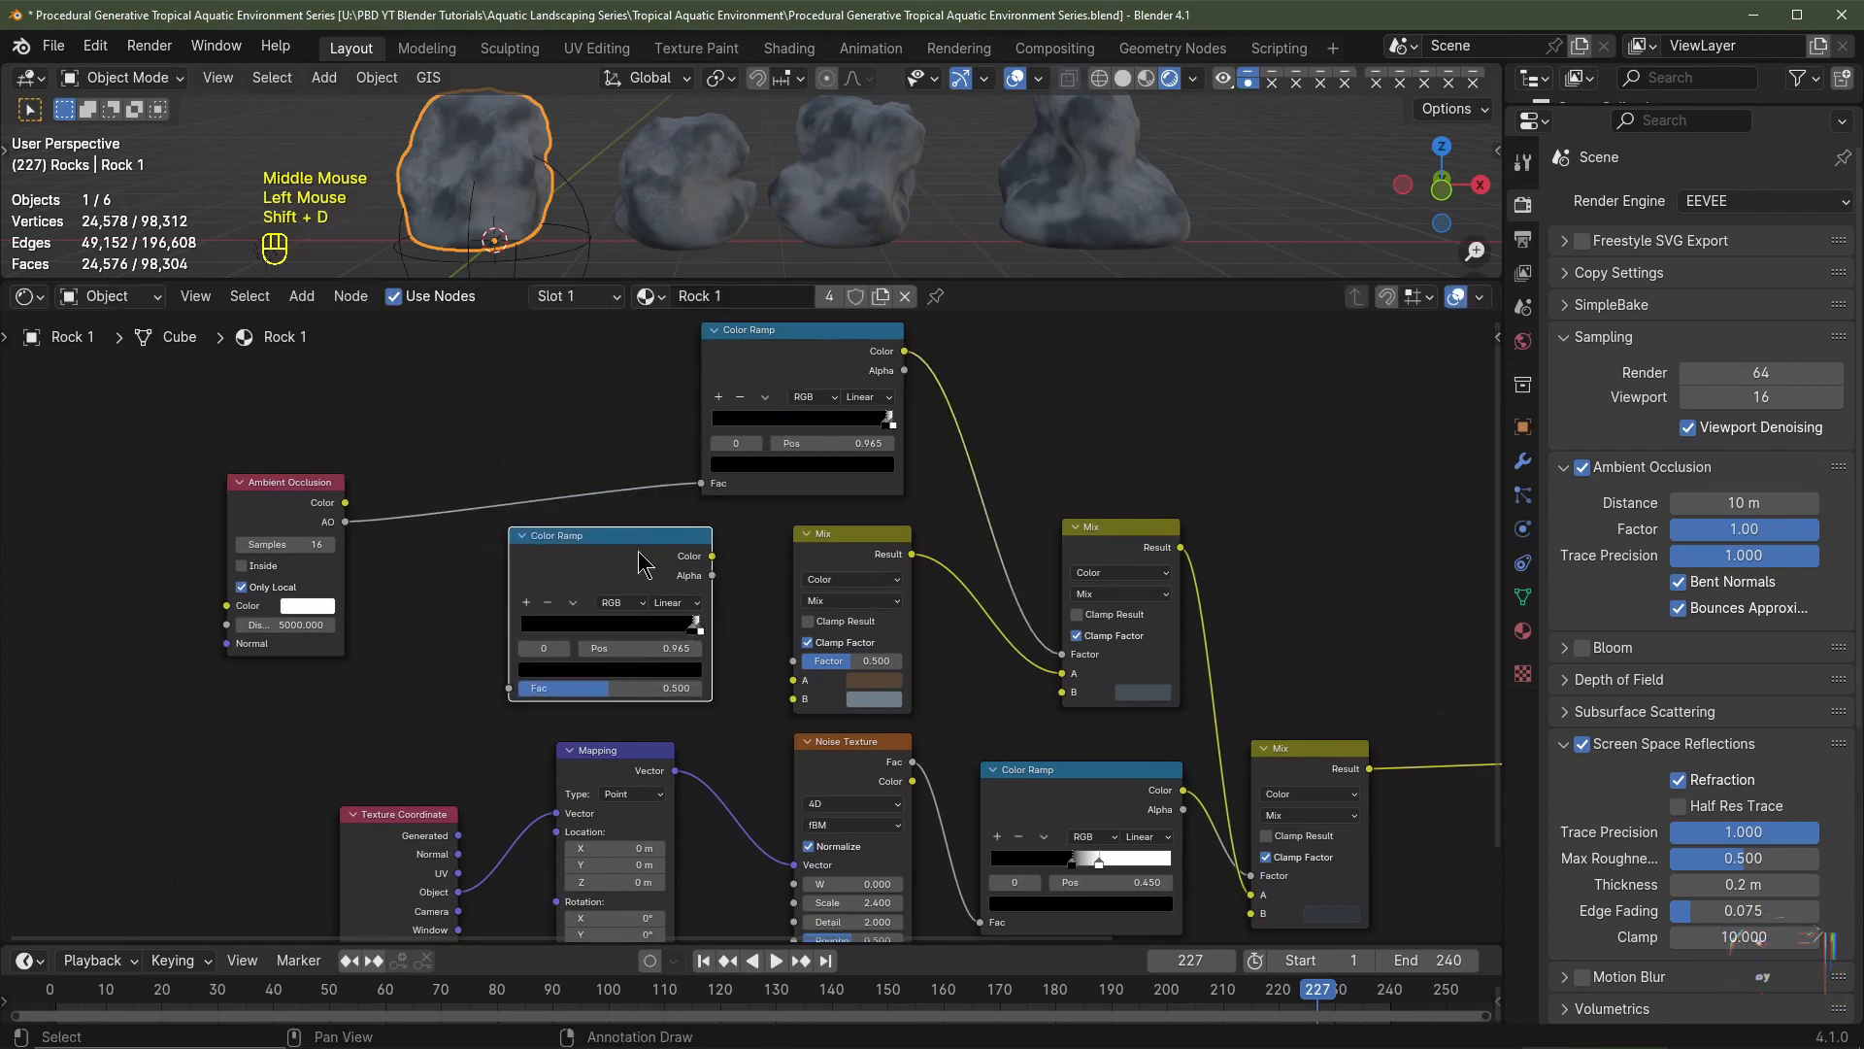
pyautogui.scroll(1, 752, 629)
pyautogui.moveTo(238, 493); pyautogui.dragTo(445, 704)
pyautogui.scroll(2, 745, 622)
pyautogui.click(701, 537)
pyautogui.moveTo(685, 507); pyautogui.dragTo(823, 686)
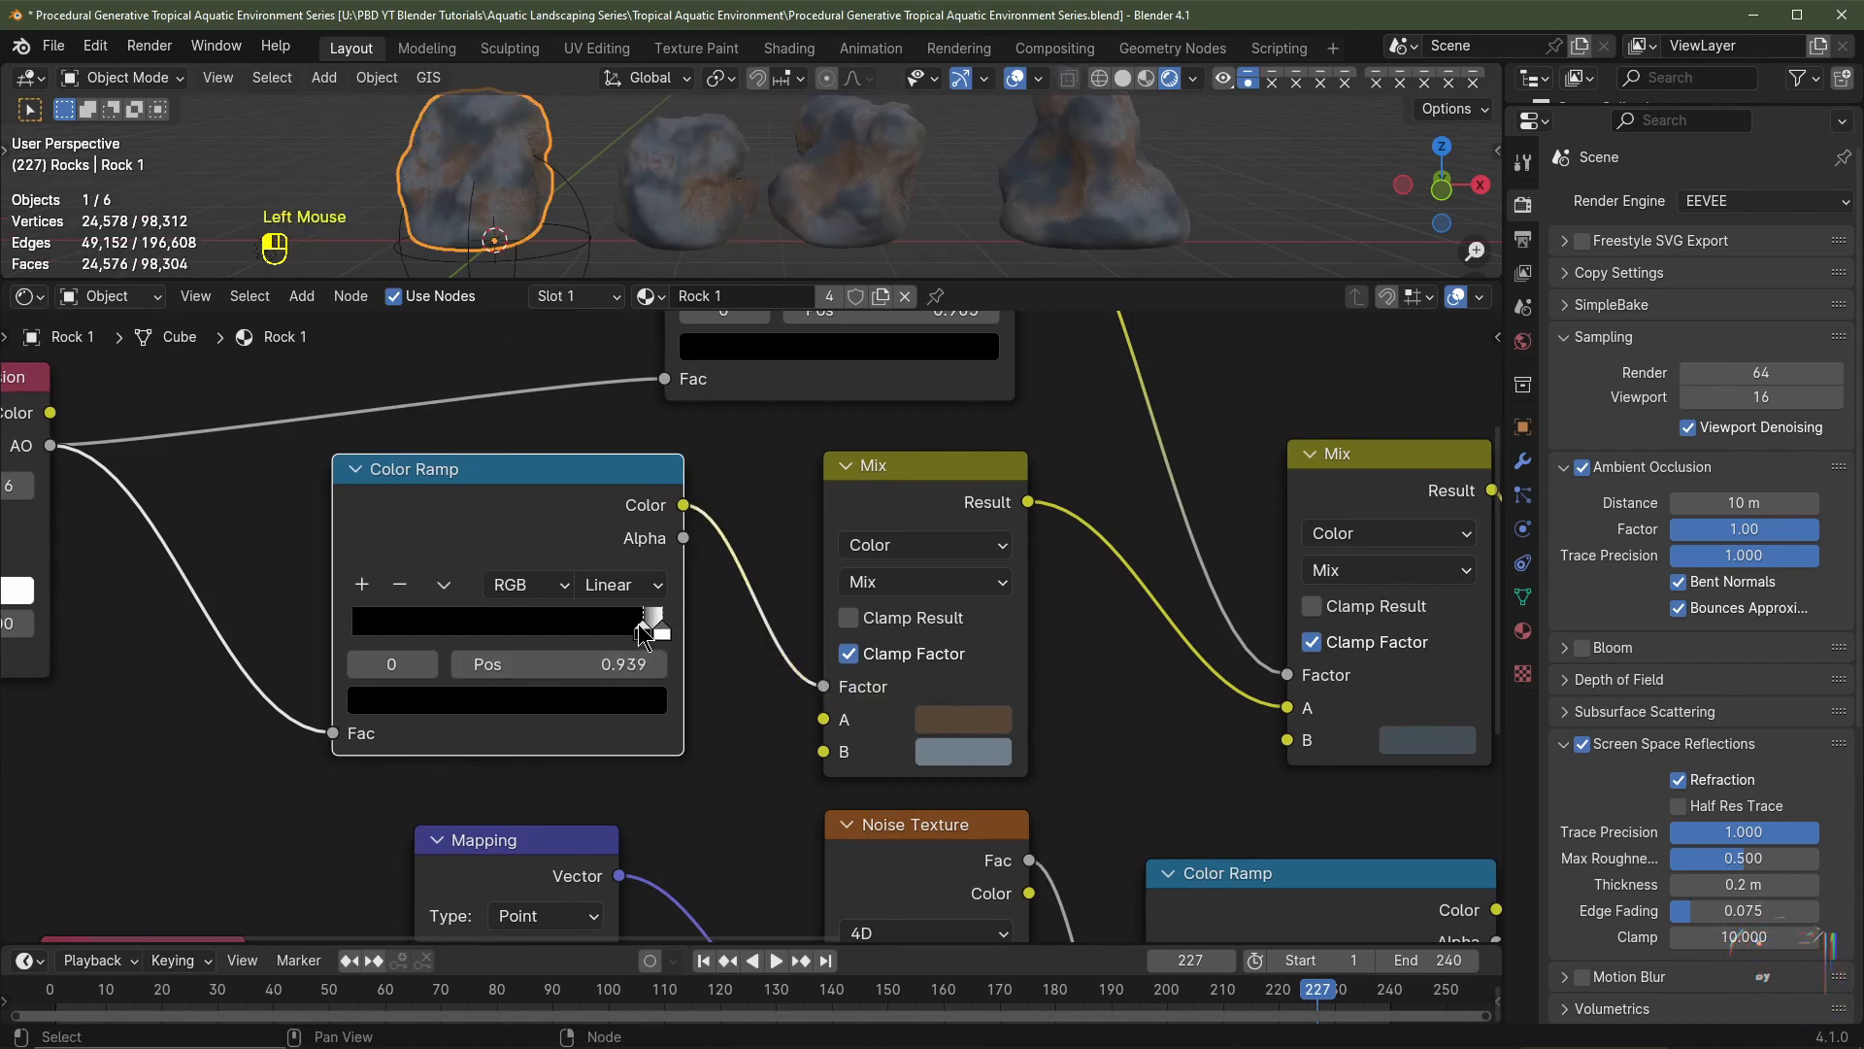
# - Set the black stop of the duplicated ambient occlusion Color Ramp to position 0.888
pyautogui.moveTo(631, 621); pyautogui.dragTo(627, 621)
pyautogui.scroll(-1, 991, 212)
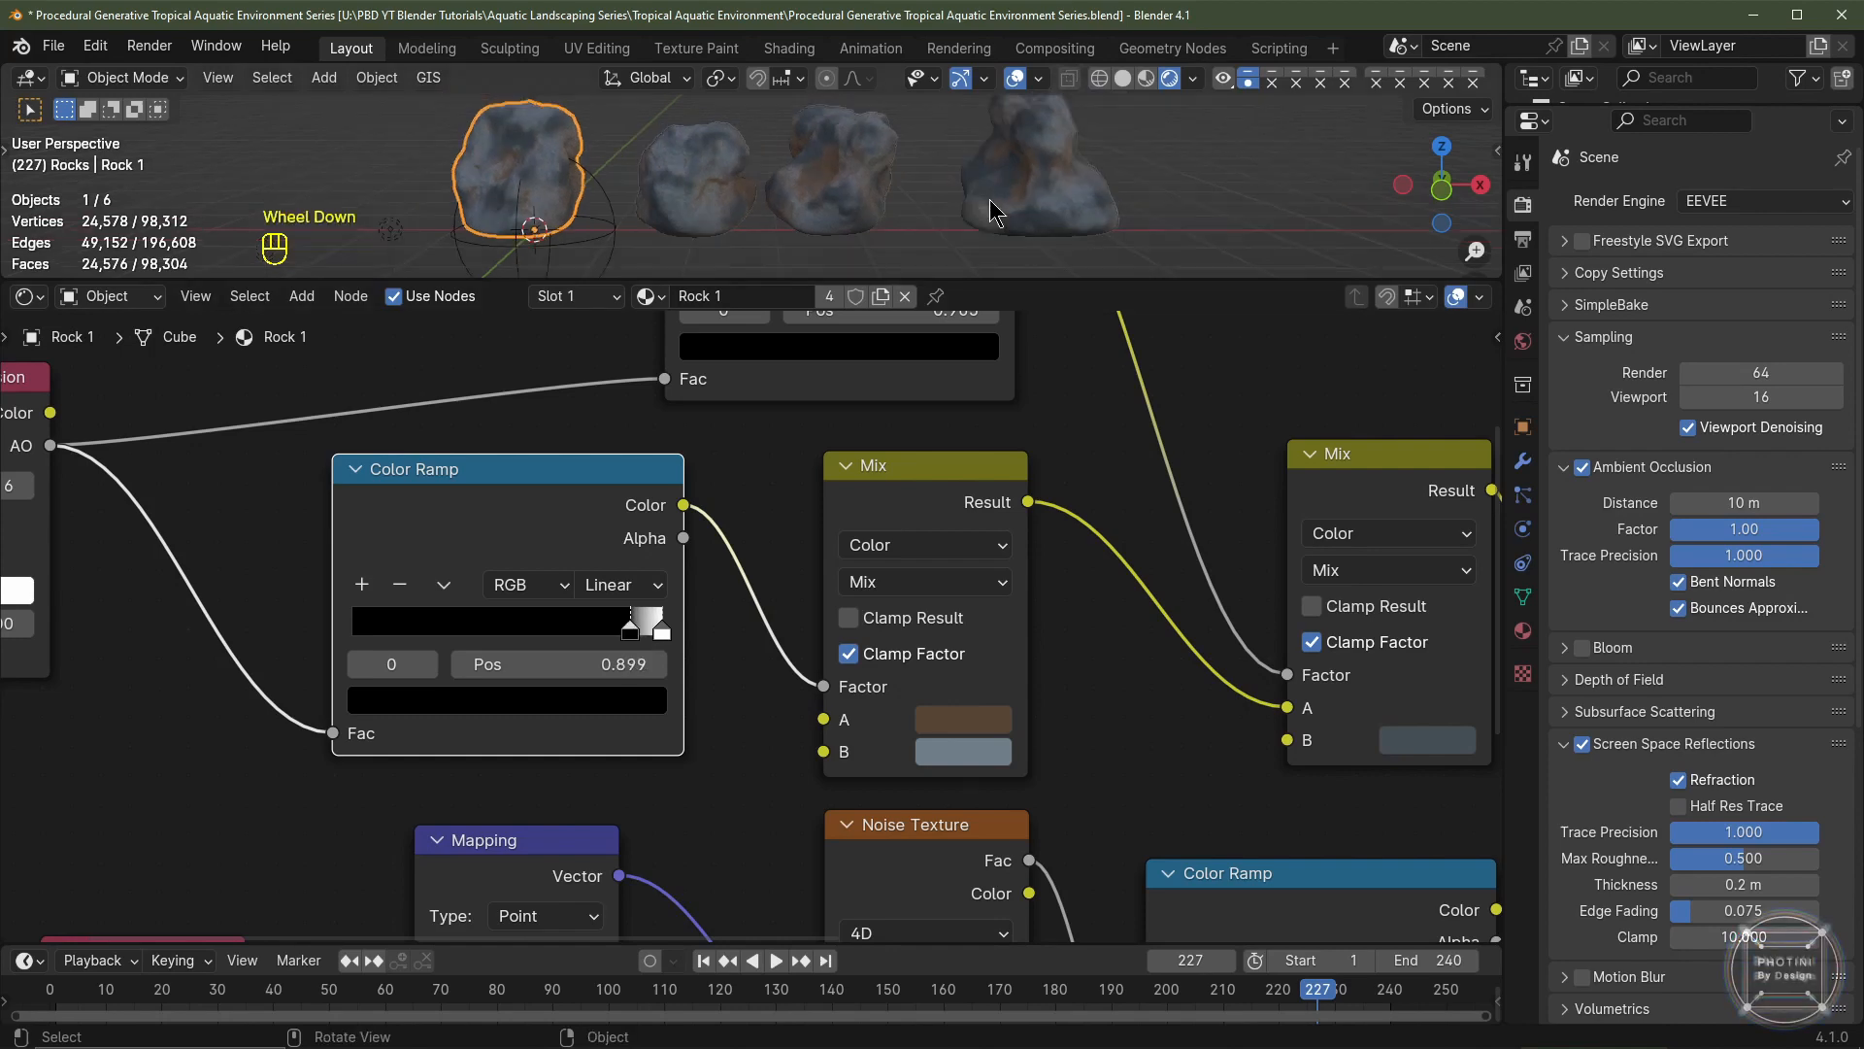
pyautogui.moveTo(990, 211); pyautogui.dragTo(889, 216, button='middle')
pyautogui.scroll(1, 874, 224)
pyautogui.scroll(1, 646, 621)
pyautogui.moveTo(616, 630)
pyautogui.mouseDown()
pyautogui.moveTo(591, 631)
pyautogui.moveTo(621, 636)
pyautogui.mouseUp()
pyautogui.click(626, 656)
pyautogui.write('.888')
pyautogui.press('Return')
# - Duplicate the noise Color Ramp below the original, feed it from the Noise Texture's Fac and connect its Color to the Principled BSDF Roughness
pyautogui.scroll(-3, 641, 653)
pyautogui.moveTo(1065, 701); pyautogui.dragTo(961, 564, button='middle')
pyautogui.scroll(2, 762, 583)
pyautogui.click(716, 525)
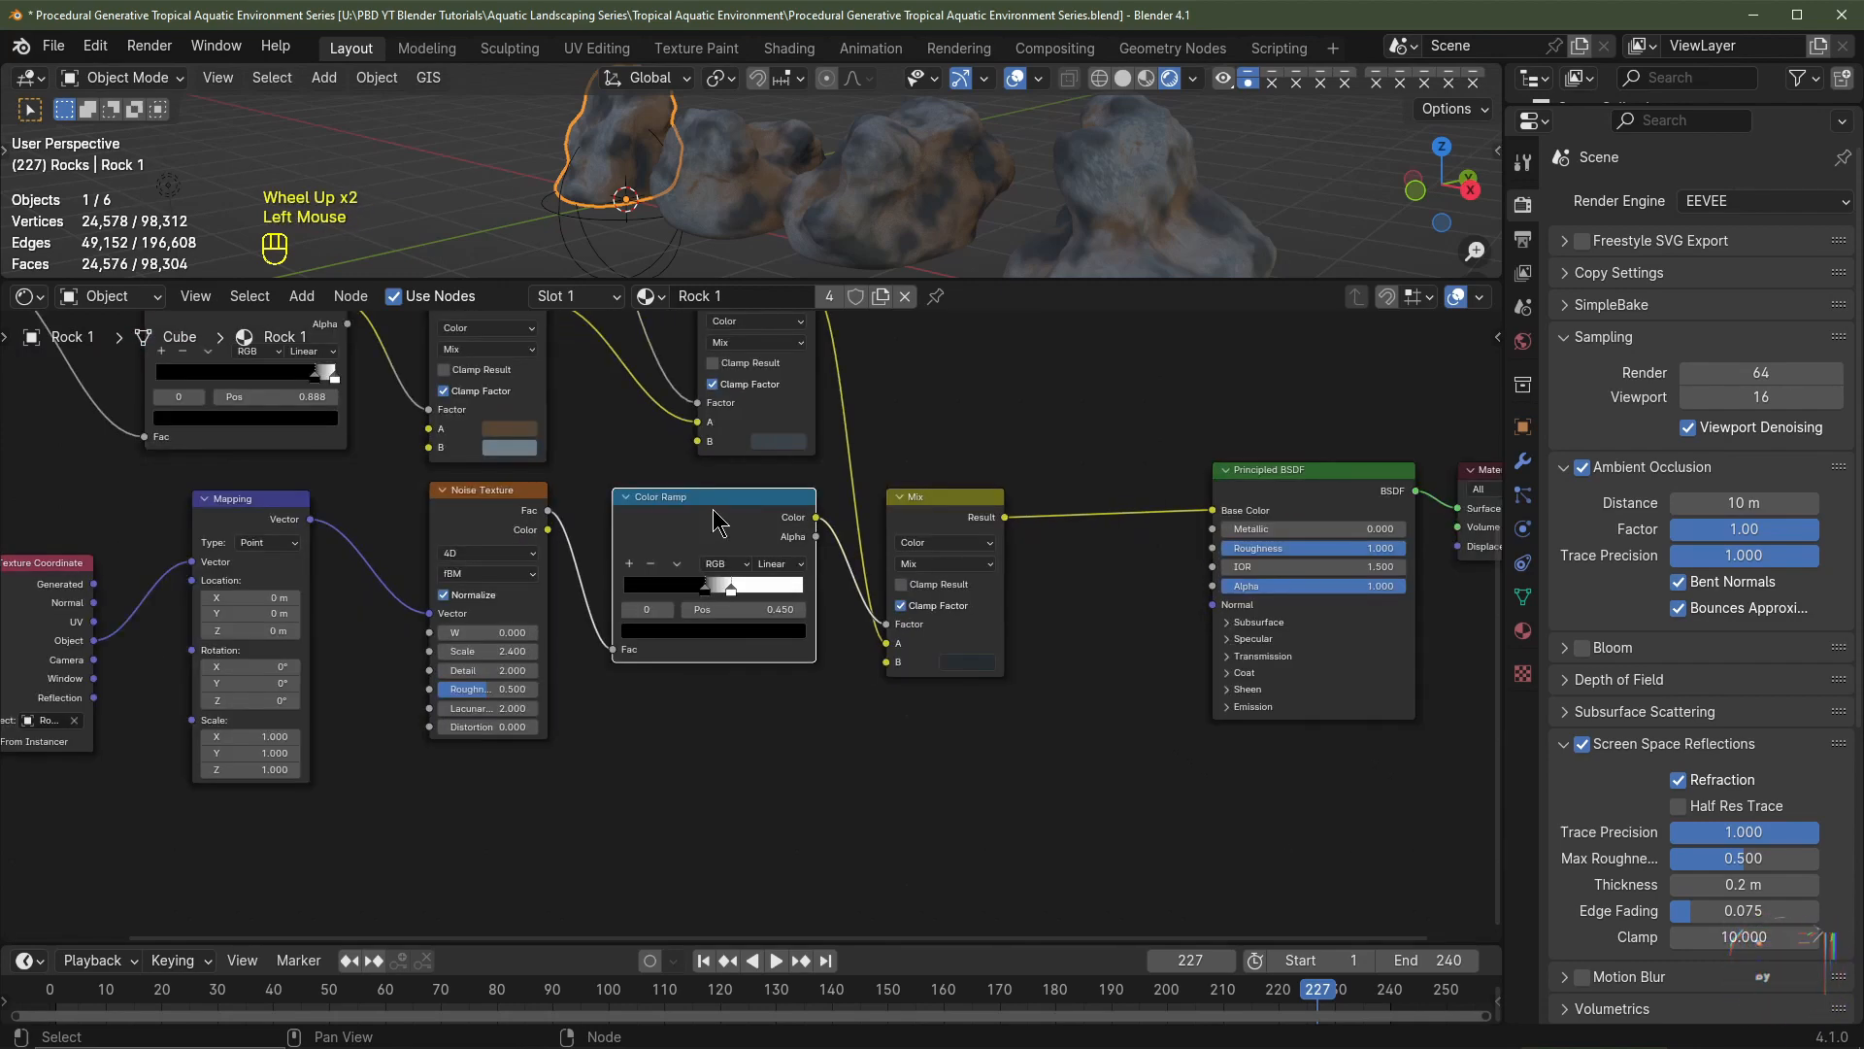
pyautogui.hotkey('shift', 'd')
pyautogui.click(713, 715)
pyautogui.moveTo(548, 510); pyautogui.dragTo(651, 835)
pyautogui.moveTo(1041, 751); pyautogui.dragTo(810, 775, button='middle')
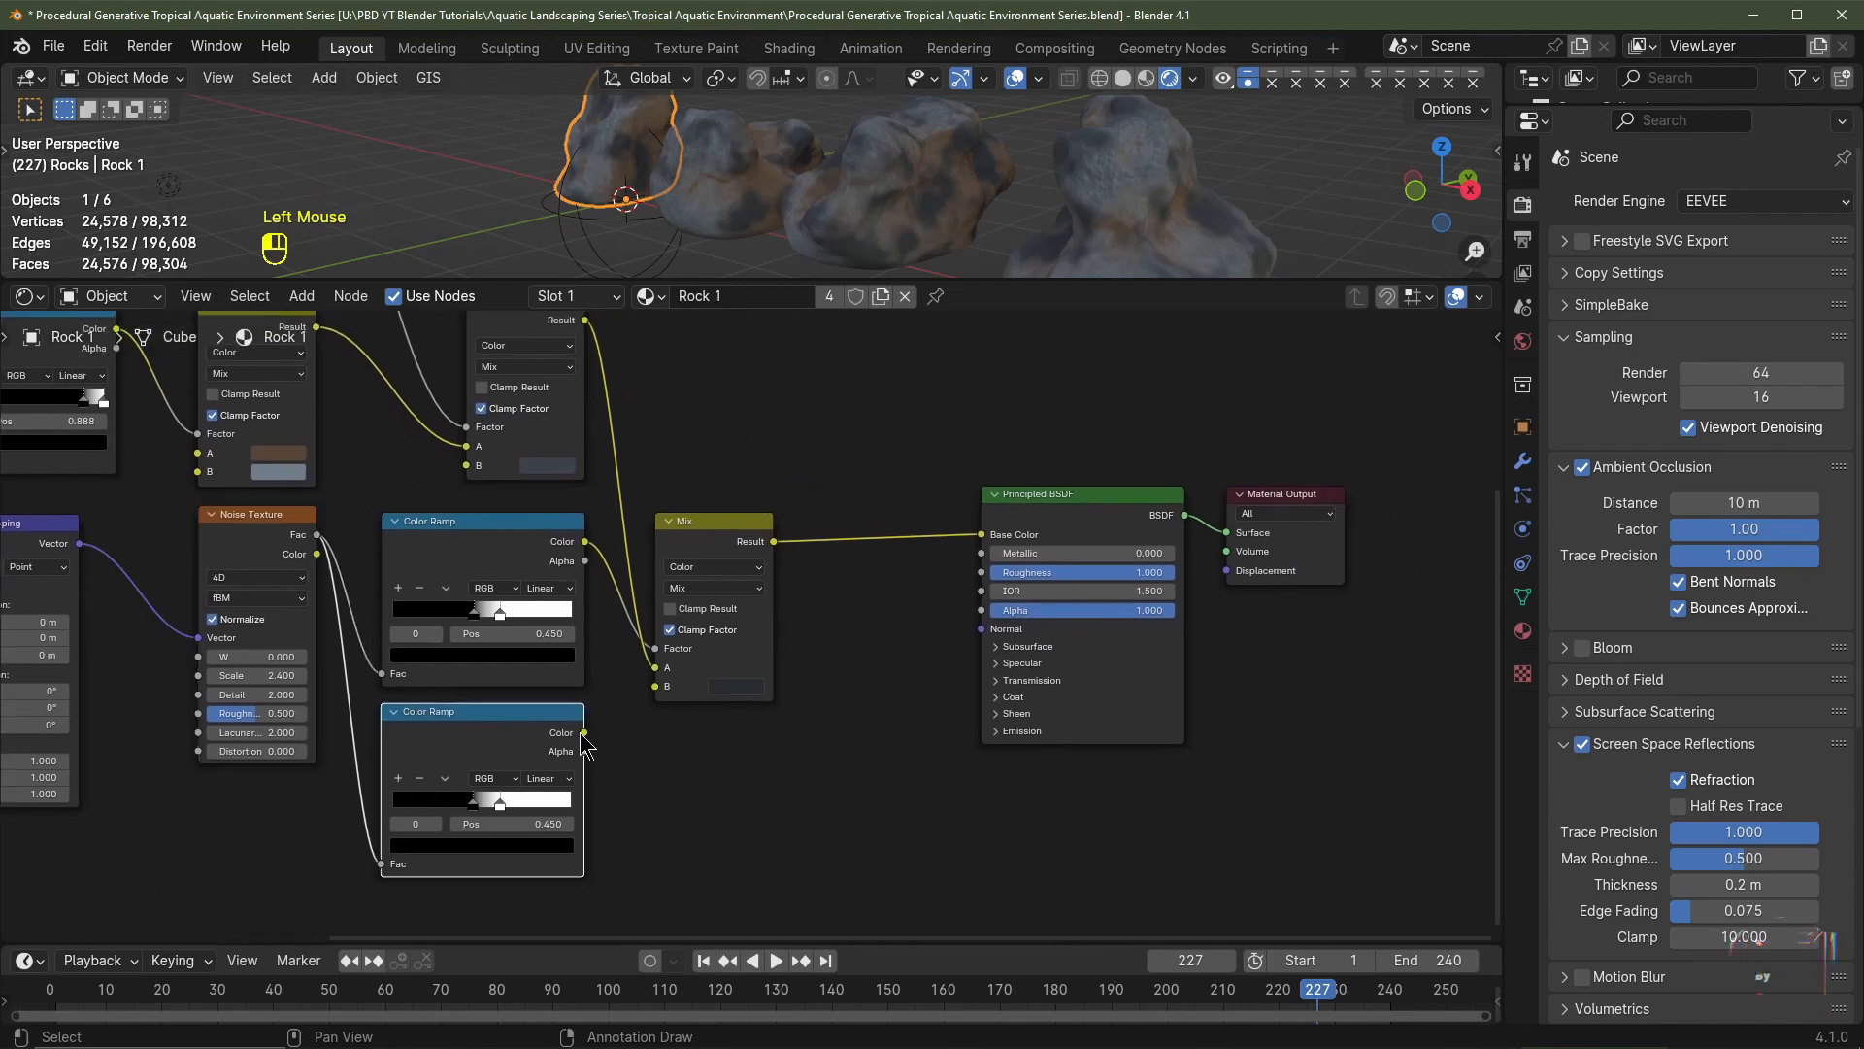
pyautogui.moveTo(583, 732); pyautogui.dragTo(981, 573)
# - Also connect the lower Color Ramp to the Principled BSDF's specular IOR Level, joining both links through a reroute beneath the Mix node
pyautogui.scroll(2, 1063, 683)
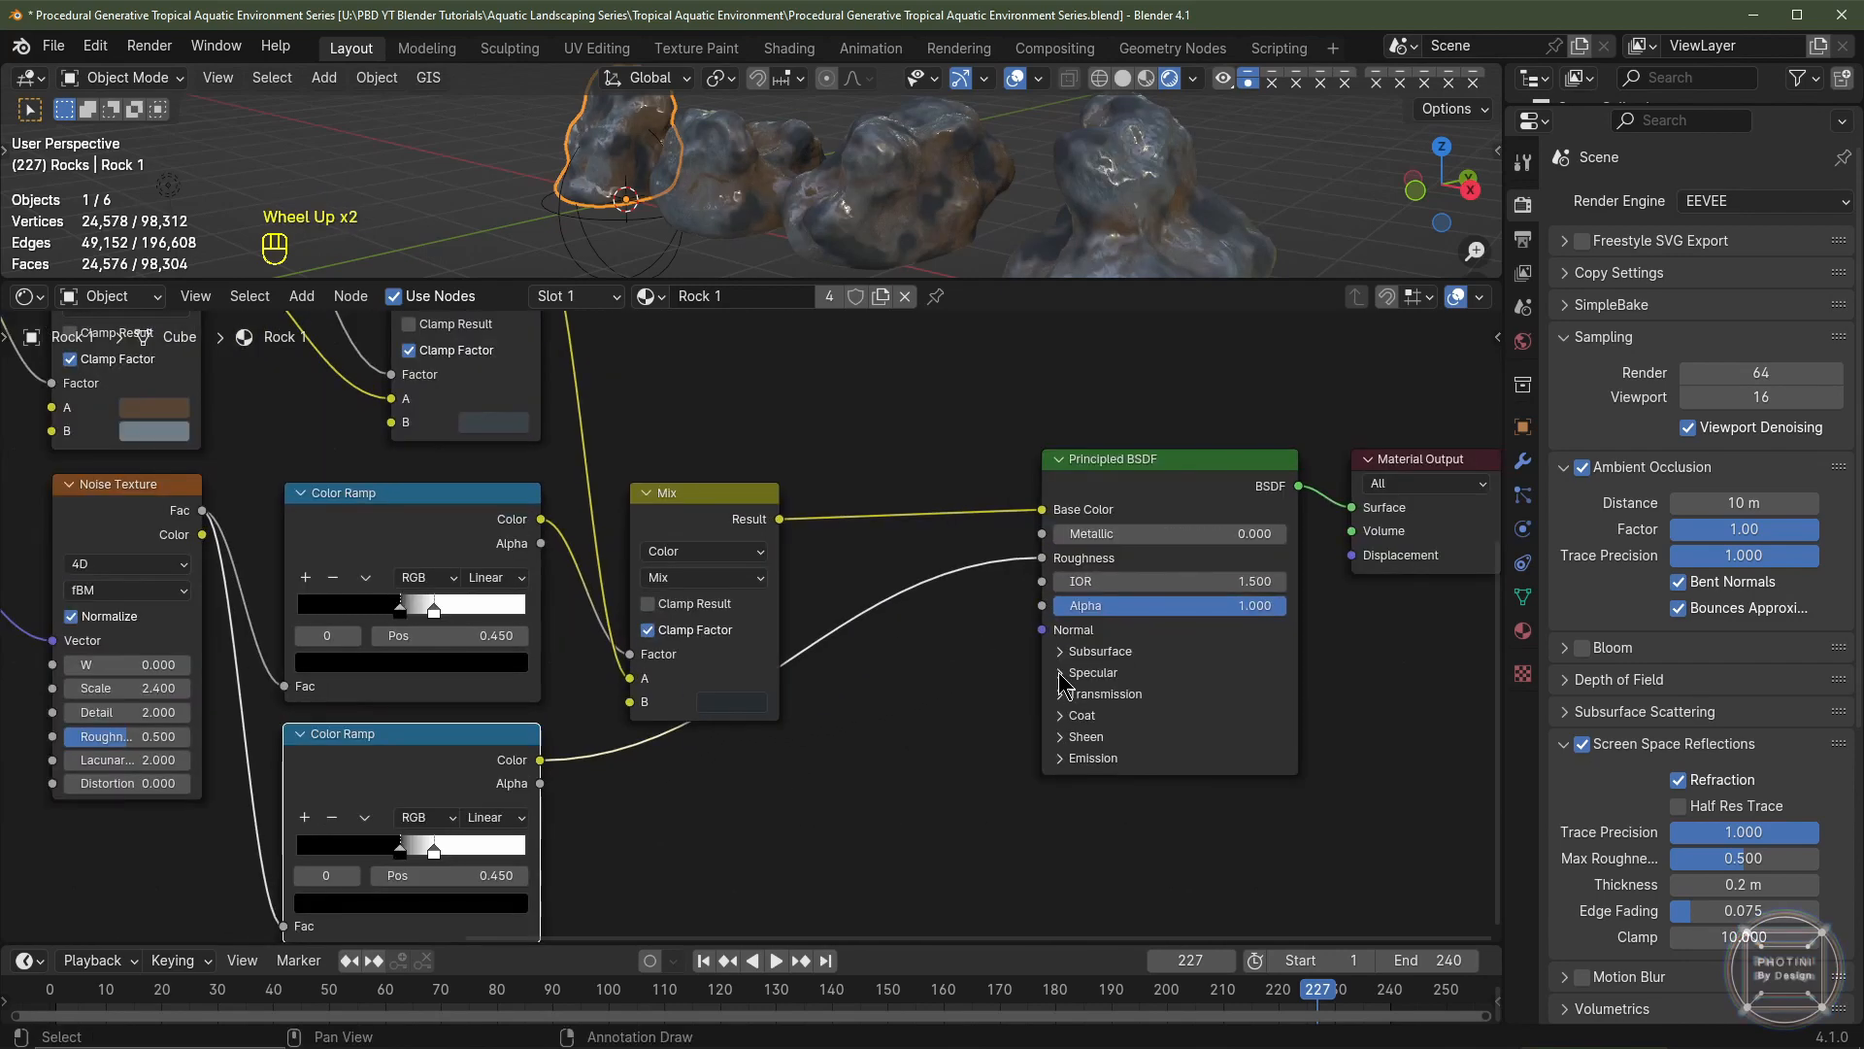
pyautogui.click(1062, 675)
pyautogui.moveTo(1142, 500); pyautogui.dragTo(1129, 439, button='middle')
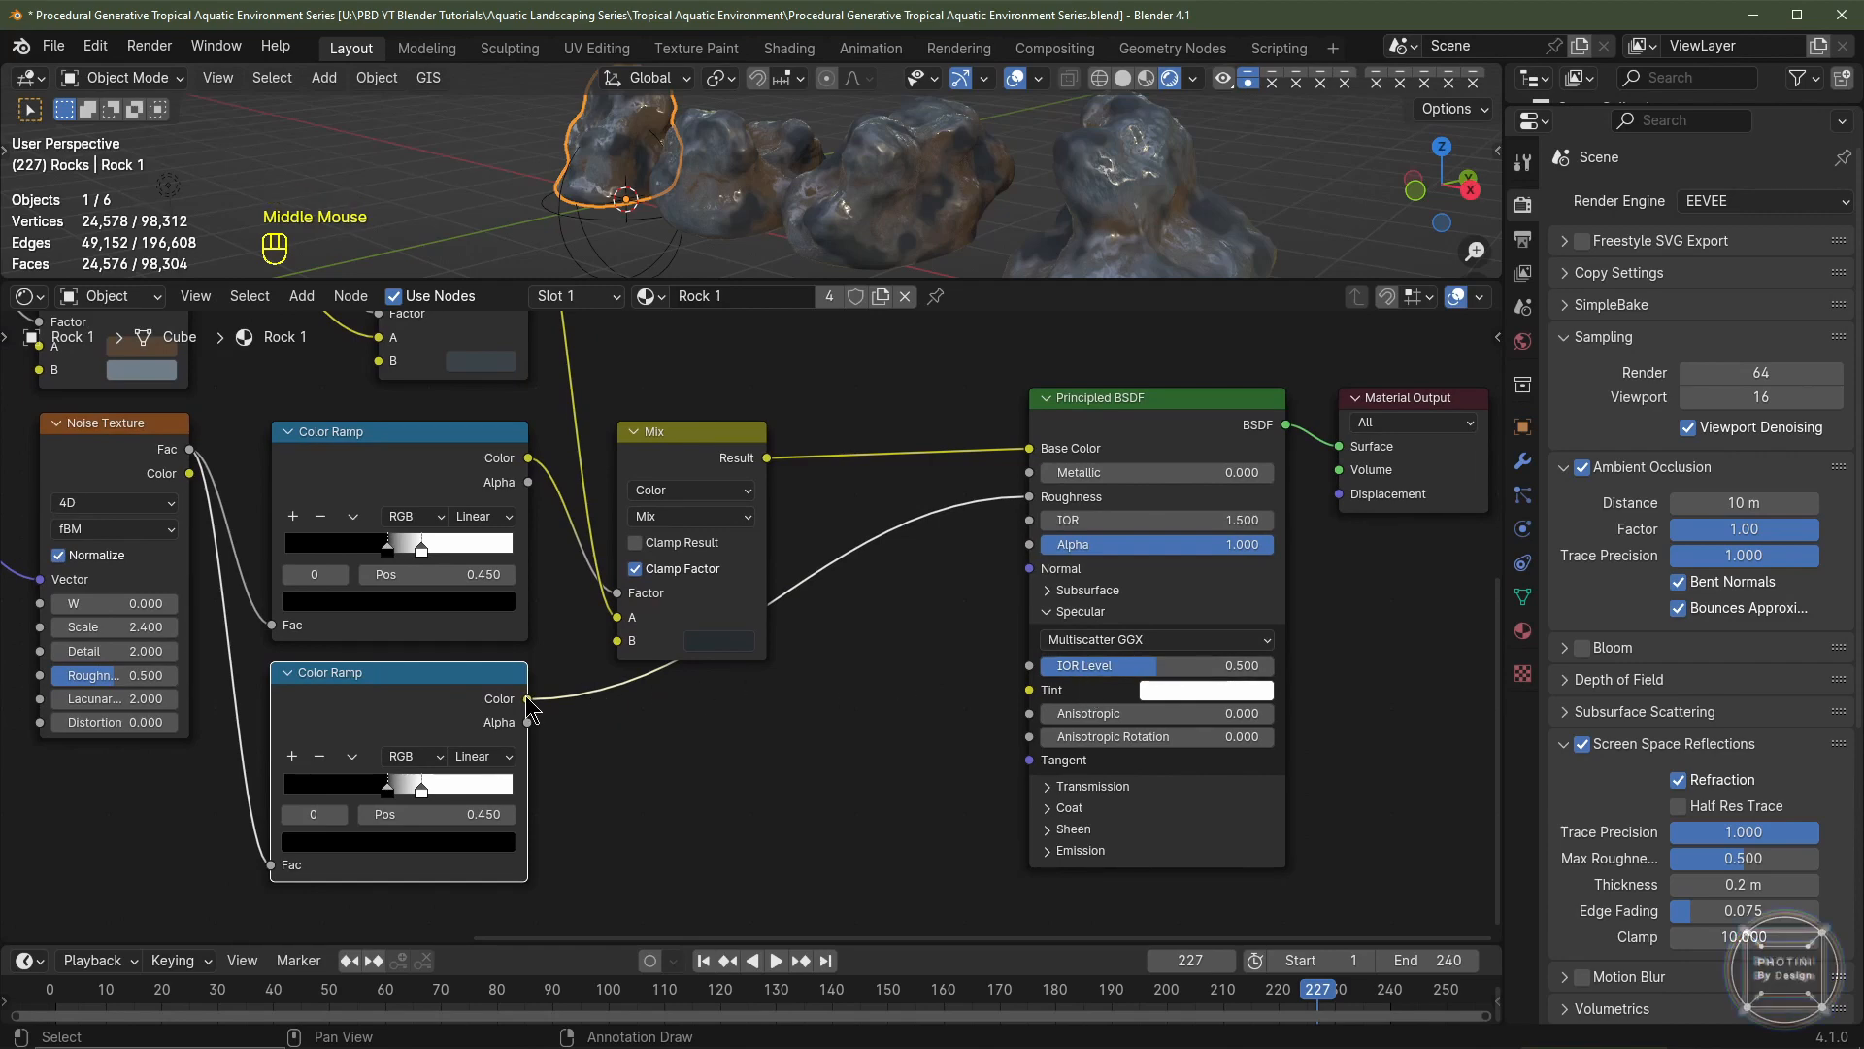
pyautogui.moveTo(530, 706); pyautogui.dragTo(1031, 666)
pyautogui.keyDown('shift'); pyautogui.rightClick(587, 676); pyautogui.keyUp('shift')
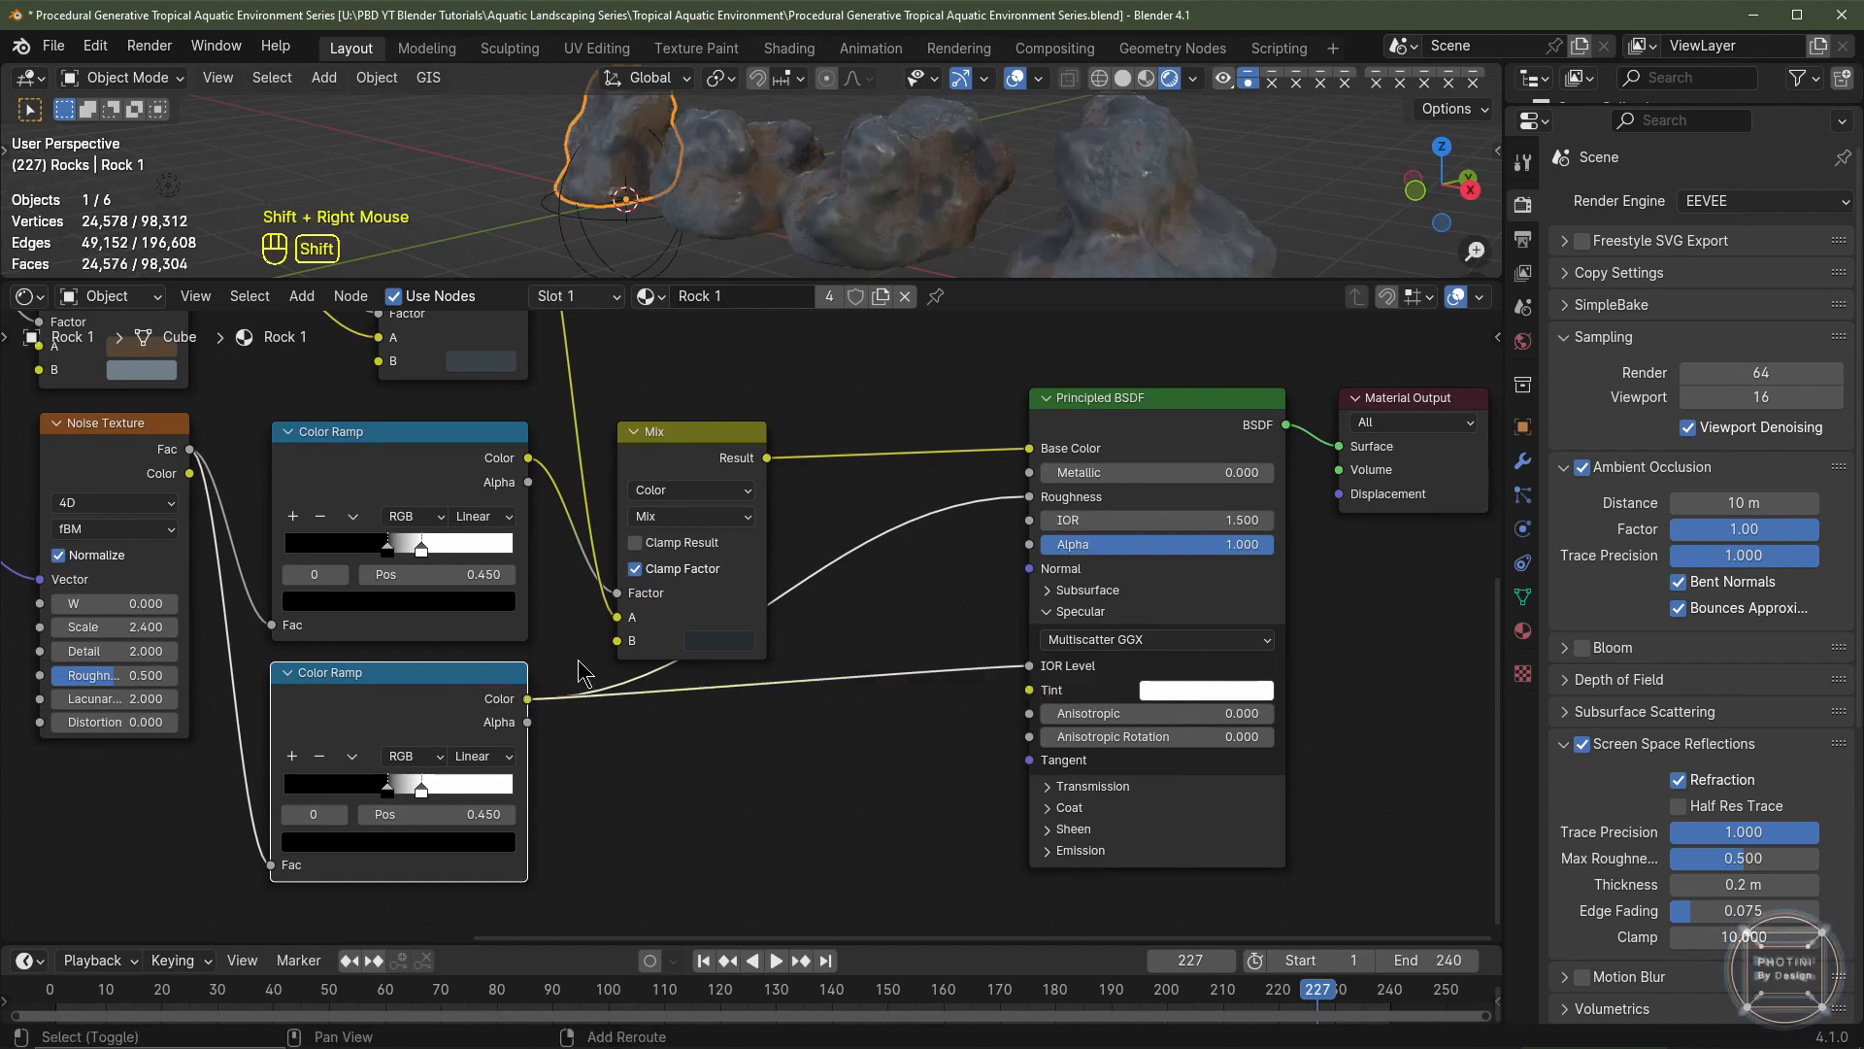
pyautogui.keyDown('shift'); pyautogui.moveTo(601, 747); pyautogui.dragTo(608, 760, button='right'); pyautogui.keyUp('shift')
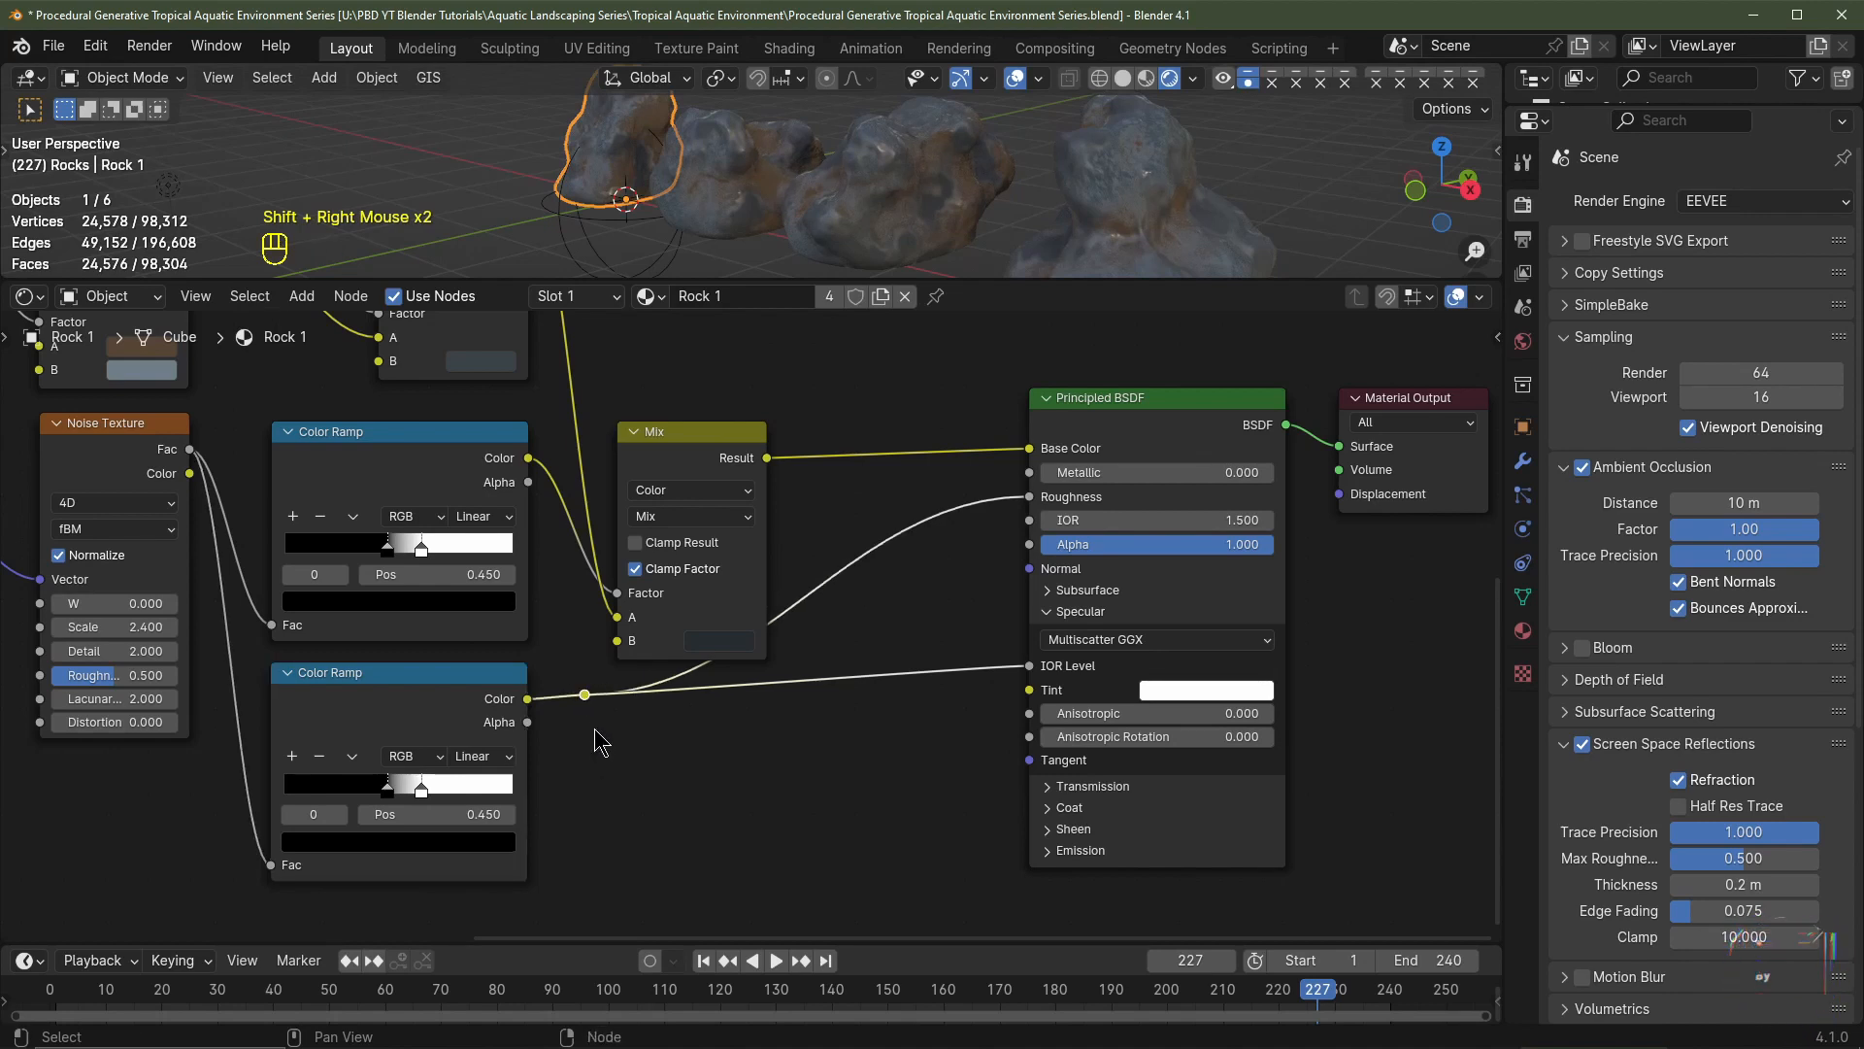
pyautogui.press('g')
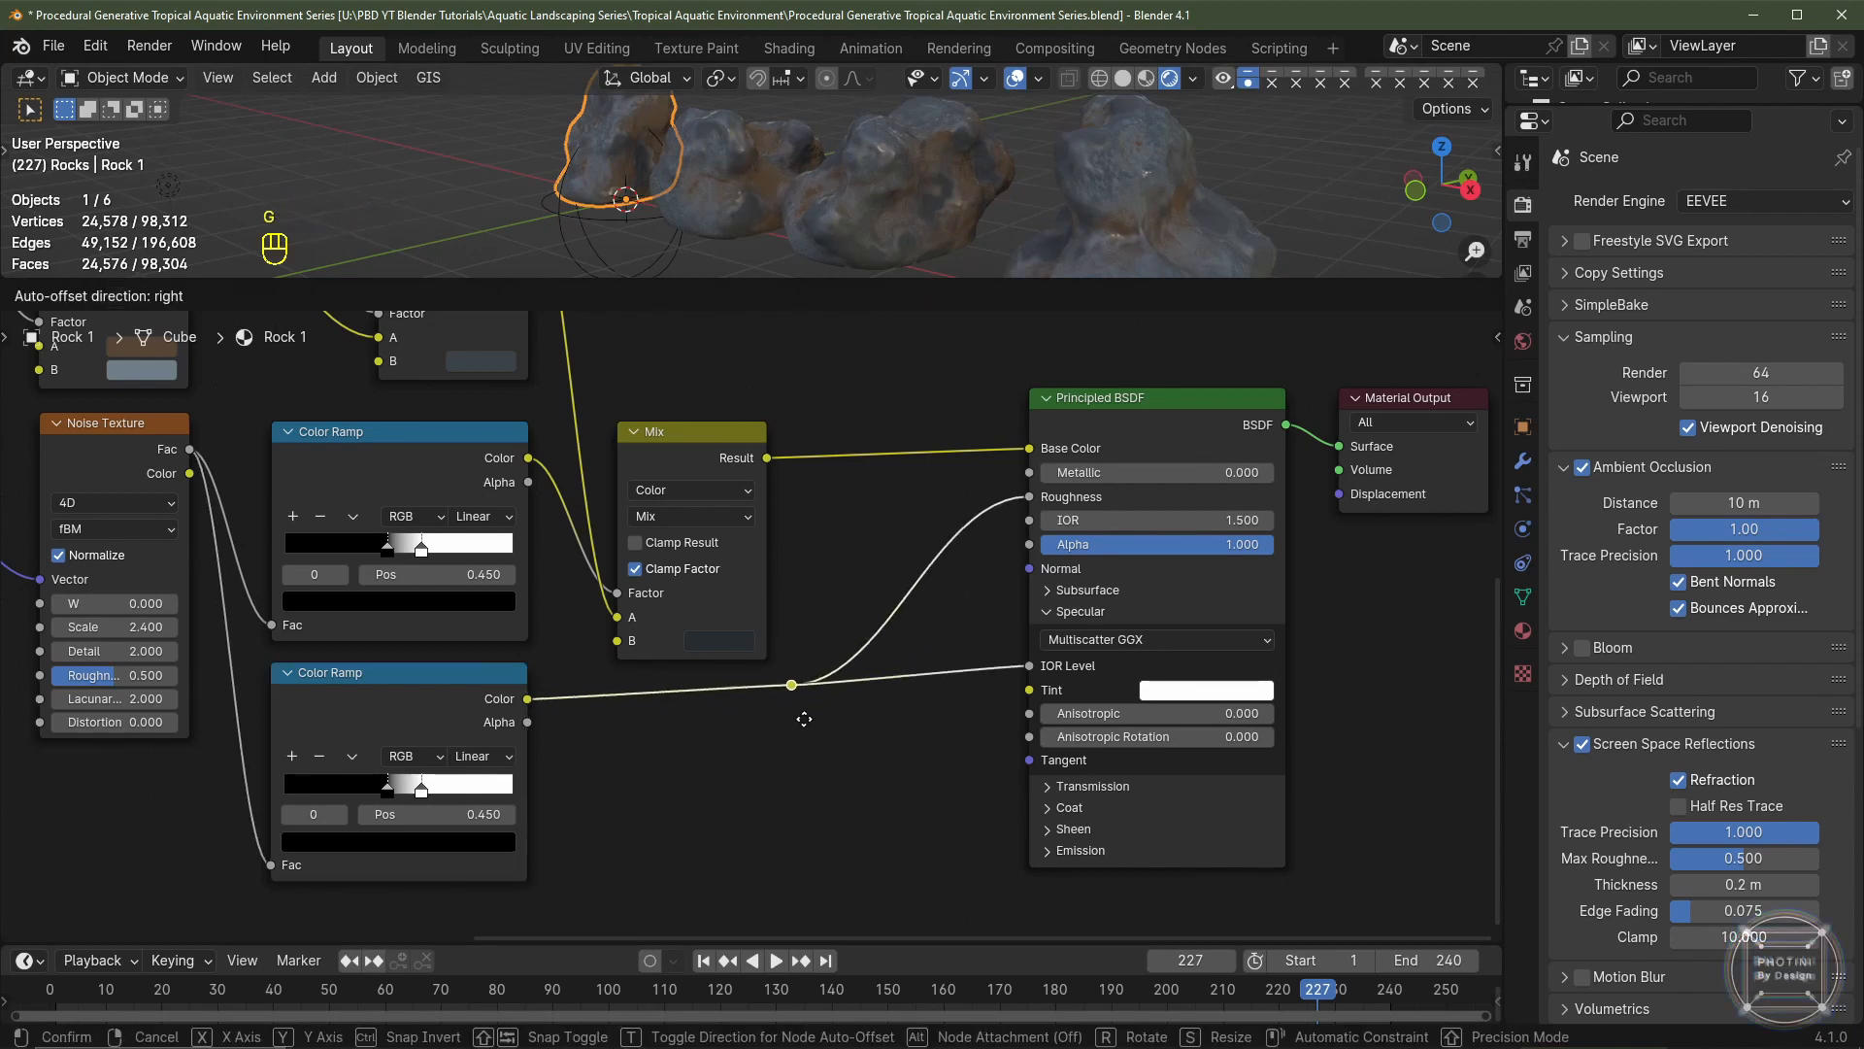
pyautogui.click(770, 732)
# - Insert an Invert Color node on the link between the reroute and the IOR Level input
pyautogui.hotkey('shift', 'a')
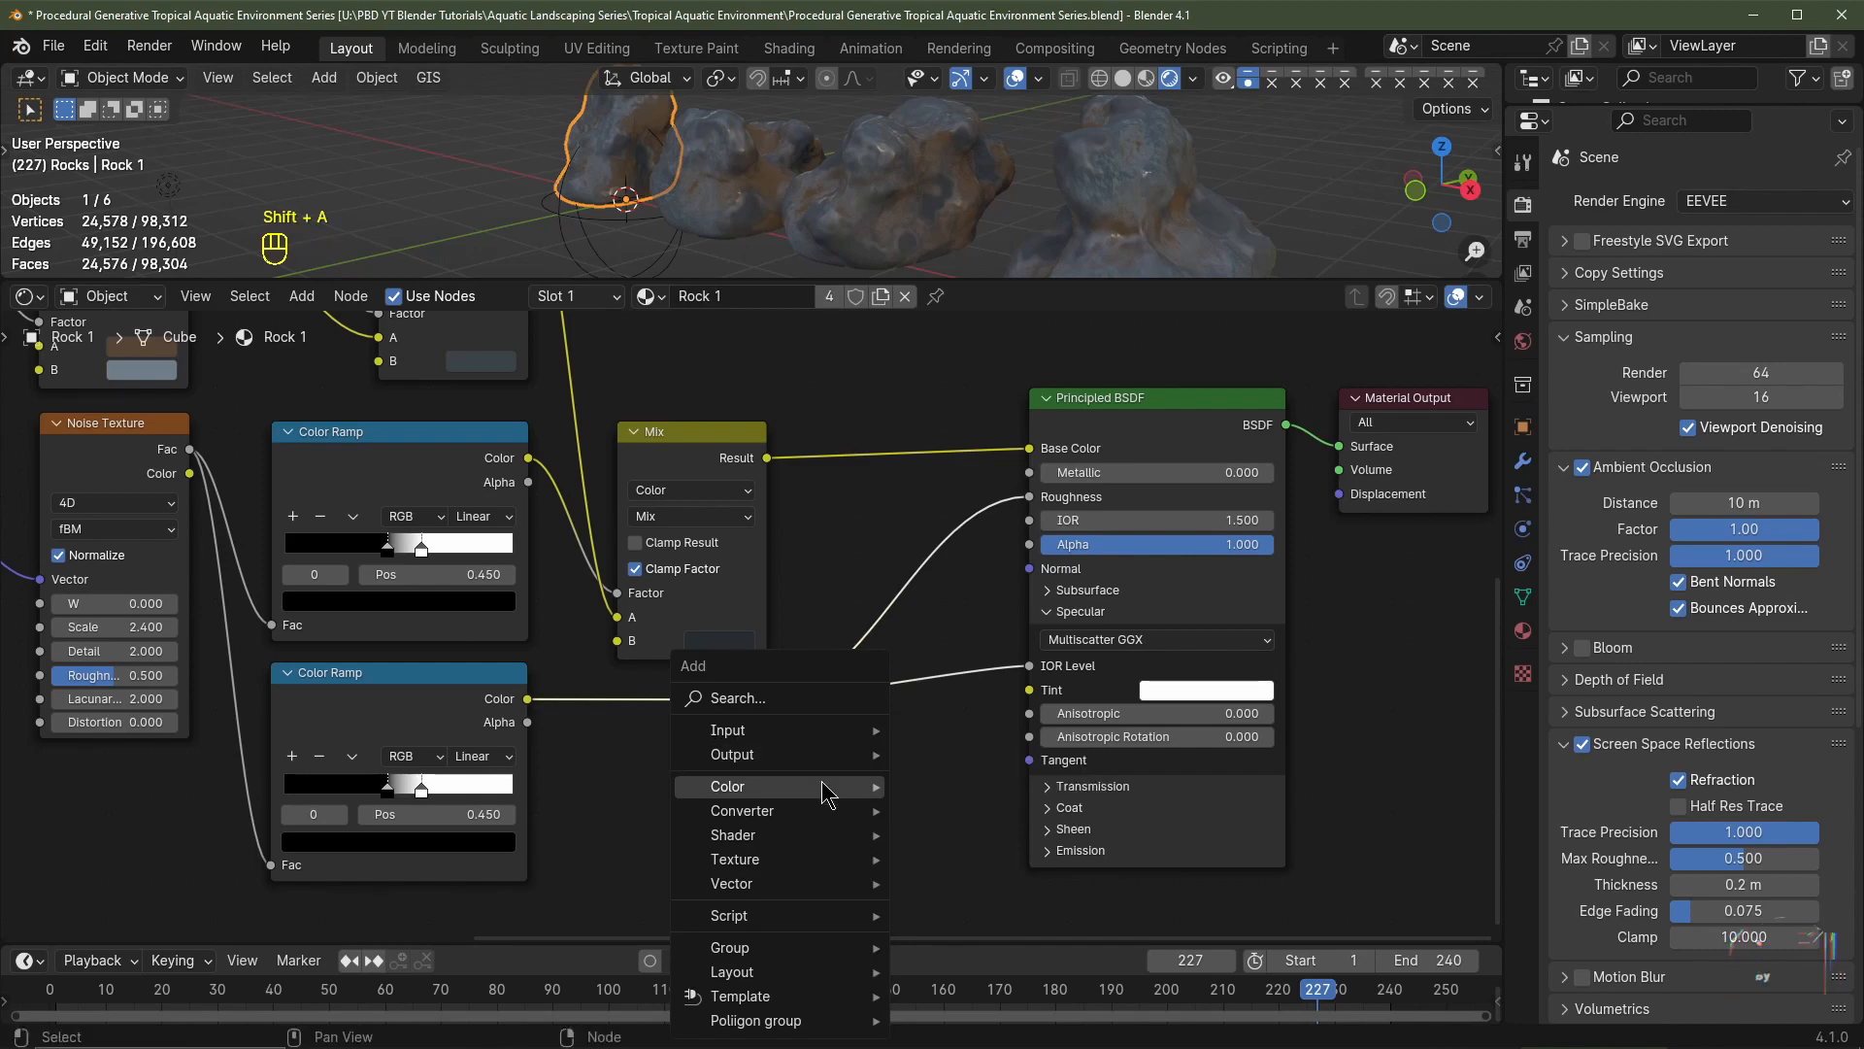
pyautogui.moveTo(823, 792)
pyautogui.click(956, 864)
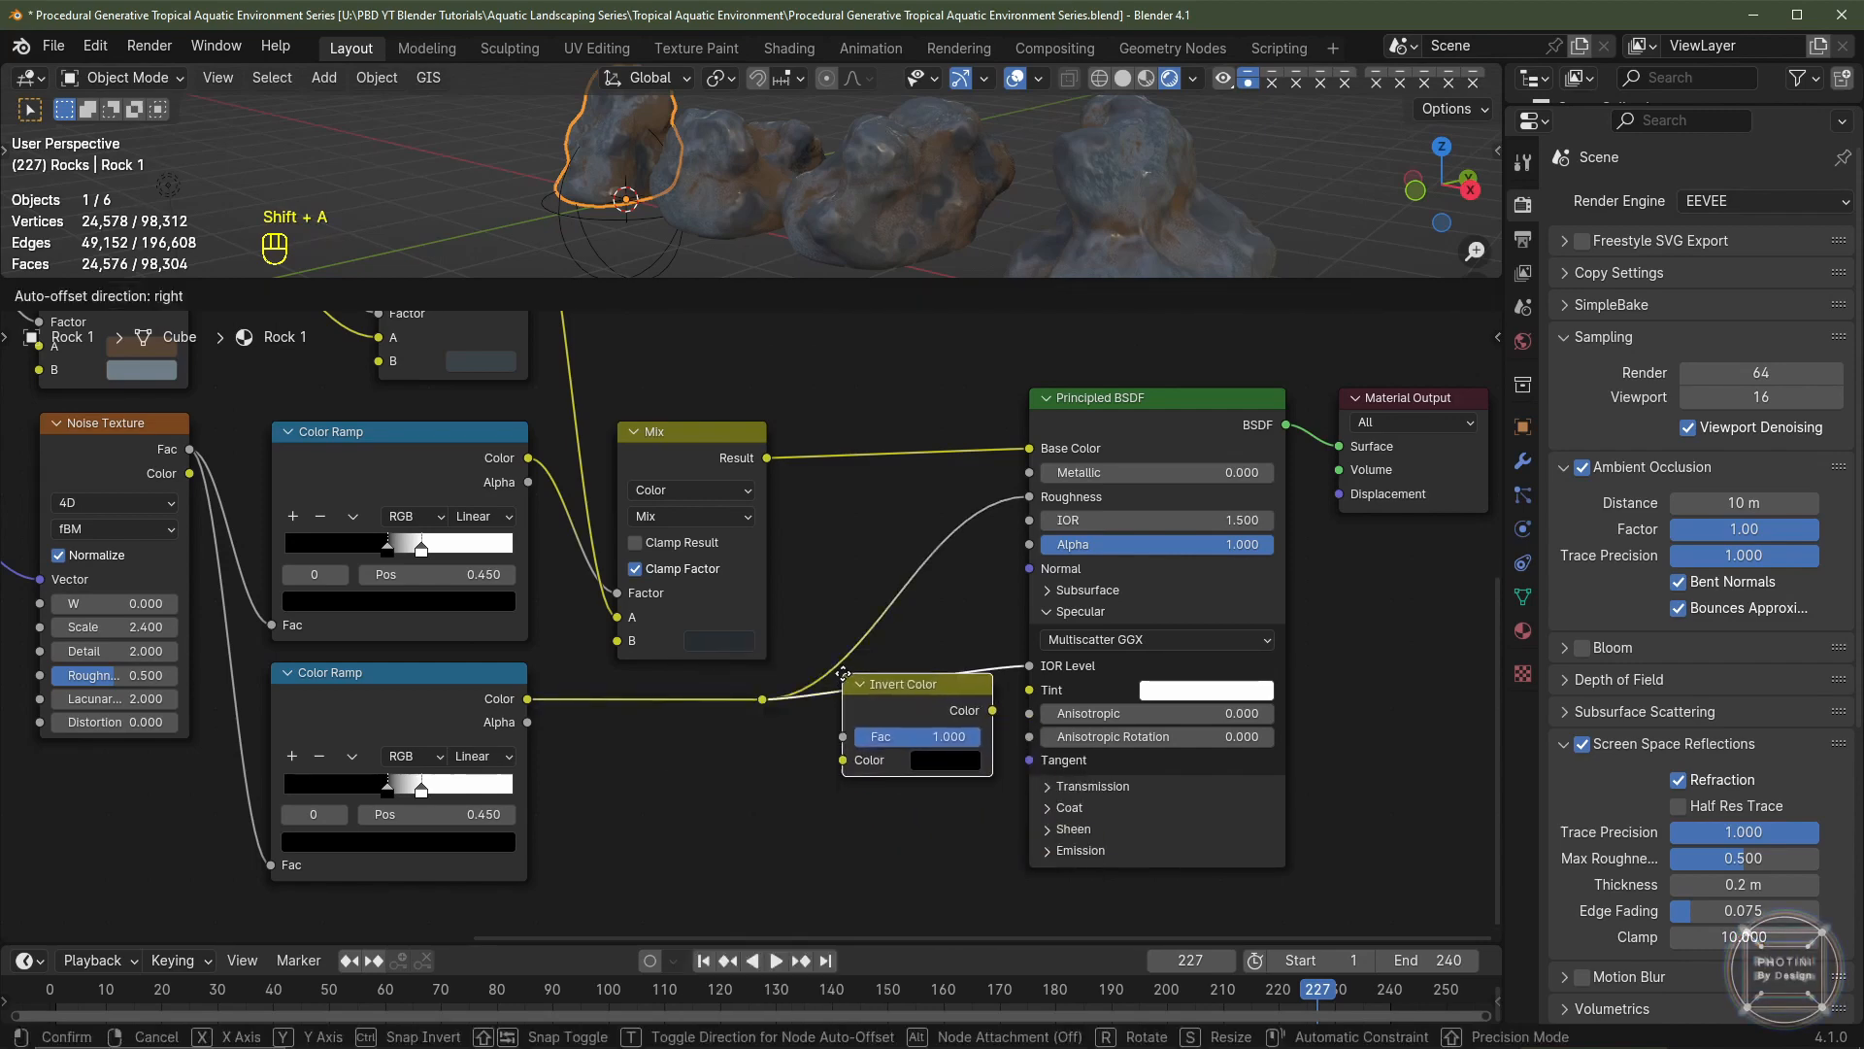
pyautogui.click(854, 674)
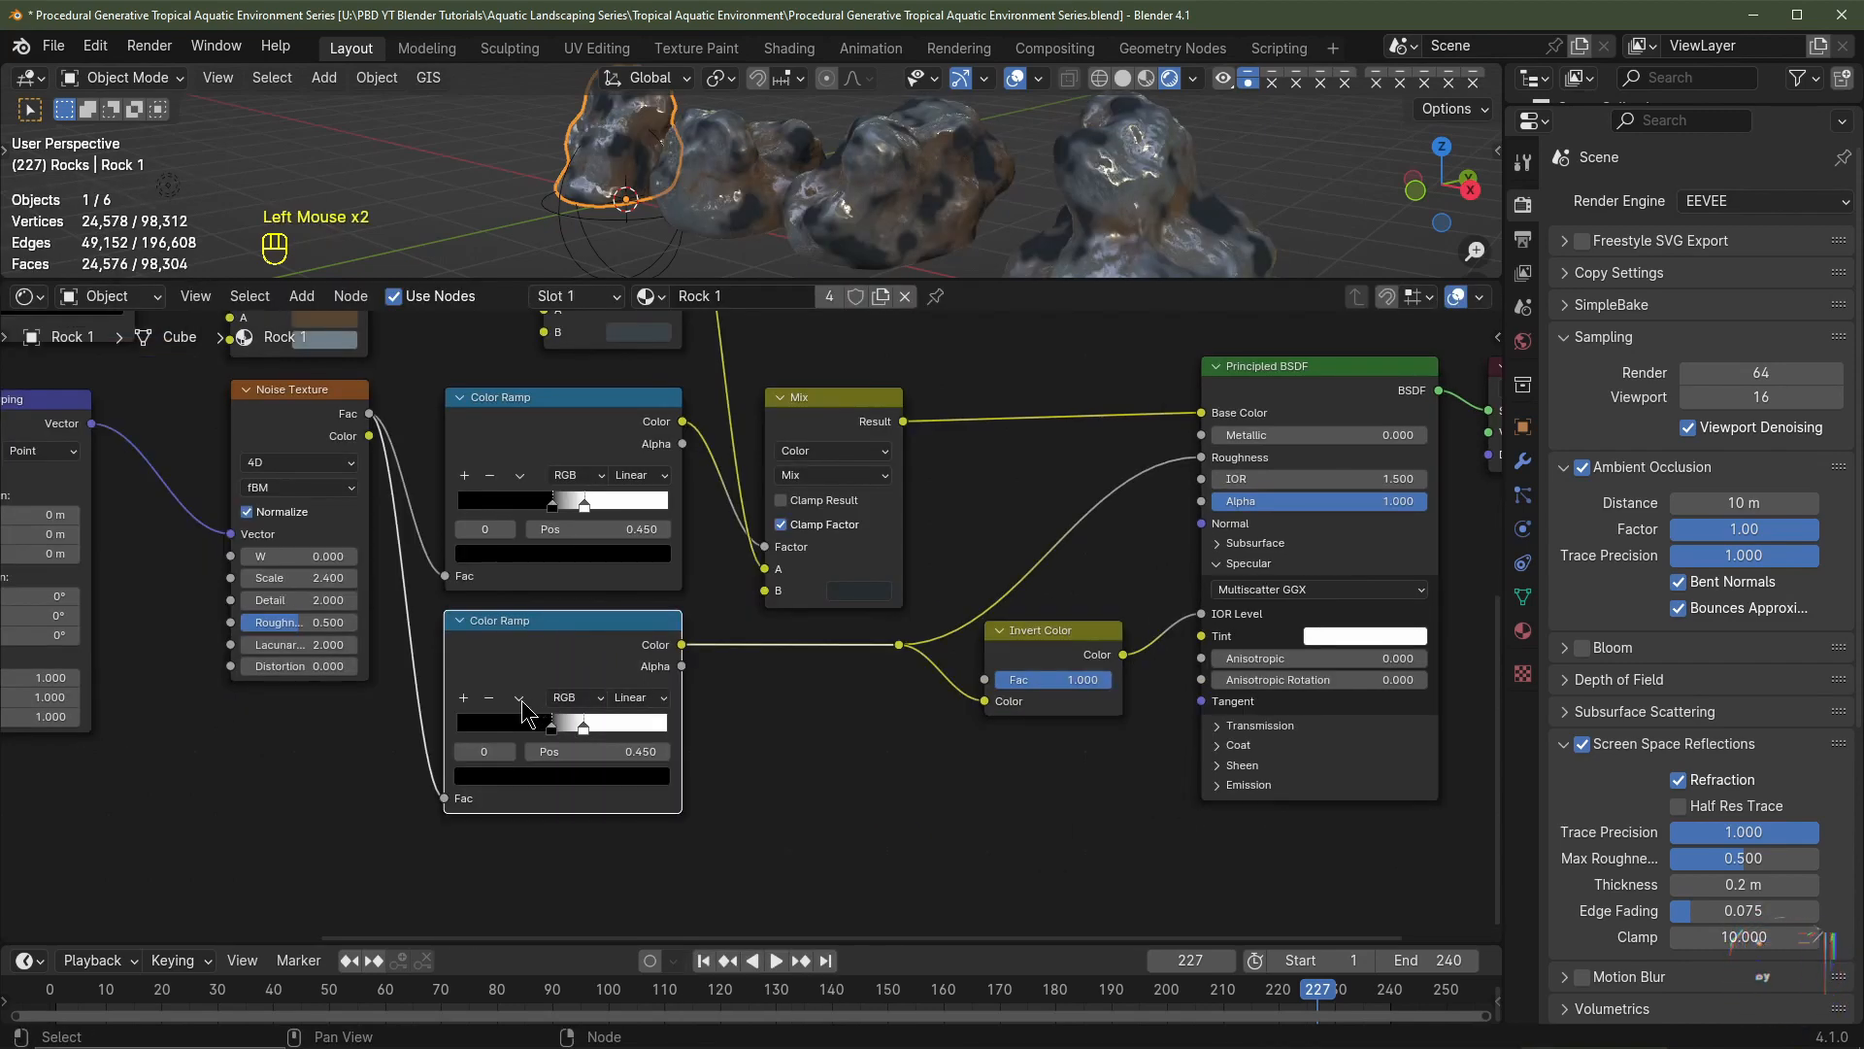
# - Flip the lower Color Ramp, setting its black stop to position 0.75 and its white stop to 0.25
pyautogui.click(521, 700)
pyautogui.click(552, 723)
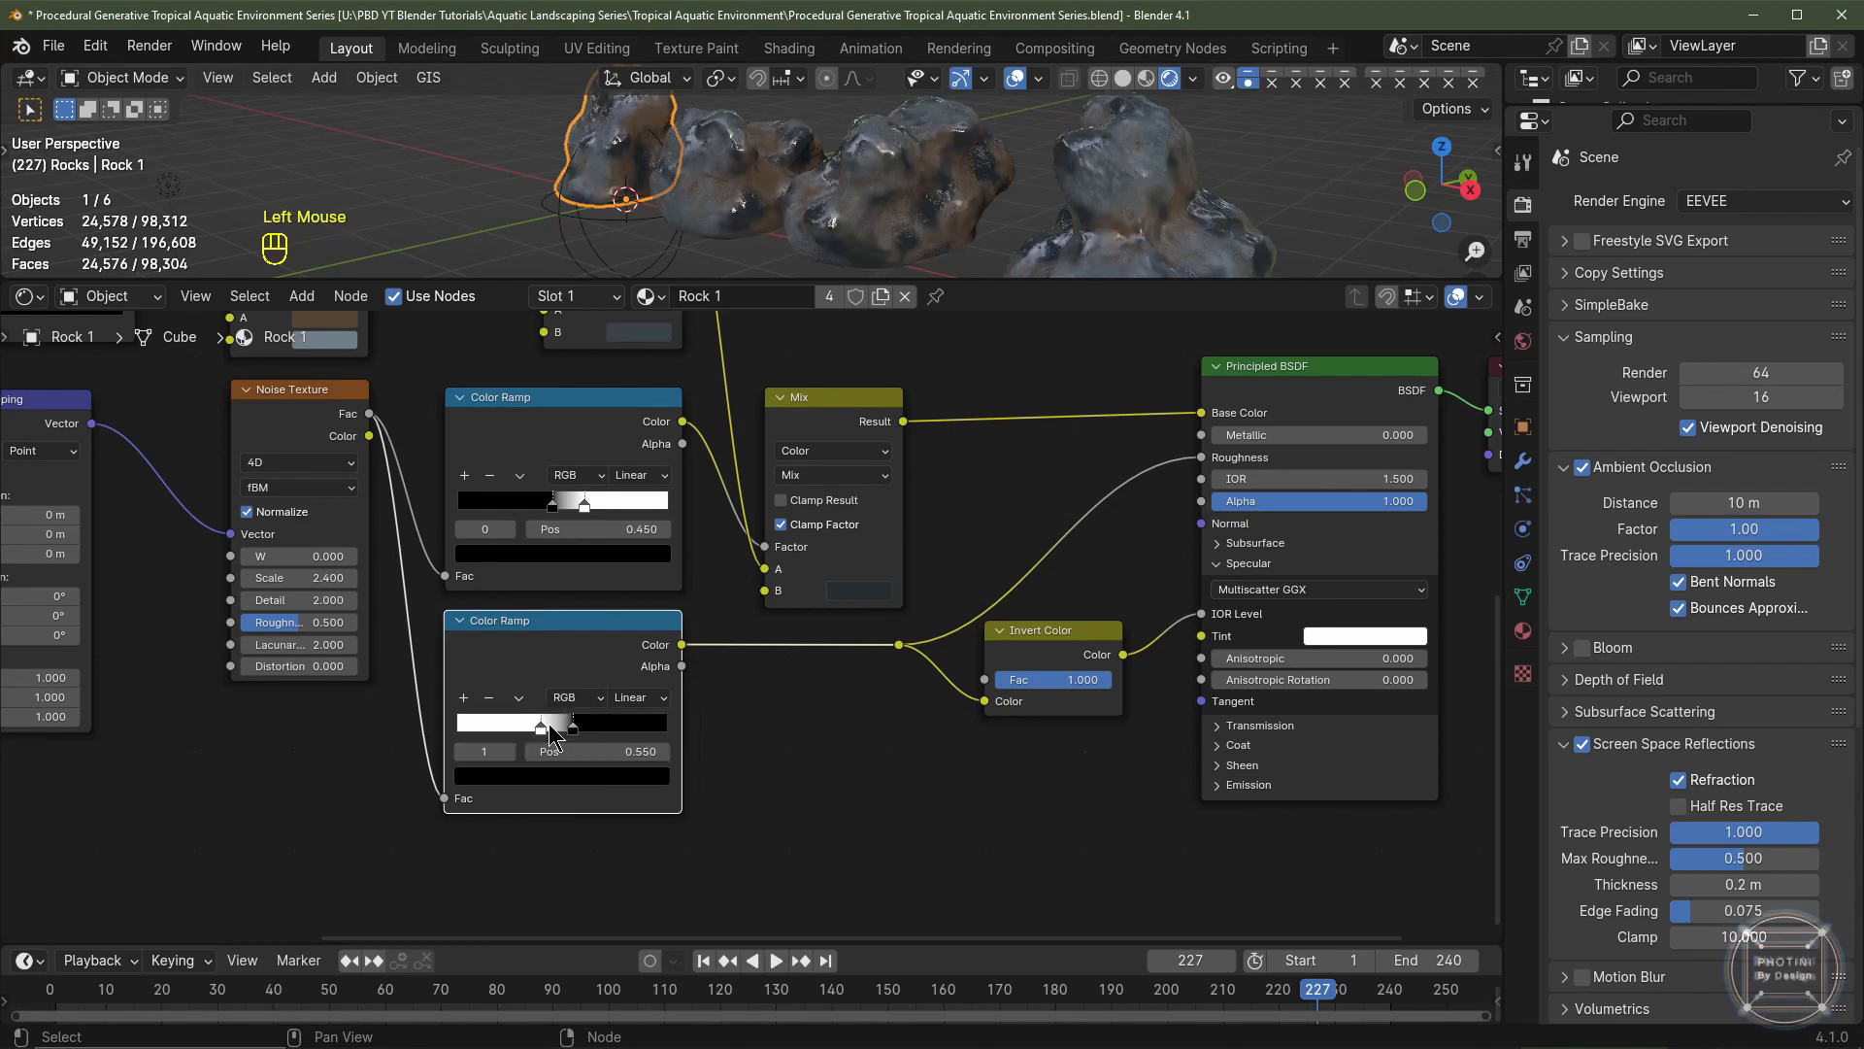
pyautogui.scroll(2, 604, 751)
pyautogui.doubleClick(604, 782)
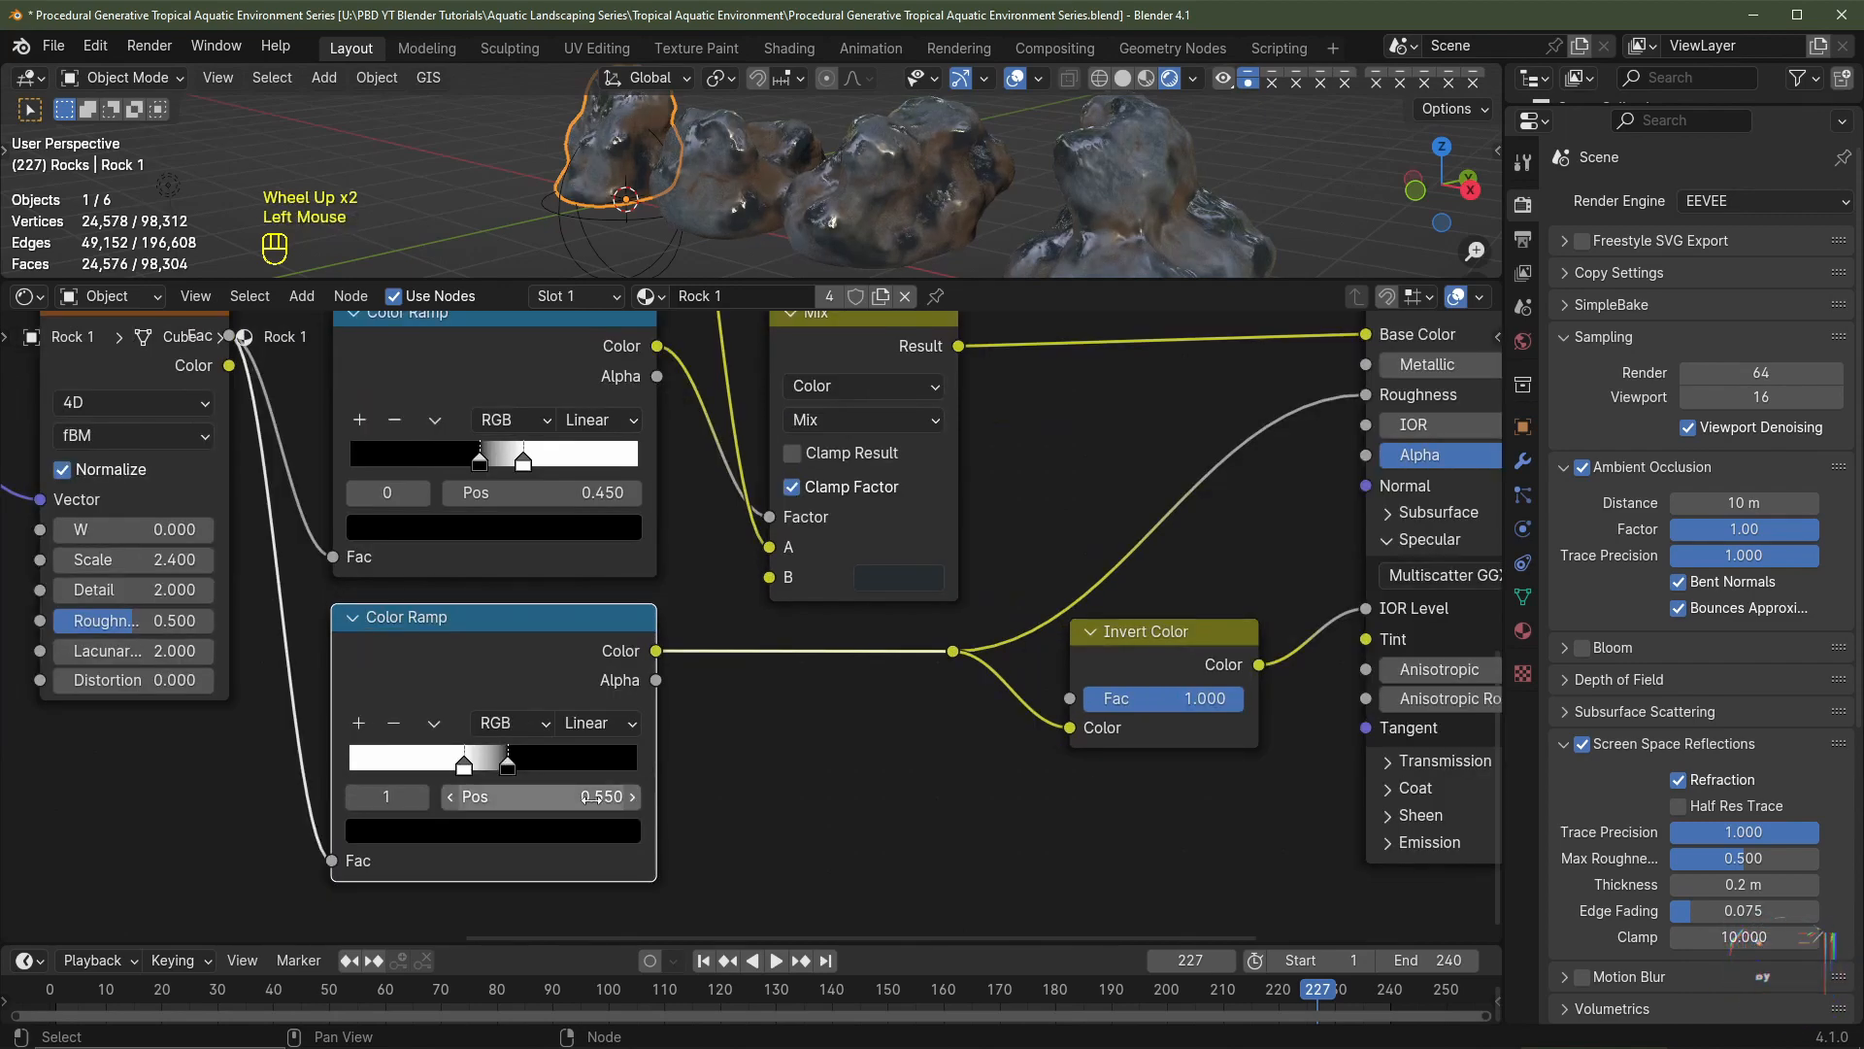
pyautogui.press('Return')
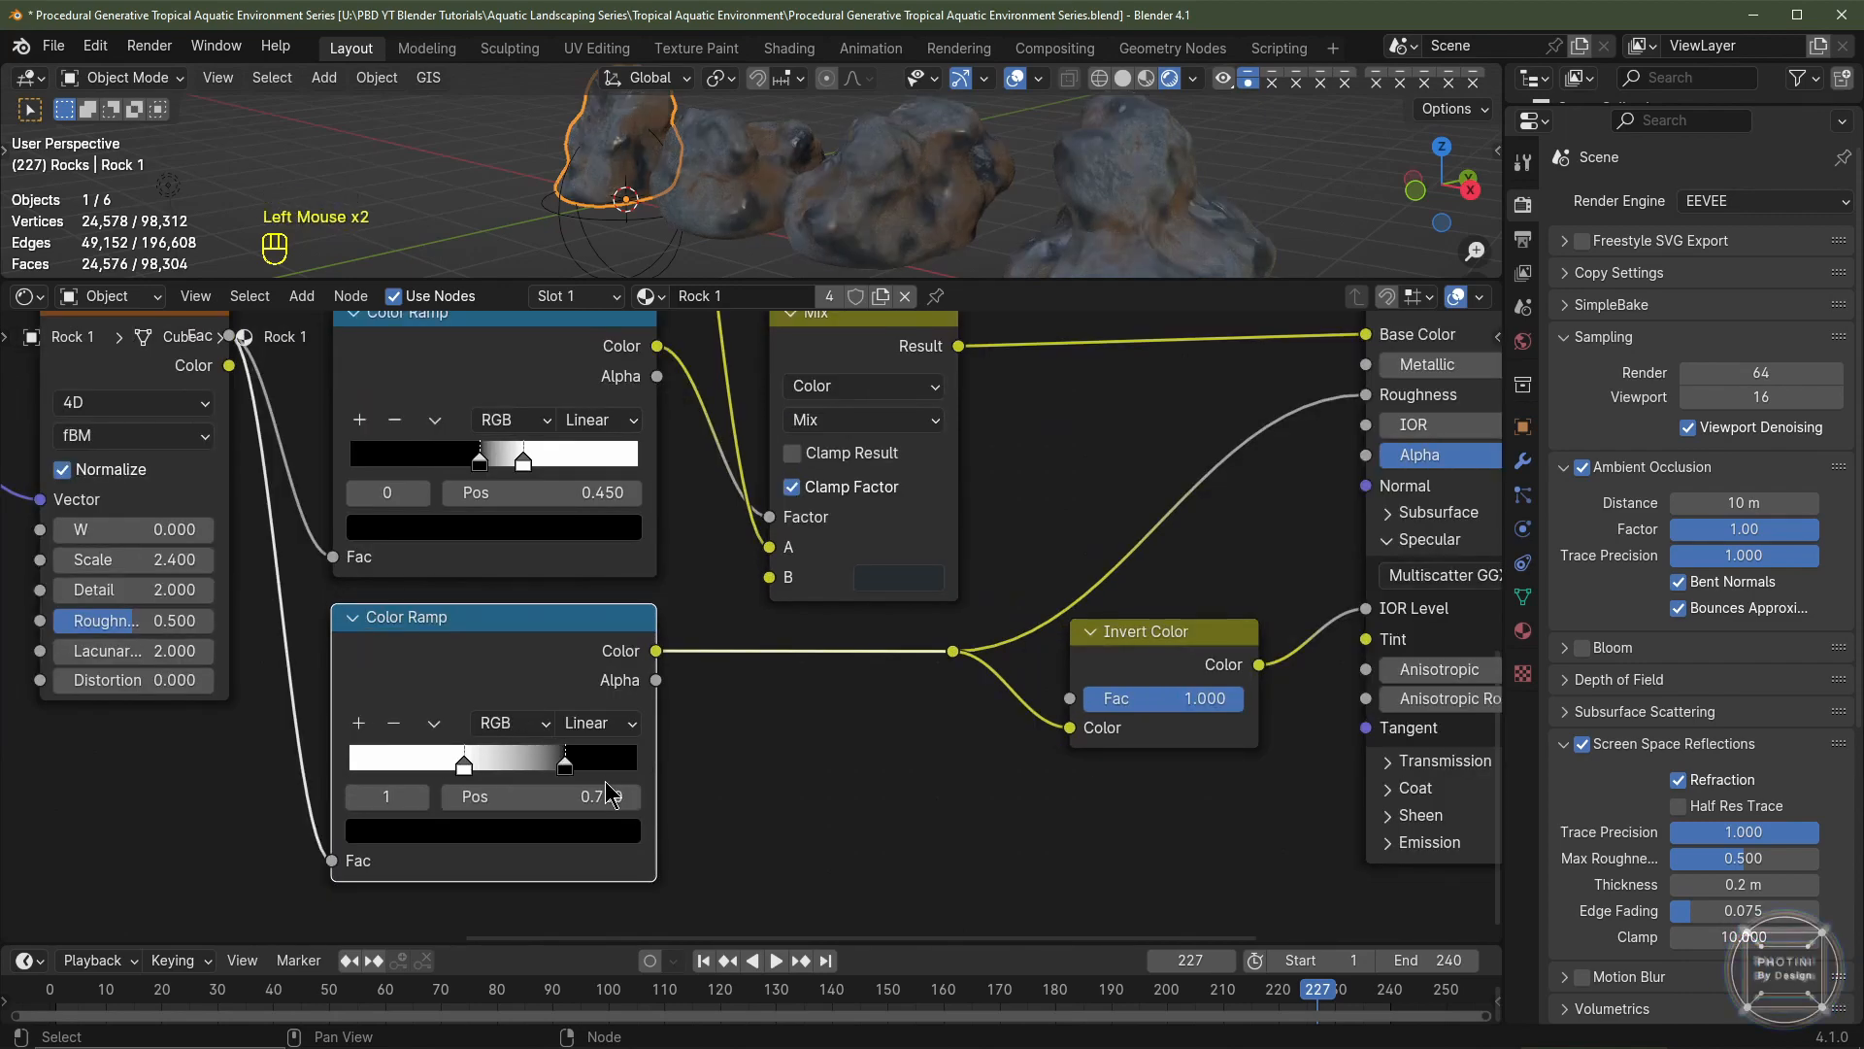
pyautogui.click(466, 765)
pyautogui.doubleClick(576, 796)
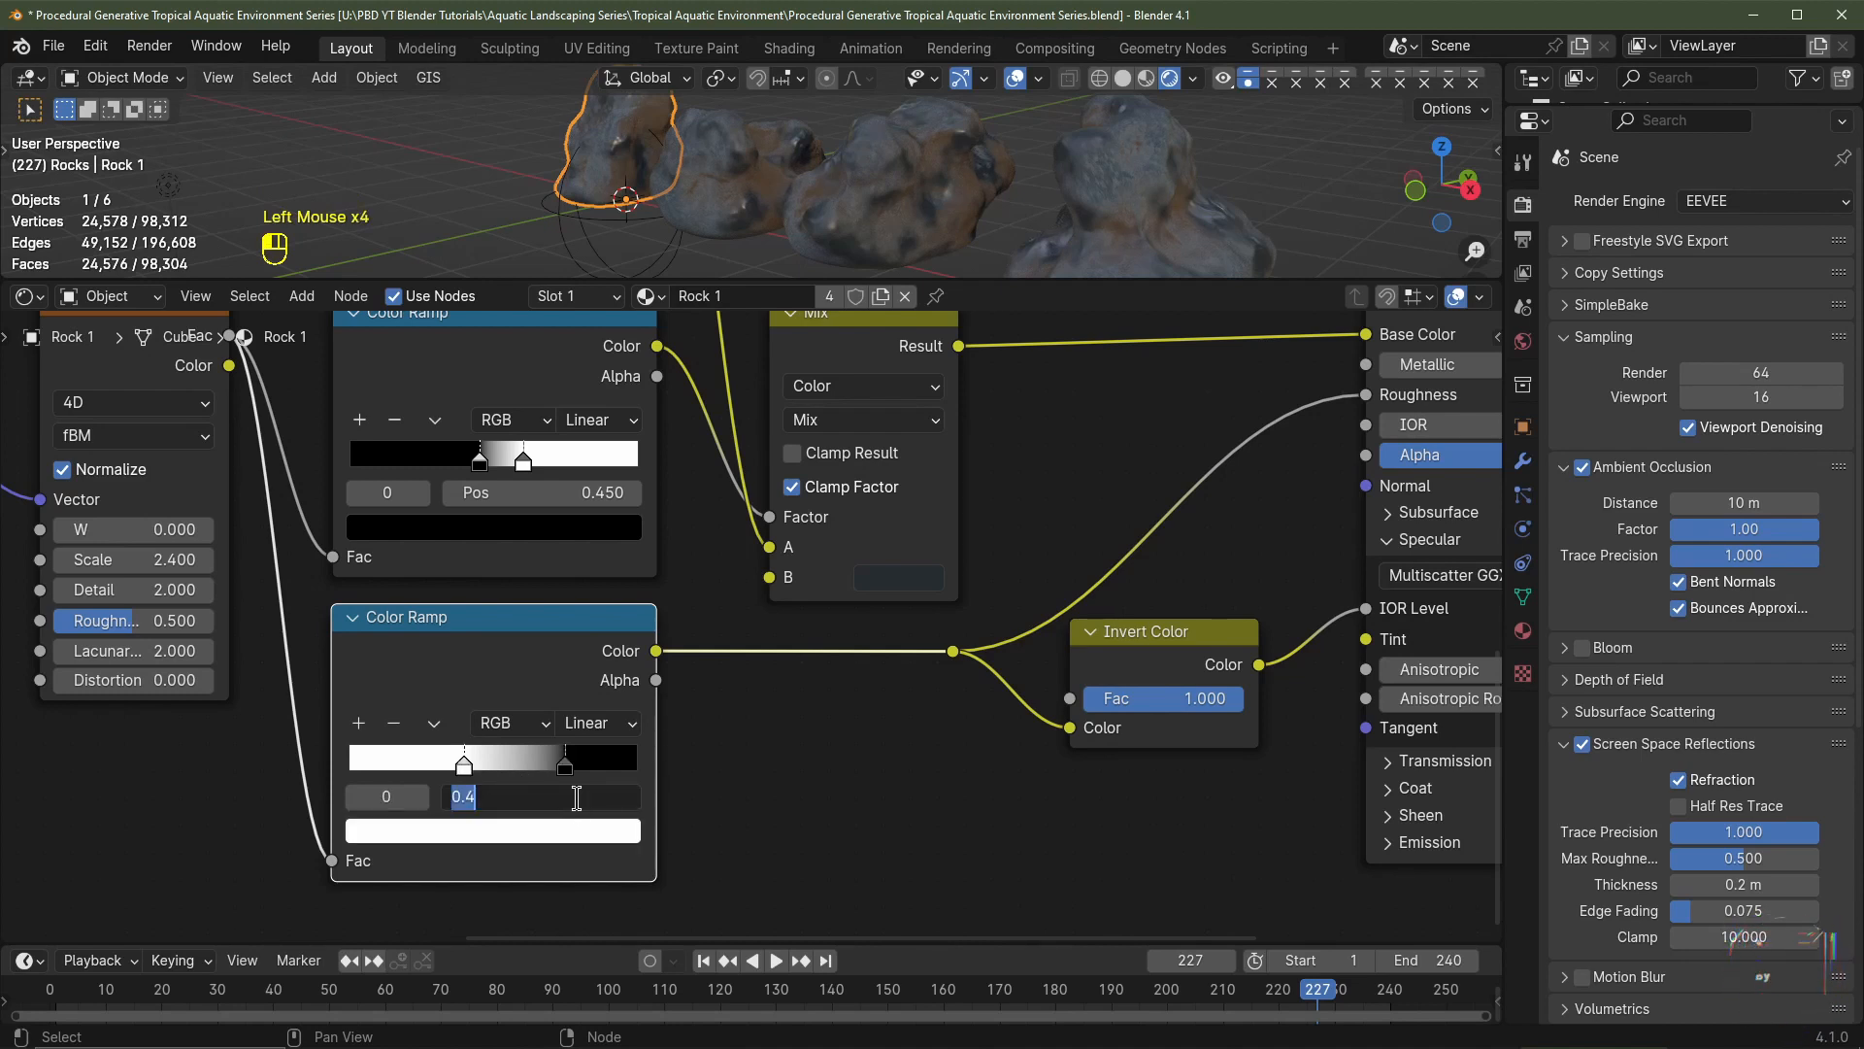
pyautogui.write('.25')
pyautogui.press('Return')
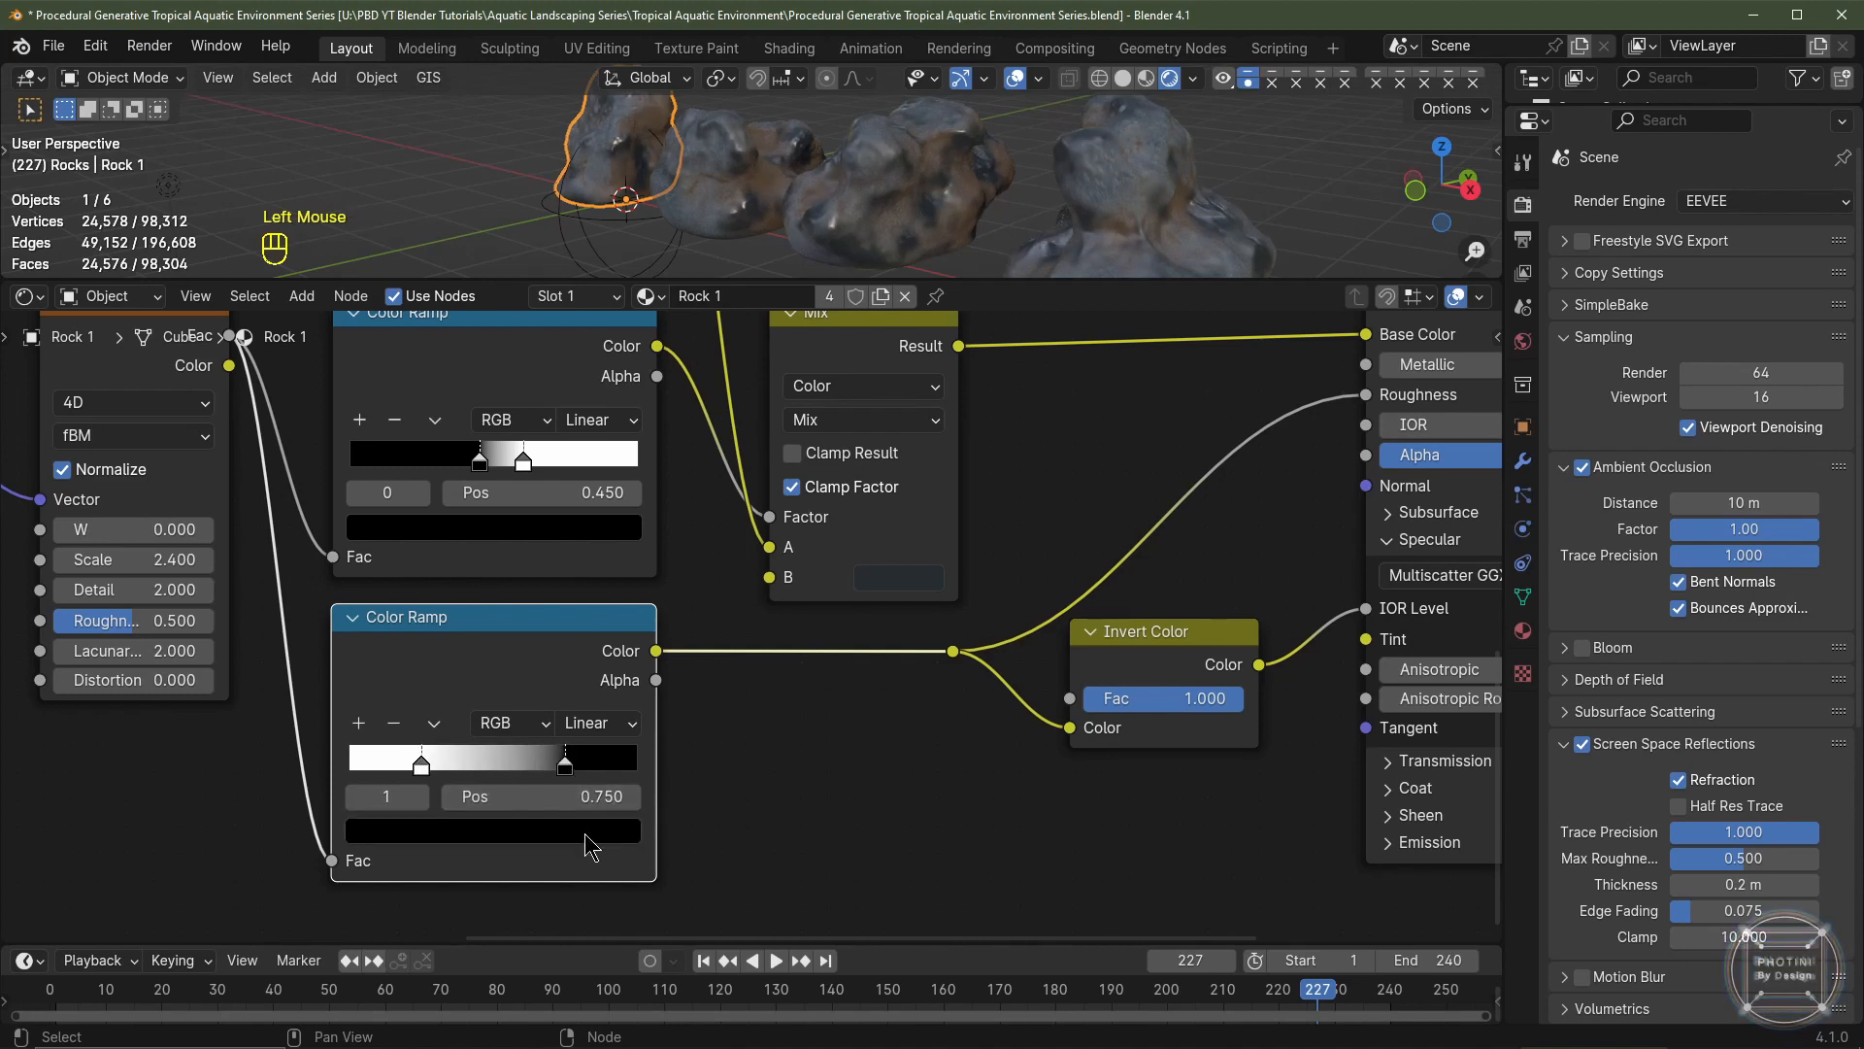
# - Lighten the lower Color Ramp's black stop at 0.75 to a light grey
pyautogui.click(584, 833)
pyautogui.scroll(4, 584, 833)
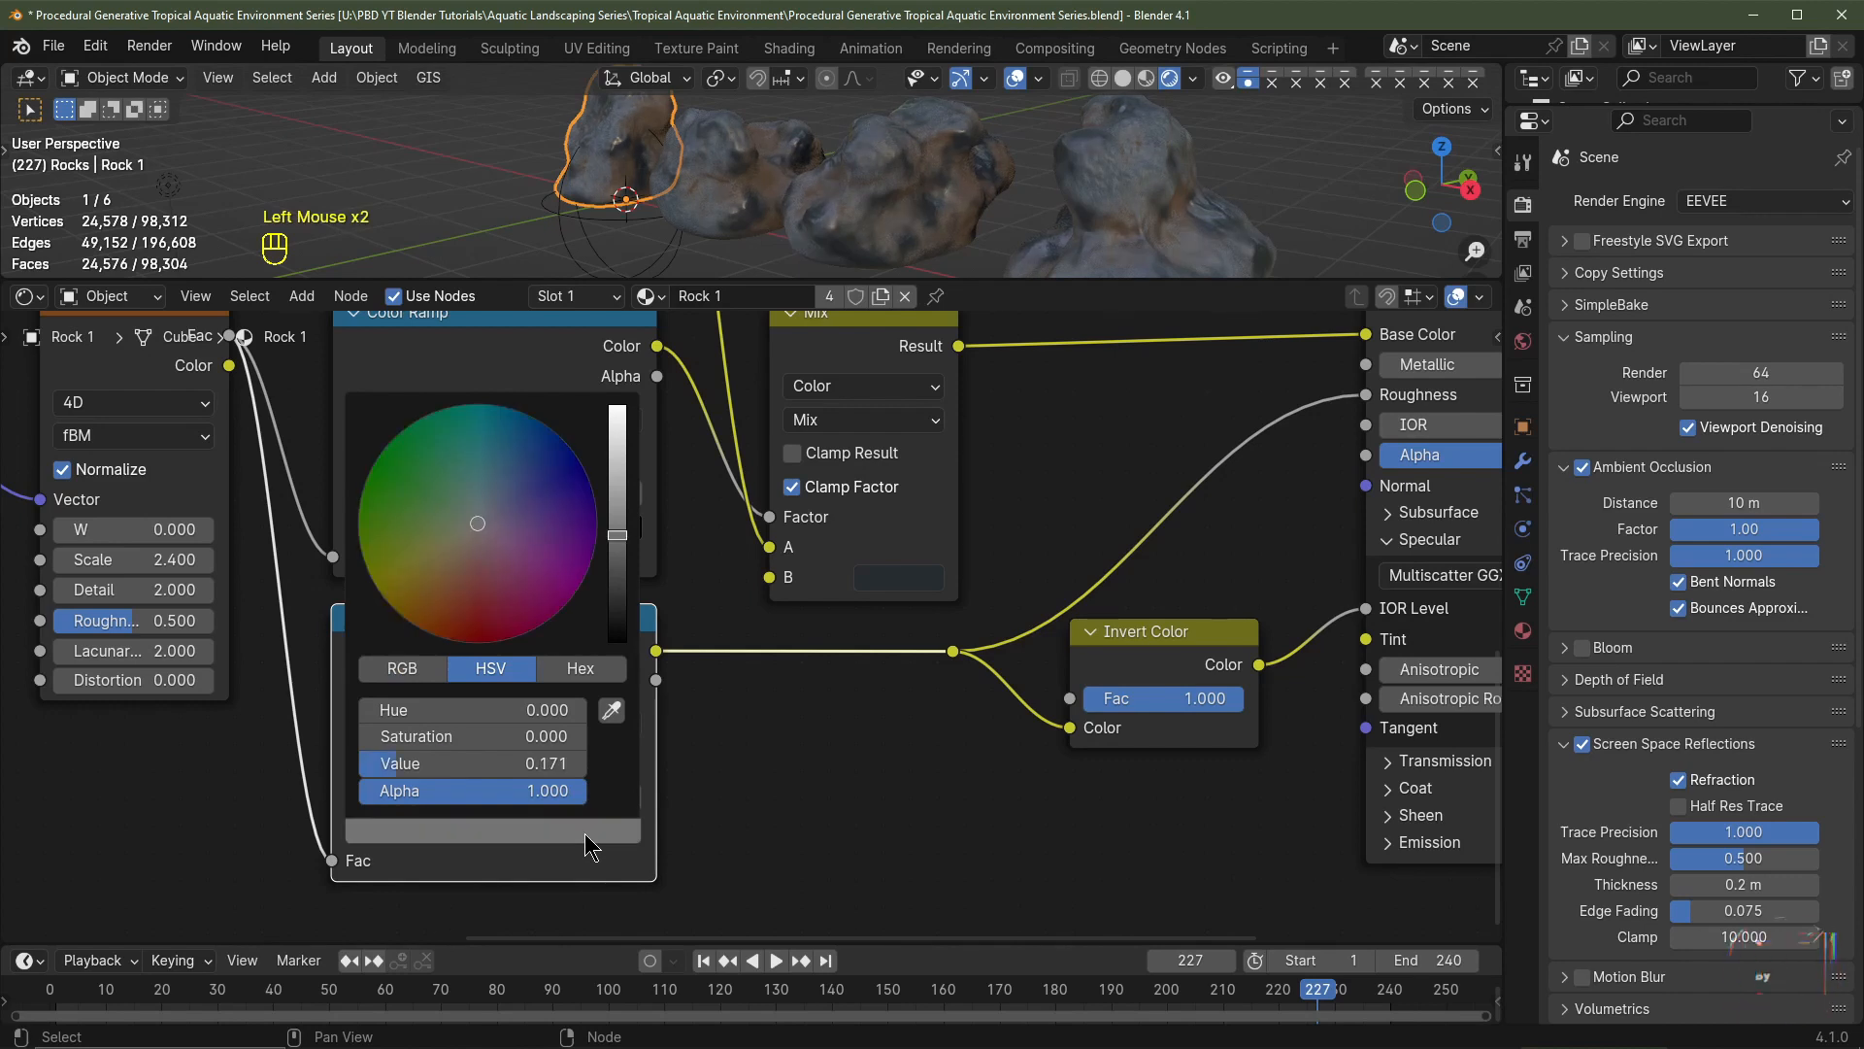
pyautogui.scroll(3, 584, 834)
pyautogui.scroll(-3, 584, 833)
pyautogui.scroll(5, 585, 833)
pyautogui.doubleClick(549, 763)
pyautogui.write('.')
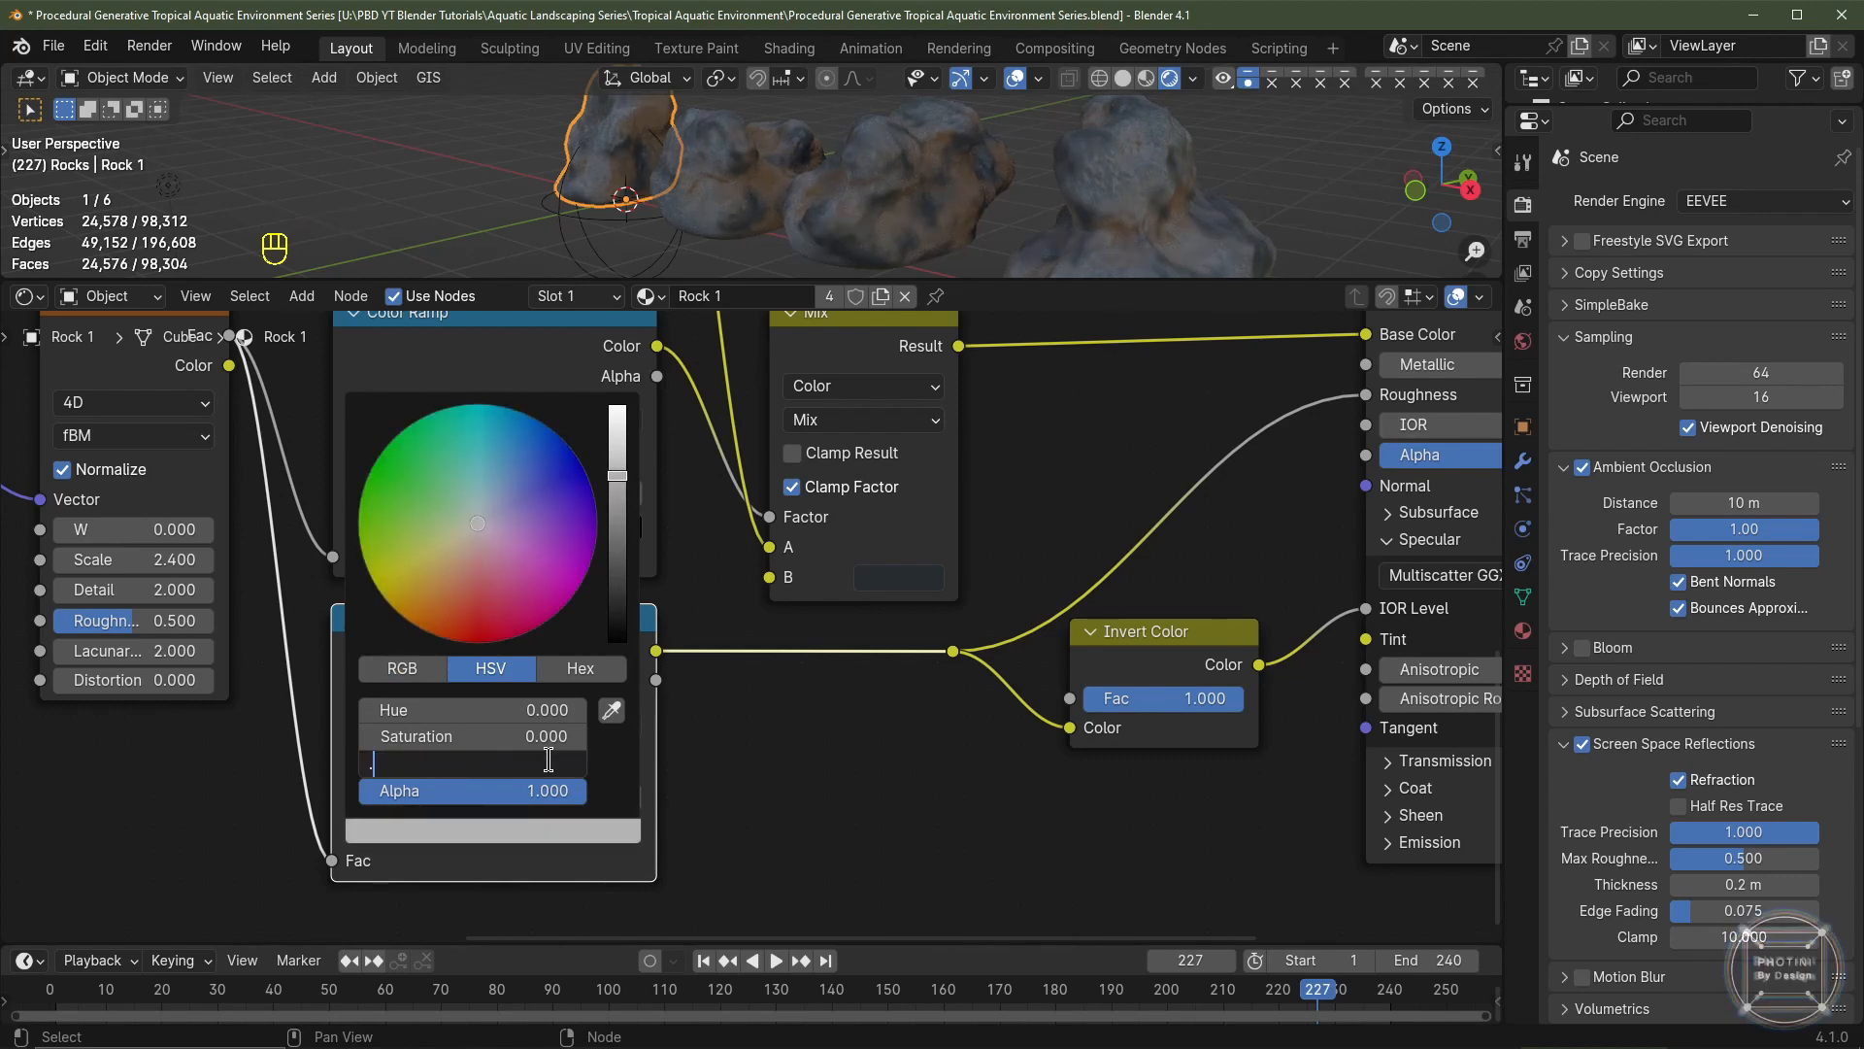
pyautogui.write('787')
pyautogui.press('Return')
# - Dim the lower Color Ramp's 0.25 stop to light grey and darken its 0.75 stop to a grey value of about 0.36
pyautogui.click(480, 837)
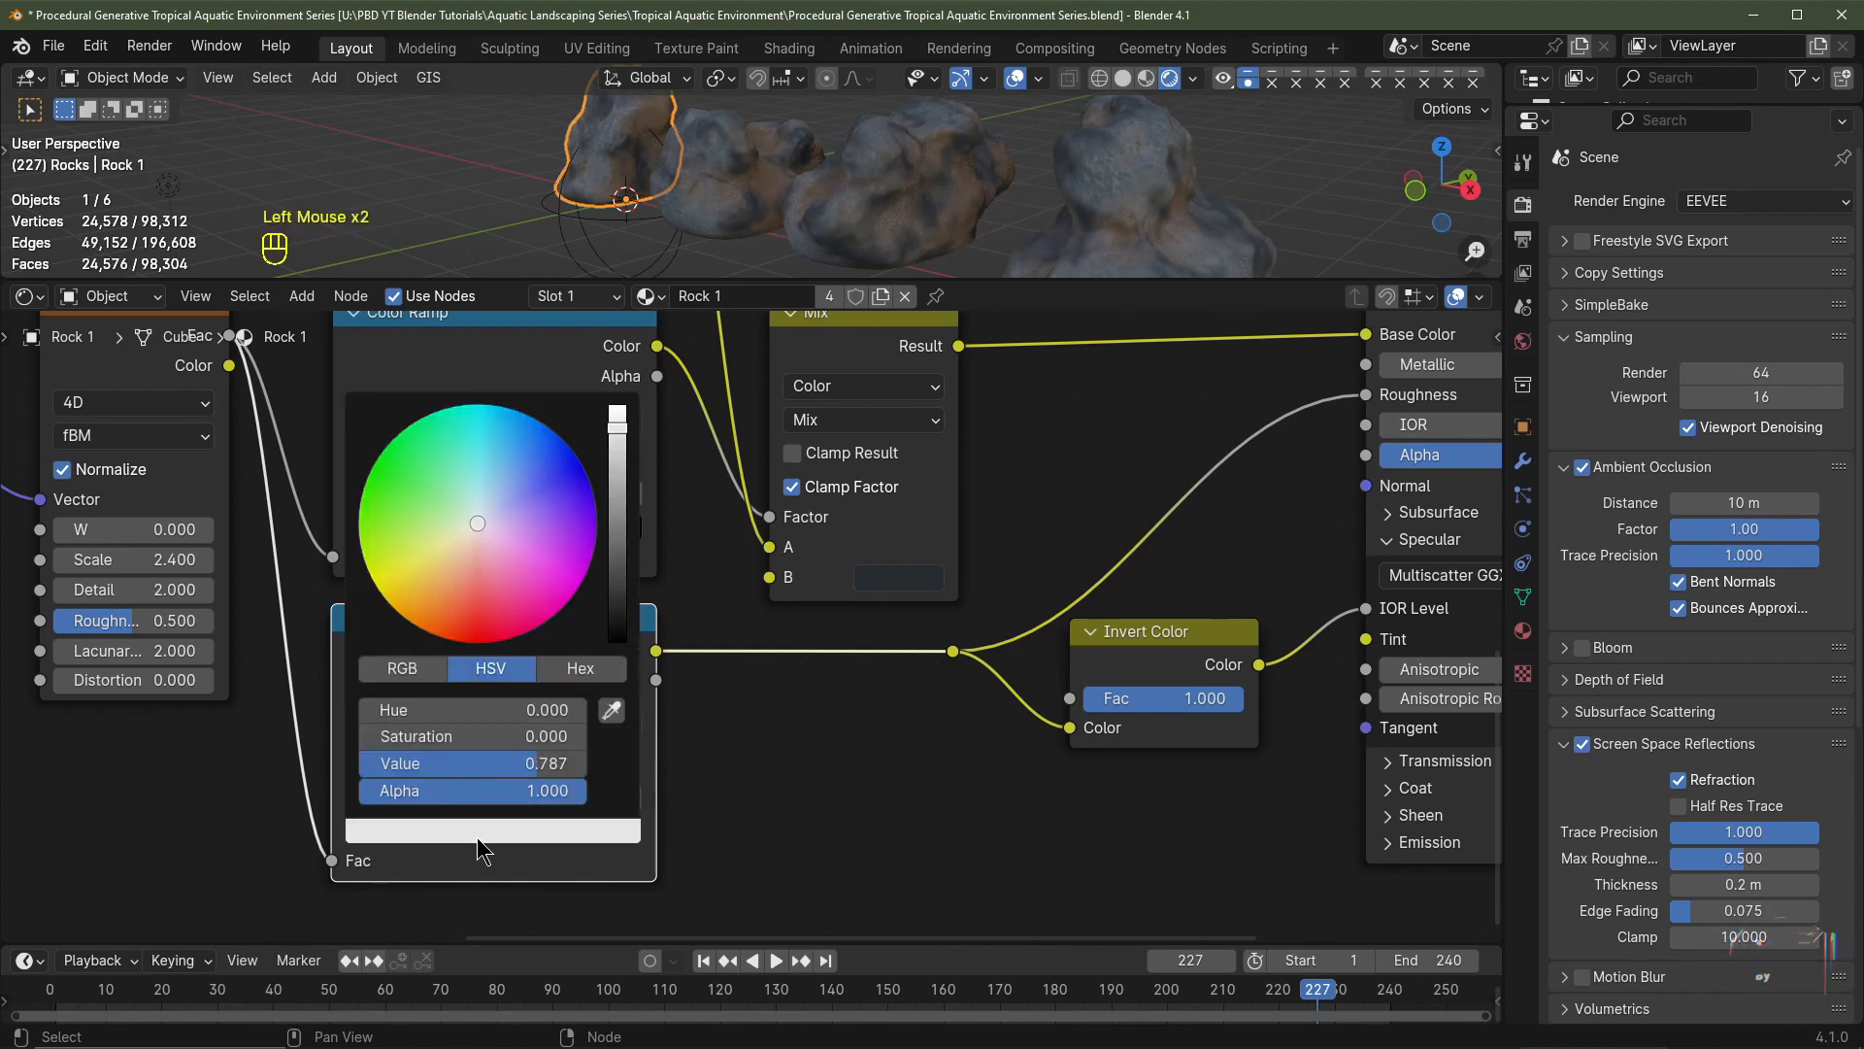
pyautogui.scroll(-2, 482, 850)
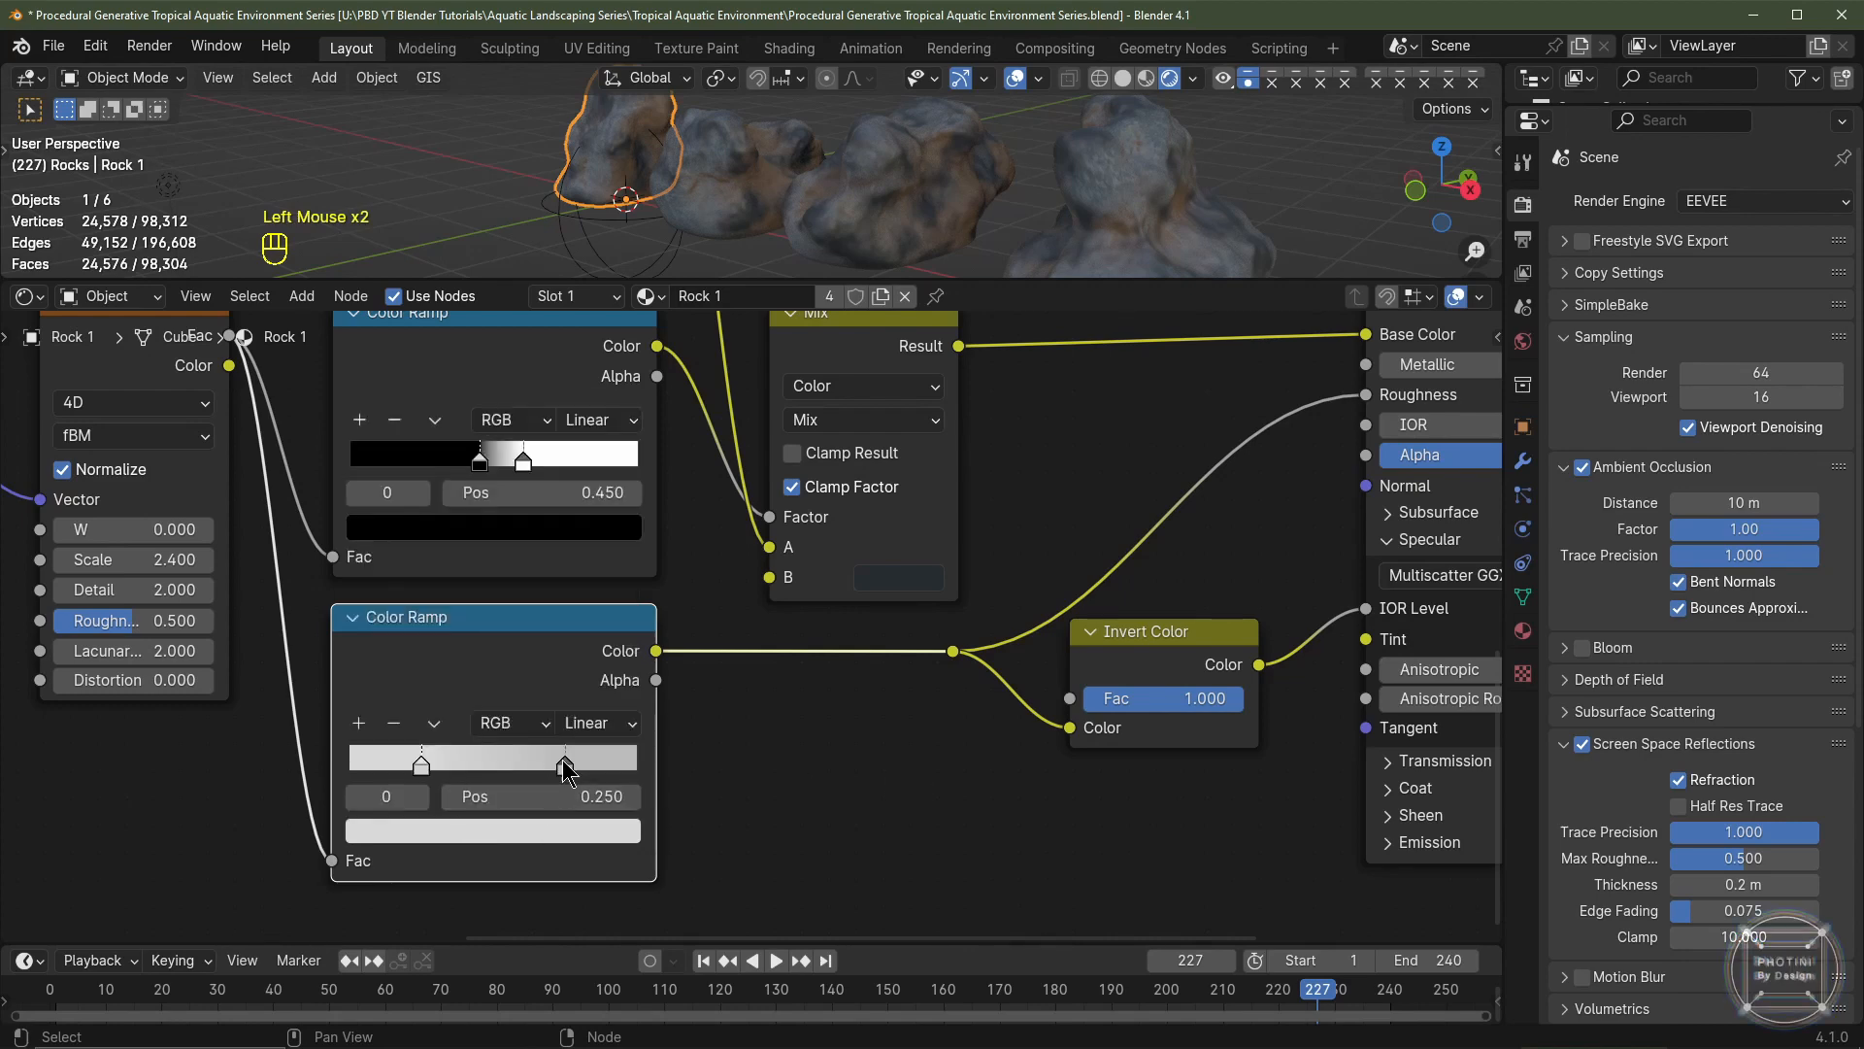
pyautogui.click(566, 767)
pyautogui.click(580, 848)
pyautogui.scroll(-3, 579, 848)
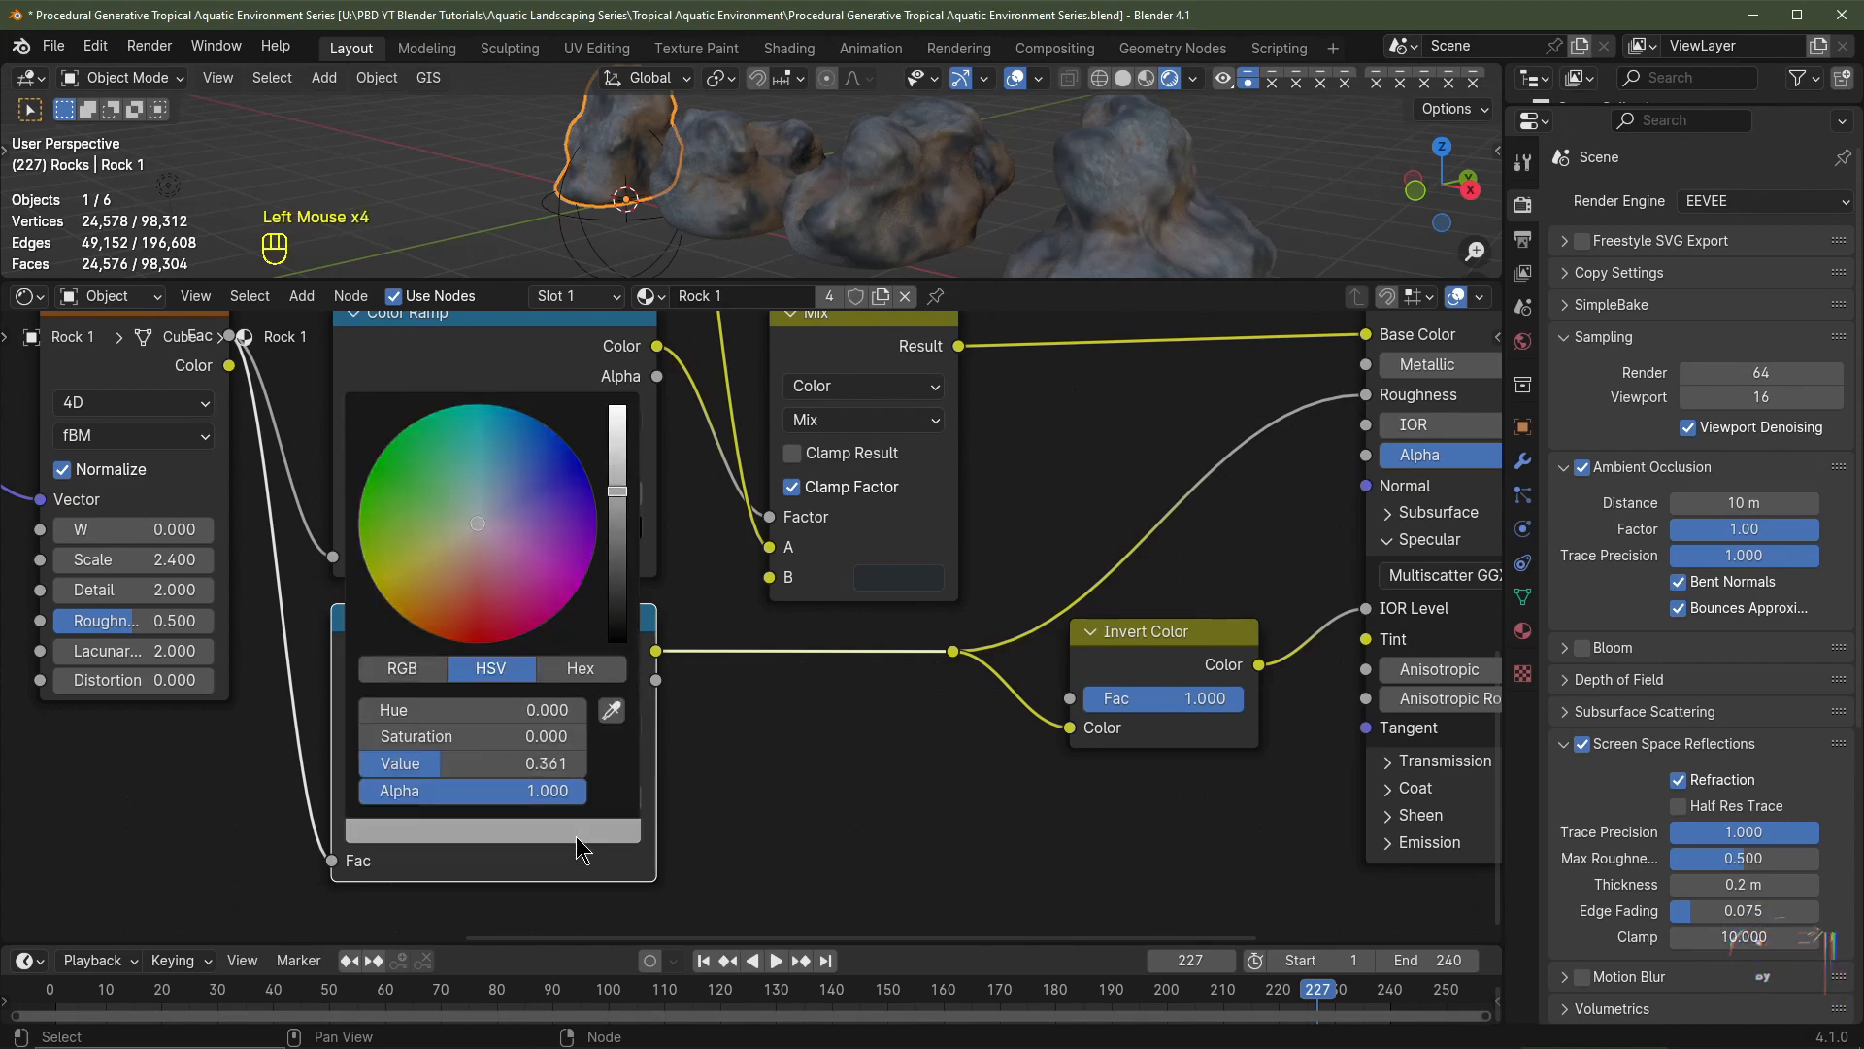
pyautogui.scroll(2, 861, 204)
# - Preview the rocks from other angles in a different render engine and return to EEVEE
pyautogui.moveTo(861, 205); pyautogui.dragTo(980, 195, button='middle')
pyautogui.scroll(2, 1078, 141)
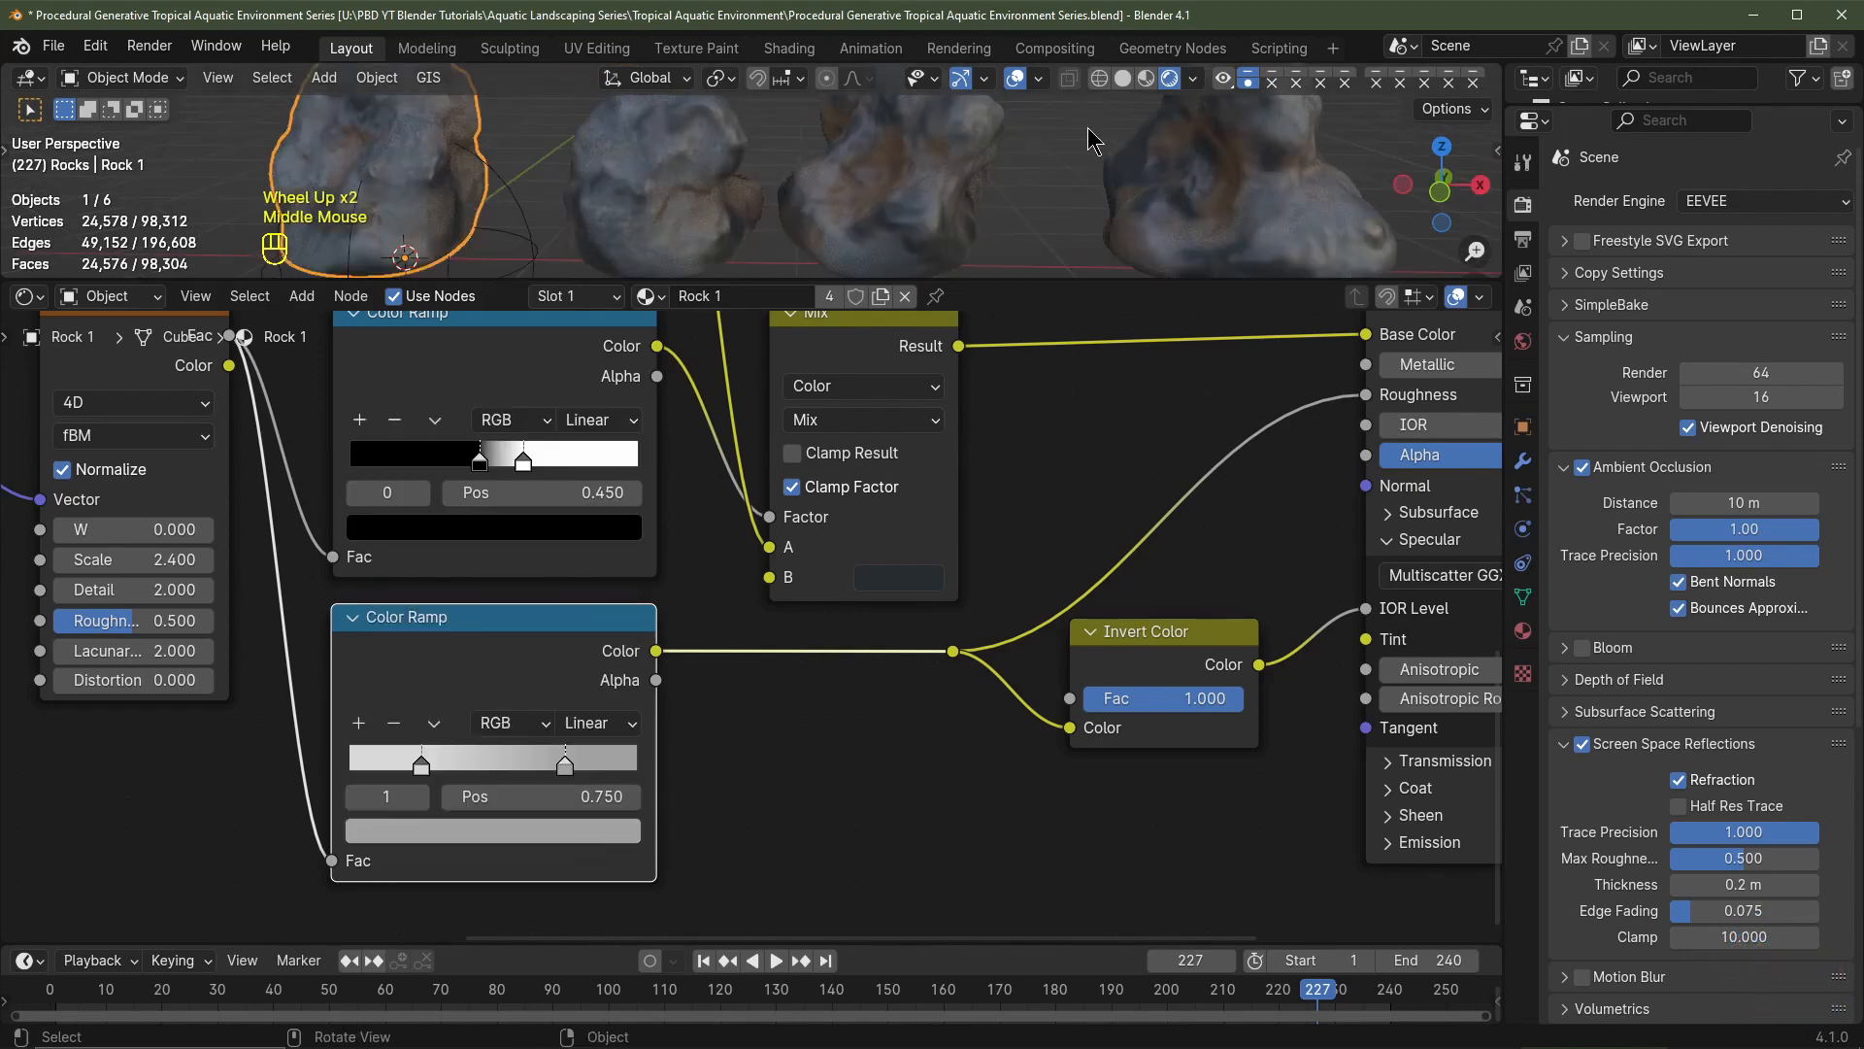
pyautogui.click(1750, 201)
pyautogui.click(1738, 247)
pyautogui.moveTo(933, 204); pyautogui.dragTo(1134, 190, button='middle')
pyautogui.scroll(-2, 1135, 184)
pyautogui.click(1714, 202)
pyautogui.click(1685, 228)
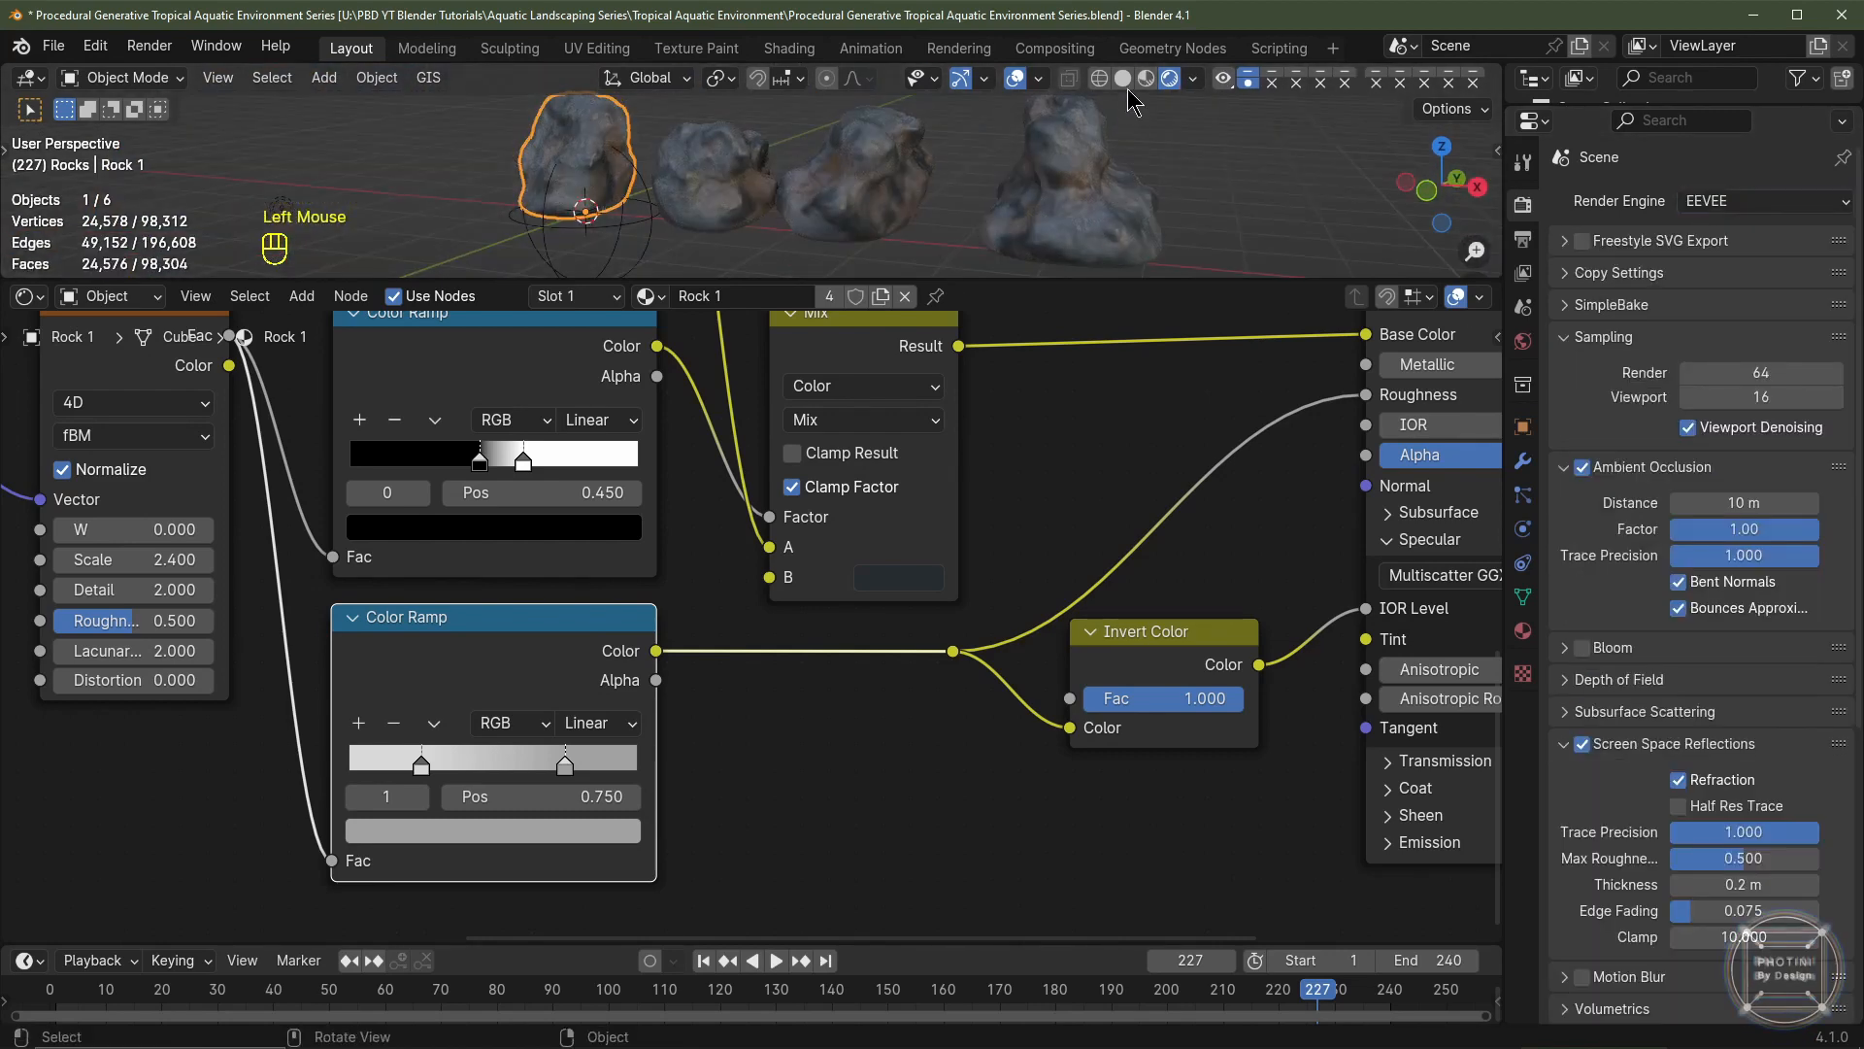
# - Switch the viewport to Material Preview and move the Principled BSDF, Material Output and Invert Color nodes away from the Mix node to make room
pyautogui.click(1149, 80)
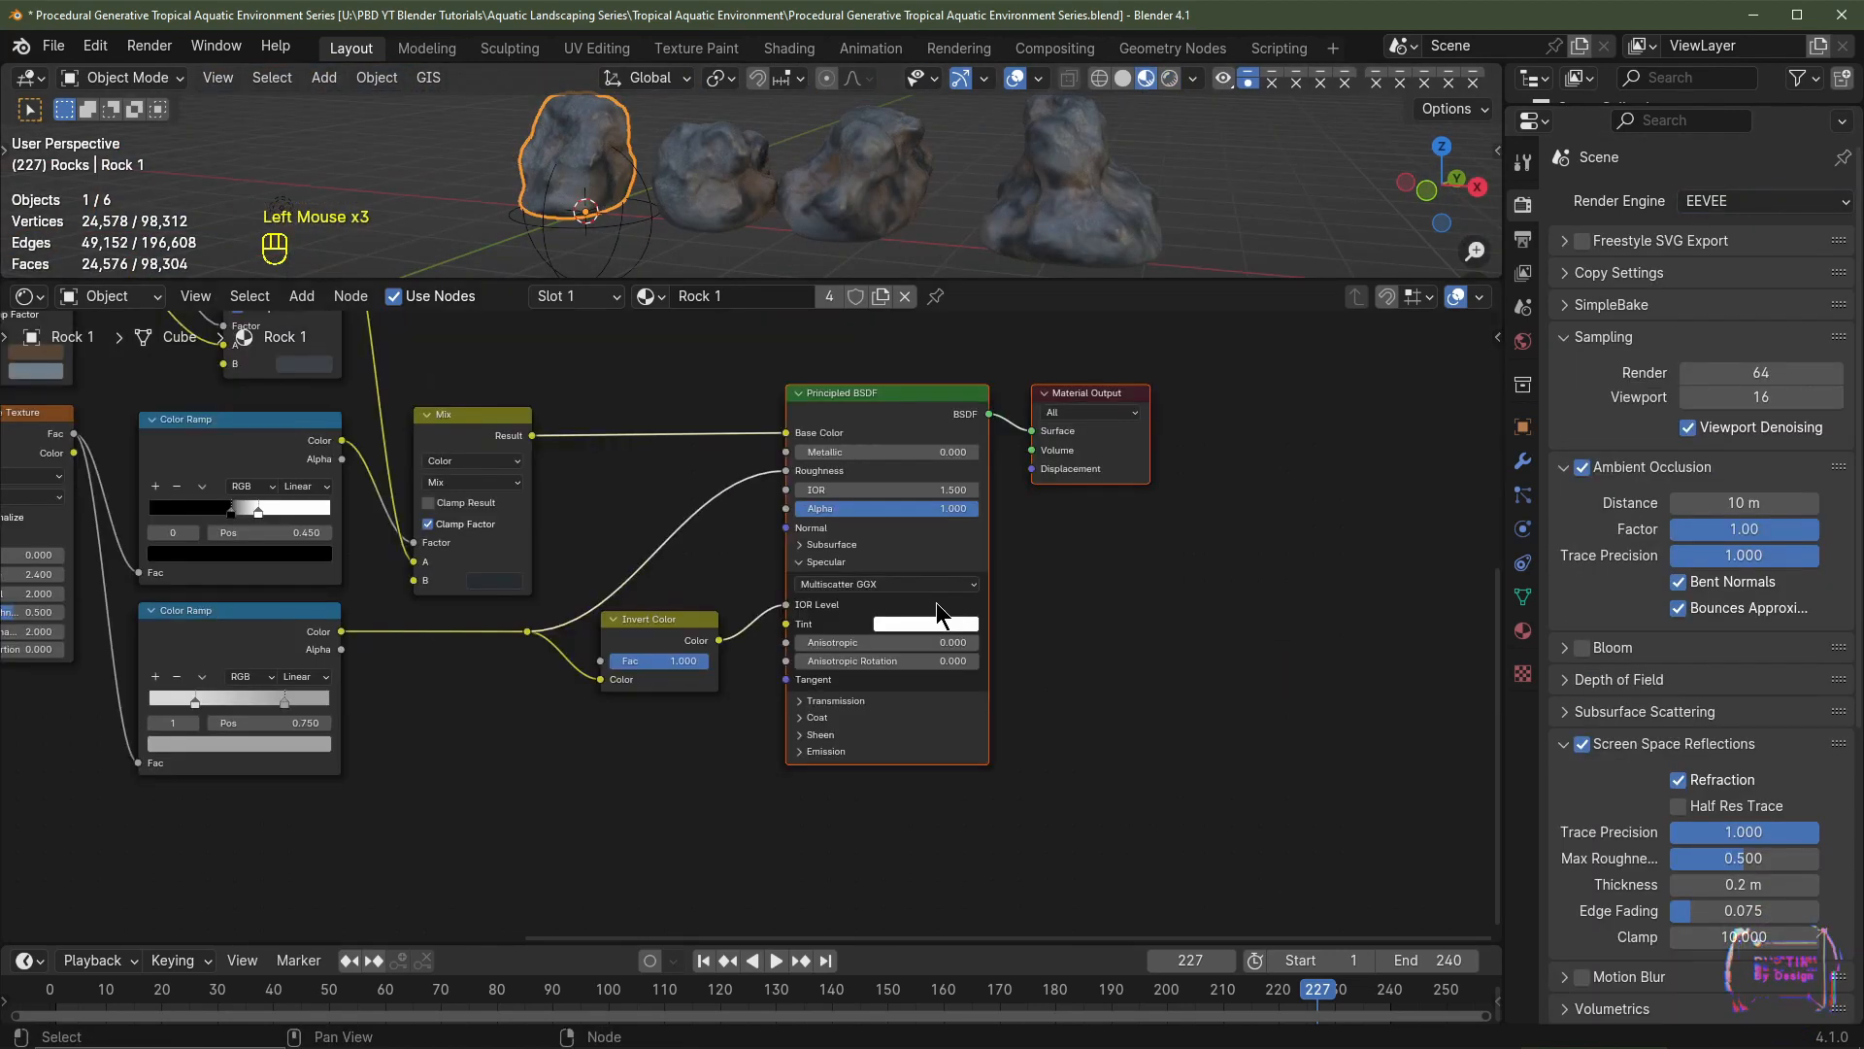
pyautogui.press('g')
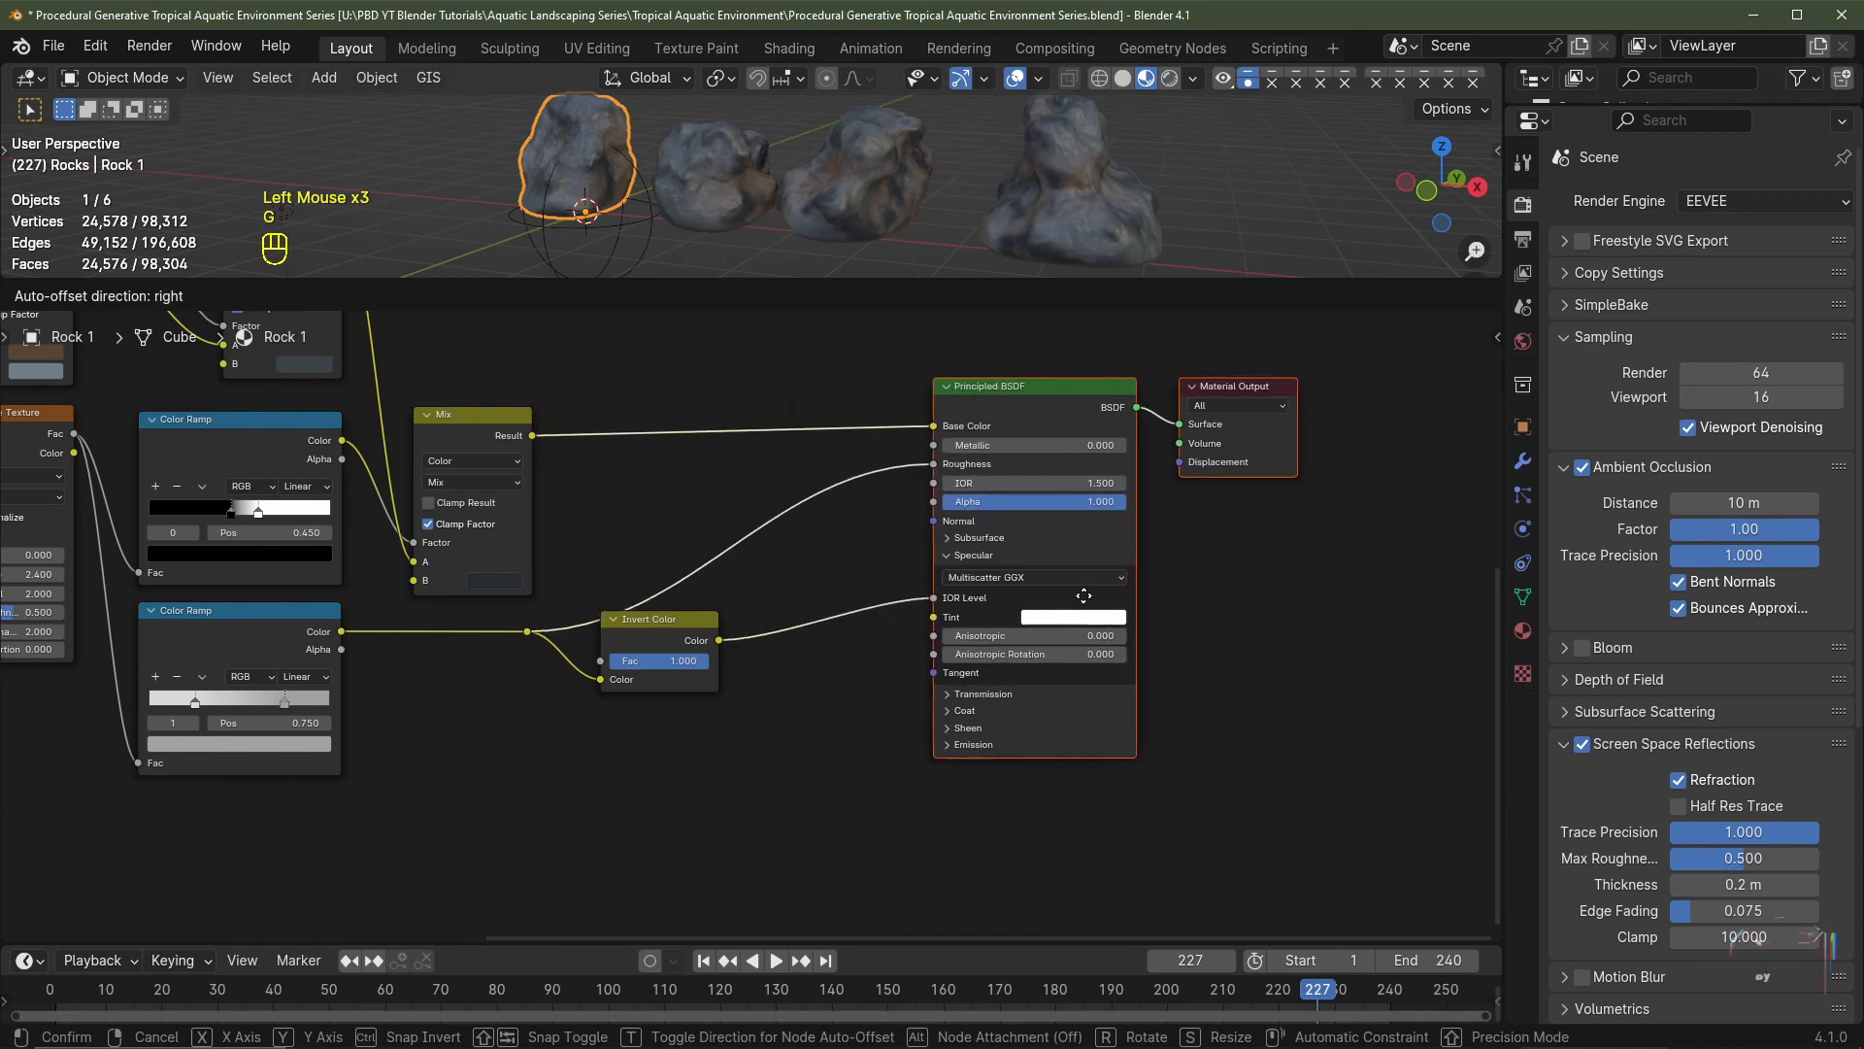
pyautogui.click(1118, 603)
pyautogui.click(697, 622)
pyautogui.moveTo(697, 631); pyautogui.dragTo(973, 584)
# - Add a Bump node, connecting the final Mix Result to its Height and its Normal output to the Principled BSDF Normal
pyautogui.hotkey('shift', 'a')
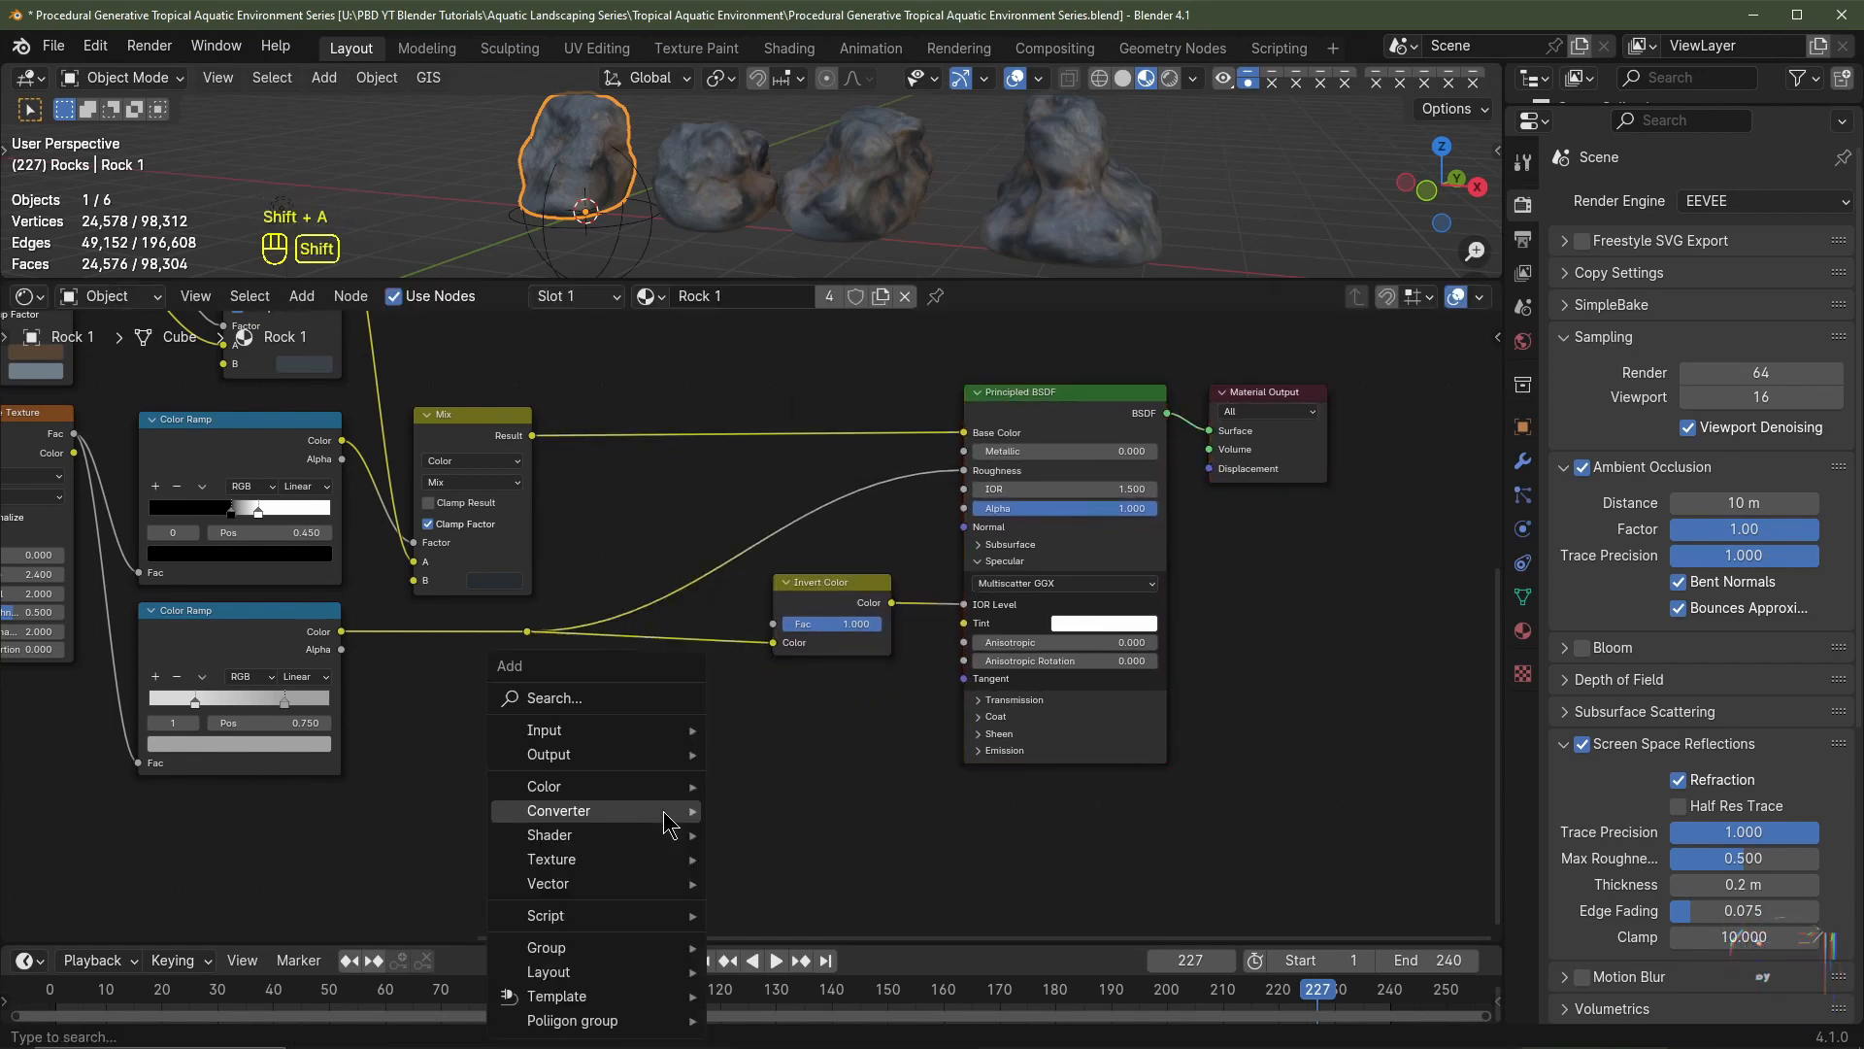
pyautogui.moveTo(648, 885)
pyautogui.click(777, 688)
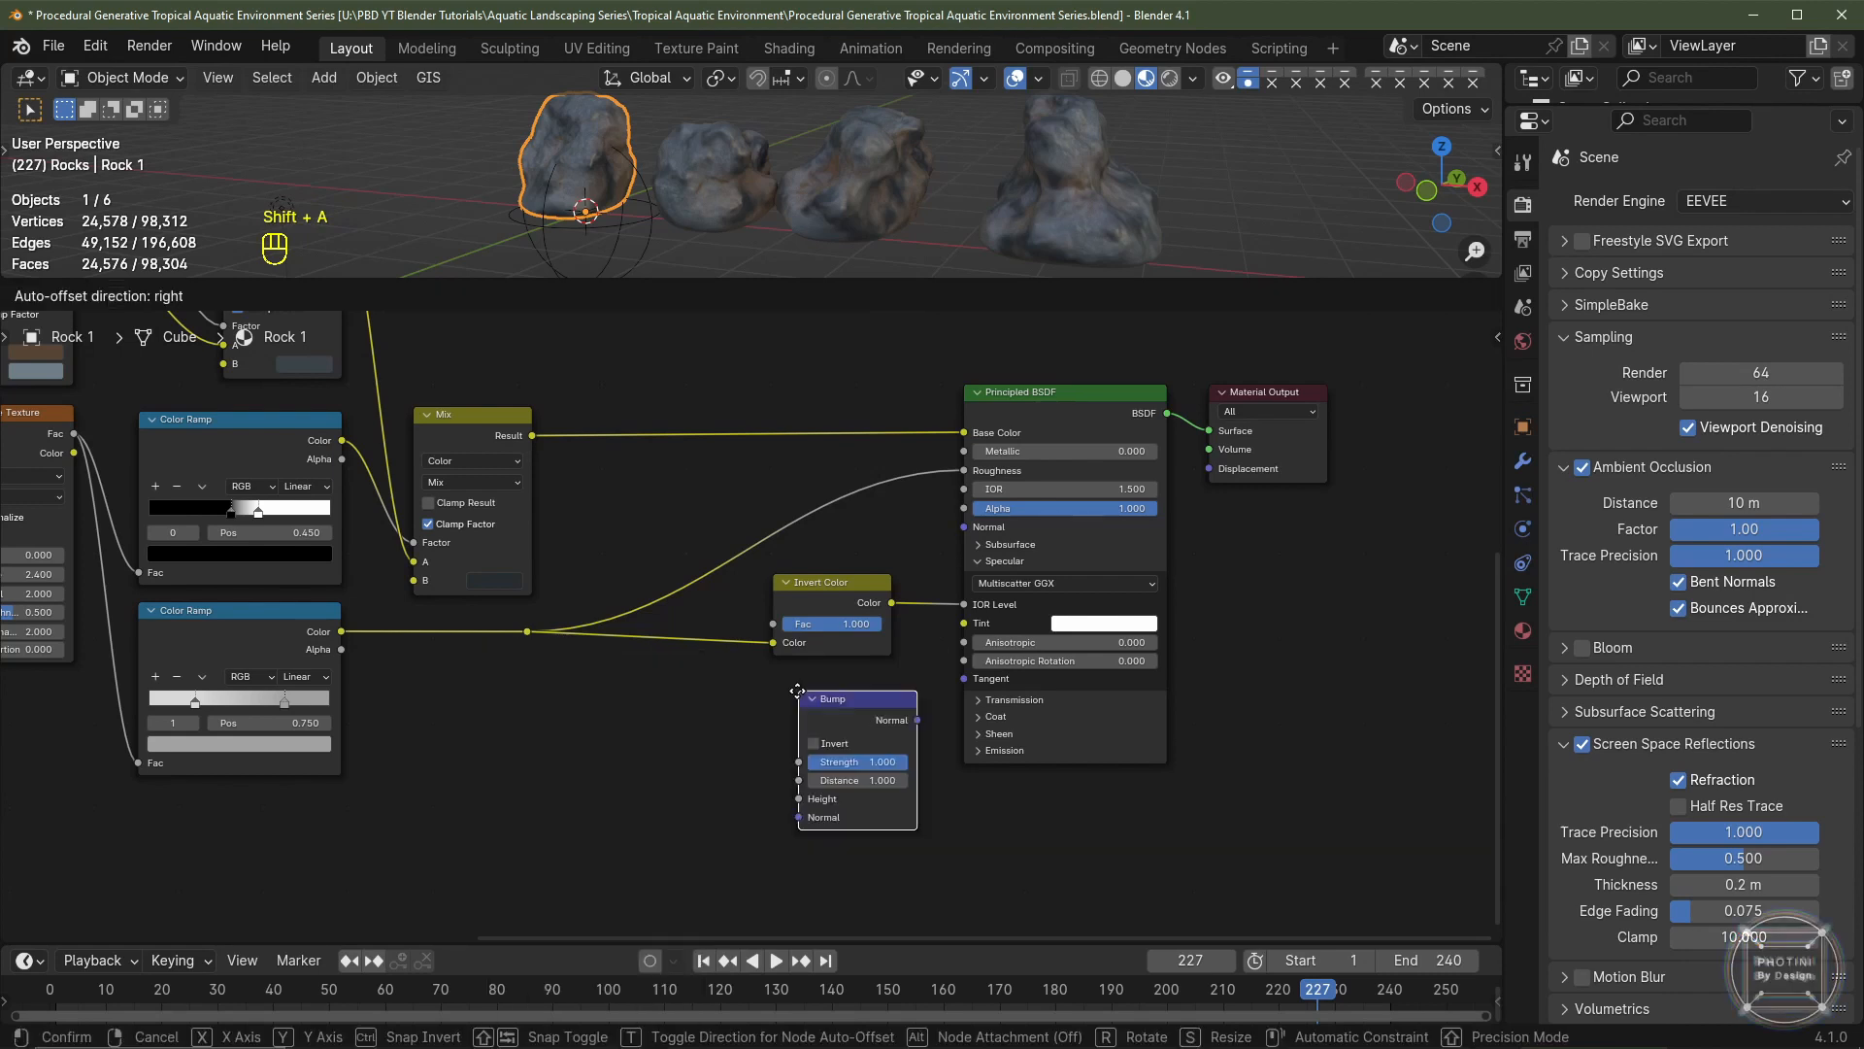
pyautogui.click(785, 701)
pyautogui.moveTo(533, 435); pyautogui.dragTo(788, 809)
pyautogui.click(879, 740)
pyautogui.moveTo(905, 730); pyautogui.dragTo(960, 530)
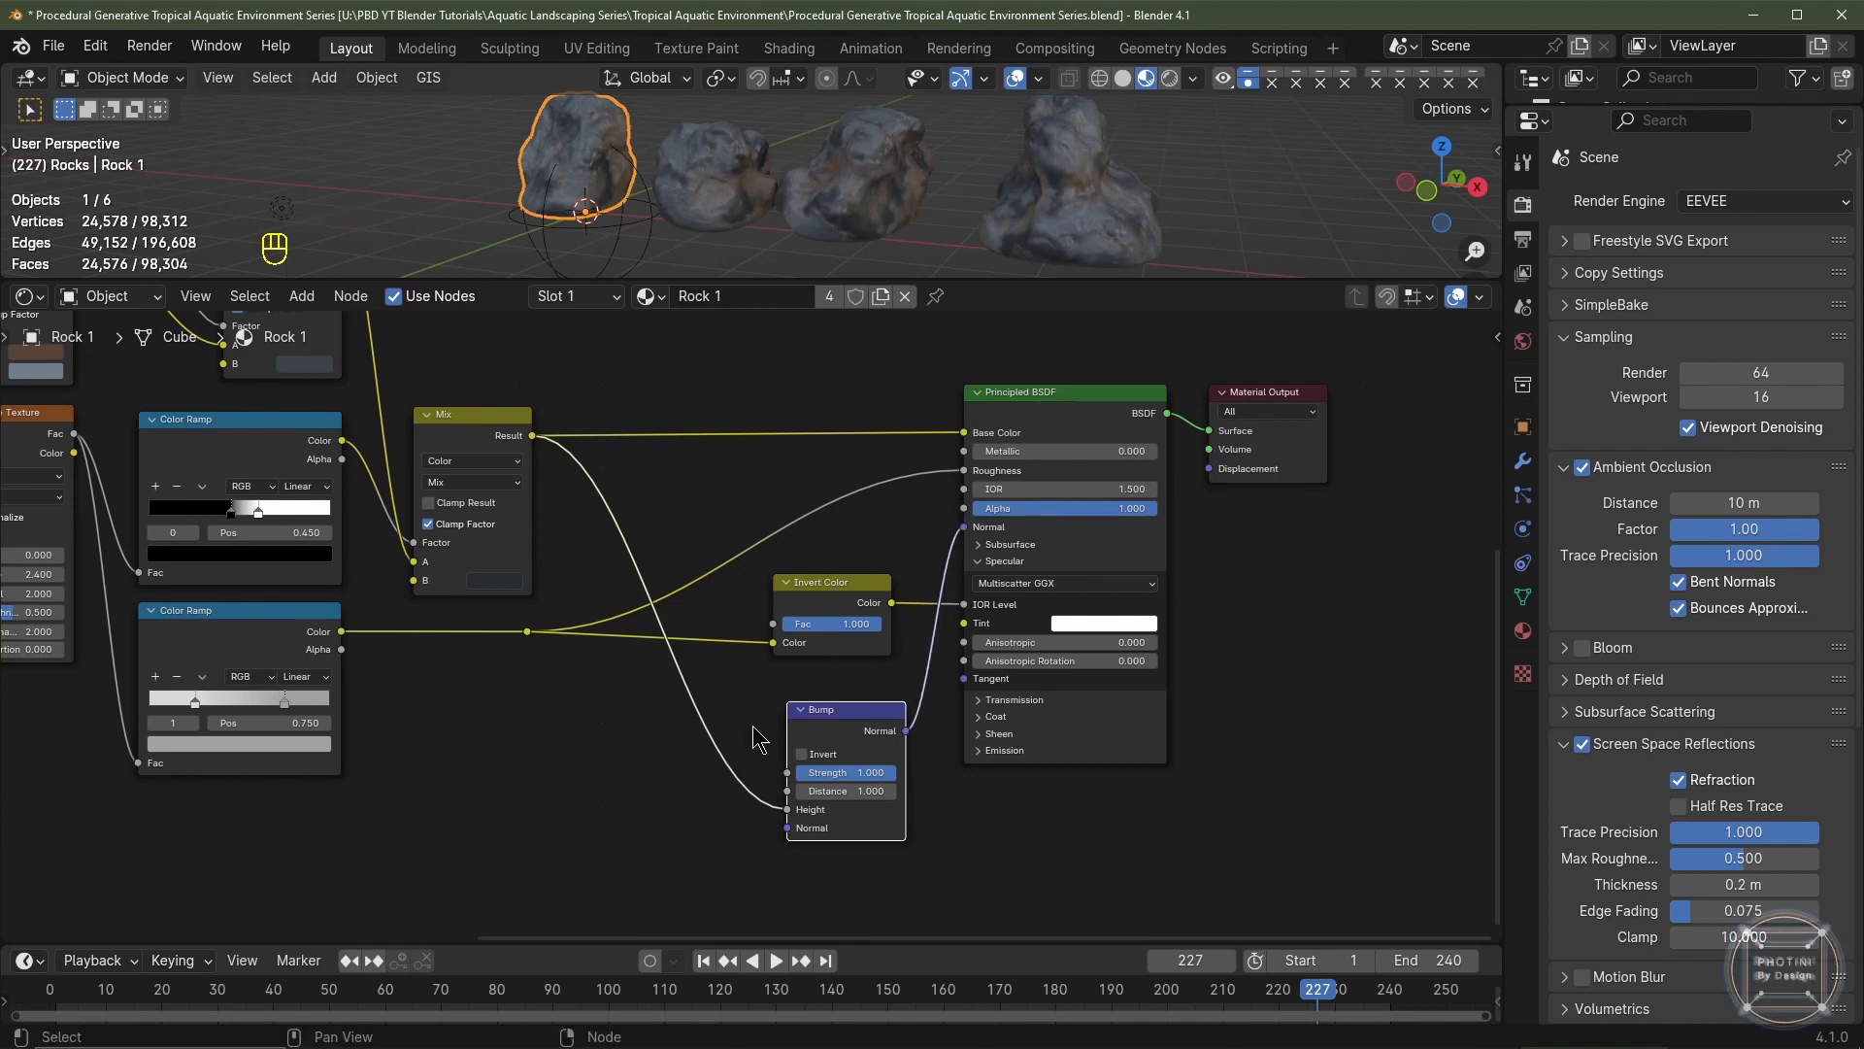
# - Insert a Math node between the Mix Result and the Bump Height and set its operation to Multiply
pyautogui.hotkey('shift', 'a')
pyautogui.moveTo(589, 762)
pyautogui.click(677, 577)
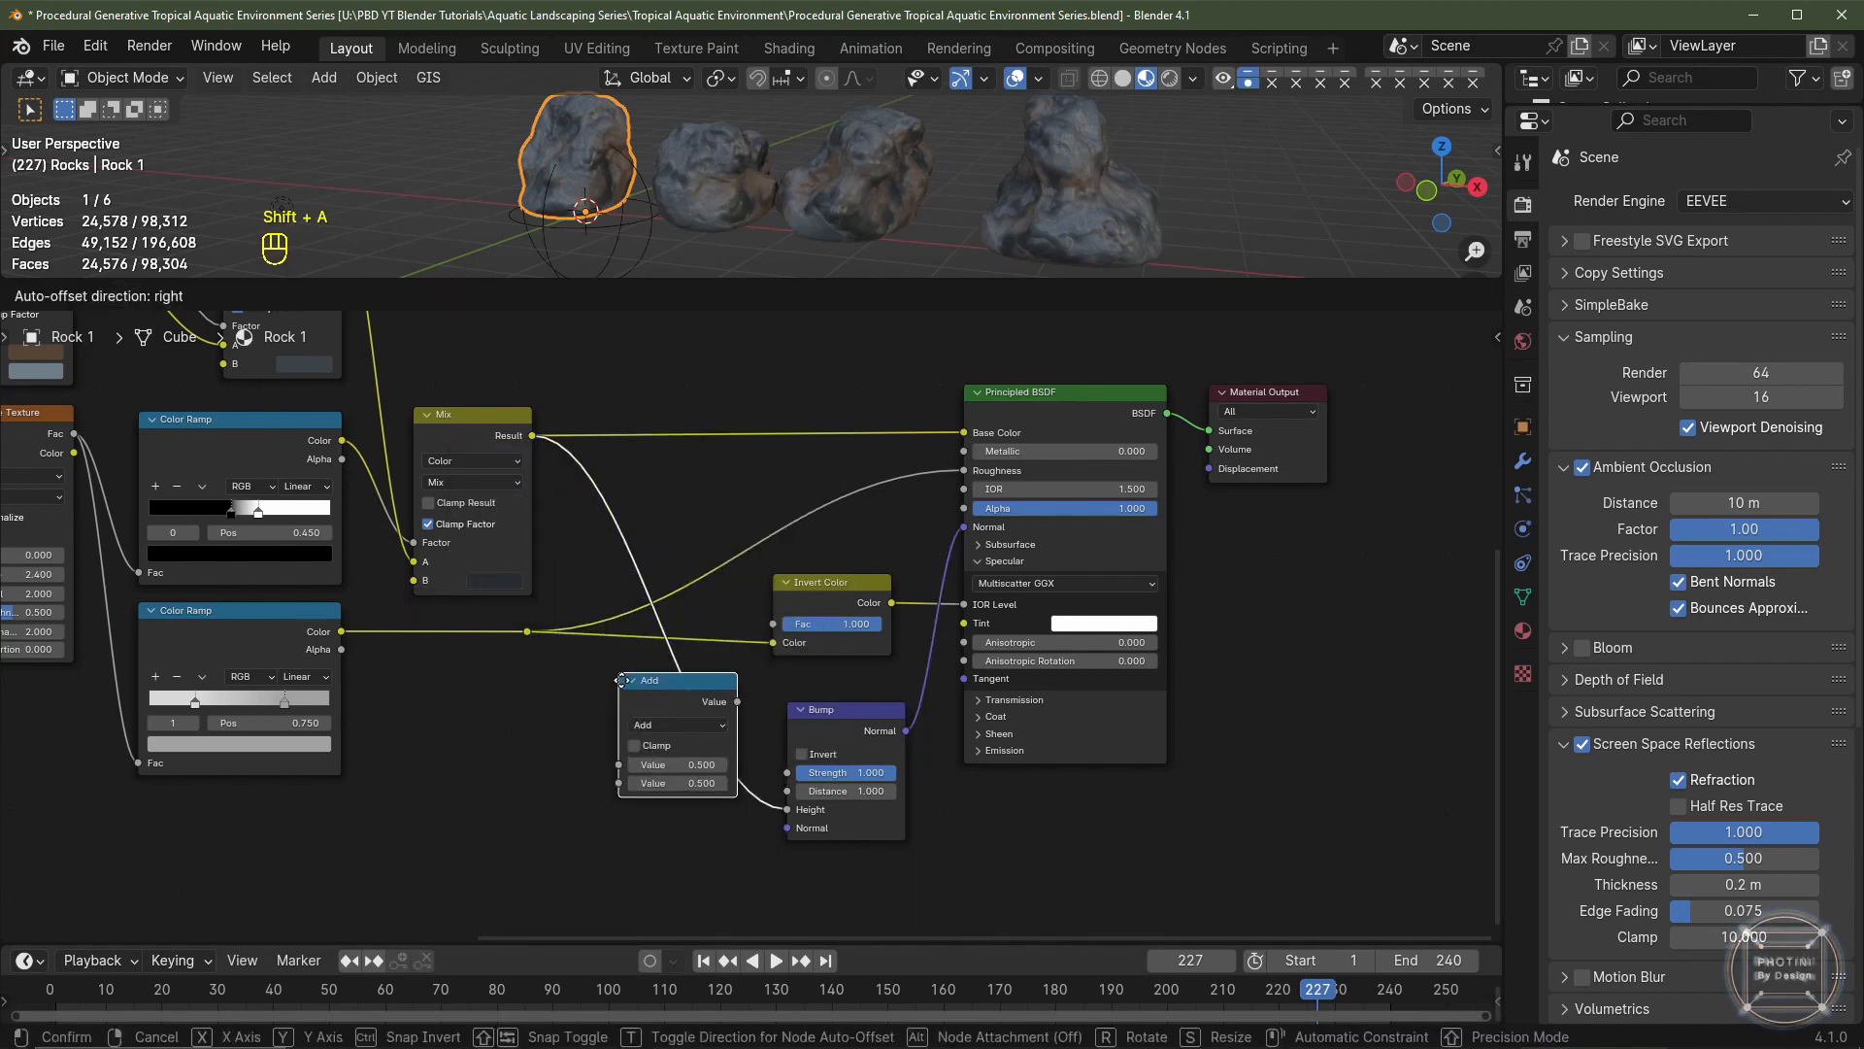
pyautogui.click(601, 704)
pyautogui.click(662, 754)
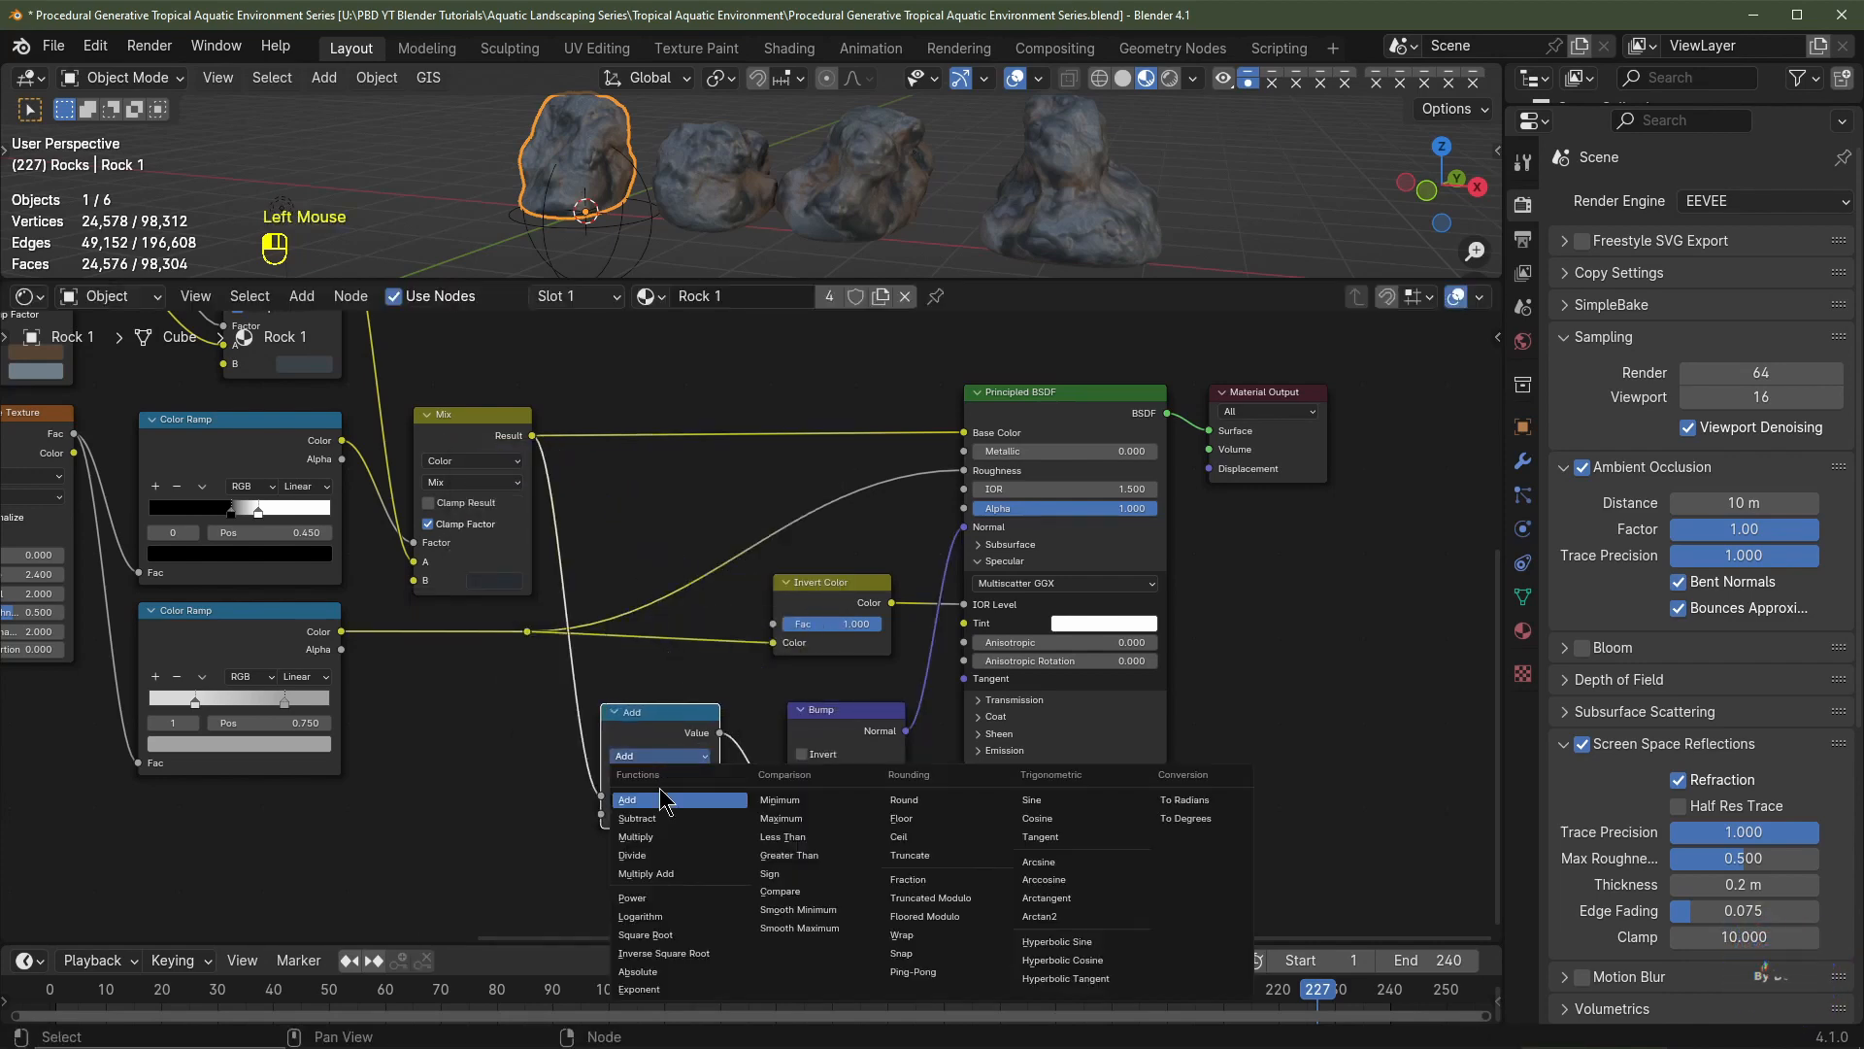
pyautogui.click(639, 840)
pyautogui.moveTo(378, 416); pyautogui.dragTo(283, 393, button='middle')
pyautogui.scroll(2, 283, 394)
pyautogui.moveTo(191, 309); pyautogui.dragTo(414, 503, button='middle')
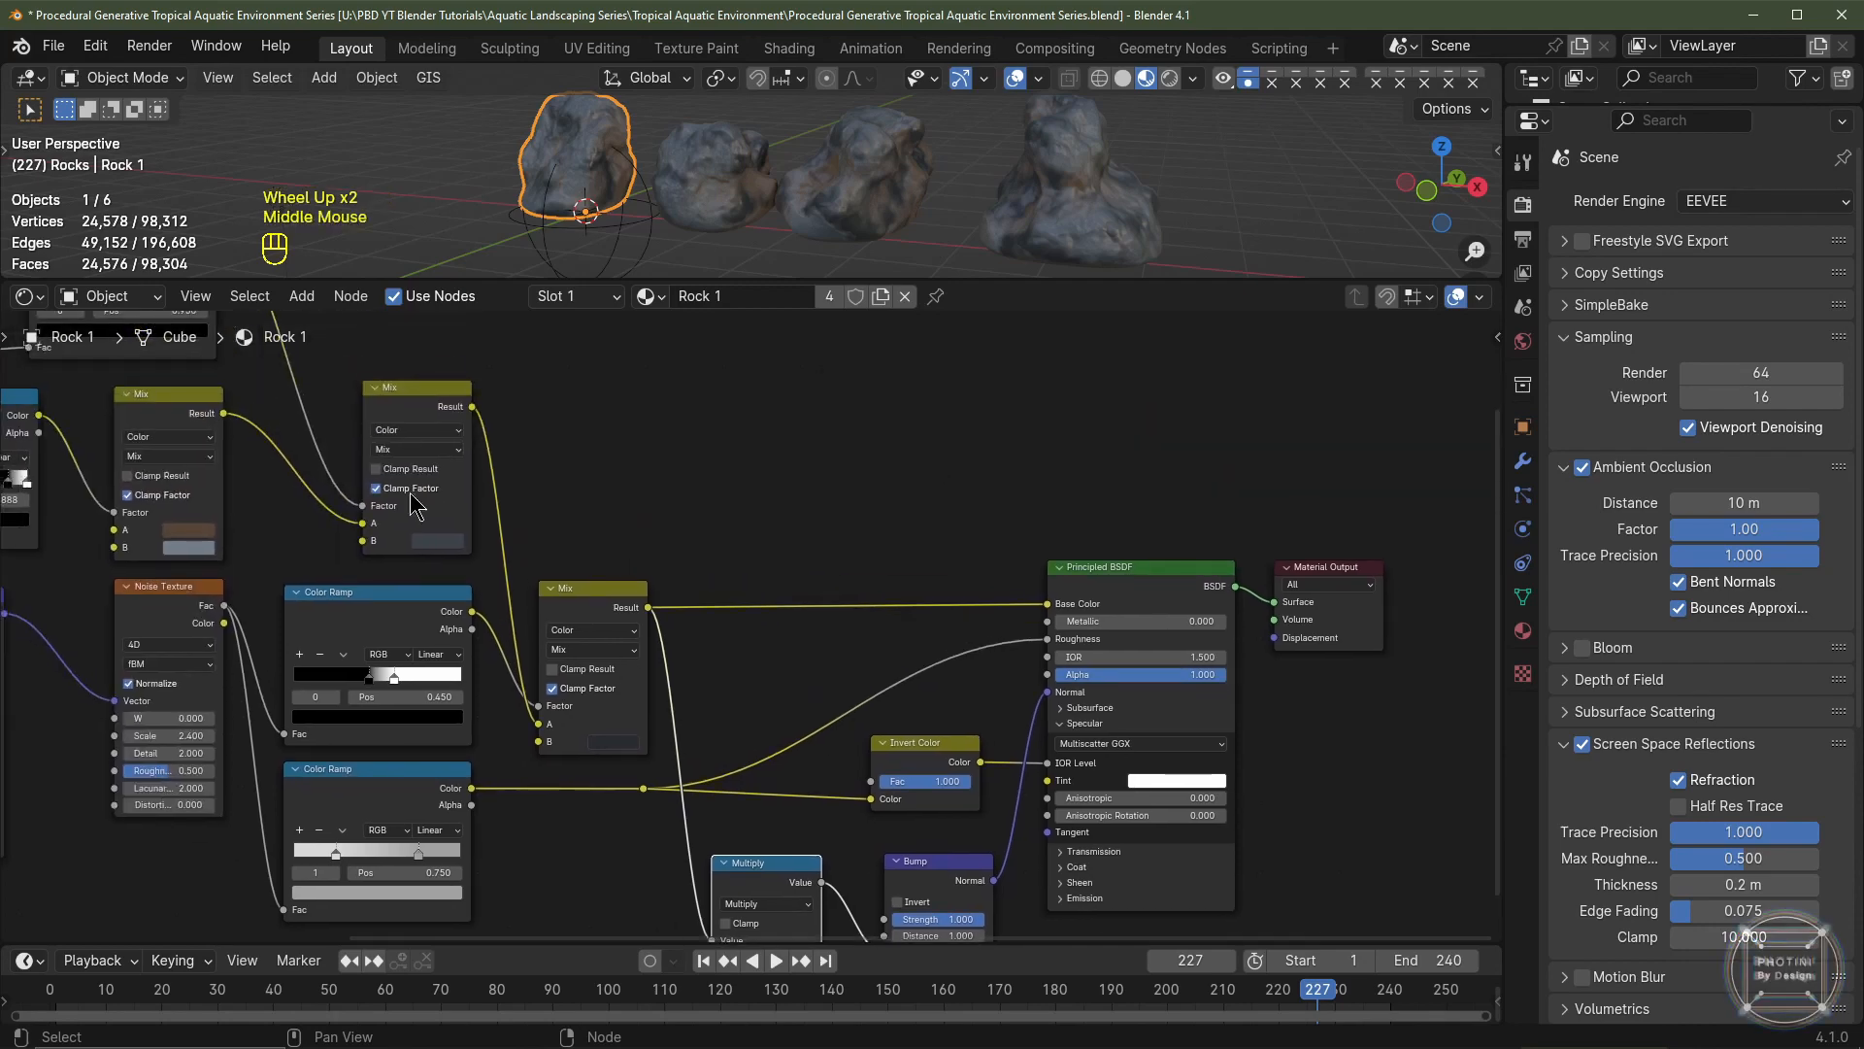
pyautogui.moveTo(812, 774); pyautogui.dragTo(550, 565, button='middle')
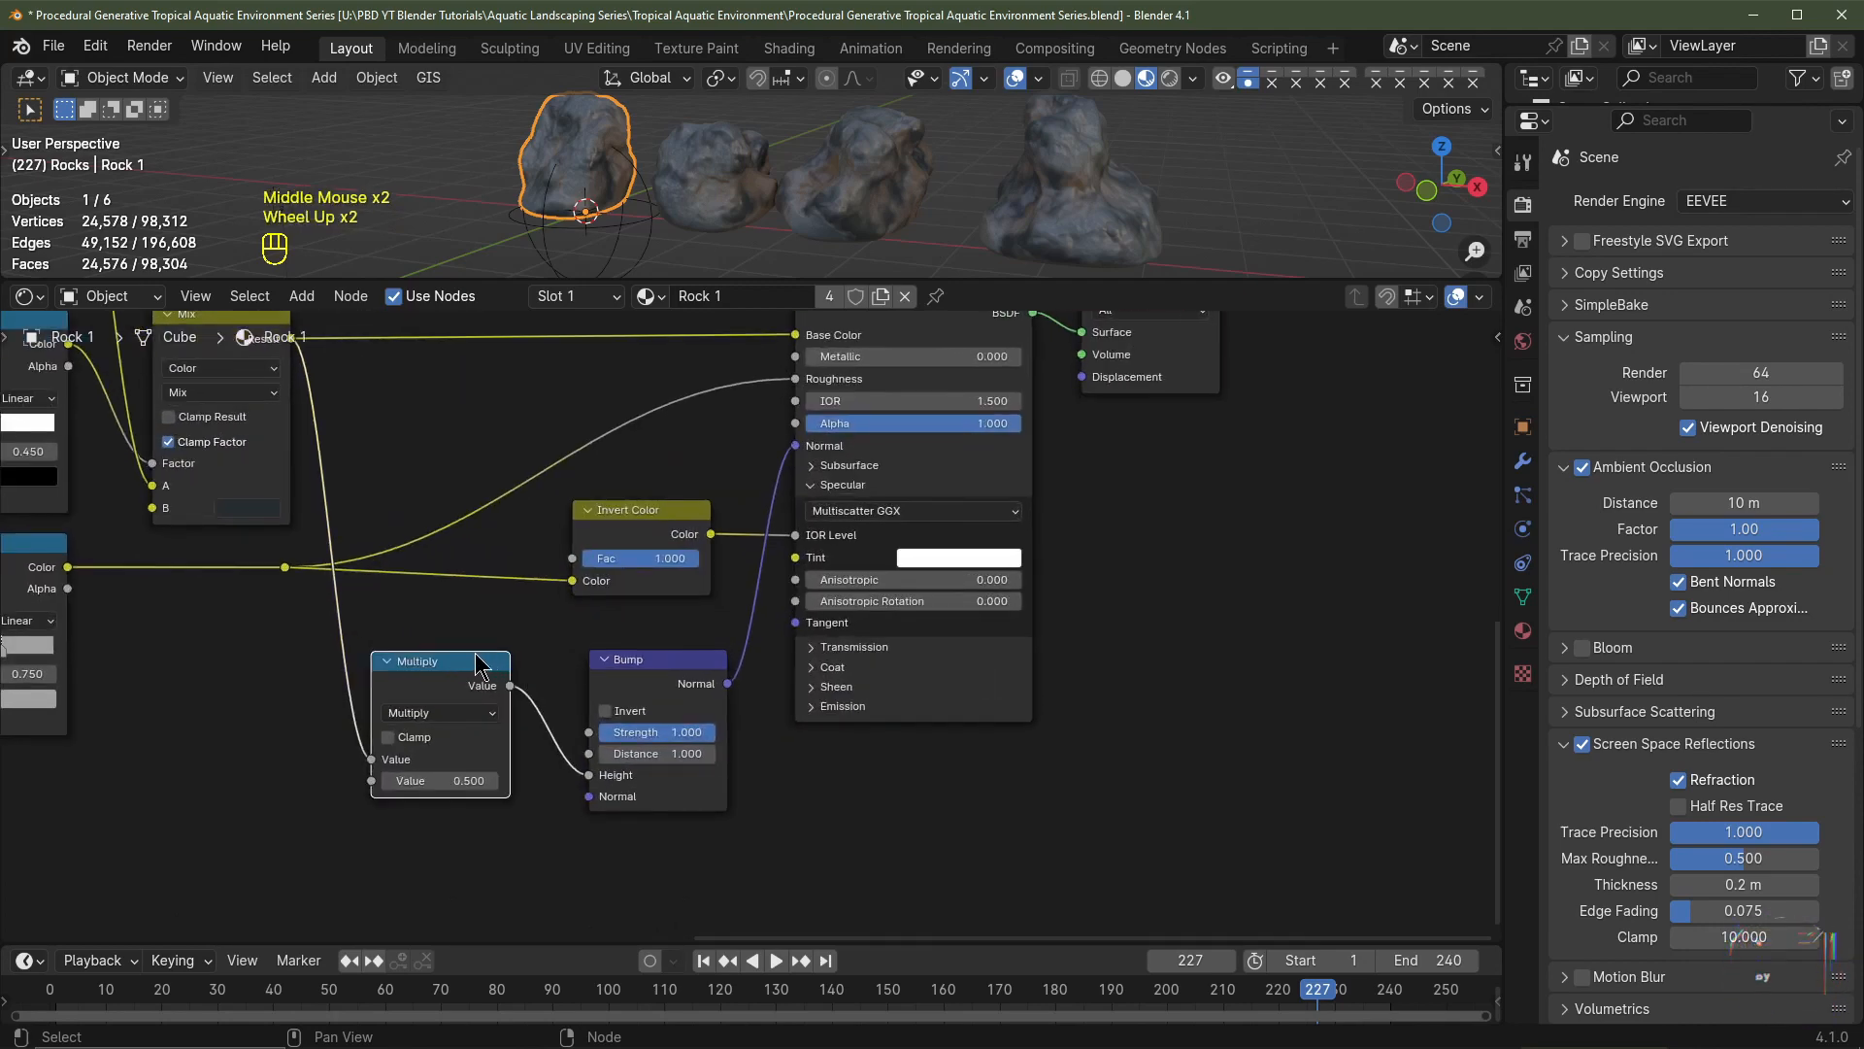
pyautogui.scroll(-2, 913, 212)
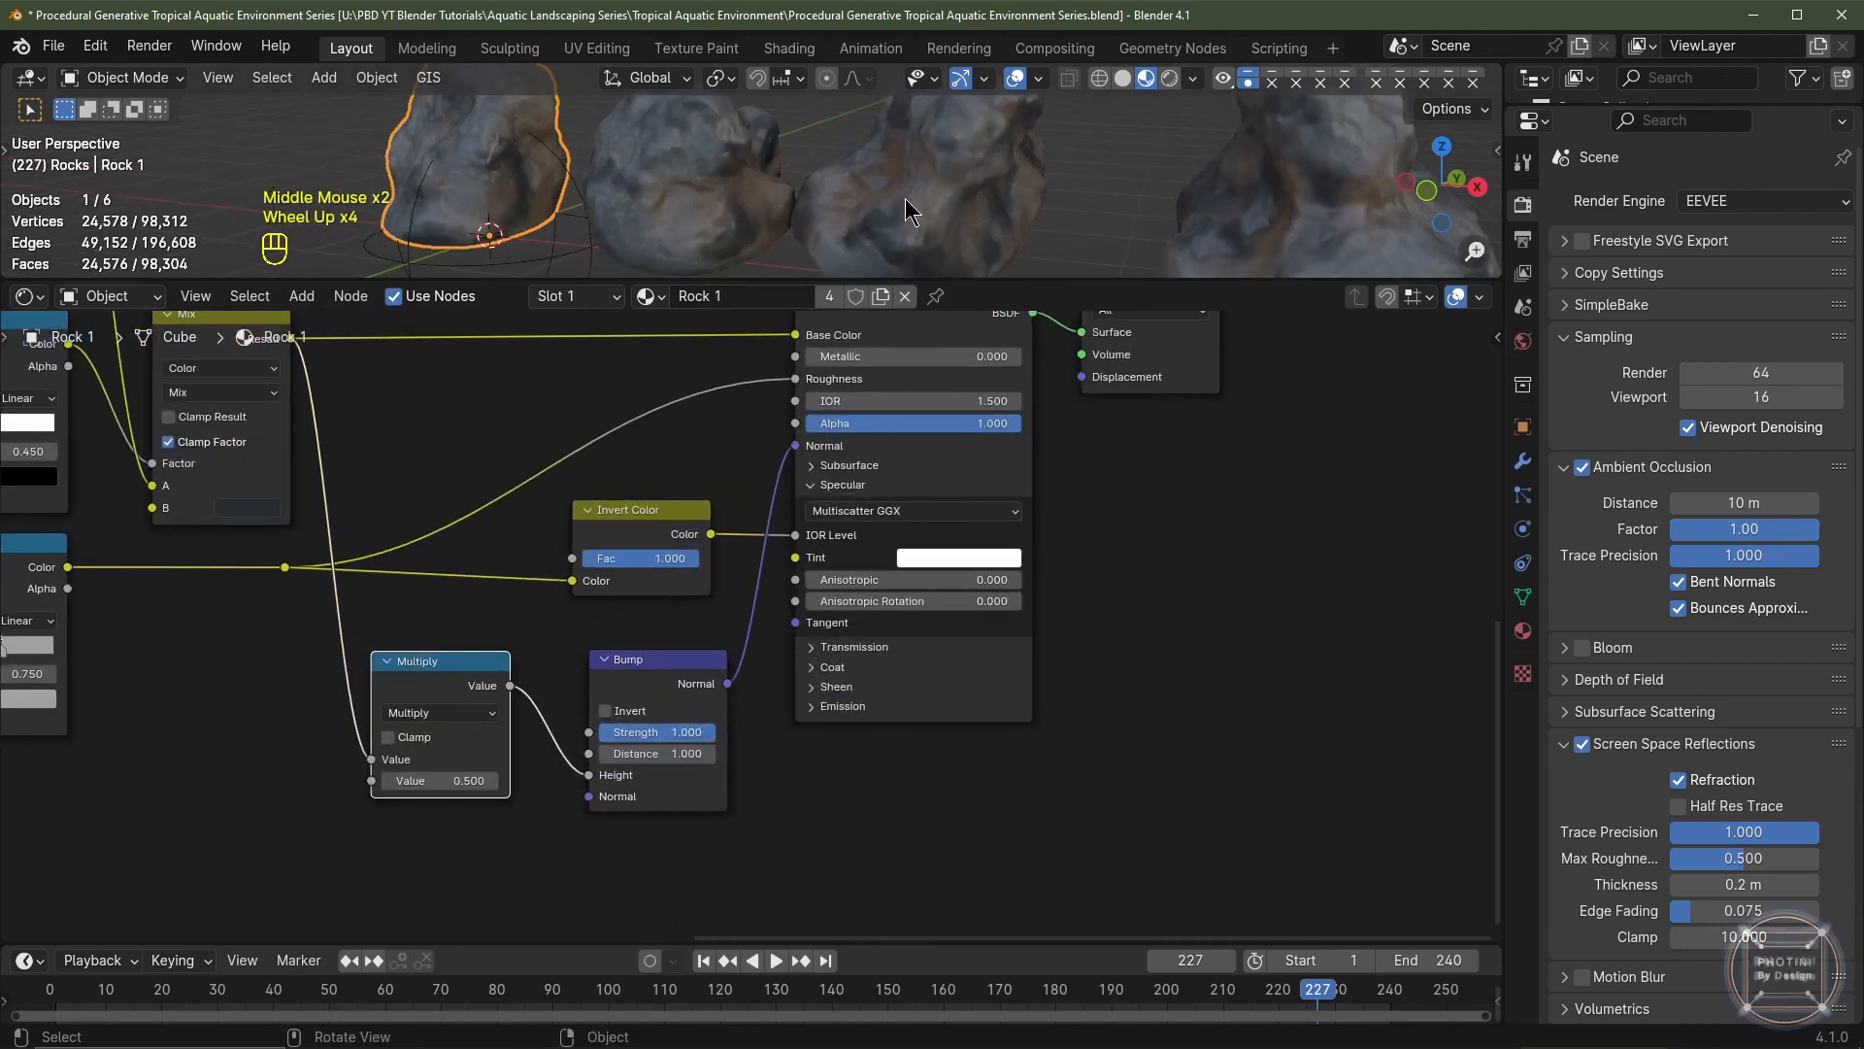
# - Preview the bumped rocks in Cycles with rendered shading and set the render engine back to EEVEE
pyautogui.moveTo(913, 214); pyautogui.dragTo(823, 173, button='middle')
pyautogui.scroll(2, 1651, 340)
pyautogui.click(1763, 201)
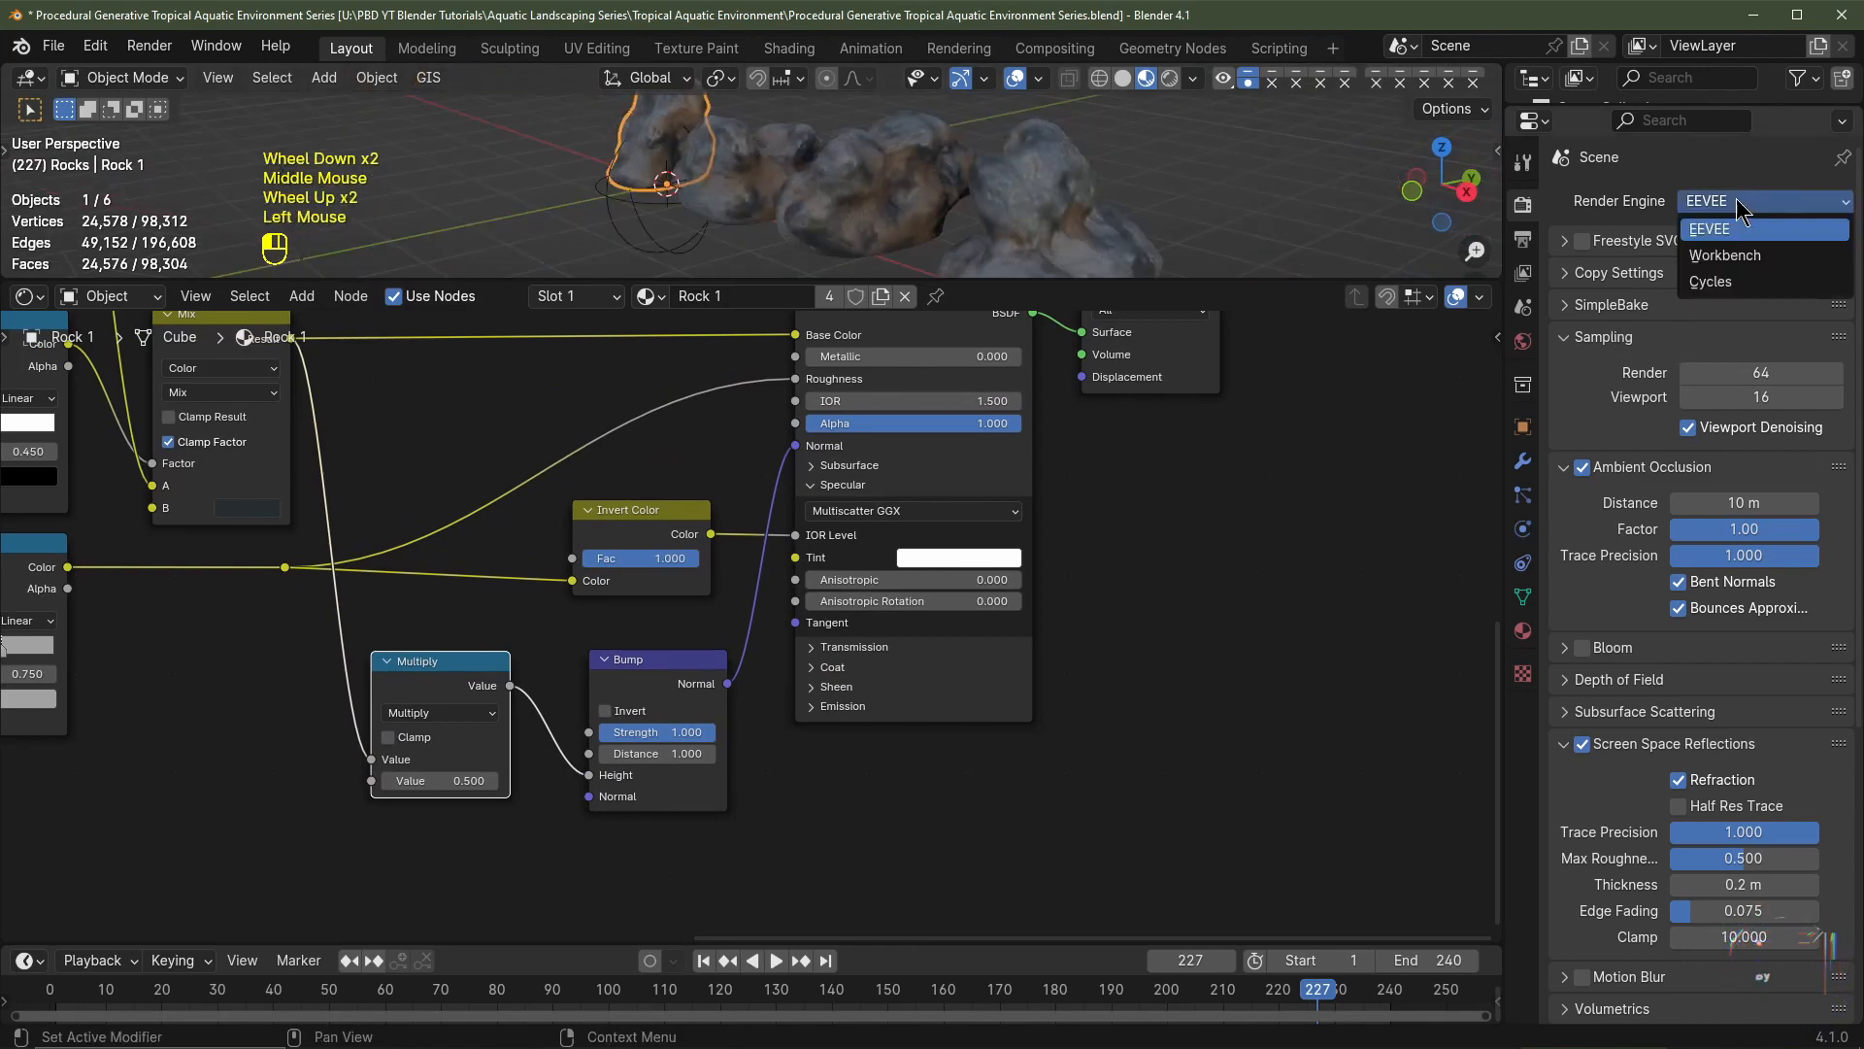
pyautogui.click(1714, 272)
pyautogui.click(1170, 78)
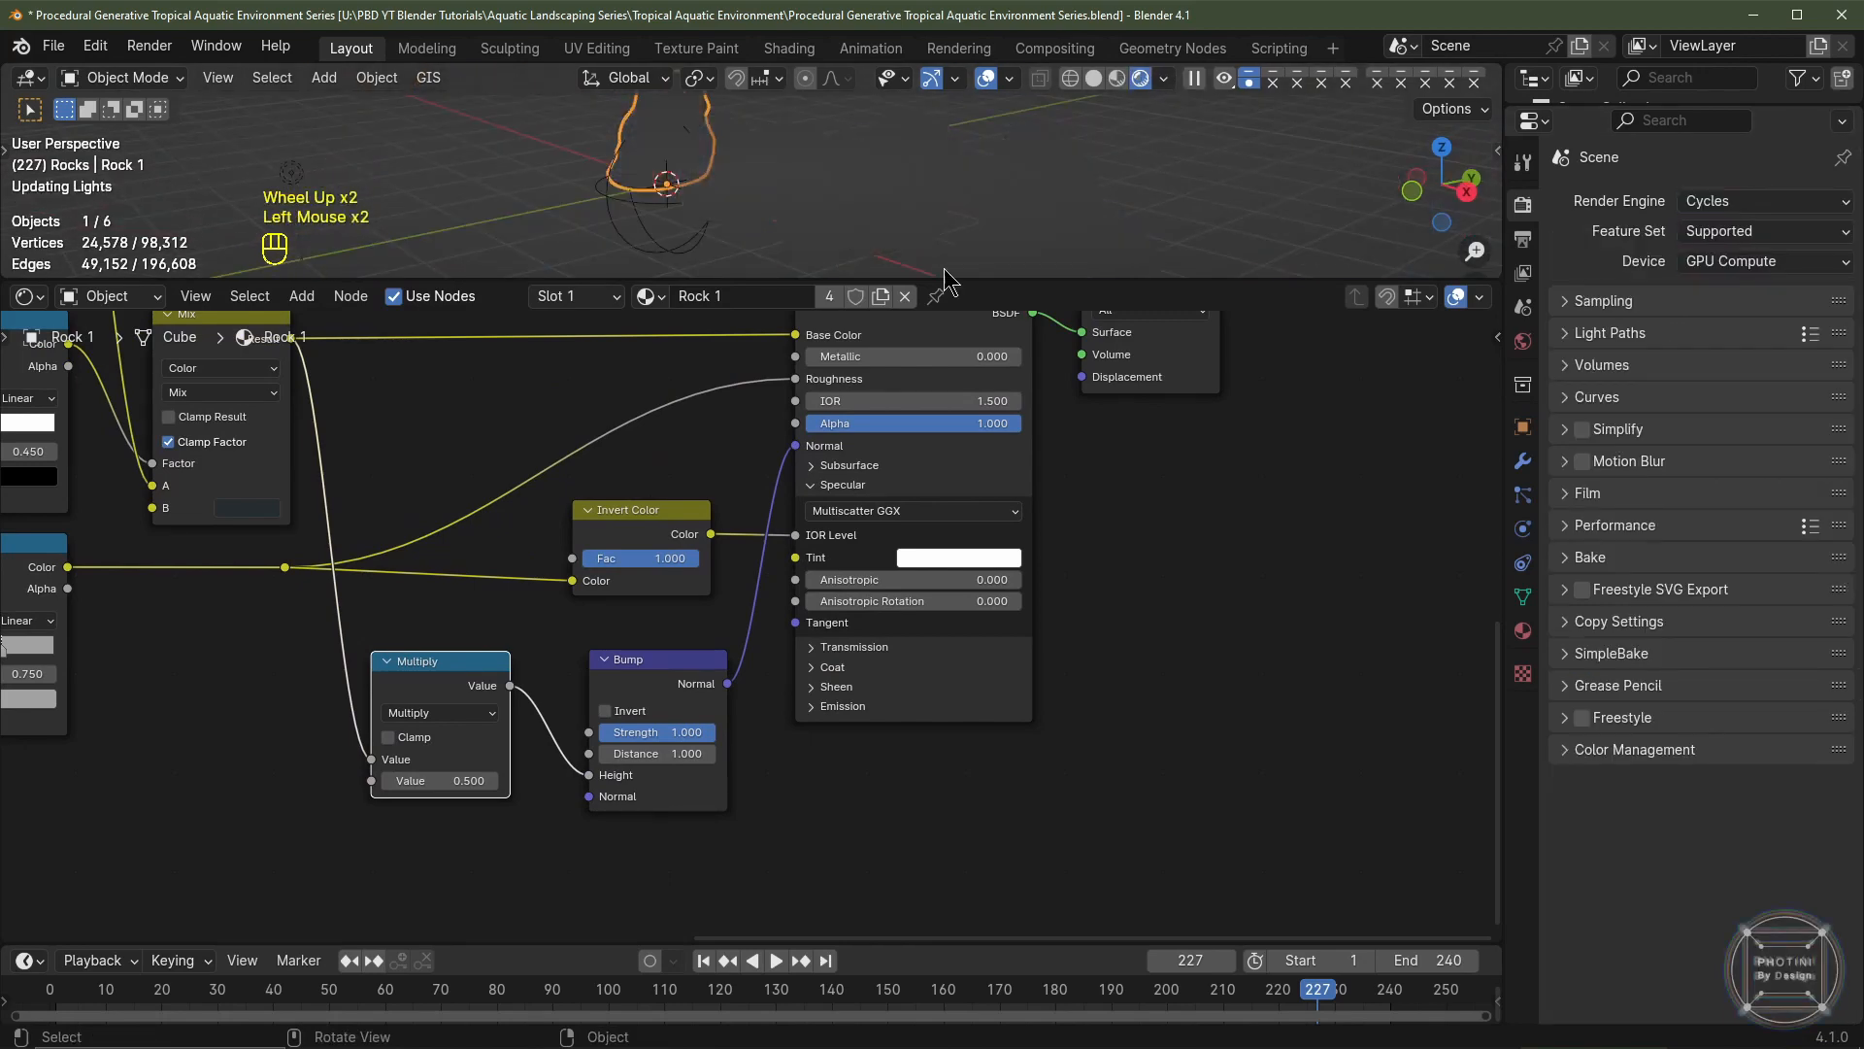
pyautogui.moveTo(1010, 222); pyautogui.dragTo(701, 220, button='middle')
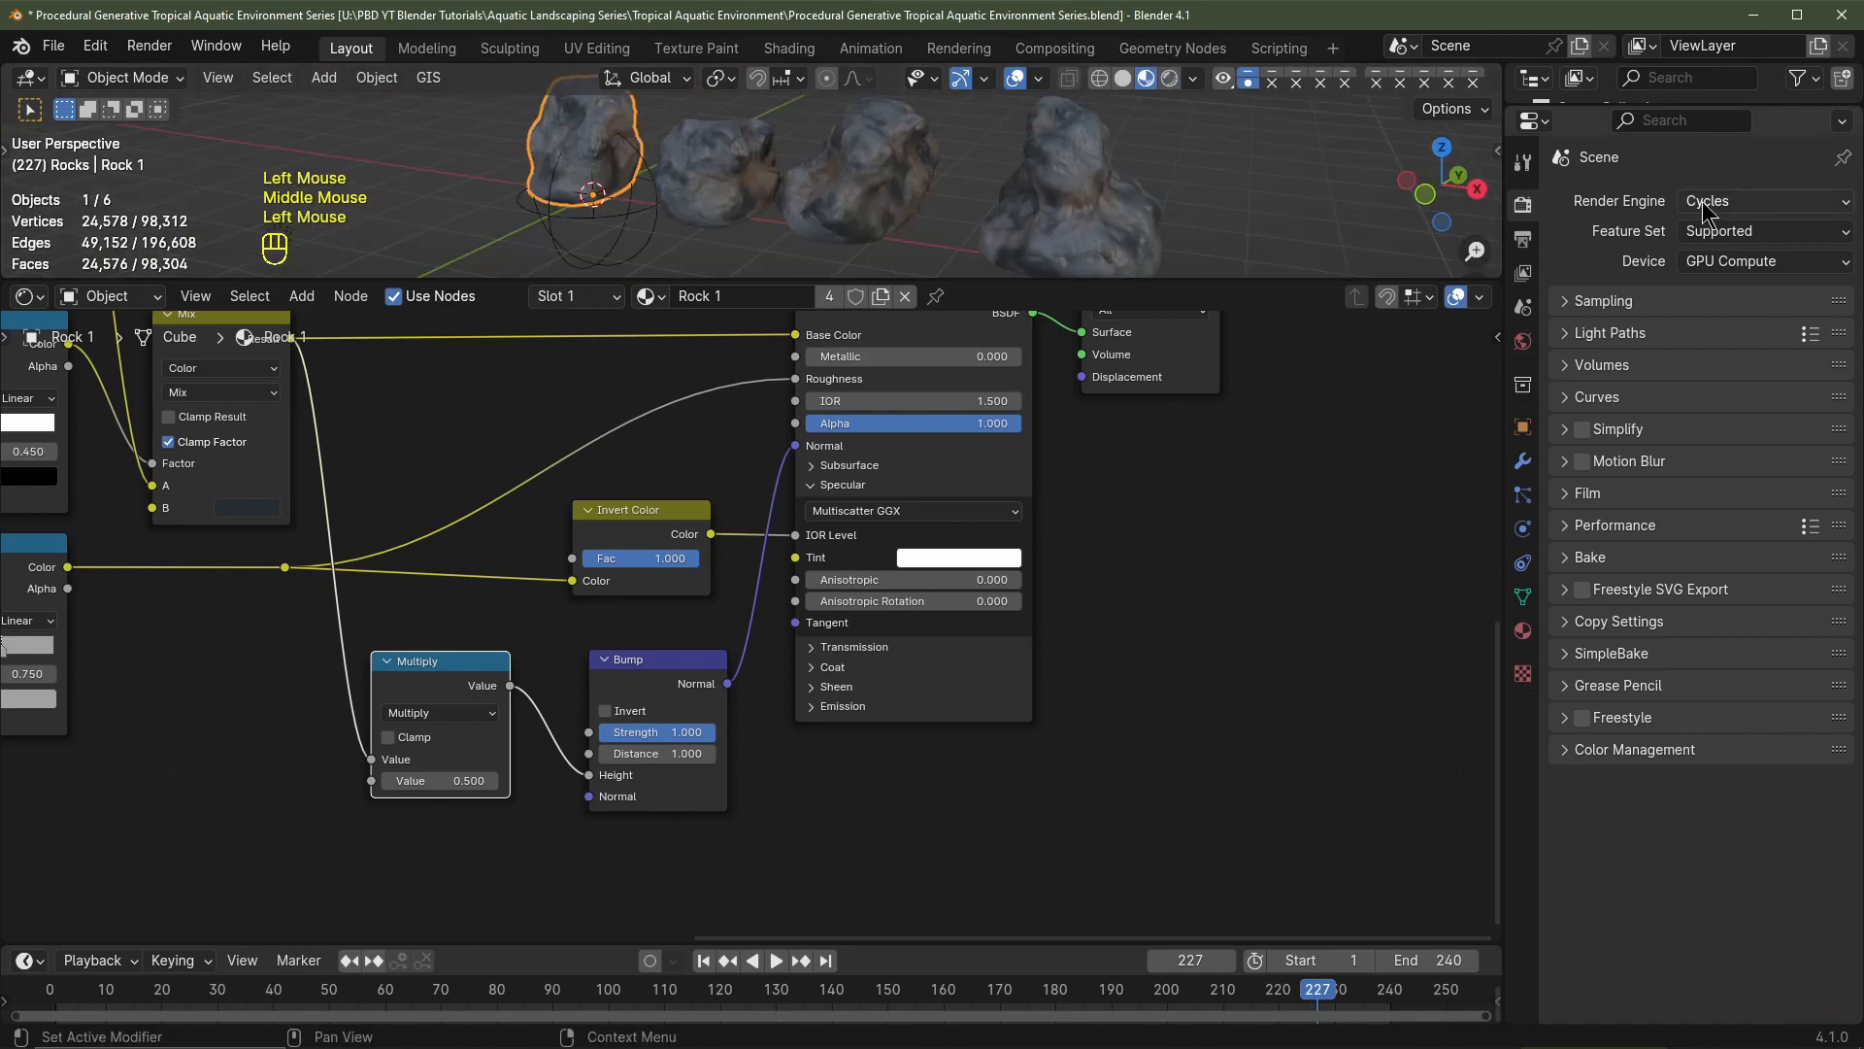
pyautogui.click(1706, 204)
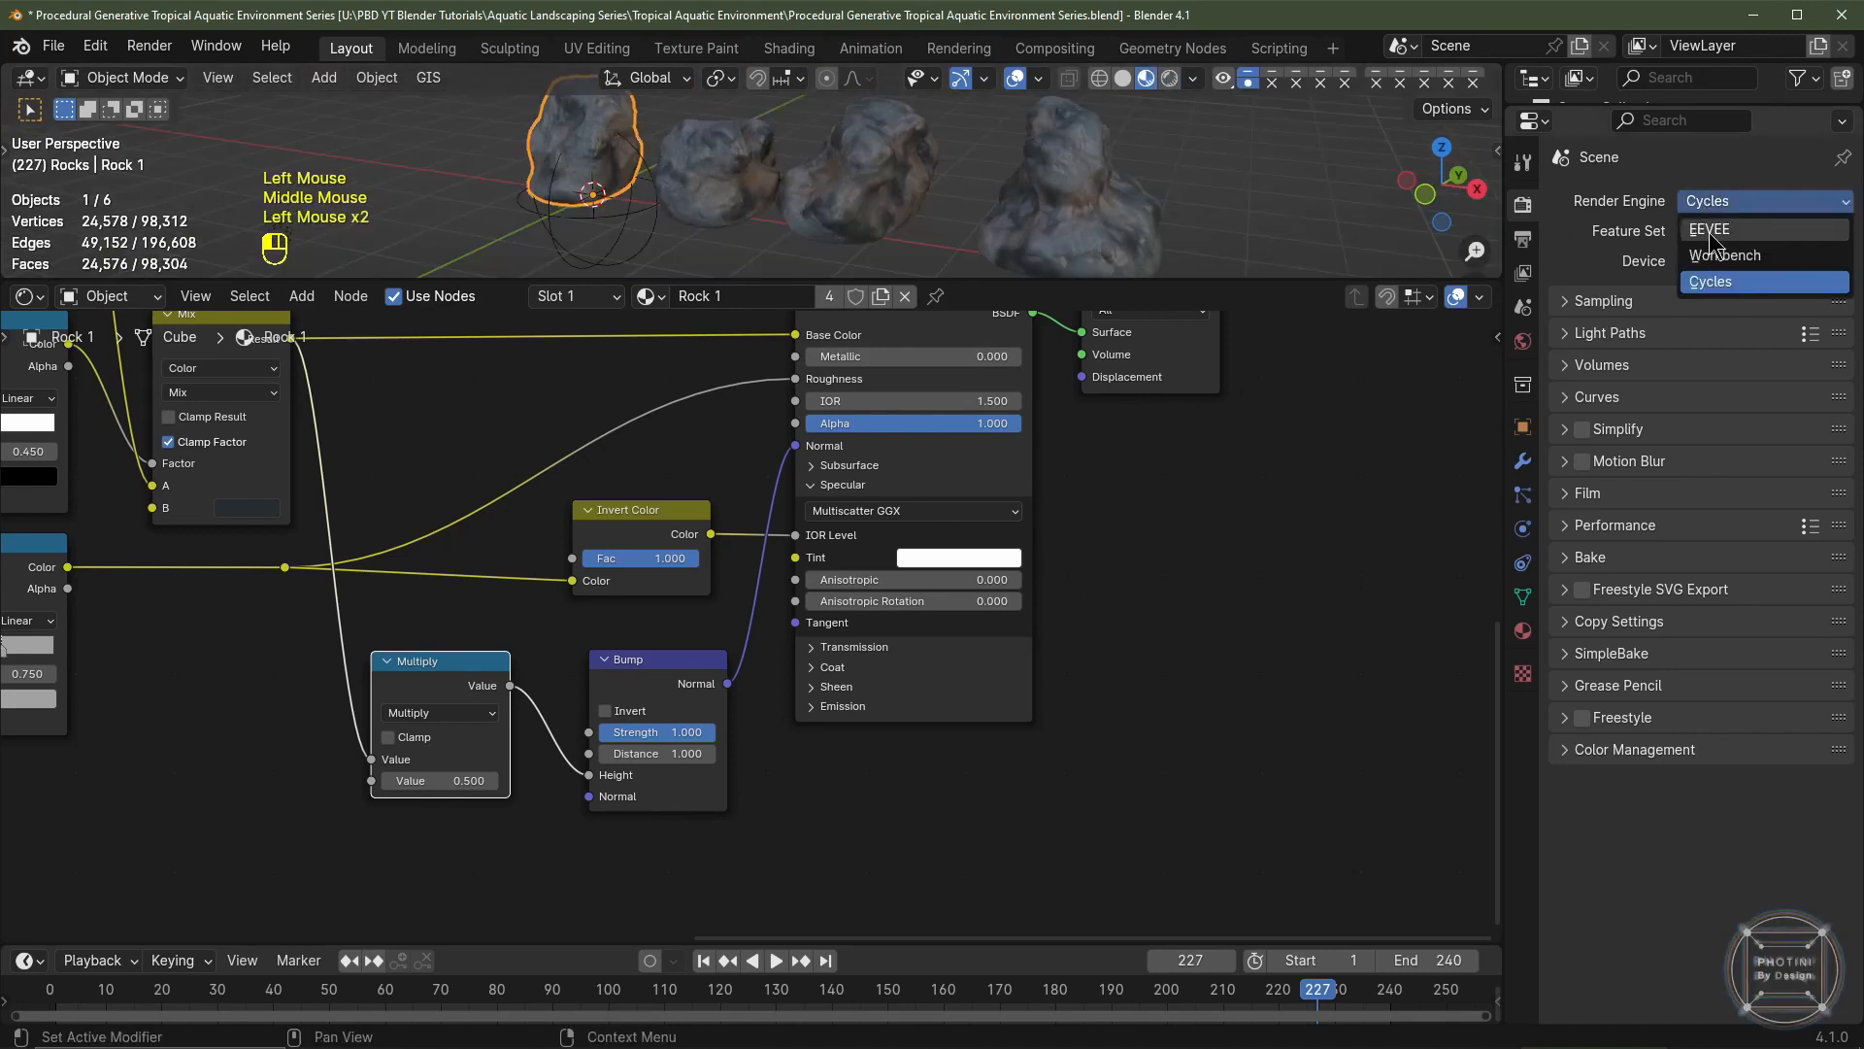
pyautogui.click(1709, 231)
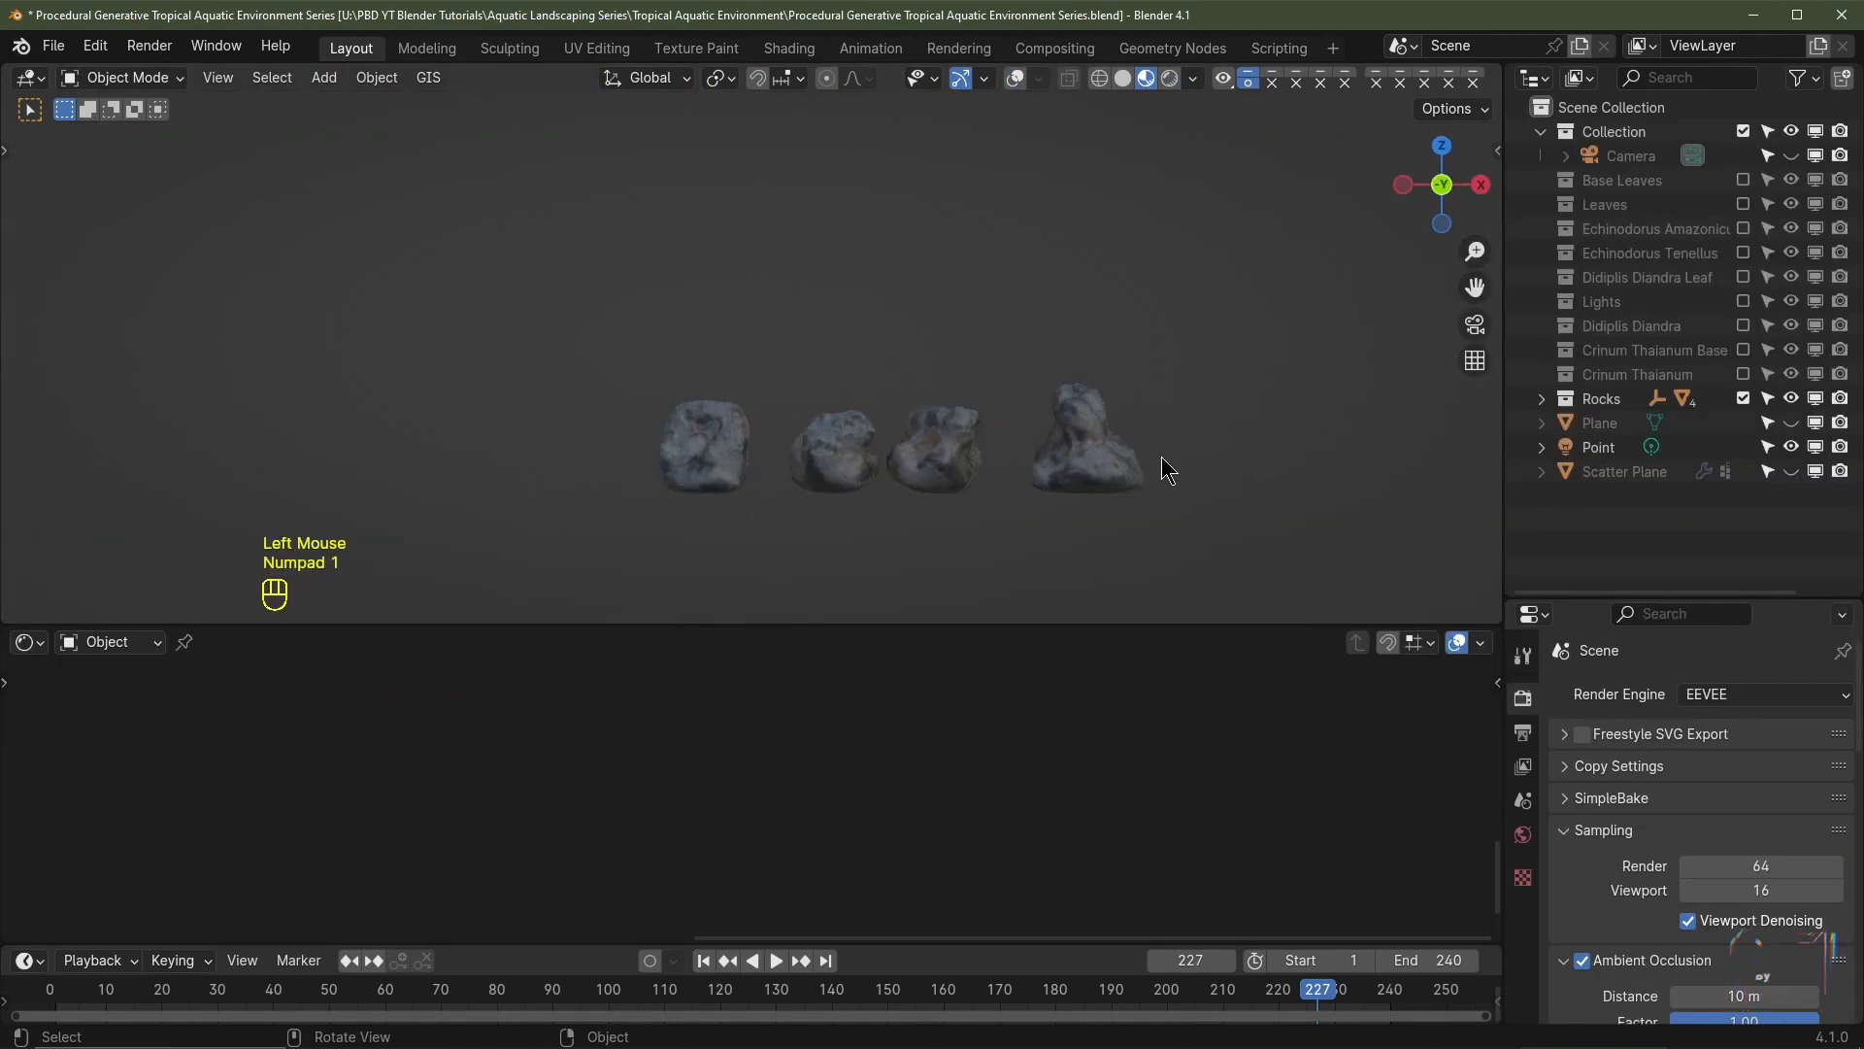
# - Exclude the Rocks collection and preview the Crinum Thaianum animation by temporarily including its collection
pyautogui.keyDown('shift'); pyautogui.moveTo(1175, 321); pyautogui.dragTo(882, 242, button='middle'); pyautogui.keyUp('shift')
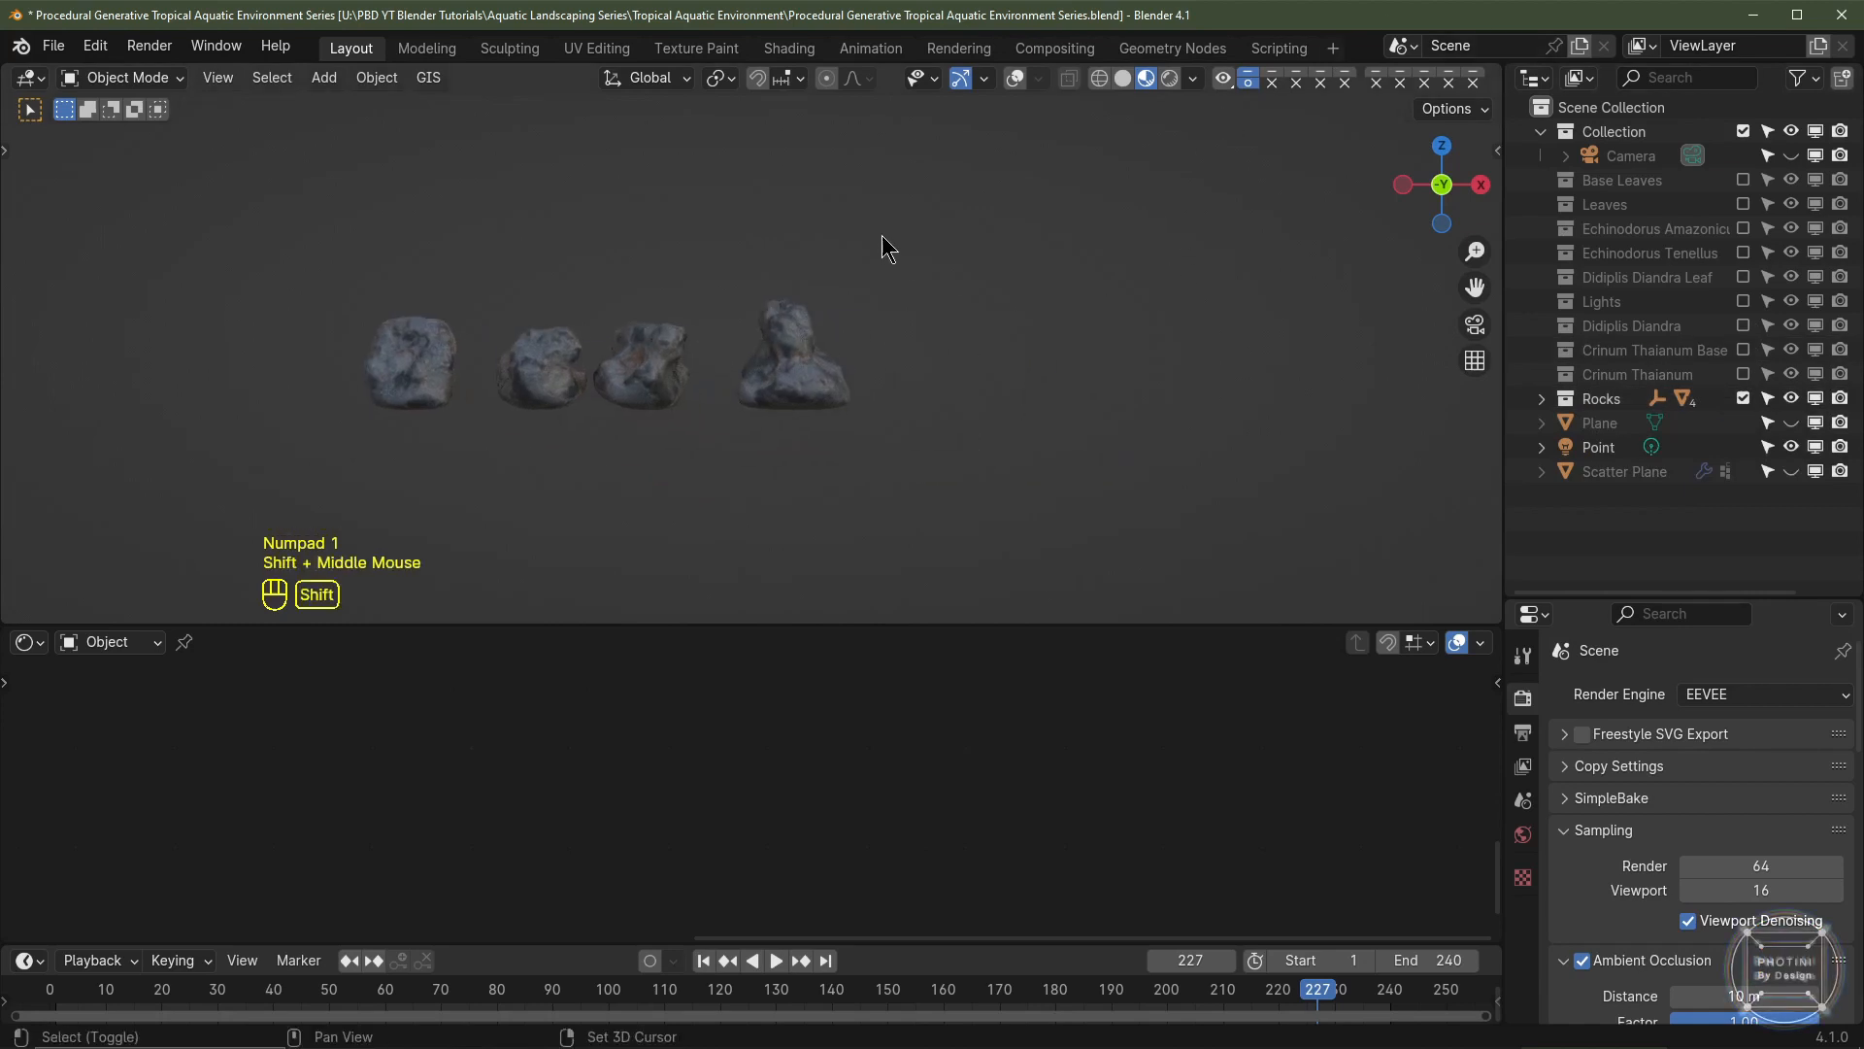
pyautogui.scroll(2, 912, 359)
pyautogui.keyDown('shift'); pyautogui.moveTo(913, 359); pyautogui.dragTo(1159, 418, button='middle'); pyautogui.keyUp('shift')
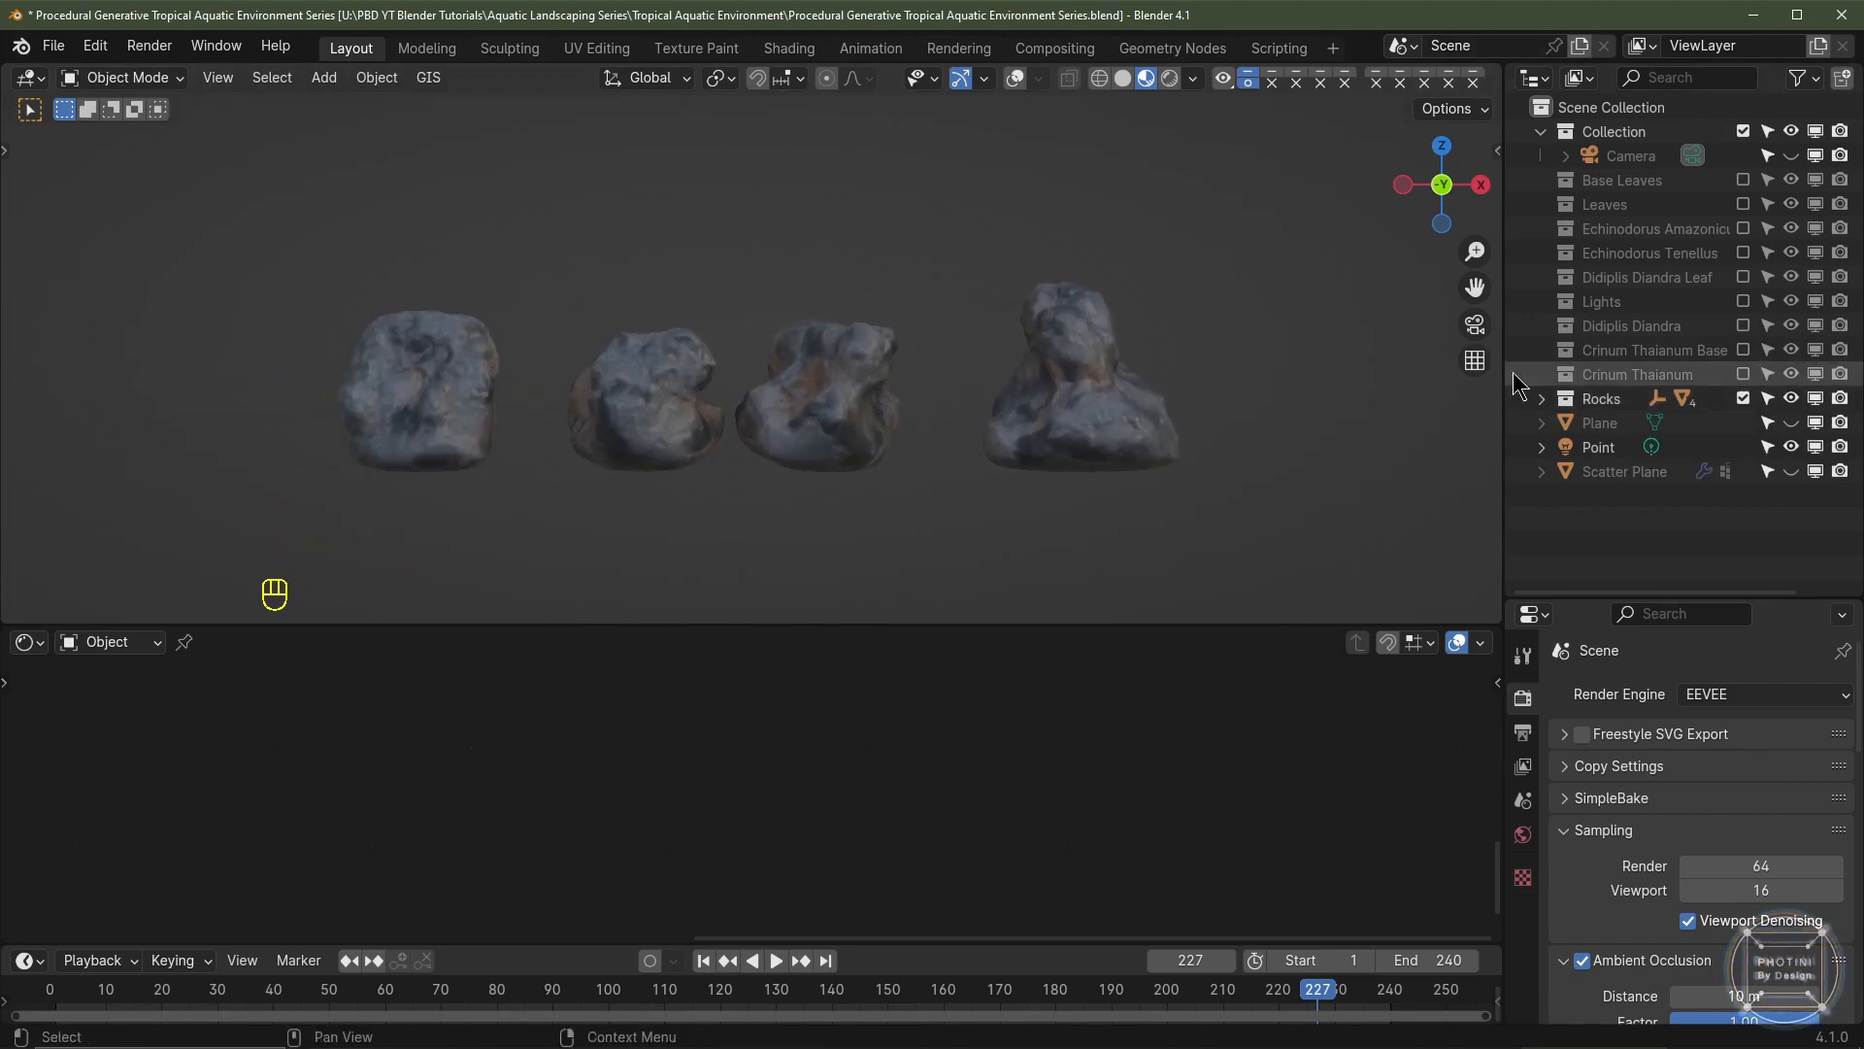
pyautogui.click(1743, 398)
pyautogui.click(1743, 374)
pyautogui.moveTo(962, 389)
pyautogui.keyDown('shift'); pyautogui.mouseDown(button='middle')
pyautogui.moveTo(1067, 468)
pyautogui.moveTo(994, 391)
pyautogui.mouseUp(button='middle'); pyautogui.keyUp('shift')
pyautogui.press('space')
pyautogui.press('space')
pyautogui.click(1743, 374)
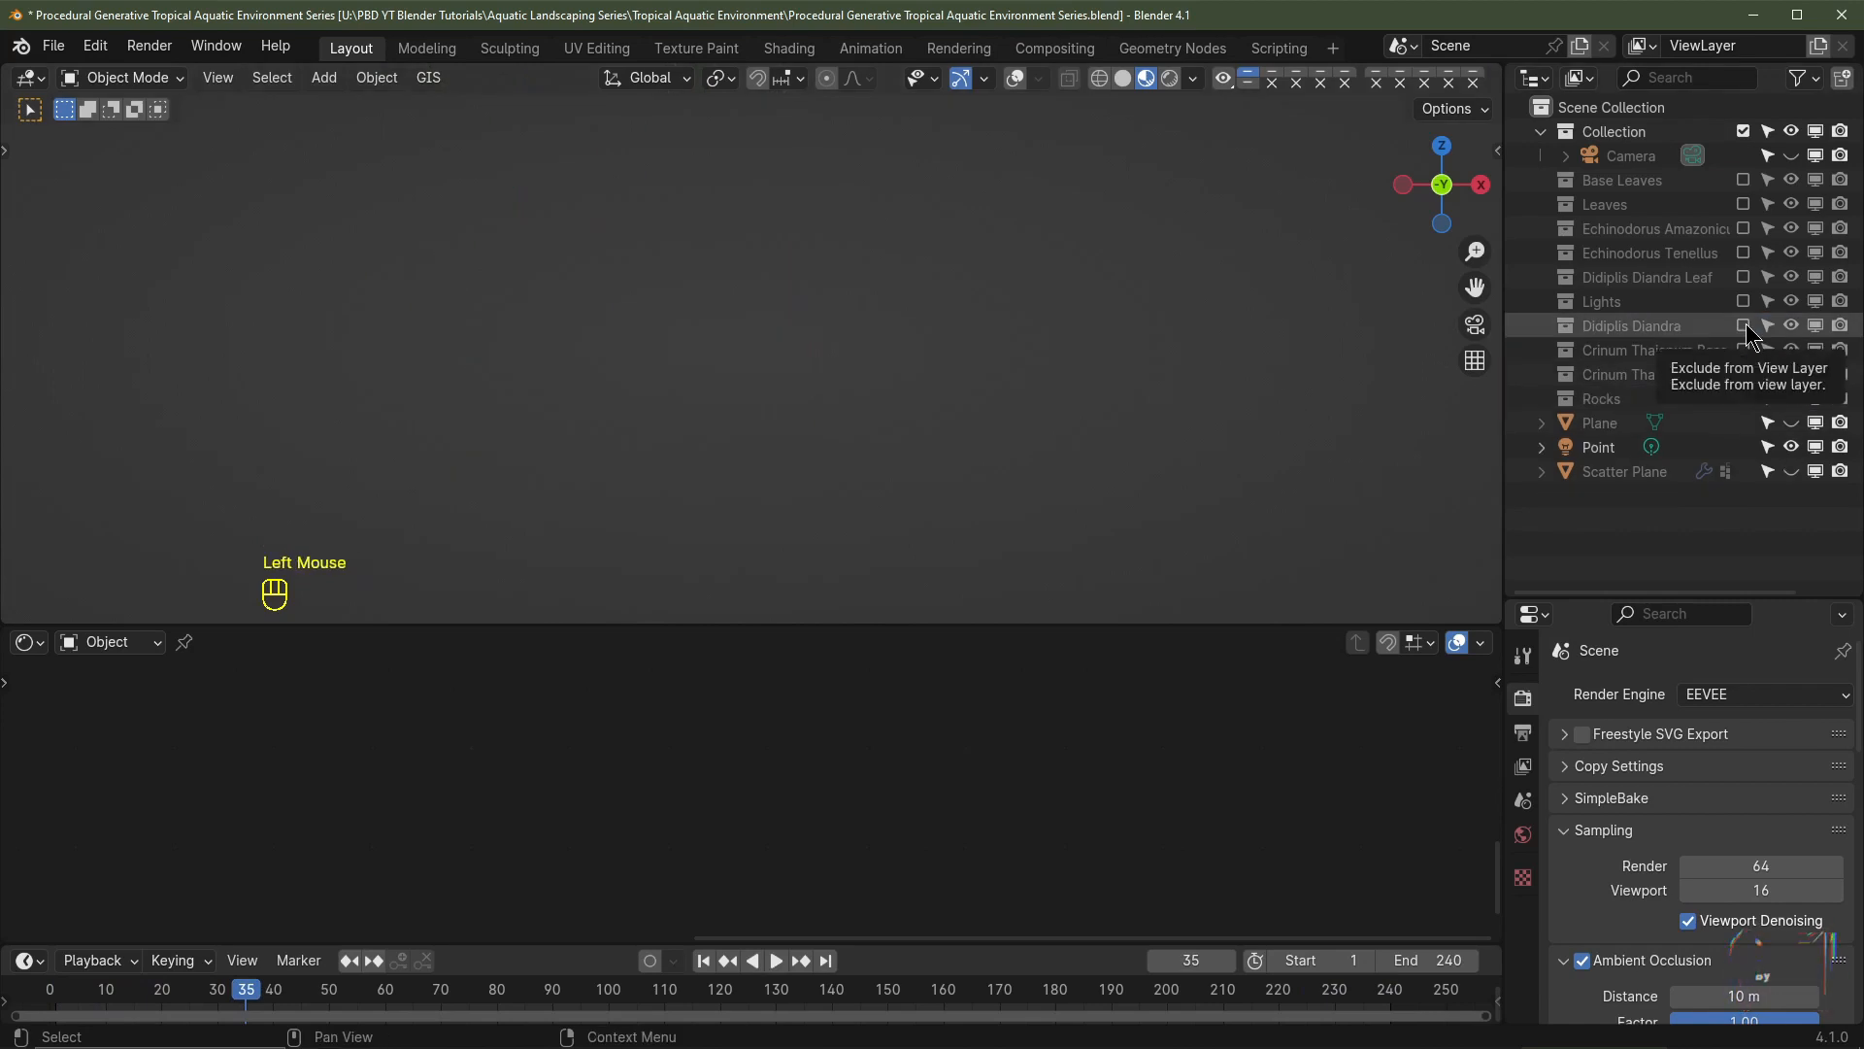
# - Include the Didiplis Diandra collection, play its animation to examine the motion, and exclude it again
pyautogui.click(1743, 325)
pyautogui.keyDown('shift'); pyautogui.moveTo(654, 537); pyautogui.dragTo(1049, 417, button='middle'); pyautogui.keyUp('shift')
pyautogui.scroll(2, 692, 461)
pyautogui.press('space')
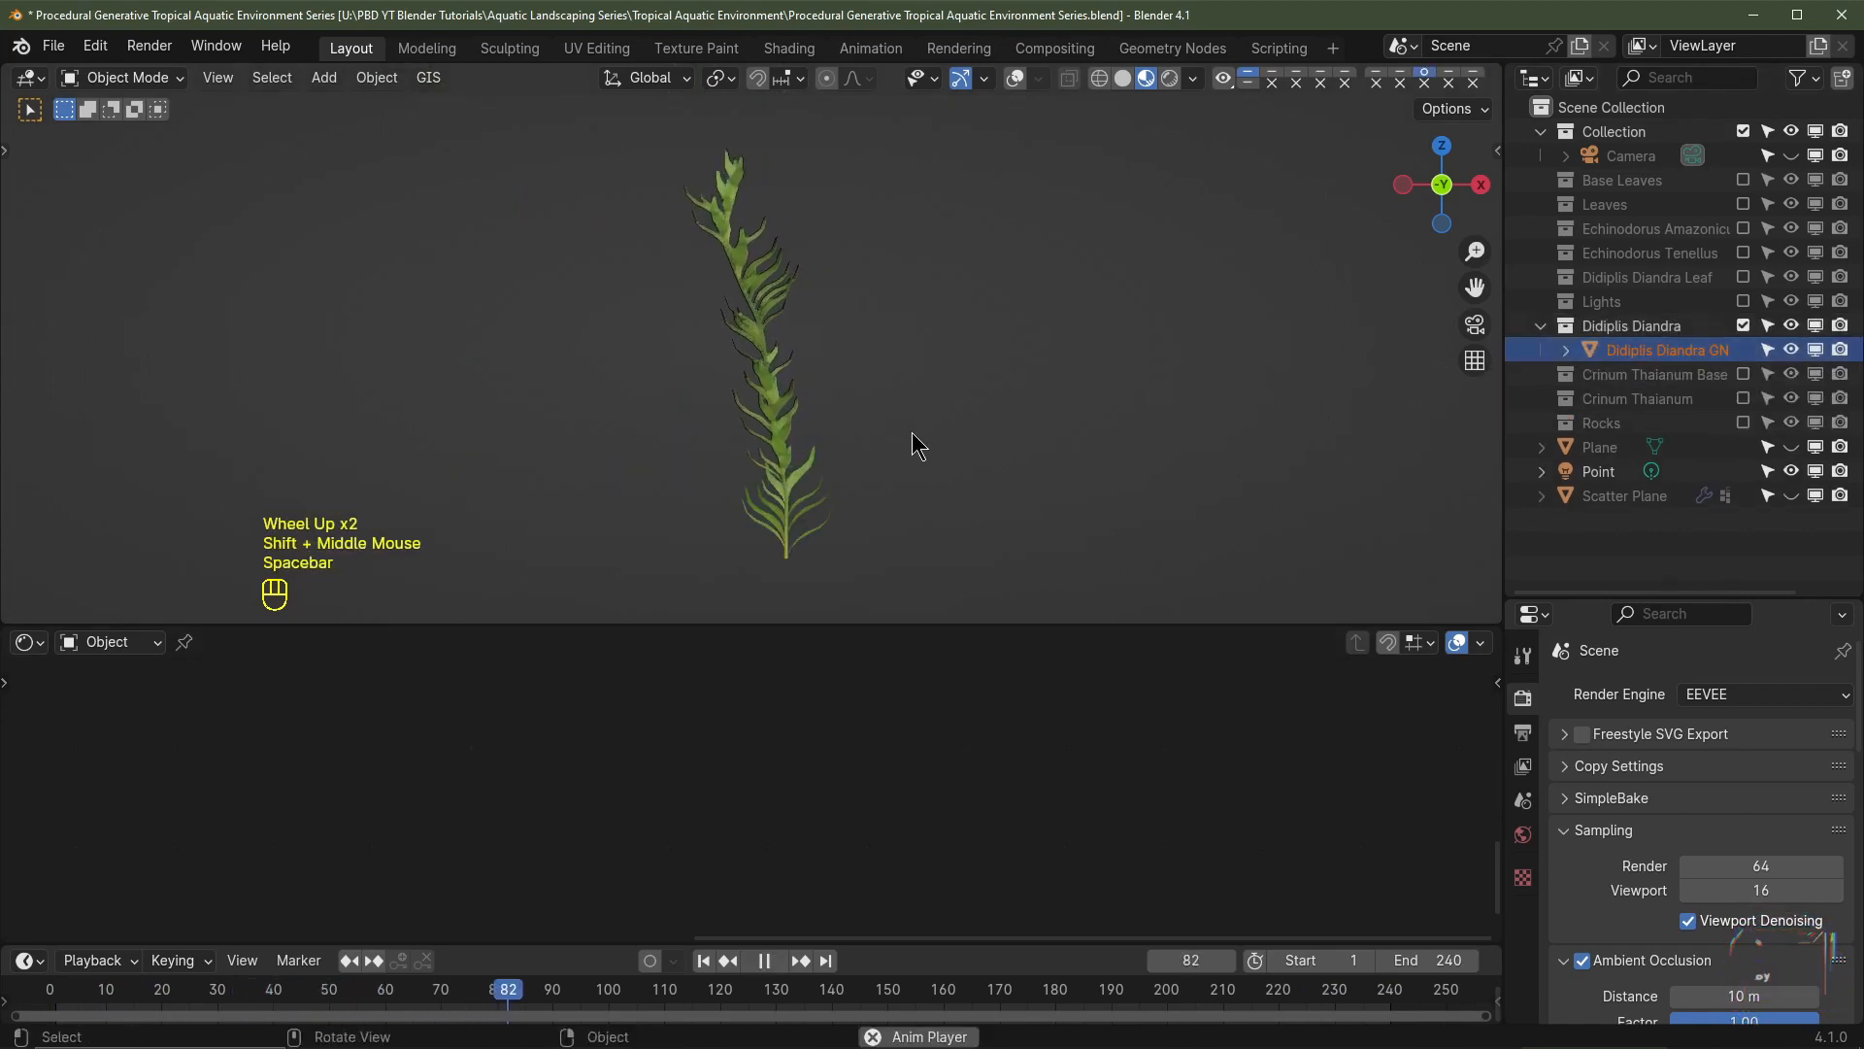
pyautogui.press('space')
pyautogui.click(1743, 326)
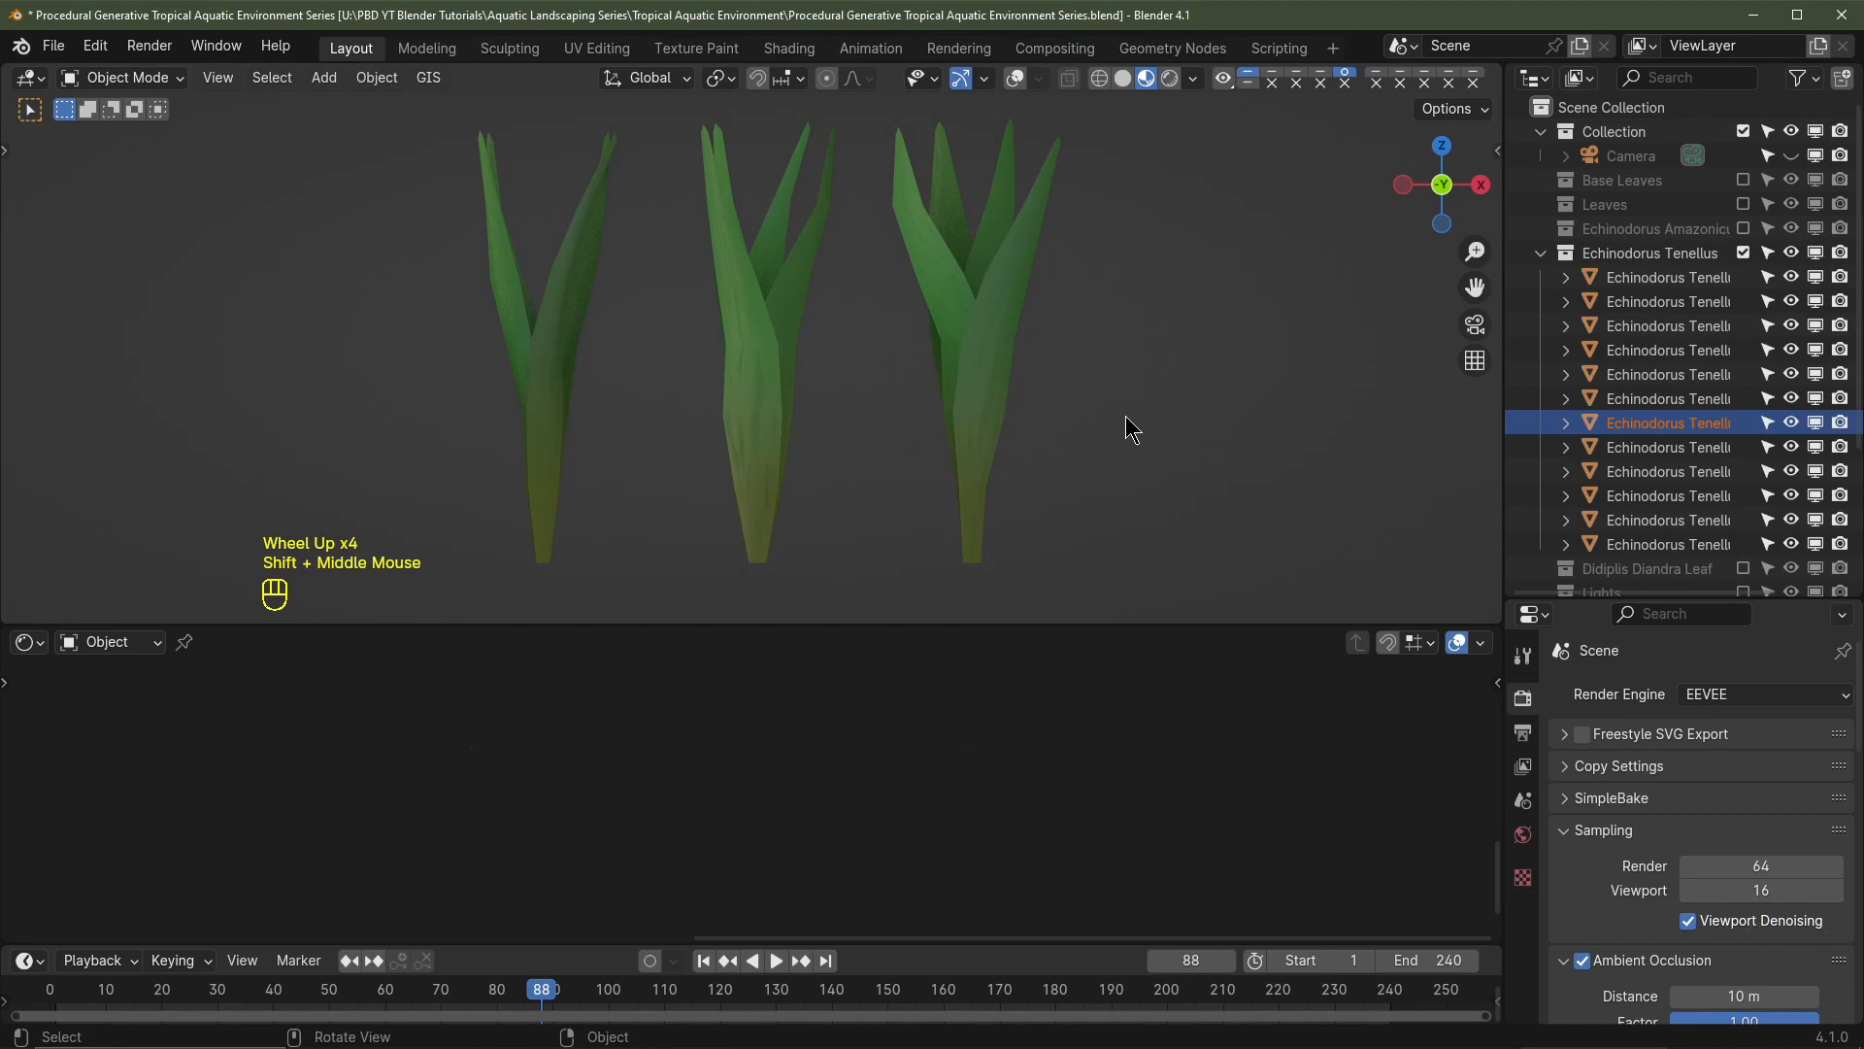
# - Examine the Echinodorus Tenellus leaves from front and angled views, and exclude their collection
pyautogui.keyDown('shift'); pyautogui.moveTo(1126, 416); pyautogui.dragTo(1114, 434, button='middle'); pyautogui.keyUp('shift')
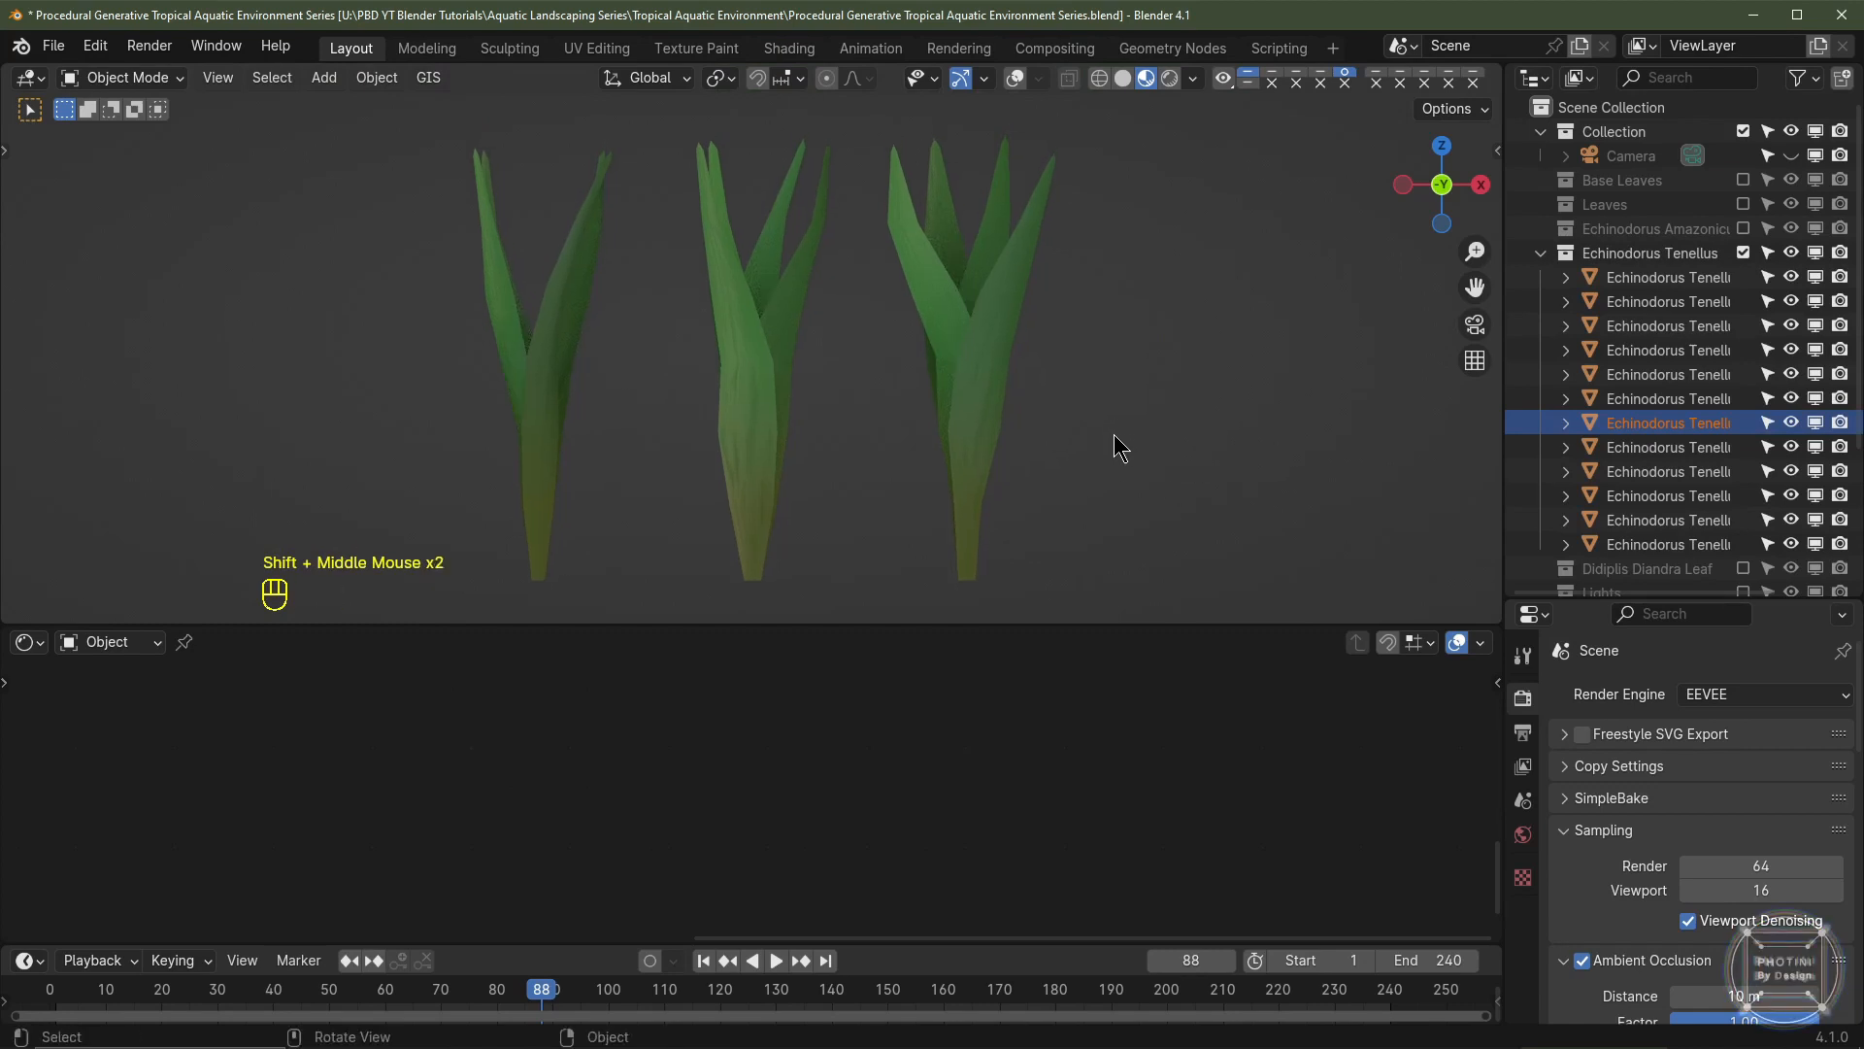
pyautogui.moveTo(1003, 412); pyautogui.dragTo(932, 408, button='middle')
pyautogui.scroll(-3, 932, 408)
pyautogui.keyDown('shift'); pyautogui.moveTo(932, 408); pyautogui.dragTo(878, 404, button='middle'); pyautogui.keyUp('shift')
pyautogui.scroll(2, 878, 404)
pyautogui.click(905, 355)
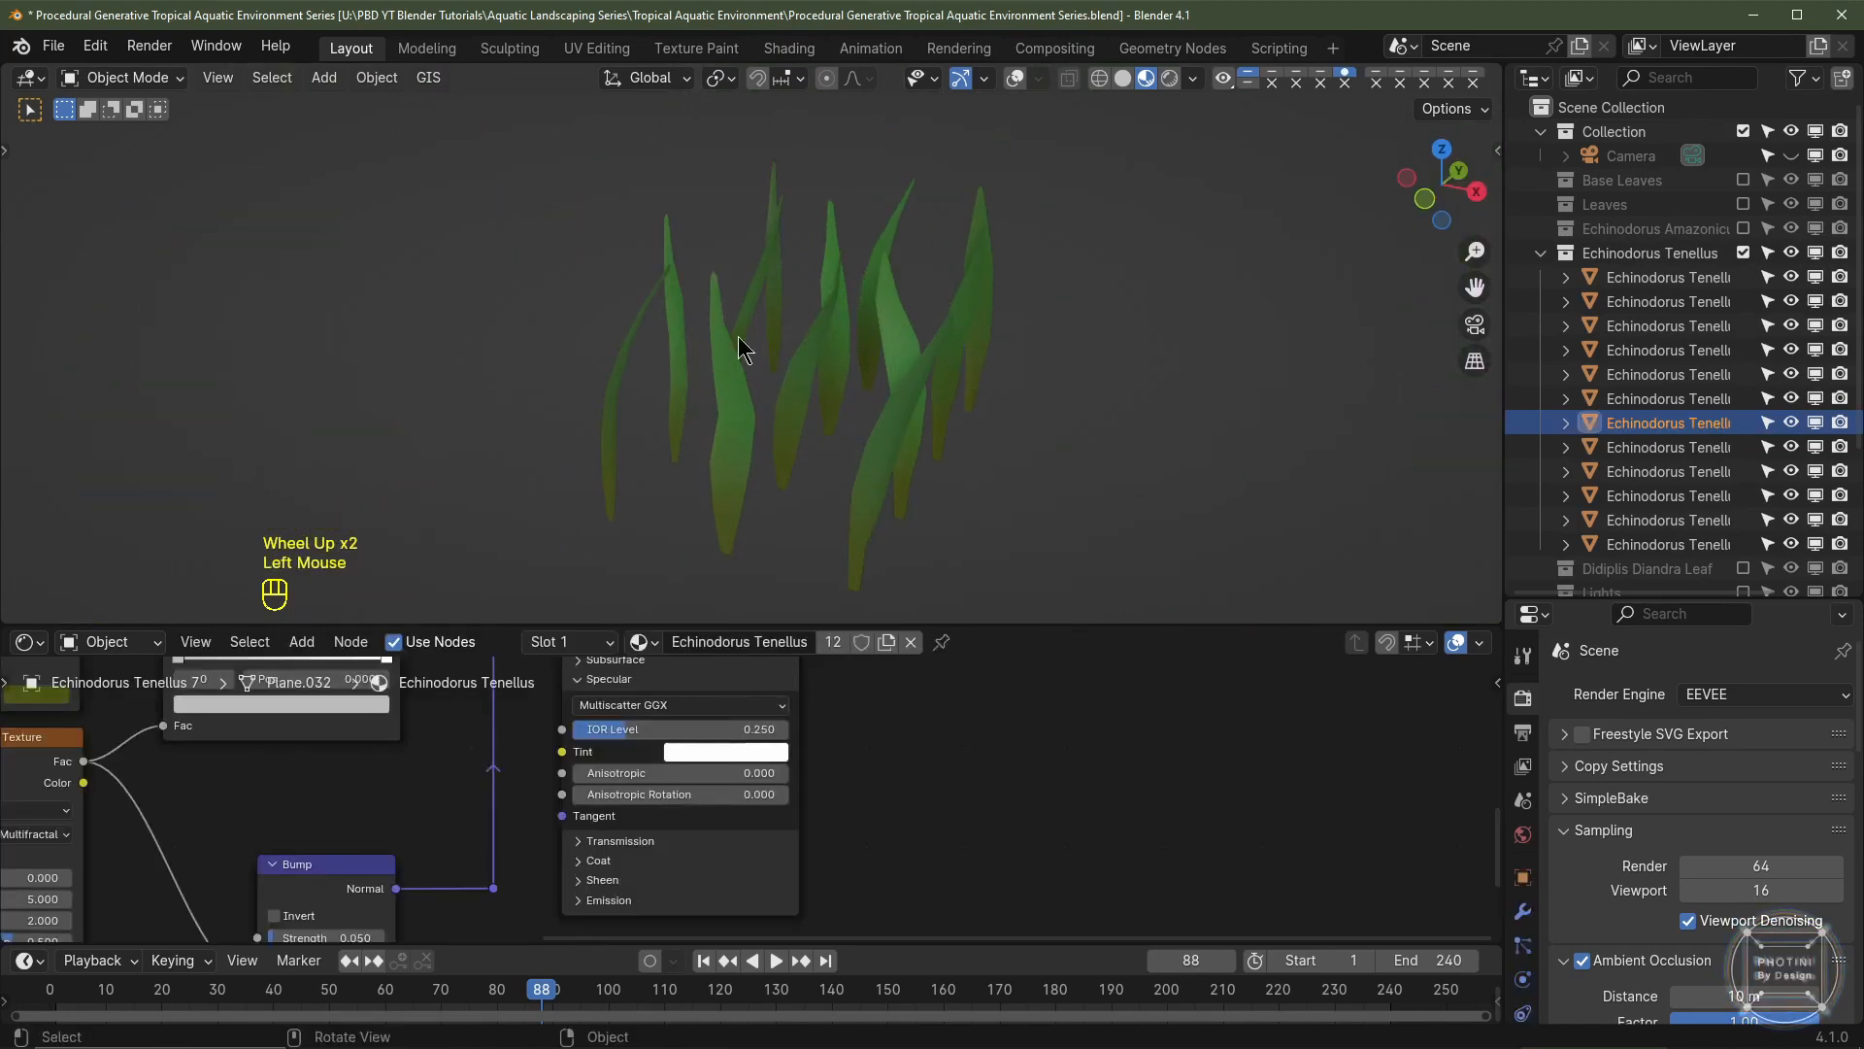
pyautogui.click(1743, 253)
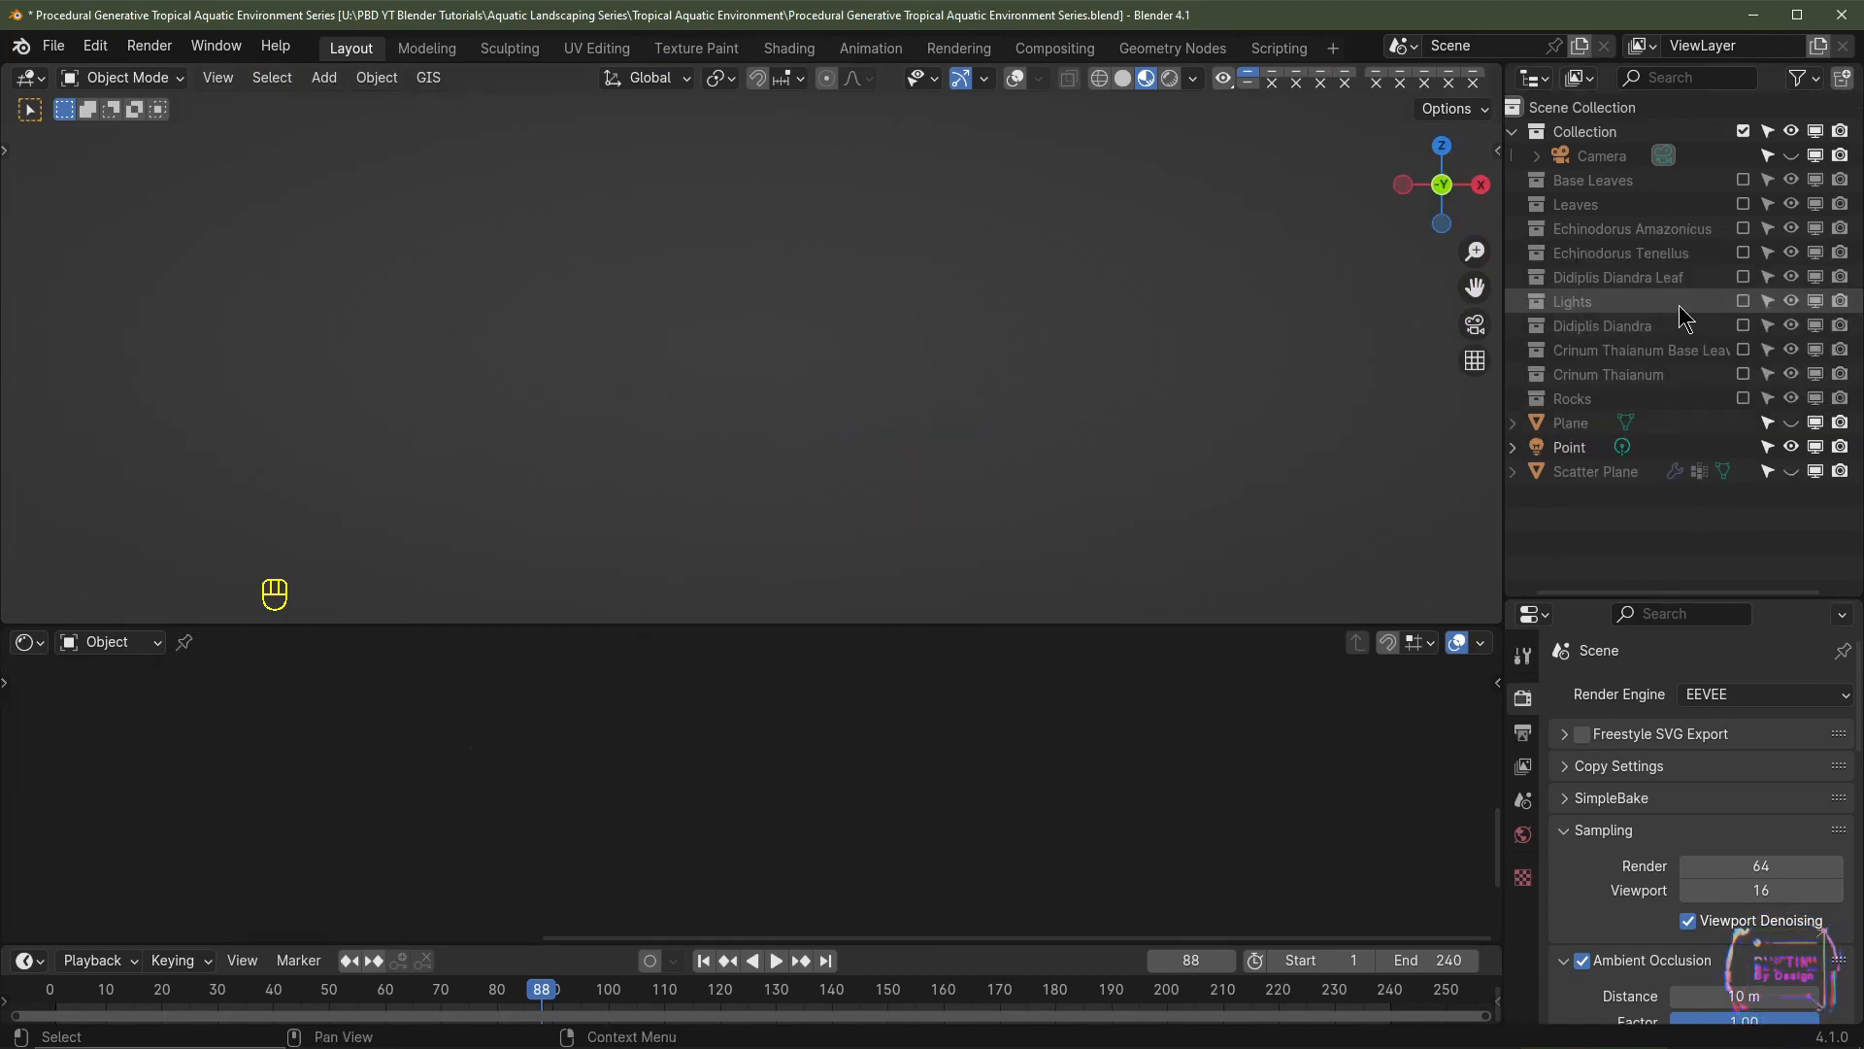
# - Include the Echinodorus Amazonicus, Echinodorus Tenellus, Didiplis Diandra, Crinum Thaianum and Rocks collections and examine them together
pyautogui.click(1743, 230)
pyautogui.scroll(3, 1403, 362)
pyautogui.keyDown('shift'); pyautogui.moveTo(1403, 361); pyautogui.dragTo(1359, 369, button='middle'); pyautogui.keyUp('shift')
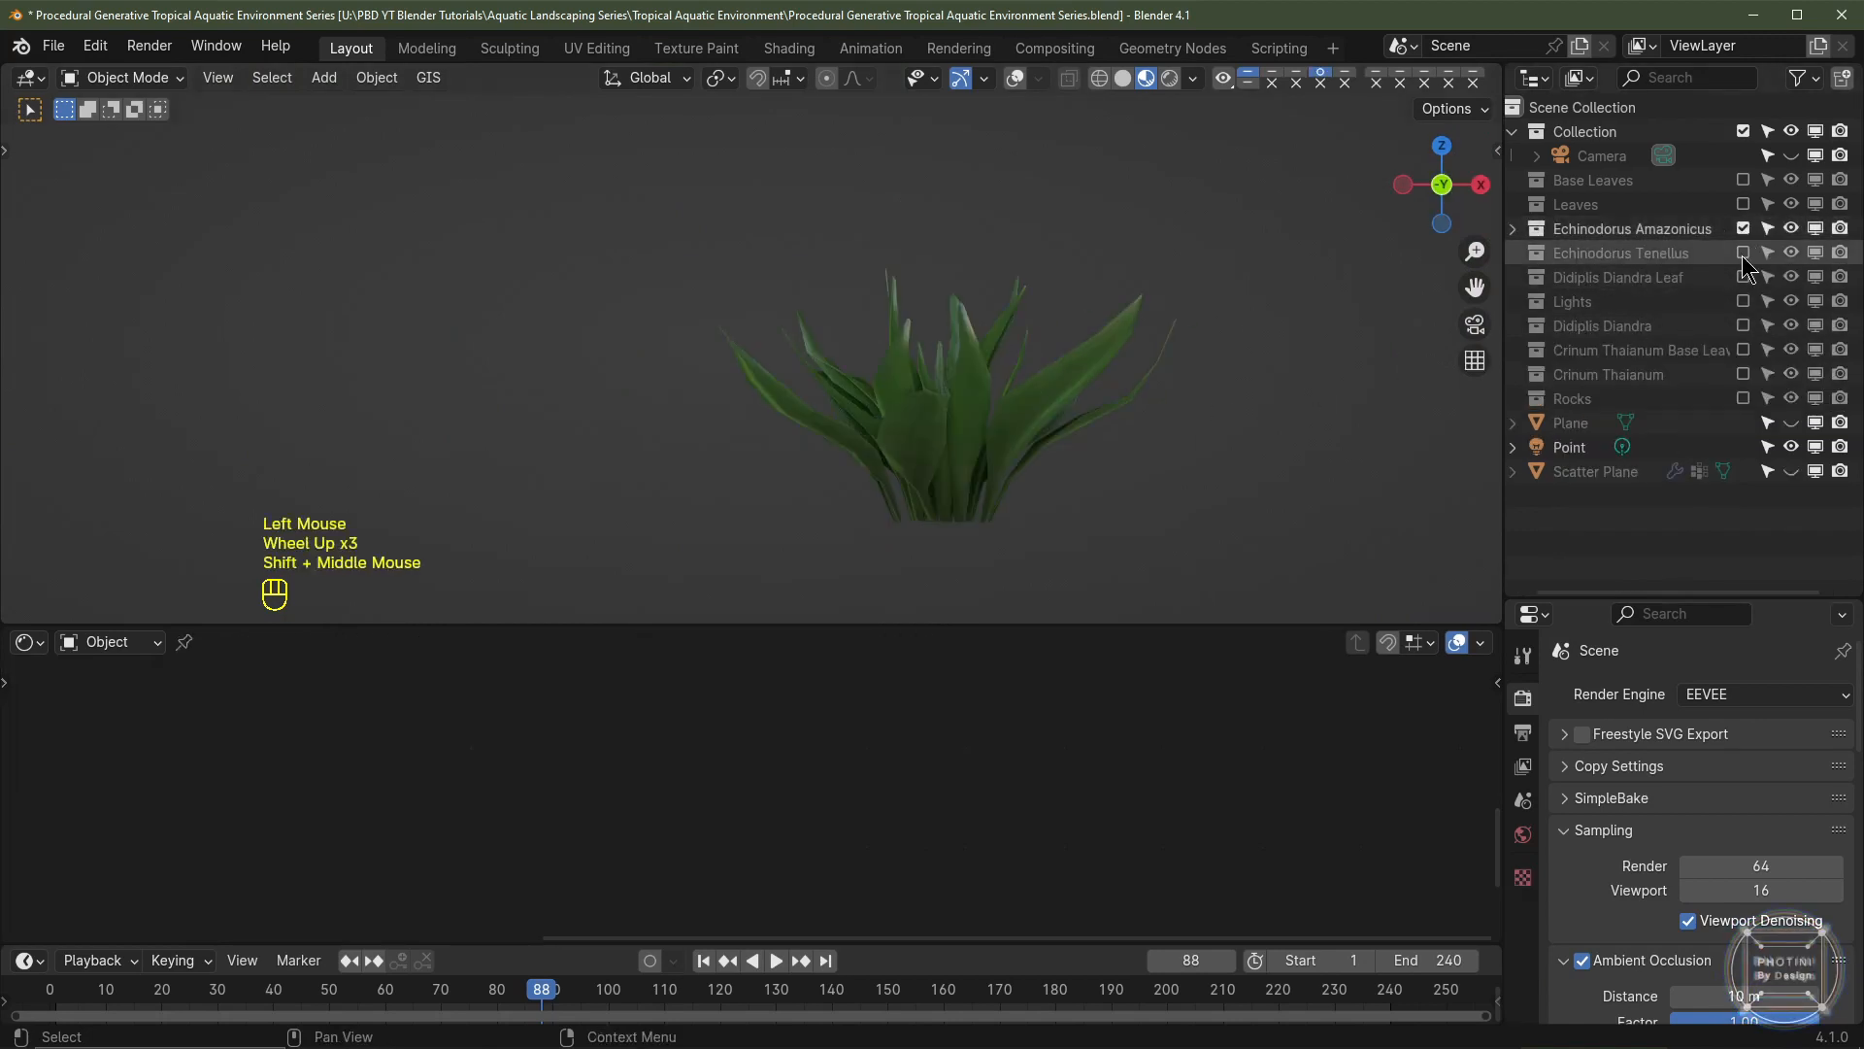
pyautogui.click(1743, 253)
pyautogui.click(1743, 326)
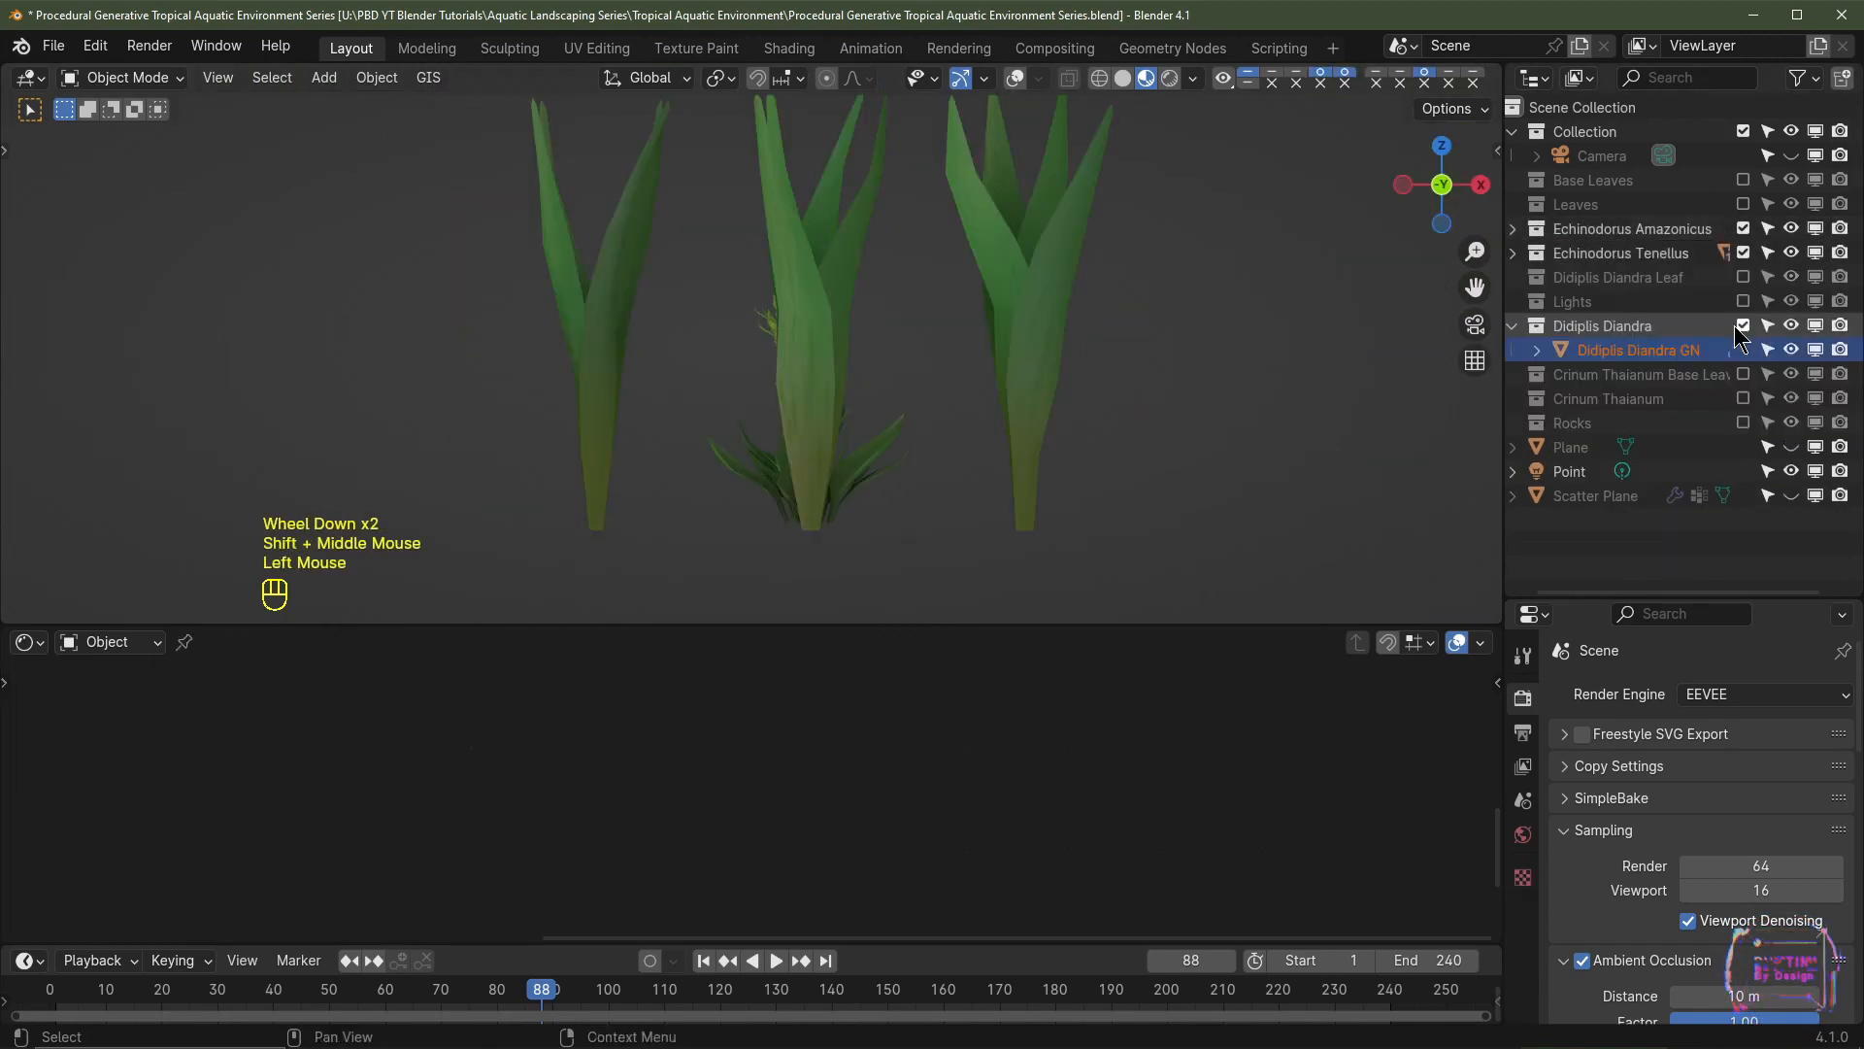
pyautogui.moveTo(932, 423); pyautogui.dragTo(859, 449, button='middle')
pyautogui.click(1743, 398)
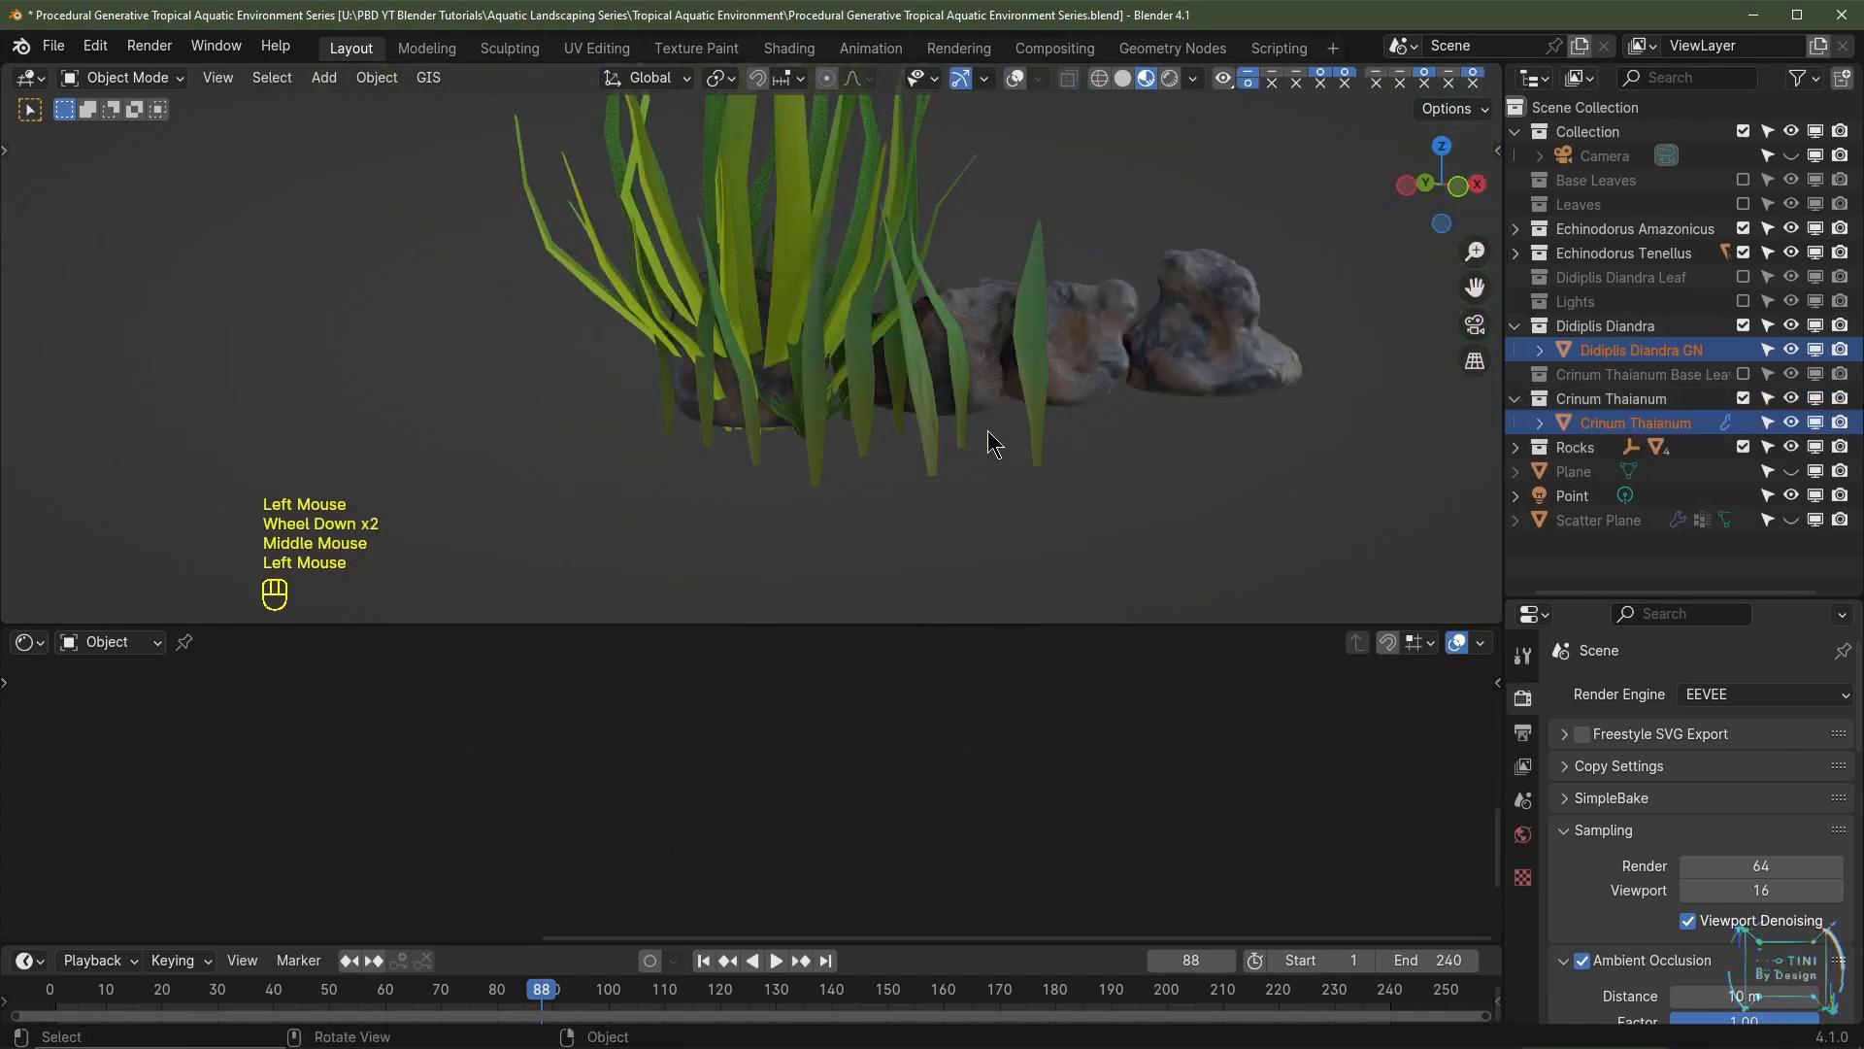
pyautogui.moveTo(991, 437); pyautogui.dragTo(896, 418, button='middle')
pyautogui.scroll(-3, 1066, 429)
pyautogui.scroll(3, 855, 412)
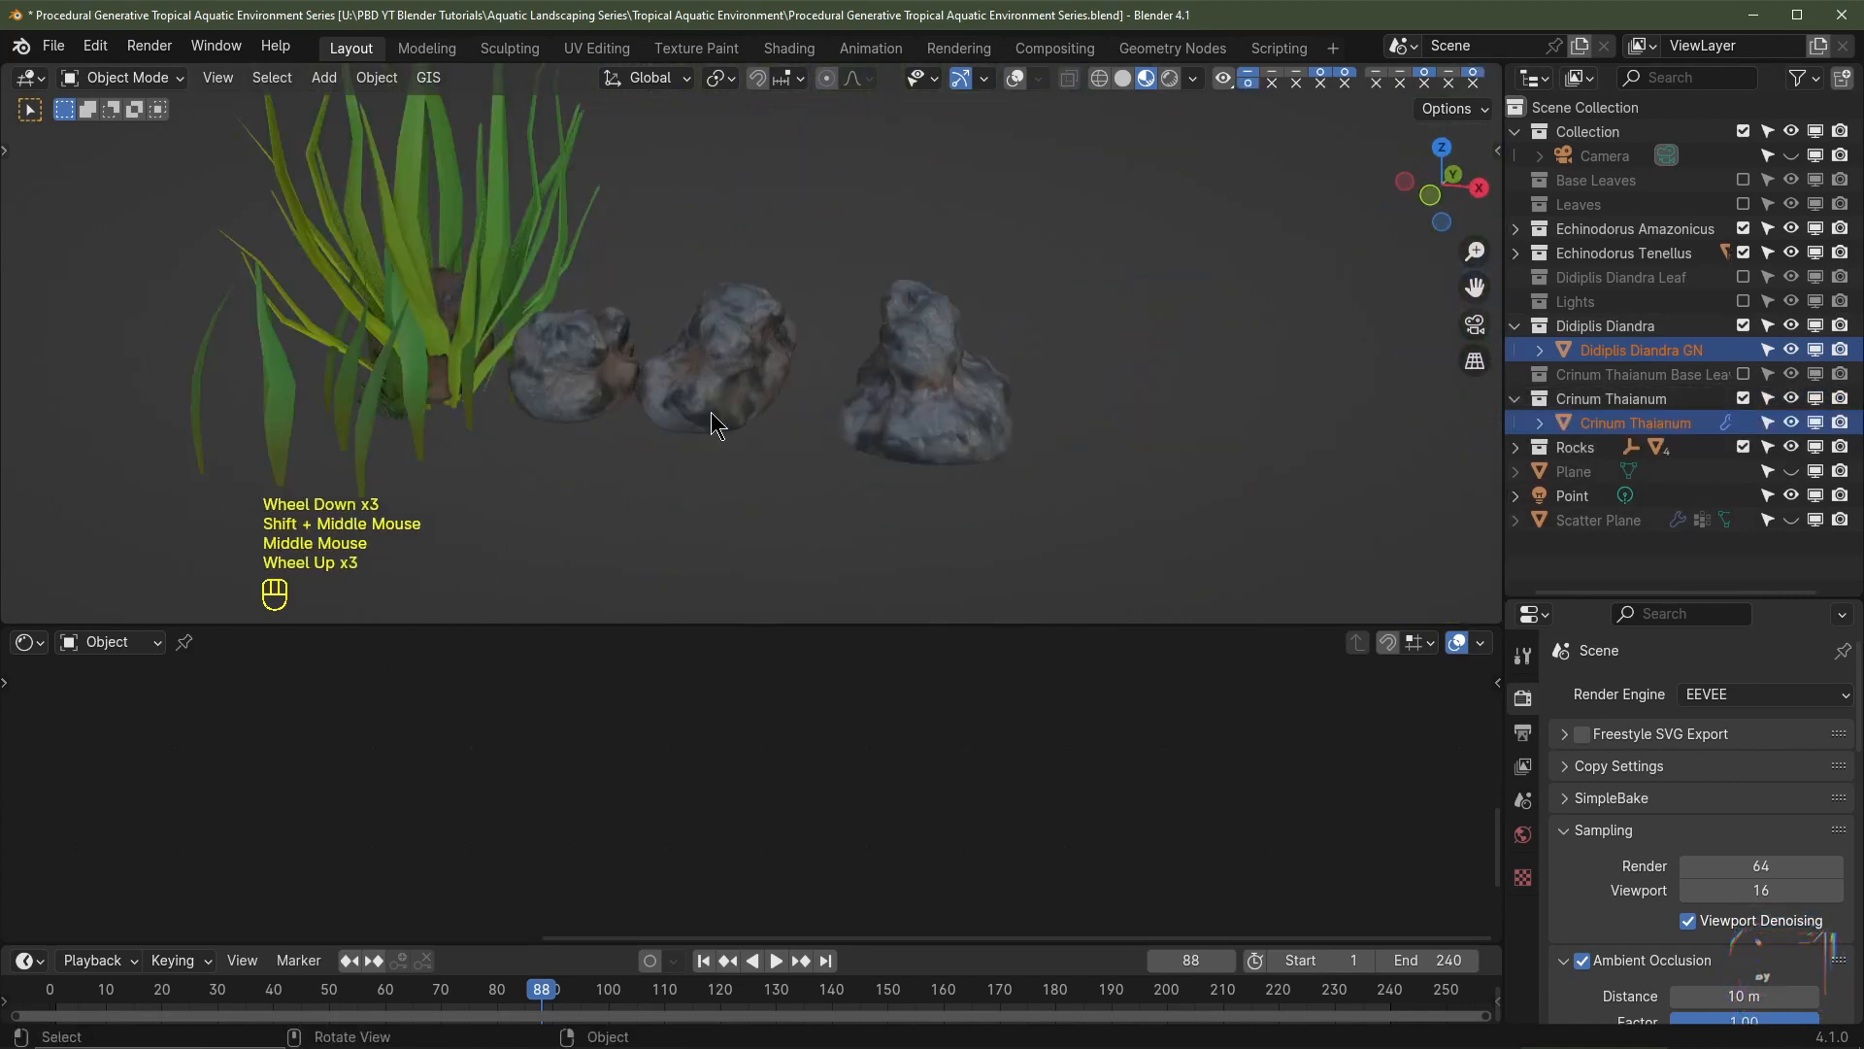
# - Exclude the Echinodorus Amazonicus, Didiplis Diandra, Crinum Thaianum and Rocks collections so only Echinodorus Tenellus is shown
pyautogui.click(1743, 228)
pyautogui.click(1743, 325)
pyautogui.click(1743, 398)
pyautogui.click(1743, 447)
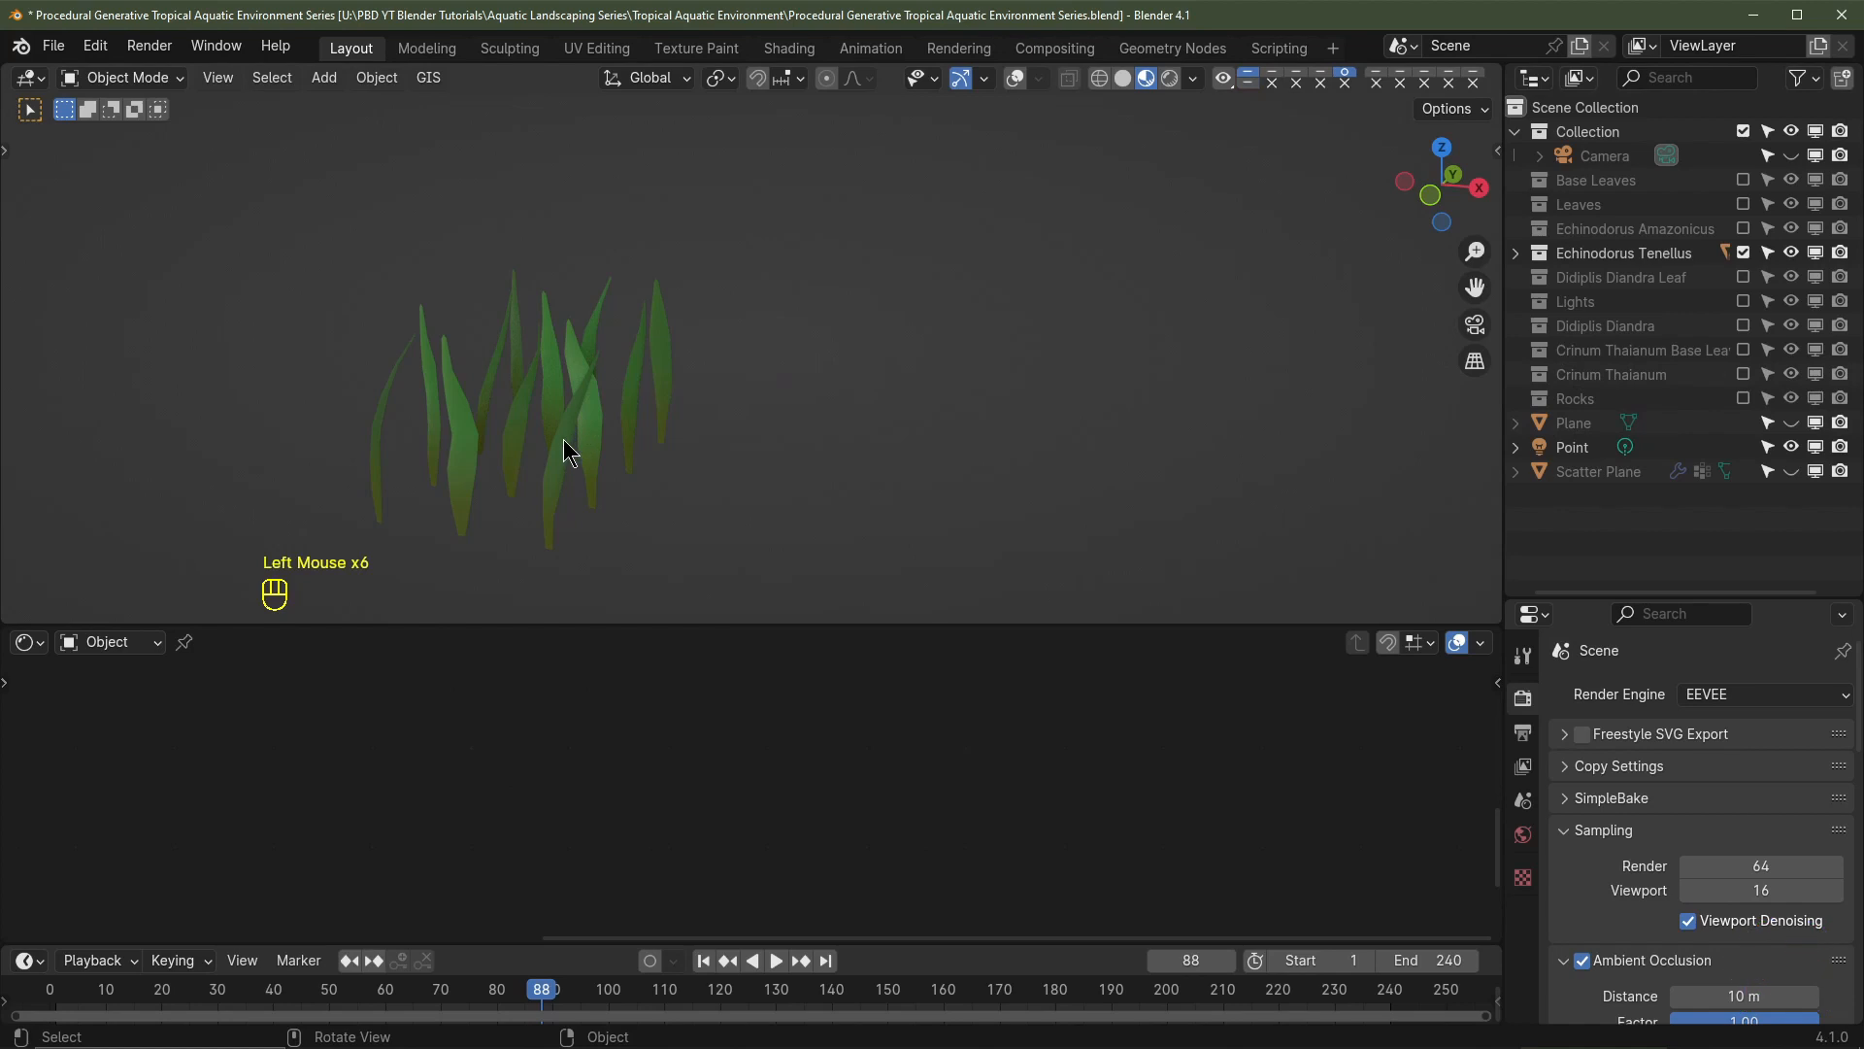
# - Turn on the viewport overlays and select individual Echinodorus Tenellus leaves to examine them as separate objects
pyautogui.click(565, 449)
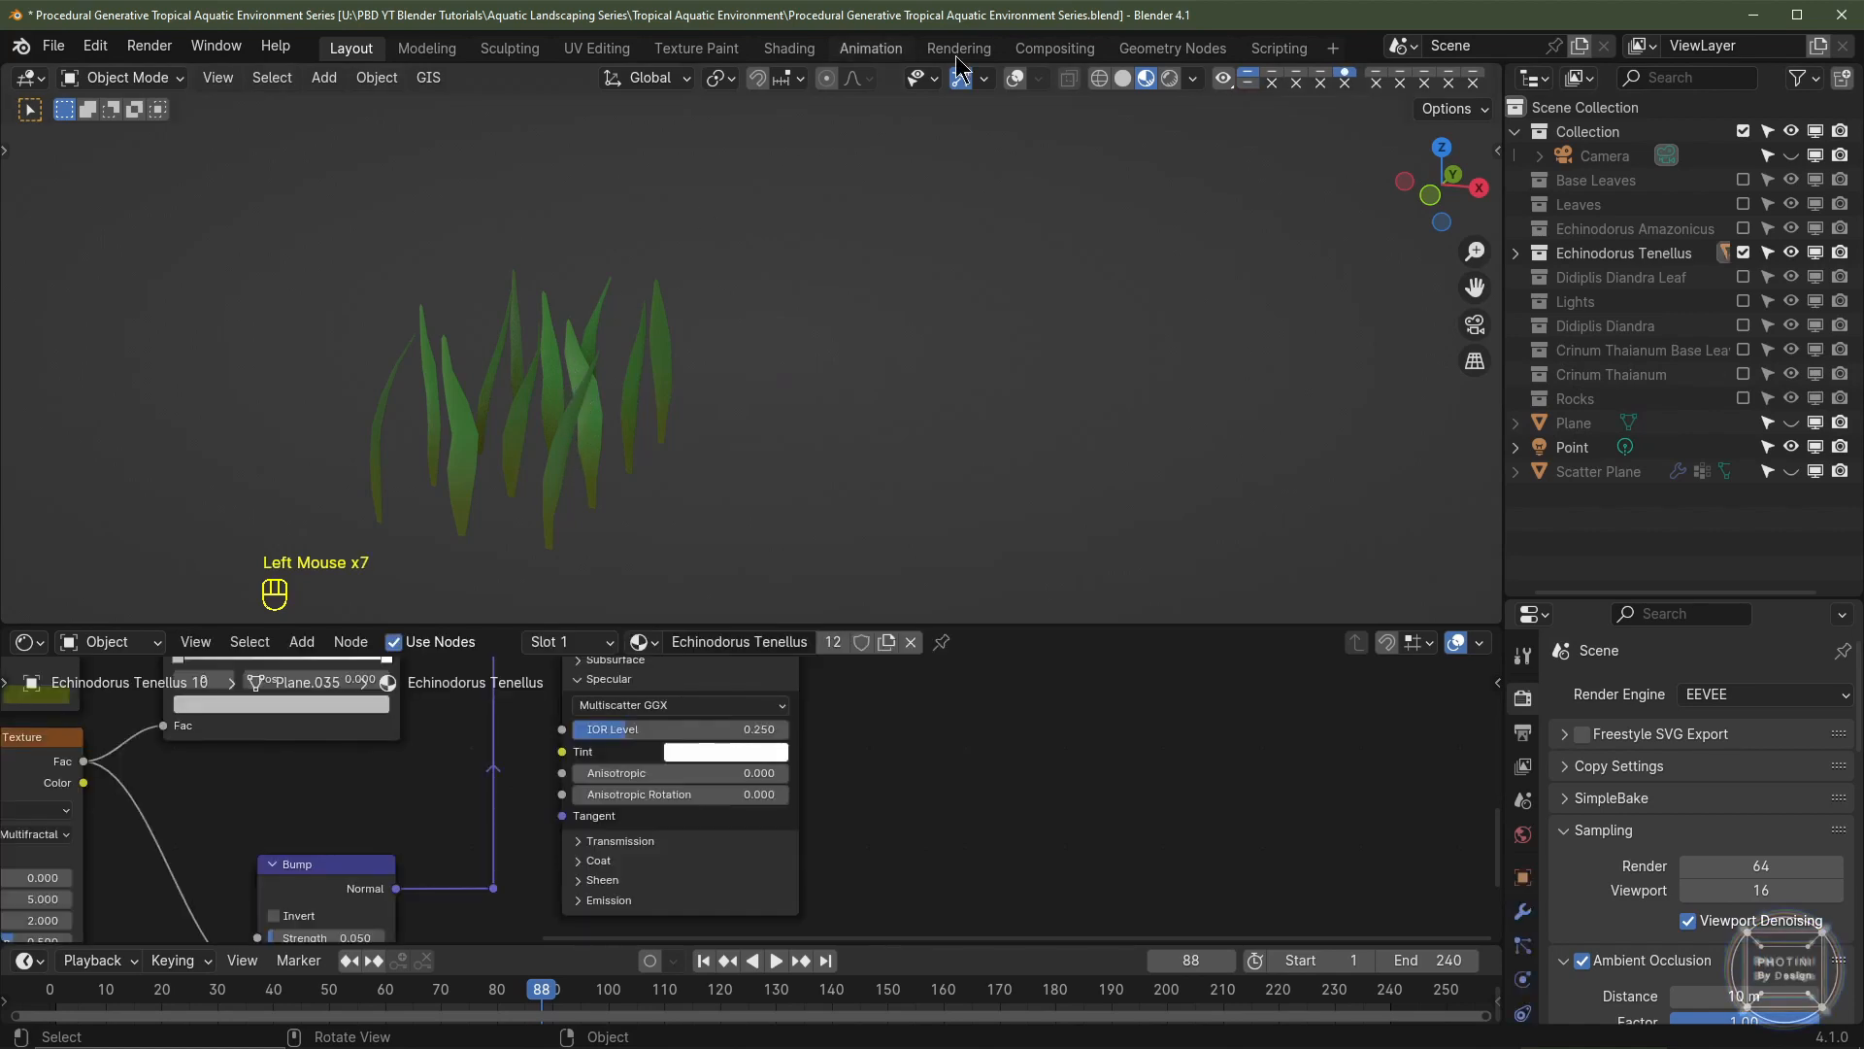
pyautogui.click(1015, 78)
pyautogui.click(454, 466)
pyautogui.click(427, 402)
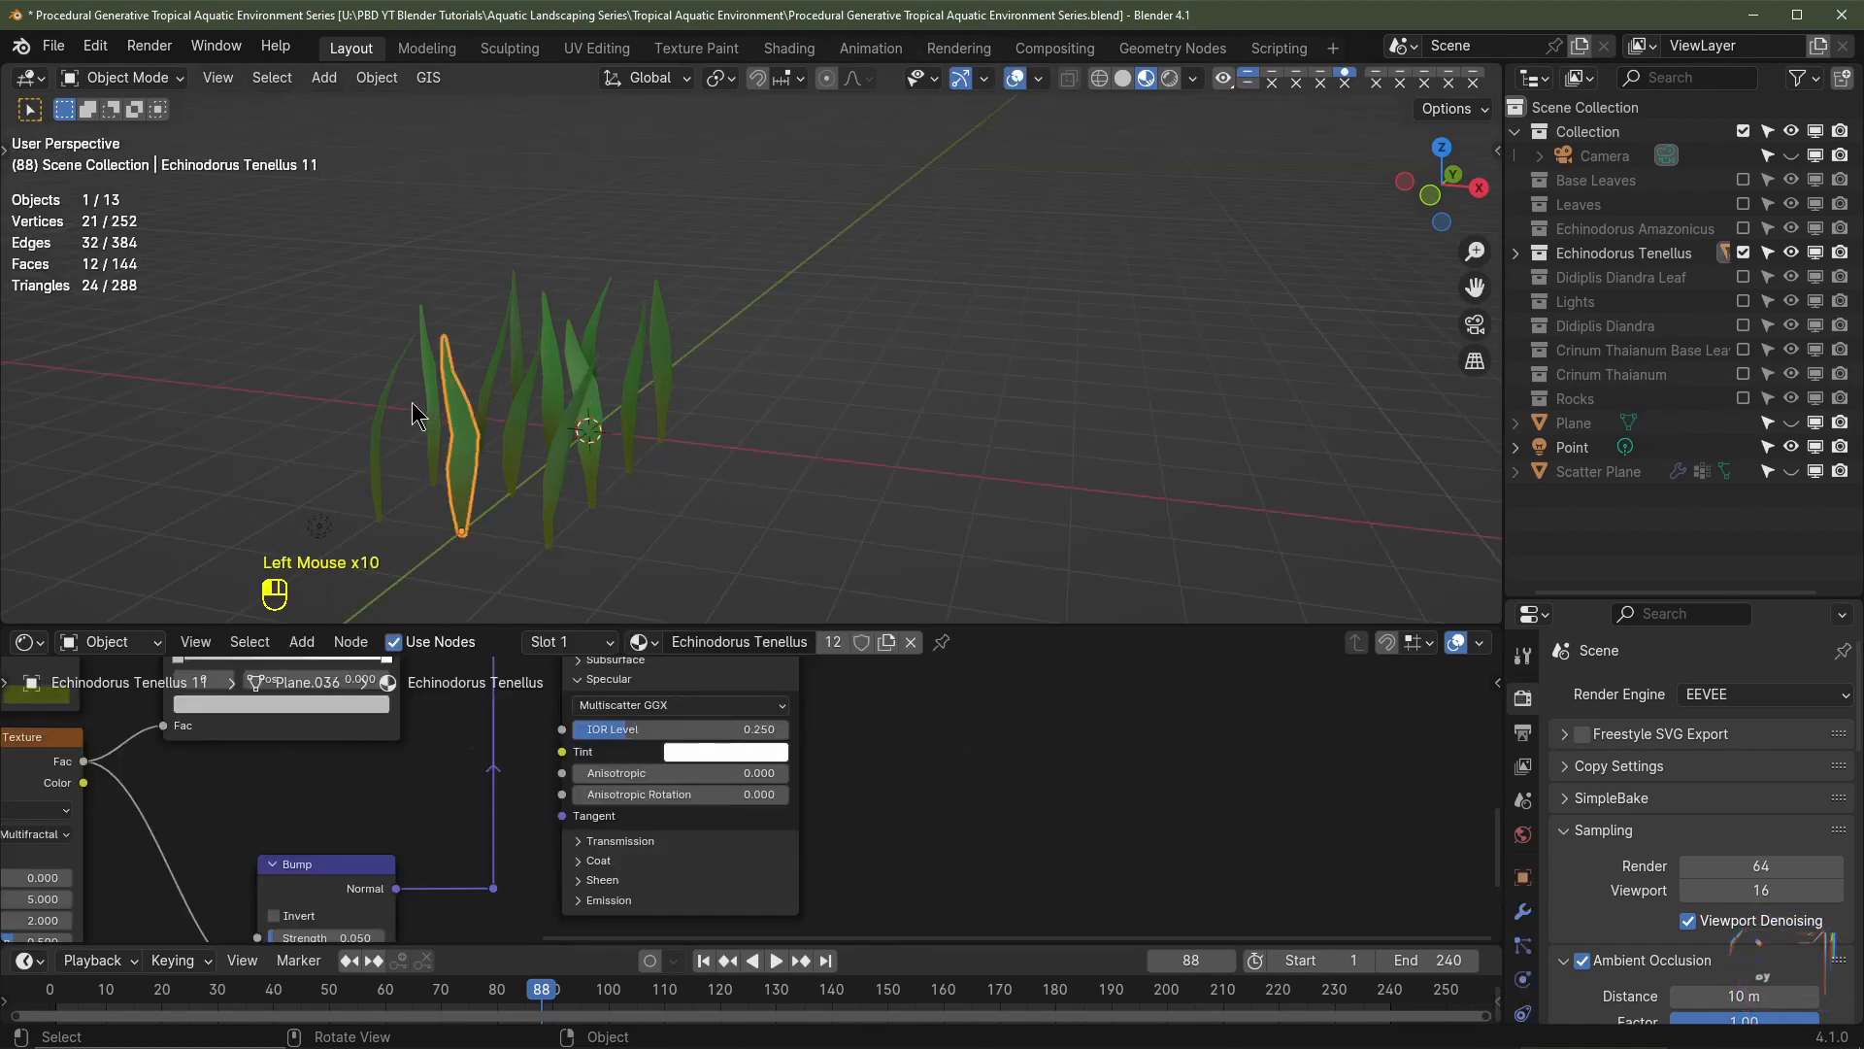
pyautogui.click(524, 369)
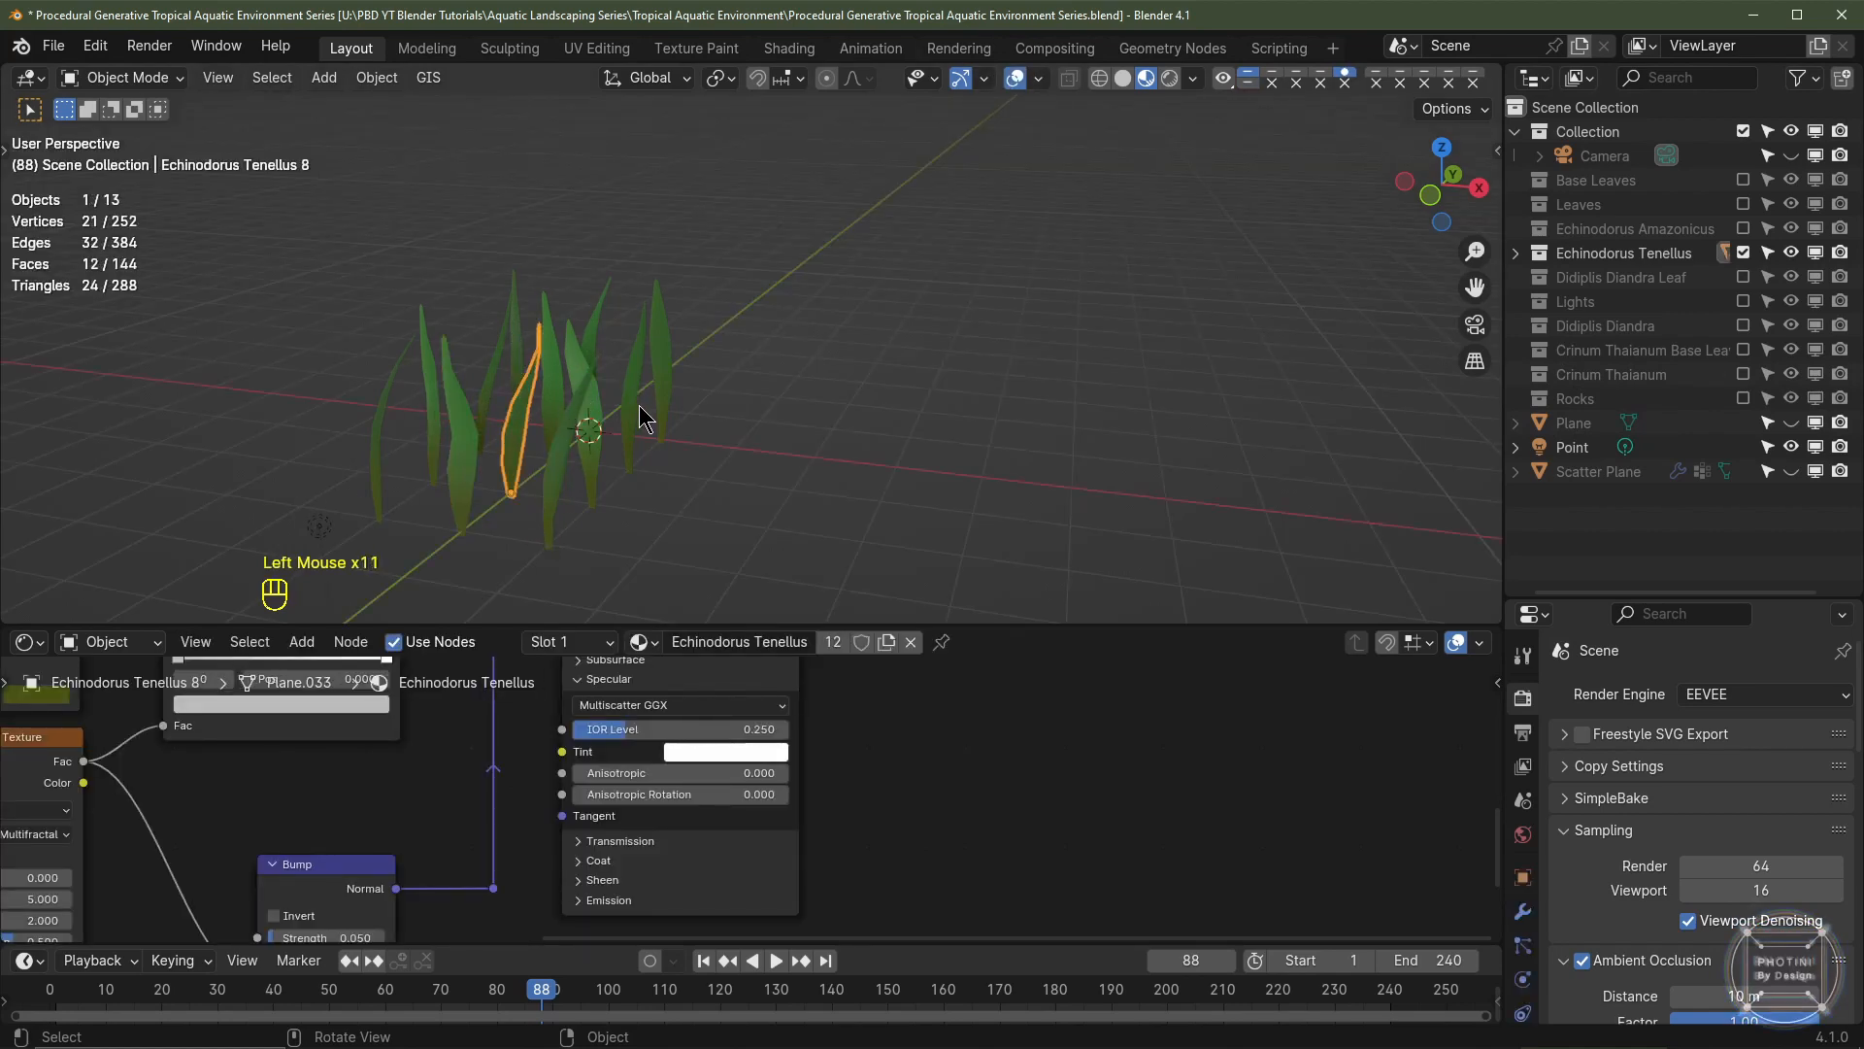
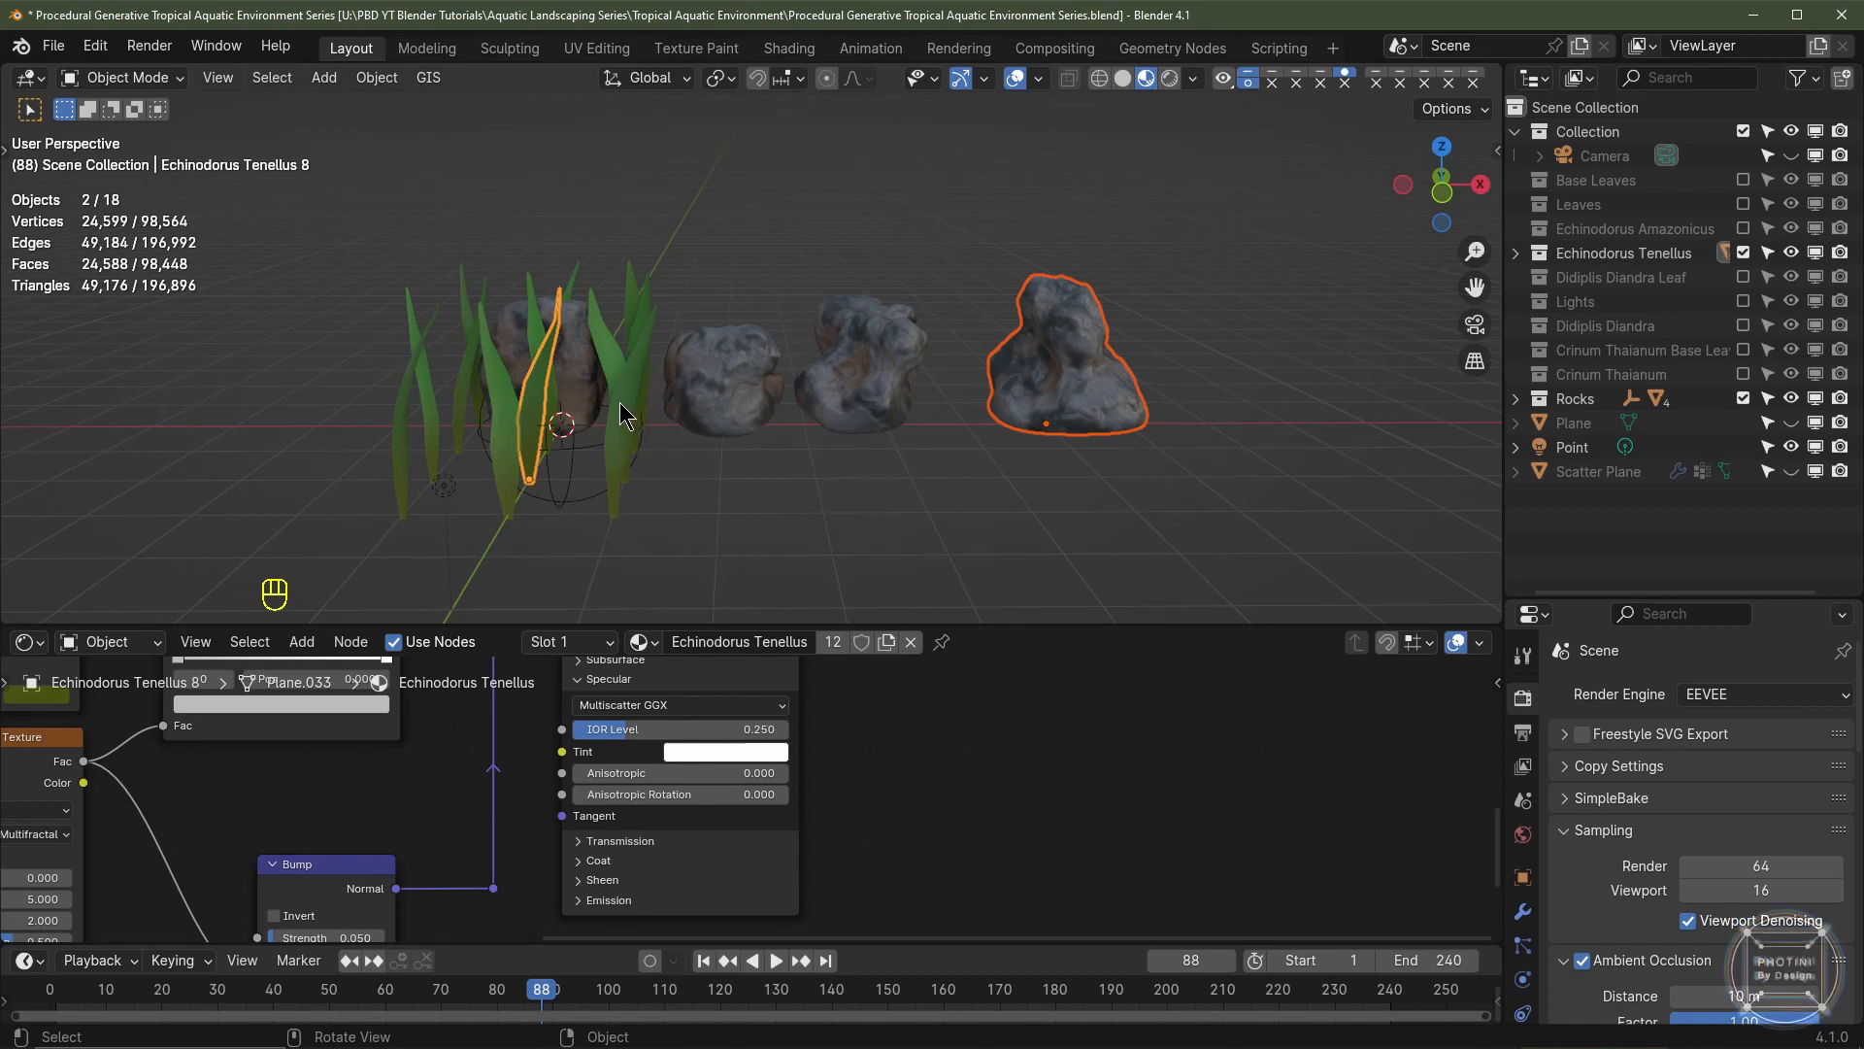
# - Exclude the Echinodorus Tenellus and Rocks collections, unhide Plane and Scatter Plane, and include the Lights collection
pyautogui.click(1744, 252)
pyautogui.click(1744, 398)
pyautogui.click(1792, 423)
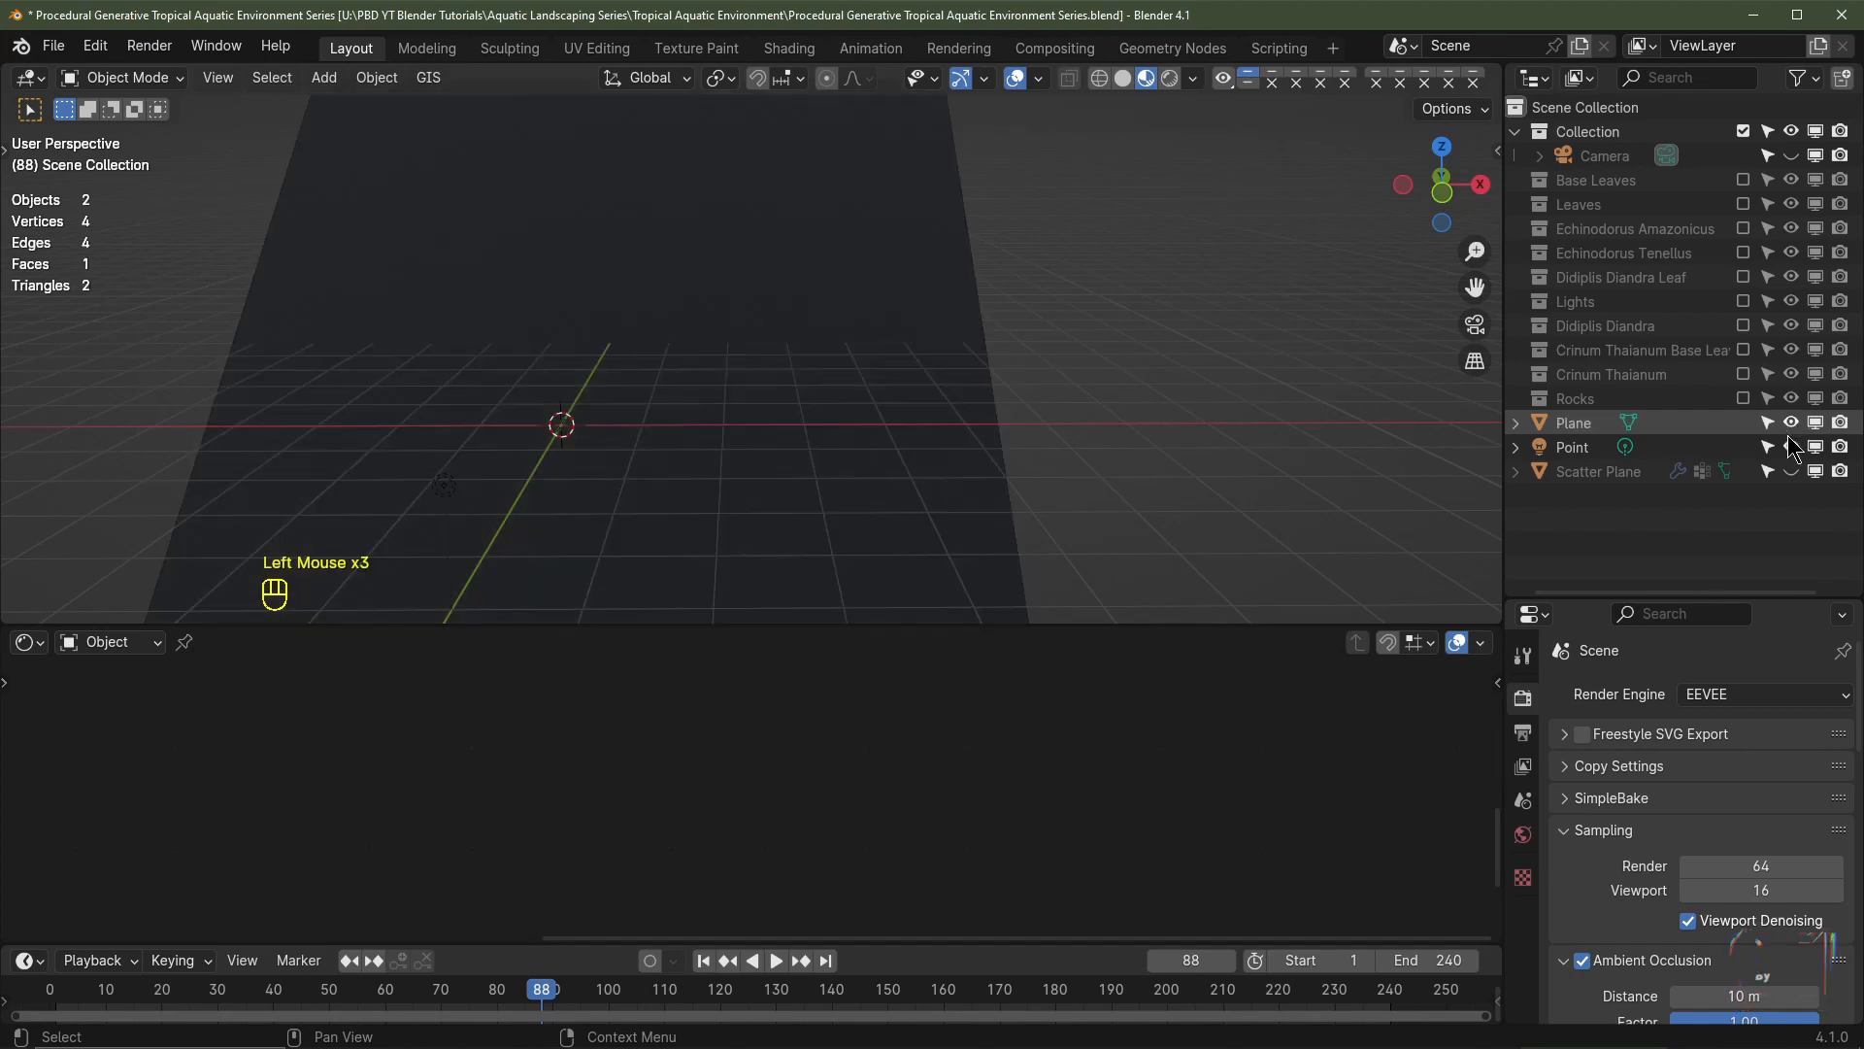
pyautogui.click(1792, 471)
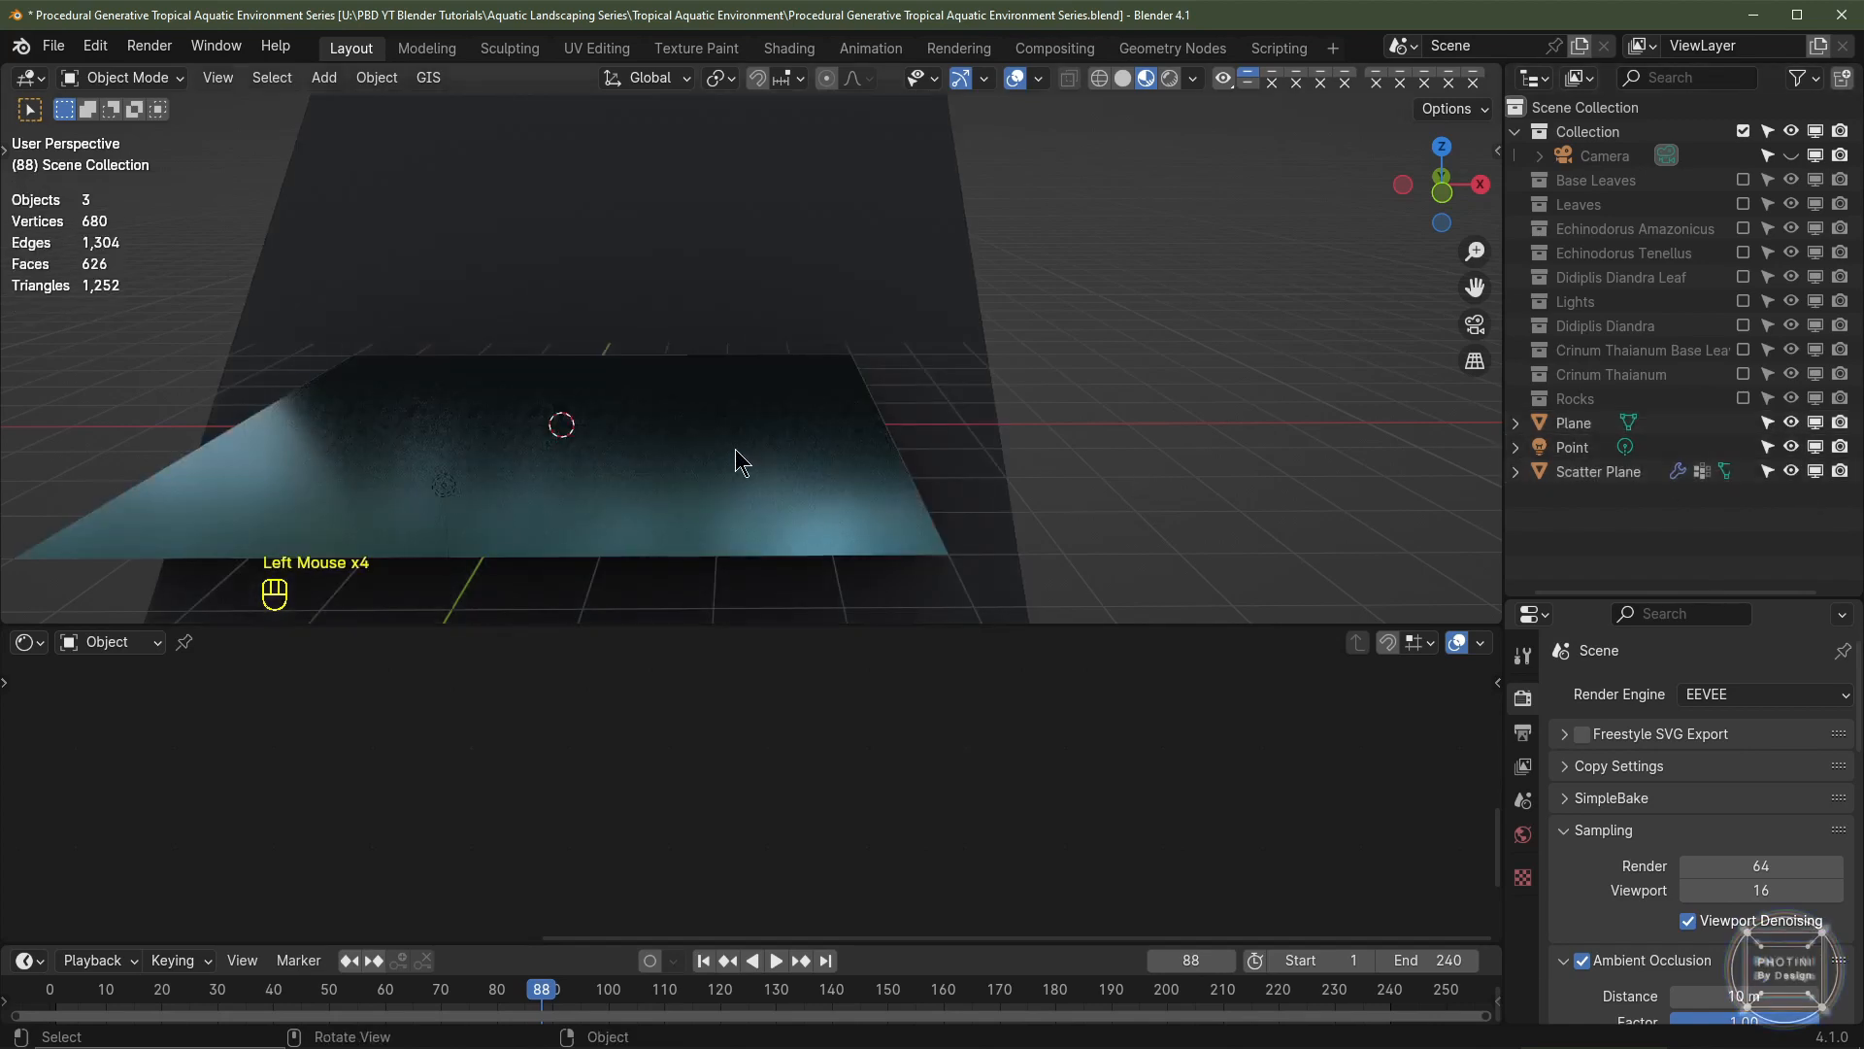
pyautogui.click(1744, 301)
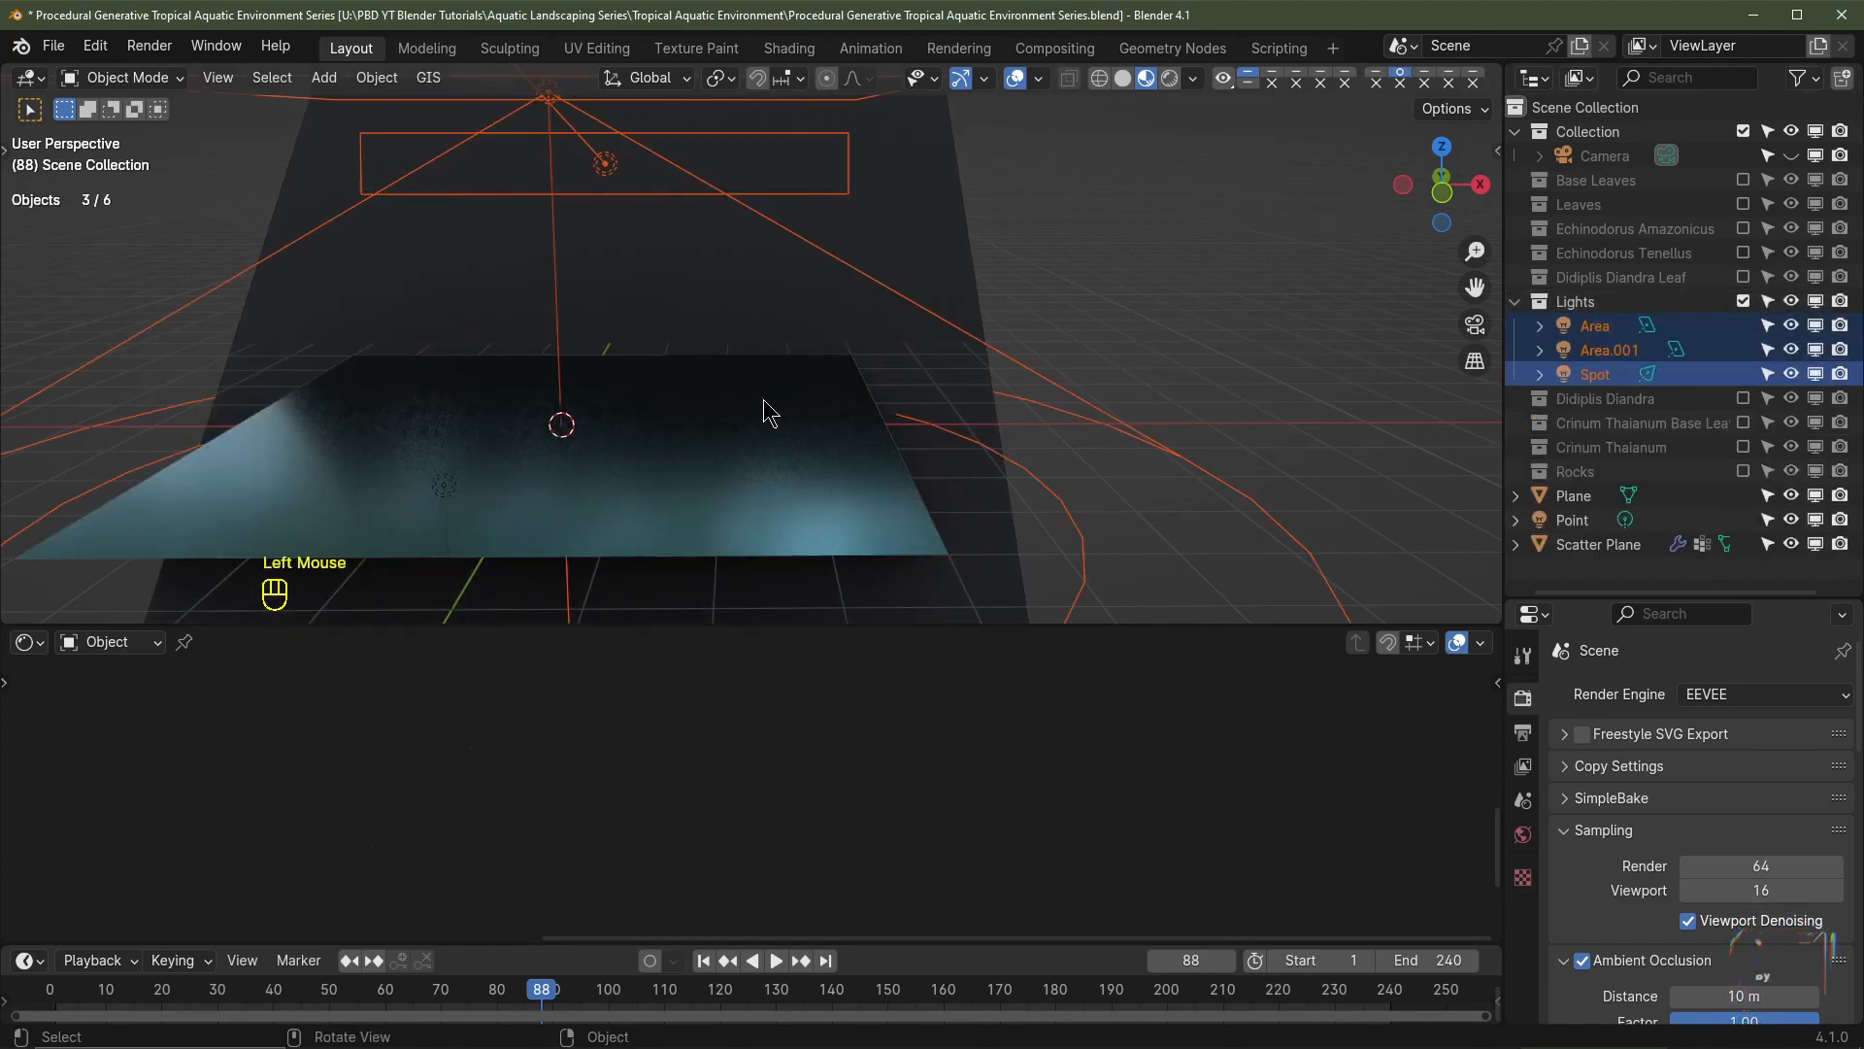
# - Enable viewport display of the Scatter Plane's Scatter Distribution modifier and show its node tree in the Geometry Node Editor
pyautogui.click(910, 541)
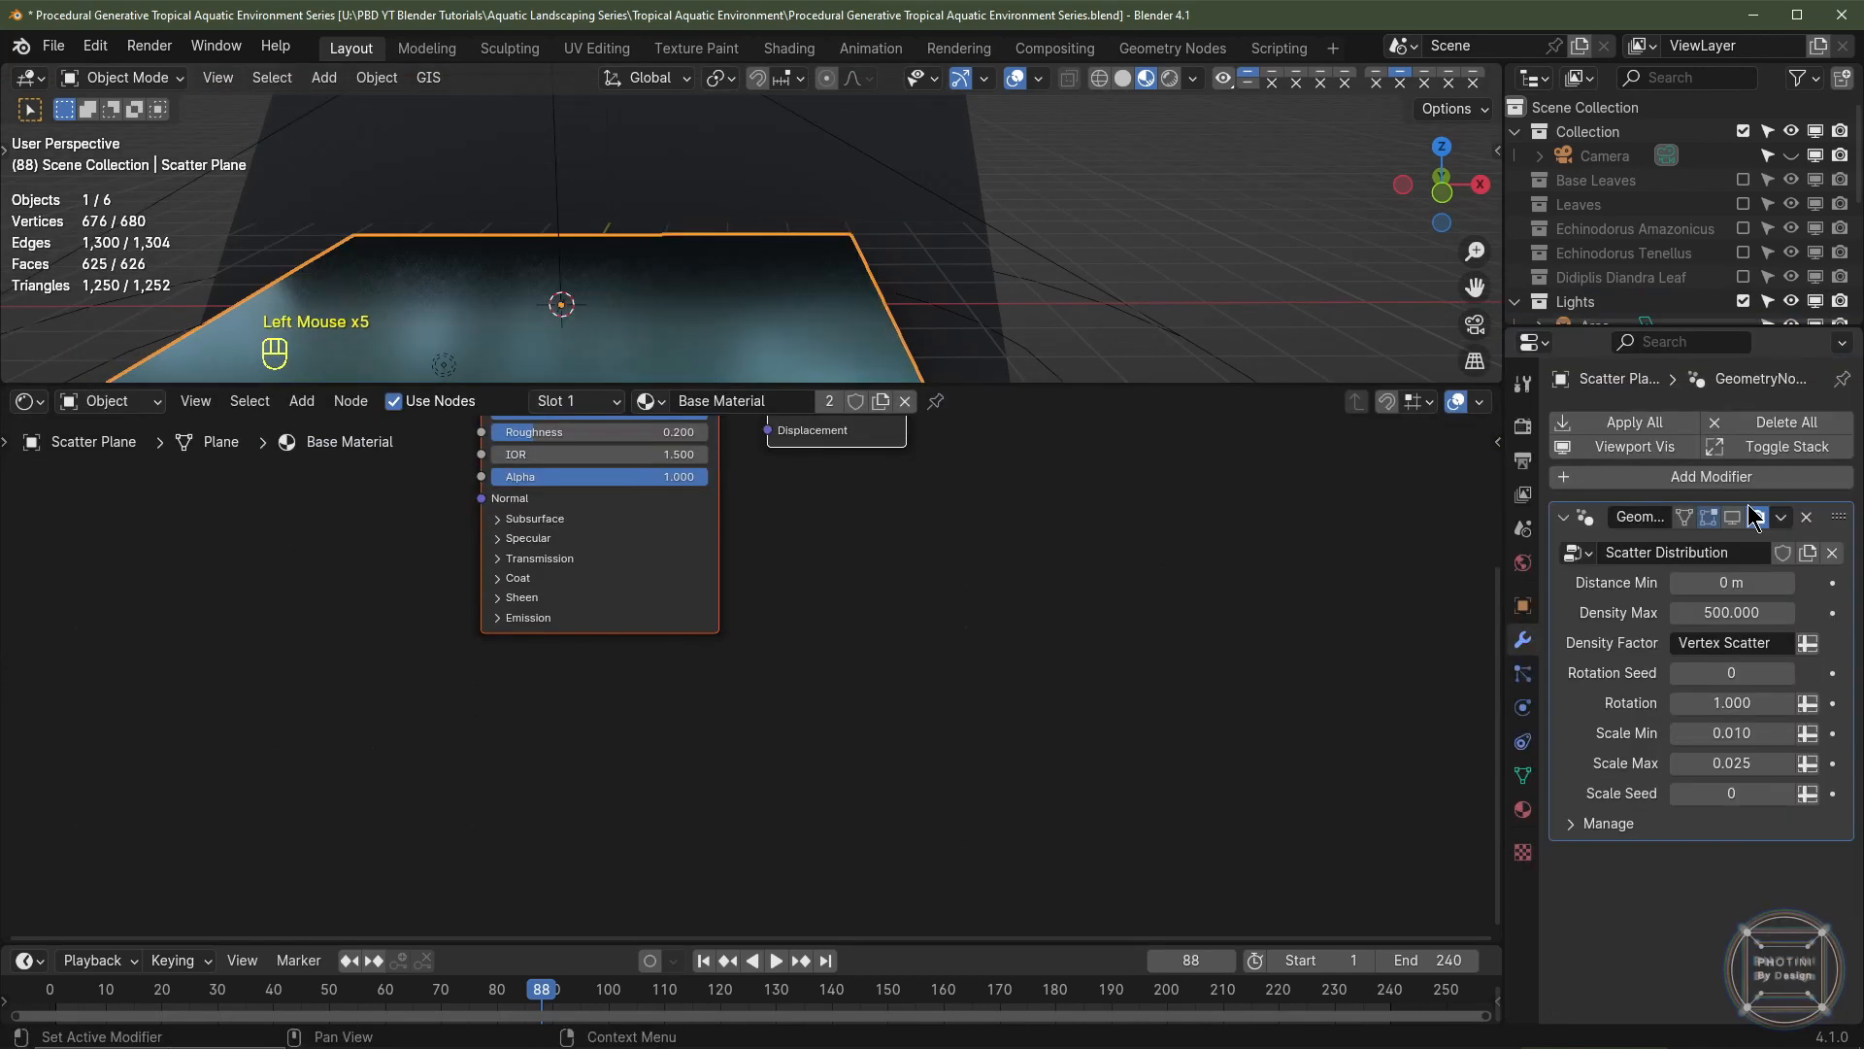
pyautogui.click(1733, 517)
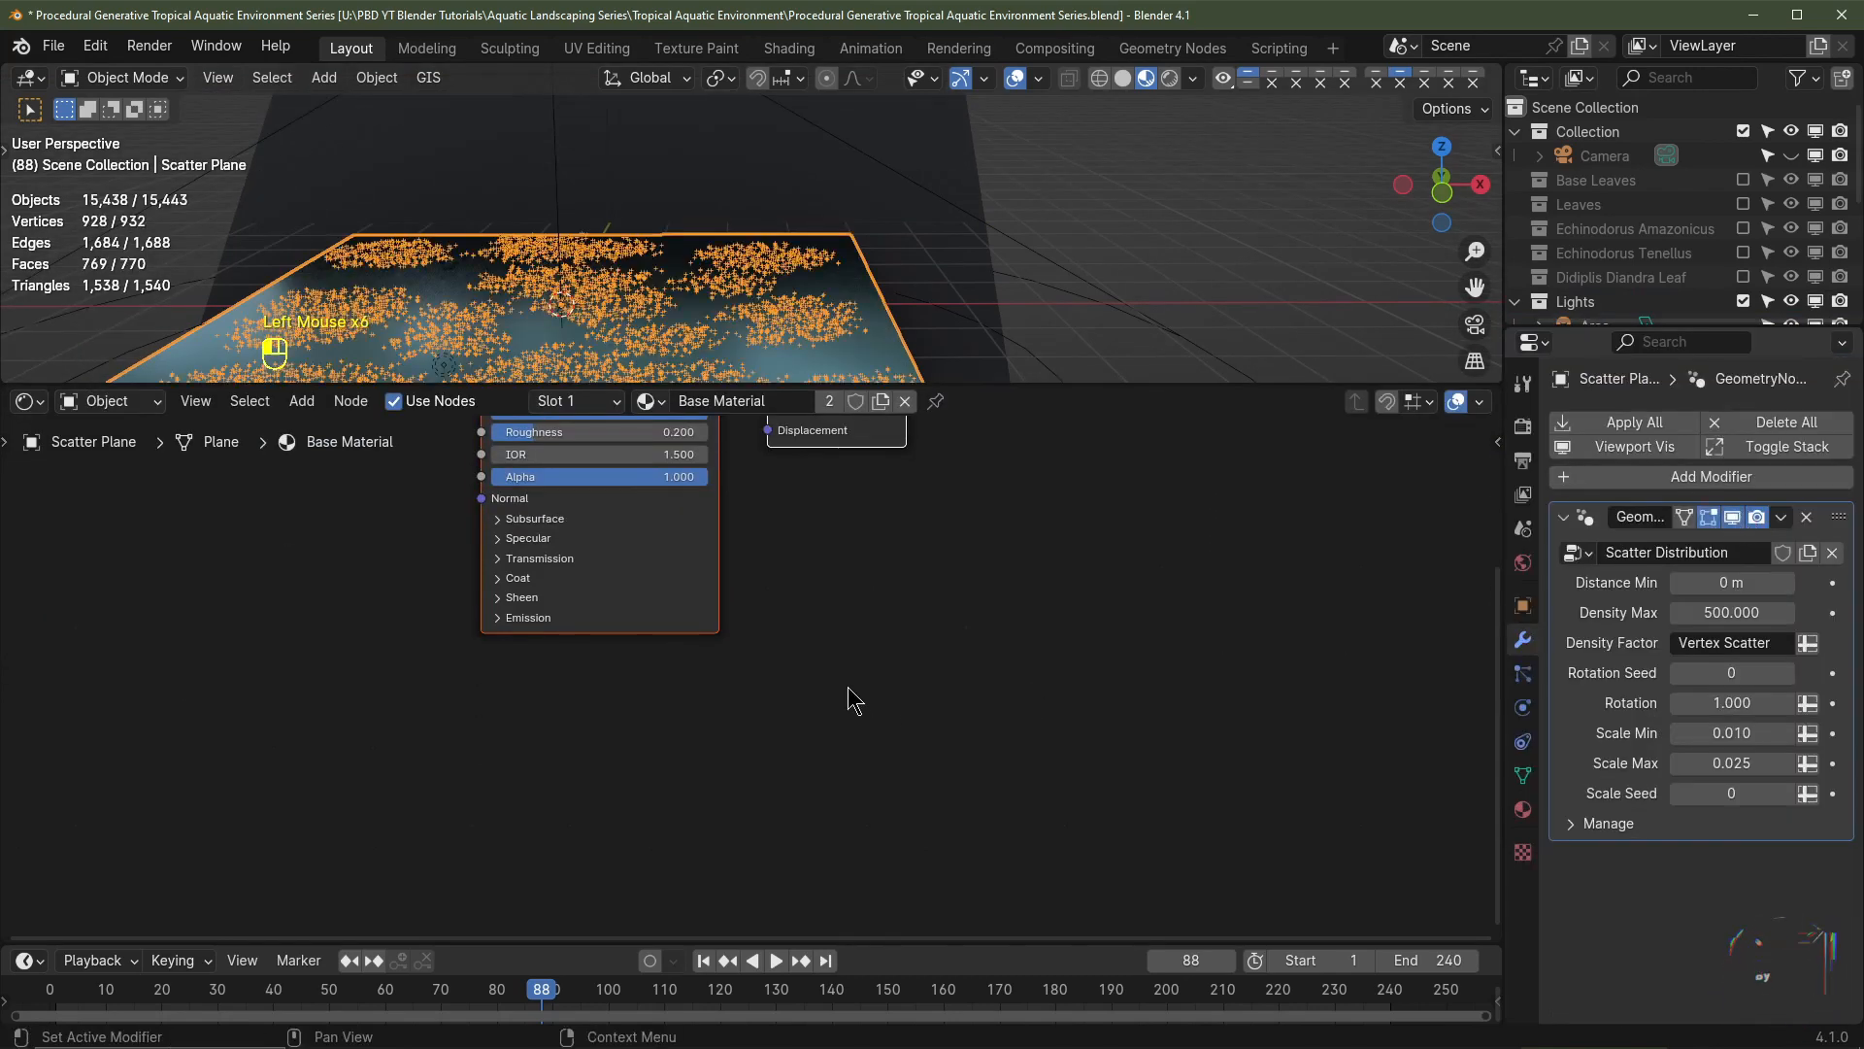
pyautogui.moveTo(716, 540); pyautogui.dragTo(759, 811, button='middle')
pyautogui.click(28, 401)
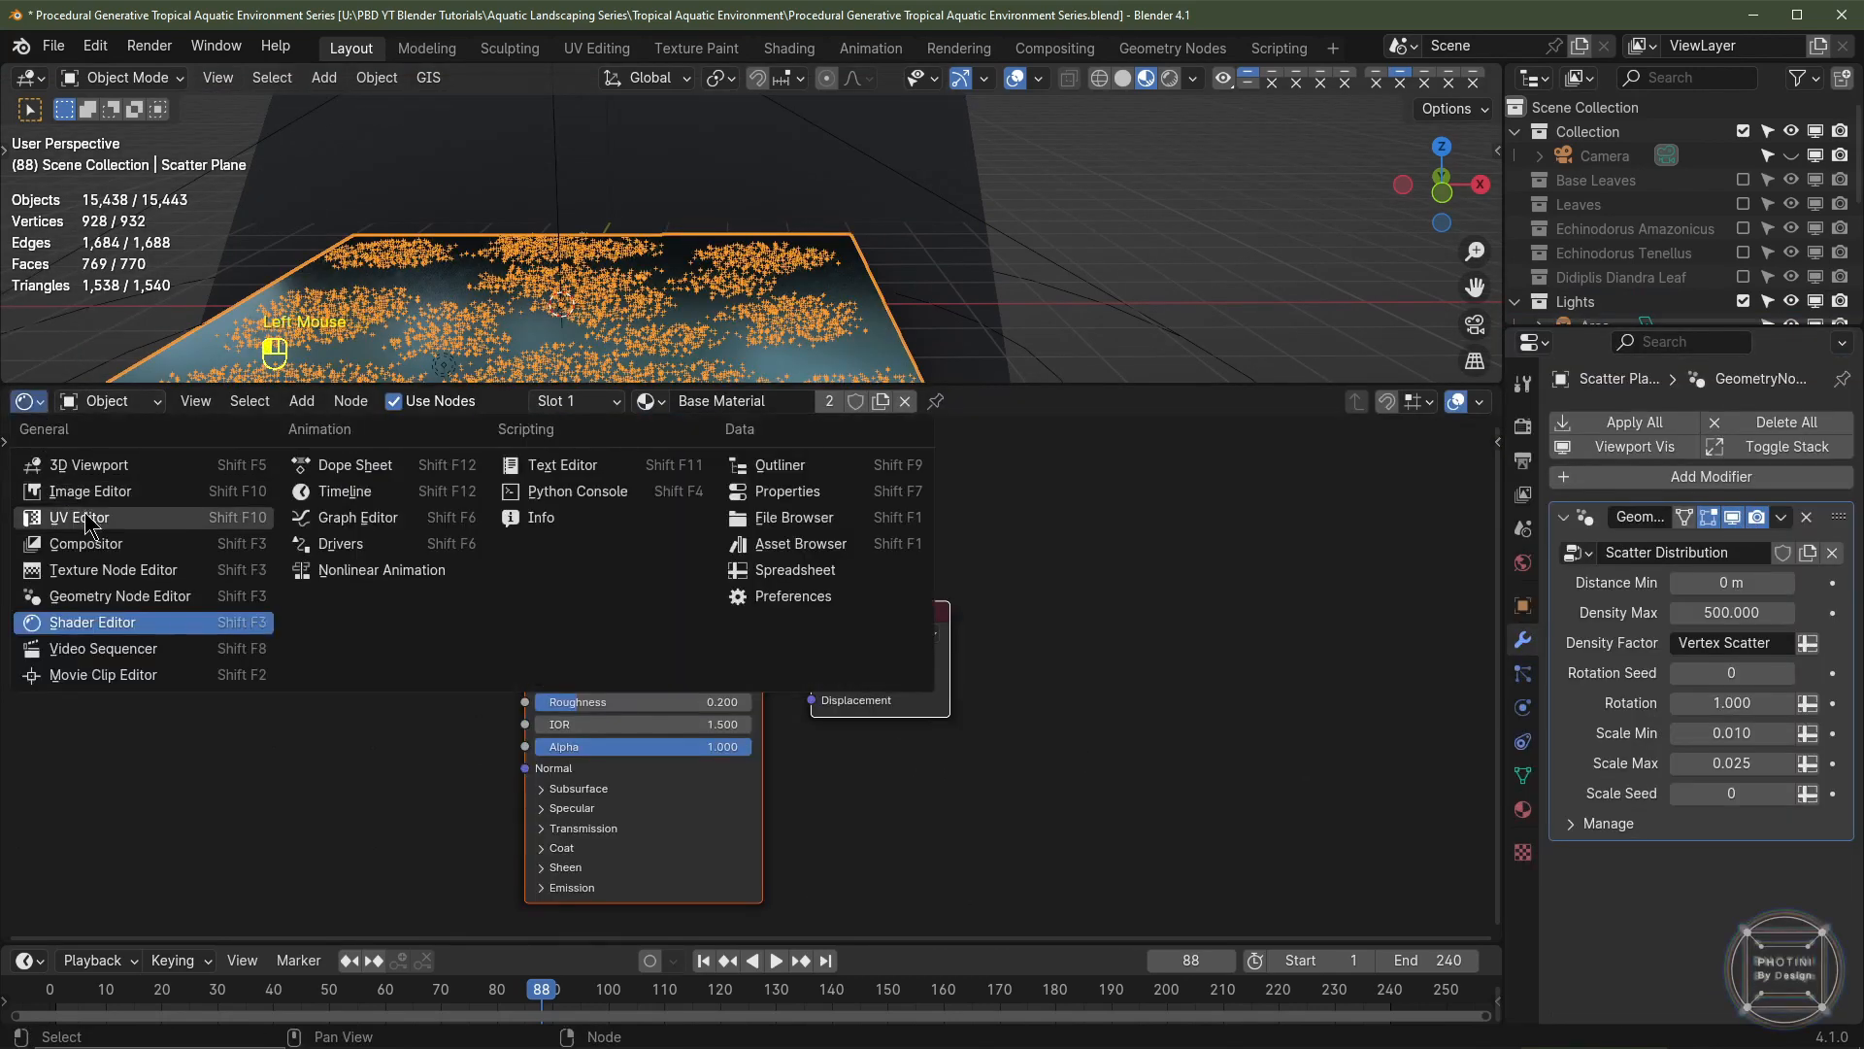
pyautogui.click(96, 598)
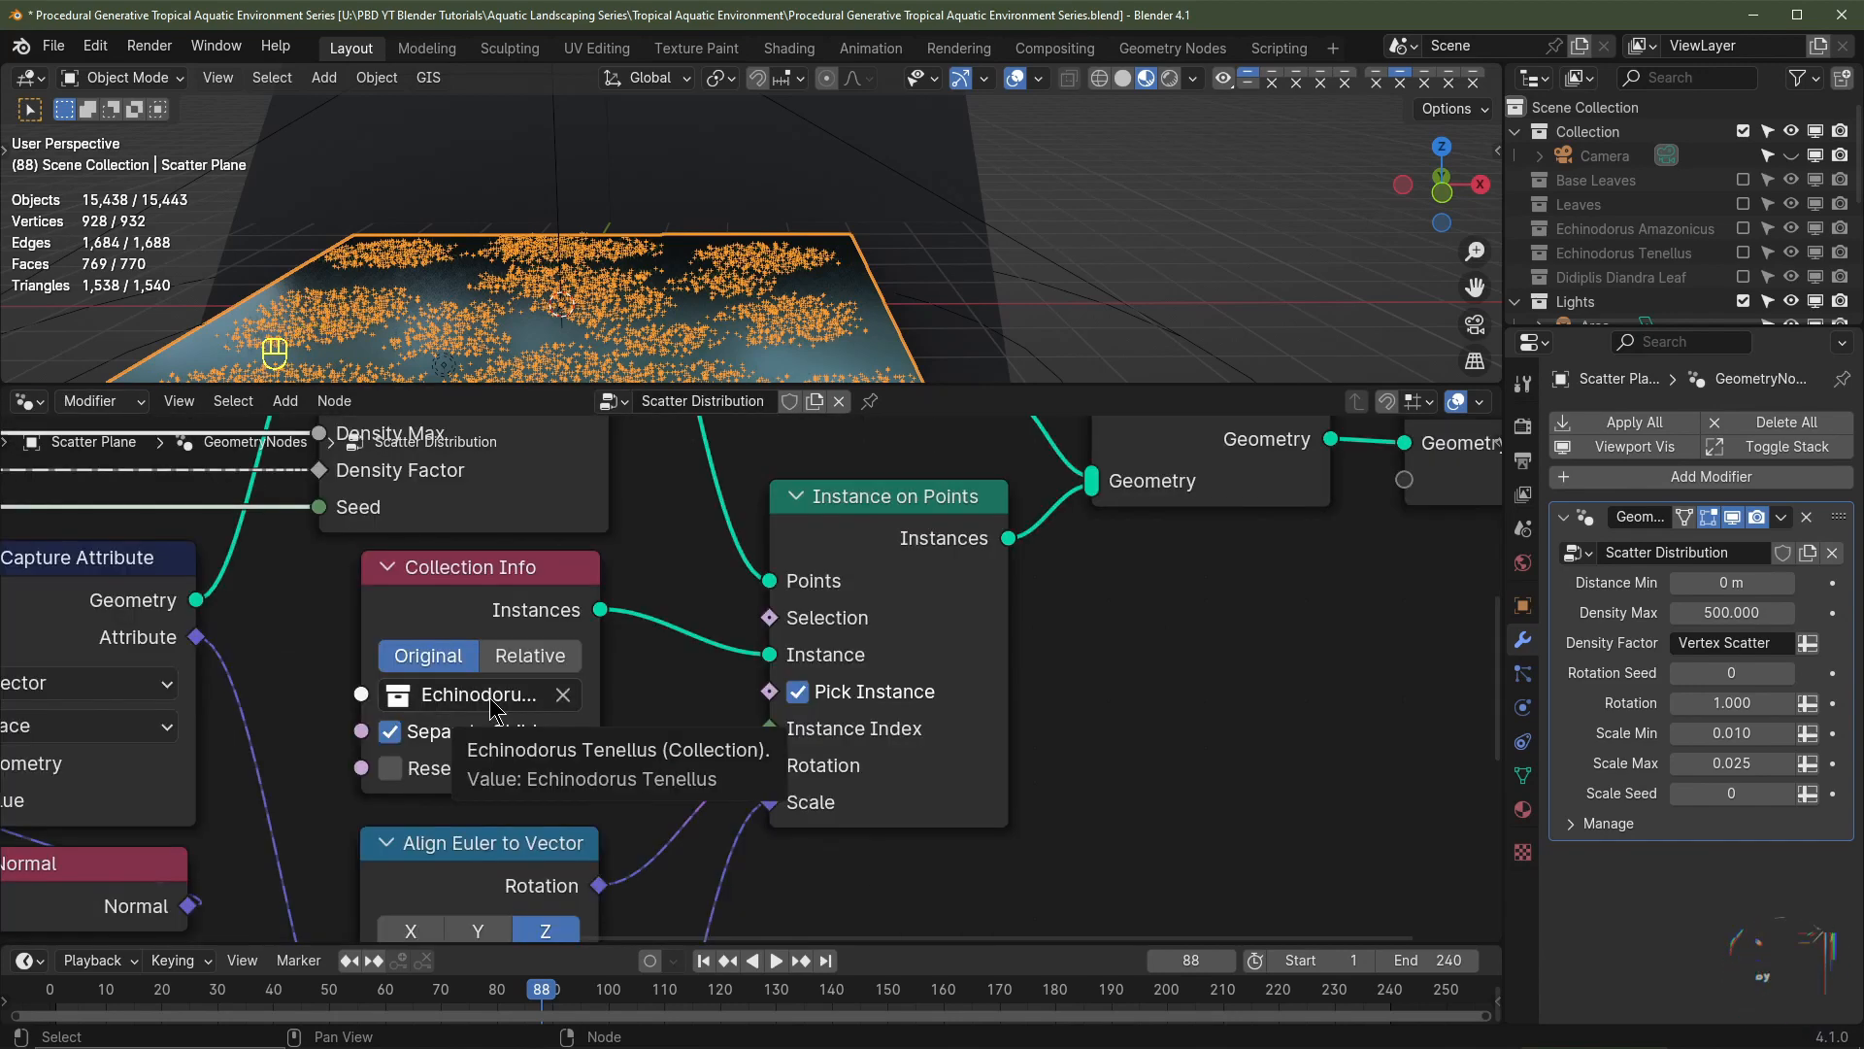
# - Set the Collection Info node's collection to Didiplis Diandra and the scatter's Density Max to 50
pyautogui.click(490, 701)
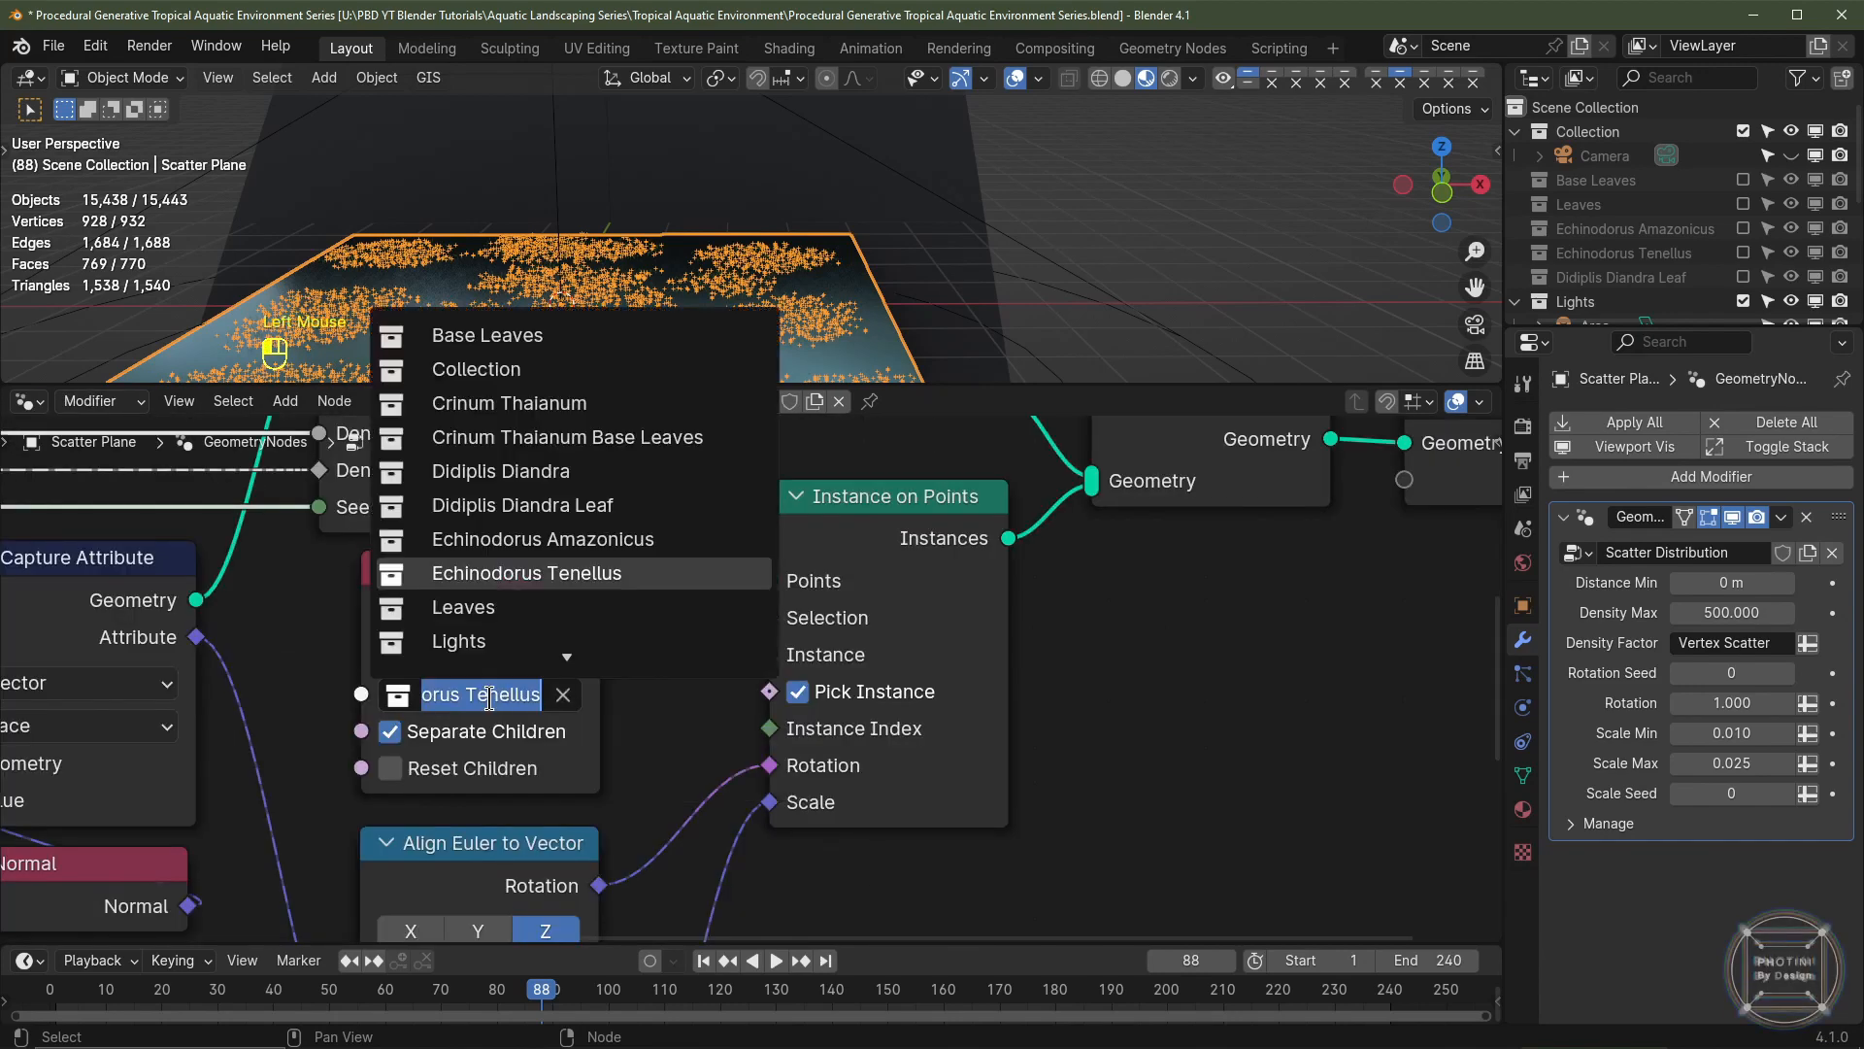
pyautogui.click(591, 473)
pyautogui.click(1733, 609)
pyautogui.write('50')
pyautogui.press('Return')
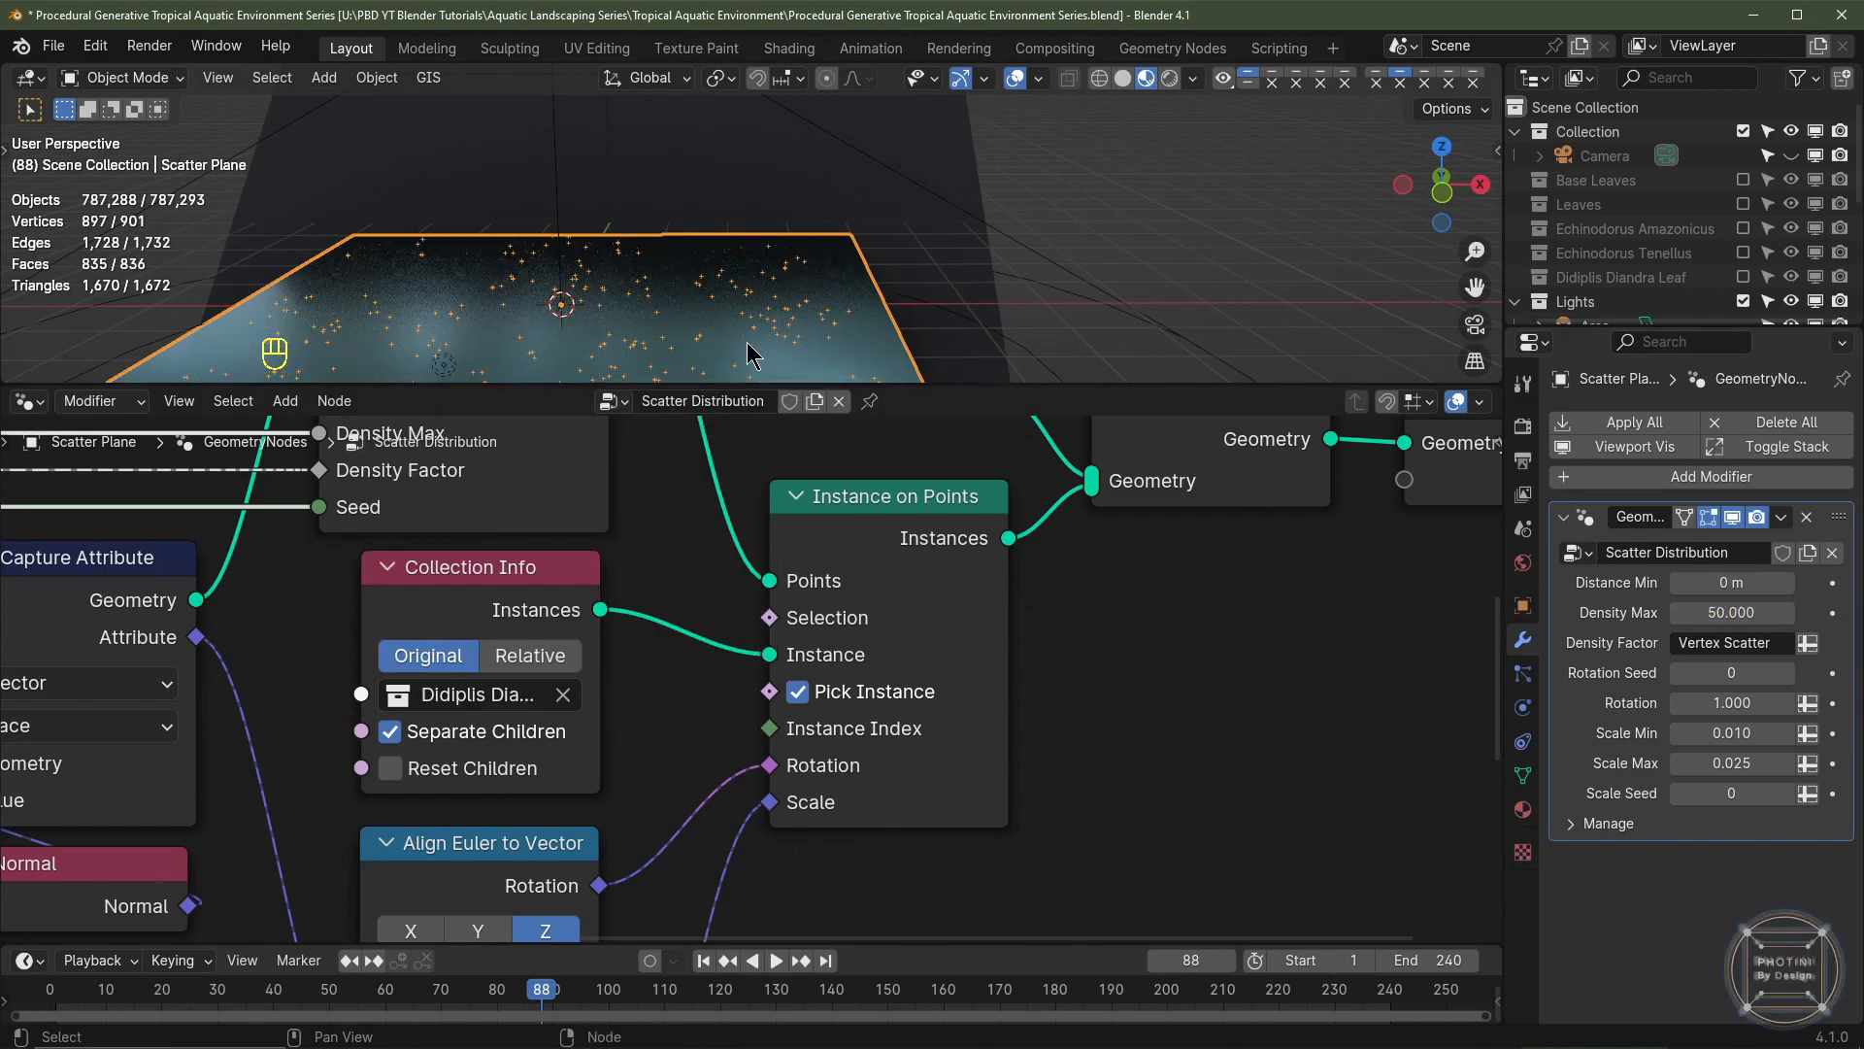
# - Set the scatter's Scale Max to 0.445 and Scale Min to 0.25
pyautogui.scroll(4, 705, 335)
pyautogui.keyDown('shift'); pyautogui.moveTo(705, 335); pyautogui.dragTo(713, 199, button='middle'); pyautogui.keyUp('shift')
pyautogui.moveTo(1709, 765); pyautogui.dragTo(1752, 764)
pyautogui.doubleClick(1738, 732)
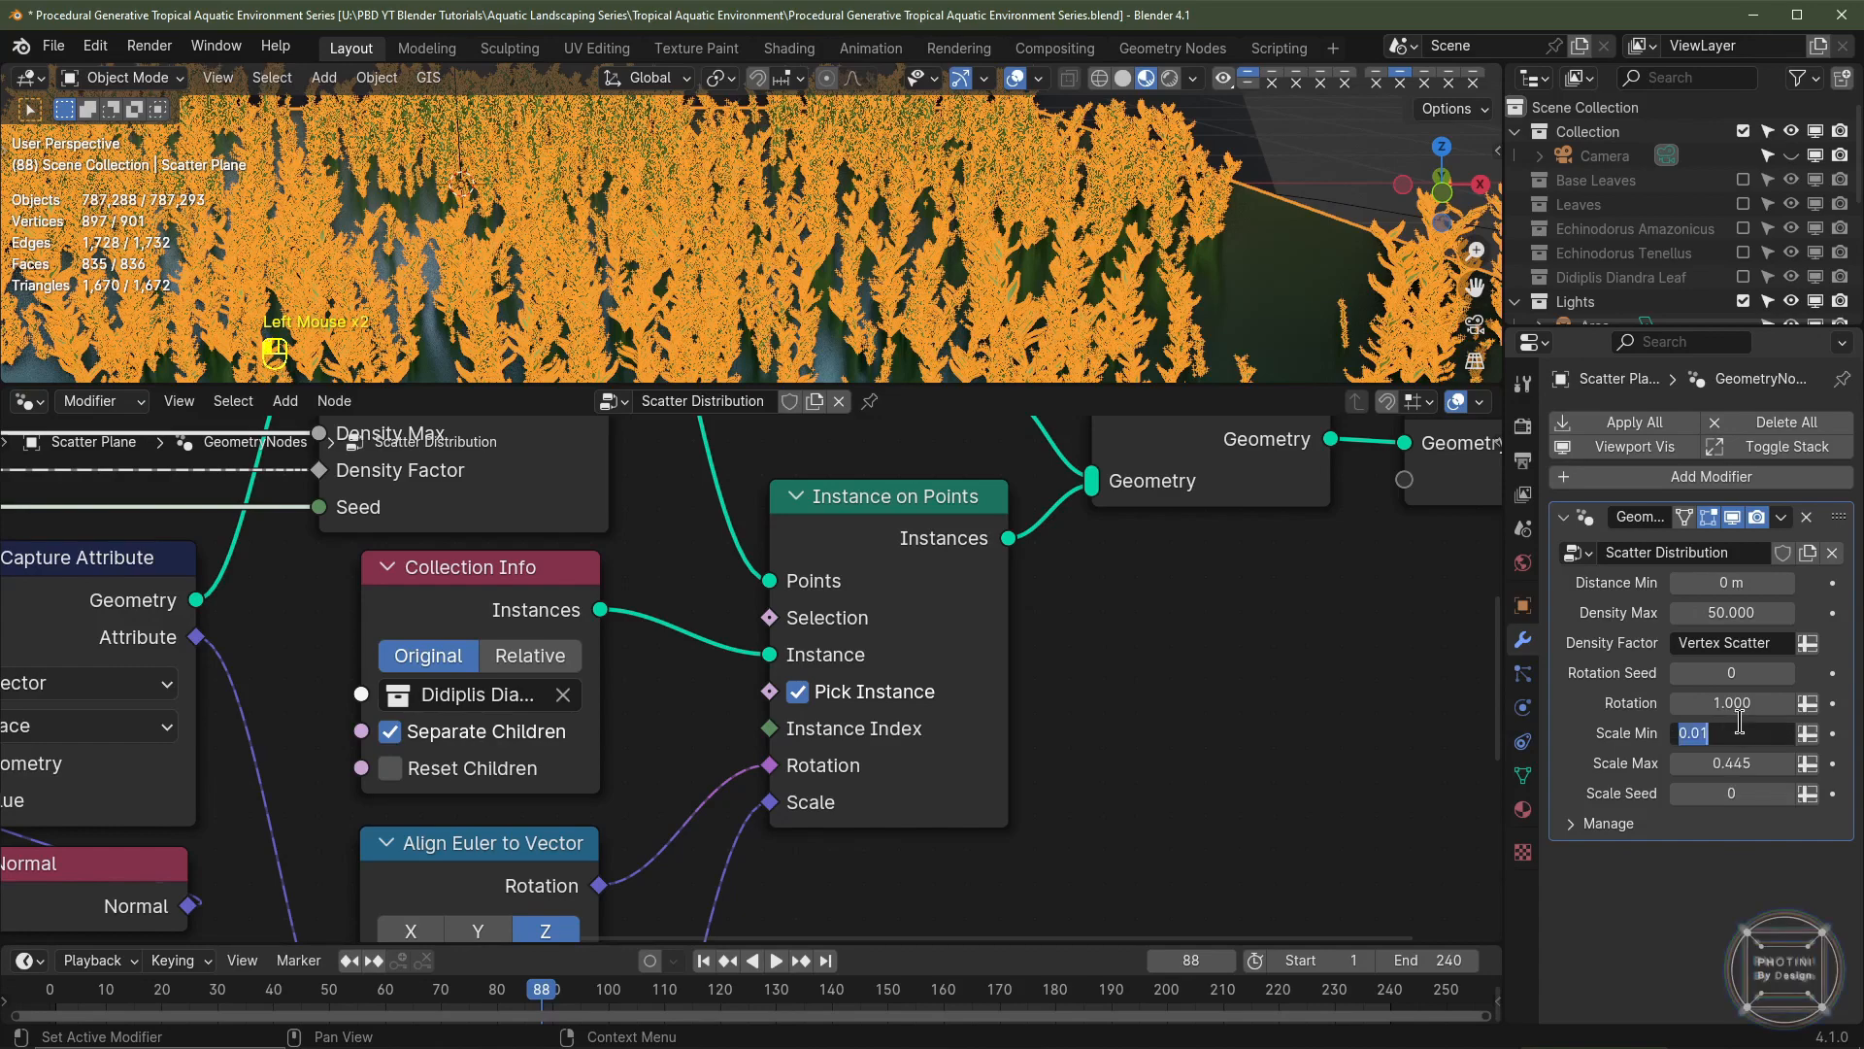
pyautogui.write('.25')
pyautogui.press('Return')
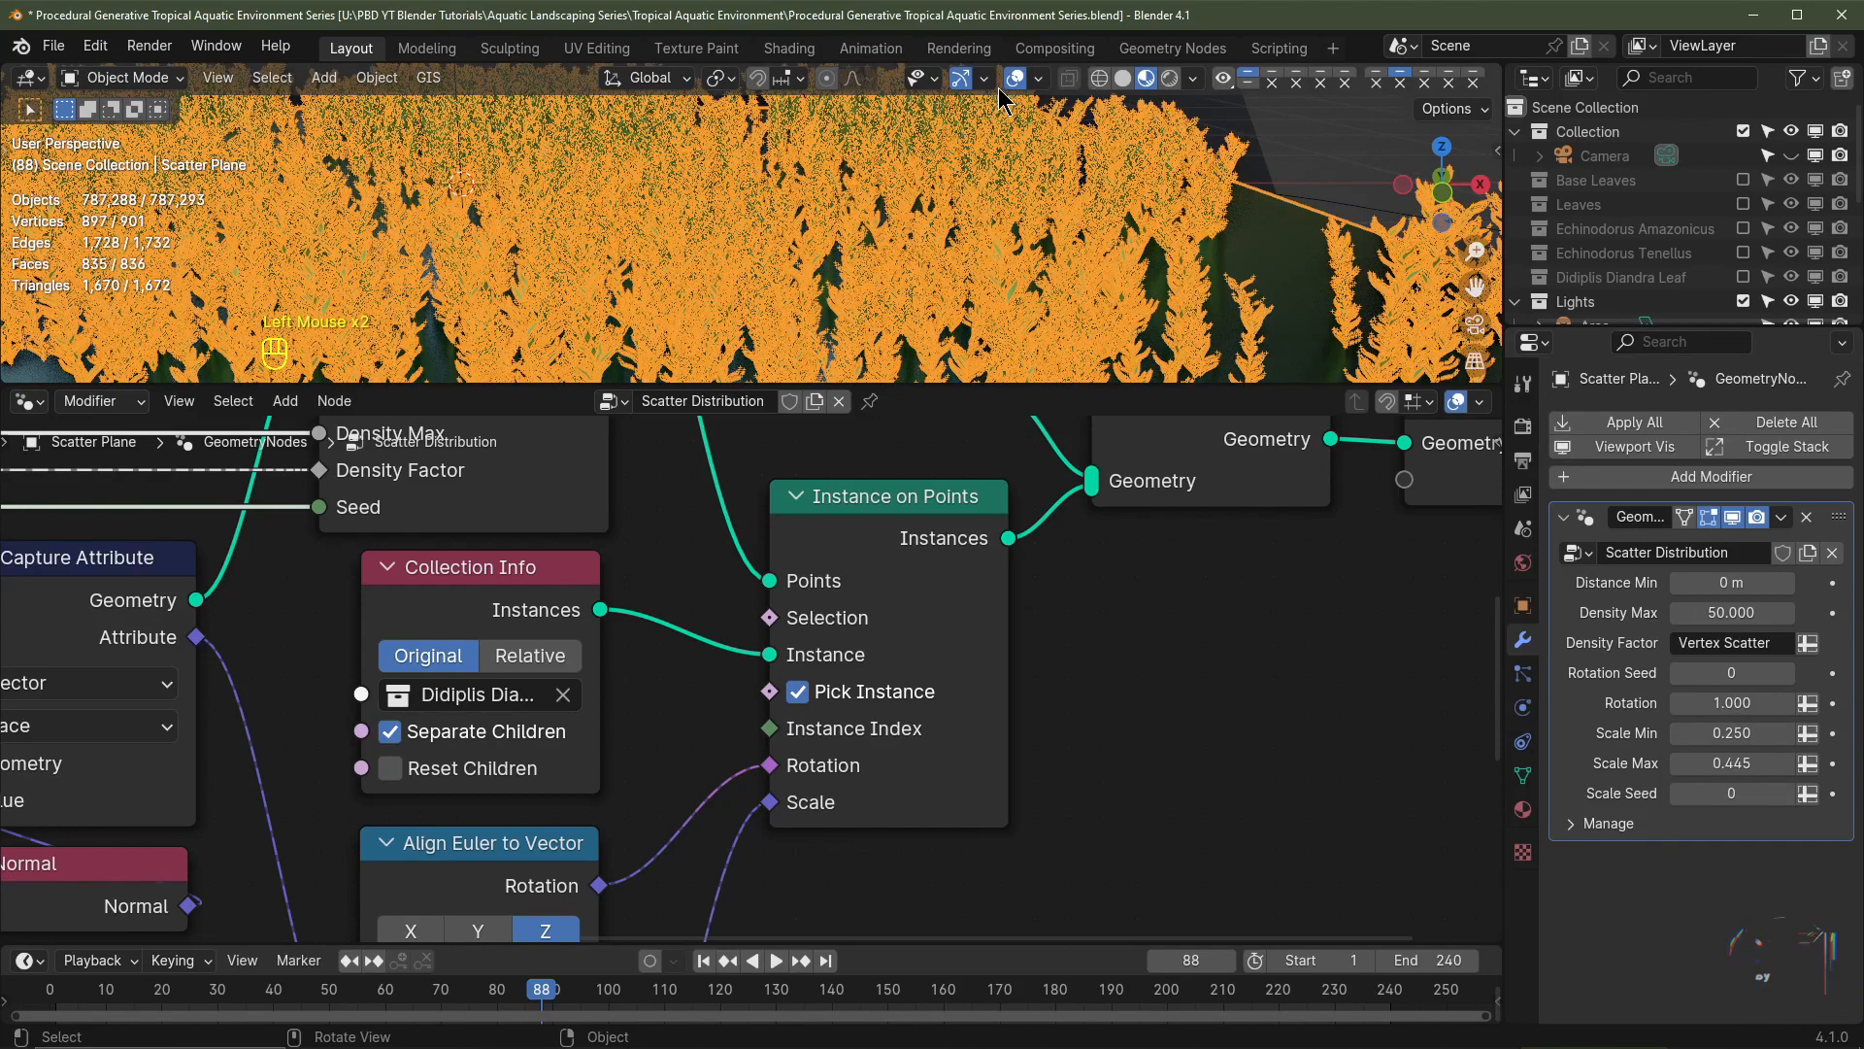
# - Check the scatter through the camera with overlays hidden and set its Scale Max to 0.25
pyautogui.click(768, 220)
pyautogui.scroll(-2, 677, 229)
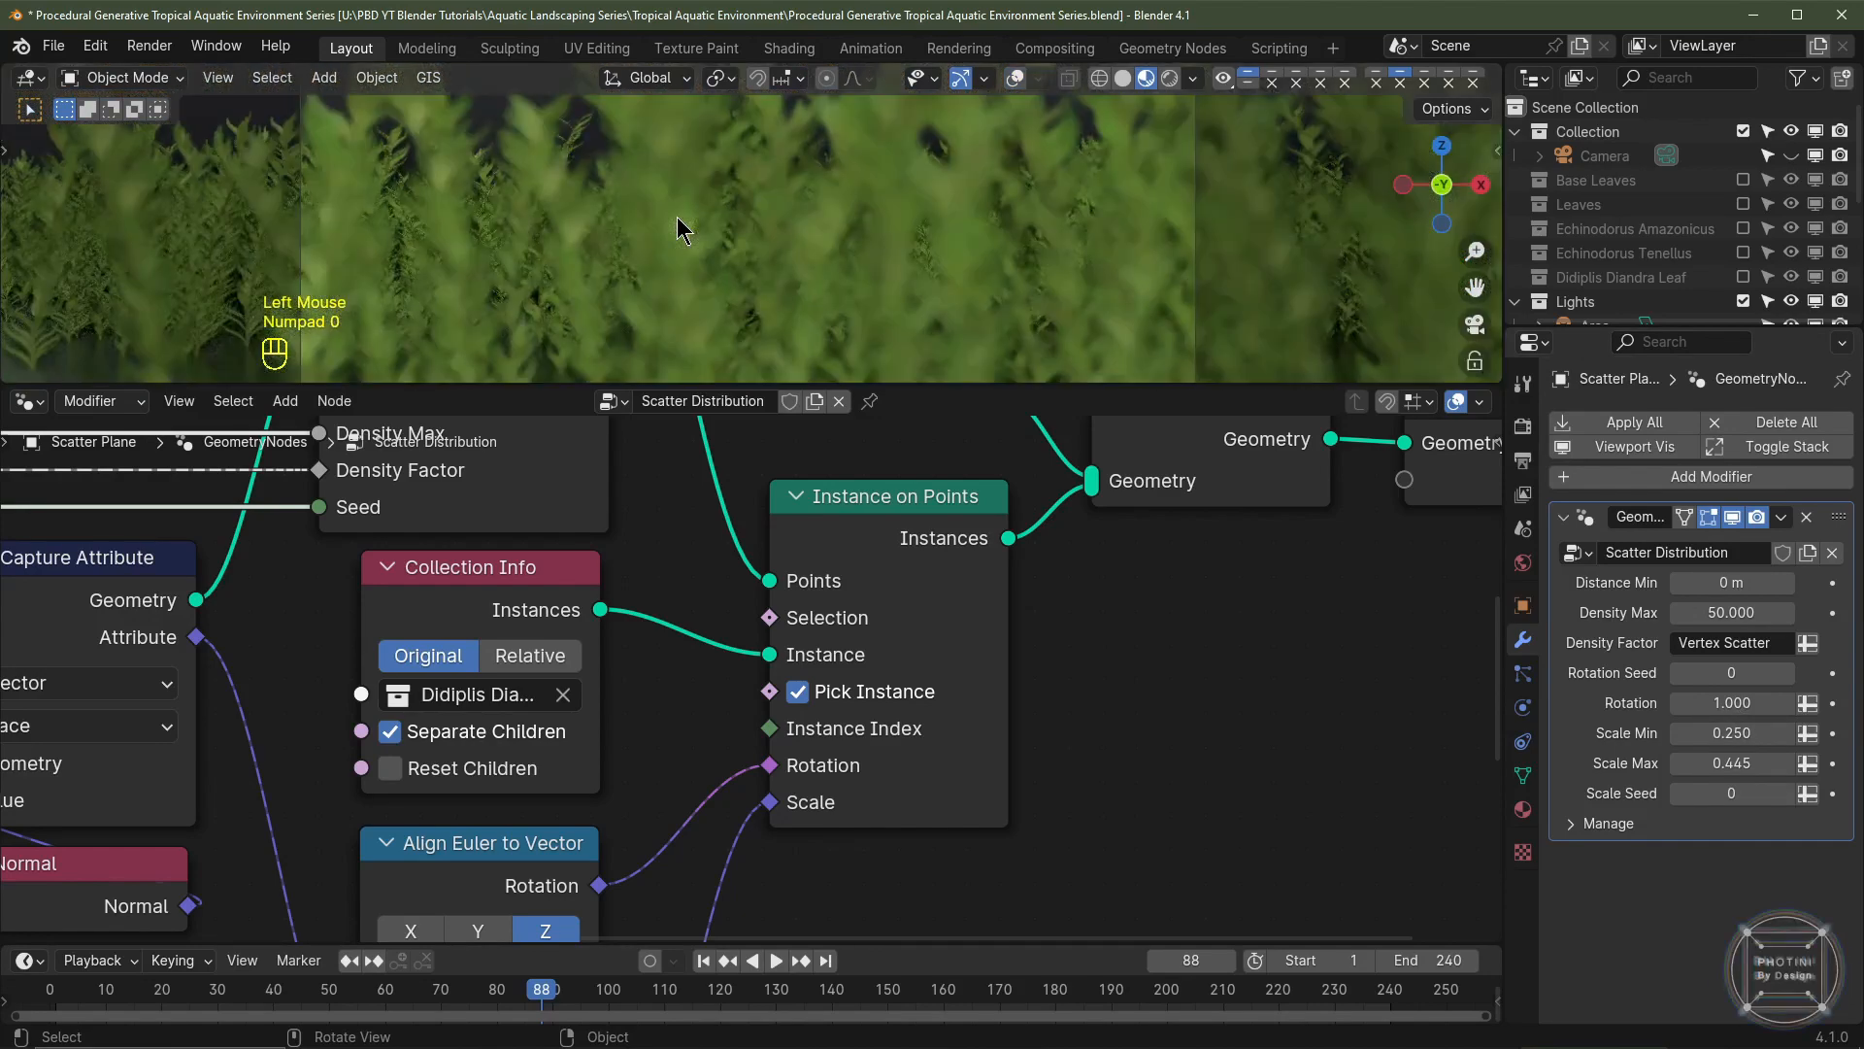
pyautogui.keyDown('shift'); pyautogui.moveTo(680, 231); pyautogui.dragTo(699, 247, button='middle'); pyautogui.keyUp('shift')
pyautogui.click(1736, 762)
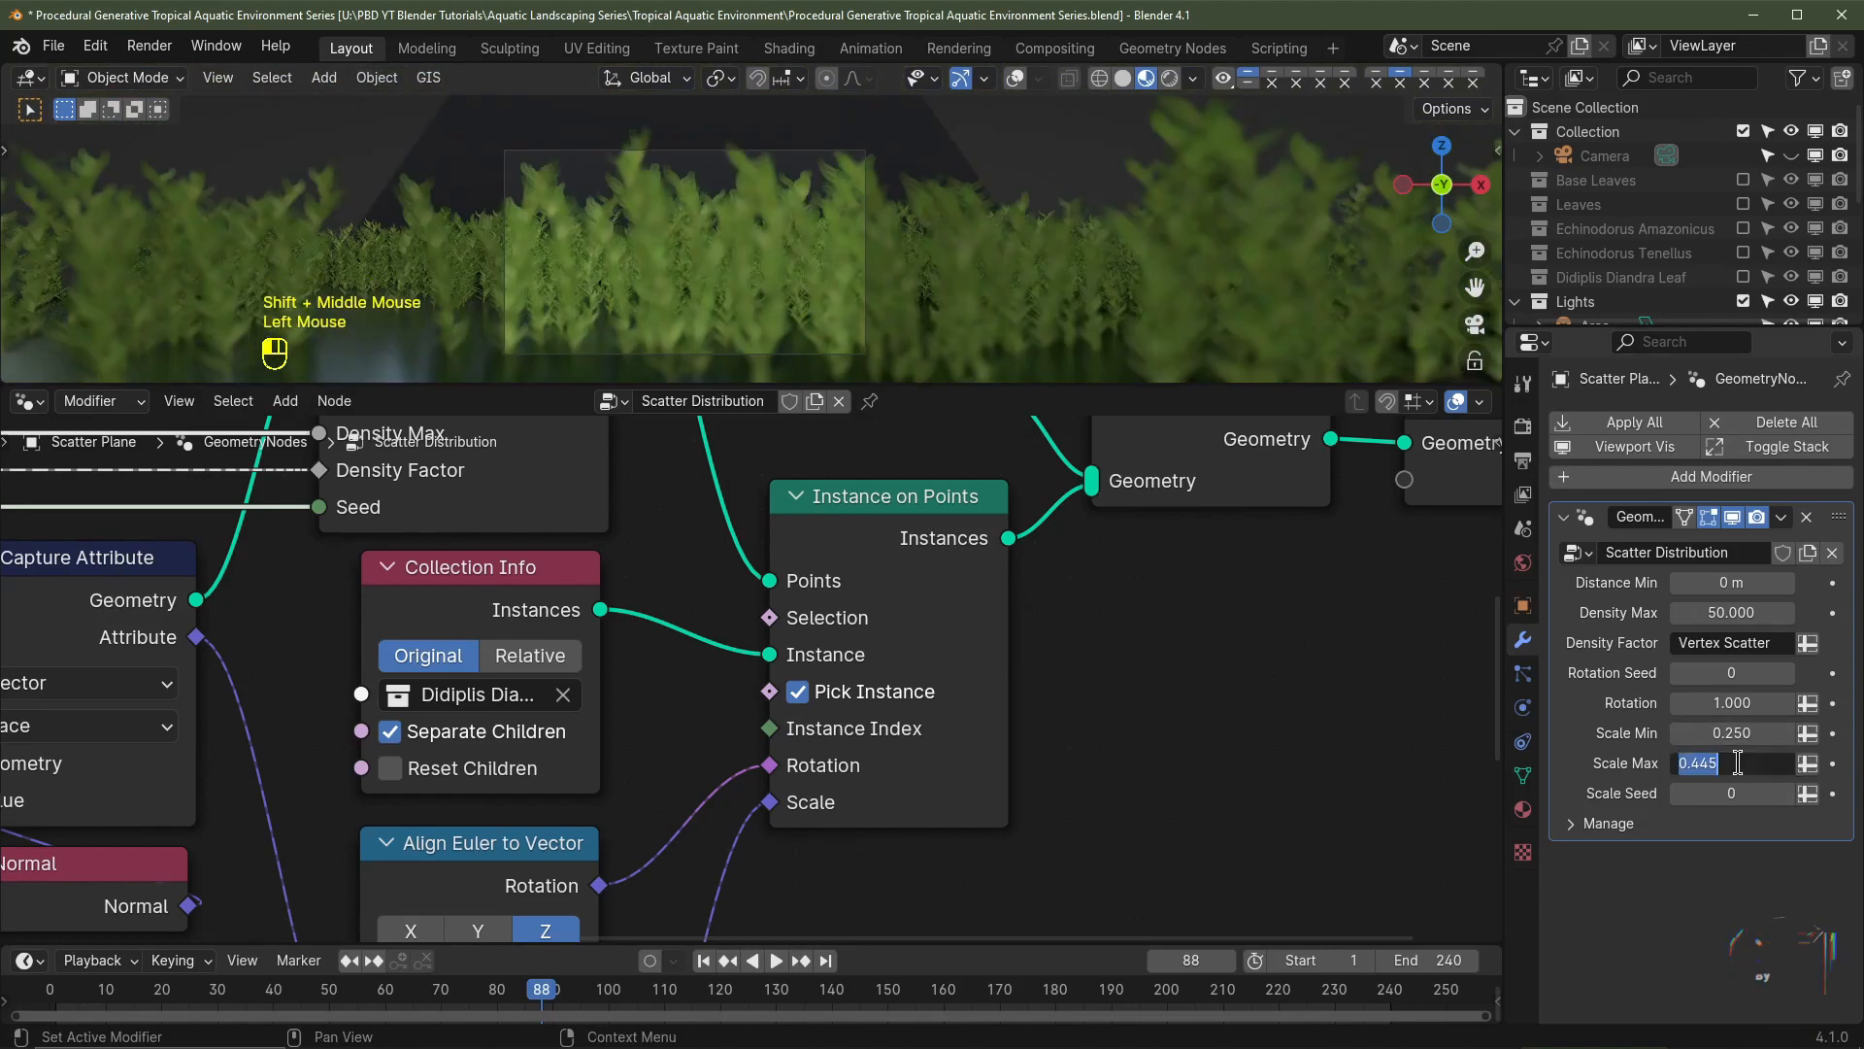
pyautogui.press('Return')
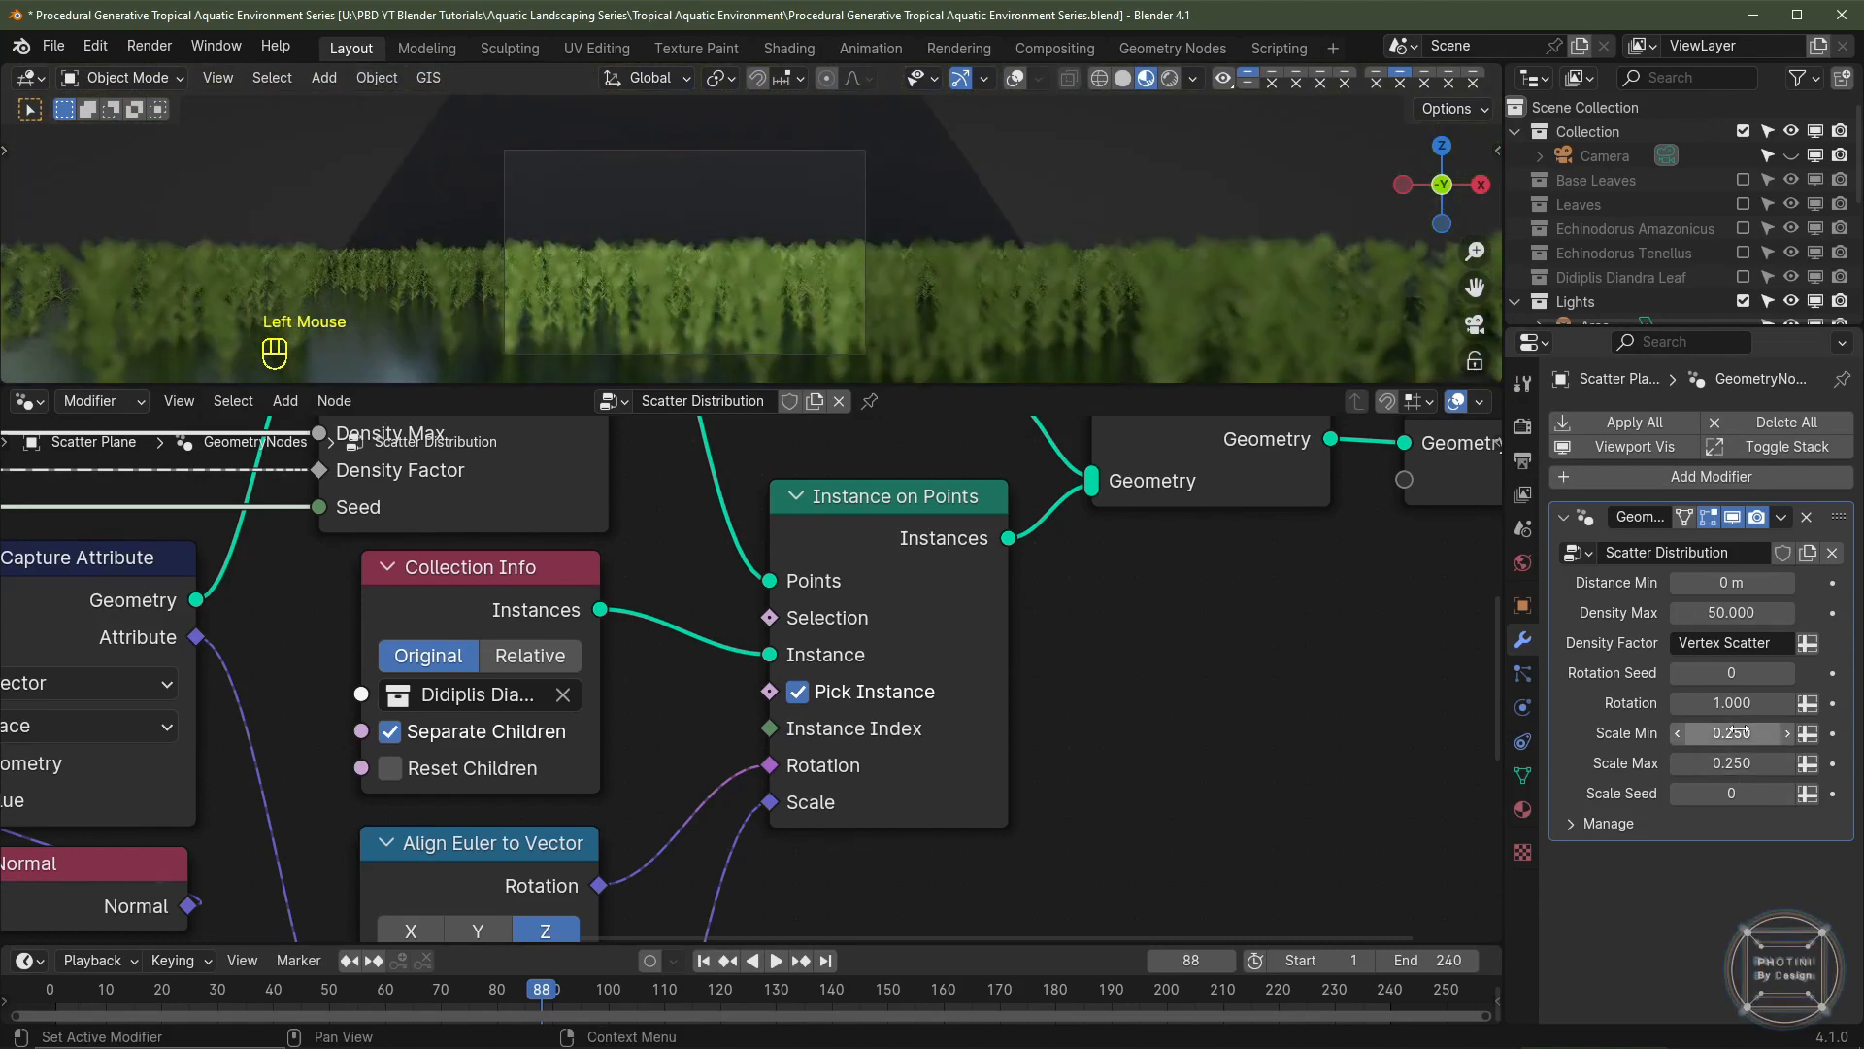
# - Reduce the scatter's Scale Min, trying 0.15 and settling on 0.1
pyautogui.click(1729, 733)
pyautogui.write('.15')
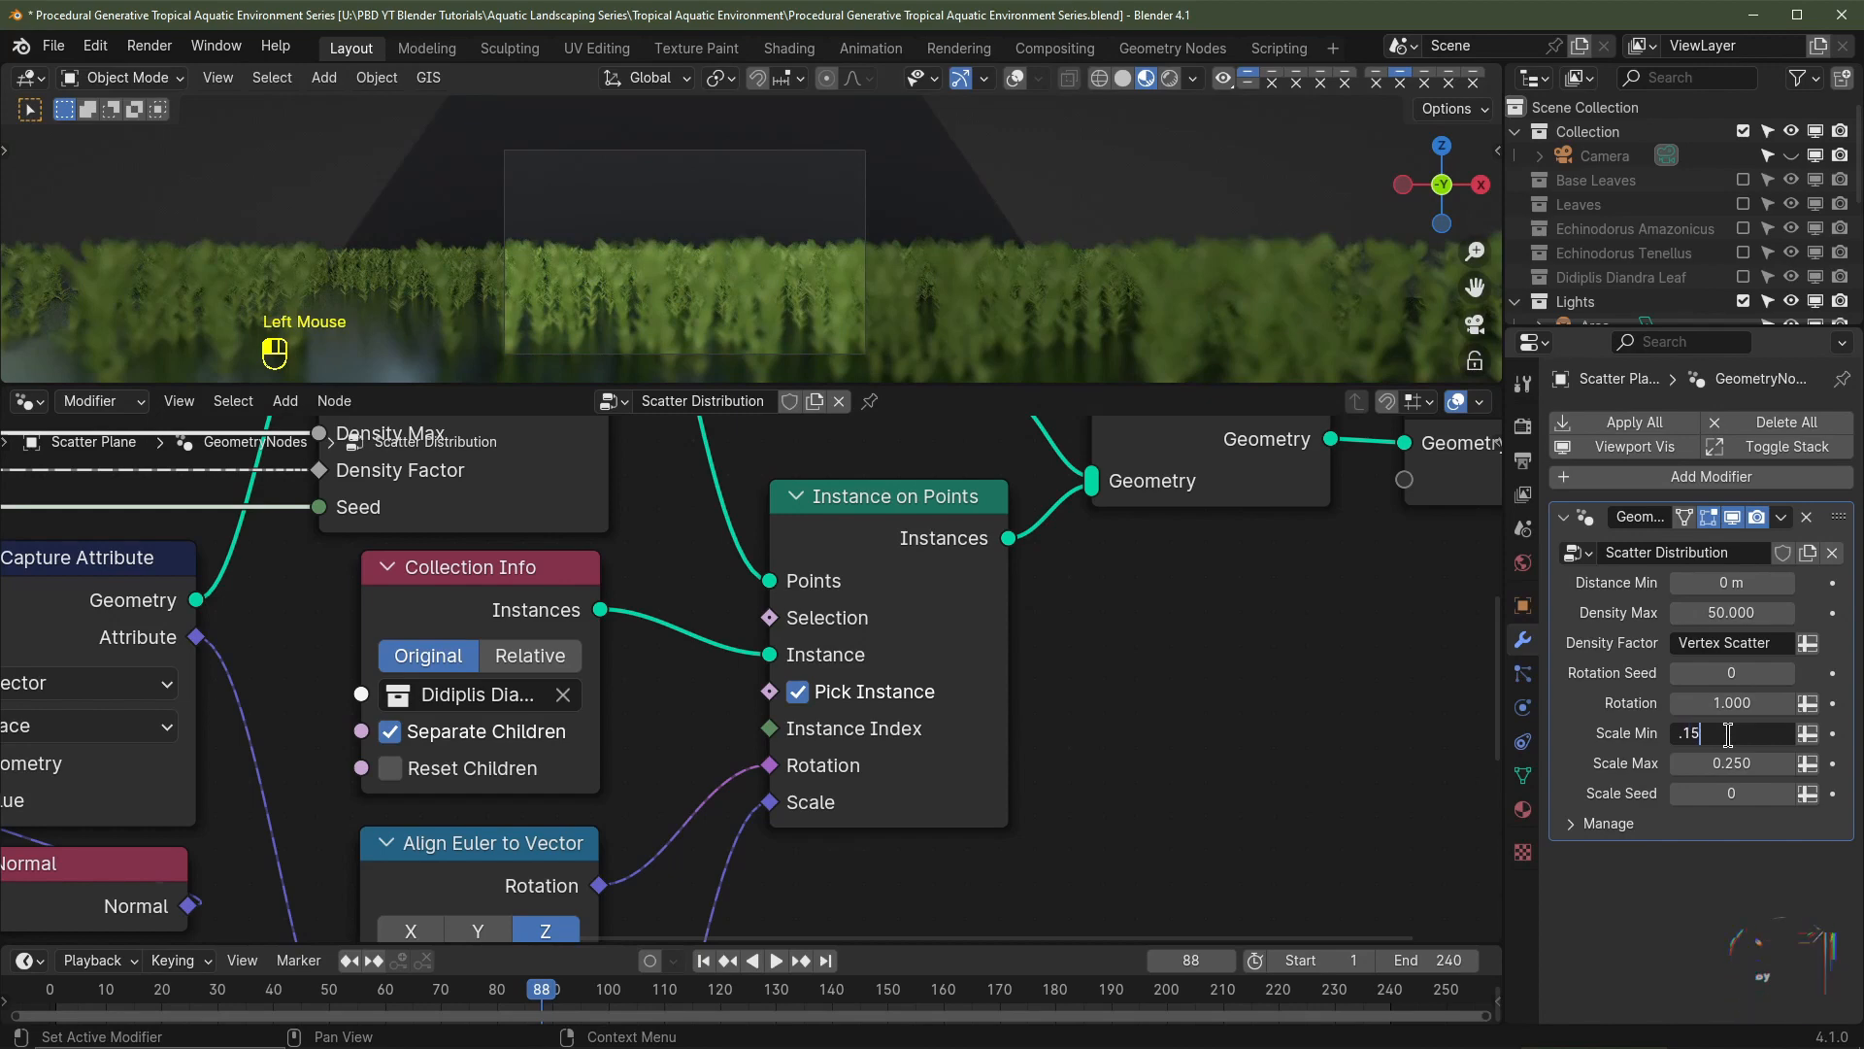
pyautogui.press('Return')
pyautogui.scroll(2, 872, 264)
pyautogui.keyDown('shift'); pyautogui.moveTo(872, 264); pyautogui.dragTo(882, 182, button='middle'); pyautogui.keyUp('shift')
pyautogui.click(1750, 726)
pyautogui.write('.')
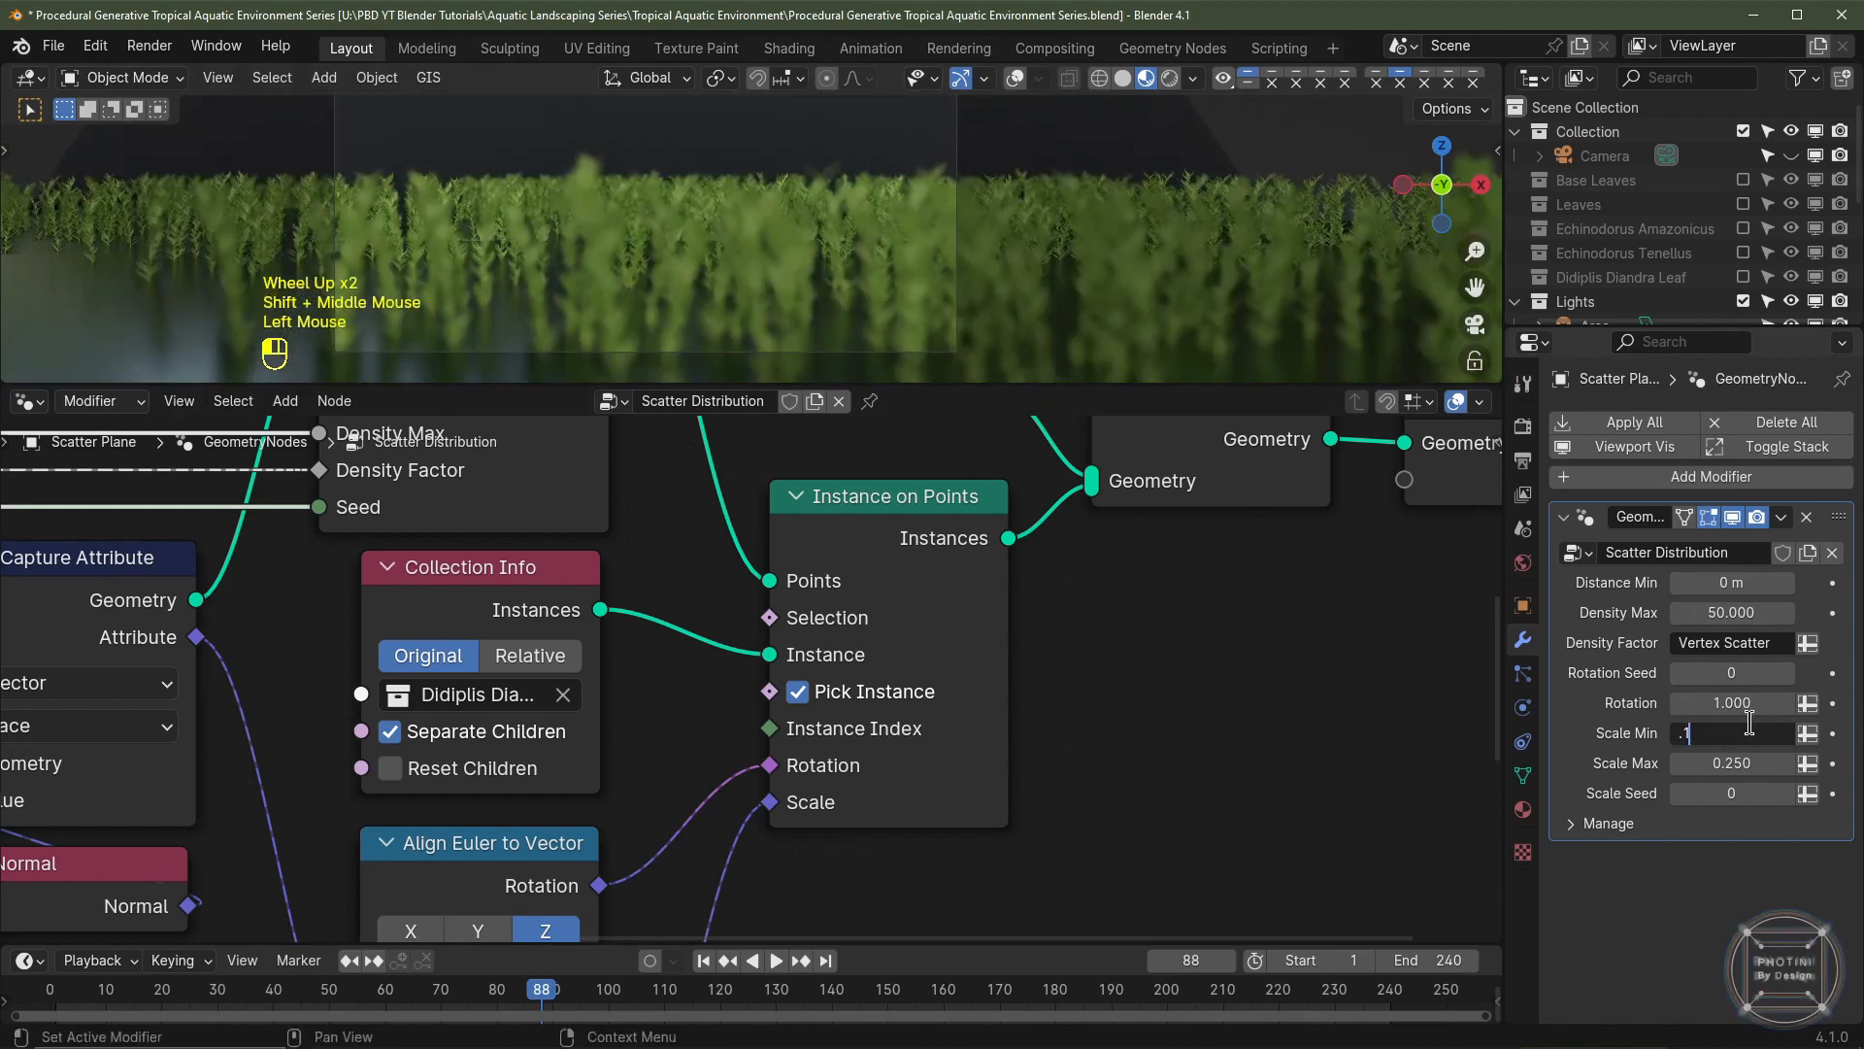
pyautogui.press('Return')
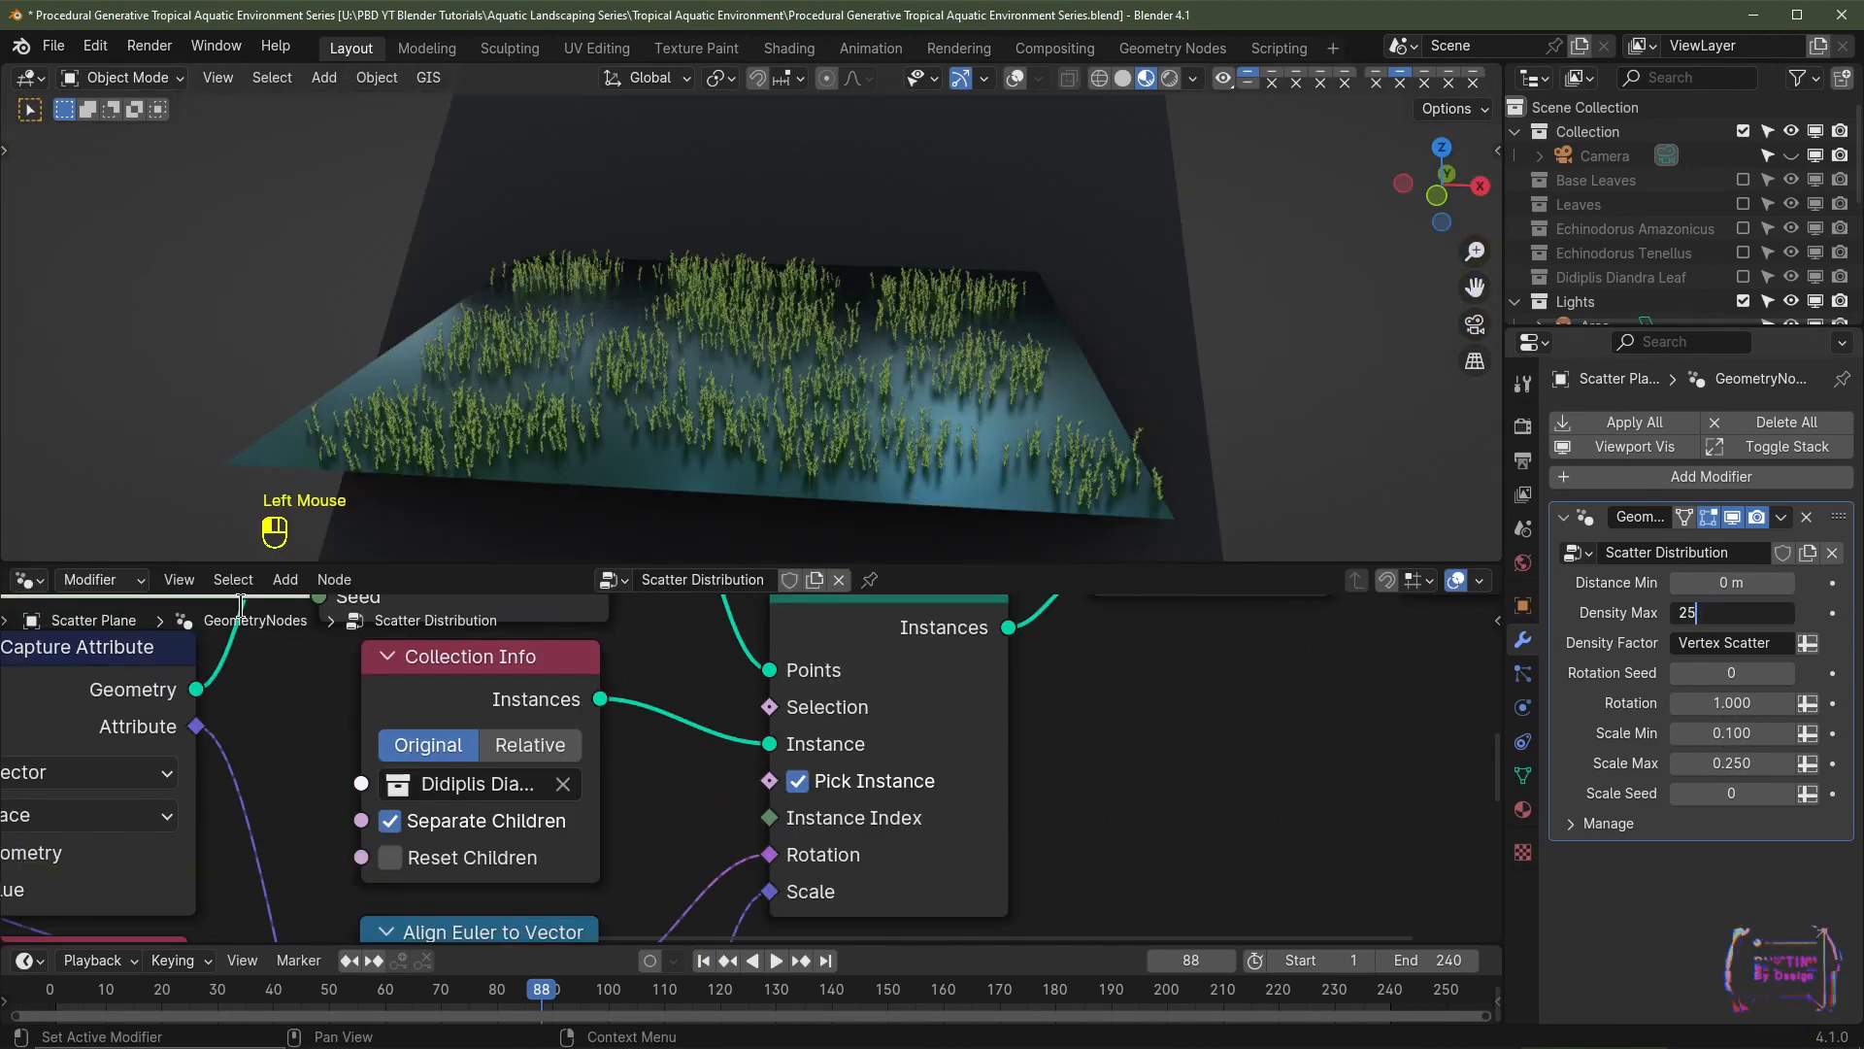
# - Set the scatter's Density Max to 25 and inspect the plants close up
pyautogui.press('Return')
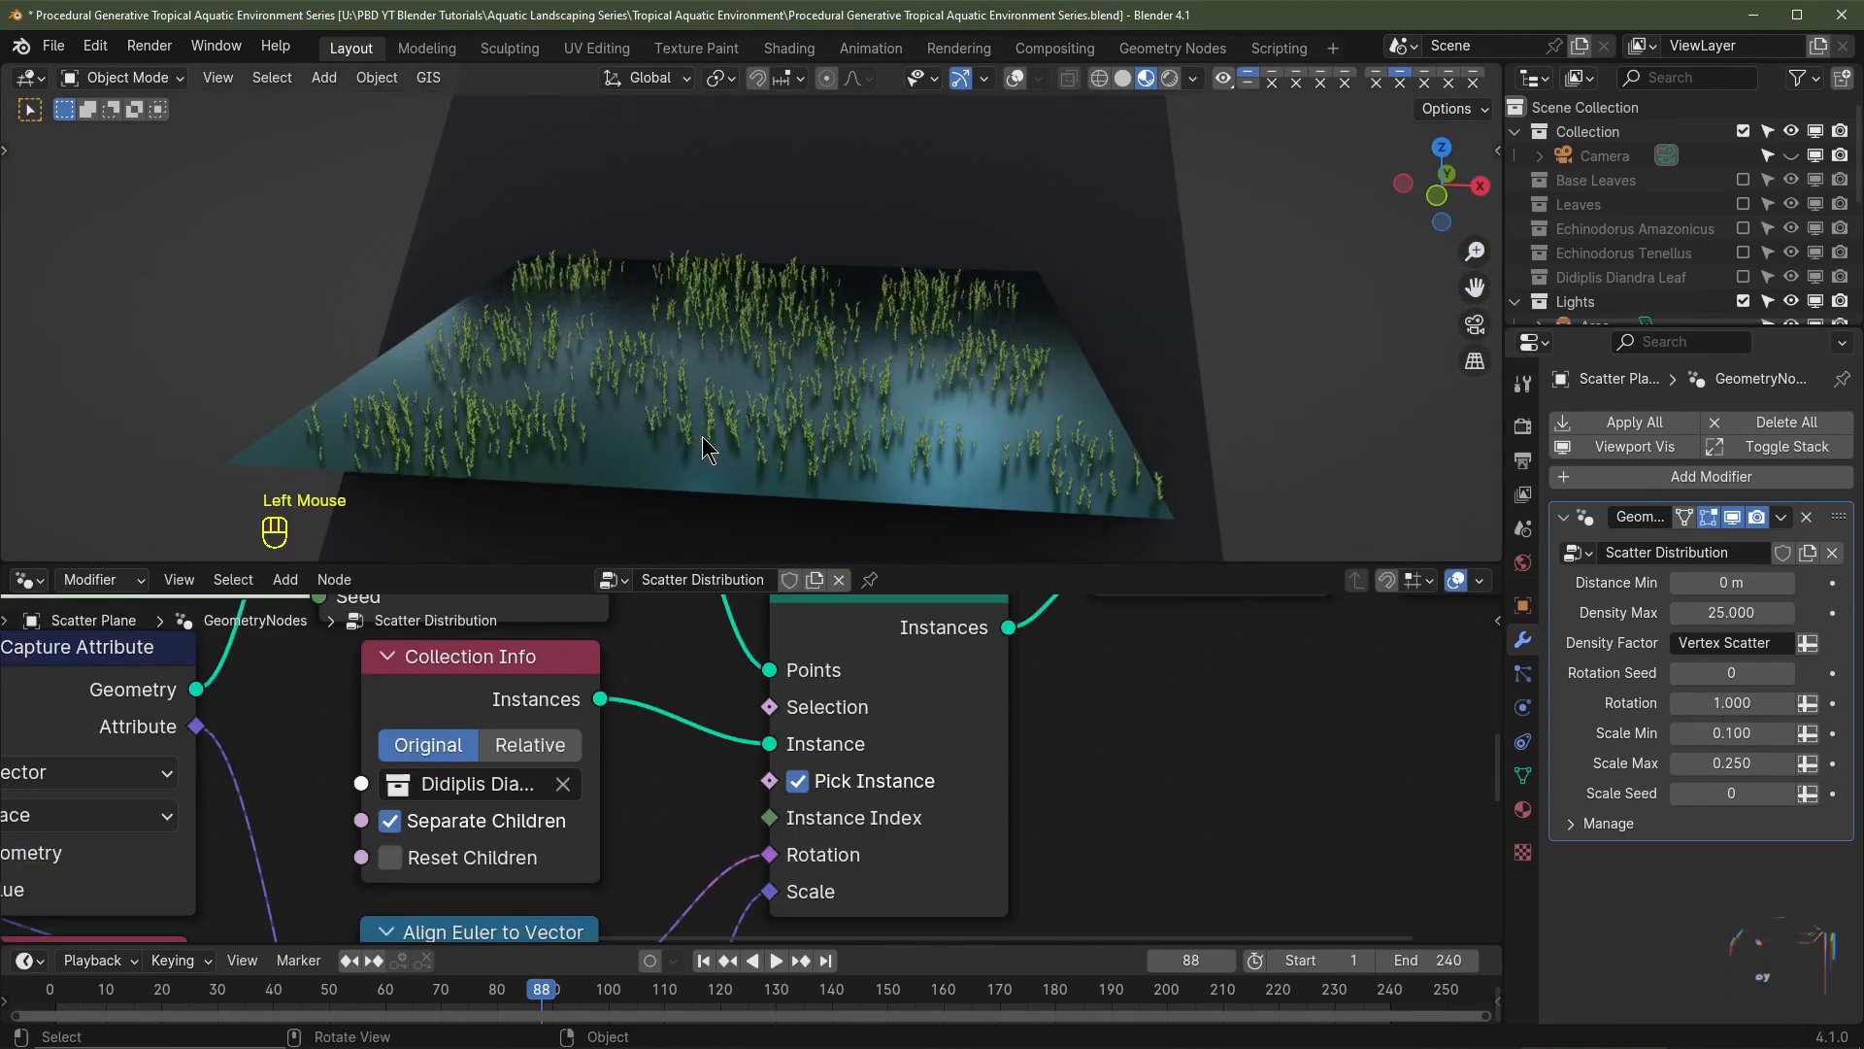
pyautogui.scroll(2, 703, 442)
pyautogui.keyDown('shift'); pyautogui.moveTo(703, 442); pyautogui.dragTo(670, 396, button='middle'); pyautogui.keyUp('shift')
pyautogui.scroll(2, 670, 396)
pyautogui.moveTo(670, 396); pyautogui.dragTo(680, 384, button='middle')
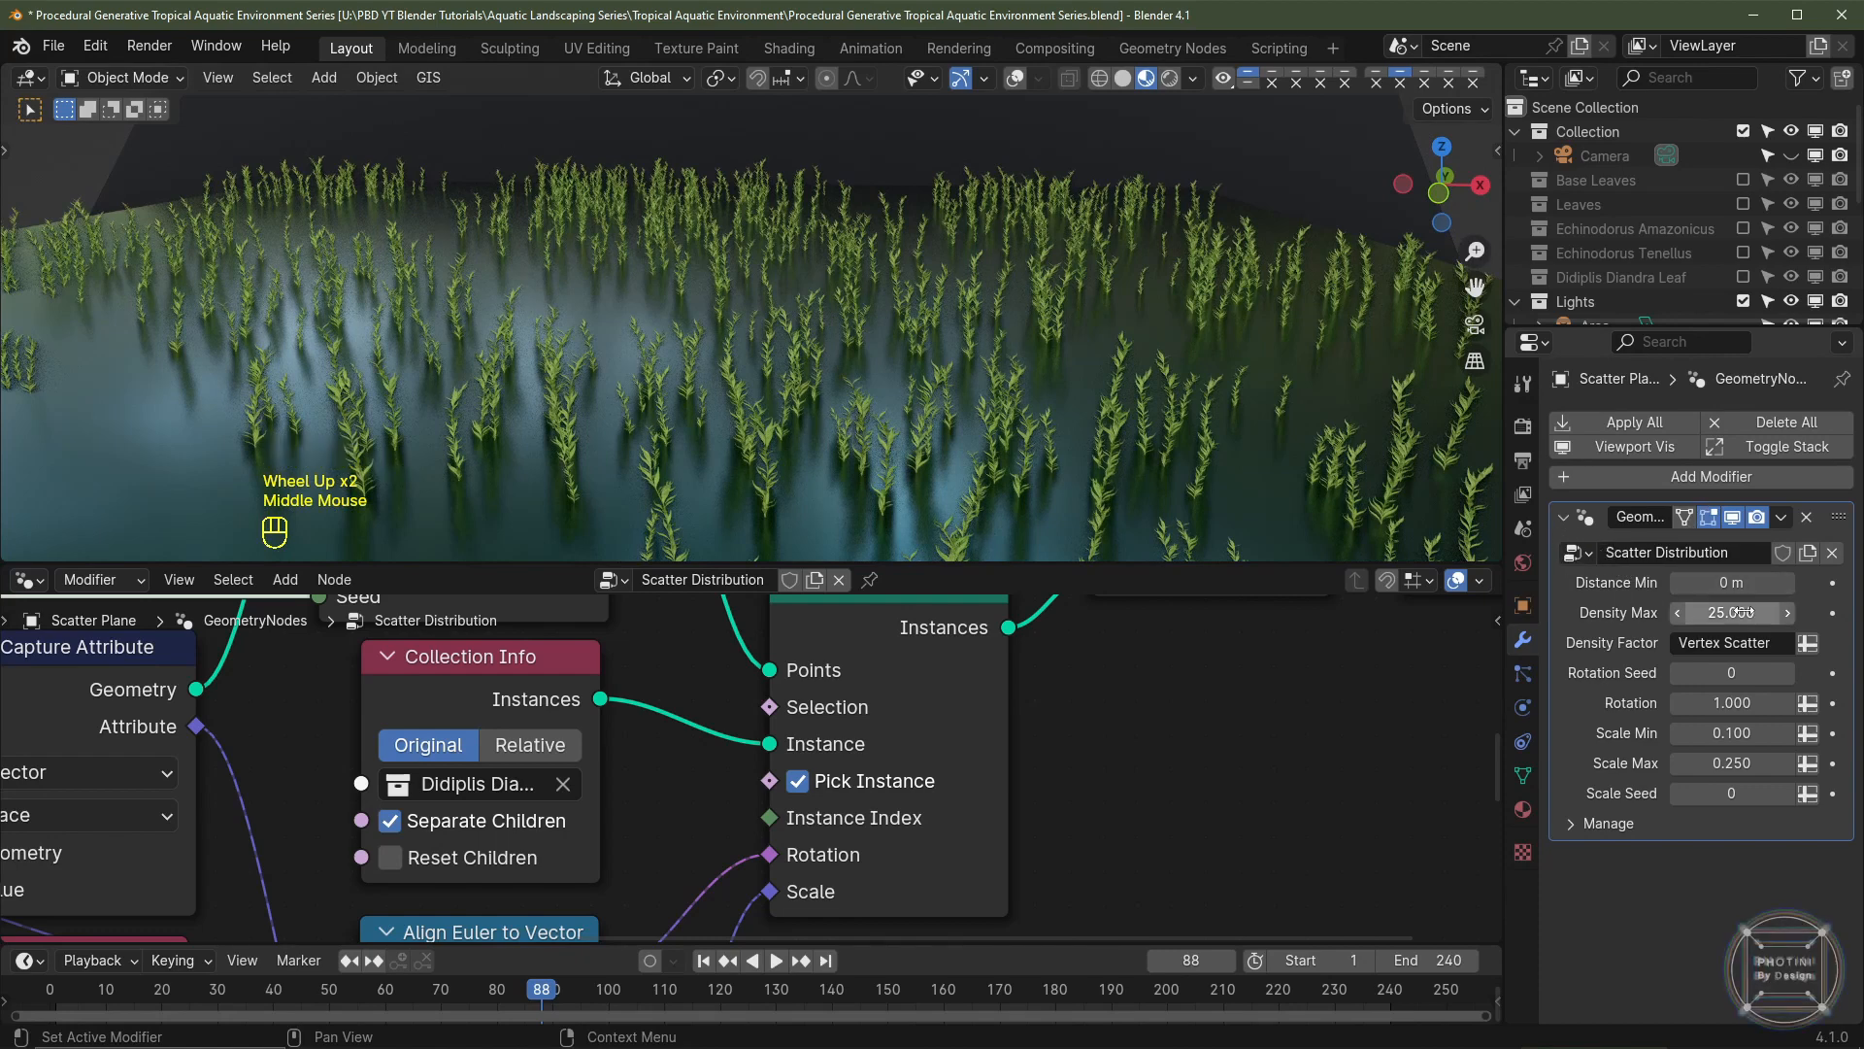
pyautogui.moveTo(1734, 703)
pyautogui.mouseDown()
pyautogui.moveTo(1787, 703)
pyautogui.moveTo(1734, 703)
pyautogui.mouseUp()
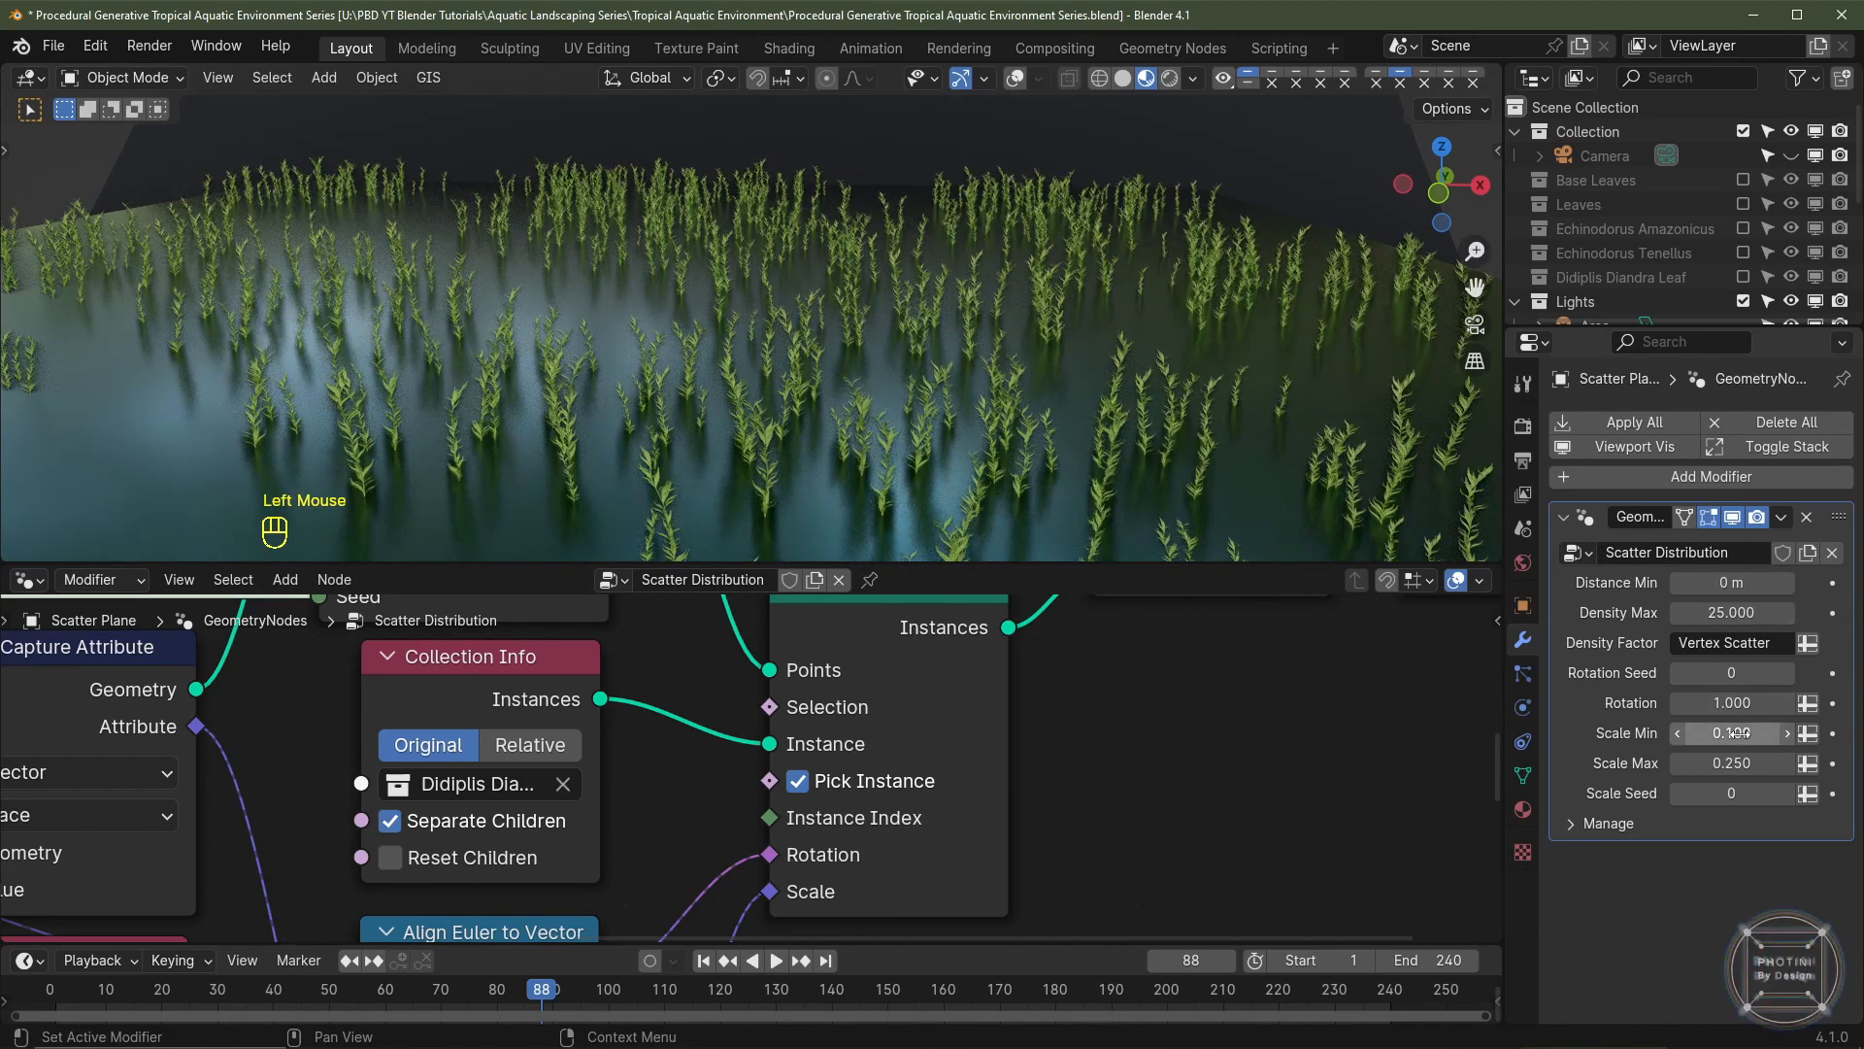
# - Lower the scatter's Scale Min to 0.05
pyautogui.click(1734, 733)
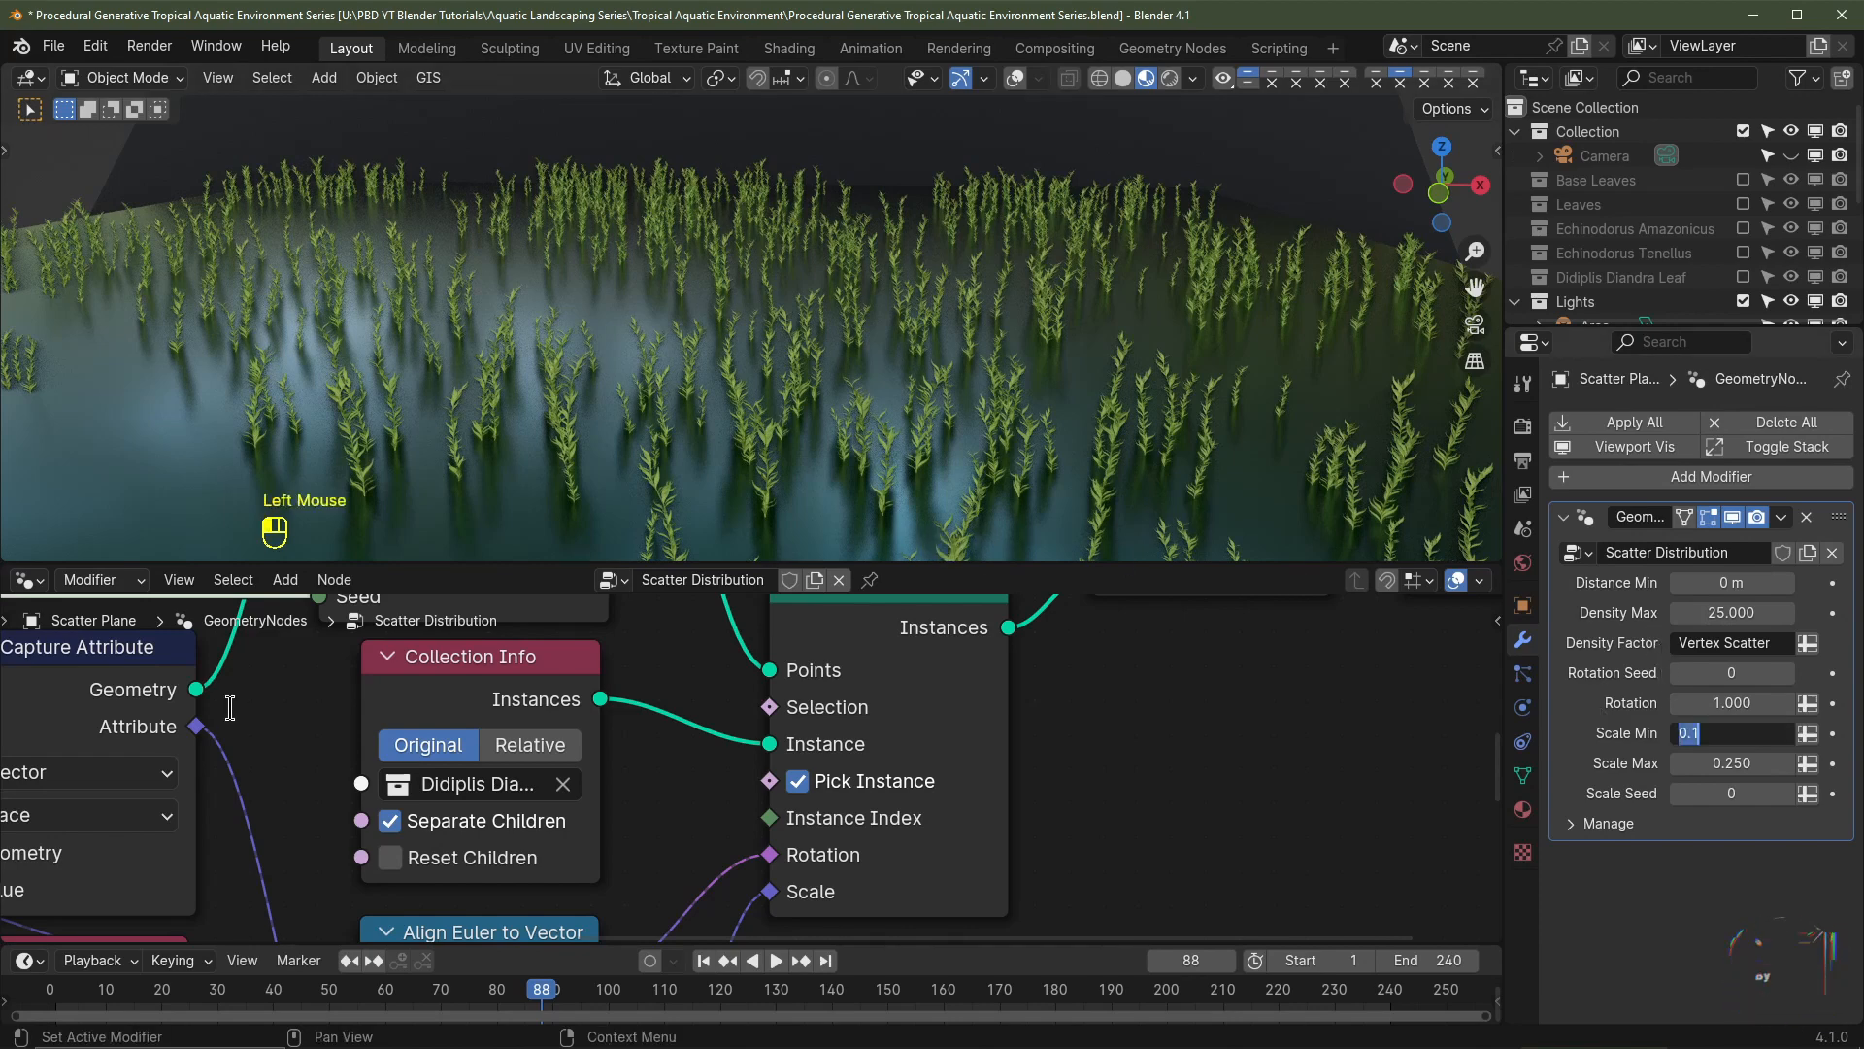
pyautogui.write('.05')
pyautogui.press('Return')
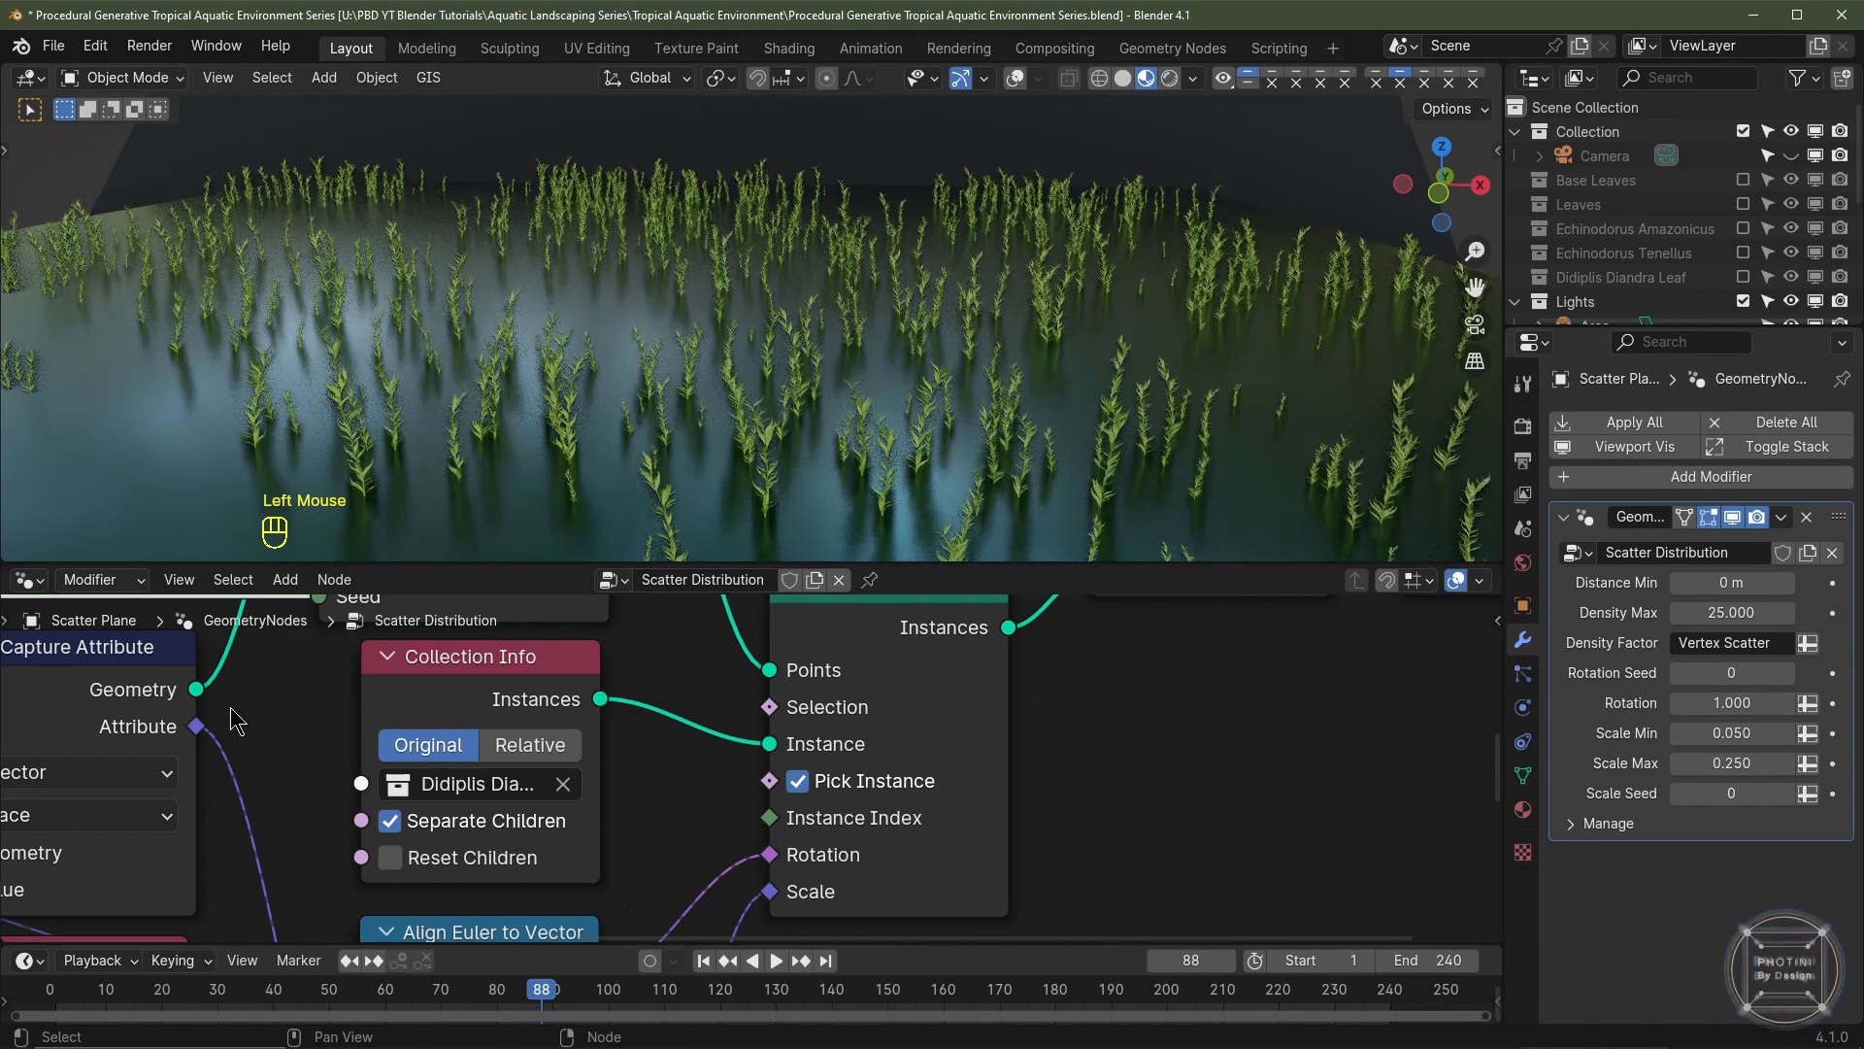
# - Show overlays in camera view, disable the camera's Depth of Field, and play the animation
pyautogui.press('KP_0')
pyautogui.click(1015, 78)
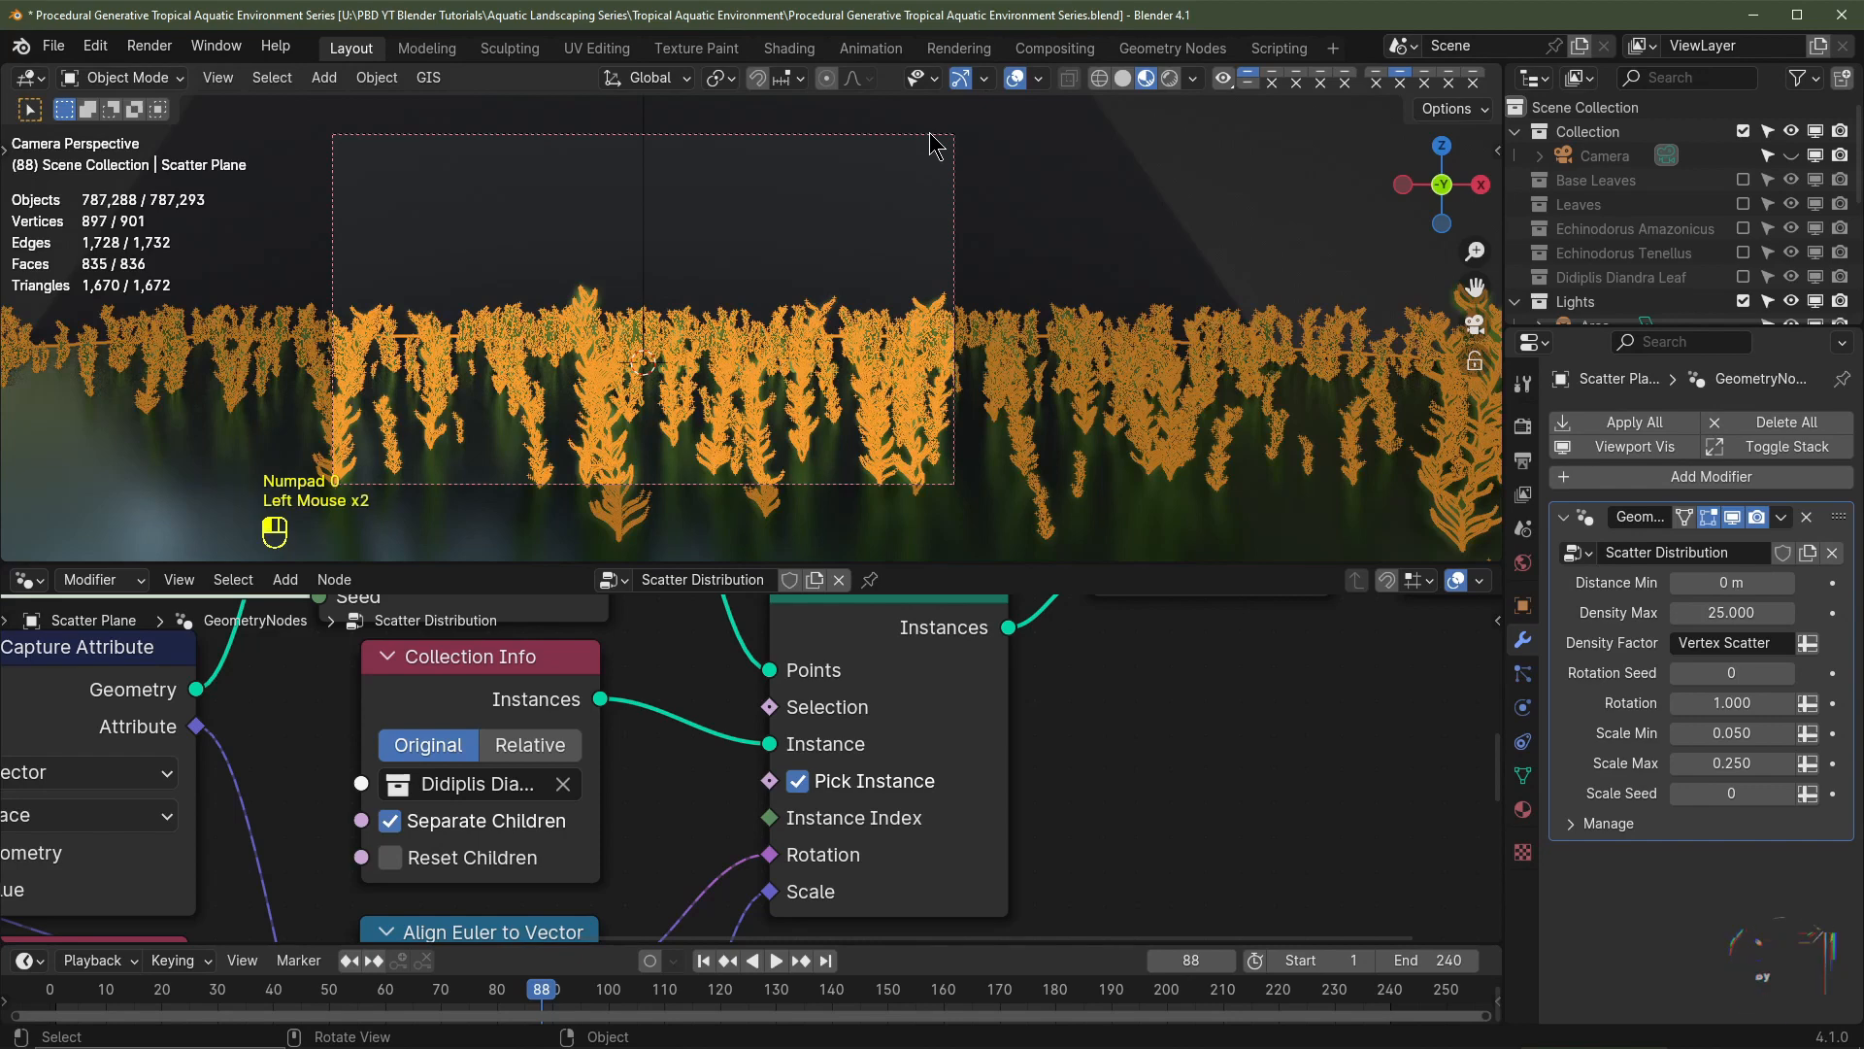
pyautogui.click(932, 146)
pyautogui.click(1605, 155)
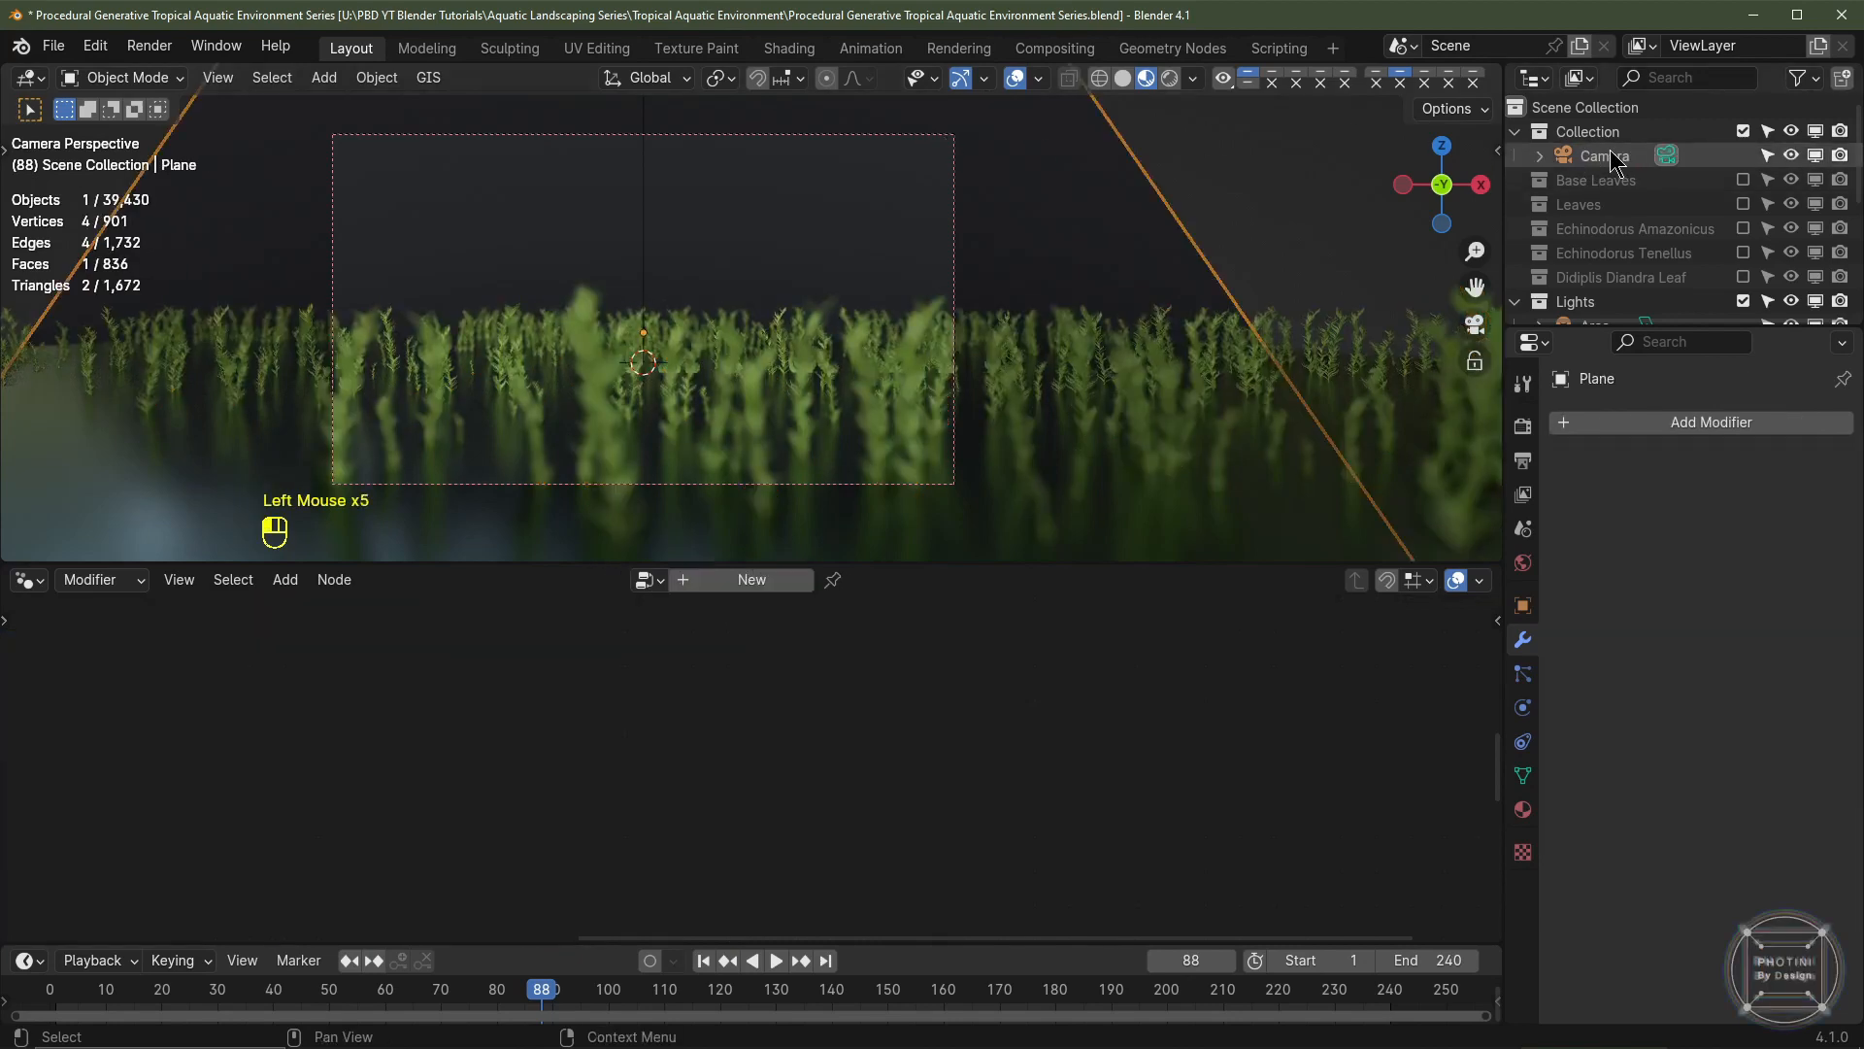
pyautogui.click(1523, 708)
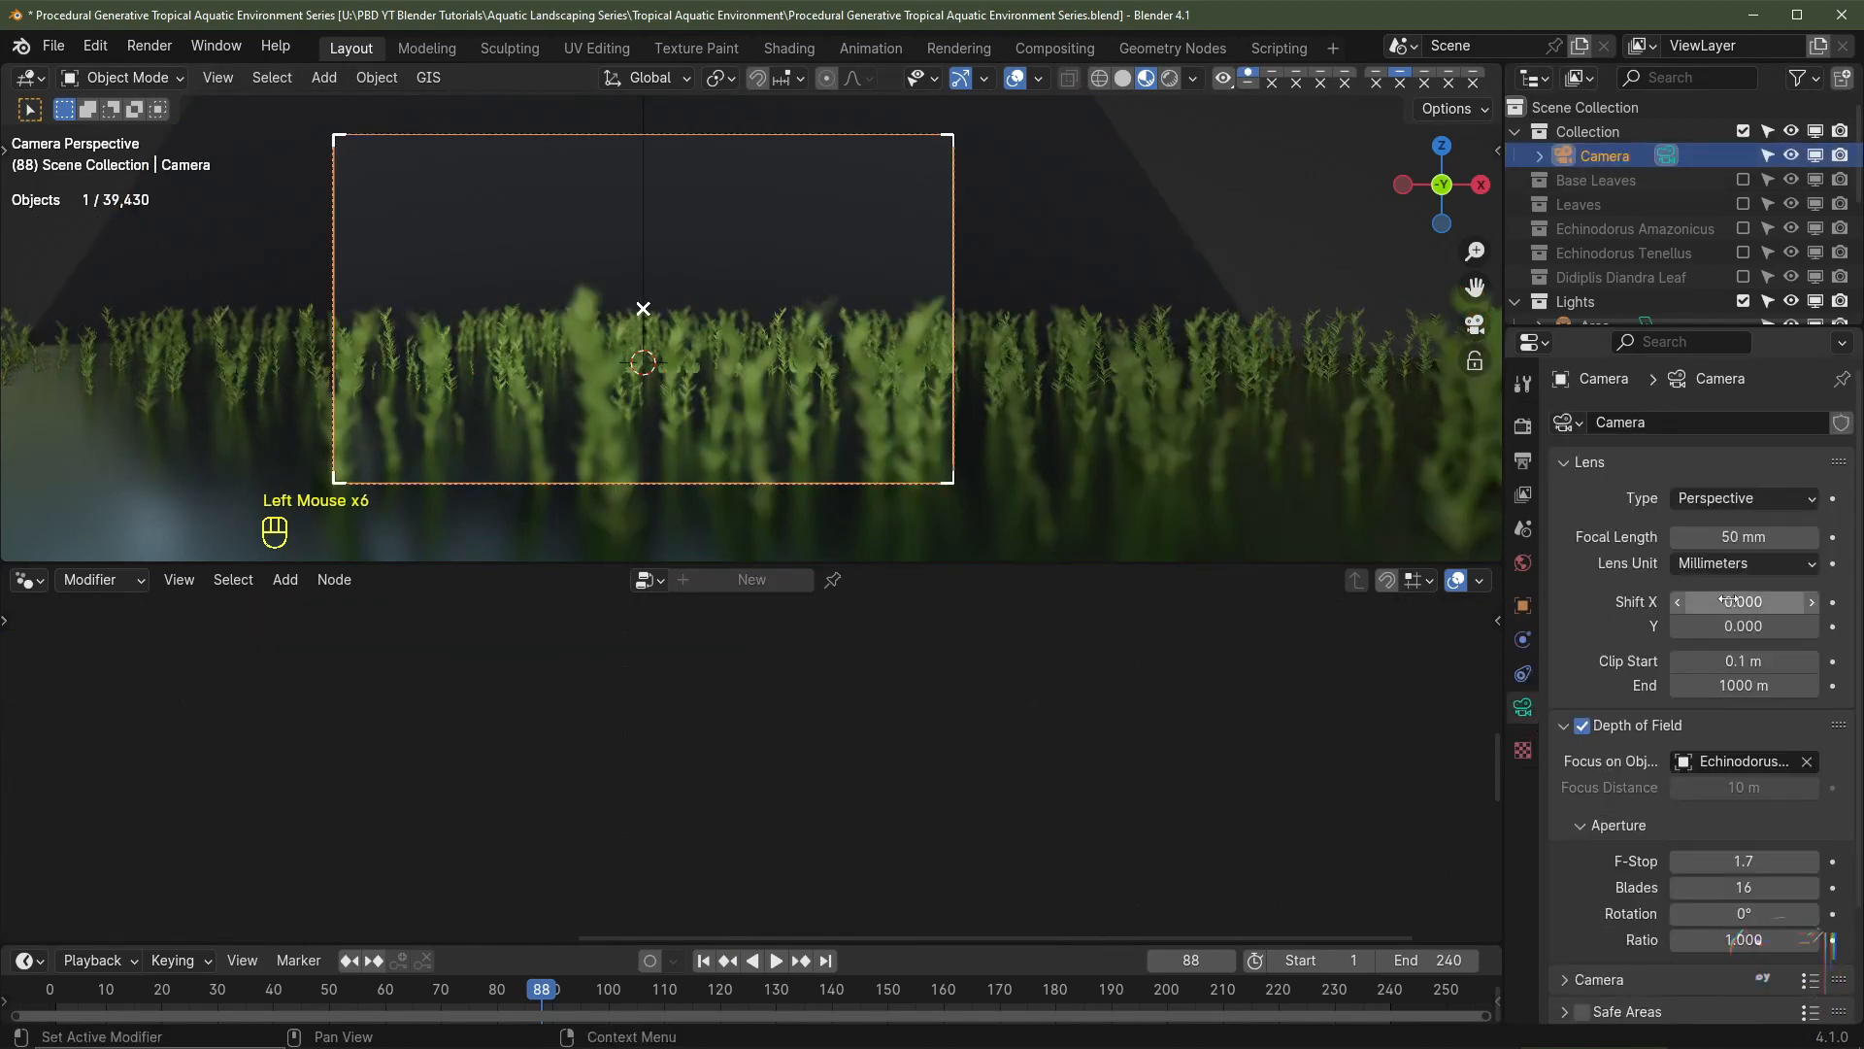
pyautogui.scroll(-2, 1775, 706)
pyautogui.click(1582, 593)
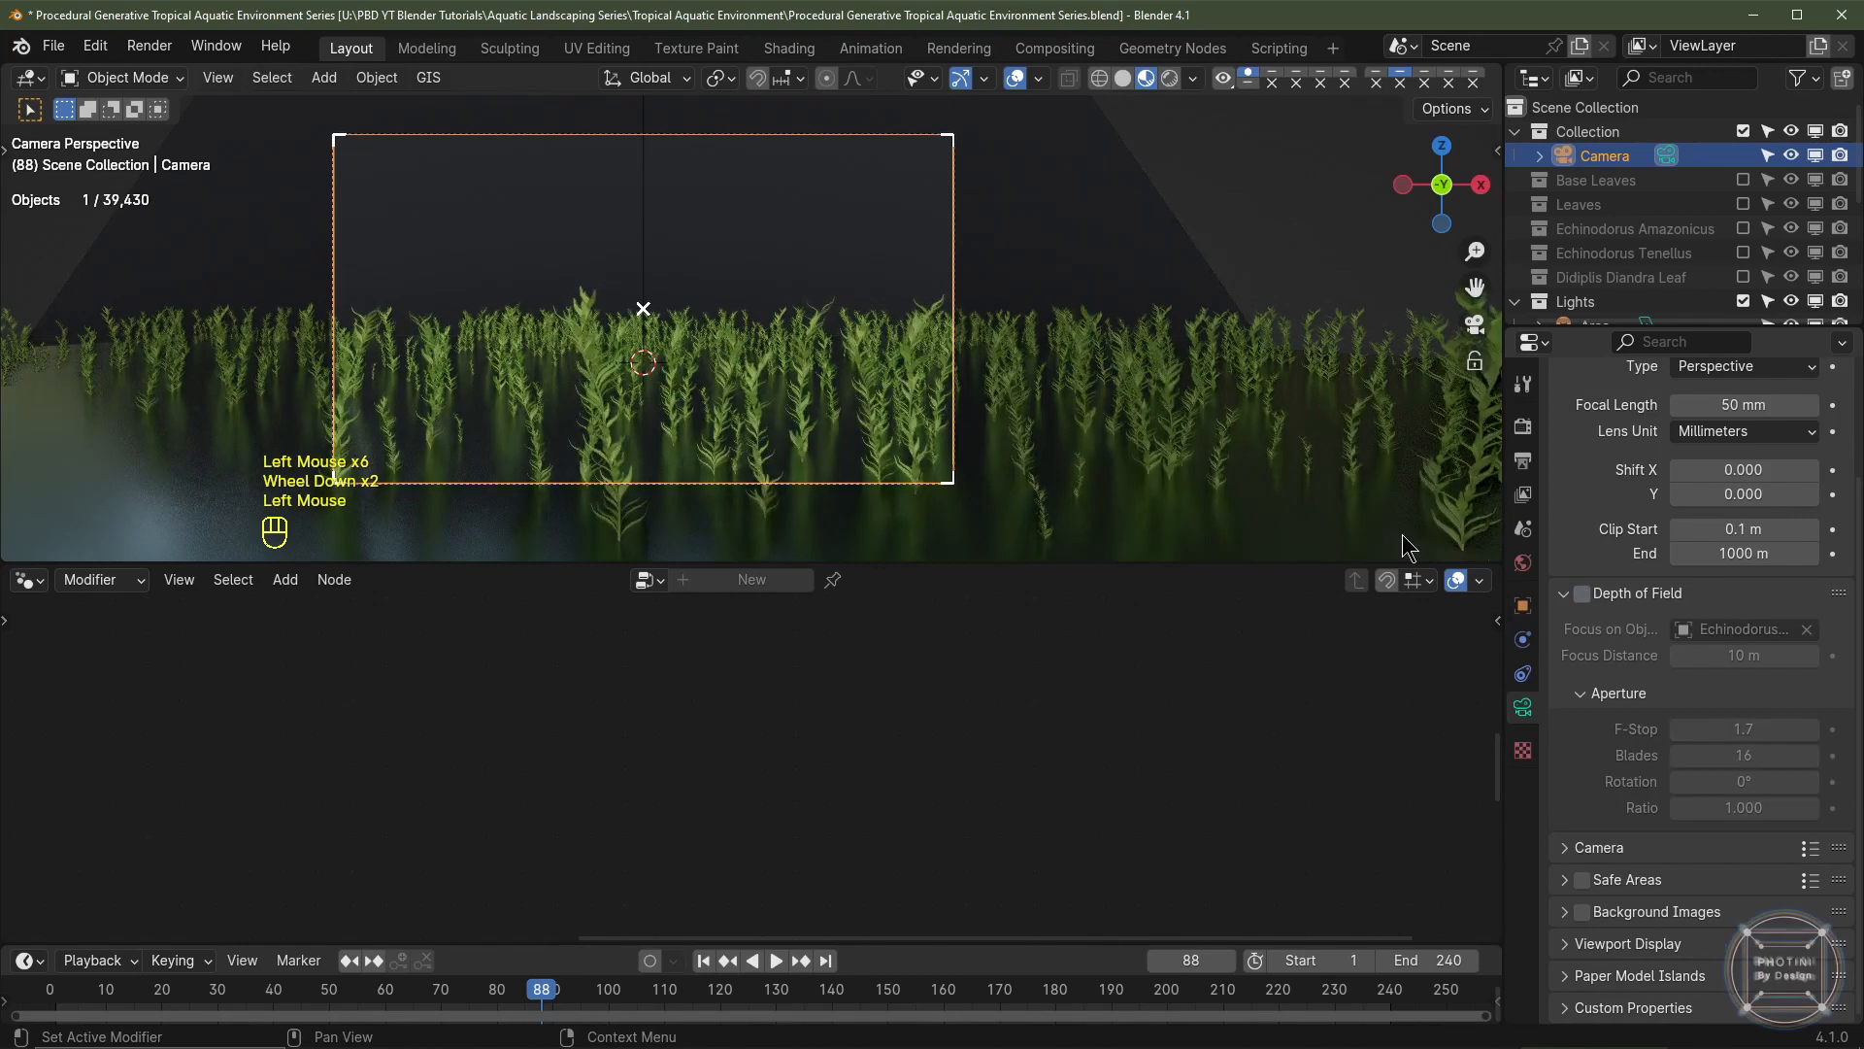
pyautogui.press('space')
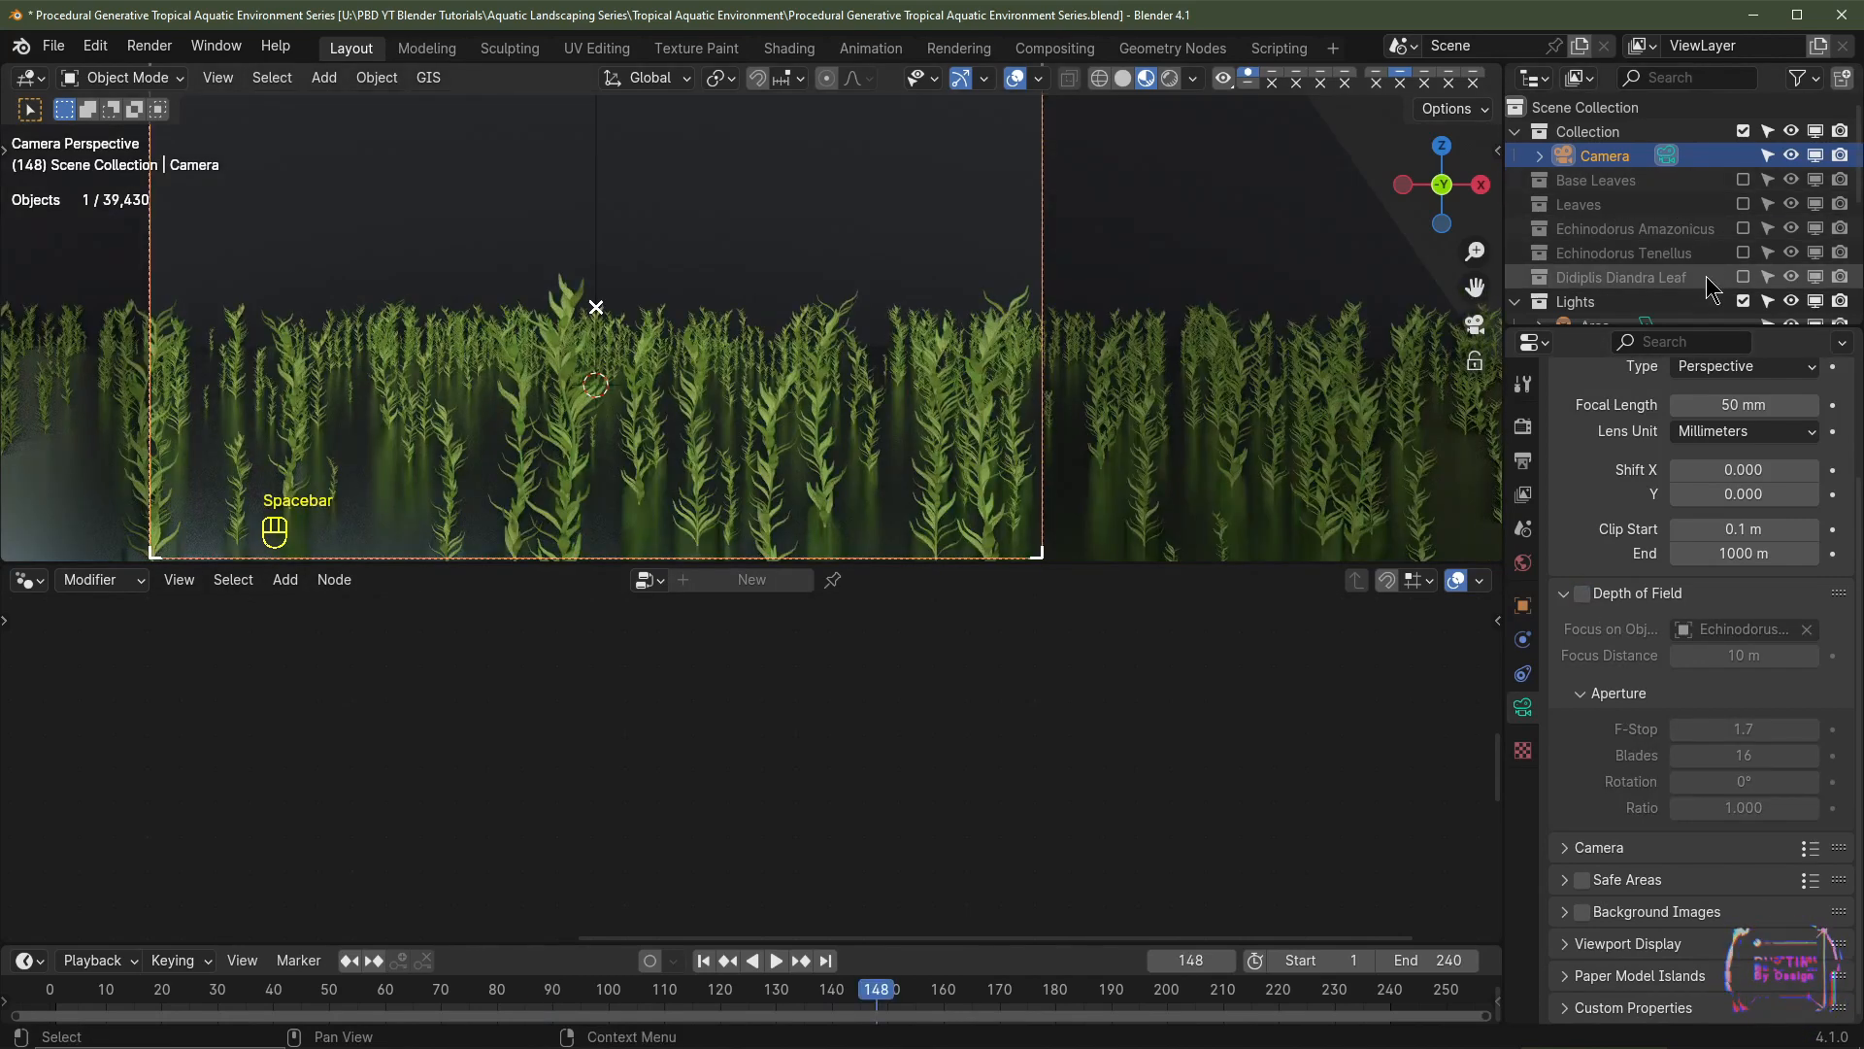
# - Include the Crinum Thaianum collection in the view layer and scale its plant down to about 0.15
pyautogui.click(931, 483)
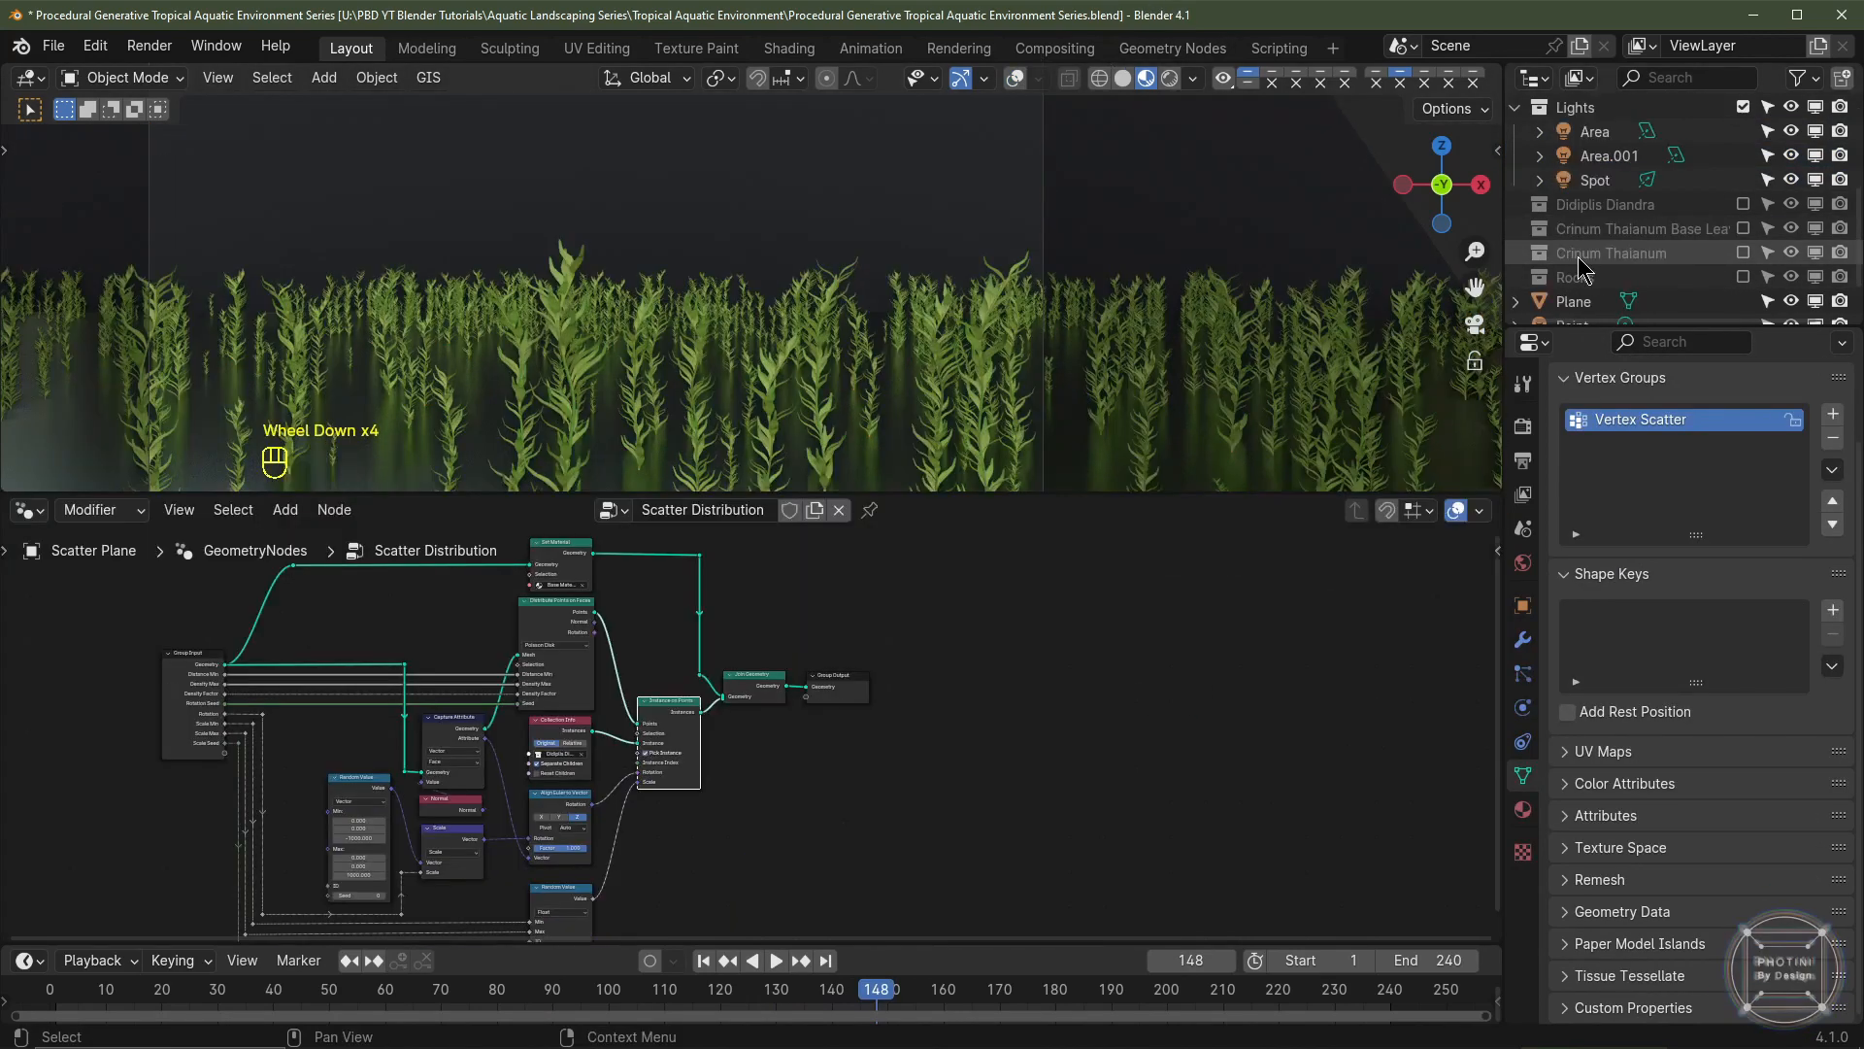
pyautogui.click(1743, 256)
pyautogui.click(795, 161)
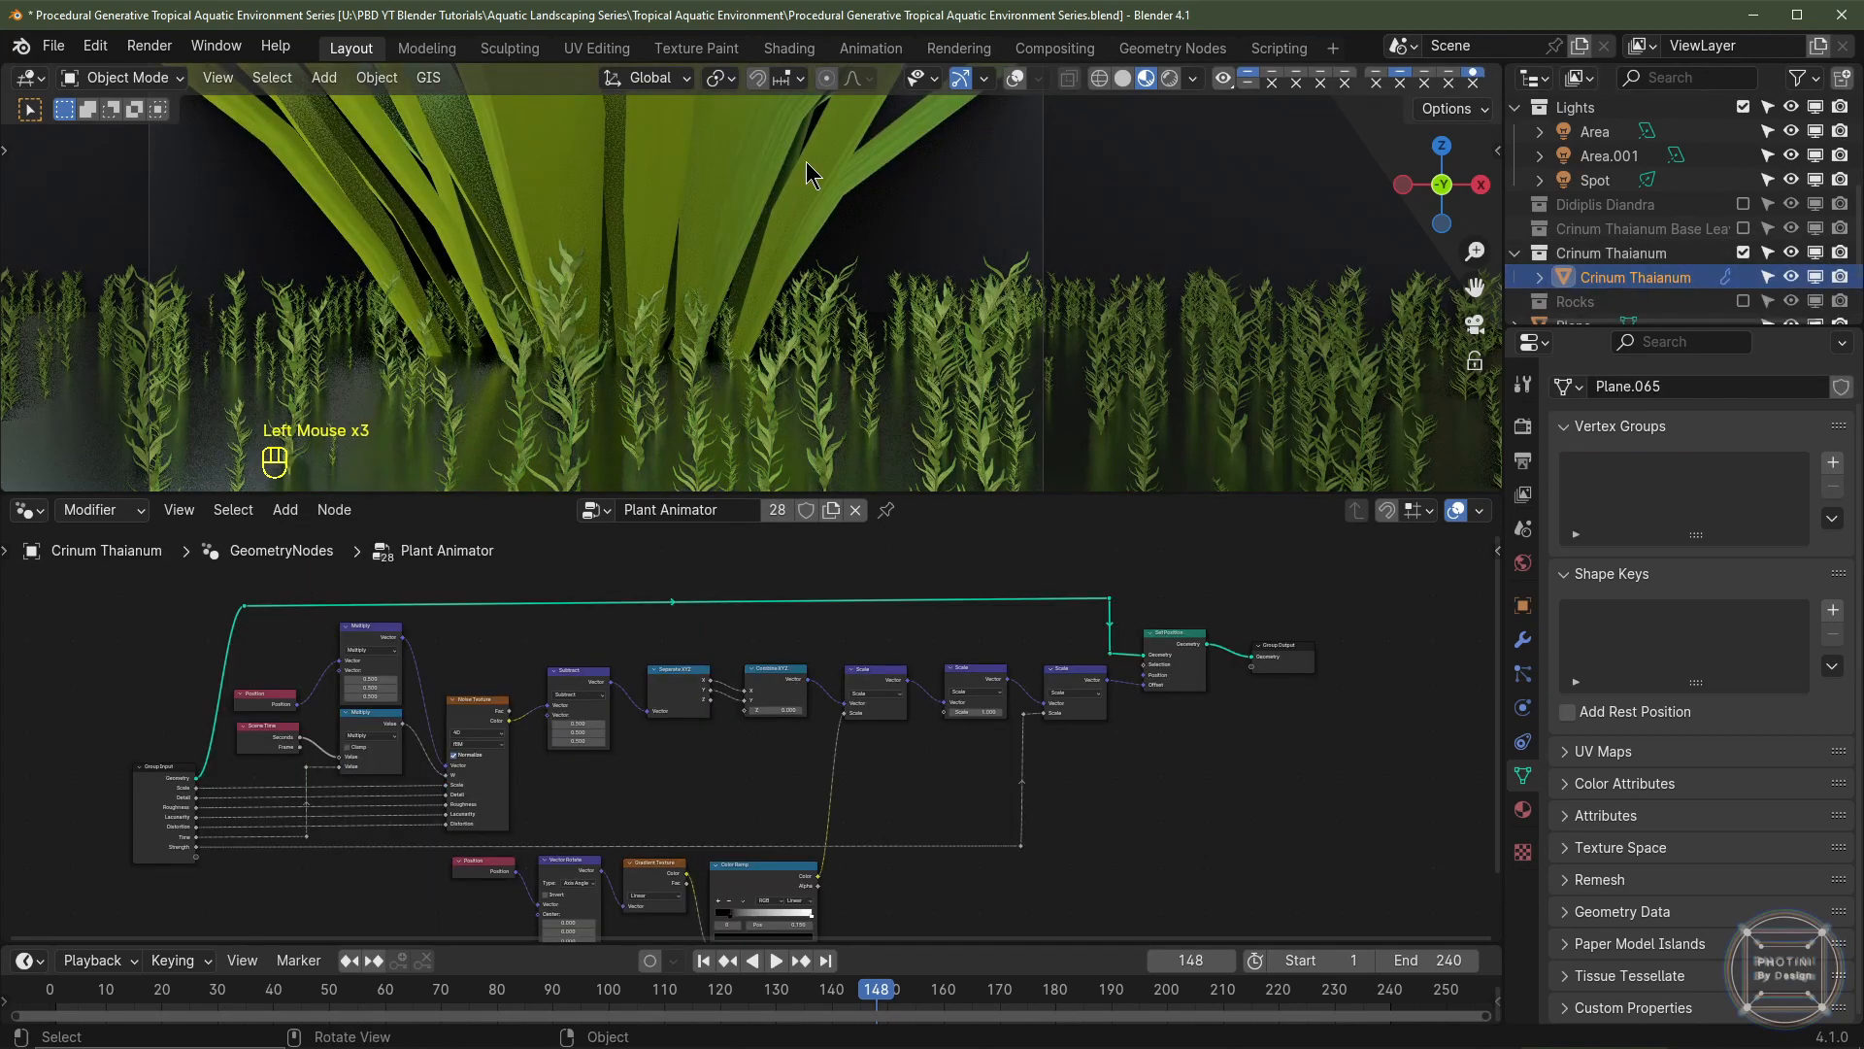
pyautogui.click(1015, 78)
pyautogui.press('s')
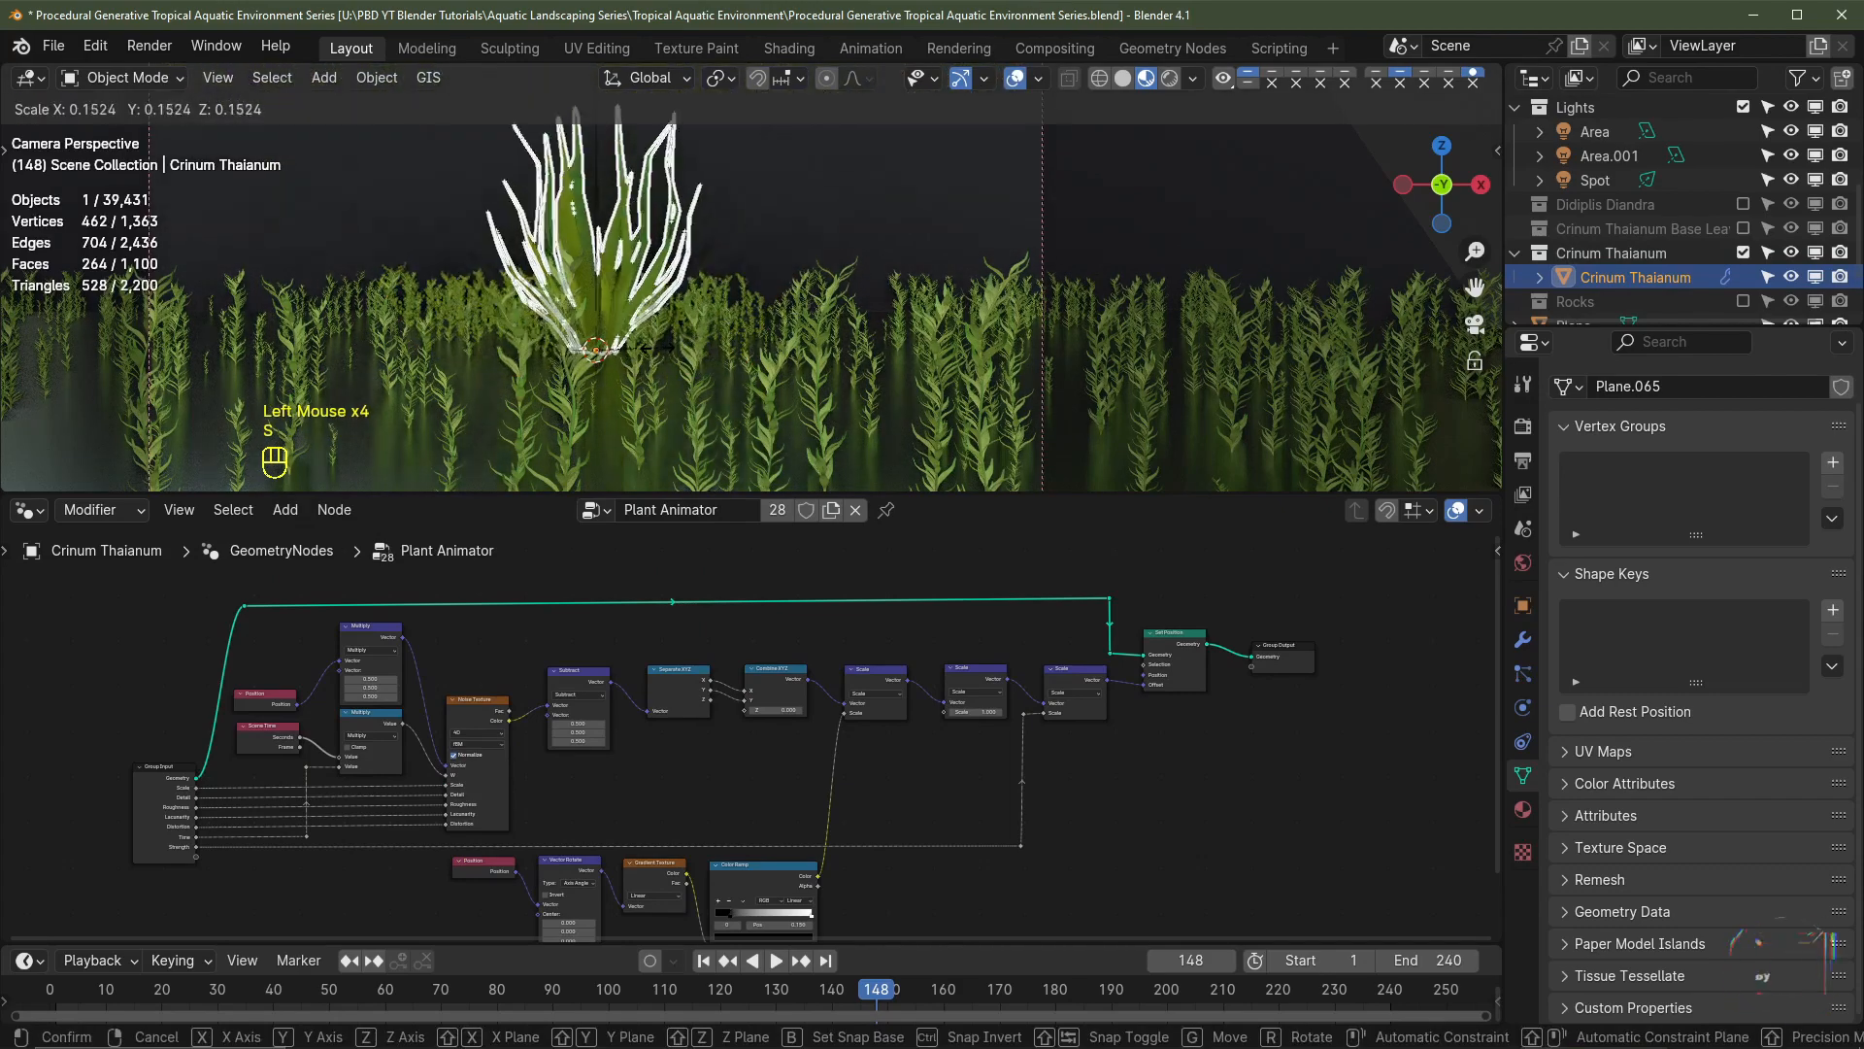
pyautogui.click(652, 346)
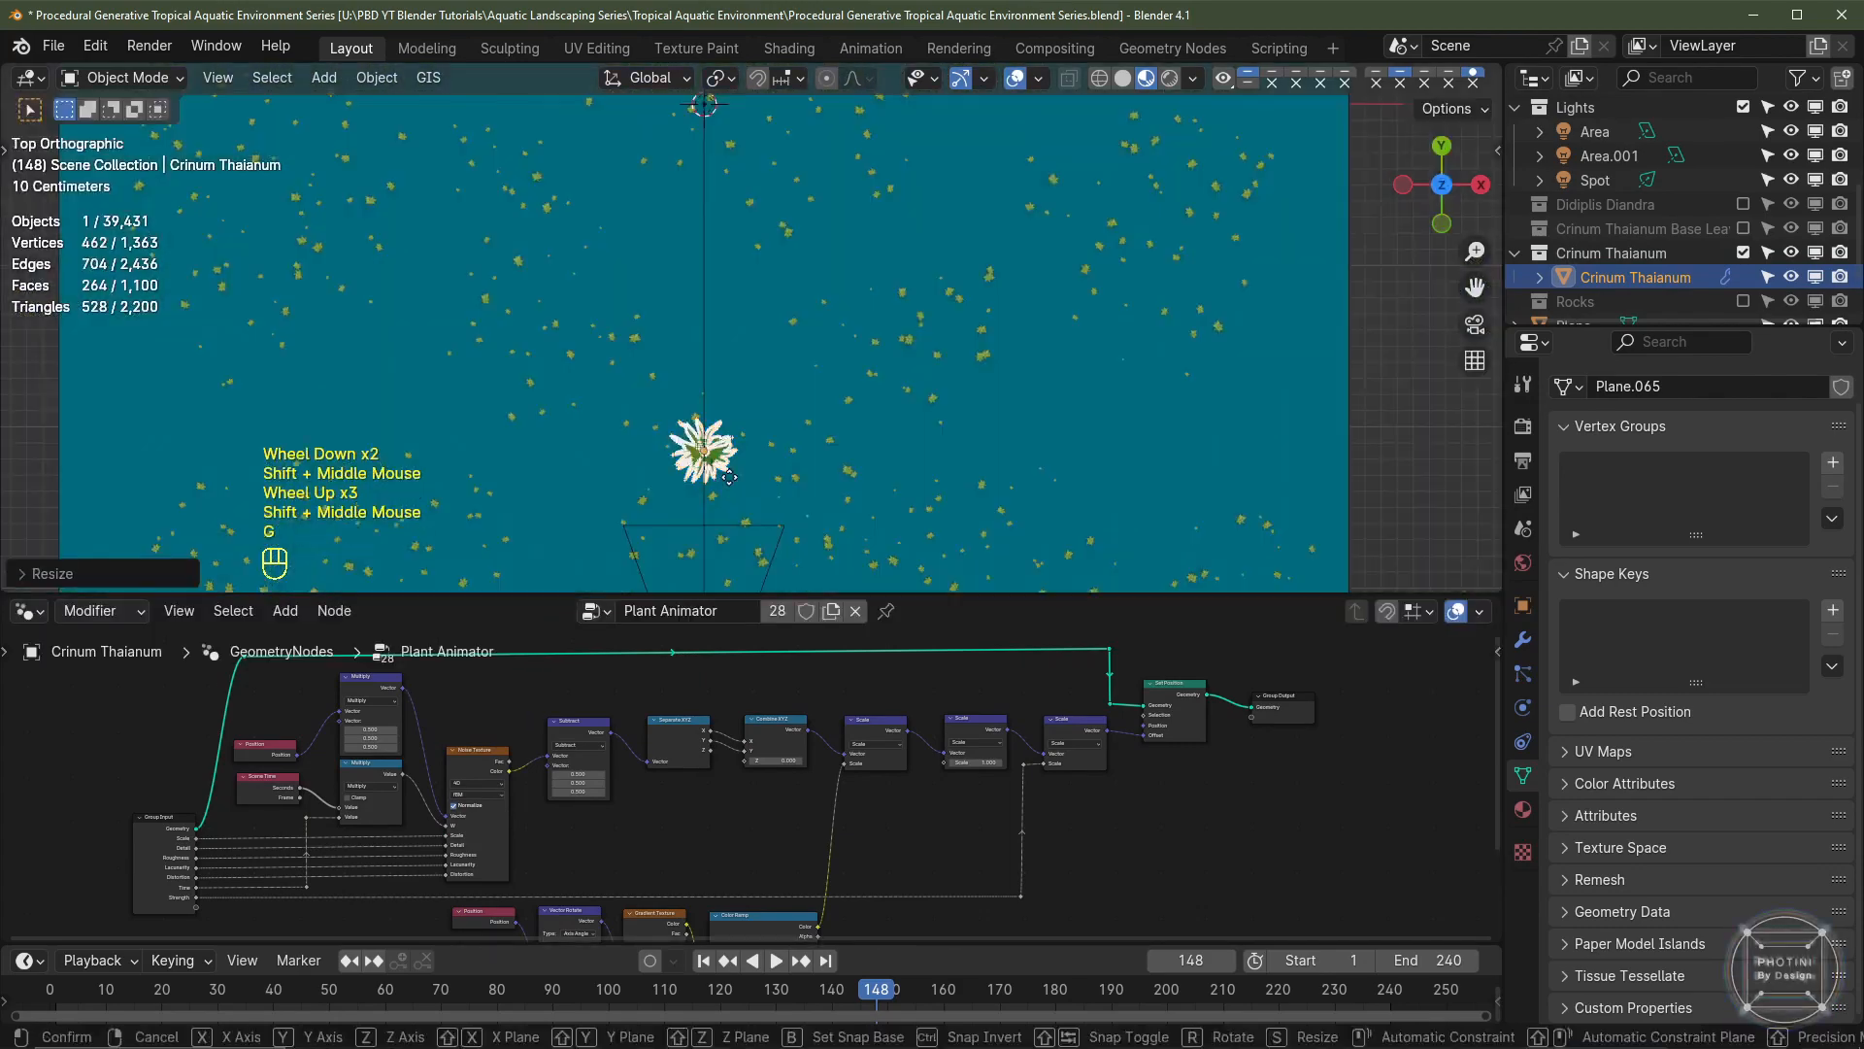
# - Move the Crinum Thaianum plant along Y toward the camera and place a rotated duplicate behind it on the plane's left side
pyautogui.press('y')
pyautogui.click(730, 316)
pyautogui.keyDown('shift'); pyautogui.moveTo(729, 315); pyautogui.dragTo(770, 475, button='middle'); pyautogui.keyUp('shift')
pyautogui.hotkey('shift', 'd')
pyautogui.click(703, 224)
pyautogui.press('r')
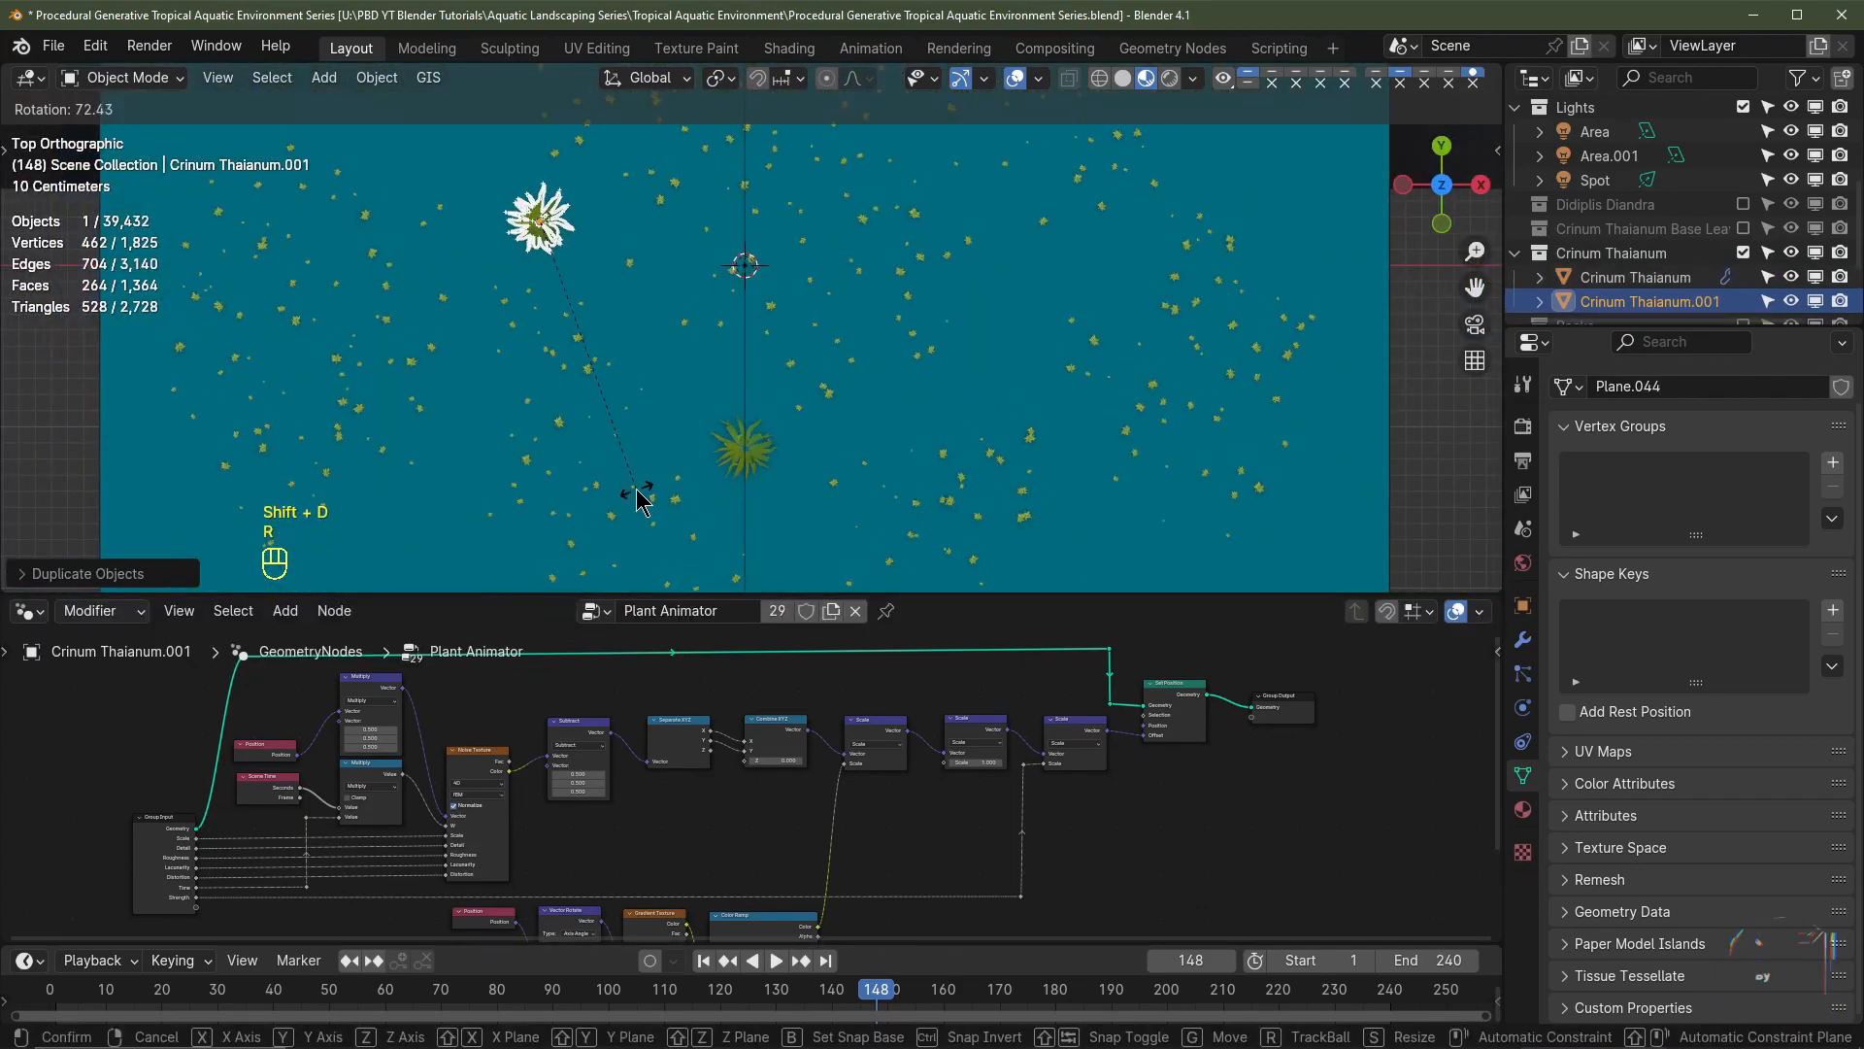
pyautogui.click(638, 492)
# - Place another rotated Crinum Thaianum duplicate on the plane's right side and adjust it along X from the camera view
pyautogui.hotkey('shift', 'd')
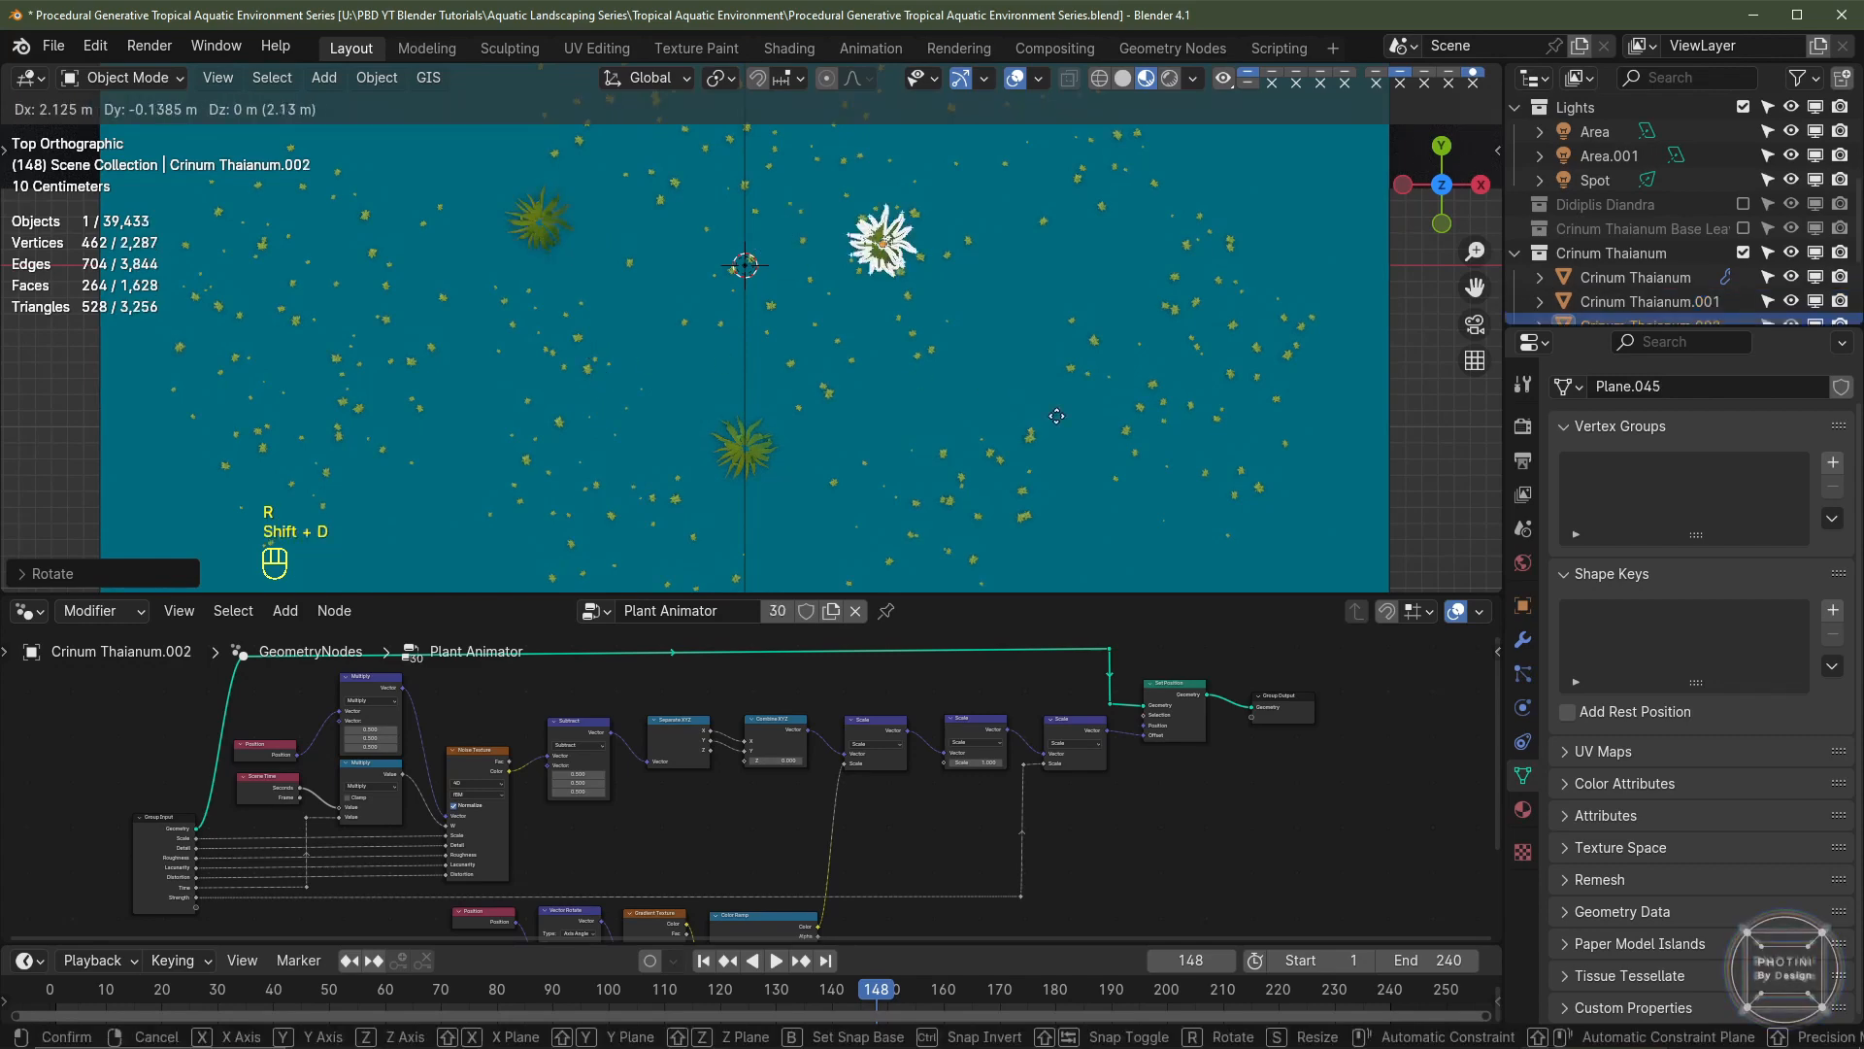
pyautogui.click(1103, 320)
pyautogui.press('r')
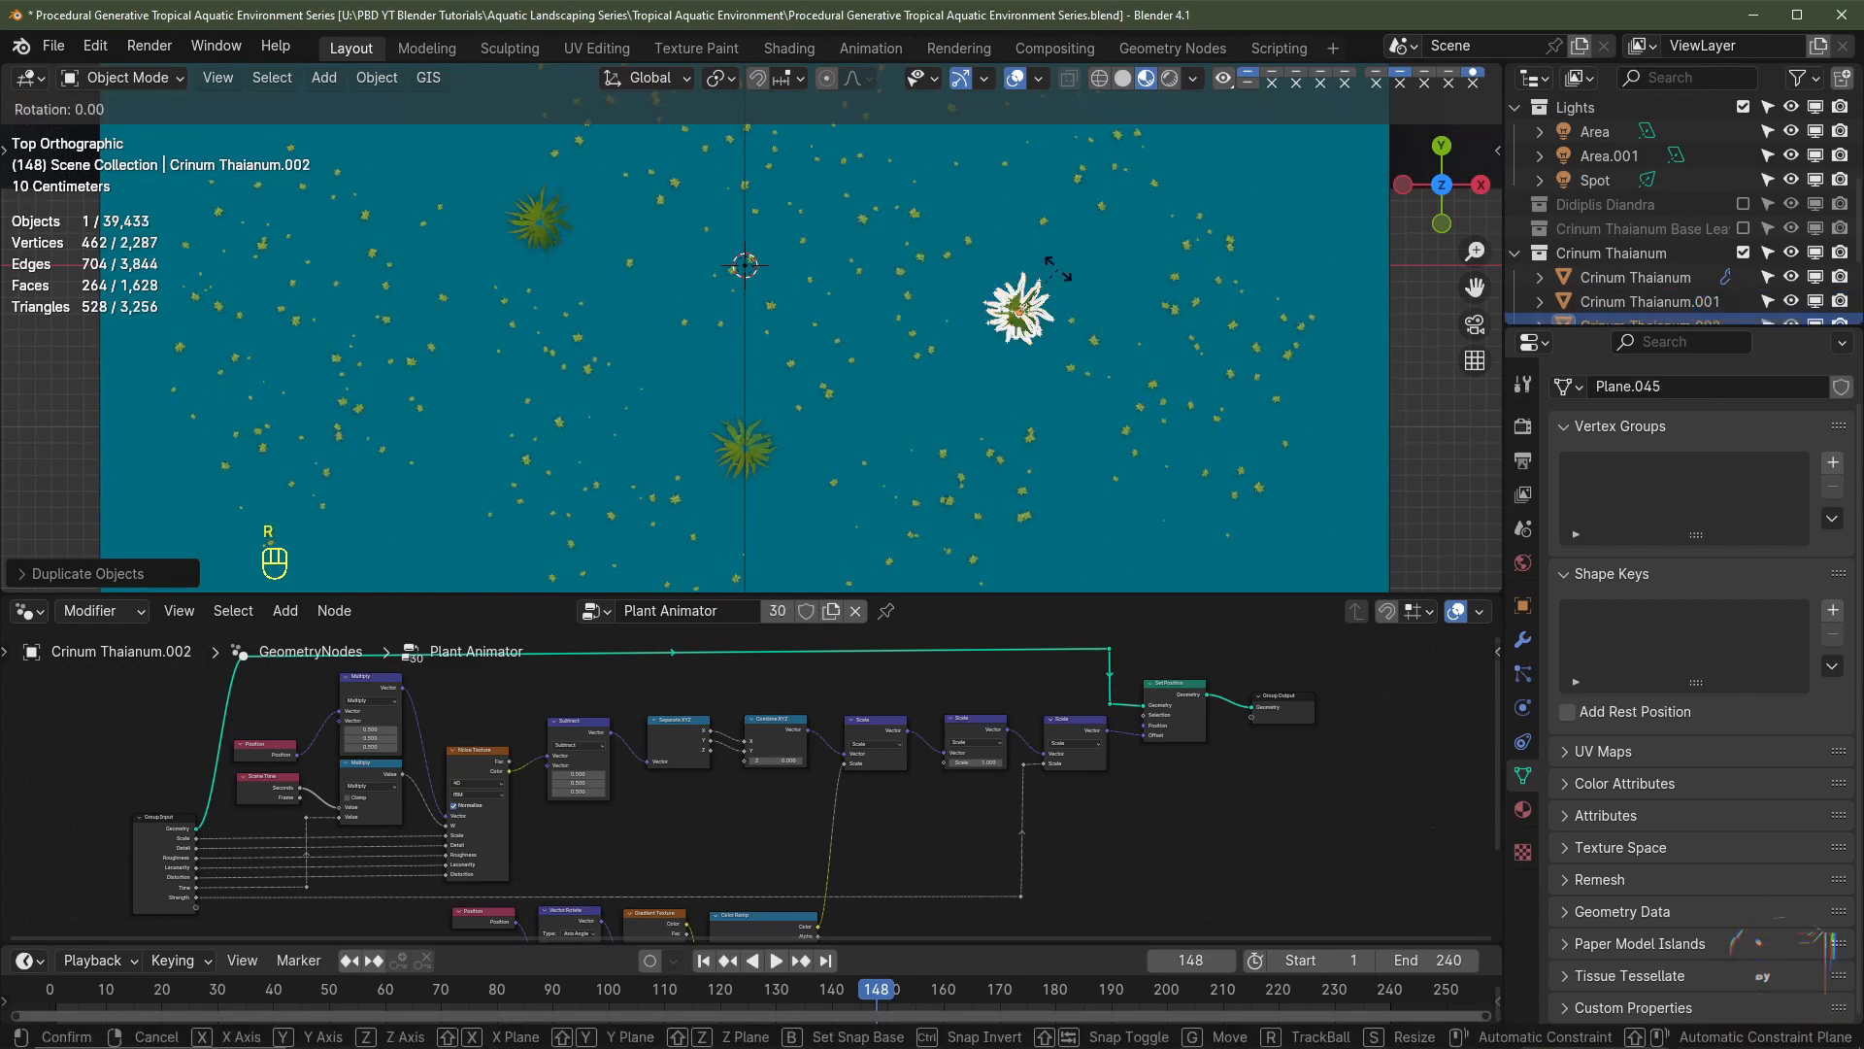
pyautogui.click(1095, 301)
pyautogui.press('KP_0')
pyautogui.press('g')
pyautogui.press('x')
pyautogui.click(837, 340)
# - Resize the three Crinum Thaianum plants individually, making the middle one the largest
pyautogui.press('s')
pyautogui.click(763, 336)
pyautogui.click(759, 338)
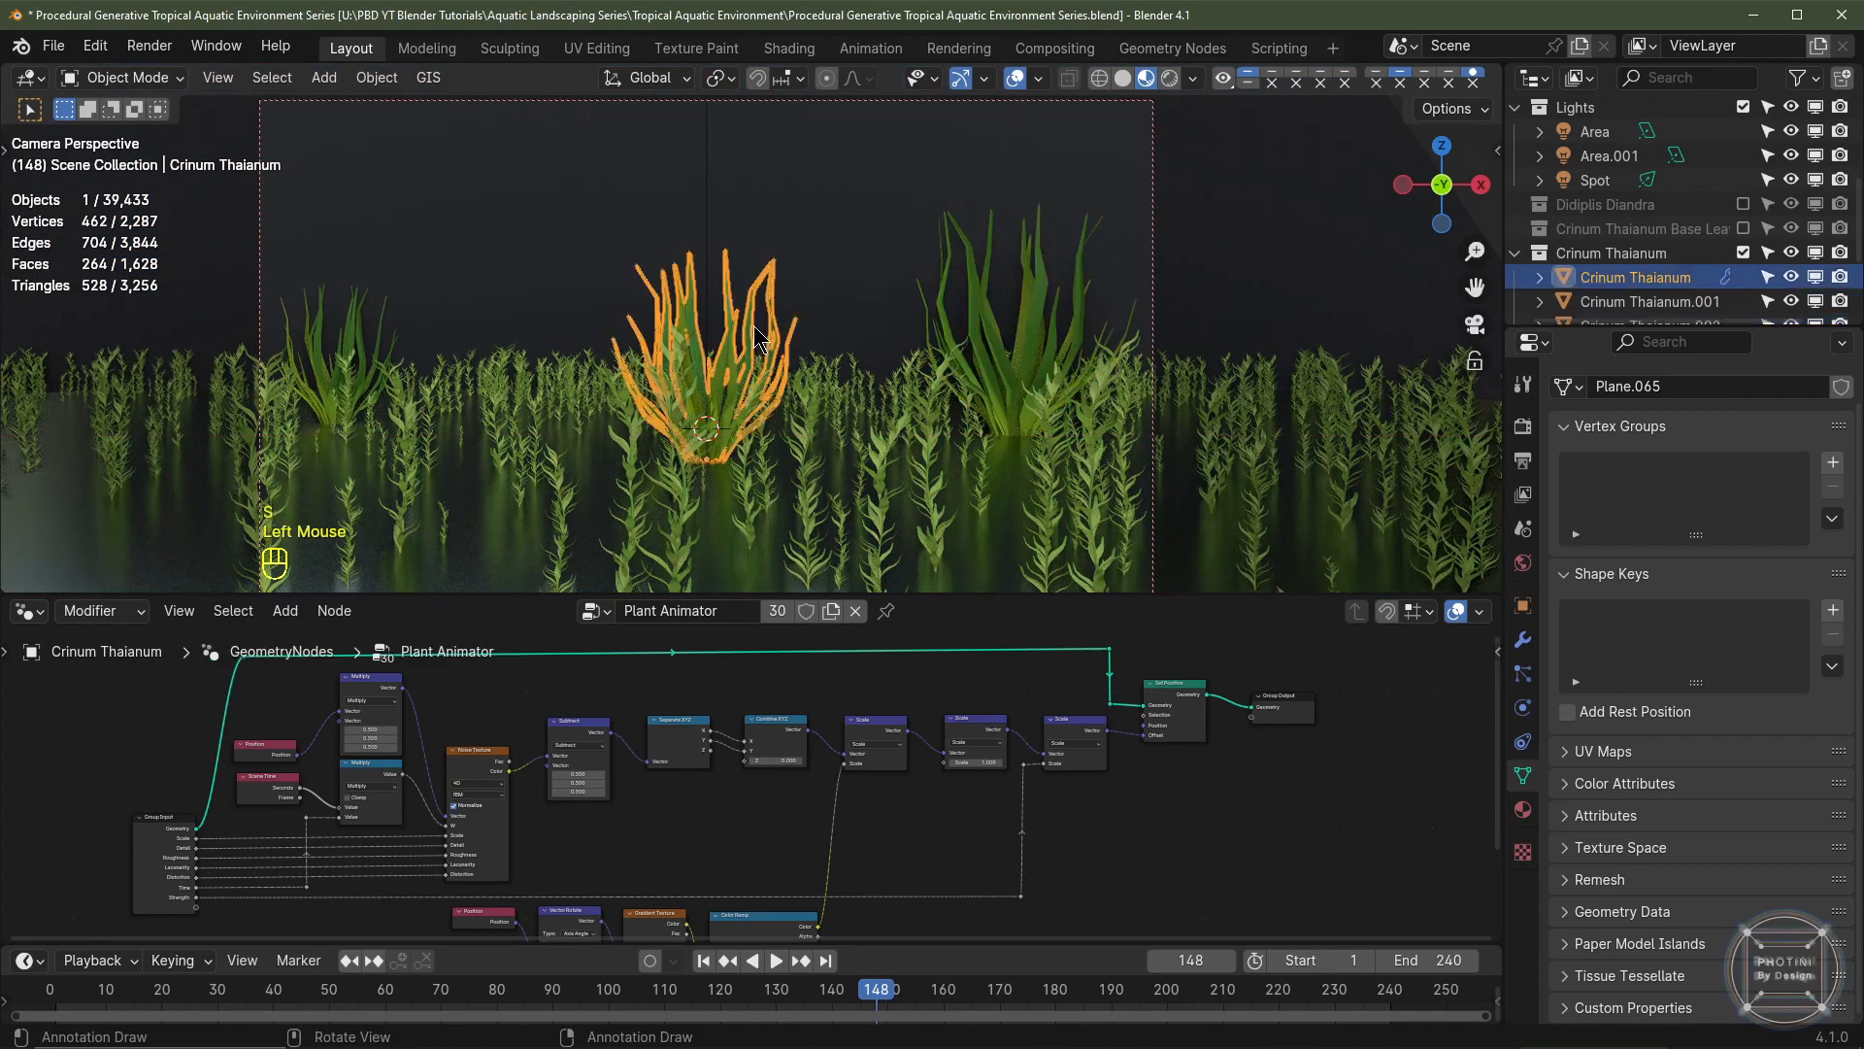
pyautogui.press('s')
pyautogui.click(792, 303)
pyautogui.click(1018, 351)
pyautogui.press('s')
pyautogui.click(1018, 361)
pyautogui.click(340, 364)
pyautogui.press('s')
pyautogui.keyDown('shift'); pyautogui.moveTo(881, 337); pyautogui.dragTo(827, 282, button='middle'); pyautogui.keyUp('shift')
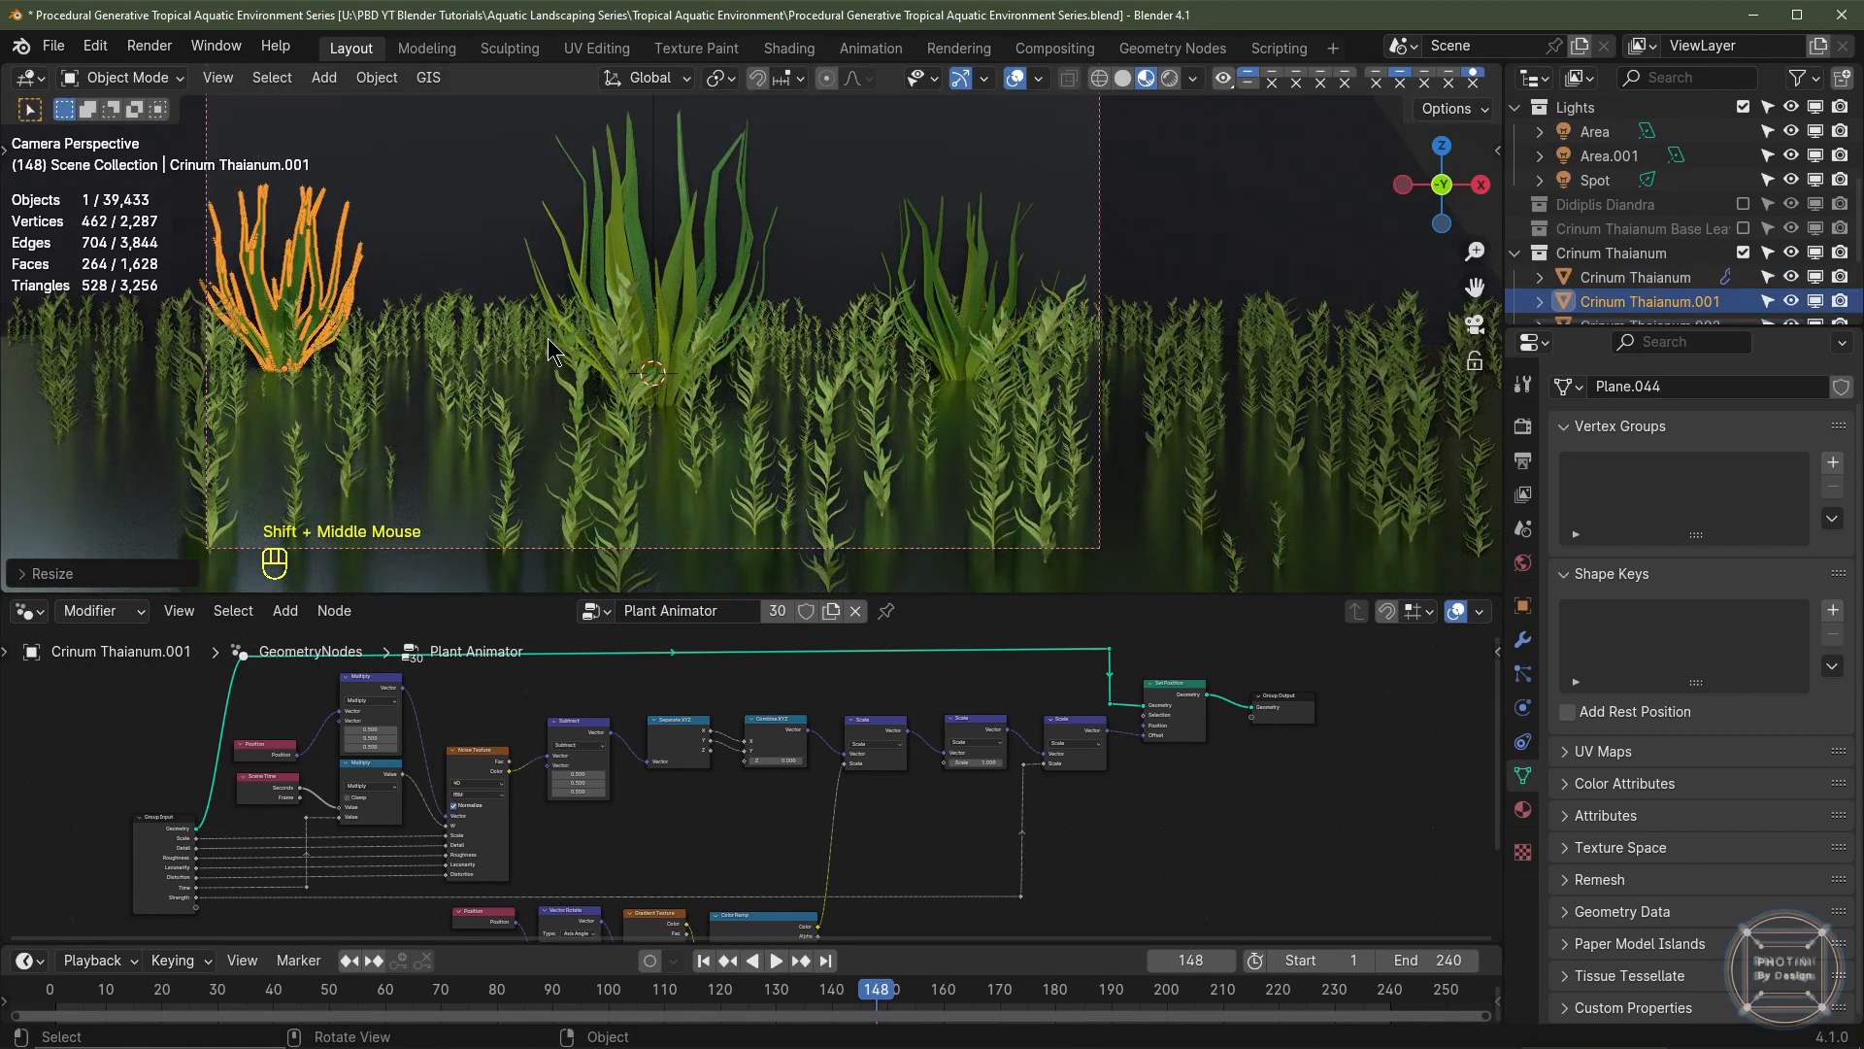
# - Add a level 1 Subdivision Surface modifier to each of the three Crinum Thaianum plants and show the modifier settings
pyautogui.hotkey('ctrl', '1')
pyautogui.click(616, 214)
pyautogui.hotkey('ctrl', '1')
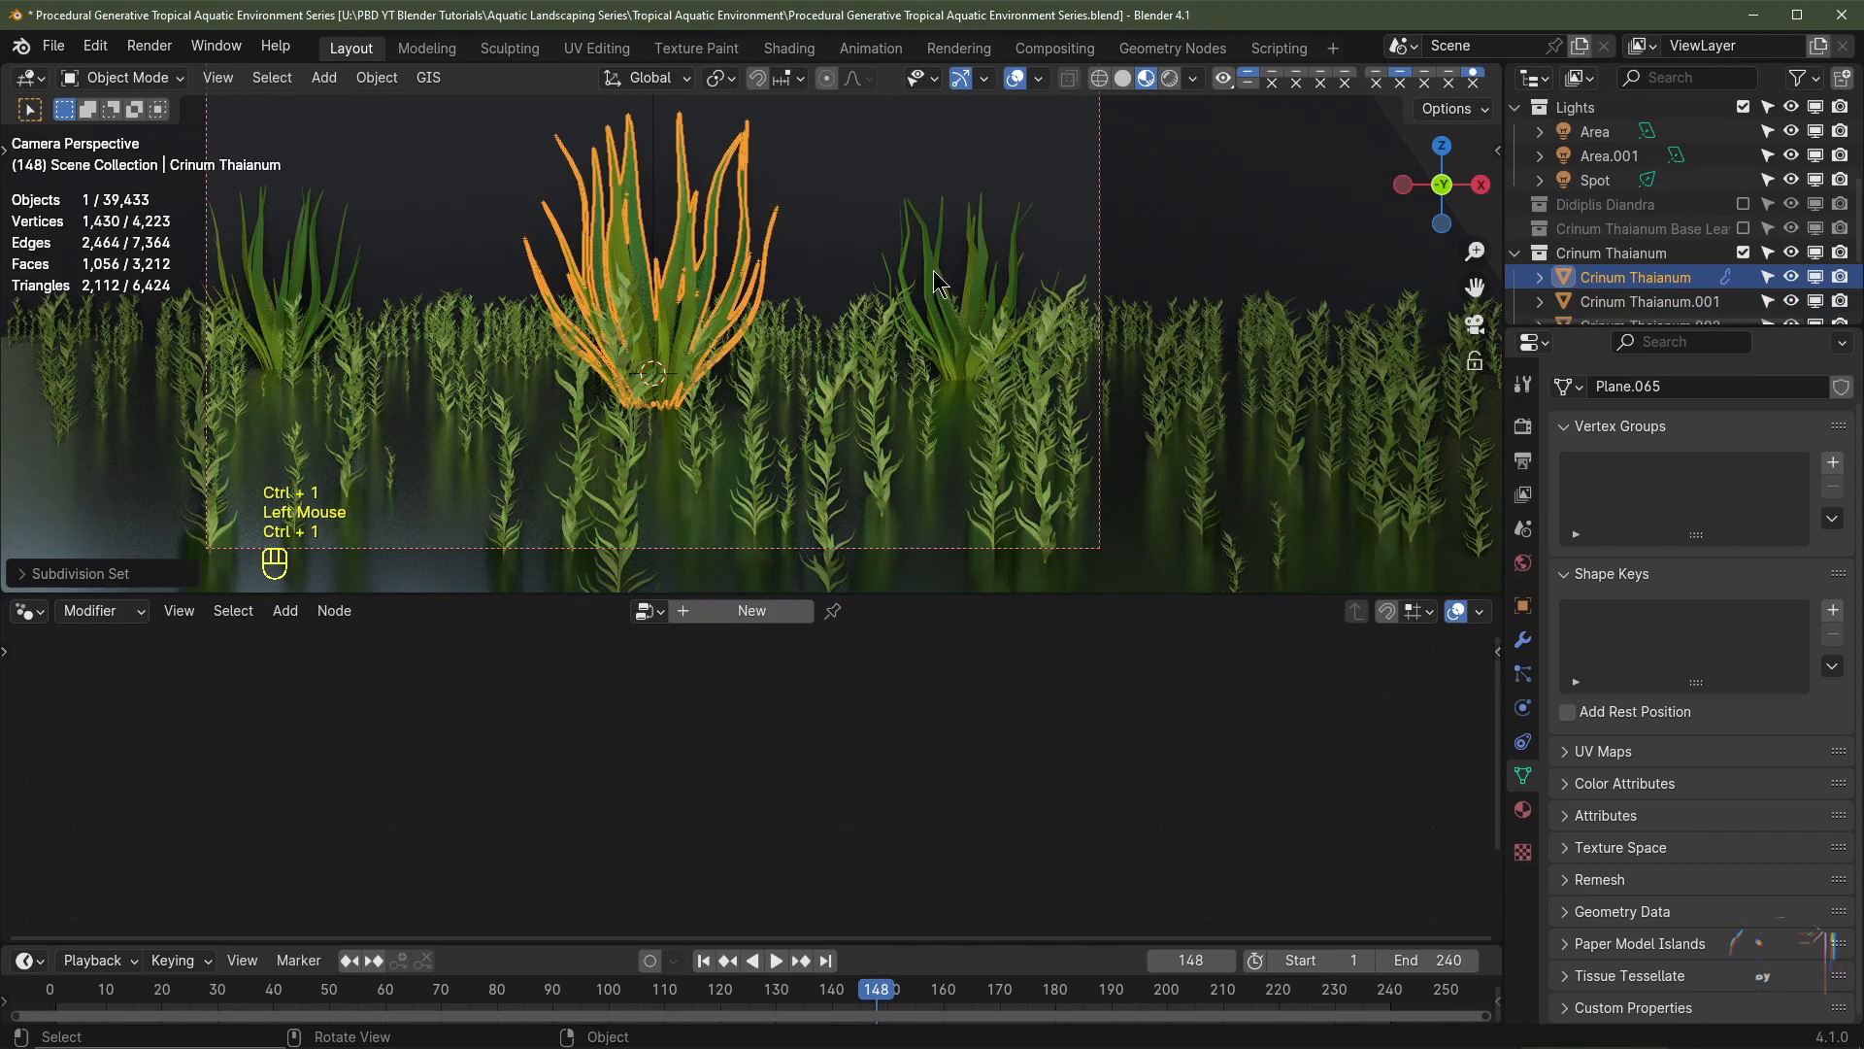
pyautogui.click(934, 270)
pyautogui.hotkey('ctrl', '1')
pyautogui.click(1523, 639)
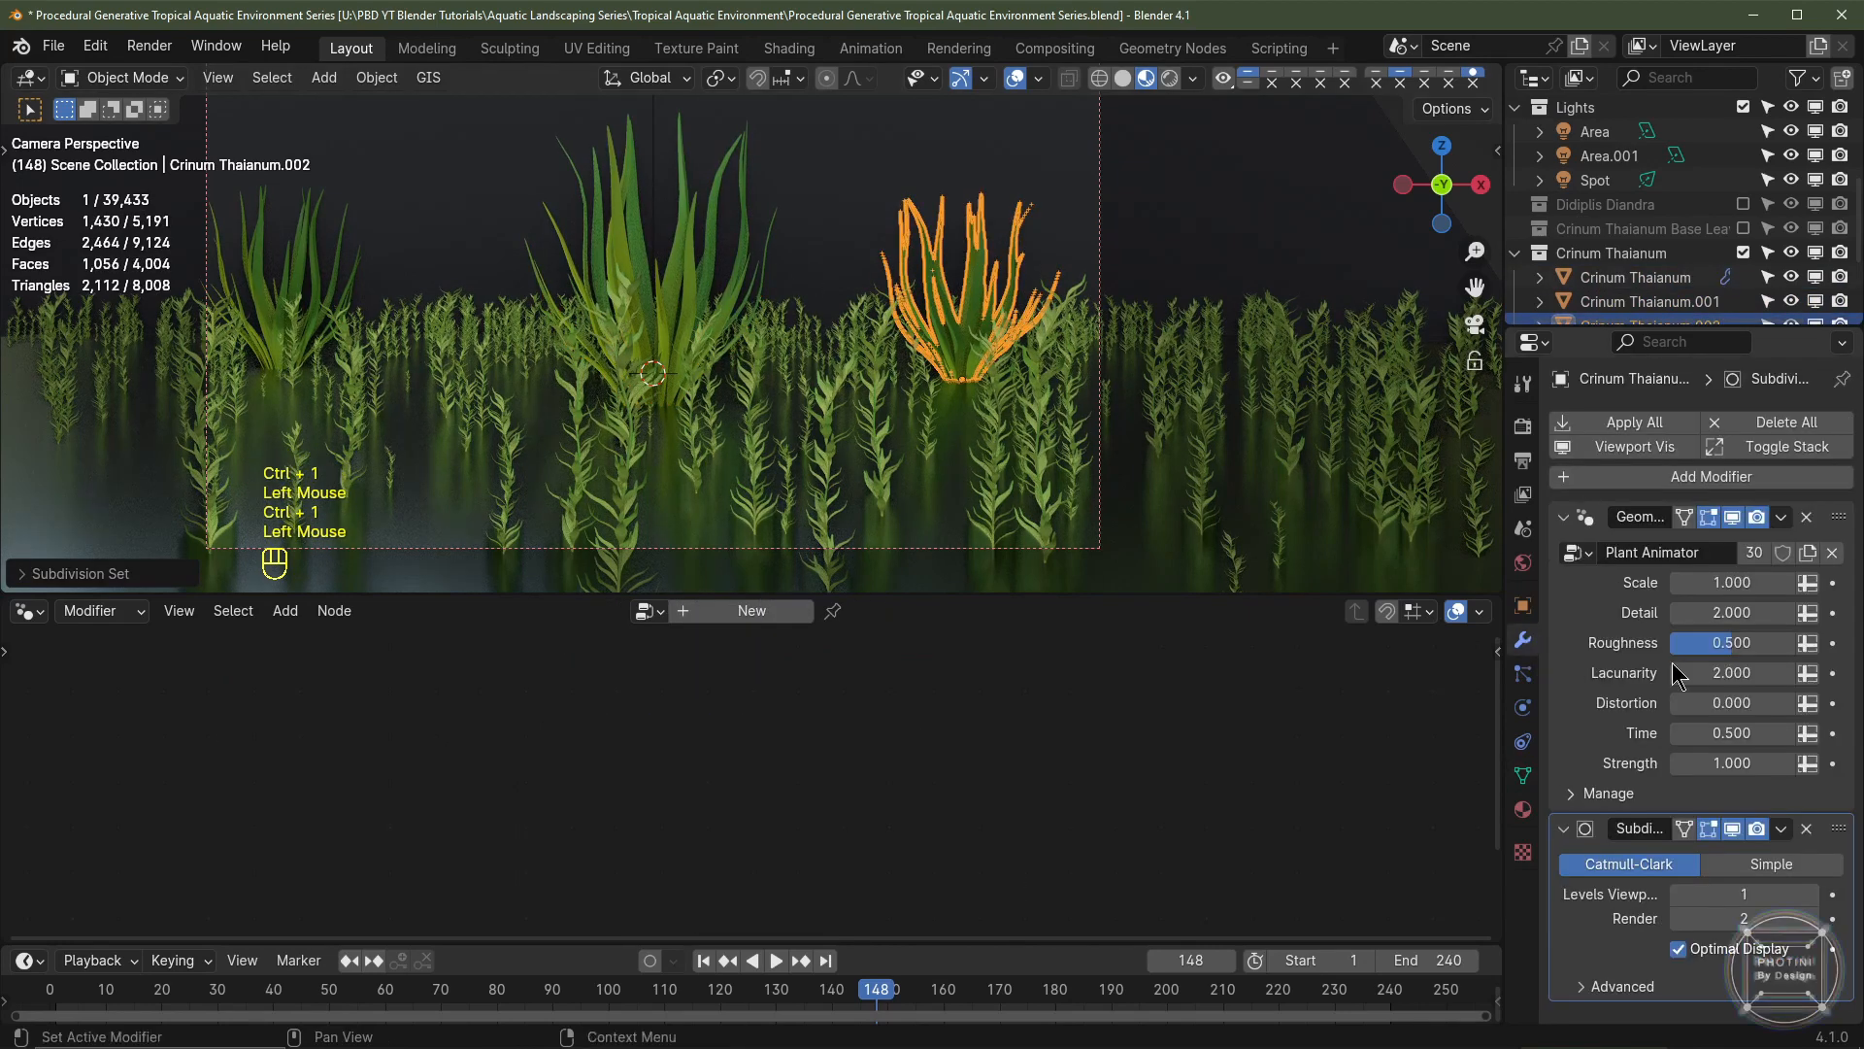
pyautogui.scroll(-2, 1709, 747)
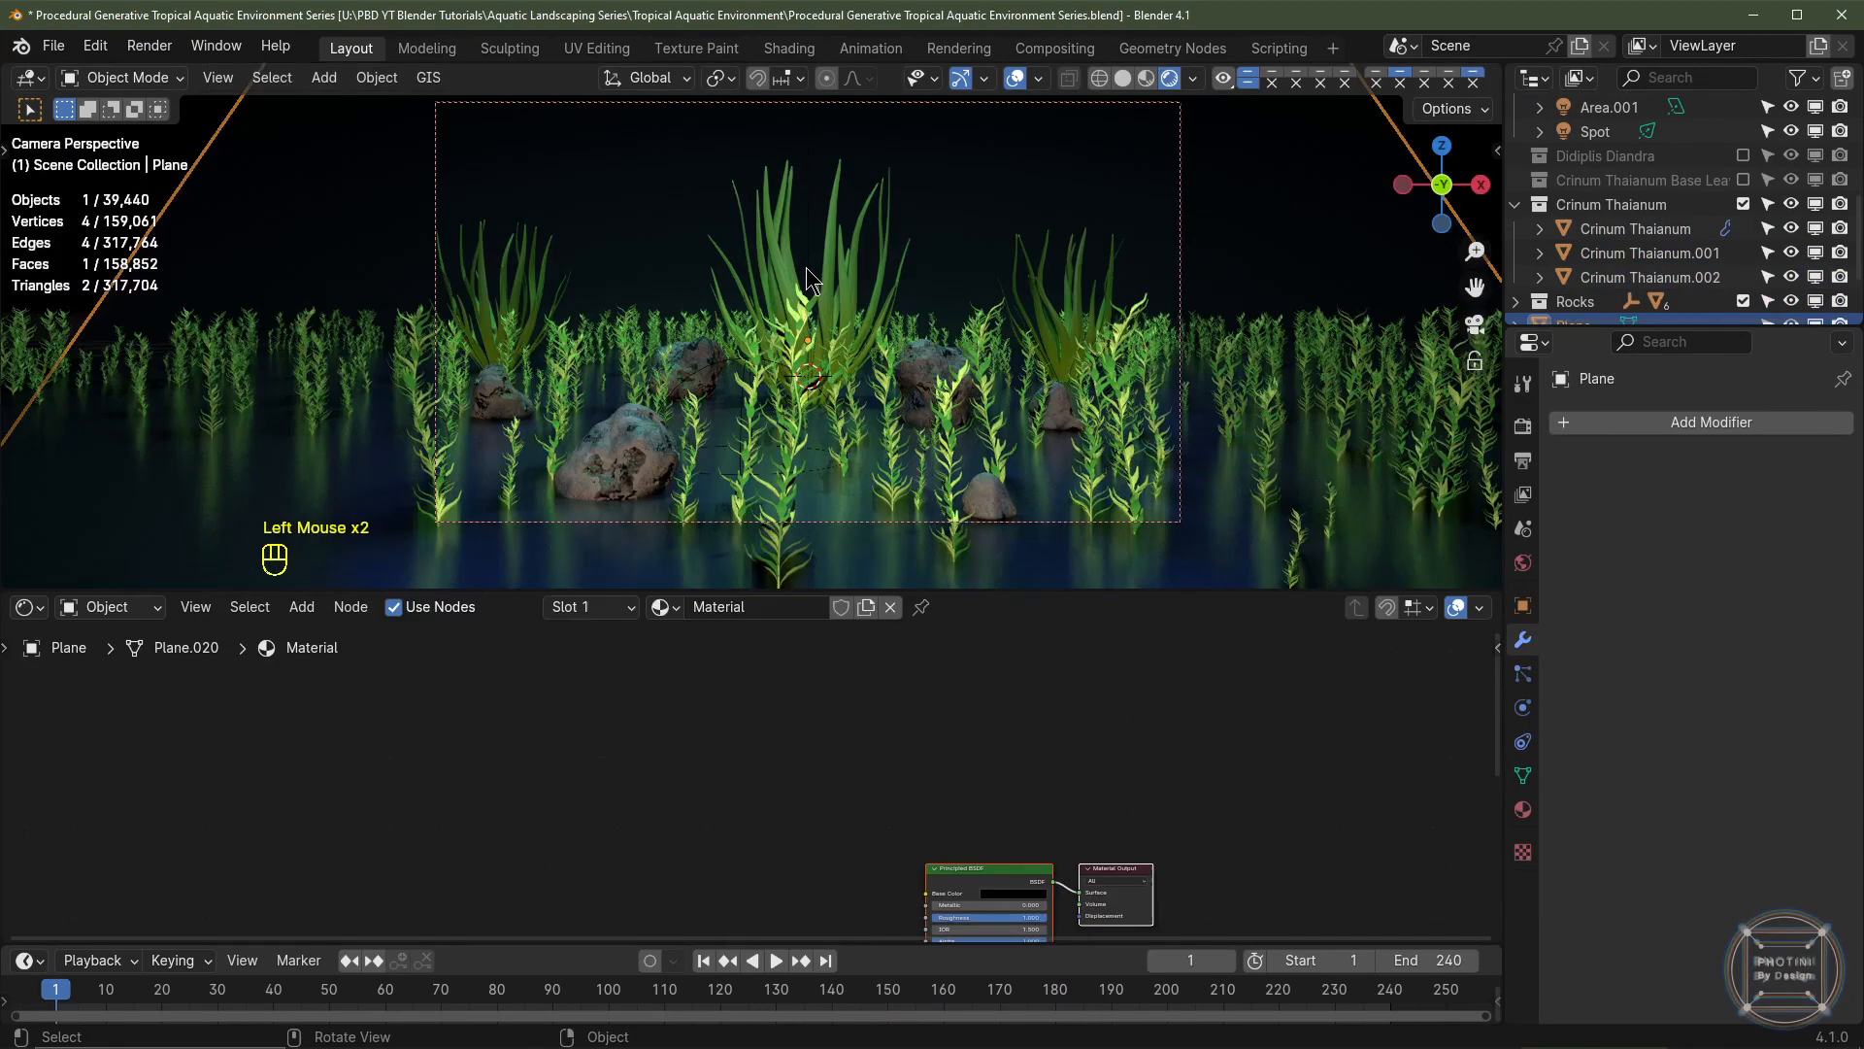
# - Select the middle Crinum Thaianum plant and apply its object transforms
pyautogui.click(830, 262)
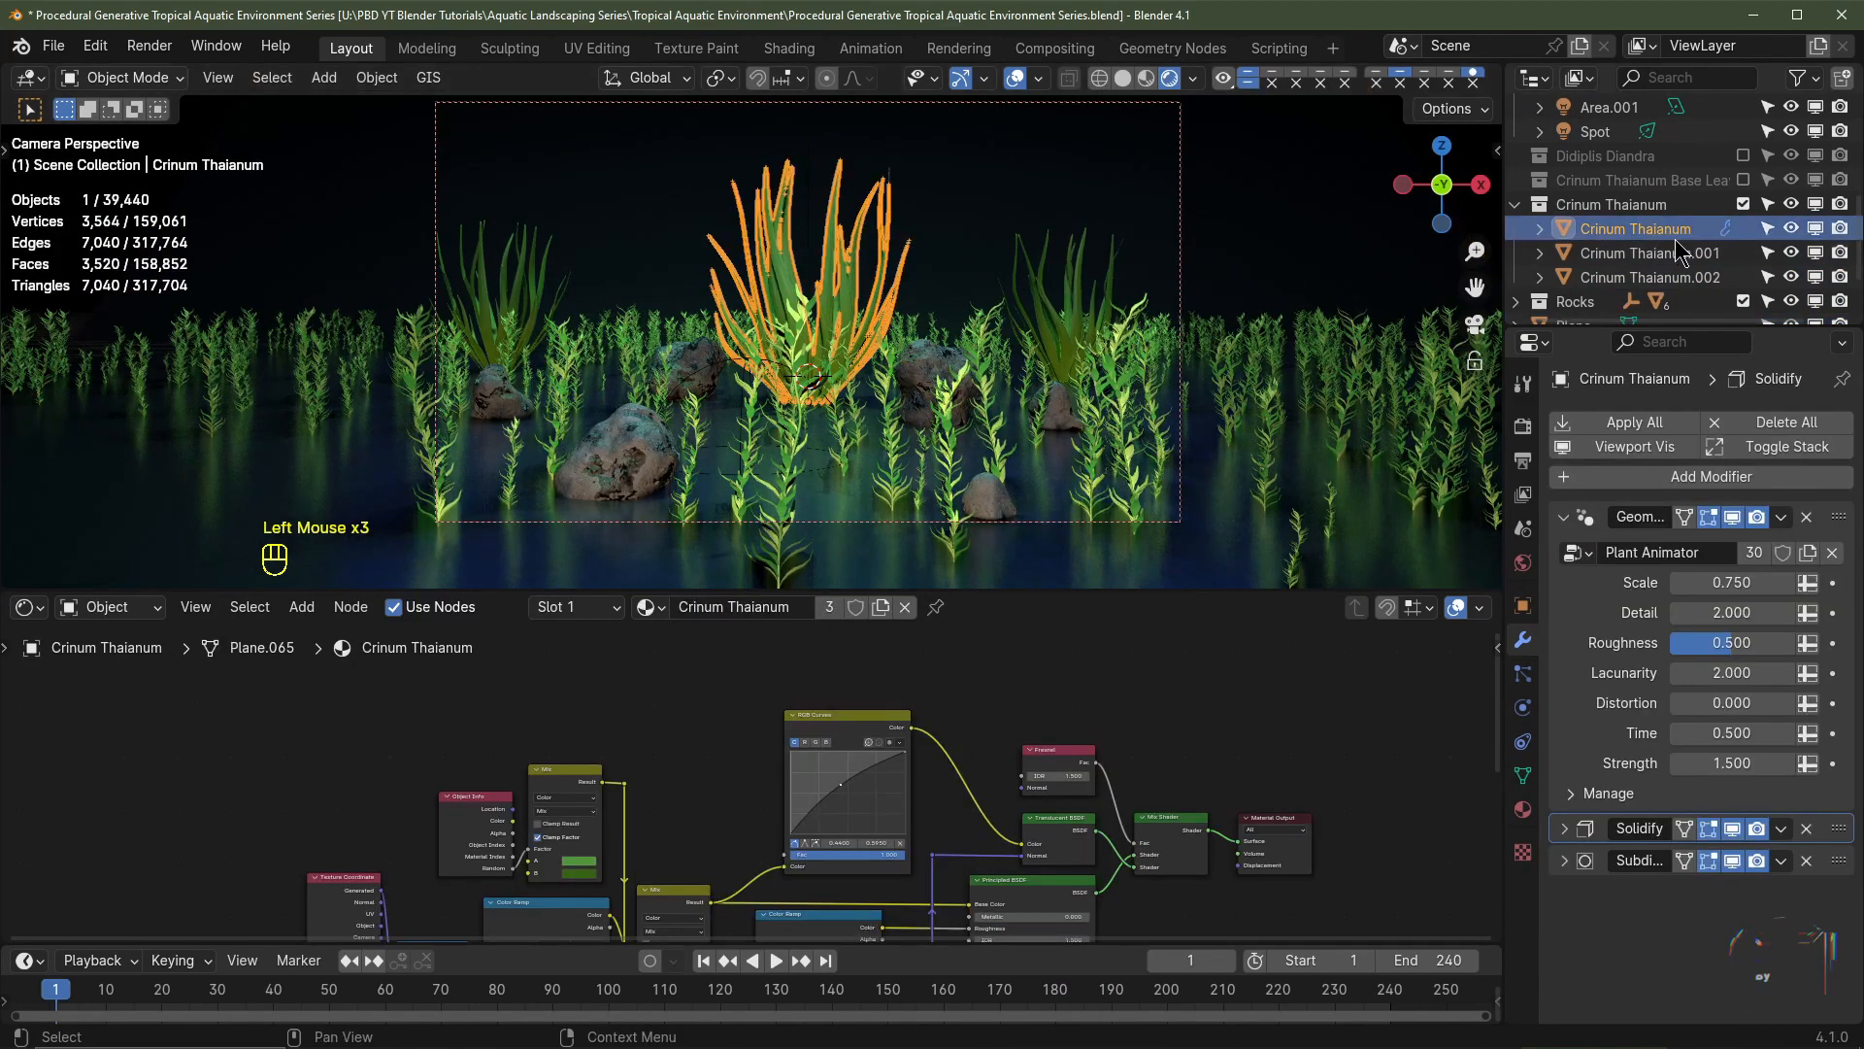
pyautogui.hotkey('ctrl', 'a')
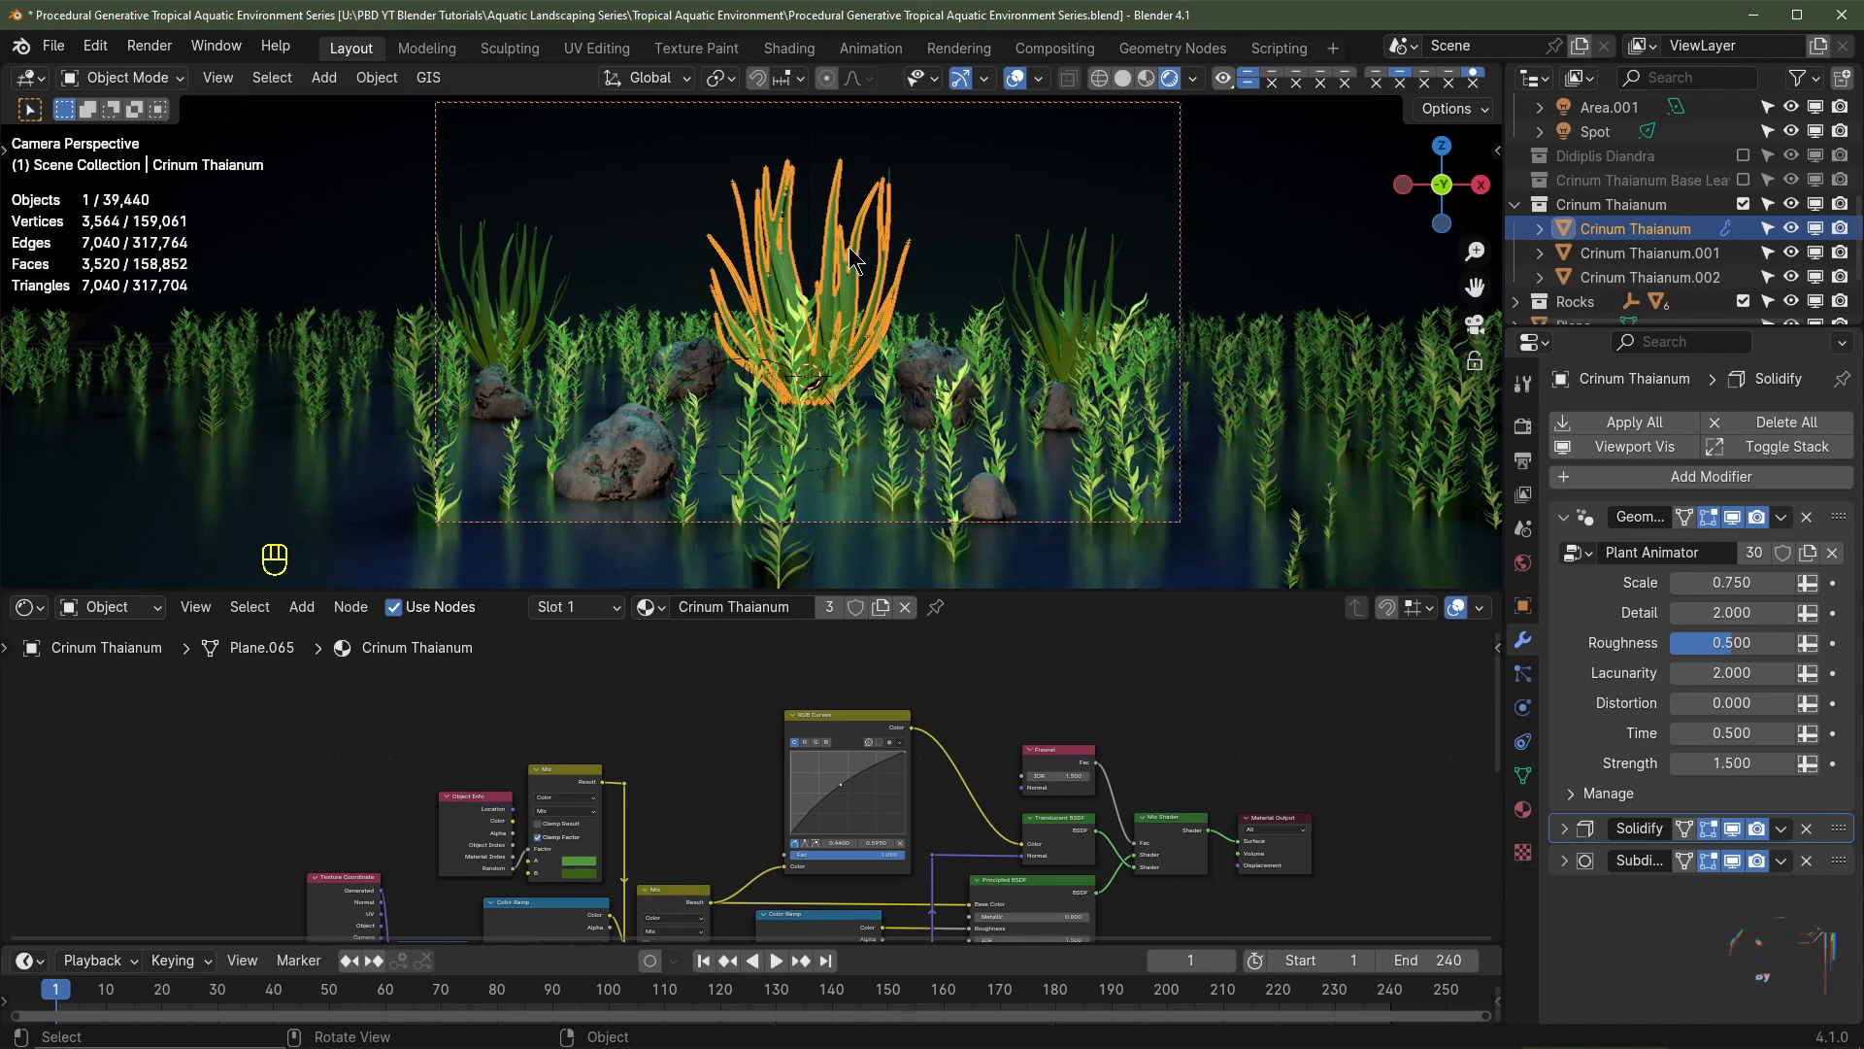
pyautogui.hotkey('ctrl', 'a')
pyautogui.click(832, 398)
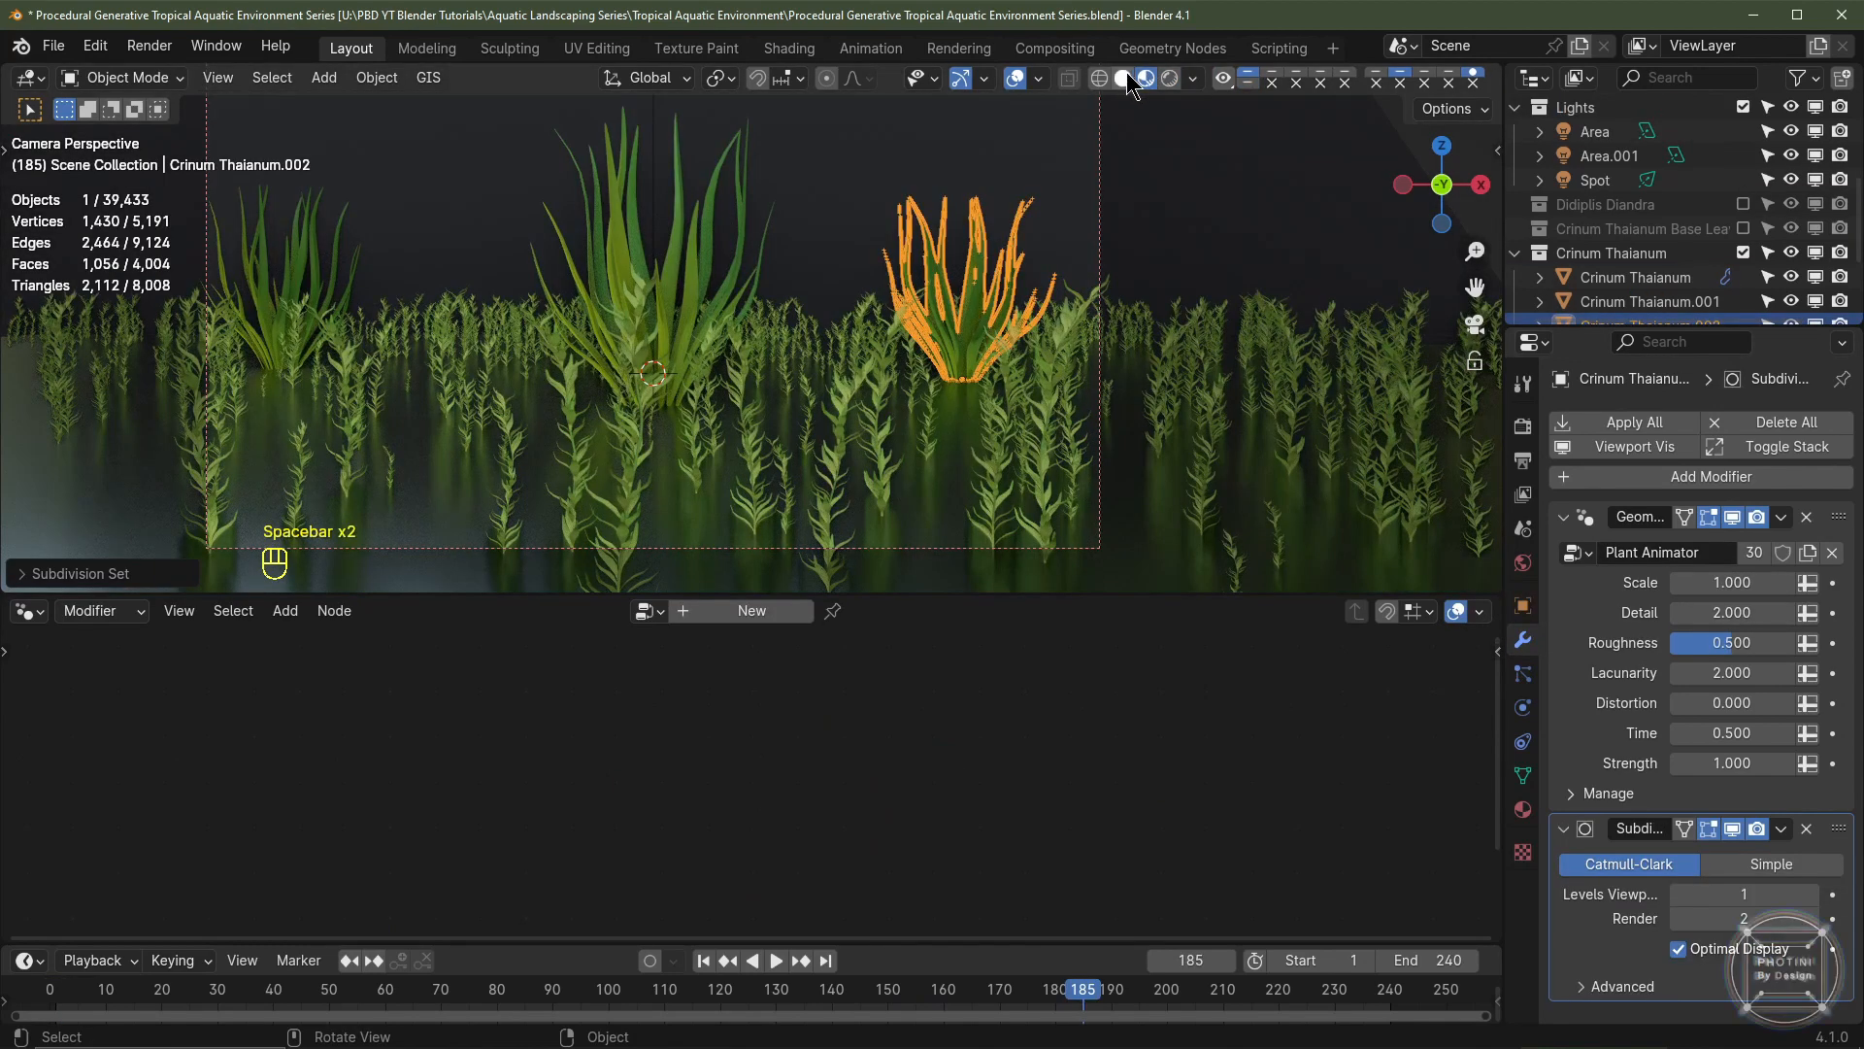
# - Include the Rocks collection in the view layer
pyautogui.scroll(-5, 1651, 214)
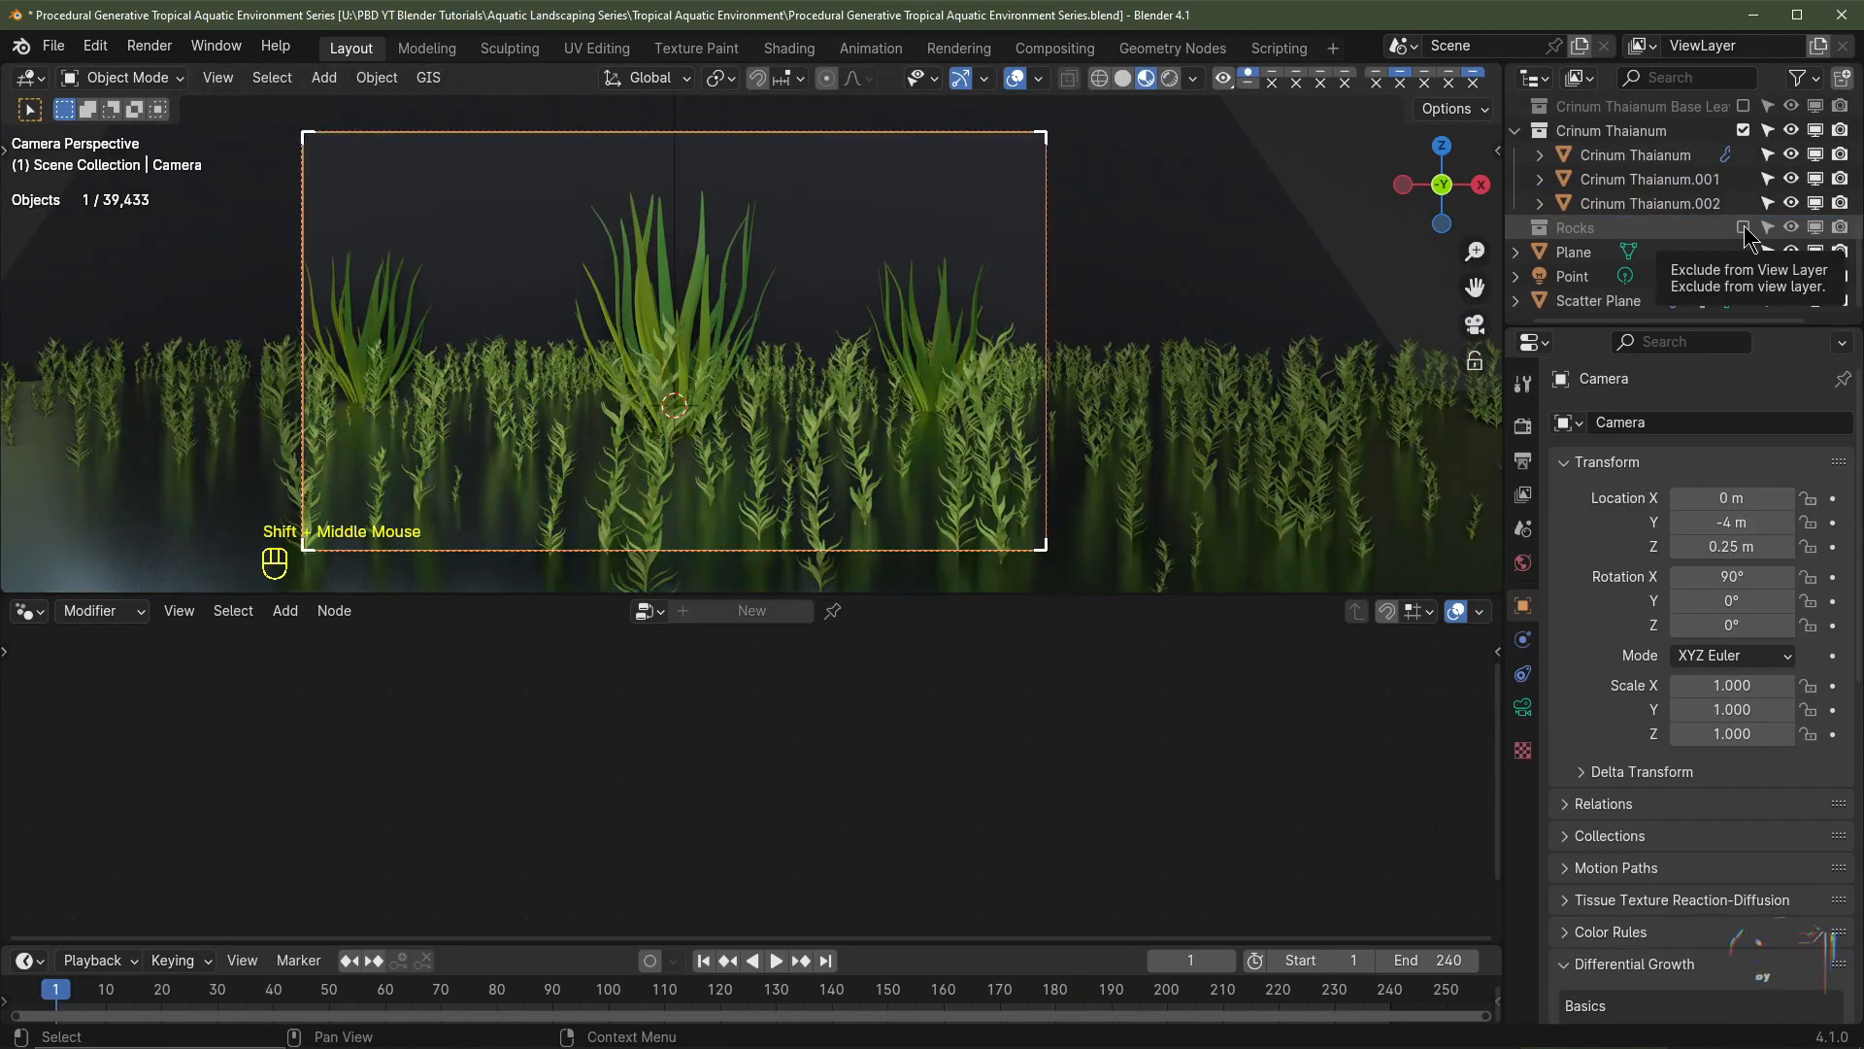
pyautogui.click(1742, 227)
pyautogui.scroll(-4, 1262, 292)
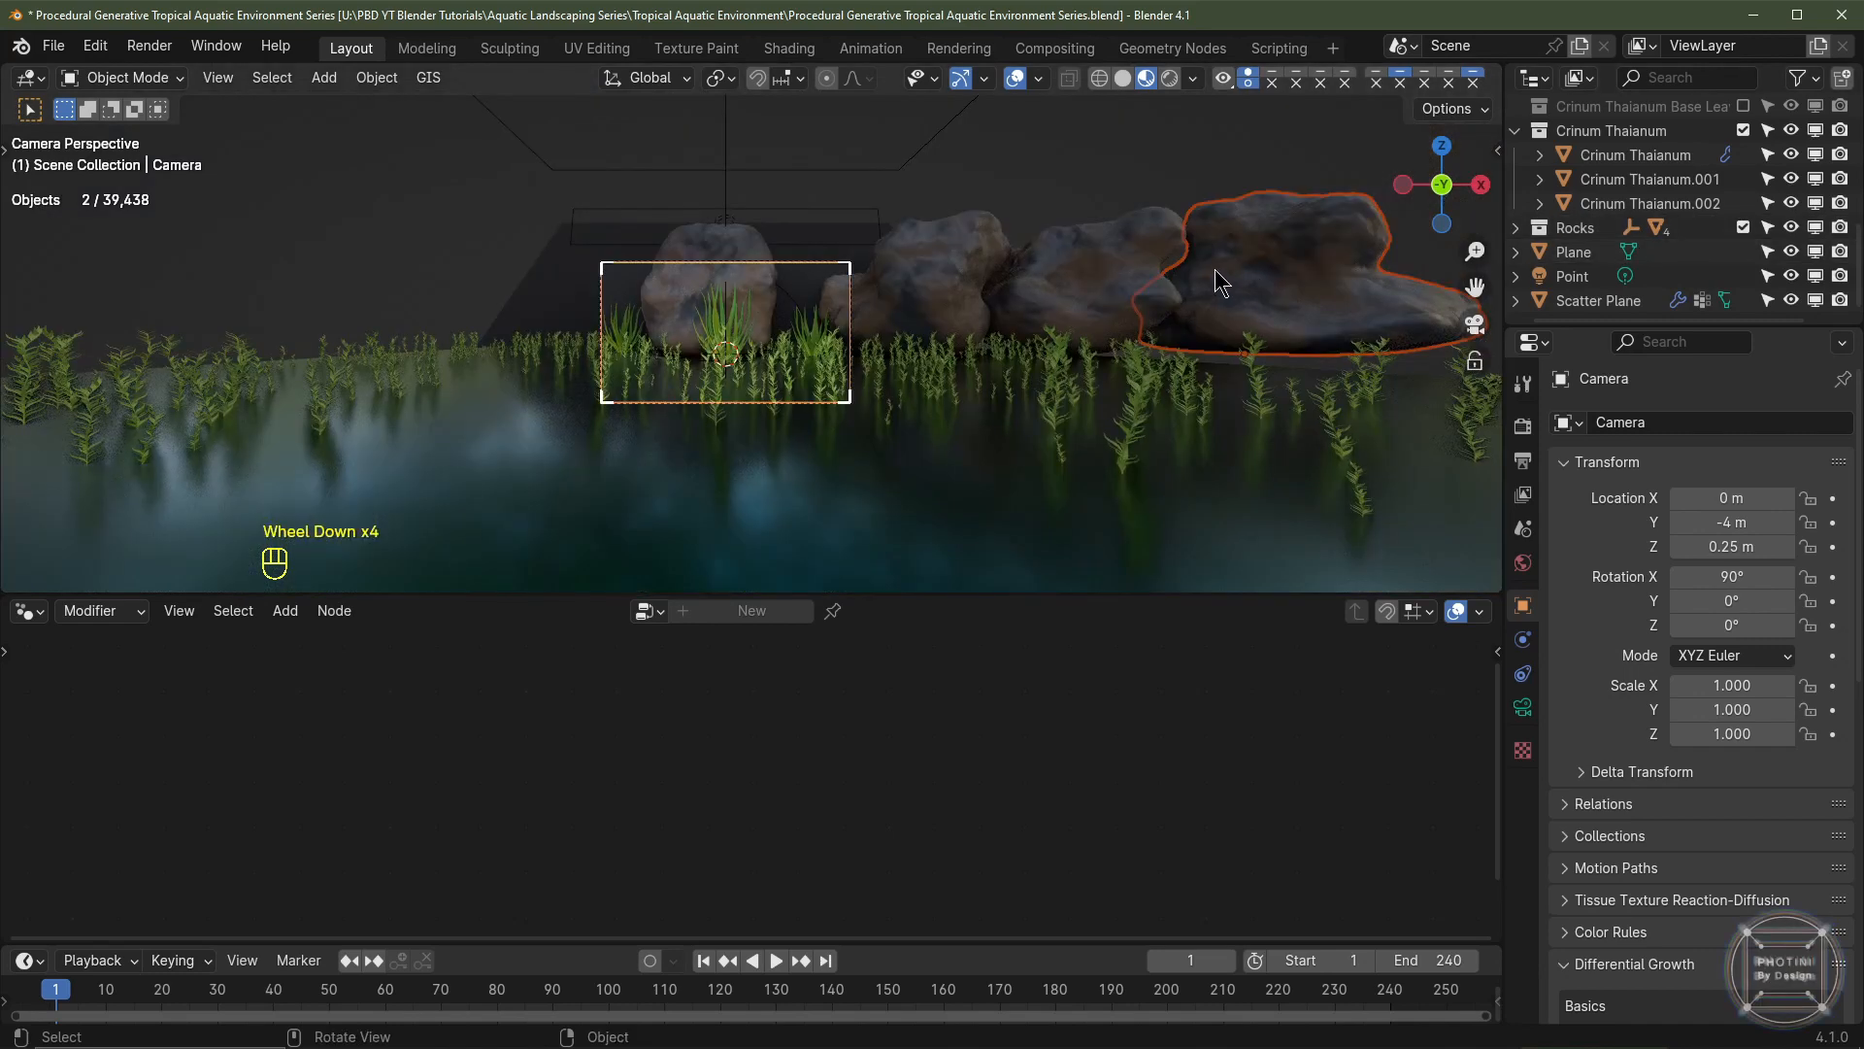
# - Select all four rocks in the front view and choose the transform pivot point for scaling them
pyautogui.press('KP_1')
pyautogui.click(1229, 282)
pyautogui.keyDown('shift'); pyautogui.click(1031, 291); pyautogui.keyUp('shift')
pyautogui.keyDown('shift'); pyautogui.click(904, 291); pyautogui.keyUp('shift')
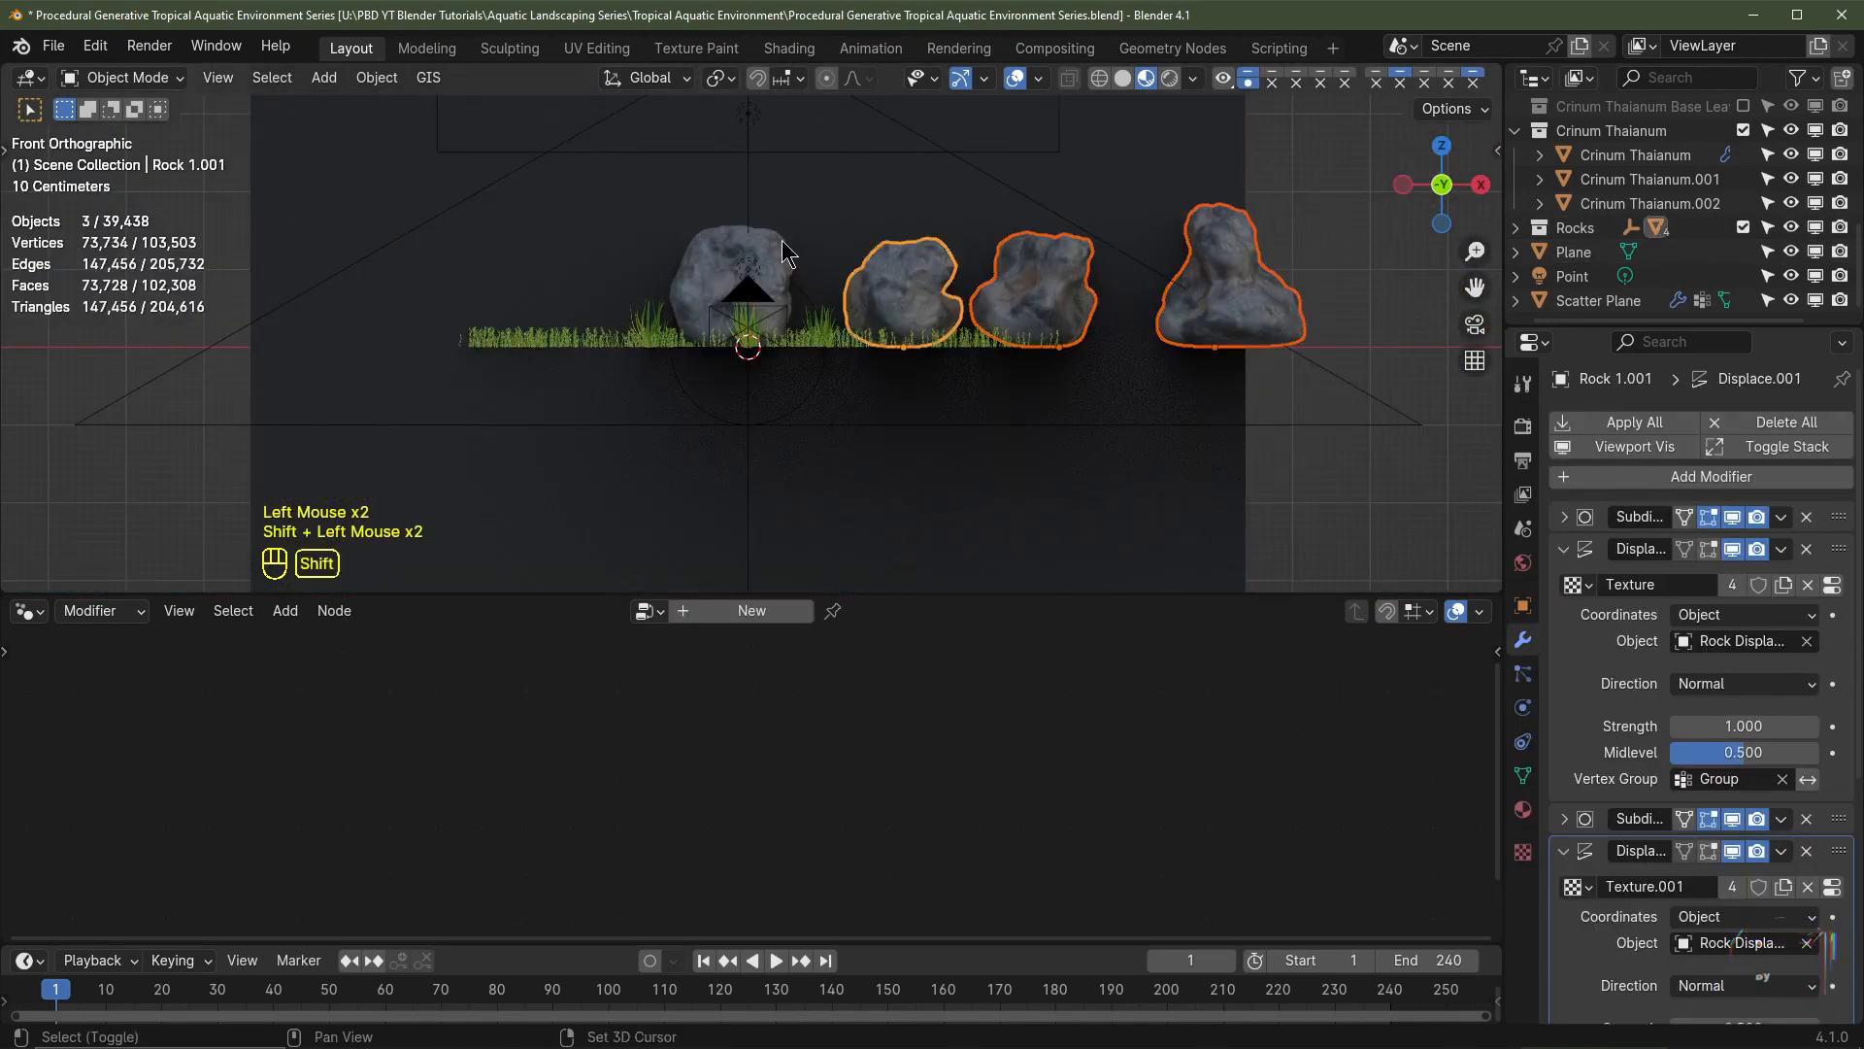
pyautogui.keyDown('shift'); pyautogui.click(763, 267); pyautogui.keyUp('shift')
pyautogui.click(718, 78)
pyautogui.click(752, 218)
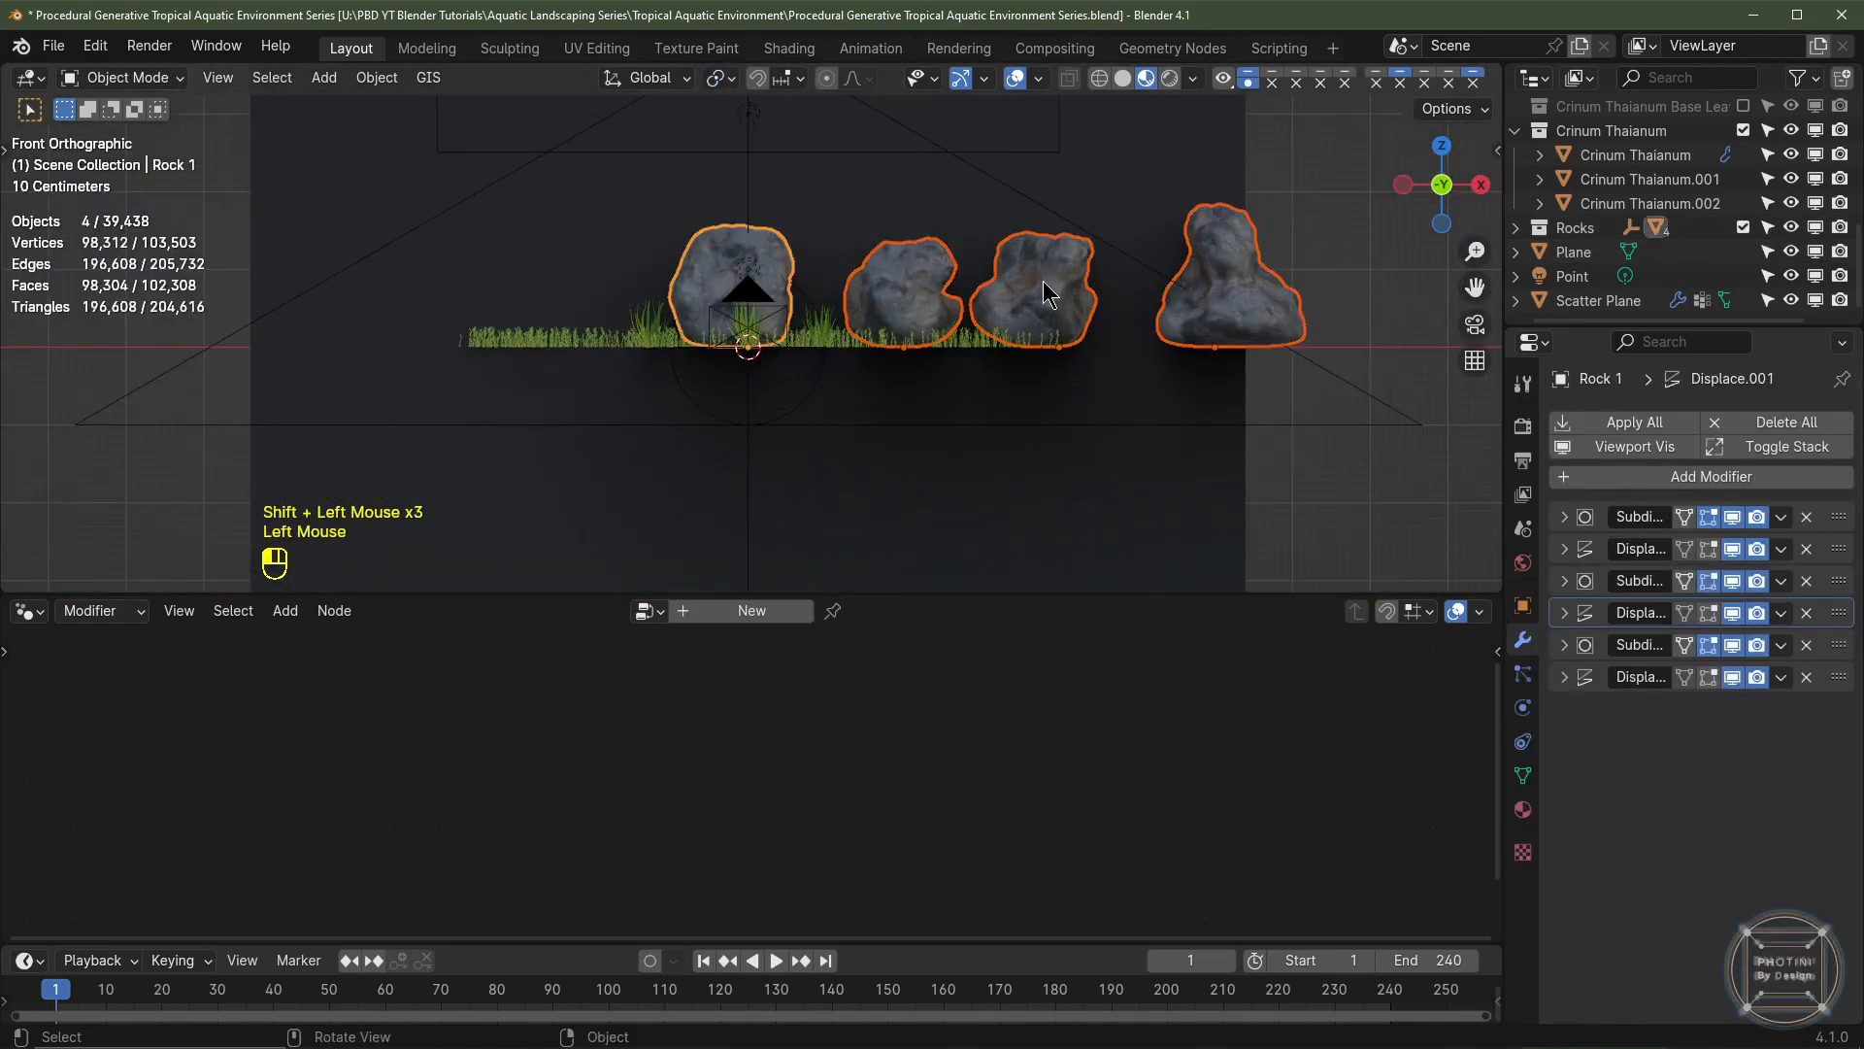
# - Add the rock displacement empty to the selection and scale it together with the four rocks to 0.2
pyautogui.moveTo(874, 219); pyautogui.dragTo(782, 280, button='middle')
pyautogui.scroll(2, 791, 289)
pyautogui.moveTo(631, 293); pyautogui.dragTo(330, 202, button='middle')
pyautogui.scroll(1, 331, 202)
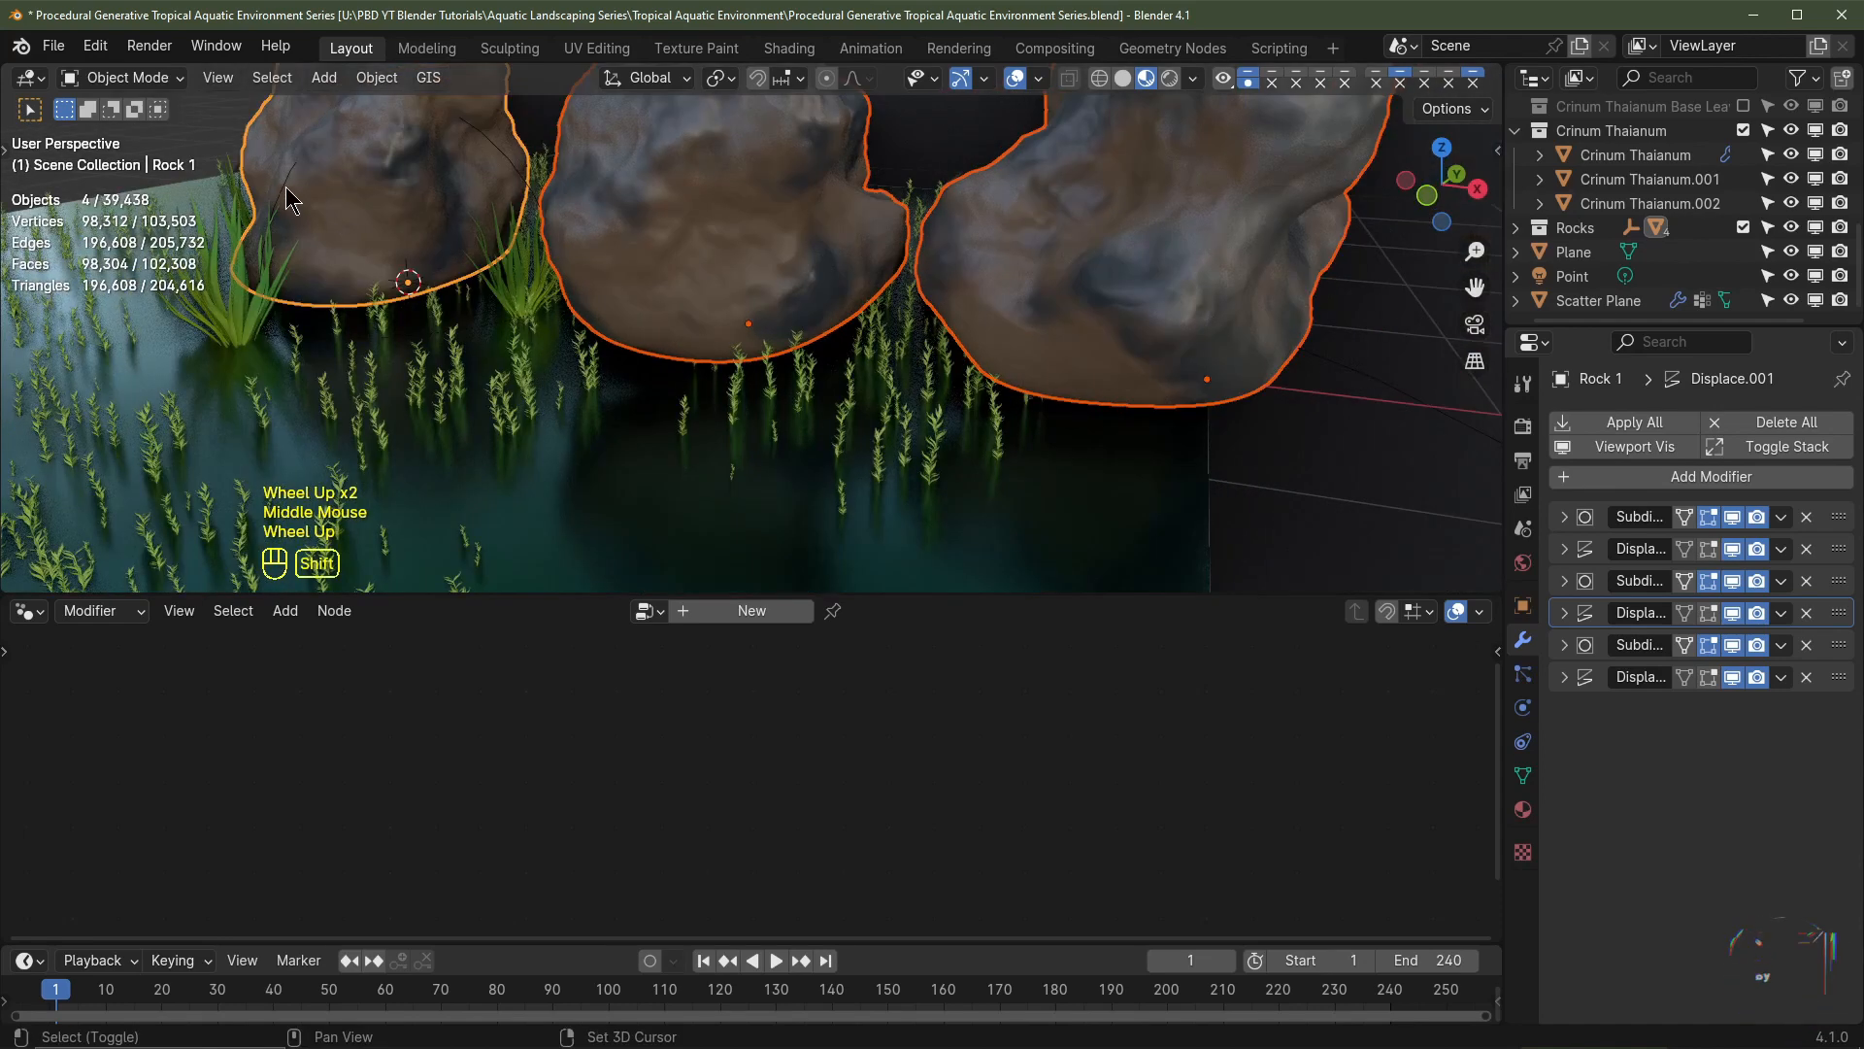
pyautogui.keyDown('shift'); pyautogui.click(285, 197); pyautogui.keyUp('shift')
pyautogui.scroll(-3, 291, 202)
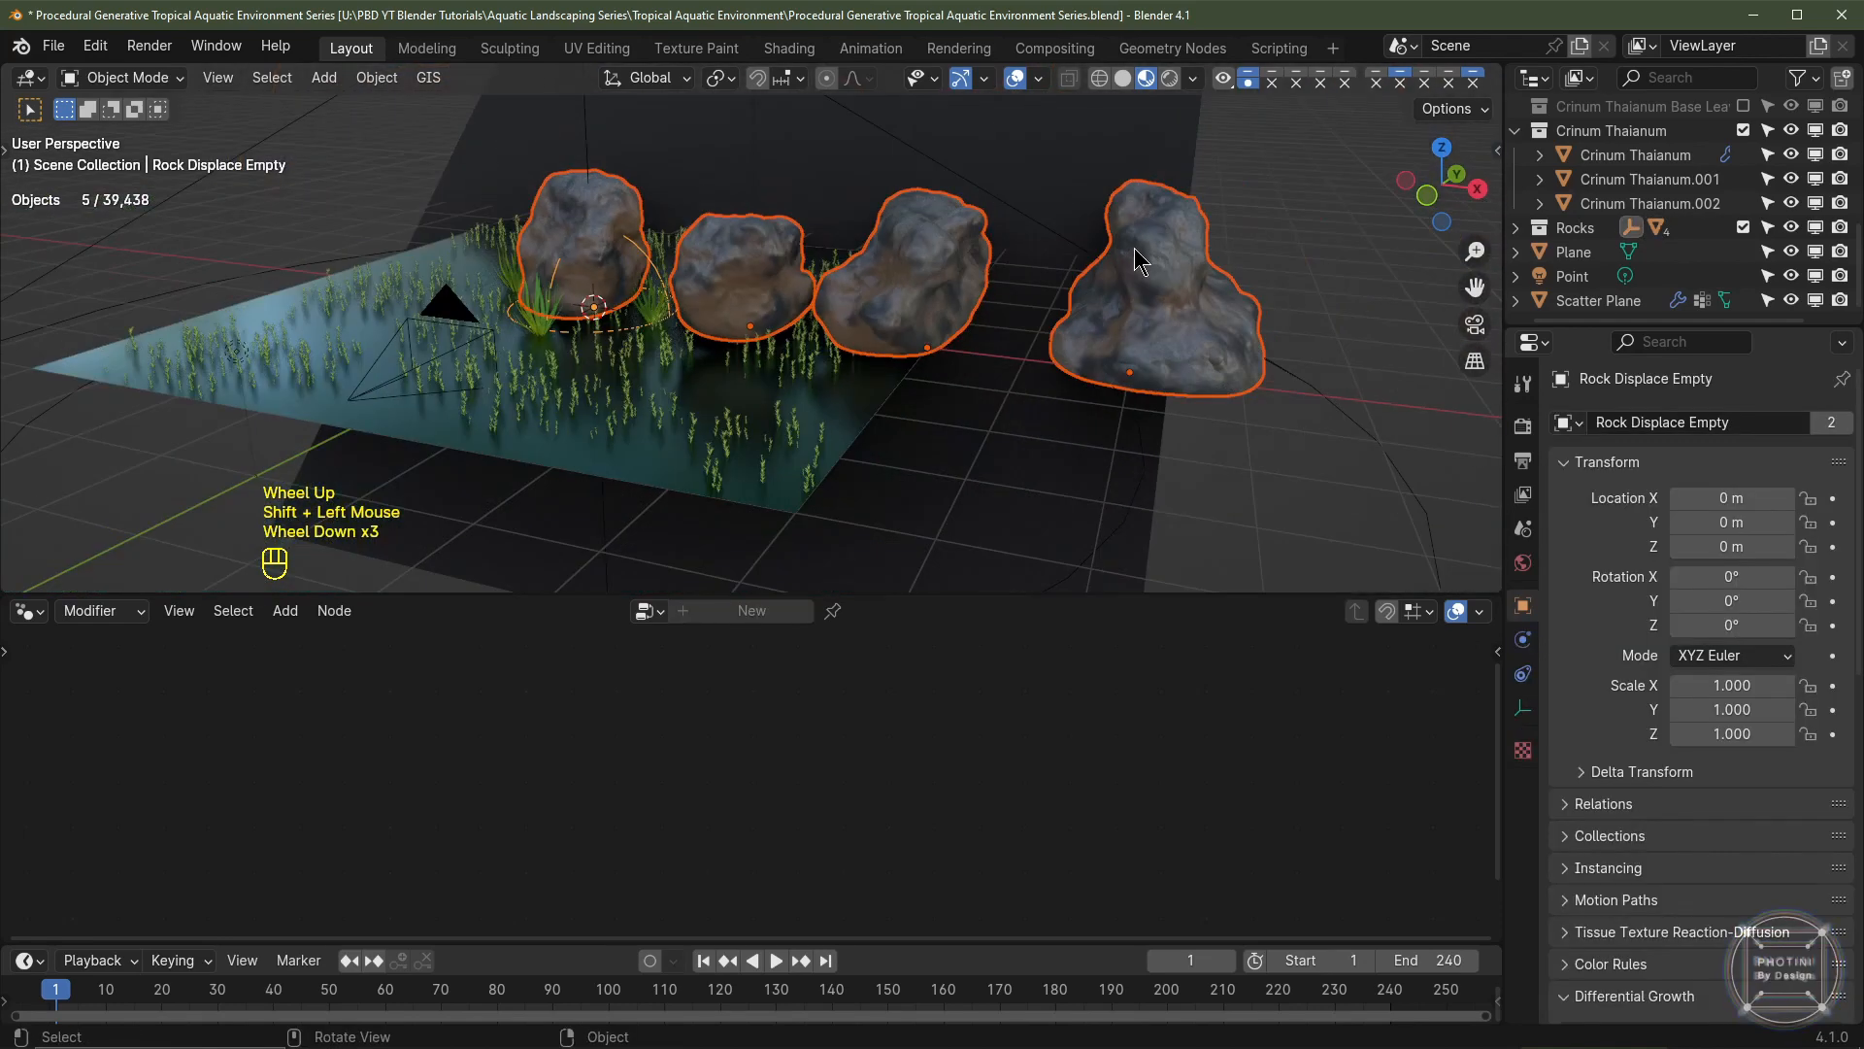
pyautogui.press('s')
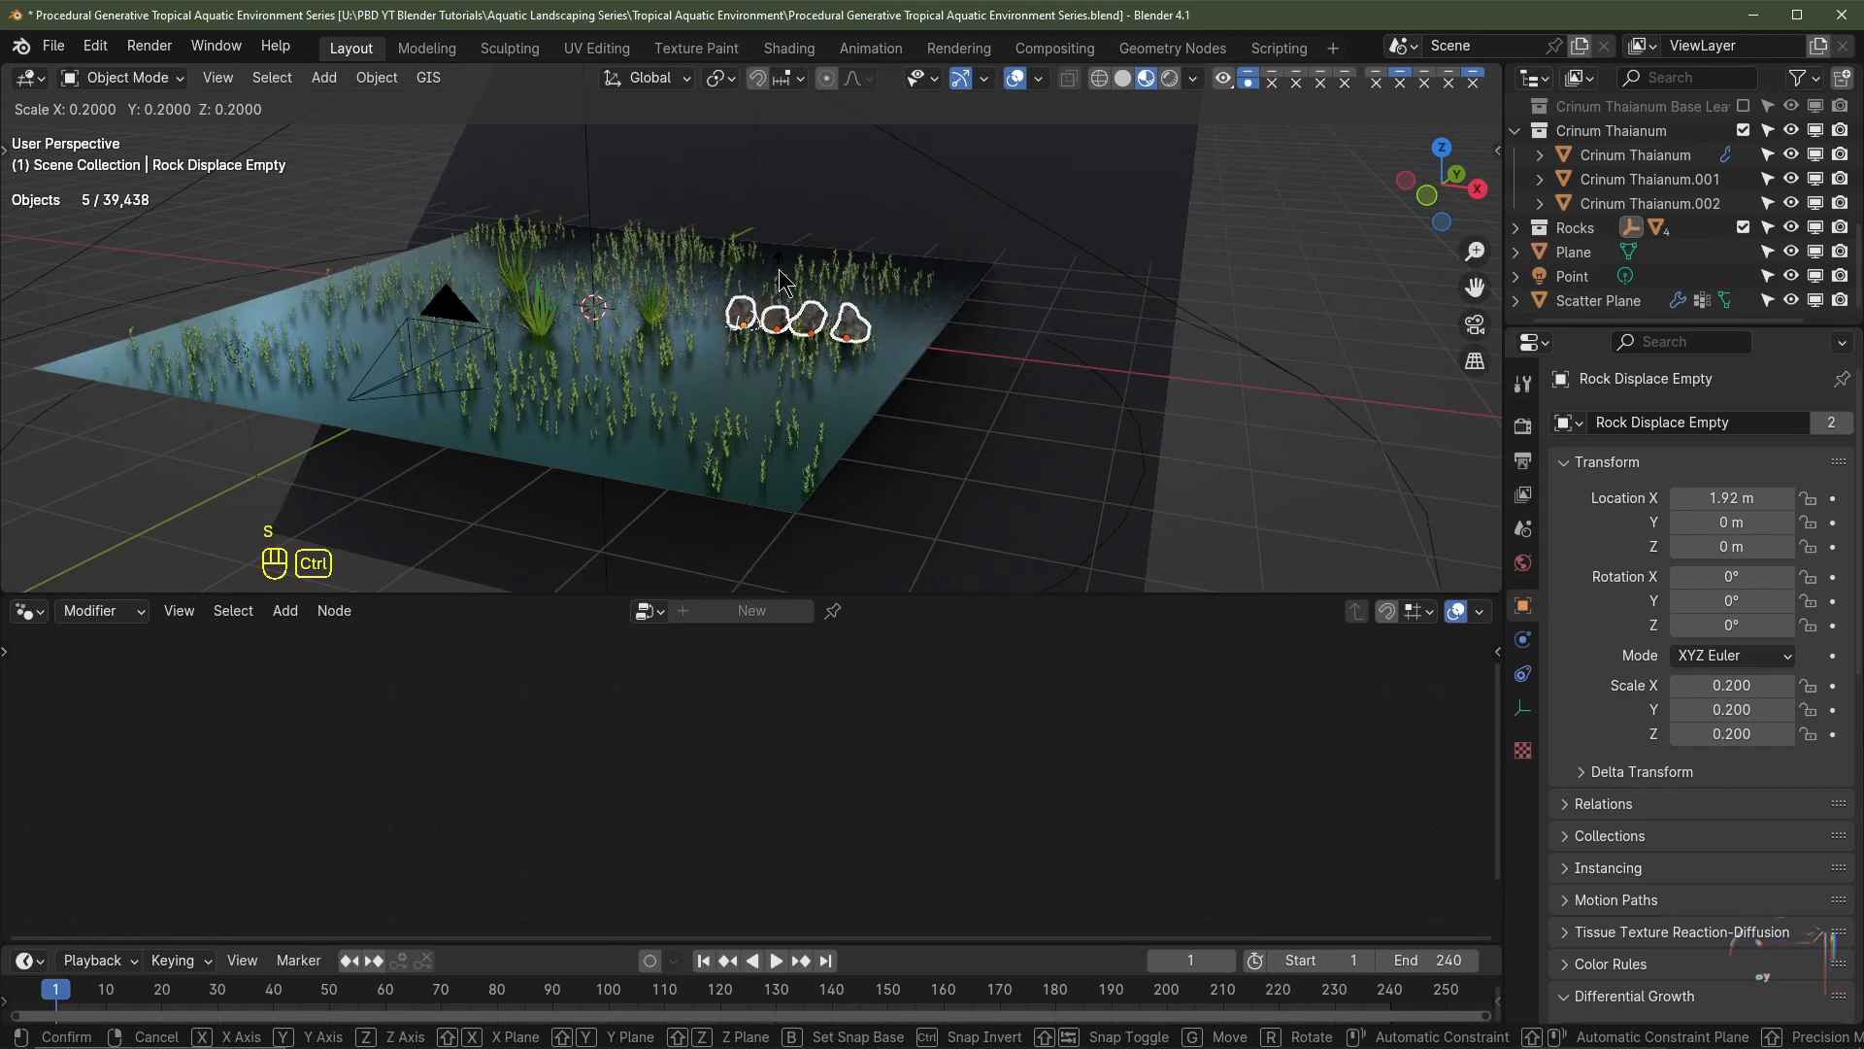
pyautogui.click(785, 318)
# - Move the rocks and their empty horizontally to the ground in front of the plants, and scale them down to about 0.094
pyautogui.press('KP_0')
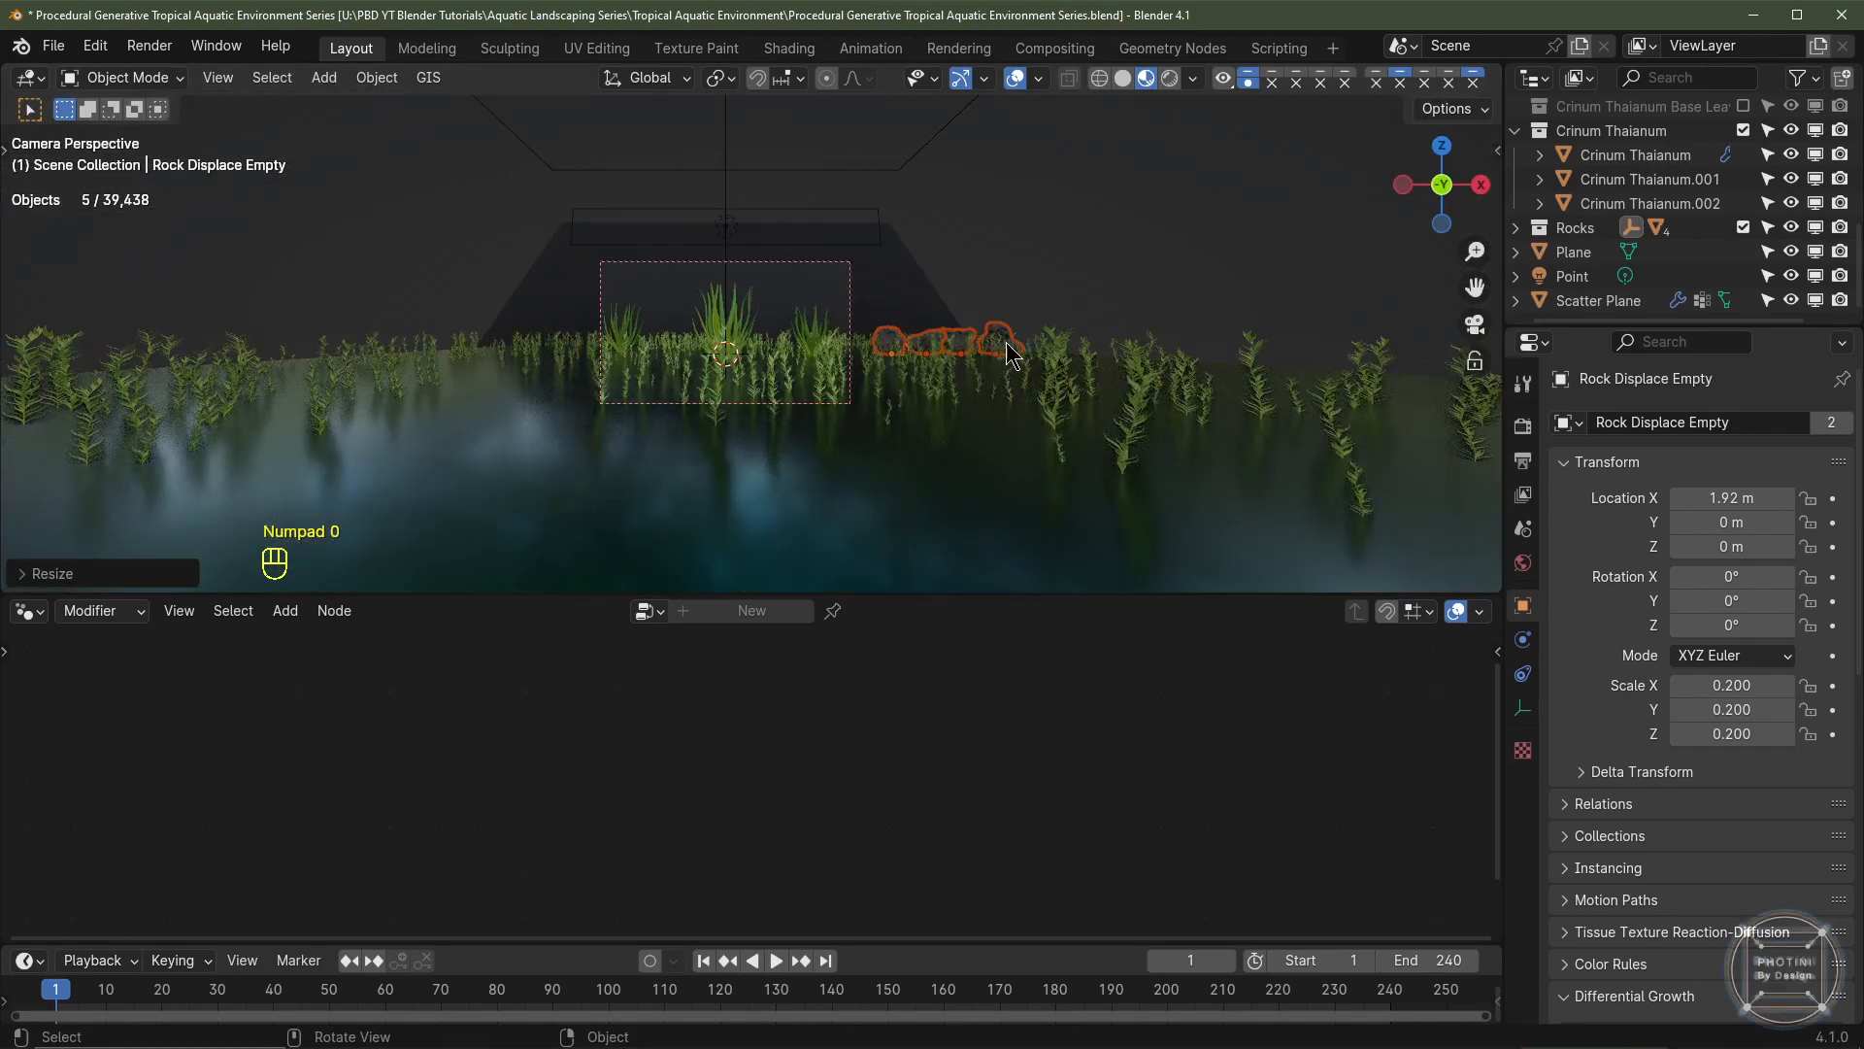
pyautogui.scroll(2, 1114, 342)
pyautogui.press('g')
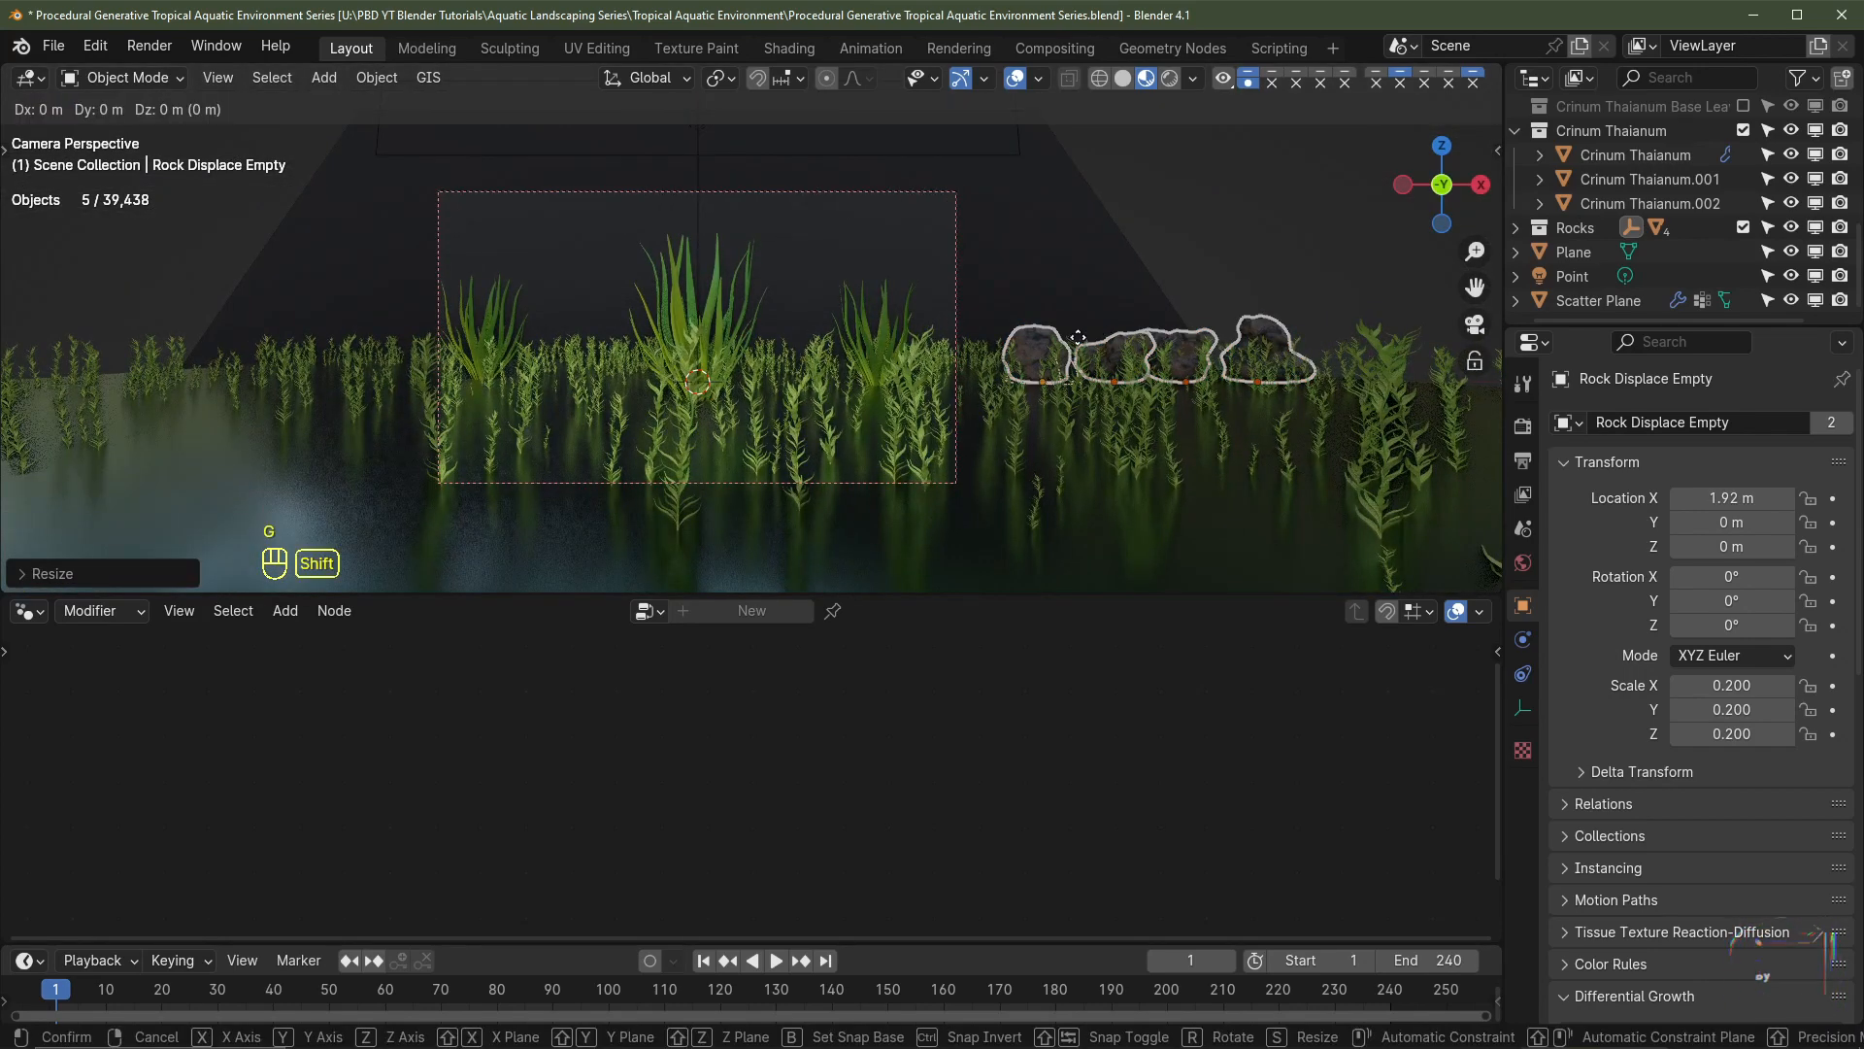
pyautogui.hotkey('shift', 'z')
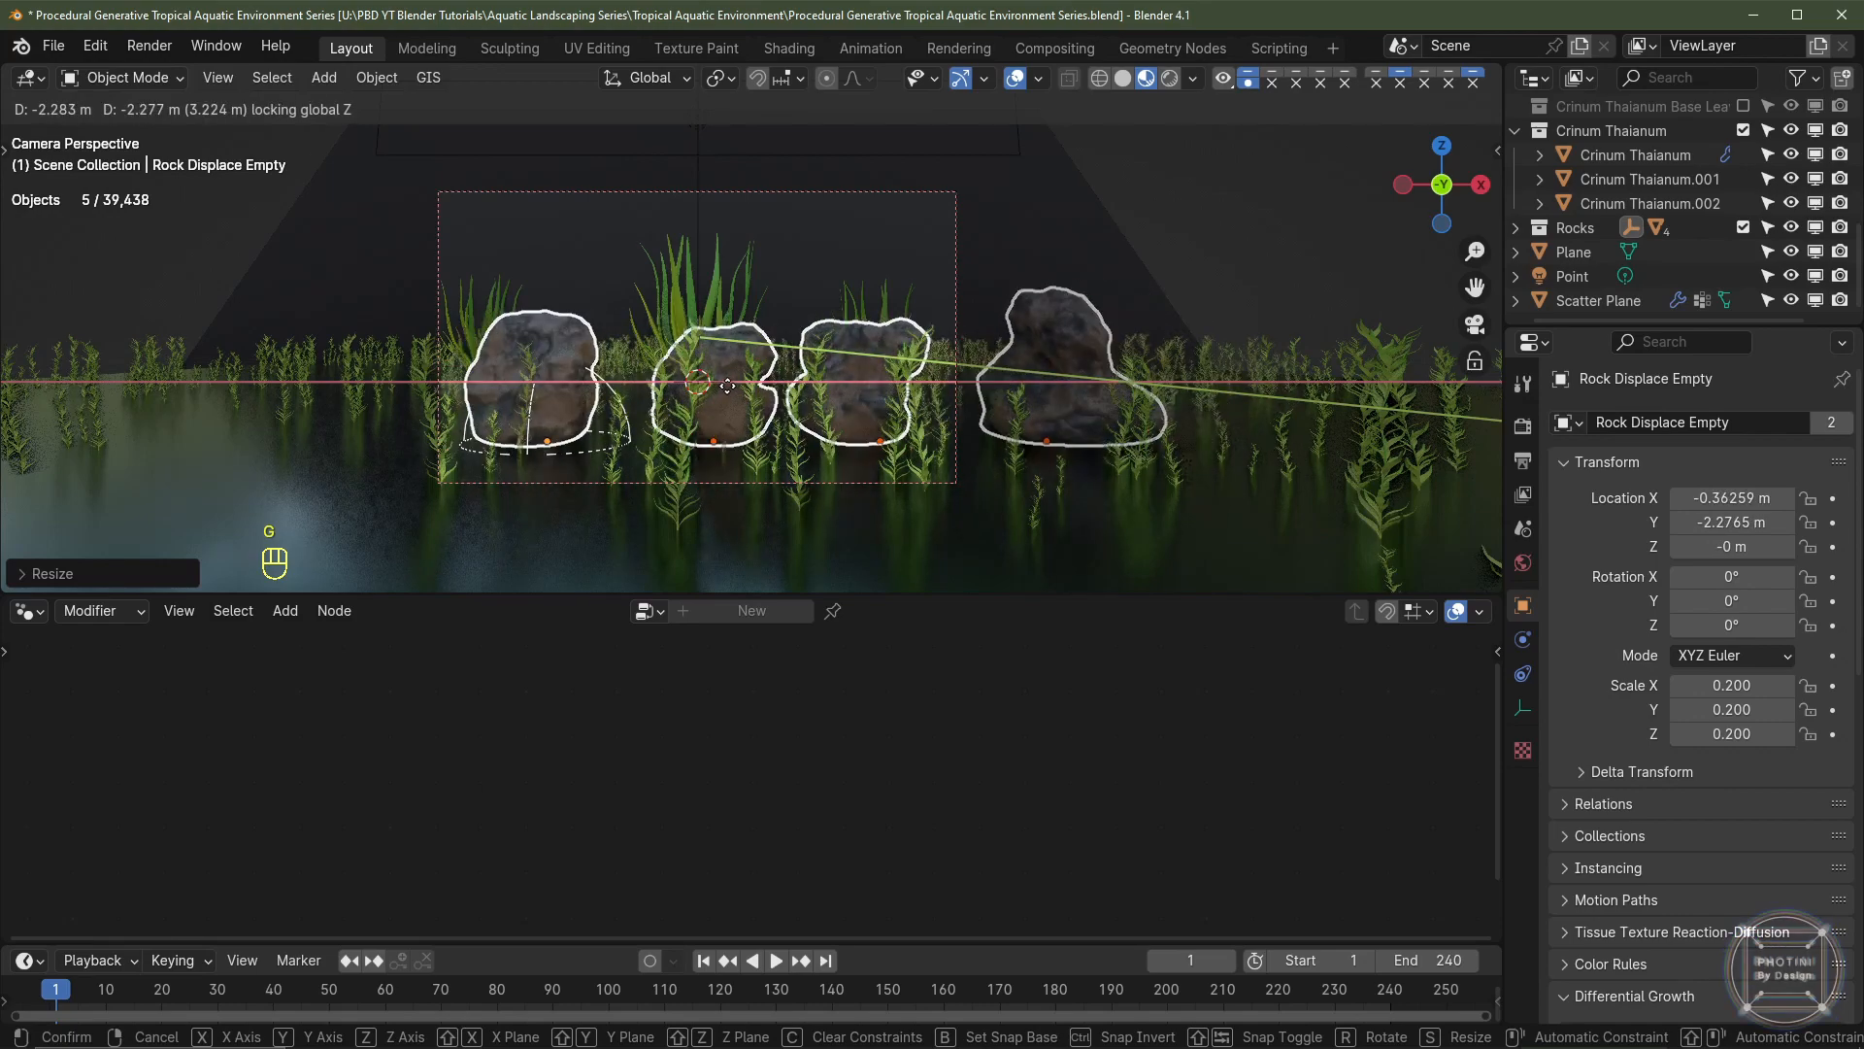
pyautogui.click(997, 383)
pyautogui.scroll(1, 1138, 378)
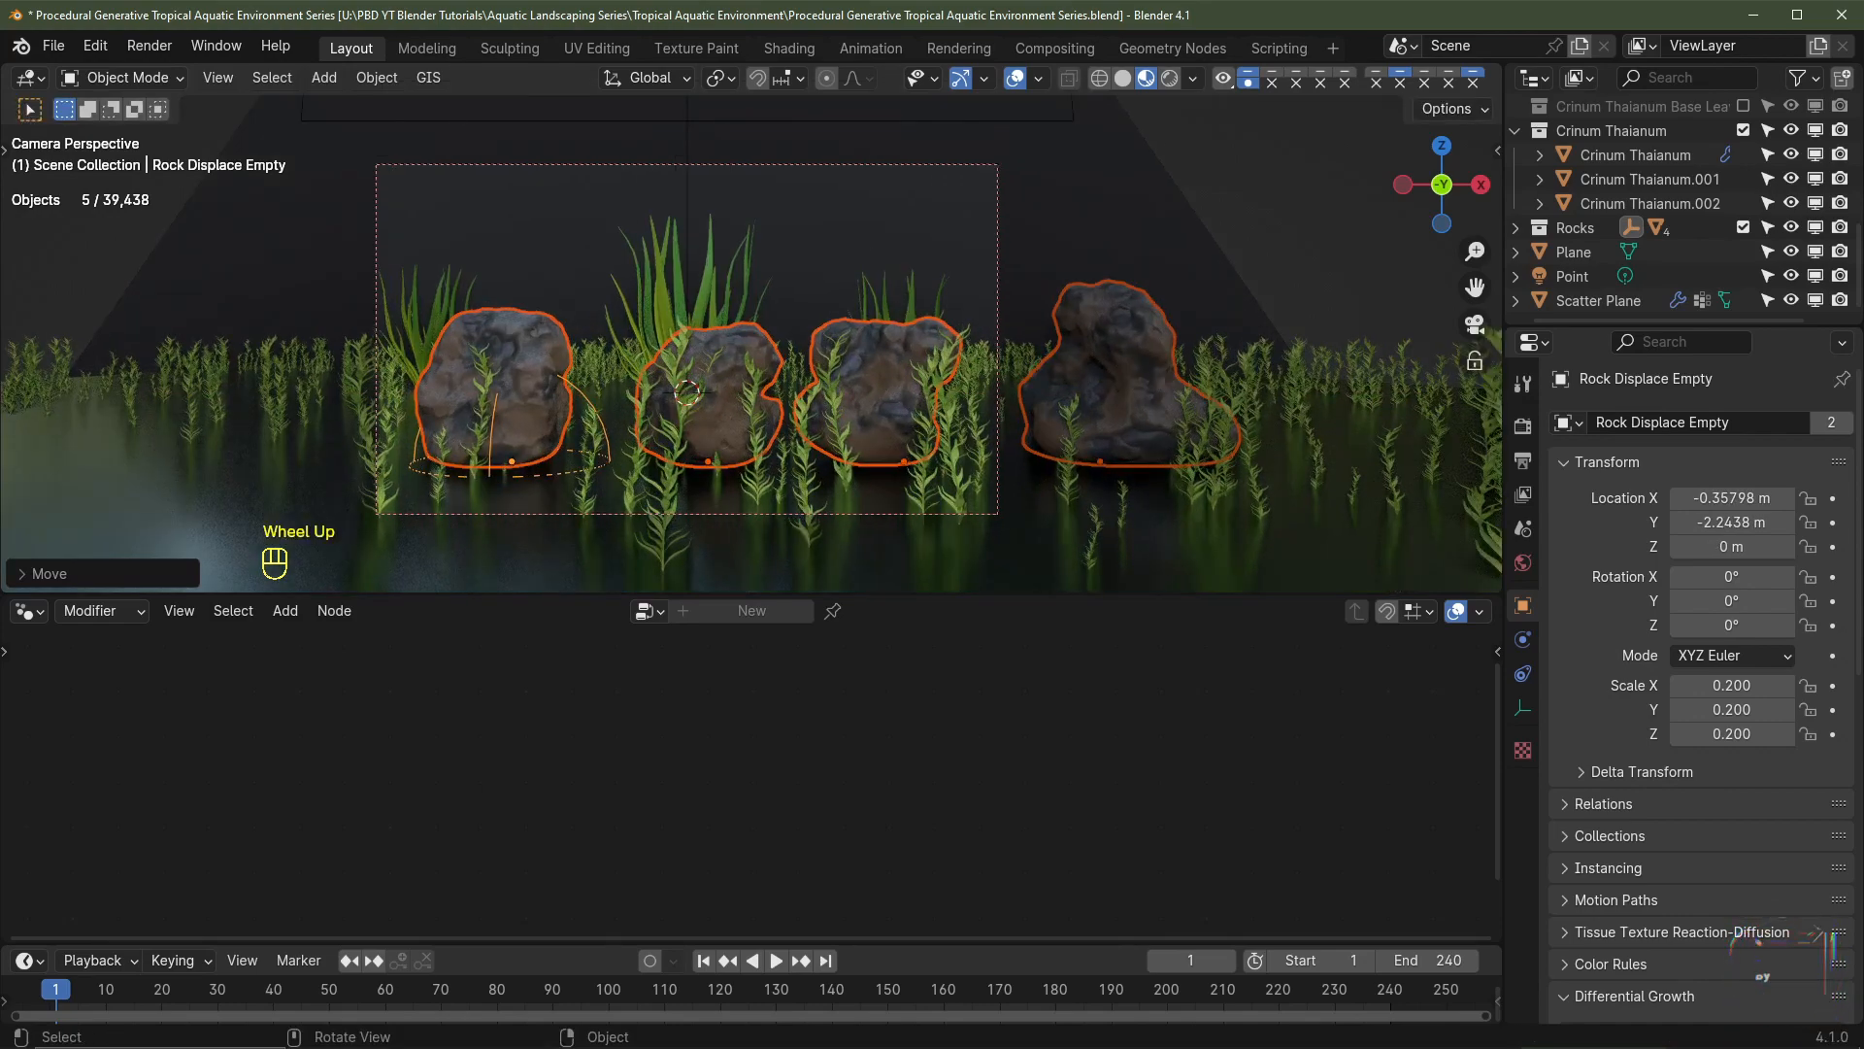
pyautogui.press('s')
pyautogui.click(963, 420)
# - In the top view, move the first rock away from the displacement empty in the negative X direction
pyautogui.scroll(2, 952, 408)
pyautogui.keyDown('shift'); pyautogui.moveTo(947, 427); pyautogui.dragTo(932, 360, button='middle'); pyautogui.keyUp('shift')
pyautogui.moveTo(927, 350); pyautogui.dragTo(853, 387, button='middle')
pyautogui.scroll(-2, 903, 408)
pyautogui.scroll(1, 889, 413)
pyautogui.press('KP_7')
pyautogui.scroll(3, 754, 476)
pyautogui.keyDown('shift'); pyautogui.moveTo(754, 476); pyautogui.dragTo(779, 277, button='middle'); pyautogui.keyUp('shift')
pyautogui.click(772, 396)
pyautogui.press('g')
pyautogui.click(821, 396)
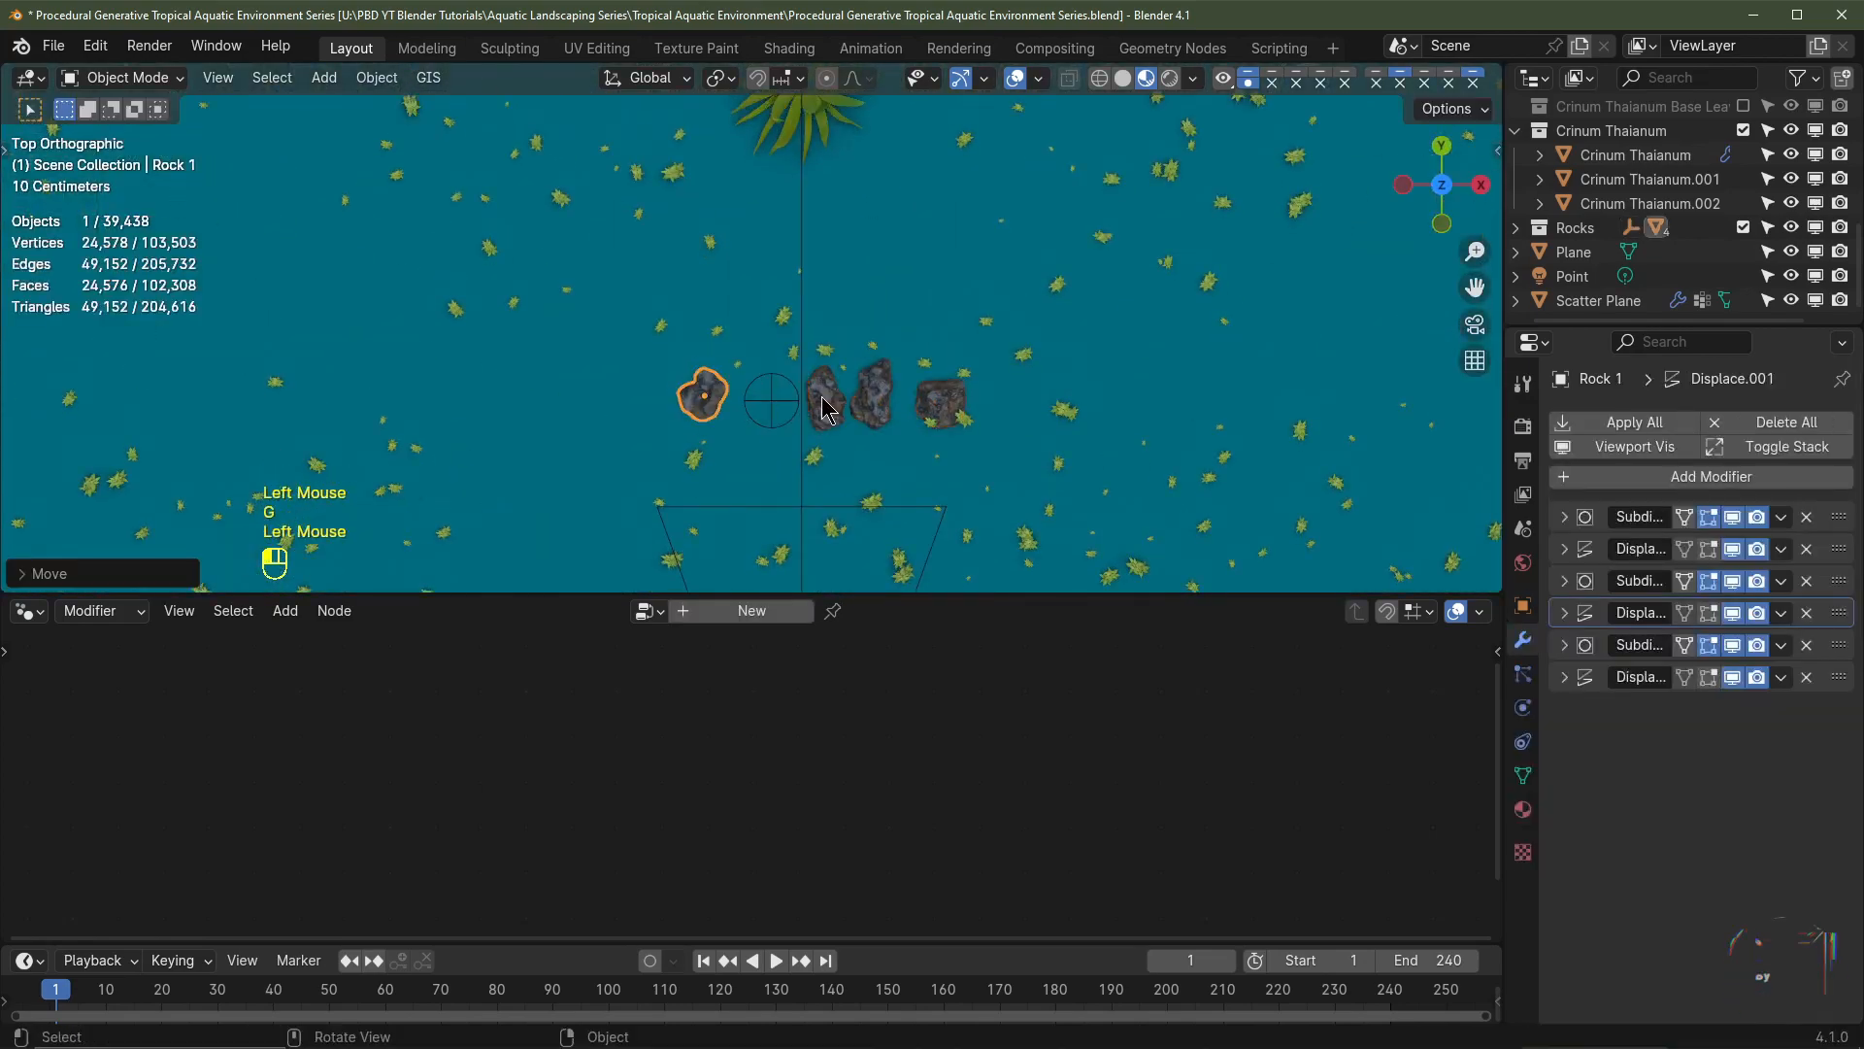
# - Spread the other three rocks apart across the ground between and in front of the Crinum Thaianum plants
pyautogui.click(824, 400)
pyautogui.press('g')
pyautogui.click(879, 227)
pyautogui.click(940, 402)
pyautogui.press('g')
pyautogui.hotkey('ctrl', 'z')
pyautogui.click(873, 395)
# - Resize the rocks individually in the camera view so that their sizes vary
pyautogui.press('KP_0')
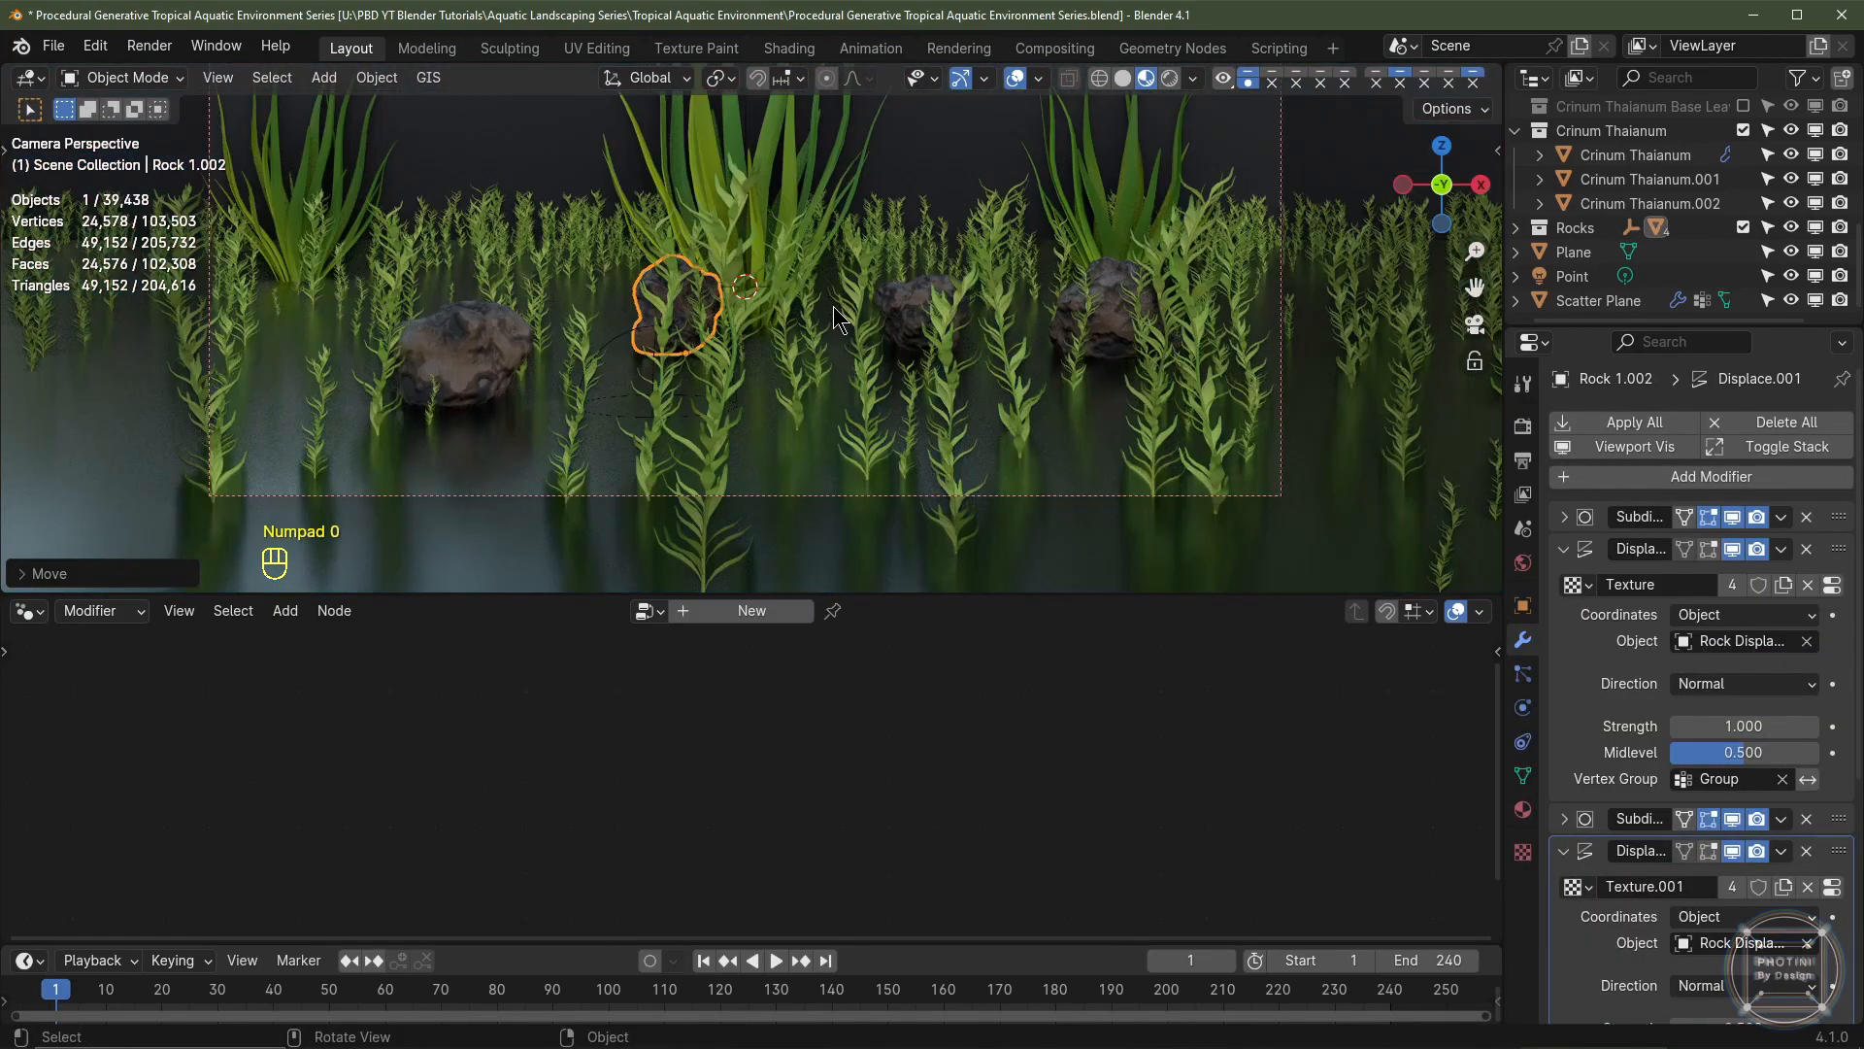
pyautogui.press('s')
pyautogui.click(898, 293)
pyautogui.click(914, 312)
pyautogui.press('s')
pyautogui.click(991, 316)
pyautogui.click(1131, 328)
pyautogui.press('s')
pyautogui.press('s')
pyautogui.click(573, 355)
pyautogui.keyDown('shift'); pyautogui.moveTo(738, 350); pyautogui.dragTo(740, 312, button='middle'); pyautogui.keyUp('shift')
pyautogui.click(923, 271)
pyautogui.press('s')
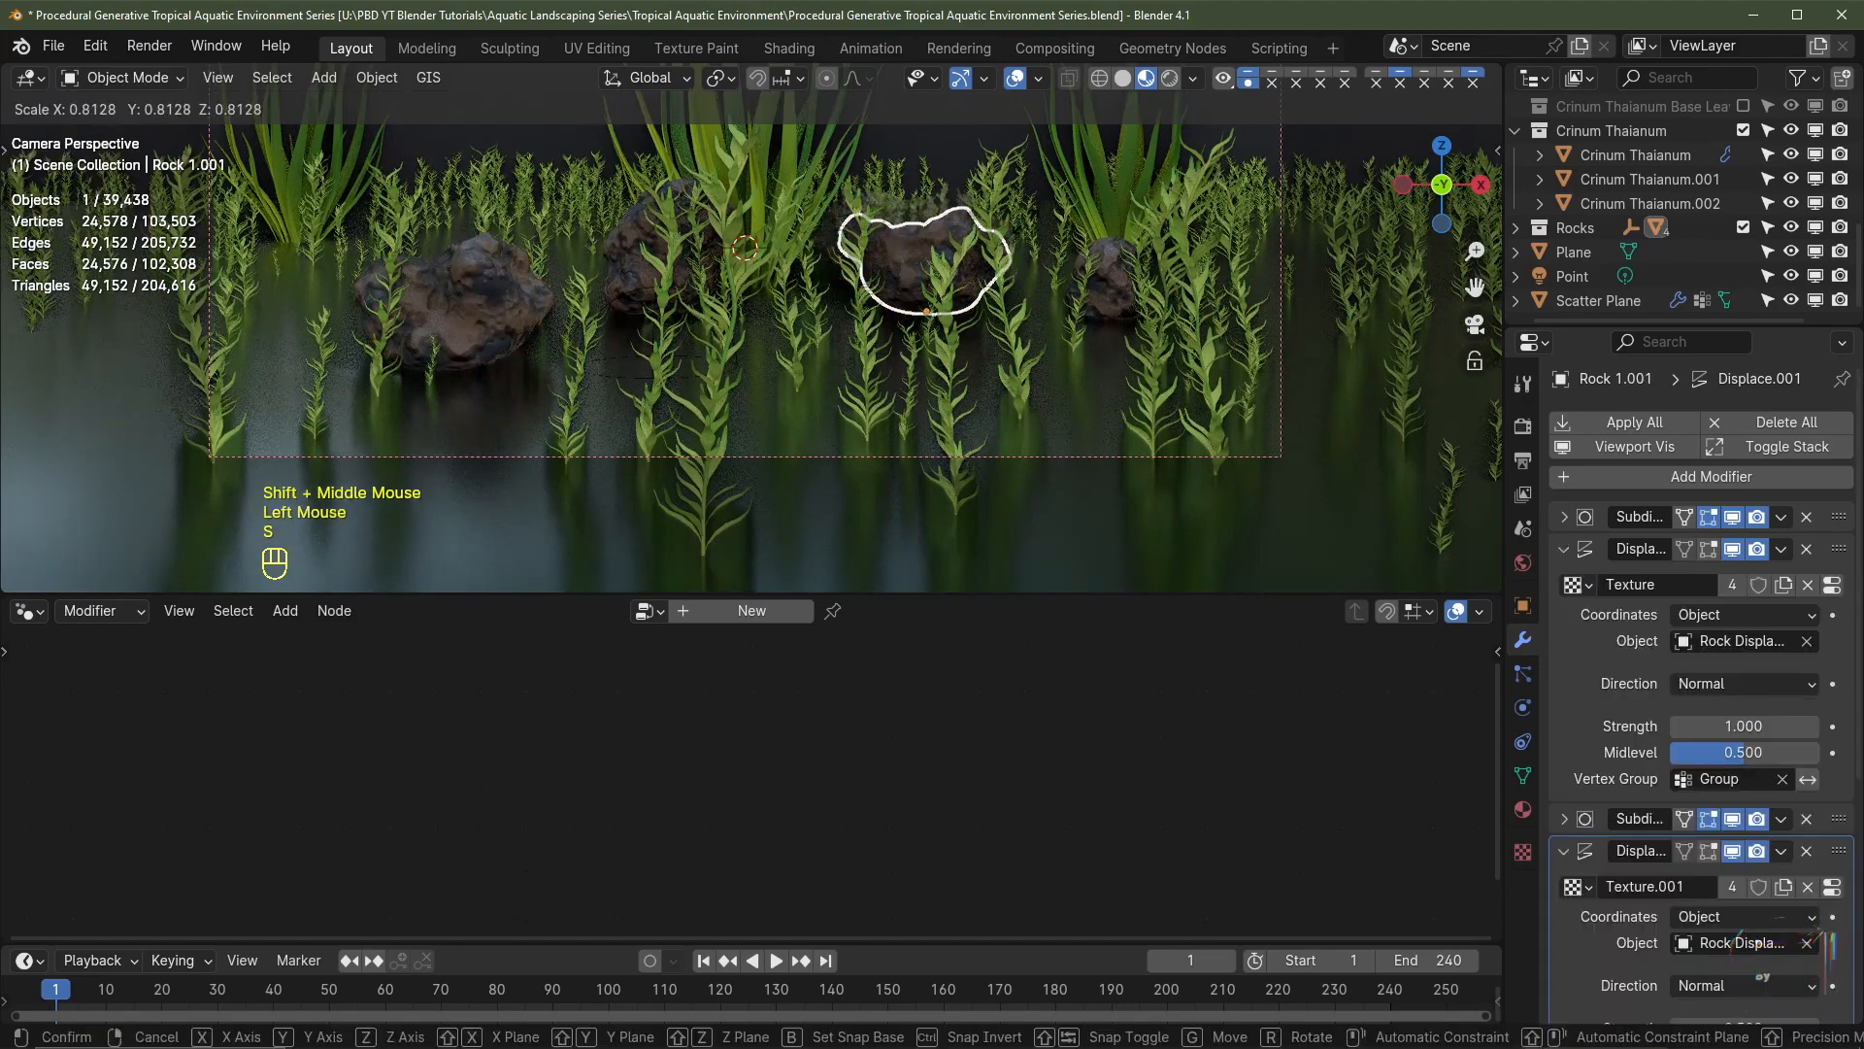
pyautogui.click(961, 282)
# - Switch the viewport to rendered shading and enable Scene Lights and Scene World for it
pyautogui.scroll(-4, 932, 321)
pyautogui.keyDown('shift'); pyautogui.moveTo(932, 320); pyautogui.dragTo(919, 379, button='middle'); pyautogui.keyUp('shift')
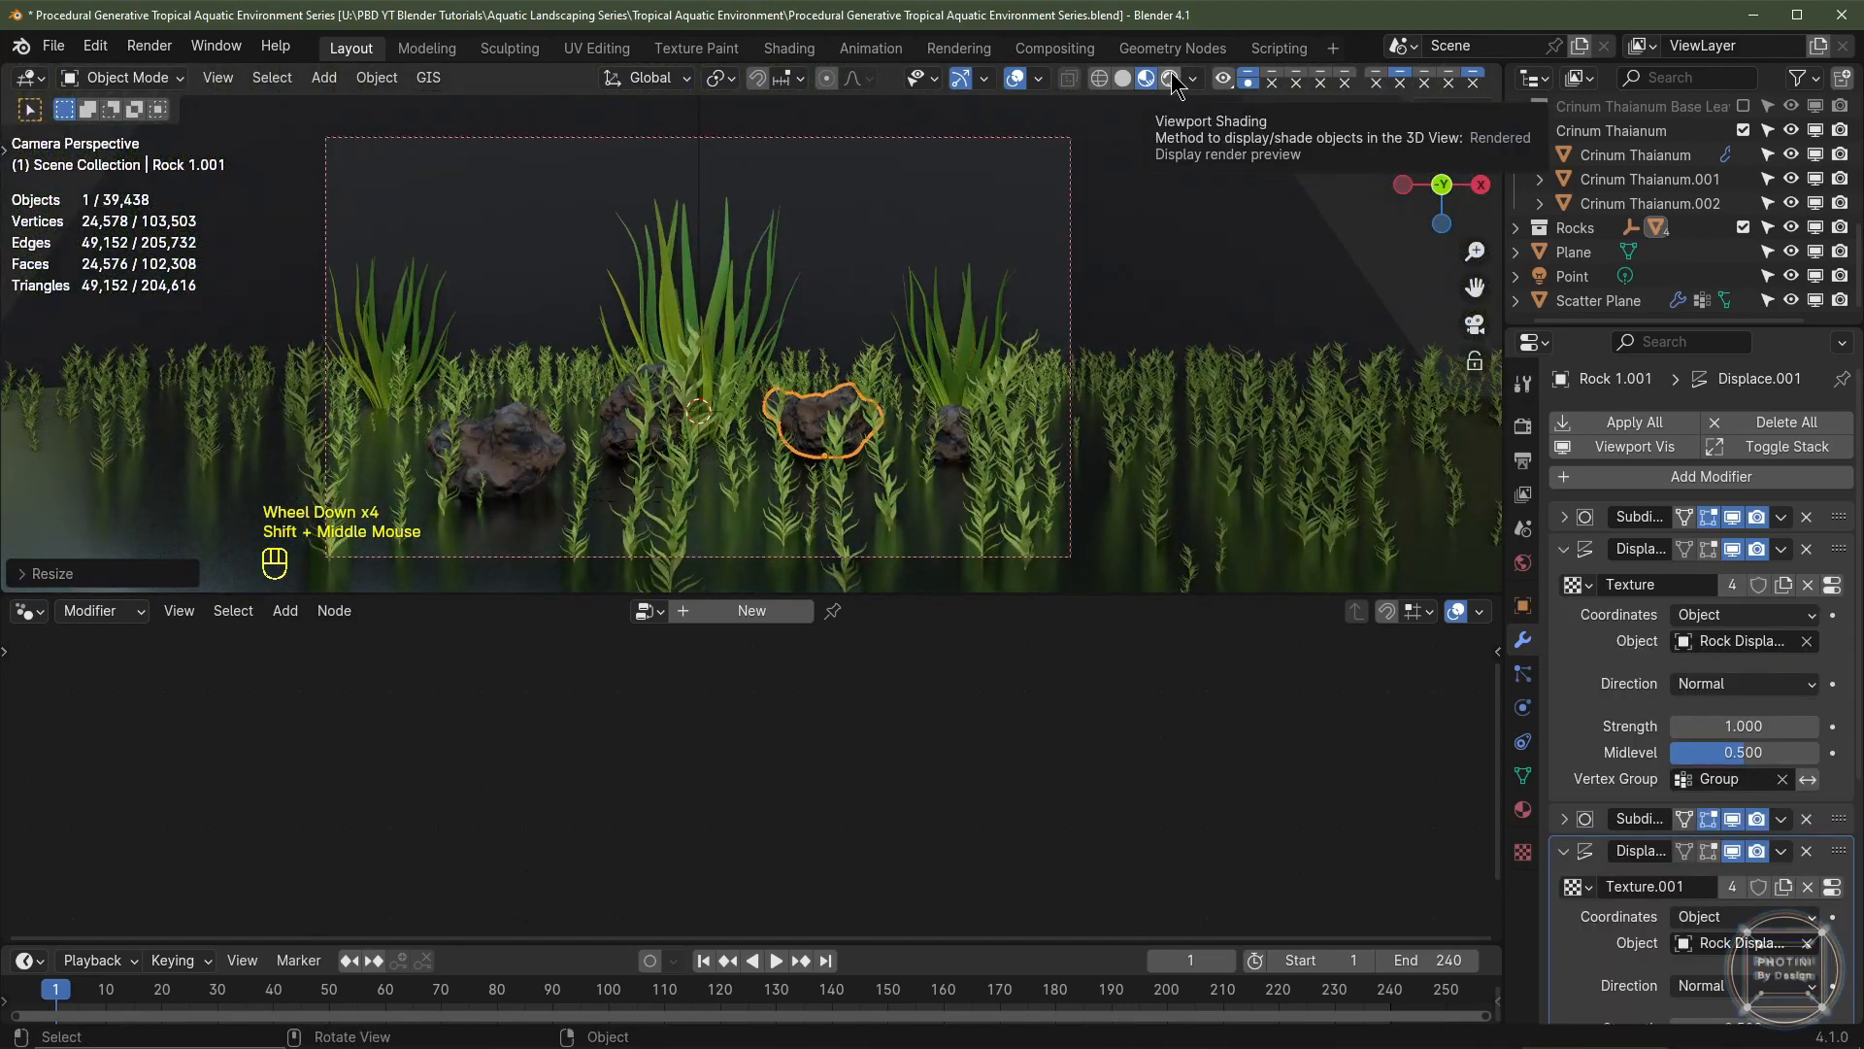
pyautogui.click(1169, 78)
pyautogui.click(1193, 78)
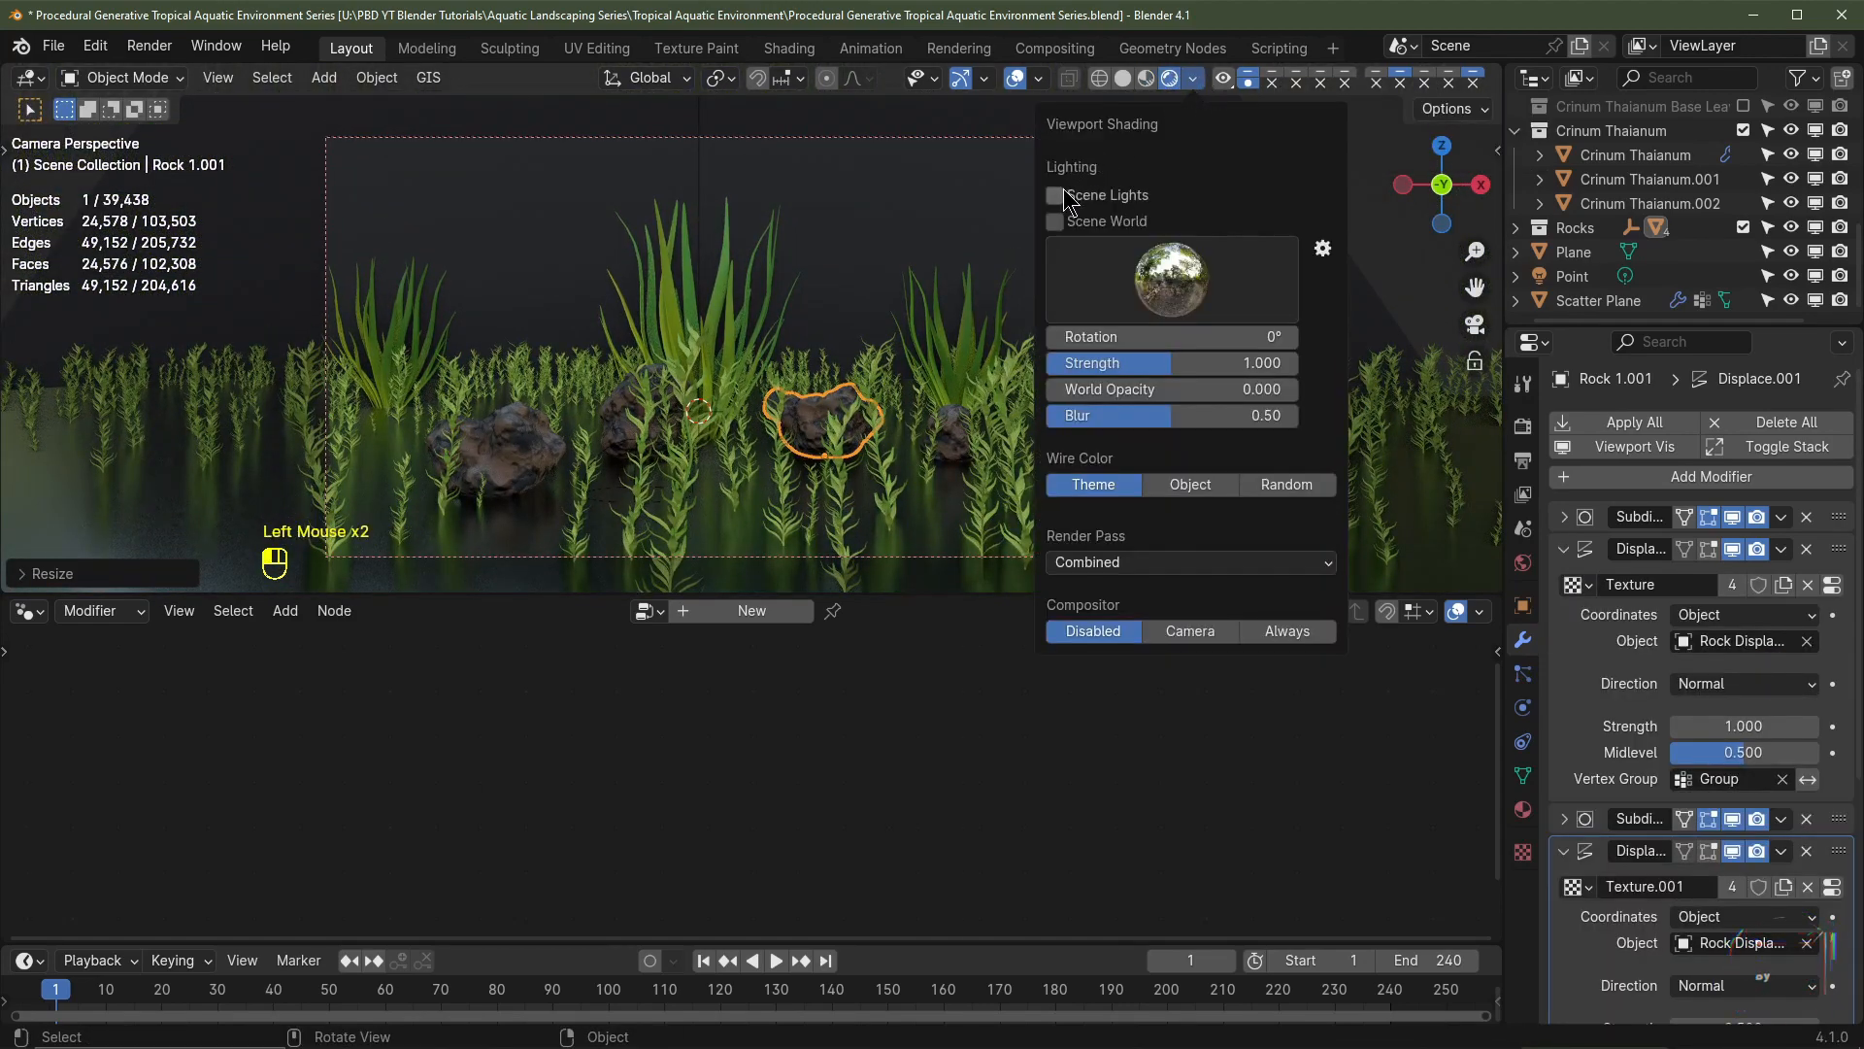
pyautogui.click(1064, 192)
pyautogui.click(1065, 224)
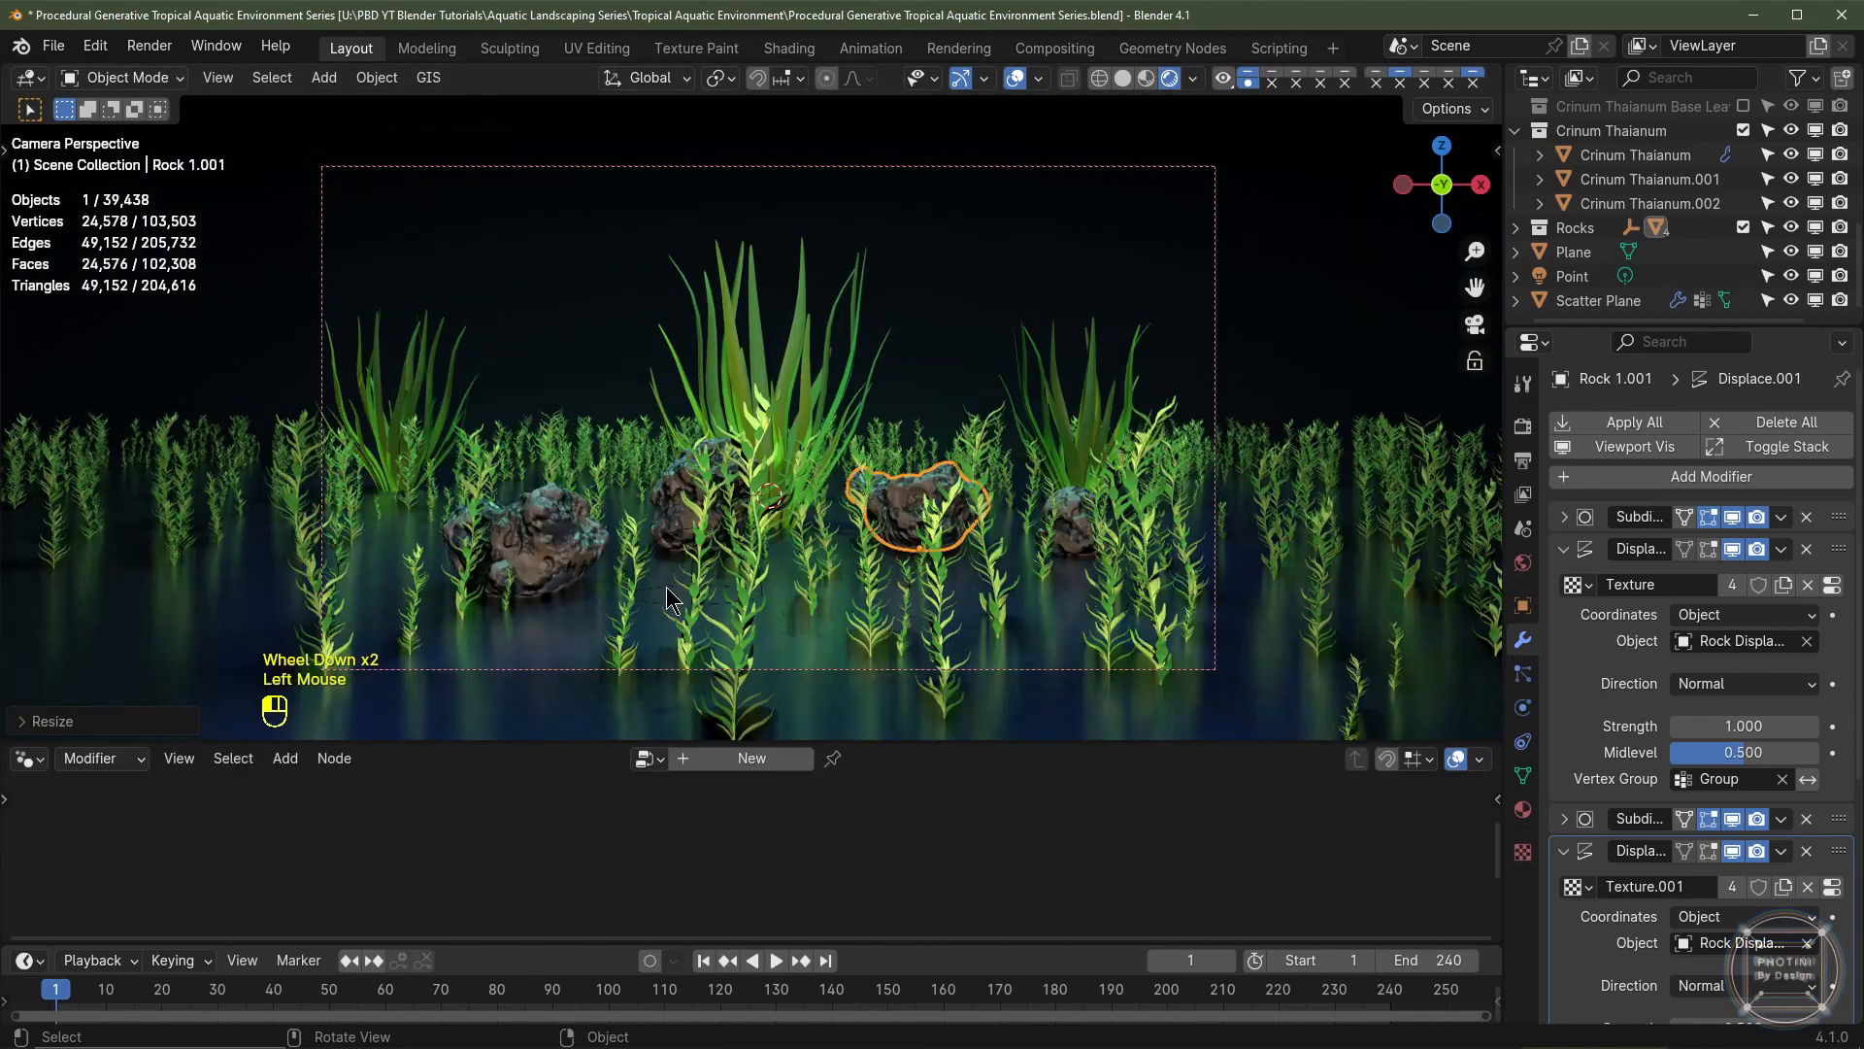
# - Scale the rock displacement empty up to about 0.171 to smooth the rocks' shapes
pyautogui.click(668, 599)
pyautogui.click(668, 599)
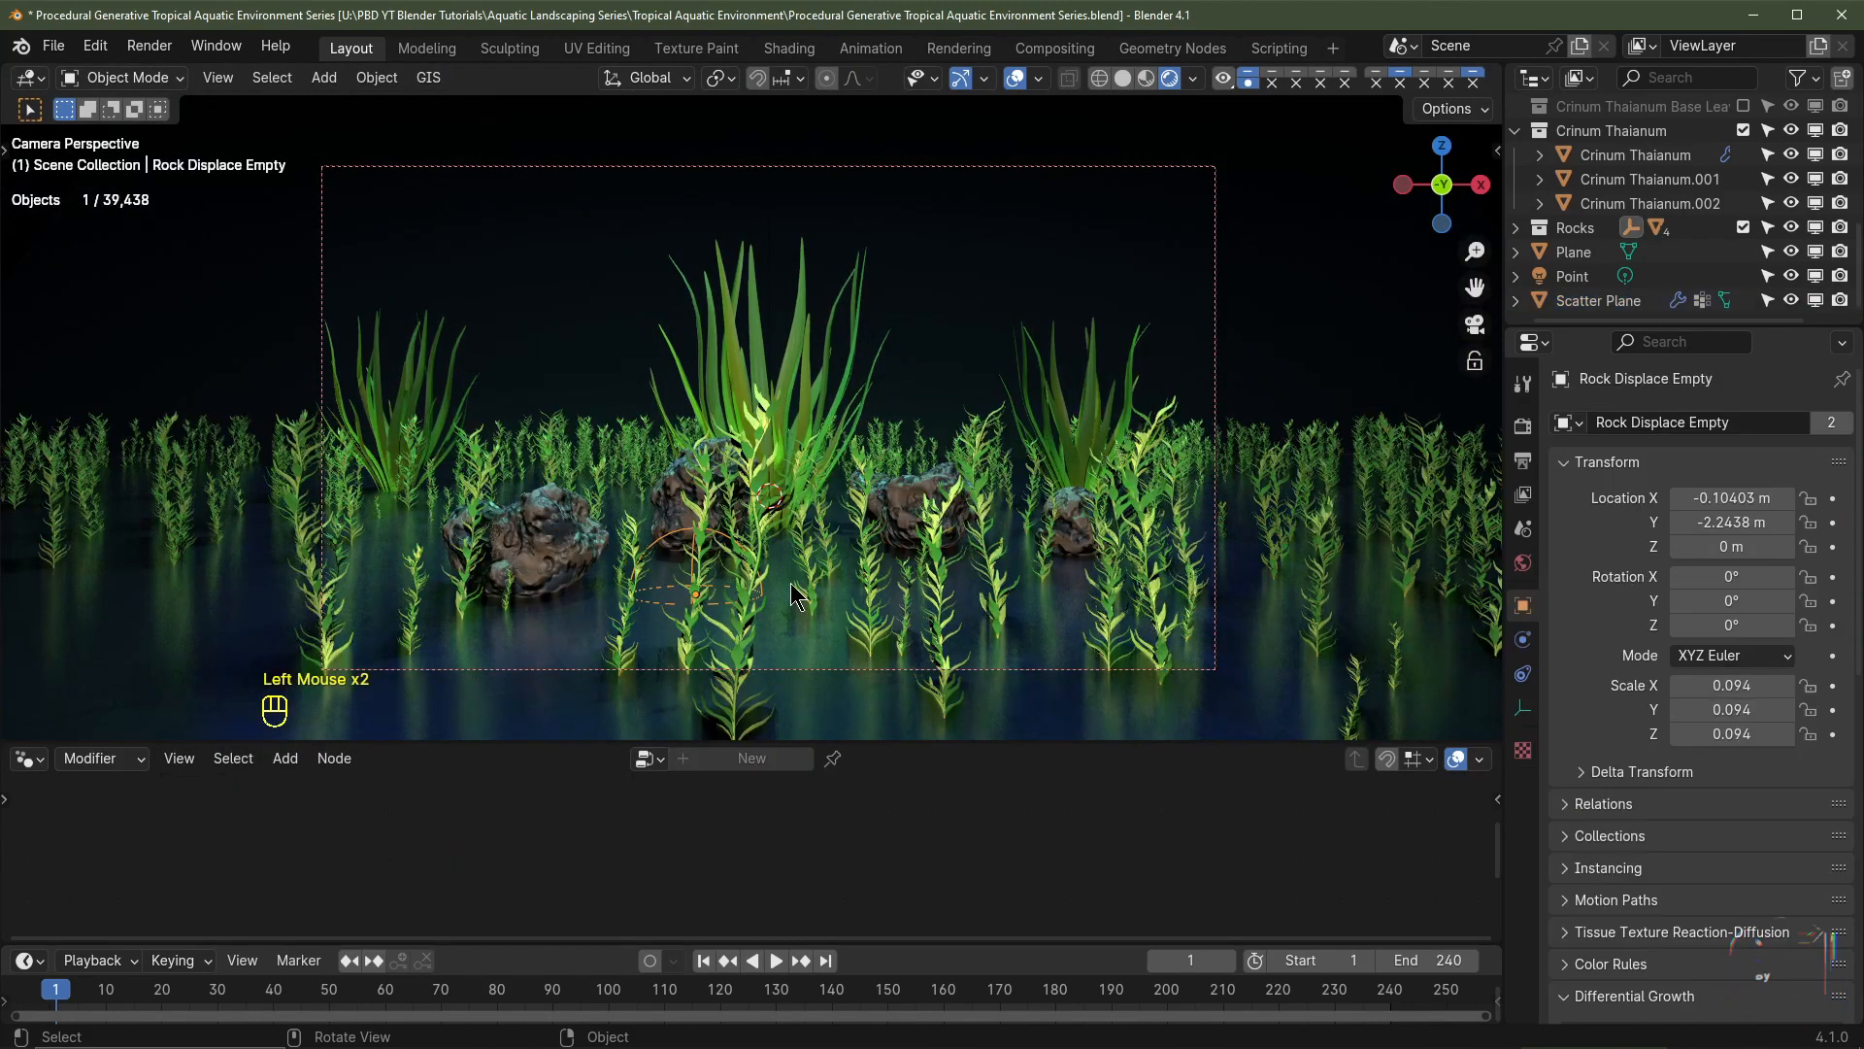
pyautogui.press('s')
pyautogui.click(539, 542)
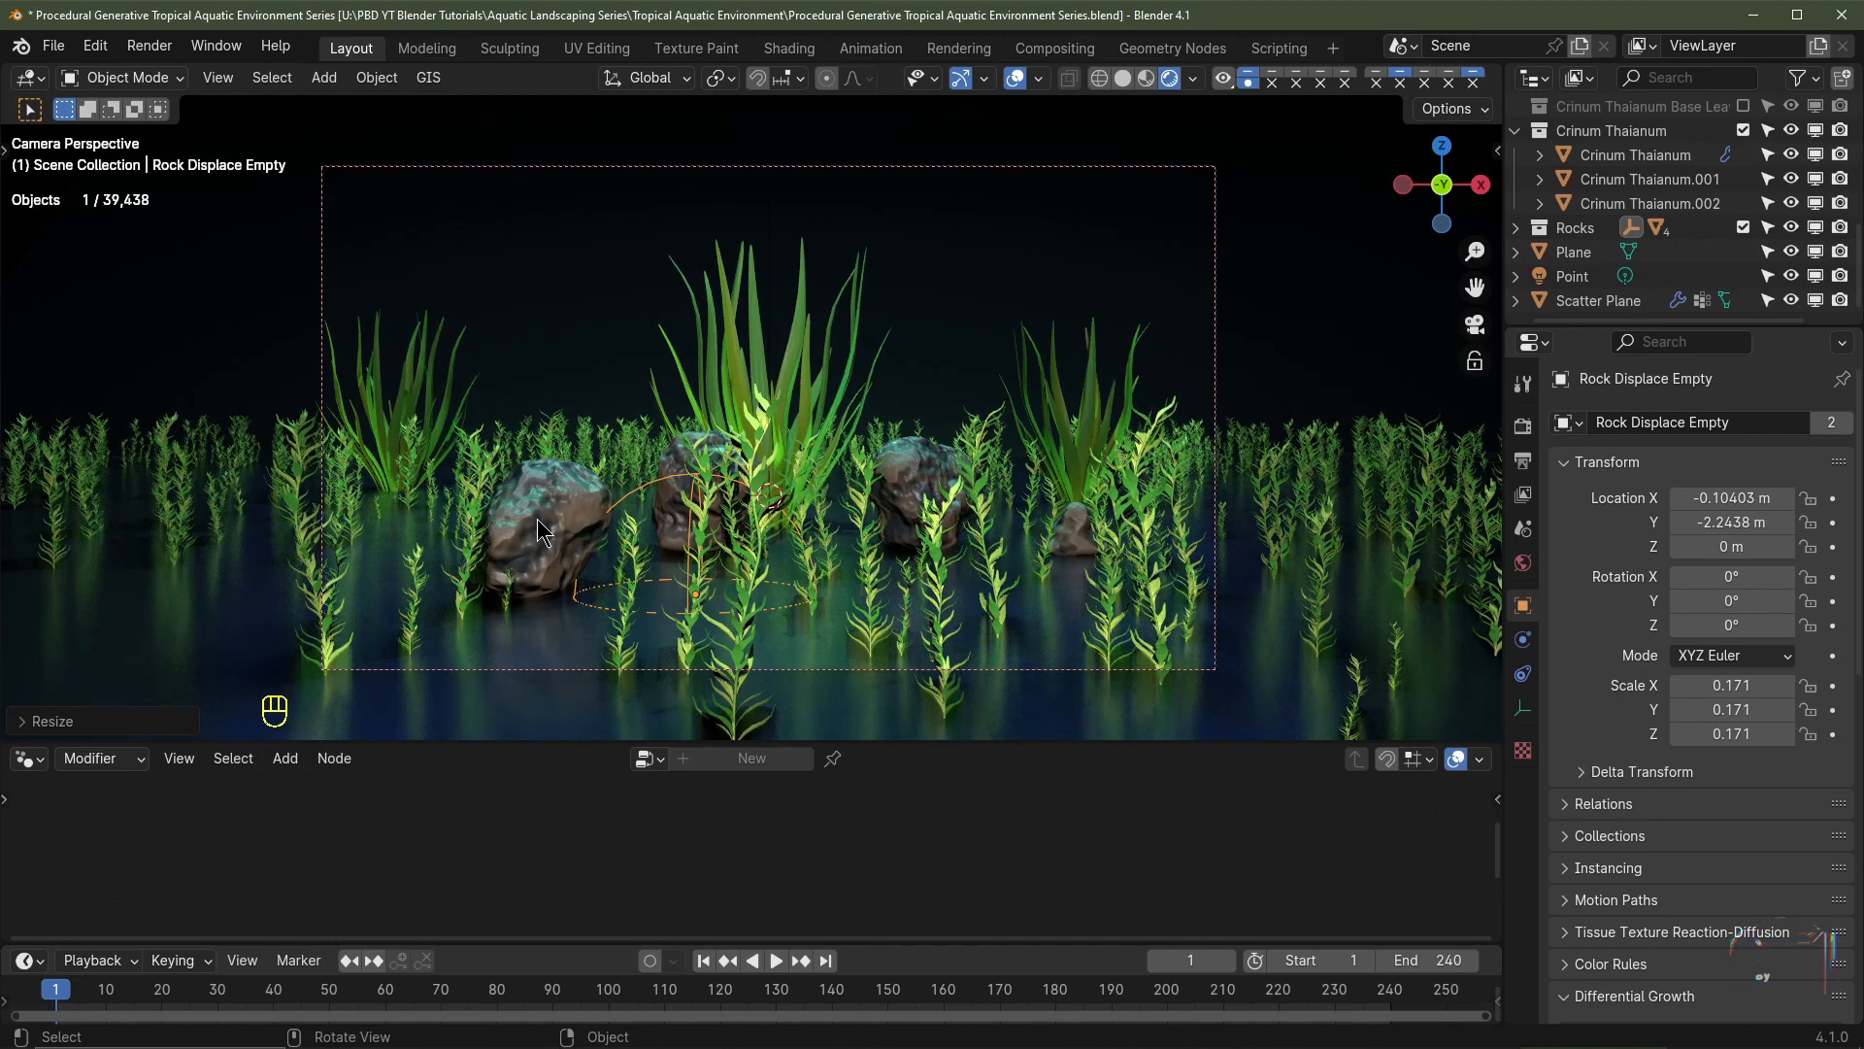
# - Select the large front rock and show its material nodes in an enlarged Shader Editor
pyautogui.click(539, 533)
pyautogui.click(31, 759)
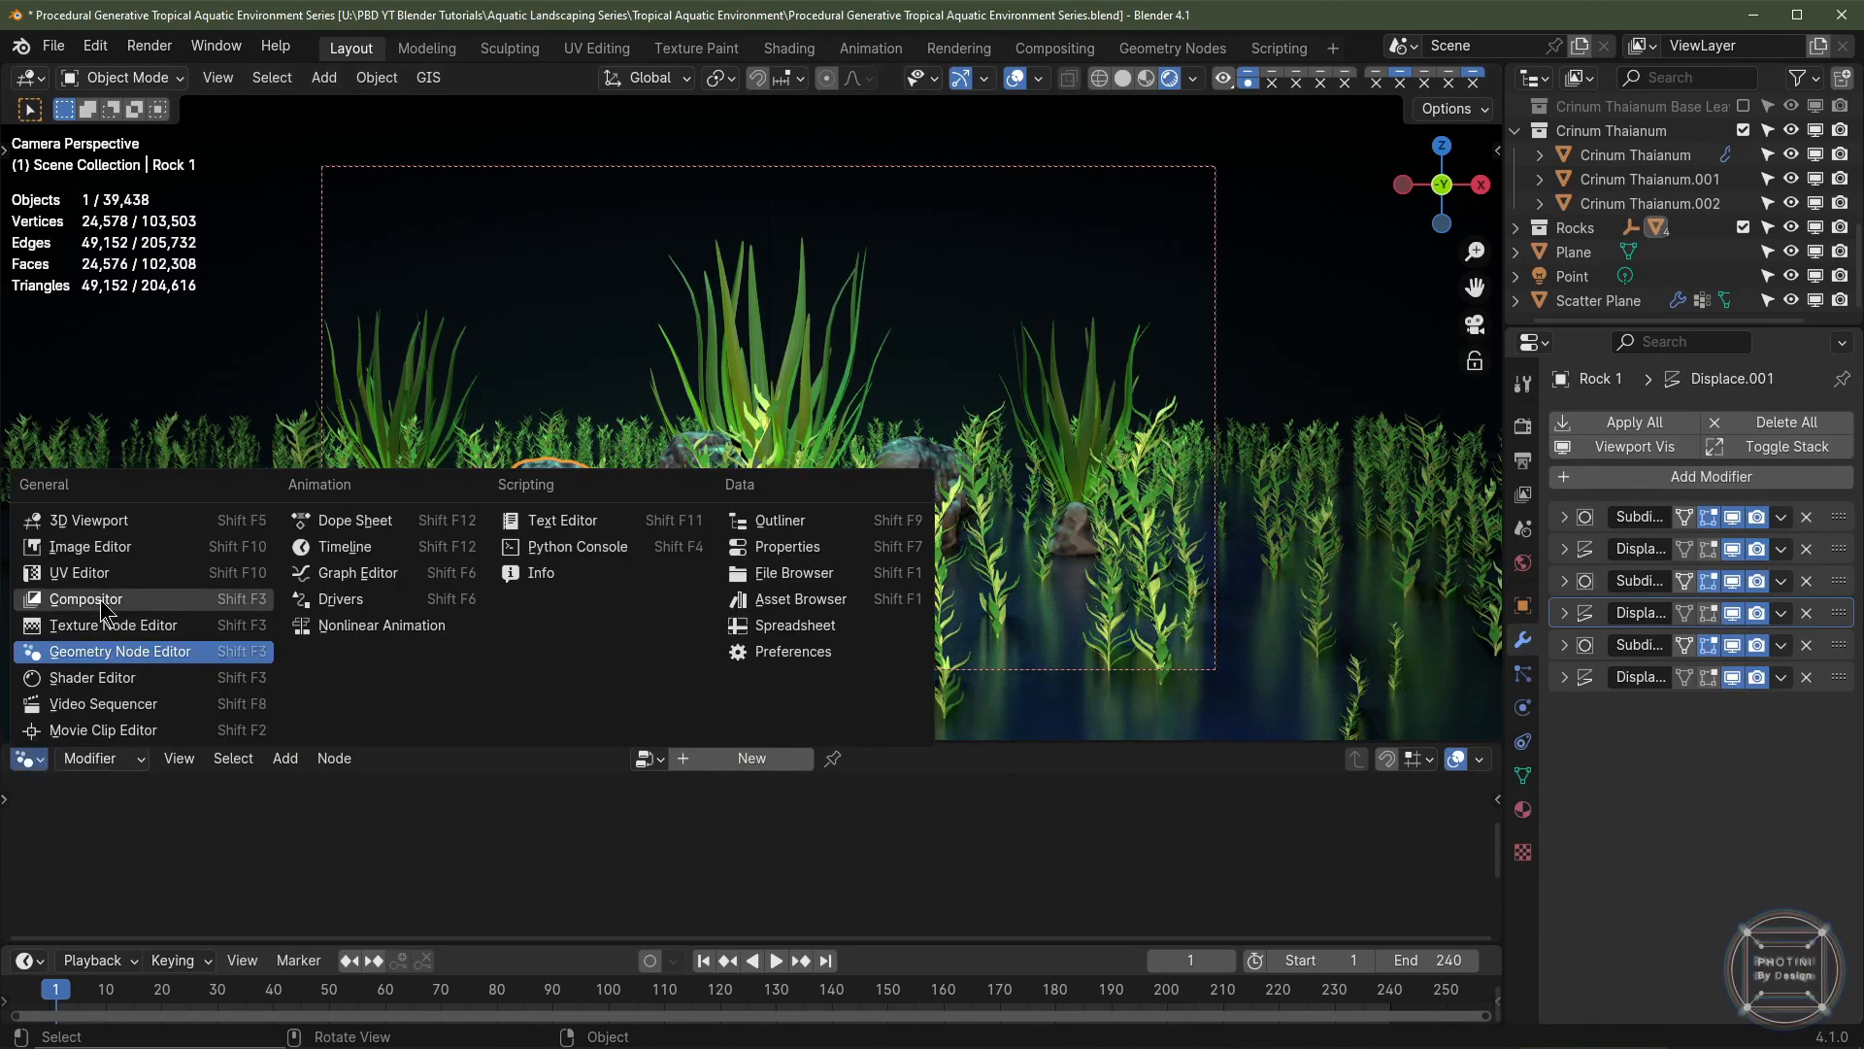
pyautogui.click(114, 678)
pyautogui.moveTo(1008, 741); pyautogui.dragTo(1008, 589)
pyautogui.scroll(5, 592, 806)
pyautogui.moveTo(592, 806); pyautogui.dragTo(660, 776, button='middle')
pyautogui.scroll(4, 622, 786)
pyautogui.moveTo(573, 806); pyautogui.dragTo(616, 800, button='middle')
# - Try brightening the color of the 0.750 stop on the rock material's lower Color Ramp
pyautogui.click(615, 800)
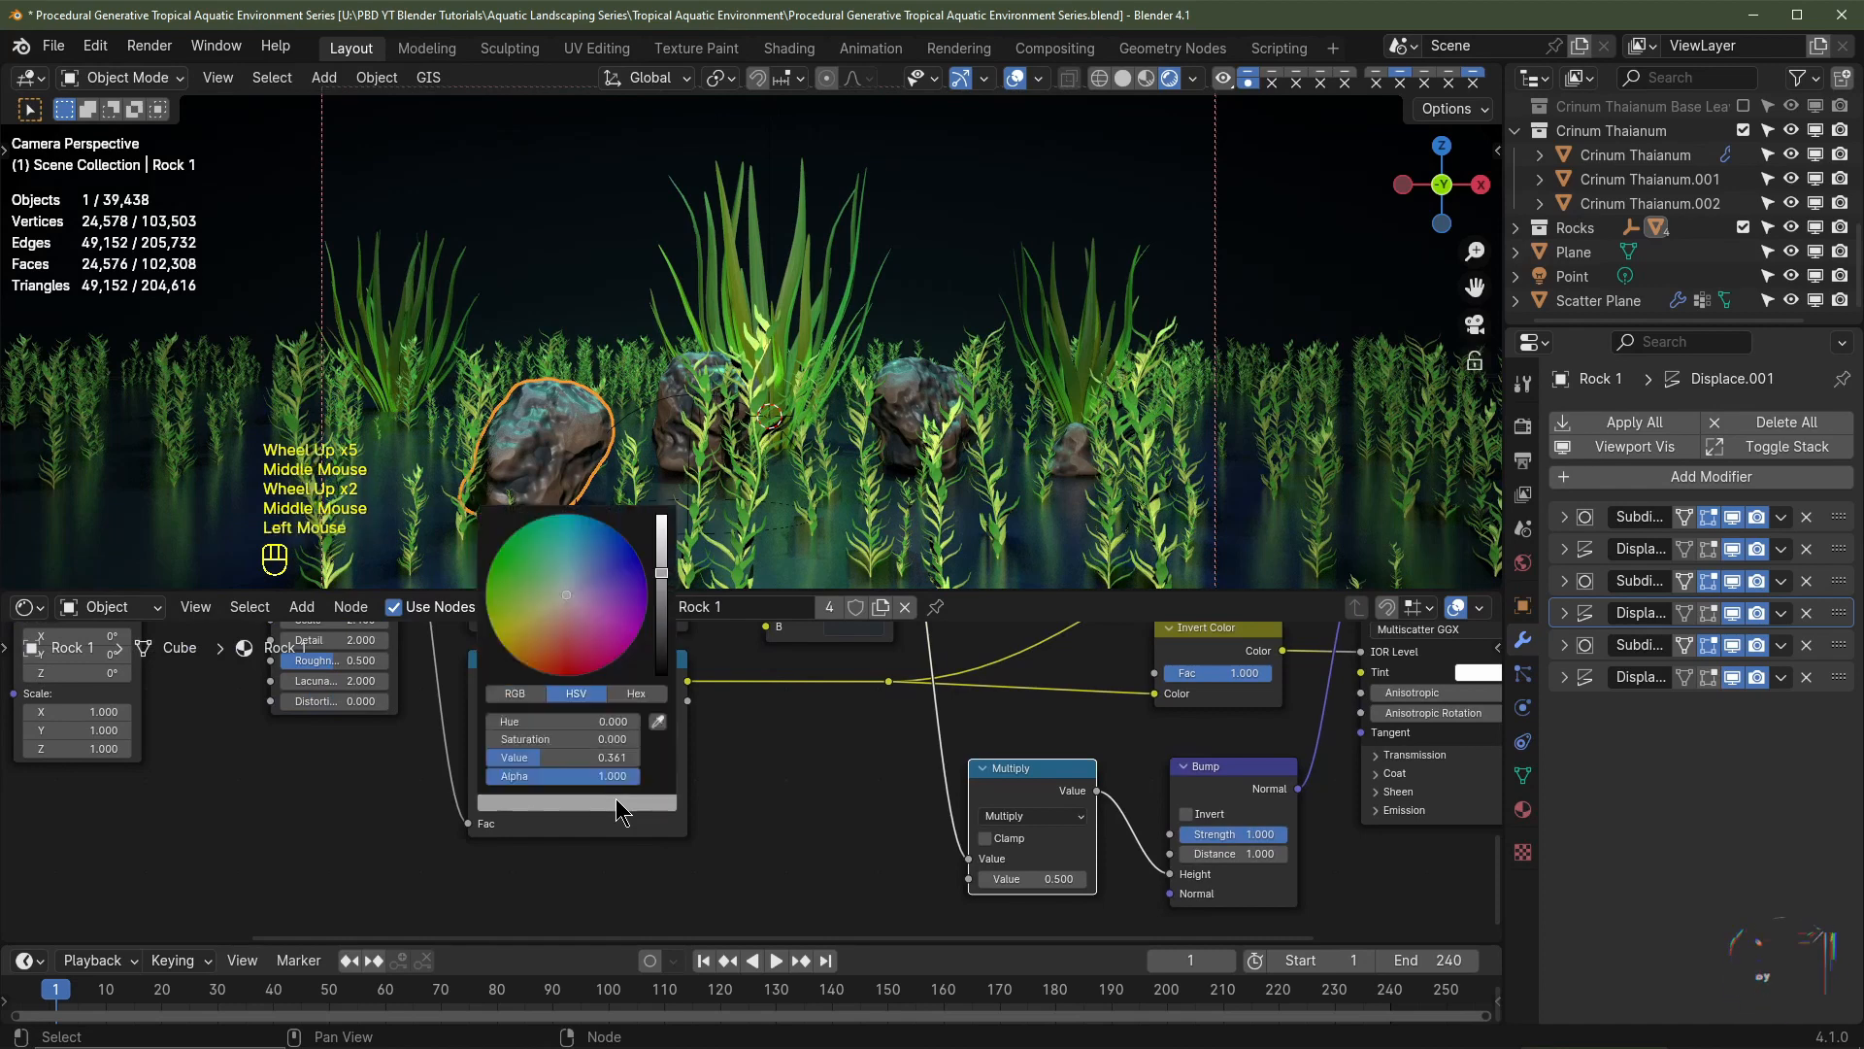
pyautogui.scroll(5, 615, 801)
pyautogui.click(529, 758)
pyautogui.click(574, 808)
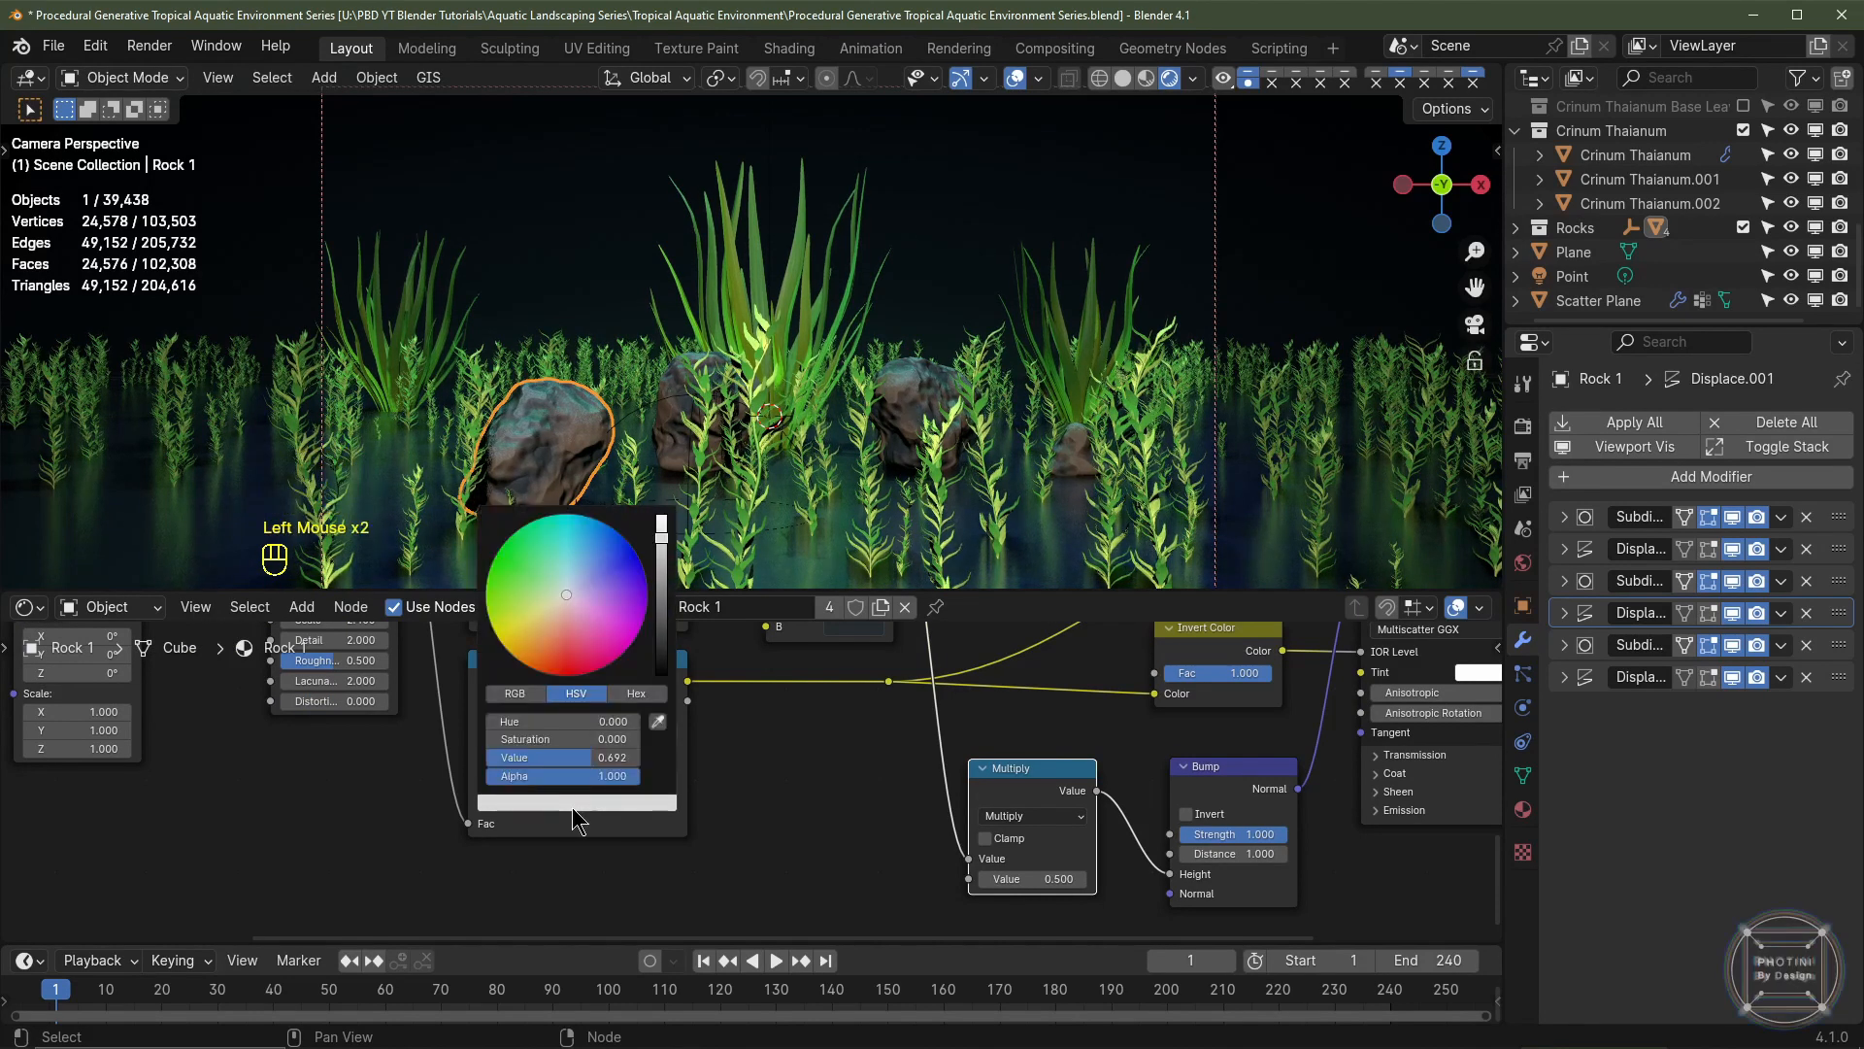
pyautogui.scroll(3, 572, 809)
pyautogui.scroll(2, 888, 554)
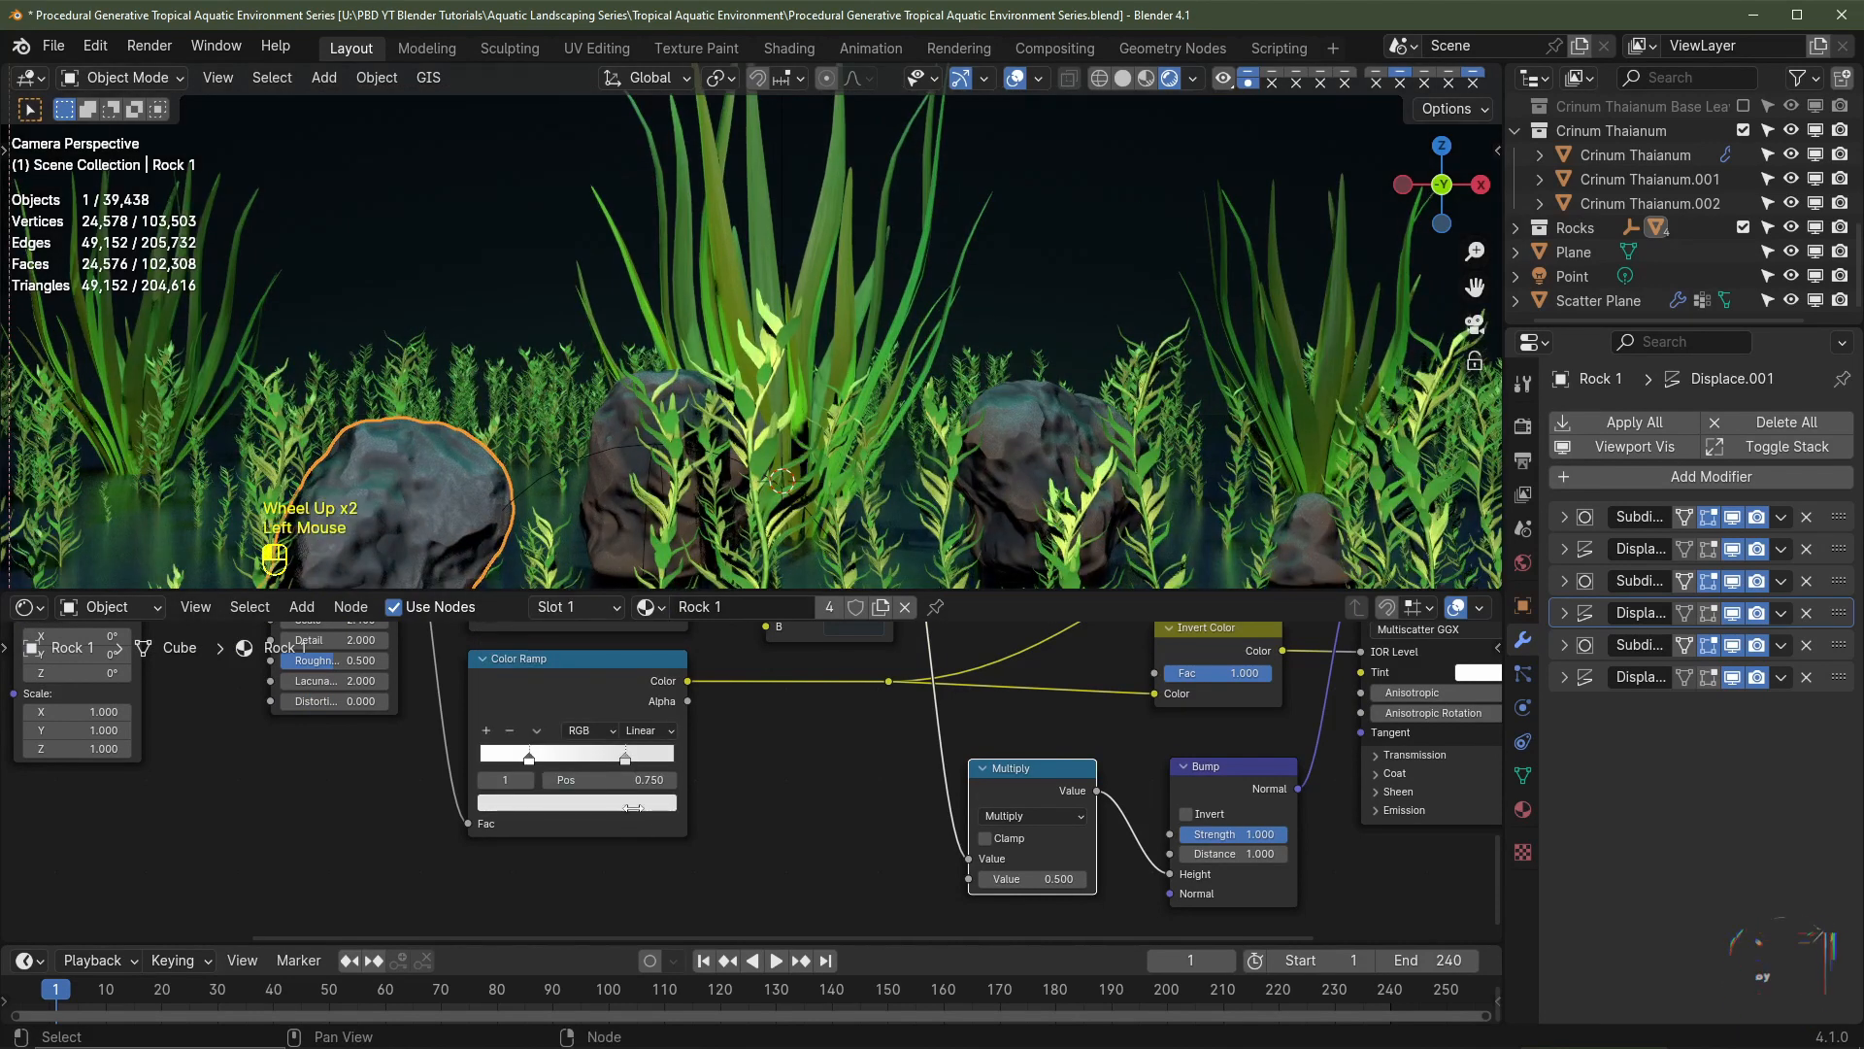
pyautogui.click(633, 808)
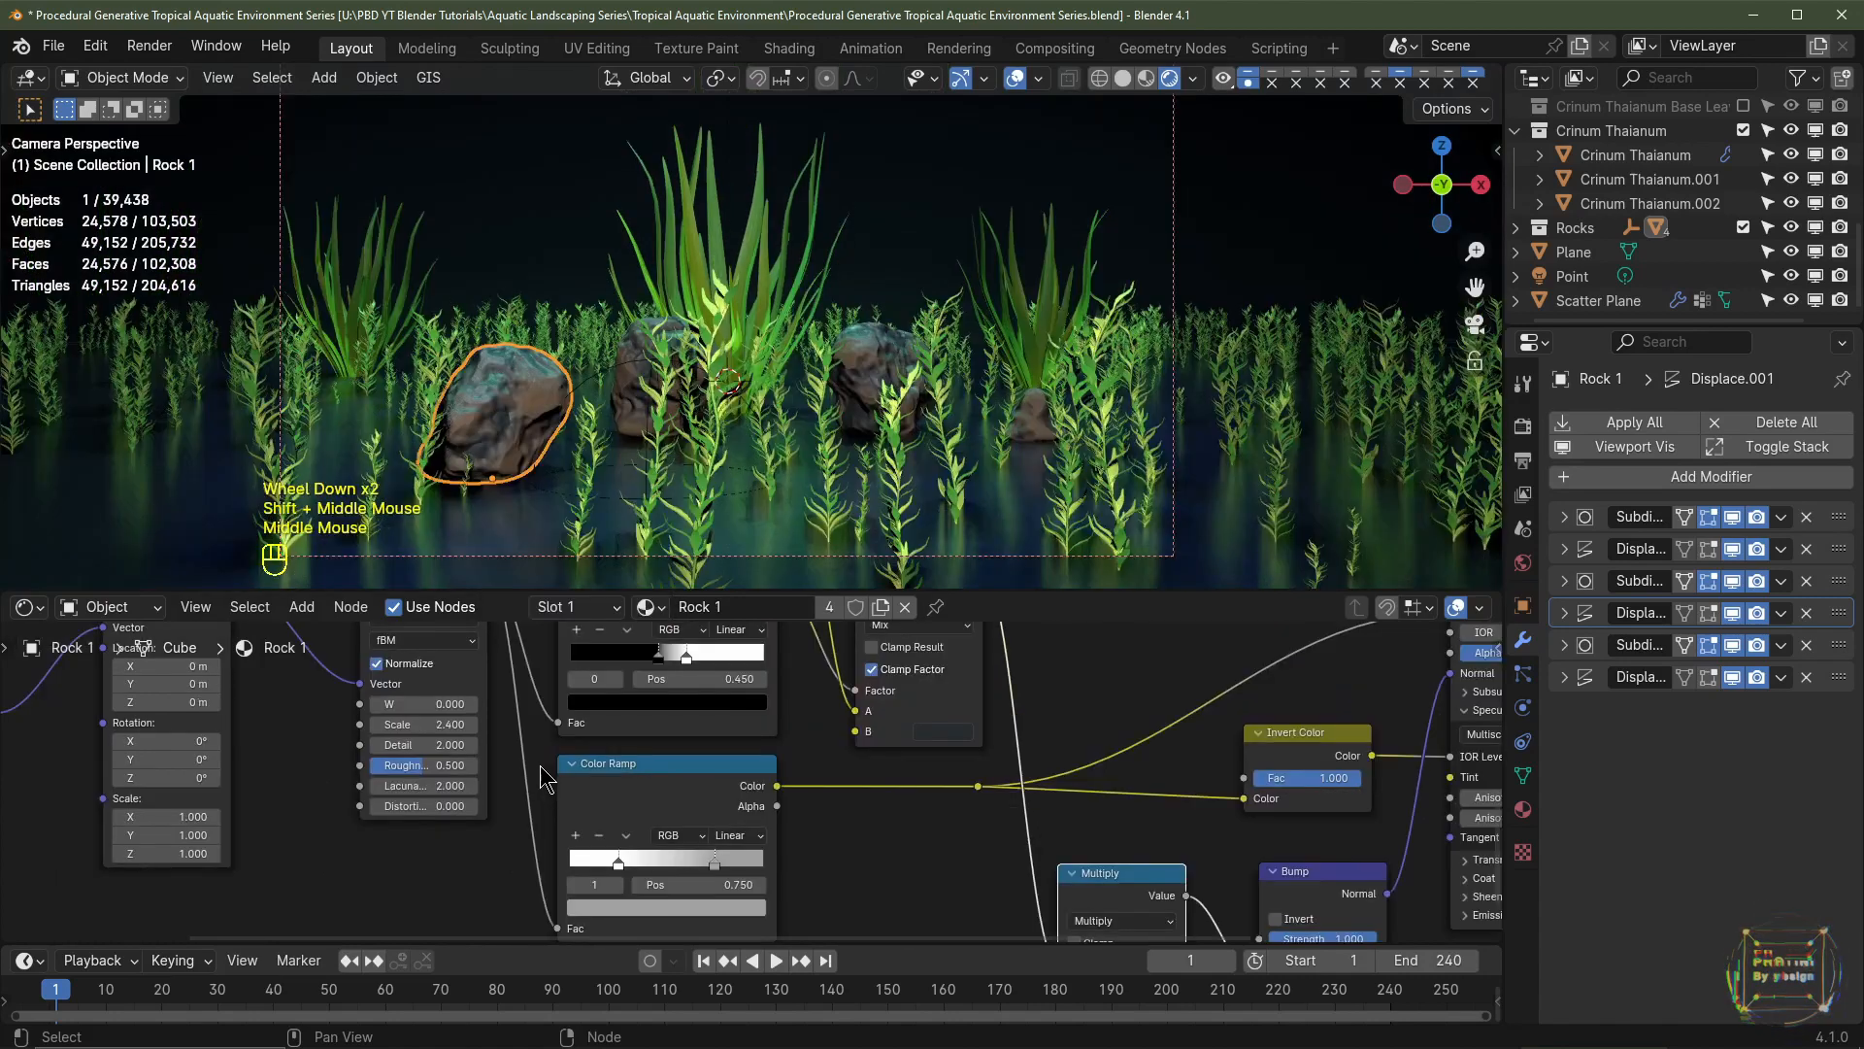
# - Bring the rock material's 4D Noise Texture settings into view
pyautogui.moveTo(457, 730); pyautogui.dragTo(533, 774, button='middle')
pyautogui.scroll(1, 532, 774)
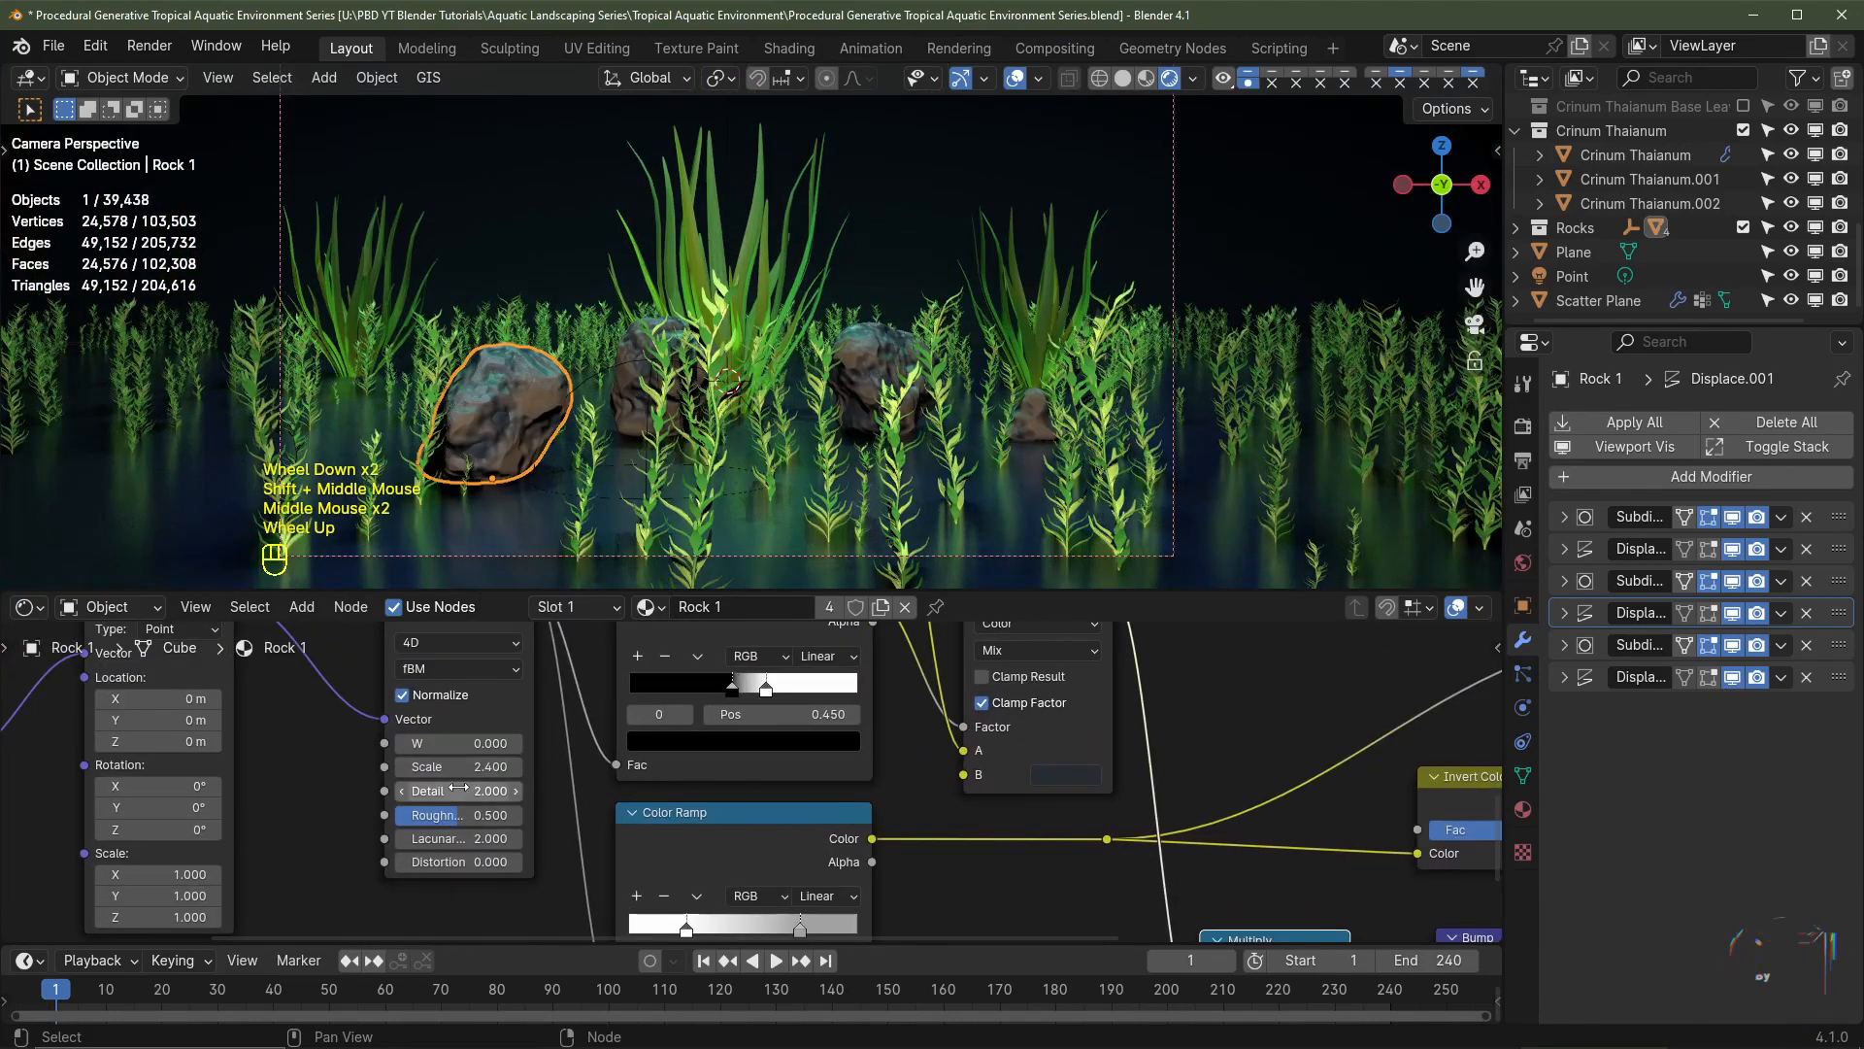